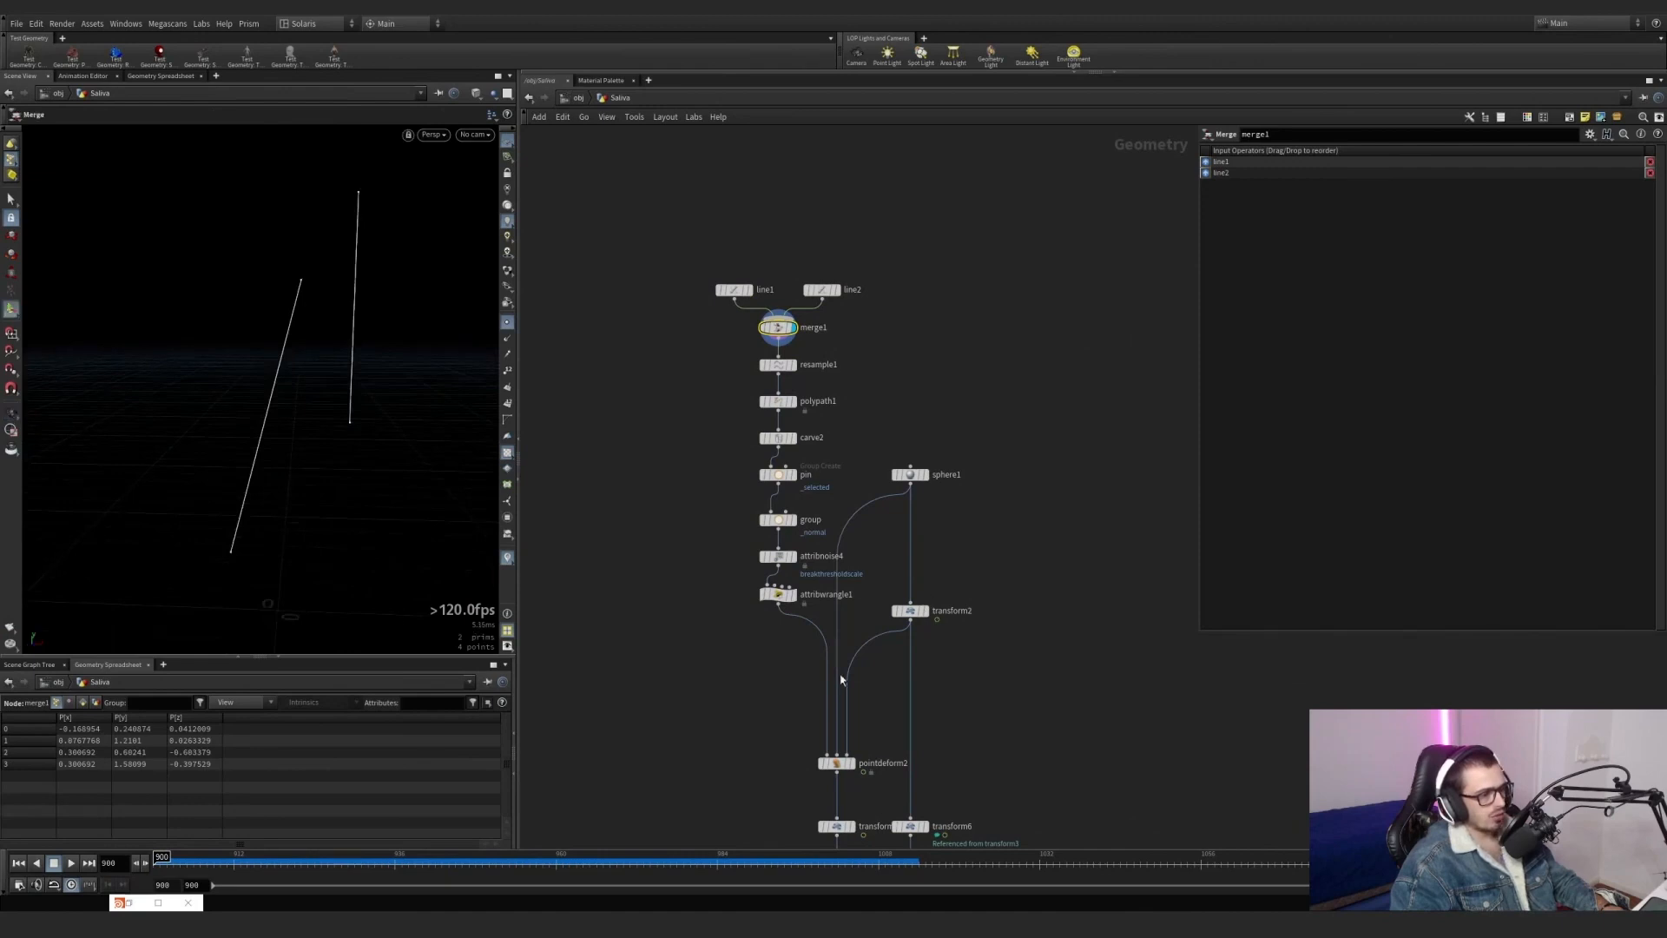
# Show the transform2 sphere as a template overlay alongside the merged lines.
pyautogui.click(919, 610)
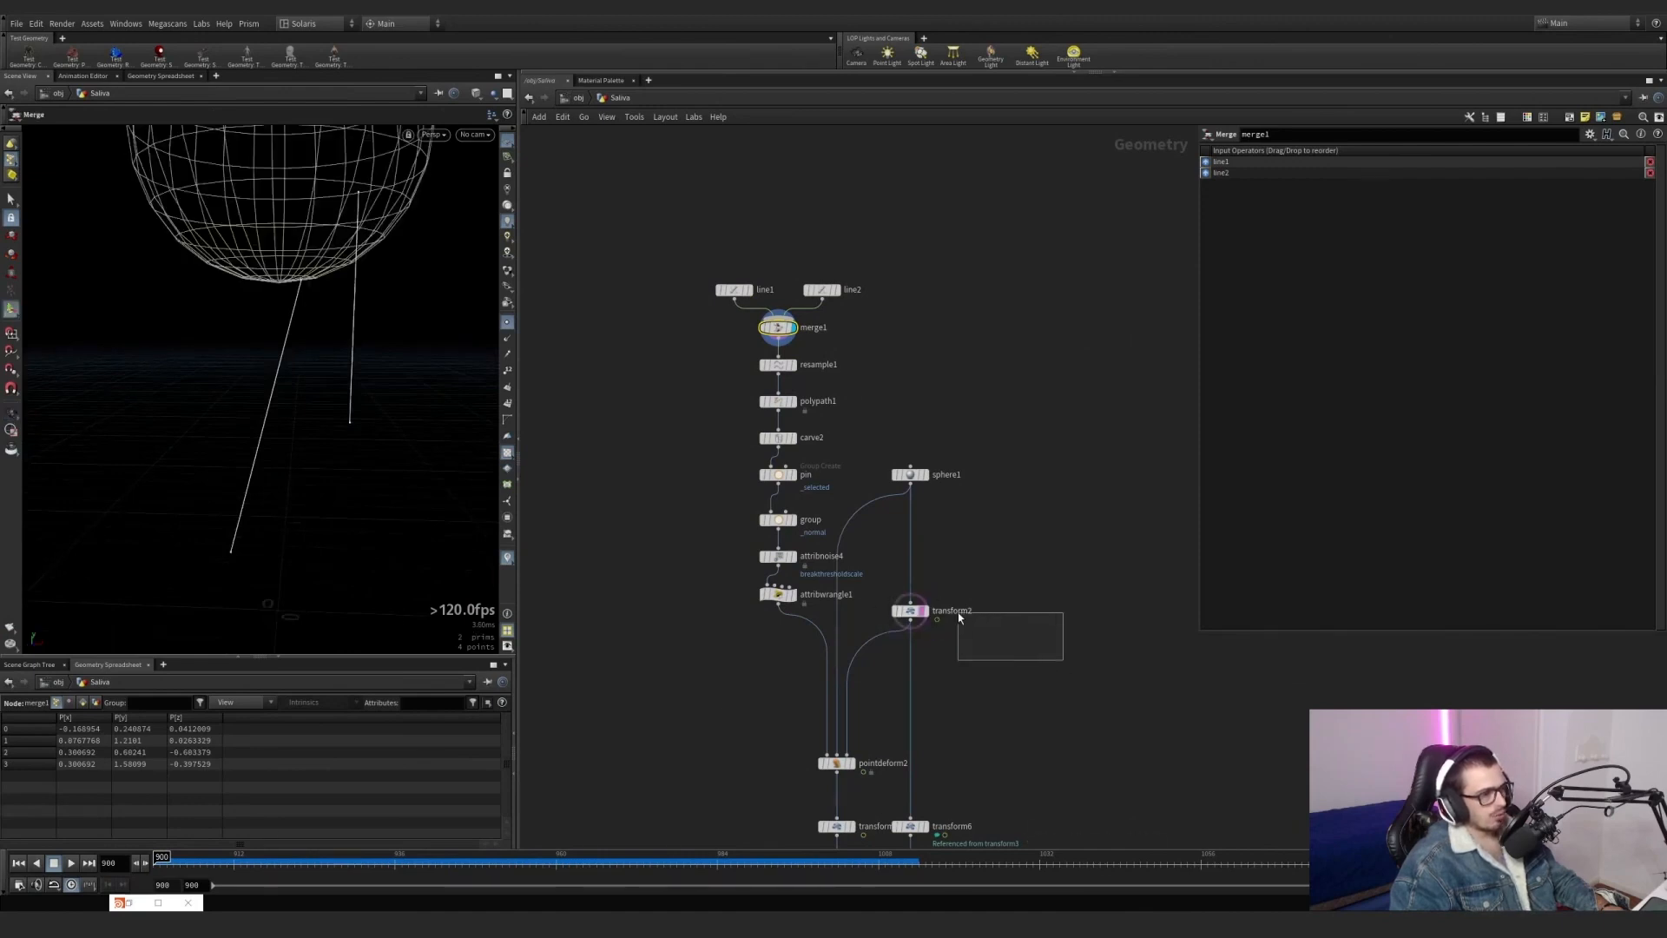
pyautogui.moveTo(958, 613); pyautogui.dragTo(957, 612)
pyautogui.moveTo(291, 854); pyautogui.dragTo(162, 856)
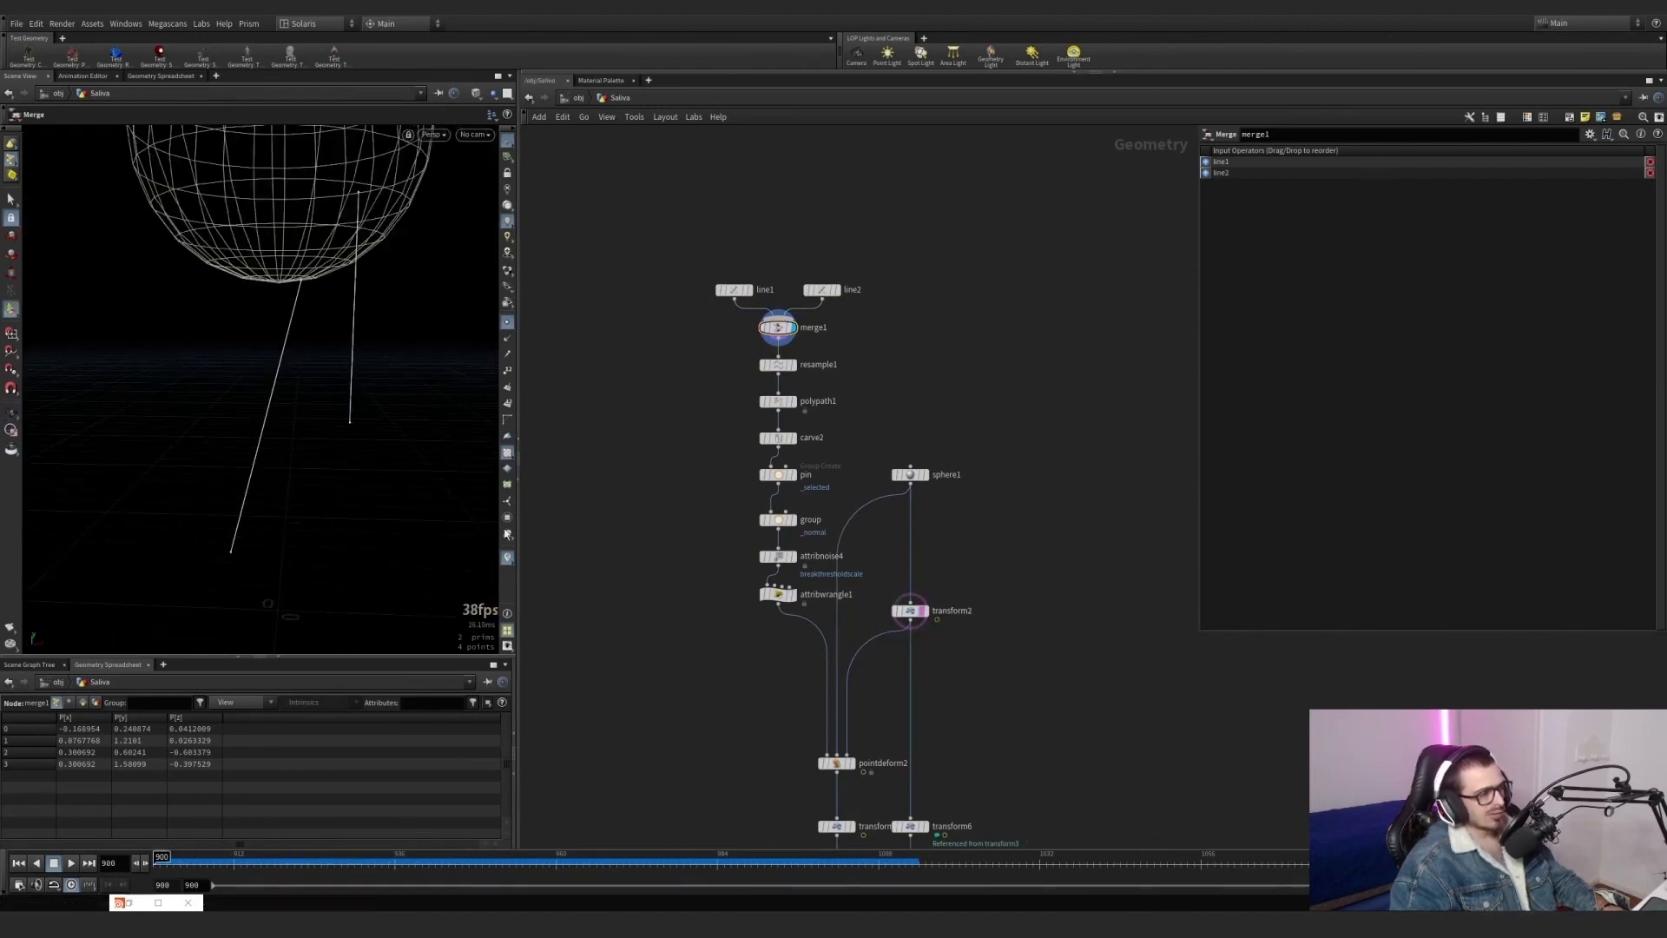
# Display the output of resample1 and polypath1 to examine the subdivided lines.
pyautogui.click(792, 365)
pyautogui.scroll(3, 808, 382)
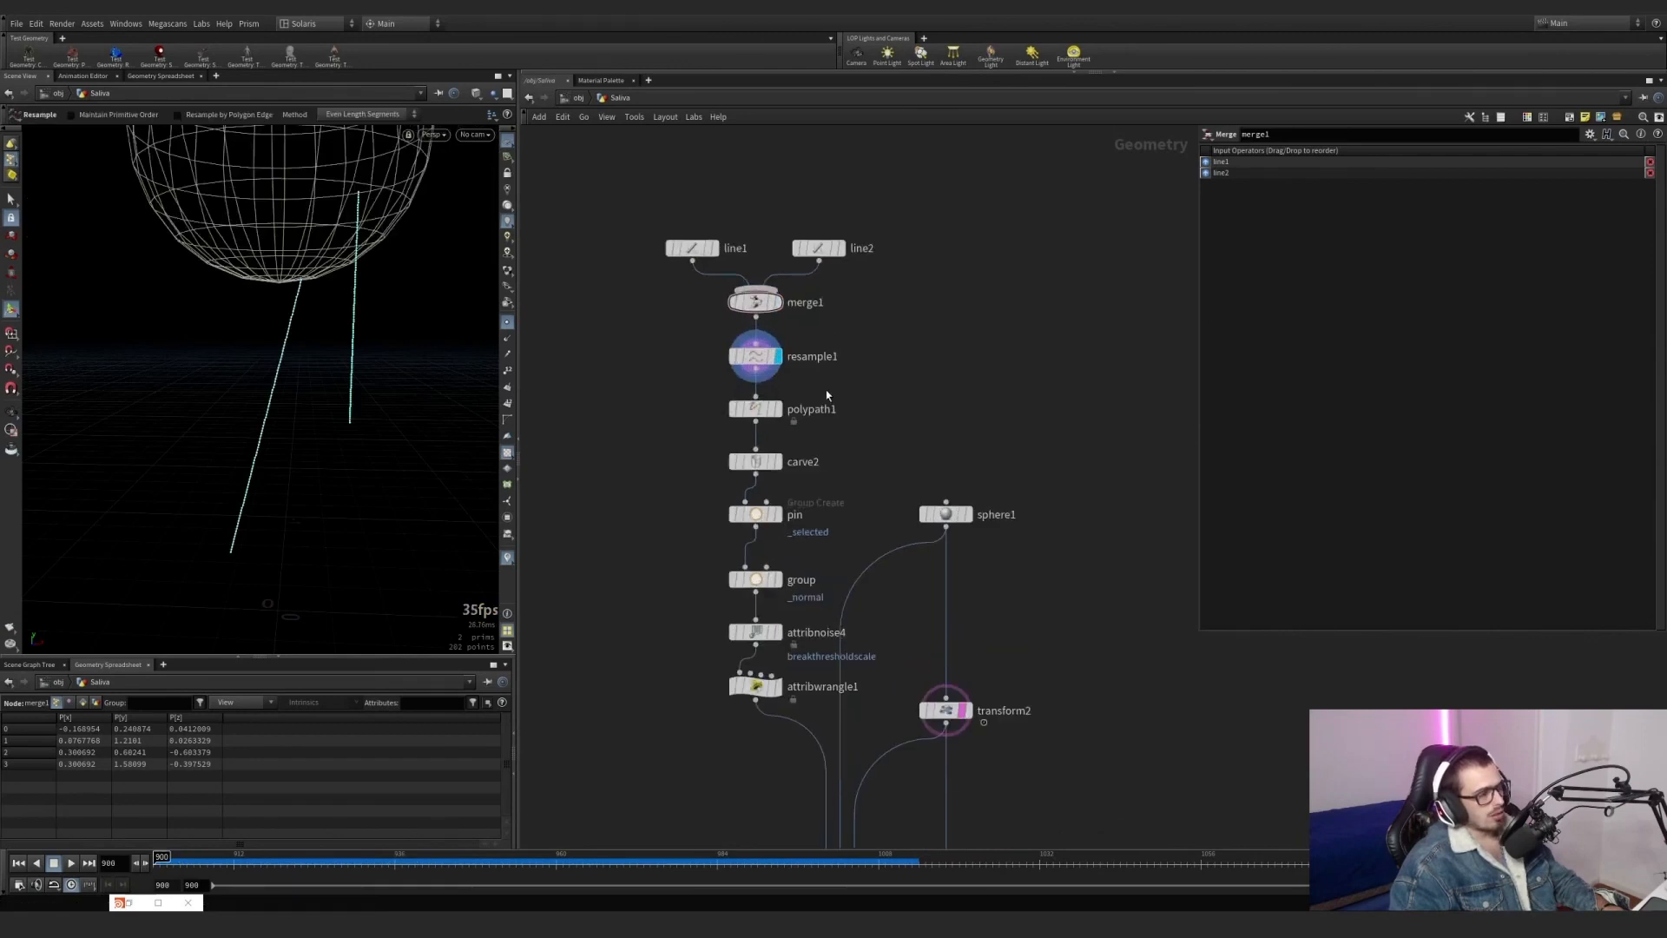
pyautogui.click(777, 409)
pyautogui.click(764, 415)
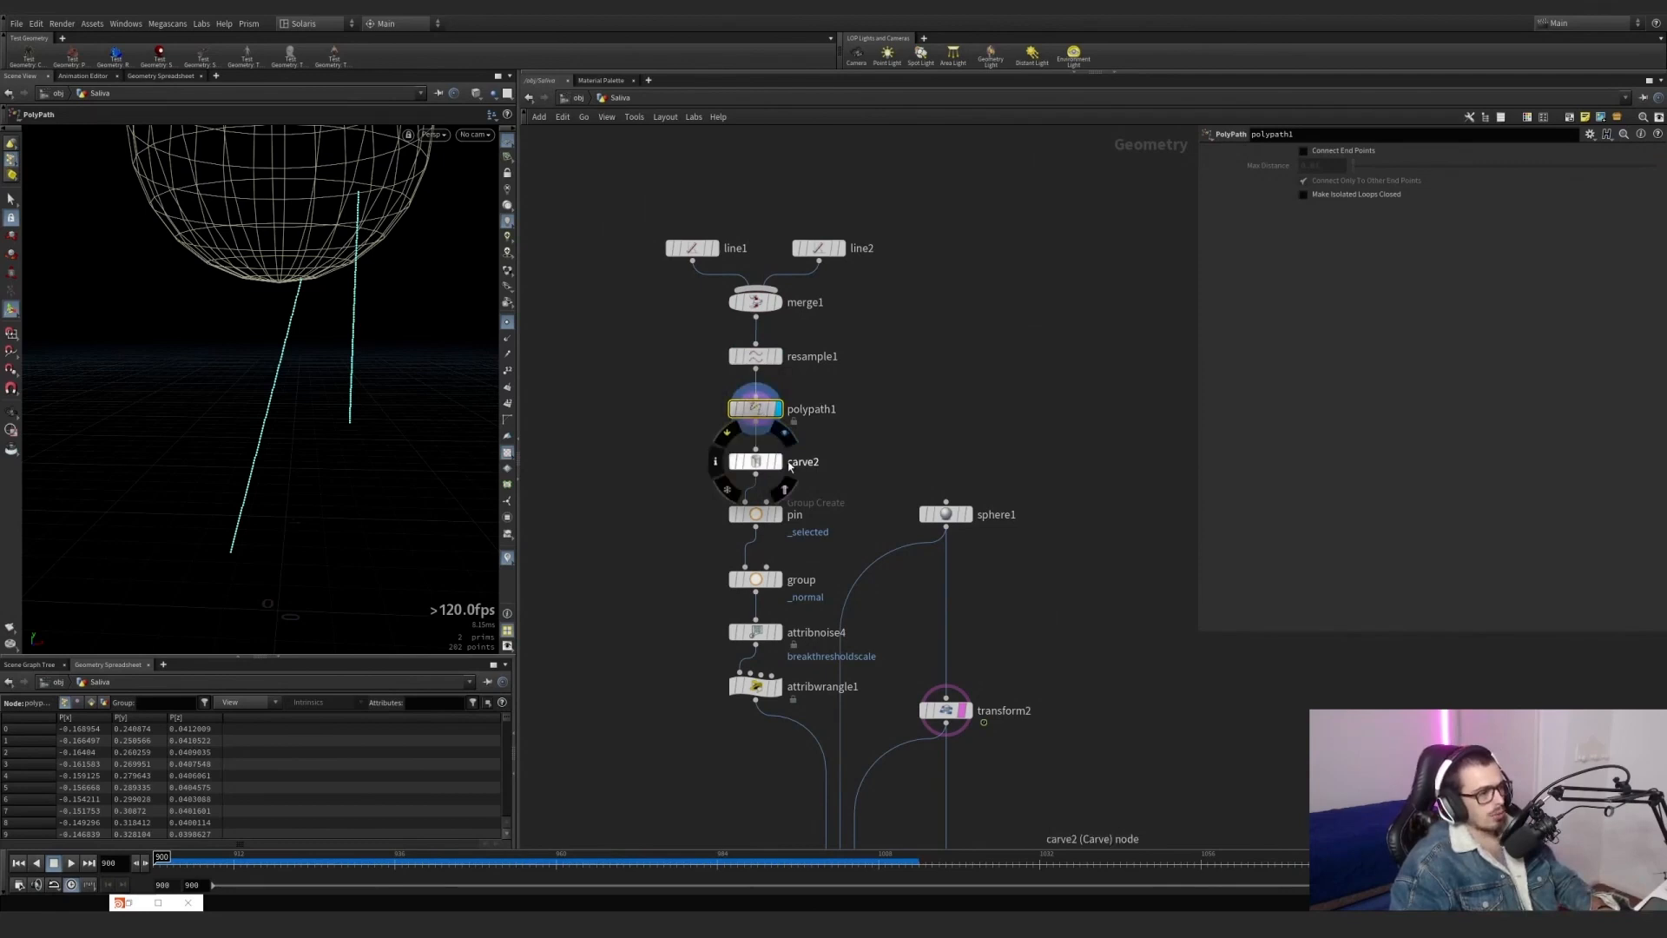
pyautogui.scroll(5, 779, 468)
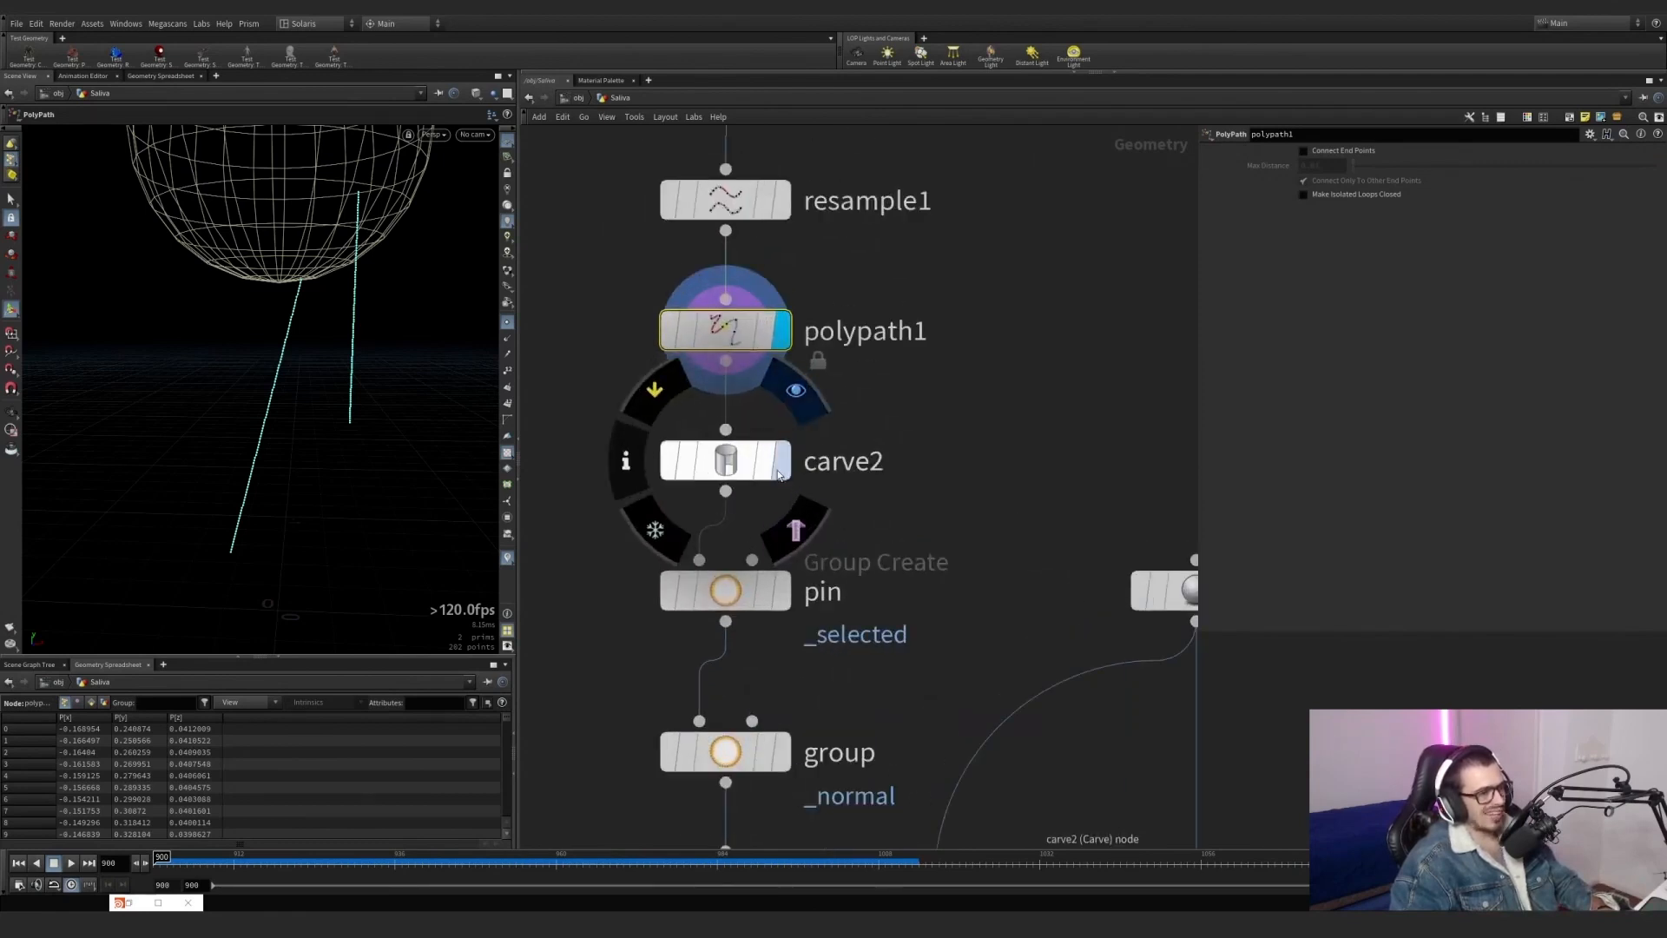
# Display the carve2 output and select one edge of a line in the viewport to examine its segments.
pyautogui.click(782, 462)
pyautogui.moveTo(903, 513); pyautogui.dragTo(620, 429)
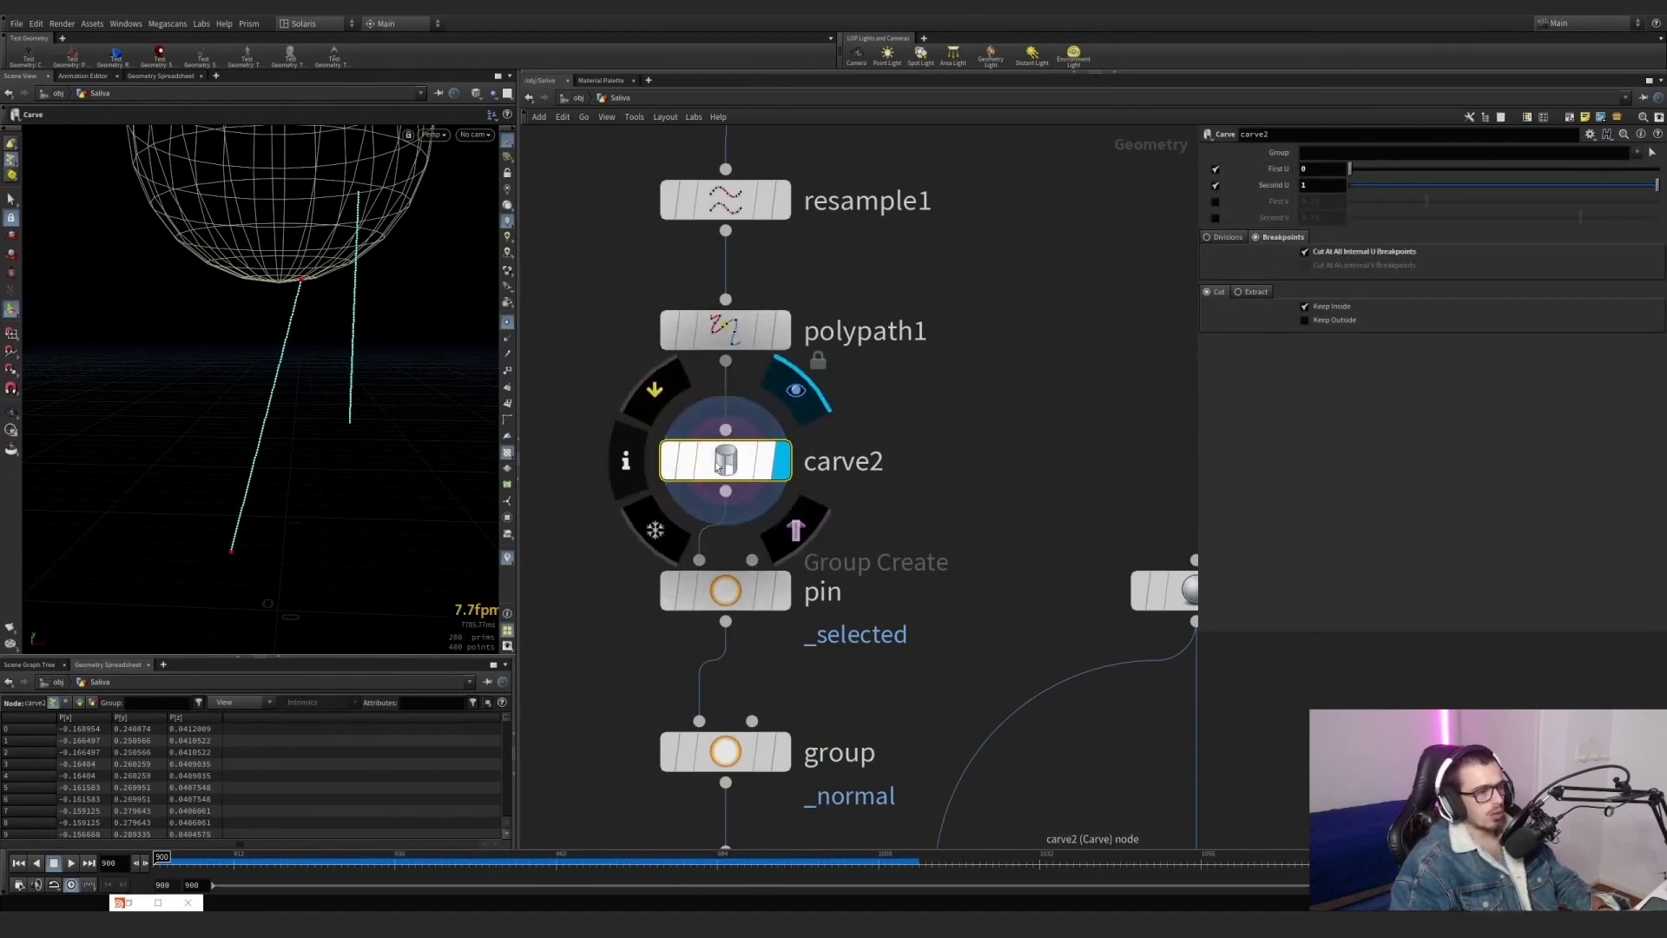
pyautogui.scroll(5, 282, 373)
pyautogui.scroll(4, 269, 352)
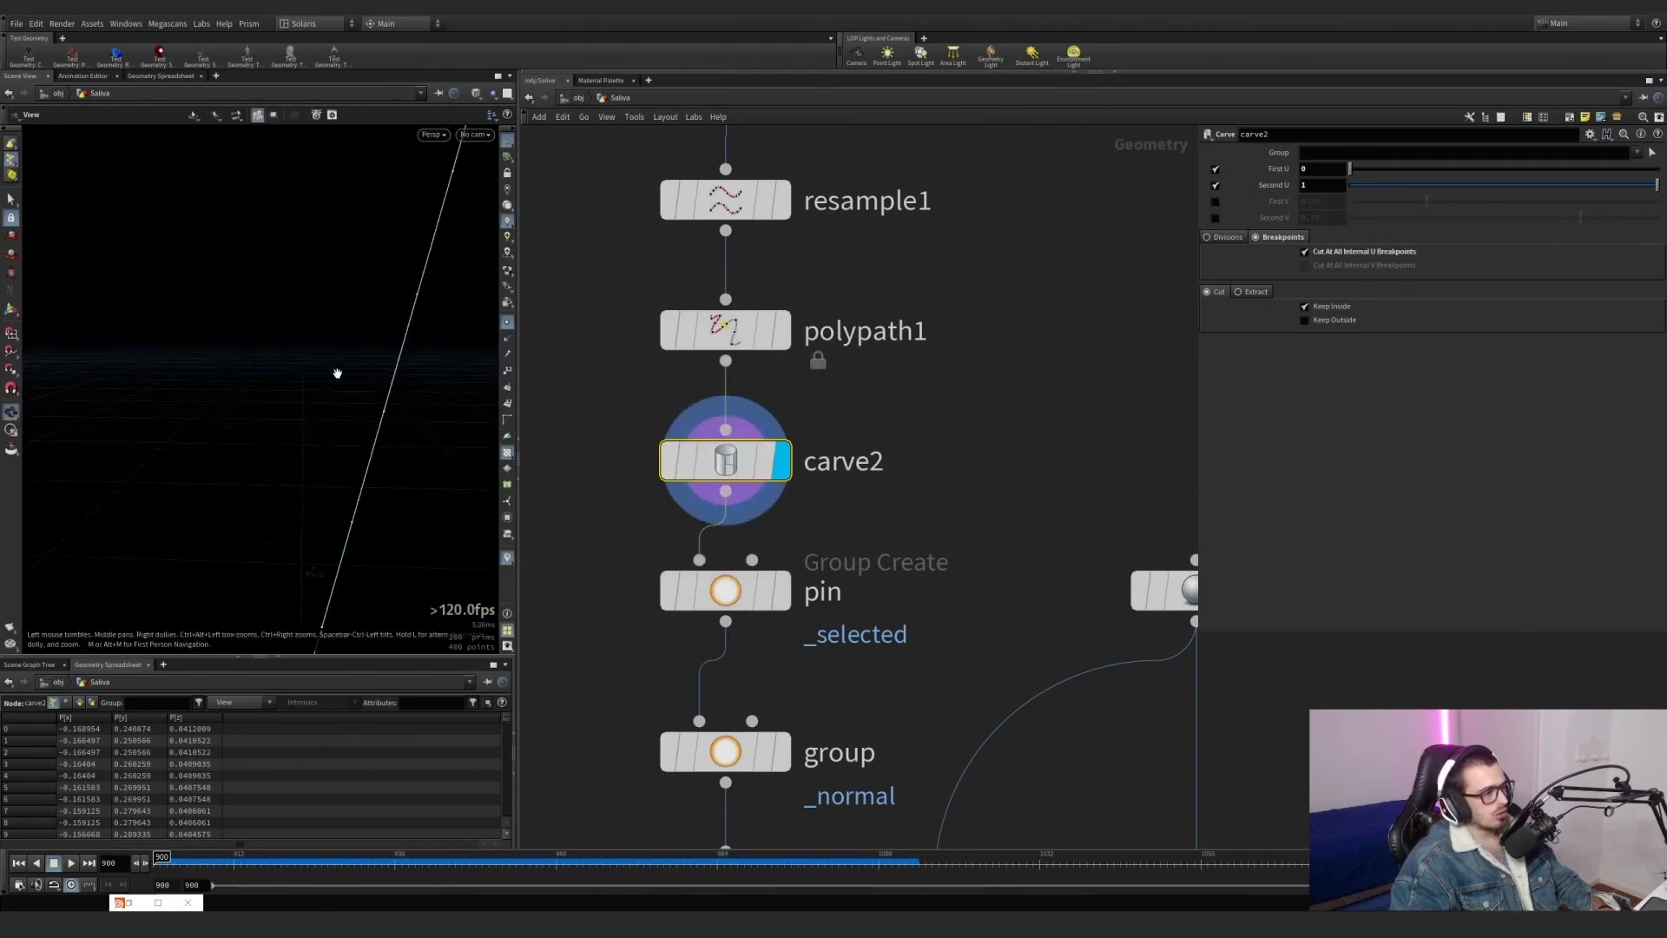
pyautogui.press('s')
pyautogui.click(69, 116)
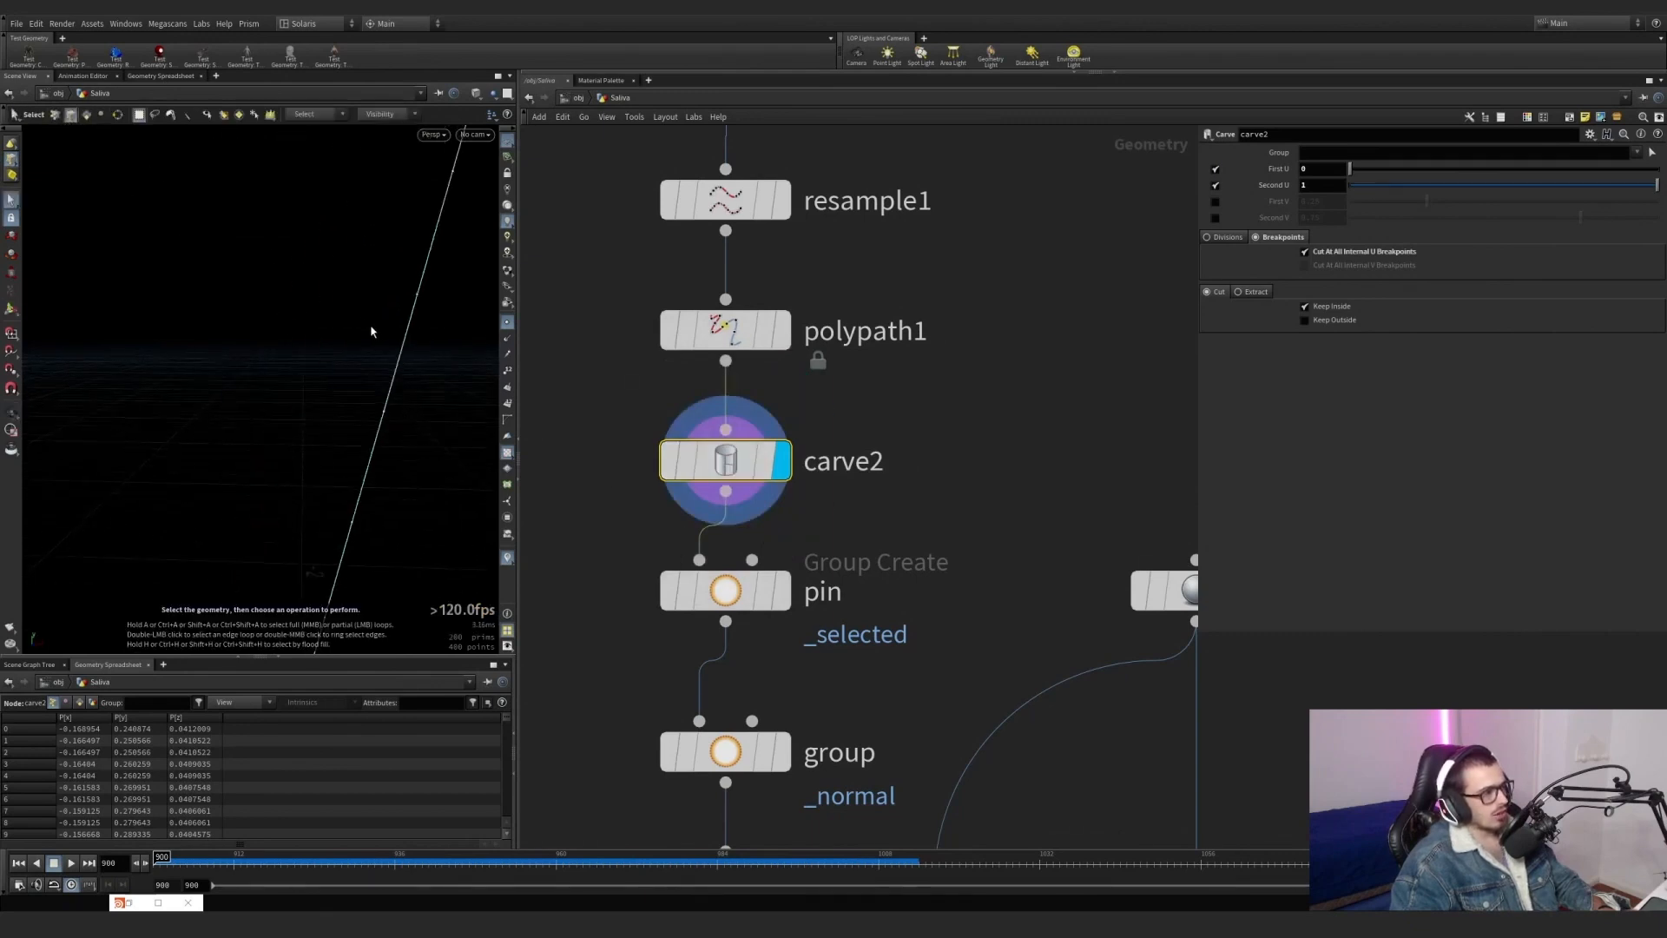
pyautogui.click(402, 350)
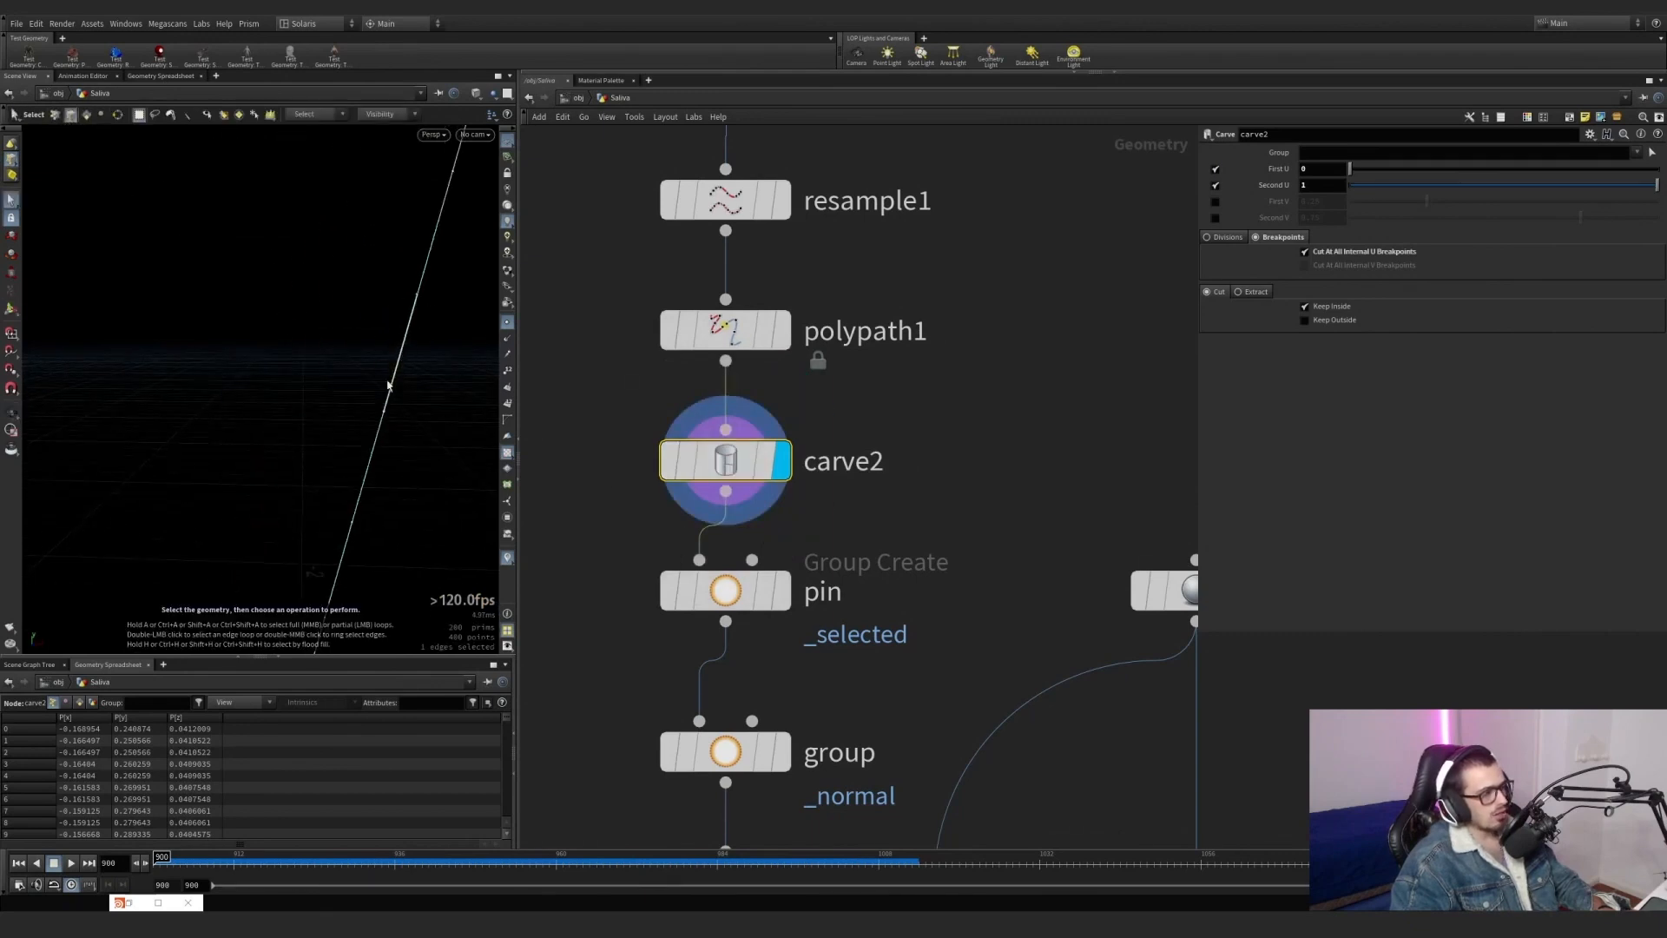
# Try moving one edge of the polypath1 line, and delete the edit node this adds.
pyautogui.press('Up')
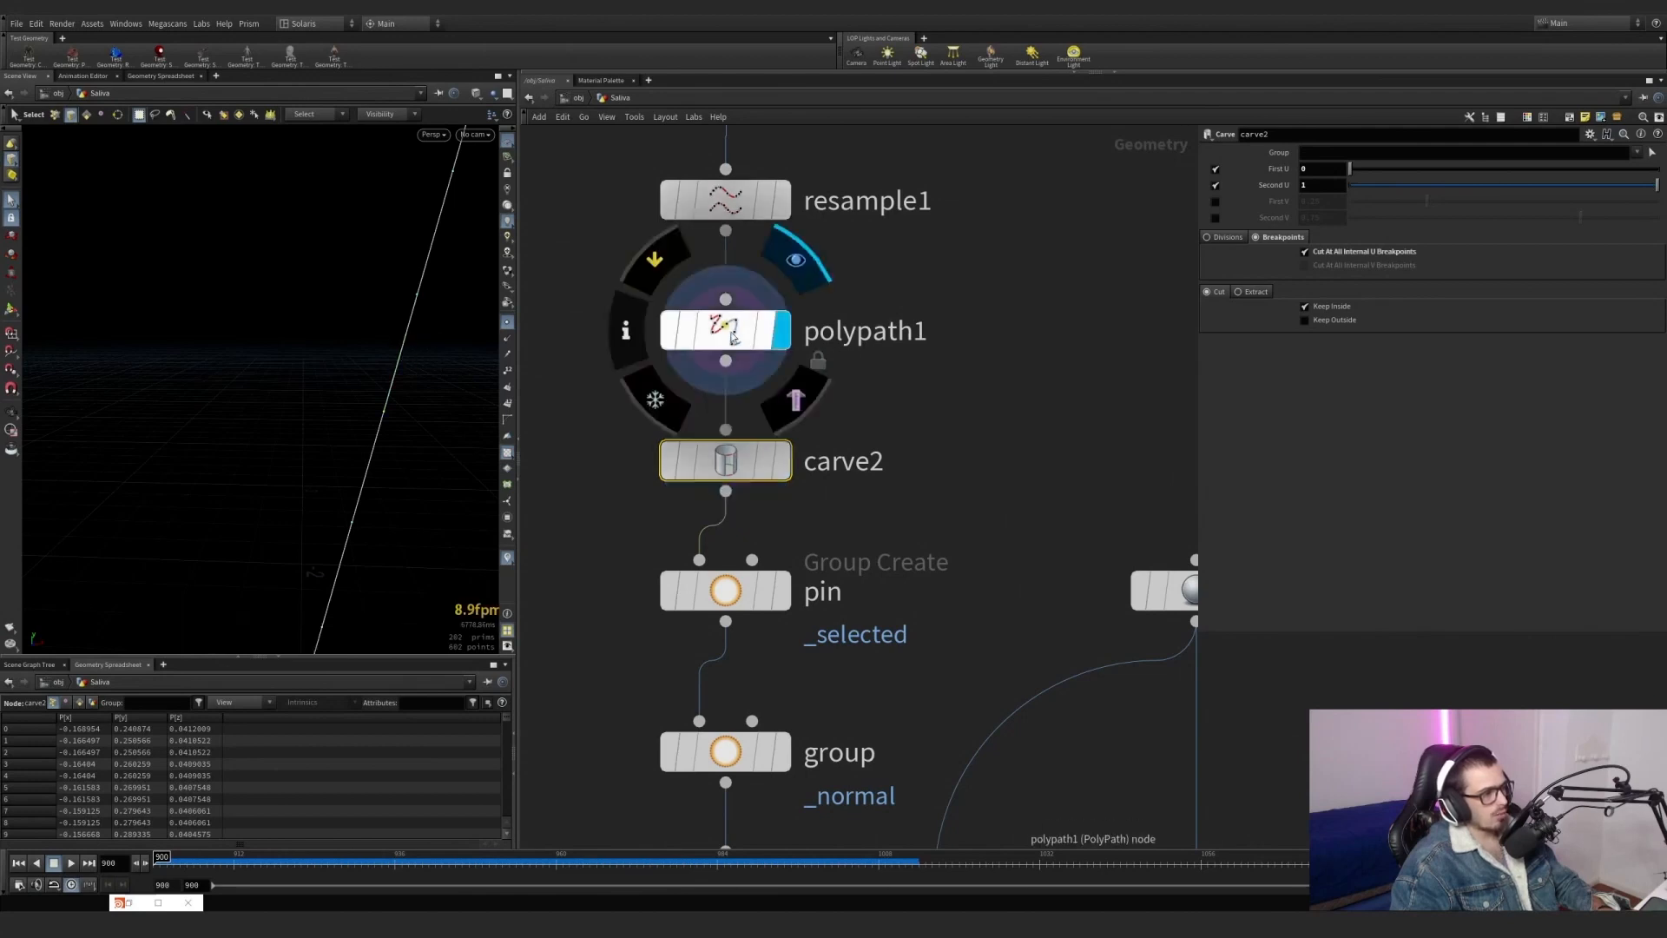
pyautogui.press('s')
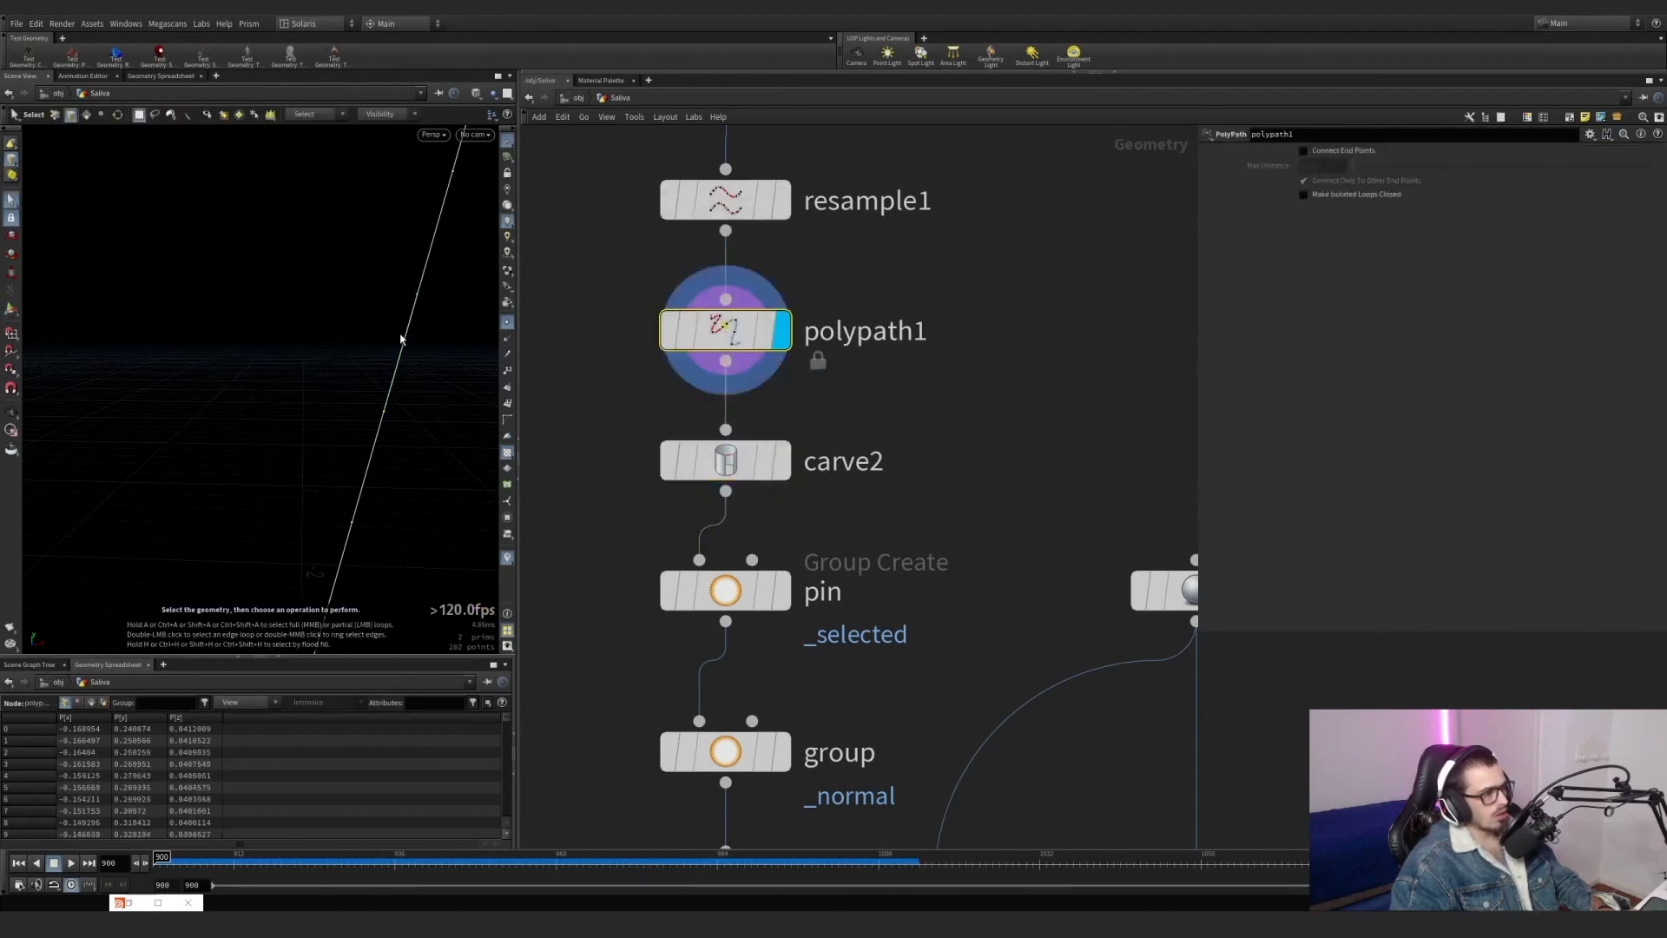
pyautogui.click(397, 363)
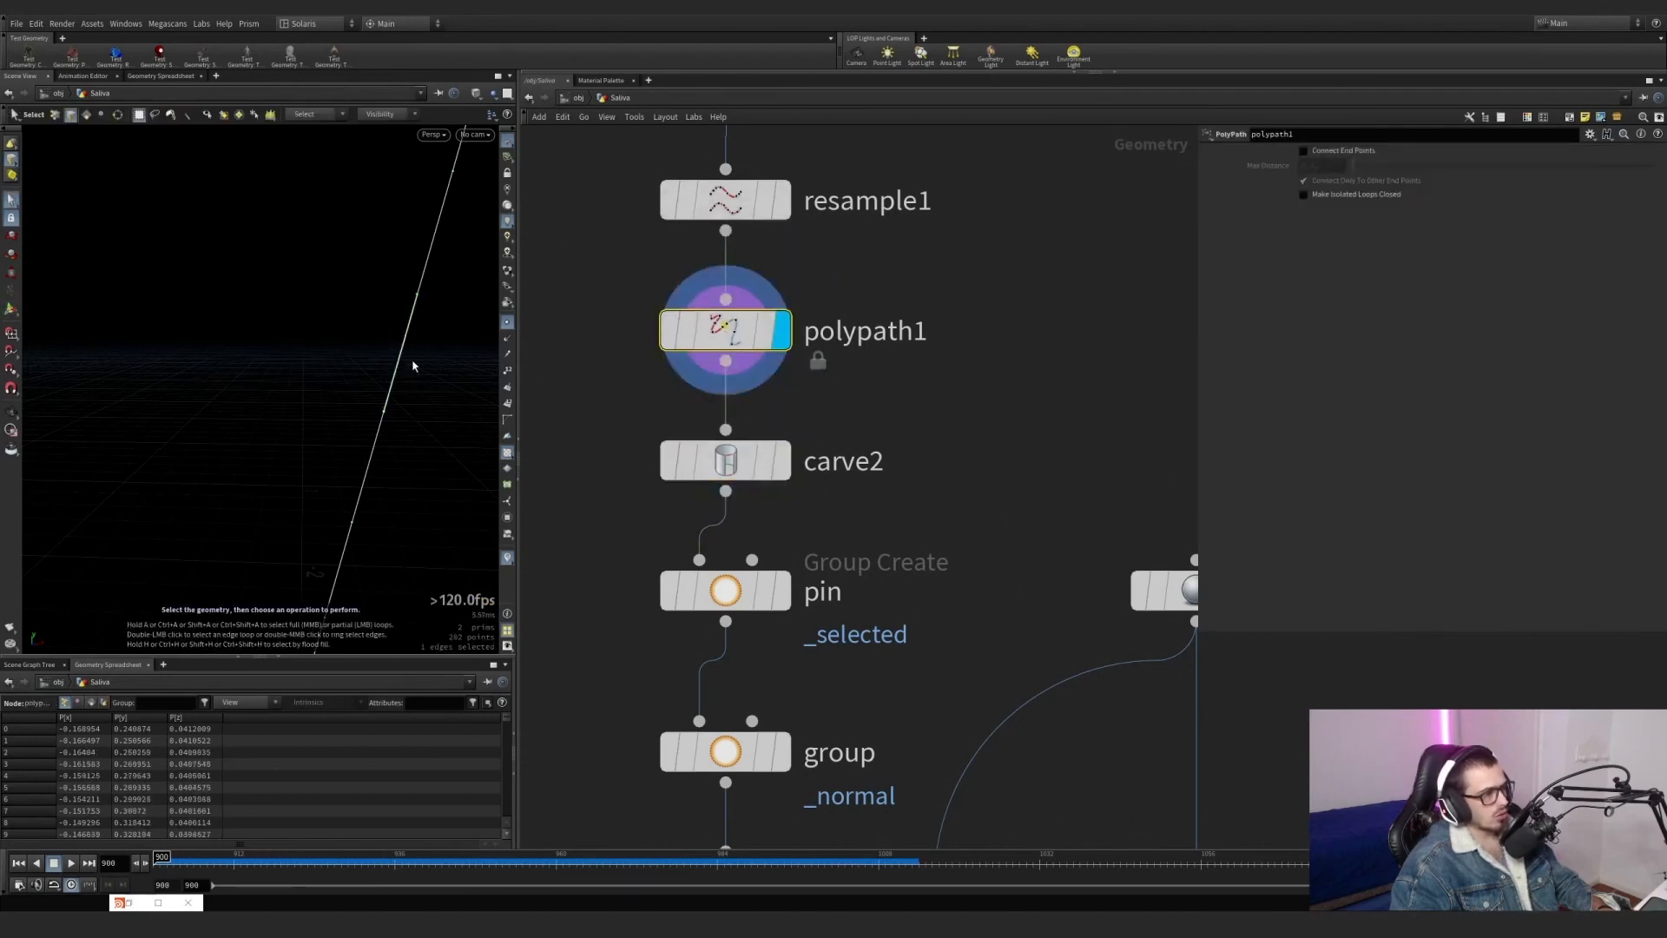
pyautogui.press('t')
pyautogui.moveTo(417, 359); pyautogui.dragTo(353, 343)
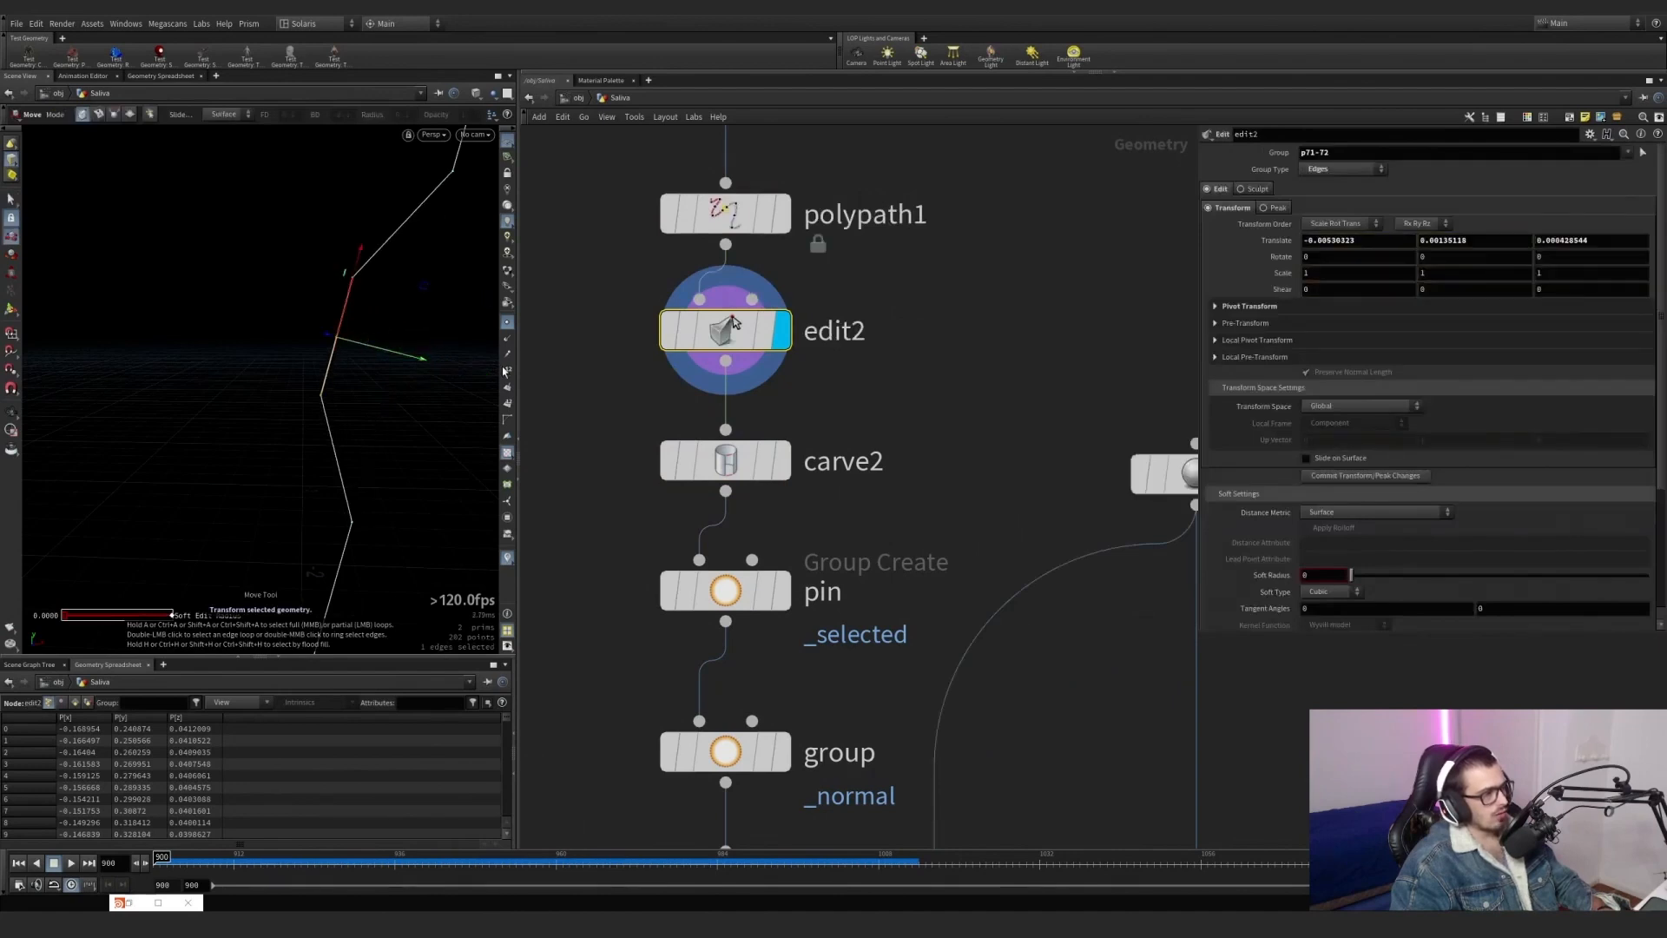
pyautogui.press('Delete')
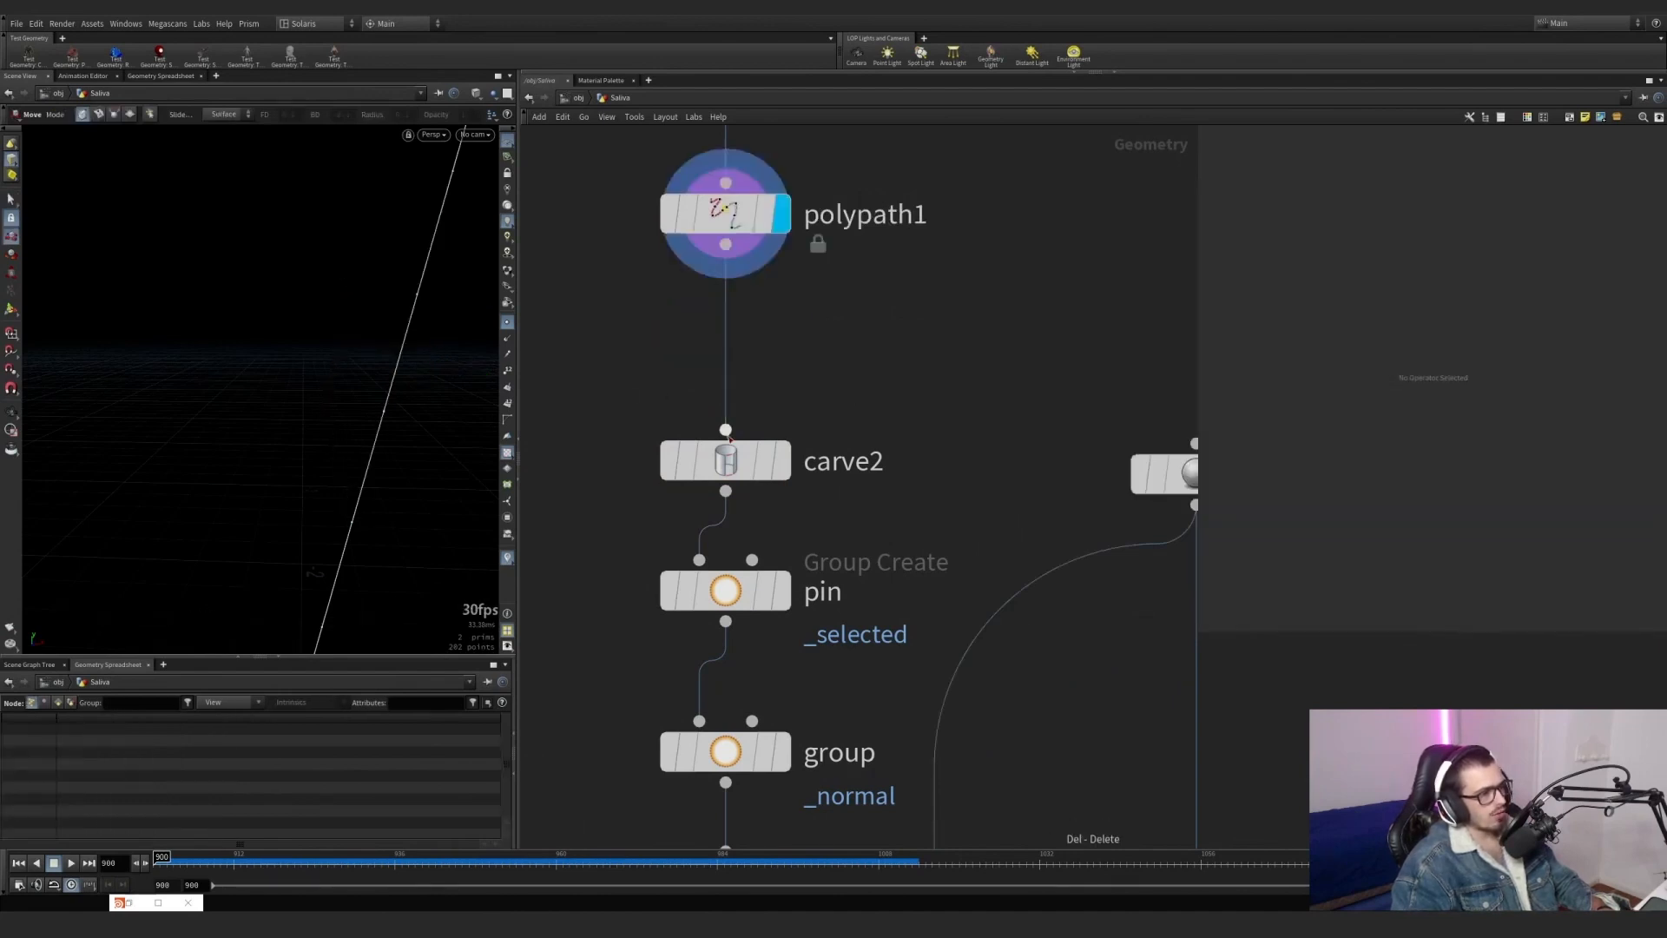
# Try moving one edge of the carve2 line away from its neighbours, and delete the edit node this adds.
pyautogui.click(782, 460)
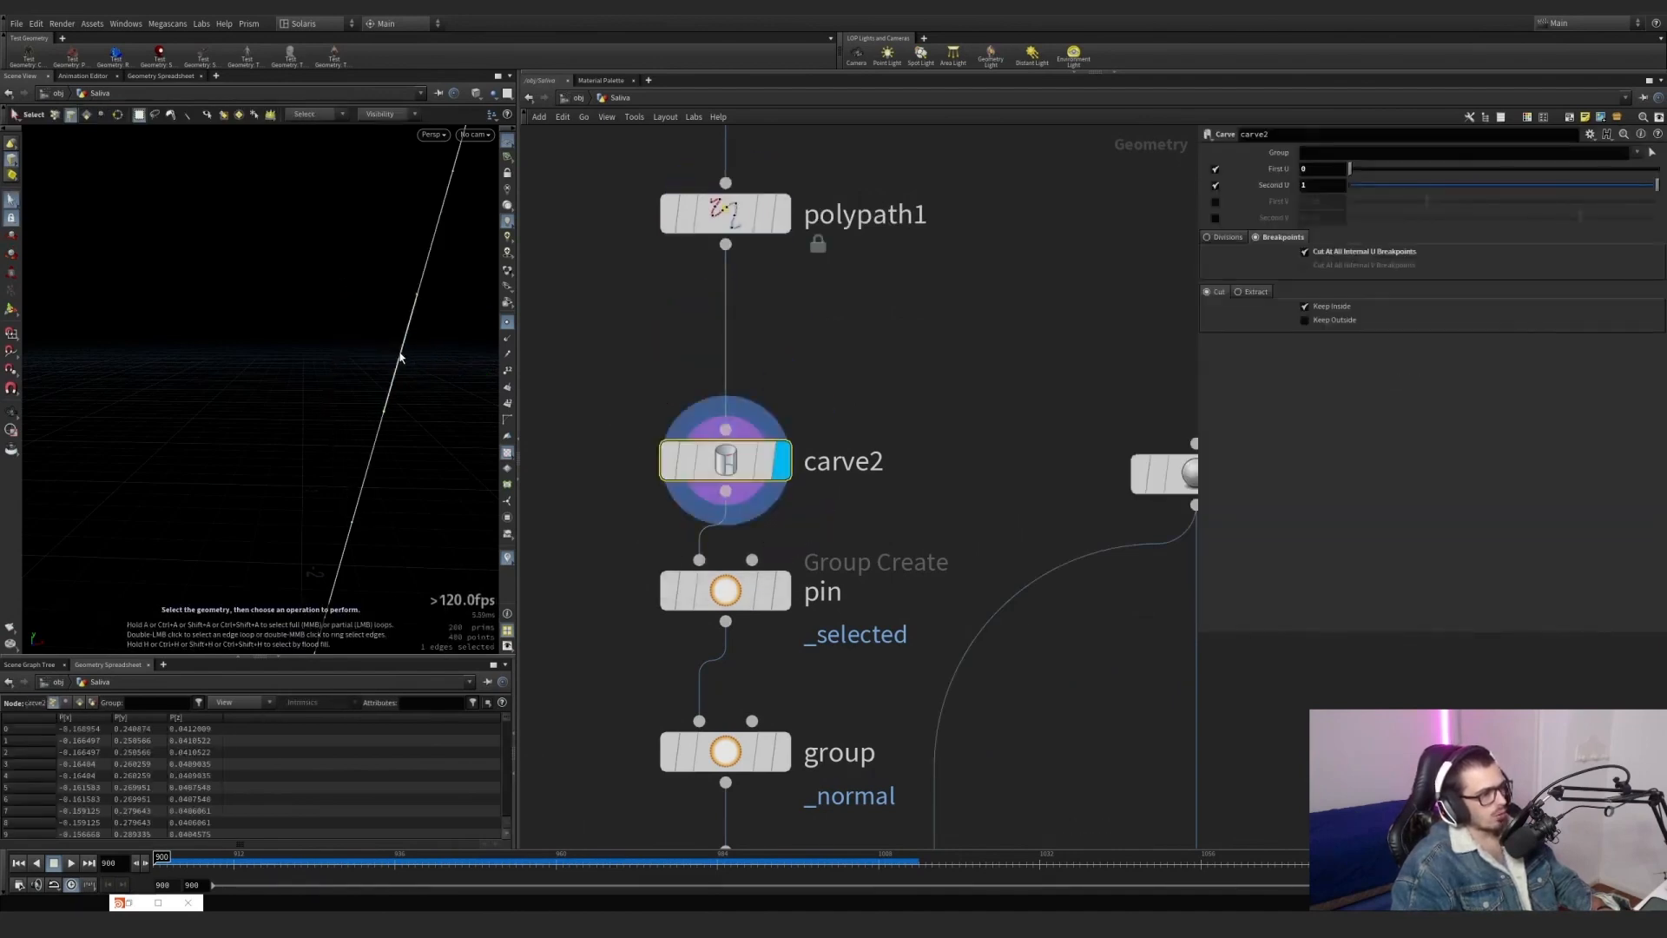
pyautogui.press('t')
pyautogui.moveTo(439, 361); pyautogui.dragTo(393, 358)
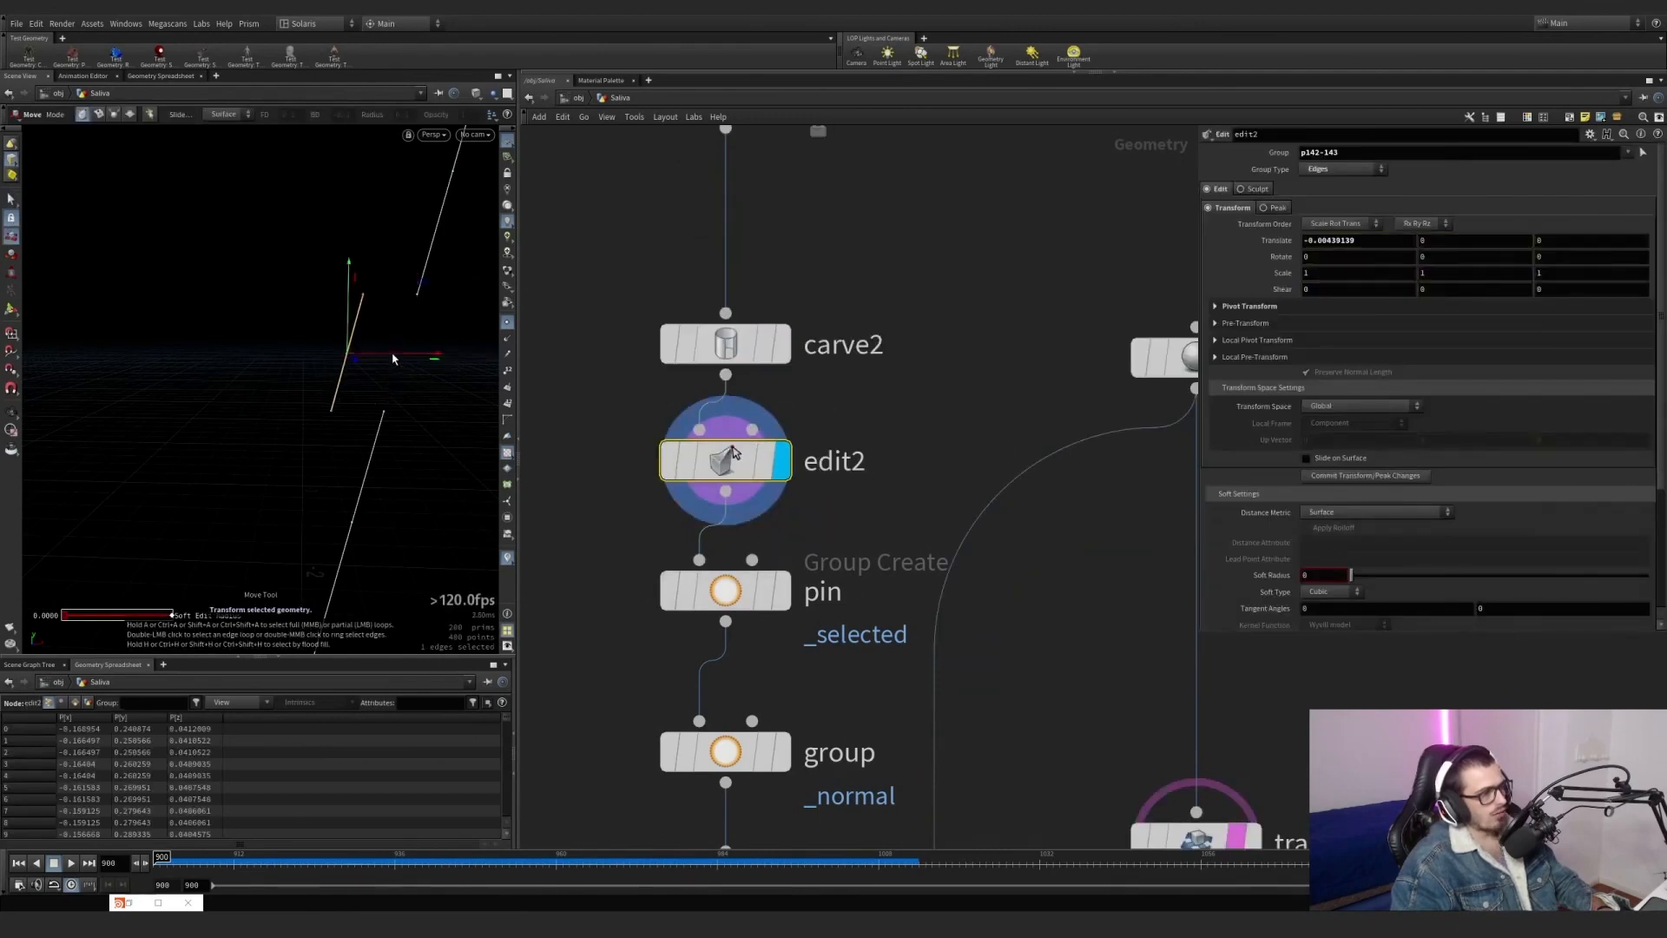
pyautogui.press('Delete')
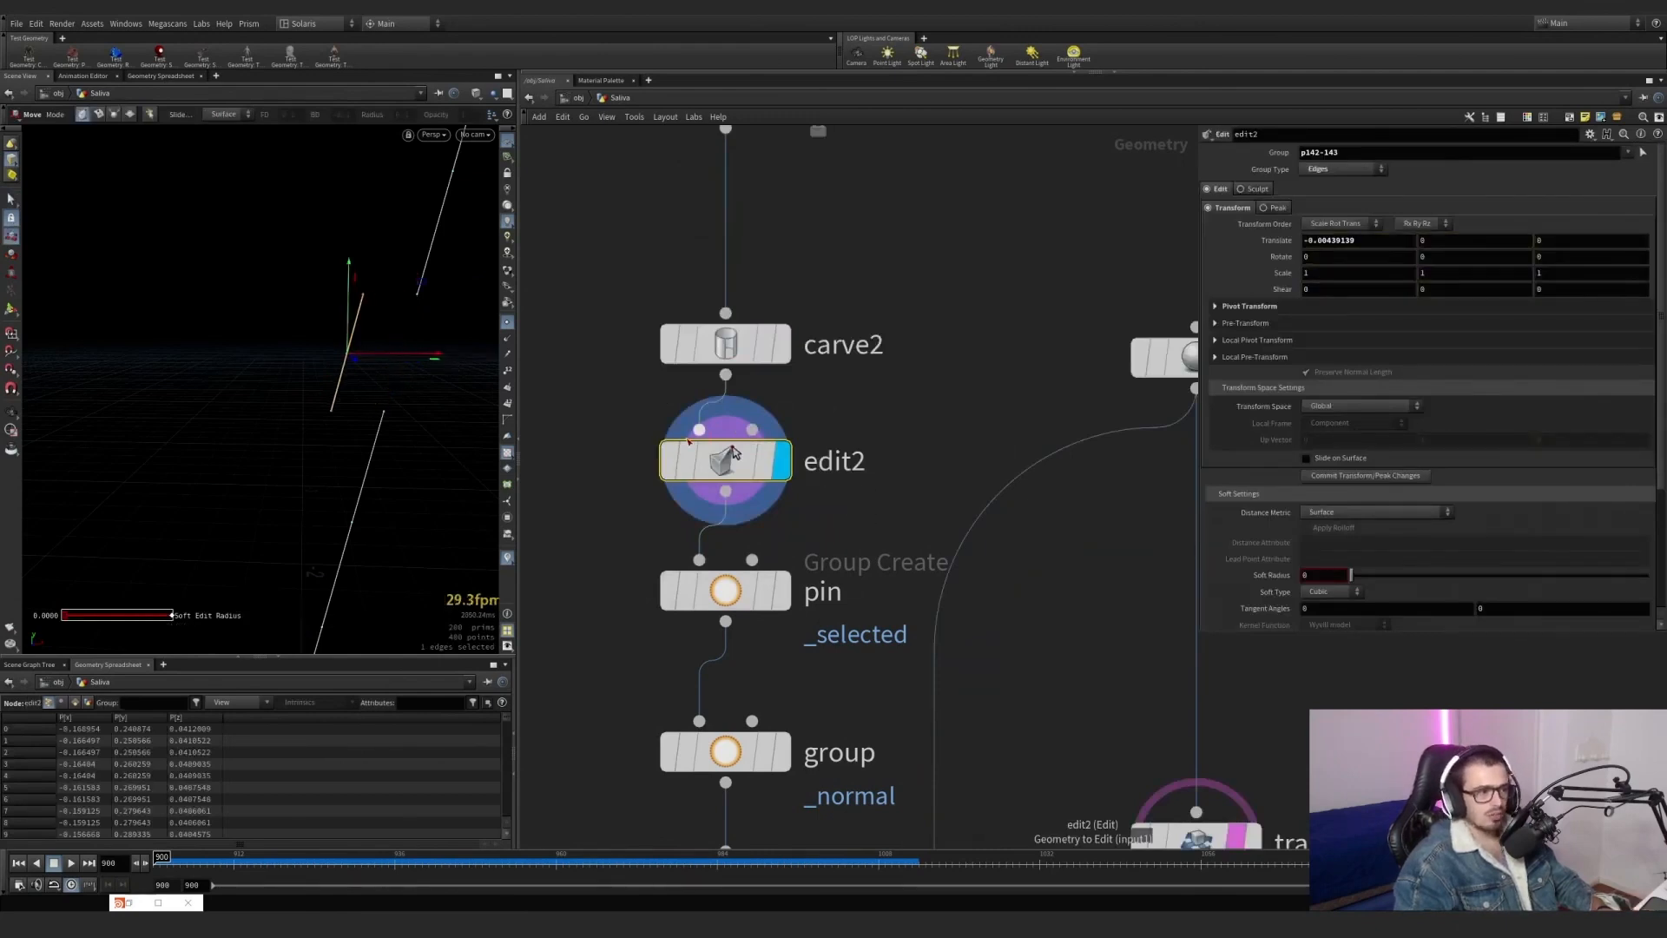
# Arrange the nodes from resample1 down to attribwrangle1 into an evenly spaced column.
pyautogui.scroll(-5, 686, 443)
pyautogui.moveTo(662, 716); pyautogui.dragTo(772, 253)
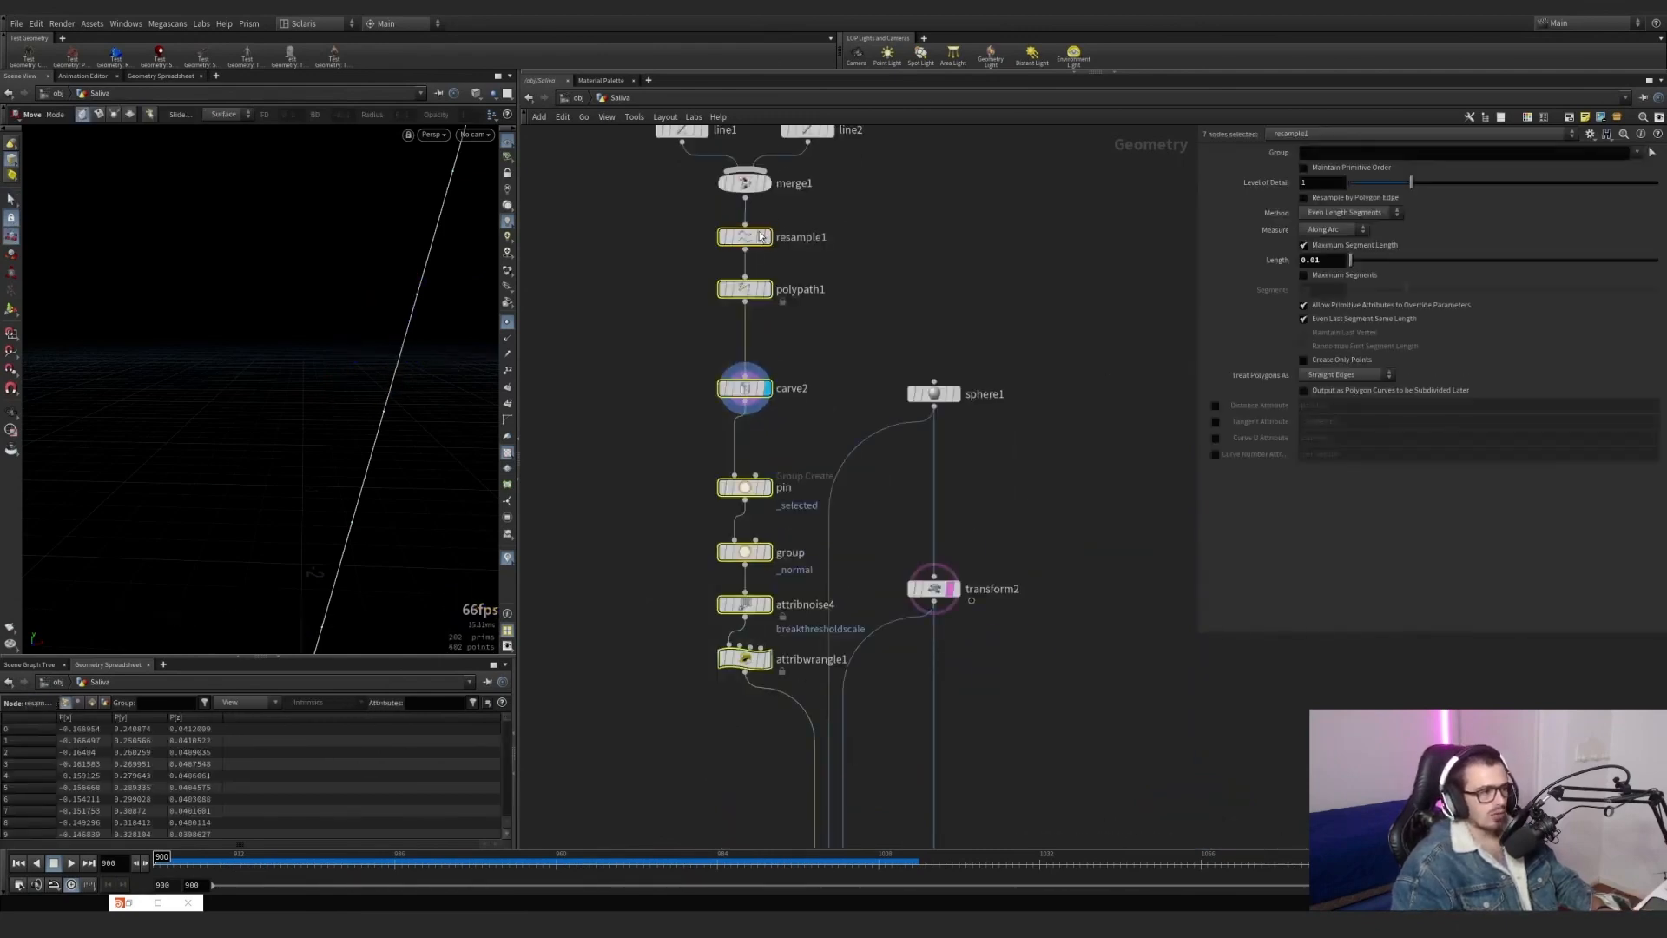
pyautogui.click(863, 319)
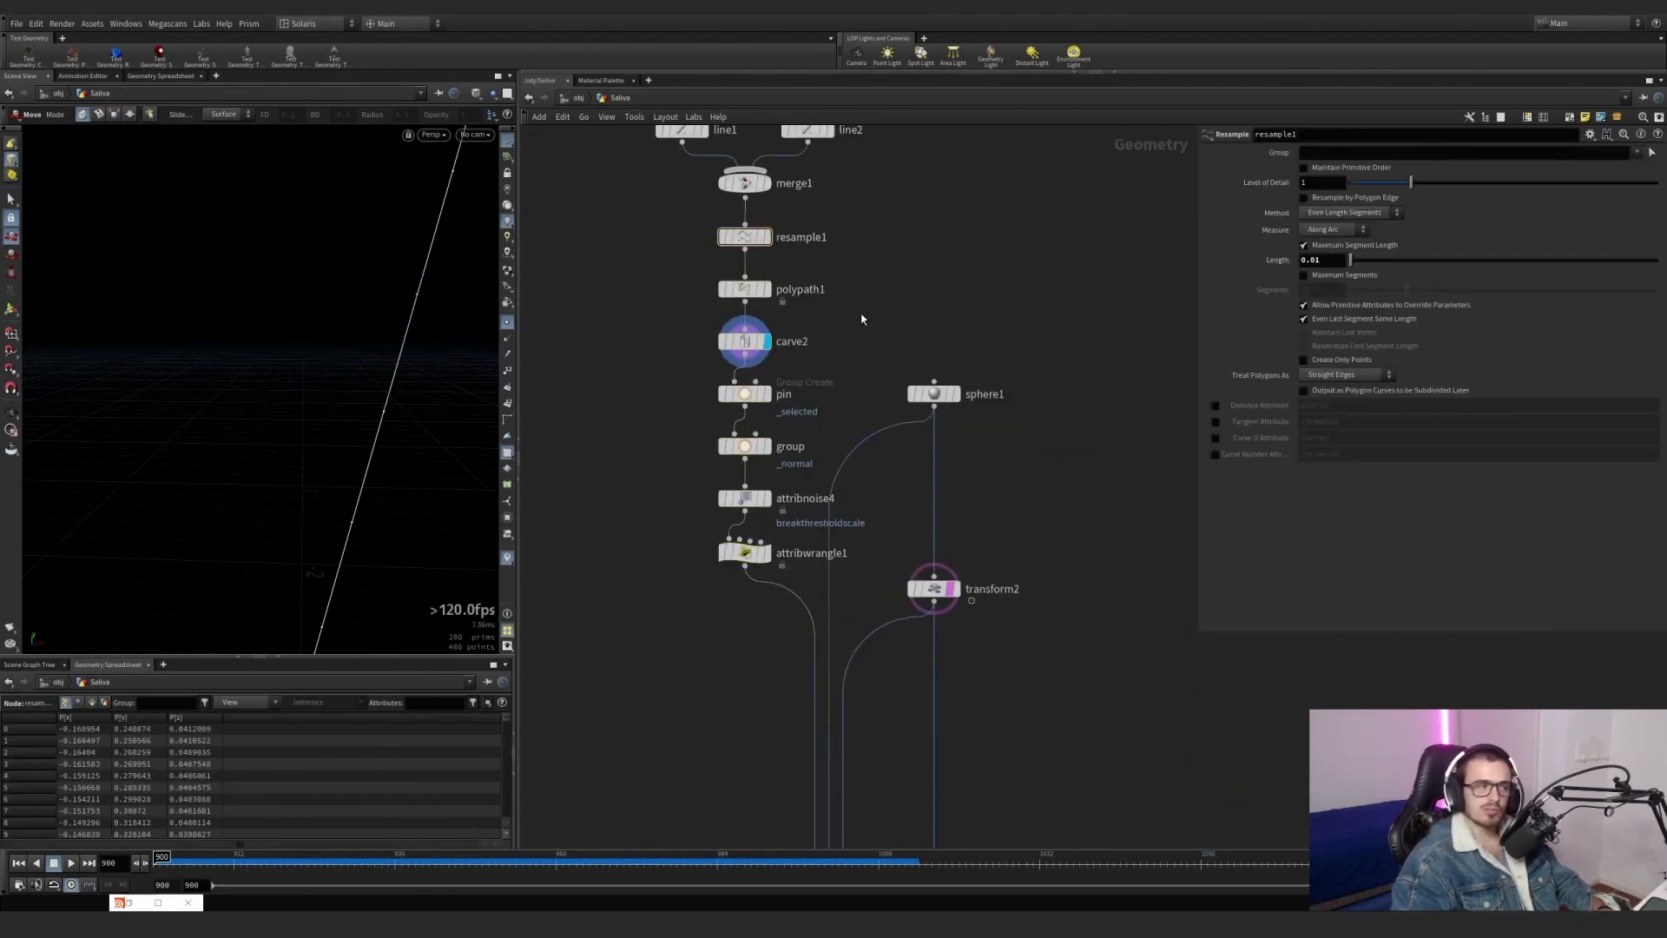
# Display the pin node and examine the upper end points of both lines, its base group and its group name.
pyautogui.scroll(5, 809, 397)
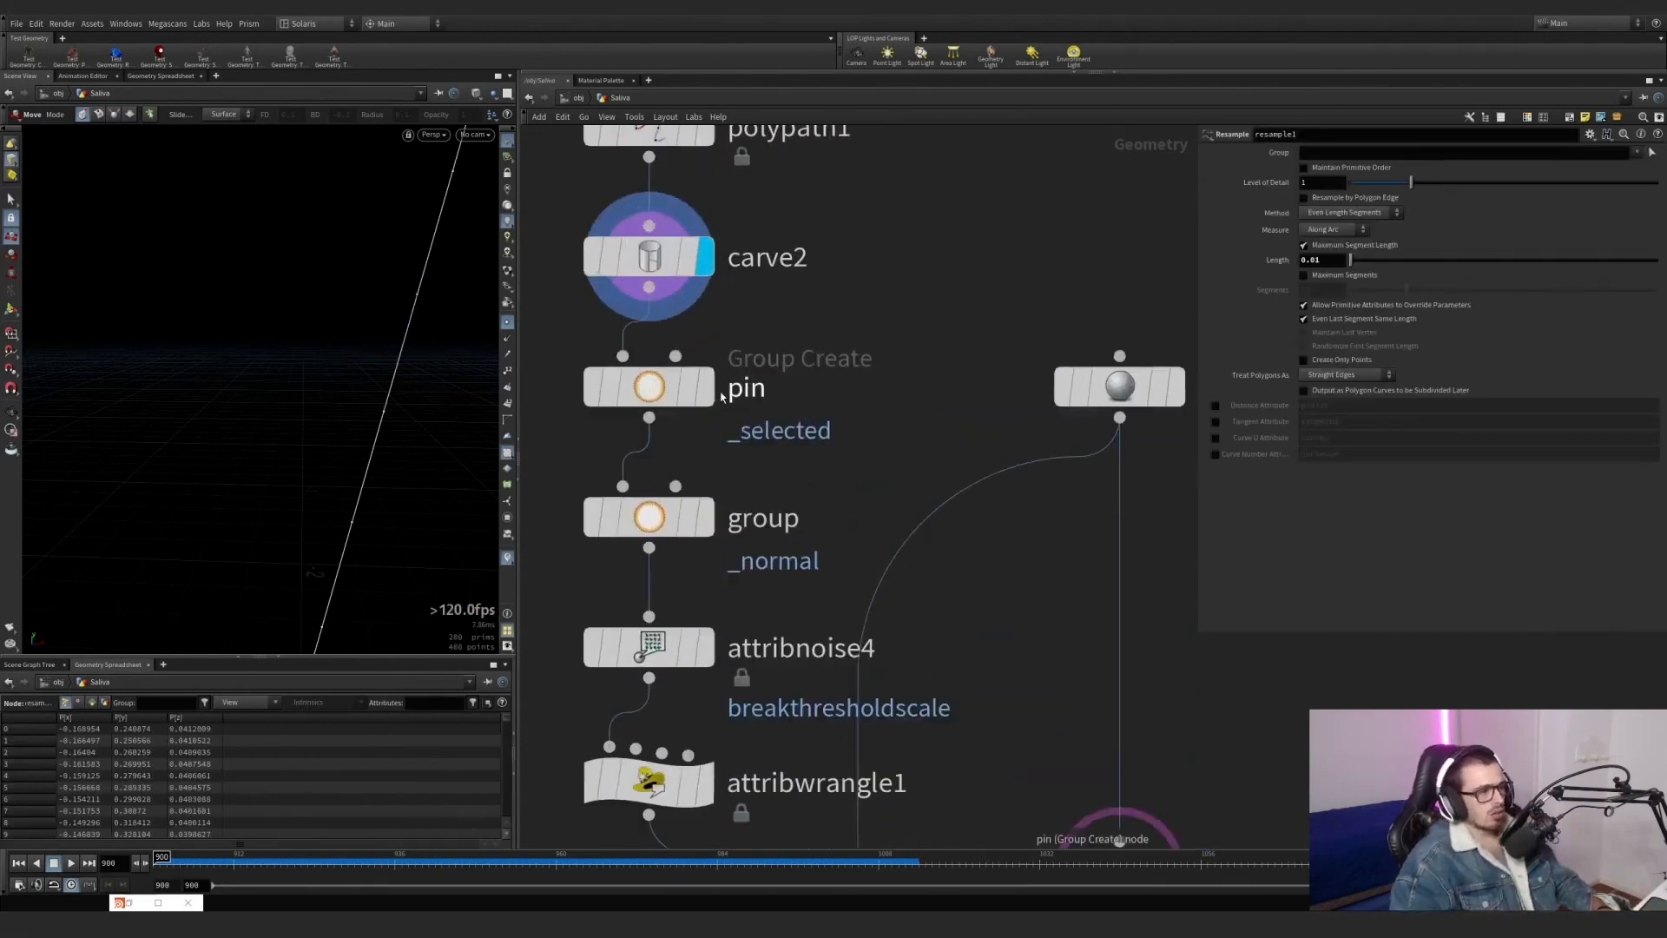
pyautogui.click(700, 386)
pyautogui.keyDown('alt'); pyautogui.moveTo(339, 252); pyautogui.dragTo(316, 339, button='middle'); pyautogui.keyUp('alt')
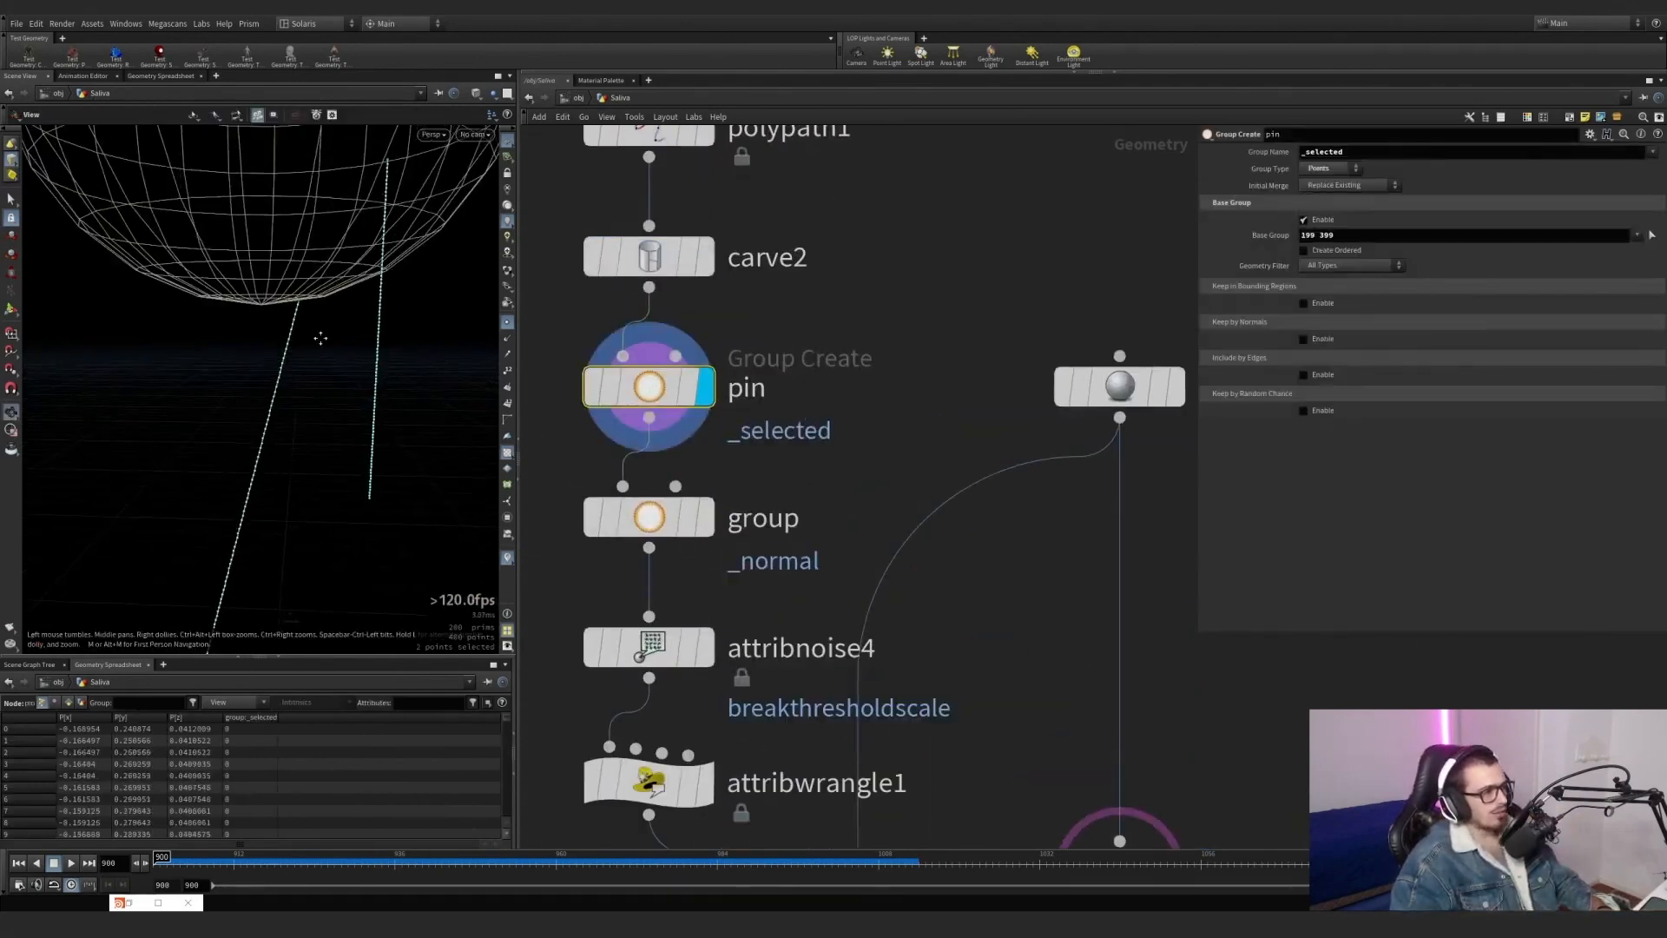
pyautogui.keyDown('alt'); pyautogui.moveTo(316, 339); pyautogui.dragTo(286, 384, button='right'); pyautogui.keyUp('alt')
pyautogui.press('s')
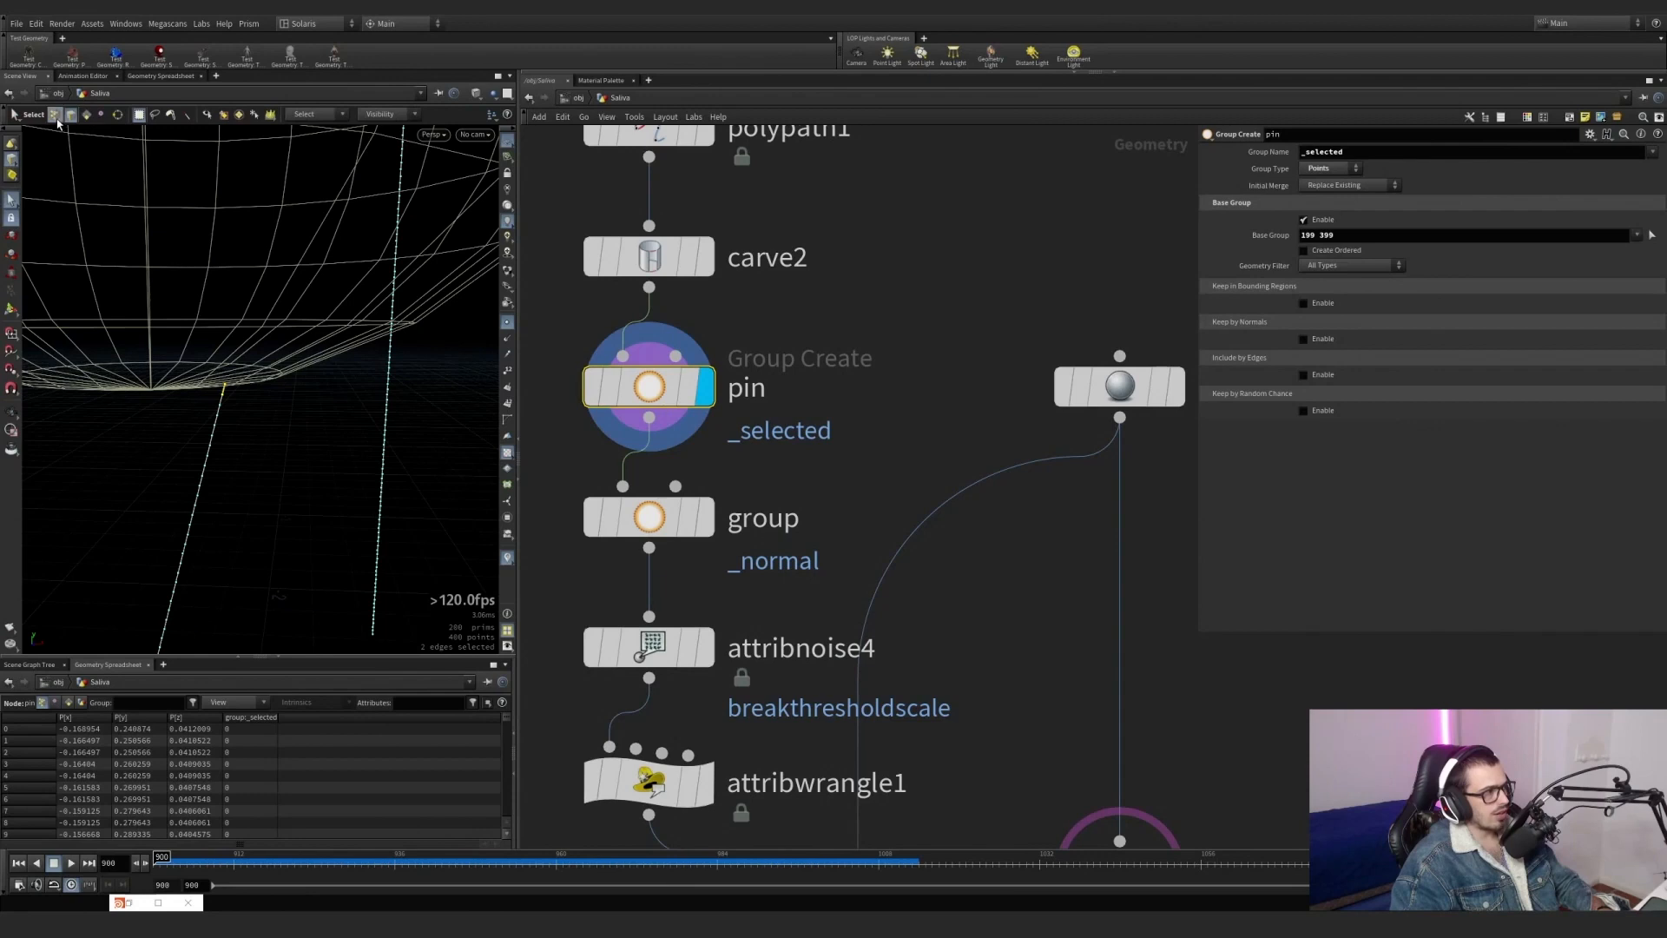
pyautogui.moveTo(258, 351); pyautogui.dragTo(203, 397)
pyautogui.keyDown('alt'); pyautogui.moveTo(313, 243); pyautogui.dragTo(290, 333, button='middle'); pyautogui.keyUp('alt')
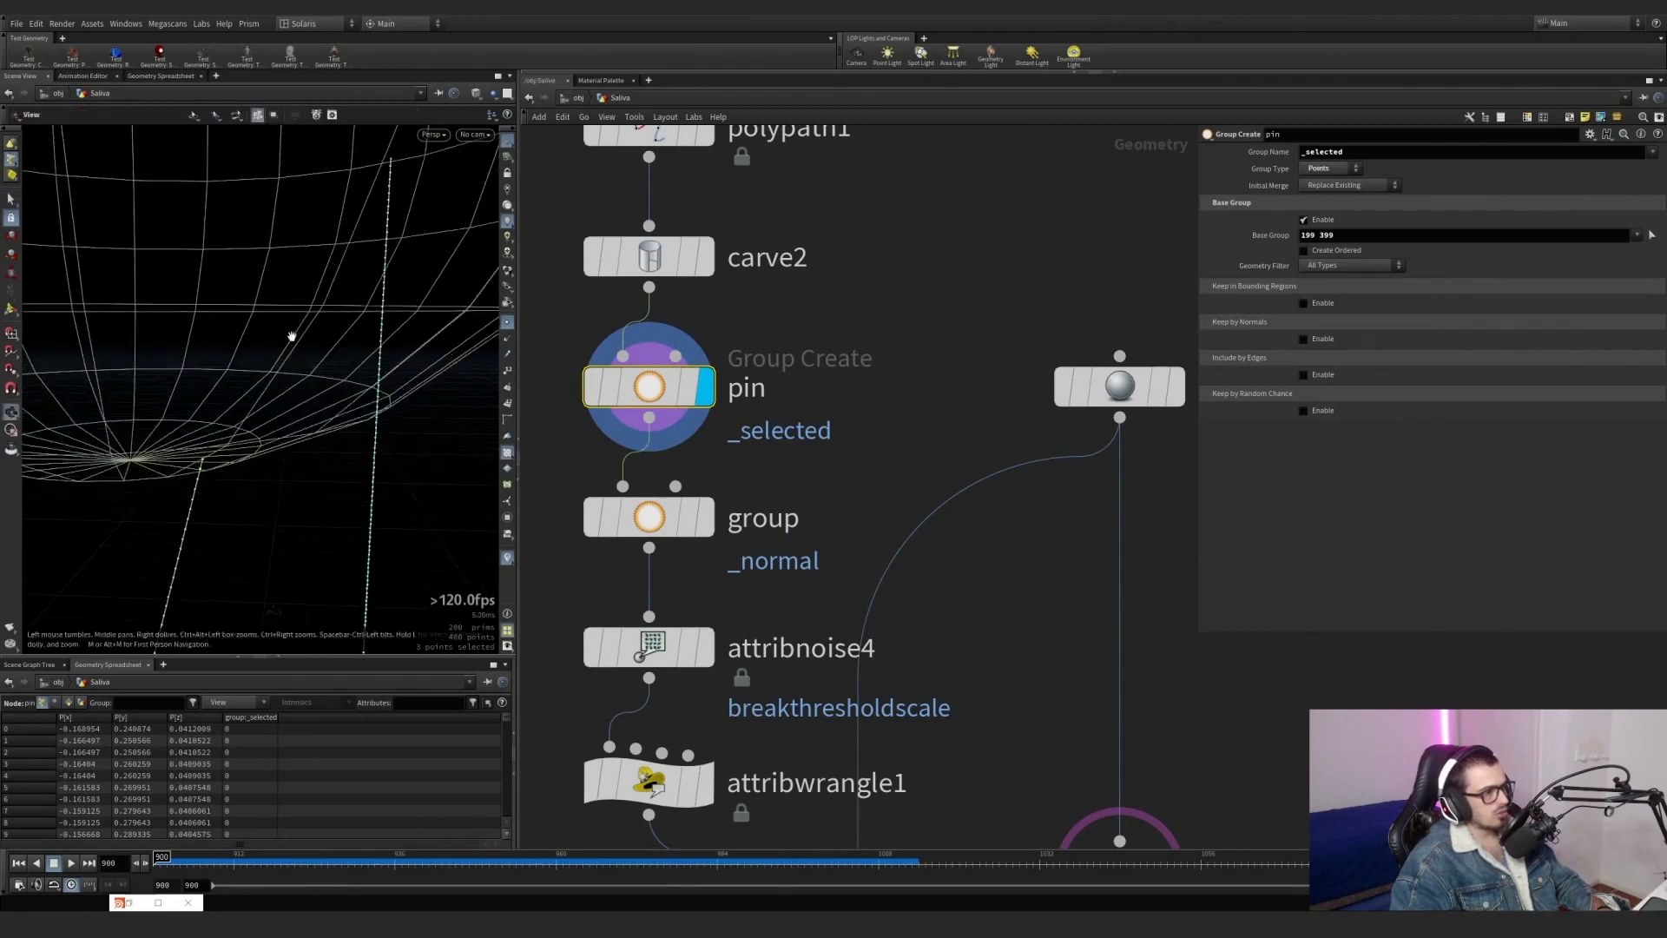
pyautogui.moveTo(372, 151); pyautogui.dragTo(413, 179)
pyautogui.tripleClick(1374, 236)
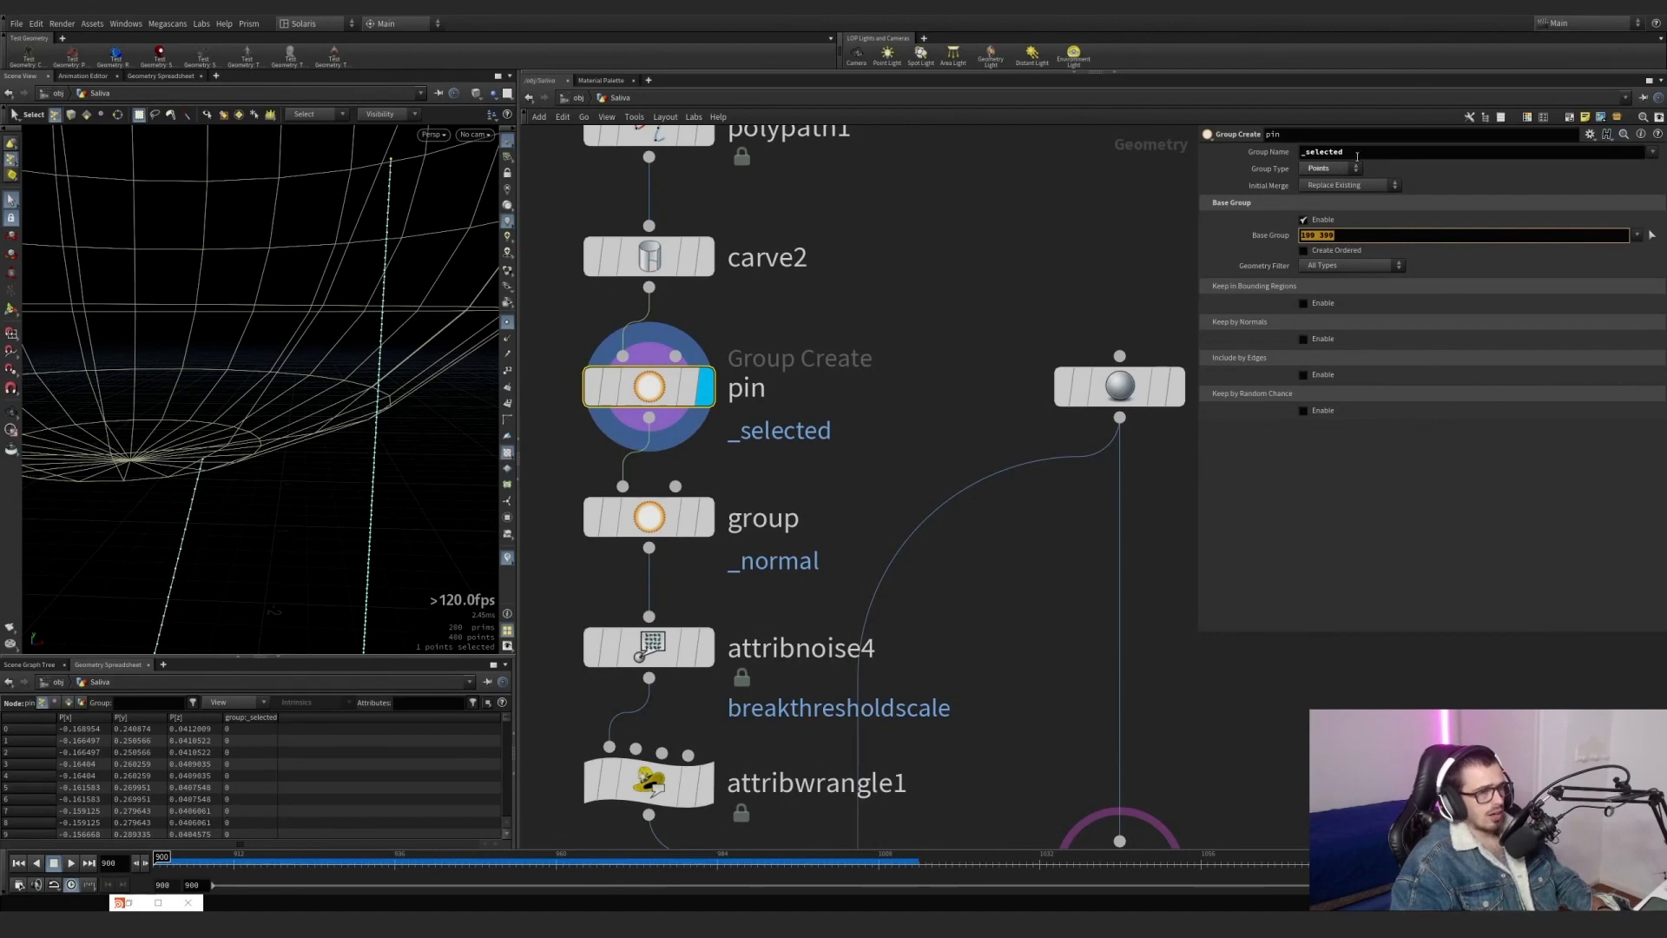
pyautogui.doubleClick(1328, 152)
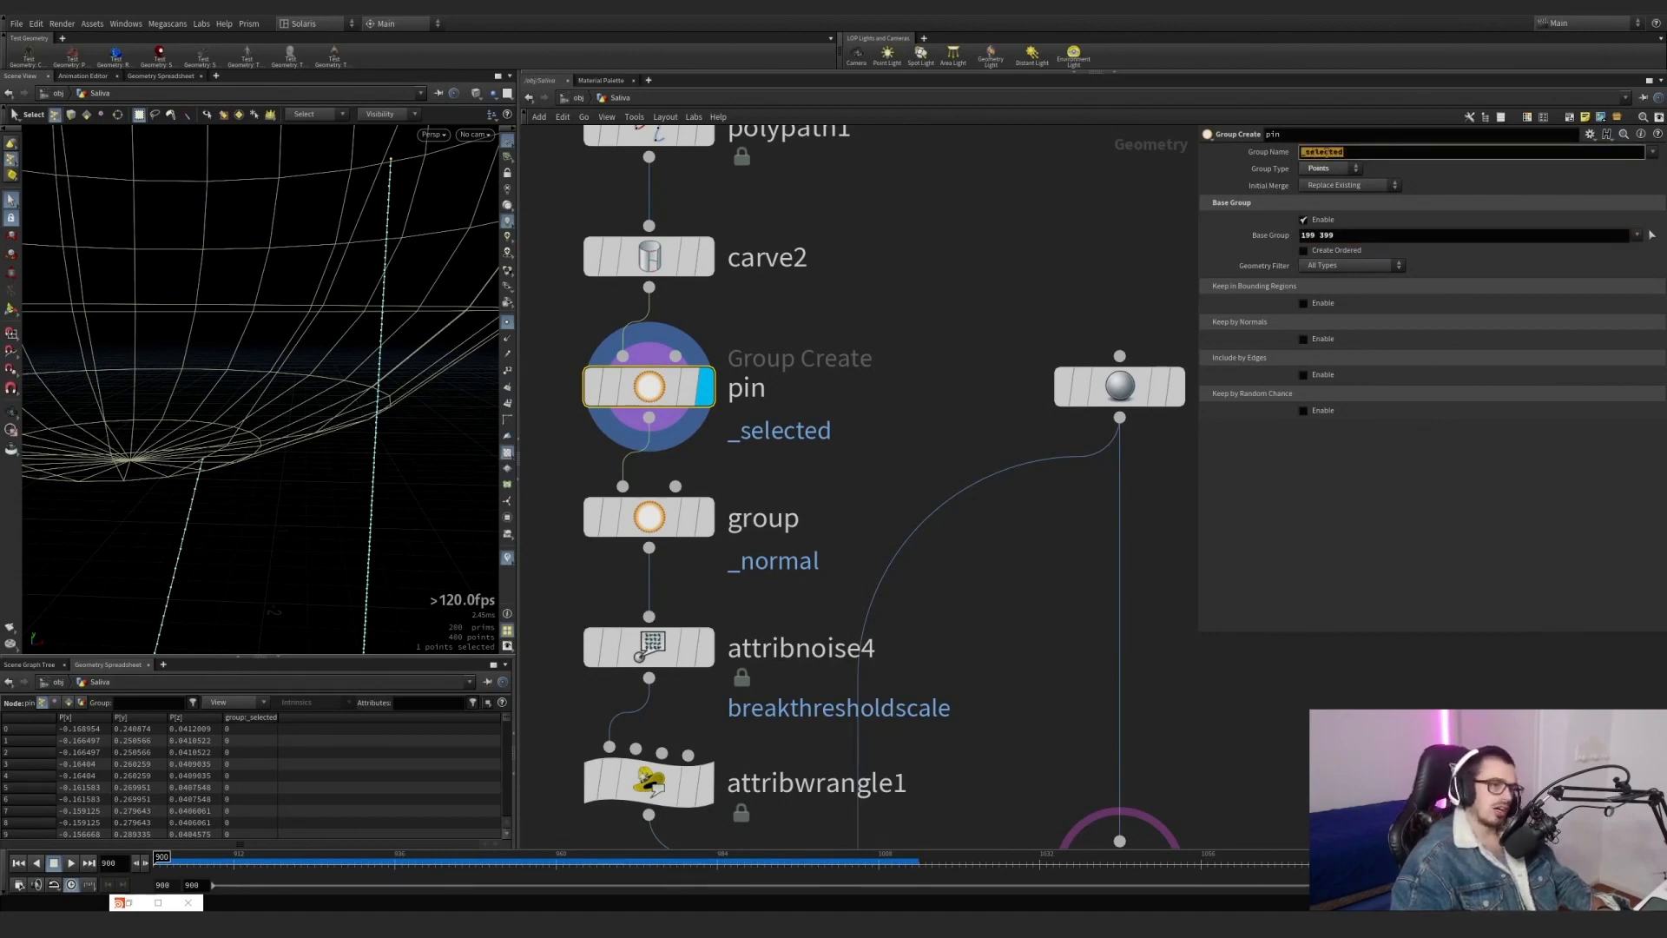
# Display the group node below pin and examine its _normal point group on the lines.
pyautogui.moveTo(832, 486); pyautogui.dragTo(883, 374, button='middle')
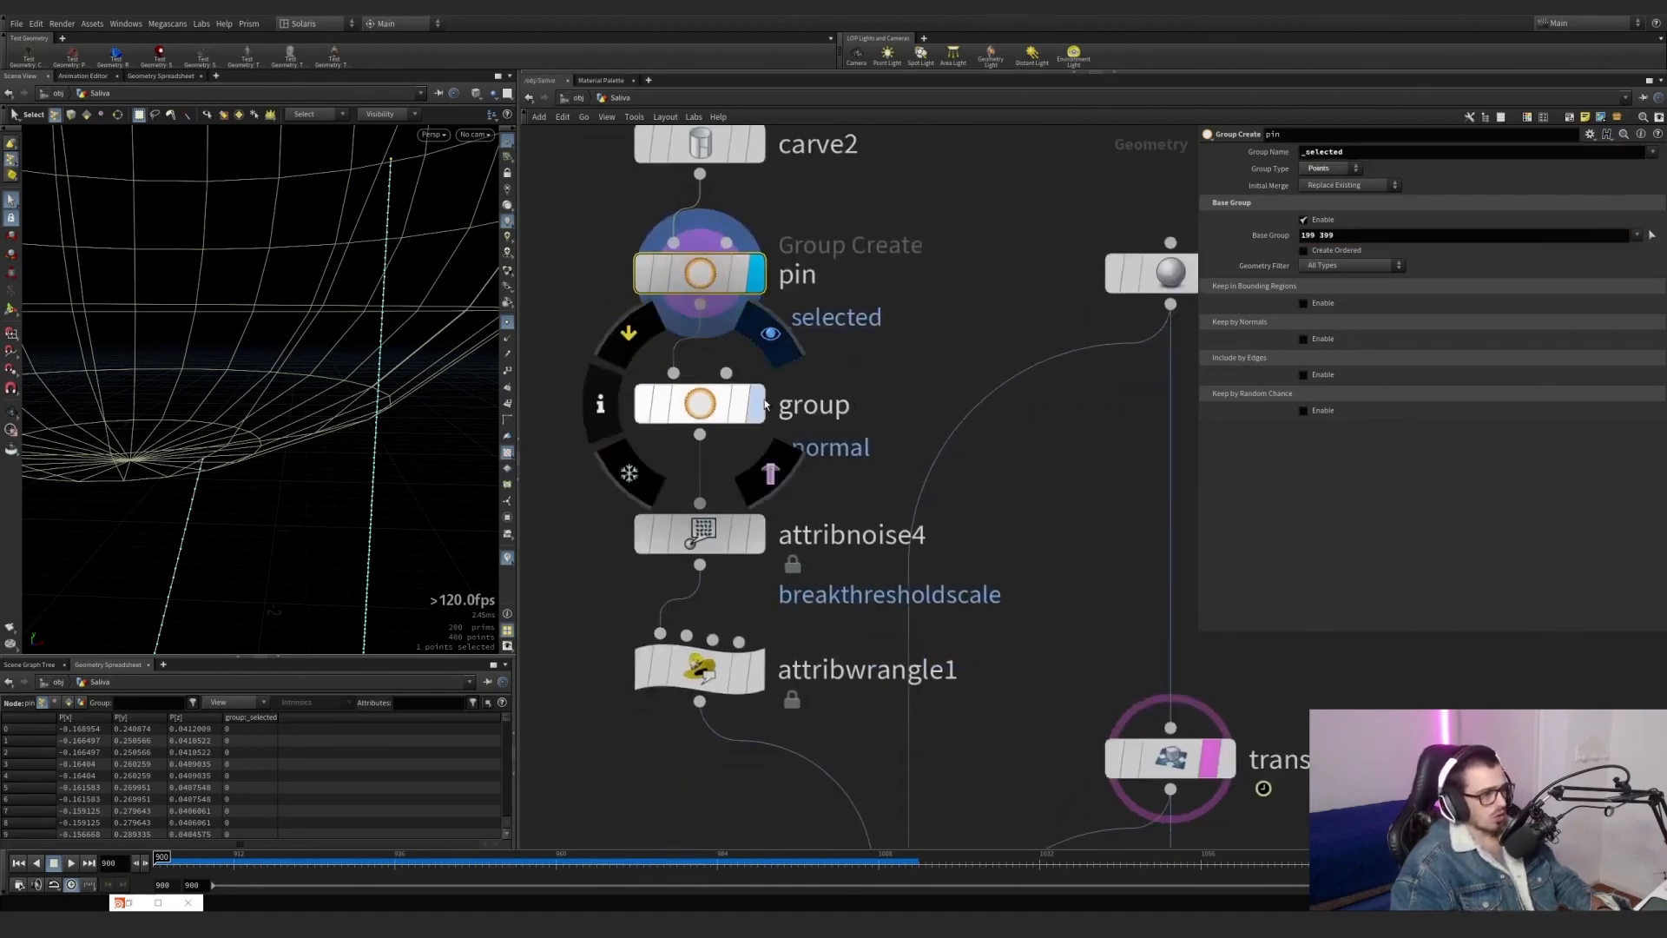
pyautogui.click(754, 413)
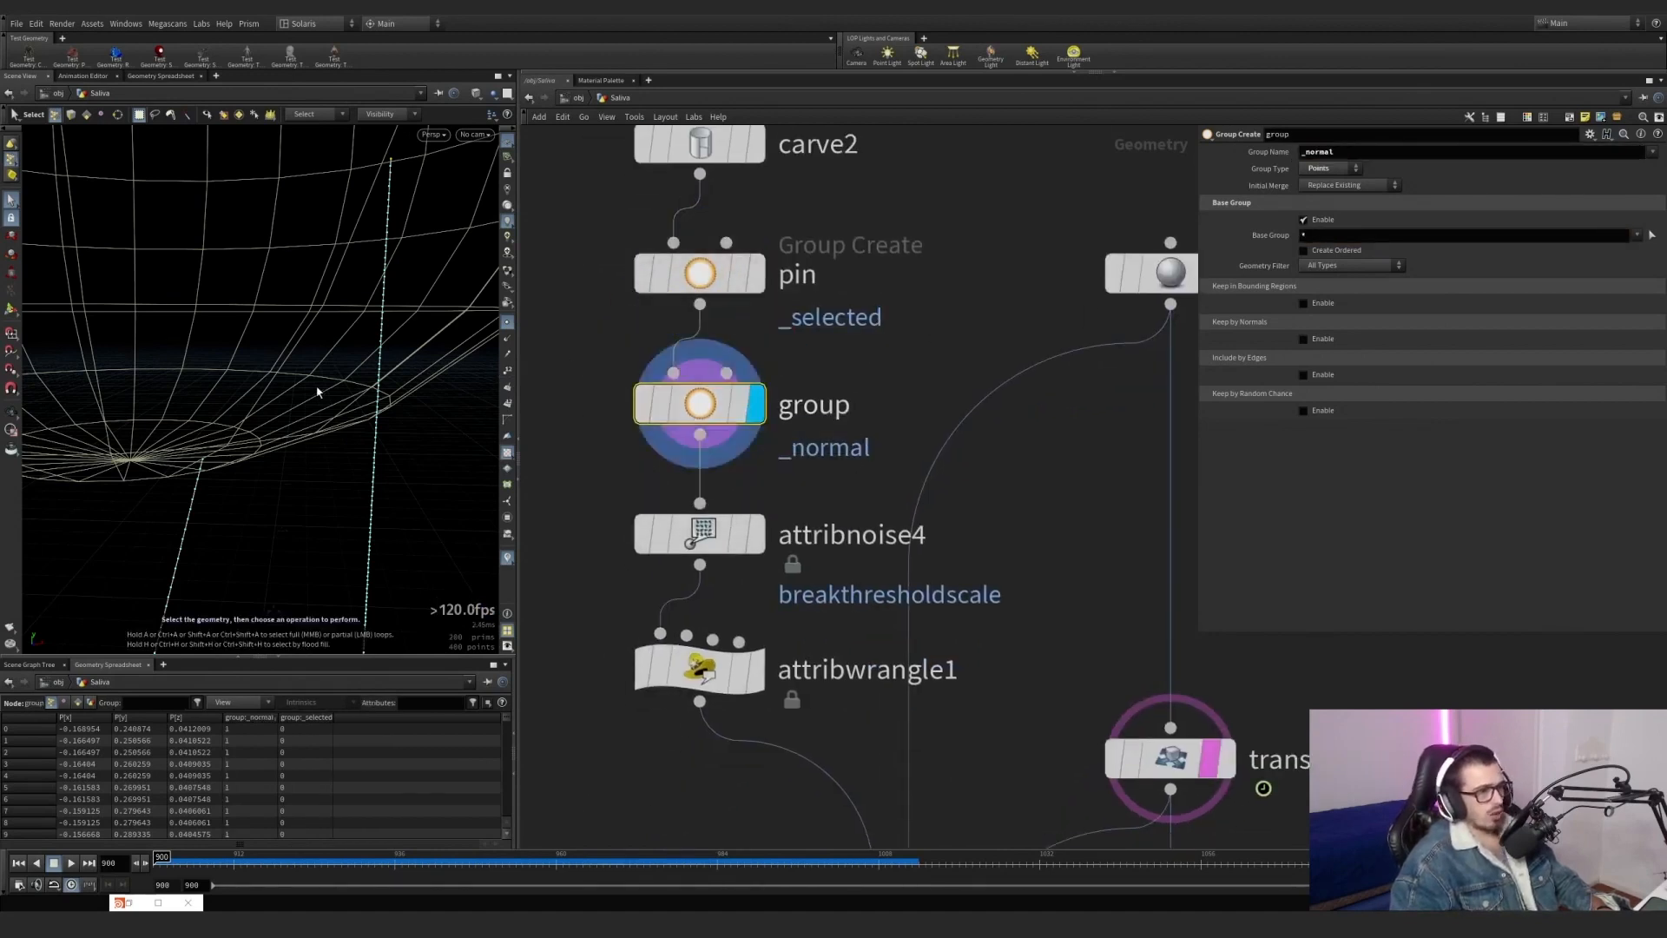
pyautogui.scroll(-4, 316, 385)
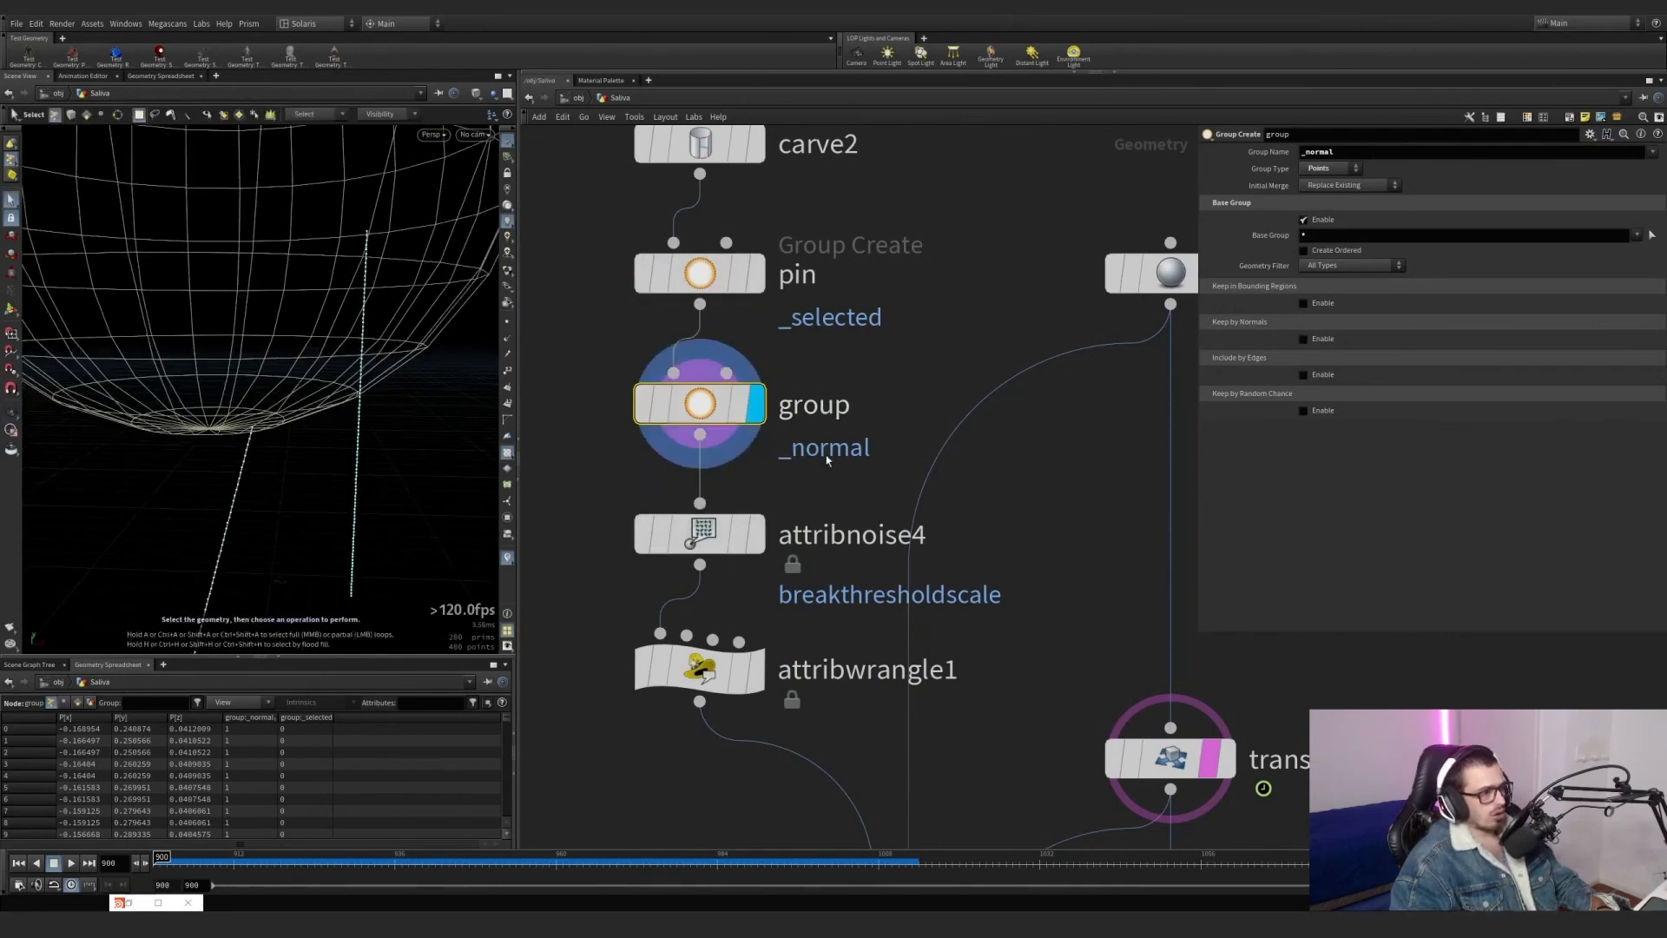
pyautogui.keyDown('alt'); pyautogui.moveTo(334, 345); pyautogui.dragTo(314, 270); pyautogui.keyUp('alt')
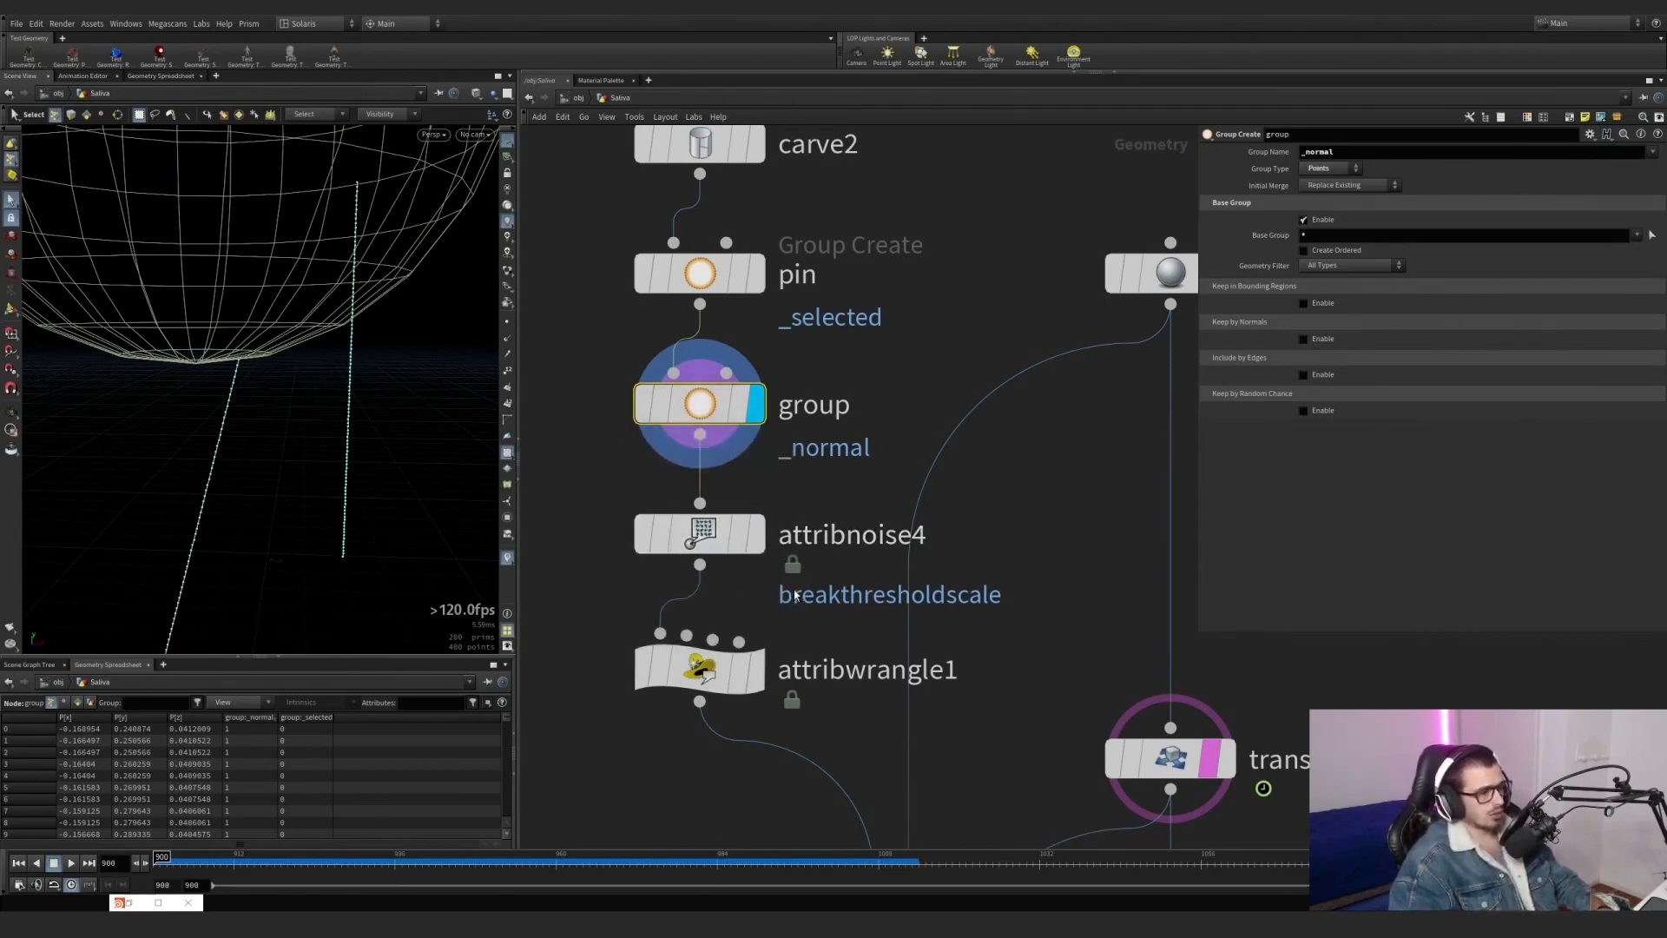
# Display the attribnoise4 output on the lines and hide the point markers in the viewport.
pyautogui.moveTo(794, 596); pyautogui.dragTo(807, 533, button='middle')
pyautogui.click(769, 481)
pyautogui.moveTo(847, 531); pyautogui.dragTo(605, 412)
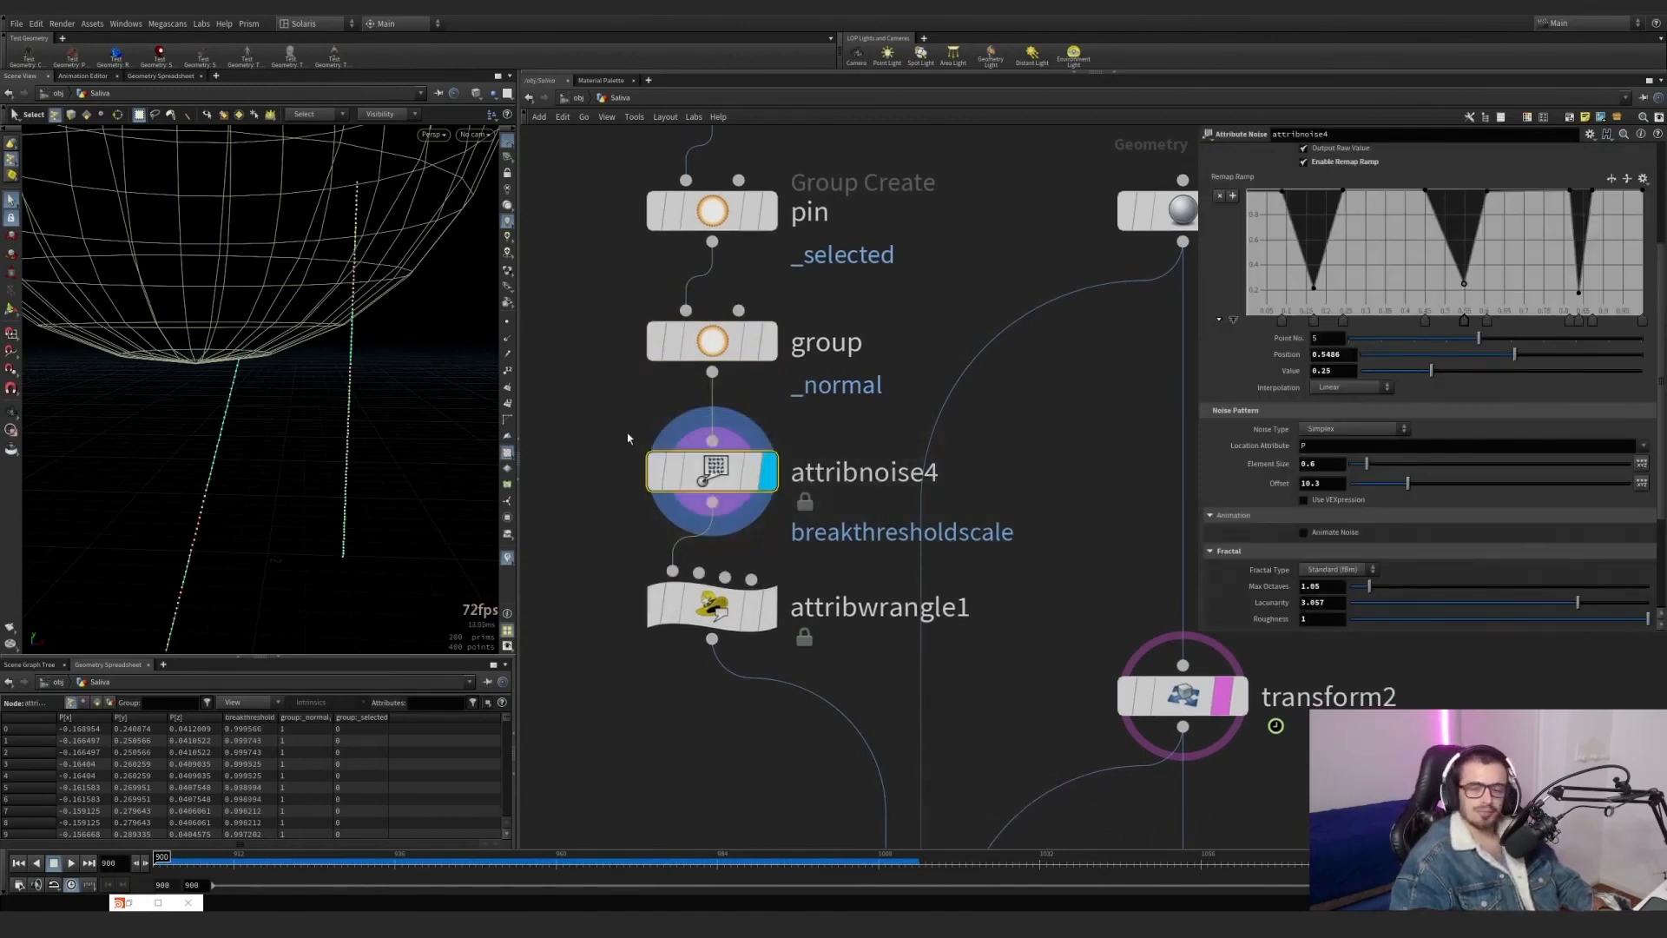
pyautogui.moveTo(1079, 547); pyautogui.dragTo(604, 417)
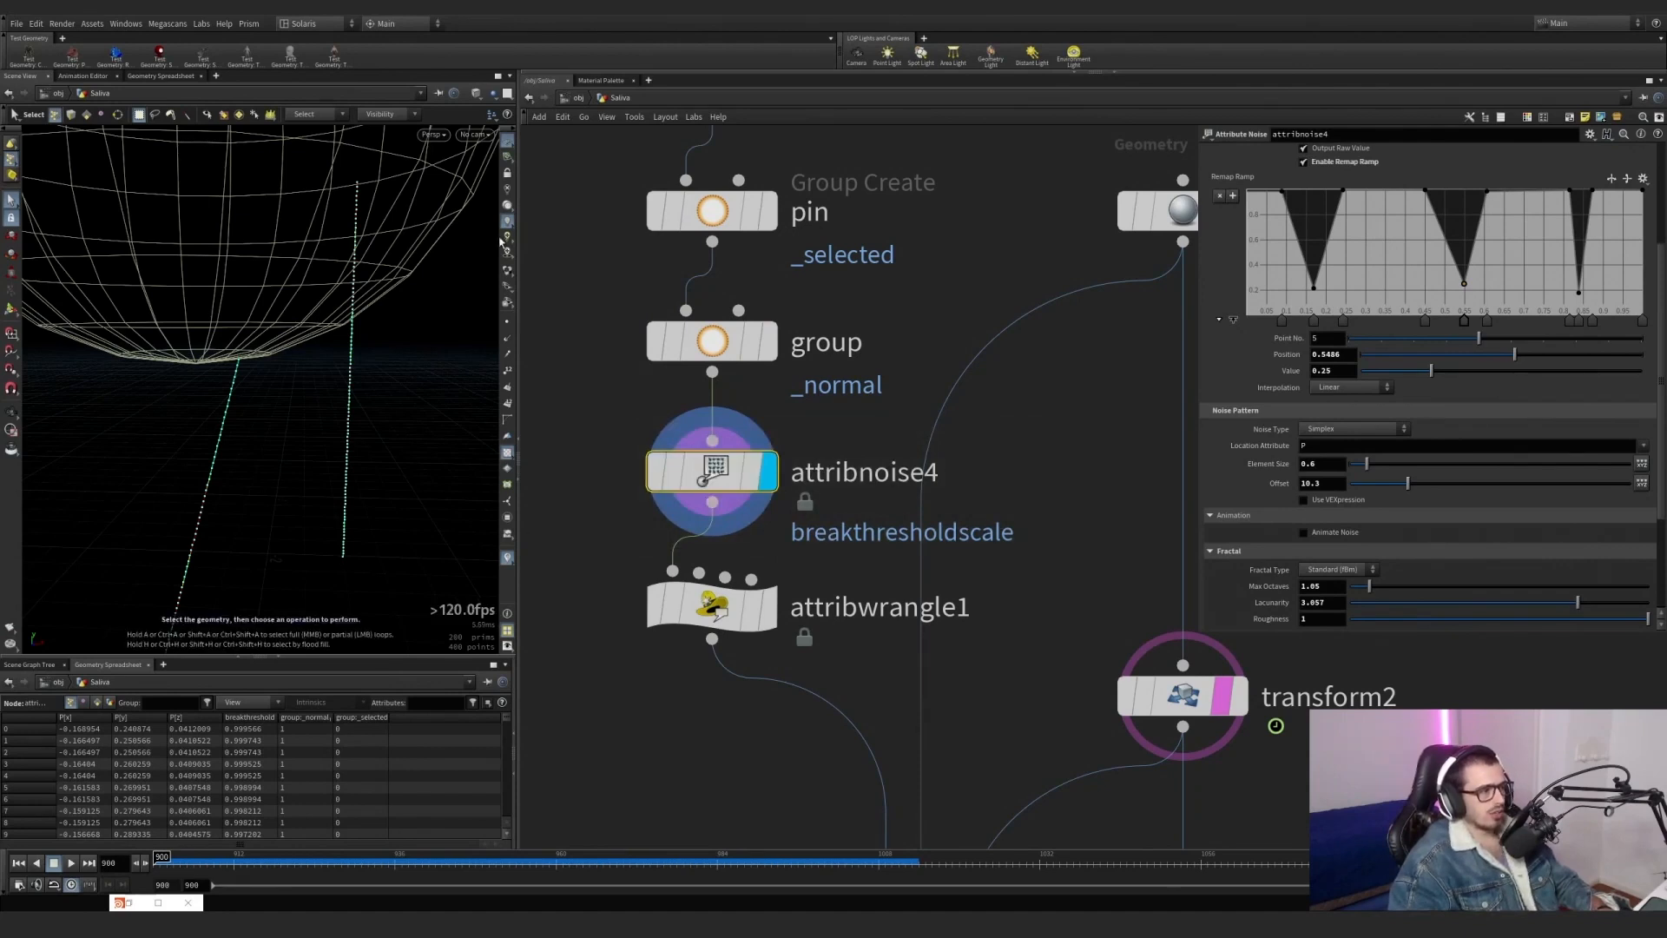
pyautogui.press('Escape')
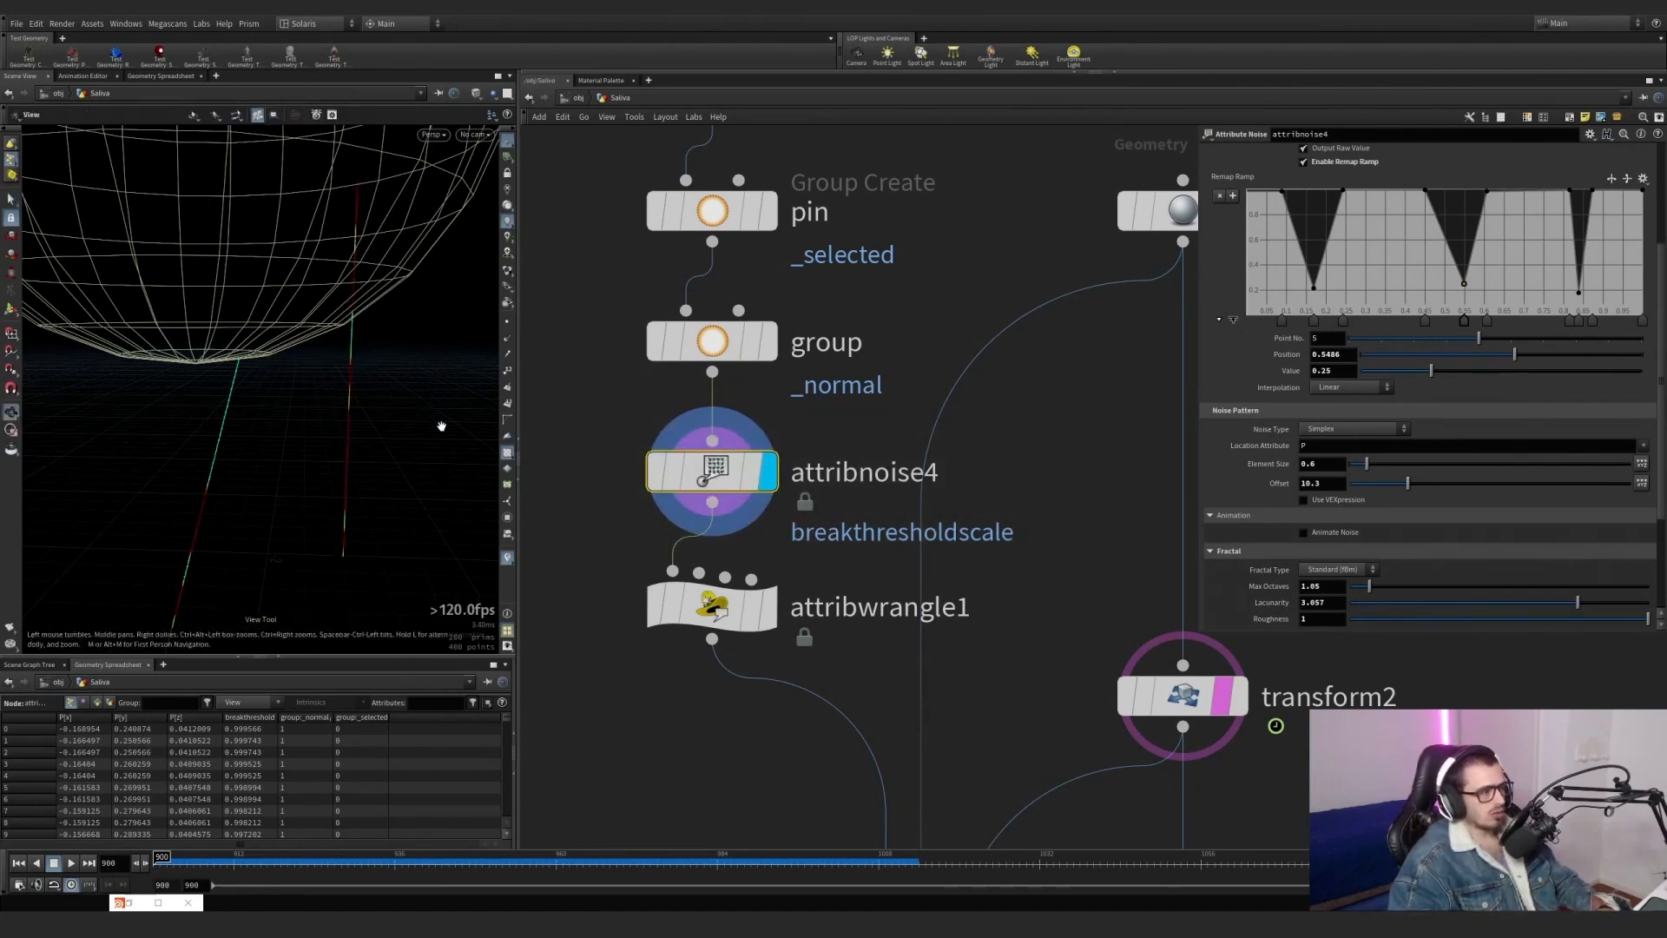
# Examine the coloured lines and look up the breakthresholdscale attribute in attribnoise4's node info.
pyautogui.moveTo(439, 424); pyautogui.dragTo(324, 473, button='right')
pyautogui.moveTo(324, 472); pyautogui.dragTo(273, 389, button='middle')
pyautogui.click(612, 471)
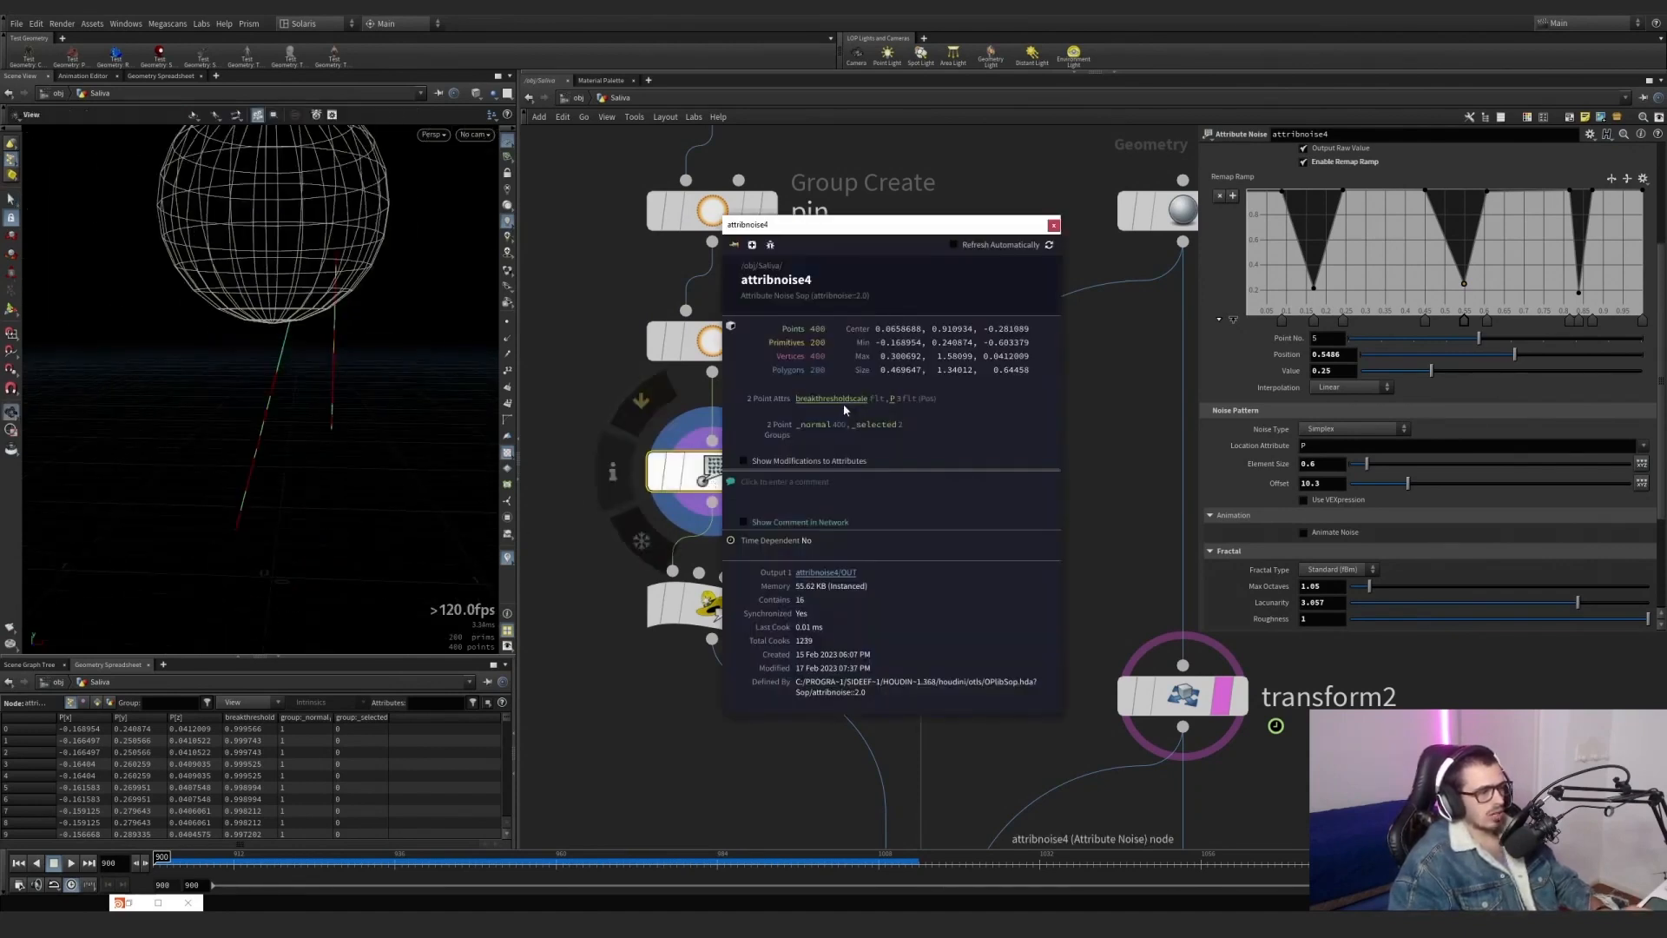
pyautogui.click(1053, 225)
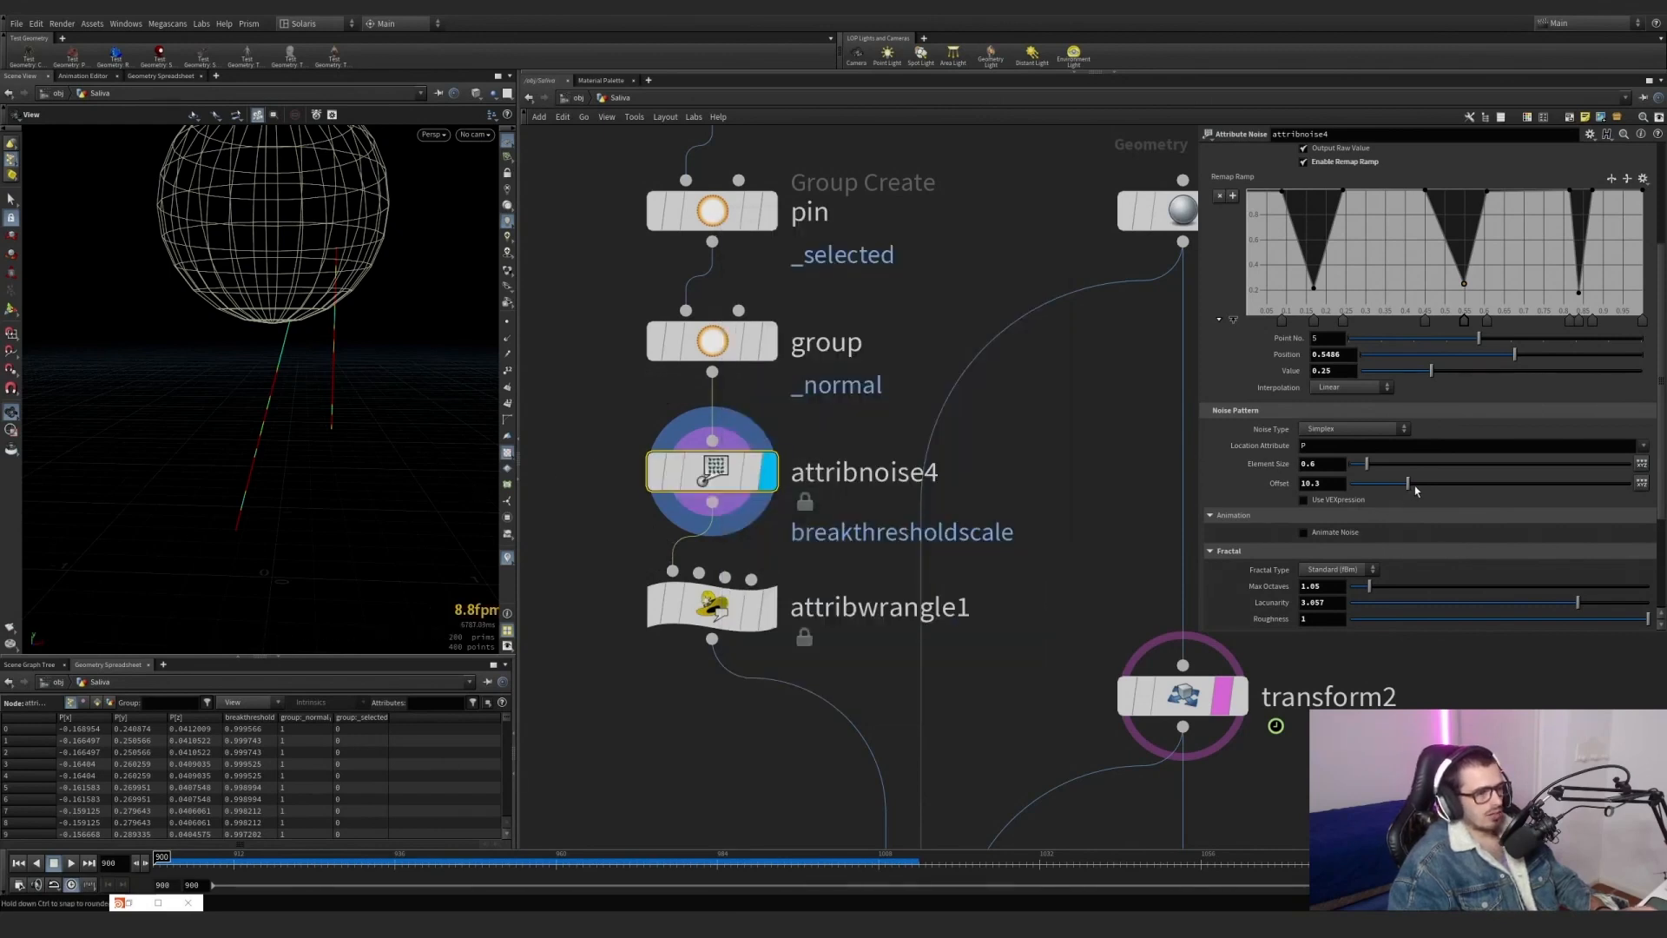
# Try a higher noise offset on attribnoise4 and undo the change.
pyautogui.moveTo(1408, 483); pyautogui.dragTo(1504, 483)
pyautogui.hotkey('ctrl', 'z')
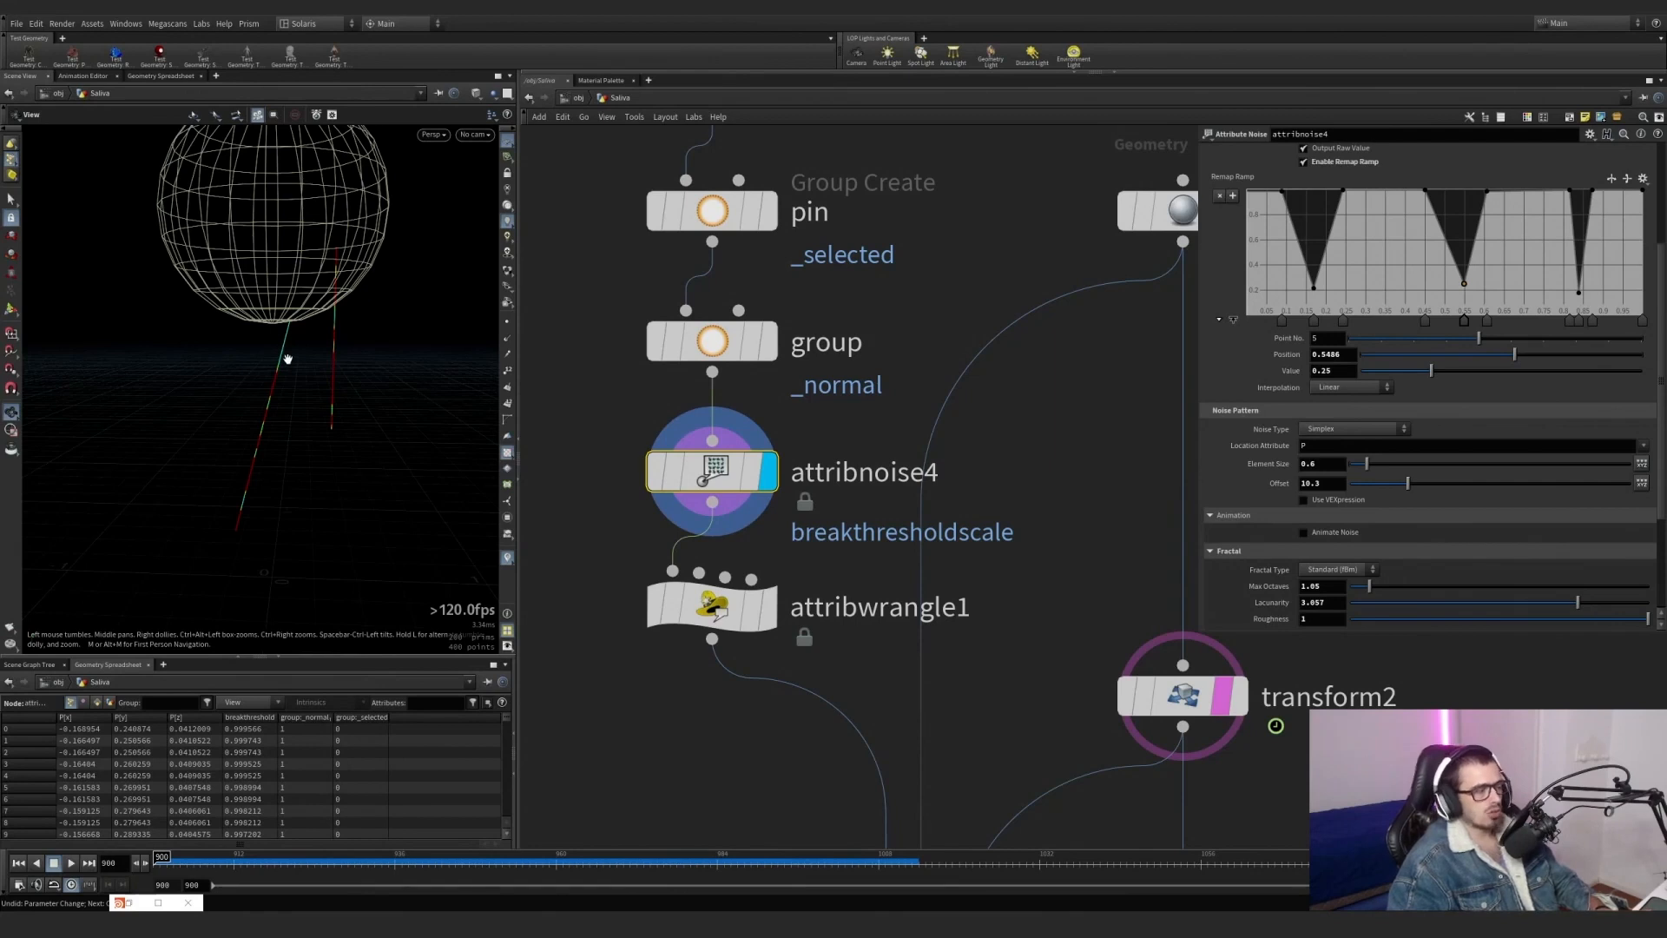
# Display attribwrangle1 and examine its VEX expression that multiplies breakthresholdscale.
pyautogui.click(769, 604)
pyautogui.moveTo(550, 702); pyautogui.dragTo(774, 573)
pyautogui.hotkey('ctrl', 'a')
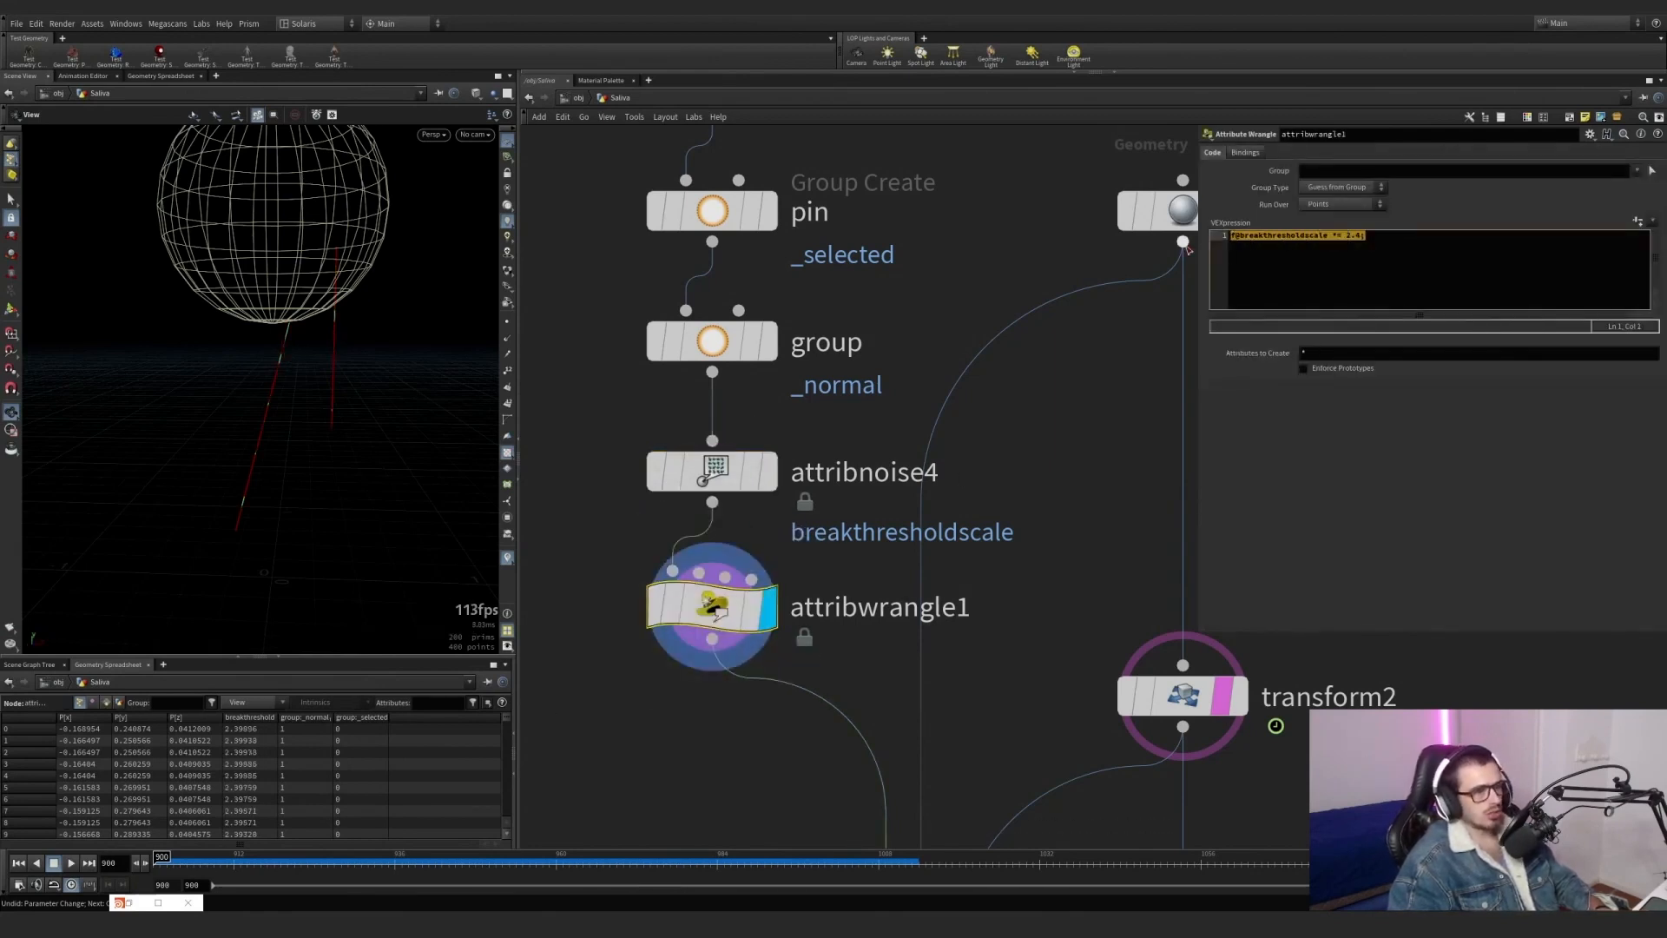
# Display pointdeform2 and check which group it deforms.
pyautogui.scroll(-4, 933, 449)
pyautogui.moveTo(924, 559); pyautogui.dragTo(885, 449, button='middle')
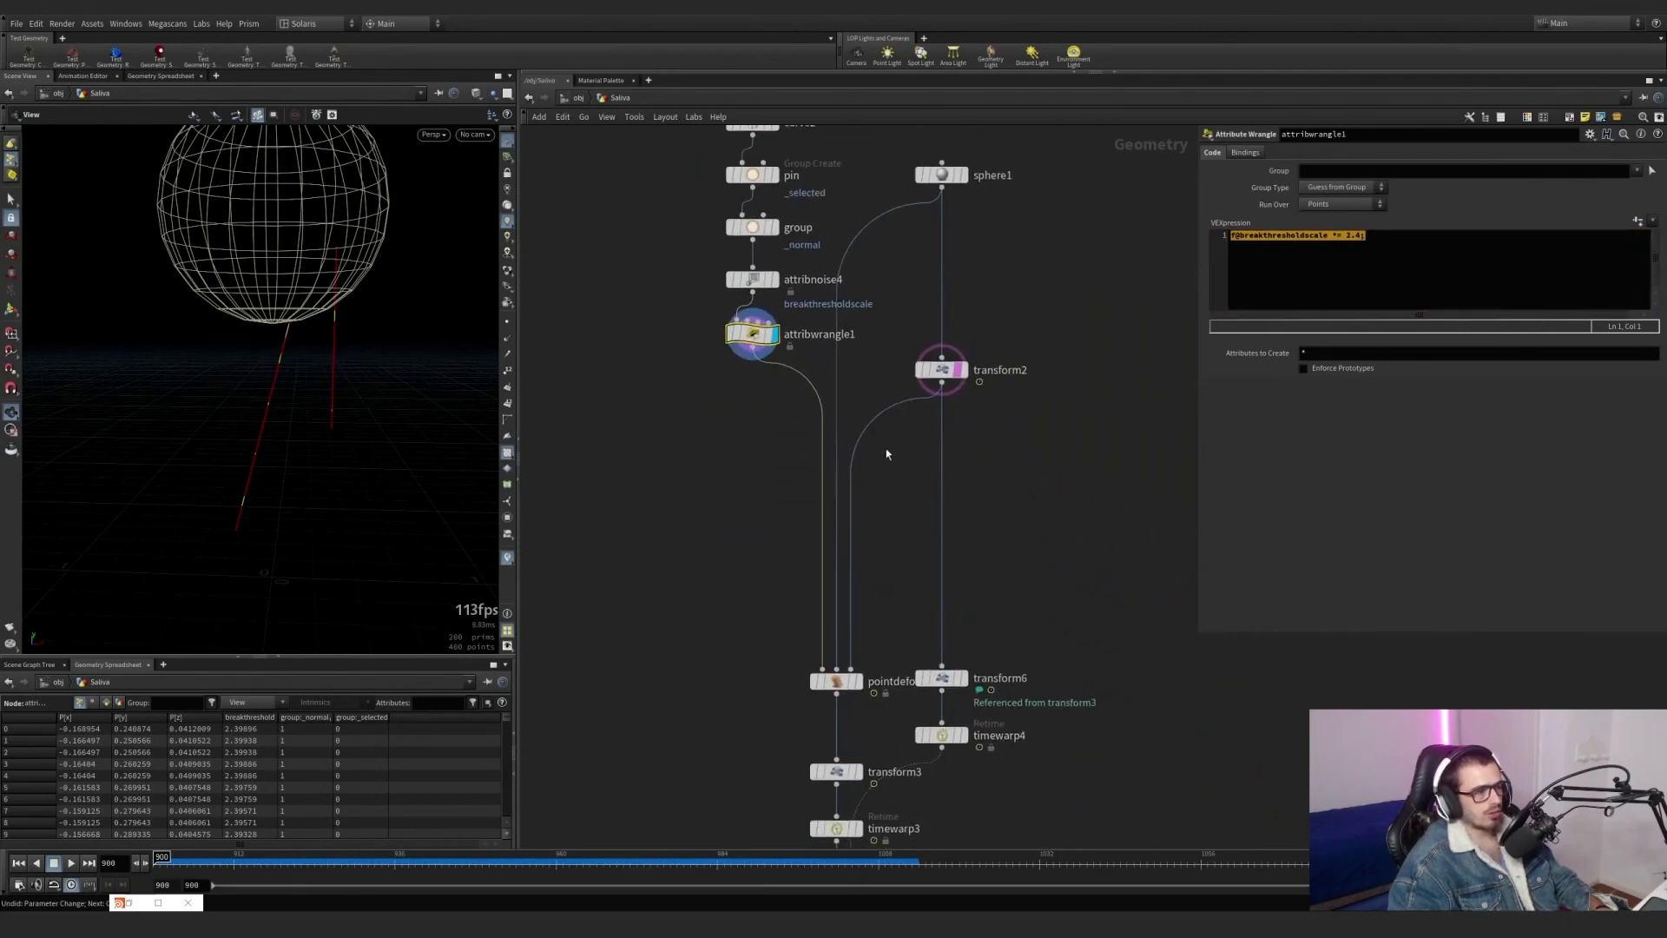
pyautogui.click(856, 681)
pyautogui.click(833, 681)
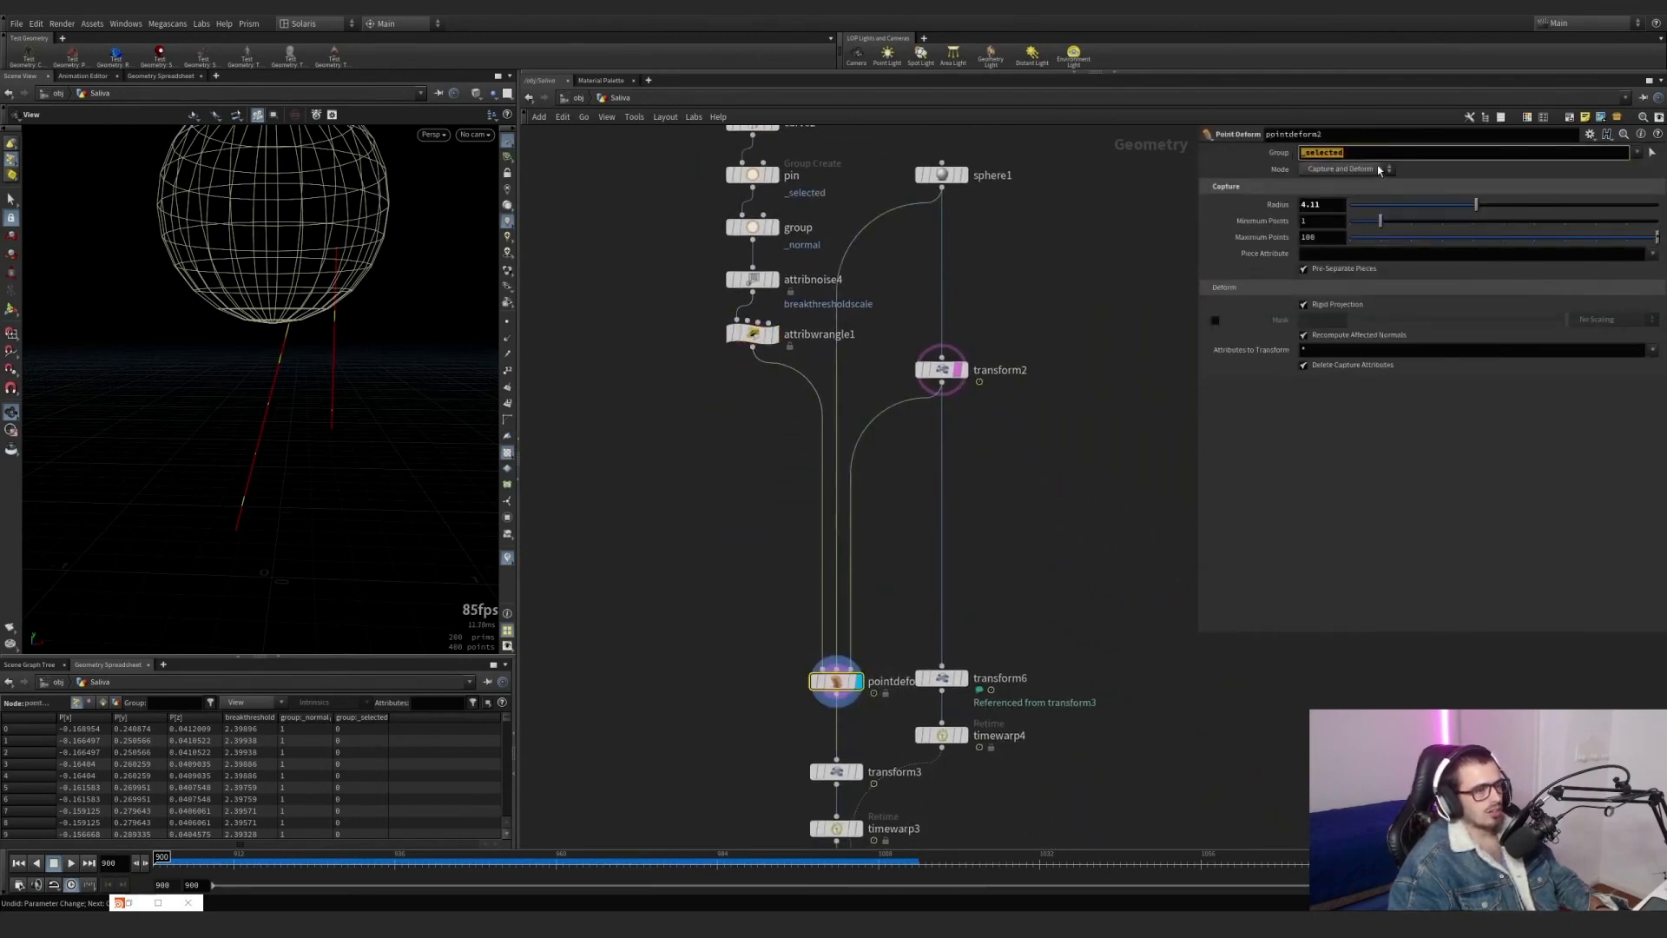
# Display sphere1 and its animated transform2 in turn, and scrub the timeline to examine the sphere's motion.
pyautogui.moveTo(988, 420); pyautogui.dragTo(955, 438, button='middle')
pyautogui.click(926, 196)
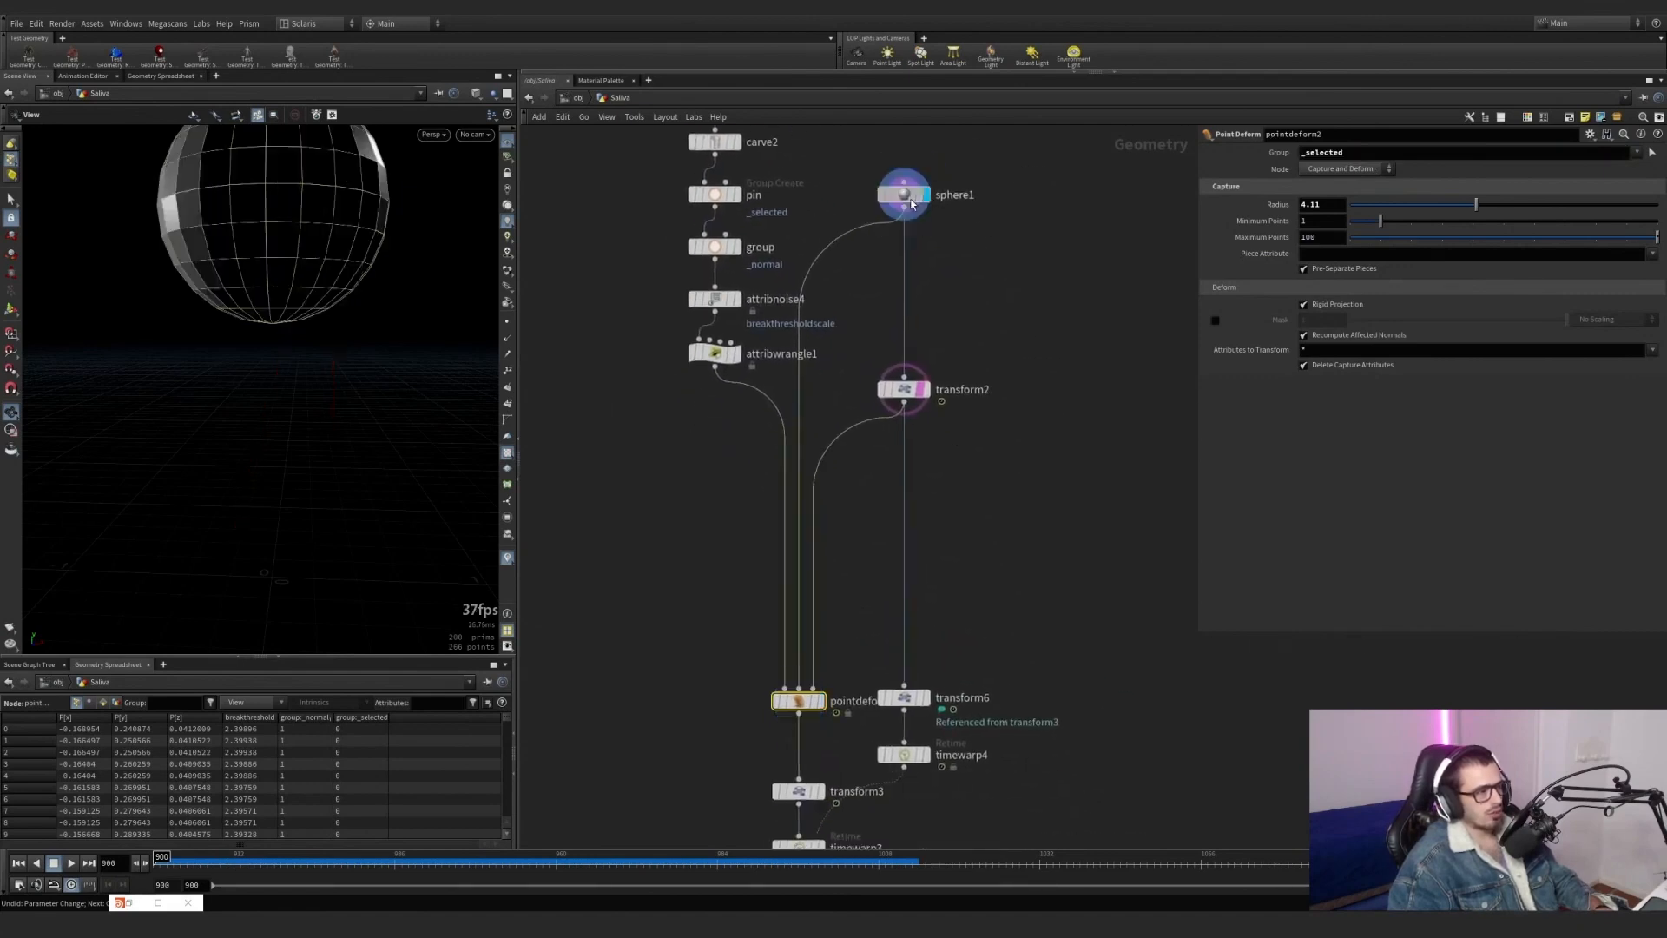
pyautogui.click(903, 389)
pyautogui.click(925, 389)
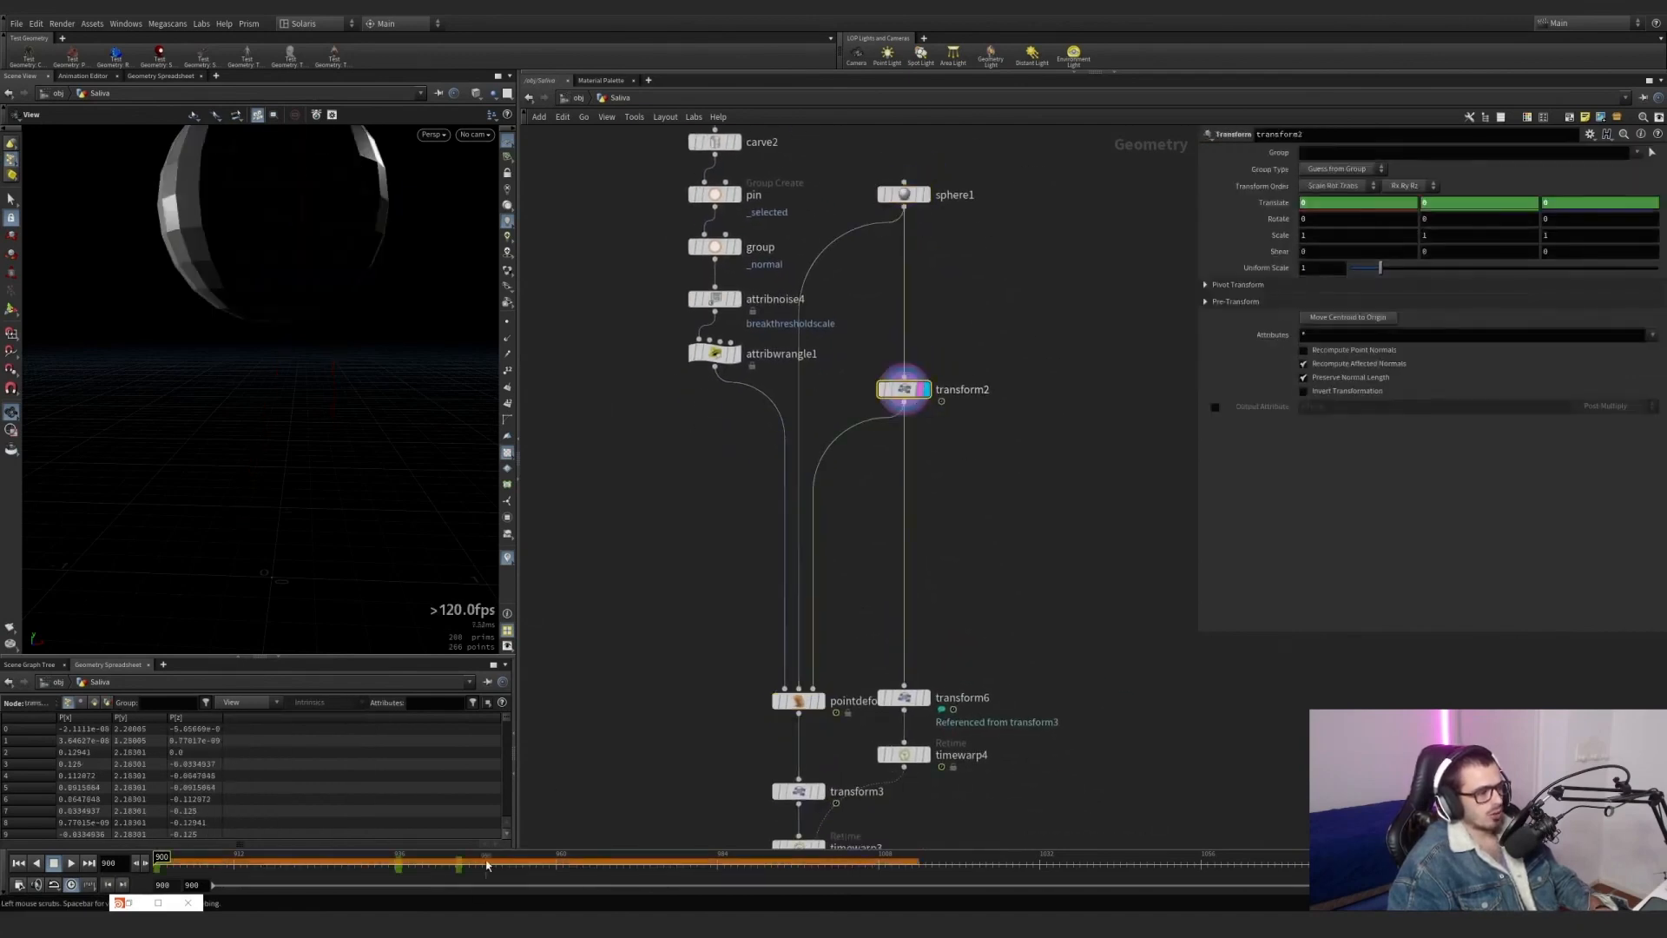
pyautogui.moveTo(487, 865); pyautogui.dragTo(202, 863)
# Display pointdeform2 again and scrub the timeline back to the first frame to see how the pinned points follow the sphere.
pyautogui.click(829, 705)
pyautogui.click(822, 701)
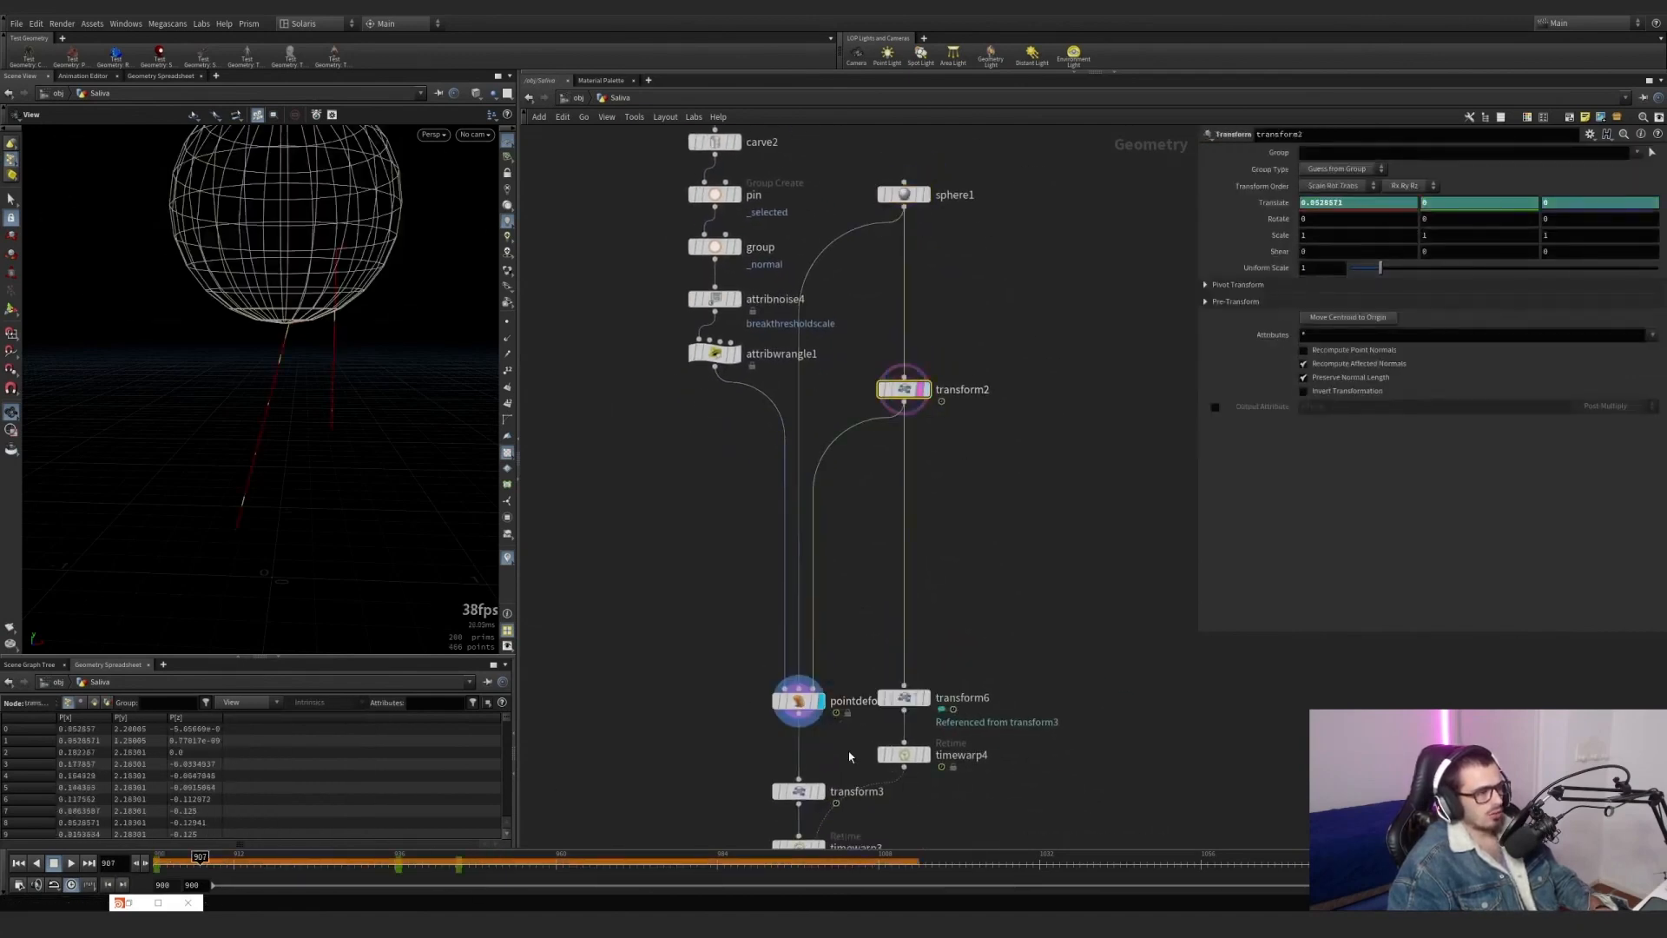
pyautogui.moveTo(849, 754); pyautogui.dragTo(786, 690)
pyautogui.moveTo(310, 854); pyautogui.dragTo(85, 800)
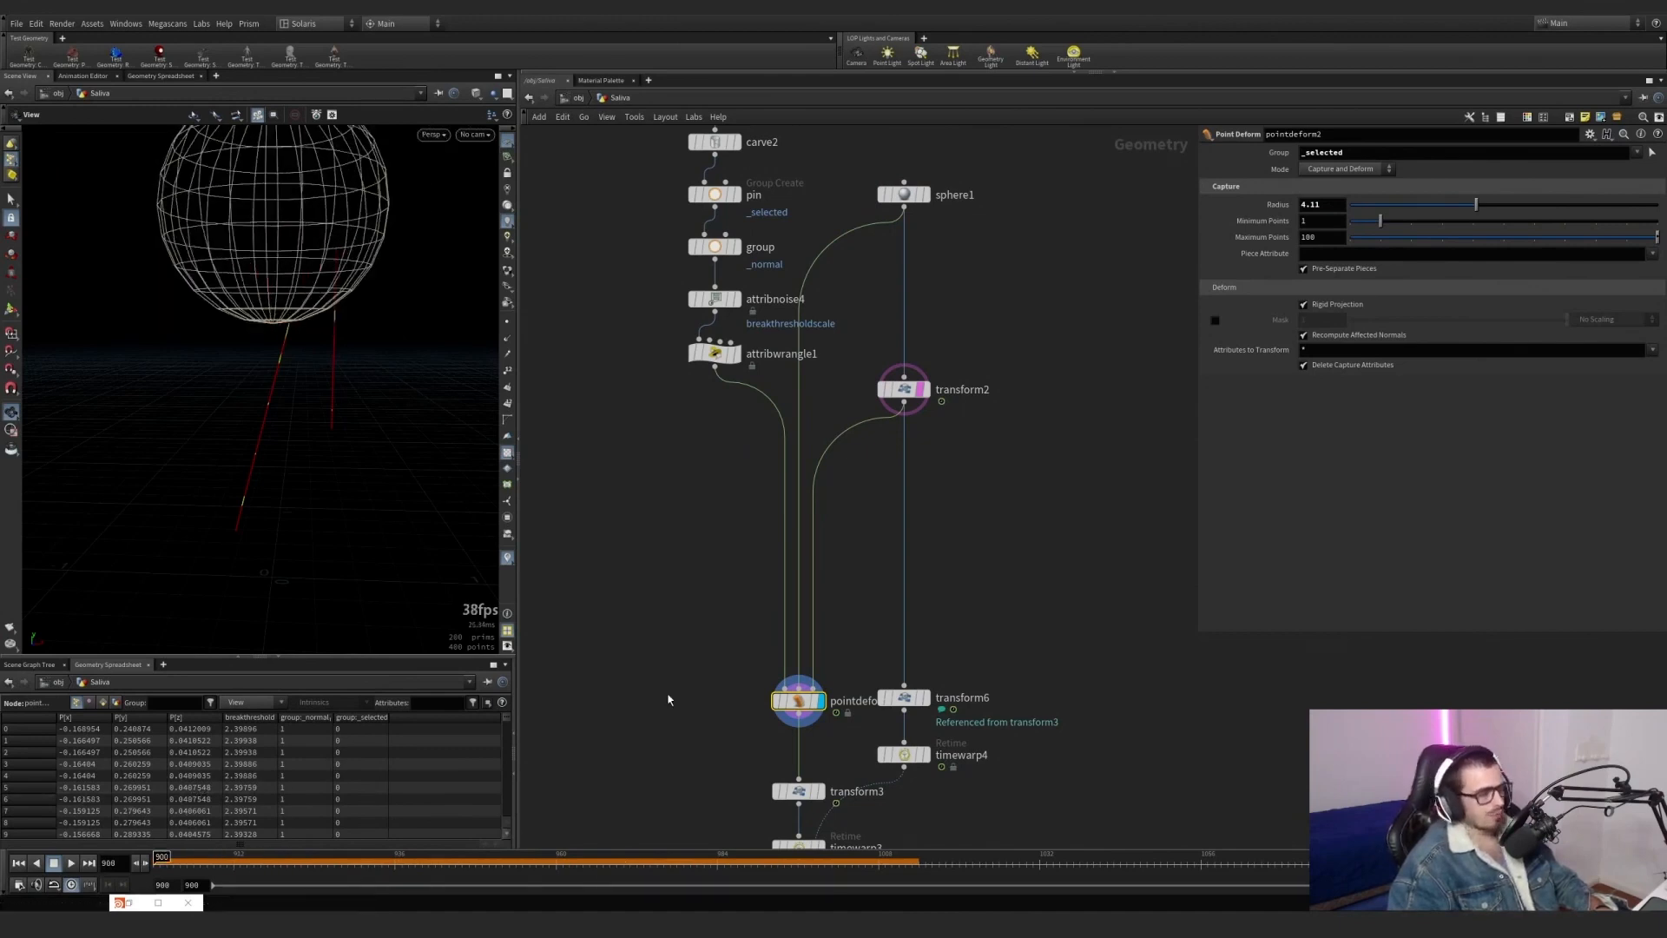
# Display transform3 and transform6 in turn to compare how they shift the lines and the sphere upward.
pyautogui.moveTo(690, 702); pyautogui.dragTo(585, 429, button='middle')
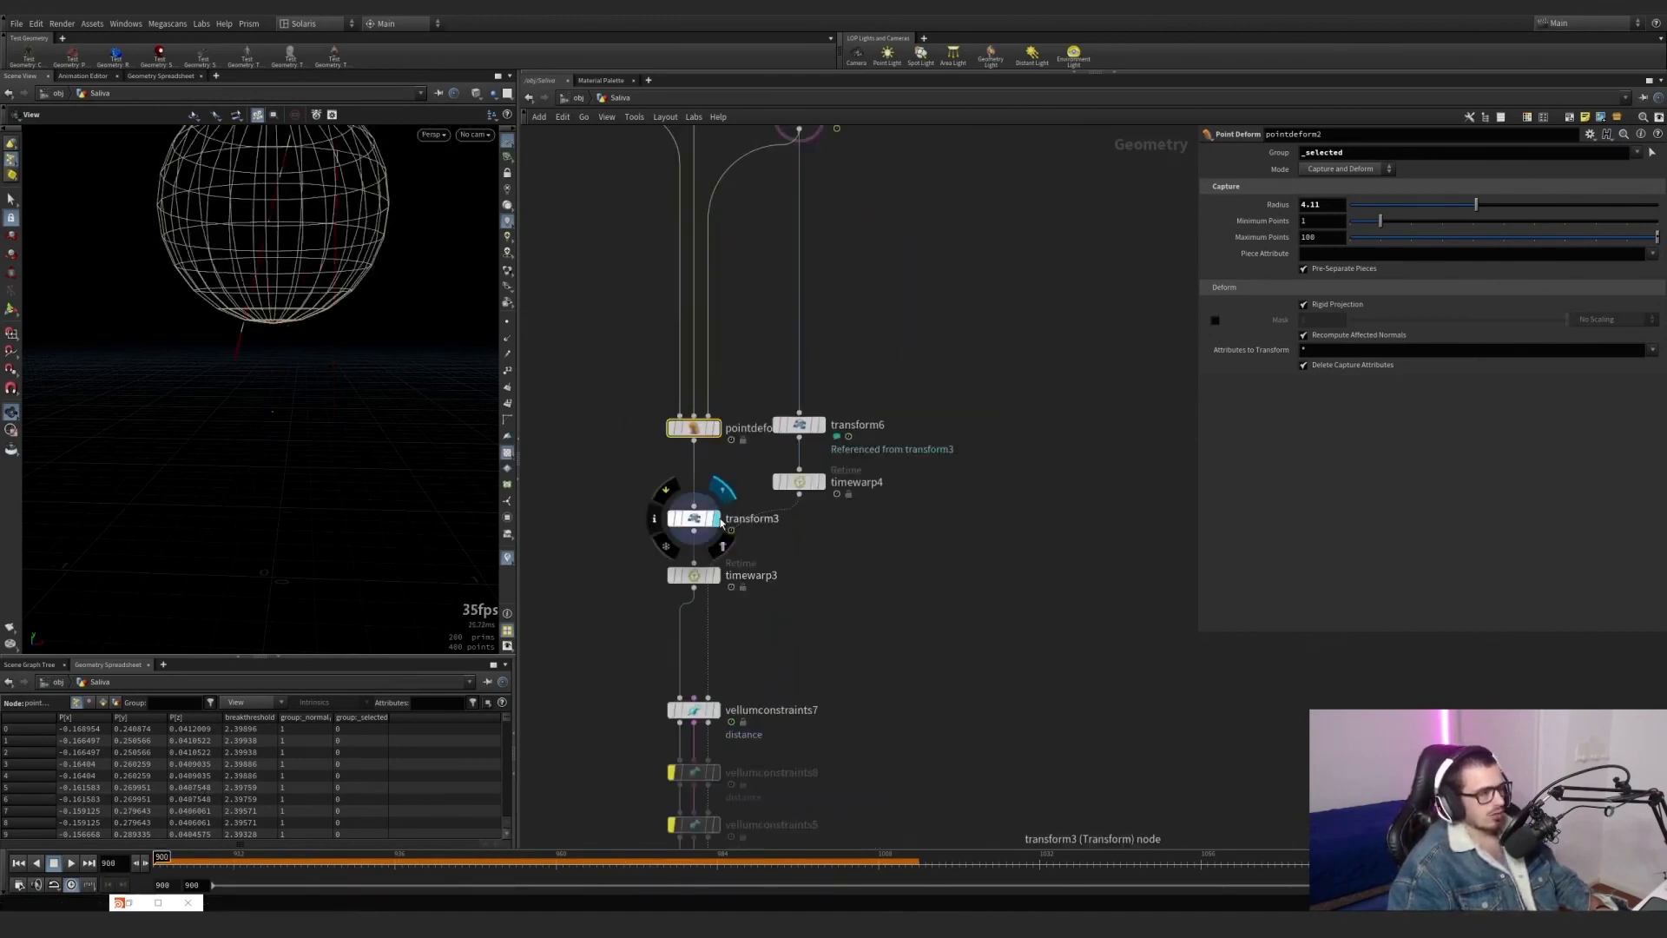
pyautogui.click(717, 518)
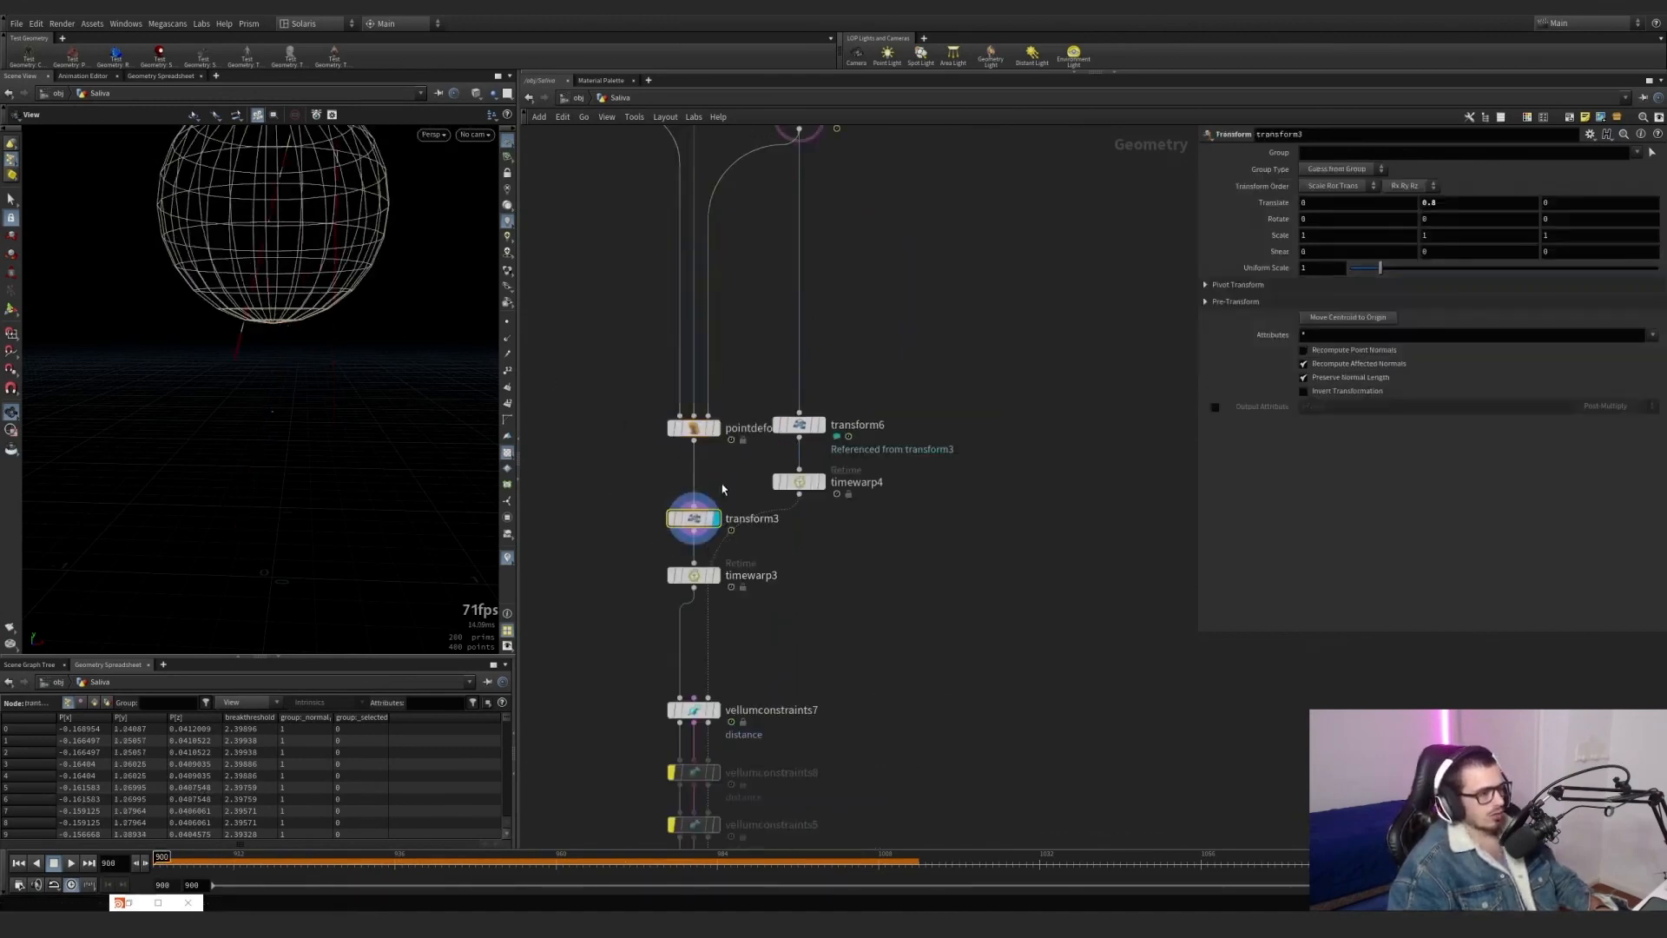
pyautogui.click(818, 425)
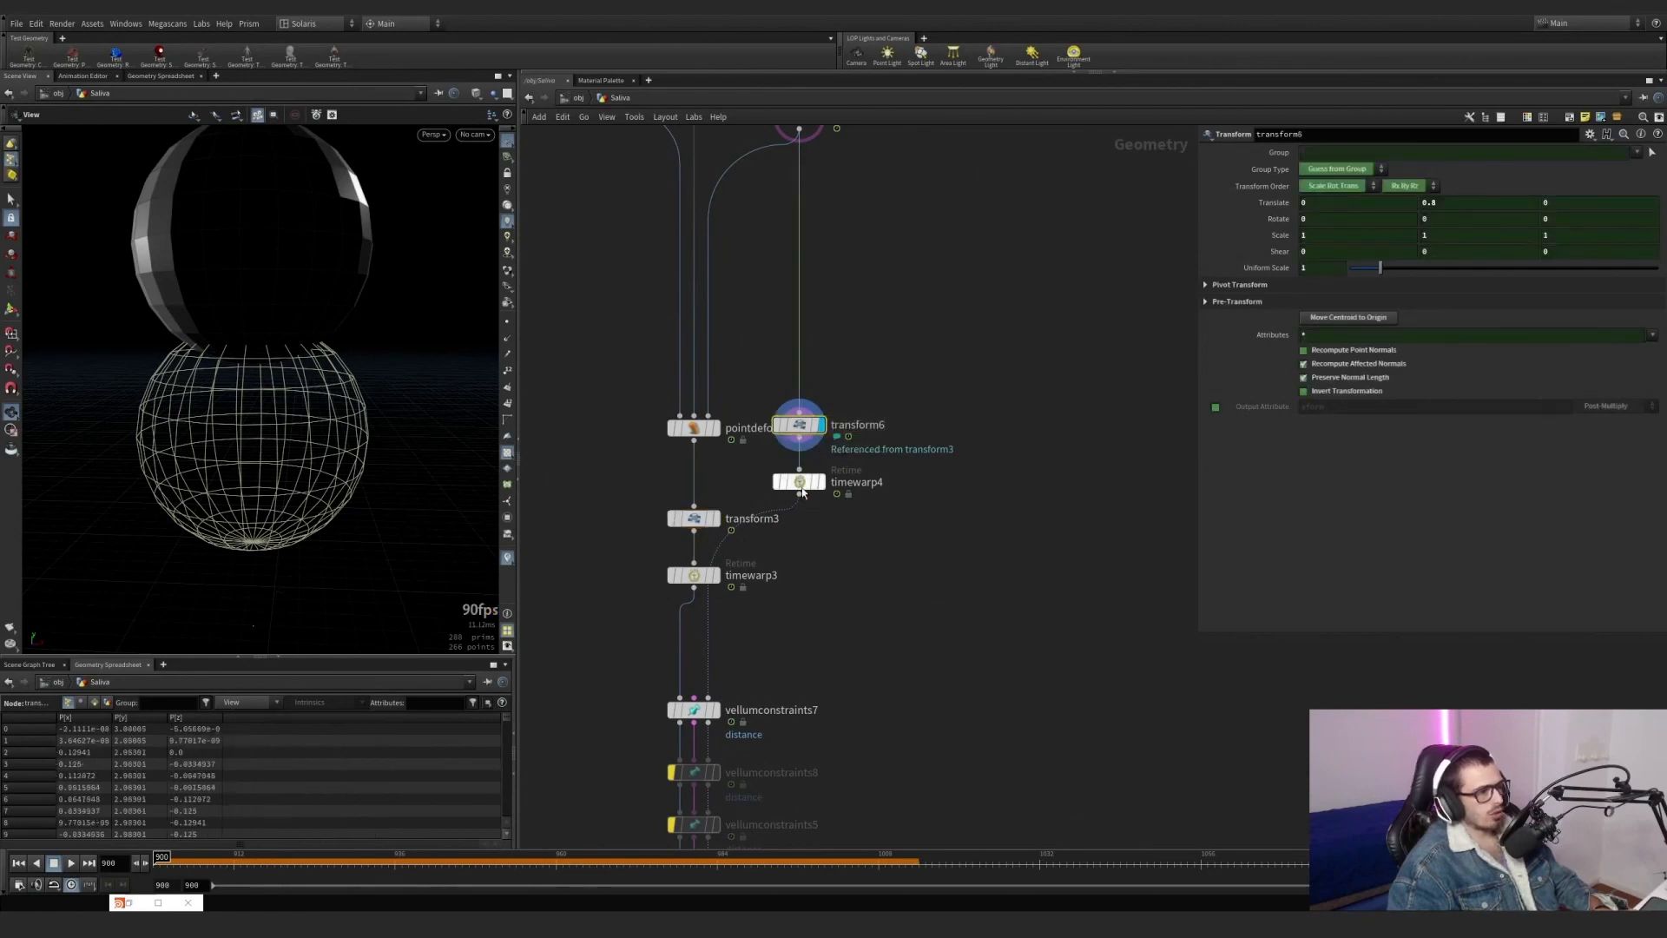
# Line up timewarp4 beside timewarp3, and display timewarp3 to review its frame ranges and interpolation options.
pyautogui.moveTo(799, 482); pyautogui.dragTo(798, 575)
pyautogui.click(717, 575)
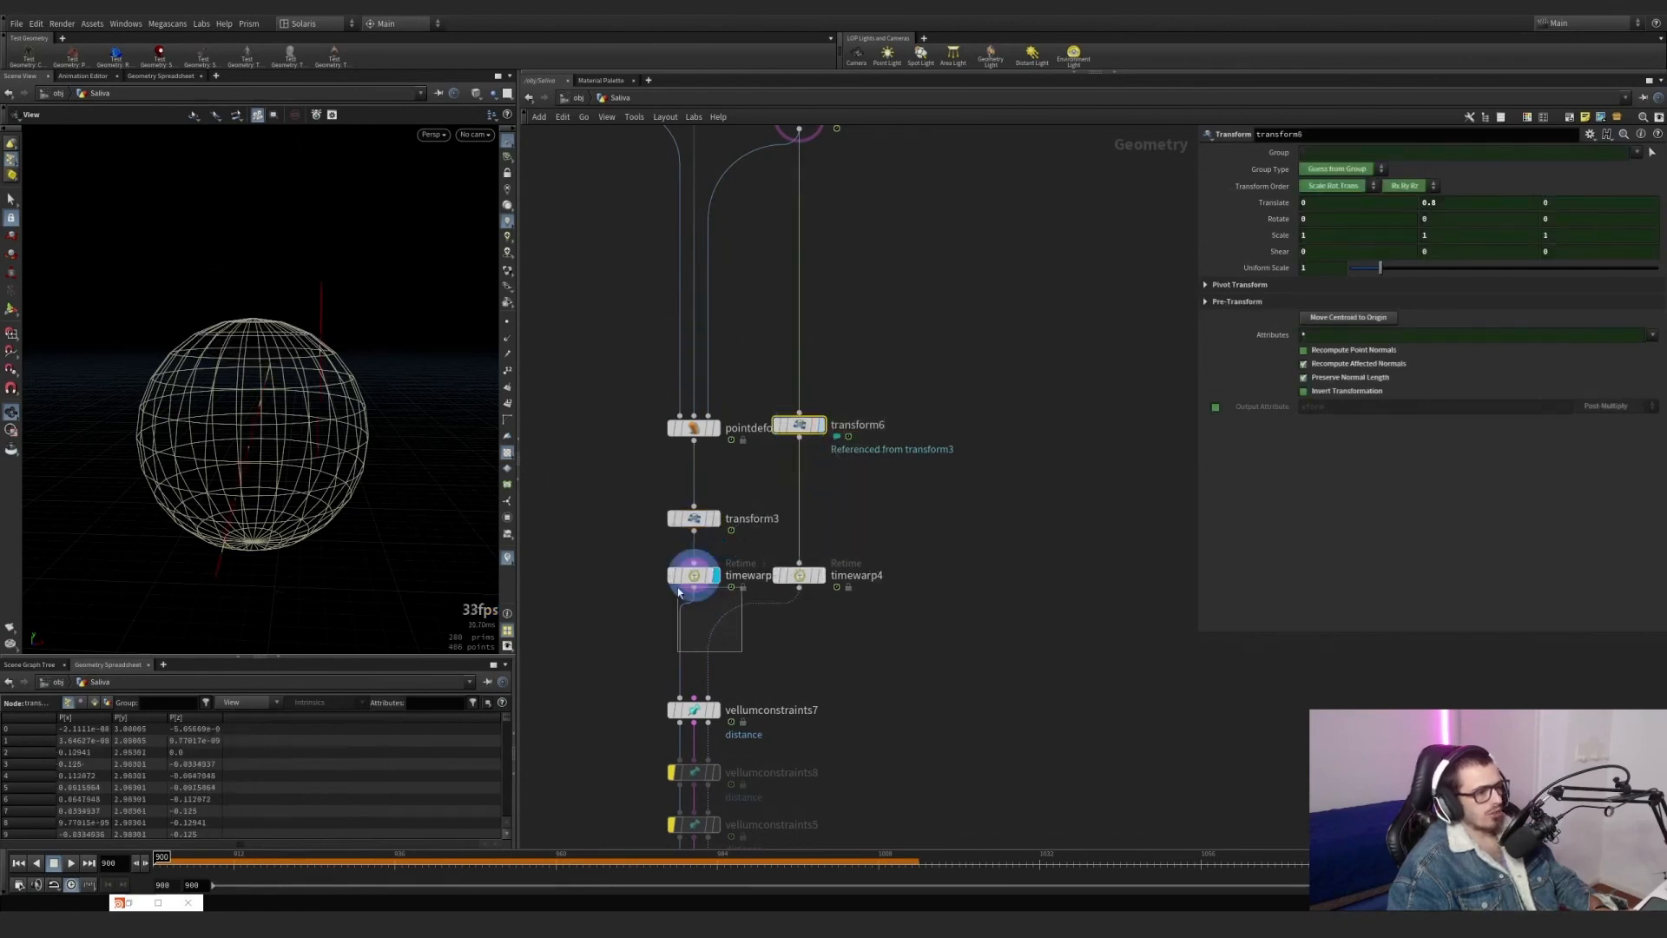
pyautogui.click(679, 576)
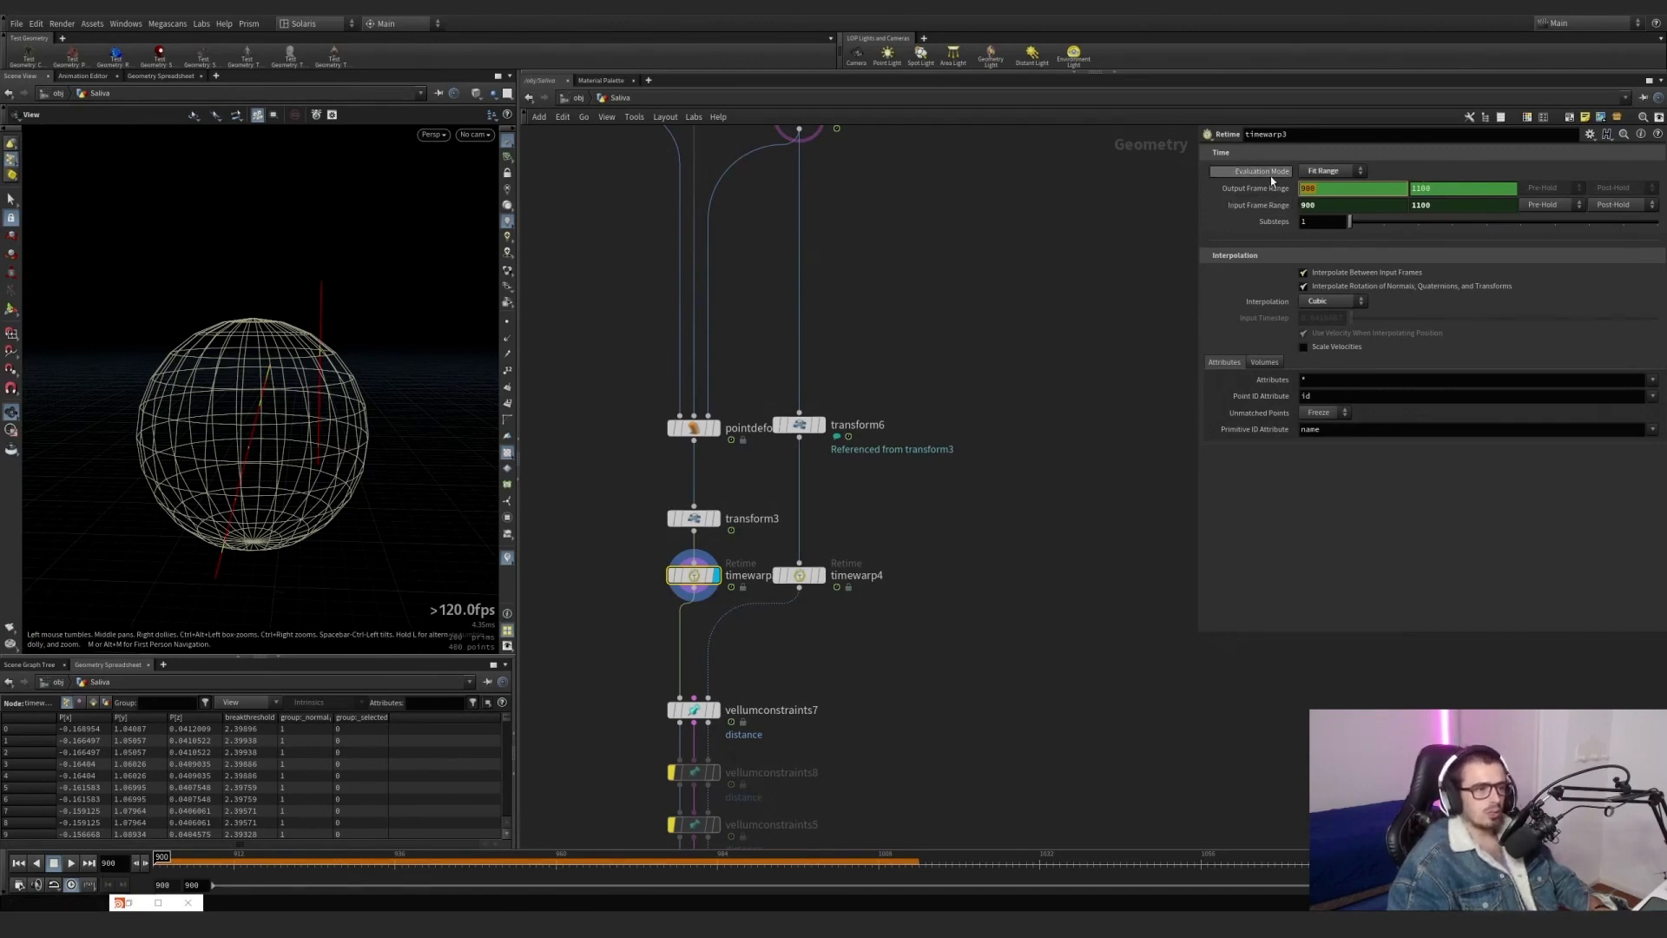
pyautogui.click(1326, 273)
pyautogui.click(1326, 274)
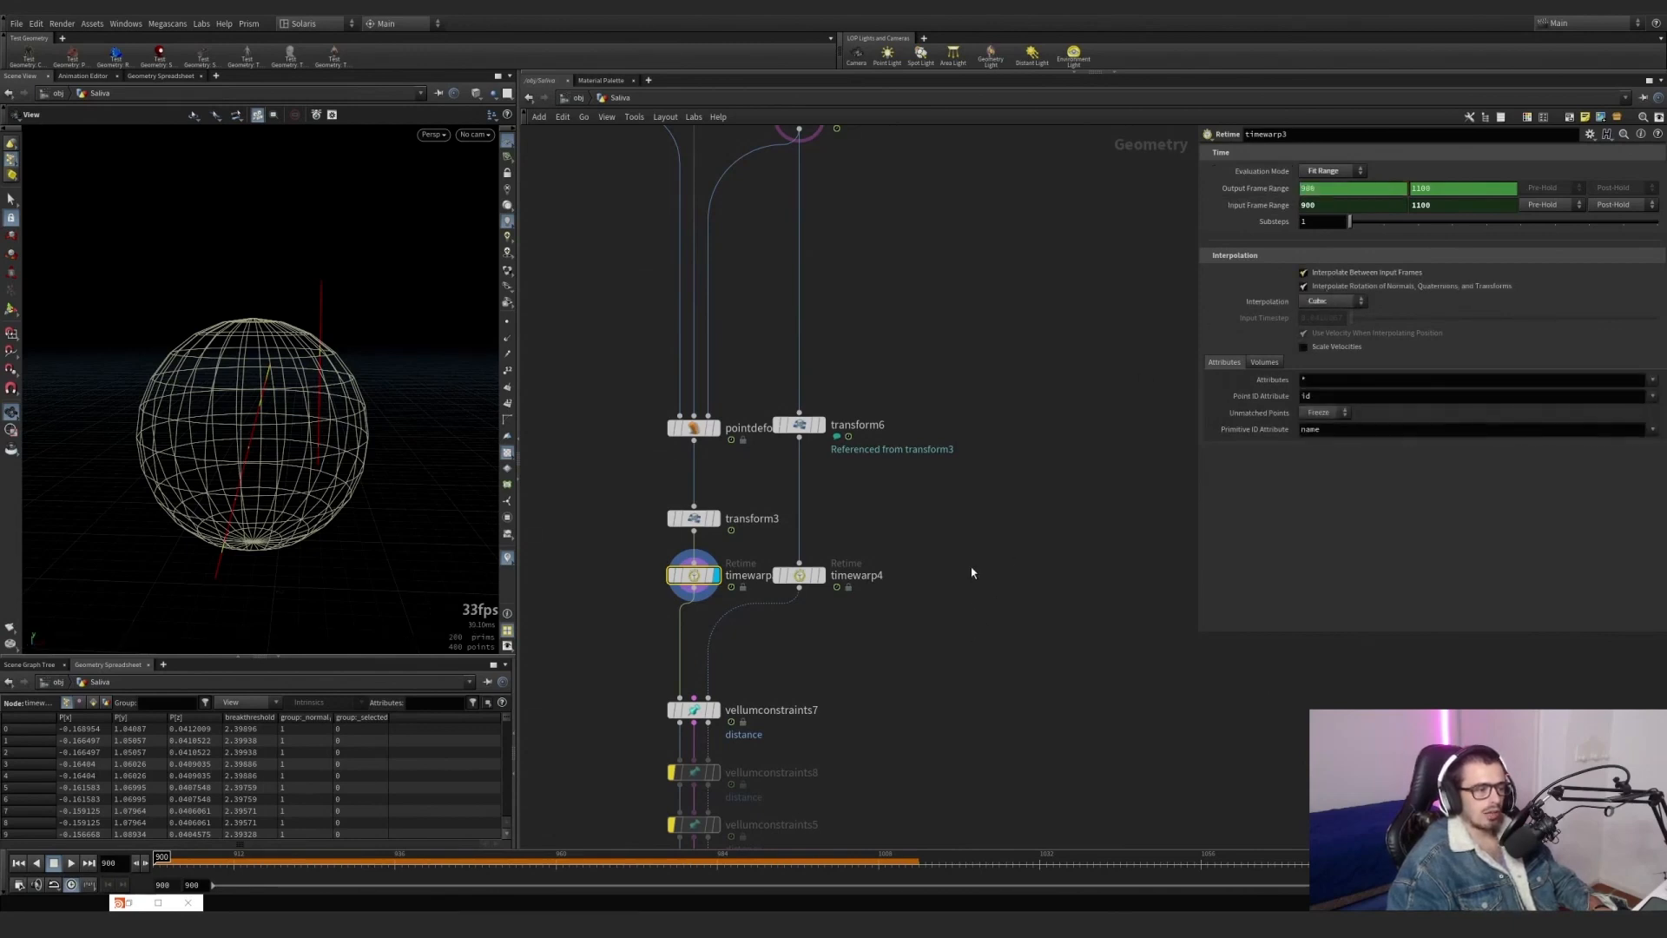
# Display vellumconstraints7 and examine its distance constraint settings and the resulting lines in the viewport.
pyautogui.moveTo(993, 466); pyautogui.dragTo(1025, 314, button='middle')
pyautogui.scroll(-2, 983, 366)
pyautogui.moveTo(877, 476); pyautogui.dragTo(864, 316, button='middle')
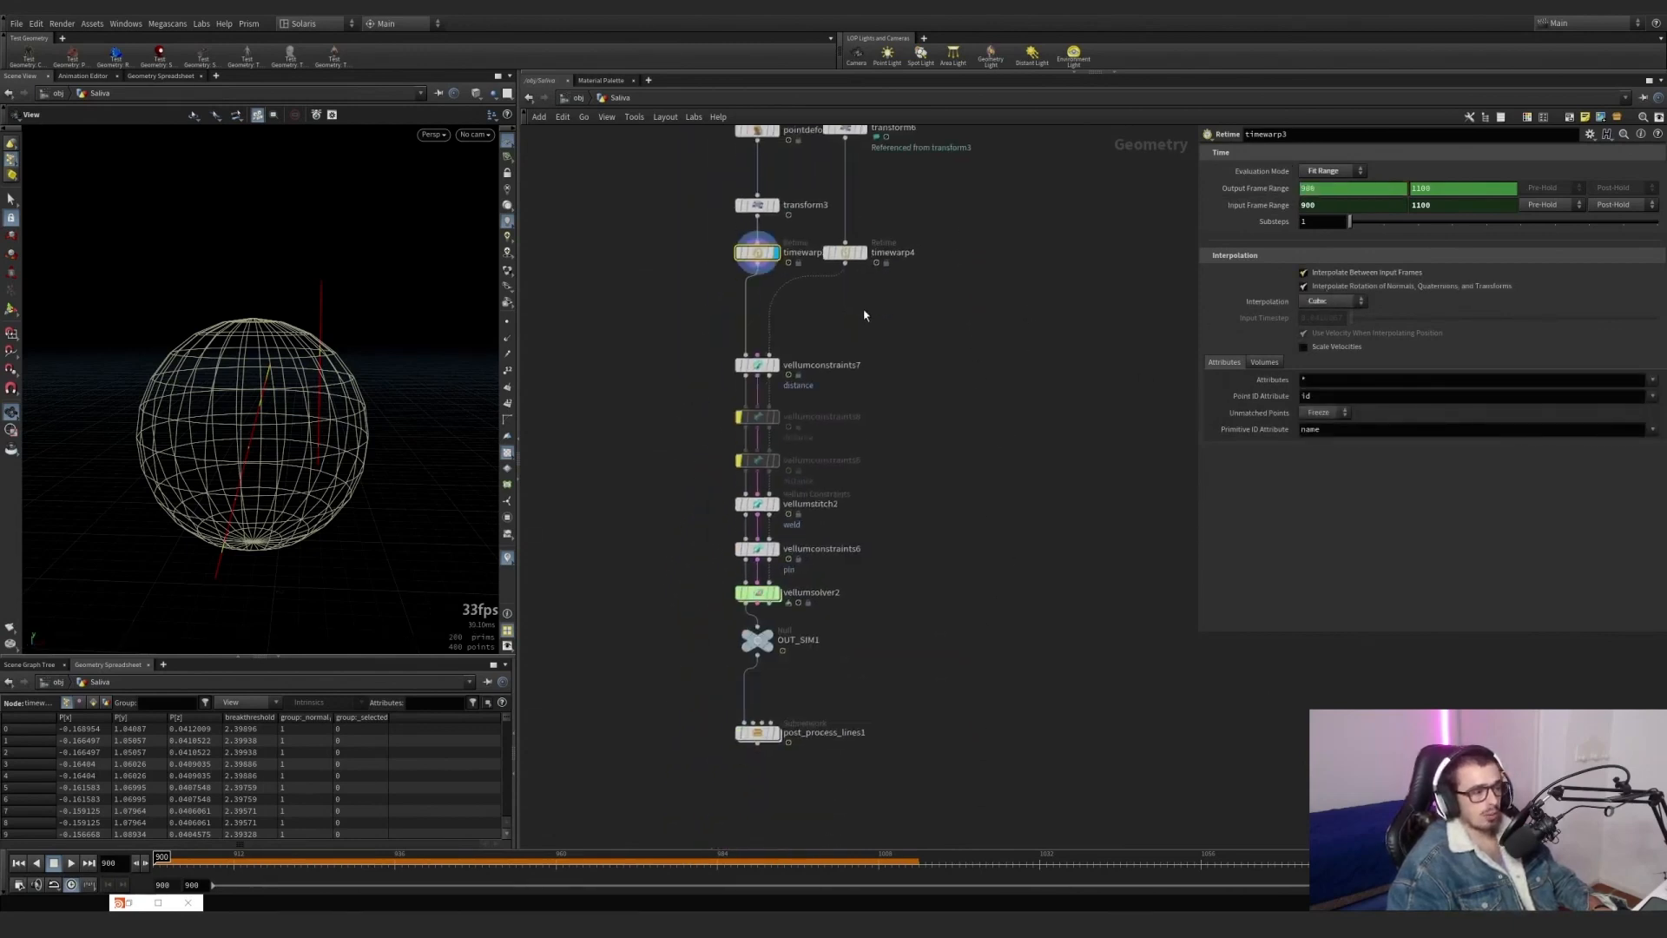
pyautogui.click(756, 364)
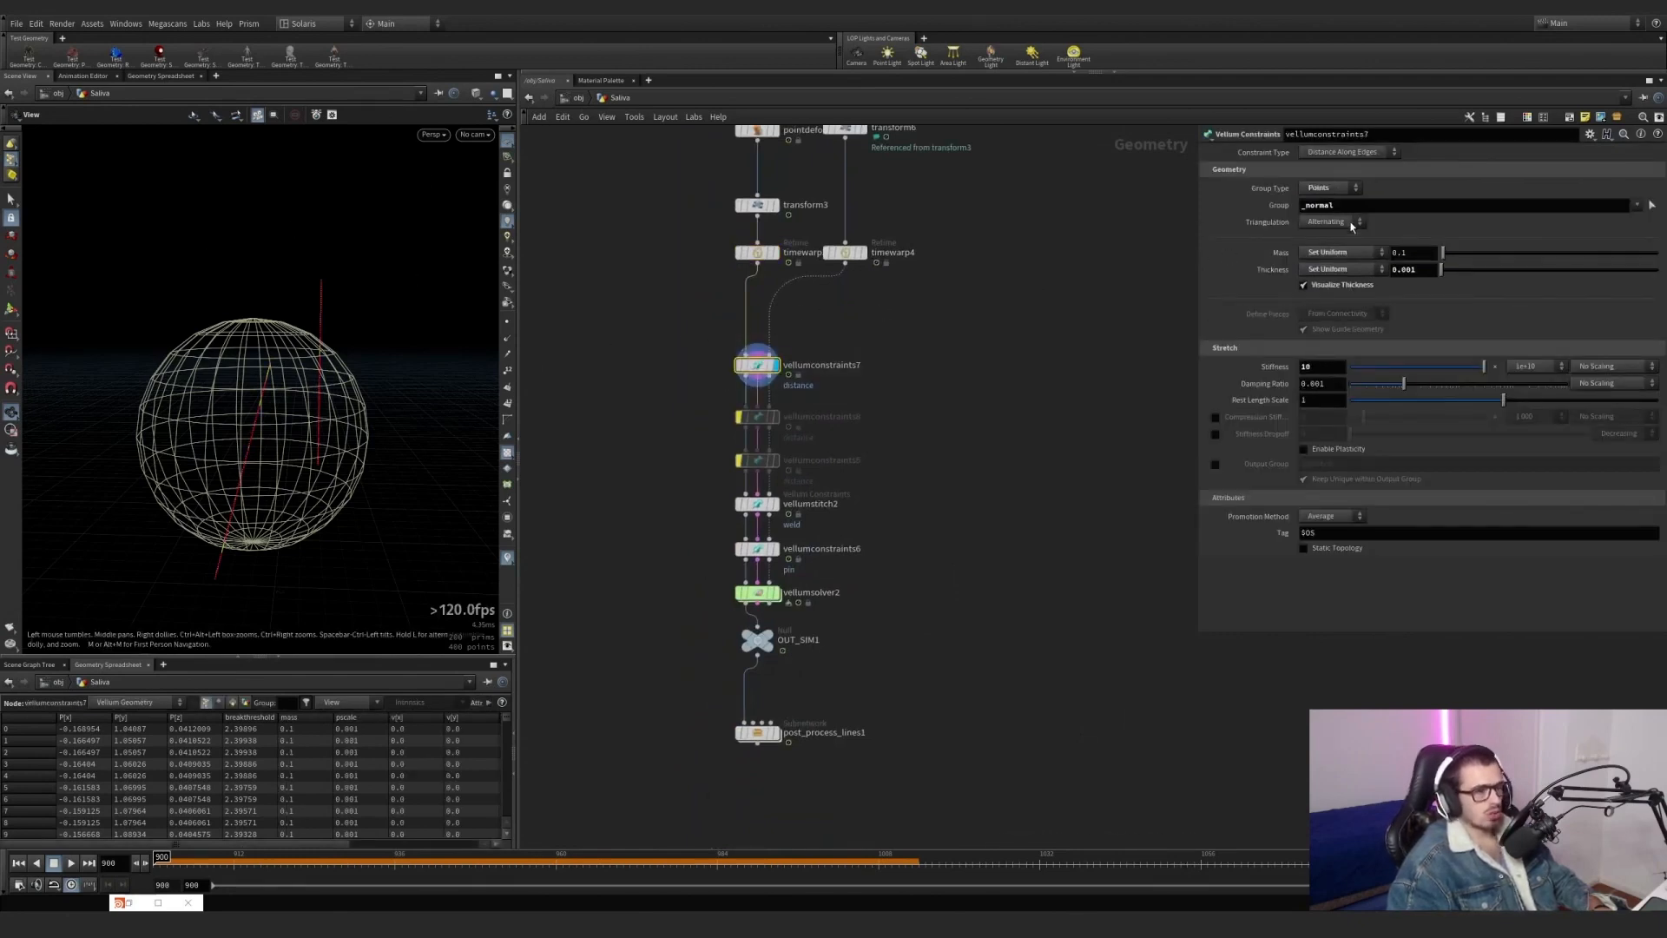
pyautogui.doubleClick(873, 458)
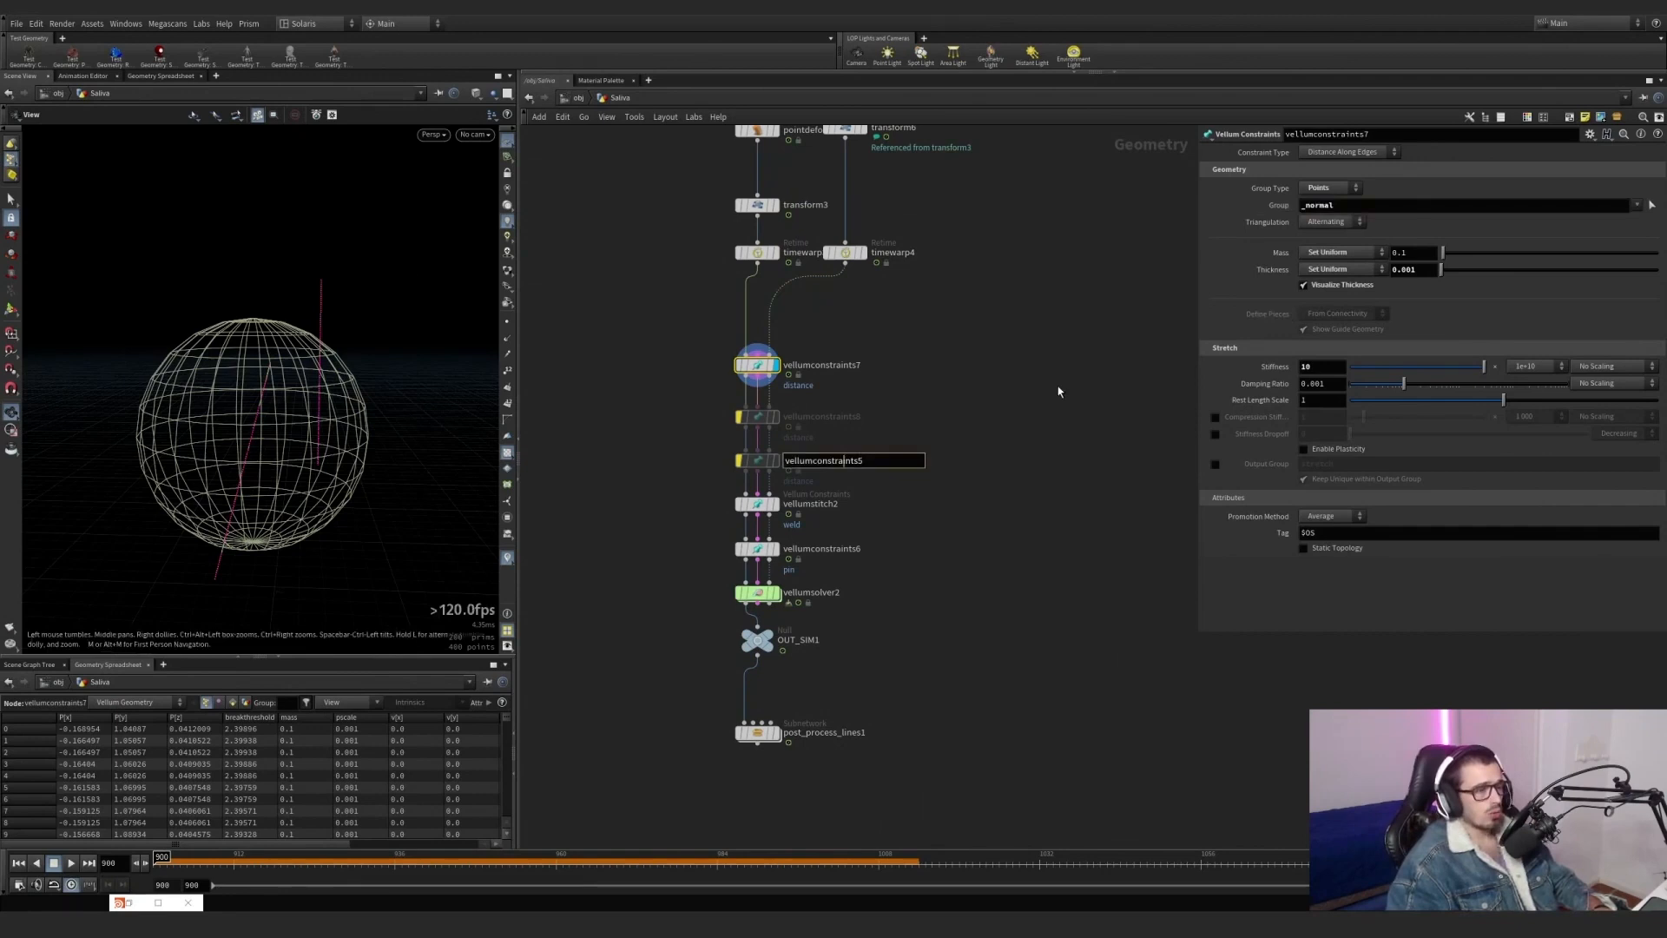
pyautogui.moveTo(1020, 420); pyautogui.dragTo(1022, 382, button='middle')
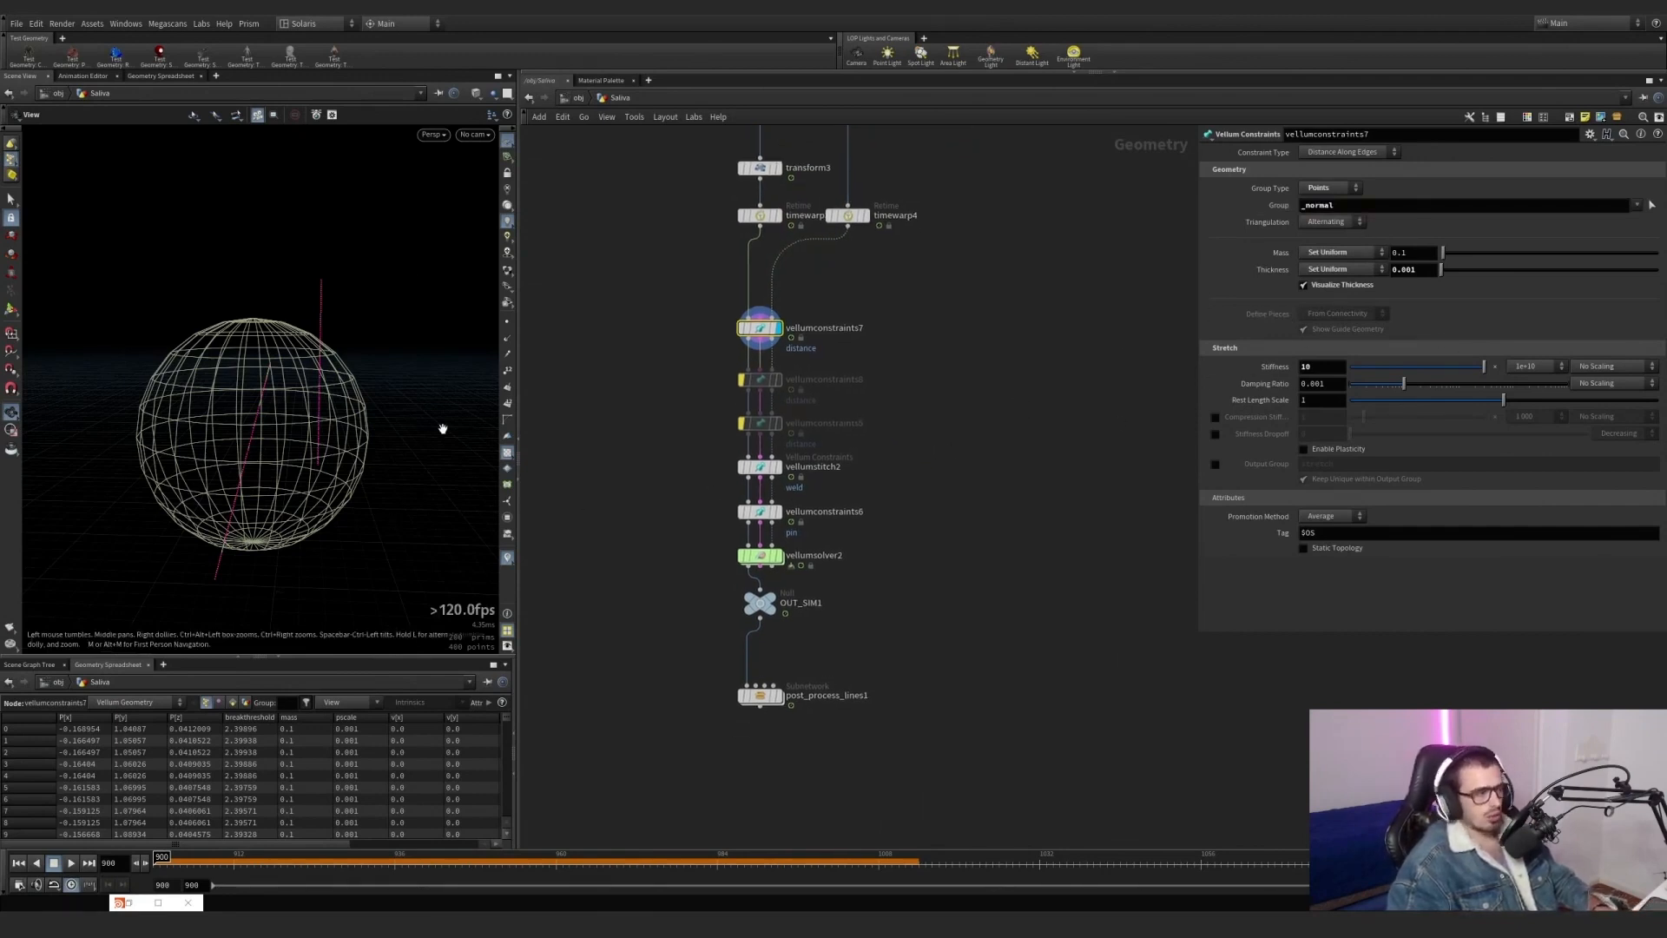
pyautogui.moveTo(312, 429); pyautogui.dragTo(149, 524, button='right')
pyautogui.moveTo(264, 443); pyautogui.dragTo(260, 383)
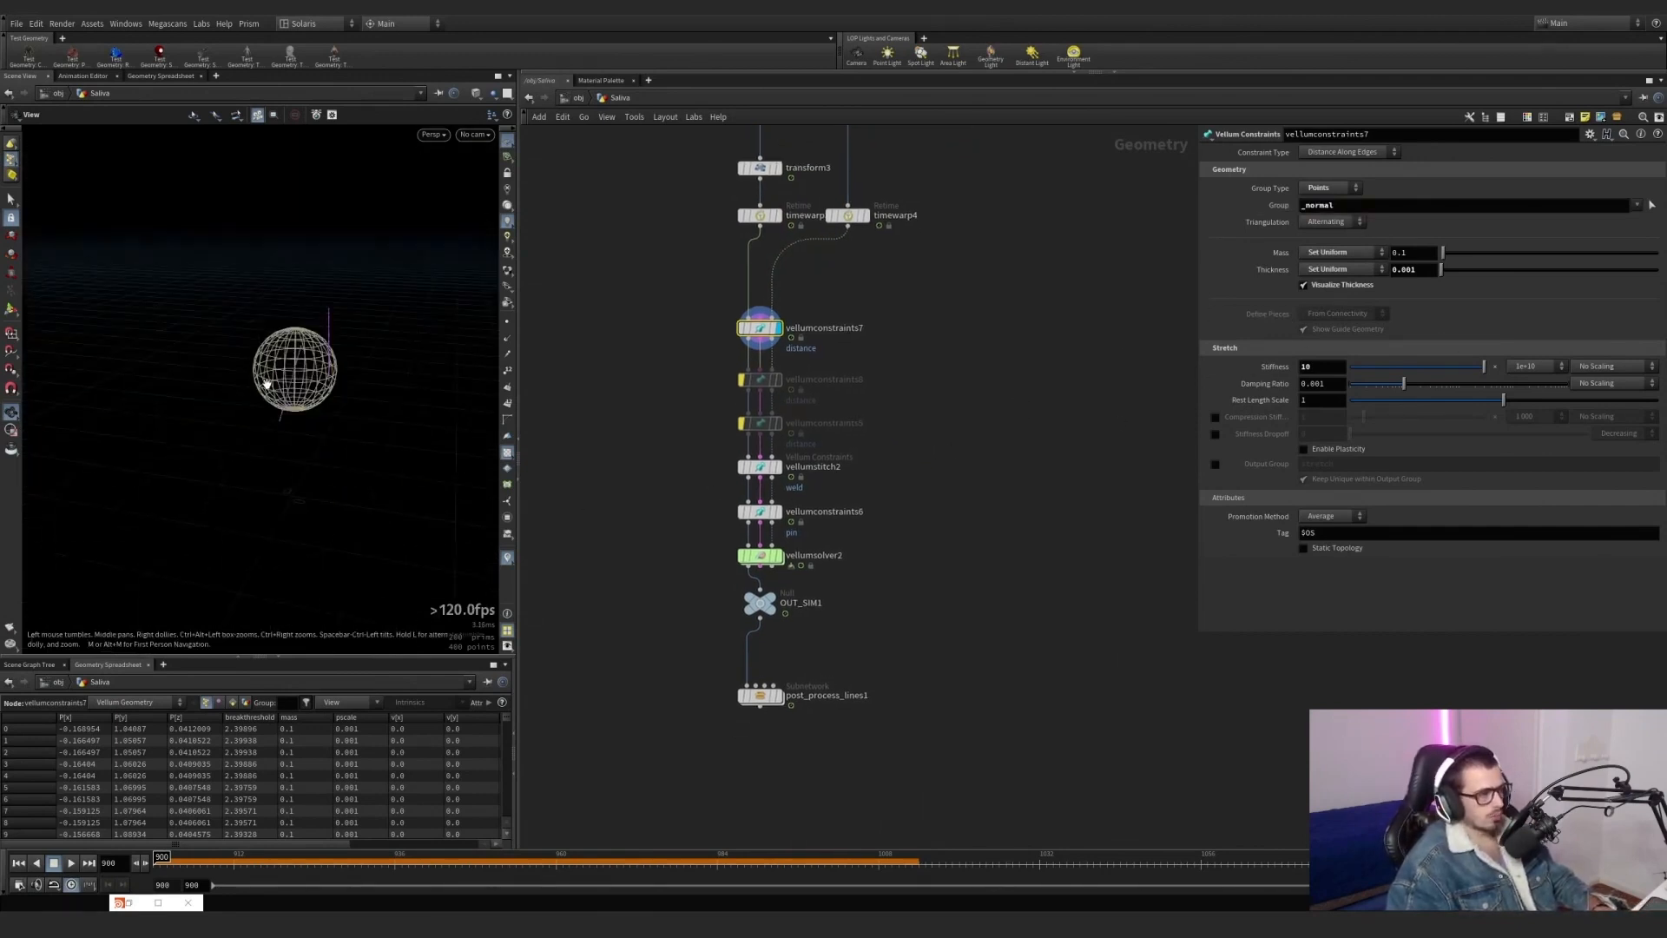
pyautogui.moveTo(261, 383); pyautogui.dragTo(315, 378, button='right')
pyautogui.scroll(3, 715, 452)
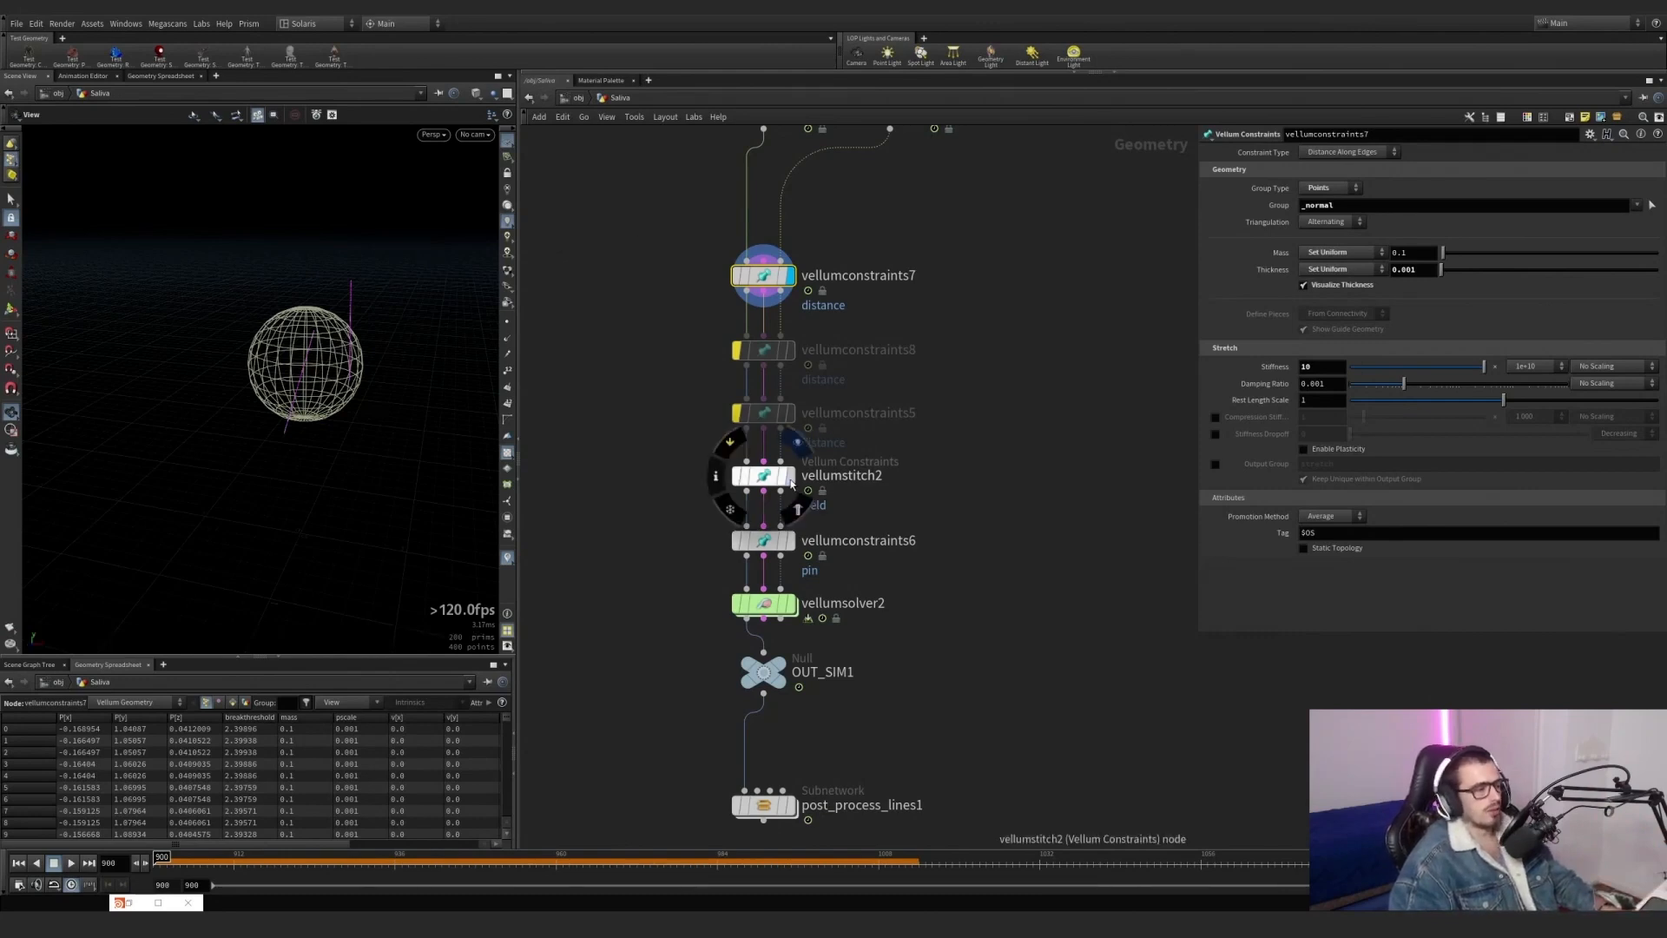
# Display vellumstitch2 and inspect its weld points along the lines and its breaking threshold attribute.
pyautogui.click(790, 476)
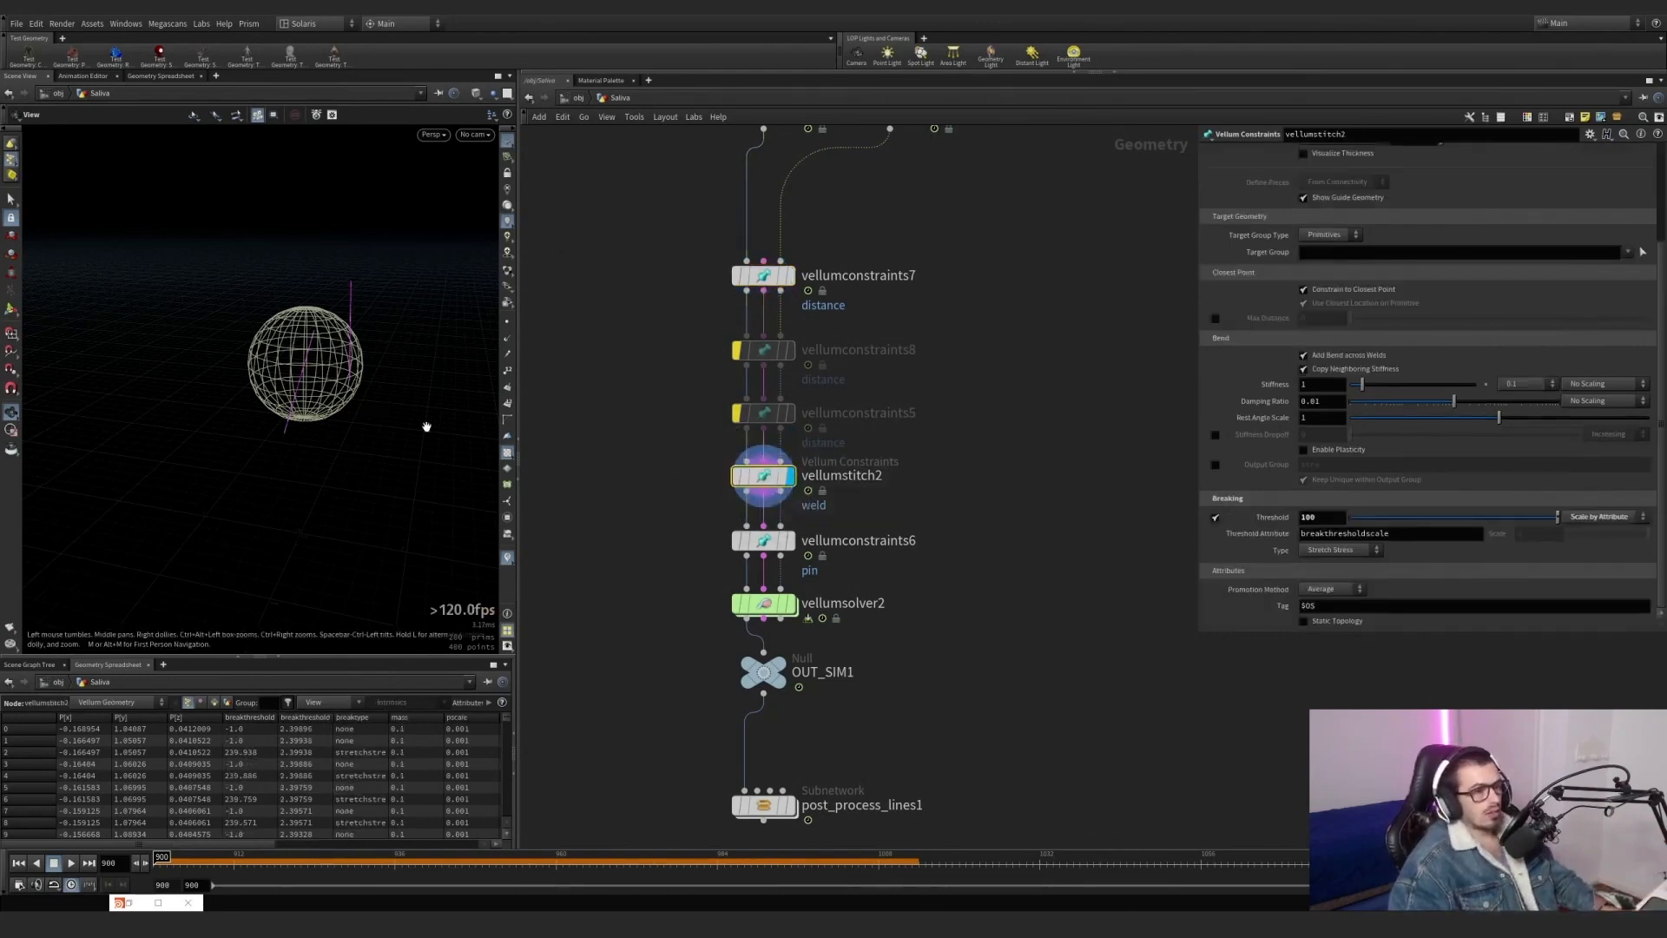
pyautogui.moveTo(248, 358); pyautogui.dragTo(487, 350, button='right')
pyautogui.moveTo(323, 392); pyautogui.dragTo(364, 376)
pyautogui.moveTo(323, 363); pyautogui.dragTo(399, 373, button='right')
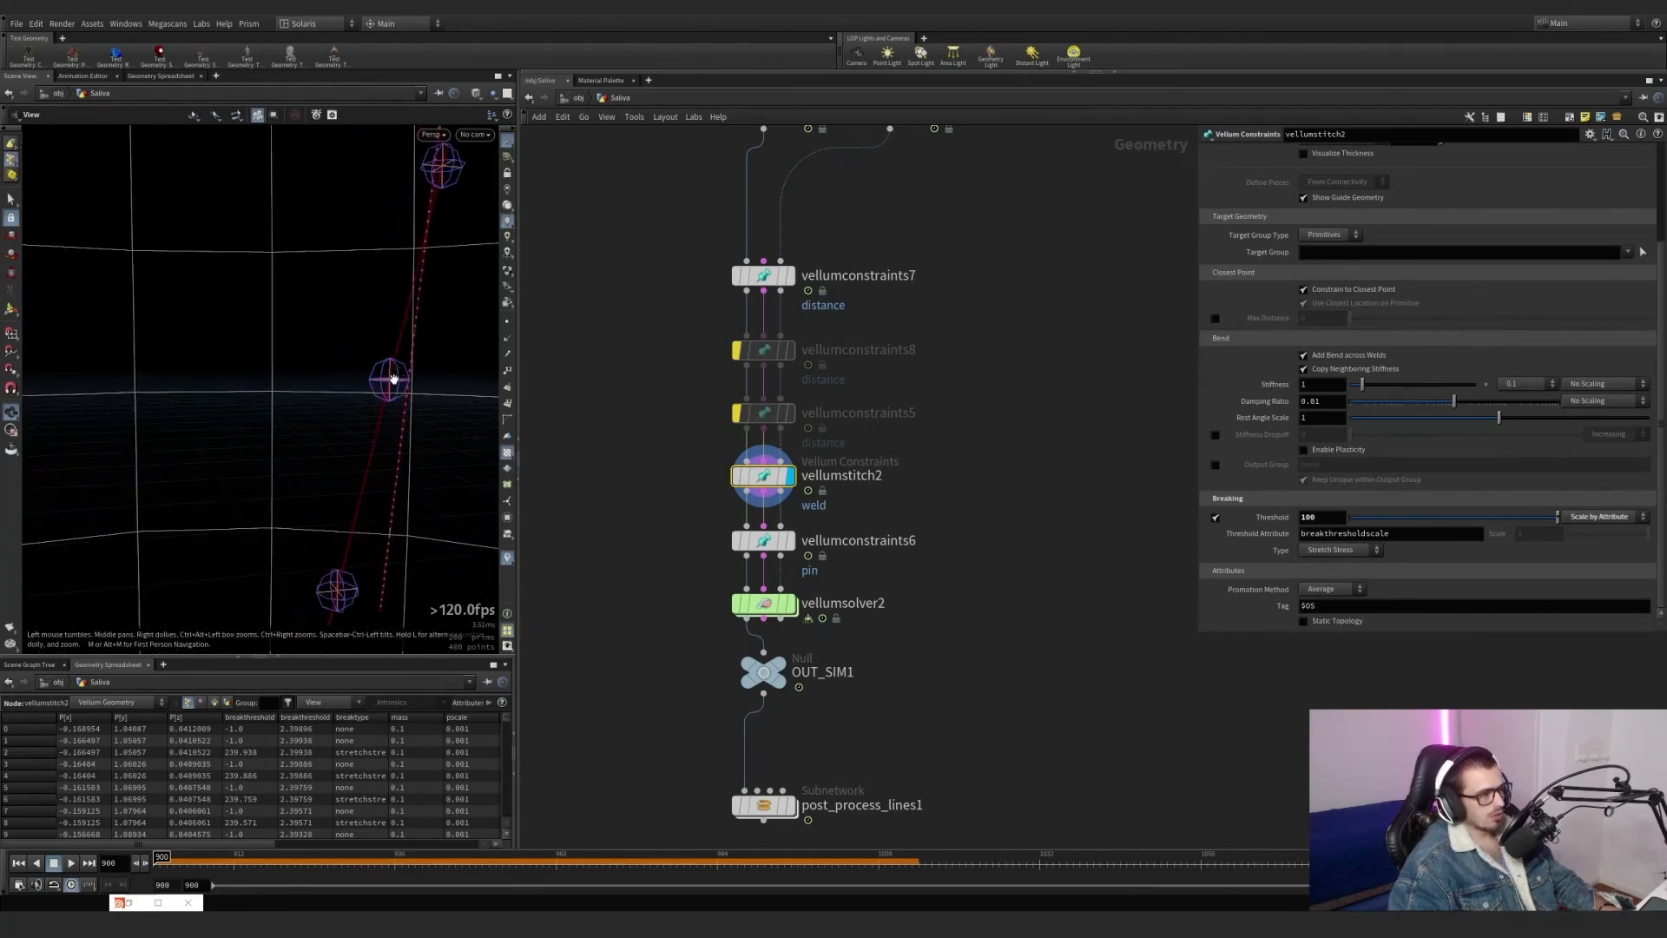
pyautogui.moveTo(395, 376); pyautogui.dragTo(382, 375)
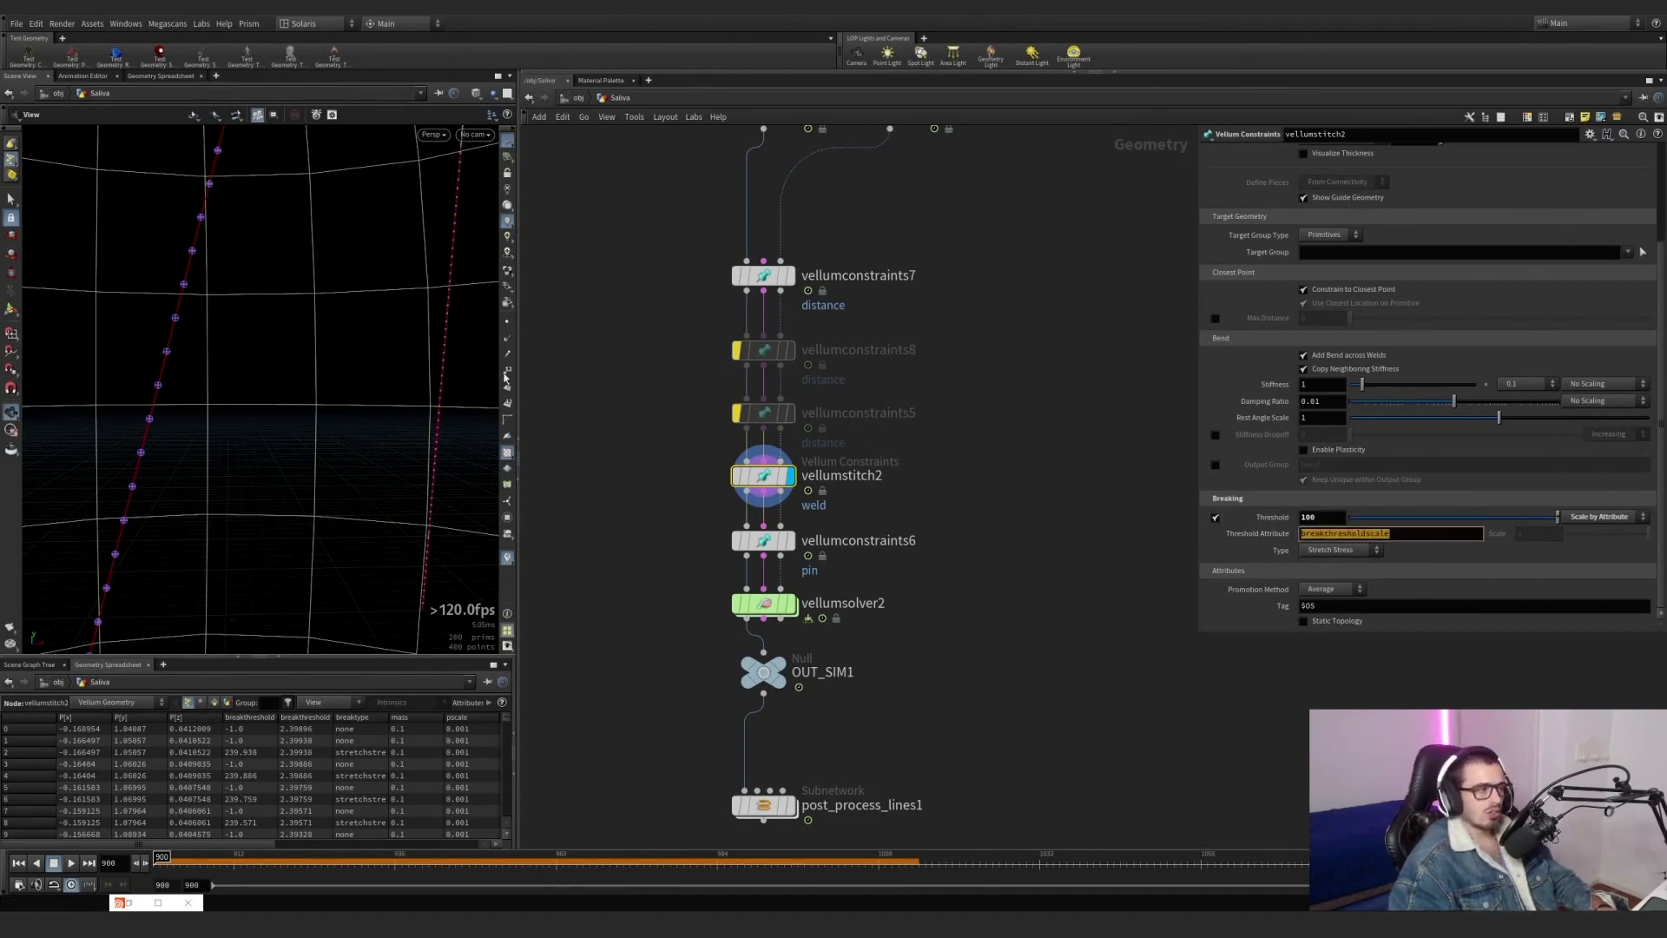
pyautogui.scroll(-5, 63, 397)
pyautogui.scroll(5, 278, 272)
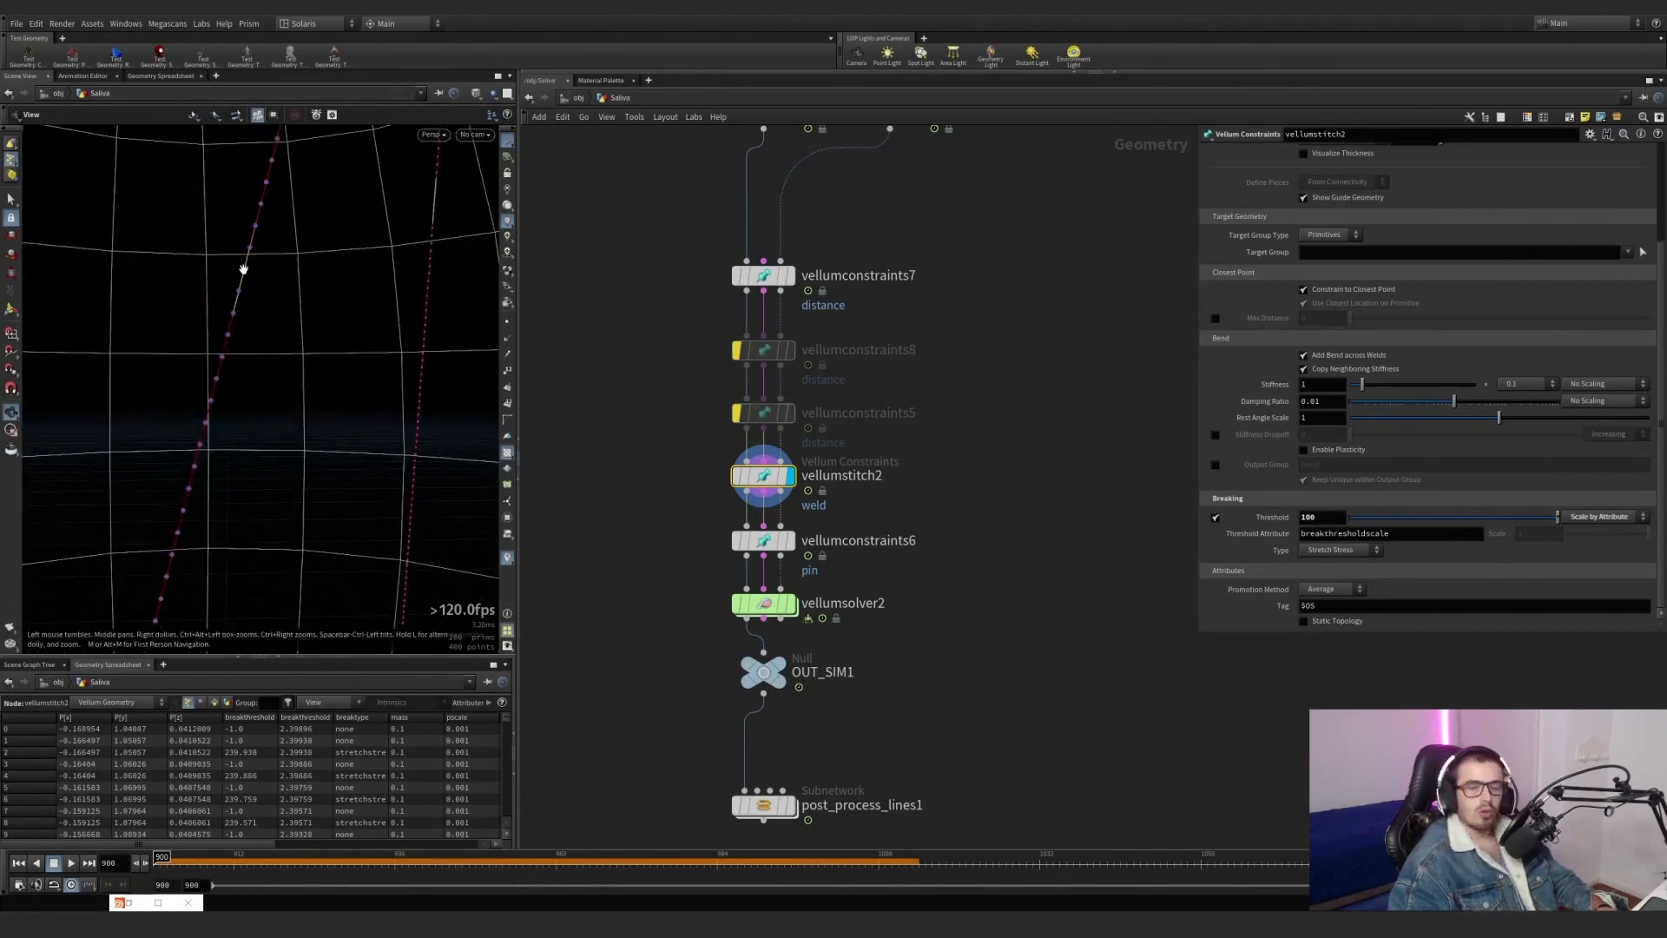
# Display vellumconstraints6 and examine its Pin to Target constraint and the _selected group it uses.
pyautogui.click(790, 540)
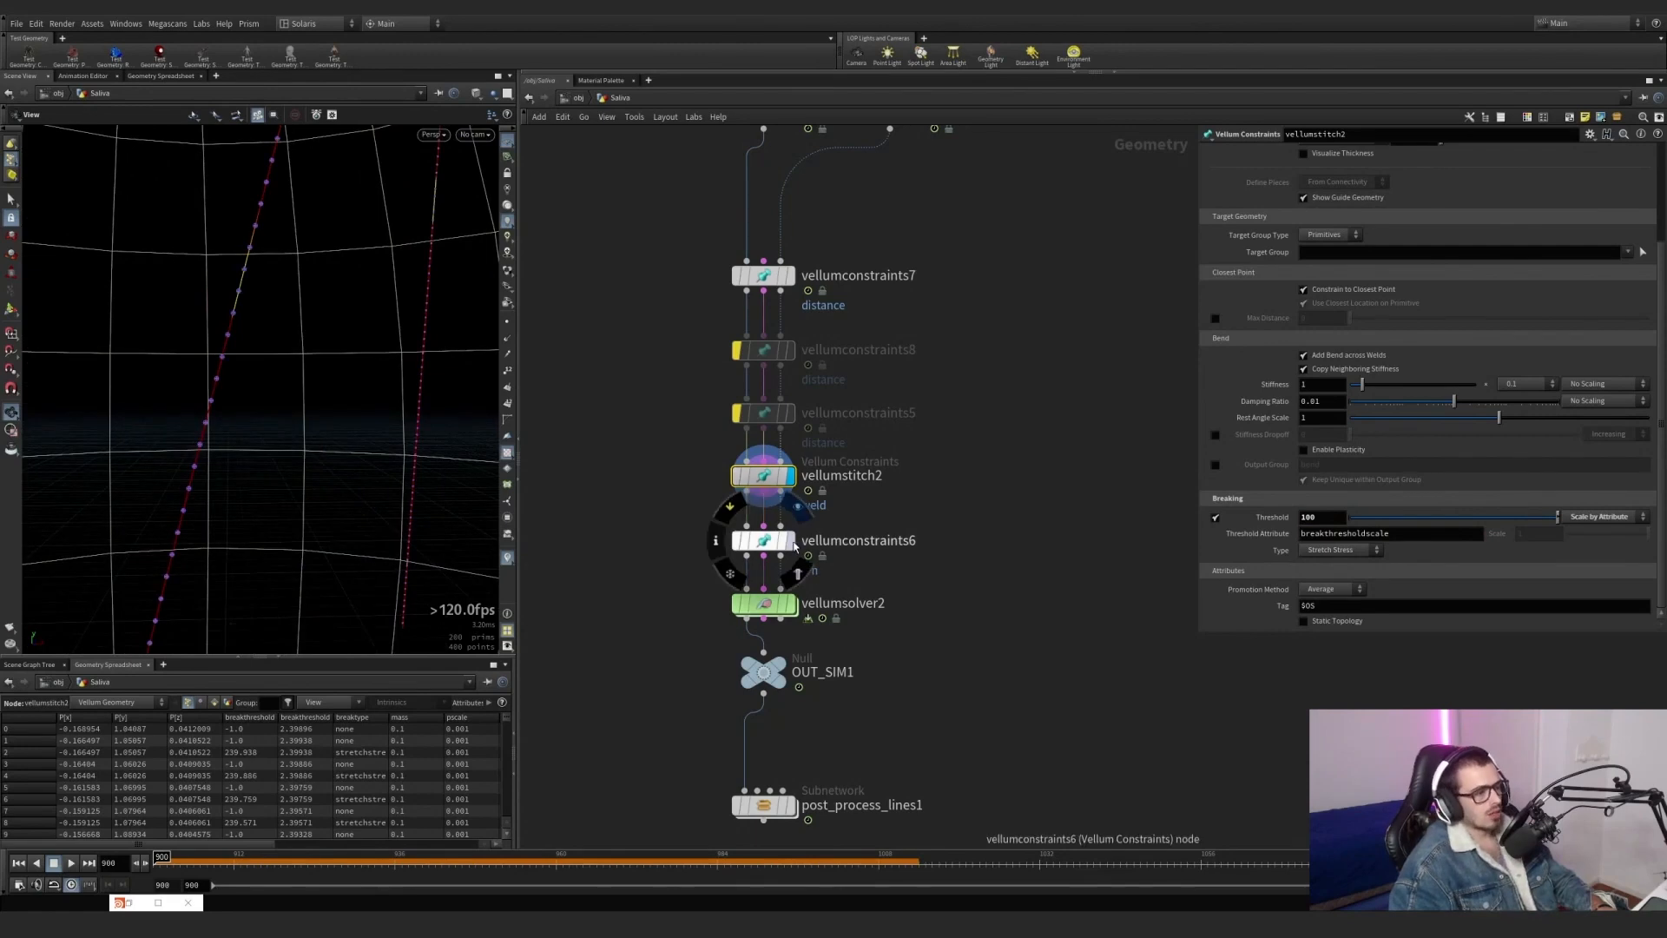
pyautogui.scroll(5, 284, 234)
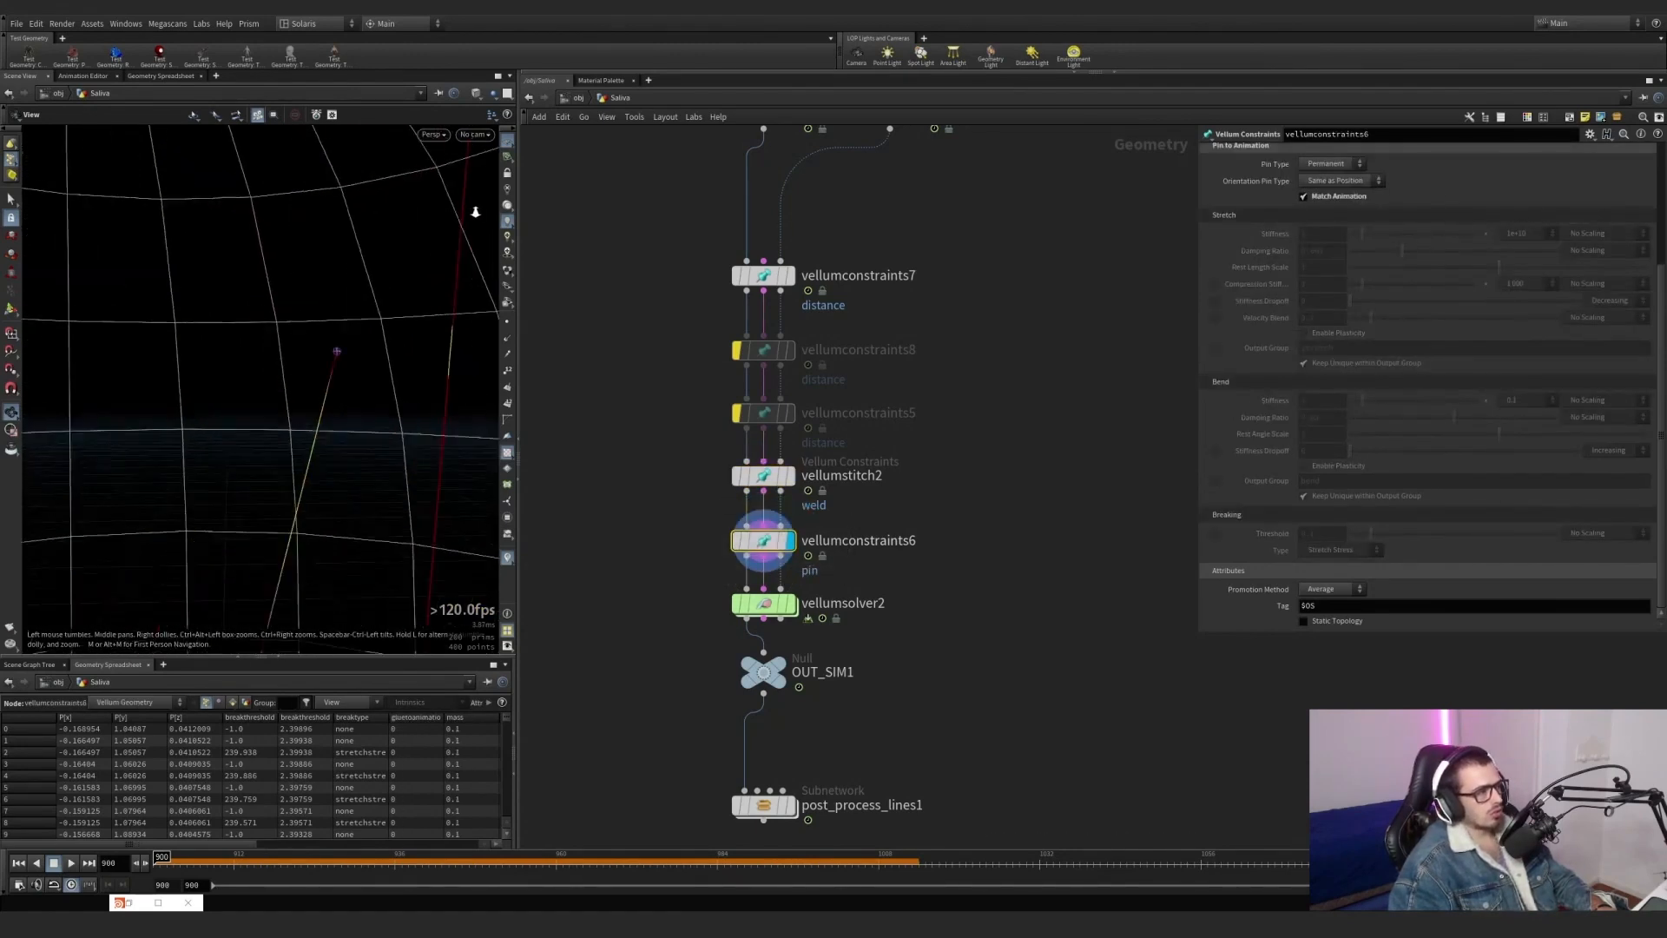
pyautogui.scroll(4, 1283, 253)
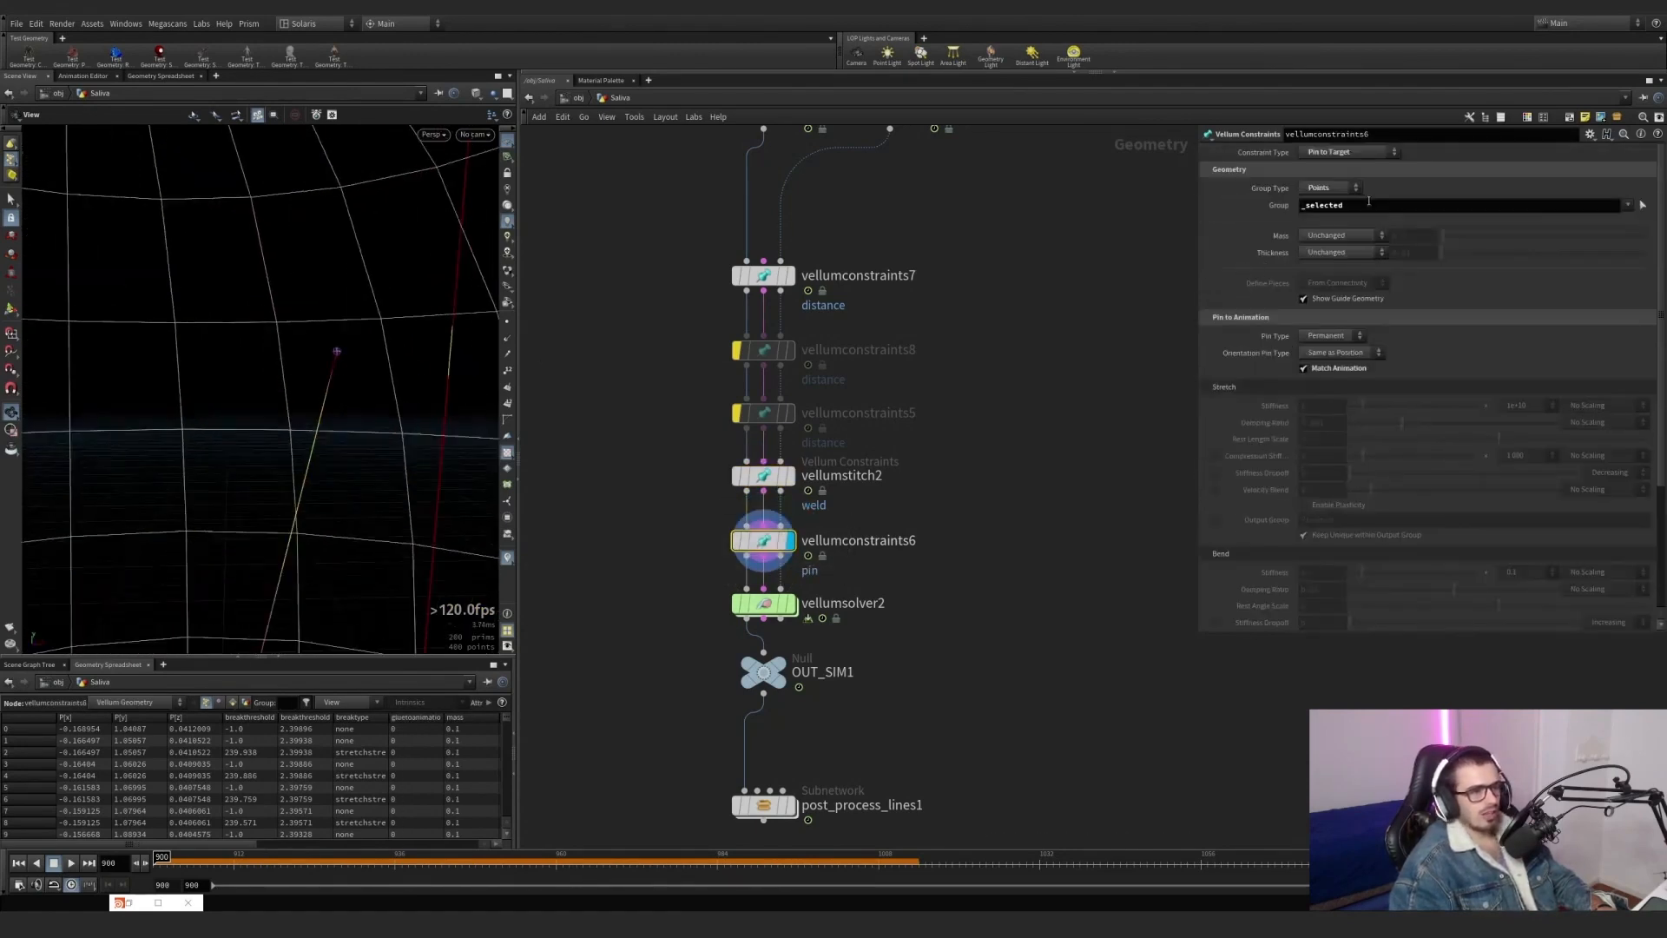
pyautogui.doubleClick(1368, 201)
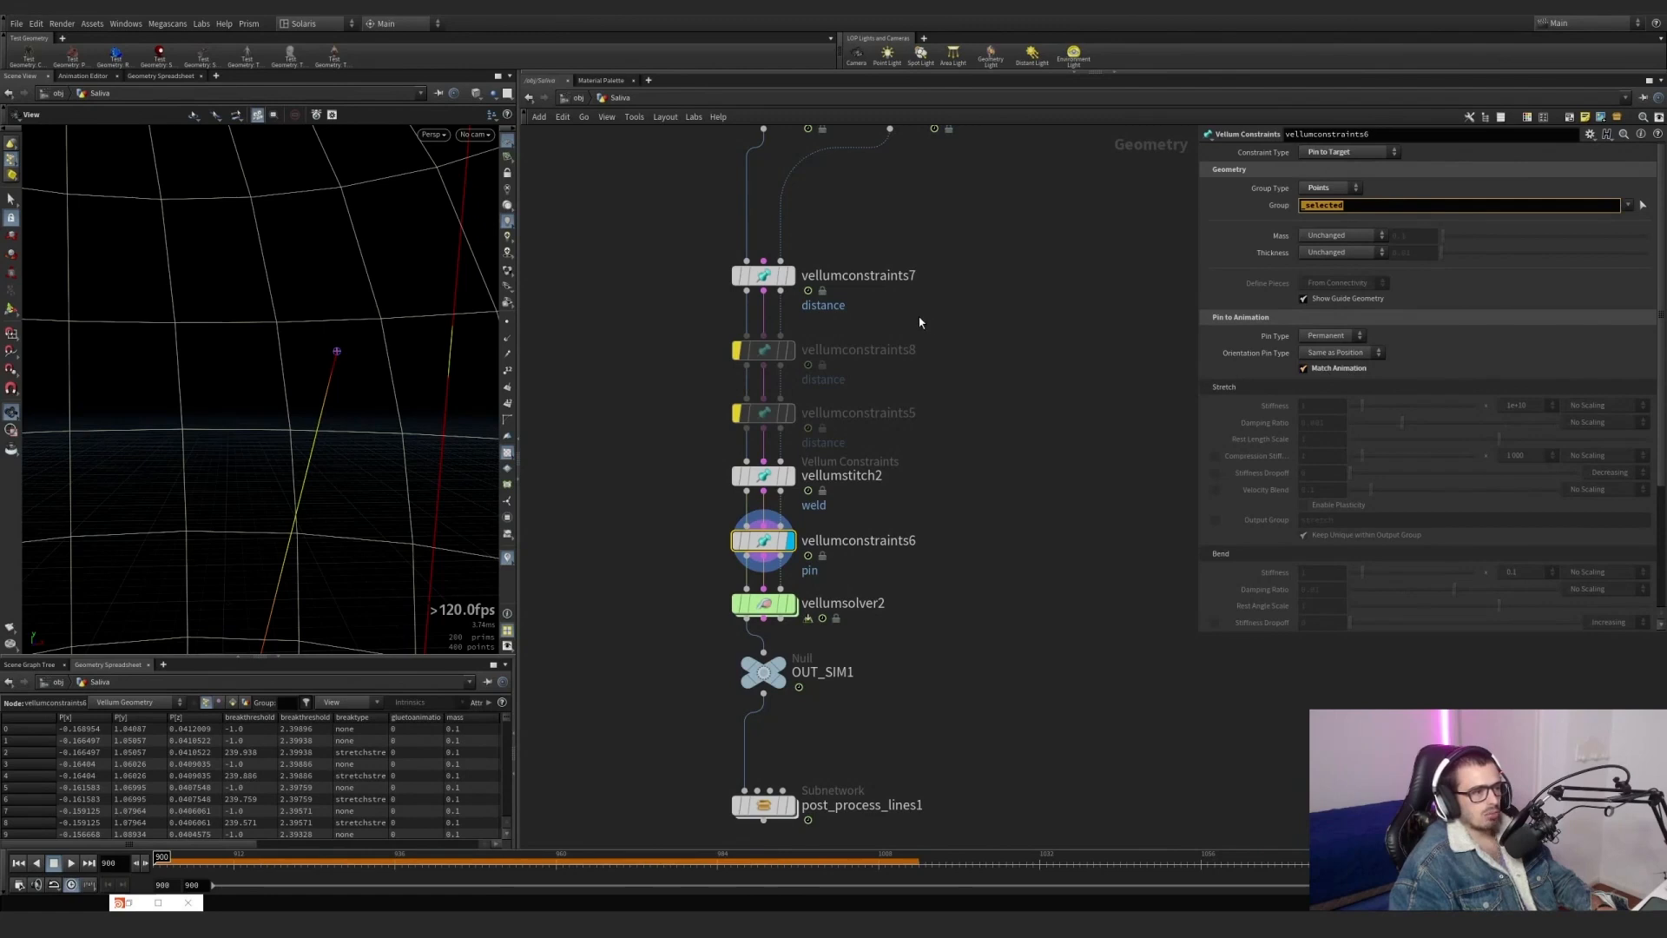
# Compare the group settings of vellumconstraints7, vellumstitch2 and vellumconstraints6.
pyautogui.click(896, 279)
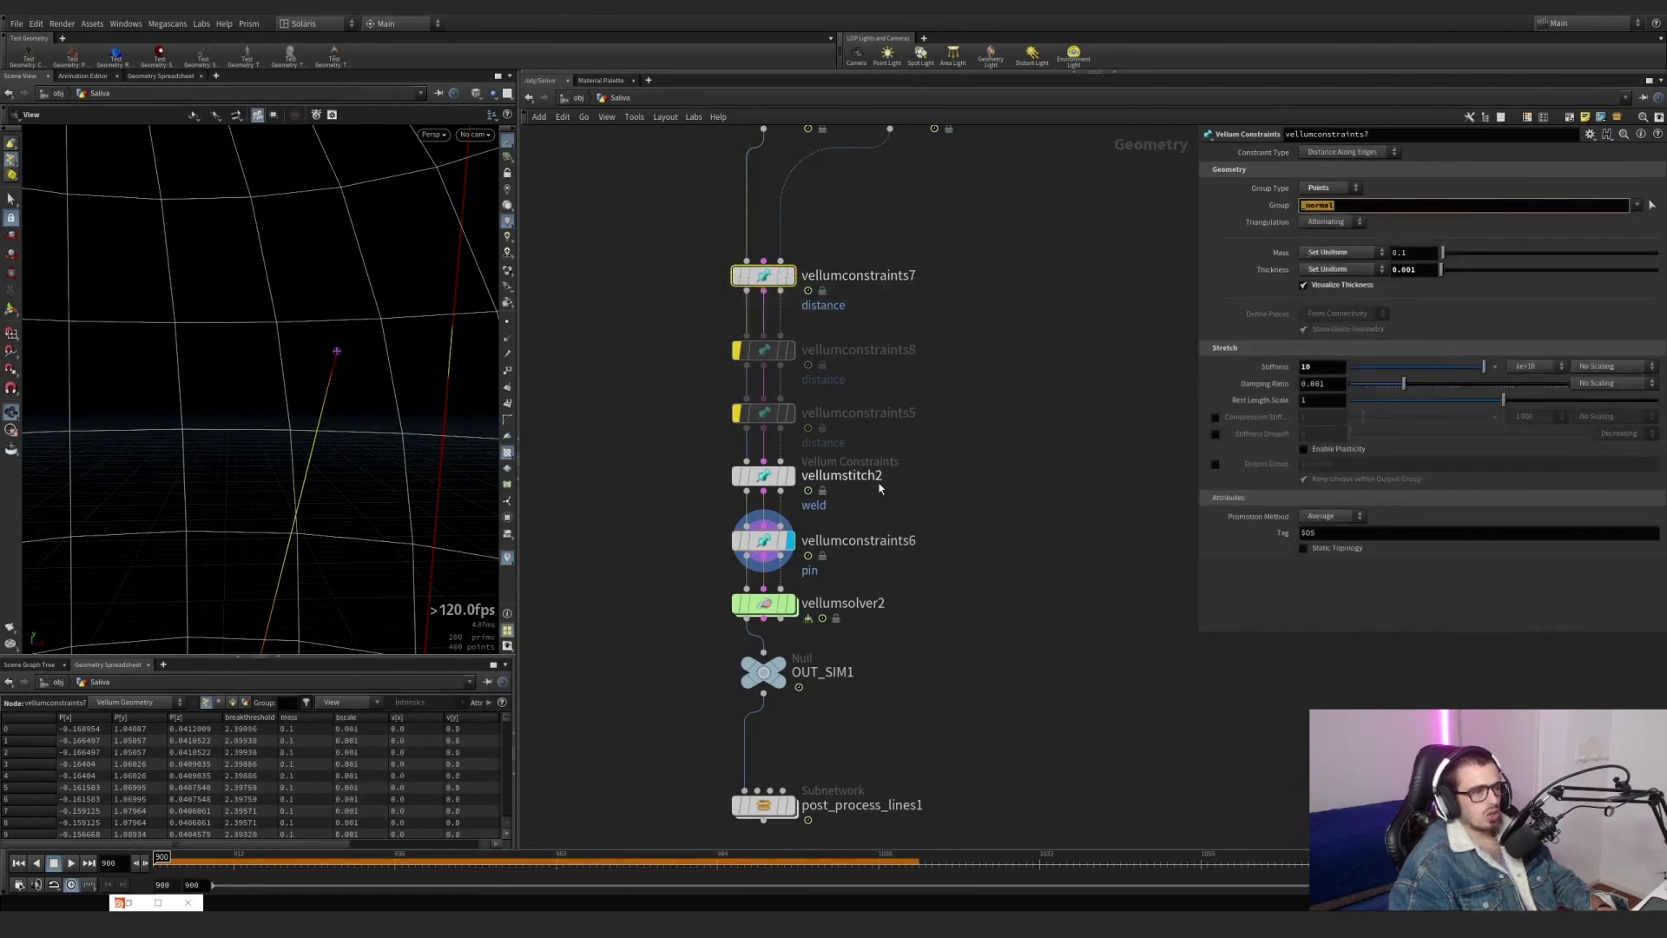
pyautogui.click(773, 480)
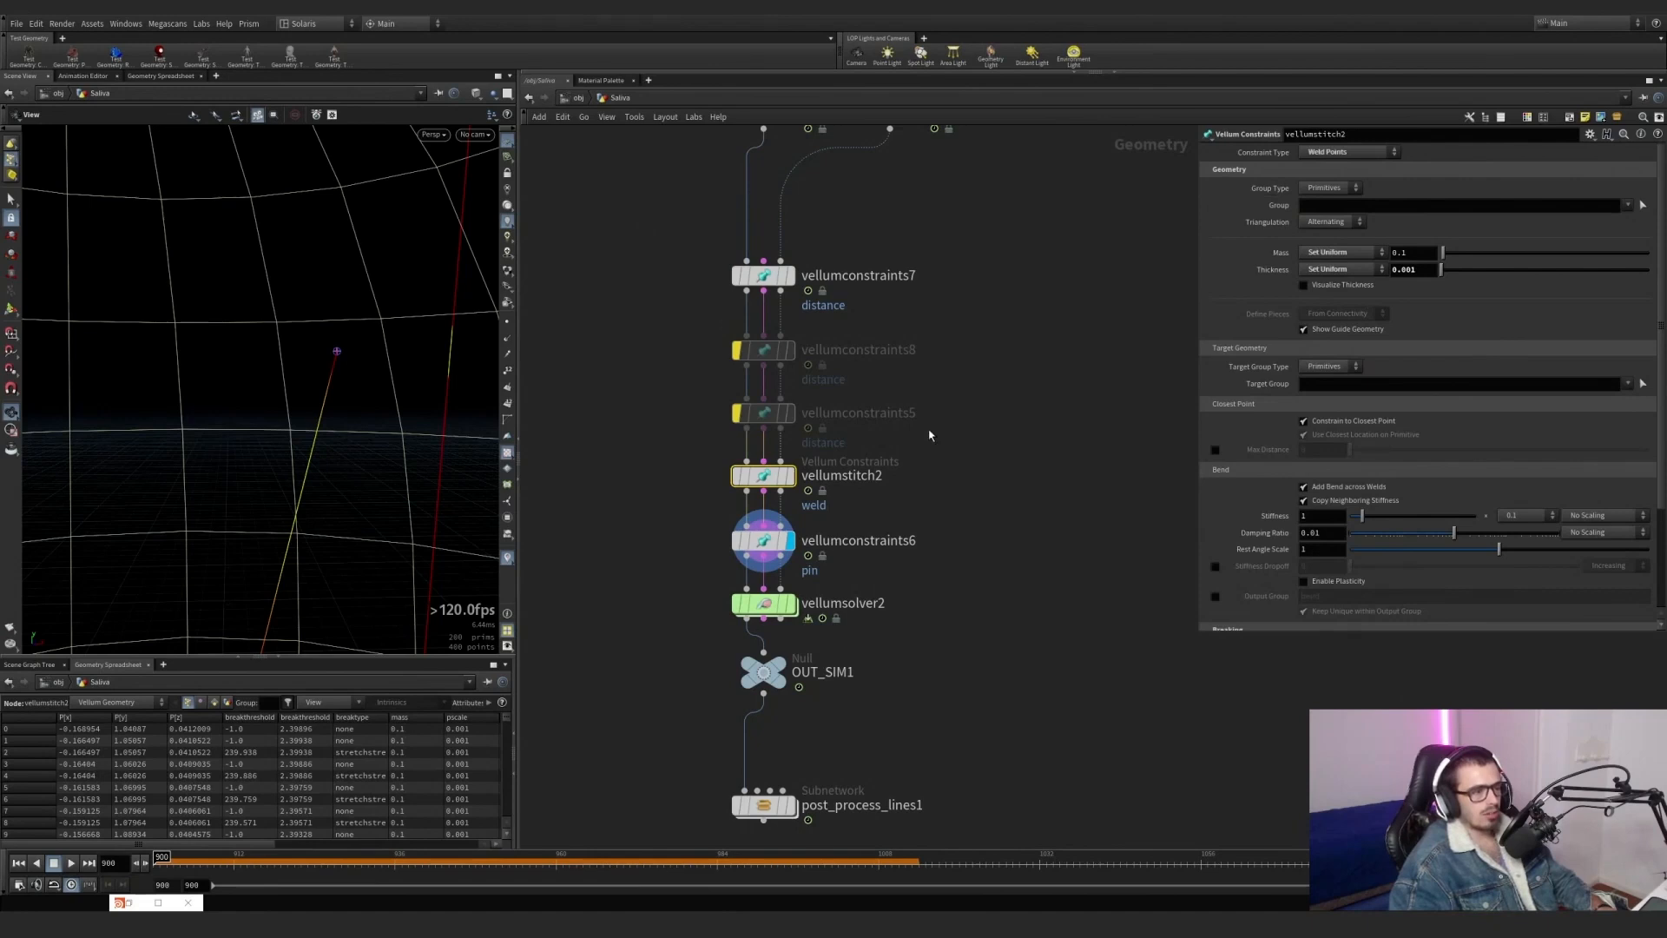
pyautogui.moveTo(887, 567); pyautogui.dragTo(777, 538)
pyautogui.moveTo(1369, 212); pyautogui.dragTo(1244, 213)
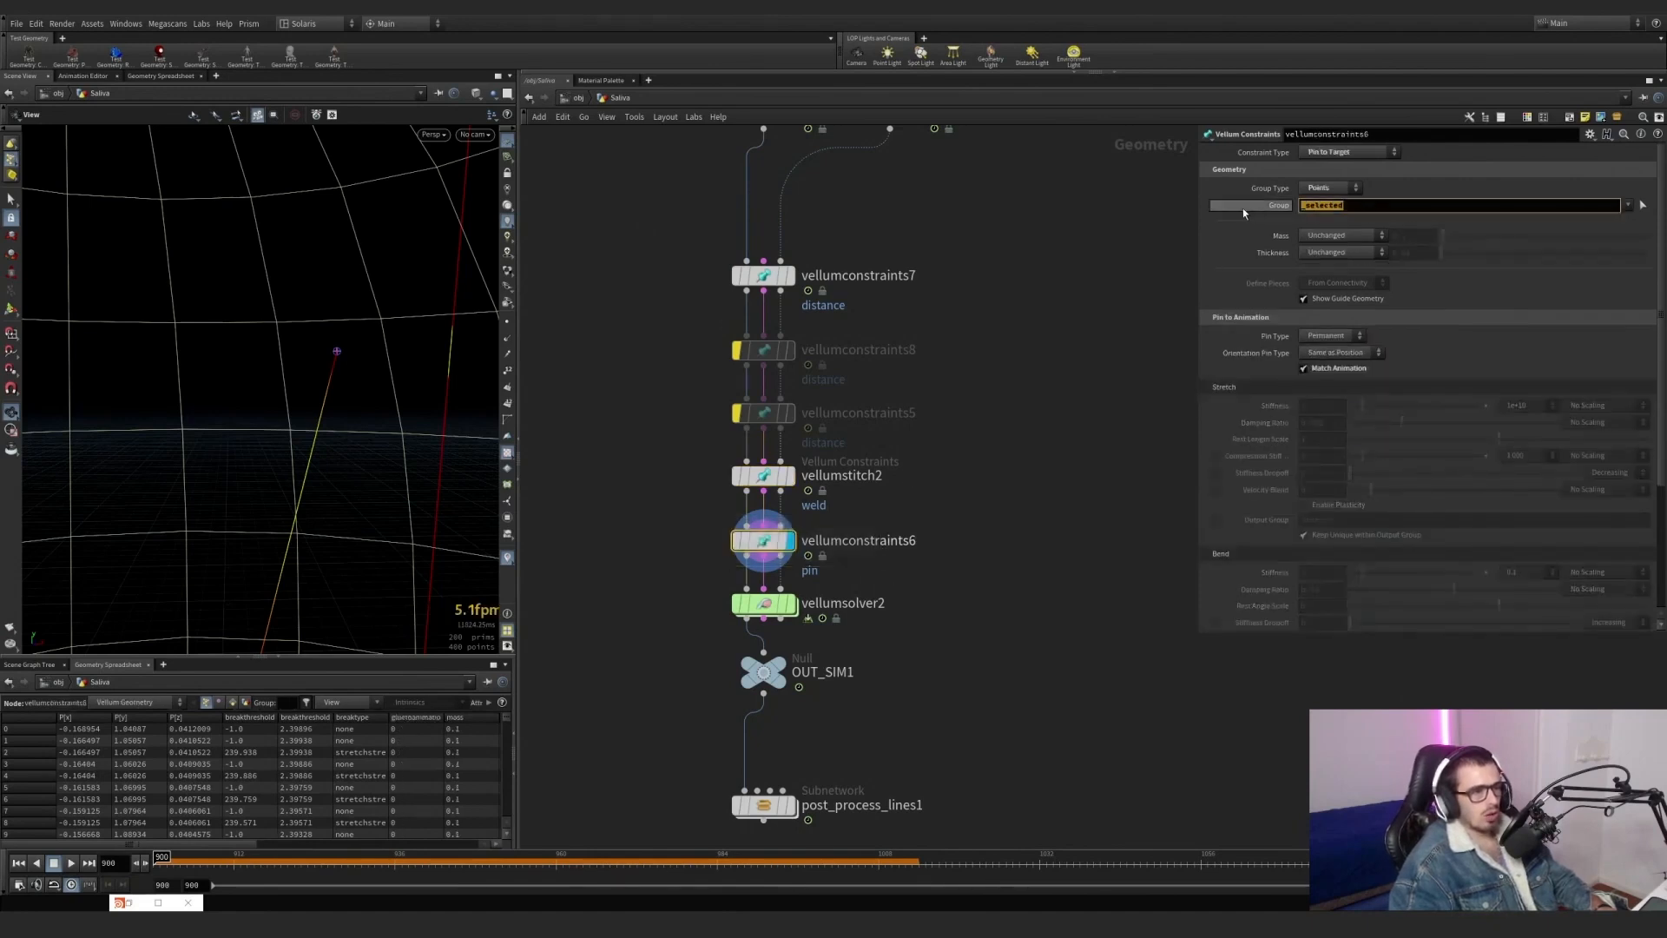
# Display the vellumsolver2 output and show transform6's sphere as the template geometry.
pyautogui.moveTo(913, 330); pyautogui.dragTo(893, 165, button='middle')
pyautogui.scroll(2, 788, 408)
pyautogui.click(771, 447)
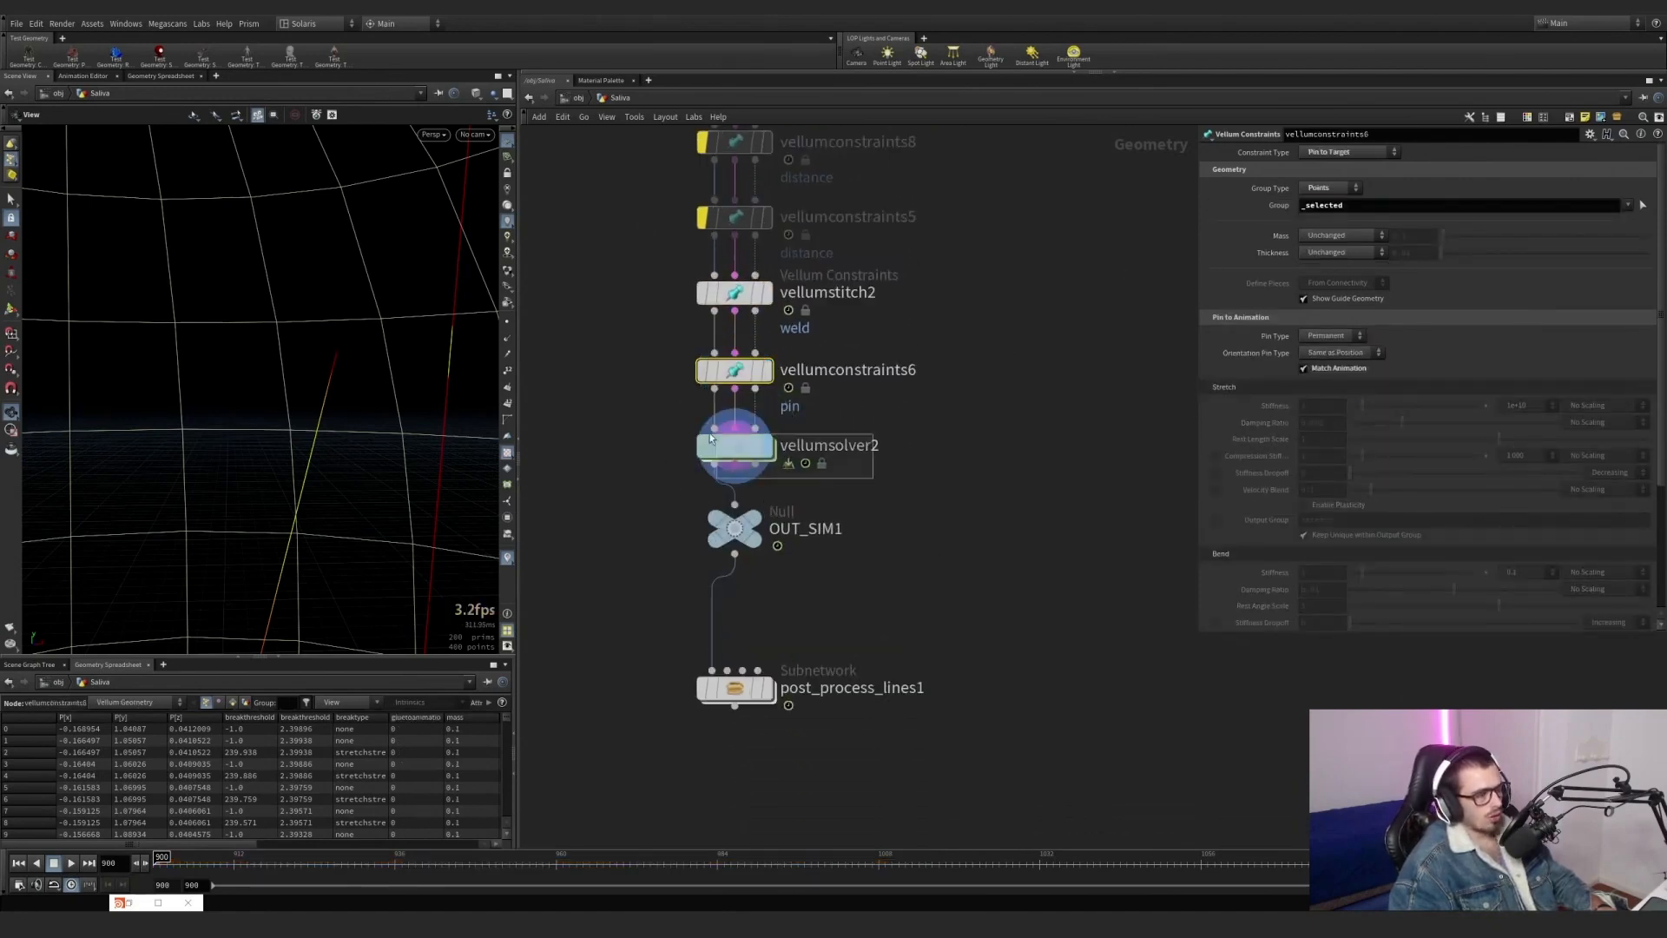
pyautogui.scroll(-3, 922, 438)
pyautogui.moveTo(922, 438); pyautogui.dragTo(890, 652, button='middle')
pyautogui.scroll(3, 851, 313)
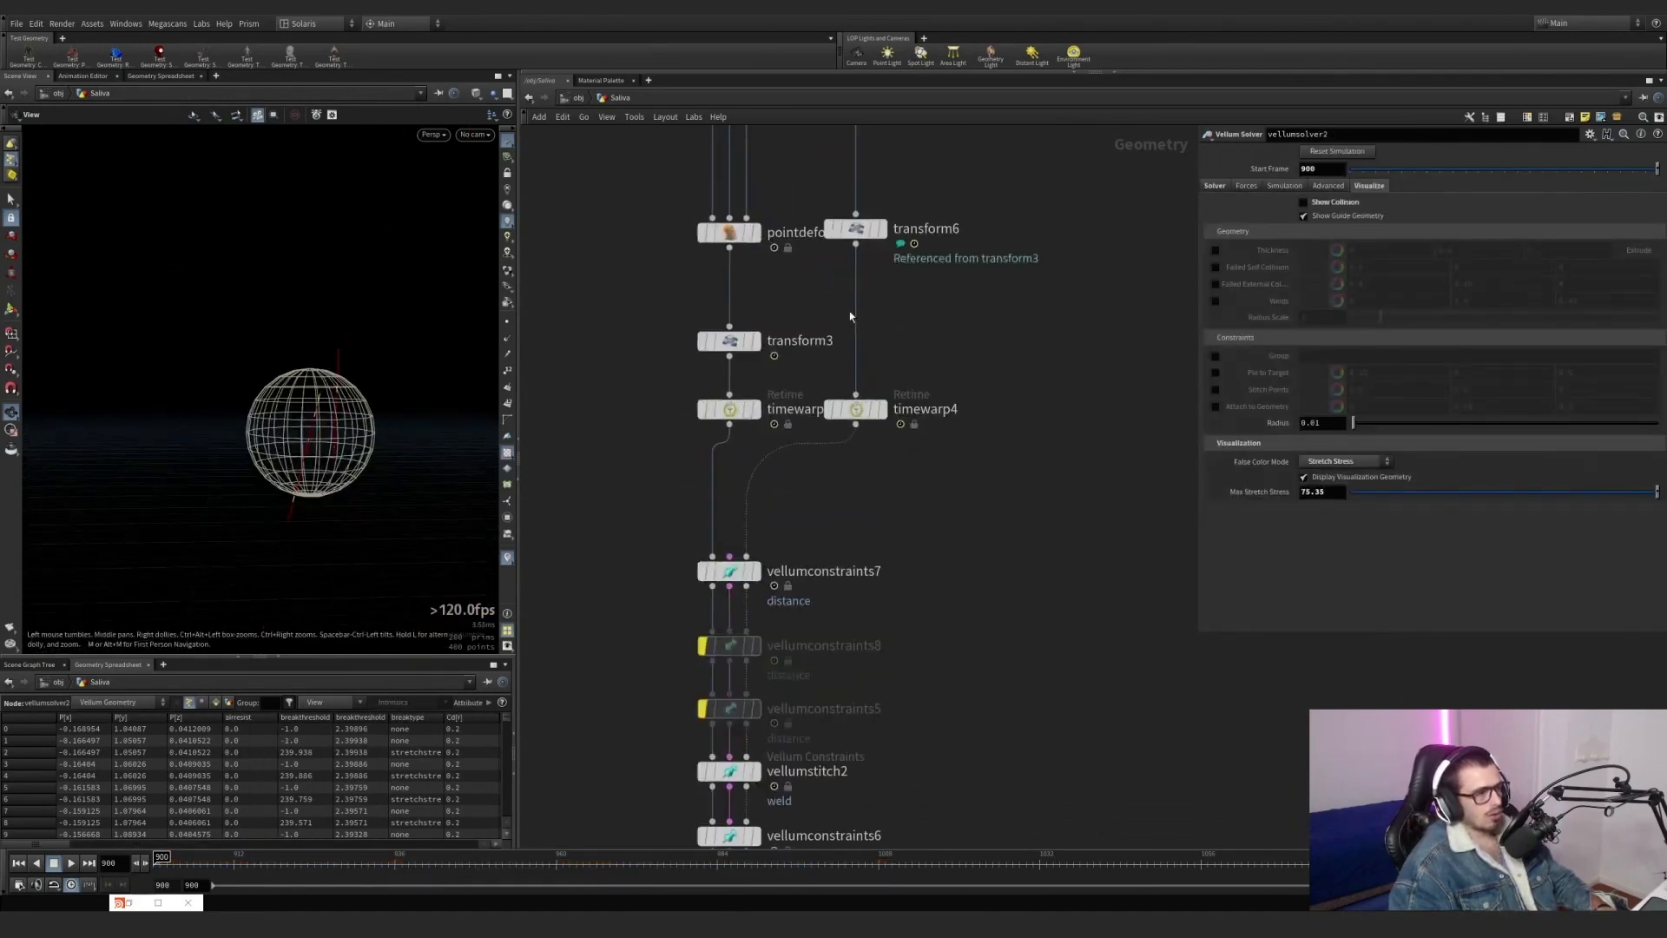
pyautogui.click(873, 231)
pyautogui.scroll(-3, 951, 565)
pyautogui.moveTo(951, 565); pyautogui.dragTo(912, 314, button='middle')
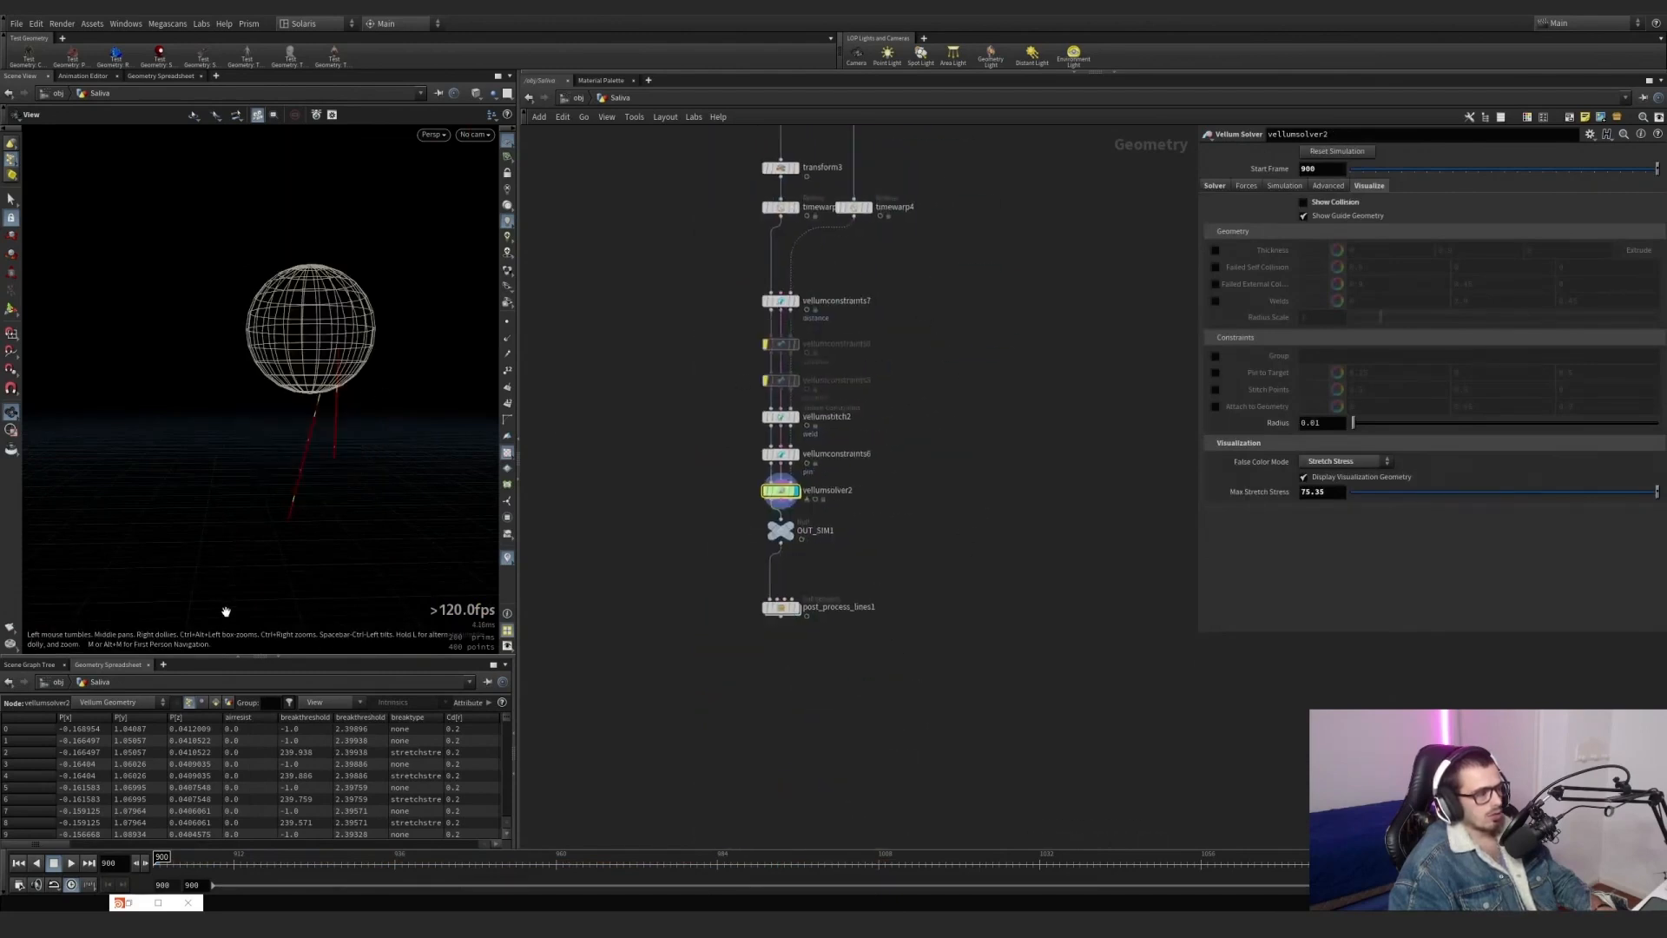
# Play the Vellum simulation and scrub through the cached frames to examine how the lines stretch and break.
pyautogui.click(69, 863)
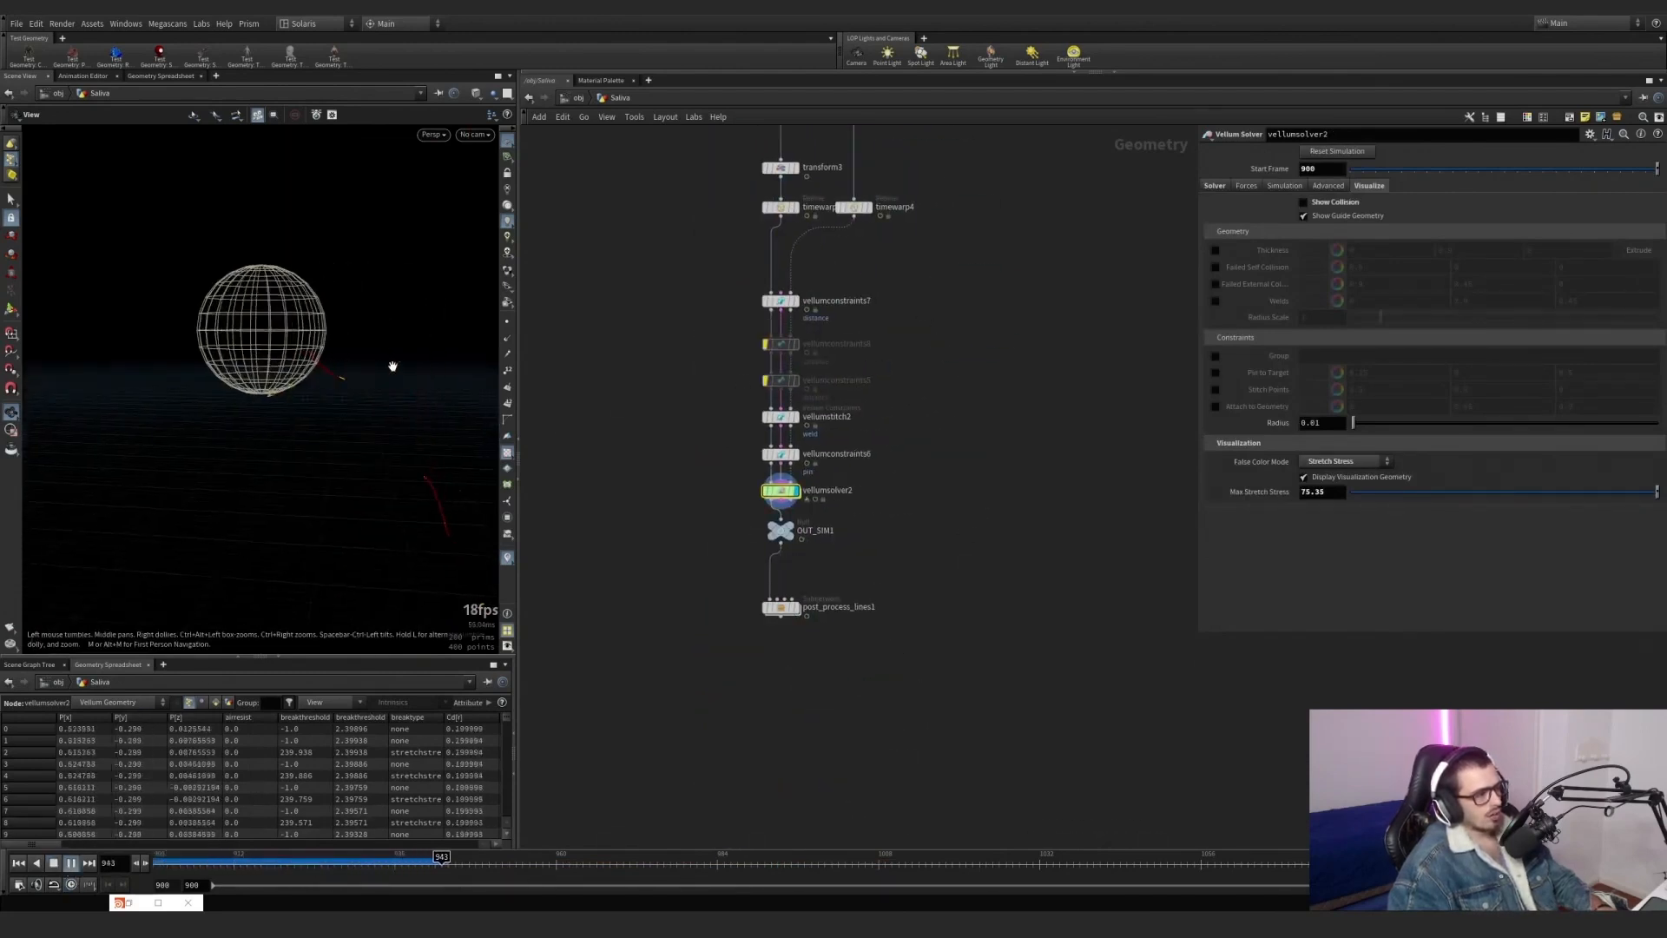
pyautogui.moveTo(206, 856); pyautogui.dragTo(388, 866)
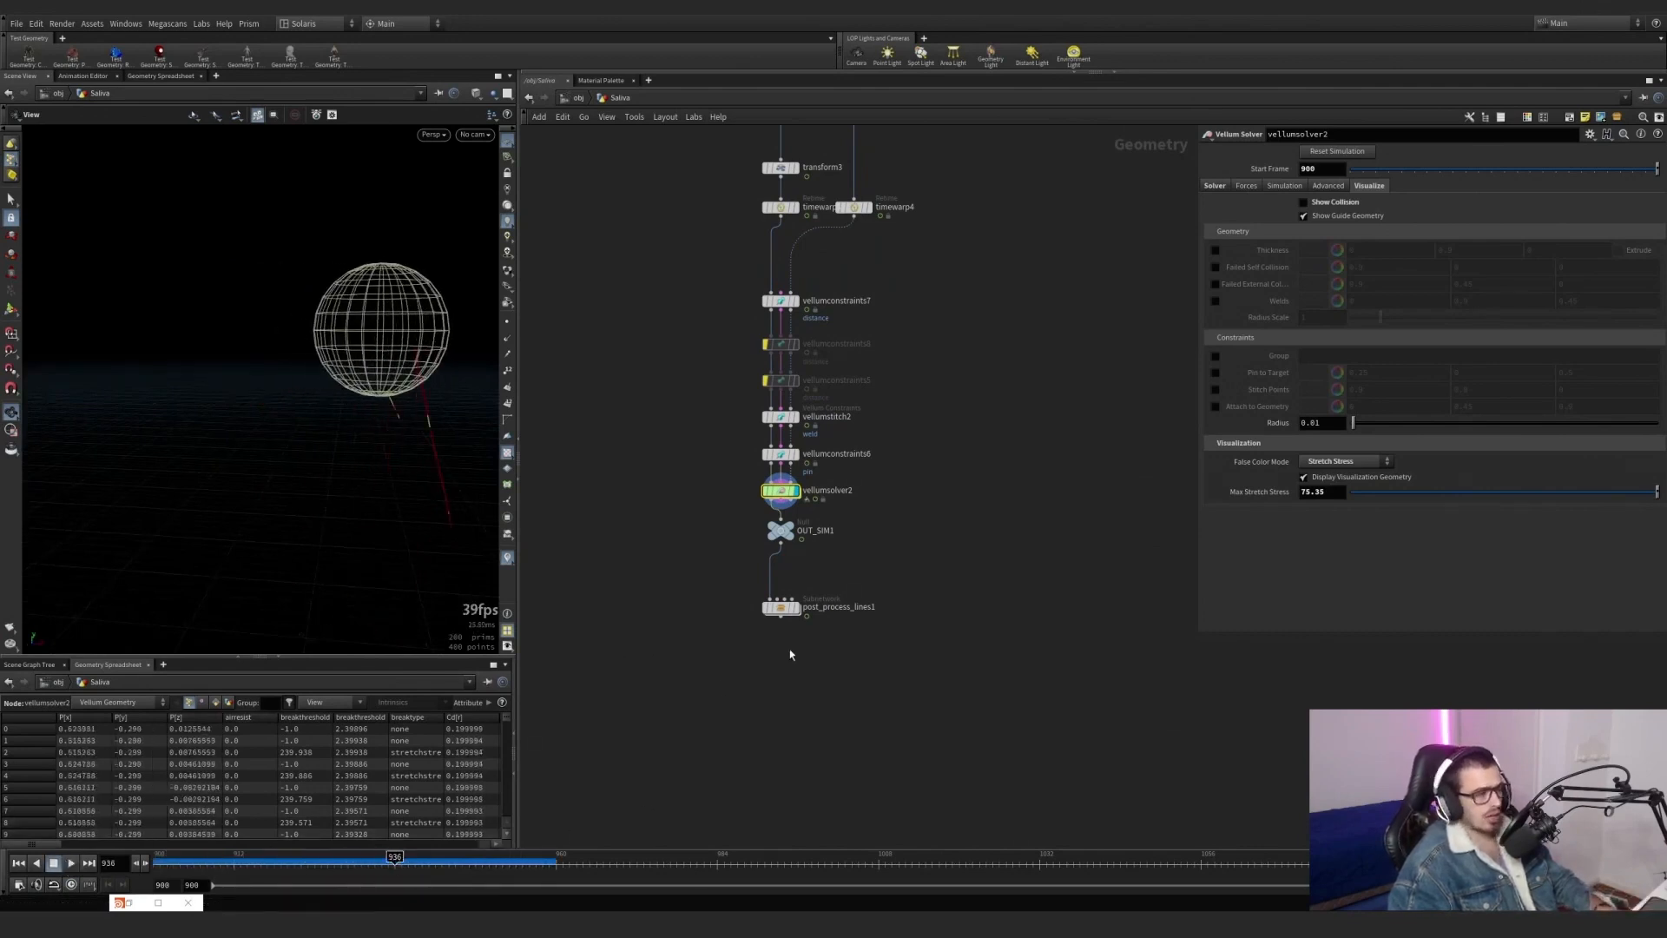
# Display OUT_SIM1 and the post_process_lines1 output, and inspect the processed strands around the sphere from several angles.
pyautogui.scroll(4, 781, 564)
pyautogui.scroll(2, 768, 535)
pyautogui.click(745, 419)
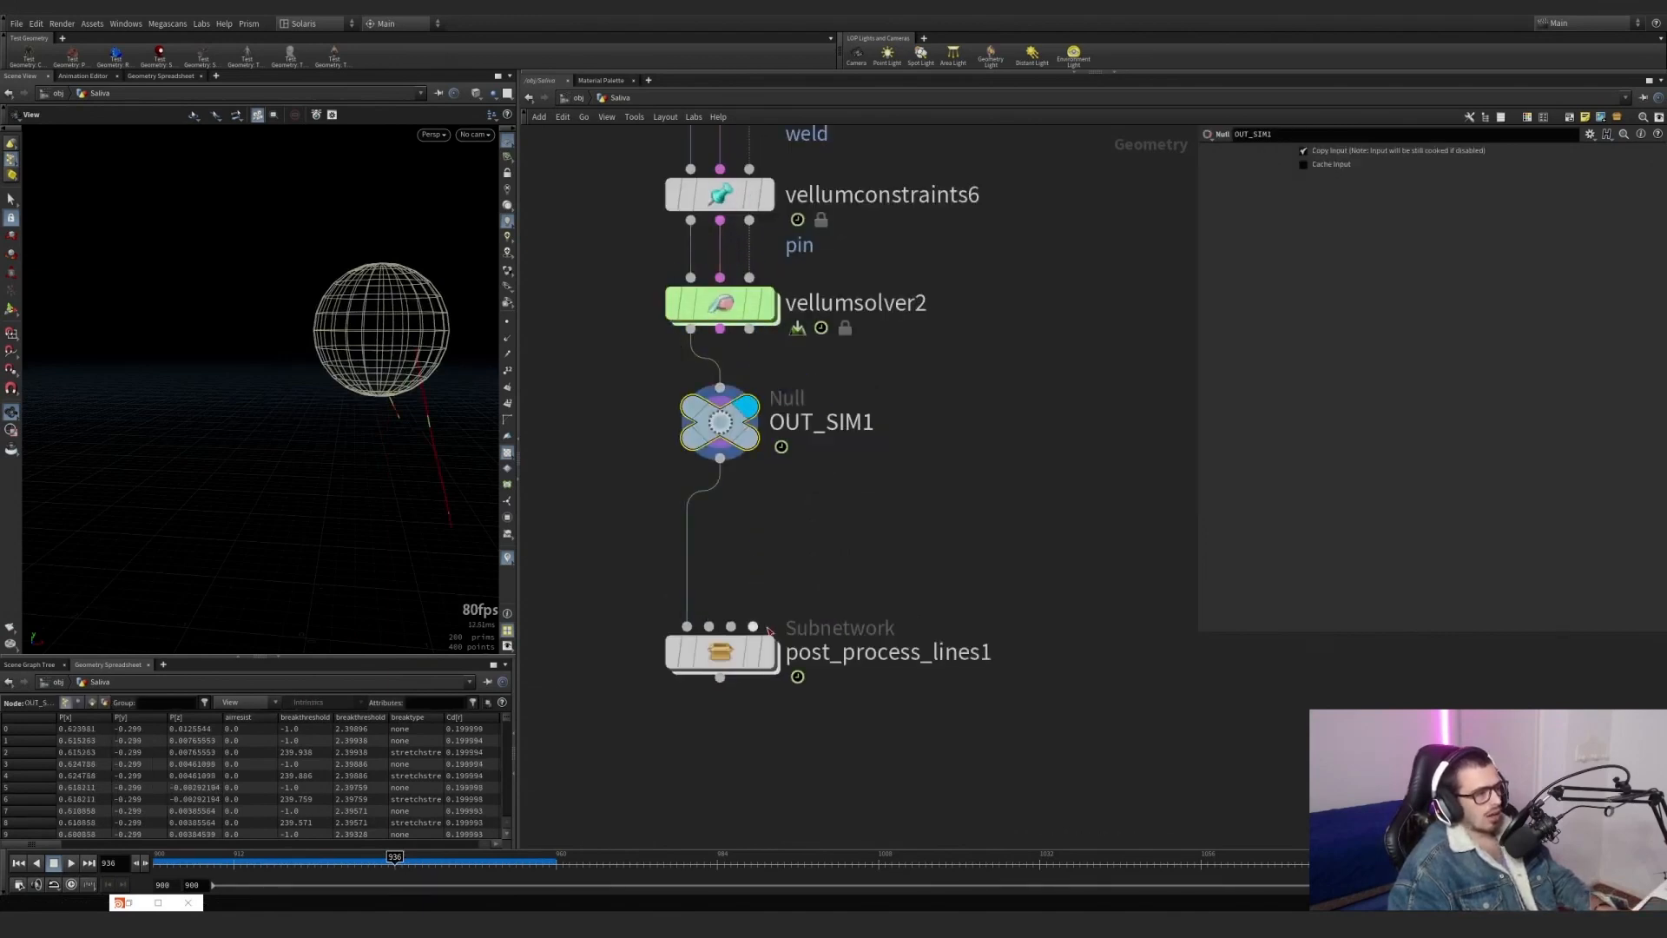
pyautogui.click(771, 669)
pyautogui.click(710, 649)
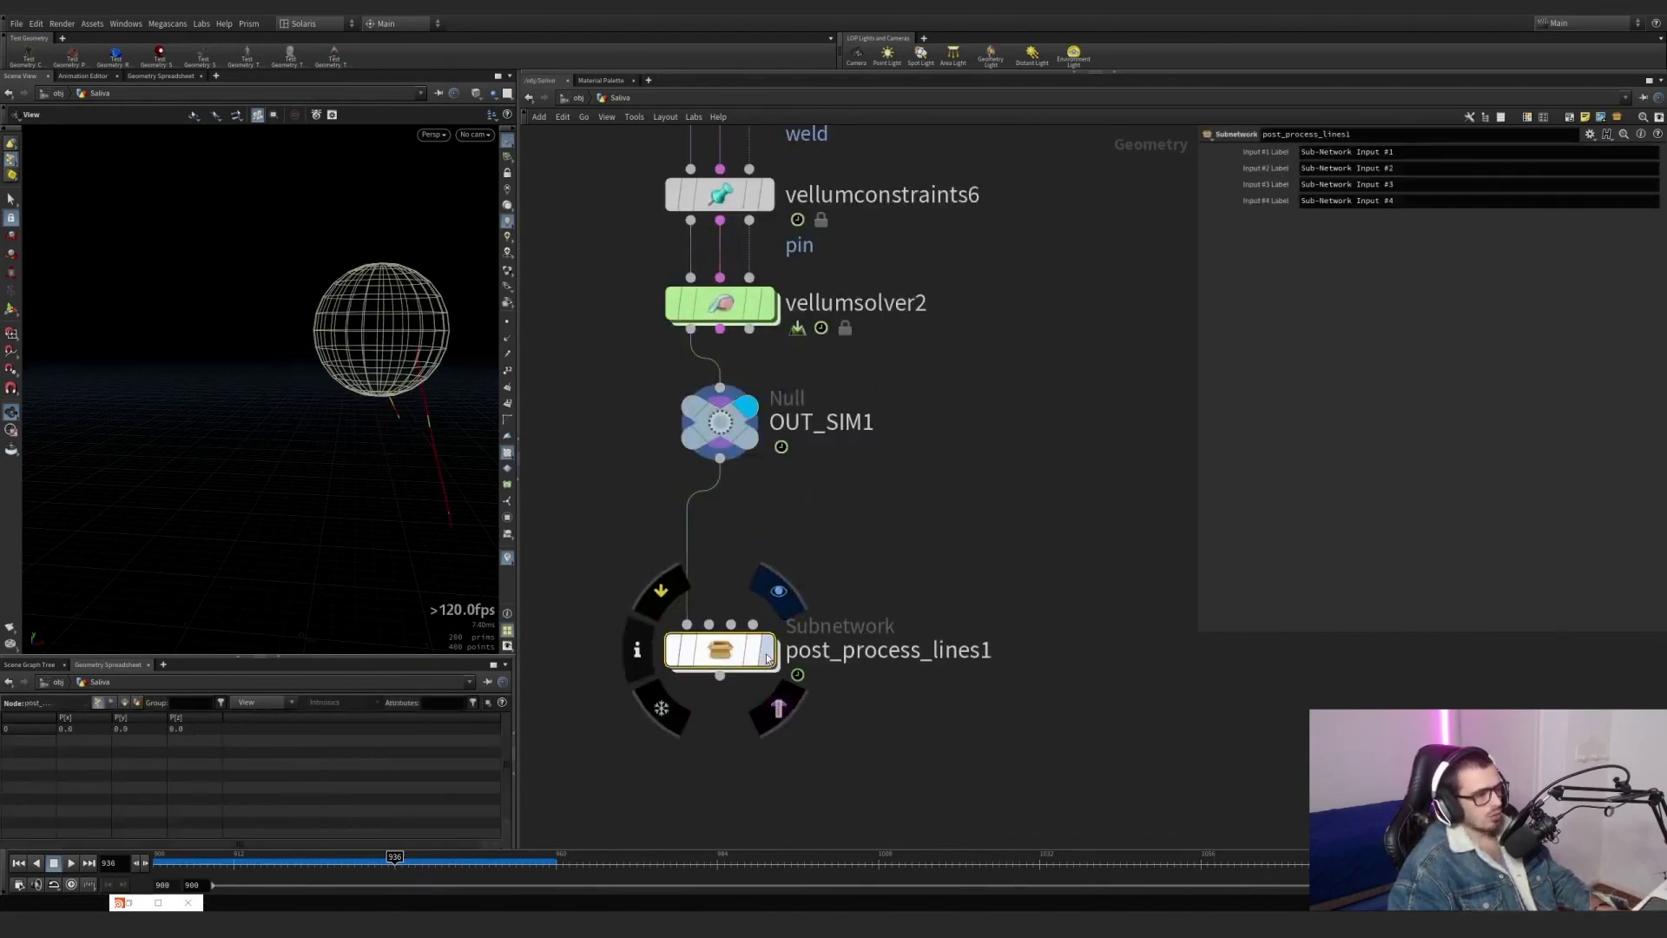
pyautogui.moveTo(407, 363); pyautogui.dragTo(455, 379, button='right')
pyautogui.moveTo(454, 380); pyautogui.dragTo(373, 350, button='middle')
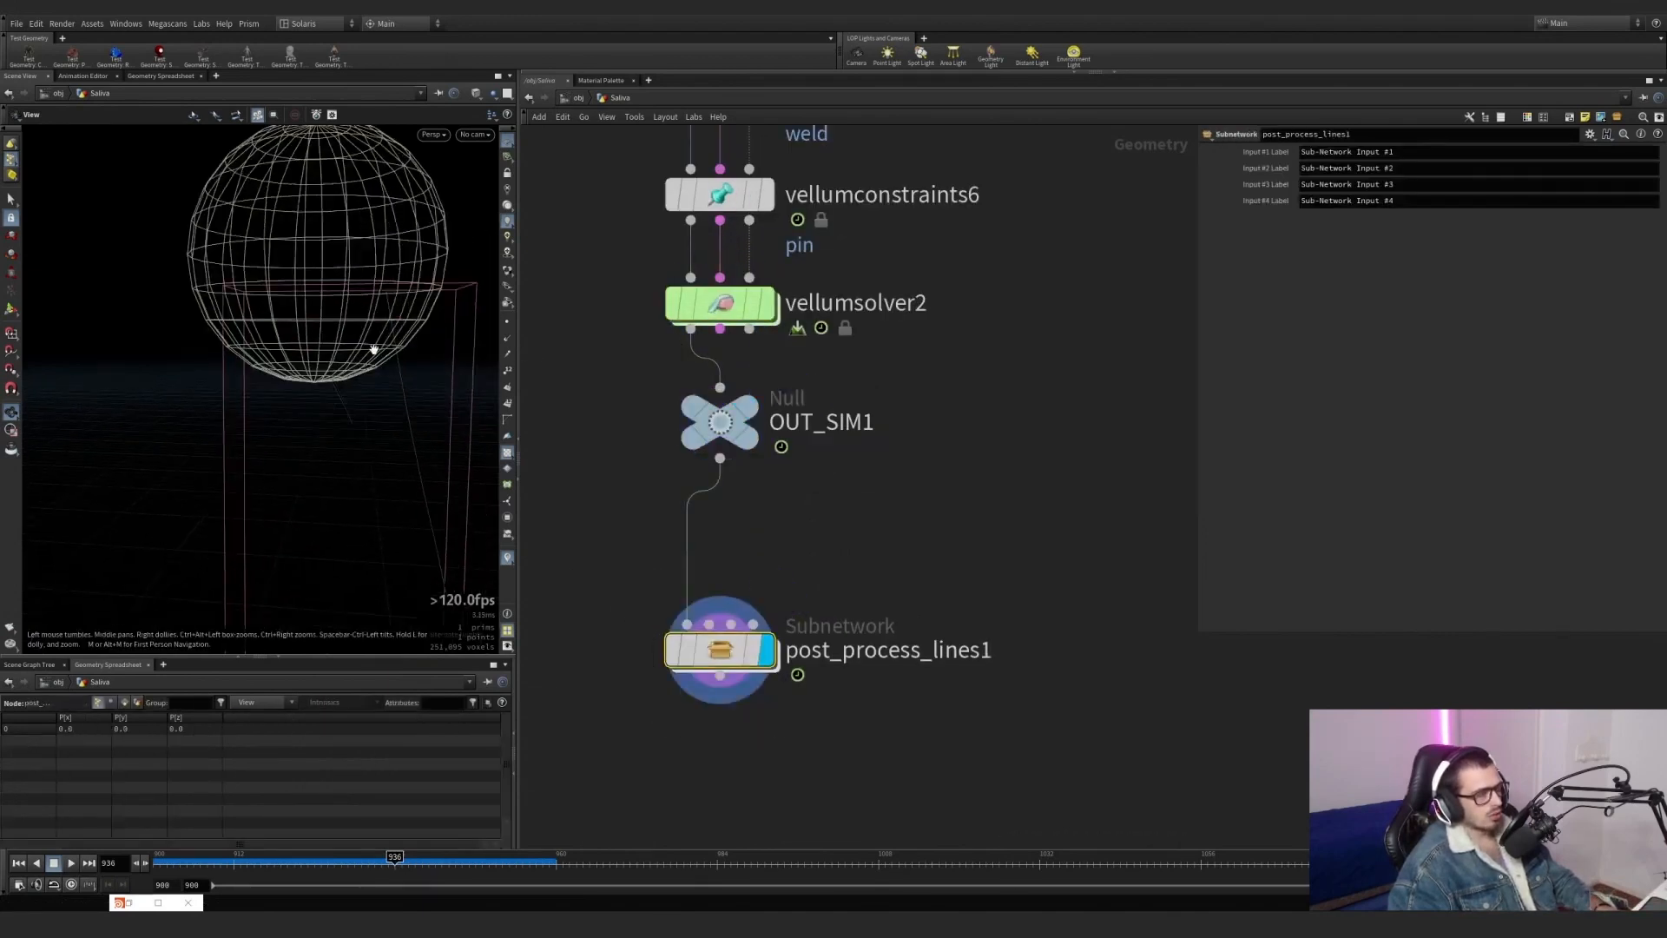
pyautogui.moveTo(372, 350); pyautogui.dragTo(568, 335, button='right')
pyautogui.moveTo(417, 356); pyautogui.dragTo(232, 304)
pyautogui.moveTo(232, 304); pyautogui.dragTo(290, 212, button='middle')
pyautogui.moveTo(290, 212); pyautogui.dragTo(221, 260, button='right')
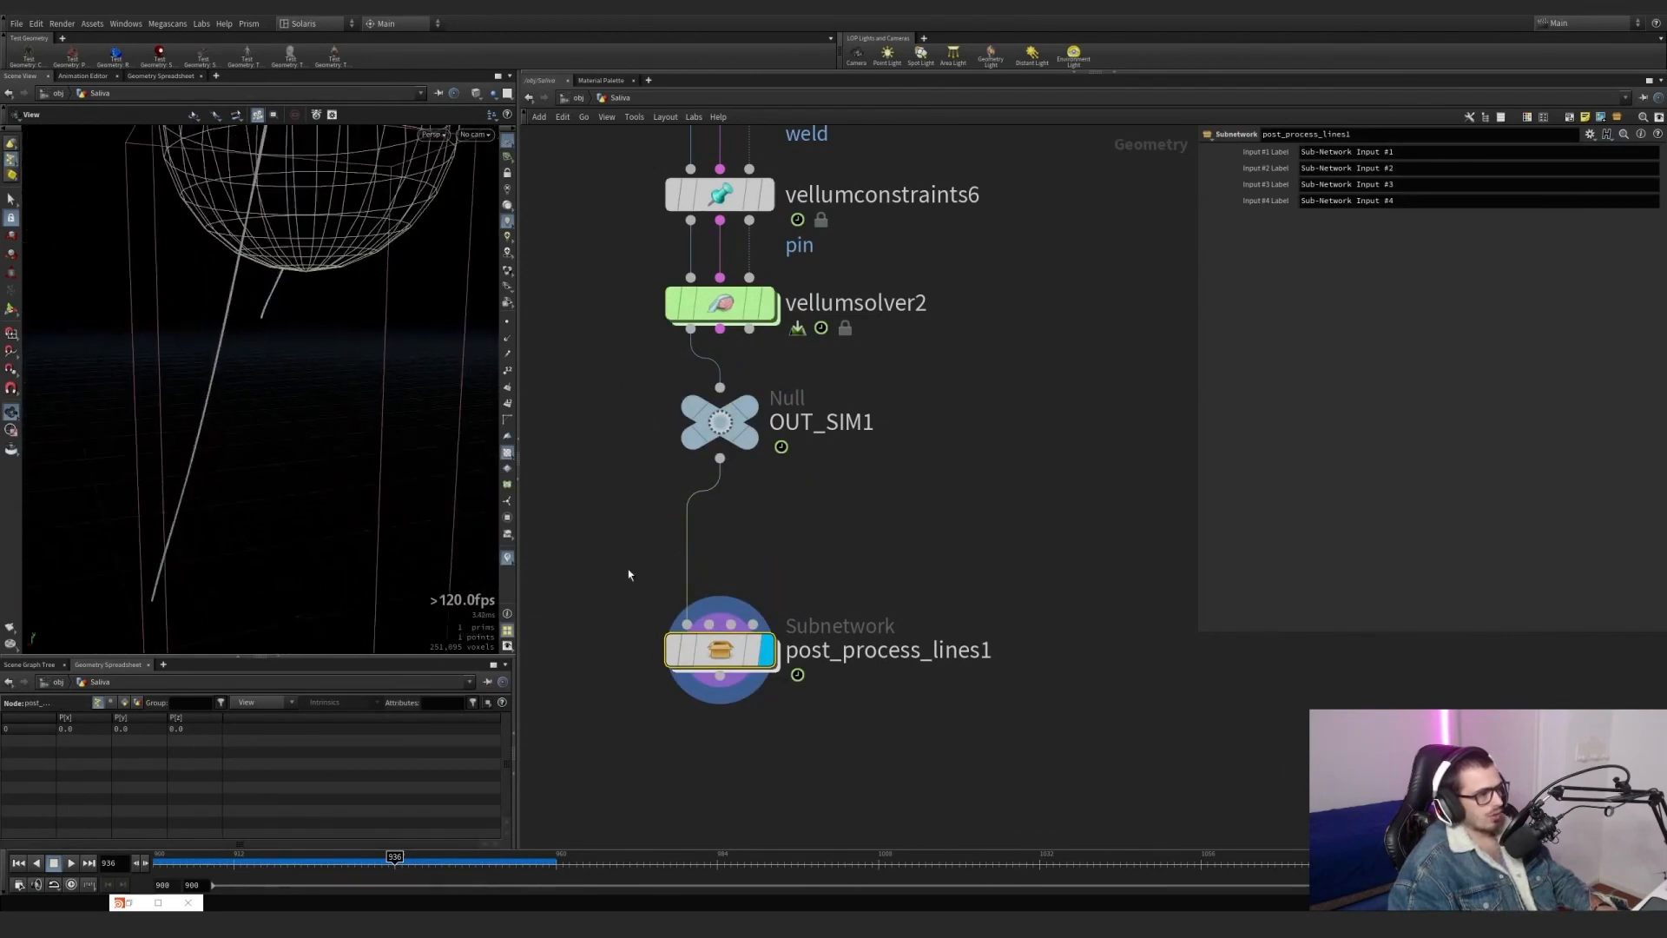
# Enter post_process_lines1, display attribdelete1 and examine which point attributes it is set to keep.
pyautogui.doubleClick(718, 663)
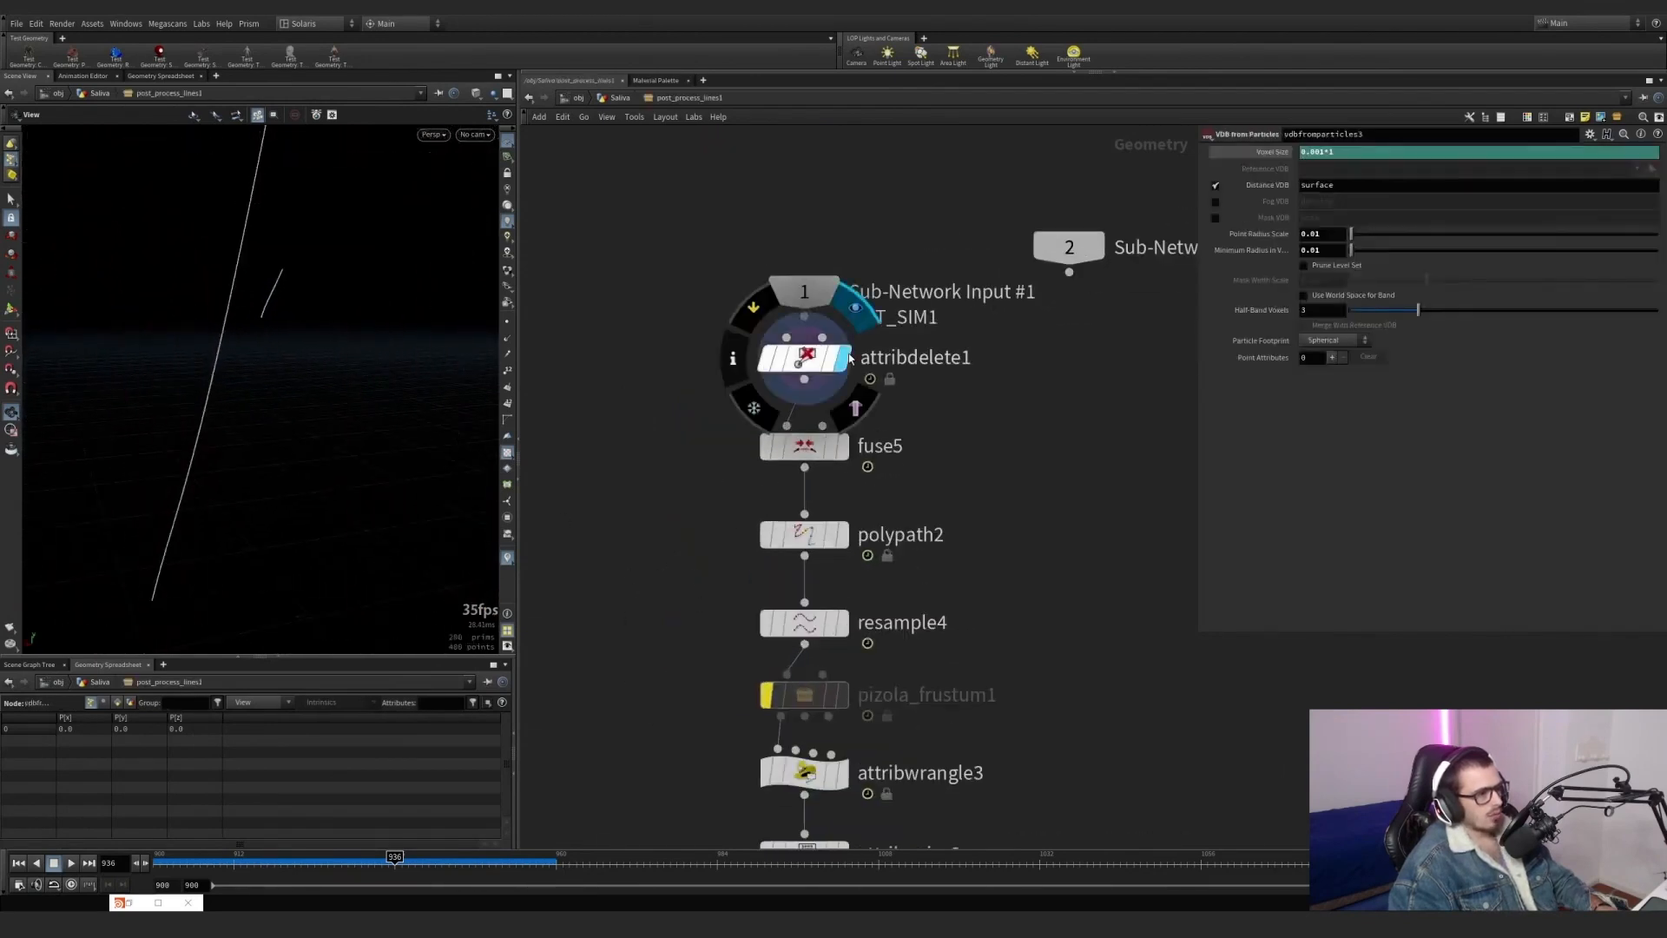
pyautogui.click(764, 354)
pyautogui.moveTo(805, 291); pyautogui.dragTo(805, 234)
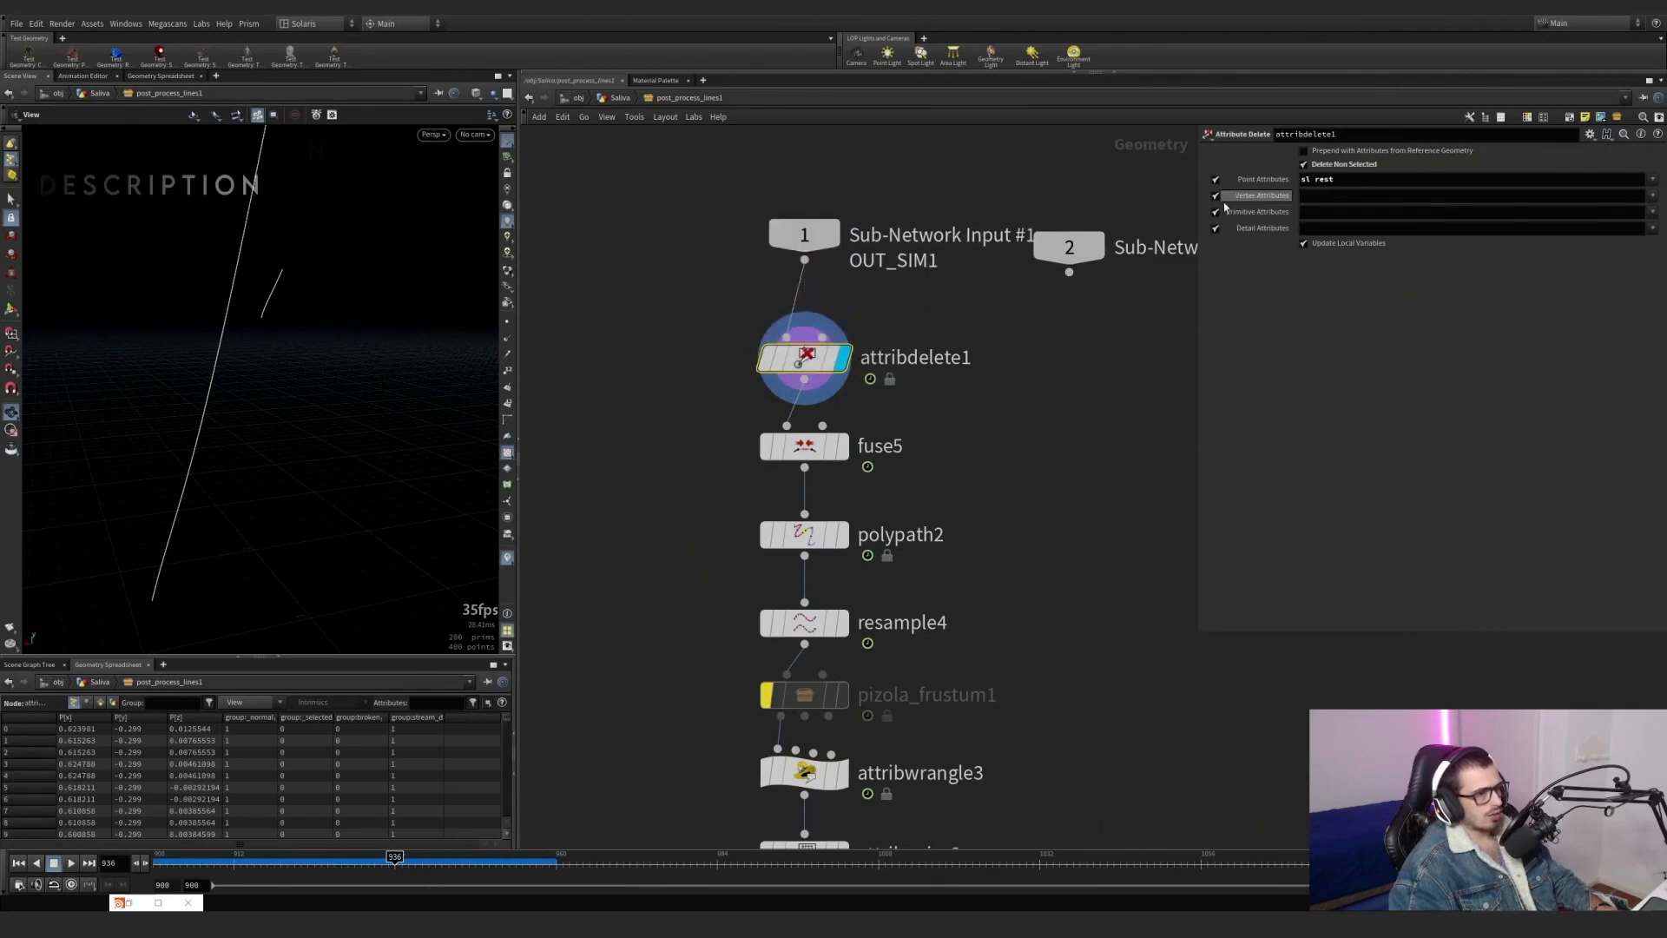
pyautogui.moveTo(1288, 179); pyautogui.dragTo(1285, 181)
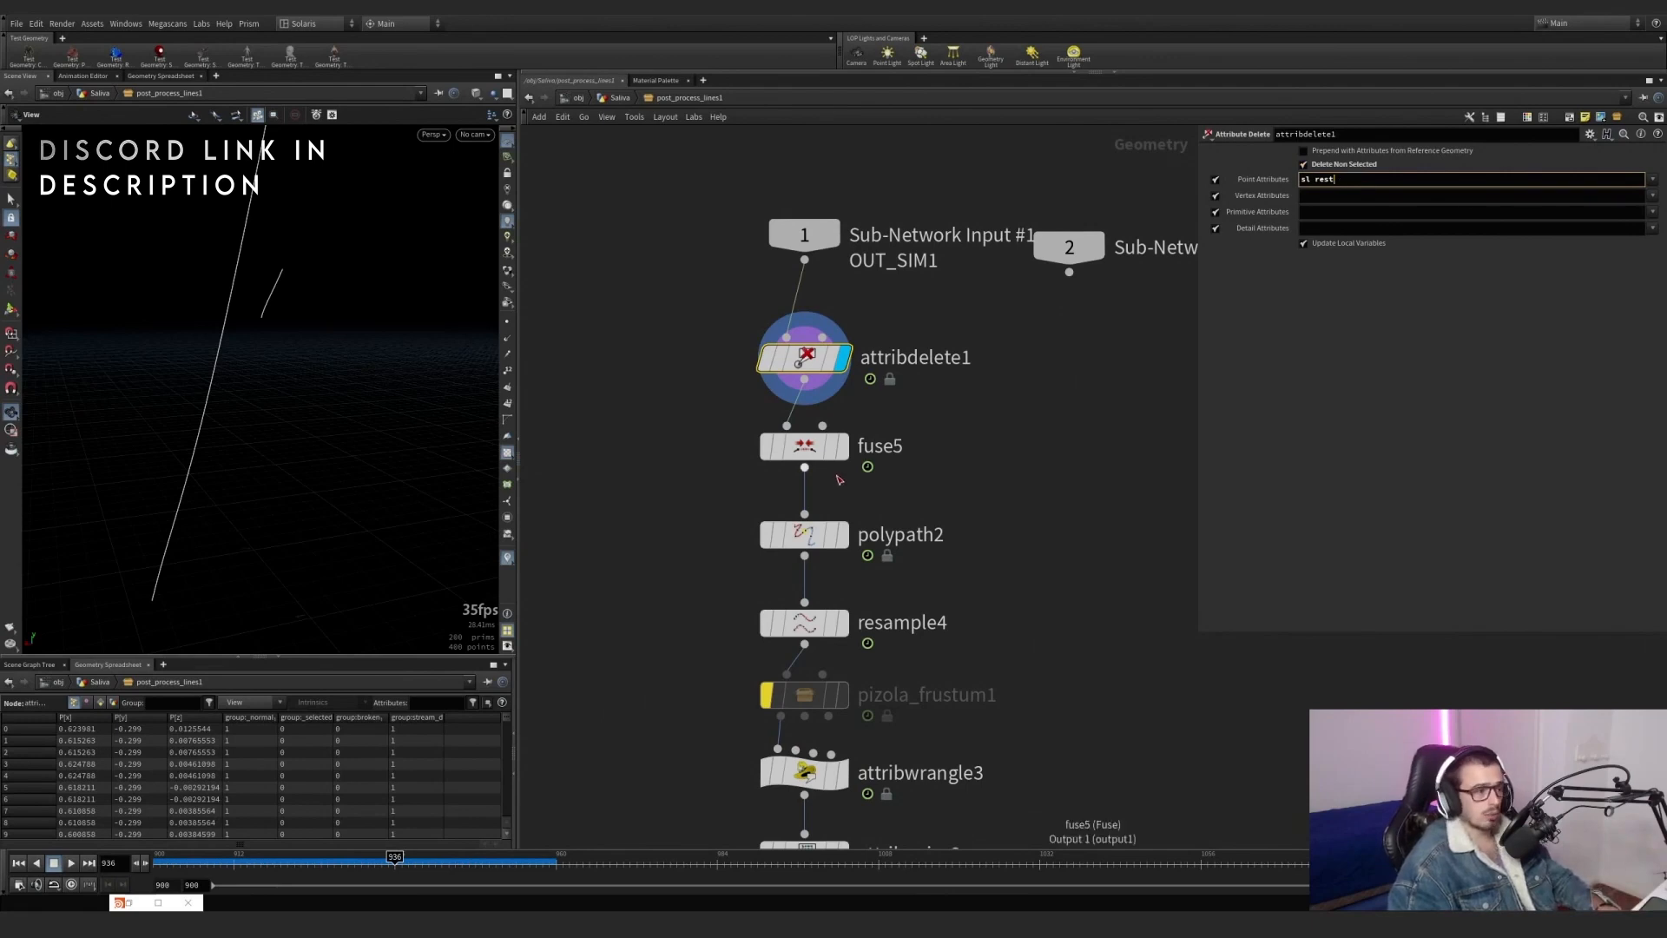
# Display fuse5, polypath2 and resample4 in turn and examine their settings and effect on the lines.
pyautogui.click(841, 459)
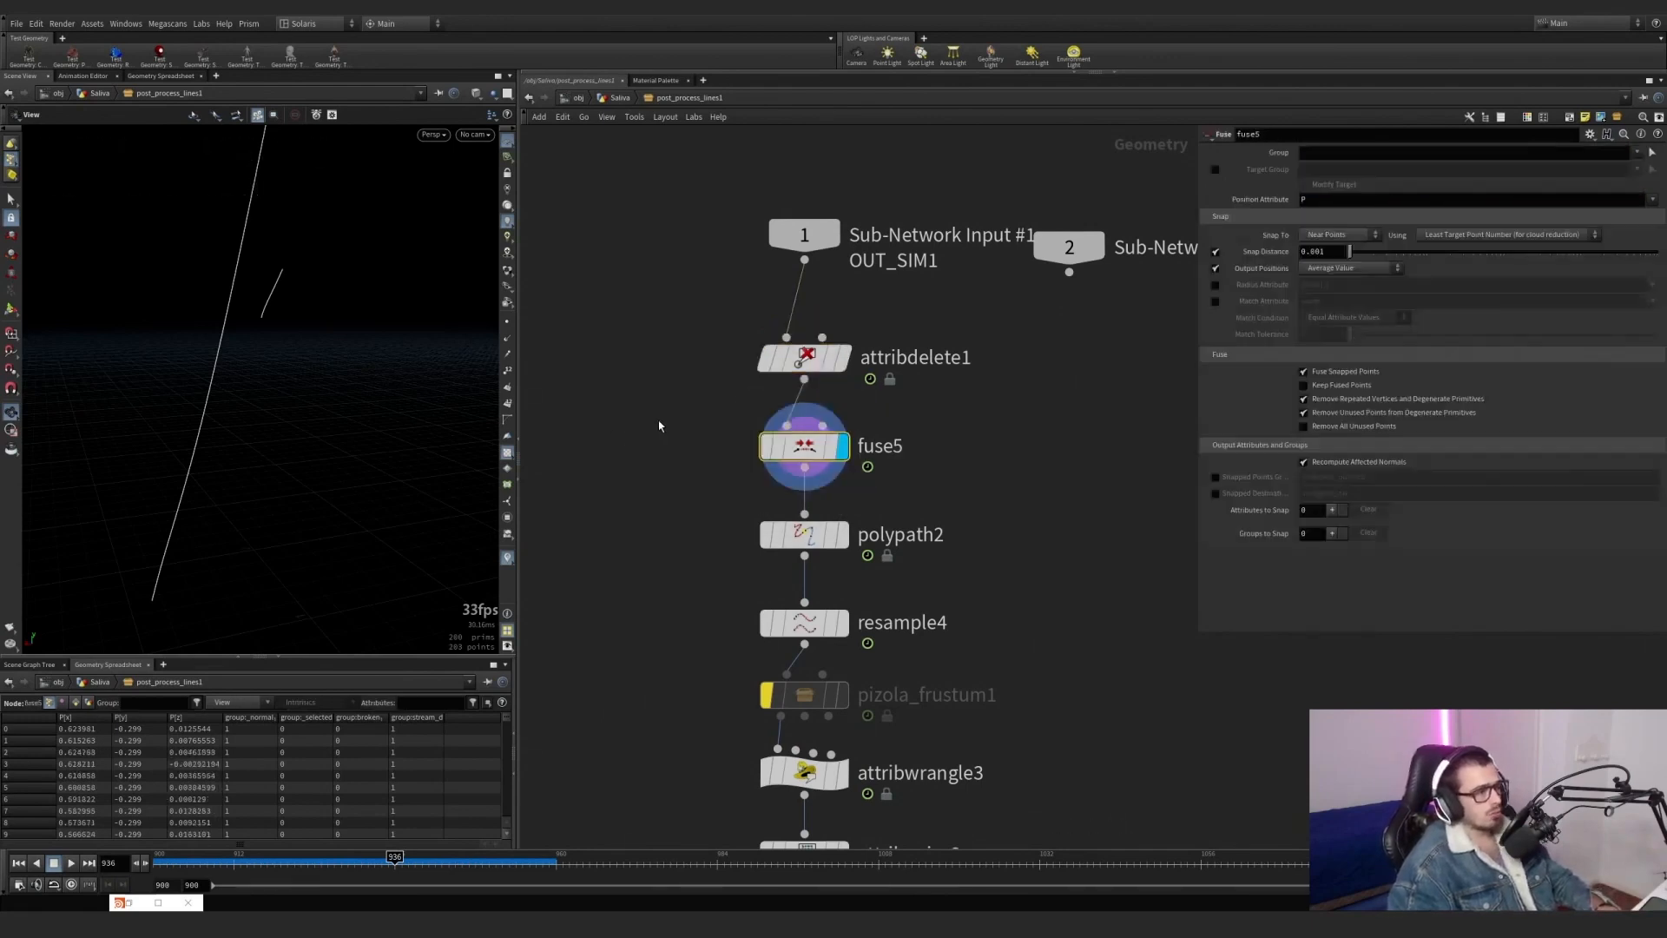
pyautogui.click(839, 535)
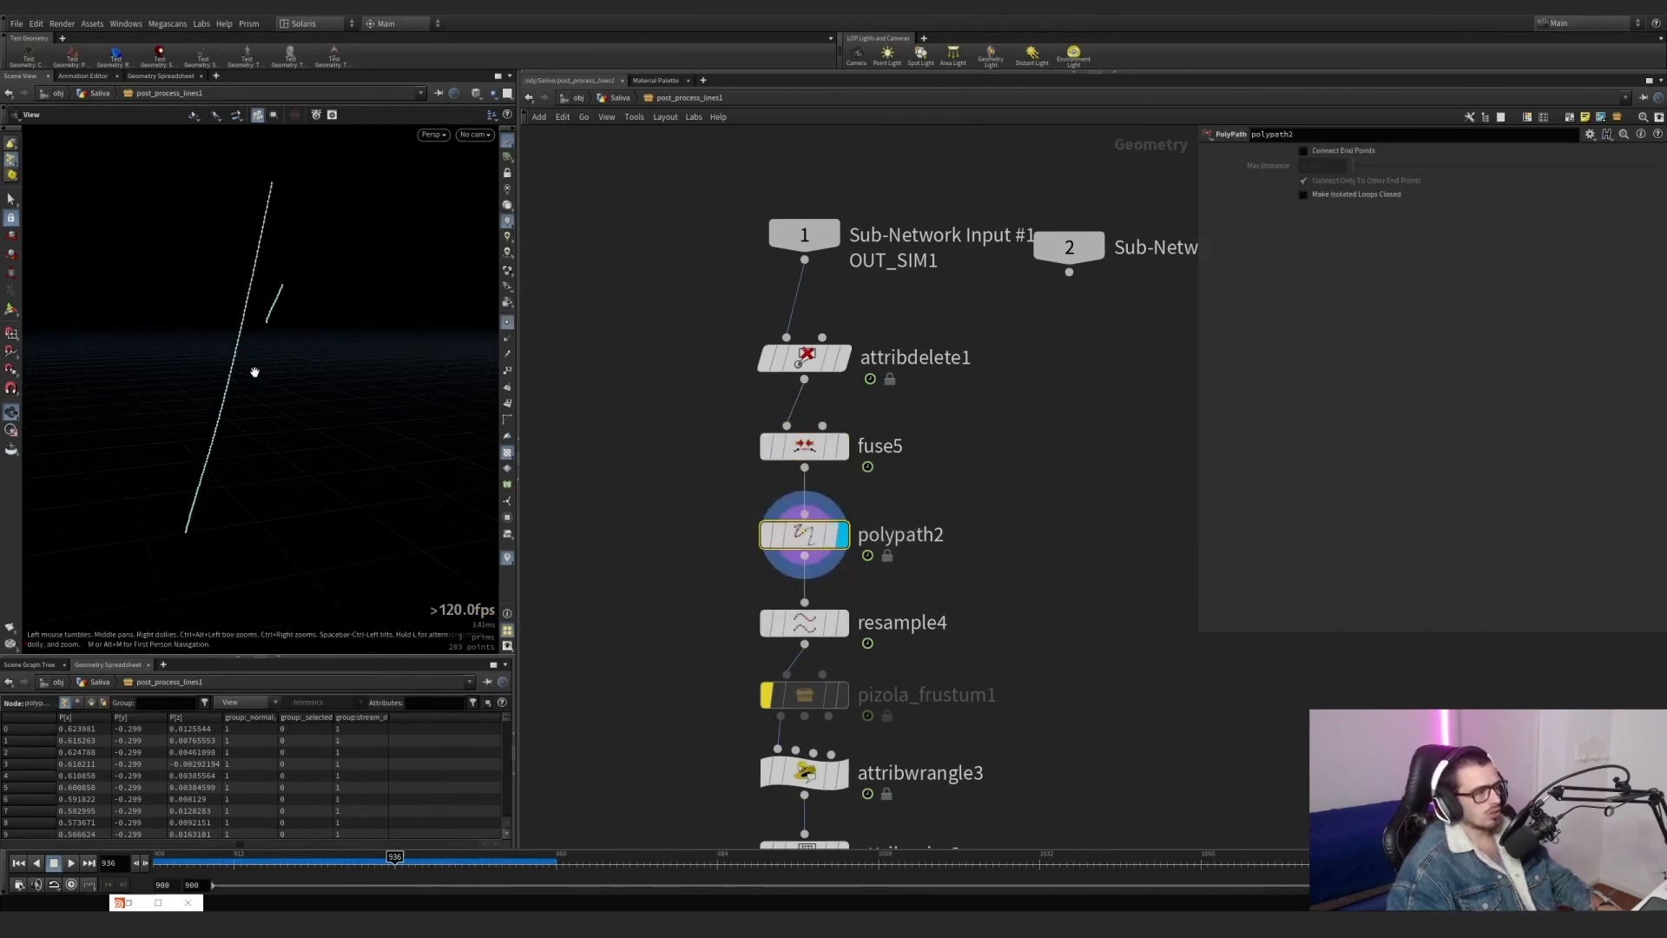
pyautogui.moveTo(921, 511); pyautogui.dragTo(699, 419)
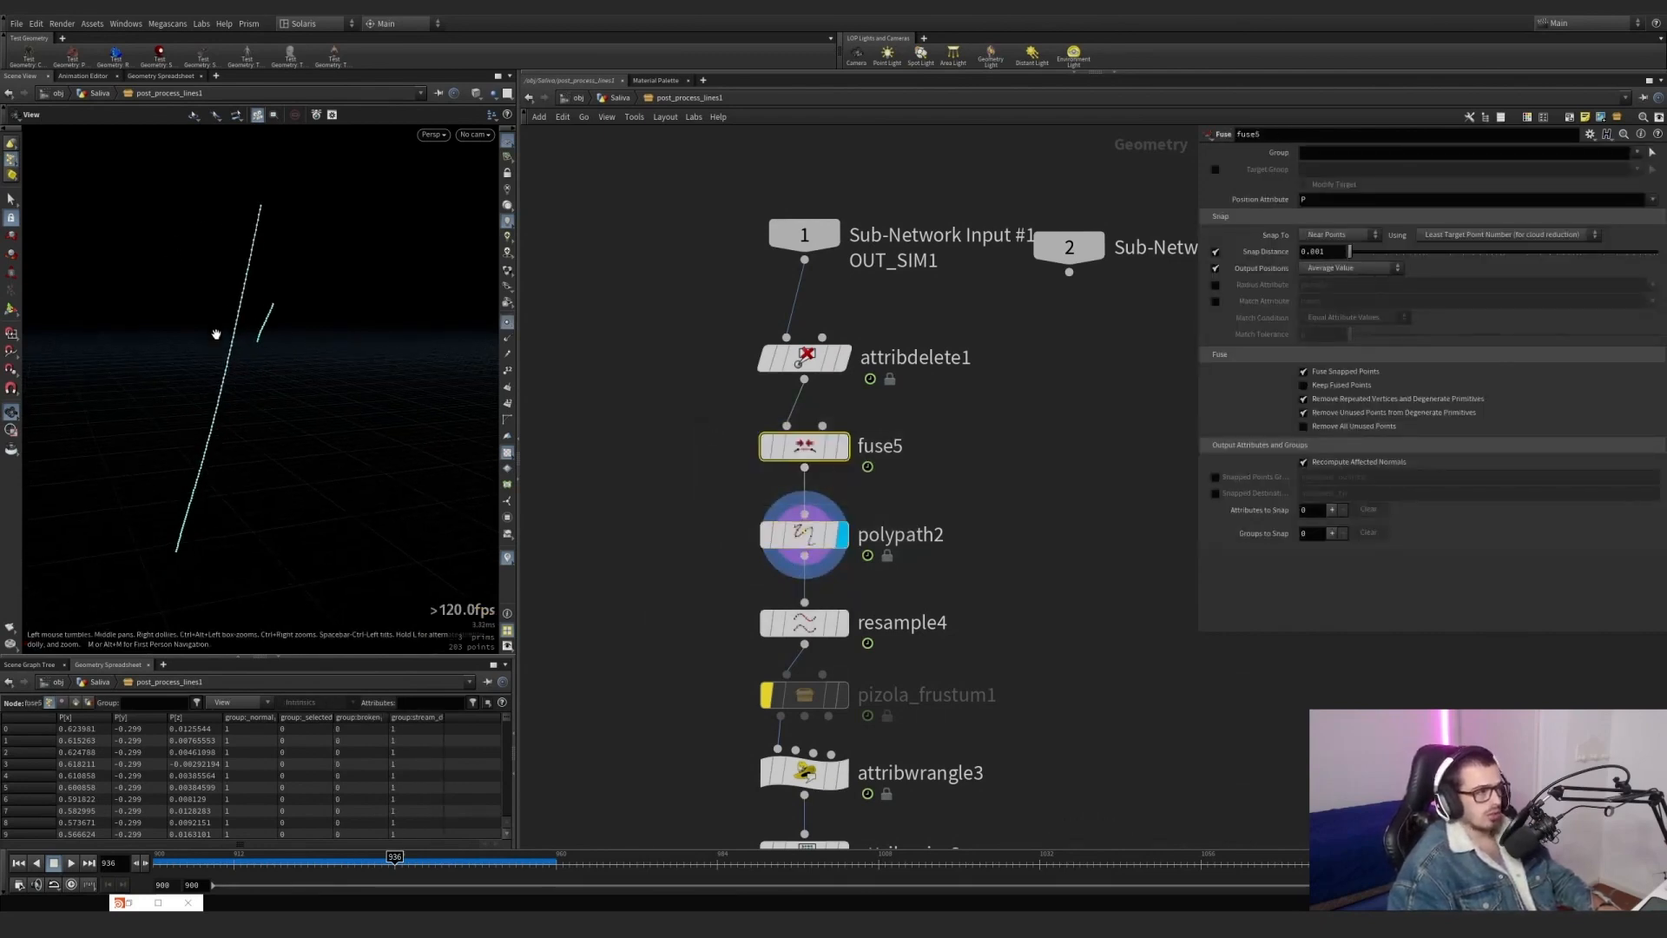
pyautogui.click(843, 623)
pyautogui.moveTo(888, 663); pyautogui.dragTo(727, 580)
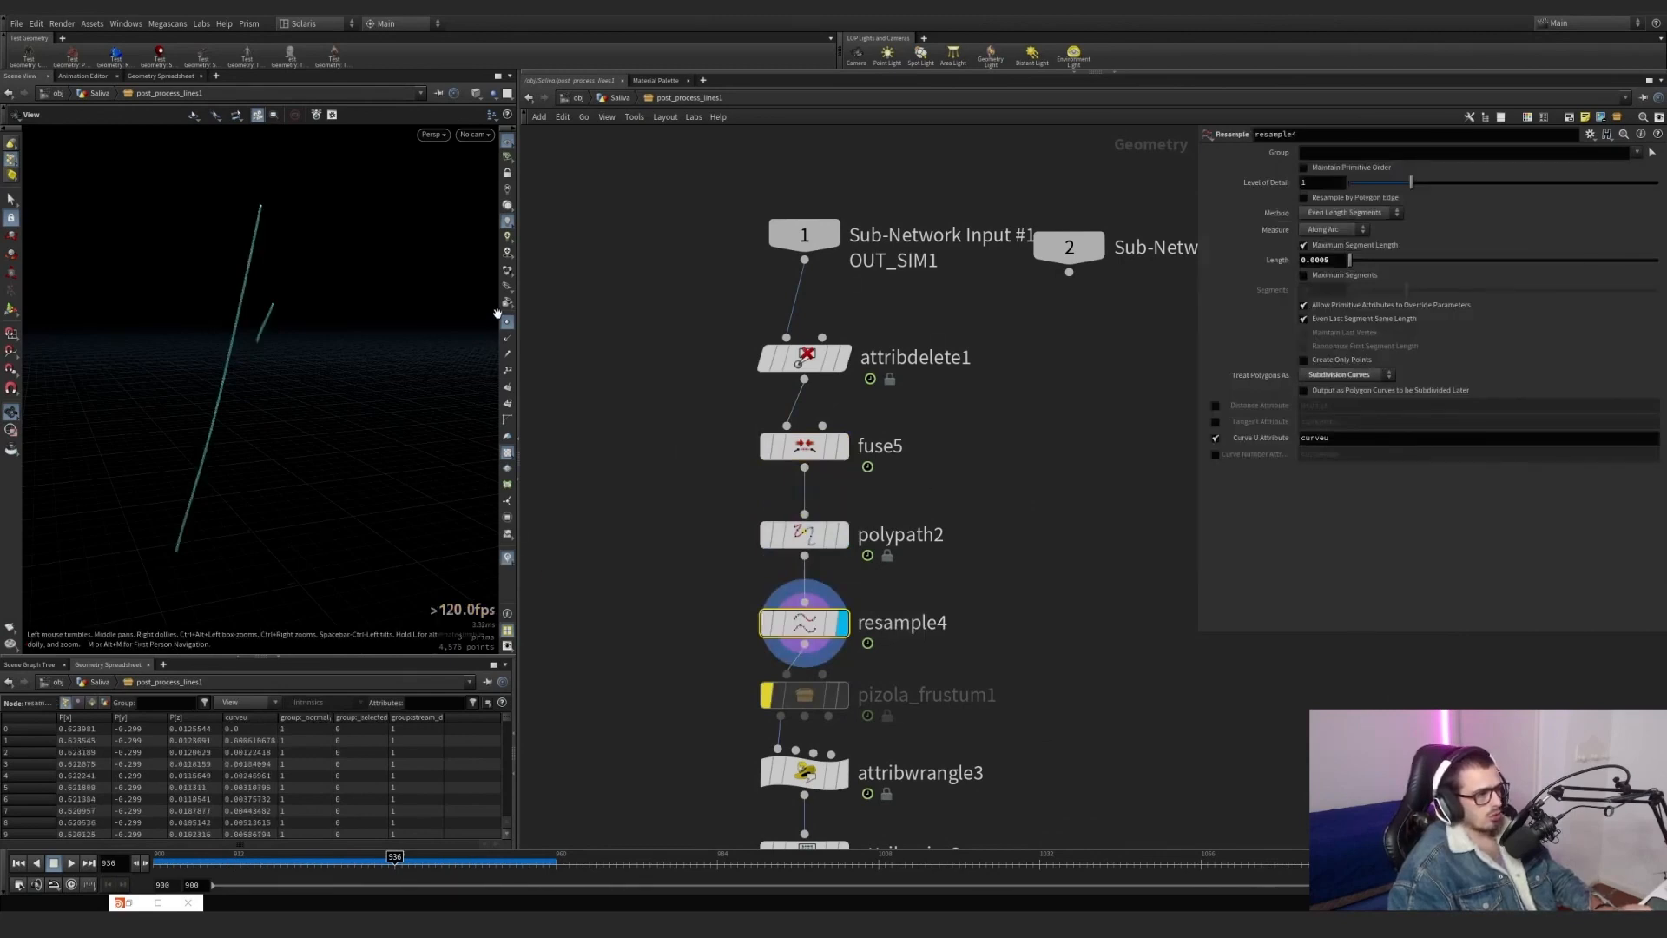
# Turn on the curveu visualizer for the resampled lines and compare the result with fuse5 bypassed and active.
pyautogui.click(505, 560)
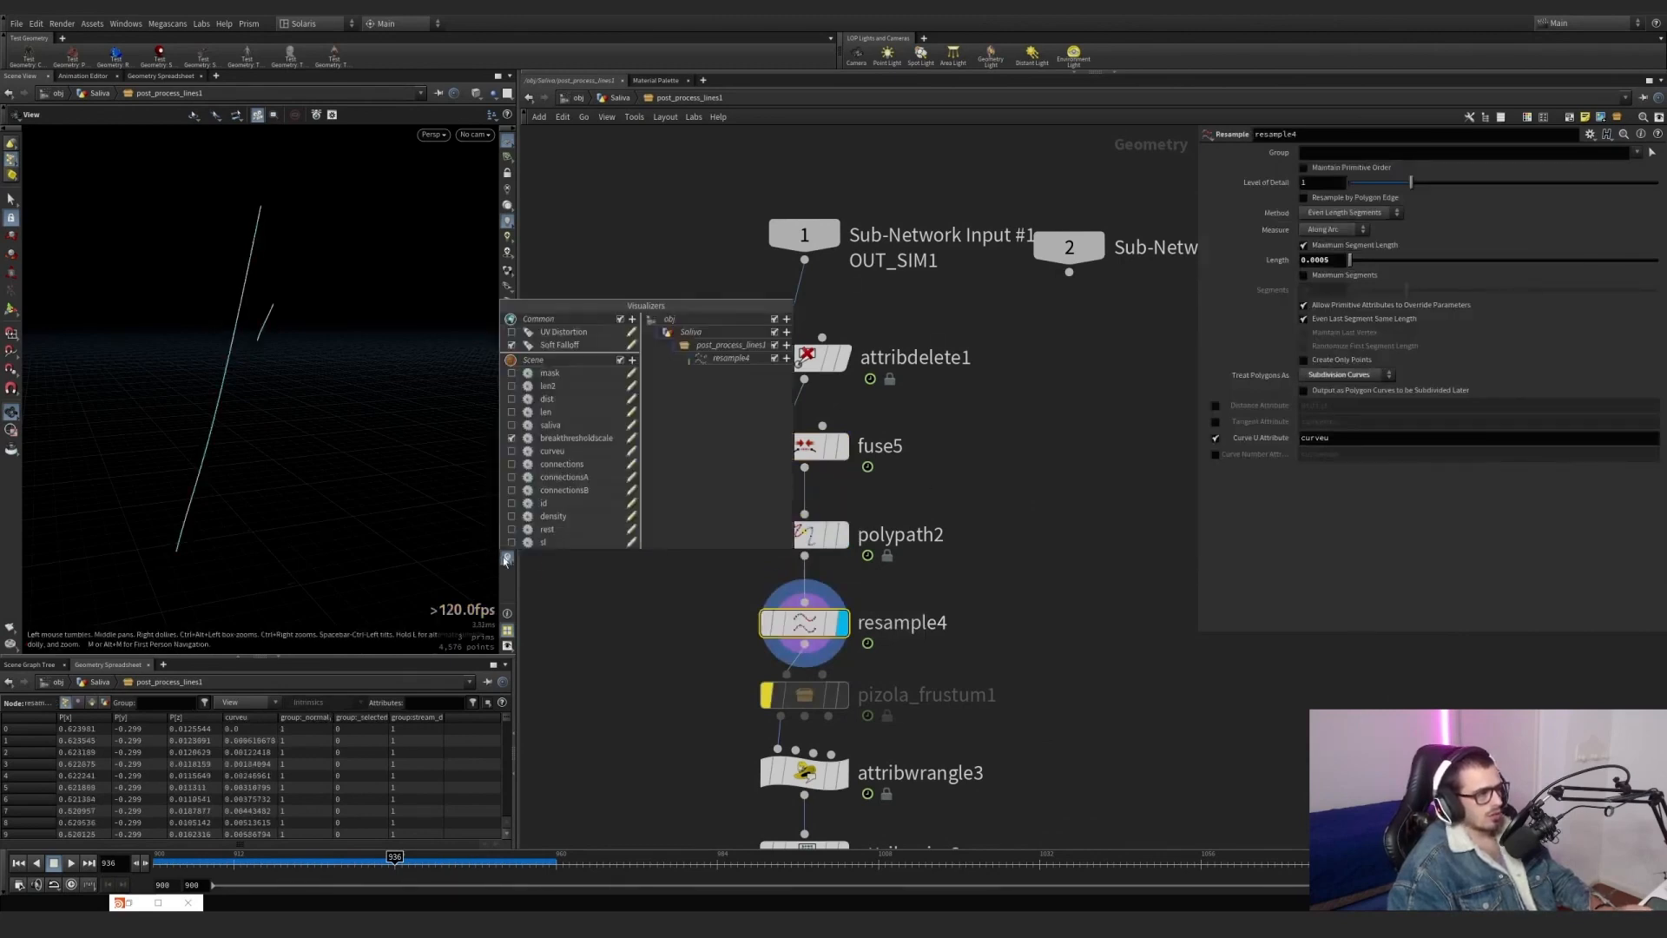
pyautogui.click(511, 451)
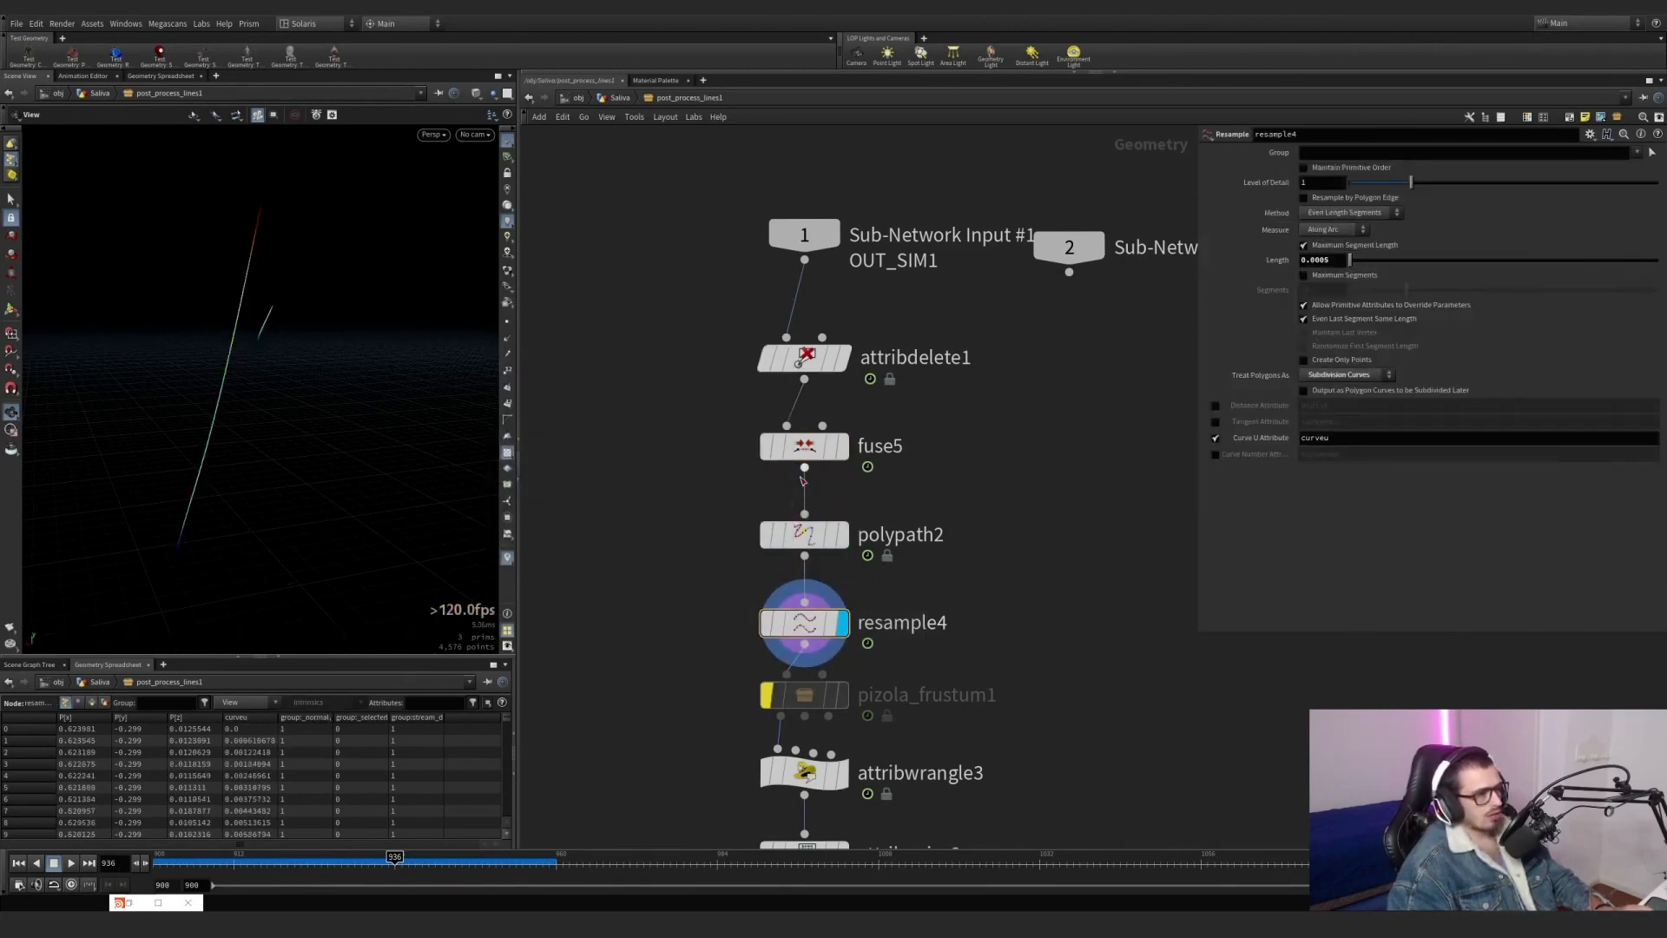
pyautogui.click(748, 407)
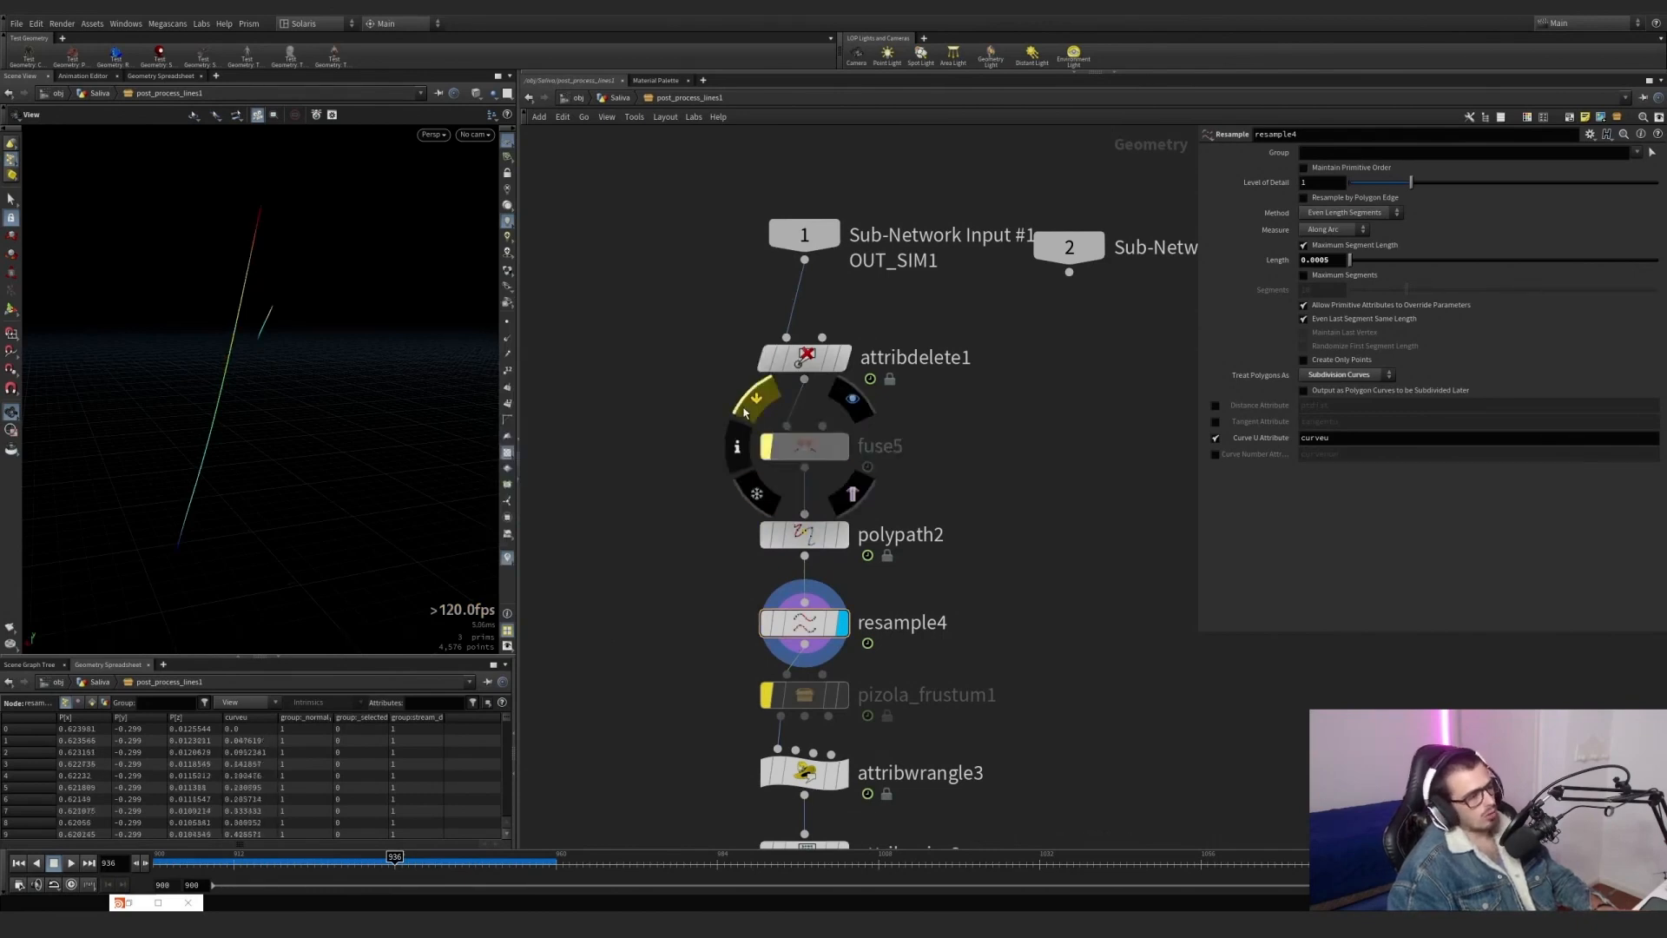
pyautogui.click(744, 412)
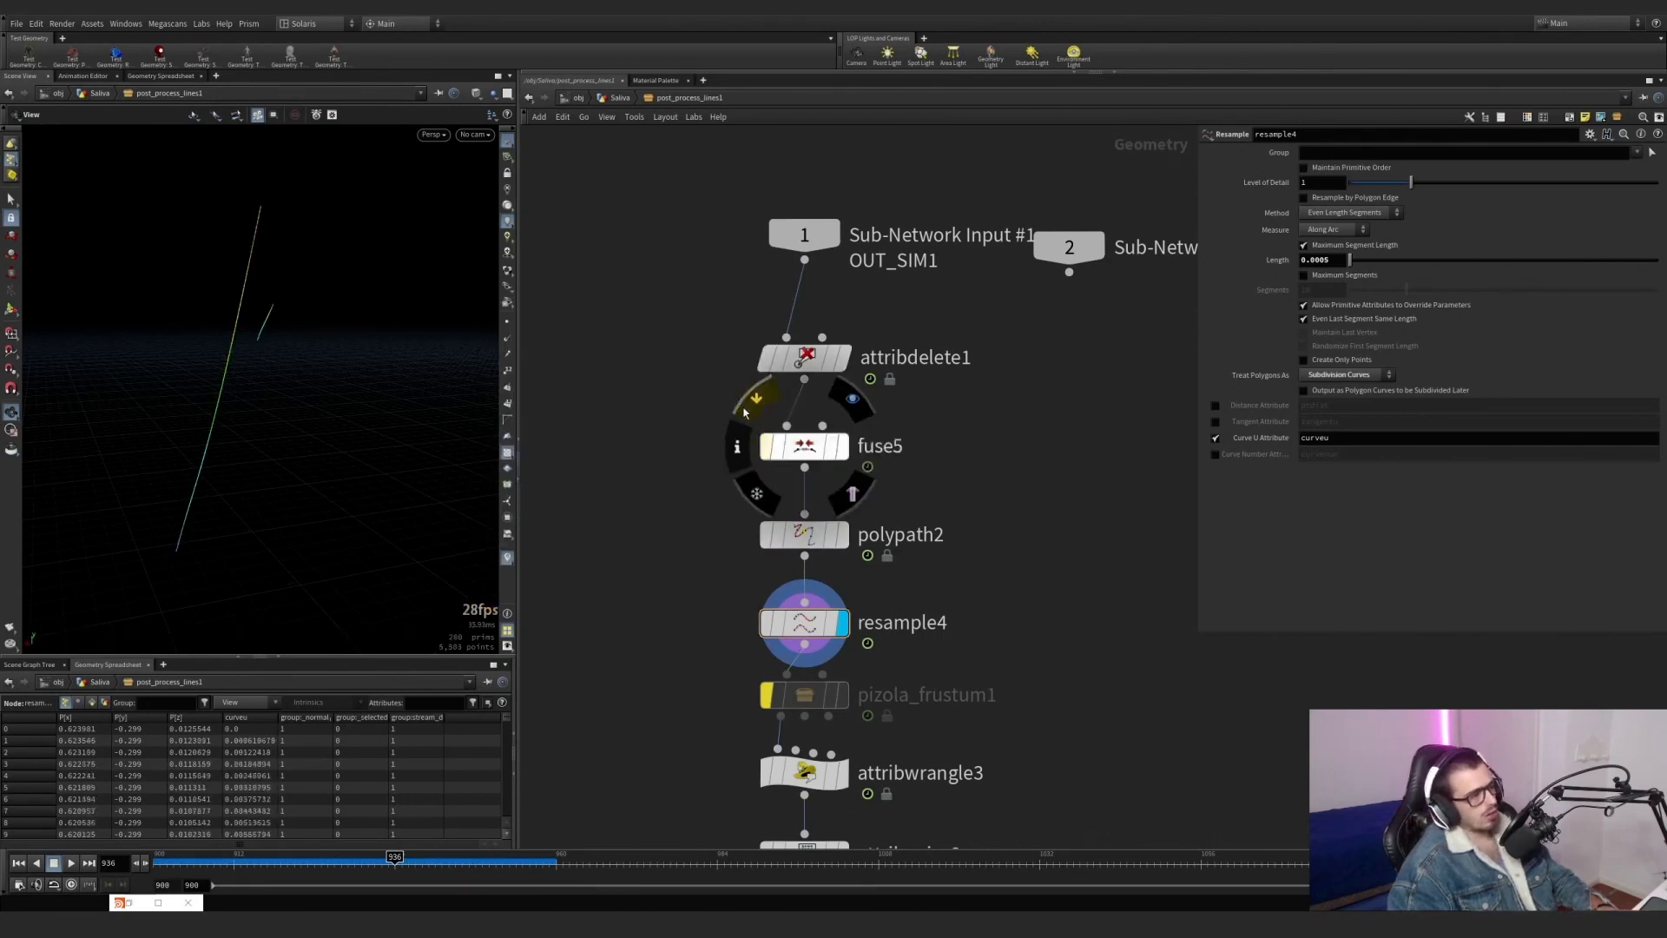
# Display attribwrangle3 and examine its VEX lines that remap sl and build pscale from the shape ramp.
pyautogui.scroll(-5, 1014, 301)
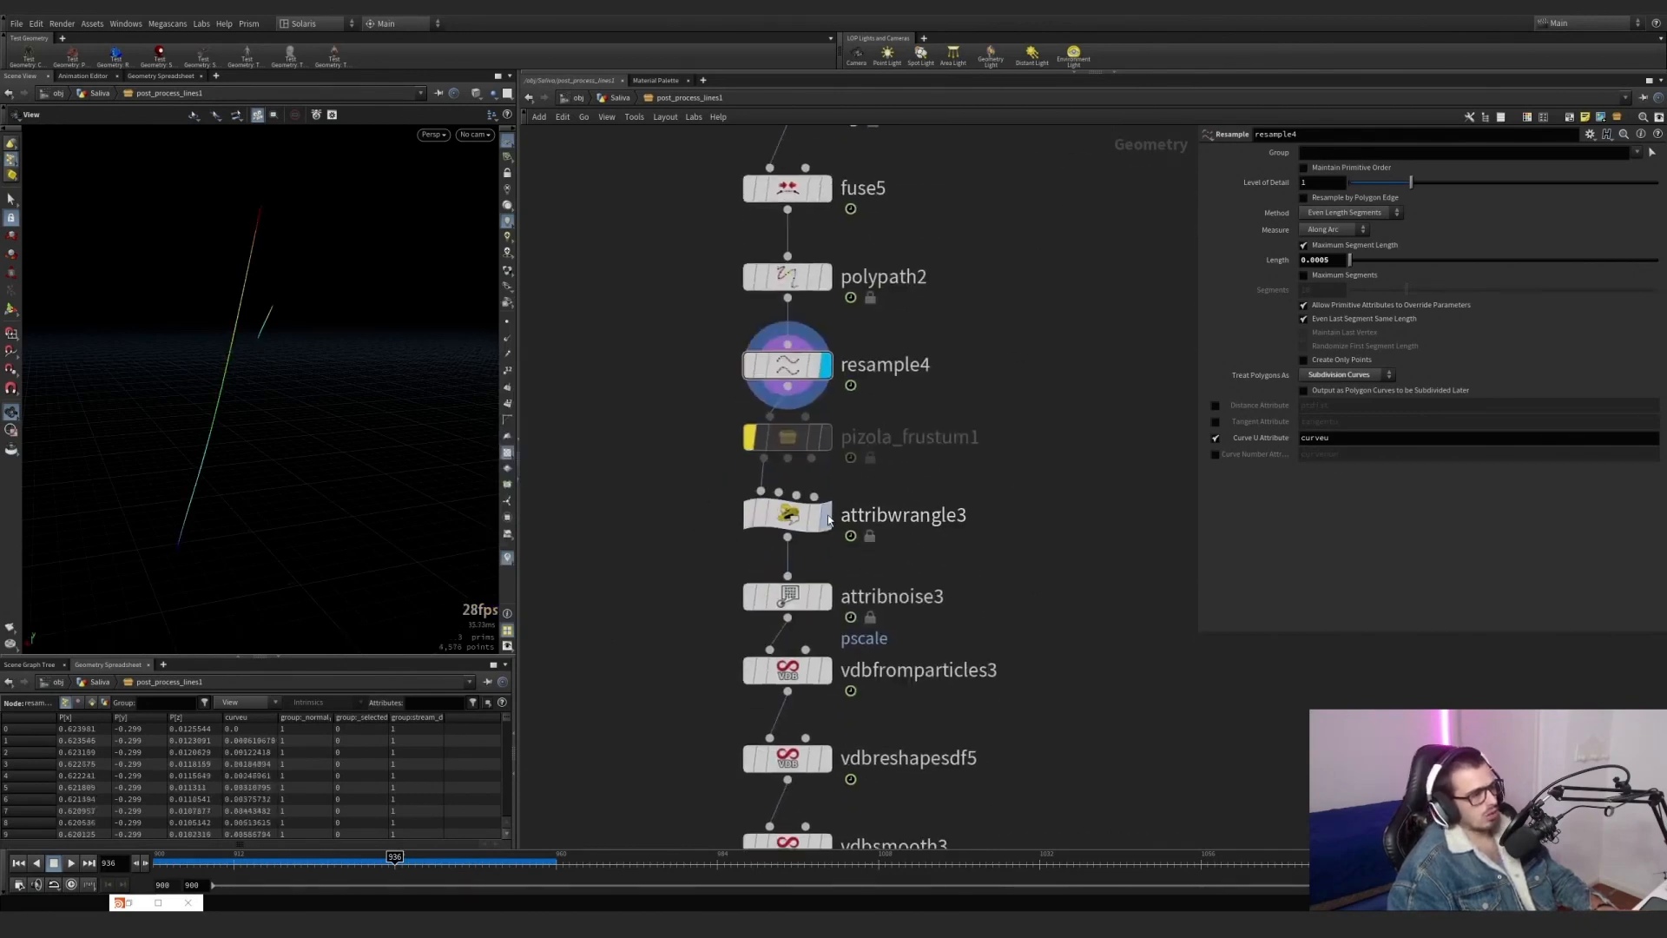
pyautogui.click(827, 520)
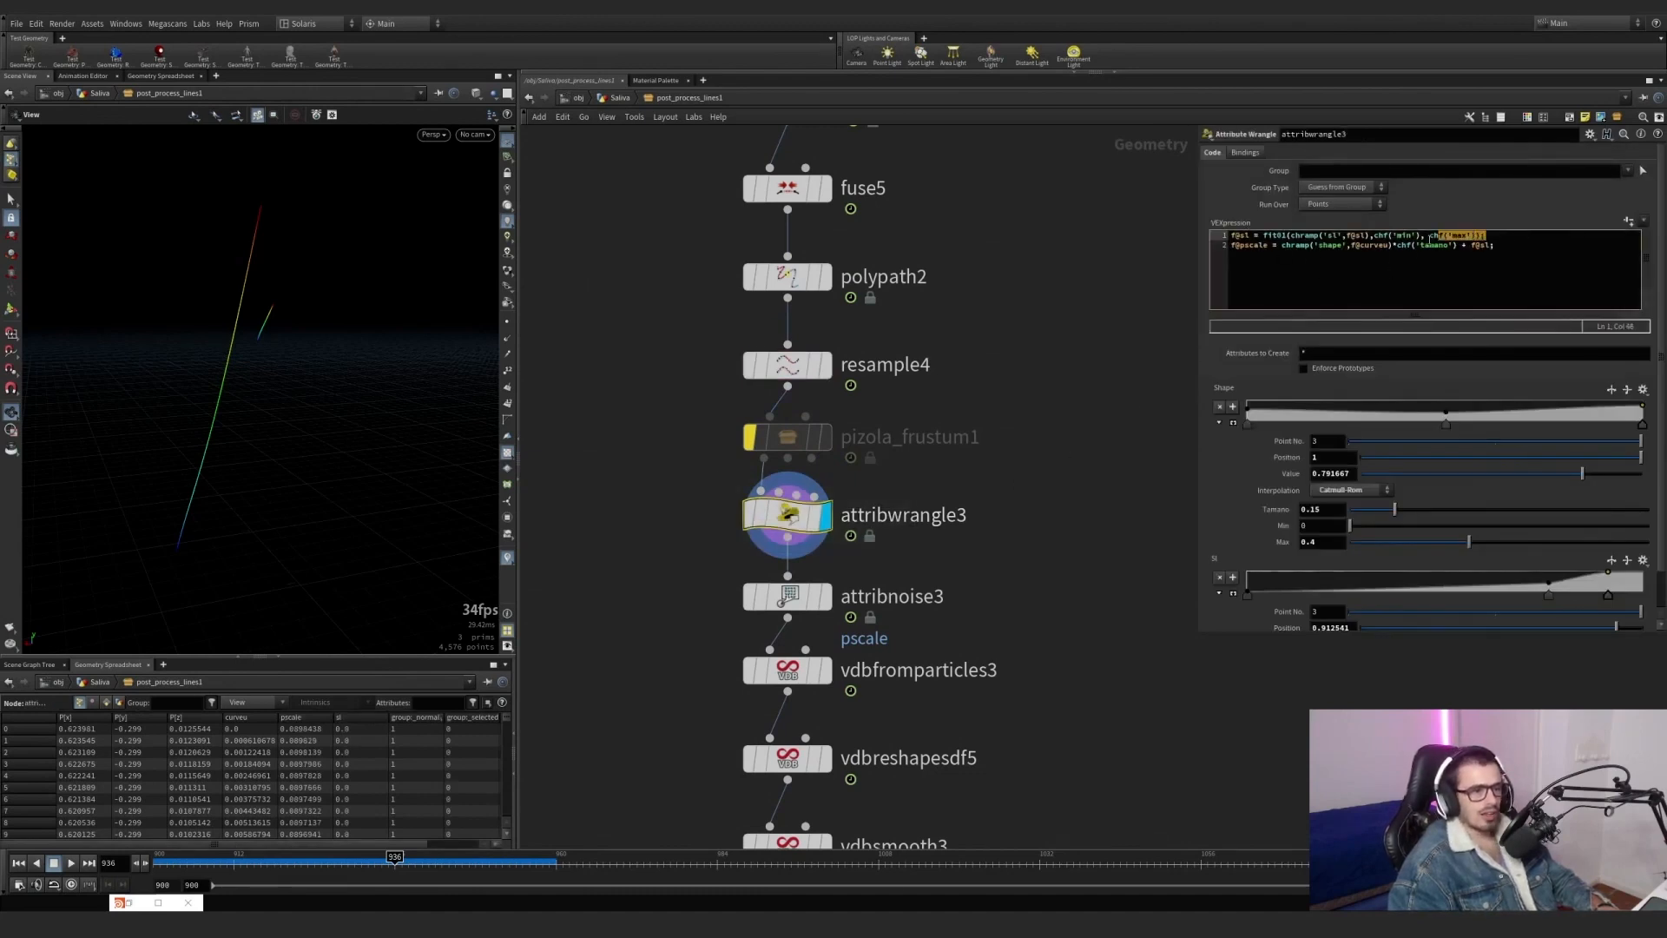
pyautogui.moveTo(1531, 232); pyautogui.dragTo(1221, 237)
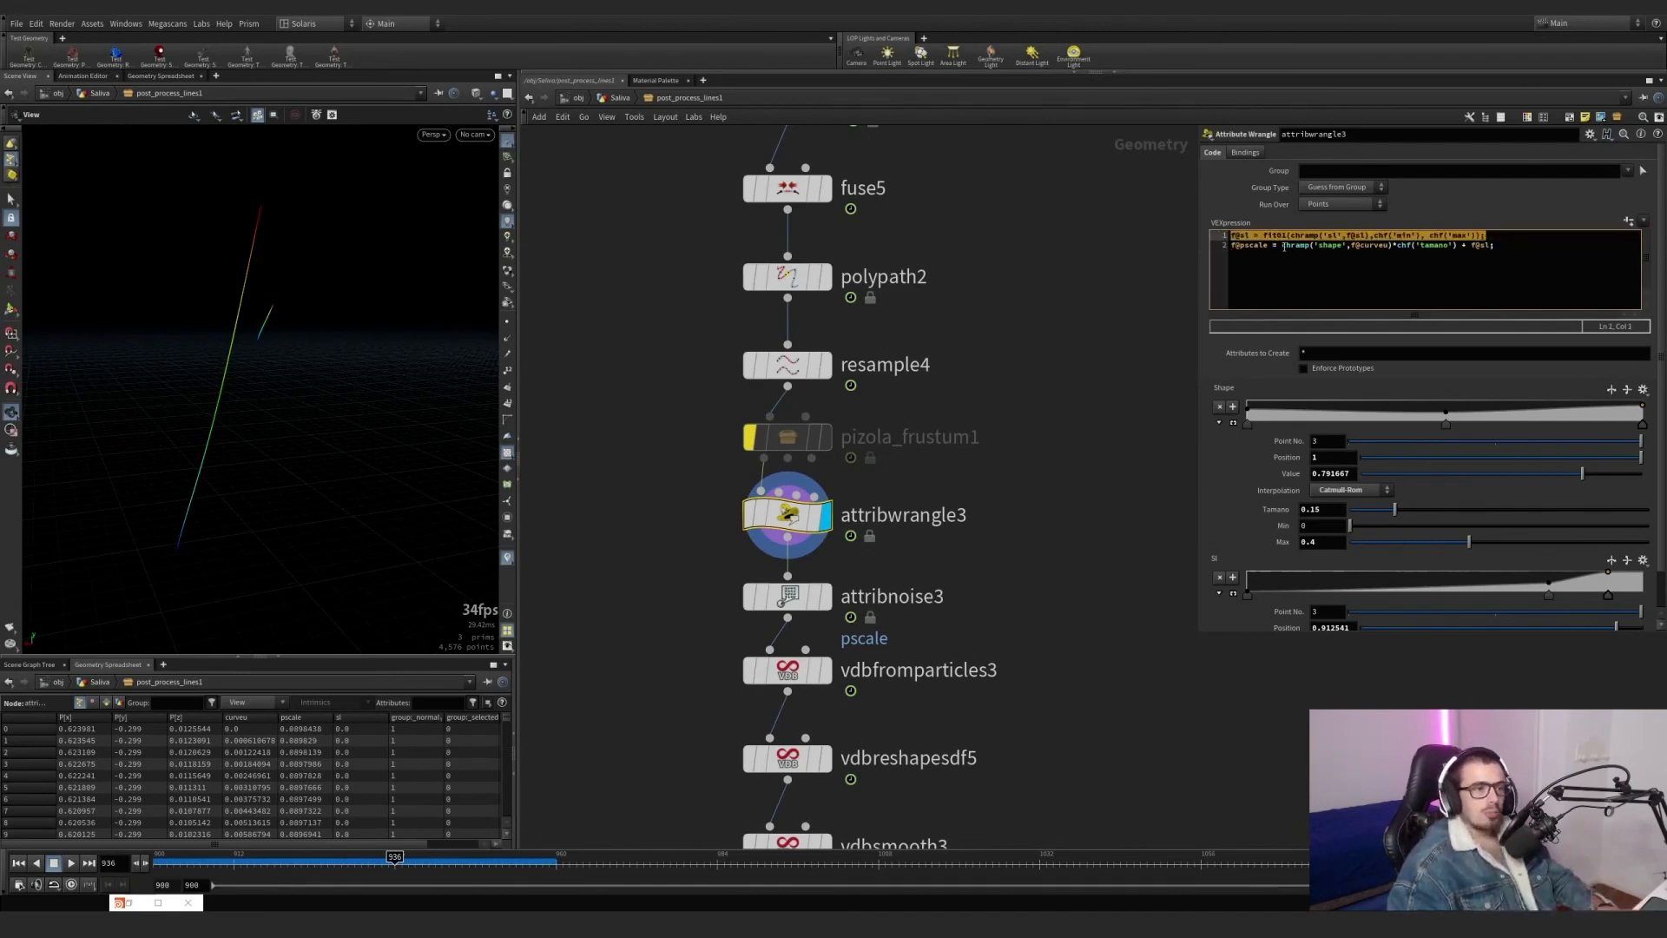
pyautogui.click(1284, 247)
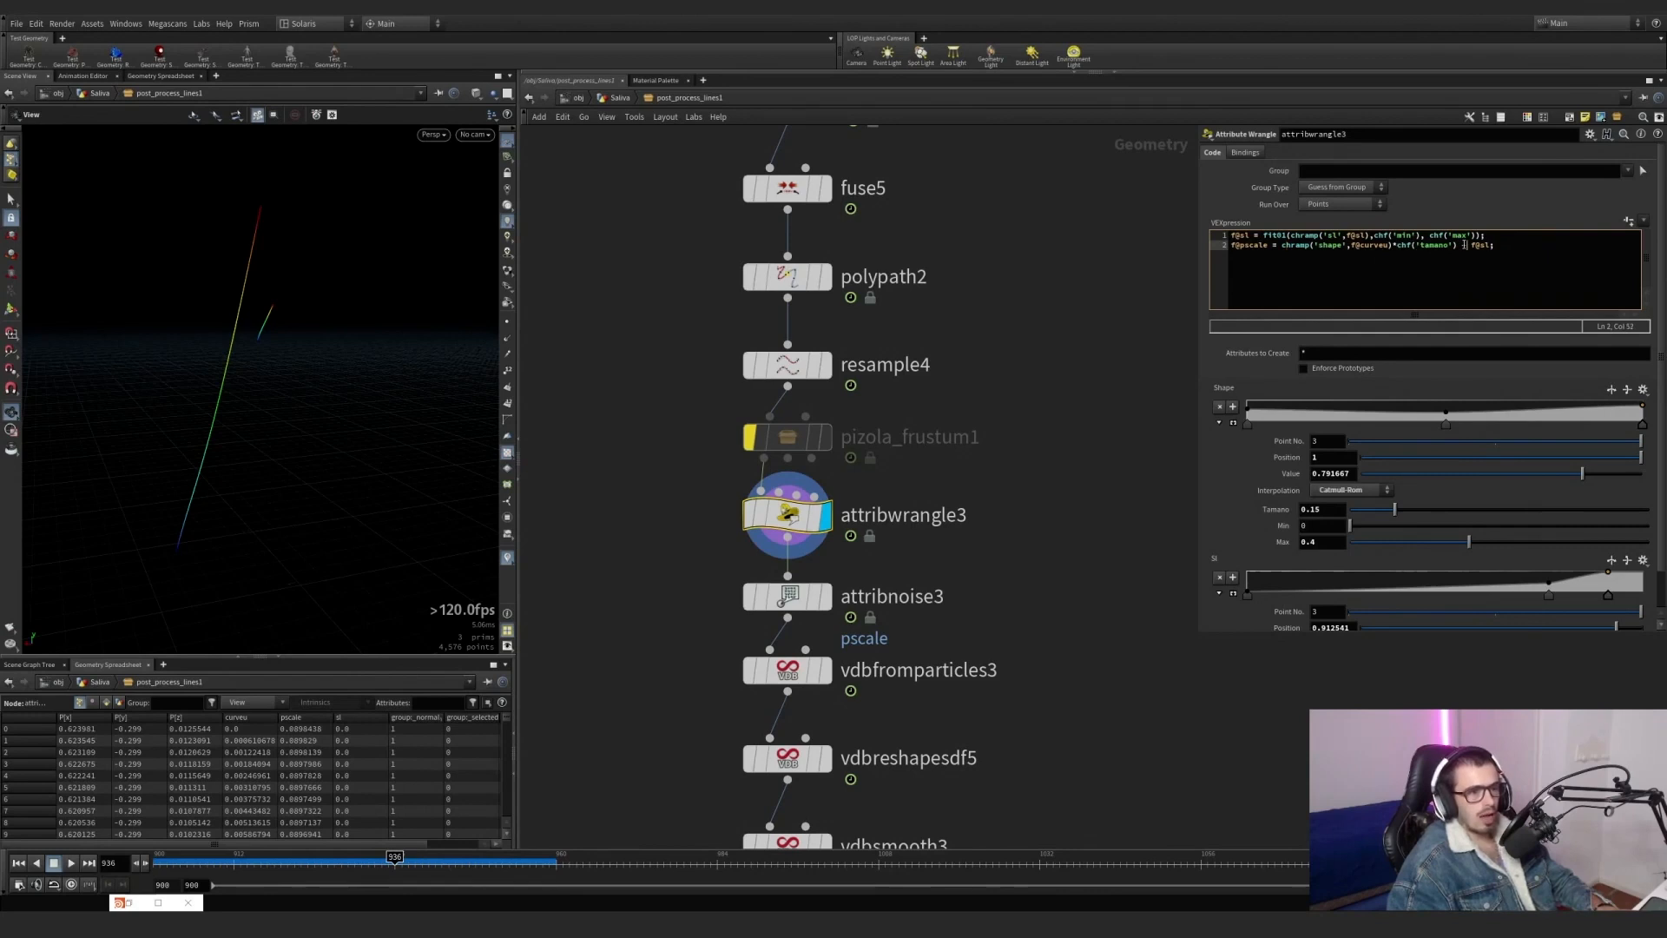
pyautogui.moveTo(1484, 236); pyautogui.dragTo(1234, 237)
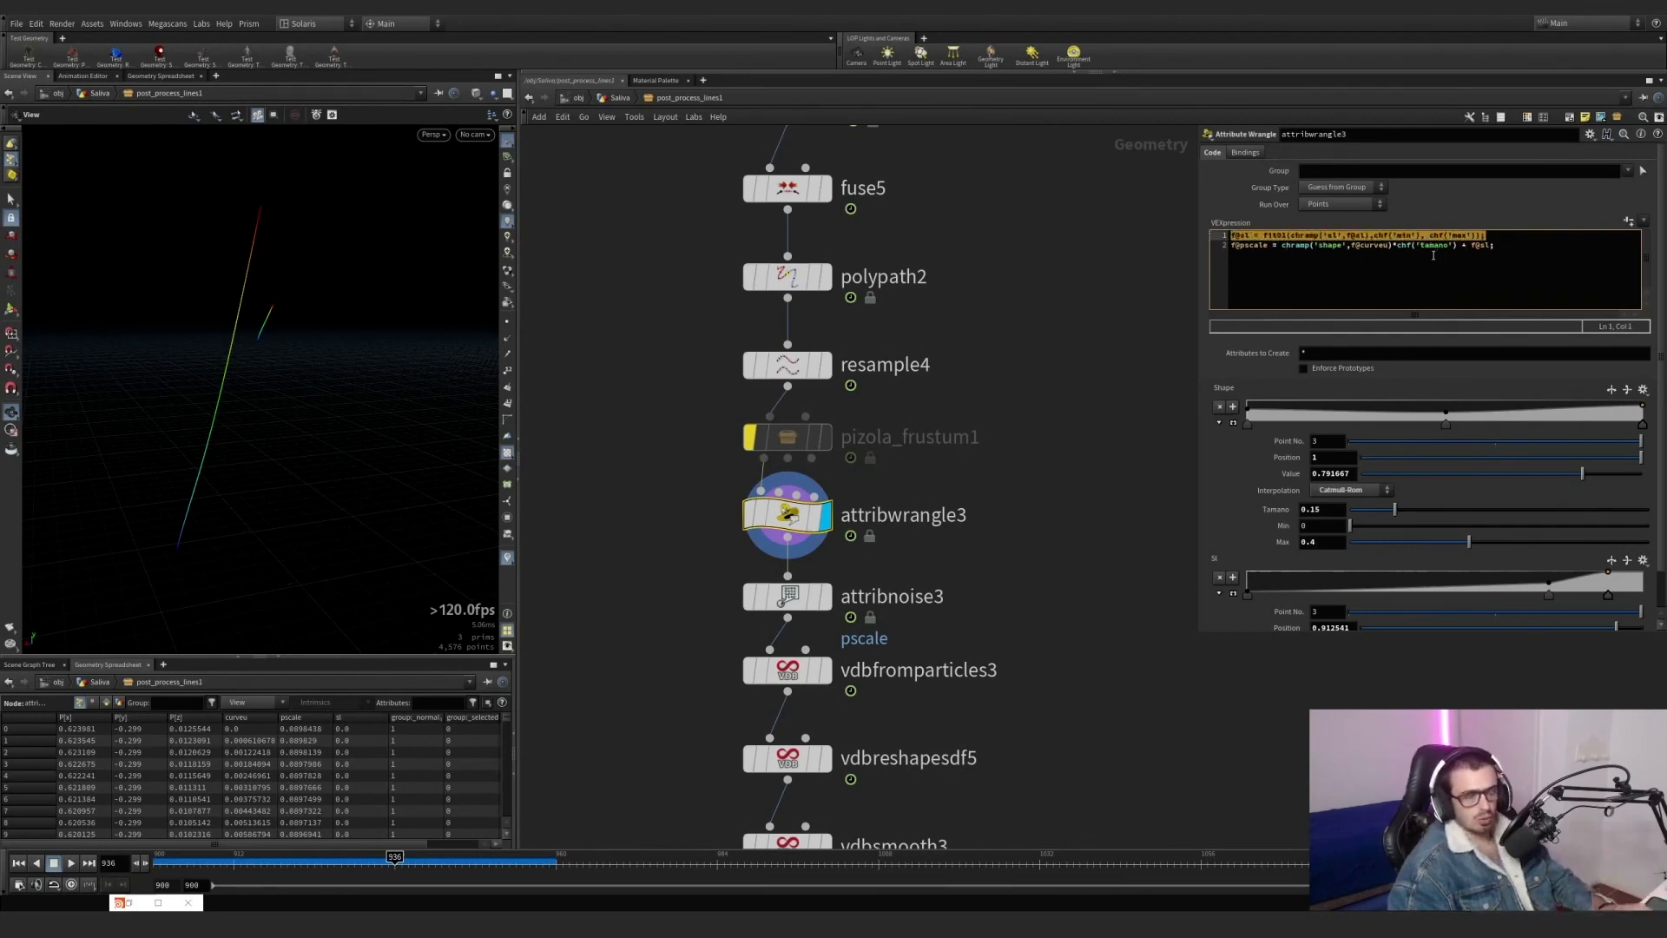
# Display attribnoise3 to examine its pscale noise settings, and the vdbfromparticles3 output.
pyautogui.moveTo(947, 592); pyautogui.dragTo(943, 464, button='middle')
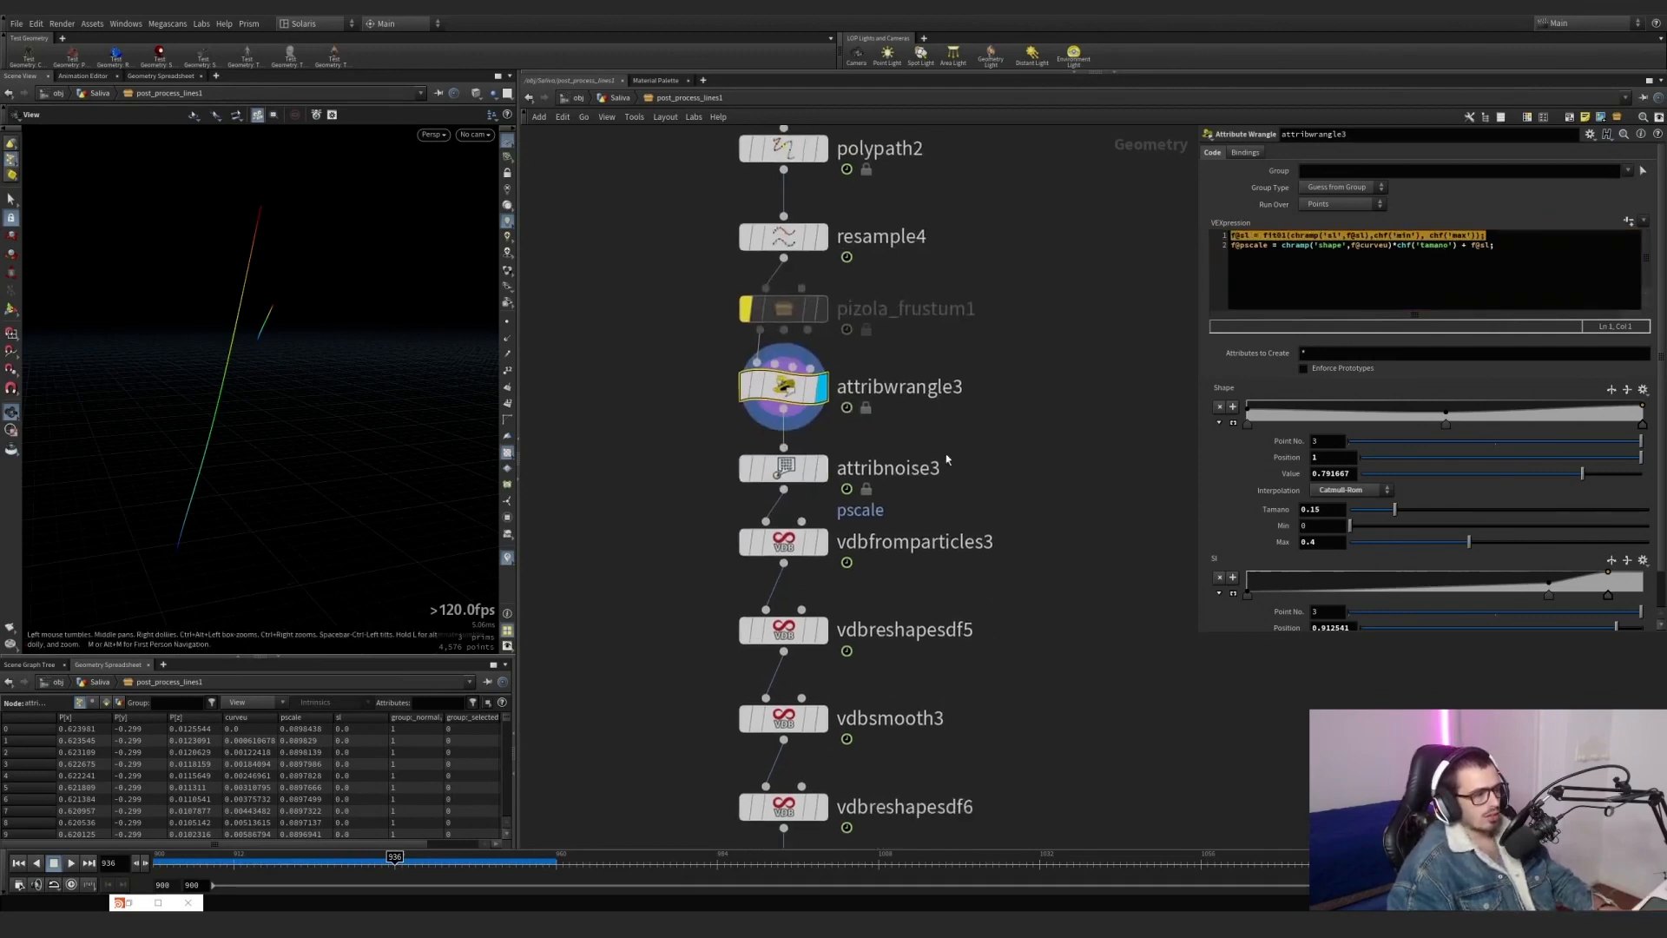
pyautogui.click(822, 469)
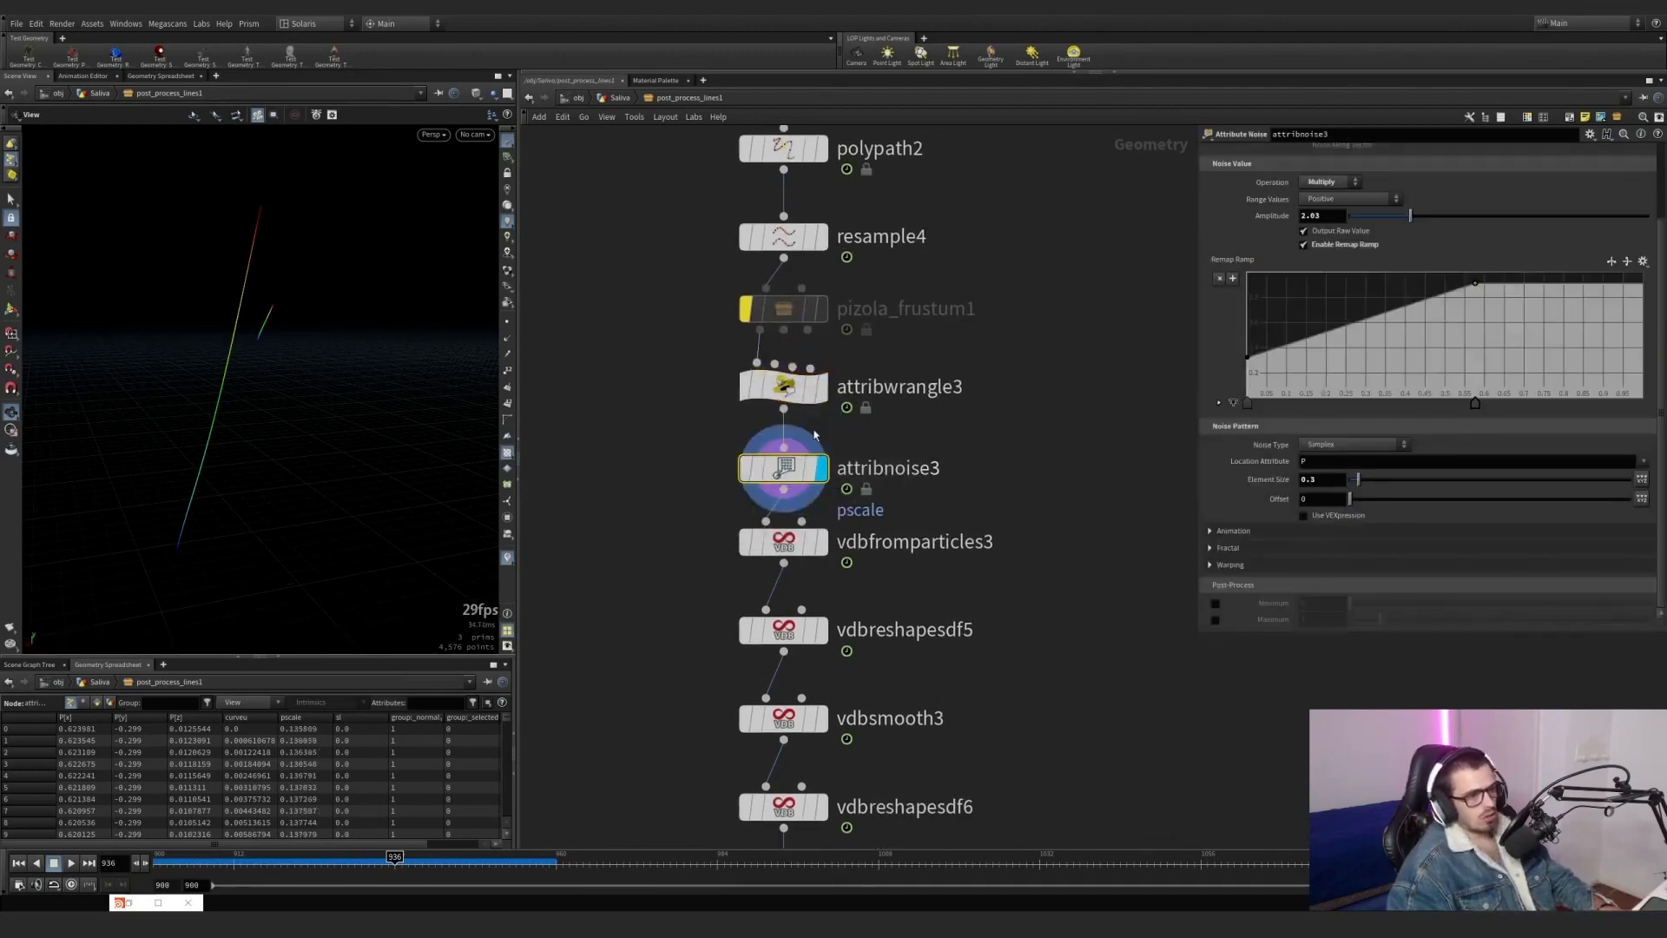
pyautogui.click(822, 542)
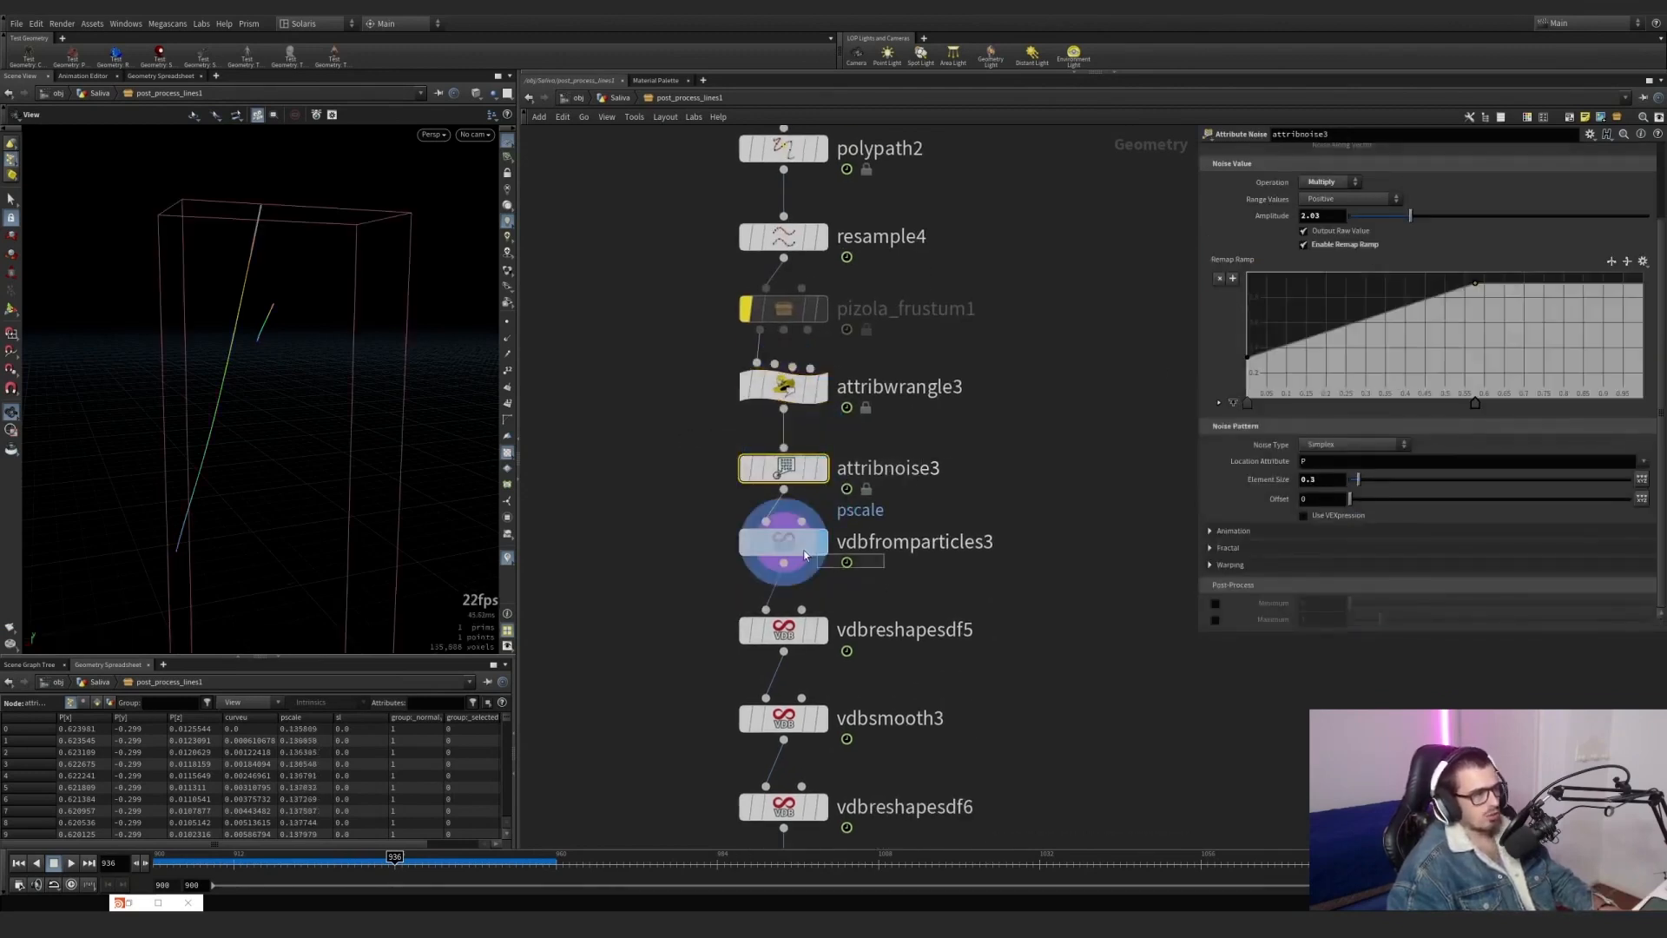
# Try attribwrangle3's Shape ramp with its middle point at about position 0.53 and value 0.18, and Tamano at 0.886.
pyautogui.moveTo(933, 437); pyautogui.dragTo(702, 375)
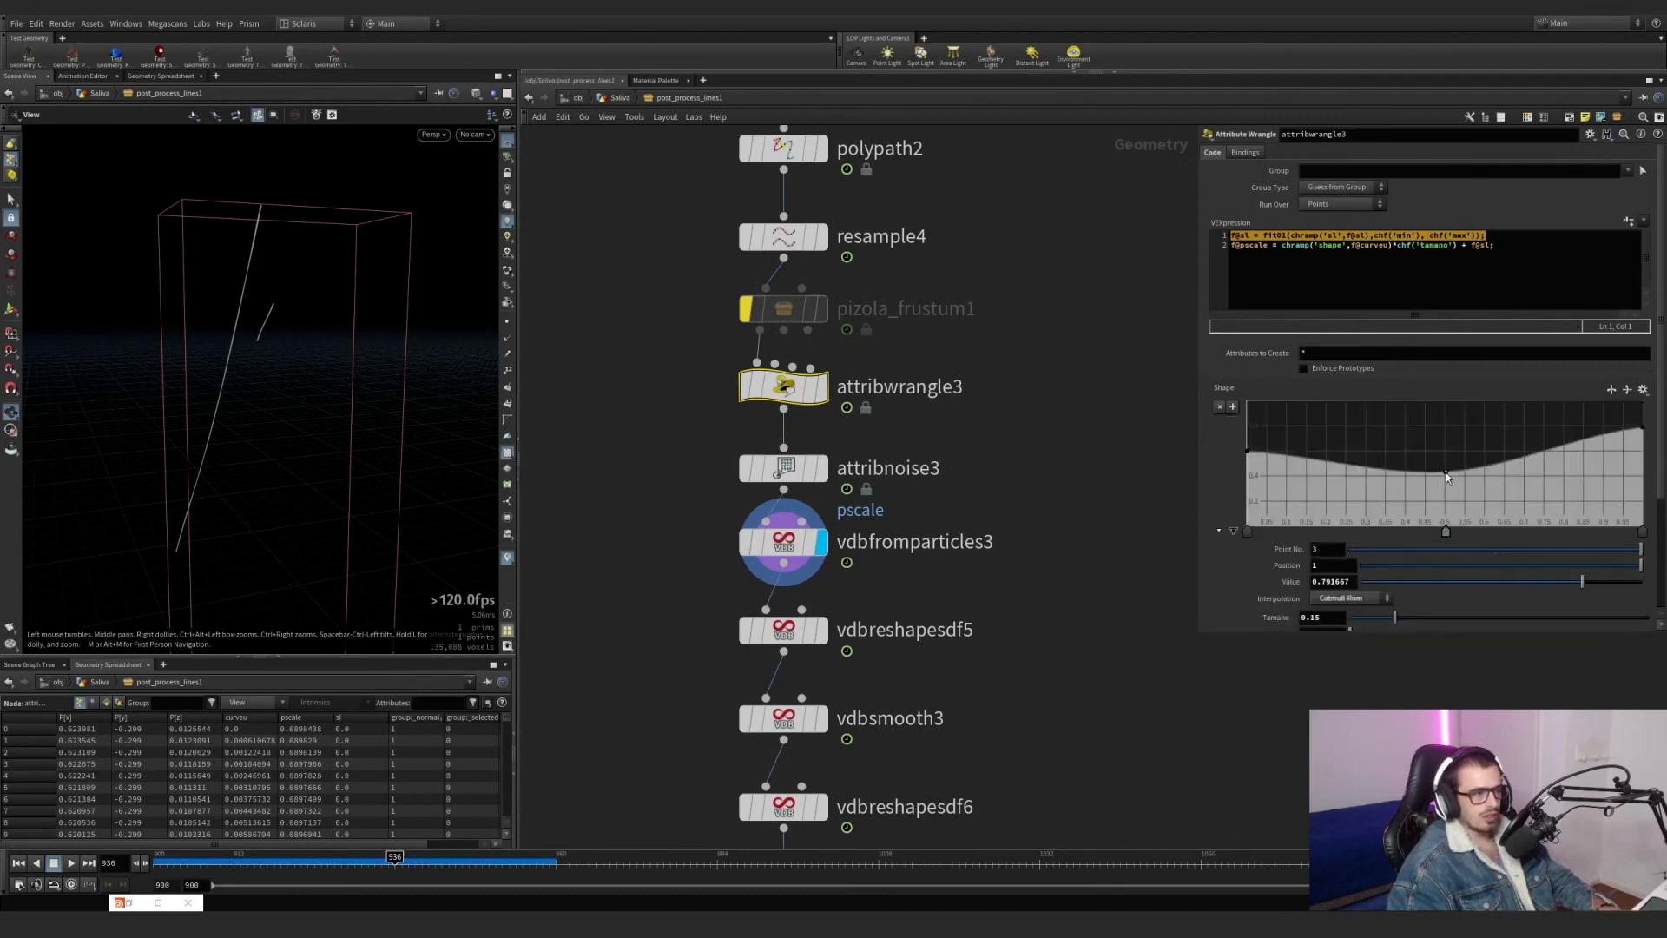
pyautogui.moveTo(1448, 476); pyautogui.dragTo(1474, 558)
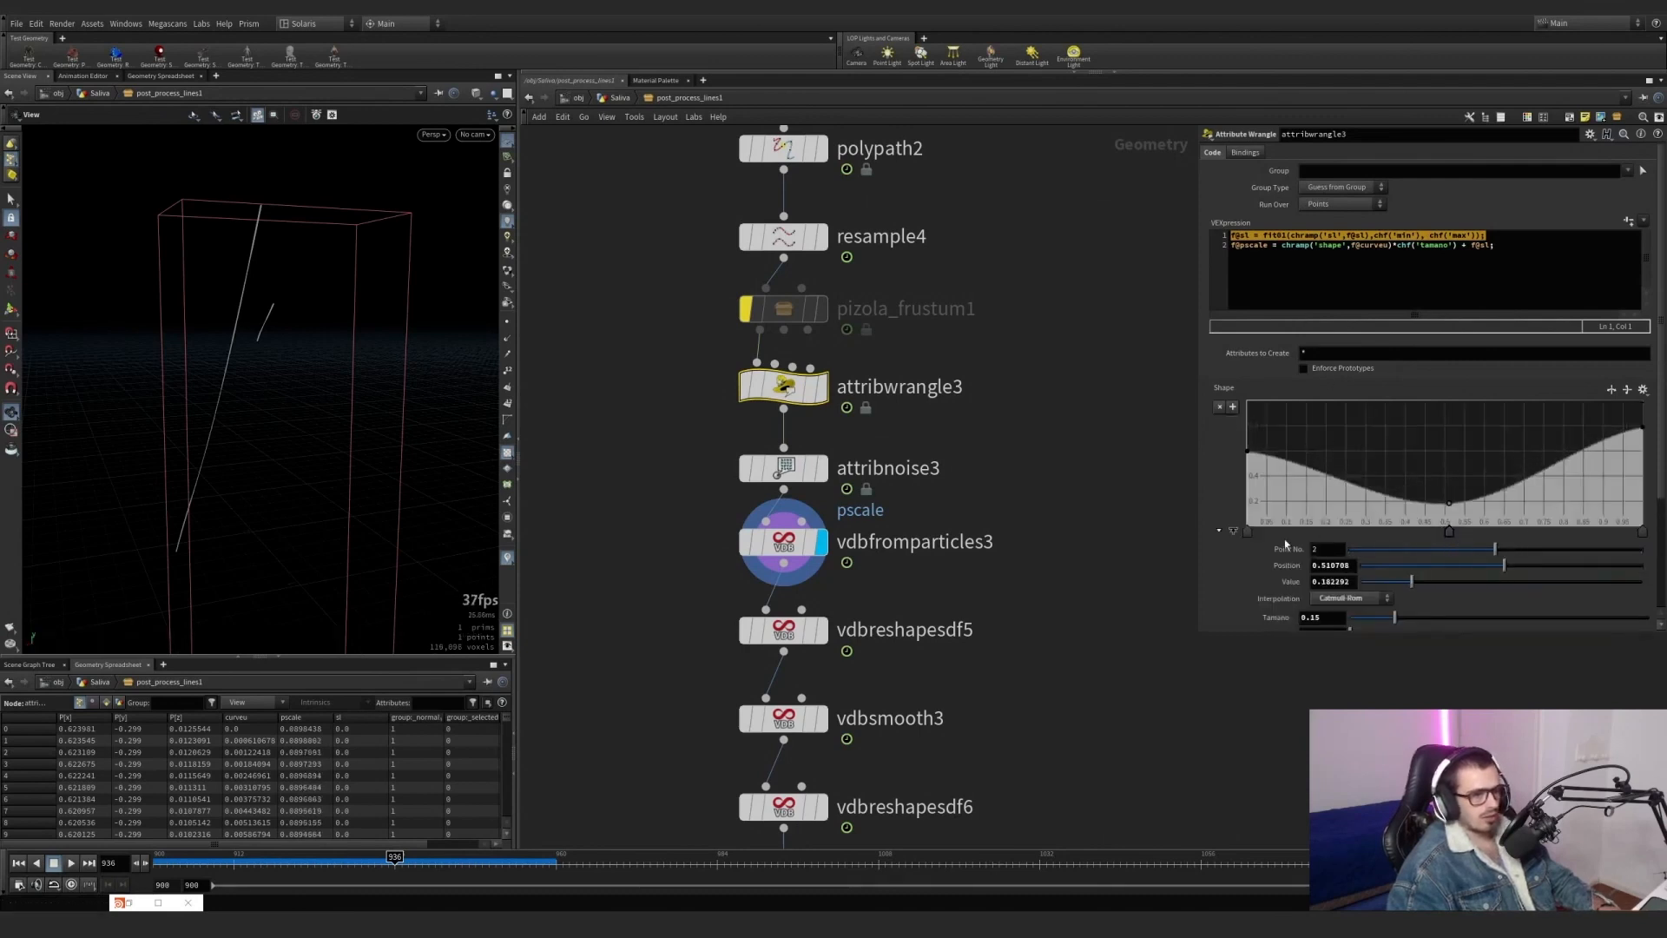
pyautogui.scroll(-2, 1268, 545)
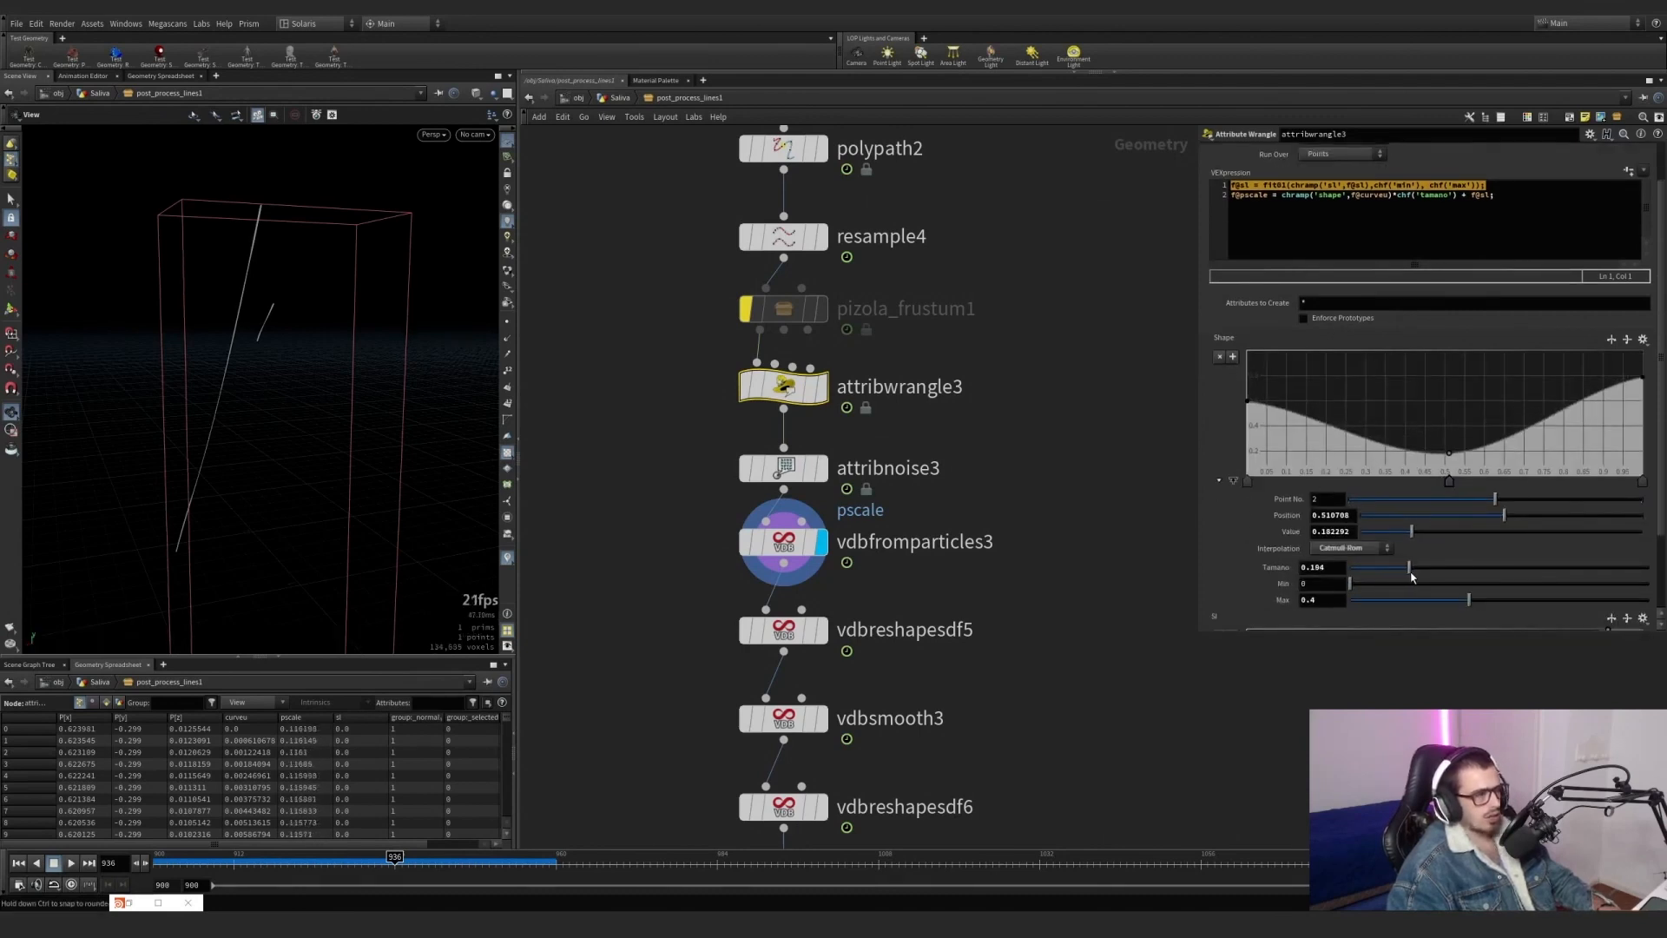
pyautogui.moveTo(1419, 570); pyautogui.dragTo(1615, 569)
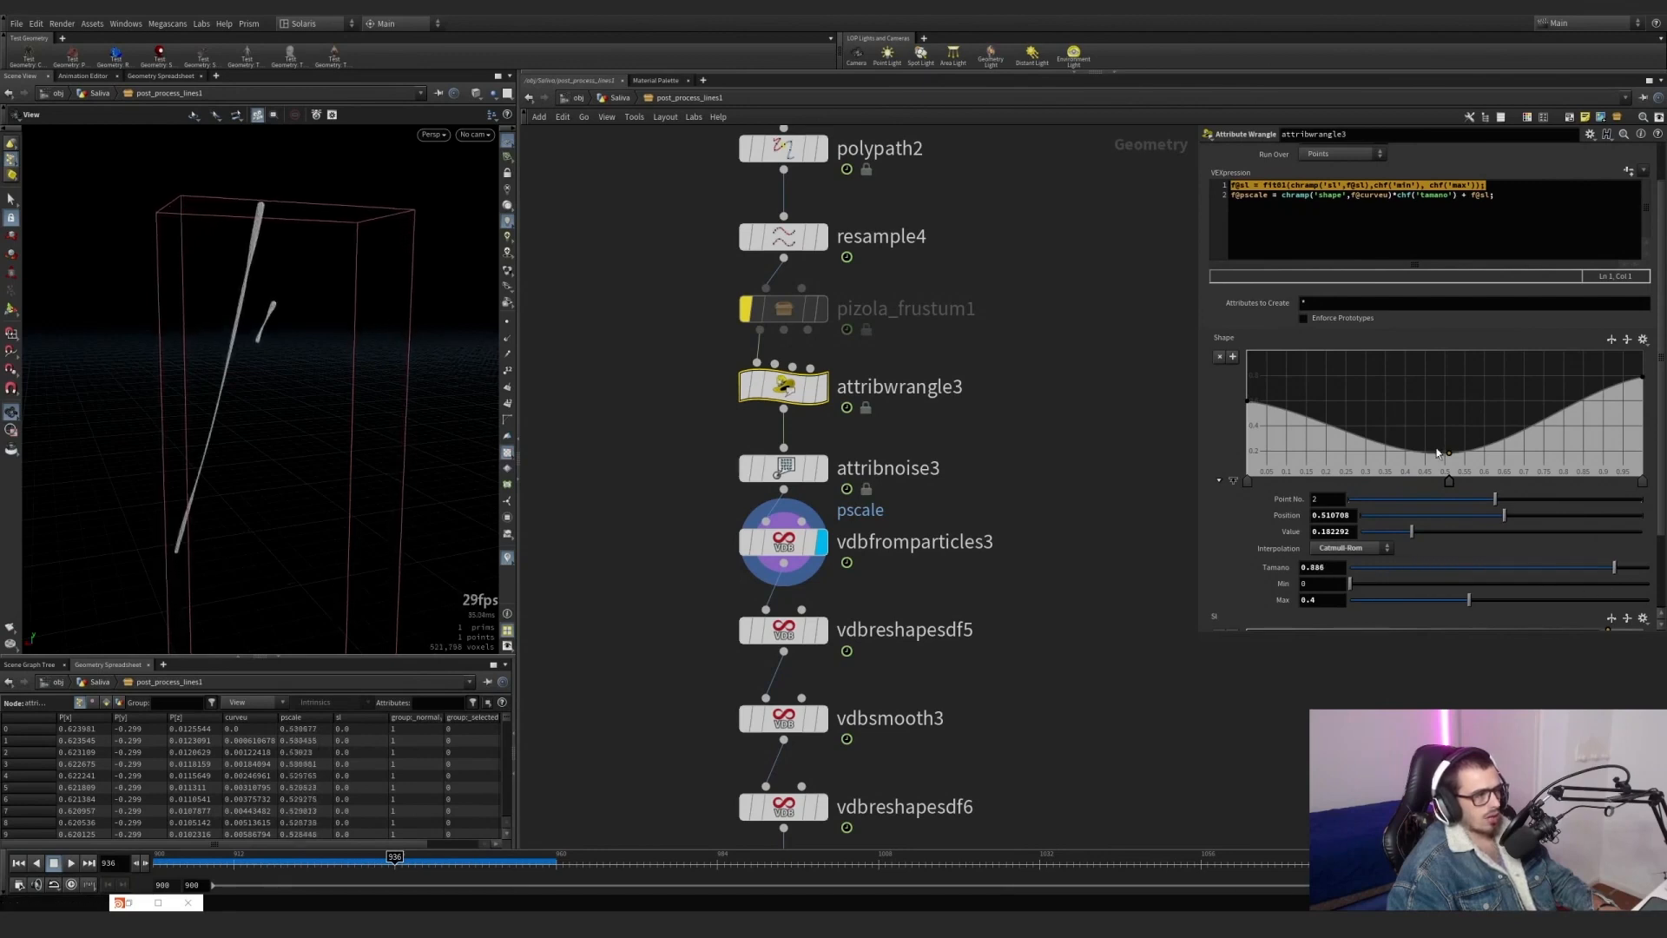
pyautogui.moveTo(1448, 481)
pyautogui.mouseDown()
pyautogui.moveTo(1607, 483)
pyautogui.moveTo(1397, 501)
pyautogui.moveTo(1460, 501)
pyautogui.mouseUp()
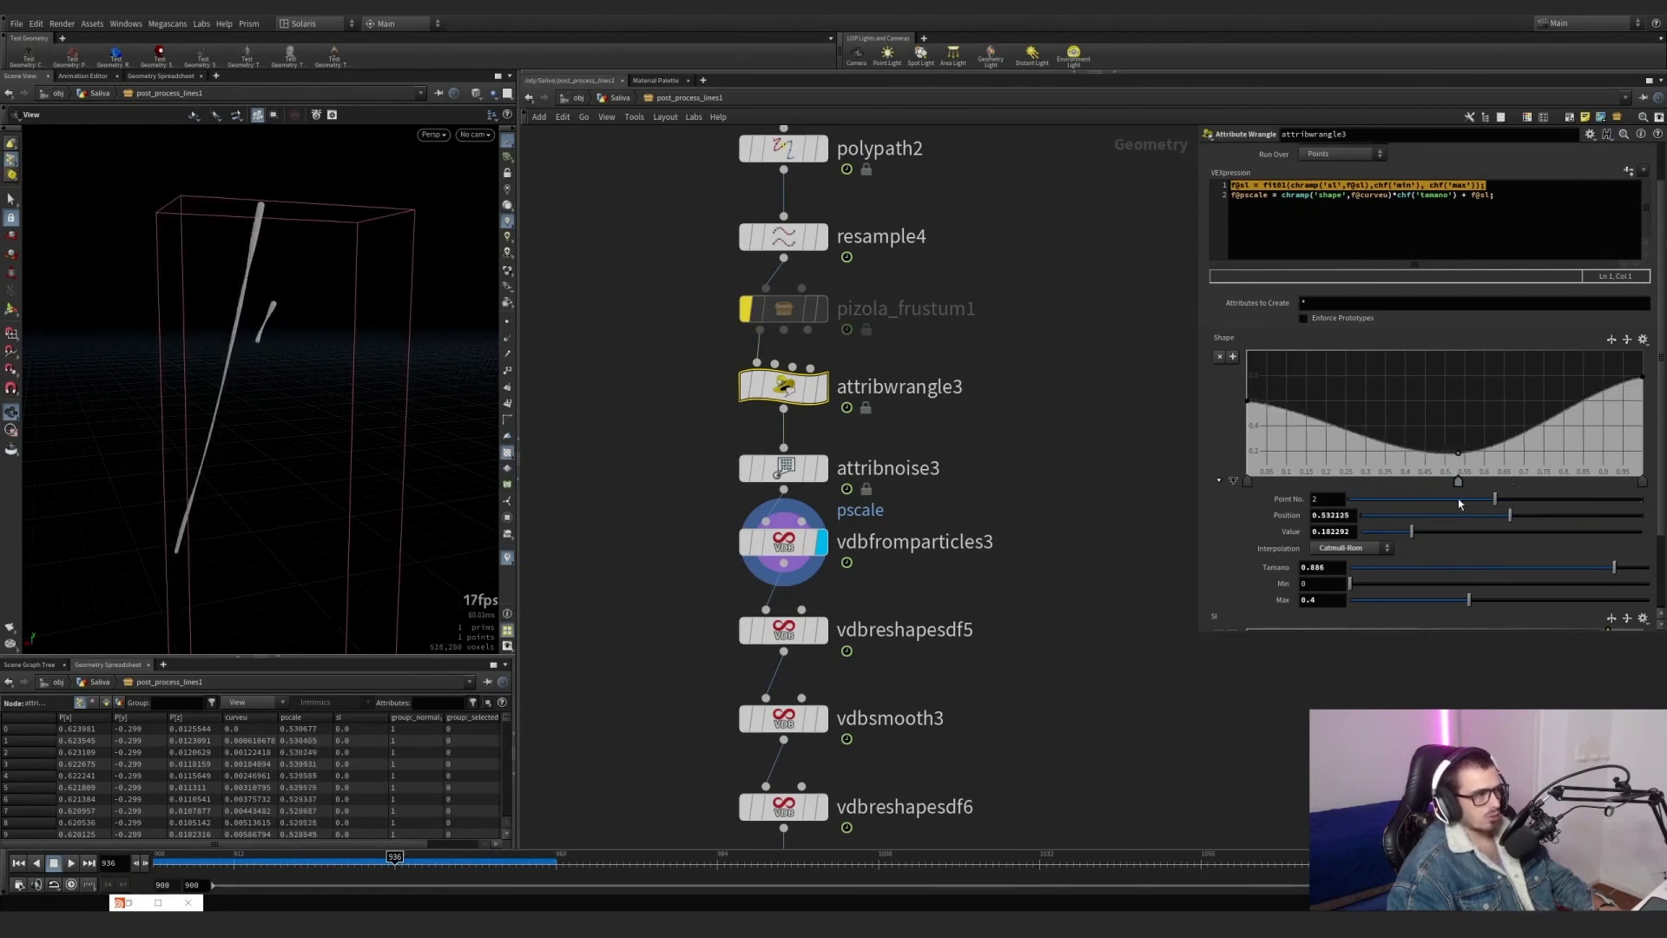
# Undo the trial Shape ramp and Tamano changes on attribwrangle3, returning the selection to vdbfromparticles3.
pyautogui.hotkey('ctrl', 'z')
pyautogui.hotkey('ctrl', 'z')
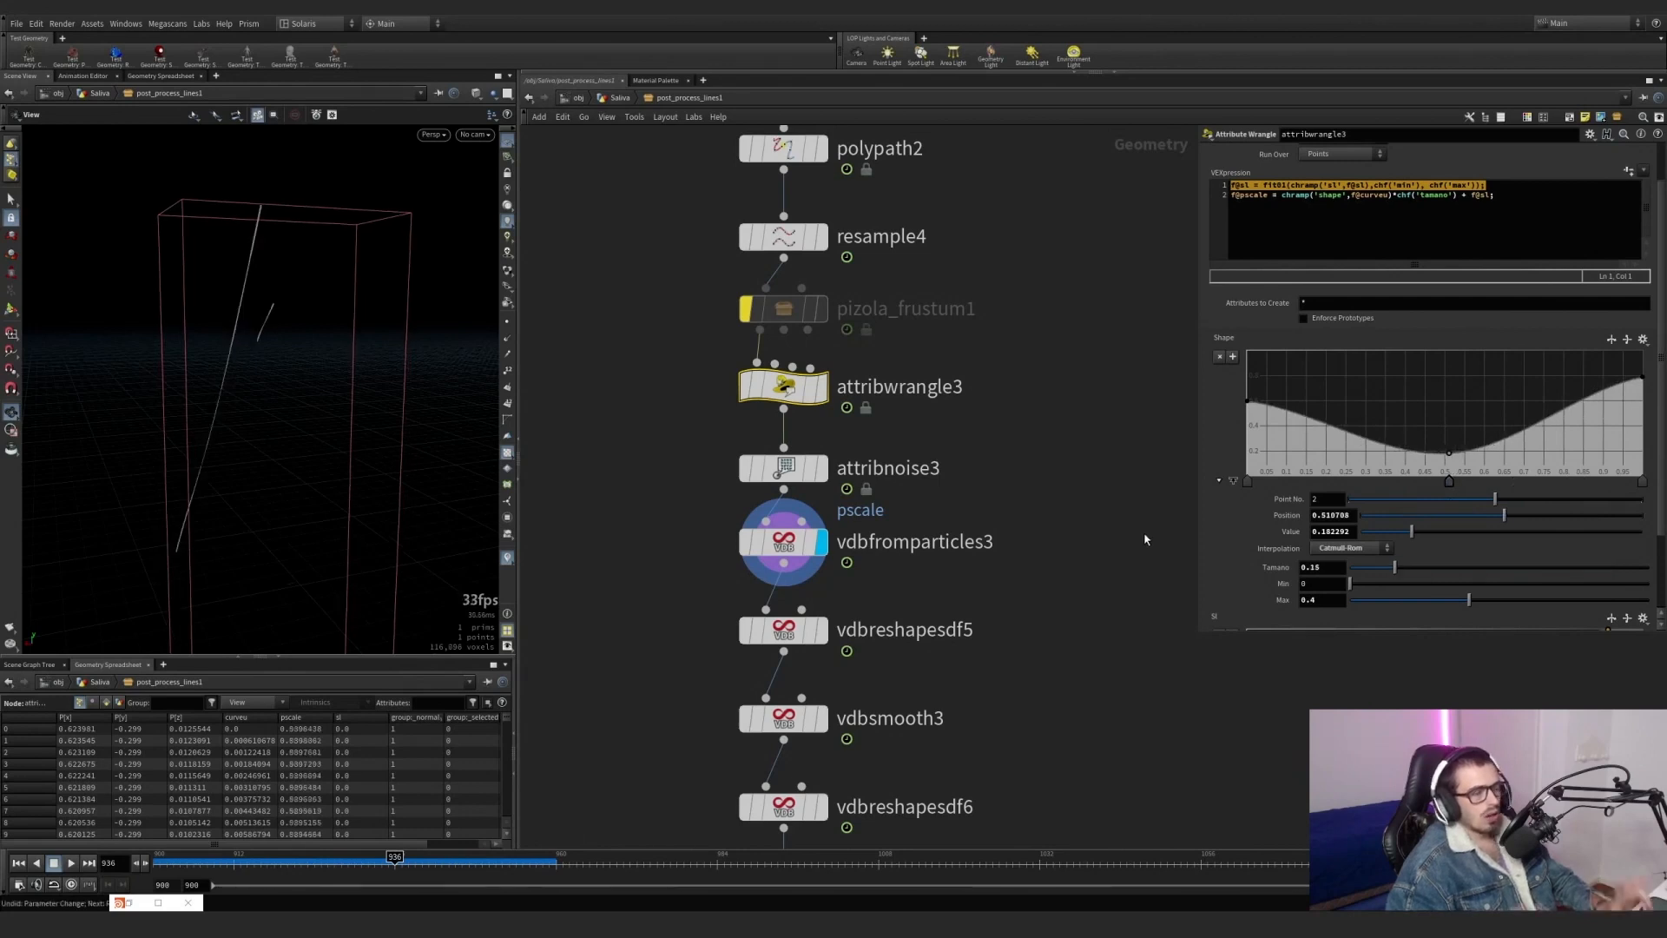
pyautogui.scroll(-4, 960, 478)
pyautogui.scroll(6, 901, 568)
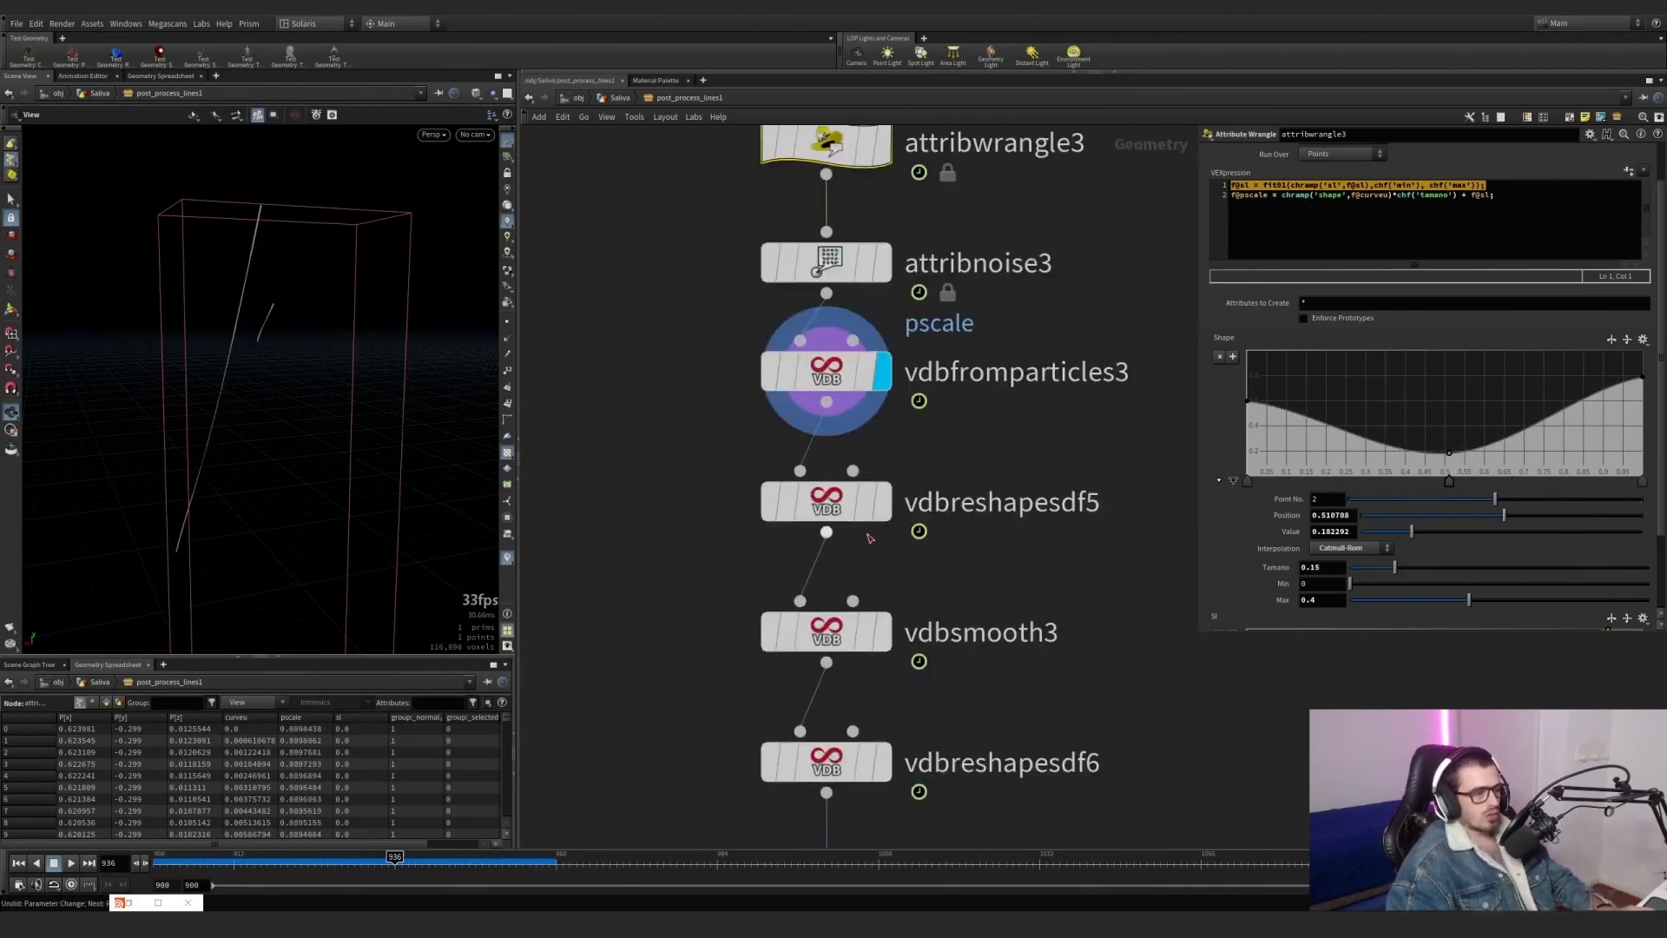
pyautogui.hotkey('ctrl', 'z')
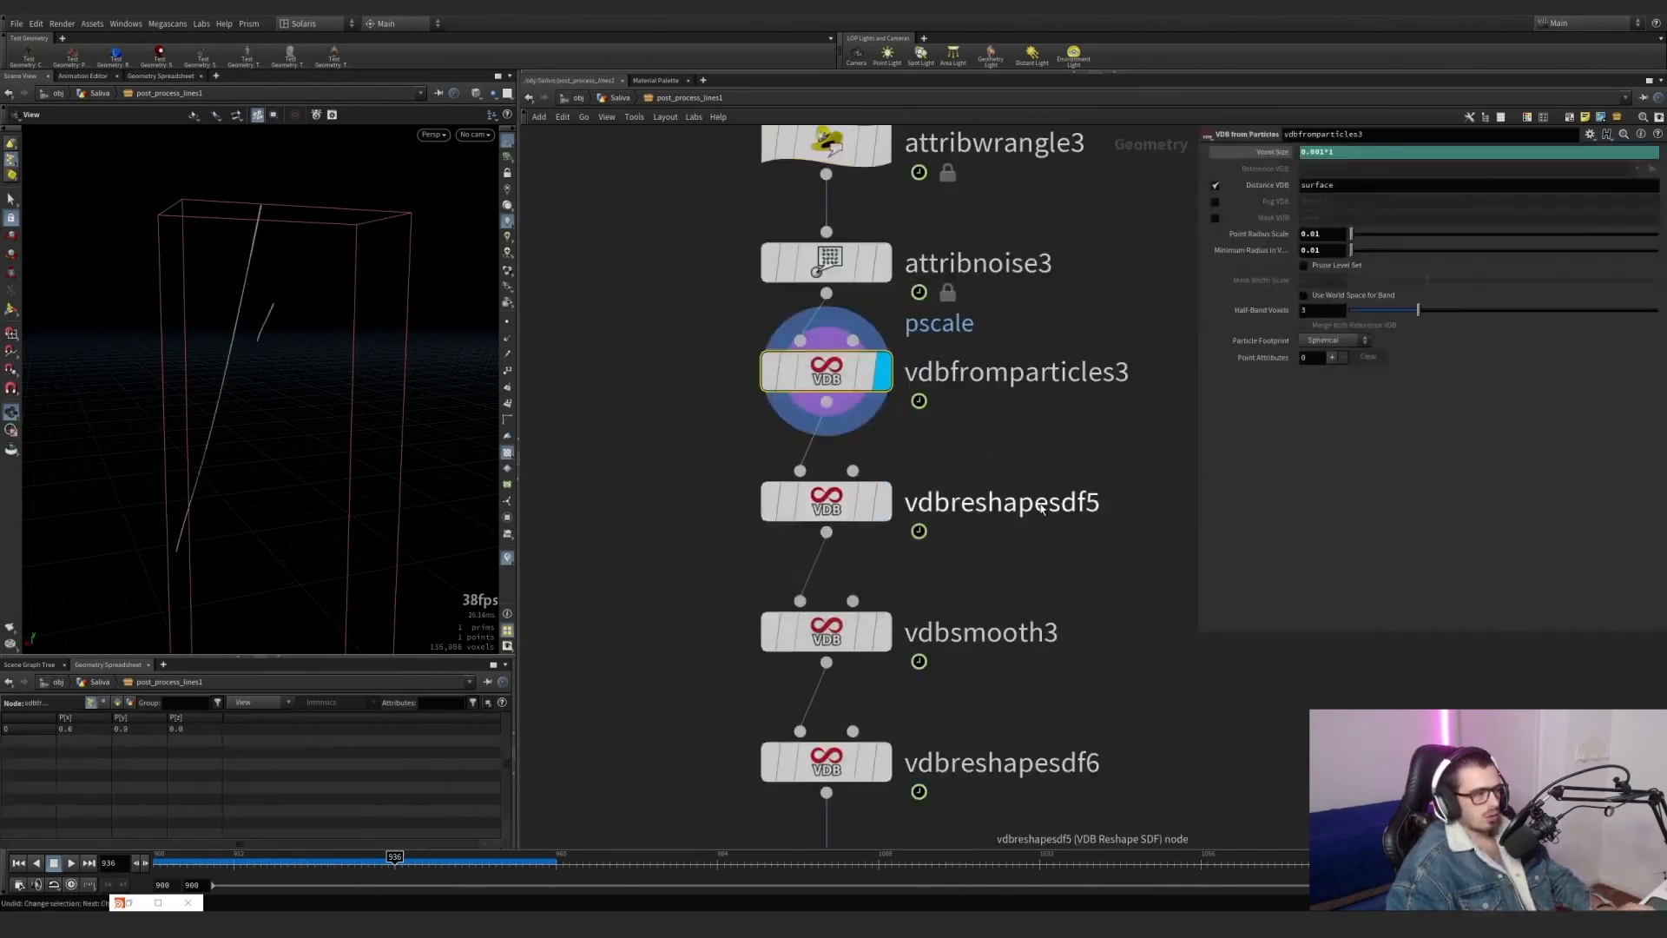
# Display vdbreshapesdf5 and vdbsmooth3 in turn and examine their dilate and smoothing settings.
pyautogui.click(876, 511)
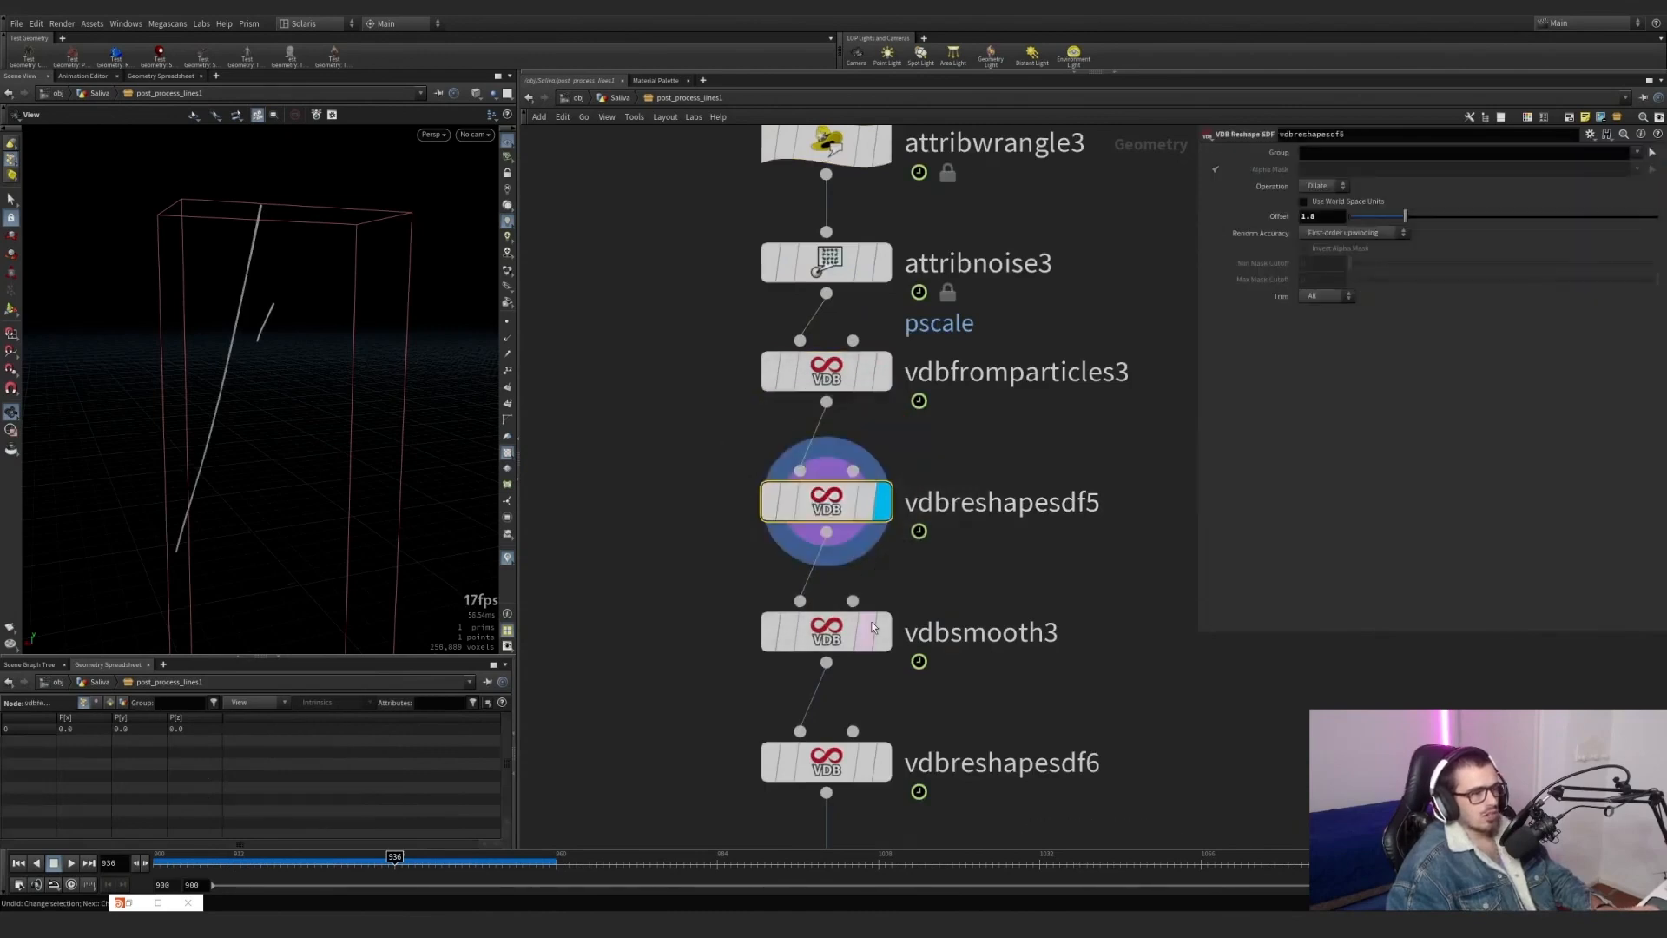
pyautogui.click(884, 647)
pyautogui.moveTo(989, 700); pyautogui.dragTo(720, 585)
pyautogui.moveTo(960, 611); pyautogui.dragTo(938, 418, button='middle')
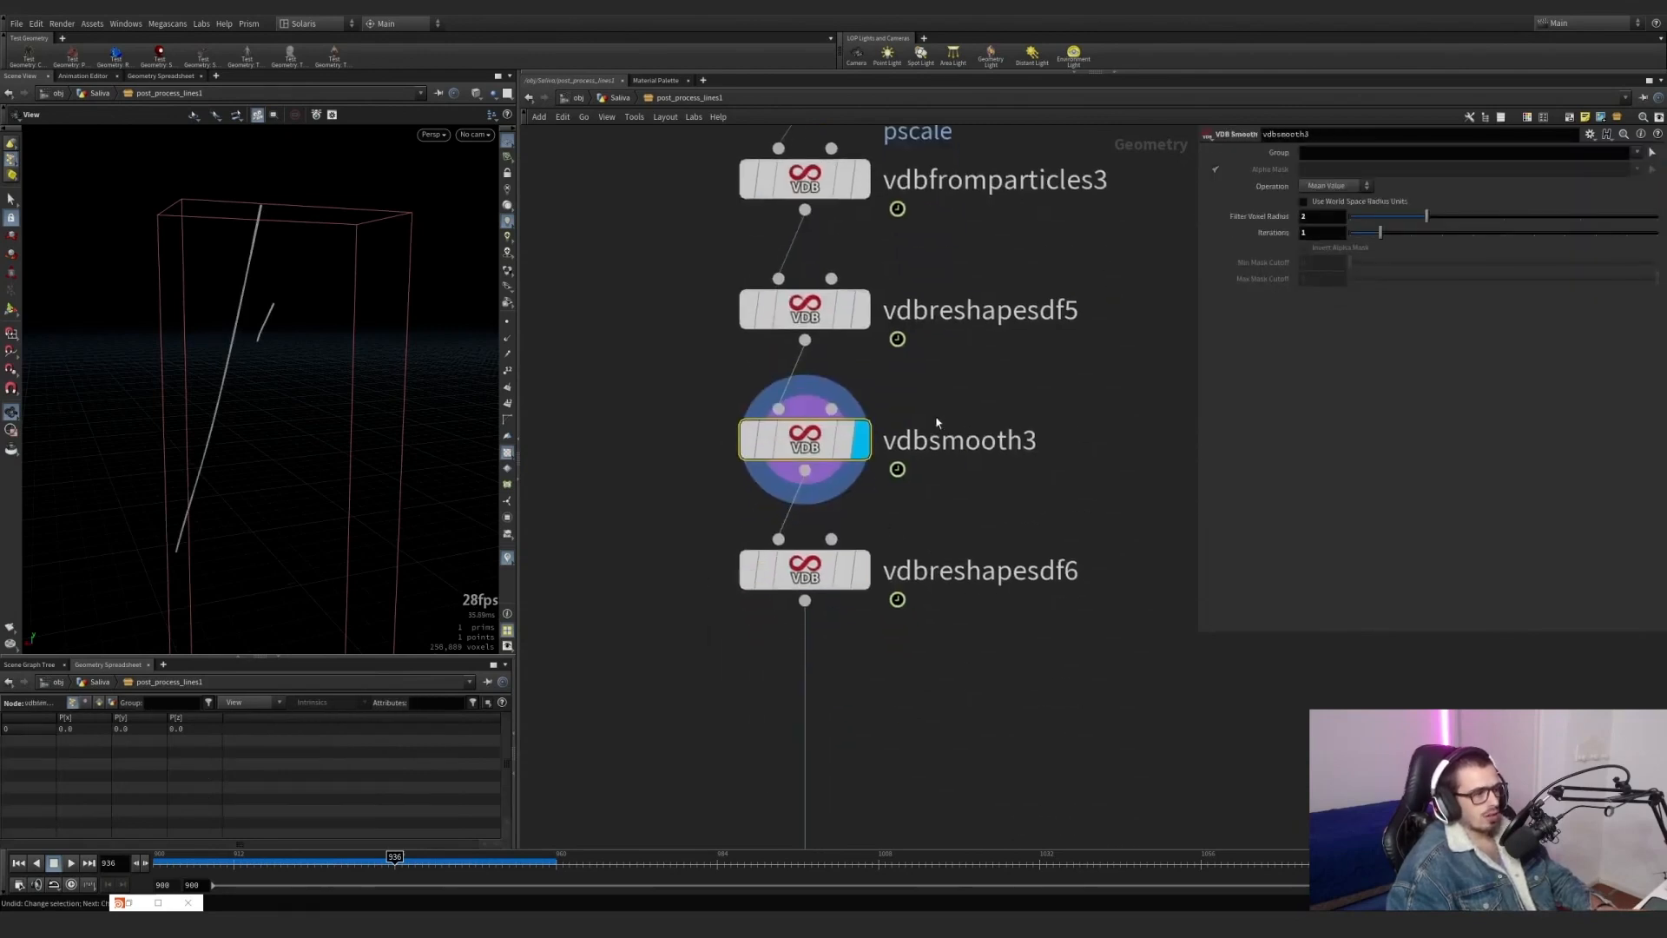
# Display vdbreshapesdf6, set its Erode offset to about 0.59, and examine the thinned strand up close.
pyautogui.click(858, 584)
pyautogui.moveTo(893, 773); pyautogui.dragTo(670, 477)
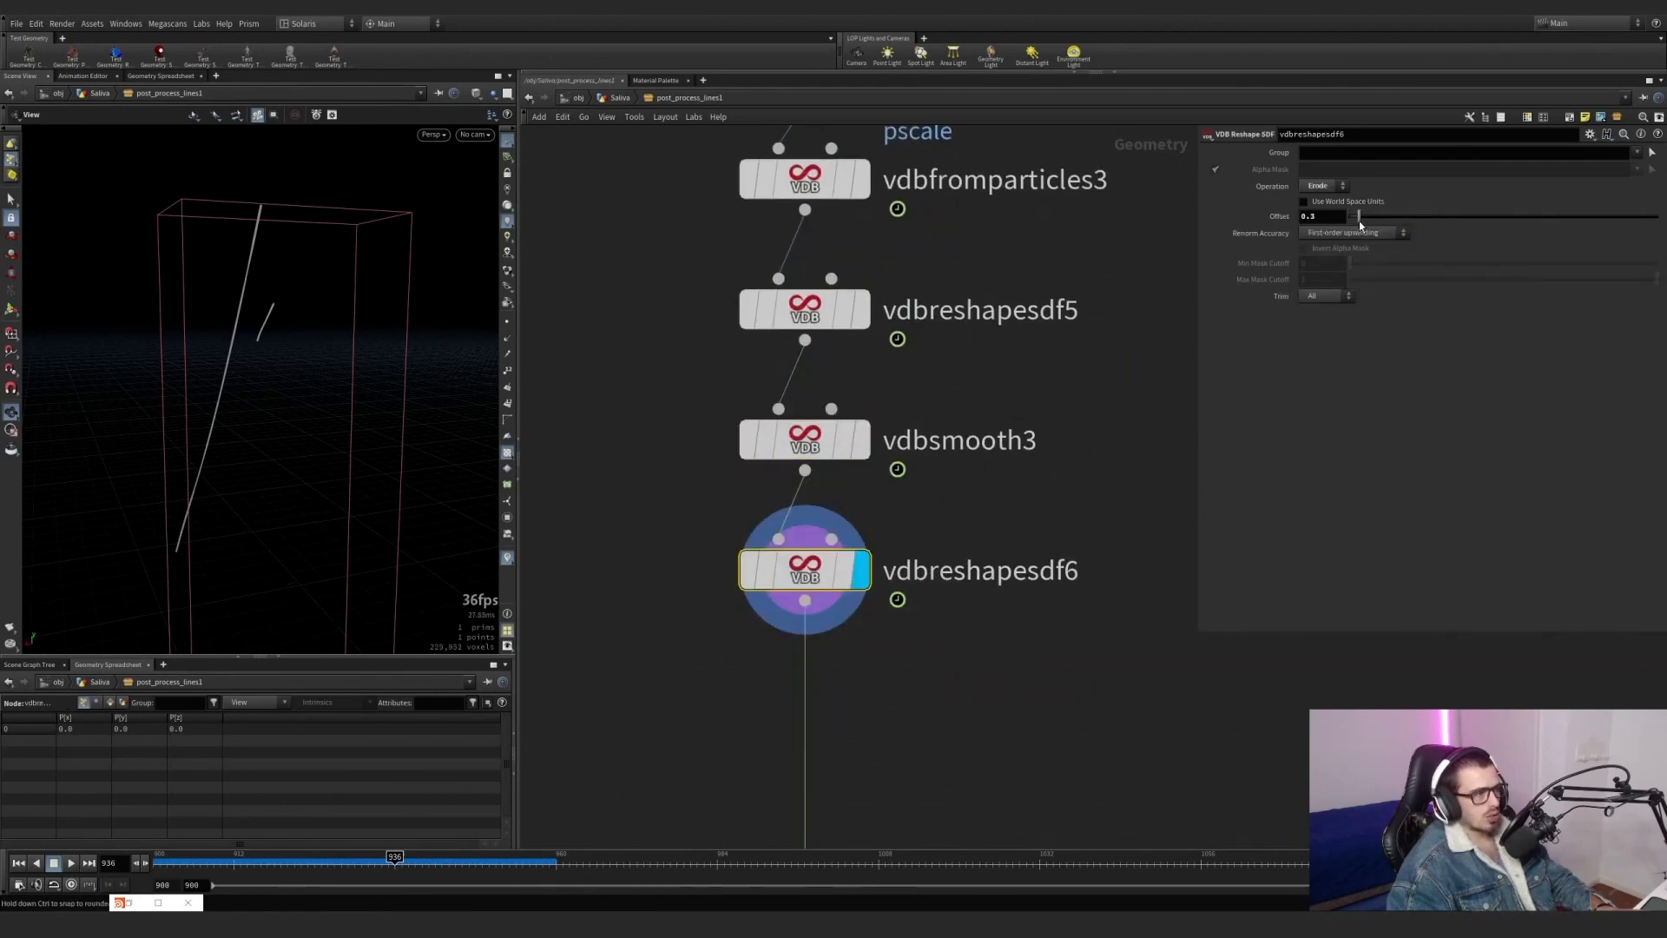
pyautogui.moveTo(1359, 223); pyautogui.dragTo(1383, 223)
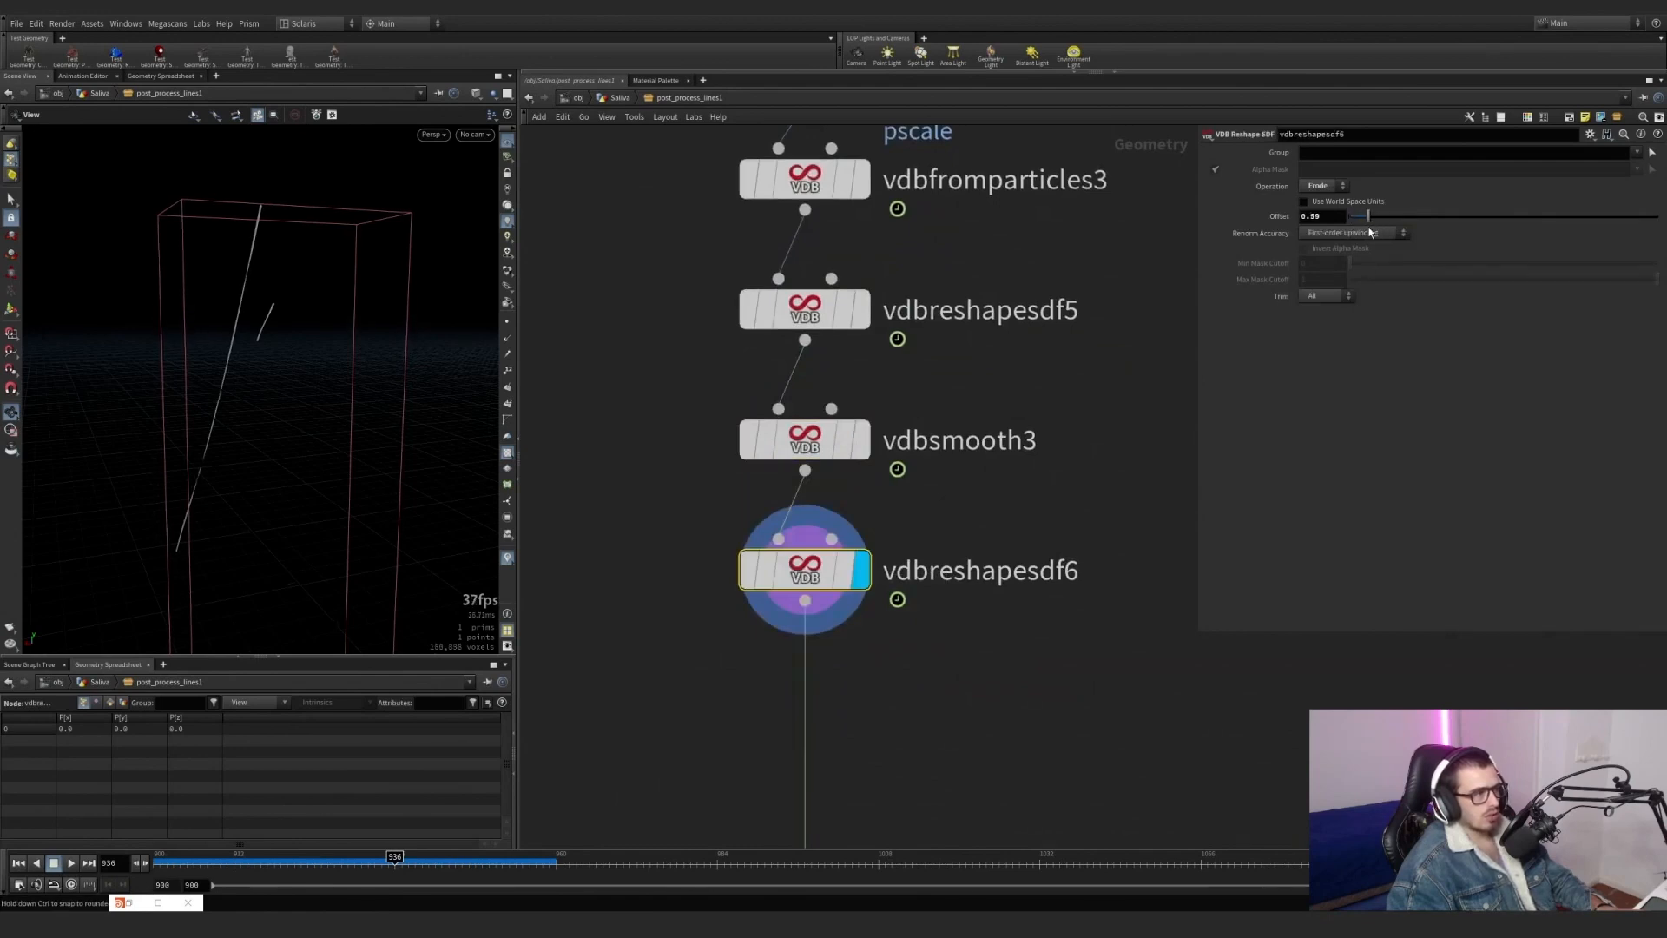
pyautogui.moveTo(331, 287); pyautogui.dragTo(414, 352)
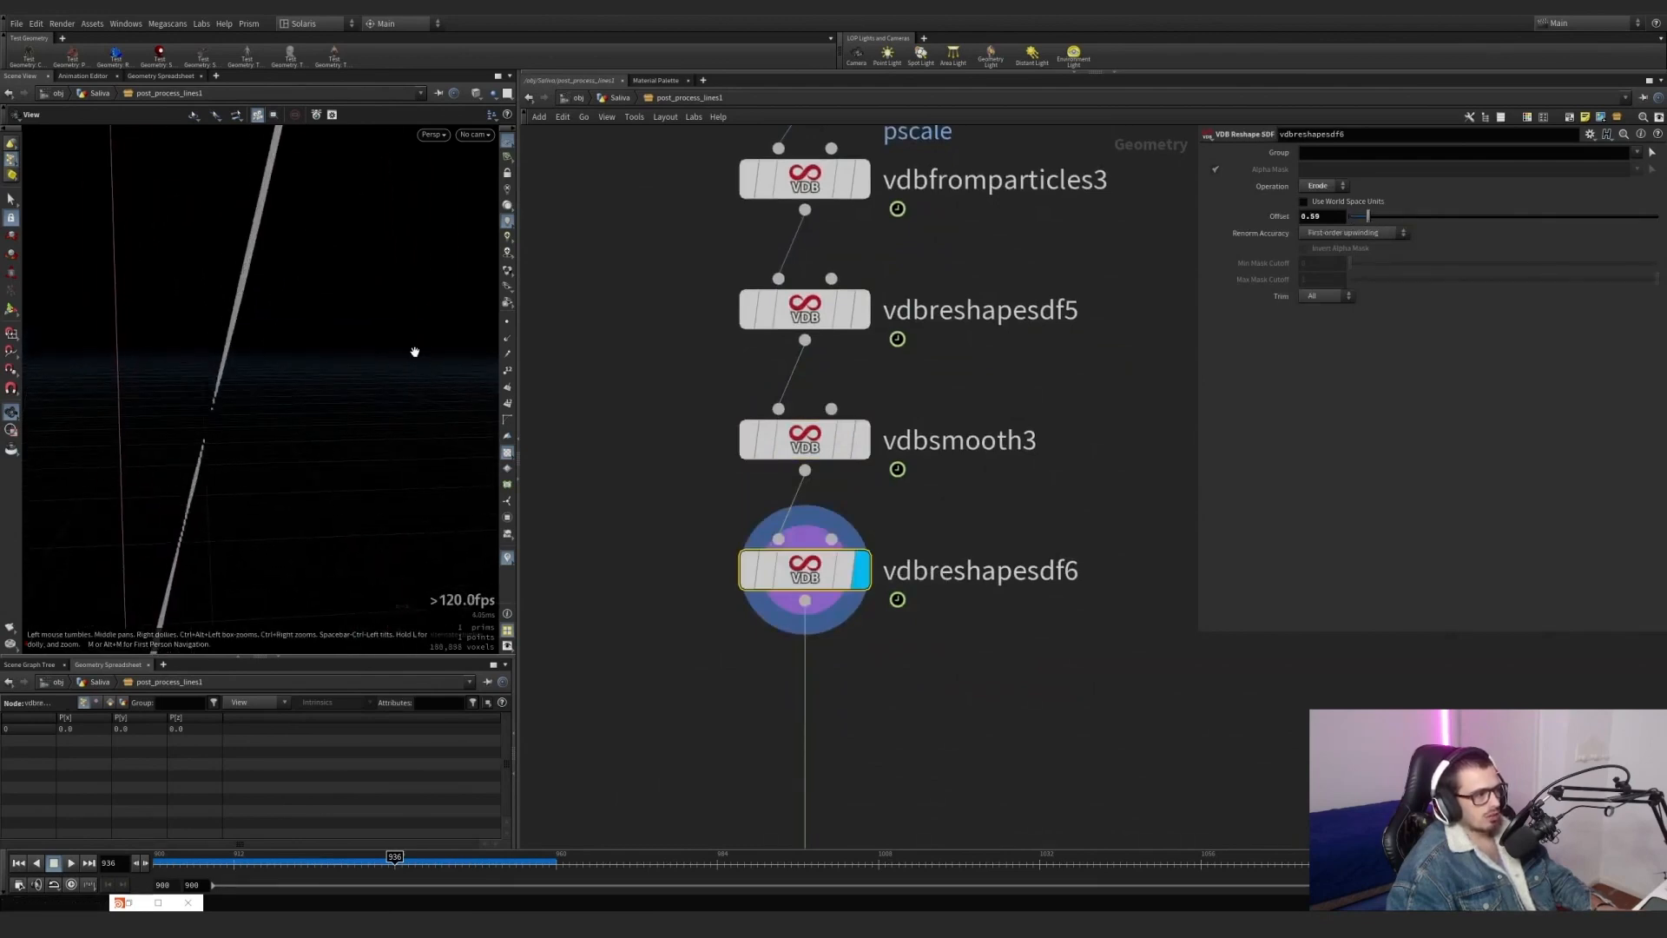
# Set vdbfromparticles3's Voxel Size to 0.0005*1 and inspect the refined strand and the node info of vdbreshapesdf6.
pyautogui.scroll(-4, 1046, 334)
pyautogui.moveTo(966, 278); pyautogui.dragTo(936, 498, button='middle')
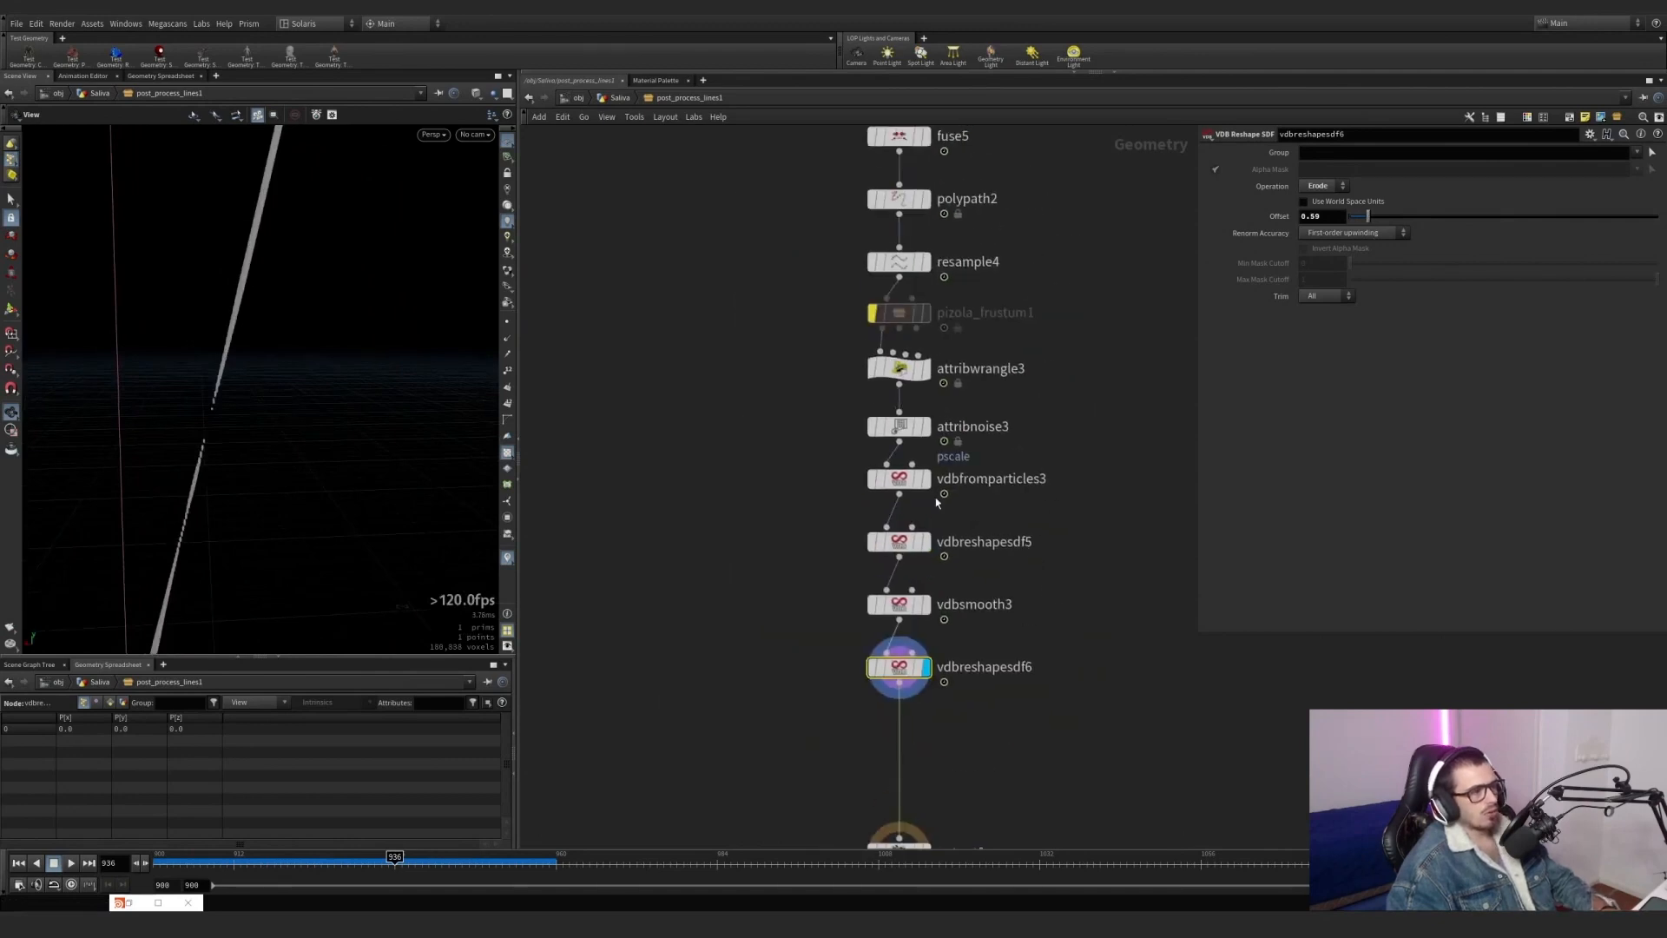
pyautogui.click(949, 461)
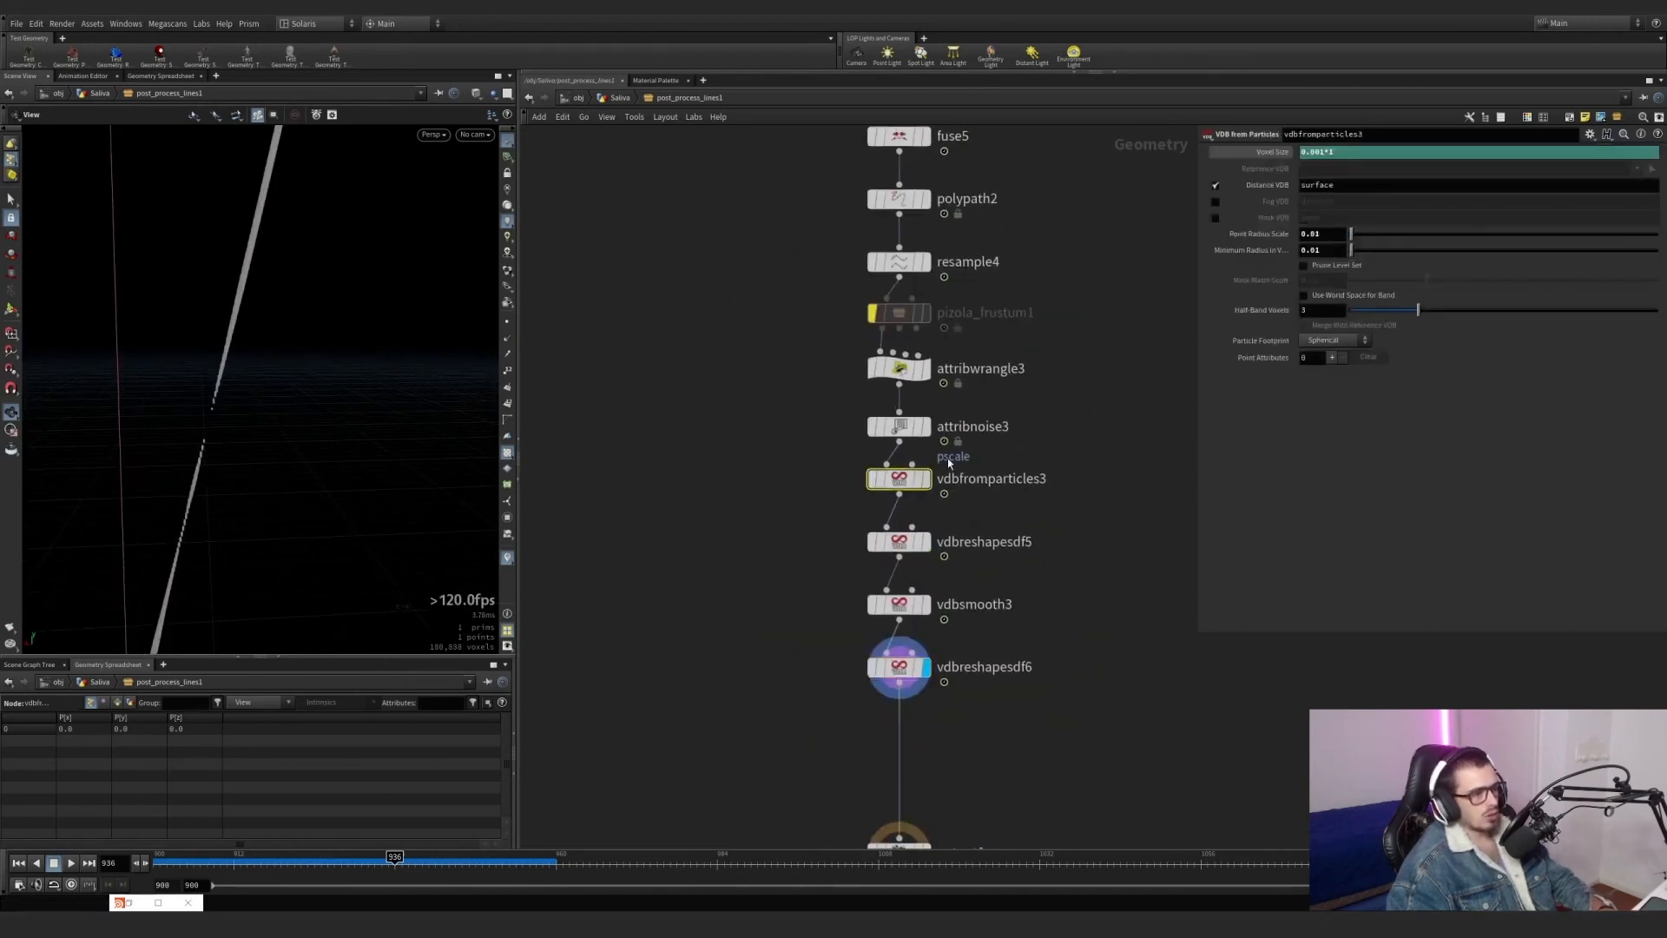
pyautogui.click(1325, 155)
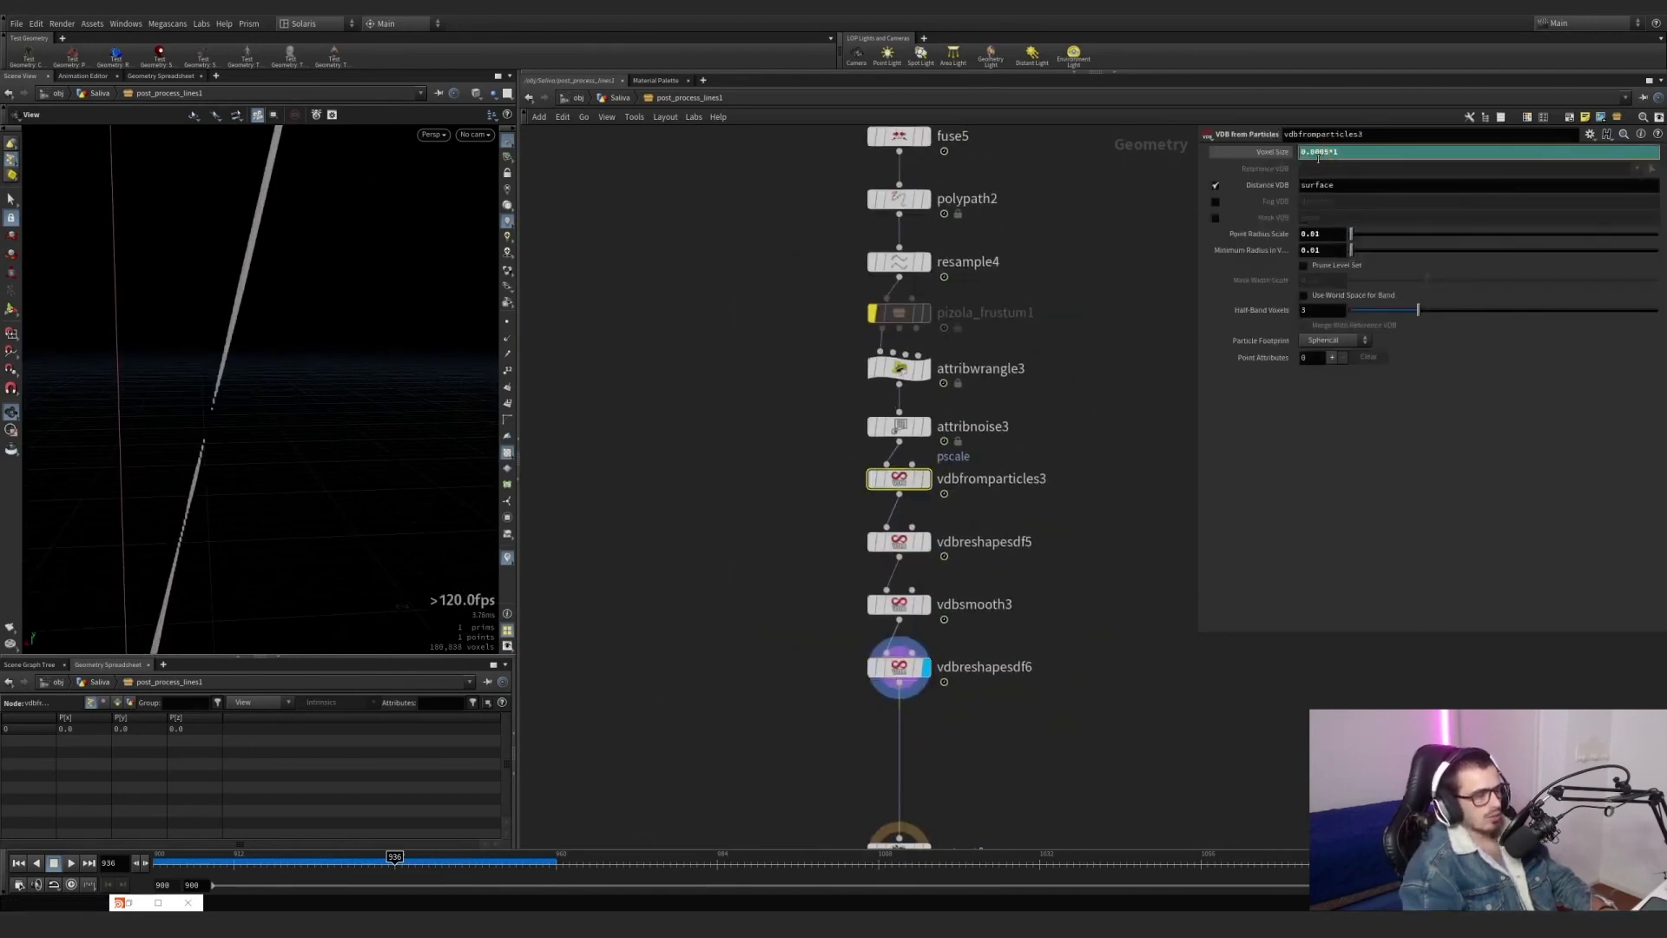
pyautogui.press('Return')
pyautogui.moveTo(205, 351); pyautogui.dragTo(380, 364)
pyautogui.middleClick(901, 669)
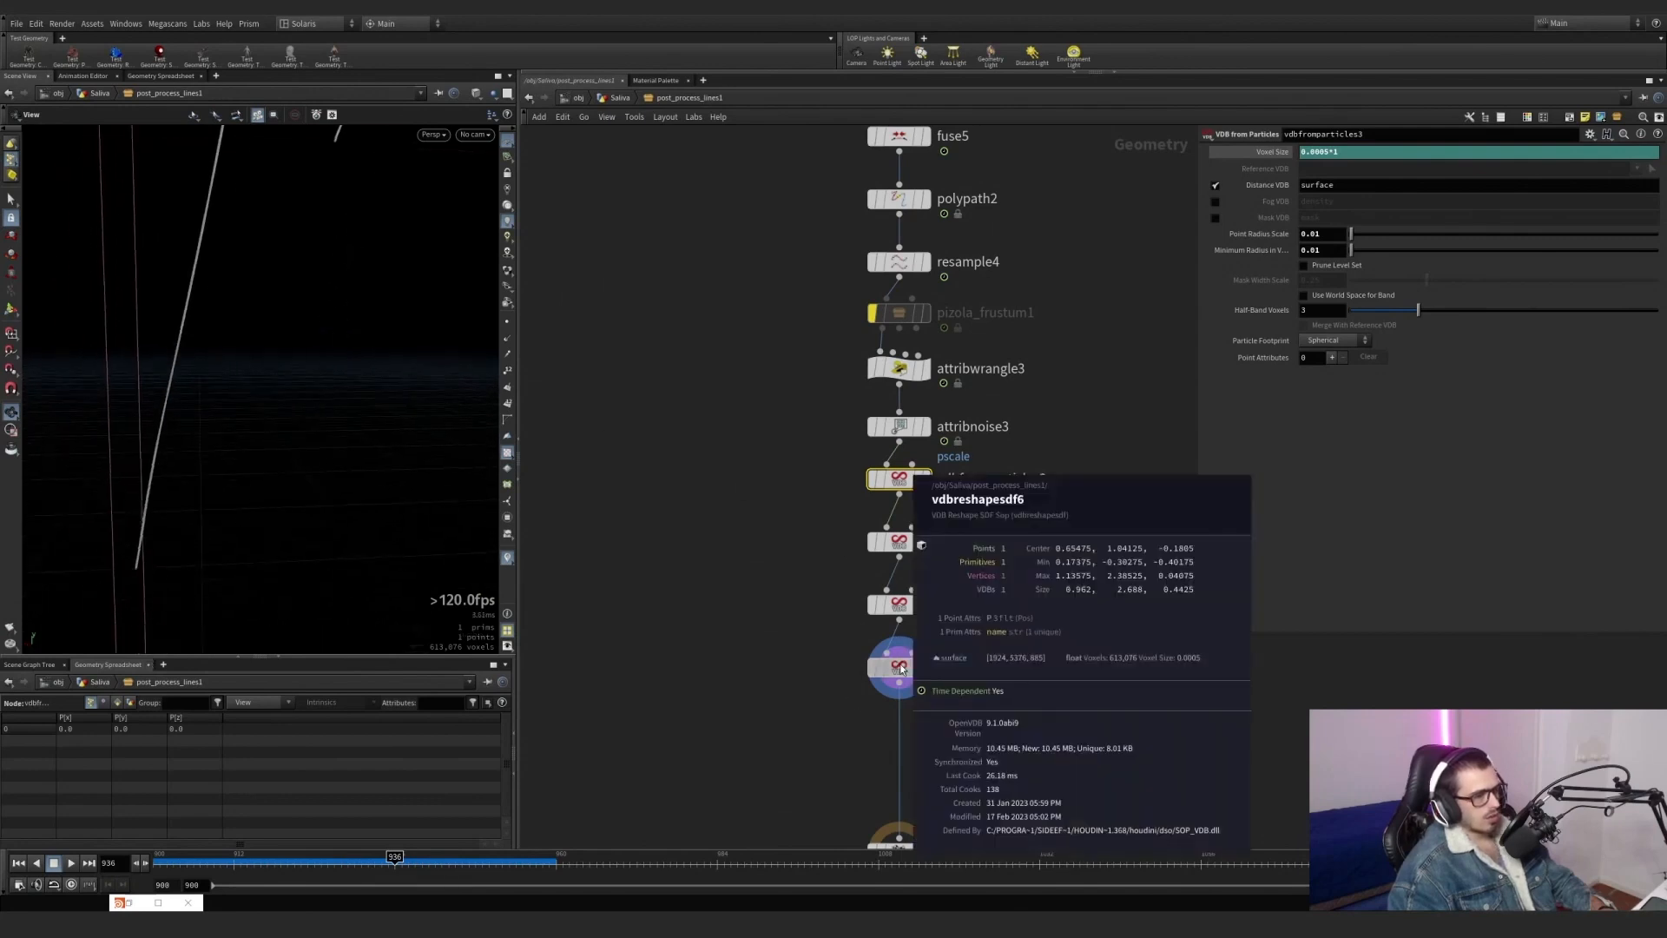
pyautogui.moveTo(236, 271); pyautogui.dragTo(391, 260)
# Scrub the simulation to frame 950 in the Saliva network and check the strands inside post_process_lines1.
pyautogui.click(620, 97)
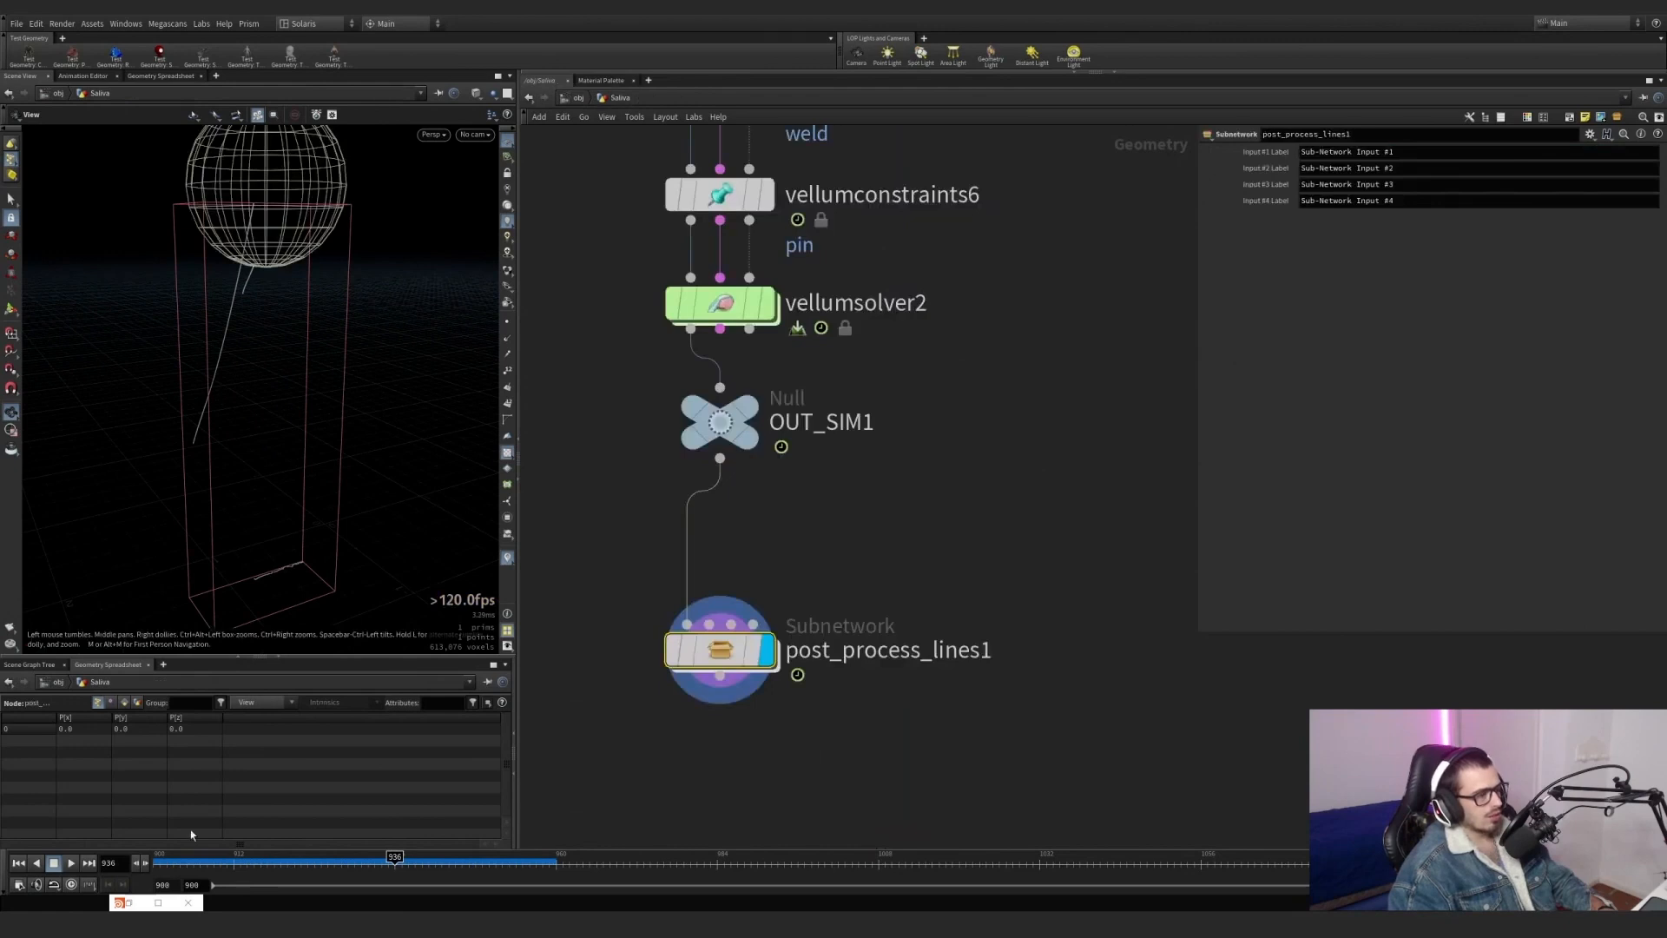
pyautogui.moveTo(204, 862)
pyautogui.mouseDown()
pyautogui.moveTo(530, 860)
pyautogui.moveTo(489, 836)
pyautogui.moveTo(296, 838)
pyautogui.moveTo(449, 827)
pyautogui.mouseUp()
pyautogui.doubleClick(720, 652)
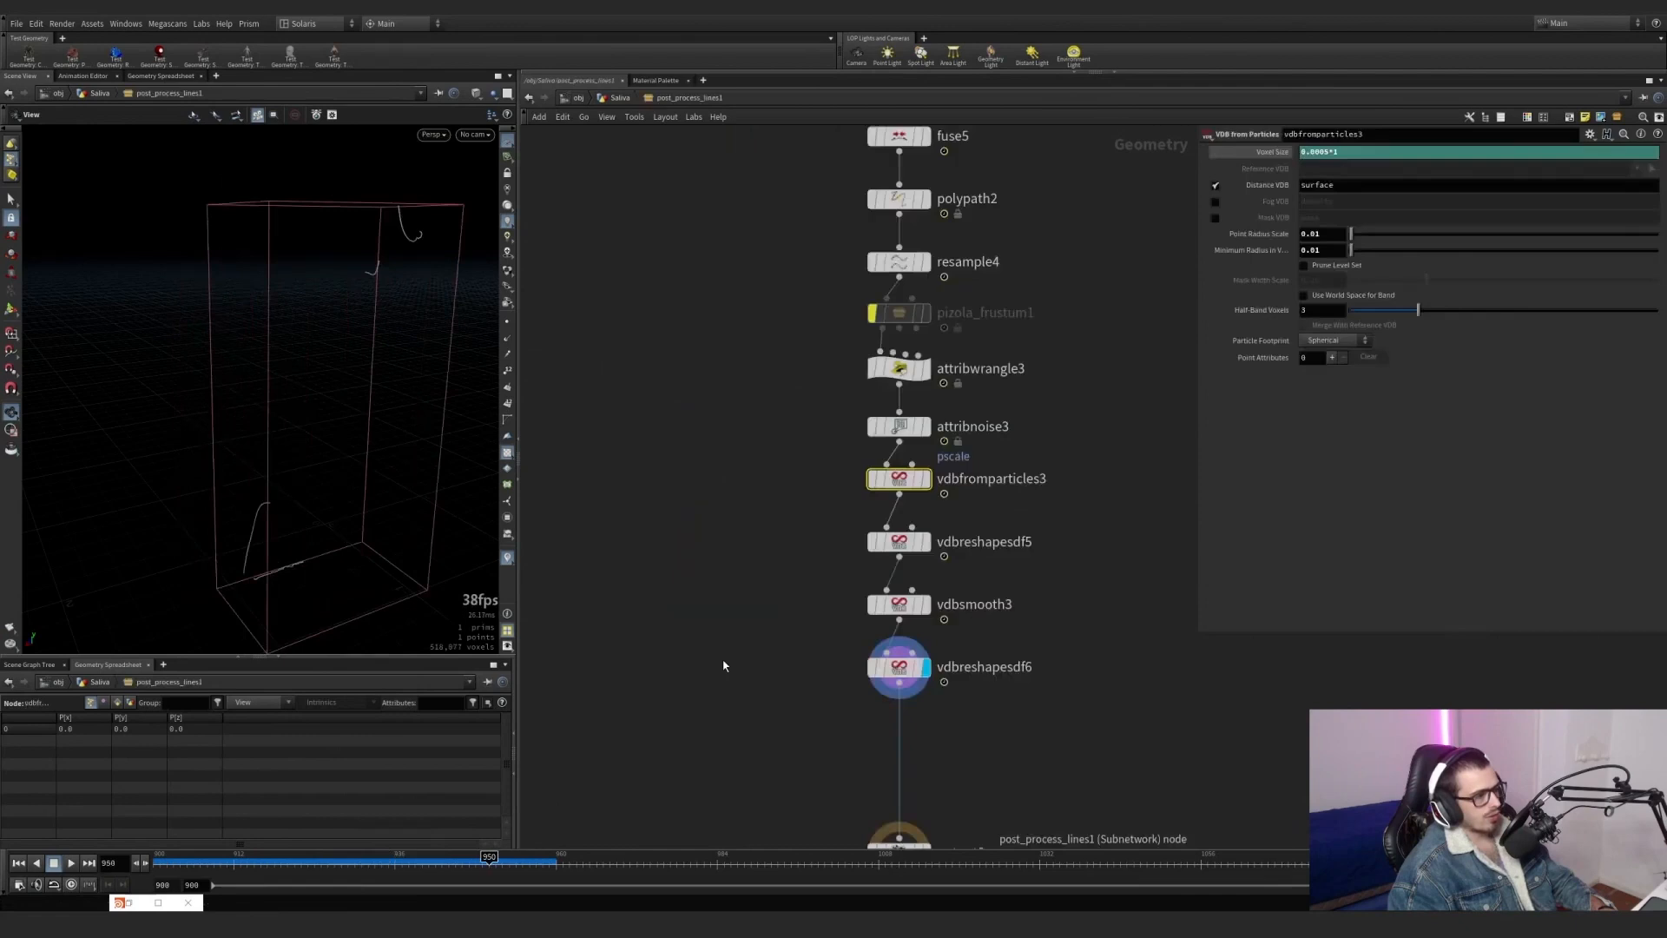
pyautogui.click(624, 98)
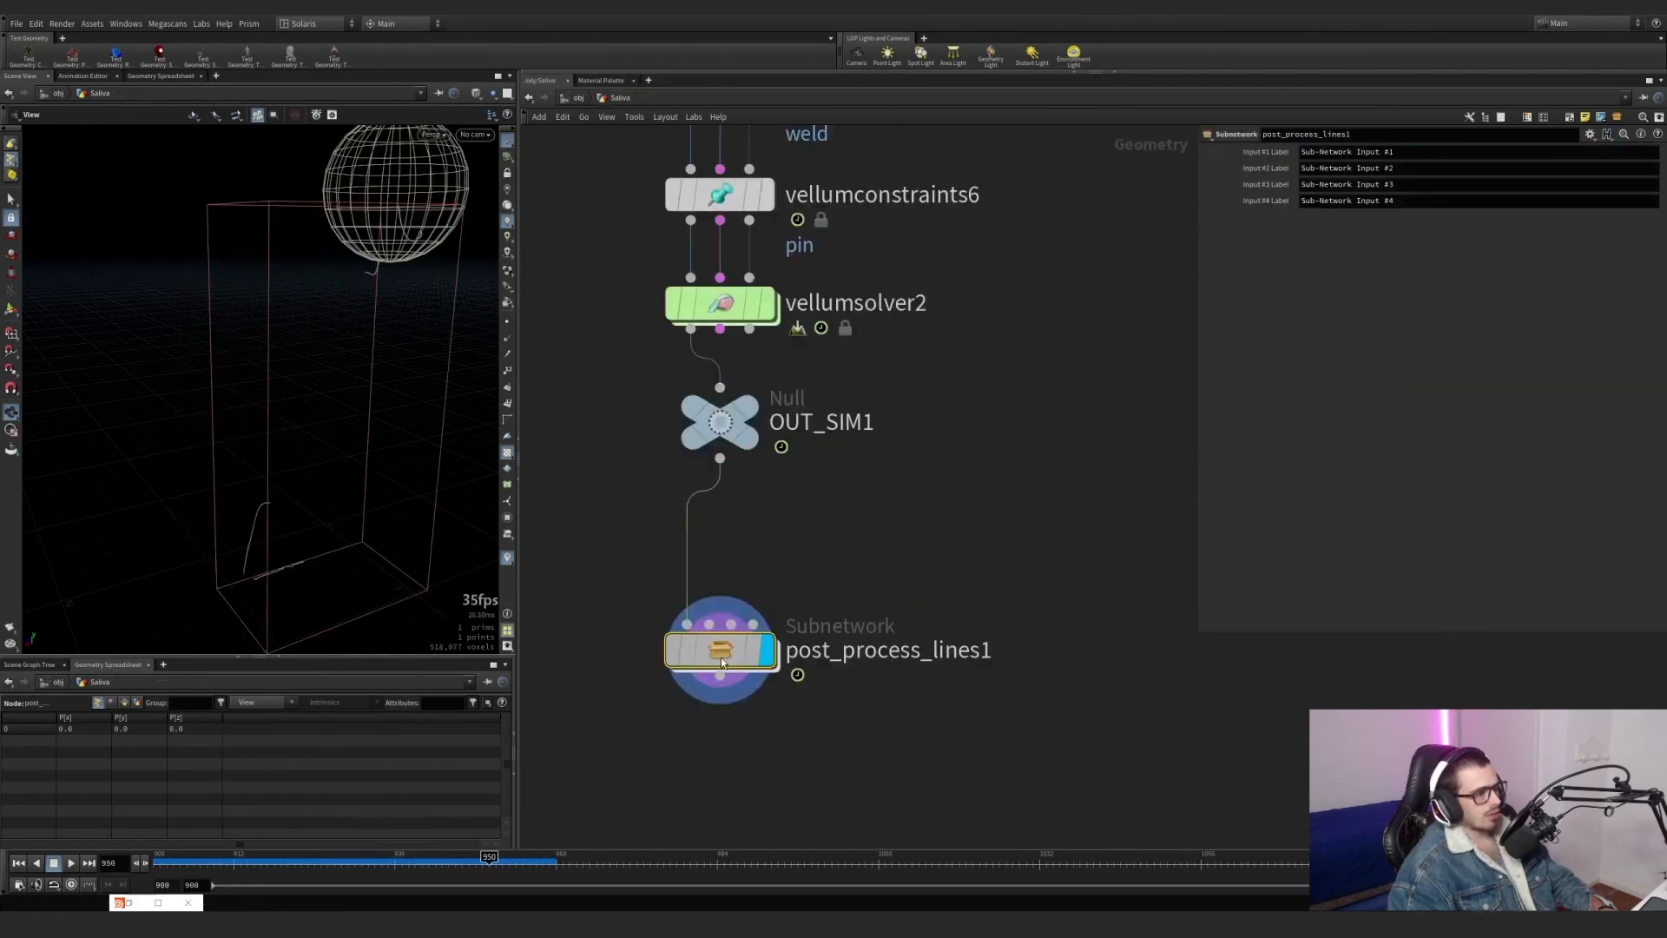
# Select the whole breaking strand node chain down to post_process_lines1 to review its overall layout.
pyautogui.moveTo(721, 659); pyautogui.dragTo(722, 579)
pyautogui.scroll(-5, 847, 470)
pyautogui.moveTo(886, 457); pyautogui.dragTo(884, 666, button='middle')
pyautogui.scroll(-4, 884, 665)
pyautogui.moveTo(953, 741); pyautogui.dragTo(737, 163)
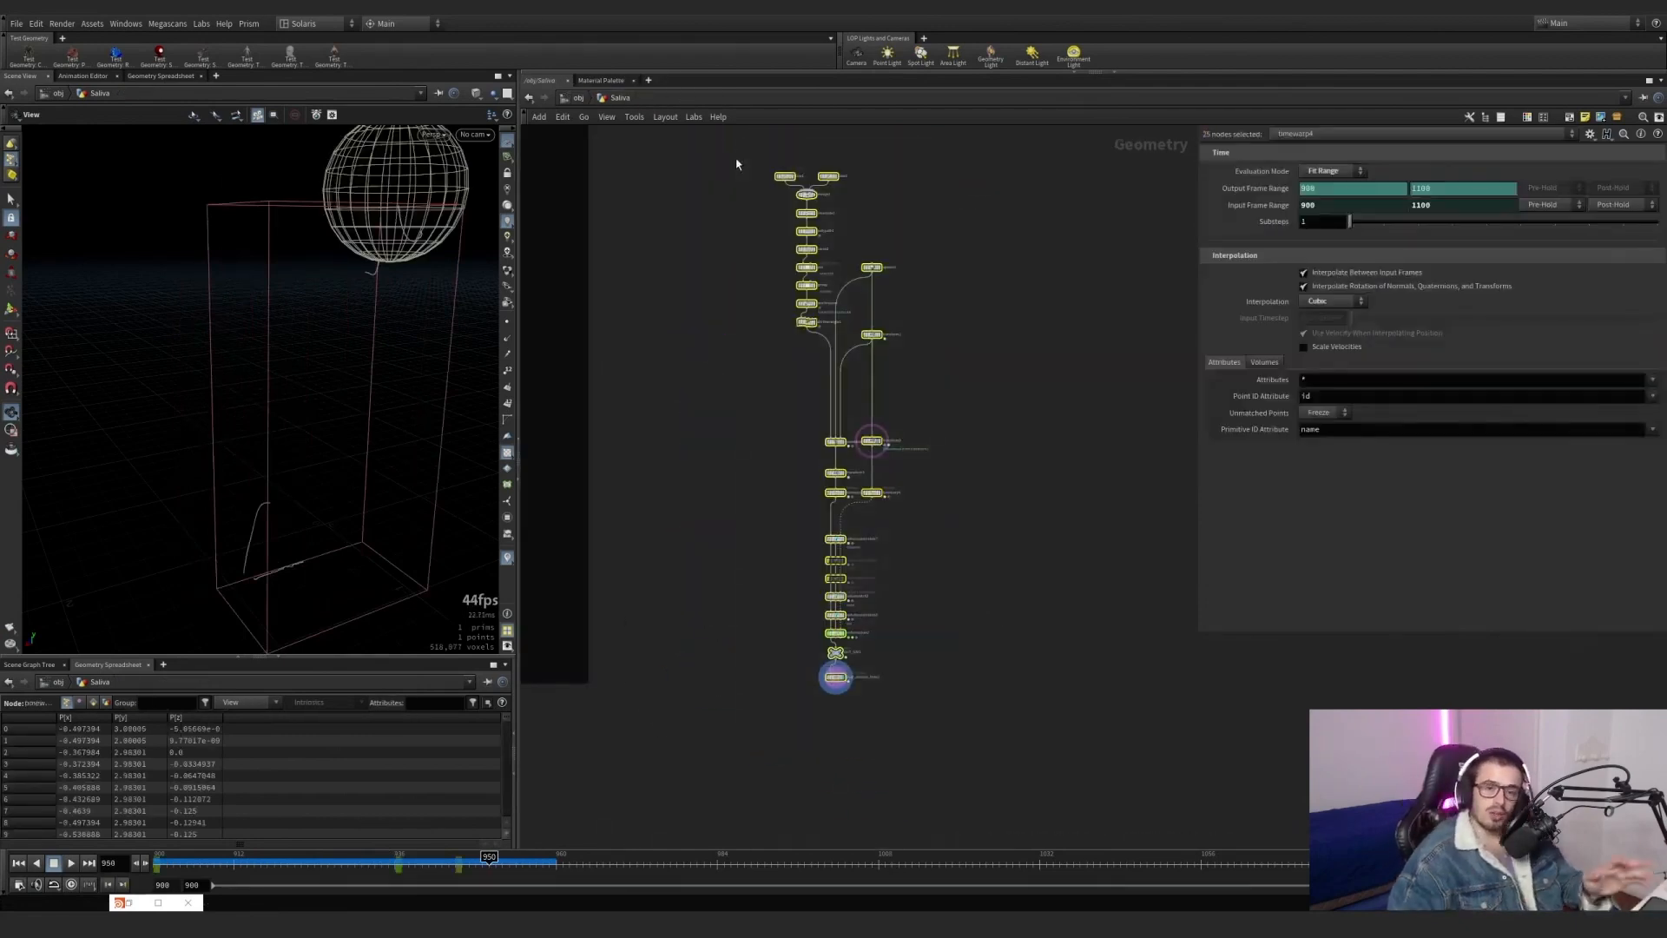
pyautogui.scroll(-4, 758, 296)
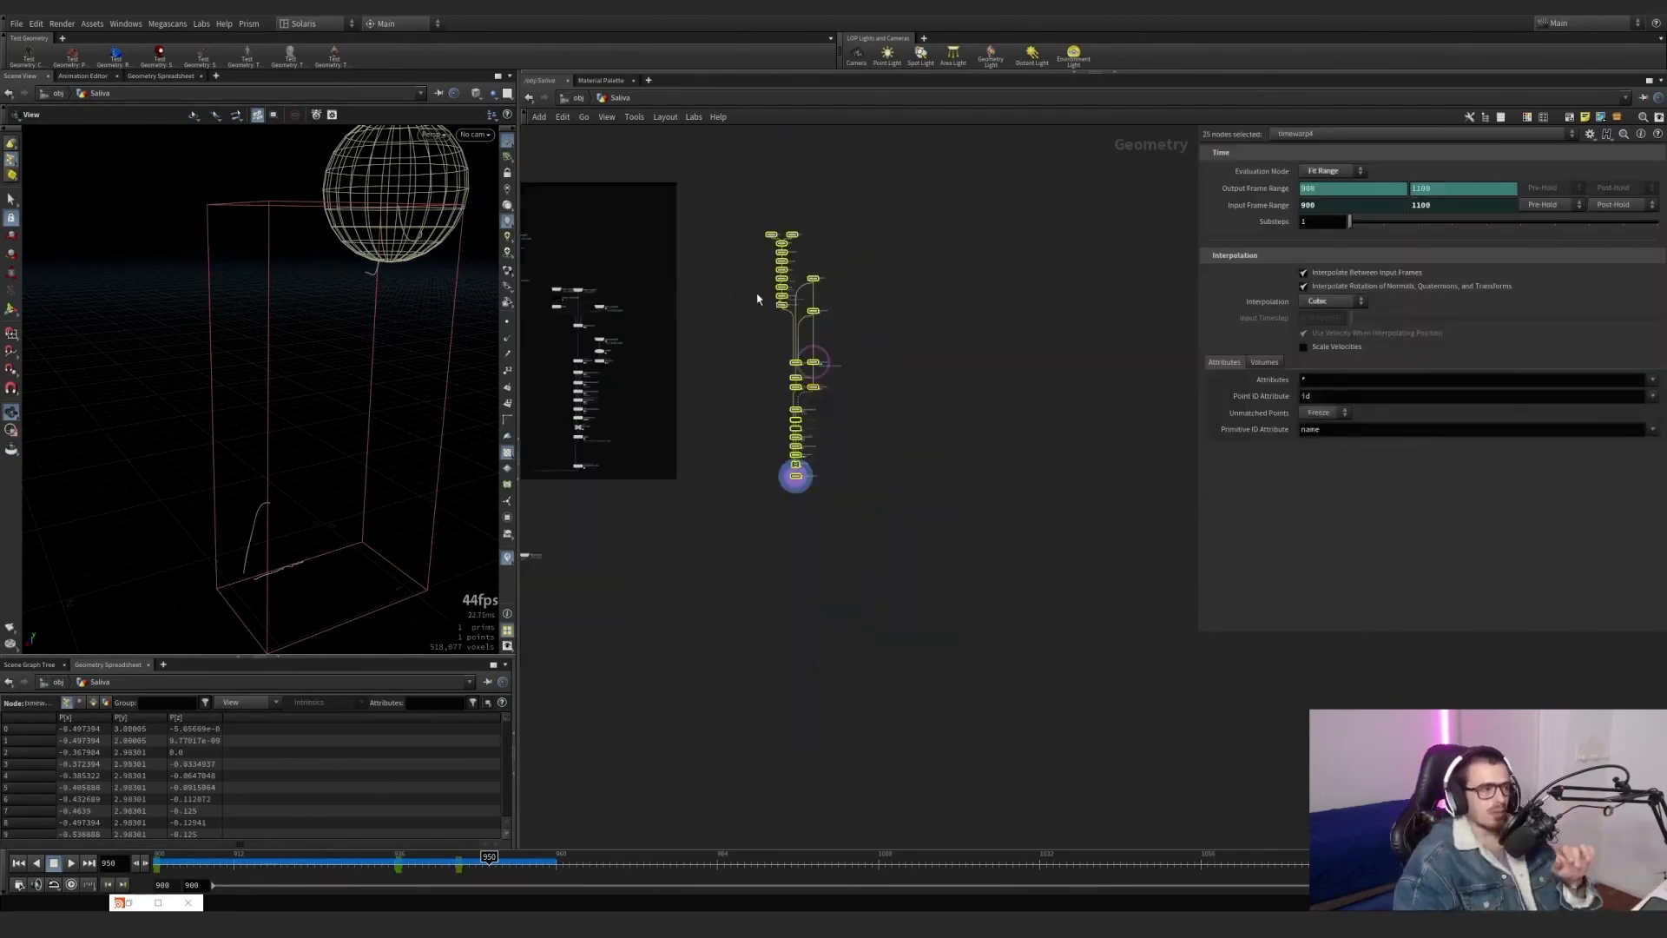
# Find the static strand generators in the main Saliva network and select saliva_connections_generator1 to view its parameters.
pyautogui.moveTo(555, 353); pyautogui.dragTo(849, 377, button='middle')
pyautogui.scroll(-1, 849, 377)
pyautogui.scroll(6, 839, 354)
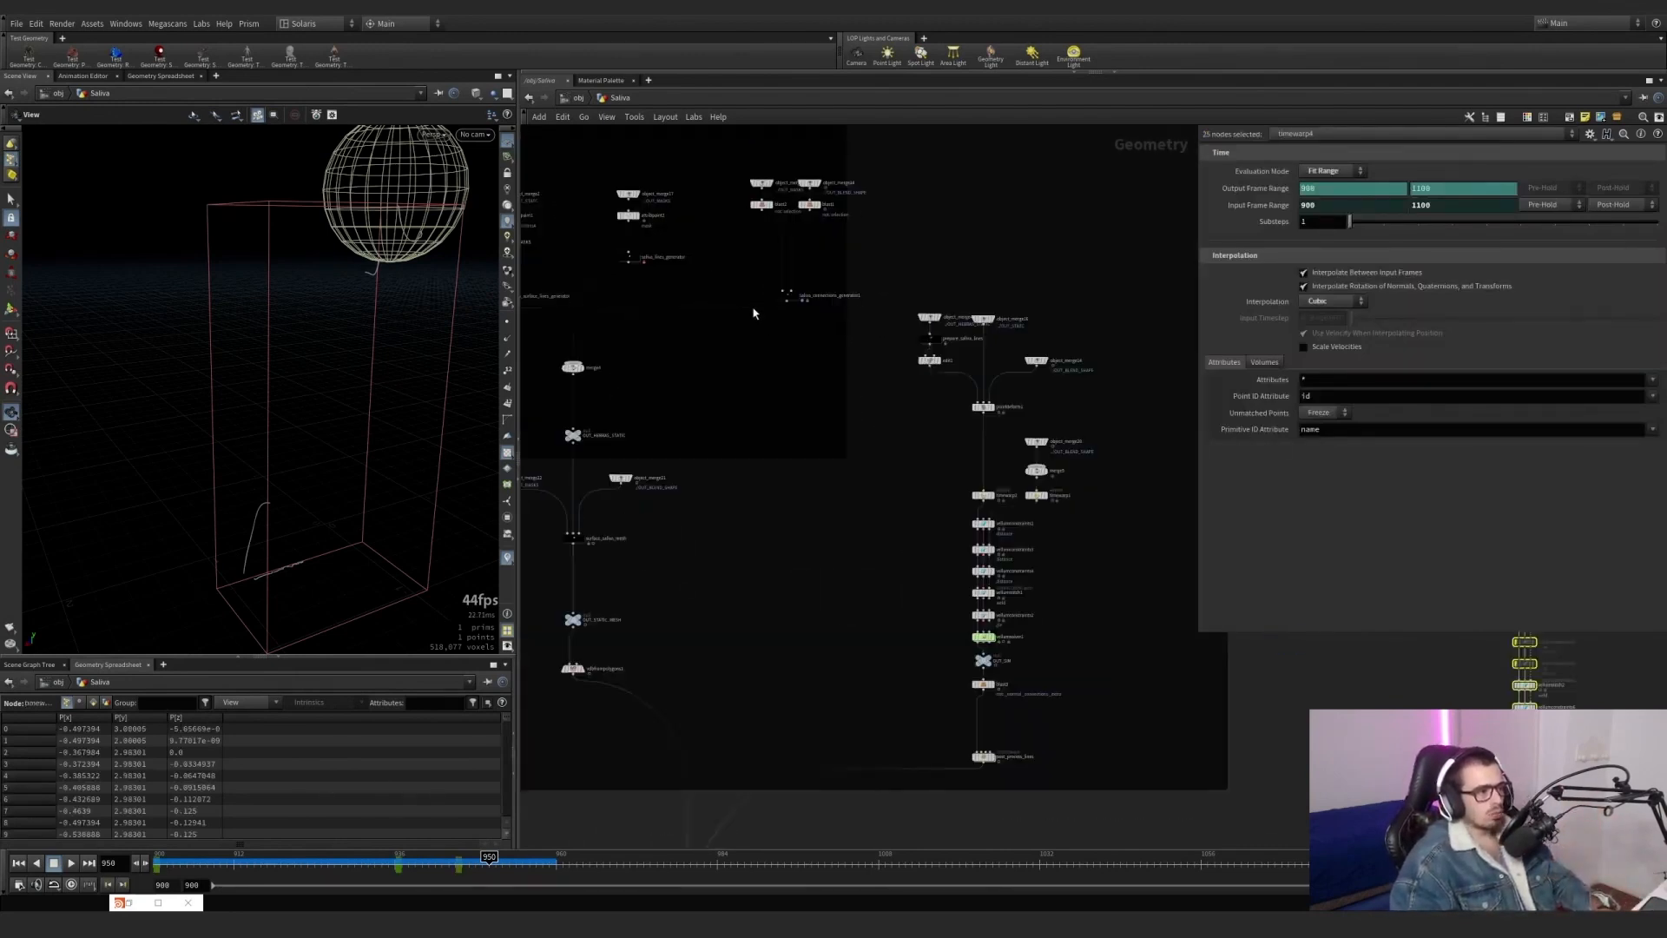
pyautogui.moveTo(831, 337)
pyautogui.mouseDown()
pyautogui.moveTo(772, 274)
pyautogui.moveTo(921, 429)
pyautogui.mouseUp()
pyautogui.scroll(5, 772, 274)
pyautogui.scroll(-5, 838, 409)
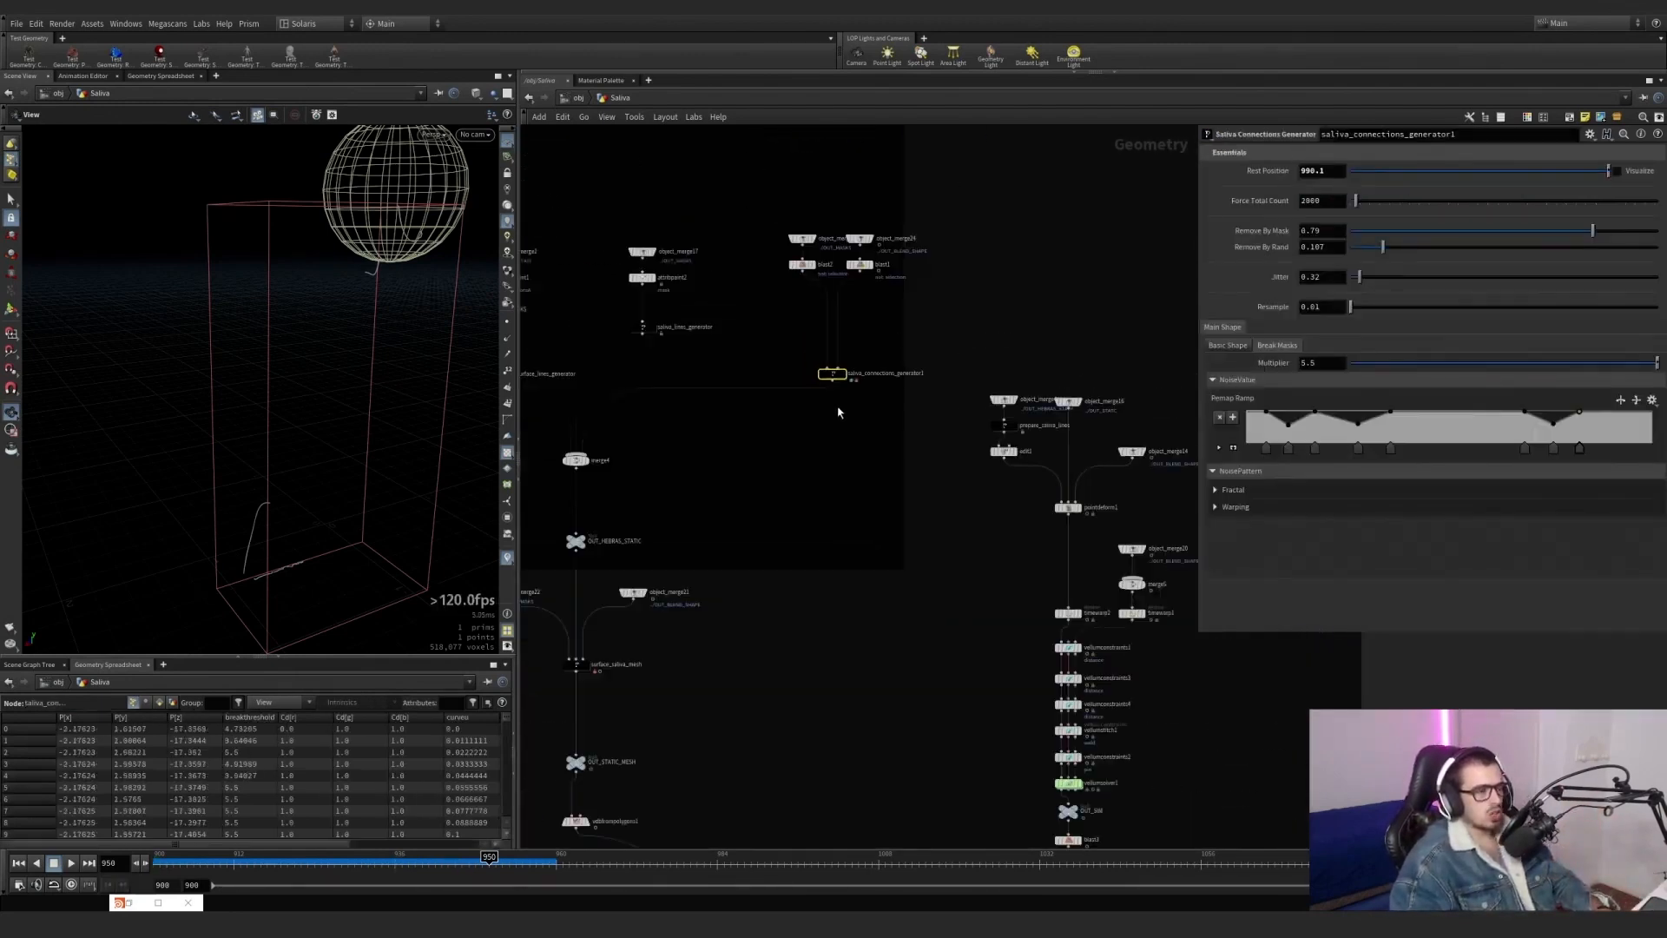
pyautogui.moveTo(800, 410); pyautogui.dragTo(1033, 481, button='middle')
# Select saliva_surface_lines_generator and saliva_lines_generator together, followed by saliva_connections_generator1, to compare the strand generators feeding merge4.
pyautogui.moveTo(940, 496); pyautogui.dragTo(678, 374)
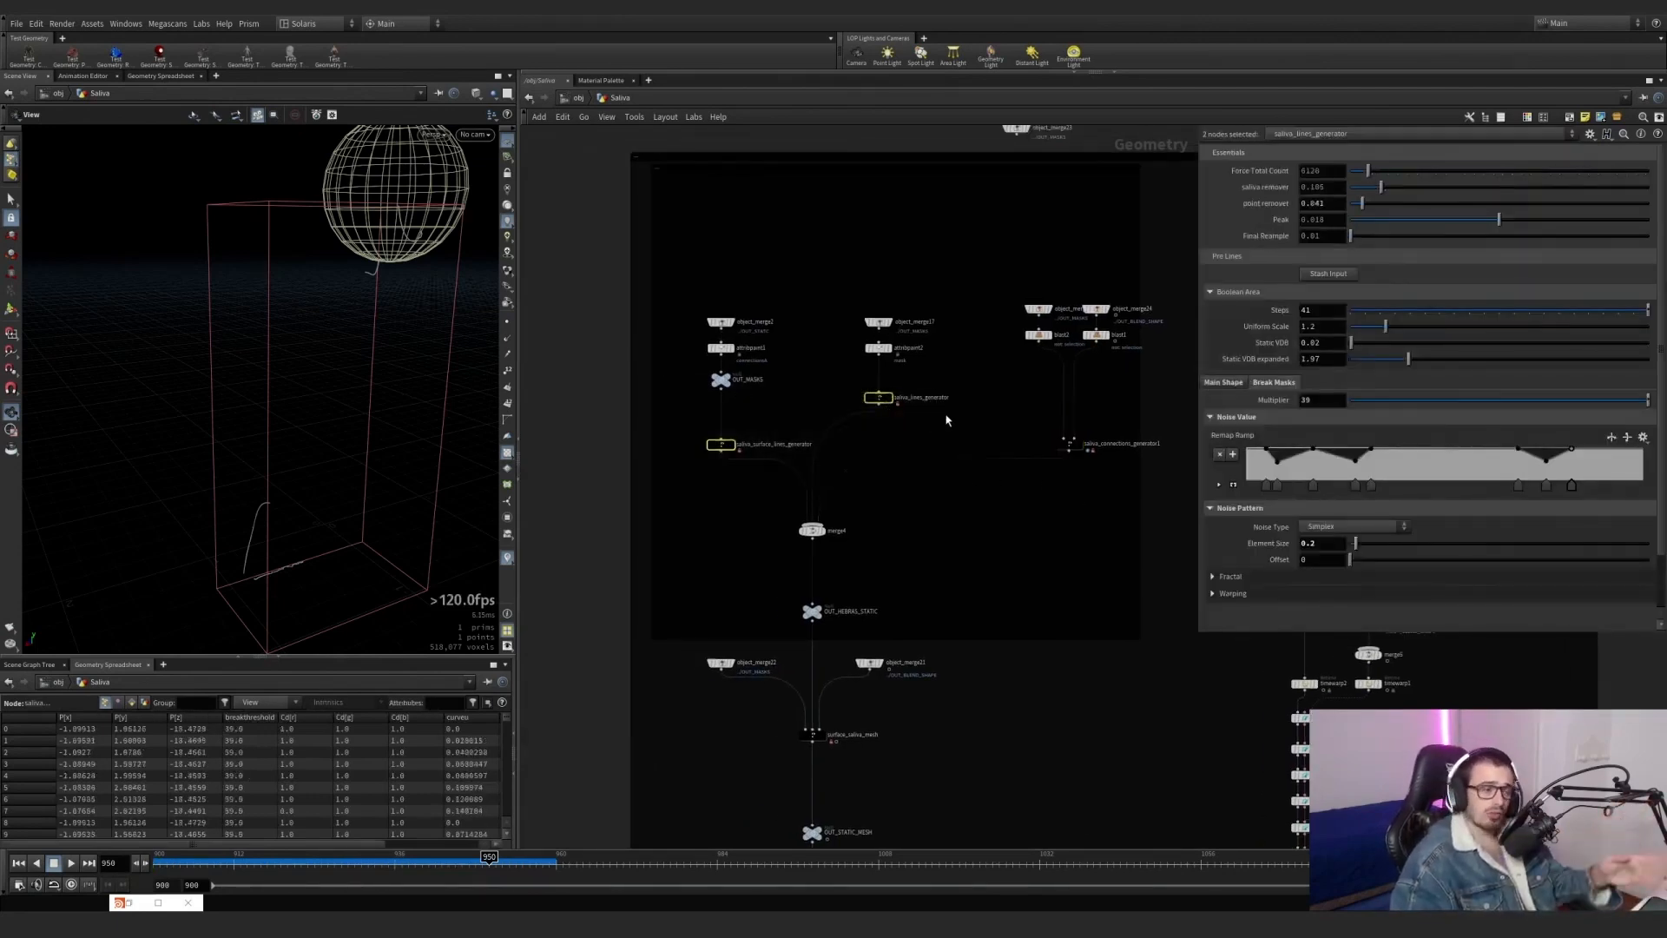
pyautogui.scroll(2, 968, 446)
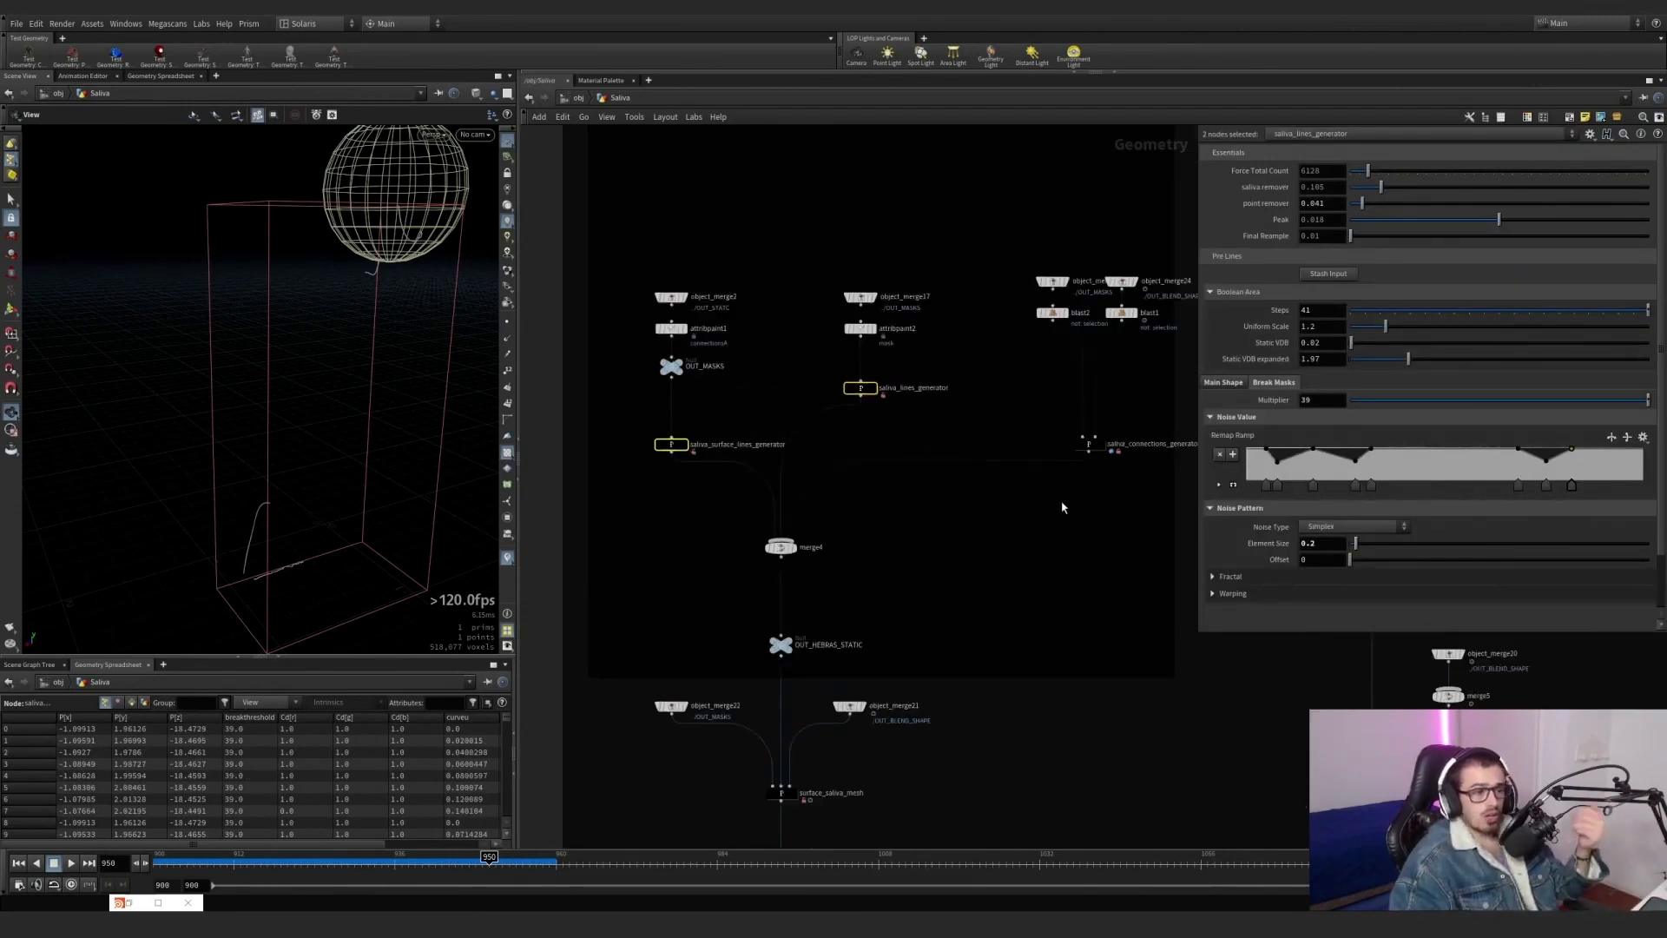
pyautogui.moveTo(1062, 508); pyautogui.dragTo(1017, 557, button='middle')
pyautogui.moveTo(1103, 544); pyautogui.dragTo(588, 439)
pyautogui.moveTo(585, 523); pyautogui.dragTo(998, 537)
pyautogui.moveTo(959, 547)
pyautogui.mouseDown()
pyautogui.moveTo(1155, 449)
pyautogui.moveTo(987, 548)
pyautogui.mouseUp()
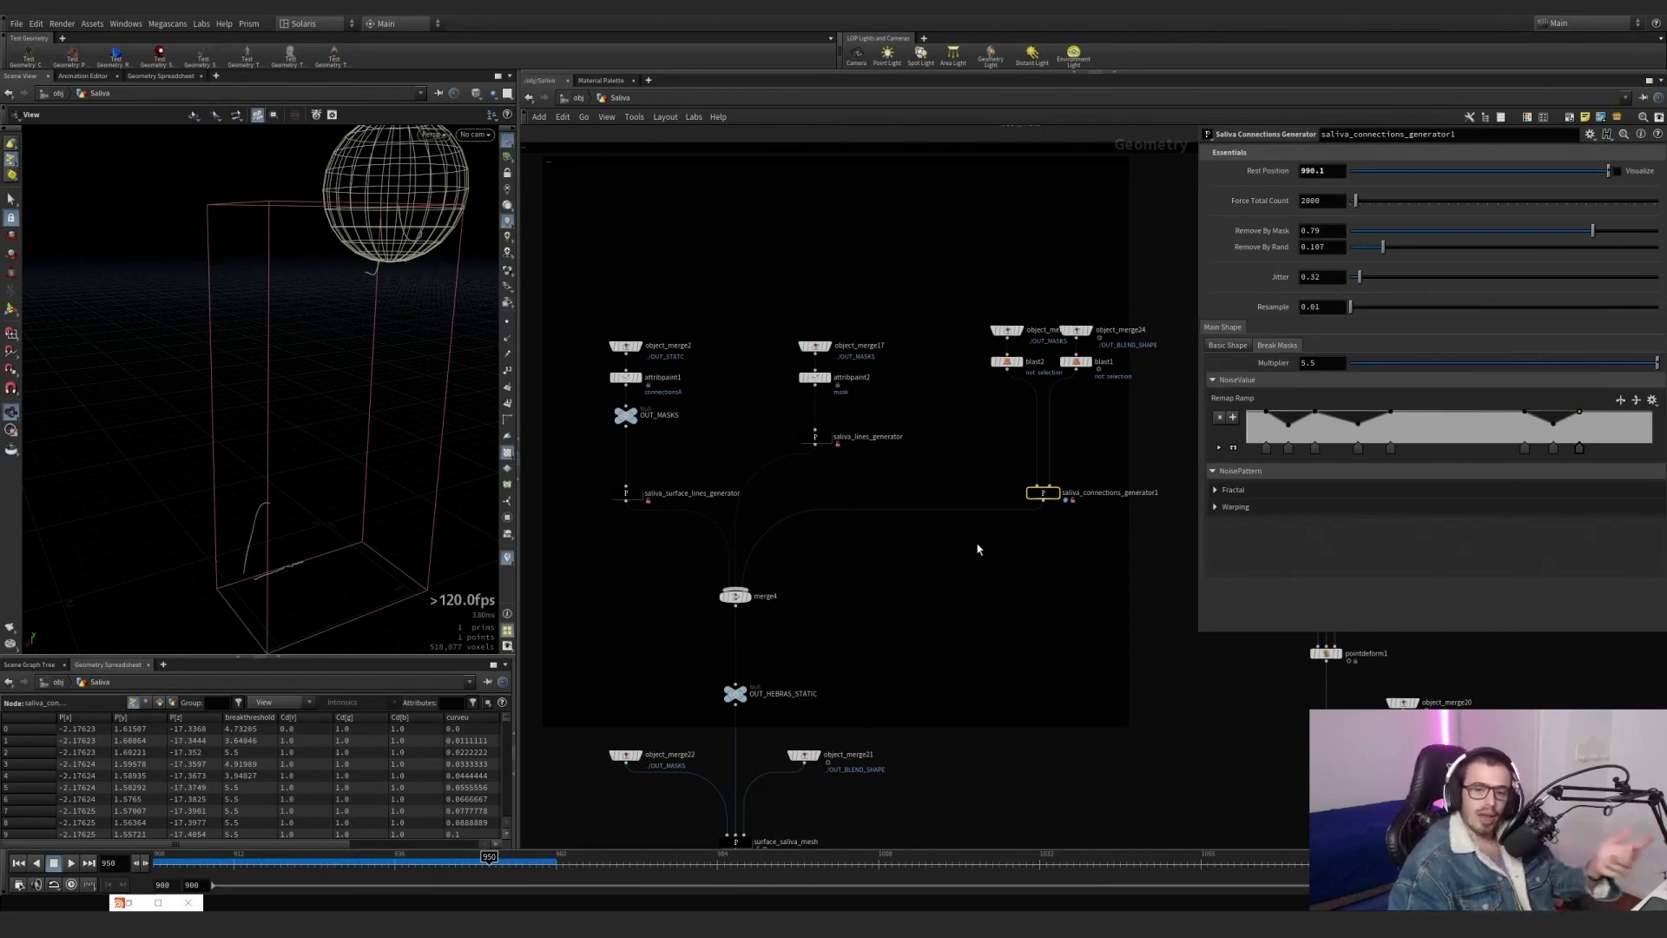
# Display alembic1 in the character import section and frame the dragon geometry to examine its heads.
pyautogui.scroll(-5, 955, 564)
pyautogui.scroll(7, 910, 265)
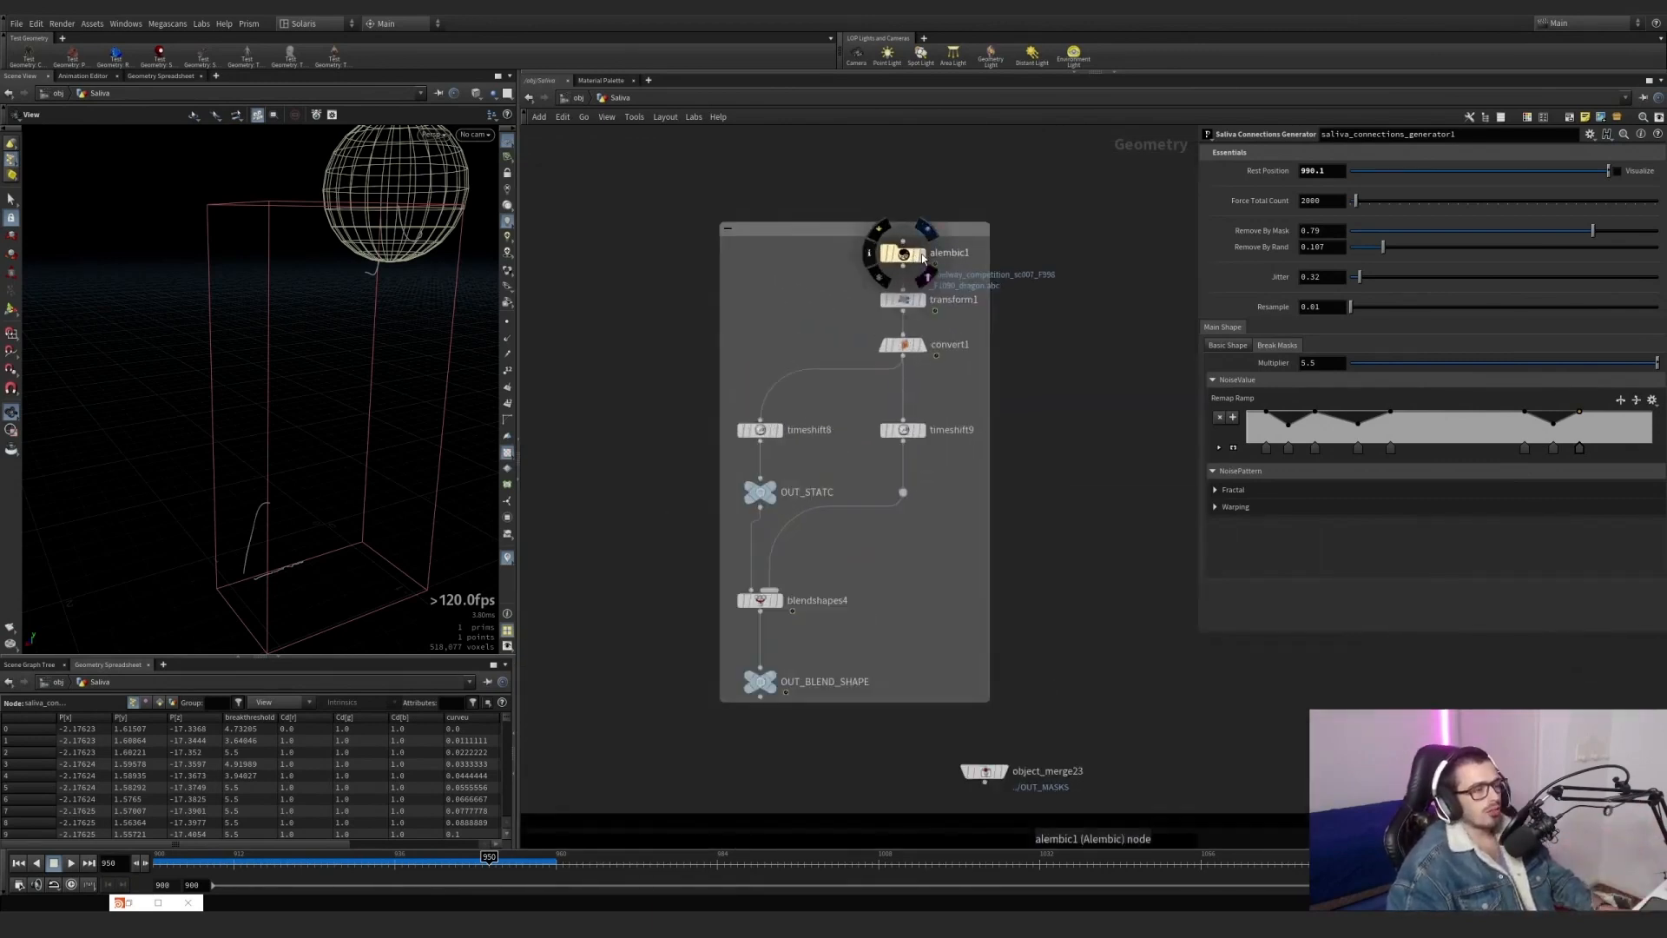
pyautogui.click(922, 258)
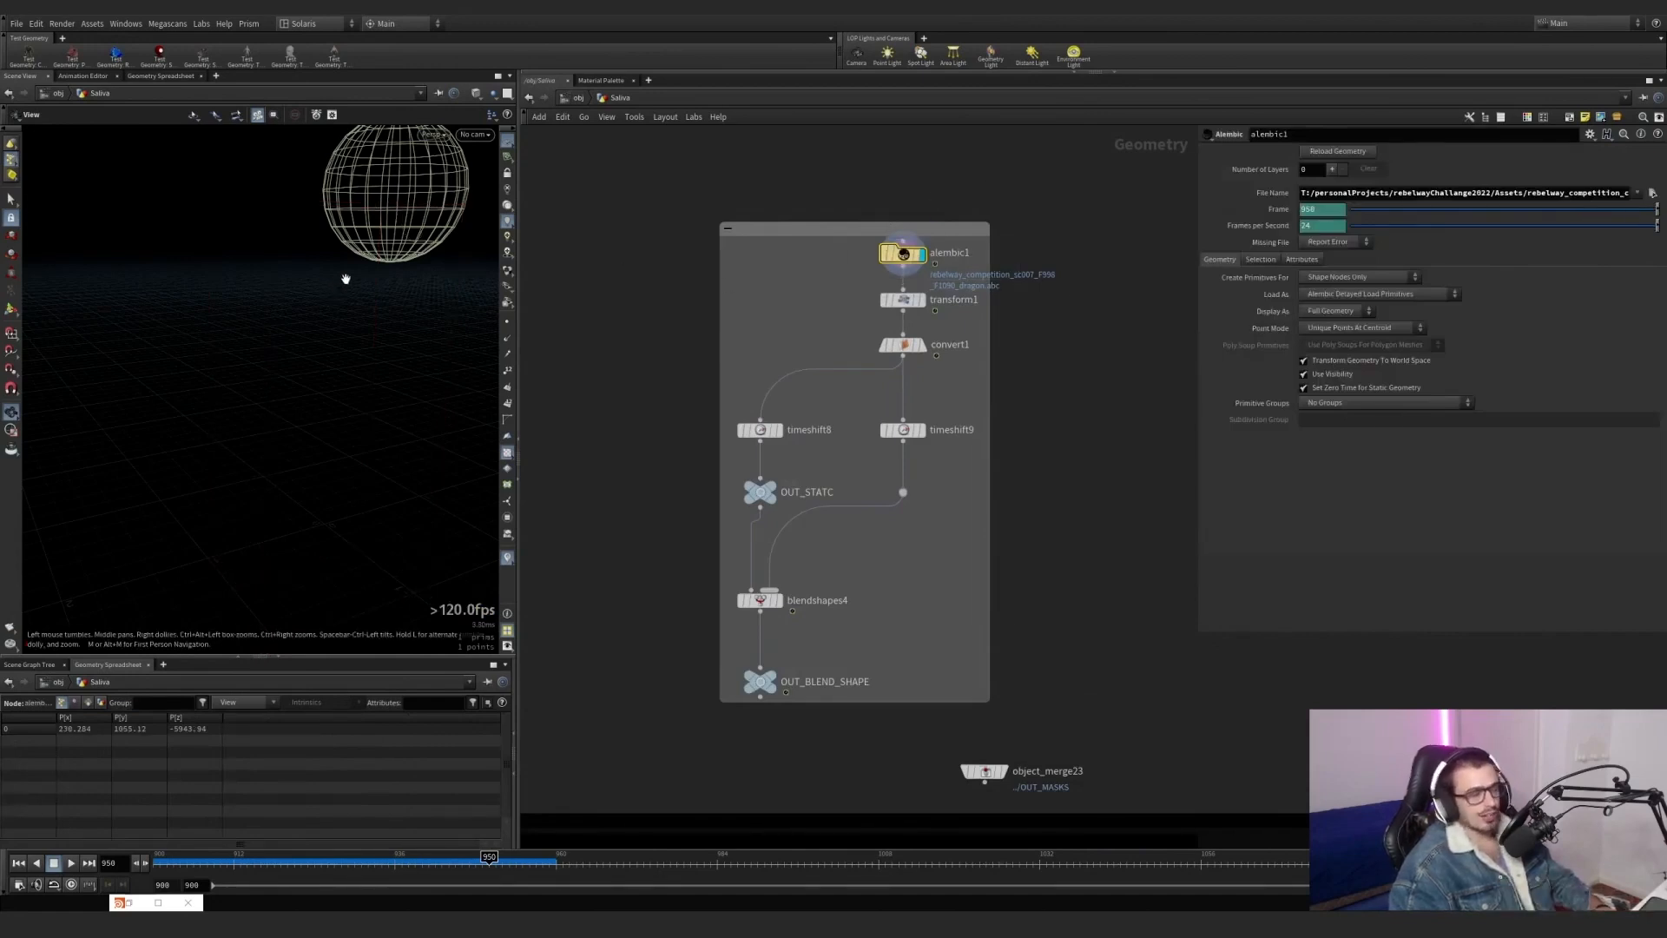
pyautogui.press('g')
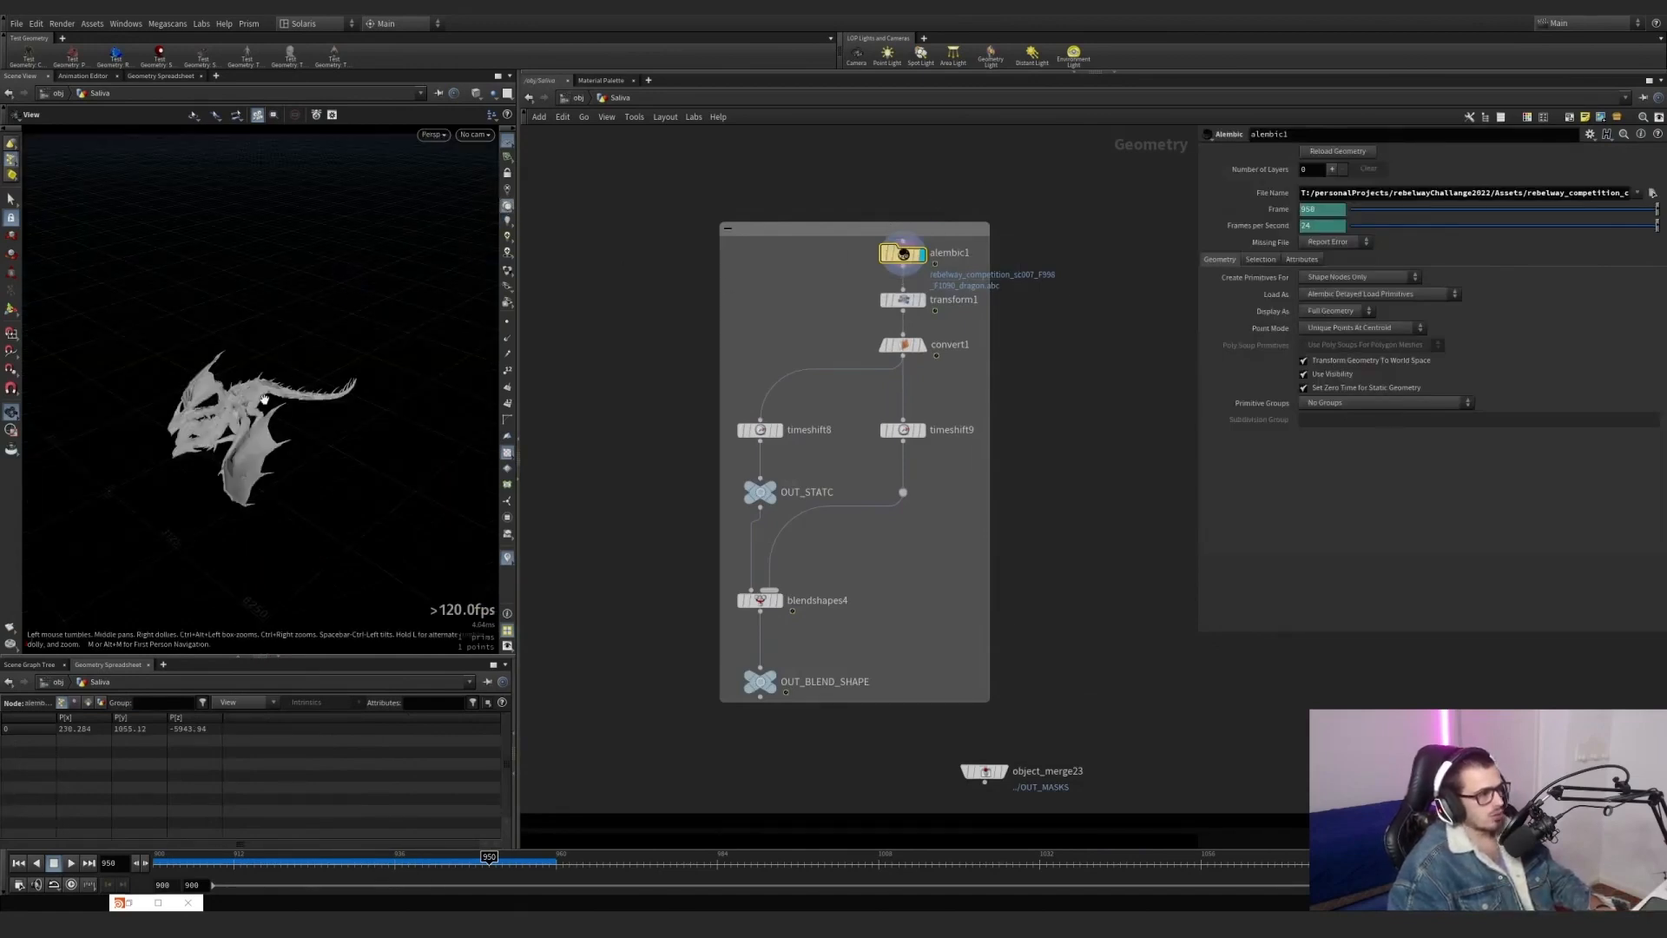
pyautogui.scroll(10, 210, 431)
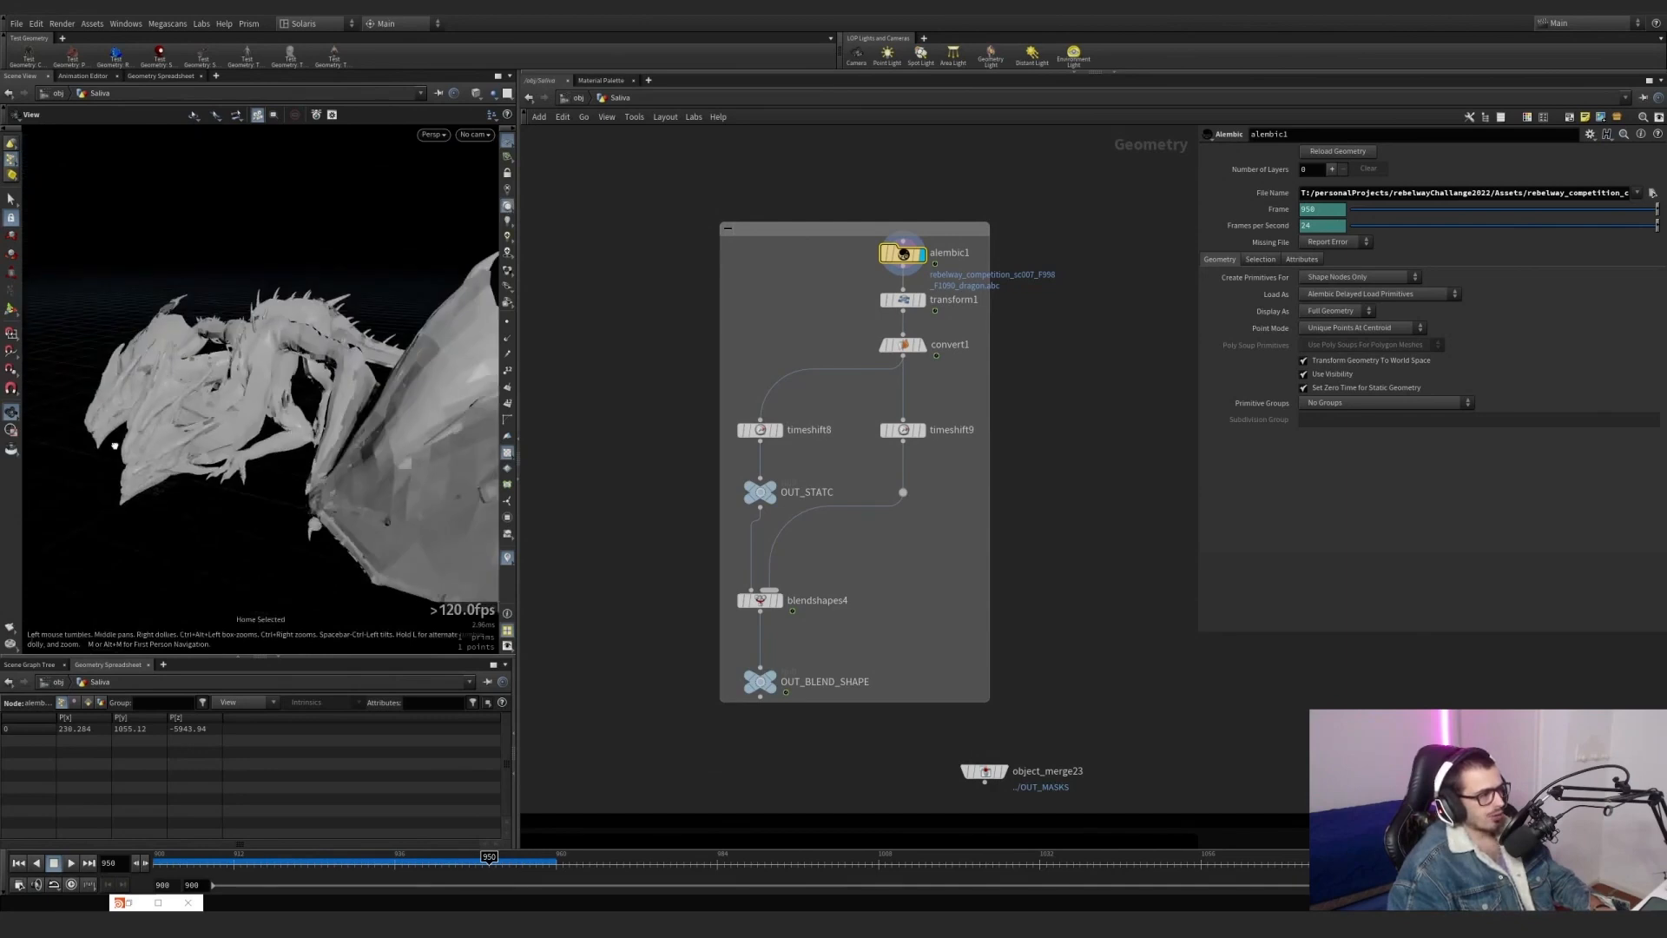
pyautogui.moveTo(183, 431); pyautogui.dragTo(495, 373)
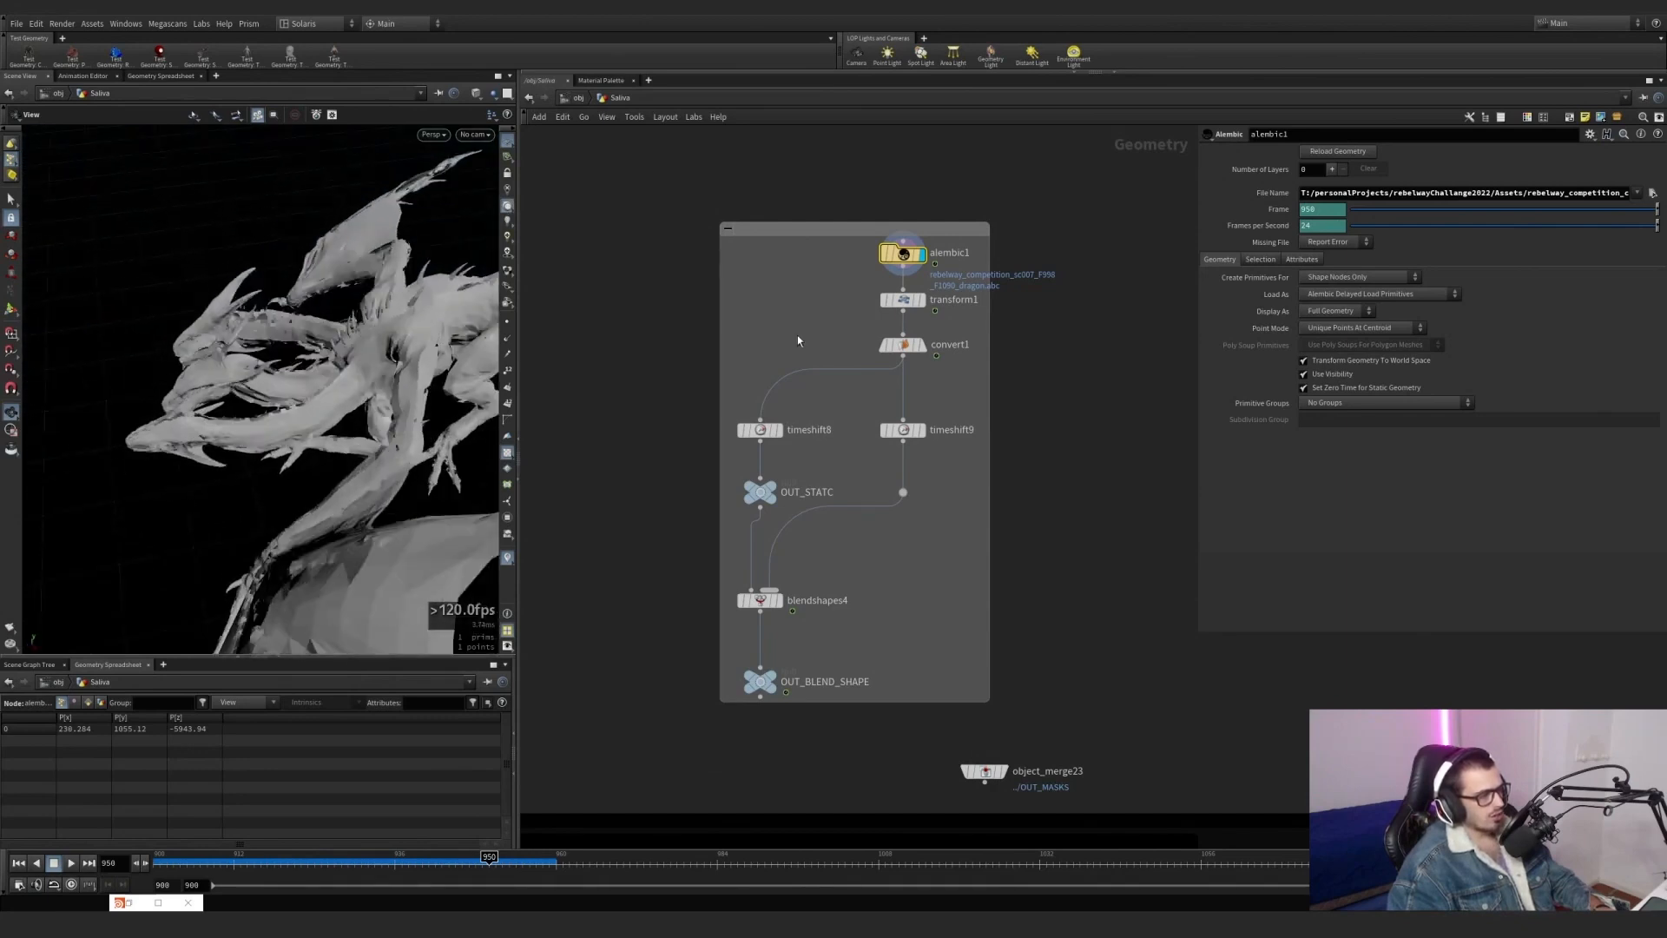
# Display transform1, examine its Uniform Scale setting, and frame the scaled dragon's heads.
pyautogui.click(921, 300)
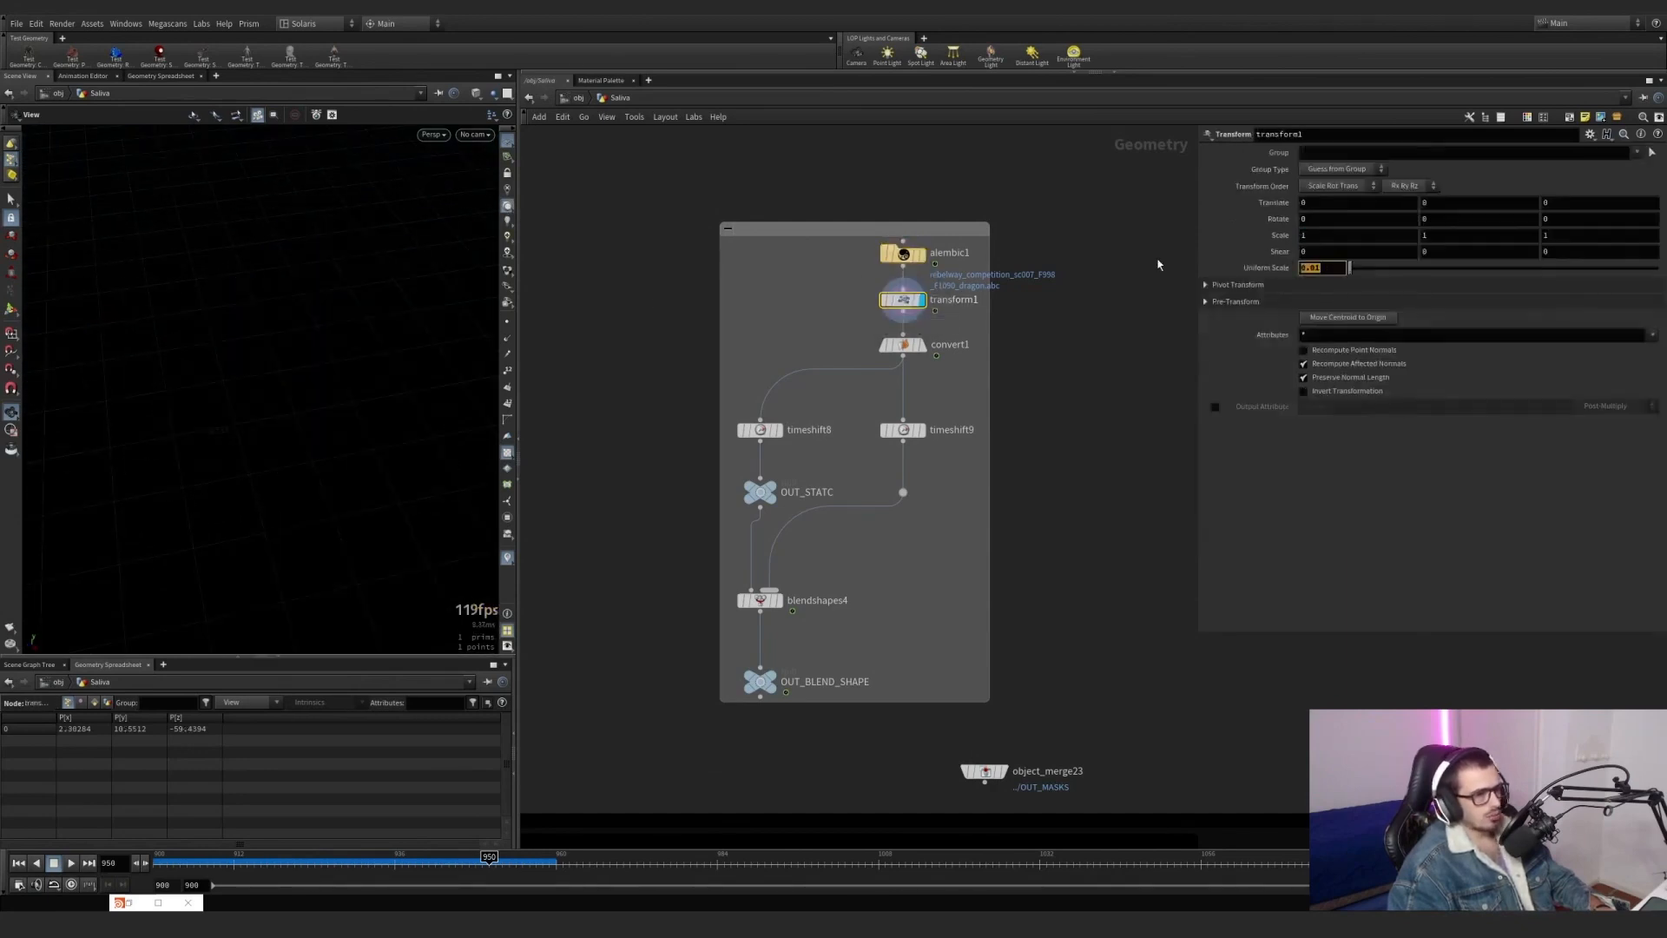
pyautogui.write('g')
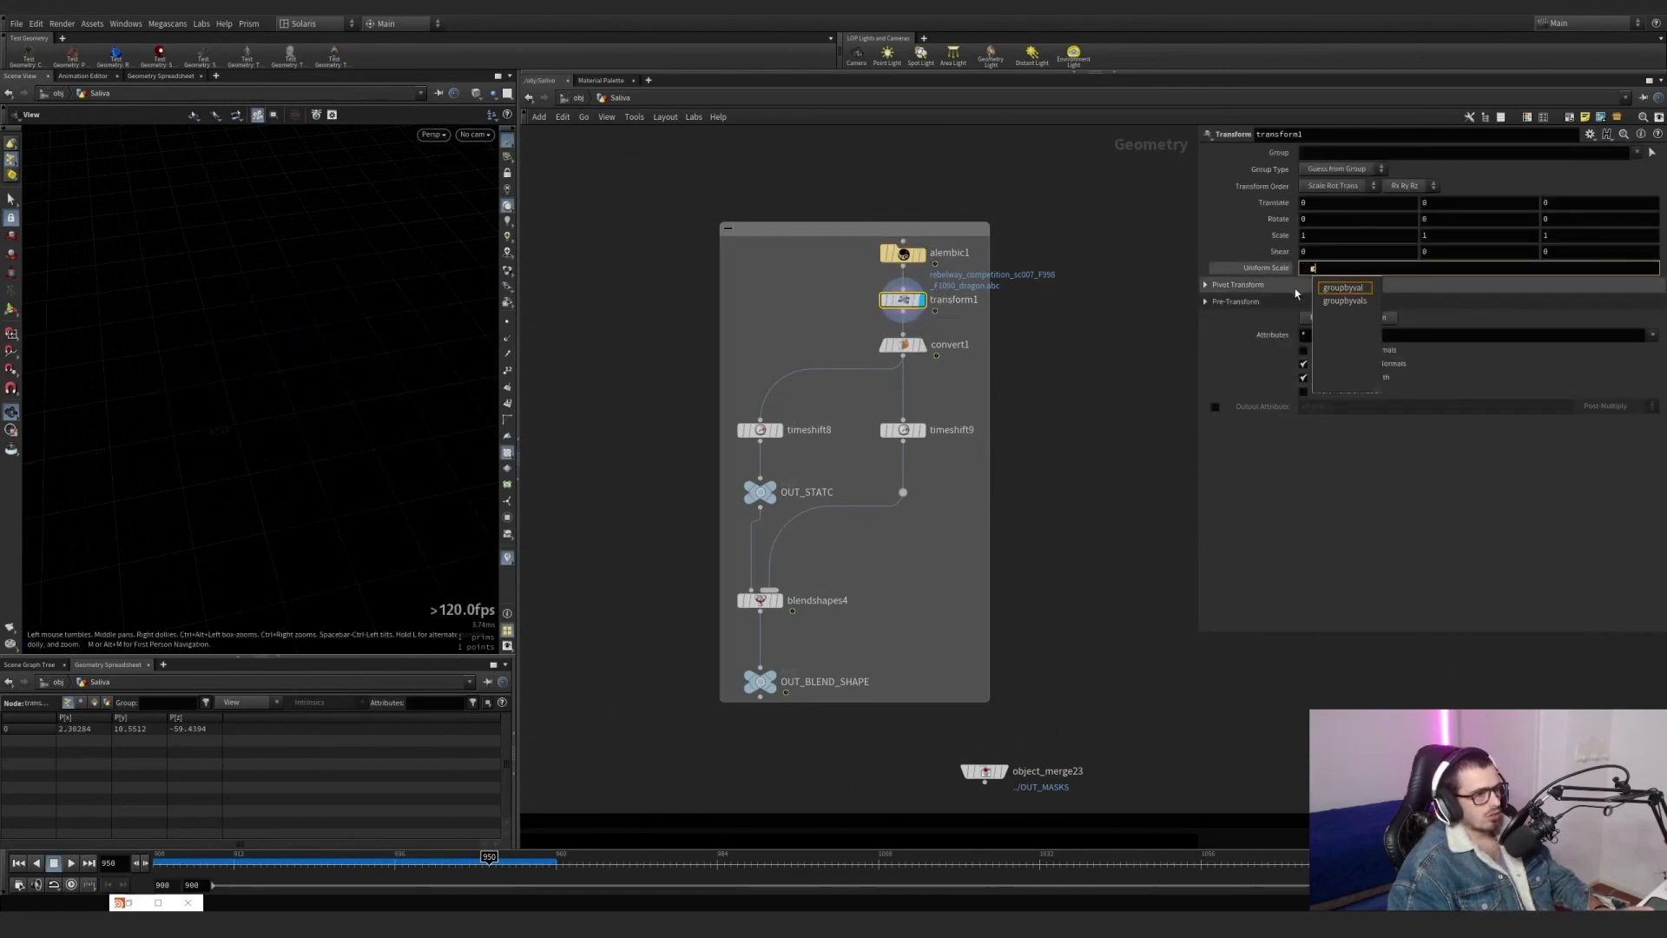
pyautogui.press('Return')
pyautogui.hotkey('ctrl', 'z')
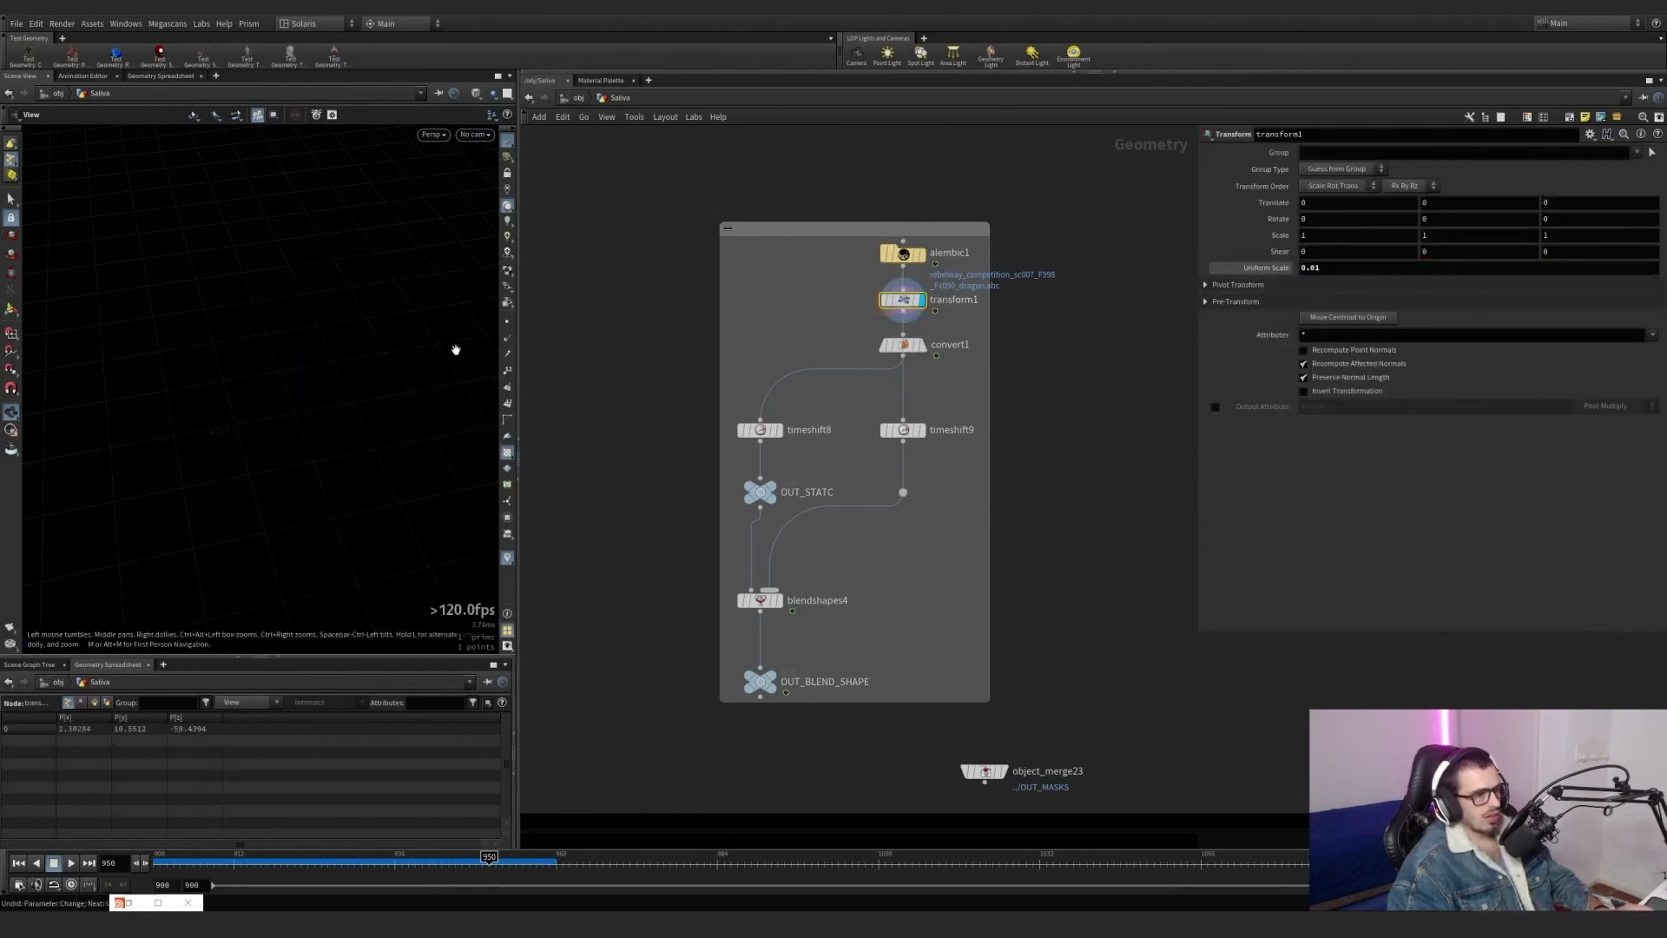
pyautogui.press('g')
pyautogui.moveTo(245, 418)
pyautogui.mouseDown()
pyautogui.moveTo(569, 372)
pyautogui.moveTo(294, 355)
pyautogui.moveTo(261, 452)
pyautogui.moveTo(205, 337)
pyautogui.moveTo(231, 462)
pyautogui.moveTo(273, 385)
pyautogui.moveTo(245, 389)
pyautogui.mouseUp()
pyautogui.scroll(5, 282, 408)
pyautogui.scroll(5, 244, 483)
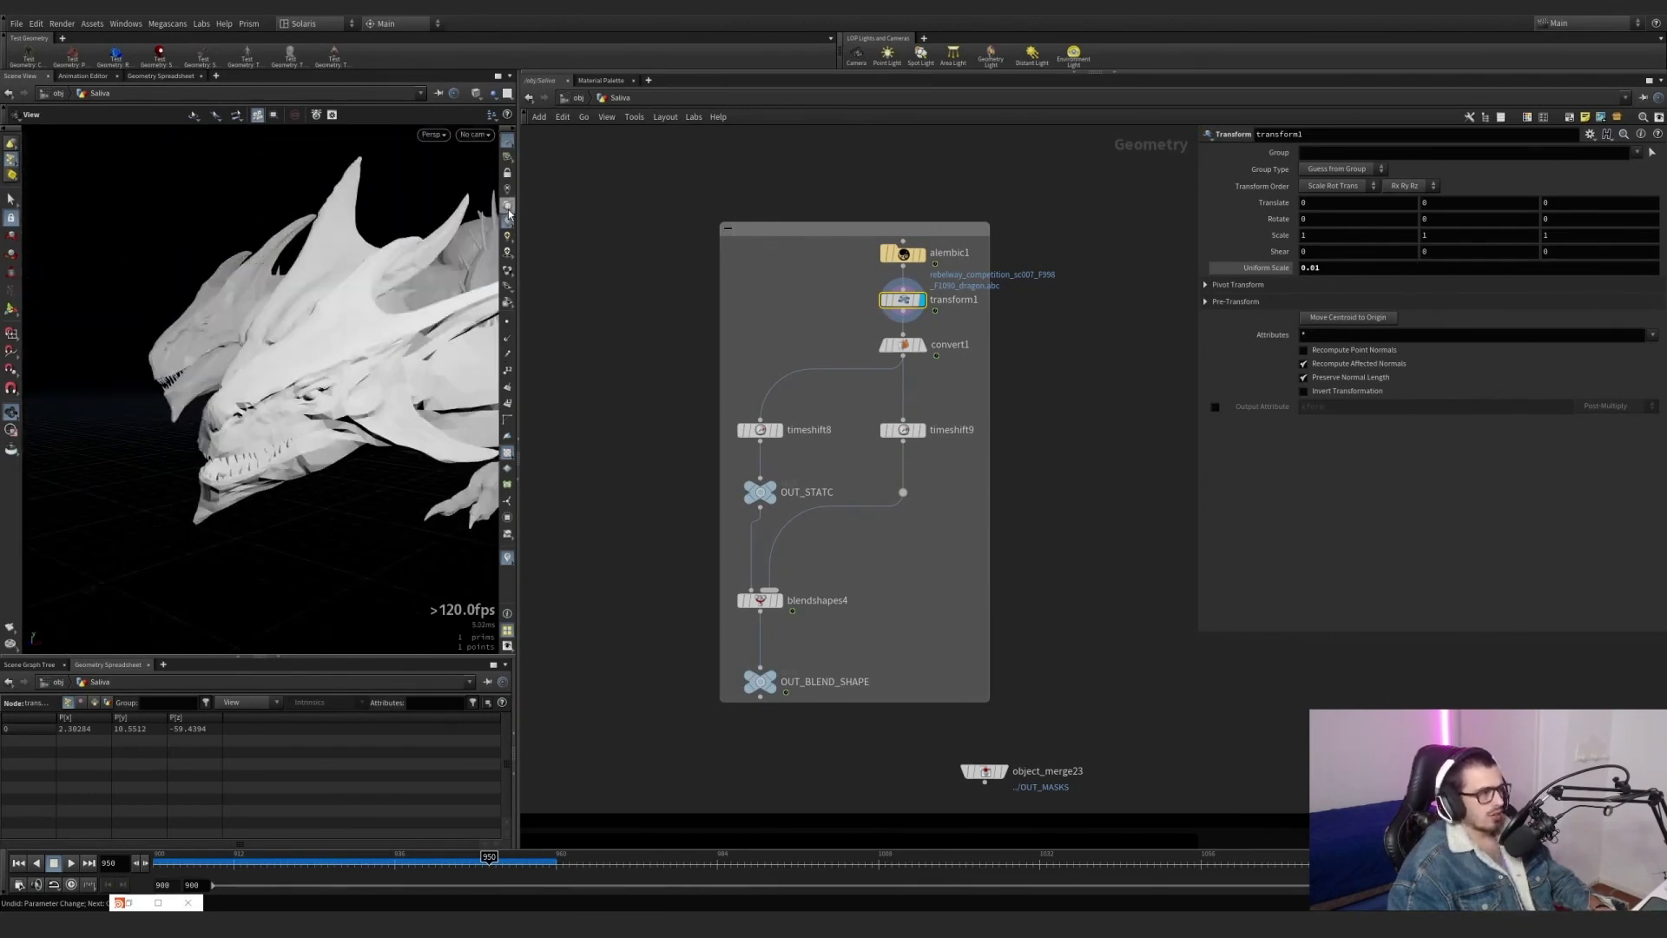
# Display convert1 to examine the dragon's polygon mesh, and the OUT_STATC output at frame 900.
pyautogui.click(922, 345)
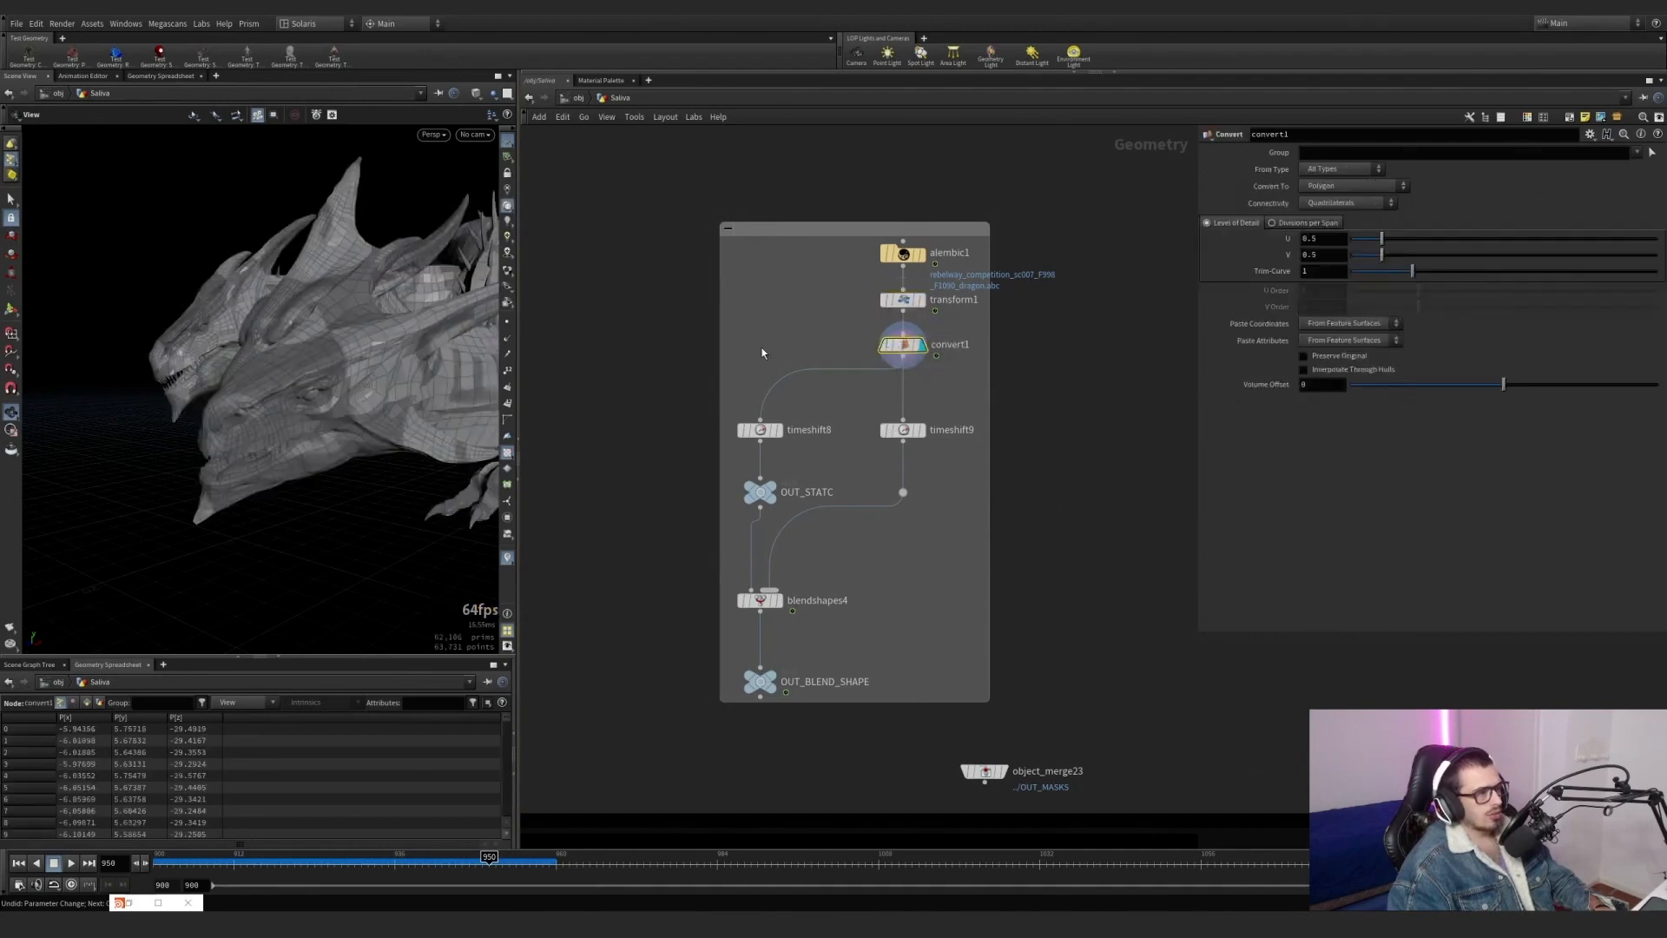
pyautogui.moveTo(282, 364); pyautogui.dragTo(426, 382)
pyautogui.scroll(2, 877, 444)
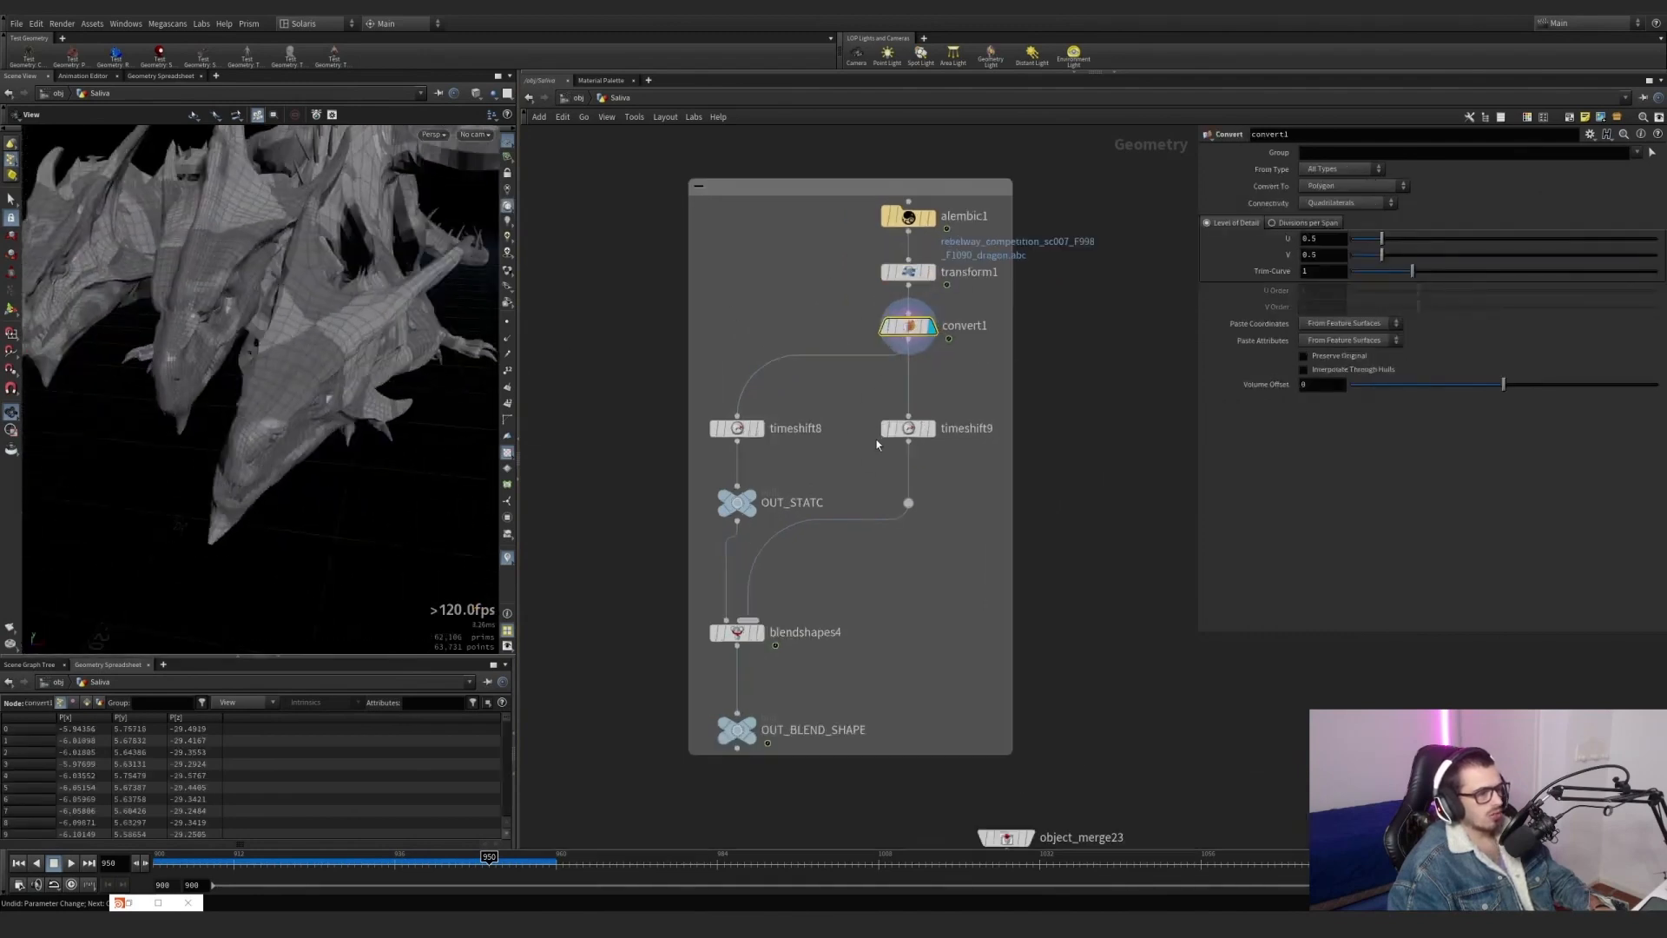
pyautogui.click(756, 502)
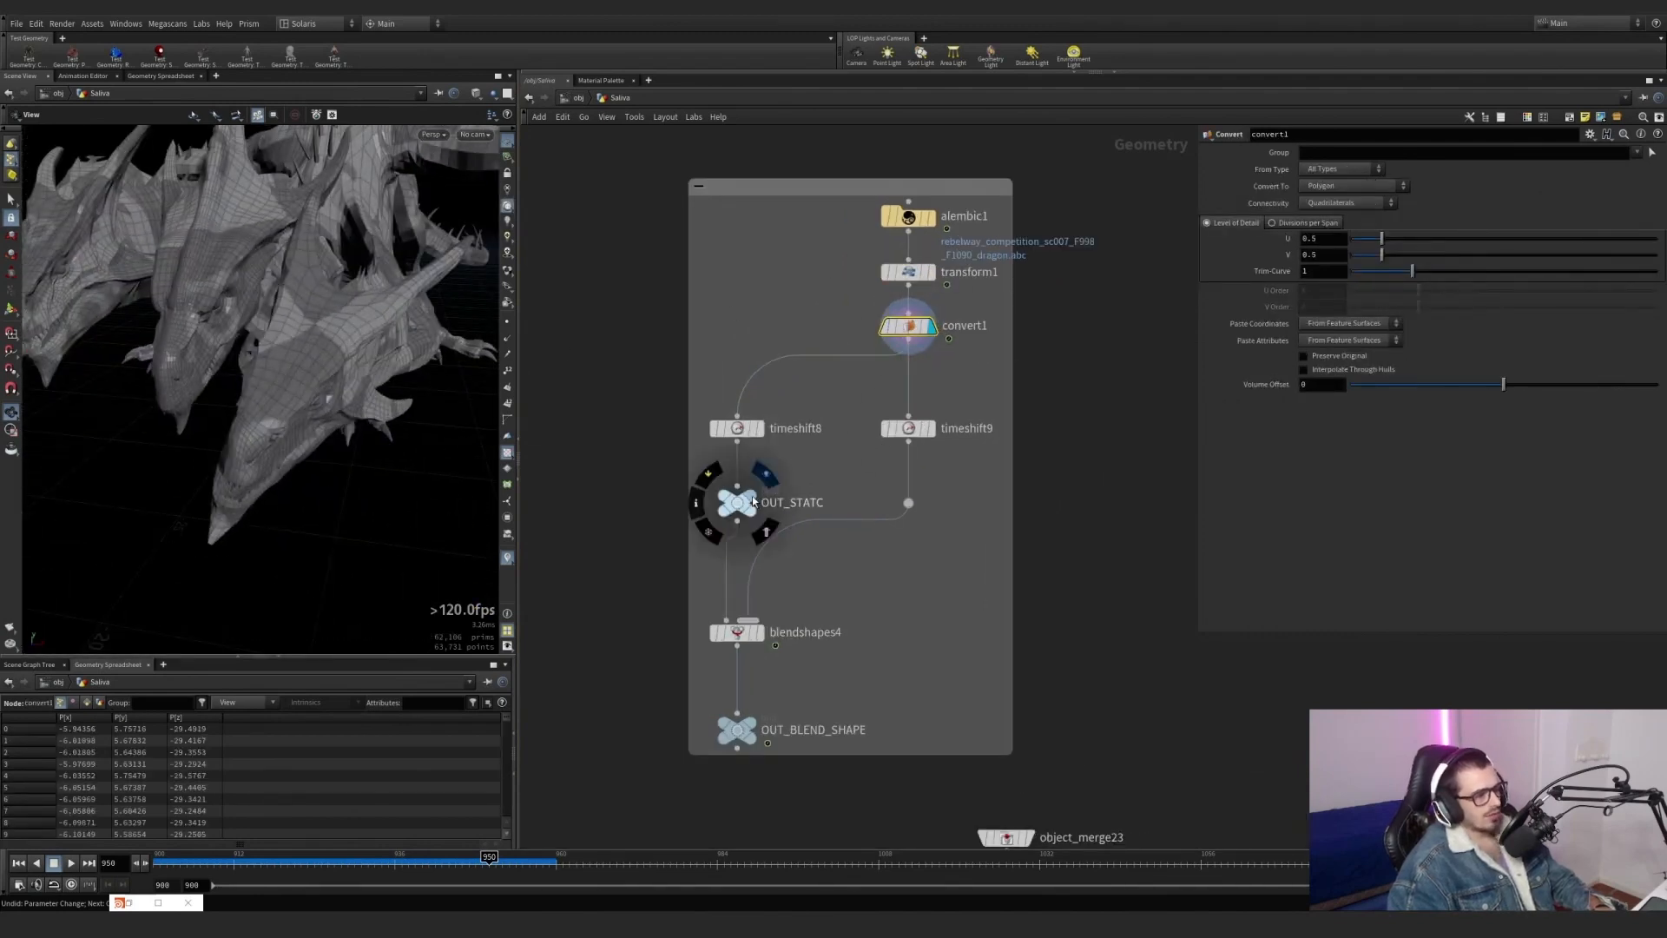
pyautogui.click(159, 861)
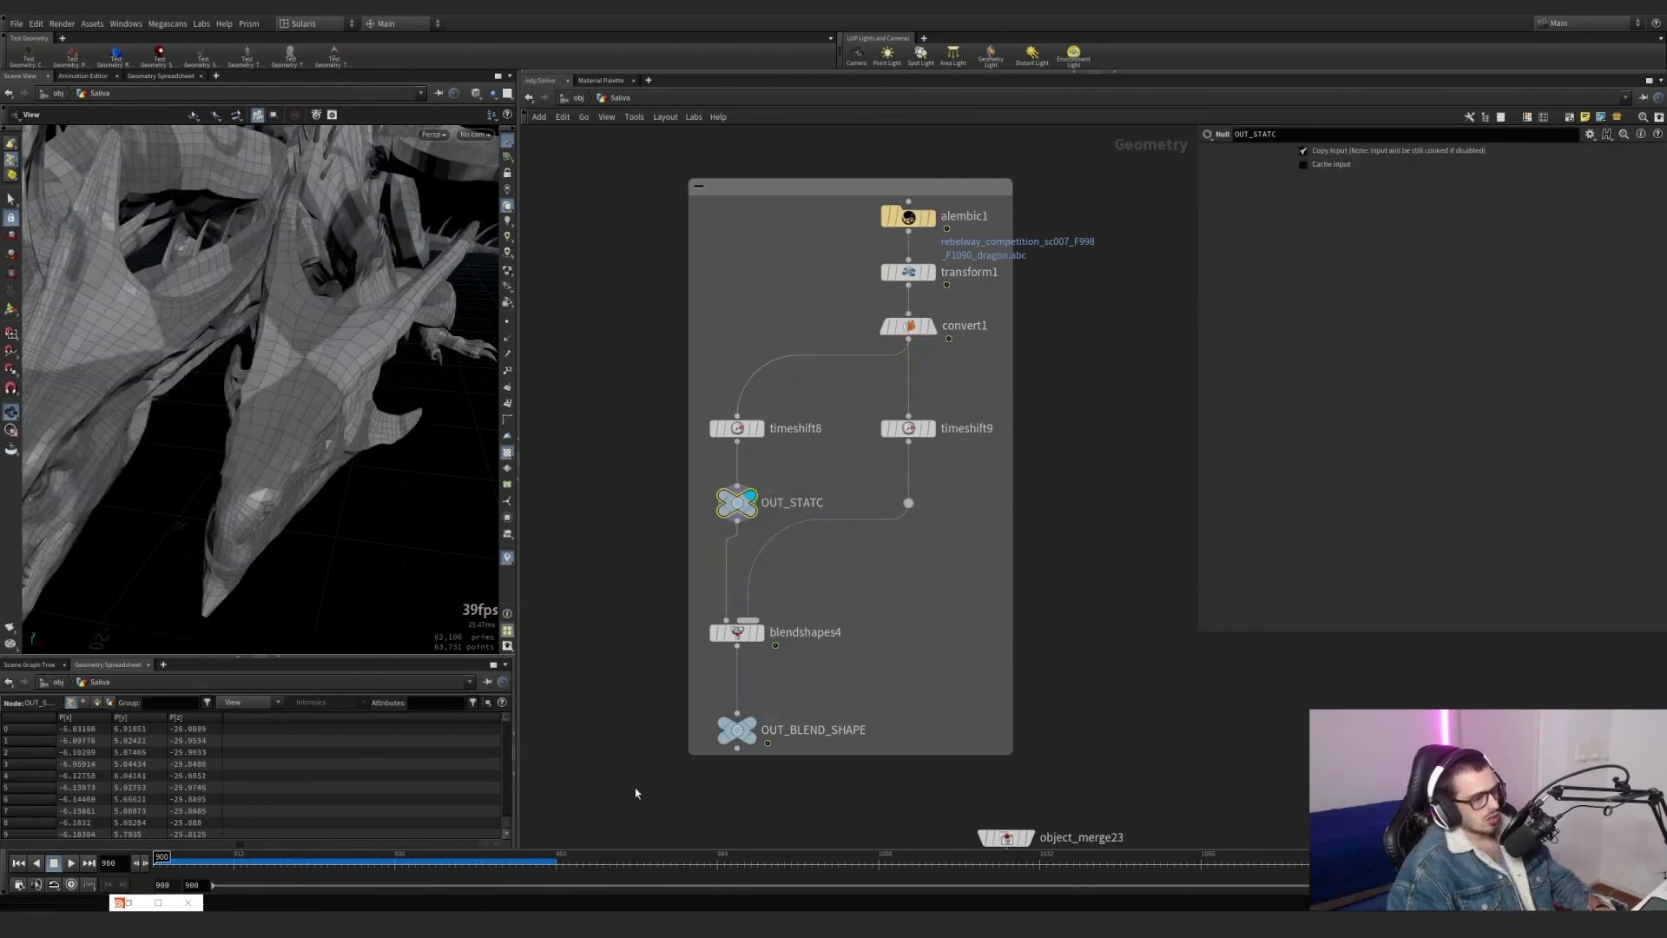
# Display timeshift9 and examine the dragon's open mouth in its time-shifted pose.
pyautogui.click(929, 430)
pyautogui.click(910, 435)
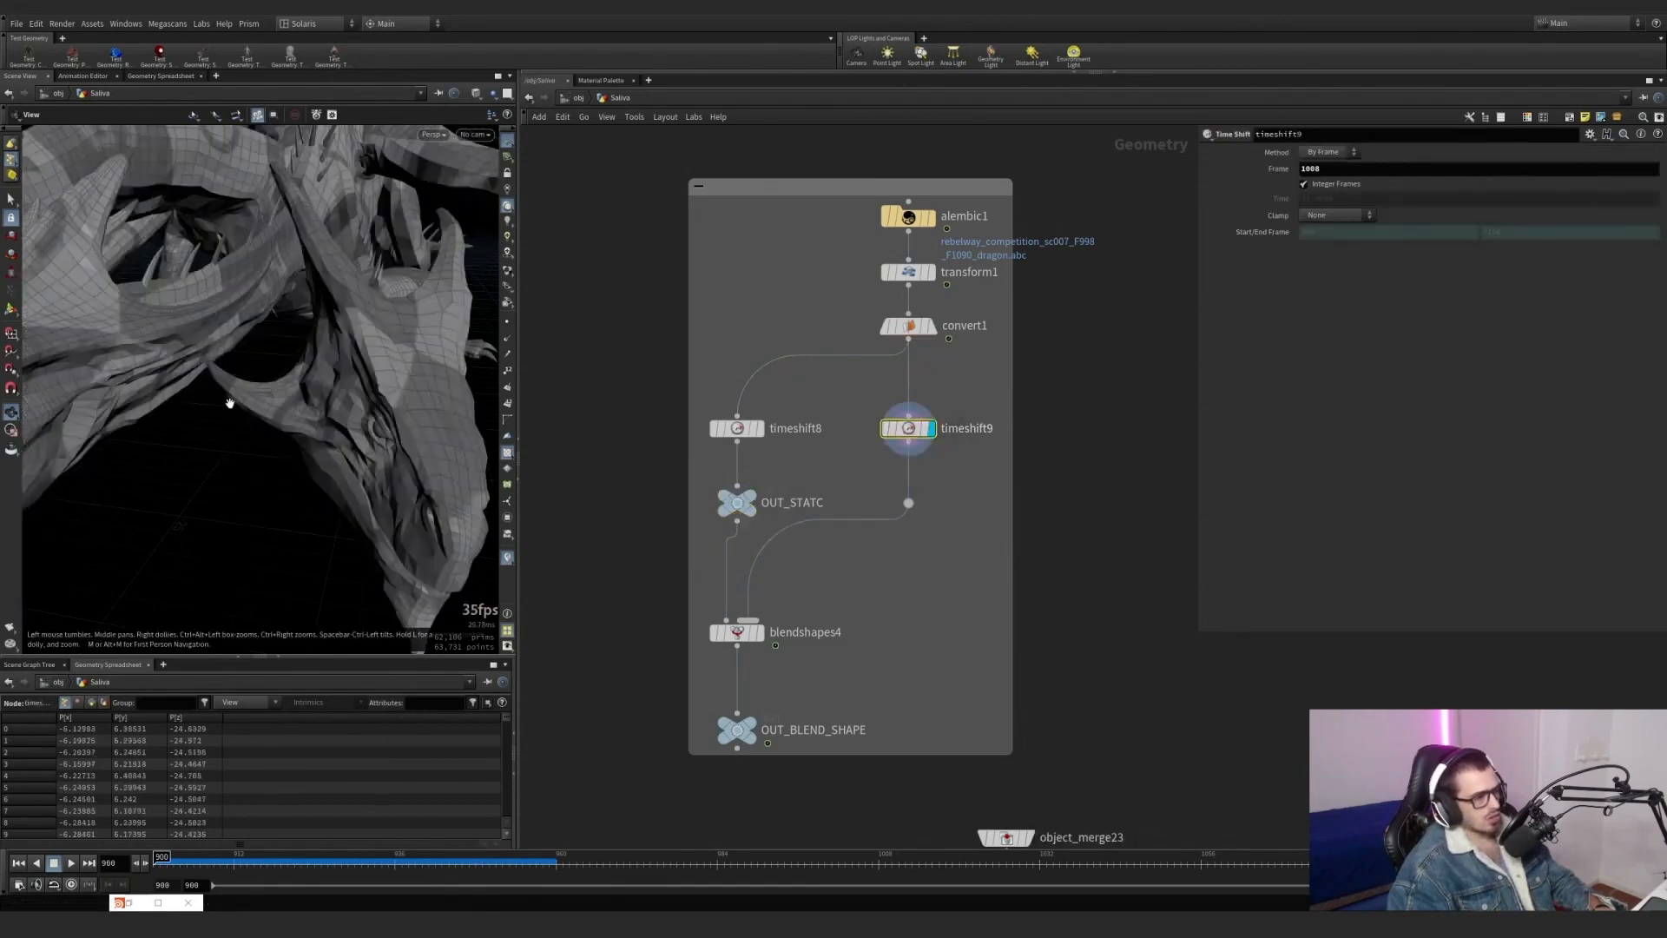
pyautogui.moveTo(228, 402); pyautogui.dragTo(100, 360)
pyautogui.scroll(-5, 376, 391)
pyautogui.moveTo(376, 391); pyautogui.dragTo(355, 388)
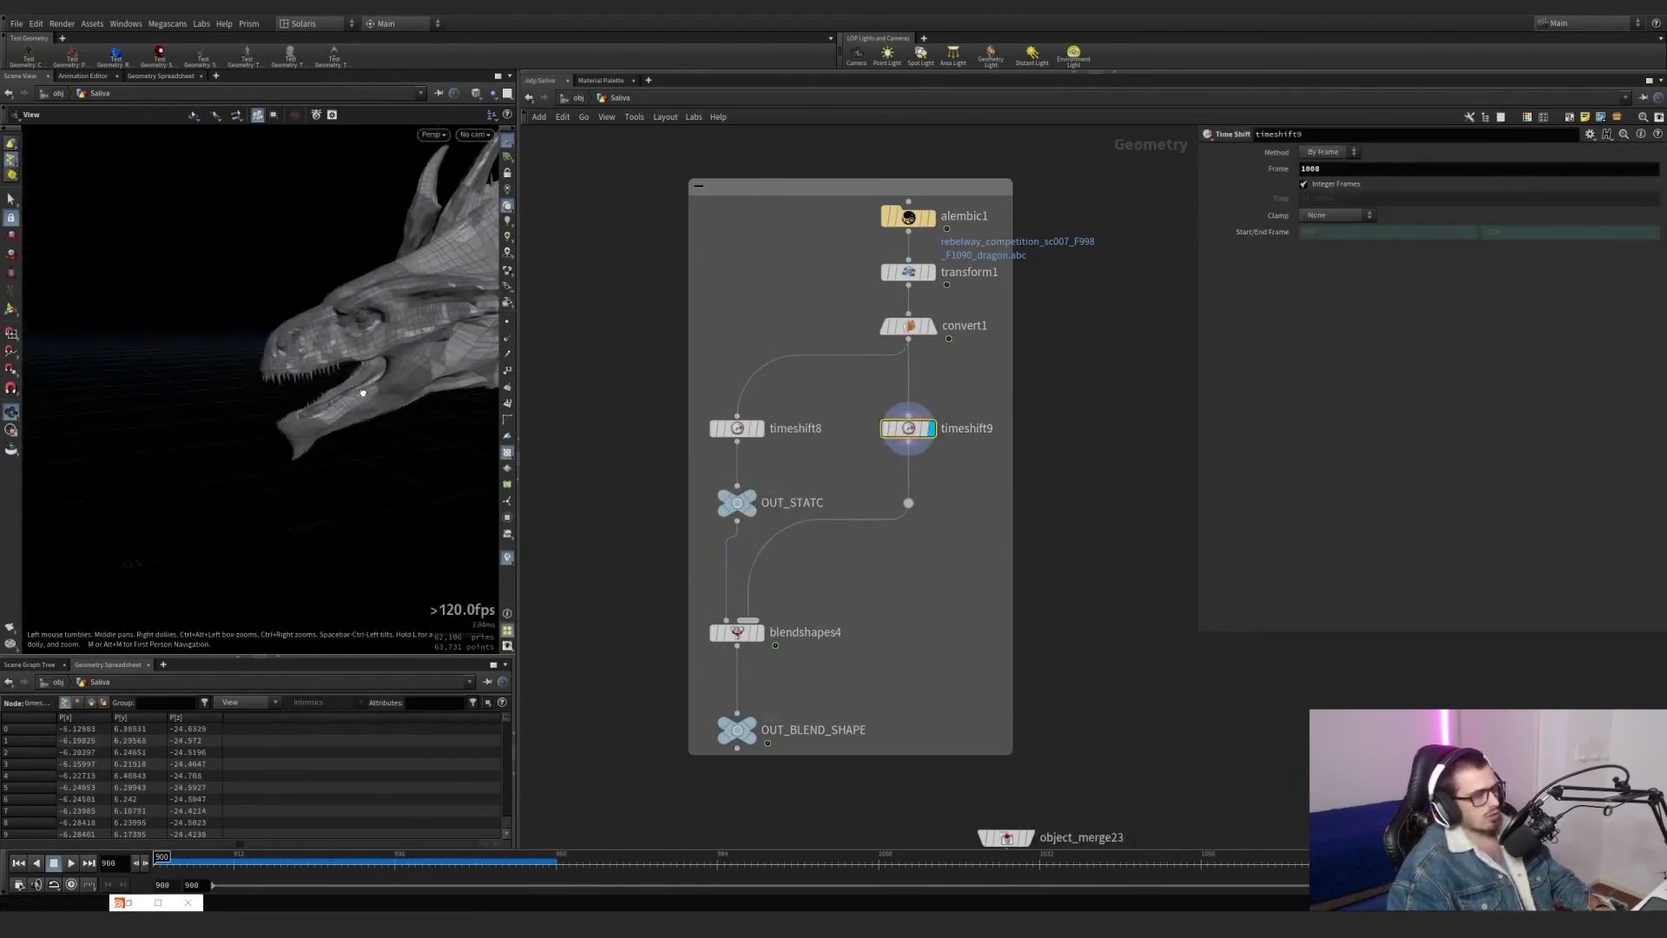
pyautogui.scroll(5, 401, 356)
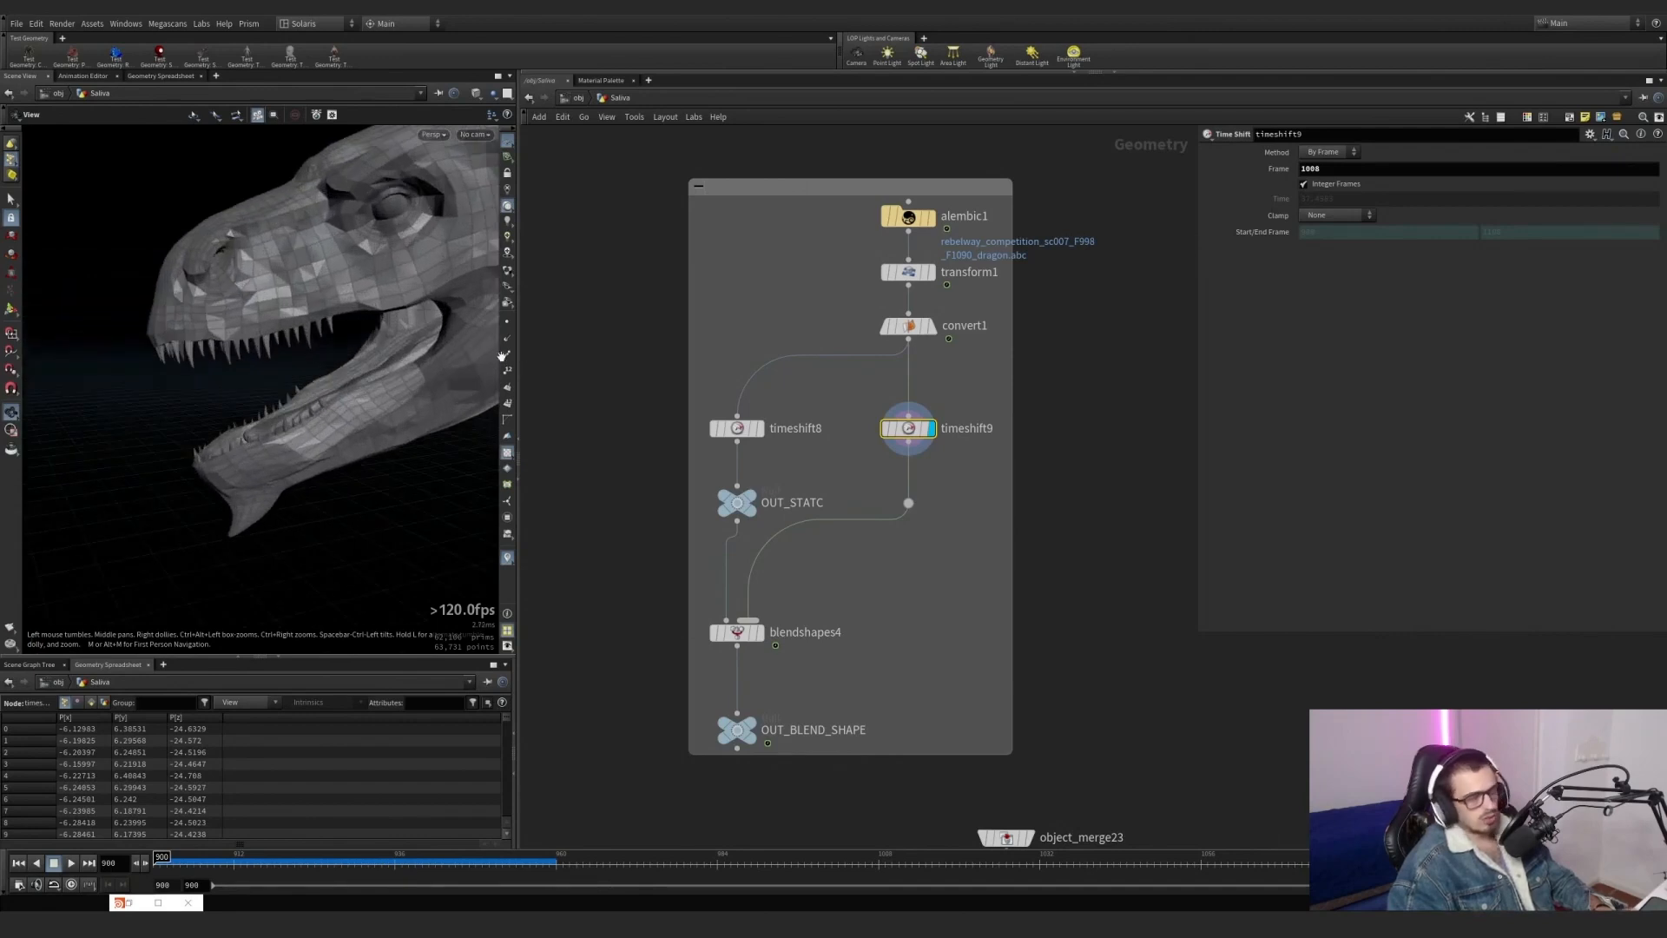
# Scrub convert1's dragon animation back to frame 900 and display blendshapes4 to examine its blend settings.
pyautogui.click(920, 327)
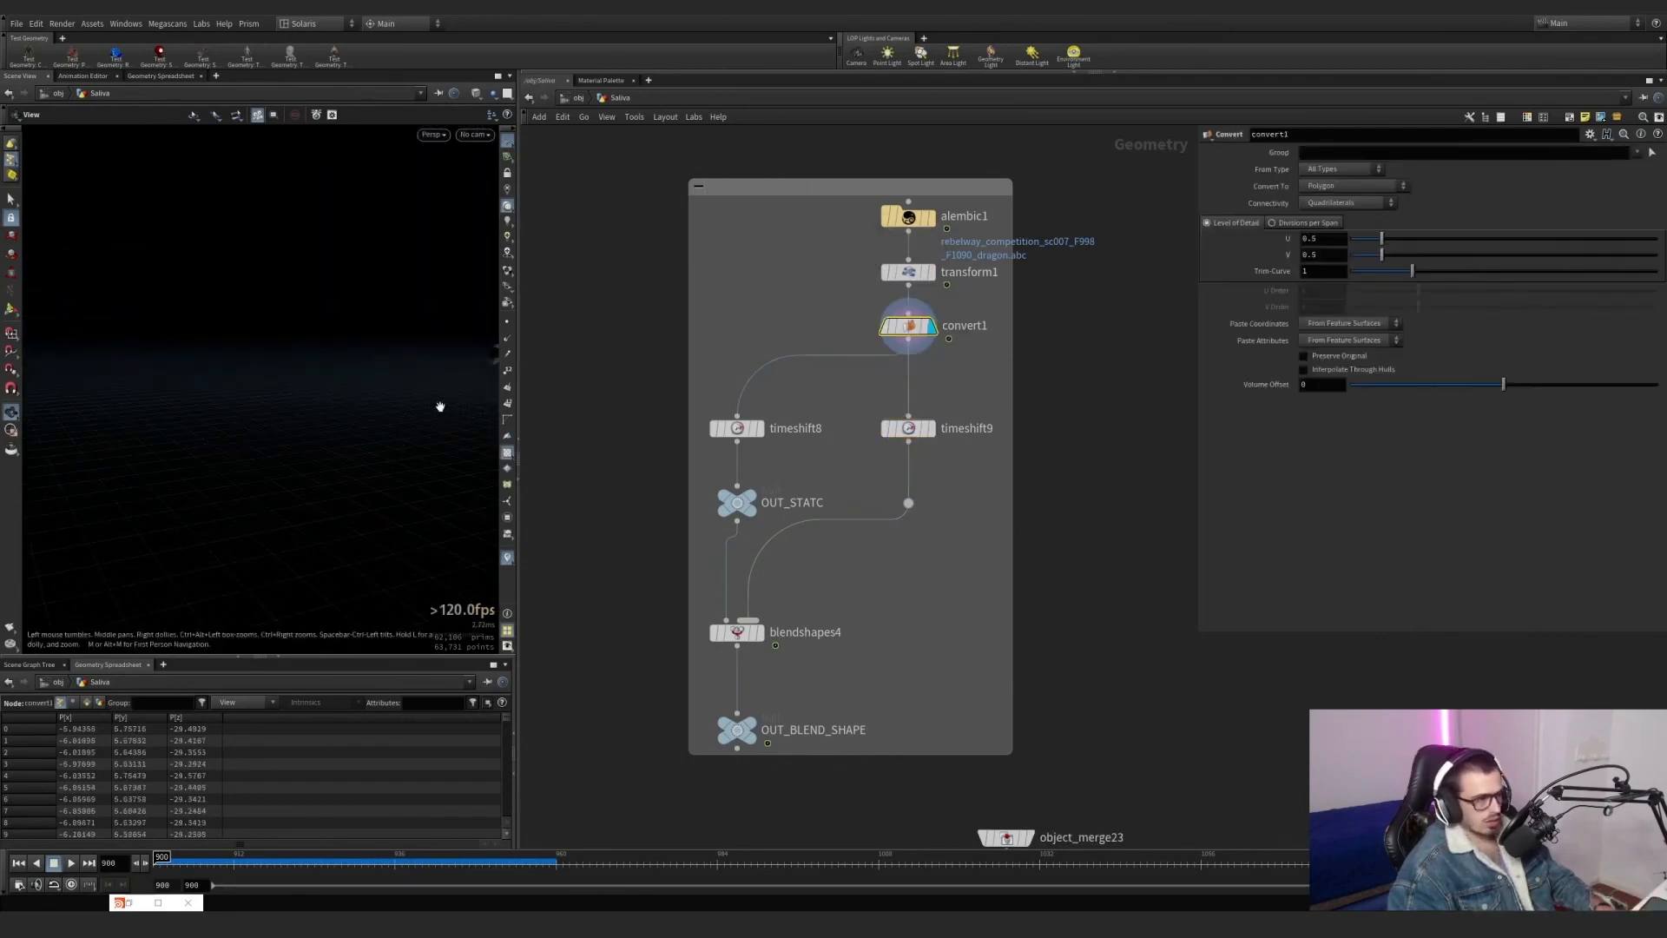
pyautogui.moveTo(291, 856); pyautogui.dragTo(156, 829)
pyautogui.click(757, 632)
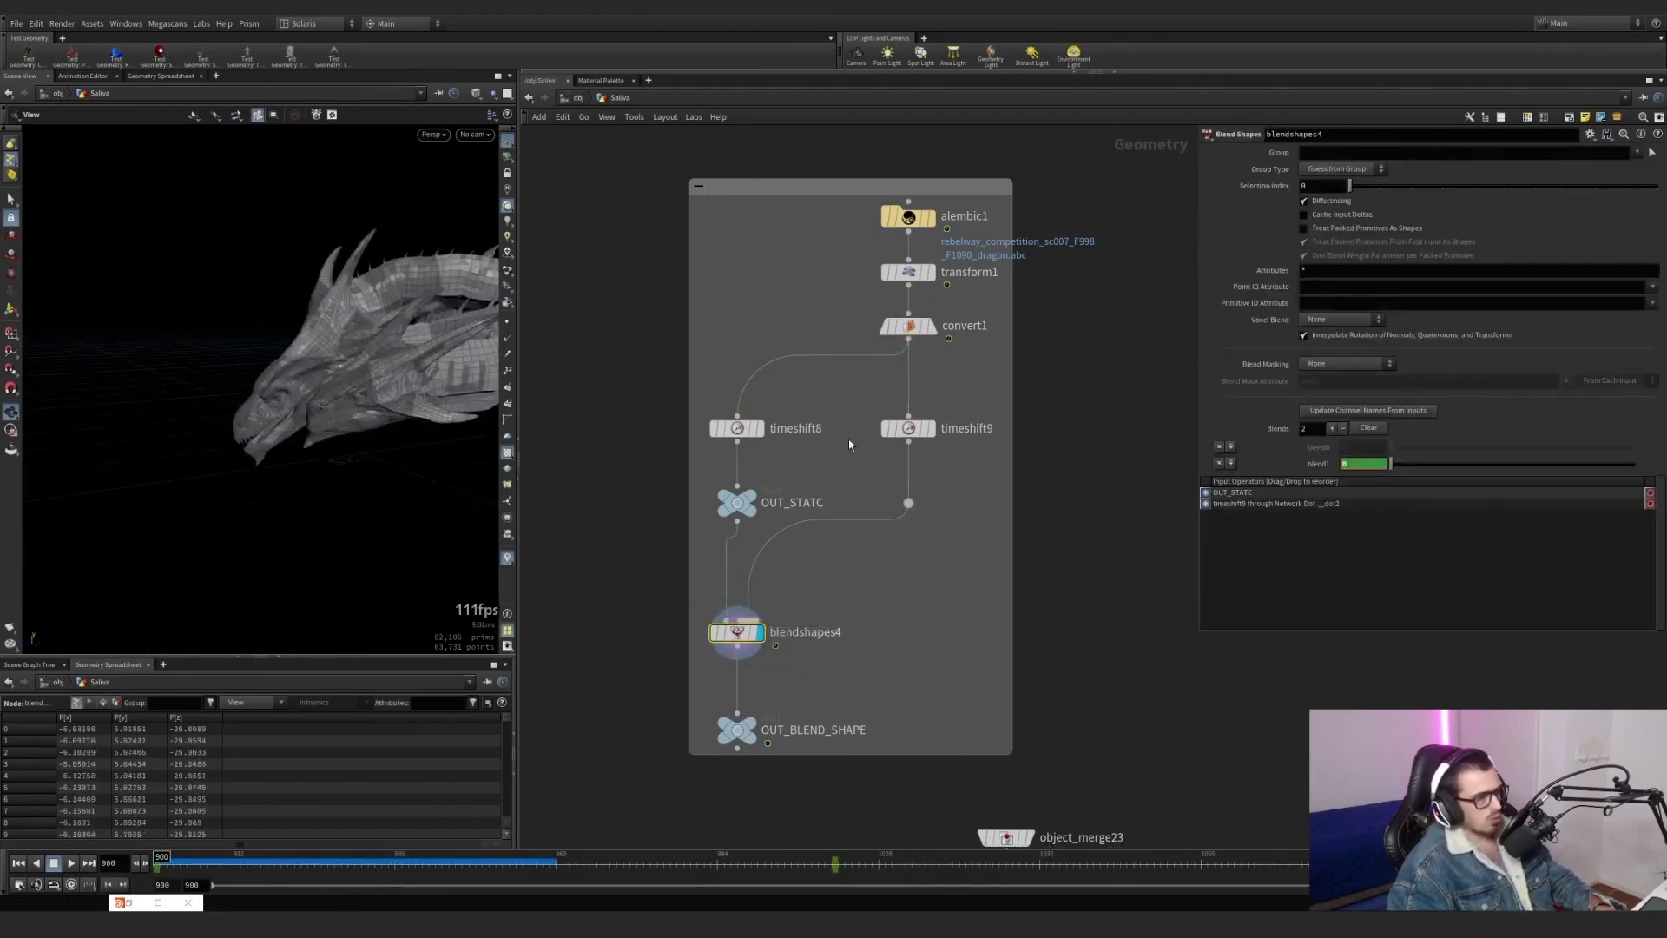
# Display timeshift8 and timeshift9 in turn and compare the dragon's mouth in the two time-shifted poses.
pyautogui.scroll(5, 775, 445)
pyautogui.click(749, 421)
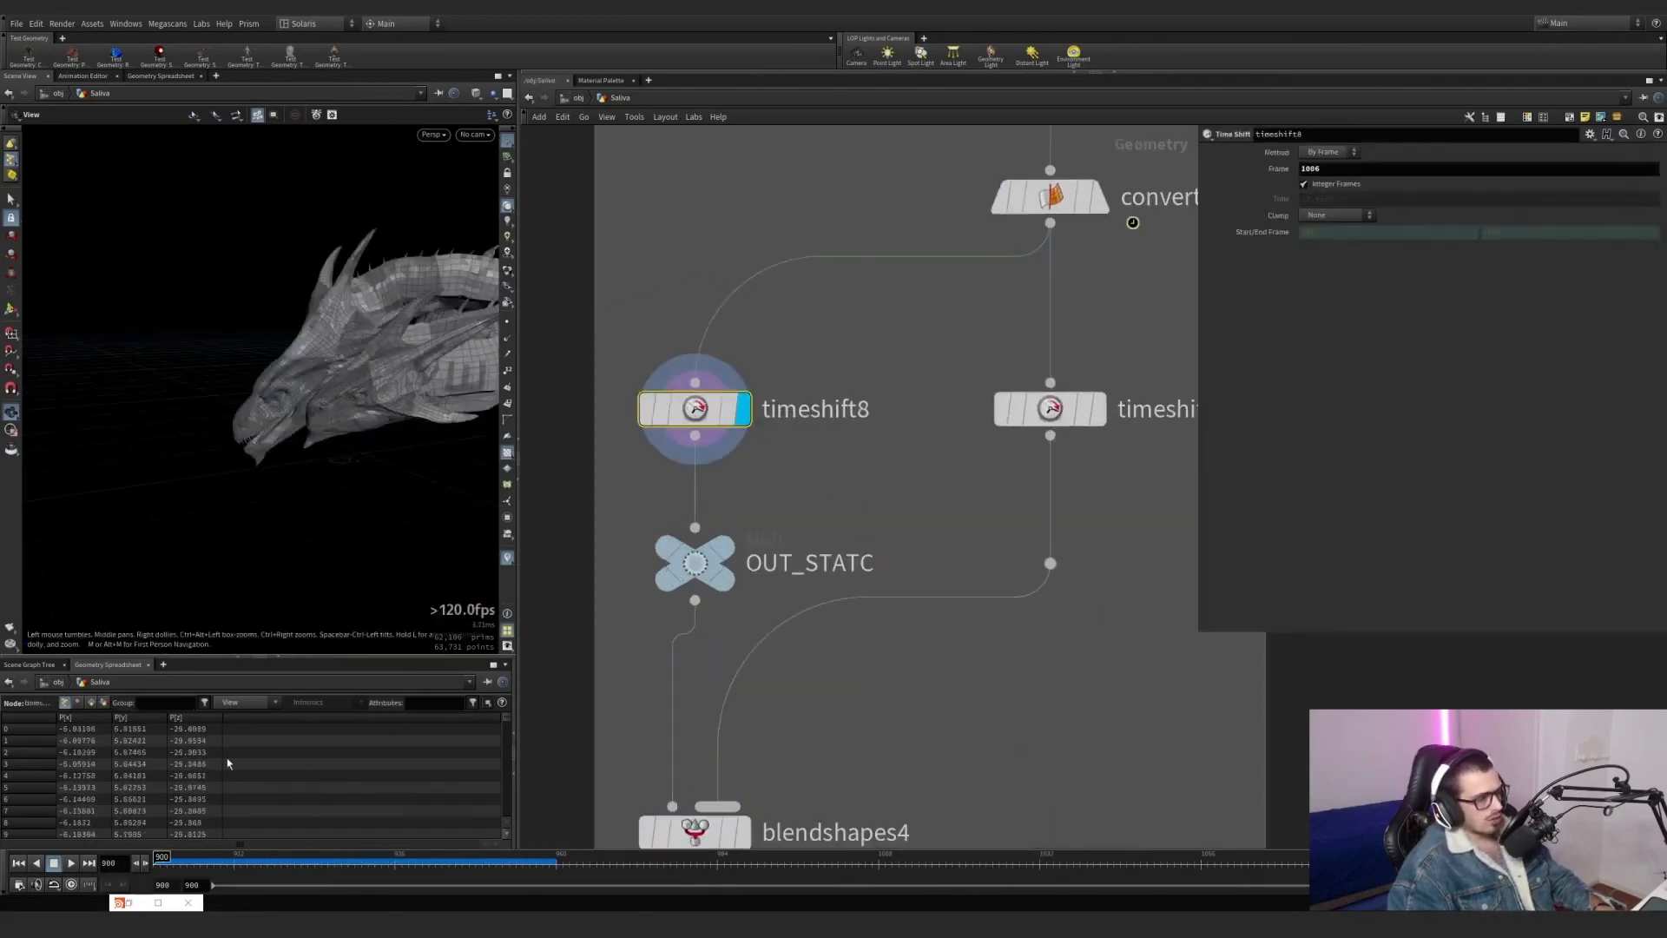
pyautogui.moveTo(248, 445); pyautogui.dragTo(507, 385, button='right')
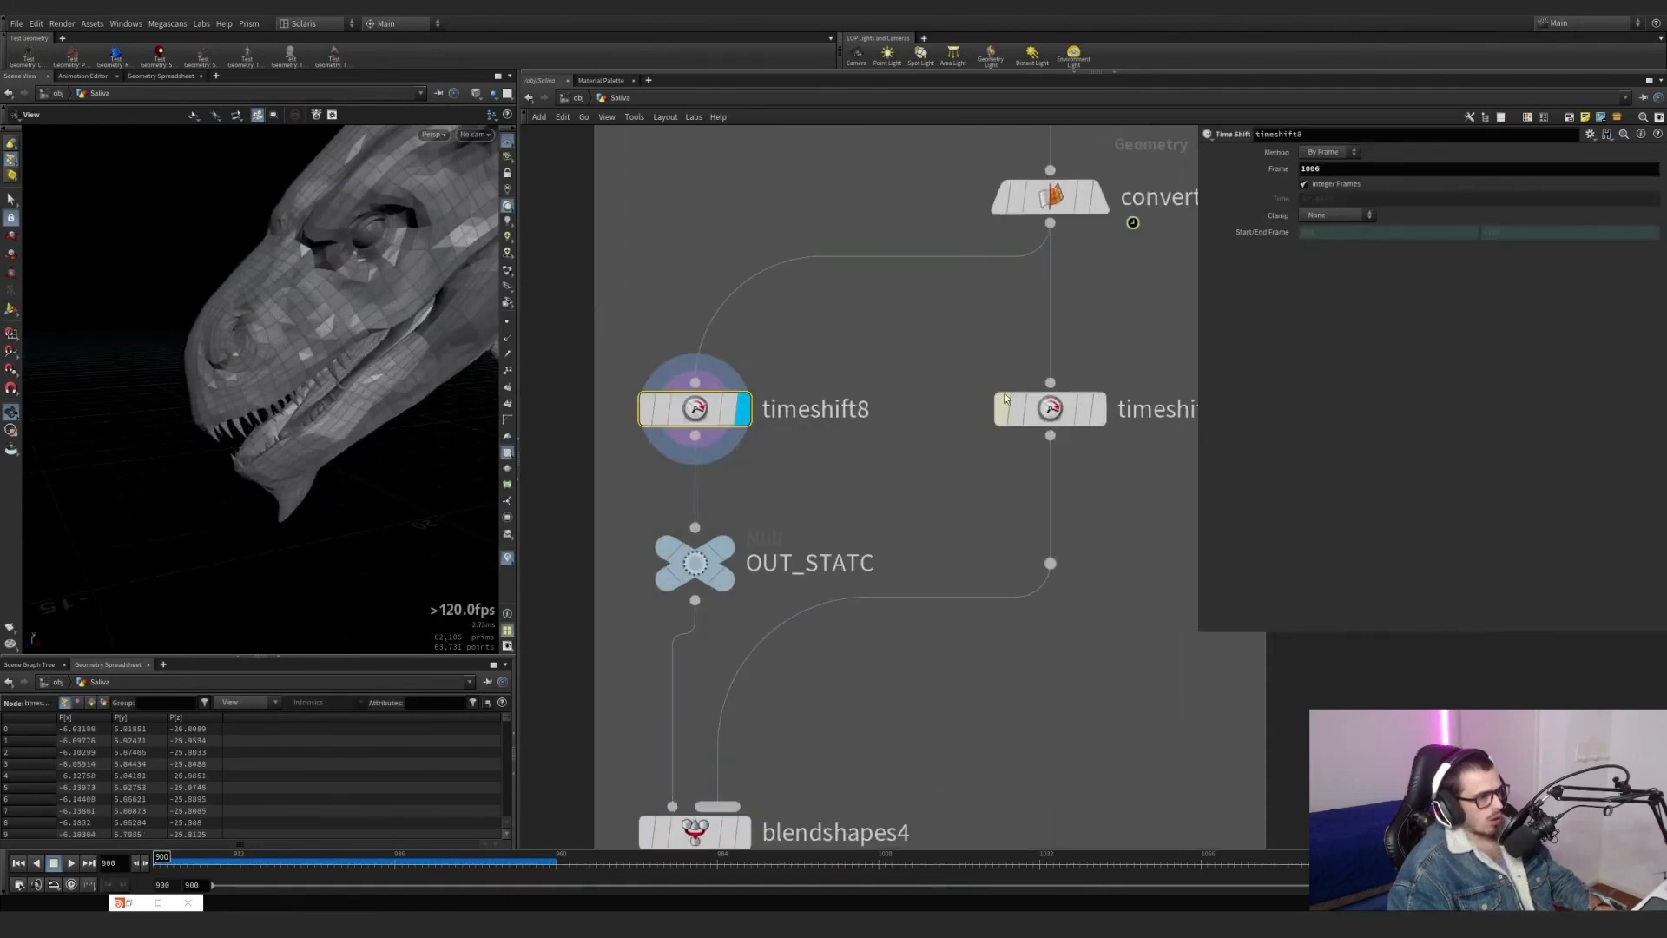
pyautogui.click(1100, 412)
pyautogui.moveTo(768, 703); pyautogui.dragTo(788, 540, button='middle')
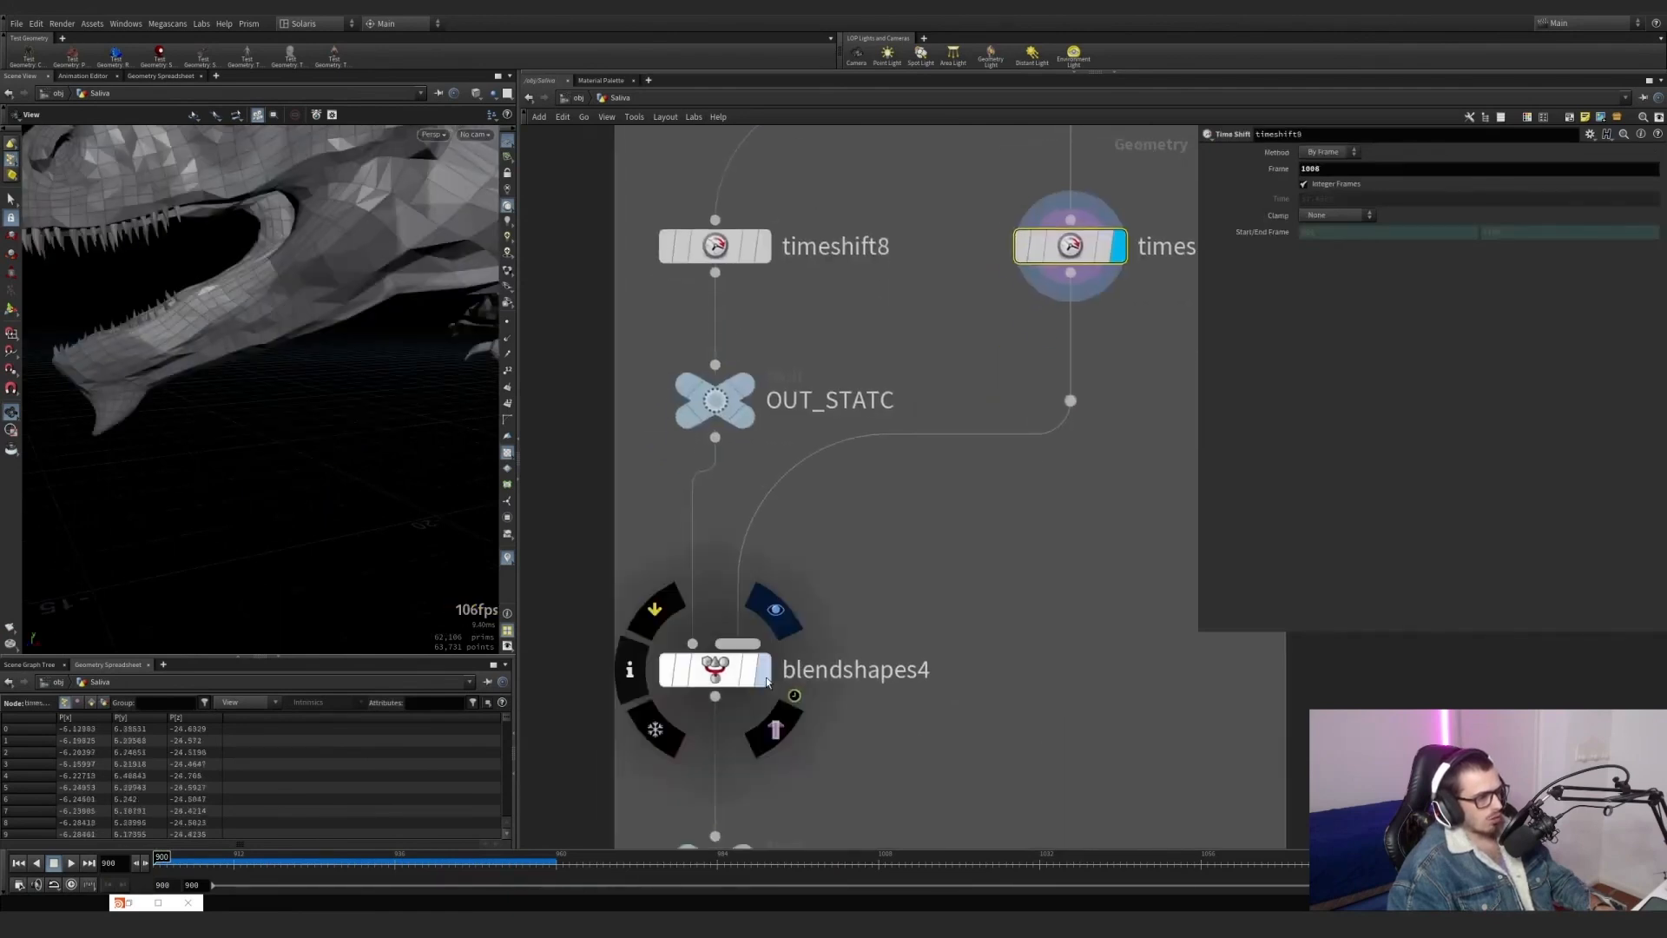
# Display blendshapes4 at frame 900 and frame the whole node network.
pyautogui.click(764, 672)
pyautogui.moveTo(206, 874); pyautogui.dragTo(161, 858)
pyautogui.press('h')
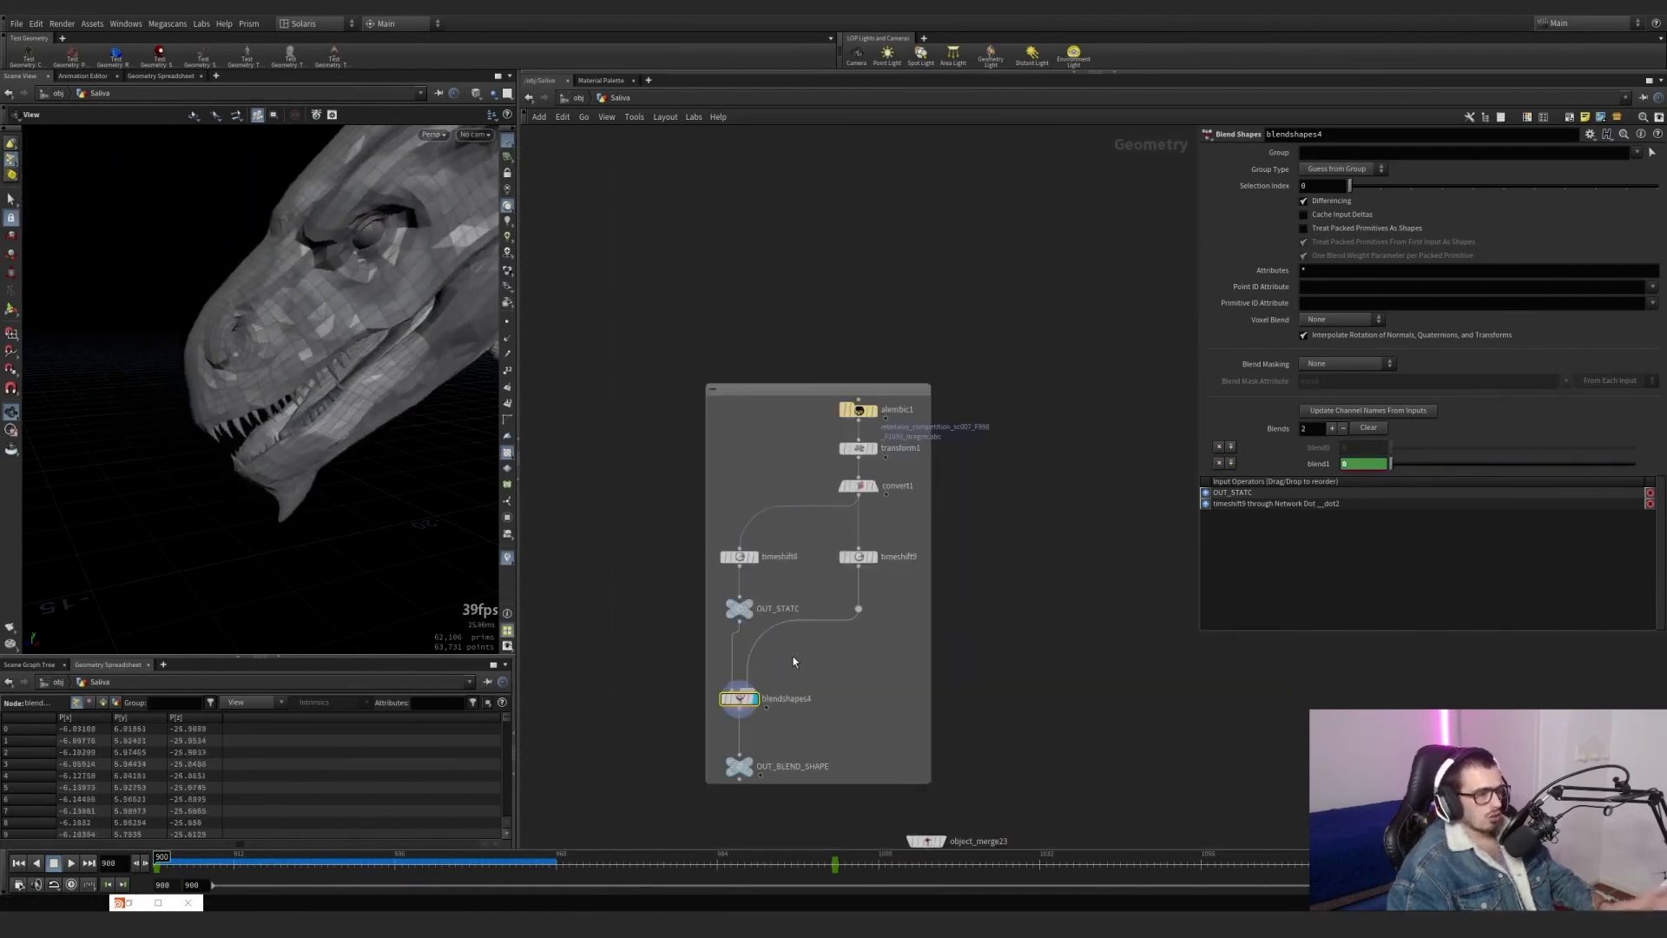
# Go to the saliva generator branches and display object_merge2, which brings in OUT_STATC.
pyautogui.moveTo(793, 661); pyautogui.dragTo(825, 425, button='middle')
pyautogui.scroll(-3, 828, 424)
pyautogui.moveTo(795, 565); pyautogui.dragTo(827, 439, button='middle')
pyautogui.scroll(5, 725, 431)
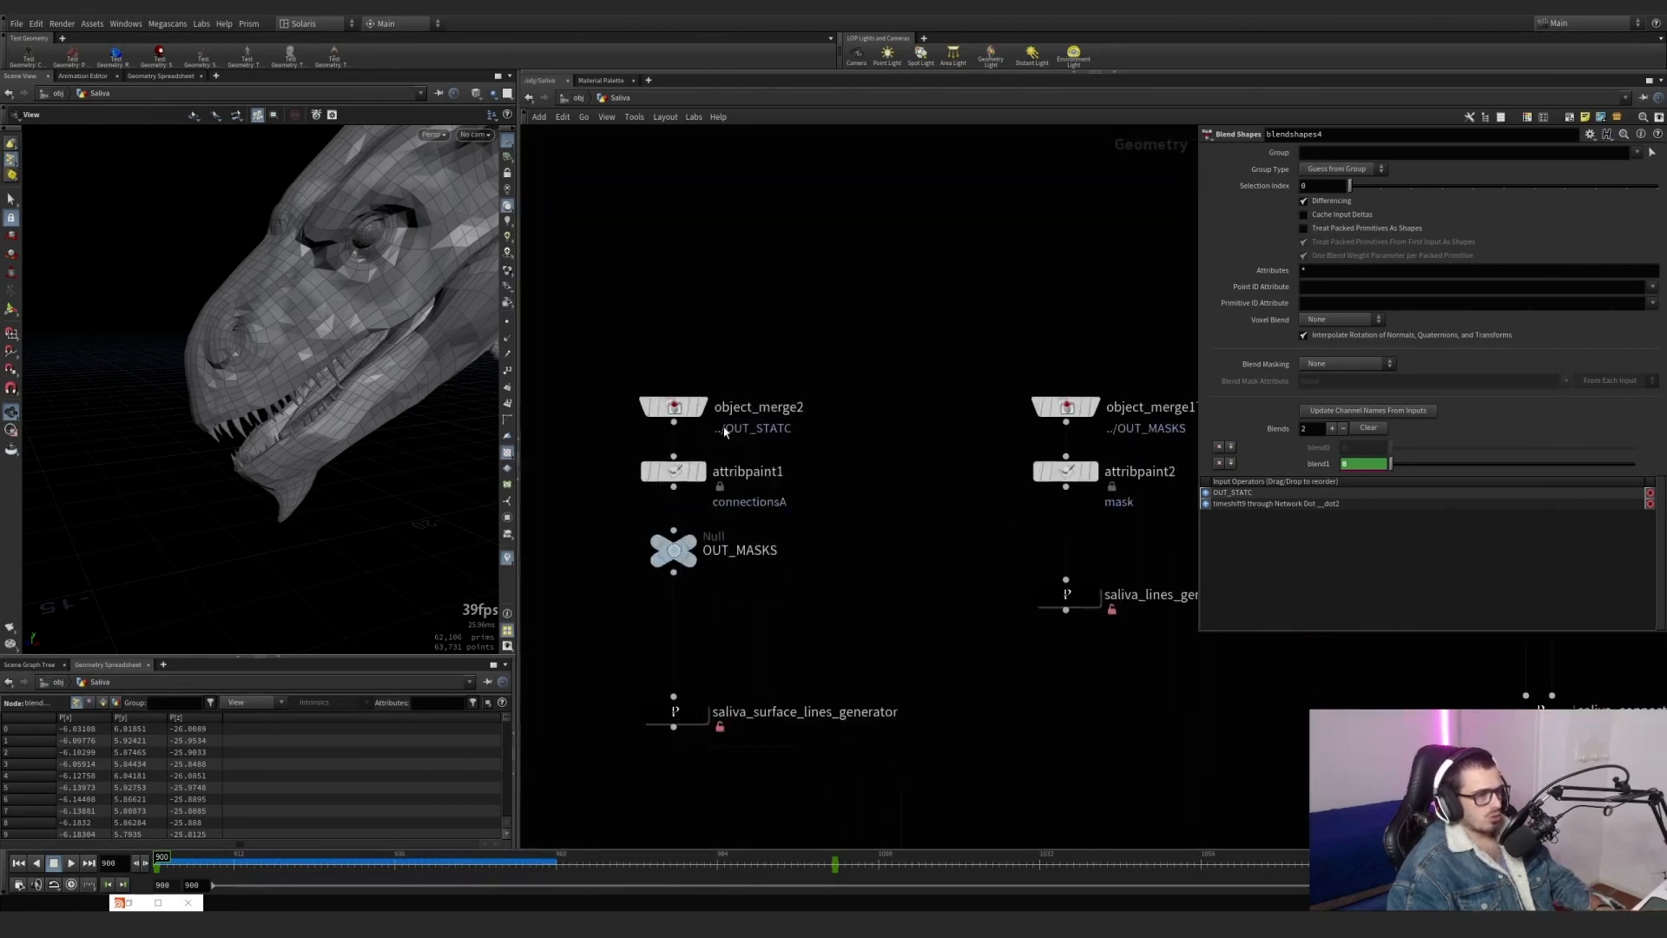
pyautogui.click(703, 408)
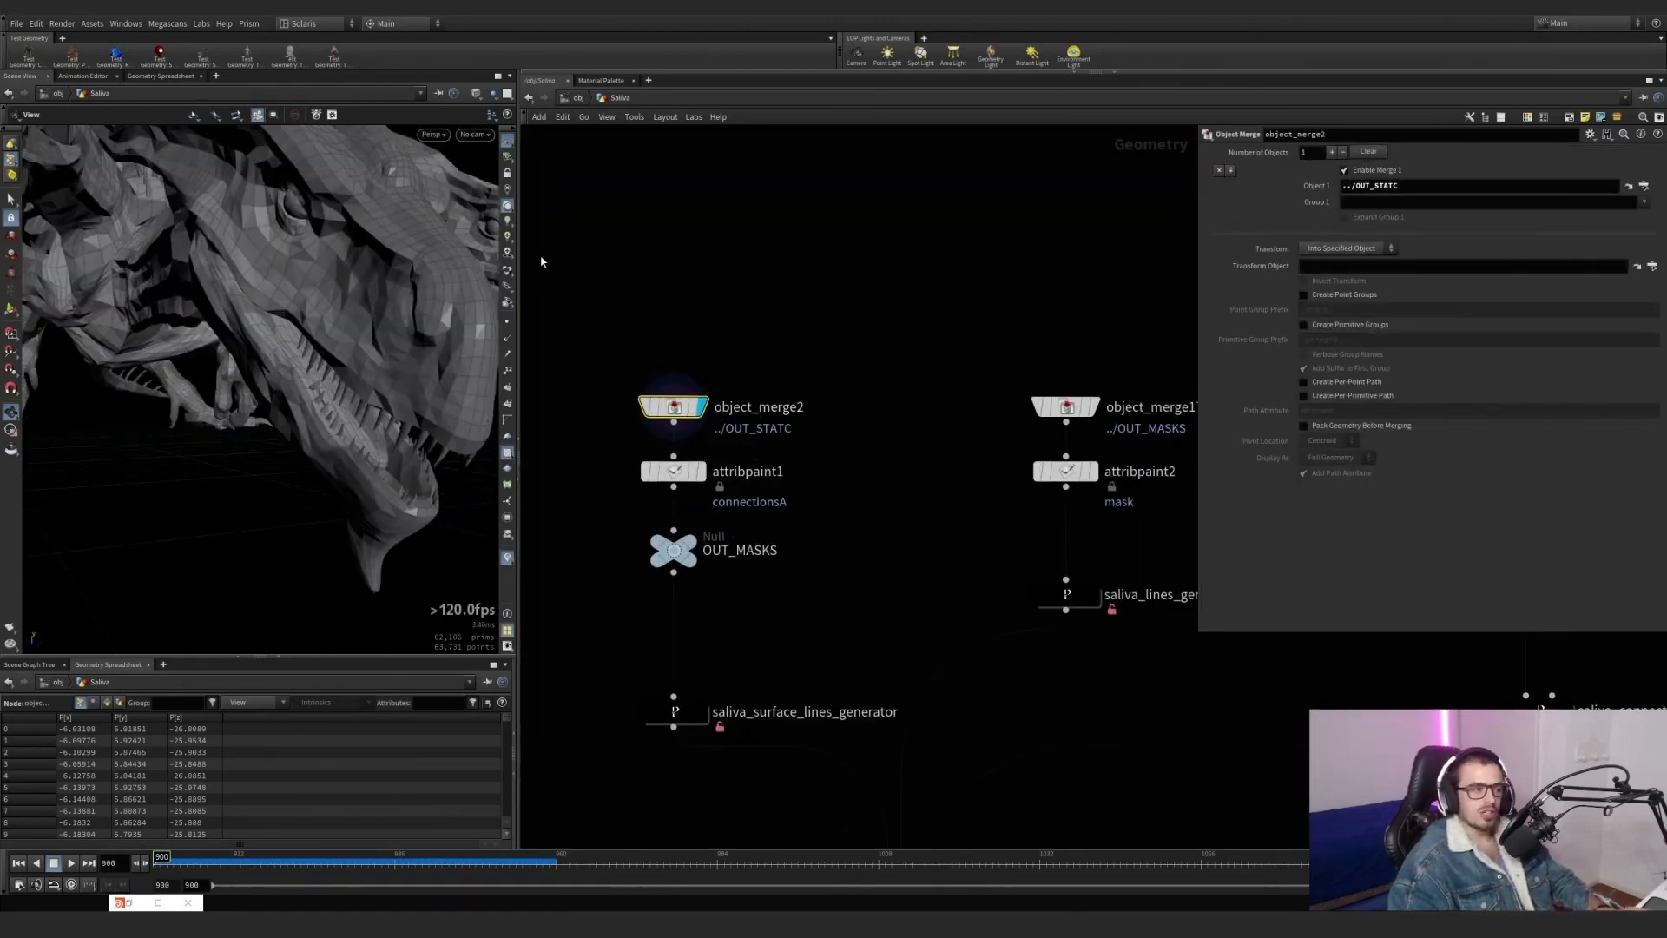
# Display saliva_surface_lines_generator with object_merge2 as a wireframe template, and examine the strands along the dragon's teeth.
pyautogui.moveTo(706, 487)
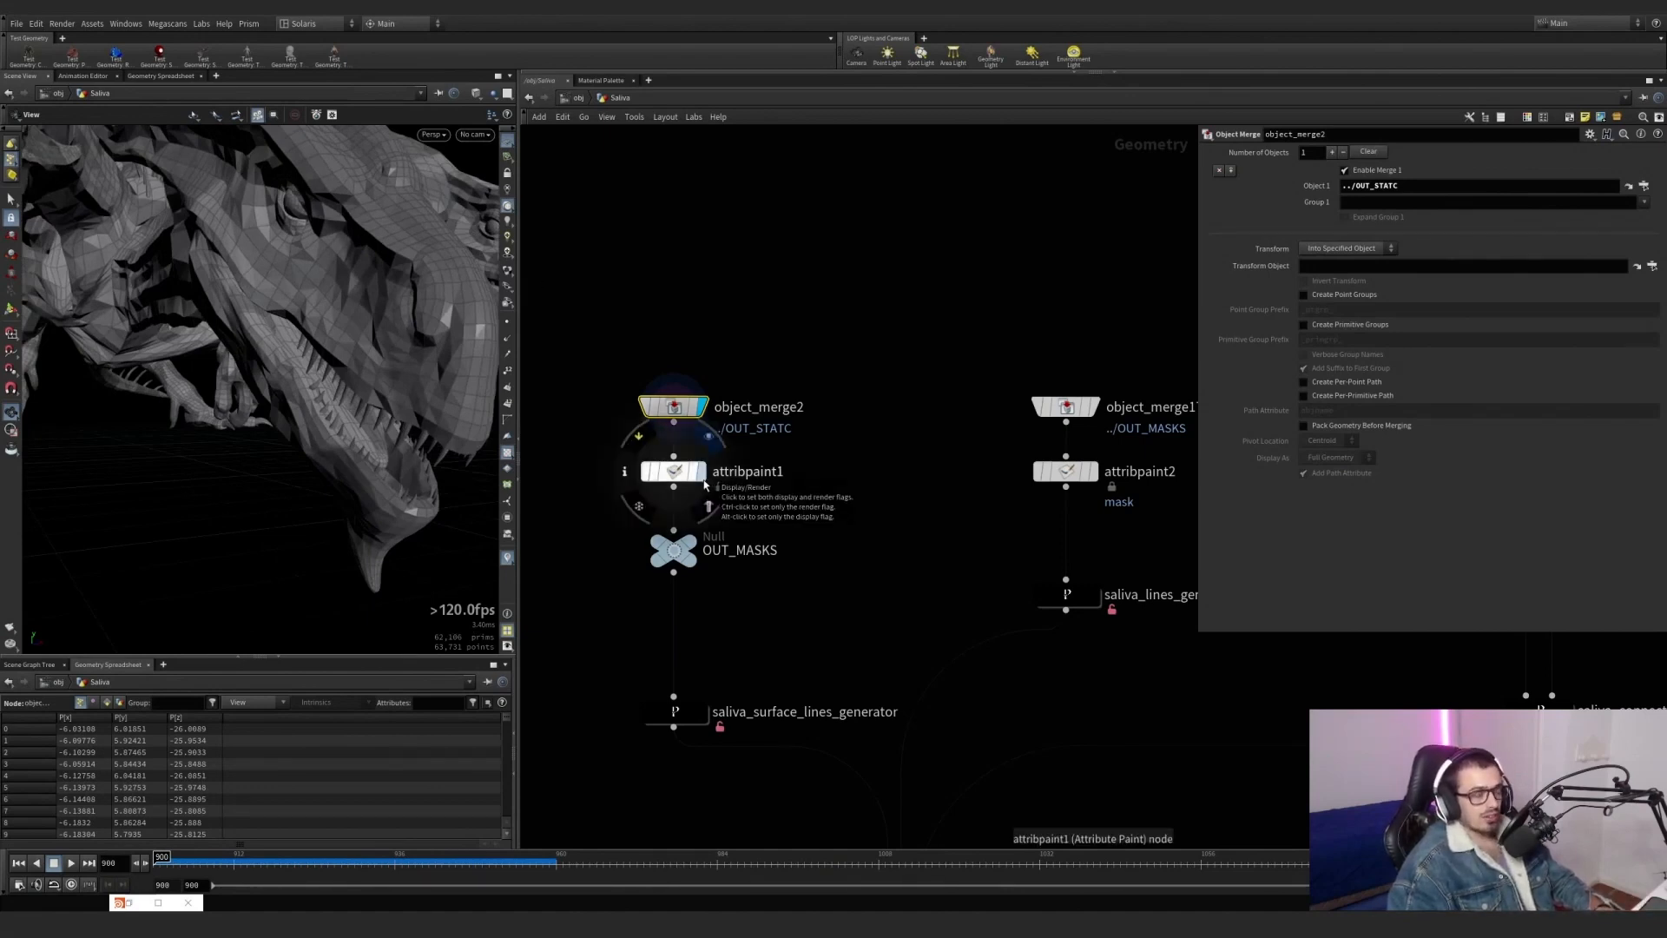
pyautogui.moveTo(695, 753)
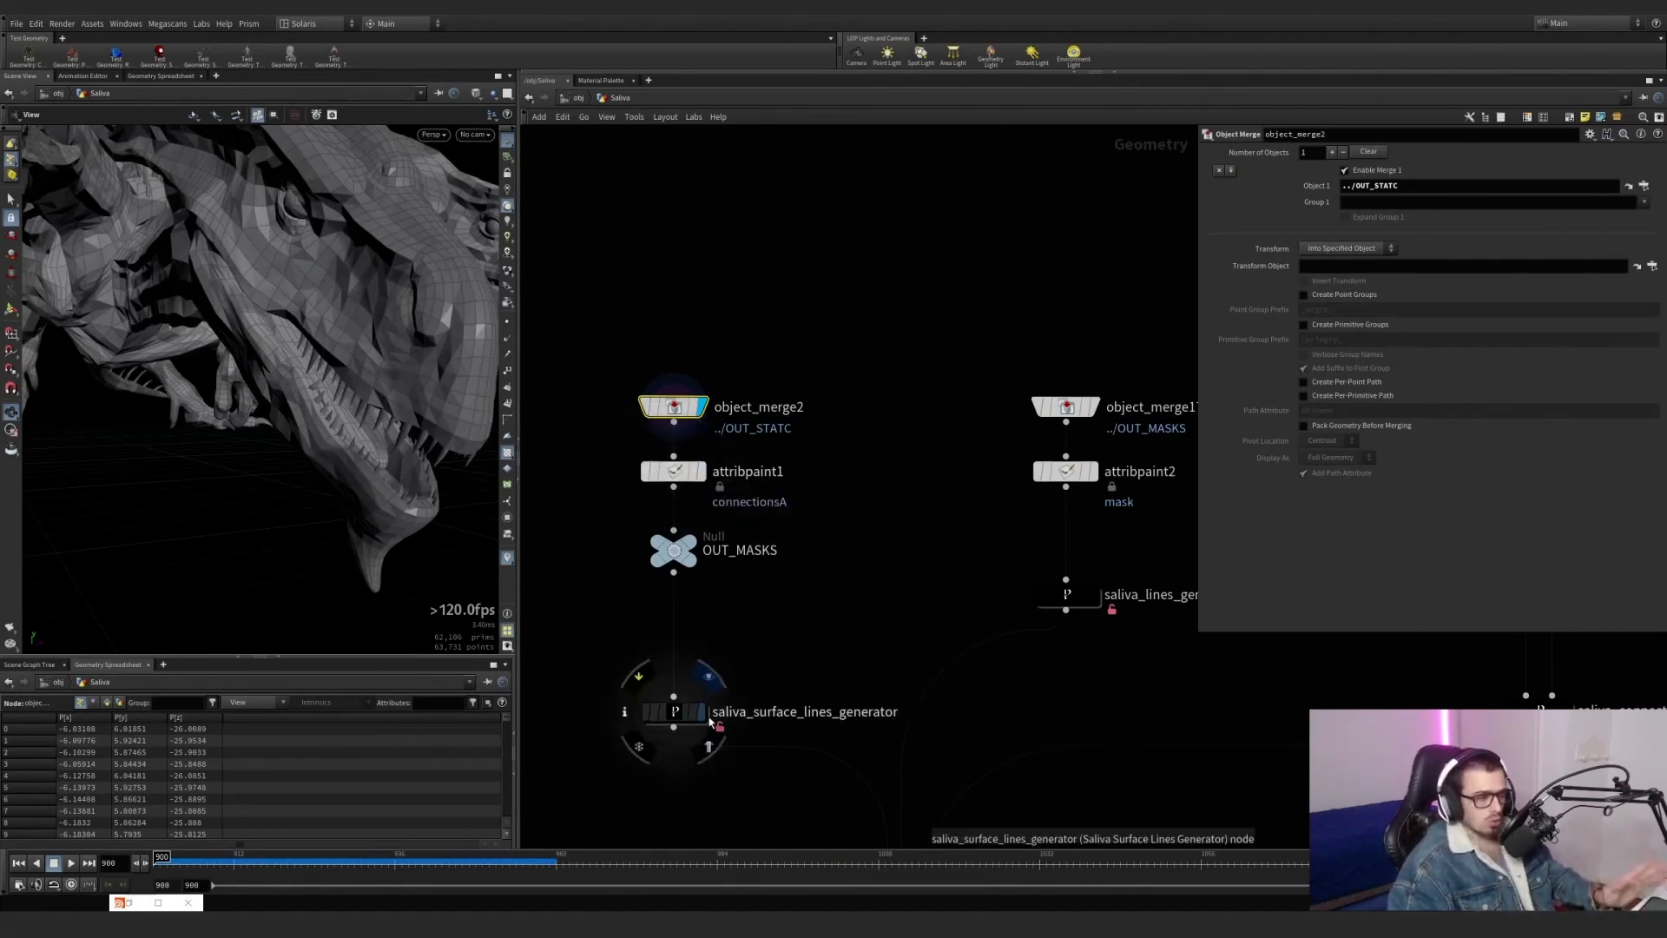
pyautogui.click(702, 713)
pyautogui.click(693, 407)
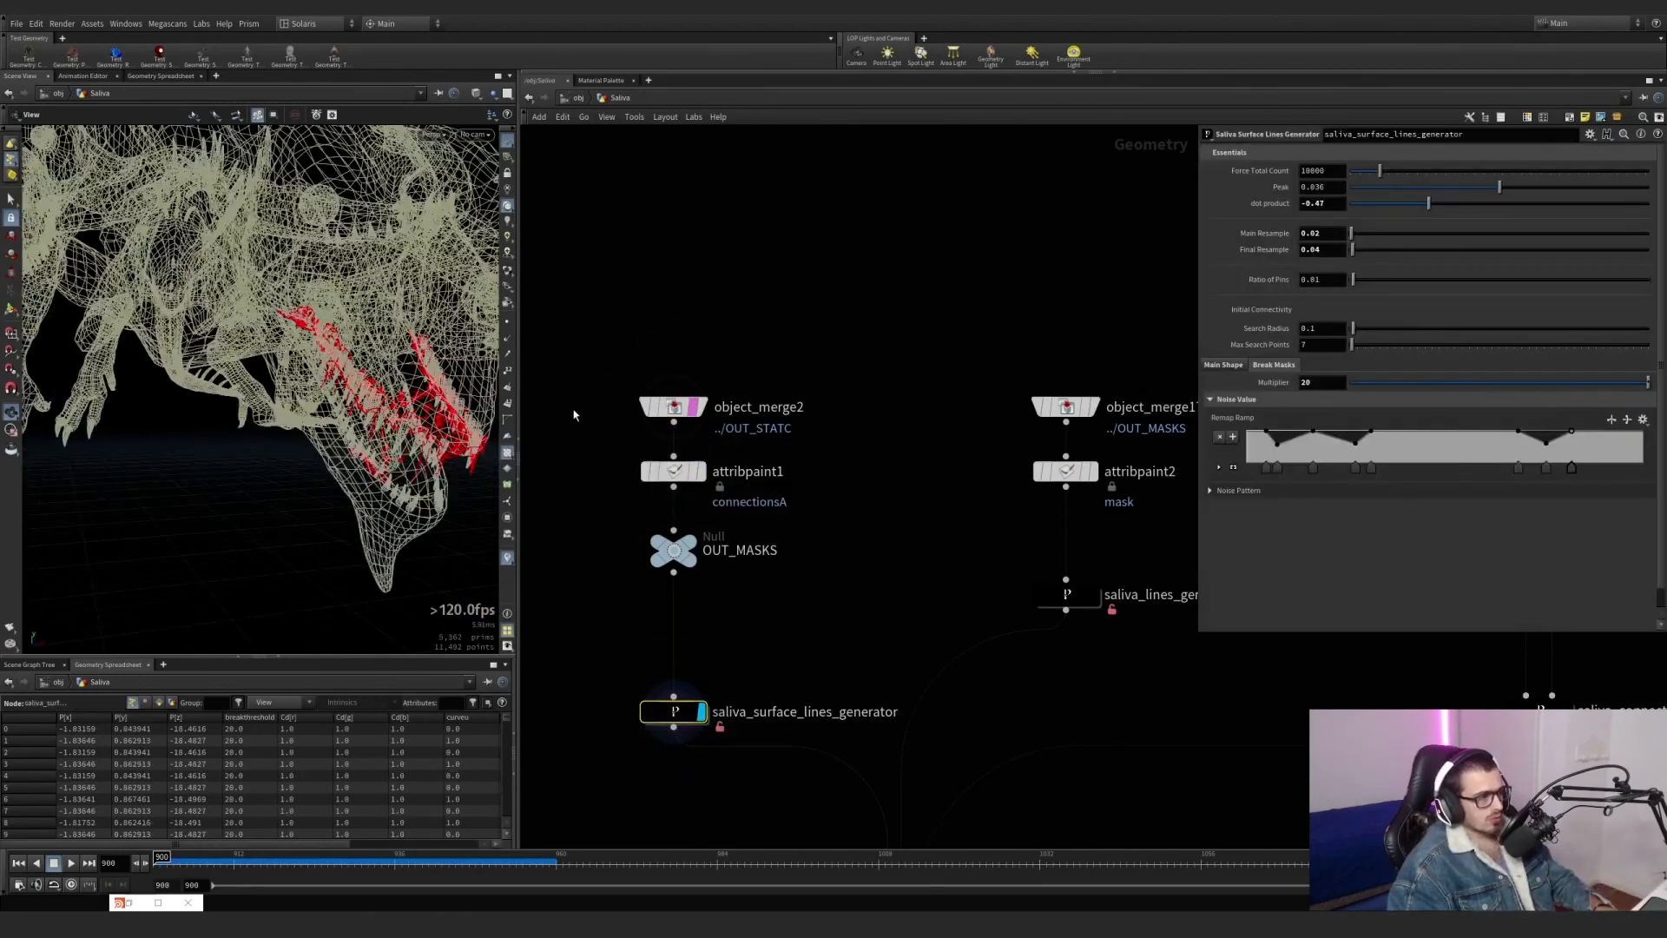
pyautogui.moveTo(408, 405); pyautogui.dragTo(321, 388)
pyautogui.scroll(5, 243, 434)
pyautogui.scroll(-6, 318, 407)
pyautogui.scroll(5, 297, 395)
# Check the list of viewport visualizers and inspect the settings of object_merge2 and saliva_surface_lines_generator.
pyautogui.click(508, 559)
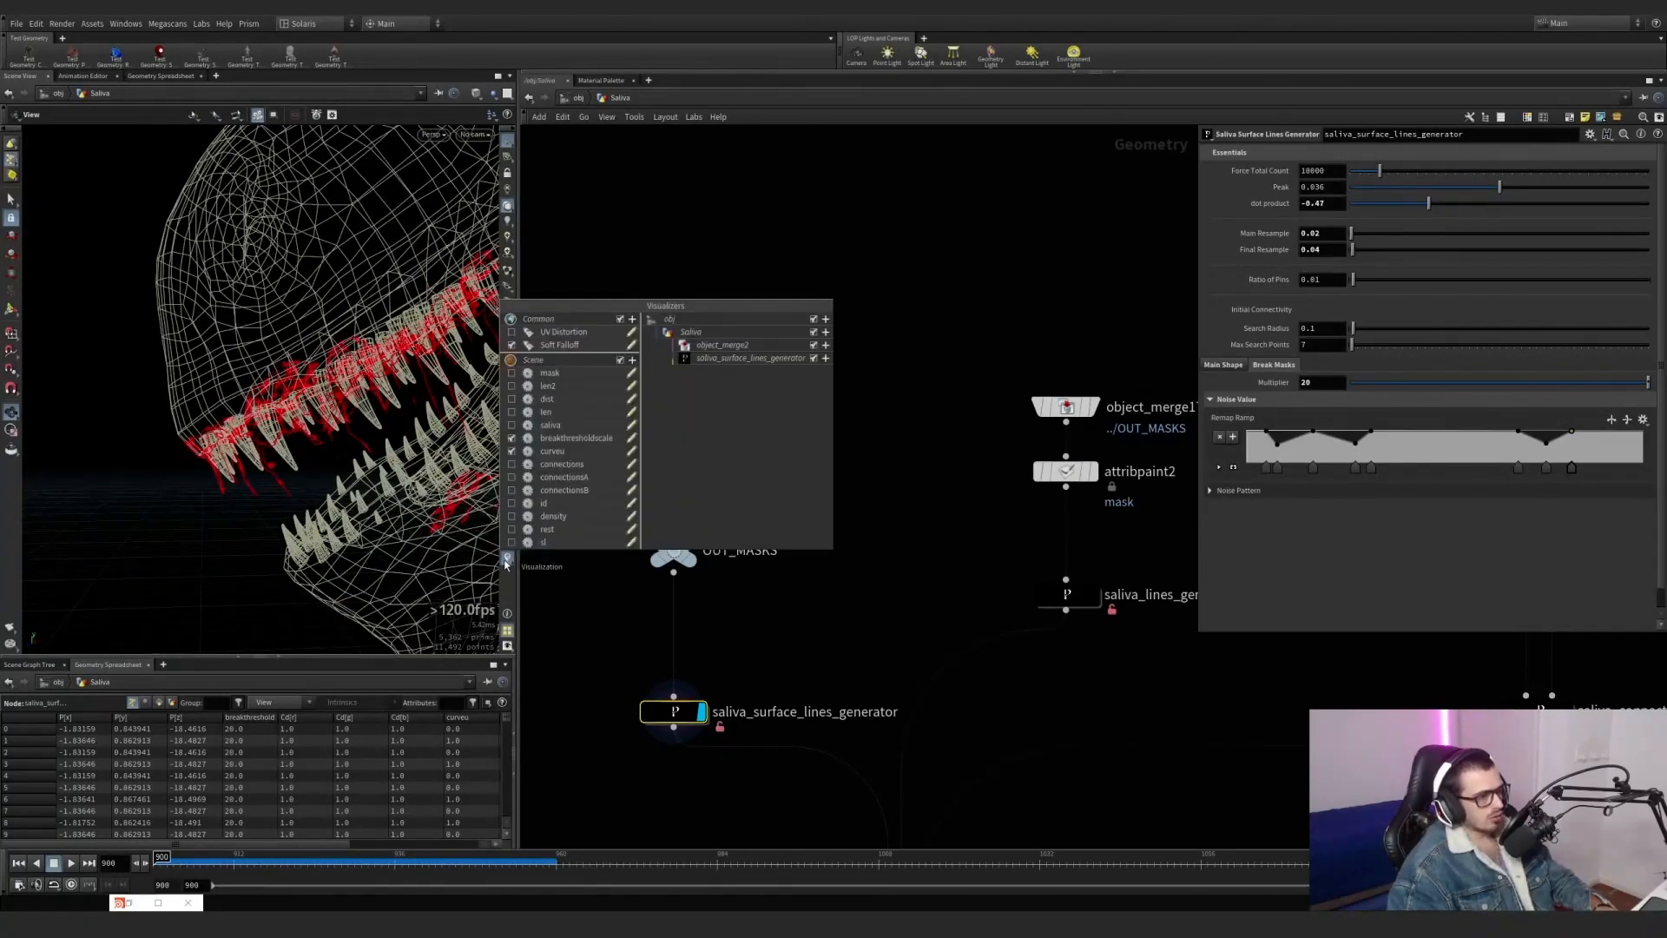
pyautogui.click(618, 627)
pyautogui.moveTo(809, 441); pyautogui.dragTo(638, 389)
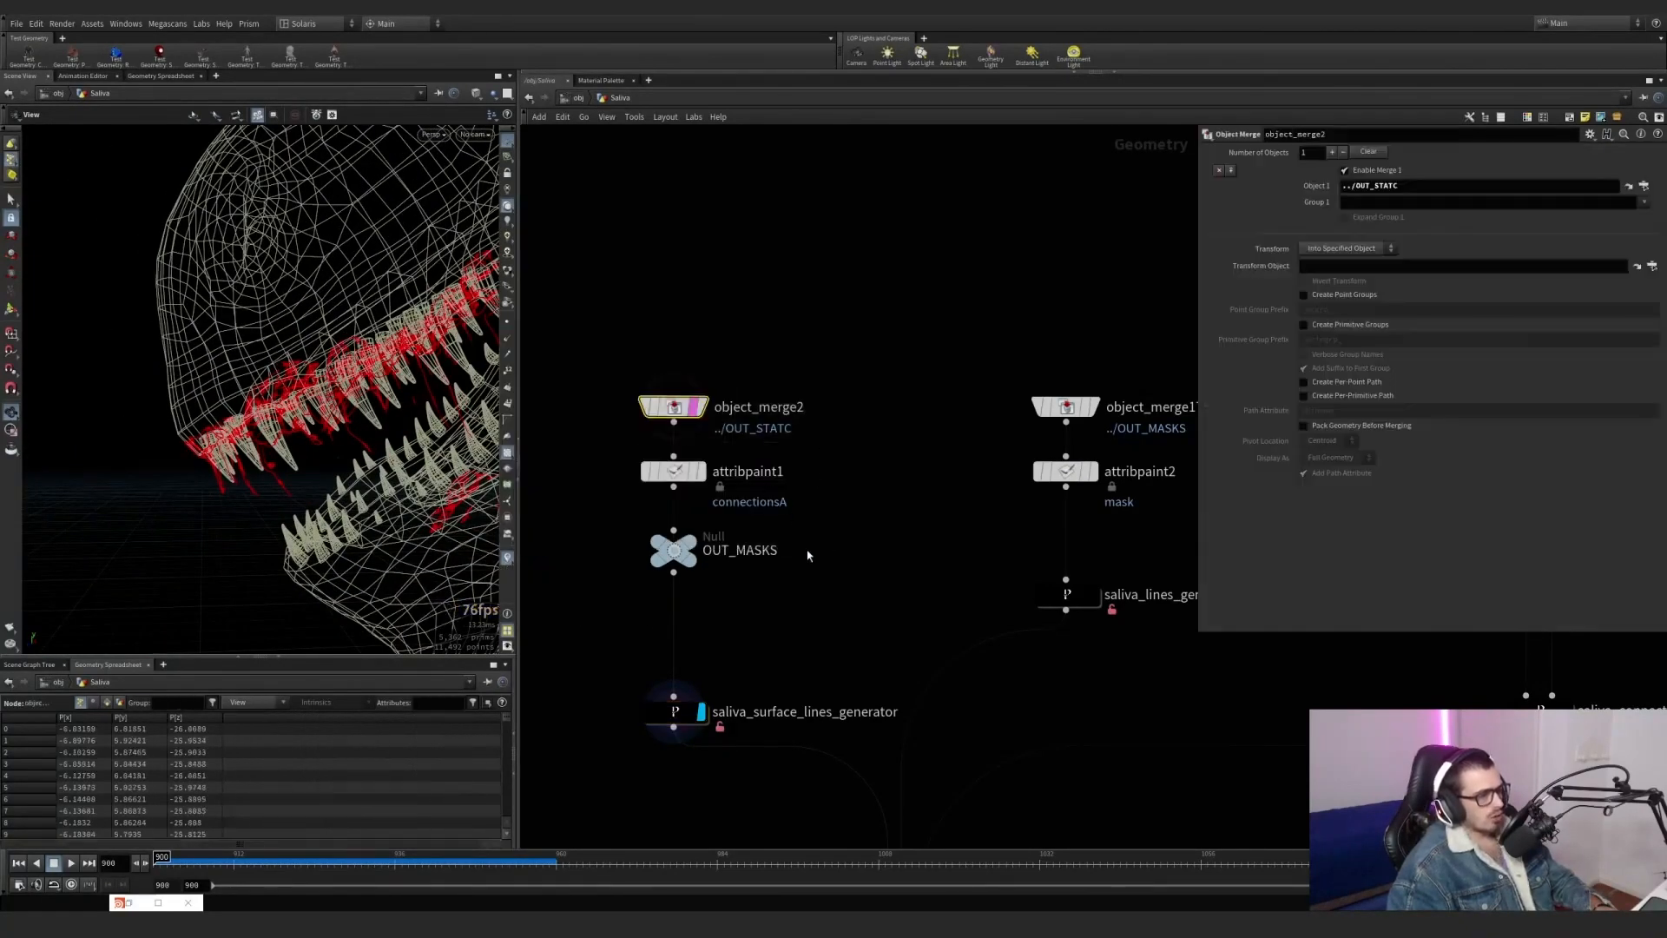
pyautogui.moveTo(789, 669); pyautogui.dragTo(643, 734)
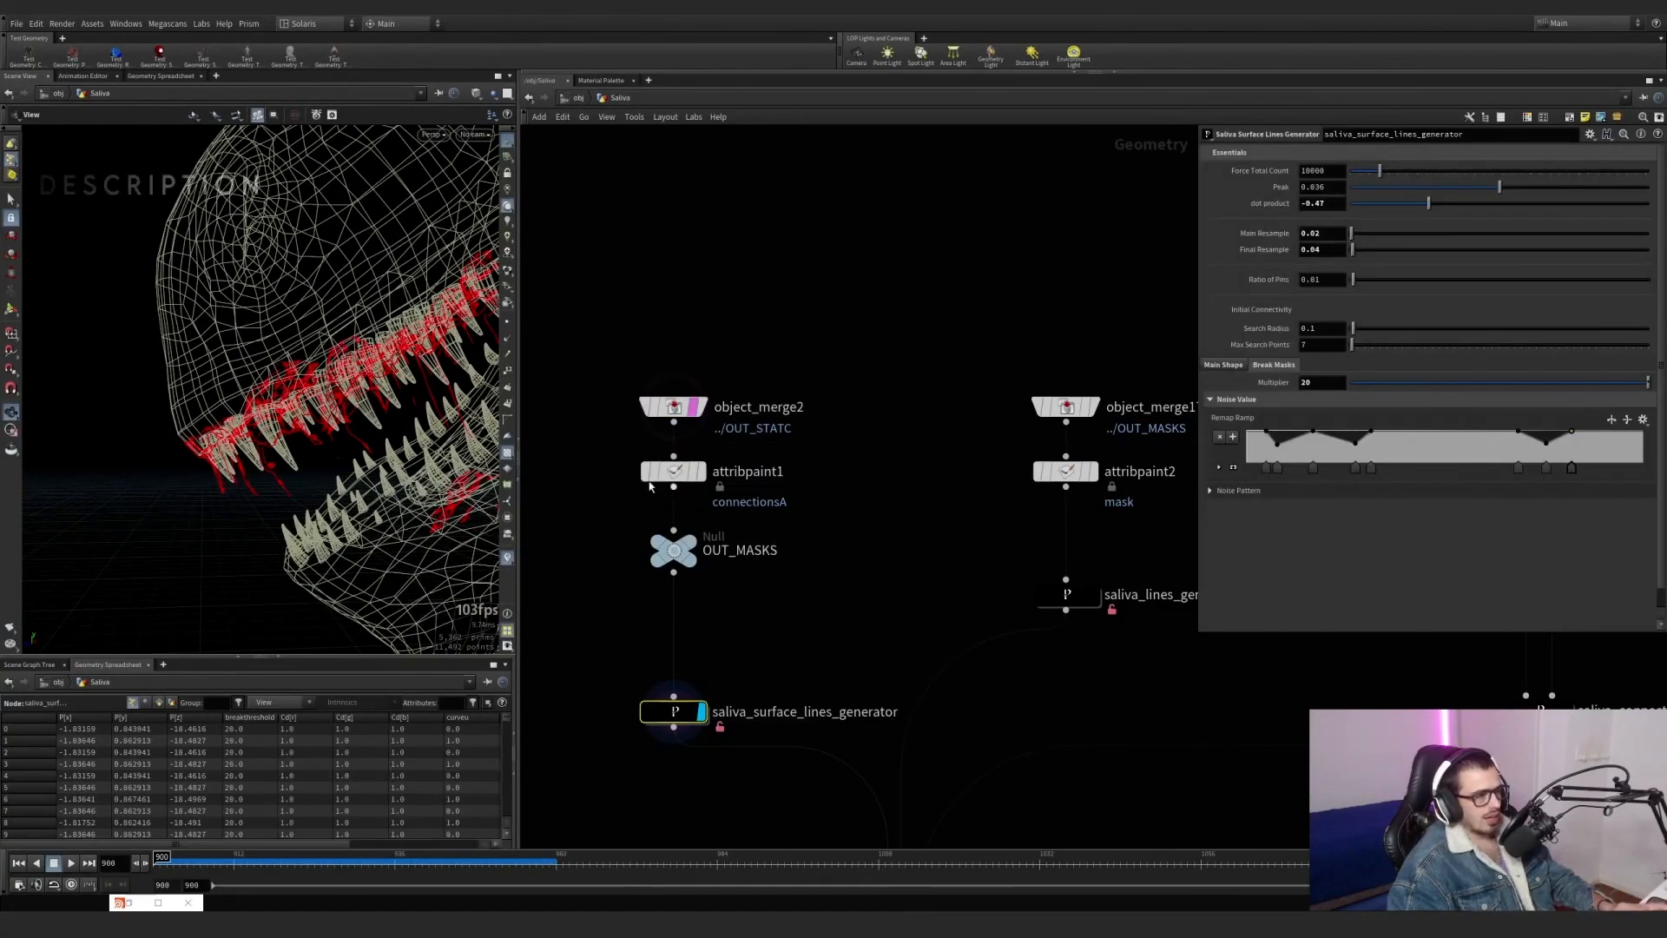
# Display attribpaint1 and activate its Attribute Paint tool to examine the connectionsA values painted along the jaw.
pyautogui.scroll(-2, 673, 699)
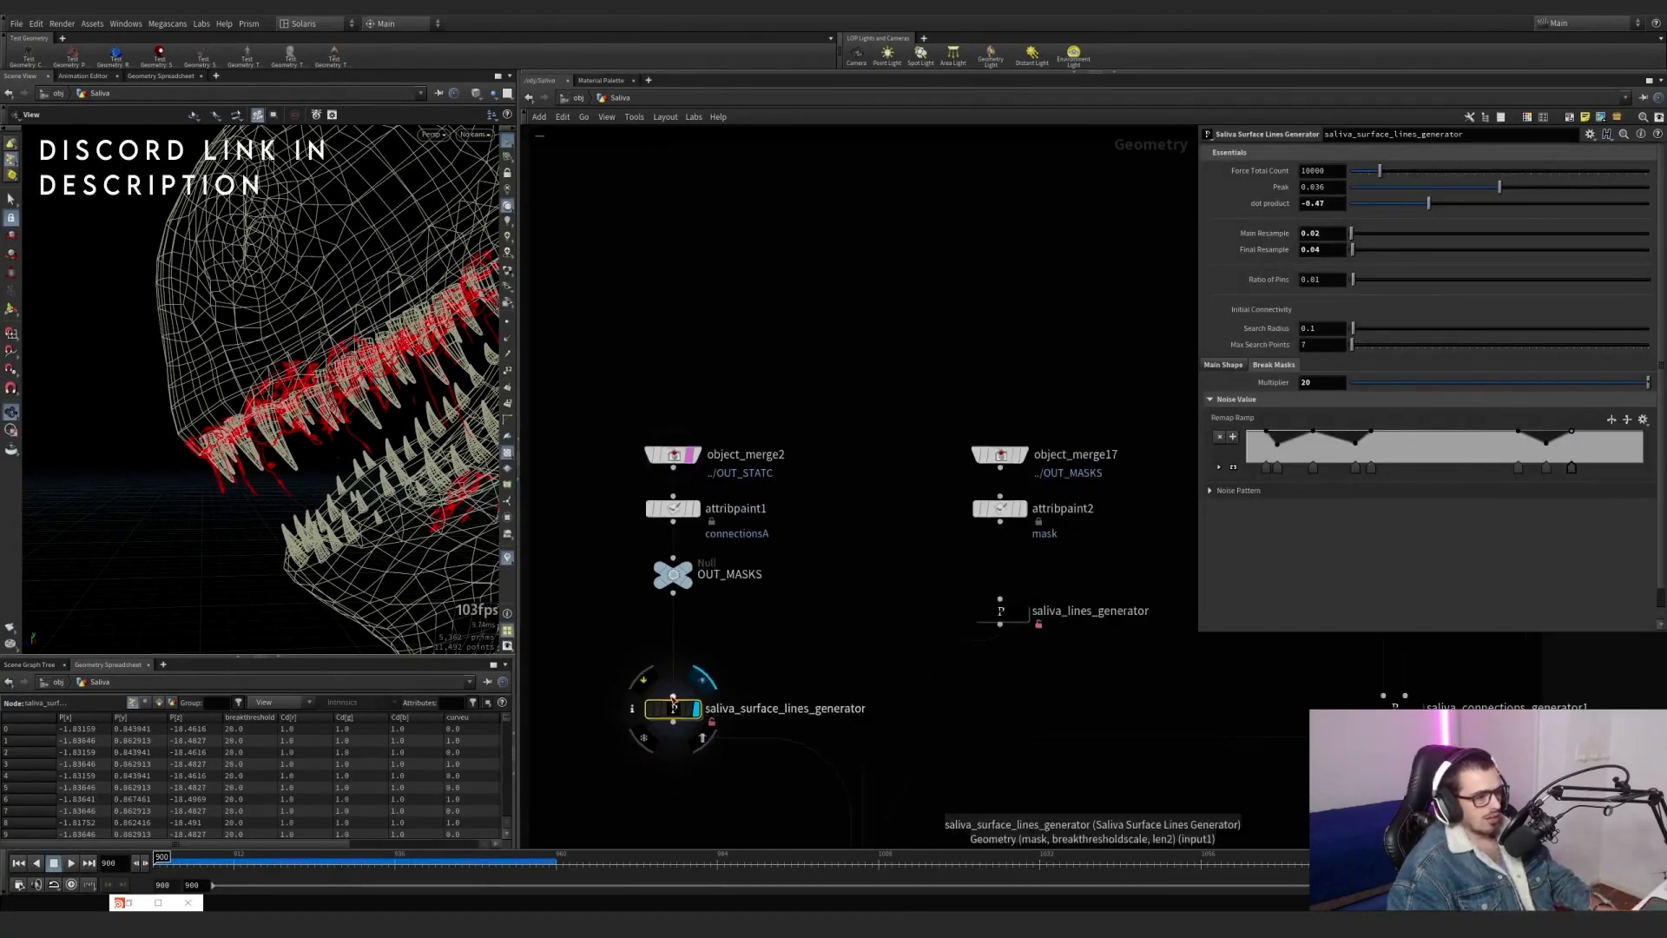
pyautogui.click(673, 508)
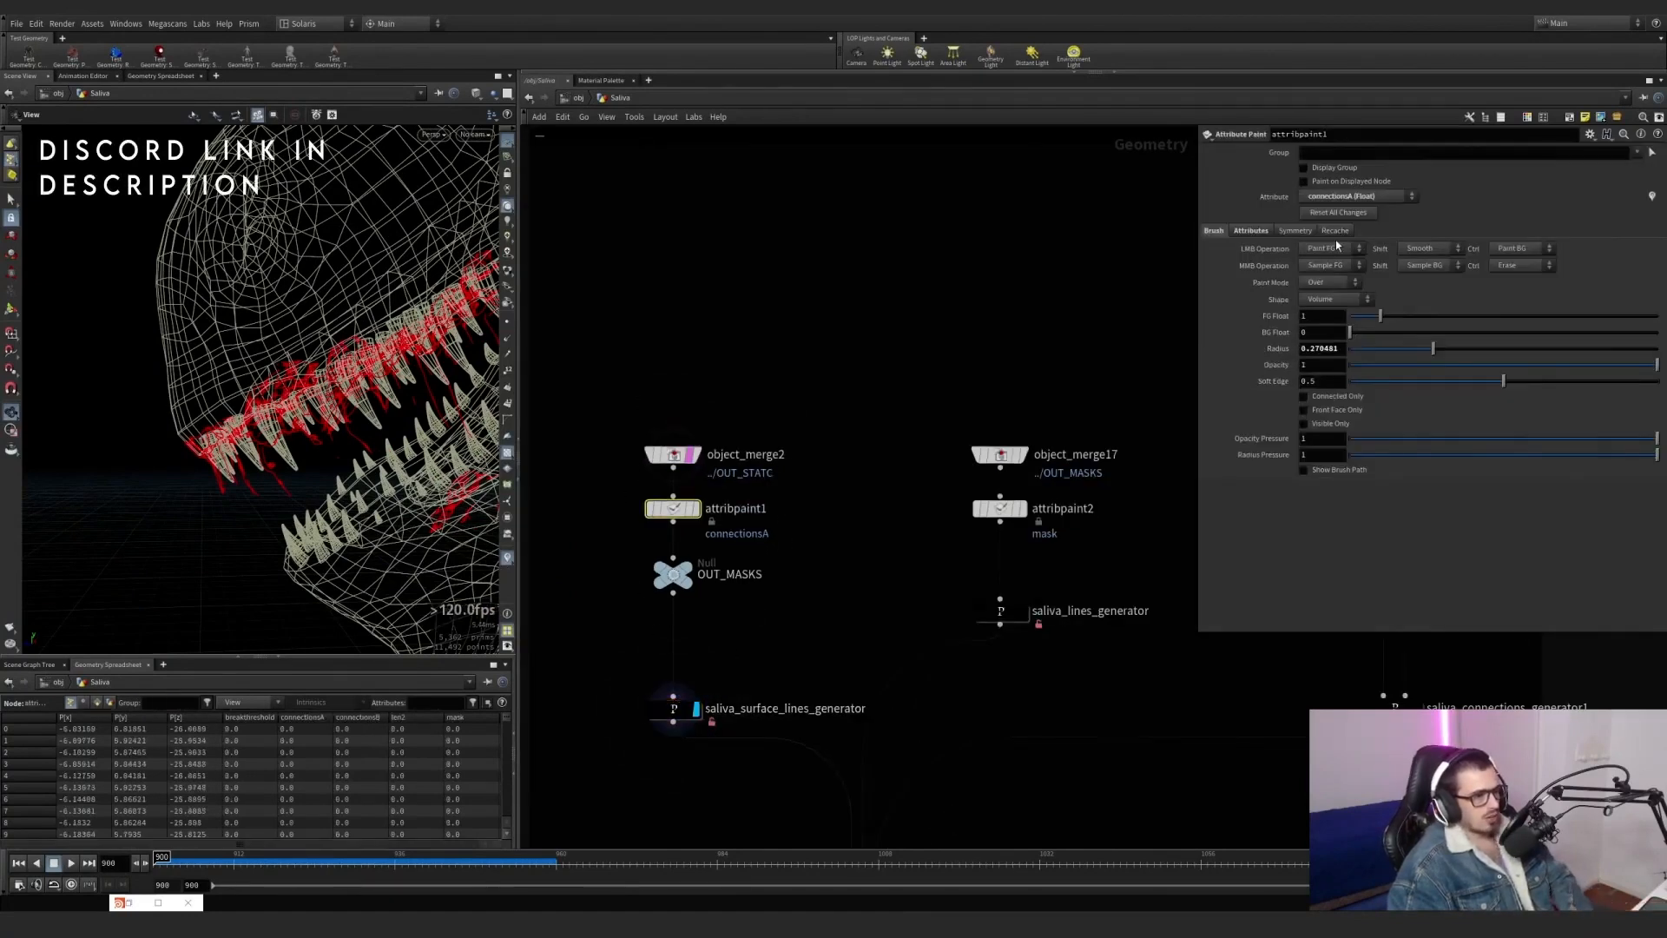
pyautogui.click(697, 516)
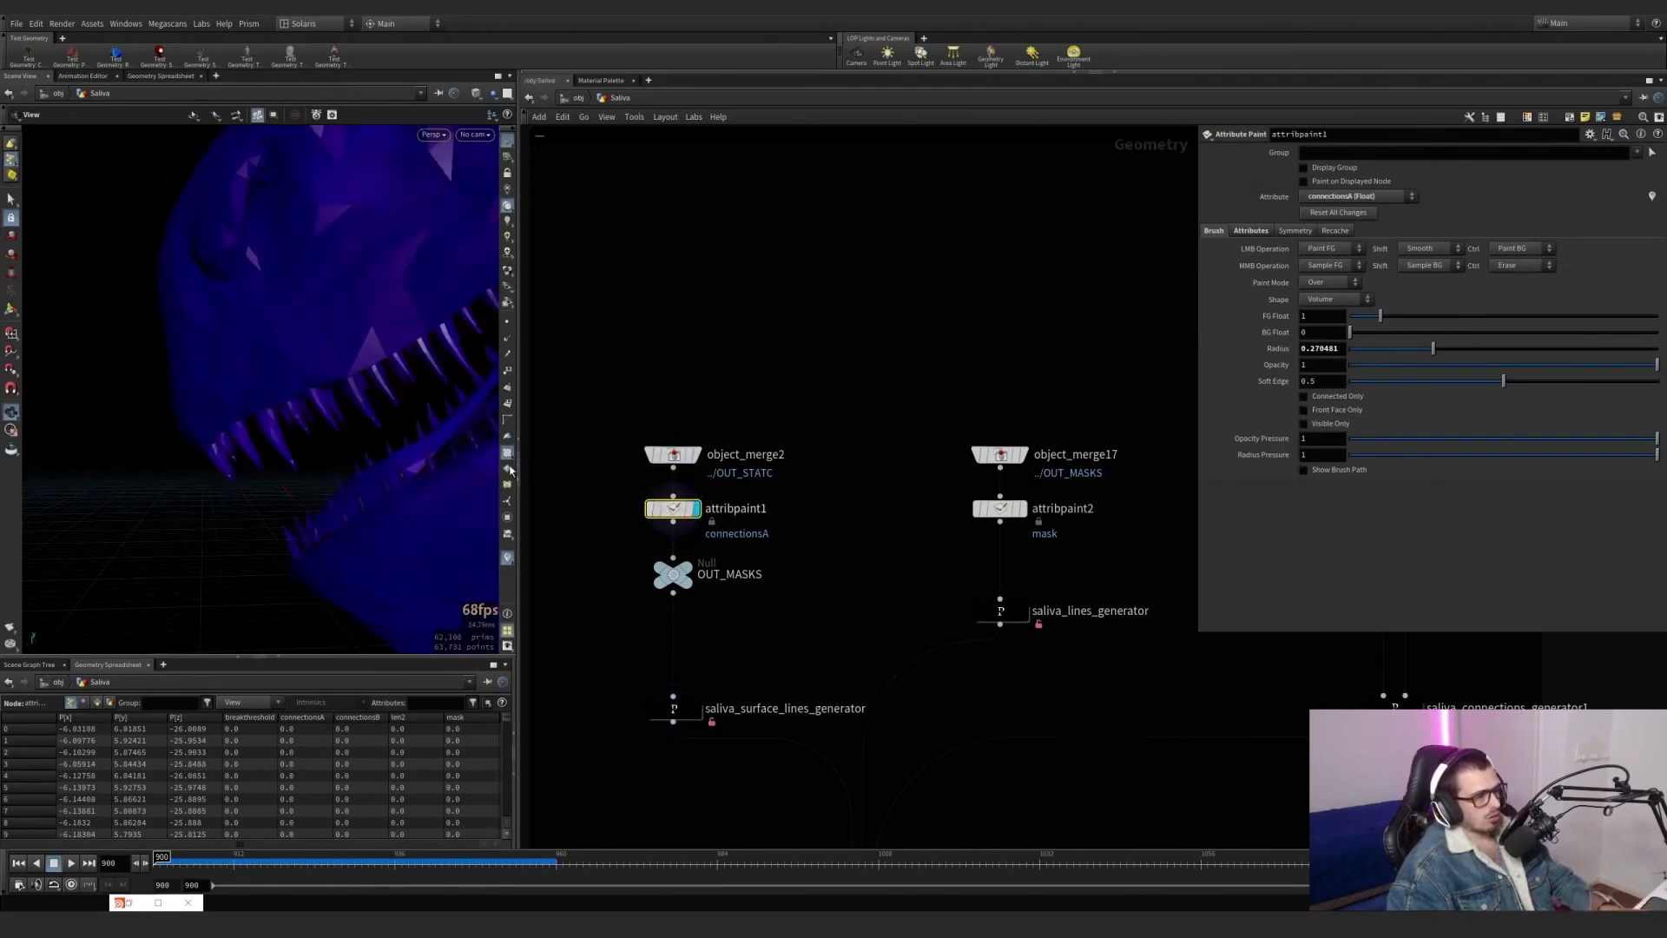
pyautogui.moveTo(455, 383); pyautogui.dragTo(304, 298)
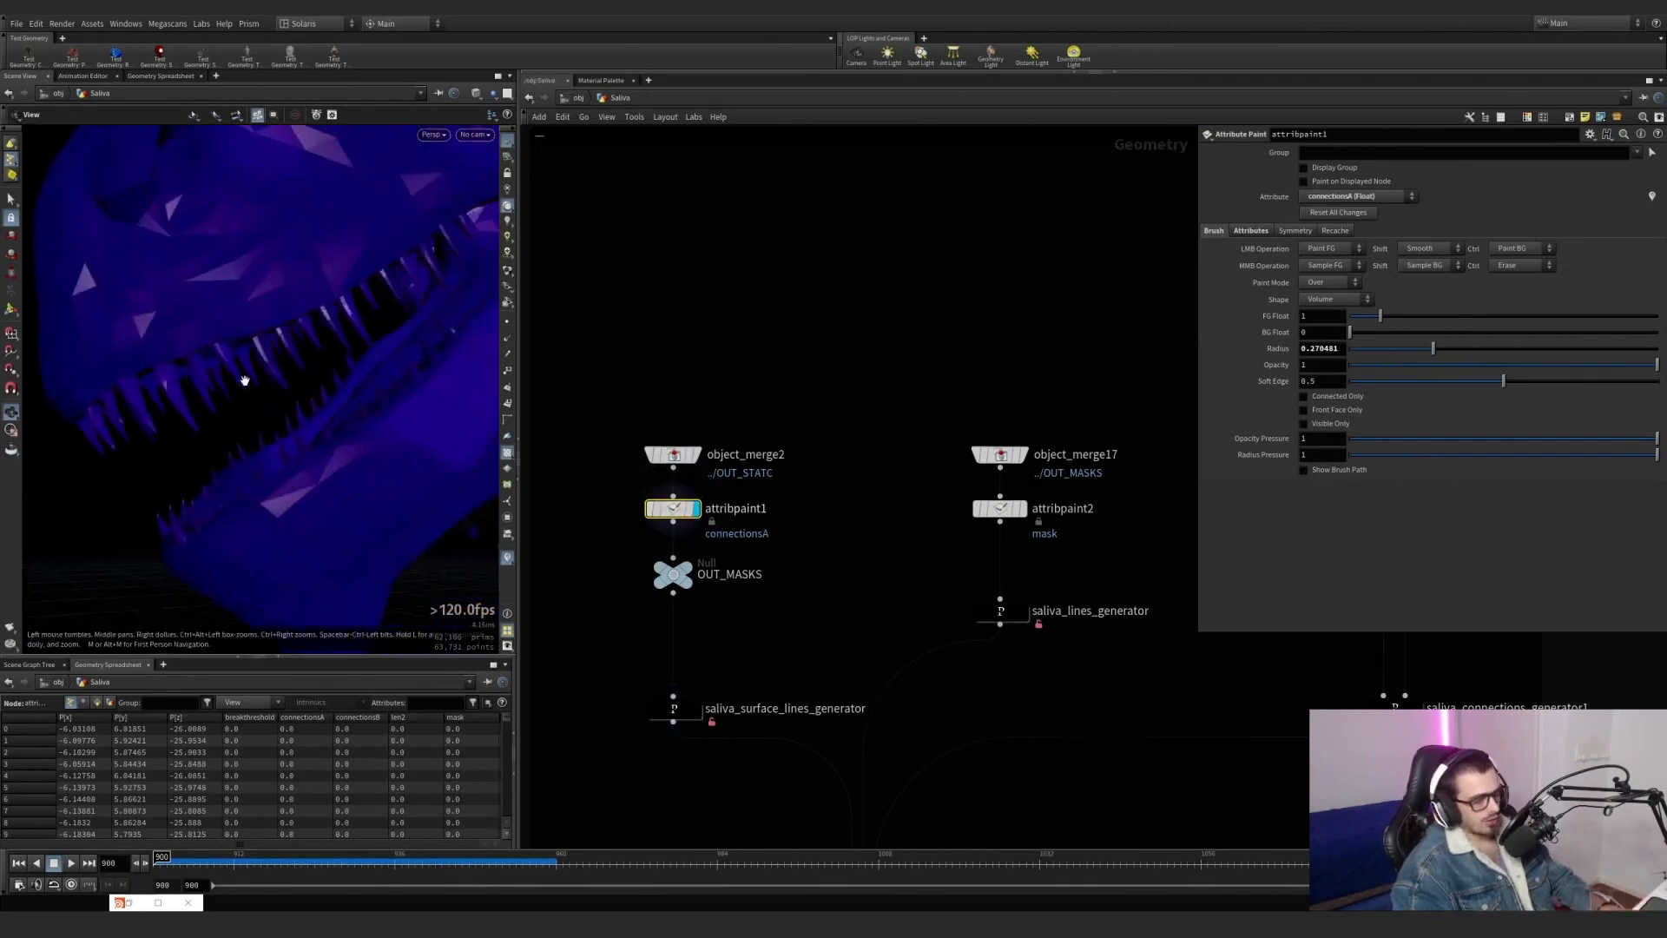
pyautogui.press('Return')
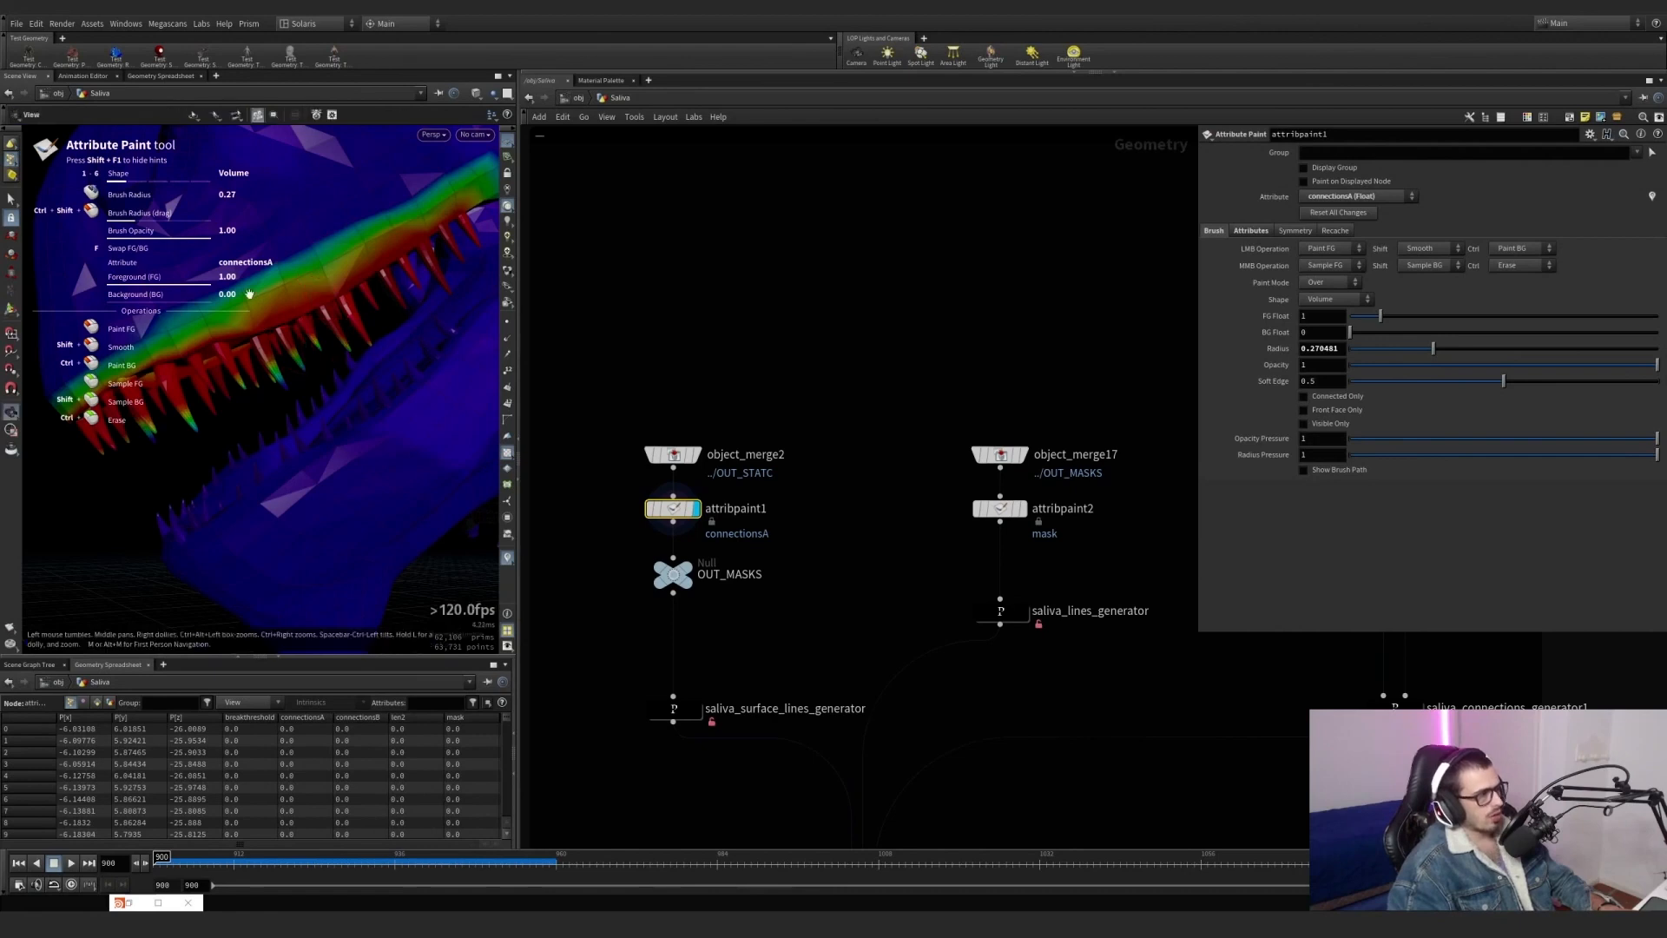
# Switch attribpaint1's painted attribute to mask and examine the painted area along the mouth.
pyautogui.click(135, 114)
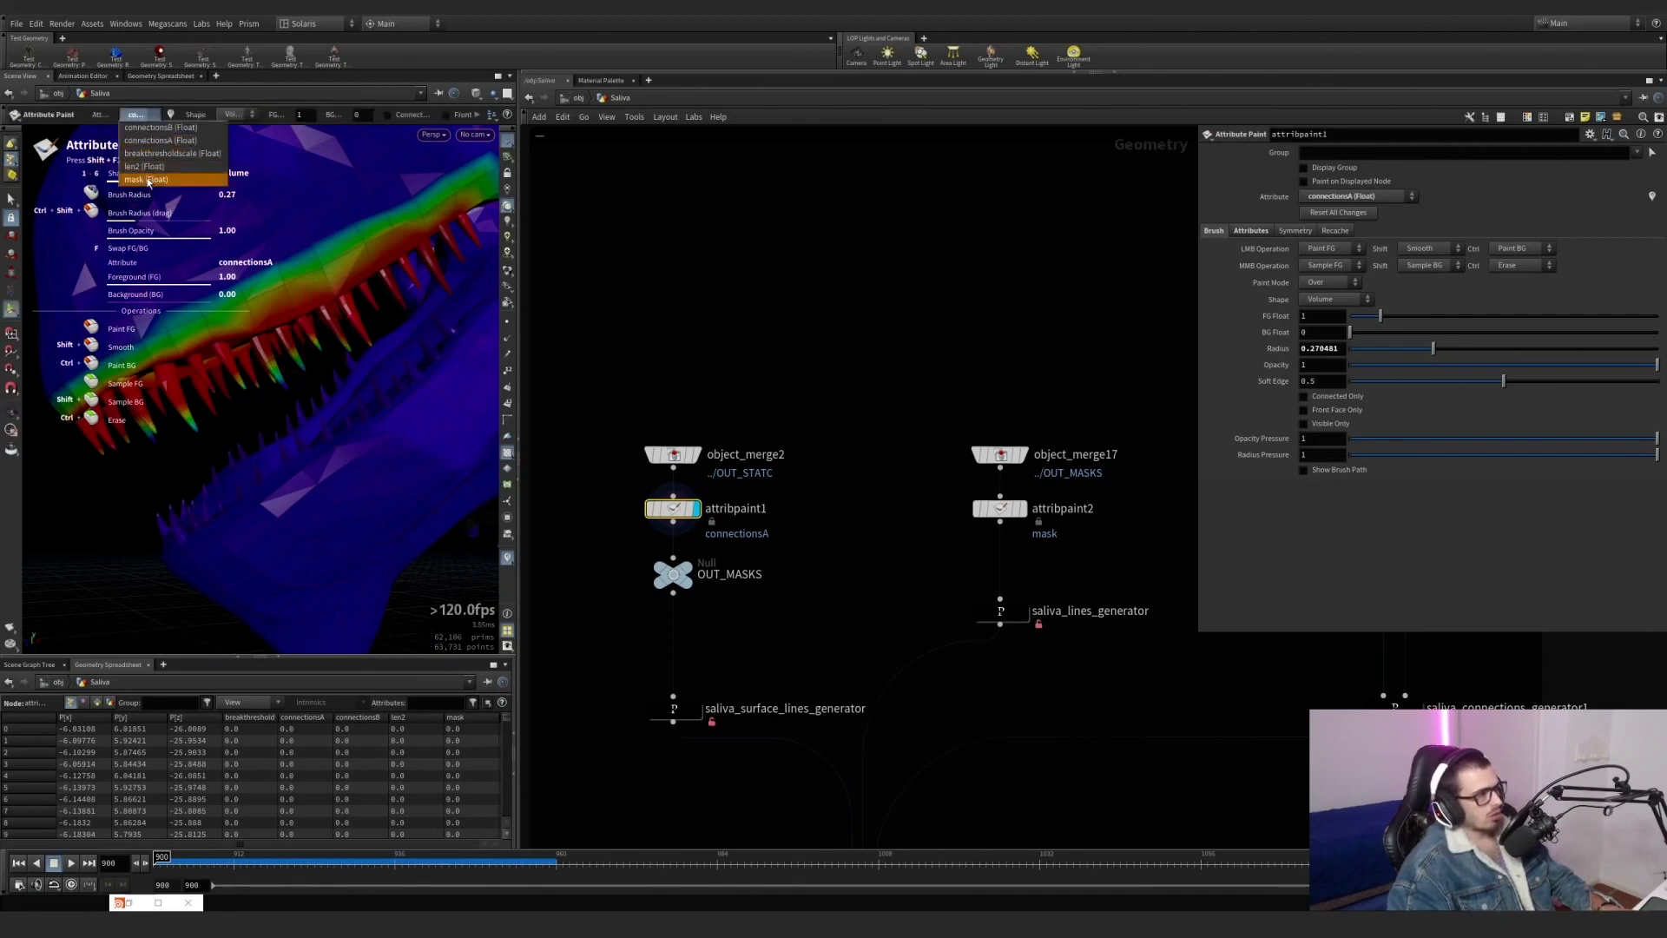
pyautogui.click(148, 180)
pyautogui.moveTo(278, 295); pyautogui.dragTo(447, 365)
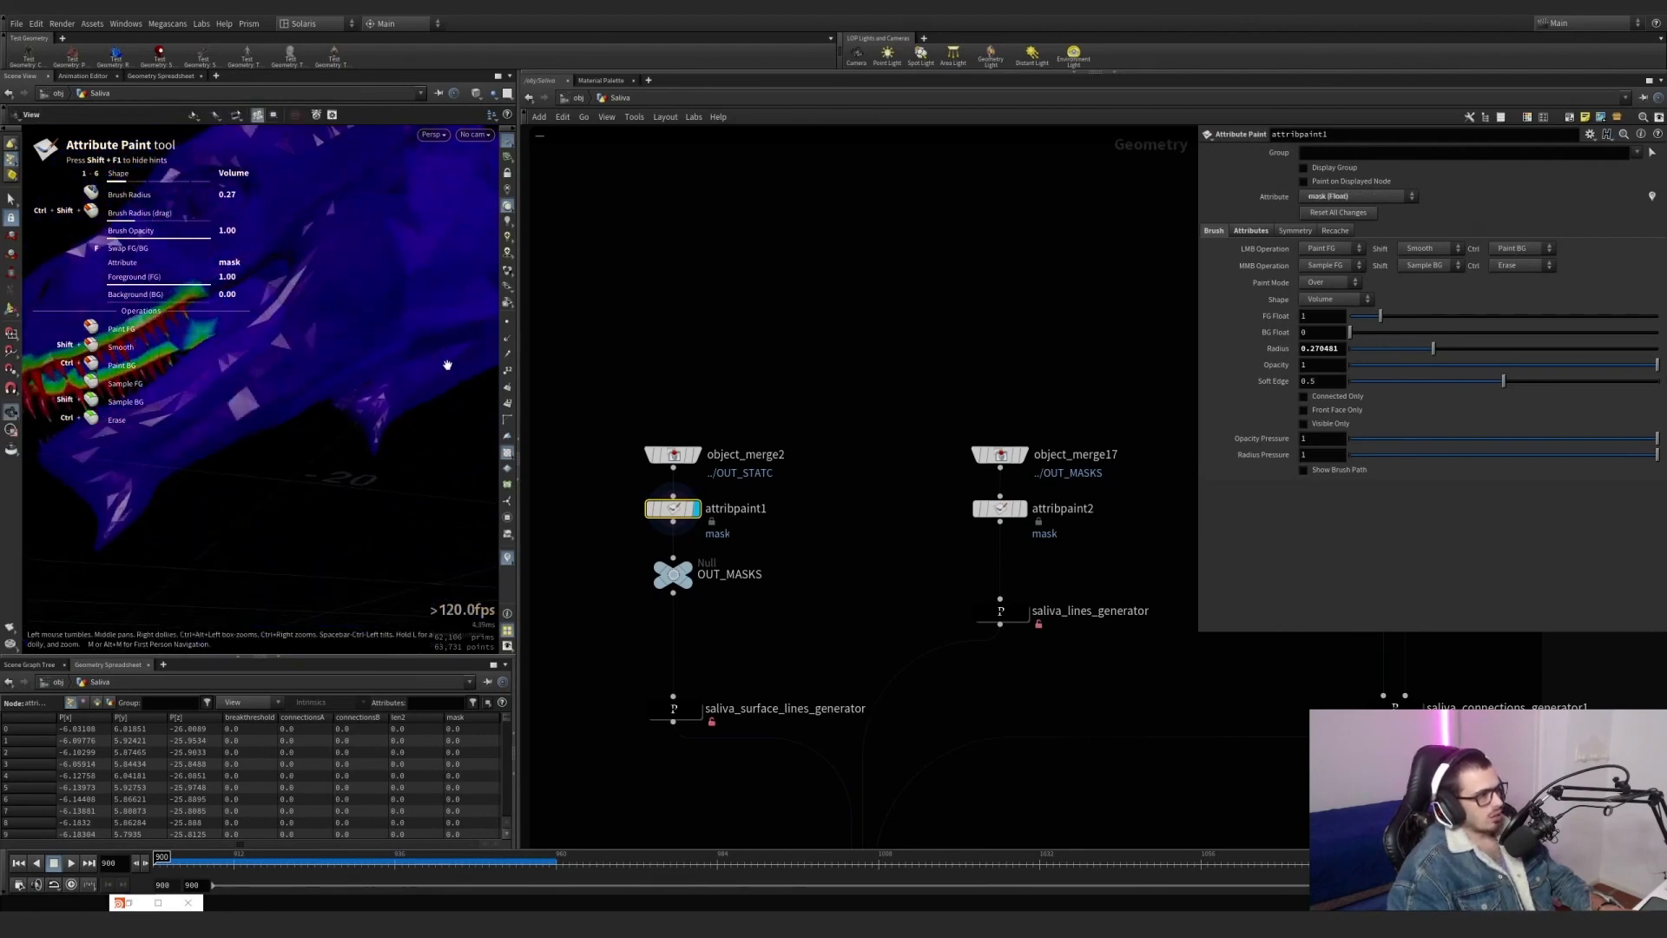
pyautogui.press('Return')
# Overlay saliva_surface_lines_generator as a template on the painted mask and examine its strands around the teeth and mouth corner.
pyautogui.click(689, 709)
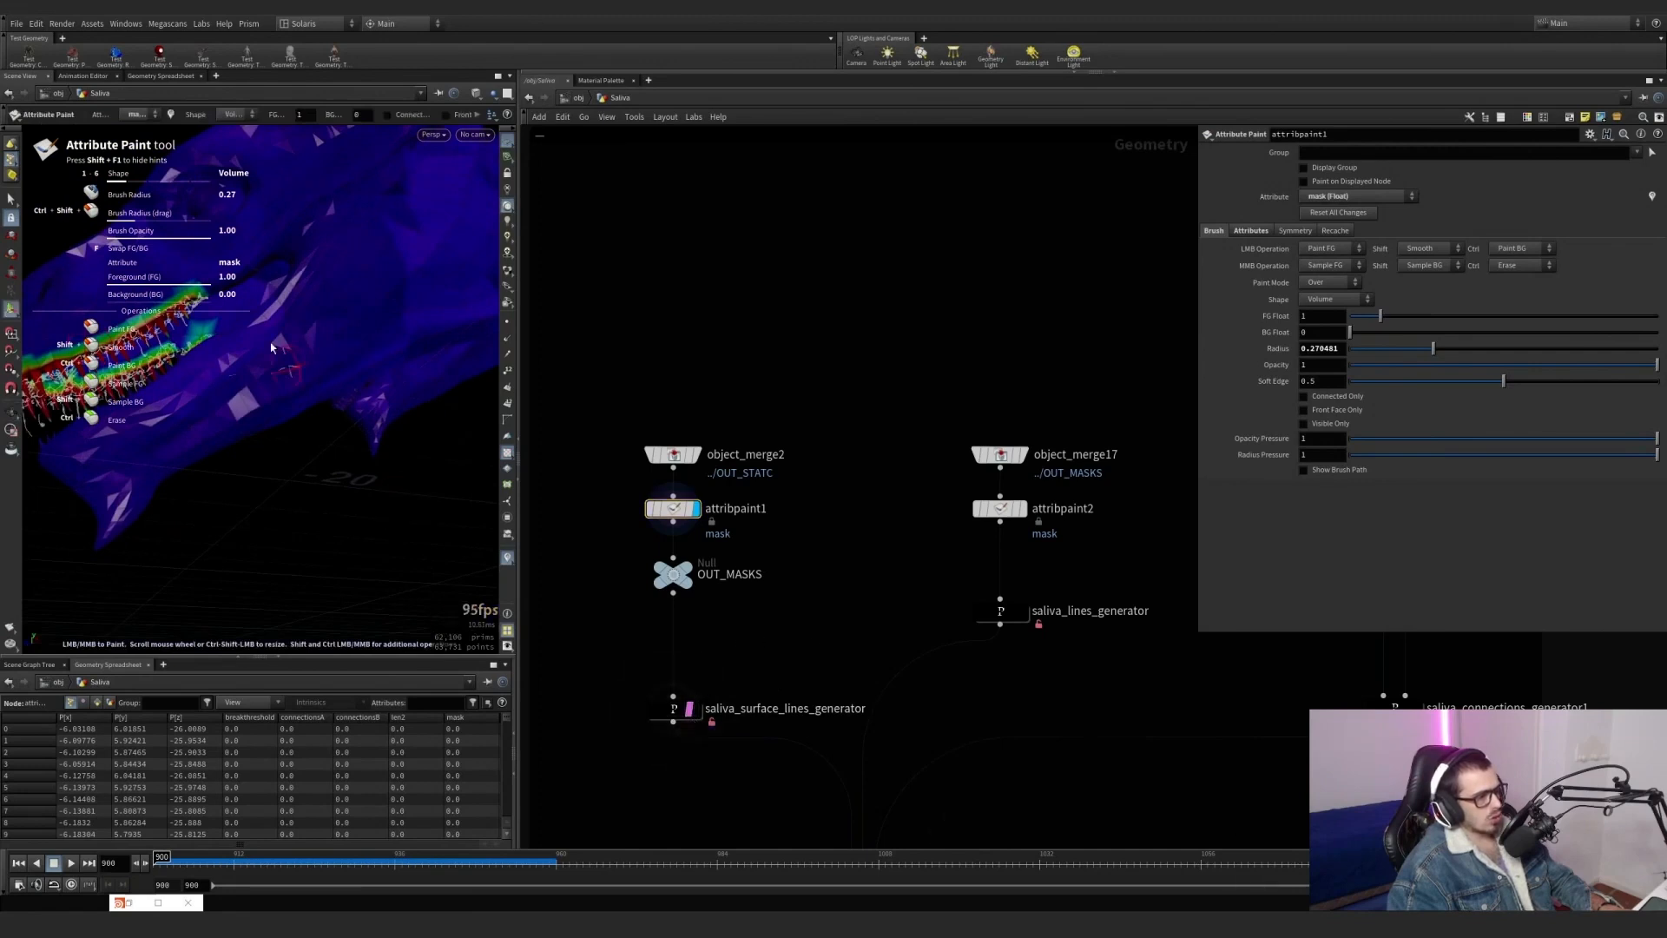
pyautogui.press('Escape')
pyautogui.moveTo(321, 331); pyautogui.dragTo(324, 469, button='middle')
pyautogui.scroll(6, 243, 357)
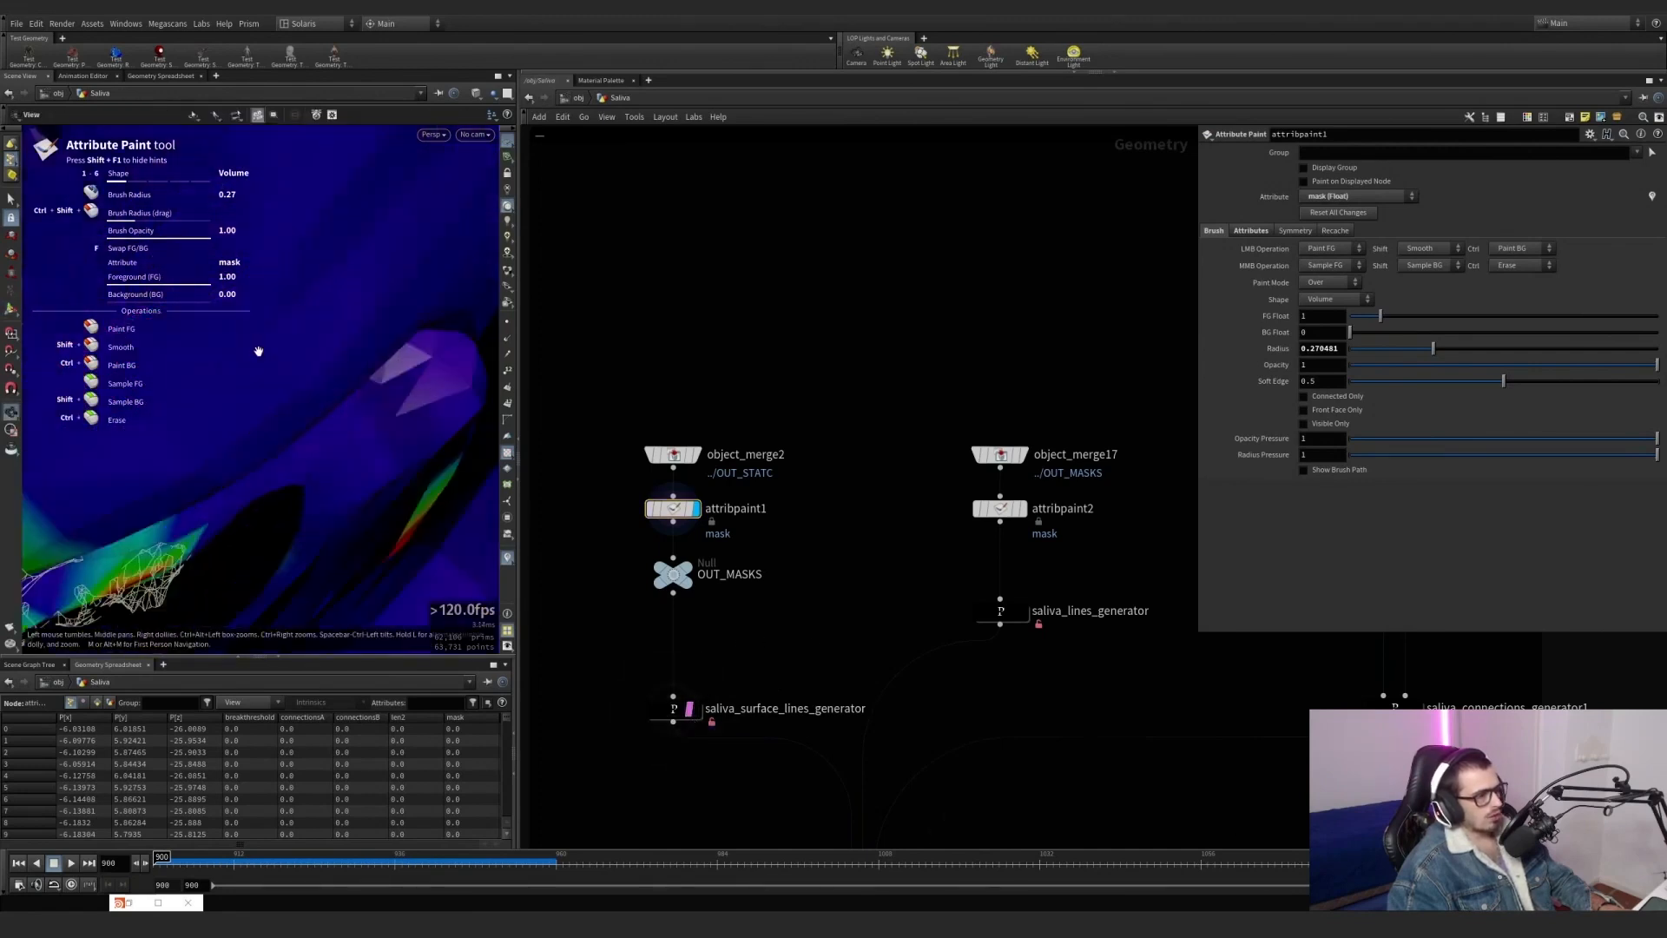
pyautogui.scroll(-4, 258, 350)
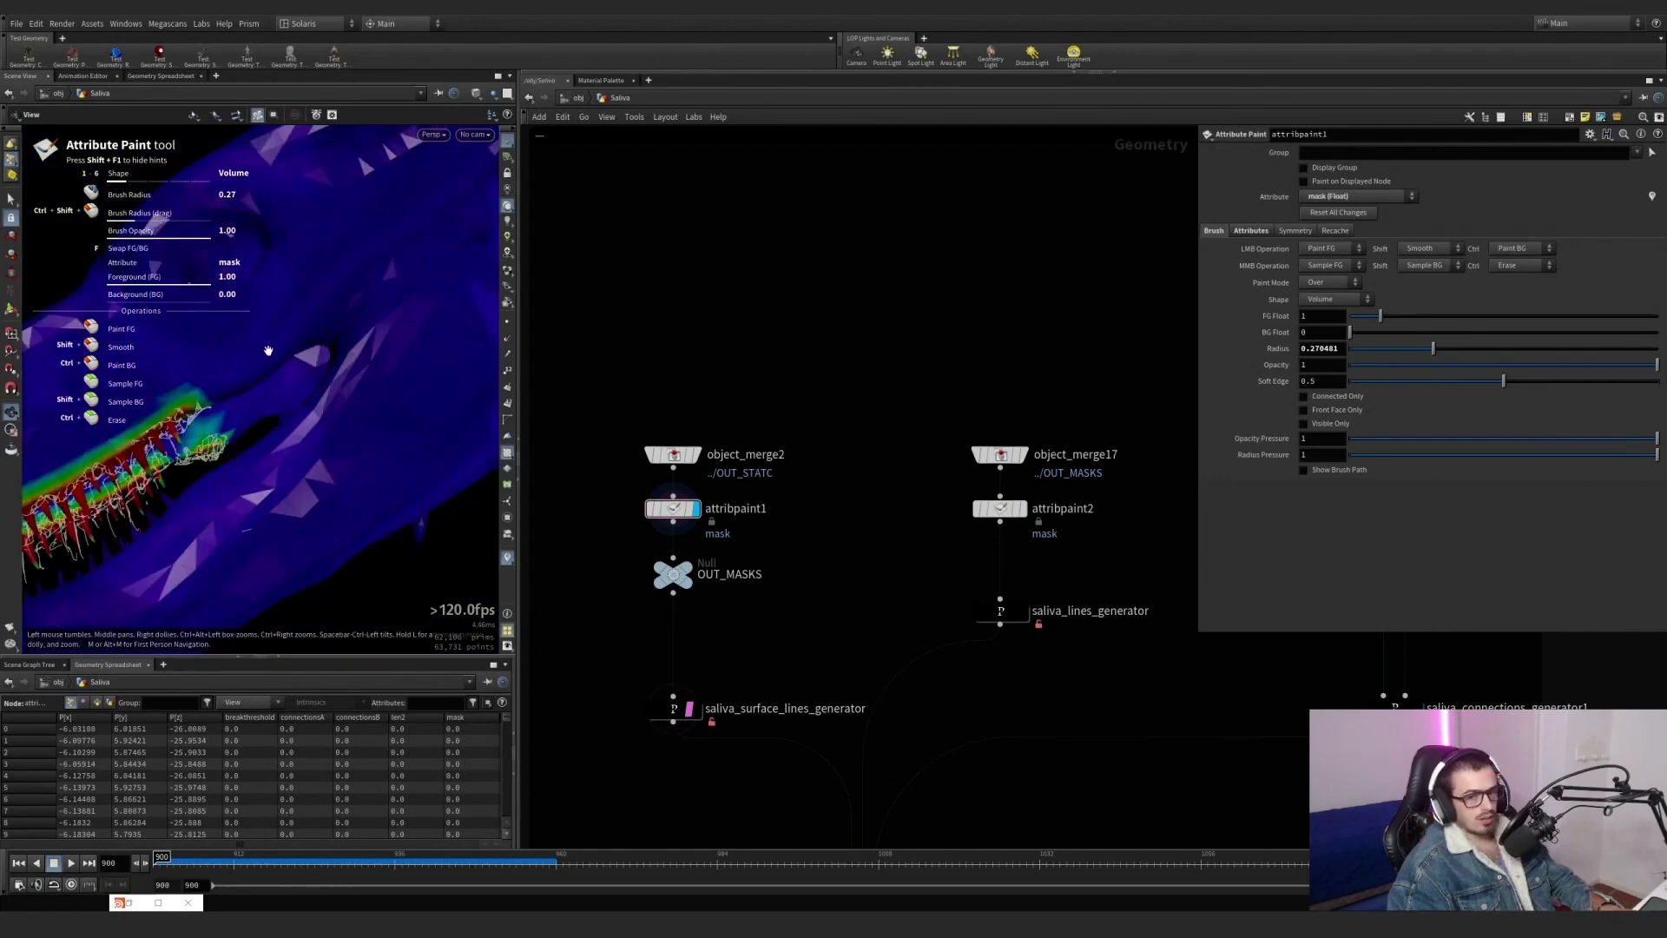
pyautogui.moveTo(268, 351)
pyautogui.keyDown('alt'); pyautogui.mouseDown()
pyautogui.moveTo(295, 361)
pyautogui.moveTo(252, 344)
pyautogui.moveTo(289, 386)
pyautogui.moveTo(226, 409)
pyautogui.moveTo(249, 372)
pyautogui.mouseUp(); pyautogui.keyUp('alt')
pyautogui.scroll(8, 245, 347)
pyautogui.scroll(-6, 271, 337)
pyautogui.scroll(-3, 261, 371)
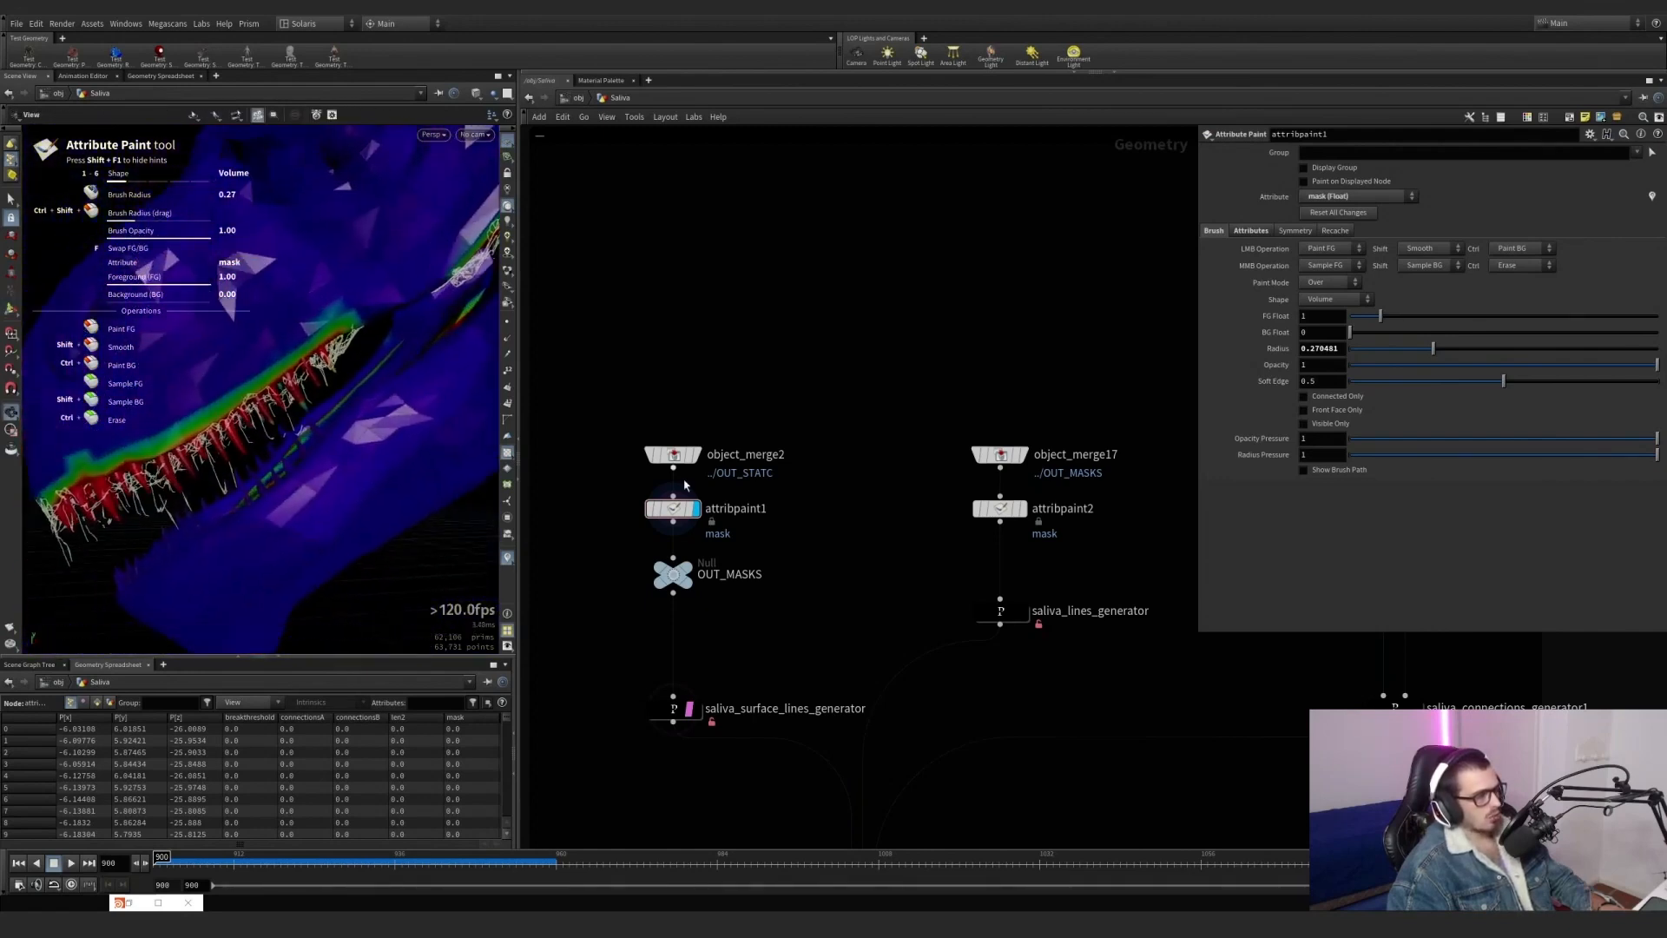
# Try an Output Max of 2.2 for Distance From Pins in saliva_surface_lines_generator's main shape, check the strands, and undo.
pyautogui.click(674, 709)
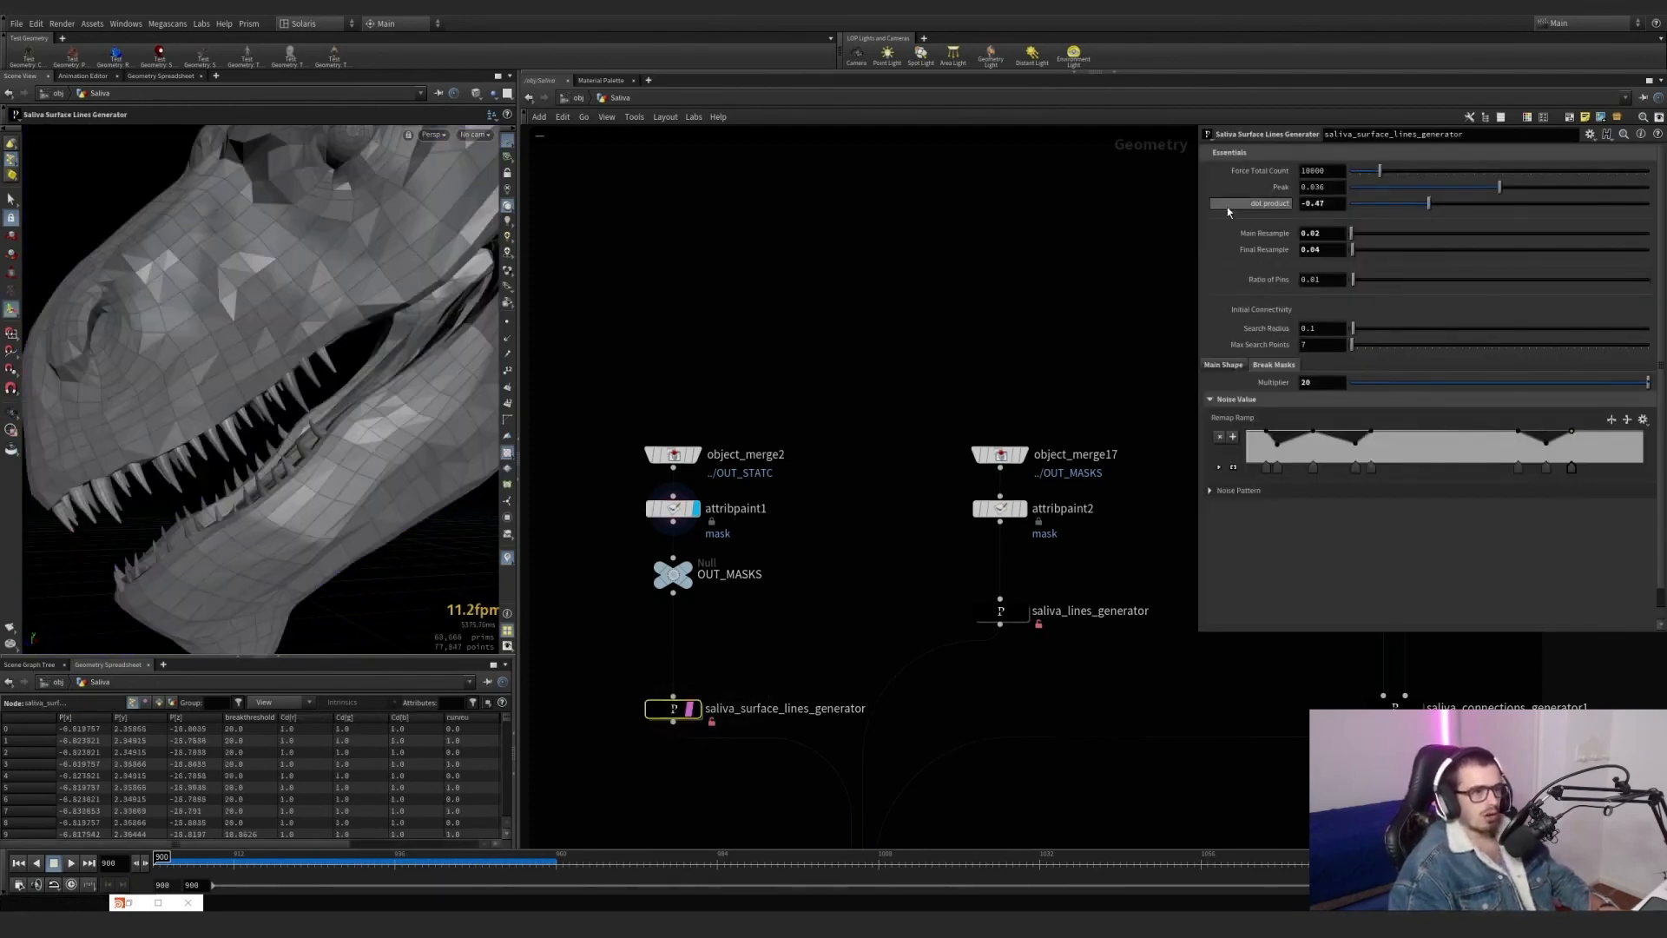
pyautogui.click(1224, 366)
pyautogui.moveTo(1329, 470); pyautogui.dragTo(1512, 480, button='middle')
pyautogui.keyDown('alt'); pyautogui.moveTo(323, 349); pyautogui.dragTo(399, 357); pyautogui.keyUp('alt')
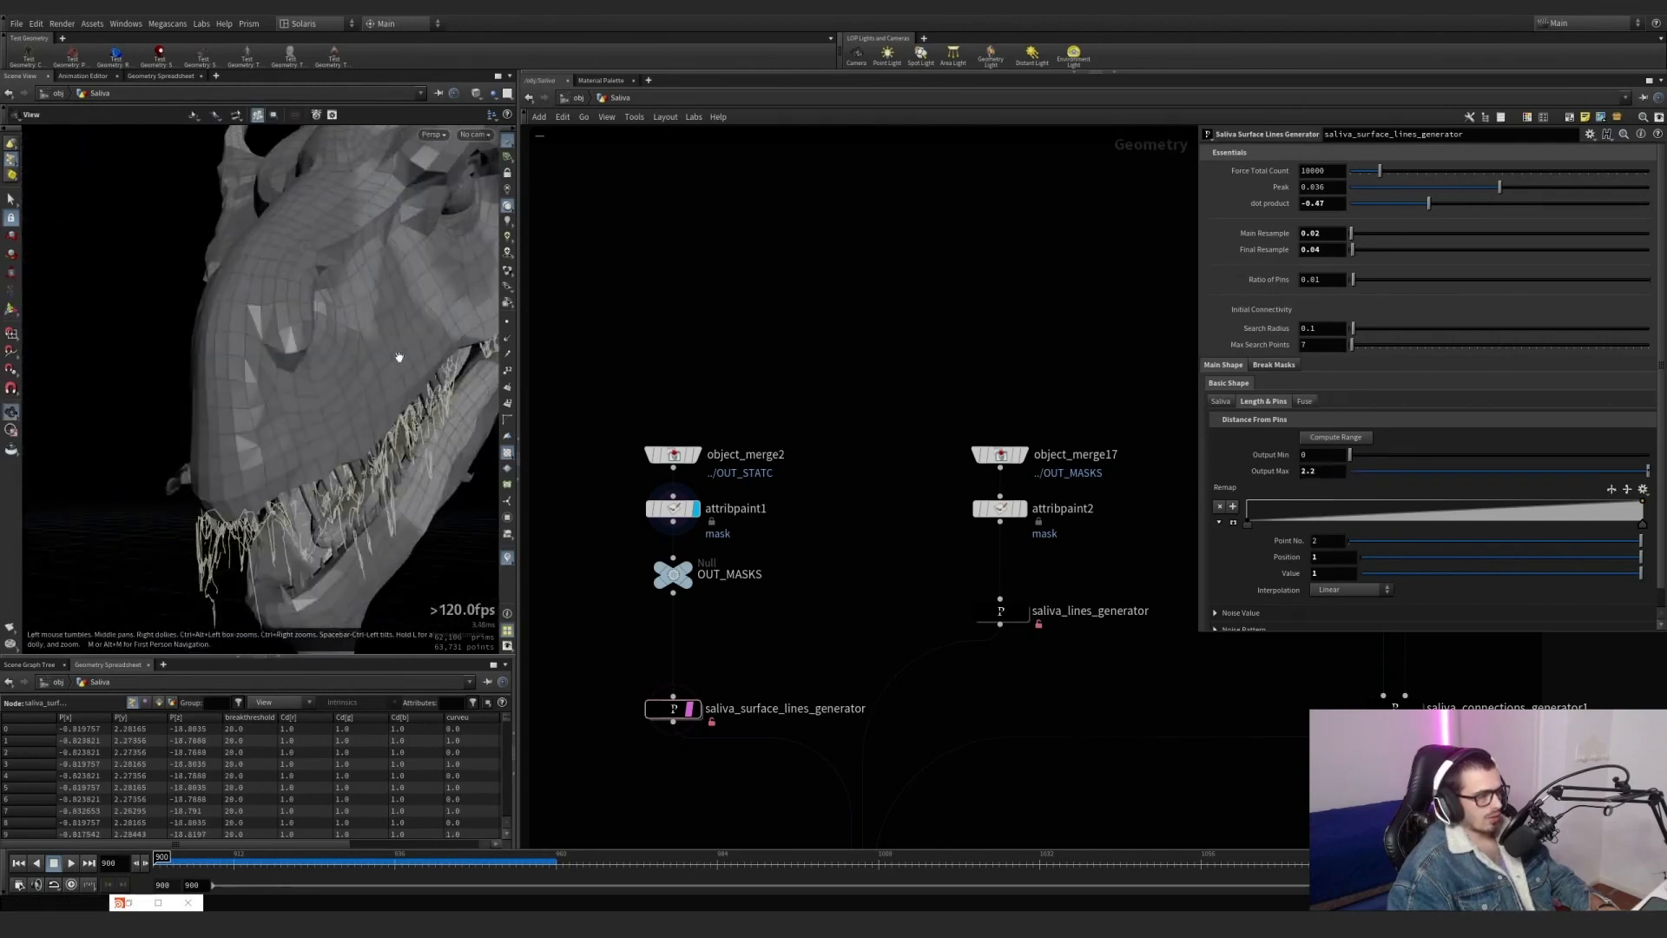
pyautogui.hotkey('ctrl', 'z')
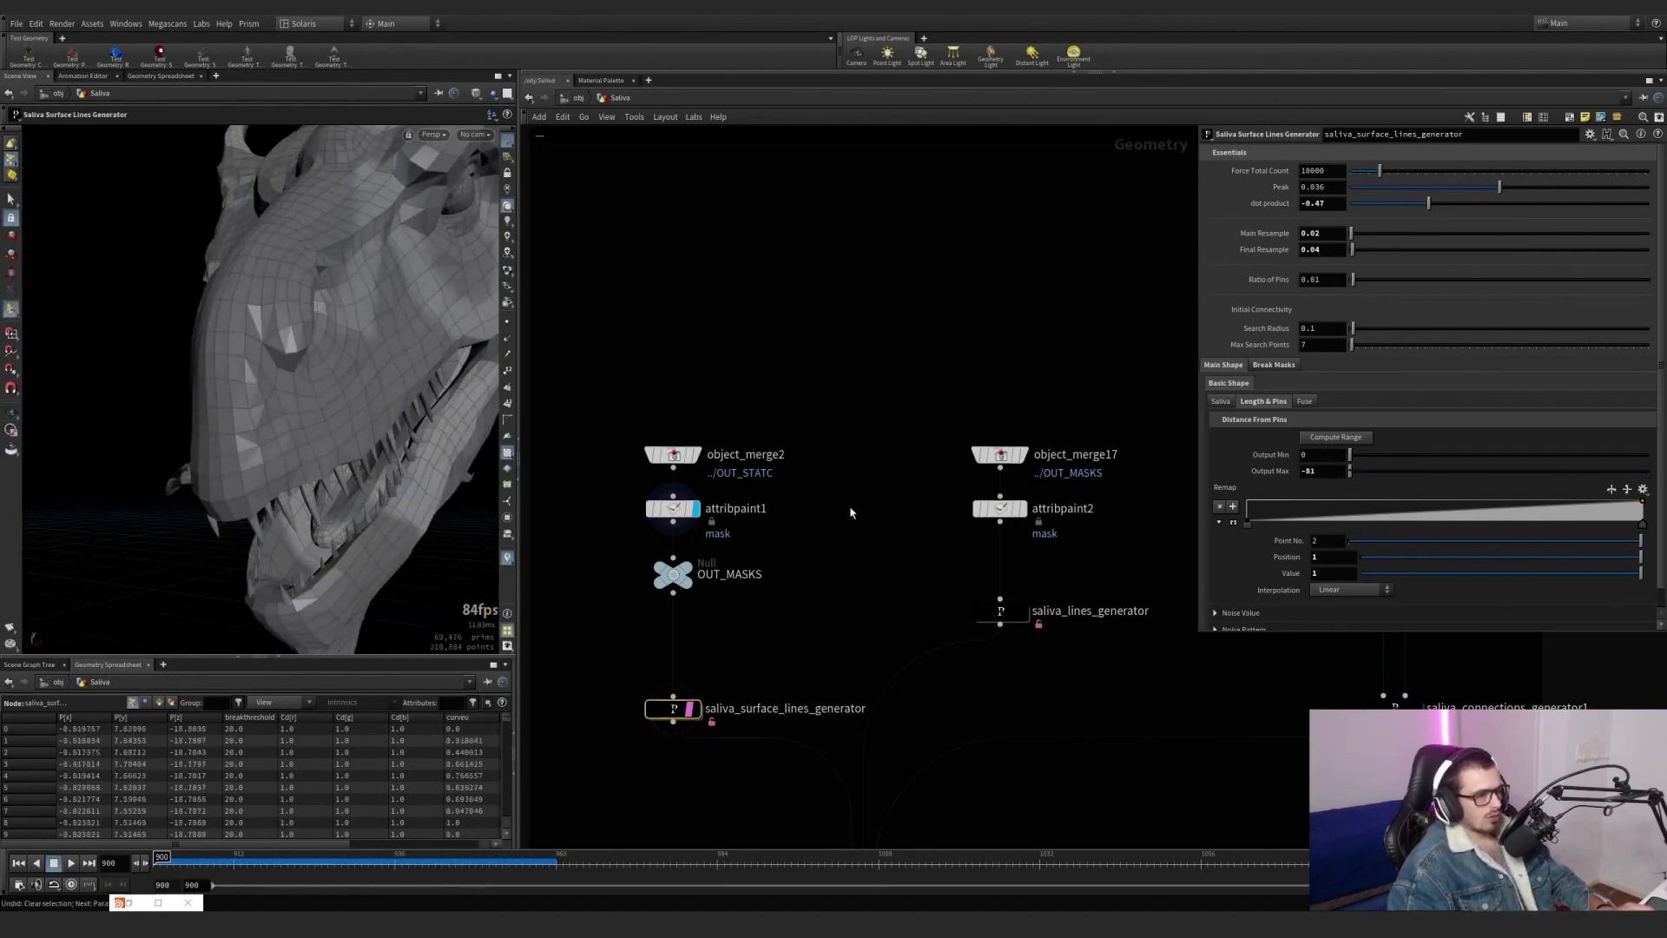
# Display the OUT_MASKS null and clear the template overlay of saliva_surface_lines_generator.
pyautogui.scroll(-3, 791, 625)
pyautogui.moveTo(791, 626); pyautogui.dragTo(671, 580, button='middle')
pyautogui.moveTo(916, 696); pyautogui.dragTo(877, 676)
pyautogui.scroll(4, 604, 563)
pyautogui.click(620, 530)
pyautogui.click(604, 539)
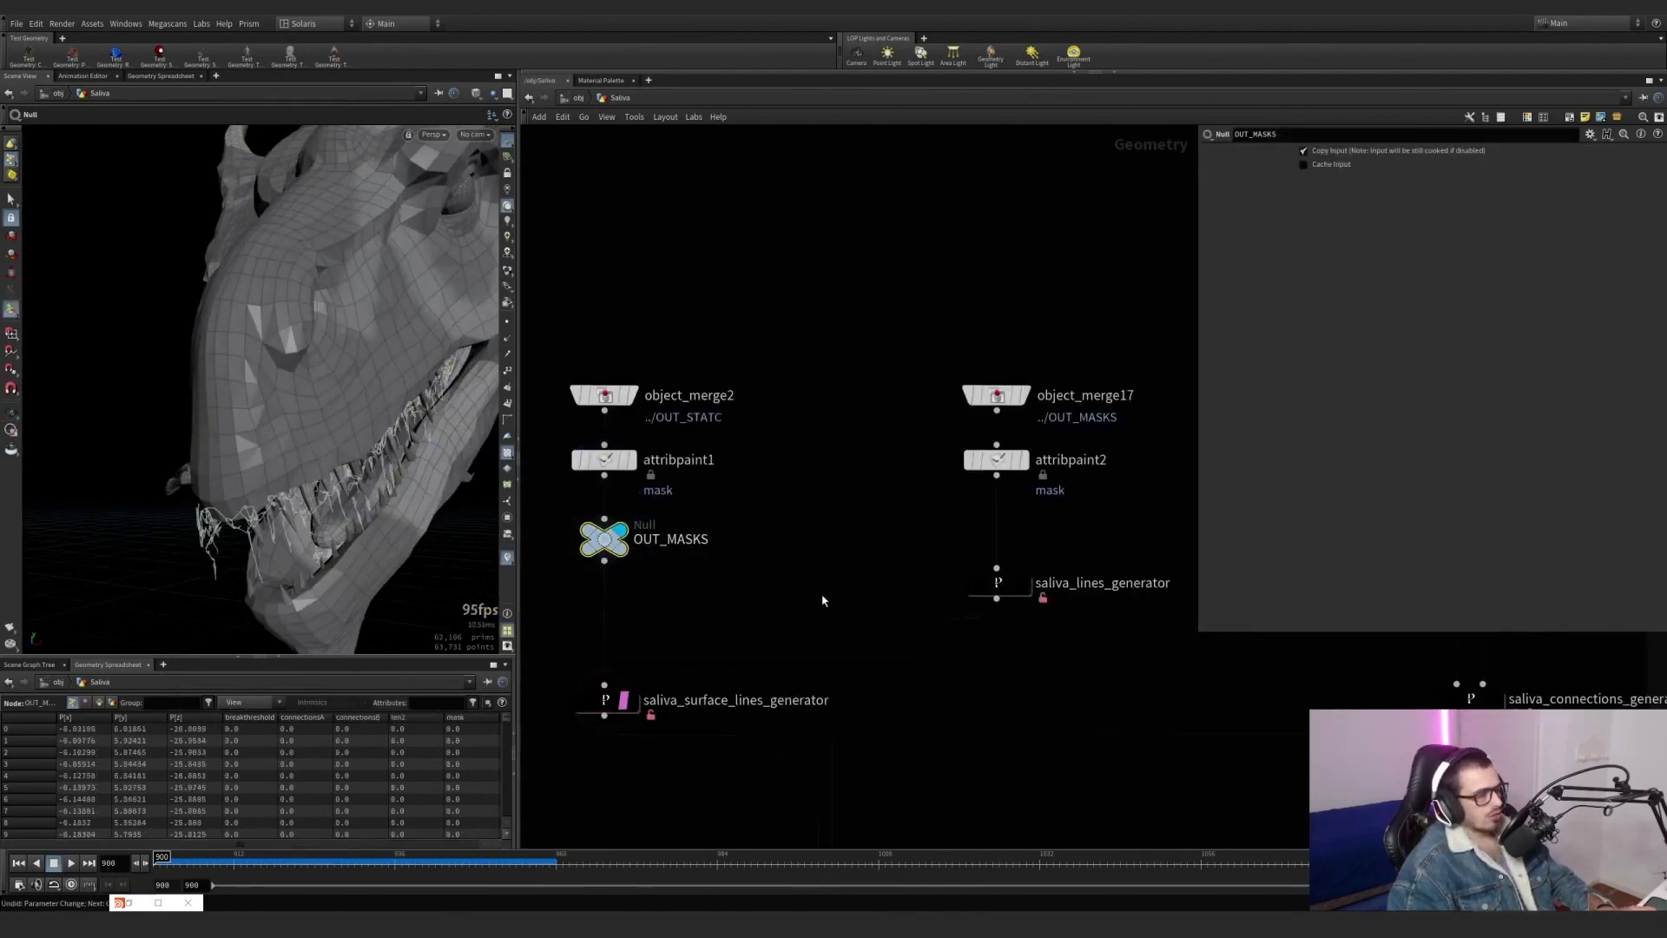
pyautogui.scroll(-2, 912, 547)
pyautogui.scroll(3, 684, 669)
pyautogui.hotkey('ctrl', 'z')
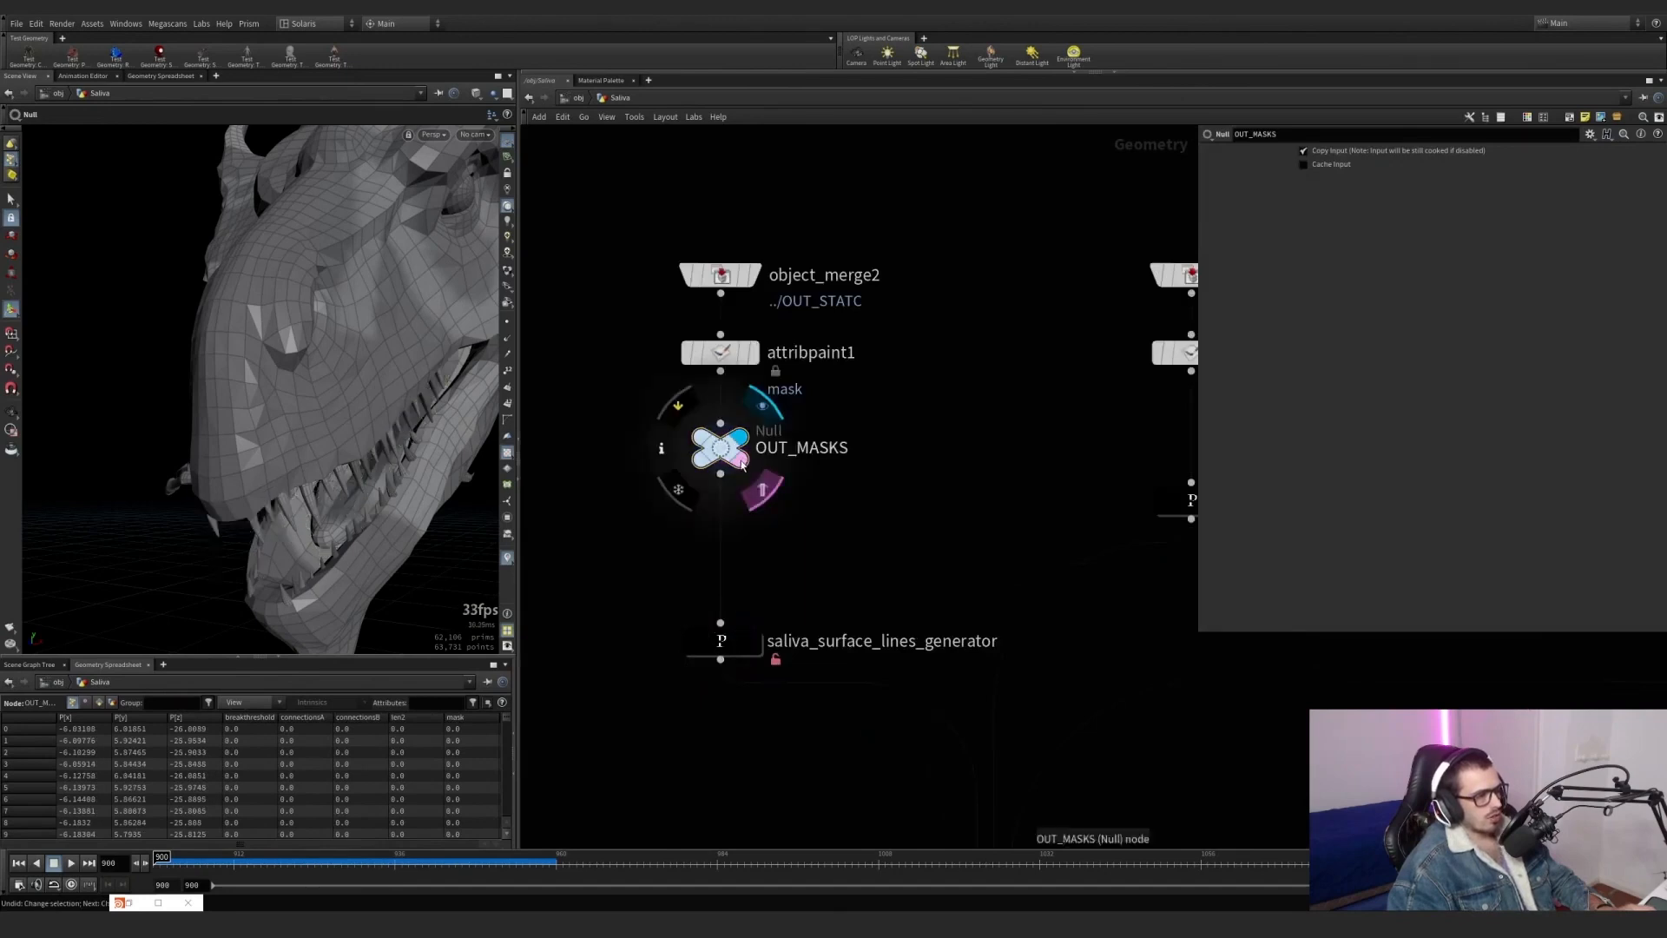
# Display attribpaint1 again and examine its painted mask from around the dragon's head.
pyautogui.moveTo(783, 396); pyautogui.dragTo(743, 357)
pyautogui.press('r')
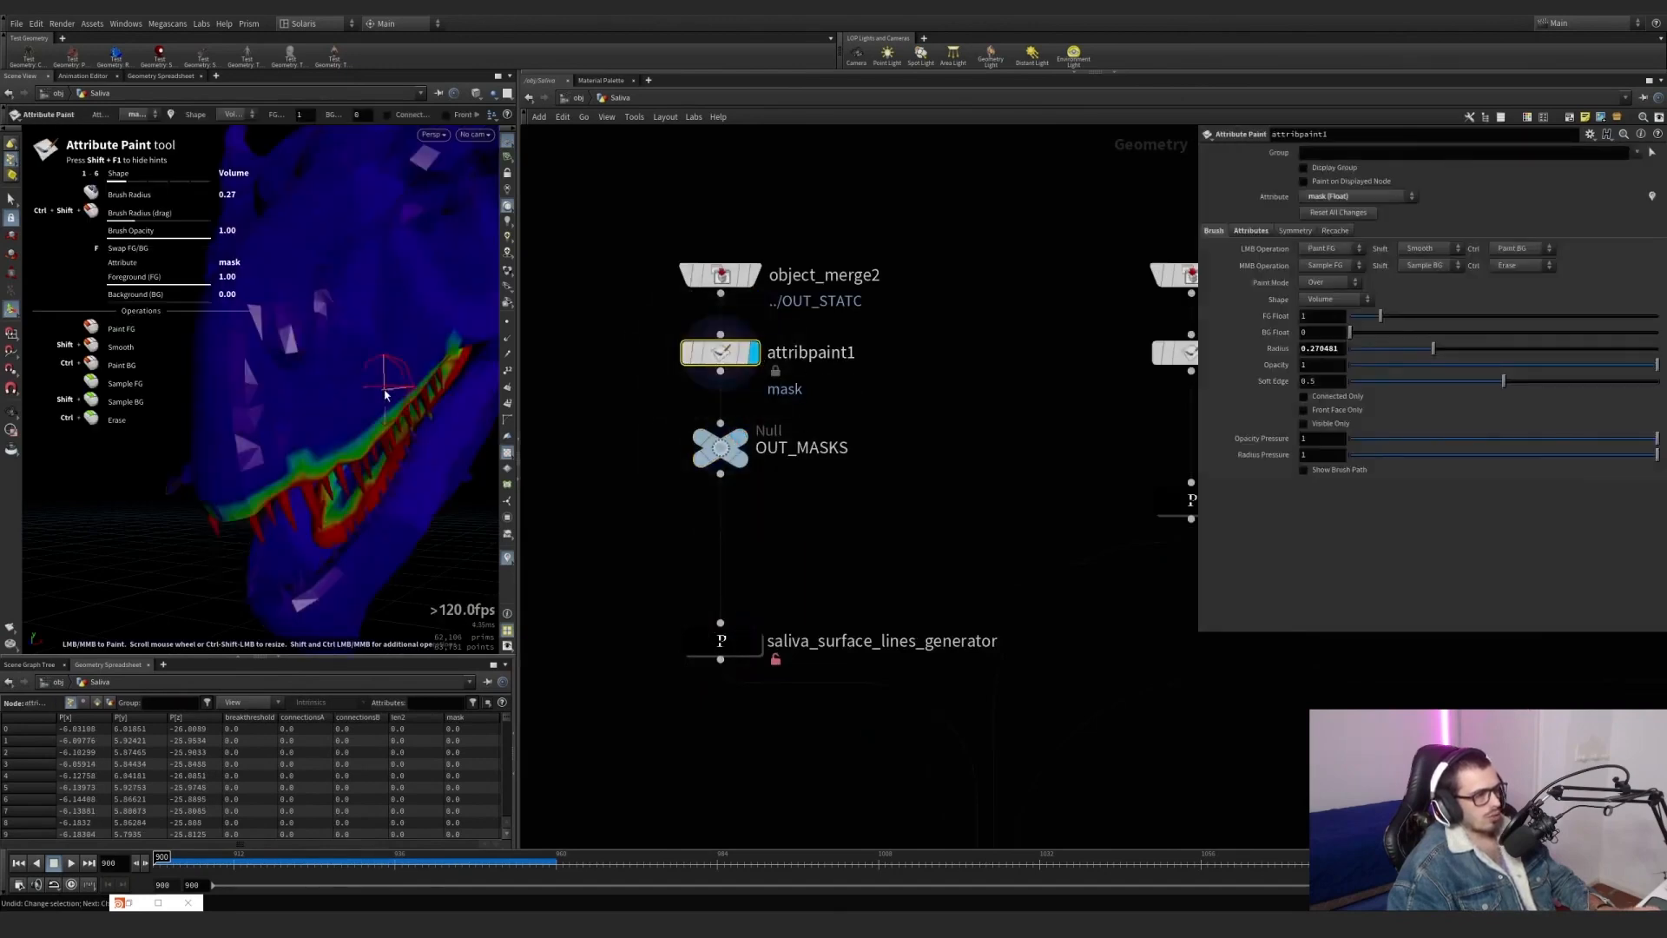
pyautogui.keyDown('alt'); pyautogui.moveTo(388, 335); pyautogui.dragTo(282, 320); pyautogui.keyUp('alt')
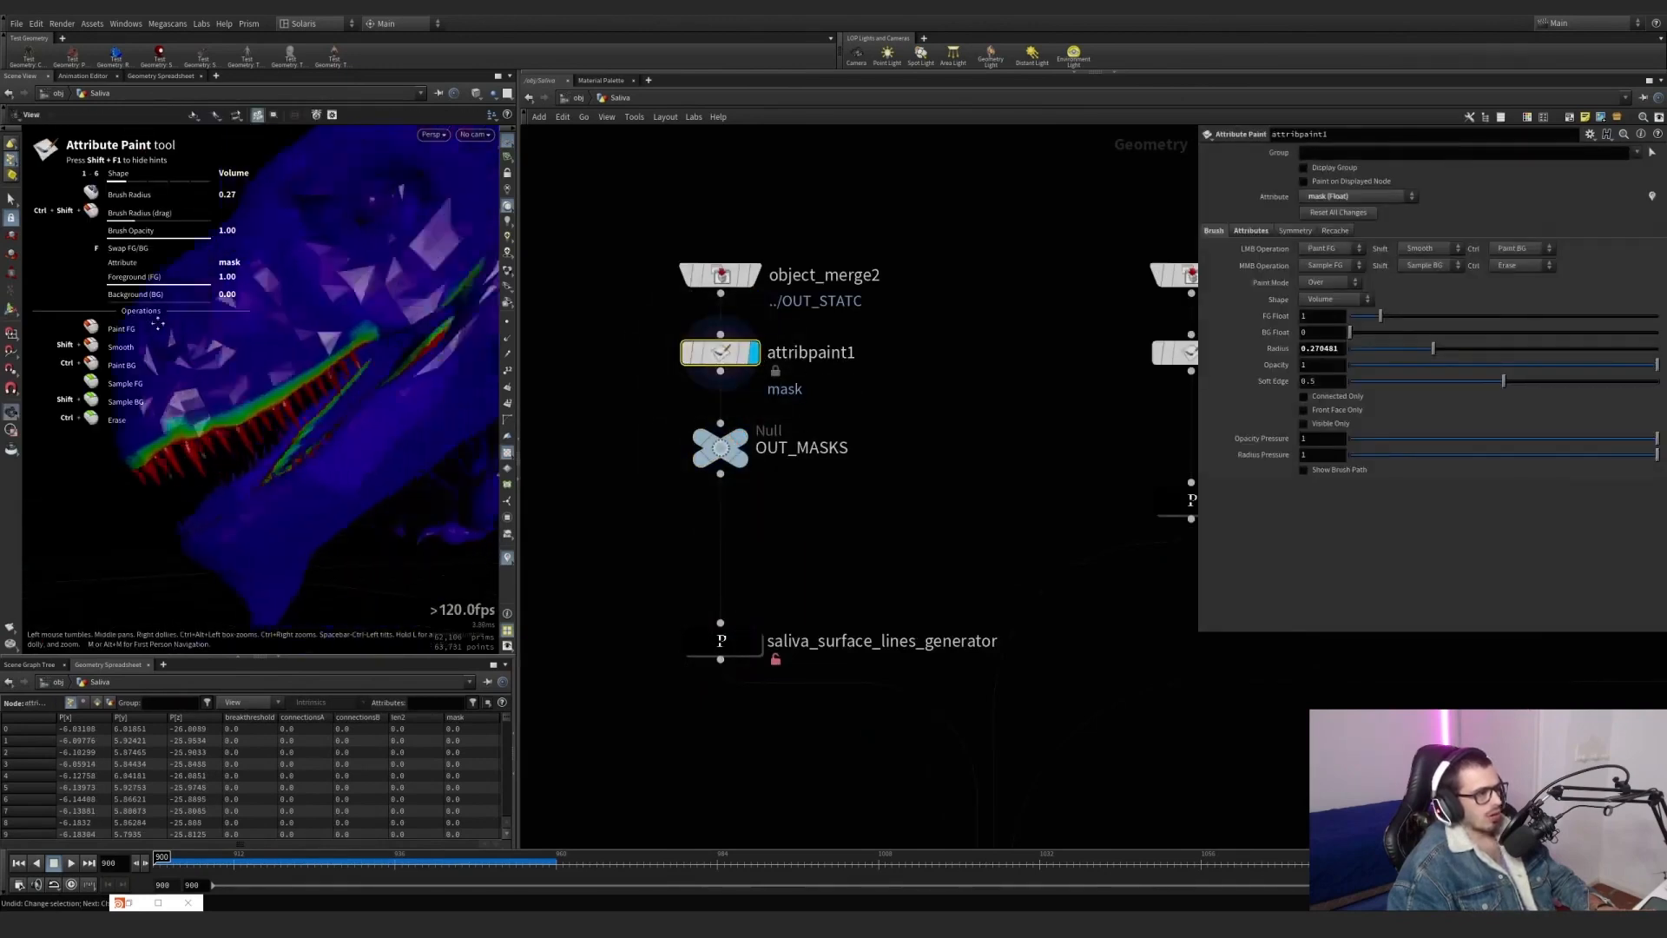
pyautogui.scroll(-3, 253, 313)
pyautogui.keyDown('alt'); pyautogui.moveTo(253, 313); pyautogui.dragTo(289, 411, button='middle'); pyautogui.keyUp('alt')
# Undo the recent display and attribute changes until attribpaint1 is back on connectionsA and the surface lines generator is displayed.
pyautogui.hotkey('ctrl', 'z')
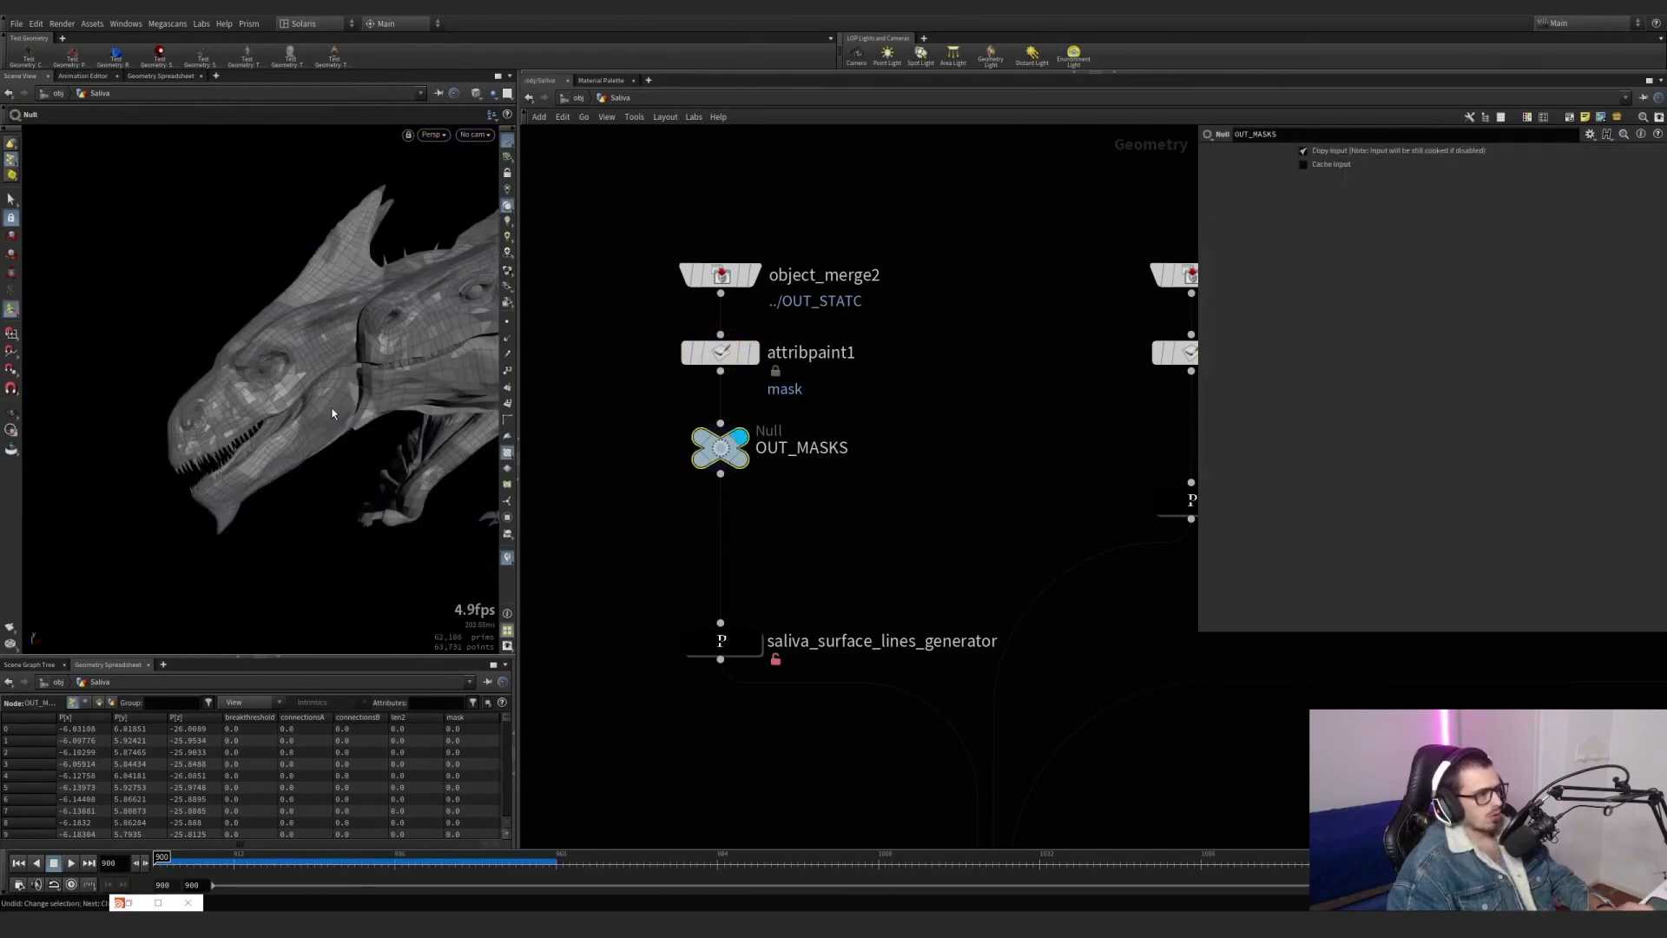
pyautogui.hotkey('ctrl', 'z')
pyautogui.hotkey('ctrl', 'z')
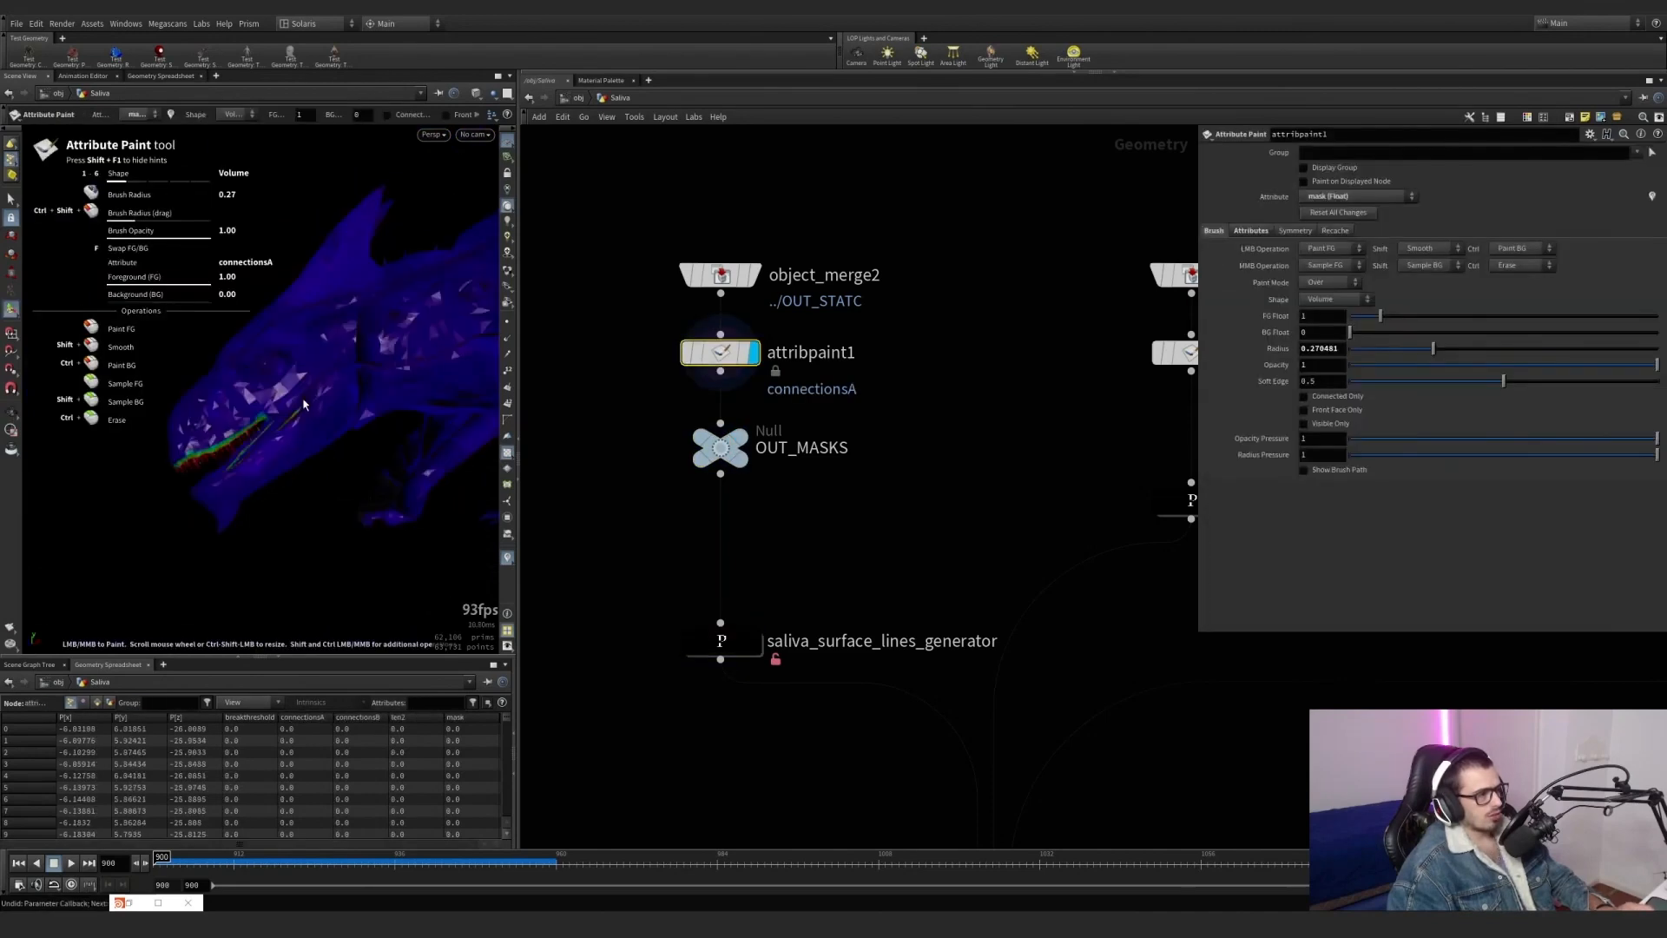
pyautogui.hotkey('ctrl', 'z')
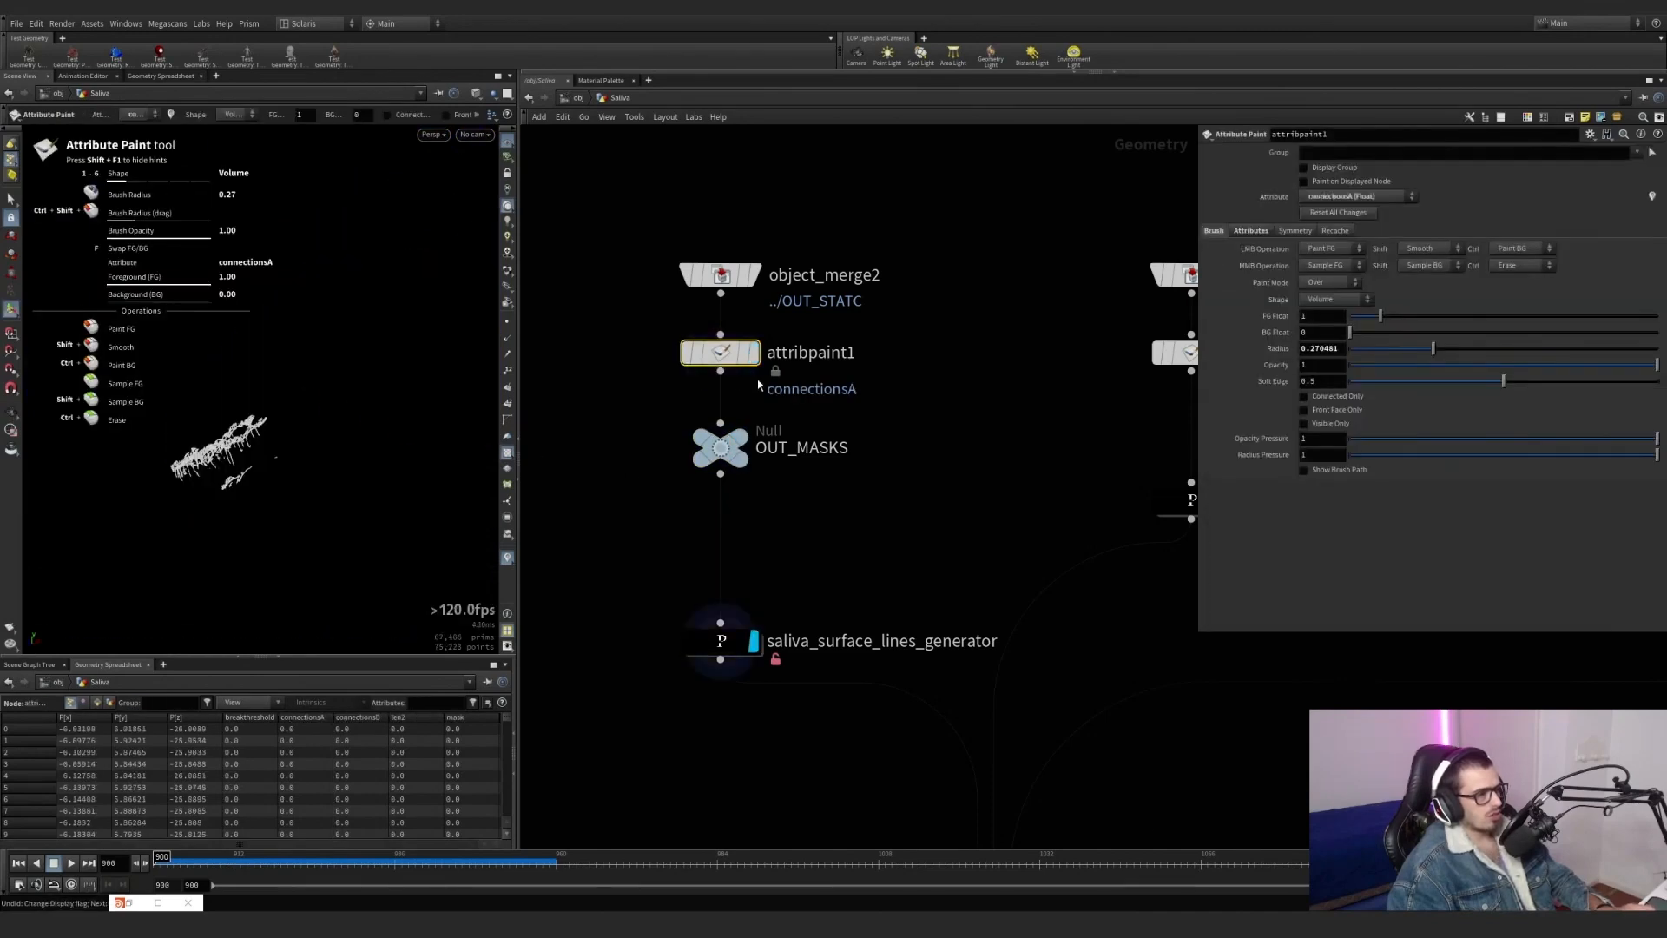
# Display attribpaint1 and switch its painted attribute between connectionsA and connectionsB to compare the upper and lower jaw masks.
pyautogui.click(753, 351)
pyautogui.click(132, 114)
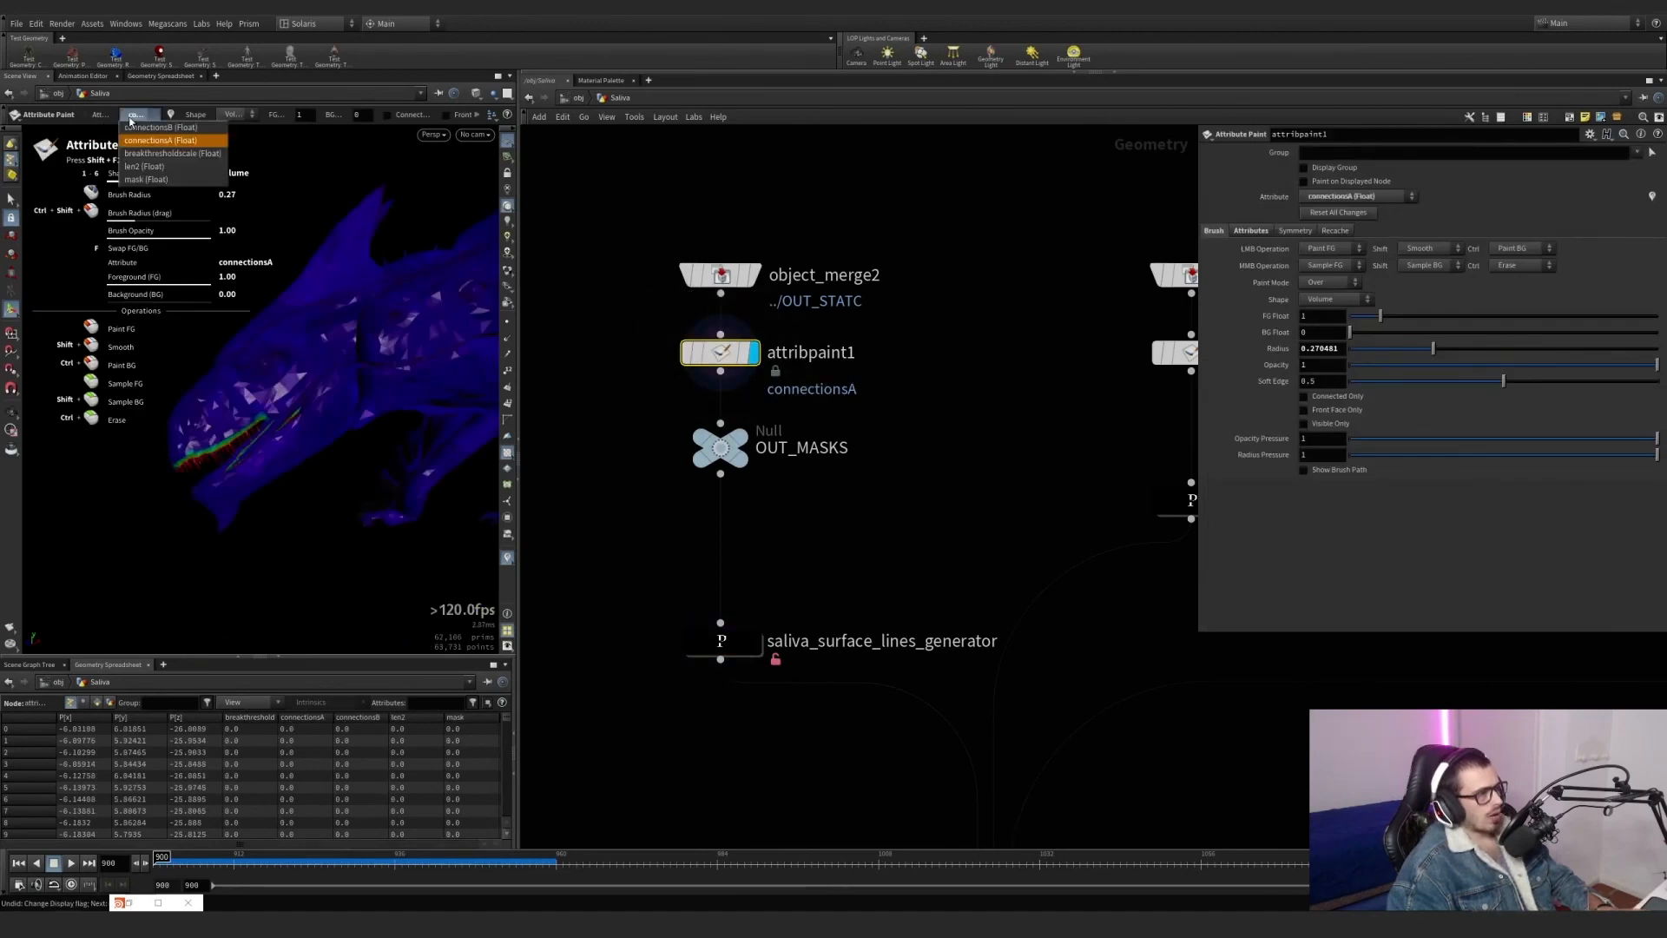
pyautogui.click(155, 128)
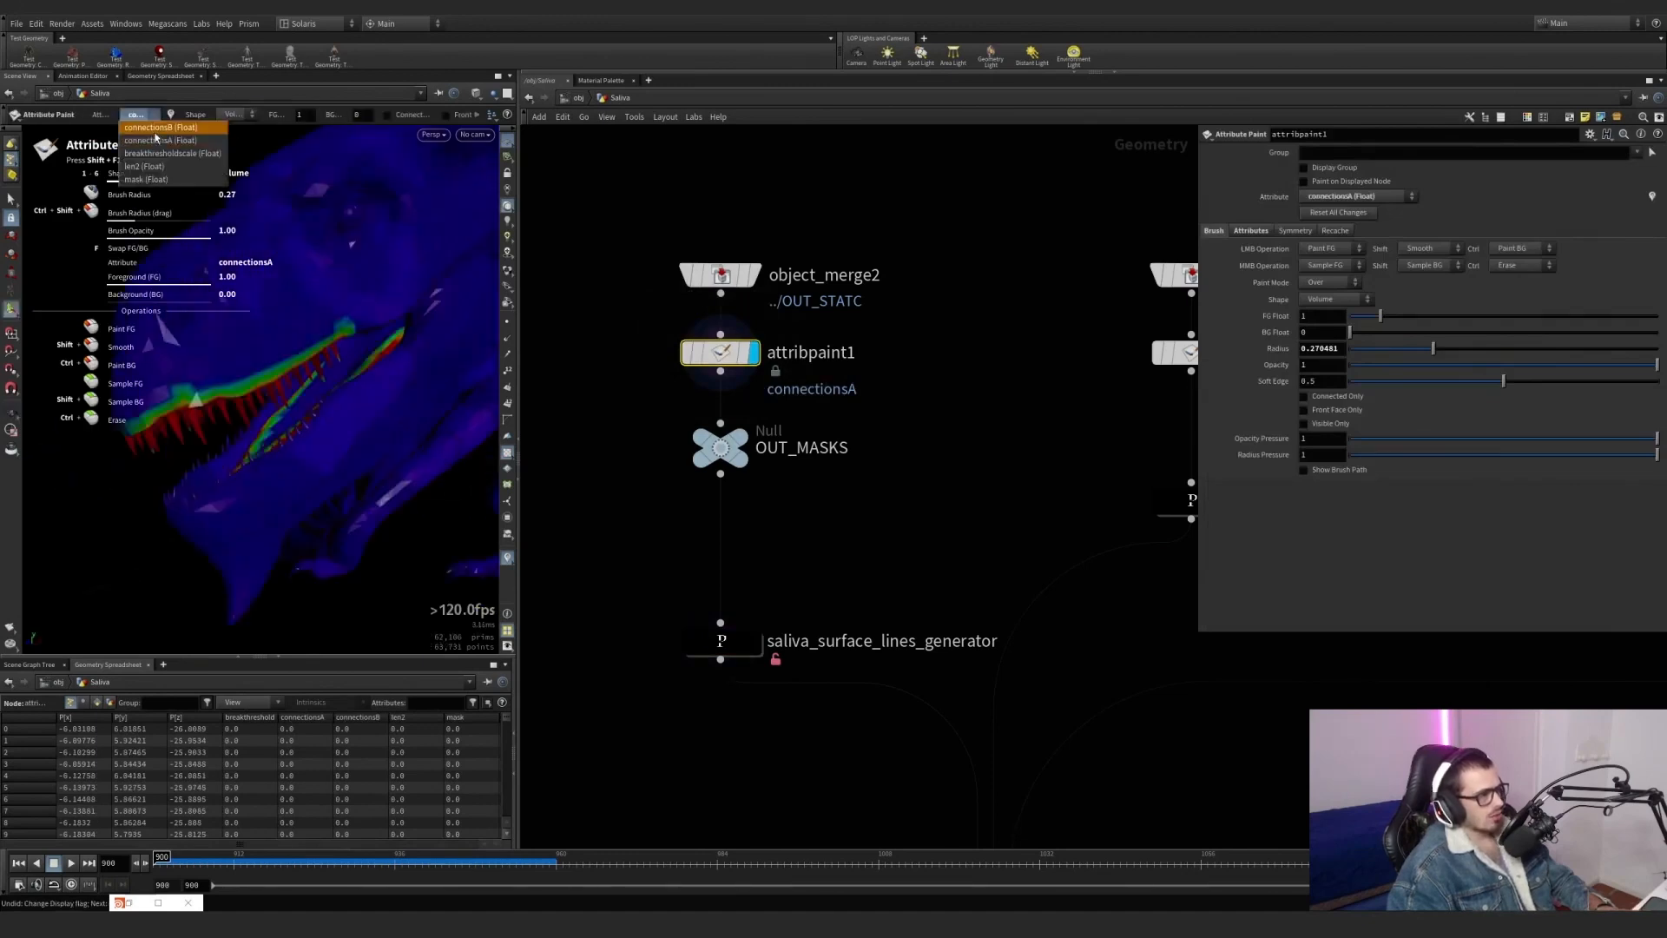
pyautogui.click(134, 113)
pyautogui.click(154, 139)
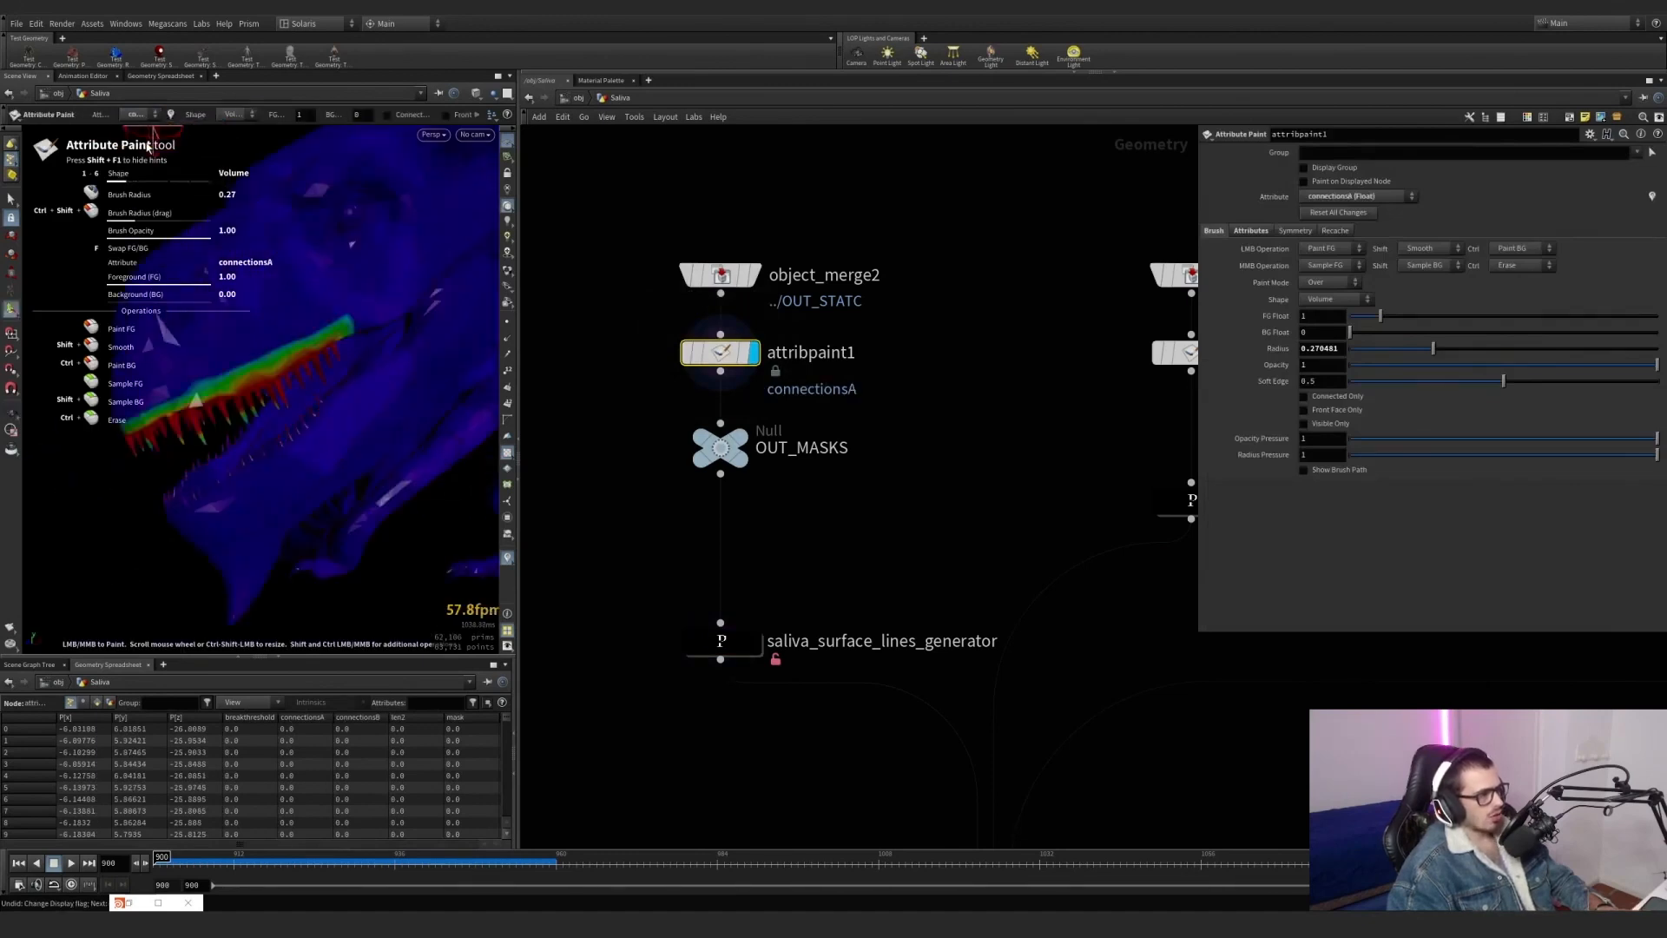
pyautogui.click(134, 113)
pyautogui.click(155, 127)
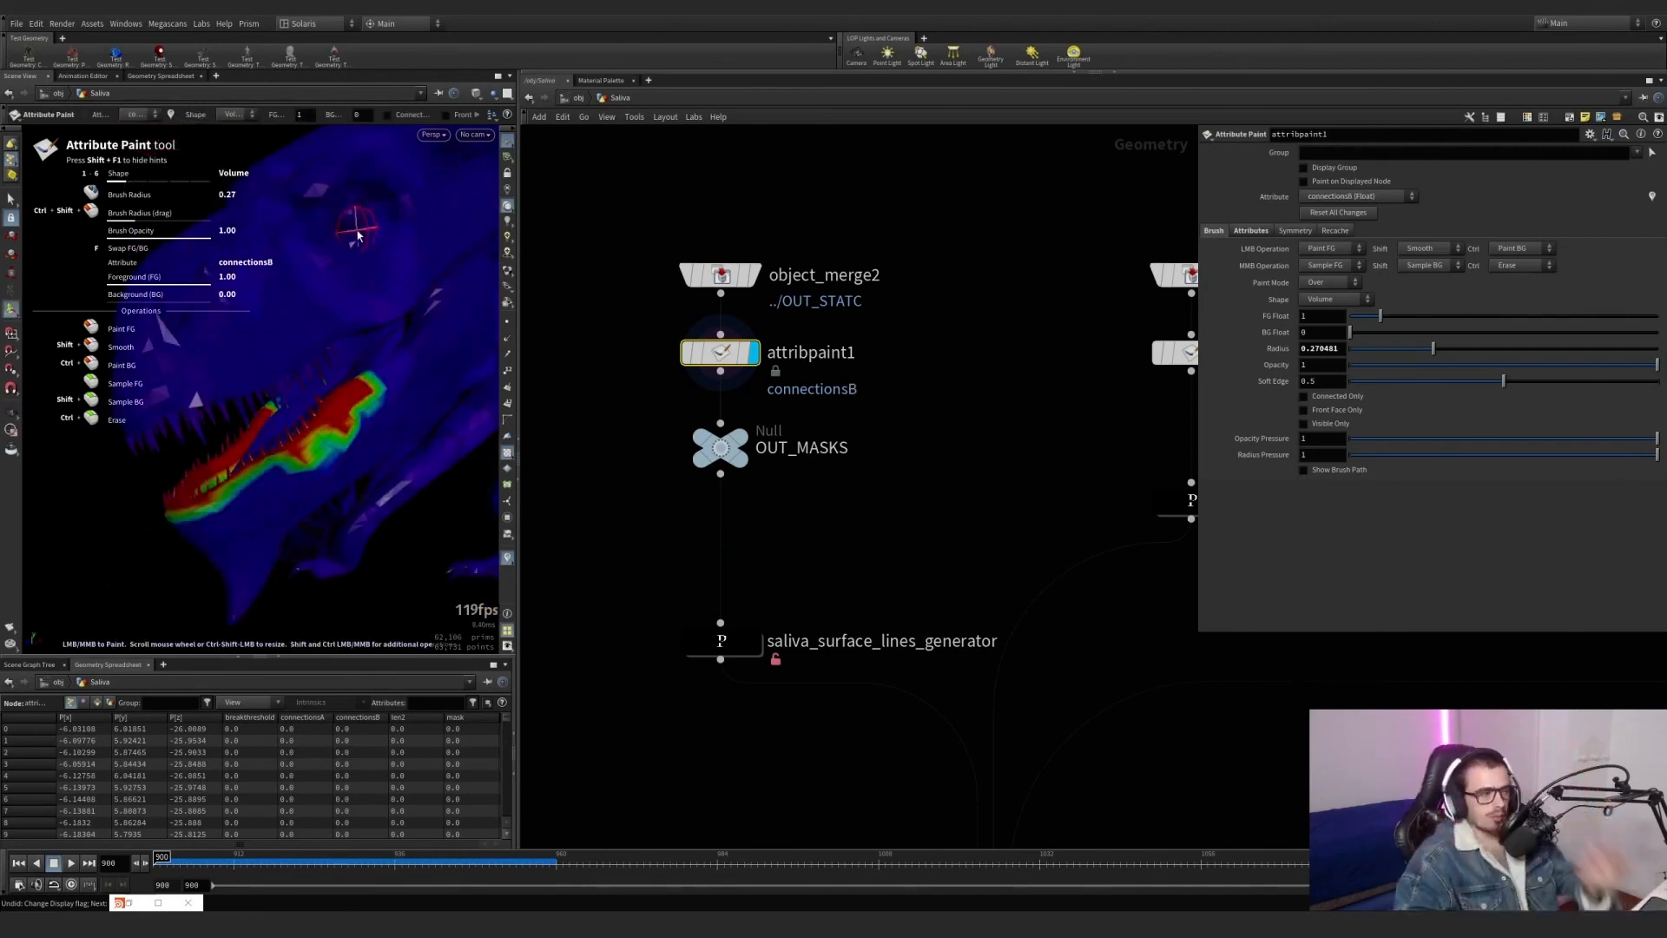
# Try a paint stroke on the connectionsB mask along the lower jaw and undo it.
pyautogui.press('Escape')
pyautogui.moveTo(335, 442)
pyautogui.keyDown('alt'); pyautogui.mouseDown()
pyautogui.moveTo(418, 435)
pyautogui.moveTo(300, 432)
pyautogui.mouseUp(); pyautogui.keyUp('alt')
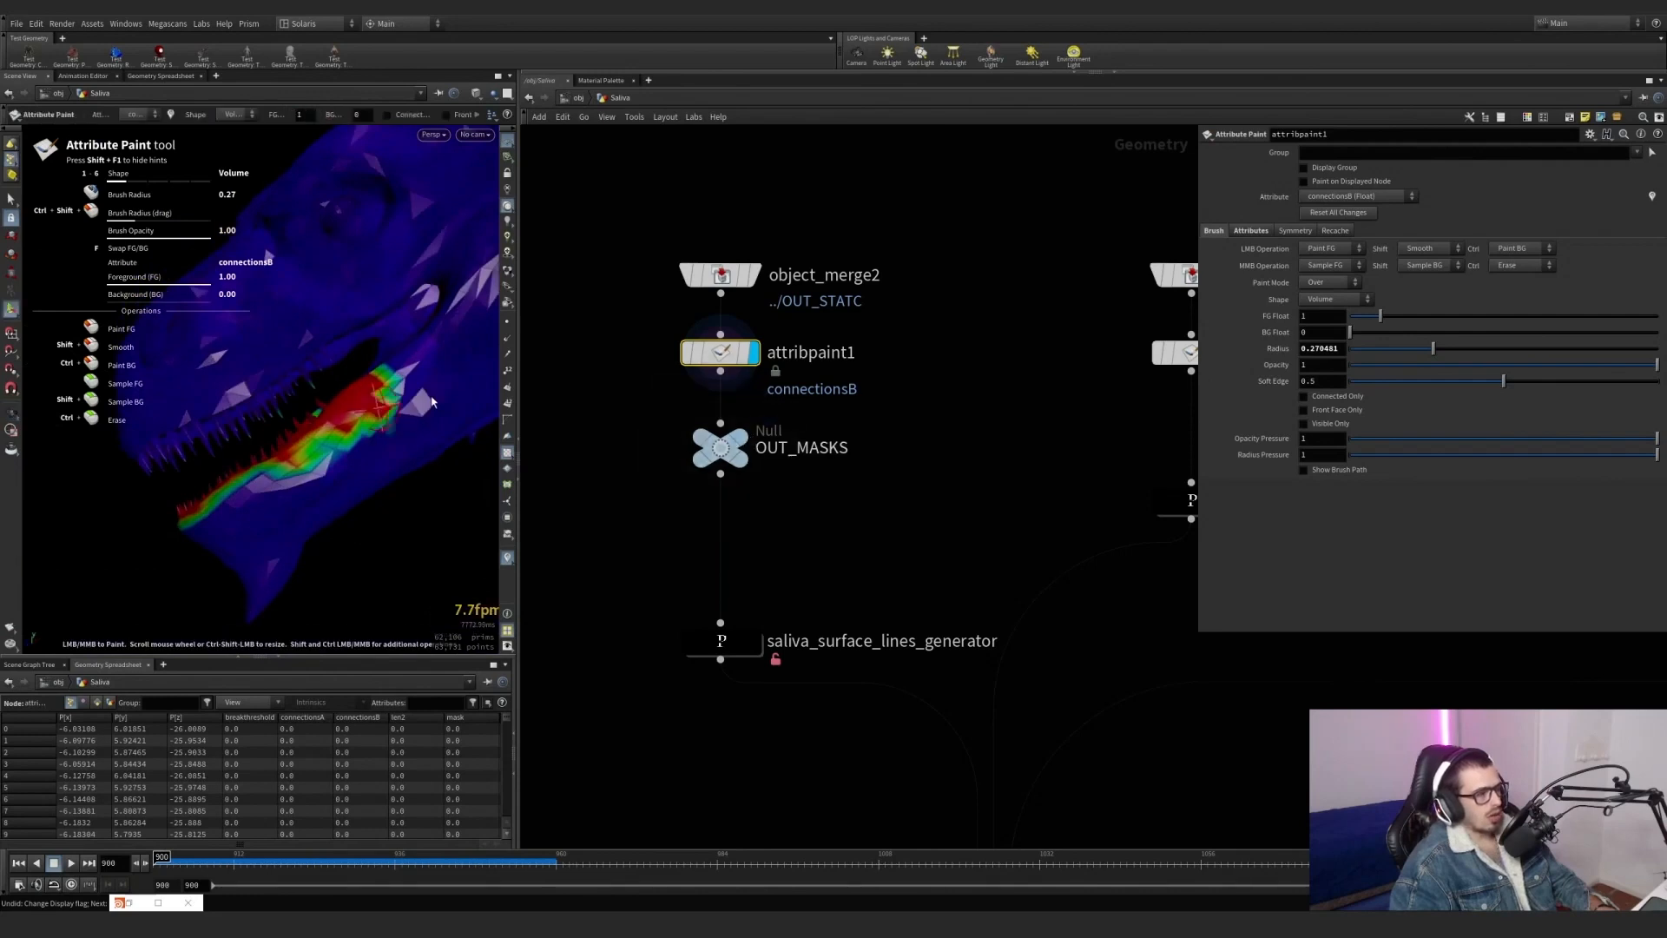
pyautogui.hotkey('ctrl', 'z')
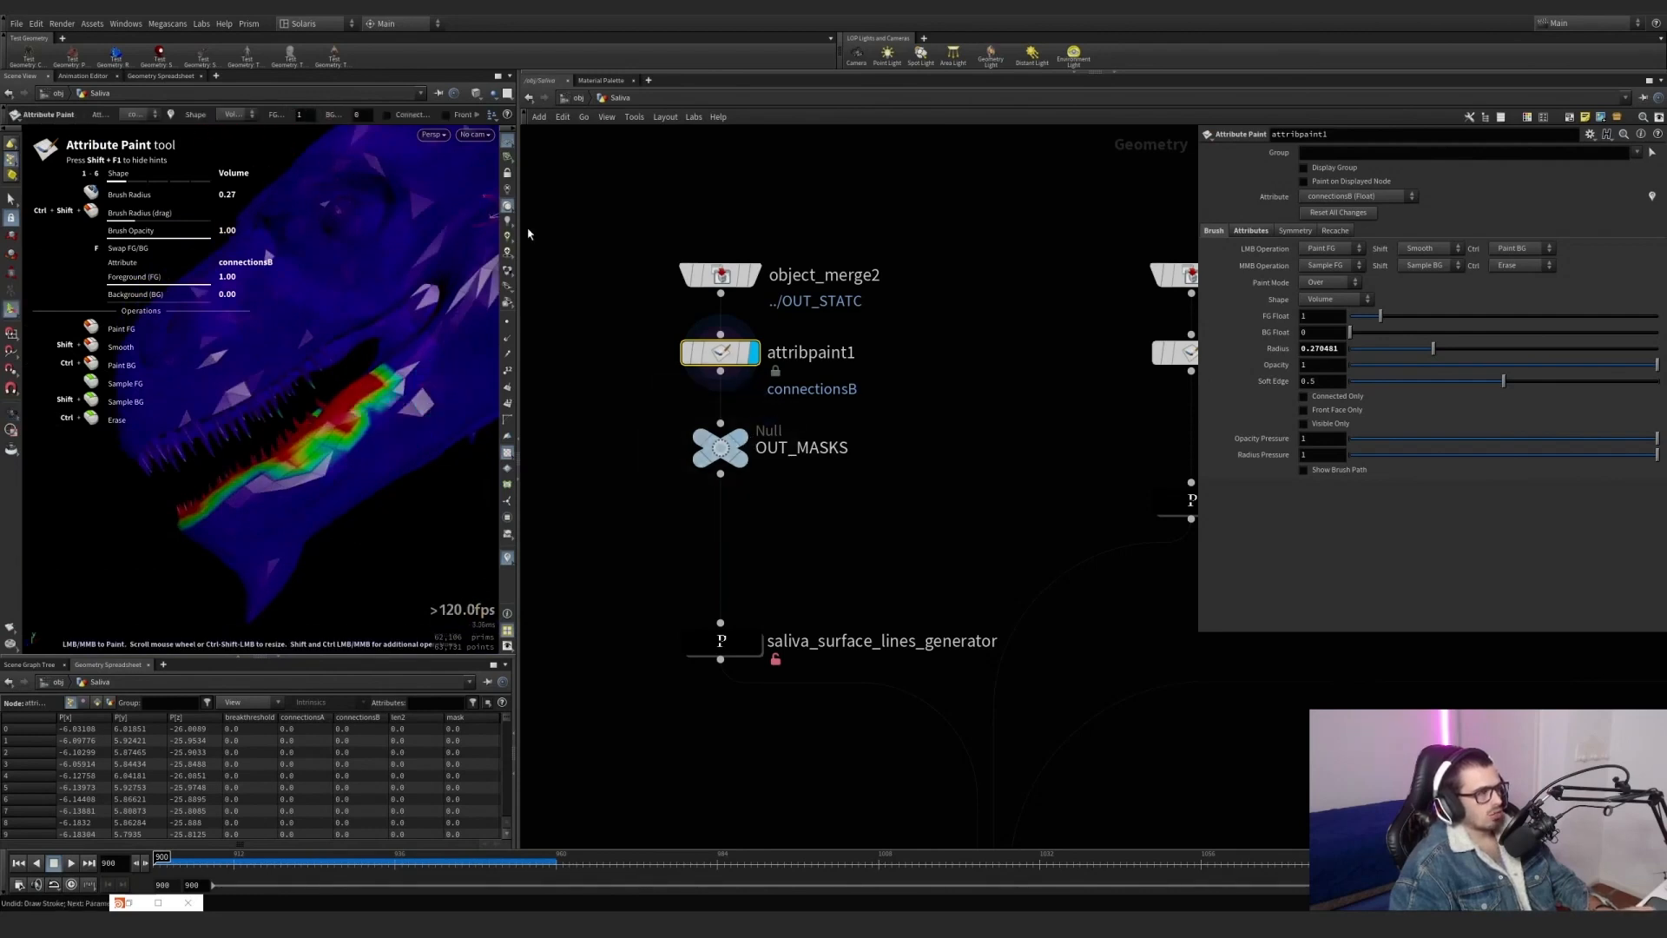
# Show attribpaint1's attribute list and alternate the painted attribute between connectionsA and connectionsB, leaving it on connectionsB.
pyautogui.click(1252, 233)
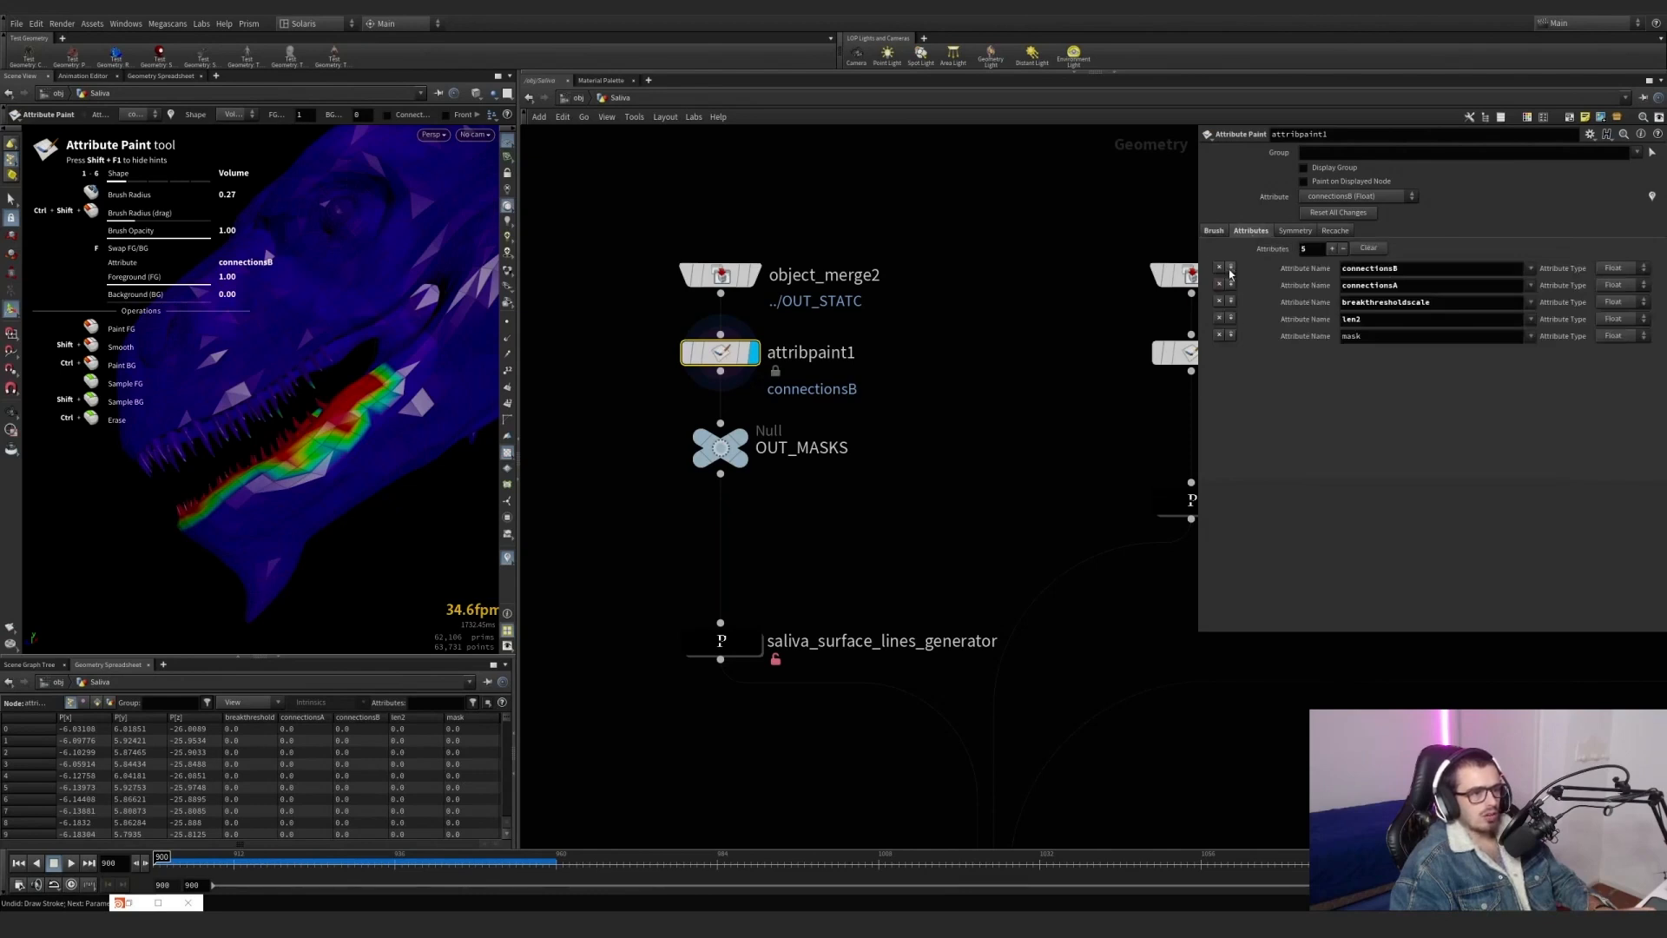
pyautogui.click(140, 116)
pyautogui.click(152, 141)
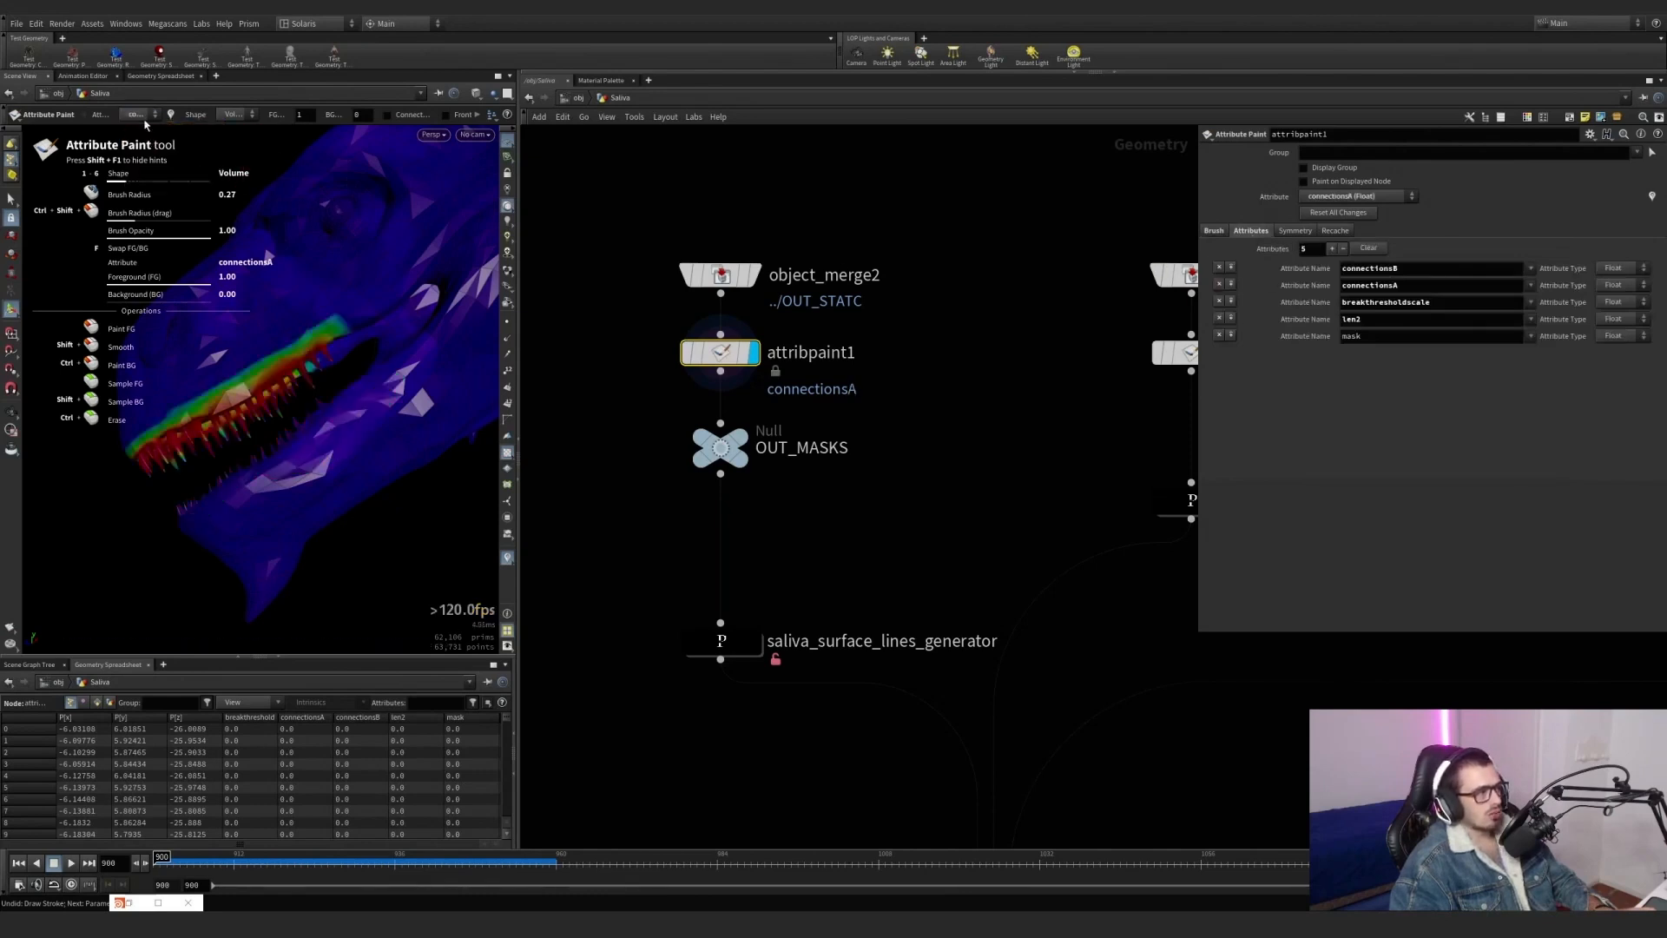
pyautogui.click(144, 117)
pyautogui.click(143, 128)
pyautogui.click(140, 116)
pyautogui.click(145, 146)
pyautogui.click(140, 116)
pyautogui.click(143, 128)
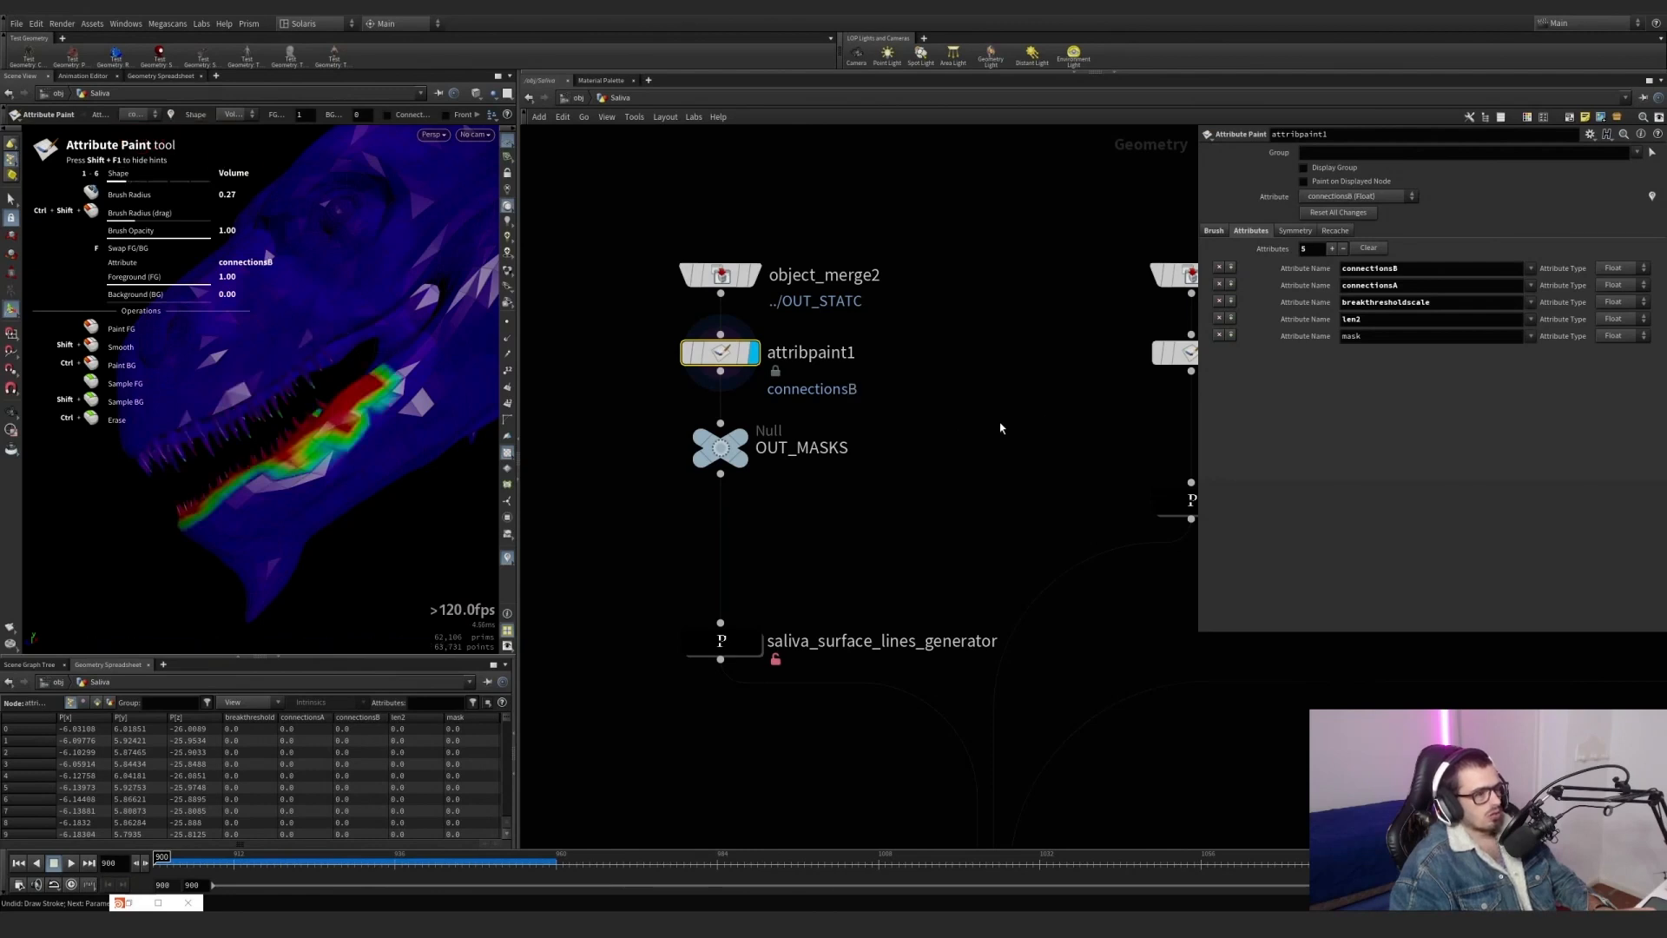
# Display the object merge that brings OUT_MASKS into the saliva_connections_generator1 branch and view the dragon's head.
pyautogui.moveTo(969, 429); pyautogui.dragTo(789, 447, button='middle')
pyautogui.moveTo(941, 456)
pyautogui.mouseDown(button='middle')
pyautogui.moveTo(487, 456)
pyautogui.moveTo(699, 445)
pyautogui.mouseUp(button='middle')
pyautogui.scroll(-1, 699, 444)
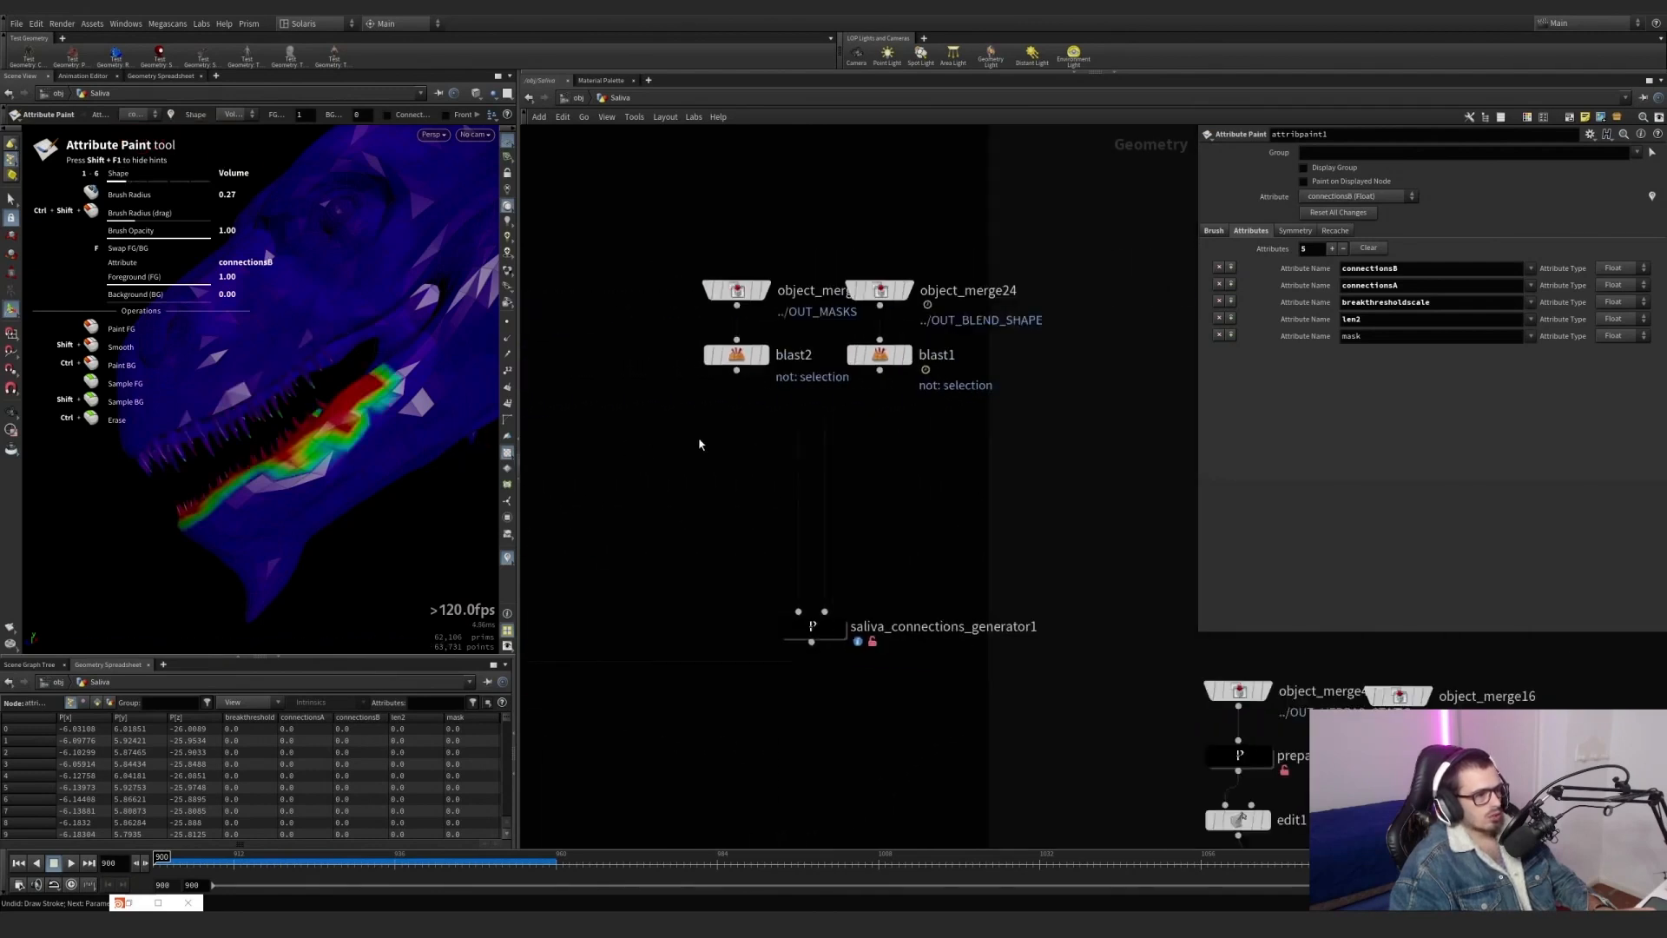
pyautogui.scroll(1, 794, 436)
pyautogui.click(761, 261)
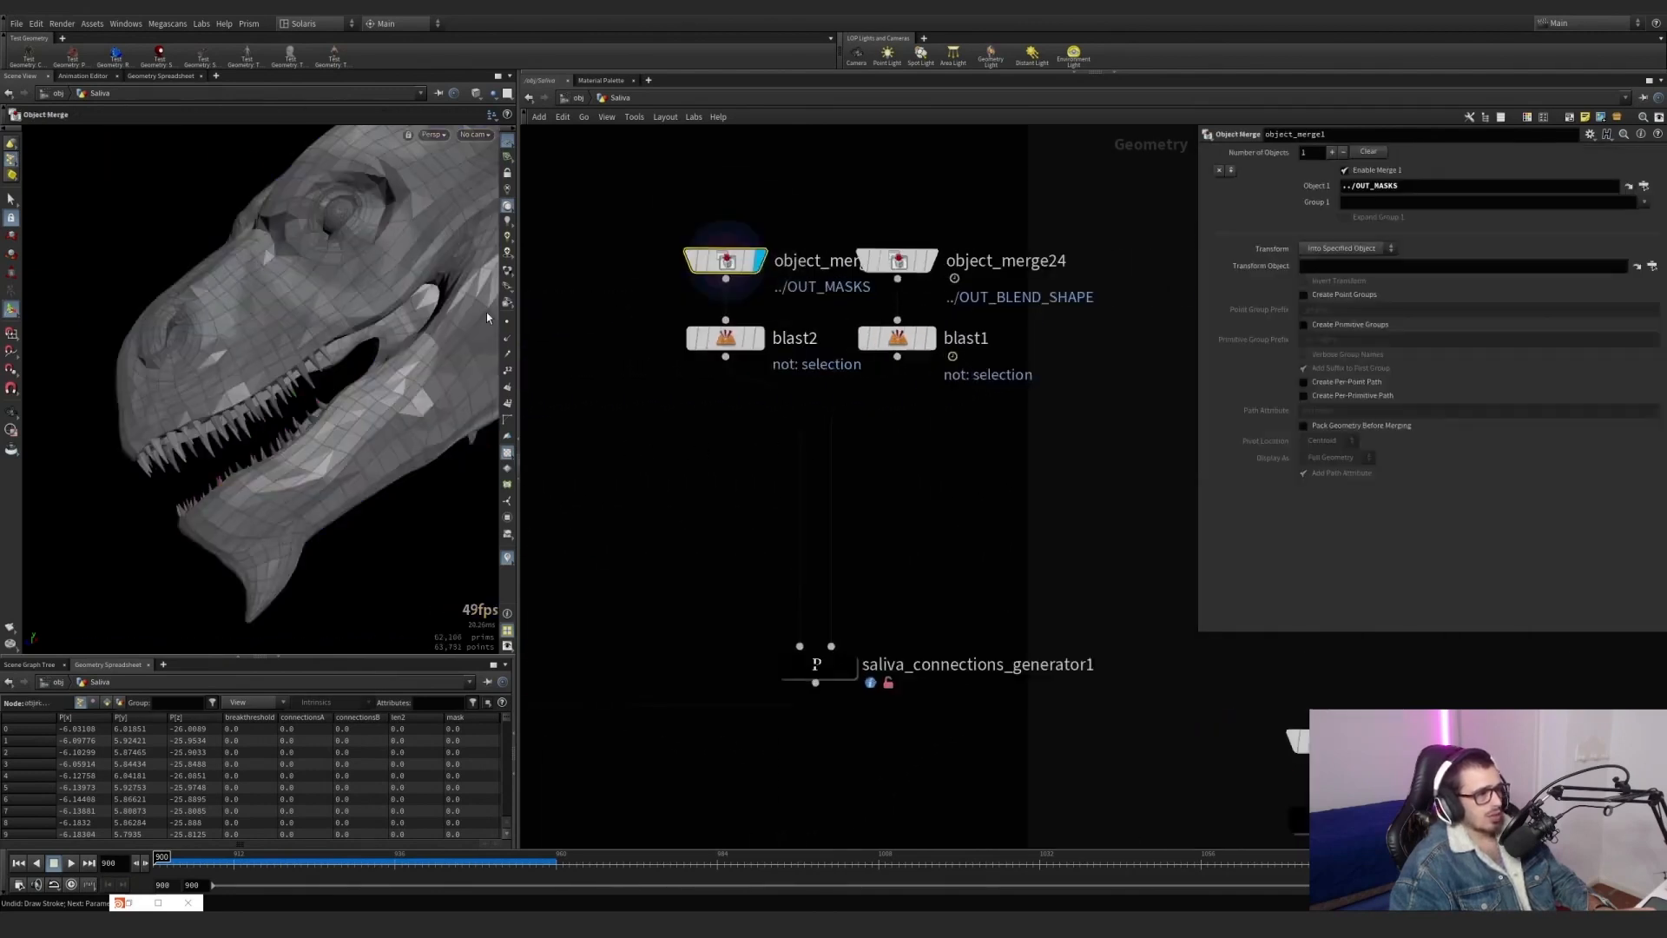
pyautogui.keyDown('alt'); pyautogui.moveTo(314, 352); pyautogui.dragTo(408, 369); pyautogui.keyUp('alt')
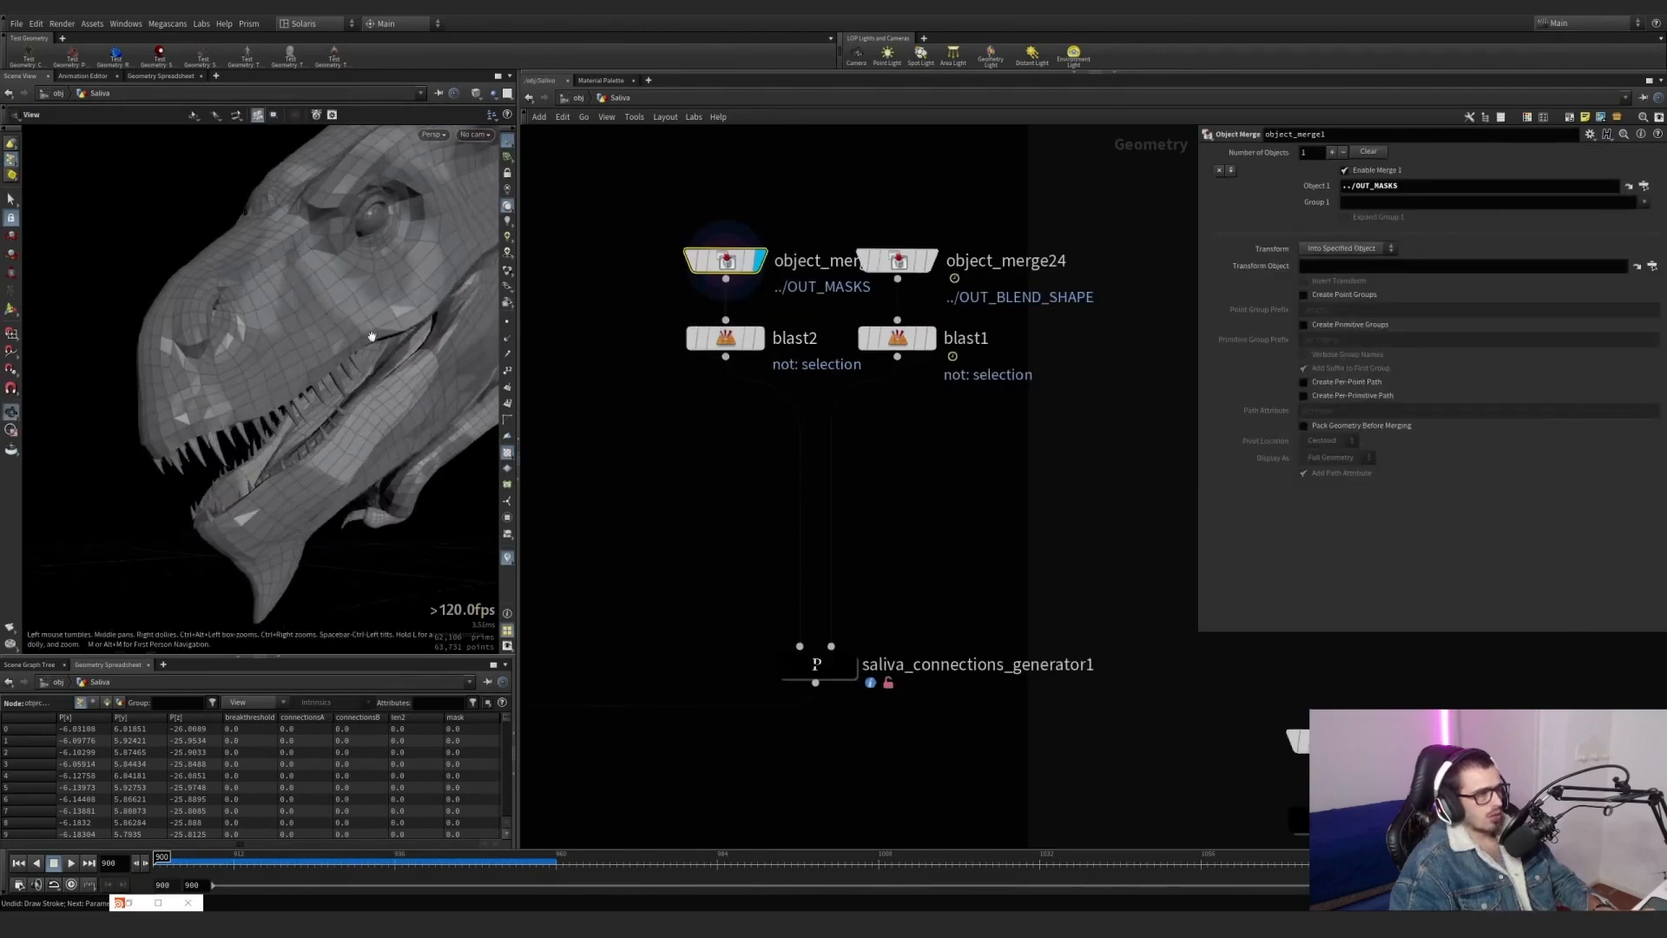
# Toggle the connectionsA and connectionsB visualizers until both are off, and check the point attributes in object_merge1's node info.
pyautogui.click(507, 558)
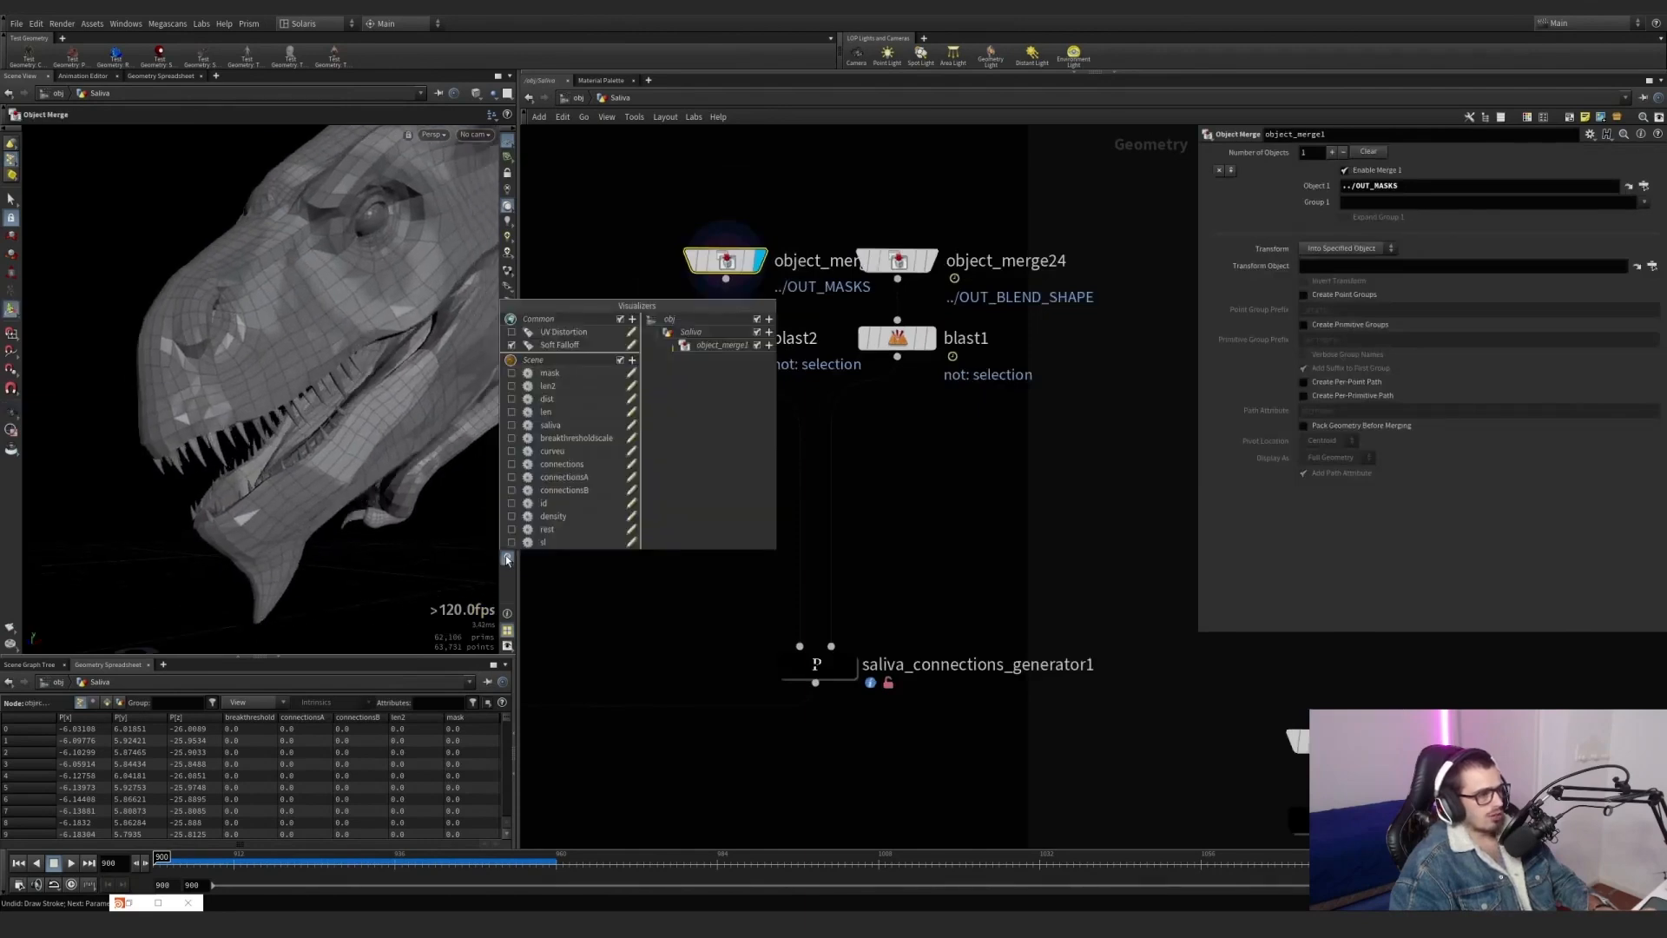
pyautogui.click(511, 480)
pyautogui.click(511, 492)
pyautogui.click(512, 492)
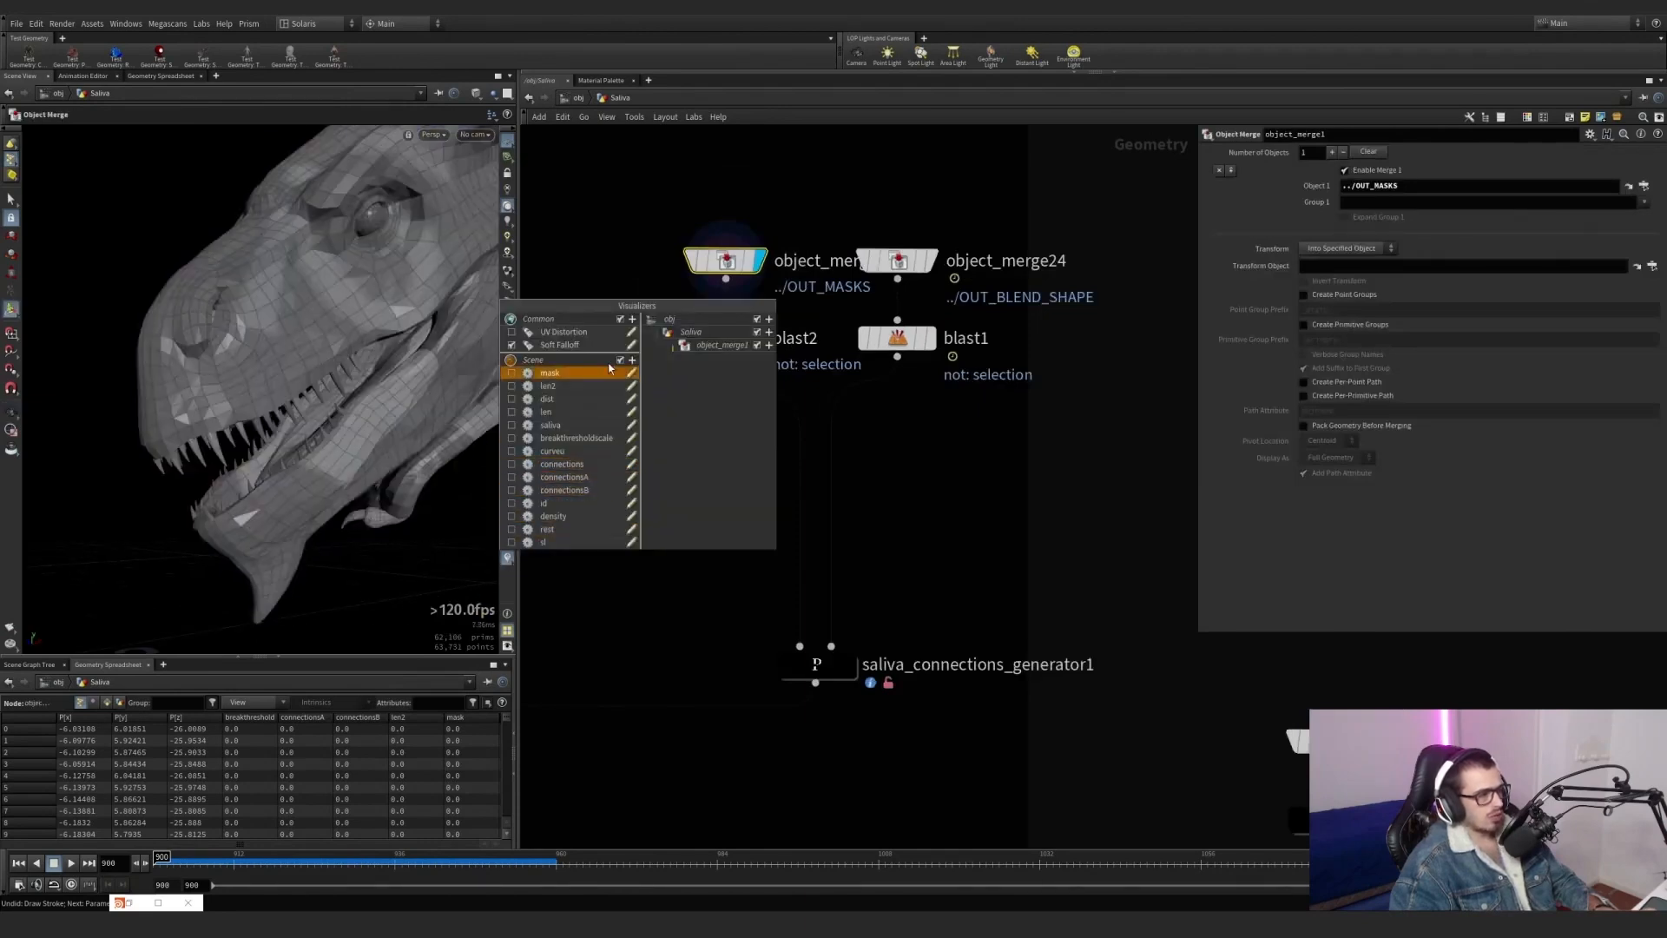
pyautogui.middleClick(726, 261)
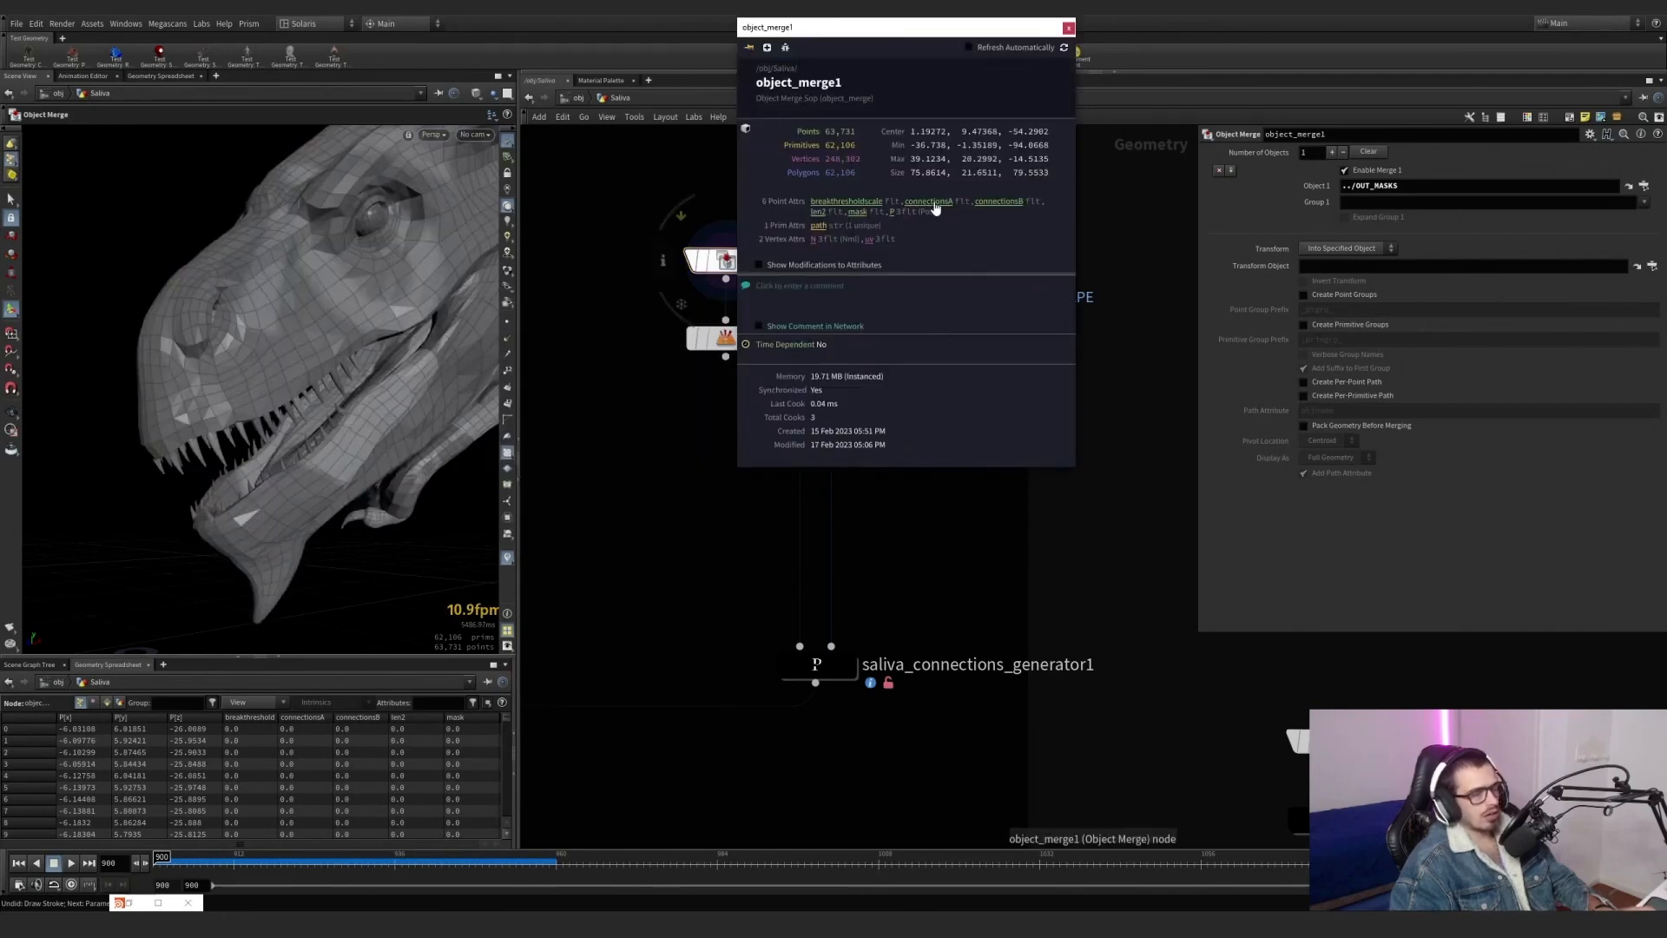
pyautogui.click(1067, 29)
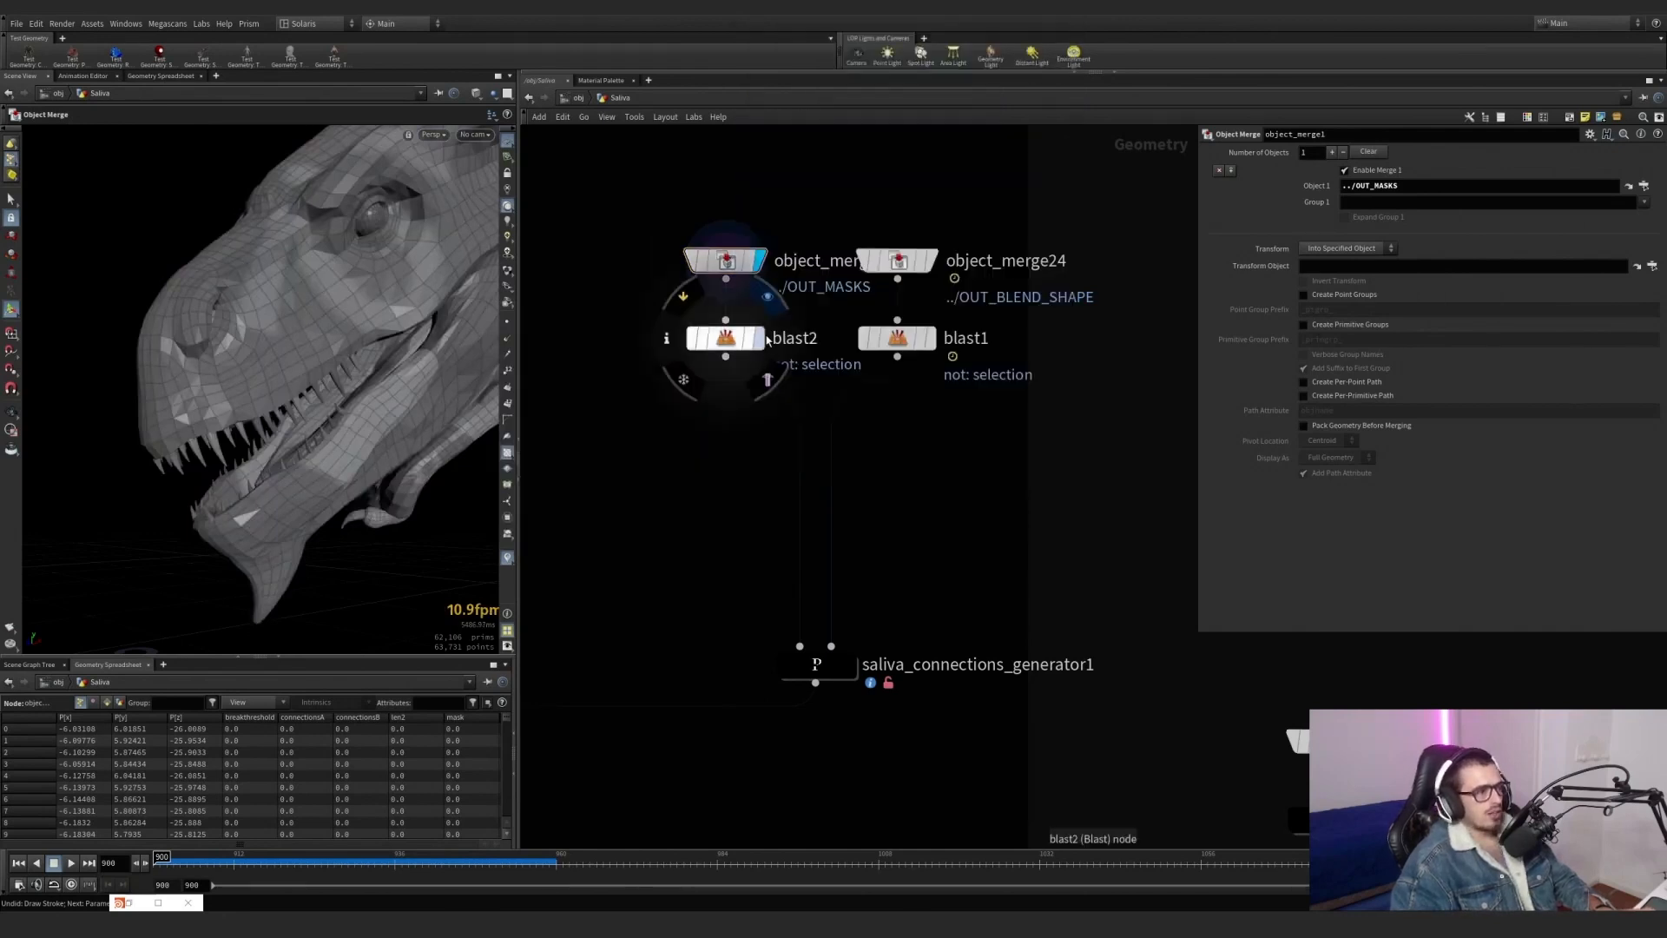
# Display blast2 and examine the remaining body geometry from around the dragon's head.
pyautogui.click(759, 339)
pyautogui.click(726, 339)
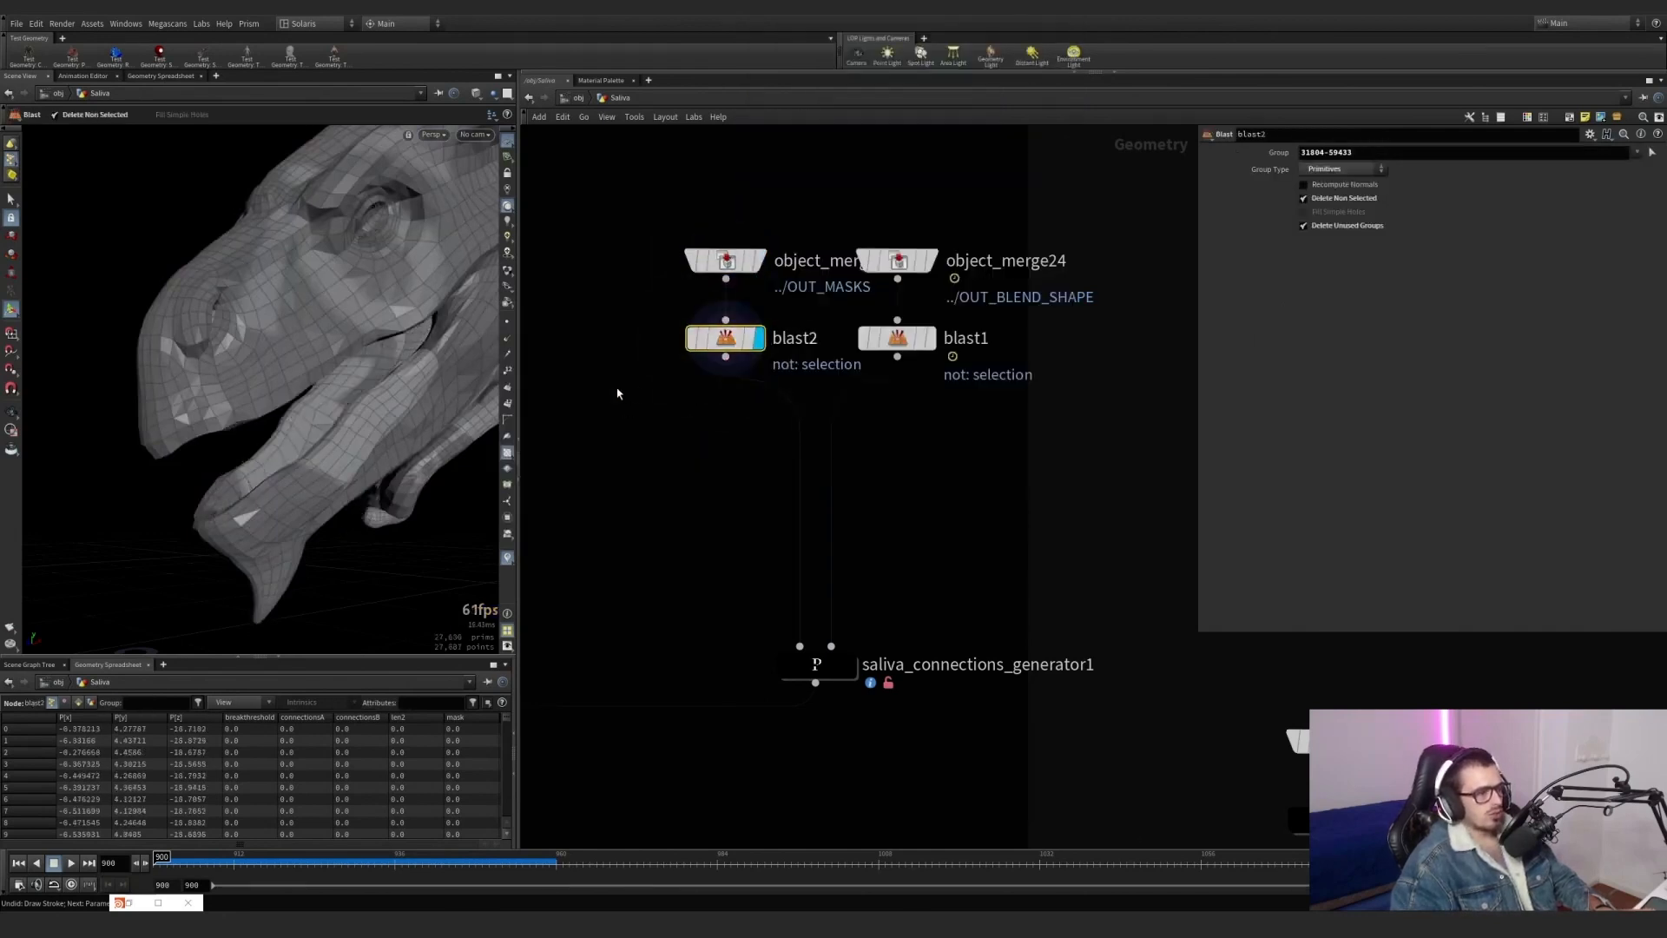
pyautogui.keyDown('alt'); pyautogui.moveTo(290, 372); pyautogui.dragTo(356, 366); pyautogui.keyUp('alt')
pyautogui.moveTo(315, 395); pyautogui.dragTo(406, 364)
pyautogui.scroll(-5, 244, 404)
pyautogui.scroll(5, 399, 383)
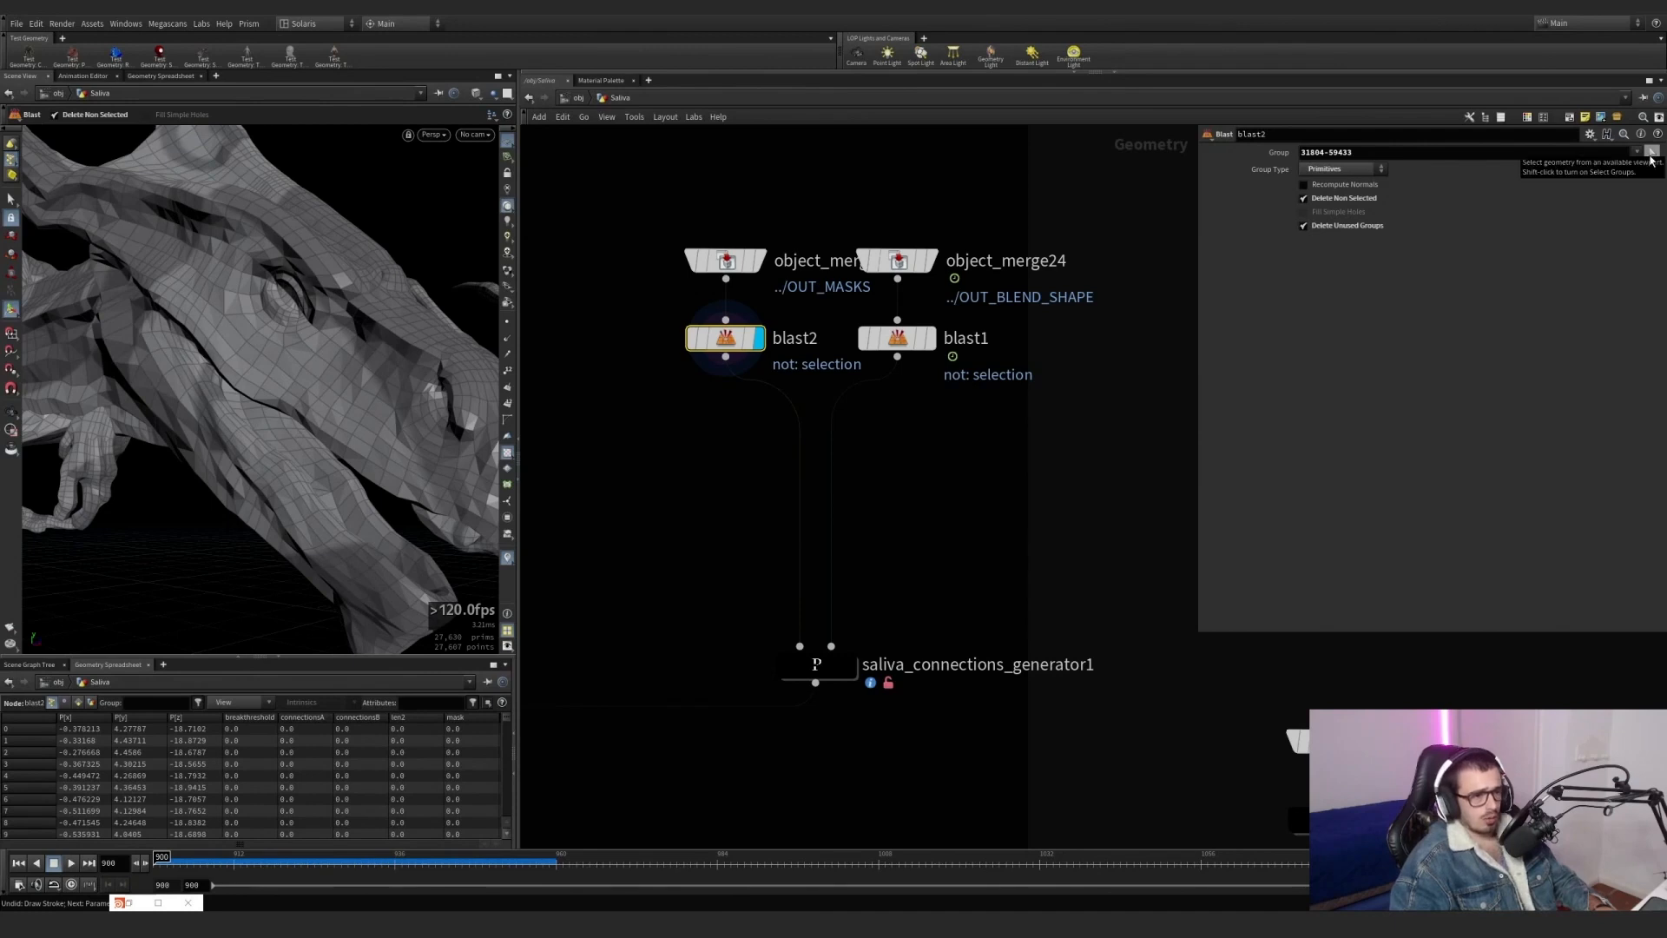
# Preview the primitives in blast2's group in the viewport, cancel the selection and view the blasted head again.
pyautogui.click(1652, 155)
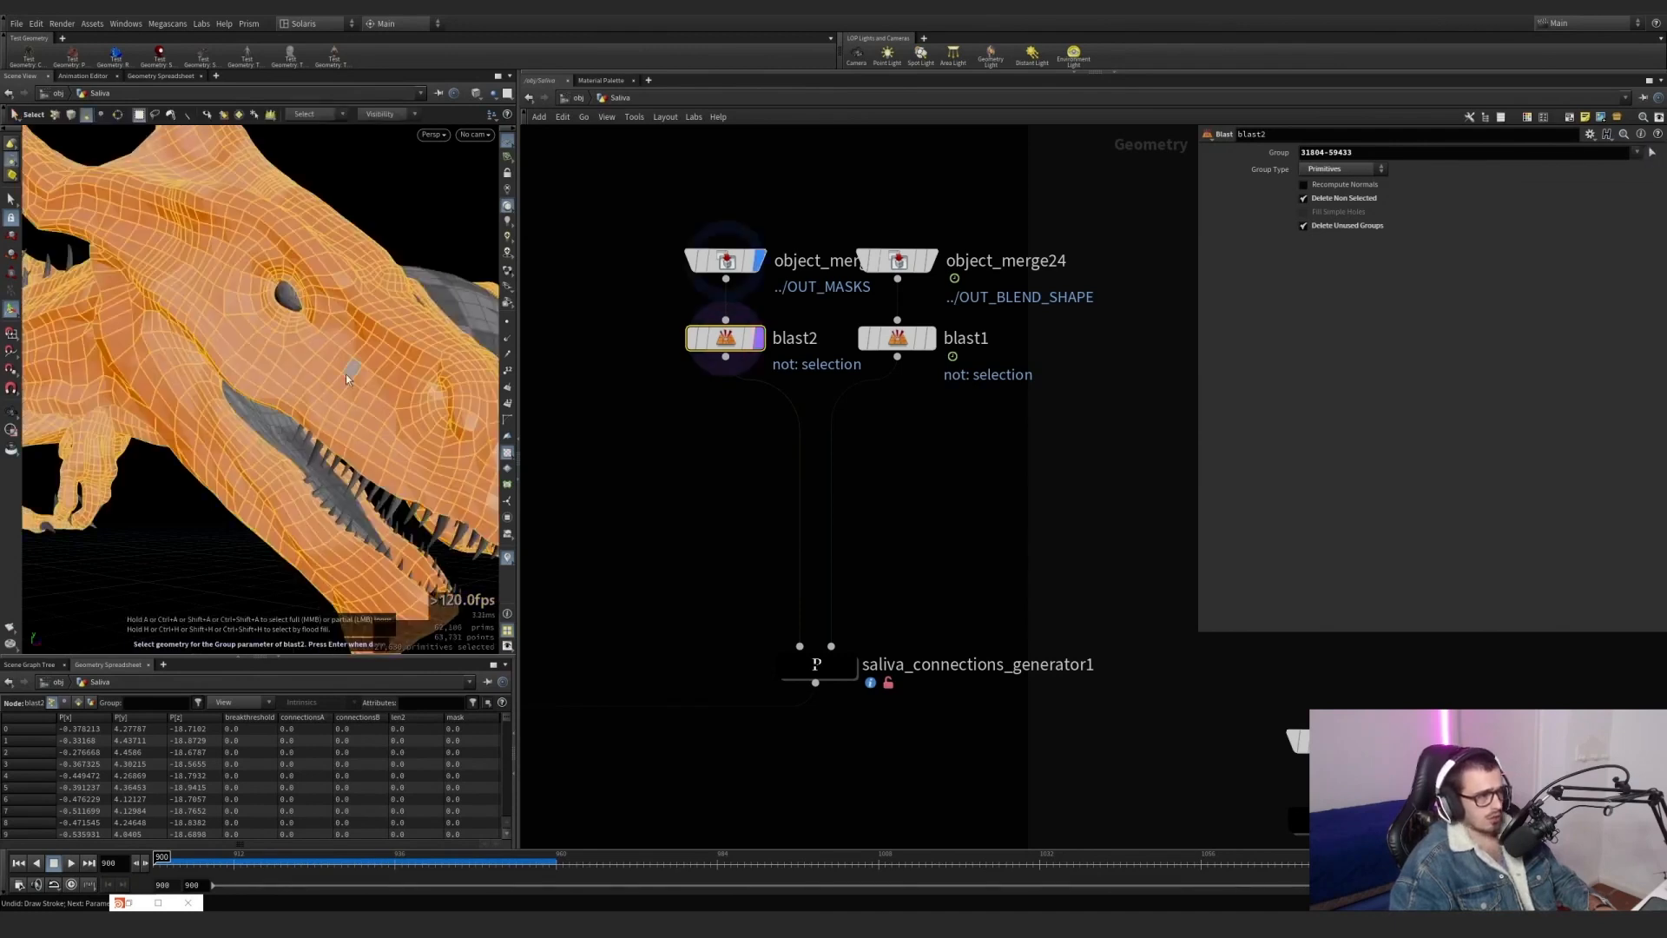
pyautogui.press('Escape')
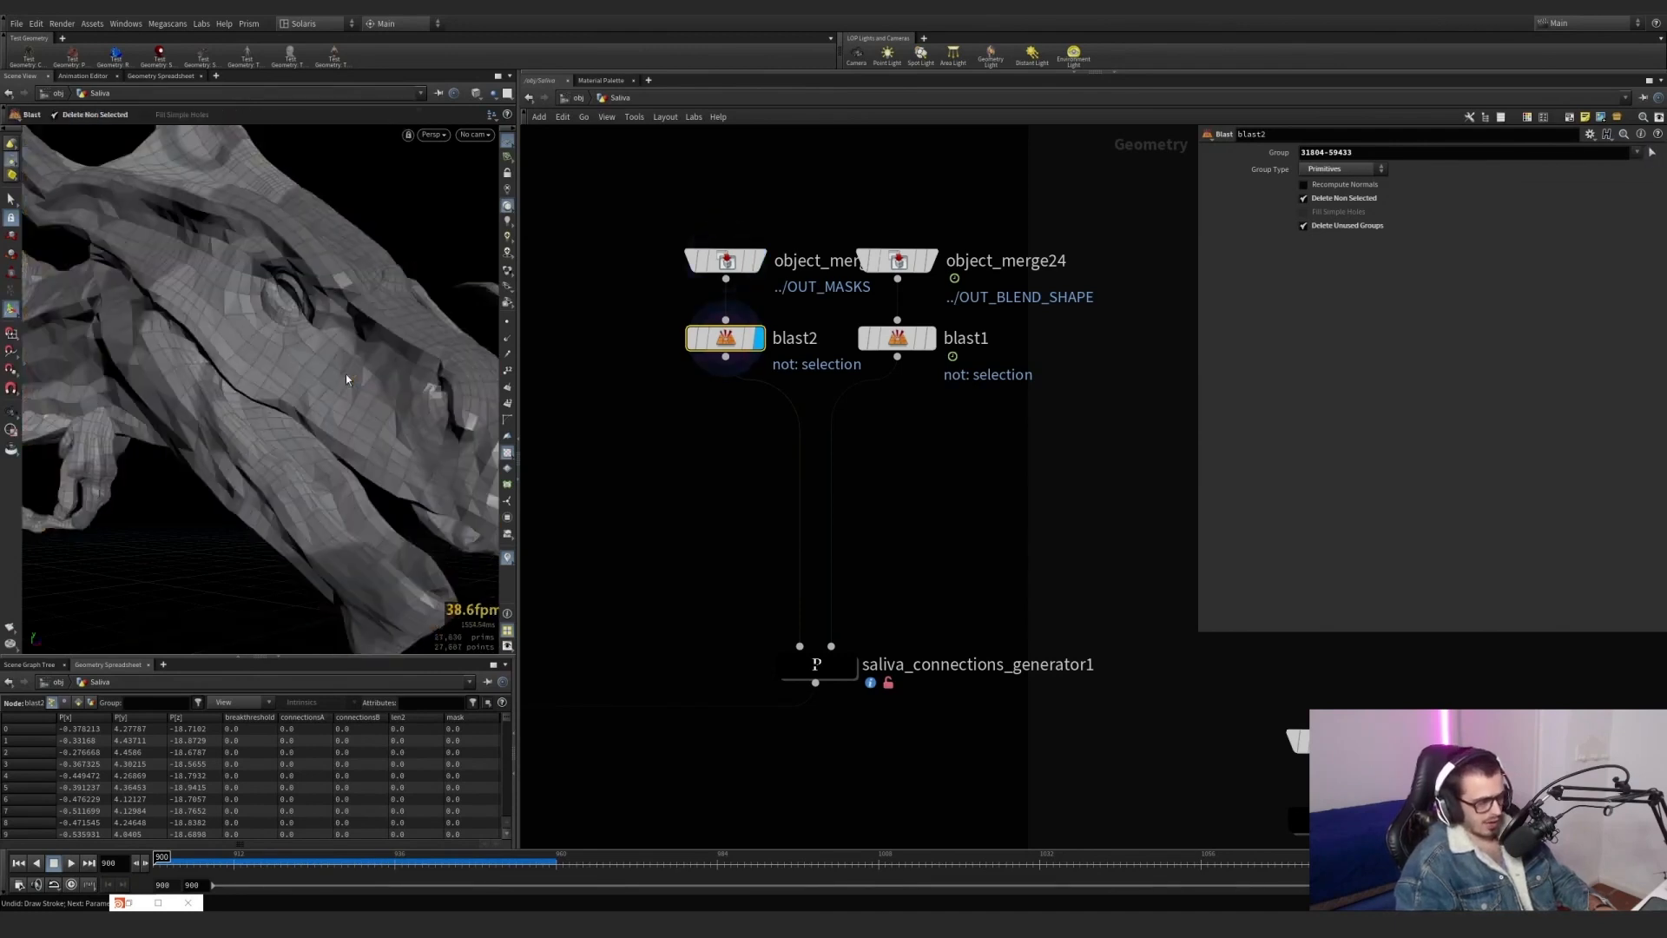
pyautogui.moveTo(403, 362); pyautogui.dragTo(289, 375)
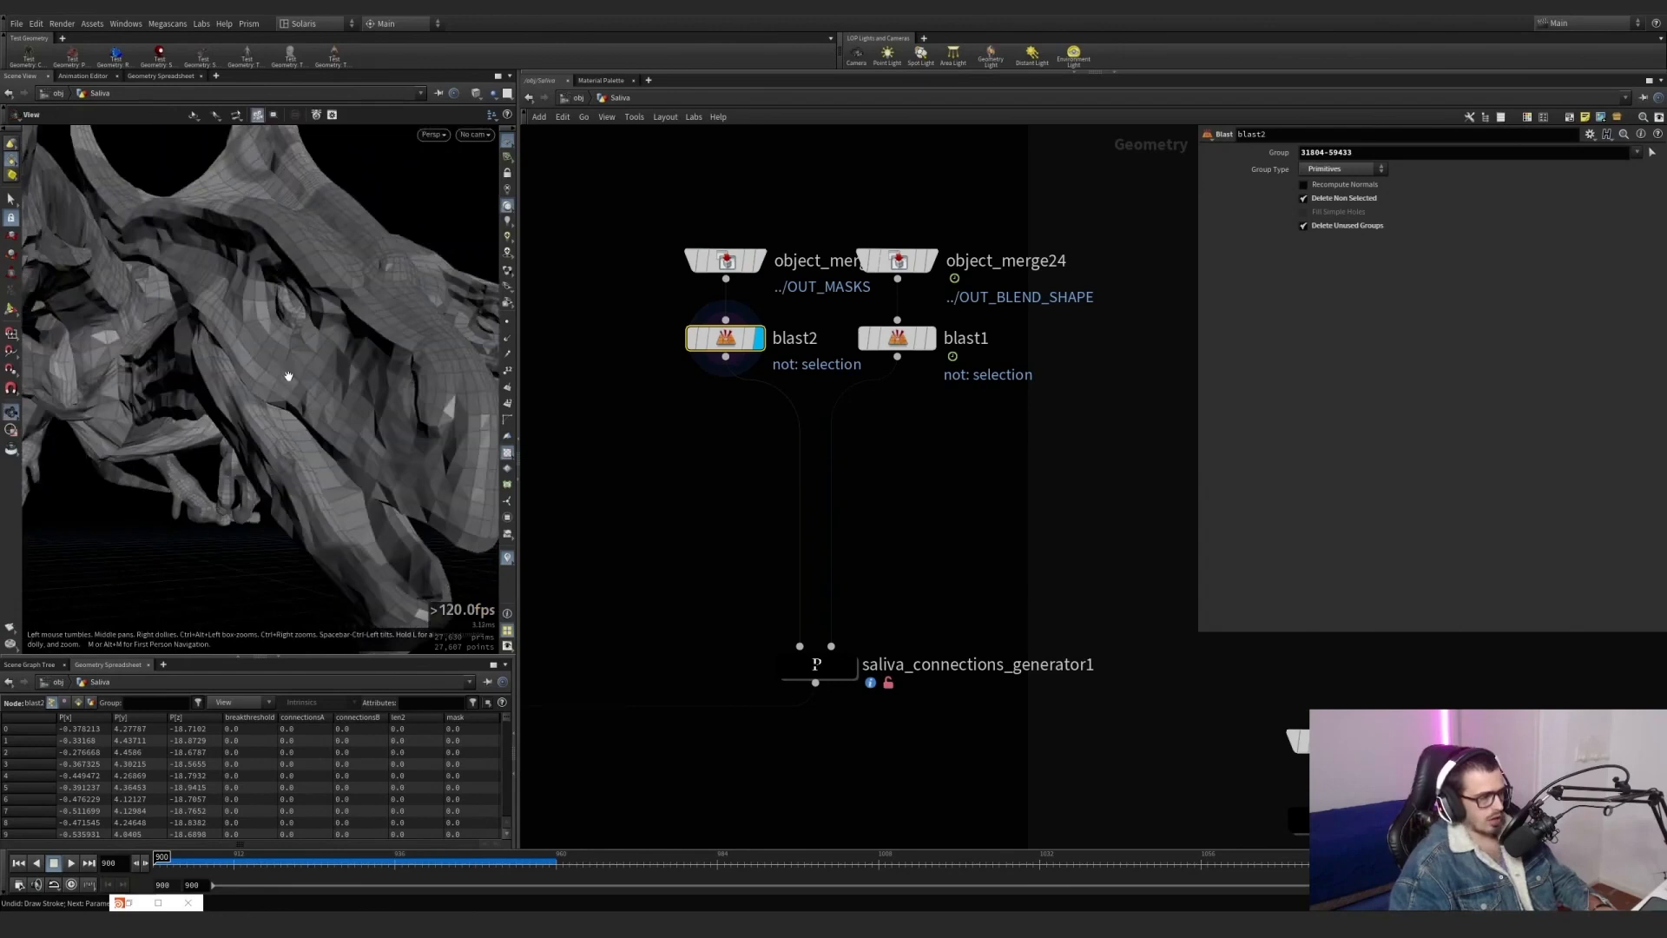
pyautogui.press('Return')
# Display object_merge24 with OUT_BLEND_SHAPE, scrub the animation back to frame 900, and display blast1.
pyautogui.moveTo(934, 260)
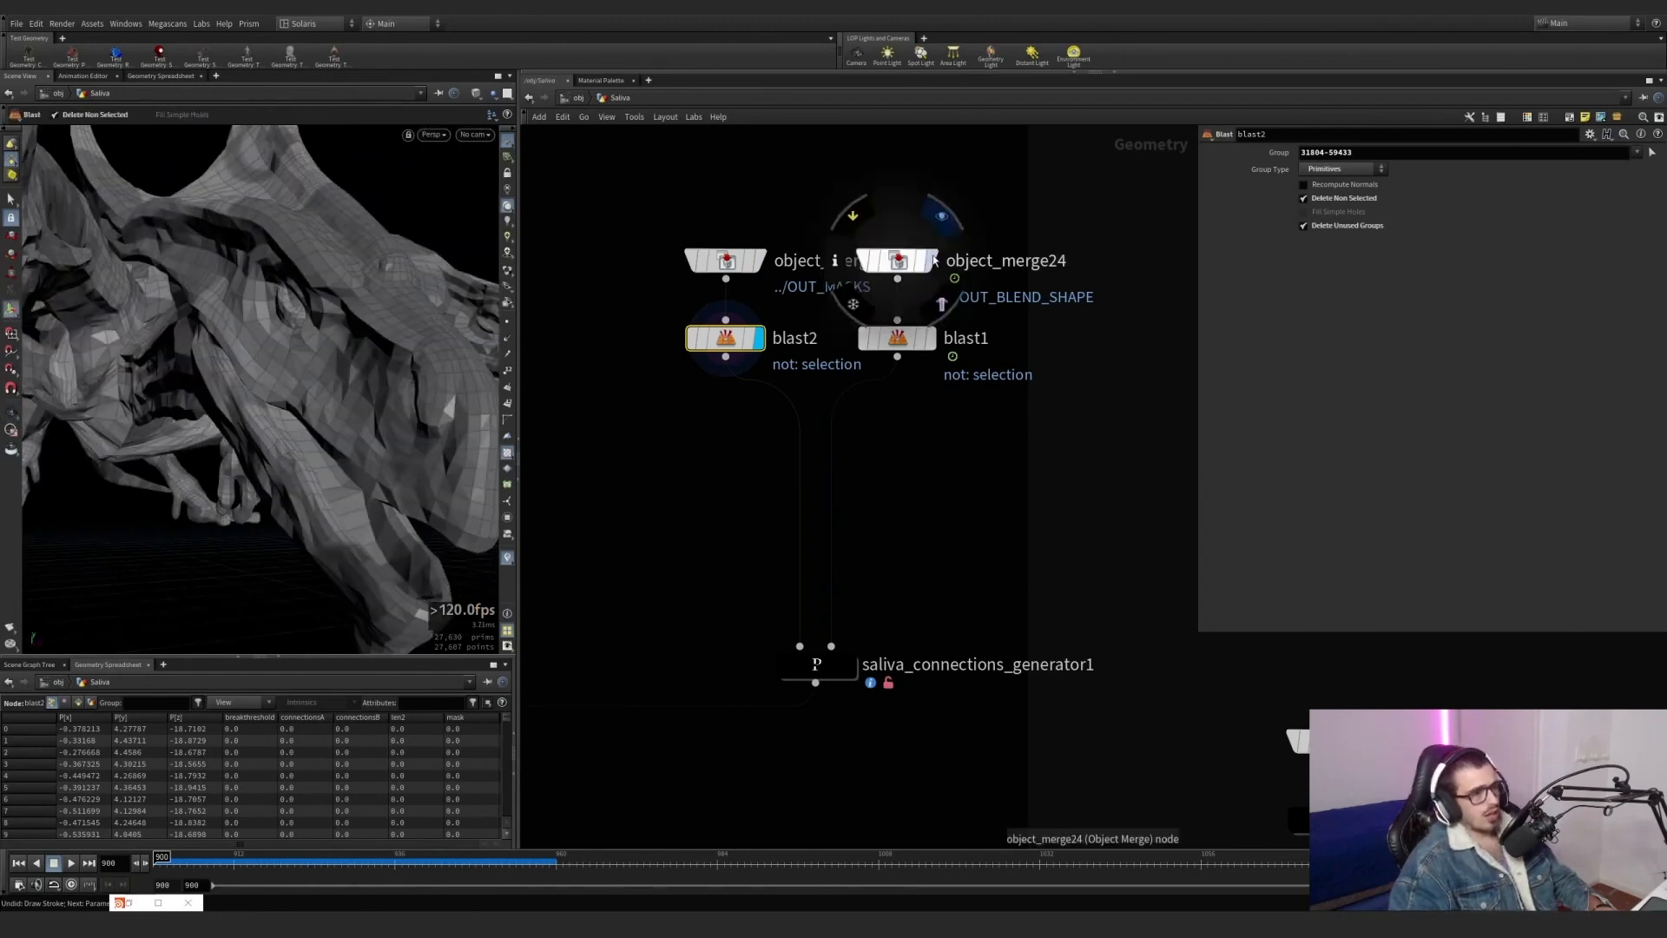
pyautogui.click(943, 217)
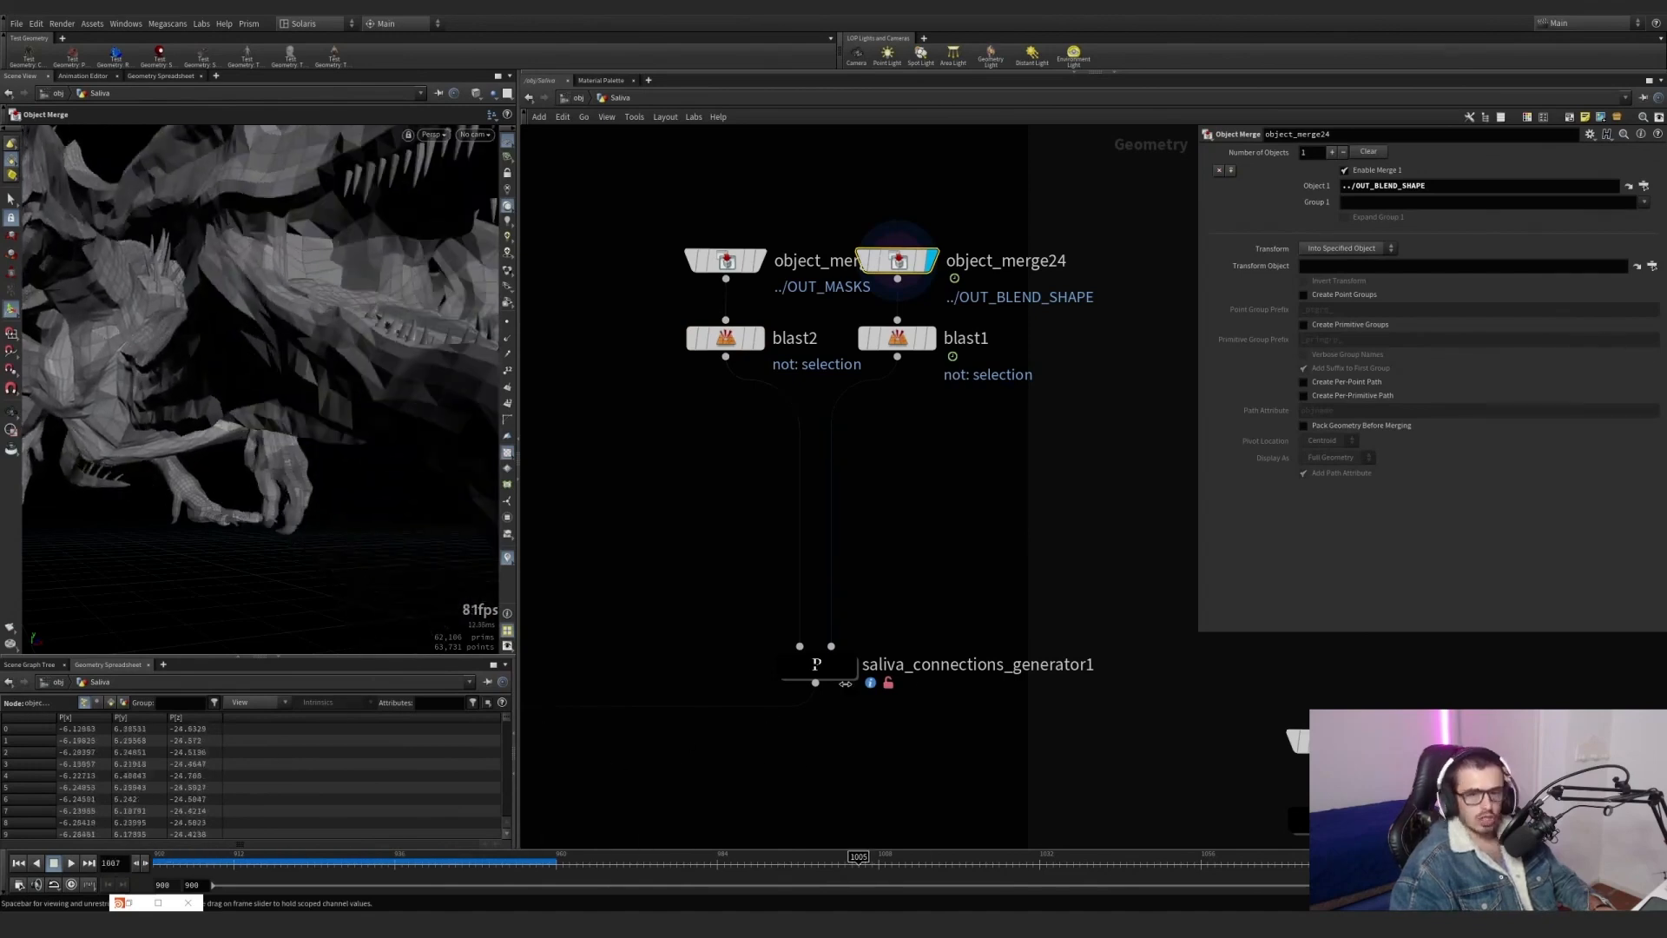
pyautogui.moveTo(845, 684); pyautogui.dragTo(154, 699)
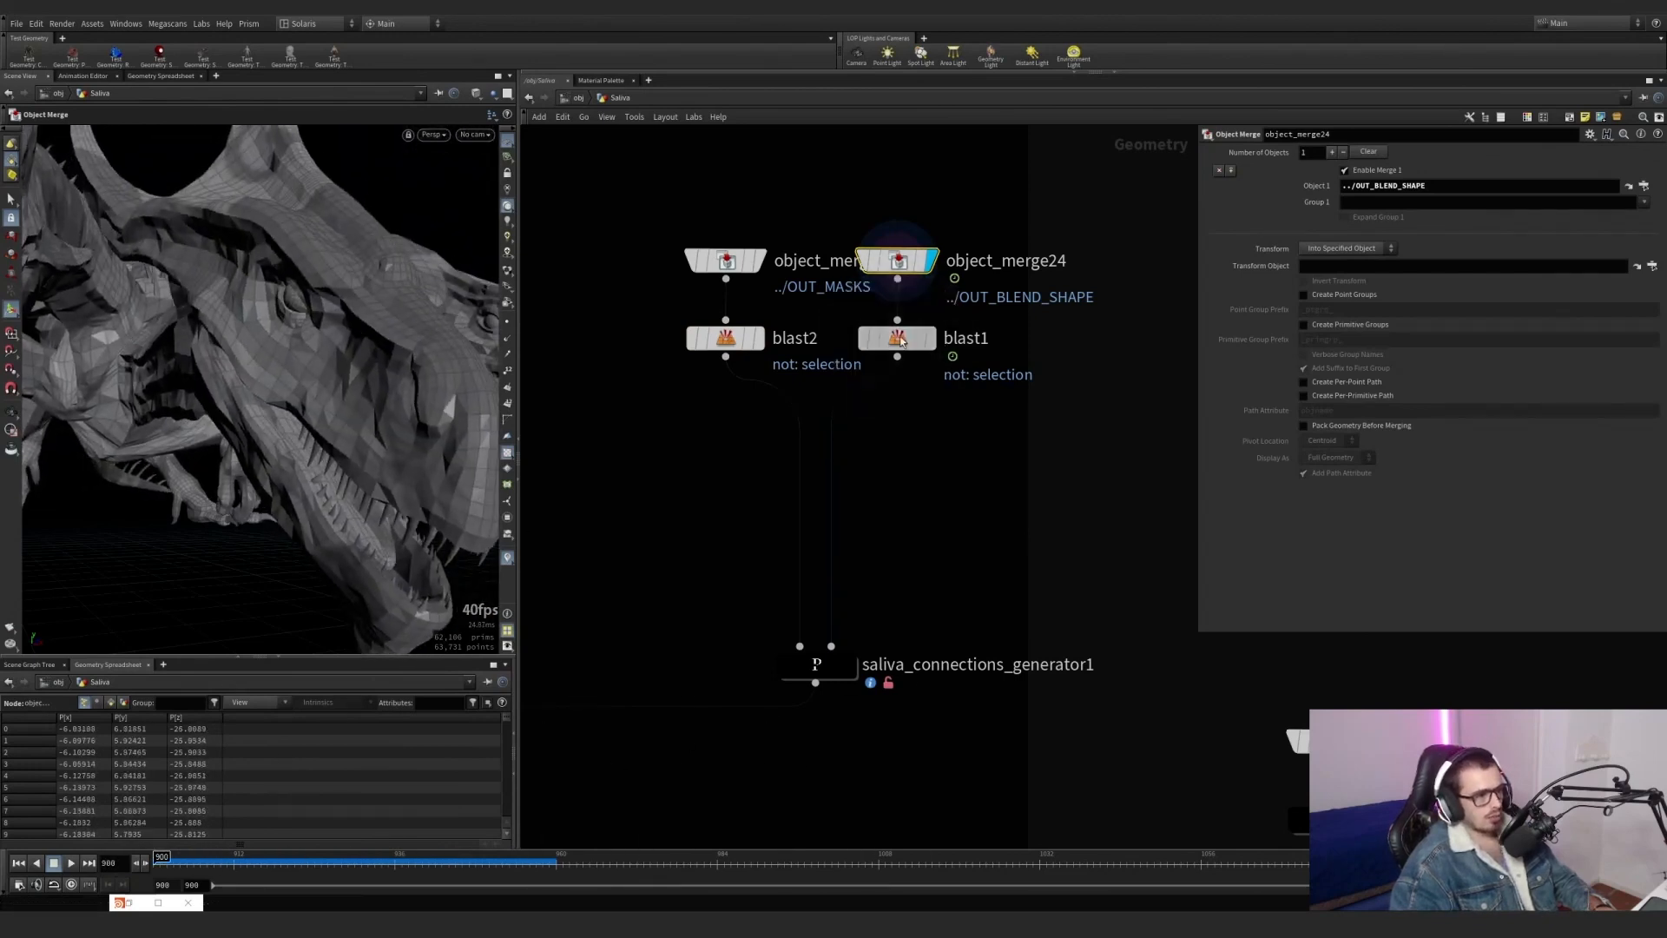
pyautogui.click(900, 341)
pyautogui.press('r')
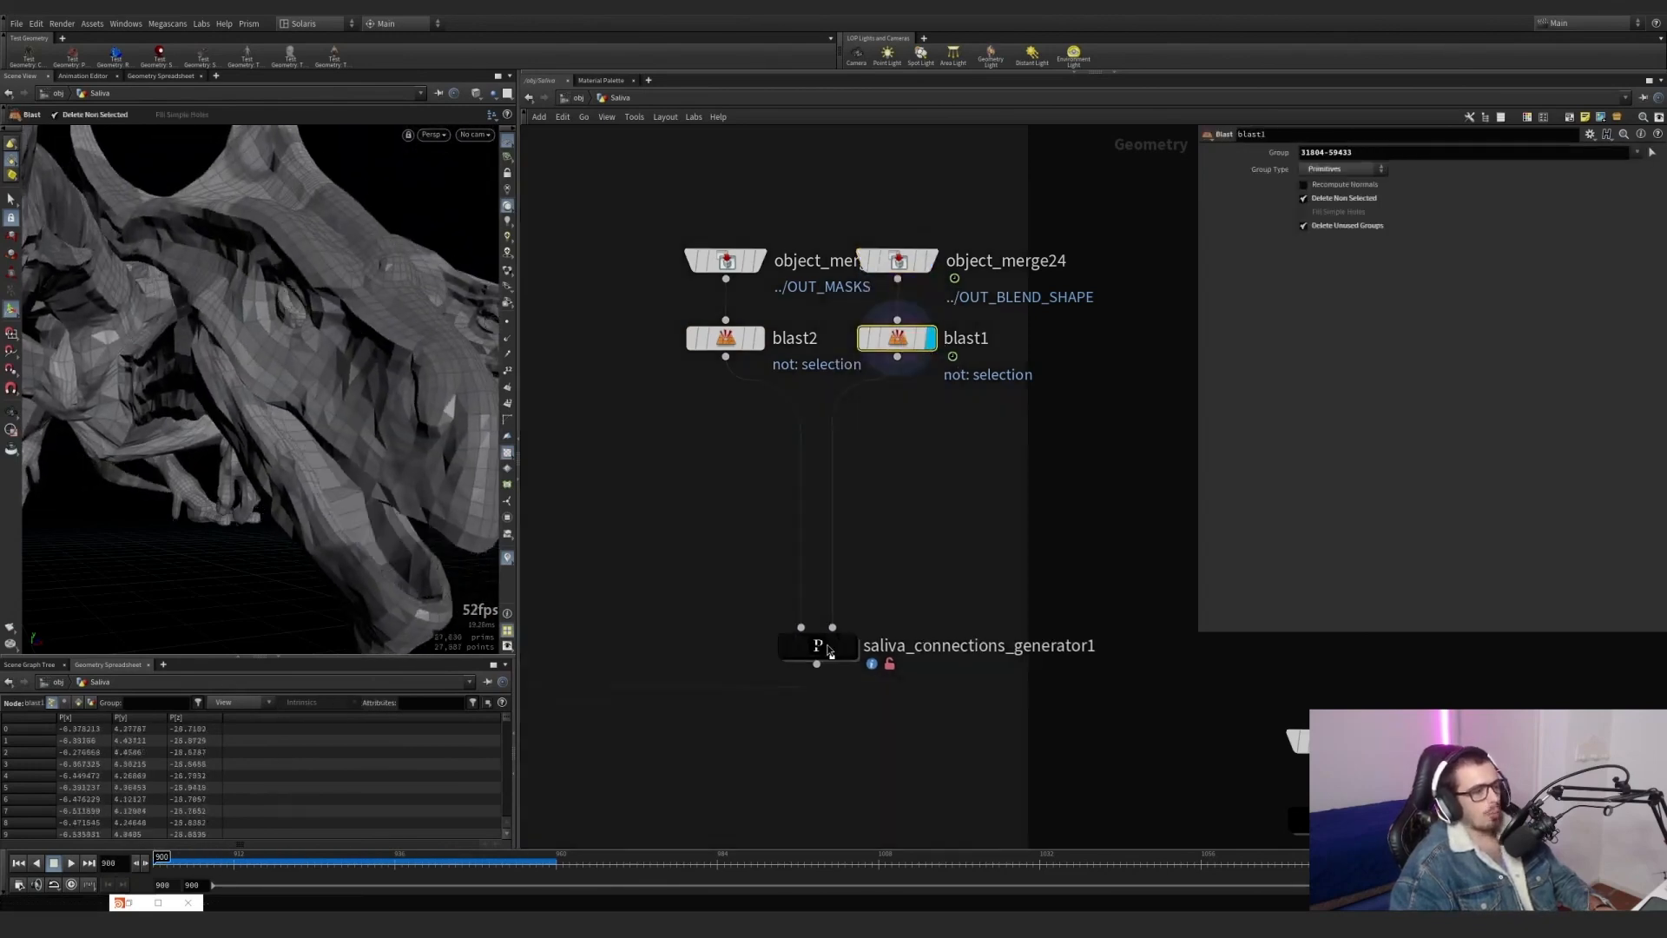
# Move saliva_connections_generator1 closer to the blast nodes, display it, and template object_merge24 as a wireframe overlay.
pyautogui.moveTo(829, 652); pyautogui.dragTo(632, 484)
pyautogui.click(851, 592)
pyautogui.click(921, 260)
pyautogui.keyDown('alt'); pyautogui.moveTo(347, 364); pyautogui.dragTo(268, 347); pyautogui.keyUp('alt')
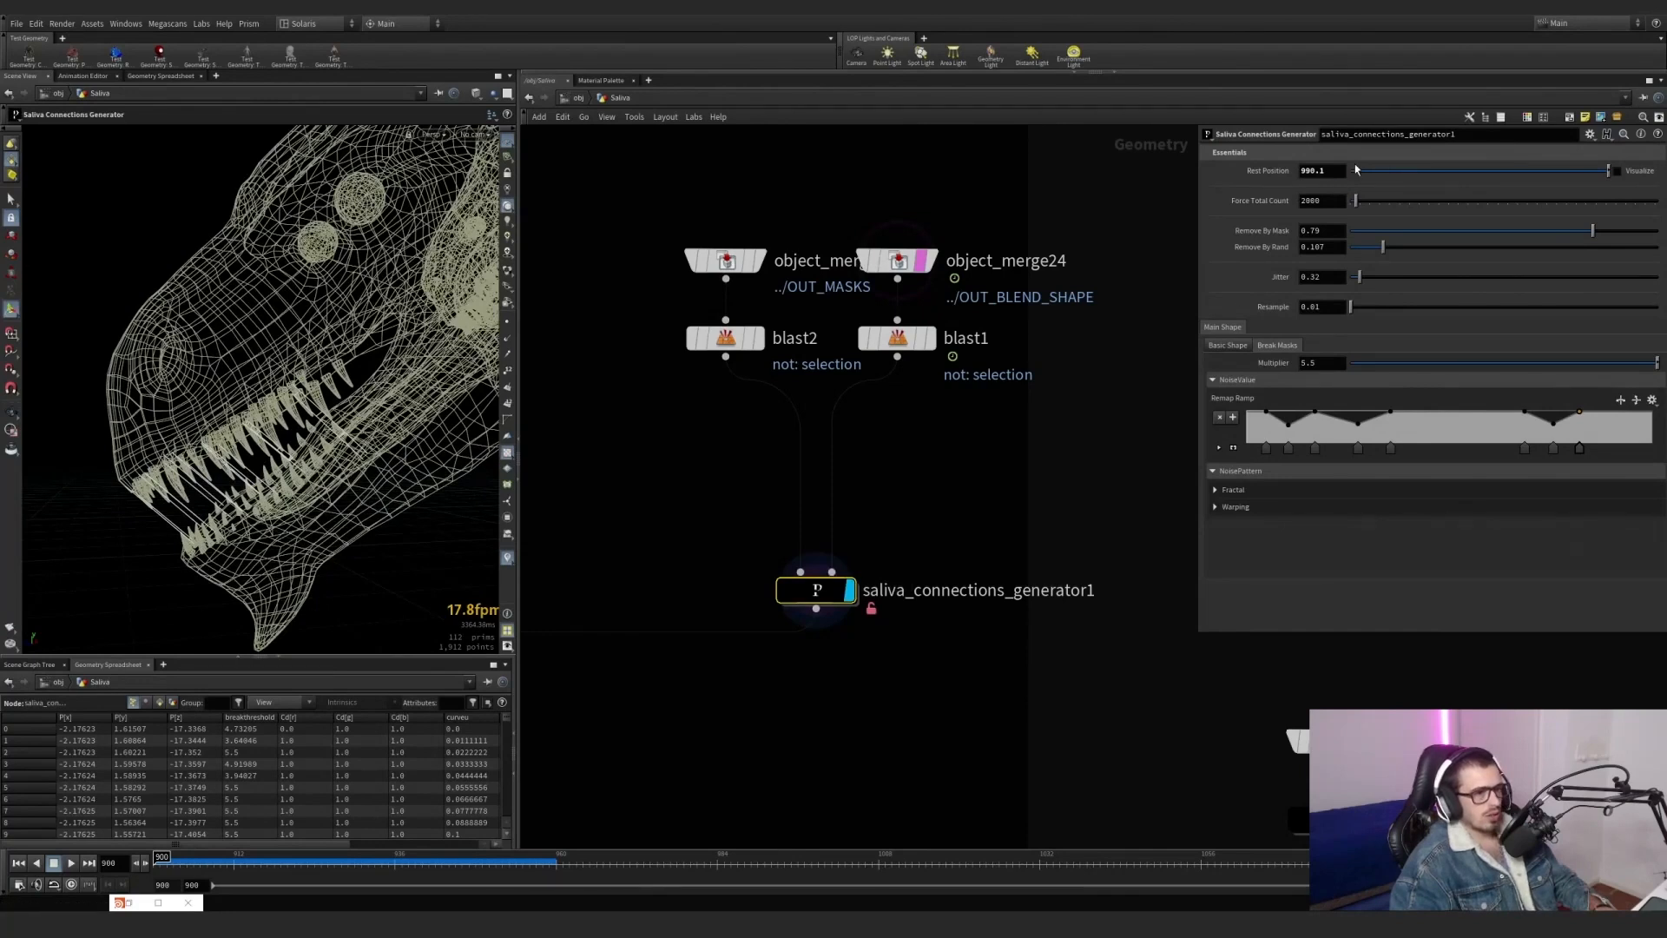
# Try a Force Total Count of 425 with a connections Search Radius of 1.29 and Max Search Points of 182, and undo the changes.
pyautogui.moveTo(1367, 201); pyautogui.dragTo(1351, 214)
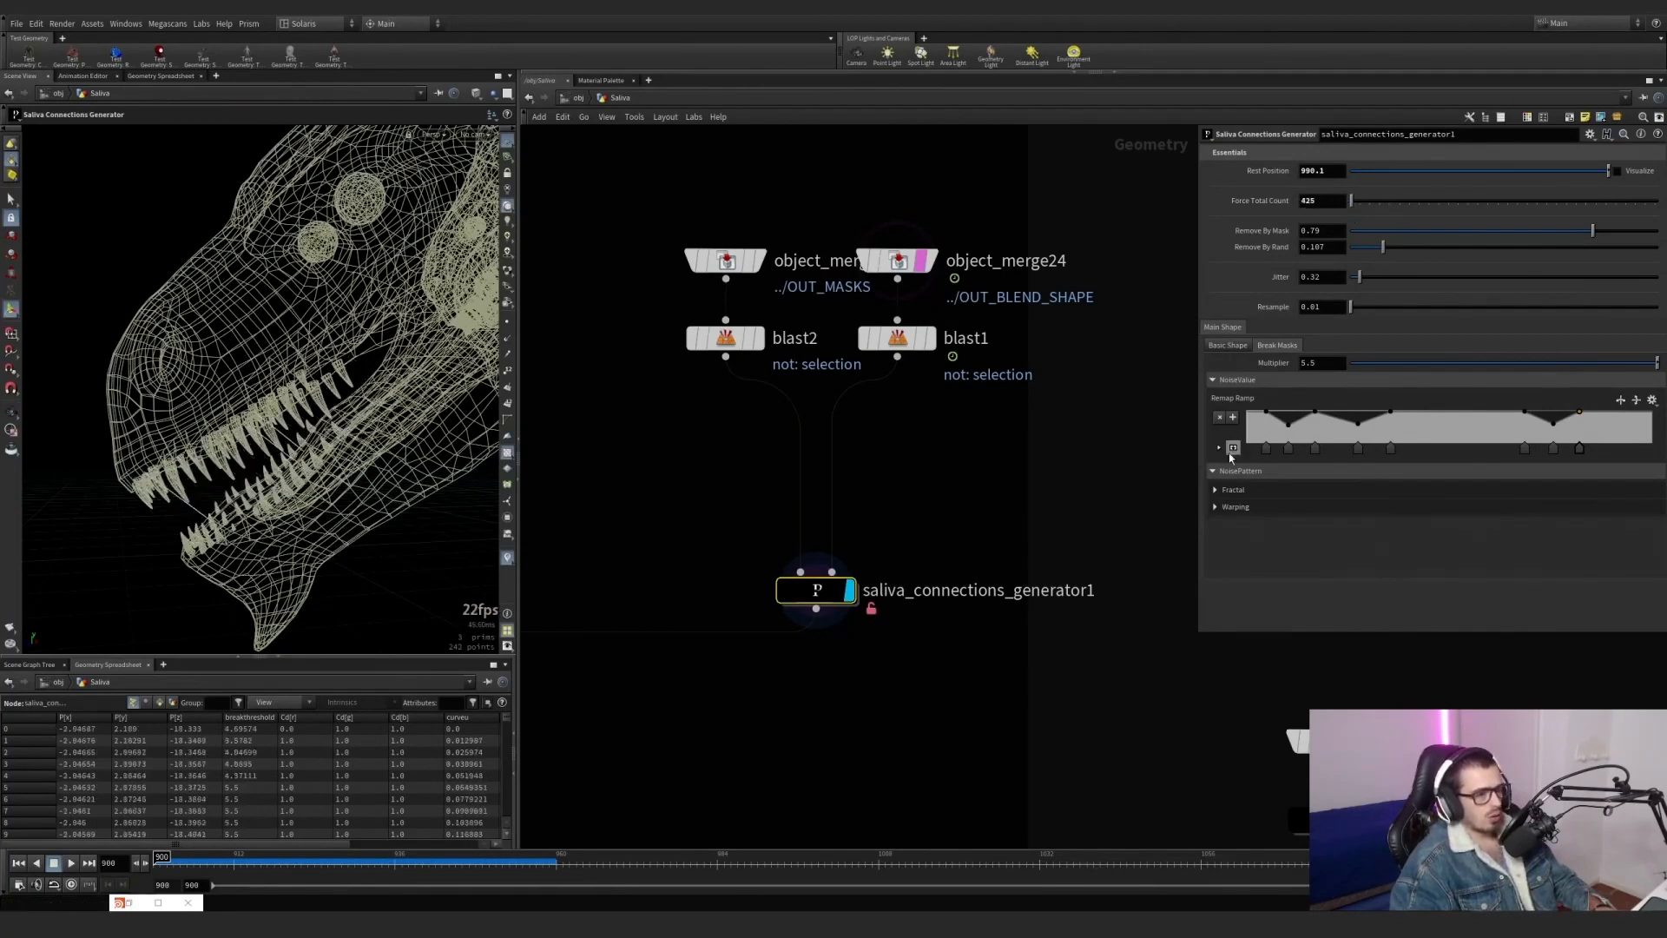
pyautogui.click(1228, 346)
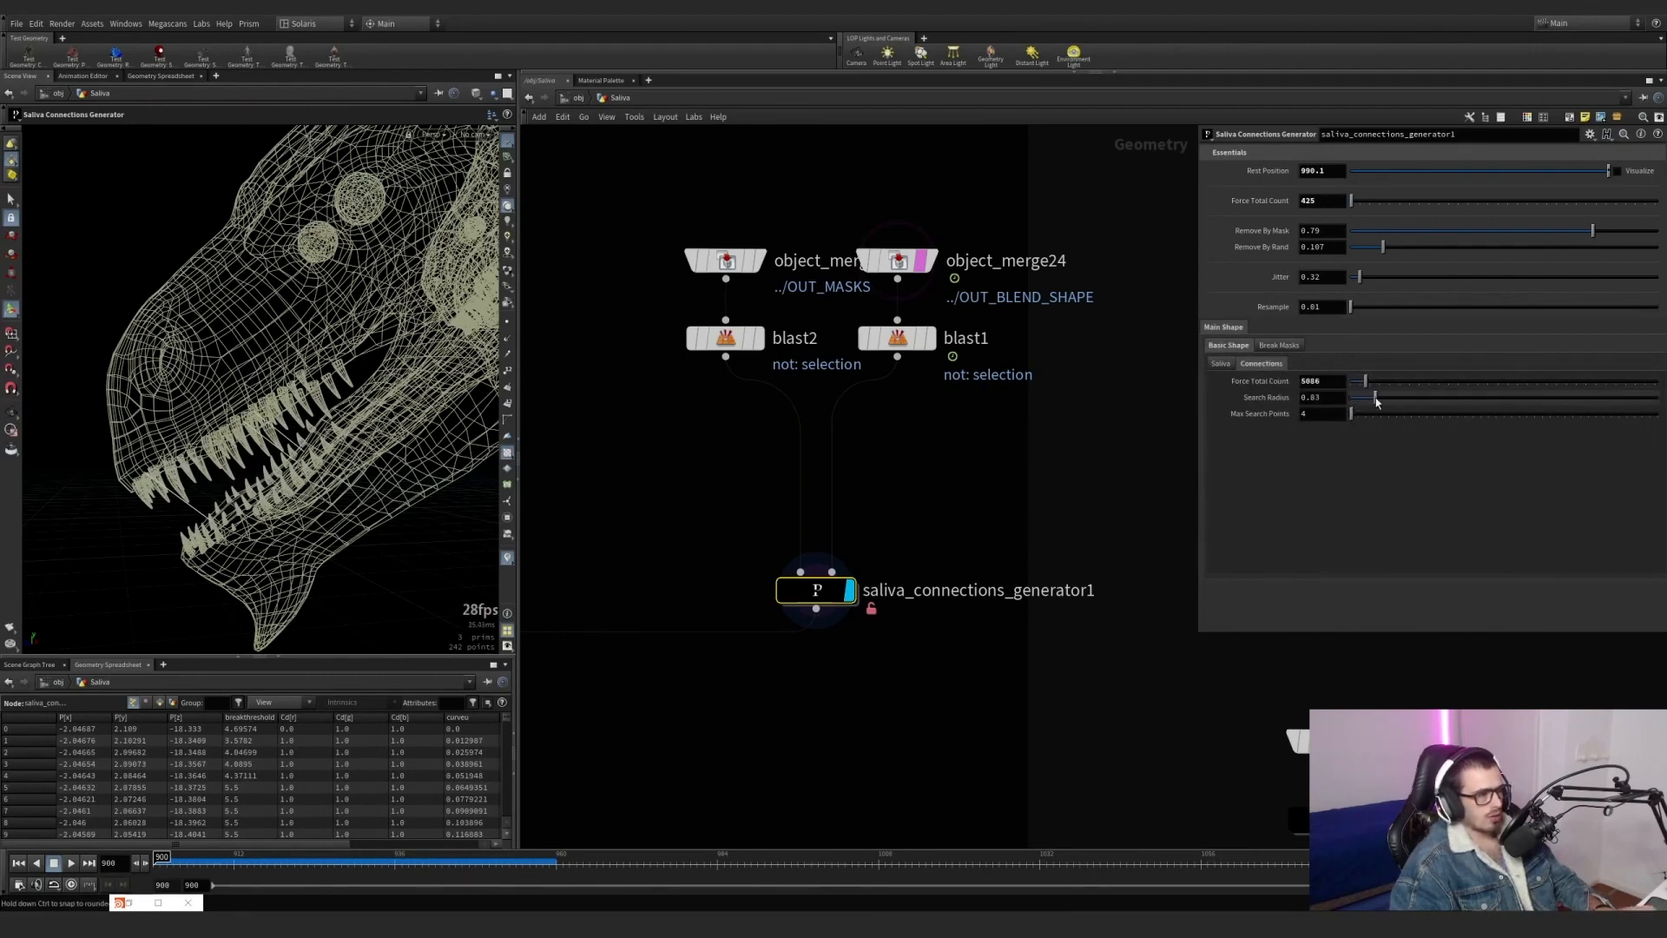
pyautogui.moveTo(1375, 399); pyautogui.dragTo(1390, 400)
pyautogui.moveTo(1387, 415); pyautogui.dragTo(1381, 417)
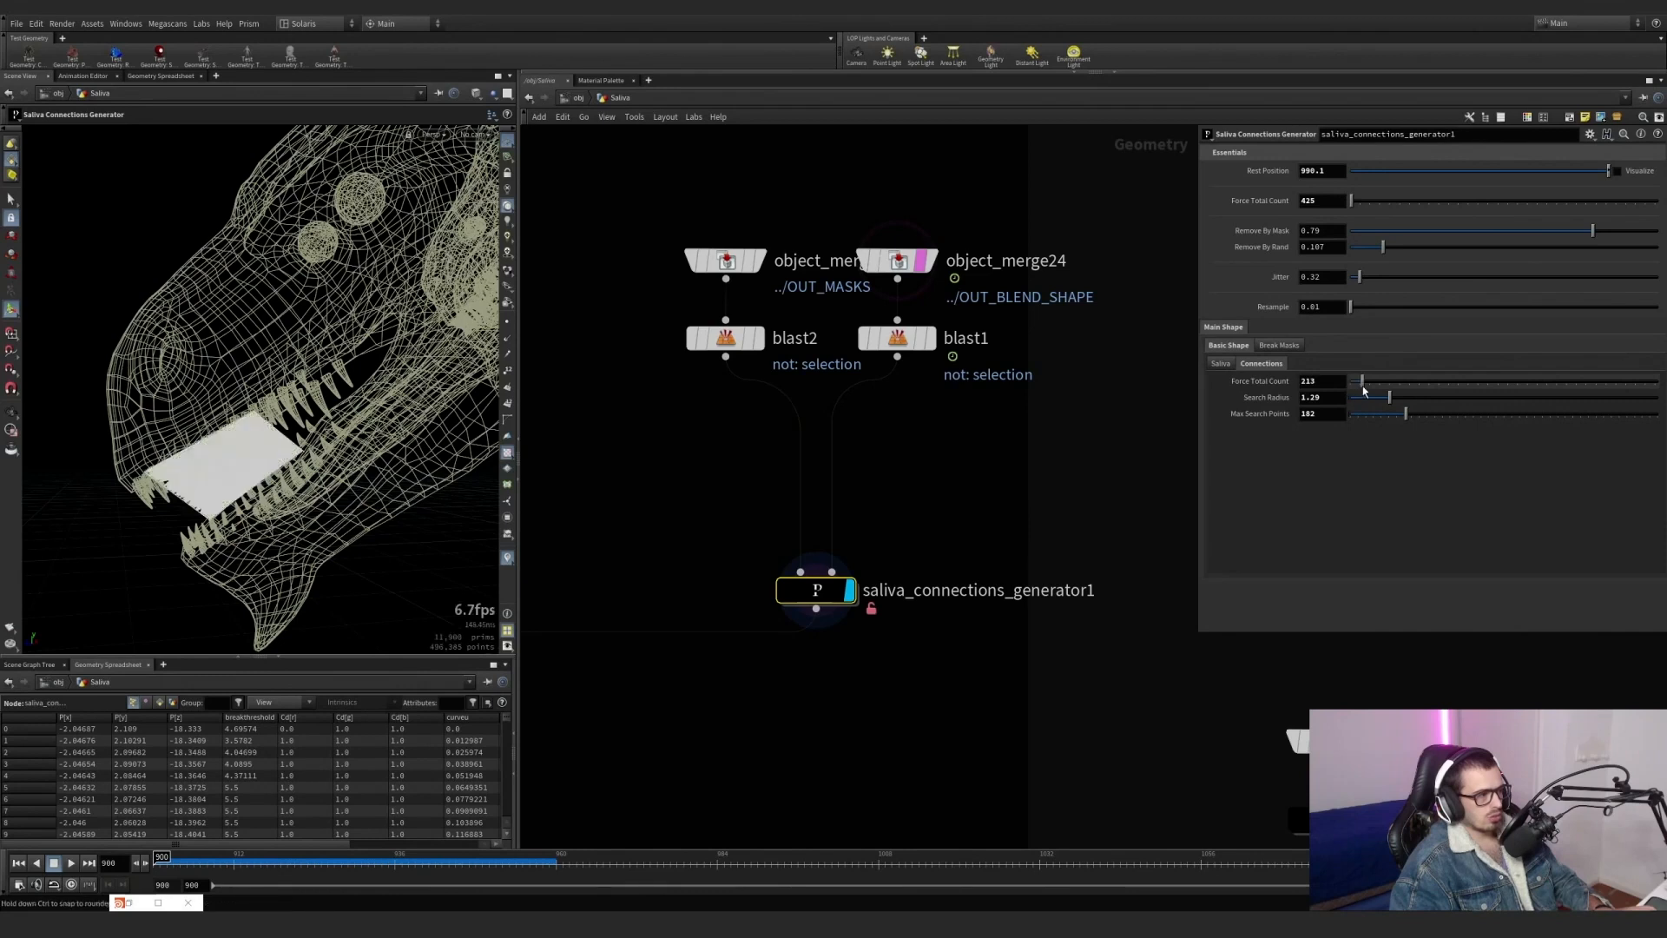
pyautogui.hotkey('ctrl', 'z')
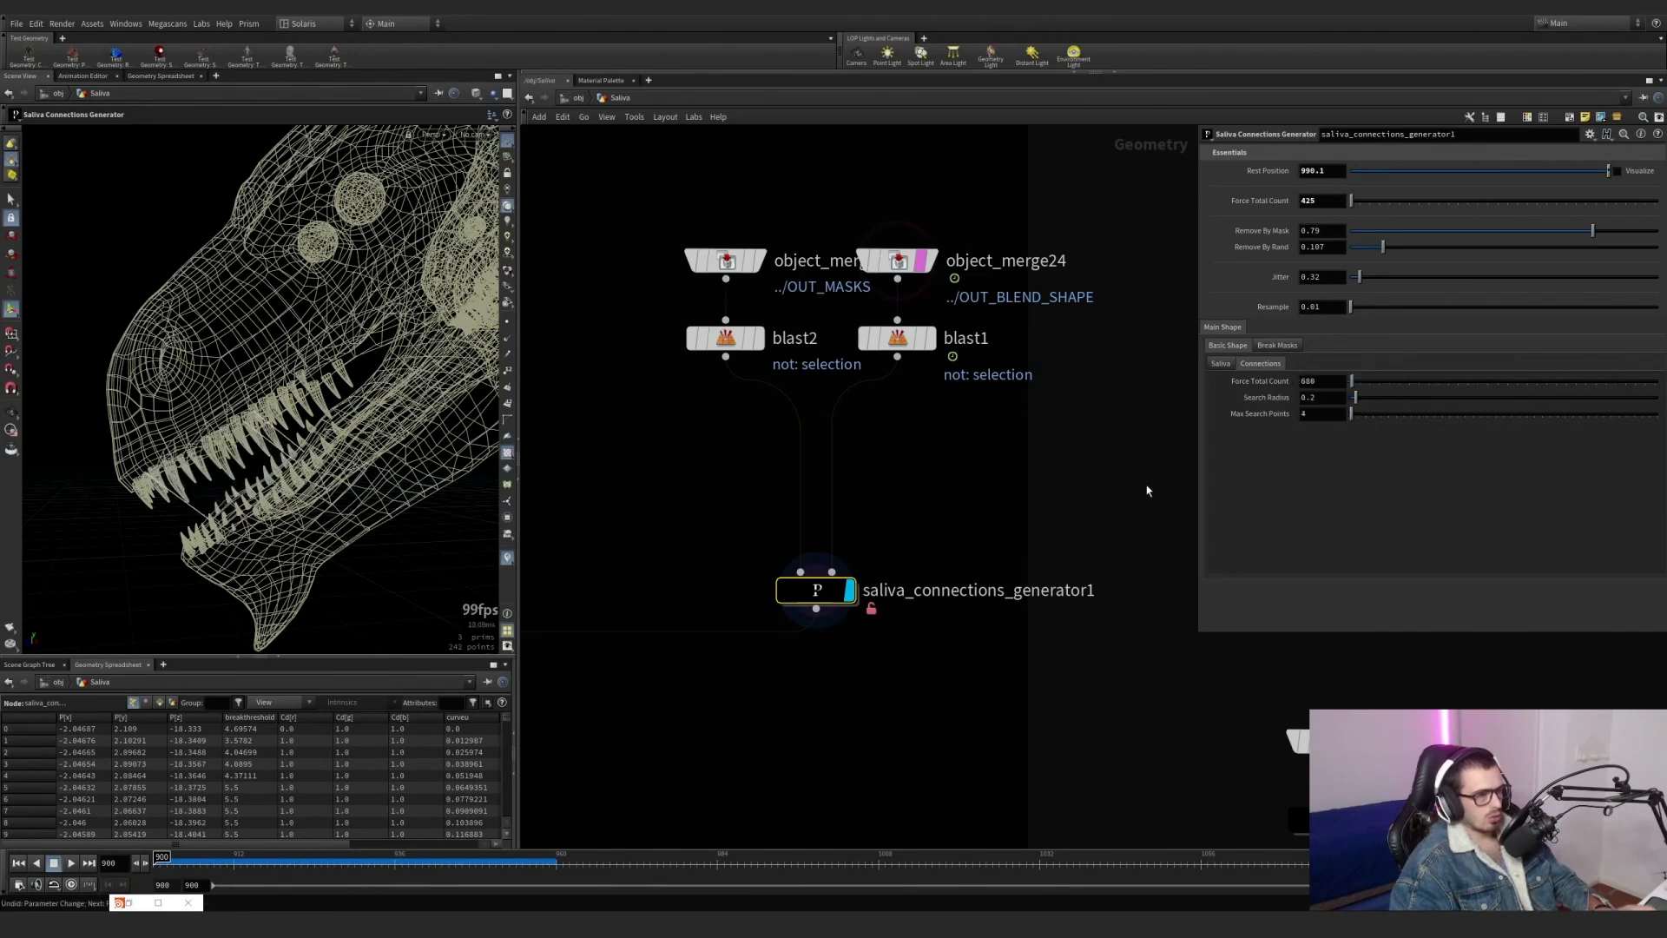
pyautogui.hotkey('ctrl', 'z')
# Inspect the connection strands between the teeth, enter saliva_connections_generator1's network and turn off the point display.
pyautogui.keyDown('alt'); pyautogui.moveTo(237, 508); pyautogui.dragTo(337, 391, button='right'); pyautogui.keyUp('alt')
pyautogui.keyDown('alt'); pyautogui.moveTo(380, 362); pyautogui.dragTo(416, 307, button='middle'); pyautogui.keyUp('alt')
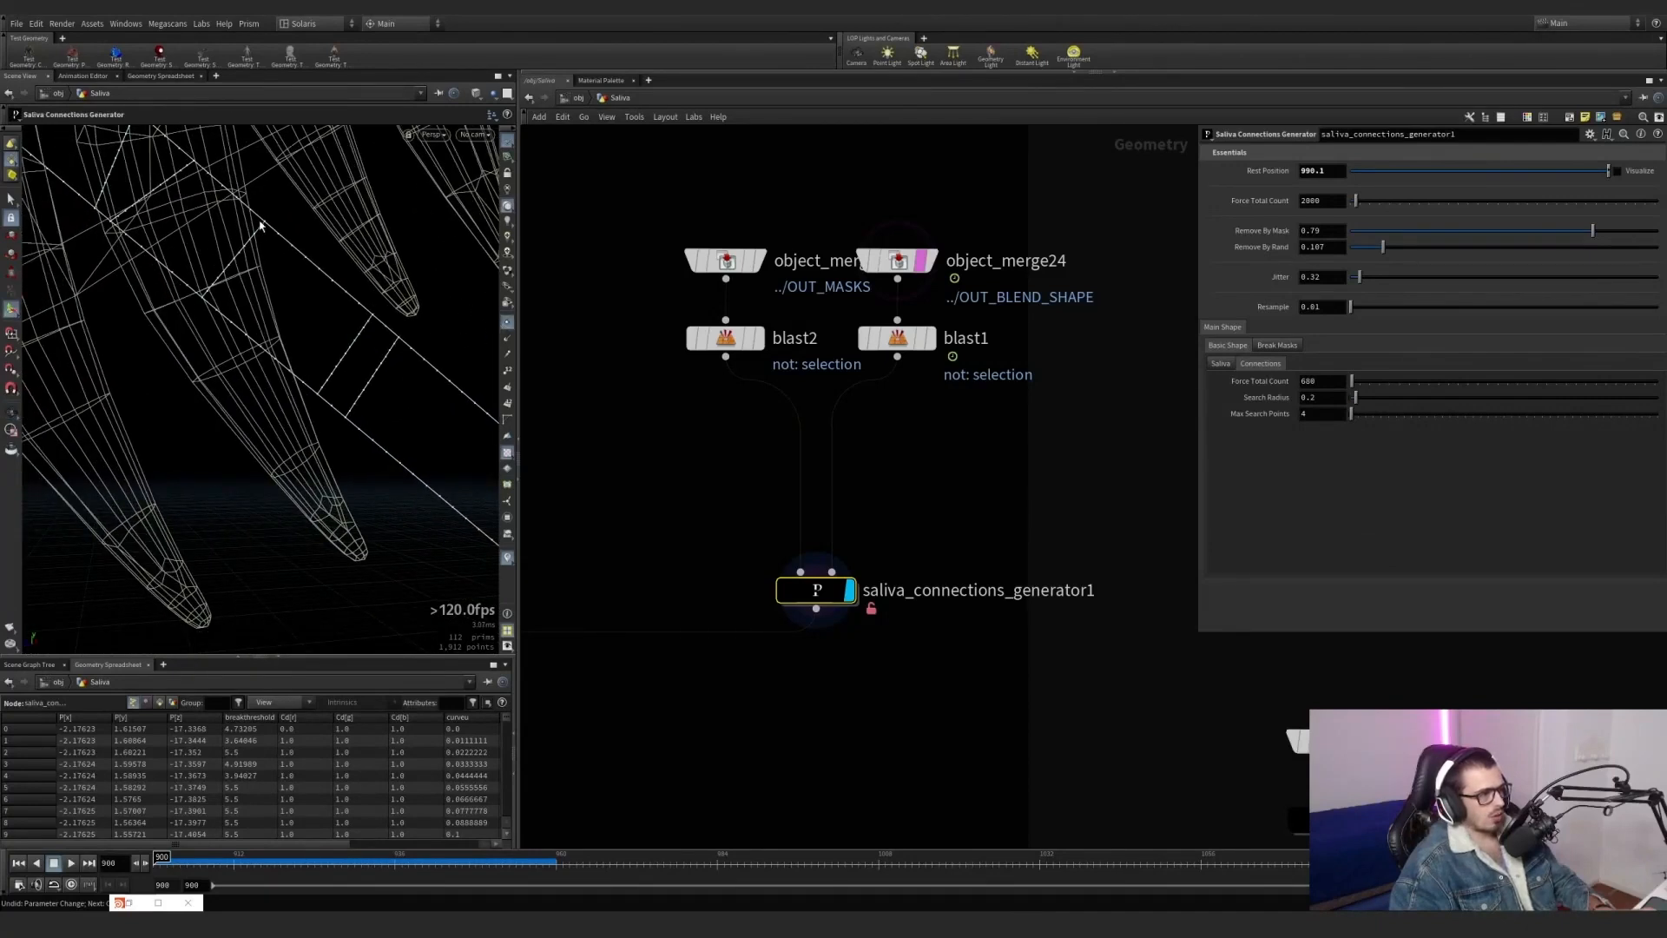
pyautogui.keyDown('alt'); pyautogui.moveTo(330, 336); pyautogui.dragTo(226, 376, button='right'); pyautogui.keyUp('alt')
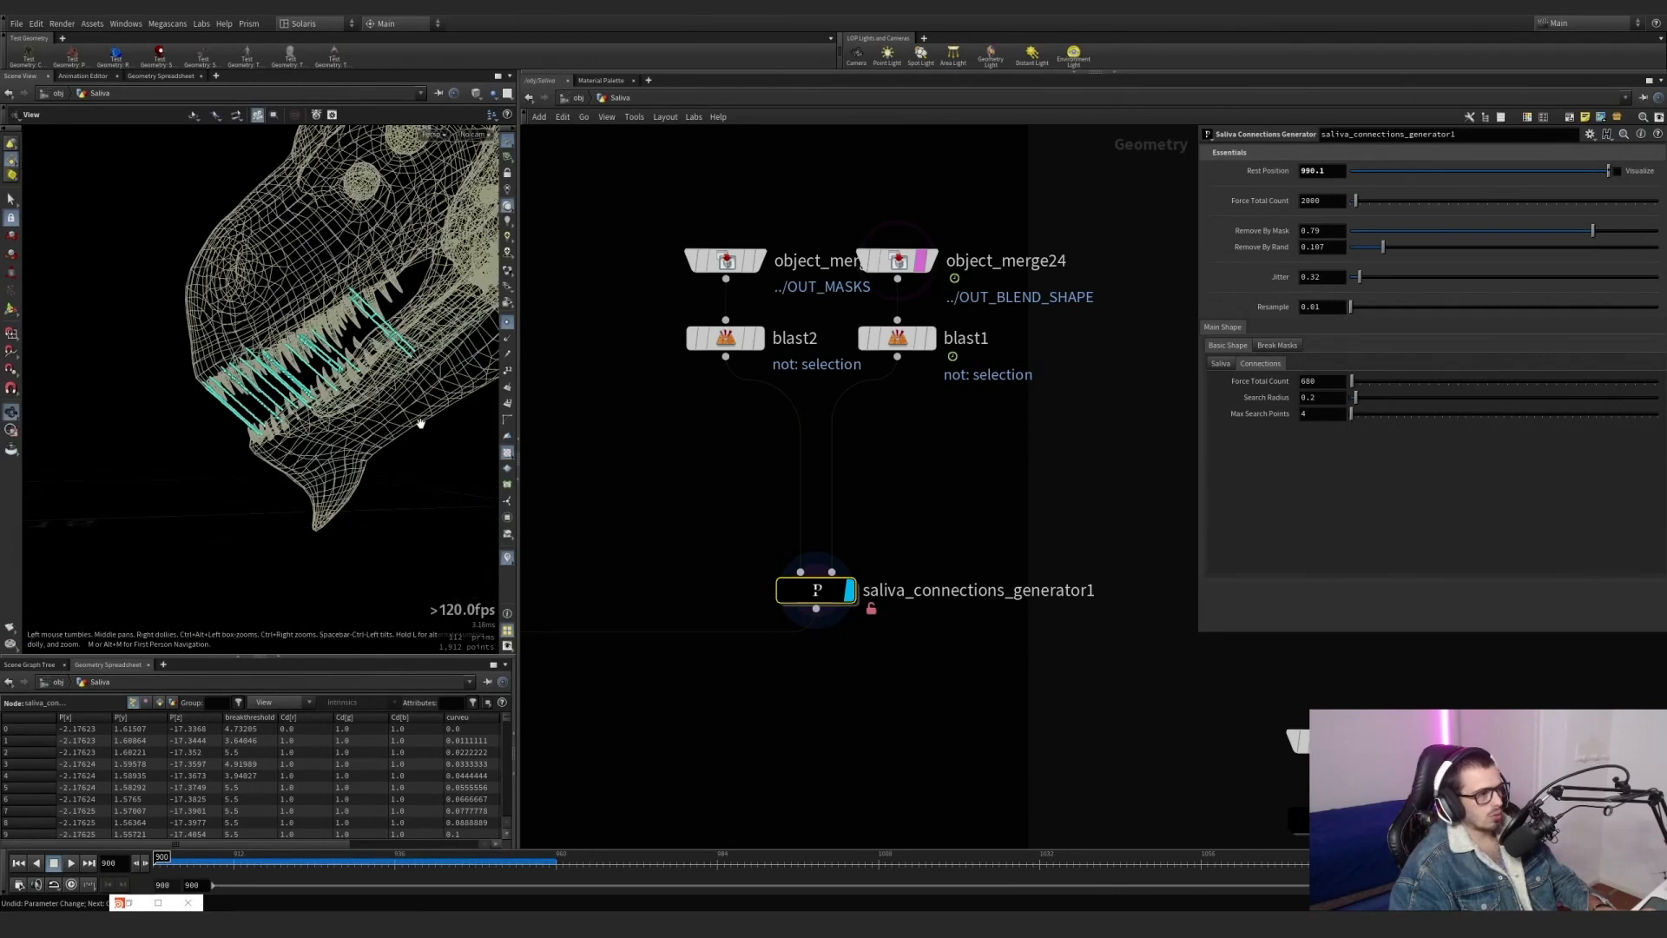
pyautogui.doubleClick(816, 590)
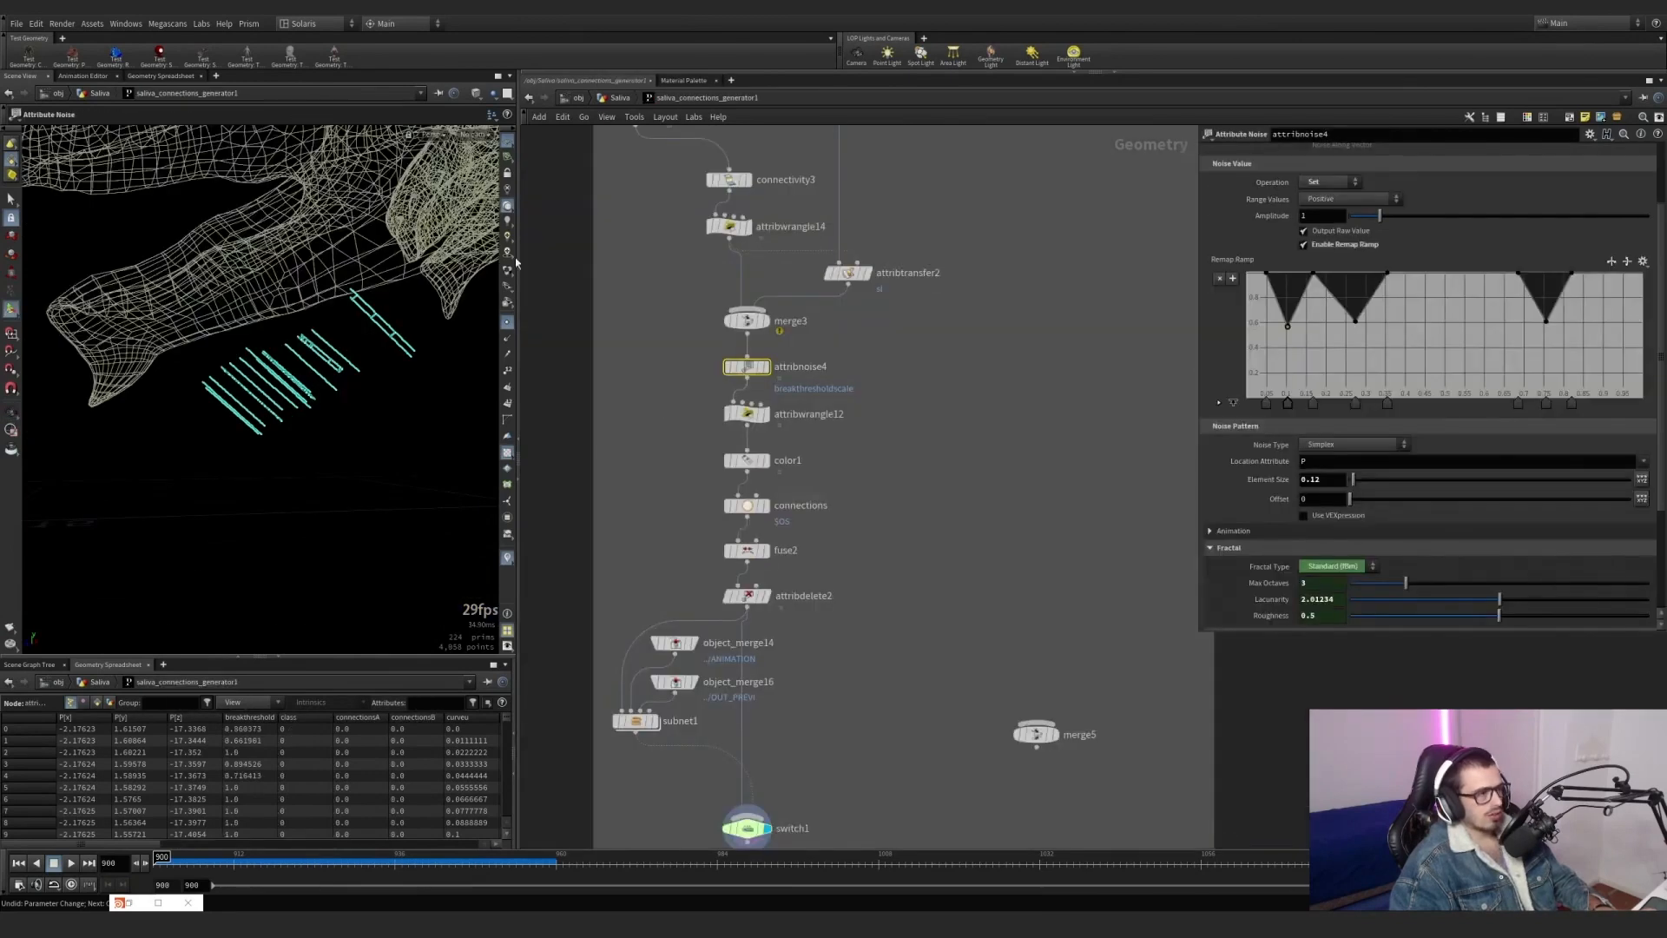
pyautogui.click(504, 325)
# Examine the generator's input section, where the blast1 and blast2 inputs feed the ANIMATION and GEO nulls.
pyautogui.scroll(-6, 609, 328)
pyautogui.moveTo(636, 204); pyautogui.dragTo(719, 482, button='middle')
pyautogui.moveTo(710, 379); pyautogui.dragTo(673, 346, button='middle')
pyautogui.scroll(-4, 685, 646)
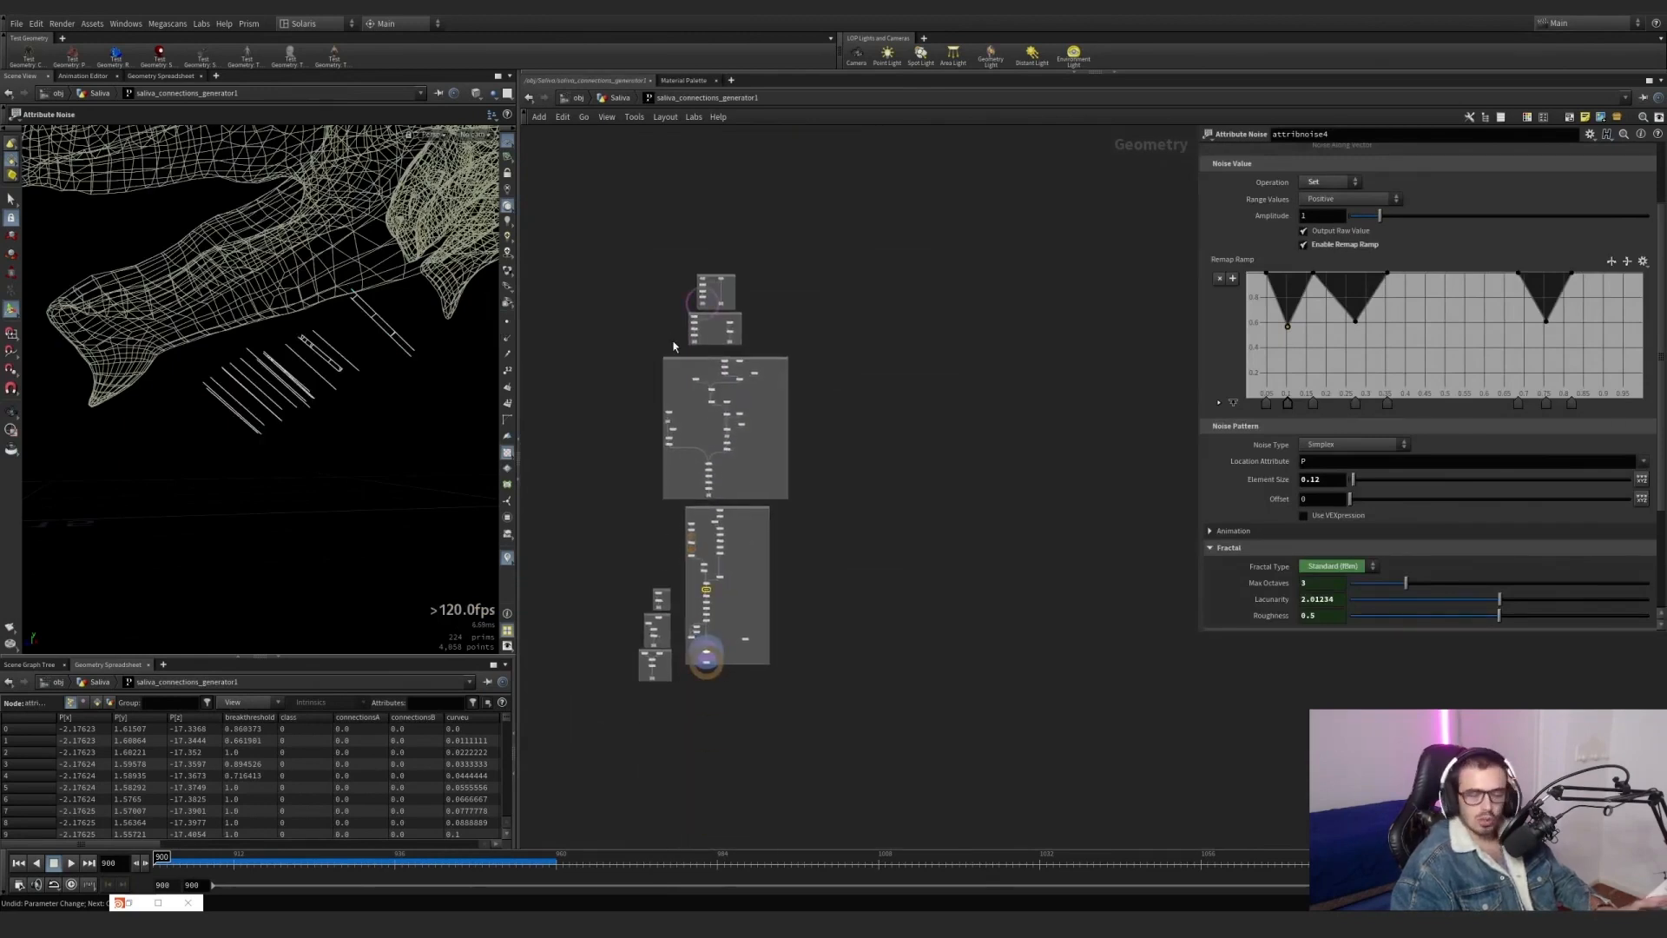
pyautogui.scroll(10, 720, 295)
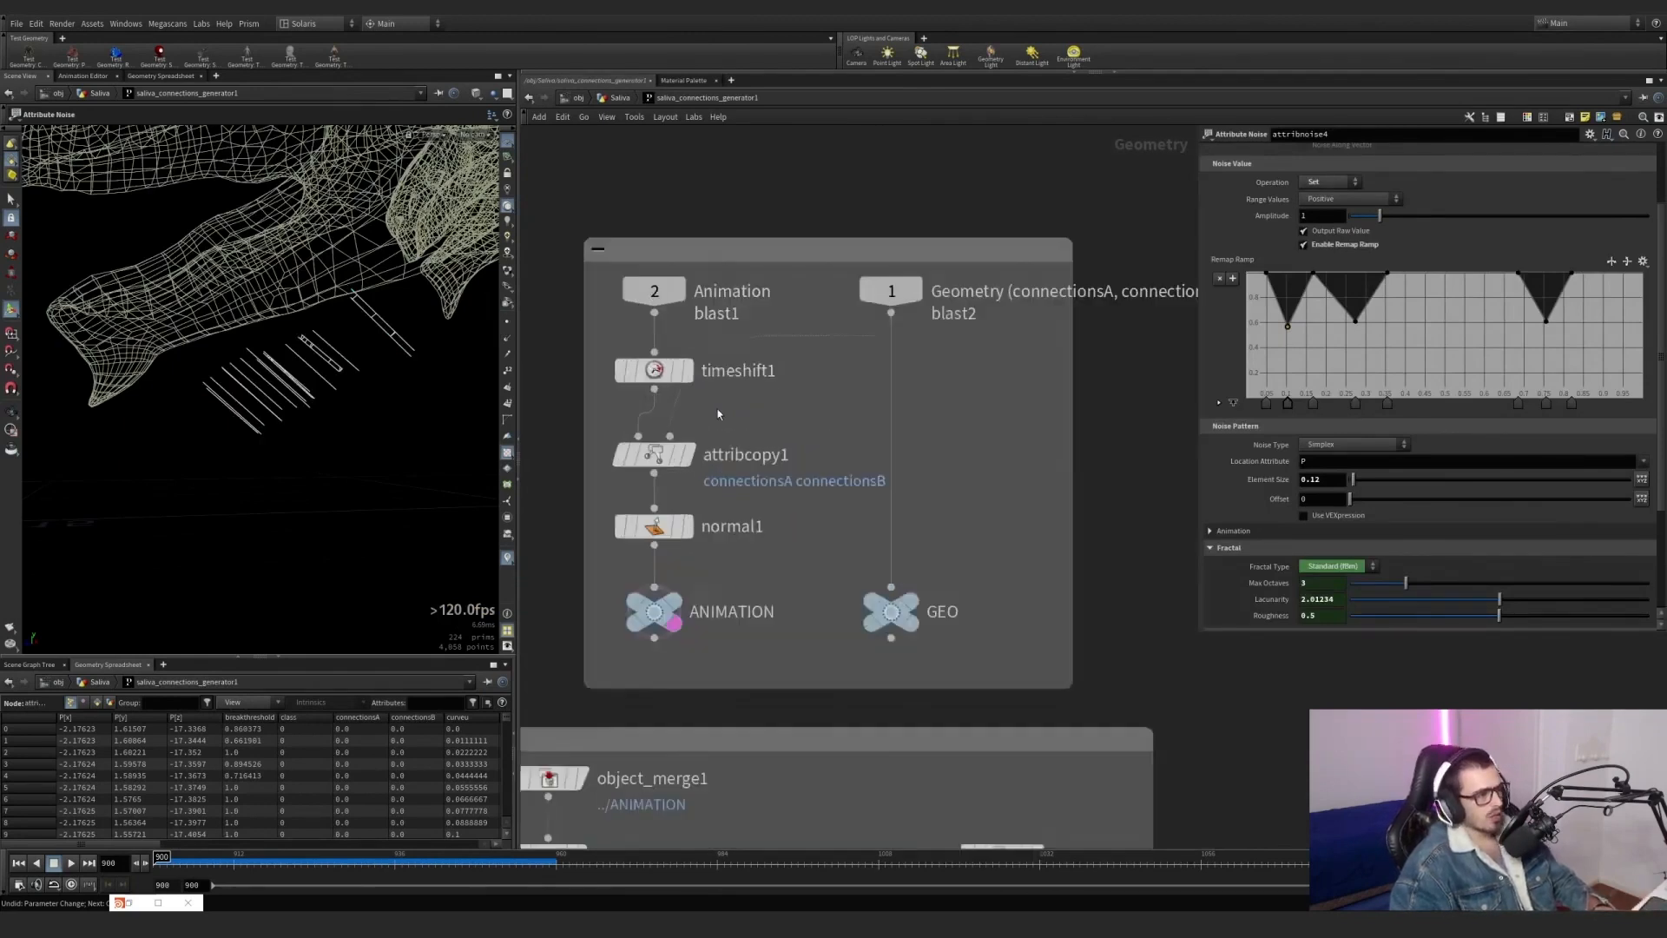
# Display timeshift1, the GEO null and the ANIMATION null in turn to compare the frozen and the animated dragon geometry.
pyautogui.click(682, 363)
pyautogui.click(653, 365)
pyautogui.moveTo(294, 246); pyautogui.dragTo(346, 387, button='middle')
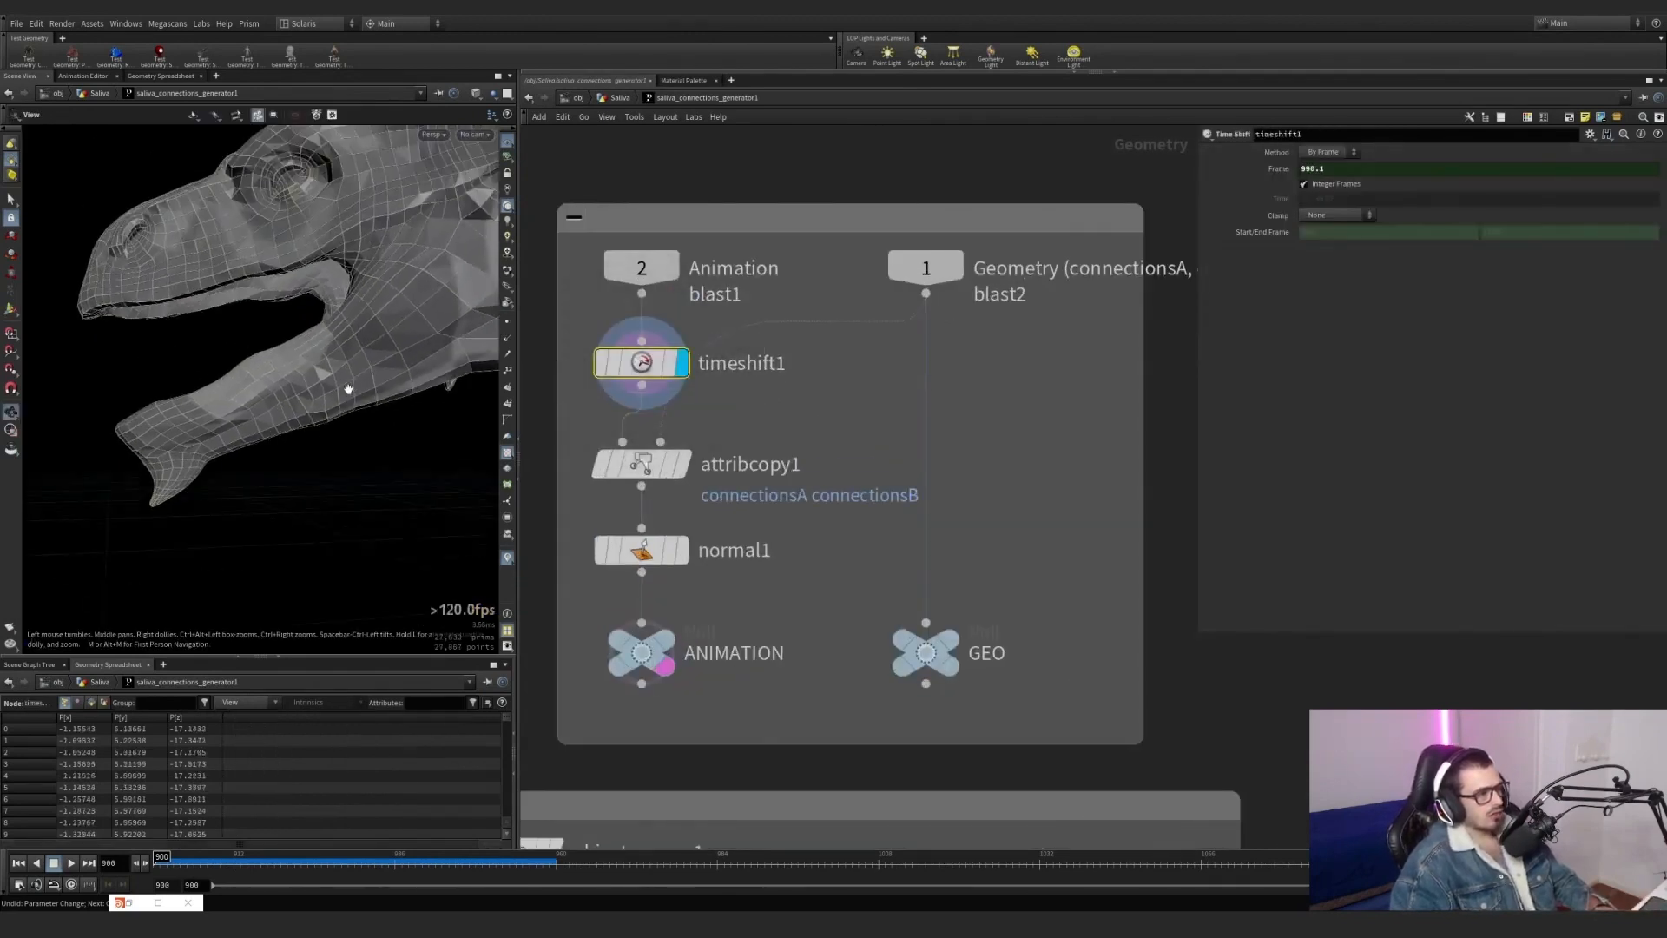
pyautogui.moveTo(346, 388); pyautogui.dragTo(395, 388)
pyautogui.click(947, 641)
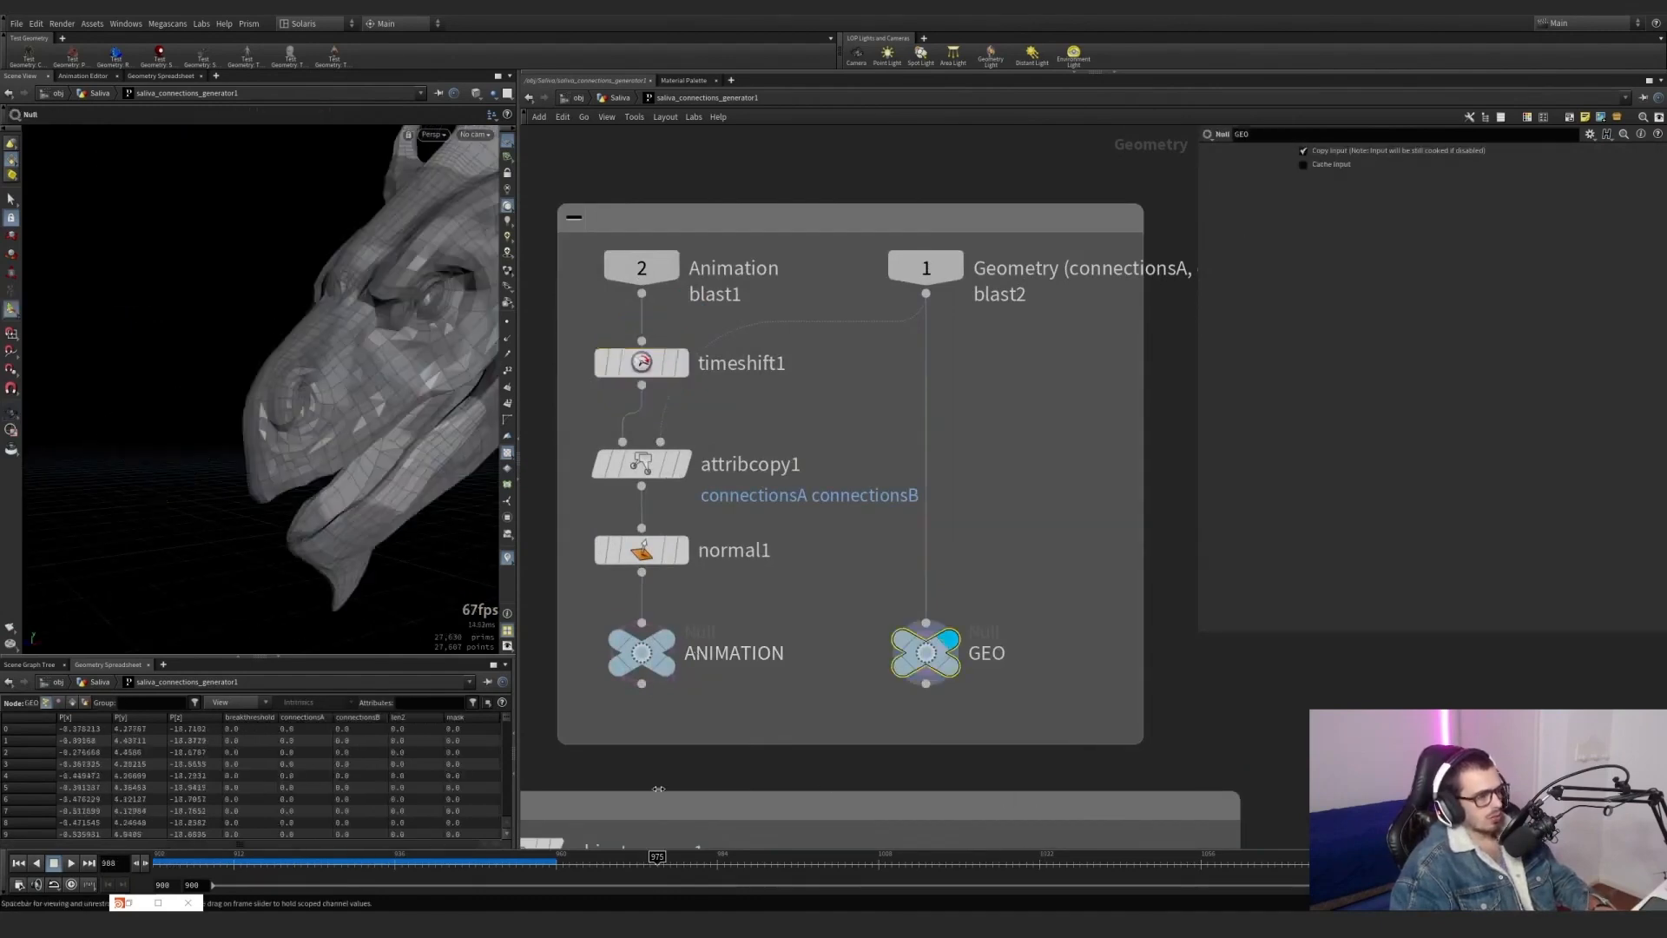
pyautogui.click(678, 644)
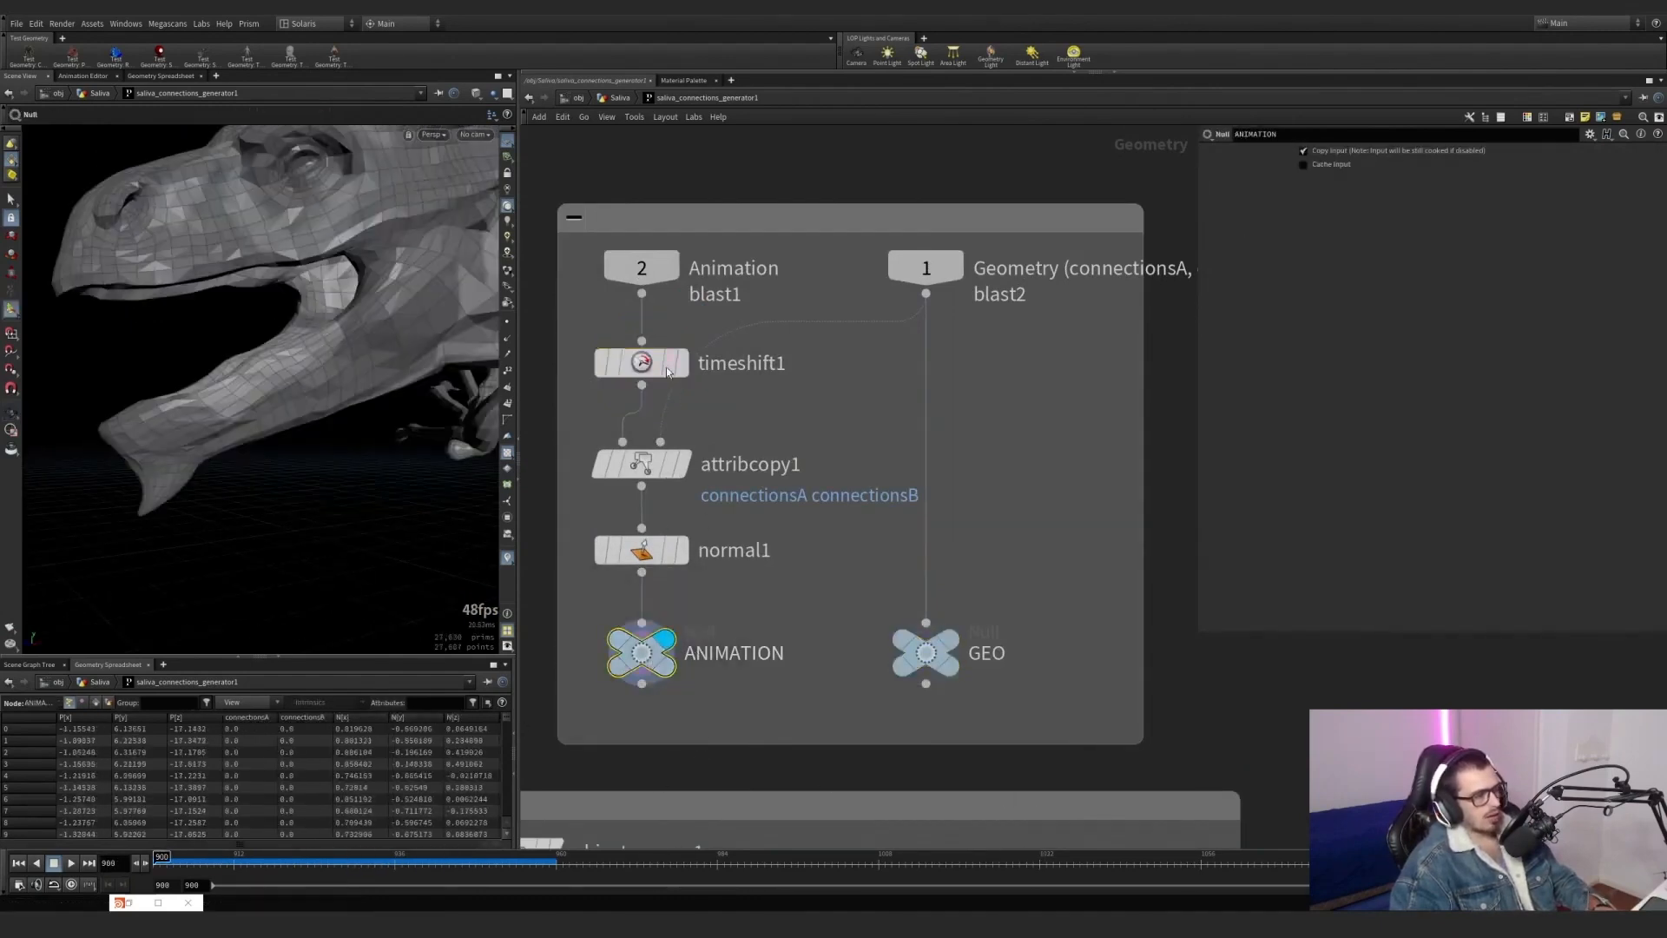
# Display timeshift1 and attribcopy1, and visualize the copied connectionsA mask followed by the connectionsB mask on the jaws.
pyautogui.moveTo(662, 366)
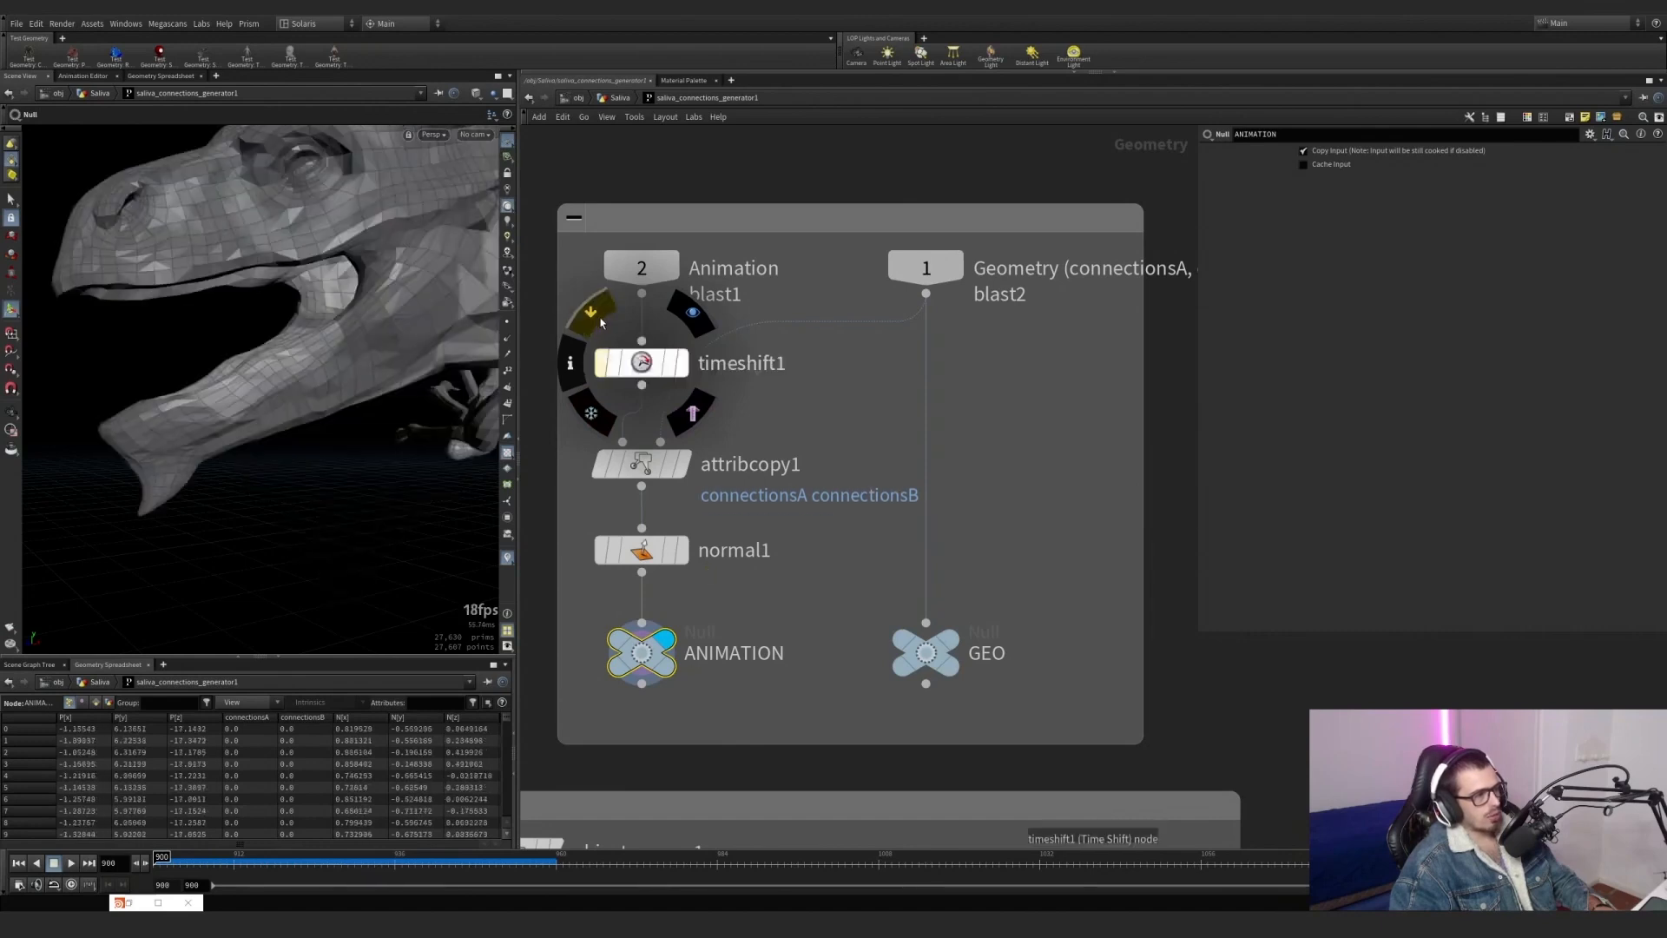
pyautogui.click(692, 314)
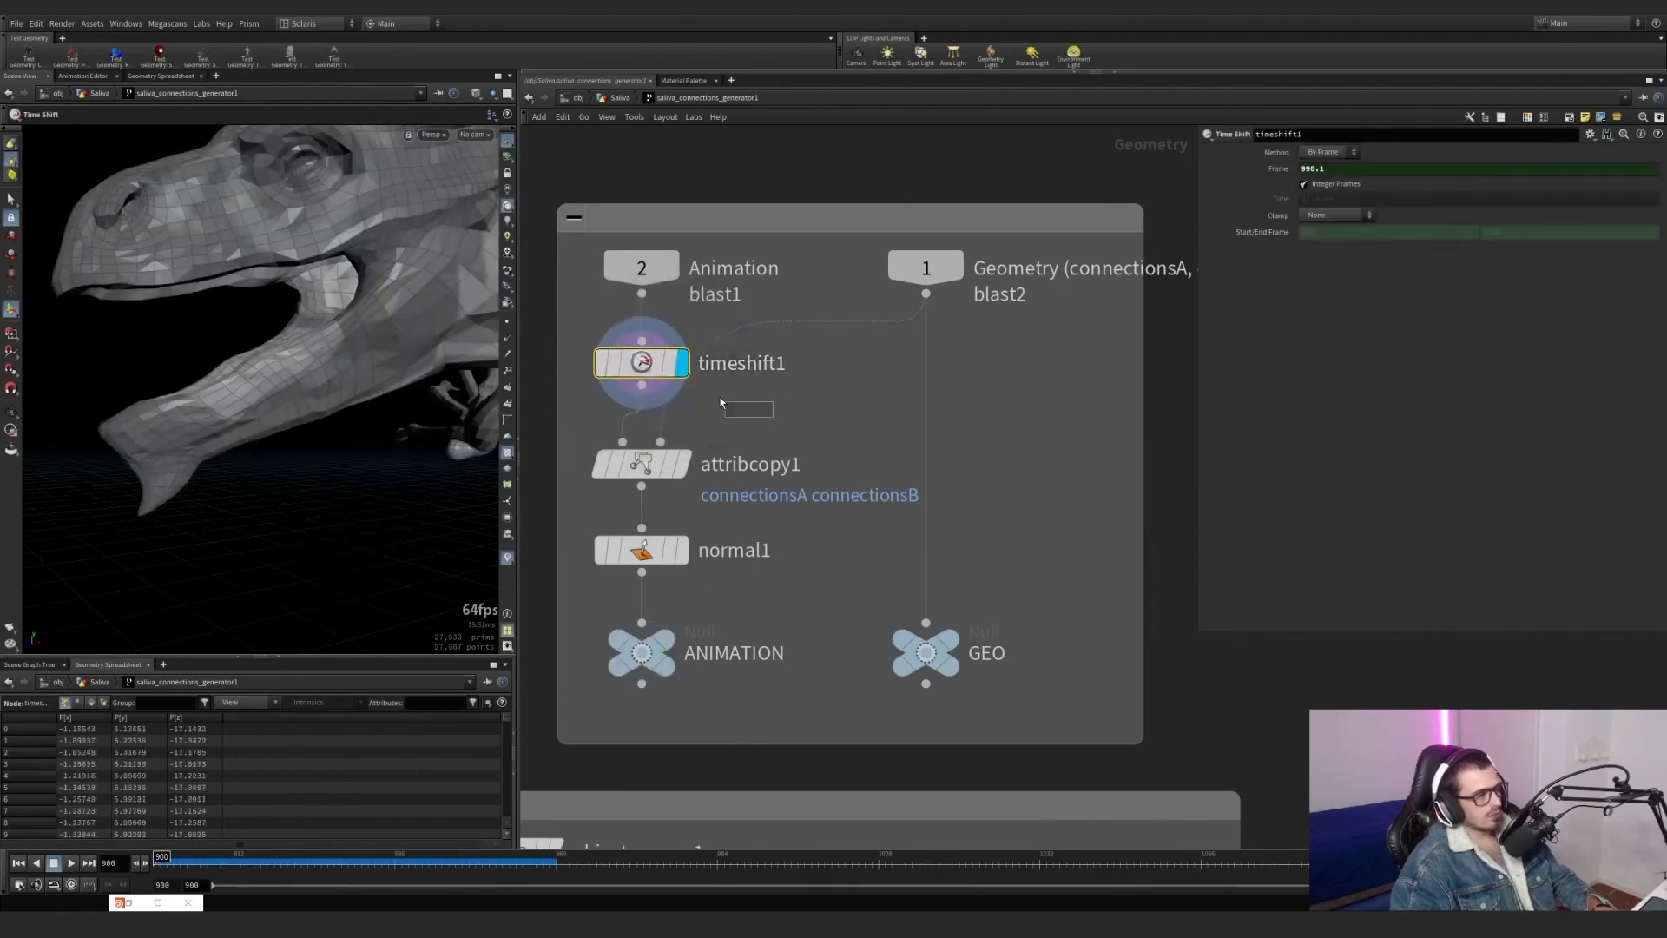
pyautogui.click(681, 469)
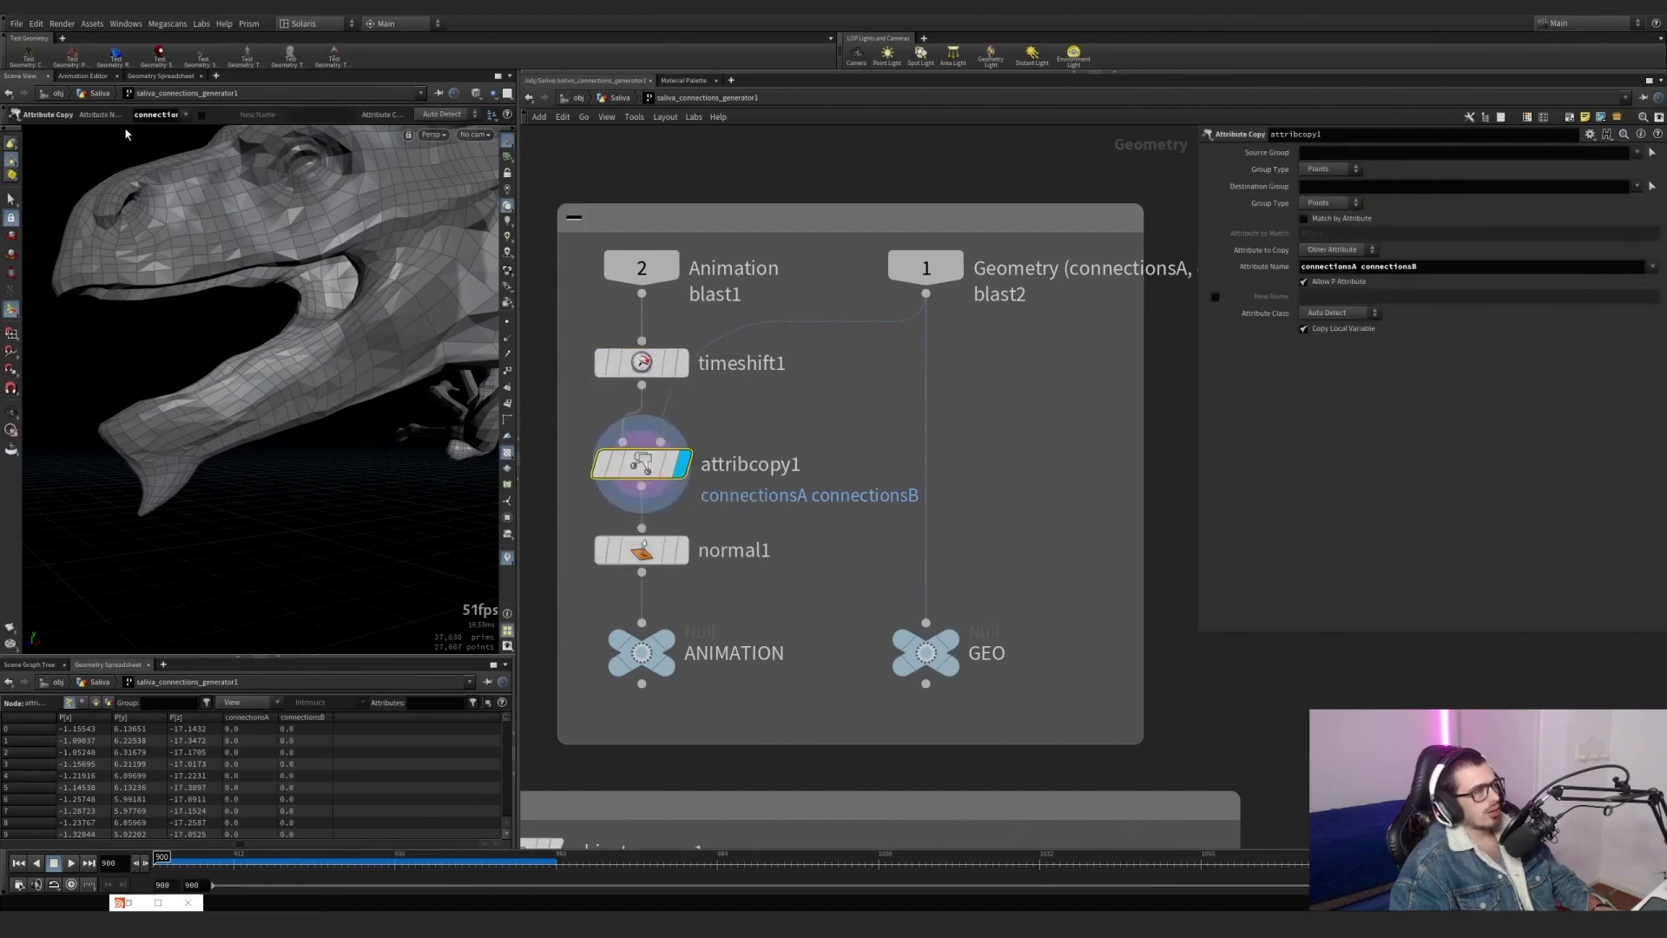
pyautogui.click(508, 557)
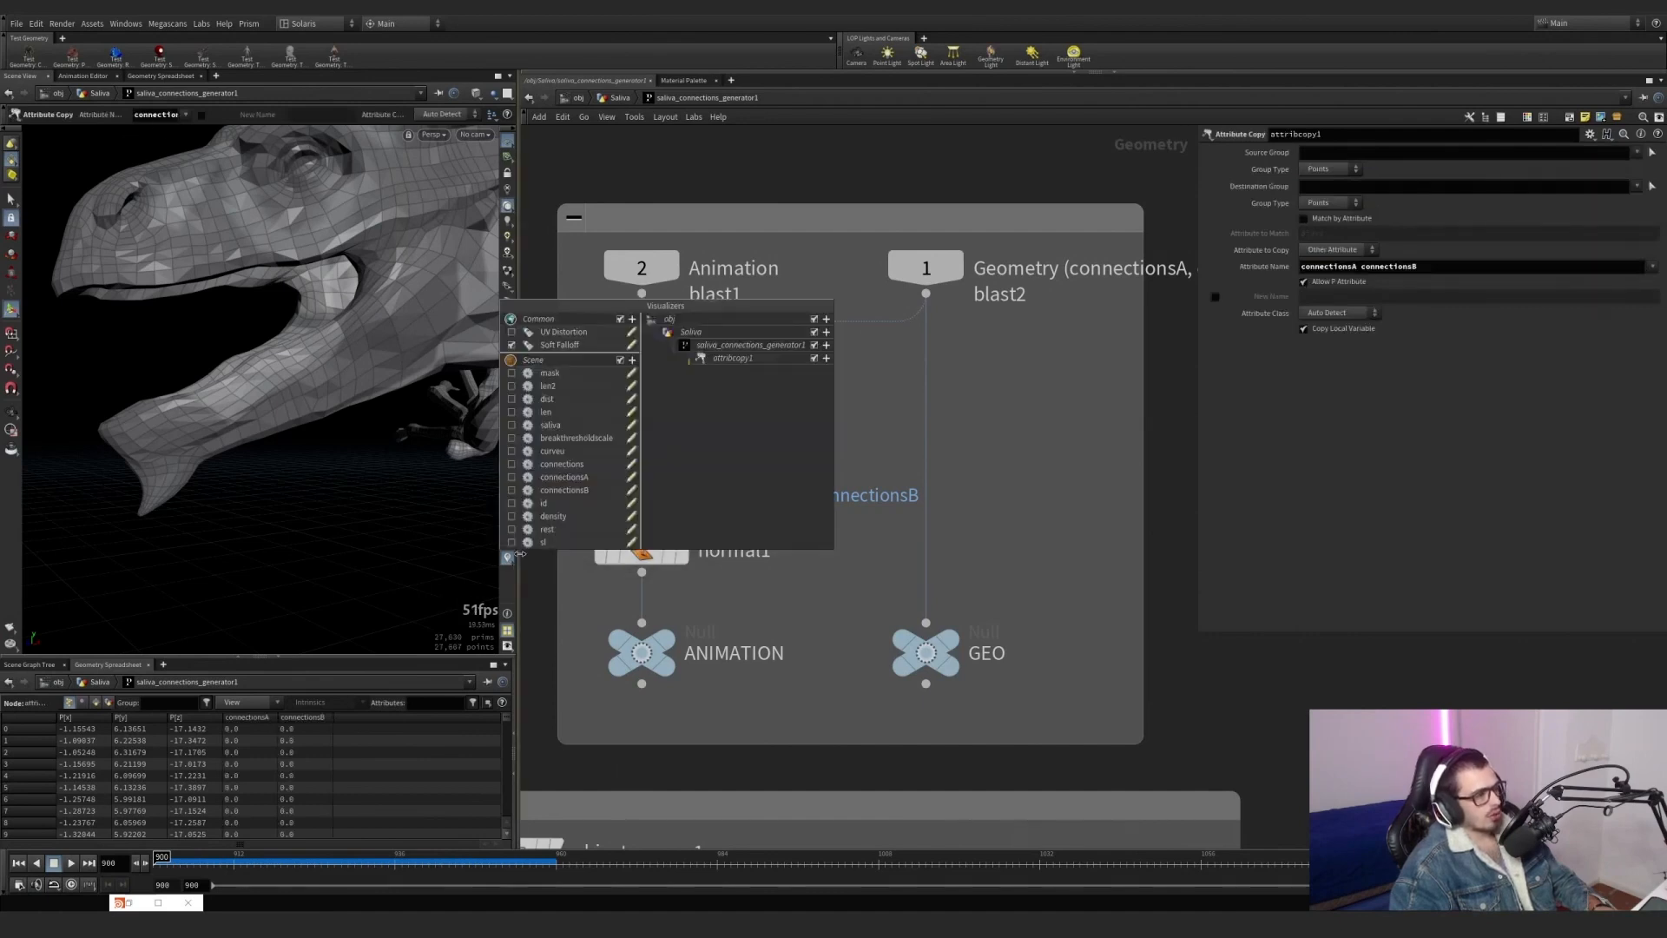
pyautogui.click(512, 477)
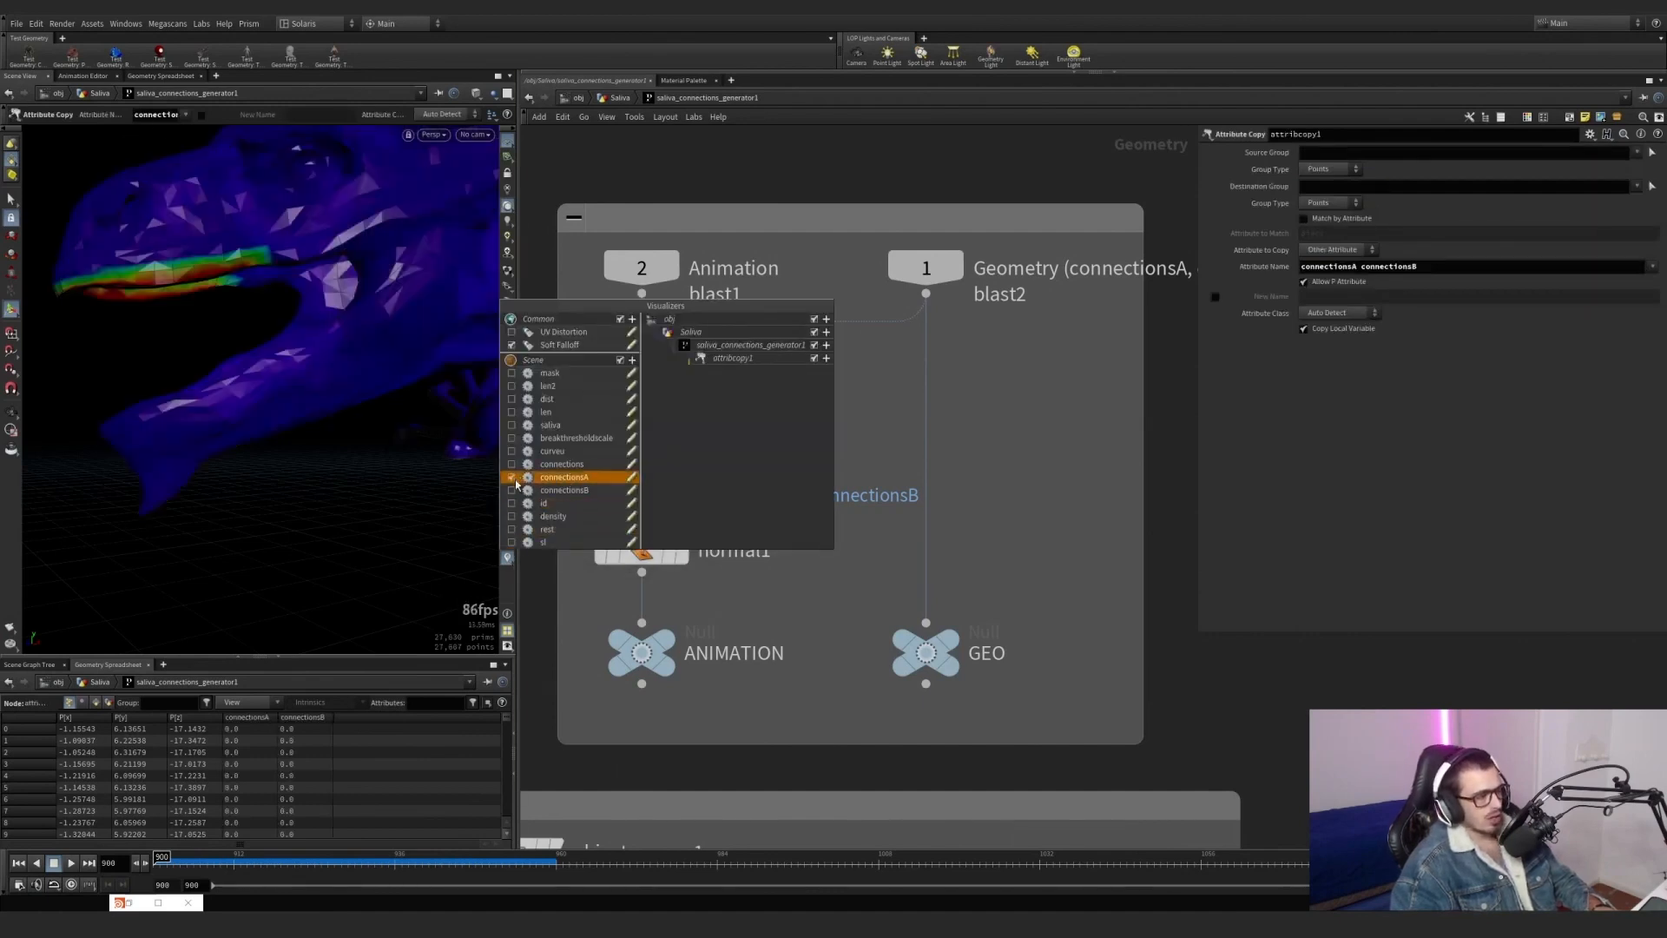
pyautogui.click(512, 477)
pyautogui.click(513, 491)
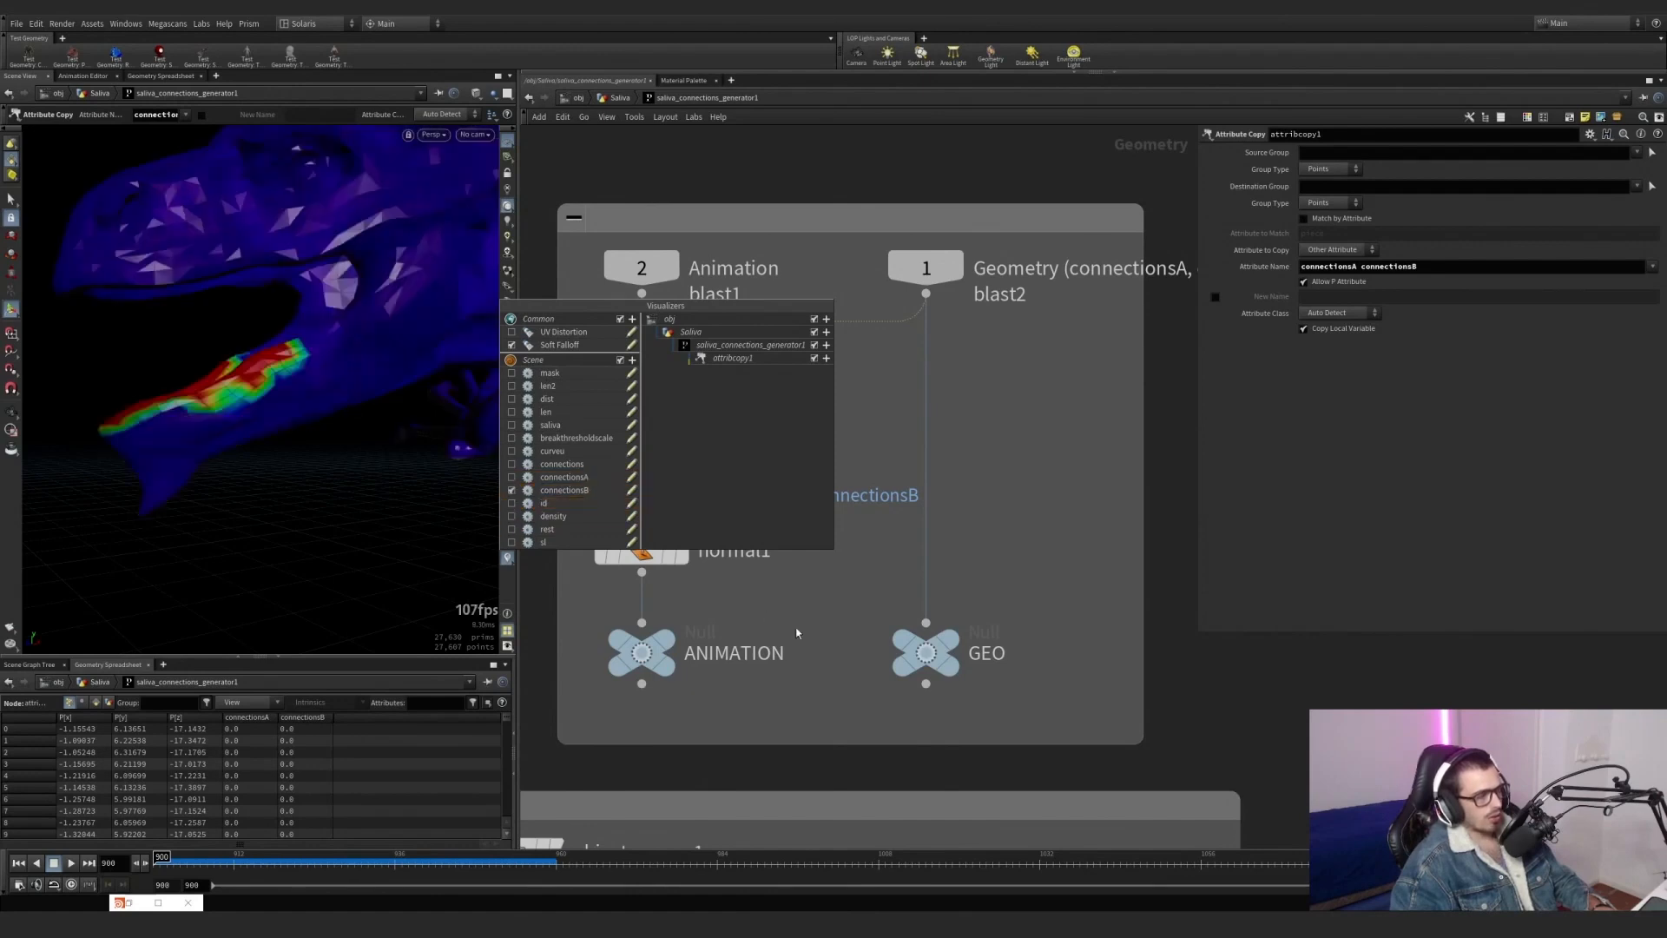
# Compare GEO, timeshift1 and attribcopy1, then display normal1 with point normals turned on.
pyautogui.click(950, 640)
pyautogui.click(682, 365)
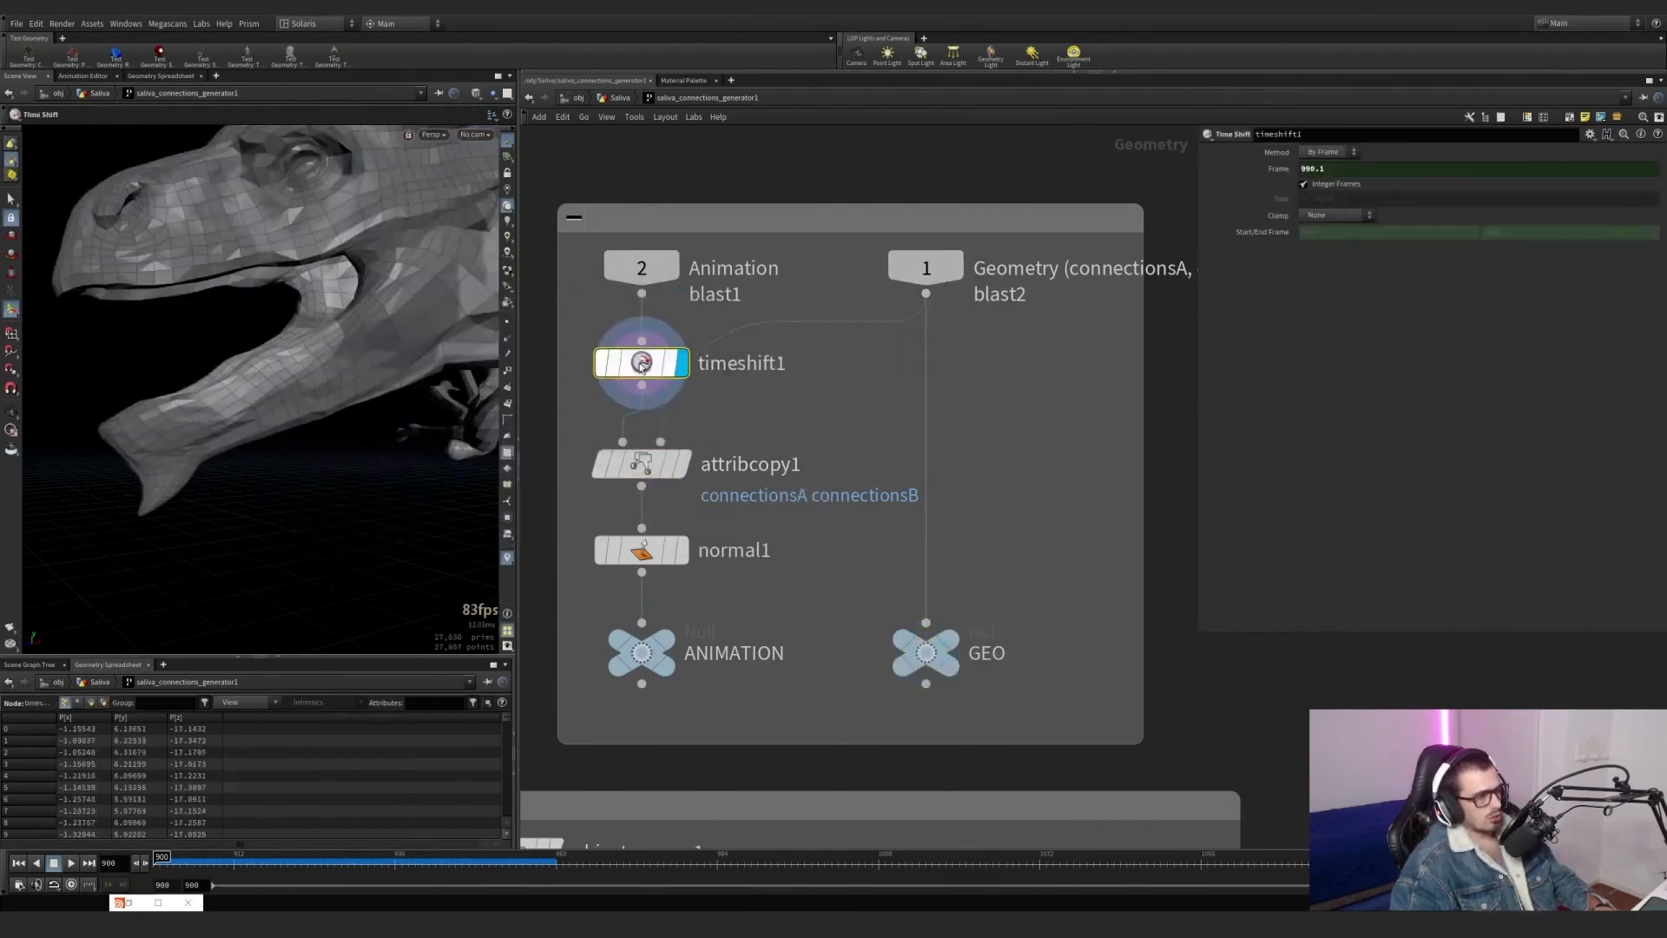
pyautogui.click(683, 464)
pyautogui.click(646, 468)
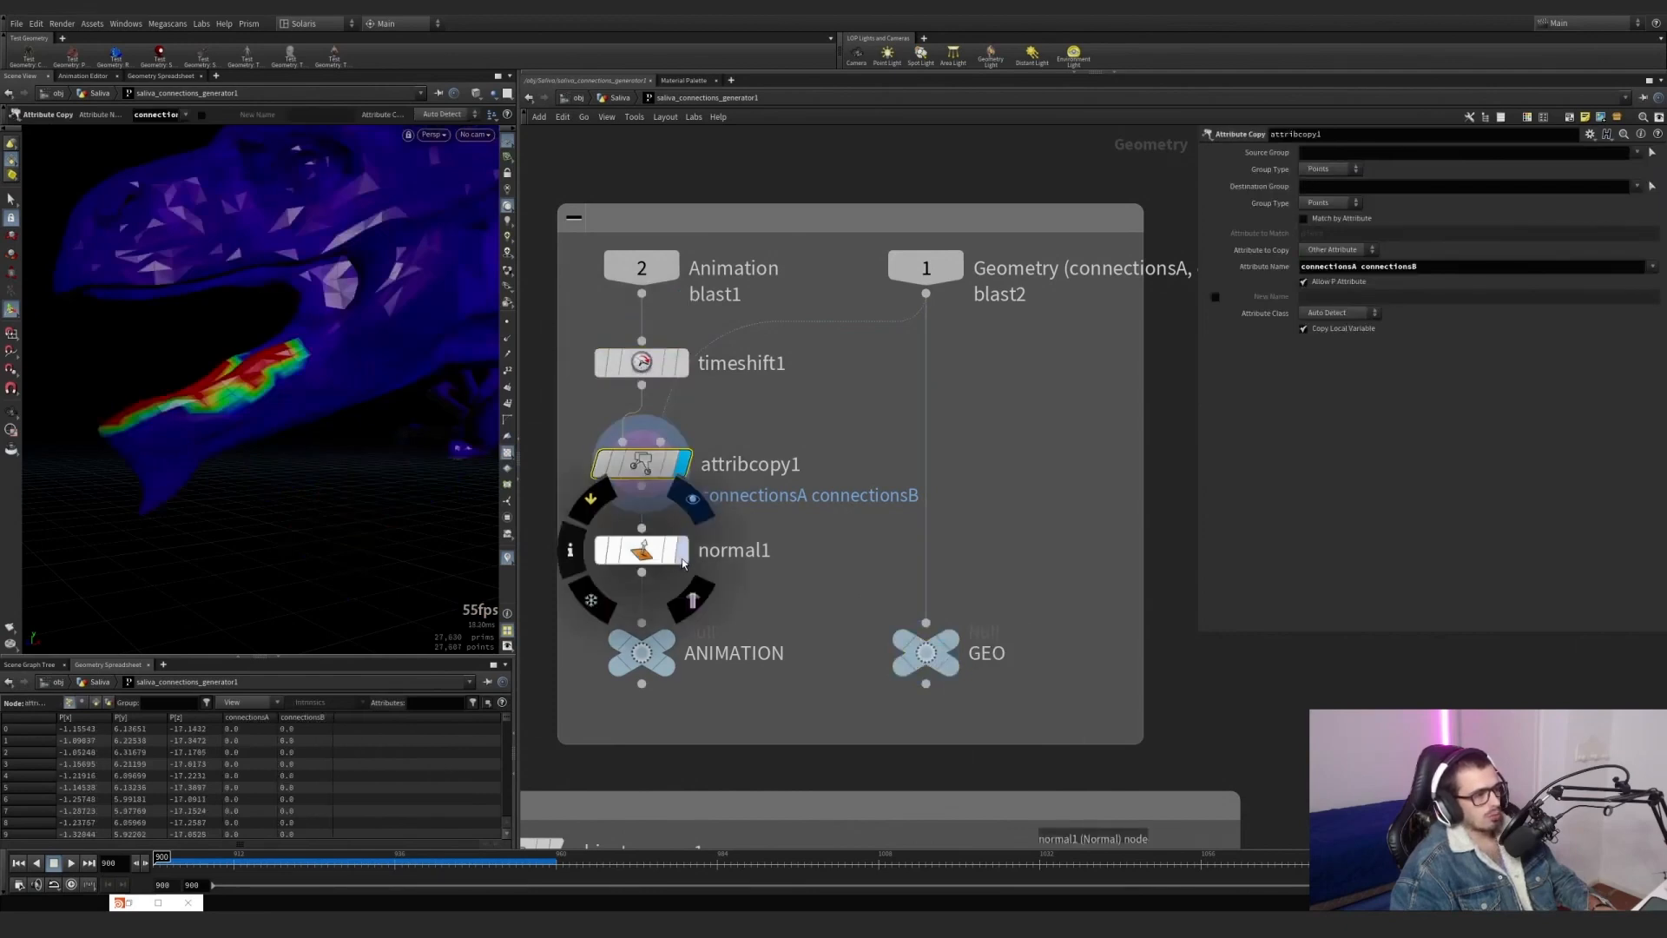
pyautogui.click(681, 556)
pyautogui.moveTo(783, 600); pyautogui.dragTo(610, 526)
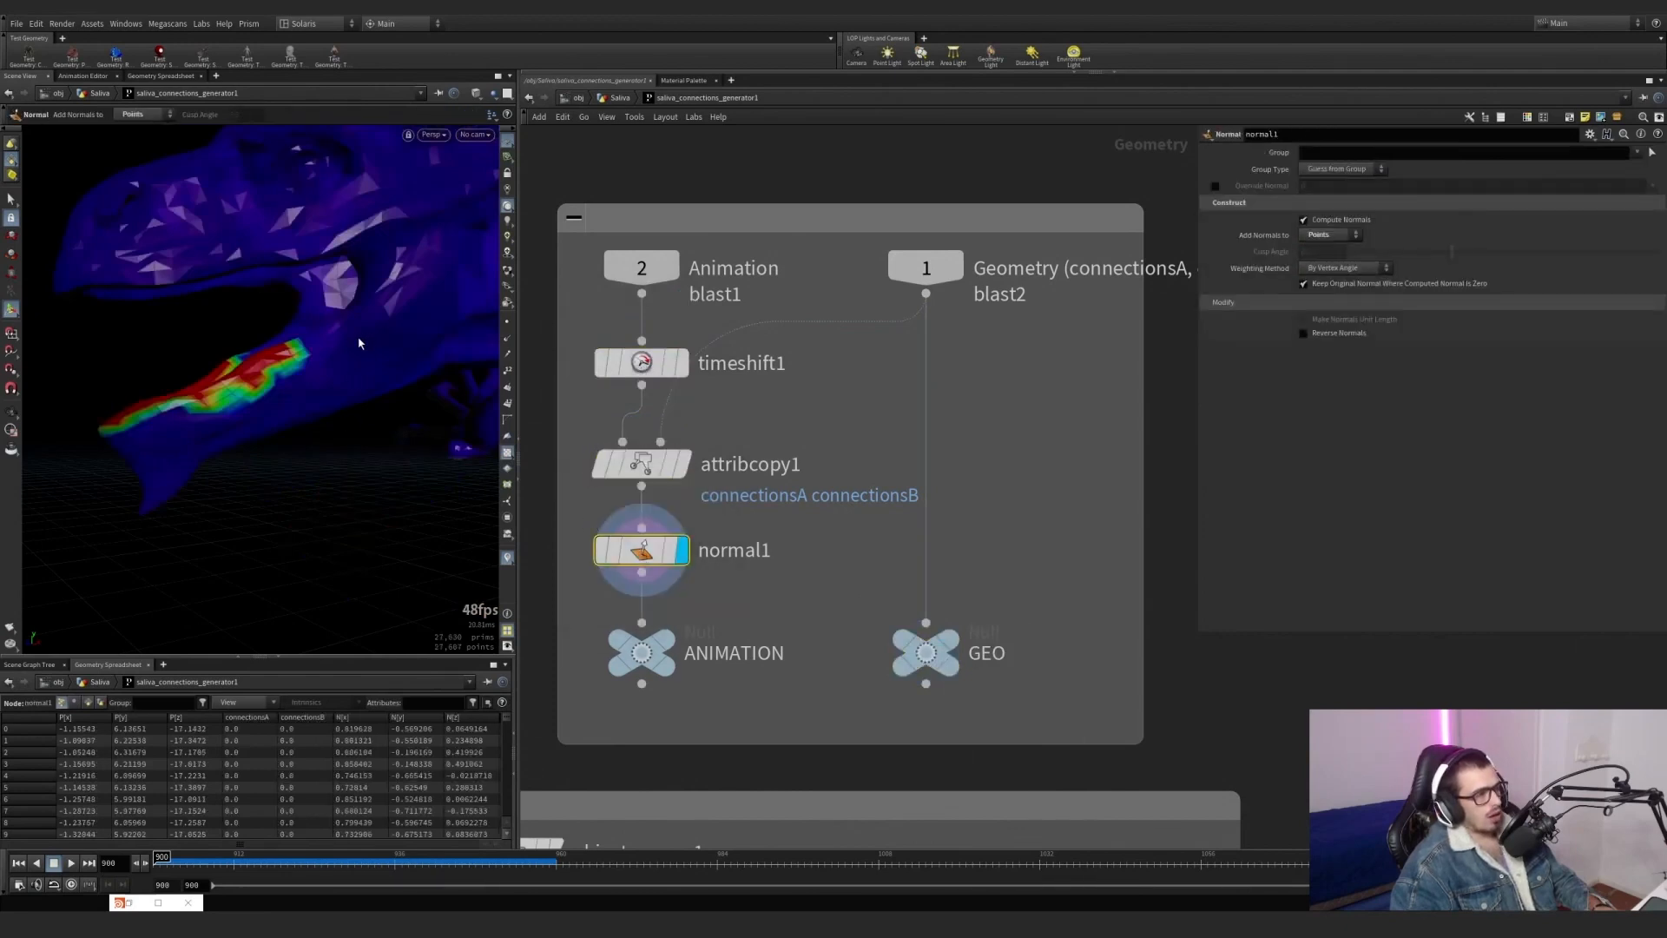
pyautogui.click(508, 338)
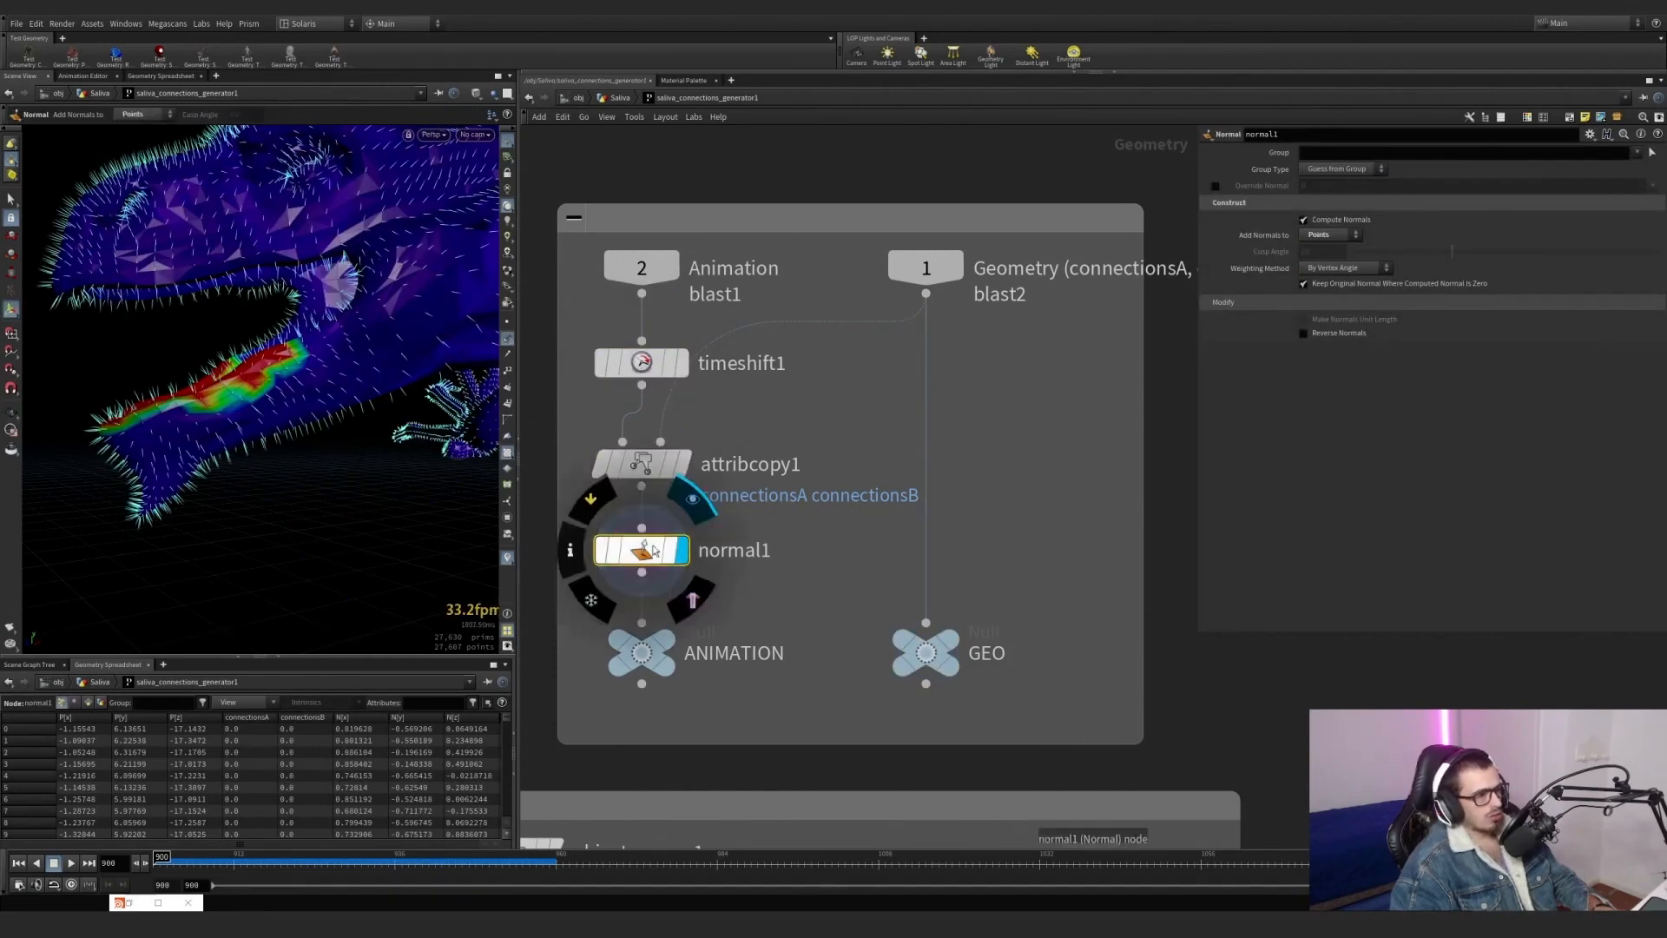
# Display the ANIMATION null and the object_merge1 node that references ../ANIMATION in the section below.
pyautogui.scroll(-3, 660, 555)
pyautogui.scroll(5, 703, 553)
pyautogui.click(686, 515)
pyautogui.scroll(-3, 695, 547)
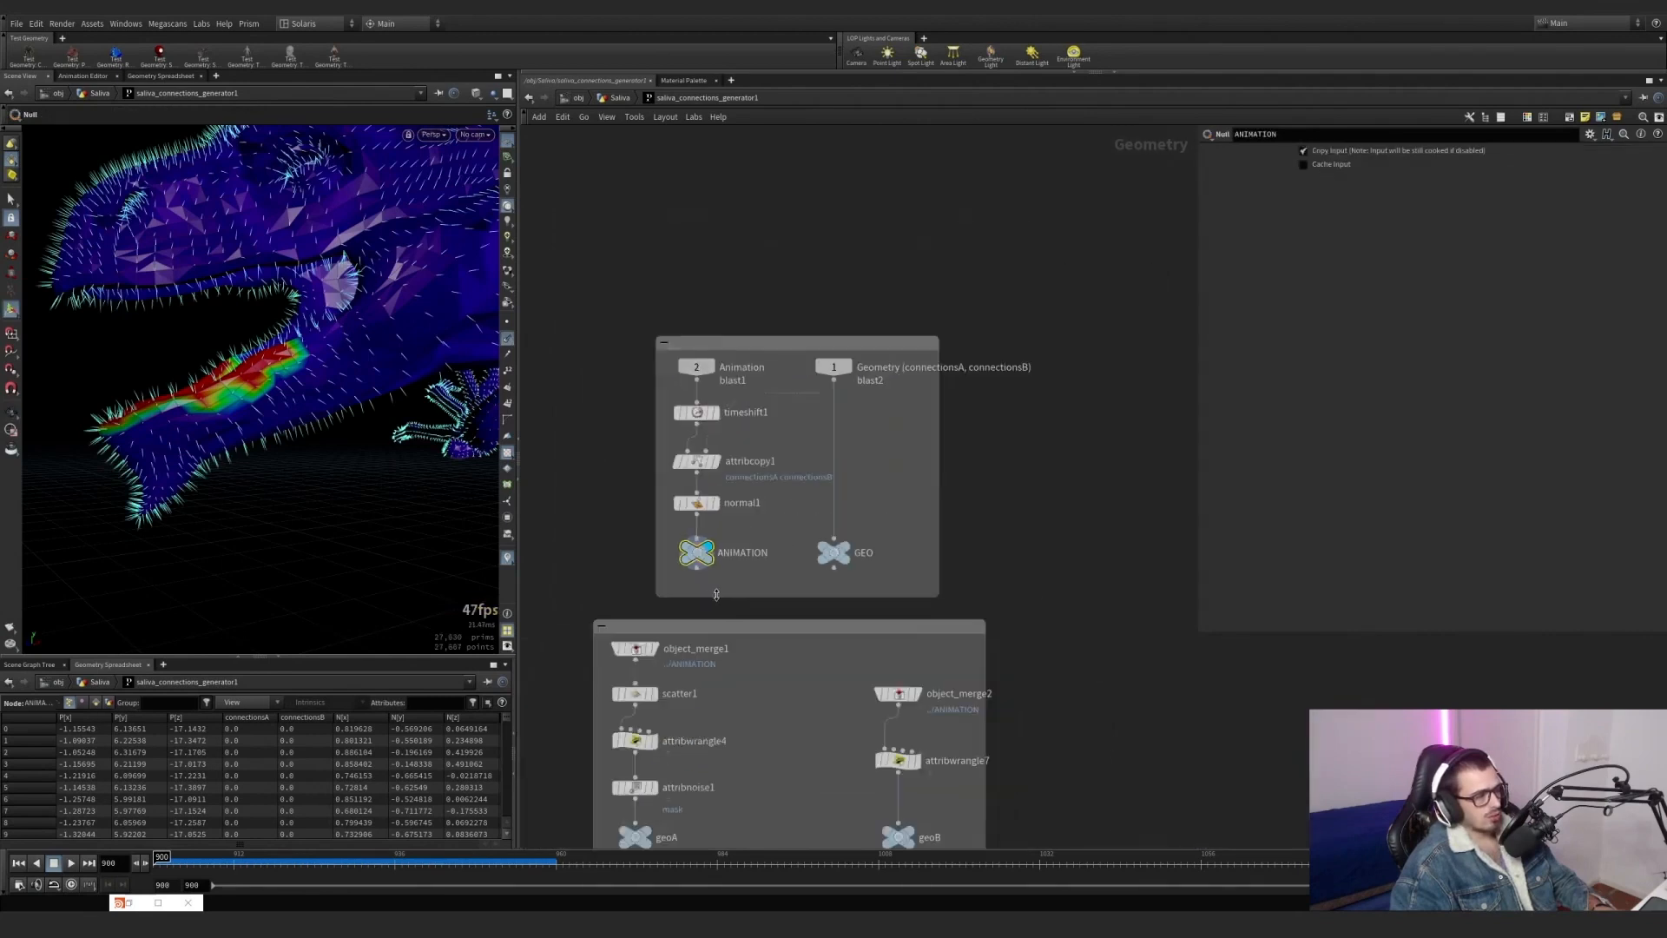
pyautogui.scroll(2, 668, 504)
pyautogui.click(643, 483)
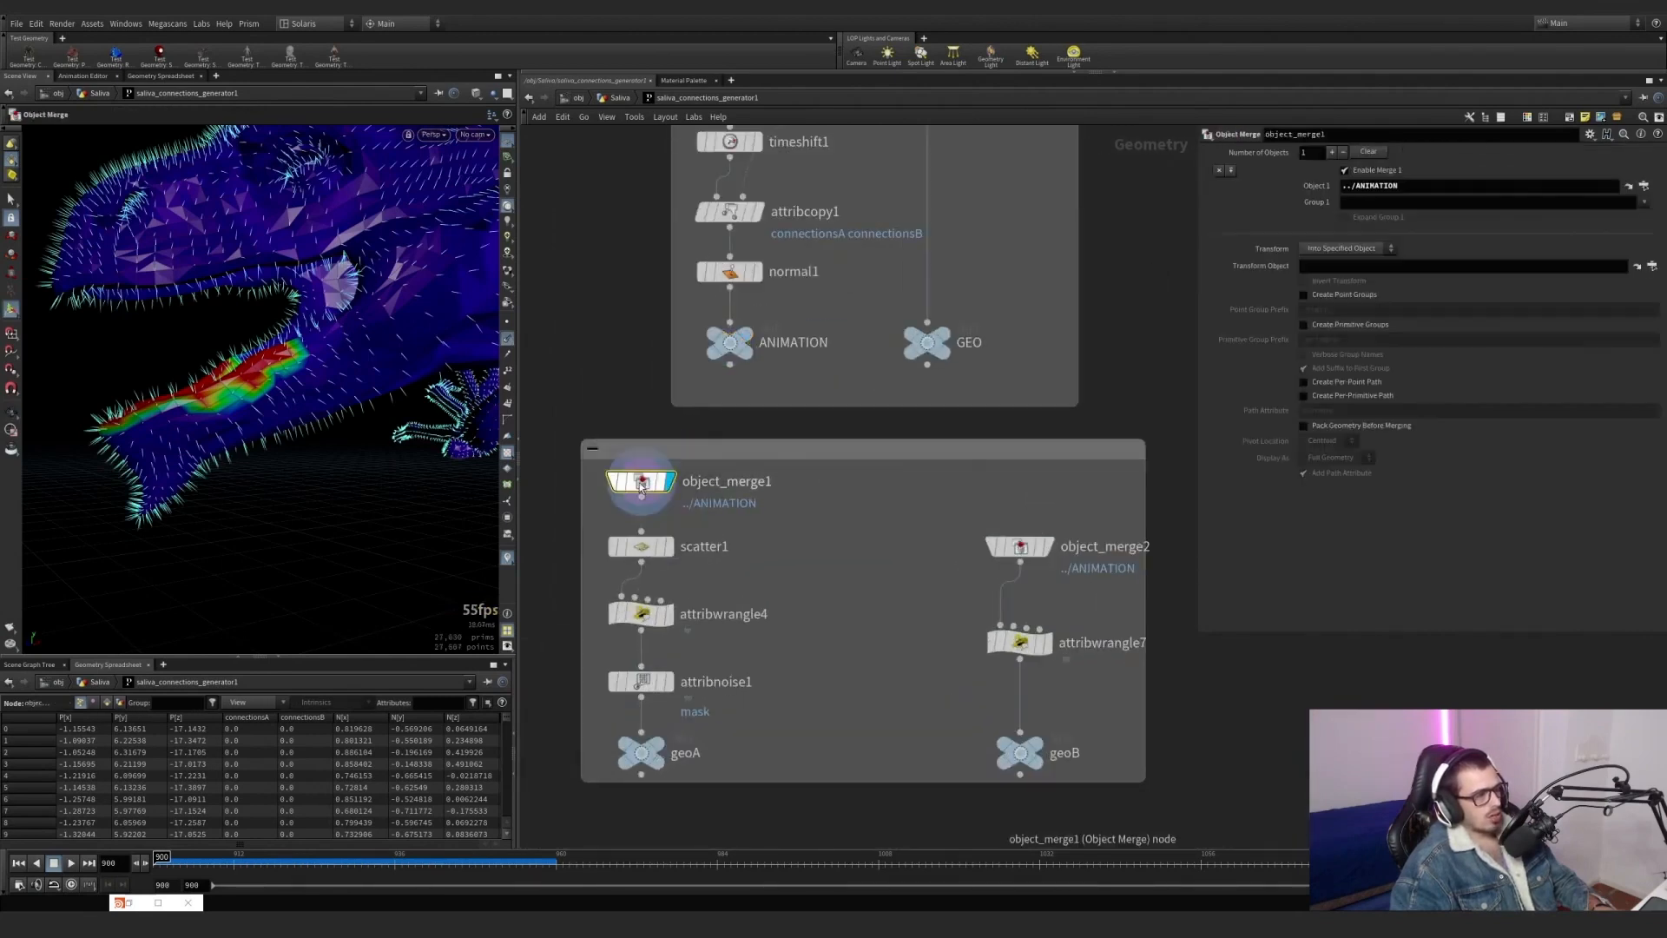
pyautogui.scroll(2, 617, 212)
pyautogui.moveTo(618, 212); pyautogui.dragTo(565, 298, button='middle')
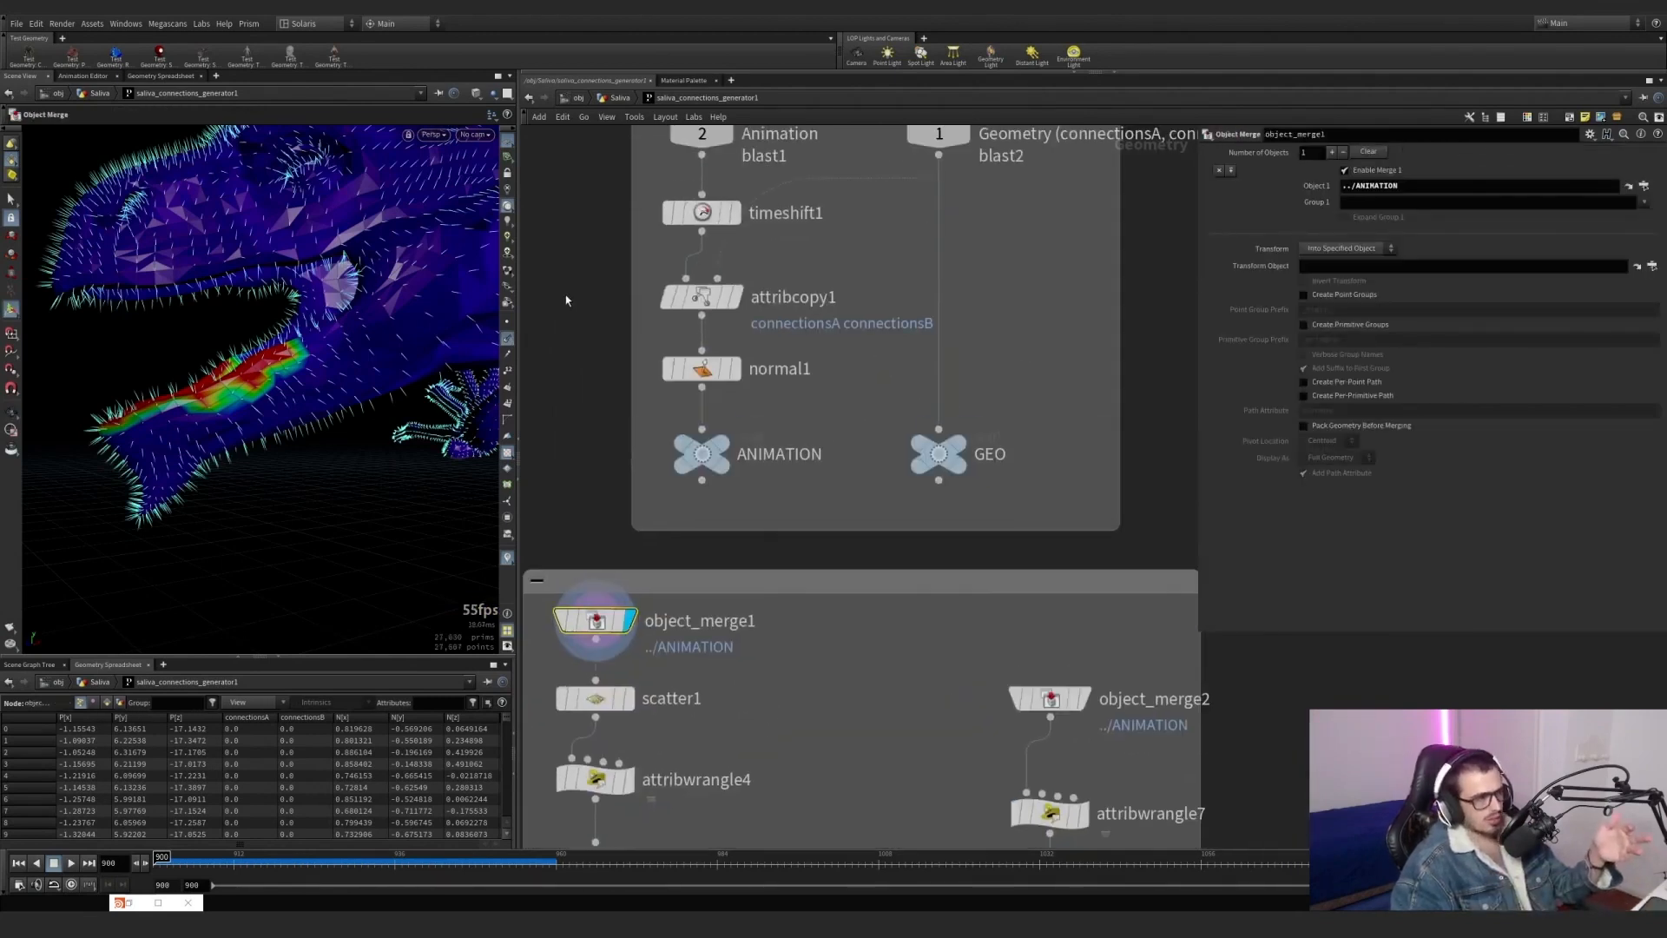
# Display scatter1, turn off the point normals and examine its connectionsA density attribute.
pyautogui.moveTo(587, 395); pyautogui.dragTo(667, 209, button='middle')
pyautogui.scroll(2, 668, 512)
pyautogui.click(714, 512)
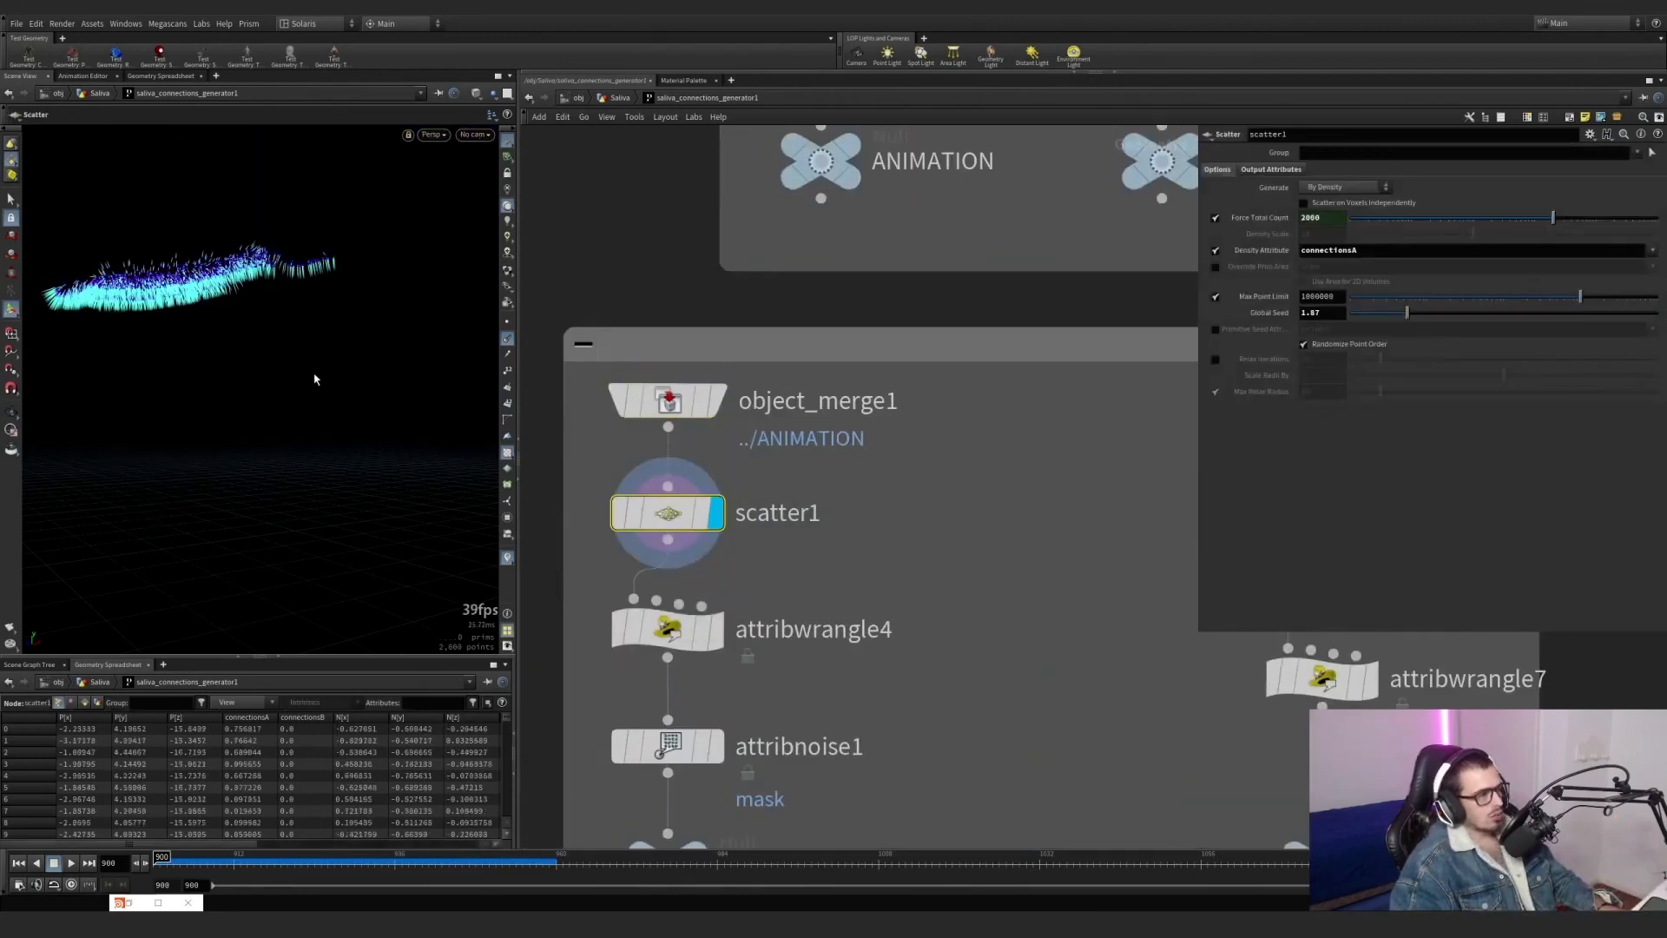
pyautogui.click(506, 342)
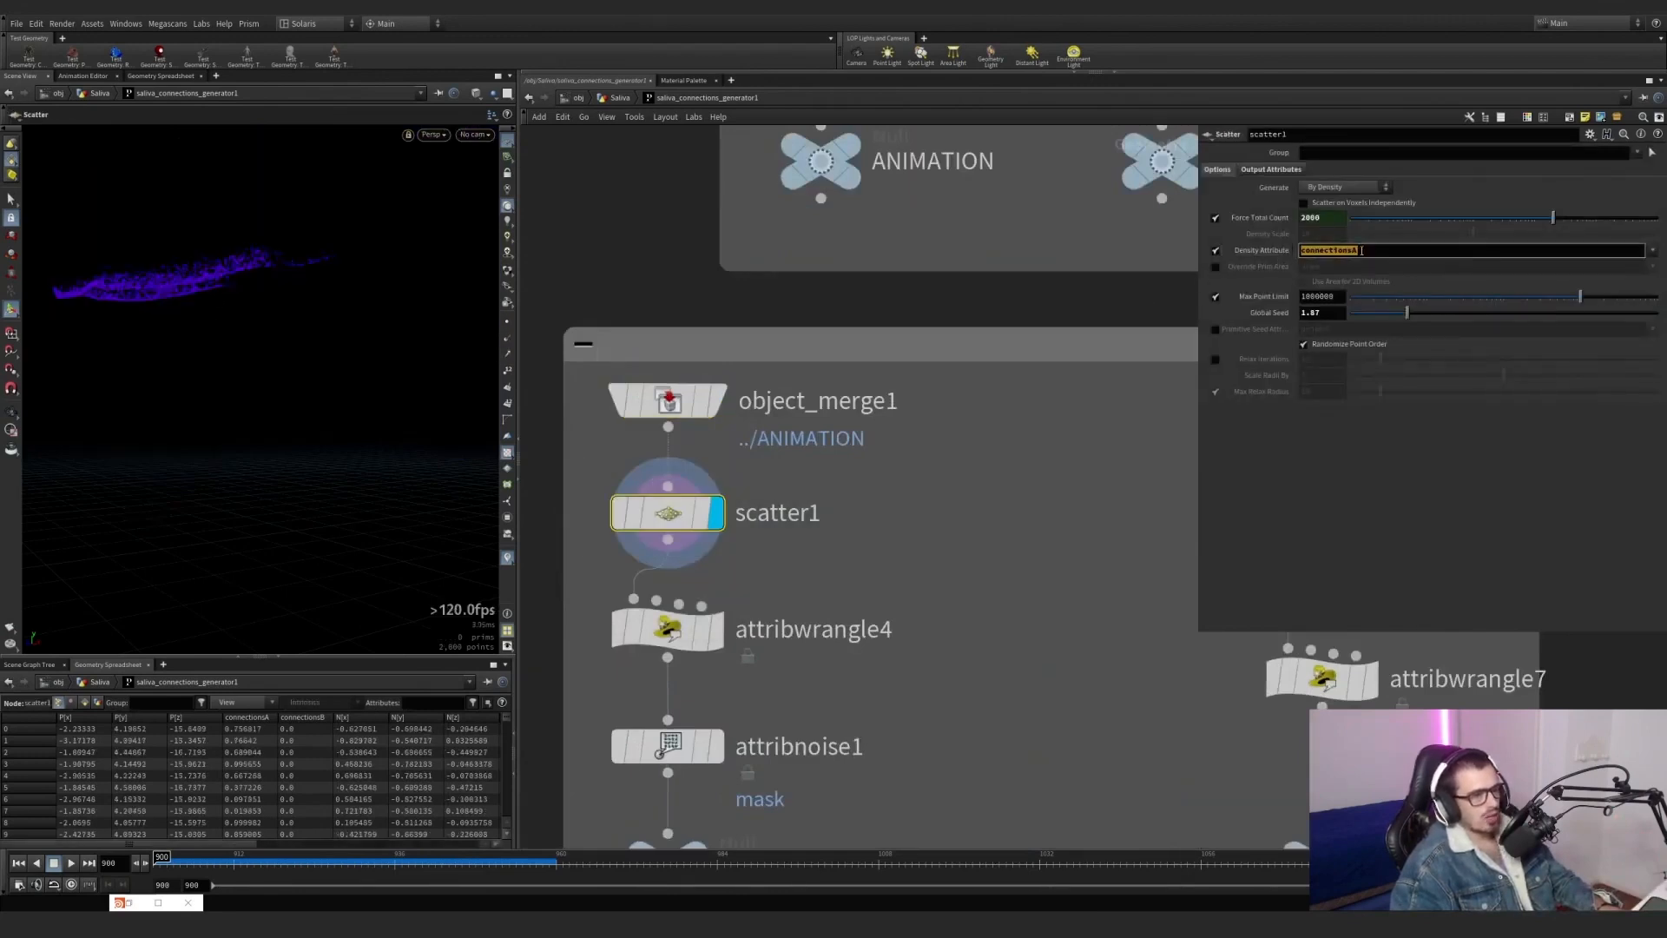
# Display the ANIMATION null with the connectionsA visualizer, overlay scatter1 as a template, and inspect the points on the upper jaw.
pyautogui.moveTo(1090, 272); pyautogui.dragTo(1058, 477, button='middle')
pyautogui.click(816, 350)
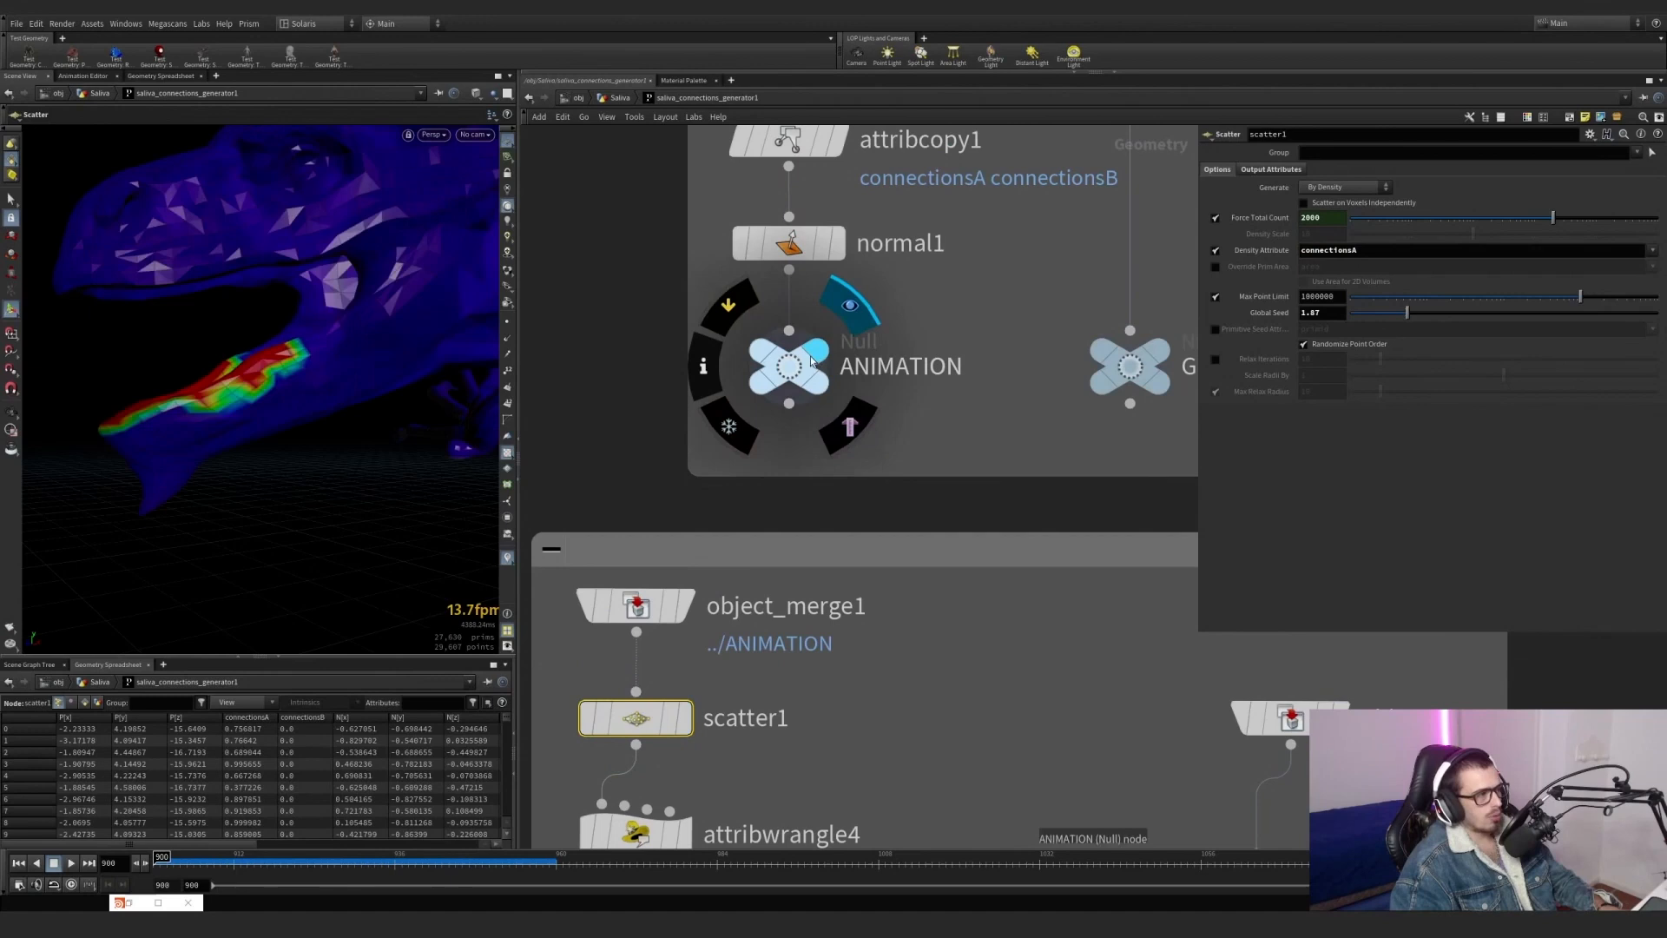
pyautogui.click(508, 559)
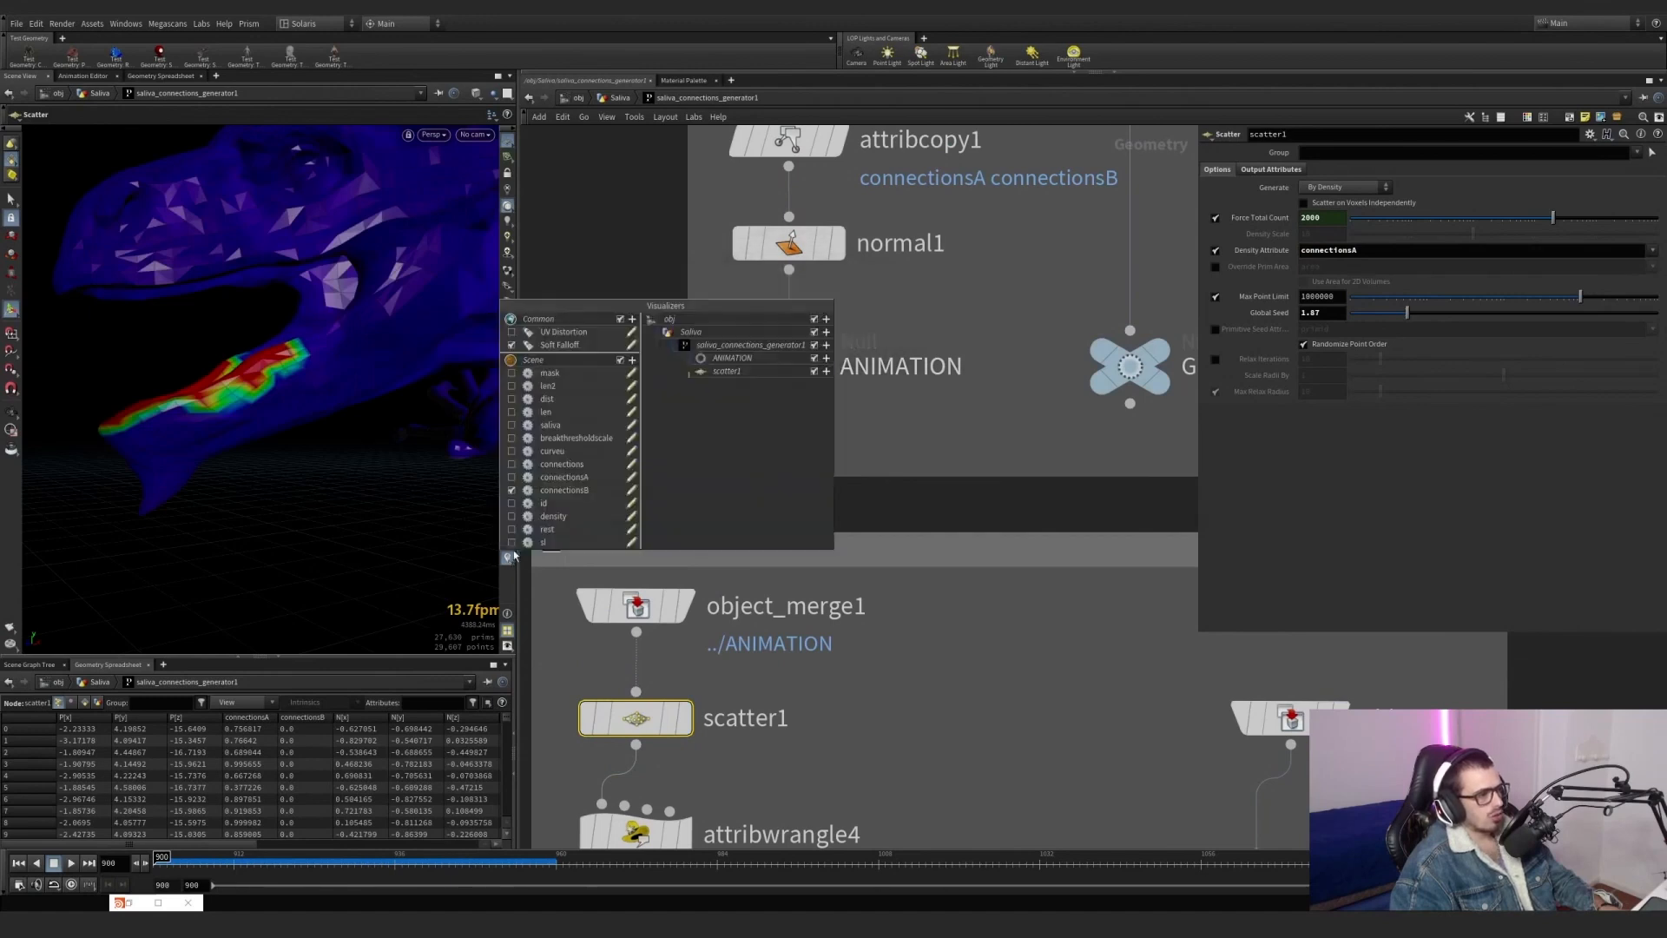
pyautogui.click(513, 490)
pyautogui.moveTo(929, 712); pyautogui.dragTo(947, 546, button='middle')
pyautogui.click(691, 553)
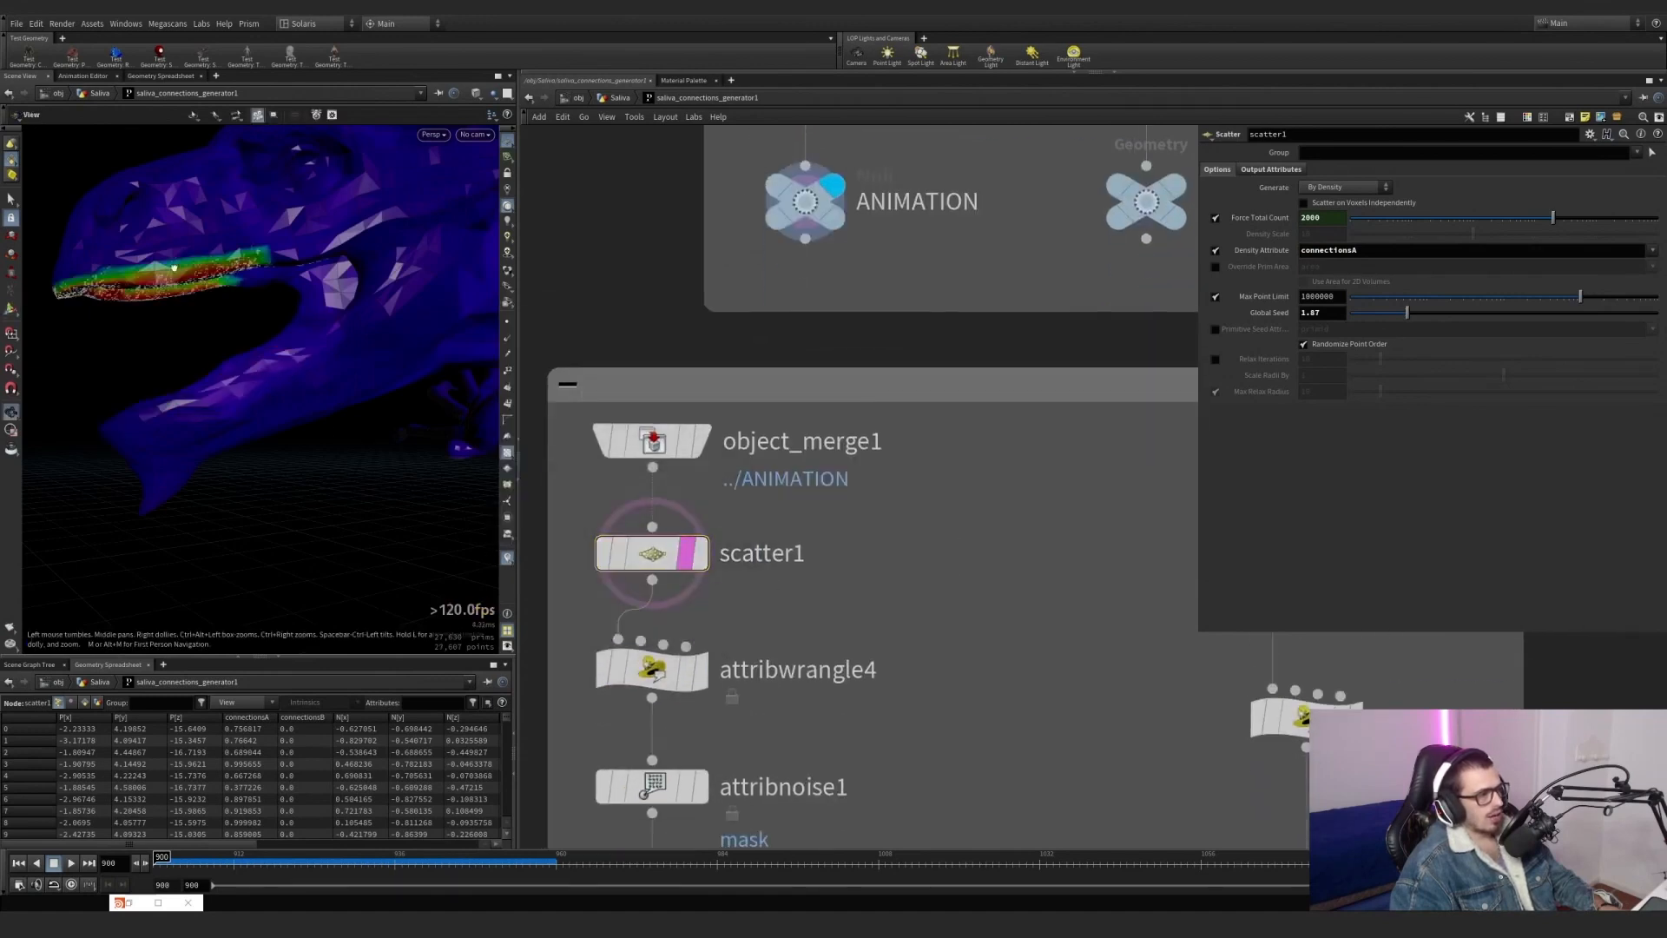
pyautogui.keyDown('alt'); pyautogui.moveTo(130, 247); pyautogui.dragTo(376, 242); pyautogui.keyUp('alt')
pyautogui.keyDown('alt'); pyautogui.moveTo(197, 208); pyautogui.dragTo(250, 236, button='middle'); pyautogui.keyUp('alt')
pyautogui.keyDown('alt'); pyautogui.moveTo(250, 236); pyautogui.dragTo(301, 298); pyautogui.keyUp('alt')
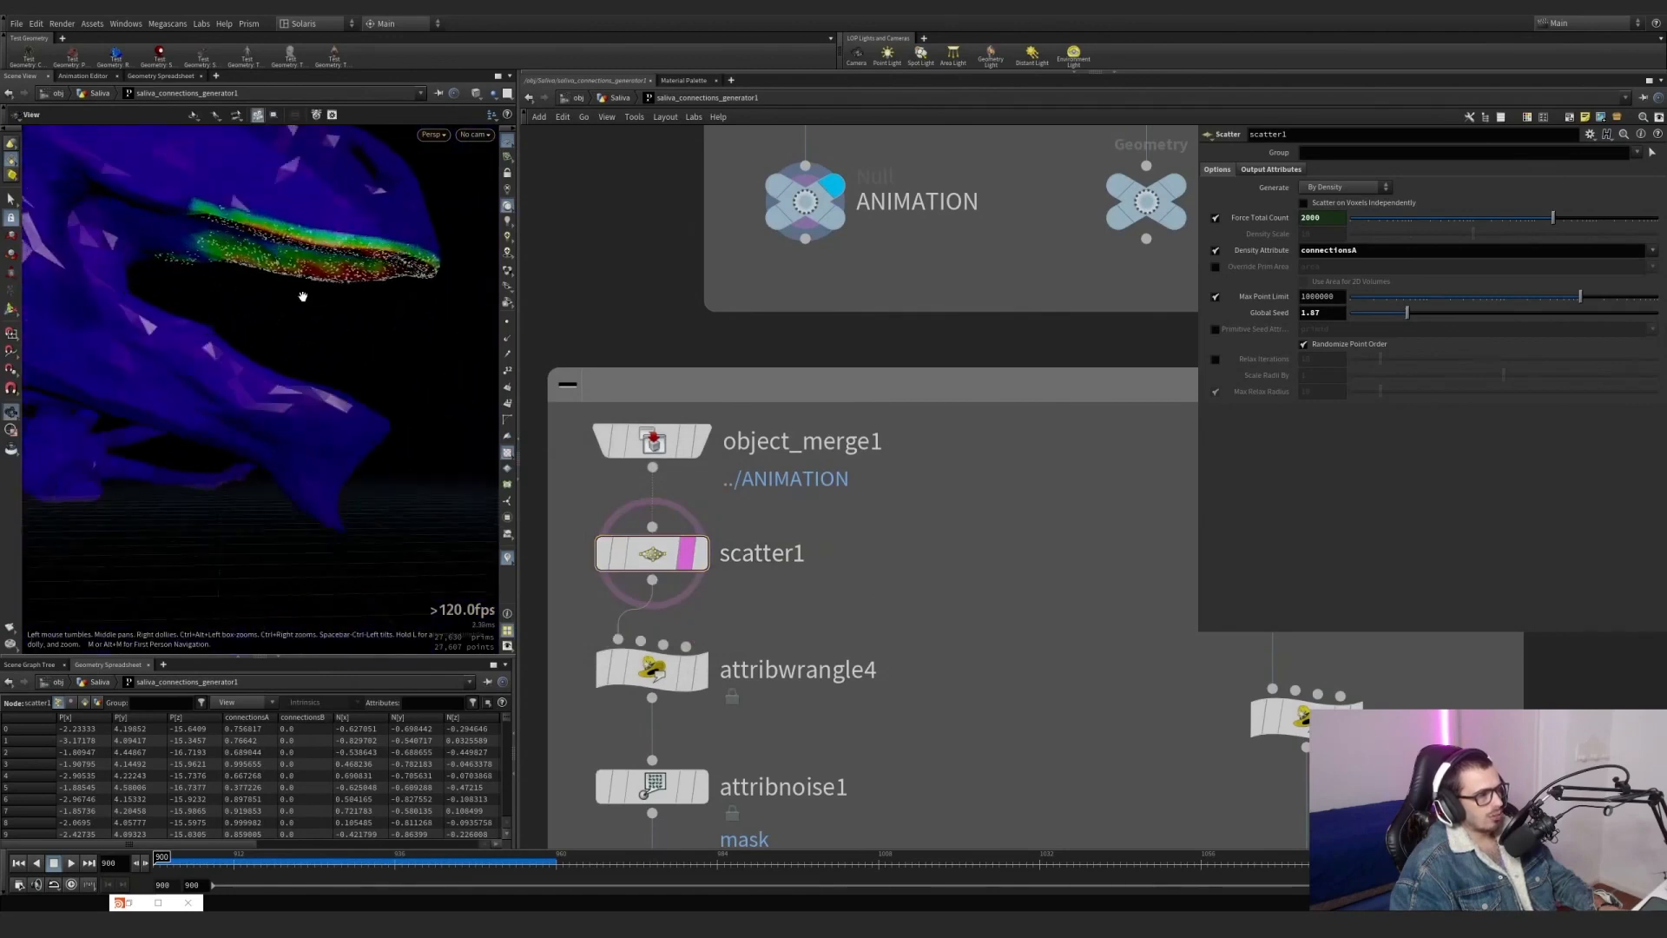
# Display attribwrangle4, review its i@id = i@ptnum code and inspect the scattered points from several angles.
pyautogui.moveTo(799, 673); pyautogui.dragTo(788, 487, button='middle')
pyautogui.click(686, 492)
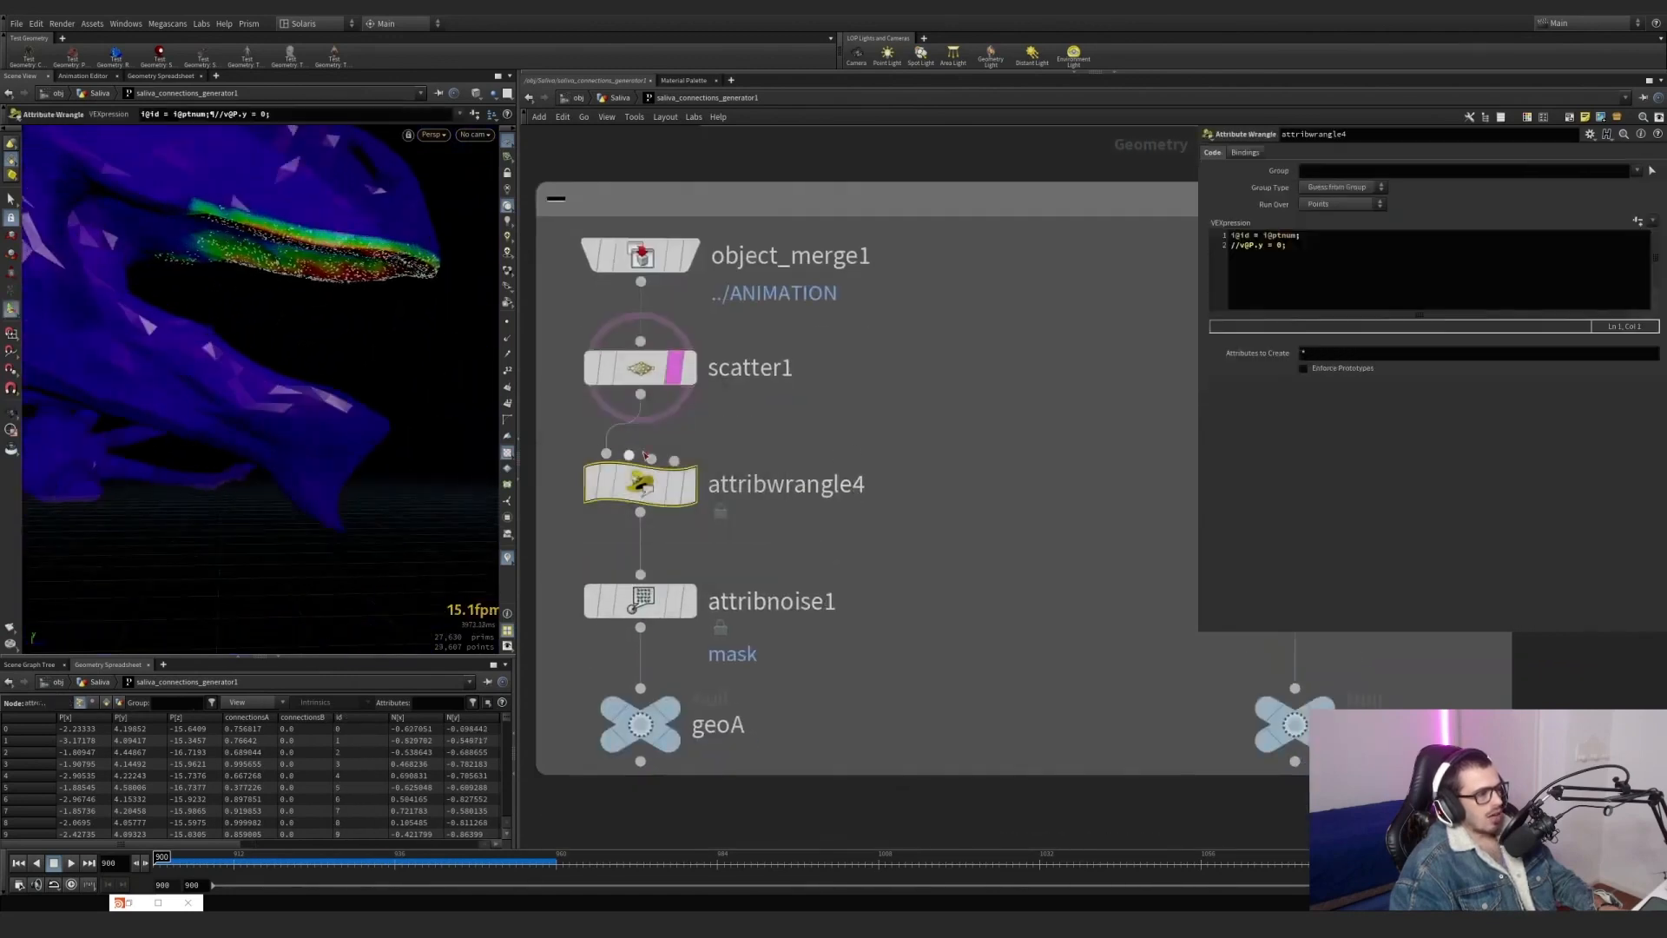
pyautogui.click(691, 496)
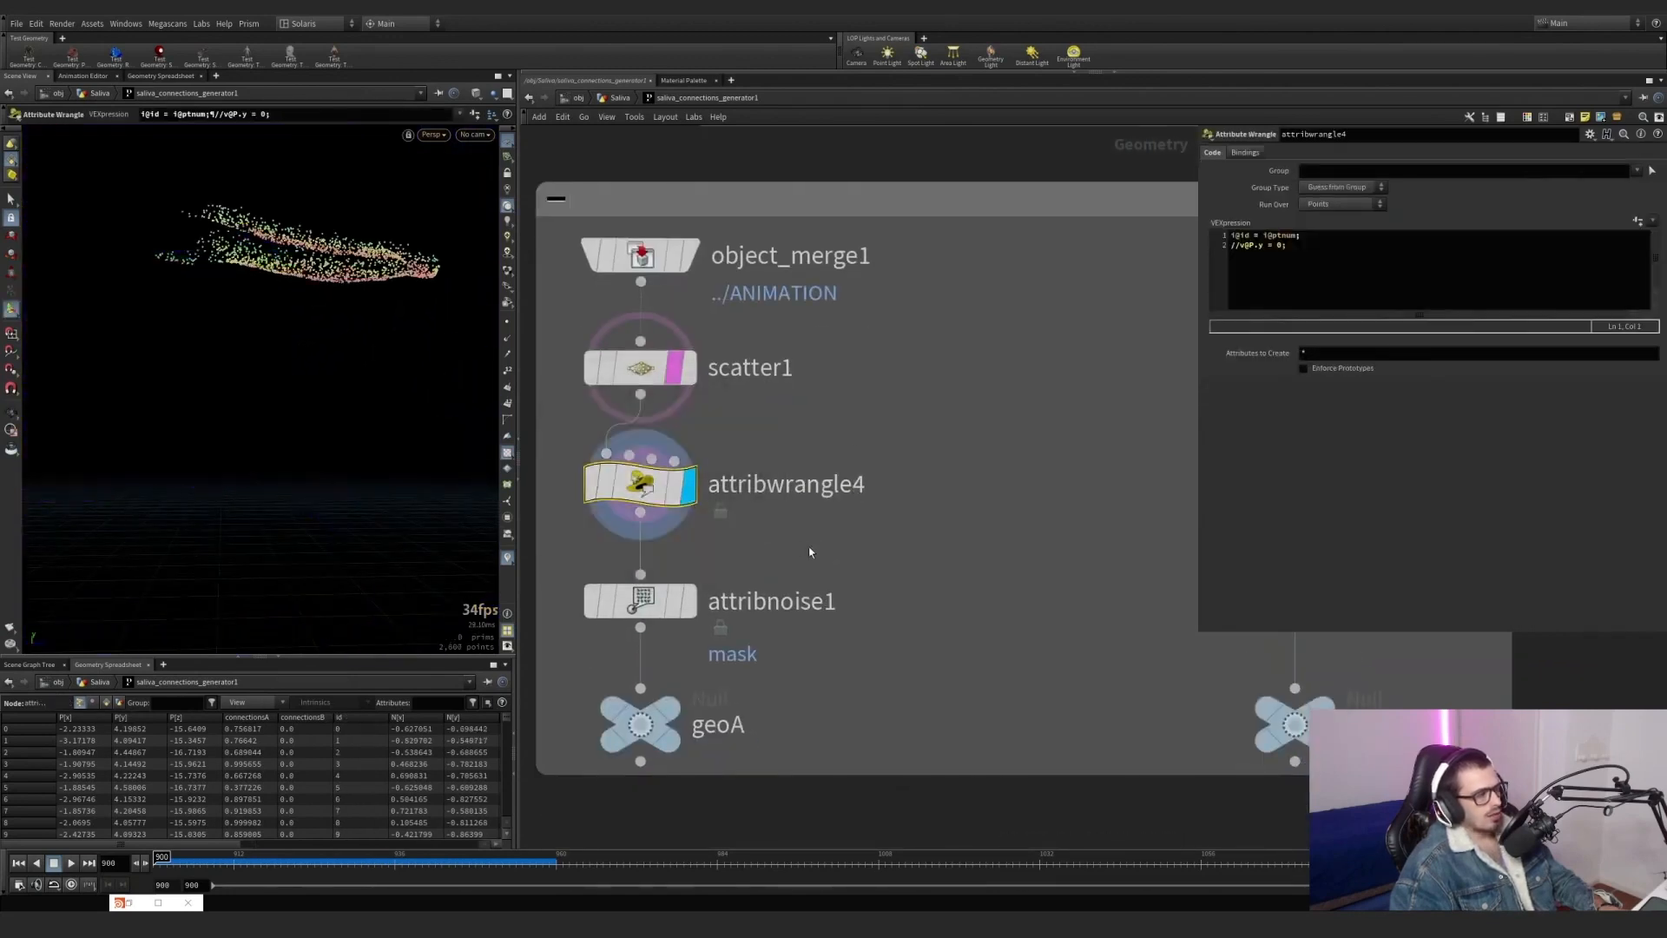
pyautogui.keyDown('alt'); pyautogui.moveTo(269, 260); pyautogui.dragTo(312, 271); pyautogui.keyUp('alt')
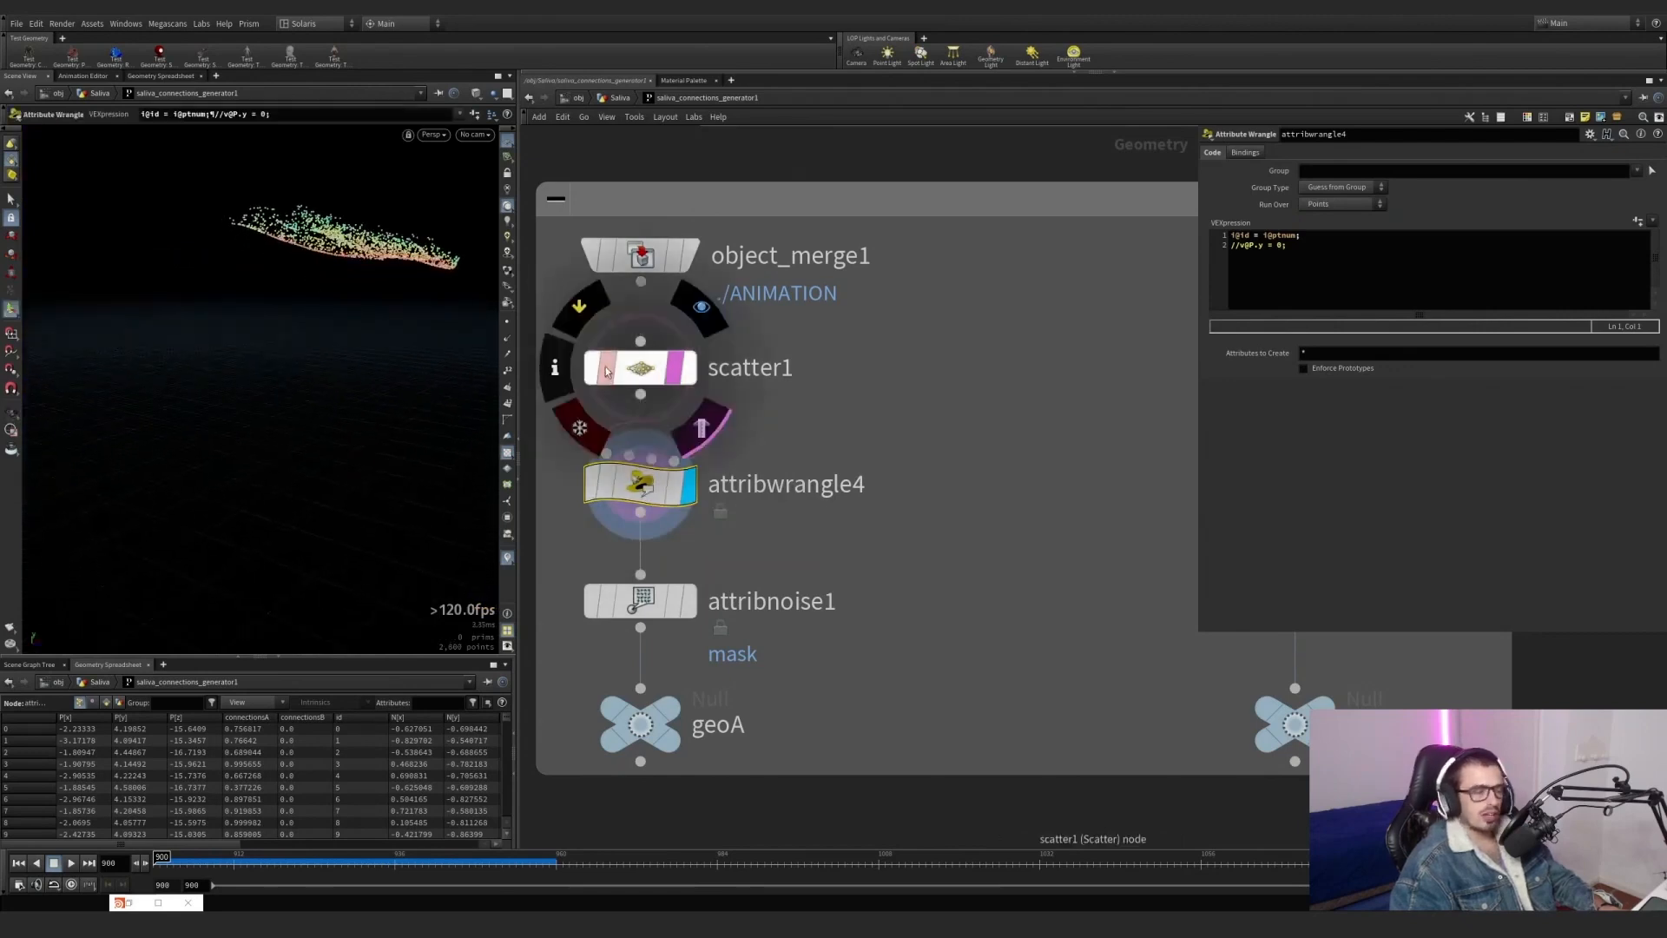
pyautogui.keyDown('alt'); pyautogui.moveTo(351, 204); pyautogui.dragTo(367, 330); pyautogui.keyUp('alt')
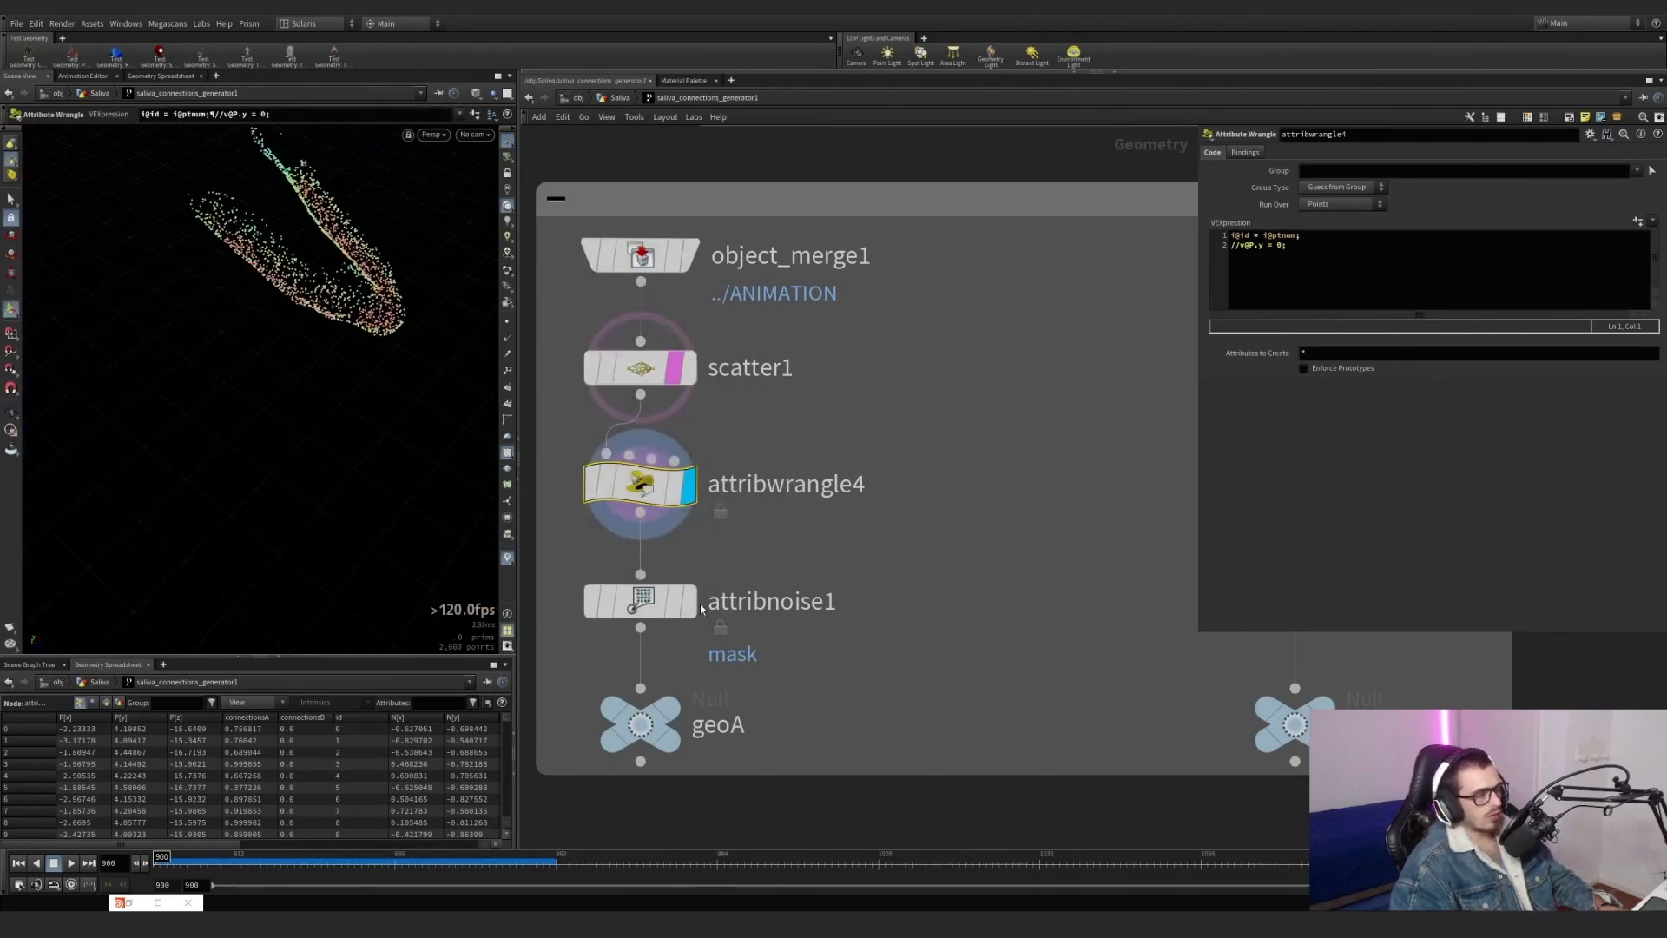
# Display attribnoise1, remove the scatter1 template overlay and visualize the mask attribute on the points.
pyautogui.click(691, 600)
pyautogui.click(705, 595)
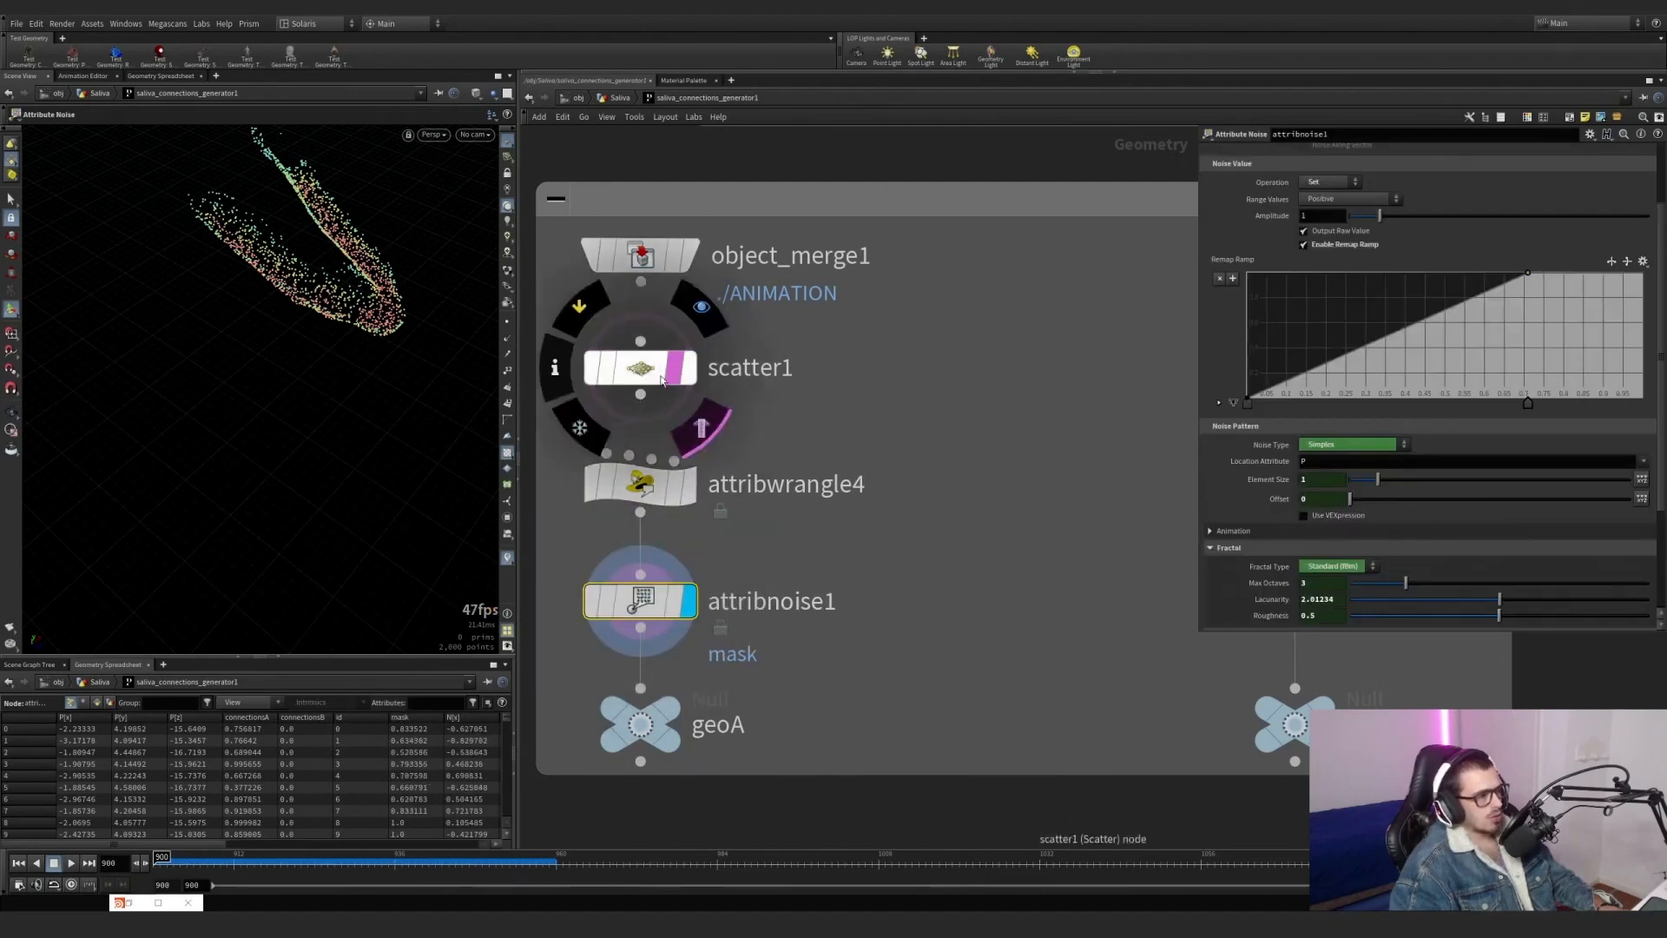
pyautogui.click(697, 422)
pyautogui.rightClick(510, 563)
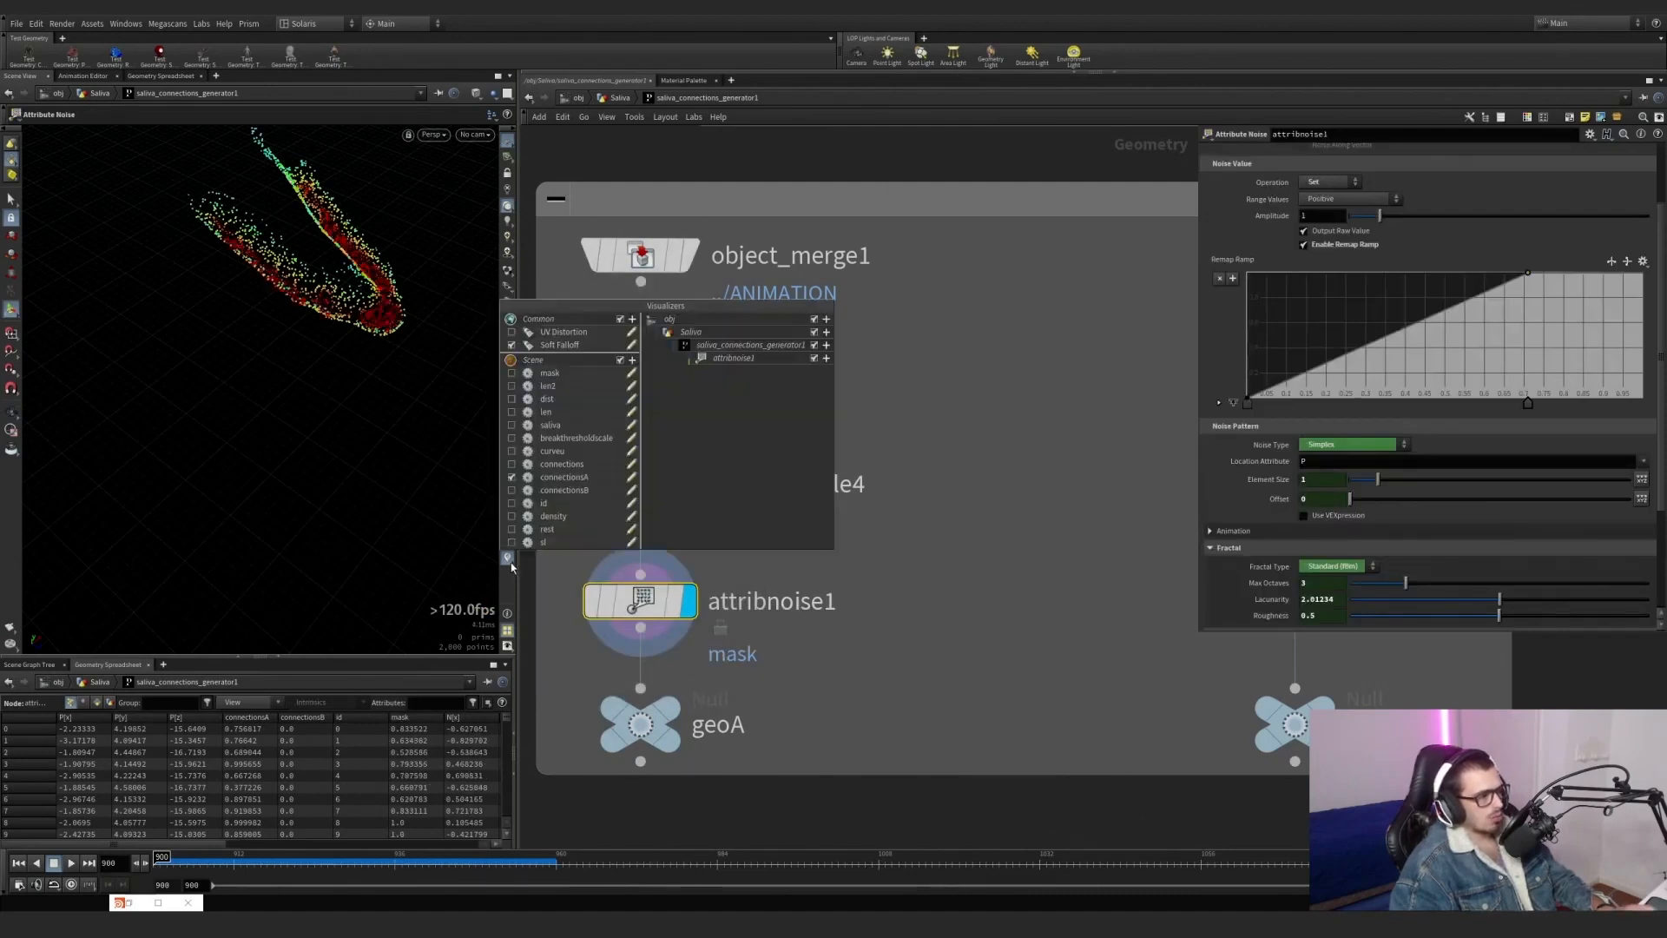
pyautogui.click(511, 476)
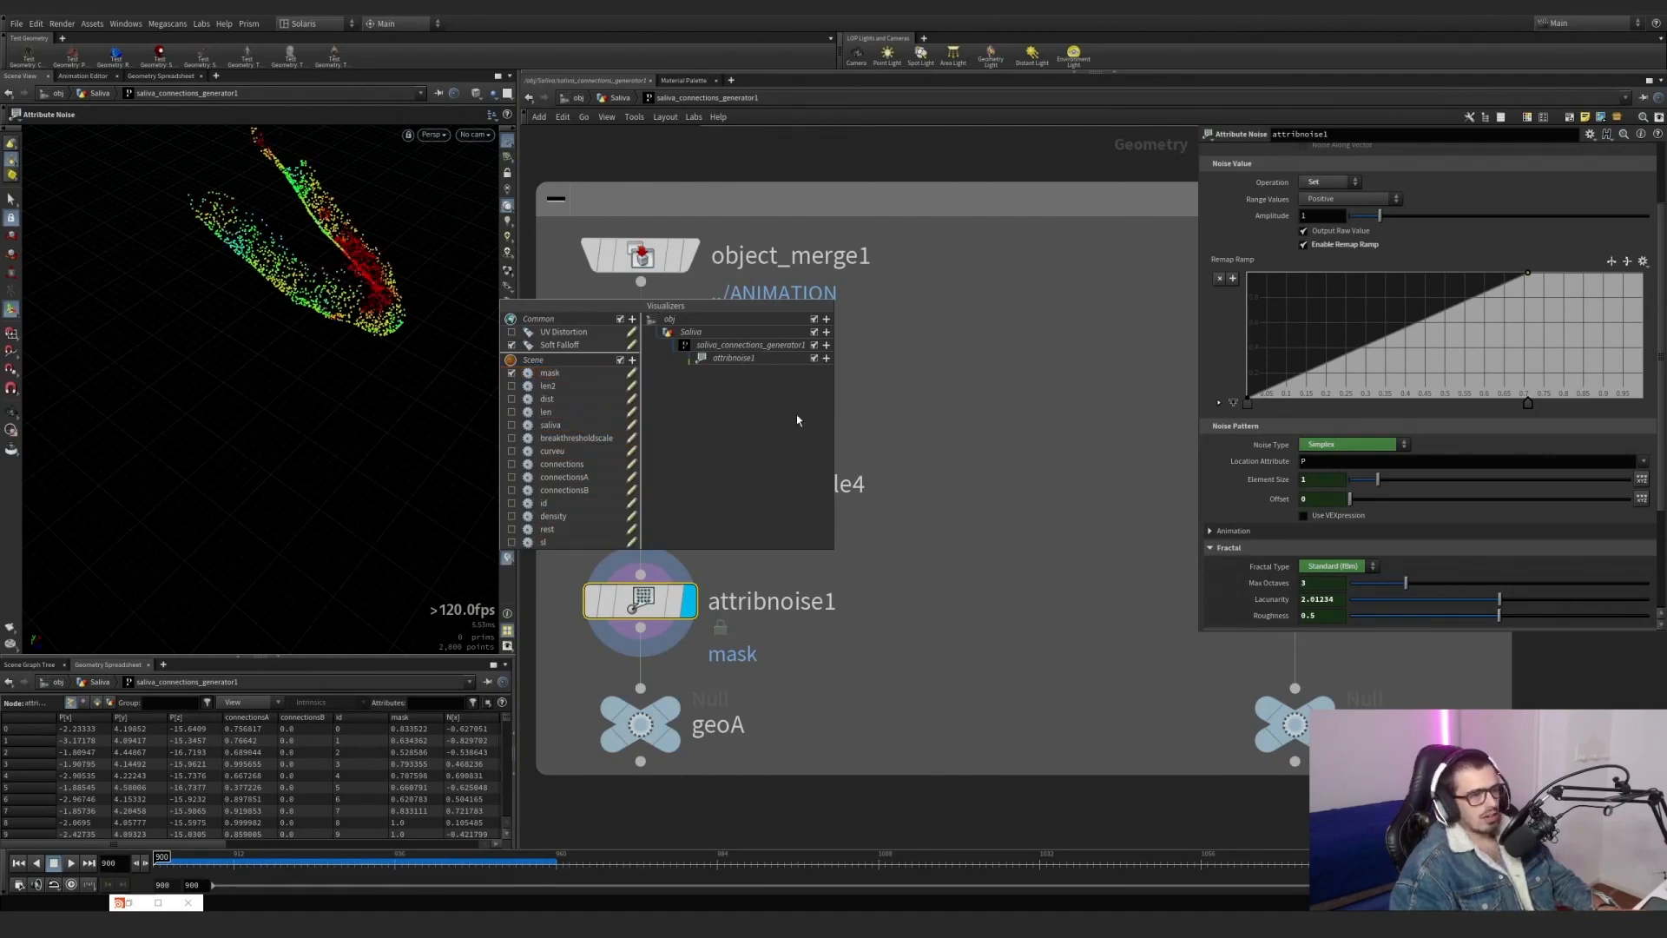
# Display object_merge2, the ../ANIMATION reference of the geoB branch, and inspect the lower jaw.
pyautogui.scroll(-5, 881, 559)
pyautogui.scroll(5, 907, 487)
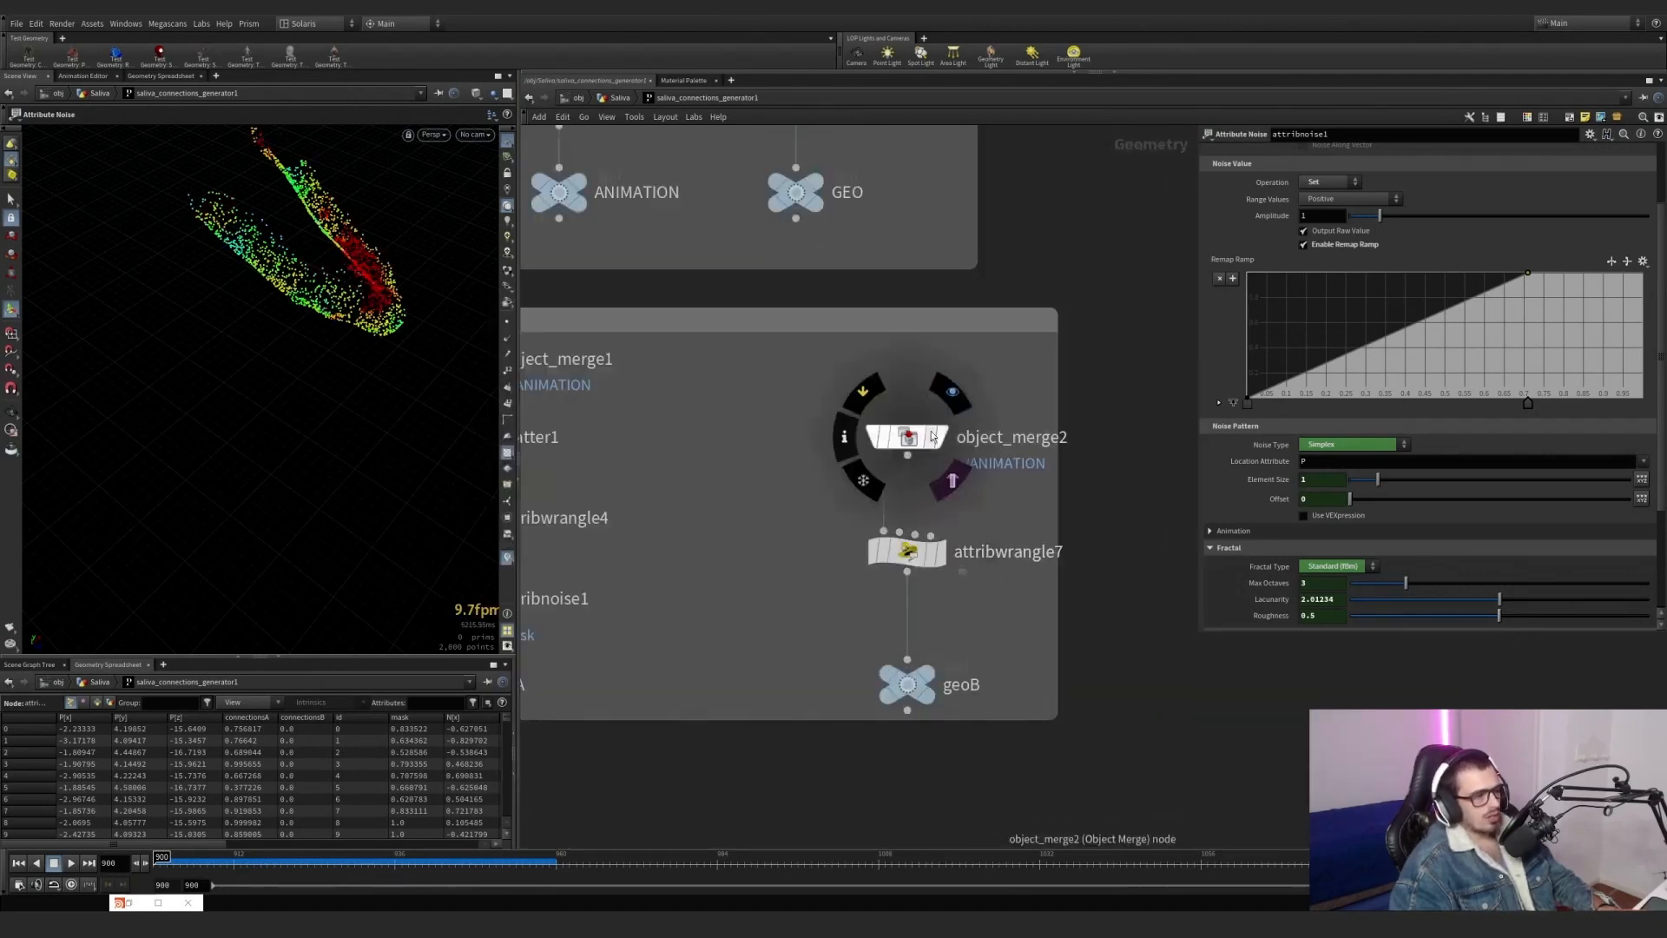
pyautogui.click(943, 435)
pyautogui.click(913, 436)
pyautogui.keyDown('alt'); pyautogui.moveTo(421, 361); pyautogui.dragTo(285, 272); pyautogui.keyUp('alt')
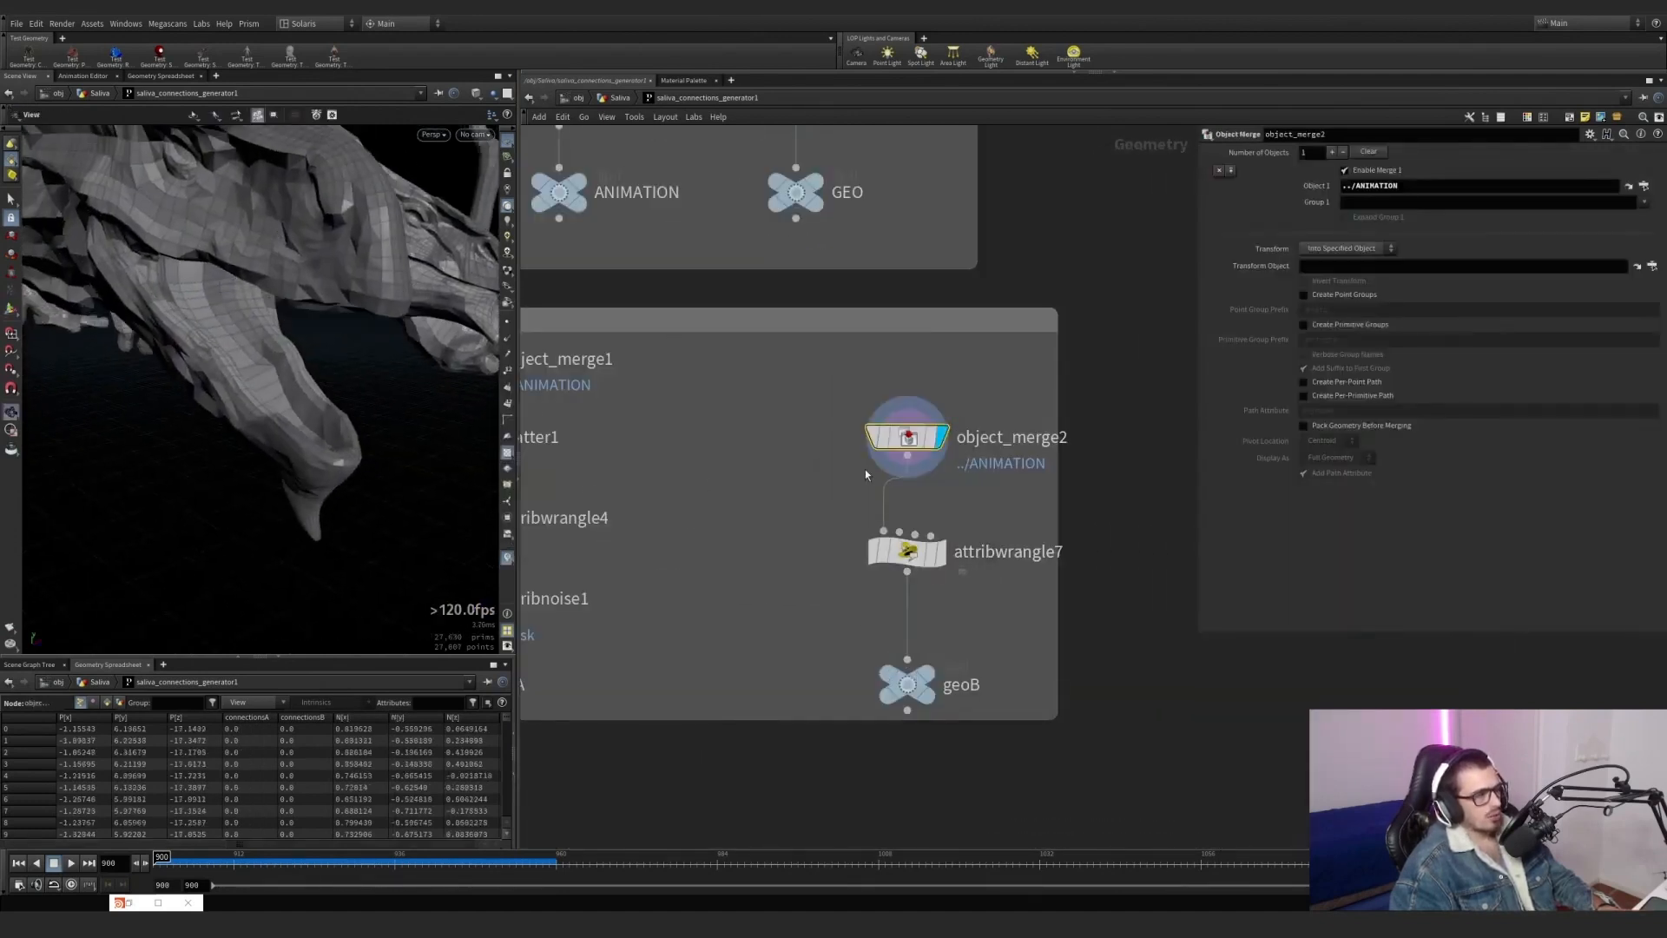
# Display attribwrangle7, inspect the remaining lower-jaw strip and highlight the connectionsB condition in its point-removal code.
pyautogui.click(940, 551)
pyautogui.click(907, 551)
pyautogui.scroll(3, 329, 411)
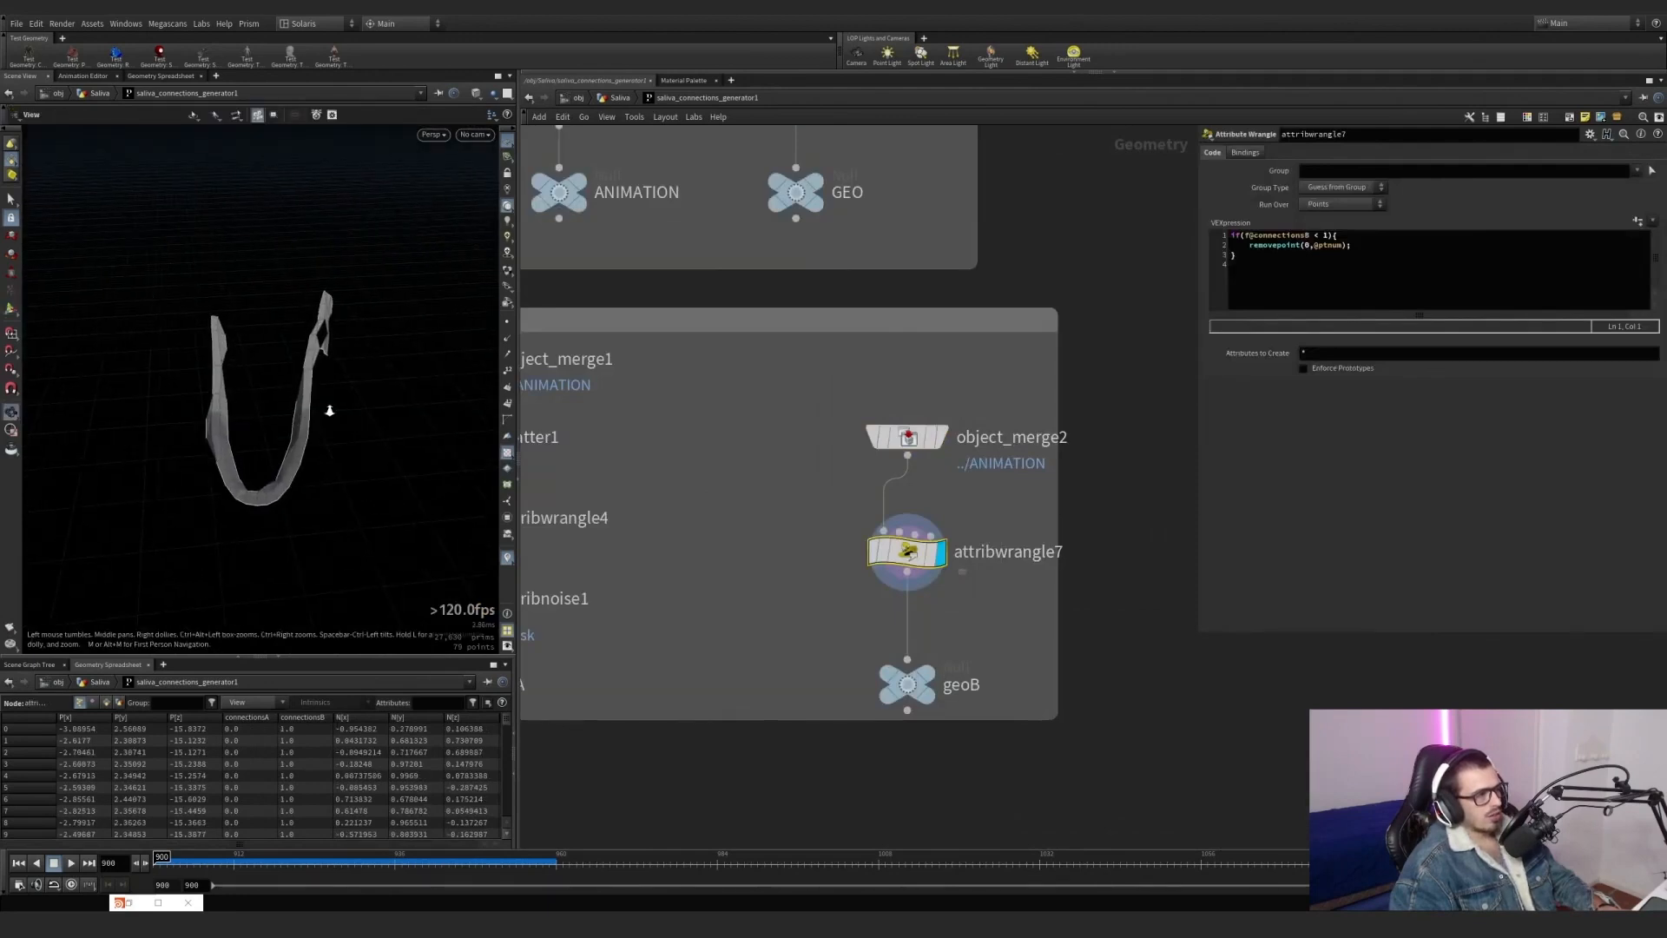
pyautogui.scroll(1, 329, 411)
pyautogui.moveTo(1245, 235); pyautogui.dragTo(1282, 236)
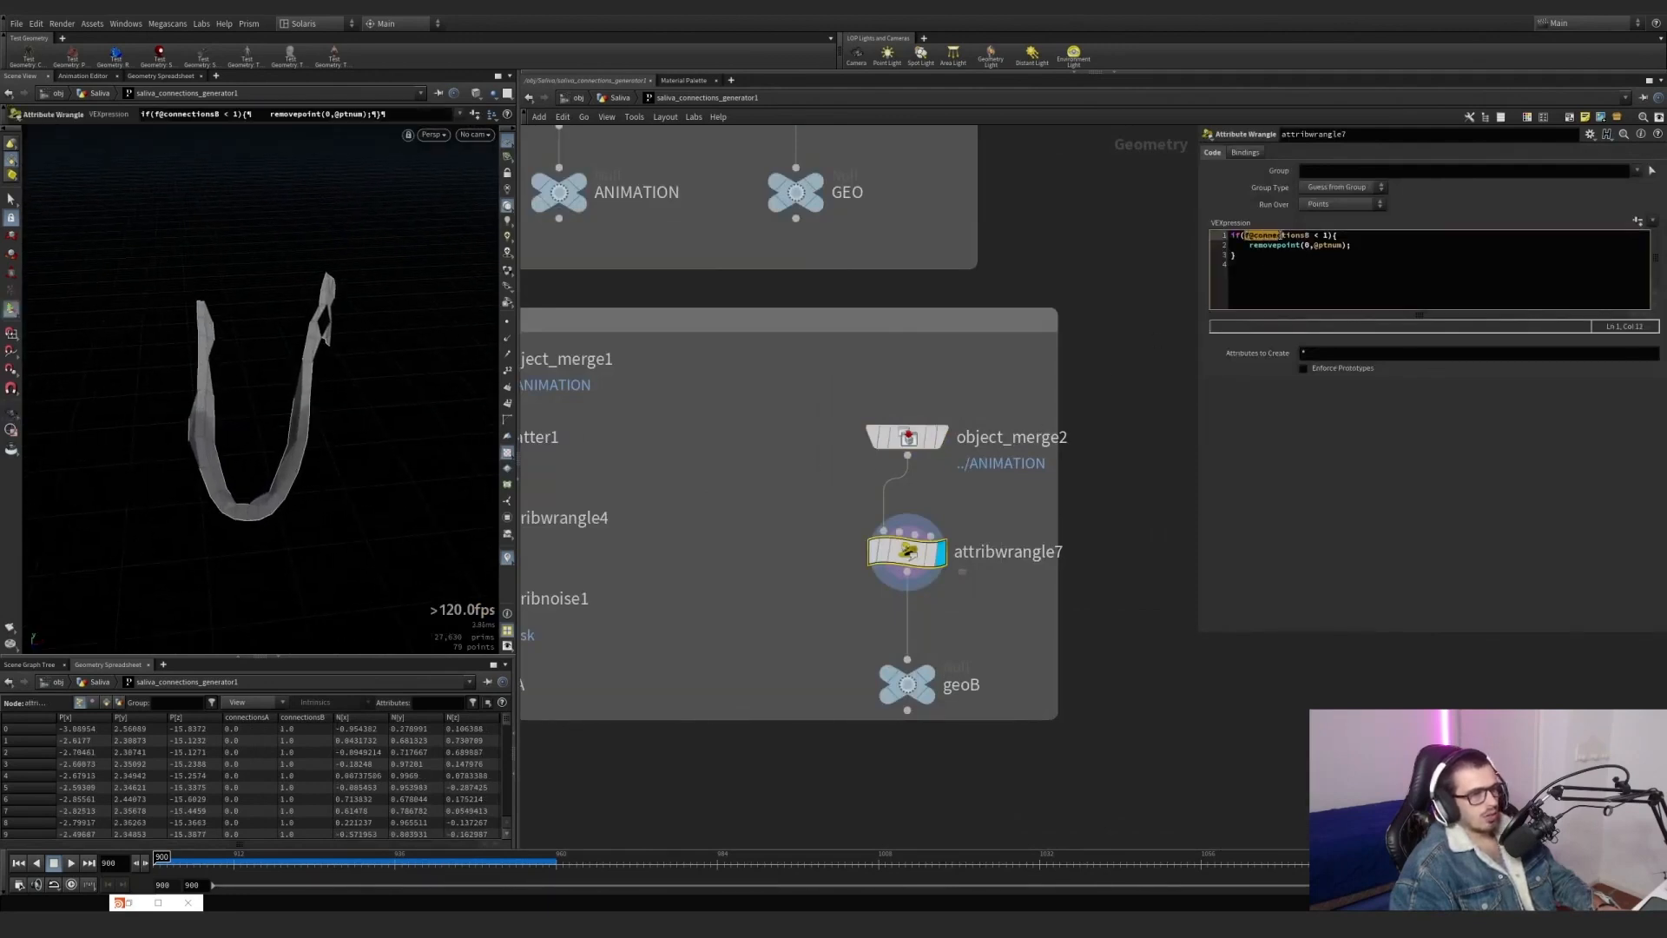
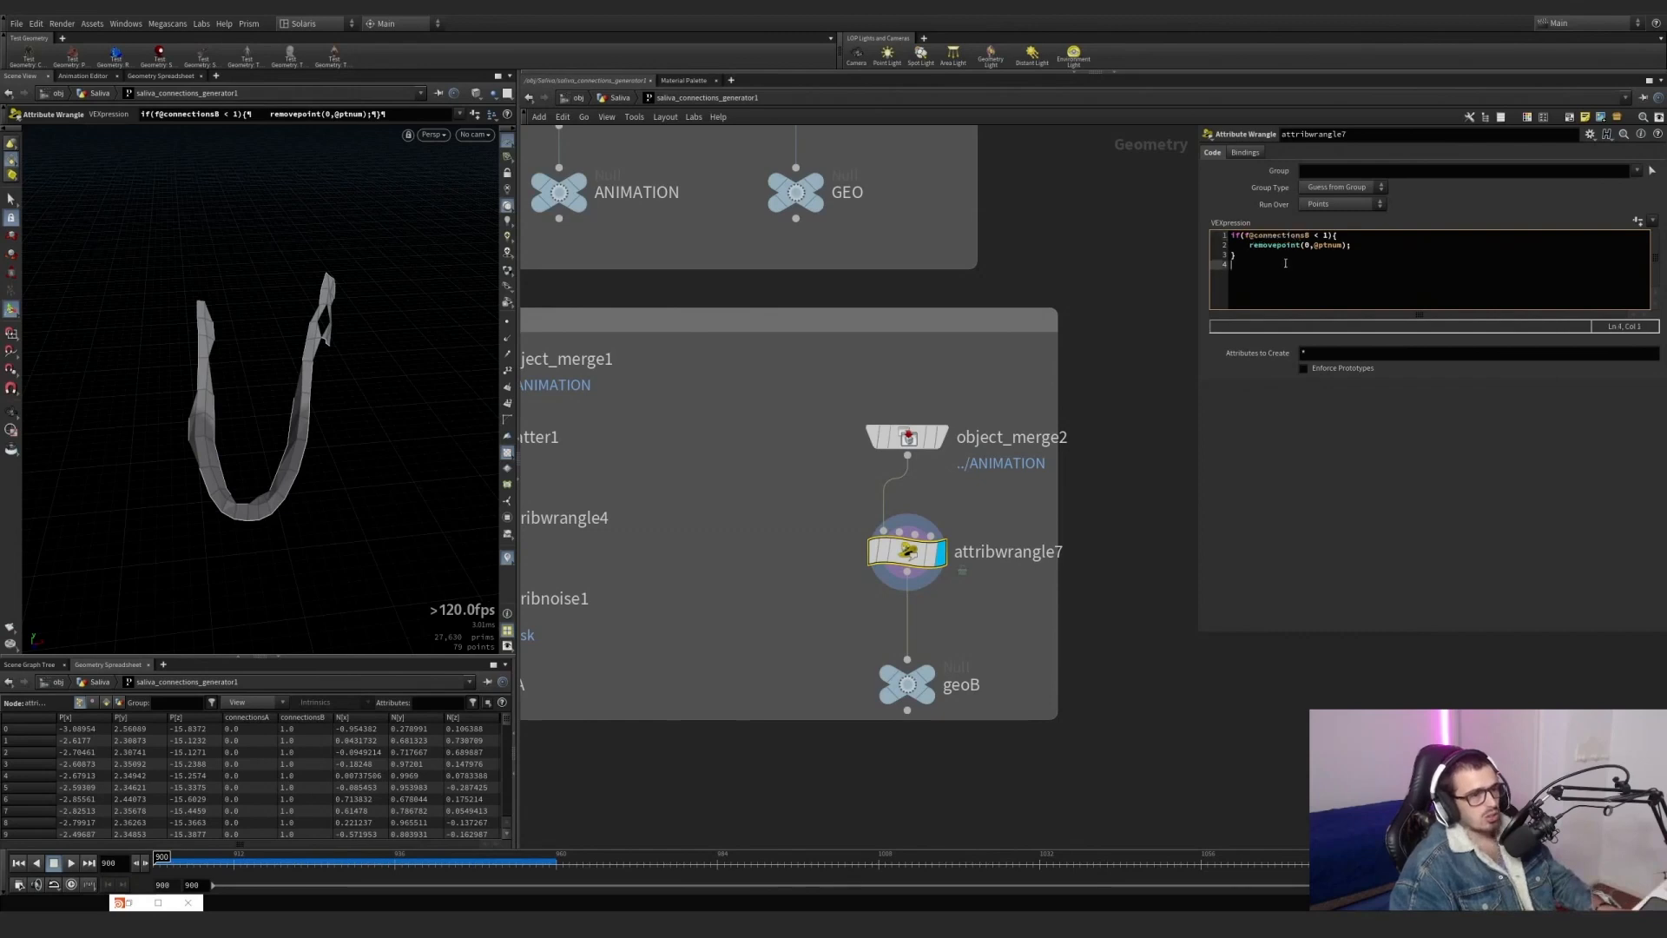
# Highlight the removepoint line in attribwrangle7 and bypass the node to inspect the full creature around the lower jaw.
pyautogui.moveTo(1368, 246); pyautogui.dragTo(1250, 244)
pyautogui.click(862, 513)
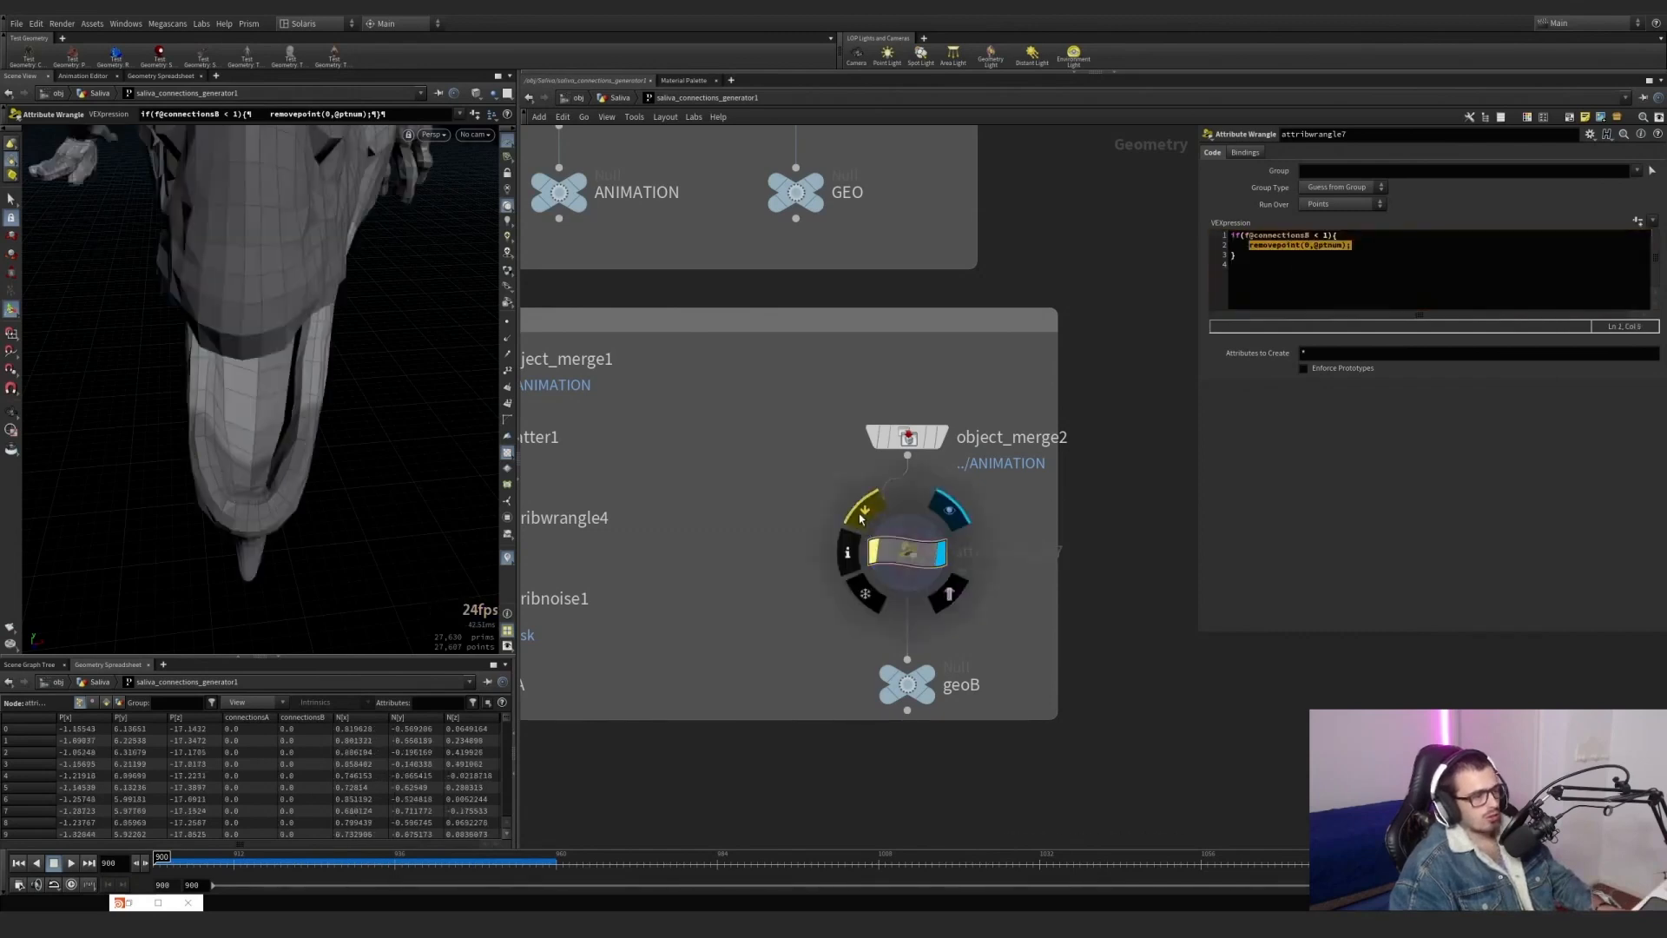
pyautogui.click(860, 518)
pyautogui.click(860, 518)
pyautogui.click(860, 518)
pyautogui.click(860, 518)
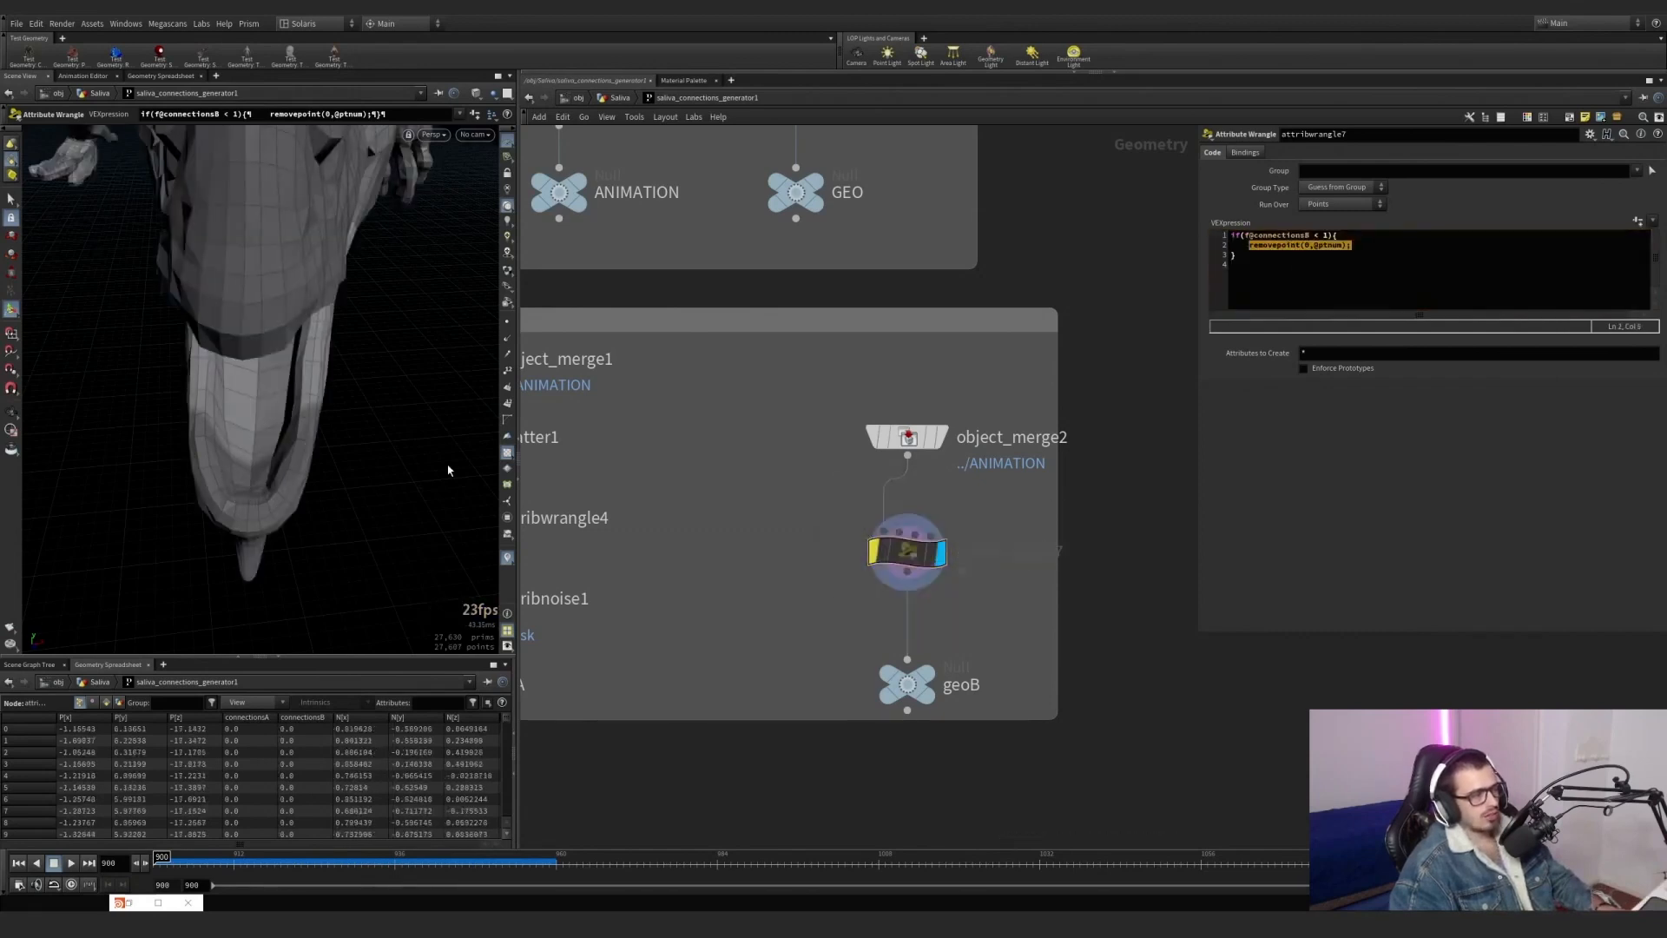
pyautogui.keyDown('alt'); pyautogui.moveTo(390, 413); pyautogui.dragTo(283, 383); pyautogui.keyUp('alt')
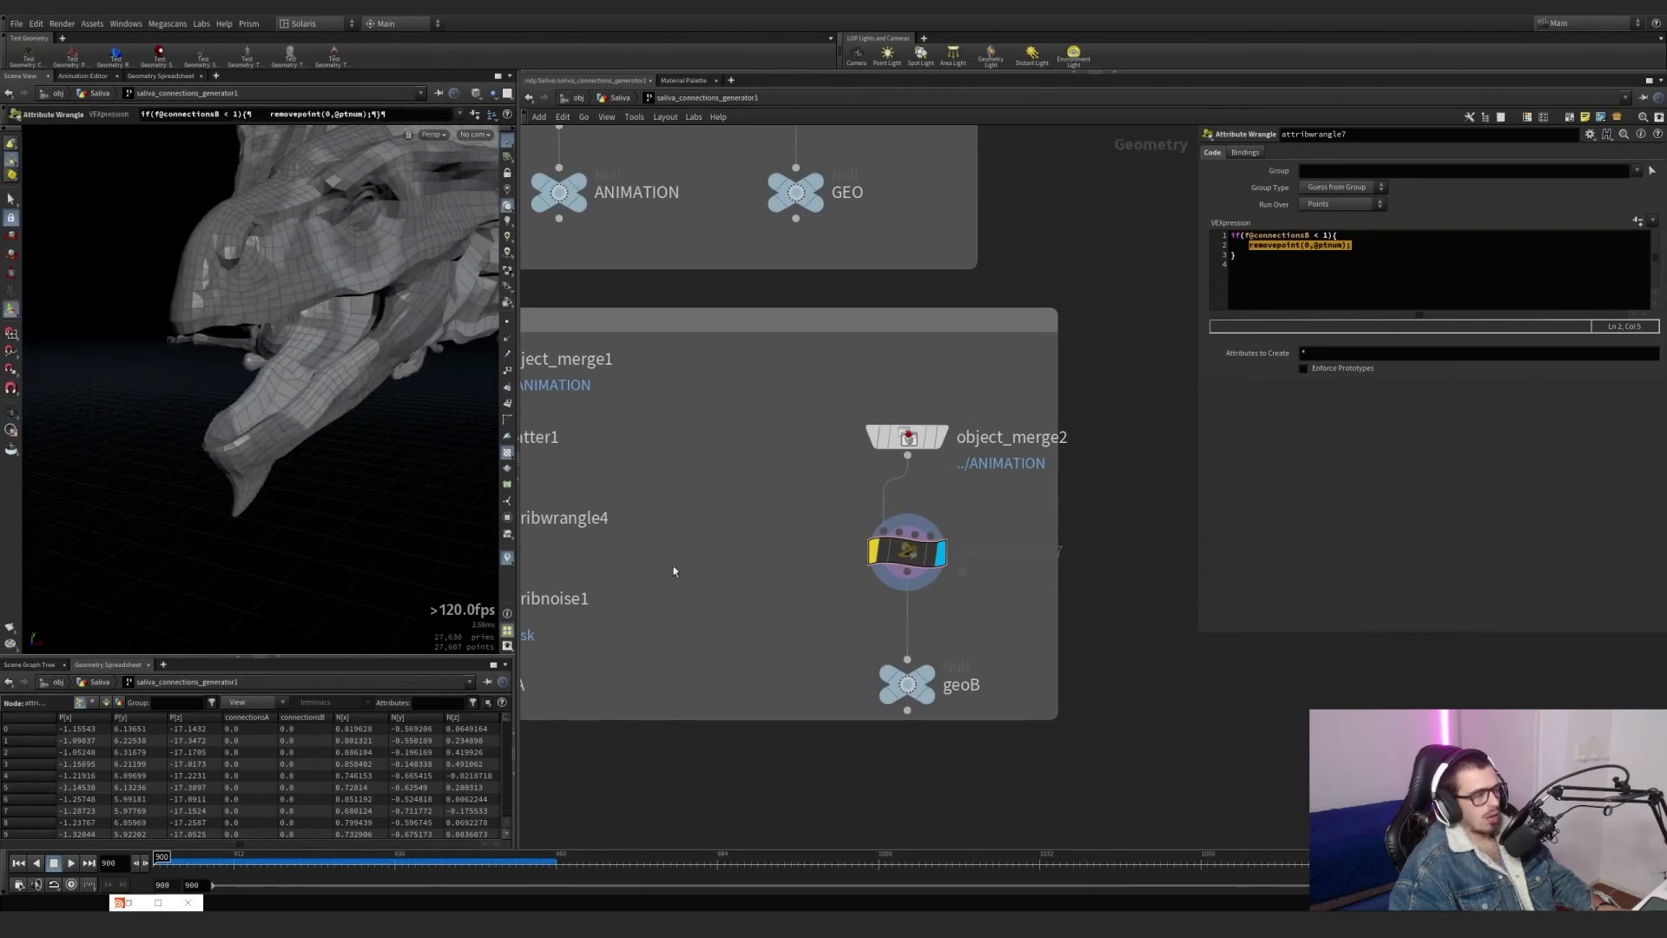
# Remove the bypass from attribwrangle7, display the ../geoA object merge feeding ray3 and inspect its scattered points.
pyautogui.scroll(-3, 782, 564)
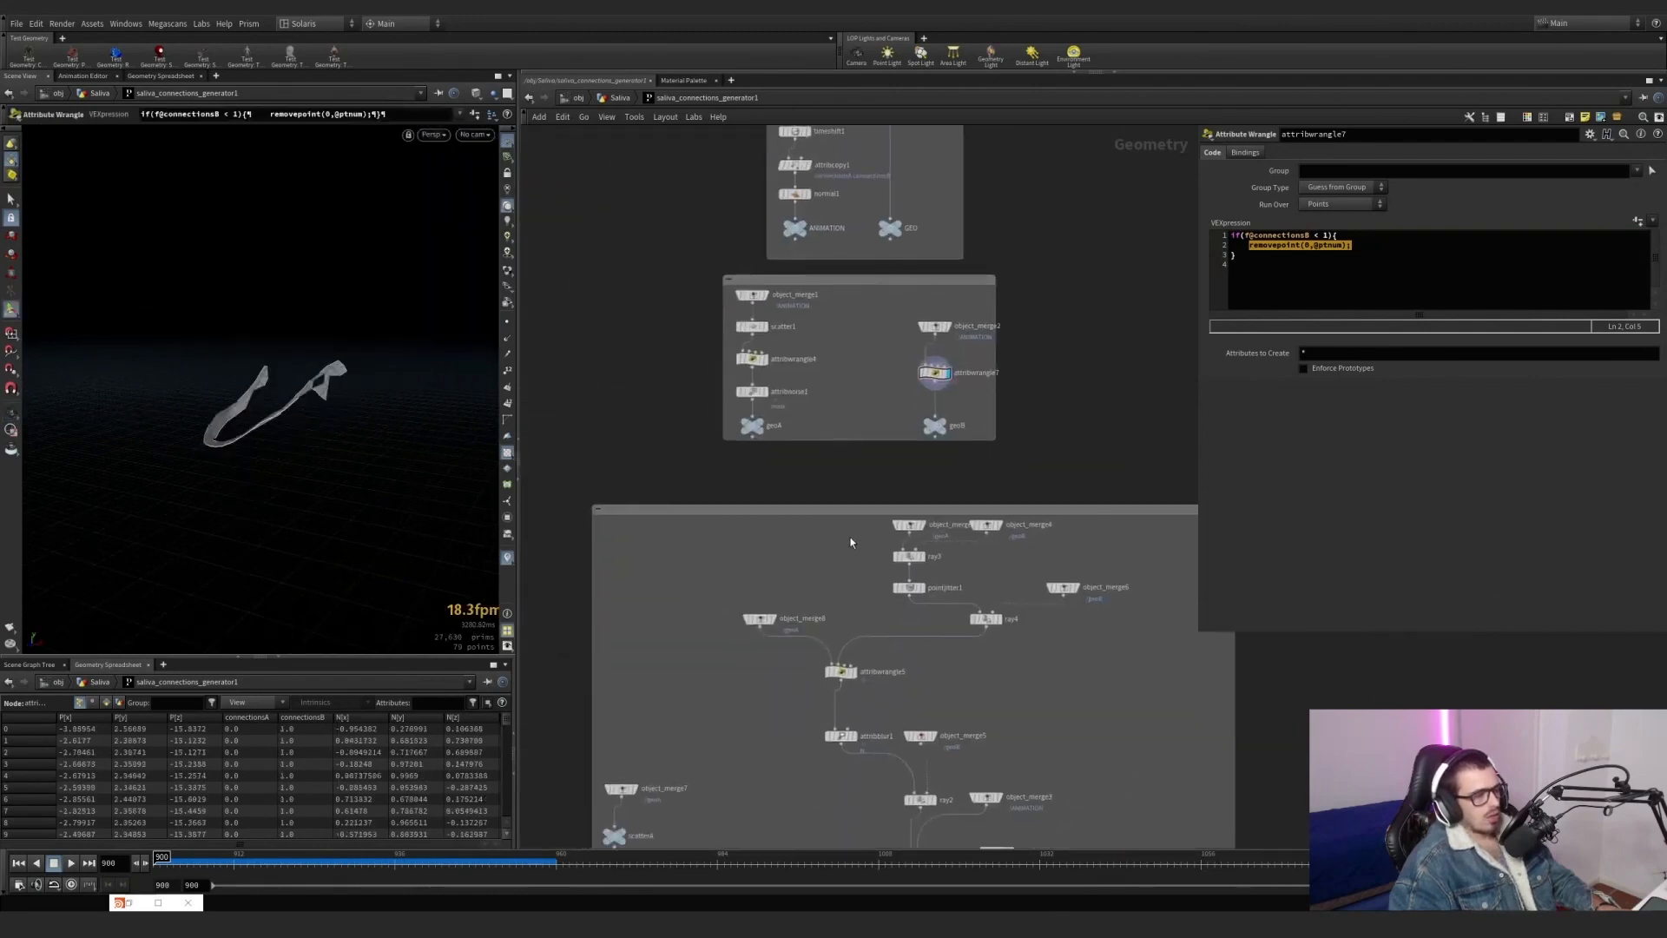
pyautogui.moveTo(850, 543); pyautogui.dragTo(752, 495, button='middle')
pyautogui.scroll(4, 831, 487)
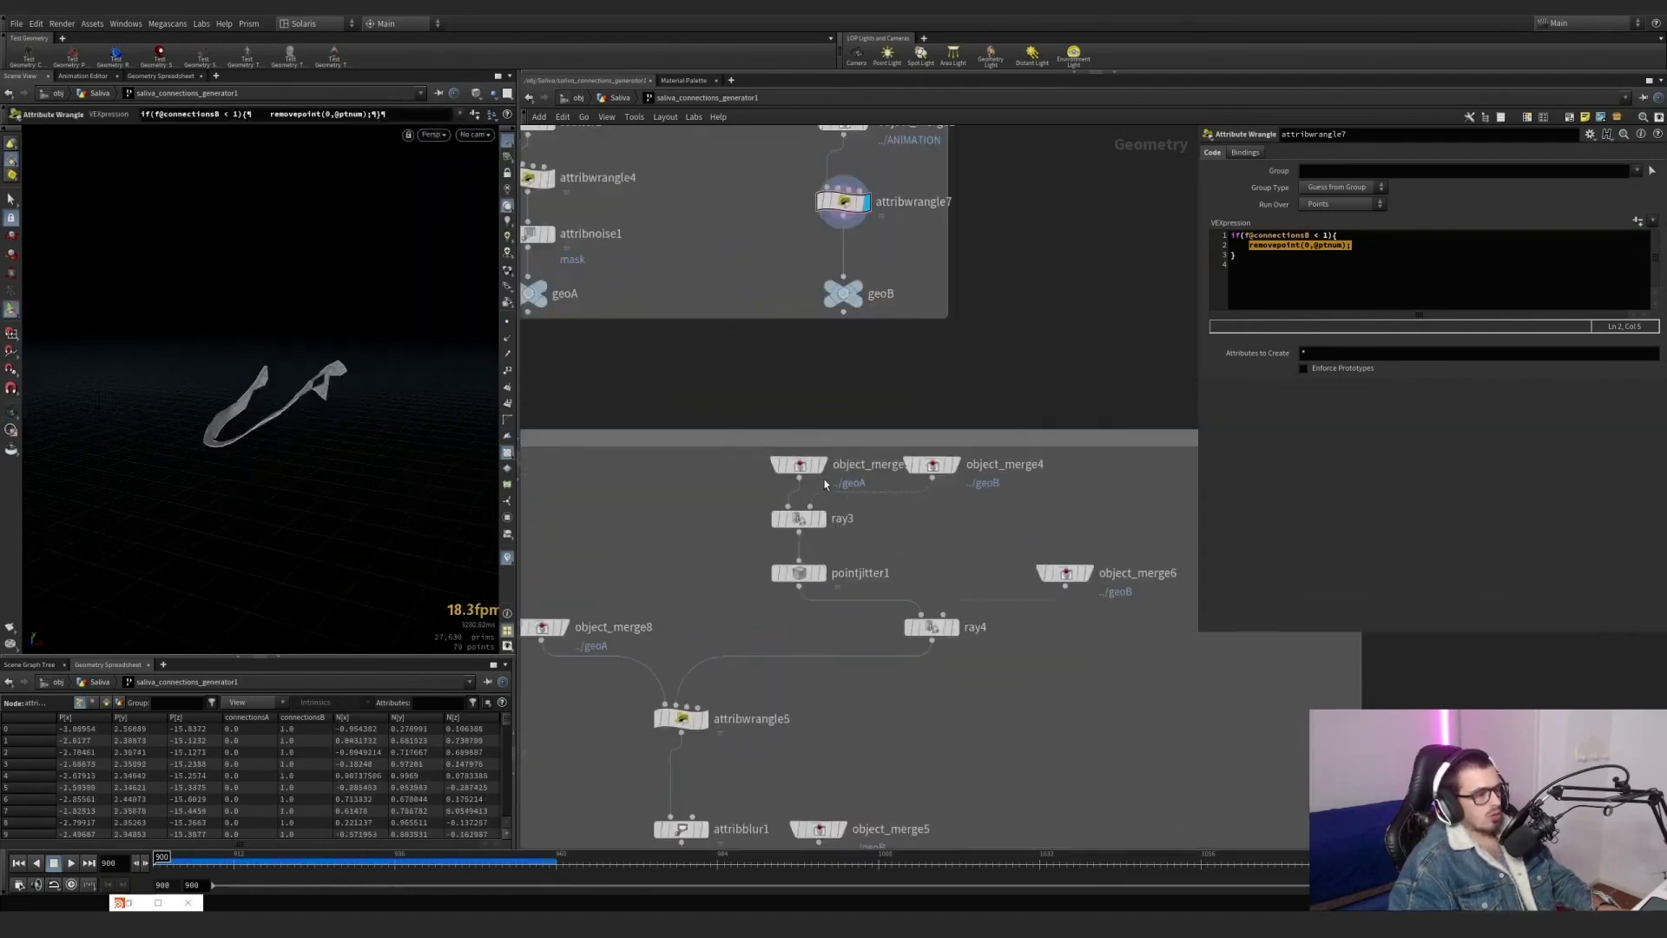
pyautogui.click(818, 468)
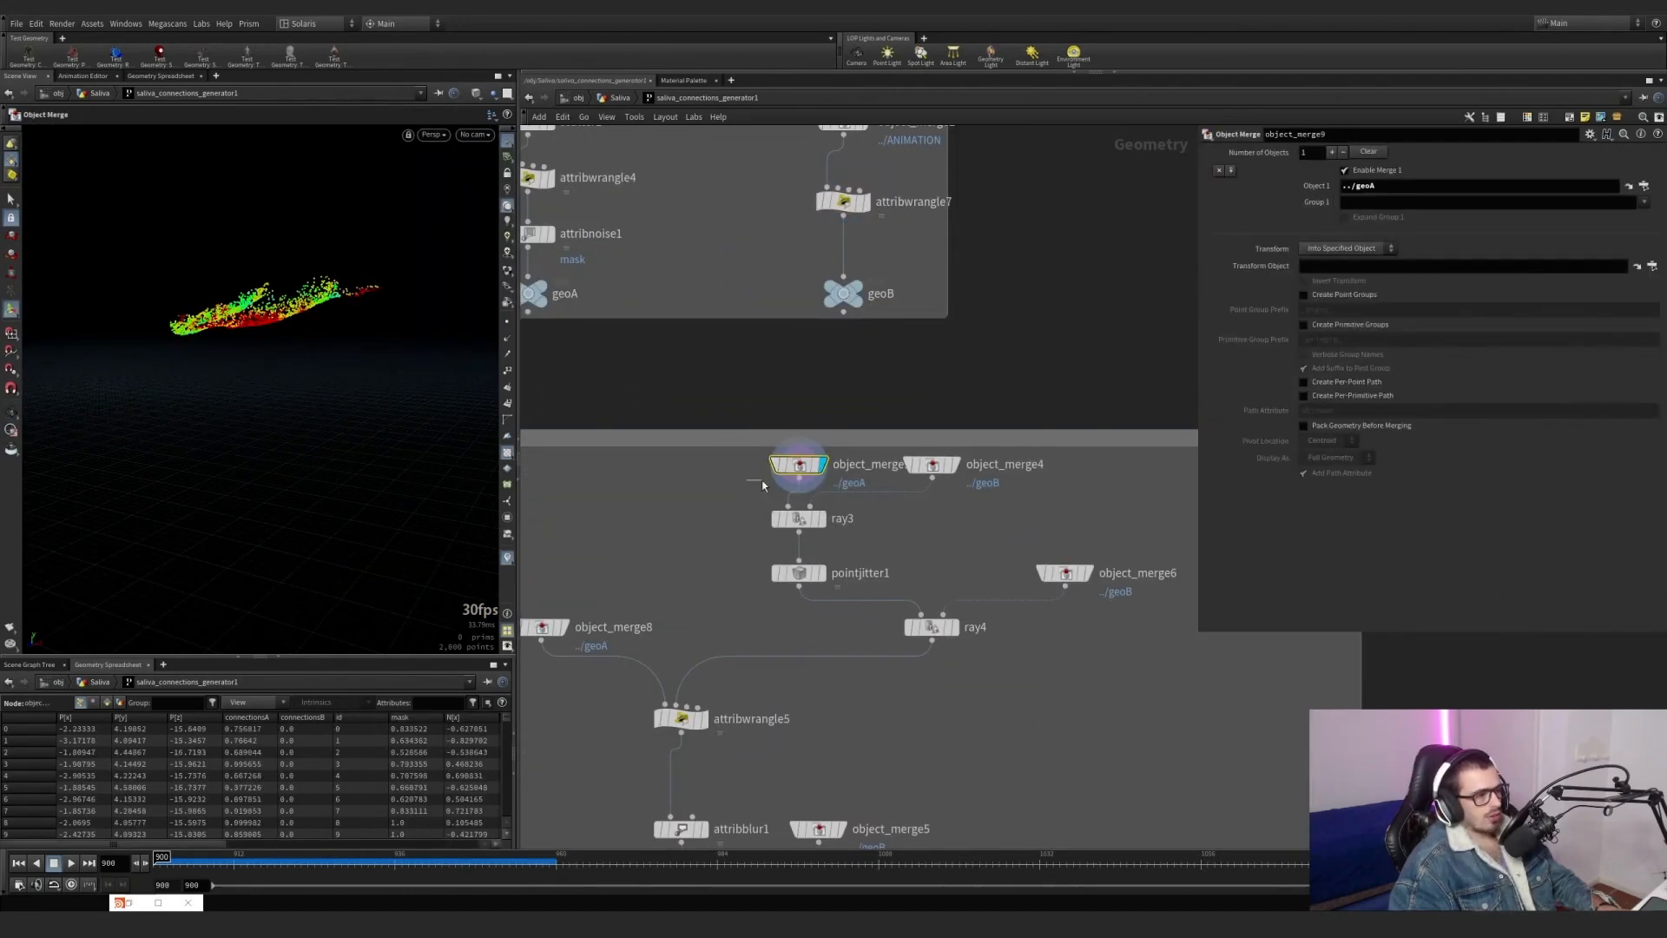
pyautogui.press('Escape')
pyautogui.moveTo(261, 373); pyautogui.dragTo(305, 325)
pyautogui.moveTo(700, 300); pyautogui.dragTo(797, 458, button='middle')
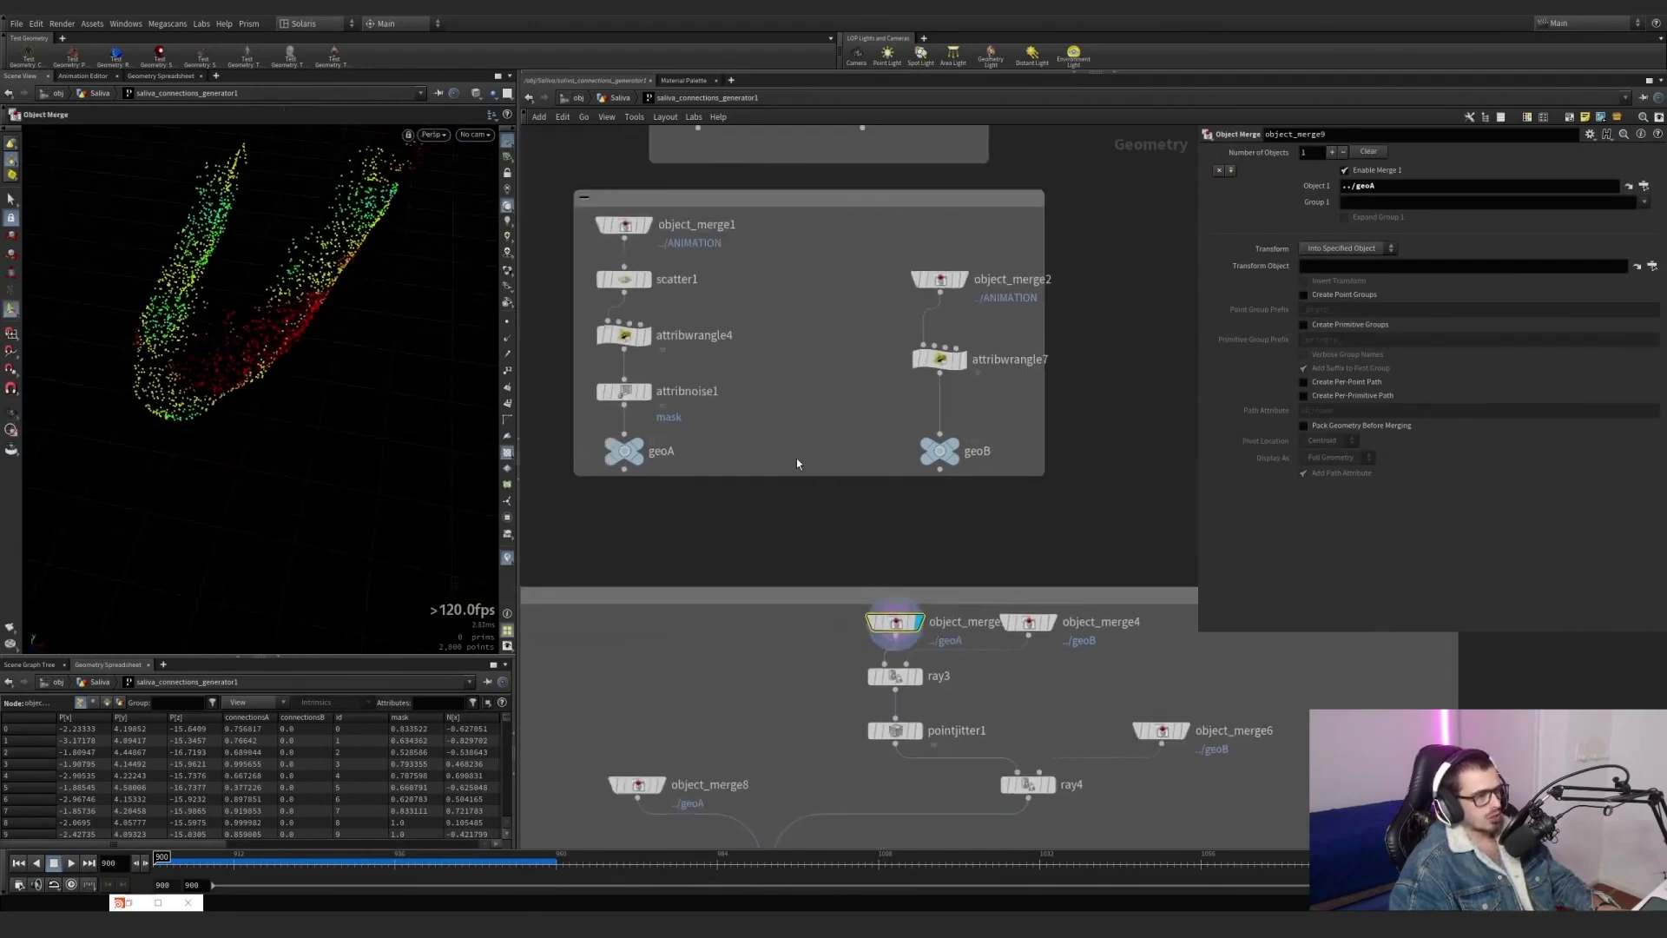
pyautogui.moveTo(781, 439)
pyautogui.mouseDown()
pyautogui.moveTo(649, 236)
pyautogui.moveTo(719, 308)
pyautogui.mouseUp()
pyautogui.keyDown('alt'); pyautogui.moveTo(347, 365); pyautogui.dragTo(356, 261); pyautogui.keyUp('alt')
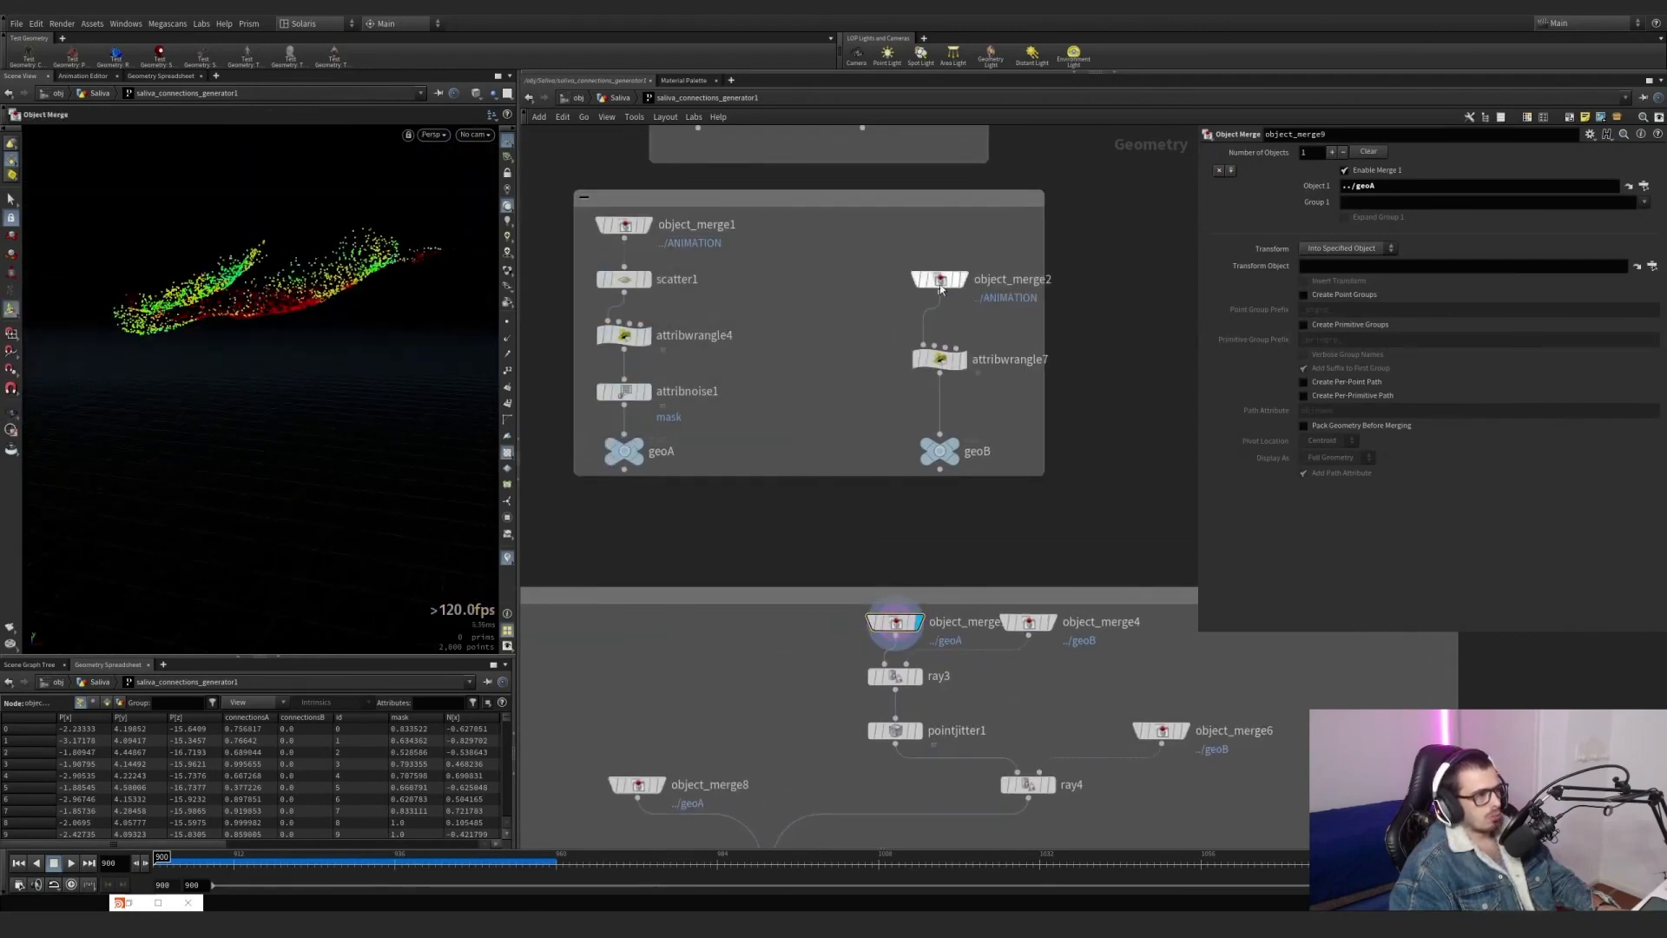
# Overlay object_merge2 as a template wireframe and inspect the geoA points against the lower jaw.
pyautogui.click(972, 310)
pyautogui.keyDown('alt'); pyautogui.moveTo(260, 347); pyautogui.dragTo(374, 308); pyautogui.keyUp('alt')
pyautogui.moveTo(1043, 658); pyautogui.dragTo(1023, 636, button='middle')
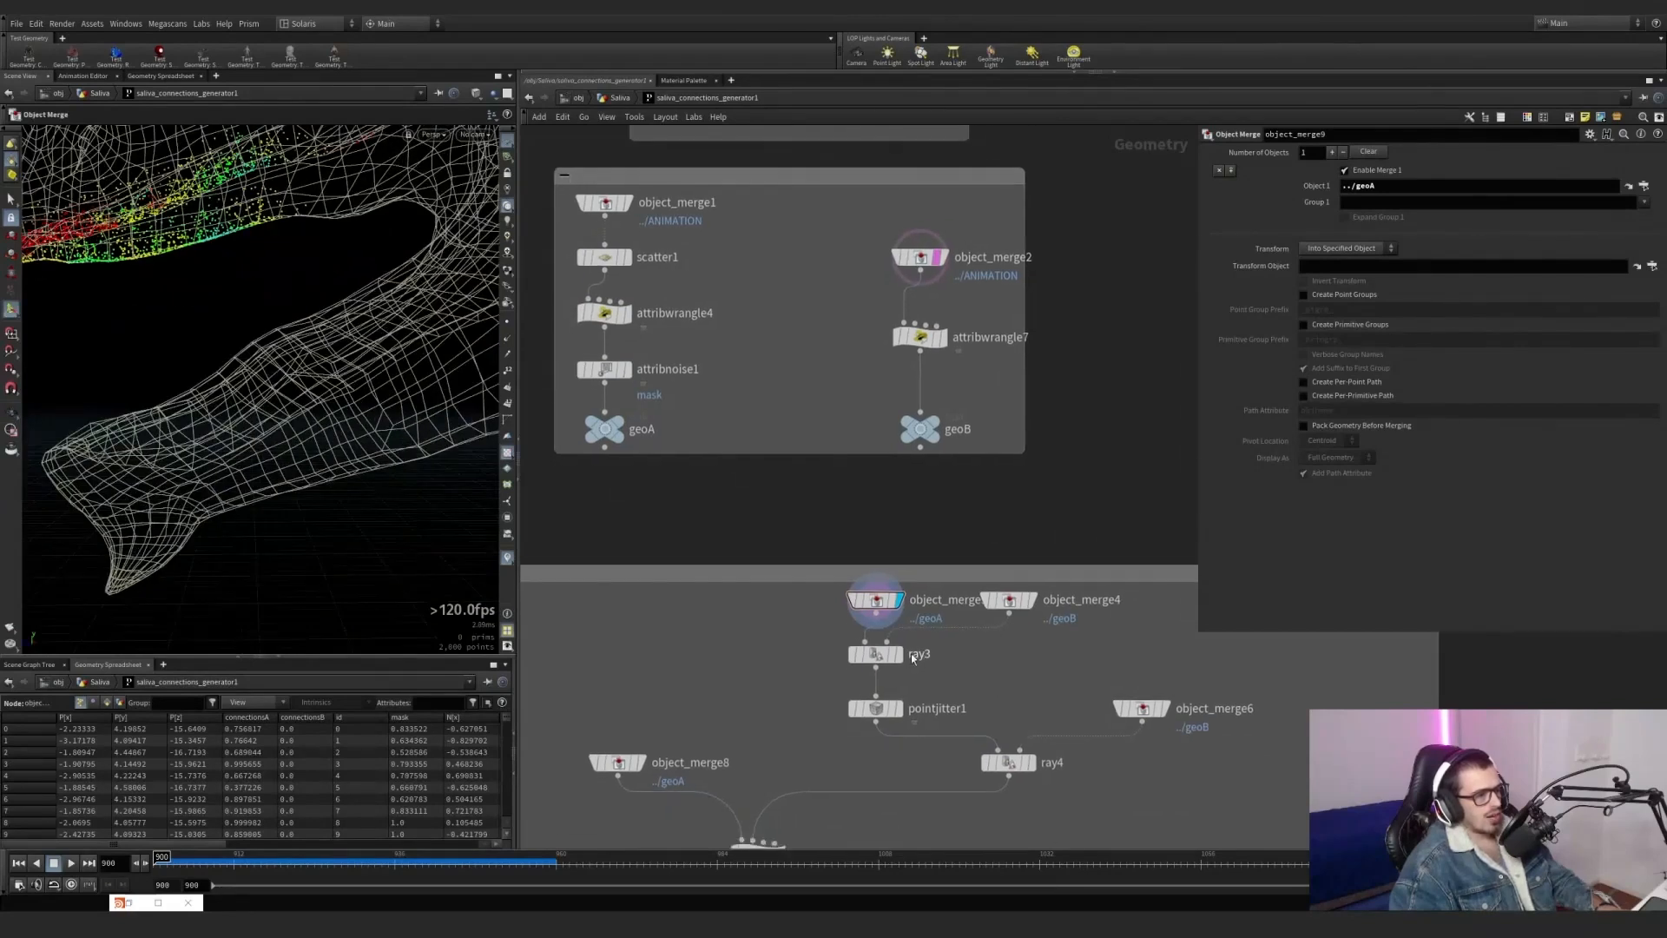
# Display ray3 with its Minimum Distance method and inspect the points projected onto the lower jaw.
pyautogui.click(899, 655)
pyautogui.moveTo(969, 684); pyautogui.dragTo(879, 650)
pyautogui.keyDown('alt'); pyautogui.moveTo(313, 429); pyautogui.dragTo(348, 470); pyautogui.keyUp('alt')
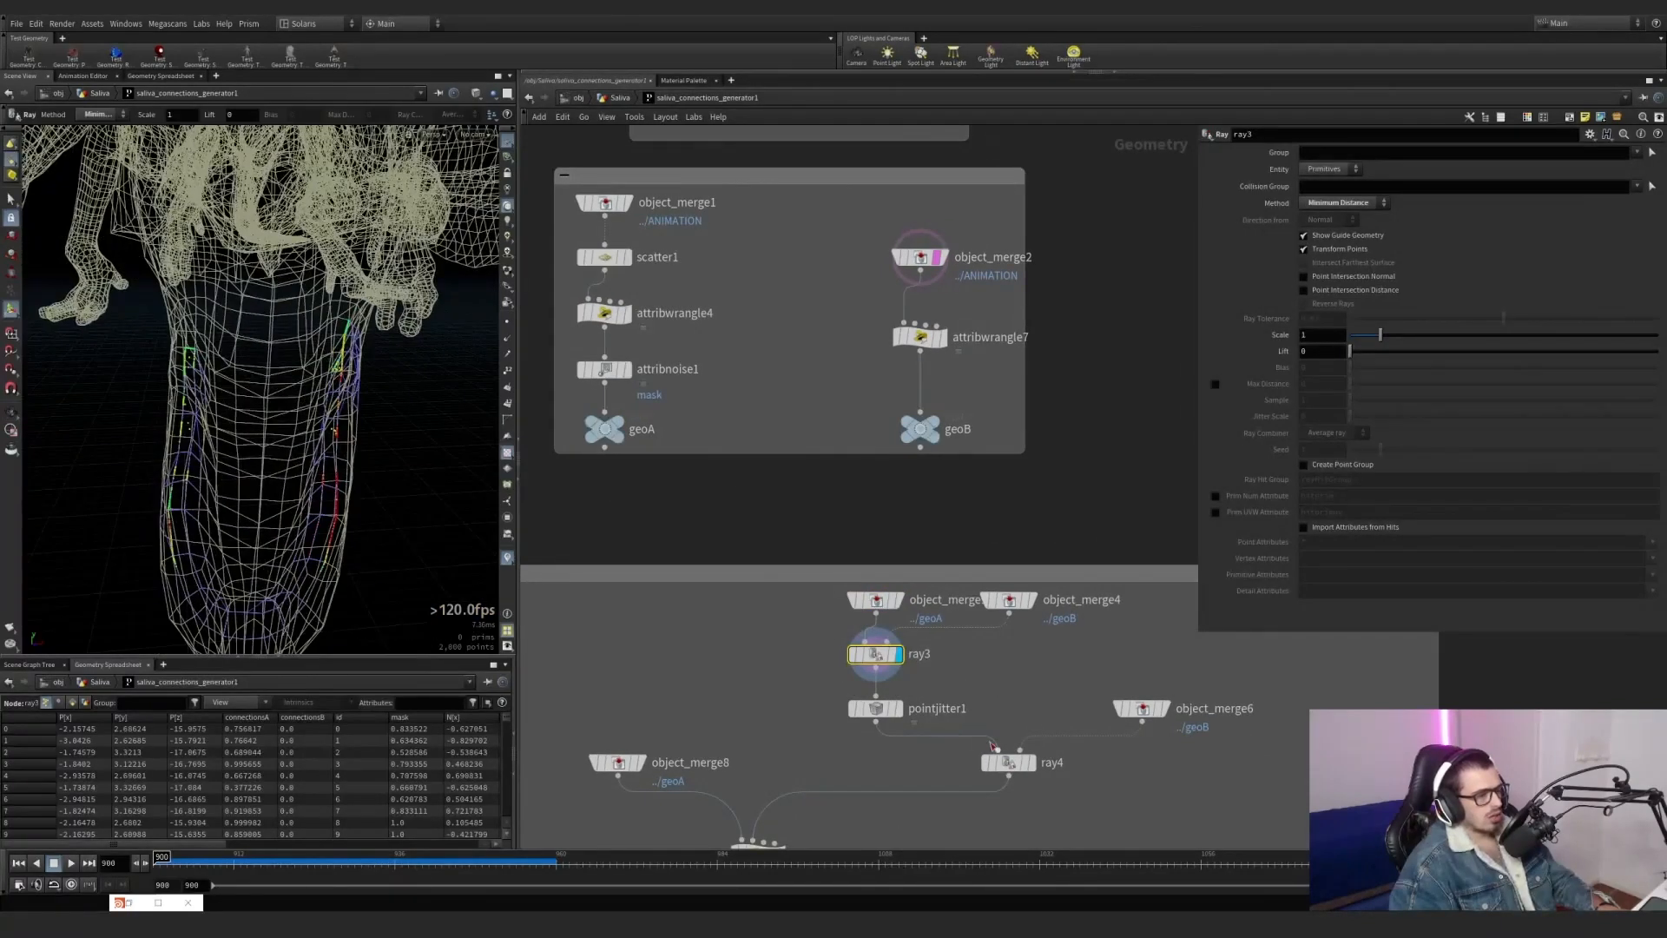
# Display pointjitter1 and review its Id Attribute and Scale settings against the scattered points.
pyautogui.moveTo(932, 686); pyautogui.dragTo(901, 532, button='middle')
pyautogui.scroll(4, 871, 549)
pyautogui.click(871, 563)
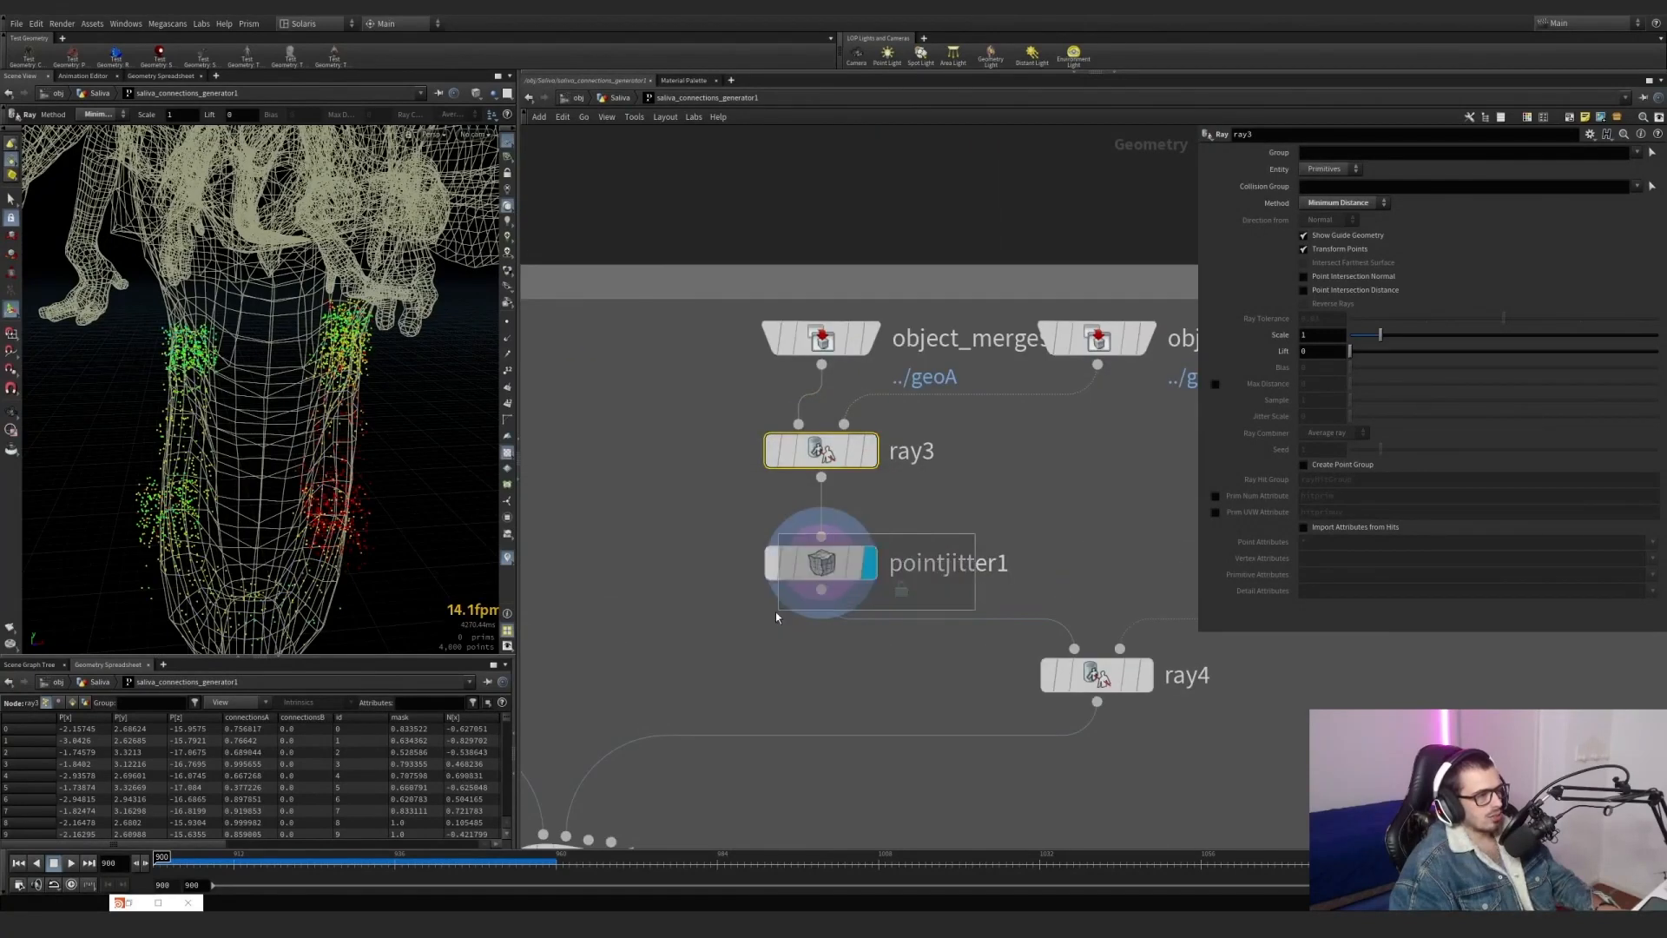
pyautogui.click(904, 565)
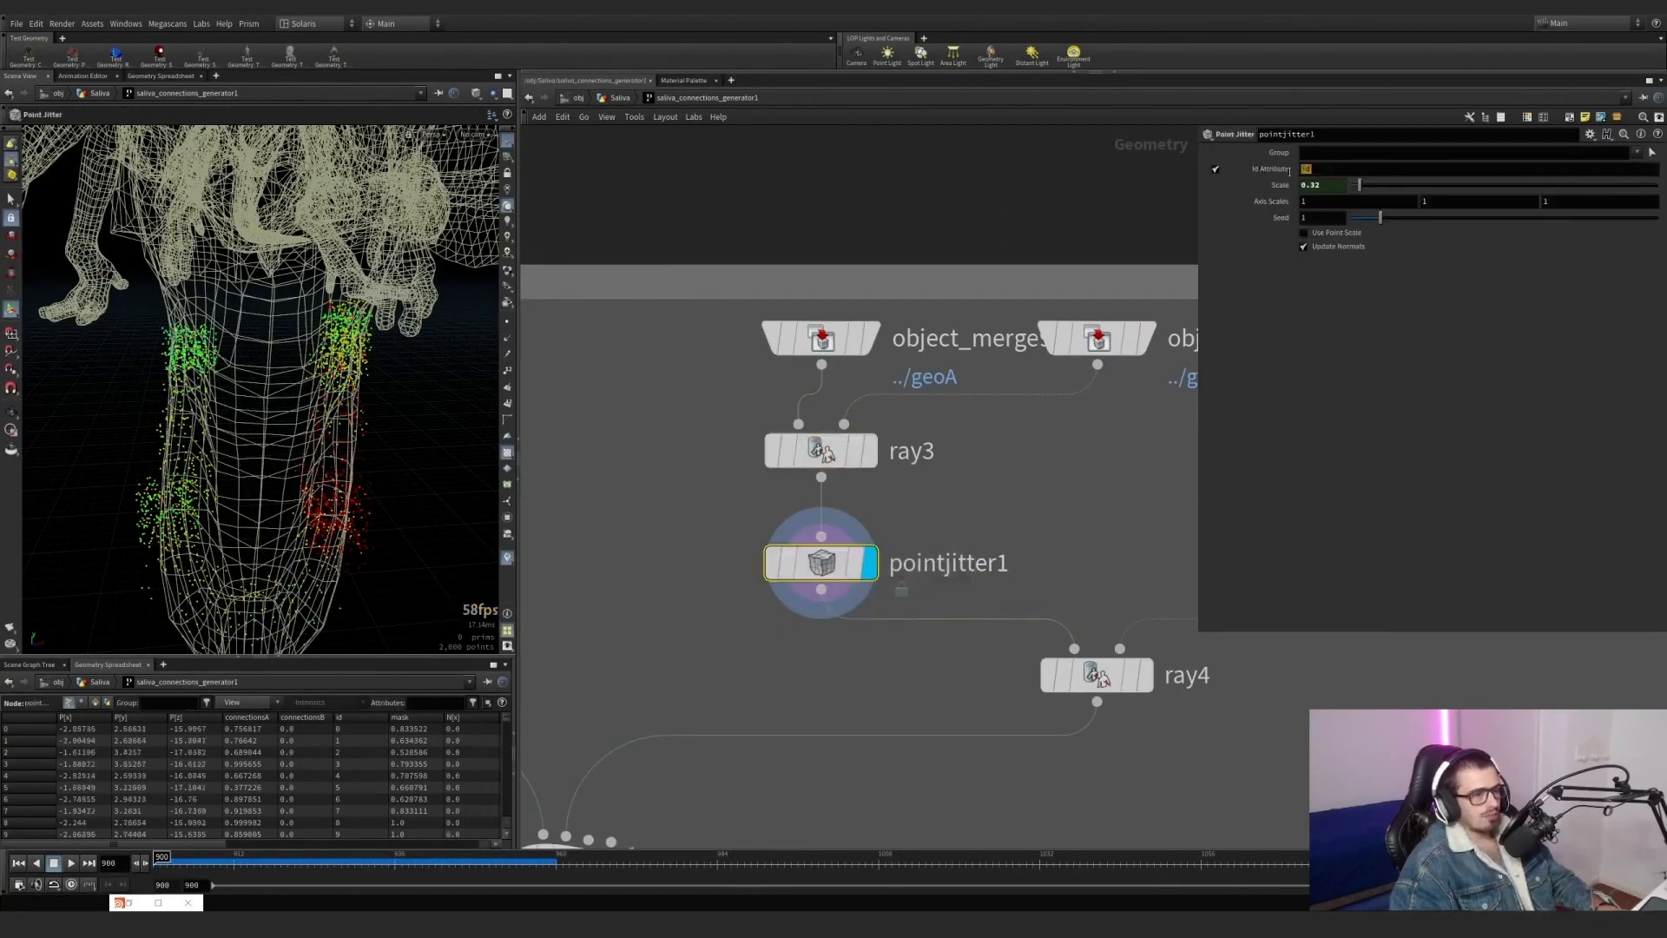
# Display ray4 and inspect how the jittered points are projected back onto the lower-jaw strip.
pyautogui.moveTo(1115, 615); pyautogui.dragTo(982, 462, button='middle')
pyautogui.moveTo(1085, 568); pyautogui.dragTo(1026, 584, button='middle')
pyautogui.scroll(-3, 964, 556)
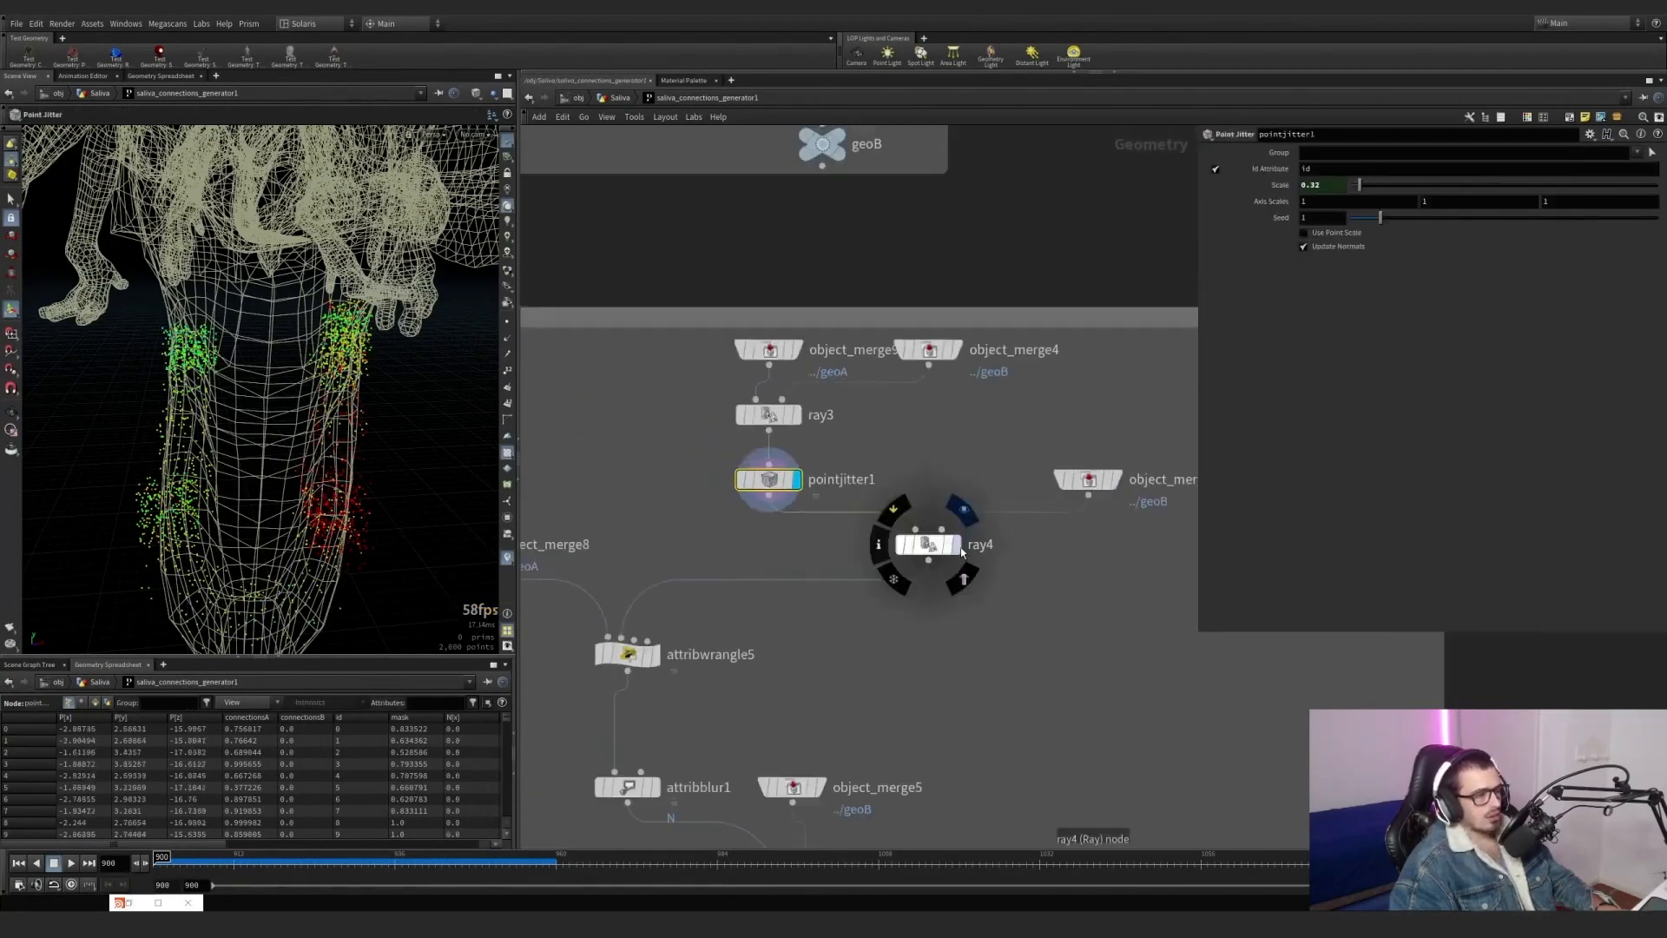
pyautogui.click(959, 547)
pyautogui.moveTo(1014, 582); pyautogui.dragTo(933, 534)
pyautogui.keyDown('alt'); pyautogui.moveTo(364, 454); pyautogui.dragTo(325, 512); pyautogui.keyUp('alt')
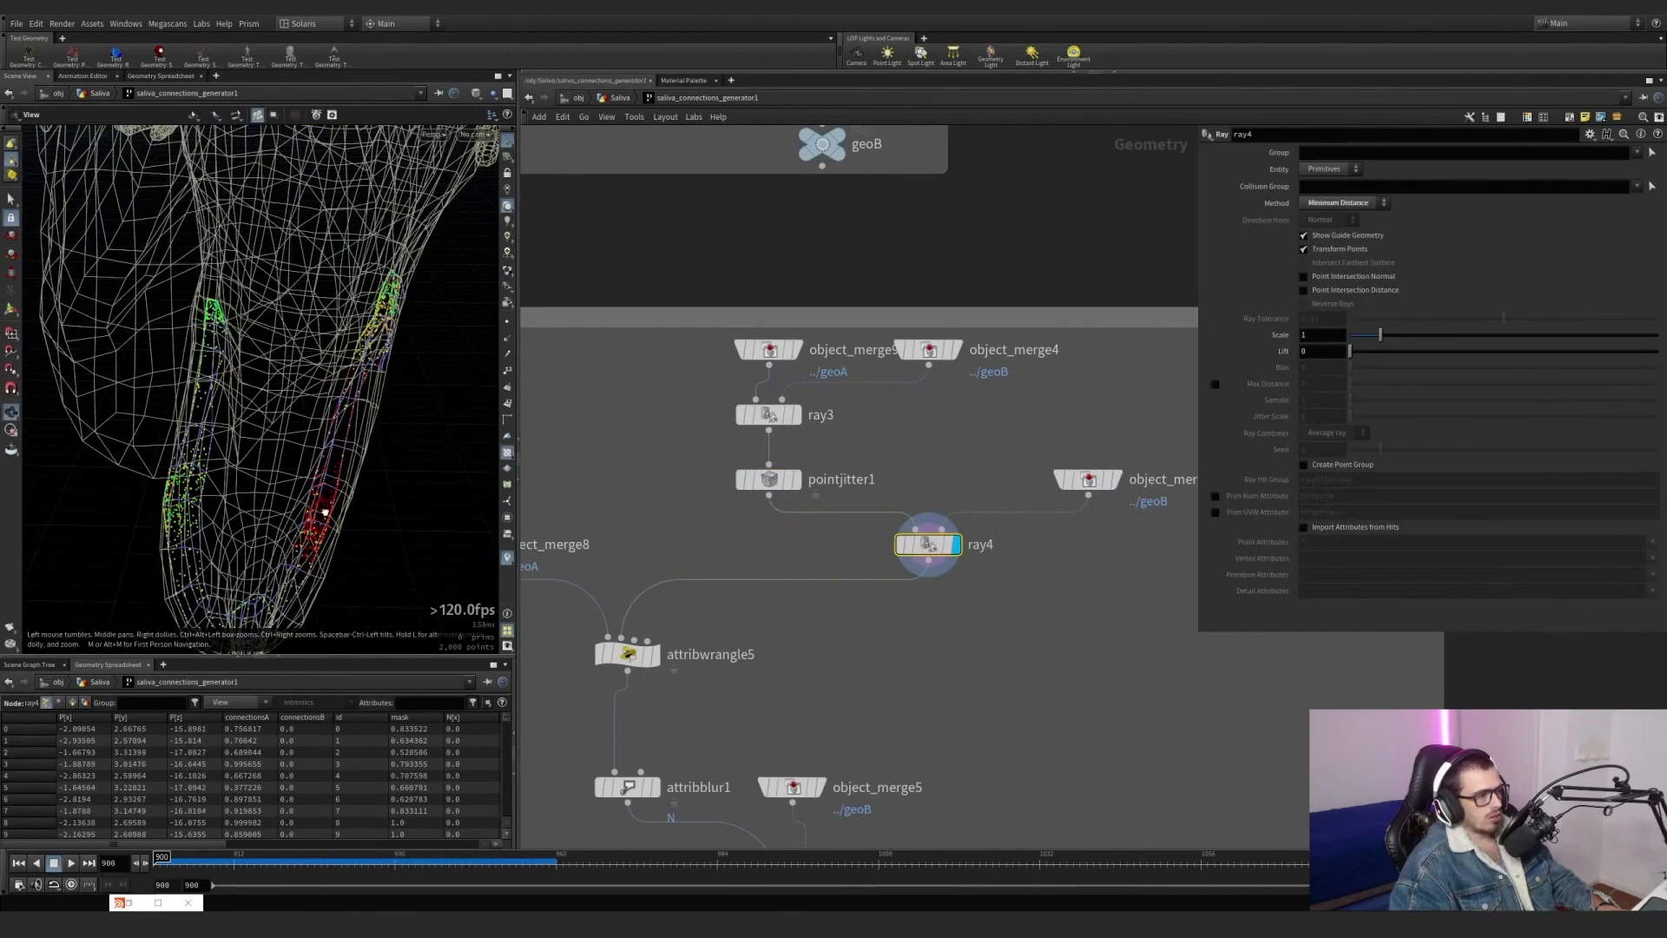
# Try raising pointjitter1's Scale to 1.82 while ray4 is displayed, and undo the change.
pyautogui.click(799, 480)
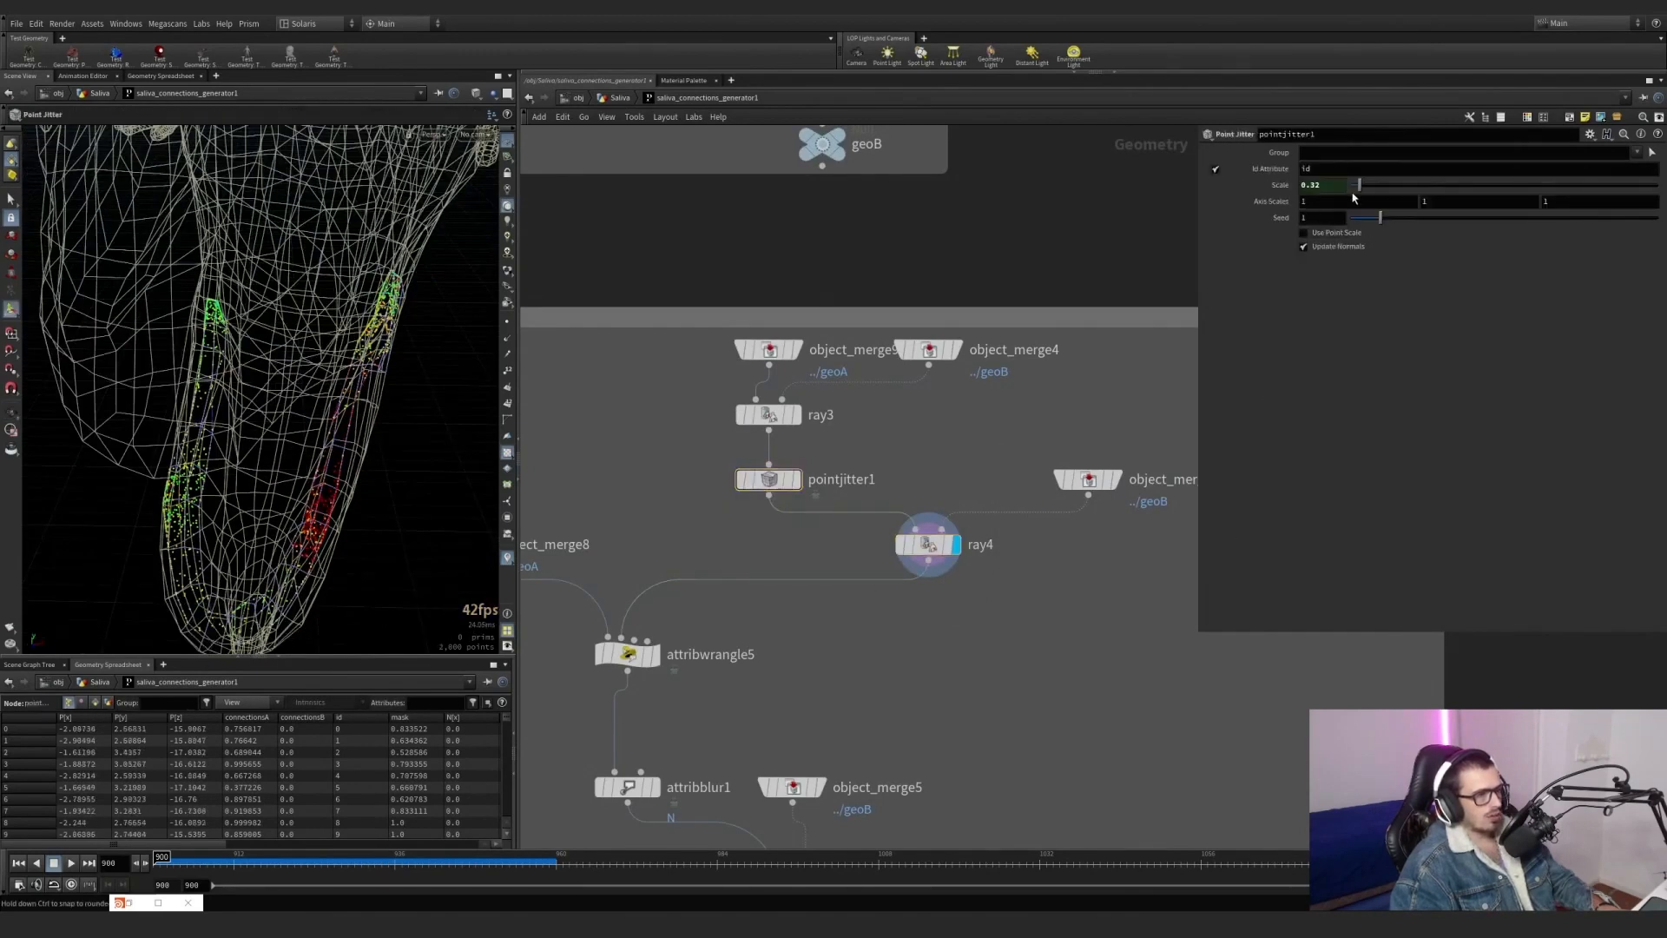
pyautogui.moveTo(1360, 189); pyautogui.dragTo(1407, 191)
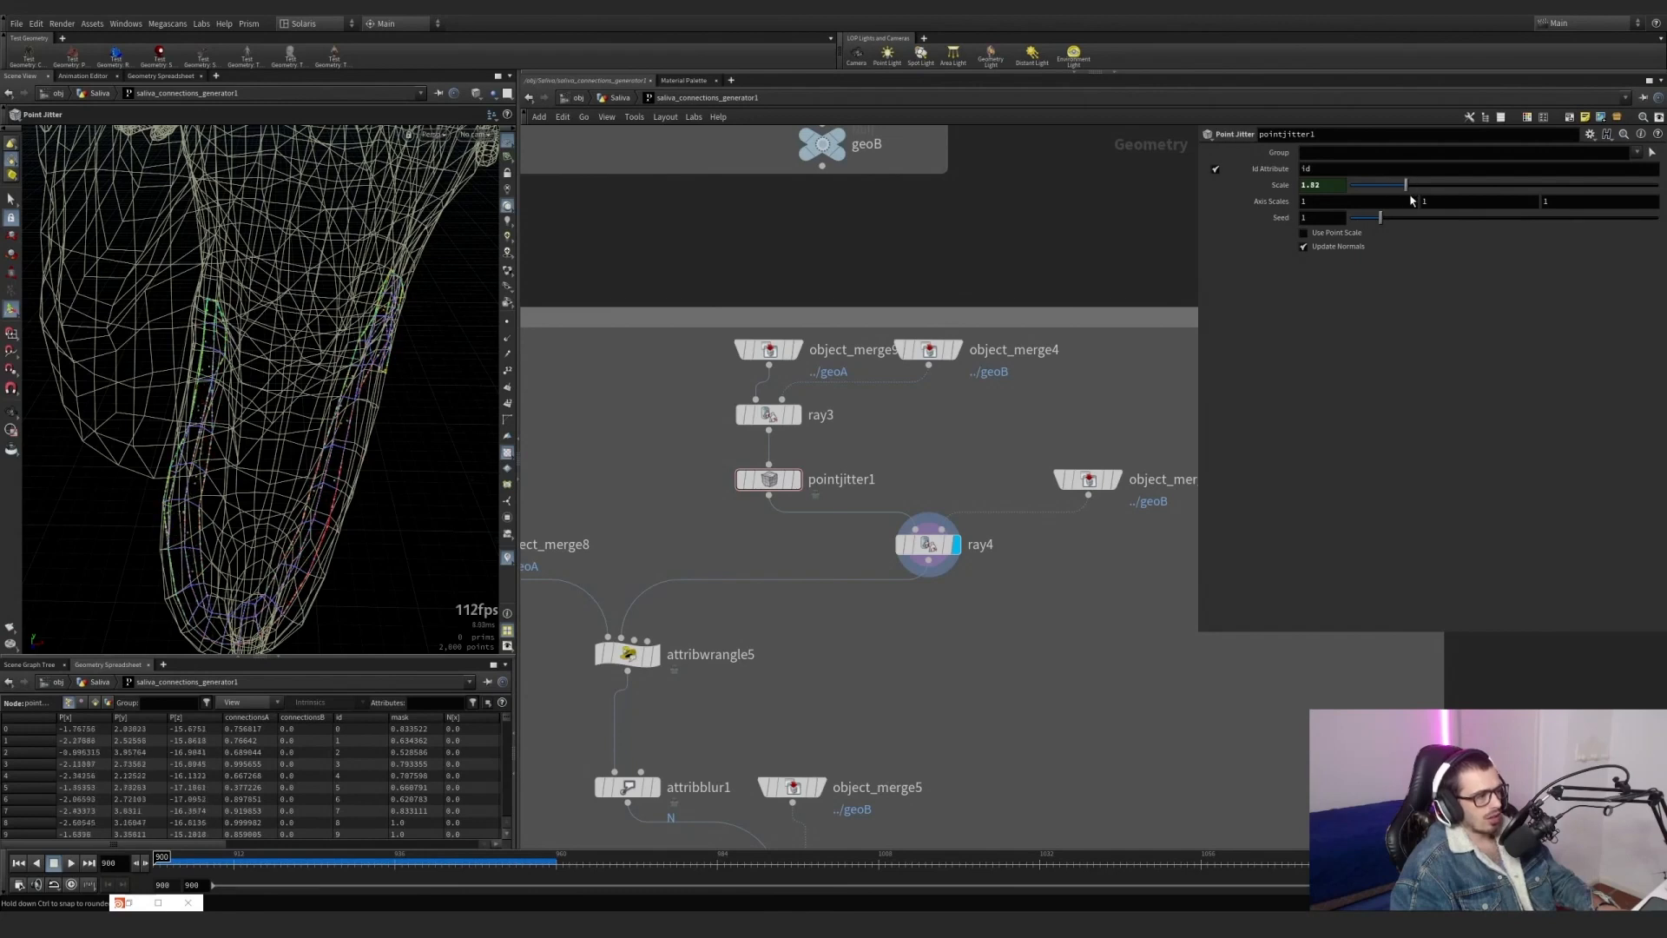
pyautogui.hotkey('ctrl', 'z')
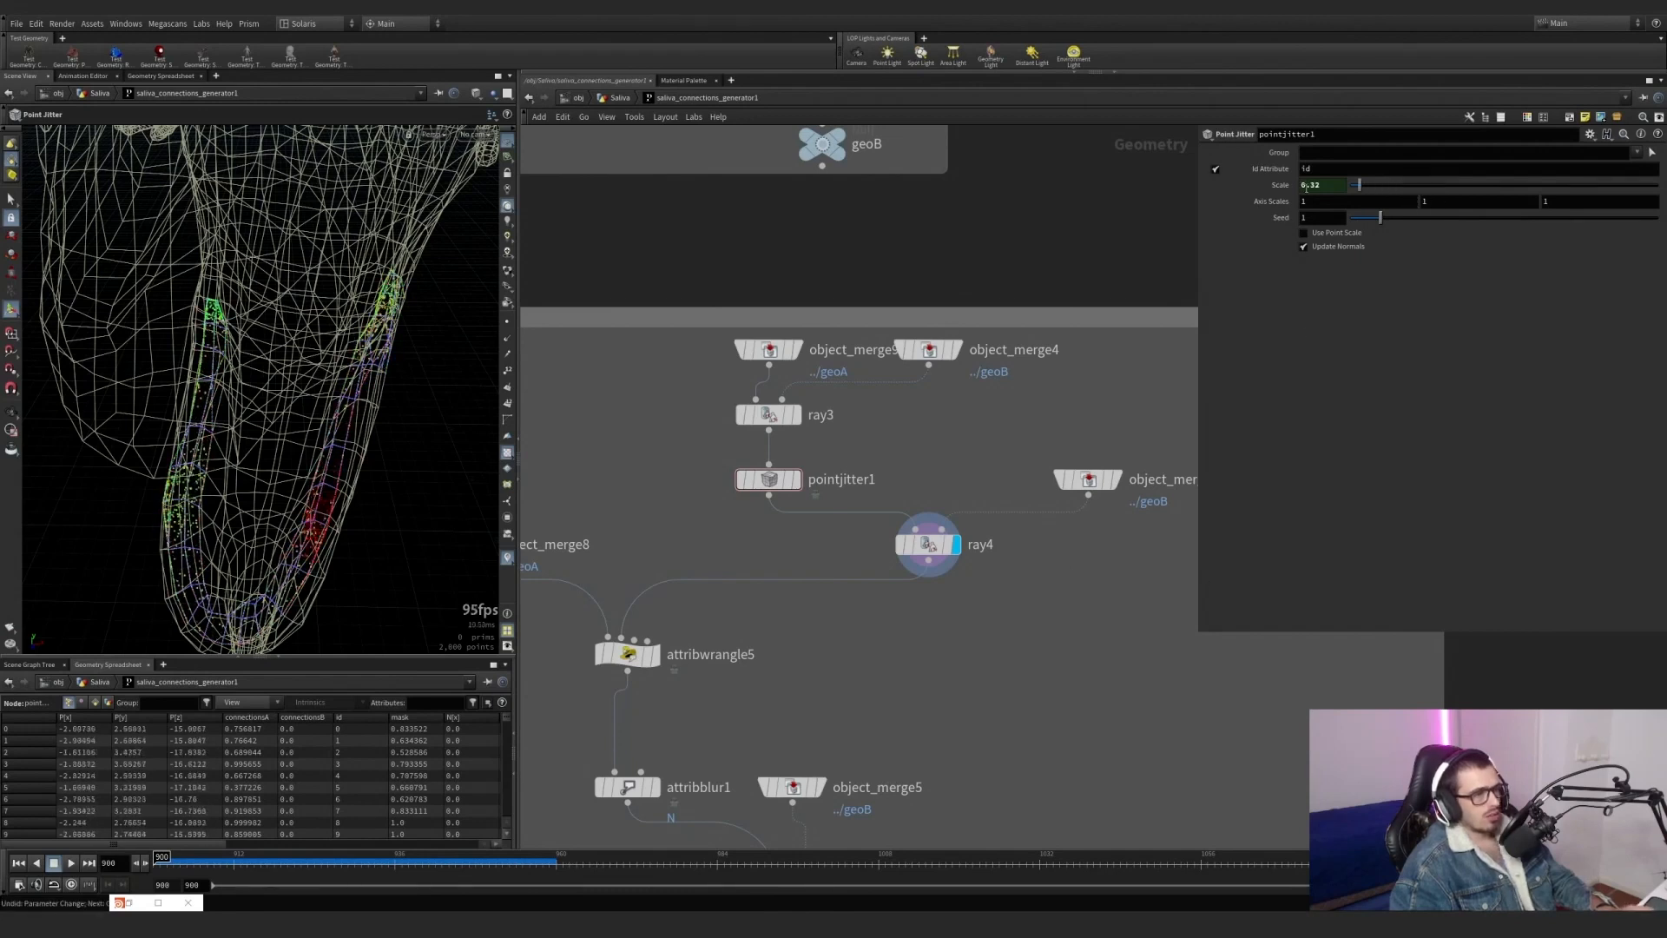
# Display object_merge8, the second ../geoA reference, and inspect its points along the upper jaw.
pyautogui.scroll(1, 1048, 580)
pyautogui.moveTo(1077, 600); pyautogui.dragTo(1191, 510, button='middle')
pyautogui.scroll(-2, 1192, 510)
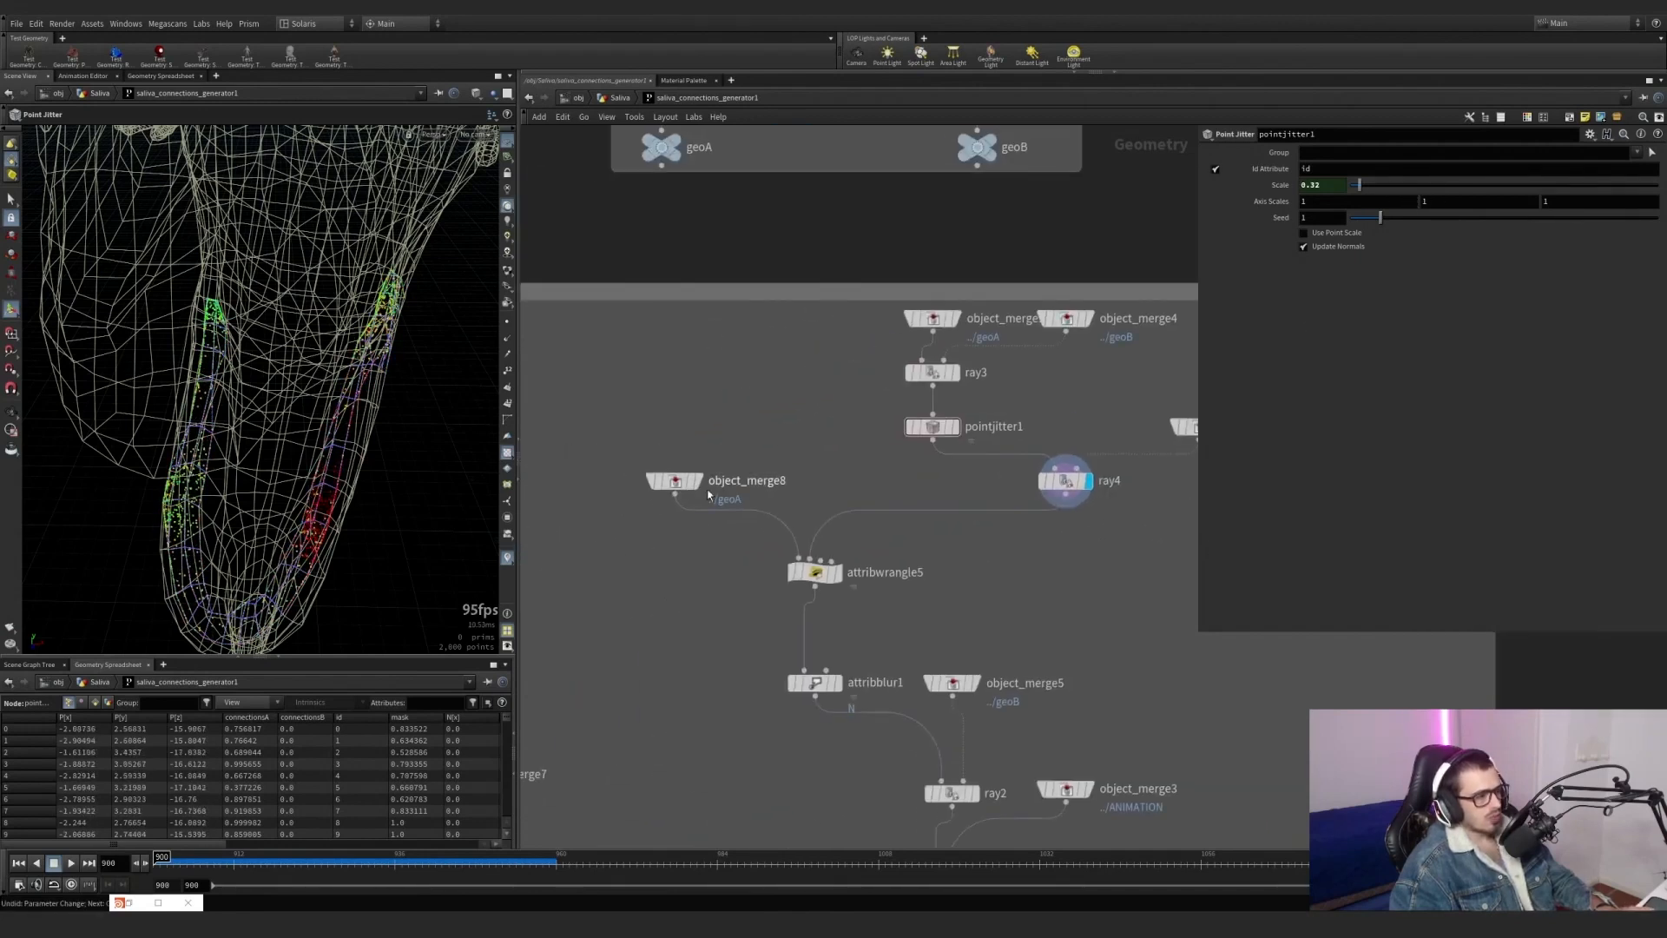
pyautogui.click(699, 482)
pyautogui.moveTo(736, 445); pyautogui.dragTo(749, 639, button='middle')
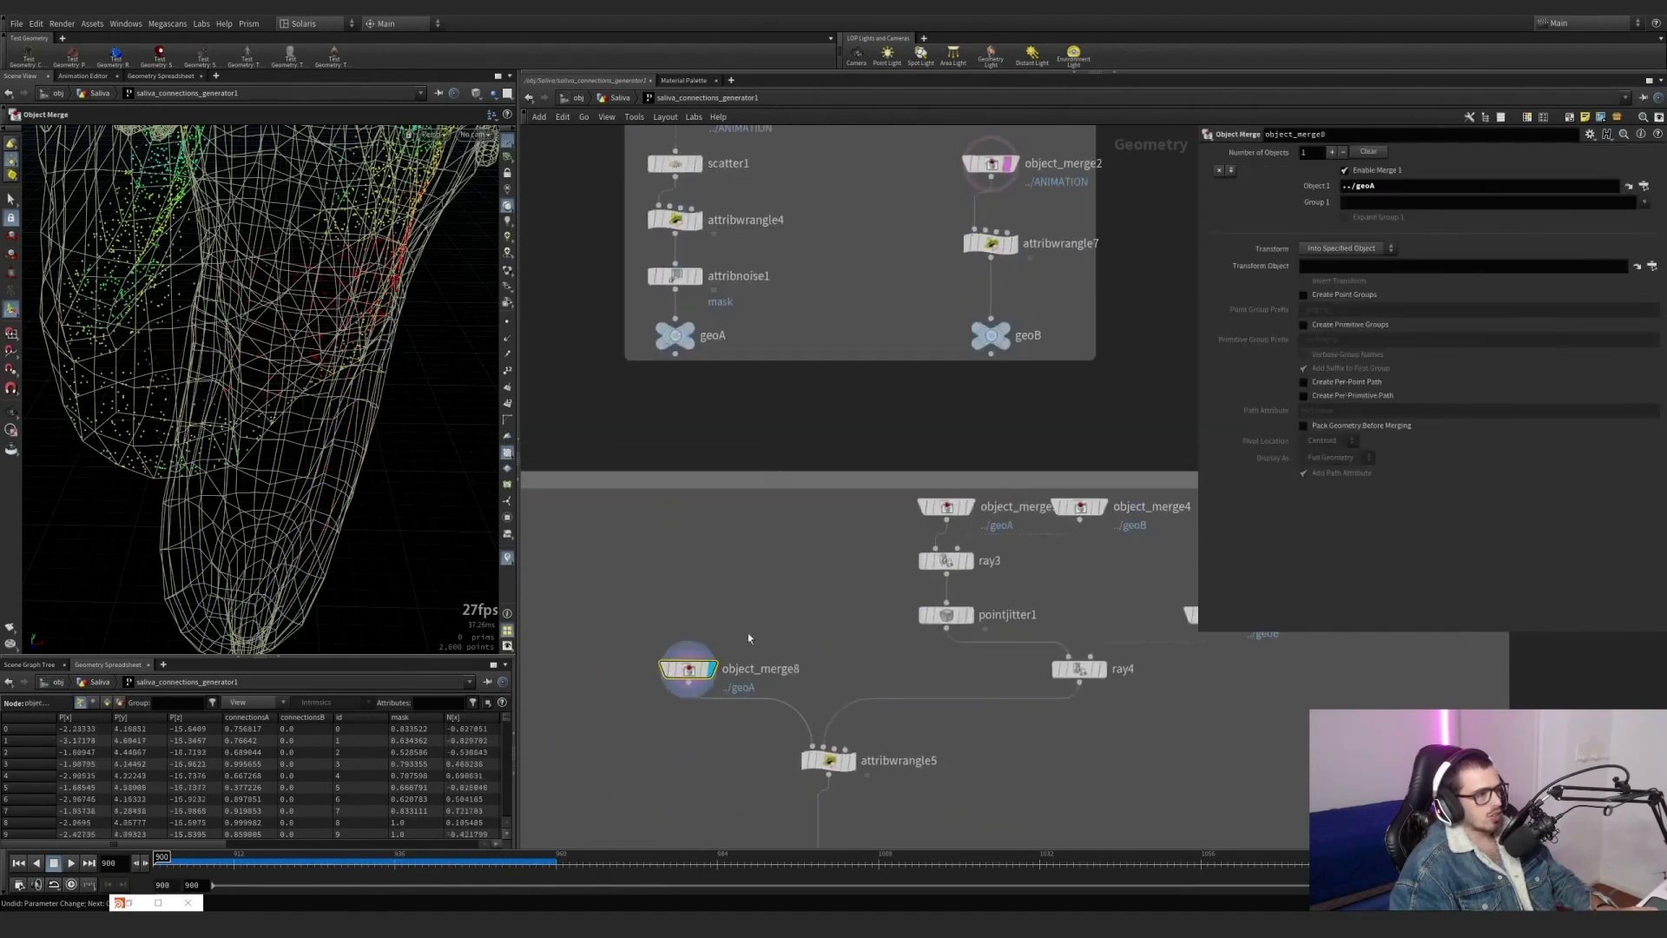
pyautogui.keyDown('alt'); pyautogui.moveTo(265, 334); pyautogui.dragTo(227, 241); pyautogui.keyUp('alt')
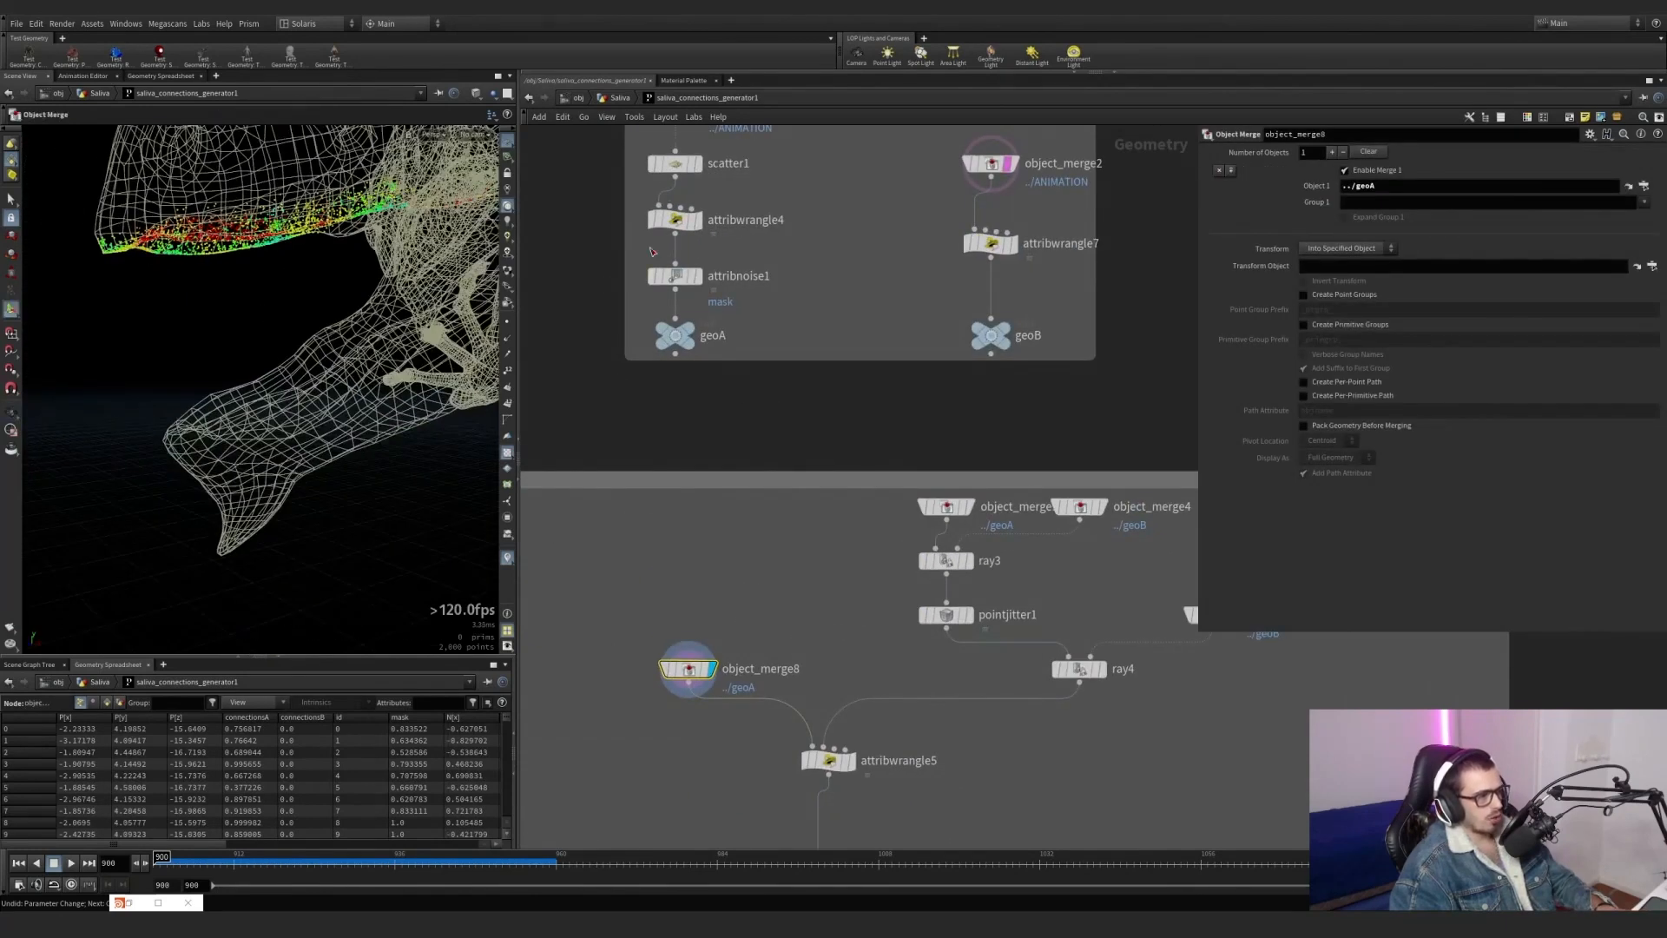
pyautogui.moveTo(839, 660); pyautogui.dragTo(787, 520, button='middle')
pyautogui.scroll(2, 798, 601)
pyautogui.click(804, 636)
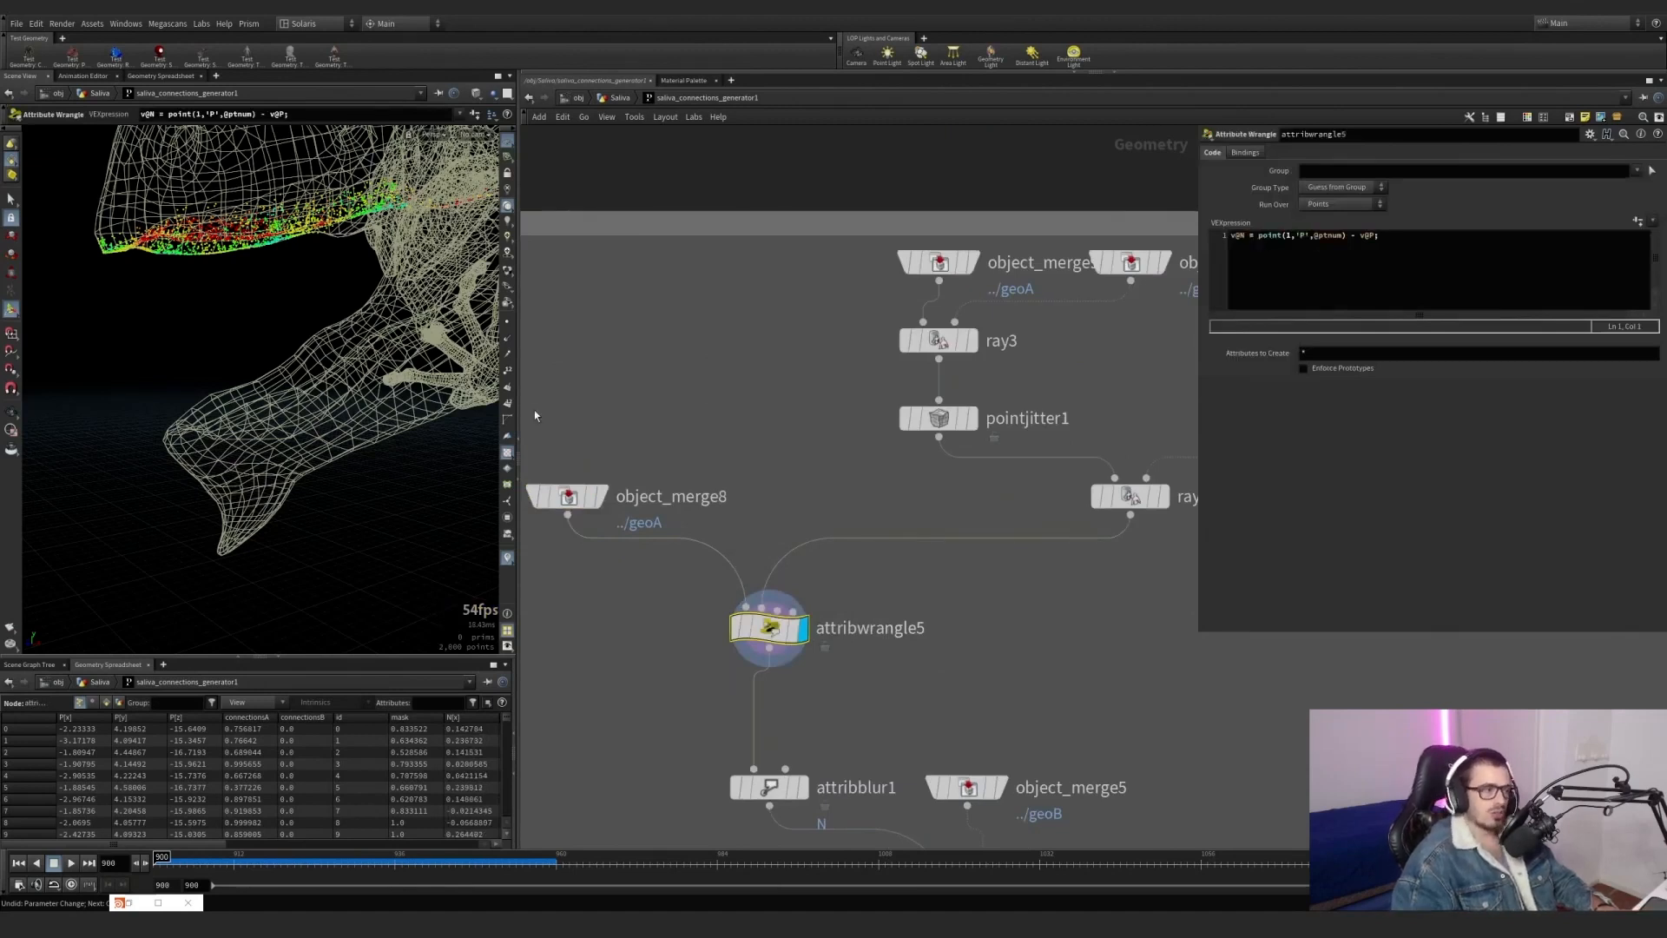
pyautogui.click(509, 344)
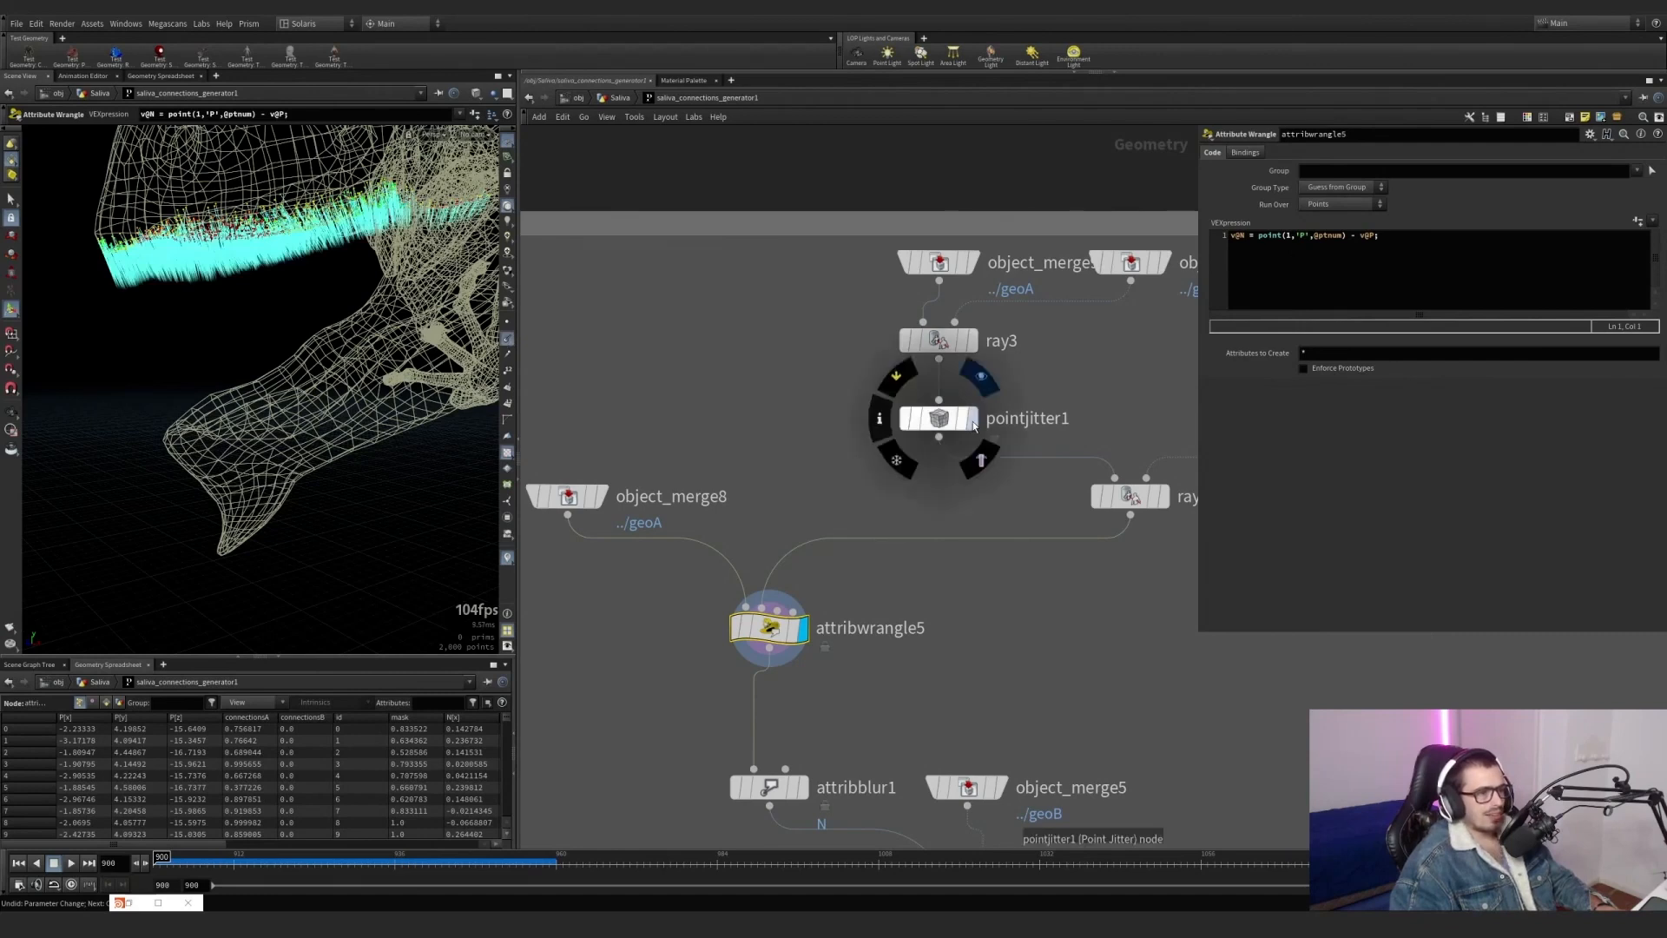
# Display ray4 with object_merge8 as a template overlay, and remove the object_merge2 creature wireframe.
pyautogui.click(1167, 499)
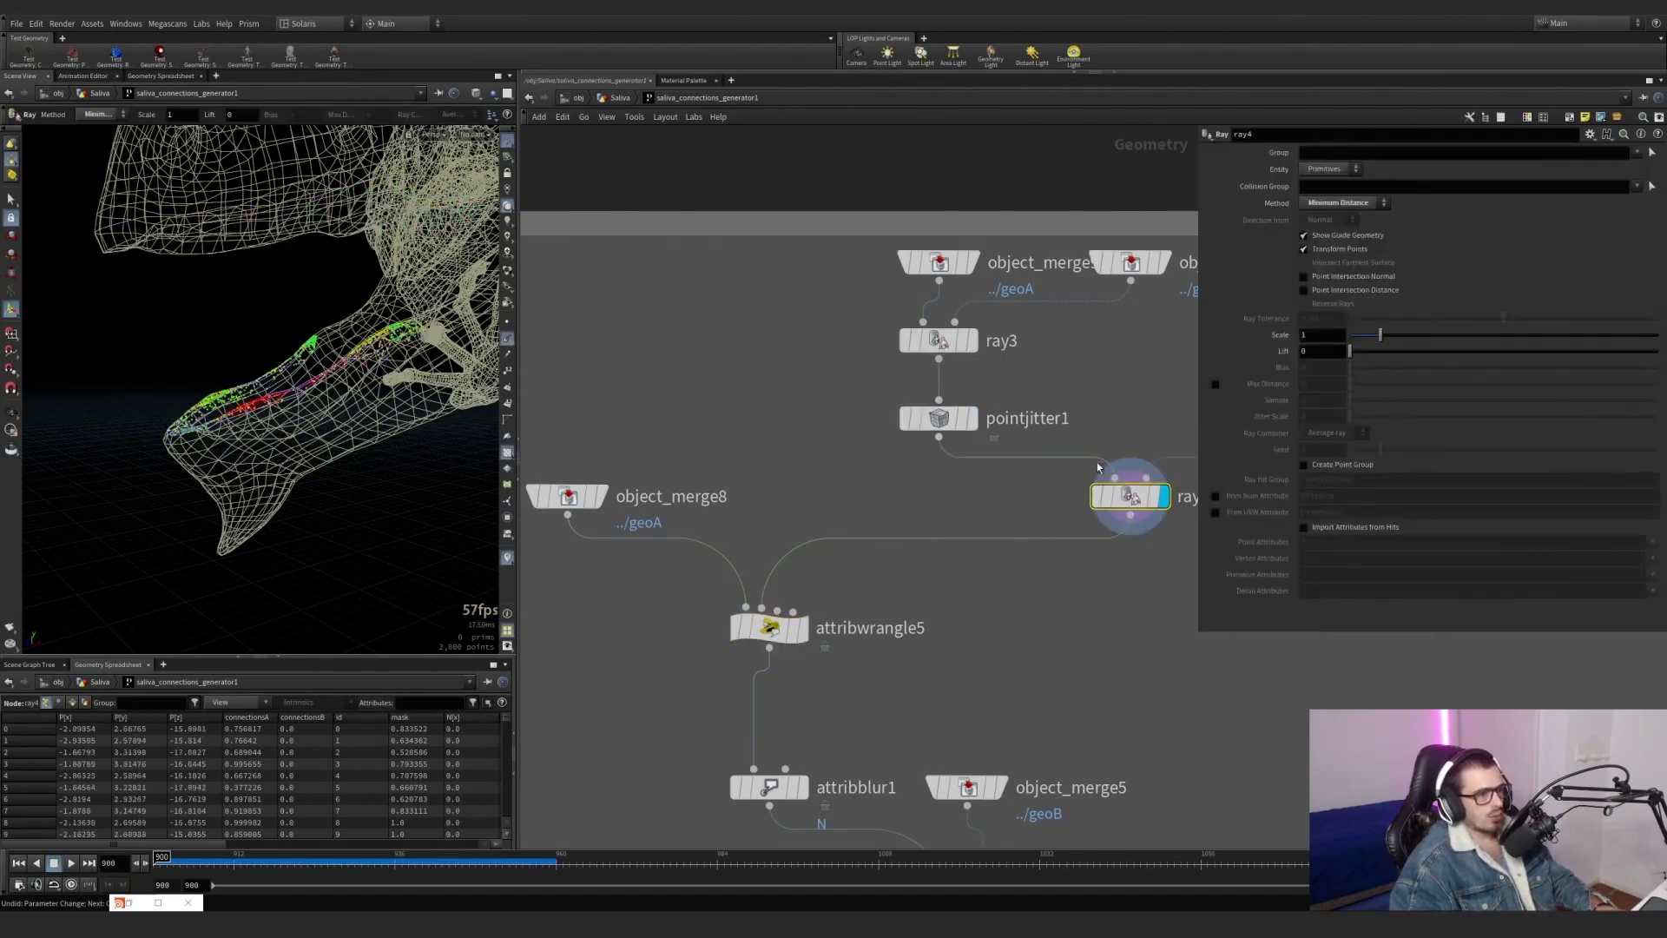
pyautogui.click(593, 500)
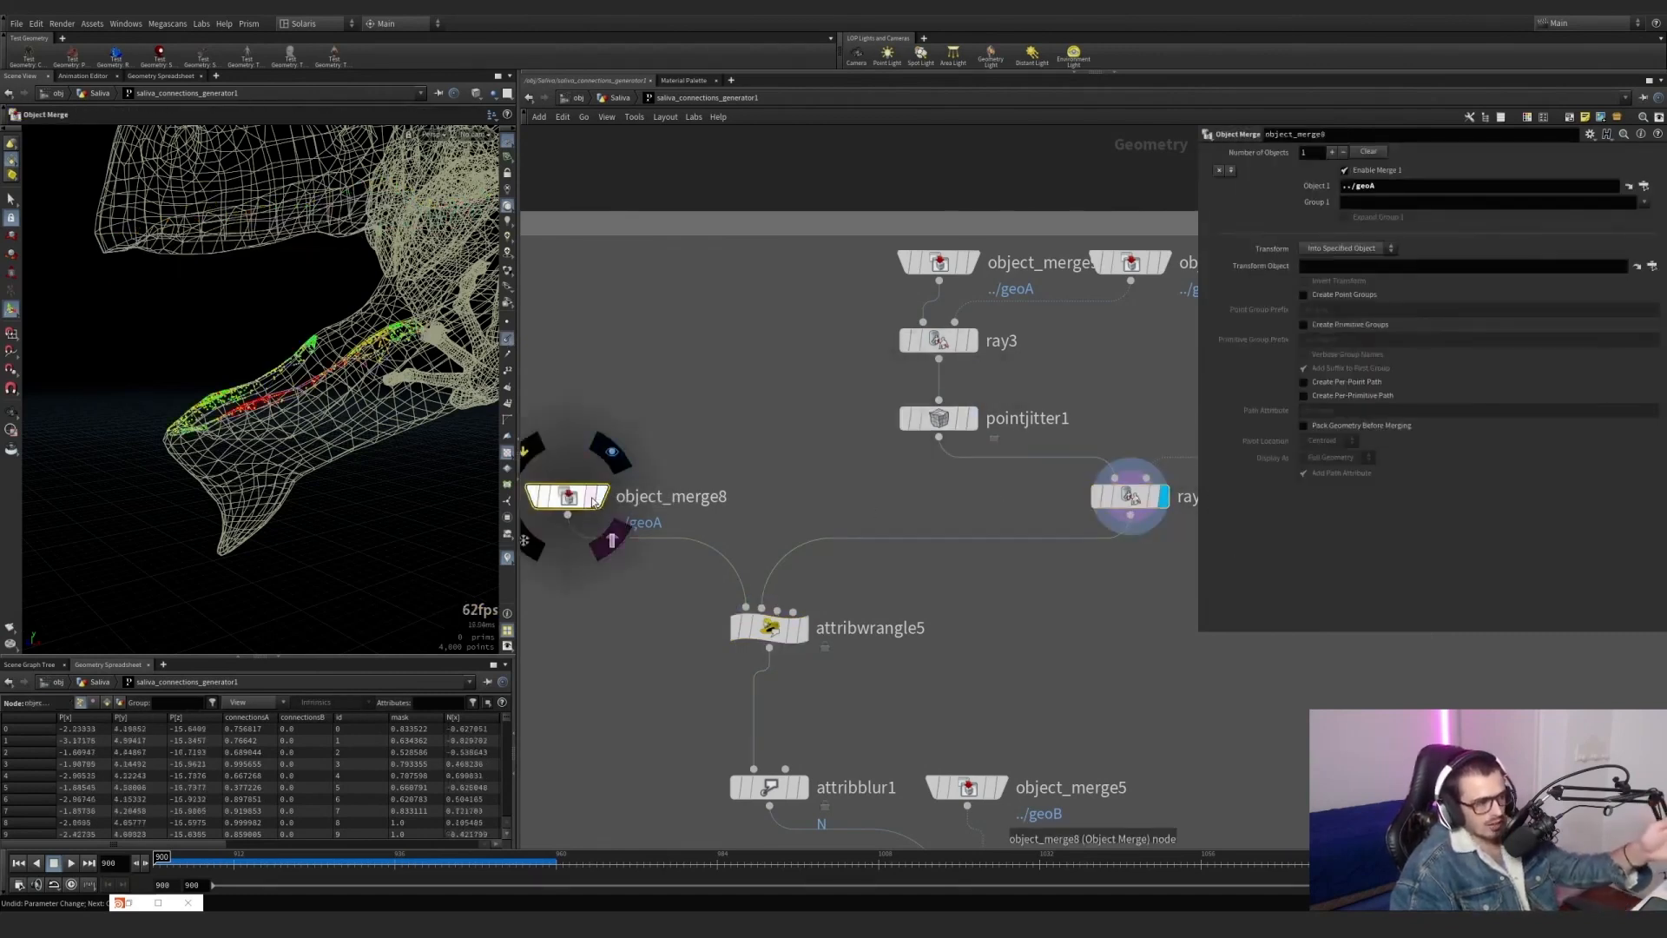
pyautogui.click(594, 498)
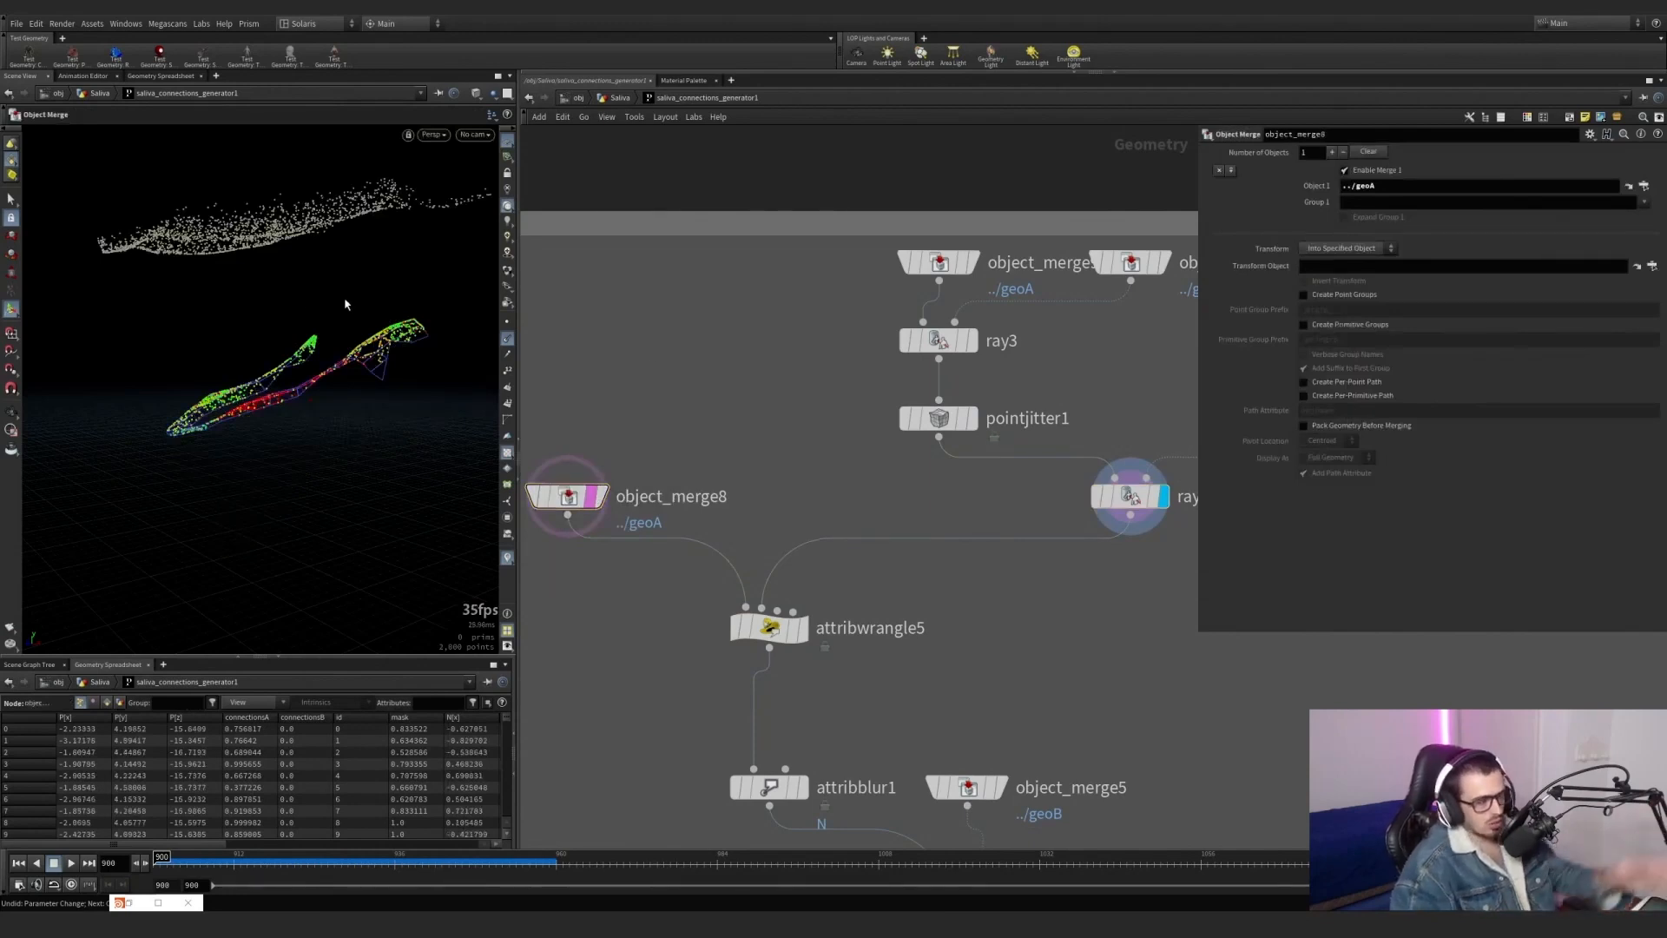
# Sort the geometry spreadsheet by id in descending order and compare the points of ray4 and object_merge8.
pyautogui.moveTo(795, 641)
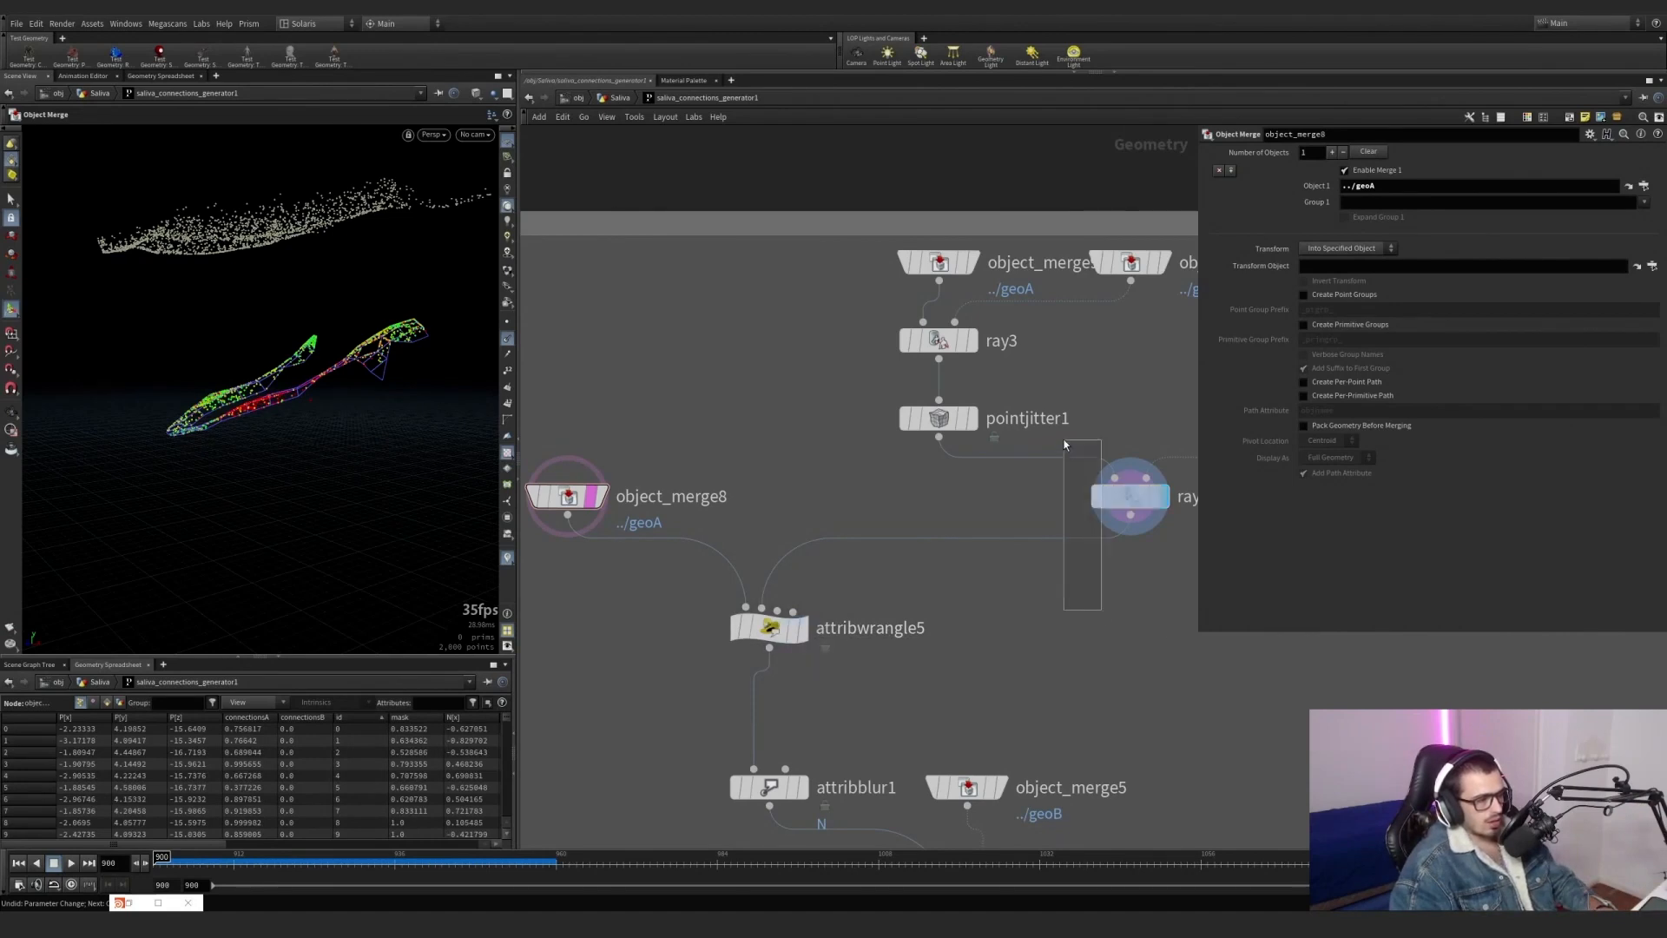
pyautogui.click(1129, 495)
pyautogui.middleClick(1126, 488)
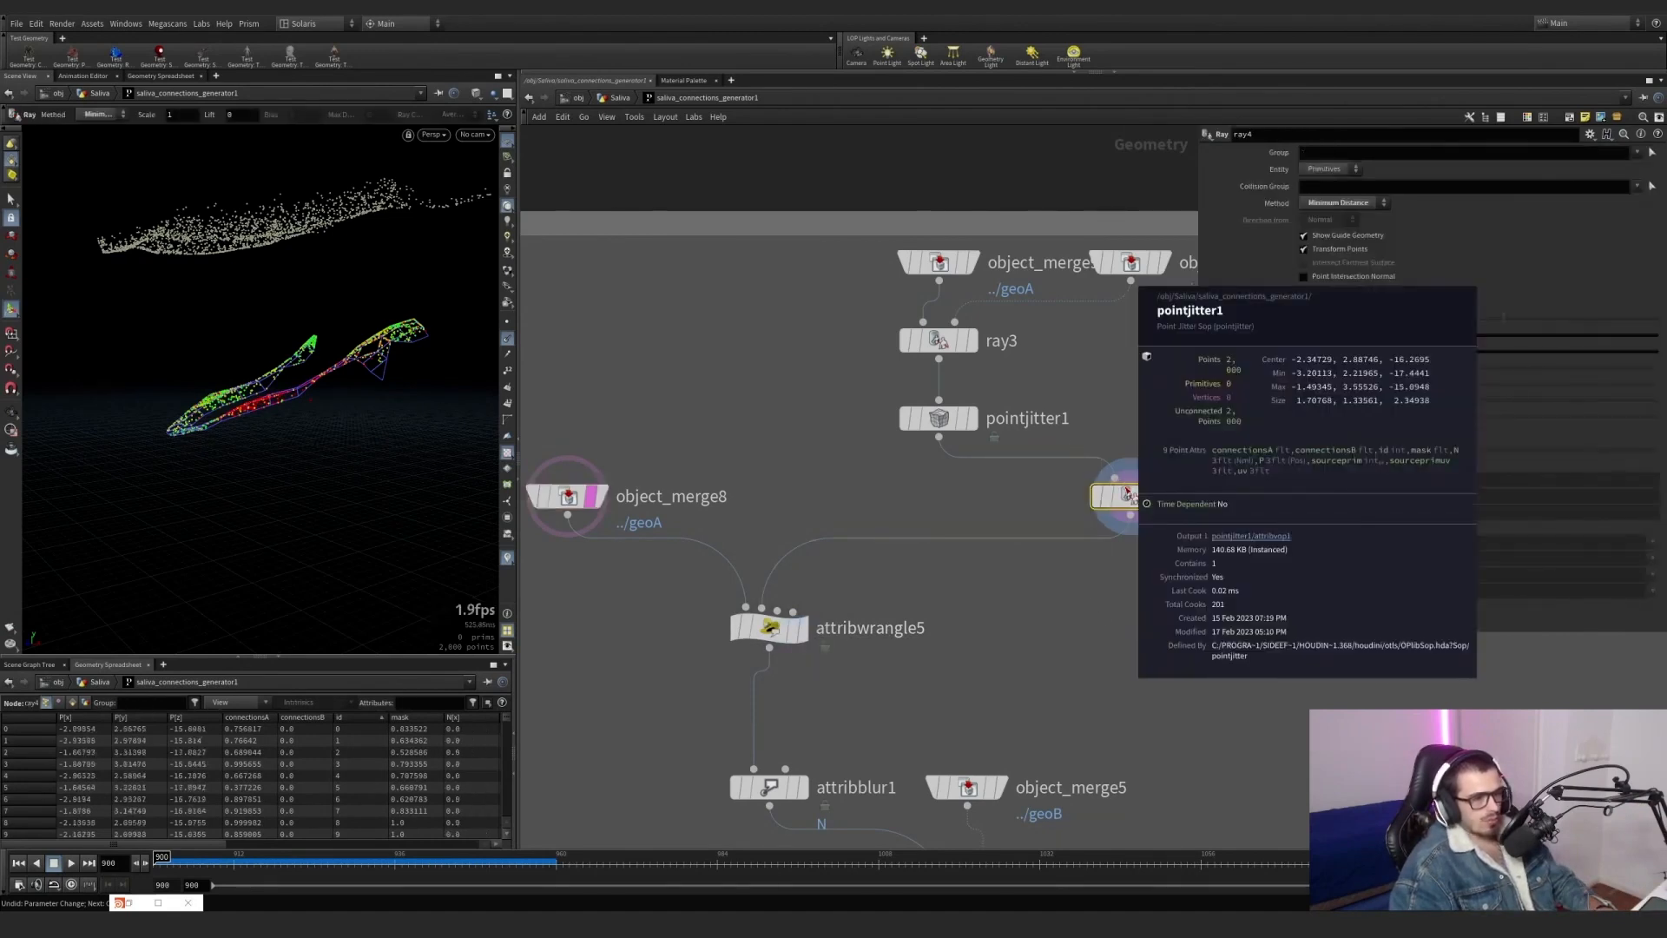
pyautogui.click(351, 719)
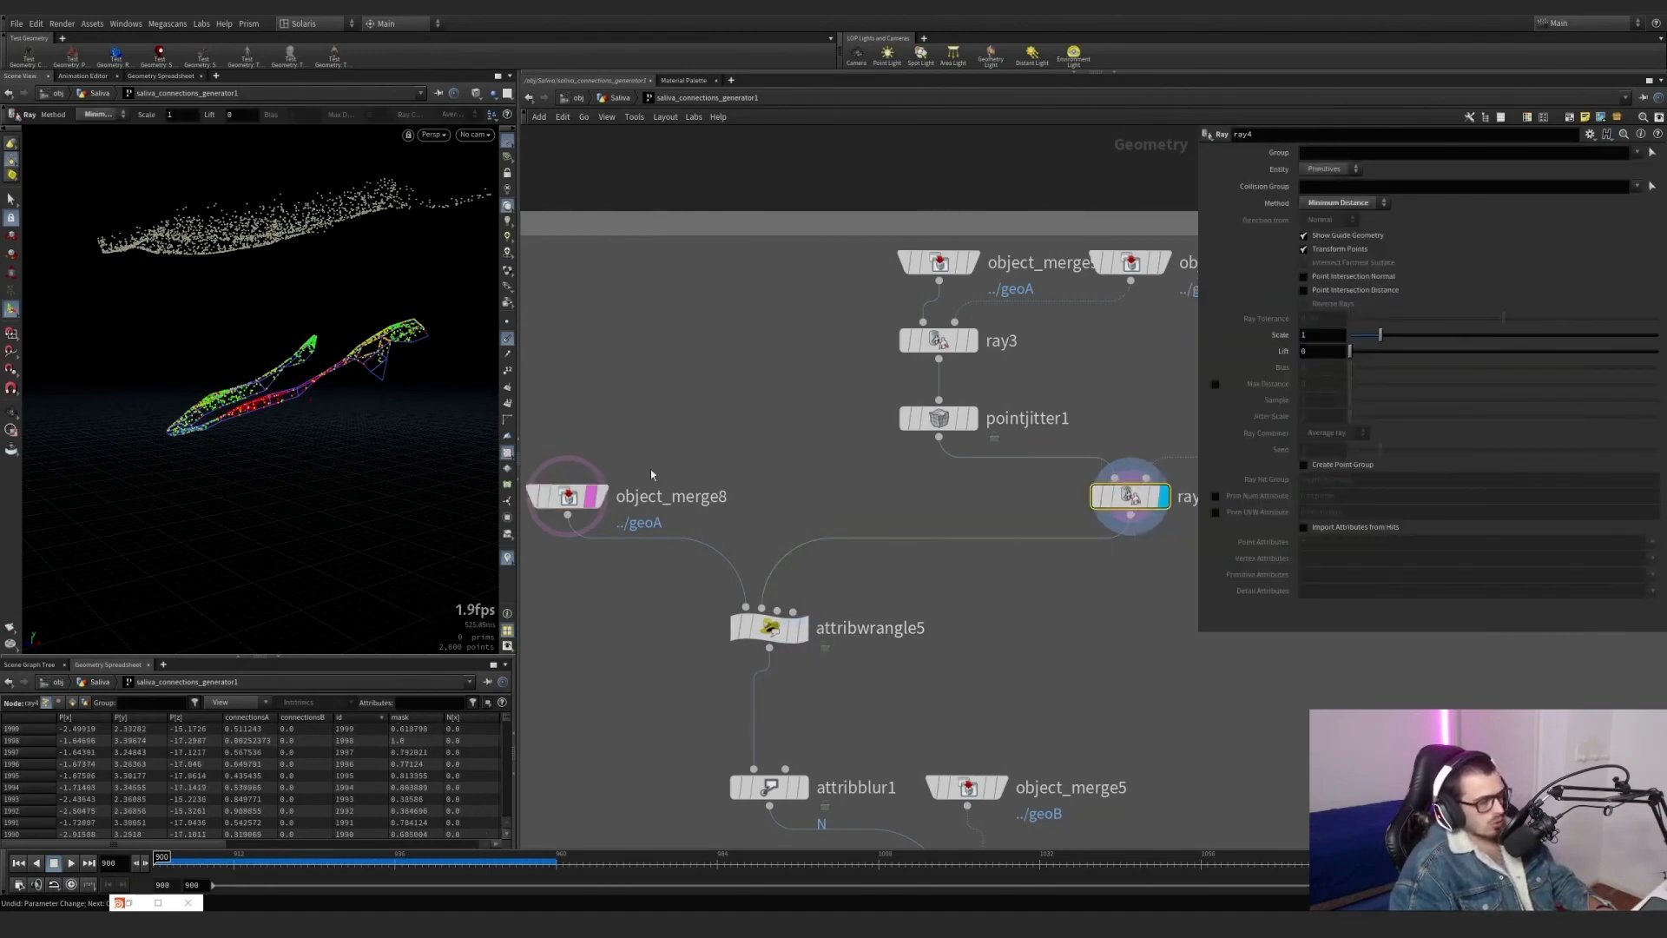
pyautogui.click(569, 496)
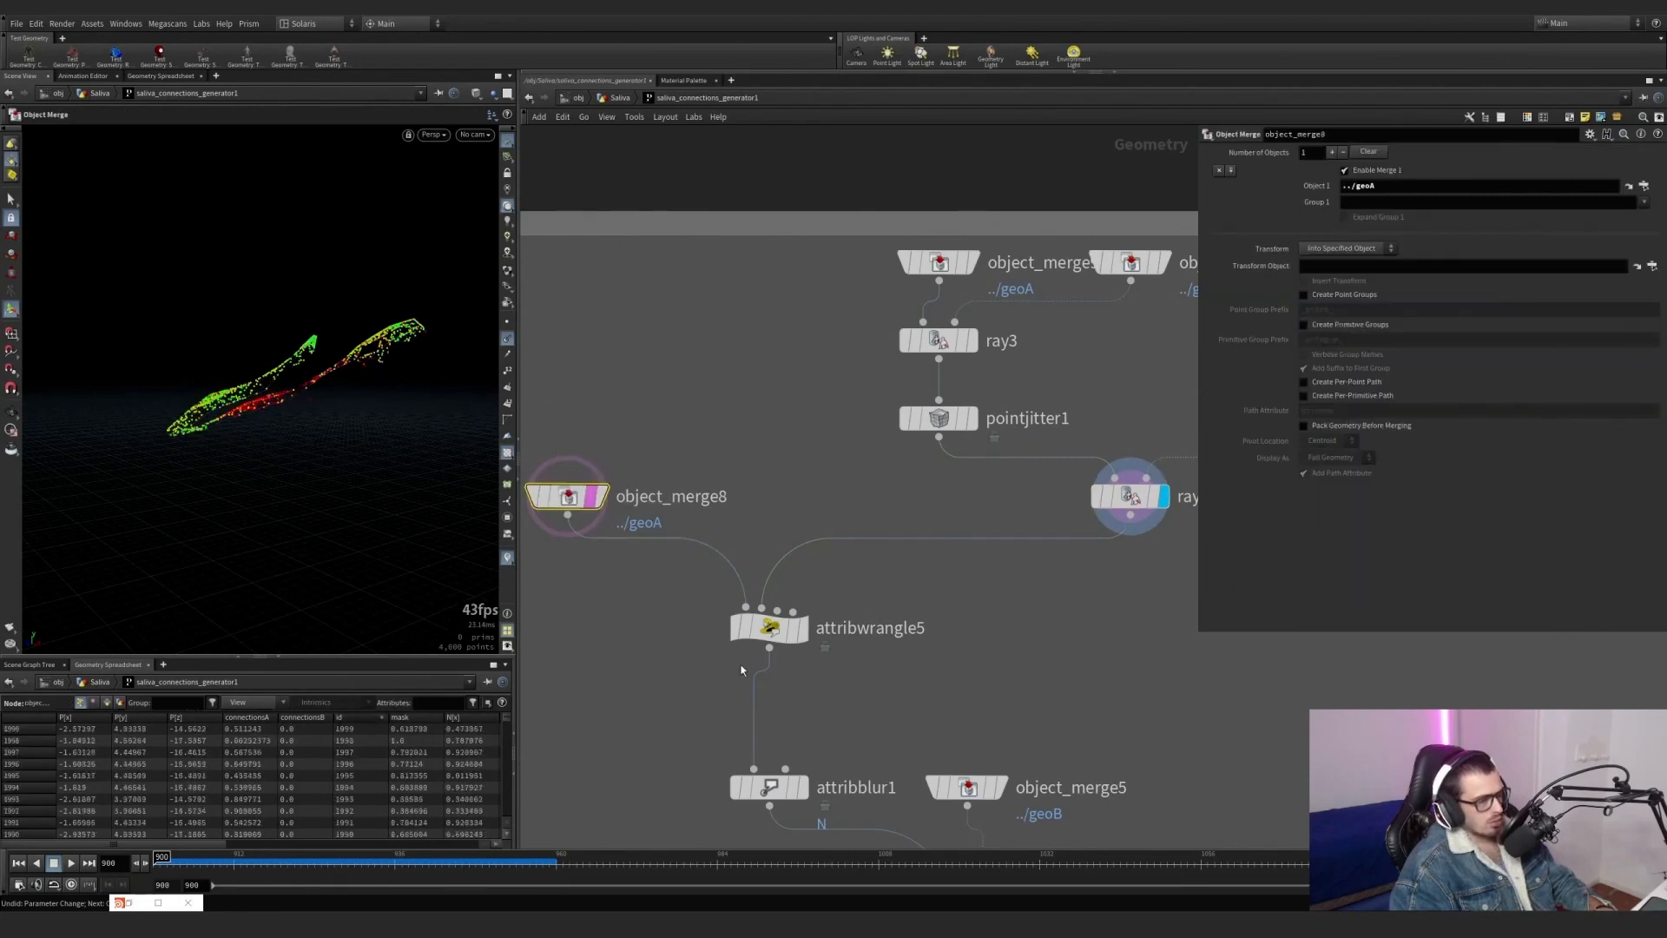
# Alternate the display between attribwrangle5 and ray4 to compare the normal directions with the lower-jaw target points.
pyautogui.click(769, 627)
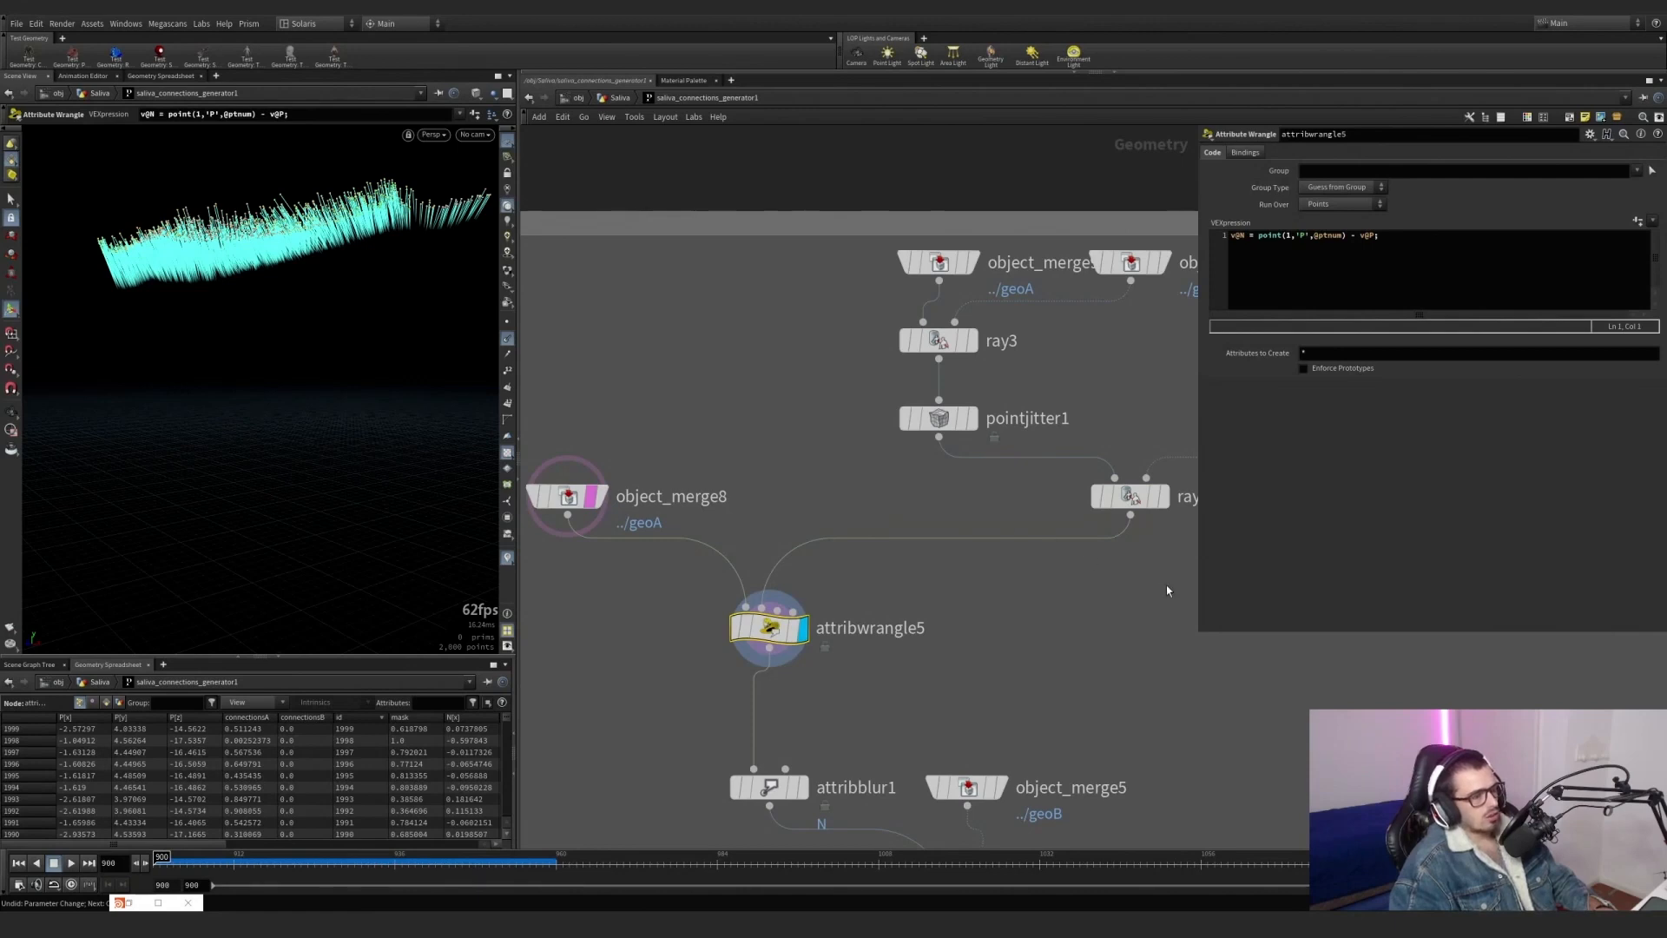
pyautogui.click(1130, 495)
pyautogui.click(1163, 496)
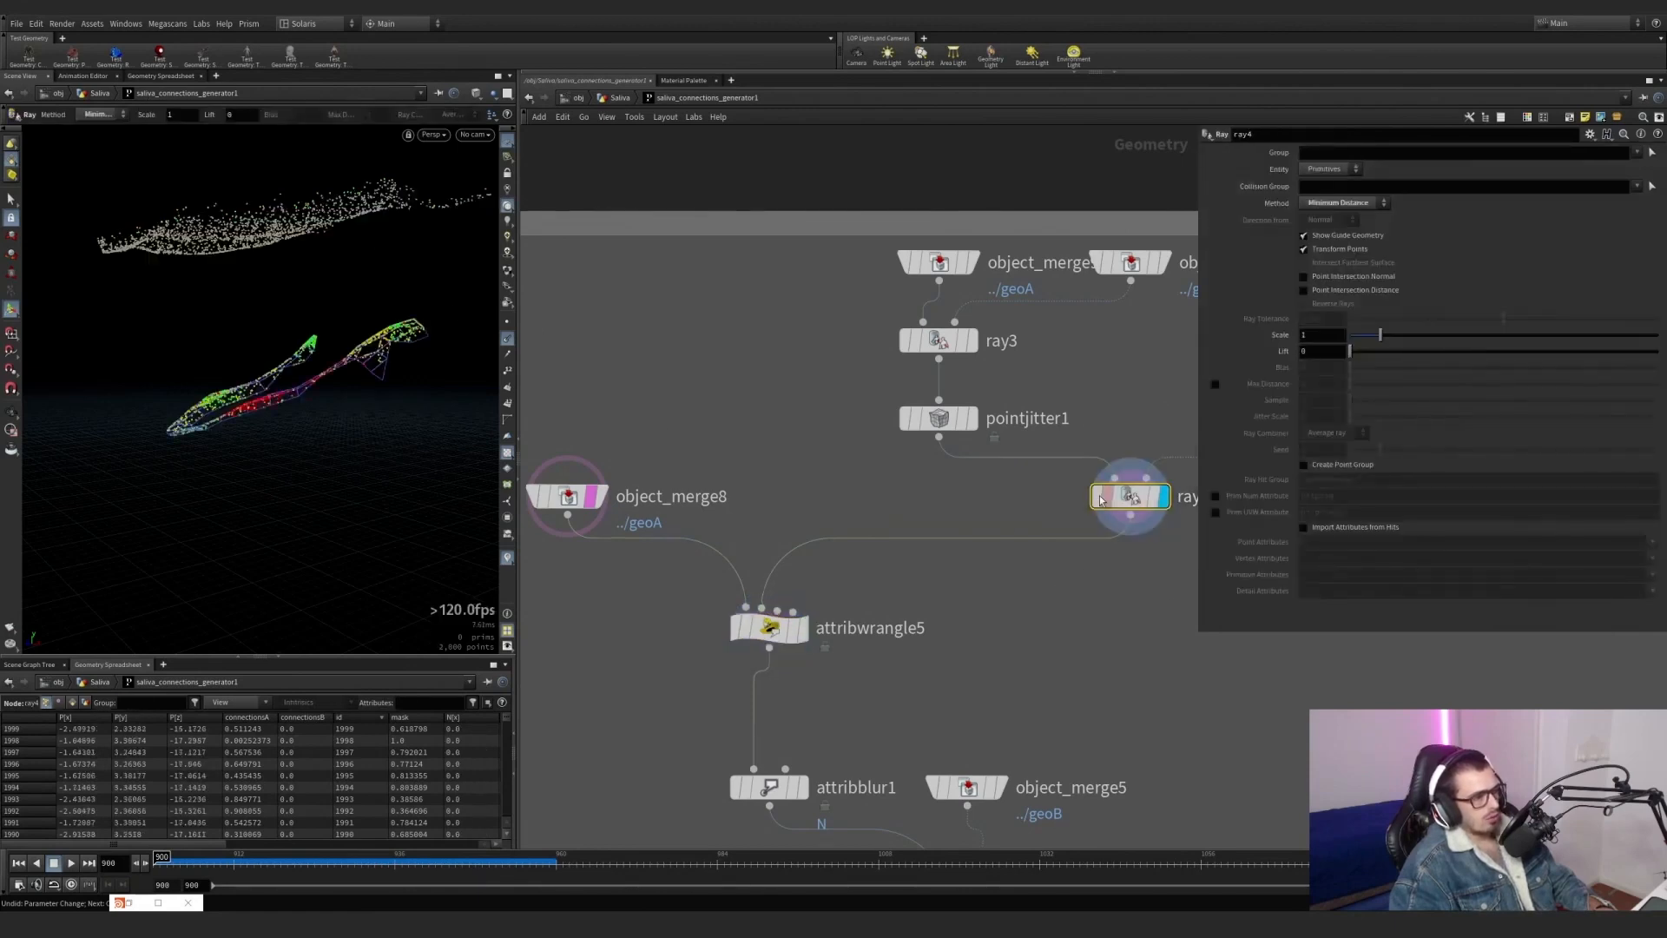
pyautogui.click(802, 625)
pyautogui.moveTo(877, 681); pyautogui.dragTo(780, 618)
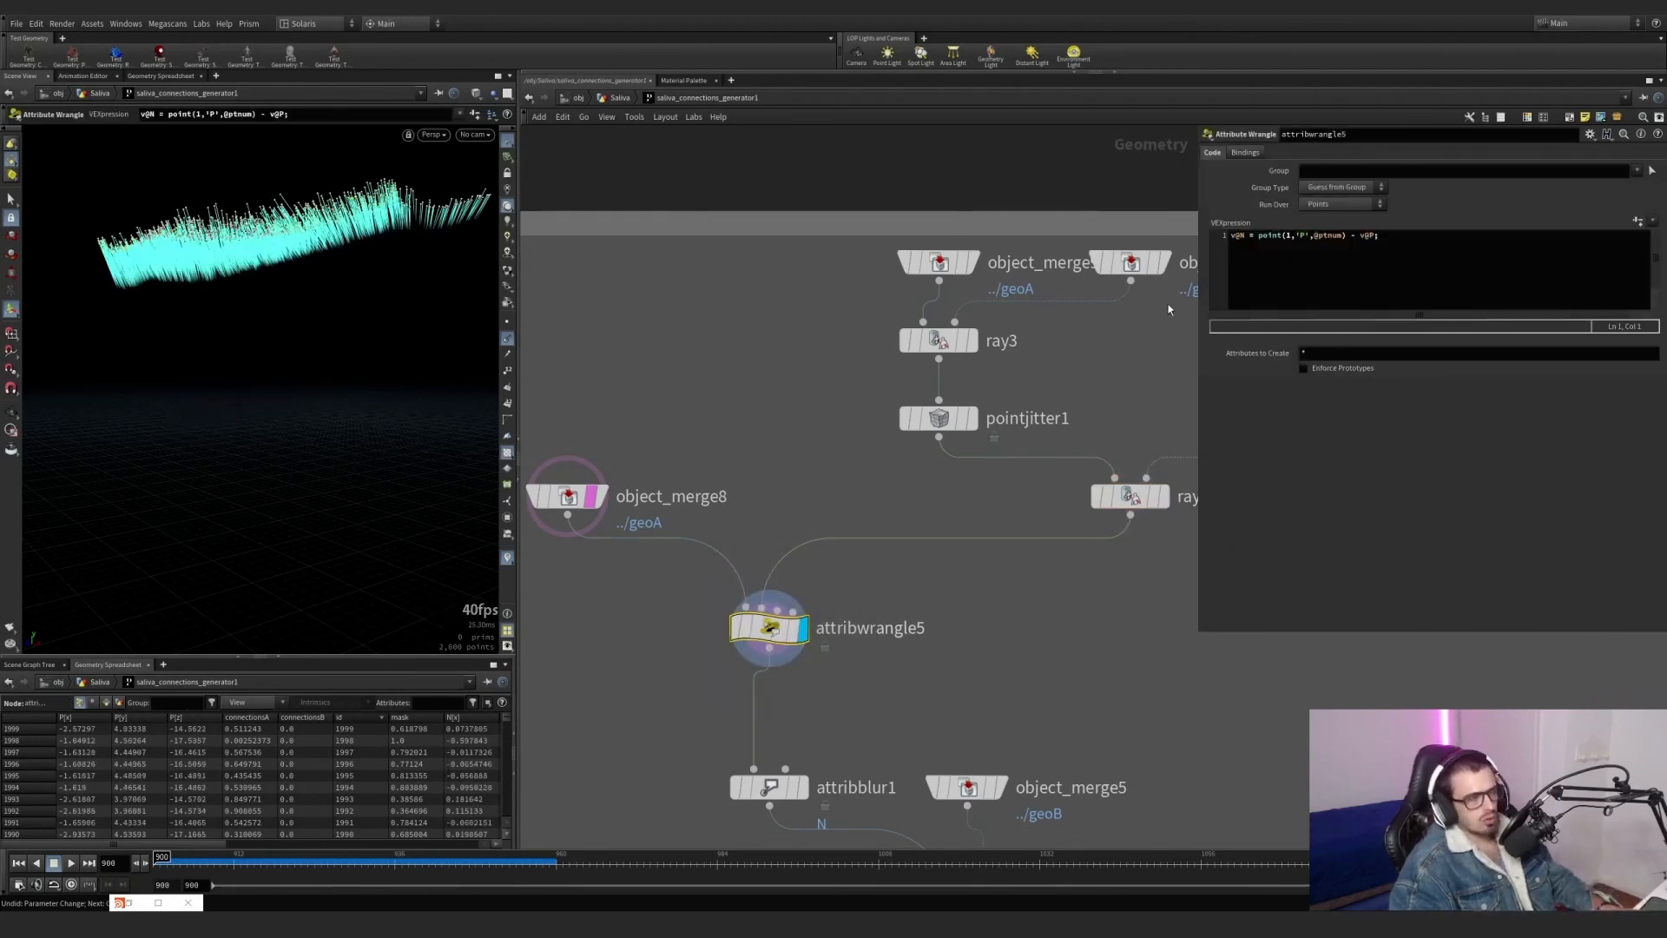
# Display attribblur1, inspect the blurred normals from several angles and review its Proximity blur settings for N.
pyautogui.scroll(-1, 874, 651)
pyautogui.moveTo(874, 651); pyautogui.dragTo(875, 611, button='middle')
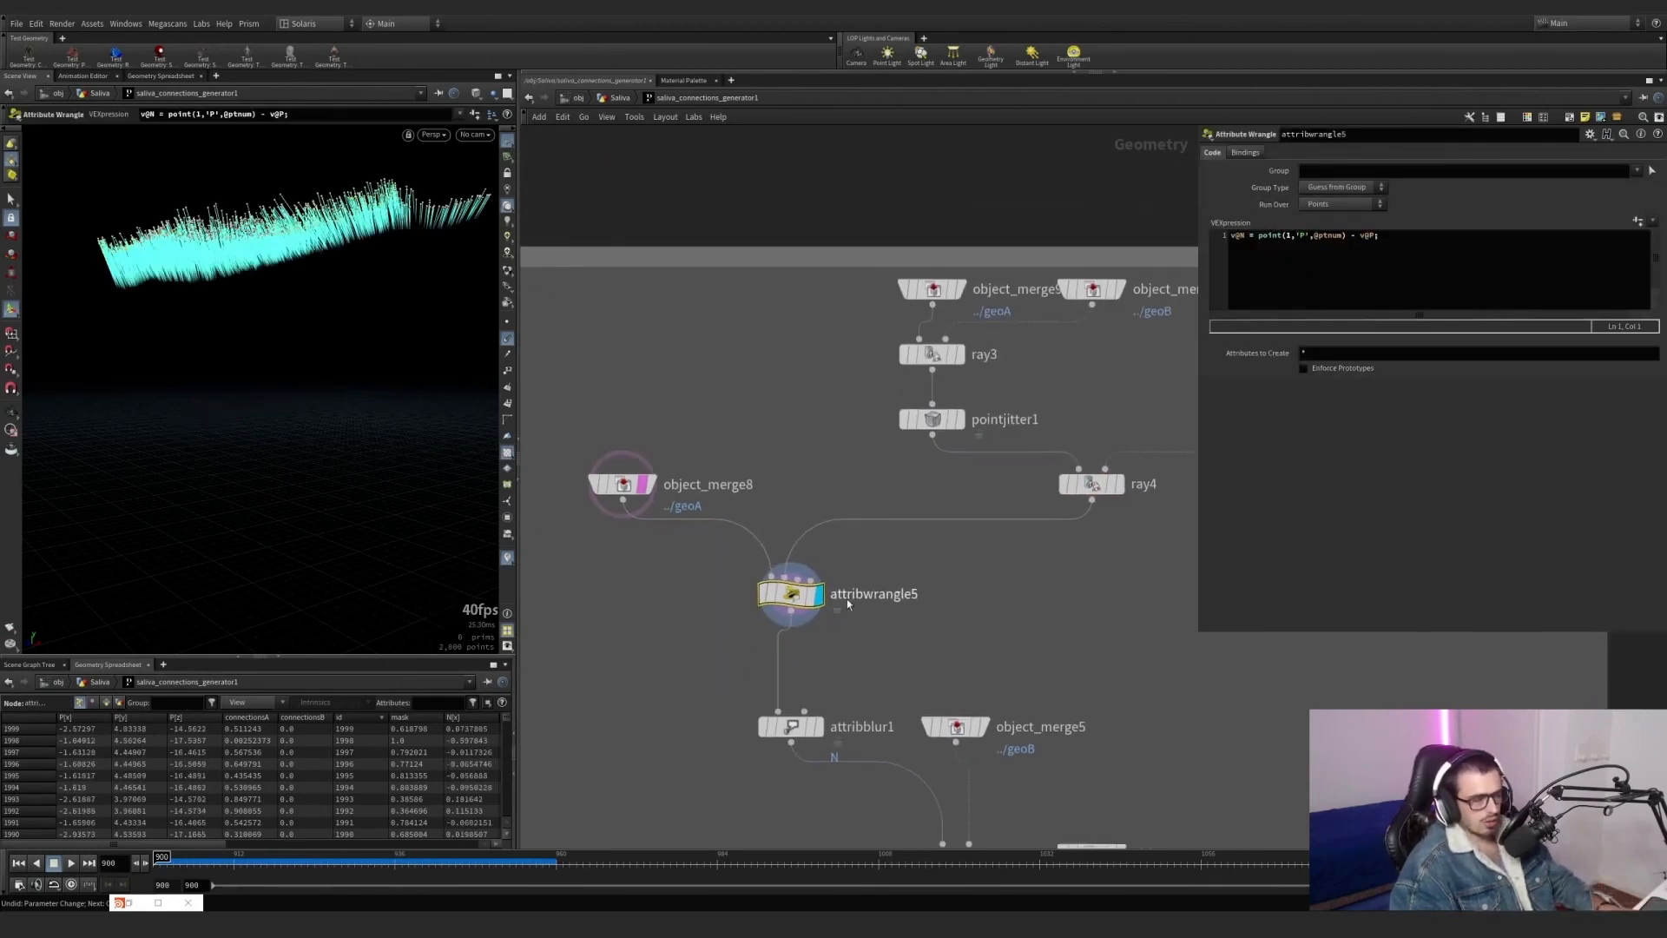
pyautogui.scroll(2, 617, 503)
pyautogui.scroll(-2, 616, 503)
pyautogui.moveTo(821, 739); pyautogui.dragTo(761, 578, button='middle')
pyautogui.scroll(2, 764, 588)
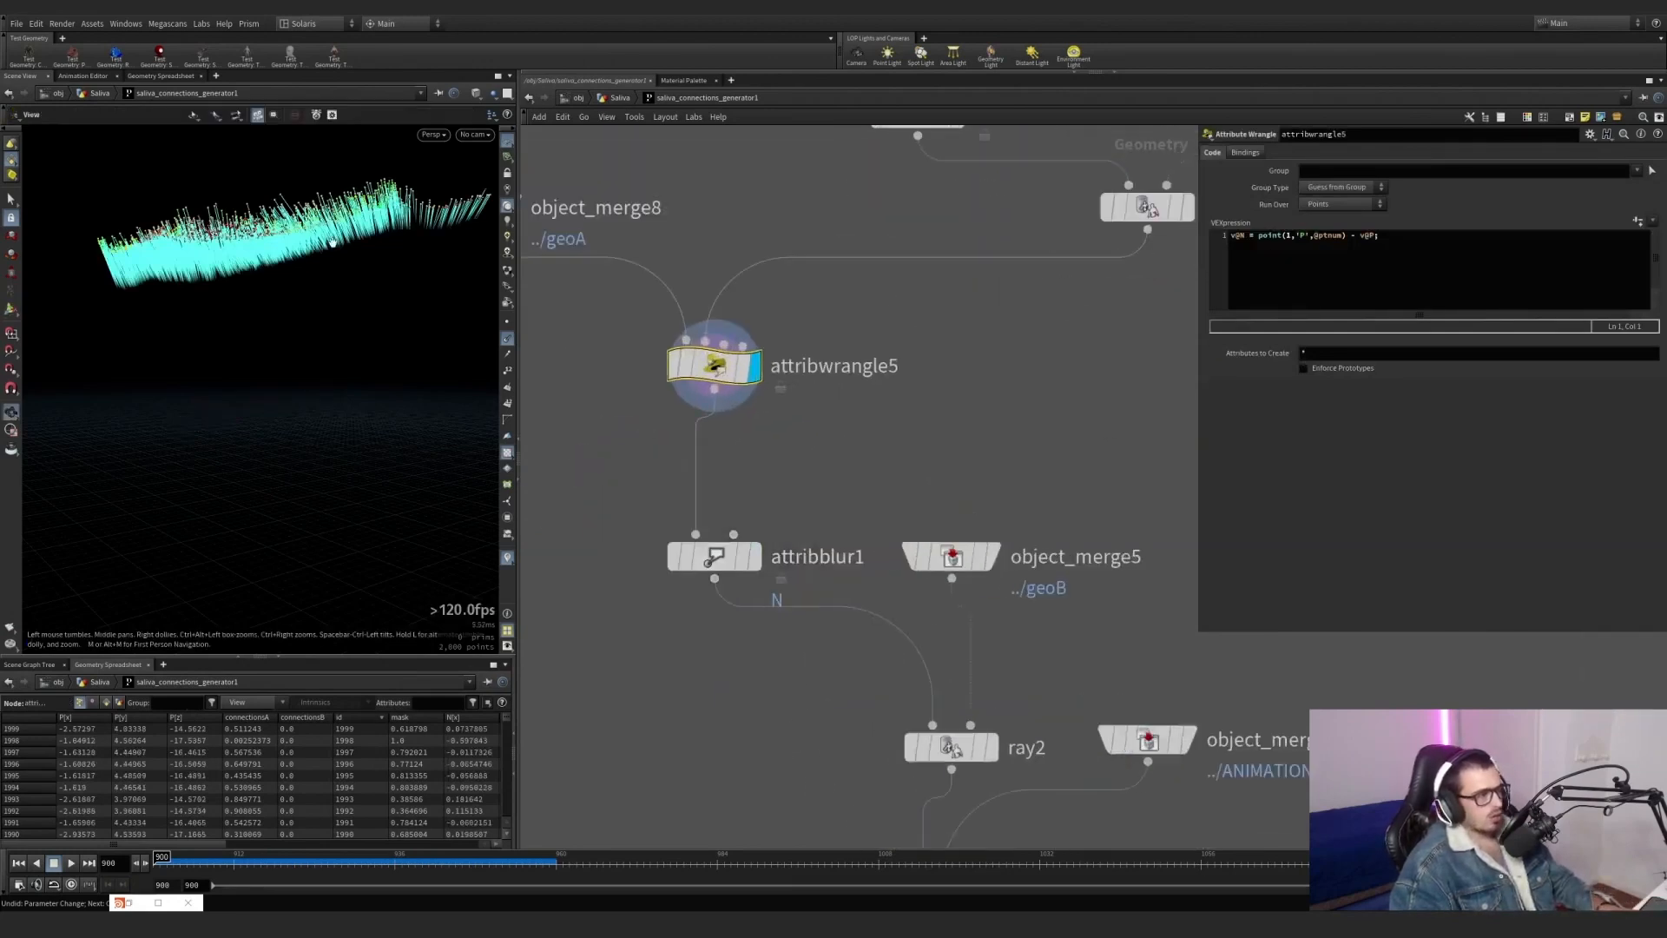
pyautogui.keyDown('alt'); pyautogui.moveTo(335, 240); pyautogui.dragTo(381, 300); pyautogui.keyUp('alt')
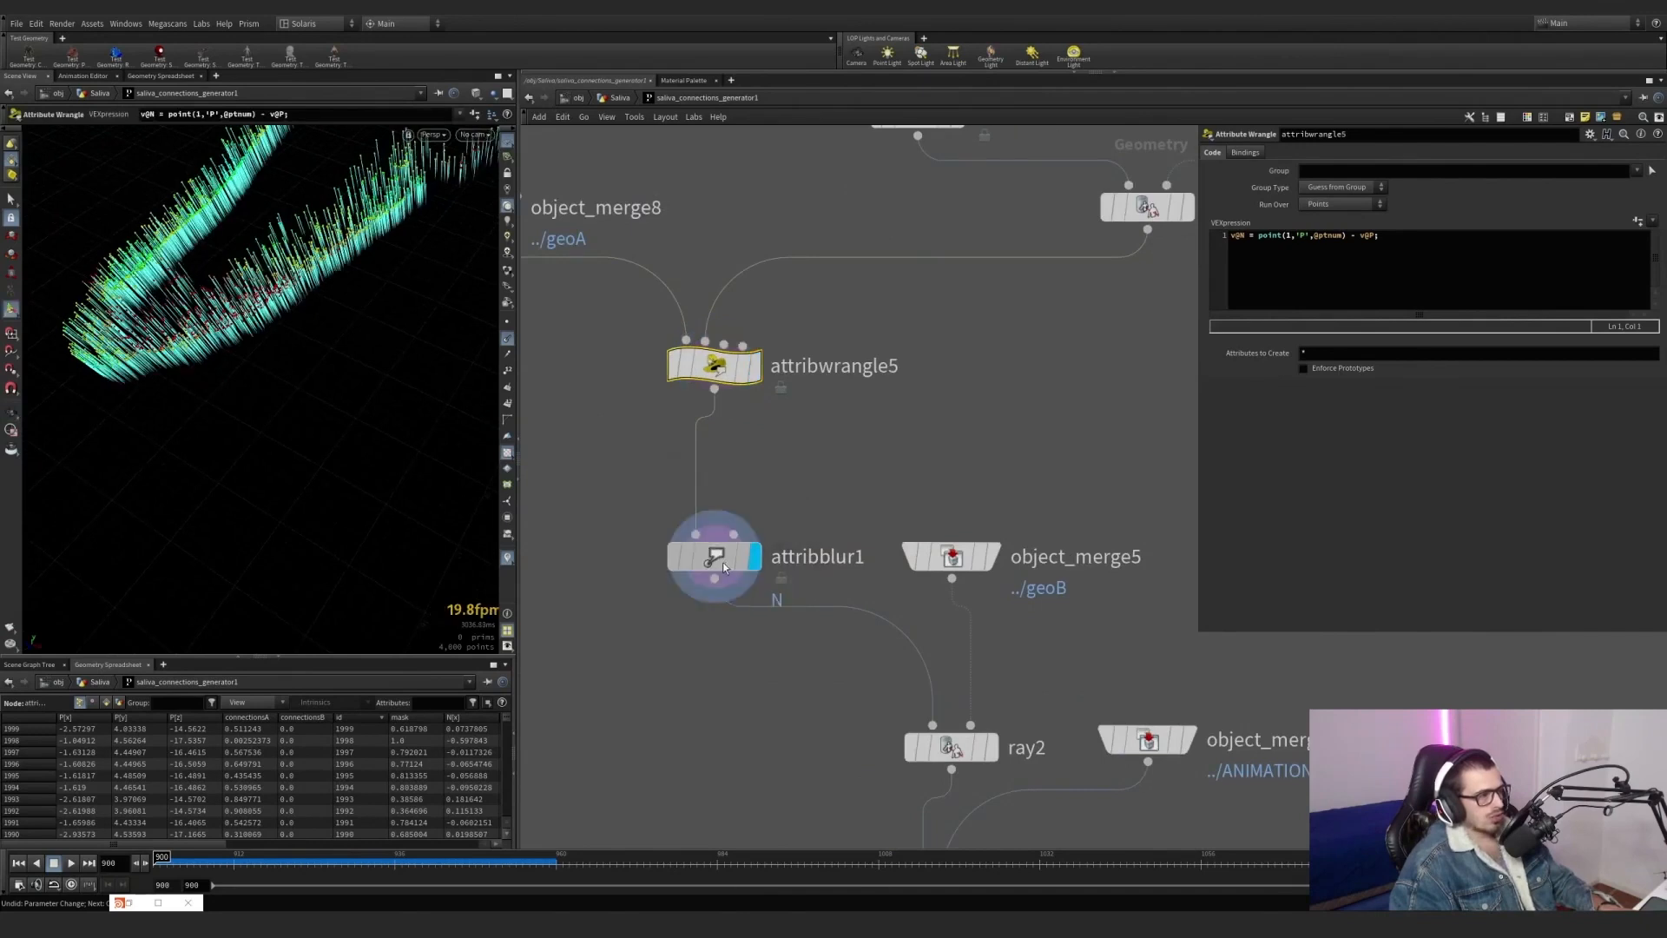
pyautogui.click(756, 569)
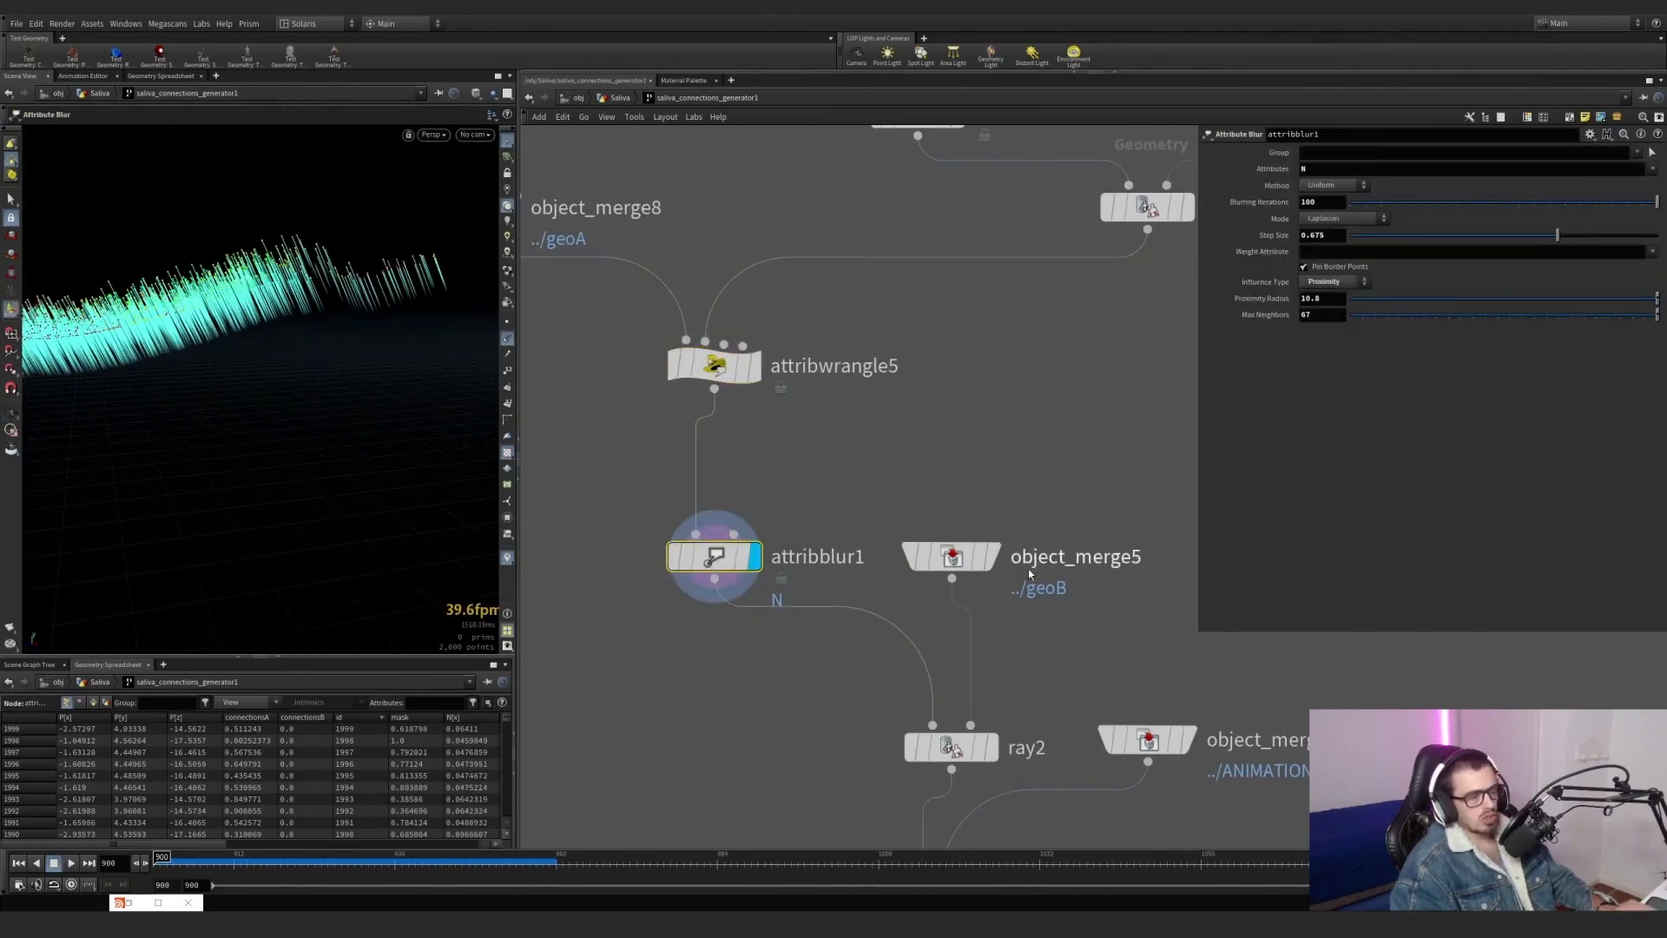
# Display object_merge5 and inspect the geoB lower-jaw surface from several angles.
pyautogui.scroll(-2, 1028, 570)
pyautogui.click(971, 515)
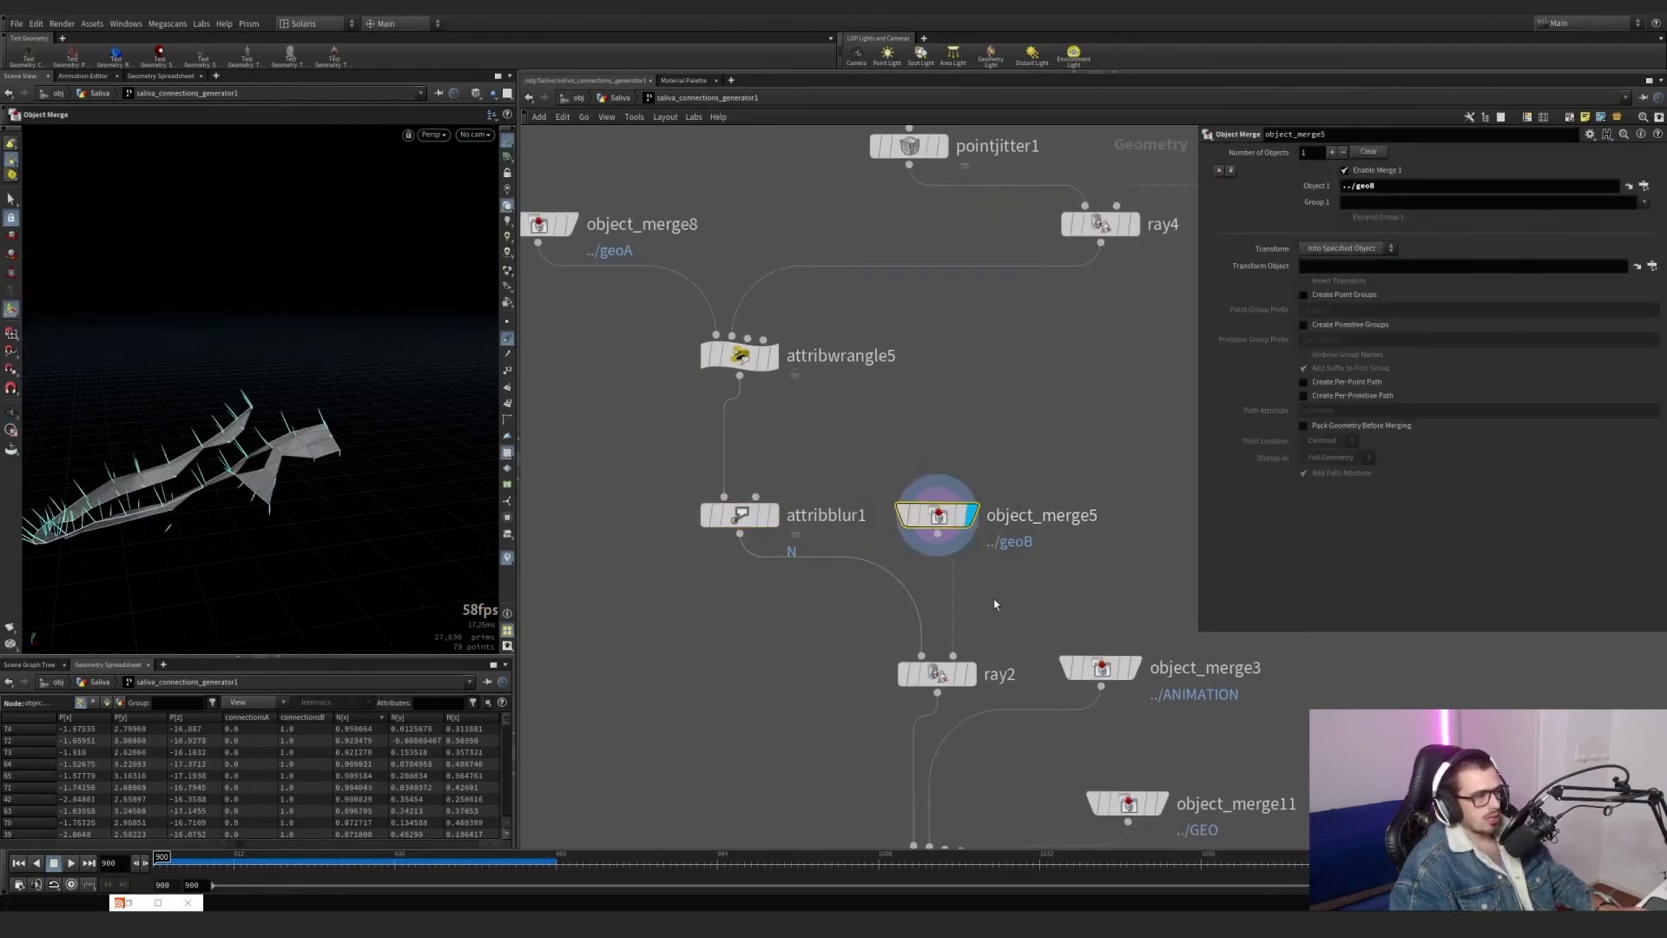
pyautogui.moveTo(996, 605); pyautogui.dragTo(1003, 491, button='middle')
pyautogui.keyDown('alt'); pyautogui.moveTo(228, 432); pyautogui.dragTo(262, 479); pyautogui.keyUp('alt')
pyautogui.keyDown('alt'); pyautogui.moveTo(262, 479); pyautogui.dragTo(348, 435, button='middle'); pyautogui.keyUp('alt')
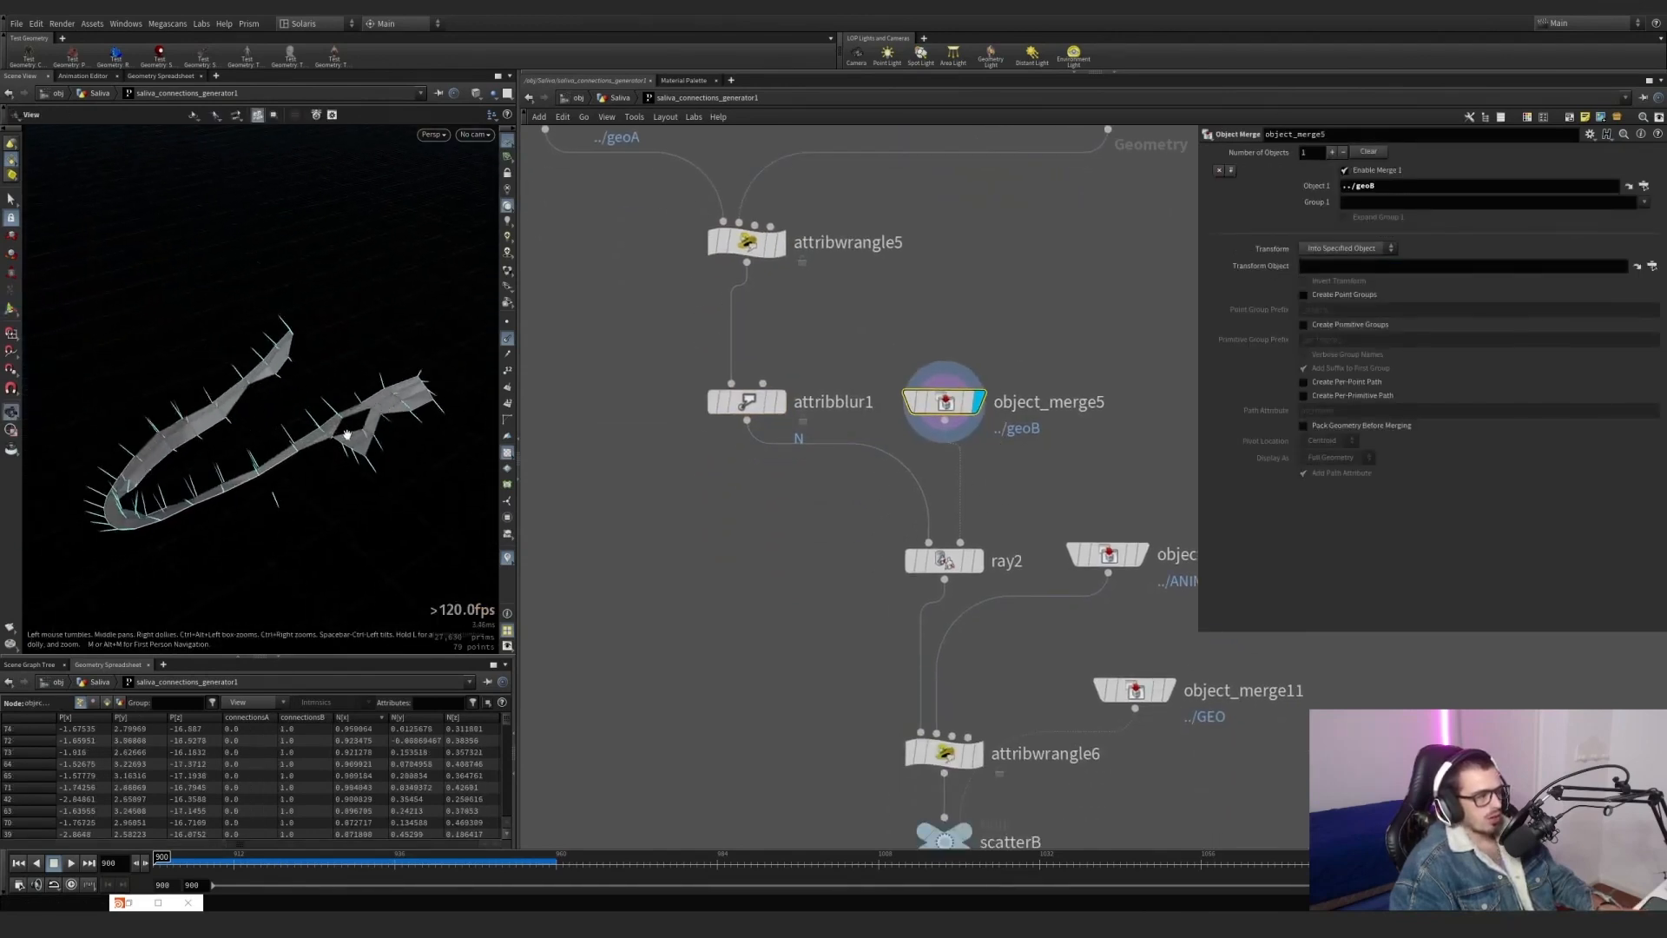
pyautogui.keyDown('alt'); pyautogui.moveTo(347, 435); pyautogui.dragTo(349, 443); pyautogui.keyUp('alt')
# Display ray2, review its Project Rays settings and inspect the points projected onto the lower jaw.
pyautogui.moveTo(989, 574)
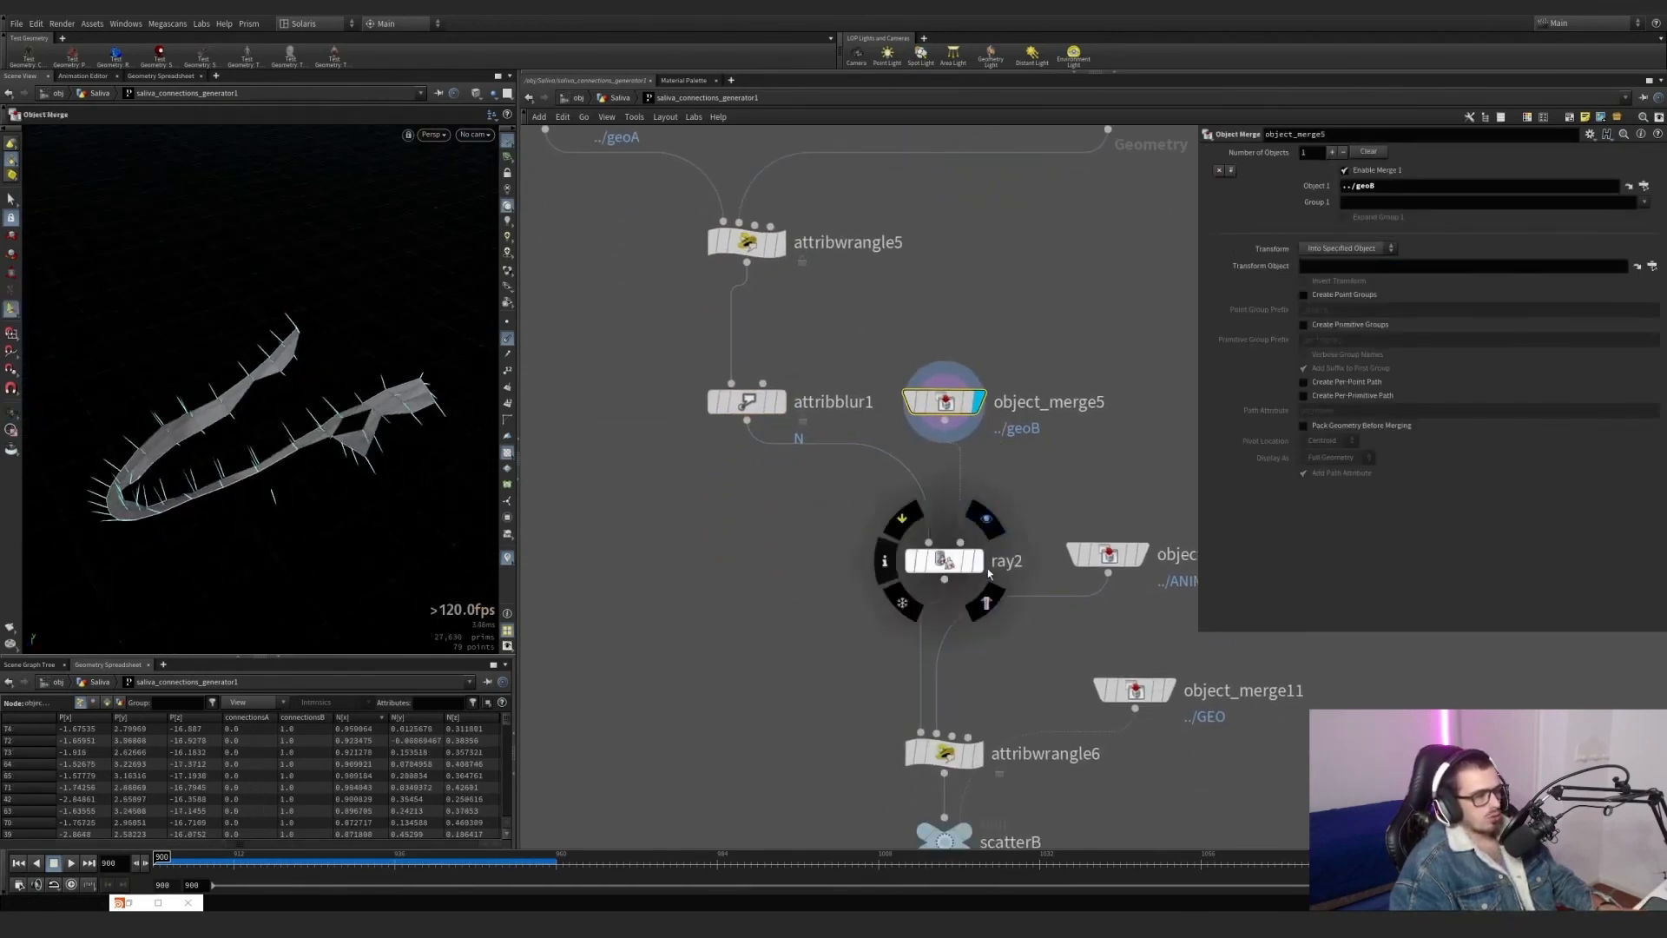
pyautogui.click(986, 519)
pyautogui.click(933, 568)
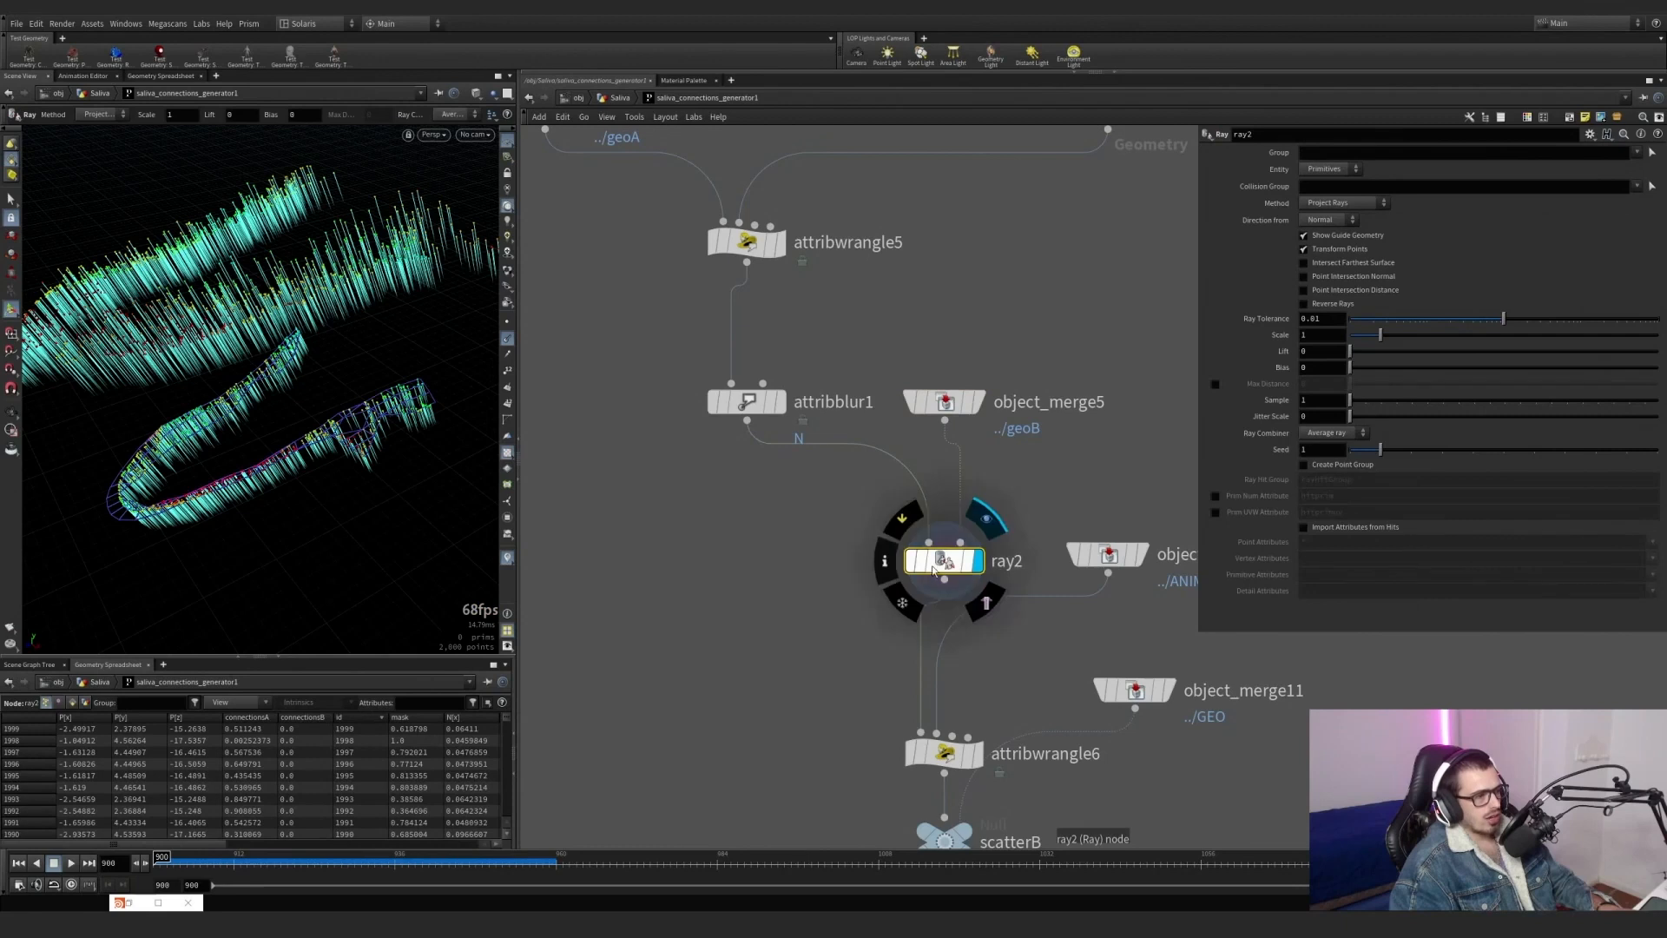
pyautogui.keyDown('alt'); pyautogui.moveTo(327, 406); pyautogui.dragTo(341, 340); pyautogui.keyUp('alt')
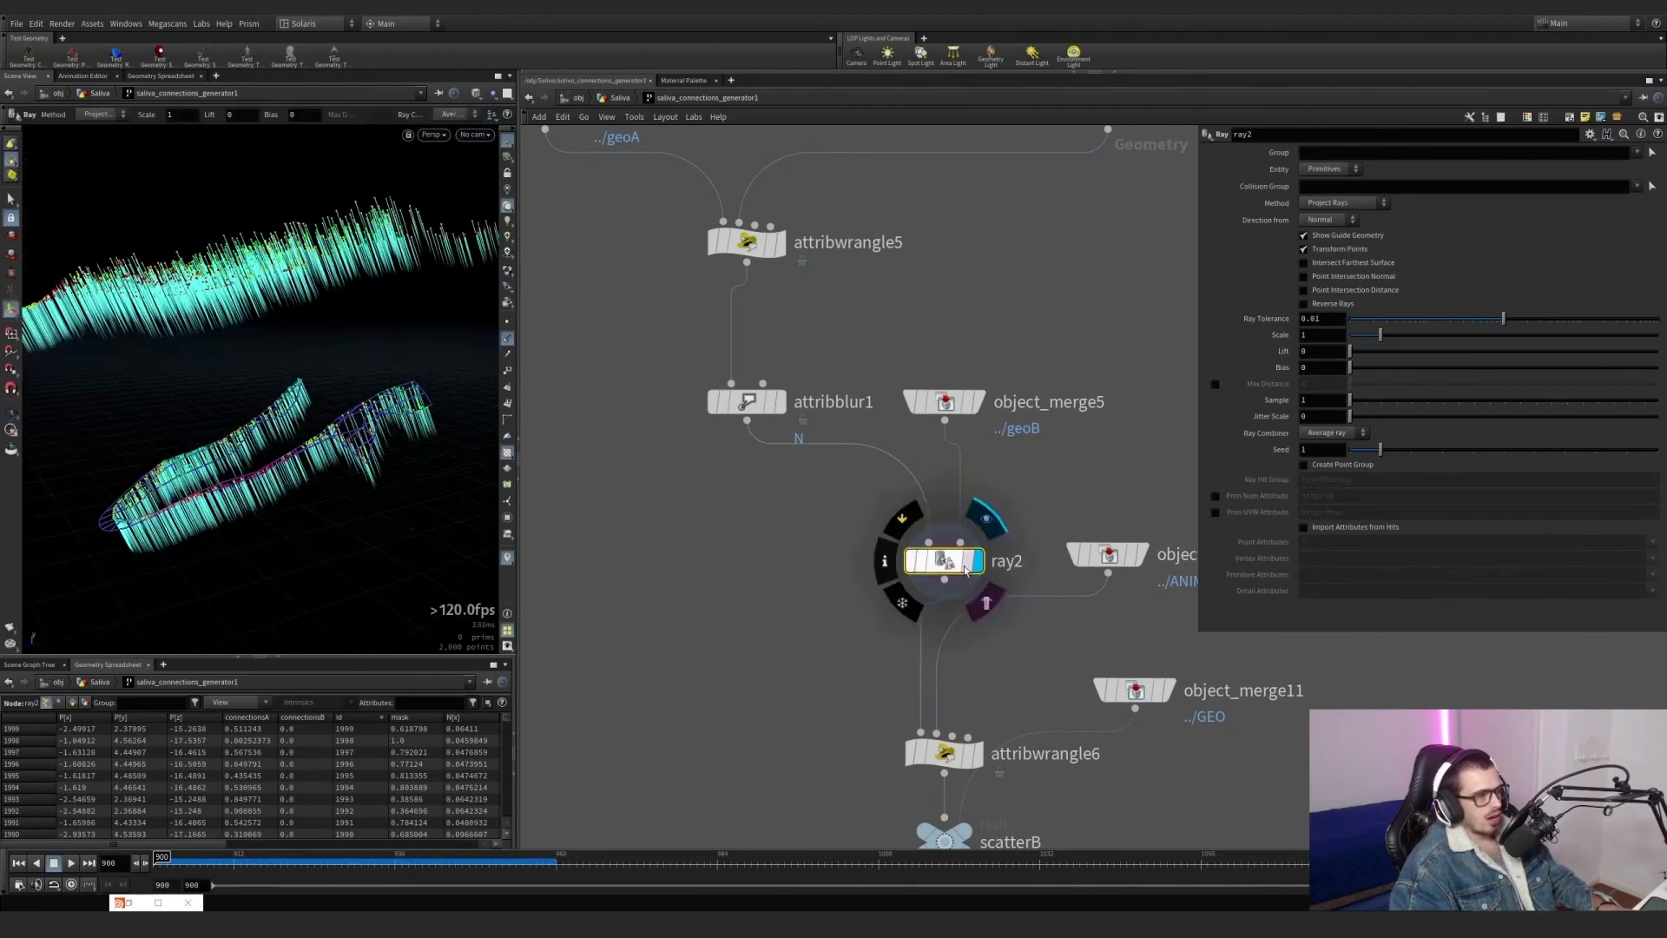
pyautogui.moveTo(810, 615); pyautogui.dragTo(995, 513)
pyautogui.keyDown('alt'); pyautogui.moveTo(330, 449); pyautogui.dragTo(354, 406); pyautogui.keyUp('alt')
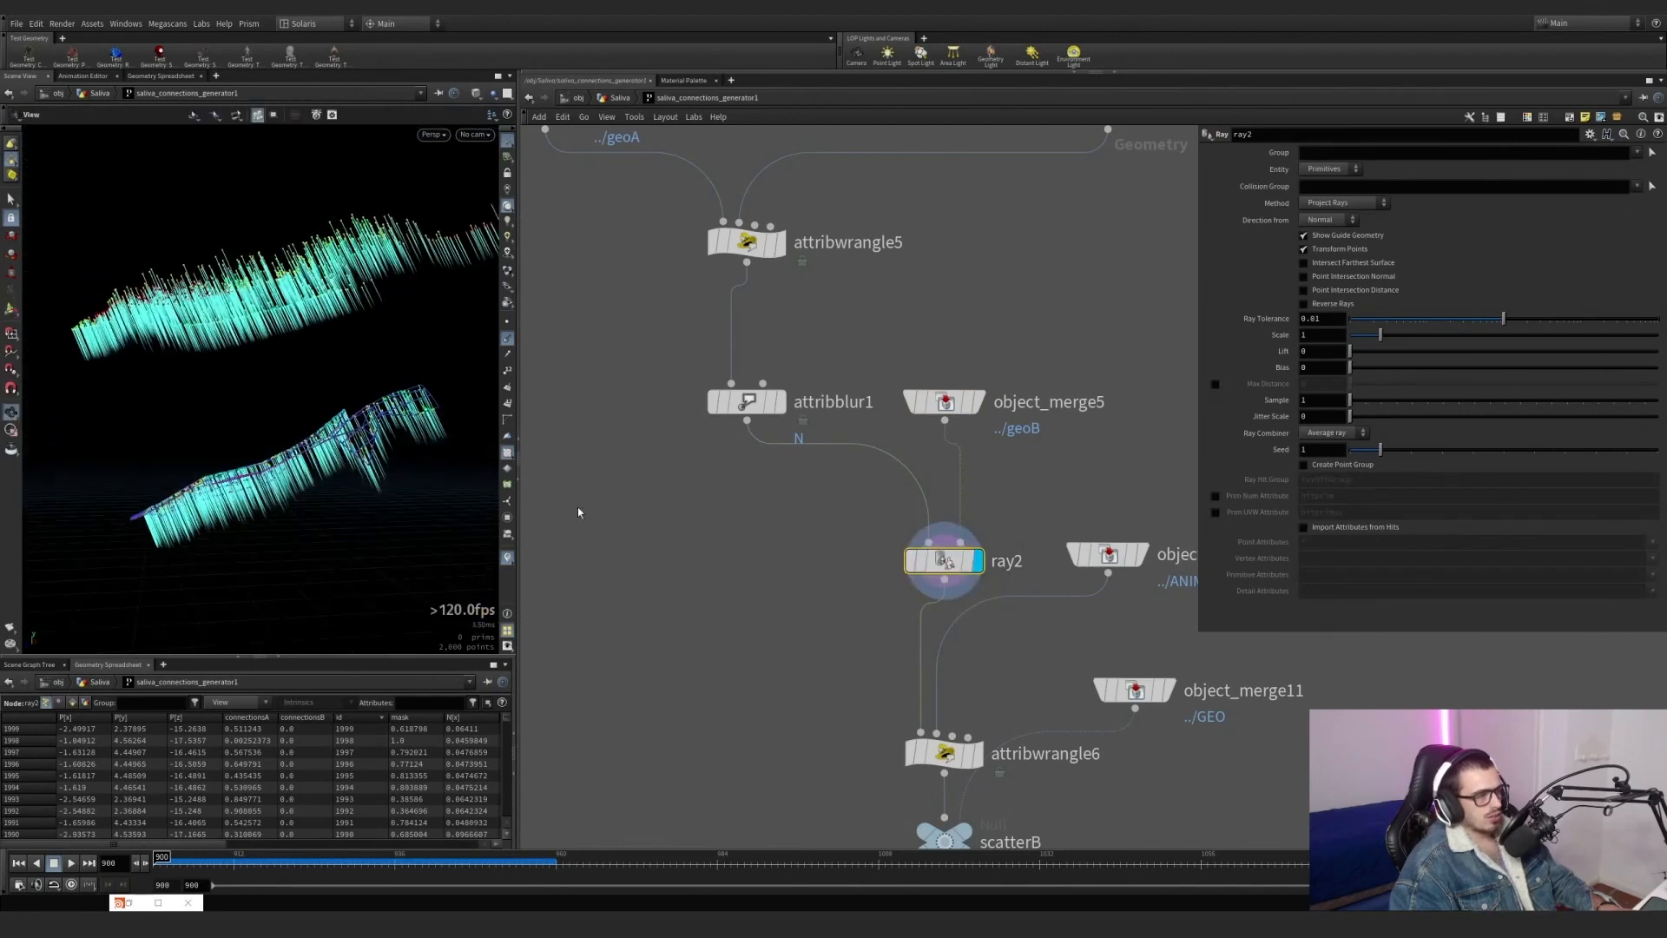
# Switch the display to attribblur1 and back to ray2 to compare the points before and after projection.
pyautogui.click(780, 402)
pyautogui.click(746, 402)
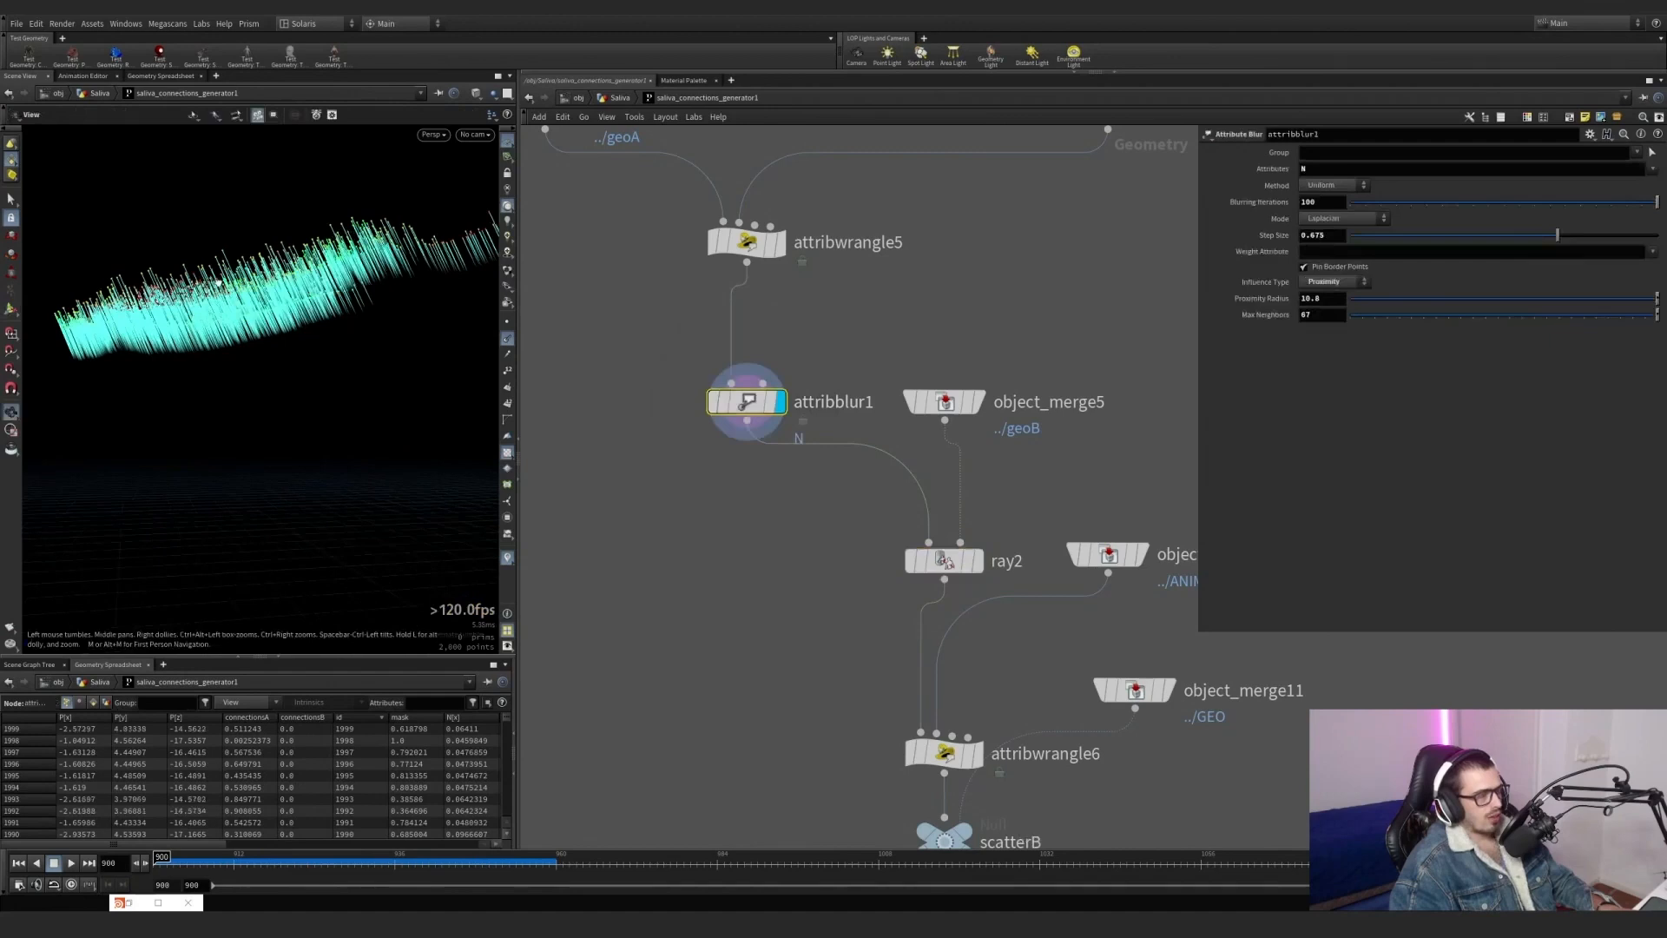
pyautogui.keyDown('alt'); pyautogui.moveTo(219, 283); pyautogui.dragTo(268, 331); pyautogui.keyUp('alt')
pyautogui.click(985, 520)
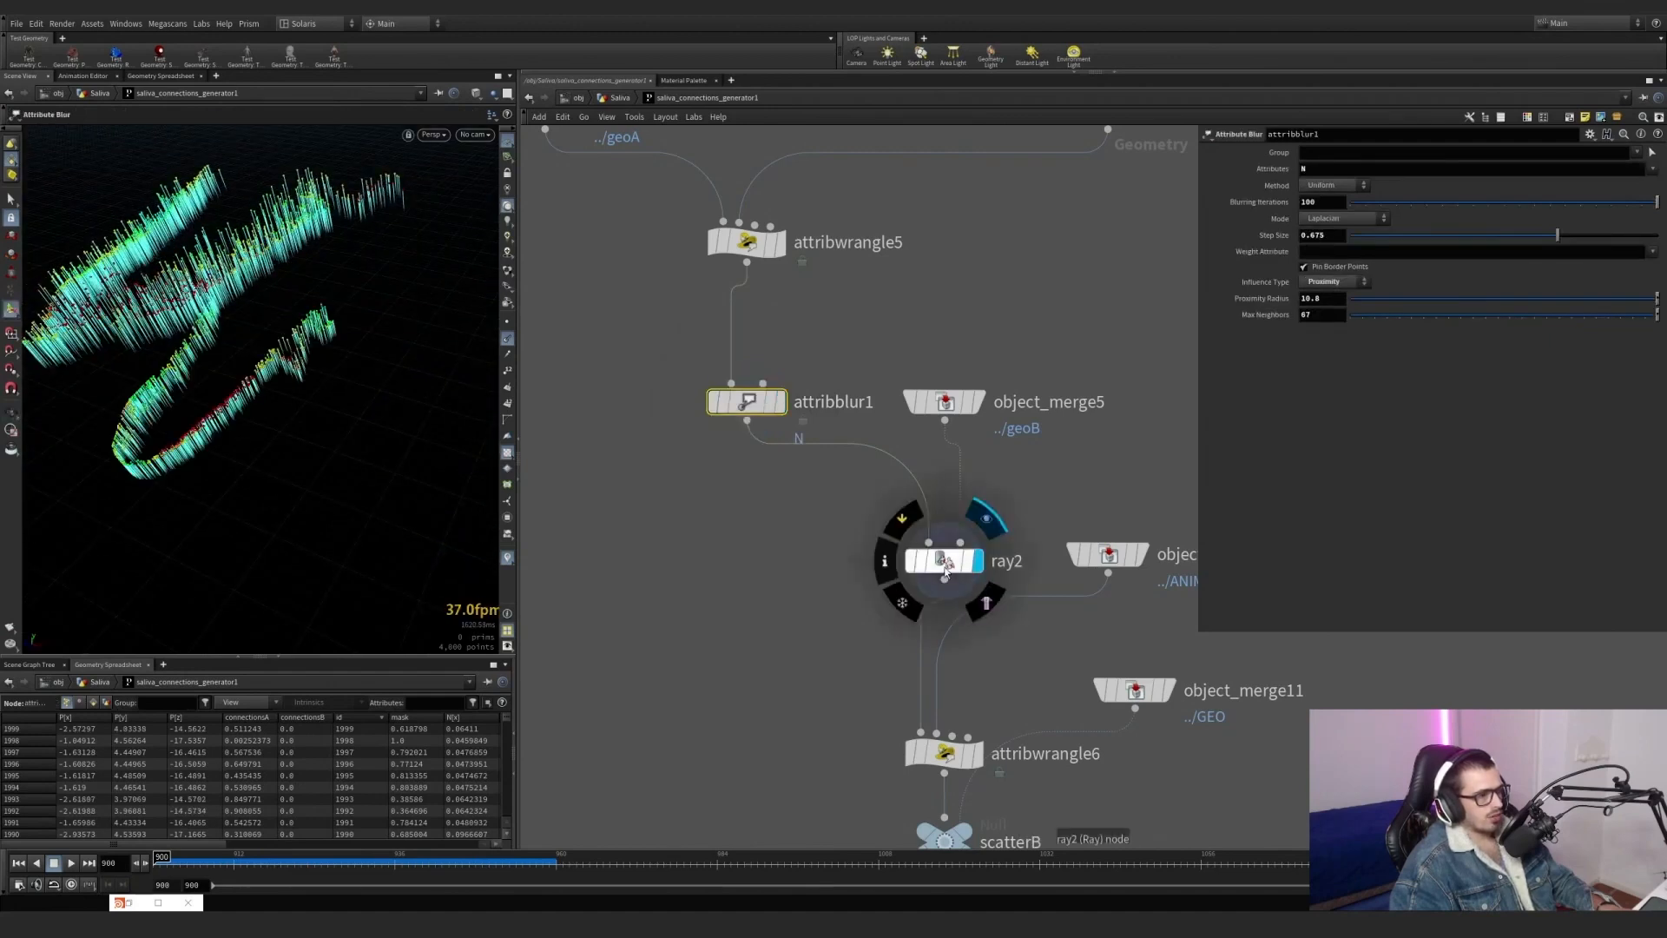
pyautogui.click(945, 562)
pyautogui.keyDown('alt'); pyautogui.moveTo(244, 408); pyautogui.dragTo(288, 380); pyautogui.keyUp('alt')
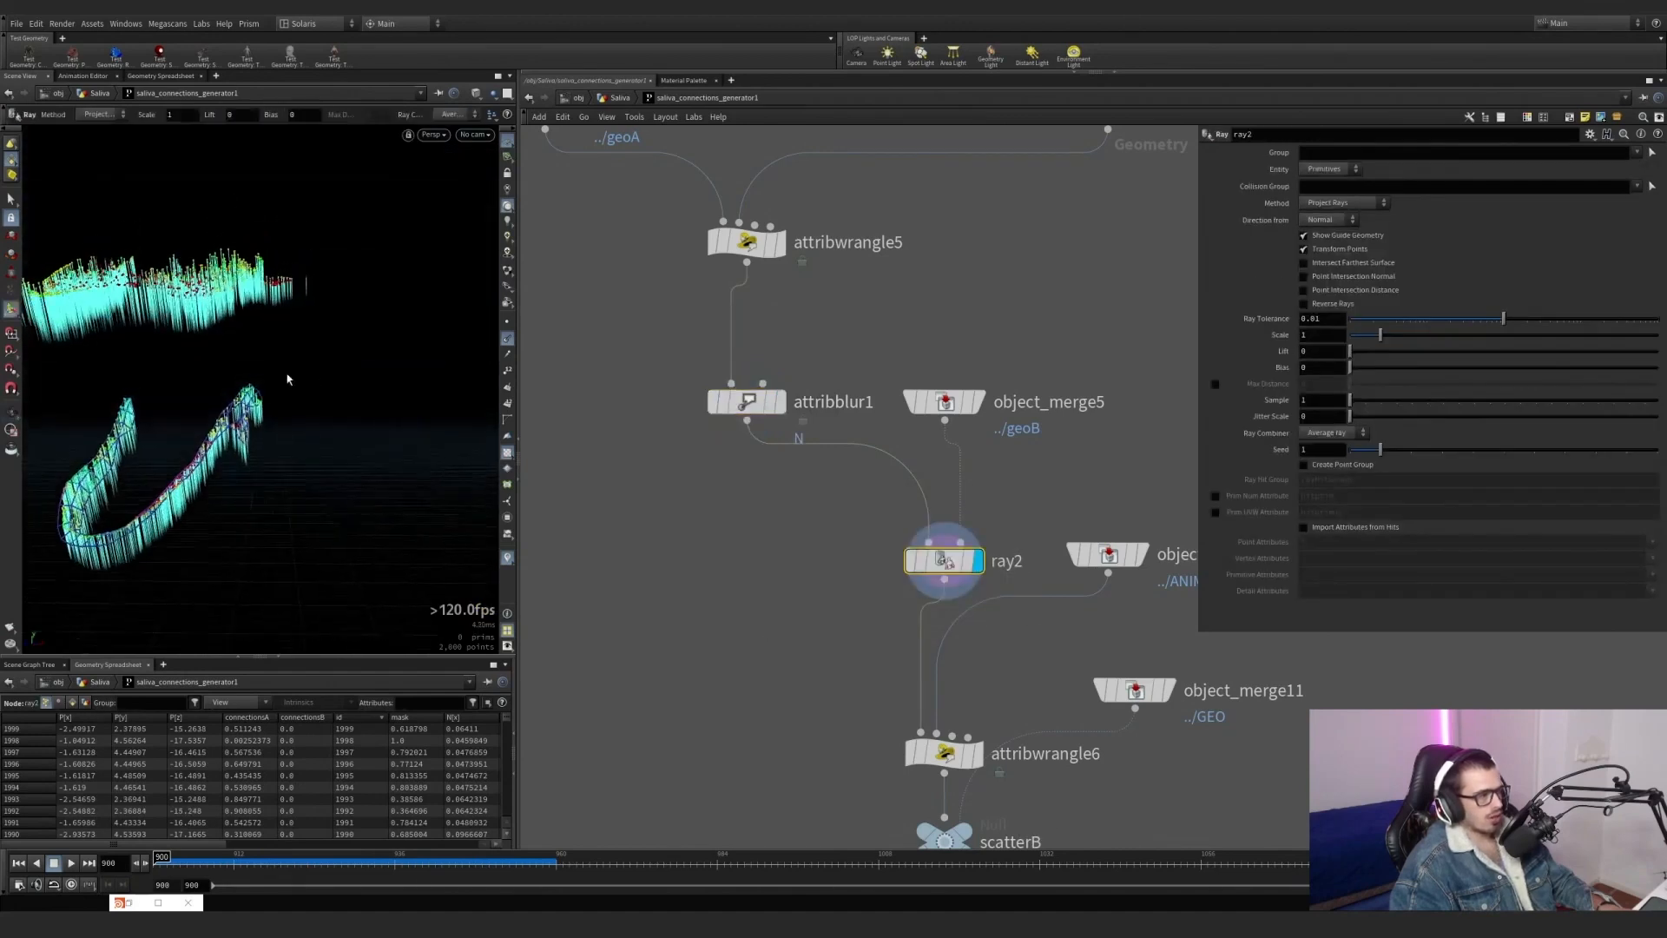
pyautogui.keyDown('alt'); pyautogui.moveTo(175, 472); pyautogui.dragTo(179, 503); pyautogui.keyUp('alt')
pyautogui.keyDown('alt'); pyautogui.moveTo(179, 503); pyautogui.dragTo(208, 469, button='right'); pyautogui.keyUp('alt')
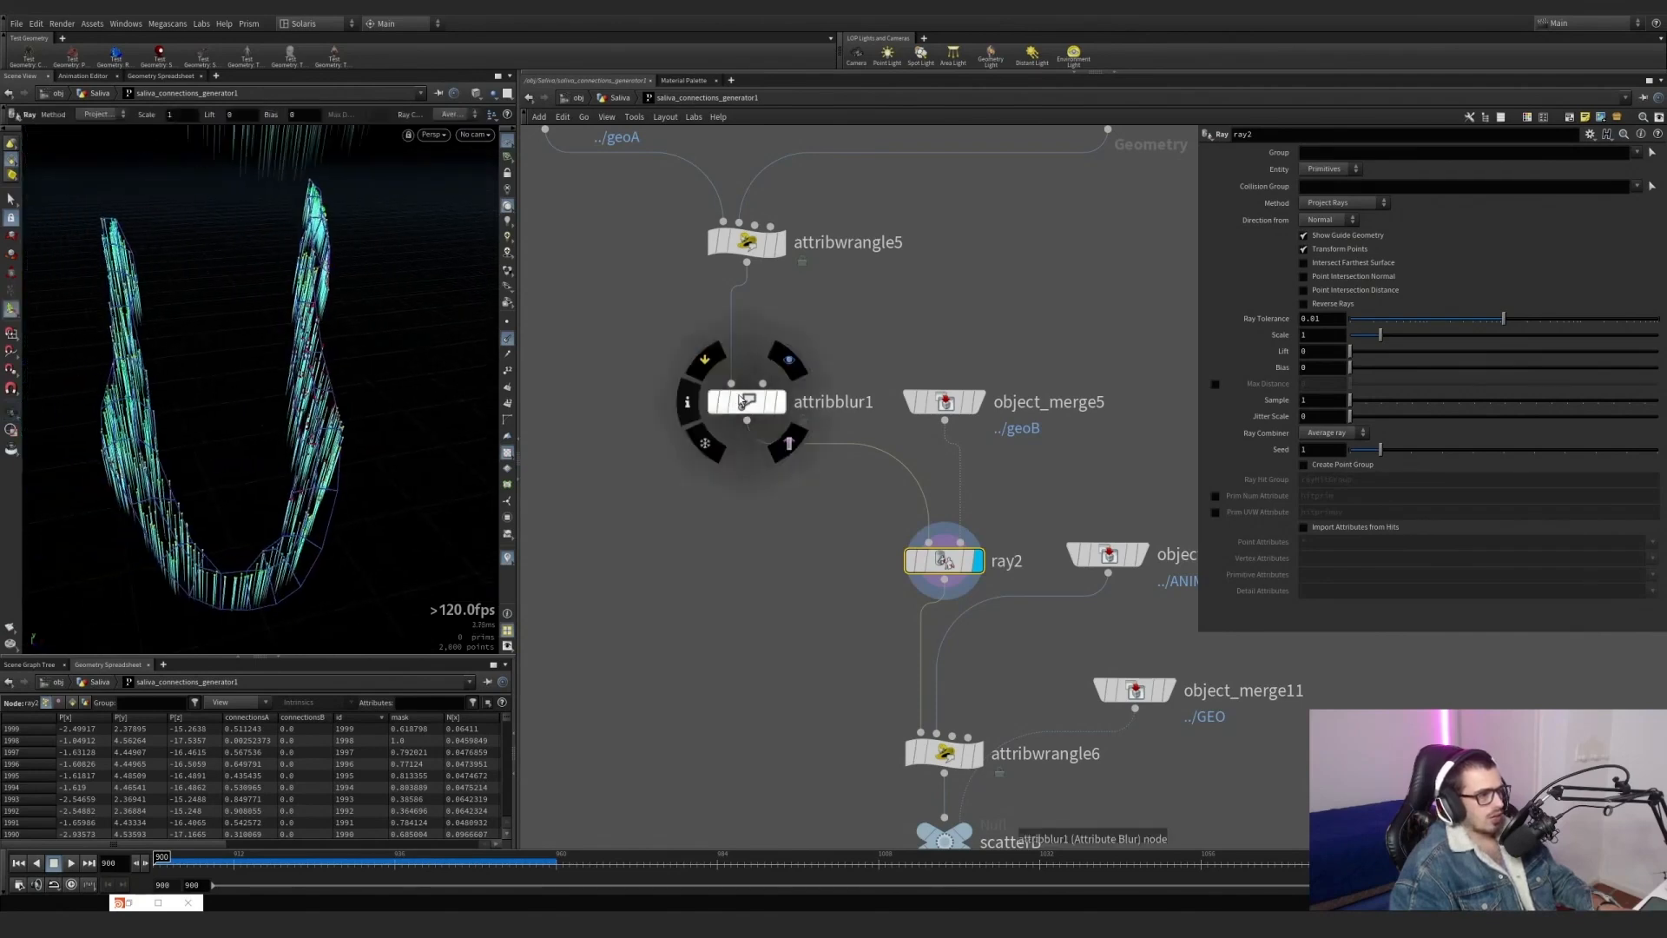
# Toggle the bypass on attribblur1 repeatedly with point normals hidden, comparing the distribution of ray2's projected points with and without the blur.
pyautogui.click(704, 369)
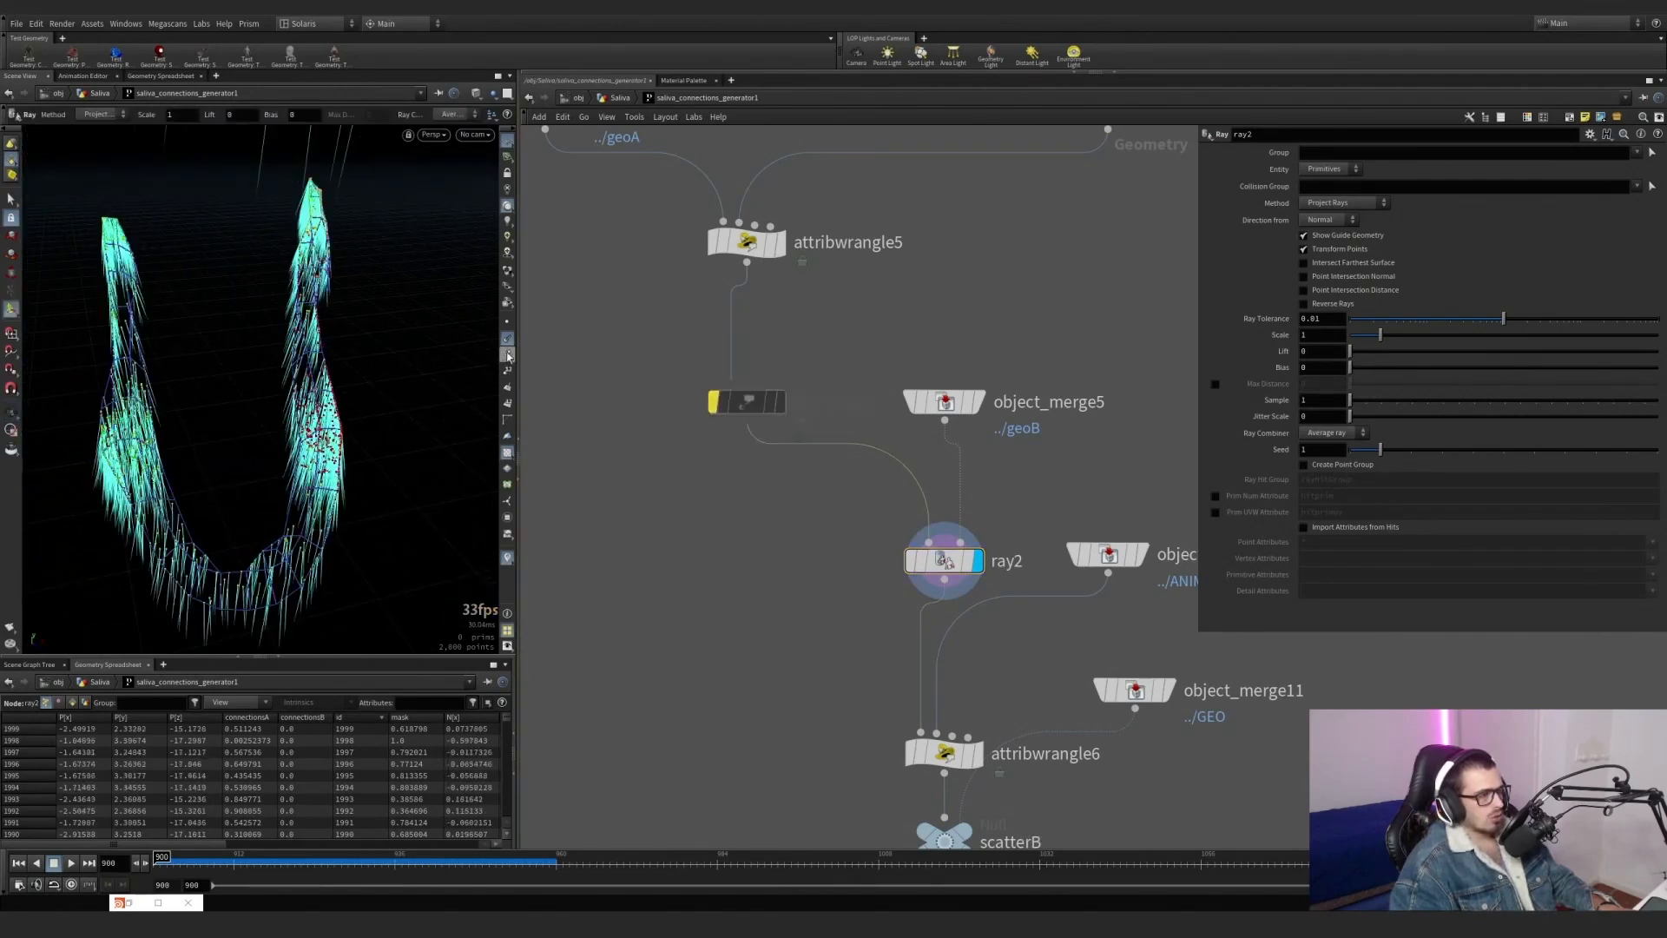
pyautogui.click(706, 374)
pyautogui.click(706, 374)
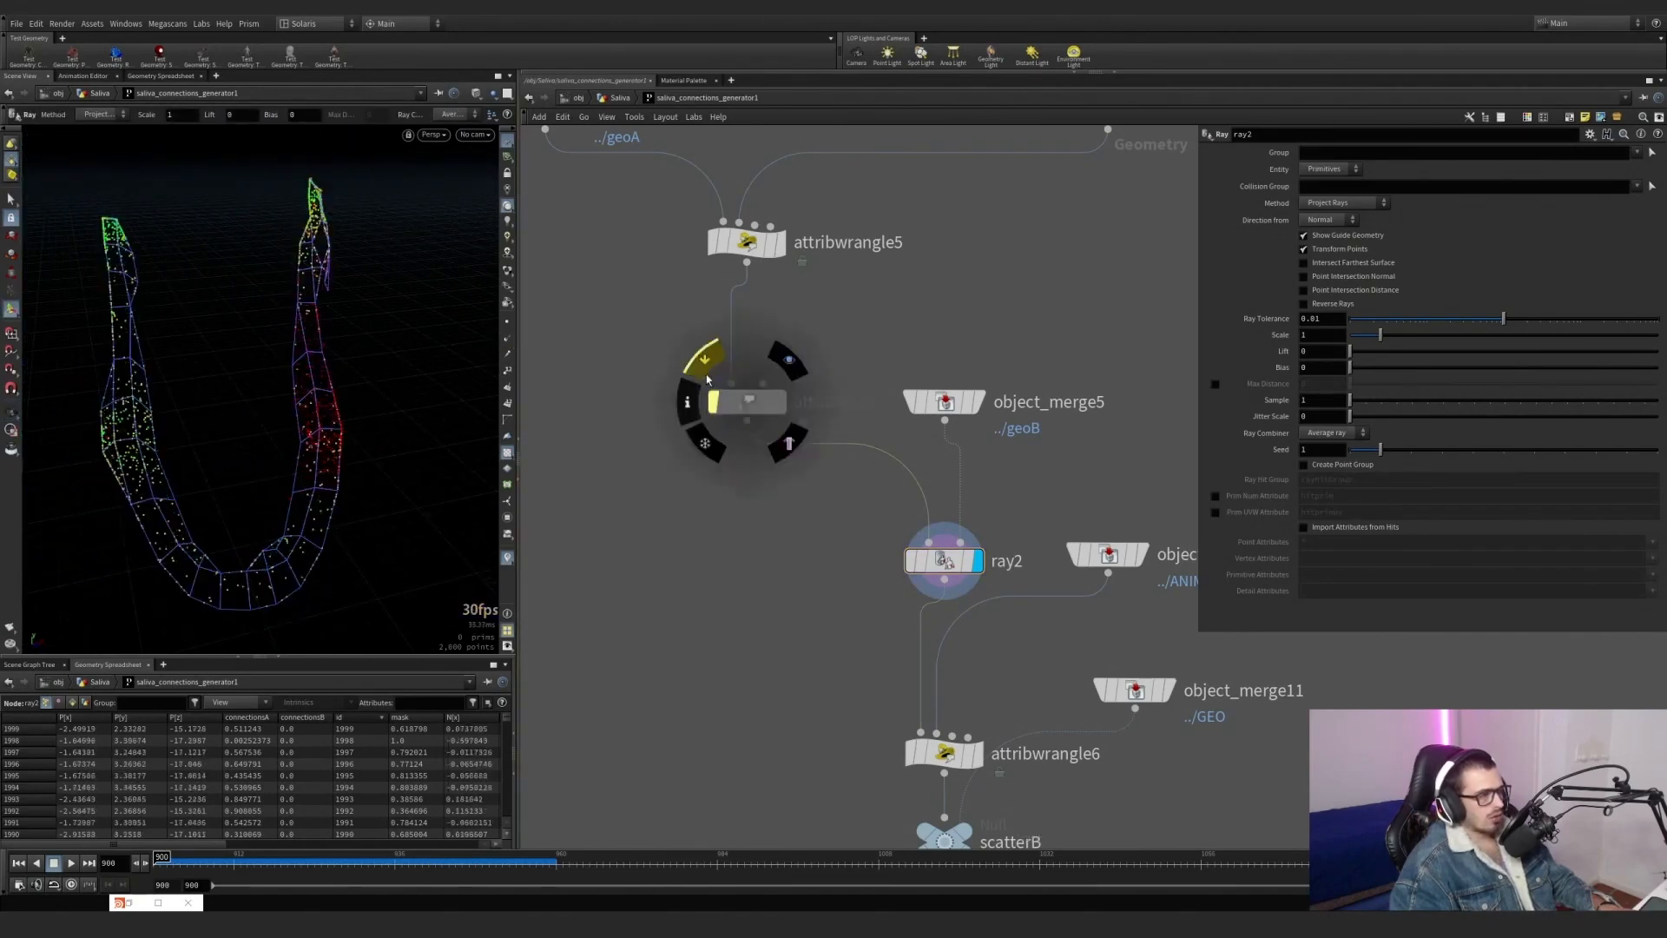
pyautogui.click(706, 374)
pyautogui.click(706, 374)
pyautogui.click(706, 374)
pyautogui.click(707, 380)
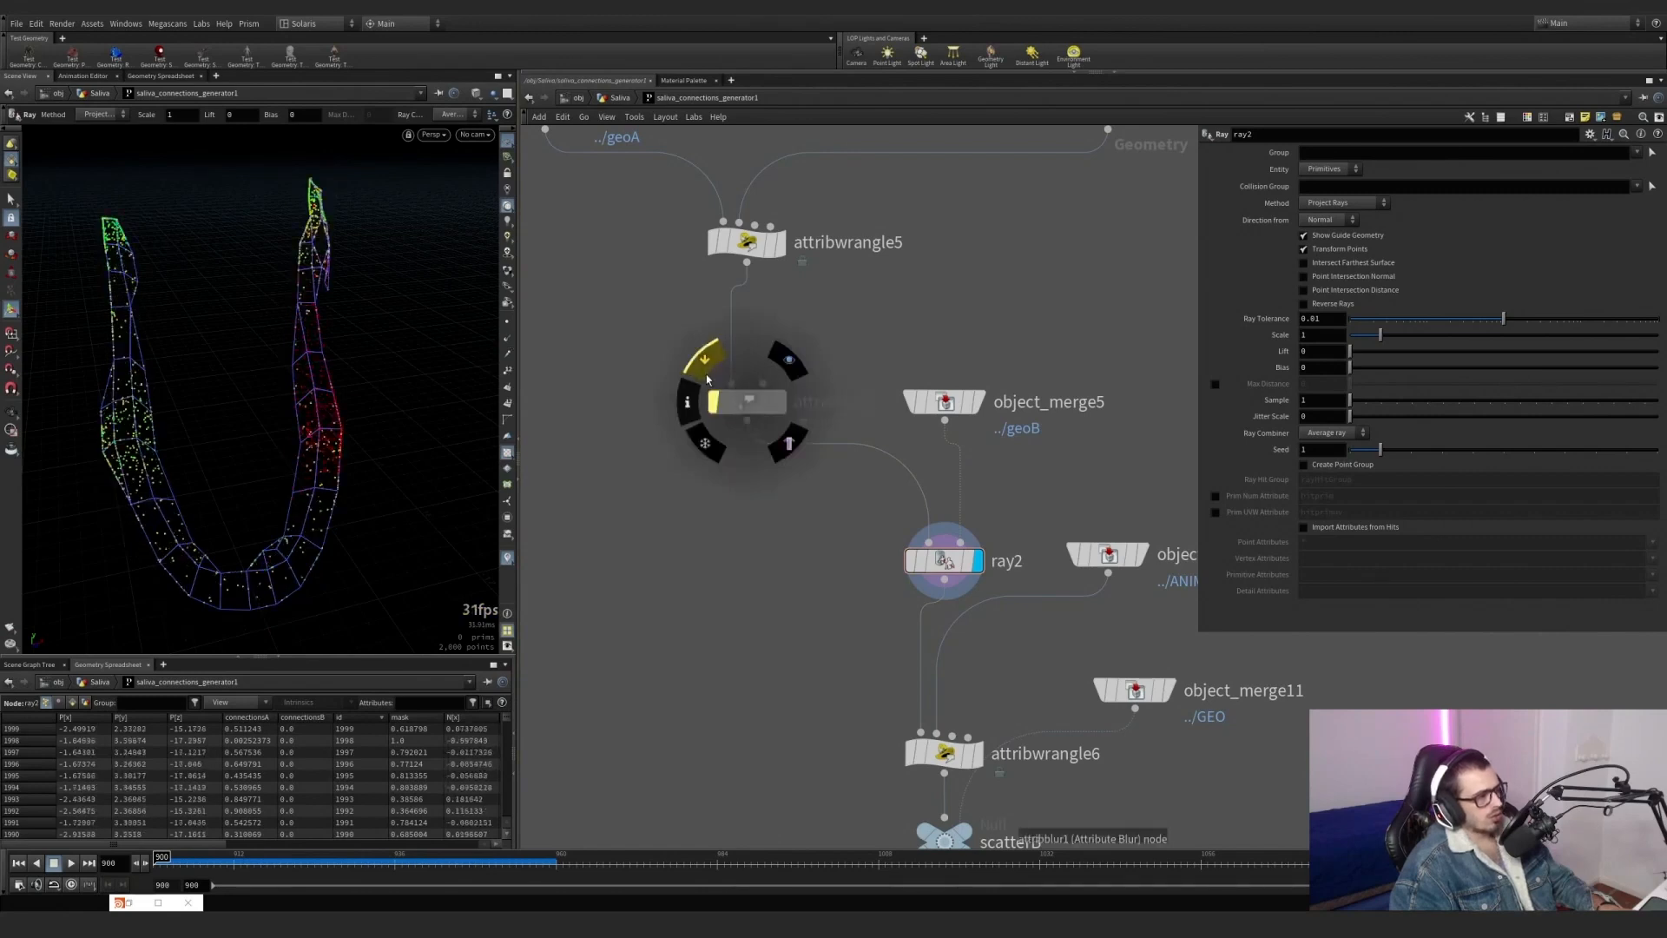
pyautogui.click(707, 380)
pyautogui.moveTo(852, 595); pyautogui.dragTo(784, 579, button='middle')
pyautogui.keyDown('alt'); pyautogui.moveTo(297, 381); pyautogui.dragTo(468, 432); pyautogui.keyUp('alt')
pyautogui.moveTo(779, 601); pyautogui.dragTo(715, 469, button='middle')
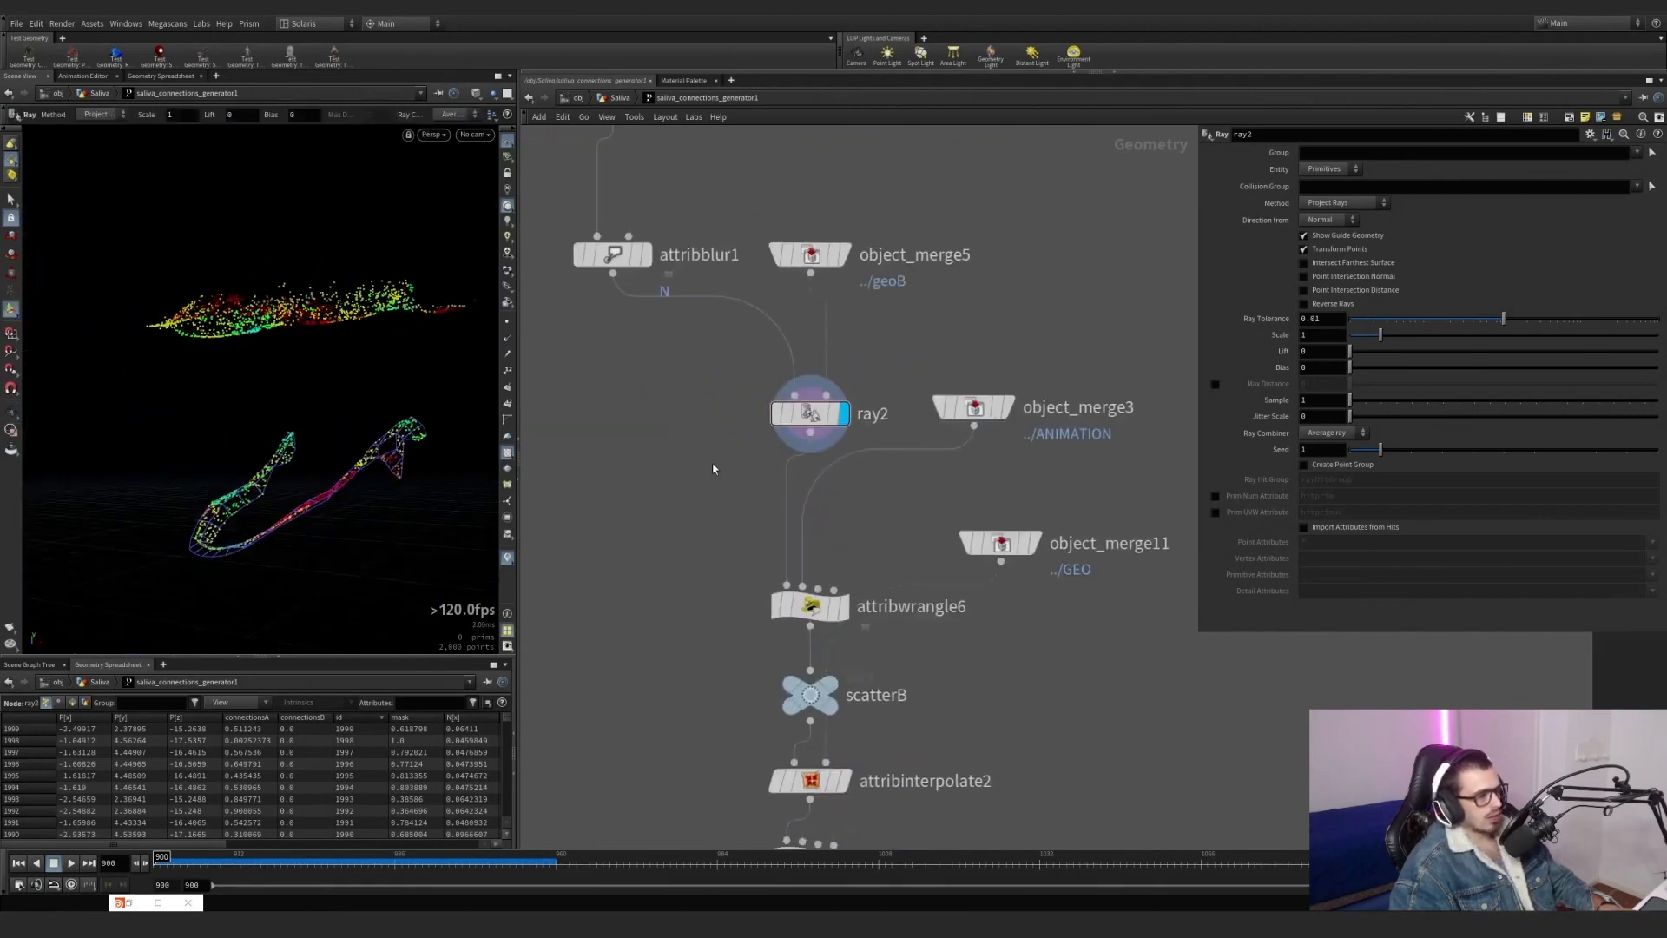
# Display object_merge3 to view the creature mesh merged from ANIMATION.
pyautogui.click(1008, 408)
pyautogui.moveTo(974, 404); pyautogui.dragTo(997, 419)
pyautogui.click(997, 418)
pyautogui.scroll(-5, 923, 408)
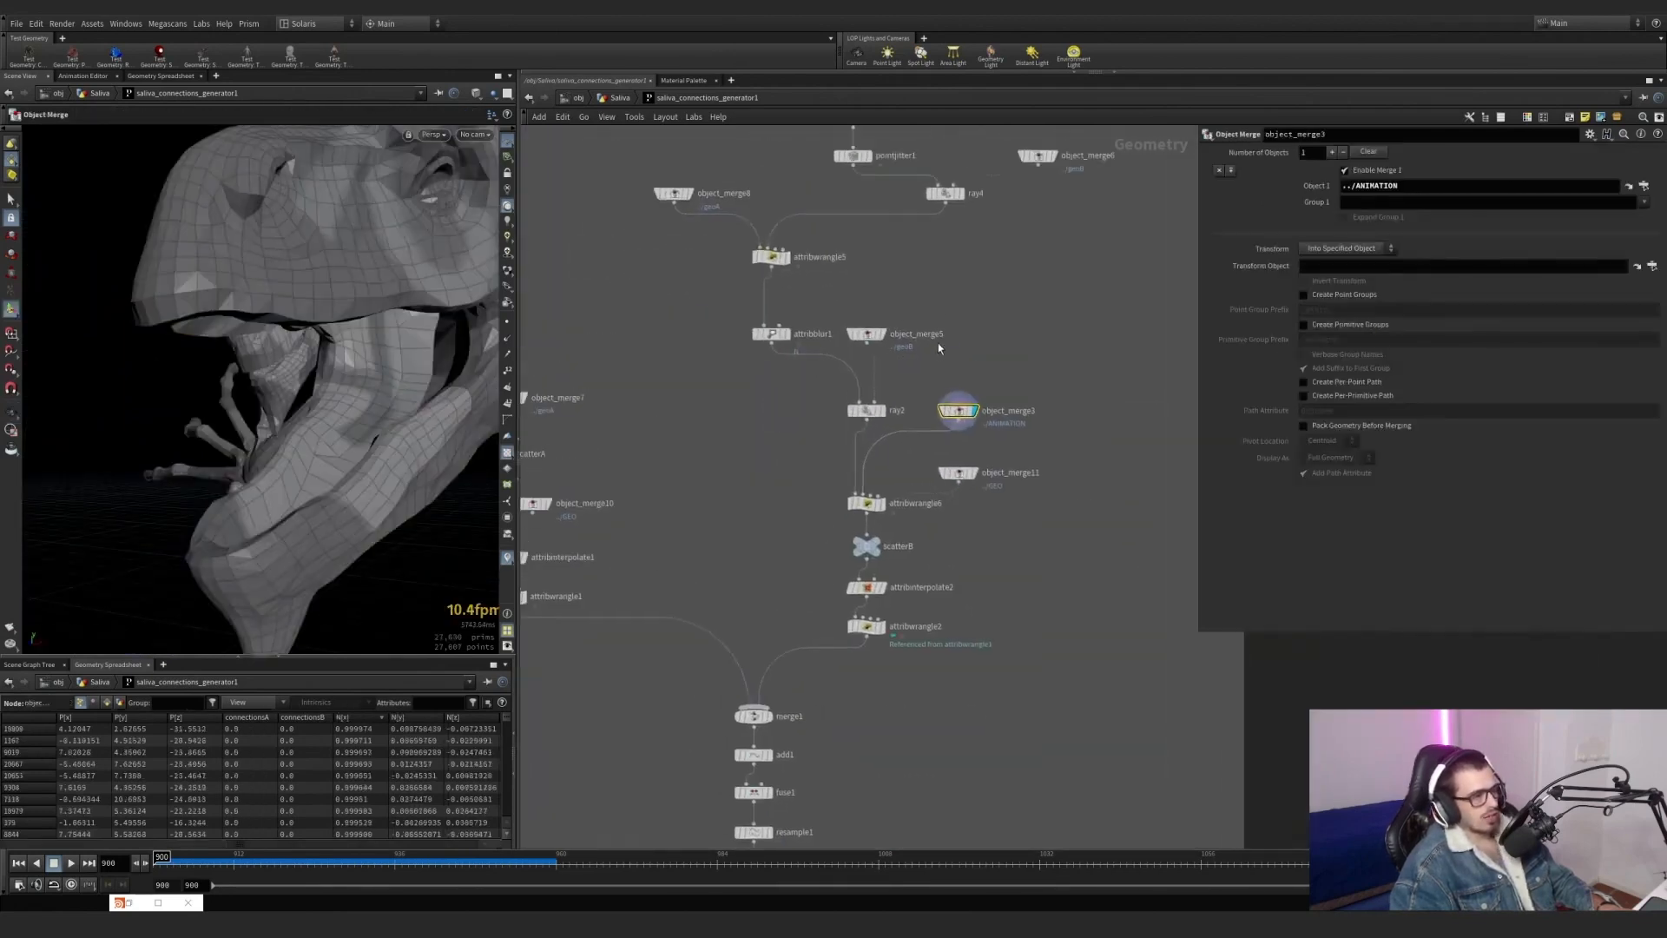
# Review timeshift1's frame settings in the input section and inspect the creature's open mouth from closer.
pyautogui.moveTo(938, 342); pyautogui.dragTo(884, 744, button='middle')
pyautogui.scroll(-2, 706, 261)
pyautogui.moveTo(705, 261); pyautogui.dragTo(726, 445, button='middle')
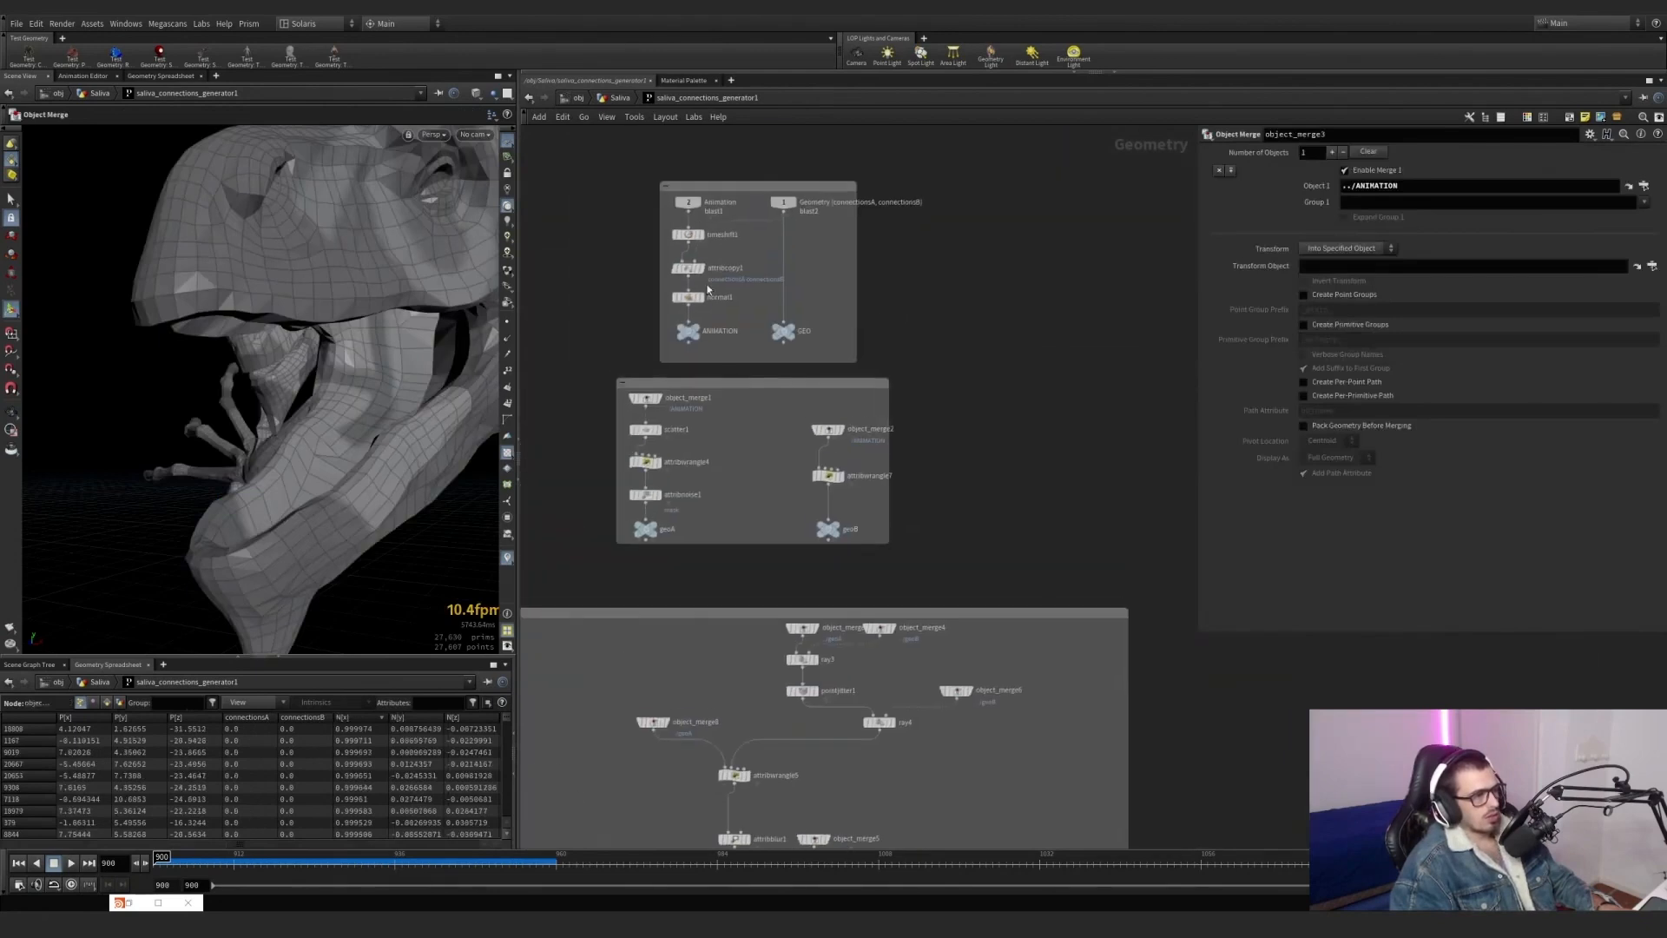
pyautogui.click(690, 236)
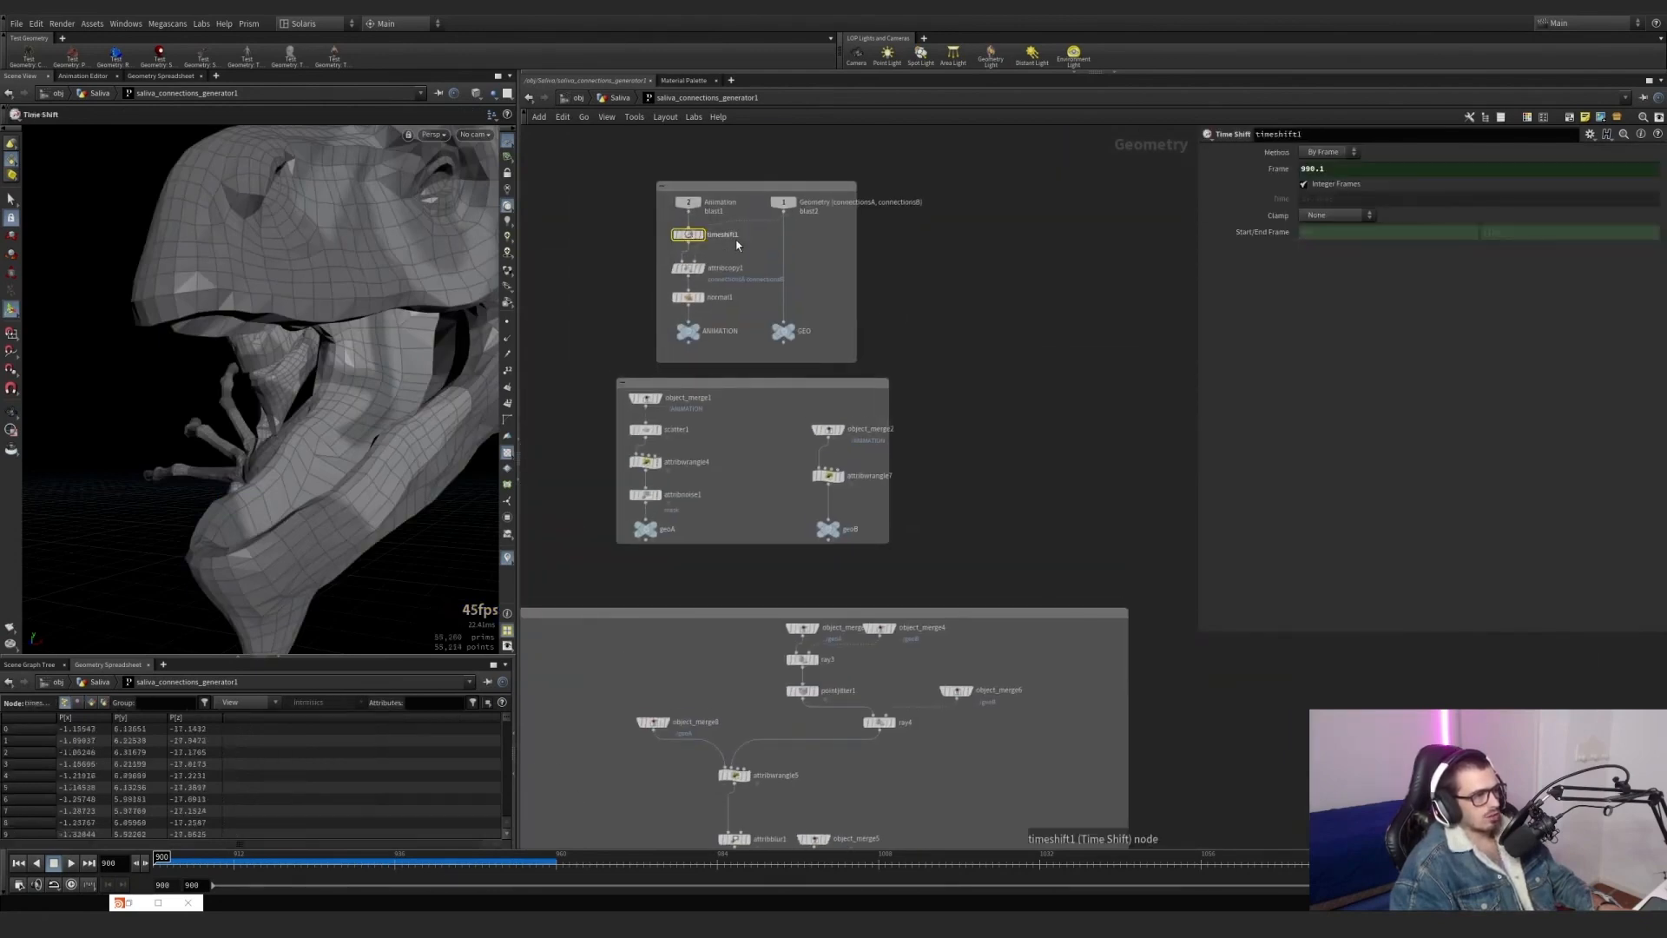
pyautogui.moveTo(1073, 478); pyautogui.dragTo(1004, 235, button='middle')
pyautogui.moveTo(929, 610); pyautogui.dragTo(975, 382, button='middle')
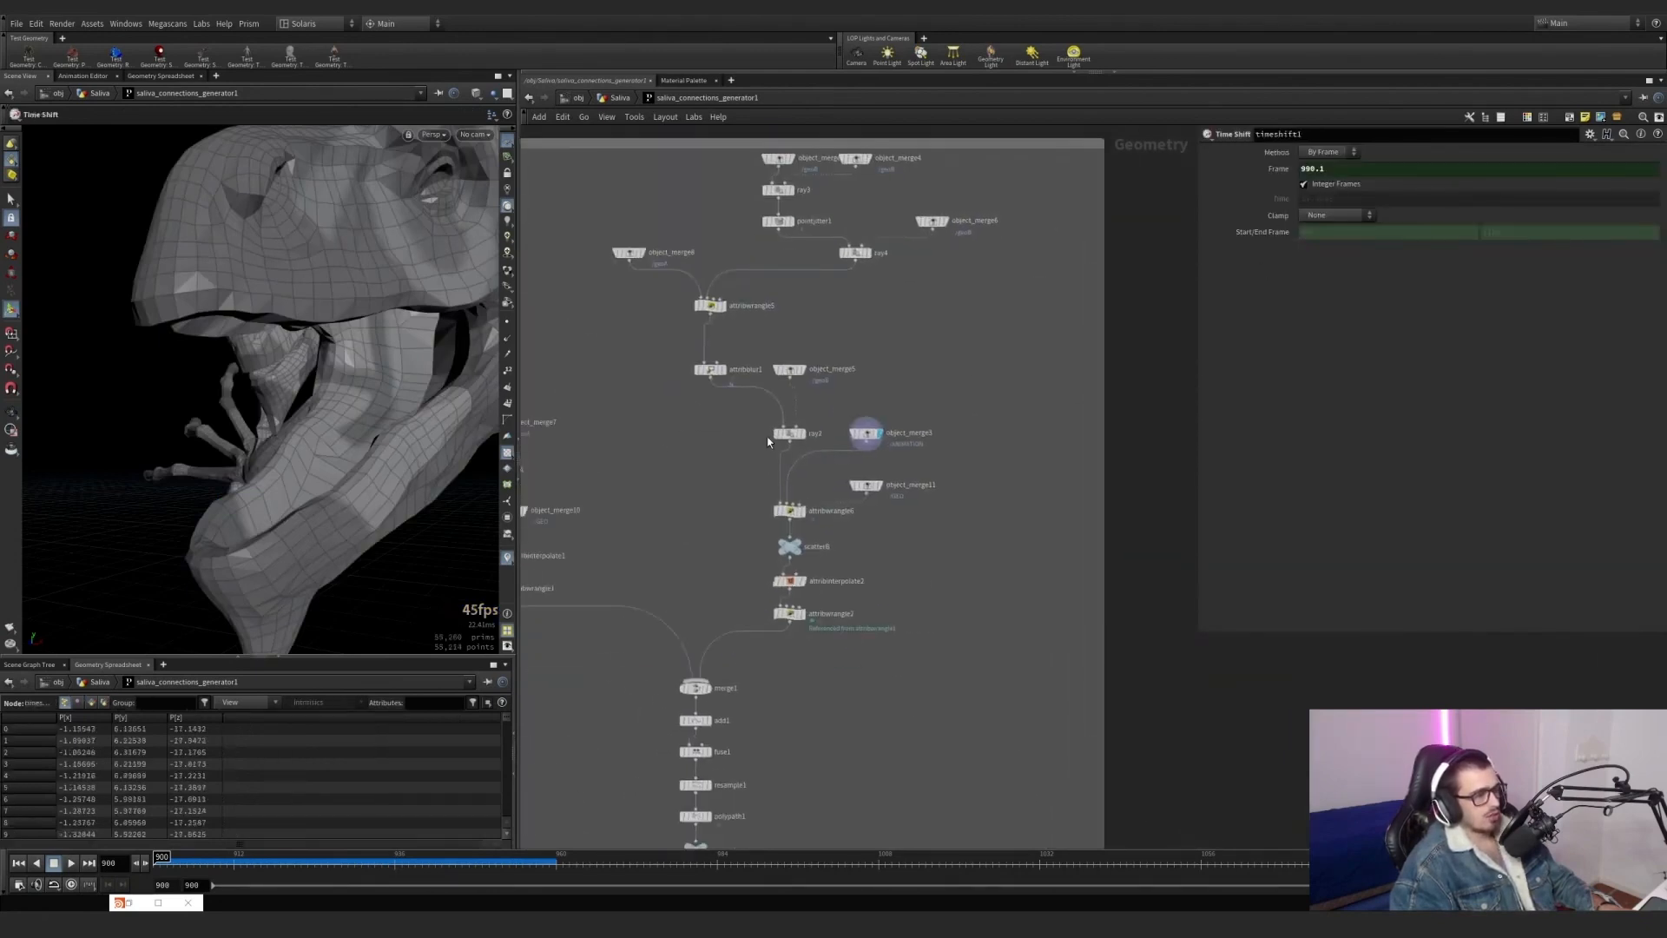
pyautogui.scroll(3, 305, 482)
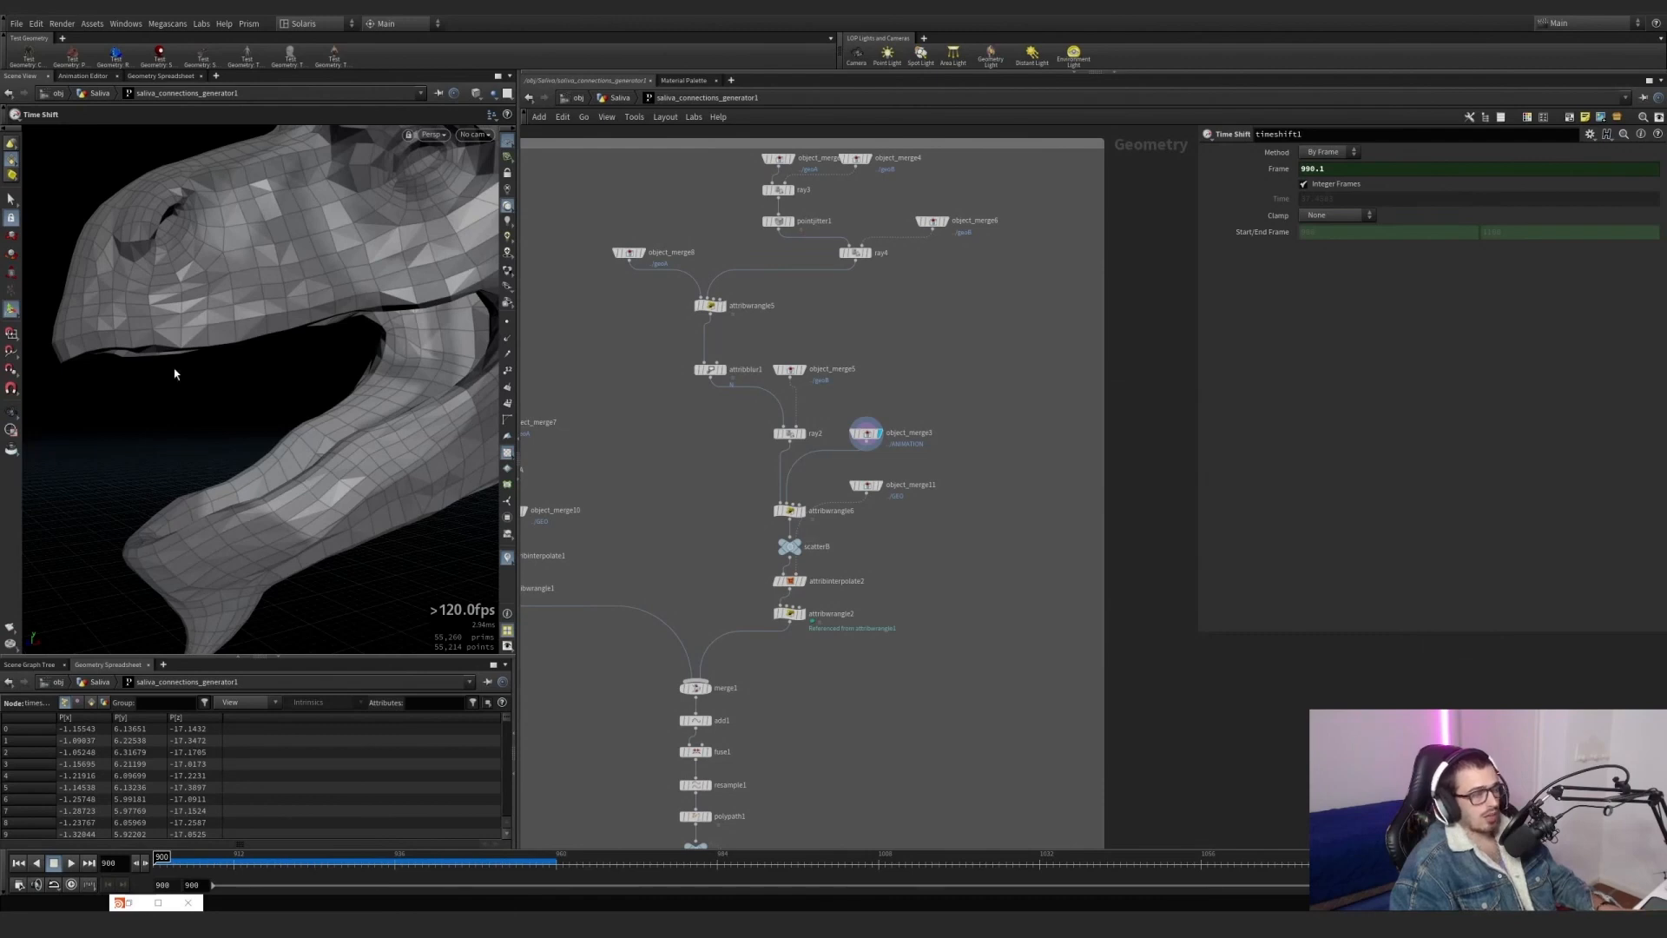
pyautogui.keyDown('alt'); pyautogui.moveTo(169, 353); pyautogui.dragTo(142, 345); pyautogui.keyUp('alt')
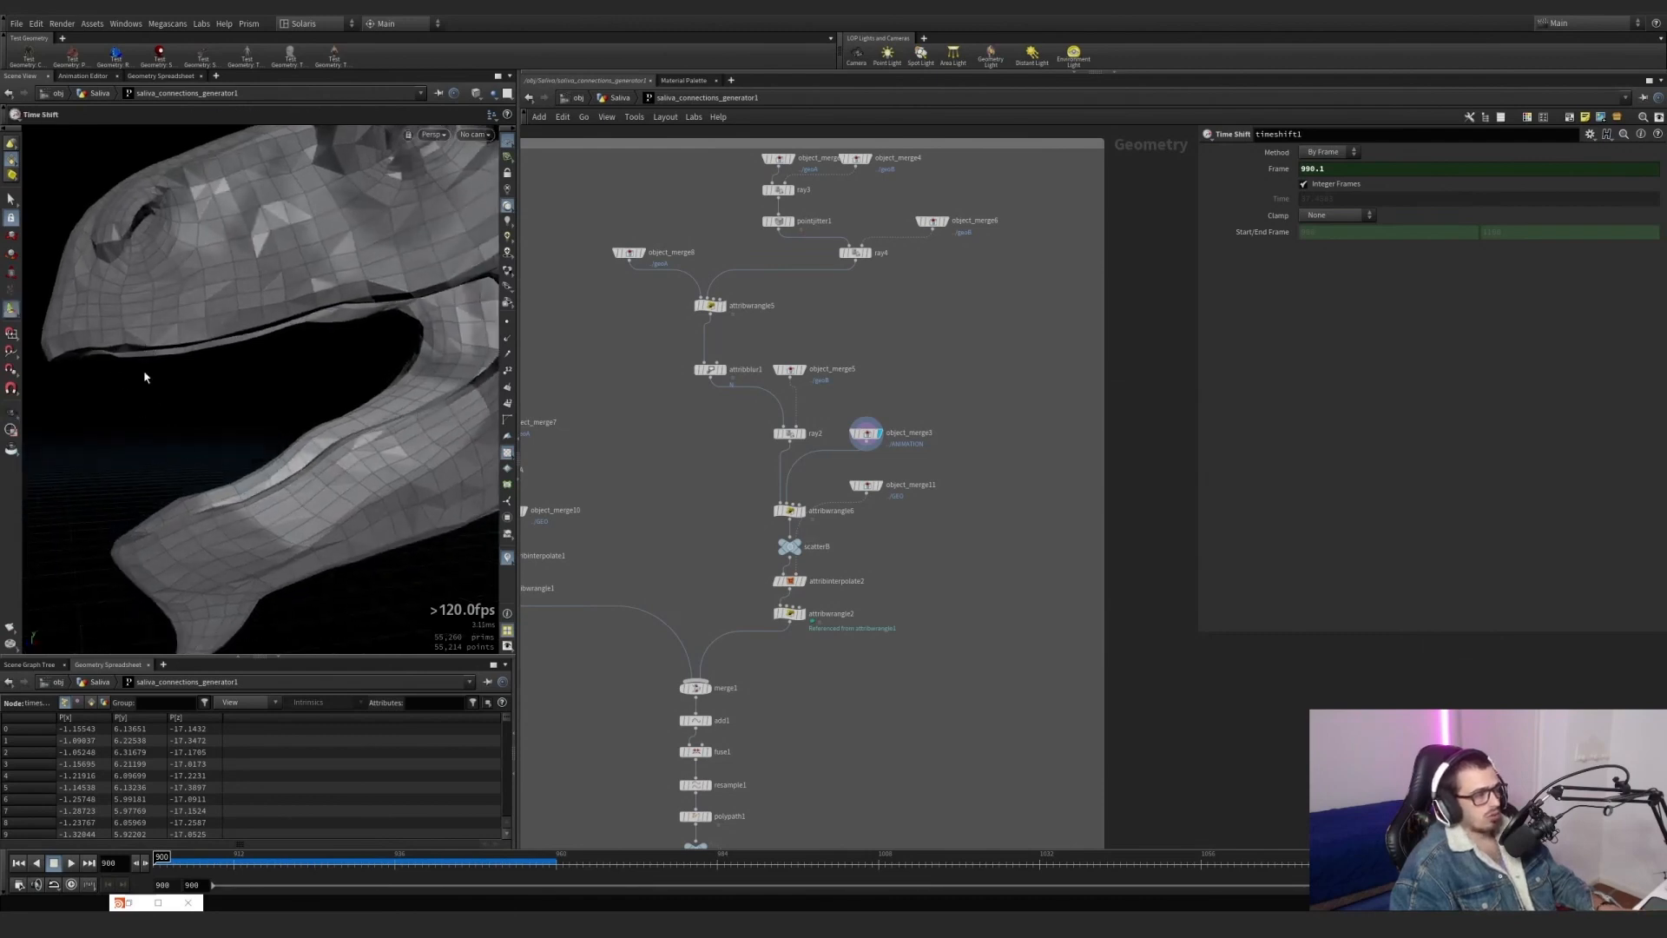
# Select ray2, then display object_merge7 to view the geoA points feeding scatterA.
pyautogui.scroll(-5, 592, 425)
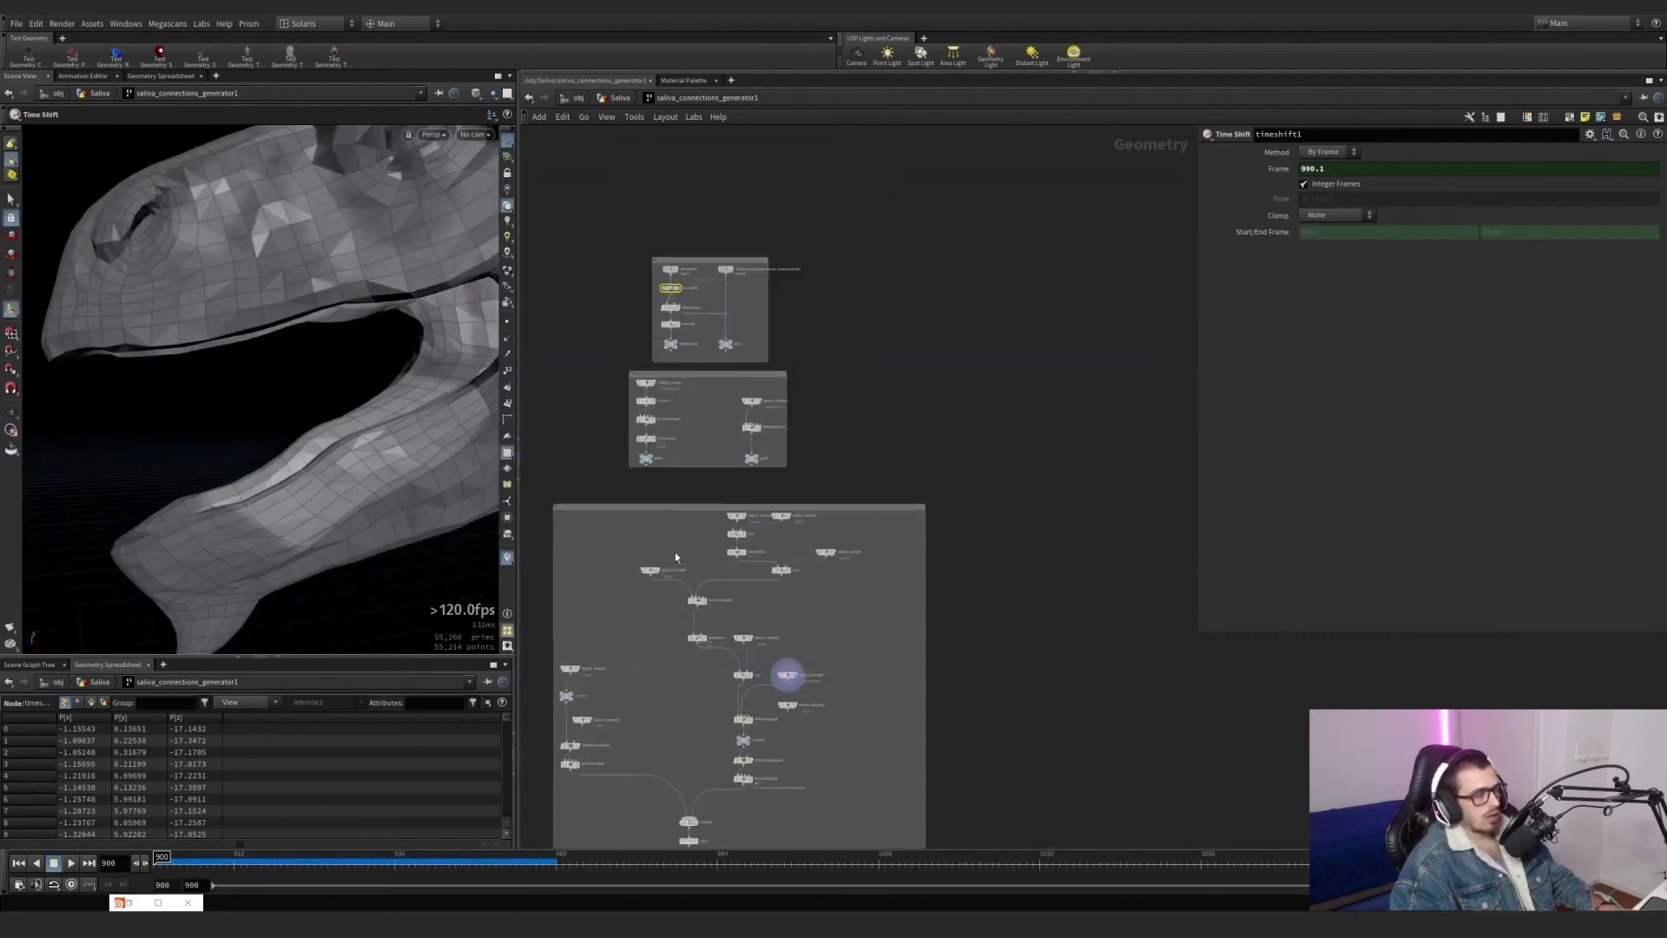
pyautogui.scroll(5, 792, 733)
pyautogui.moveTo(703, 680); pyautogui.dragTo(1006, 531, button='middle')
pyautogui.scroll(3, 757, 552)
pyautogui.scroll(-4, 758, 552)
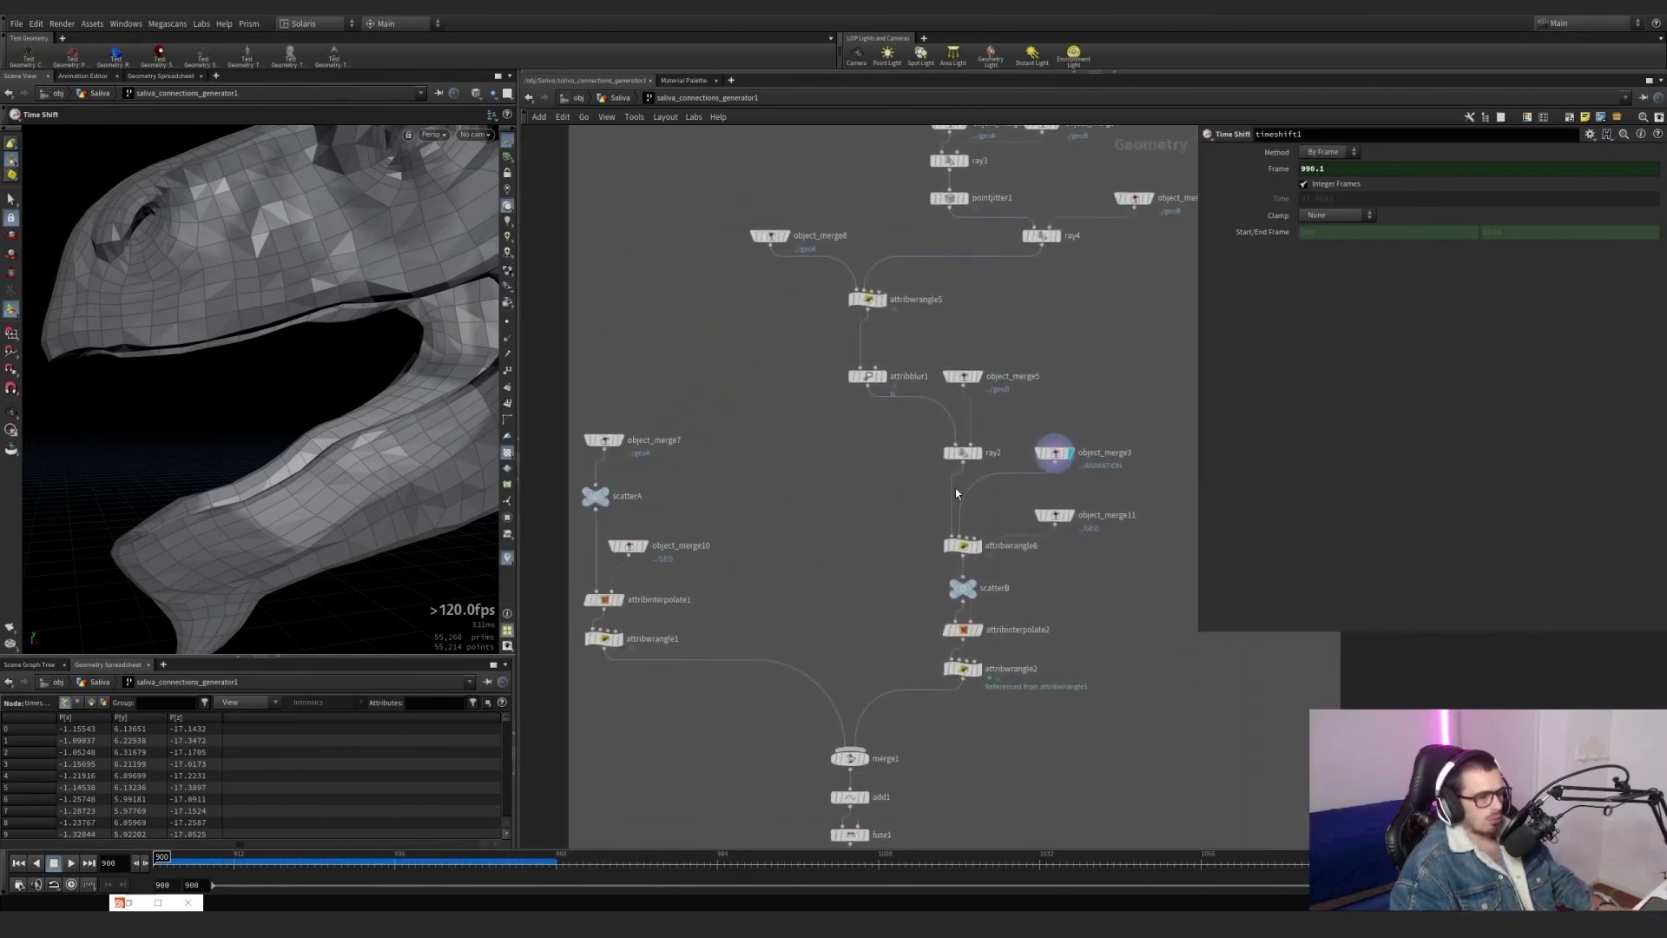
pyautogui.click(962, 452)
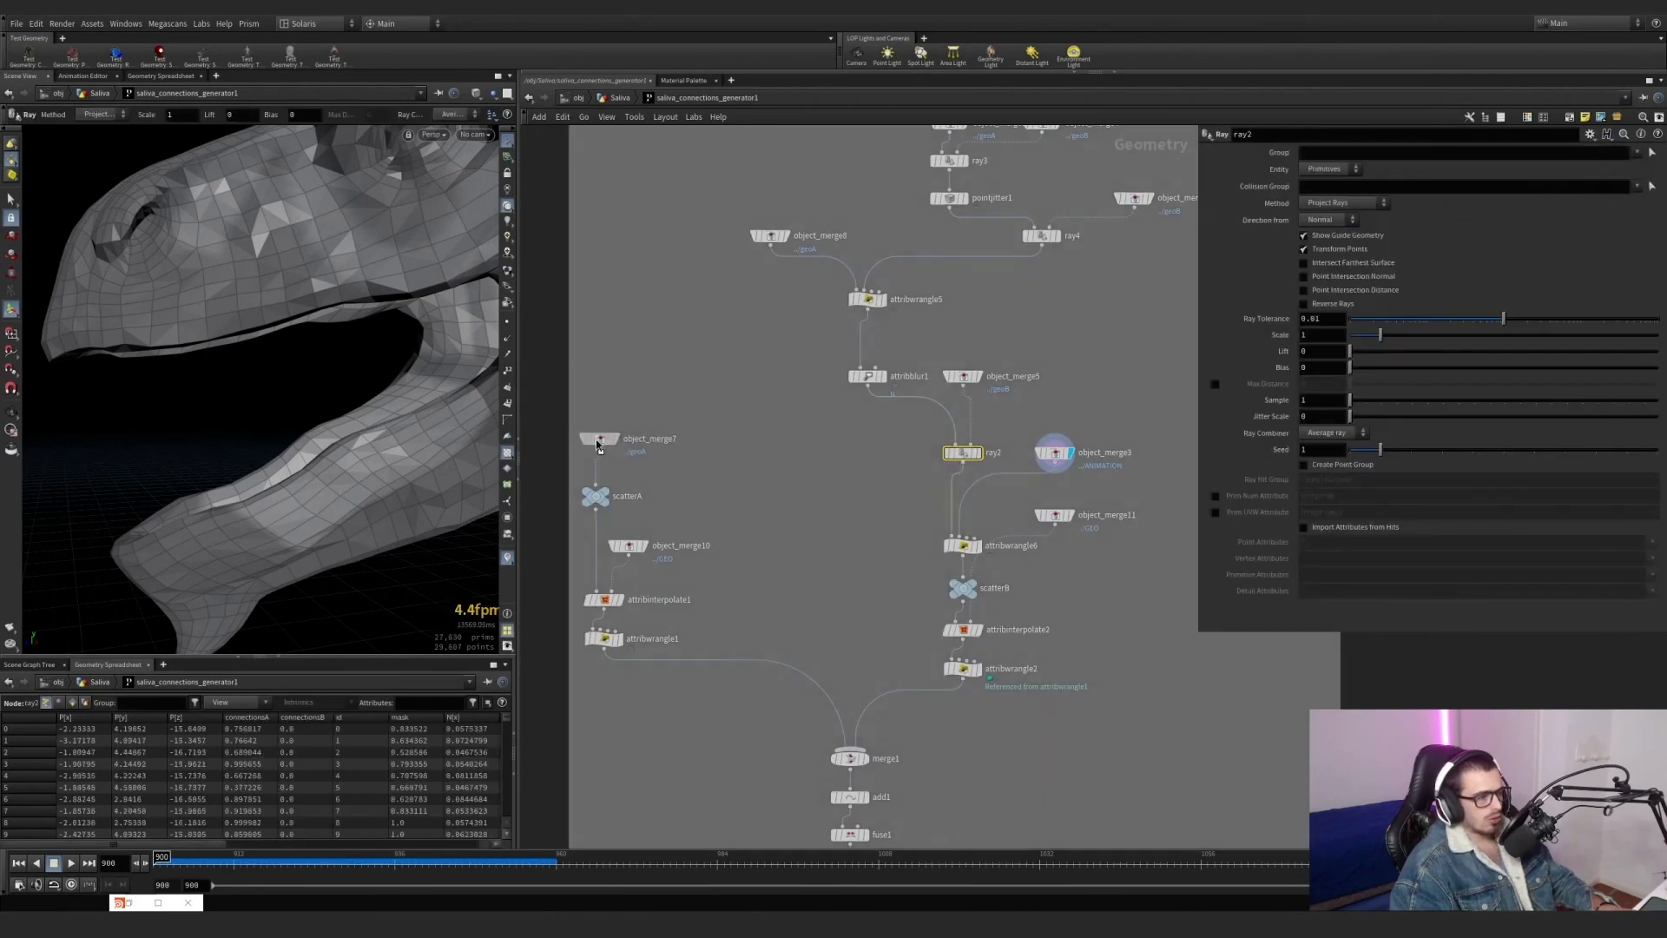
pyautogui.moveTo(596, 444); pyautogui.dragTo(587, 471)
pyautogui.click(614, 441)
# Select scatter1 and open its output attributes to examine the sourceprim and sourceprimuv settings.
pyautogui.scroll(-5, 707, 417)
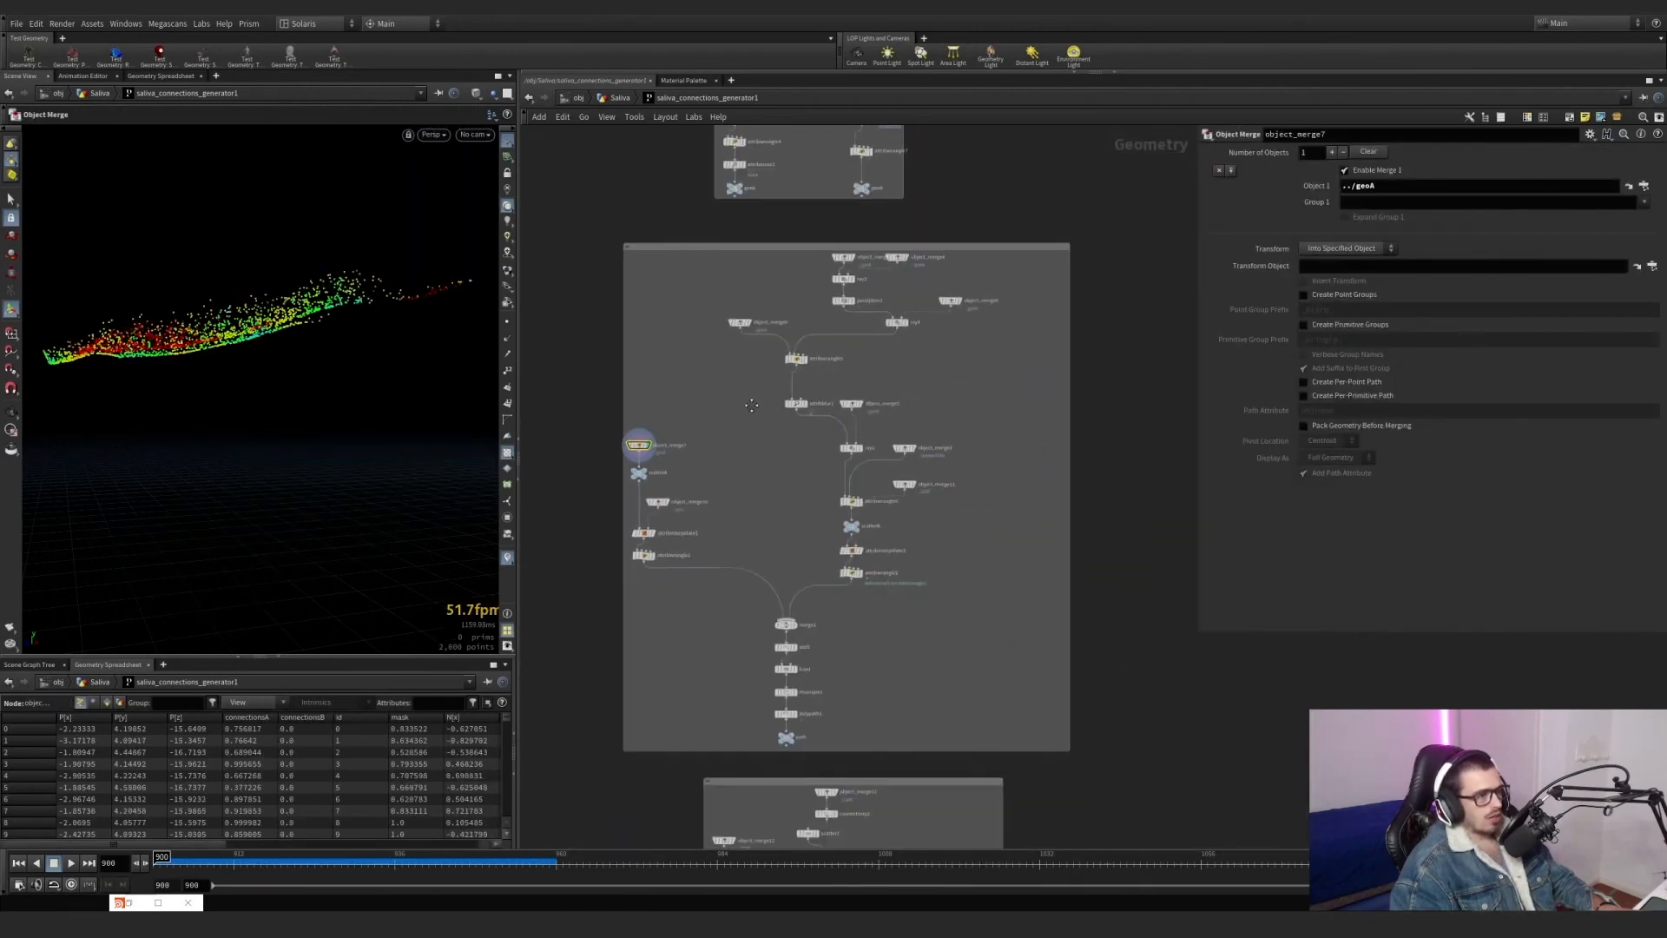
pyautogui.moveTo(744, 409); pyautogui.dragTo(744, 519, button='middle')
pyautogui.scroll(3, 764, 306)
pyautogui.click(706, 263)
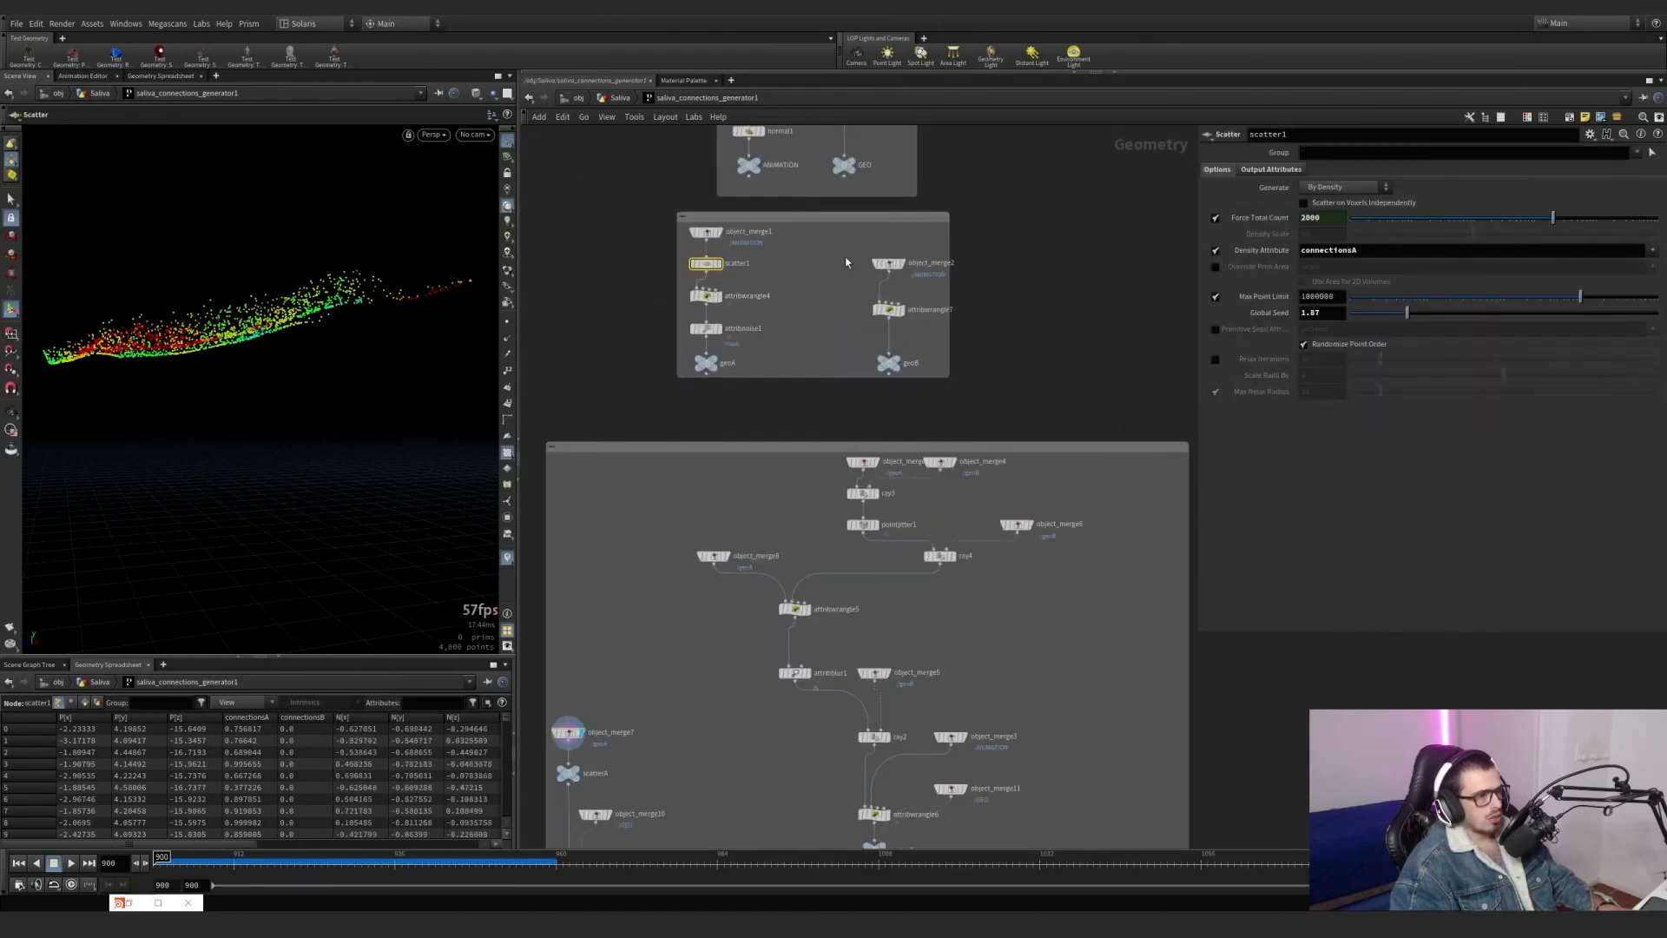
pyautogui.click(1273, 171)
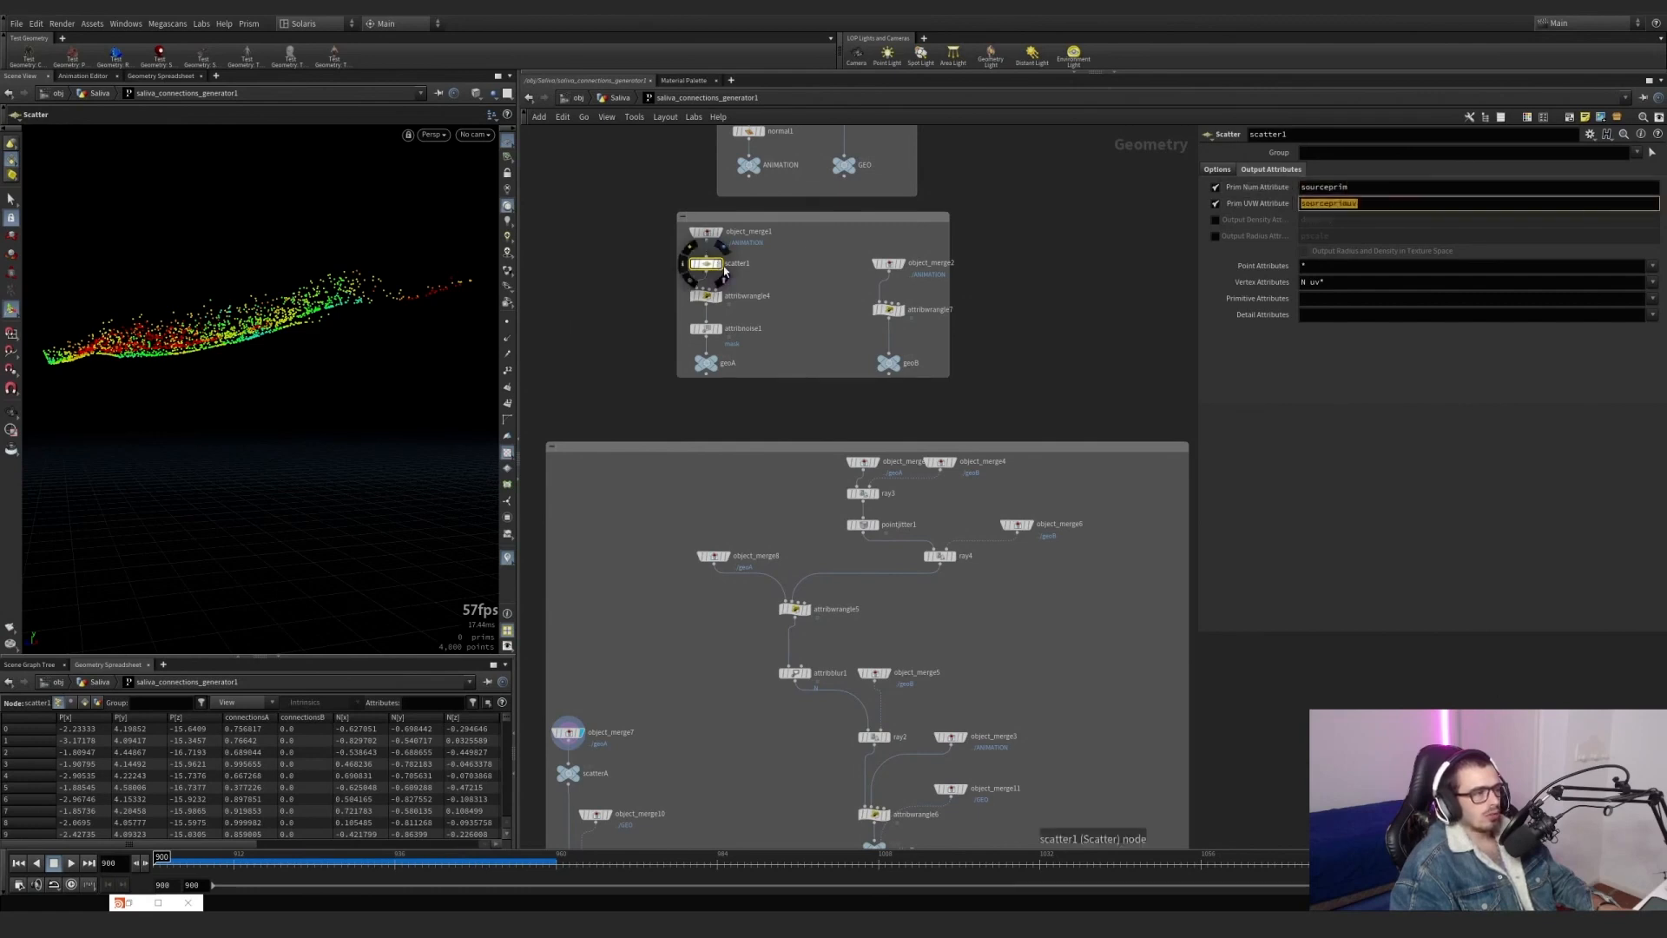
# Display object_merge1 above scatter1 with primitive numbers shown, and zoom in closely on the head's polygons.
pyautogui.click(722, 264)
pyautogui.click(719, 232)
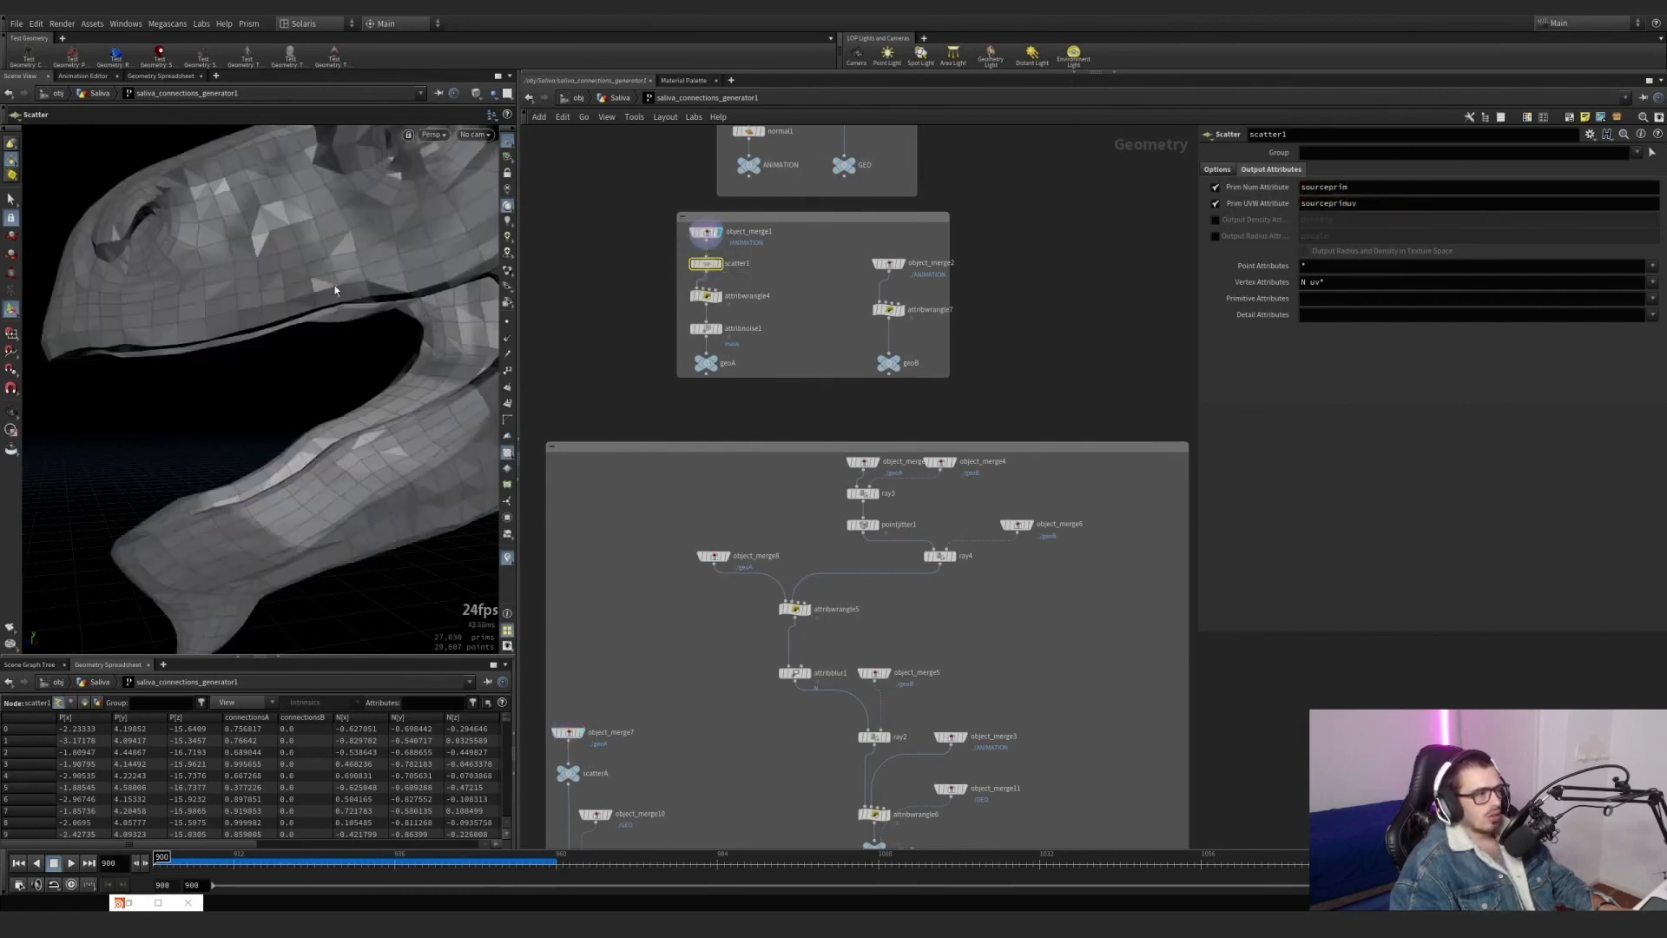
pyautogui.keyDown('alt'); pyautogui.moveTo(294, 287); pyautogui.dragTo(361, 258, button='right'); pyautogui.keyUp('alt')
pyautogui.keyDown('alt'); pyautogui.moveTo(323, 279); pyautogui.dragTo(409, 409, button='middle'); pyautogui.keyUp('alt')
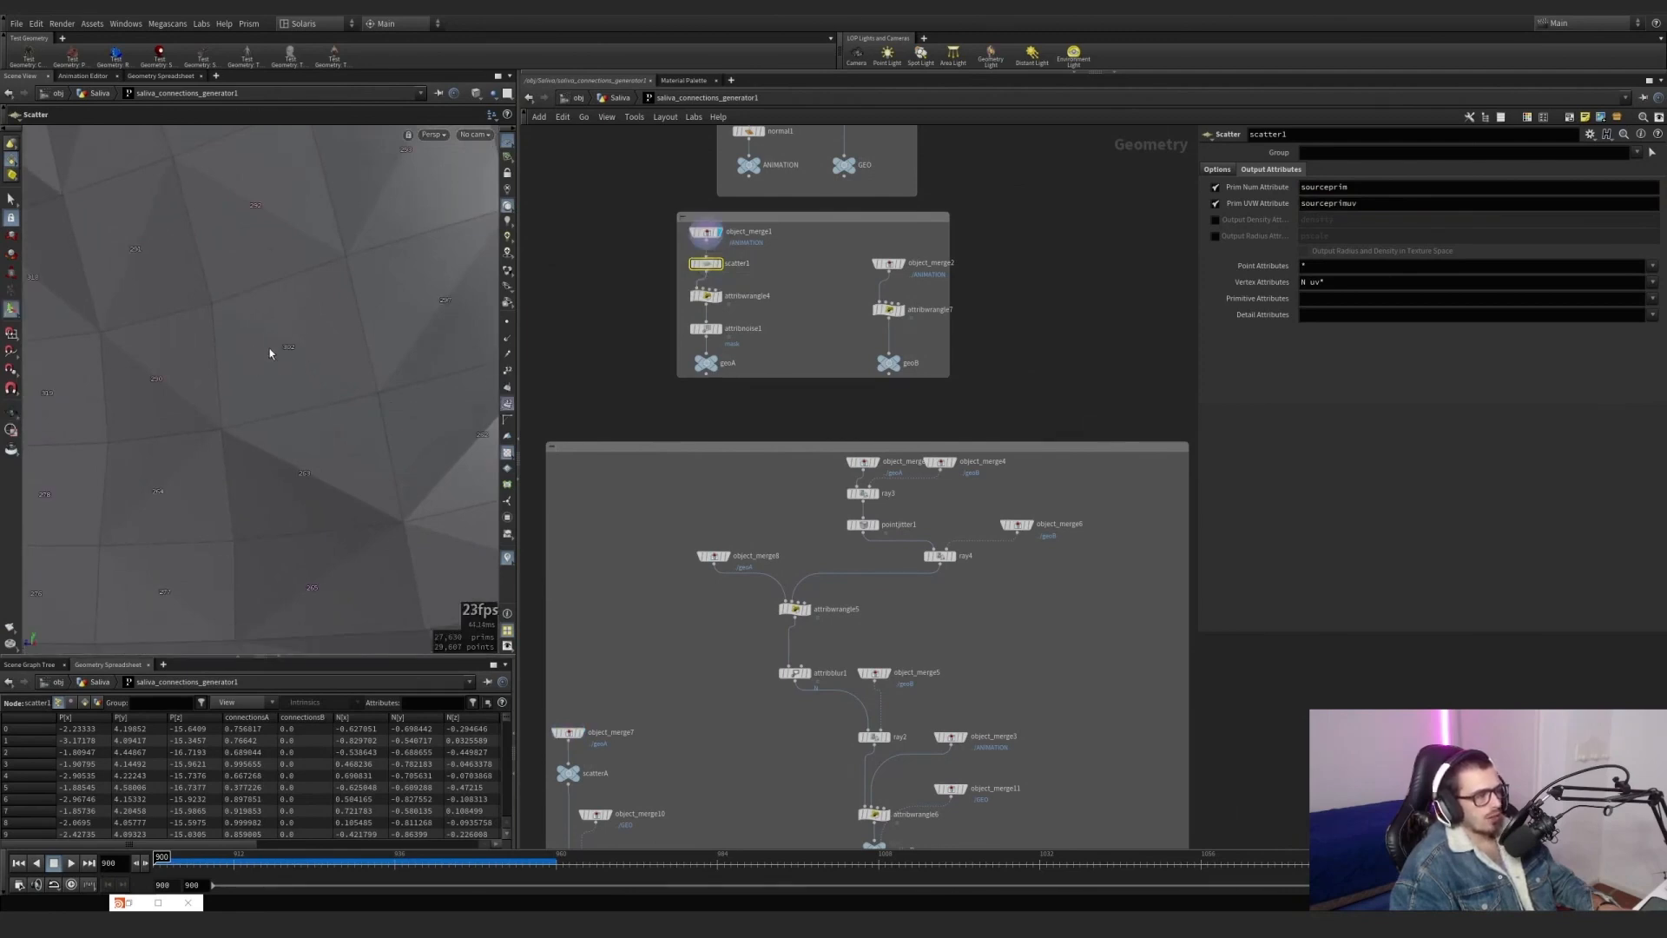
# Switch to Snipping Tool, capture one polygon from the viewport and mark a sample point joined to its primitive number in red.
pyautogui.hotkey('alt', 'Tab')
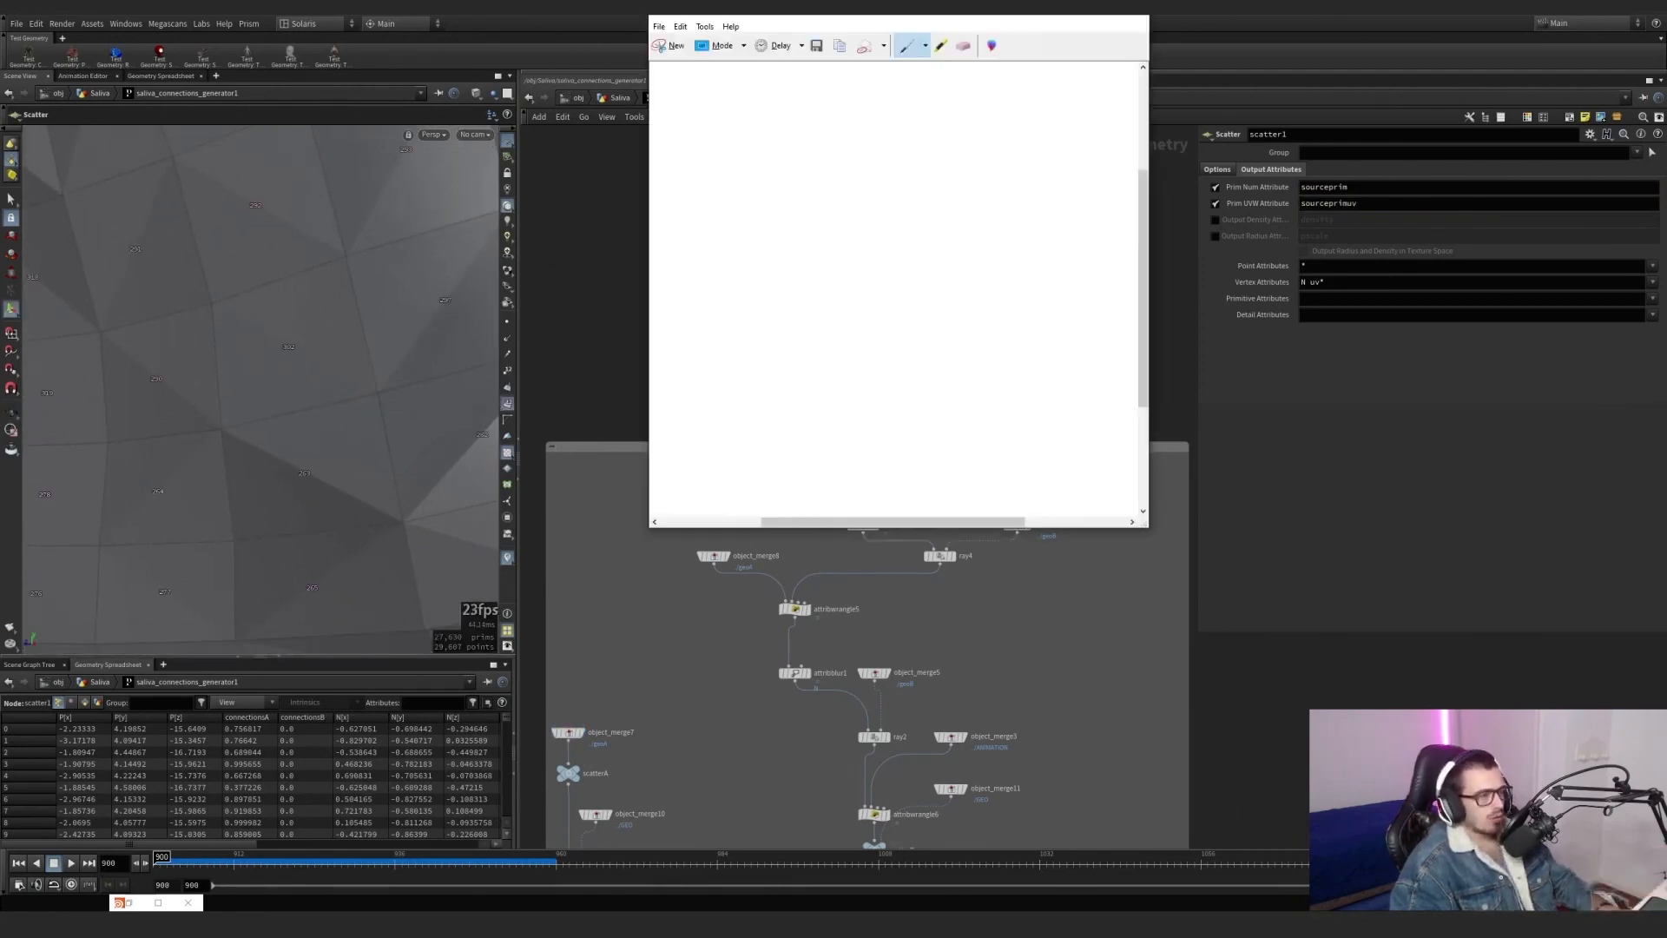
pyautogui.click(673, 46)
pyautogui.moveTo(197, 269); pyautogui.dragTo(392, 434)
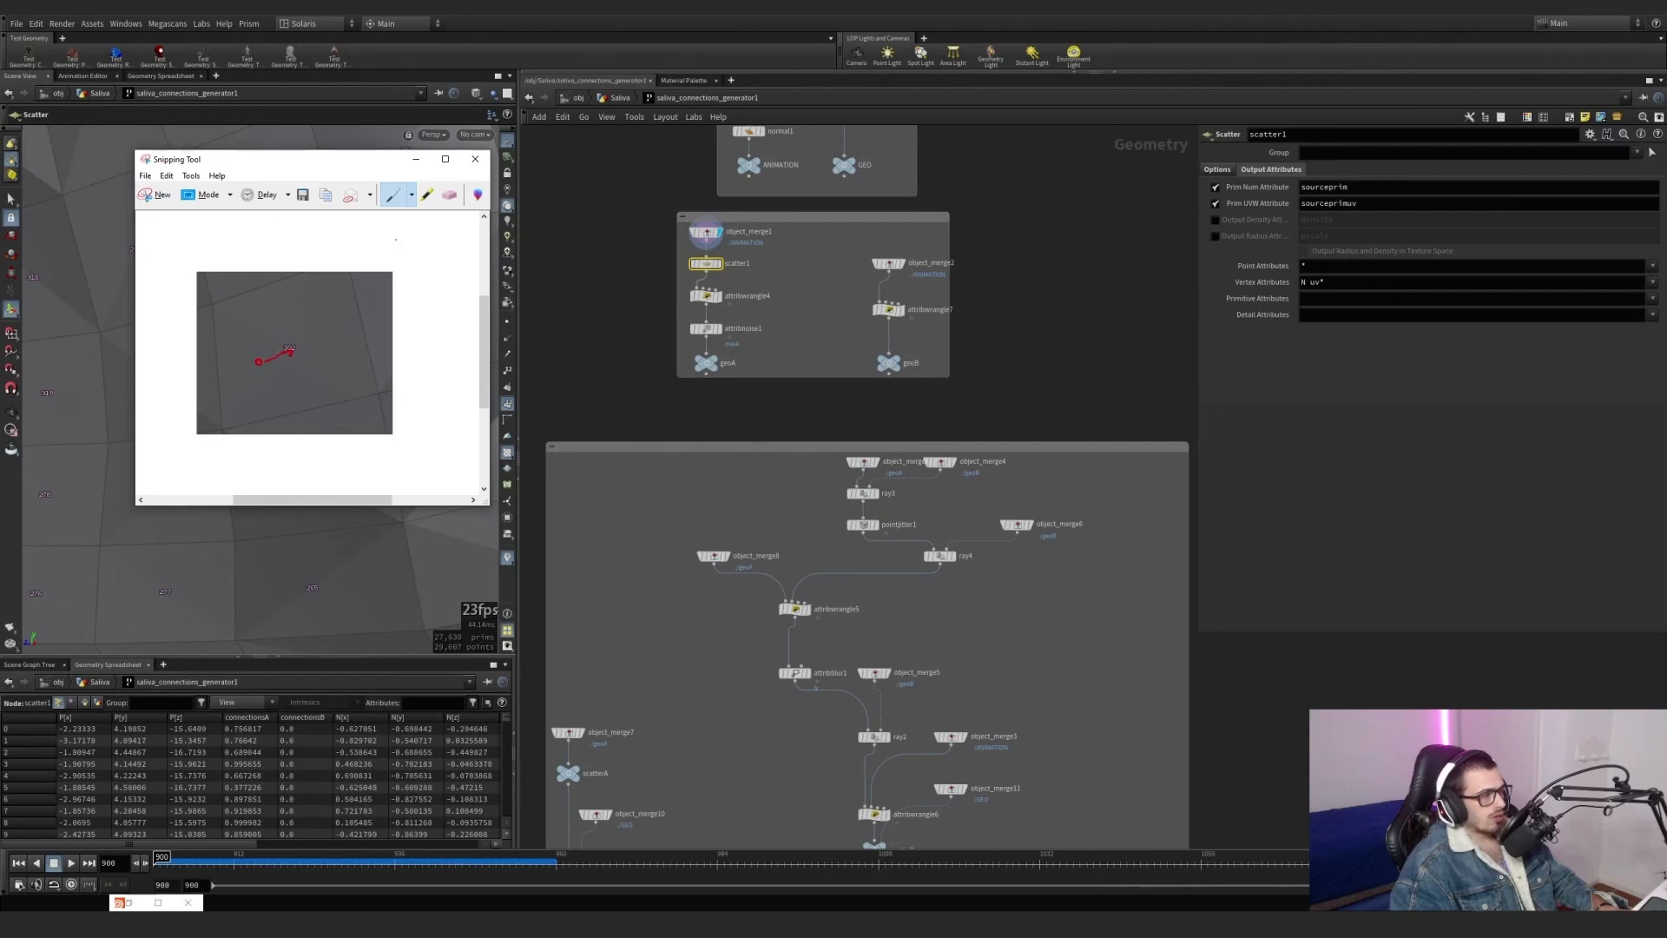
# Use the Blue Pen to draw two lines from the red point towards the polygon's edges, then minimise Snipping Tool.
pyautogui.click(411, 194)
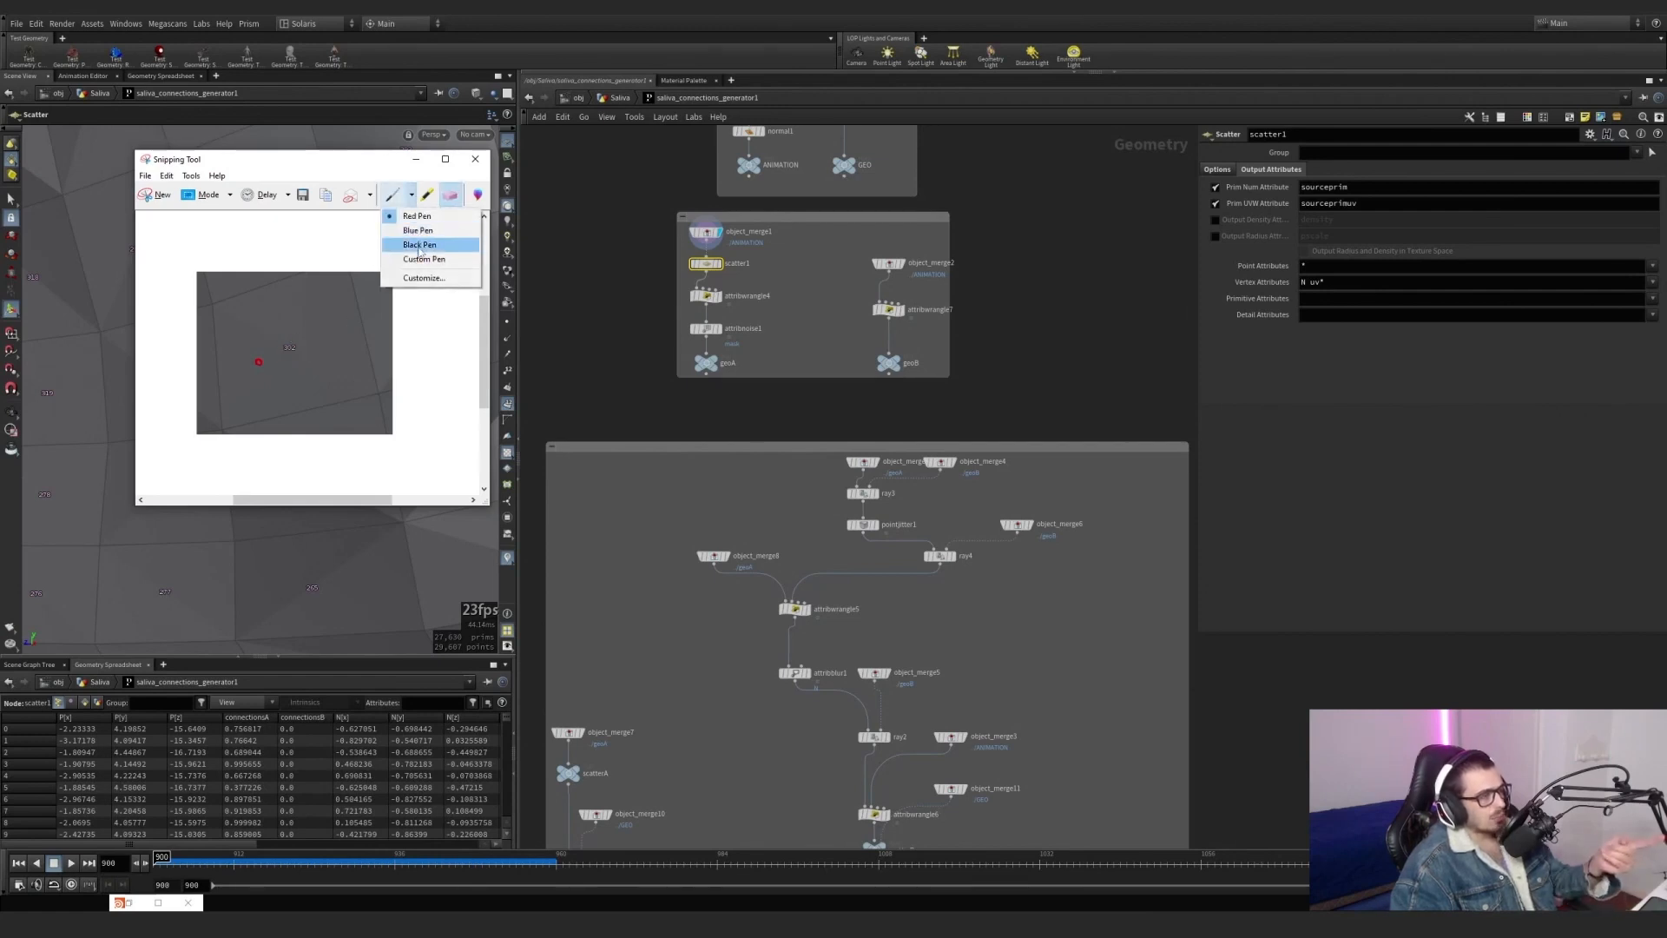
pyautogui.click(418, 231)
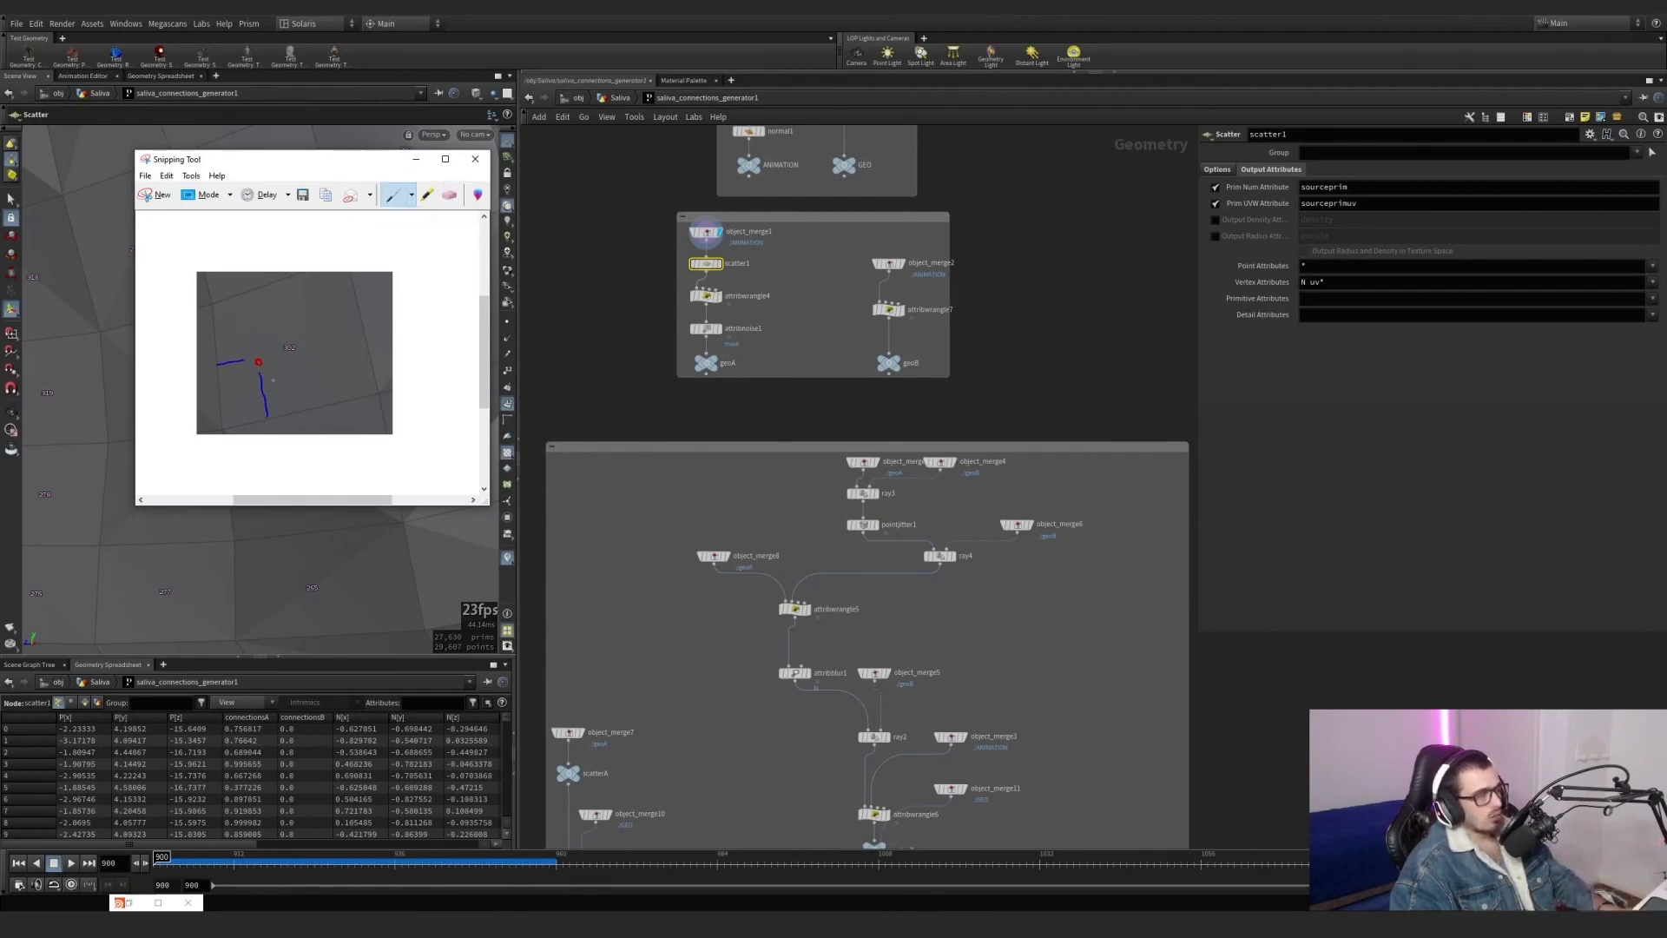
pyautogui.click(416, 159)
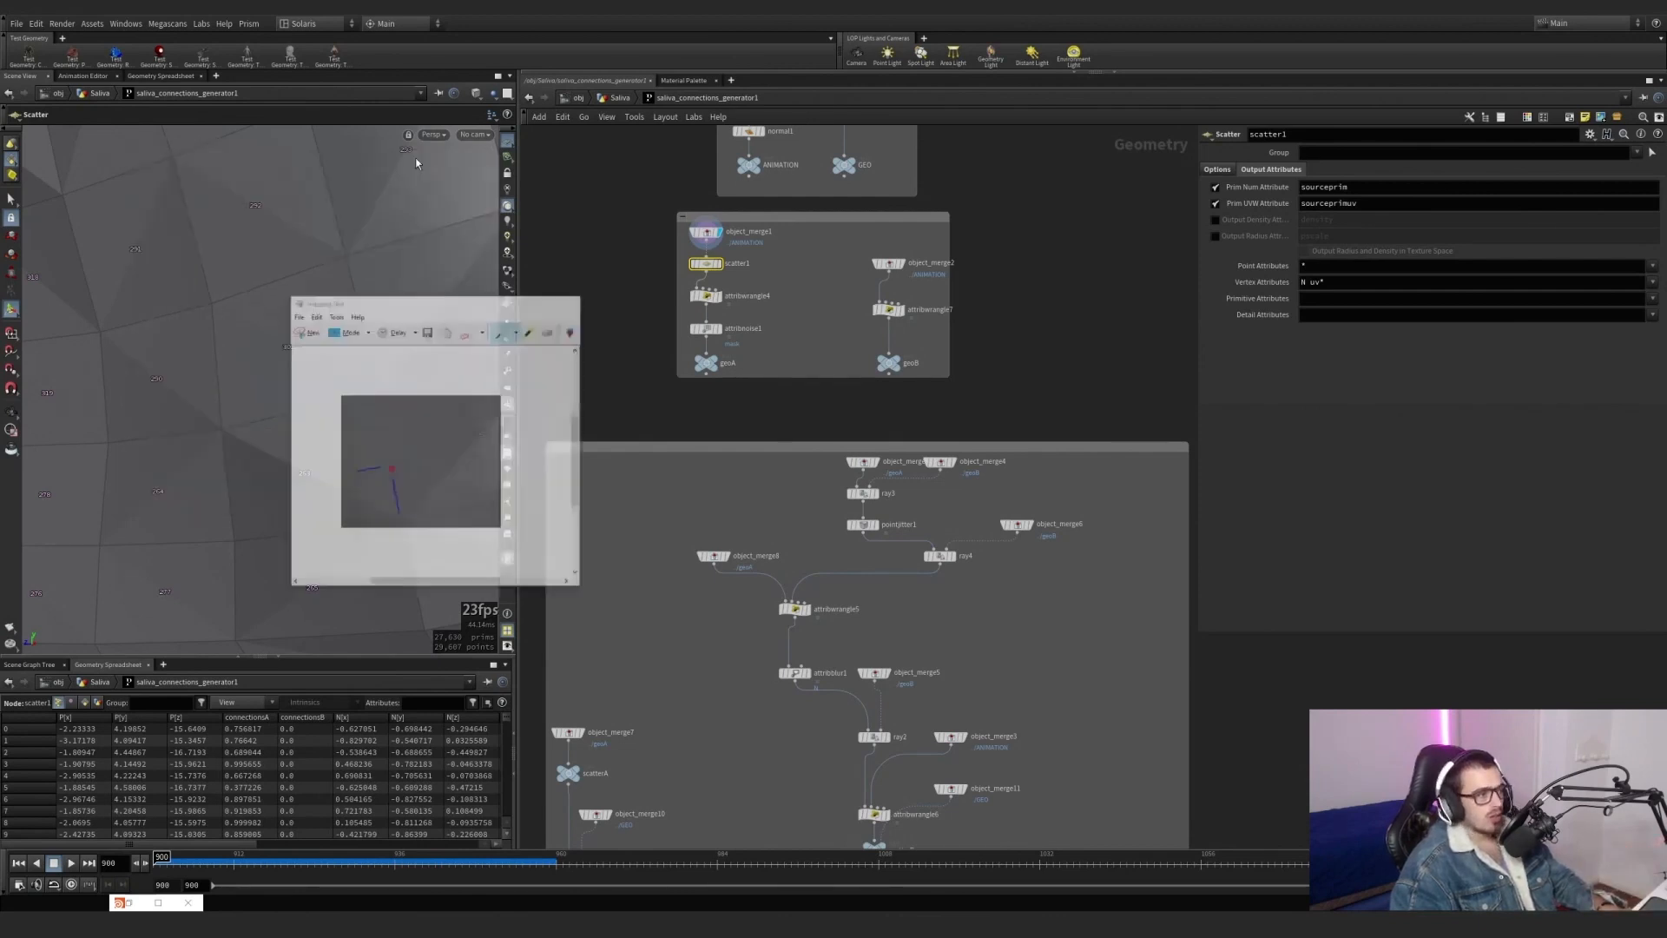
# Return to the saliva network's geoA branch and display scatterA.
pyautogui.moveTo(717, 265)
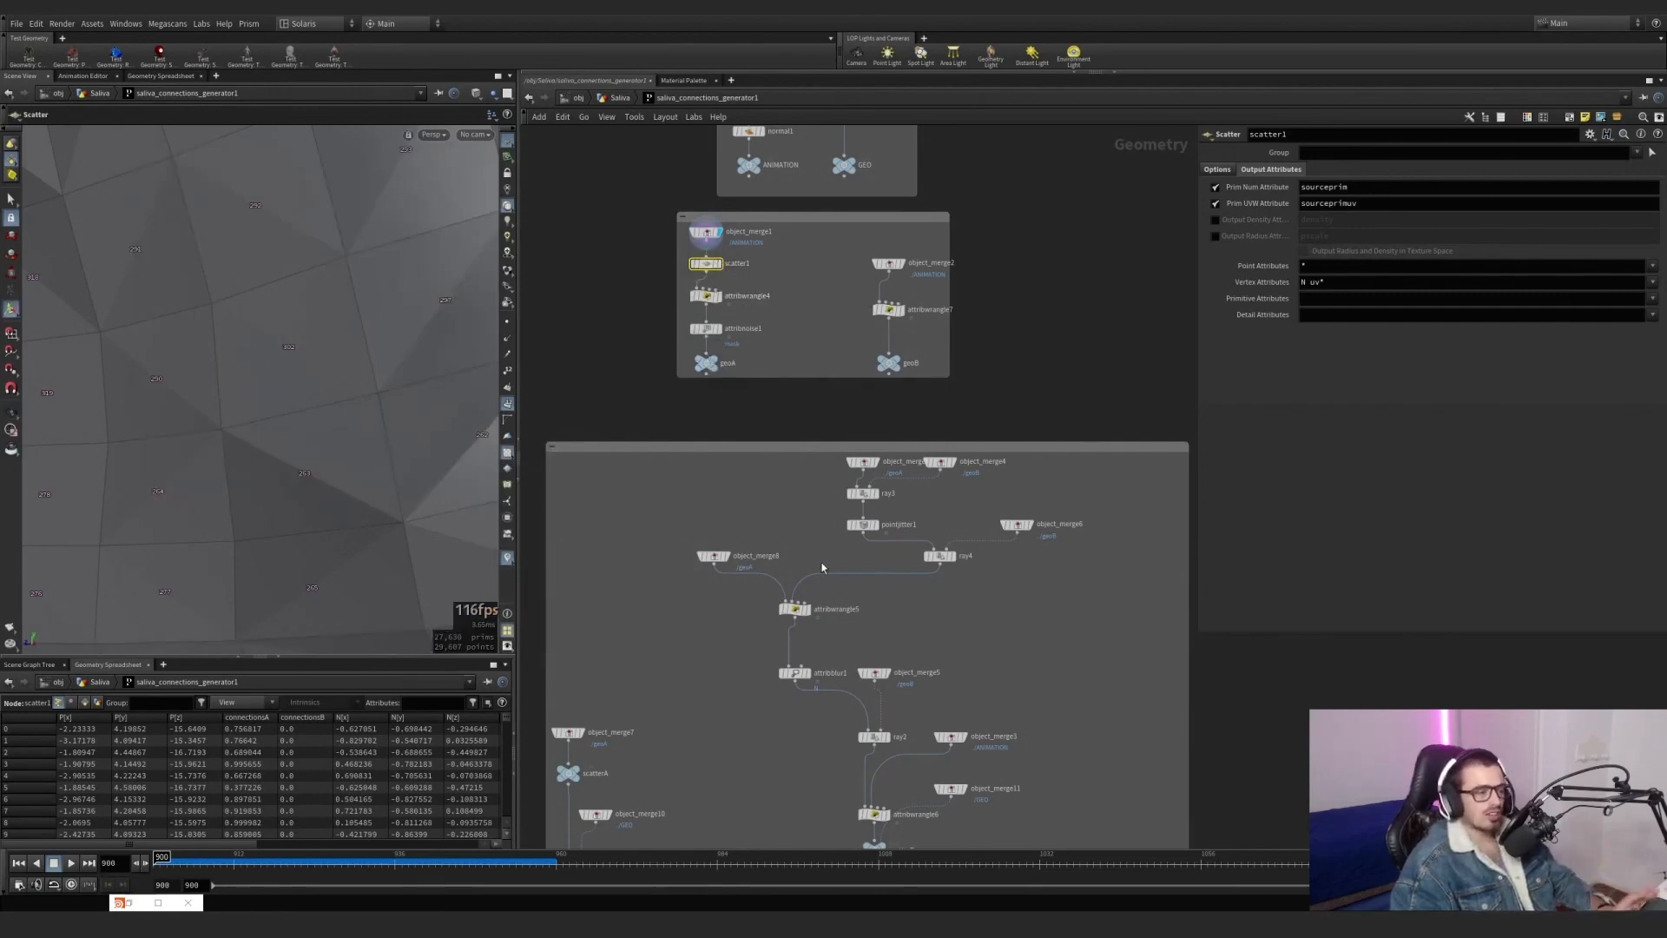
pyautogui.scroll(5, 591, 534)
pyautogui.click(605, 521)
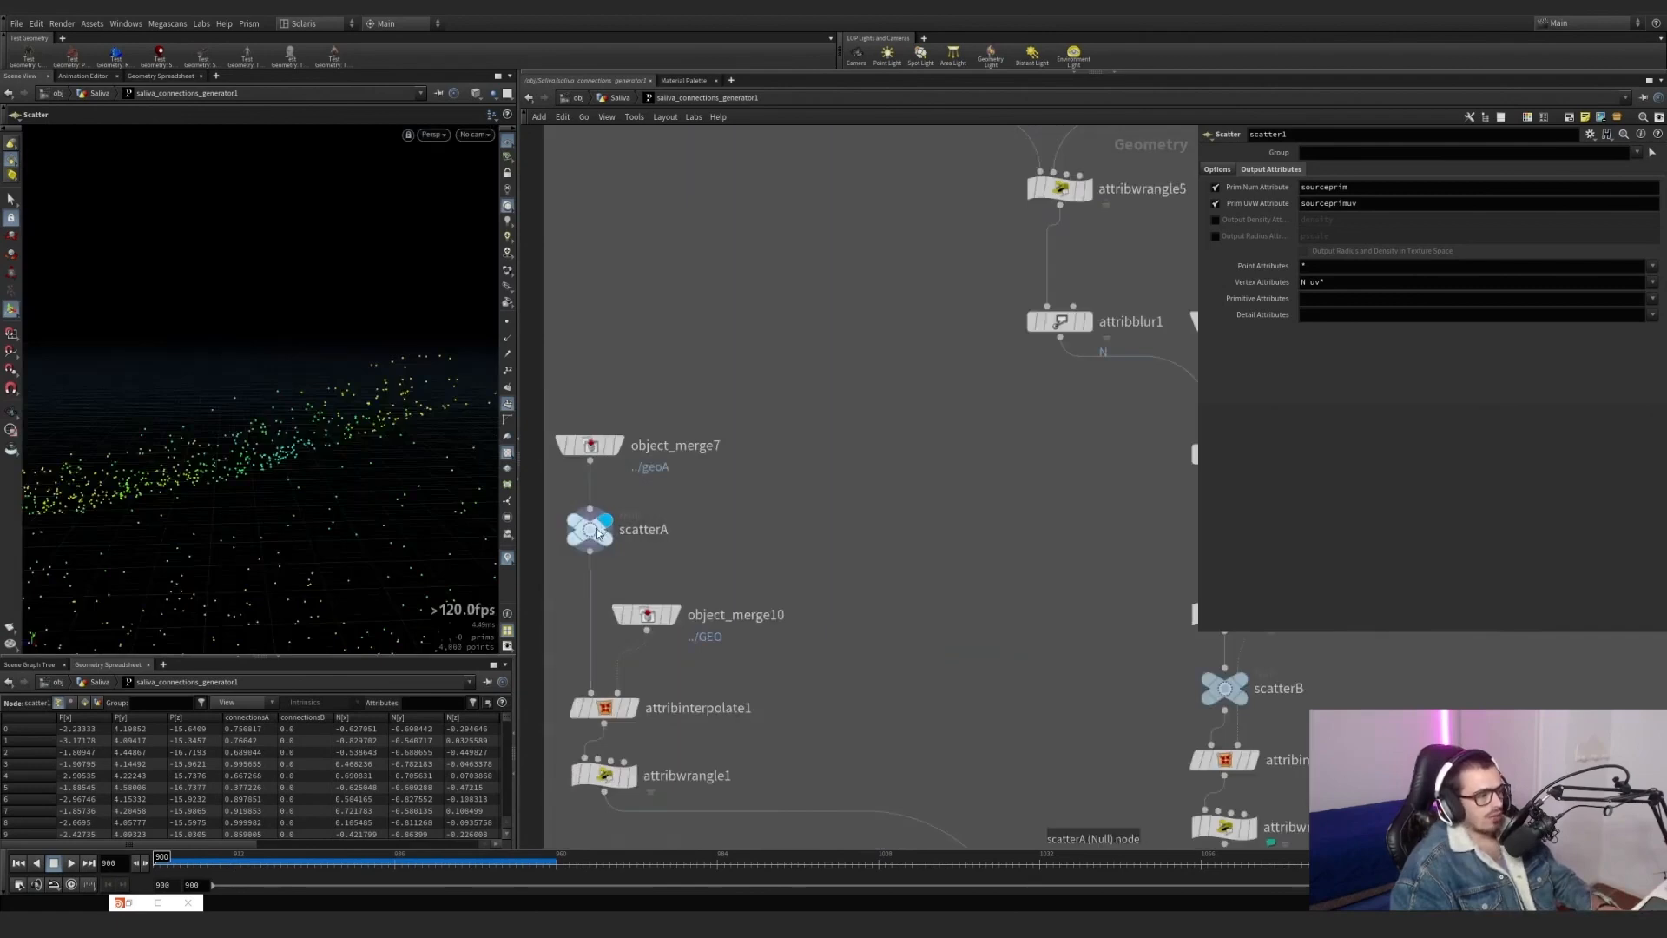
# Examine the scatterA points from several angles with object_merge10 templated as a wireframe.
pyautogui.keyDown('alt'); pyautogui.moveTo(365, 538); pyautogui.dragTo(132, 584, button='right'); pyautogui.keyUp('alt')
pyautogui.keyDown('alt'); pyautogui.moveTo(132, 584); pyautogui.dragTo(388, 503); pyautogui.keyUp('alt')
pyautogui.keyDown('alt'); pyautogui.moveTo(387, 503); pyautogui.dragTo(441, 508, button='right'); pyautogui.keyUp('alt')
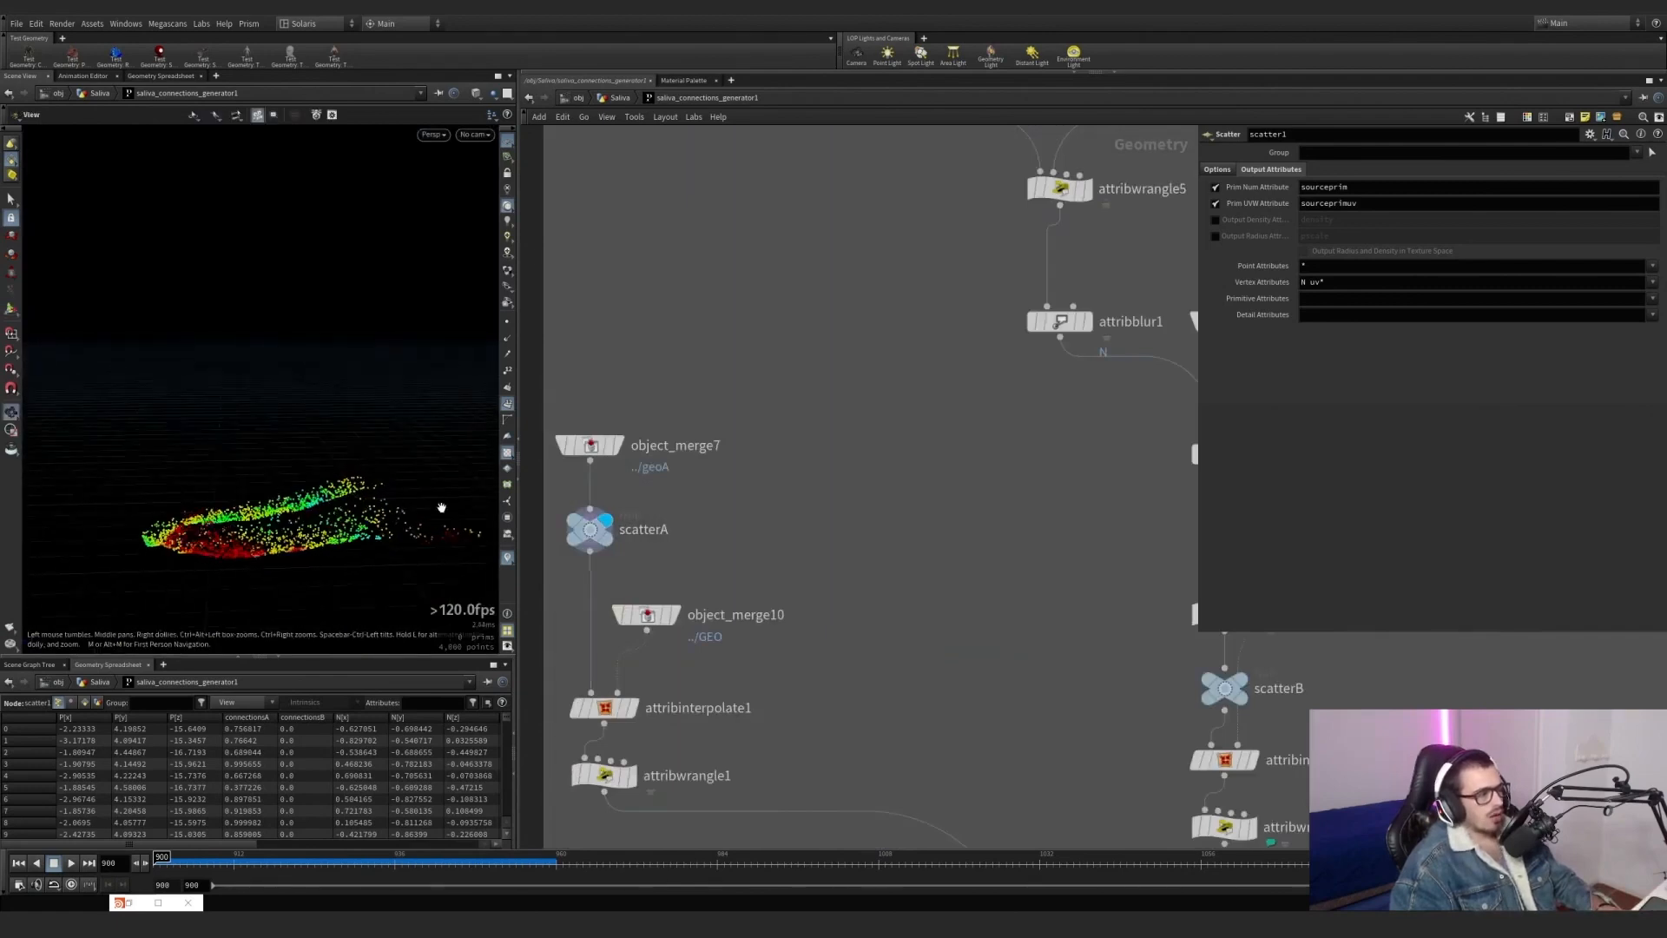
pyautogui.keyDown('alt'); pyautogui.moveTo(441, 508); pyautogui.dragTo(486, 514); pyautogui.keyUp('alt')
pyautogui.click(680, 668)
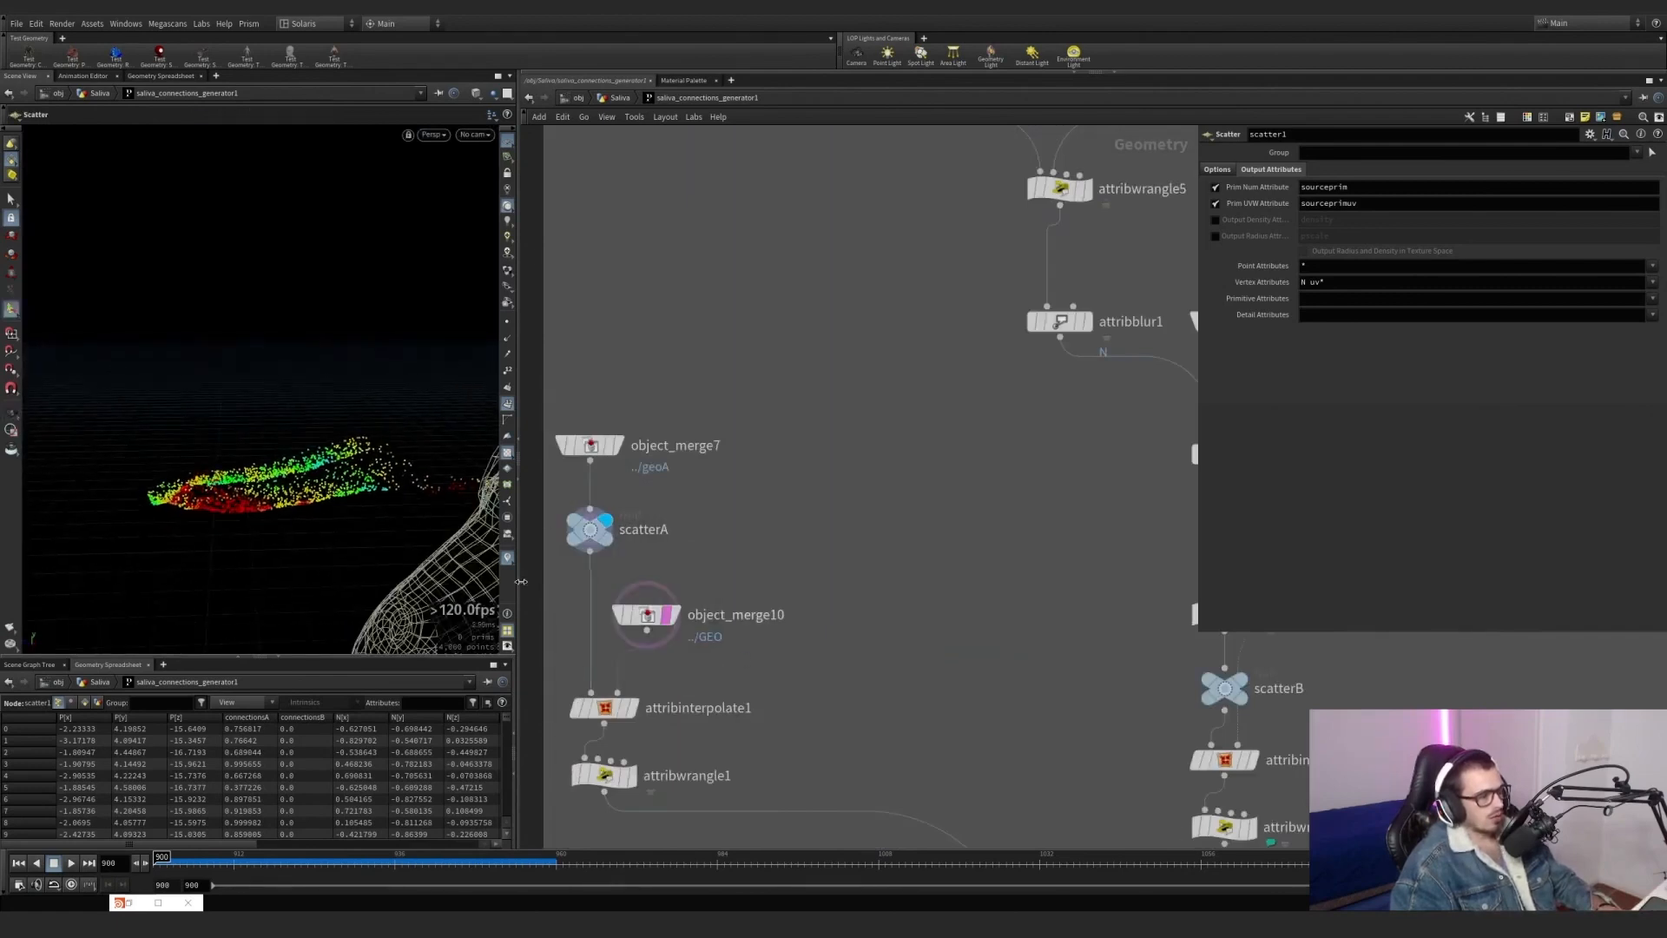
pyautogui.keyDown('alt'); pyautogui.moveTo(183, 366); pyautogui.dragTo(229, 271, button='middle'); pyautogui.keyUp('alt')
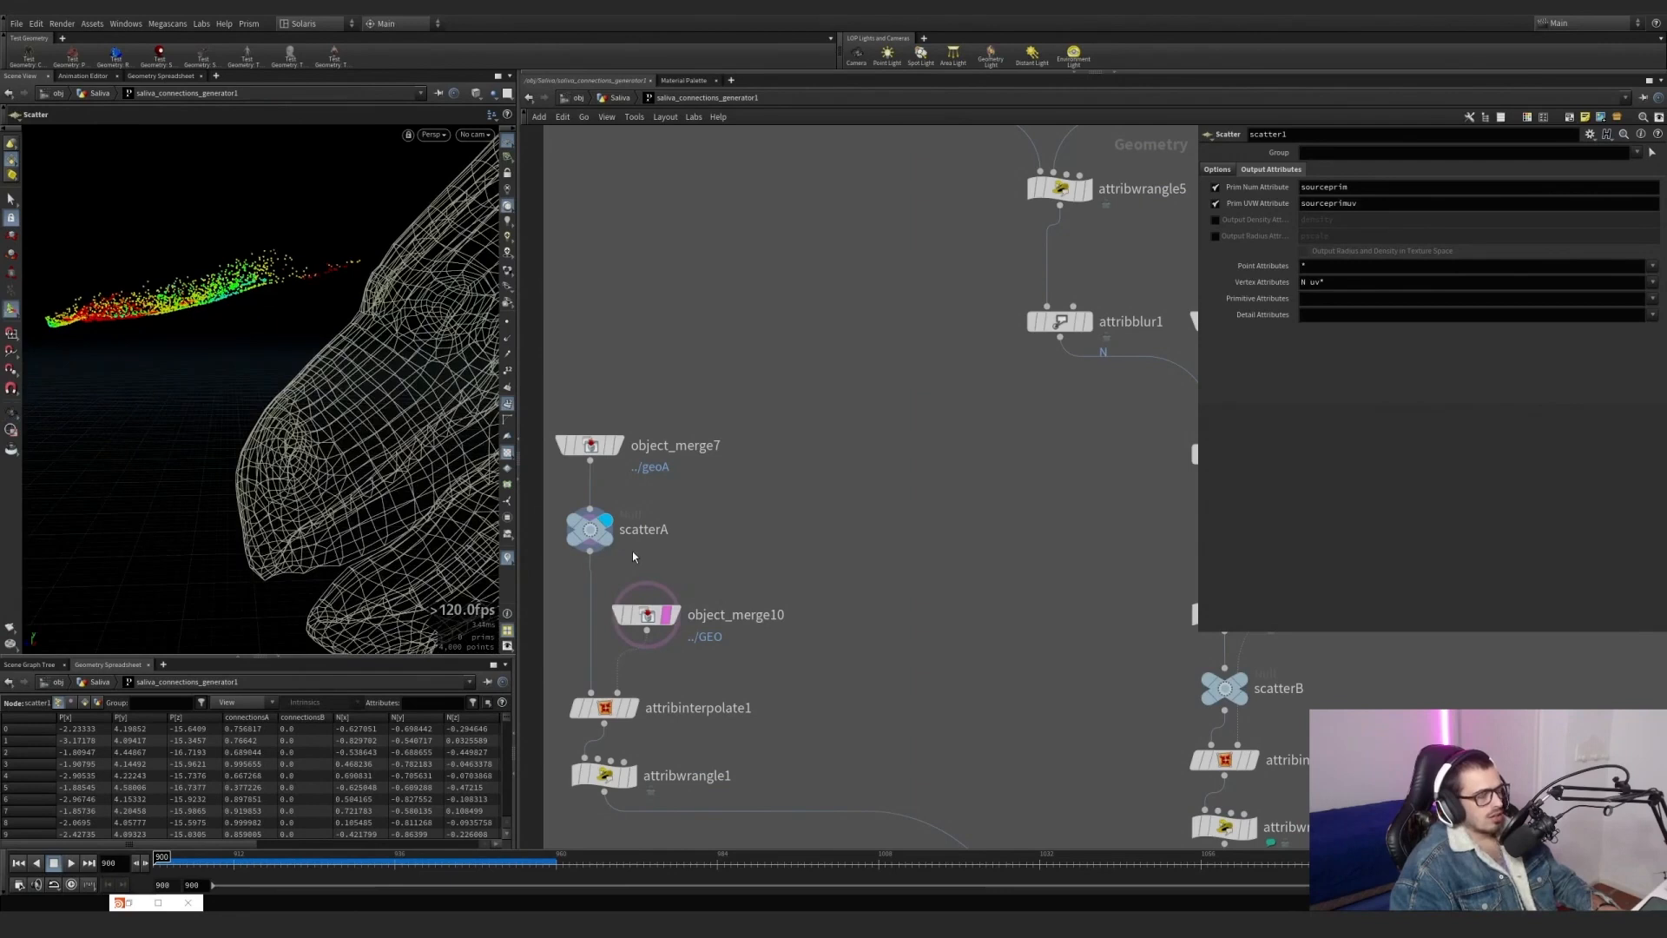
# Template object_merge7 and compare its points with the displays of object_merge10 and attribinterpolate1.
pyautogui.click(599, 446)
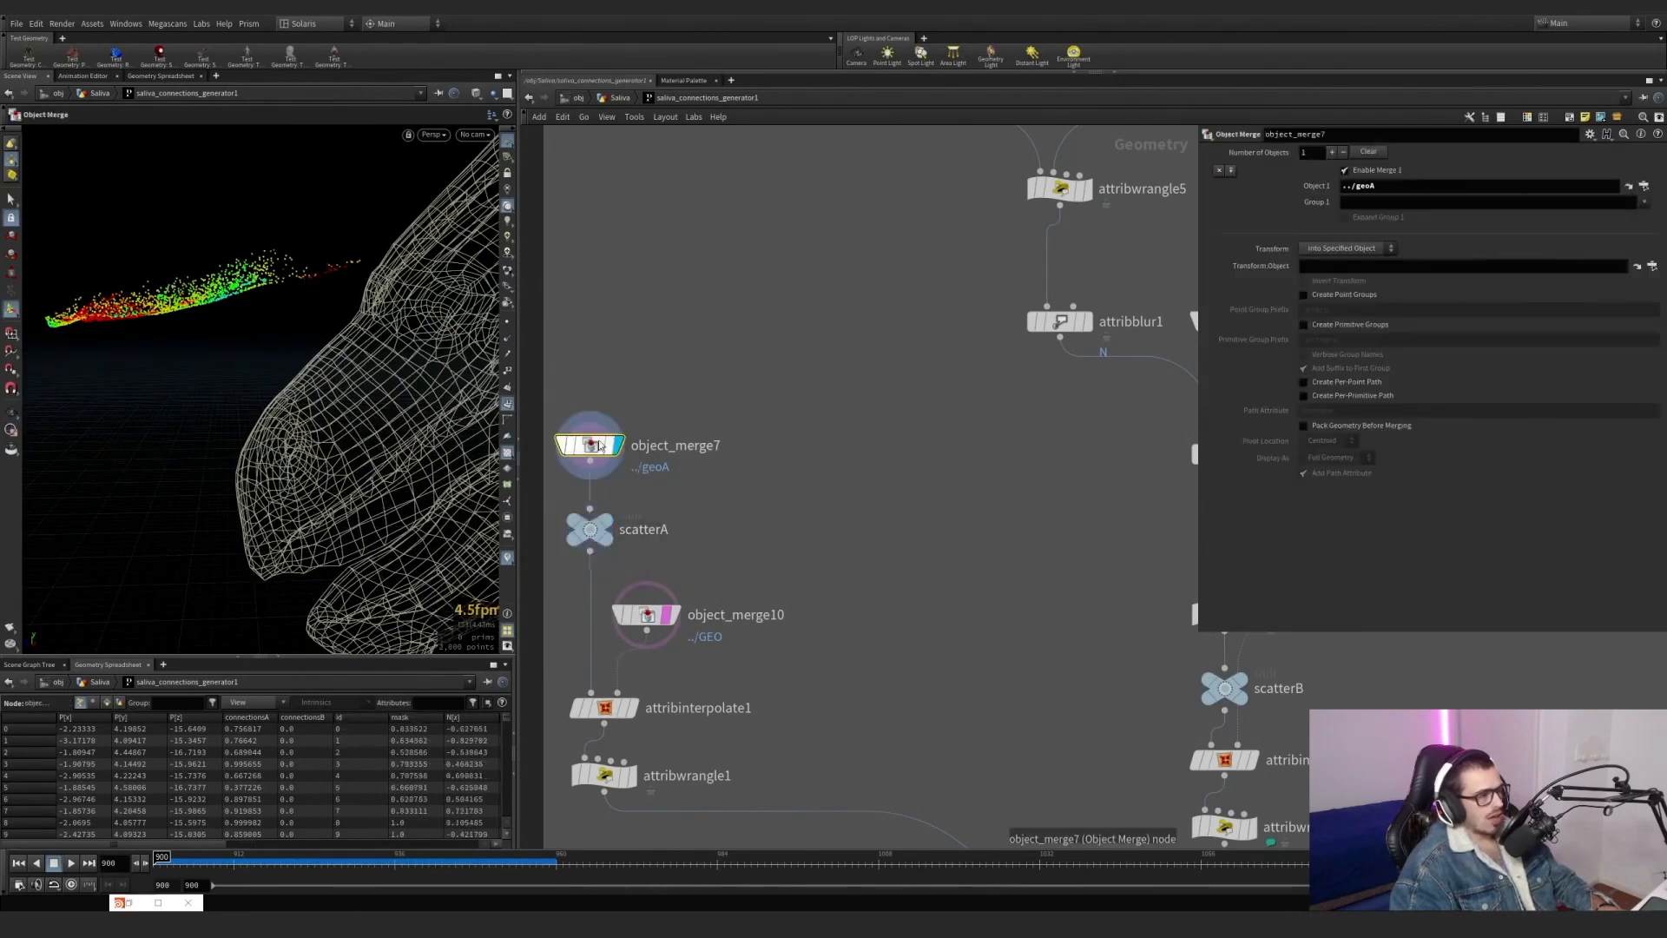
pyautogui.click(609, 445)
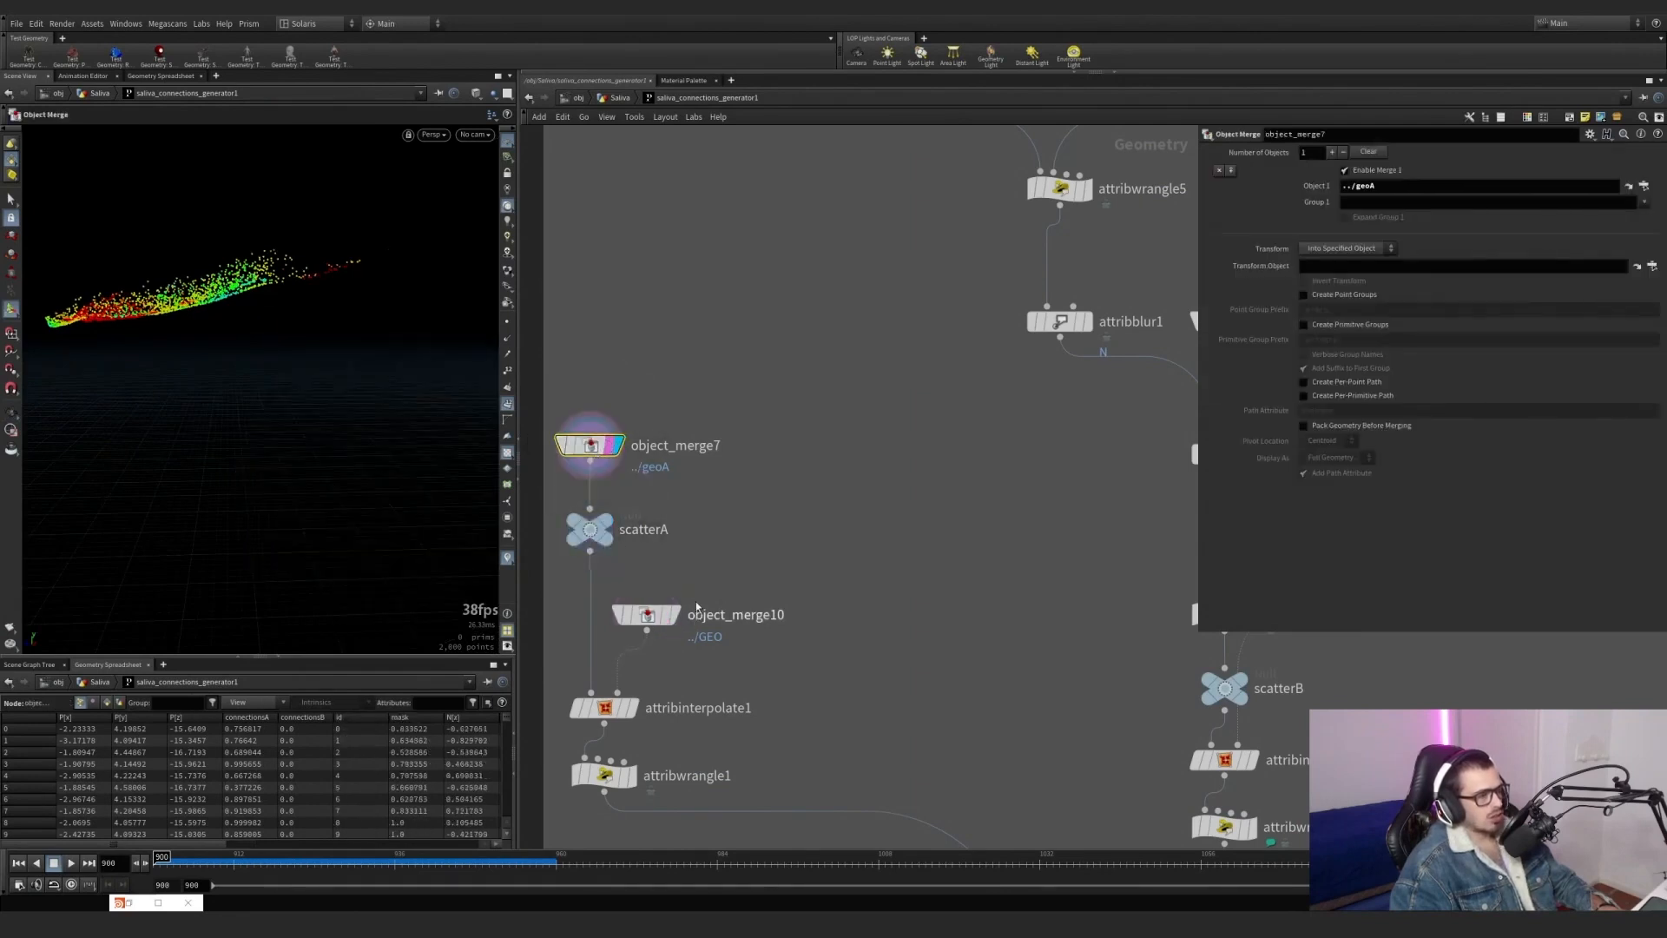
pyautogui.scroll(-2, 647, 543)
pyautogui.click(648, 547)
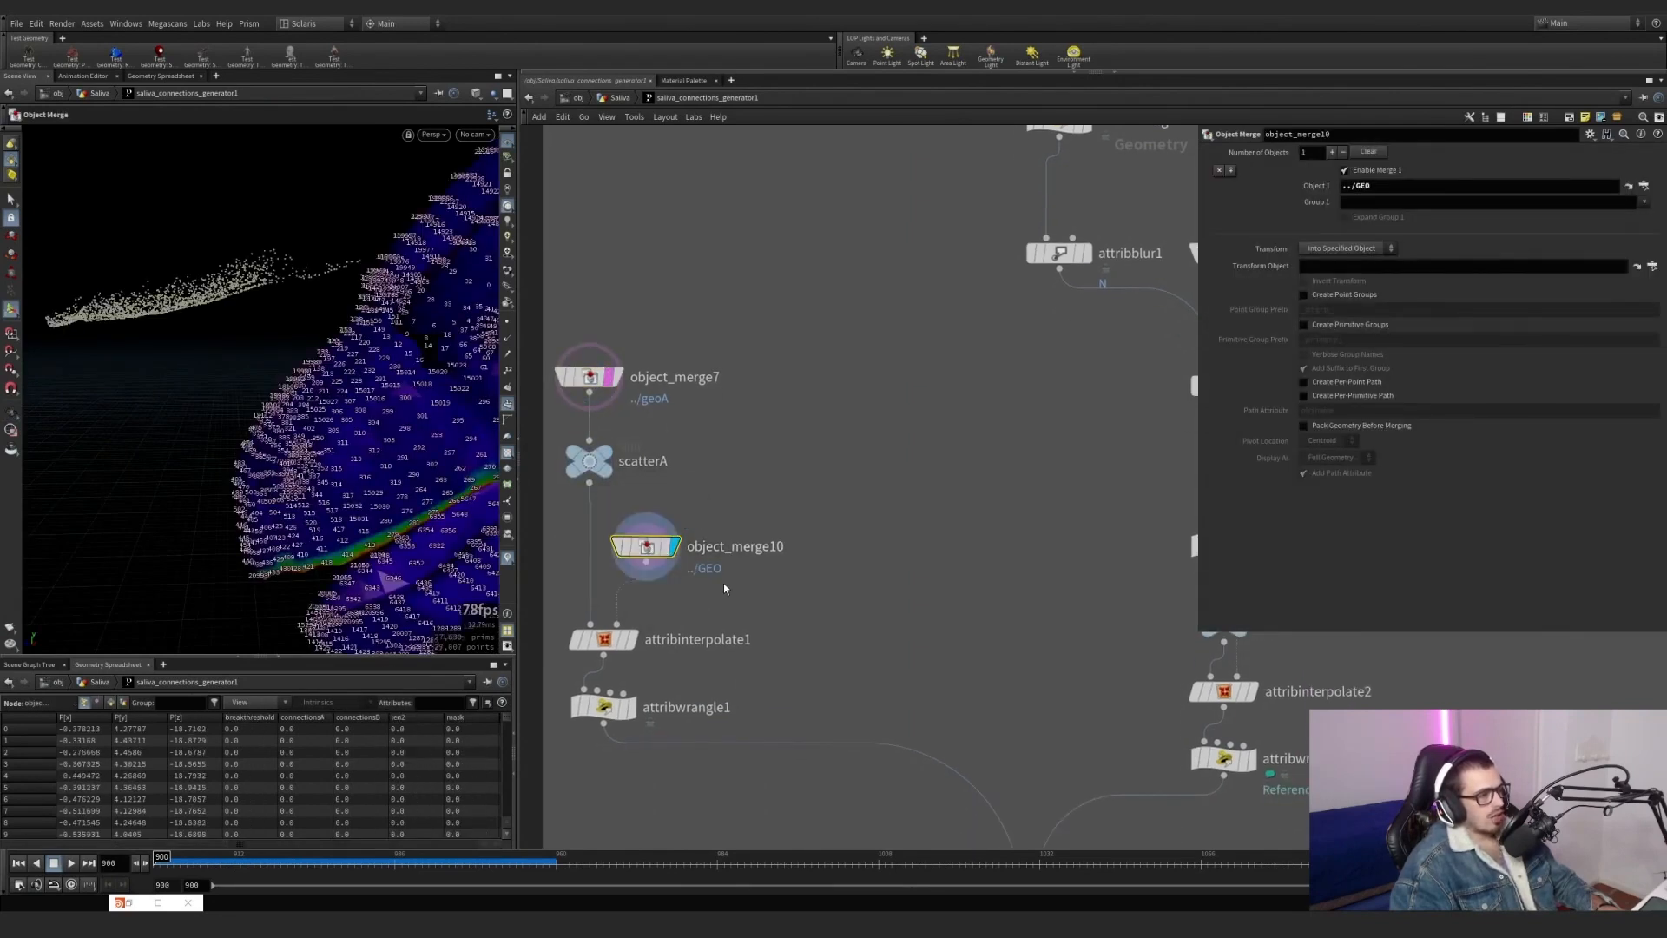
pyautogui.click(634, 640)
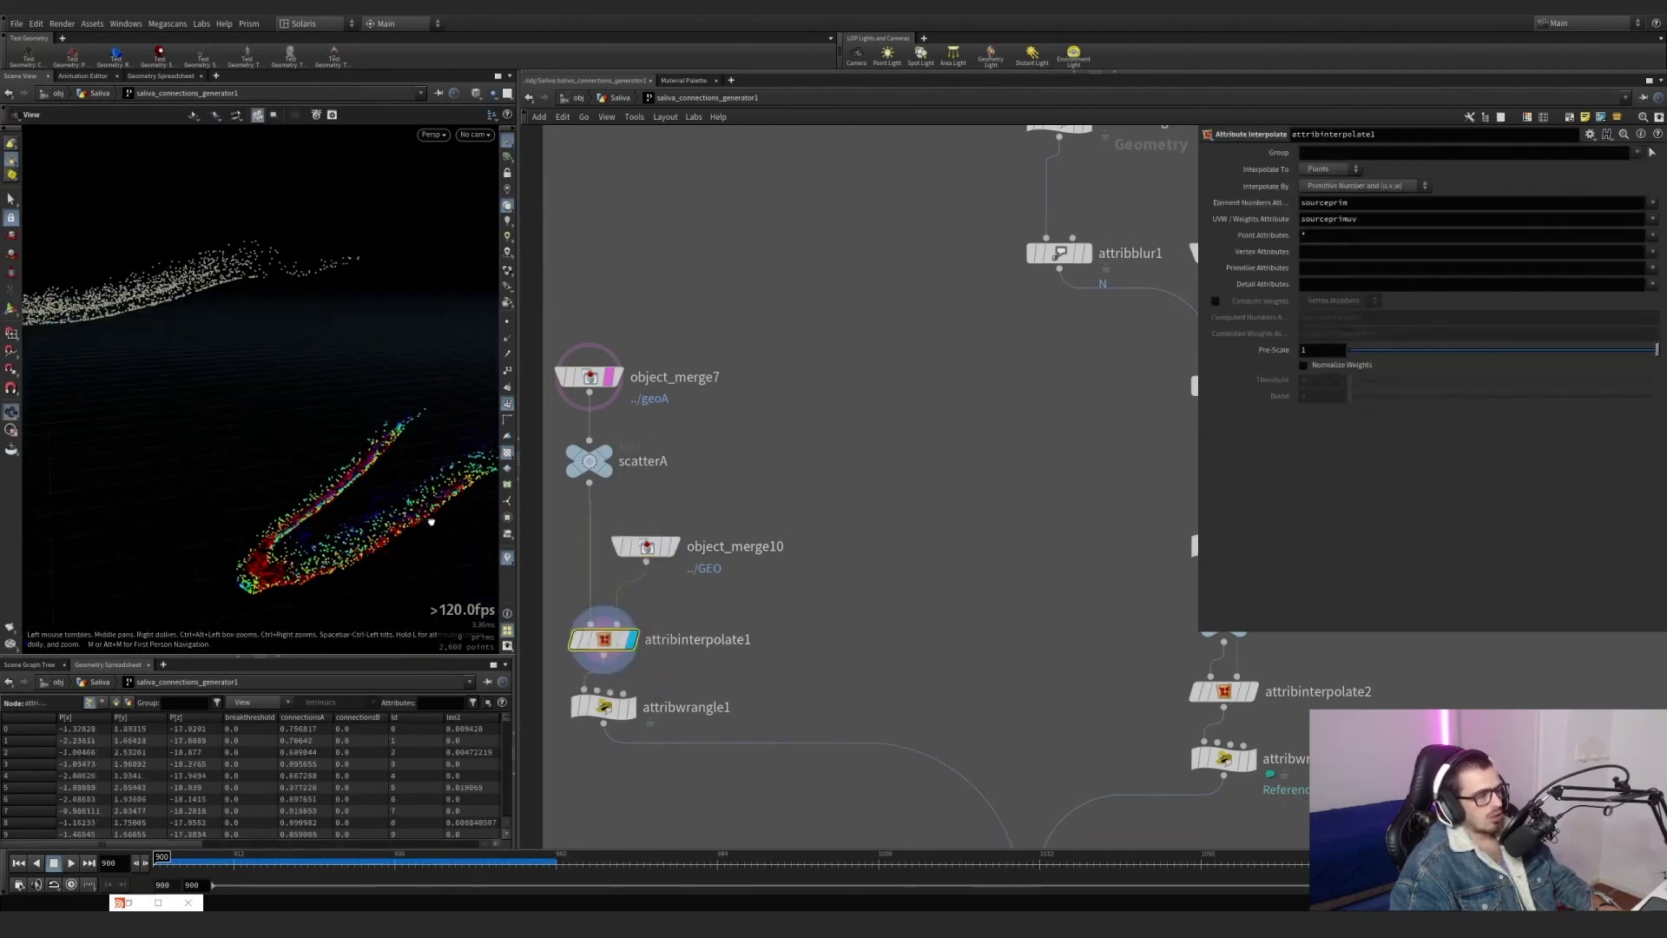
pyautogui.moveTo(439, 524); pyautogui.dragTo(417, 541)
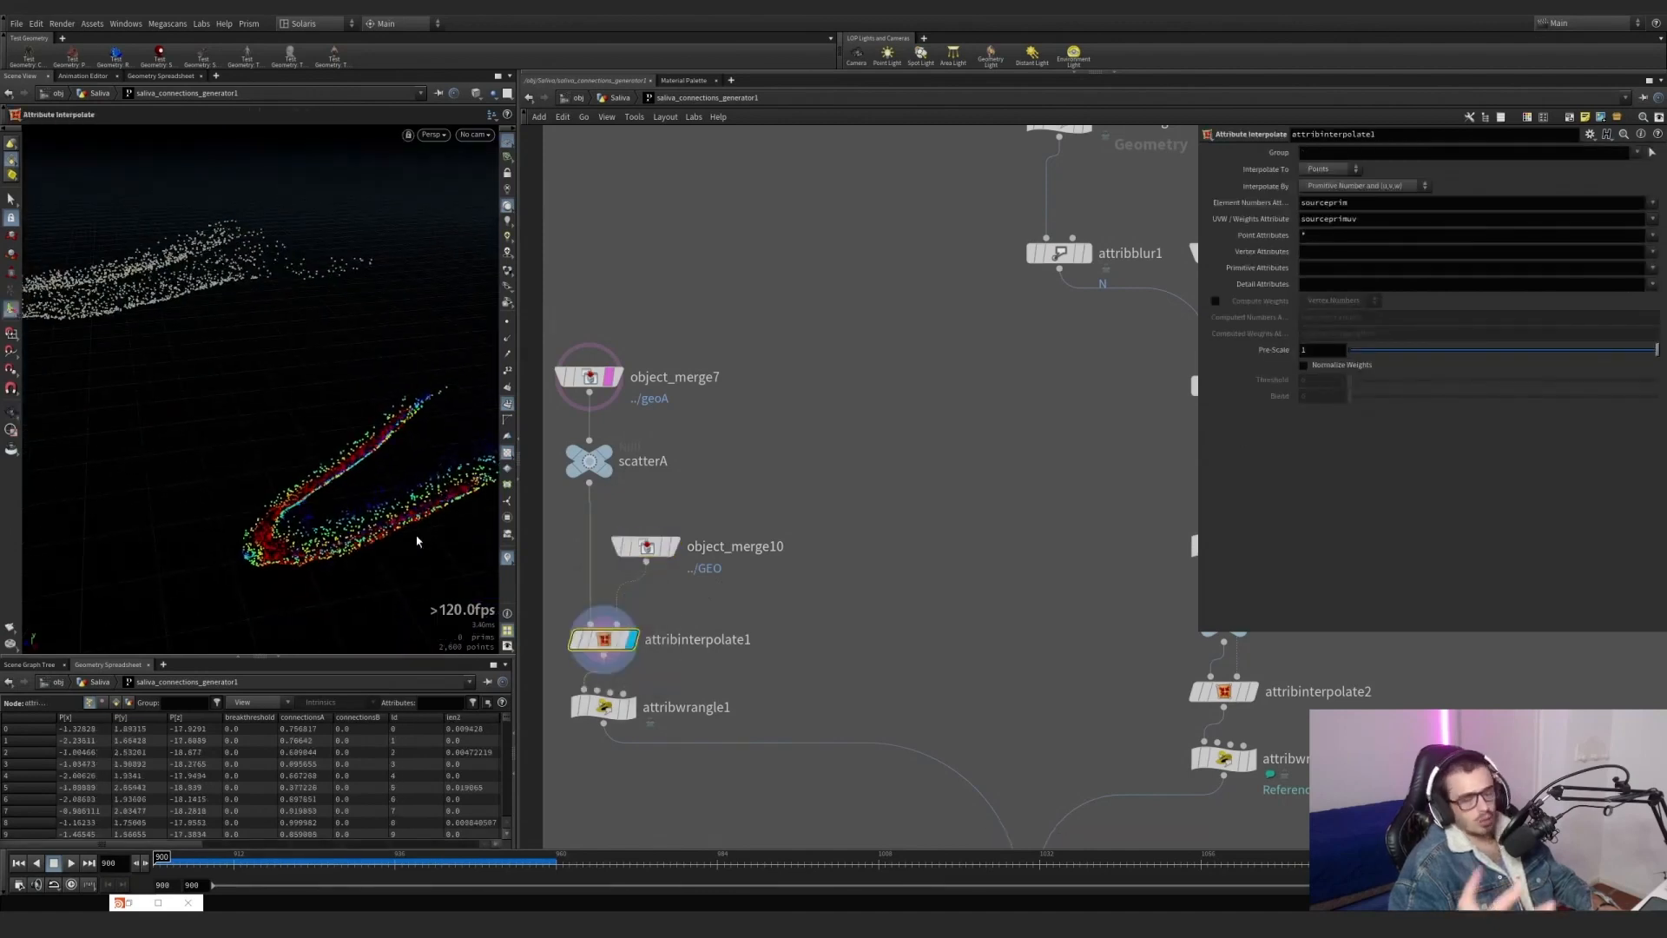
# Space object_merge10 away from its branch, blast primitive 298 from its geometry, and display attribinterpolate1.
pyautogui.moveTo(647, 548); pyautogui.dragTo(761, 463)
pyautogui.click(794, 429)
pyautogui.moveTo(857, 506); pyautogui.dragTo(742, 440)
pyautogui.press('s')
pyautogui.click(408, 443)
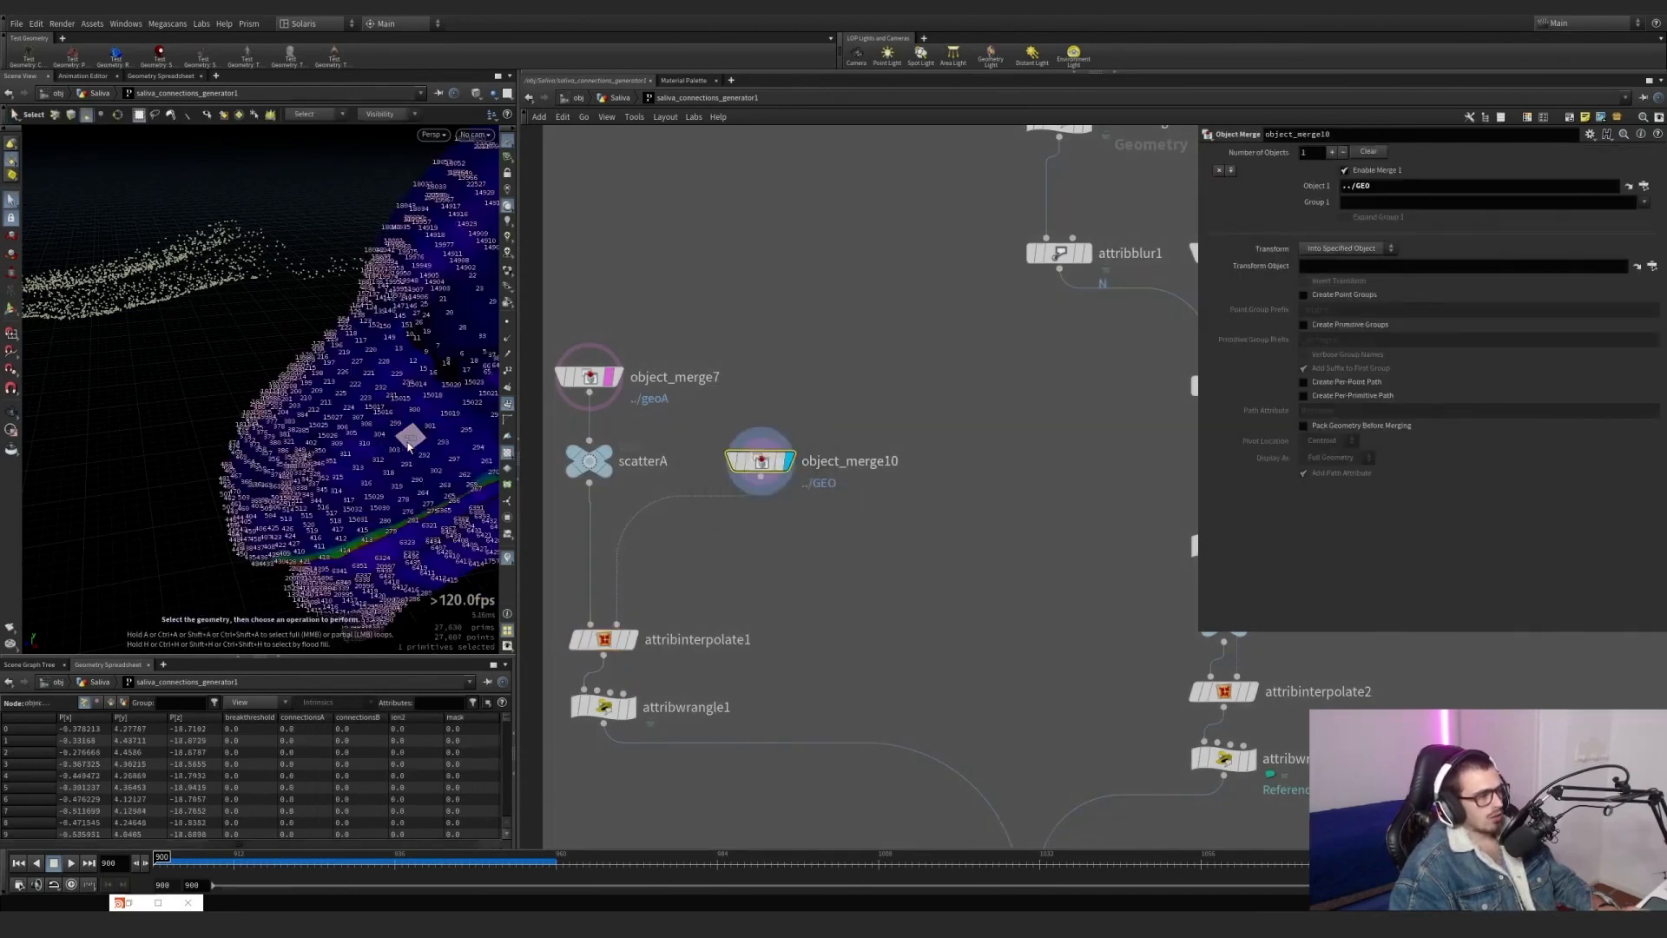
pyautogui.press('Delete')
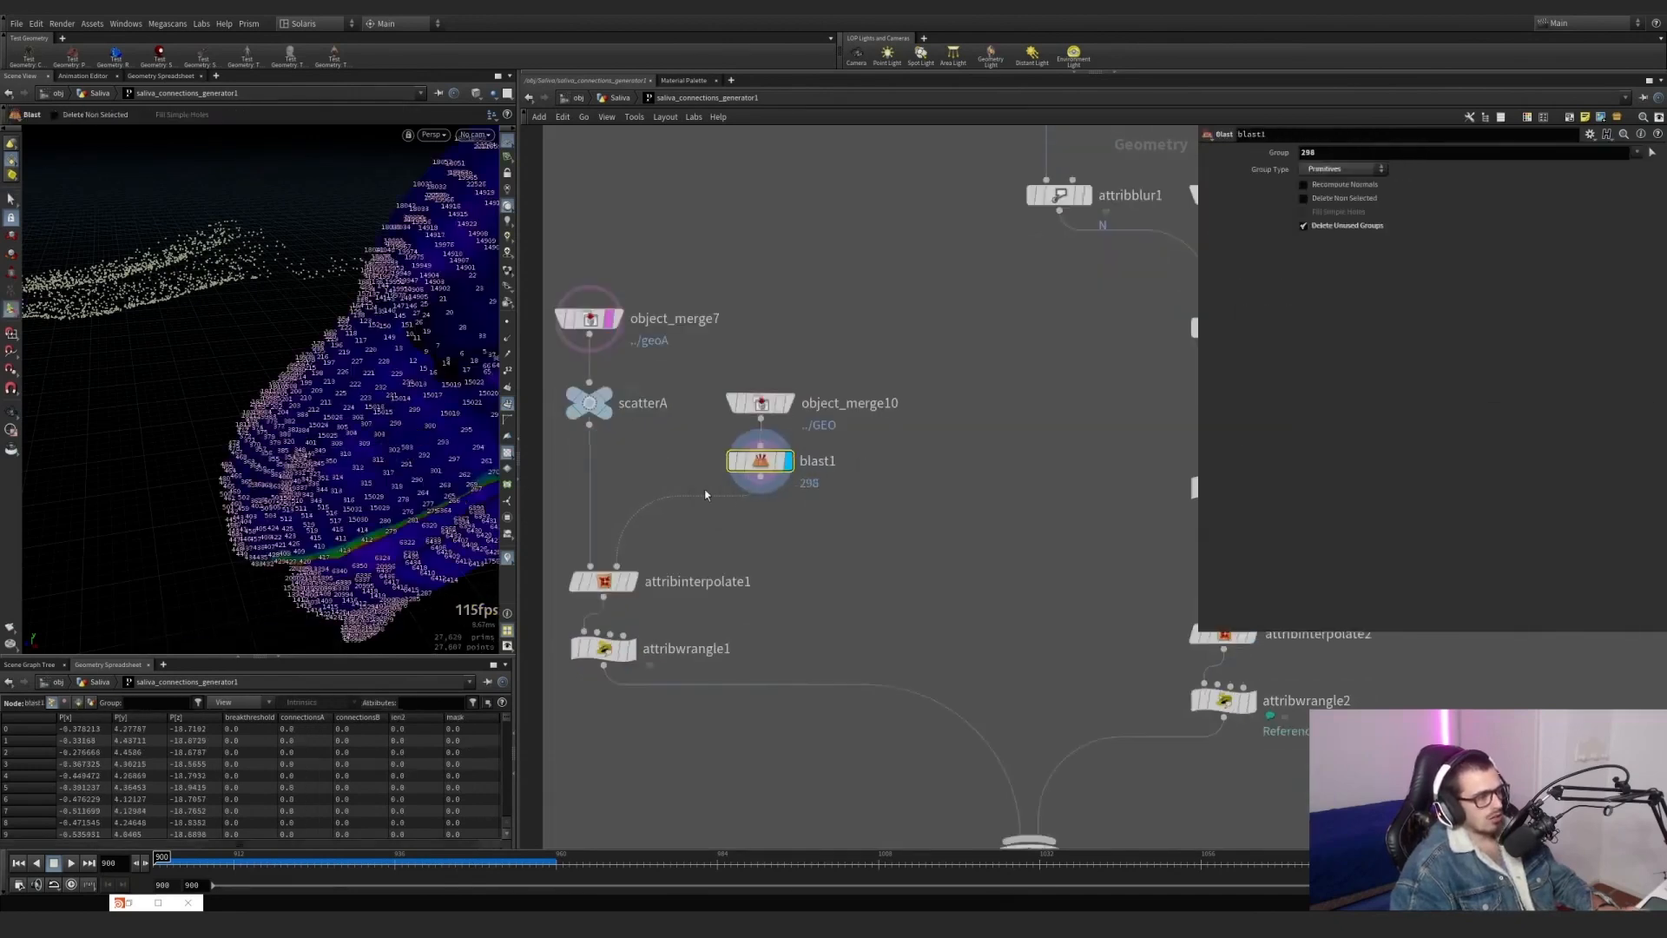
pyautogui.click(633, 581)
pyautogui.click(605, 581)
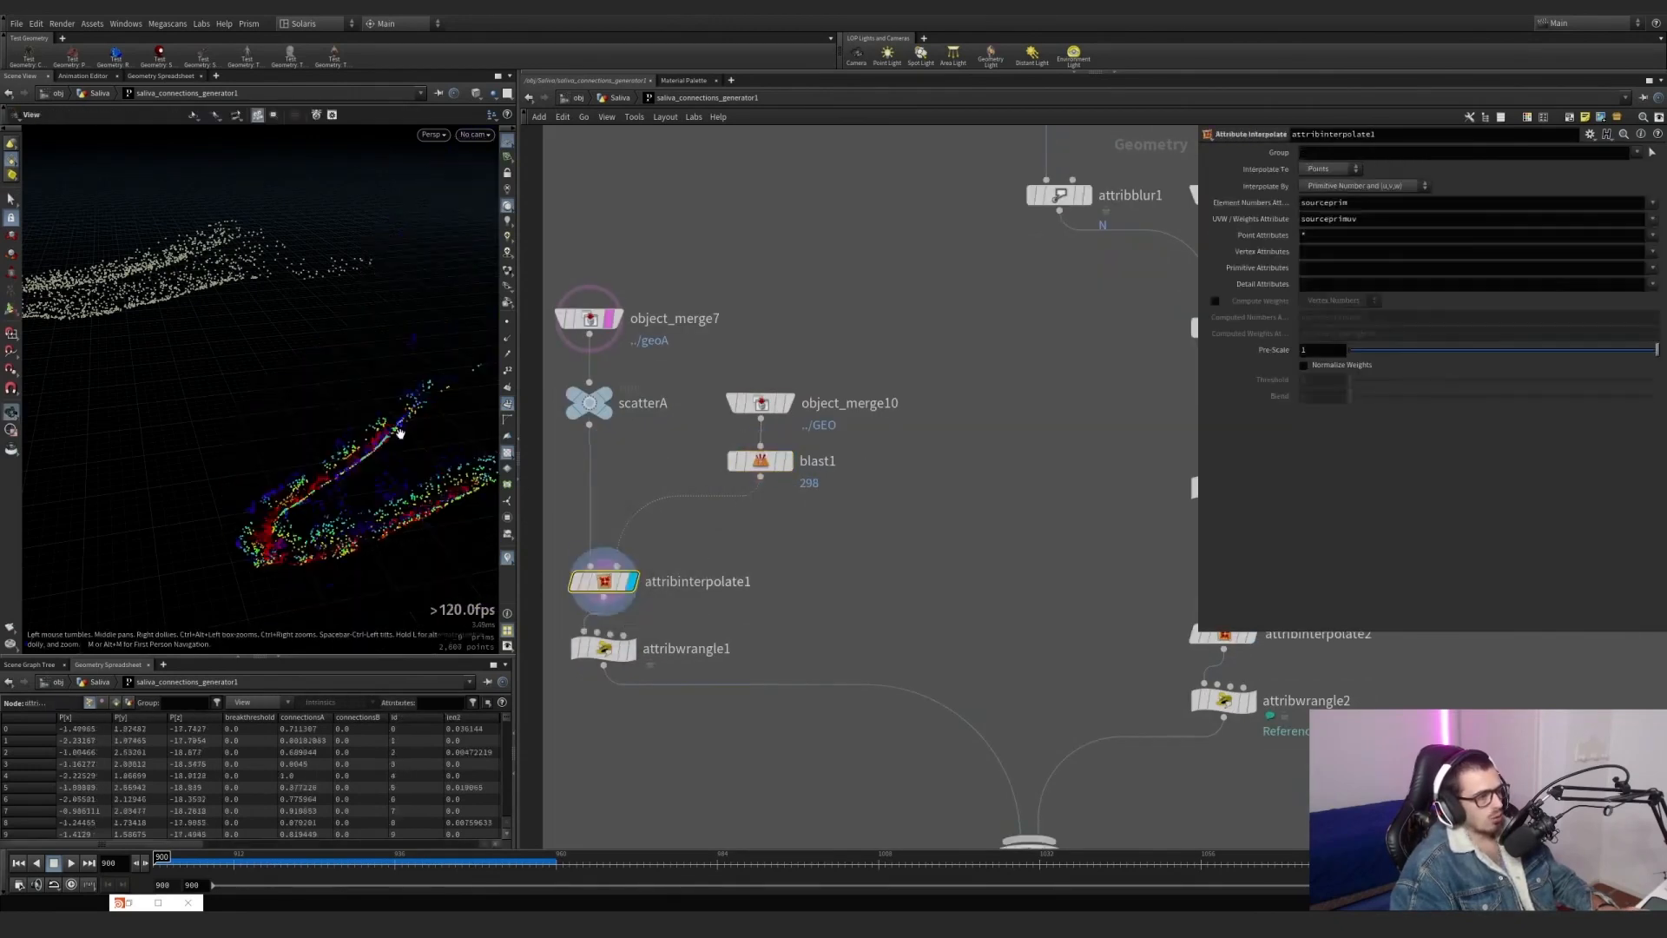
# Delete the blast1 node between object_merge10 and attribinterpolate1.
pyautogui.moveTo(729, 438)
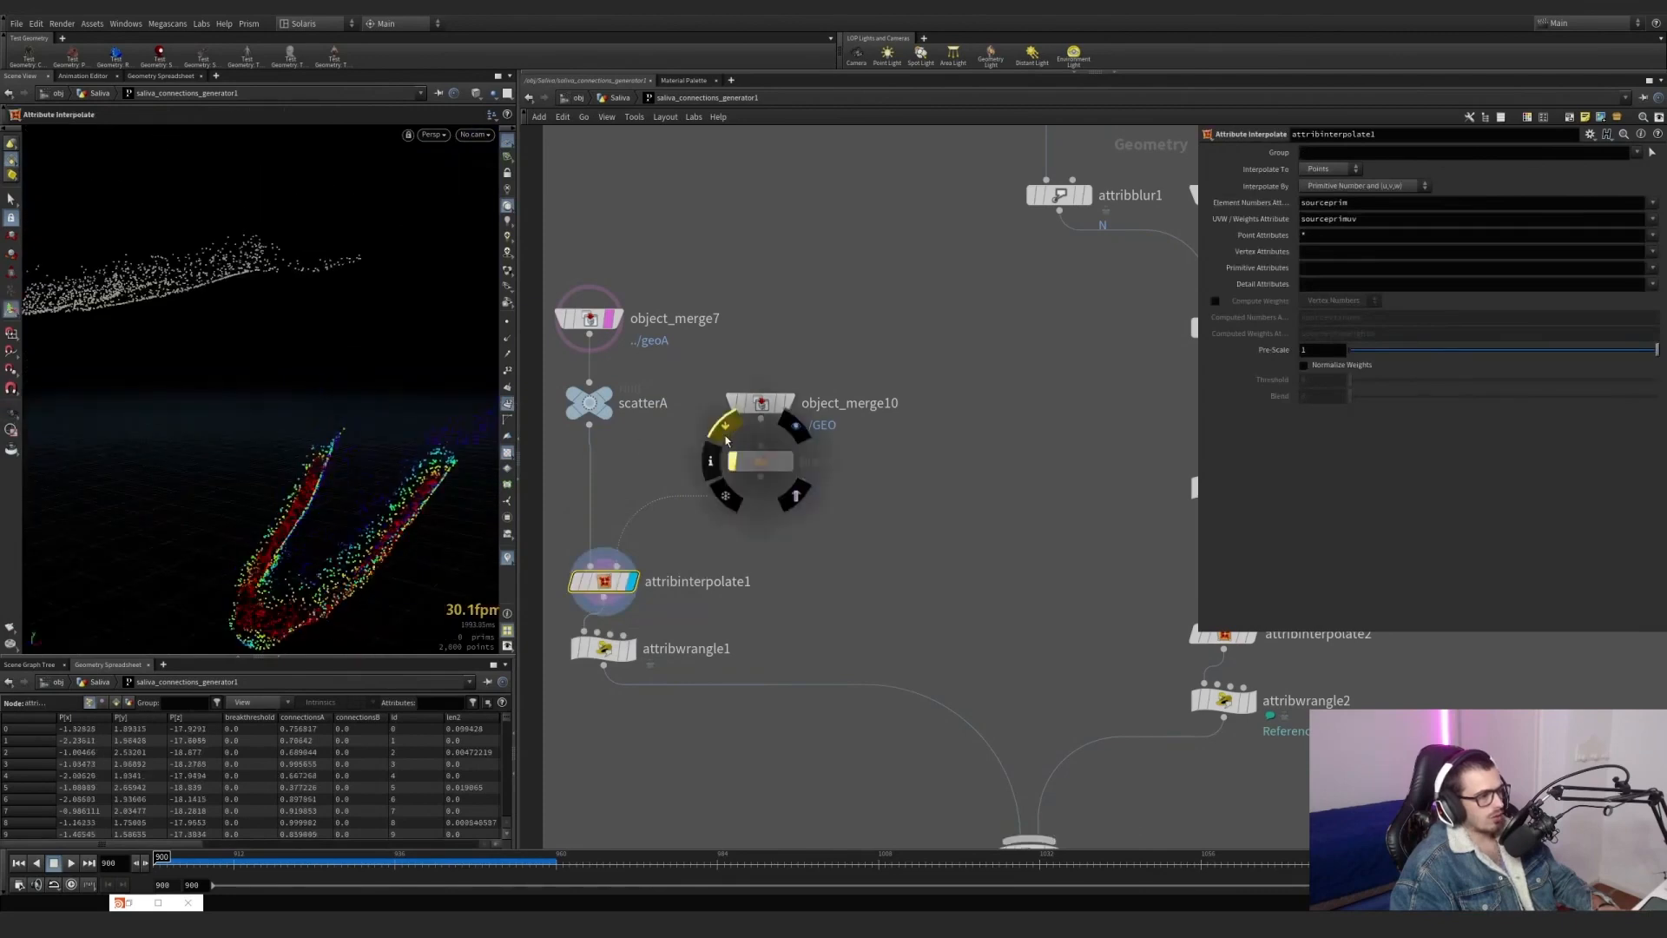
pyautogui.click(734, 460)
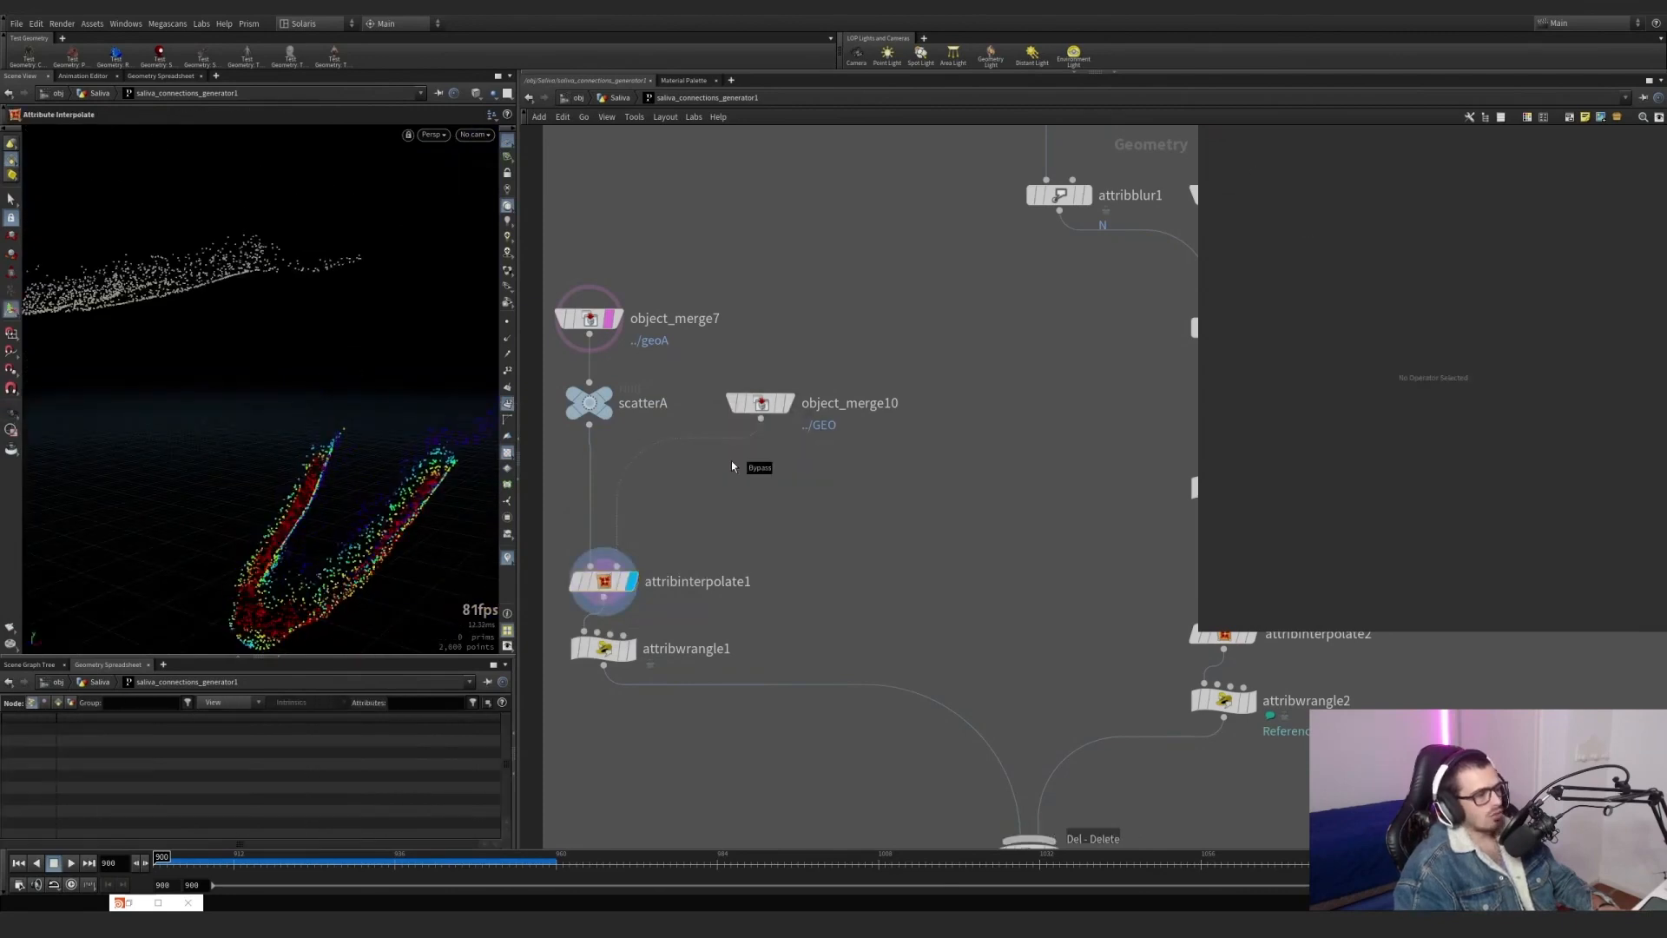
pyautogui.press('Delete')
pyautogui.moveTo(696, 580); pyautogui.dragTo(702, 499, button='middle')
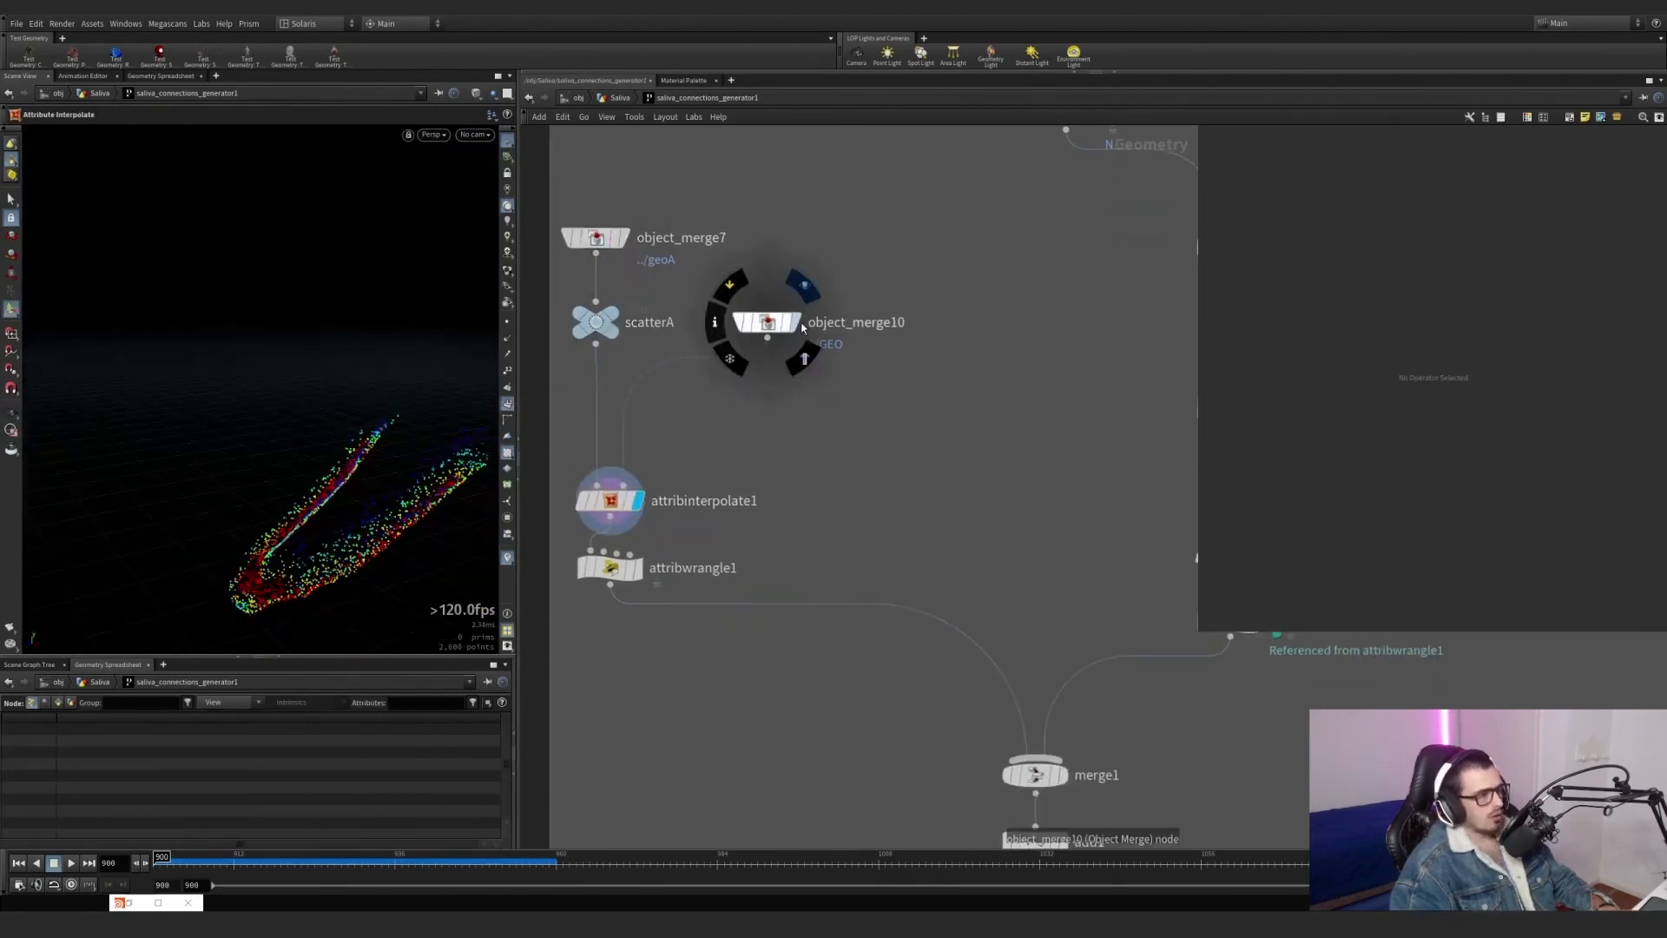
# Display object_merge10's static geometry and compare it with object_merge7's geoA points.
pyautogui.click(795, 323)
pyautogui.click(767, 323)
pyautogui.keyDown('alt'); pyautogui.moveTo(382, 402); pyautogui.dragTo(328, 386); pyautogui.keyUp('alt')
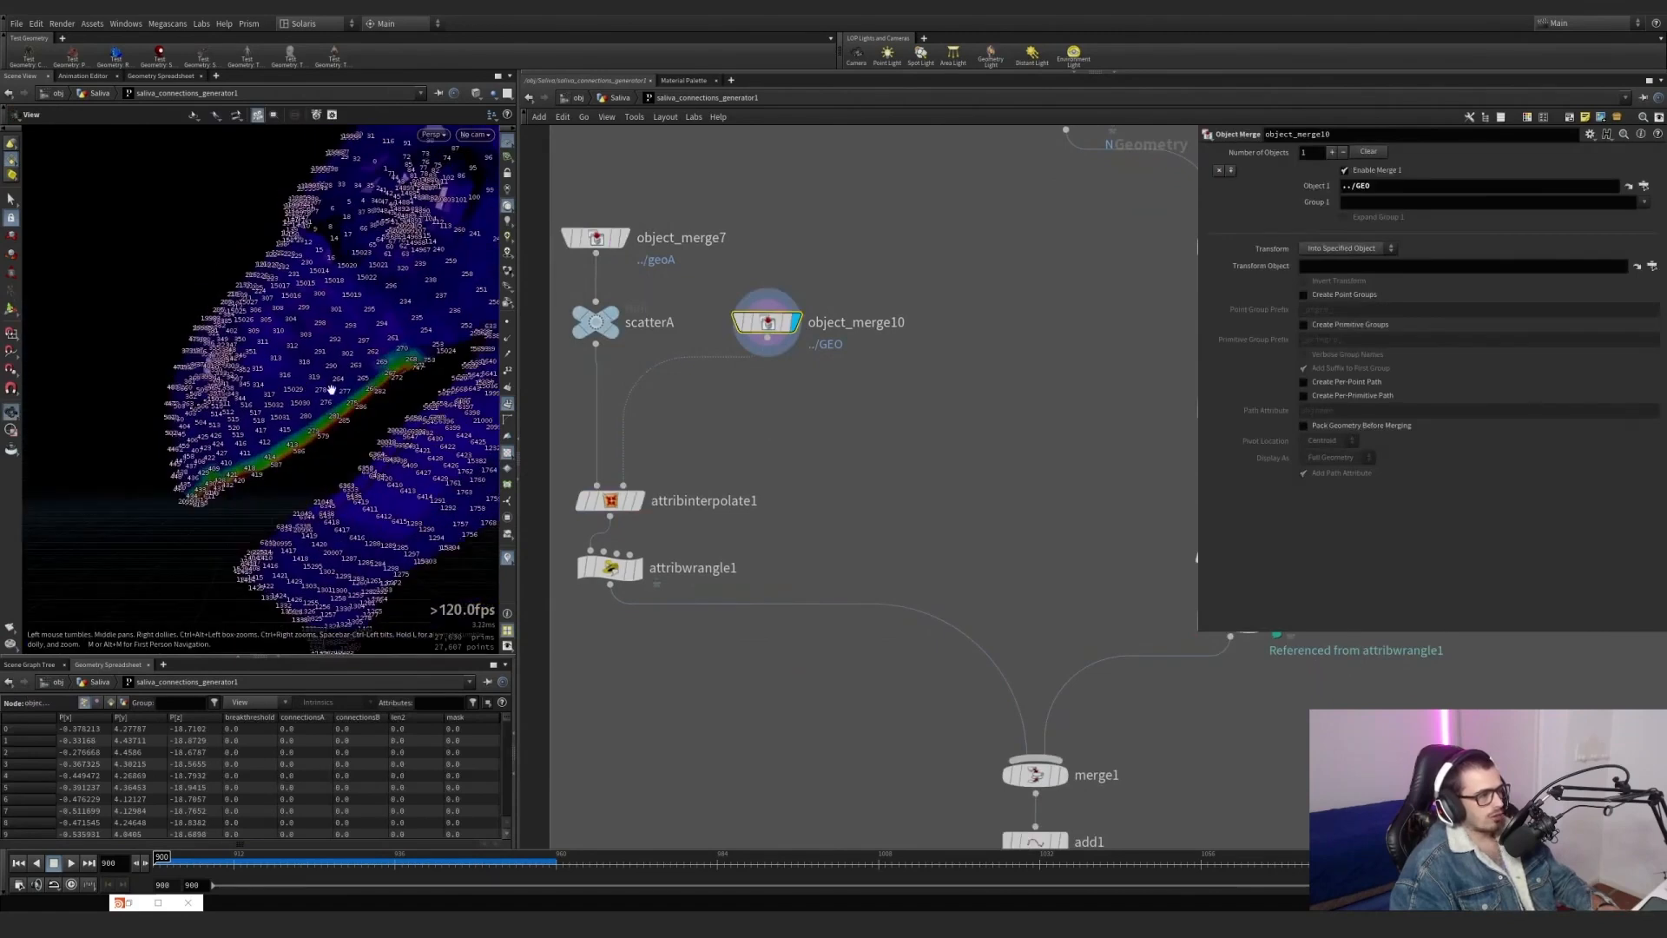
pyautogui.click(624, 237)
pyautogui.click(598, 237)
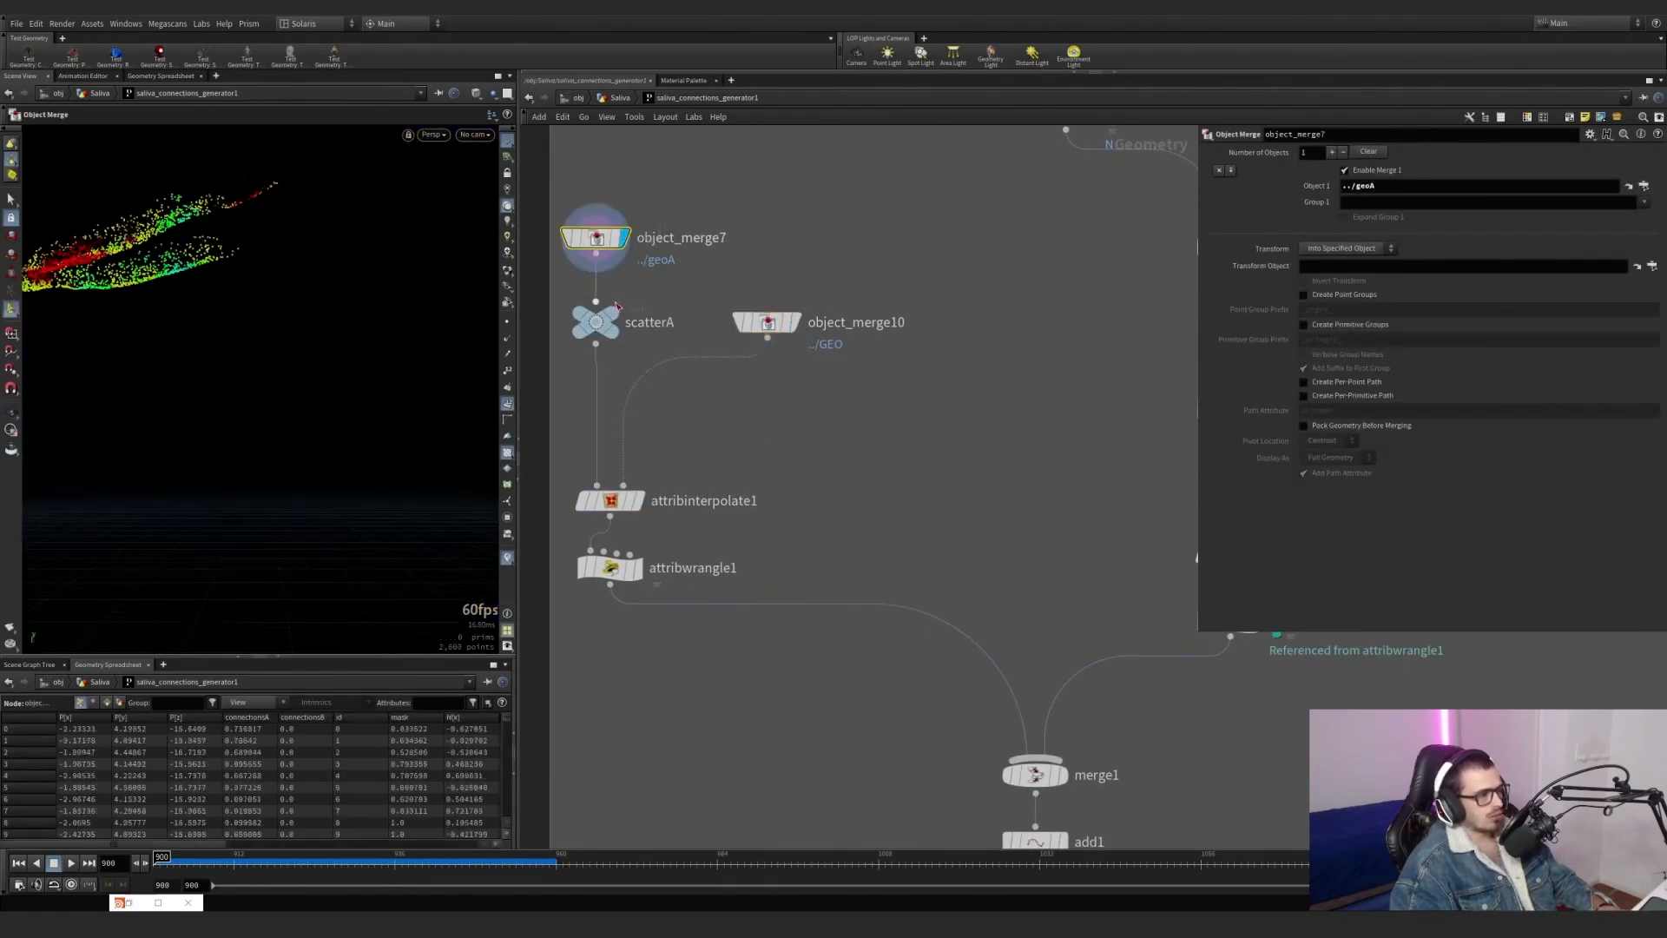
# Template the ANIMATION null and display object_merge10 to compare the animated mesh with the static GEO mesh.
pyautogui.scroll(-4, 754, 200)
pyautogui.moveTo(760, 191); pyautogui.dragTo(716, 660, button='middle')
pyautogui.scroll(-3, 734, 556)
pyautogui.scroll(4, 772, 291)
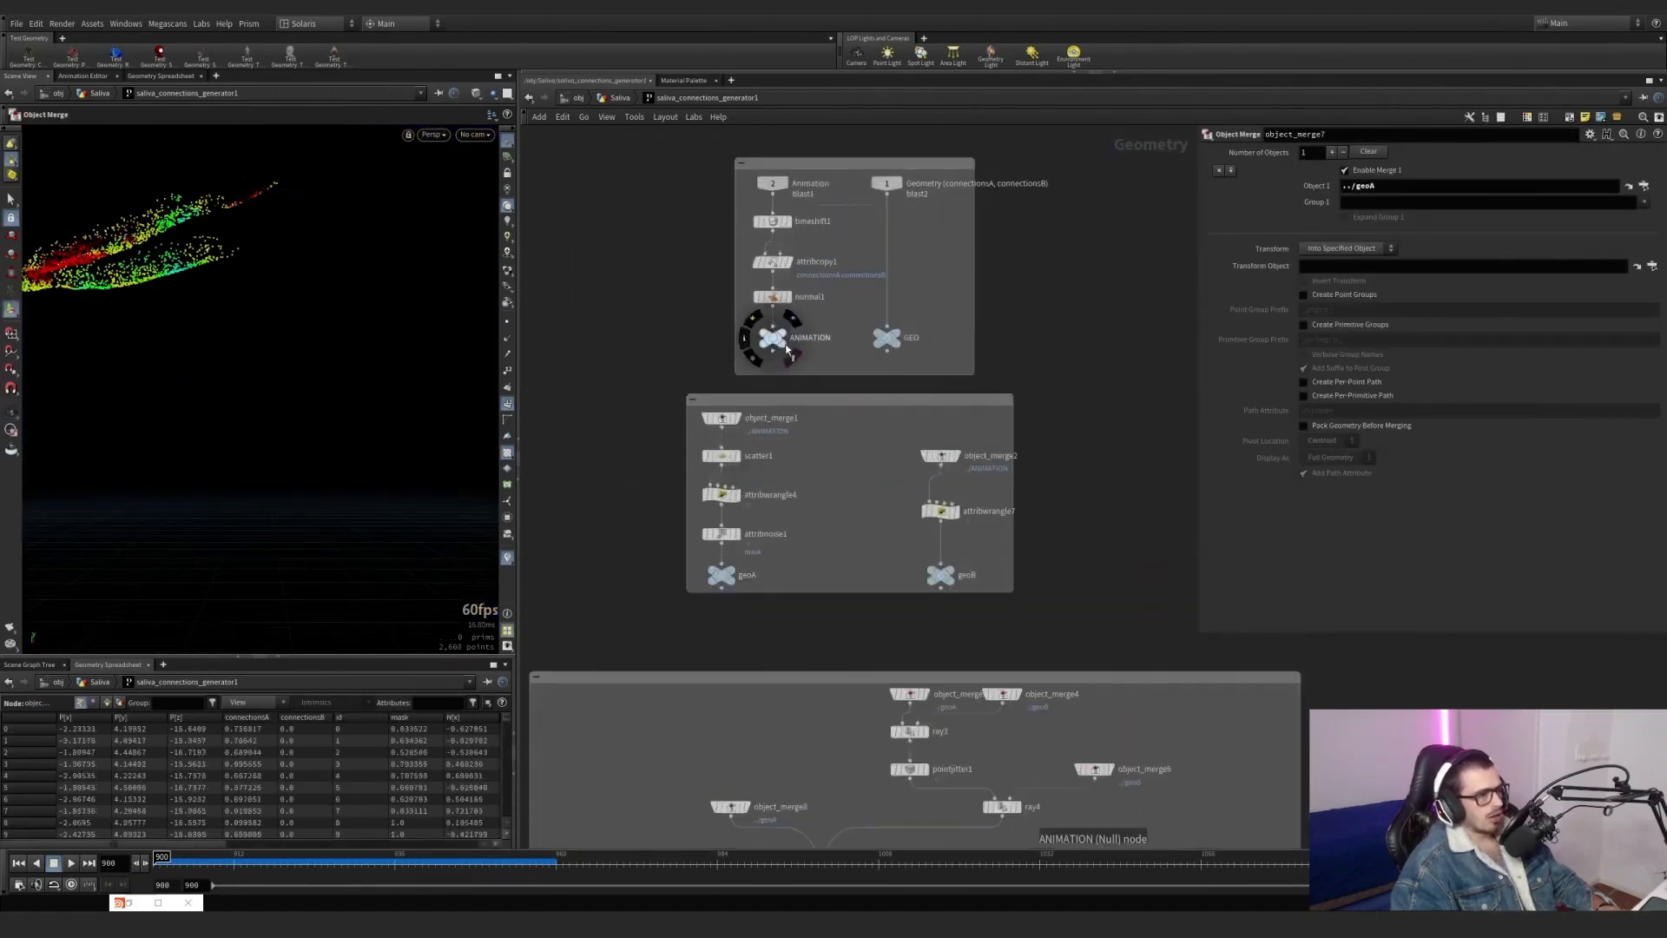
pyautogui.click(786, 348)
pyautogui.scroll(-4, 651, 558)
pyautogui.scroll(5, 651, 420)
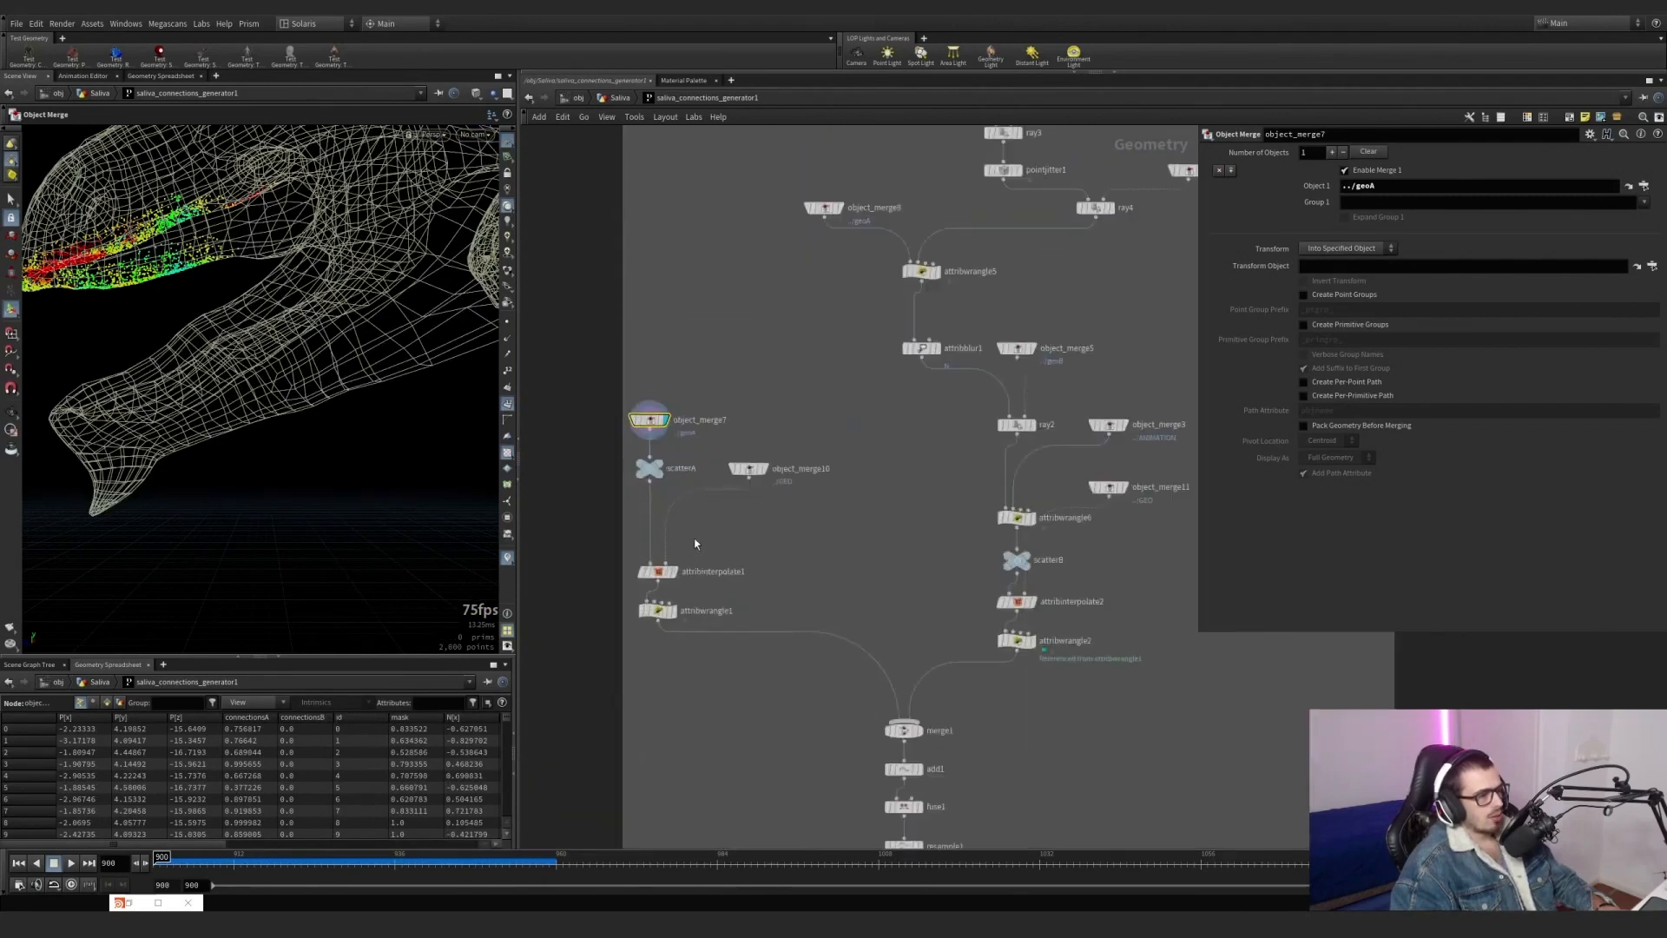
pyautogui.click(777, 463)
pyautogui.scroll(3, 361, 504)
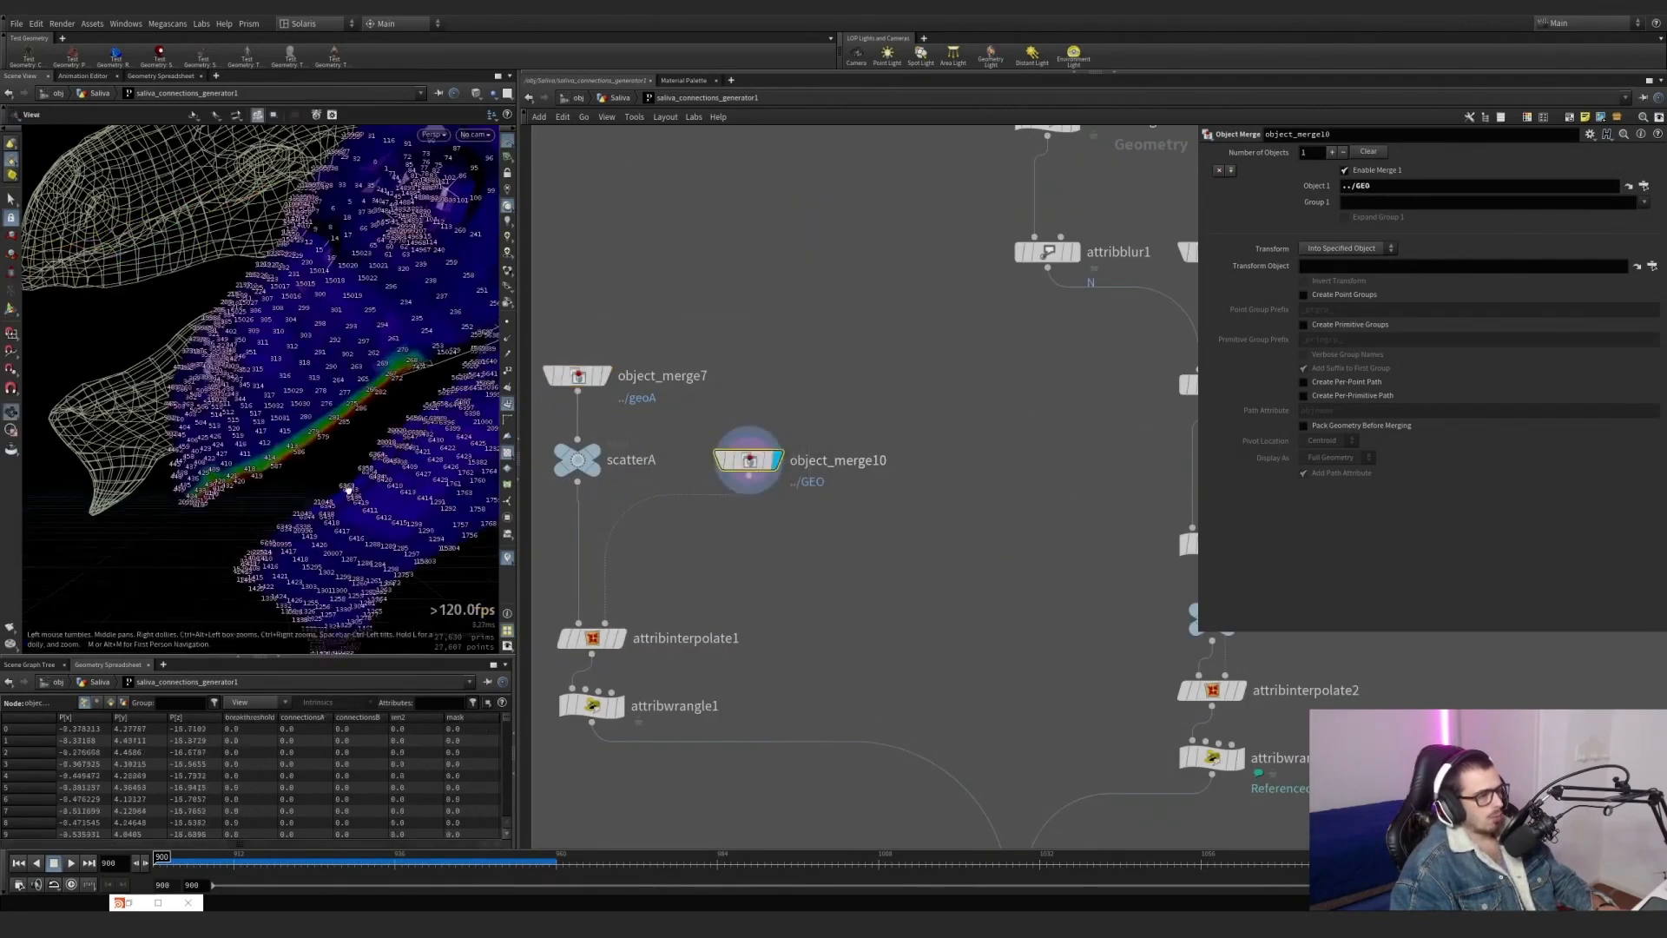
pyautogui.moveTo(360, 504); pyautogui.dragTo(266, 249)
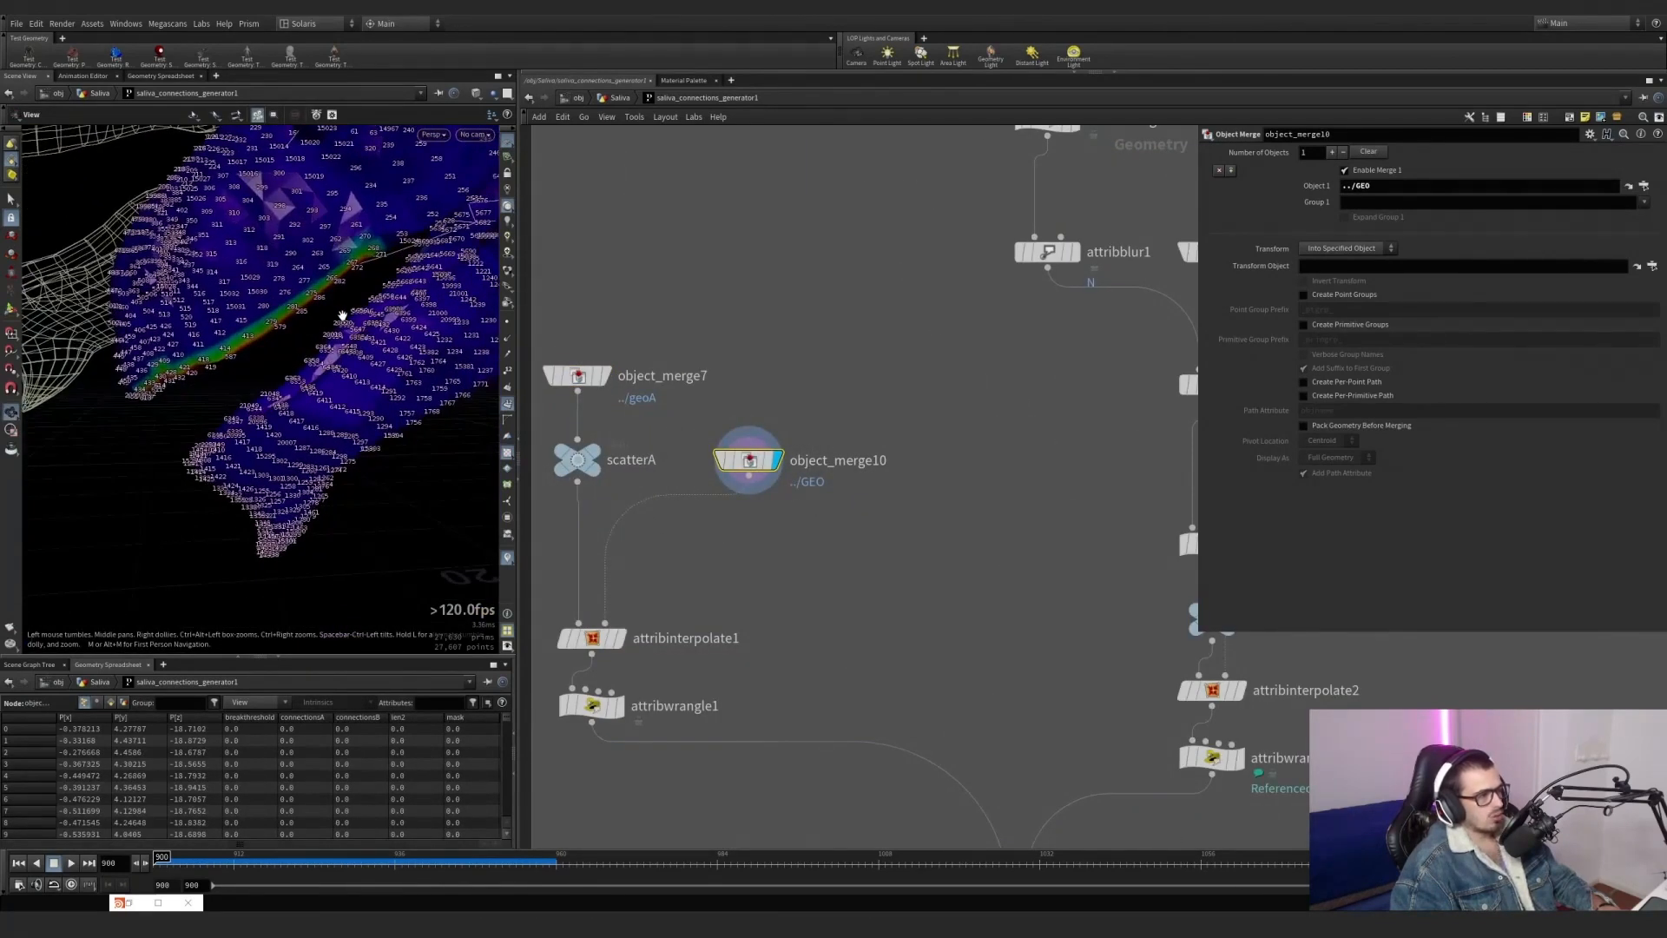
# Display attribwrangle1 with its point-removal code, and inspect the mask noise settings of attribnoise1.
pyautogui.click(619, 705)
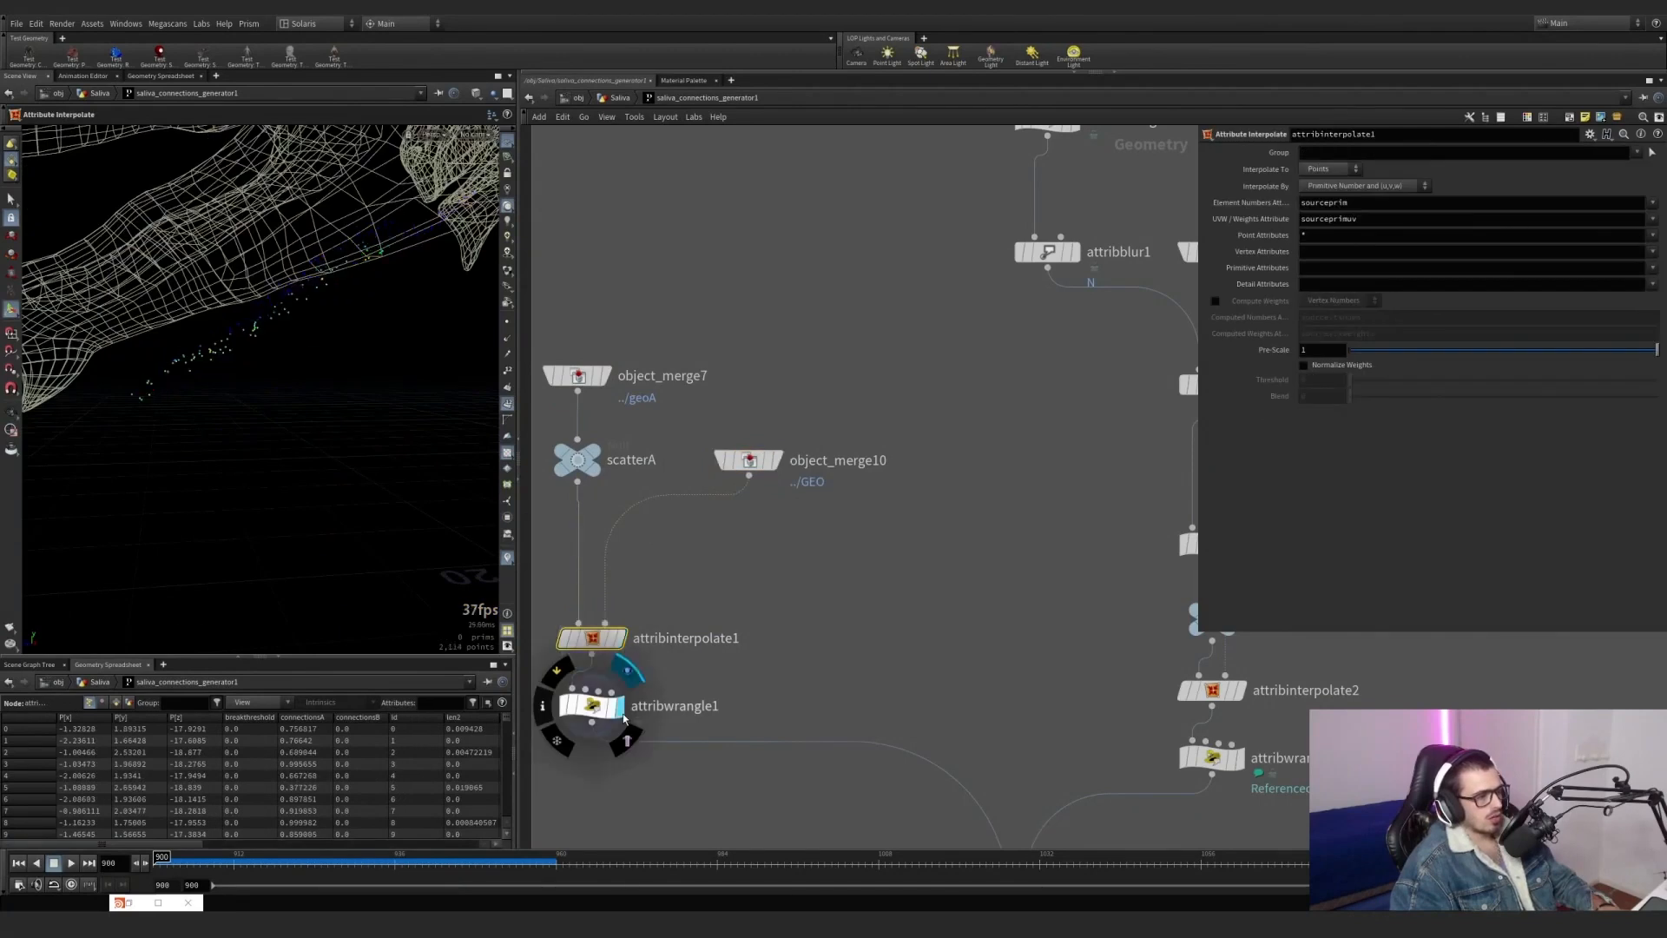
pyautogui.click(592, 705)
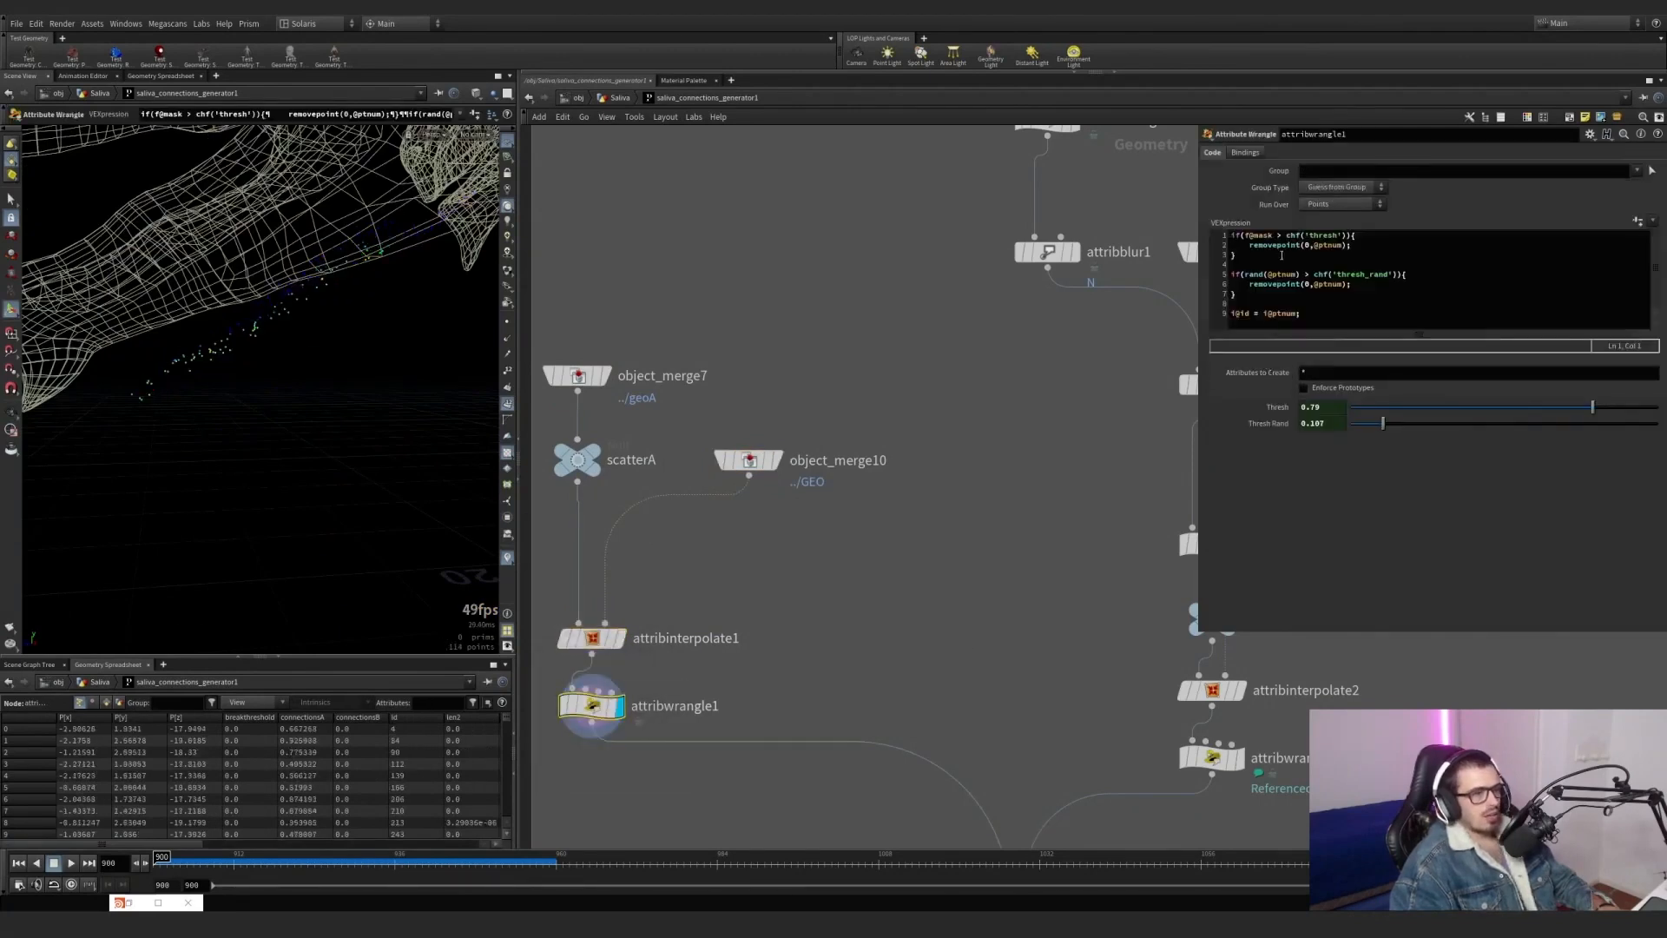
pyautogui.scroll(-5, 804, 236)
pyautogui.moveTo(802, 226); pyautogui.dragTo(770, 399, button='middle')
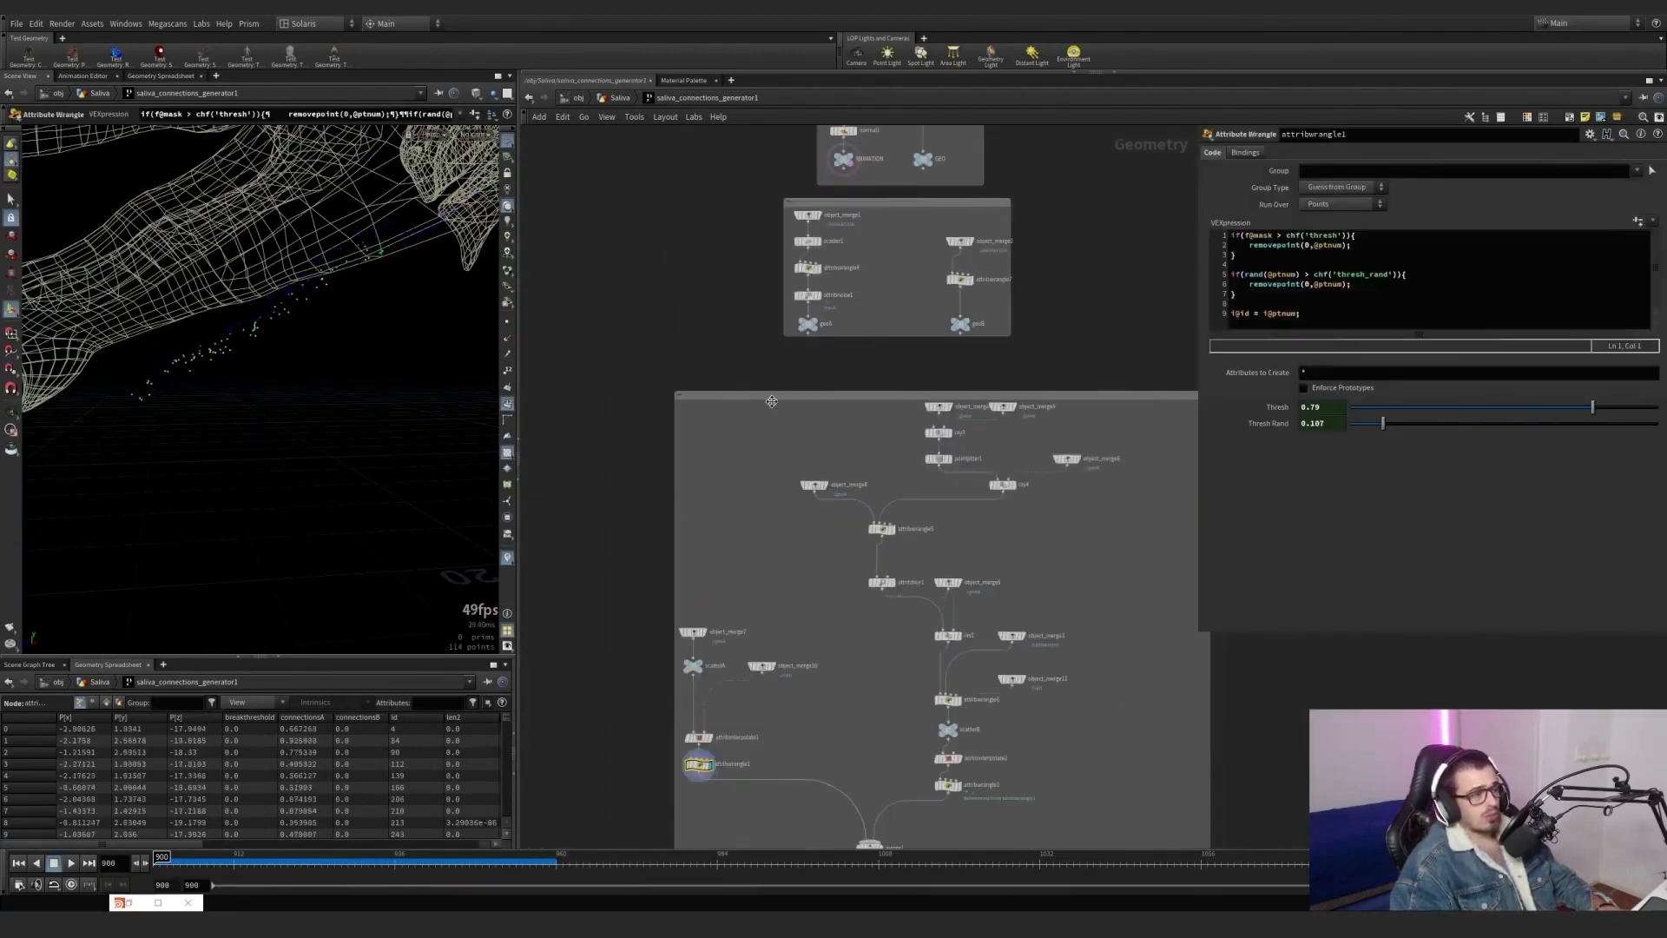
pyautogui.scroll(4, 834, 247)
pyautogui.moveTo(869, 277); pyautogui.dragTo(852, 495, button='middle')
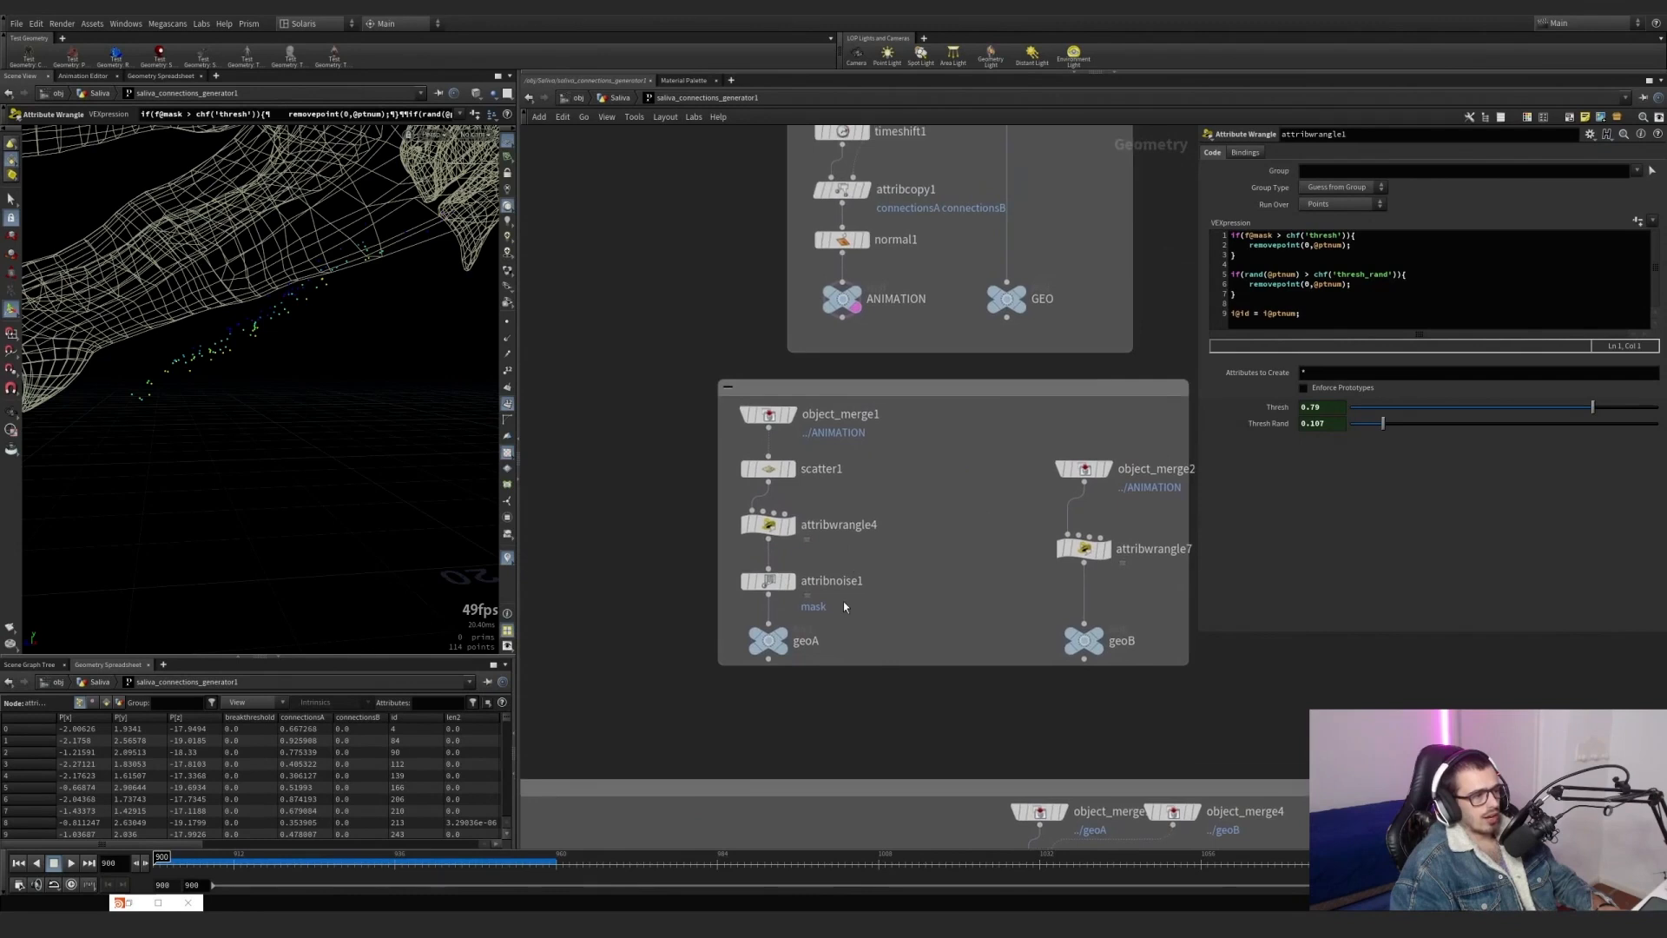
pyautogui.click(759, 586)
pyautogui.scroll(-2, 865, 609)
pyautogui.moveTo(864, 609); pyautogui.dragTo(881, 310, button='middle')
pyautogui.scroll(-3, 722, 558)
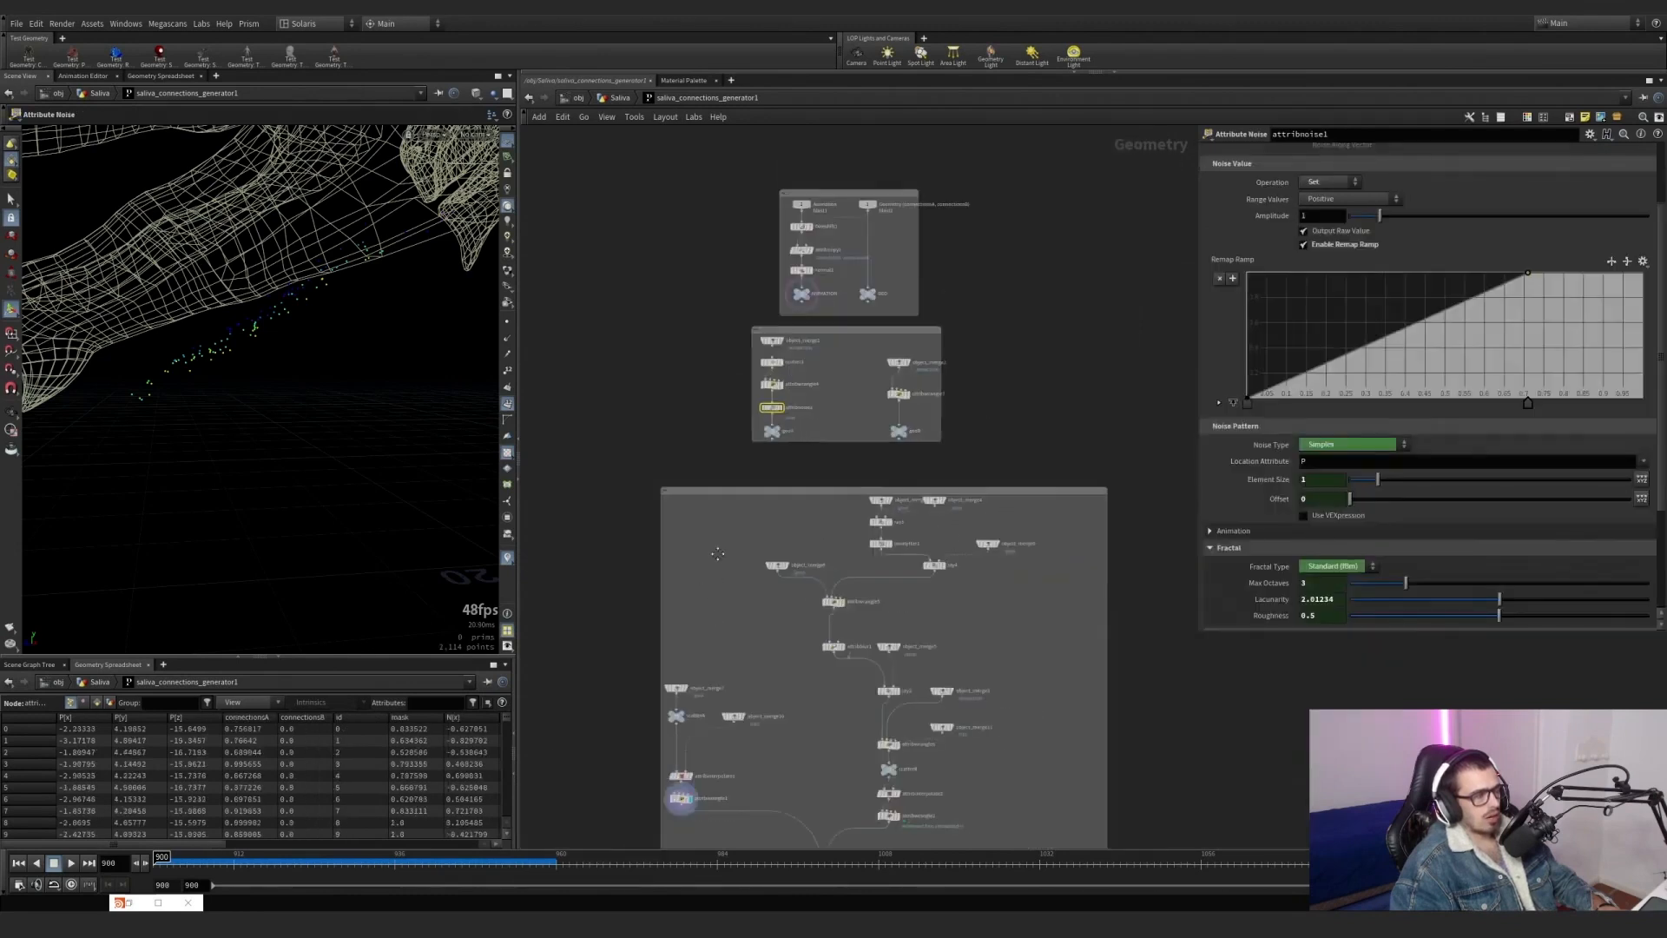
pyautogui.moveTo(721, 556); pyautogui.dragTo(732, 357, button='middle')
pyautogui.keyDown('alt'); pyautogui.moveTo(236, 279); pyautogui.dragTo(330, 432); pyautogui.keyUp('alt')
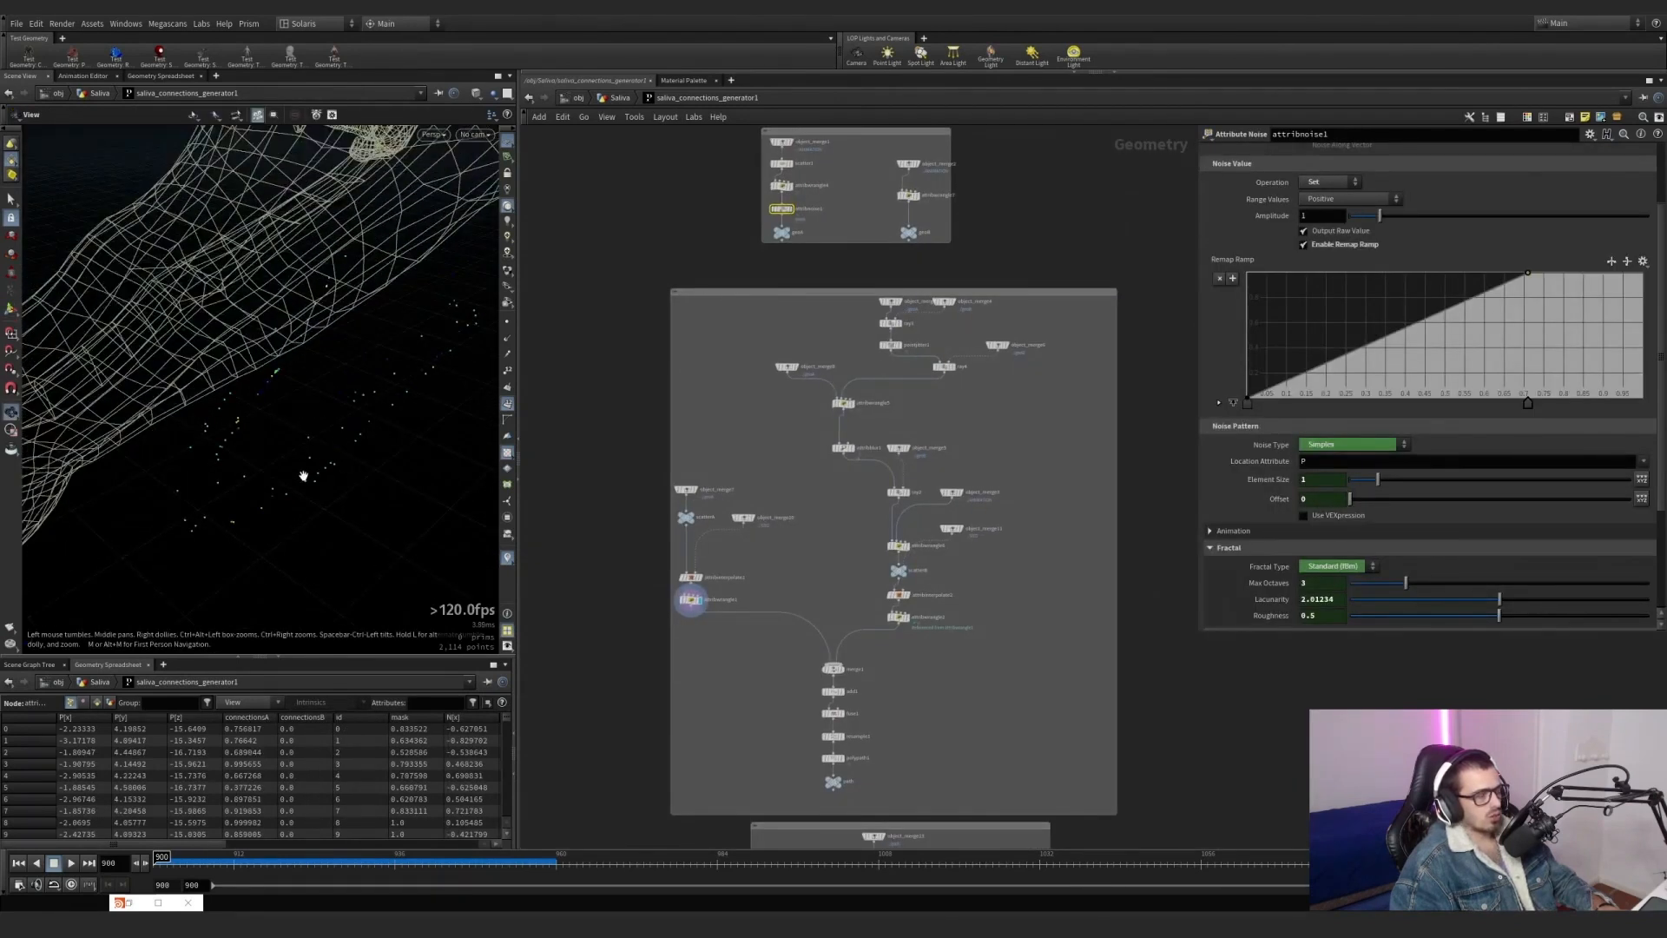
pyautogui.scroll(2, 726, 545)
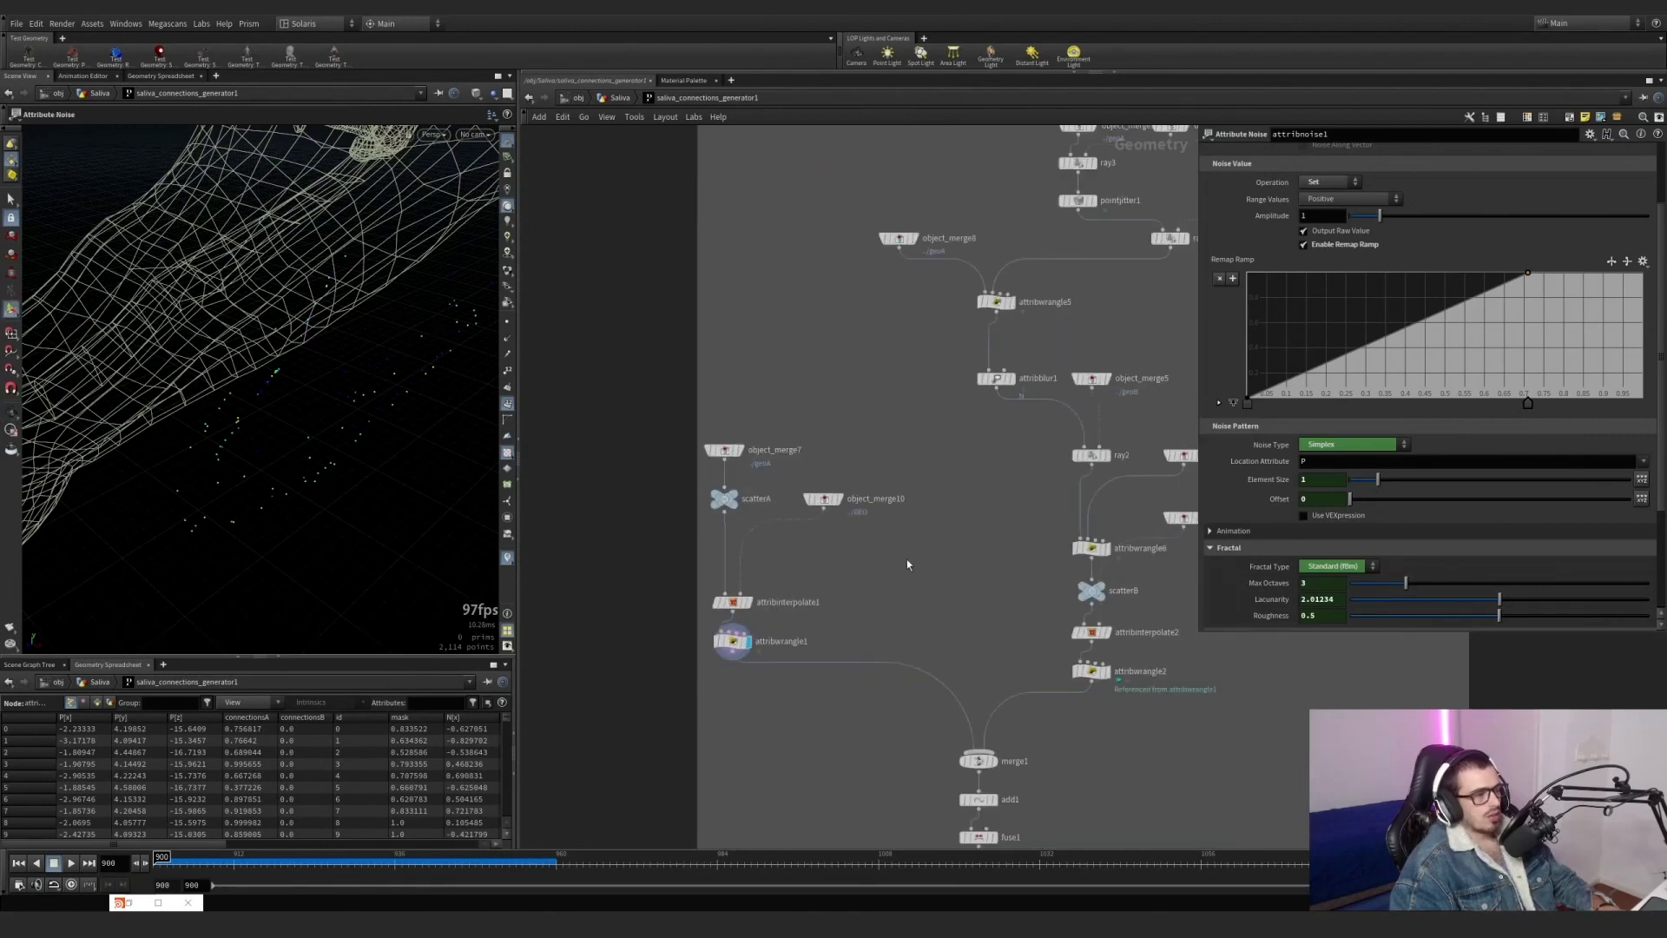
pyautogui.click(732, 641)
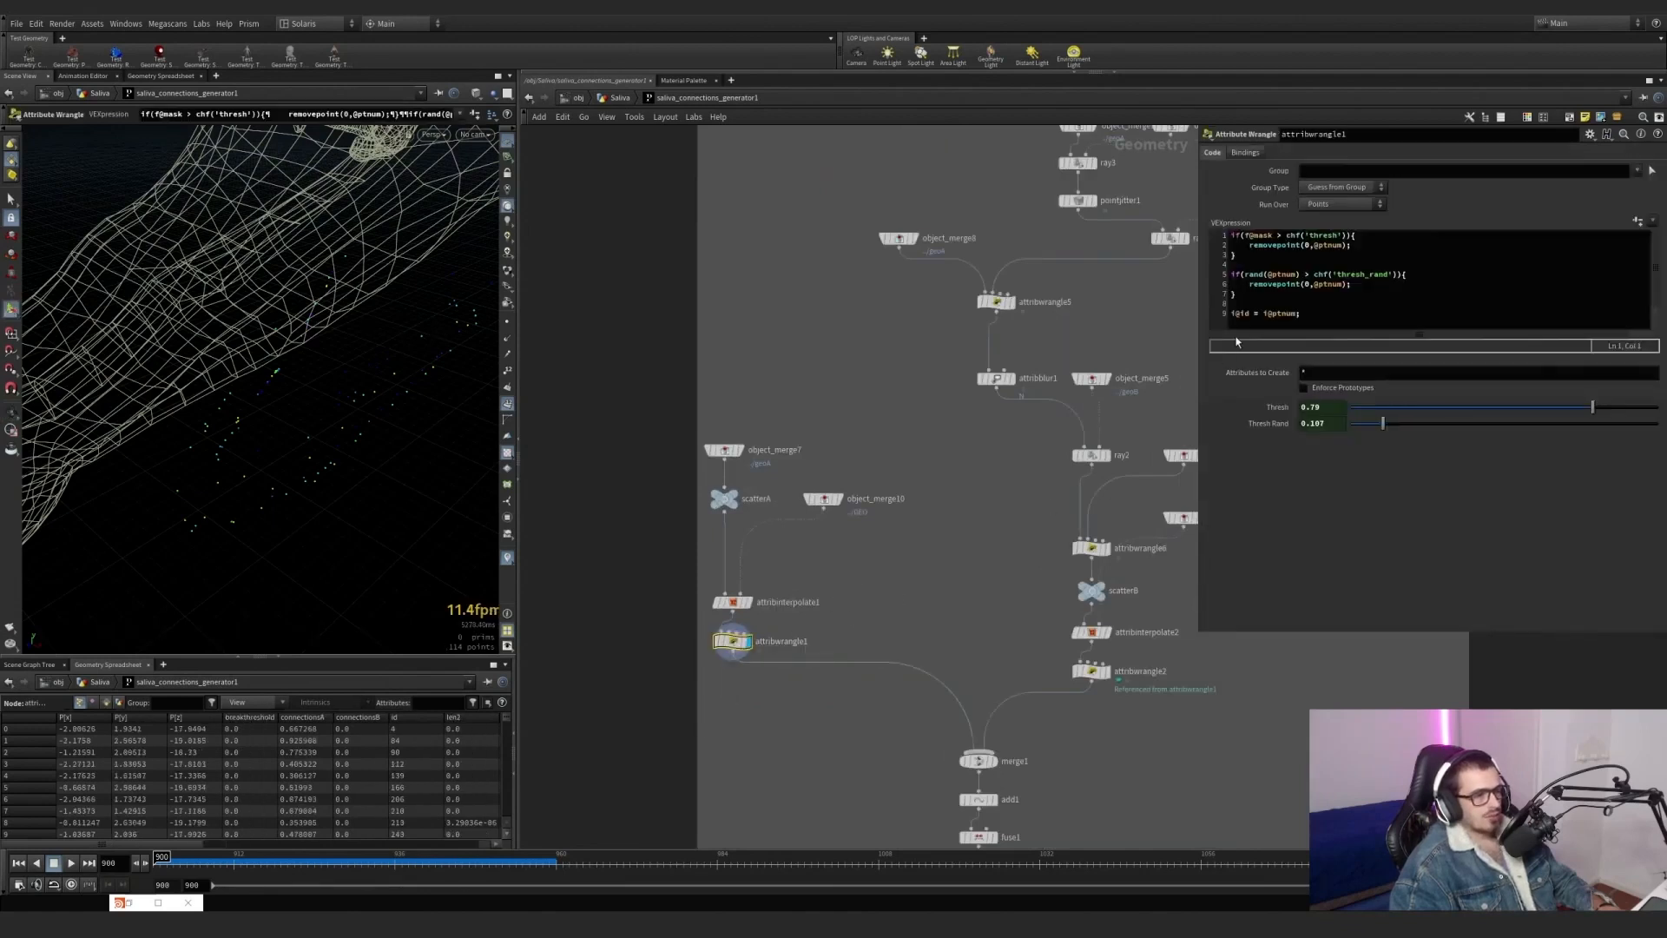
pyautogui.moveTo(1244, 275); pyautogui.dragTo(1299, 276)
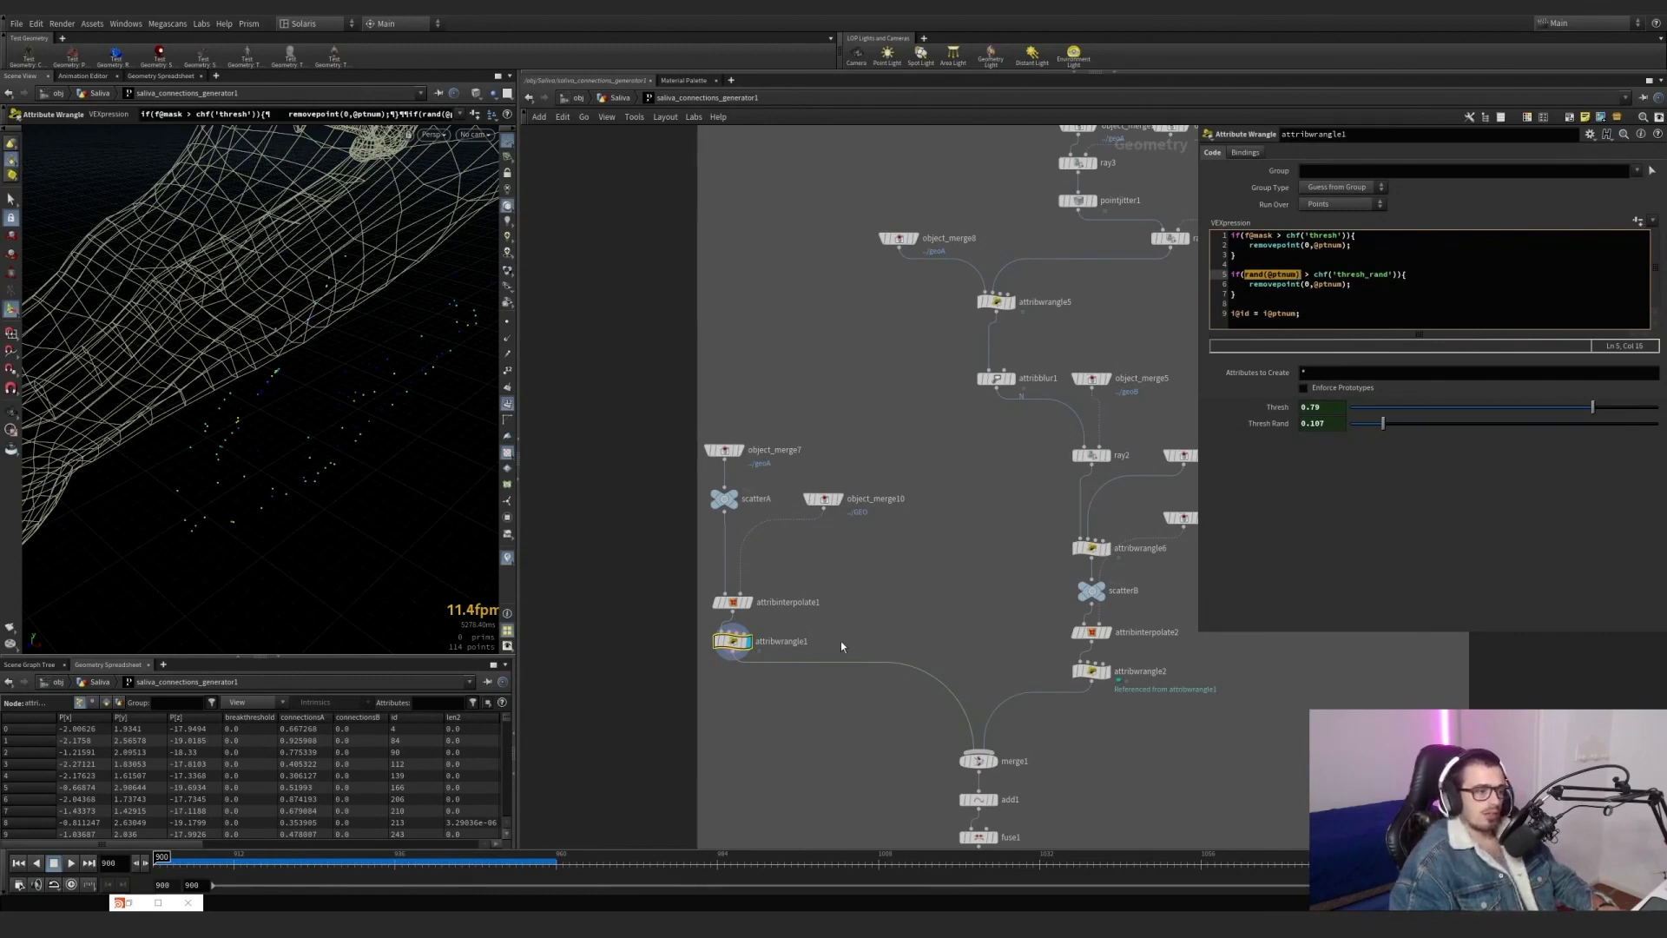
# Point out attribwrangle1 and attribwrangle2 in the network and highlight the line i@id = i@ptnum in attribwrangle1's code.
pyautogui.moveTo(692, 687); pyautogui.dragTo(753, 640)
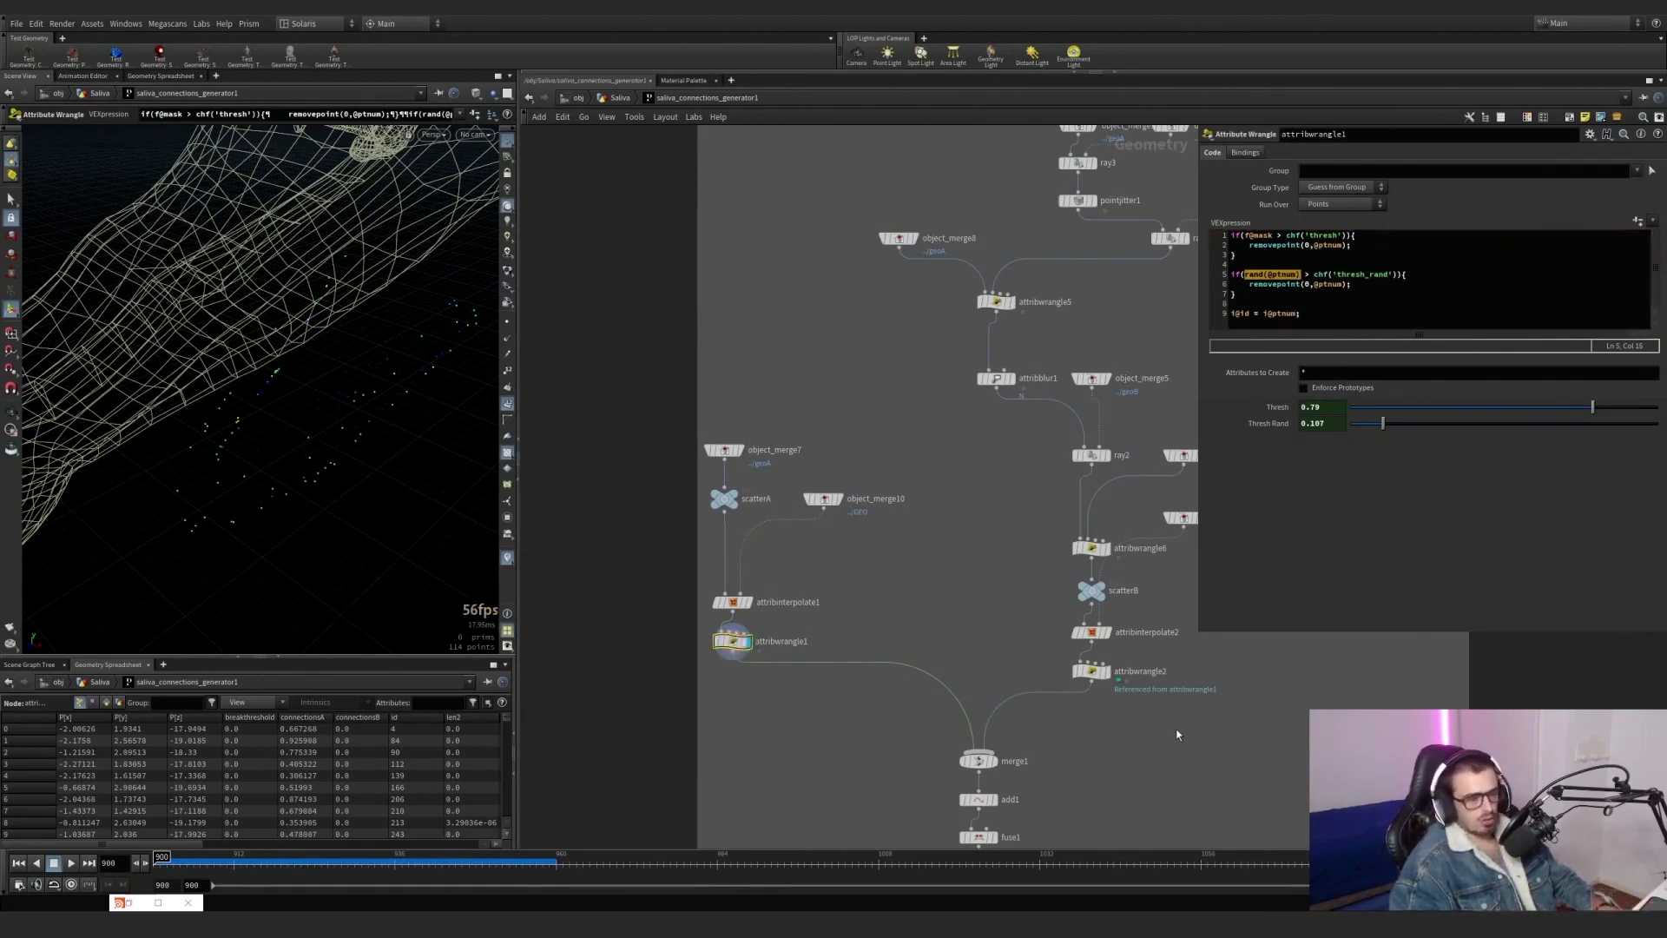
pyautogui.moveTo(1168, 727)
pyautogui.mouseDown()
pyautogui.moveTo(1056, 661)
pyautogui.moveTo(1154, 722)
pyautogui.mouseUp()
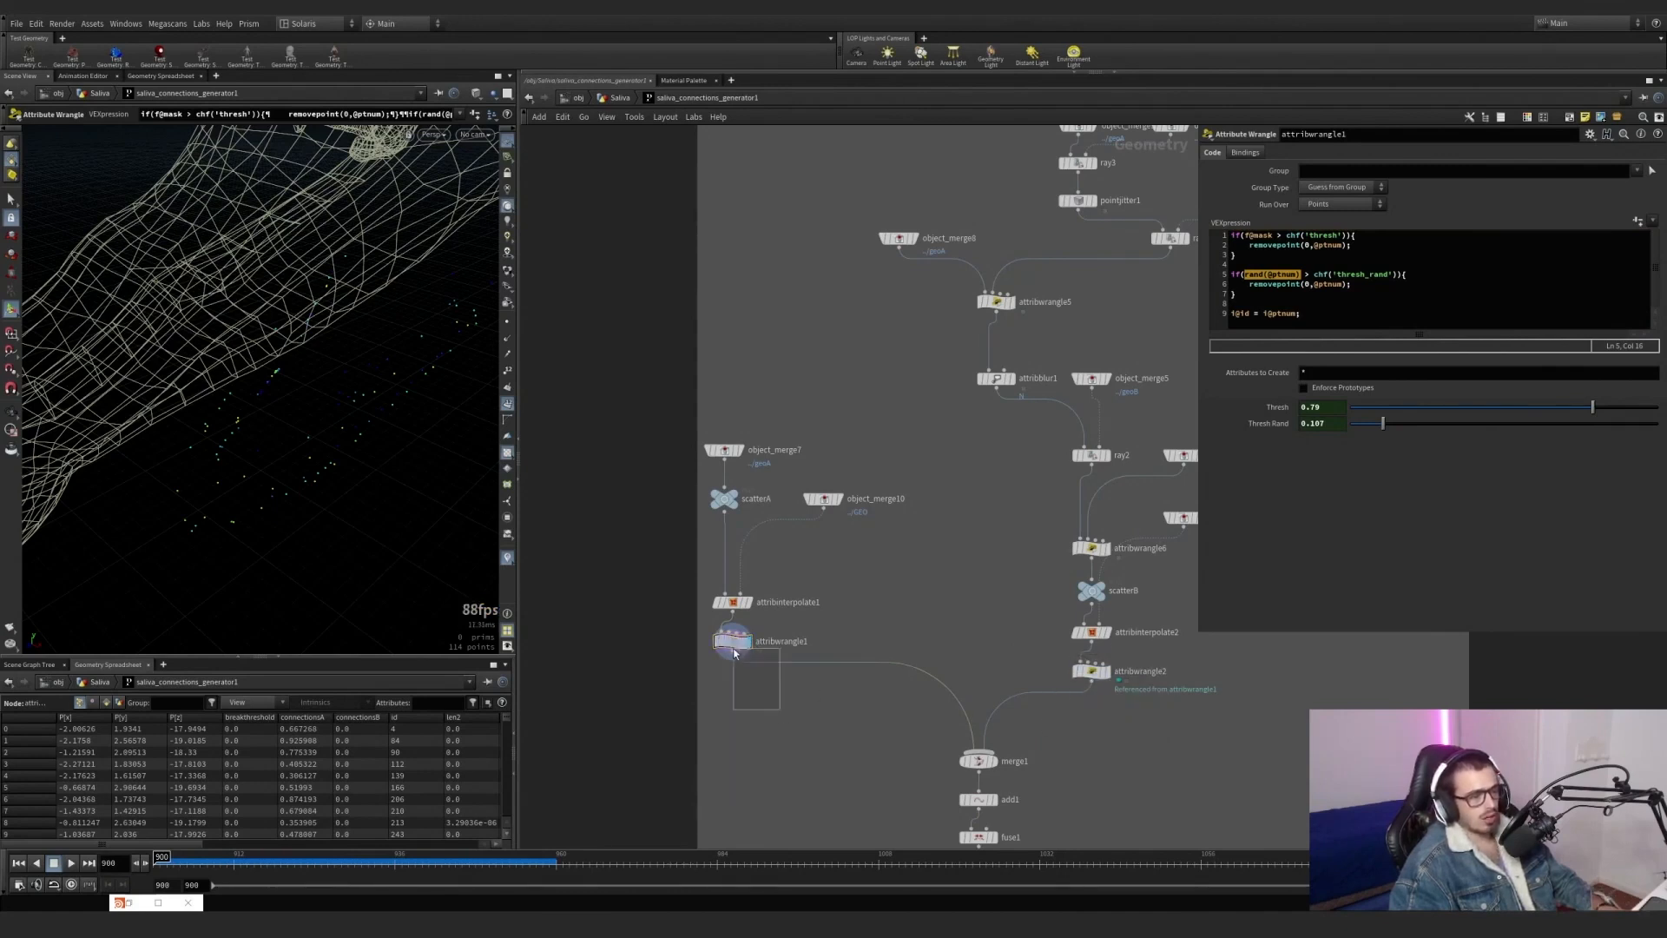
pyautogui.moveTo(1100, 679); pyautogui.dragTo(1082, 666)
pyautogui.moveTo(757, 717); pyautogui.dragTo(698, 645)
pyautogui.moveTo(1299, 312); pyautogui.dragTo(1229, 313)
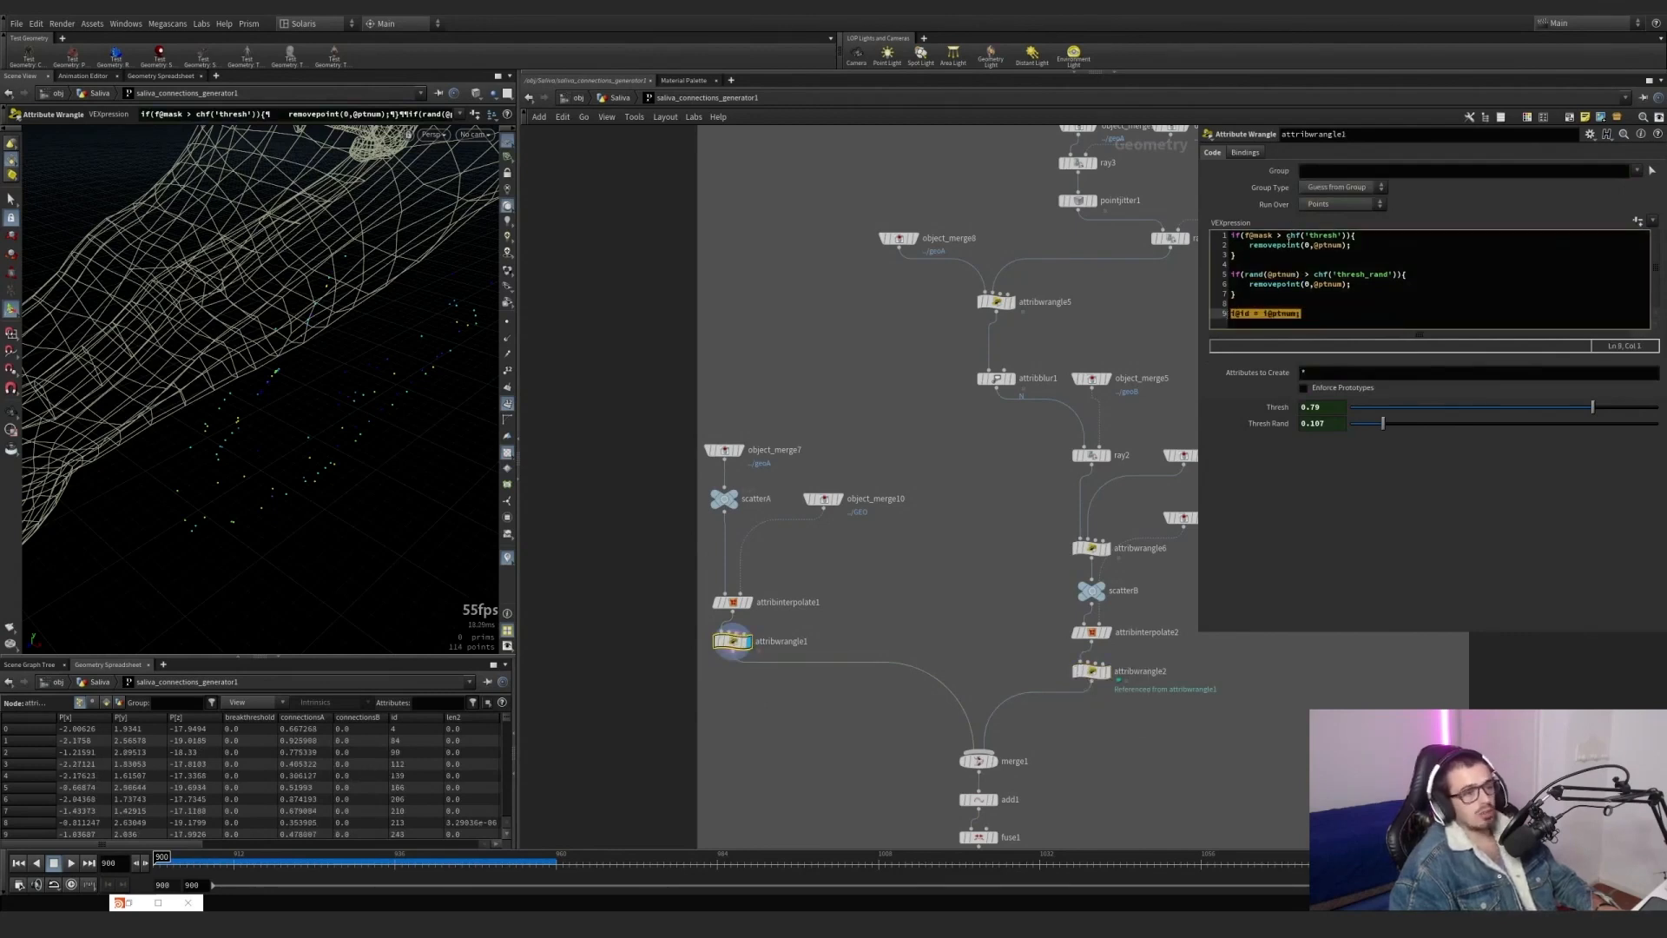
# Display ray2 in the geoB branch with object_merge3 templated, and view the projected points on the whole head.
pyautogui.moveTo(860, 625); pyautogui.dragTo(851, 562, button='middle')
pyautogui.moveTo(724, 577); pyautogui.dragTo(724, 608)
pyautogui.moveTo(877, 530); pyautogui.dragTo(694, 520, button='middle')
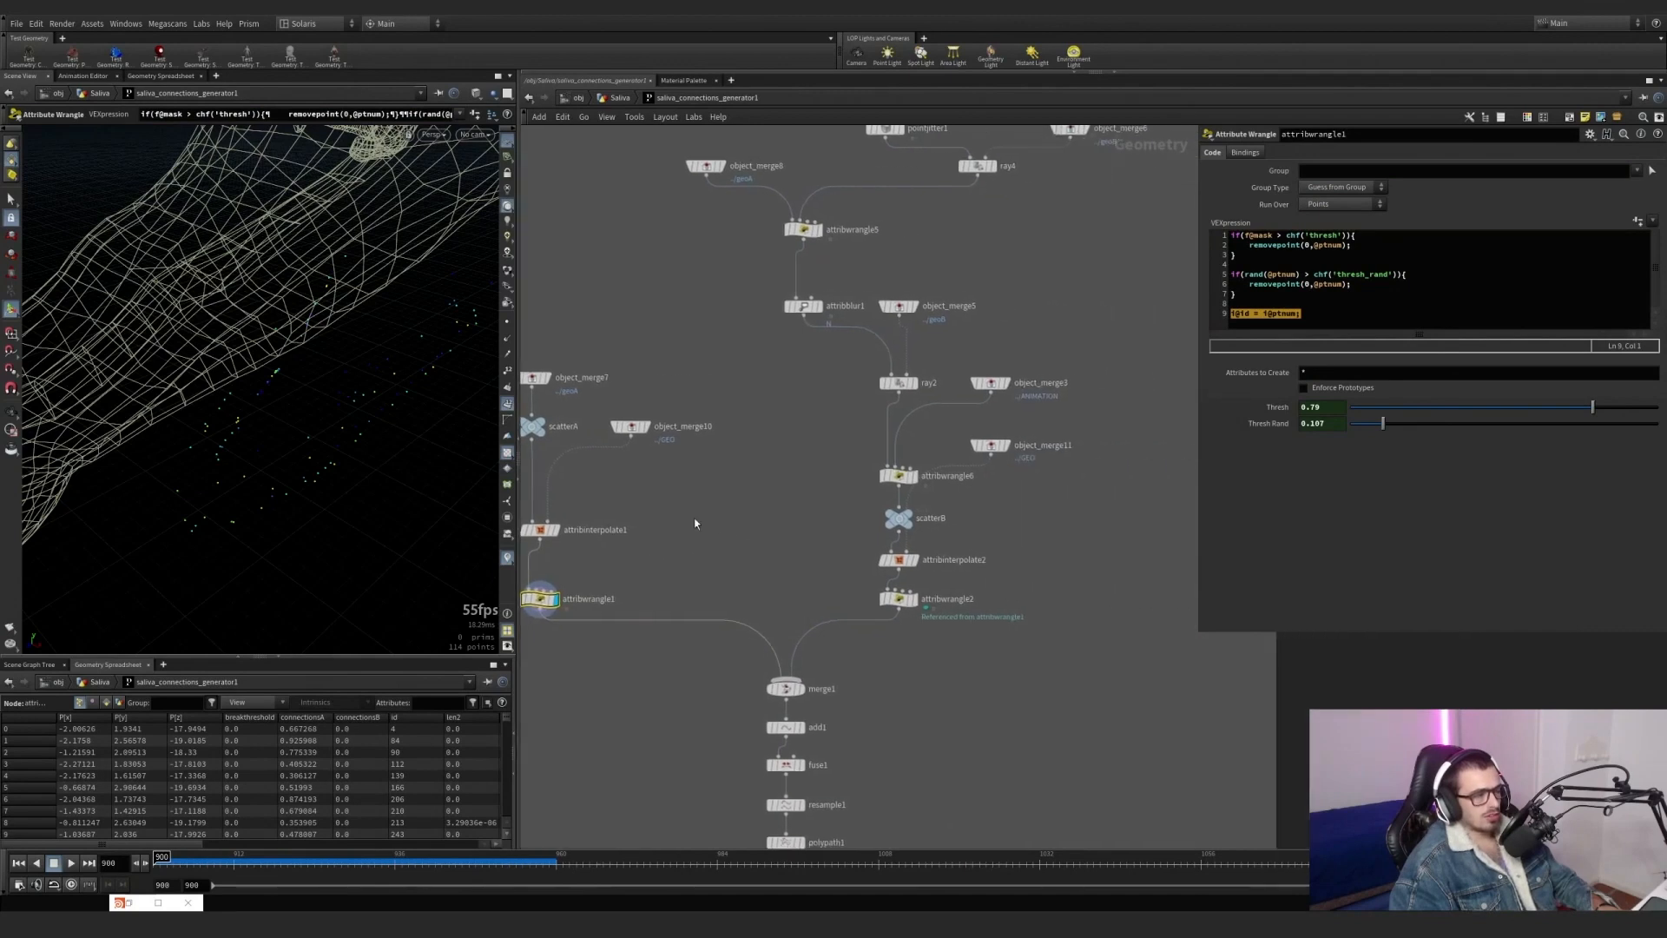
pyautogui.scroll(1, 914, 397)
pyautogui.click(917, 379)
pyautogui.click(894, 383)
pyautogui.keyDown('alt'); pyautogui.moveTo(240, 334); pyautogui.dragTo(171, 271); pyautogui.keyUp('alt')
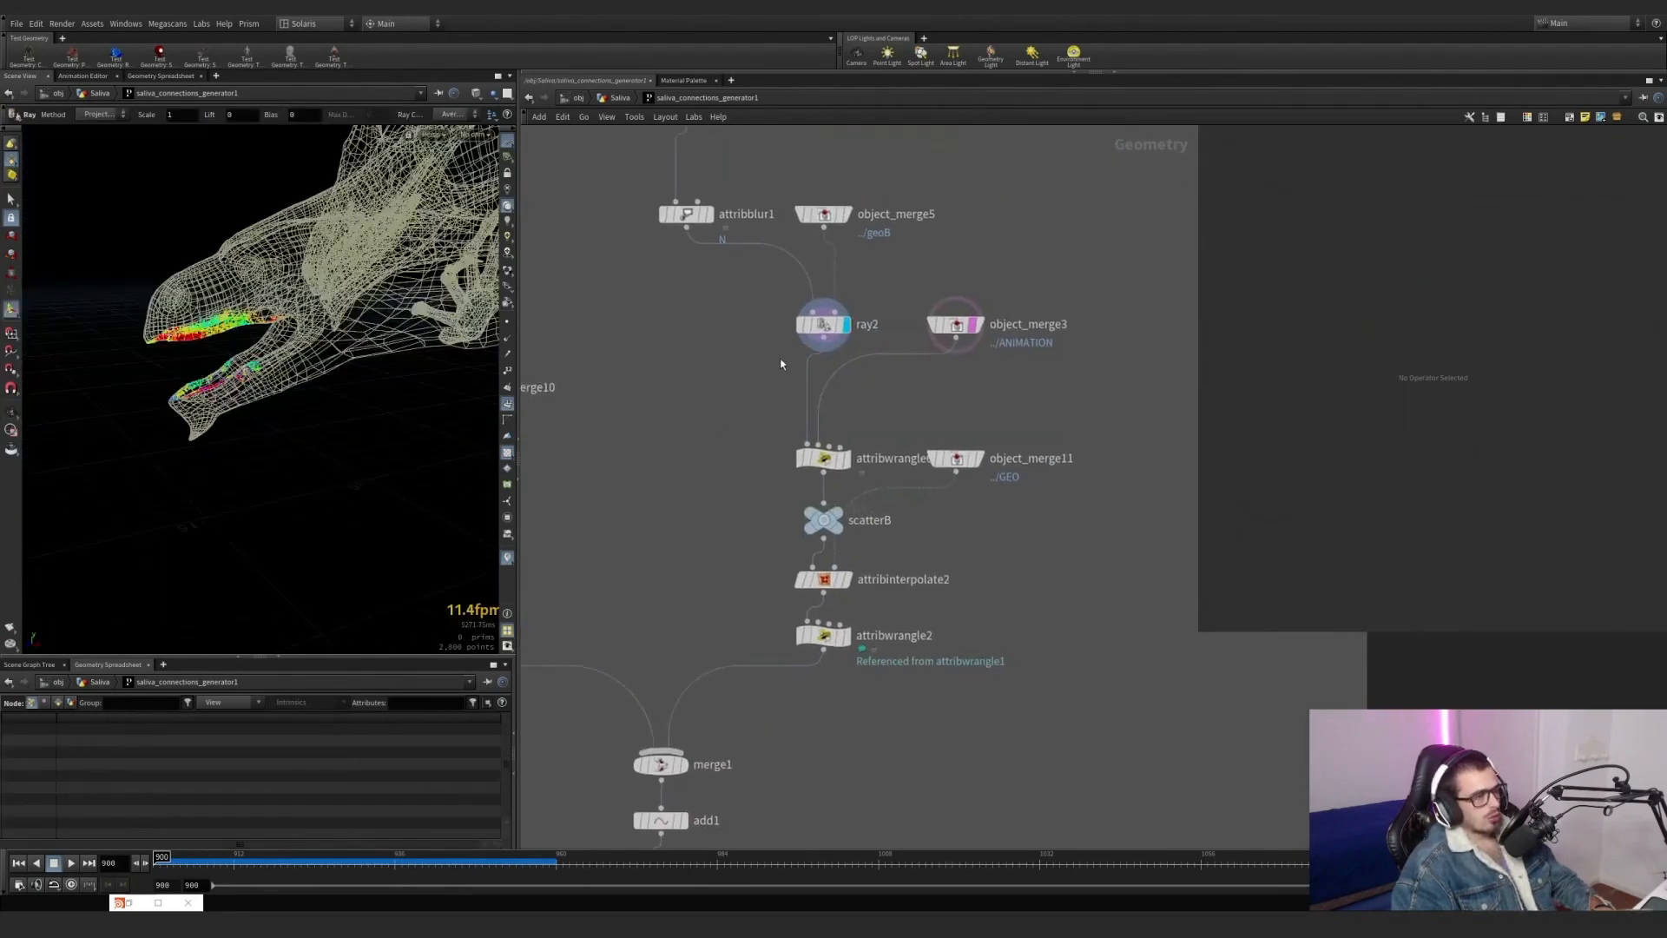
pyautogui.moveTo(780, 365); pyautogui.dragTo(809, 292)
pyautogui.moveTo(809, 292); pyautogui.dragTo(873, 399, button='middle')
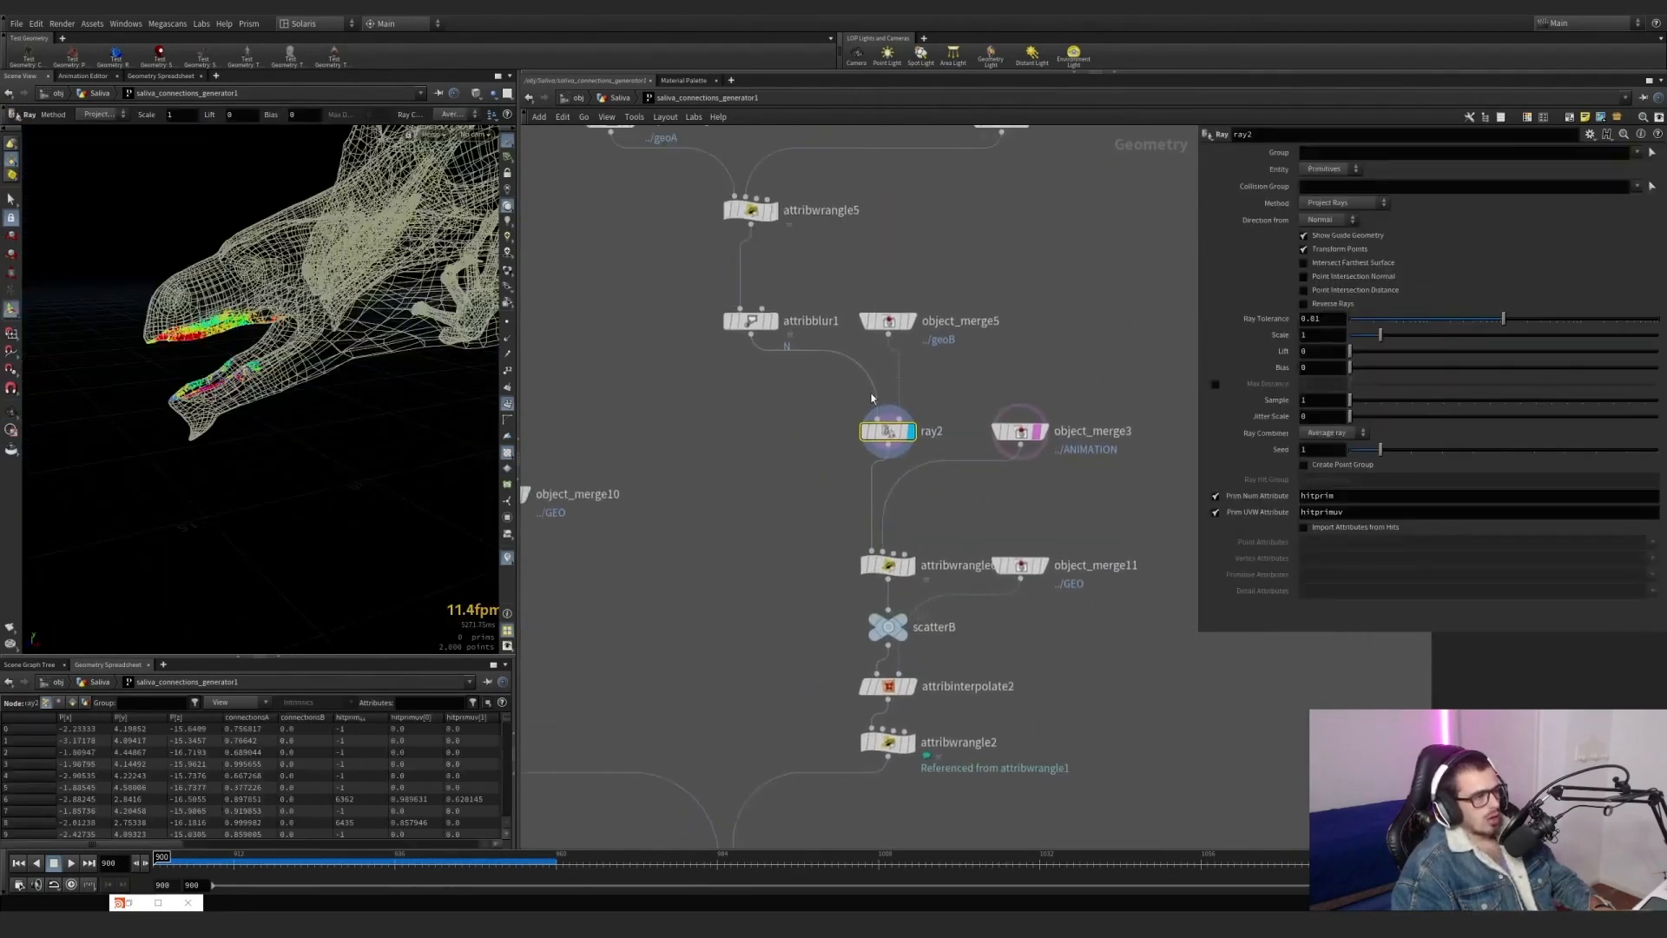
pyautogui.scroll(2, 746, 378)
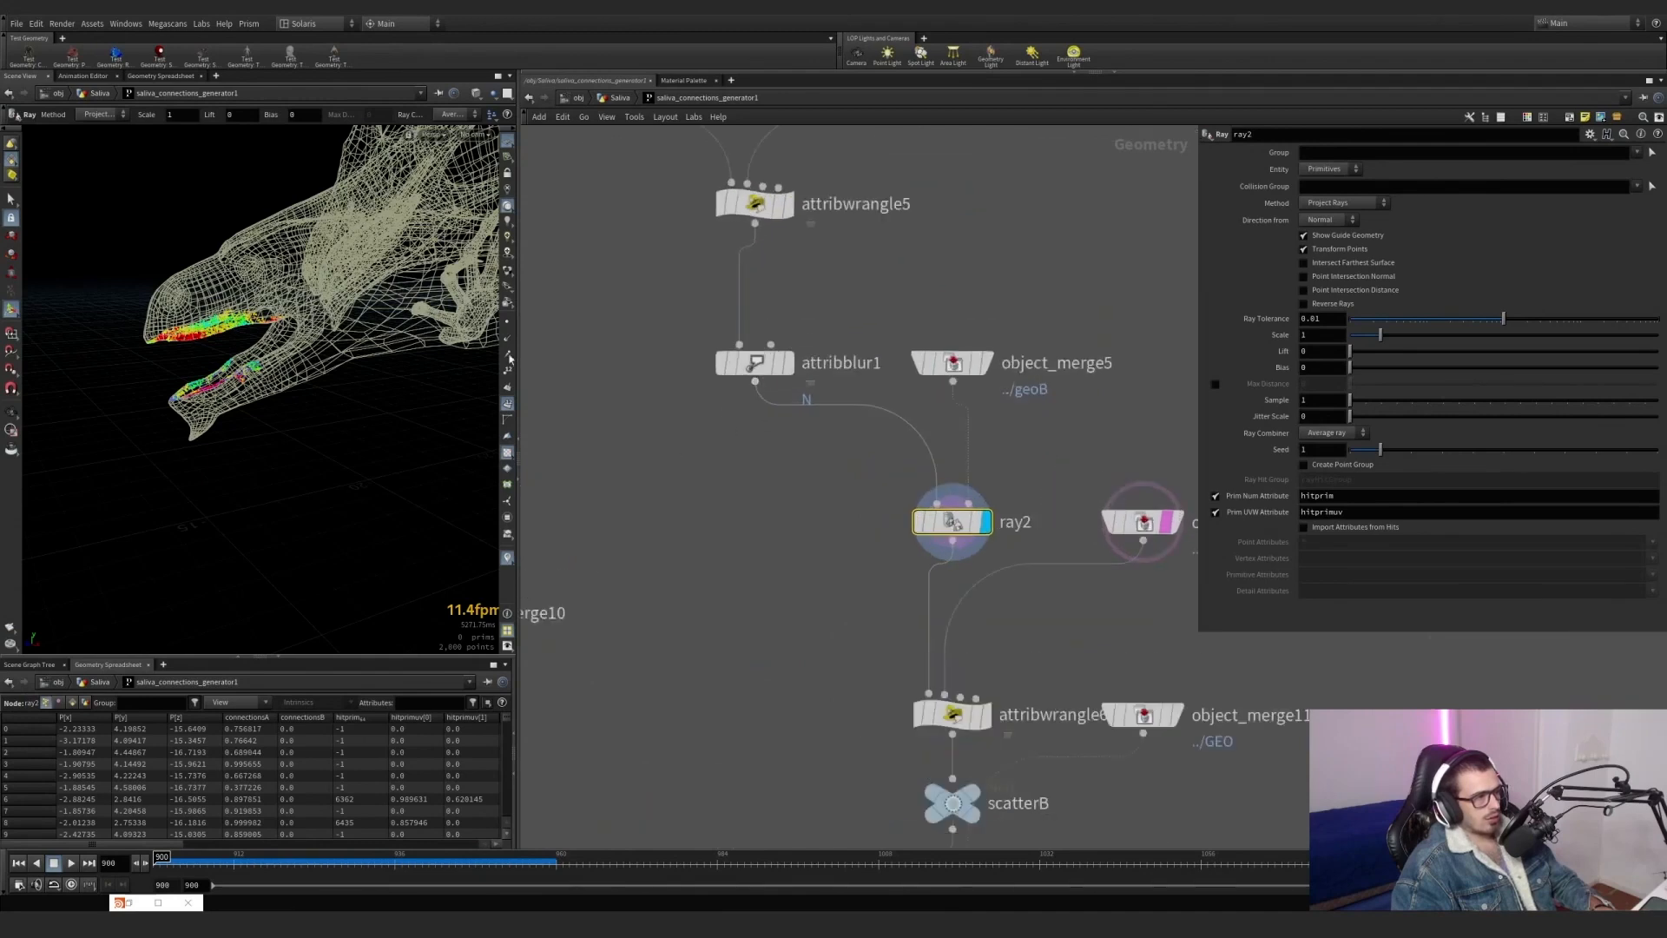
# Toggle the bypass of attribblur1 on and off, comparing the projected points on the jaws from several angles.
pyautogui.click(710, 324)
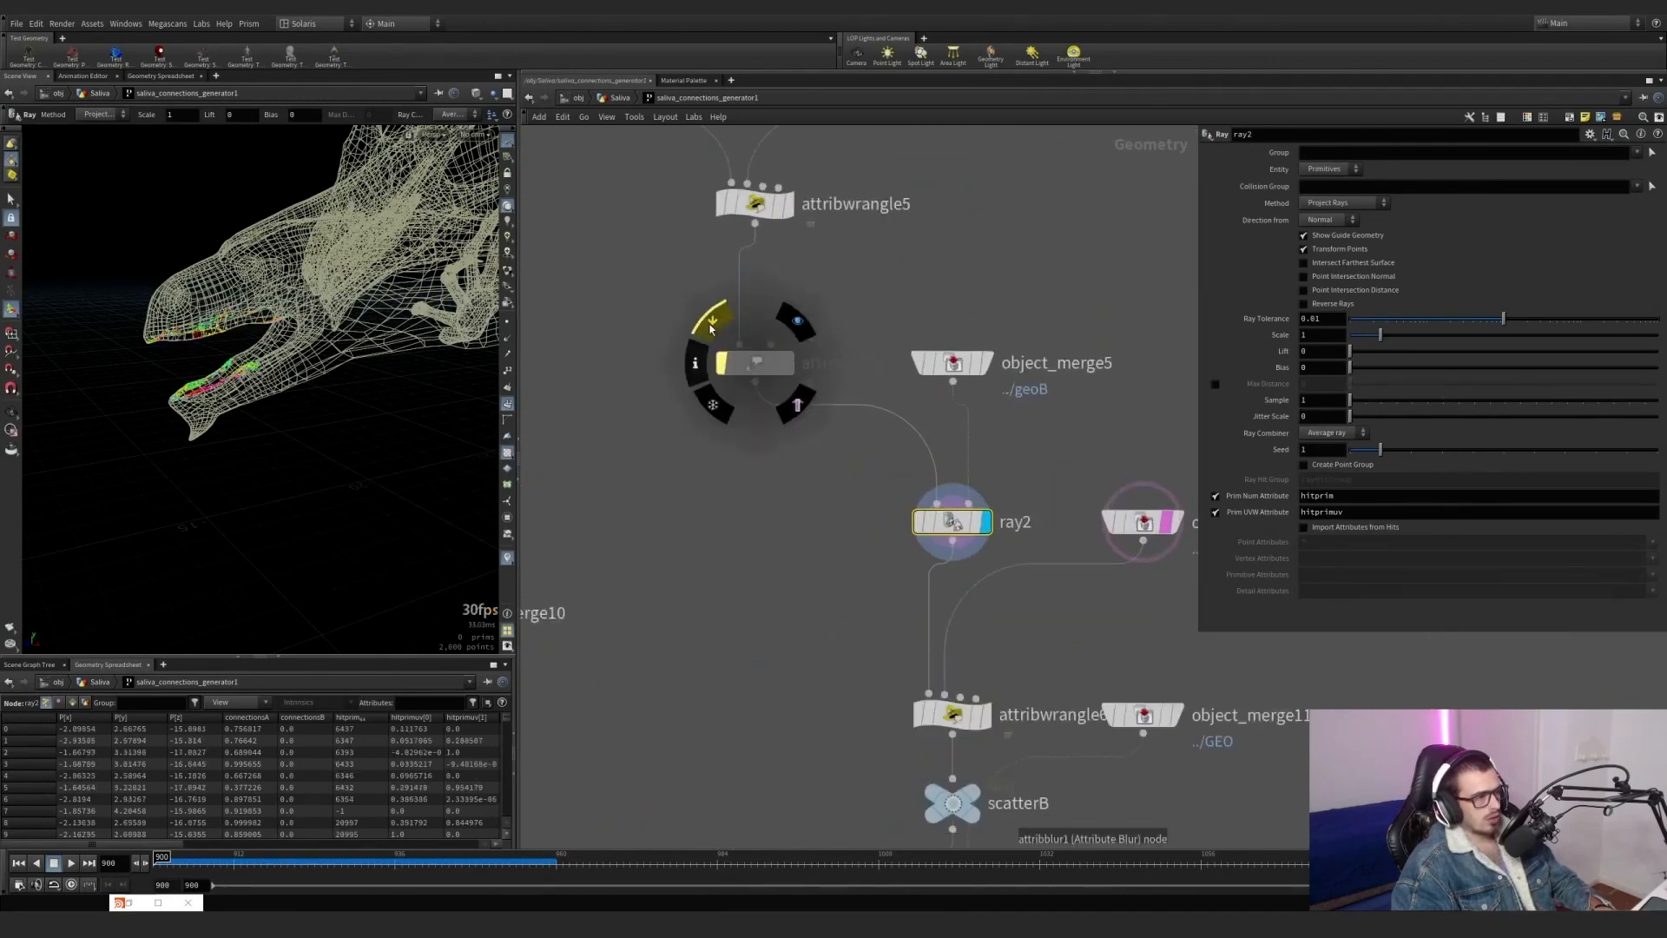
pyautogui.click(710, 330)
pyautogui.click(710, 330)
pyautogui.click(711, 330)
pyautogui.keyDown('alt'); pyautogui.moveTo(178, 306); pyautogui.dragTo(213, 371); pyautogui.keyUp('alt')
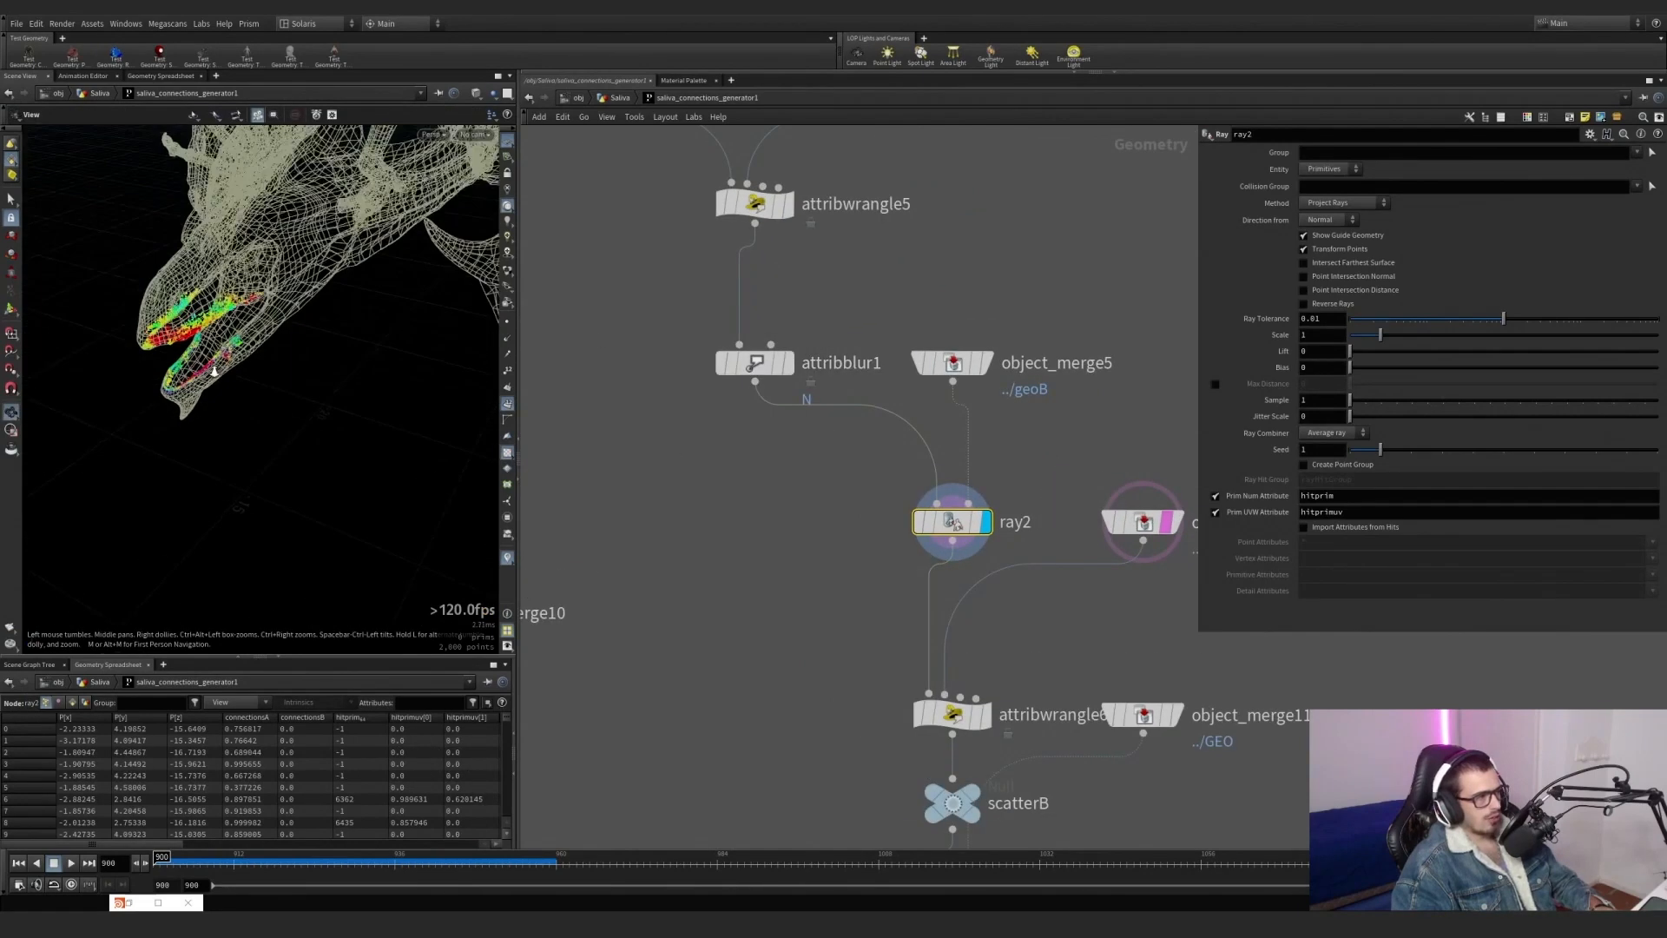
pyautogui.keyDown('alt'); pyautogui.moveTo(214, 371); pyautogui.dragTo(271, 350, button='right'); pyautogui.keyUp('alt')
pyautogui.keyDown('alt'); pyautogui.moveTo(272, 350); pyautogui.dragTo(186, 357); pyautogui.keyUp('alt')
pyautogui.keyDown('alt'); pyautogui.moveTo(185, 357); pyautogui.dragTo(213, 350, button='right'); pyautogui.keyUp('alt')
pyautogui.keyDown('alt'); pyautogui.moveTo(213, 349); pyautogui.dragTo(382, 353, button='middle'); pyautogui.keyUp('alt')
pyautogui.keyDown('alt'); pyautogui.moveTo(382, 353); pyautogui.dragTo(295, 350); pyautogui.keyUp('alt')
pyautogui.moveTo(738, 358)
pyautogui.click(712, 328)
pyautogui.click(713, 329)
# Hide the object_merge3 template, bypass attribwrangle6 and display attribinterpolate2.
pyautogui.moveTo(808, 519); pyautogui.dragTo(698, 399, button='middle')
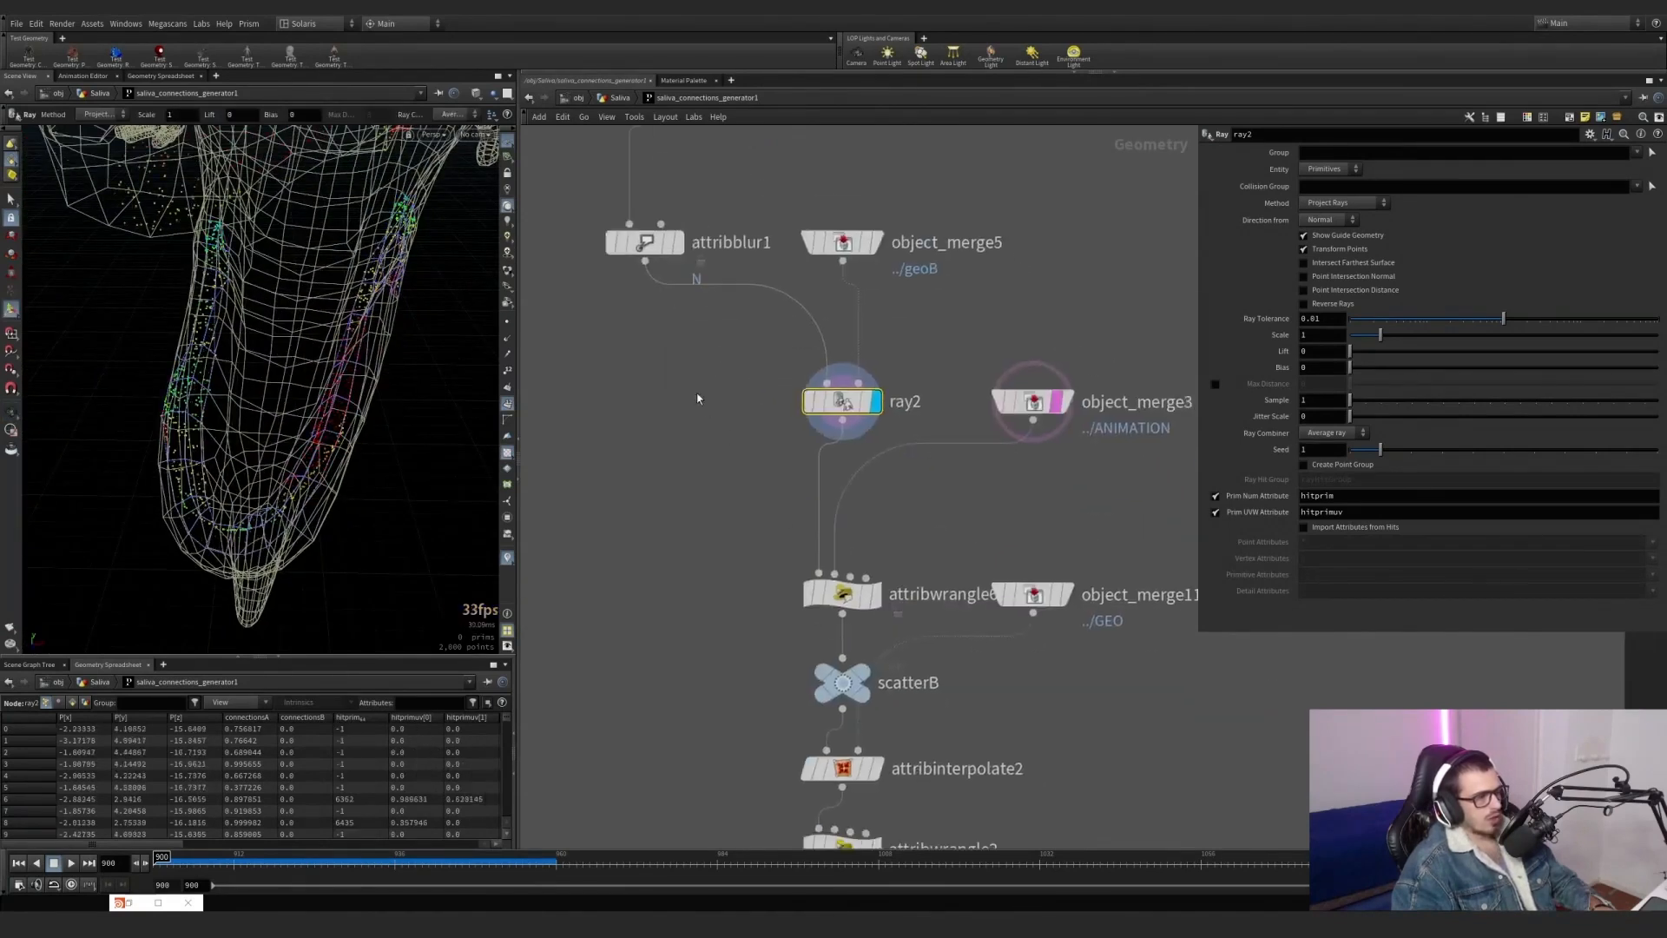
pyautogui.moveTo(1039, 411)
pyautogui.click(1075, 443)
pyautogui.keyDown('alt'); pyautogui.moveTo(306, 448); pyautogui.dragTo(286, 382); pyautogui.keyUp('alt')
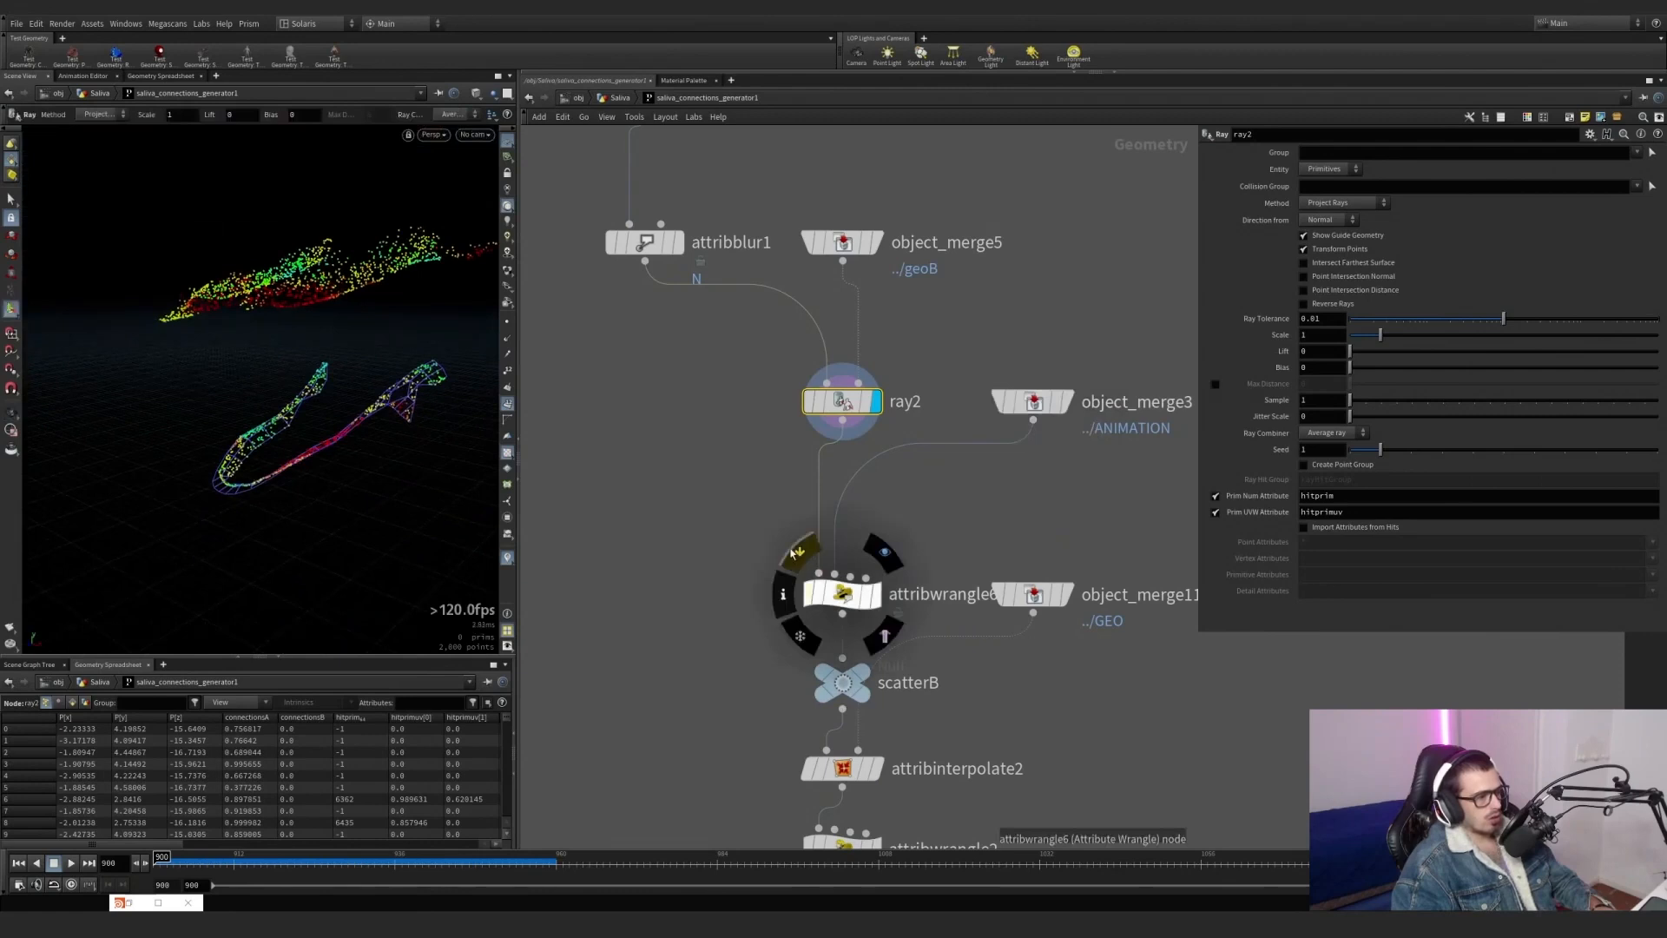
pyautogui.click(793, 552)
pyautogui.moveTo(731, 661); pyautogui.dragTo(677, 525, button='middle')
pyautogui.click(829, 592)
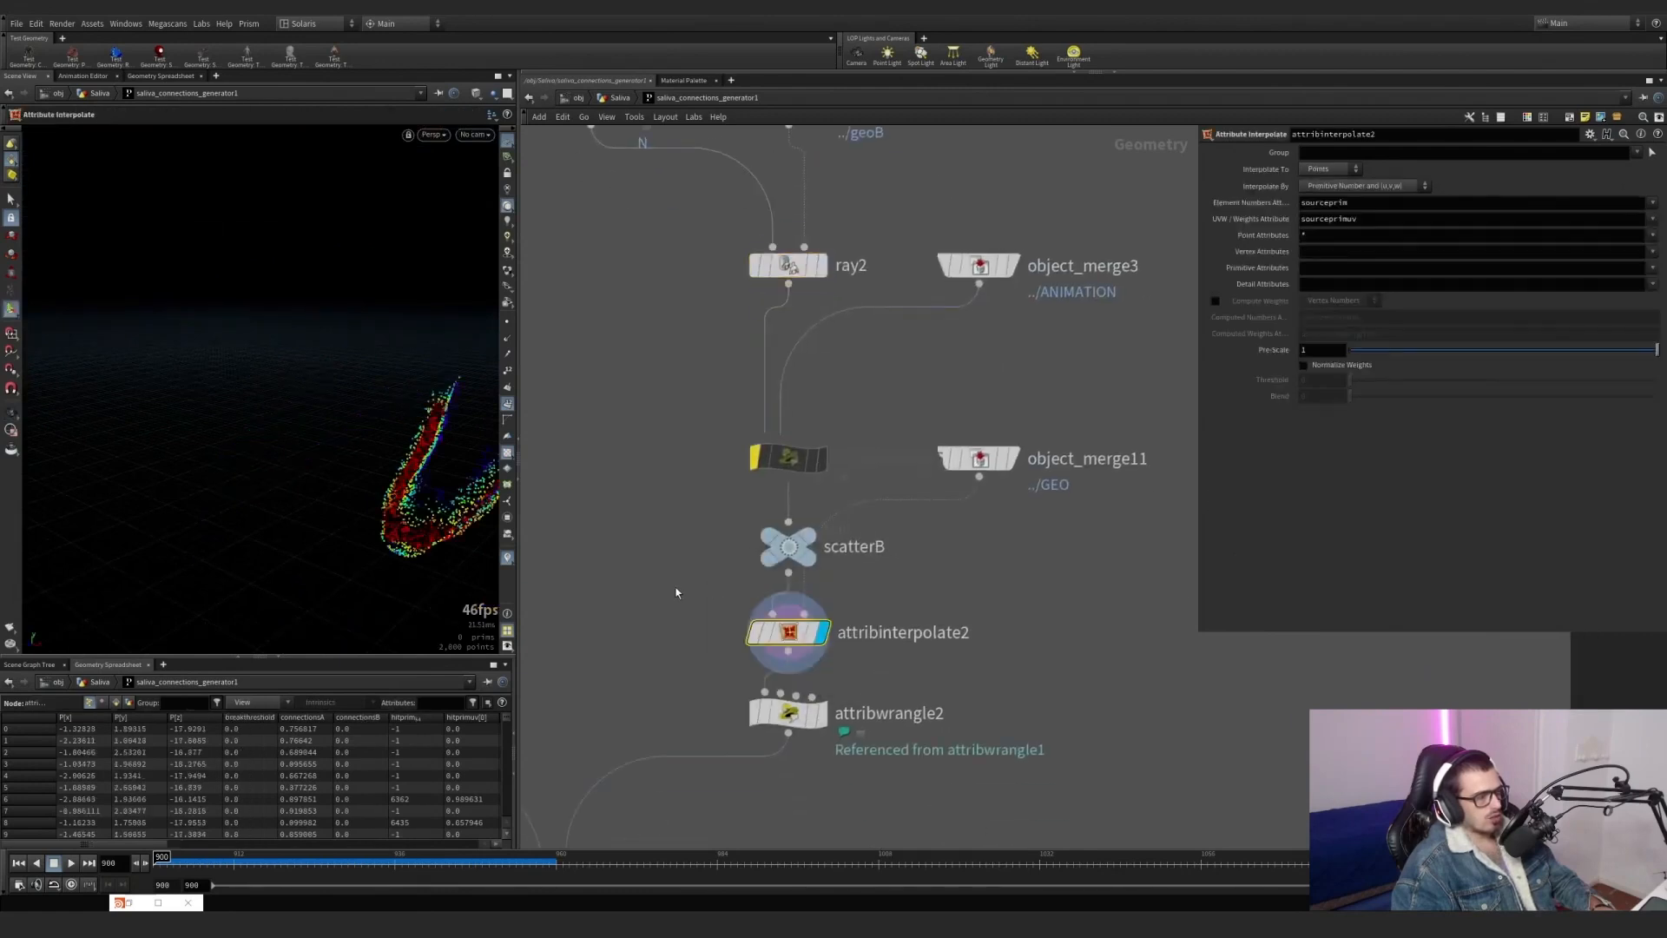
# Template object_merge11 and examine the interpolated points against the static jaw geometry.
pyautogui.moveTo(986, 468)
pyautogui.click(1022, 501)
pyautogui.keyDown('alt'); pyautogui.moveTo(365, 473); pyautogui.dragTo(361, 397); pyautogui.keyUp('alt')
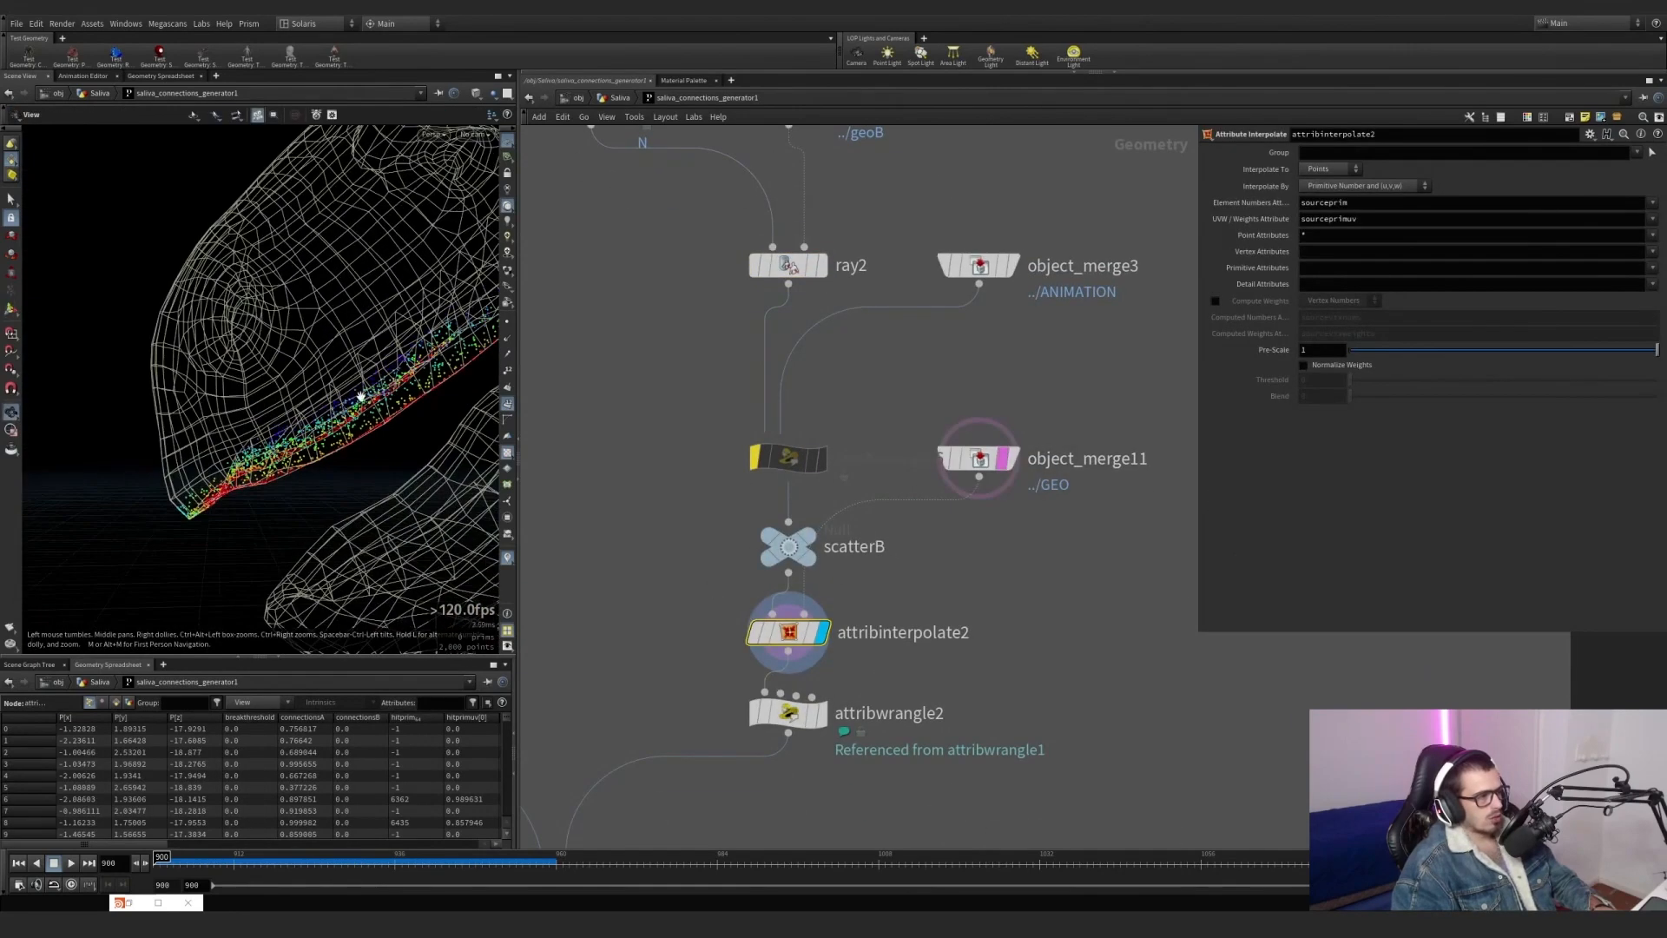
pyautogui.moveTo(361, 397); pyautogui.dragTo(288, 407, button='right')
pyautogui.moveTo(287, 407); pyautogui.dragTo(327, 439)
pyautogui.moveTo(327, 440); pyautogui.dragTo(374, 450, button='right')
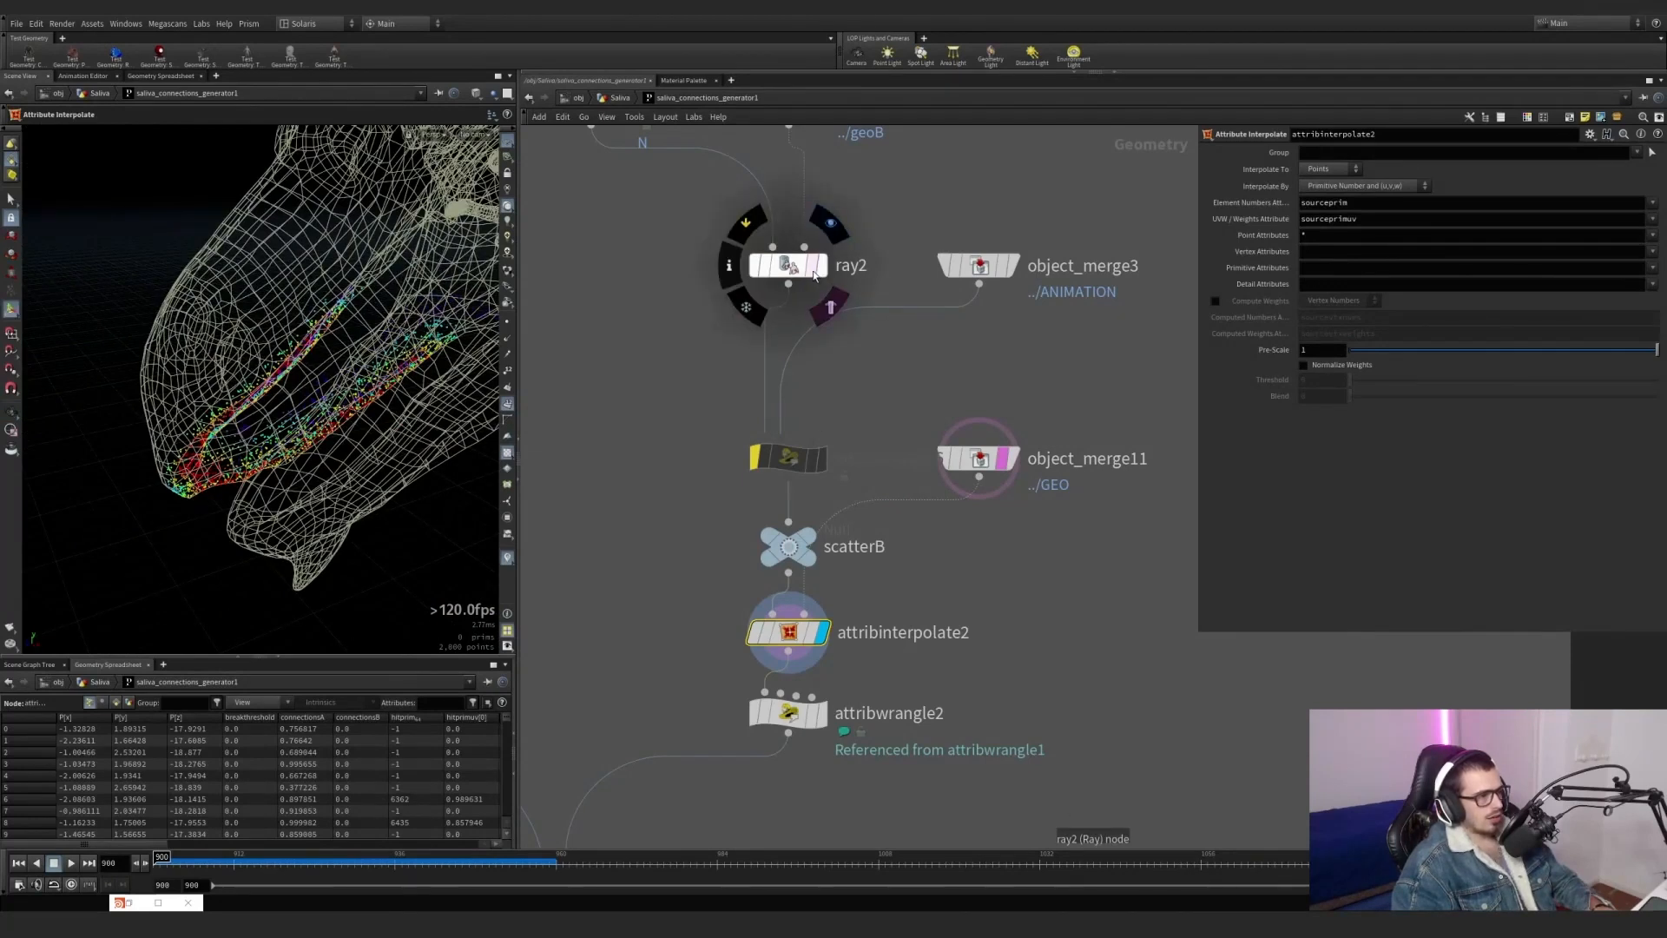
# Template object_merge3 and display ray2 to view the projected points on the animated geometry.
pyautogui.moveTo(982, 269)
pyautogui.click(1022, 310)
pyautogui.click(821, 267)
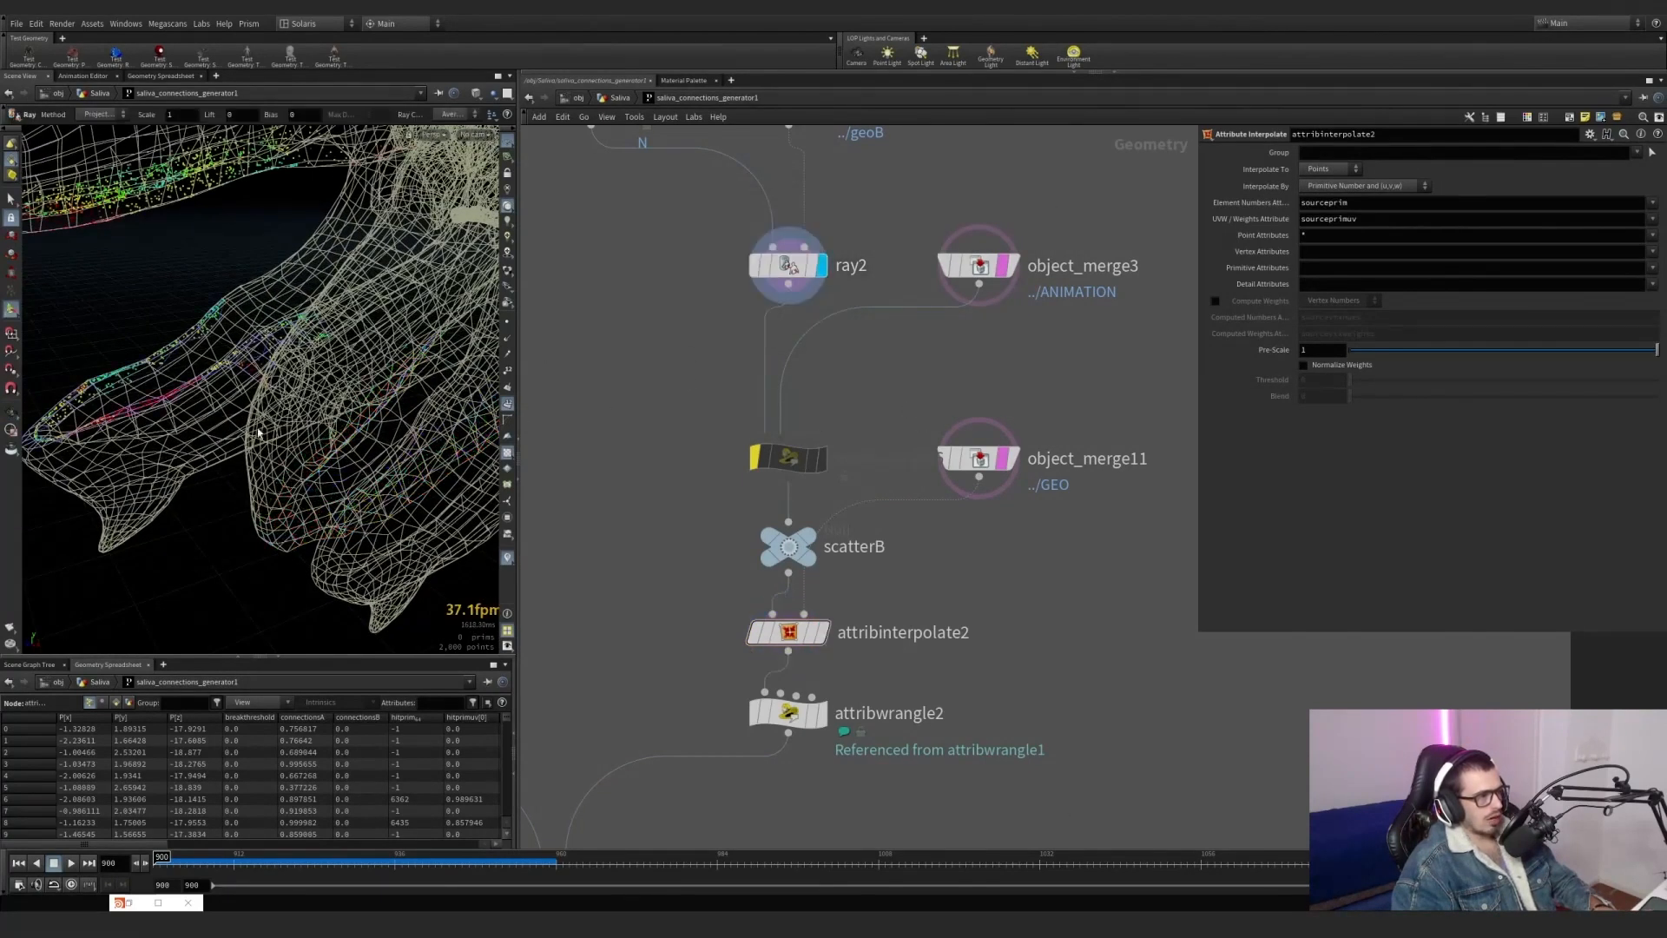
pyautogui.moveTo(719, 439)
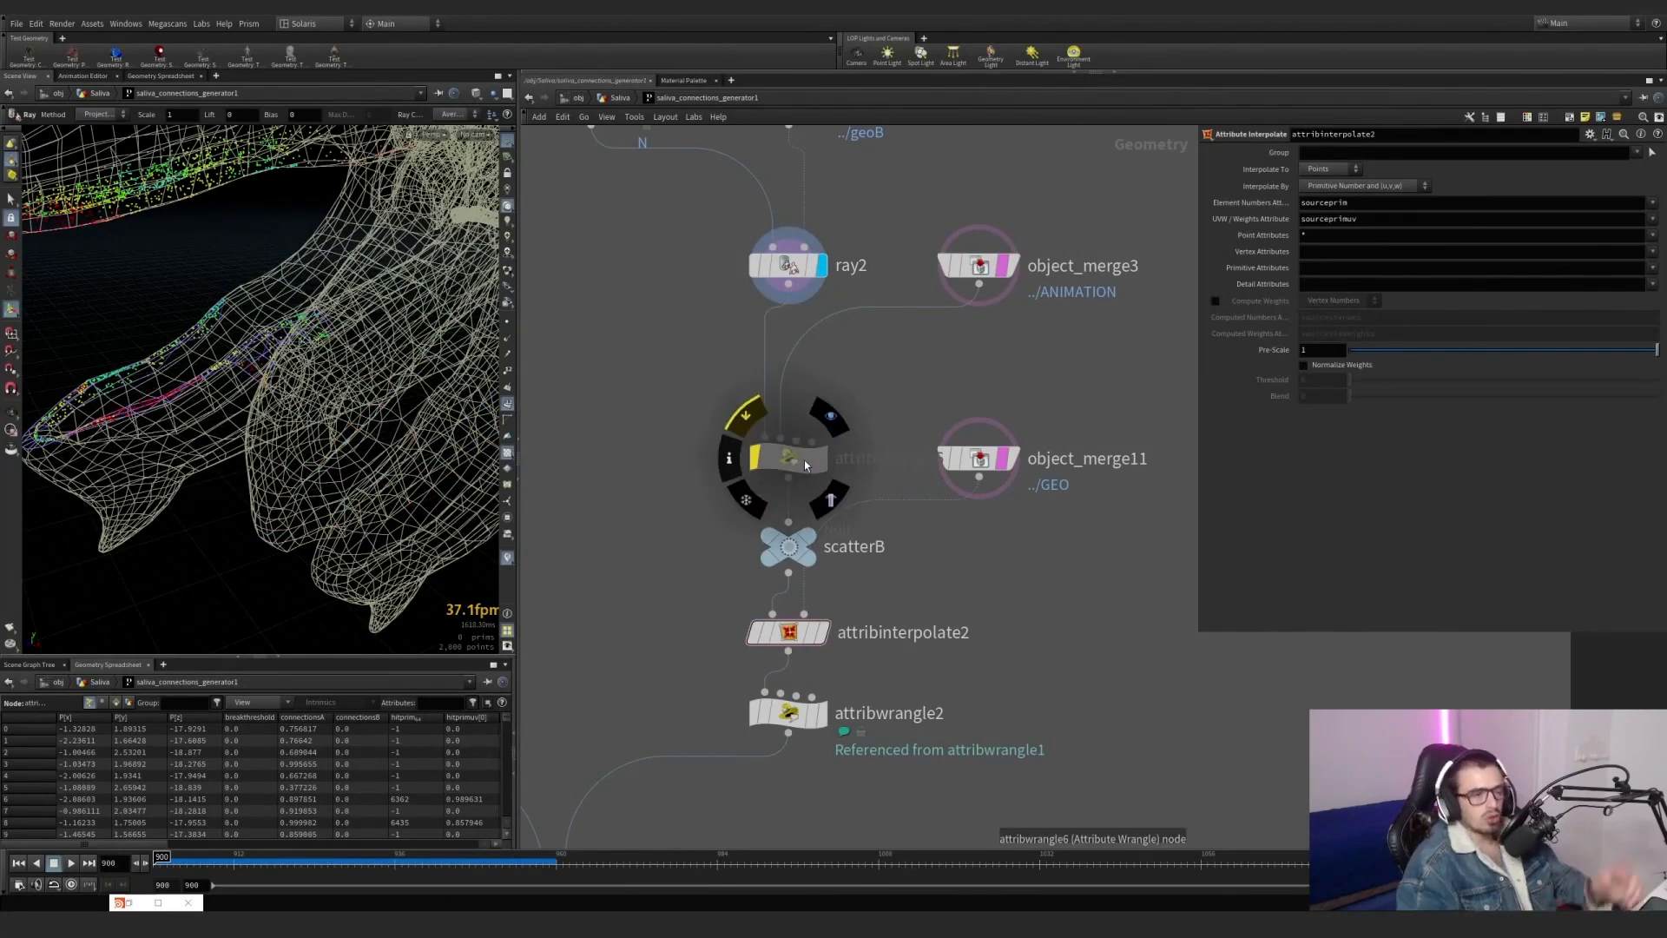
# Turn off the Prim Num Attribute and Prim UVW Attribute outputs on ray2.
pyautogui.click(787, 265)
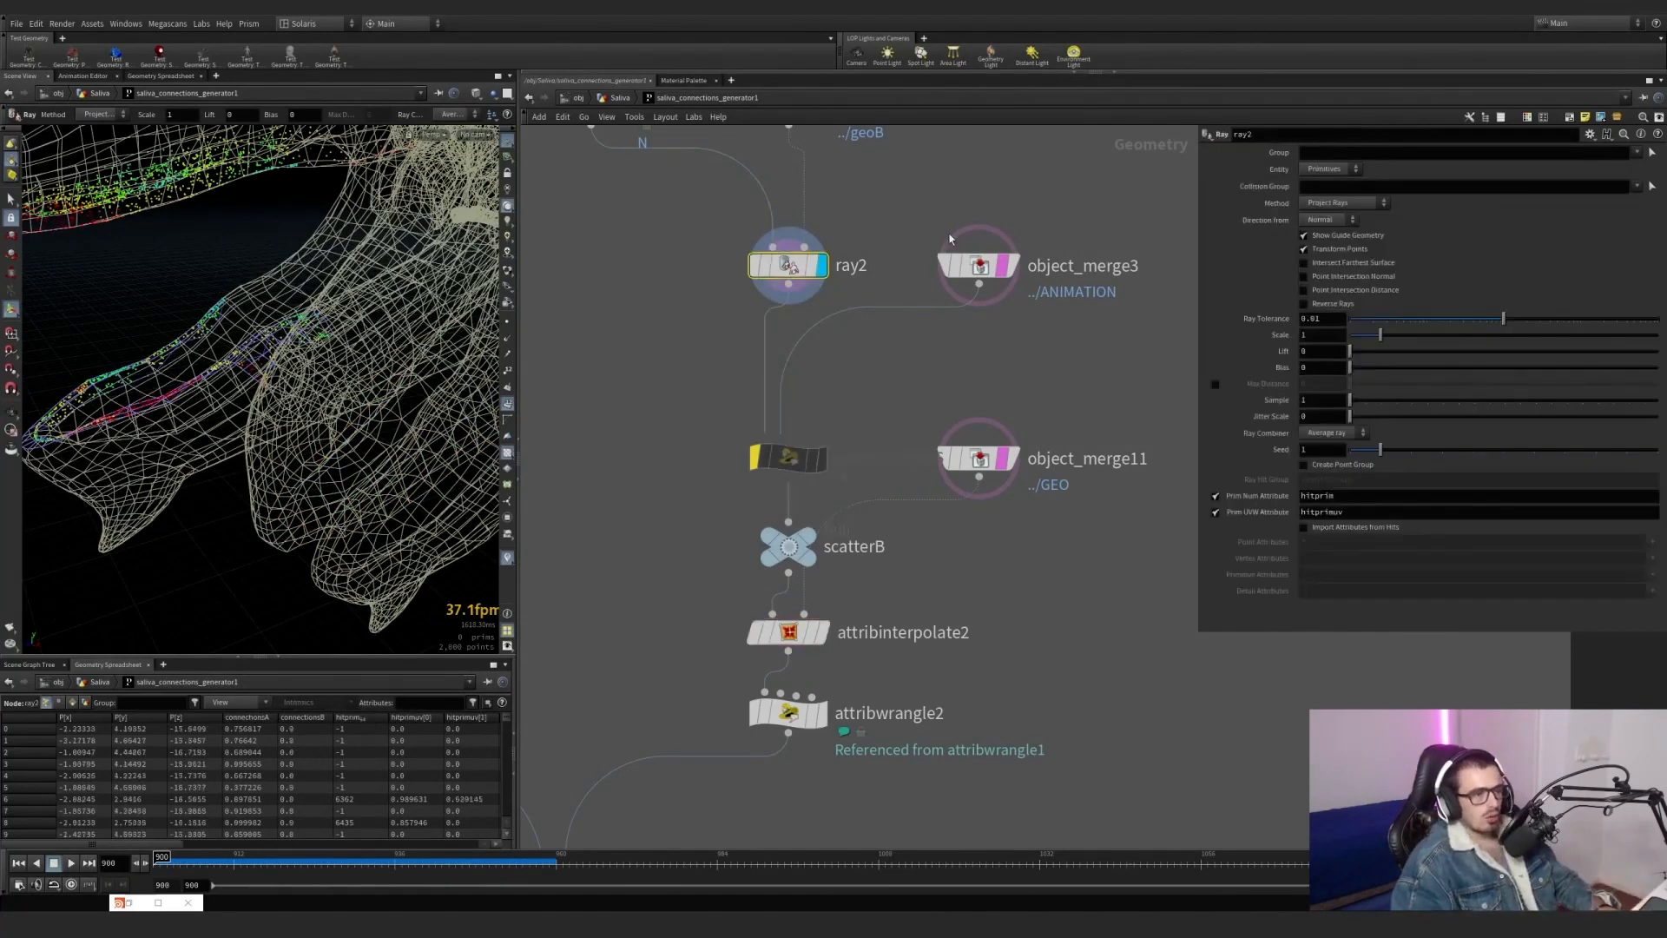
pyautogui.click(1216, 496)
pyautogui.click(1216, 512)
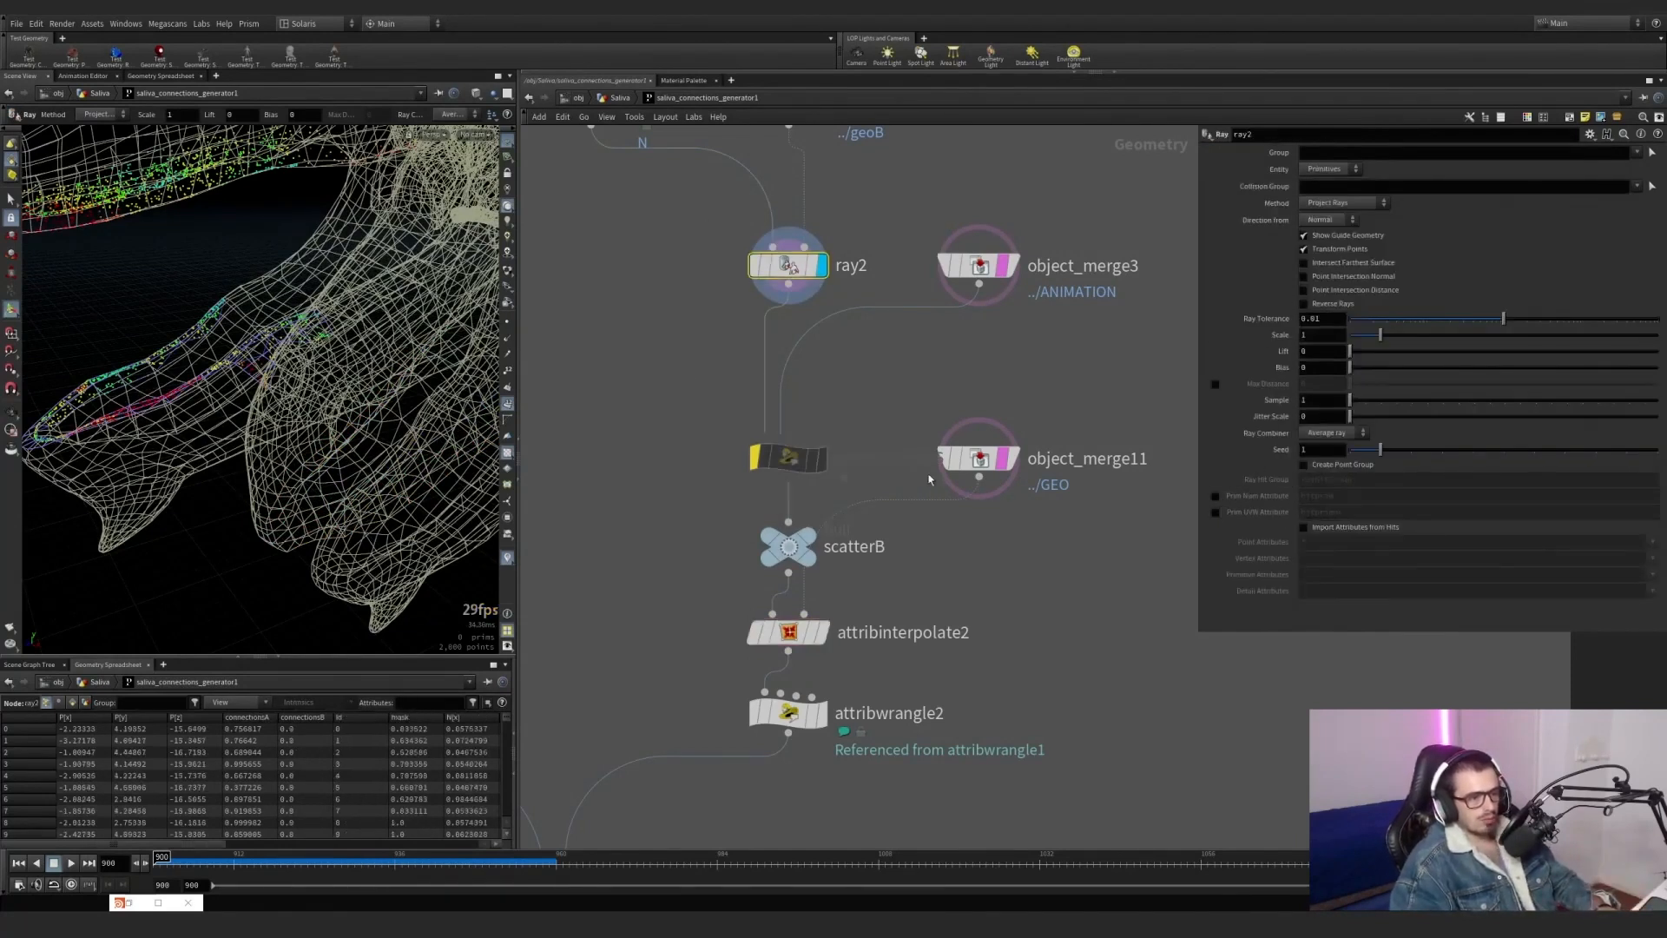
# Re-enable attribwrangle6, display it and bring up its xyzdist code.
pyautogui.moveTo(781, 456)
pyautogui.click(746, 417)
pyautogui.click(829, 417)
pyautogui.click(781, 457)
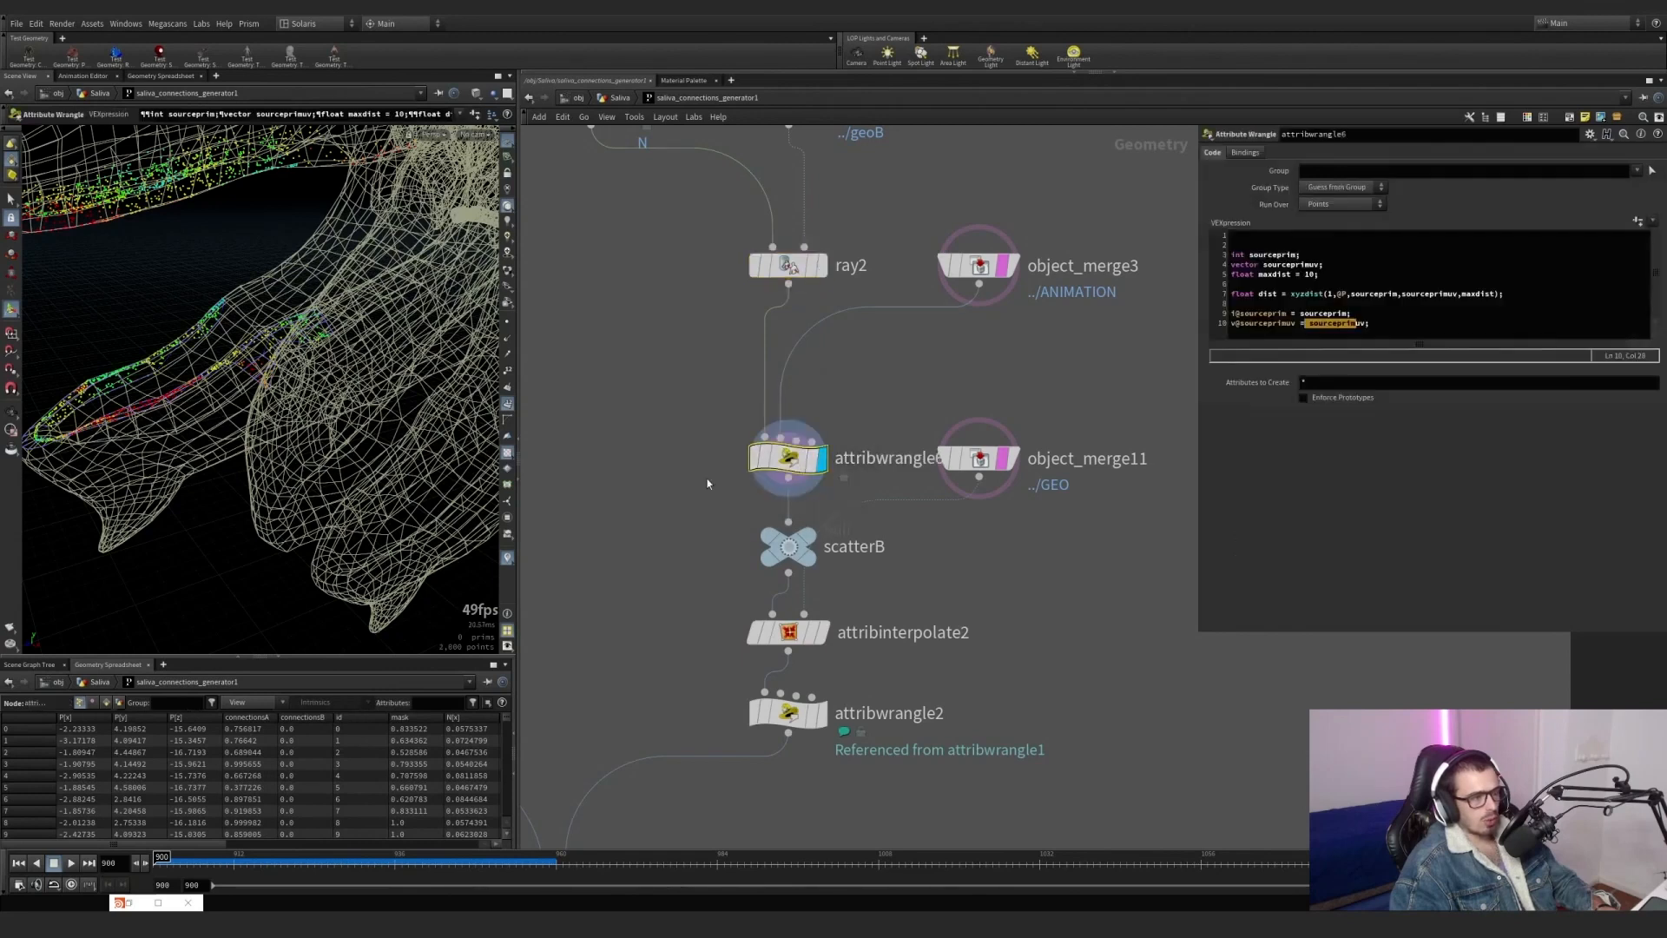
pyautogui.click(1338, 304)
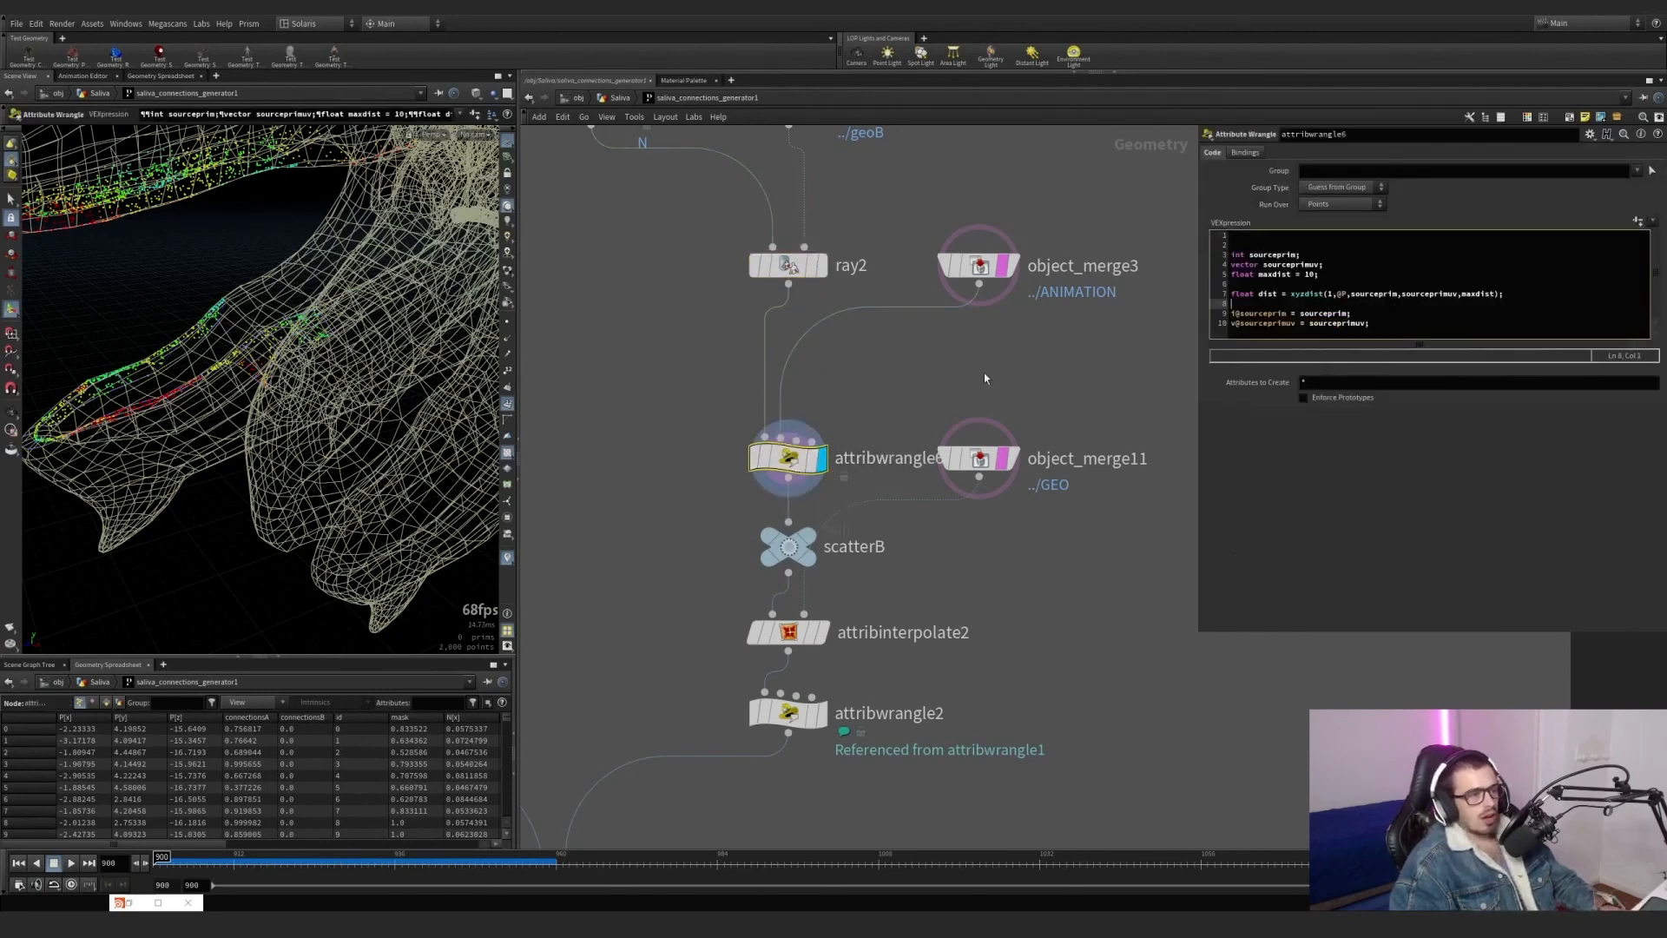
# Compare object_merge3's animated mesh with ray2's projected points, and return the display to attribwrangle6.
pyautogui.moveTo(986, 269); pyautogui.dragTo(988, 272)
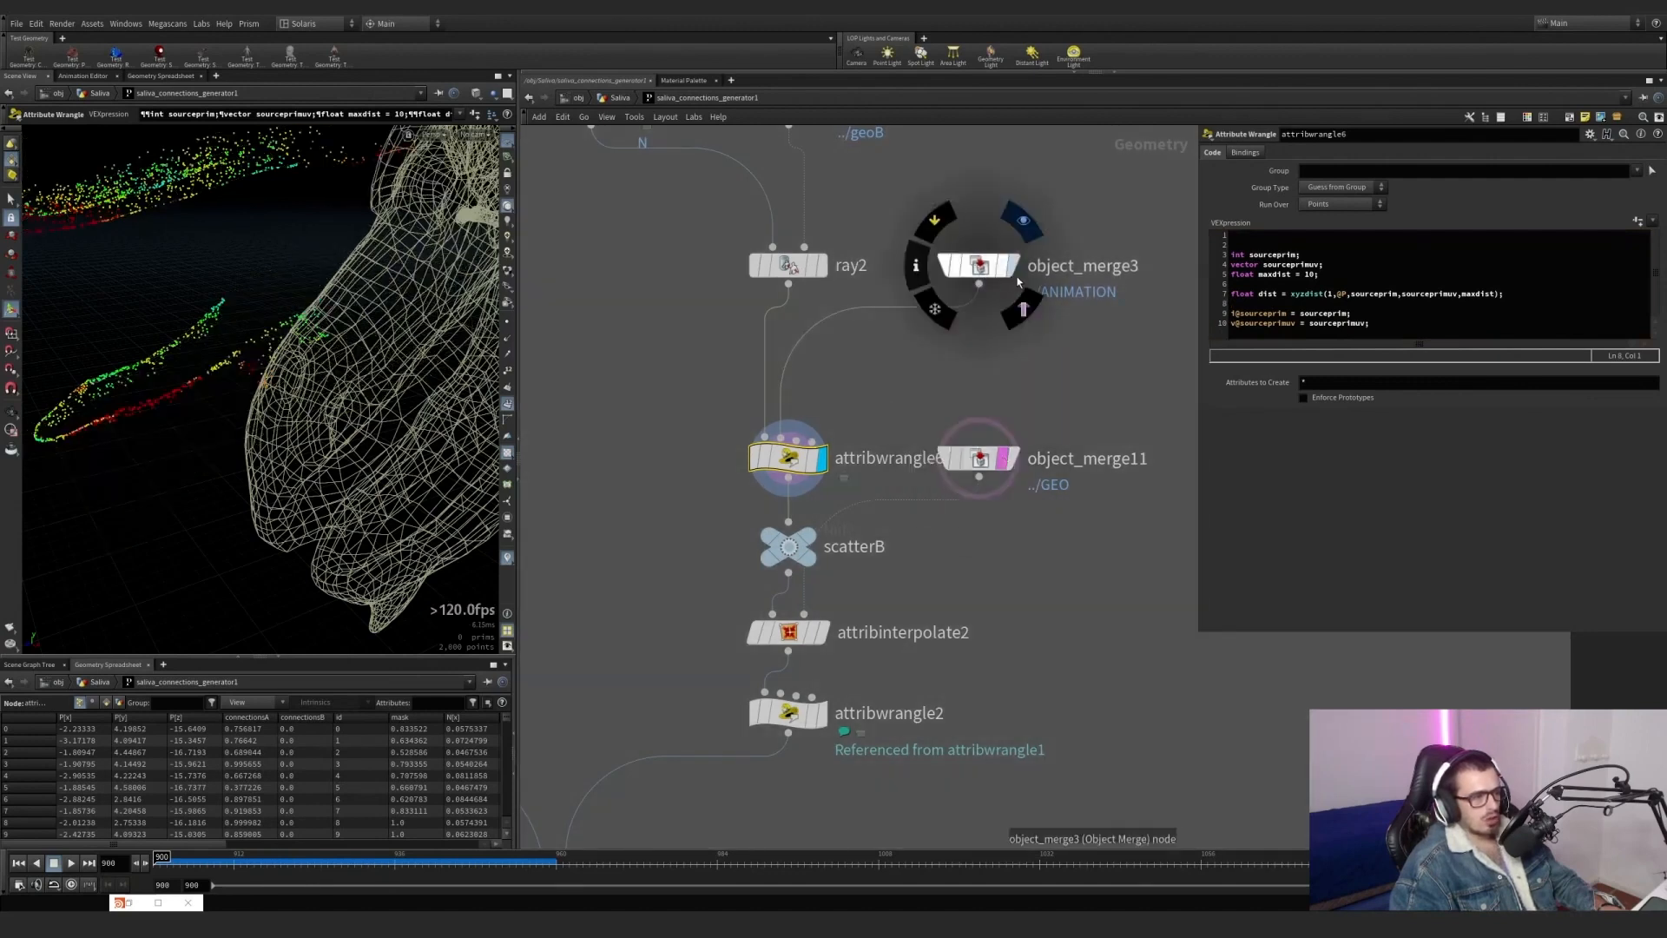
pyautogui.press('r')
pyautogui.click(996, 270)
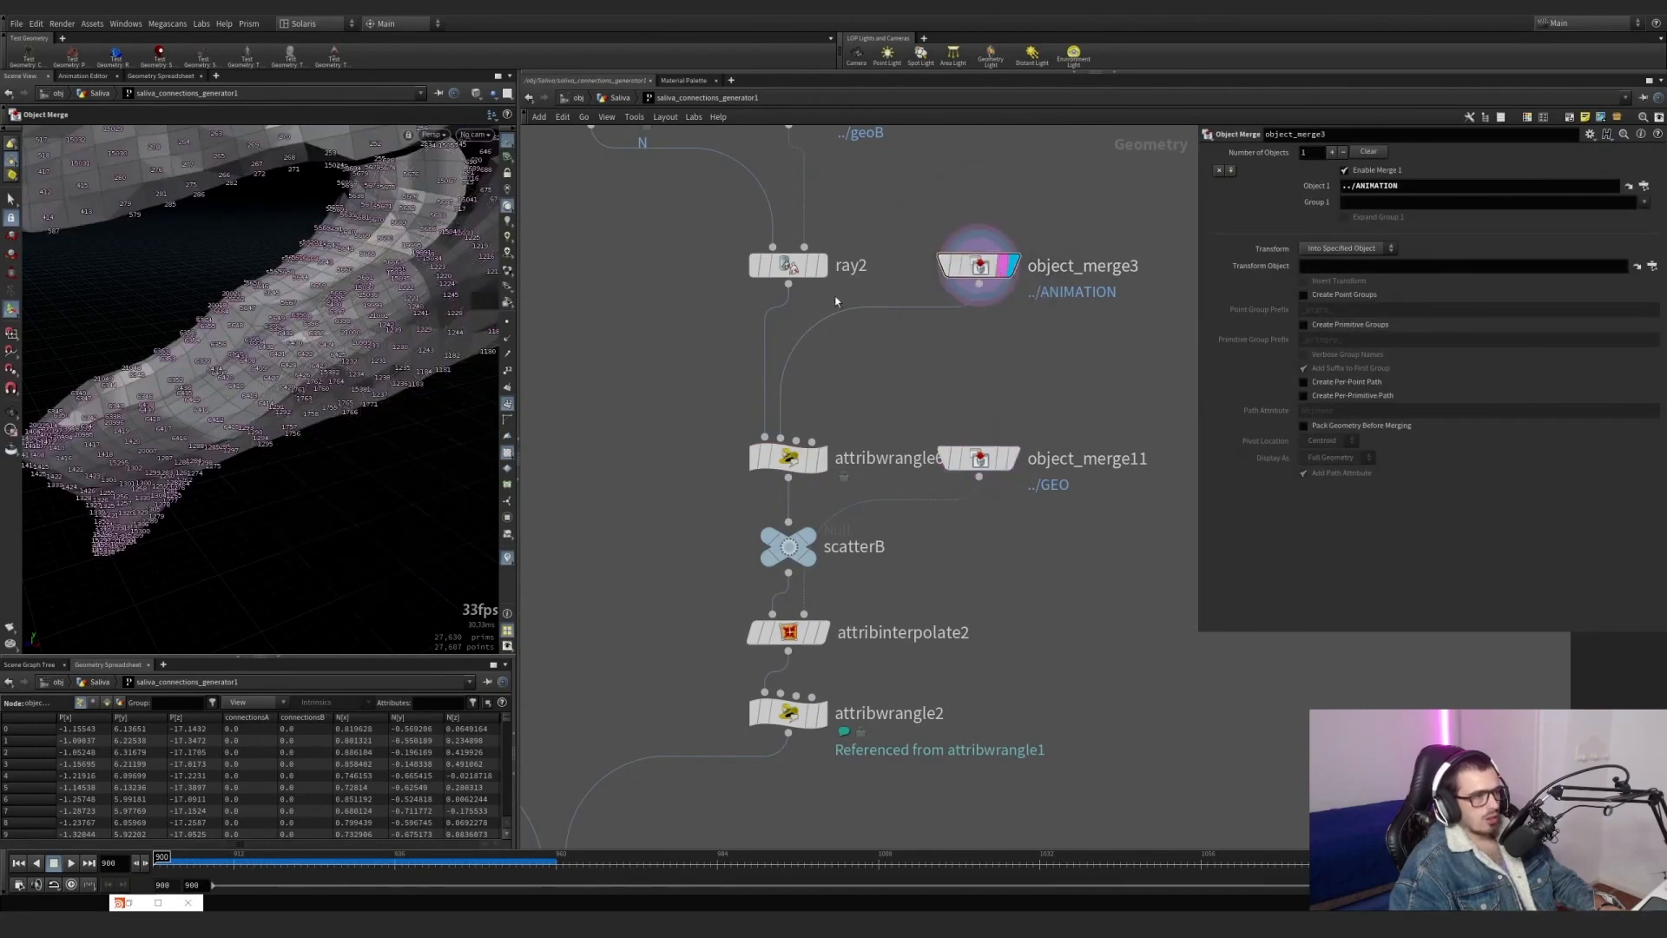
pyautogui.press('r')
pyautogui.click(797, 276)
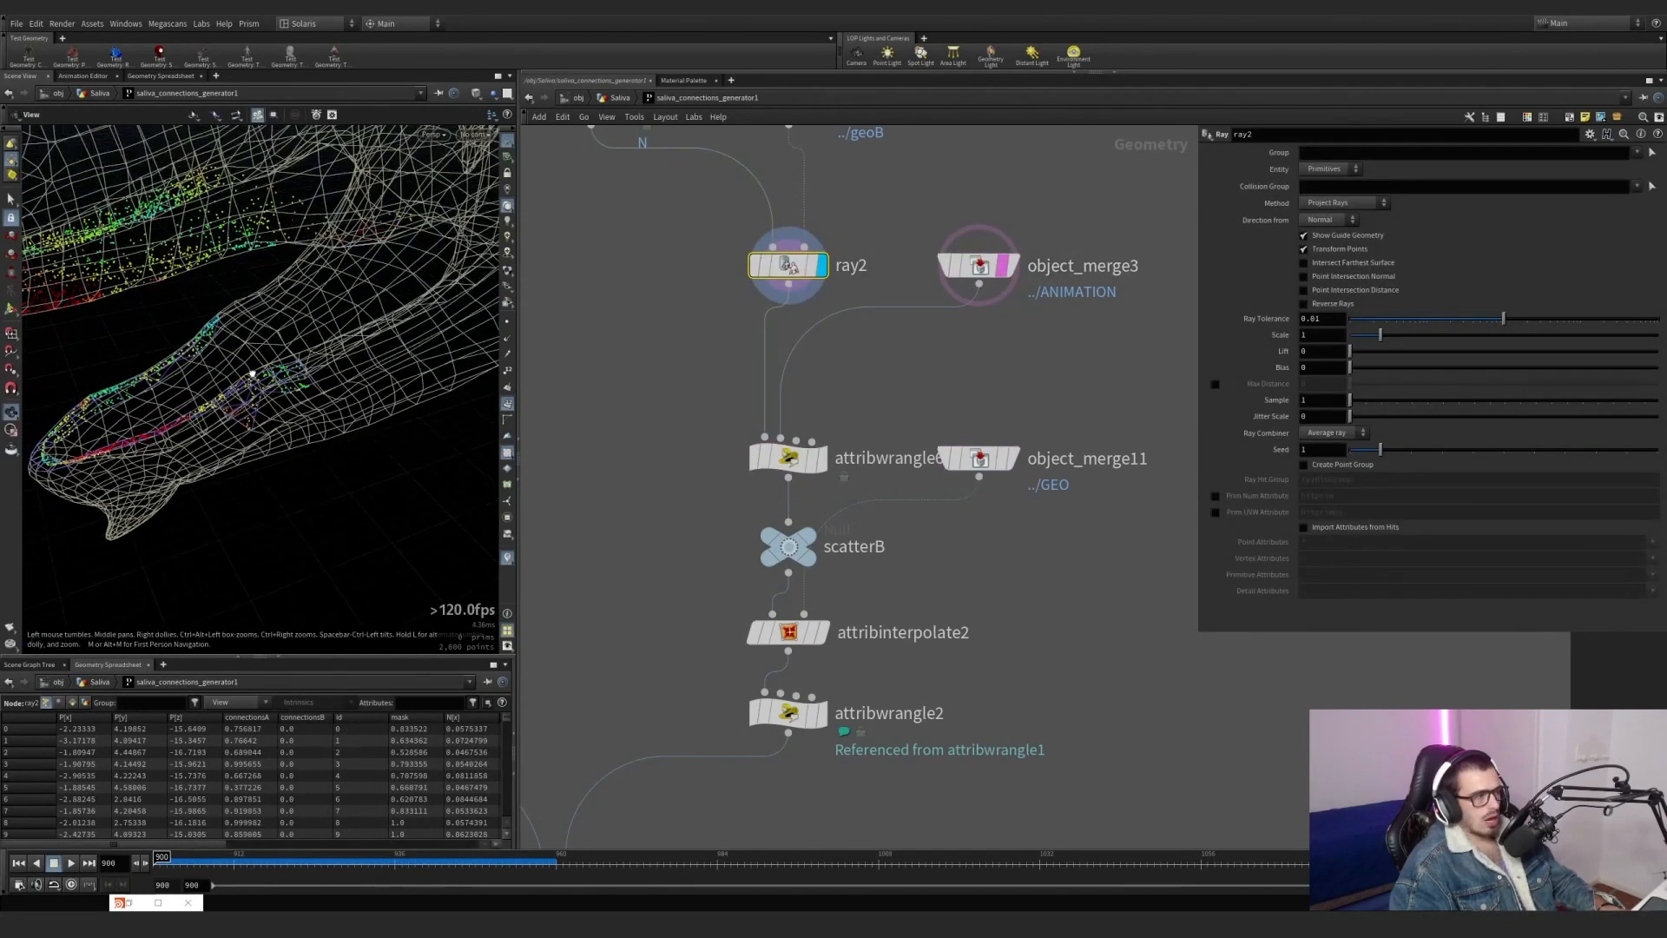
pyautogui.click(824, 467)
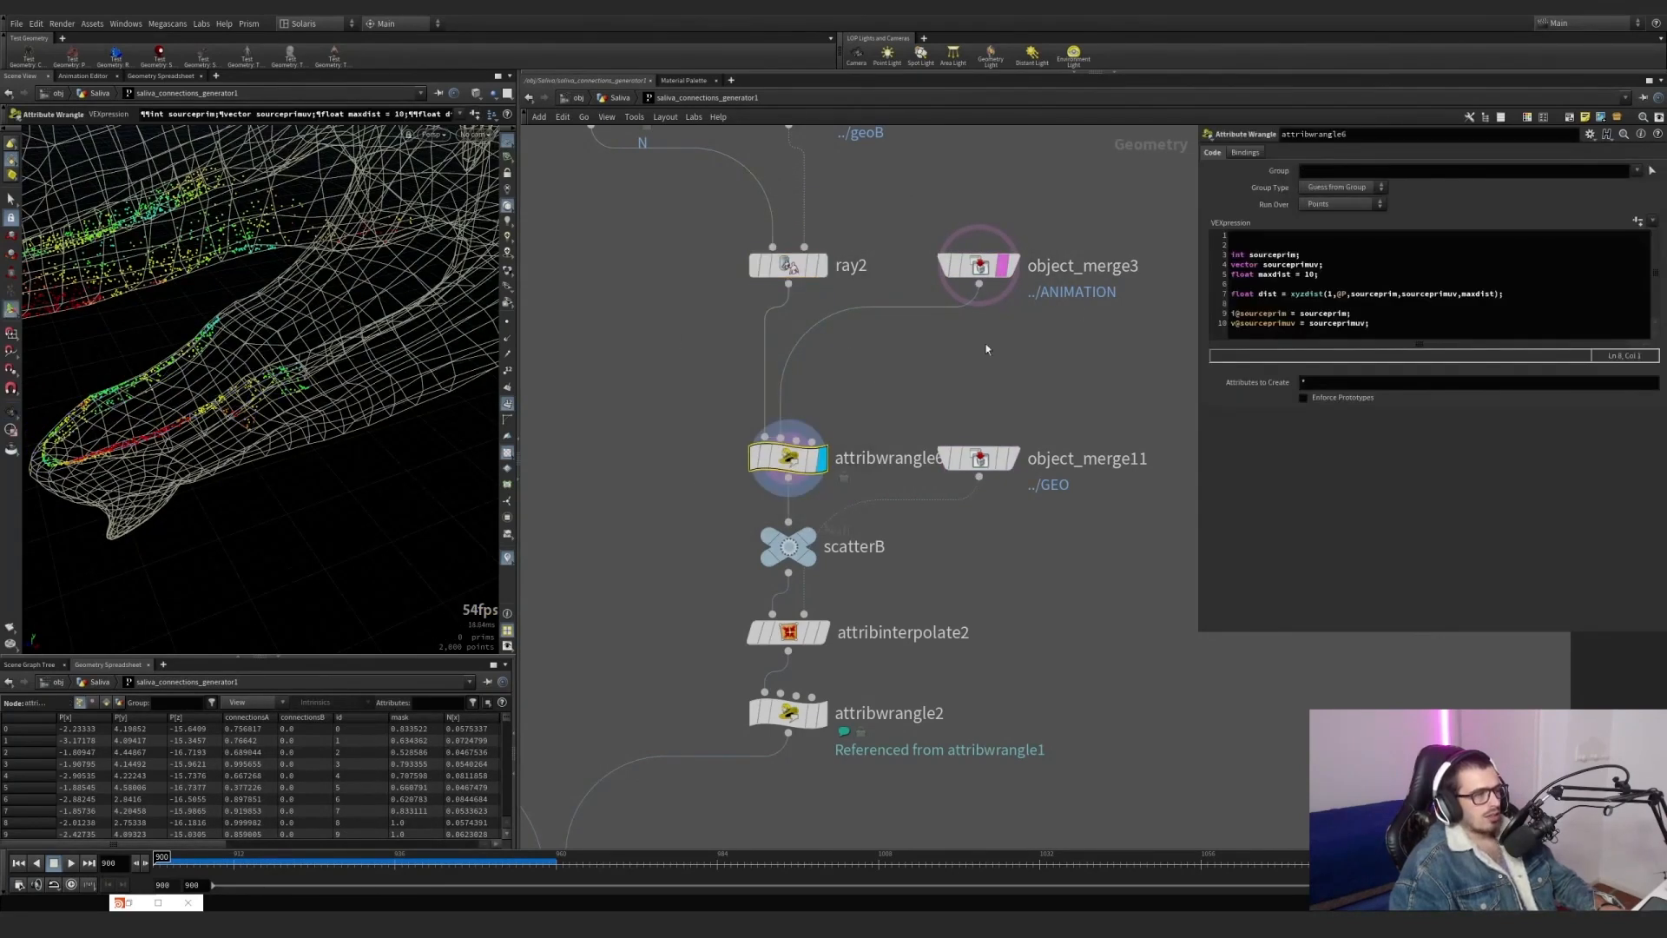
# Highlight the xyzdist arguments and i@sourceprim in attribwrangle6's code, and examine the points on the mesh up close.
pyautogui.click(1329, 295)
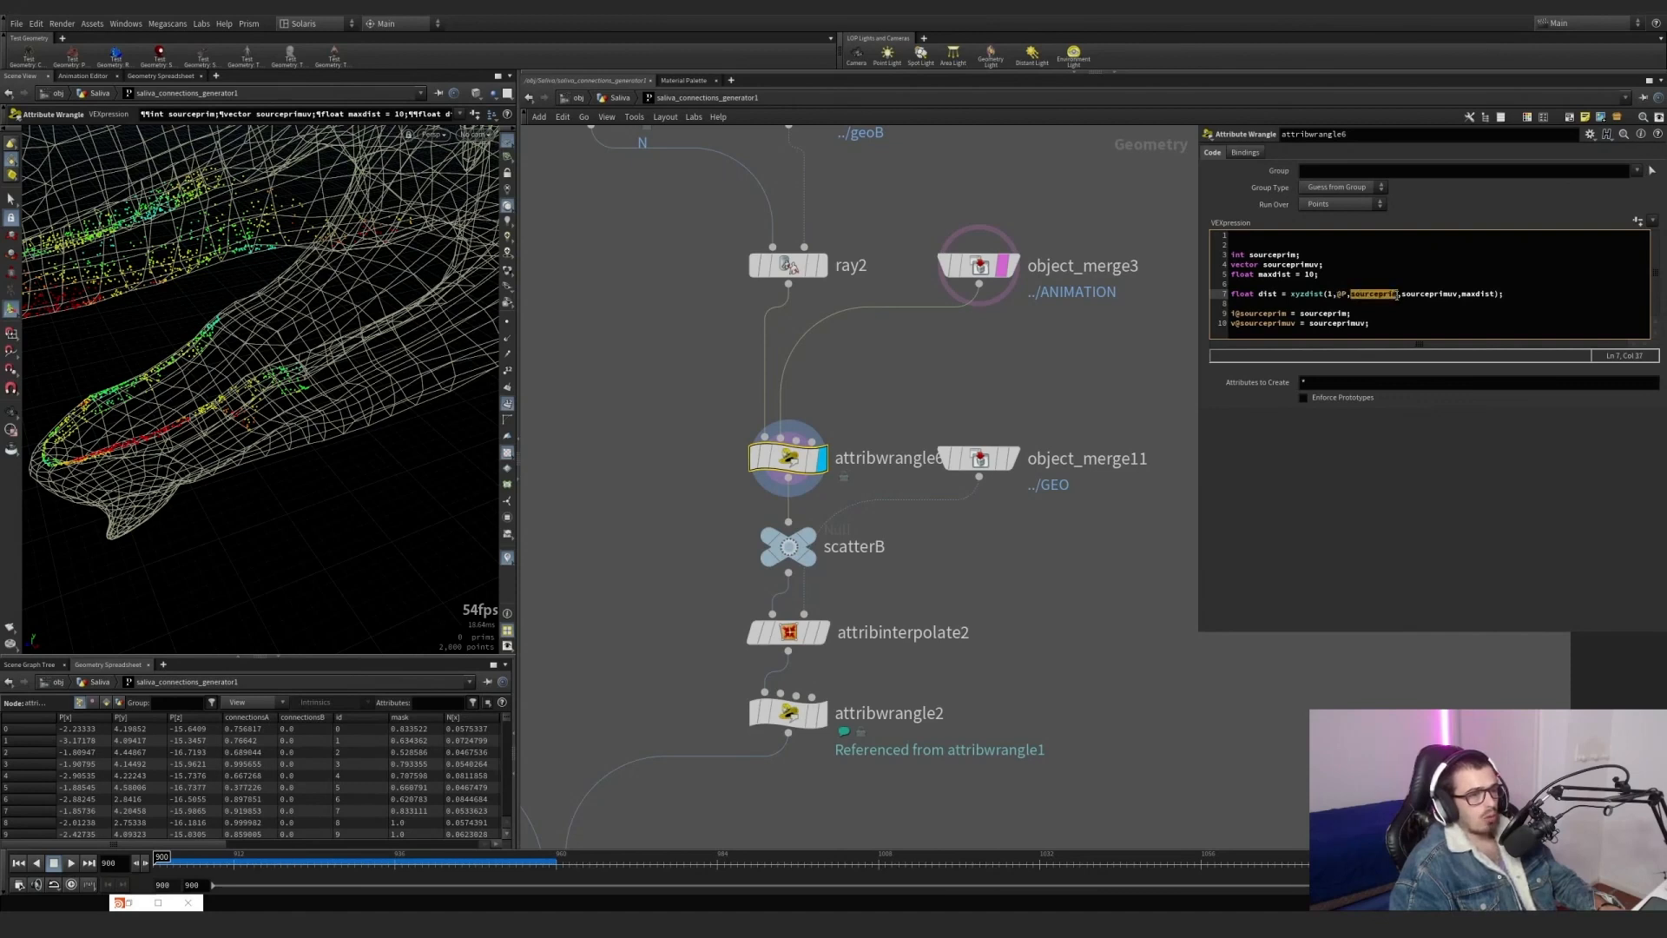
pyautogui.scroll(5, 239, 414)
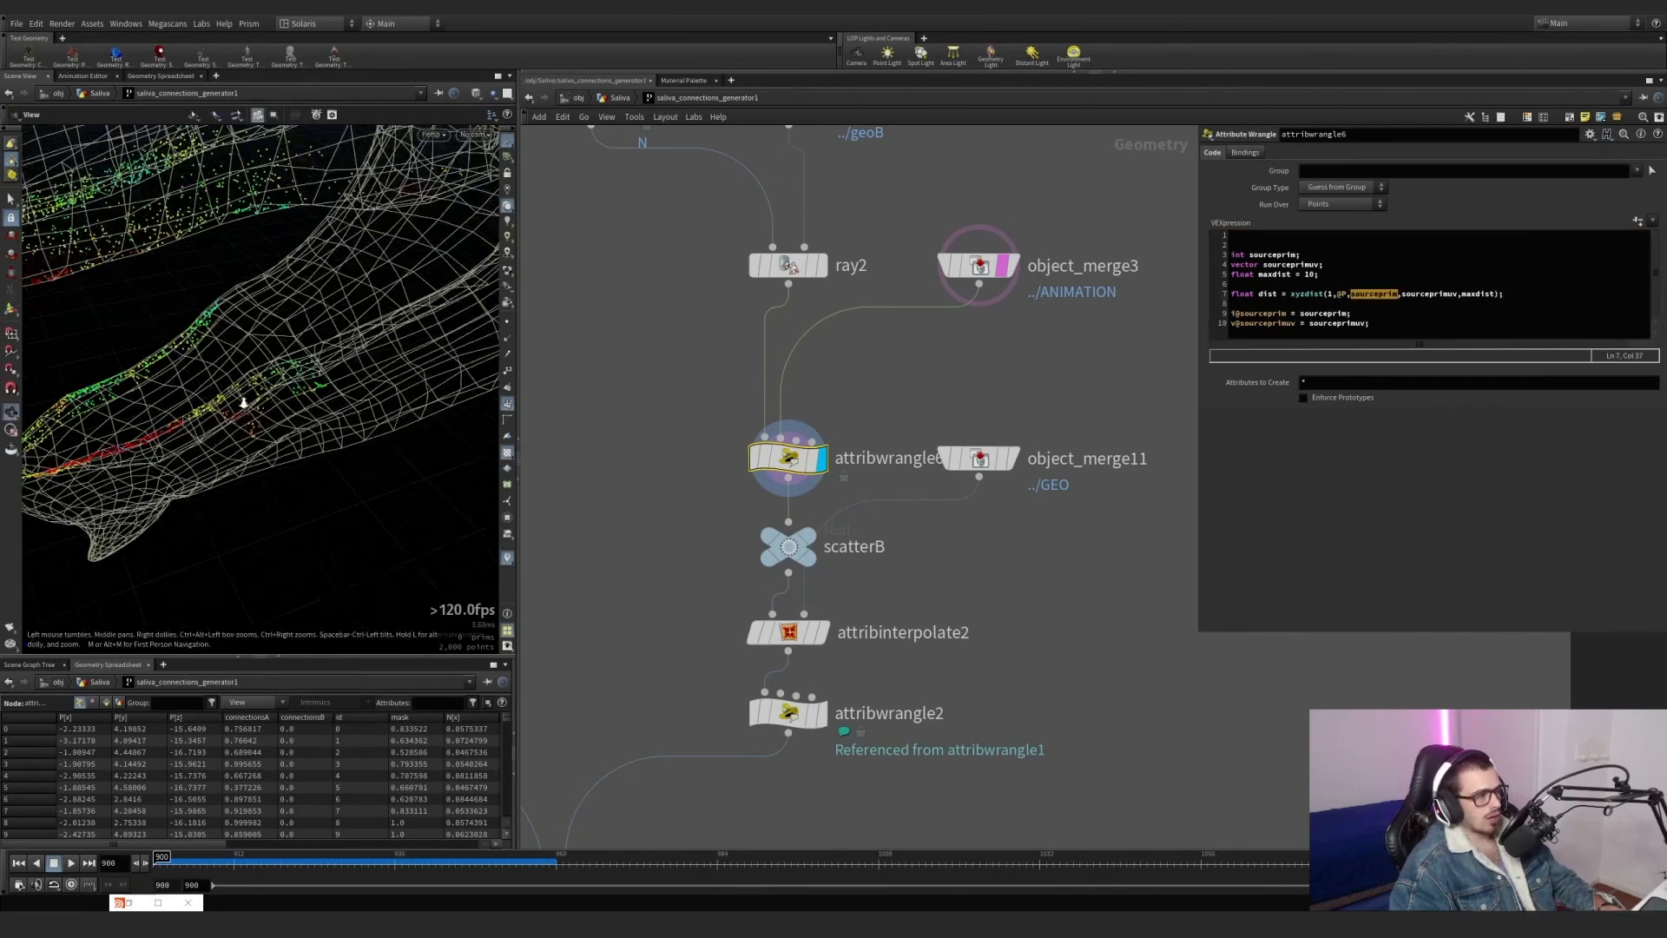
pyautogui.keyDown('alt'); pyautogui.moveTo(240, 414); pyautogui.dragTo(307, 442); pyautogui.keyUp('alt')
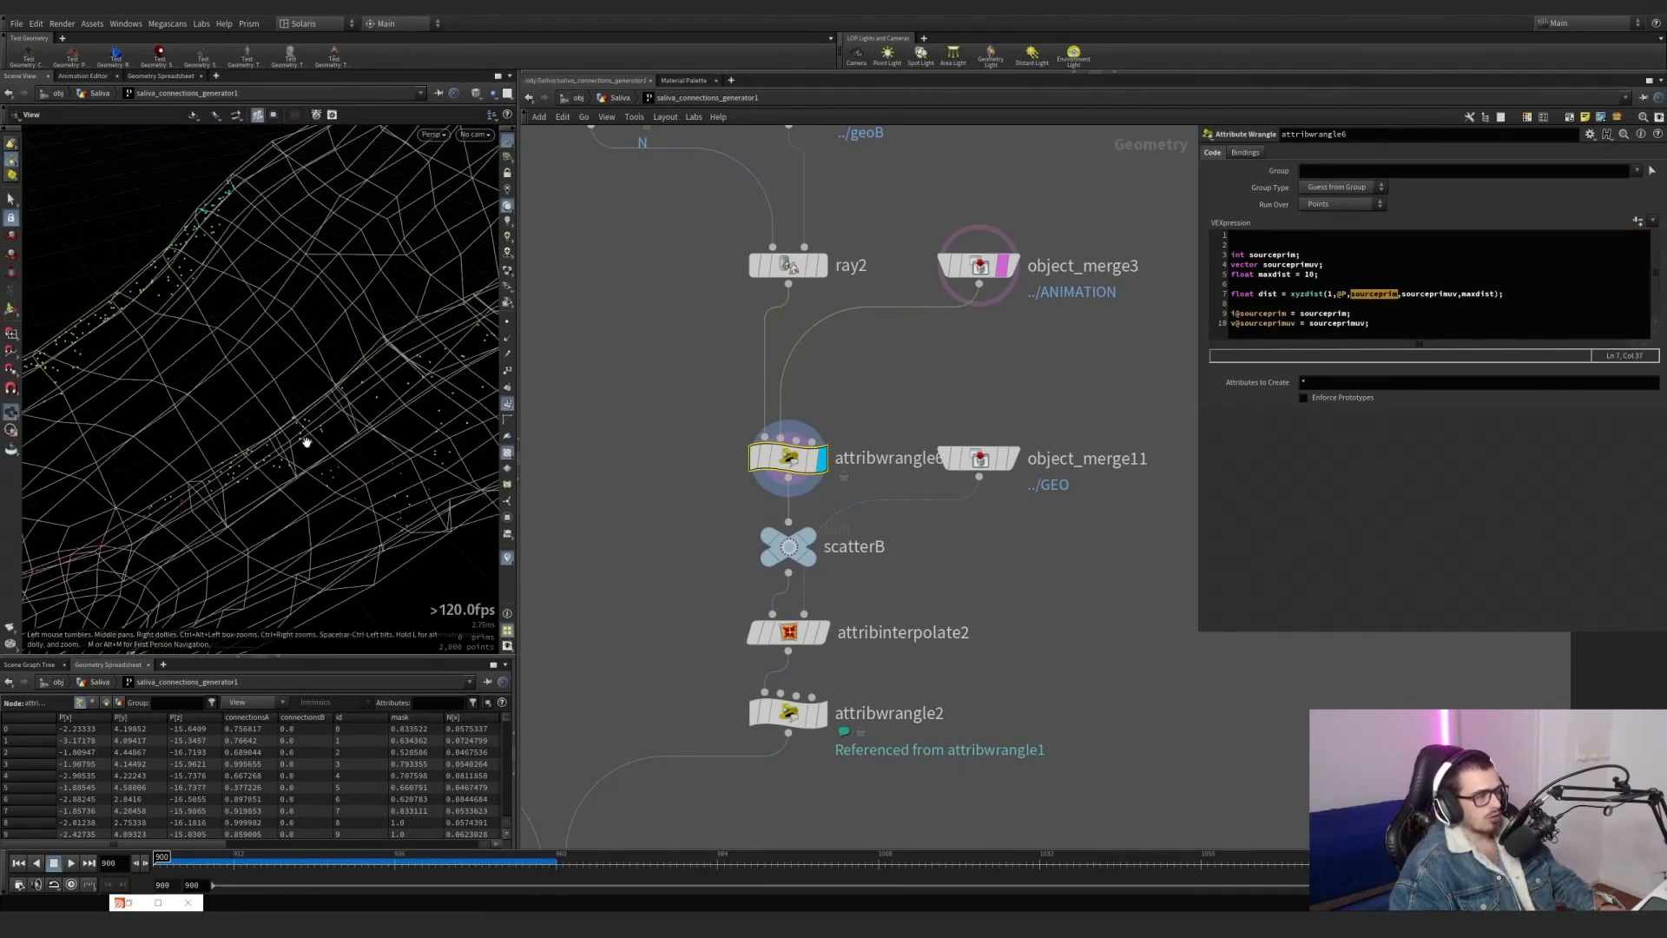
pyautogui.press('Return')
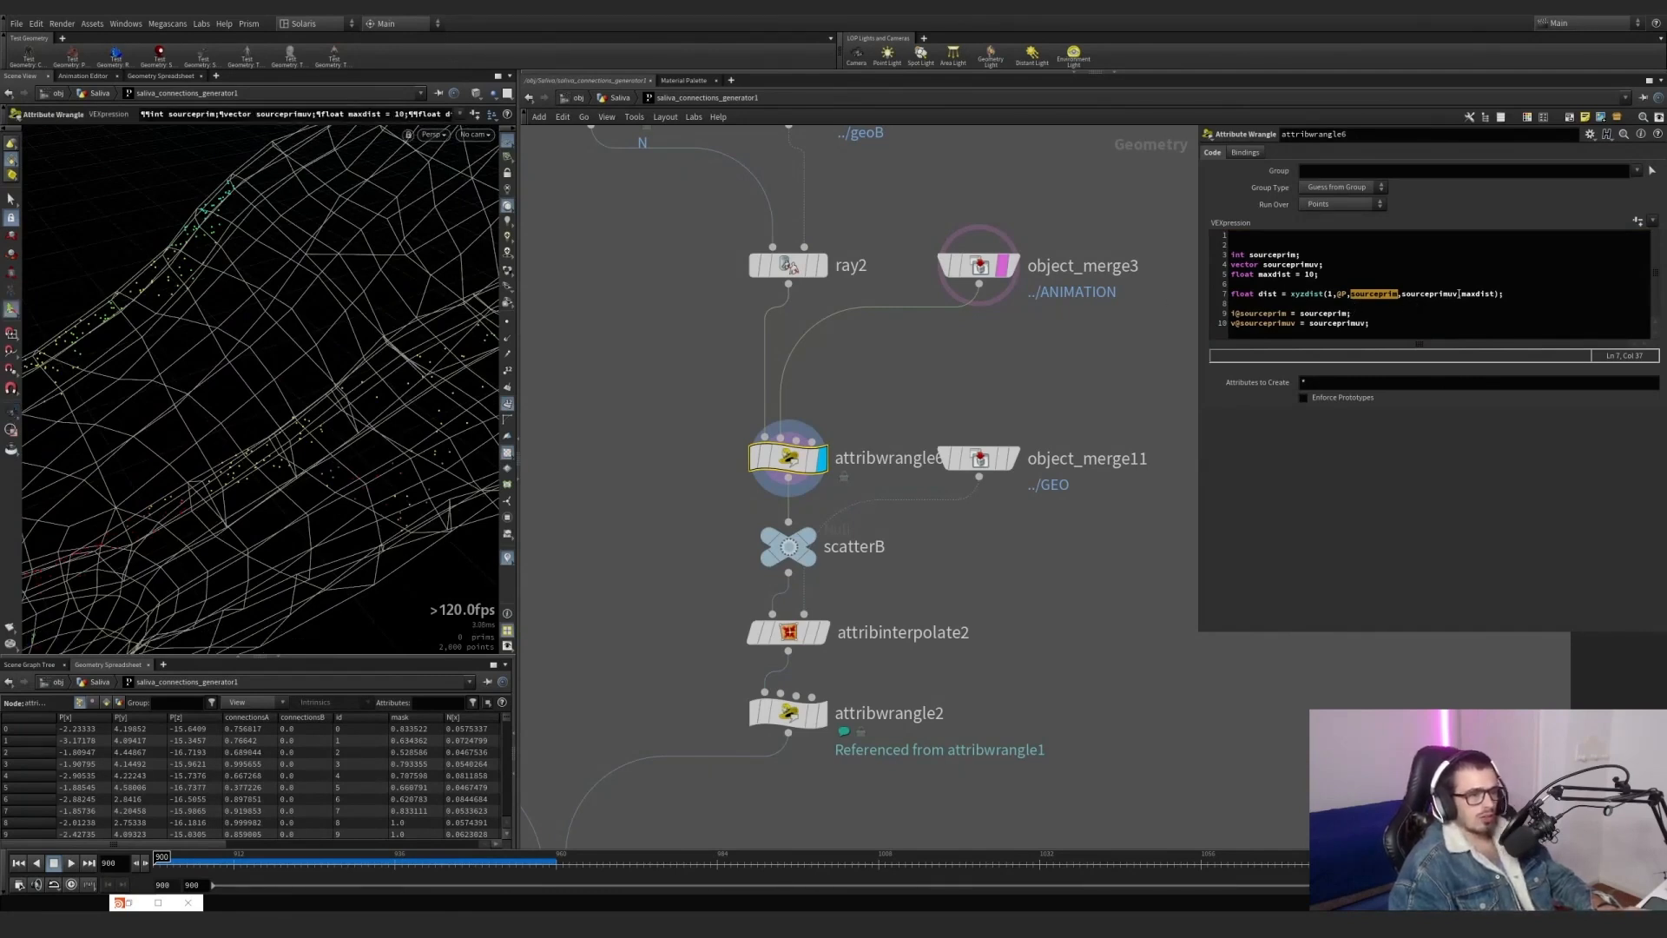
pyautogui.moveTo(1461, 293); pyautogui.dragTo(1479, 293)
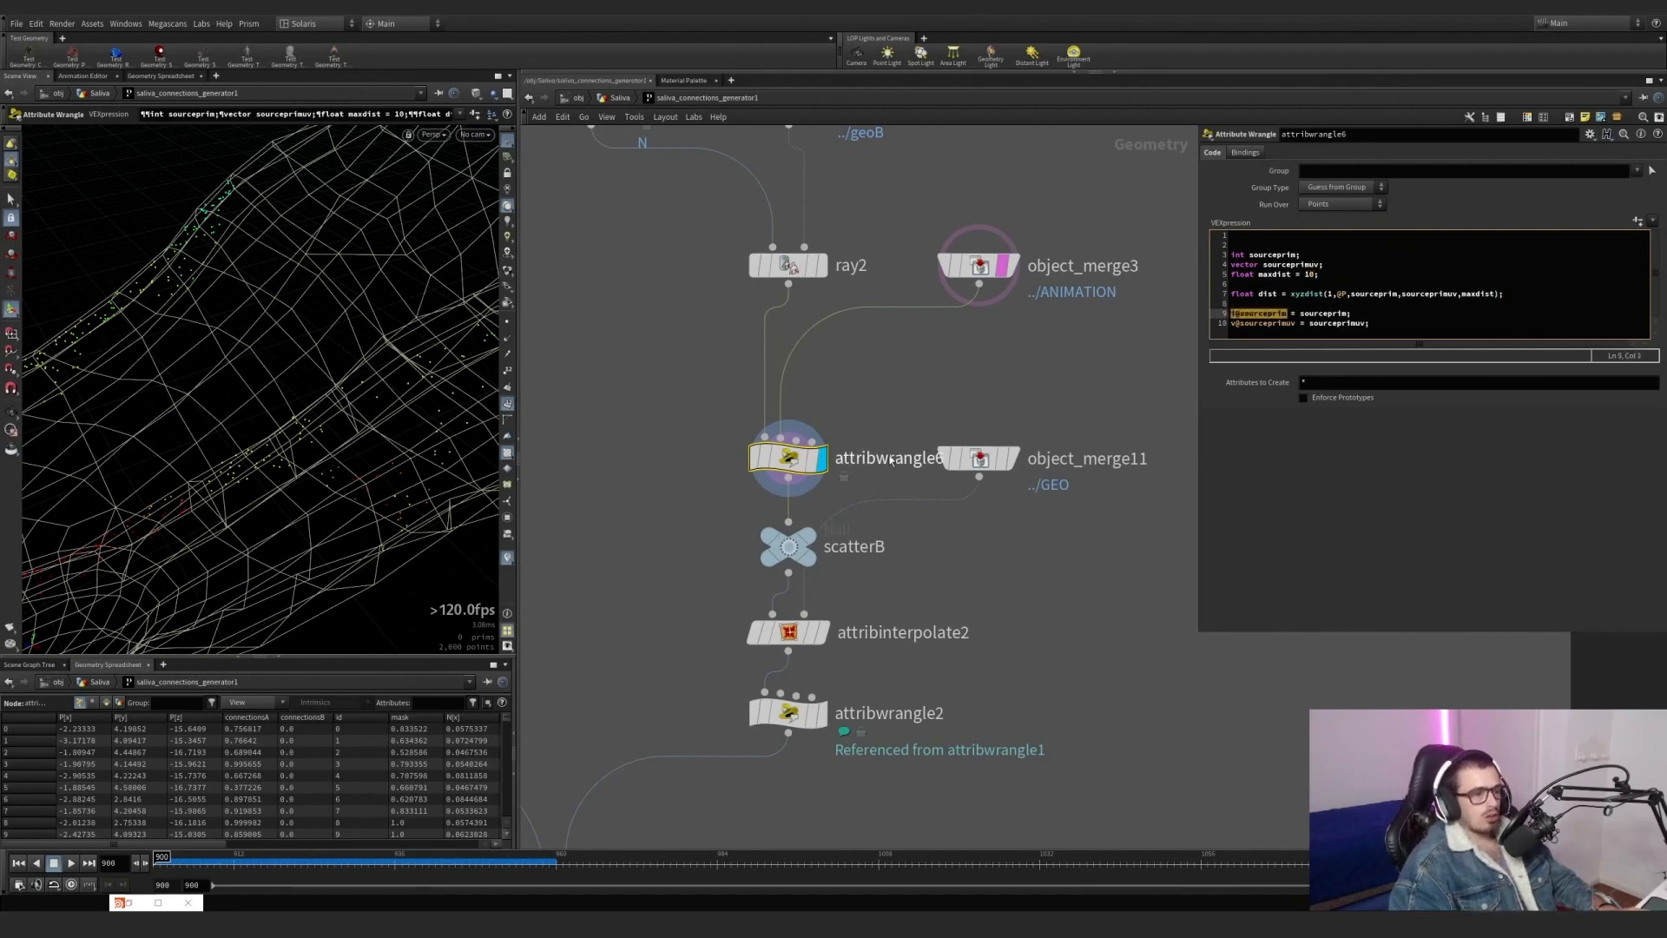
# Display attribinterpolate2 with object_merge11 templated, and inspect the points attached to the static jaws.
pyautogui.click(823, 632)
pyautogui.keyDown('alt'); pyautogui.moveTo(335, 464); pyautogui.dragTo(304, 438); pyautogui.keyUp('alt')
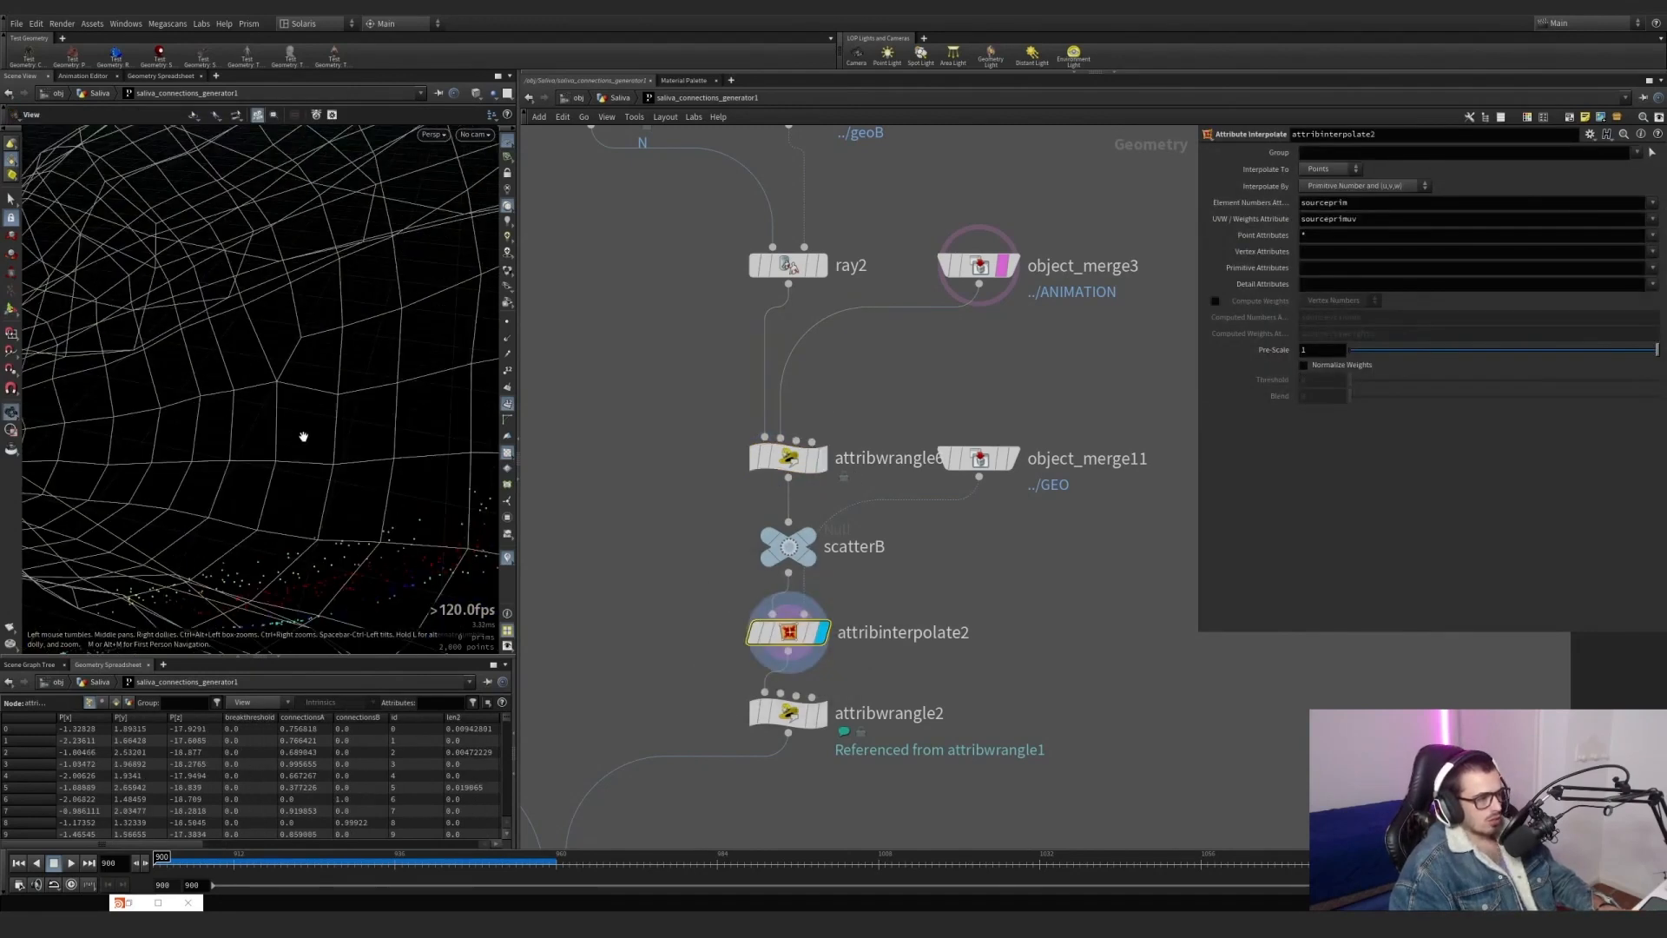
pyautogui.keyDown('alt'); pyautogui.moveTo(305, 438); pyautogui.dragTo(266, 399, button='right'); pyautogui.keyUp('alt')
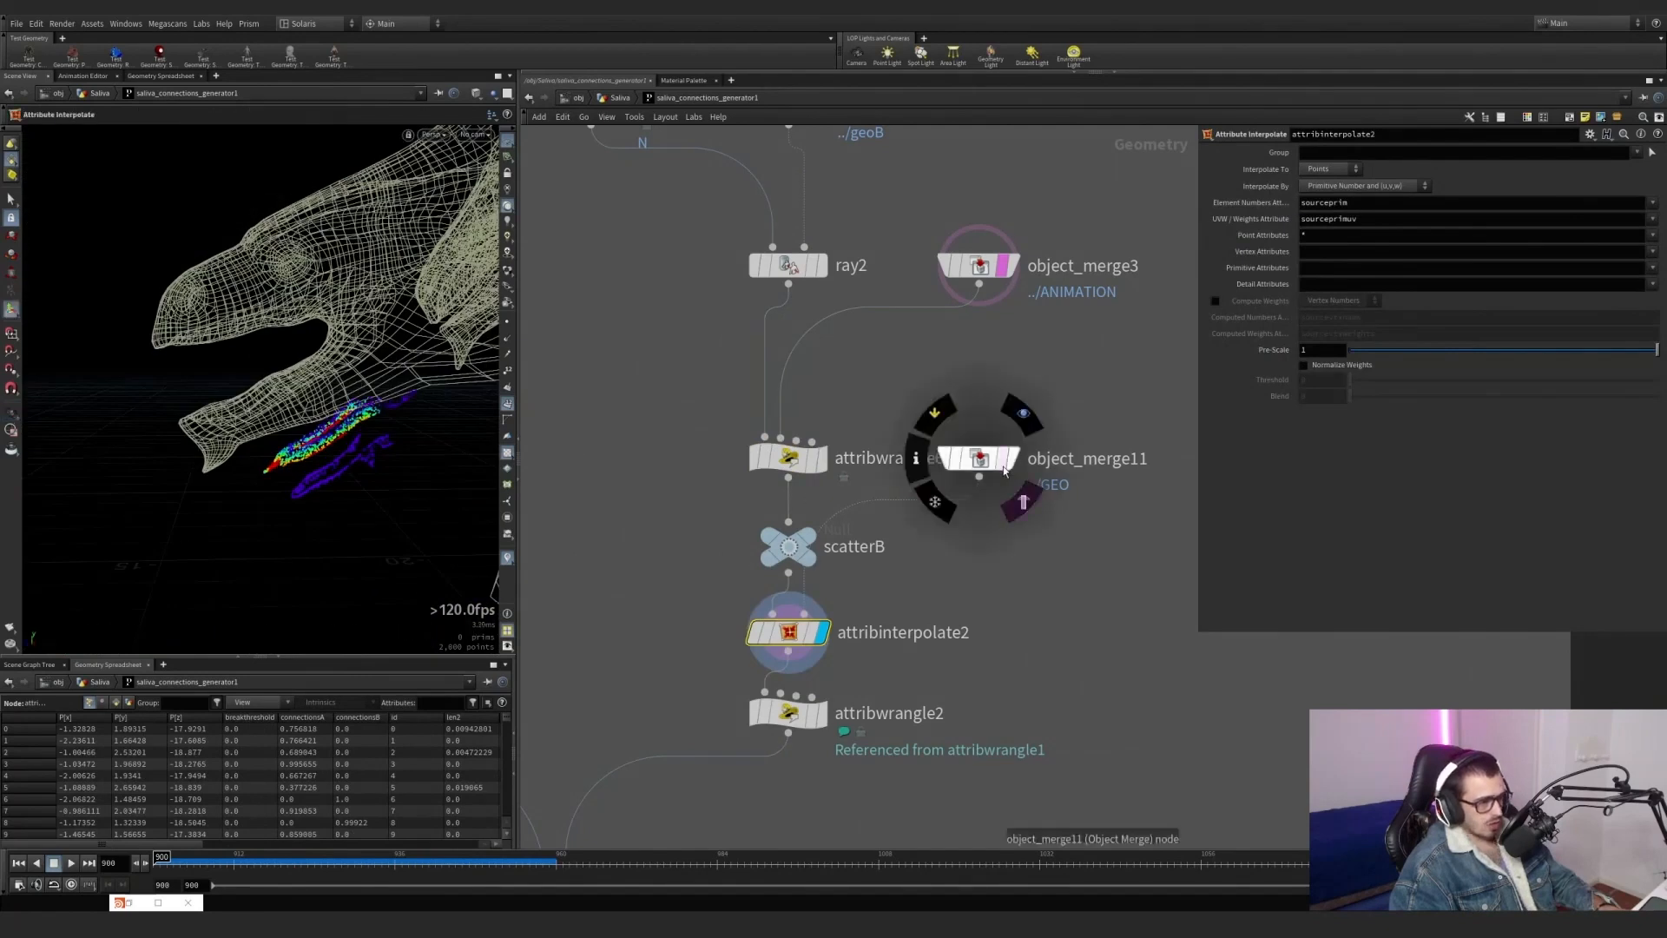
pyautogui.click(1004, 459)
pyautogui.keyDown('alt'); pyautogui.moveTo(323, 462); pyautogui.dragTo(350, 478); pyautogui.keyUp('alt')
pyautogui.keyDown('alt'); pyautogui.moveTo(349, 477); pyautogui.dragTo(425, 443, button='right'); pyautogui.keyUp('alt')
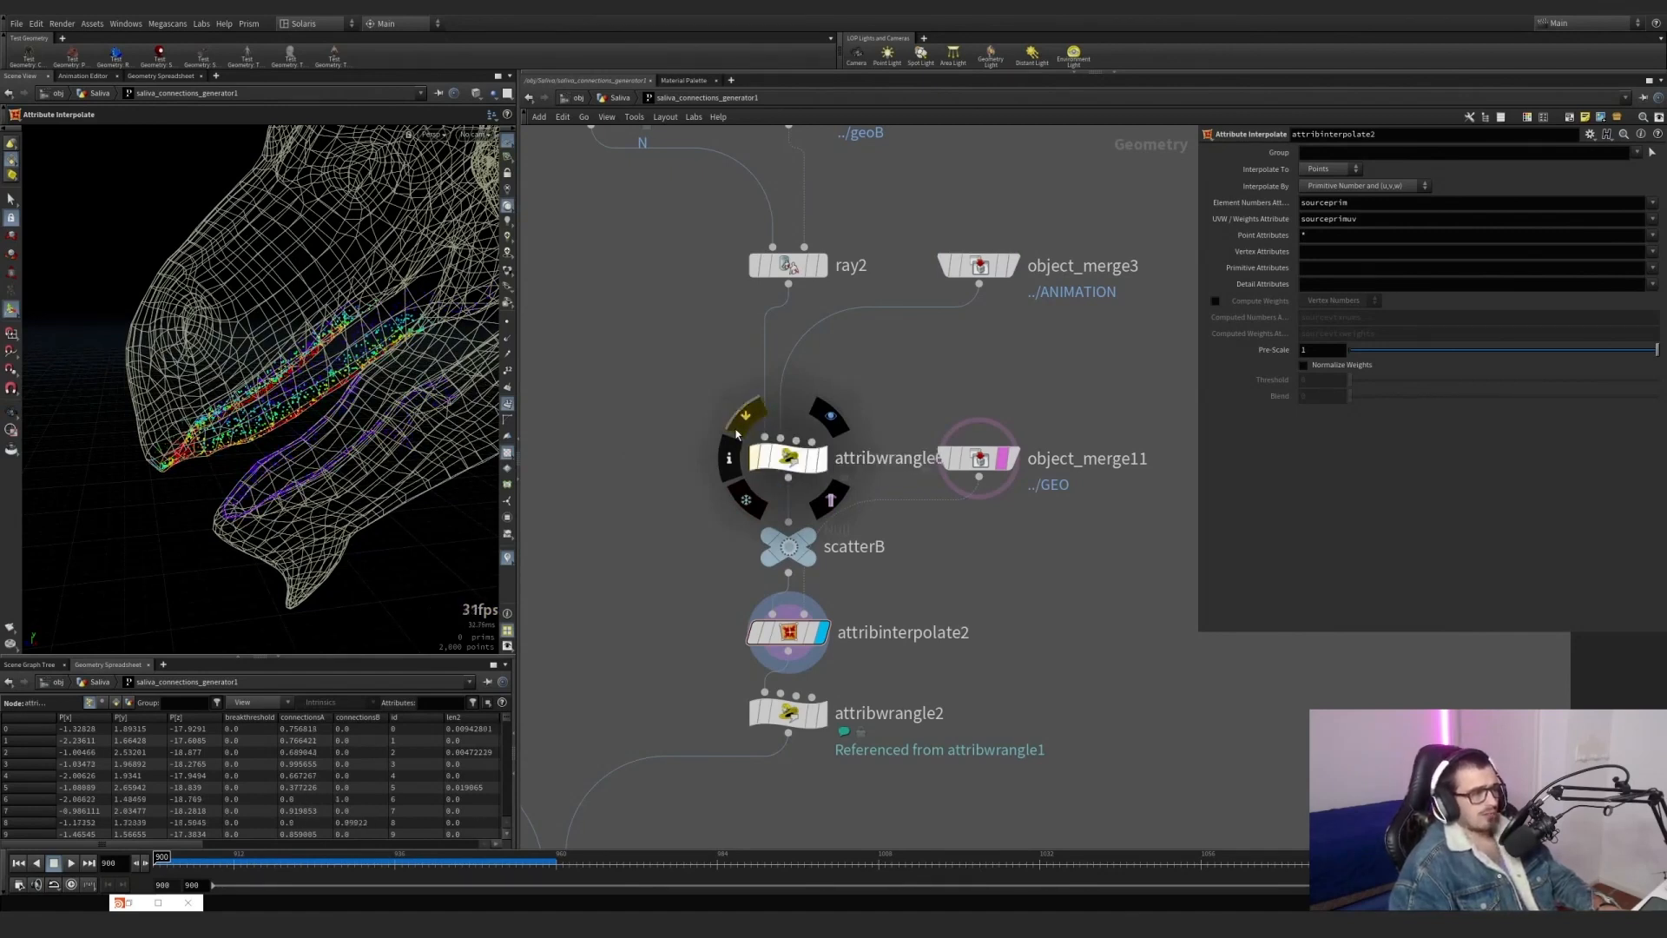
# Remove the empty lines at the top of attribwrangle6's VEX code.
pyautogui.moveTo(693, 483); pyautogui.dragTo(887, 445)
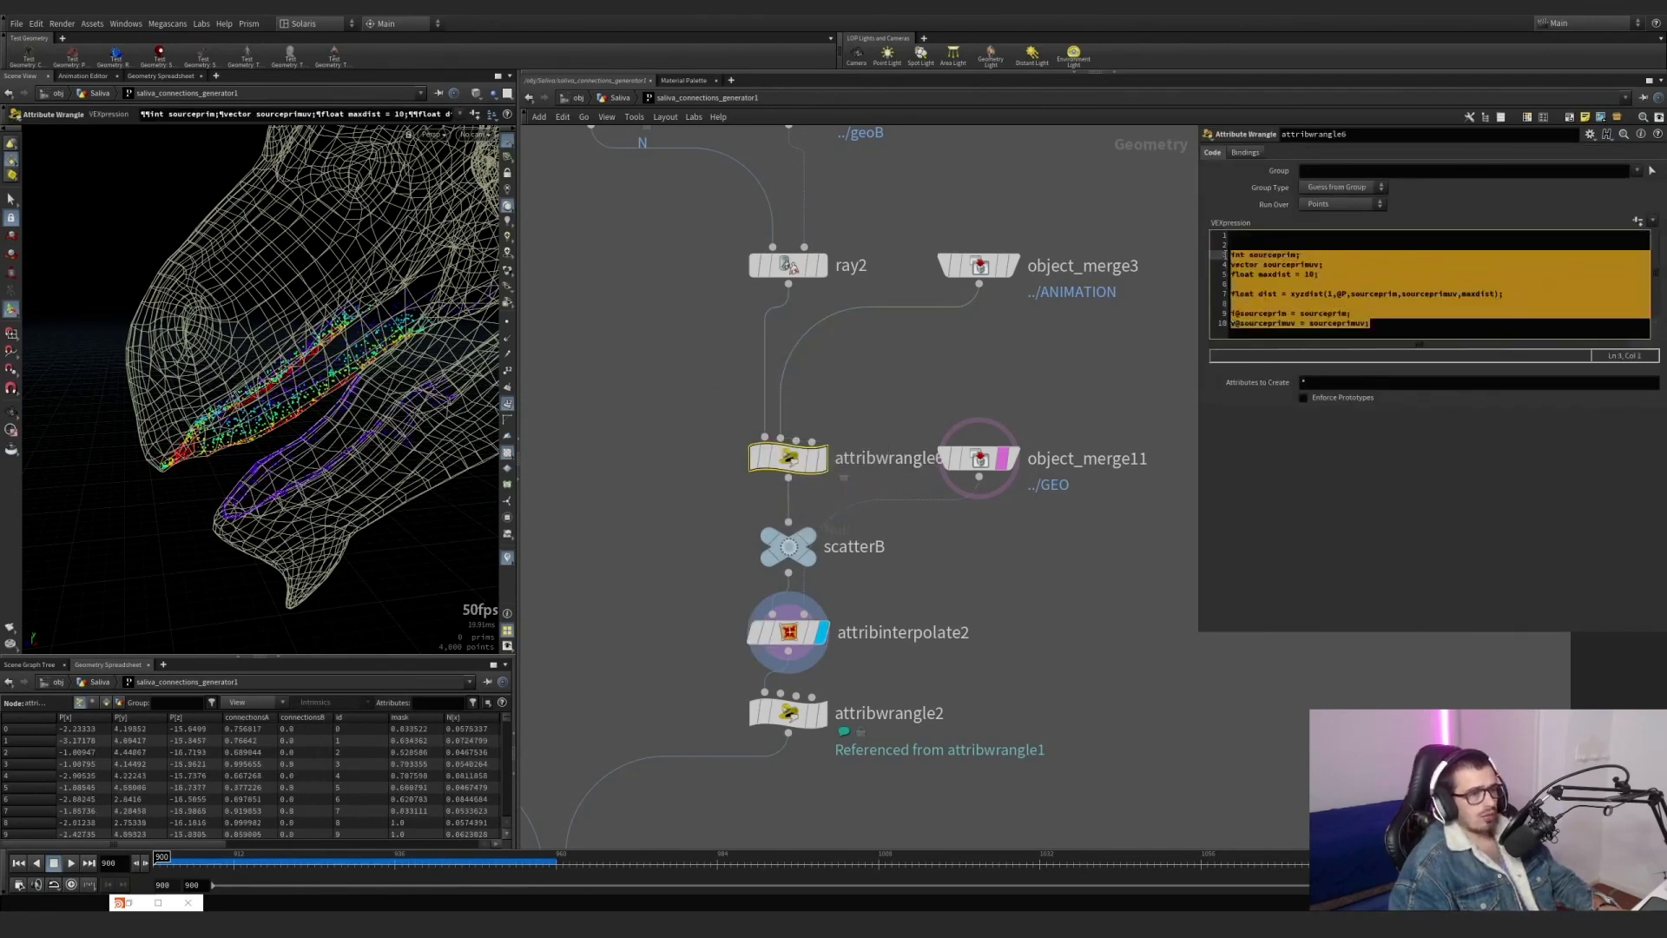
pyautogui.press('BackSpace')
pyautogui.press('Delete')
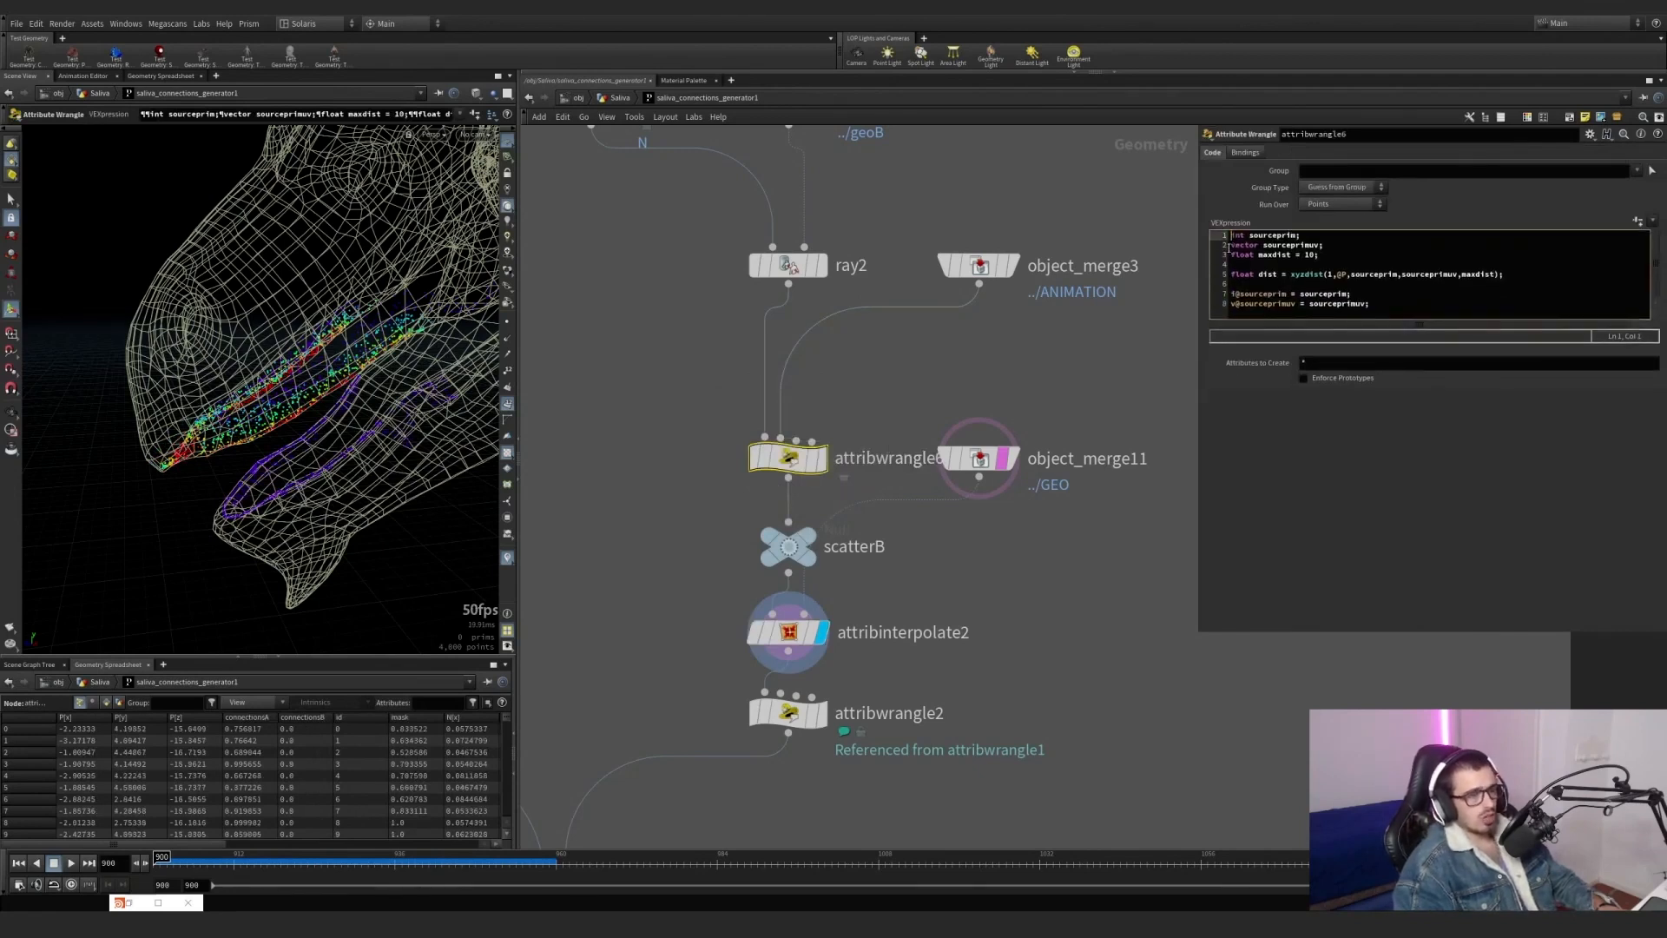
# Save attribwrangle6's settings as a preset named xyzdist/primuv in $HOUDINI_USER_PREF_DIR, and highlight its whole code.
pyautogui.click(1589, 137)
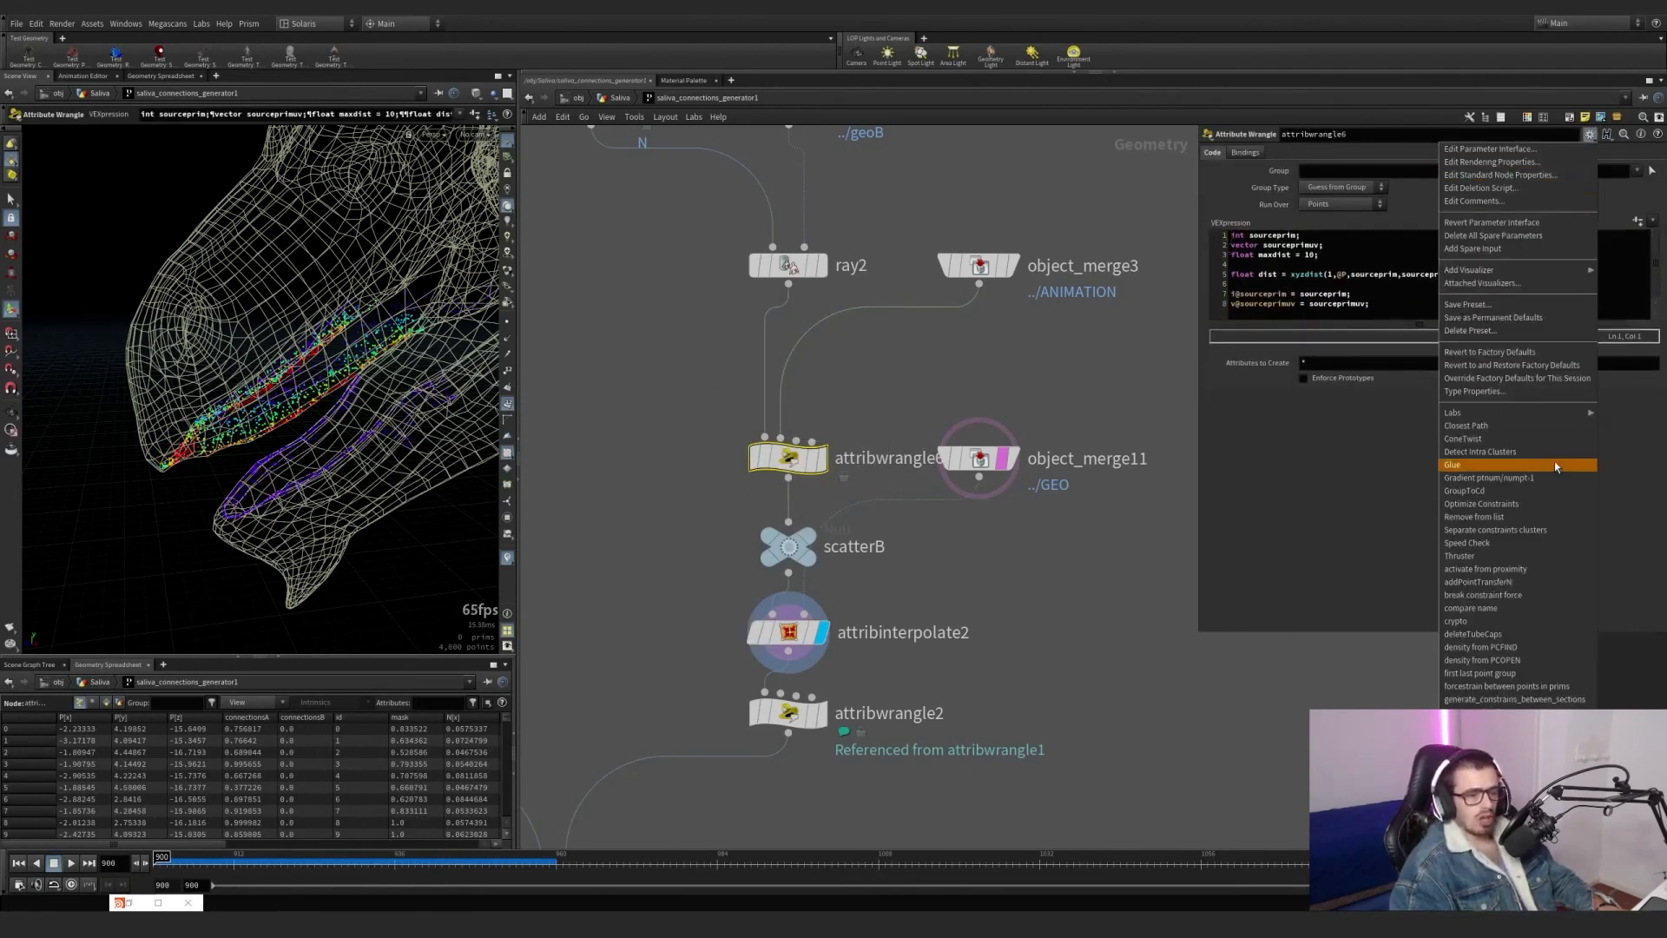
pyautogui.click(1498, 305)
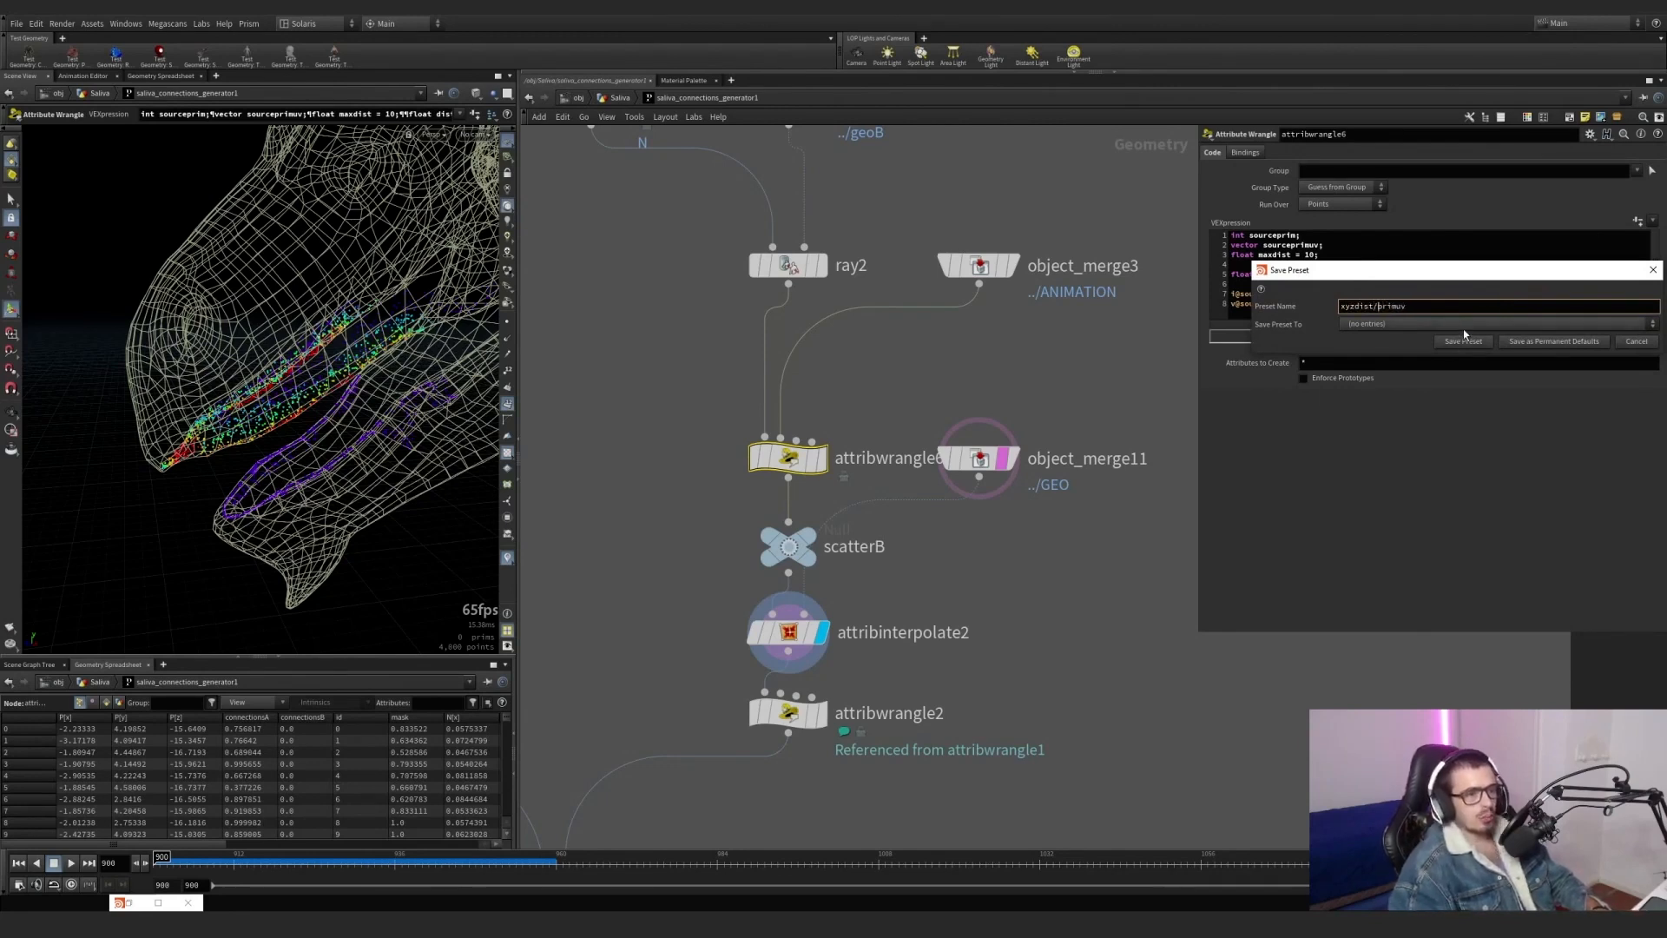
pyautogui.click(1465, 330)
pyautogui.click(1455, 389)
pyautogui.click(1467, 325)
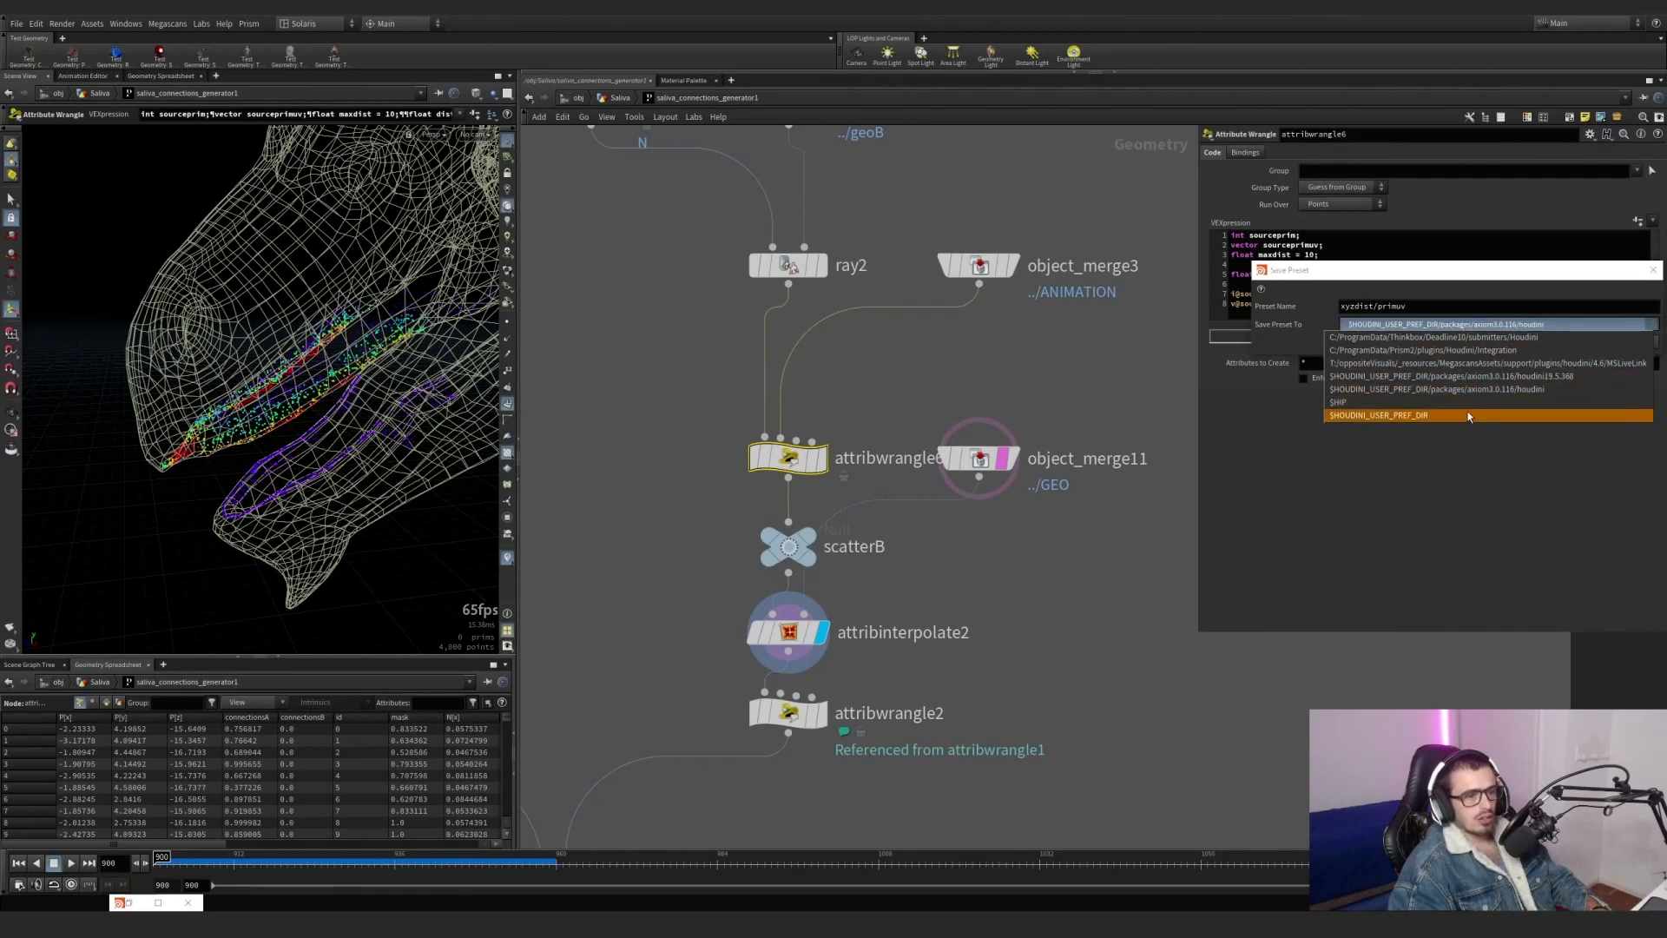
pyautogui.click(1468, 416)
pyautogui.click(1465, 344)
pyautogui.moveTo(1370, 304); pyautogui.dragTo(1223, 234)
# Display attribwrangle2 in the scatterB branch and show its point-removal code.
pyautogui.click(997, 608)
pyautogui.scroll(-2, 997, 610)
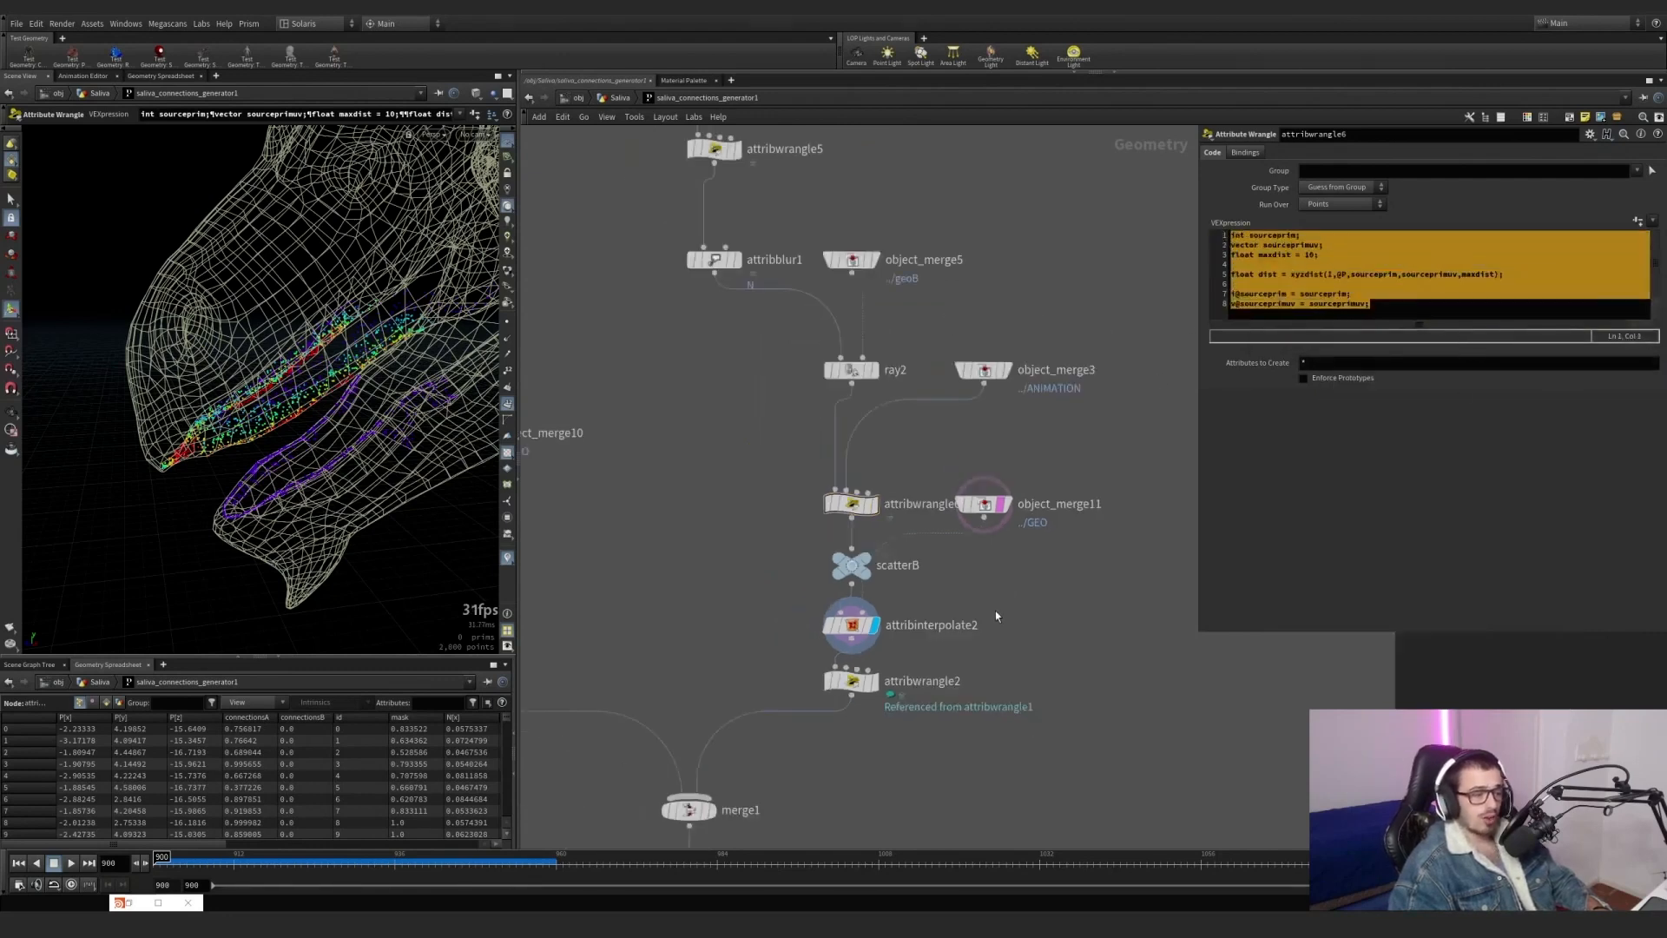
pyautogui.moveTo(995, 611); pyautogui.dragTo(1002, 501, button='middle')
pyautogui.scroll(3, 877, 590)
pyautogui.click(889, 555)
pyautogui.click(850, 558)
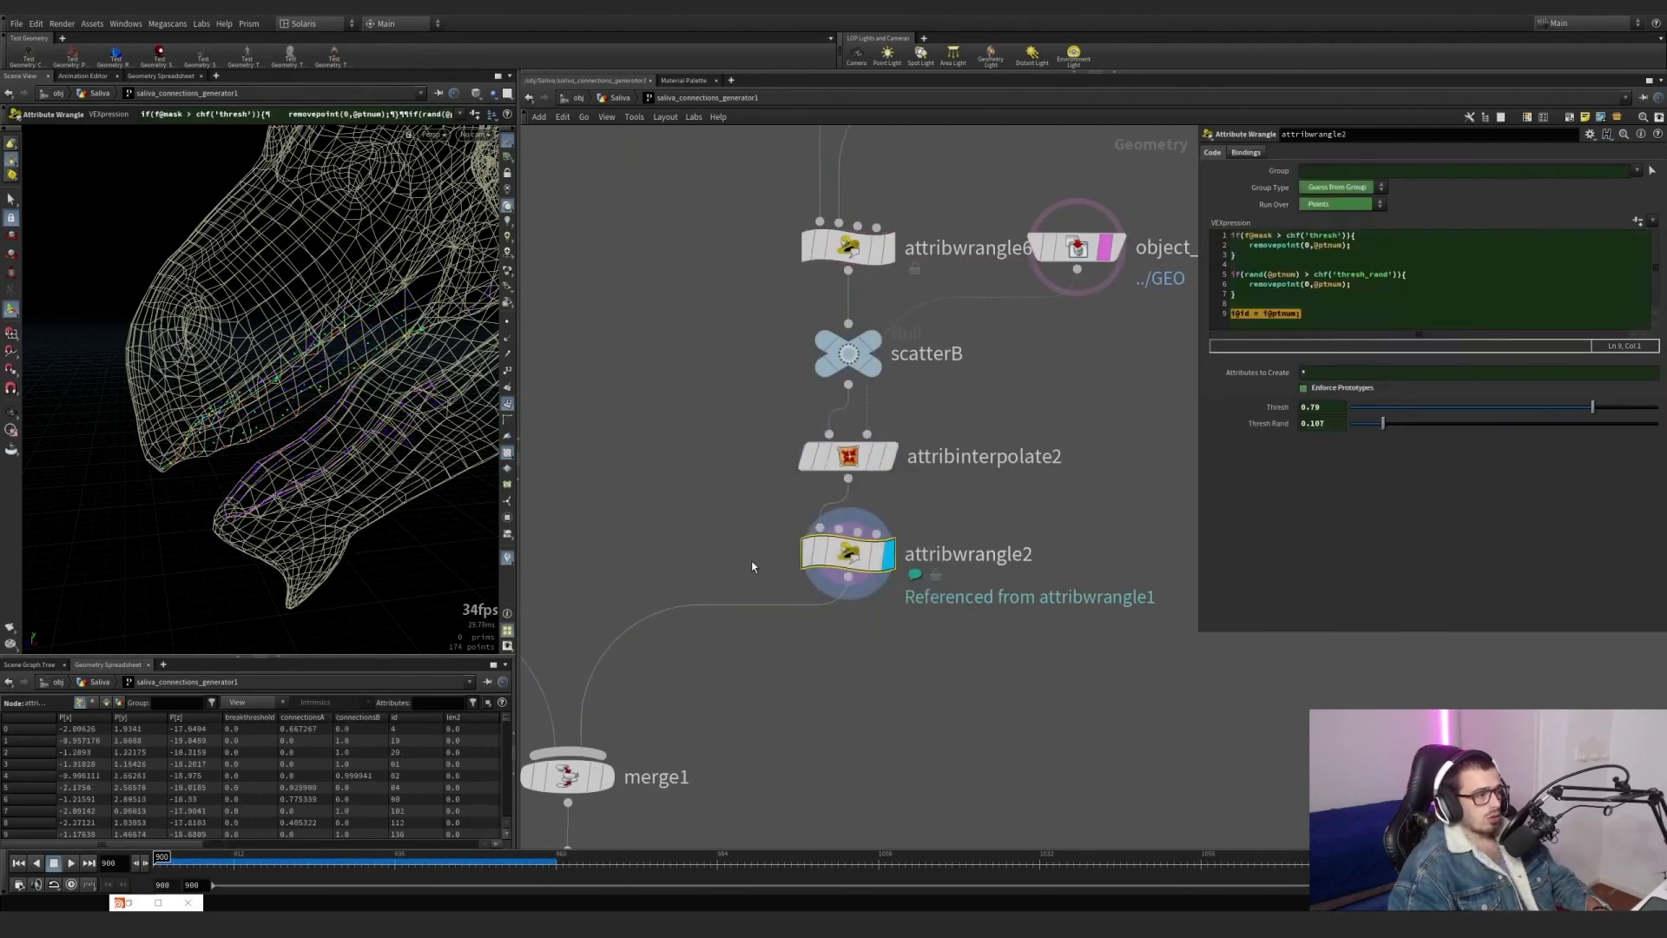
# Display merge1 and clear the geometry template so only the merged points from both branches are viewed.
pyautogui.scroll(-3, 899, 660)
pyautogui.scroll(4, 768, 784)
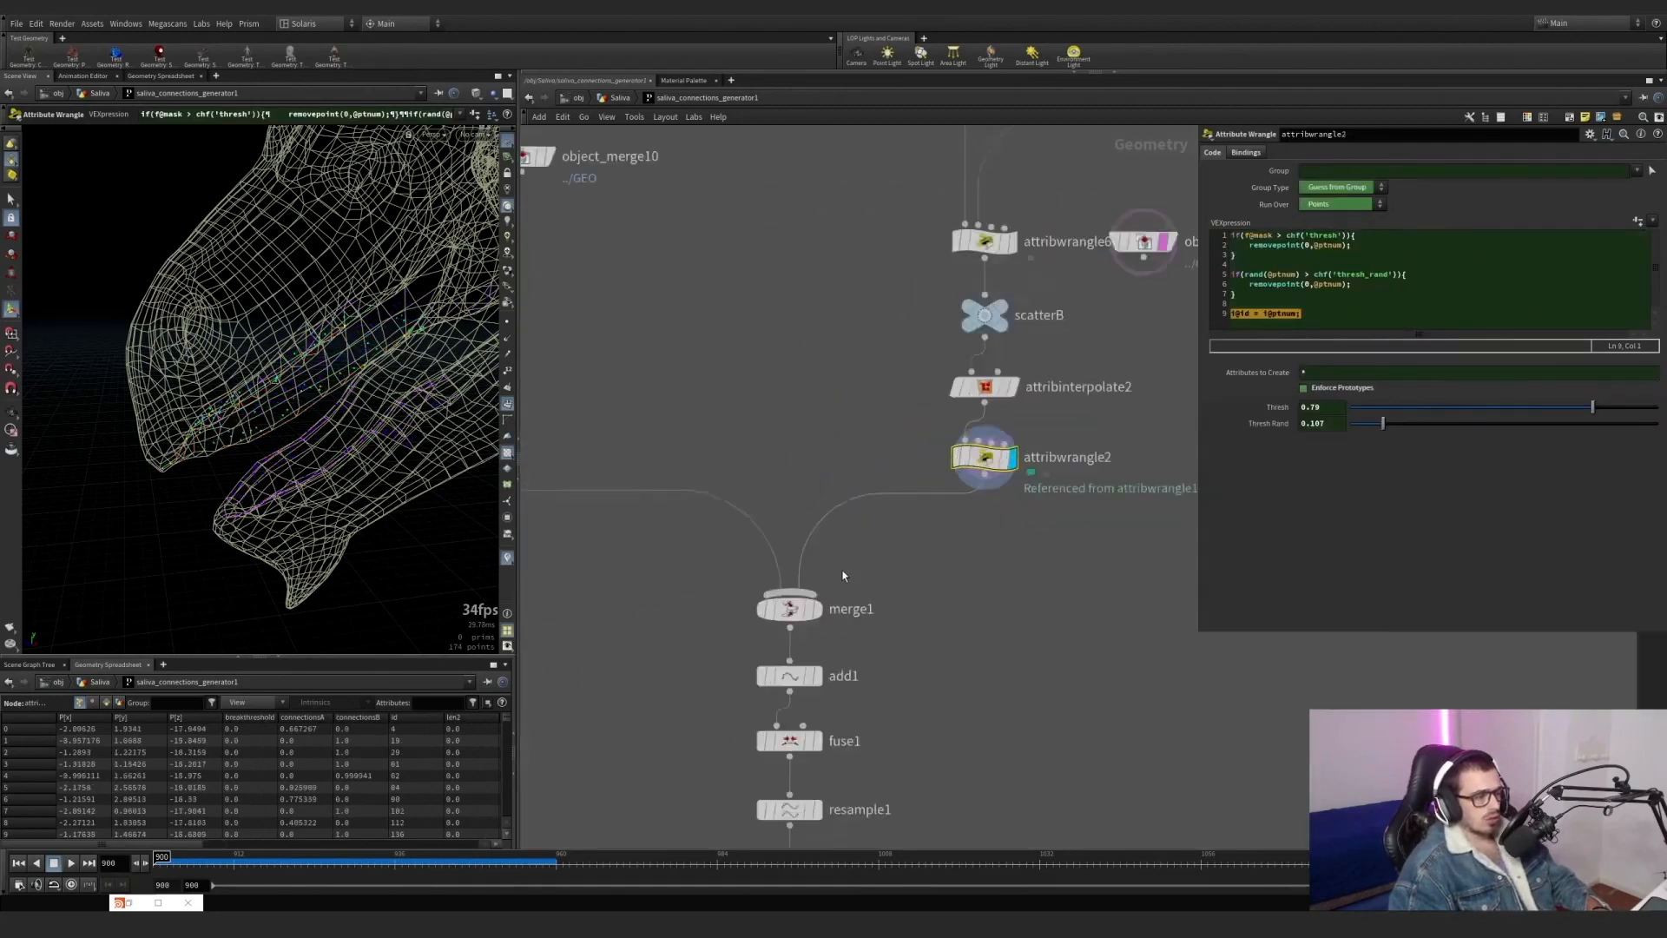
pyautogui.click(807, 627)
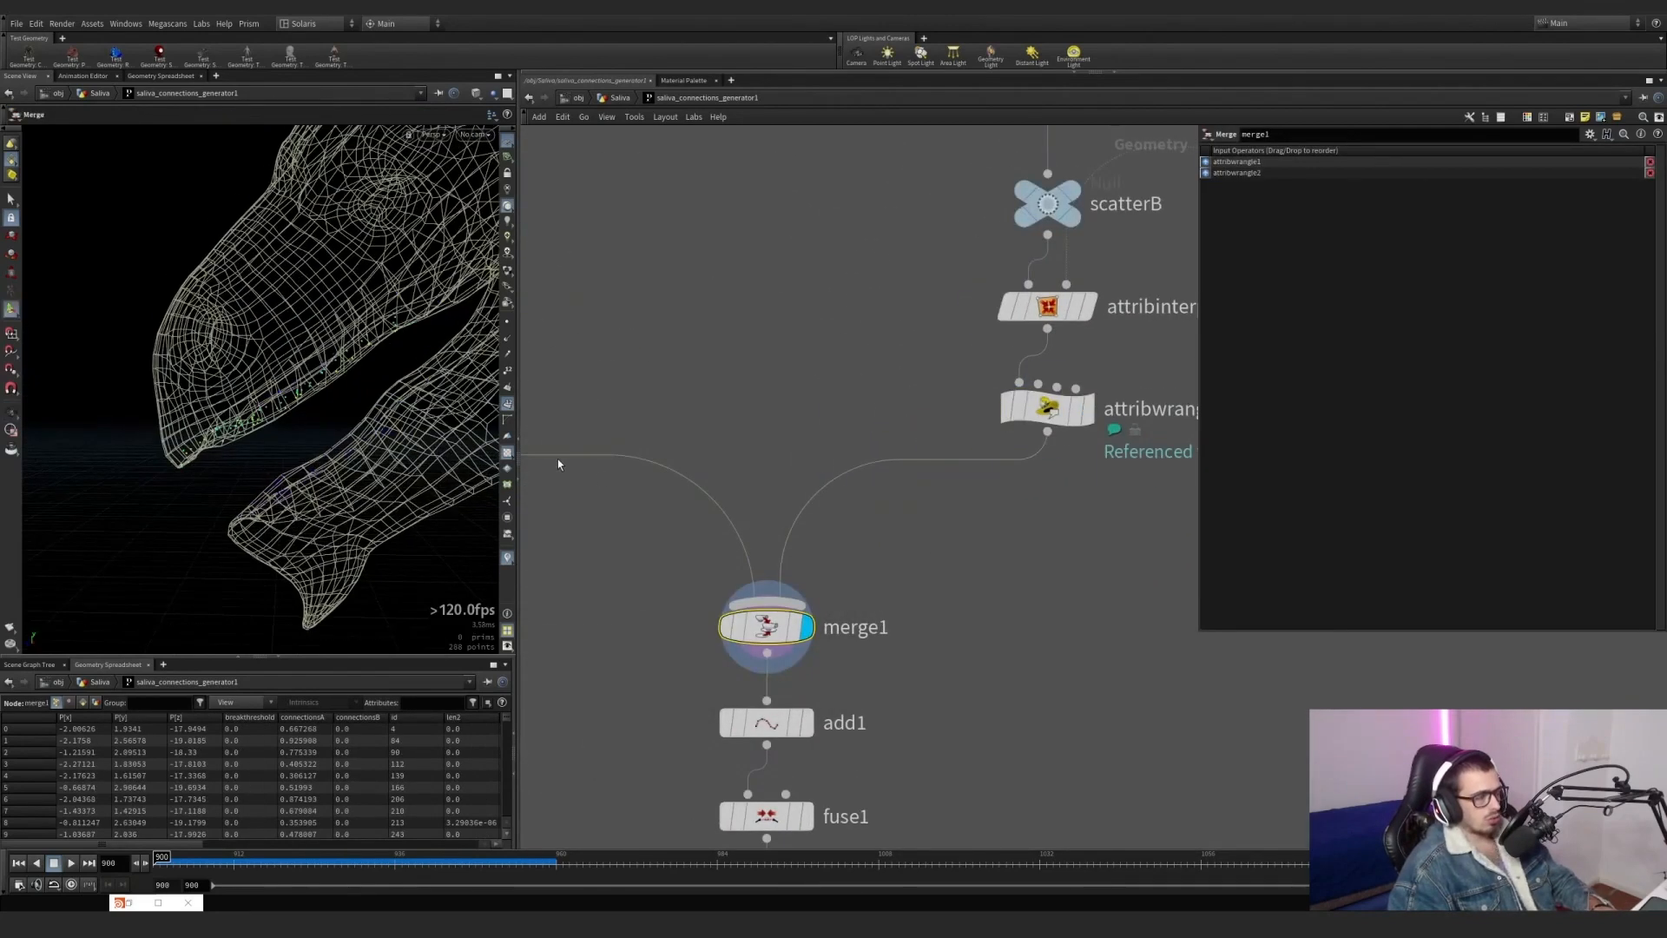
pyautogui.keyDown('shift'); pyautogui.click(818, 678); pyautogui.keyUp('shift')
pyautogui.click(818, 677)
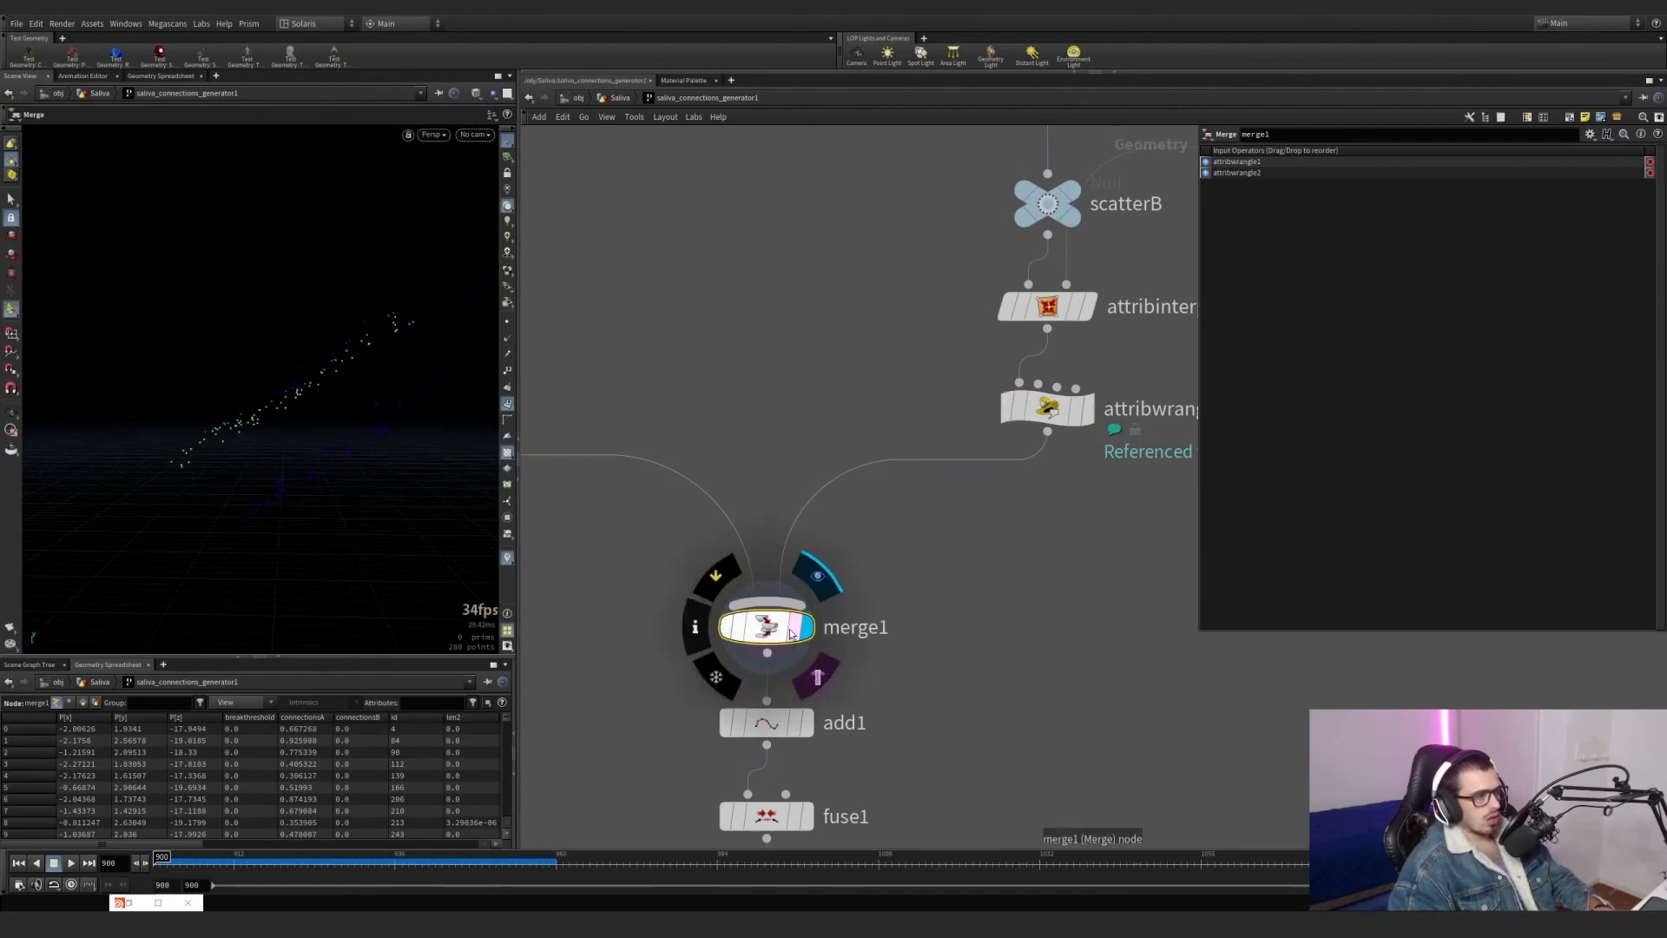
# Review attribwrangle1 and attribwrangle2, the two point-removal wrangles feeding merge1, ending on attribwrangle2's code.
pyautogui.scroll(-1, 886, 627)
pyautogui.moveTo(890, 627); pyautogui.dragTo(1013, 498, button='middle')
pyautogui.scroll(-1, 707, 496)
pyautogui.moveTo(708, 496); pyautogui.dragTo(941, 558, button='middle')
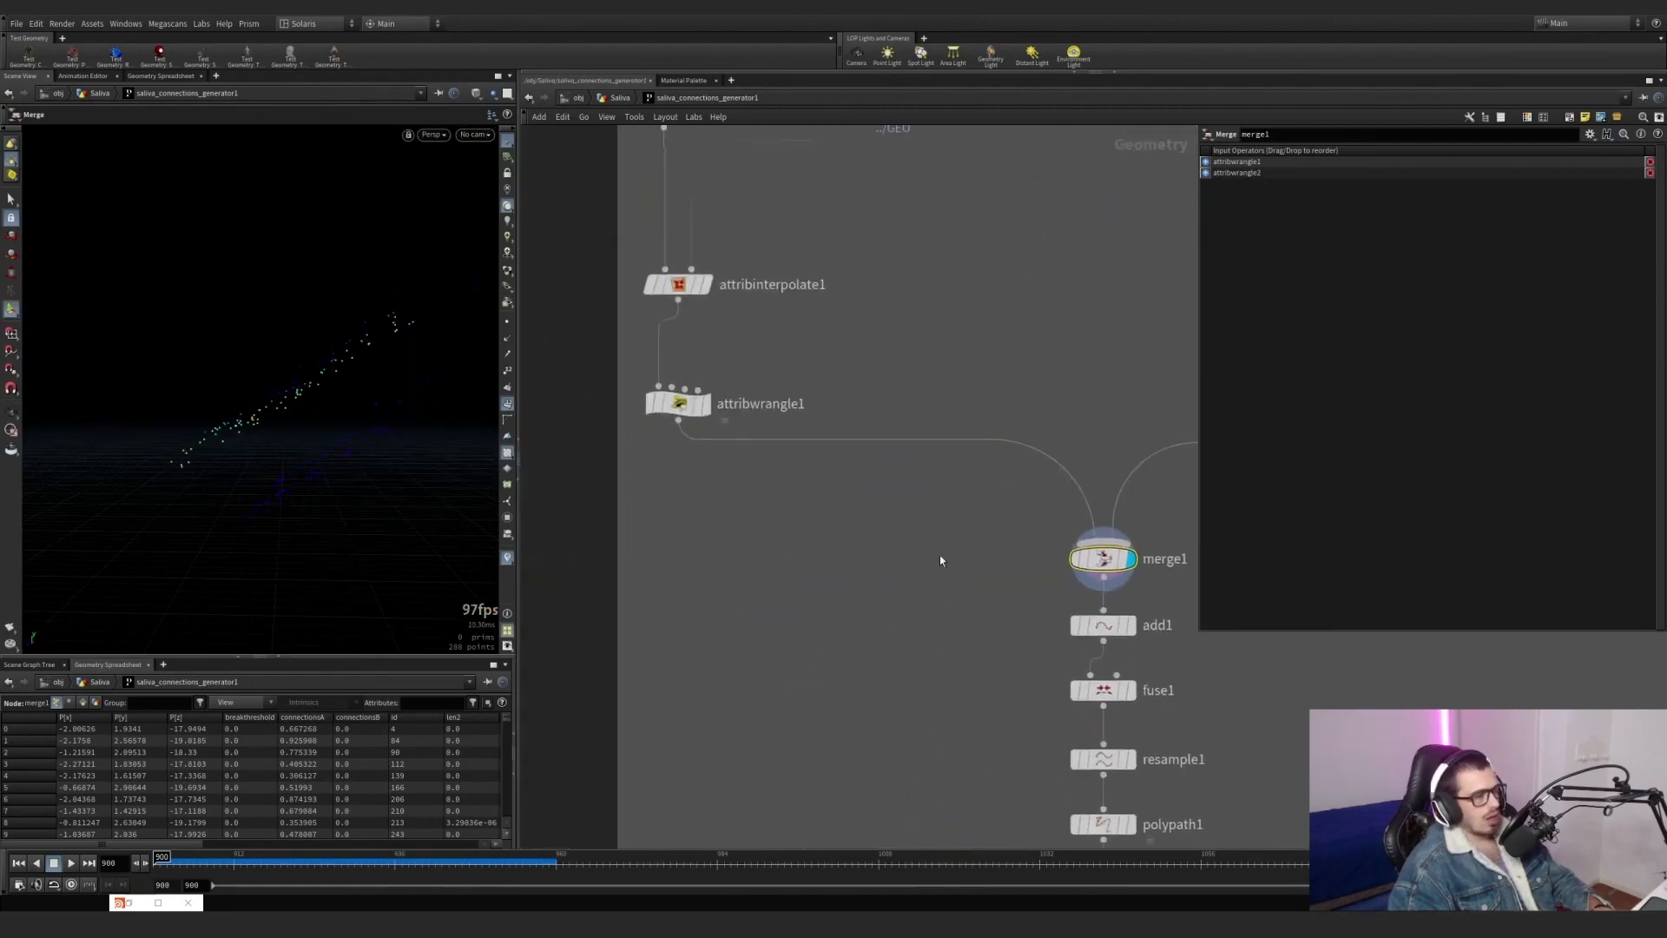
pyautogui.click(679, 402)
pyautogui.moveTo(931, 390); pyautogui.dragTo(707, 386, button='middle')
pyautogui.click(1077, 401)
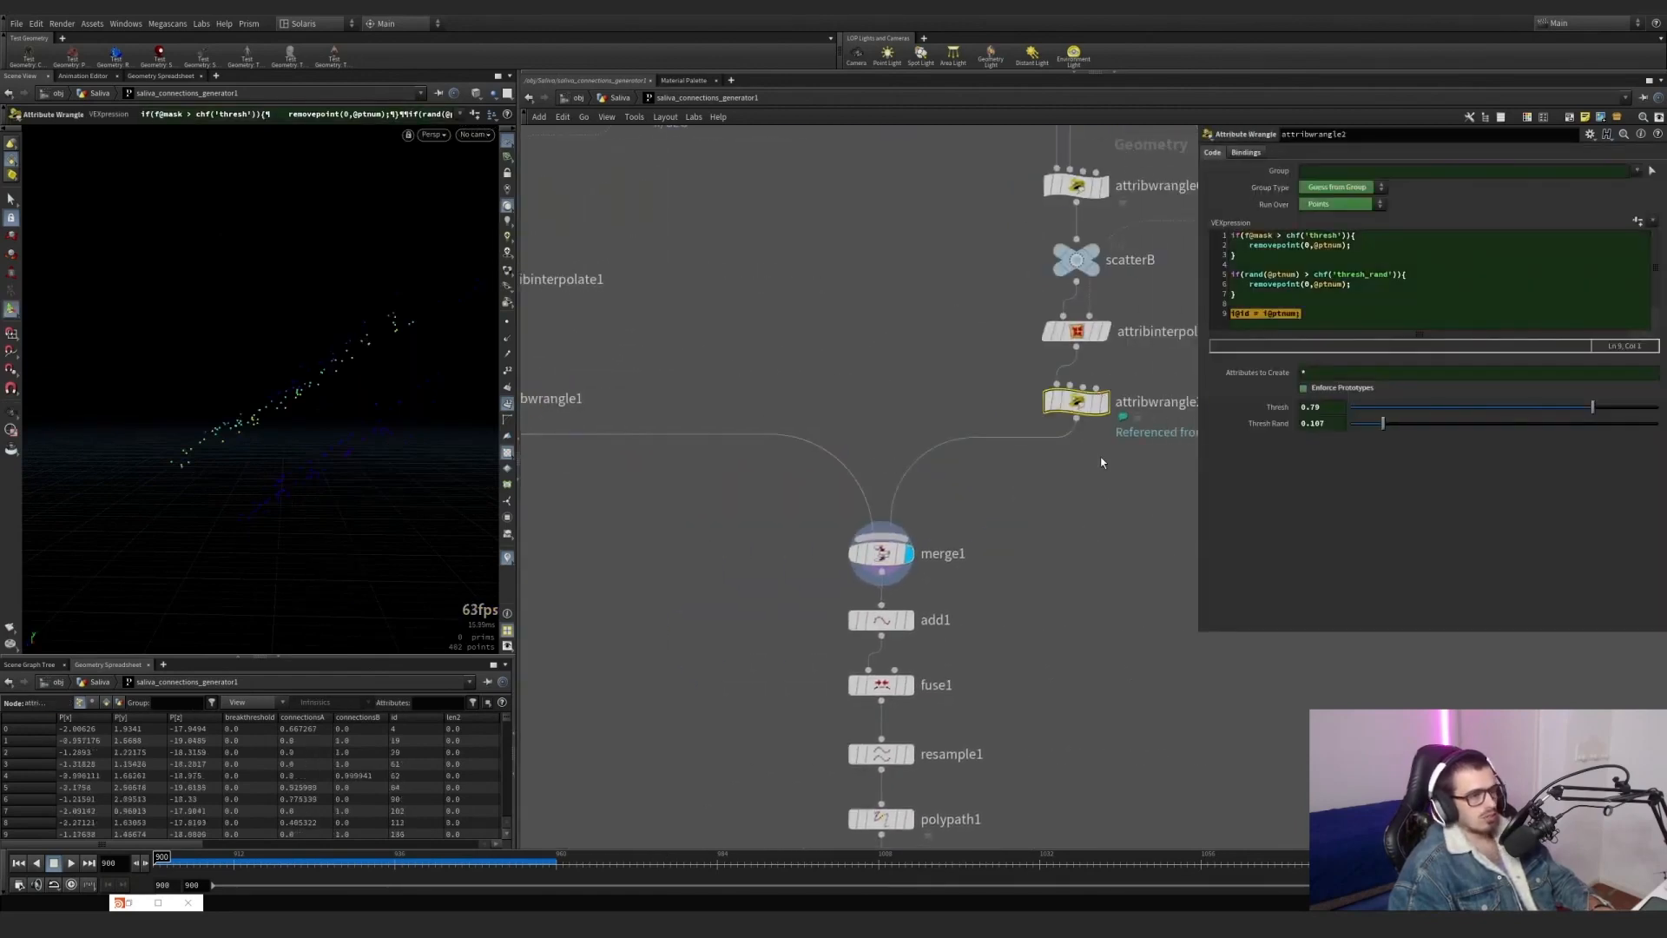
# Display add1, show its polygon settings by attribute id, and view the connecting lines with point markers instead of number labels.
pyautogui.click(910, 620)
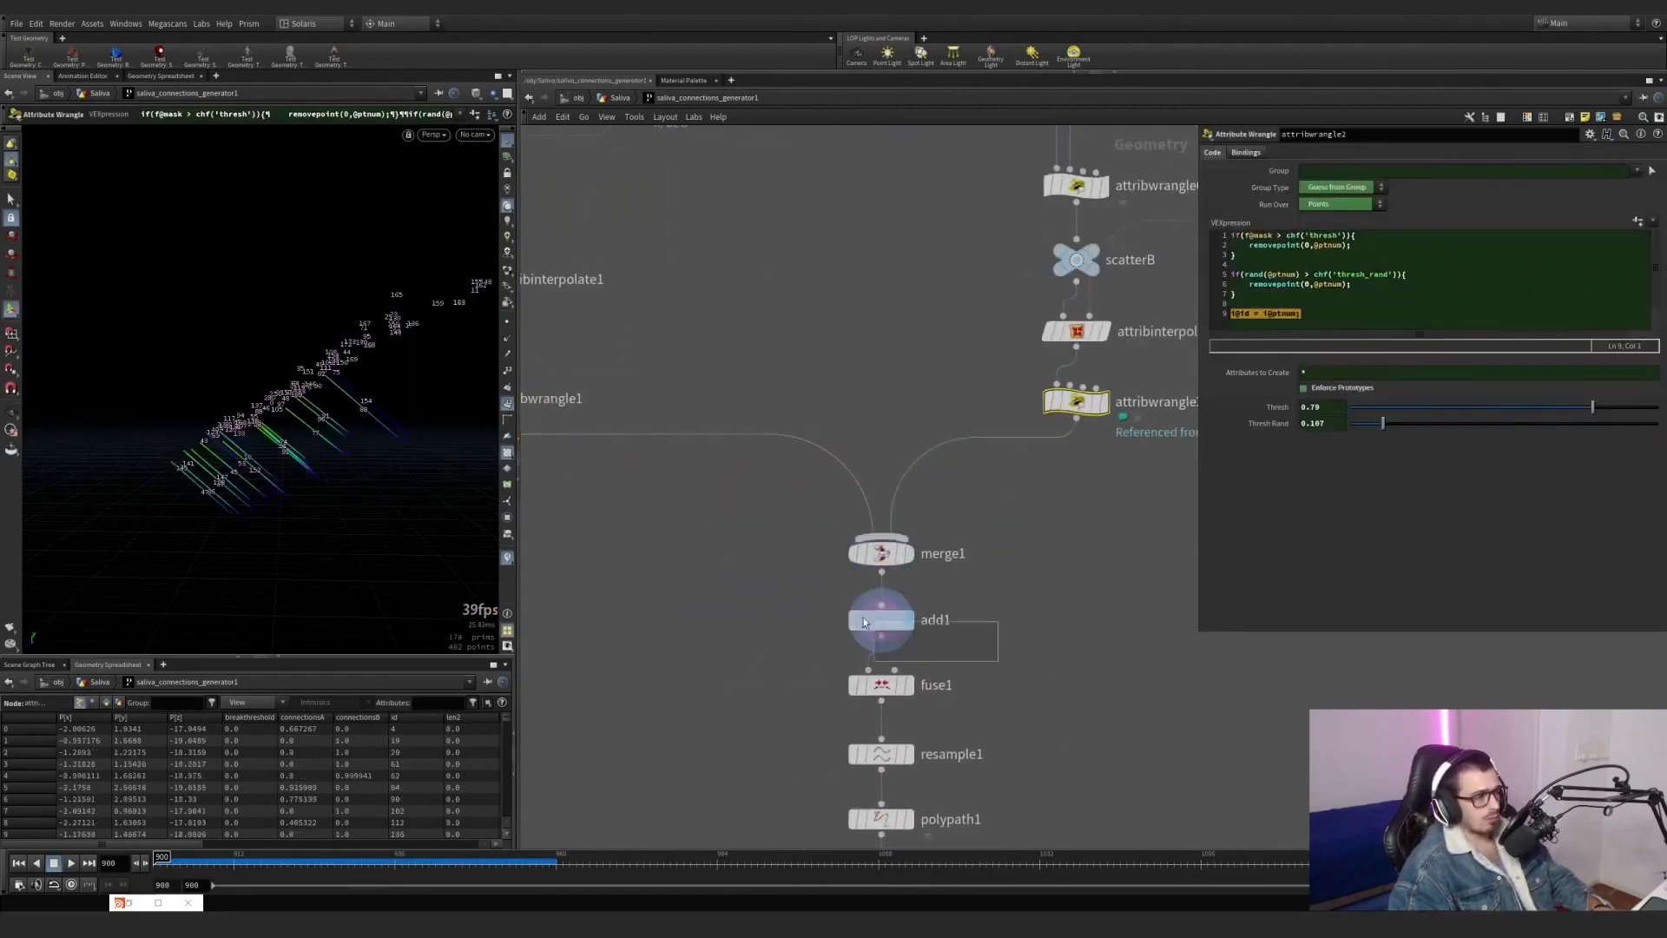
pyautogui.click(881, 619)
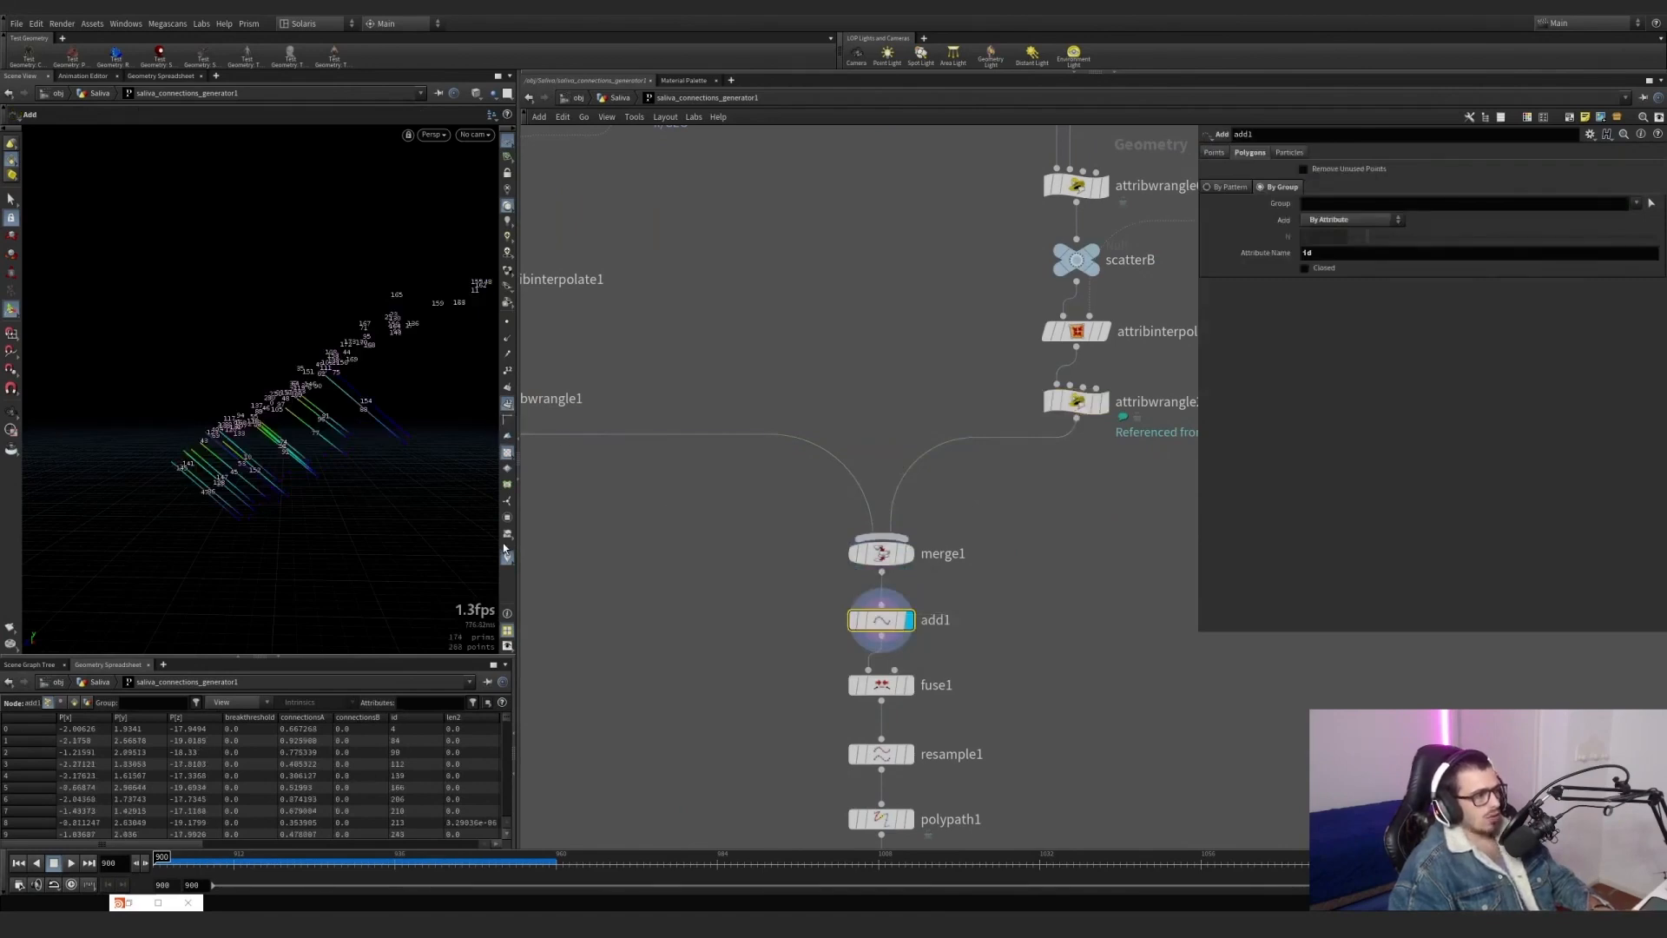
pyautogui.click(506, 407)
pyautogui.keyDown('alt'); pyautogui.moveTo(413, 408); pyautogui.dragTo(448, 400); pyautogui.keyUp('alt')
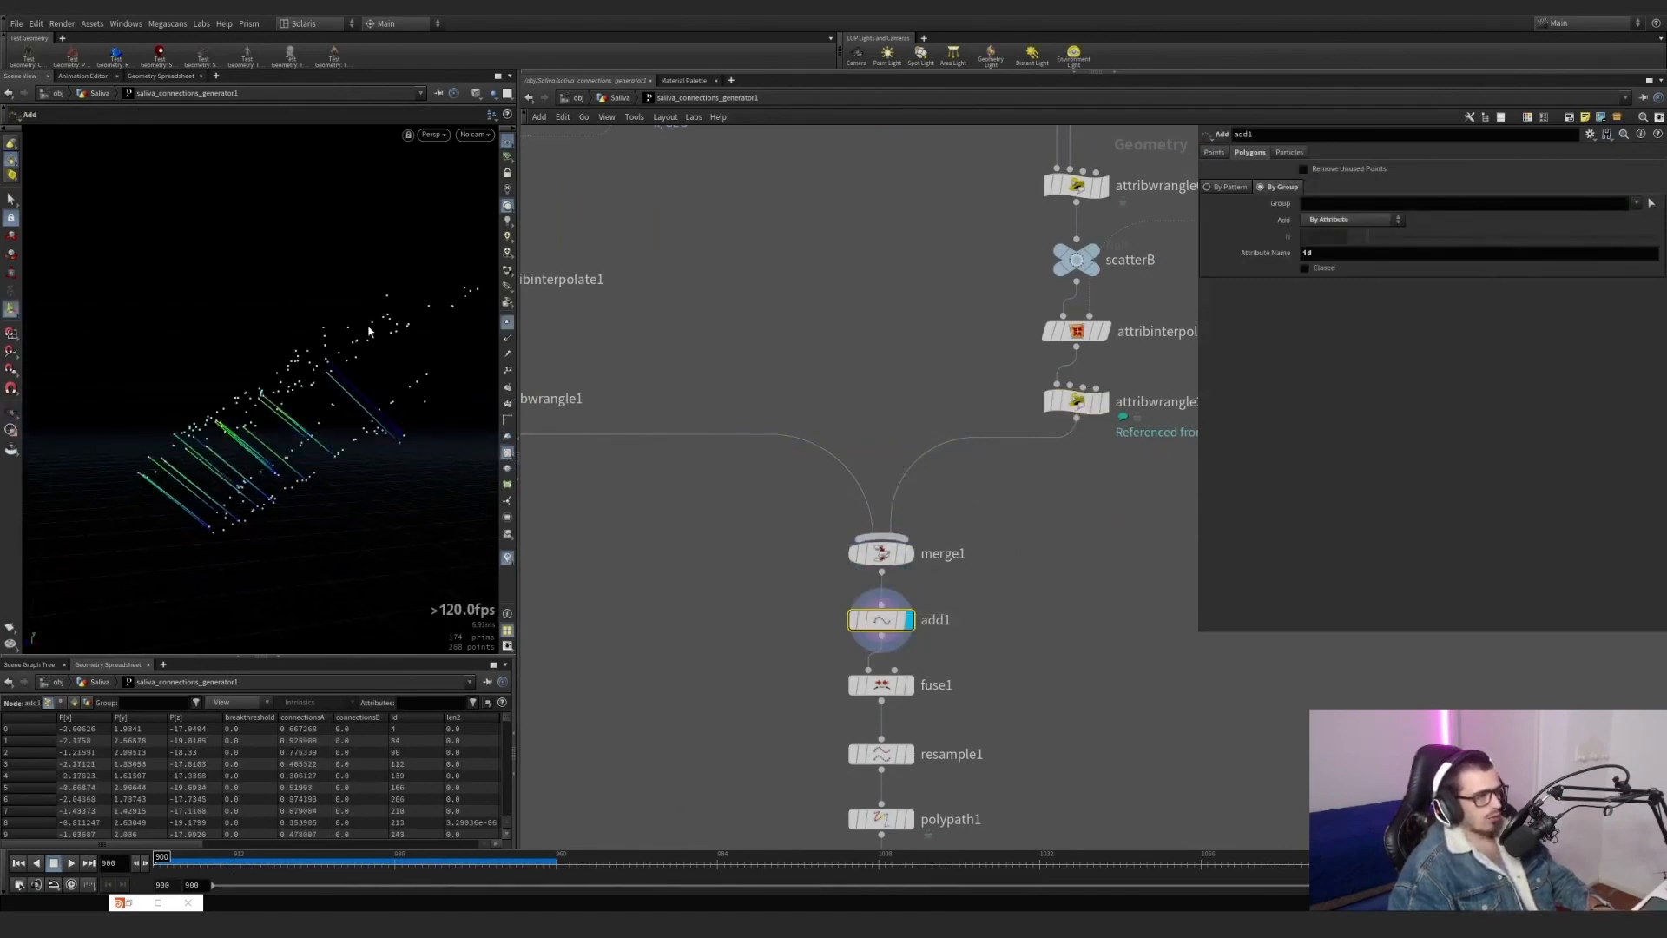
# Display fuse1 and show its snap and fuse settings.
pyautogui.moveTo(710, 501); pyautogui.dragTo(677, 390, button='middle')
pyautogui.click(874, 576)
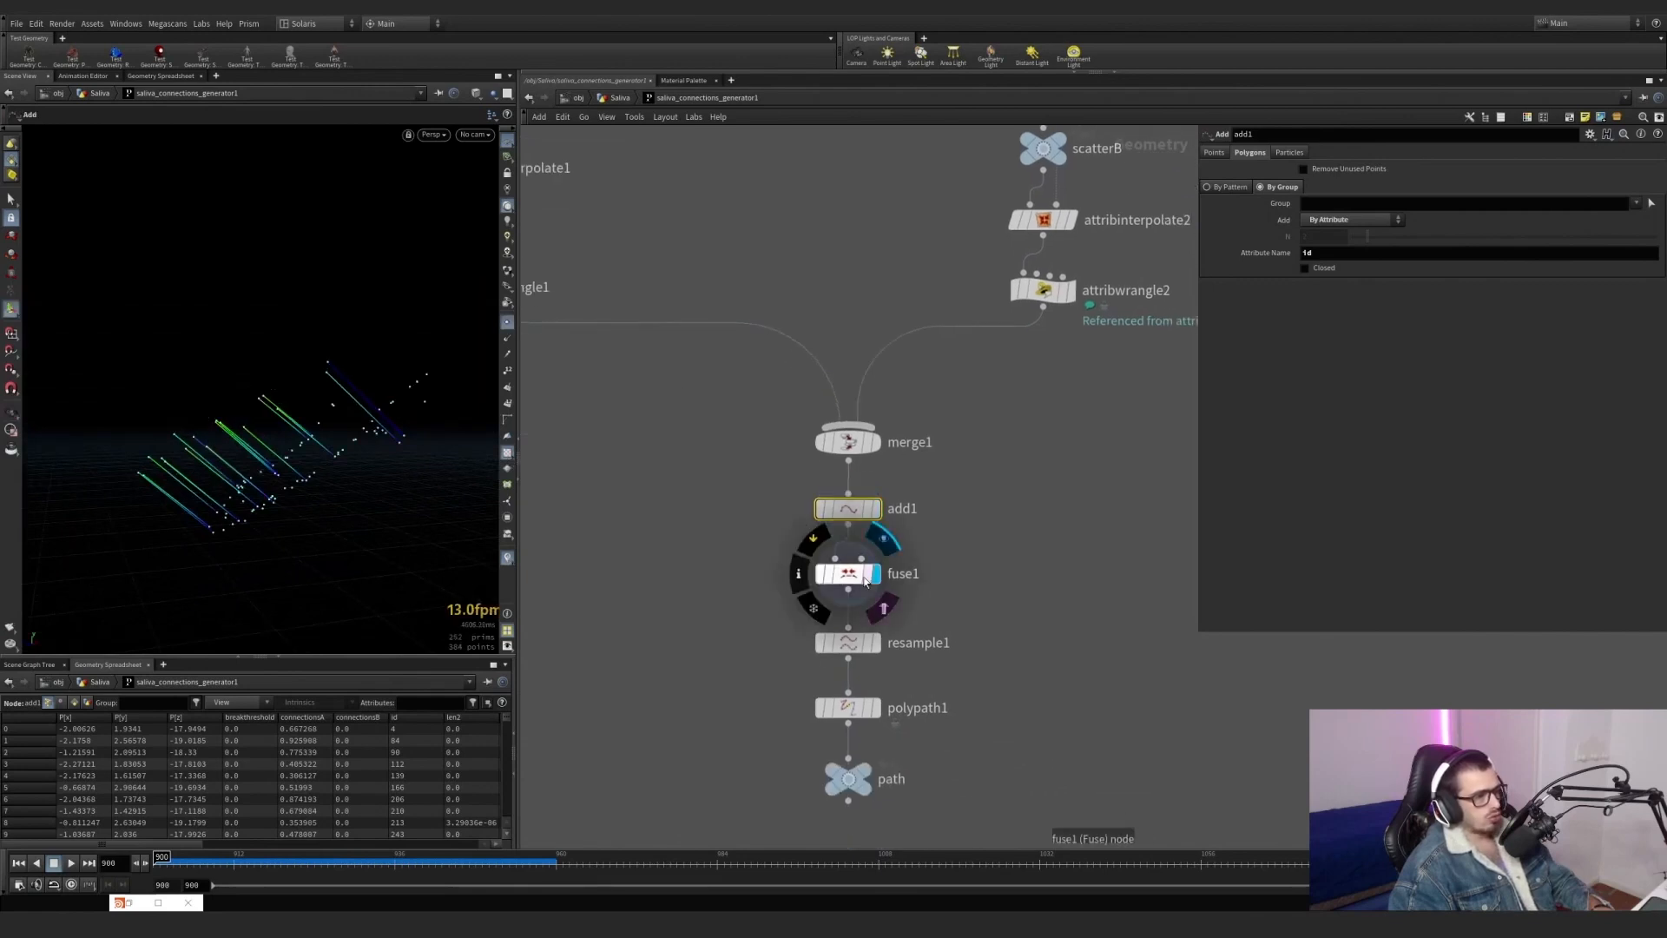
pyautogui.click(864, 578)
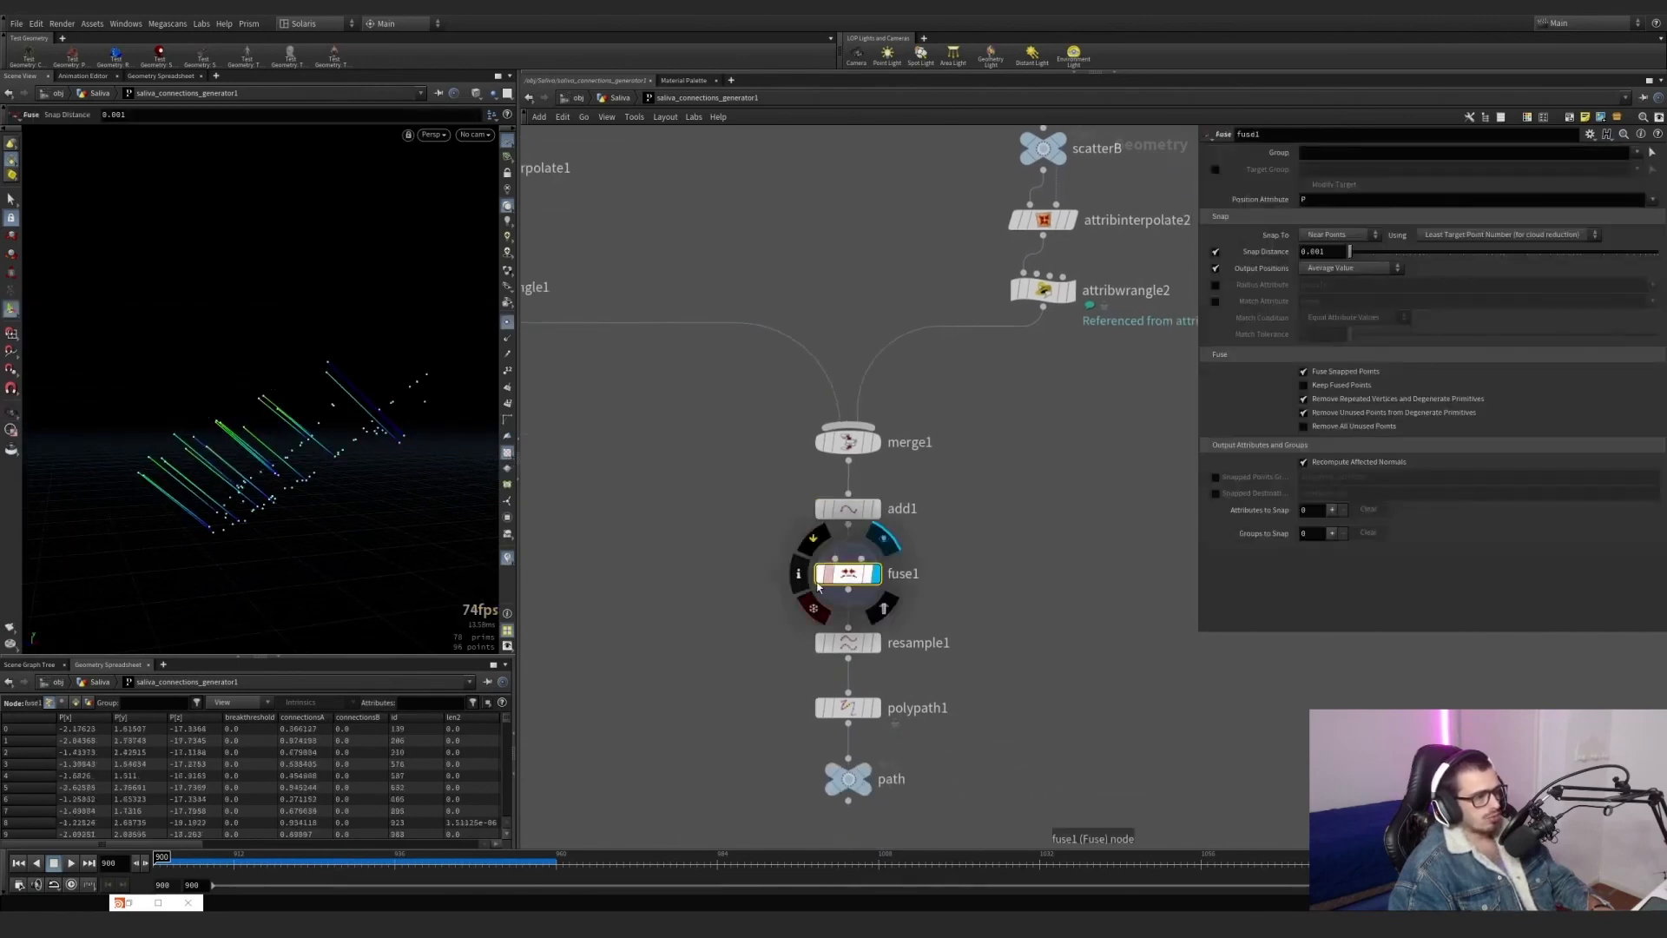
# Add a Clean node beside fuse1, wire add1's output into it, and display it.
pyautogui.press('Tab')
pyautogui.write('clean')
pyautogui.press('Return')
pyautogui.click(965, 583)
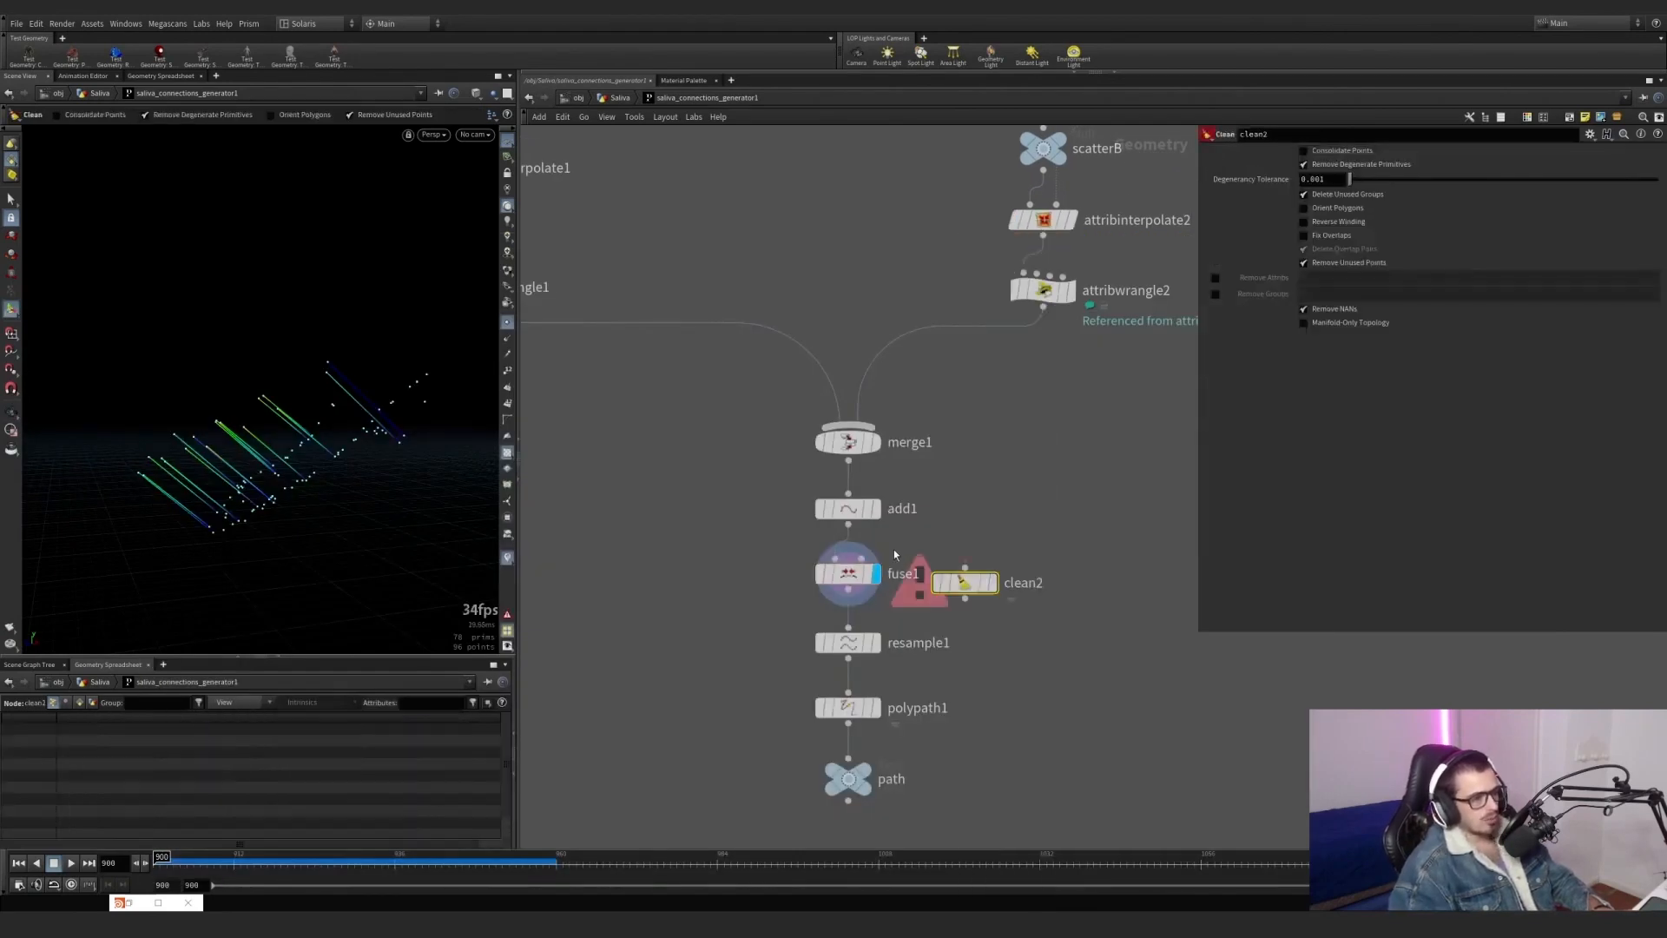
pyautogui.moveTo(847, 527); pyautogui.dragTo(965, 568)
pyautogui.click(992, 583)
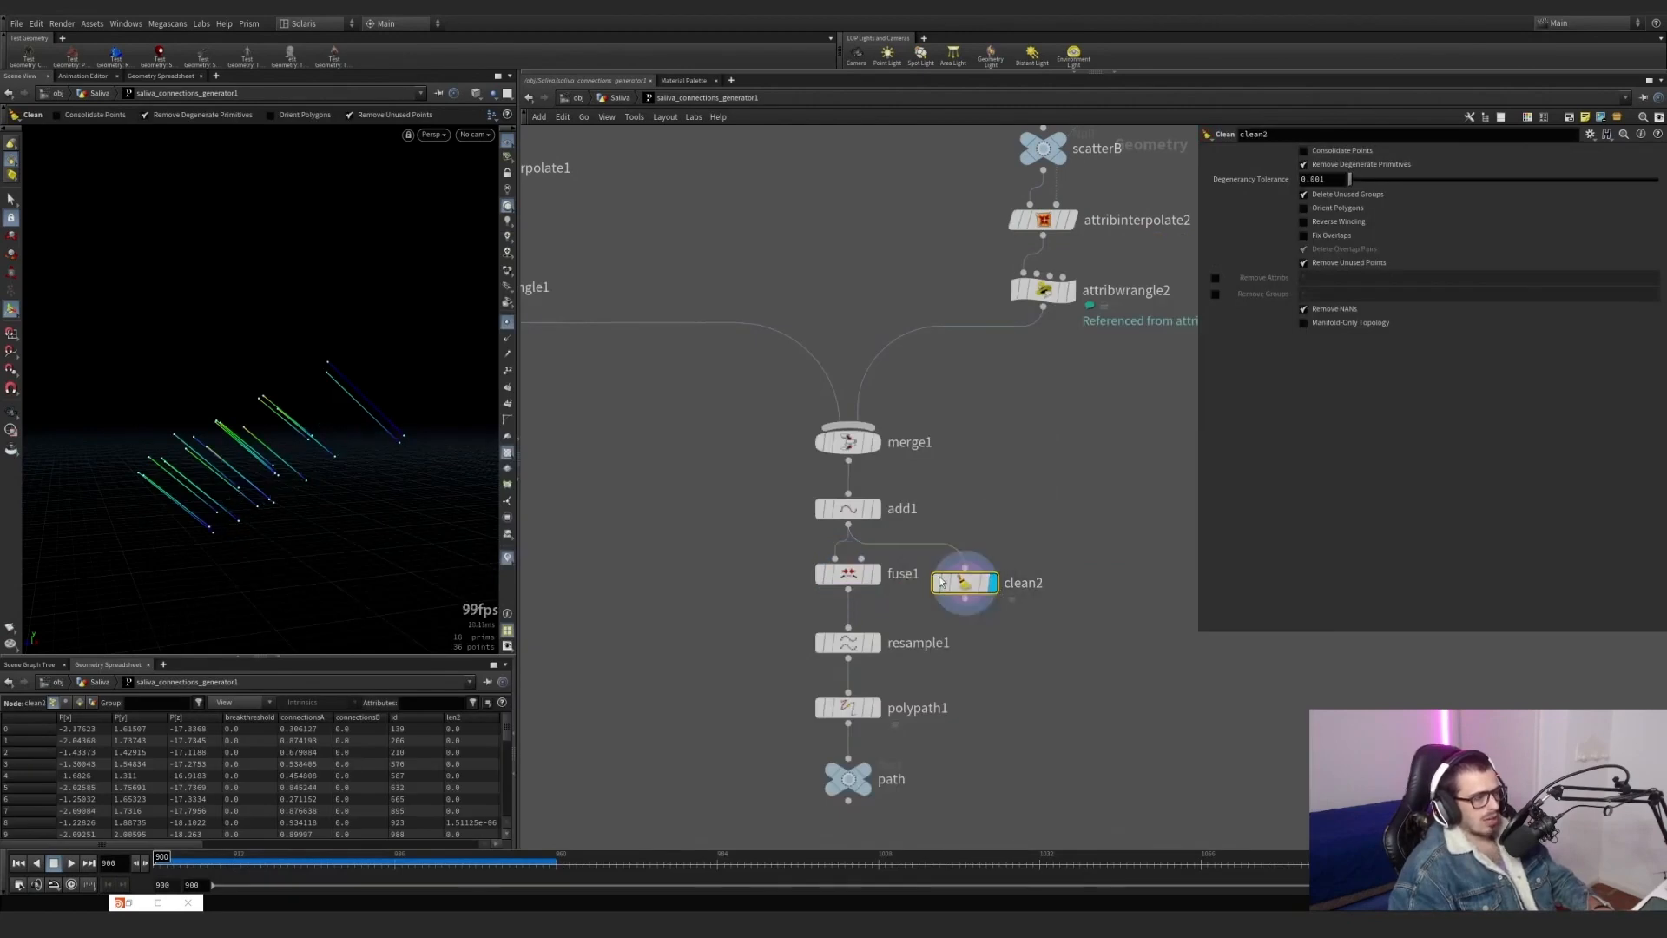
# Replace fuse1 with the Clean node between add1 and resample1, and delete fuse1.
pyautogui.moveTo(862, 580); pyautogui.dragTo(744, 574)
pyautogui.moveTo(964, 583); pyautogui.dragTo(848, 567)
pyautogui.click(729, 567)
pyautogui.press('Delete')
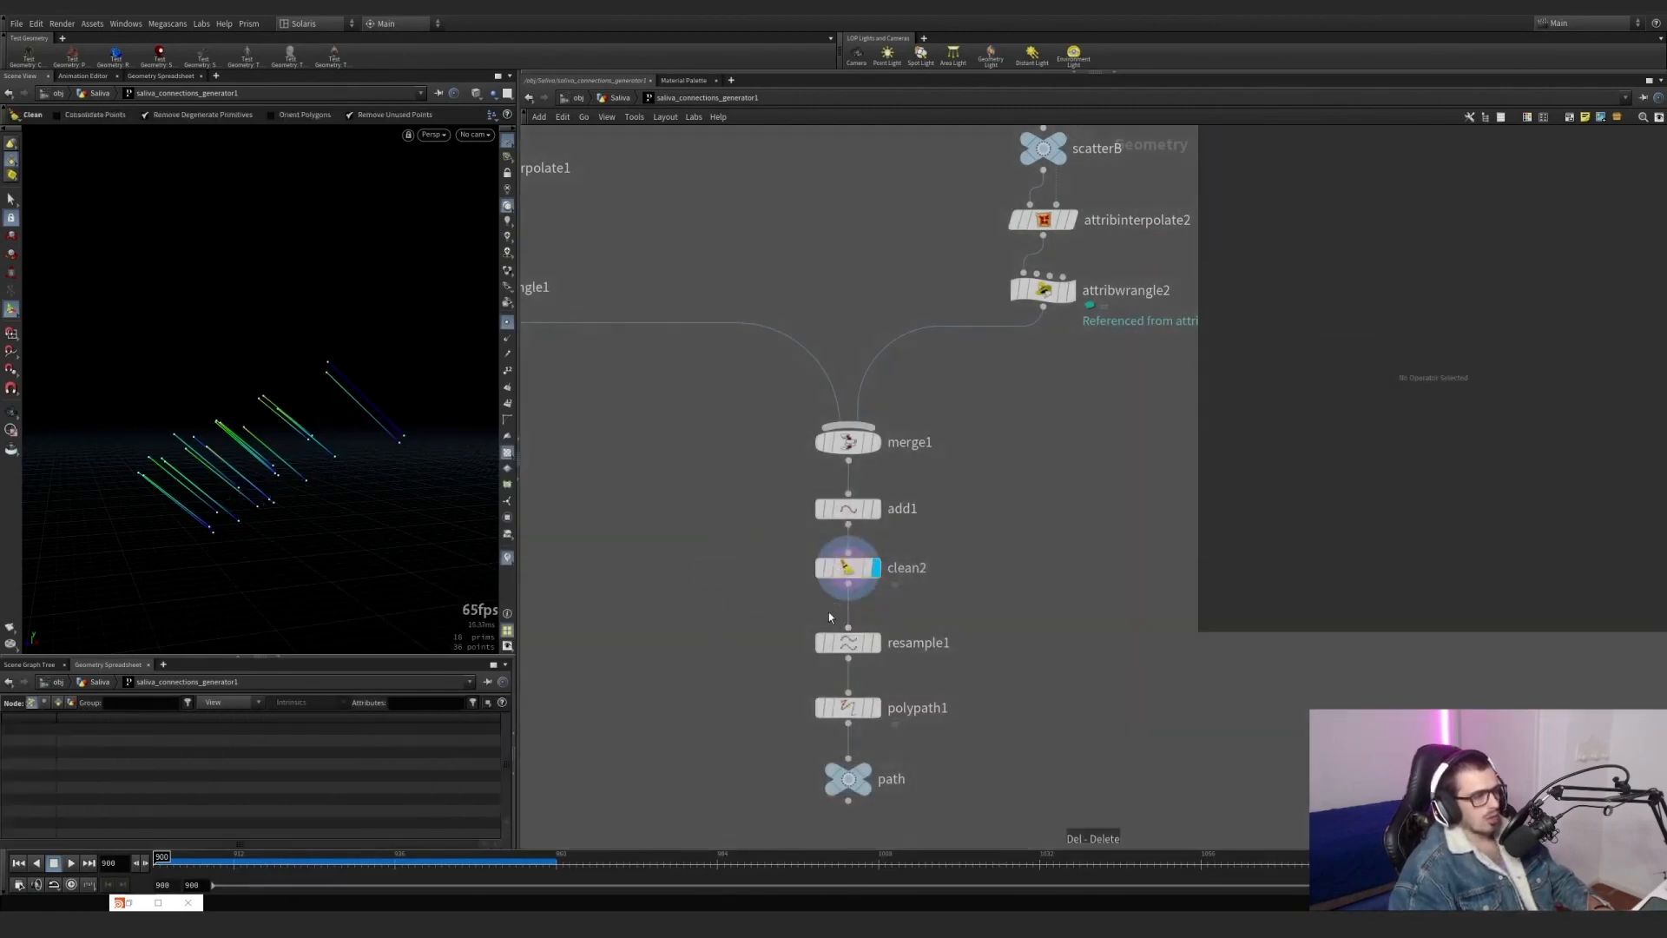
# Display resample1, show its settings, and examine the resampled points along the lines up close.
pyautogui.click(876, 643)
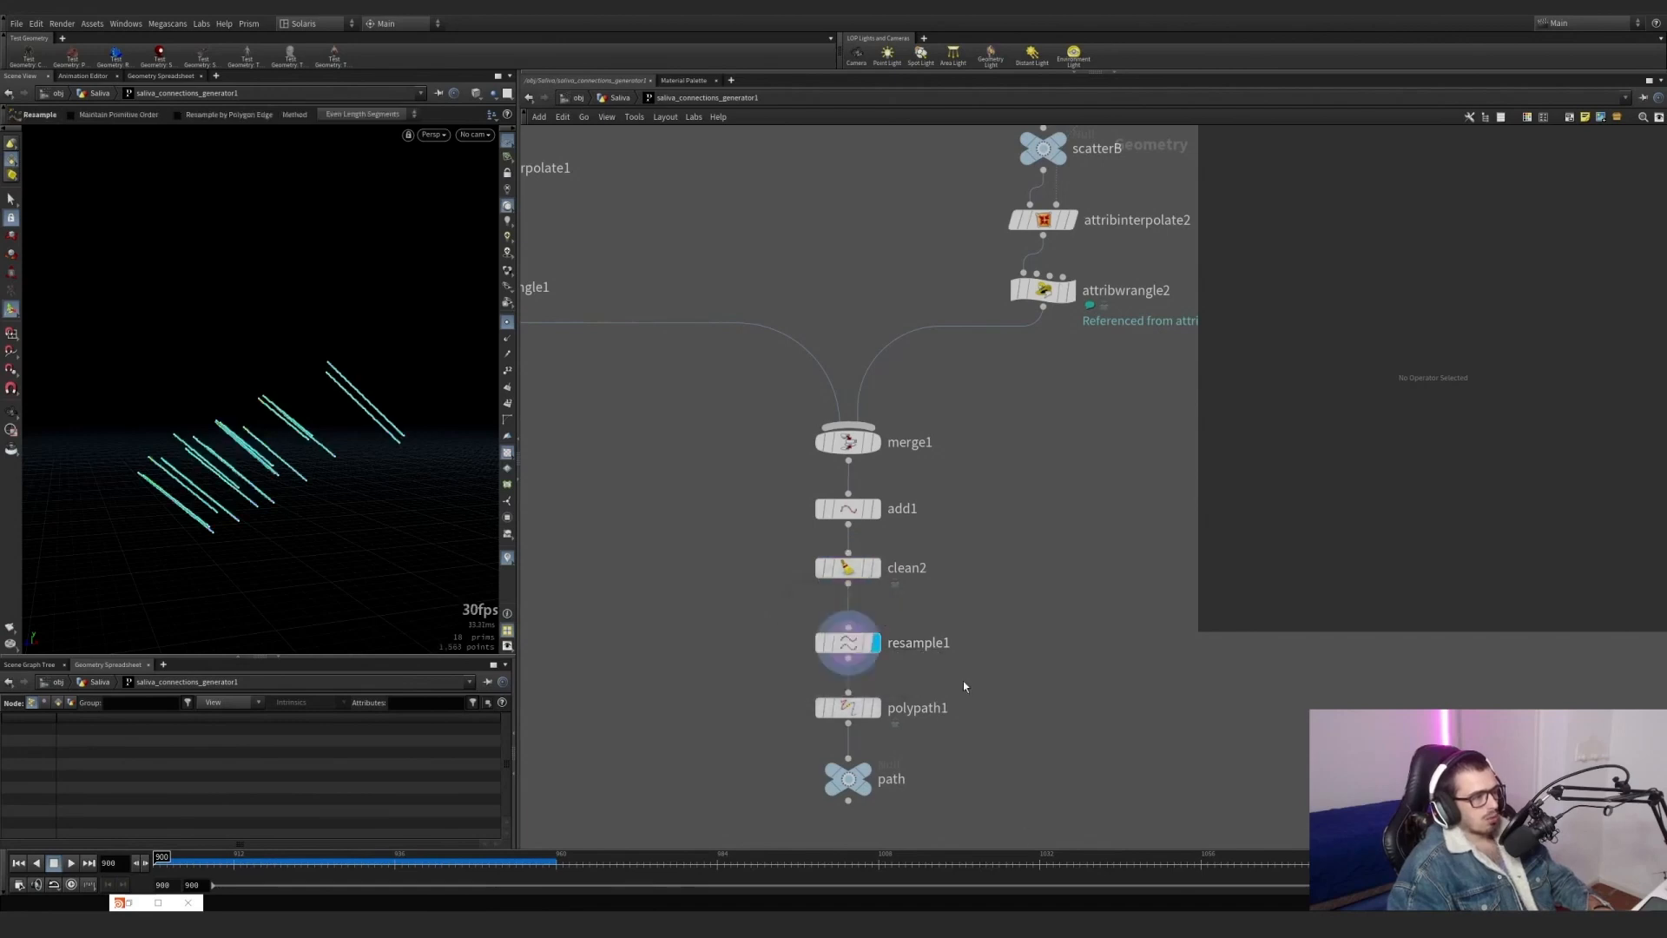
pyautogui.press('Return')
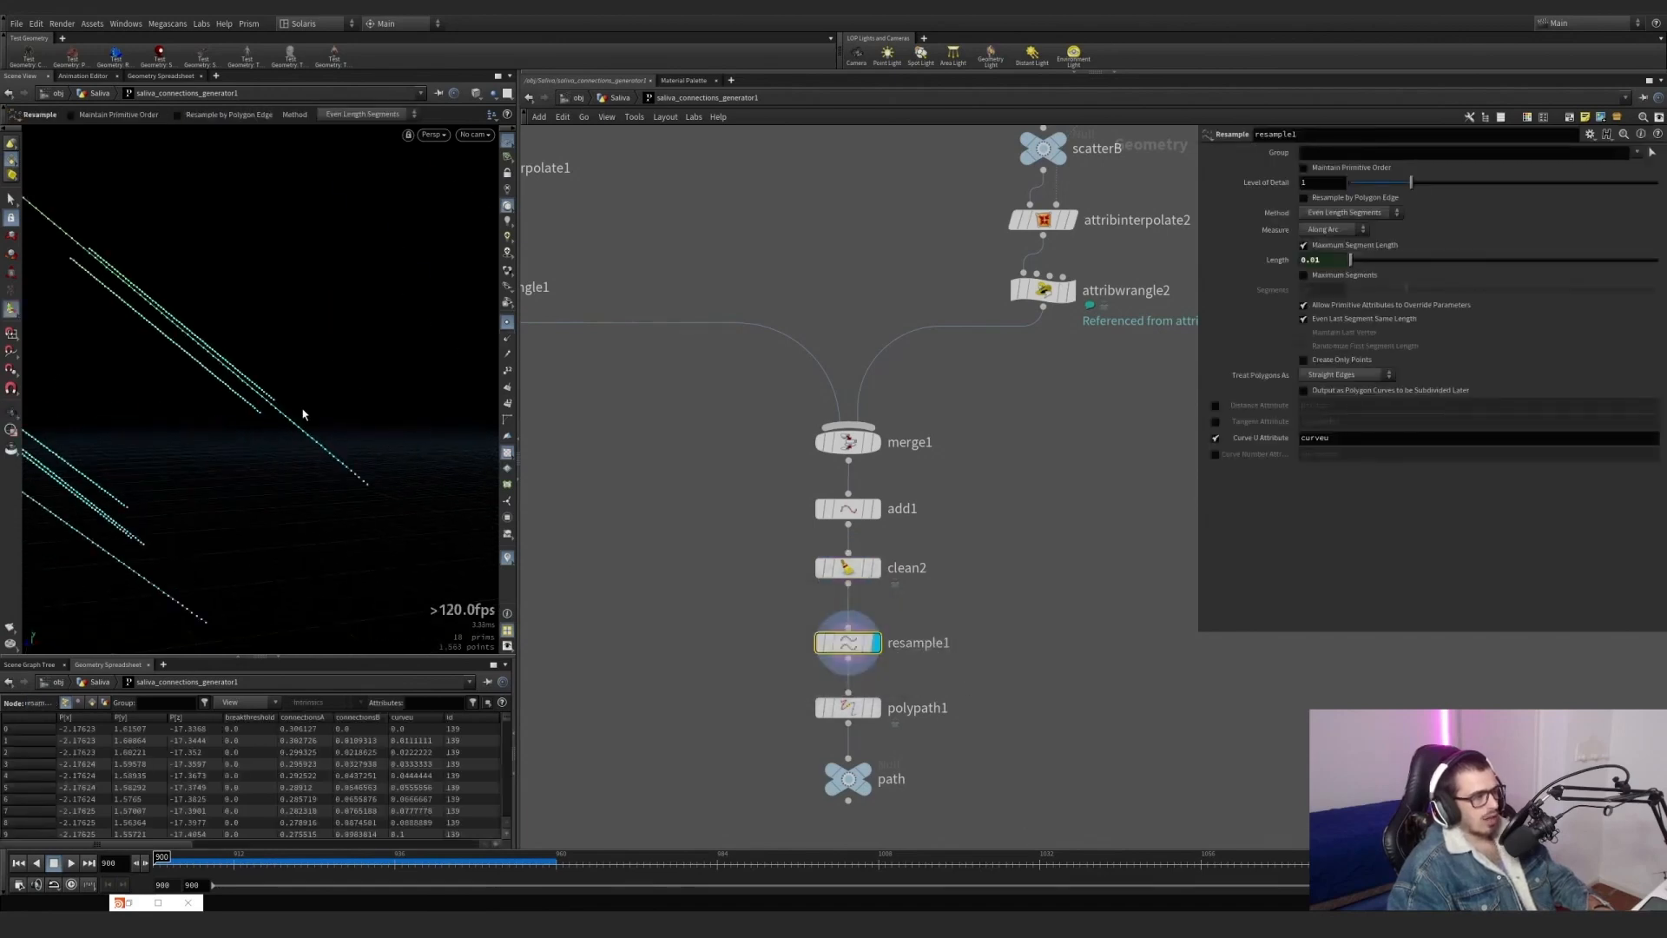
pyautogui.keyDown('alt'); pyautogui.moveTo(303, 414); pyautogui.dragTo(311, 452); pyautogui.keyUp('alt')
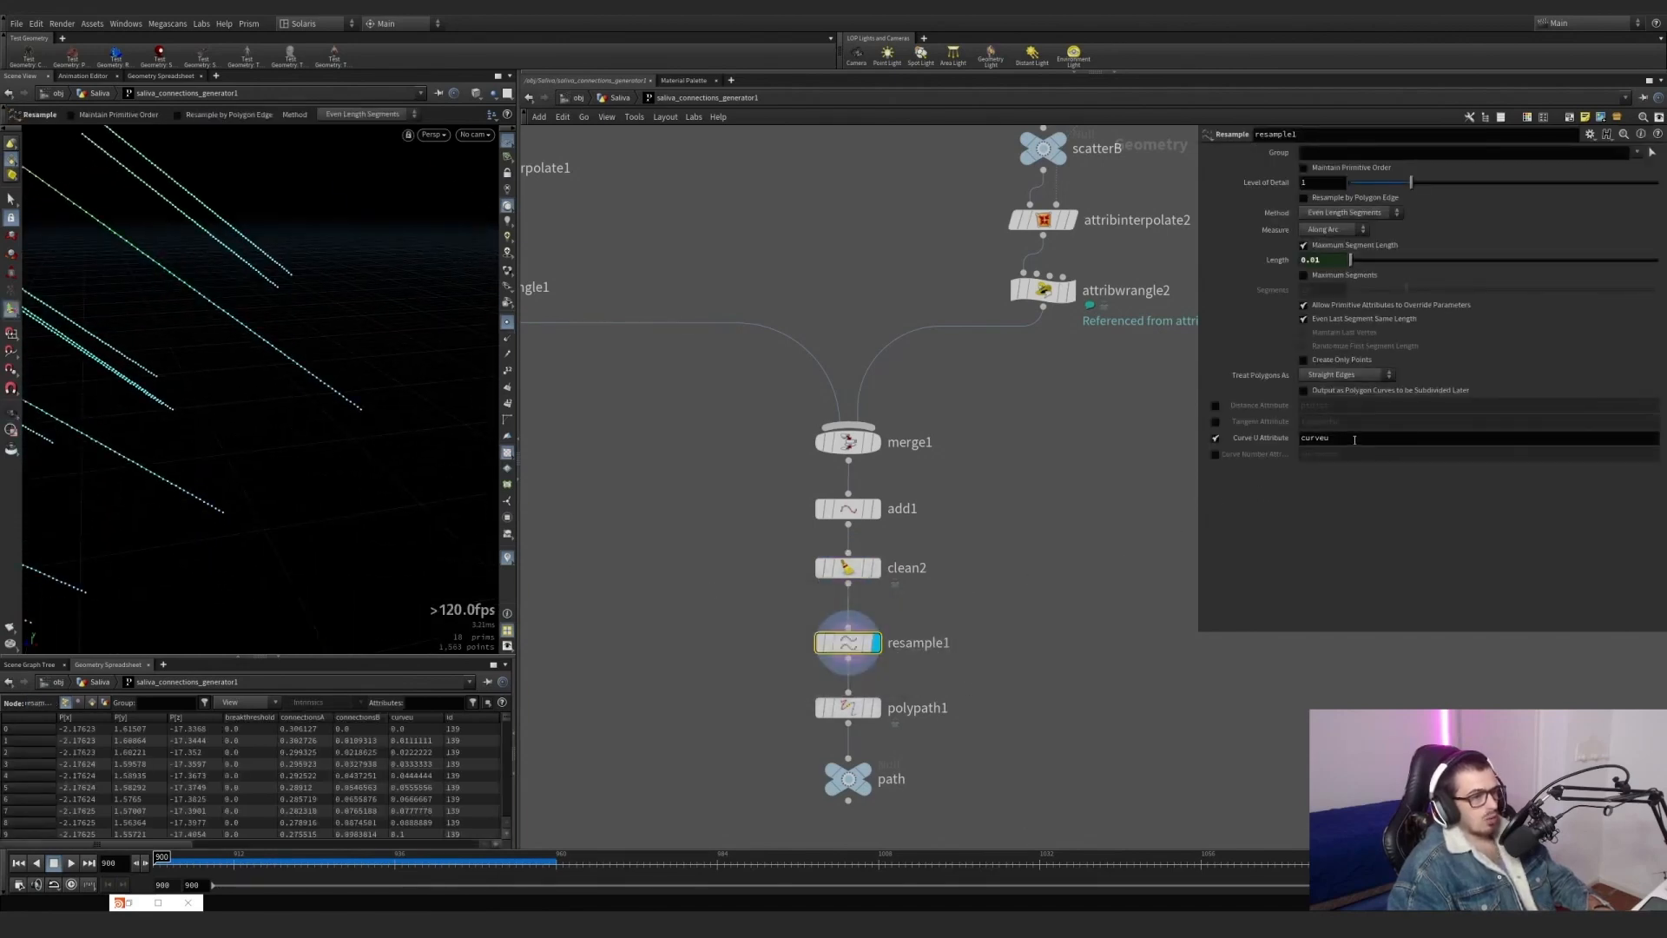
# Toggle the curveu visualizer and hide the point markers to view the gradient along the resampled lines.
pyautogui.click(507, 556)
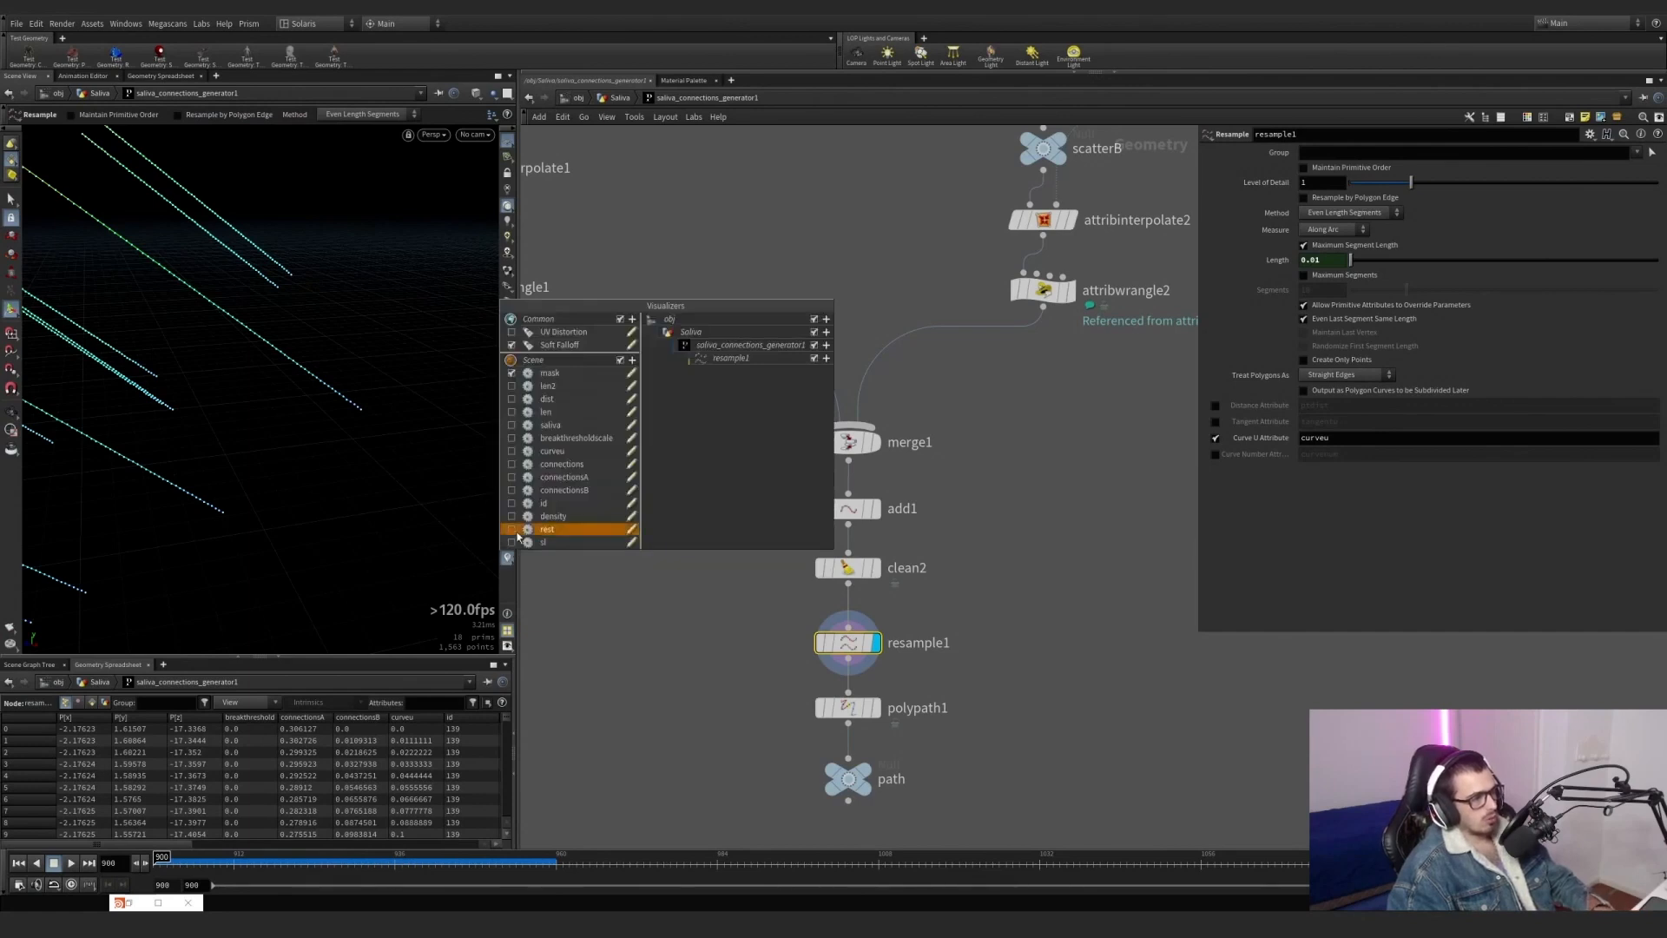
pyautogui.click(511, 451)
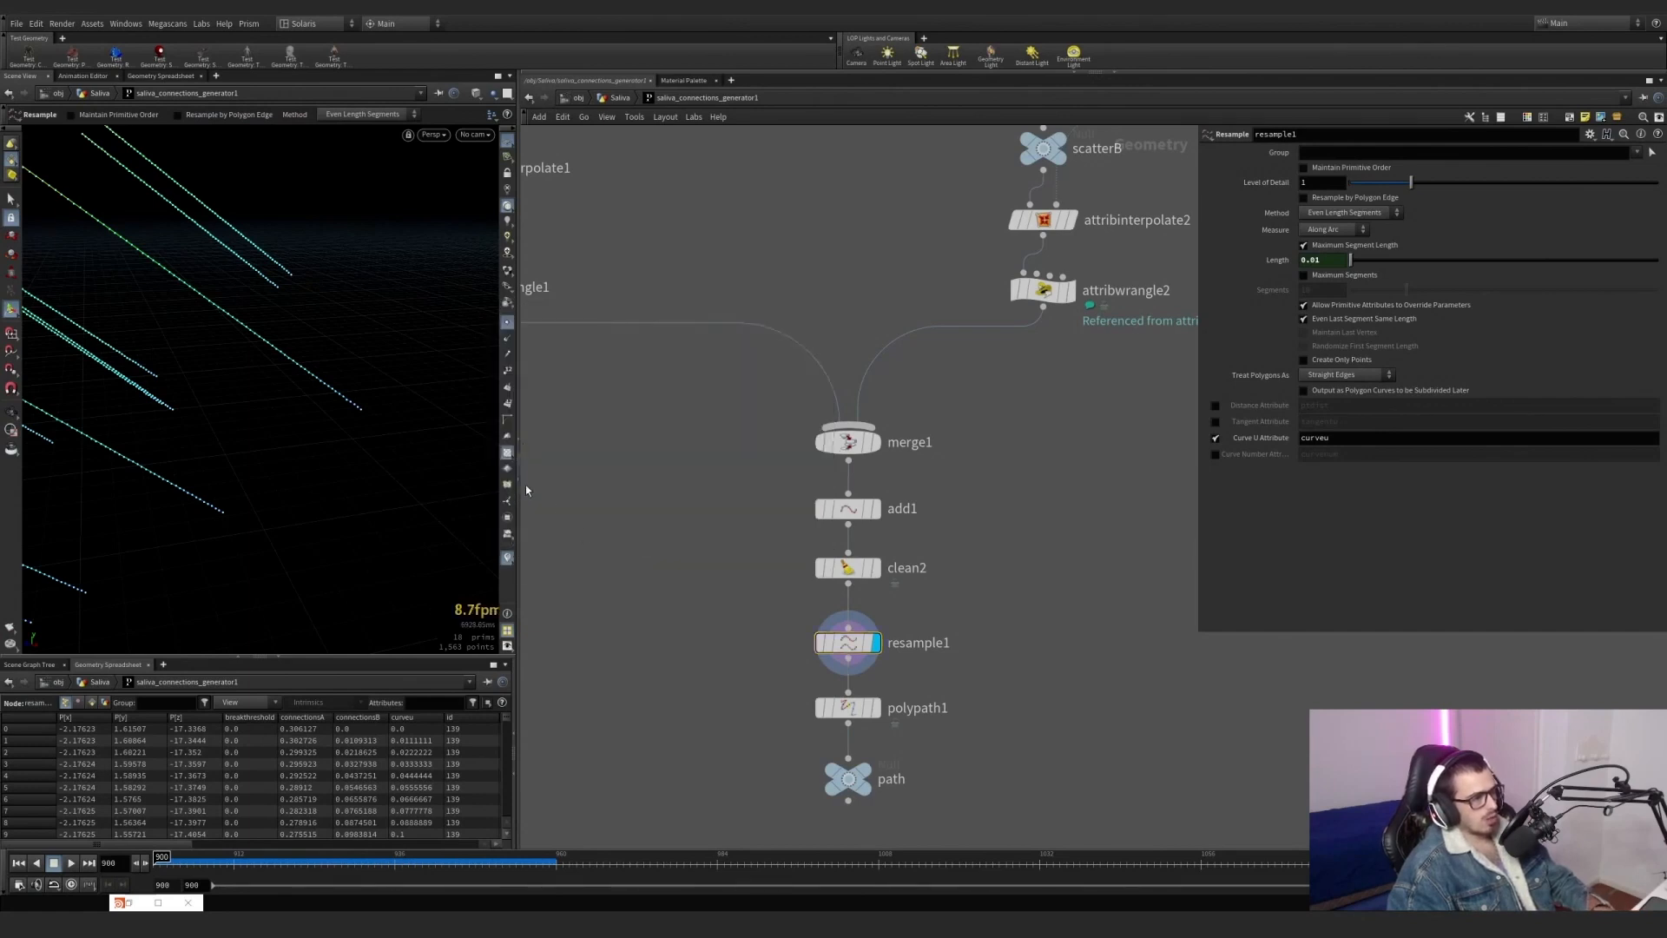
pyautogui.click(507, 322)
pyautogui.scroll(-8, 212, 346)
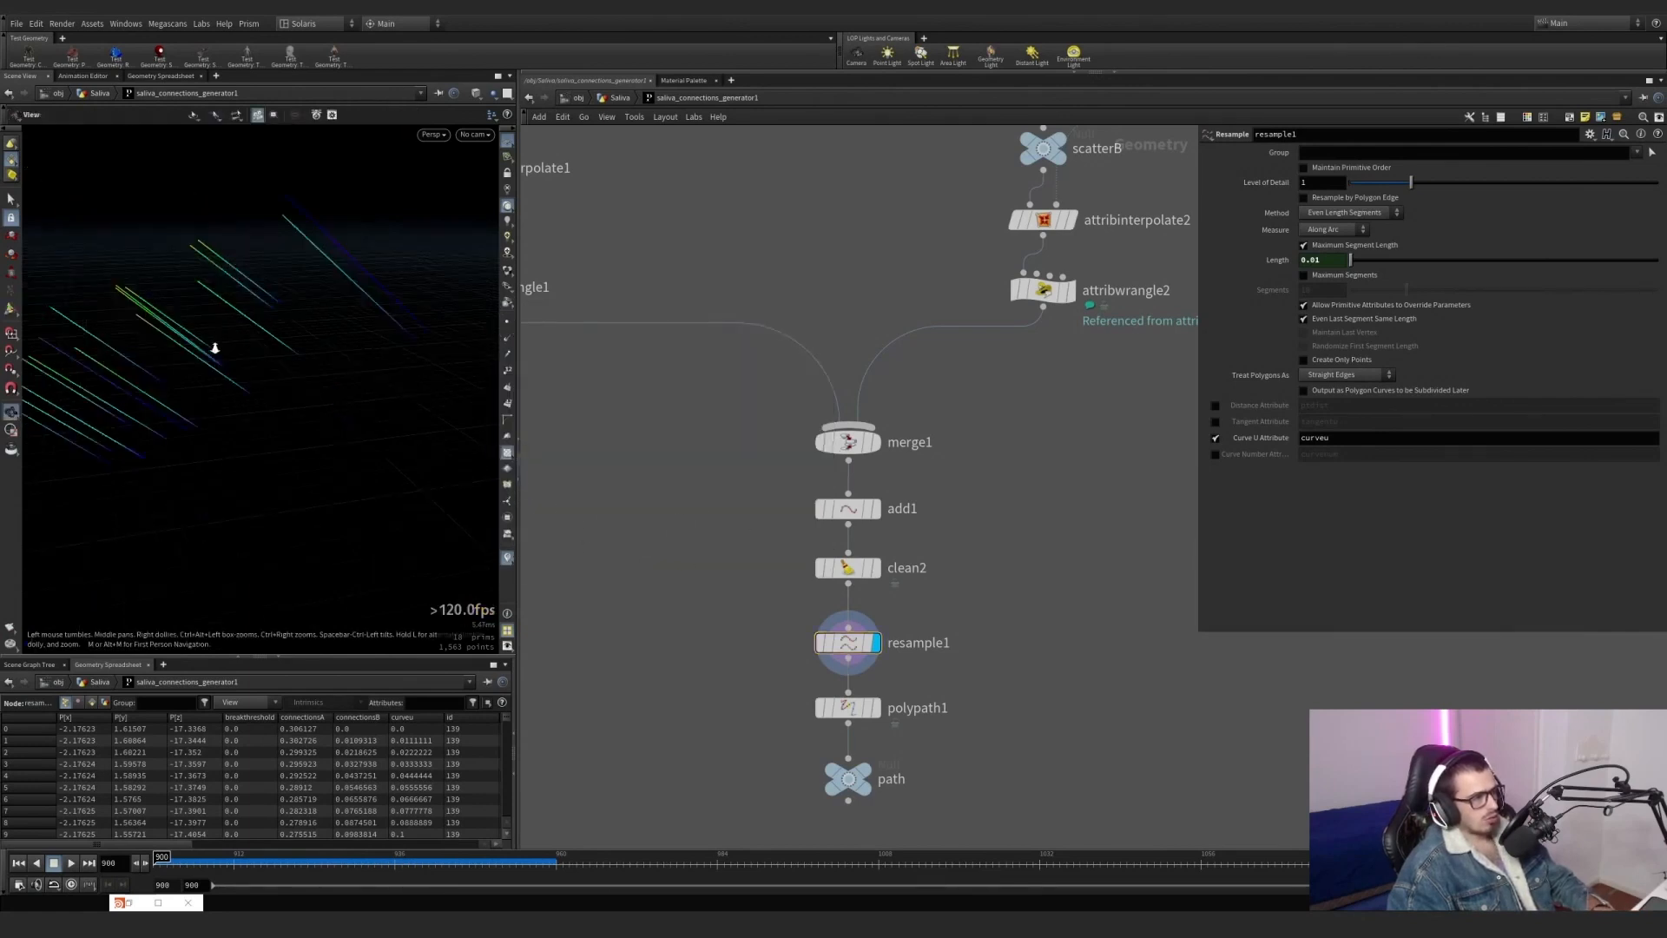
pyautogui.scroll(3, 264, 328)
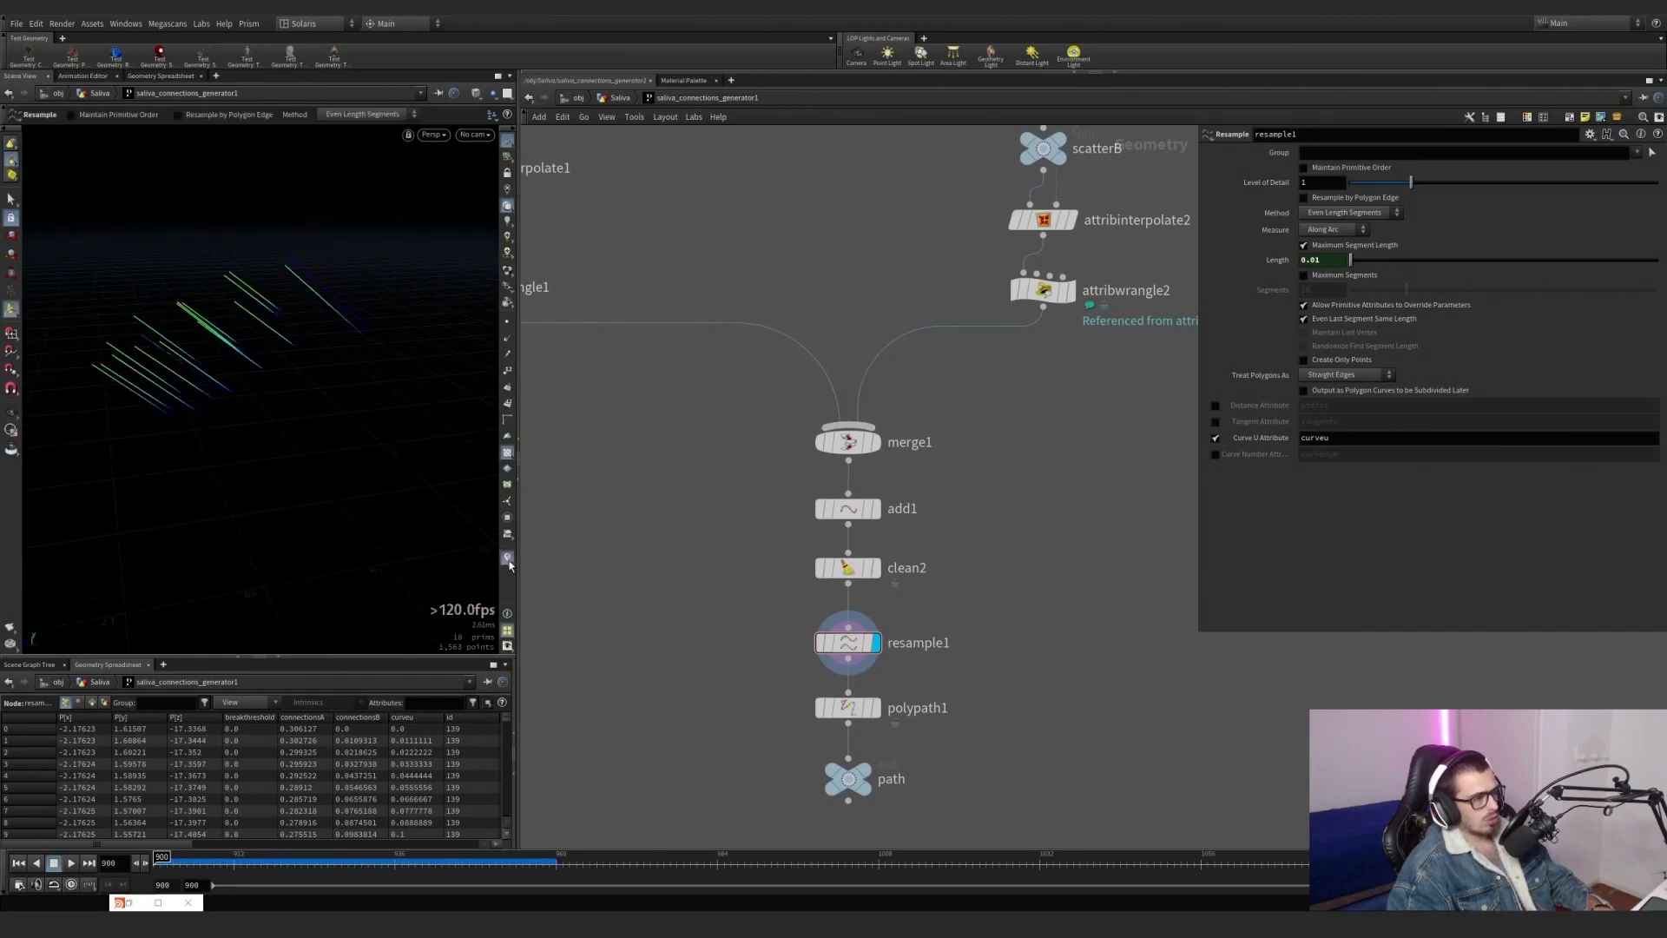
# Examine the resampled lines from several distances, and display the path null below polypath1.
pyautogui.moveTo(763, 670); pyautogui.dragTo(710, 555, button='middle')
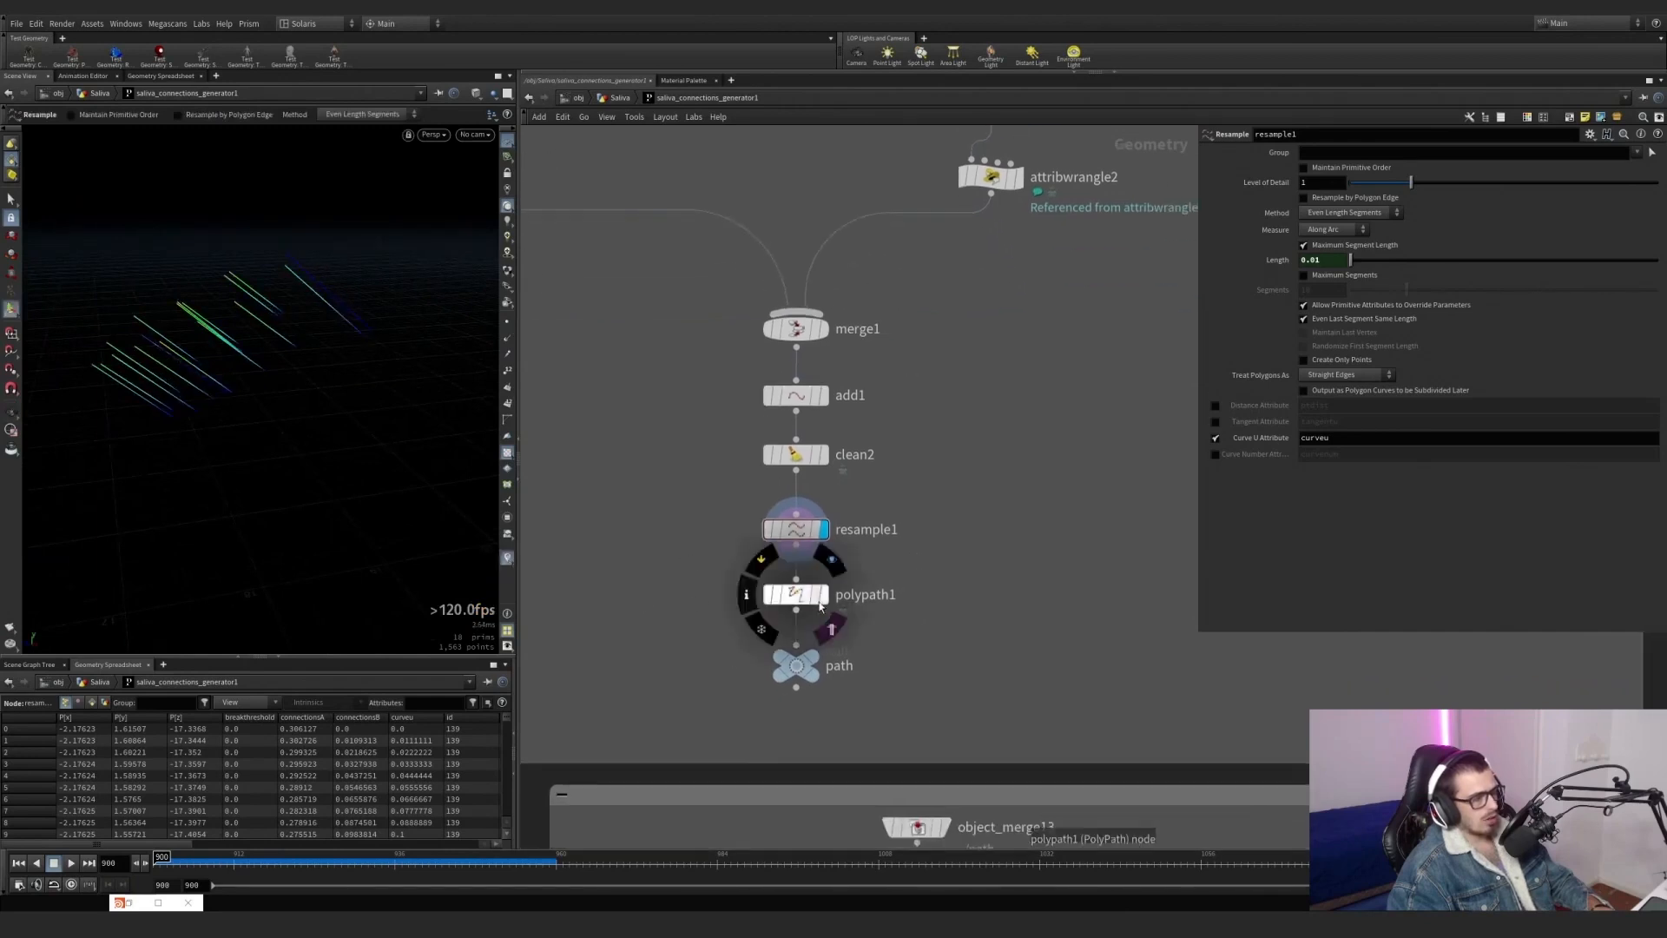
pyautogui.click(828, 563)
pyautogui.keyDown('alt'); pyautogui.moveTo(311, 296); pyautogui.dragTo(430, 299); pyautogui.keyUp('alt')
pyautogui.click(823, 540)
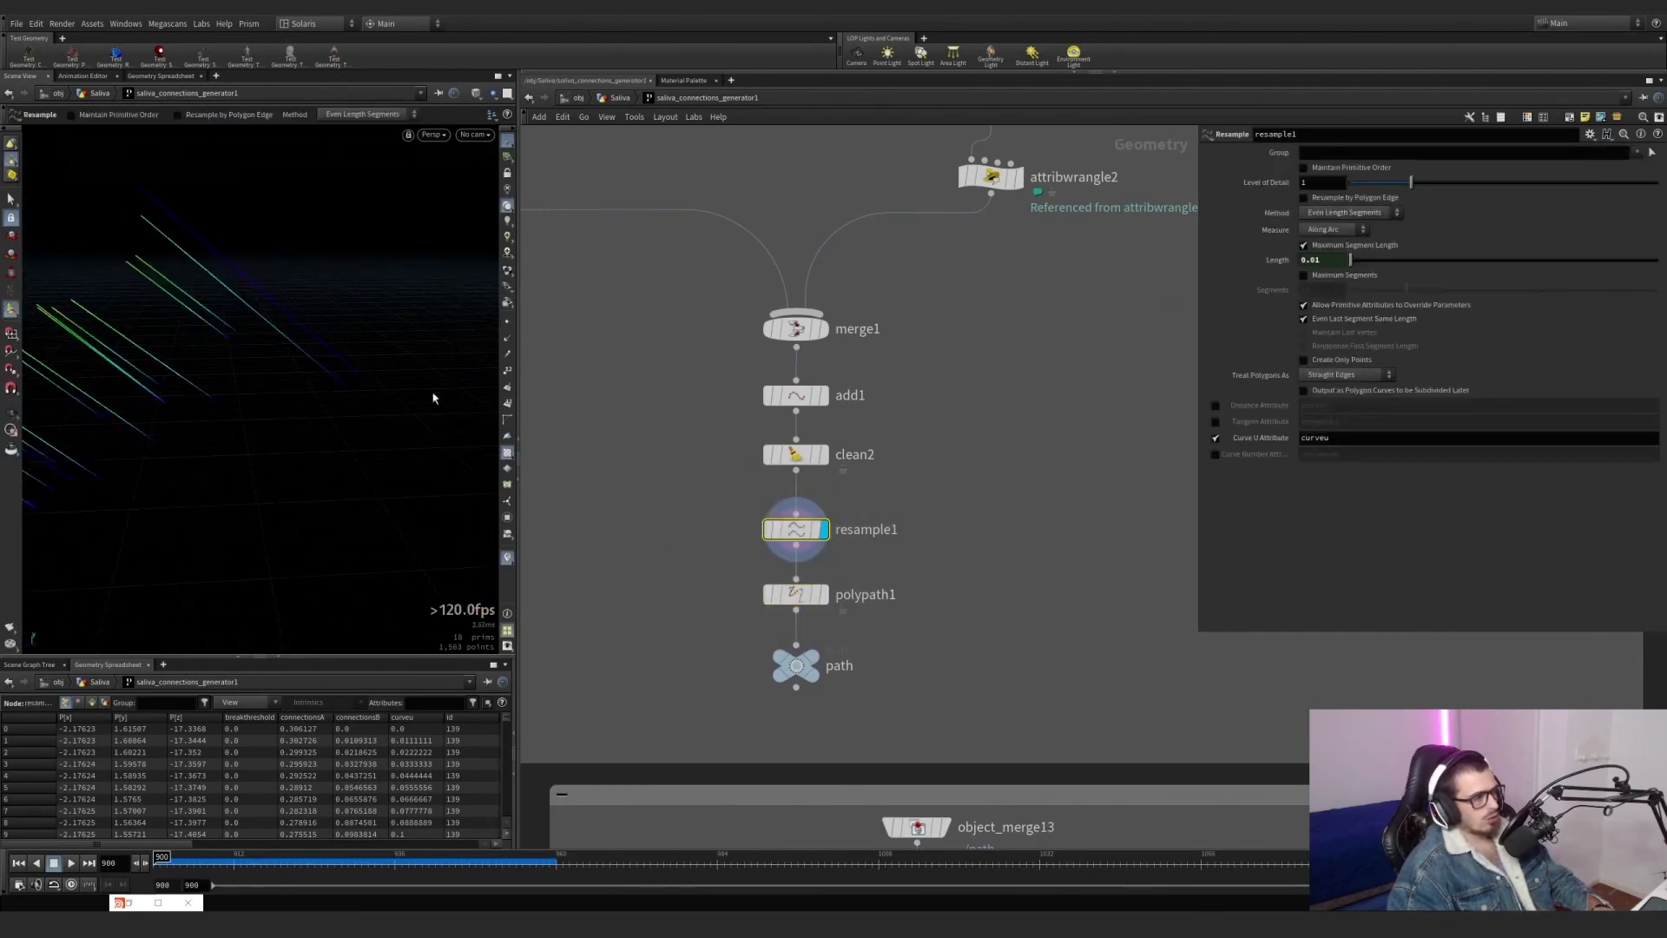
pyautogui.keyDown('alt'); pyautogui.moveTo(297, 380); pyautogui.dragTo(264, 387, button='right'); pyautogui.keyUp('alt')
pyautogui.keyDown('alt'); pyautogui.moveTo(264, 387); pyautogui.dragTo(287, 395, button='middle'); pyautogui.keyUp('alt')
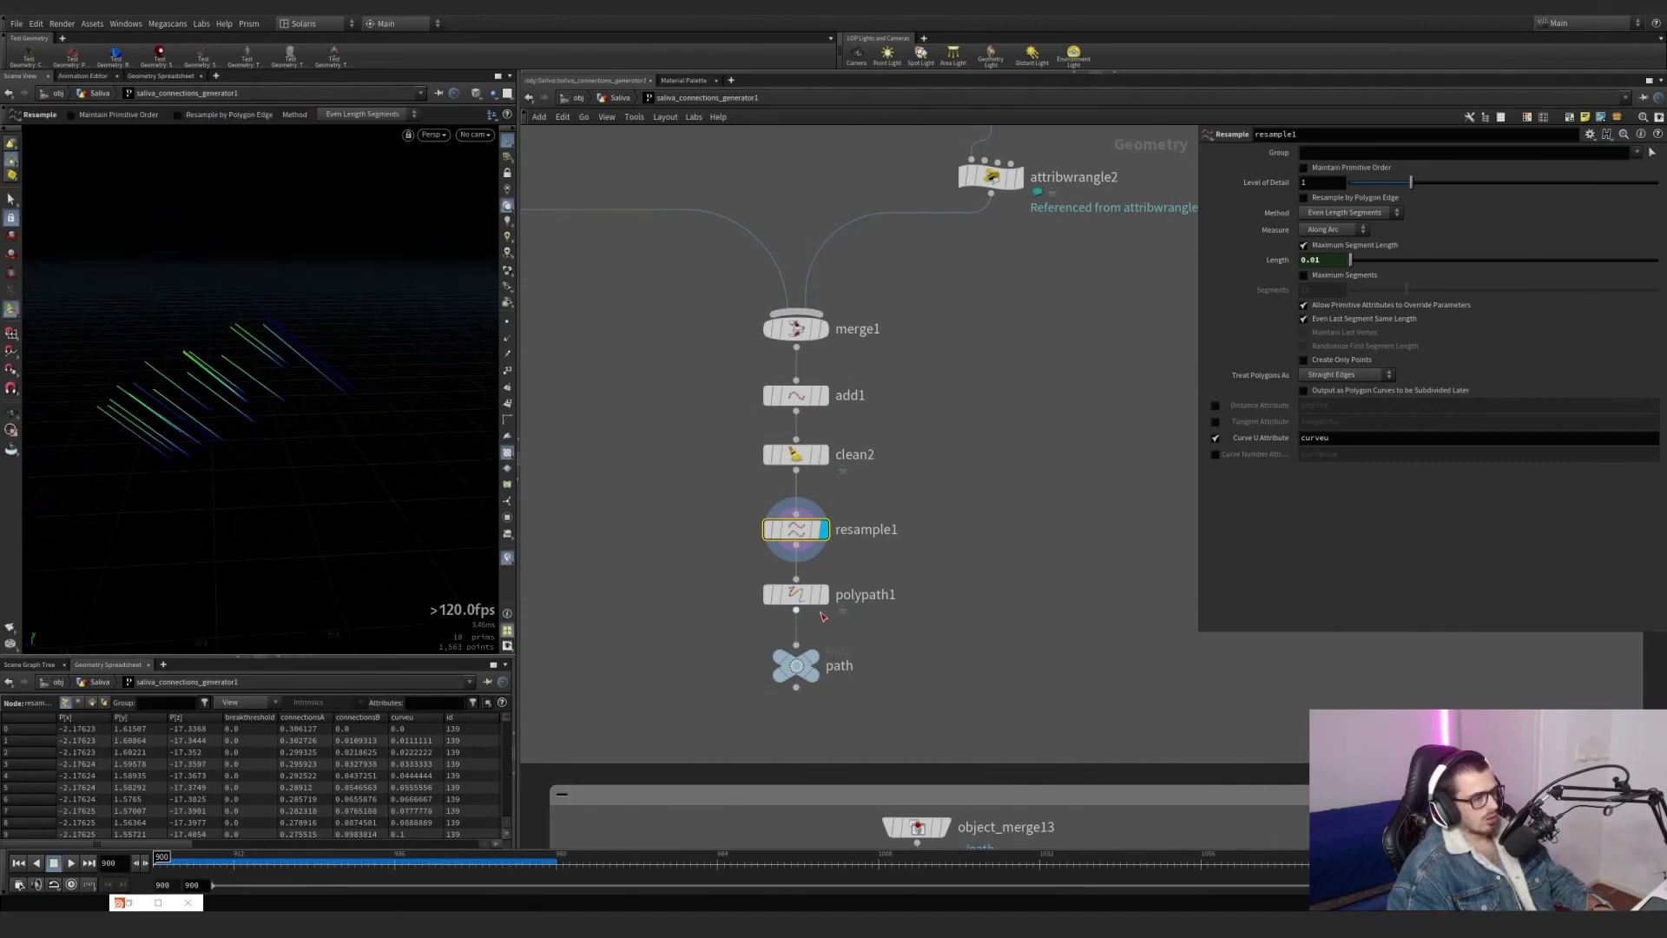
pyautogui.click(812, 661)
pyautogui.moveTo(917, 697); pyautogui.dragTo(735, 629)
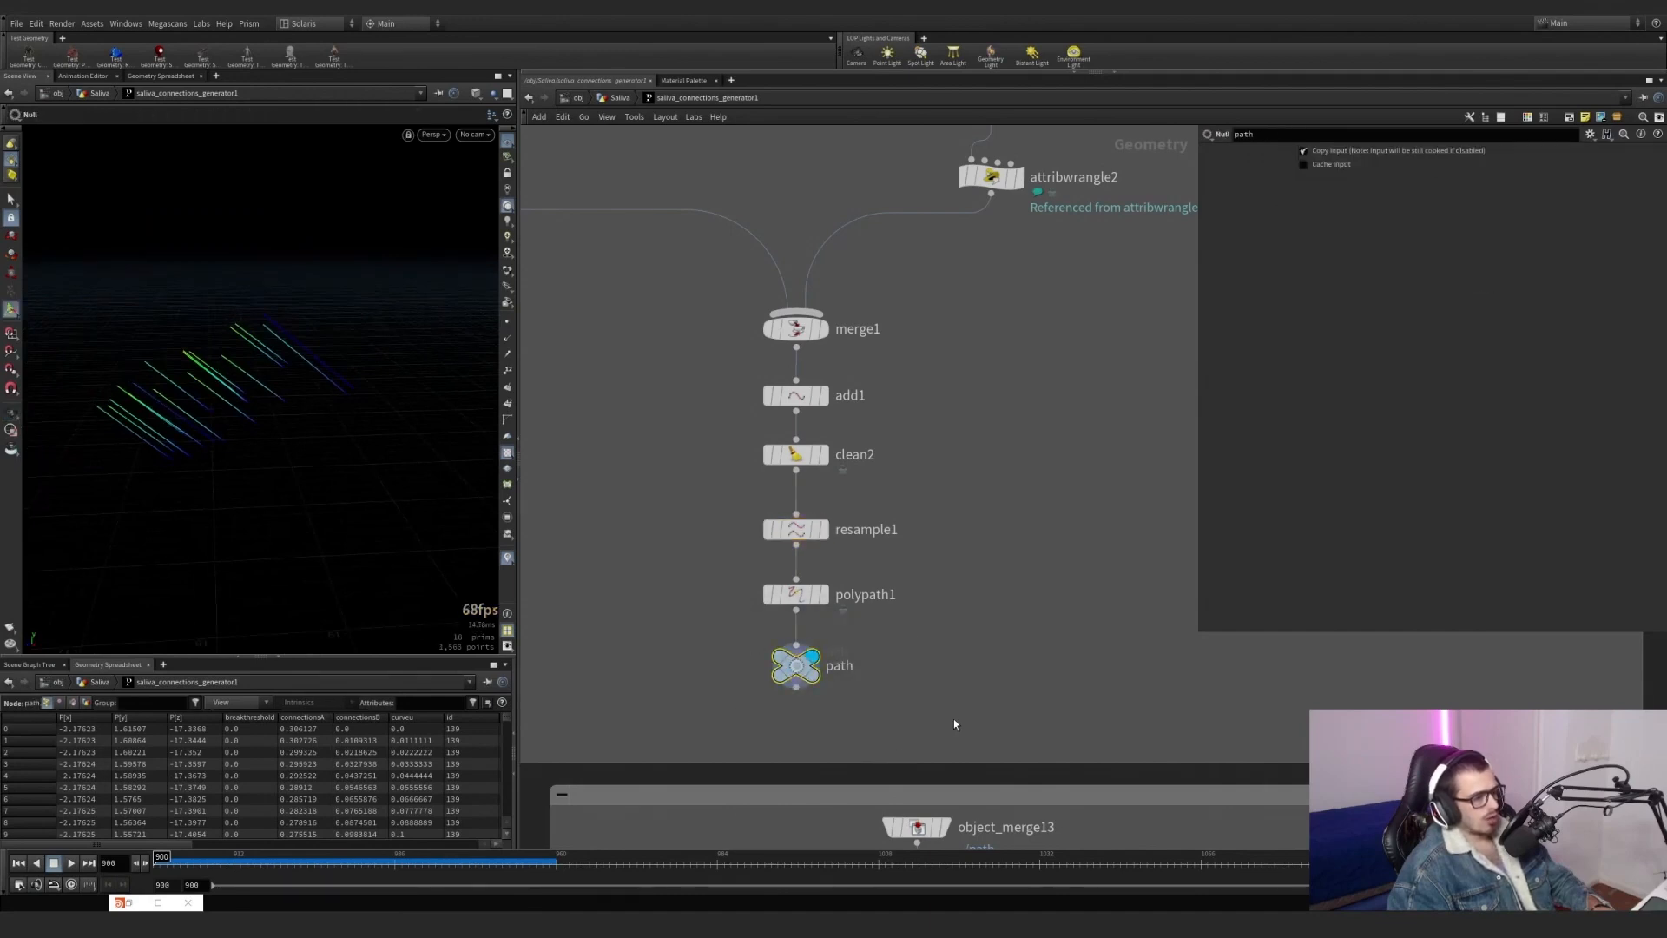
# Go to the network box below path, display object_merge12 and connectivity1, and show connectivity1's primitive class settings.
pyautogui.scroll(-5, 977, 715)
pyautogui.moveTo(983, 712); pyautogui.dragTo(728, 225, button='middle')
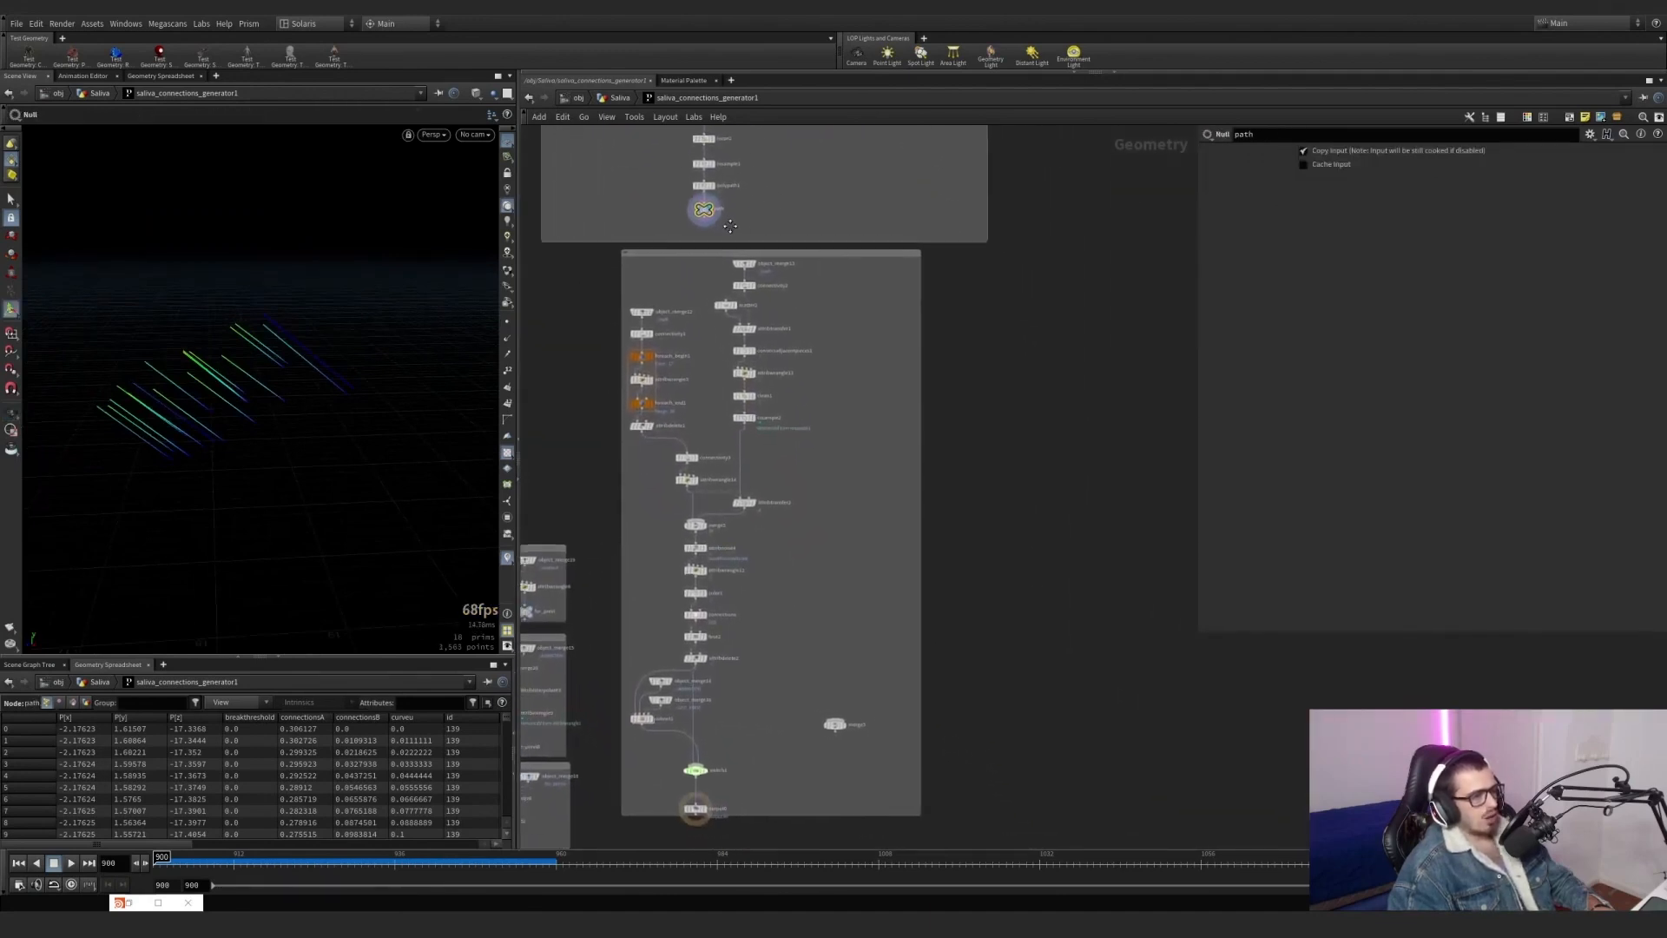
pyautogui.scroll(2, 737, 237)
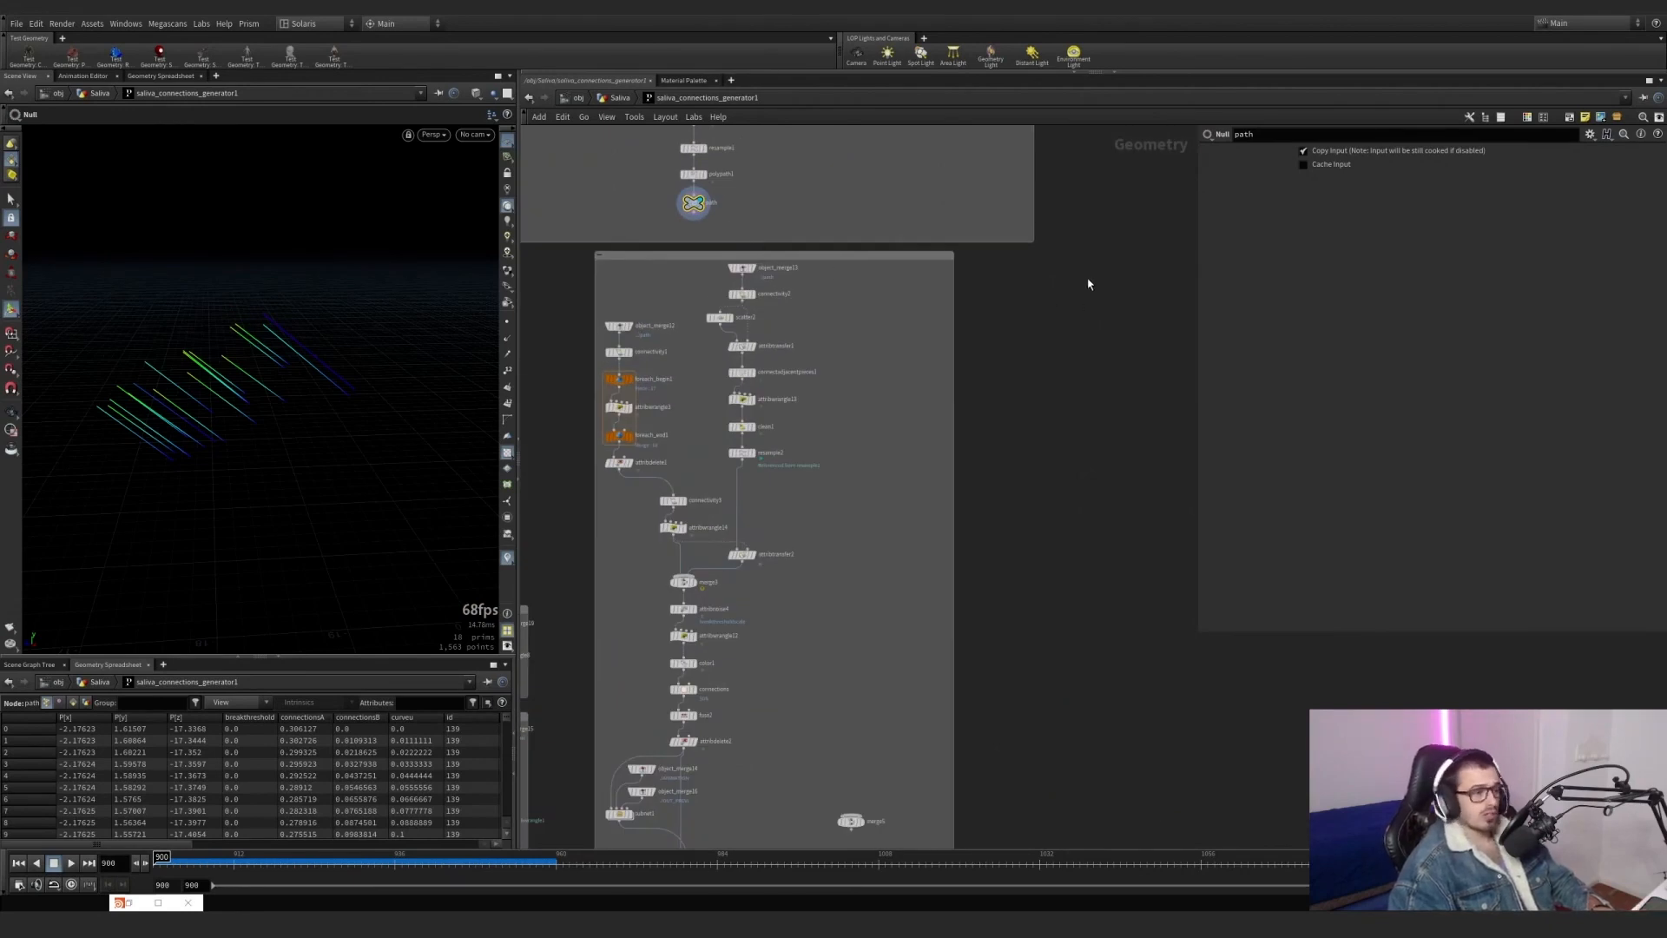
pyautogui.scroll(3, 681, 290)
pyautogui.scroll(2, 716, 414)
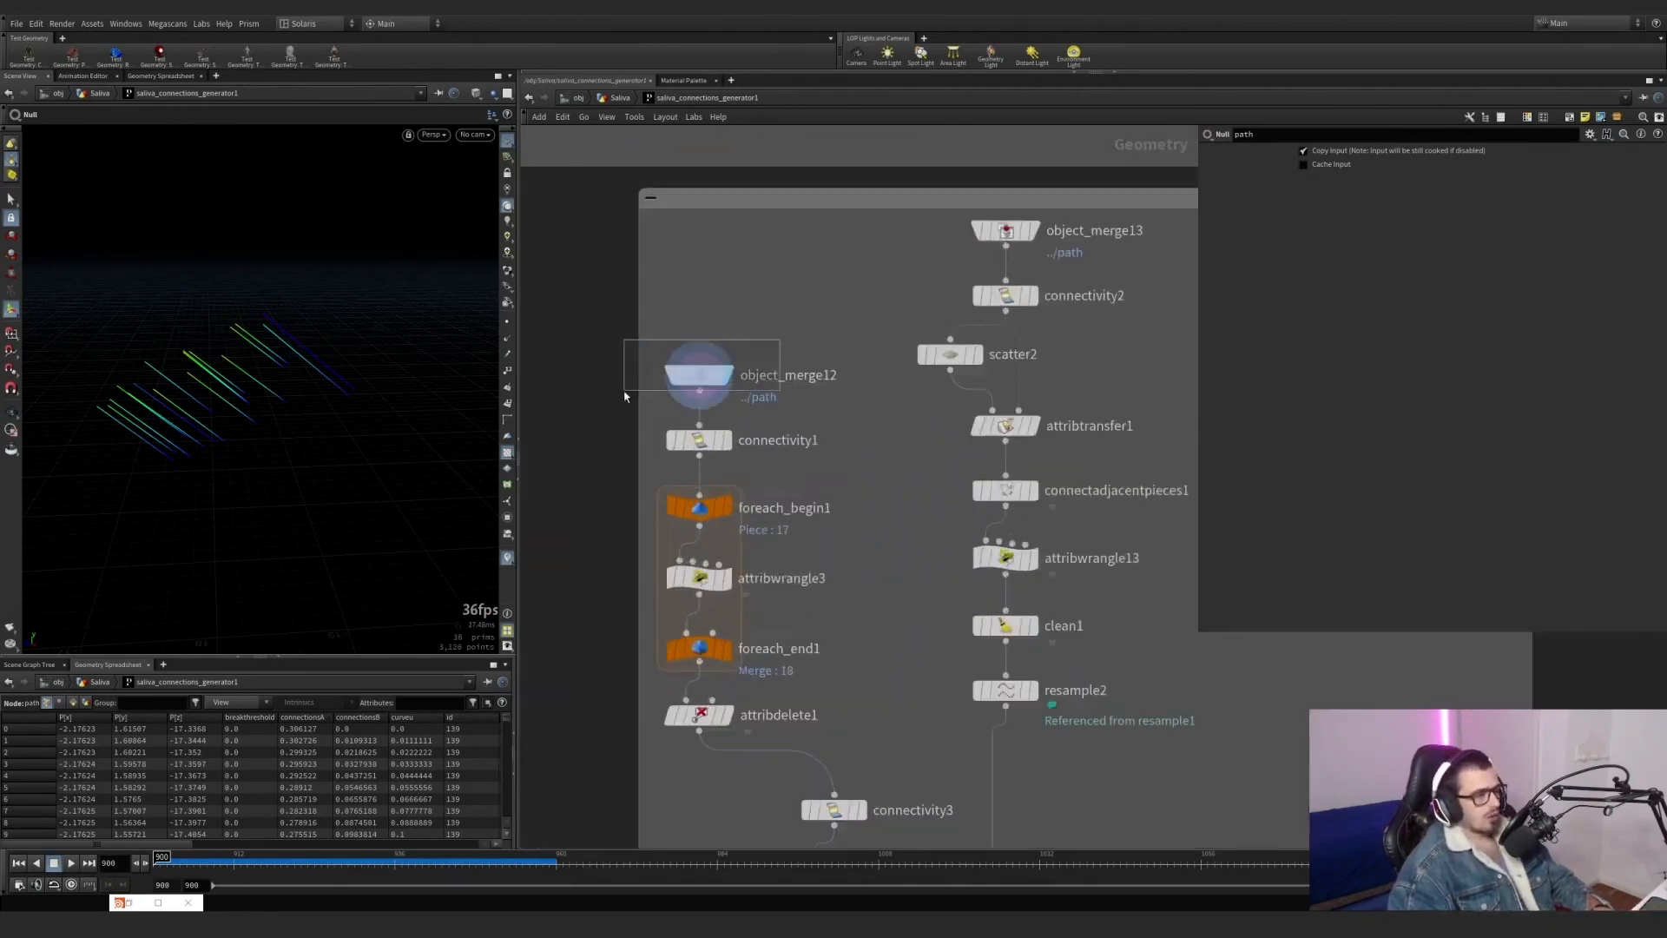
pyautogui.click(700, 375)
pyautogui.click(727, 446)
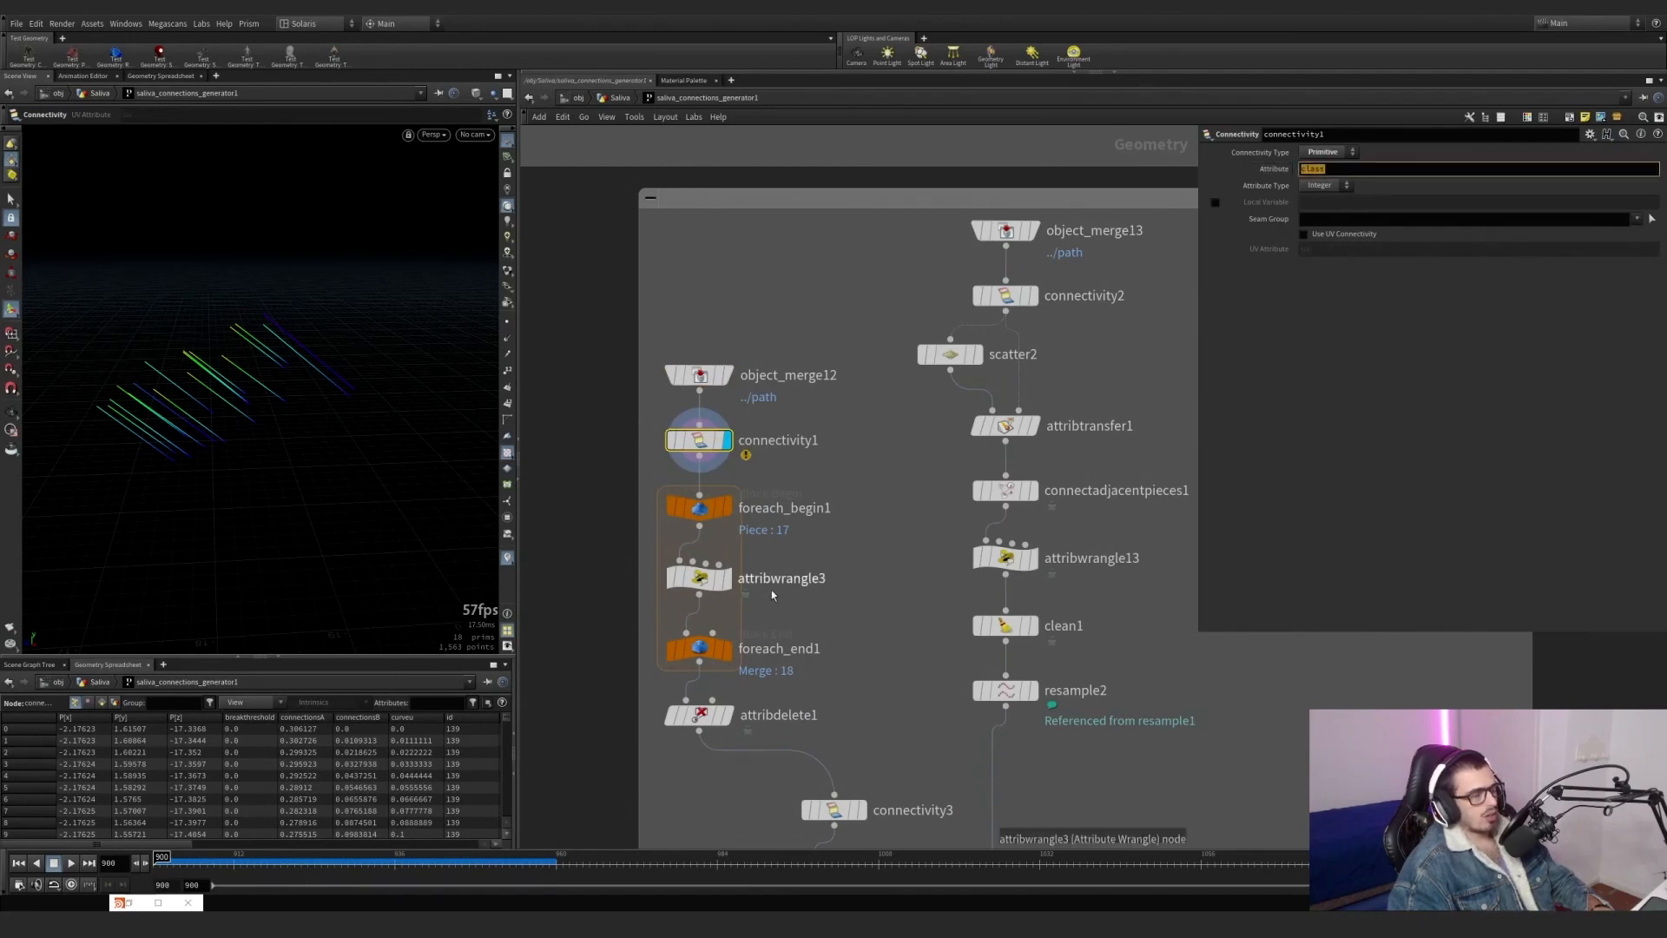
# Display foreach_end1 and toggle Single Pass on and off to compare one piece with all merged pieces.
pyautogui.moveTo(784, 592); pyautogui.dragTo(800, 516, button='middle')
pyautogui.click(744, 575)
pyautogui.click(750, 582)
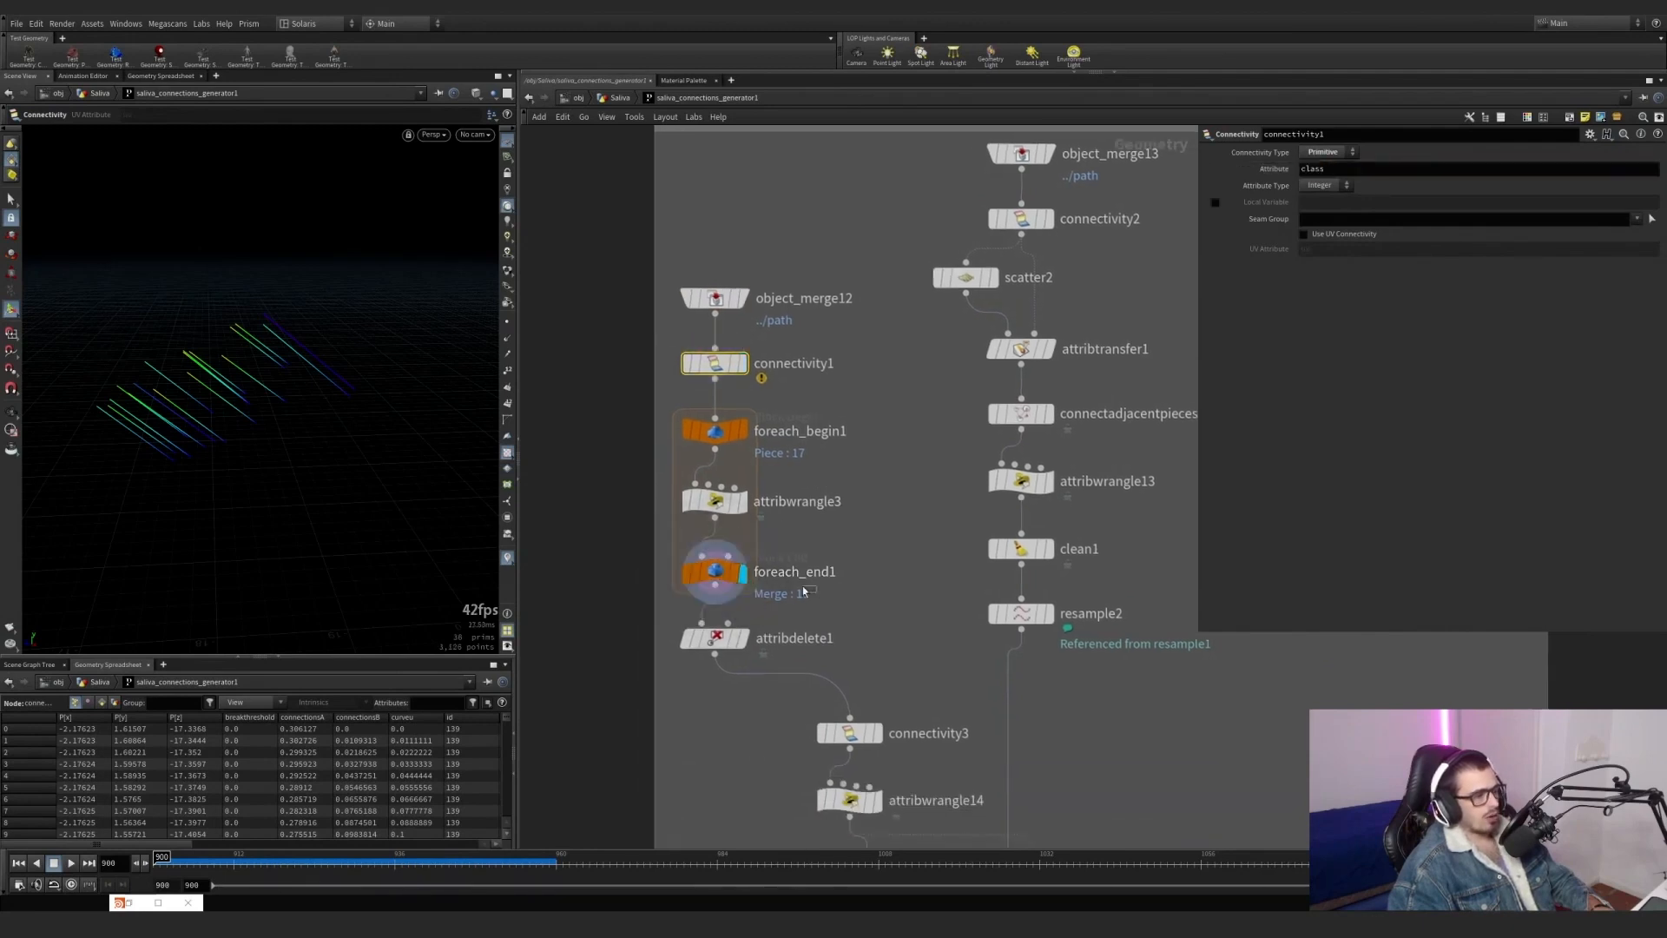
pyautogui.click(1215, 286)
pyautogui.click(1216, 287)
pyautogui.click(1216, 286)
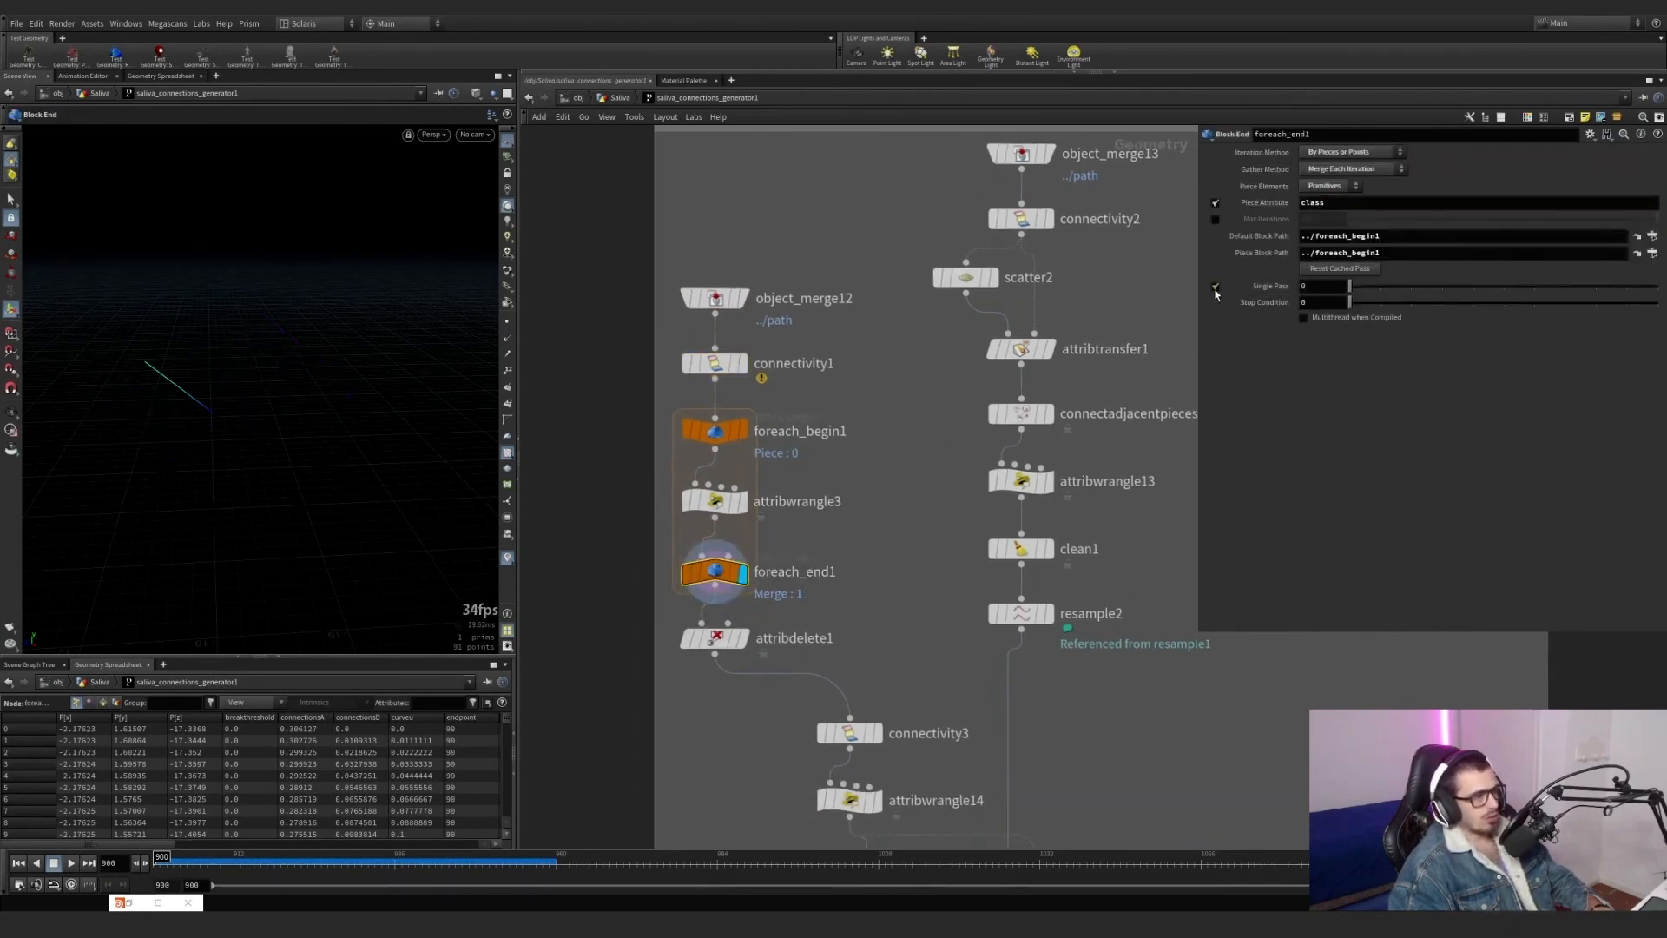
pyautogui.click(1216, 286)
pyautogui.click(1216, 287)
pyautogui.click(1216, 286)
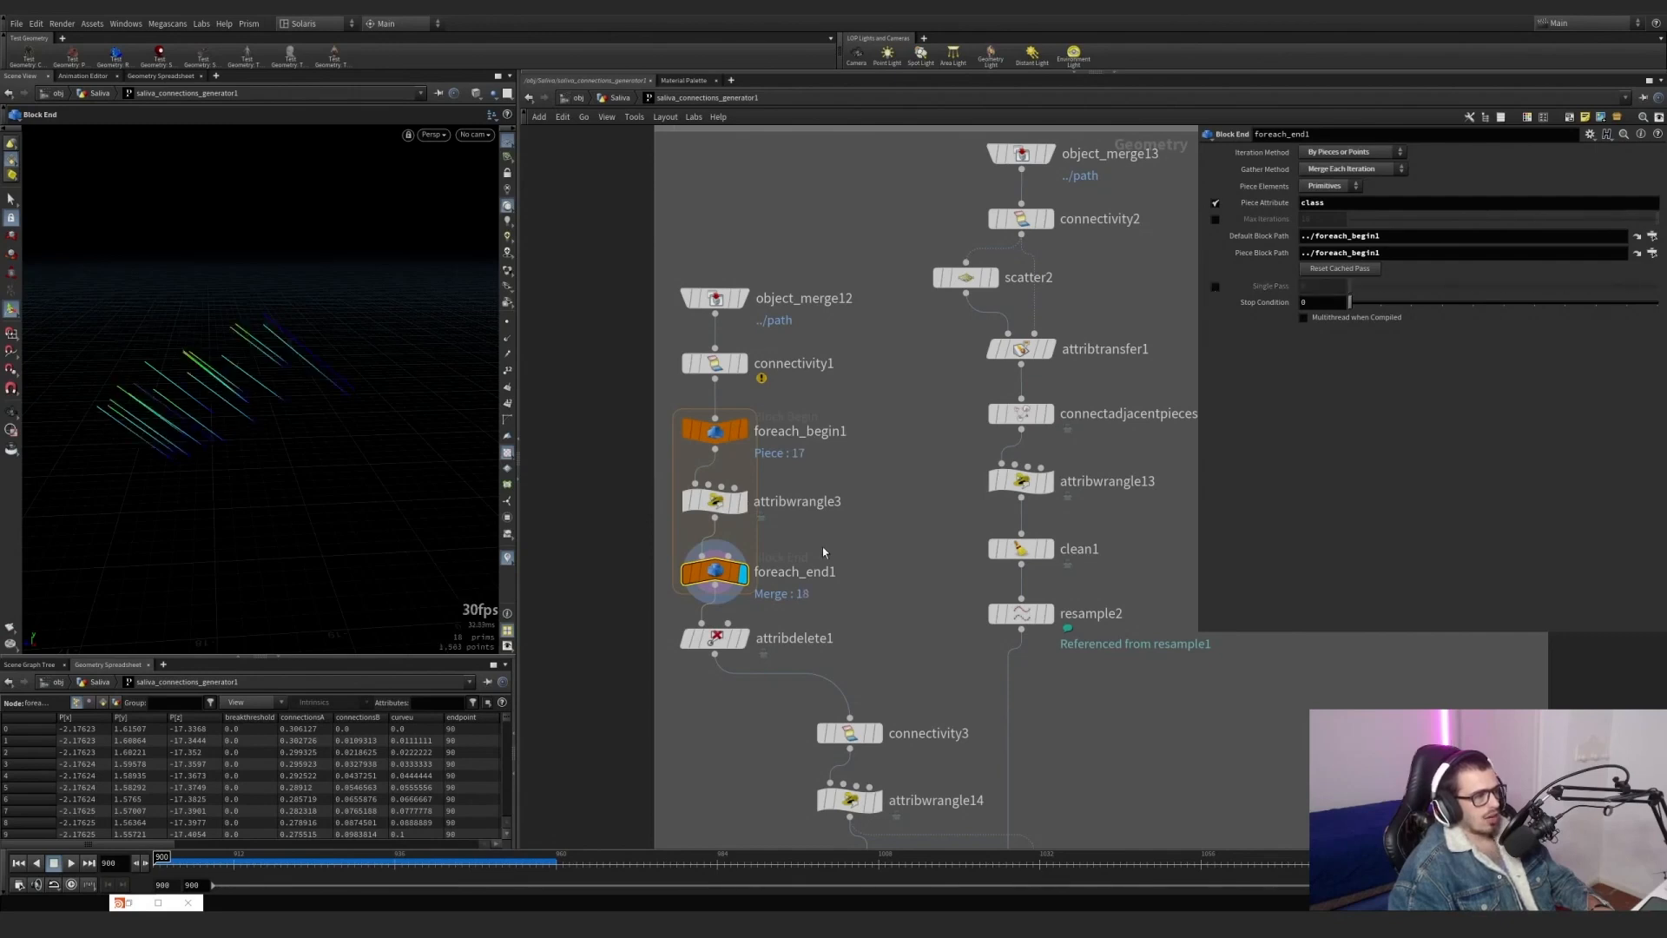
# Show attribwrangle3's endpoint code and highlight the group name selected in its second condition.
pyautogui.click(734, 497)
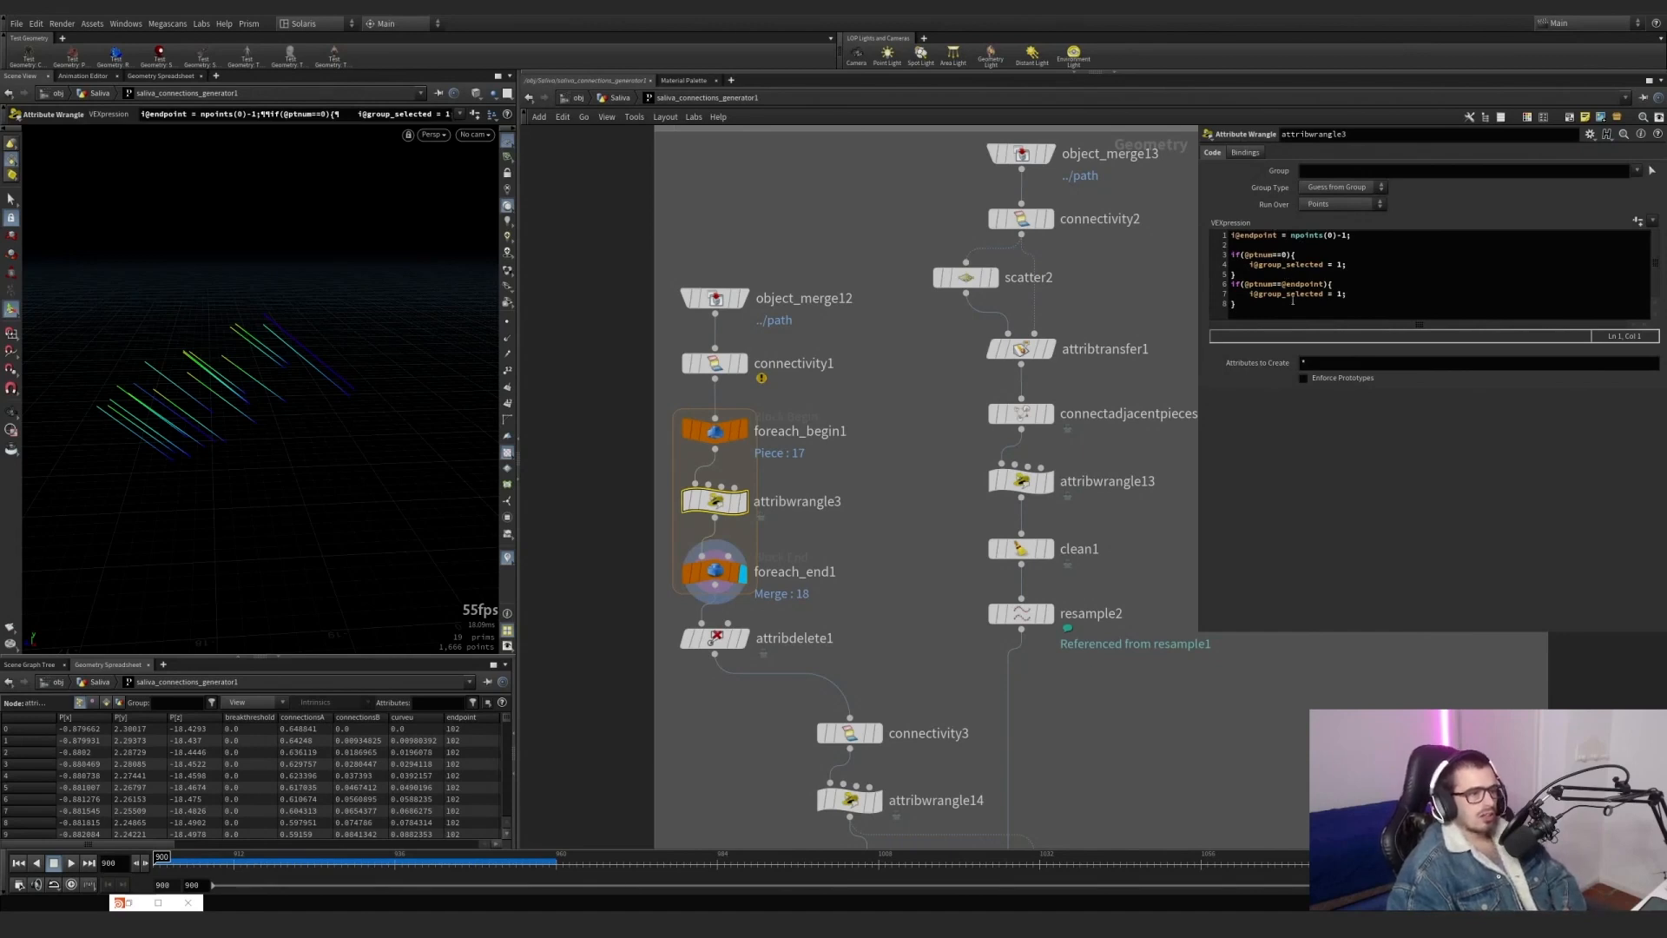
pyautogui.moveTo(1285, 294); pyautogui.dragTo(1308, 294)
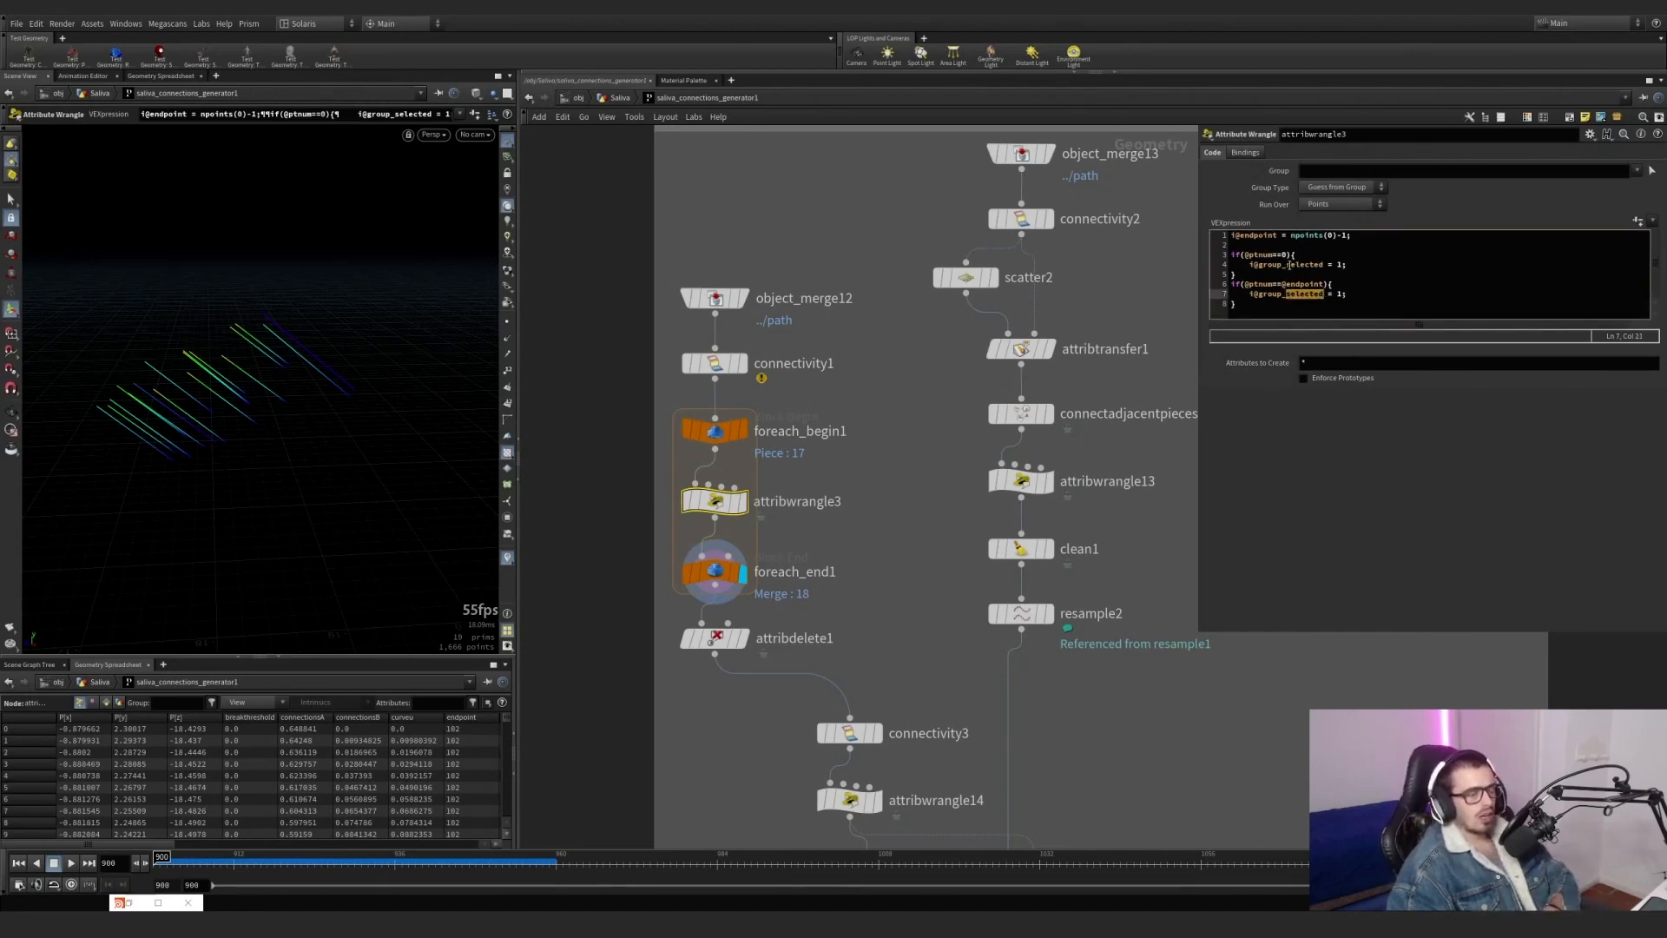
# Enable Single Pass 0 on foreach_end1, turn on point numbers, and frame the single line to examine its endpoint.
pyautogui.click(733, 573)
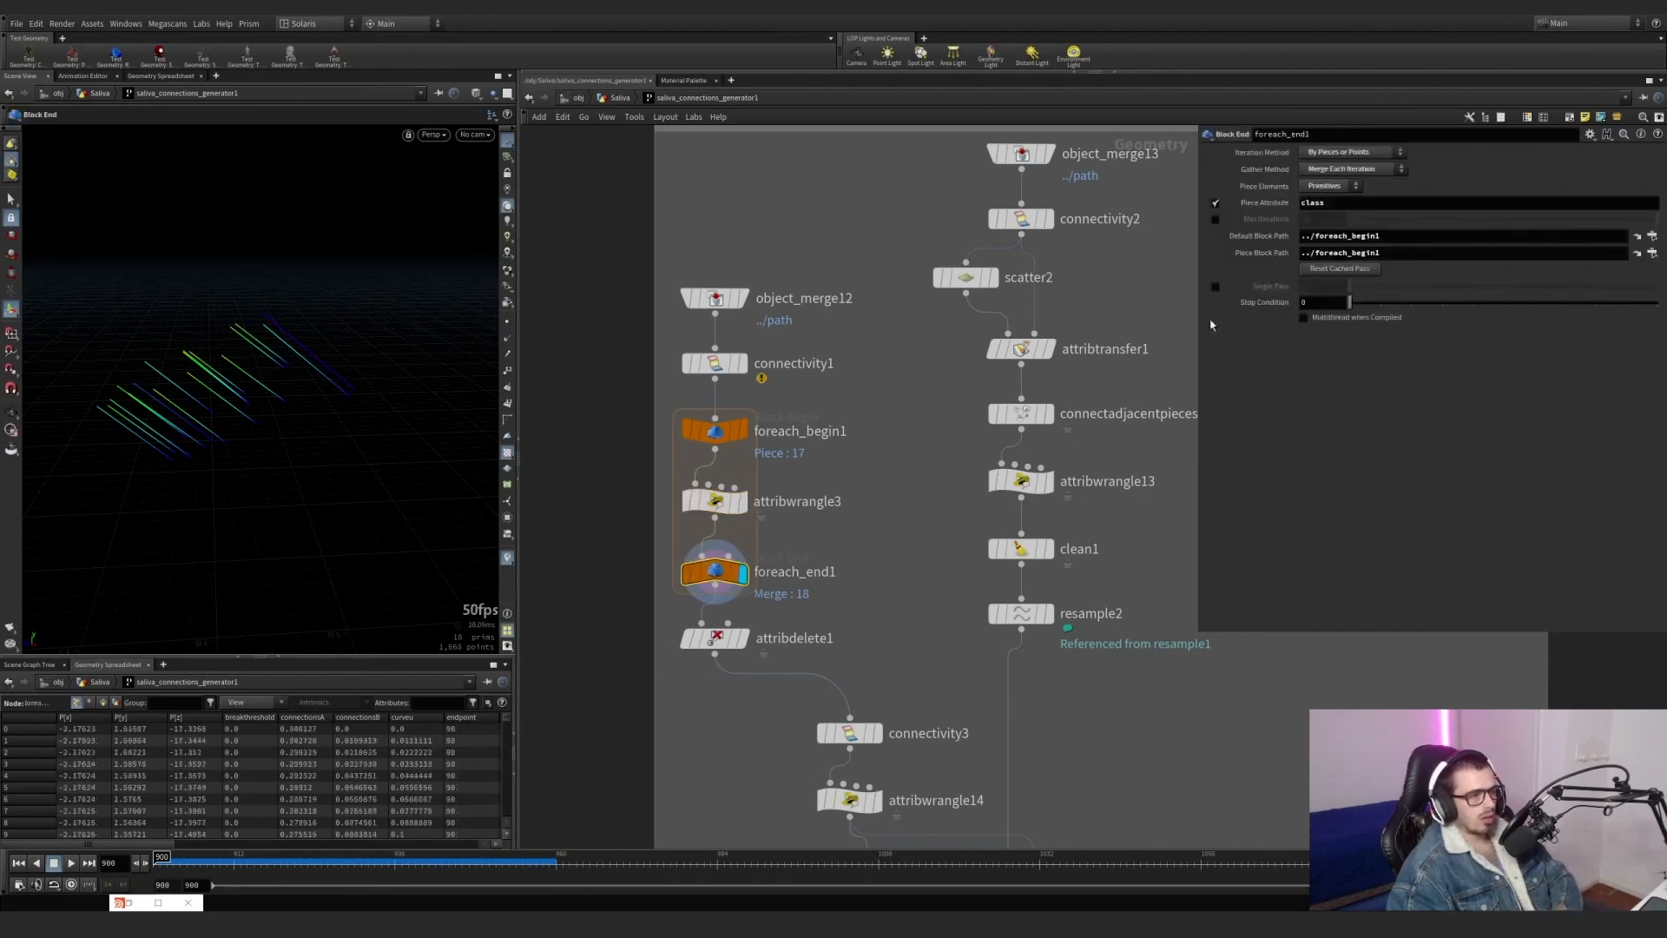
pyautogui.click(1215, 287)
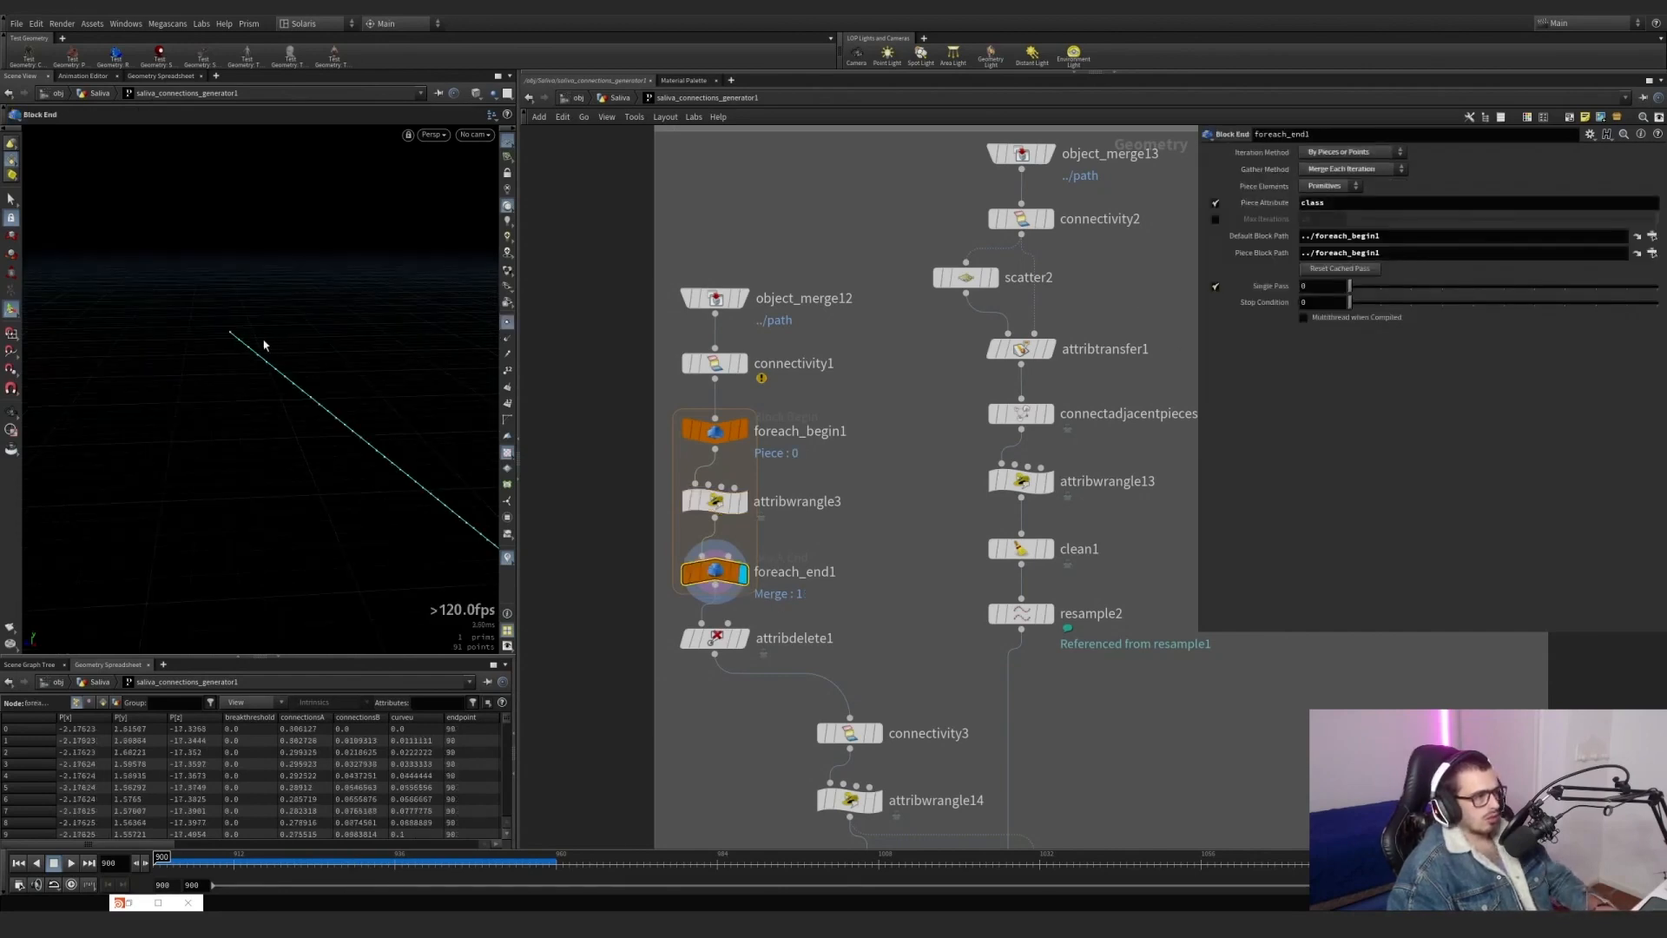
pyautogui.click(508, 371)
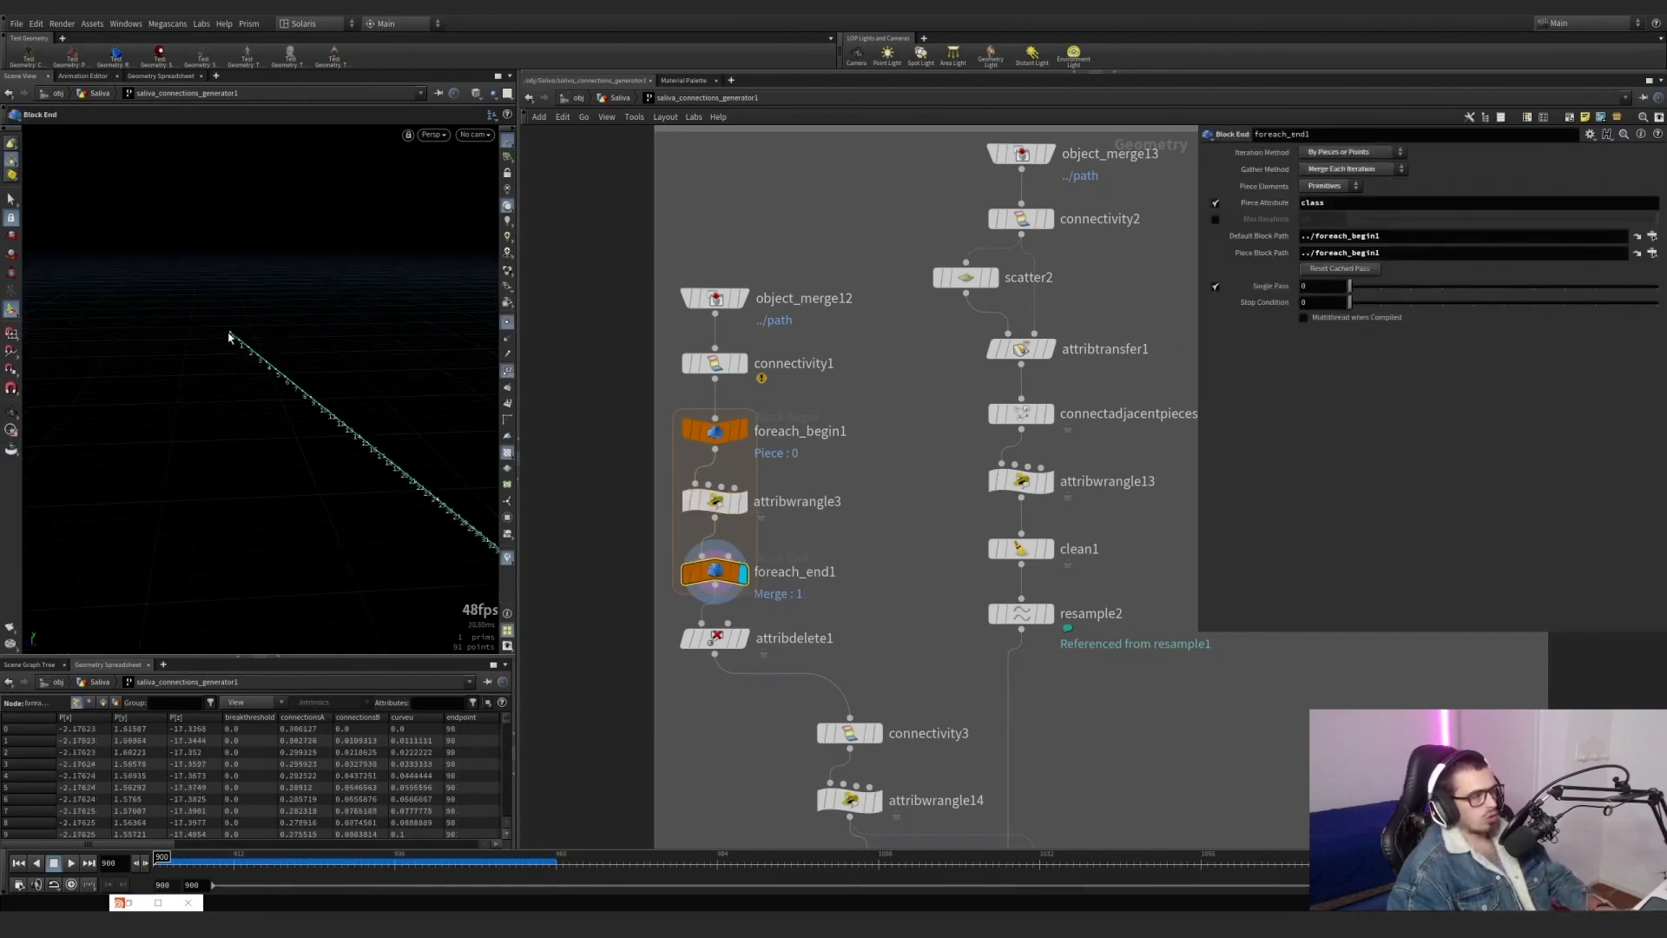
pyautogui.keyDown('alt'); pyautogui.moveTo(286, 390); pyautogui.dragTo(131, 328); pyautogui.keyUp('alt')
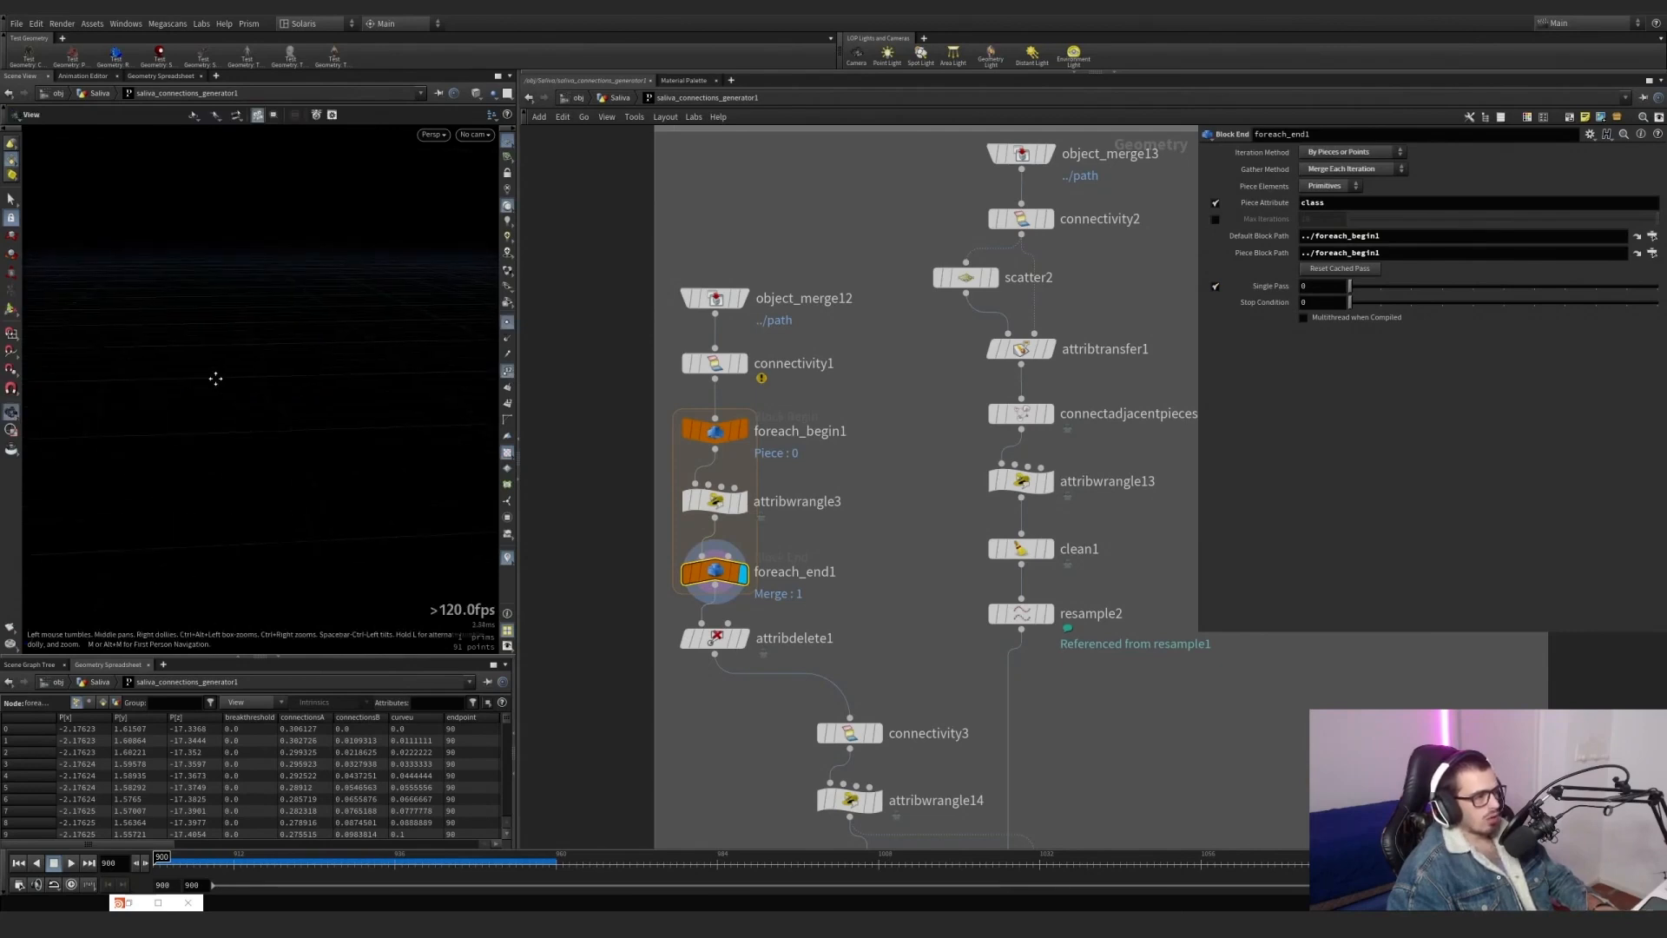
pyautogui.hotkey('space', 'g')
pyautogui.keyDown('alt'); pyautogui.moveTo(359, 433); pyautogui.dragTo(945, 395, button='right'); pyautogui.keyUp('alt')
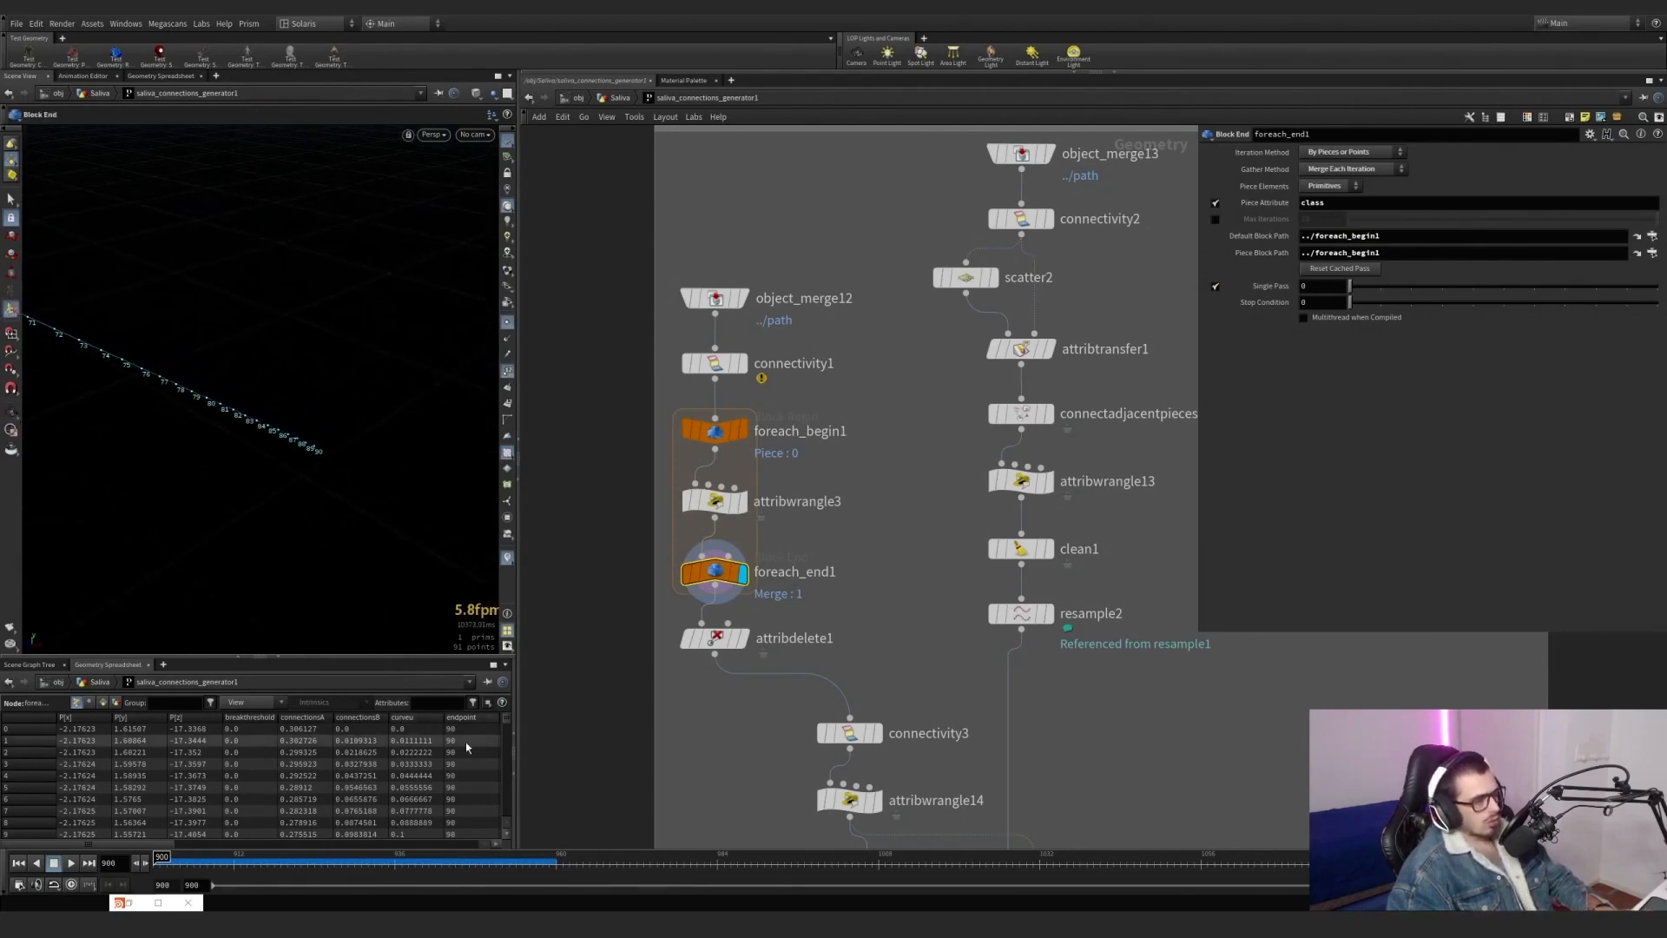
# Check the group:selected column for the single line's points, zoom in on the line, and turn off its point numbers.
pyautogui.moveTo(163, 849); pyautogui.dragTo(498, 857)
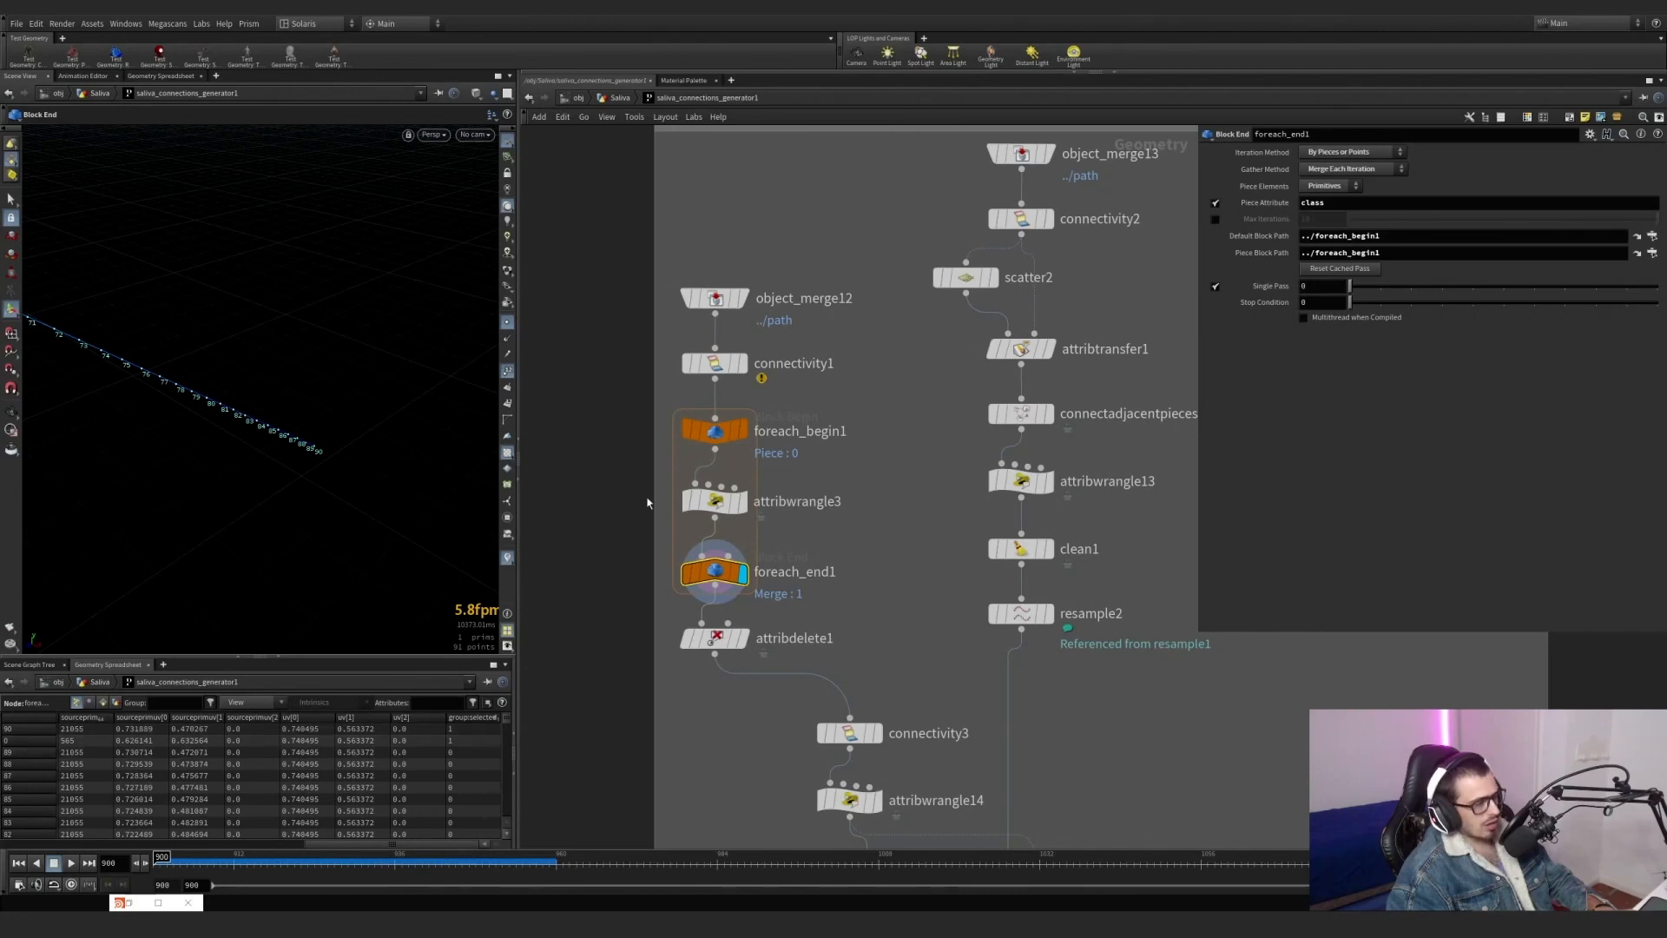
pyautogui.keyDown('alt'); pyautogui.moveTo(122, 323); pyautogui.dragTo(271, 432, button='middle'); pyautogui.keyUp('alt')
pyautogui.scroll(3, 272, 432)
pyautogui.click(508, 327)
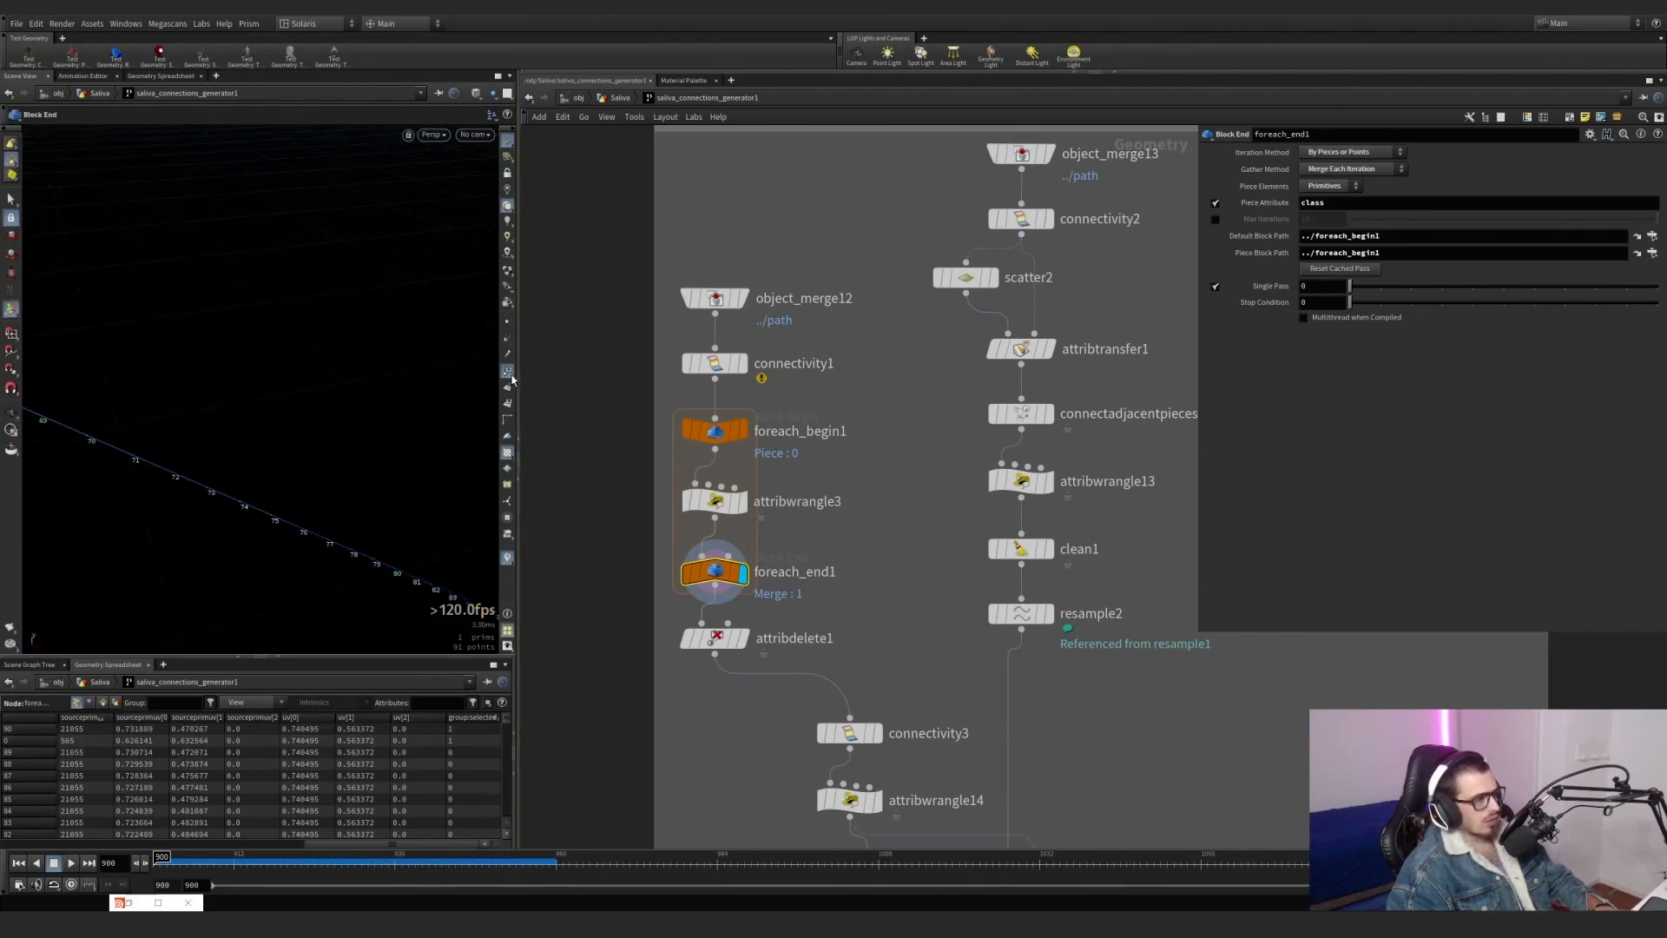
pyautogui.click(509, 371)
pyautogui.keyDown('alt'); pyautogui.moveTo(356, 439); pyautogui.dragTo(45, 529, button='right'); pyautogui.keyUp('alt')
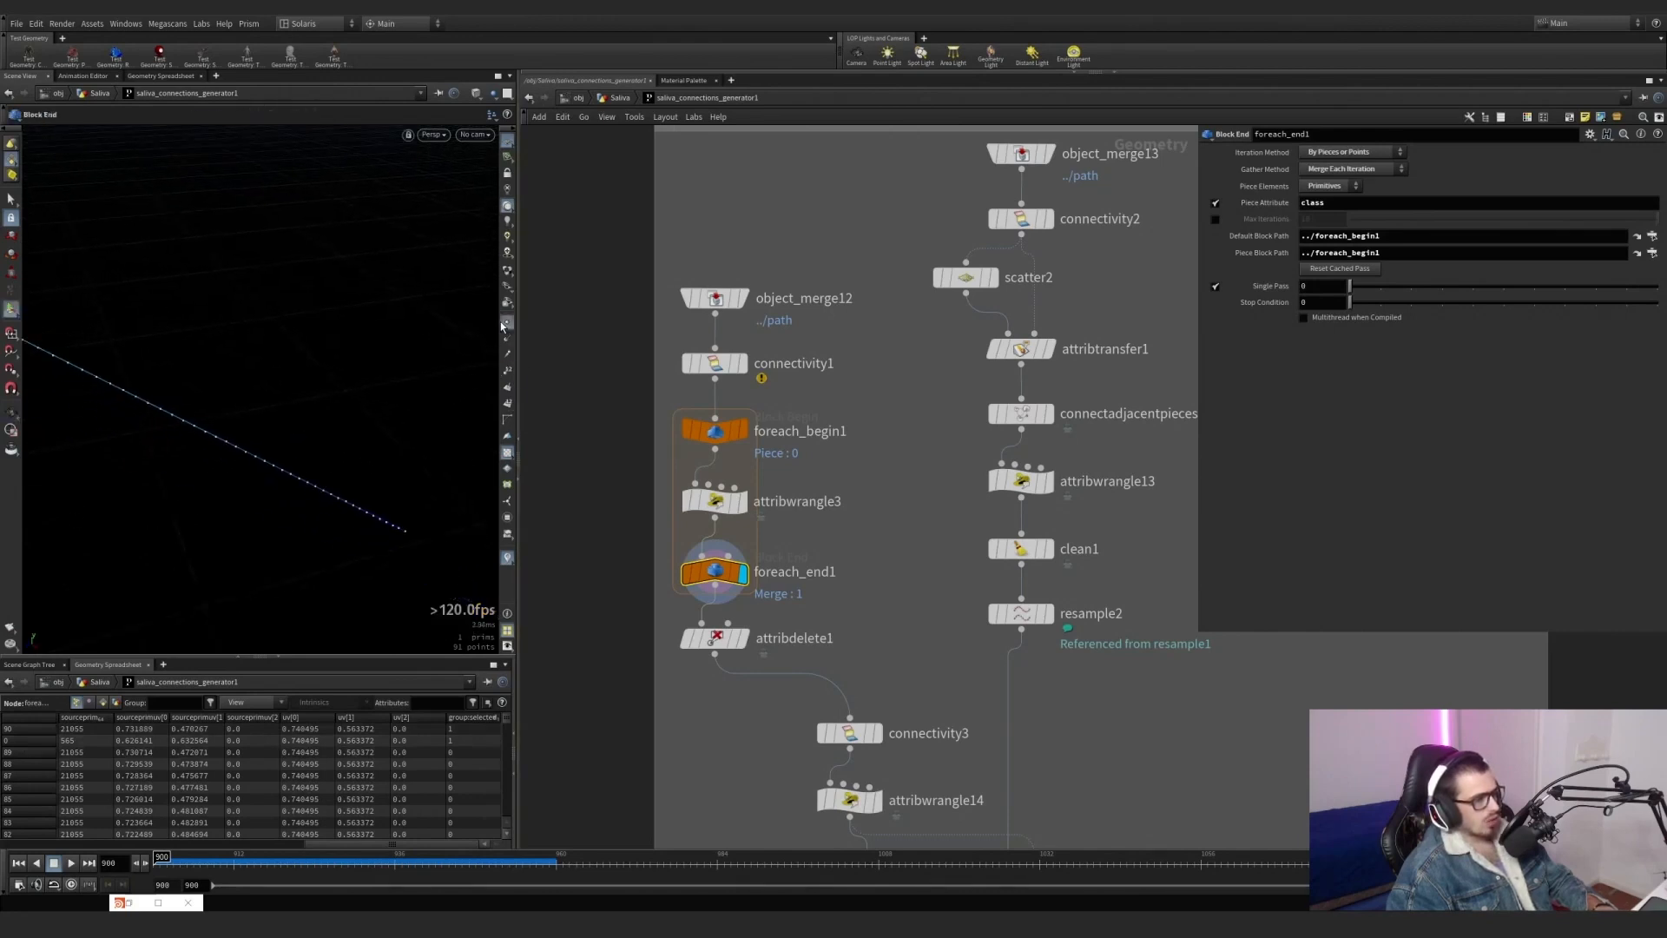
# Disable Single Pass on foreach_end1, inspect all merged lines, and reopen attribwrangle3's endpoint code.
pyautogui.click(1216, 288)
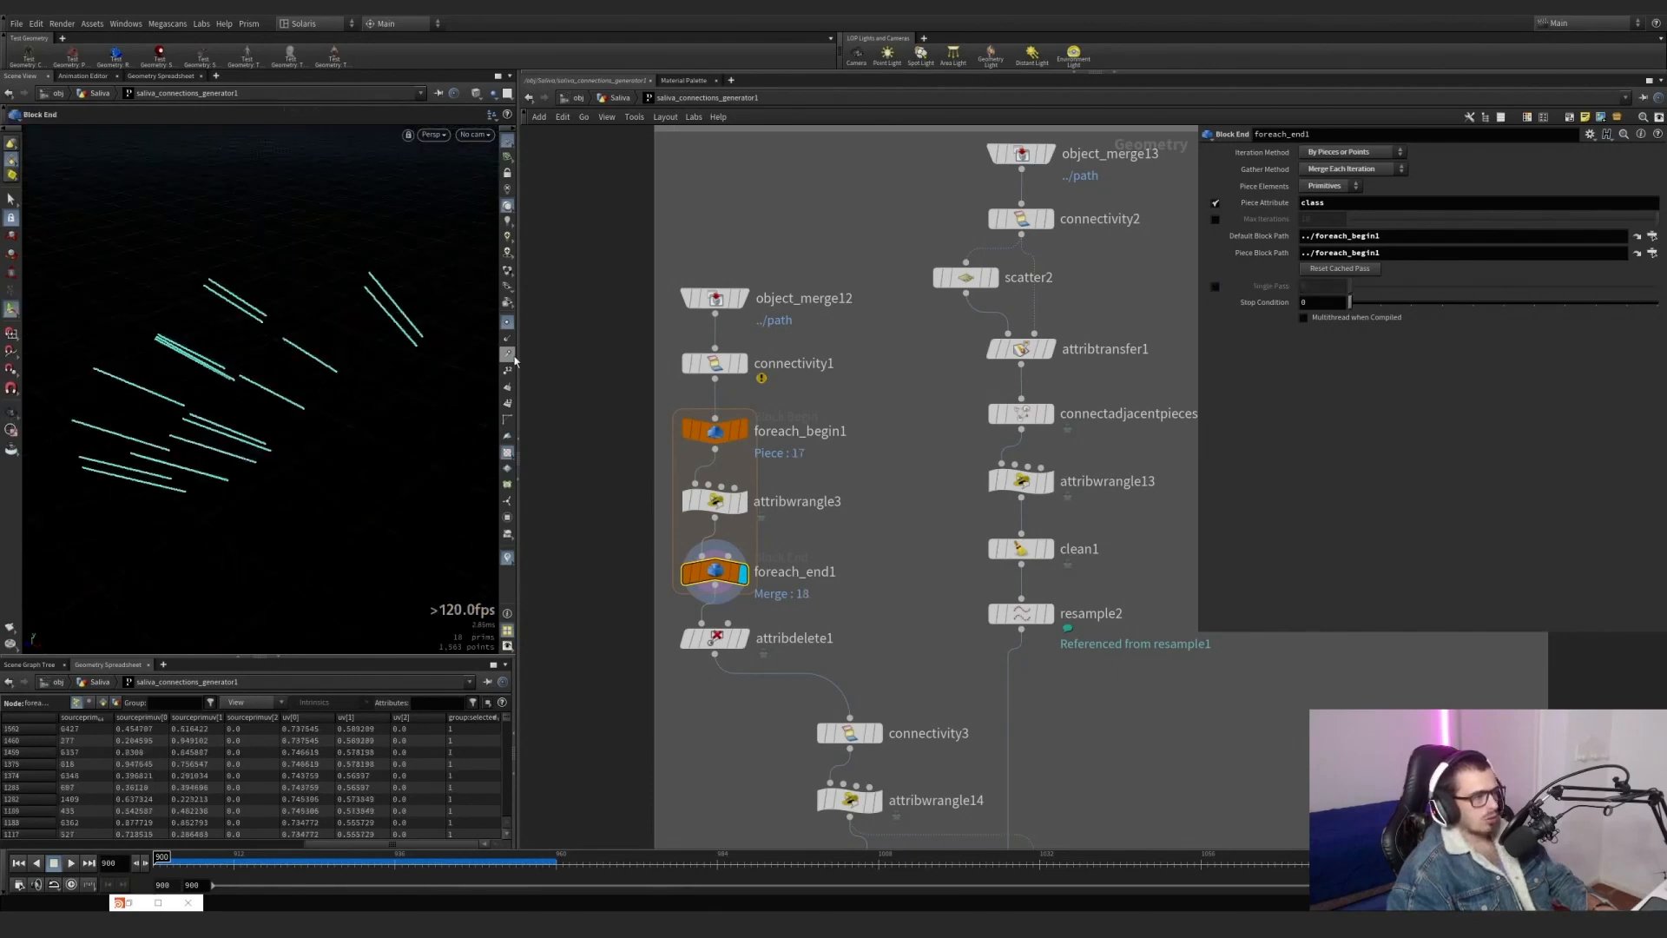
pyautogui.keyDown('alt'); pyautogui.moveTo(287, 373); pyautogui.dragTo(409, 365); pyautogui.keyUp('alt')
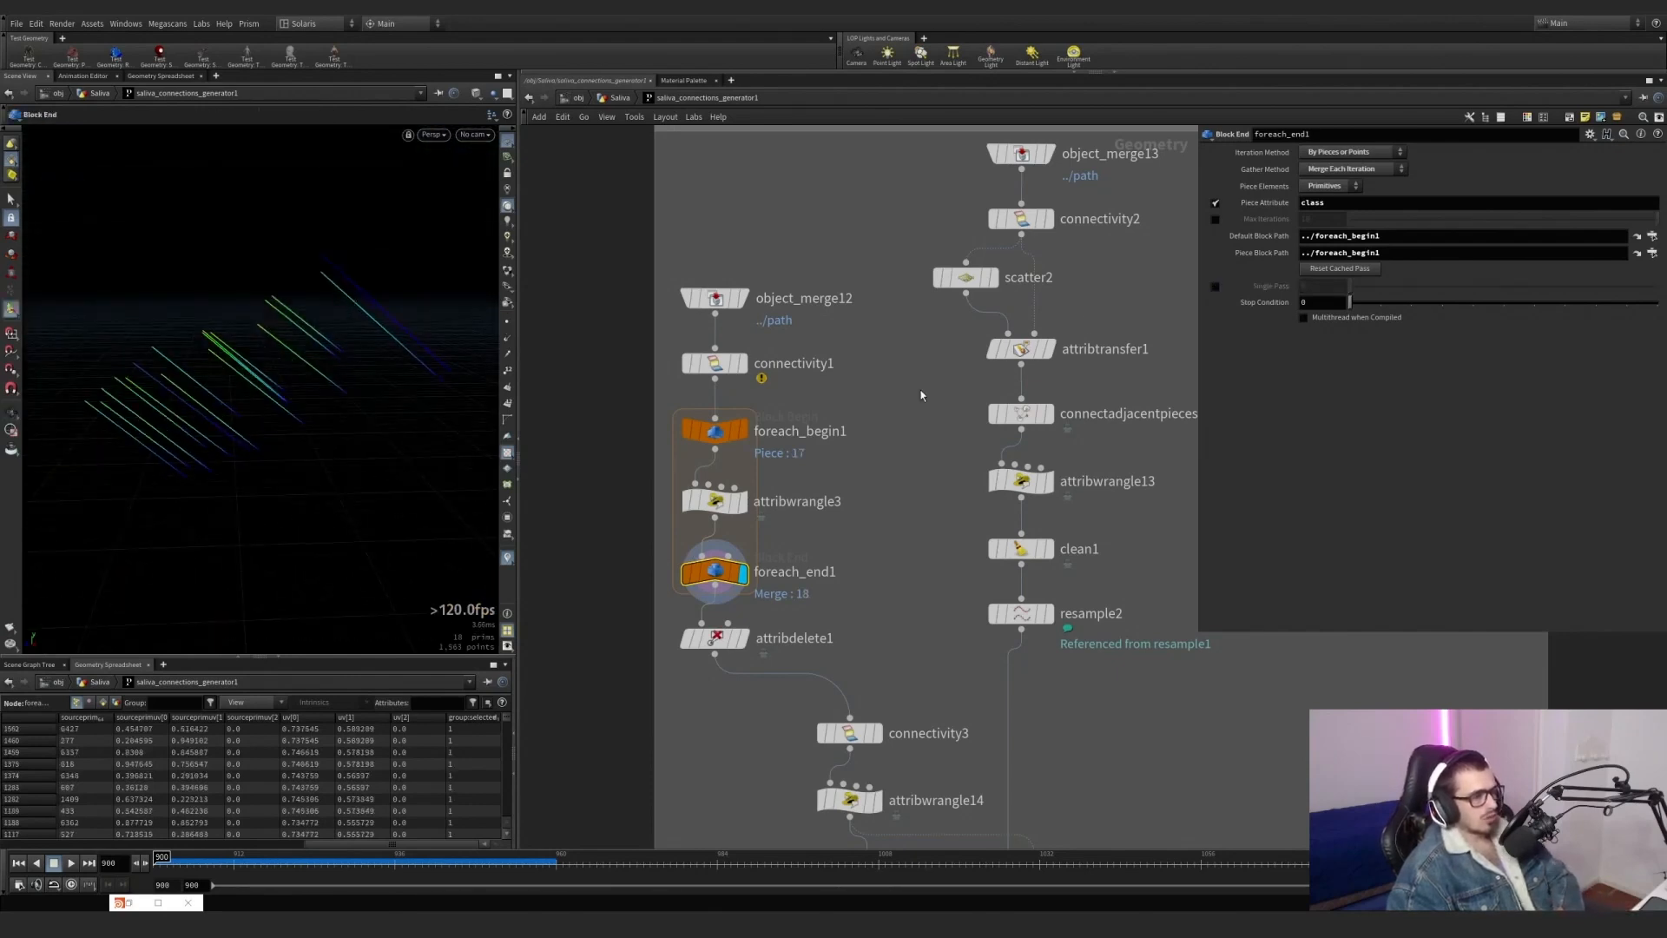
pyautogui.click(714, 501)
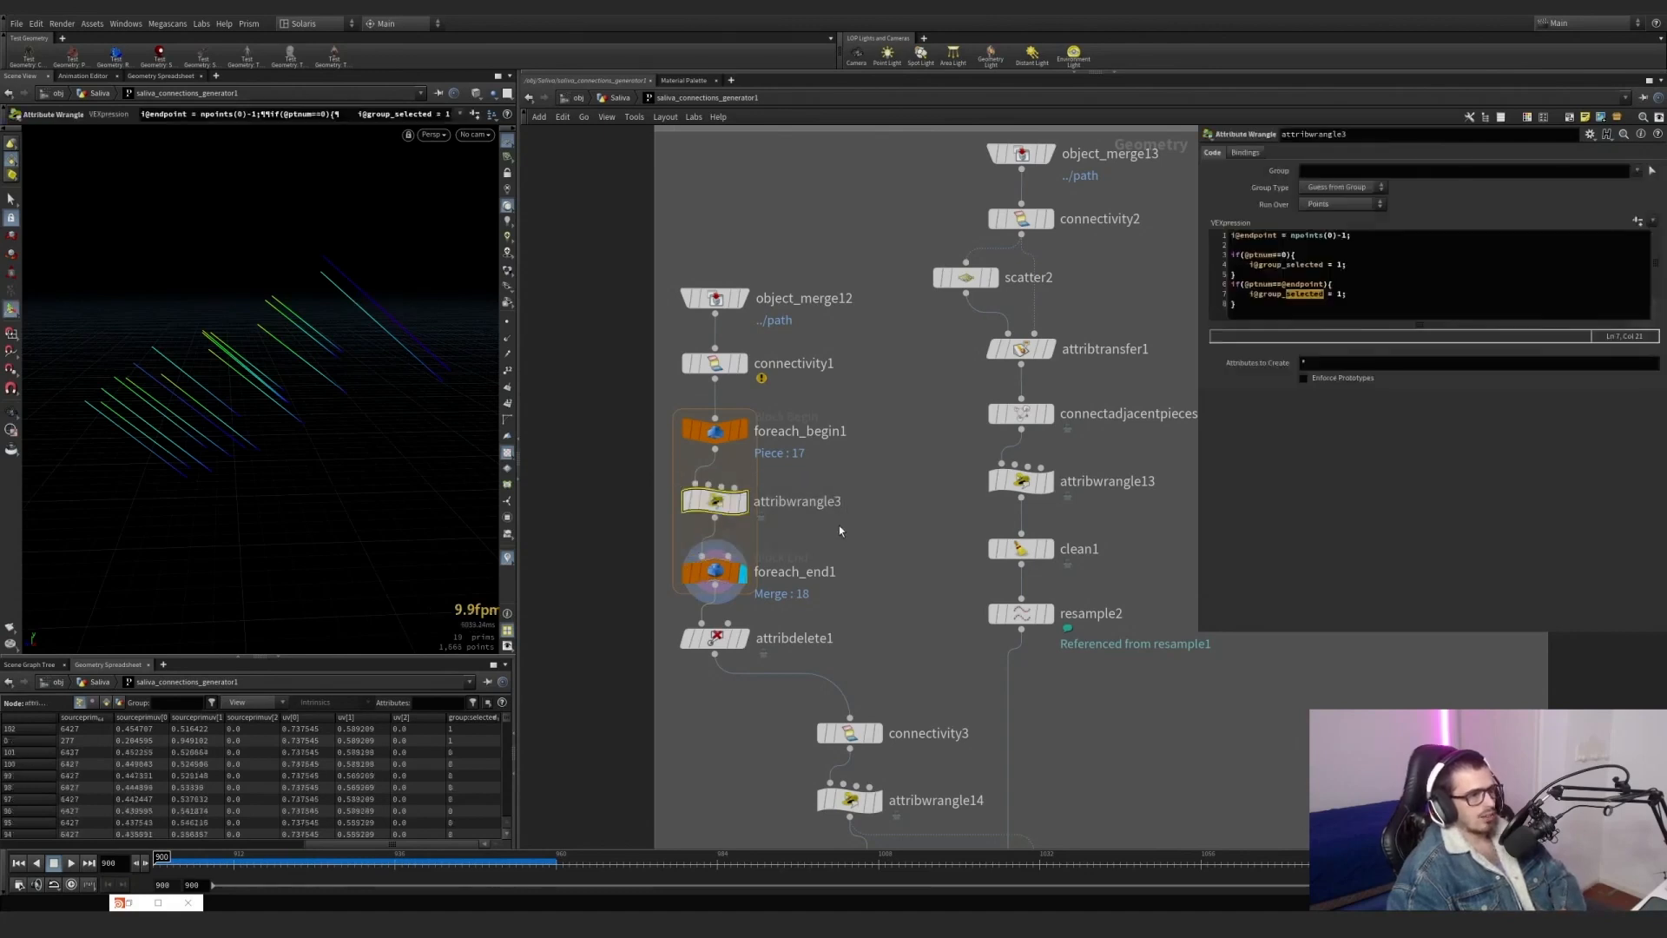
# Display attribdelete1 and show its Cd curveu point attribute settings, turn off the visualizers, and check its vertex and point data.
pyautogui.click(742, 639)
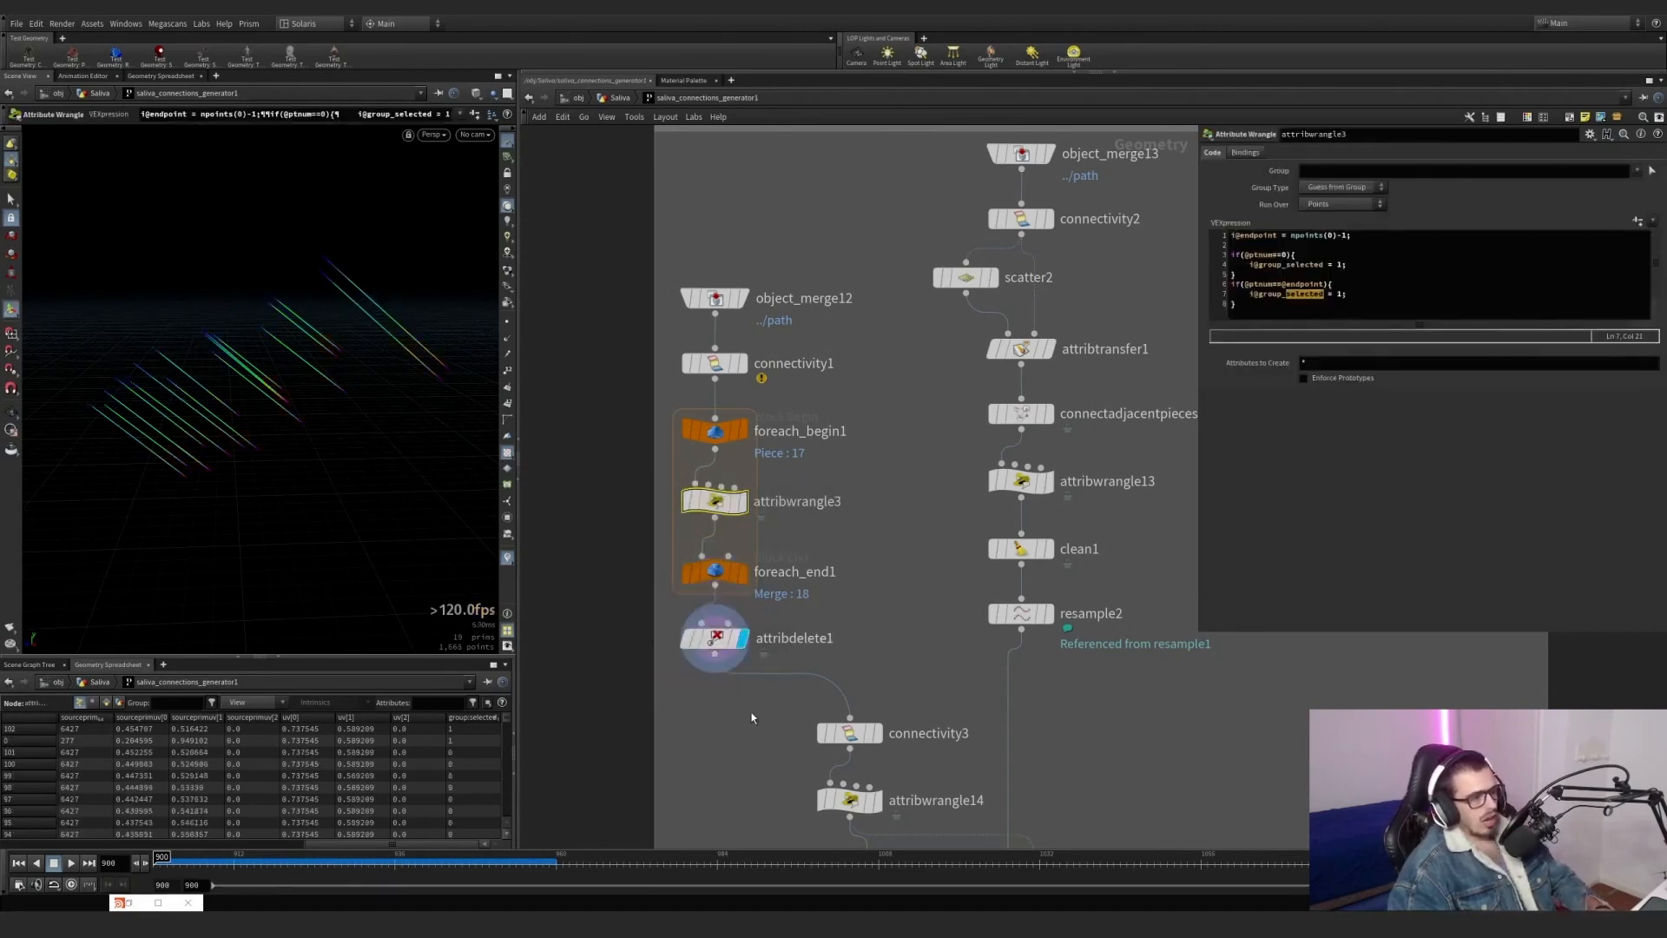
pyautogui.click(699, 638)
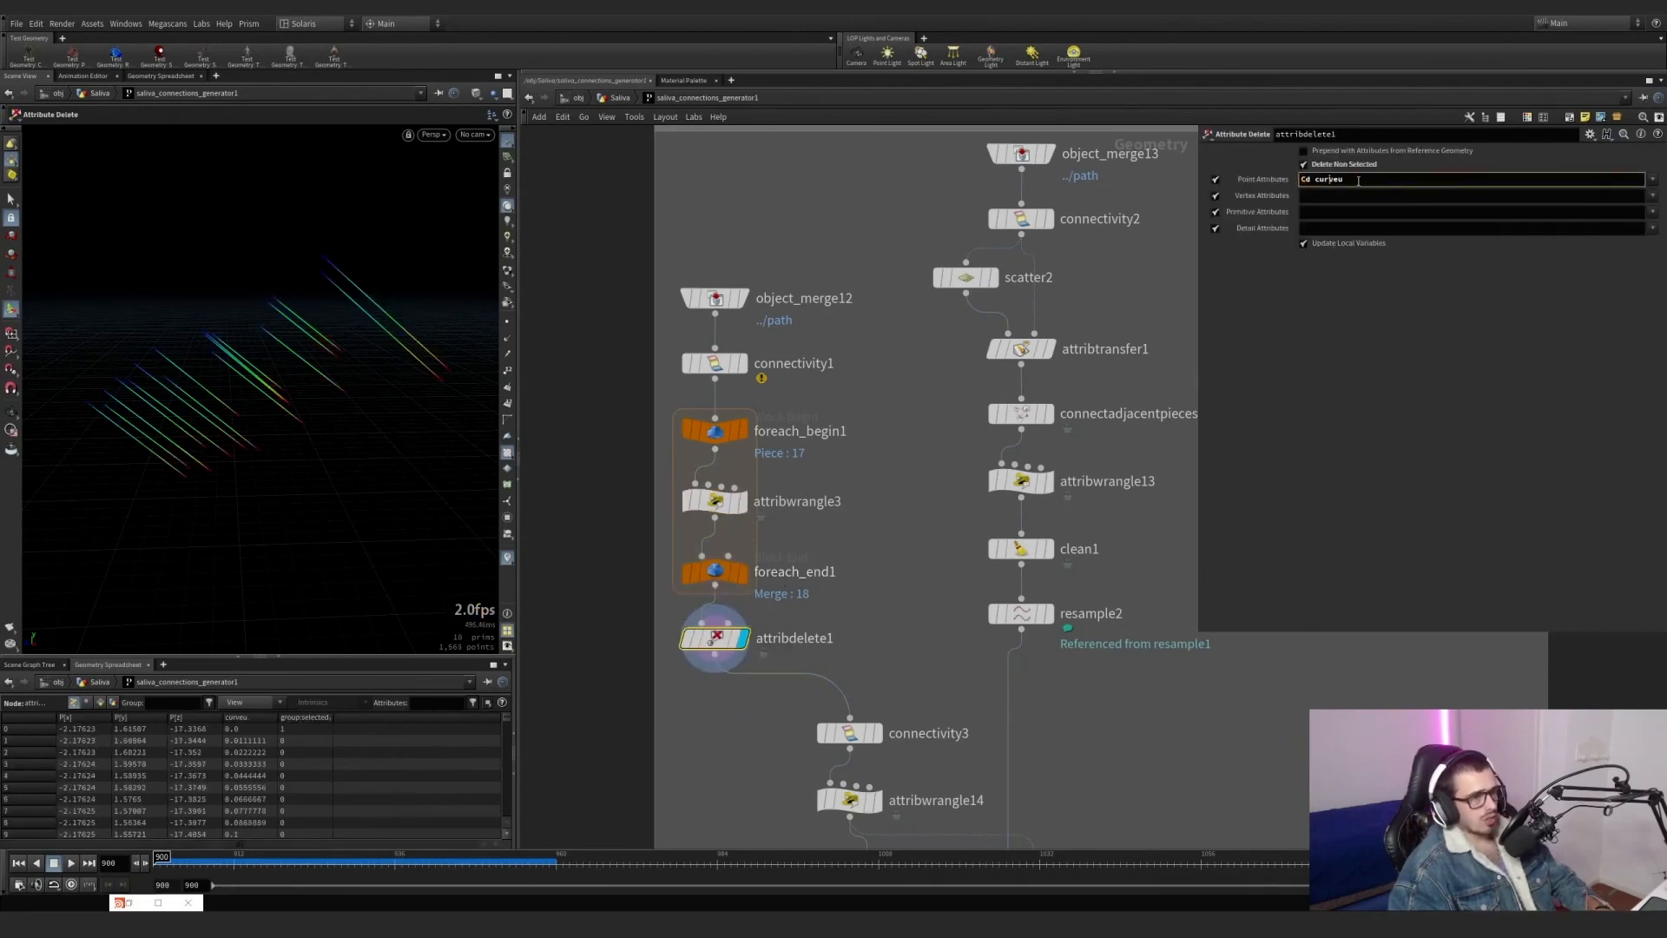
pyautogui.click(508, 558)
pyautogui.scroll(4, 298, 332)
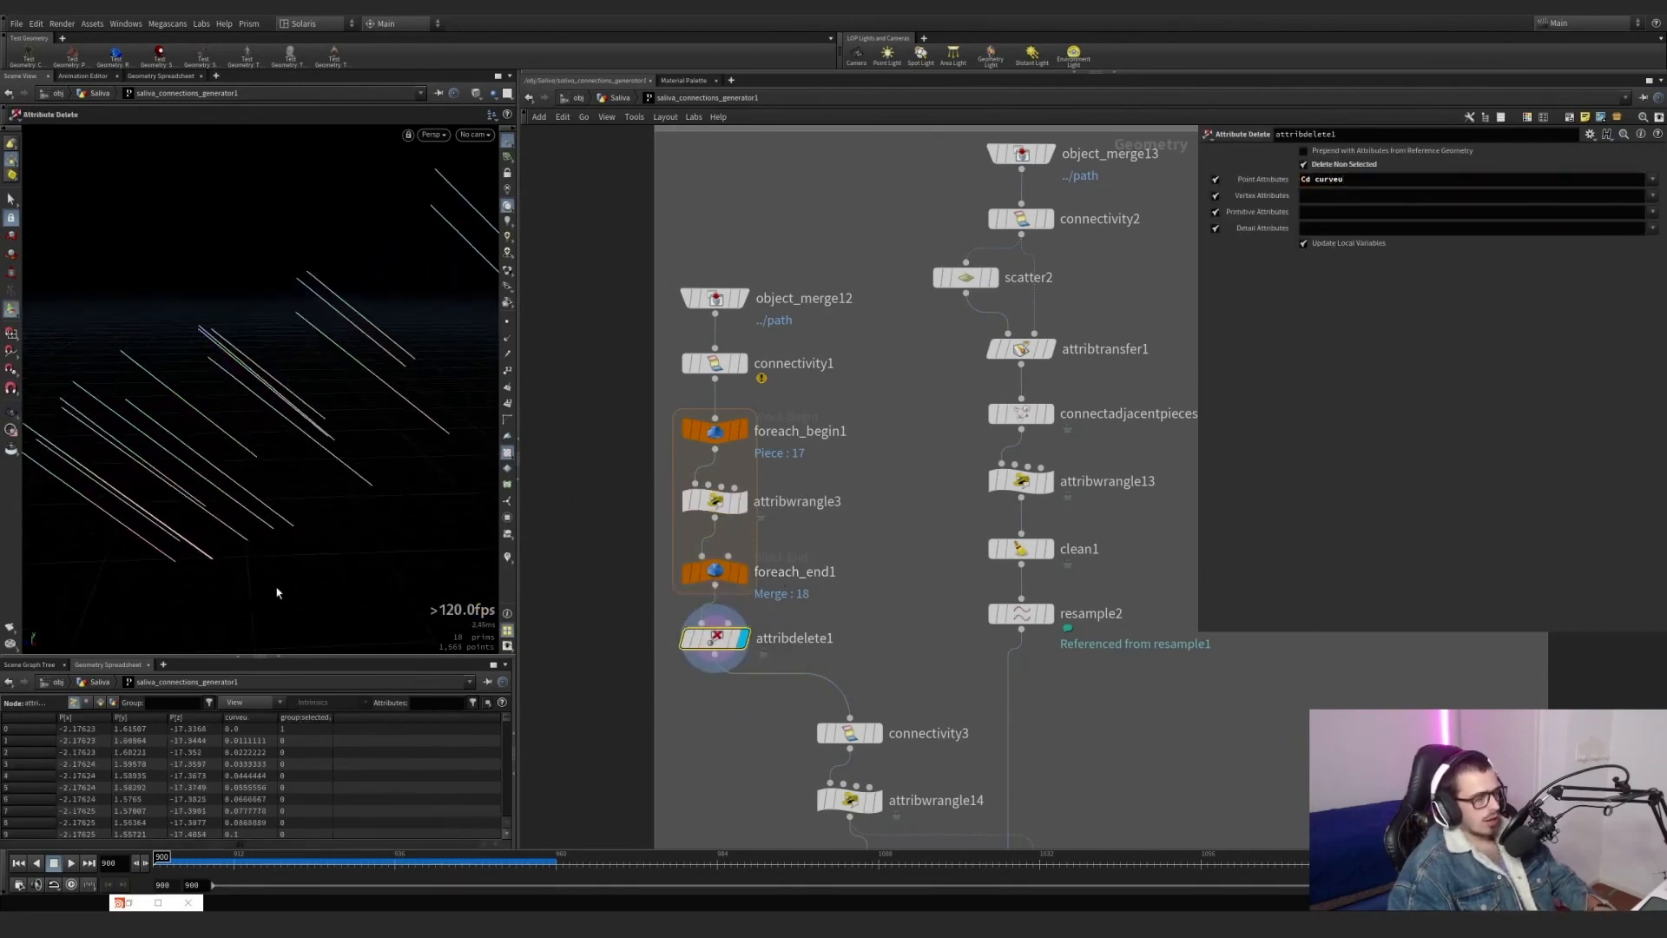
pyautogui.click(87, 703)
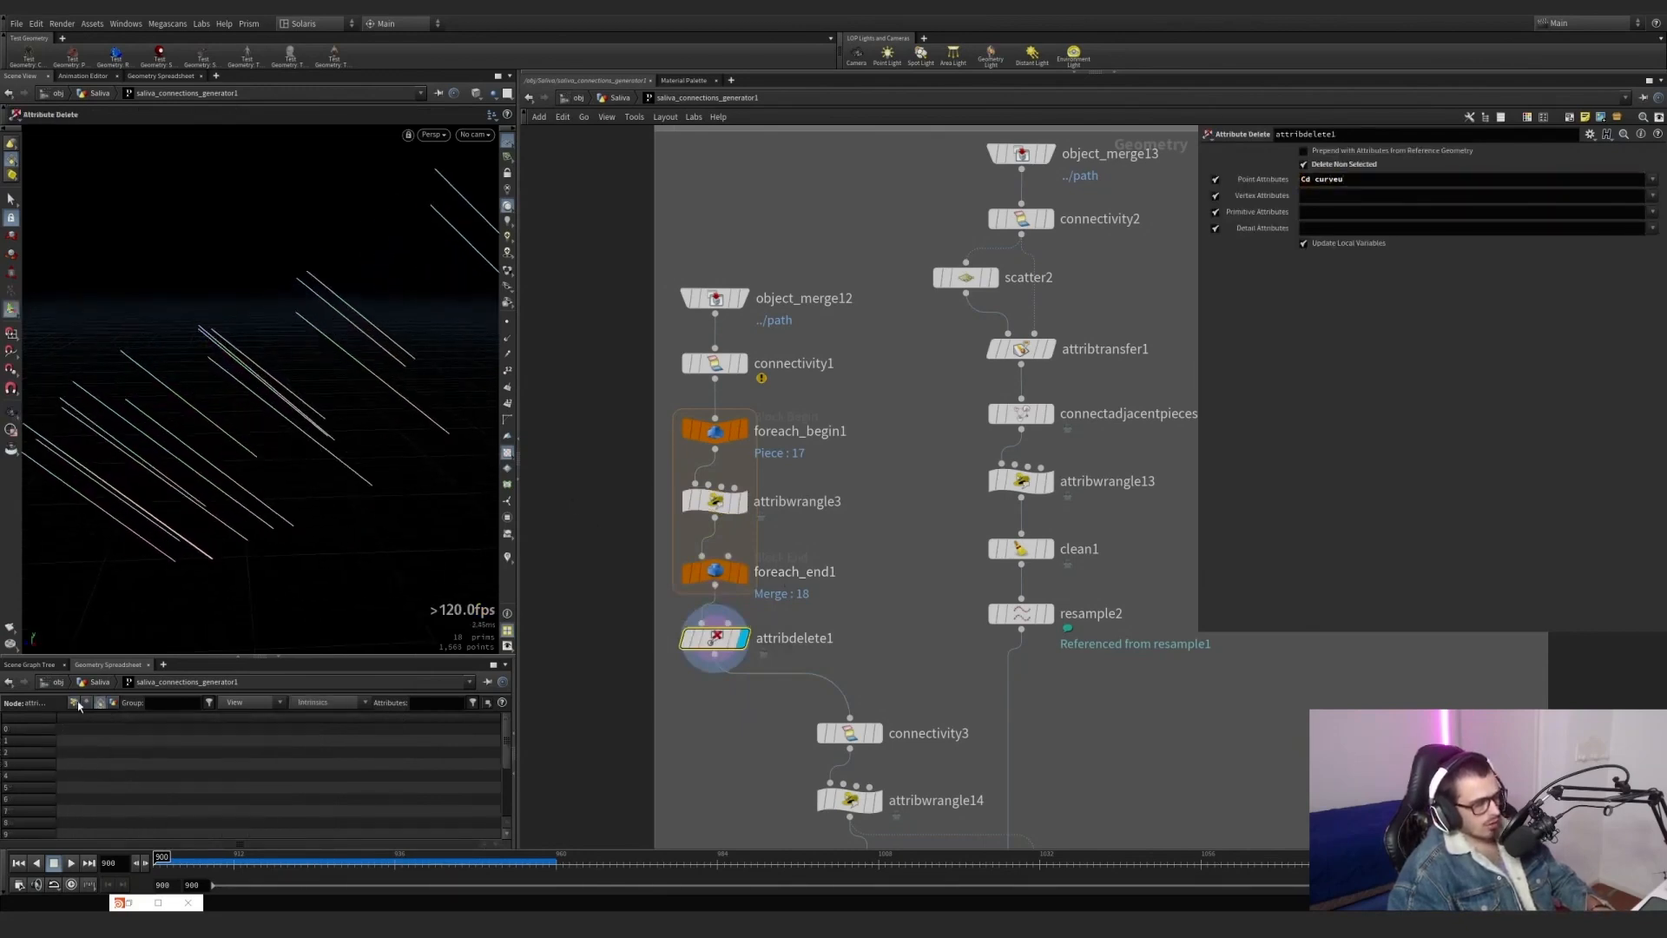
pyautogui.click(76, 704)
pyautogui.scroll(-1, 778, 737)
pyautogui.moveTo(778, 738); pyautogui.dragTo(726, 571, button='middle')
pyautogui.scroll(3, 825, 584)
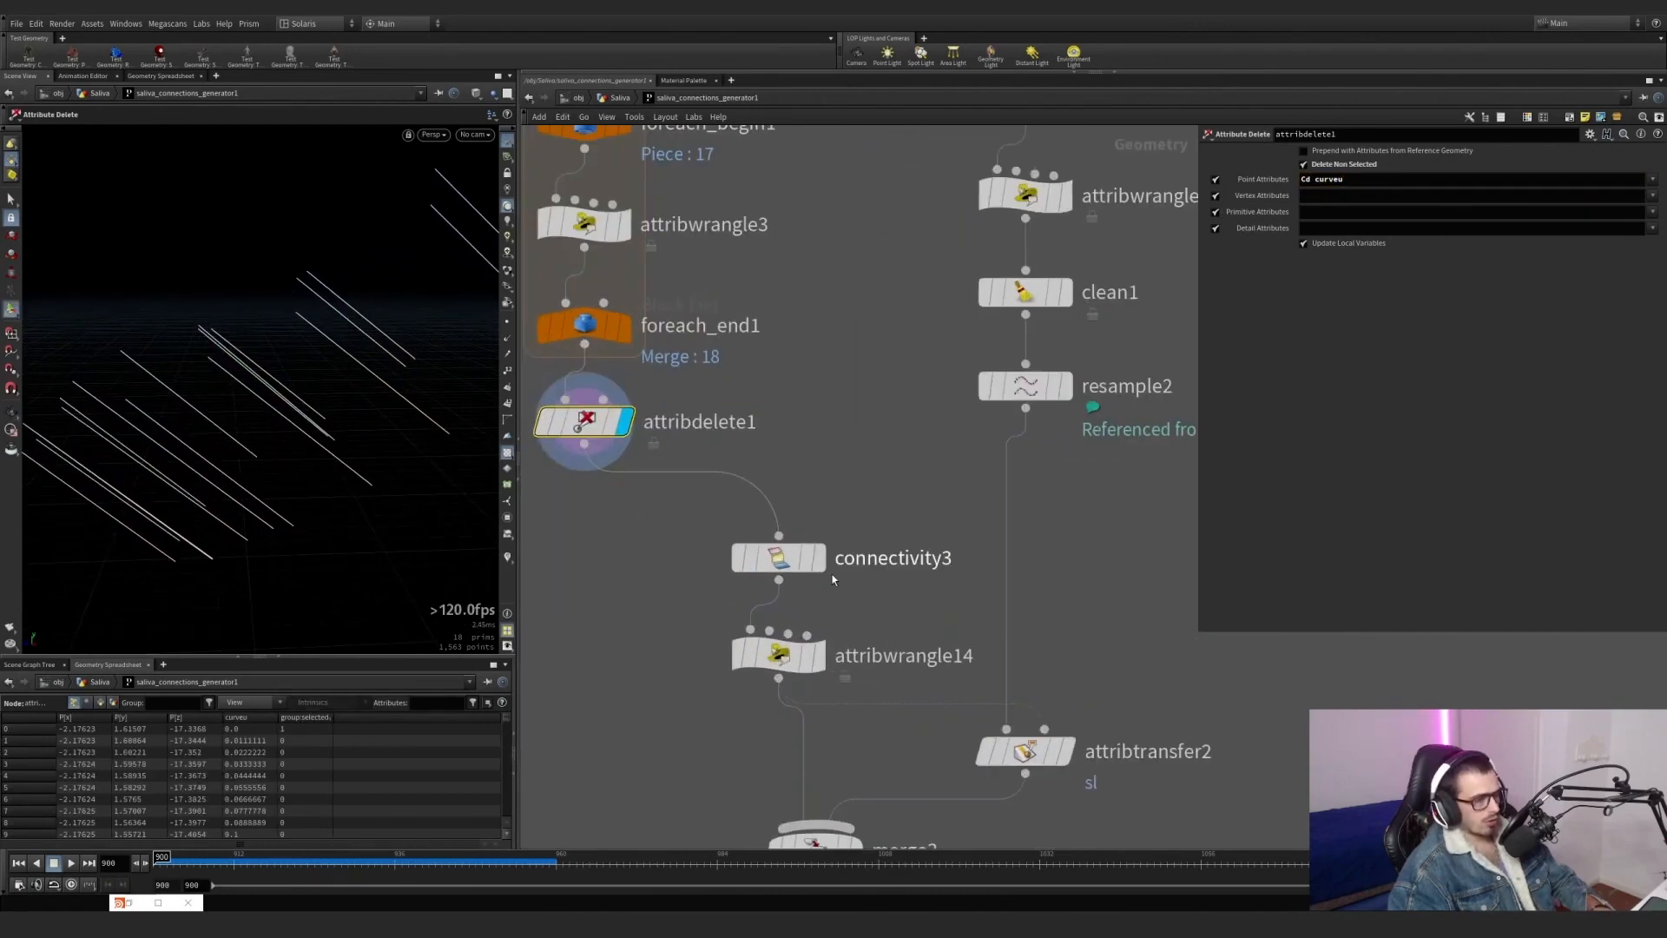
pyautogui.click(816, 558)
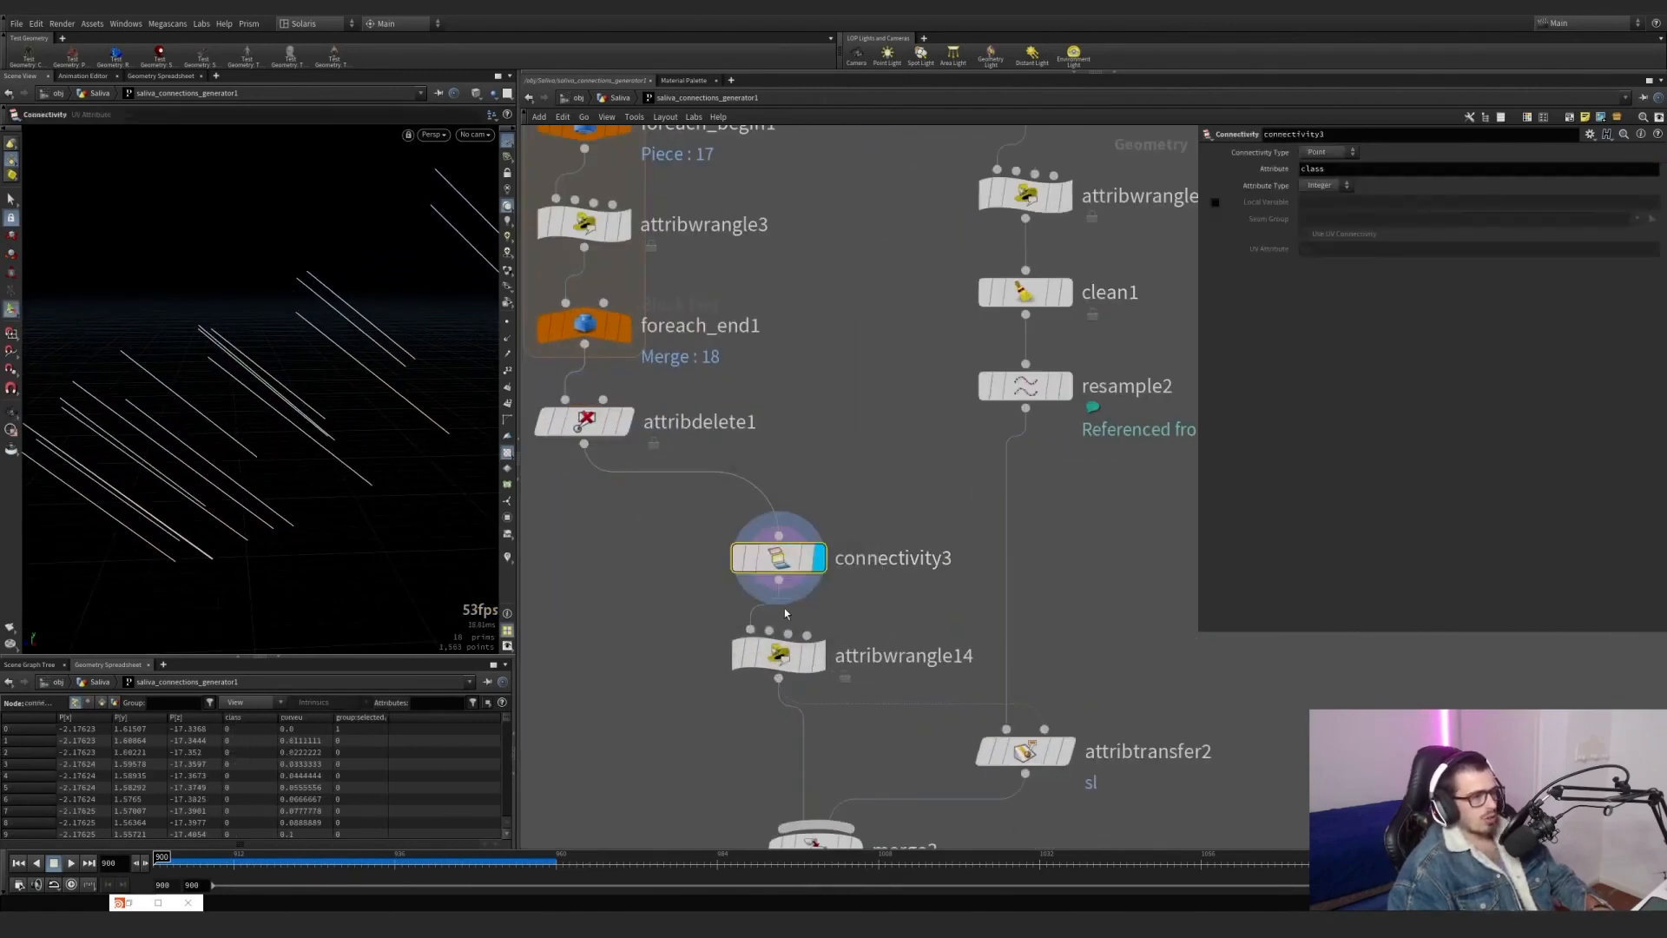
pyautogui.click(812, 656)
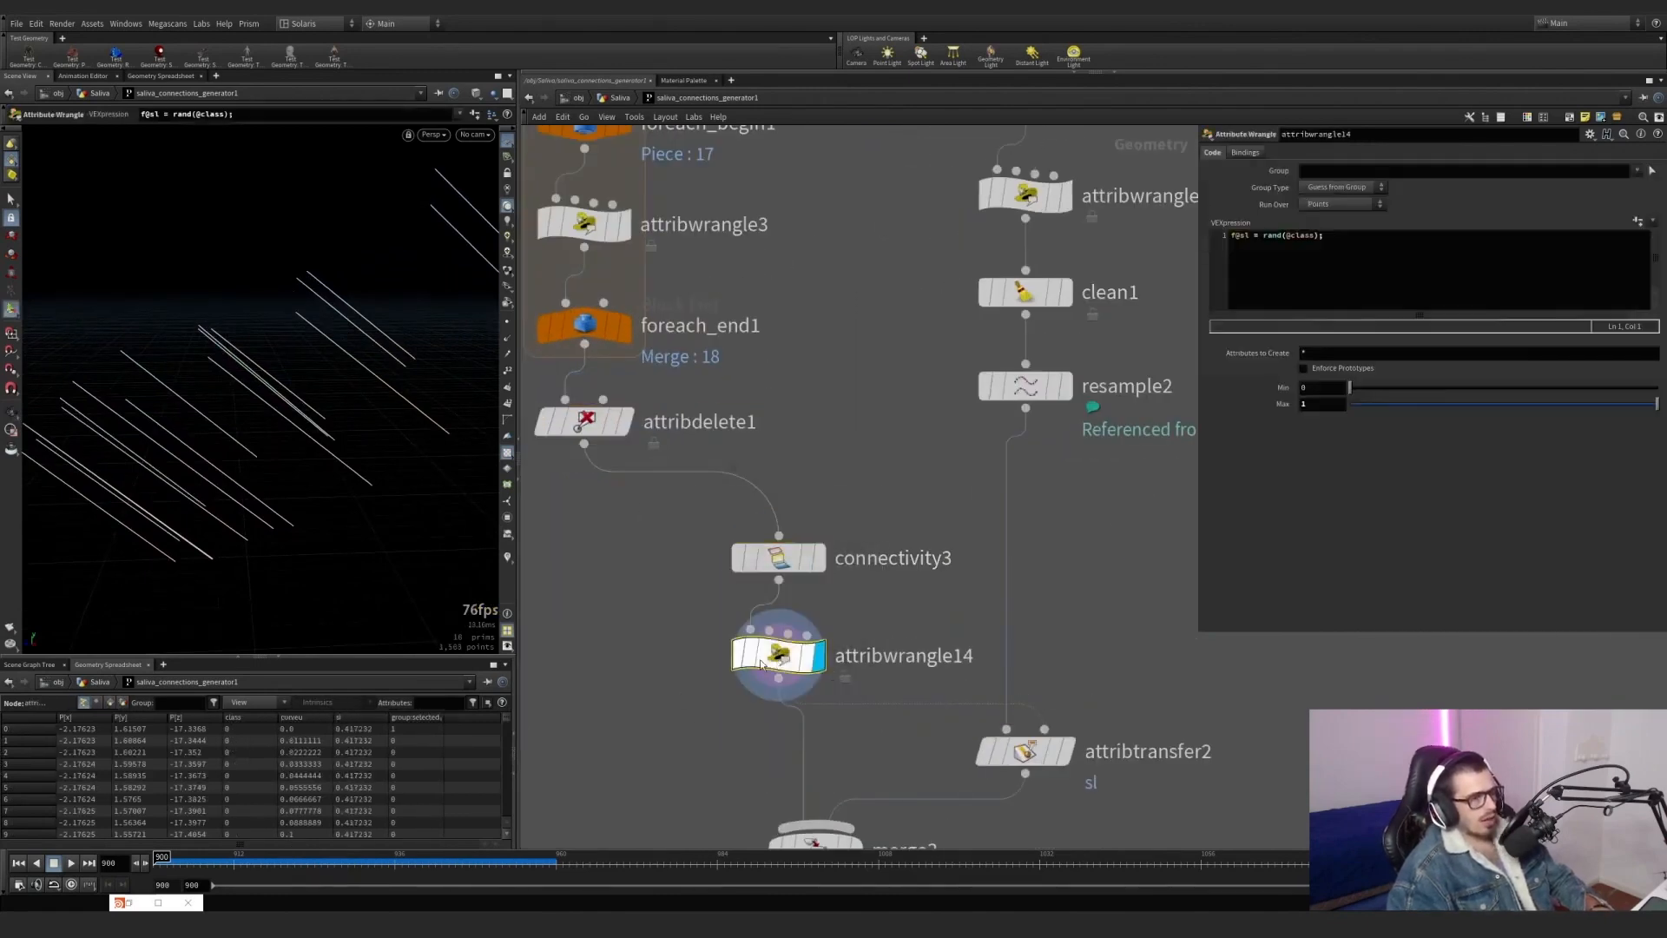
pyautogui.moveTo(1348, 238); pyautogui.dragTo(1247, 226)
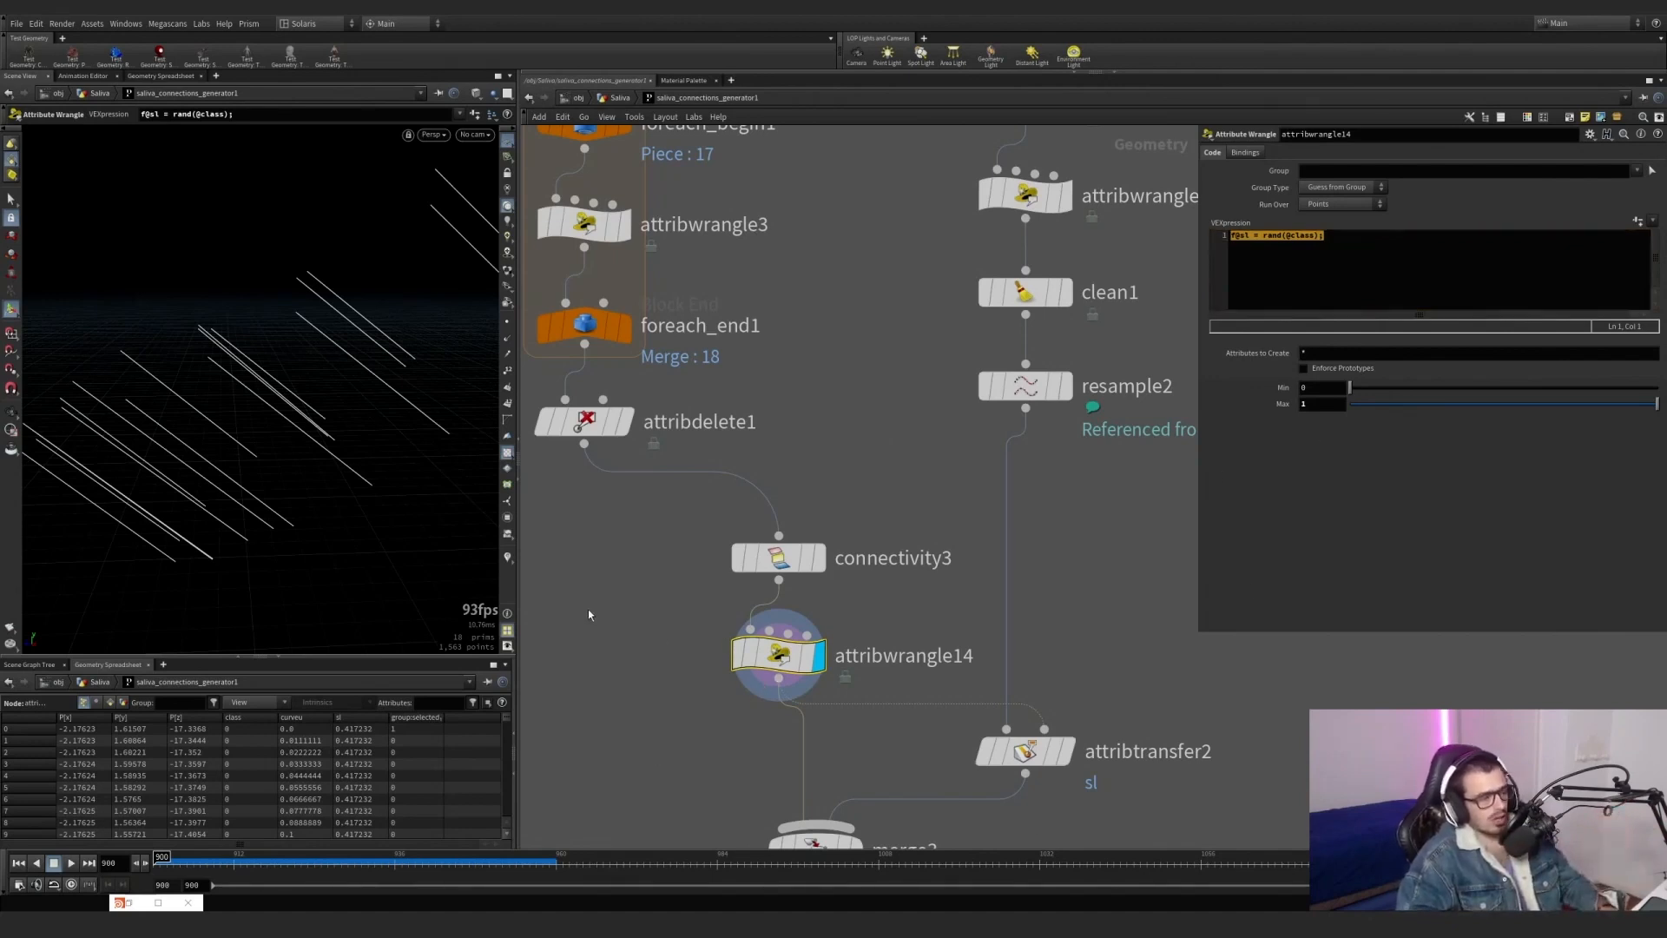
# Enable the visualizers, swap curveu for the sl visualizer, and orbit the lines to inspect their random values.
pyautogui.click(507, 560)
pyautogui.rightClick(508, 559)
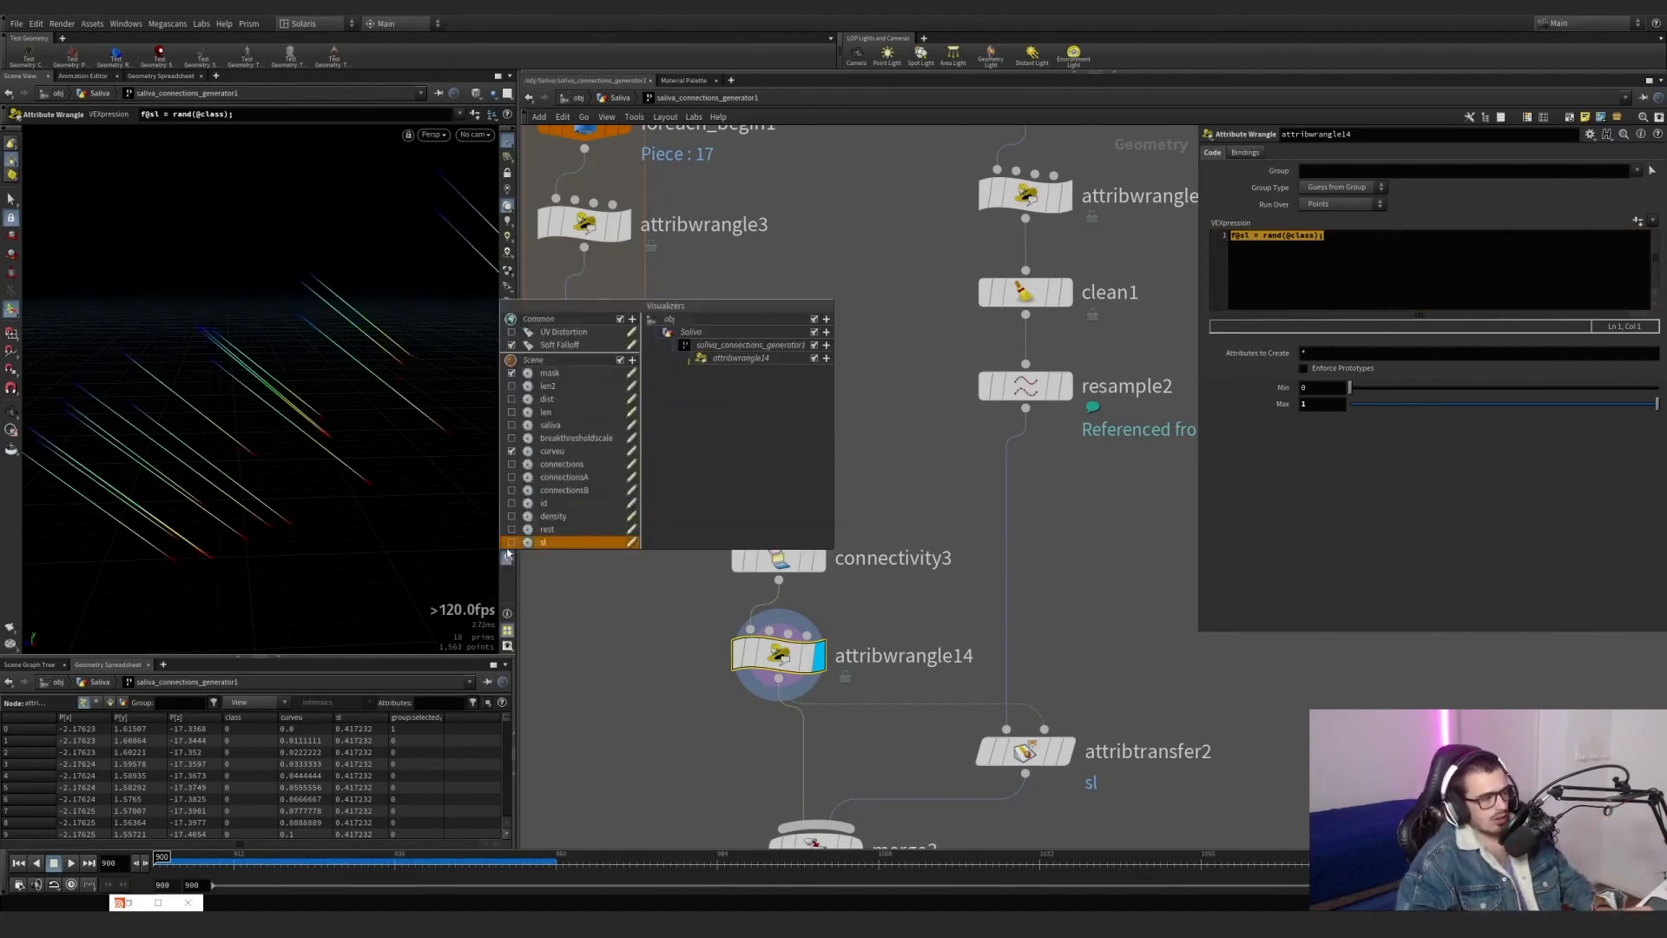
pyautogui.click(512, 452)
pyautogui.click(569, 559)
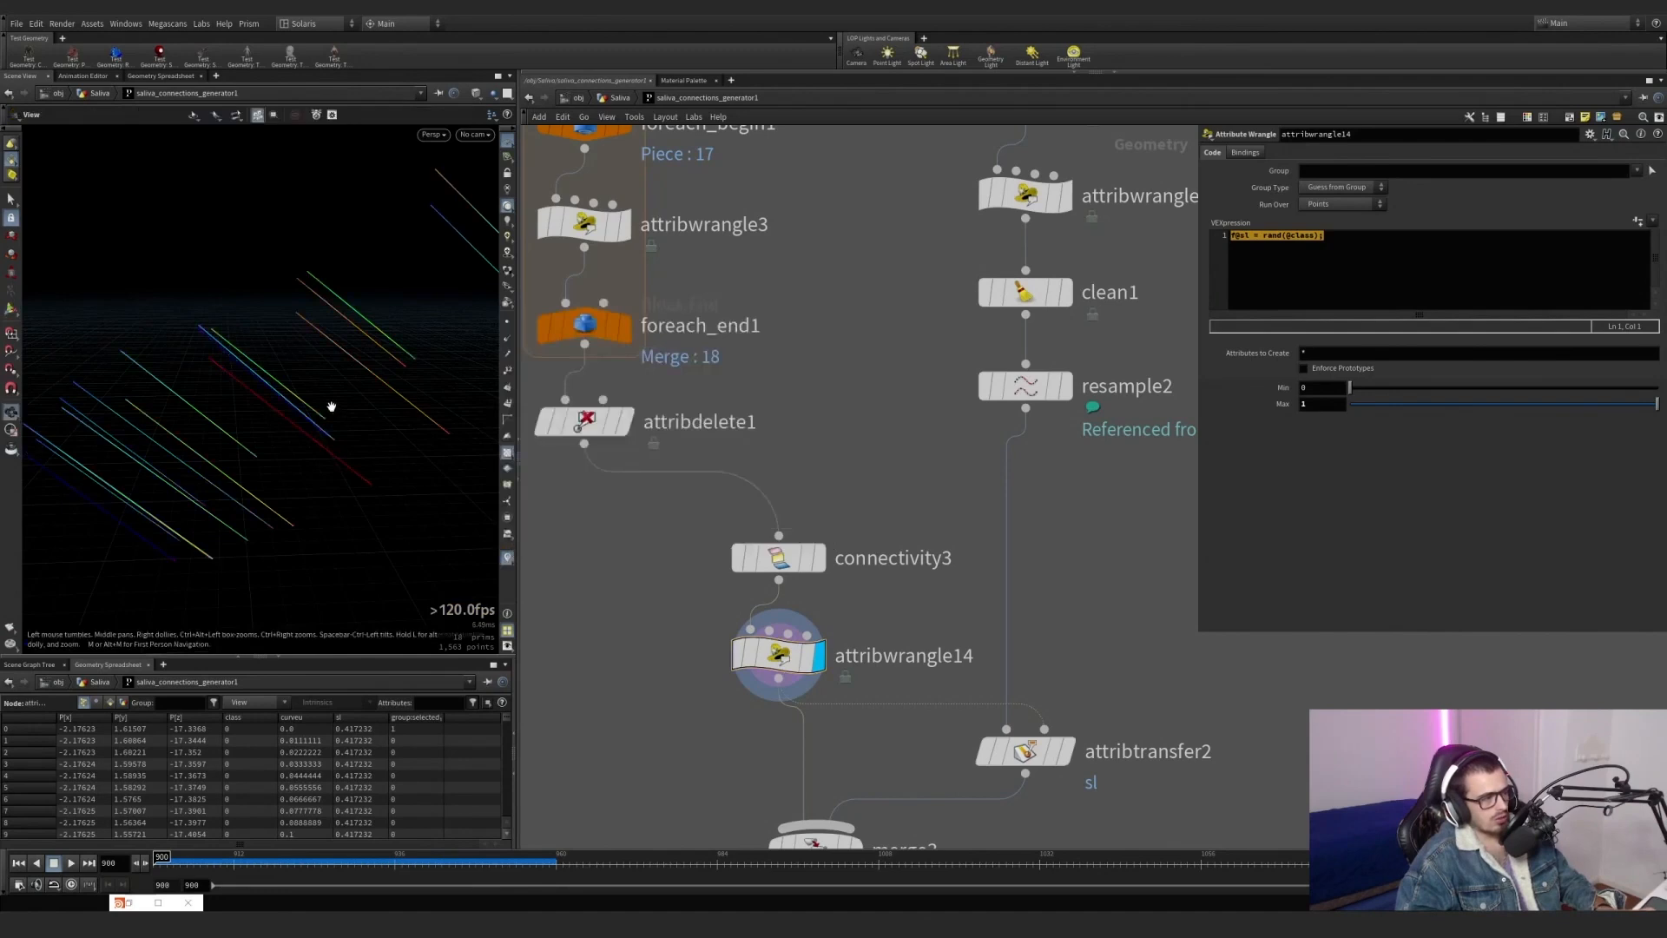
pyautogui.keyDown('alt'); pyautogui.moveTo(331, 406); pyautogui.dragTo(277, 488); pyautogui.keyUp('alt')
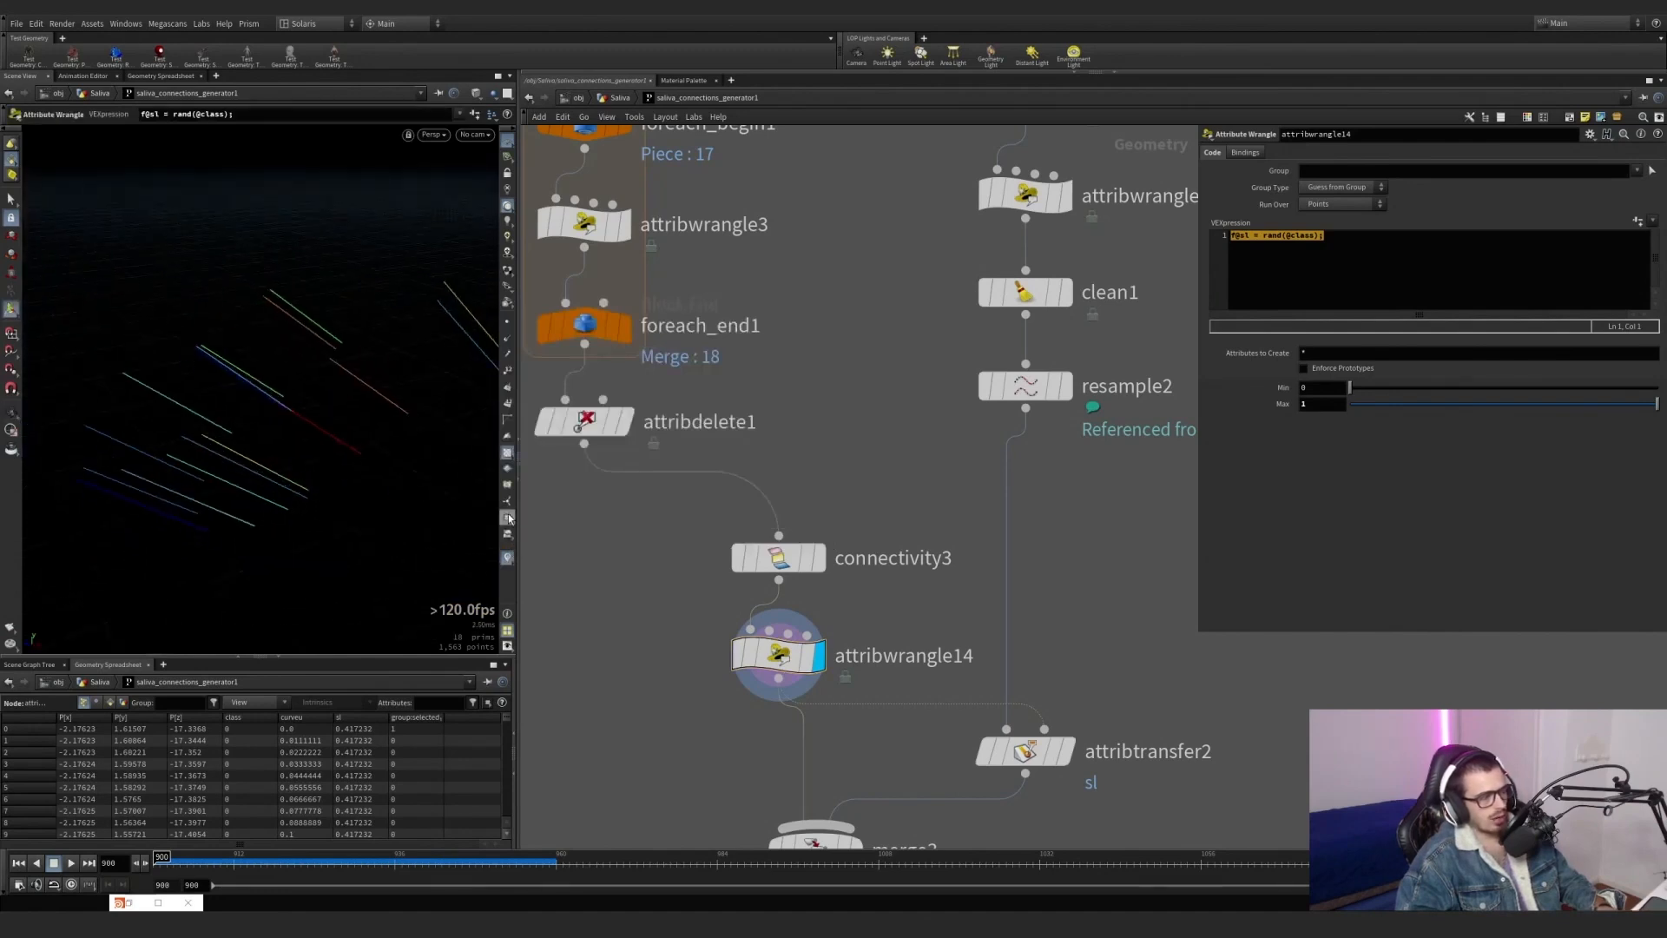
# Select the node chain from object_merge13 down to resample2 and frame it in the network.
pyautogui.scroll(-4, 813, 512)
pyautogui.scroll(-3, 813, 507)
pyautogui.moveTo(787, 631)
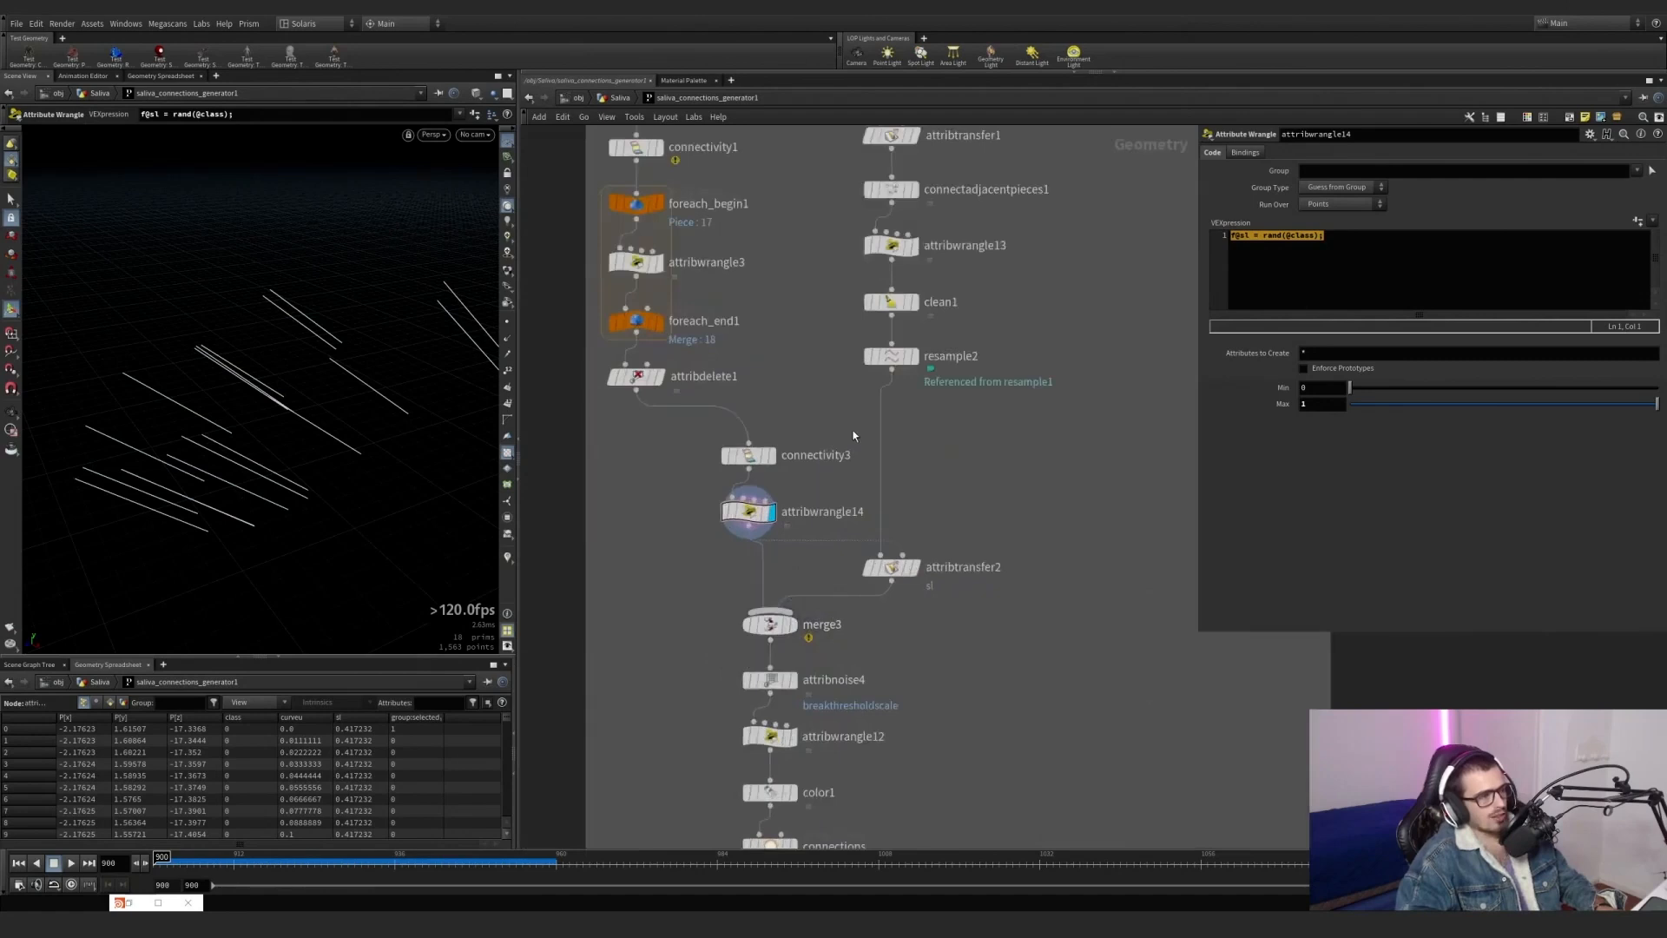
pyautogui.scroll(-2, 827, 434)
pyautogui.moveTo(932, 506); pyautogui.dragTo(788, 251)
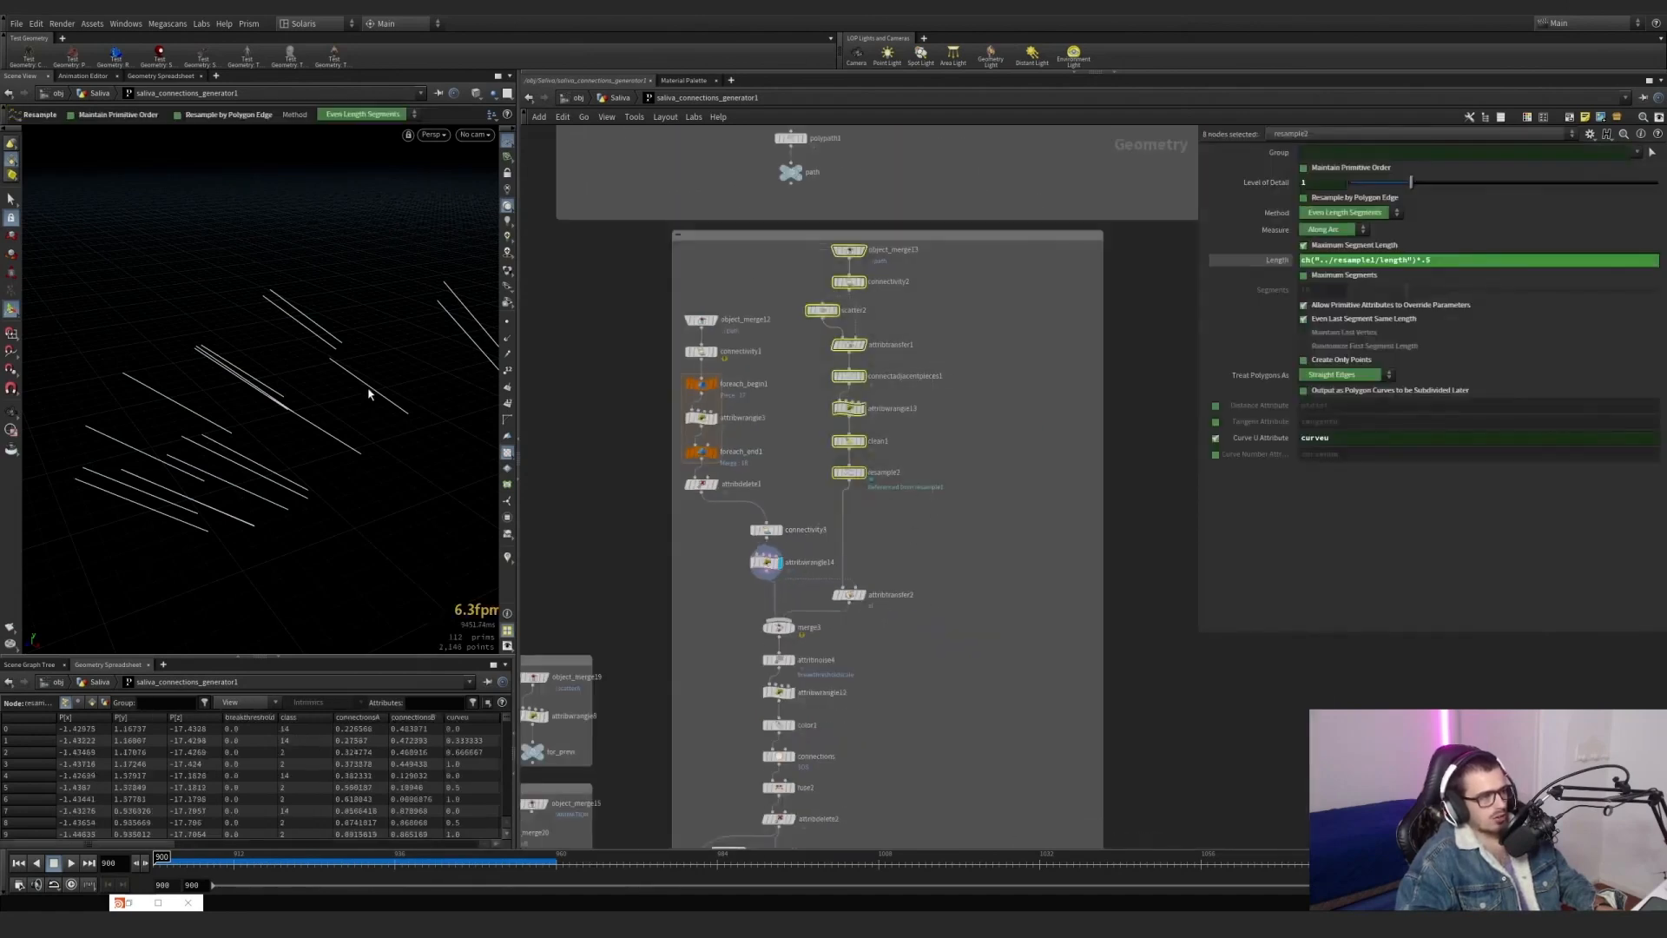
pyautogui.moveTo(373, 391)
pyautogui.keyDown('alt'); pyautogui.mouseDown()
pyautogui.moveTo(312, 383)
pyautogui.moveTo(253, 461)
pyautogui.moveTo(349, 432)
pyautogui.moveTo(296, 408)
pyautogui.moveTo(324, 387)
pyautogui.moveTo(376, 387)
pyautogui.mouseUp(); pyautogui.keyUp('alt')
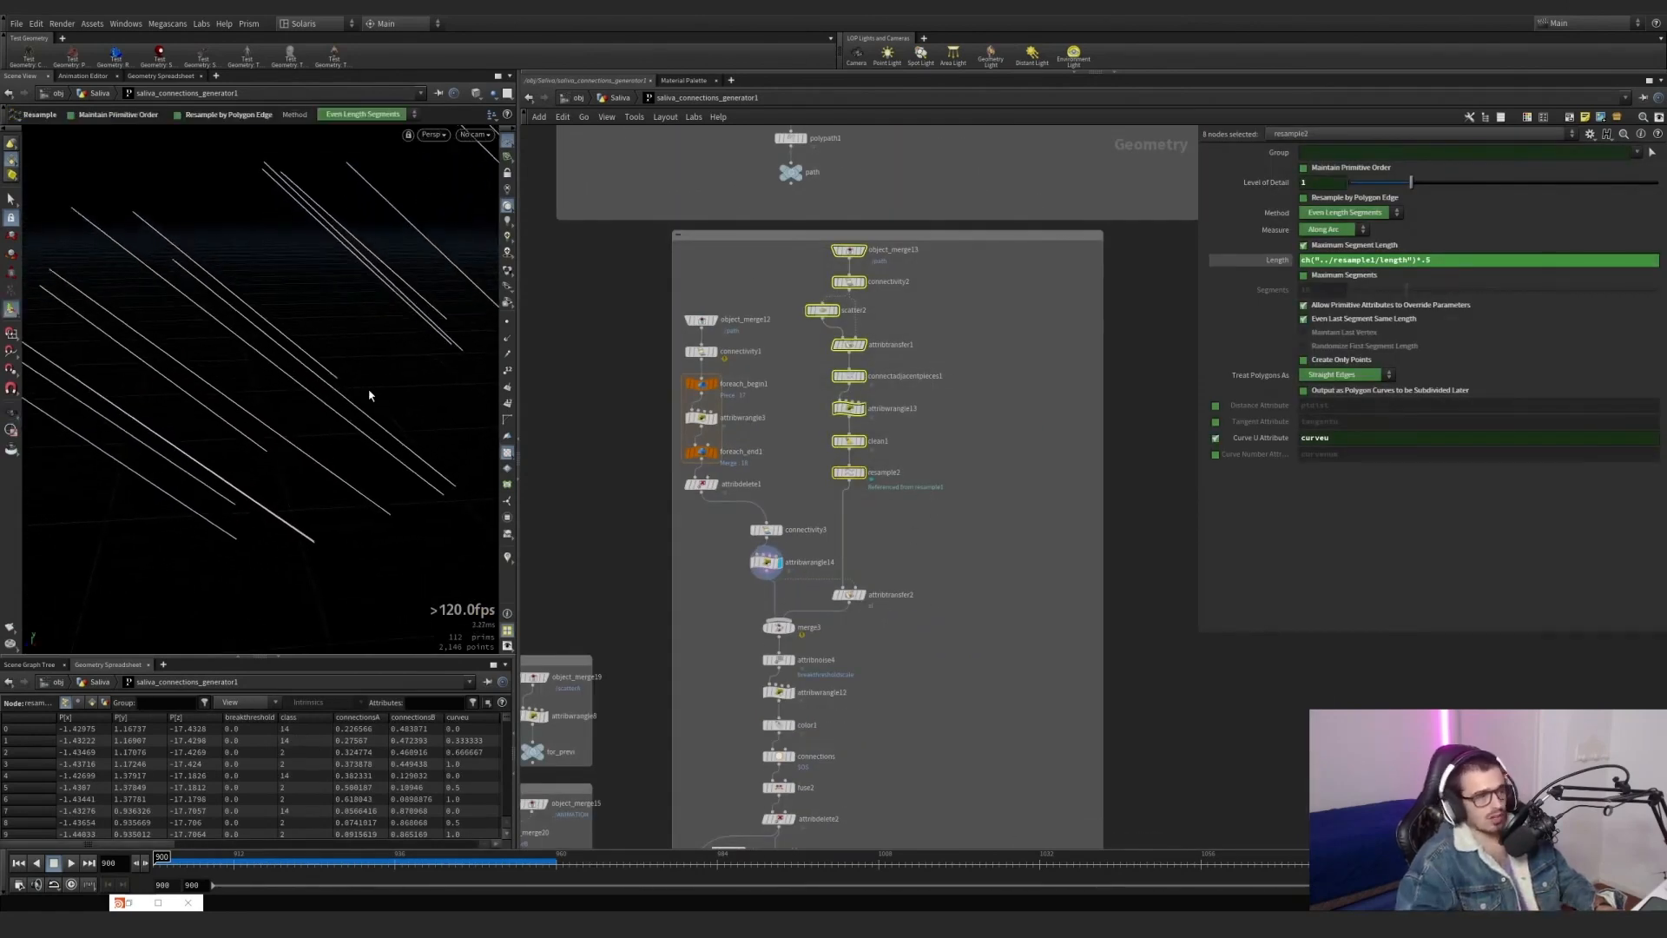
pyautogui.scroll(3, 868, 256)
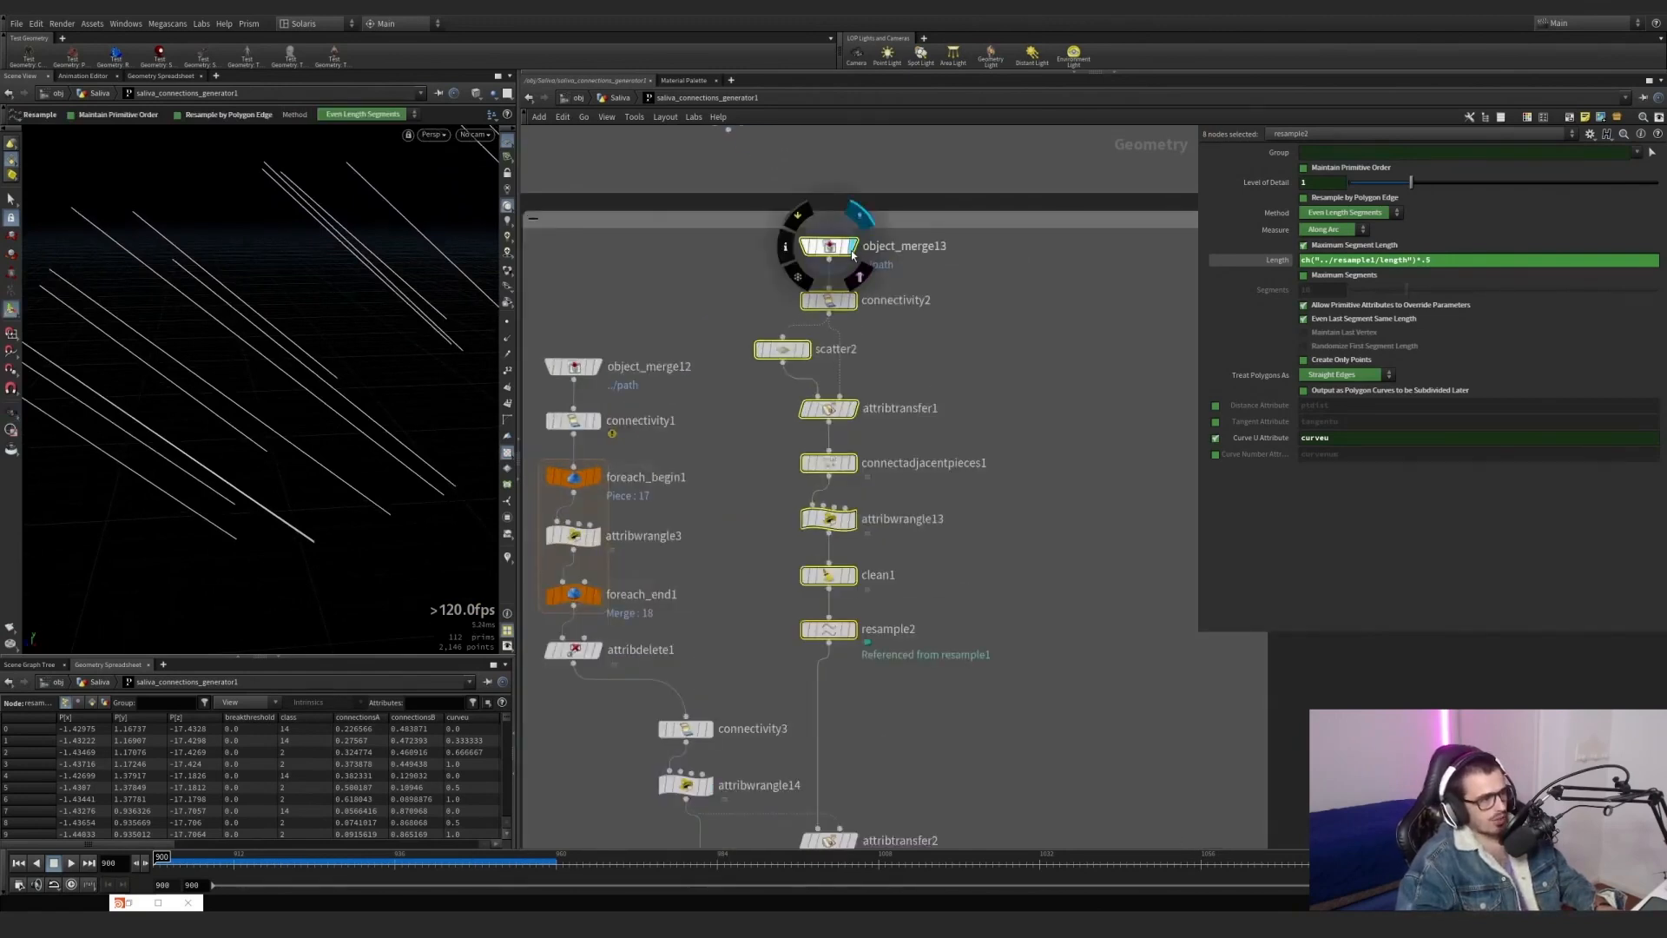
# Display connectivity2 and scatter2 in turn, show scatter2's Force Total Count settings, and nudge the scatter2 node slightly.
pyautogui.click(827, 299)
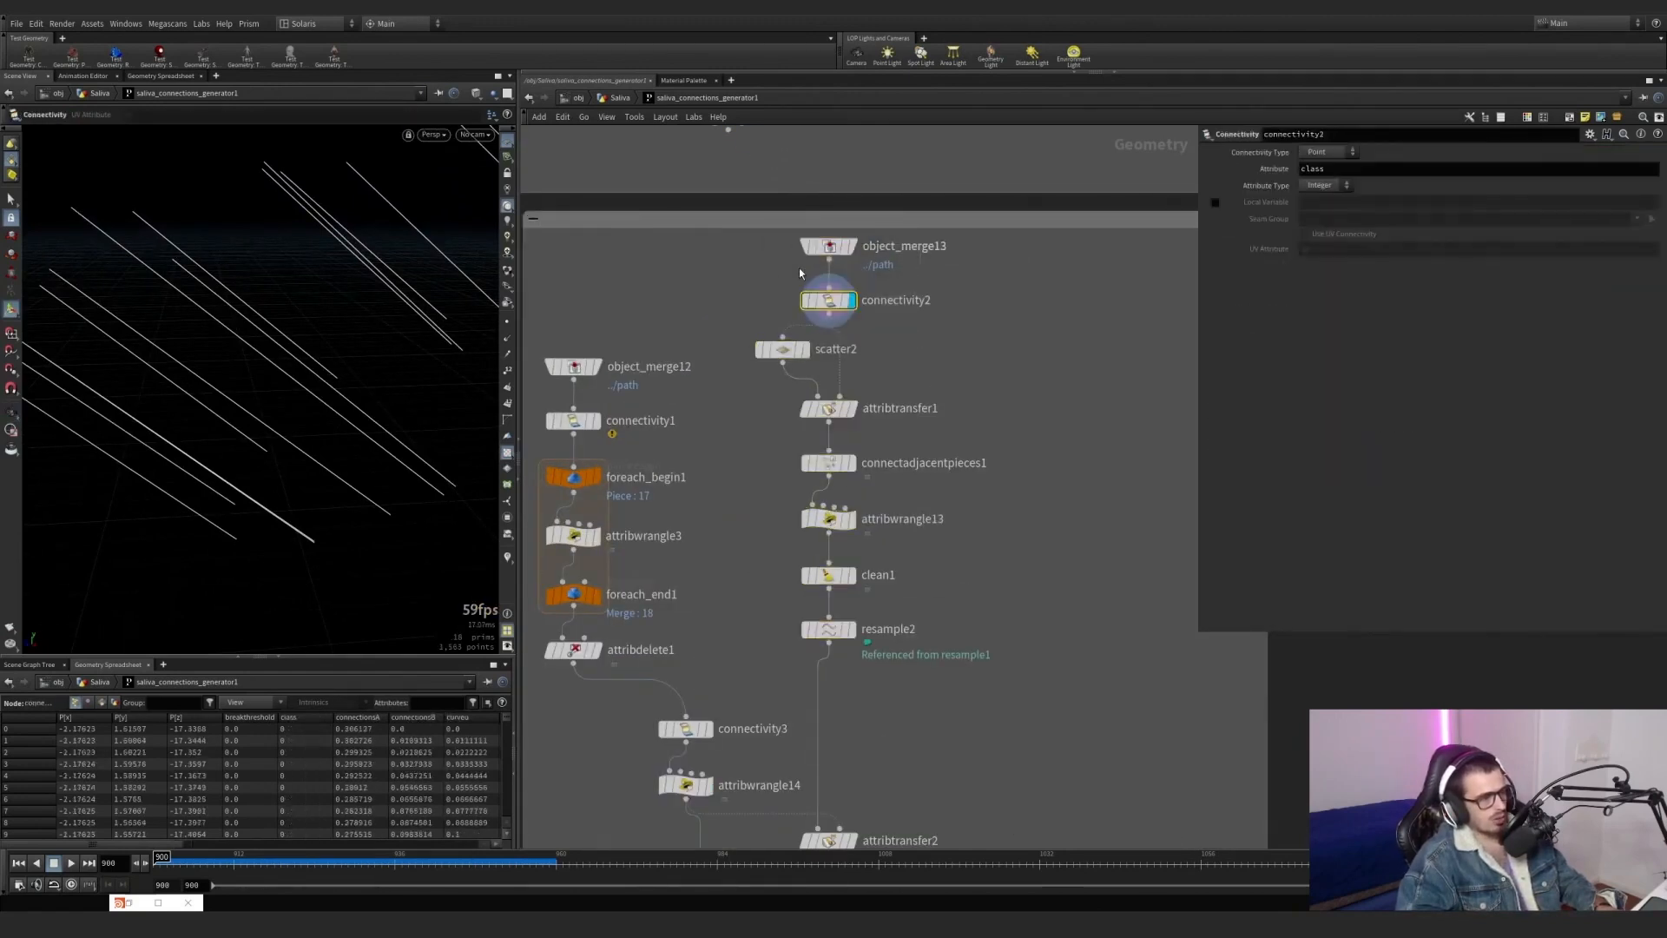
pyautogui.click(807, 352)
pyautogui.click(785, 351)
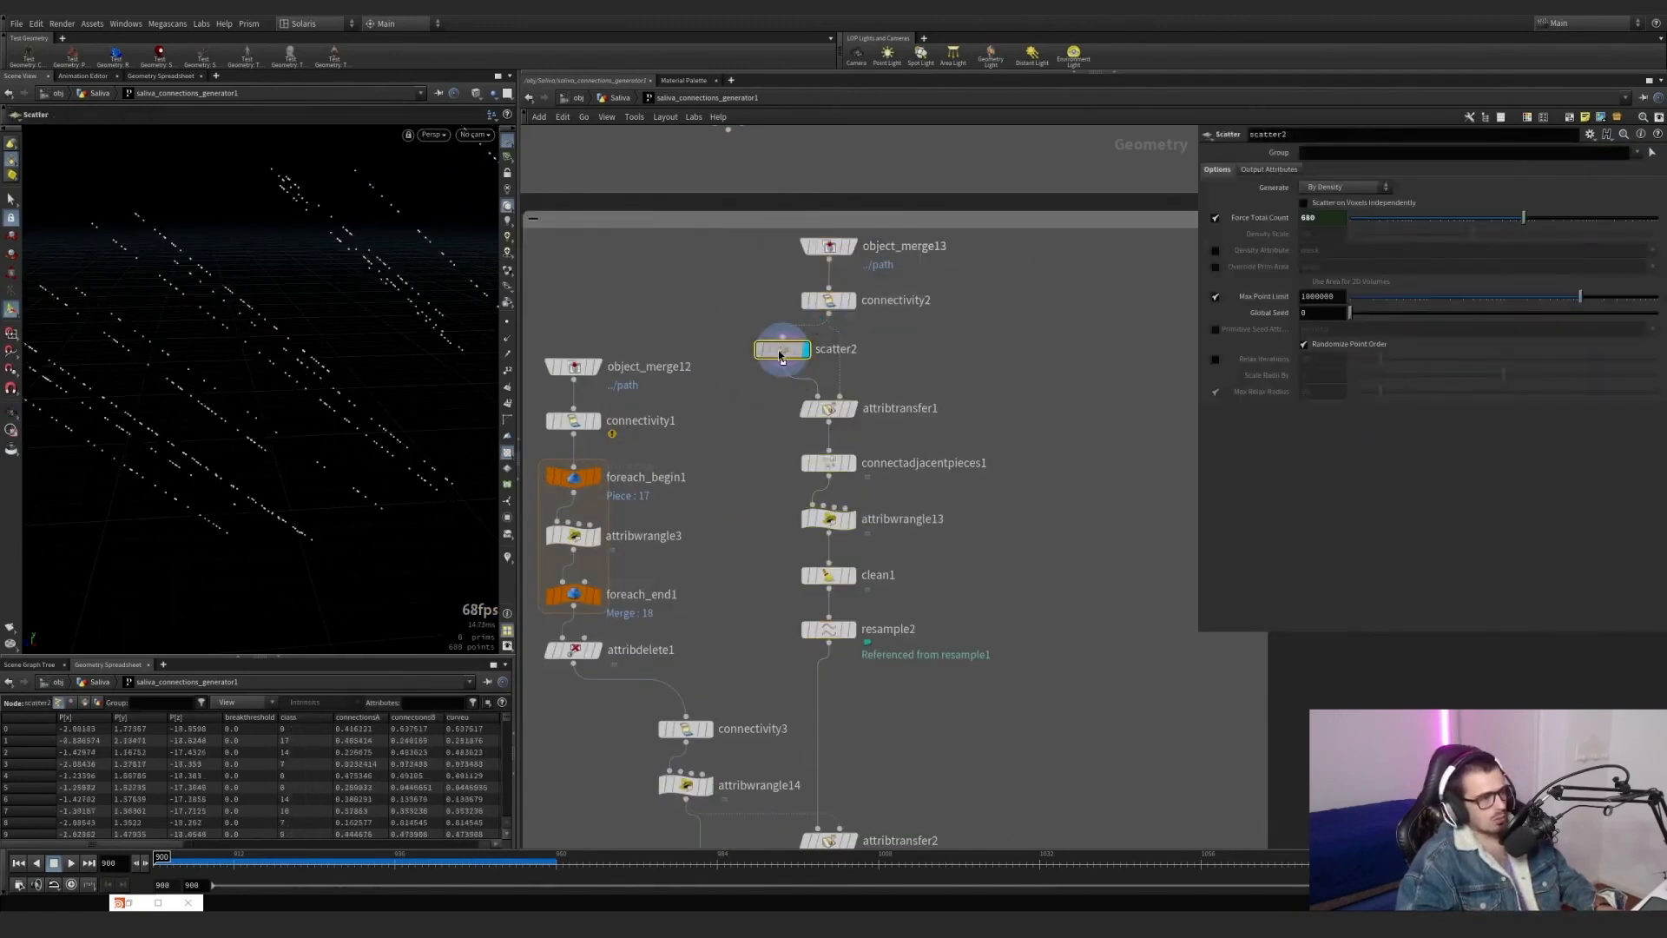
pyautogui.moveTo(785, 351); pyautogui.dragTo(778, 358)
# Display attribtransfer1, disable its Primitives attribute transfer, and toggle its Points transfer off and on again.
pyautogui.moveTo(838, 412)
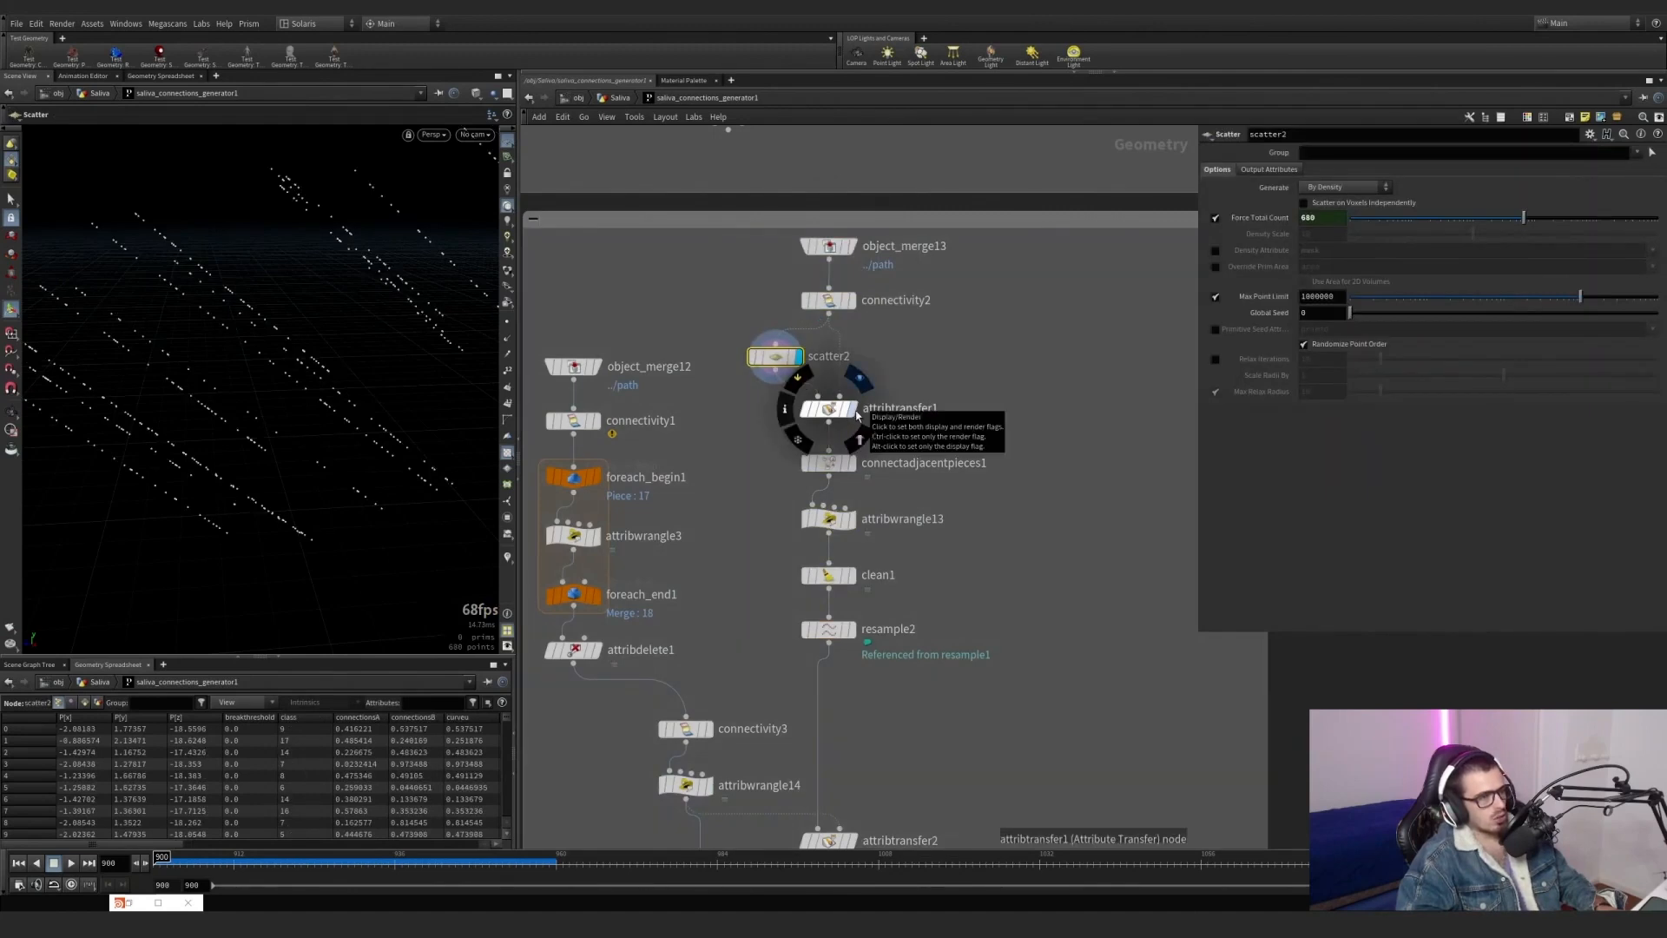
pyautogui.click(859, 419)
pyautogui.click(828, 409)
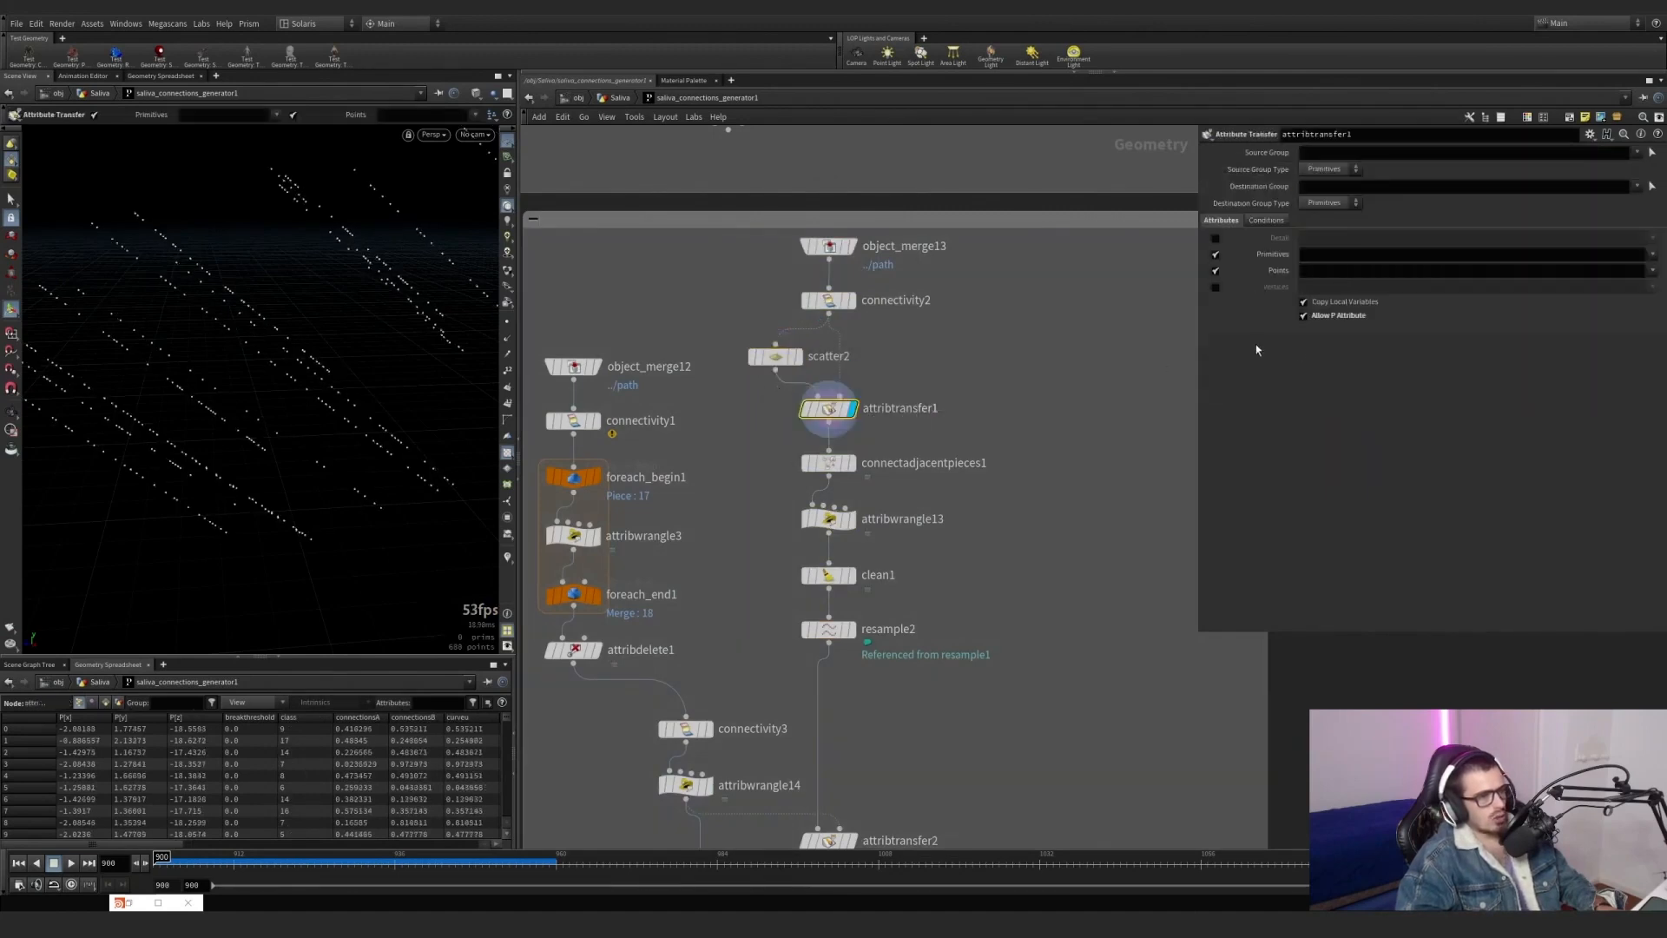
pyautogui.click(1215, 256)
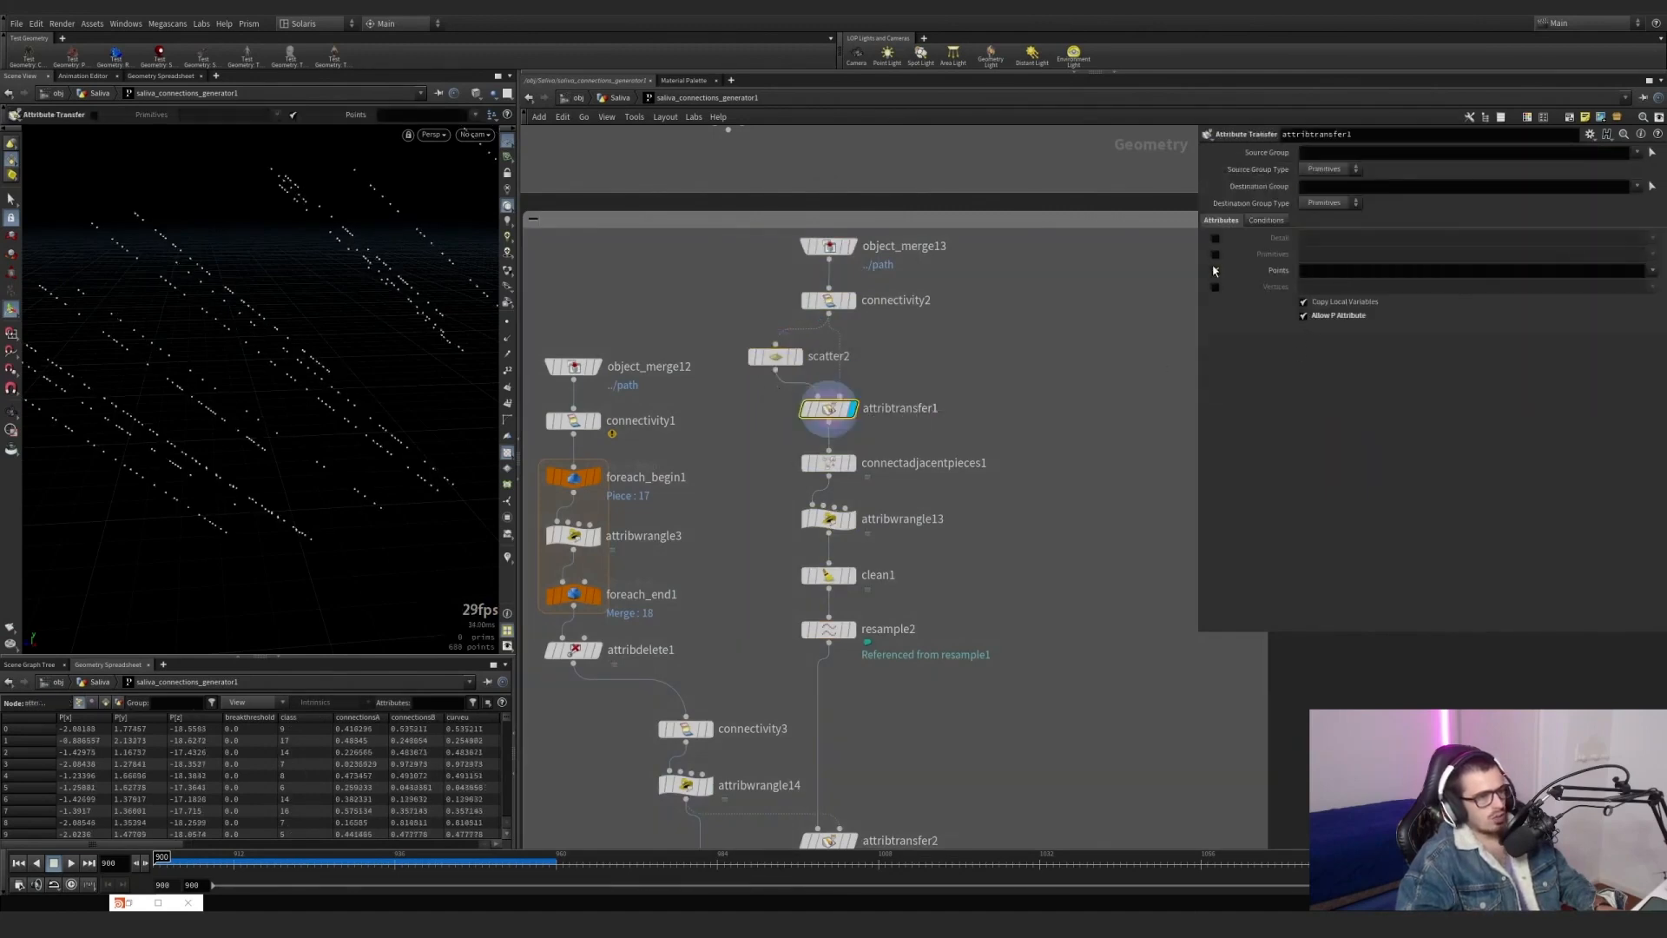
pyautogui.click(1215, 271)
pyautogui.click(1214, 271)
pyautogui.click(1214, 271)
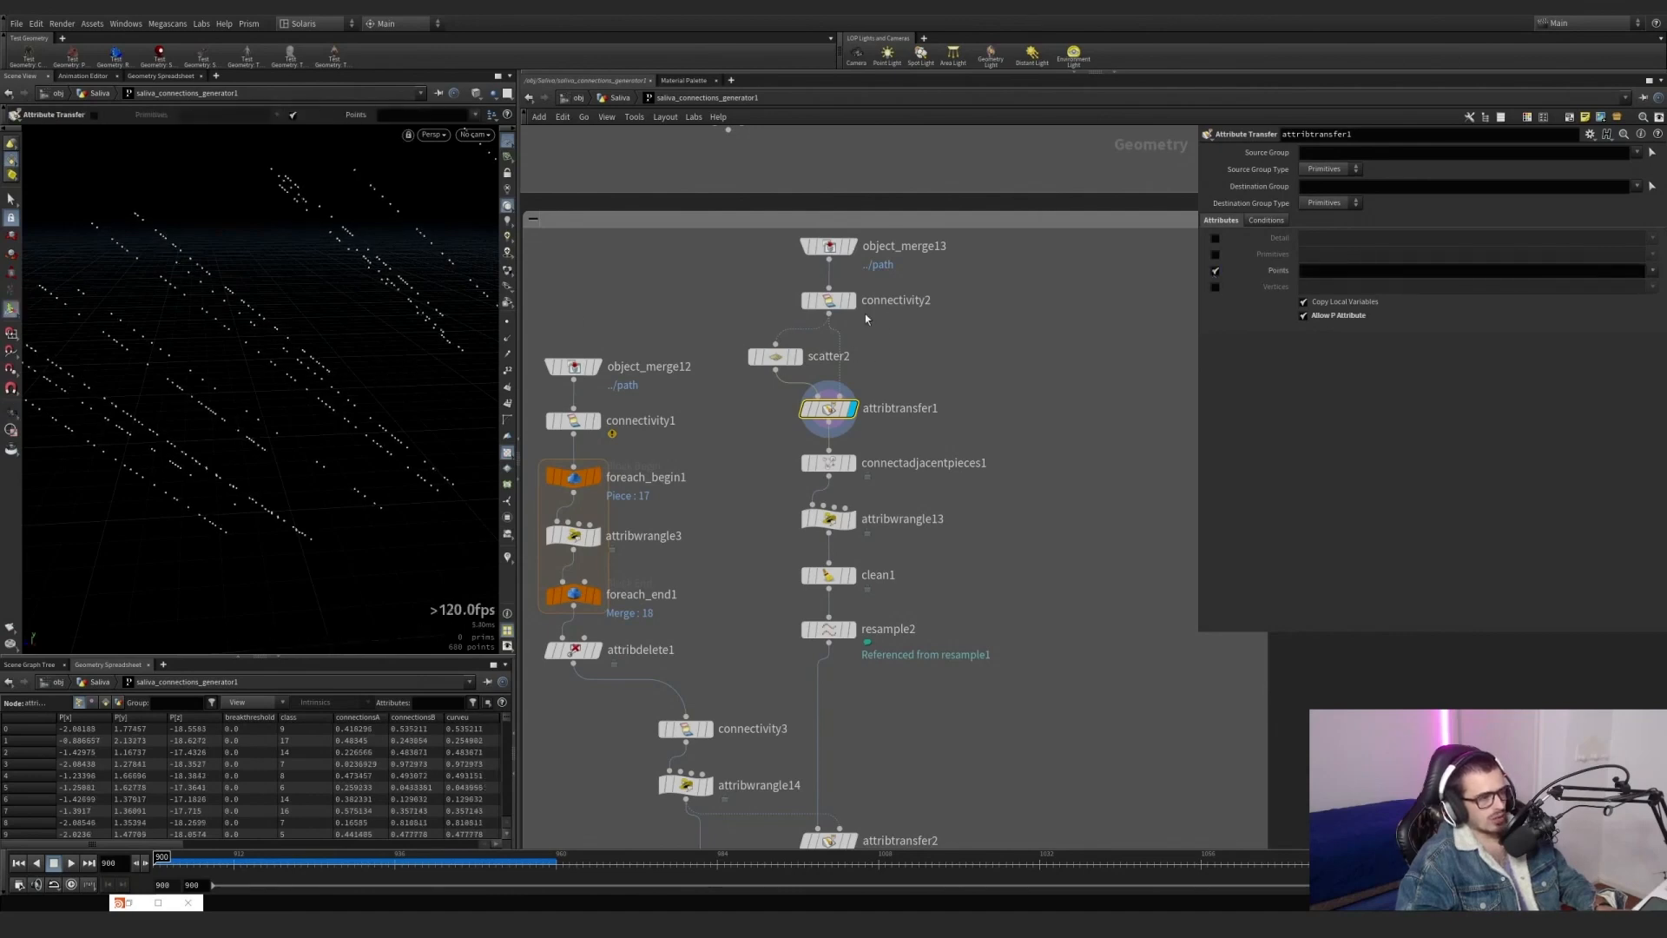
# Alternate between connectivity2 and attribtransfer1 in the viewport to compare the original path lines with the scattered points up close.
pyautogui.click(842, 303)
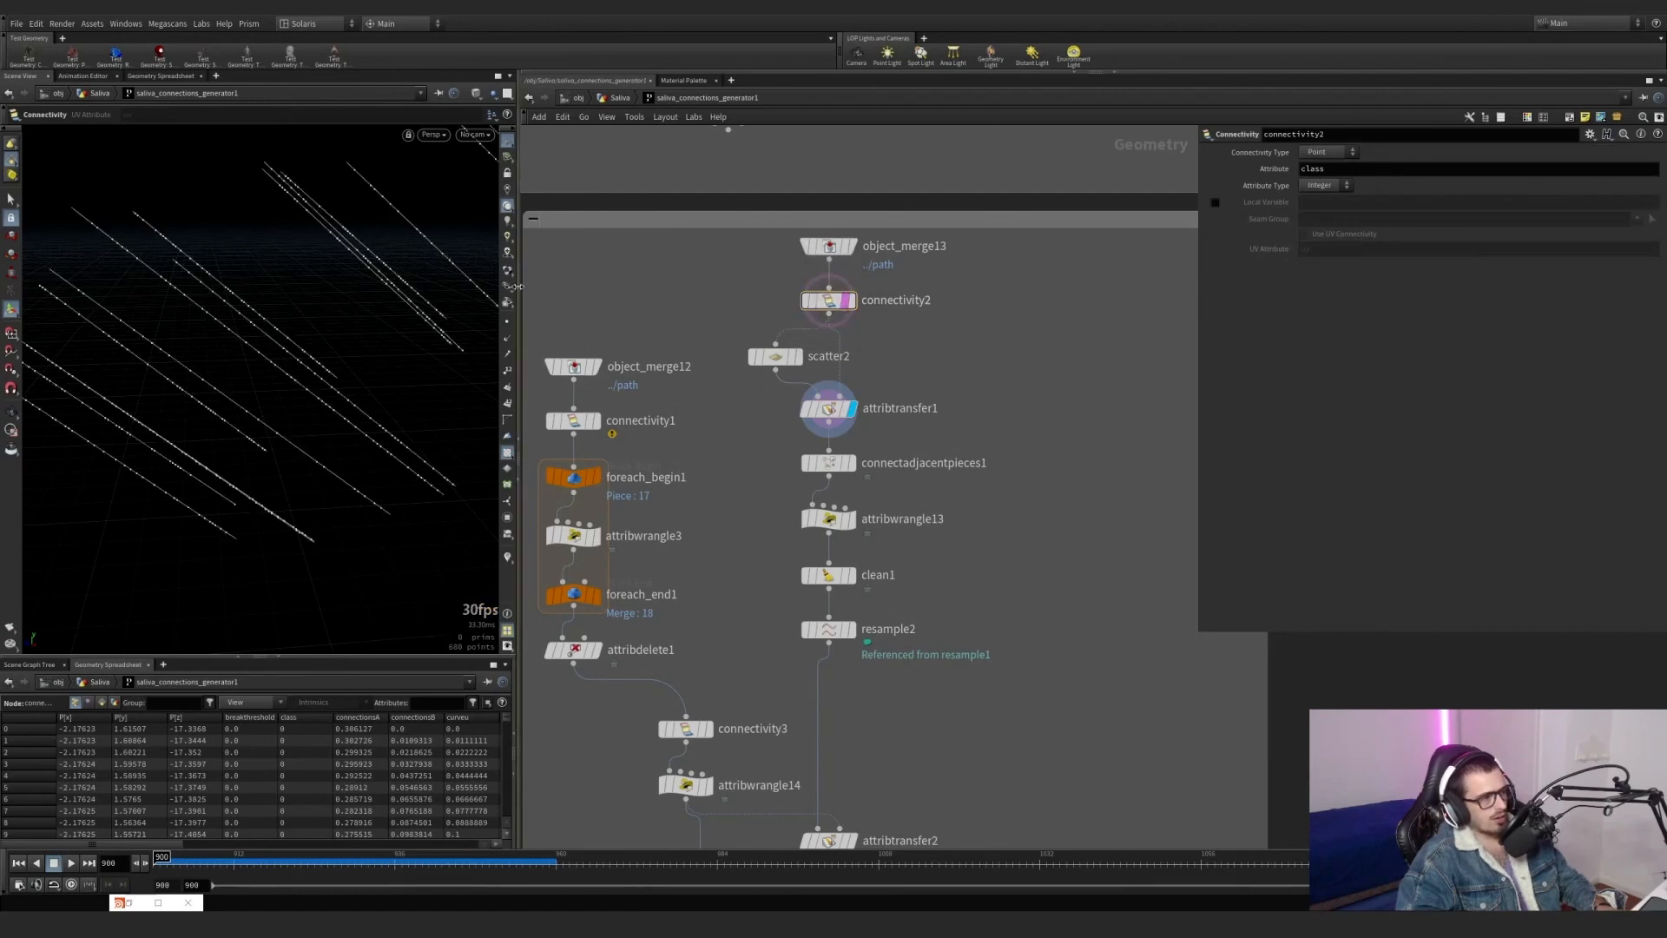
pyautogui.keyDown('alt'); pyautogui.moveTo(205, 305); pyautogui.dragTo(305, 394, button='middle'); pyautogui.keyUp('alt')
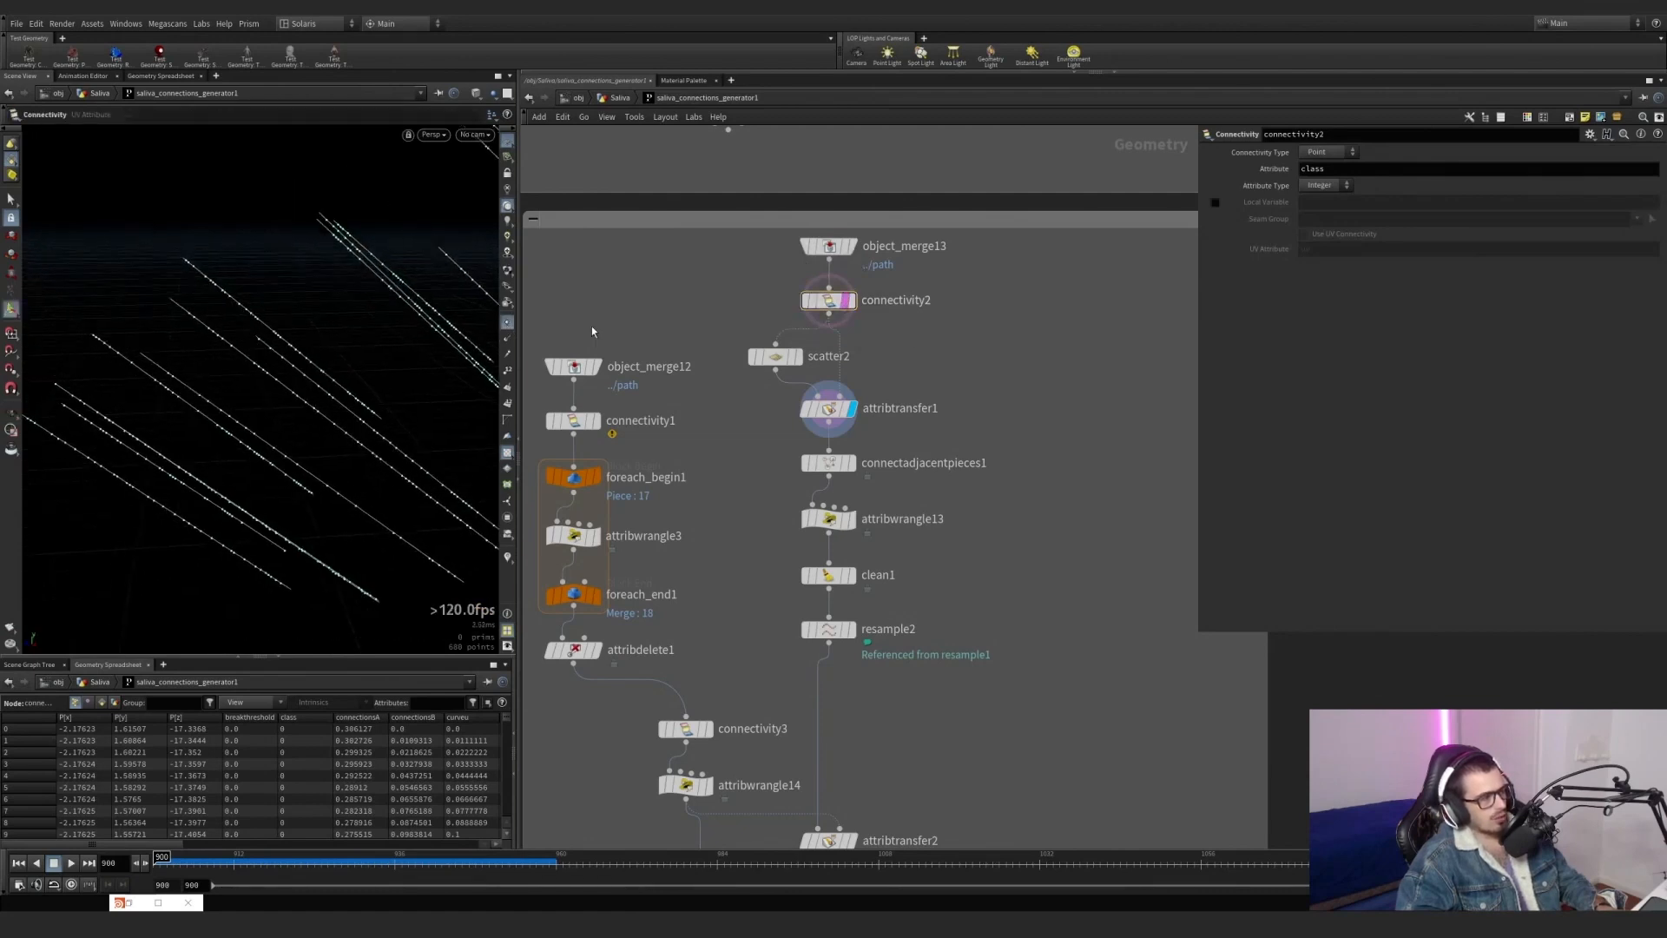
pyautogui.click(851, 301)
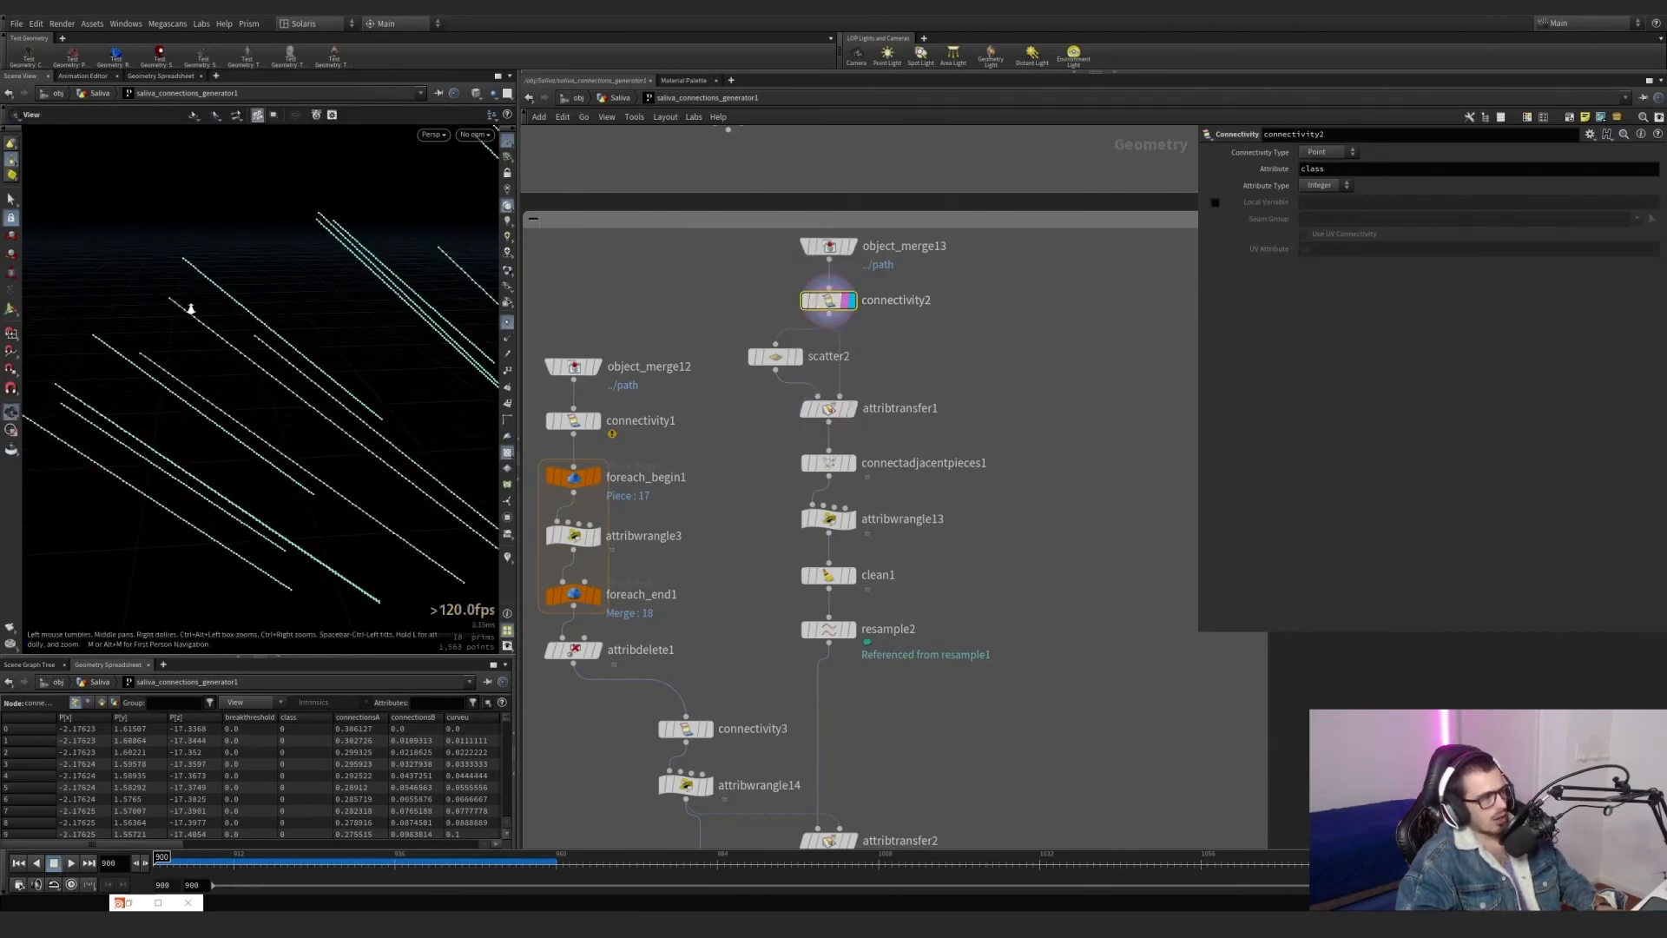
pyautogui.keyDown('alt'); pyautogui.moveTo(191, 309); pyautogui.dragTo(299, 412, button='right'); pyautogui.keyUp('alt')
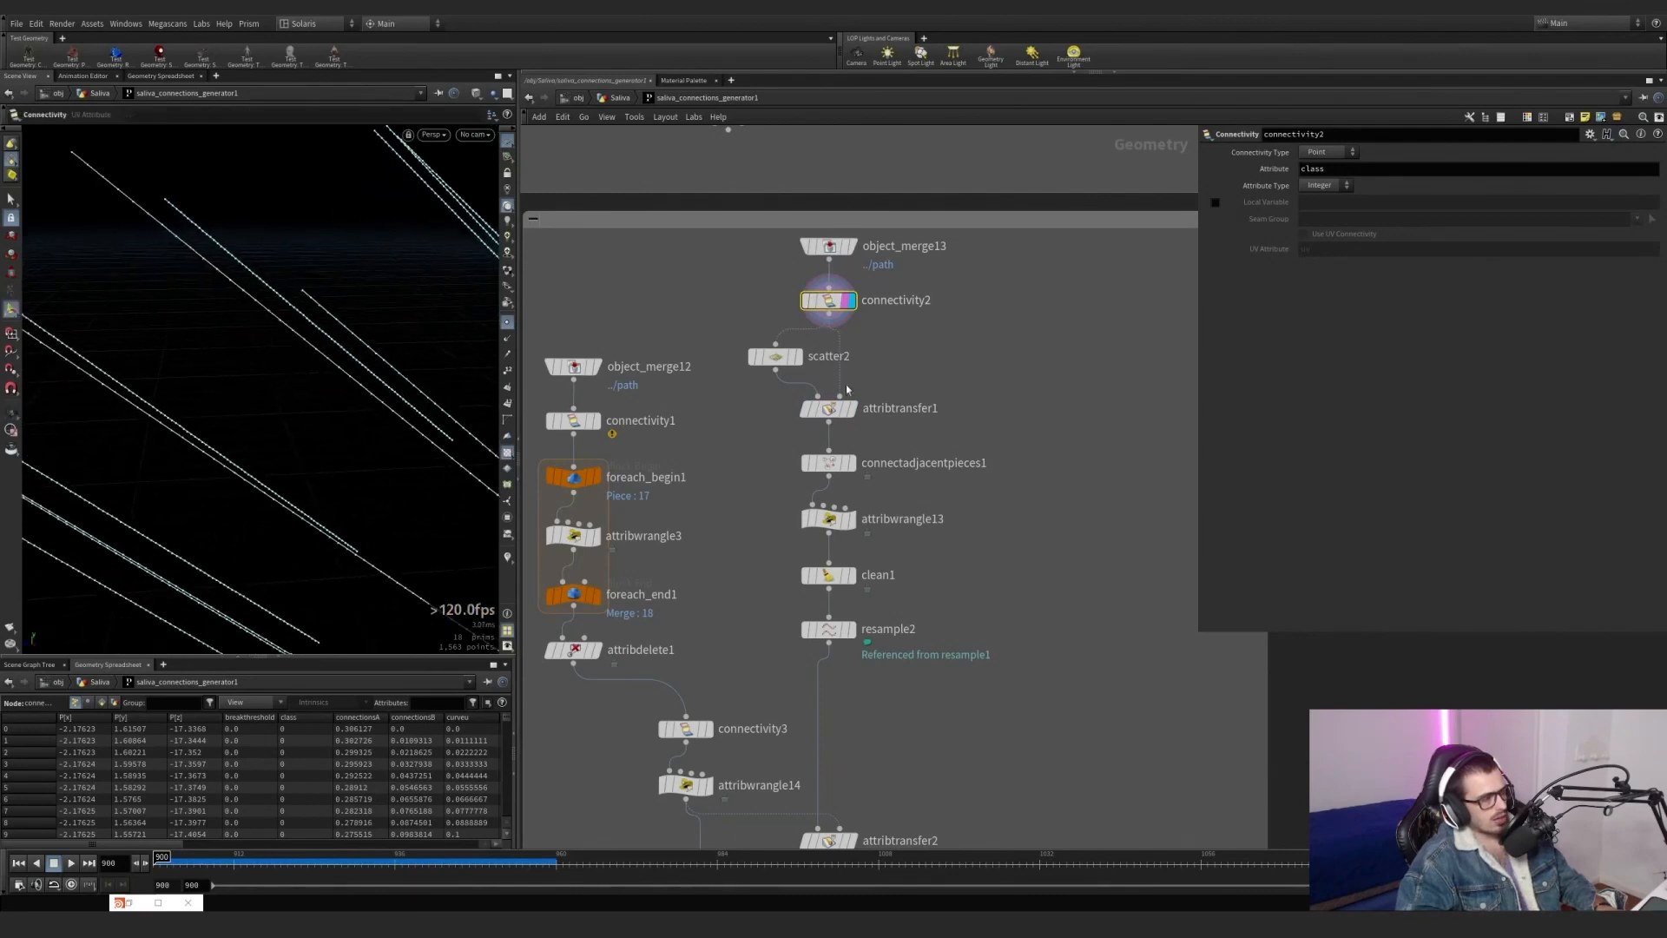
pyautogui.click(849, 393)
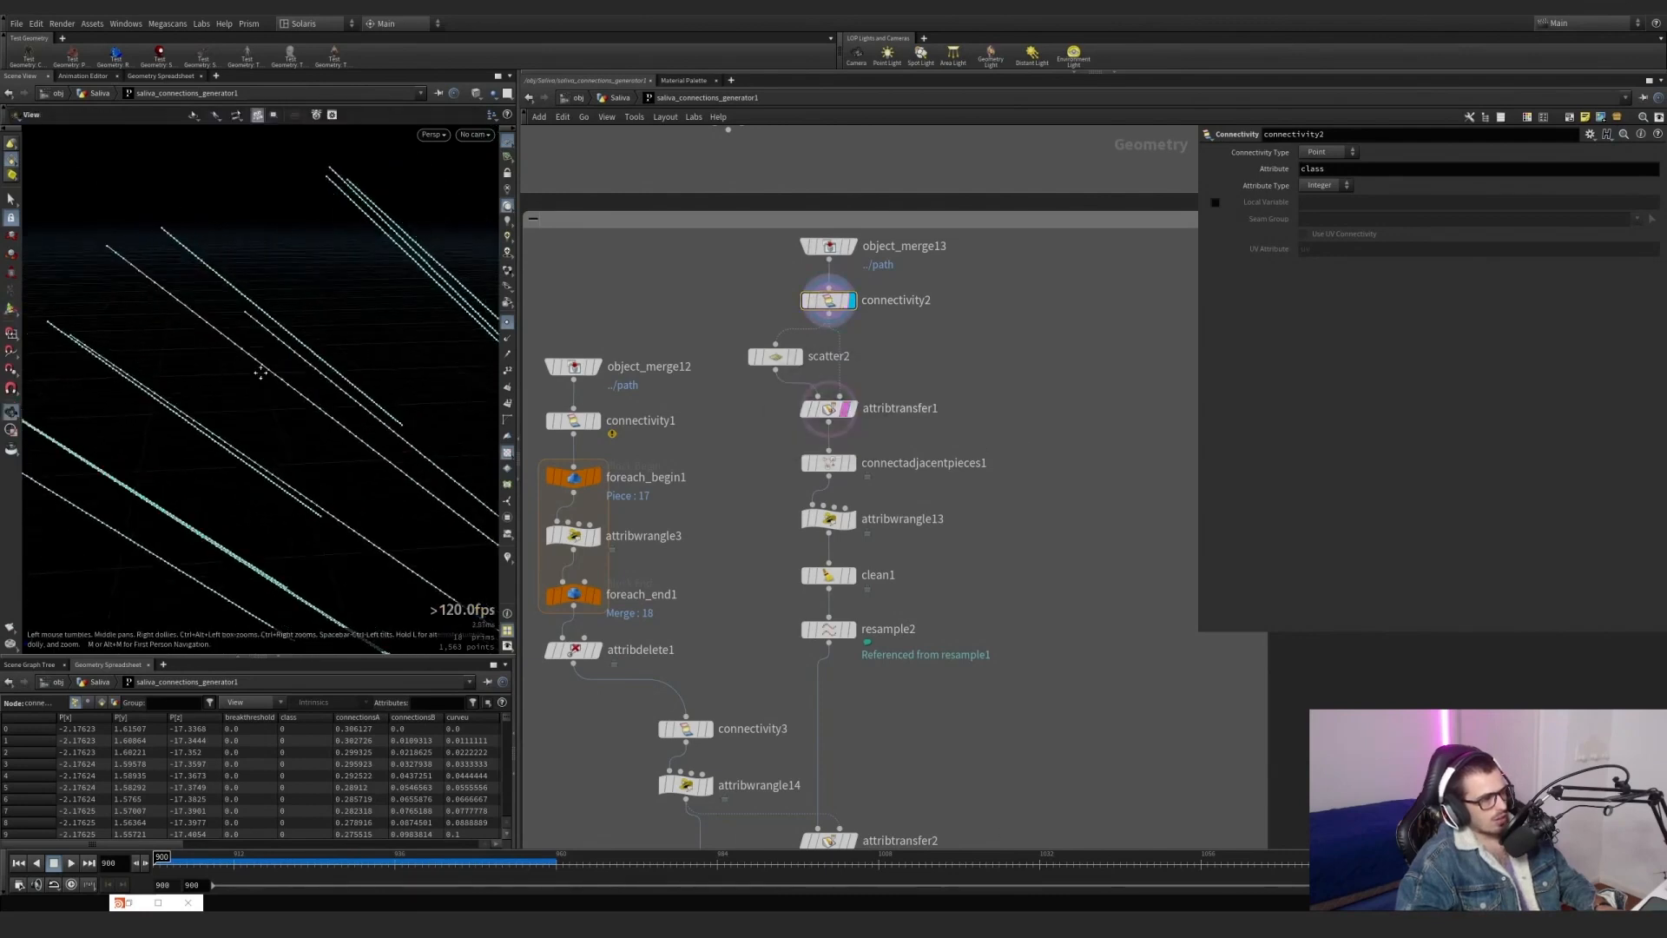
pyautogui.keyDown('alt'); pyautogui.moveTo(261, 372); pyautogui.dragTo(187, 339, button='middle'); pyautogui.keyUp('alt')
pyautogui.click(851, 412)
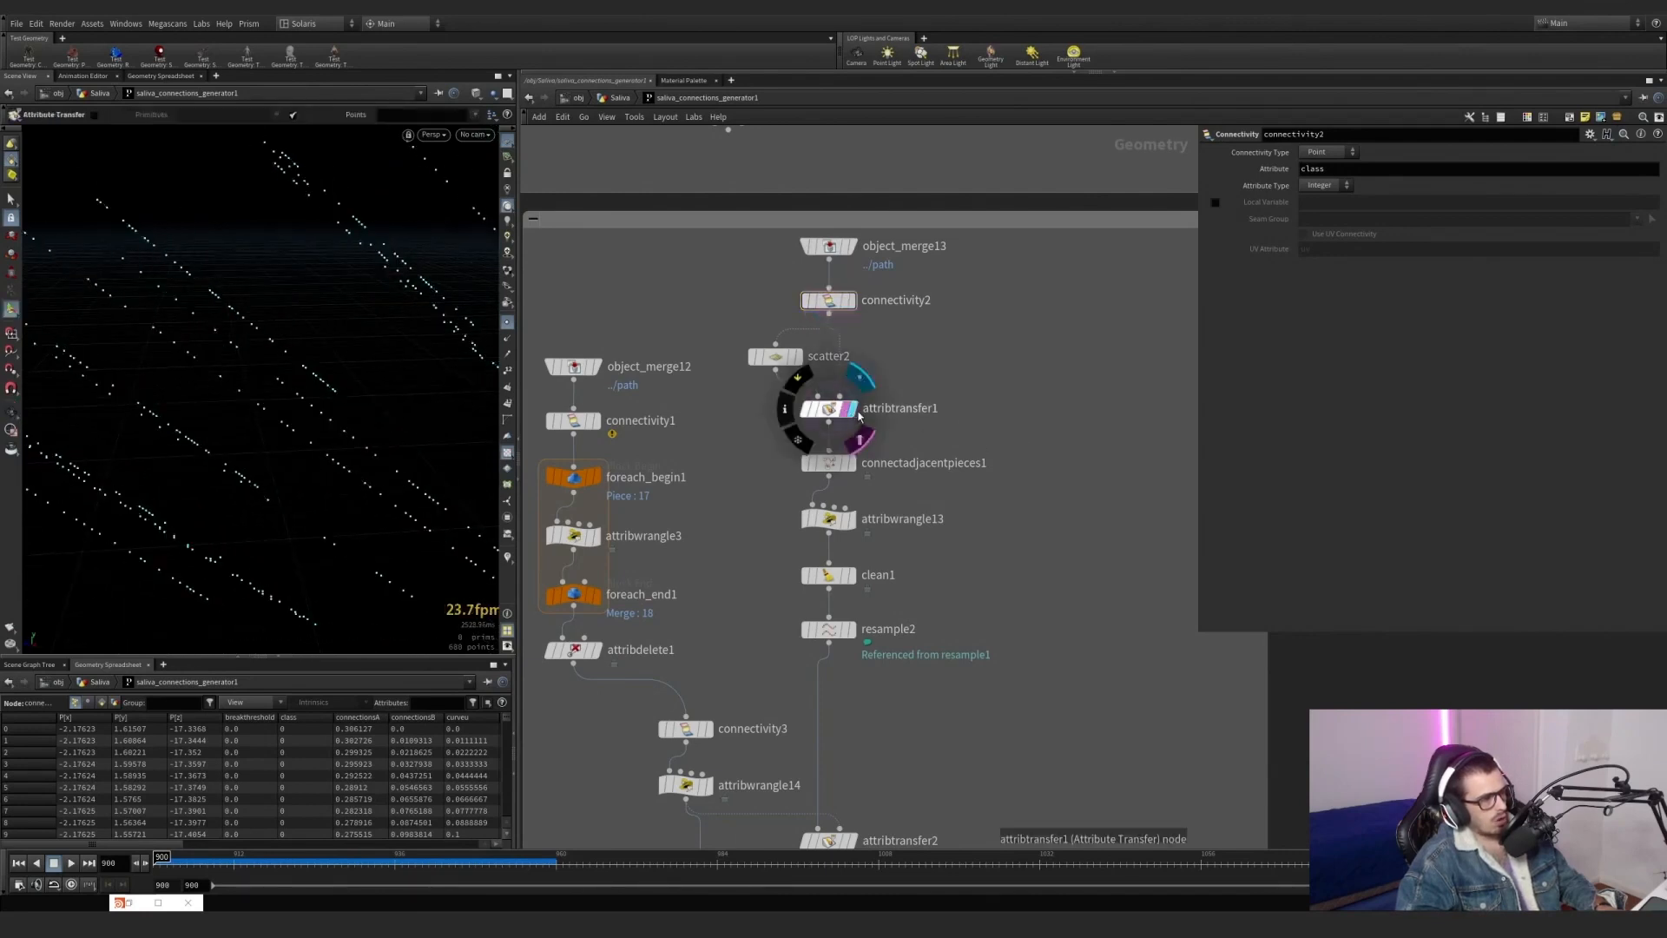
pyautogui.keyDown('alt'); pyautogui.moveTo(224, 347); pyautogui.dragTo(329, 335, button='right'); pyautogui.keyUp('alt')
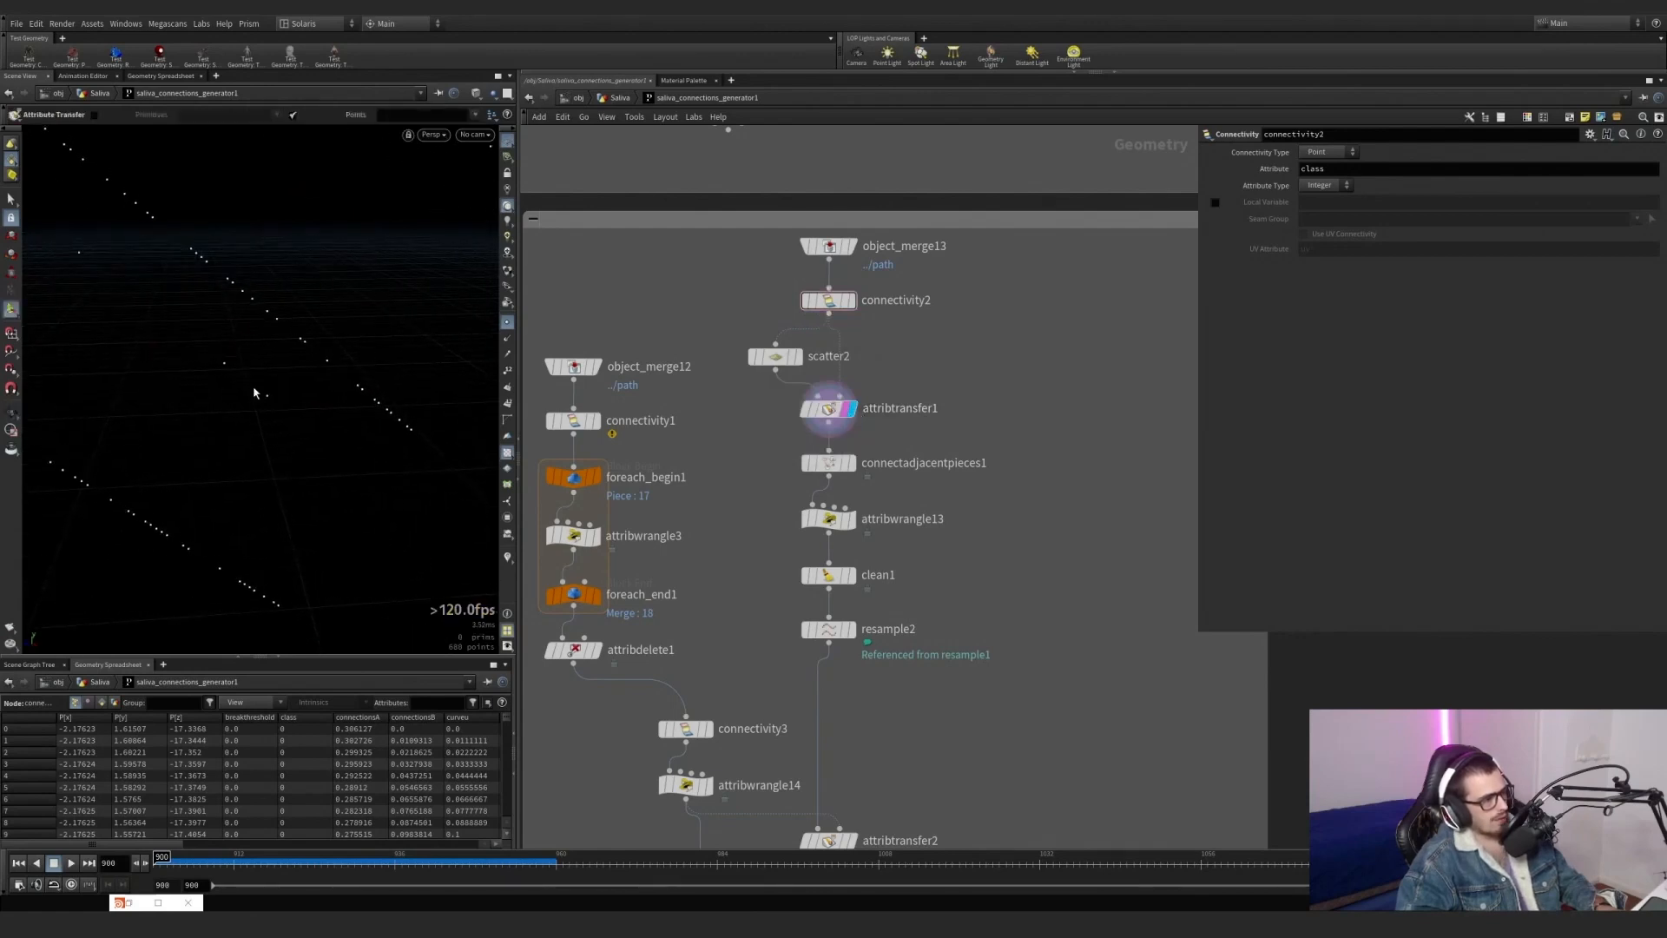
pyautogui.click(851, 300)
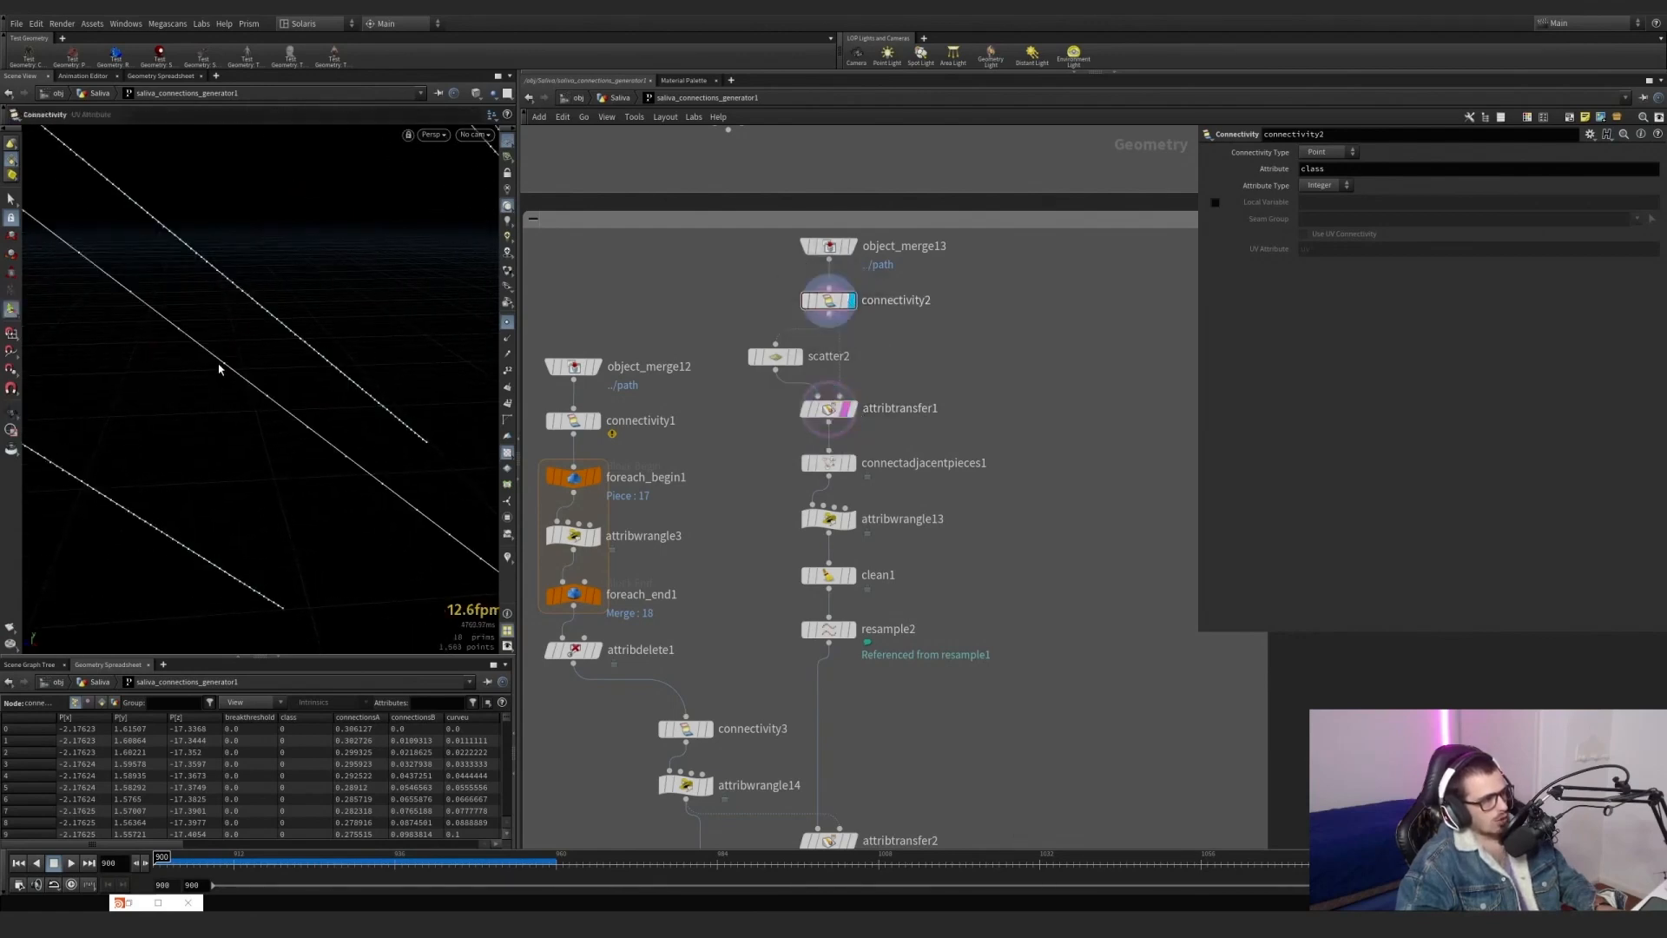
# Display attribtransfer1 with its parameters, then switch the display back to connectivity2 to compare the scattered points with the path lines.
pyautogui.click(854, 411)
pyautogui.moveTo(918, 439); pyautogui.dragTo(800, 396)
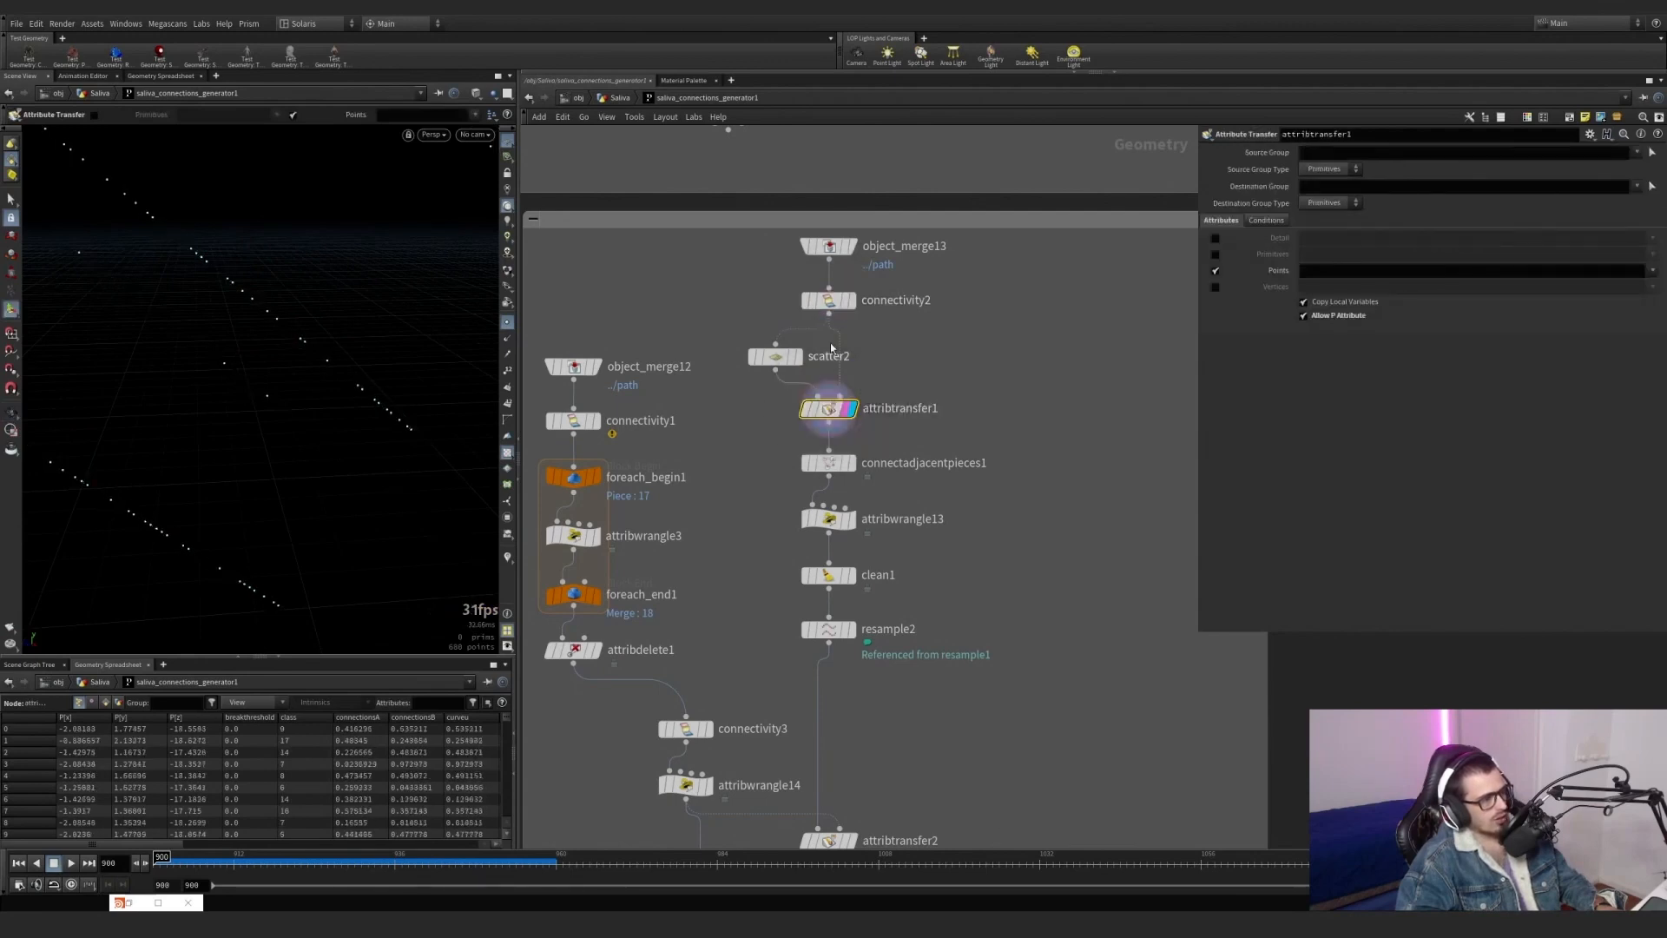
pyautogui.click(847, 305)
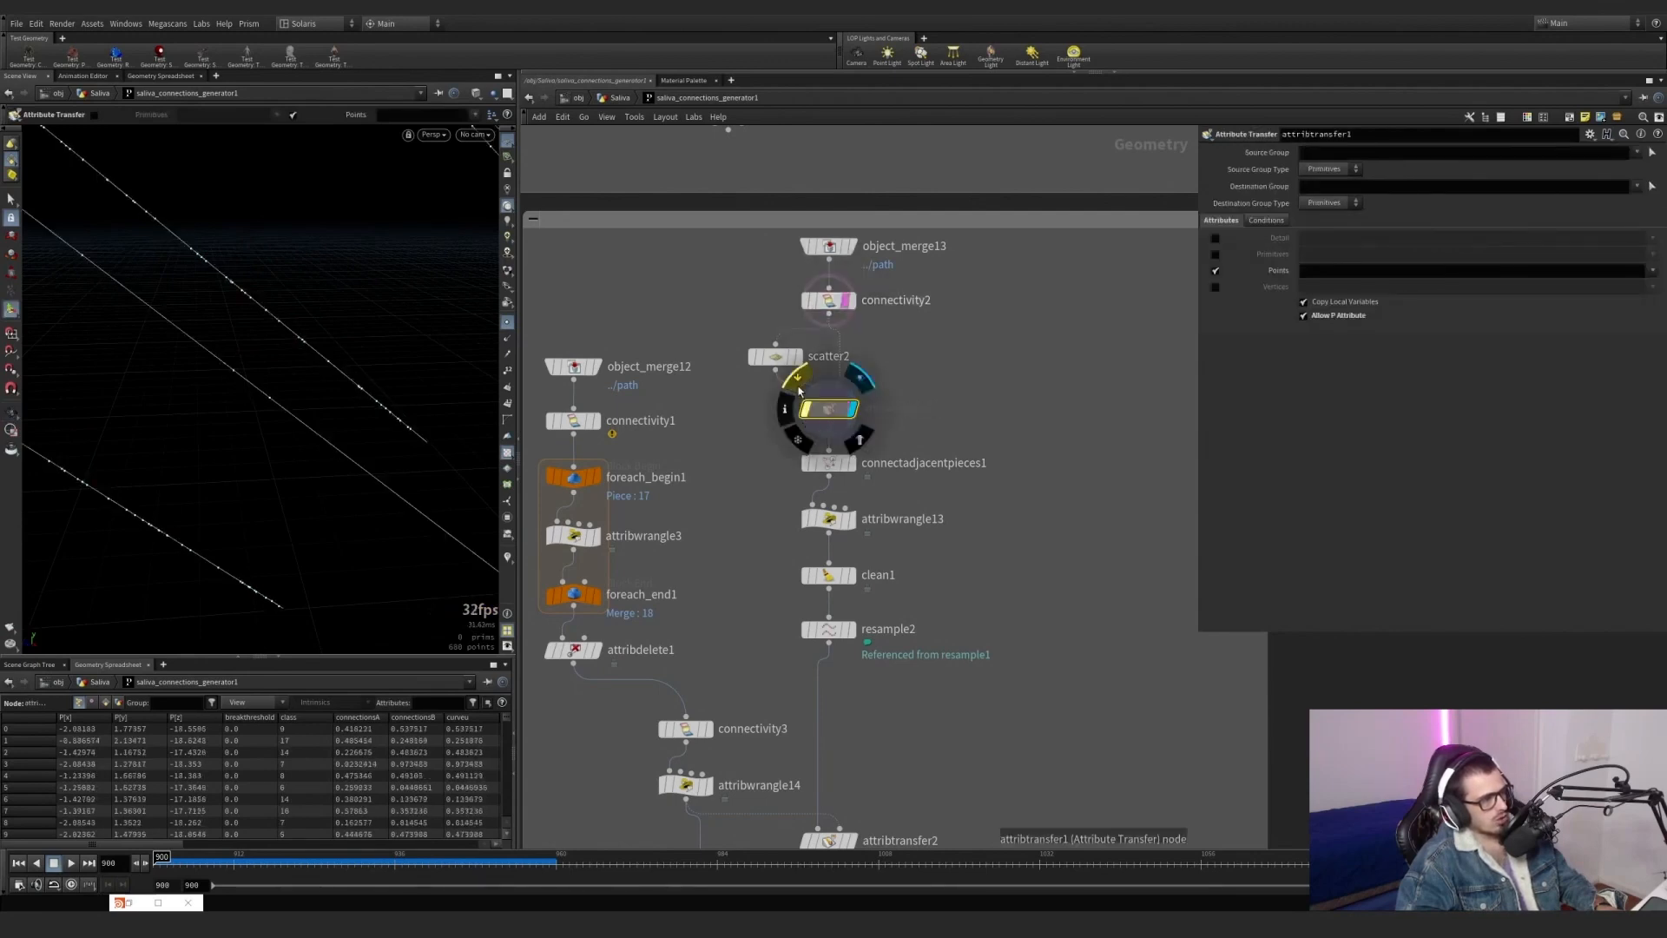
pyautogui.click(852, 301)
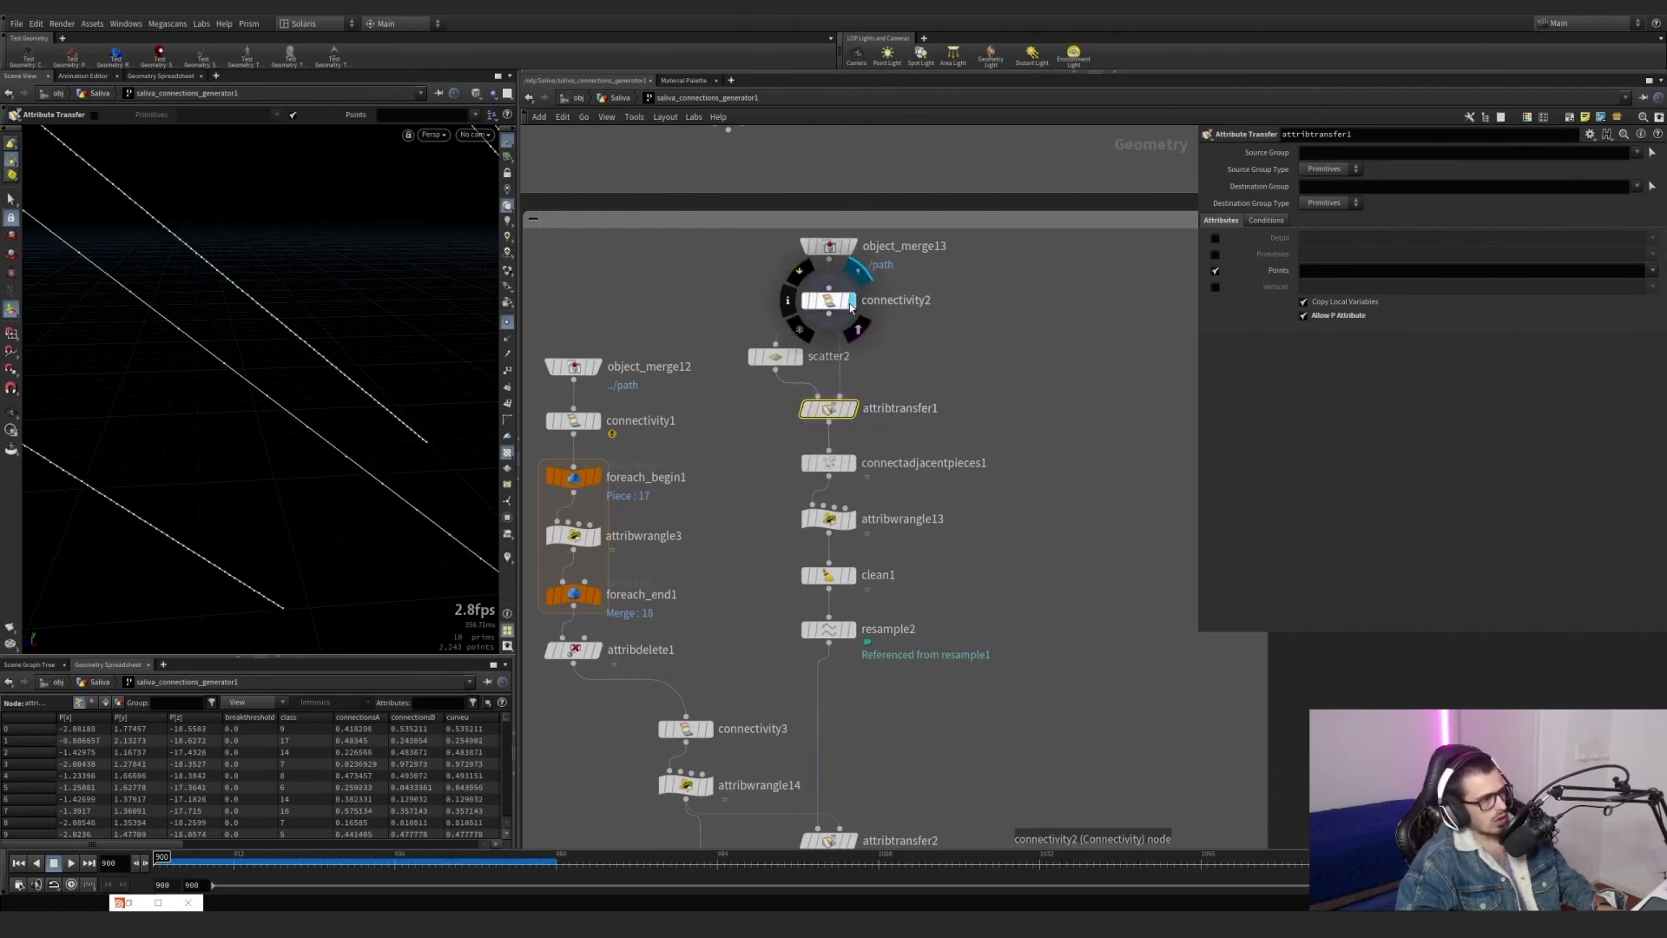
# Display connectadjacentpieces1 with its parameters and examine up close the lines linking neighbouring points within and across the paths.
pyautogui.click(850, 463)
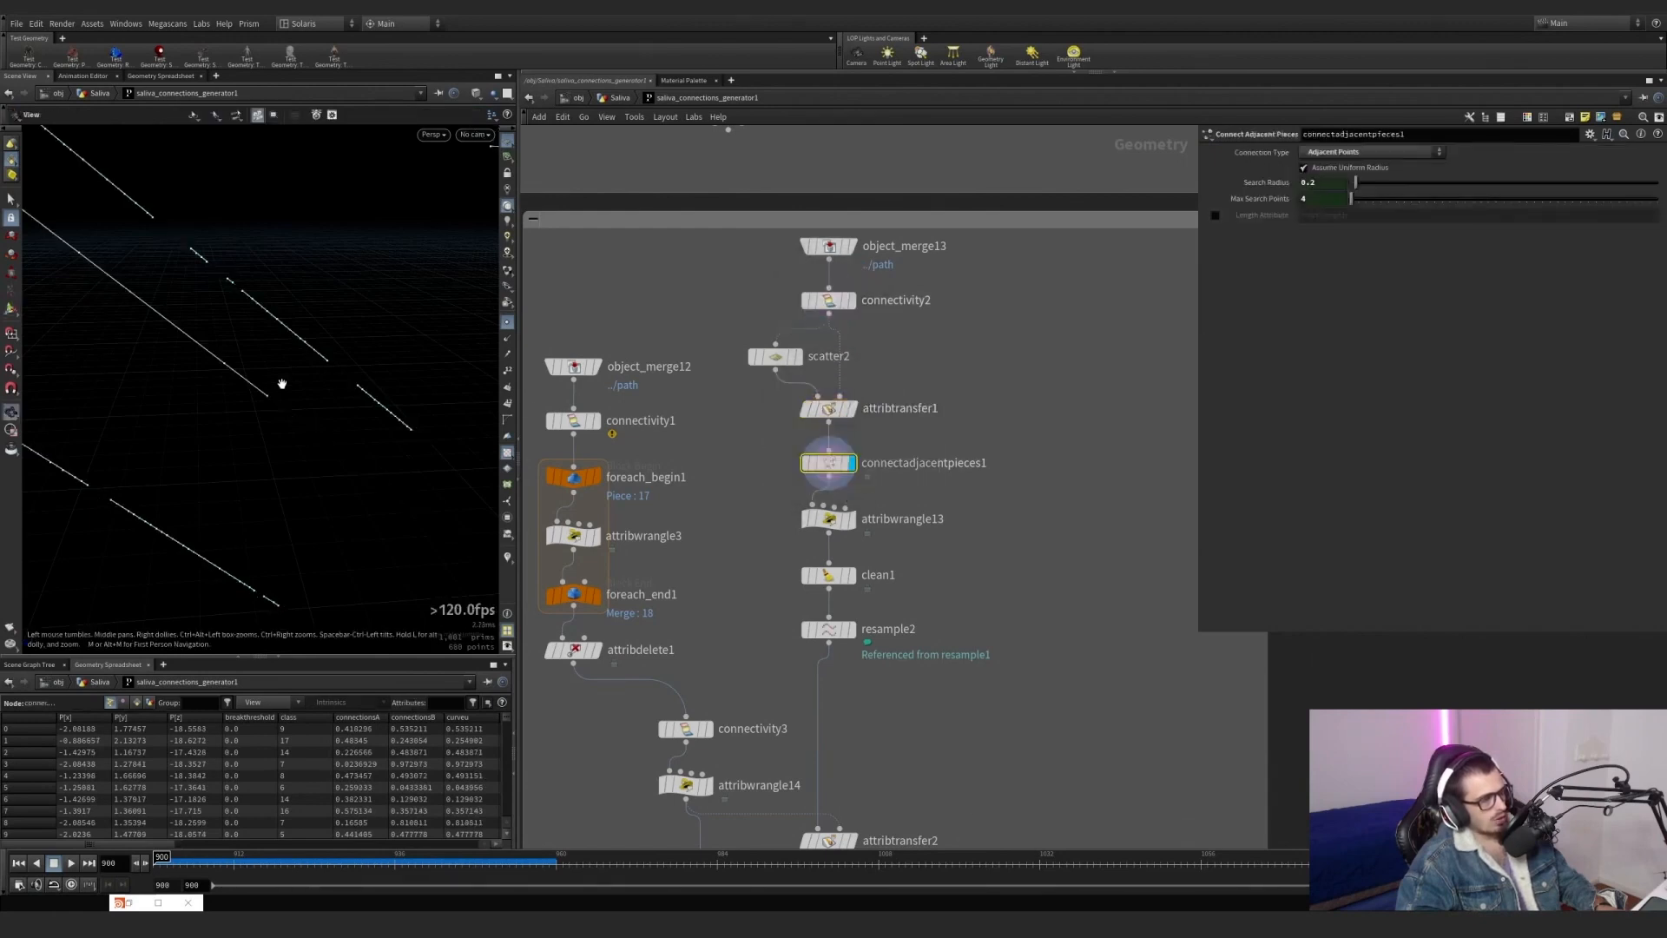
pyautogui.moveTo(279, 379); pyautogui.dragTo(43, 442, button='right')
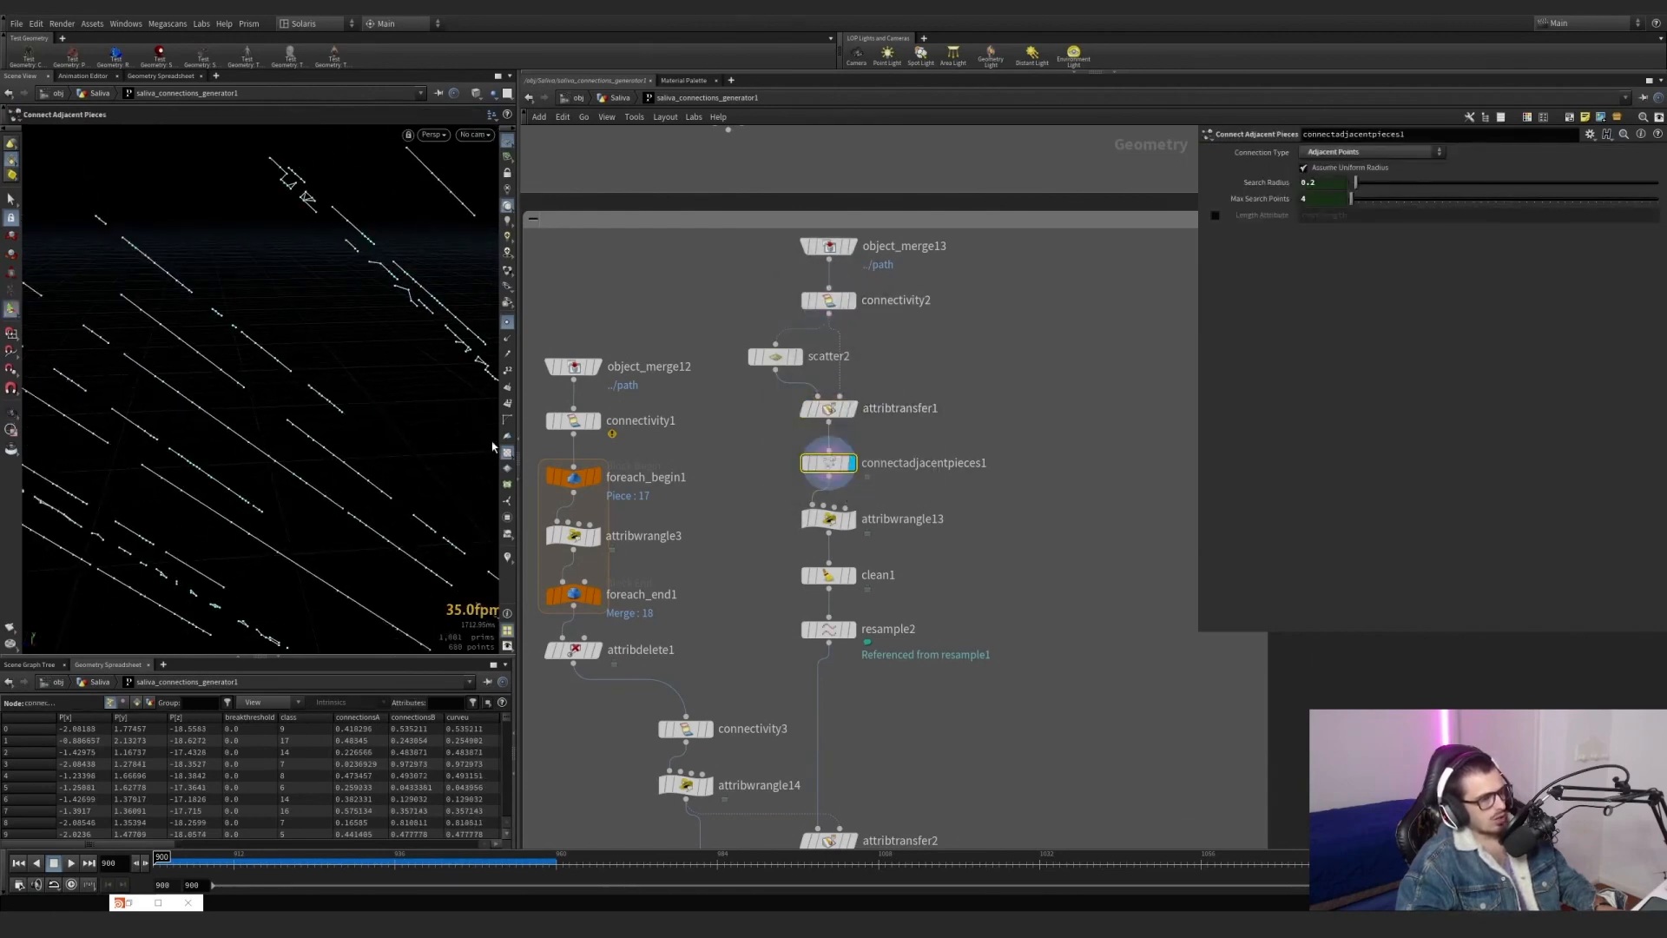
pyautogui.keyDown('alt'); pyautogui.moveTo(187, 335); pyautogui.dragTo(104, 420, button='middle'); pyautogui.keyUp('alt')
pyautogui.keyDown('alt'); pyautogui.moveTo(402, 357); pyautogui.dragTo(205, 422, button='middle'); pyautogui.keyUp('alt')
pyautogui.keyDown('alt'); pyautogui.moveTo(409, 173); pyautogui.dragTo(369, 202, button='middle'); pyautogui.keyUp('alt')
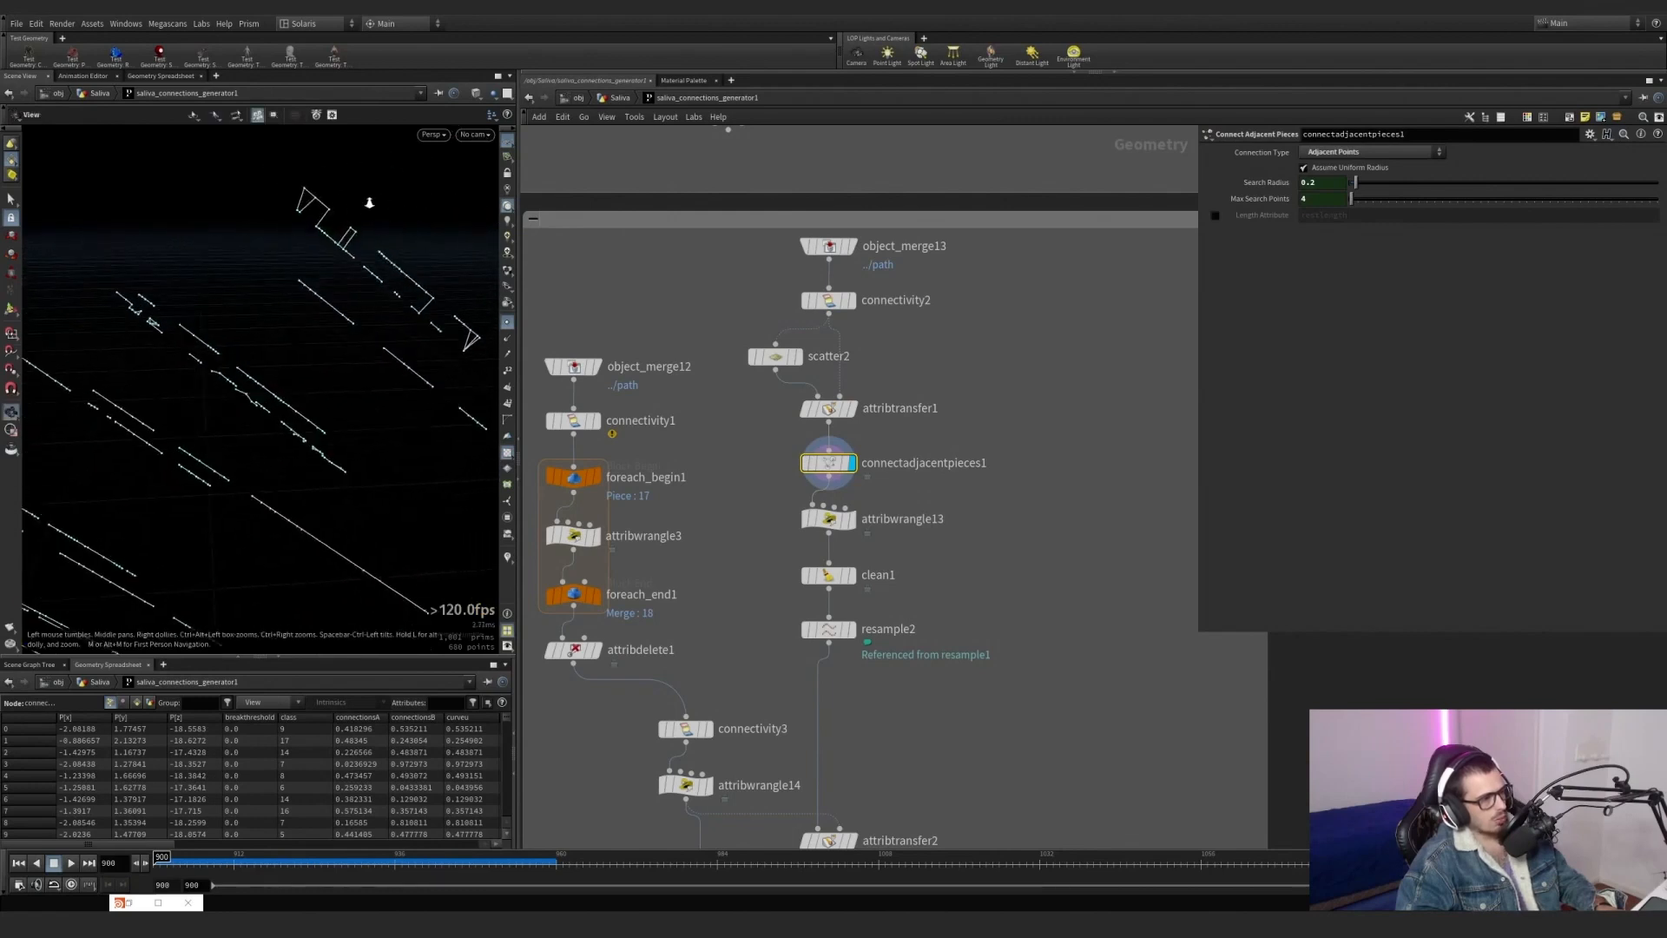
pyautogui.moveTo(321, 211)
pyautogui.mouseDown(button='right')
pyautogui.moveTo(695, 165)
pyautogui.moveTo(369, 208)
pyautogui.mouseUp(button='right')
pyautogui.moveTo(368, 208); pyautogui.dragTo(354, 280, button='middle')
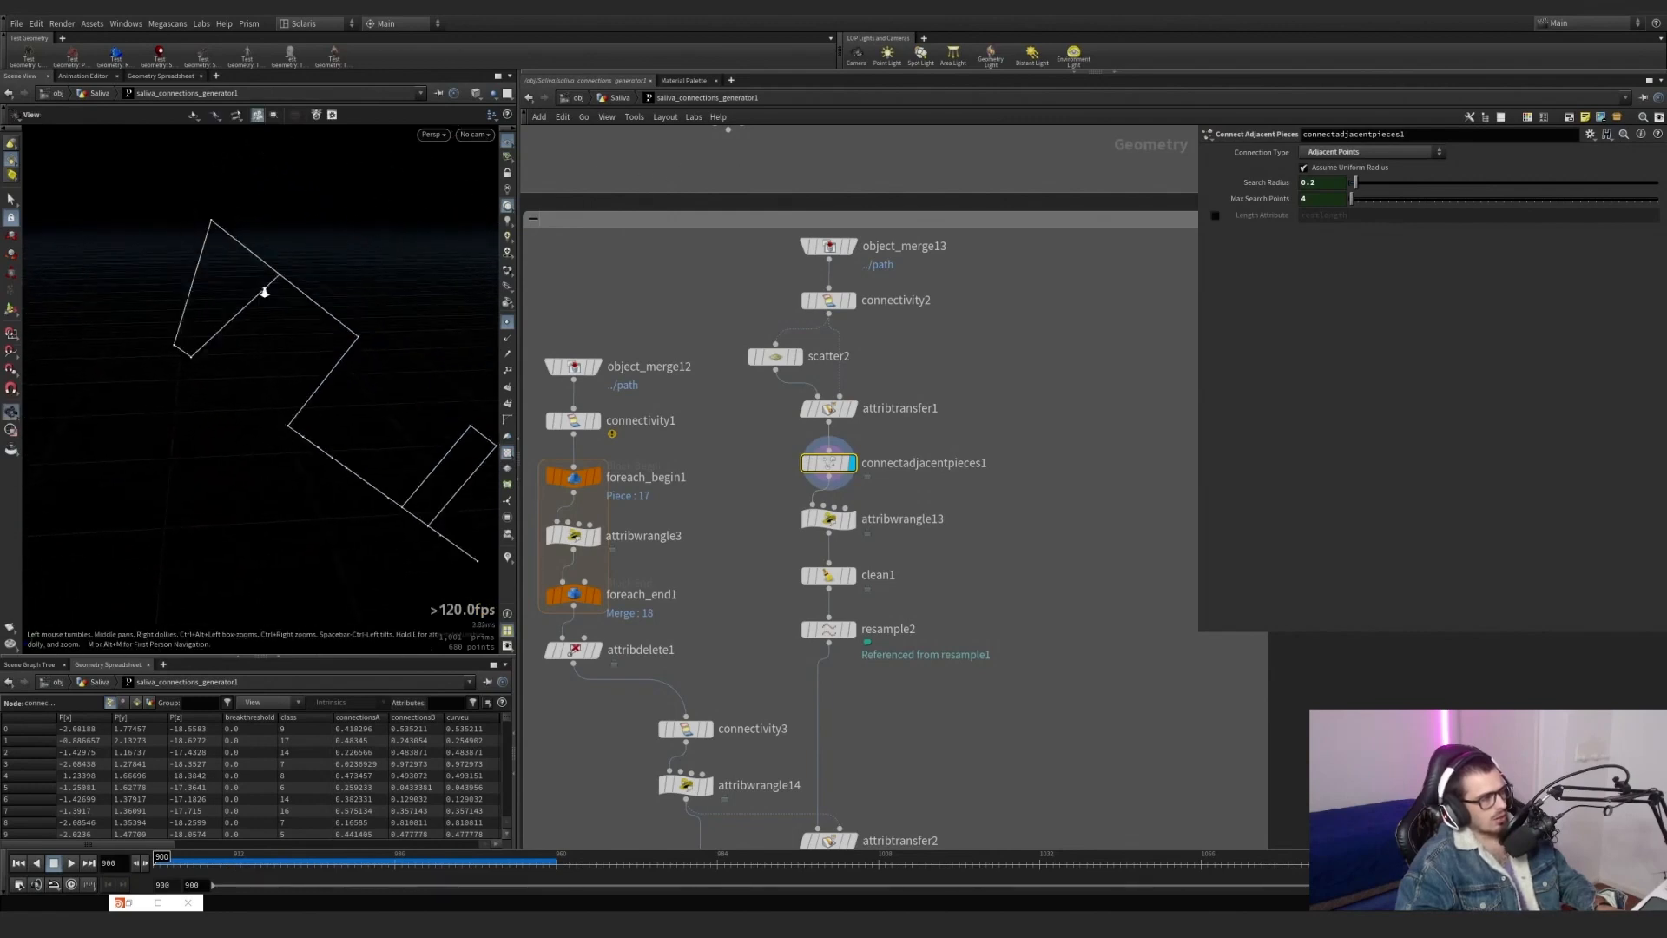
pyautogui.moveTo(265, 291); pyautogui.dragTo(291, 279, button='right')
# Display connectivity2 and template connectadjacentpieces1 to overlay the generated connections on the original path lines.
pyautogui.moveTo(851, 422)
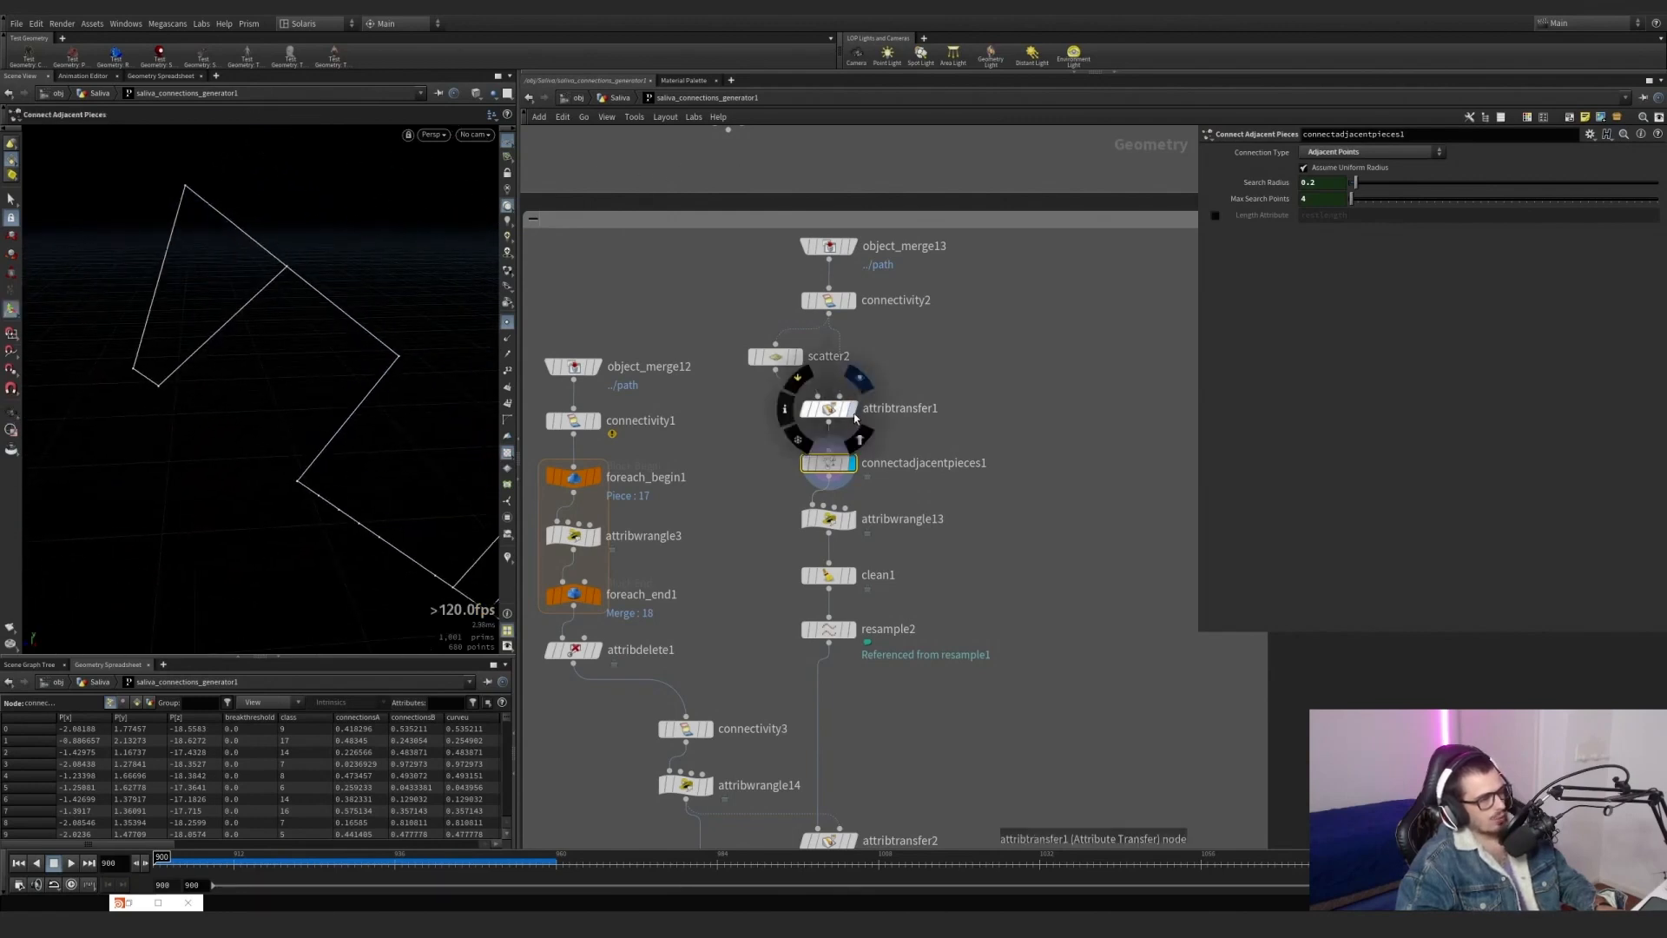
pyautogui.click(856, 328)
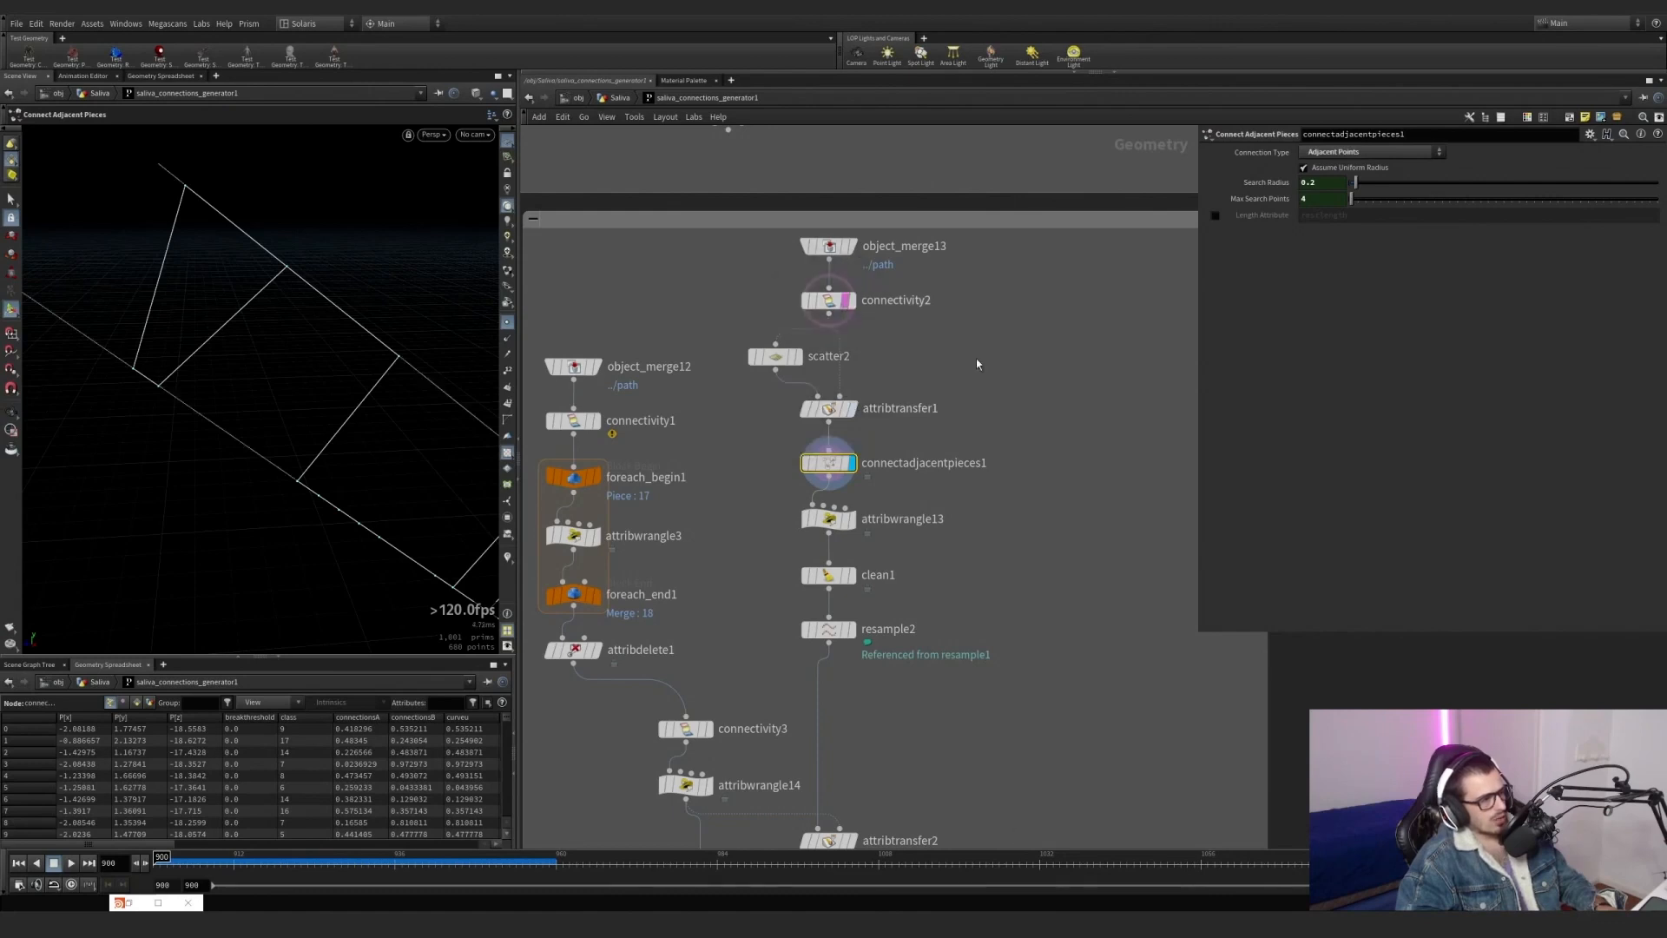
pyautogui.click(849, 301)
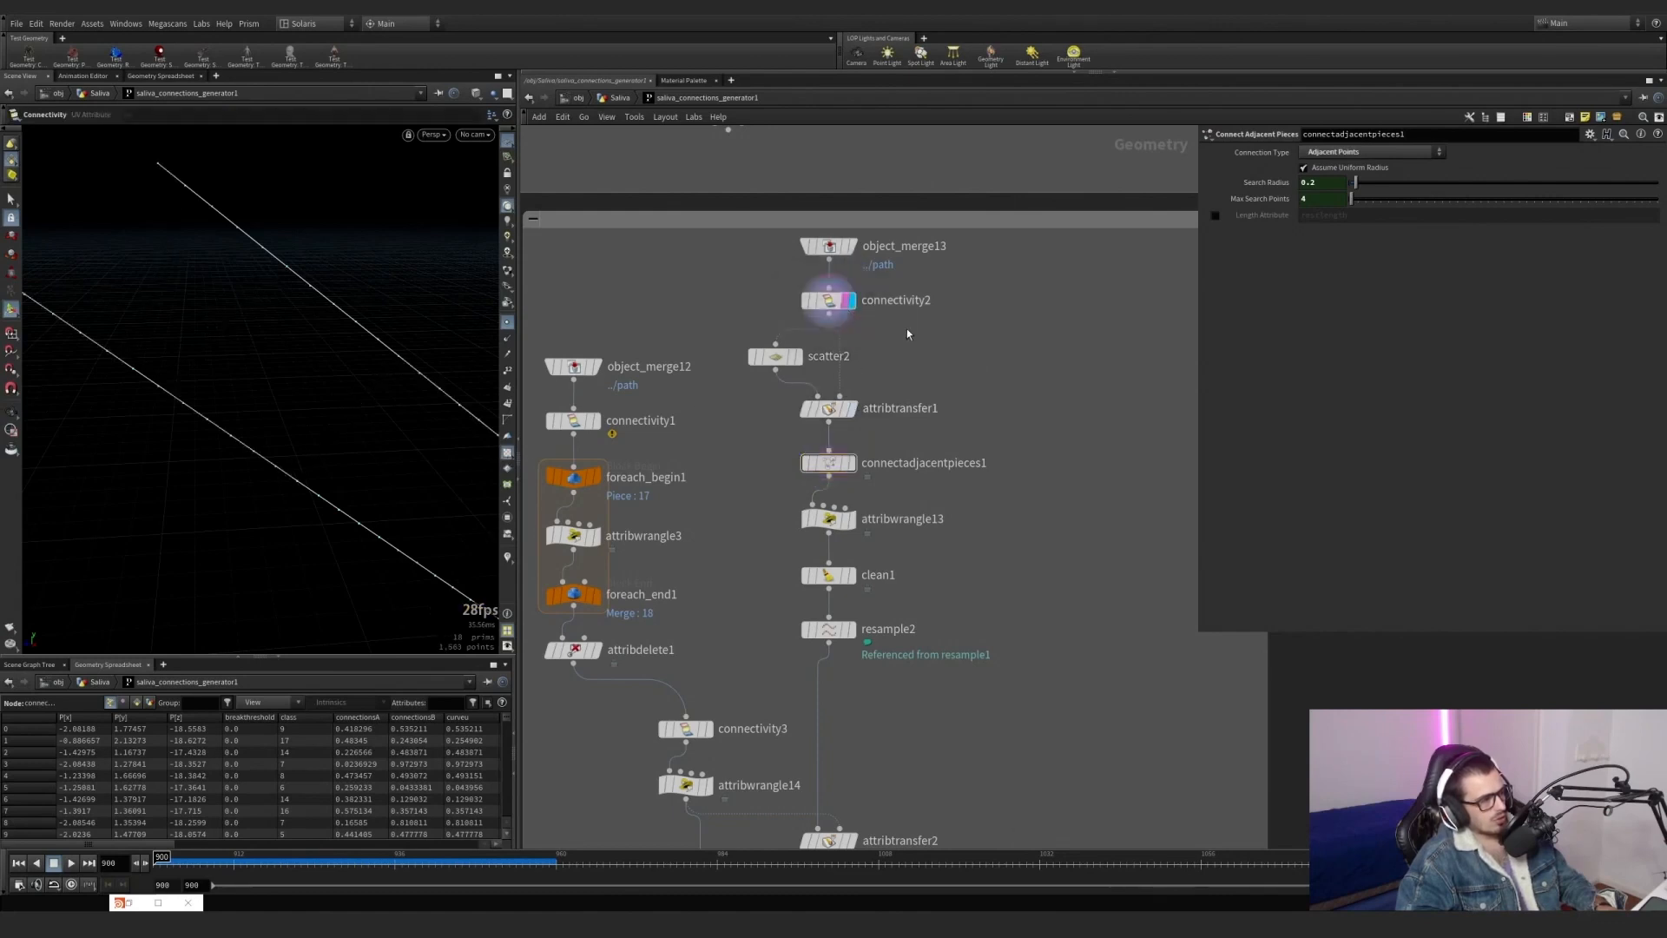
pyautogui.click(858, 439)
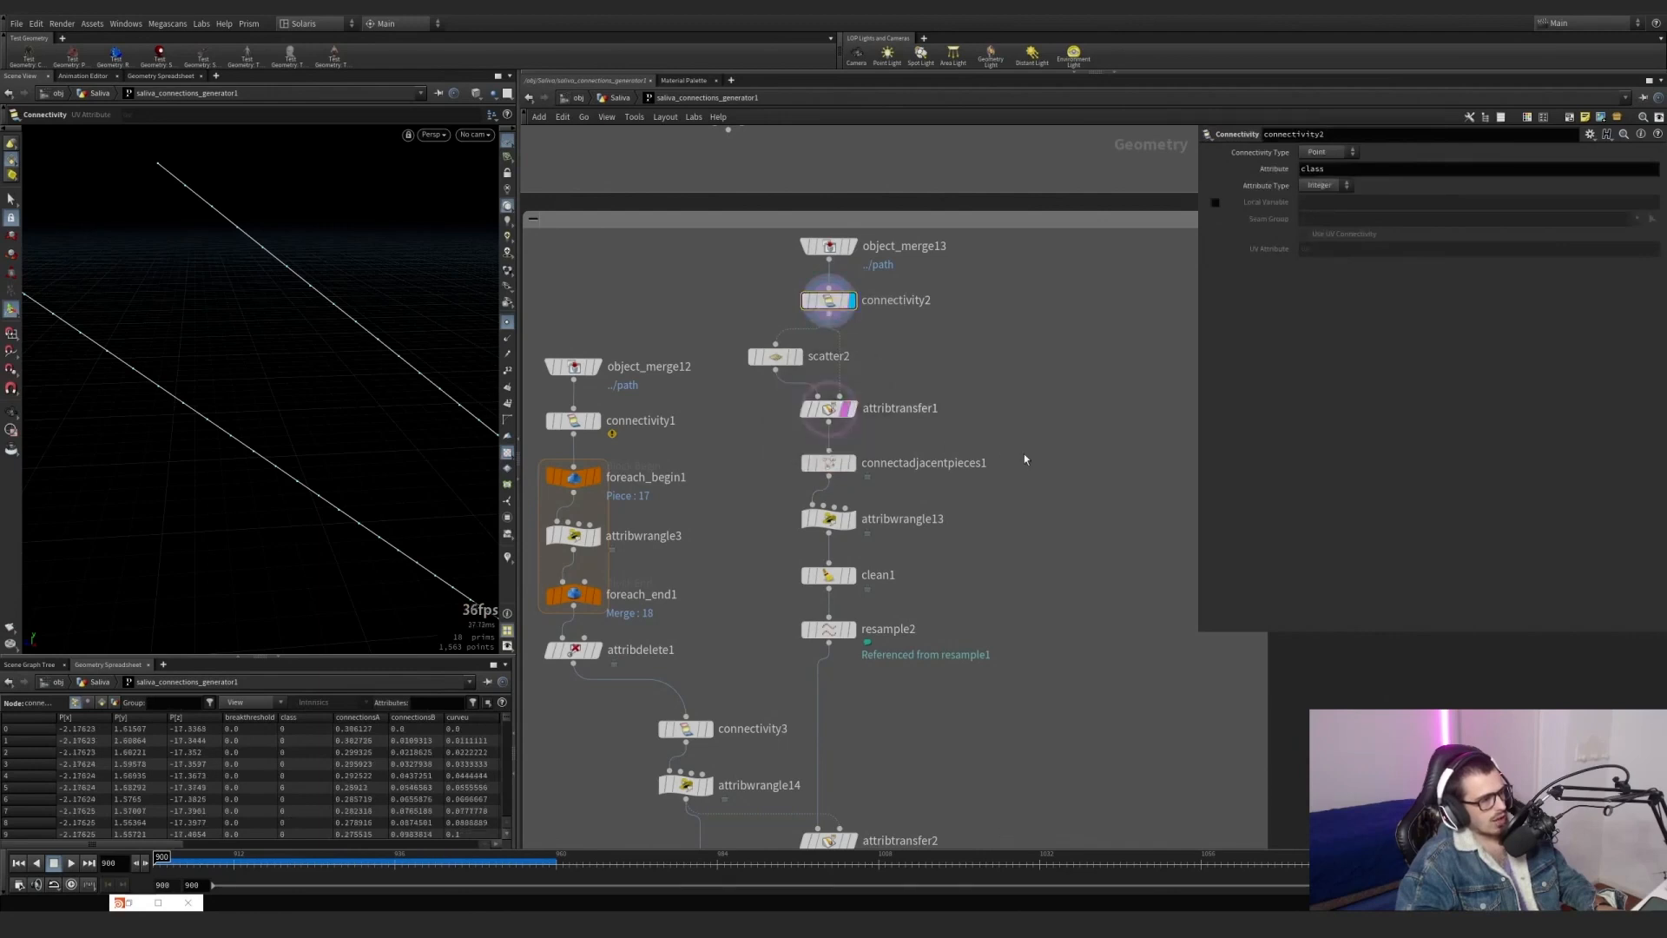
pyautogui.click(846, 462)
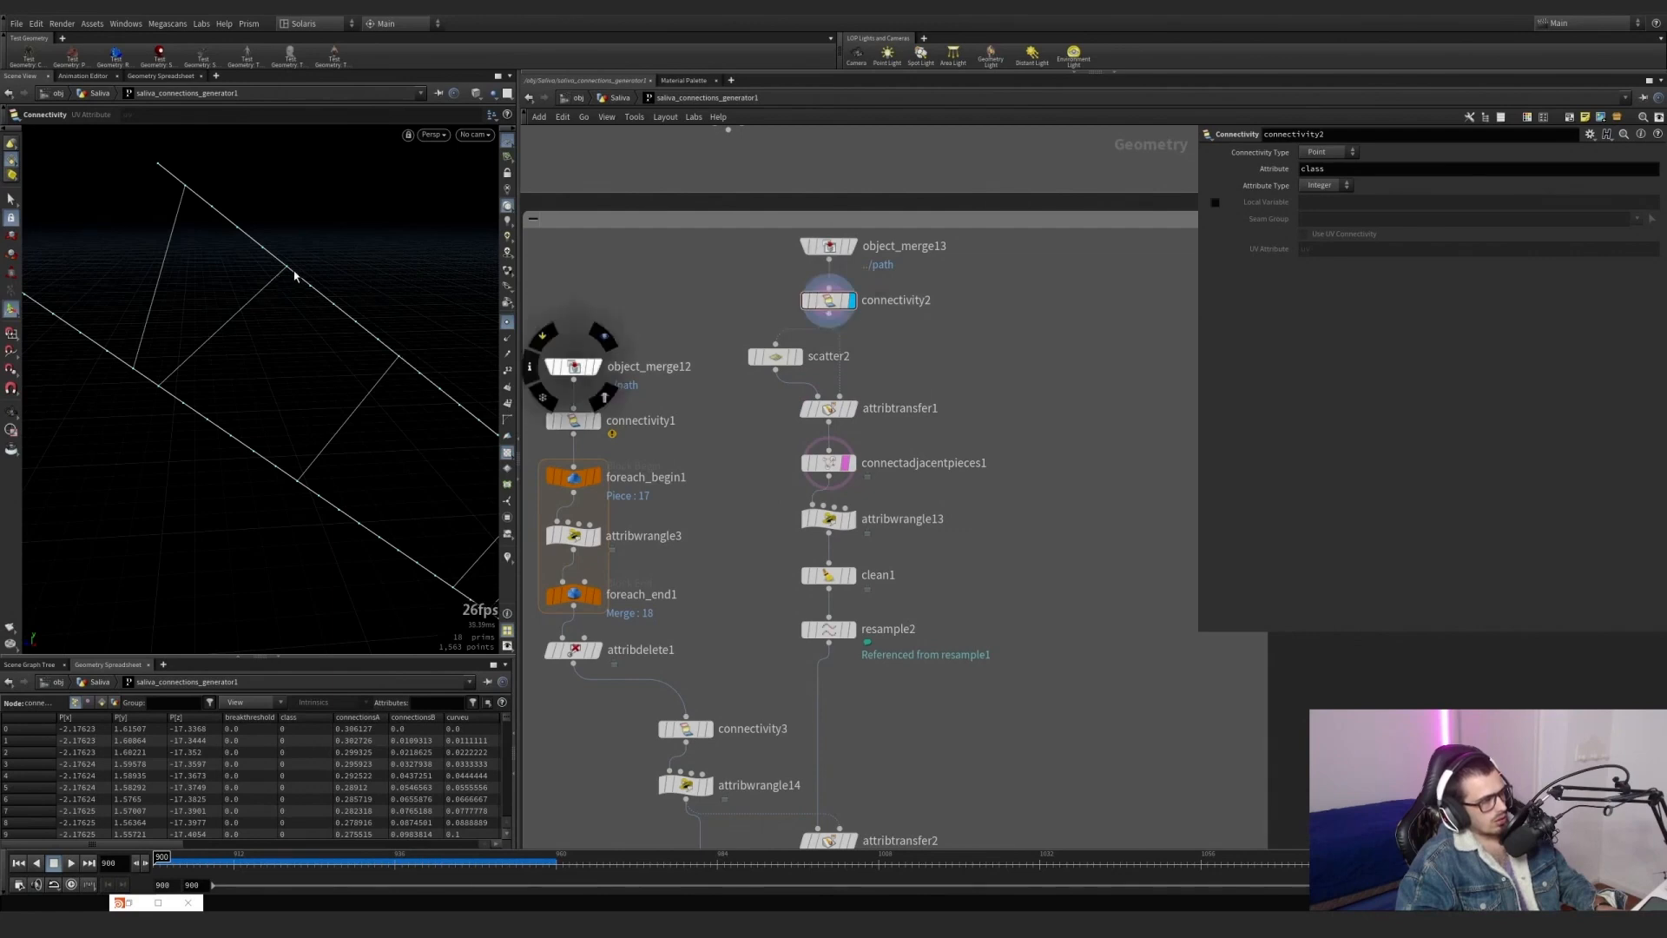
# Toggle the bypass of attribtransfer1 on and off to compare how the connection endpoints sit on the path lines.
pyautogui.moveTo(795, 380)
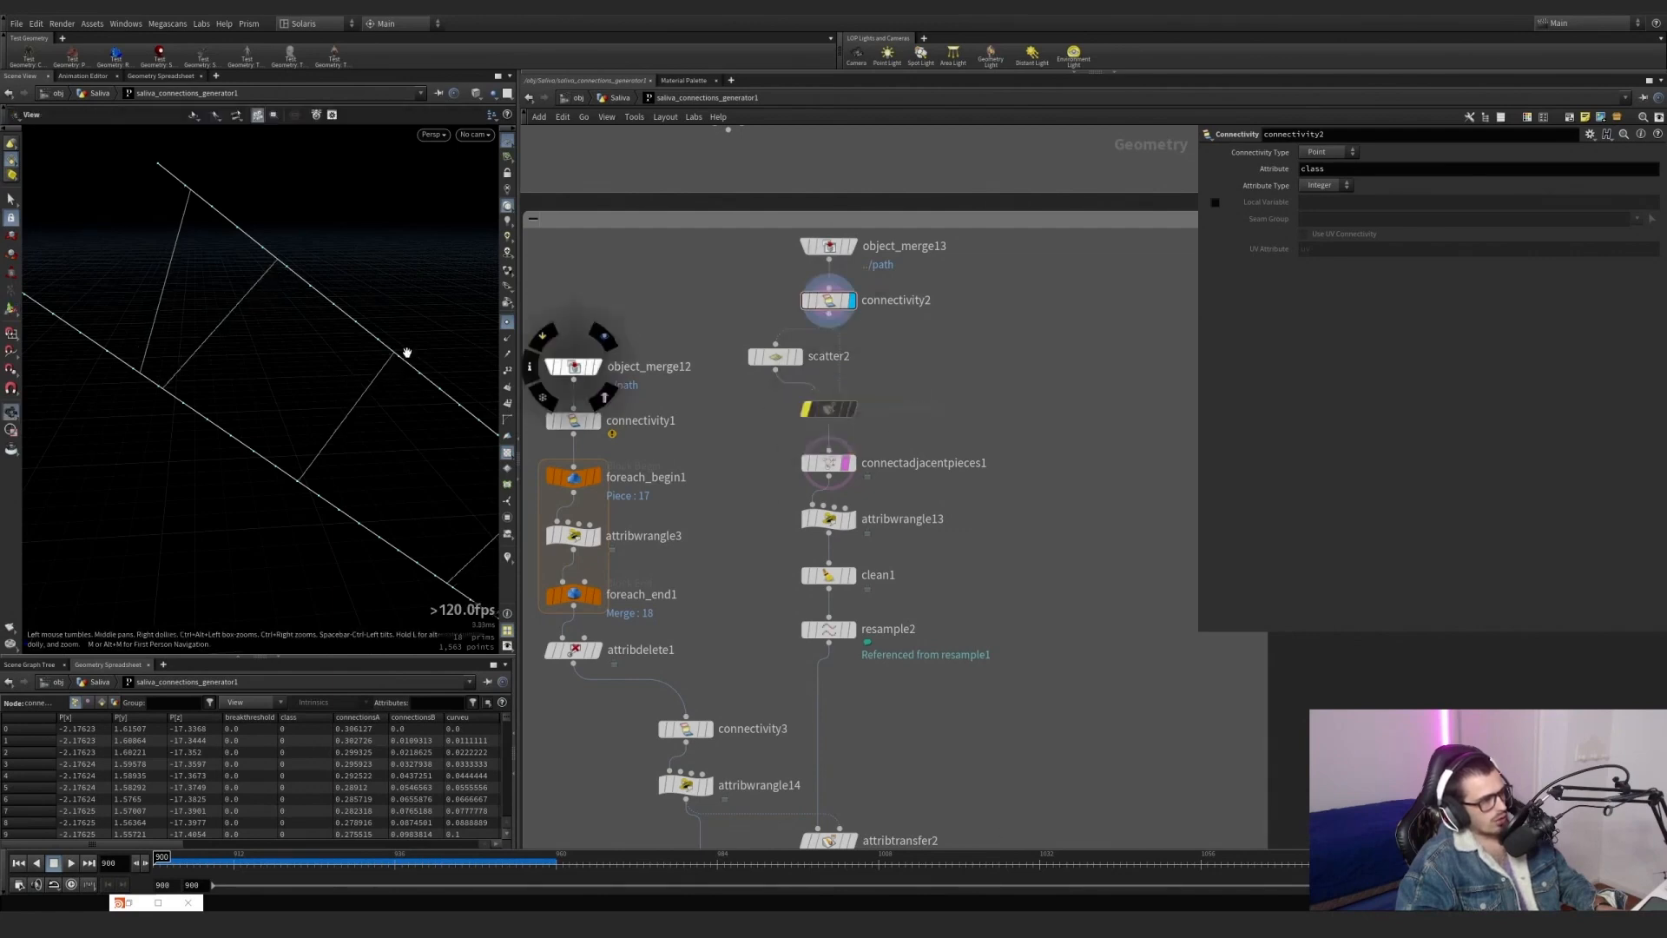
pyautogui.moveTo(405, 353)
pyautogui.keyDown('alt'); pyautogui.mouseDown(button='right')
pyautogui.moveTo(466, 357)
pyautogui.moveTo(380, 366)
pyautogui.mouseUp(button='right'); pyautogui.keyUp('alt')
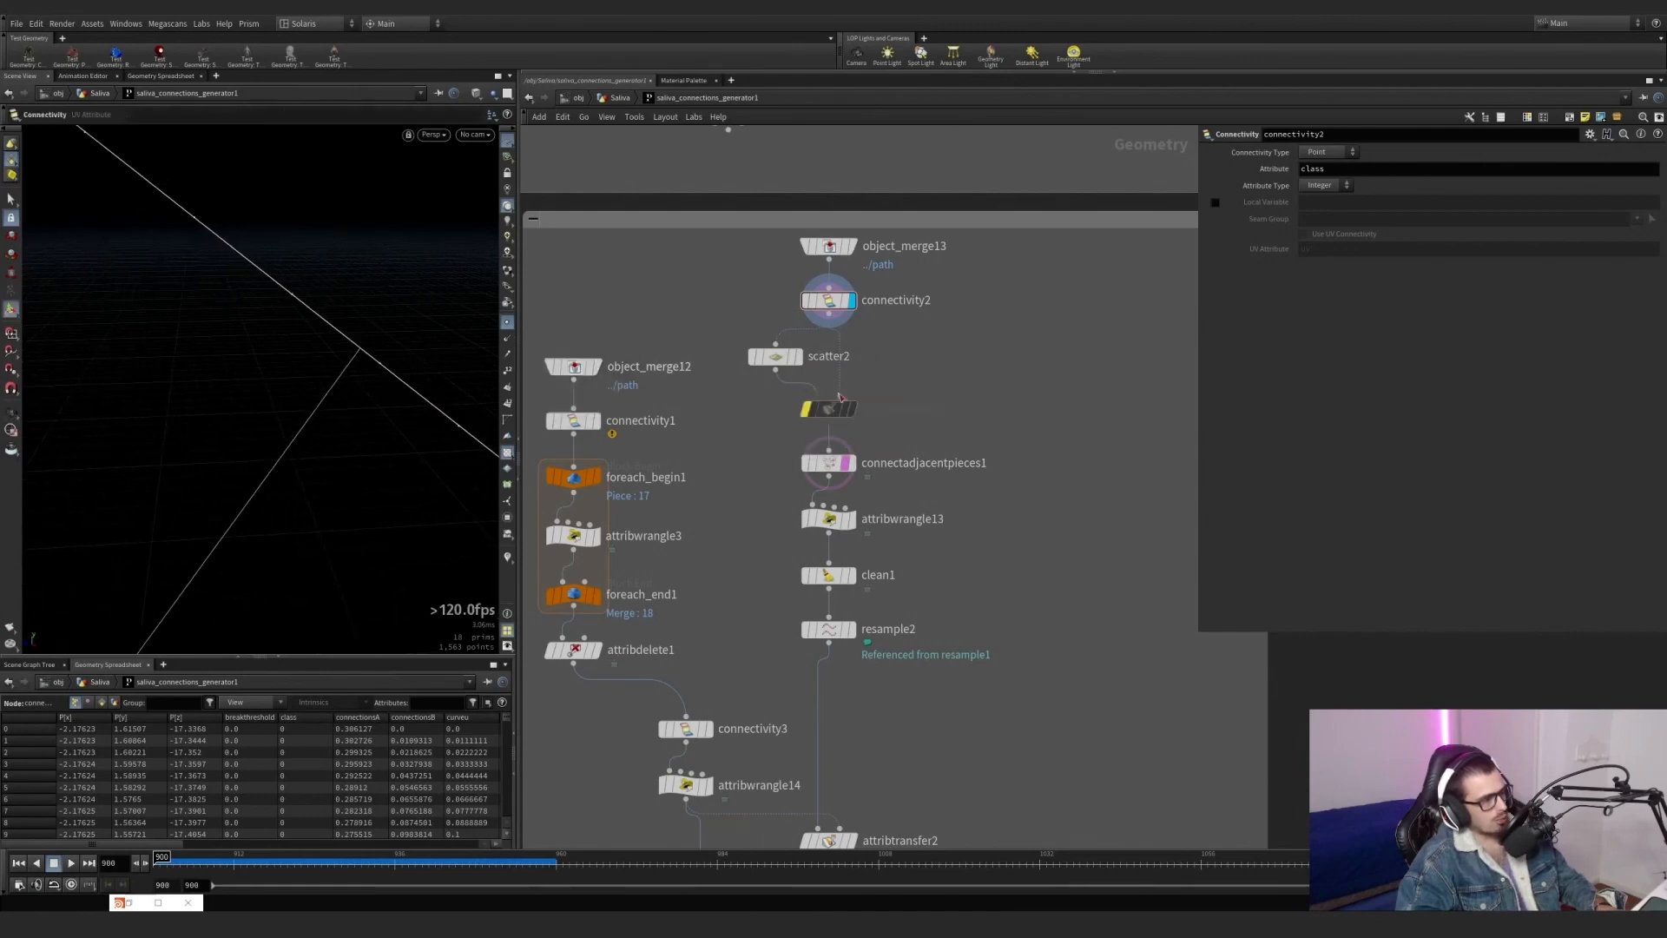
pyautogui.moveTo(796, 387)
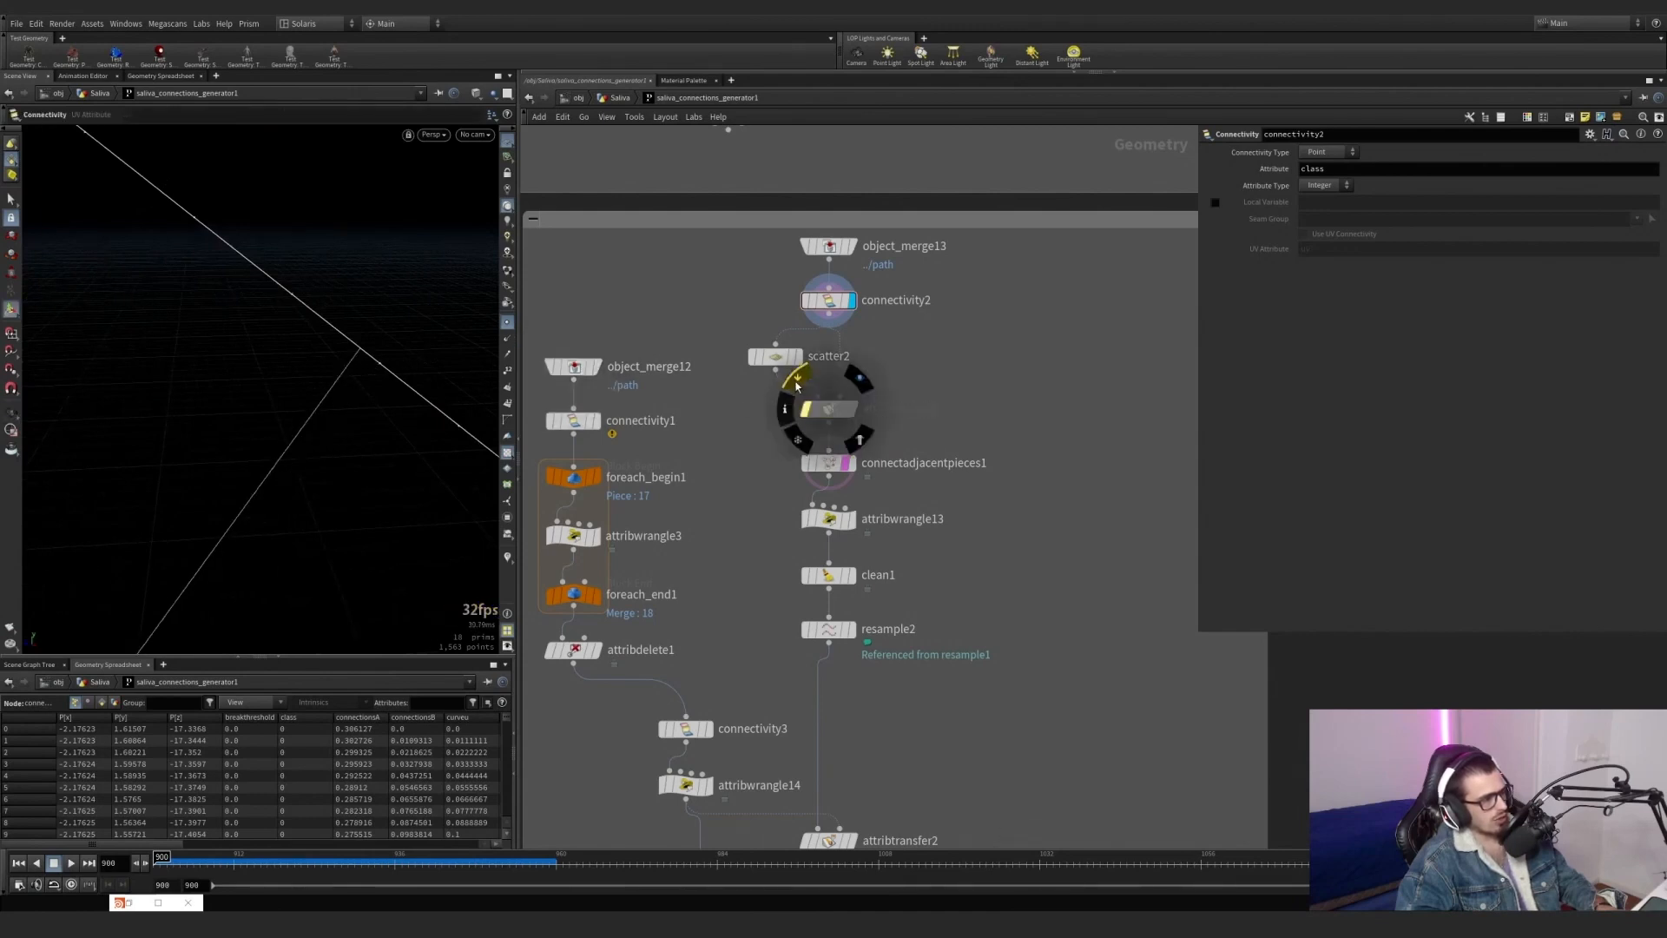
pyautogui.keyDown('alt'); pyautogui.moveTo(321, 373); pyautogui.dragTo(422, 448, button='right'); pyautogui.keyUp('alt')
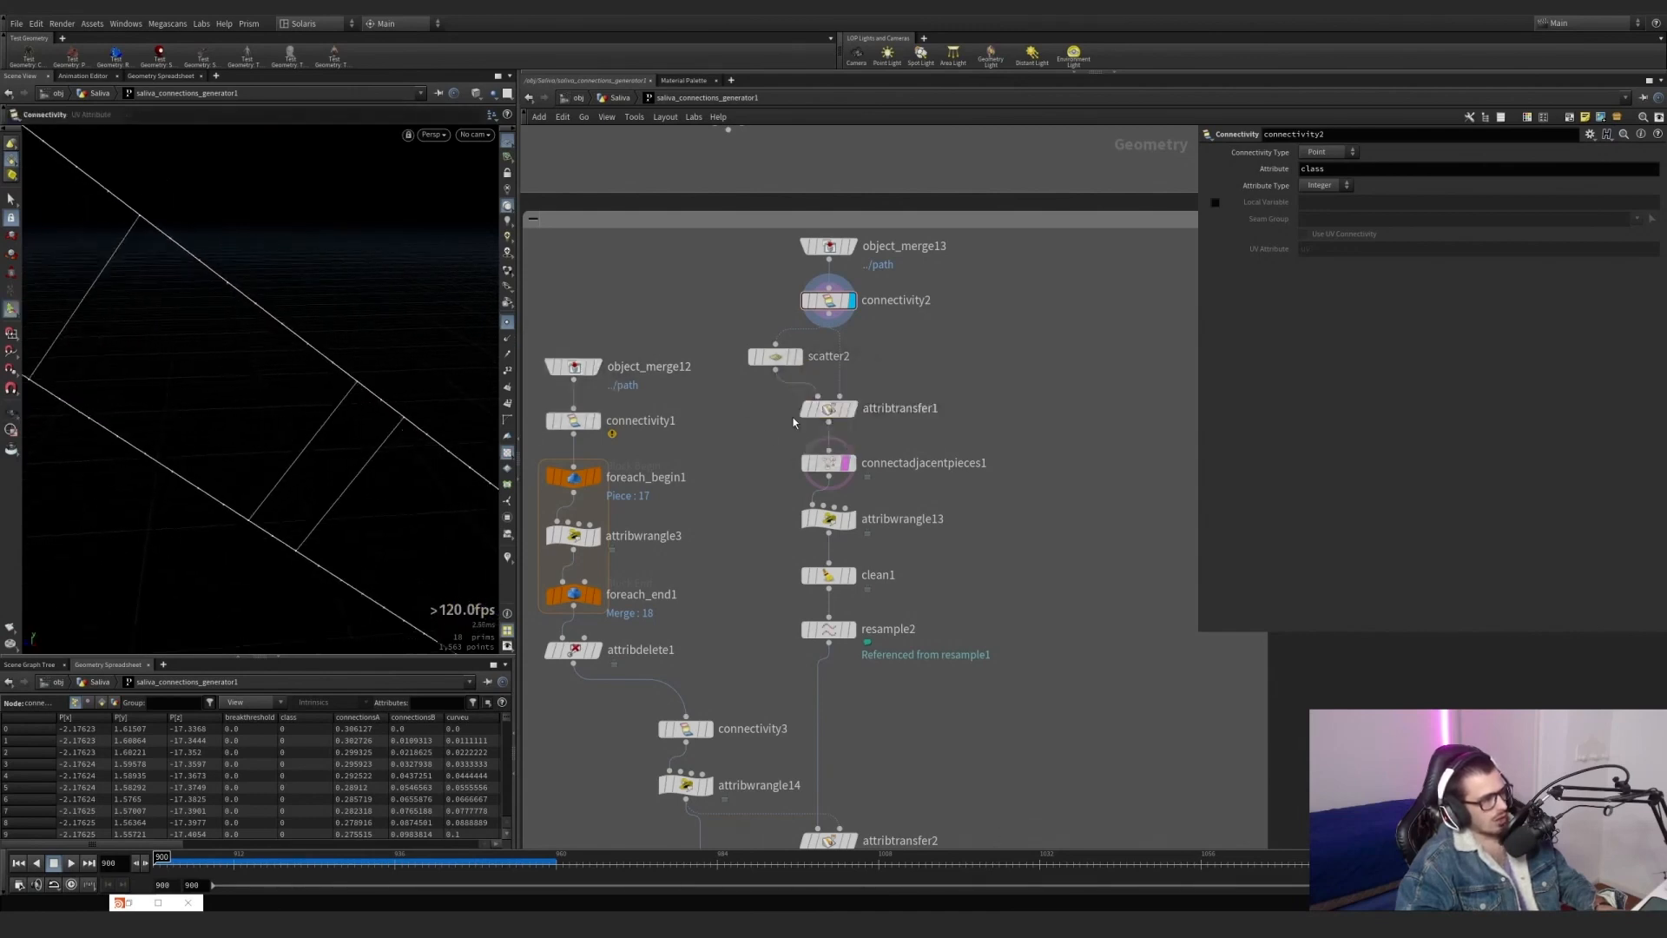
pyautogui.moveTo(817, 398)
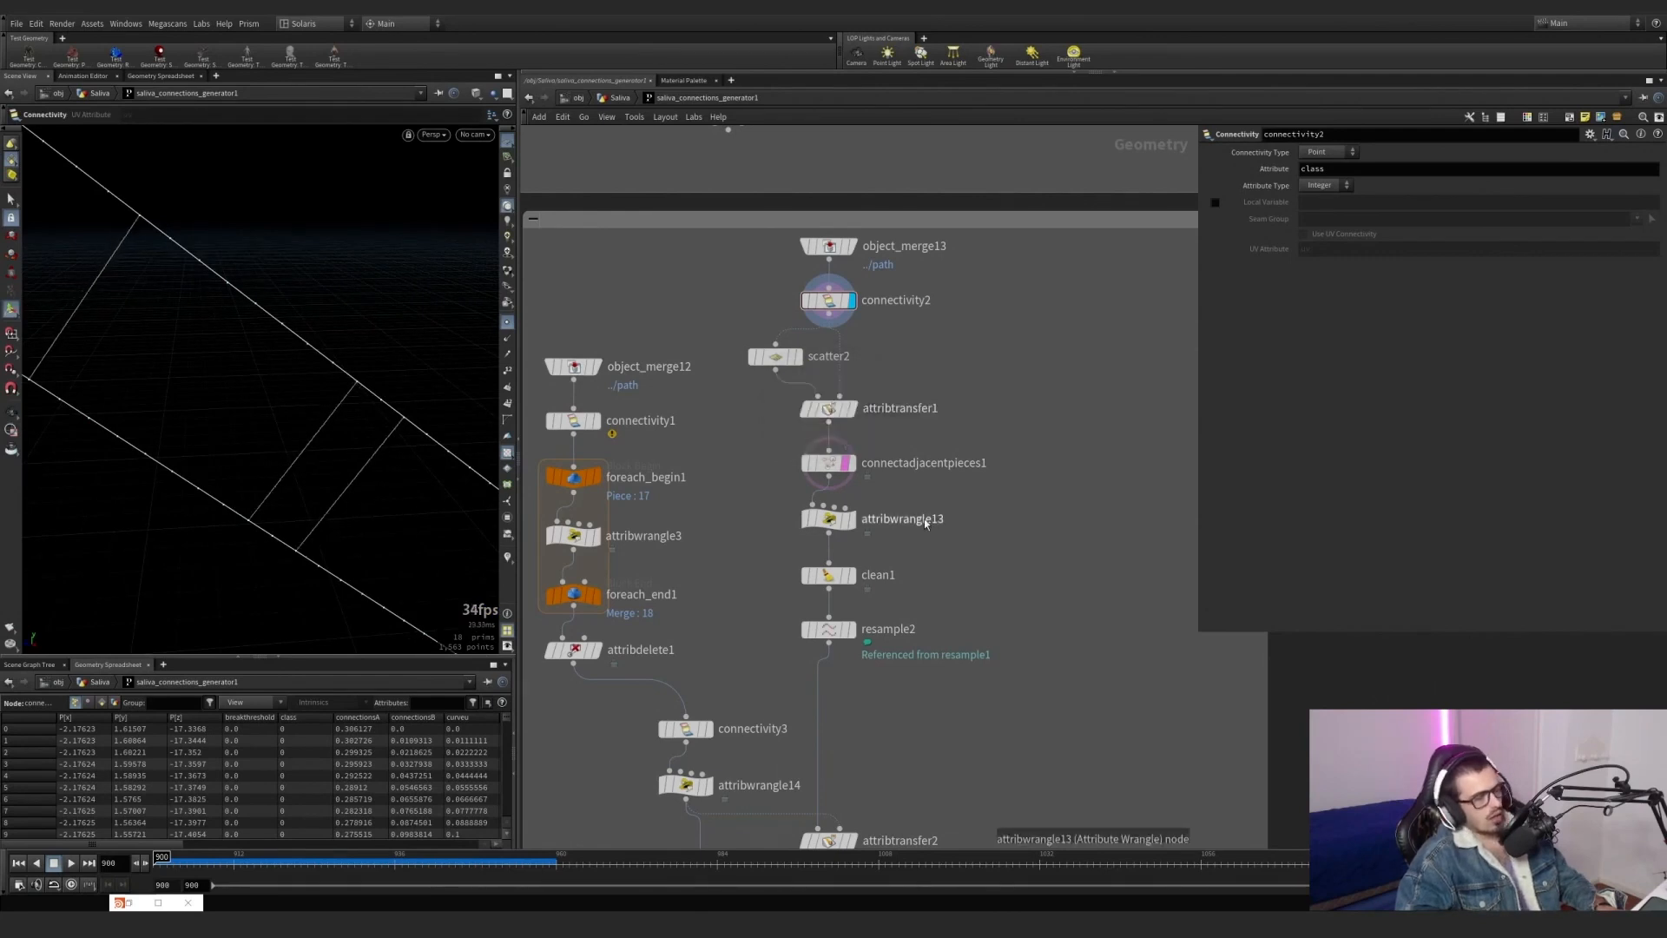
# Display connectadjacentpieces1 on its own and examine the connections along and between the paths.
pyautogui.moveTo(920, 521); pyautogui.dragTo(920, 491, button='middle')
pyautogui.moveTo(846, 493)
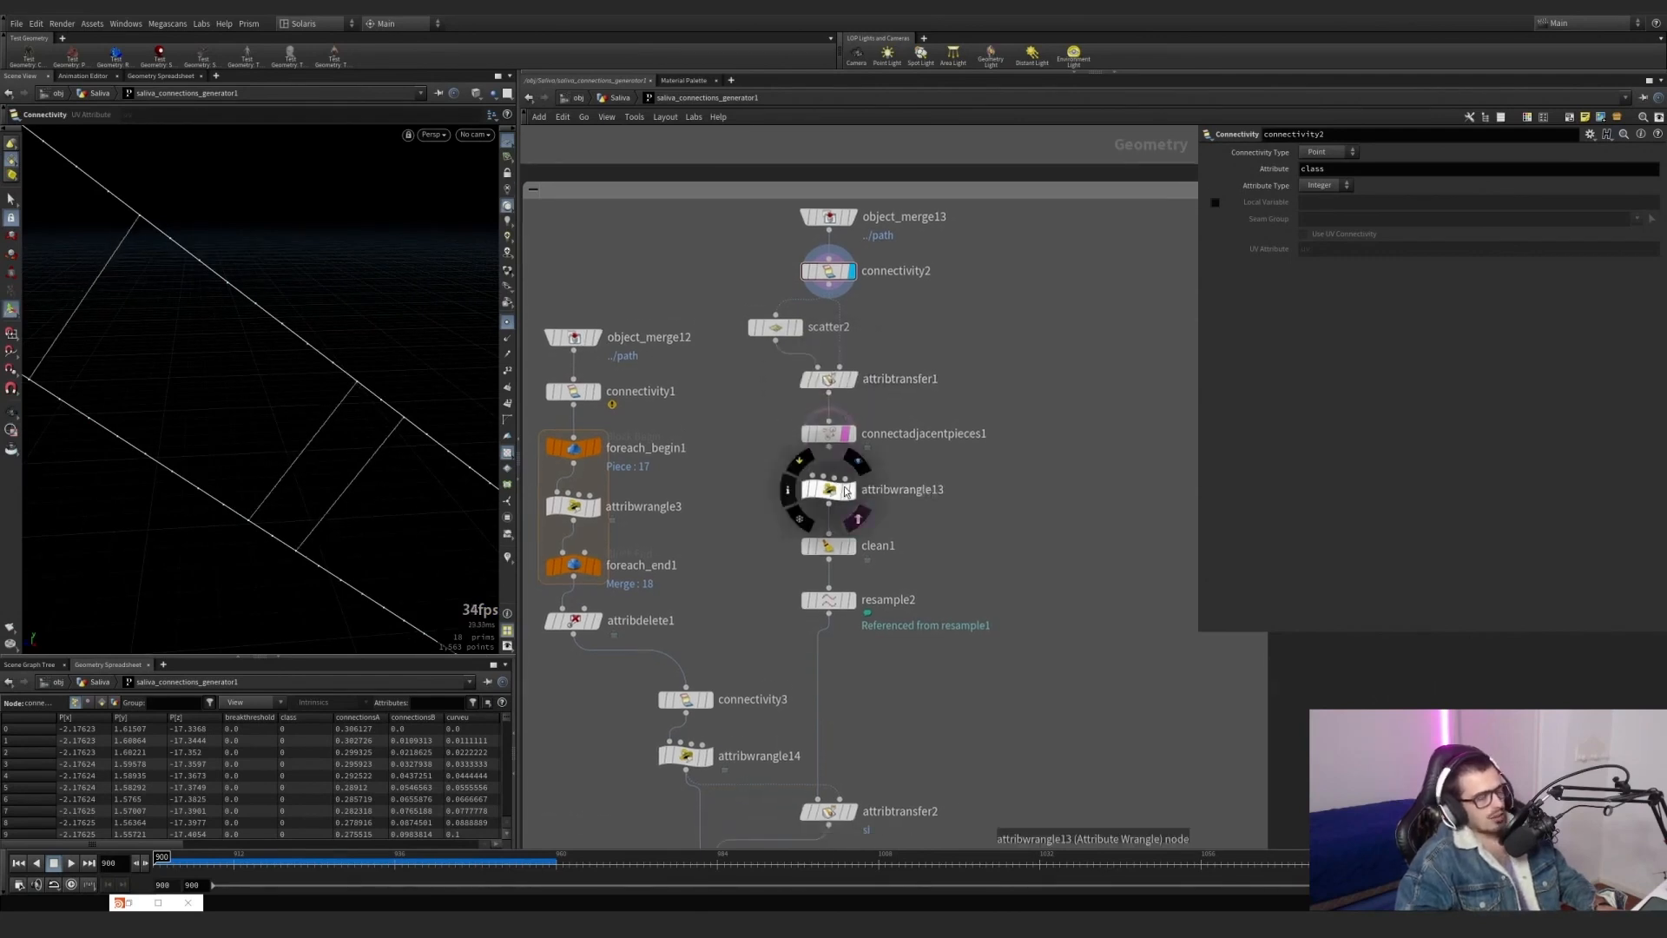
pyautogui.click(851, 438)
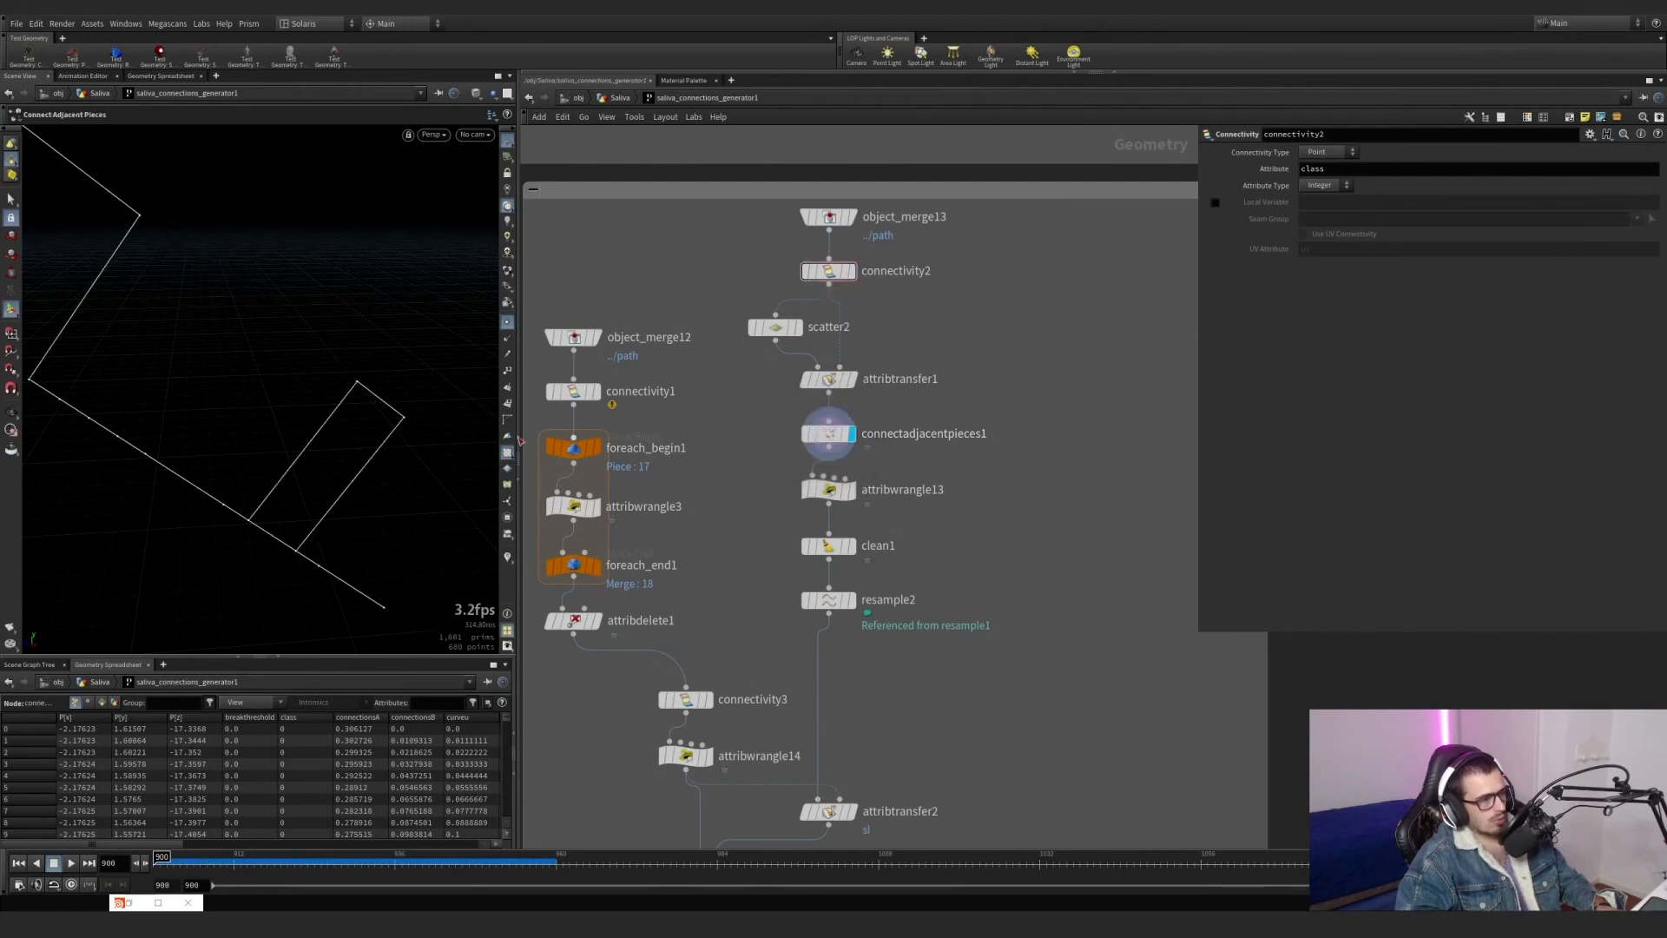
pyautogui.keyDown('alt'); pyautogui.moveTo(217, 455); pyautogui.dragTo(103, 490, button='right'); pyautogui.keyUp('alt')
pyautogui.moveTo(102, 490); pyautogui.dragTo(385, 429)
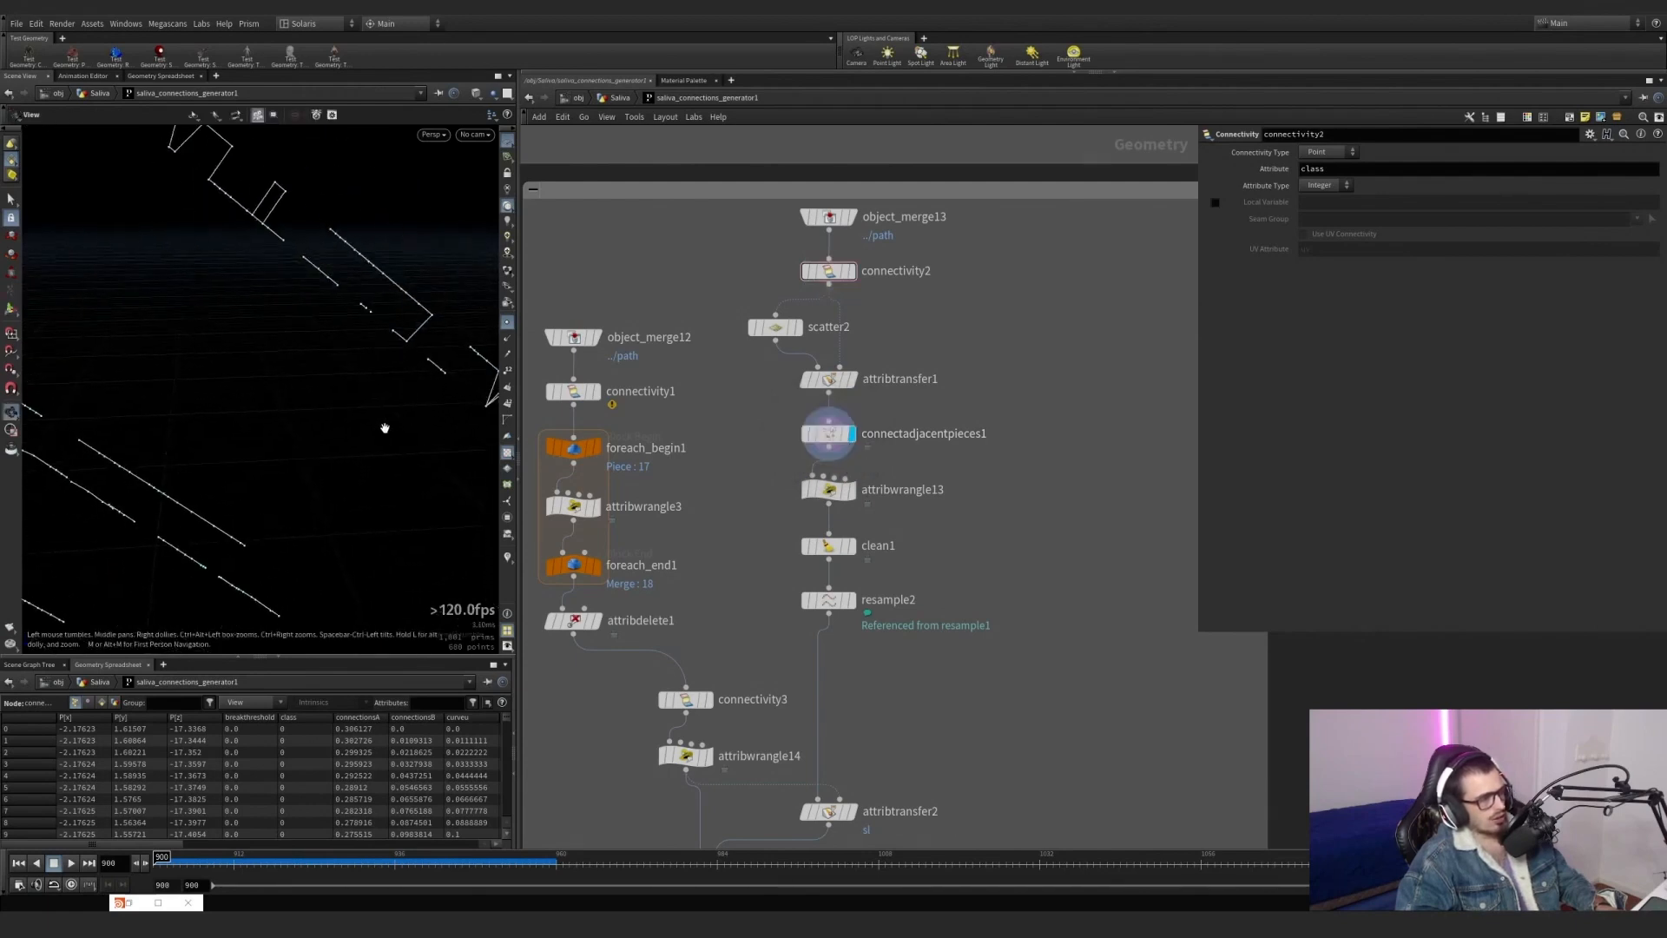
pyautogui.moveTo(314, 232); pyautogui.dragTo(237, 307, button='middle')
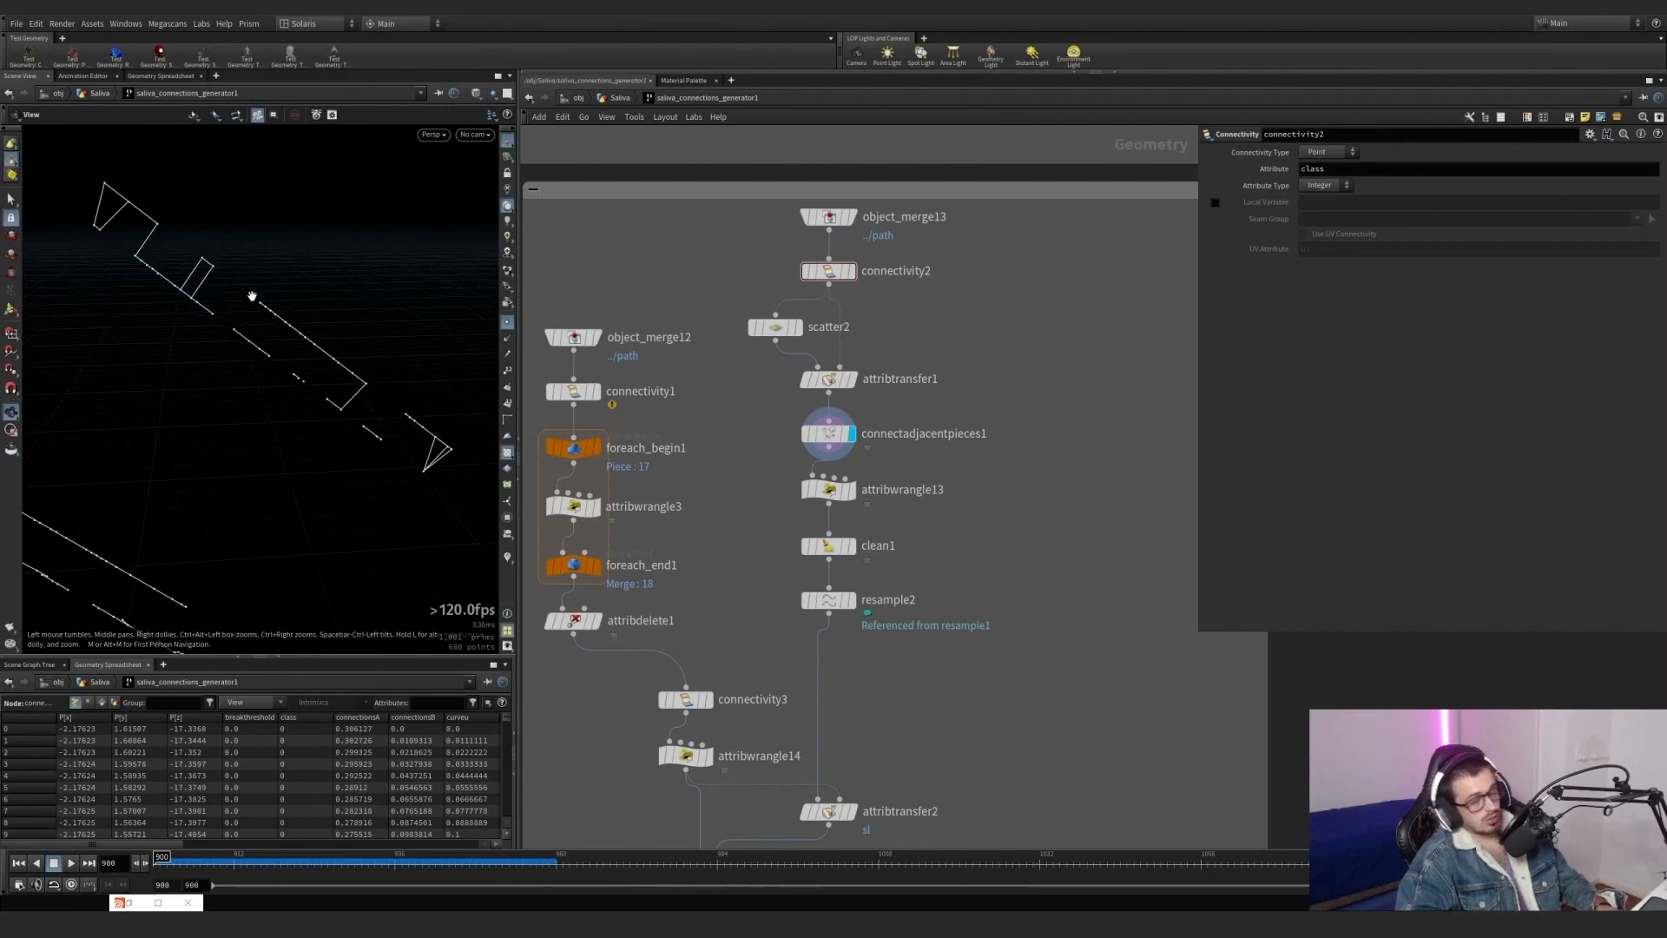
# Display attribwrangle13 and highlight the vtx0 variable and the class attribute in its VEX code.
pyautogui.click(853, 494)
pyautogui.moveTo(908, 520); pyautogui.dragTo(749, 466)
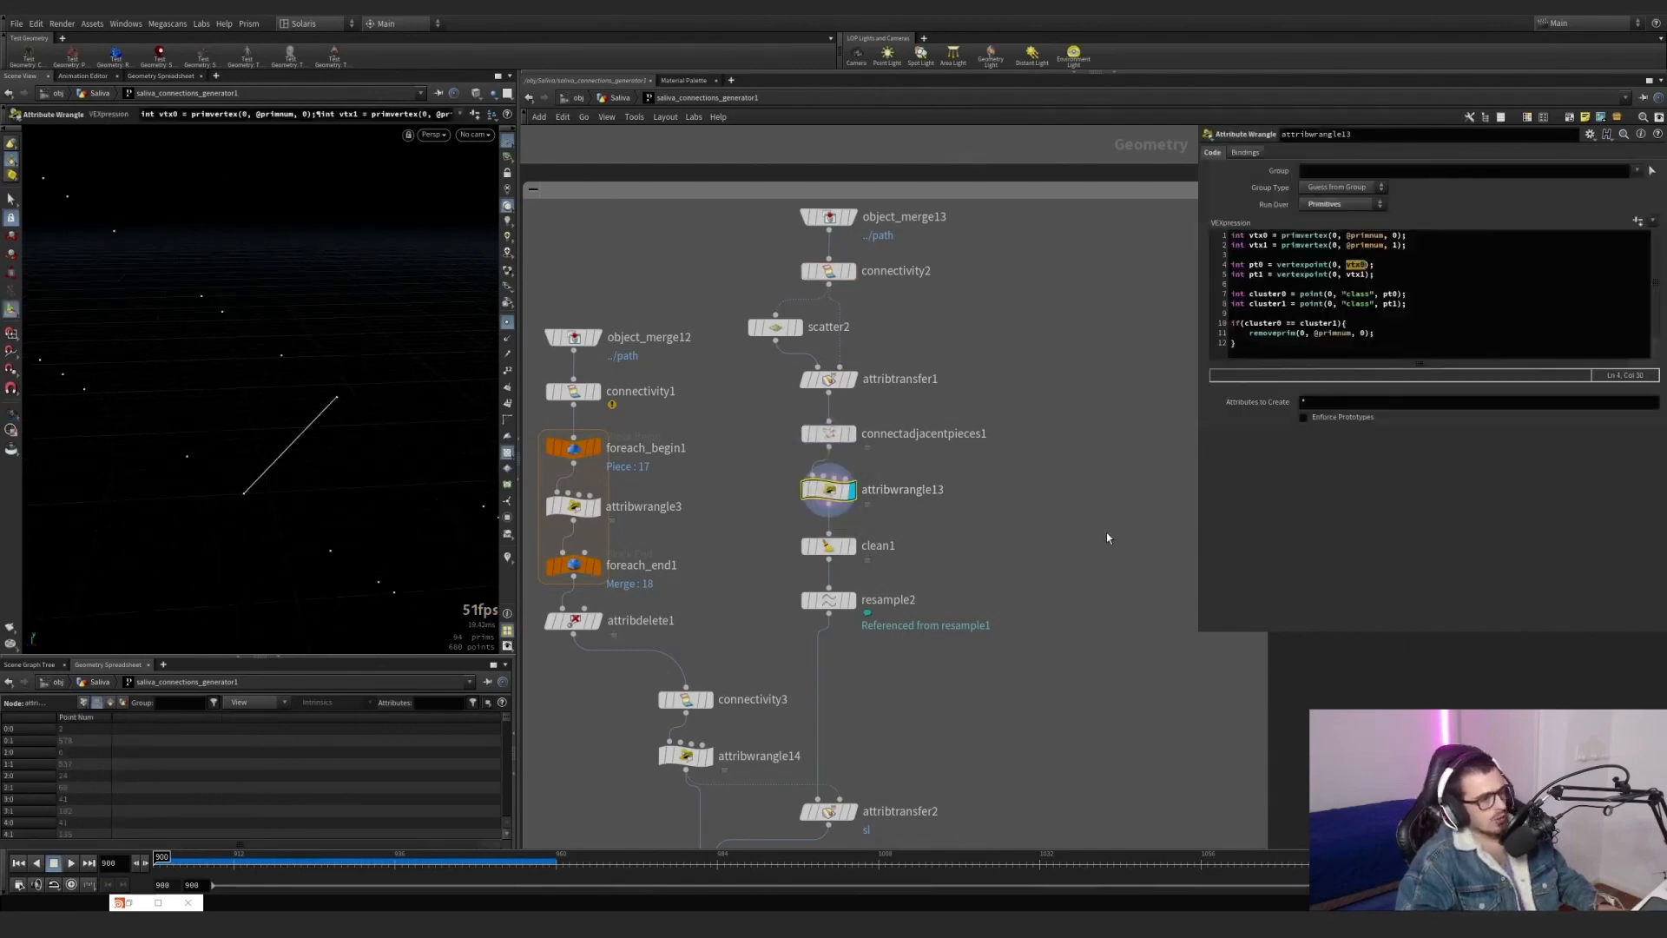
pyautogui.moveTo(1042, 530); pyautogui.dragTo(752, 467)
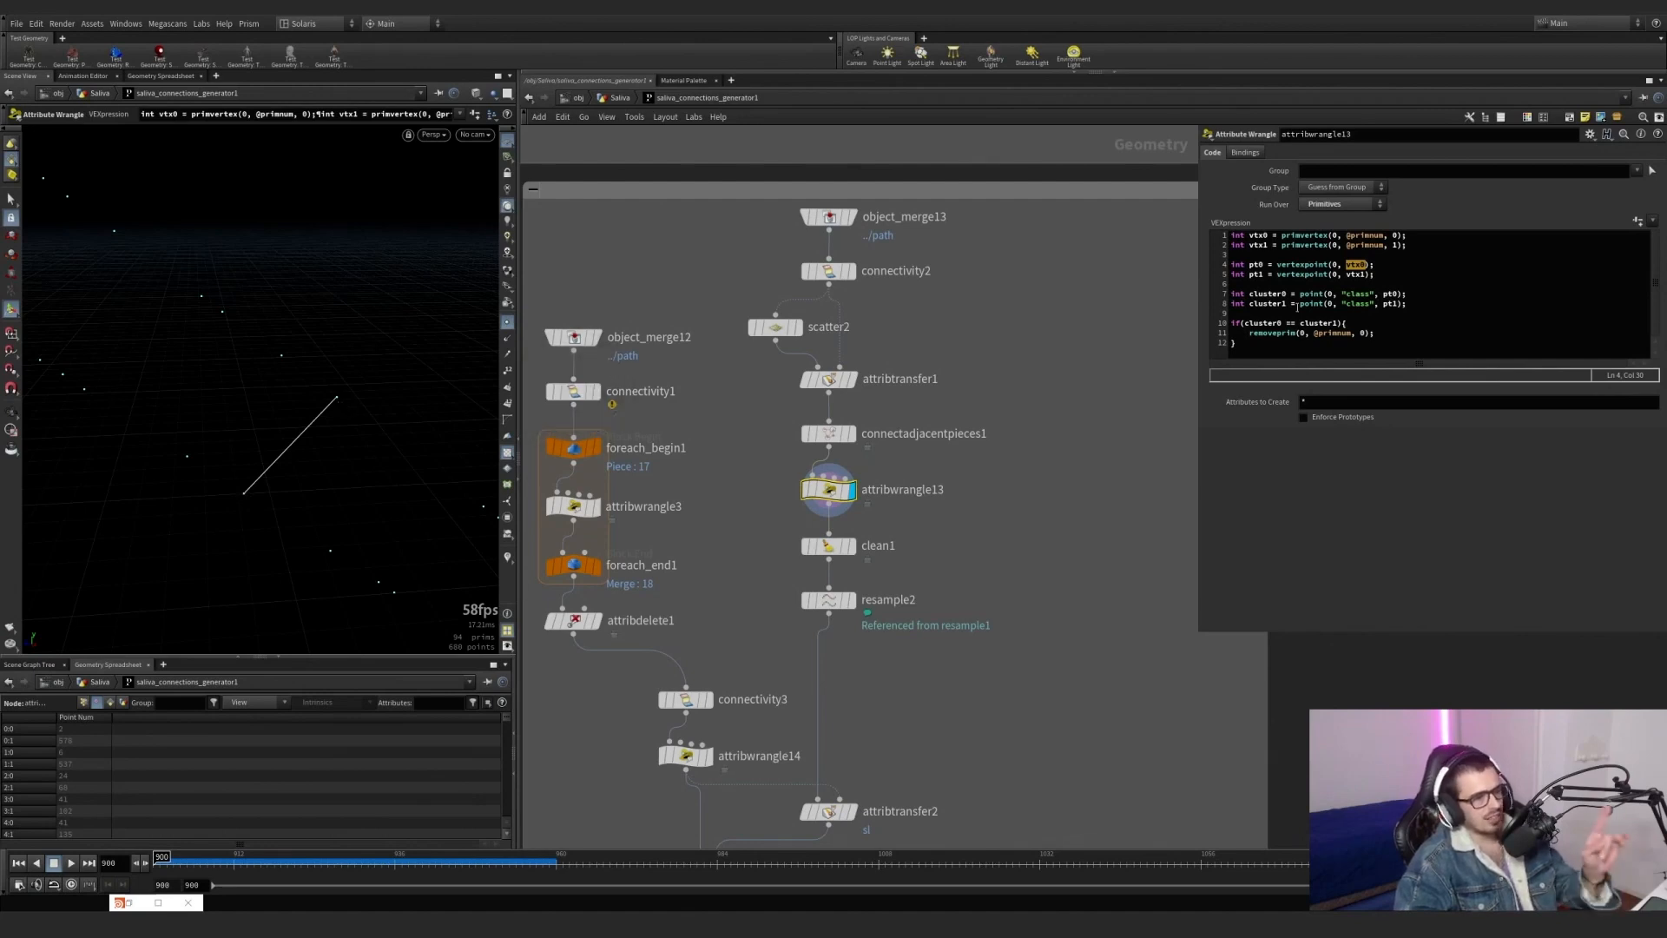
pyautogui.click(1369, 292)
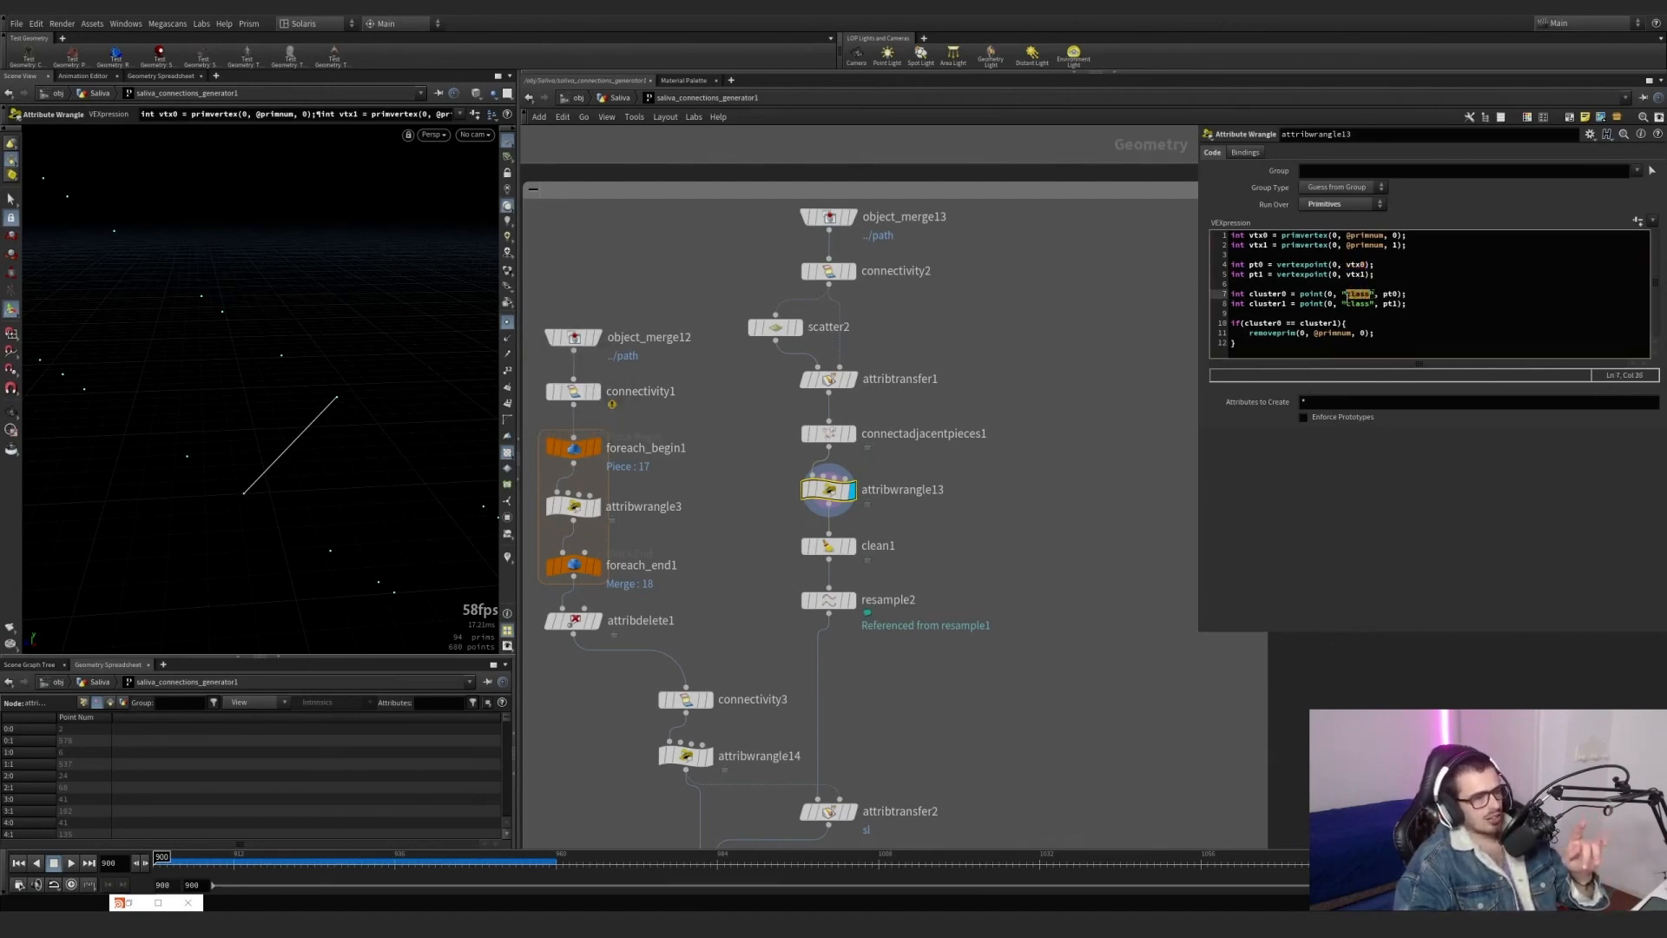
# Display attribtransfer1, connectivity2 and scatter2 in turn, returning to connectivity2 to review where the class attribute comes from.
pyautogui.click(851, 378)
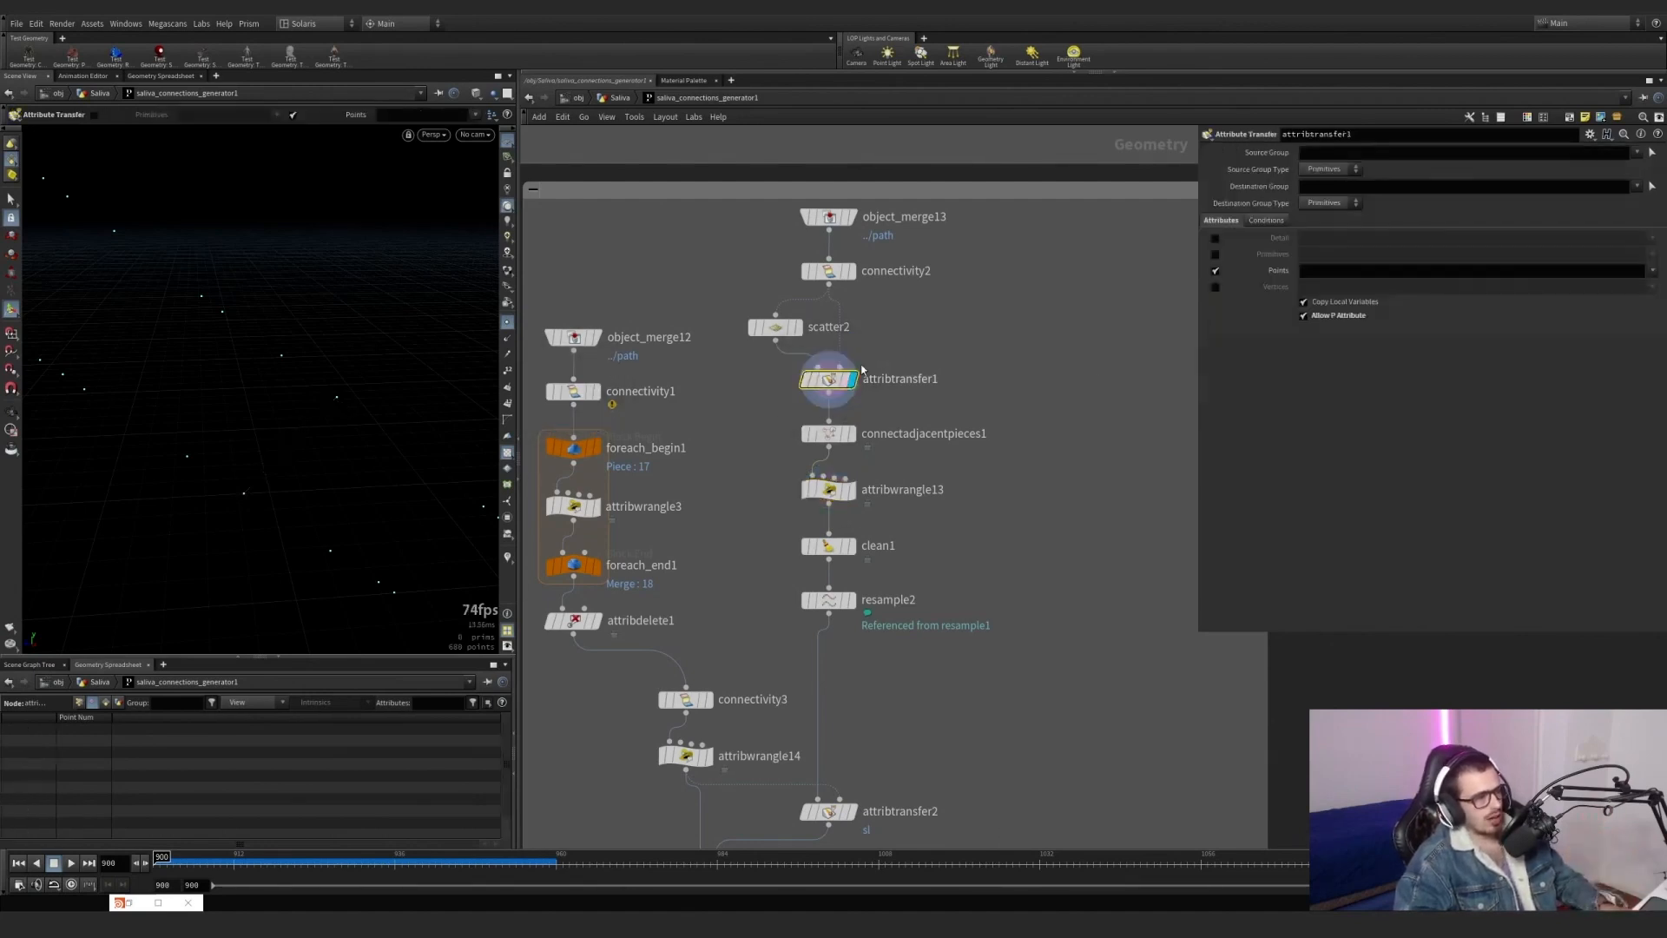
pyautogui.click(850, 271)
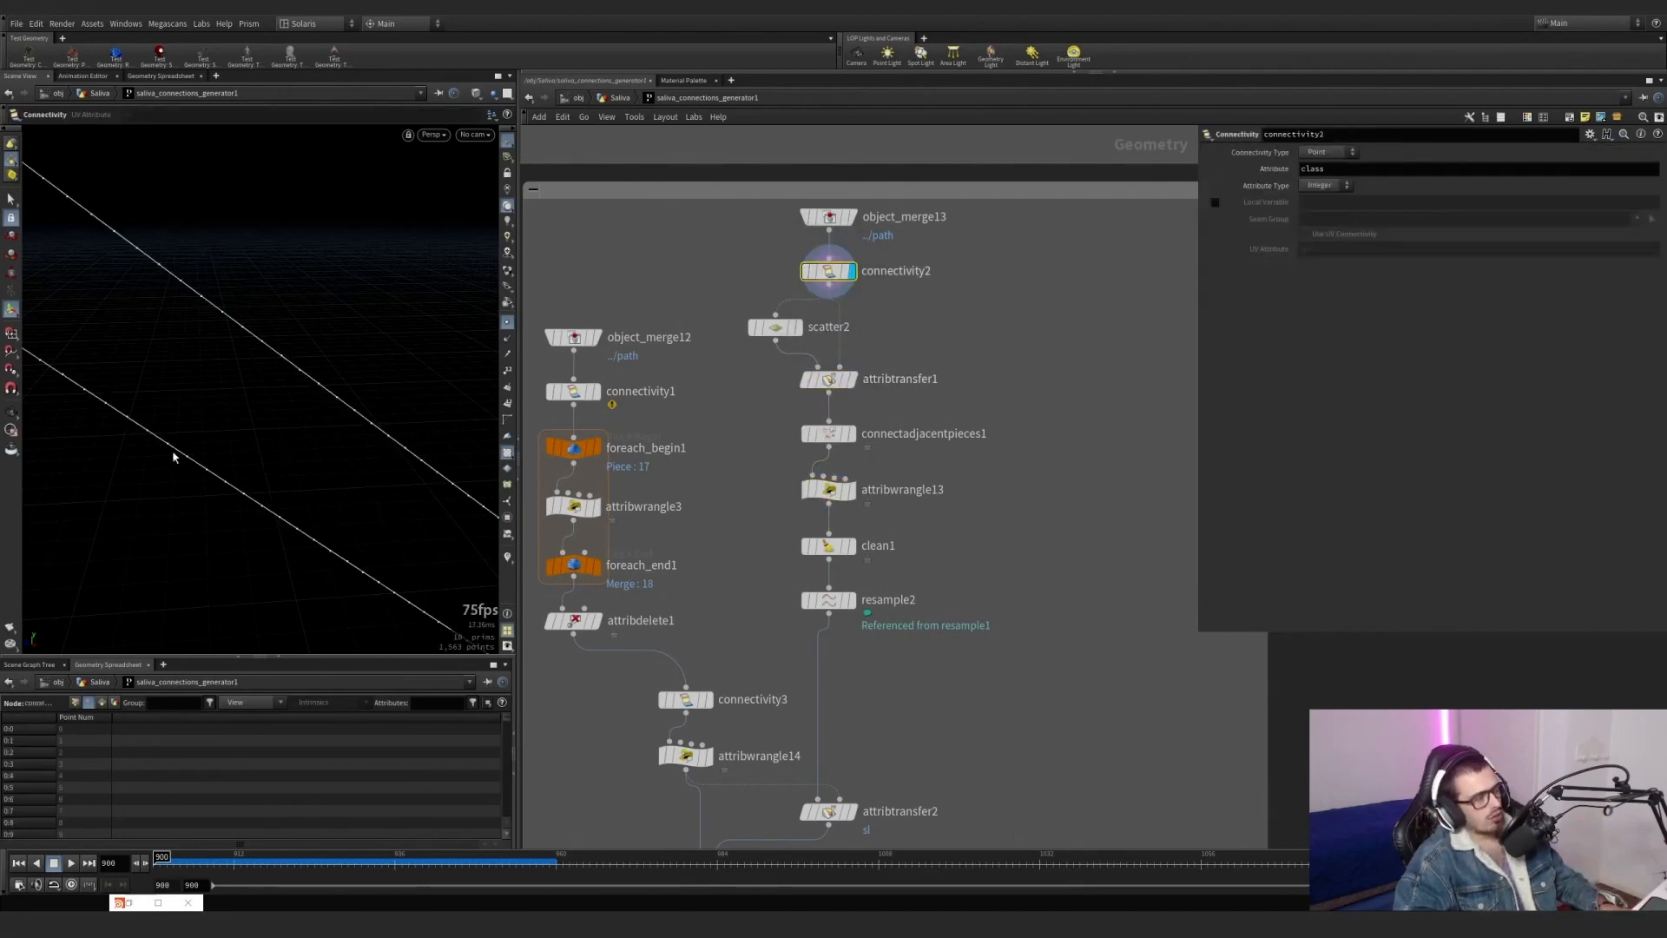
pyautogui.click(800, 329)
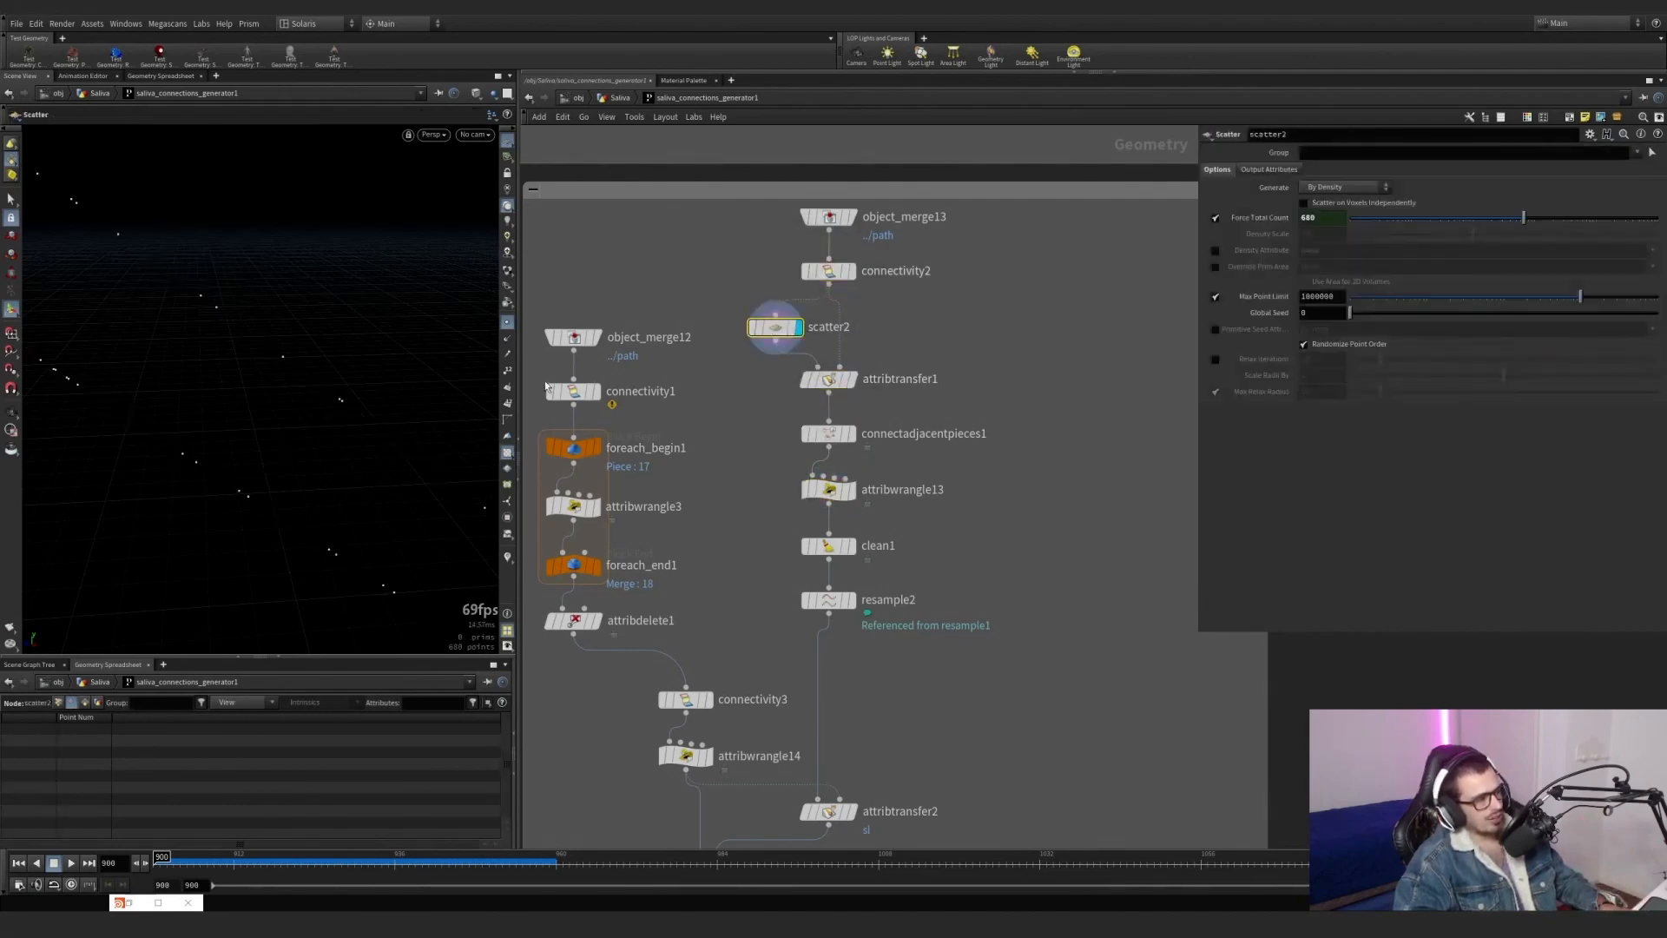
pyautogui.click(849, 270)
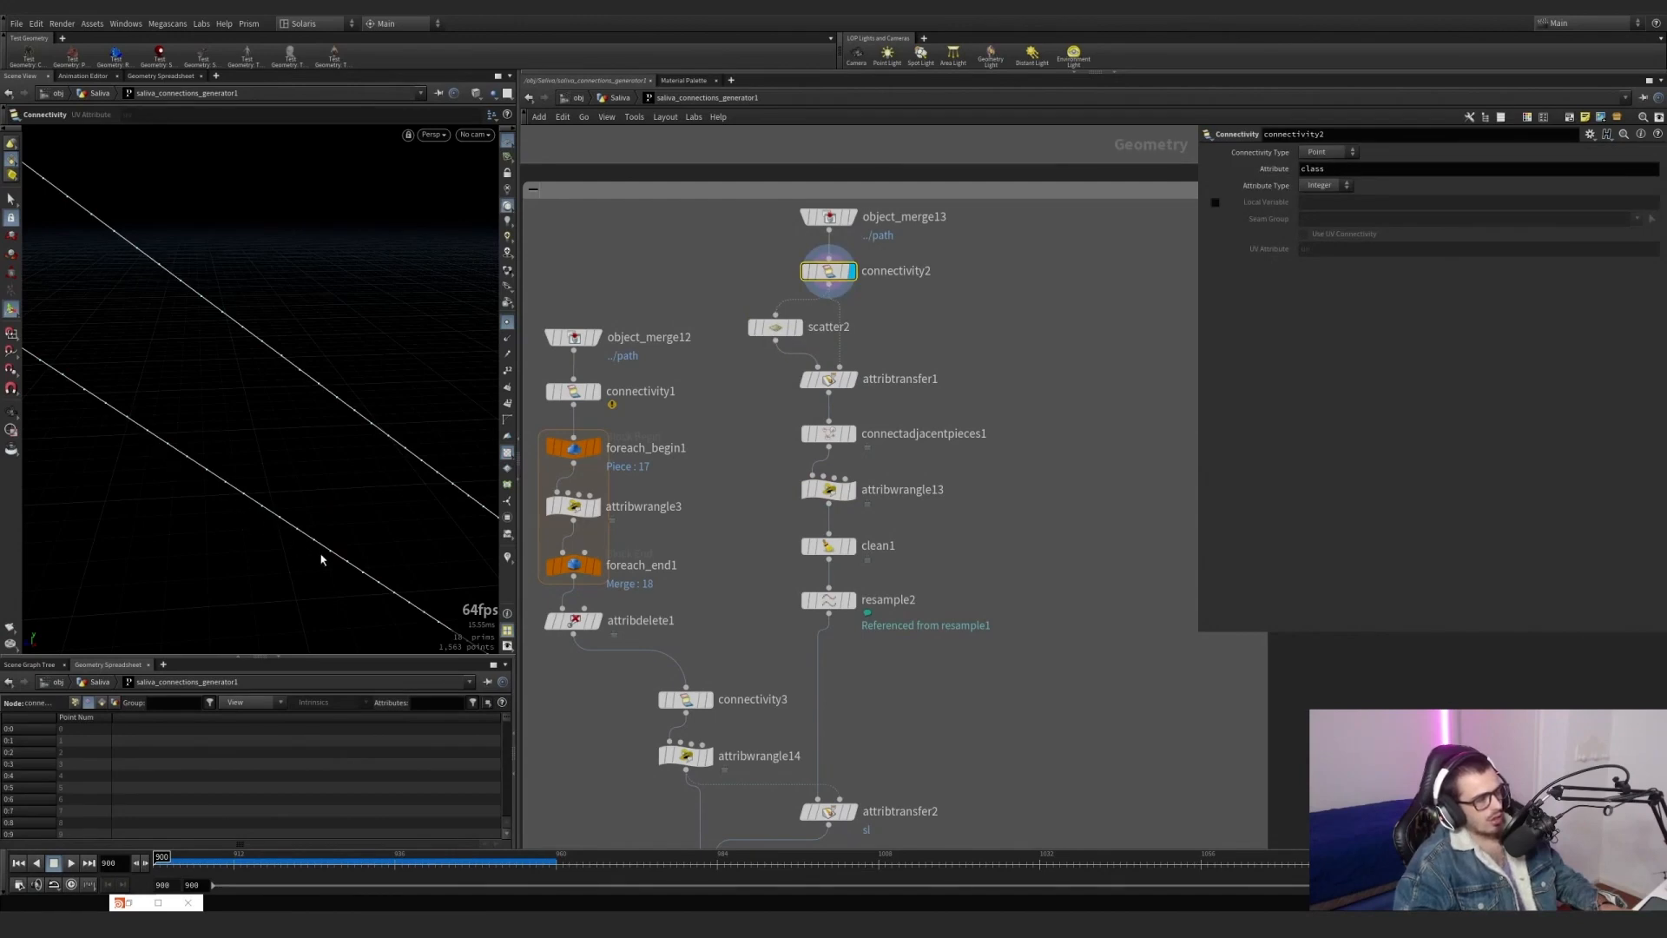
# Visualize connectivity2's class point attribute as colours in the viewport, using the attribute list in its node info.
pyautogui.click(508, 557)
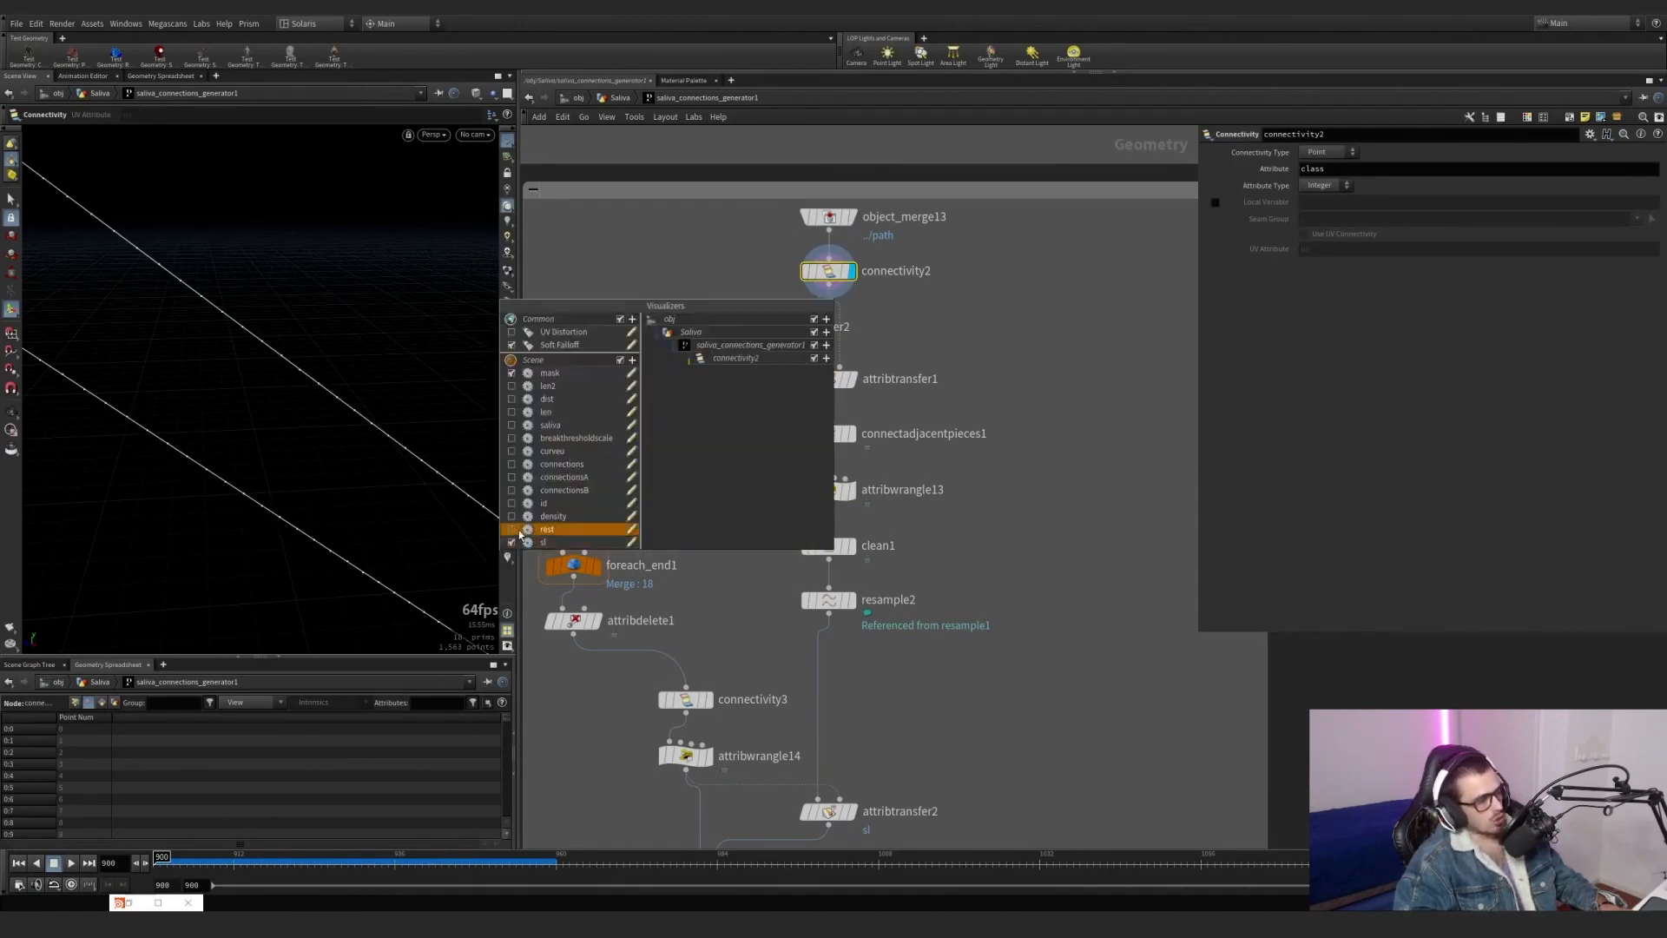
pyautogui.click(1006, 419)
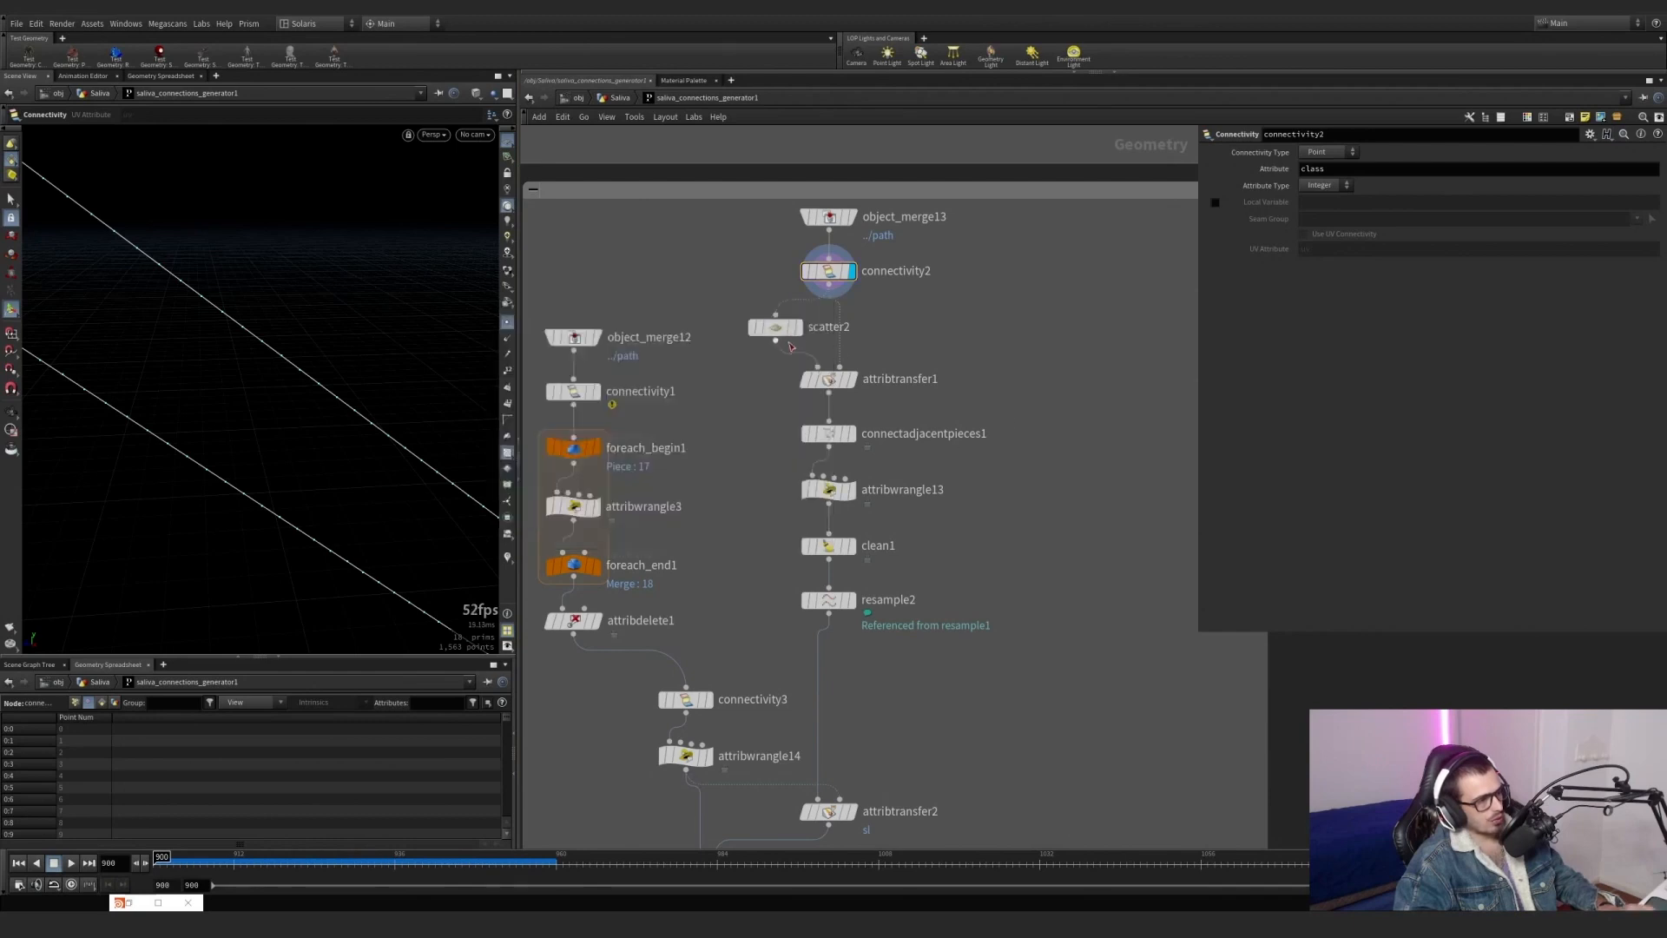
pyautogui.middleClick(839, 271)
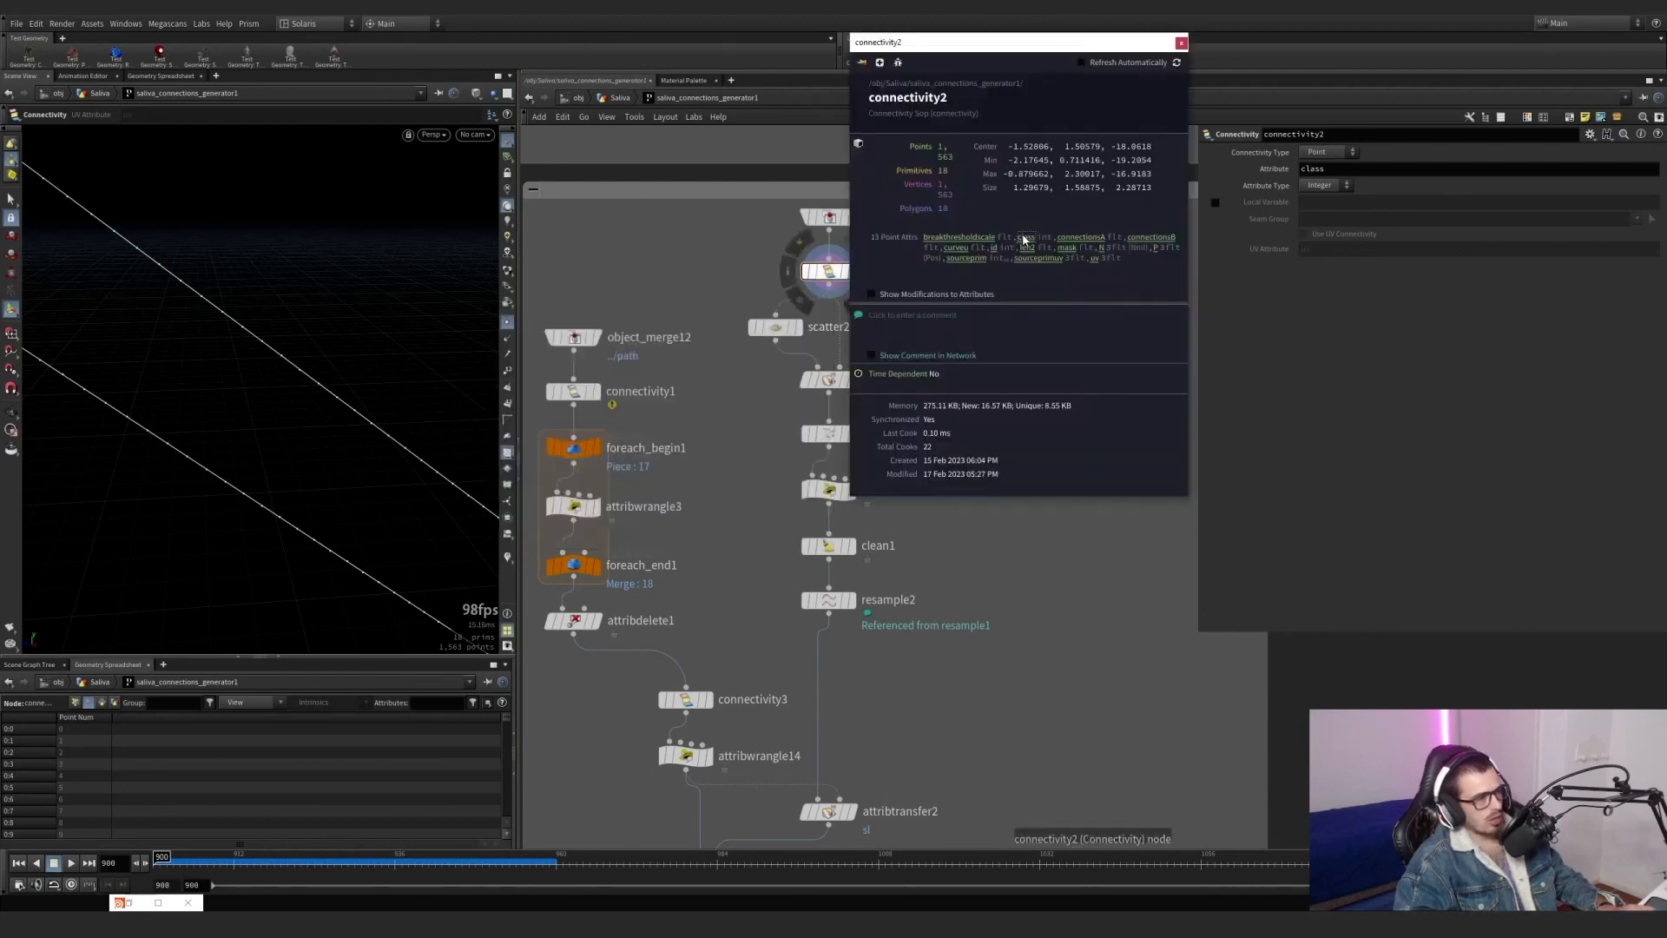
pyautogui.click(1181, 43)
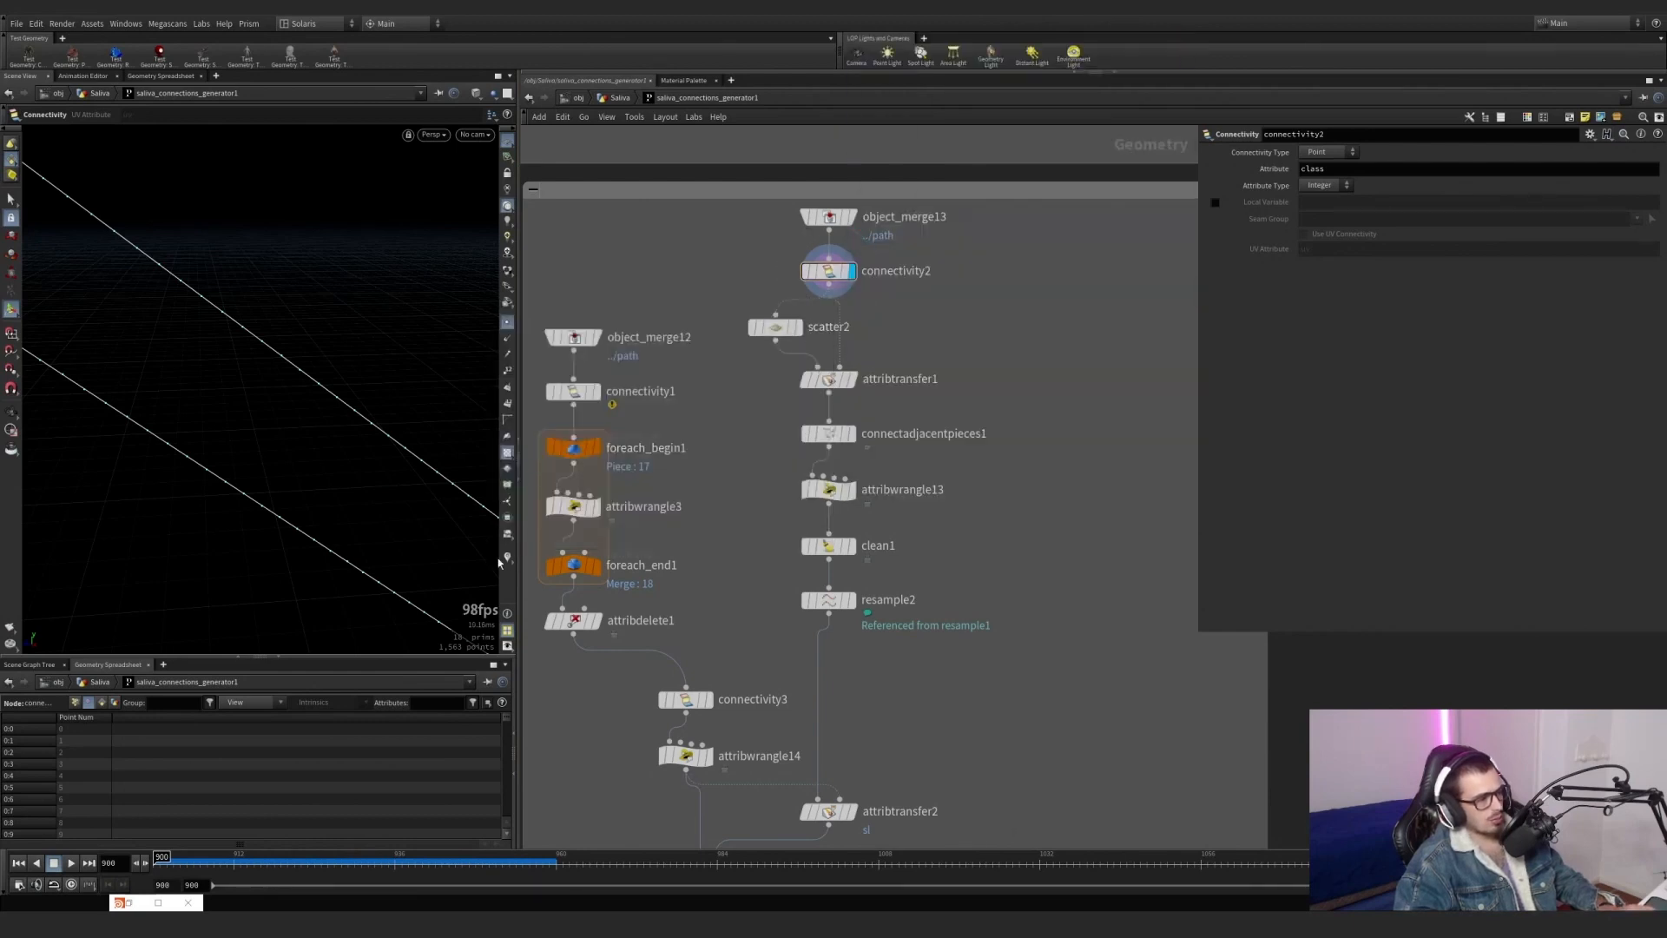
pyautogui.click(508, 559)
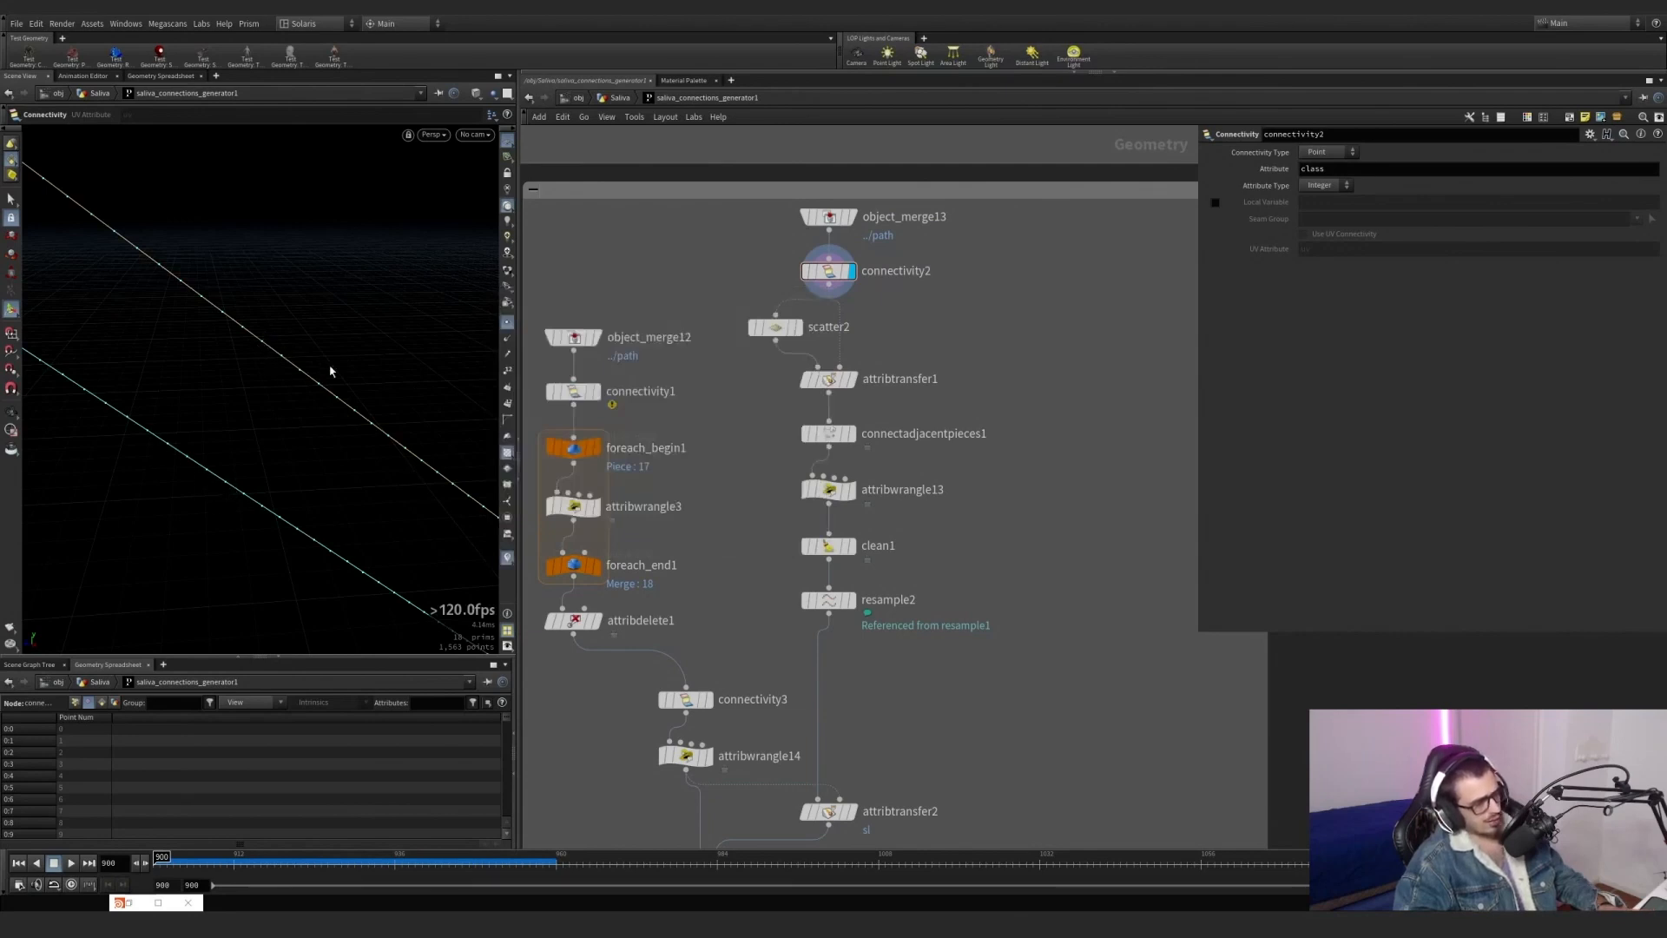
# Display scatter2, then connectadjacentpieces1 with its parameters, and examine the class colours on connections within and between paths.
pyautogui.click(793, 328)
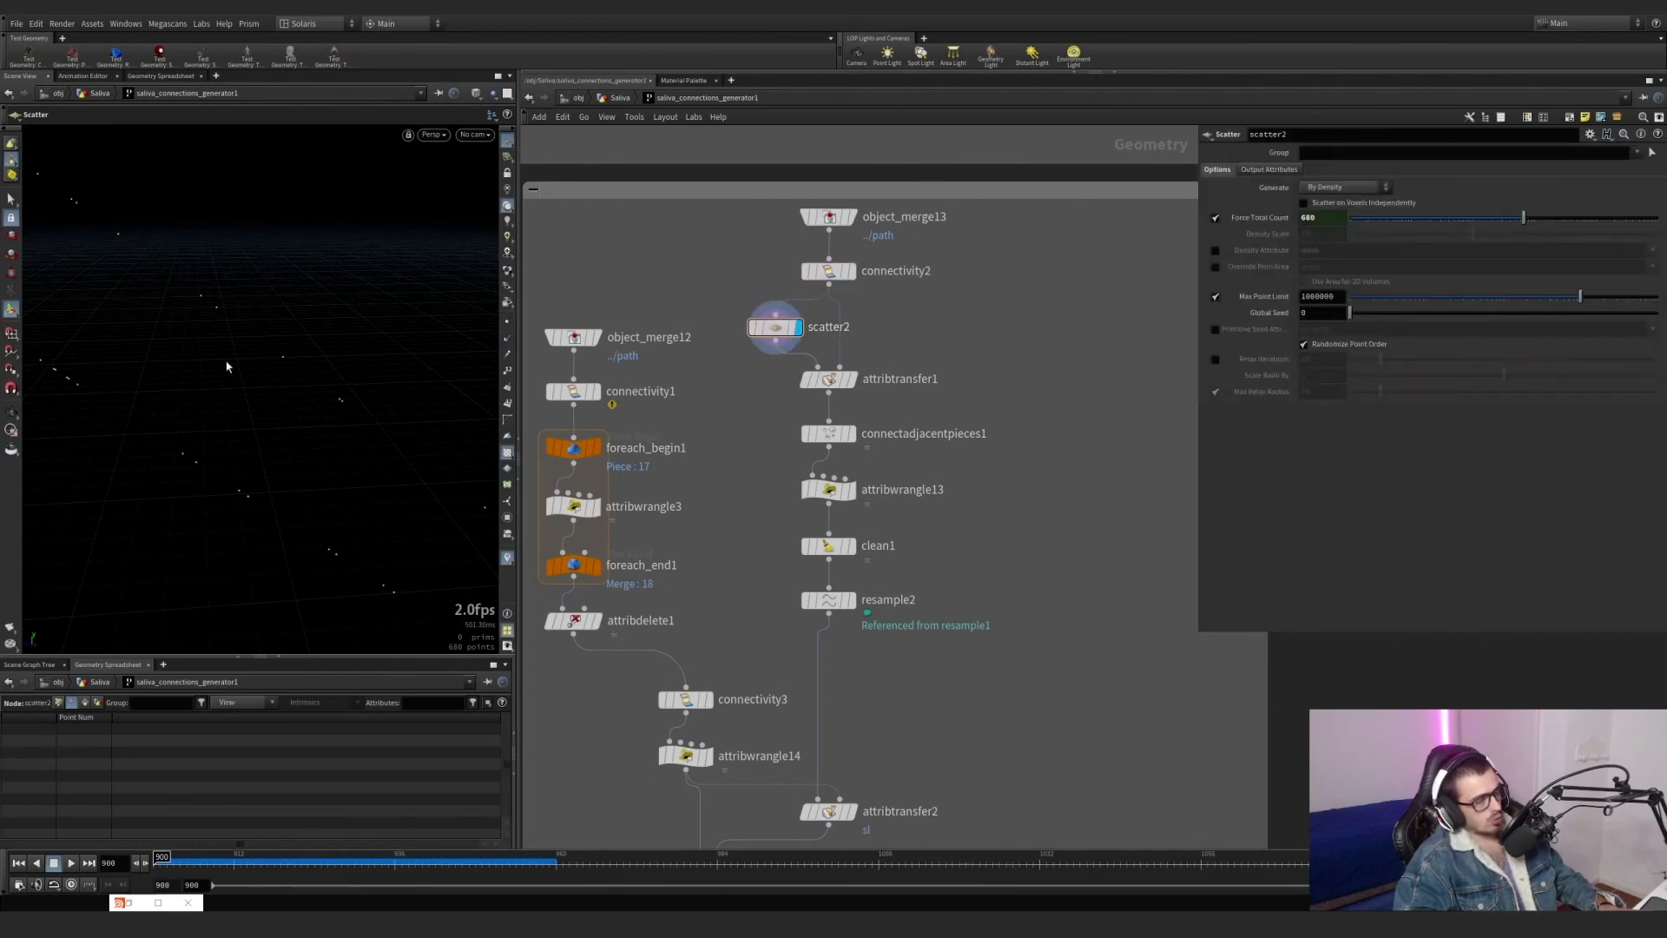
pyautogui.click(852, 433)
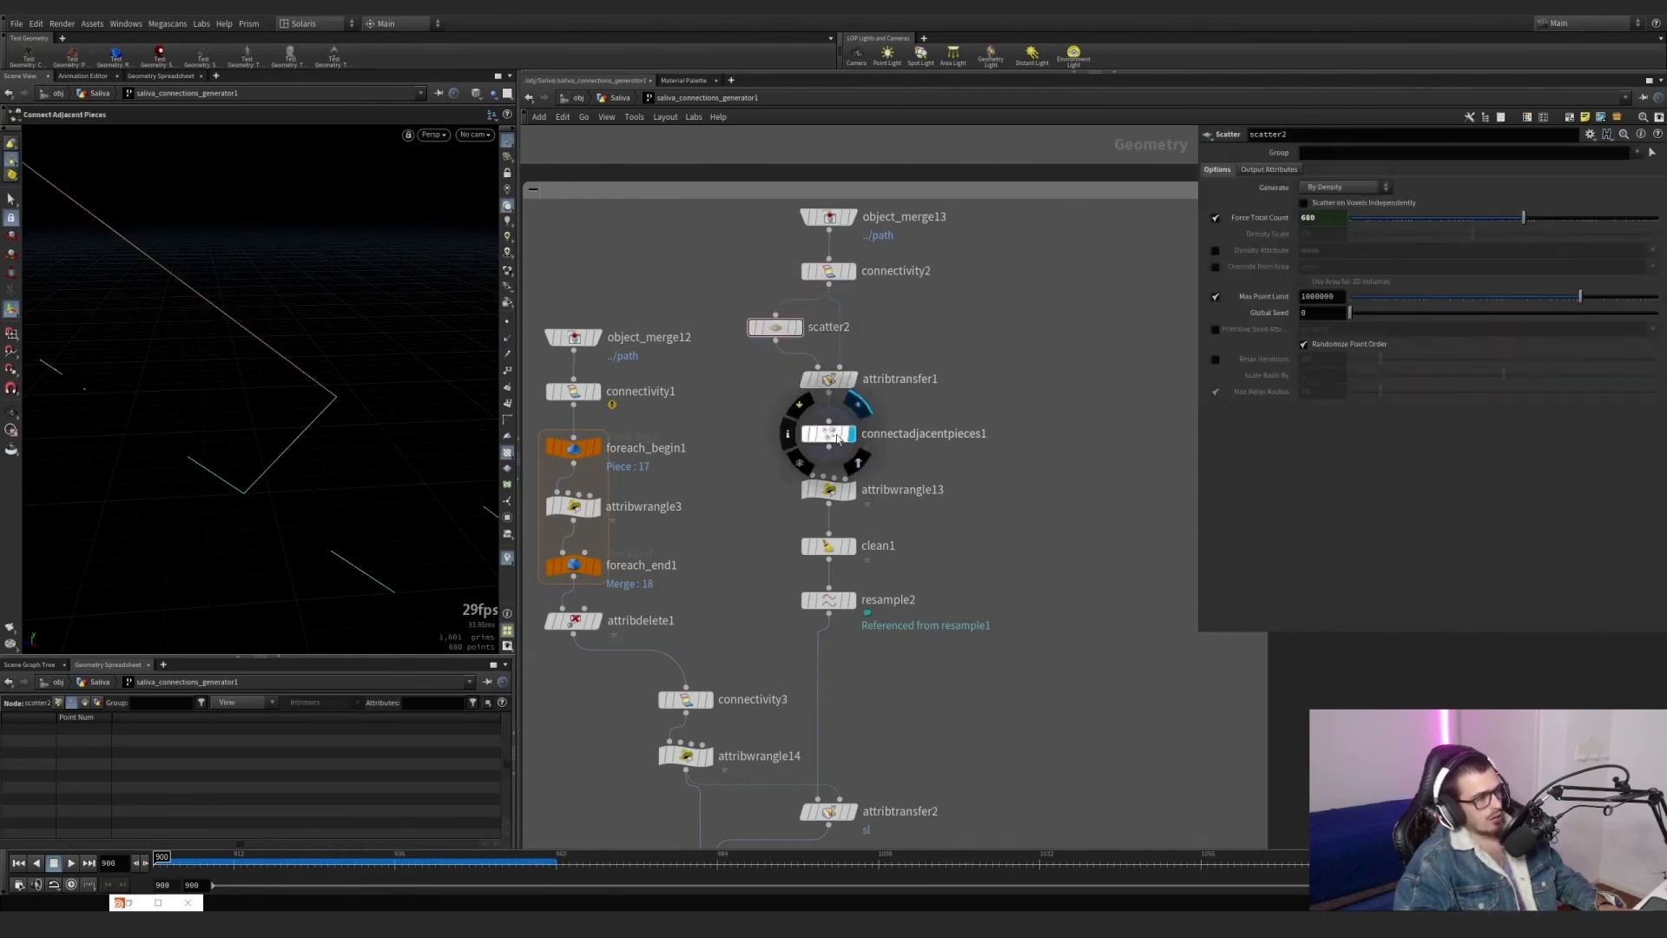
pyautogui.moveTo(814, 433); pyautogui.dragTo(810, 428)
pyautogui.keyDown('alt'); pyautogui.moveTo(130, 305); pyautogui.dragTo(261, 358, button='middle'); pyautogui.keyUp('alt')
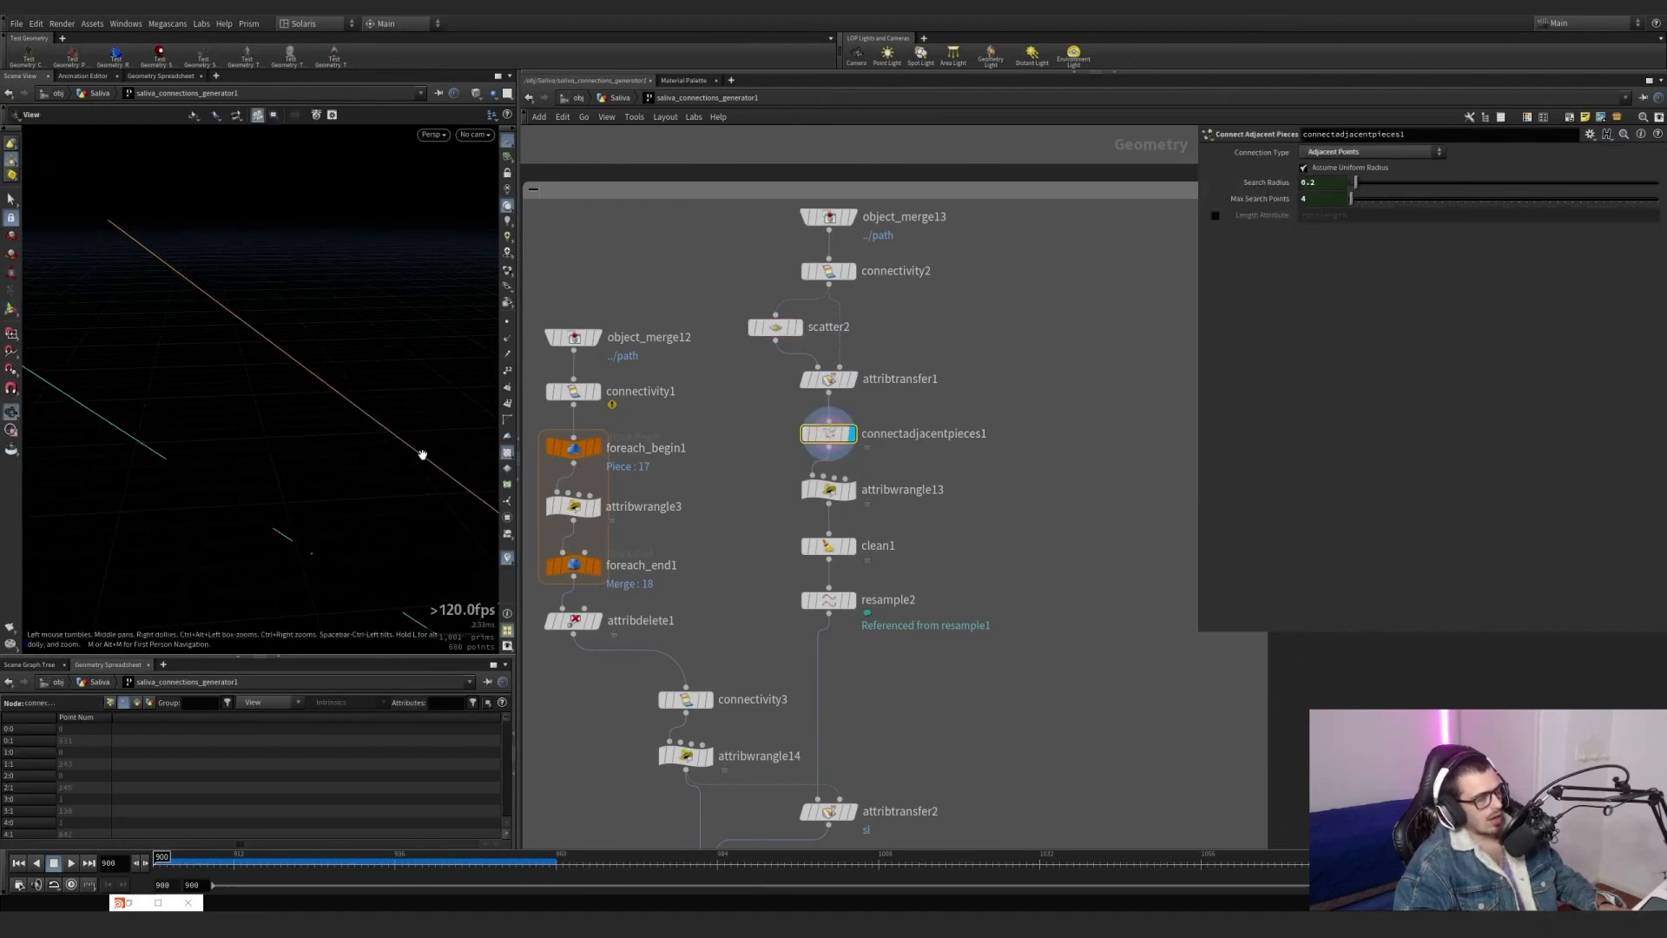
pyautogui.keyDown('alt'); pyautogui.moveTo(420, 450); pyautogui.dragTo(203, 425); pyautogui.keyUp('alt')
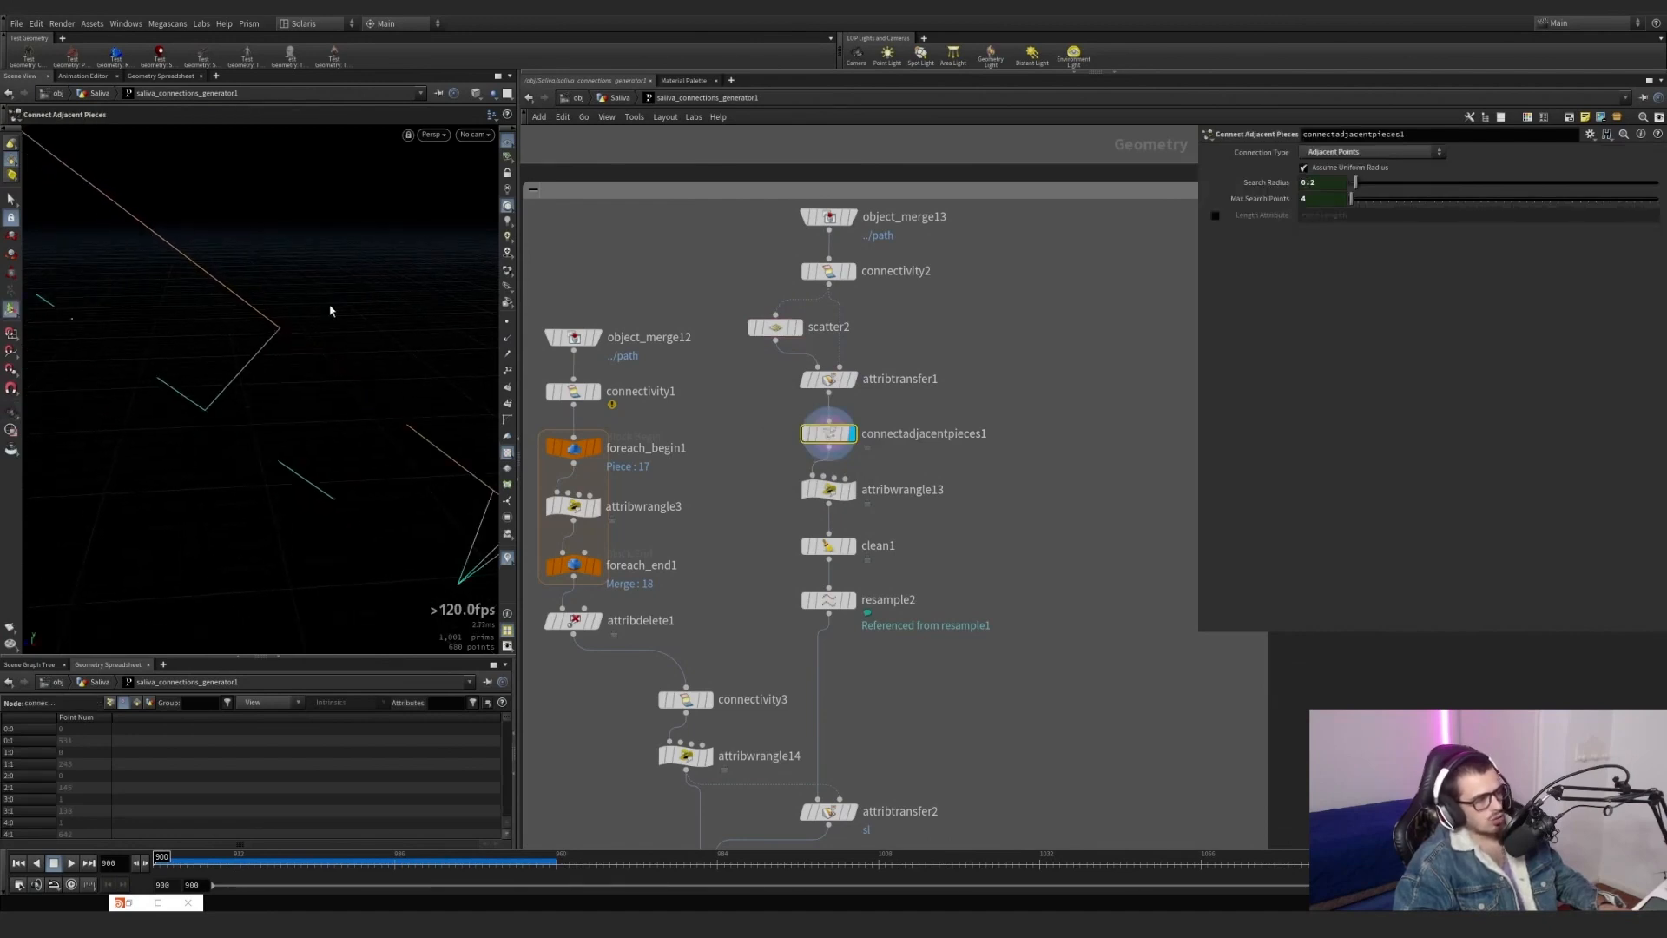
pyautogui.keyDown('alt'); pyautogui.moveTo(330, 310); pyautogui.dragTo(231, 368); pyautogui.keyUp('alt')
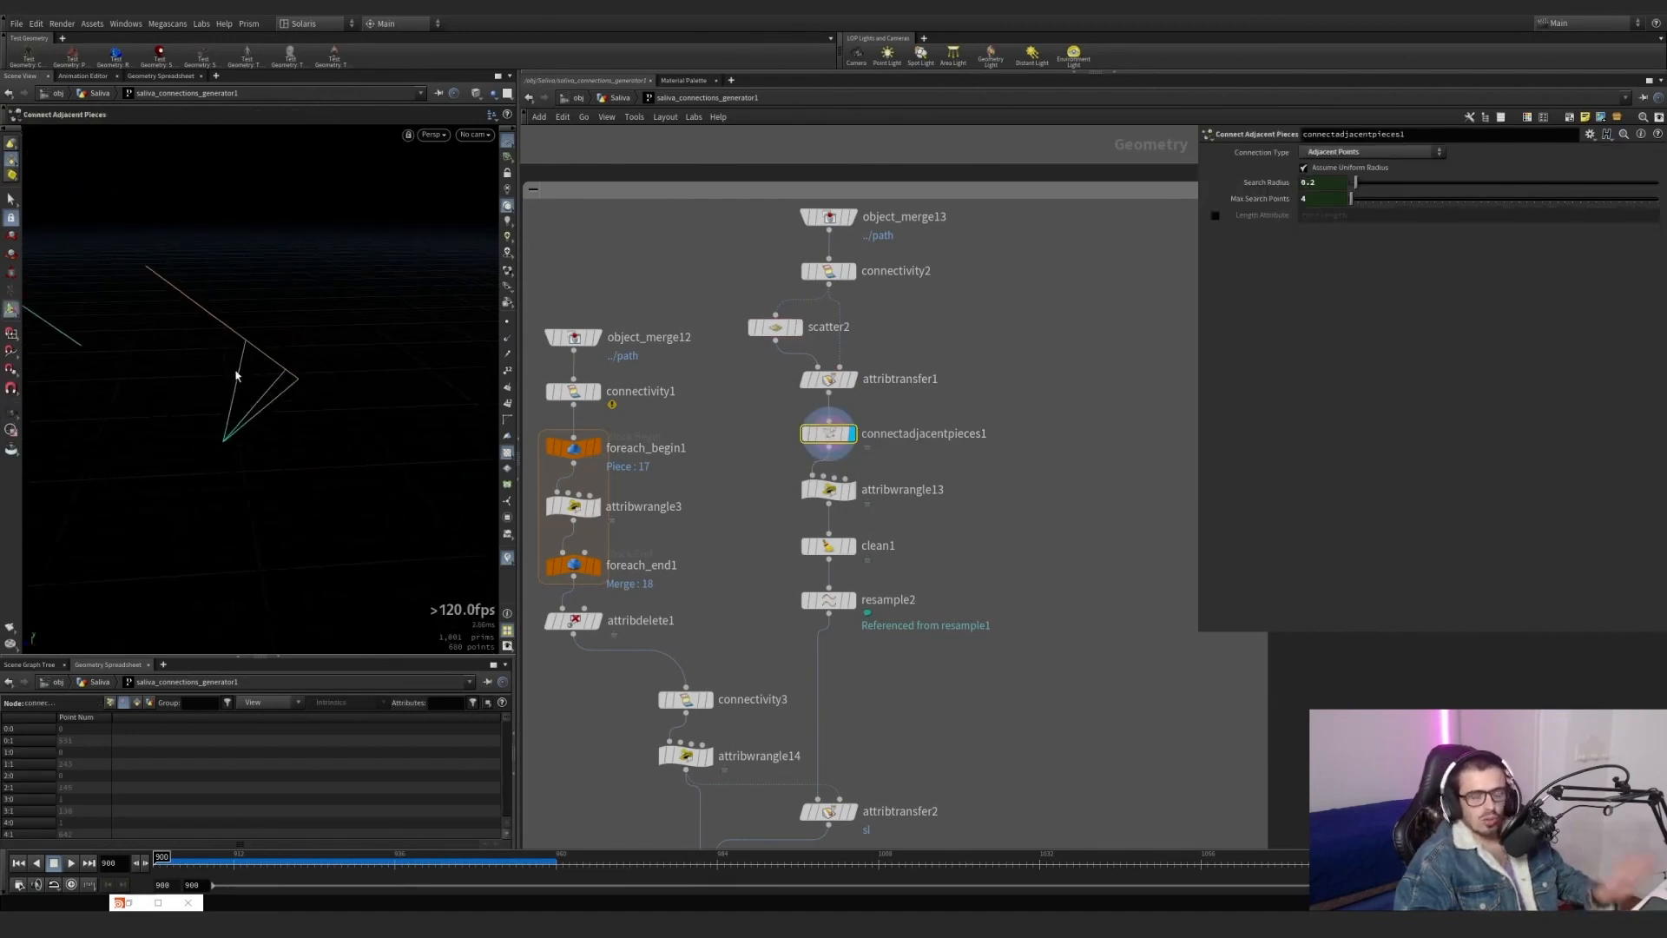
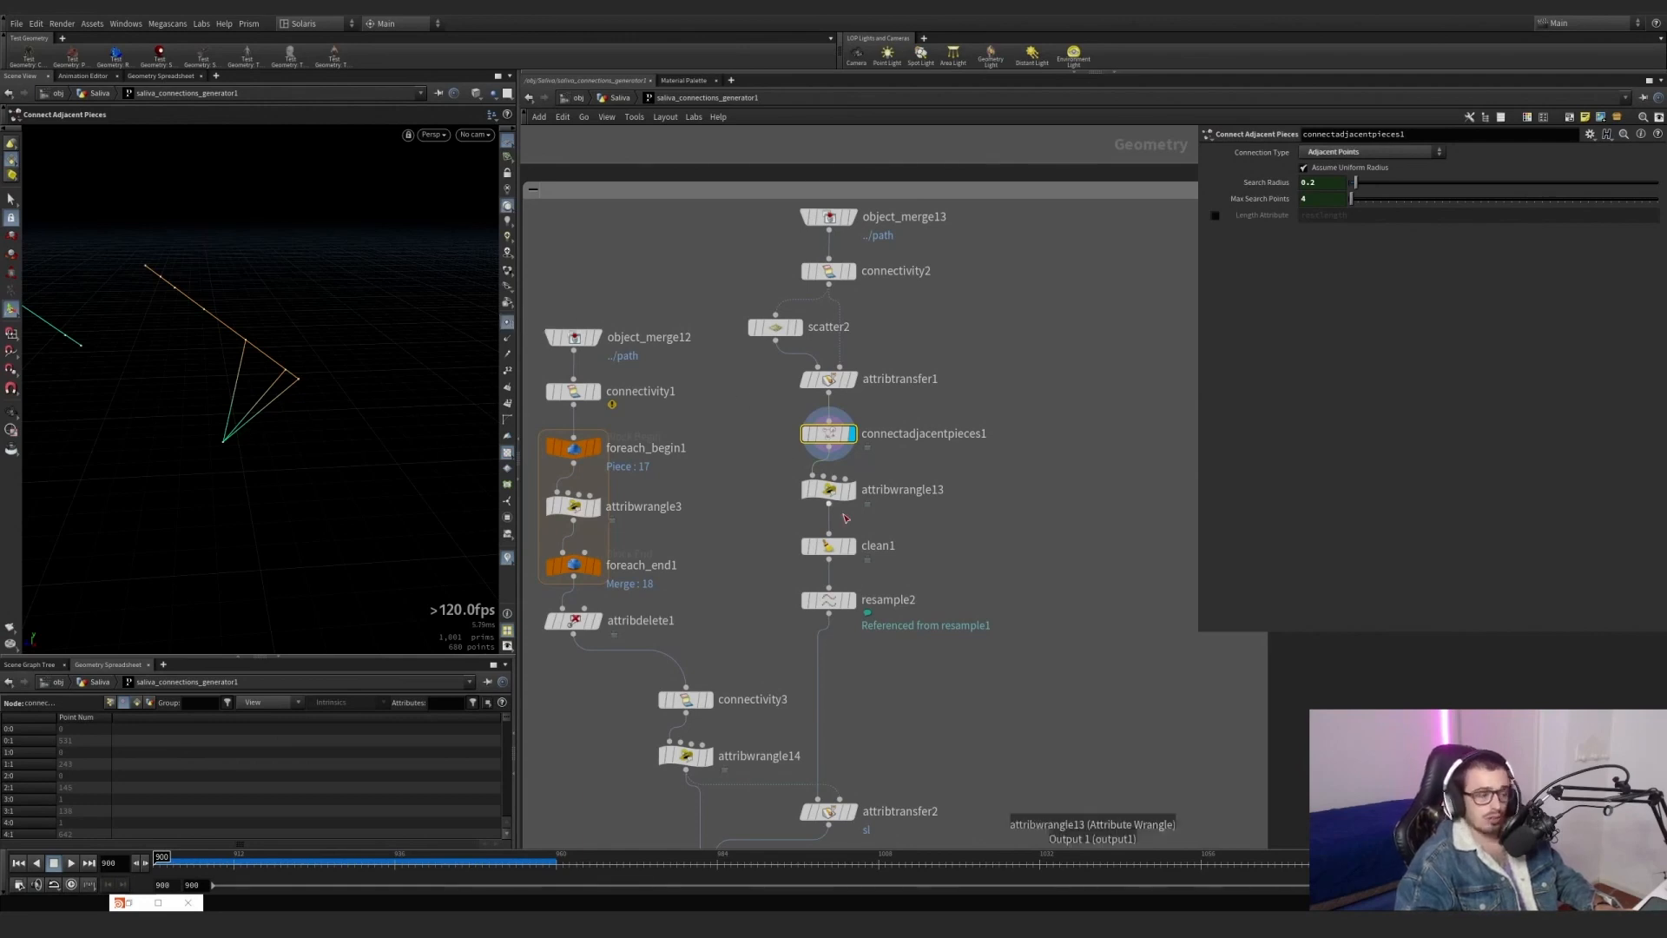
# Display attribwrangle13 and examine the connections it keeps between different paths in the viewport.
pyautogui.click(859, 463)
pyautogui.moveTo(915, 511); pyautogui.dragTo(767, 462)
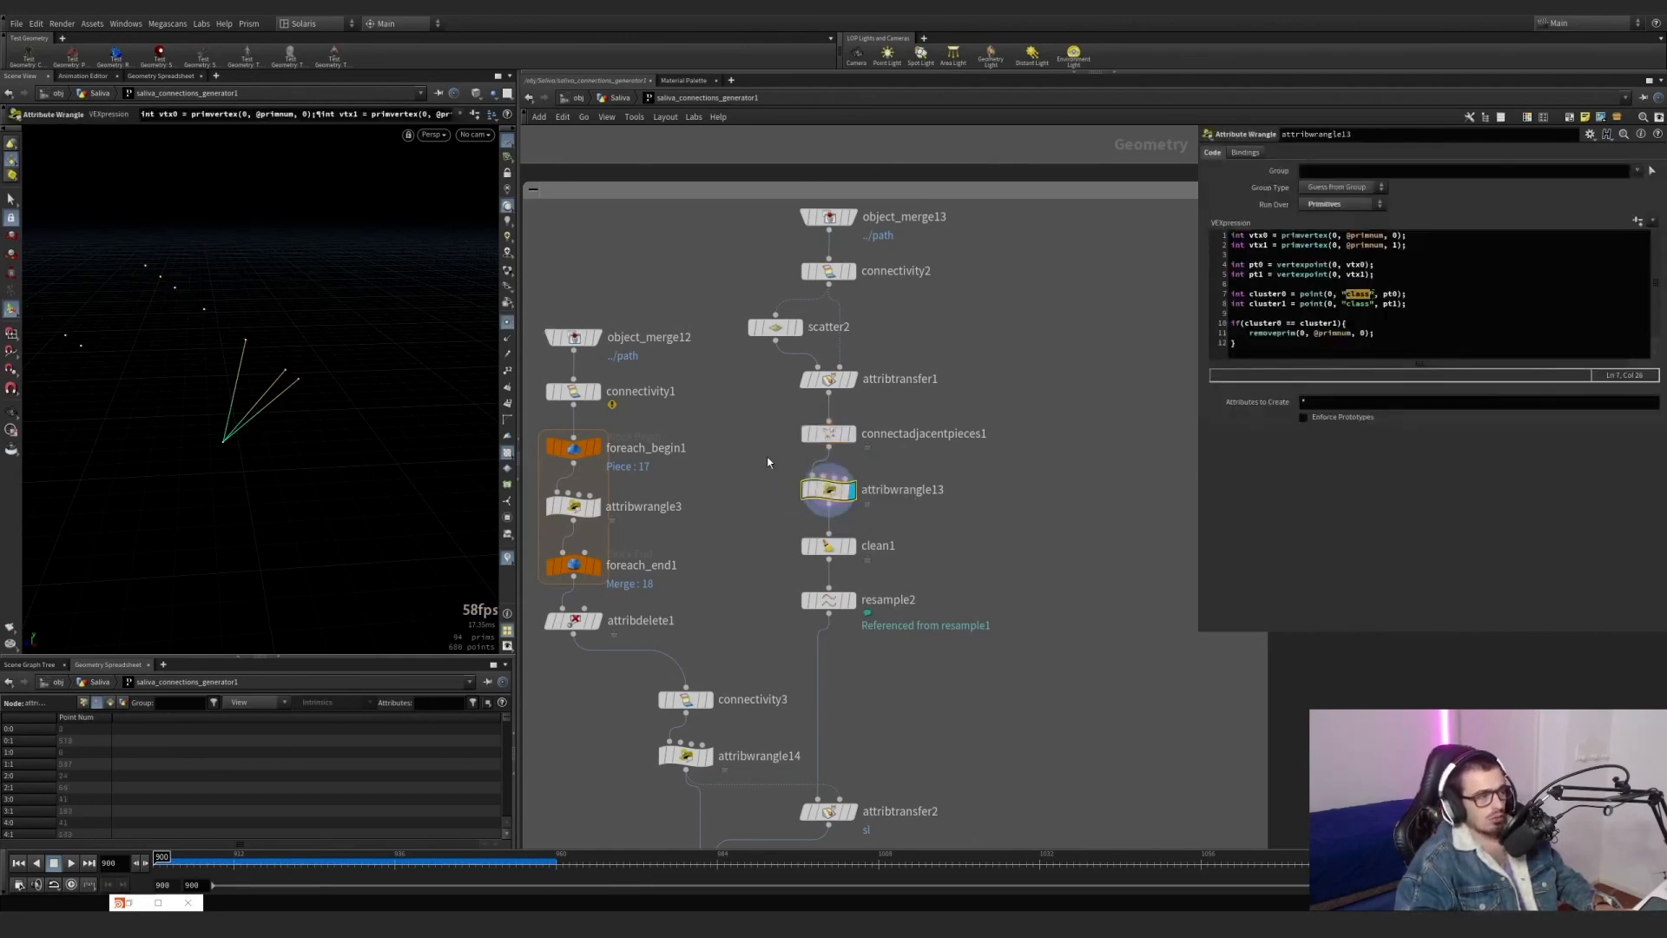
pyautogui.press('Escape')
pyautogui.moveTo(452, 372); pyautogui.dragTo(217, 322)
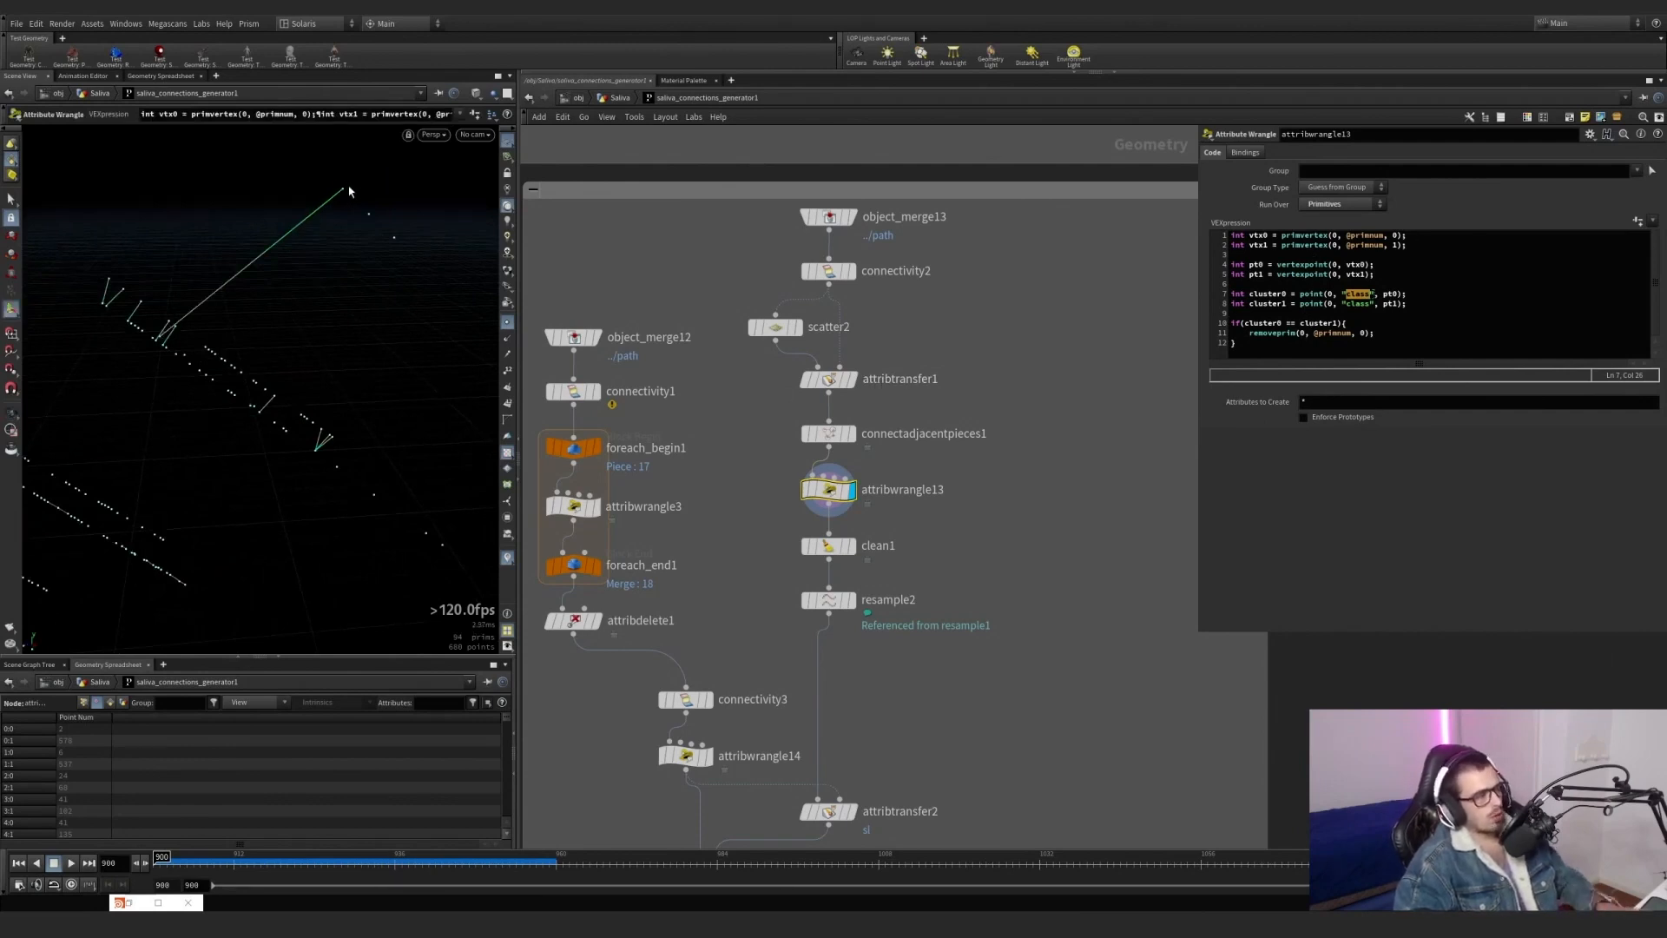
pyautogui.moveTo(351, 185); pyautogui.dragTo(346, 182)
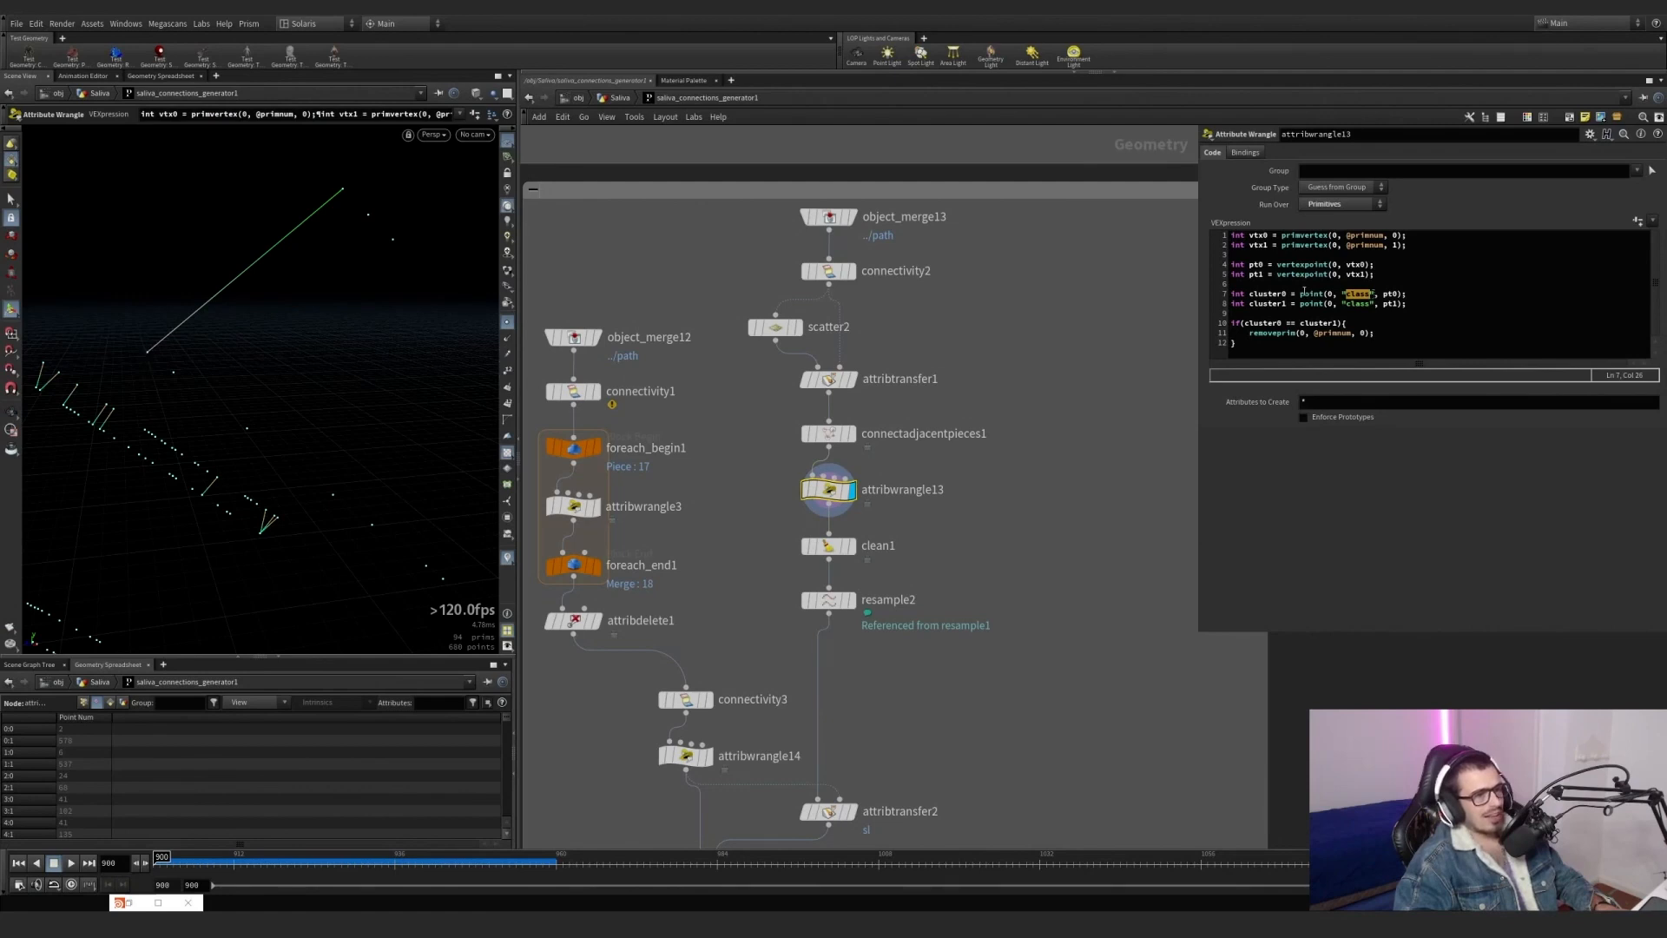
# Highlight attribwrangle13's class attribute, vertex and point lookups, and the cluster0 and cluster1 lines in the VEX code.
pyautogui.click(1339, 294)
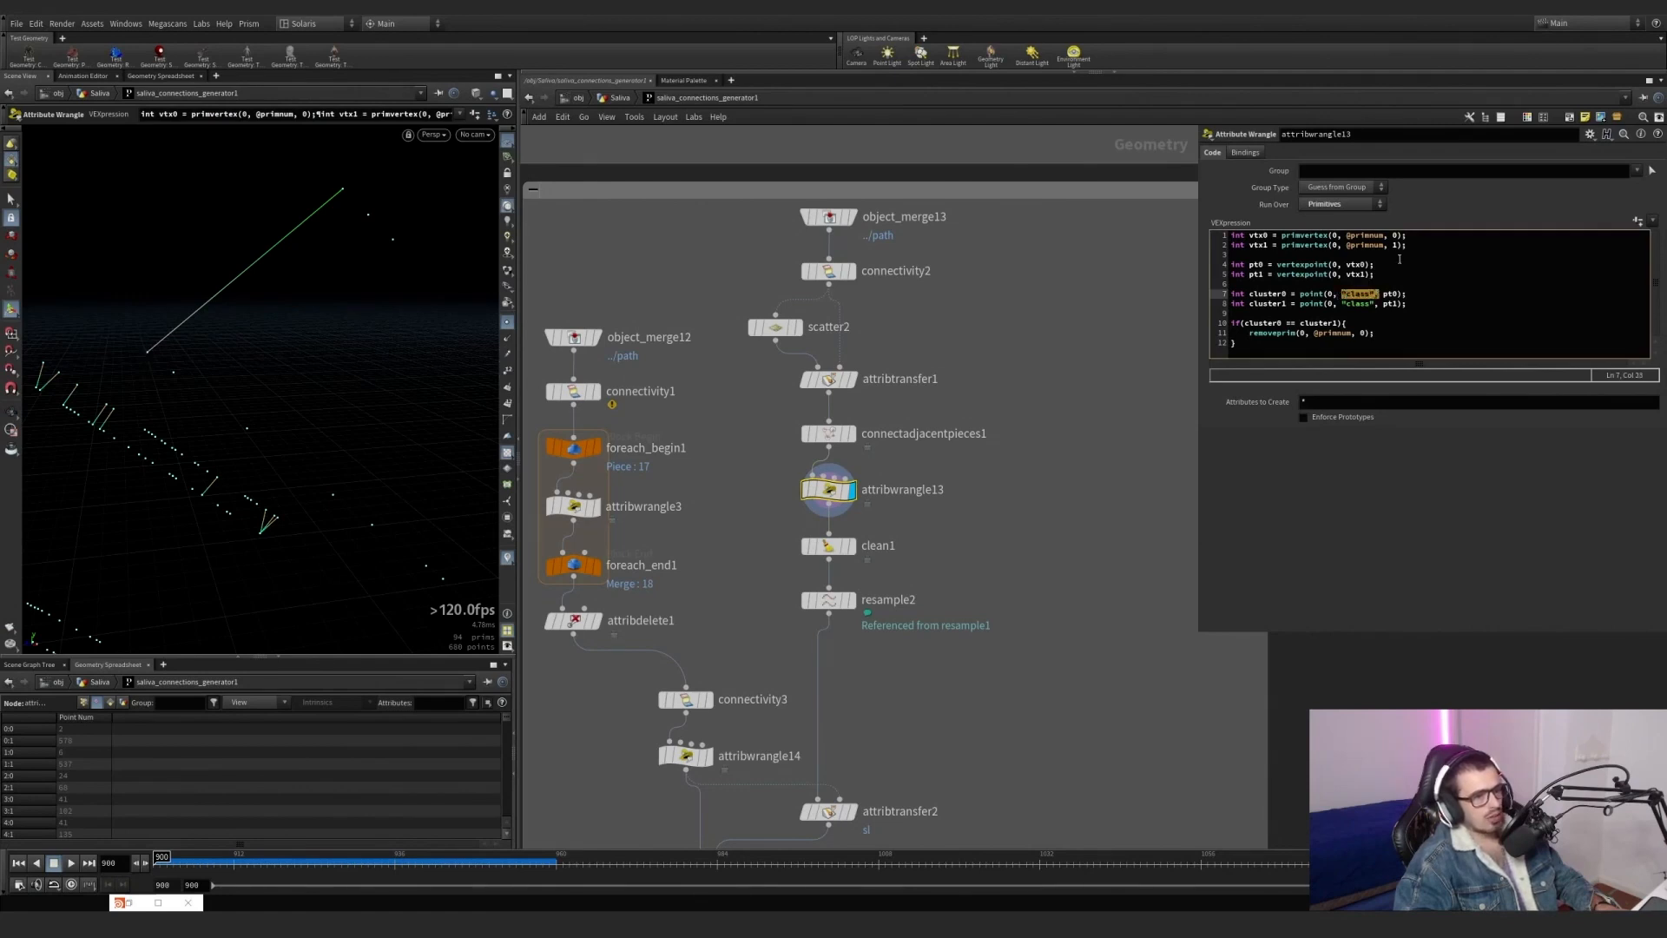
pyautogui.moveTo(1442, 235); pyautogui.dragTo(1231, 237)
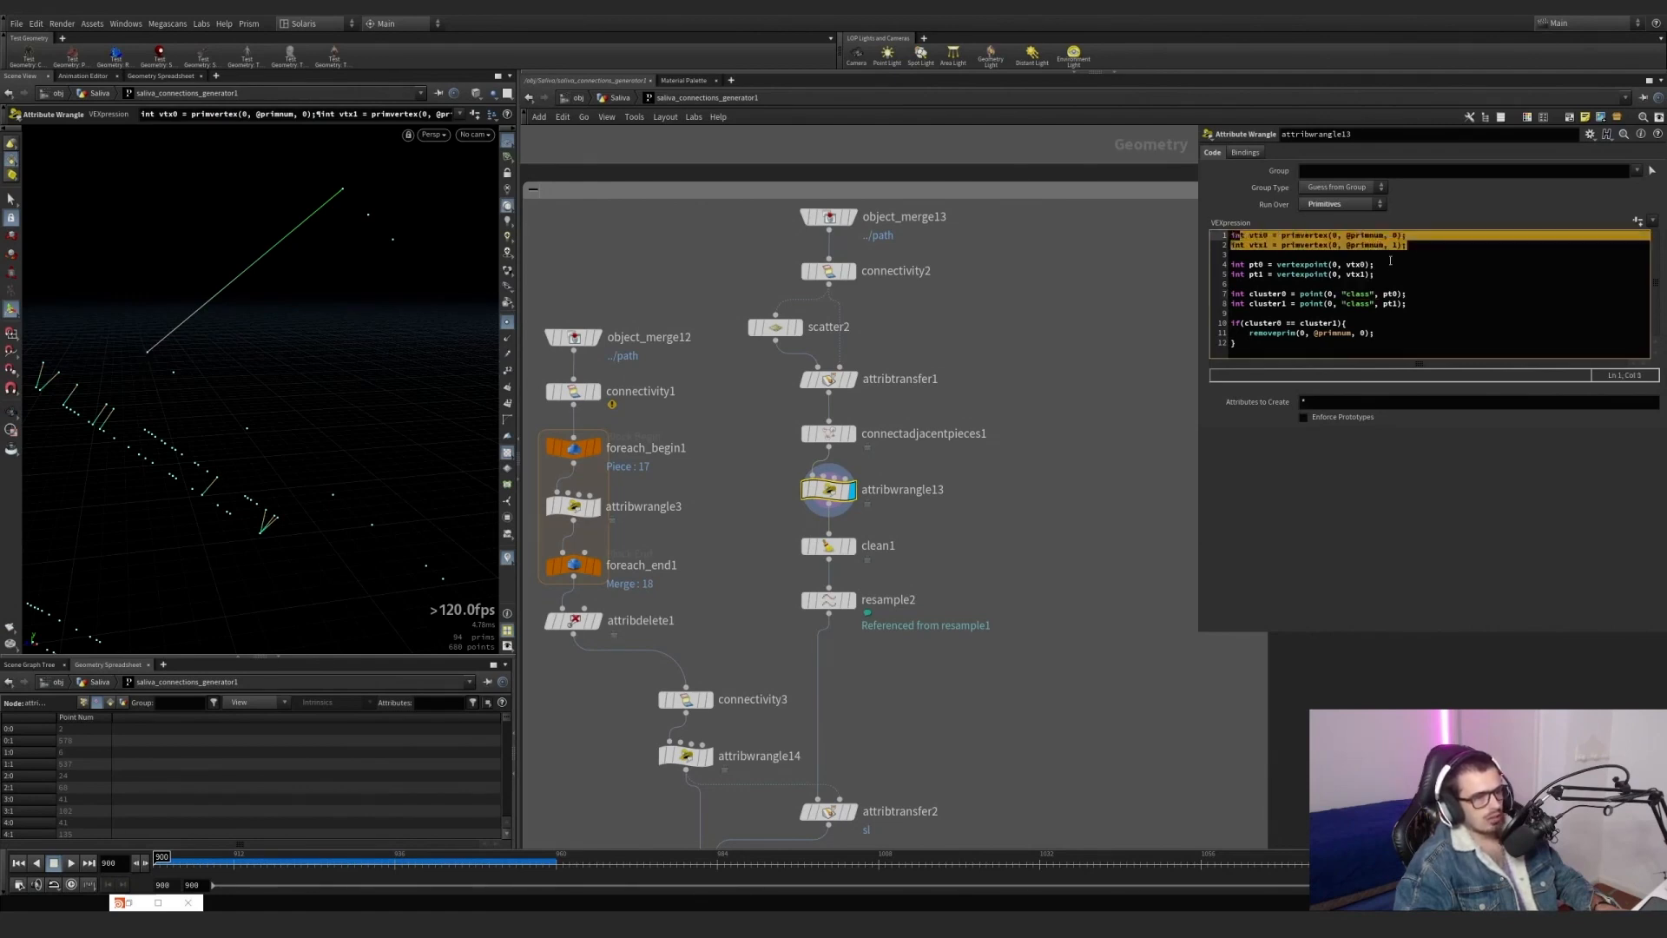
pyautogui.moveTo(1390, 265); pyautogui.dragTo(1219, 264)
pyautogui.moveTo(1385, 274); pyautogui.dragTo(1223, 273)
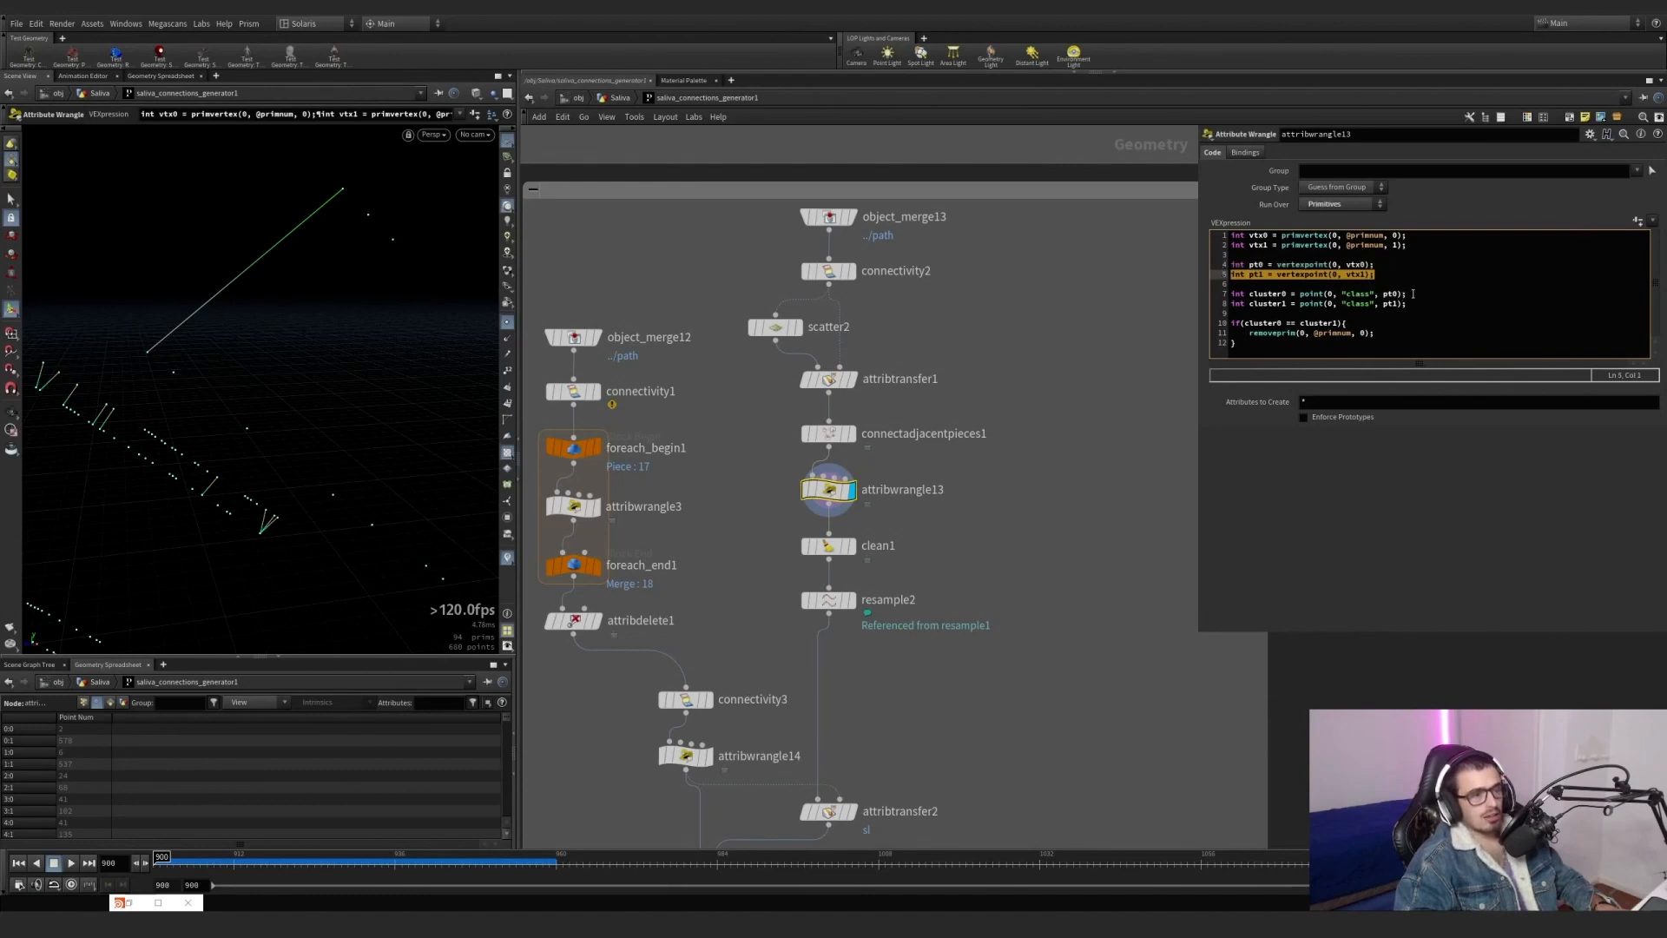
pyautogui.moveTo(1413, 293); pyautogui.dragTo(1251, 295)
pyautogui.moveTo(1404, 304); pyautogui.dragTo(1249, 304)
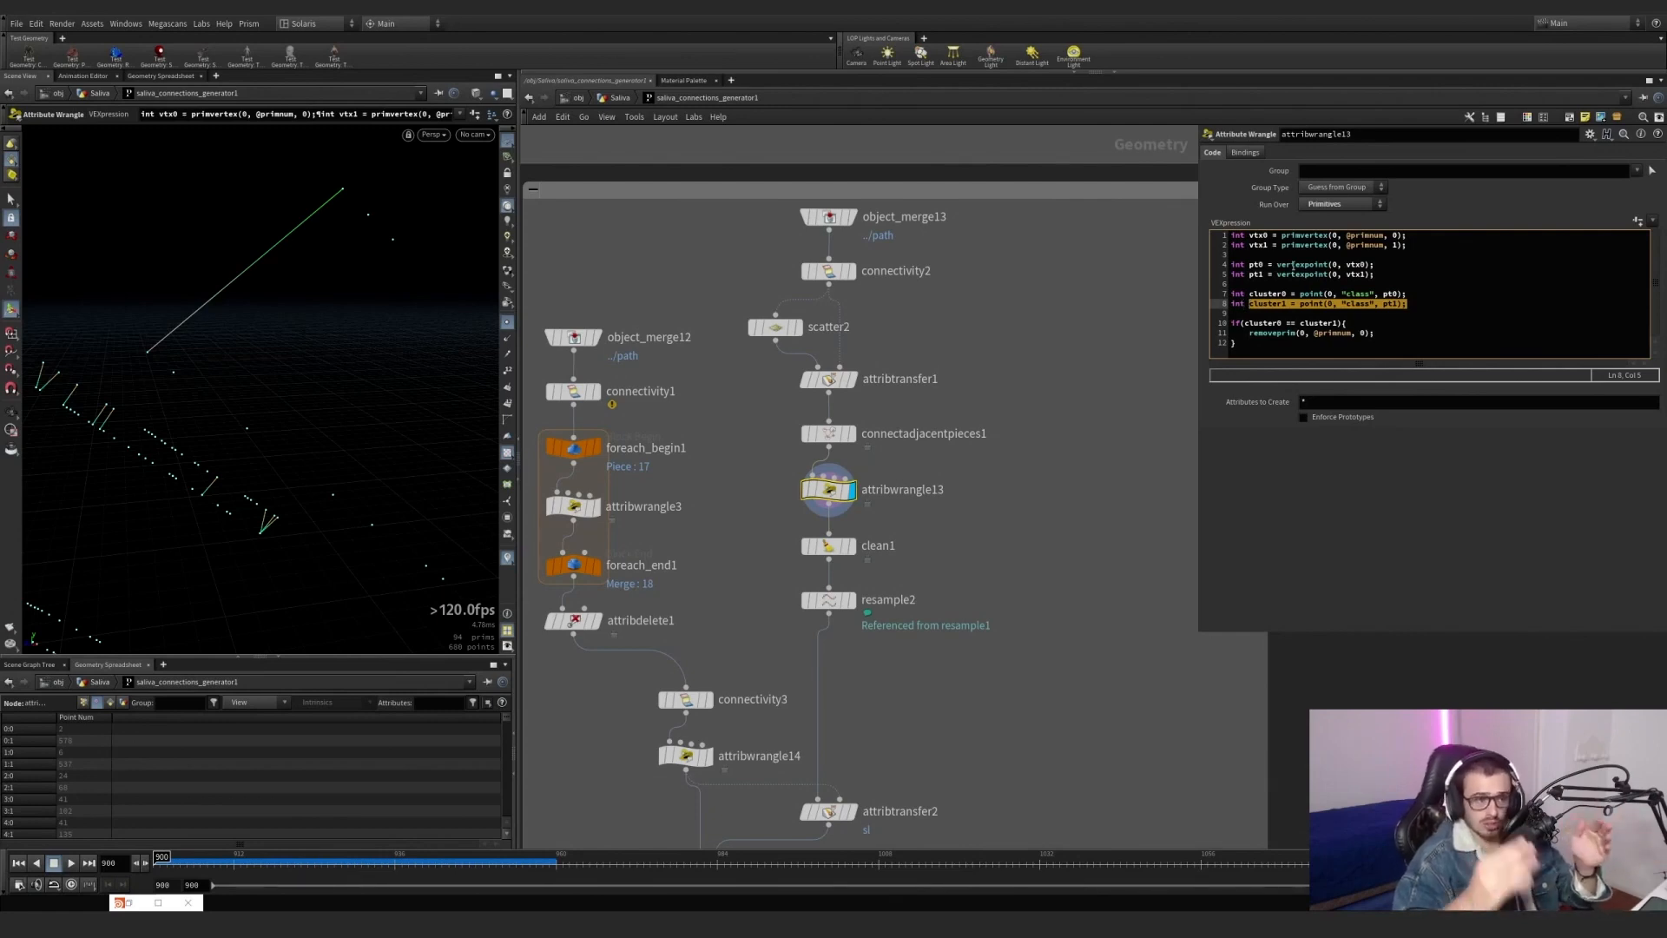
# Highlight cluster0 and cluster1 in the if condition, and the whole block that removes the primitive.
pyautogui.click(1281, 323)
pyautogui.moveTo(1282, 323); pyautogui.dragTo(1246, 323)
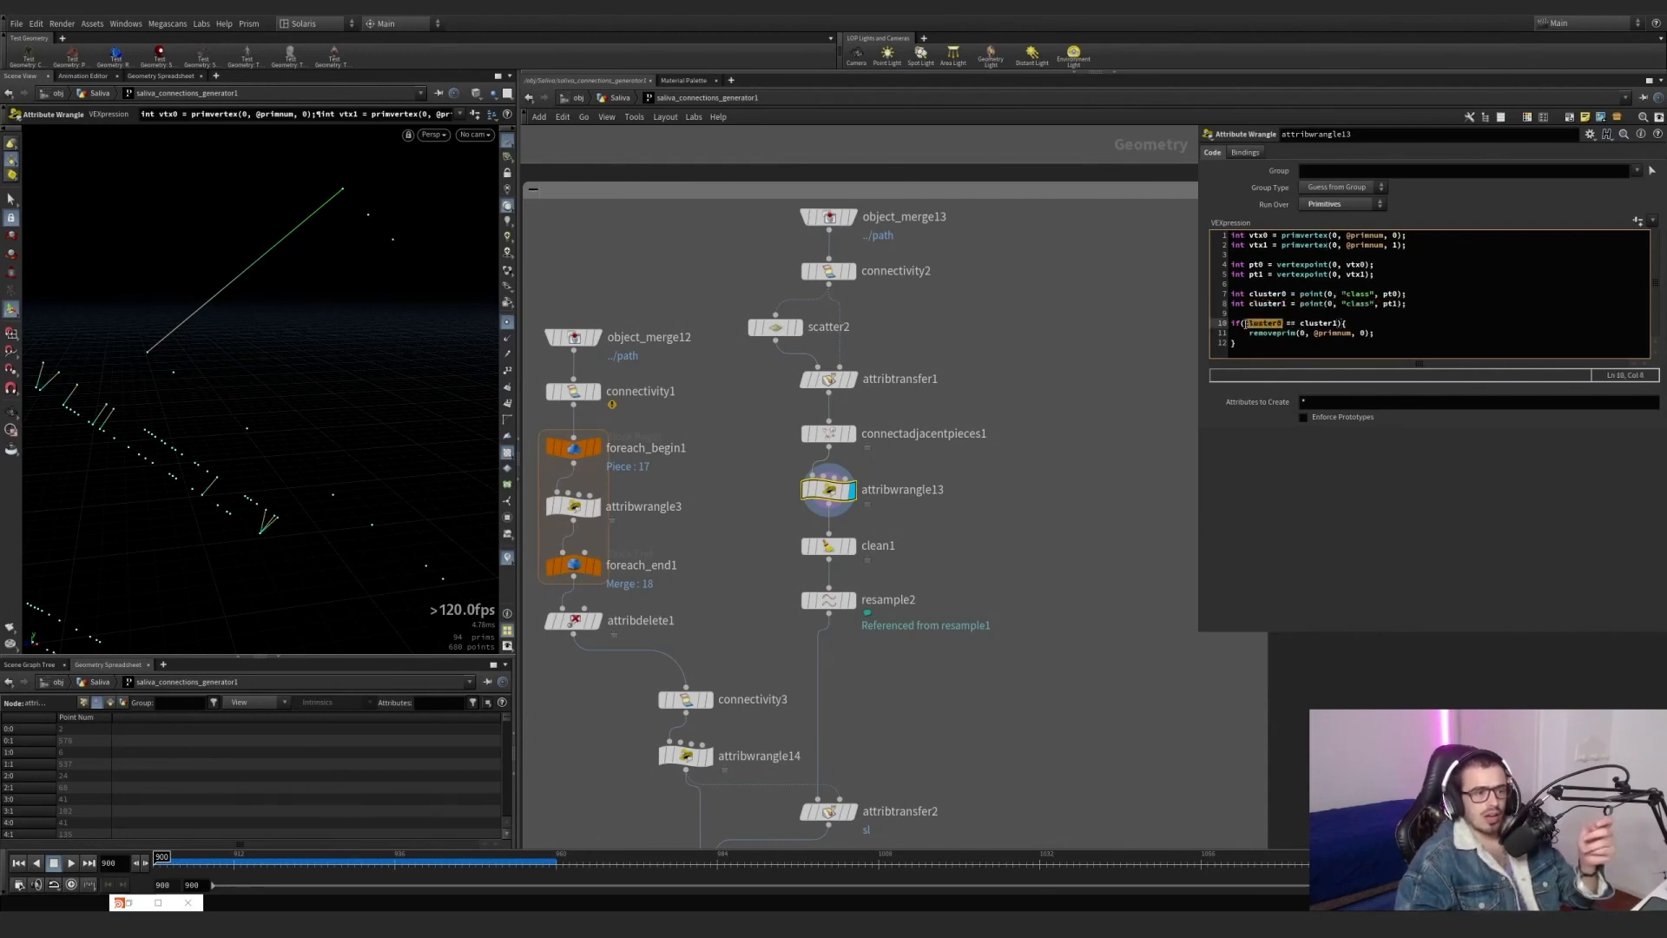
pyautogui.click(1298, 323)
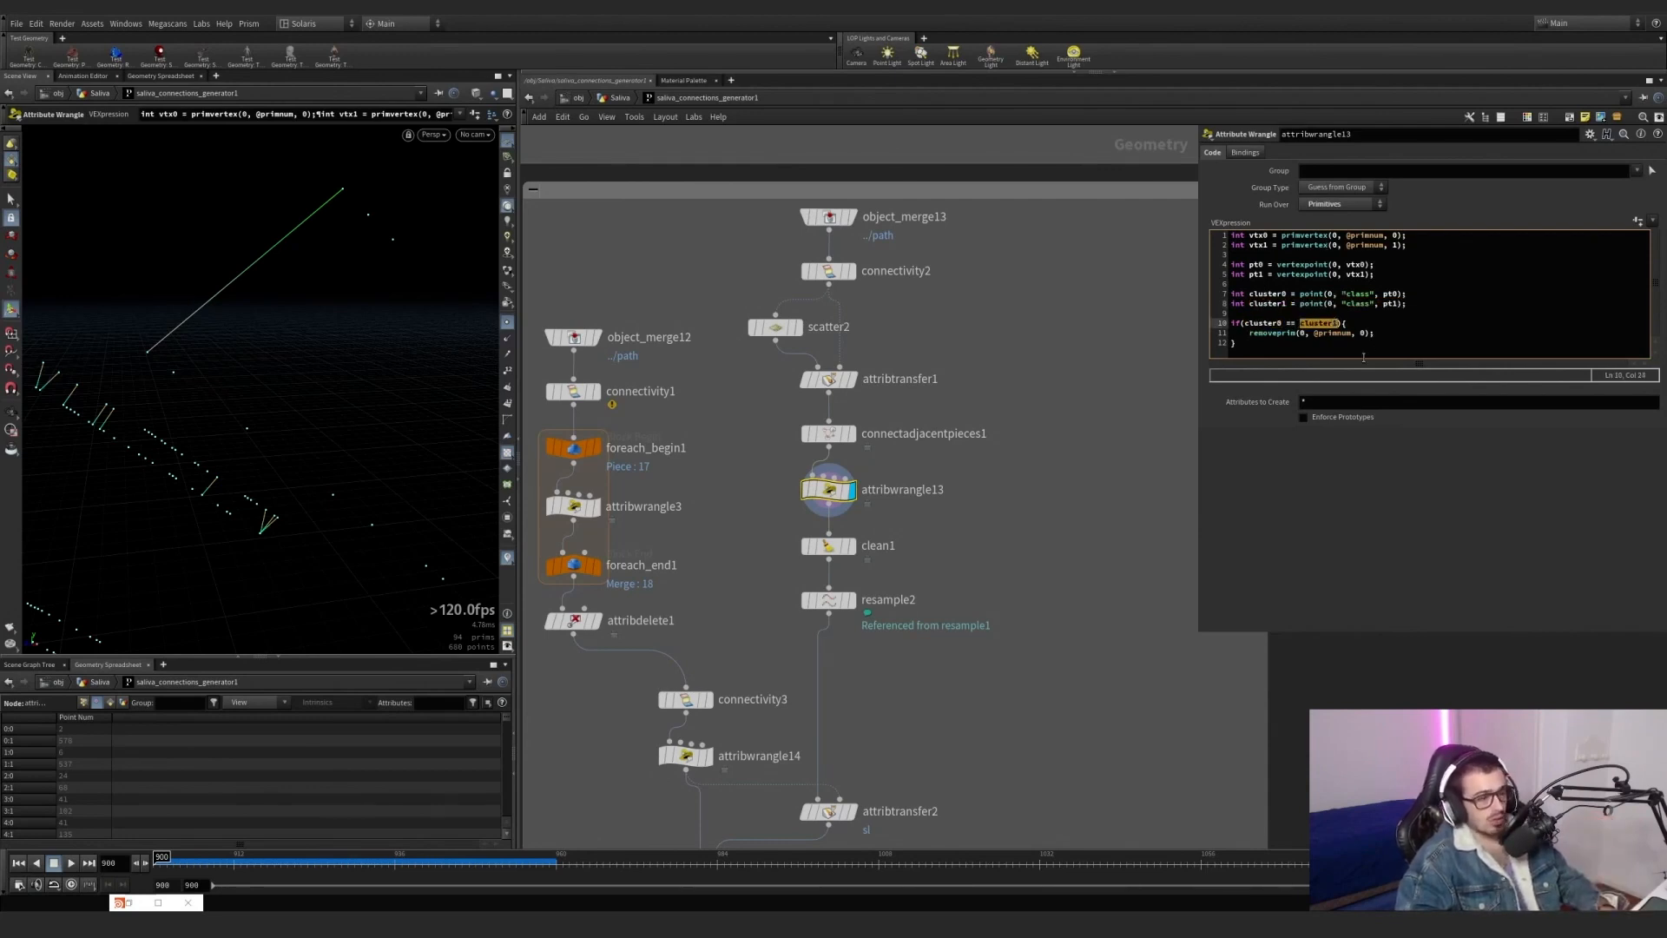
pyautogui.moveTo(1363, 357); pyautogui.dragTo(1235, 324)
# Display connectadjacentpieces1 and attribwrangle13 in turn to compare the connections before and after the removal.
pyautogui.click(852, 434)
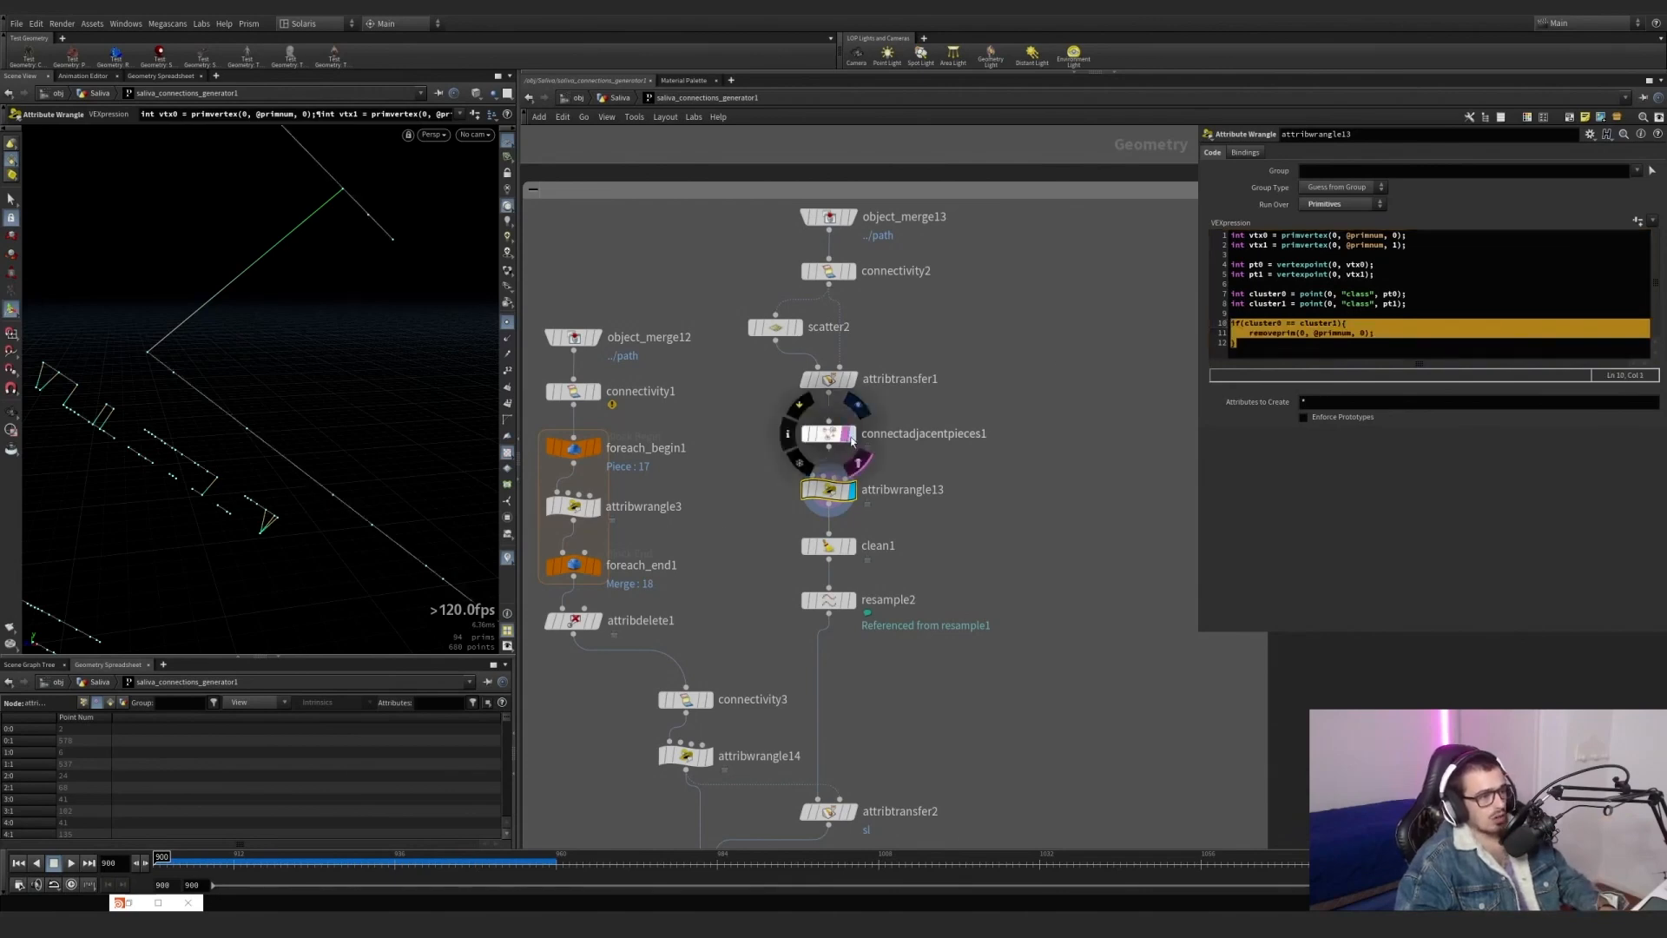
pyautogui.moveTo(327, 278); pyautogui.dragTo(309, 317)
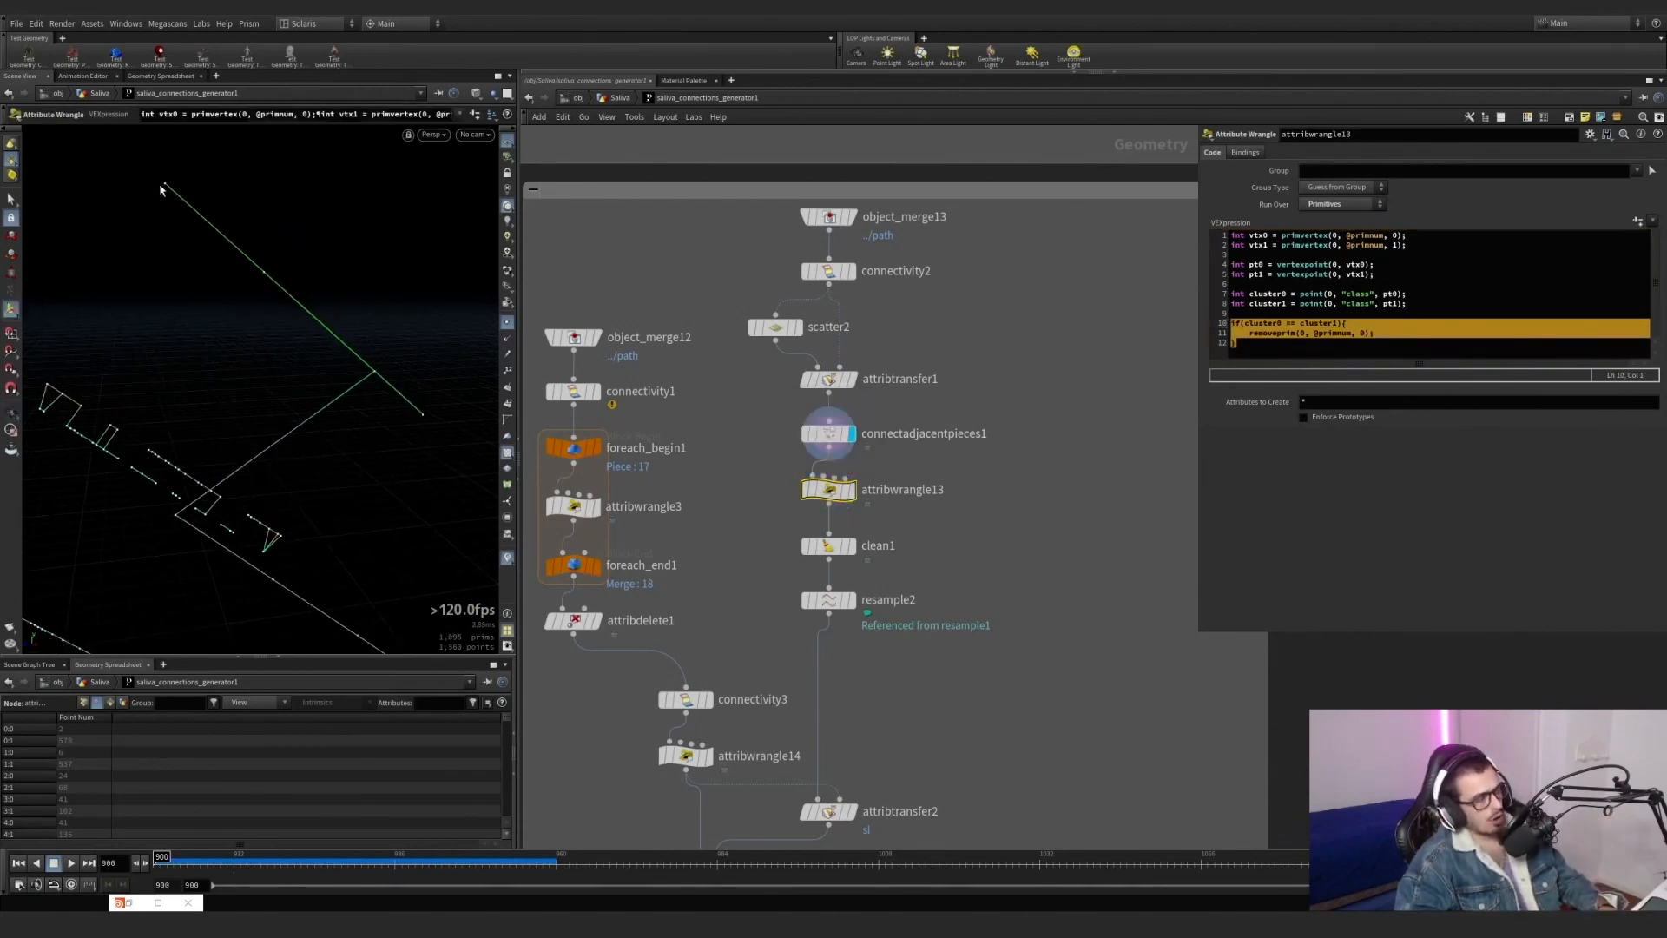
pyautogui.click(852, 489)
# Display clean1 and resample2, and compare resample2's length expression with the resample1 node it references.
pyautogui.click(852, 545)
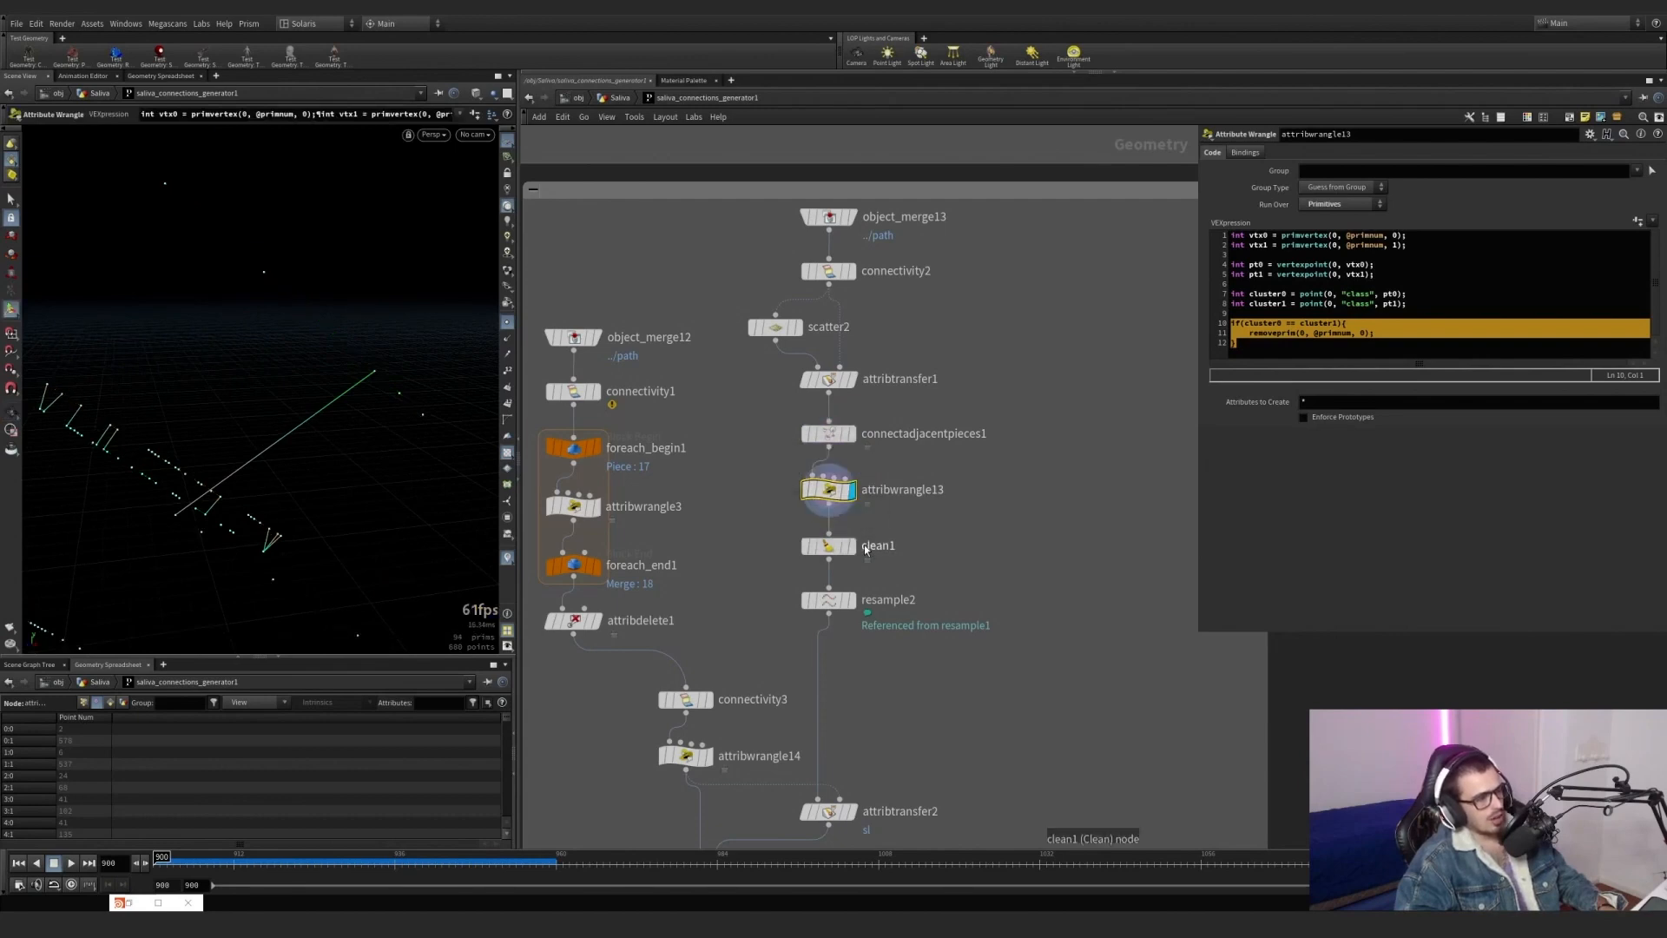
pyautogui.click(852, 600)
pyautogui.scroll(-4, 711, 629)
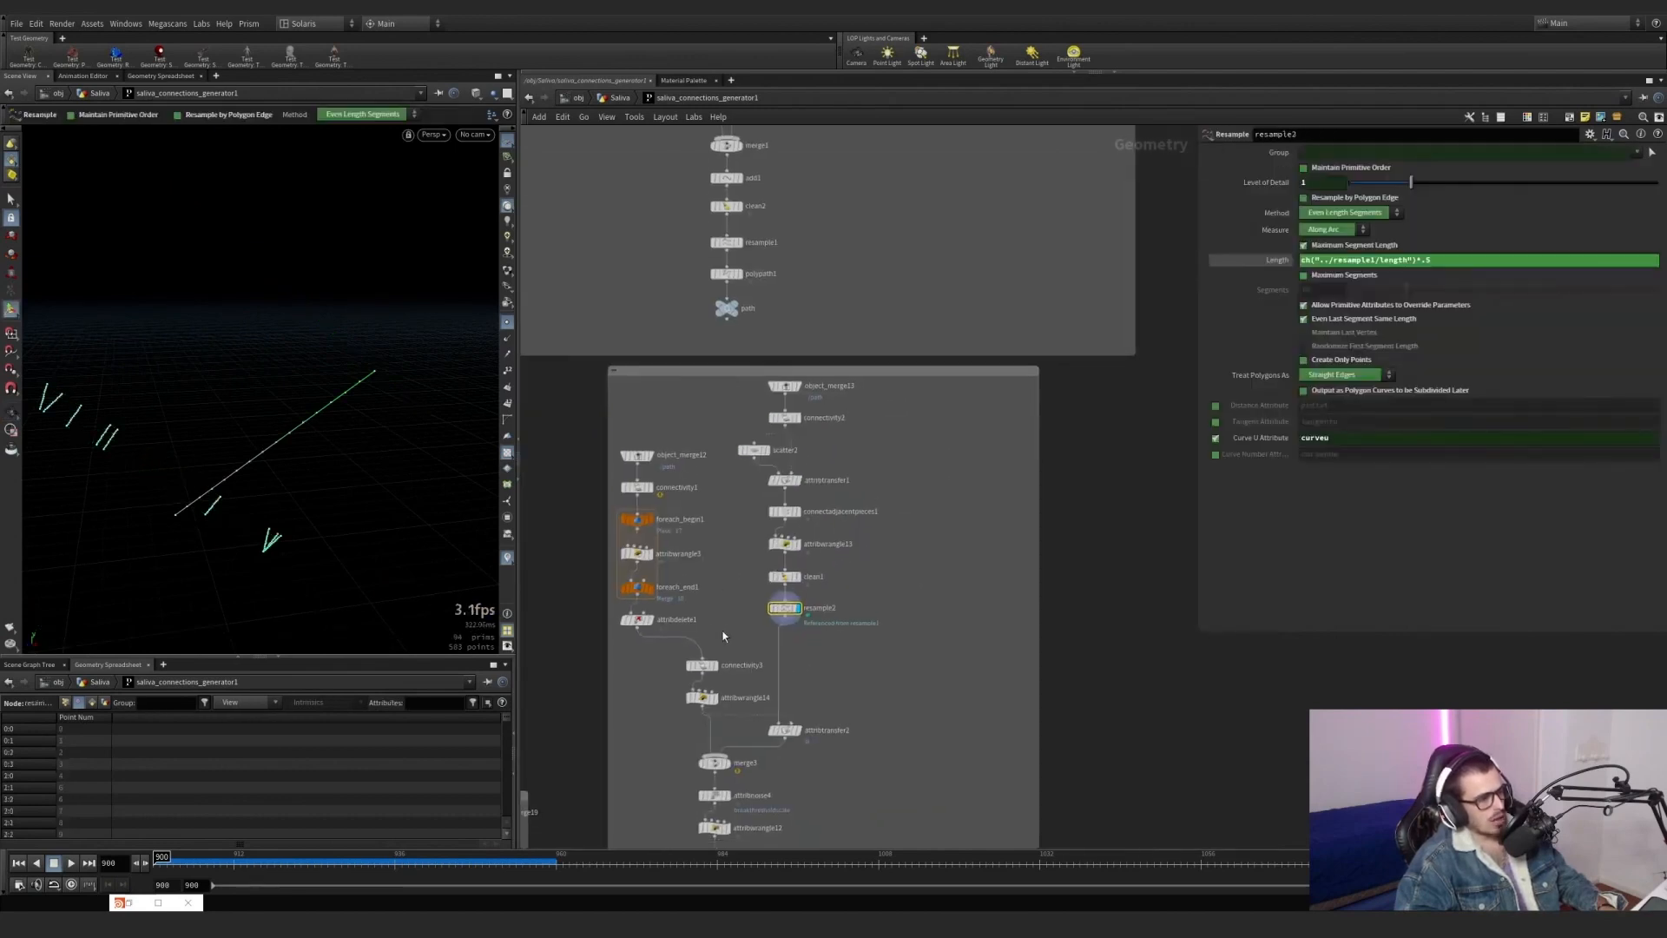
pyautogui.click(726, 242)
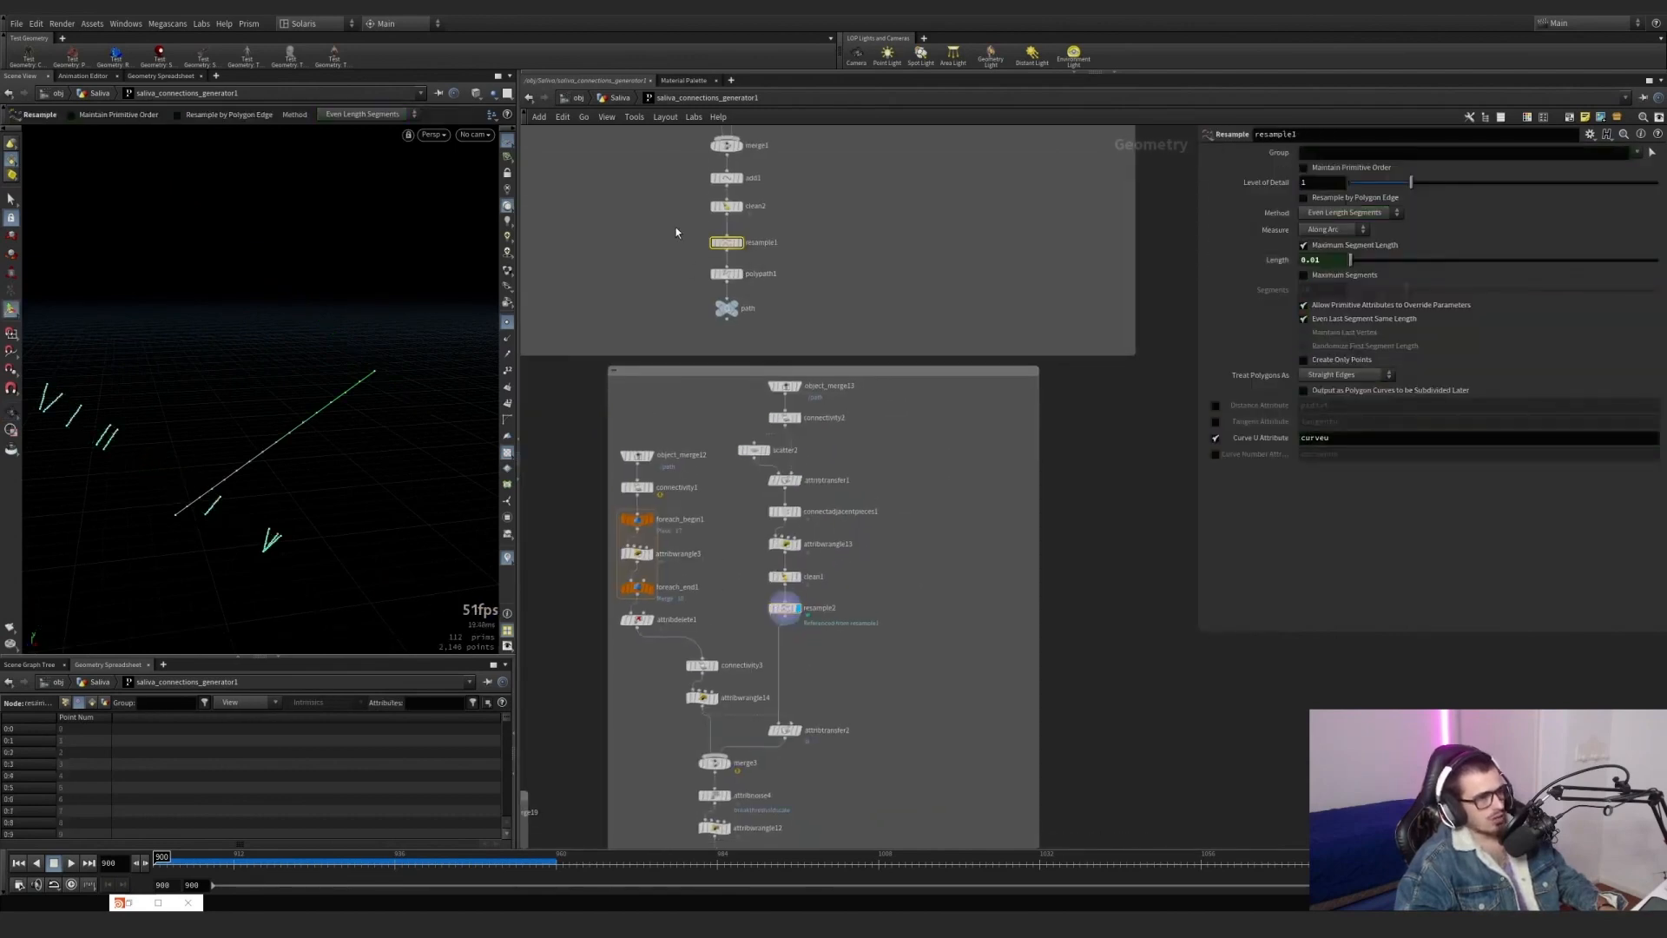
pyautogui.click(775, 606)
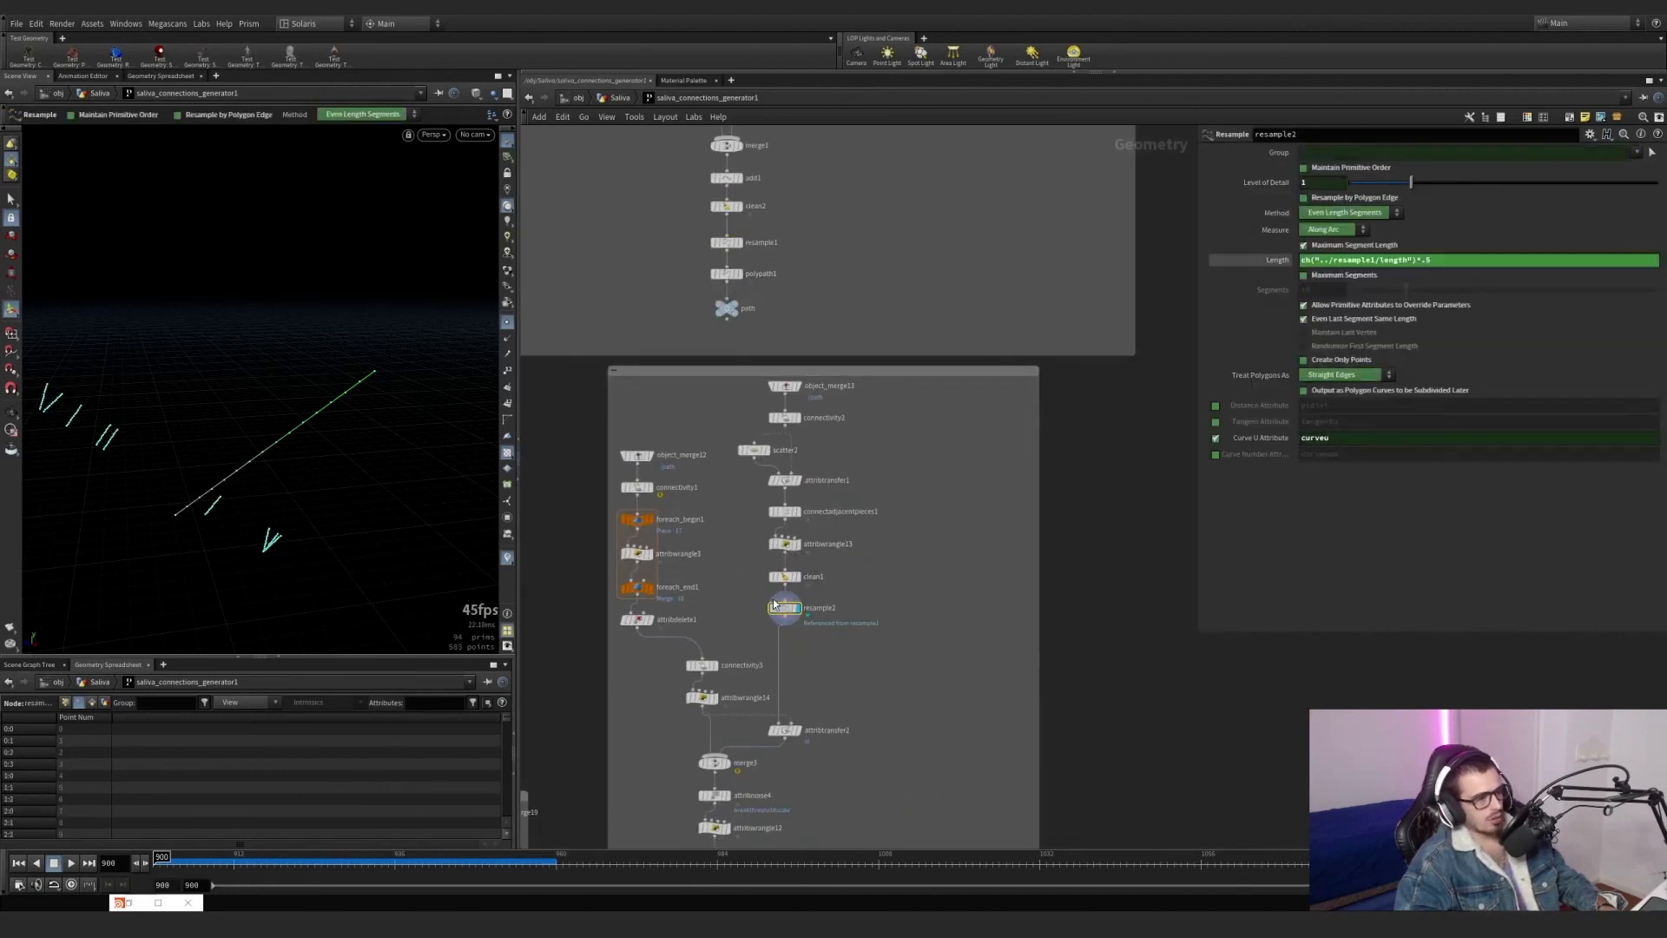
pyautogui.scroll(3, 815, 509)
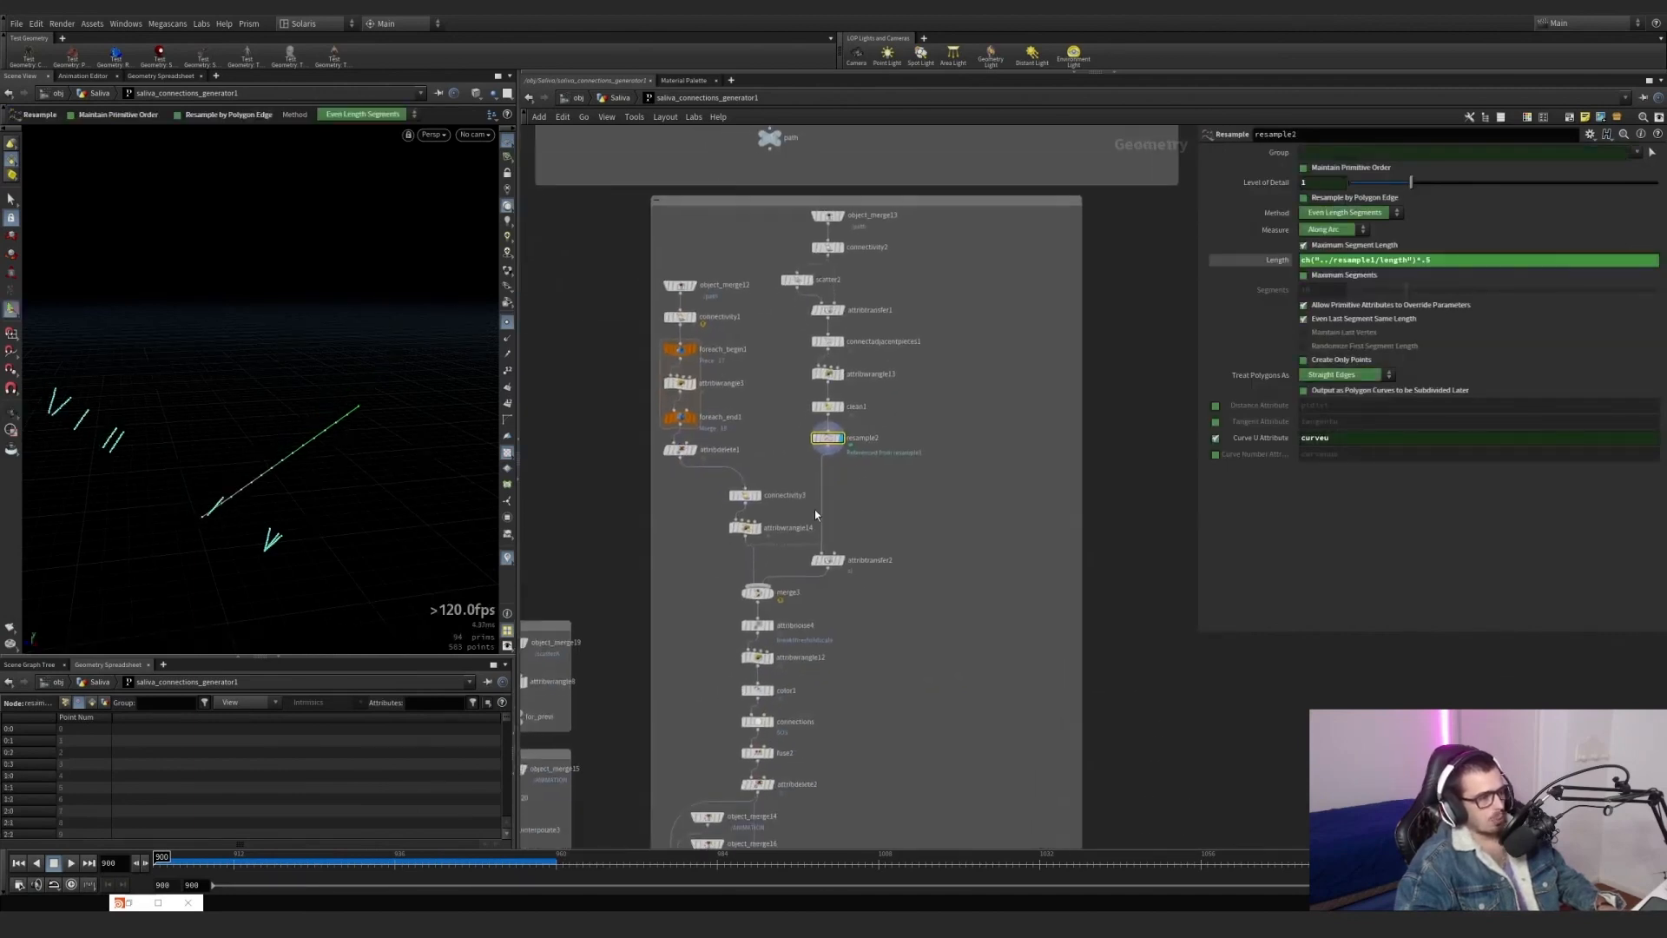
# Display connectivity3 and attribwrangle14 in turn, and review the code that assigns sl a random value per class.
pyautogui.click(776, 490)
pyautogui.click(757, 490)
pyautogui.keyDown('alt'); pyautogui.moveTo(402, 447); pyautogui.dragTo(394, 439); pyautogui.keyUp('alt')
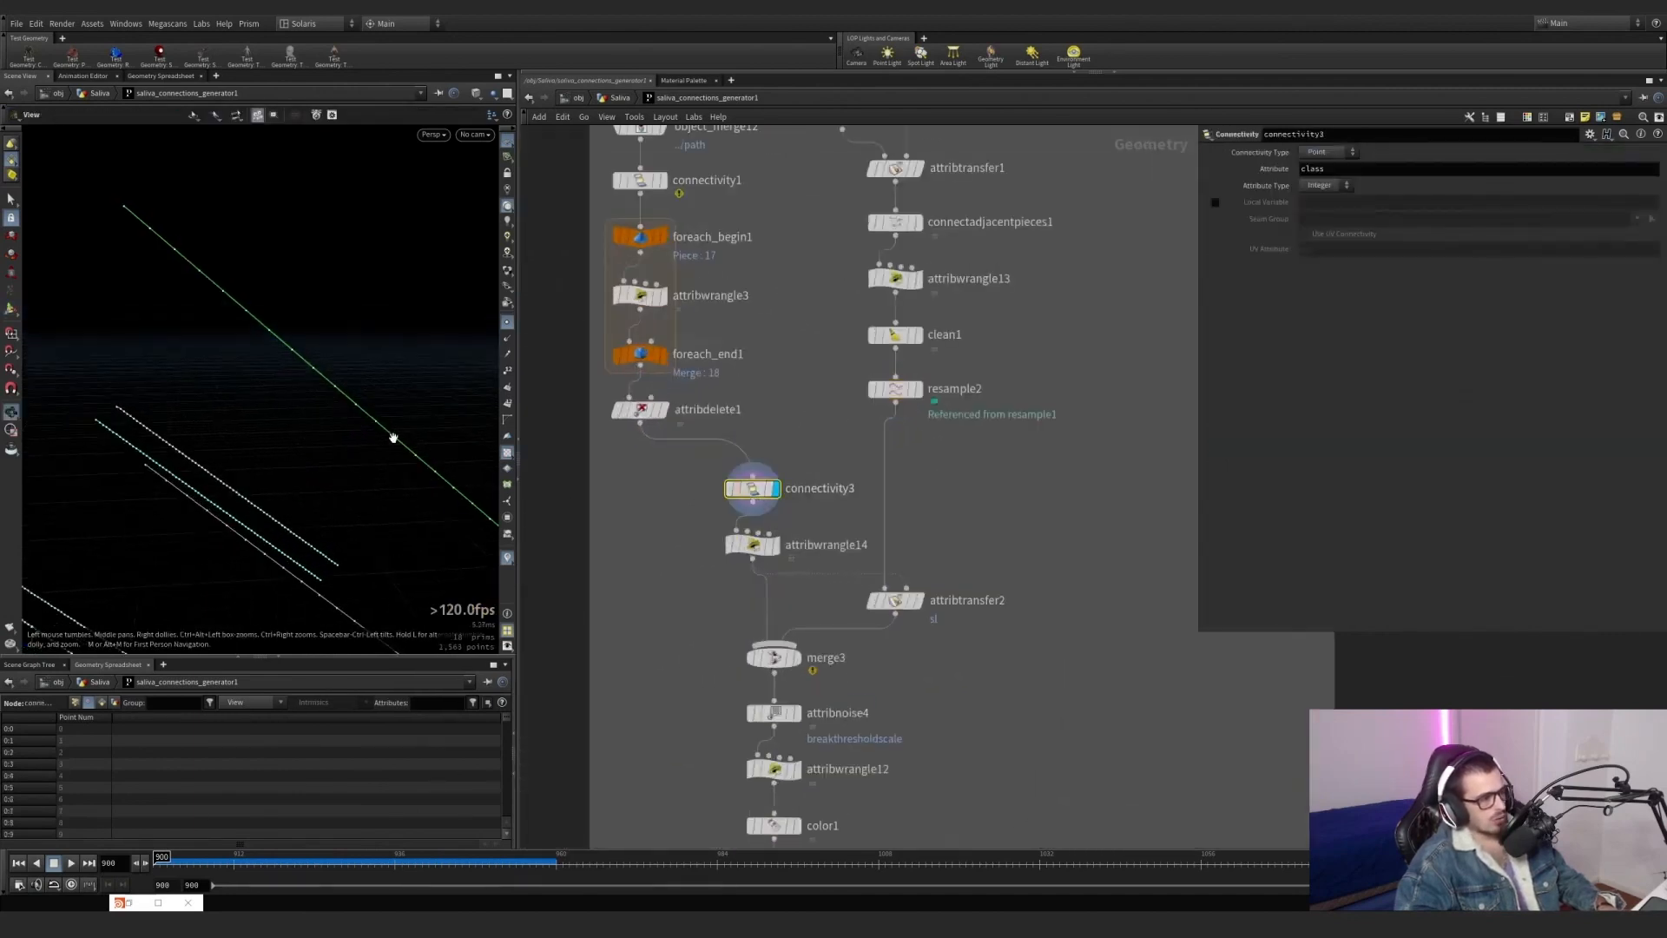
pyautogui.keyDown('alt'); pyautogui.moveTo(395, 440); pyautogui.dragTo(377, 305, button='middle'); pyautogui.keyUp('alt')
pyautogui.click(776, 546)
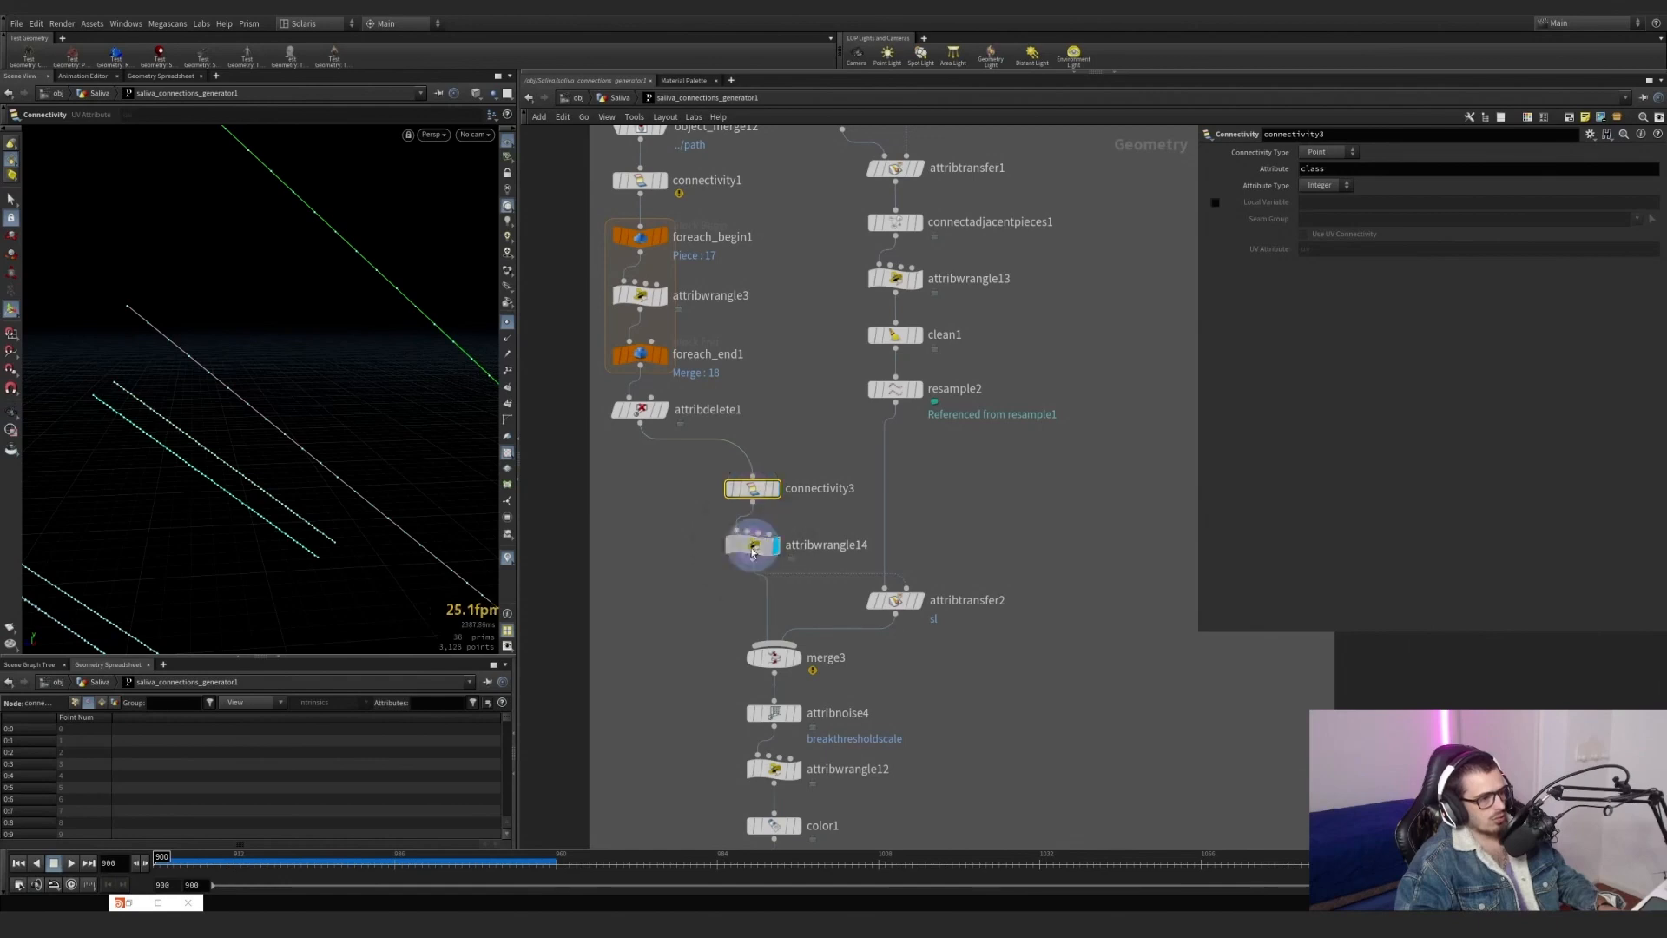
pyautogui.click(752, 546)
pyautogui.click(1285, 258)
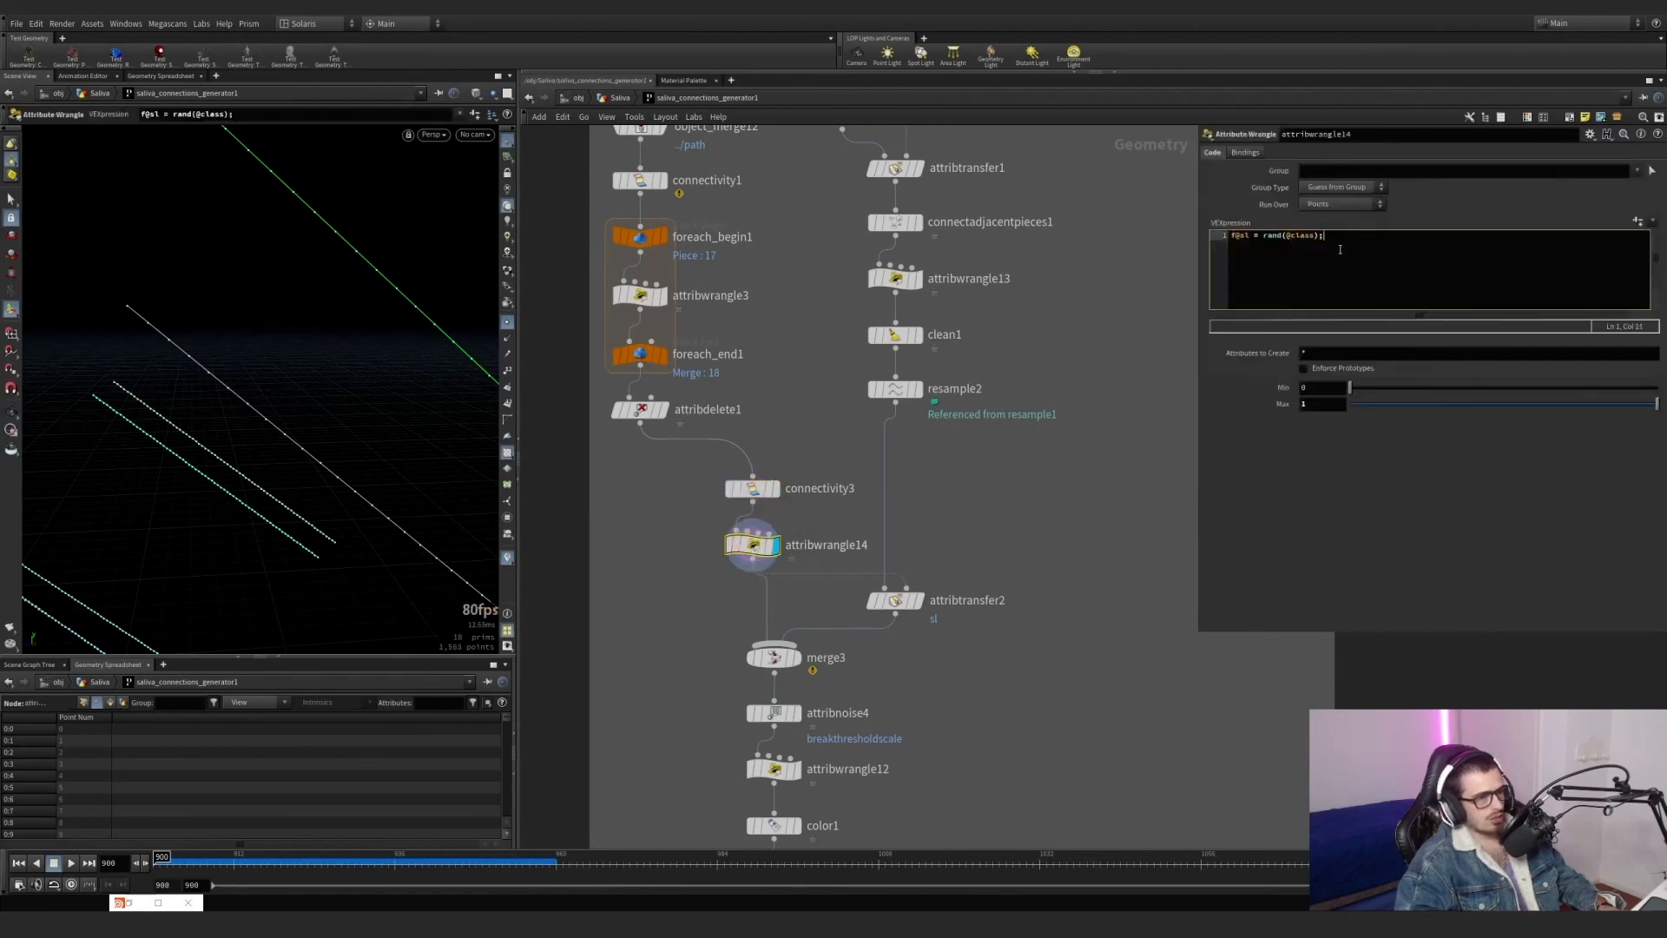
# Display attribtransfer2 with point display turned off, and display merge3 to examine the combined paths and connections.
pyautogui.click(919, 600)
pyautogui.click(896, 600)
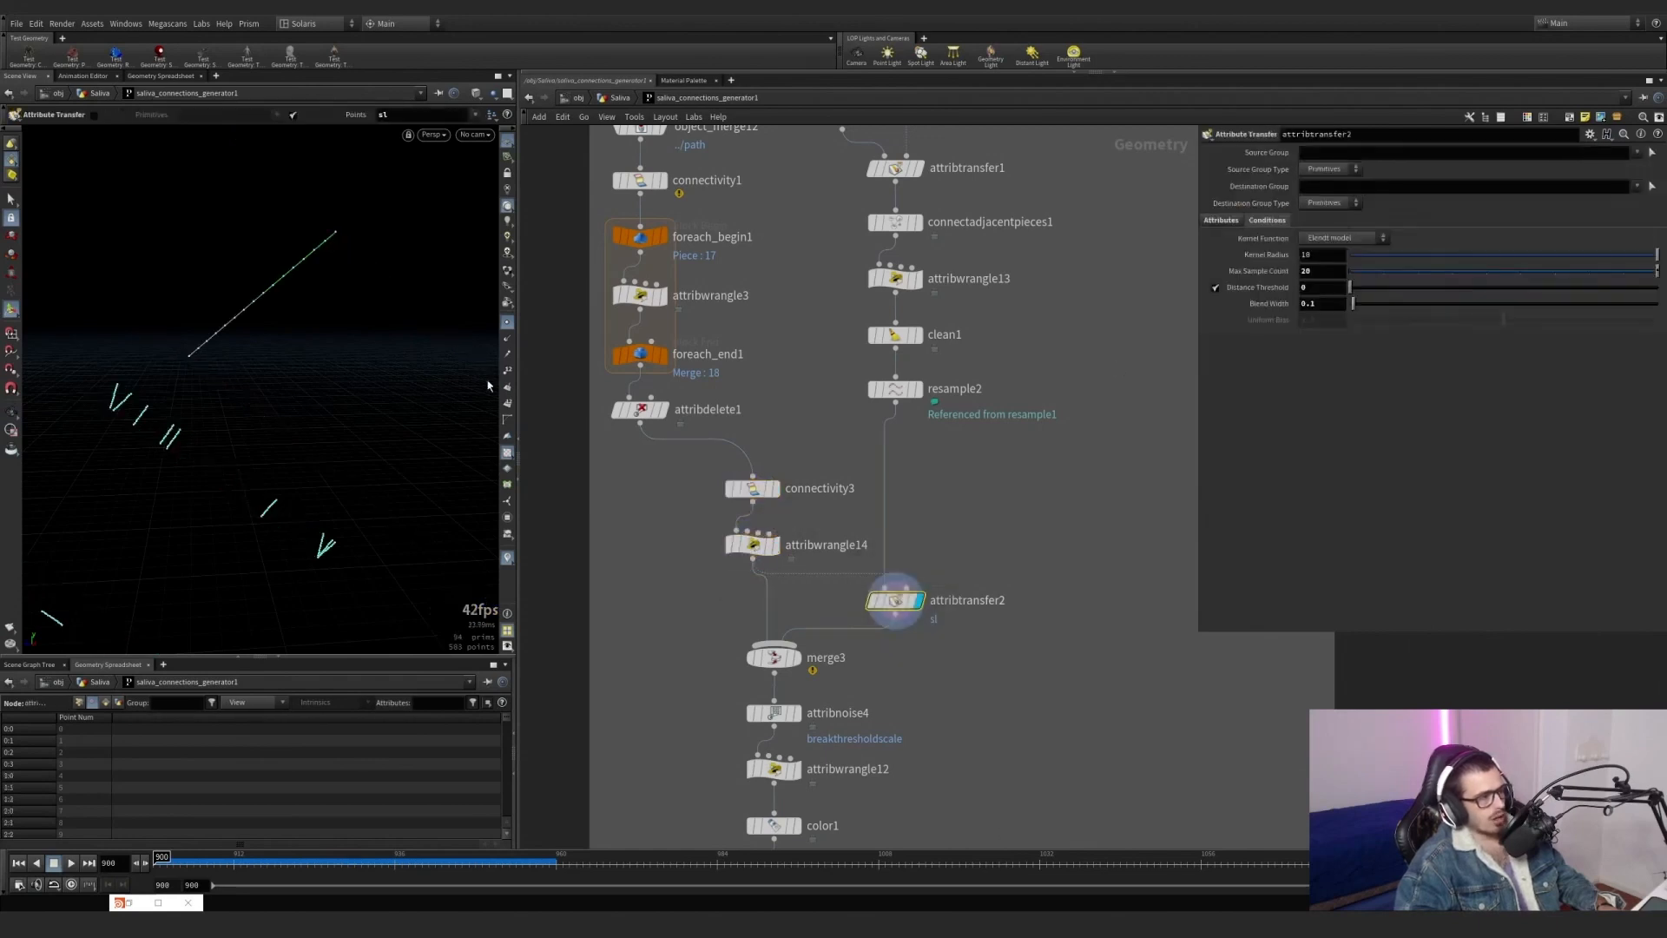
pyautogui.click(508, 322)
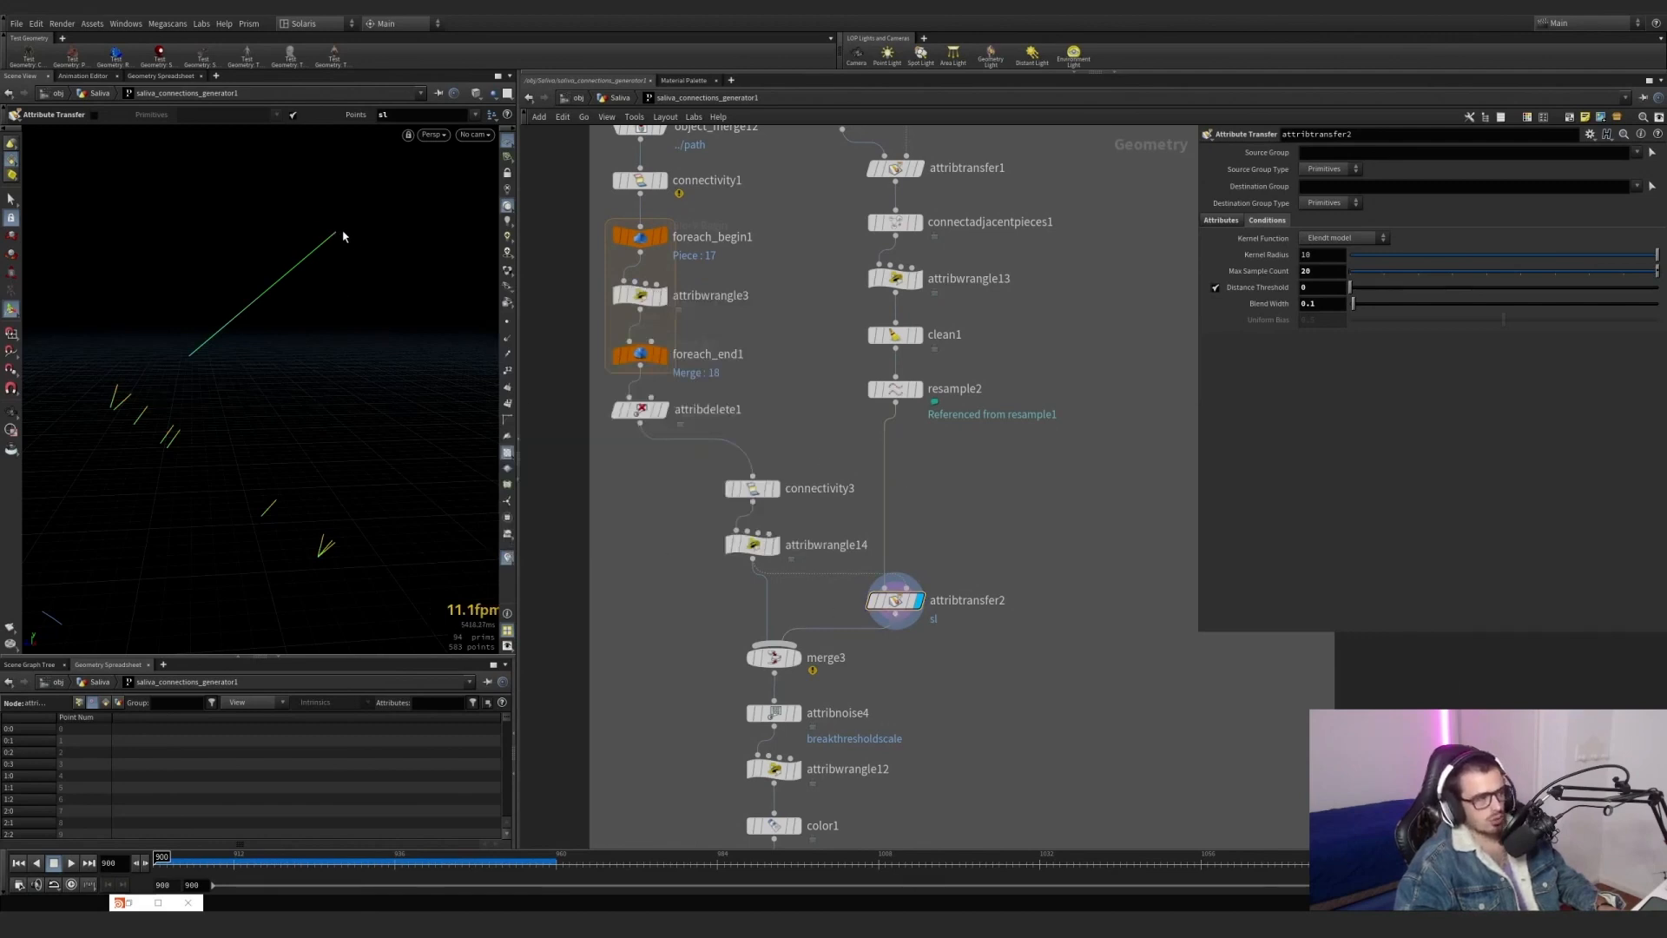
pyautogui.click(797, 658)
pyautogui.moveTo(191, 337); pyautogui.dragTo(159, 396, button='right')
pyautogui.moveTo(372, 424); pyautogui.dragTo(389, 379, button='middle')
pyautogui.moveTo(694, 608); pyautogui.dragTo(667, 448, button='middle')
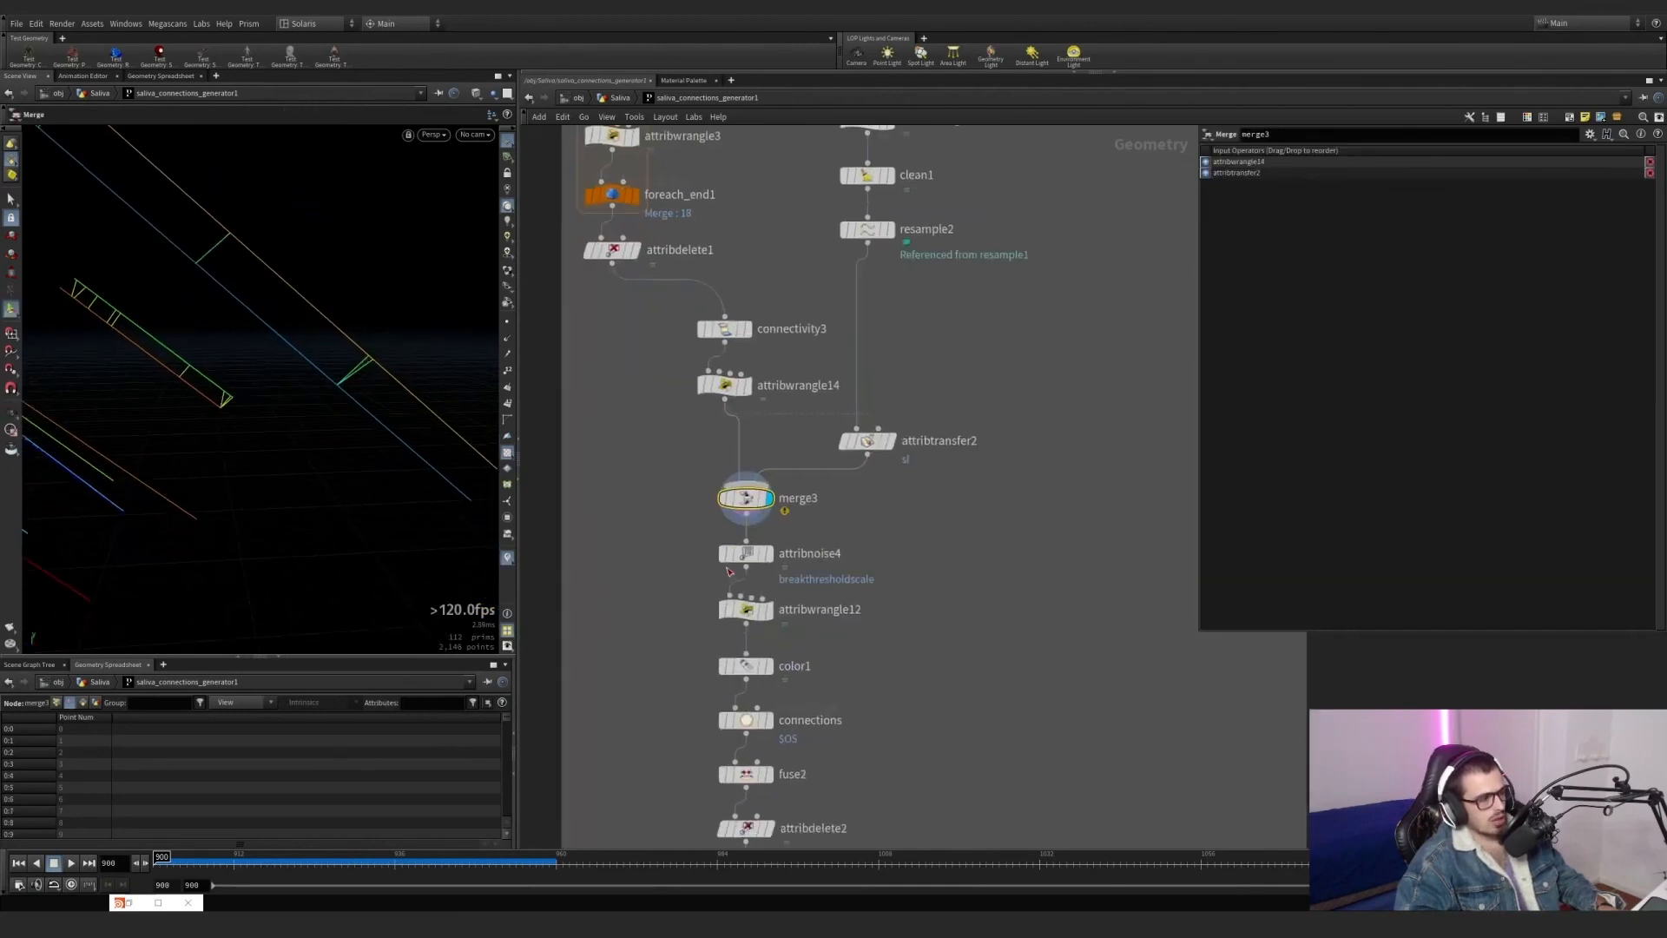
# Display attribnoise4 with its parameters, and switch the viewport visualizer from sl to breakthresholdscale.
pyautogui.click(770, 554)
pyautogui.click(745, 553)
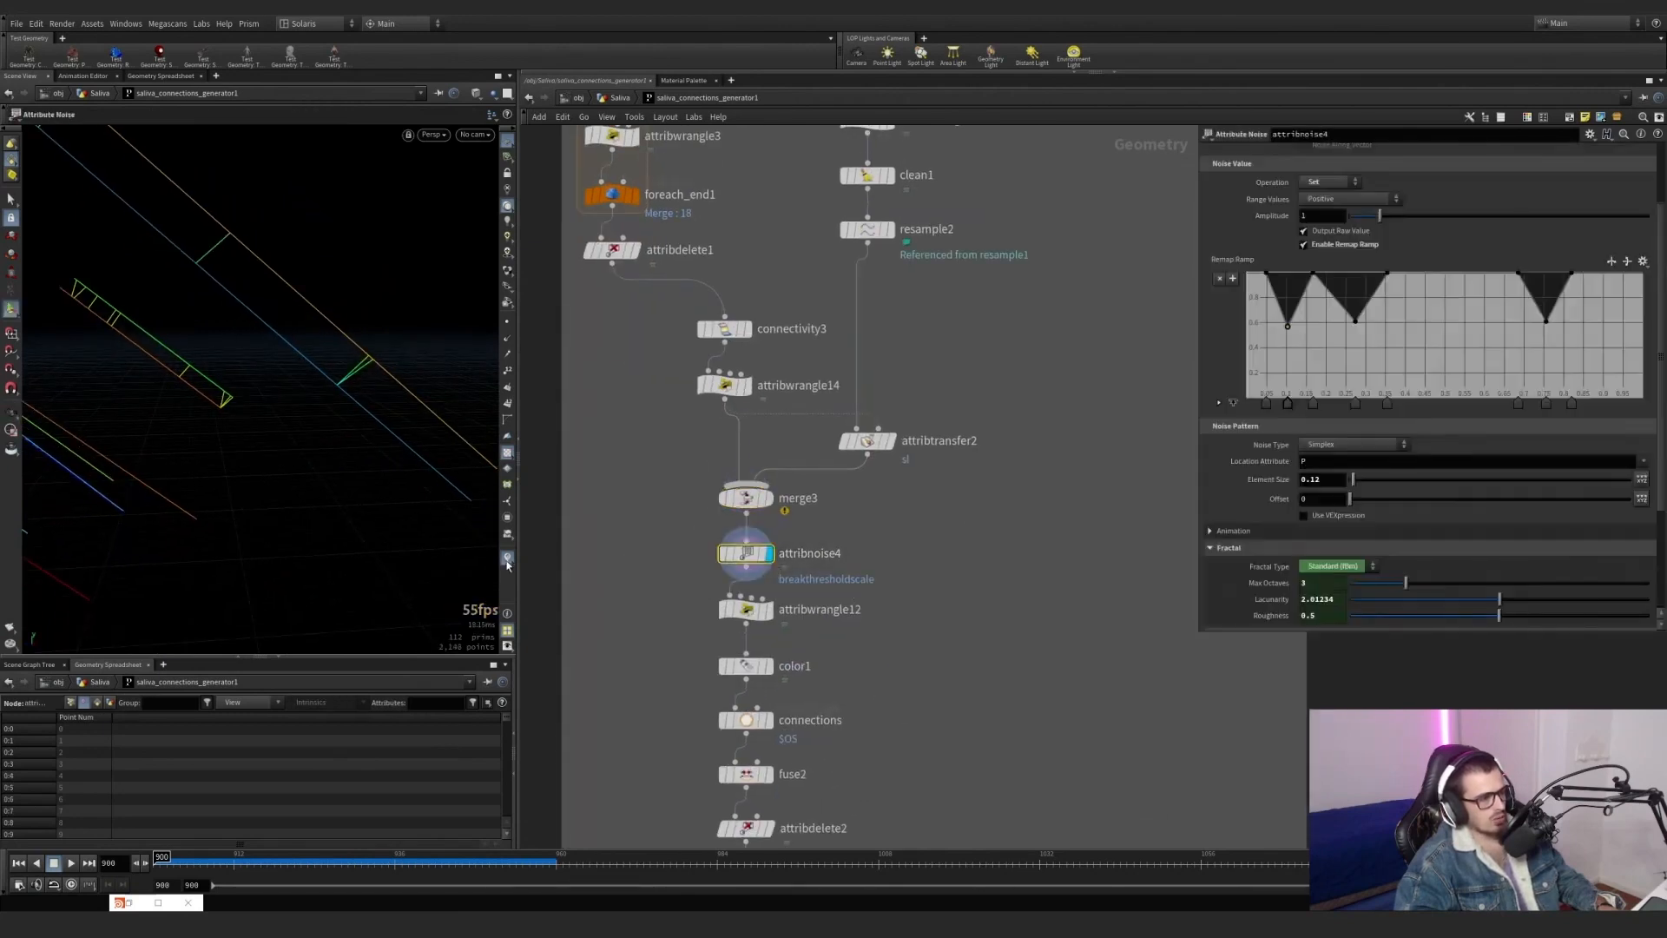
pyautogui.click(508, 560)
pyautogui.click(511, 530)
pyautogui.click(510, 530)
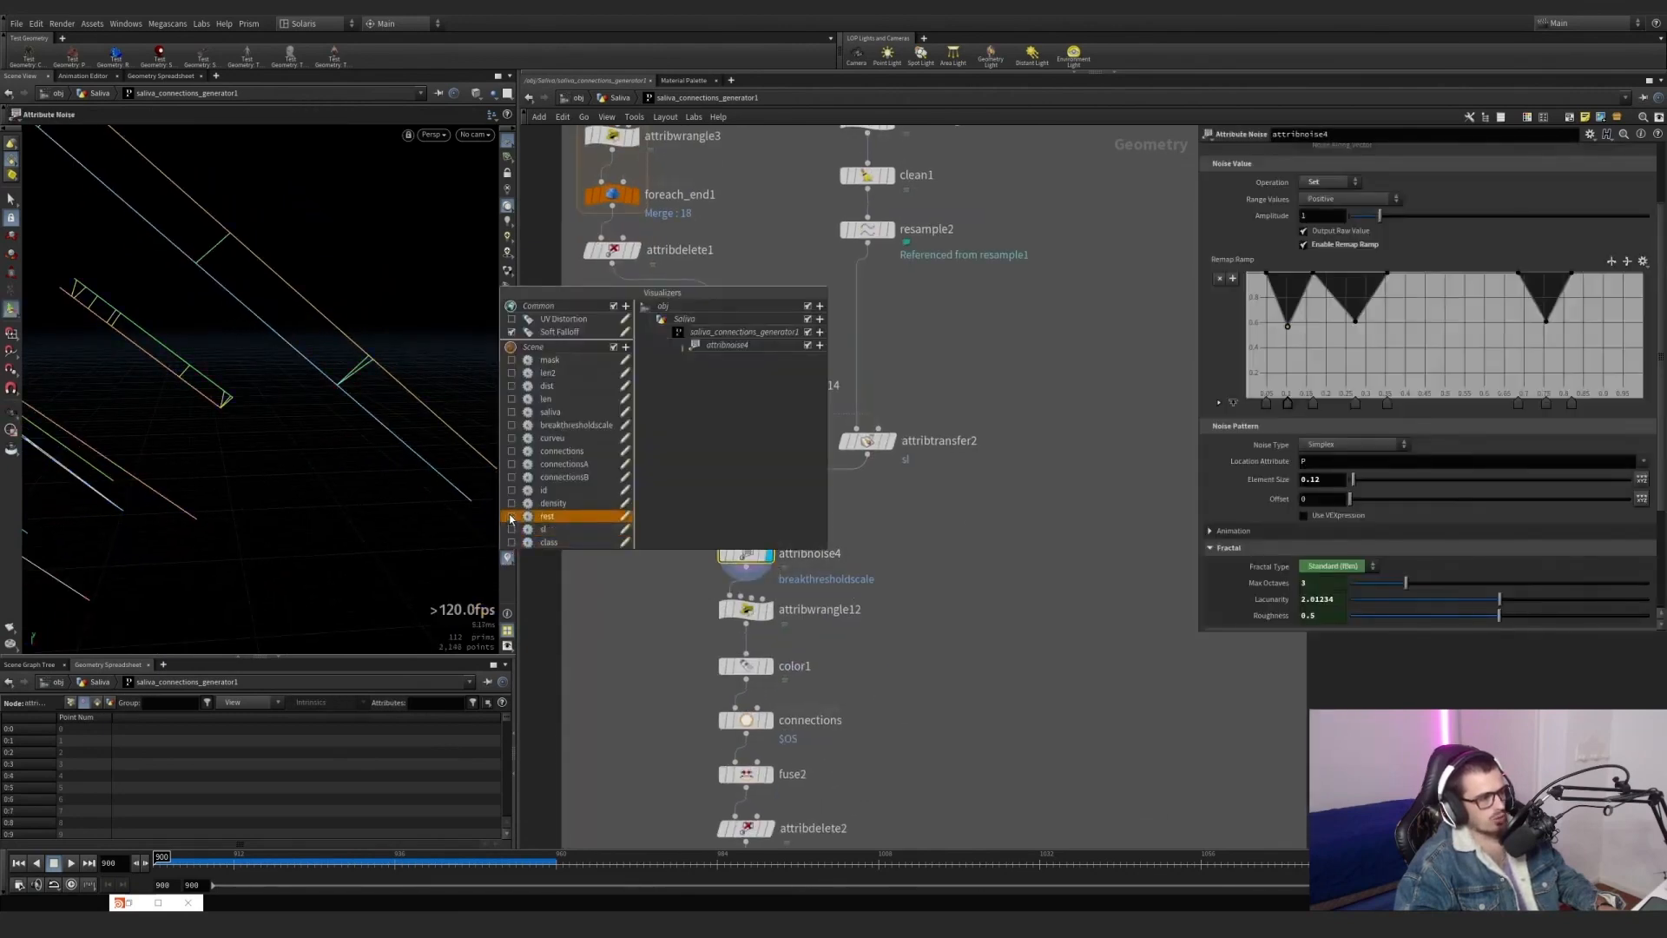
pyautogui.click(512, 426)
pyautogui.scroll(-3, 178, 430)
pyautogui.moveTo(178, 430); pyautogui.dragTo(300, 395, button='middle')
# Display attribwrangle12 and review the code that multiplies breakthresholdscale by the m parameter.
pyautogui.moveTo(689, 600); pyautogui.dragTo(656, 515, button='middle')
pyautogui.click(737, 526)
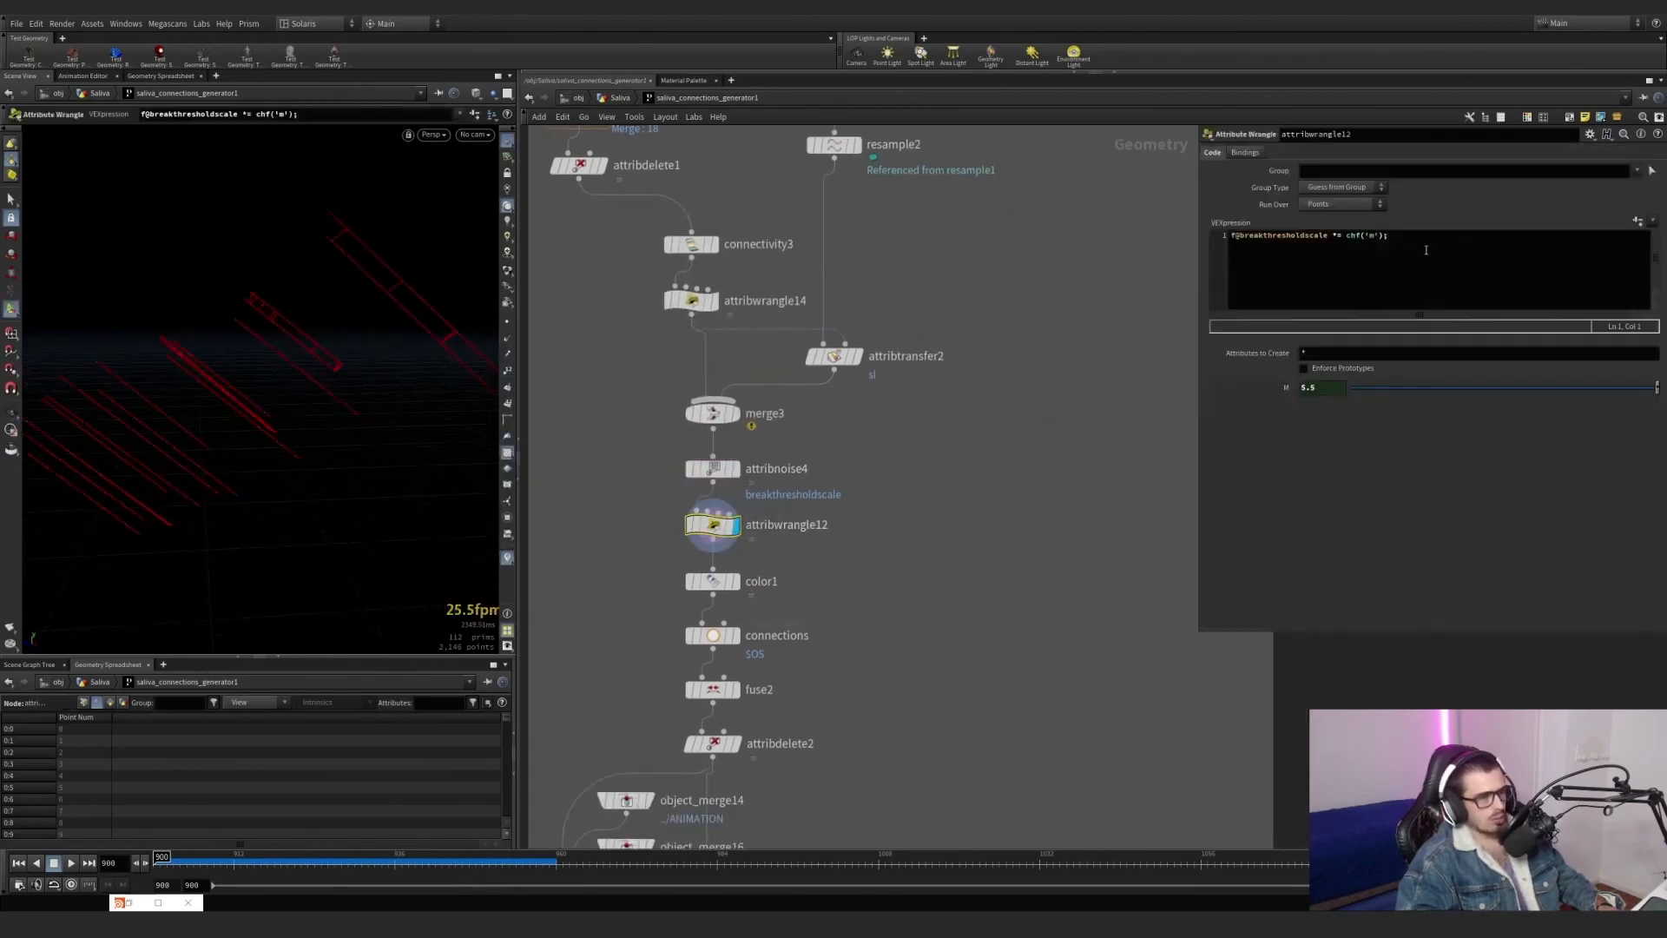
pyautogui.click(1426, 250)
pyautogui.moveTo(834, 523); pyautogui.dragTo(947, 446, button='middle')
pyautogui.scroll(1, 946, 446)
# Display color1 and examine the coloured selected points on the path ends without the attribute visualization.
pyautogui.click(839, 506)
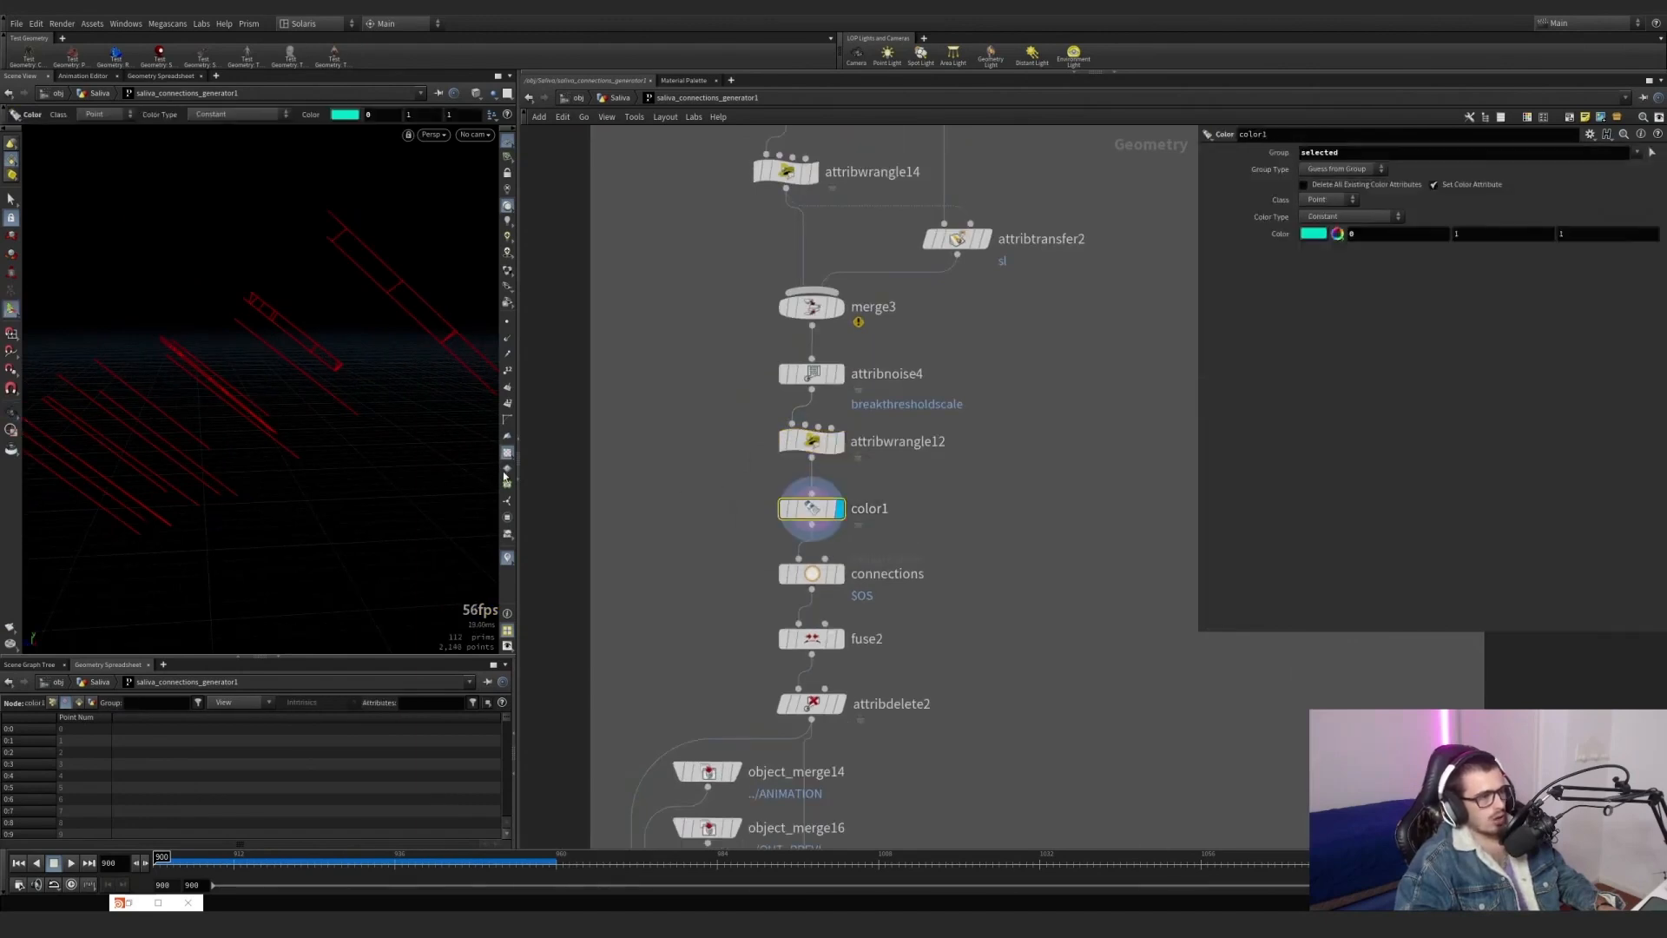
pyautogui.keyDown('alt'); pyautogui.moveTo(300, 219); pyautogui.dragTo(622, 200, button='right'); pyautogui.keyUp('alt')
pyautogui.keyDown('alt'); pyautogui.moveTo(366, 280); pyautogui.dragTo(560, 233, button='right'); pyautogui.keyUp('alt')
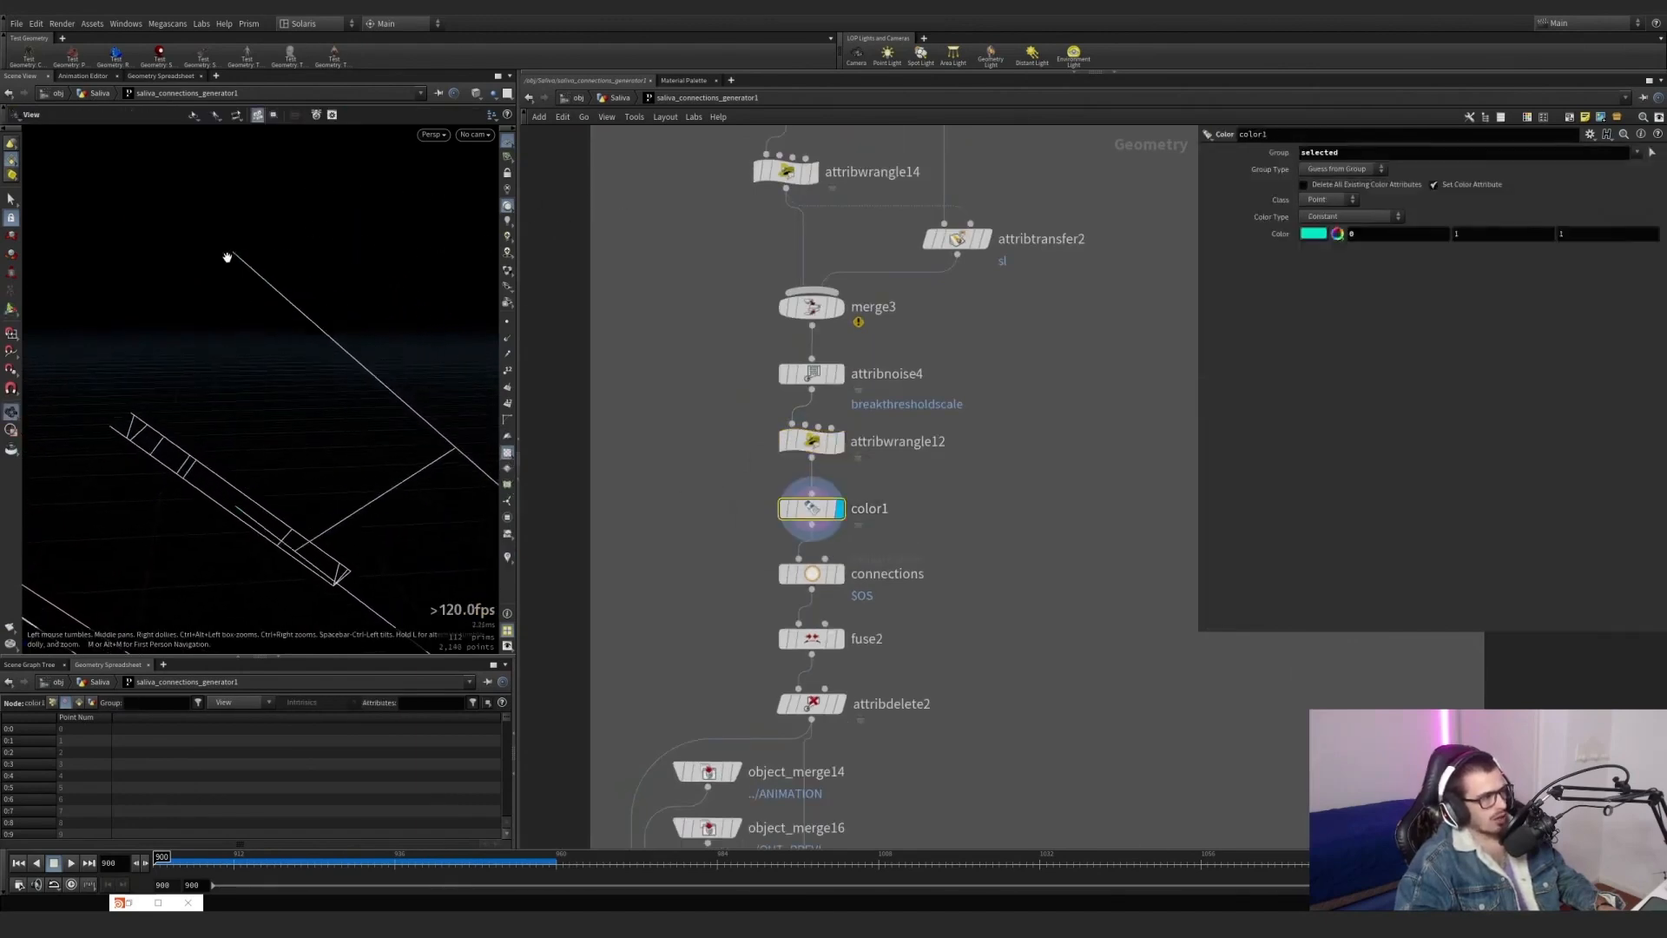
pyautogui.keyDown('alt'); pyautogui.moveTo(227, 257); pyautogui.dragTo(238, 256, button='right'); pyautogui.keyUp('alt')
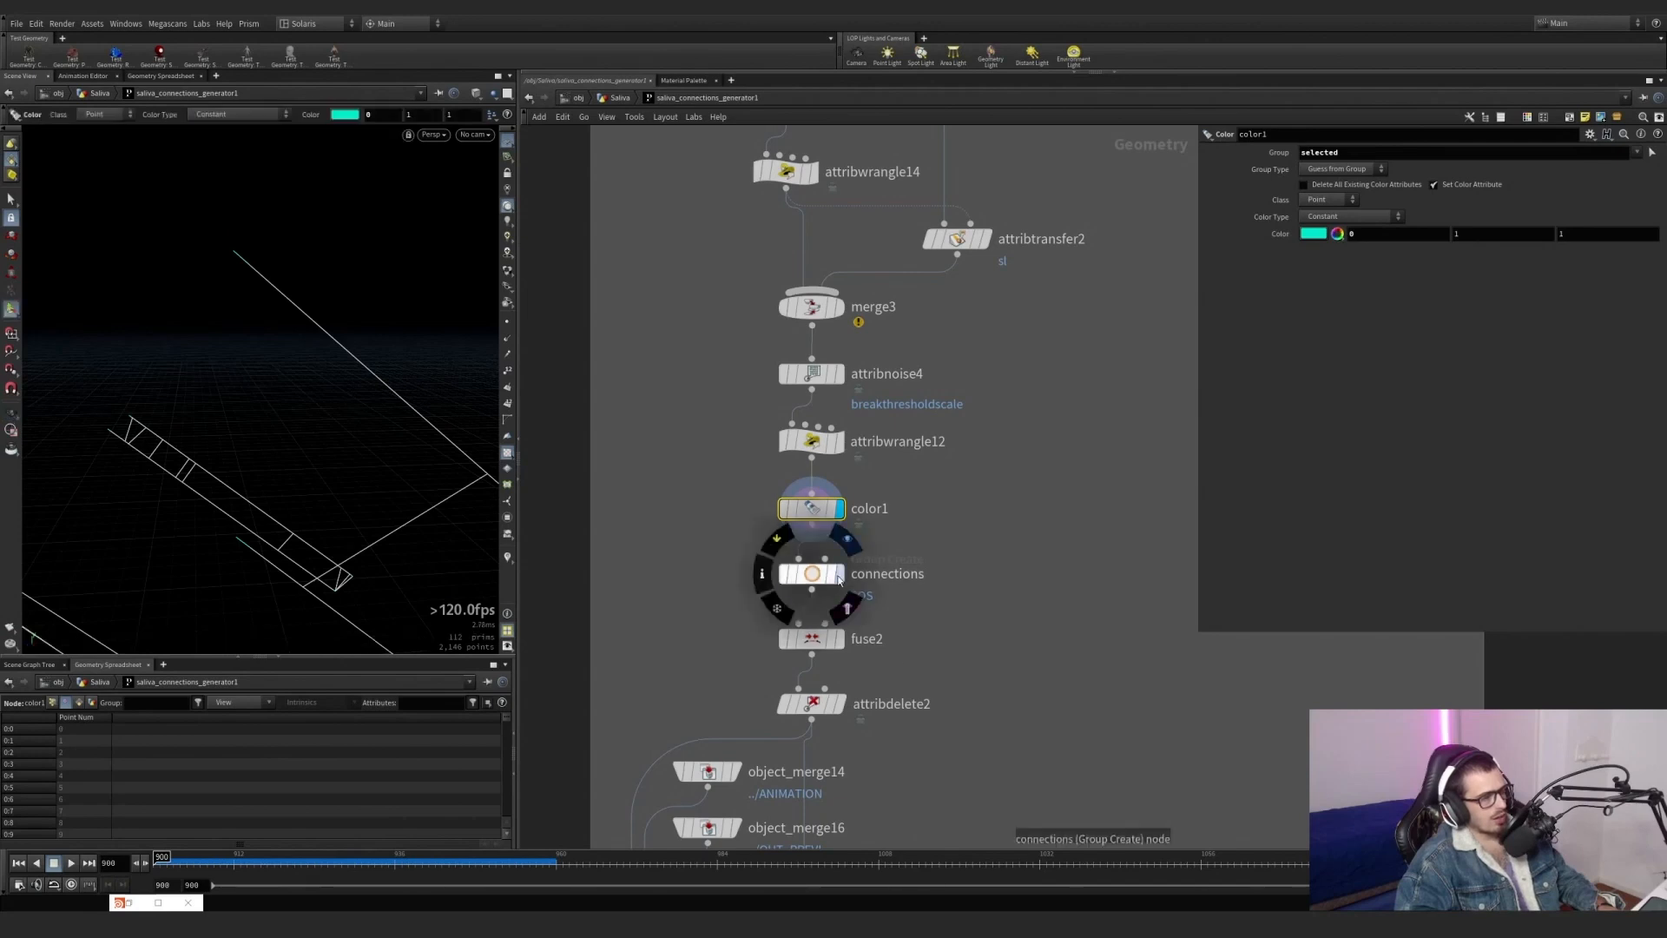
# Display the connections group node, fuse2 and attribdelete2 in turn, opening fuse2's and attribdelete2's parameters.
pyautogui.click(844, 542)
pyautogui.moveTo(688, 452); pyautogui.dragTo(668, 310, button='middle')
pyautogui.click(812, 500)
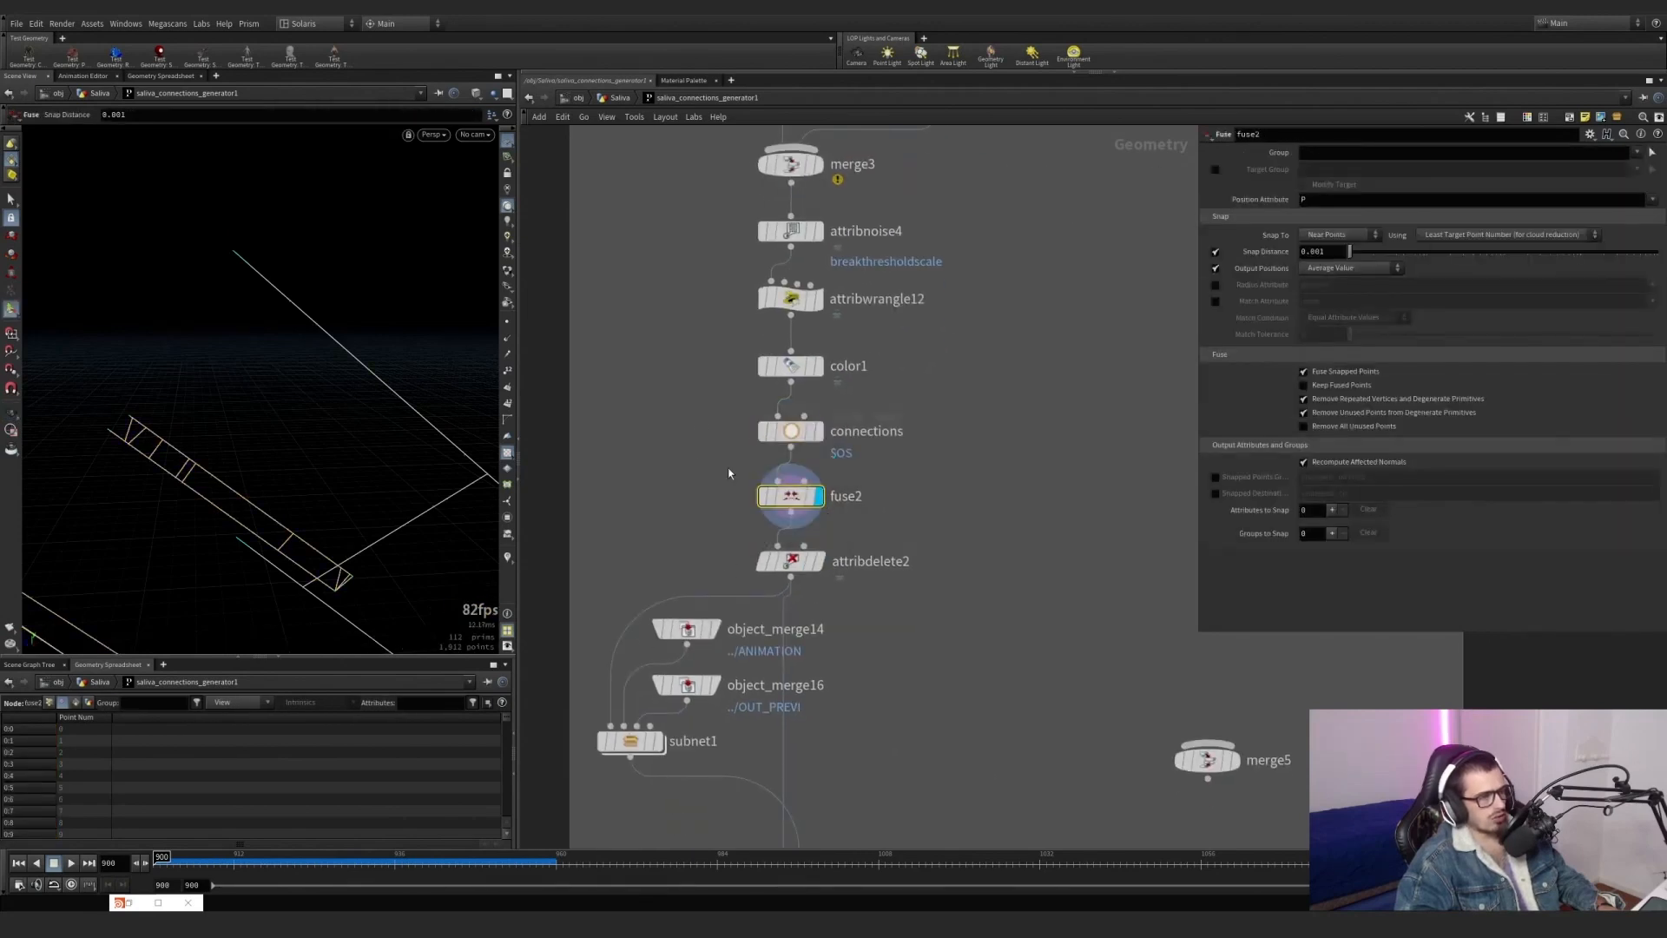
pyautogui.click(816, 565)
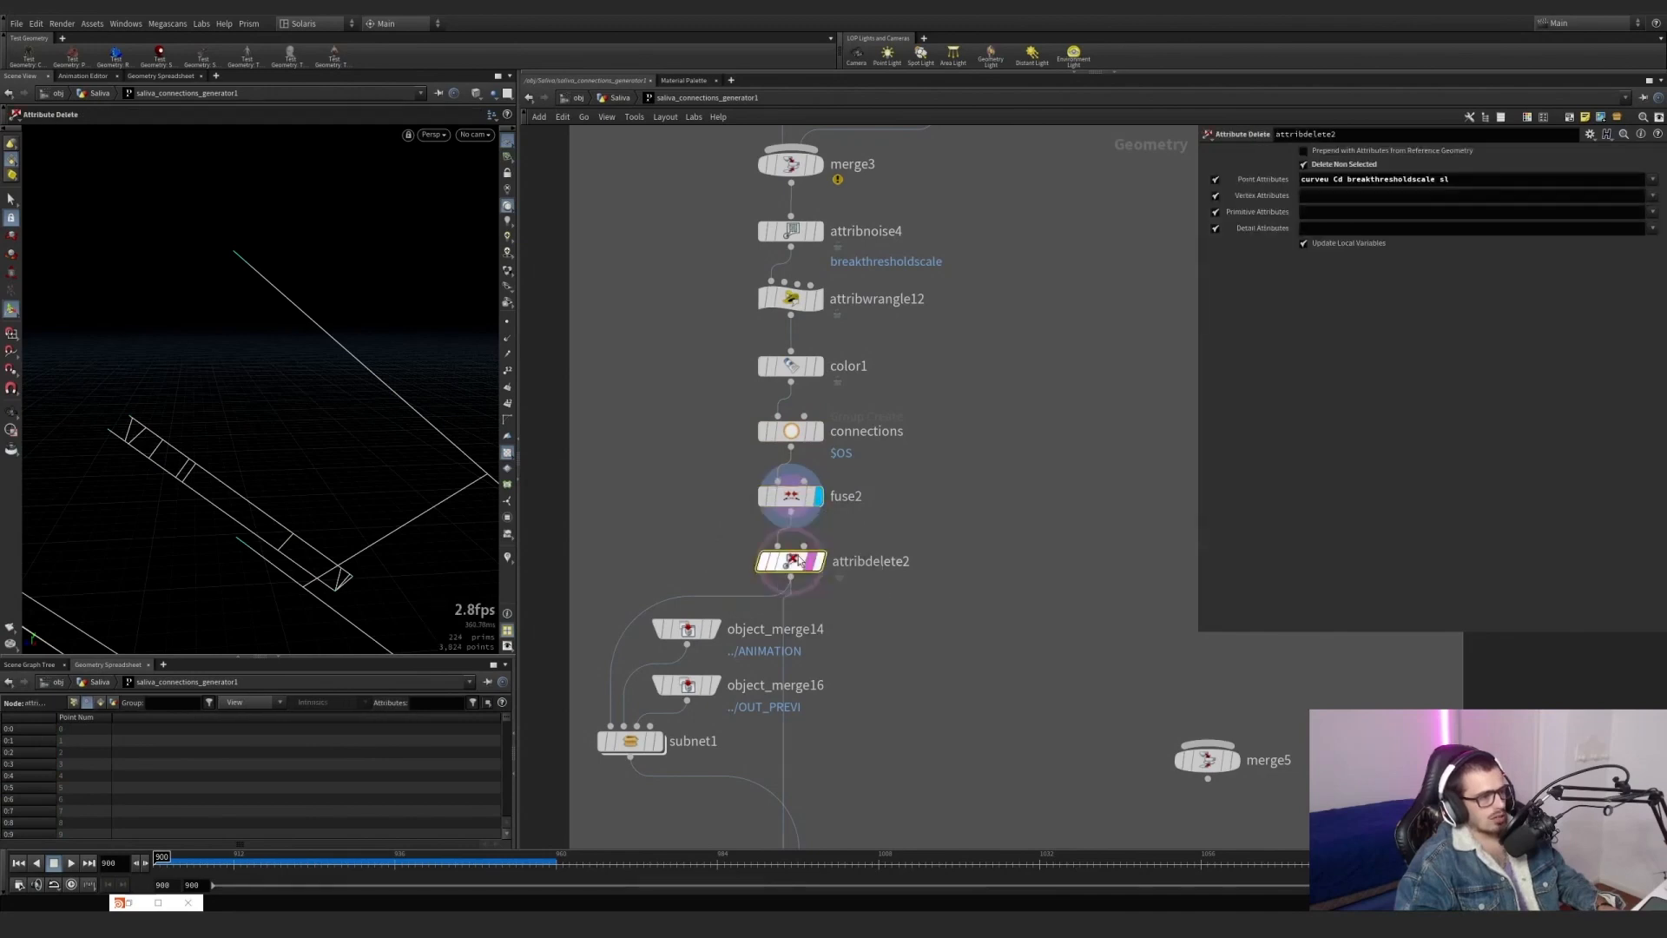
pyautogui.click(820, 563)
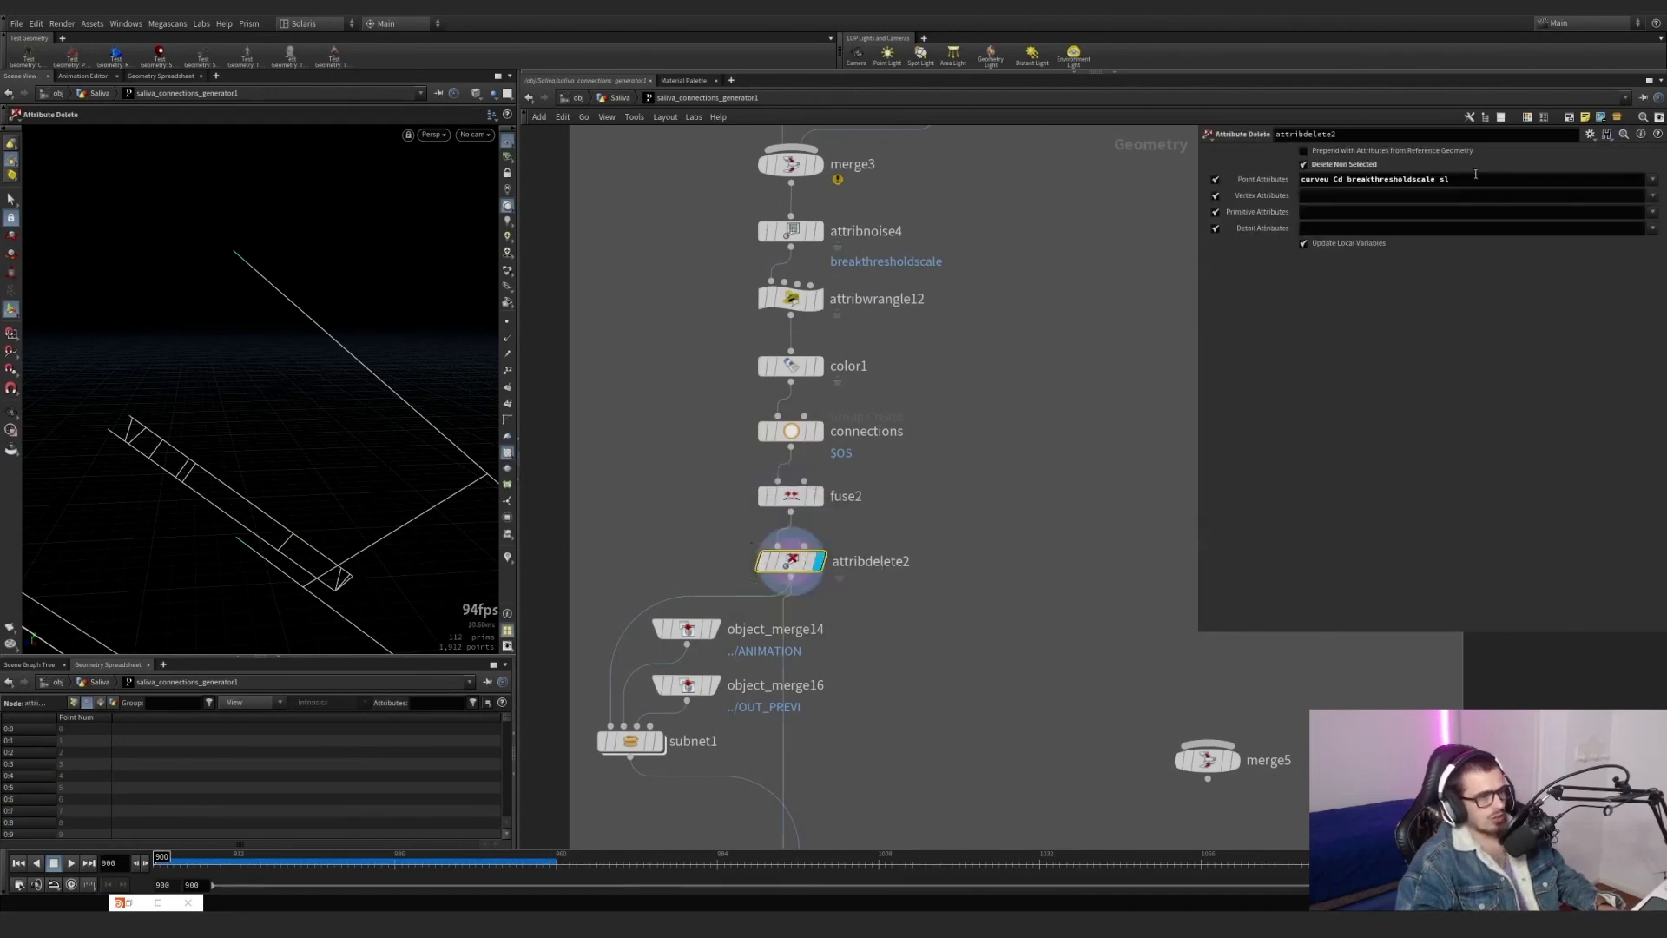
# Highlight the curveu, Cd, breakthresholdscale and sl names in attribdelete2's list of point attributes to keep.
pyautogui.moveTo(1475, 178); pyautogui.dragTo(1300, 179)
pyautogui.click(1333, 179)
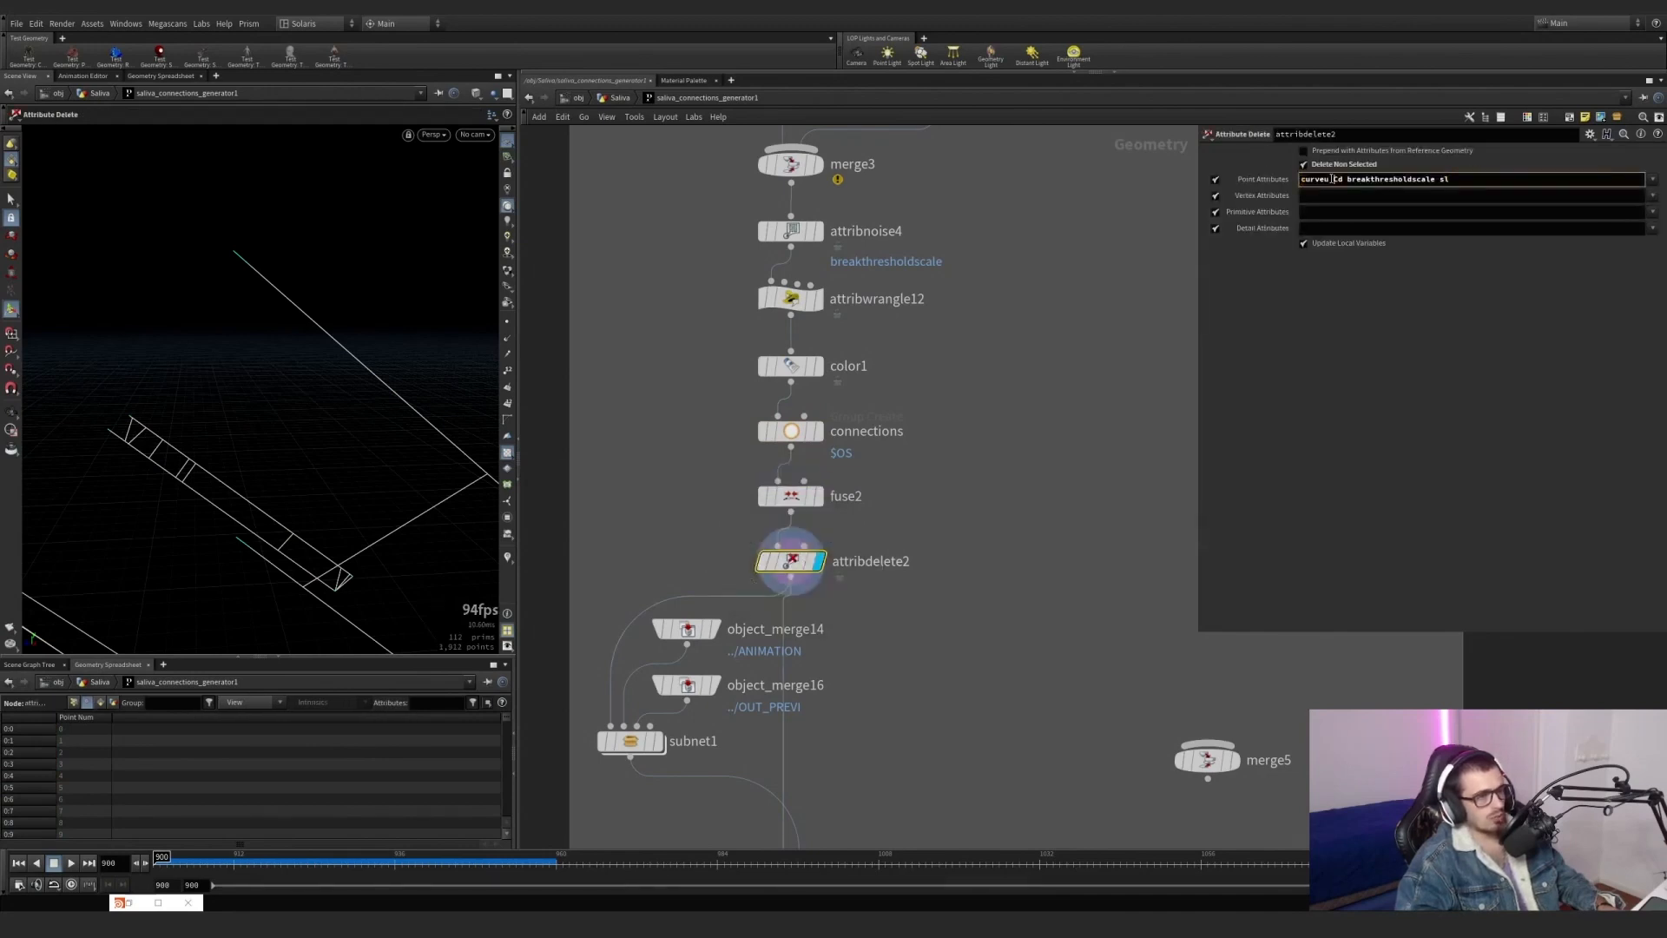
pyautogui.moveTo(1332, 179); pyautogui.dragTo(1338, 179)
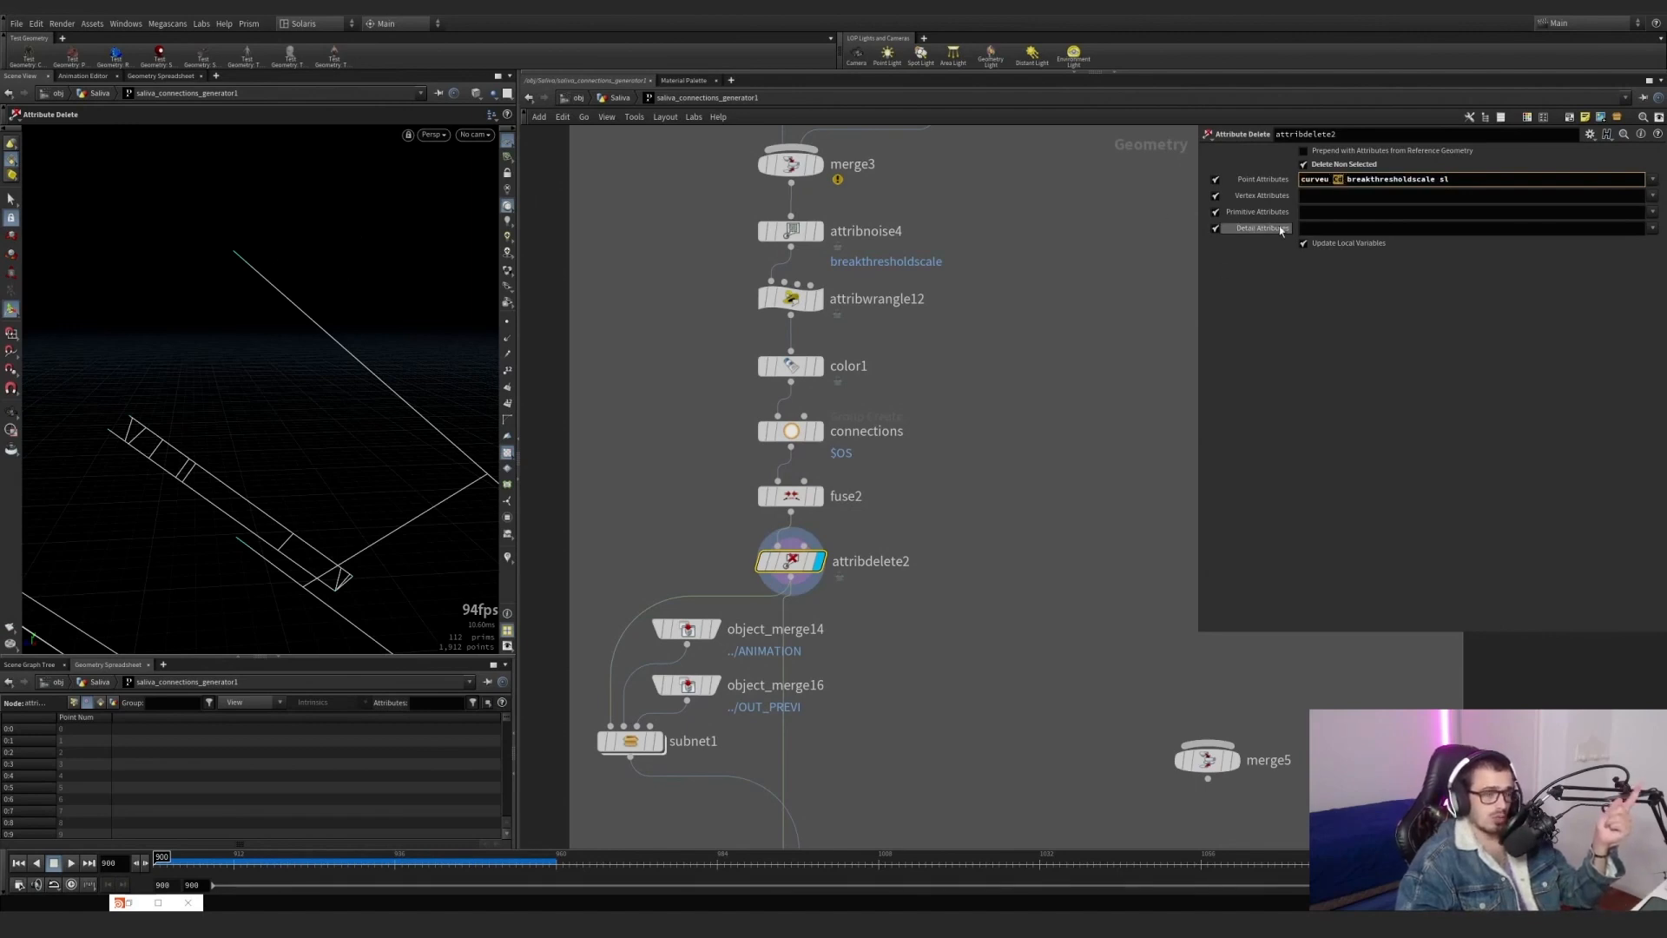
pyautogui.click(1478, 180)
# Look over the rest of the network, from subnet1 and the final switch to the neighbouring preview network boxes.
pyautogui.moveTo(935, 484); pyautogui.dragTo(949, 280, button='middle')
pyautogui.moveTo(779, 506); pyautogui.dragTo(848, 481, button='middle')
pyautogui.scroll(-5, 825, 477)
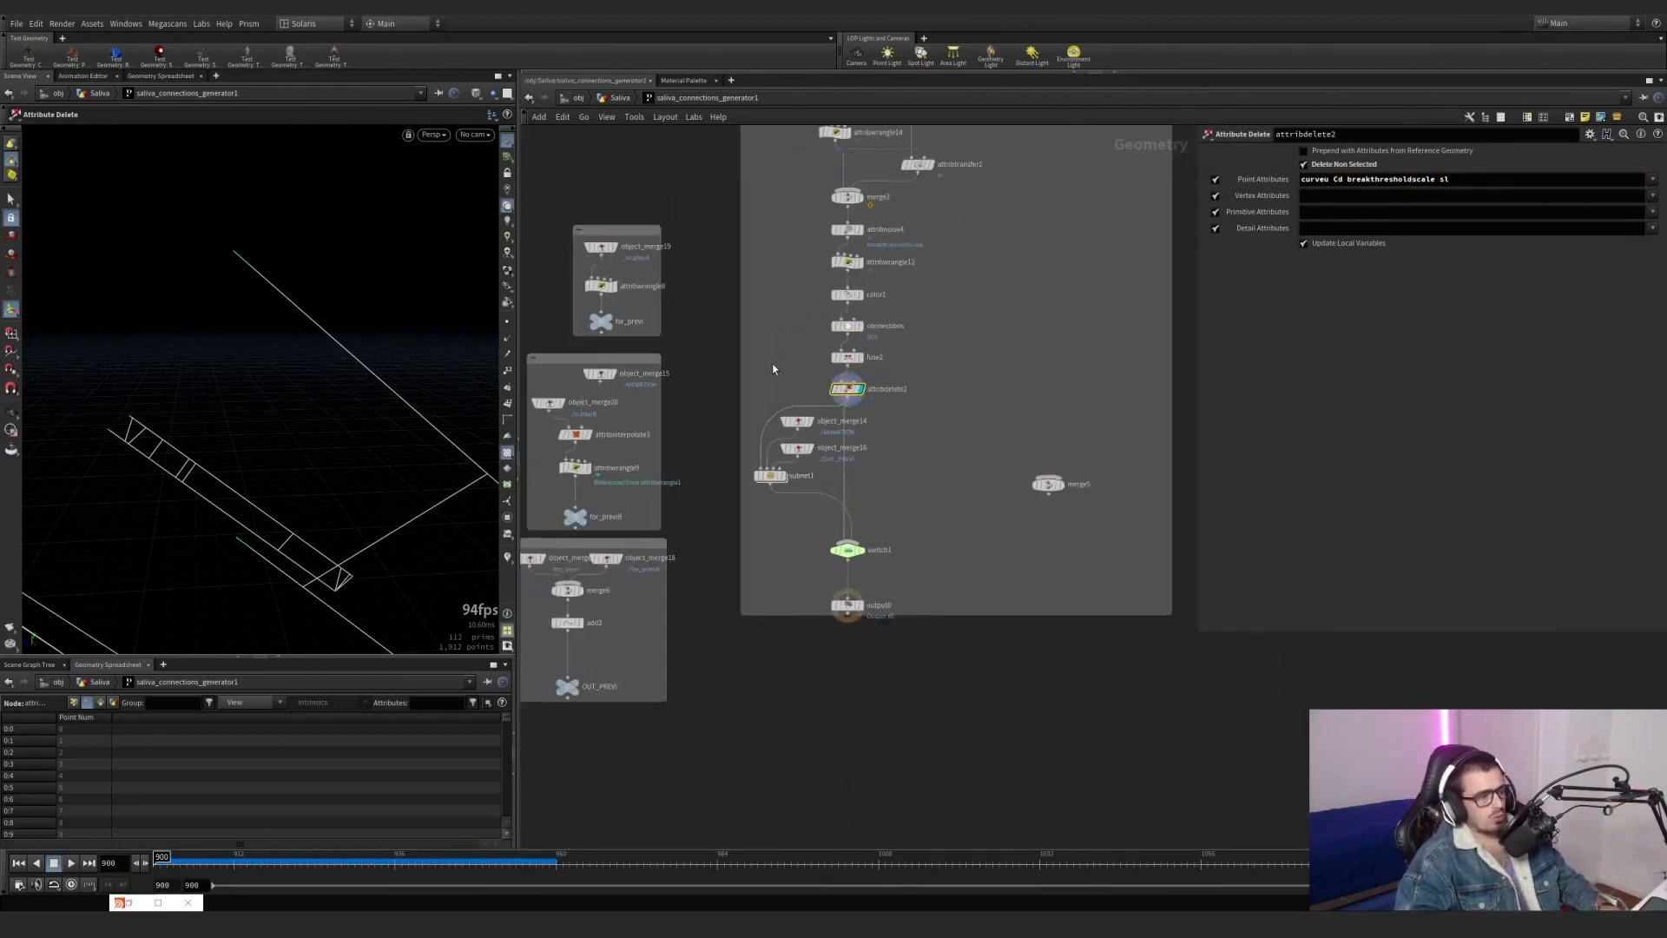
pyautogui.moveTo(806, 517); pyautogui.dragTo(806, 517)
pyautogui.moveTo(705, 185); pyautogui.dragTo(703, 320)
pyautogui.scroll(-1, 703, 321)
pyautogui.moveTo(705, 322); pyautogui.dragTo(746, 350, button='middle')
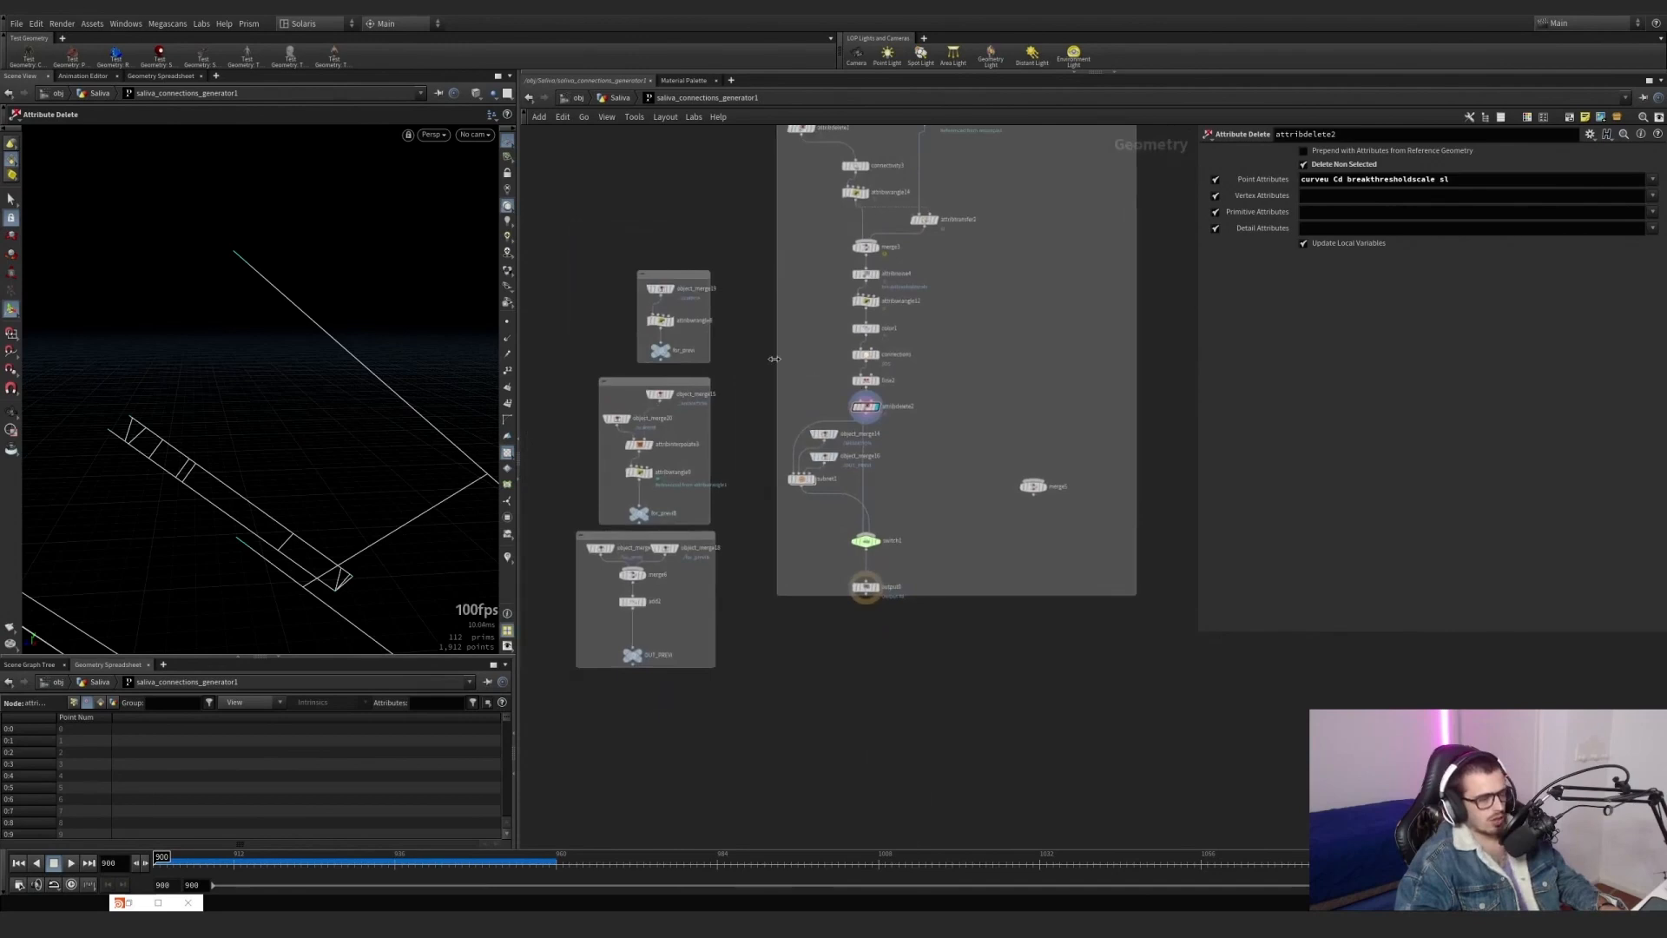
# Display the final switch1 with its parameters, inspect its output from another angle, and return to the whole Saliva network.
pyautogui.scroll(2, 877, 544)
pyautogui.click(879, 543)
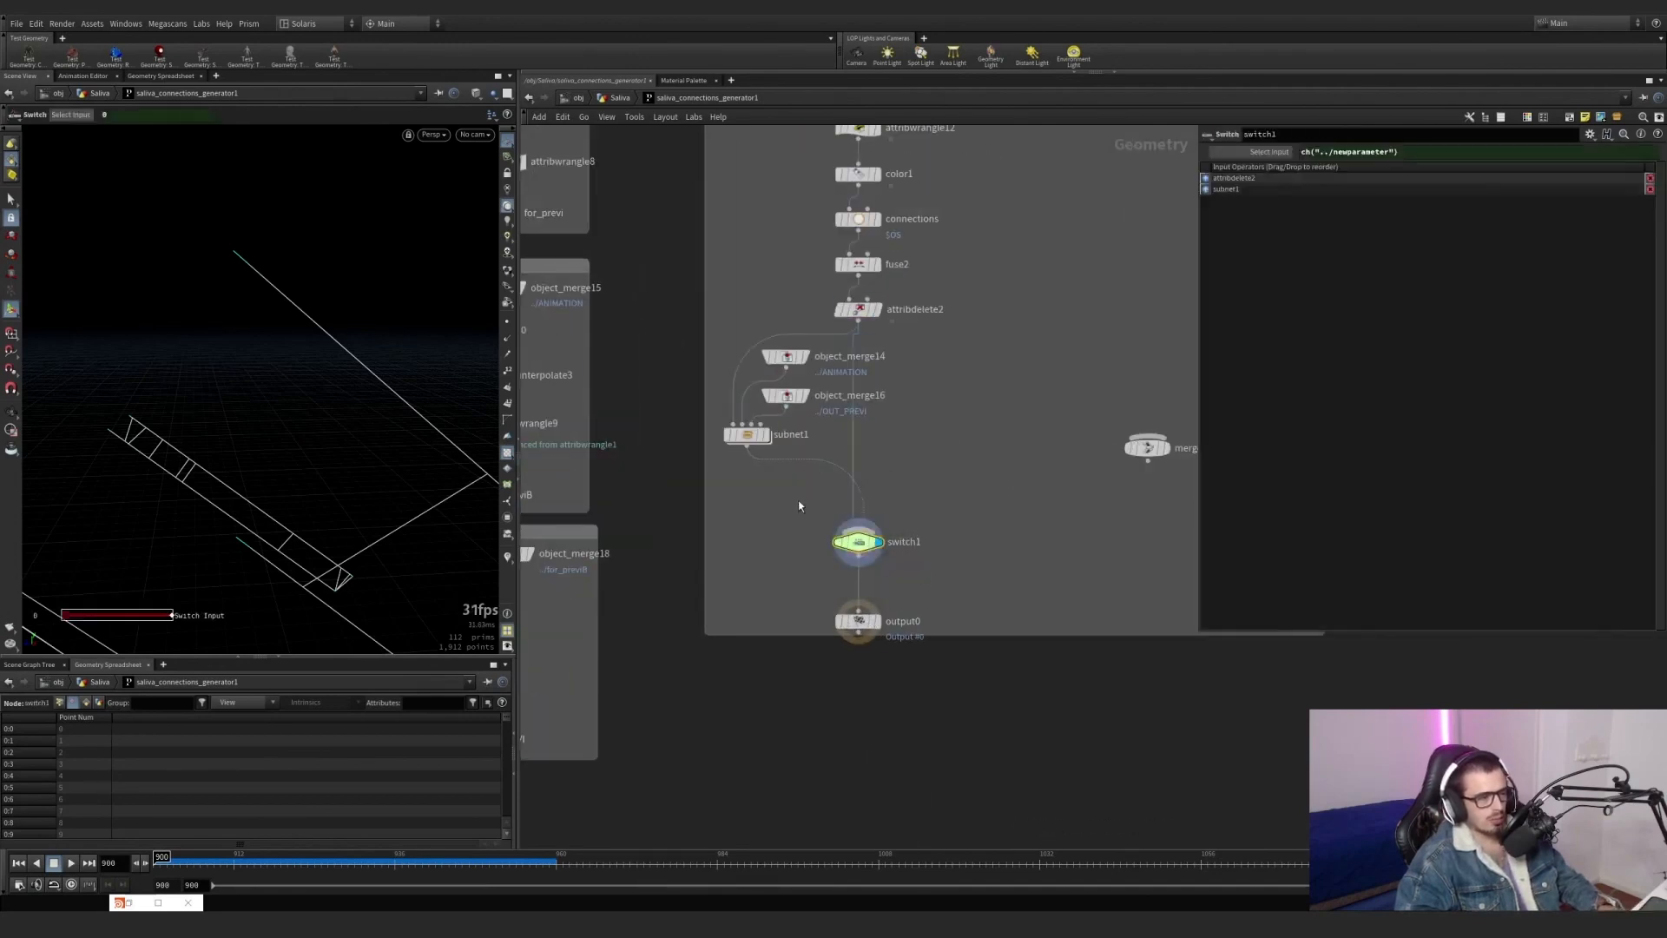
pyautogui.moveTo(291, 477)
pyautogui.keyDown('alt'); pyautogui.mouseDown(button='right')
pyautogui.moveTo(264, 454)
pyautogui.moveTo(272, 352)
pyautogui.moveTo(285, 452)
pyautogui.mouseUp(button='right'); pyautogui.keyUp('alt')
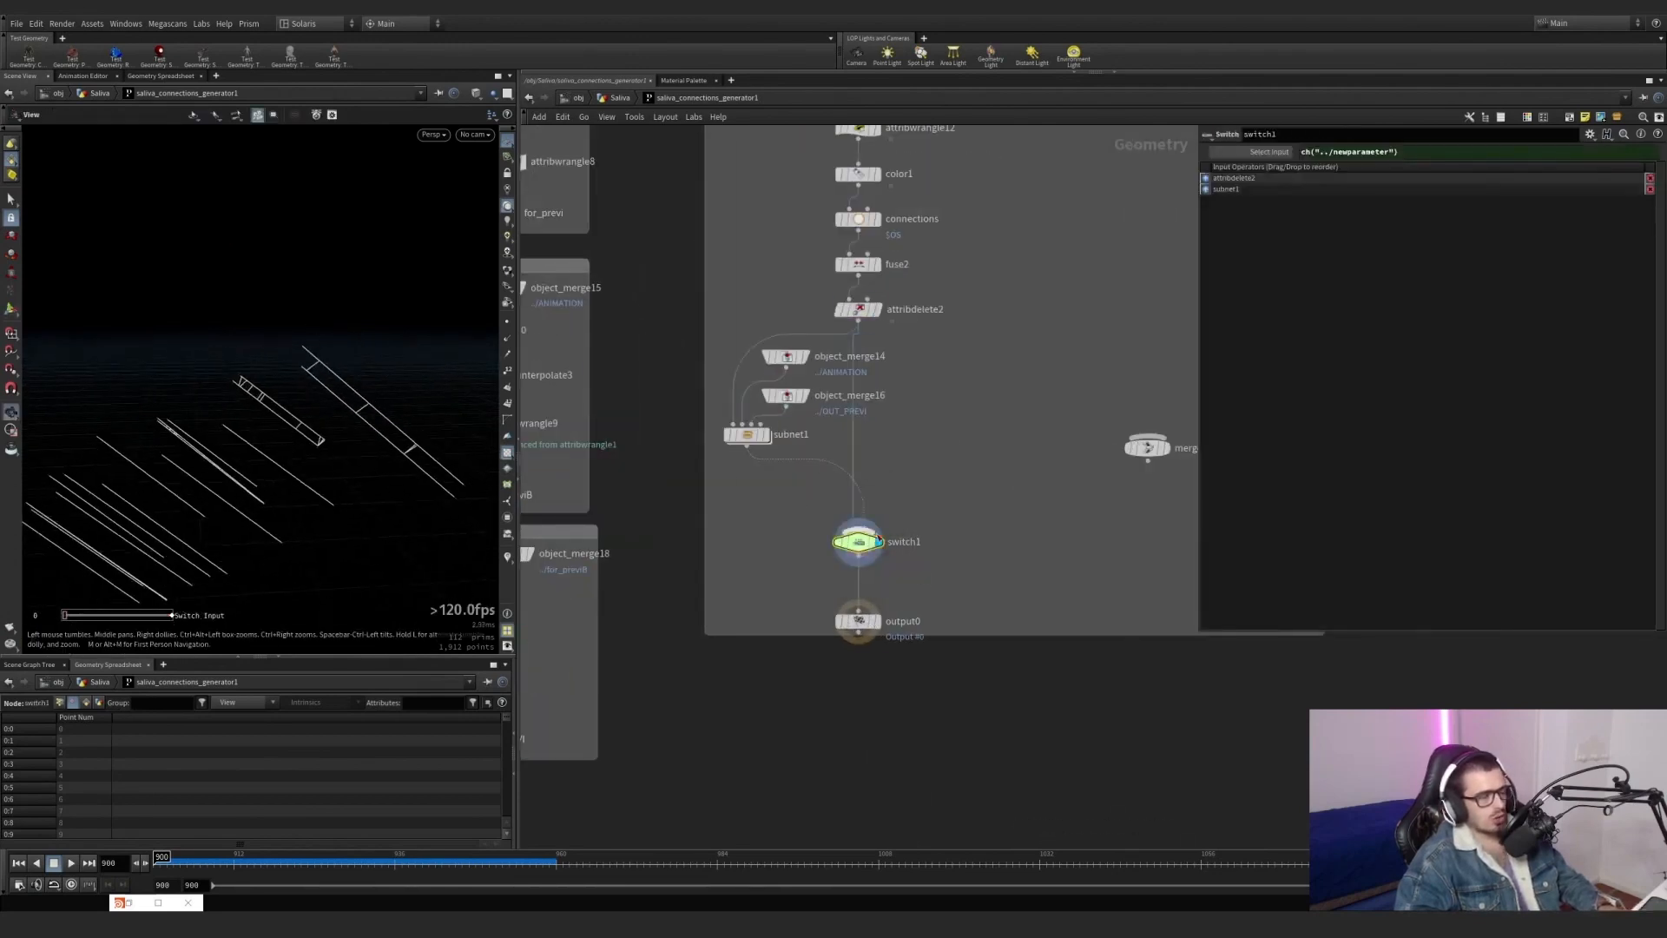
pyautogui.scroll(-3, 953, 532)
pyautogui.press('u')
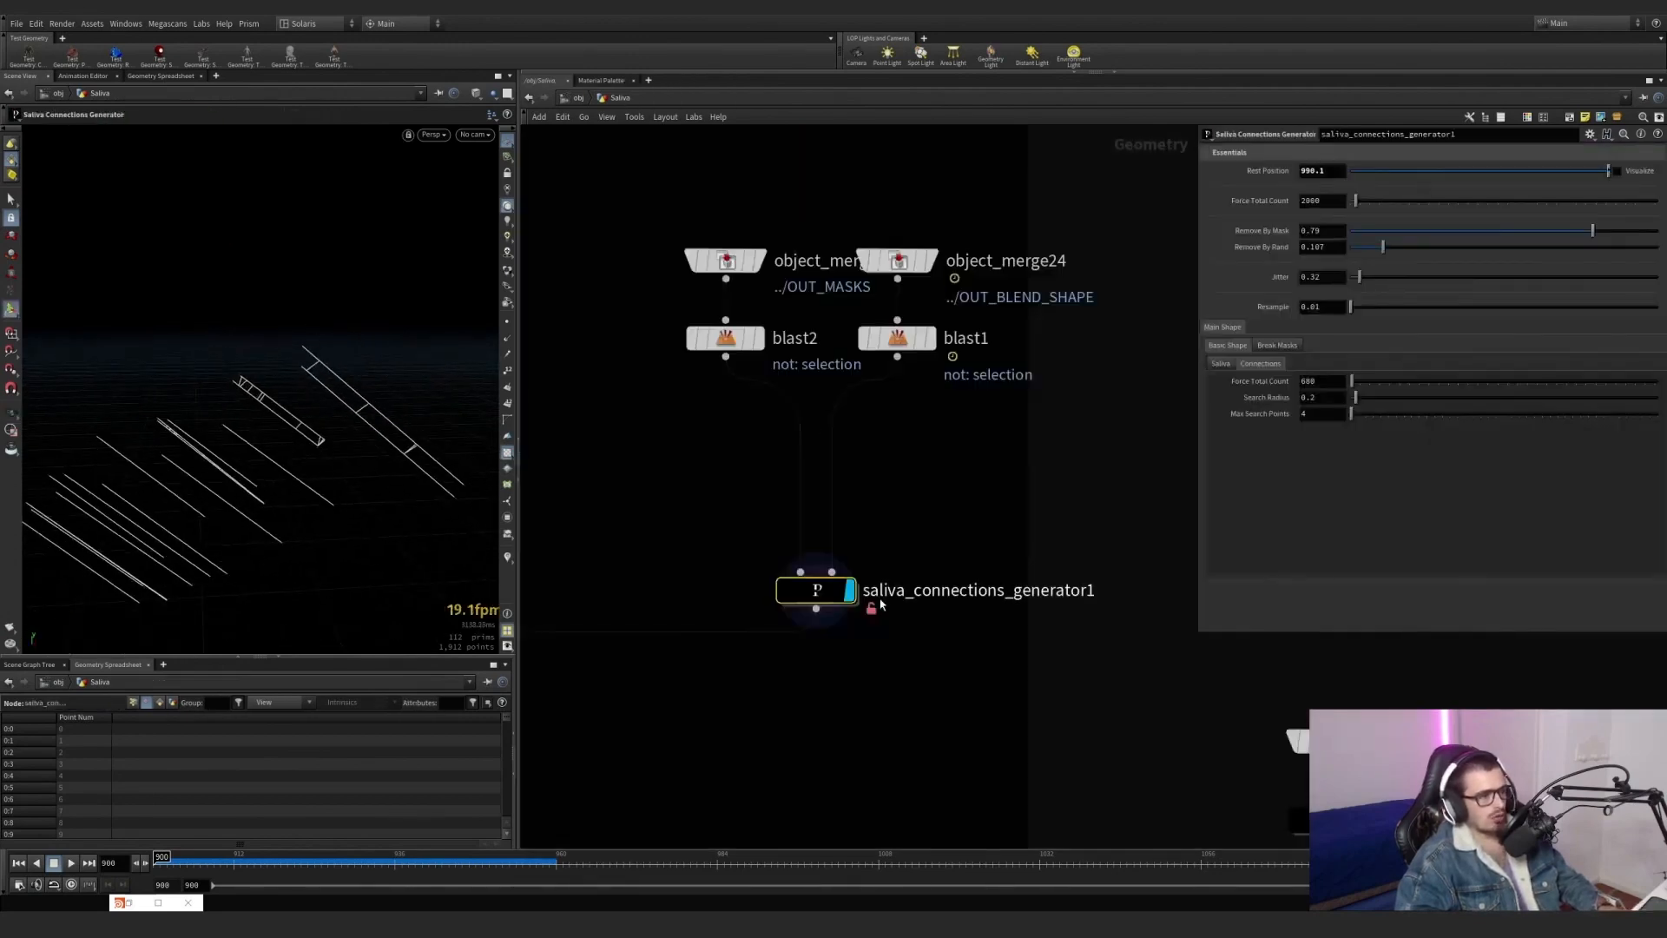
pyautogui.press('h')
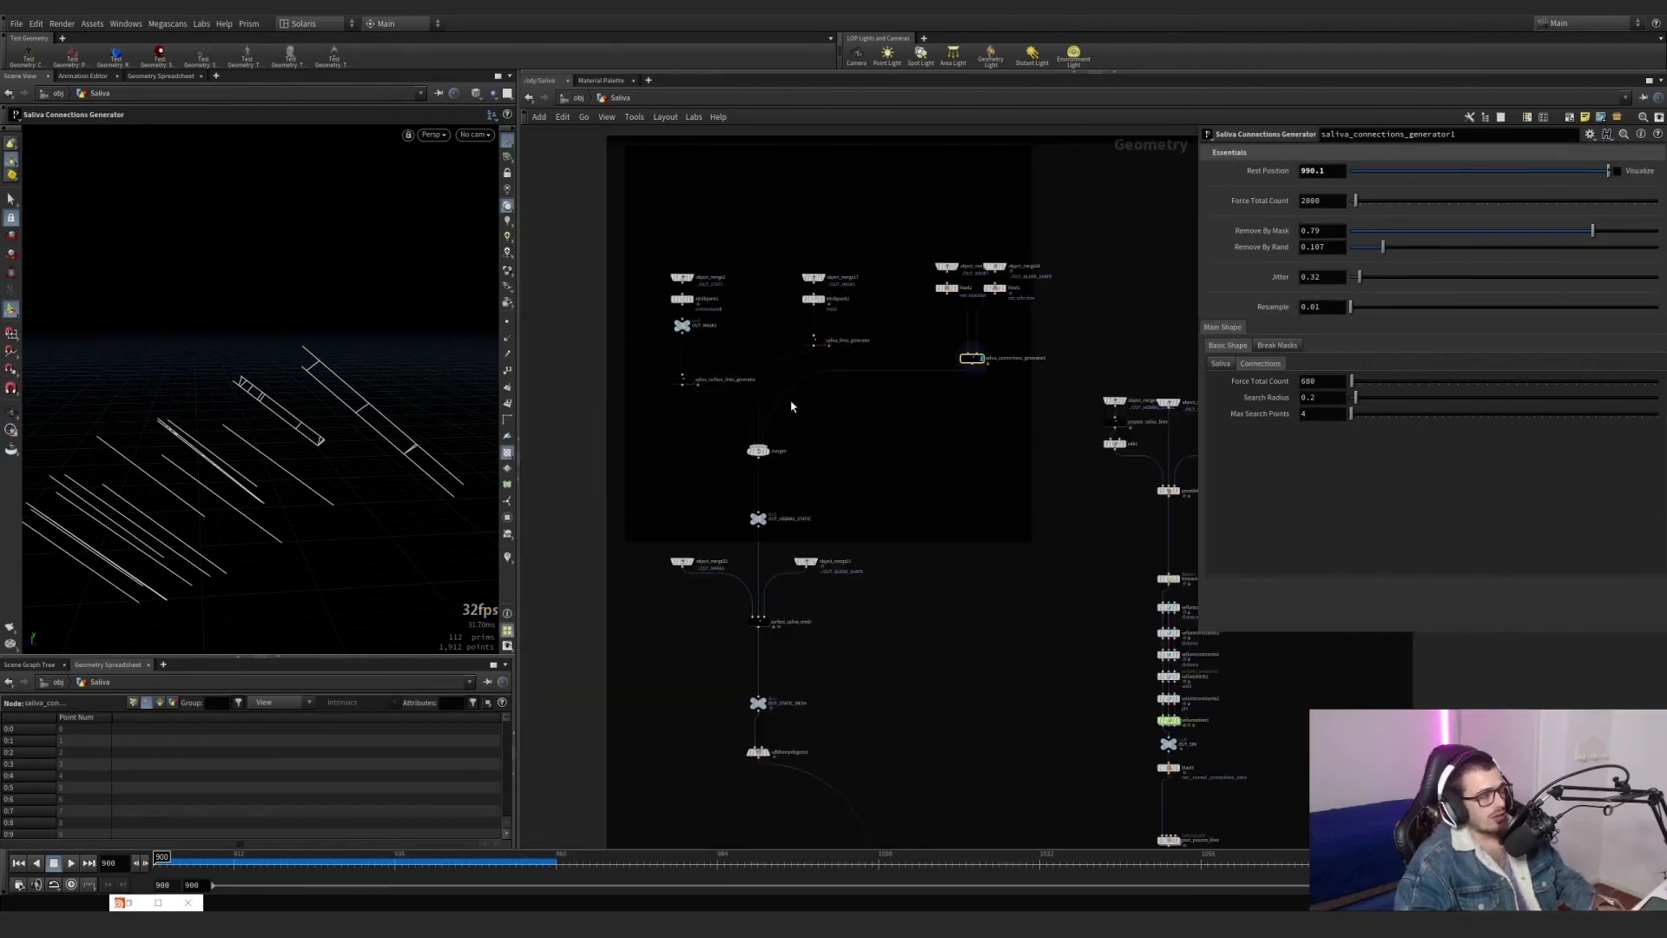
# Display saliva_lines_generator and look over its parameters along with those of attribpaint2 above it.
pyautogui.scroll(3, 842, 426)
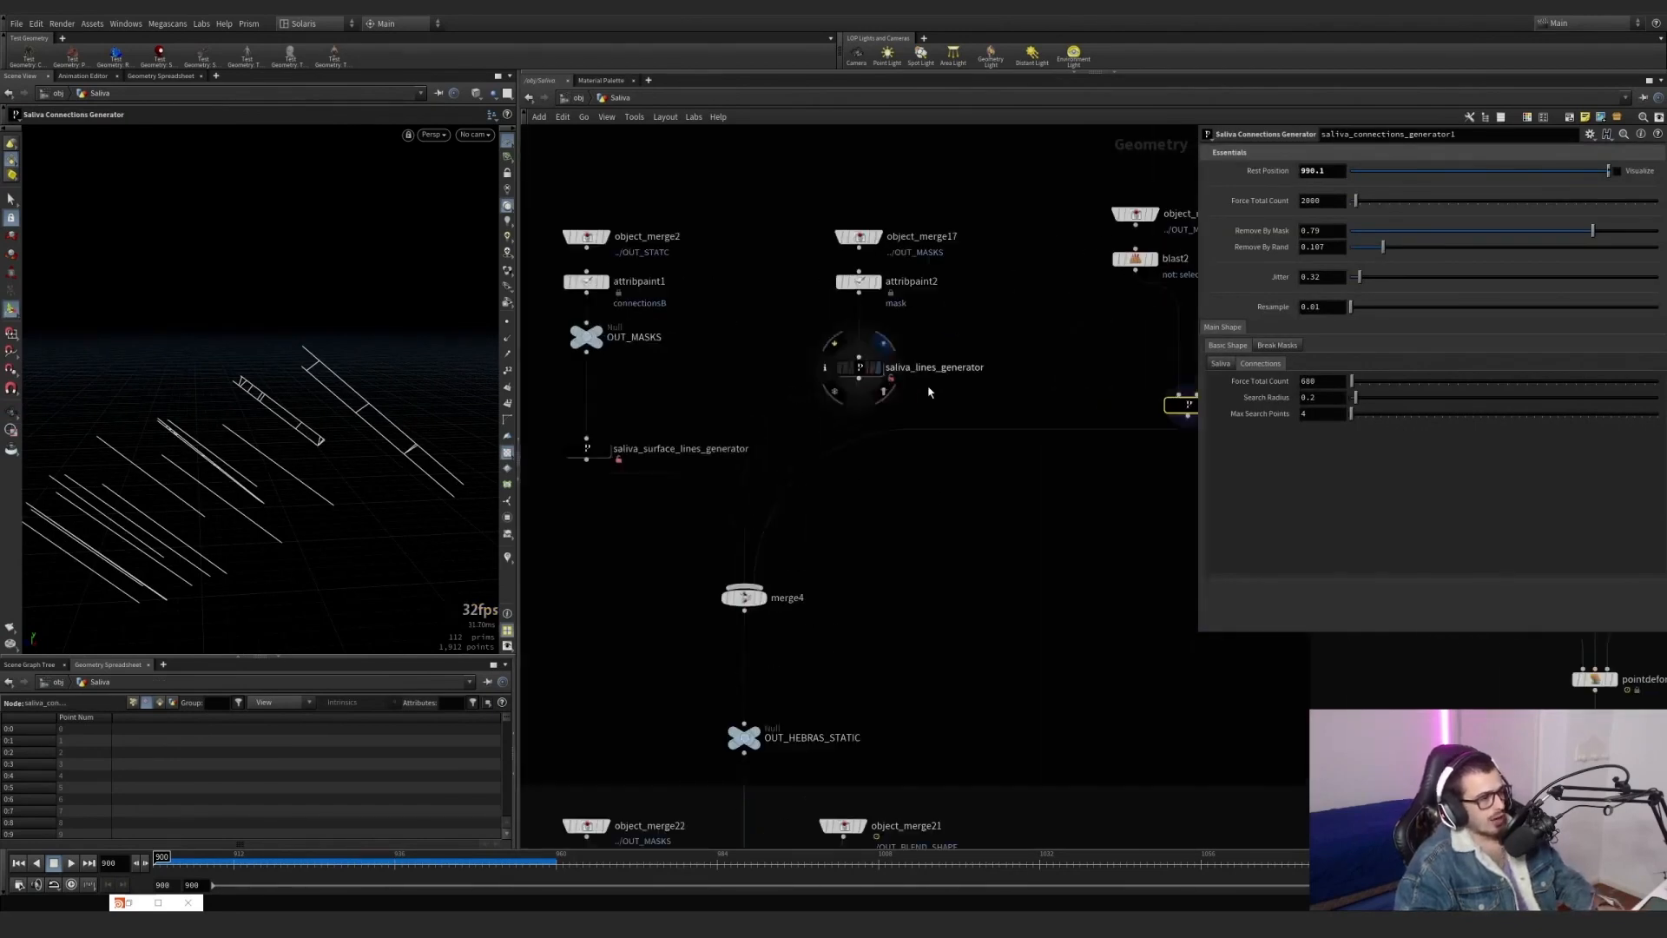
pyautogui.click(858, 367)
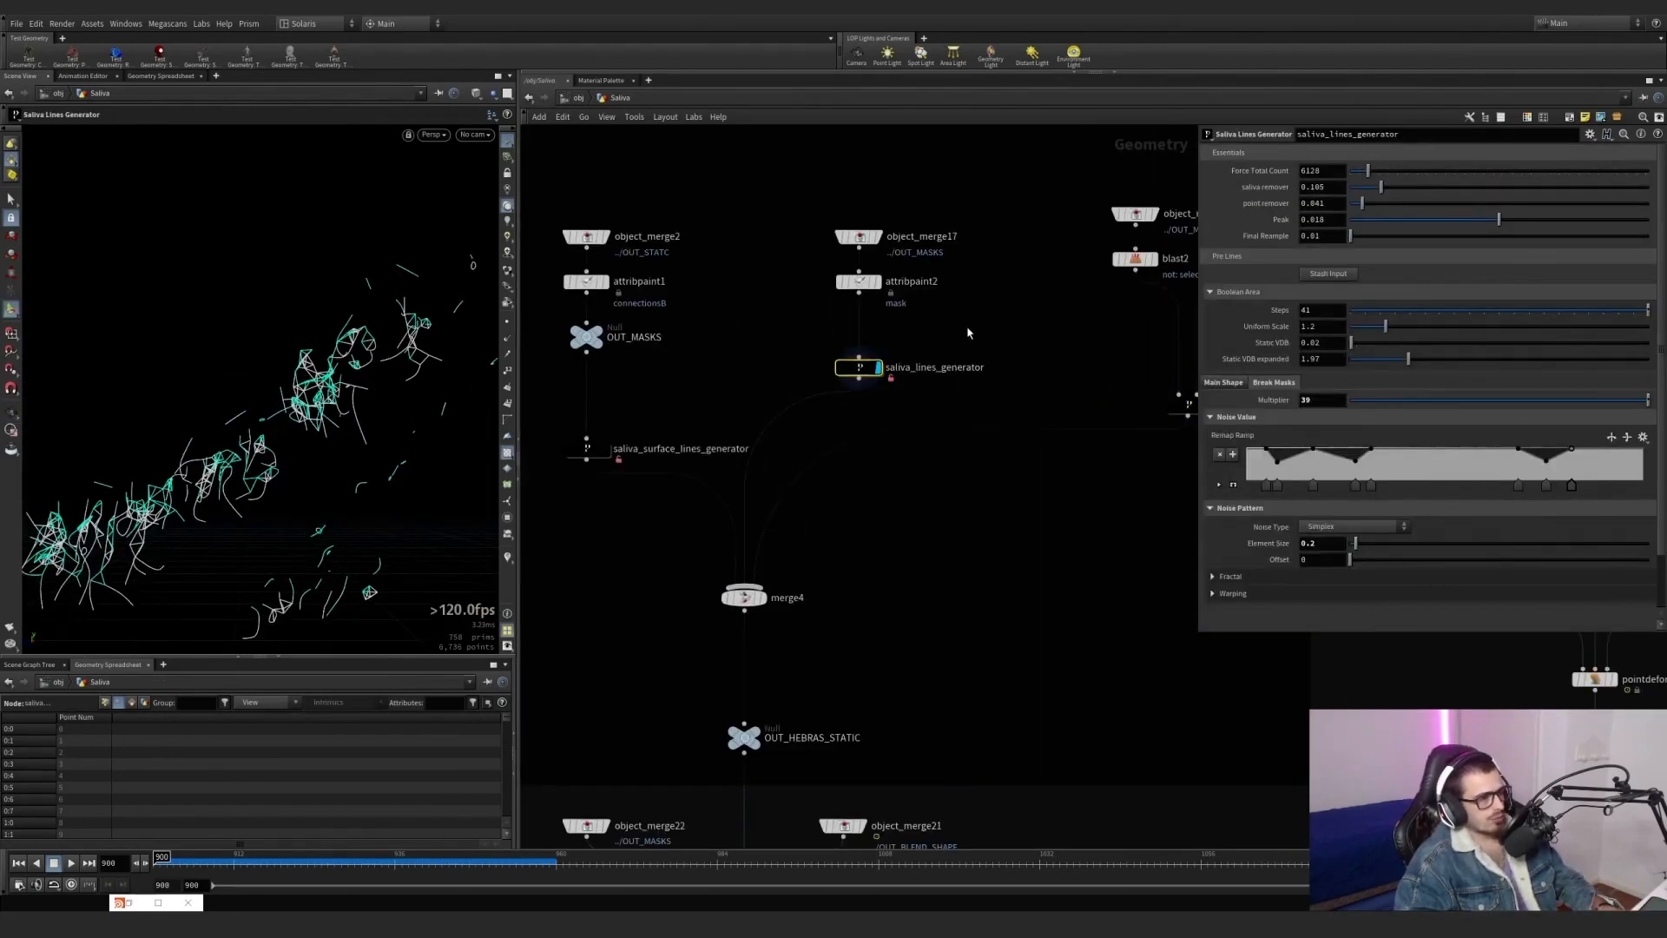
pyautogui.click(858, 281)
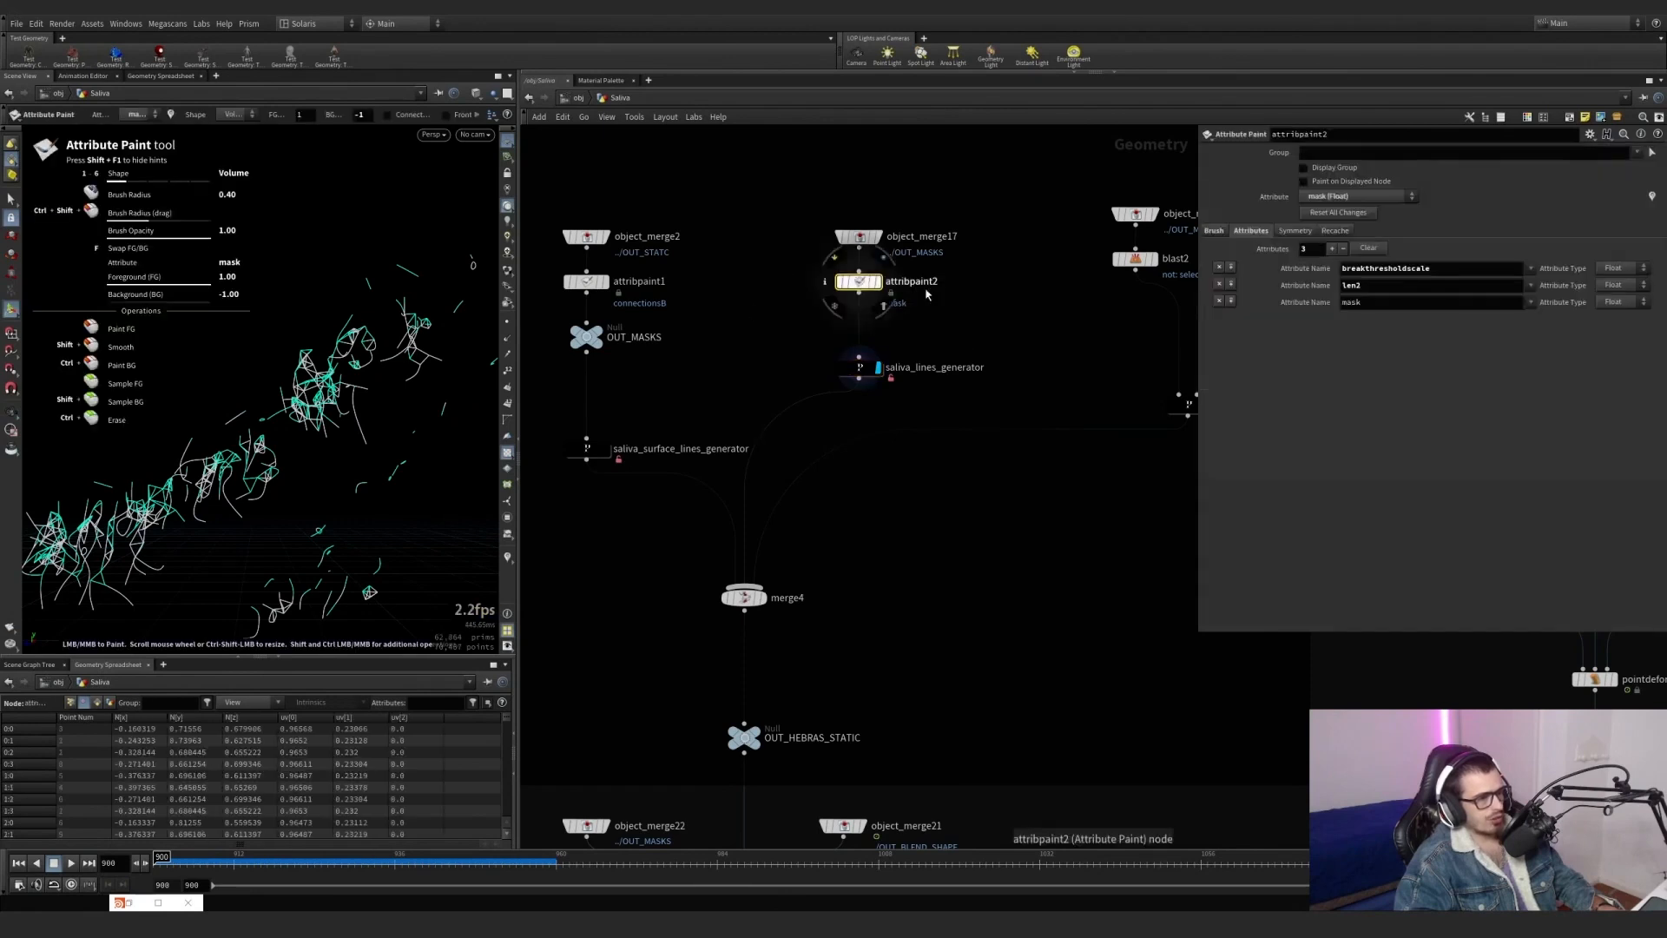
pyautogui.click(859, 367)
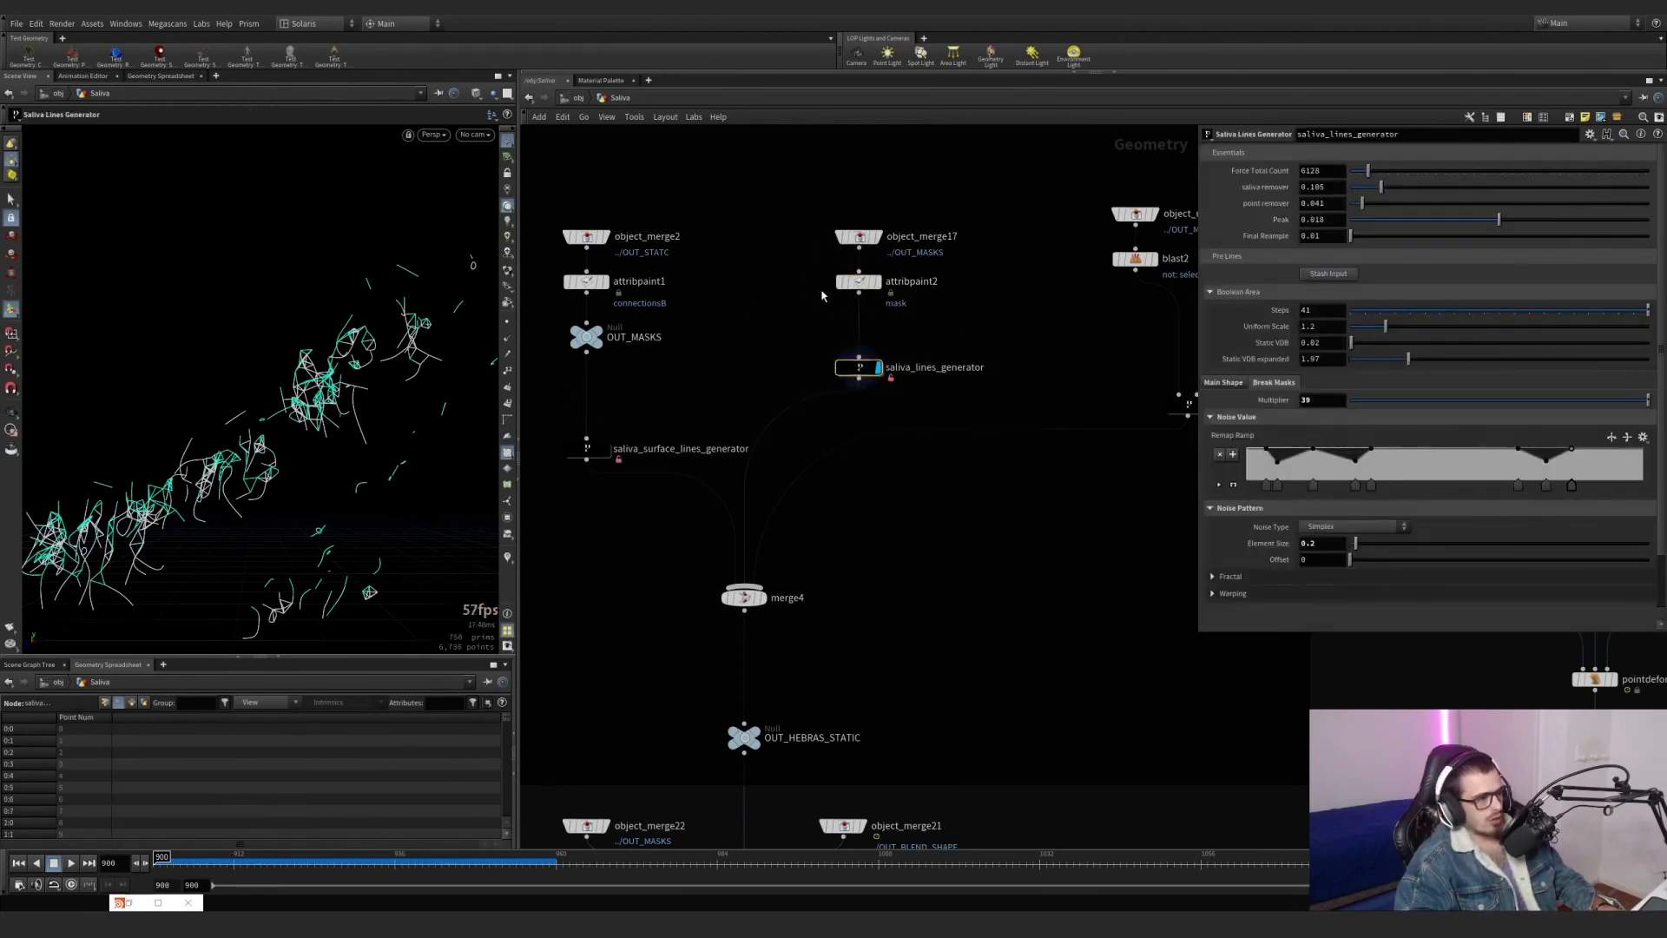
# Switch attribpaint2 to the len2 attribute and paint a stroke over the front end of the saliva lines.
pyautogui.click(858, 281)
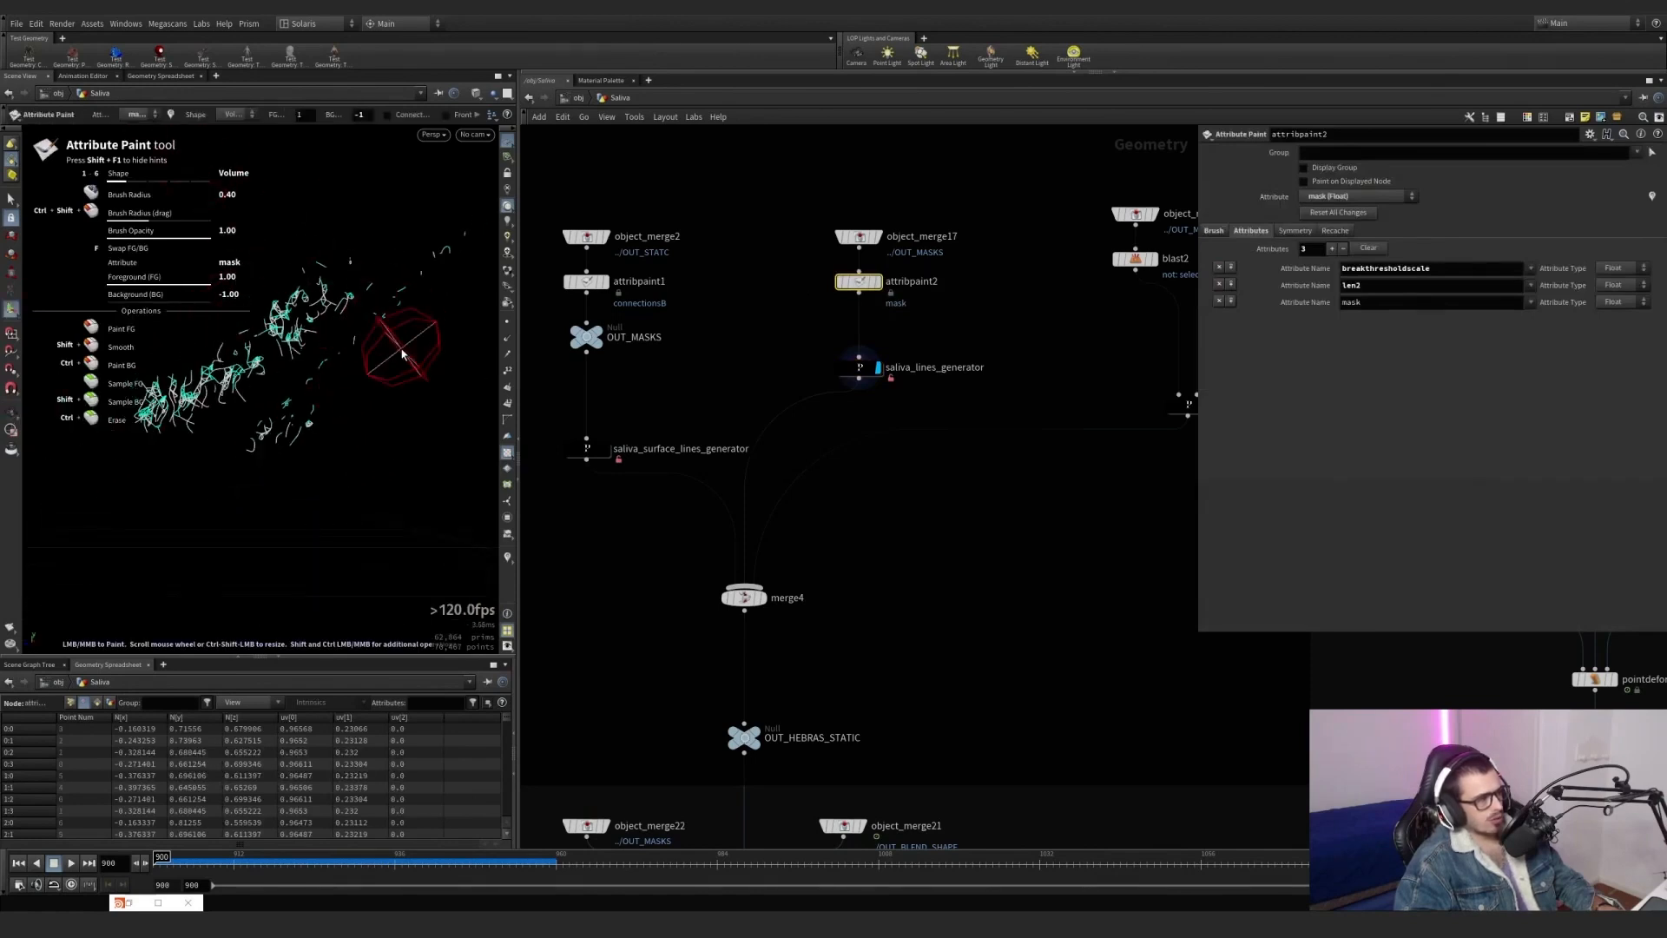
pyautogui.click(146, 114)
pyautogui.click(144, 140)
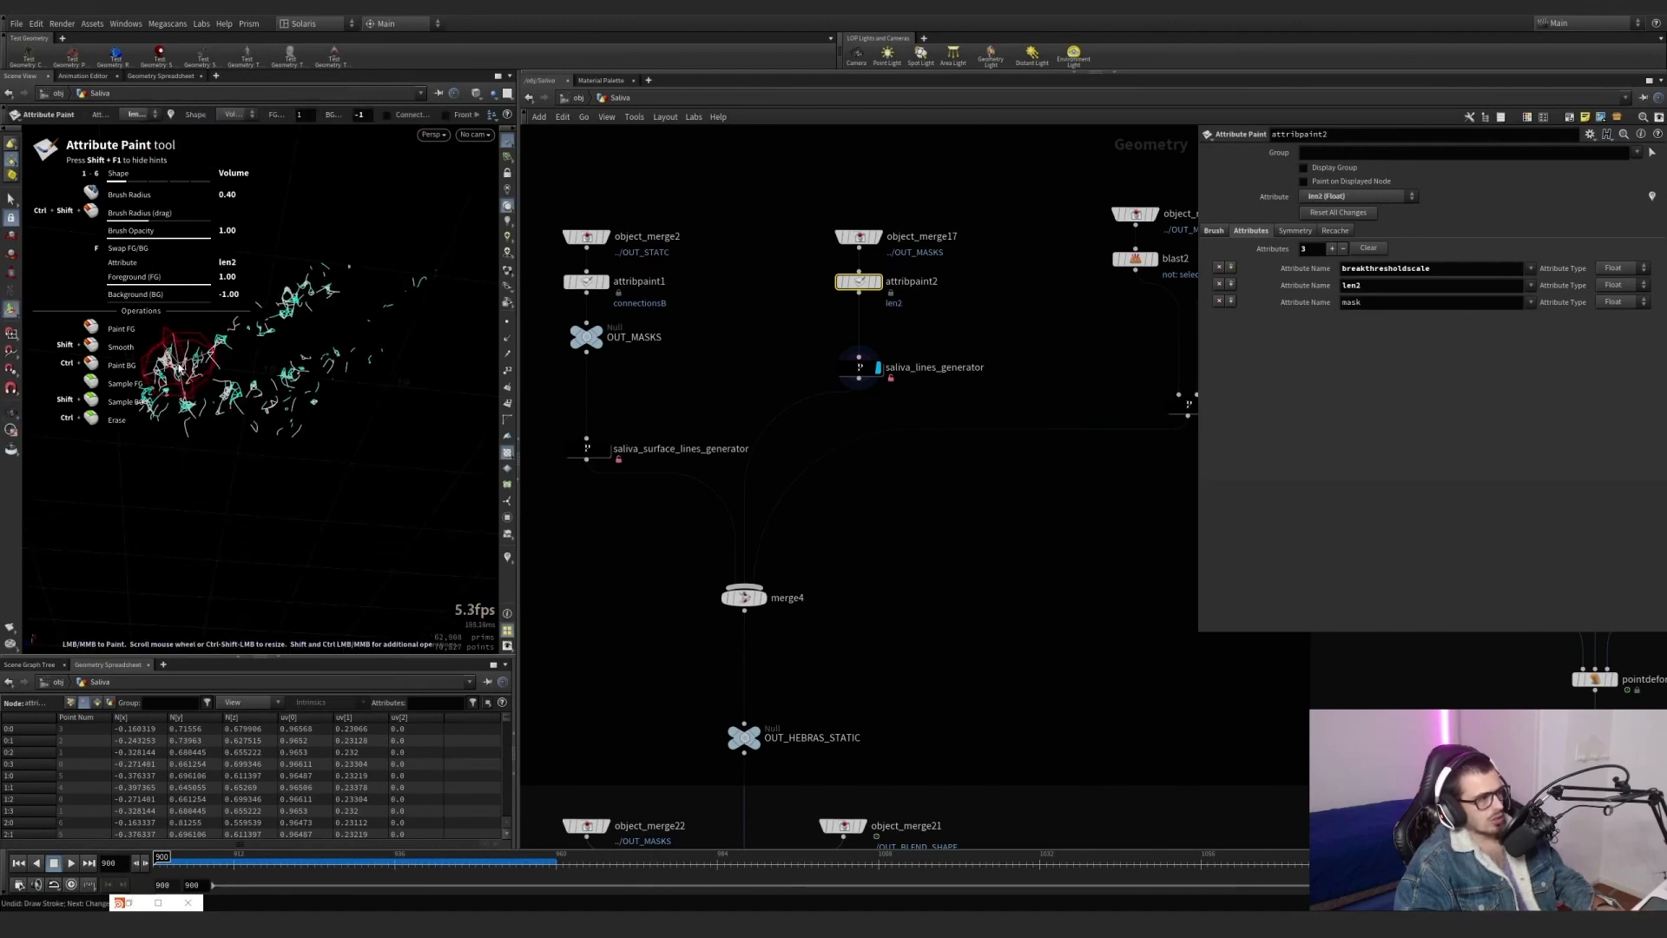
pyautogui.moveTo(179, 368)
pyautogui.mouseDown()
pyautogui.moveTo(194, 396)
pyautogui.moveTo(387, 435)
pyautogui.moveTo(145, 469)
pyautogui.moveTo(193, 425)
pyautogui.mouseUp()
pyautogui.keyDown('alt'); pyautogui.scroll(8, 179, 391); pyautogui.keyUp('alt')
pyautogui.keyDown('alt'); pyautogui.scroll(-10, 193, 396); pyautogui.keyUp('alt')
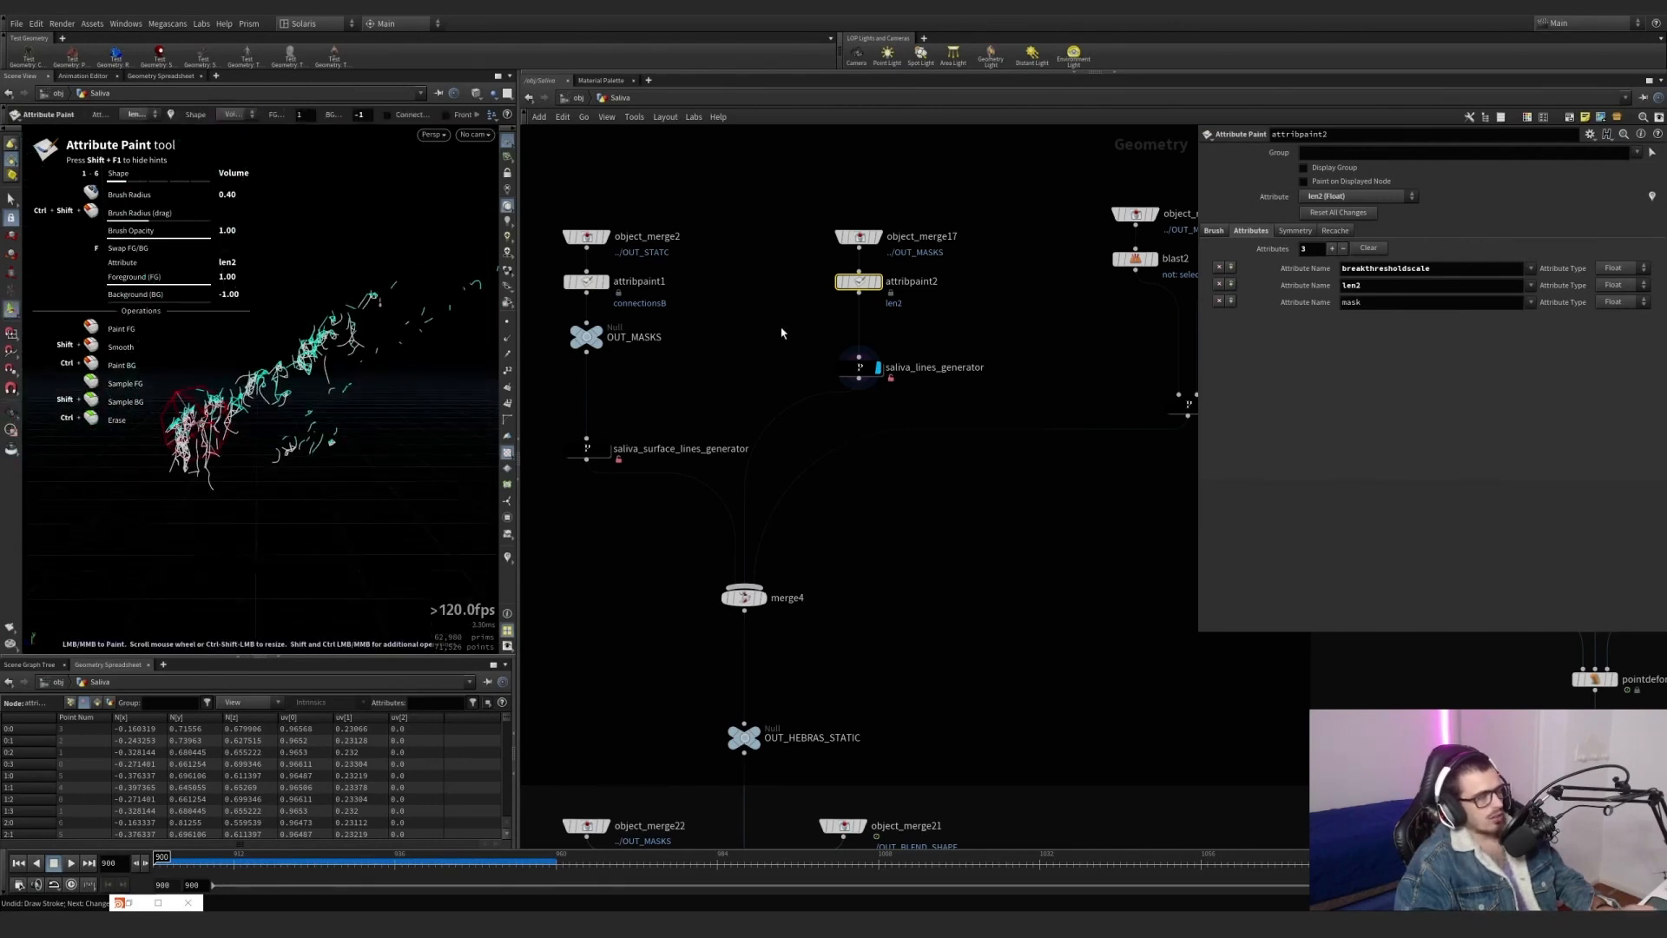
# Undo the len2 paint stroke and the attribute switch on attribpaint2.
pyautogui.hotkey('ctrl', 'z')
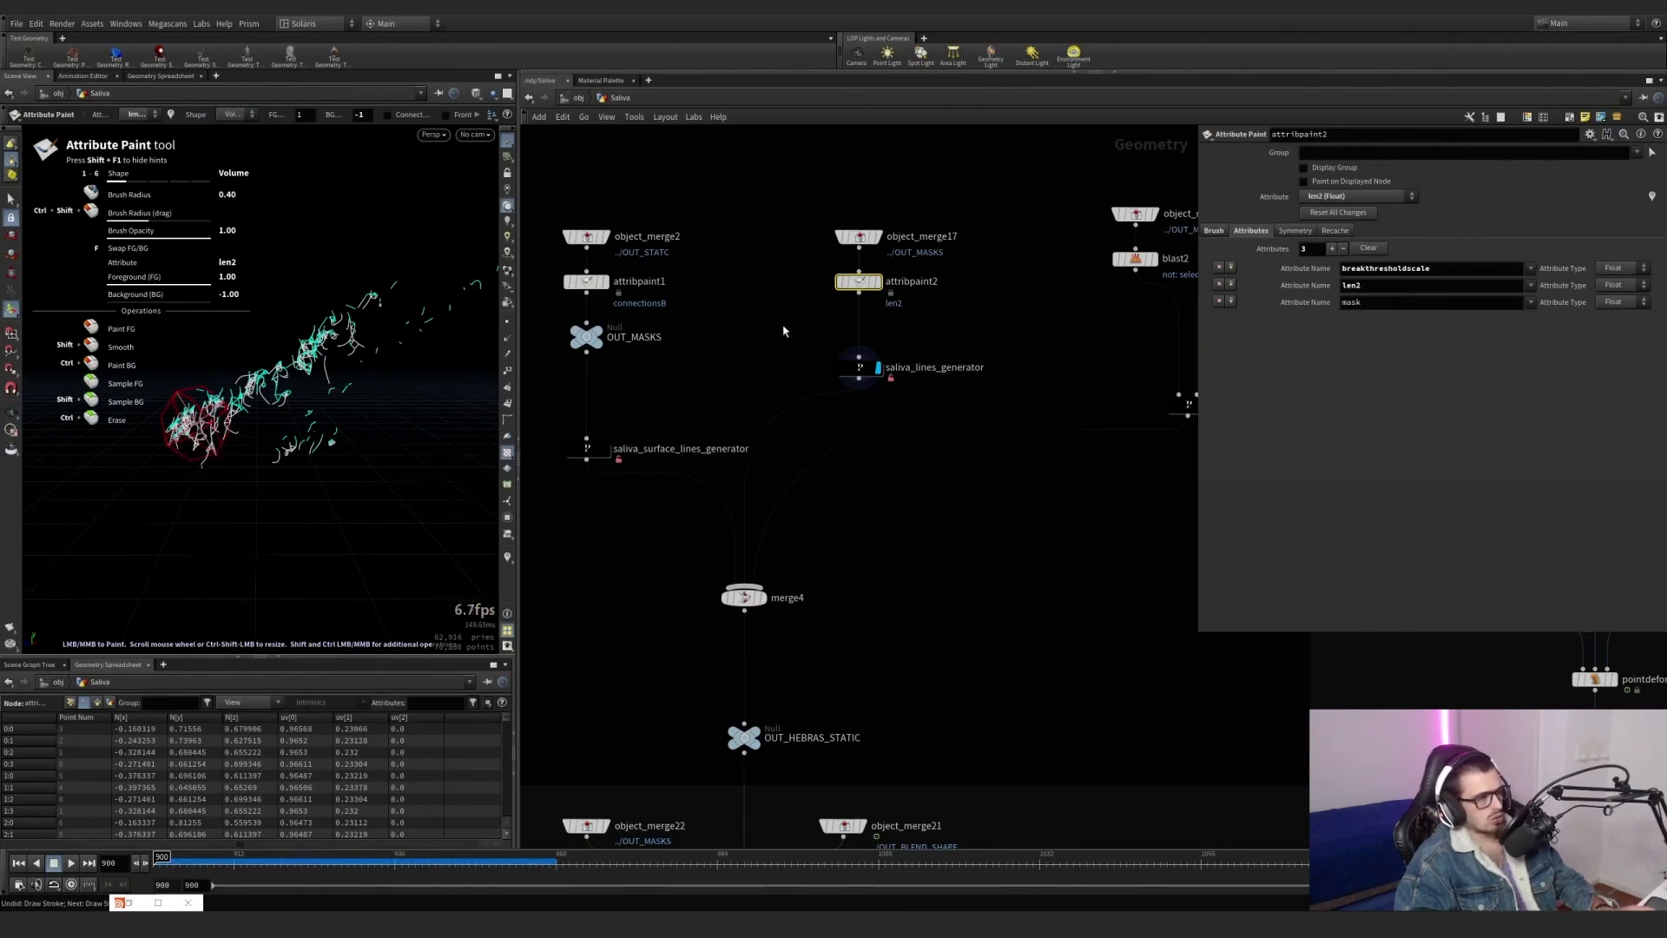
pyautogui.hotkey('ctrl', 'z')
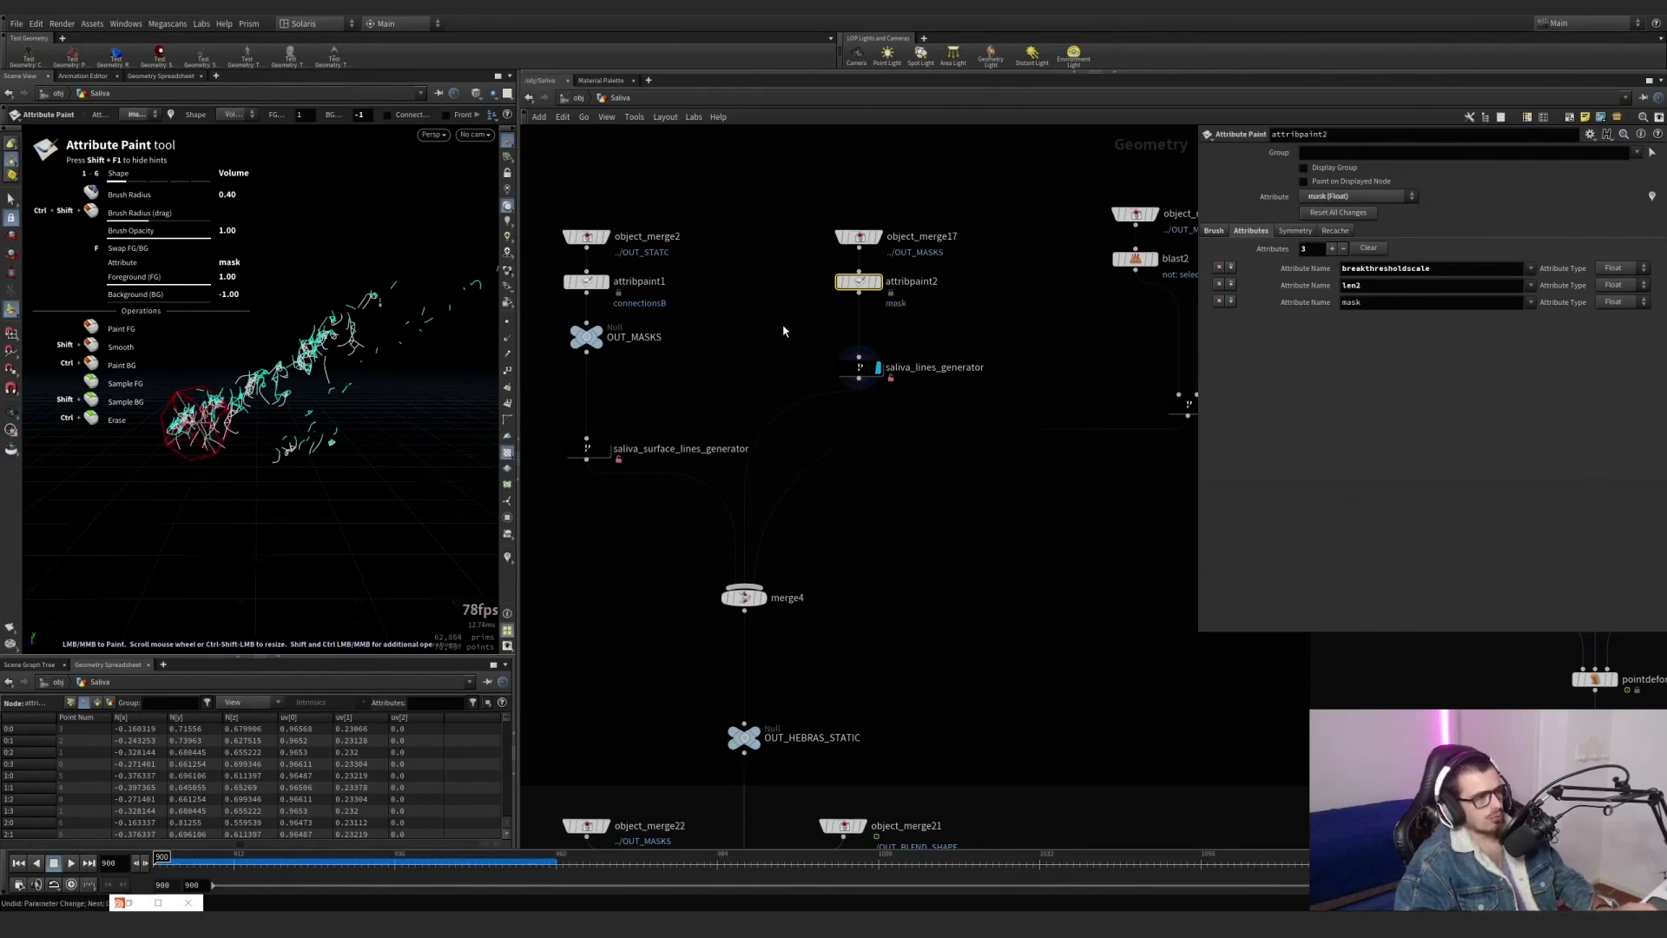
pyautogui.hotkey('ctrl', 'z')
# Display merge4 and check the node information of the saliva generators feeding it.
pyautogui.moveTo(996, 530); pyautogui.dragTo(992, 423, button='middle')
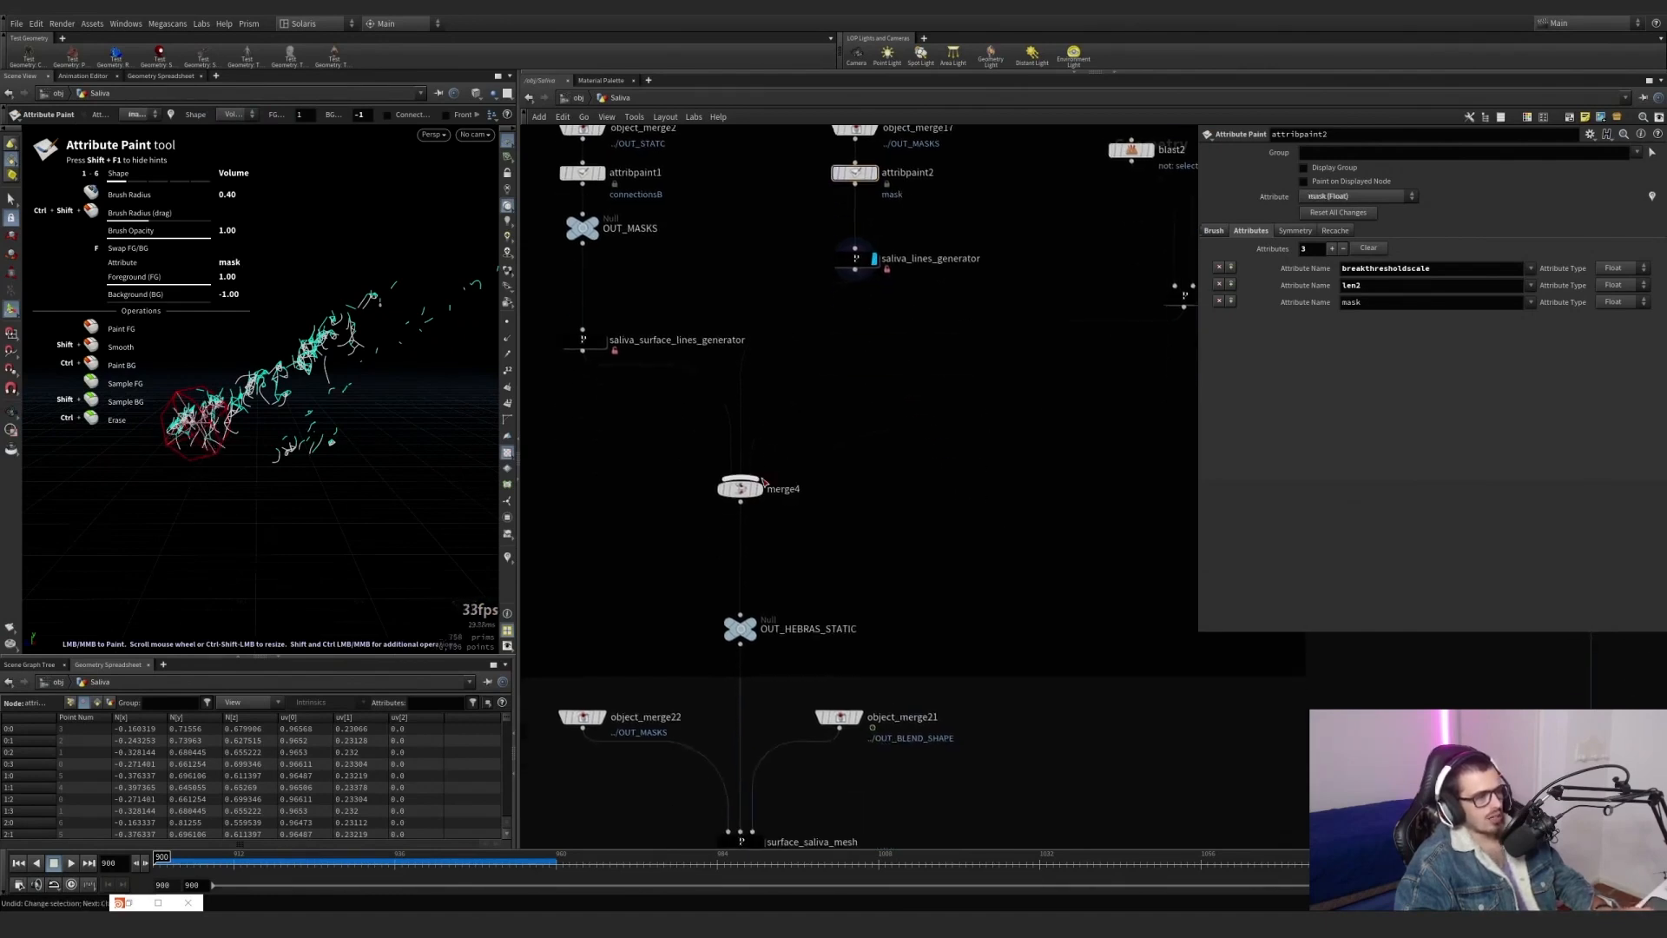
pyautogui.click(747, 490)
pyautogui.middleClick(747, 501)
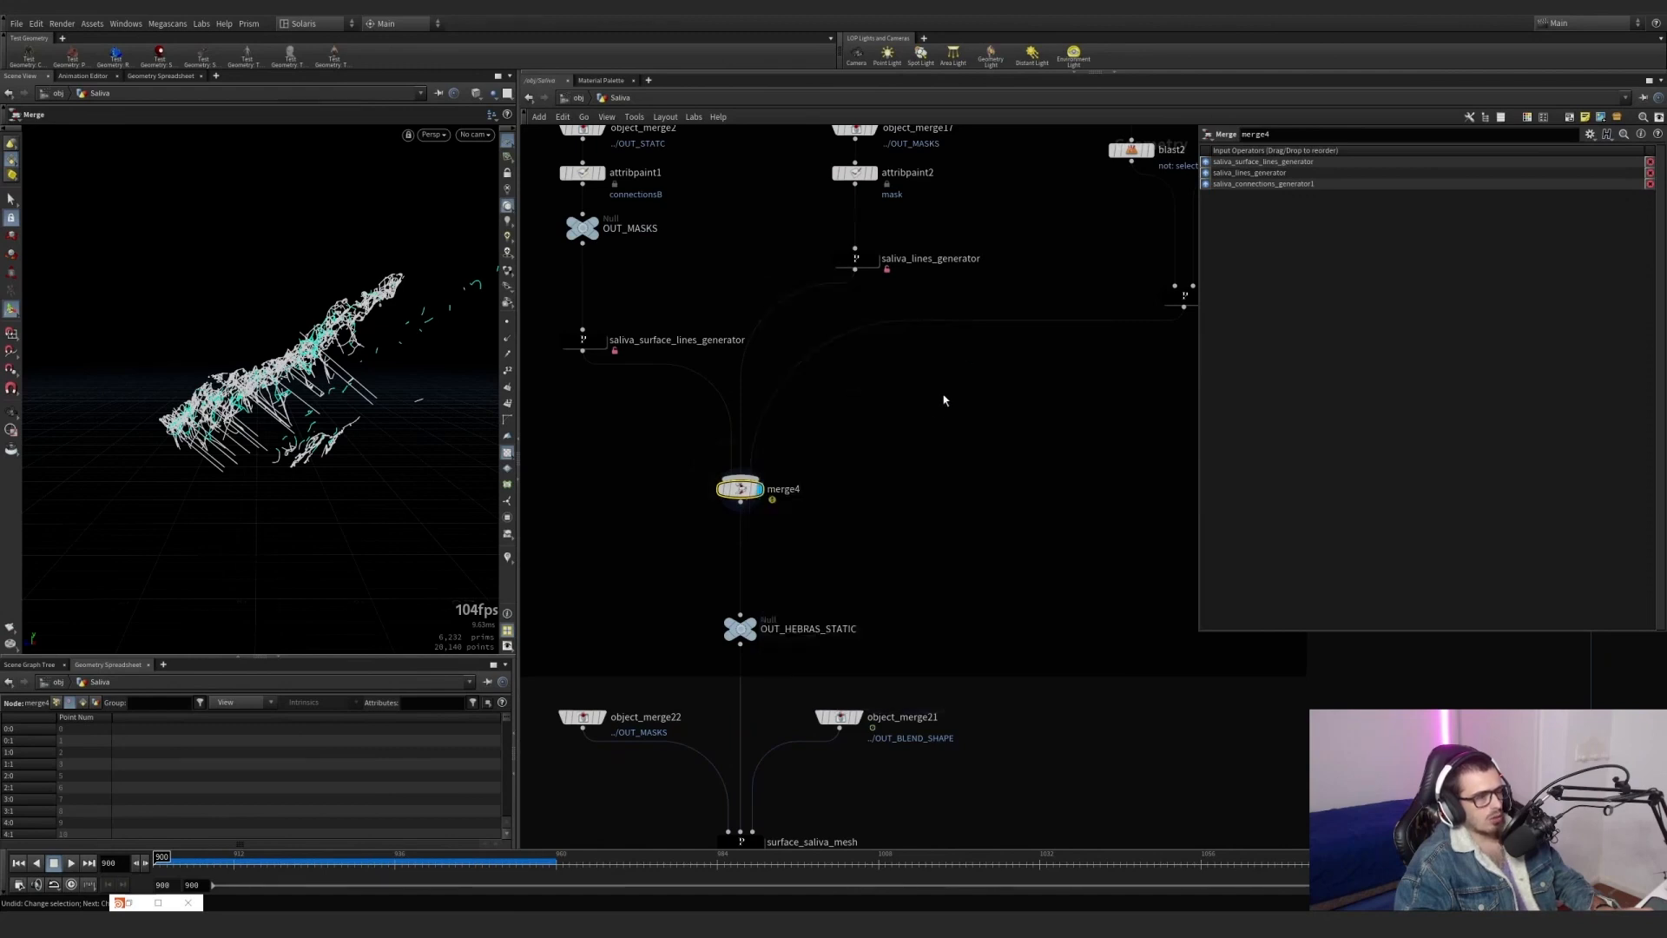
pyautogui.scroll(-4, 943, 399)
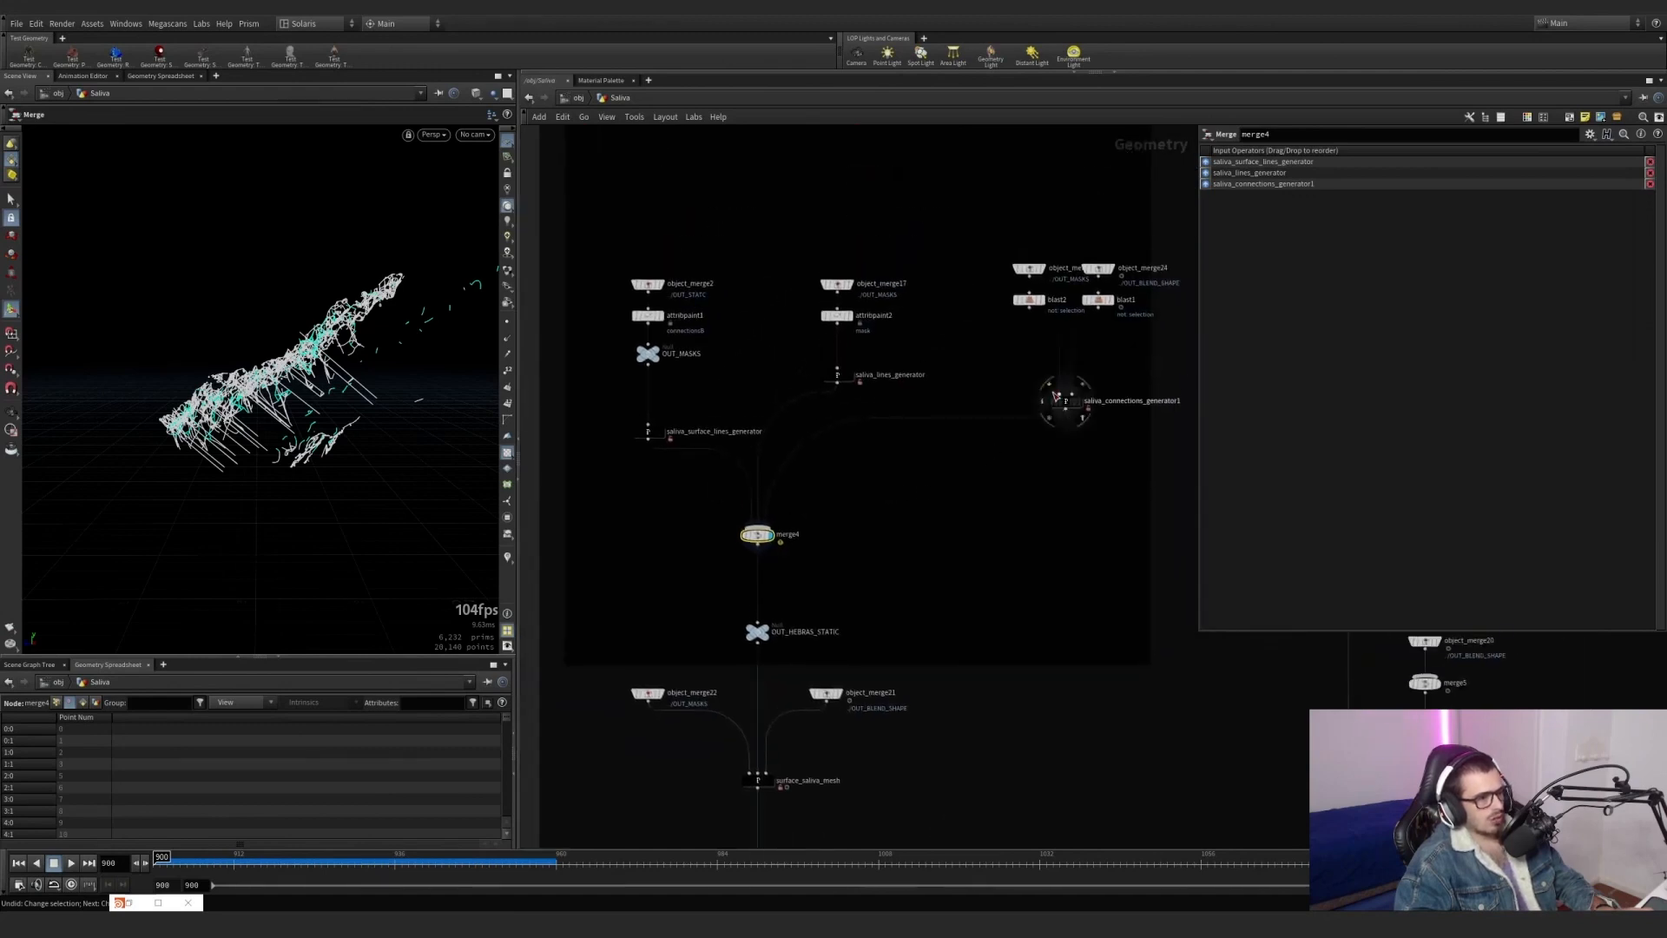
pyautogui.middleClick(842, 384)
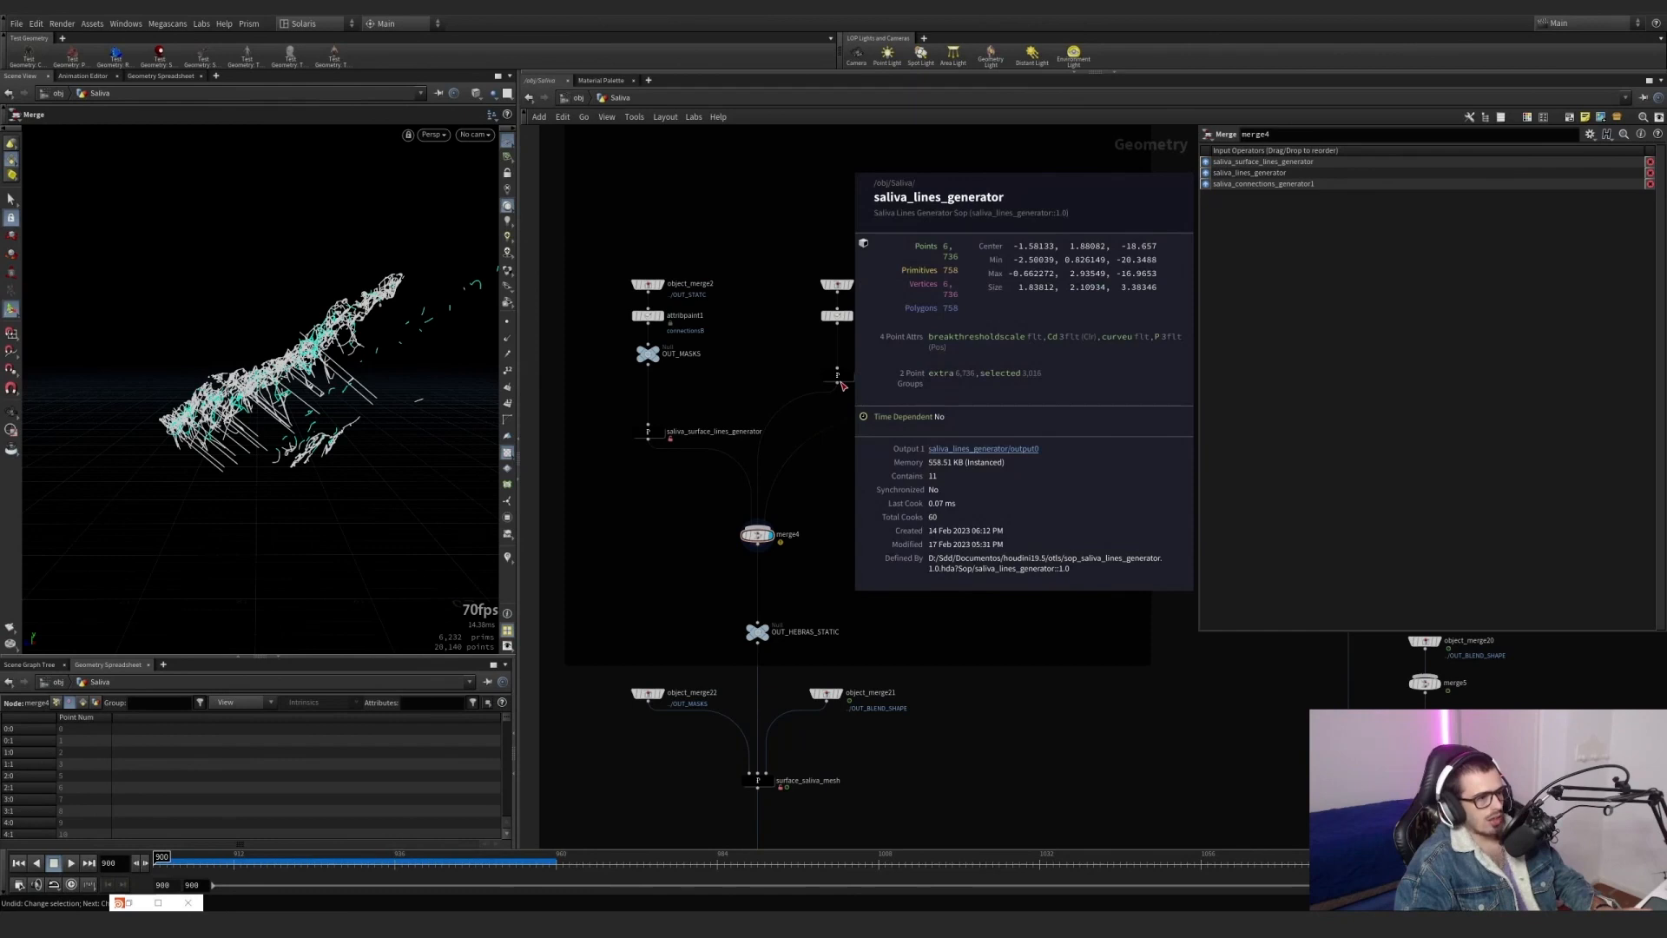
pyautogui.middleClick(647, 432)
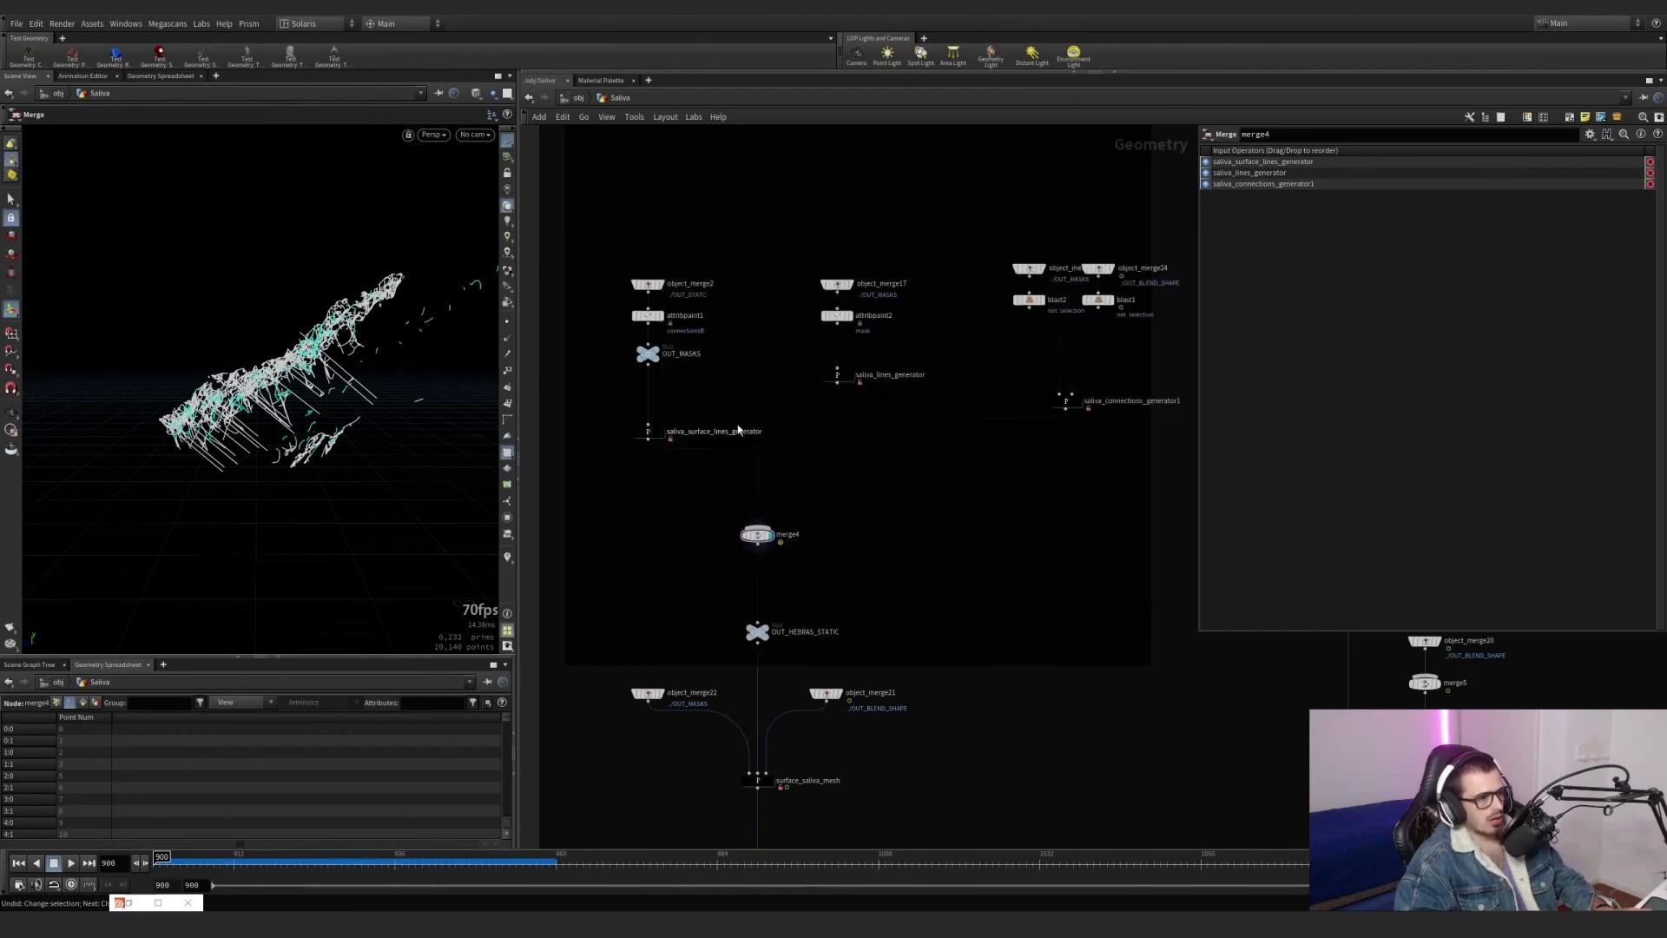
pyautogui.middleClick(839, 382)
pyautogui.middleClick(841, 383)
# Cut the wires from saliva_surface_lines_generator and saliva_lines_generator into merge4, keeping only saliva_connections_generator1 as input.
pyautogui.click(839, 381)
pyautogui.scroll(3, 799, 473)
pyautogui.press('y')
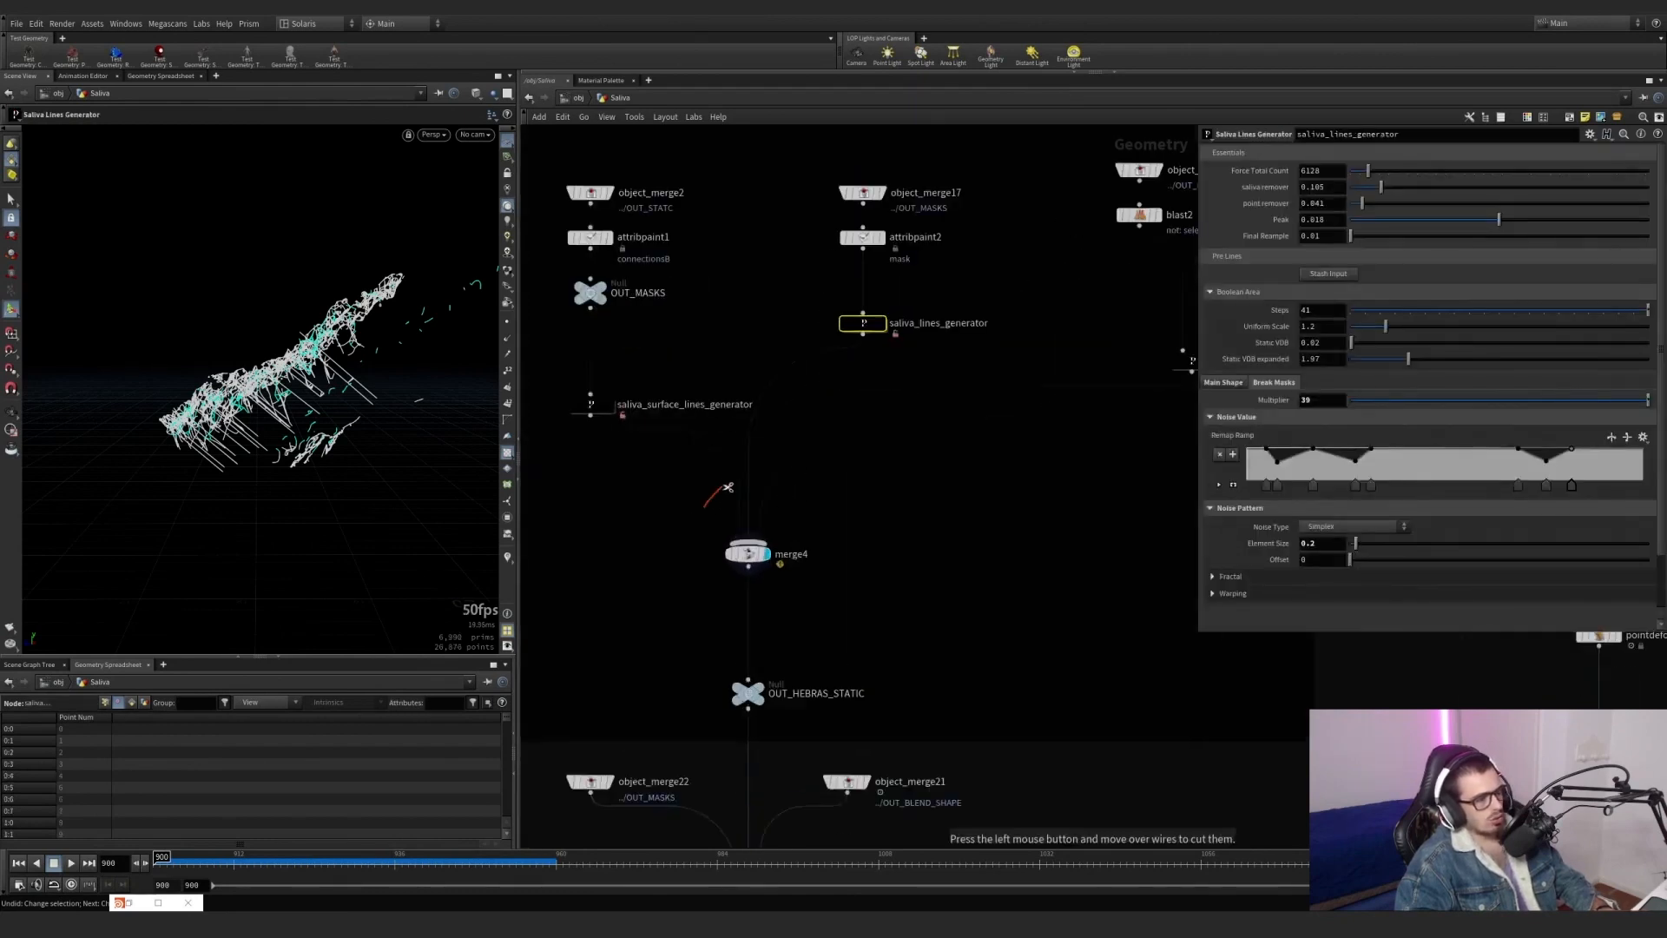
pyautogui.moveTo(761, 453); pyautogui.dragTo(754, 462)
pyautogui.click(747, 554)
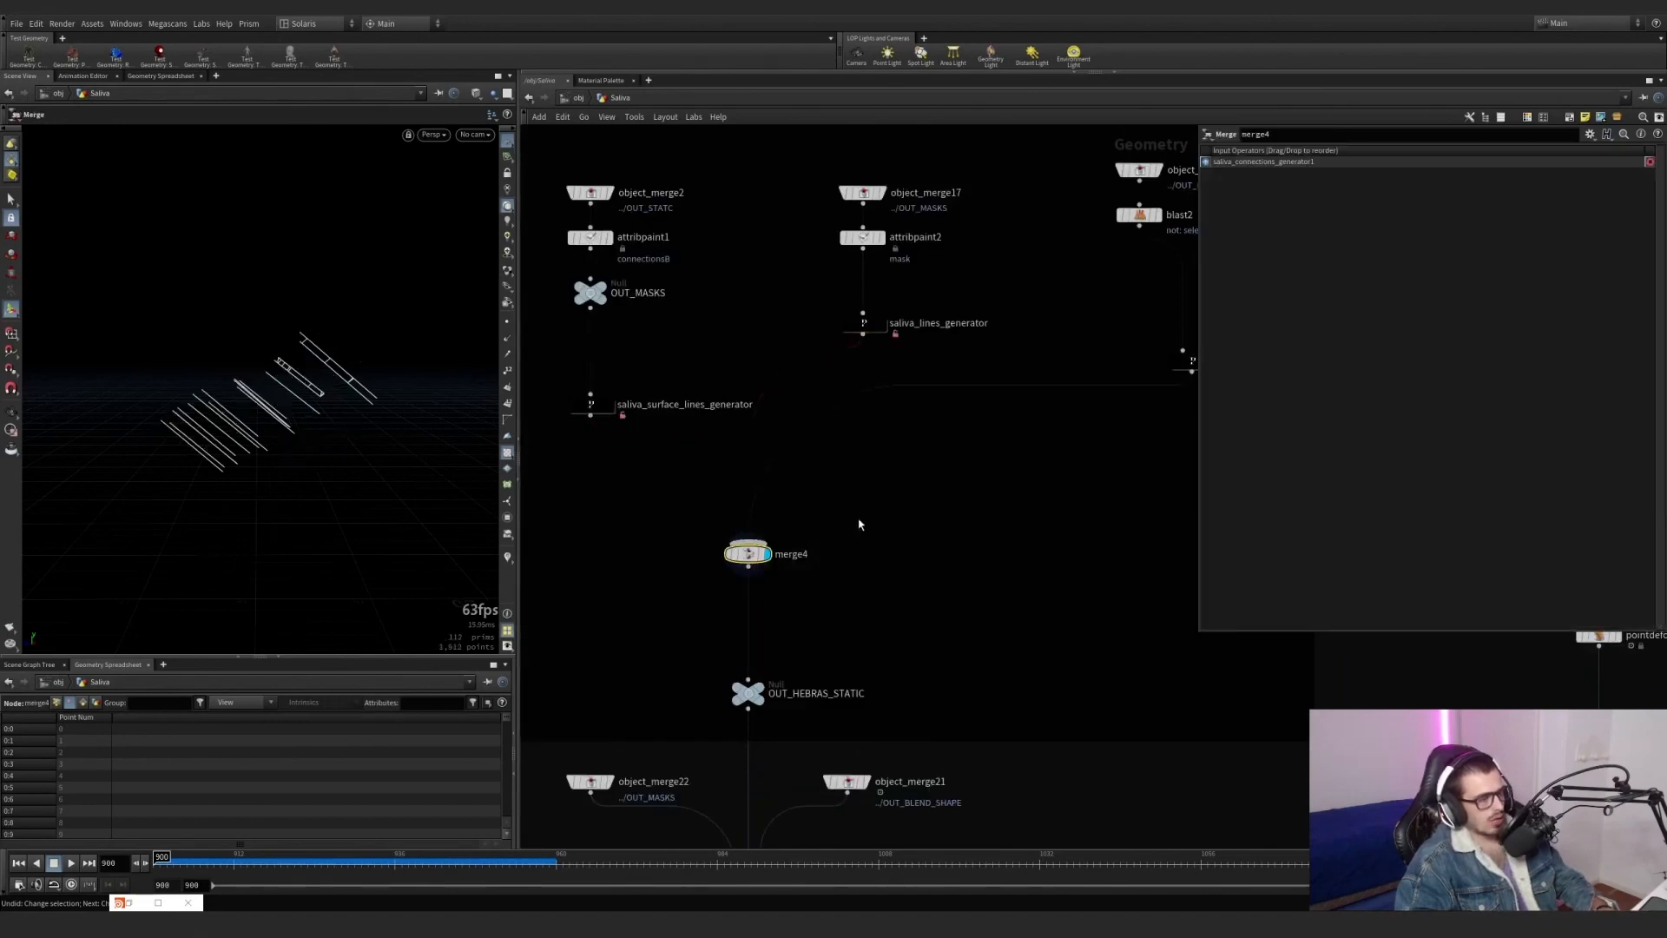
# Display OUT_HEBRAS_STATIC and template the OUT_BLEND_SHAPE null as a wireframe reference around the saliva lines.
pyautogui.scroll(-5, 769, 573)
pyautogui.scroll(6, 757, 556)
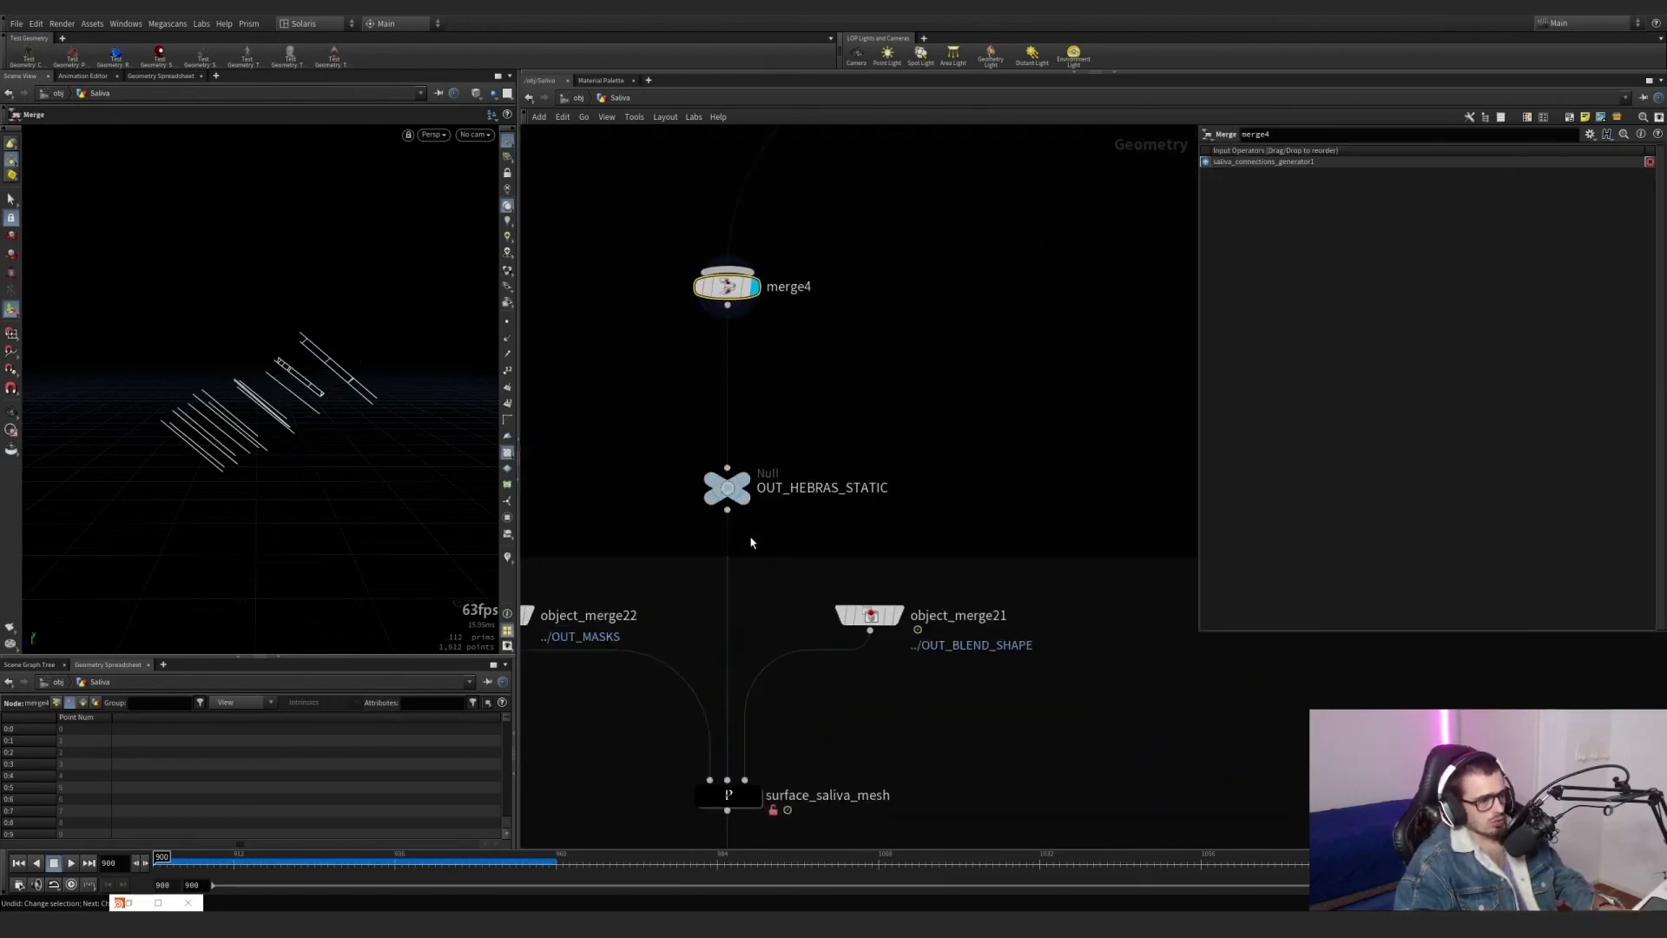
pyautogui.click(762, 457)
pyautogui.moveTo(832, 443); pyautogui.dragTo(627, 532)
pyautogui.scroll(-7, 963, 388)
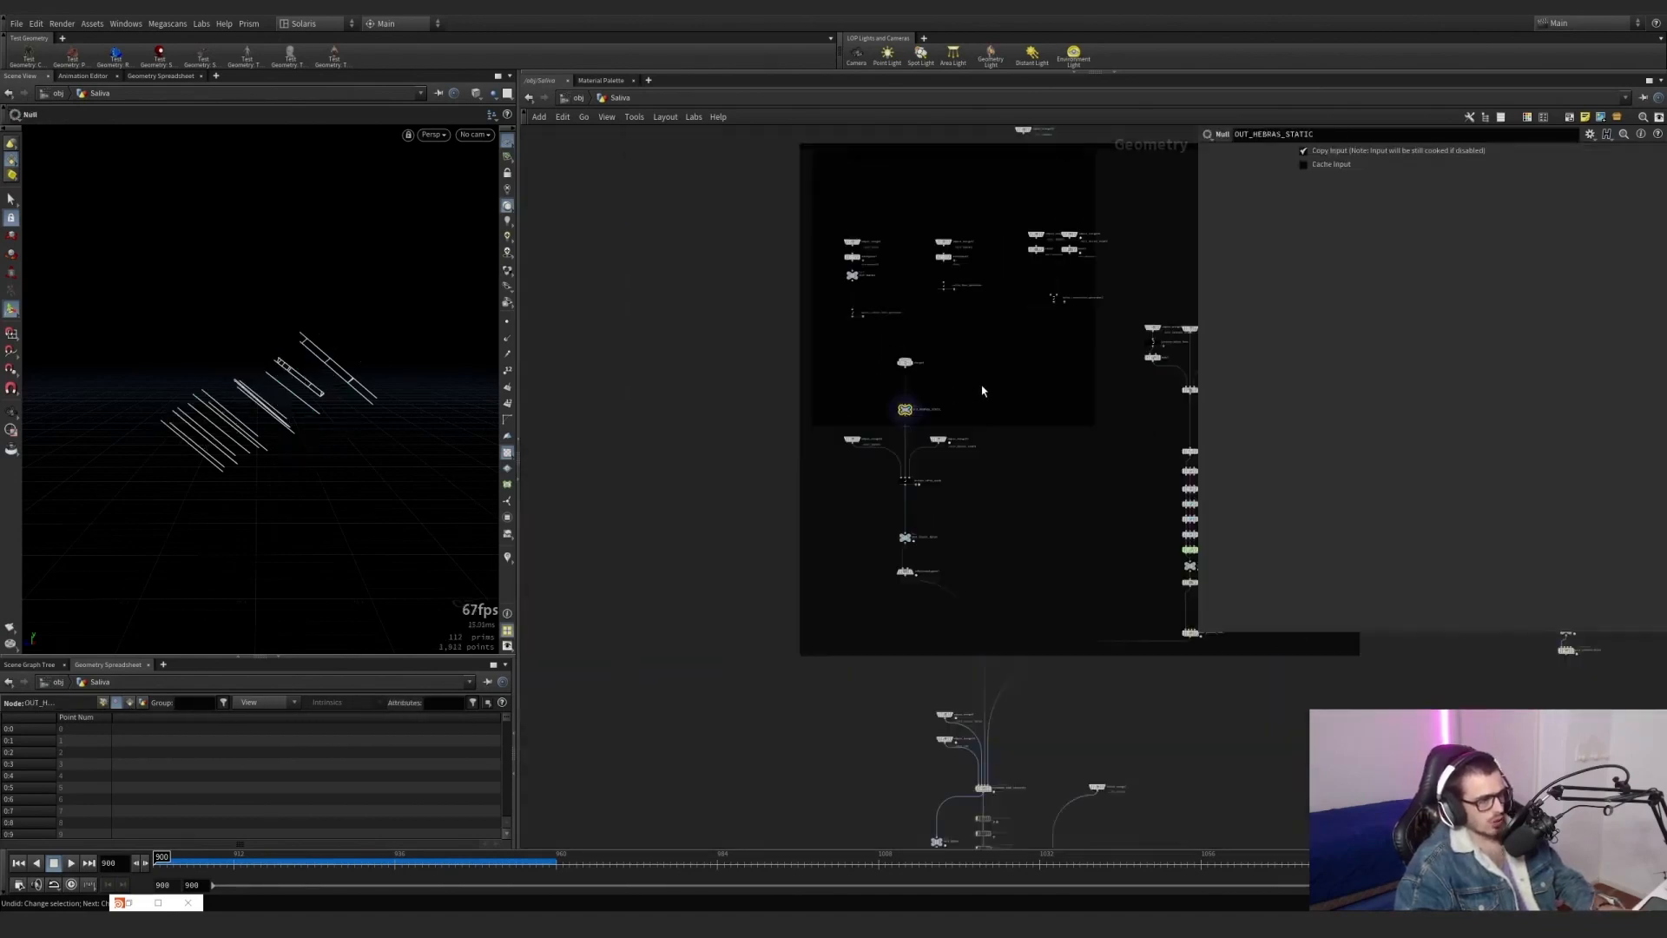
pyautogui.moveTo(984, 391); pyautogui.dragTo(843, 607, button='middle')
pyautogui.scroll(2, 812, 334)
pyautogui.click(807, 331)
pyautogui.moveTo(522, 645); pyautogui.dragTo(514, 582, button='middle')
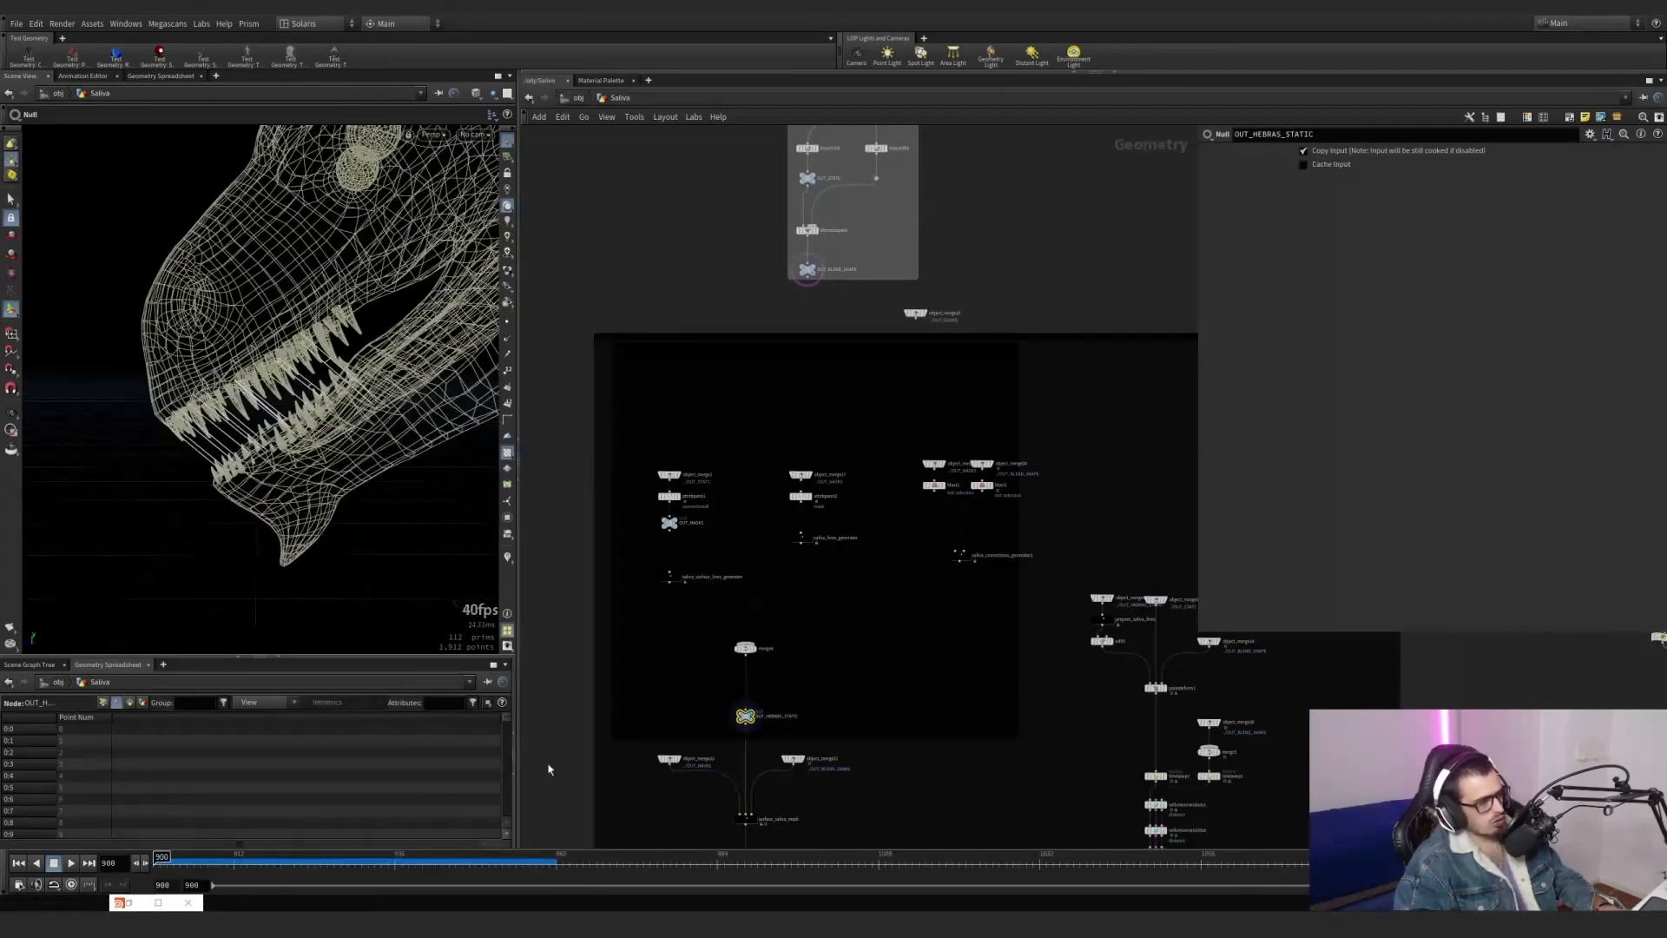
# Display the object merge that brings in OUT_HEBRAS_STATIC above prepare_saliva_lines.
pyautogui.moveTo(787, 728); pyautogui.dragTo(767, 573, button='middle')
pyautogui.scroll(3, 744, 622)
pyautogui.moveTo(818, 675); pyautogui.dragTo(838, 521, button='middle')
pyautogui.scroll(-2, 996, 487)
pyautogui.moveTo(996, 488); pyautogui.dragTo(850, 582, button='middle')
pyautogui.moveTo(880, 488); pyautogui.dragTo(650, 509, button='middle')
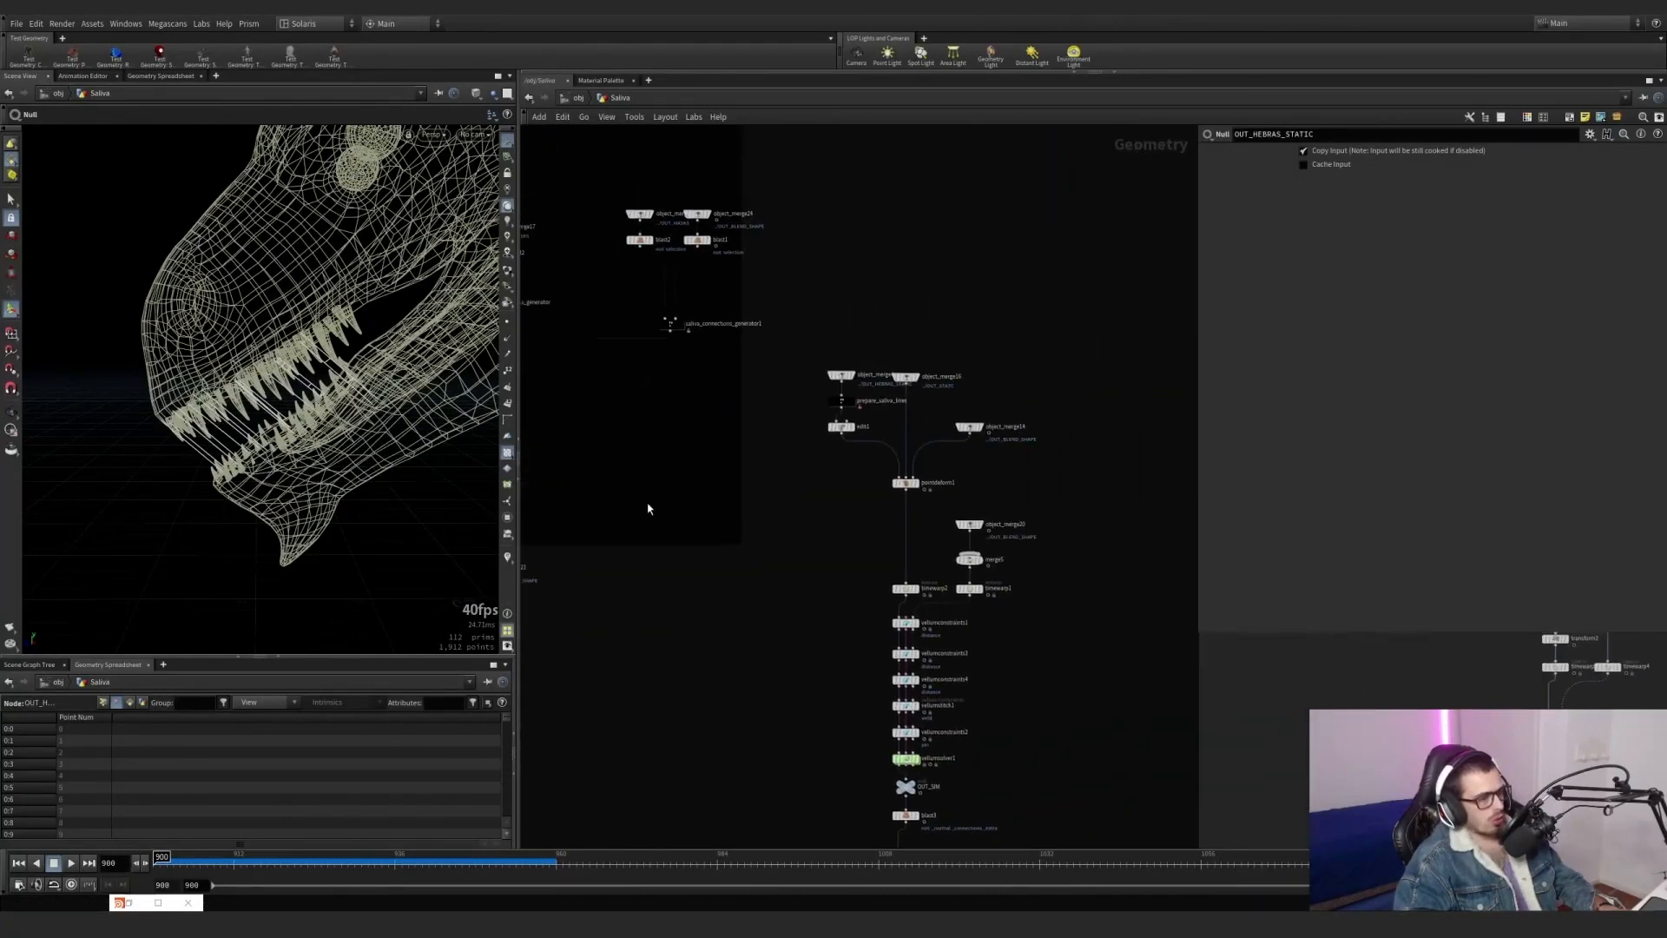
pyautogui.scroll(5, 868, 403)
pyautogui.click(794, 313)
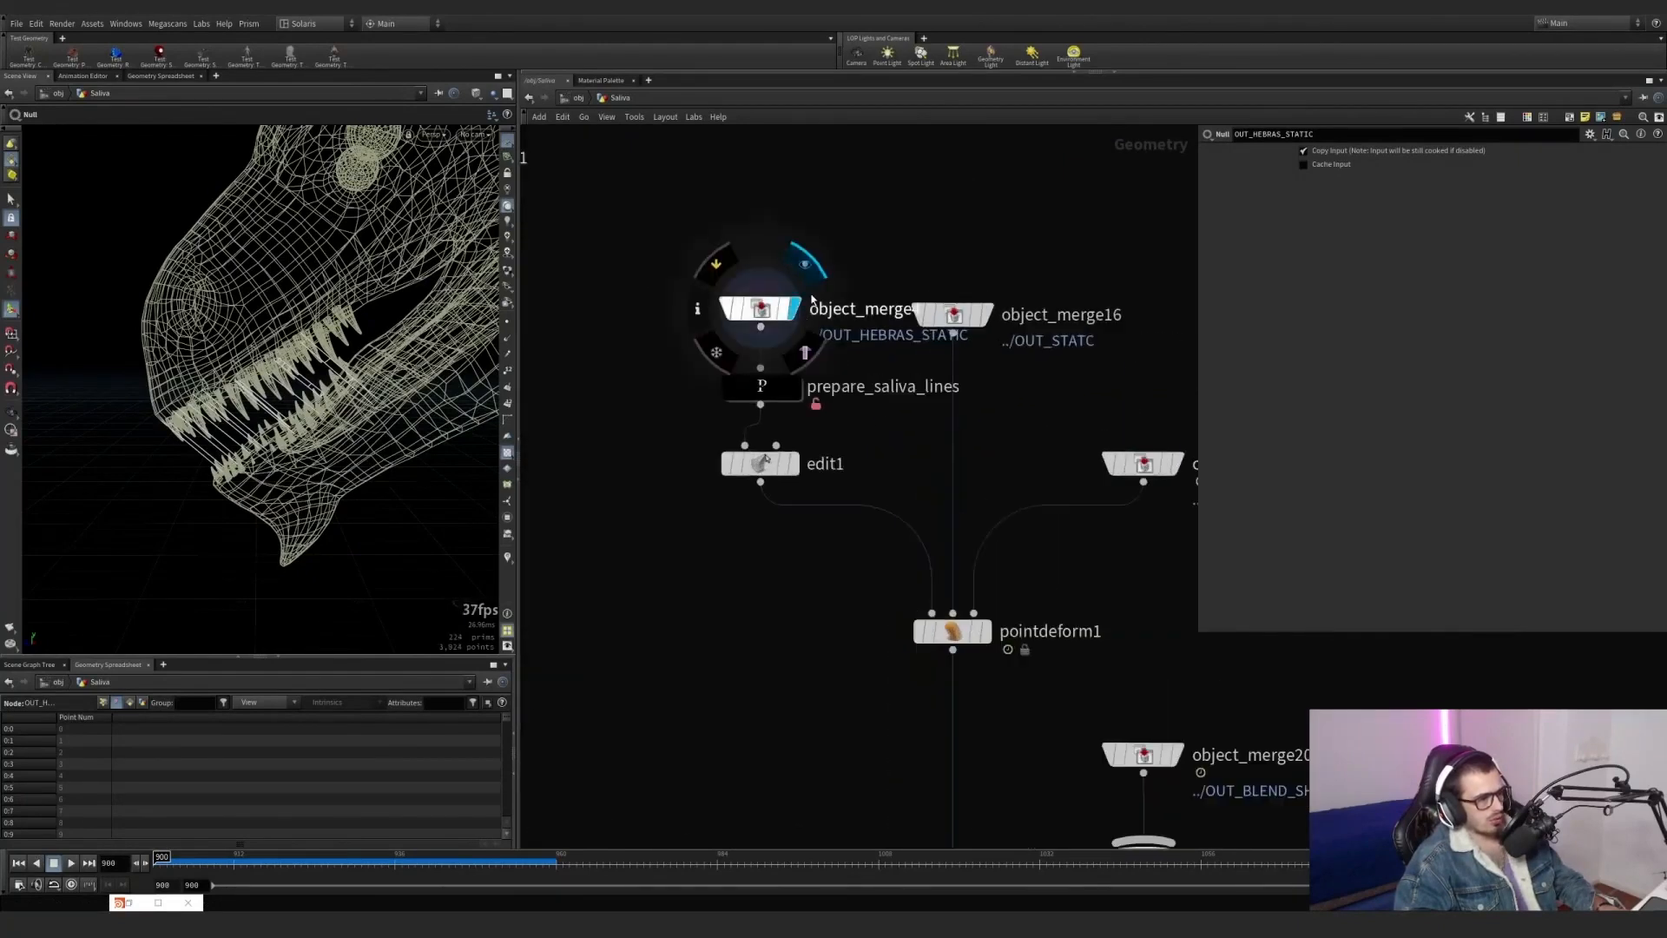
# Display the OUT_STATC and OUT_BLEND_SHAPE object merges, followed by pointdeform1, and scrub the timeline to review the deformation.
pyautogui.moveTo(869, 274); pyautogui.dragTo(728, 319, button='middle')
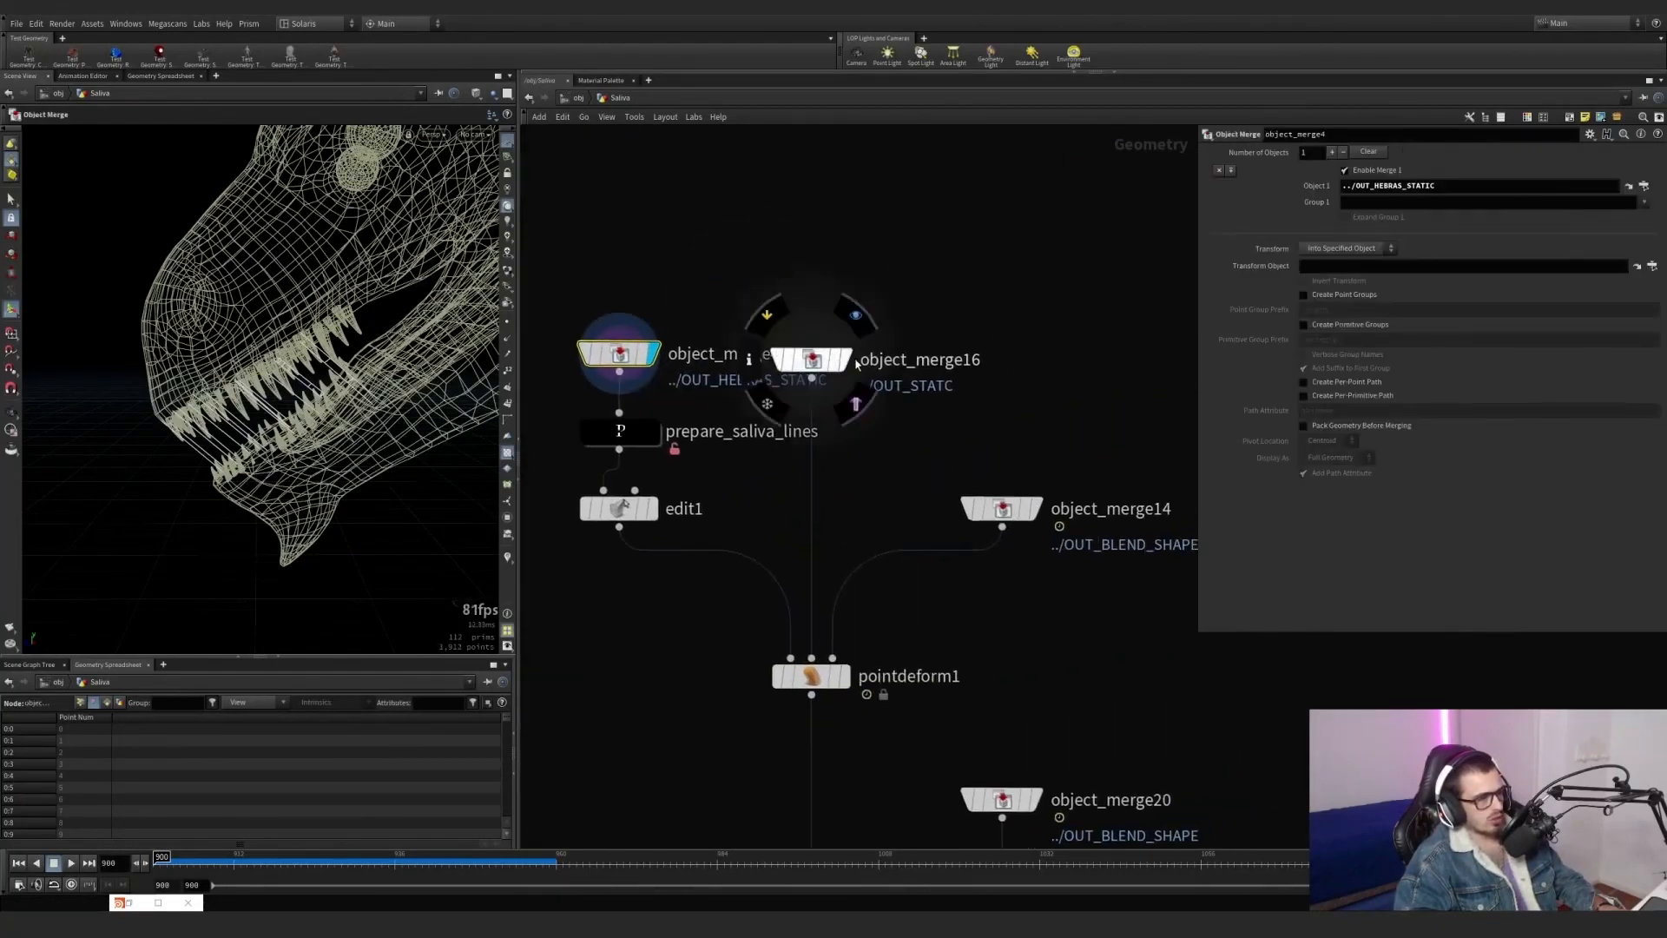
pyautogui.click(817, 359)
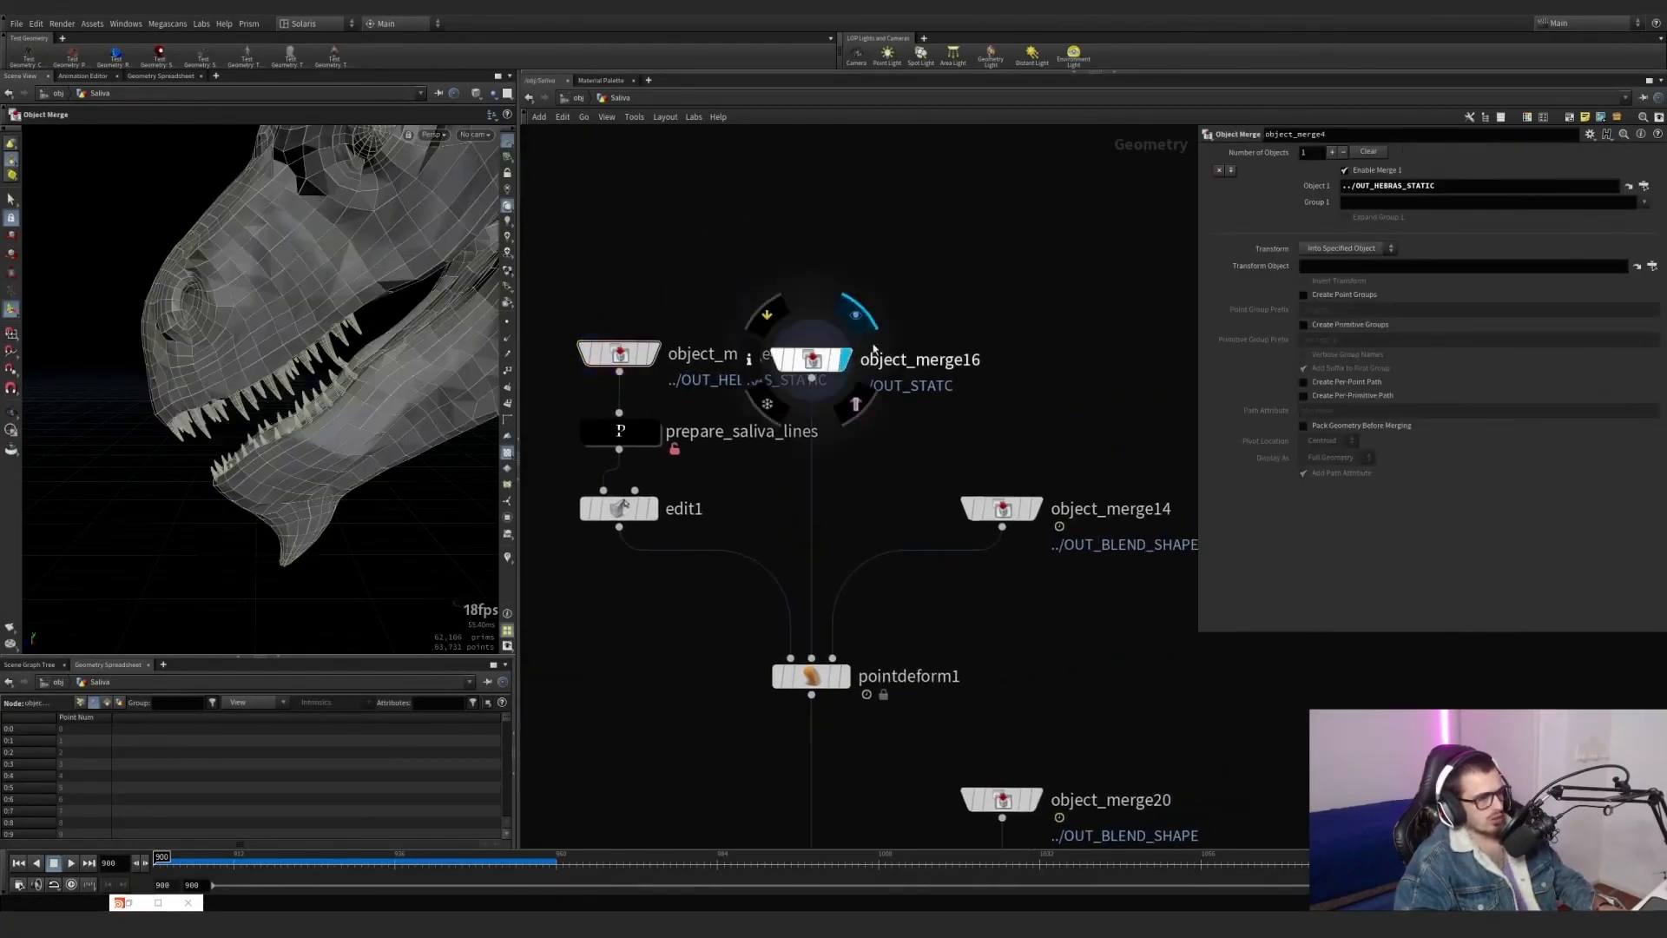
pyautogui.click(1034, 511)
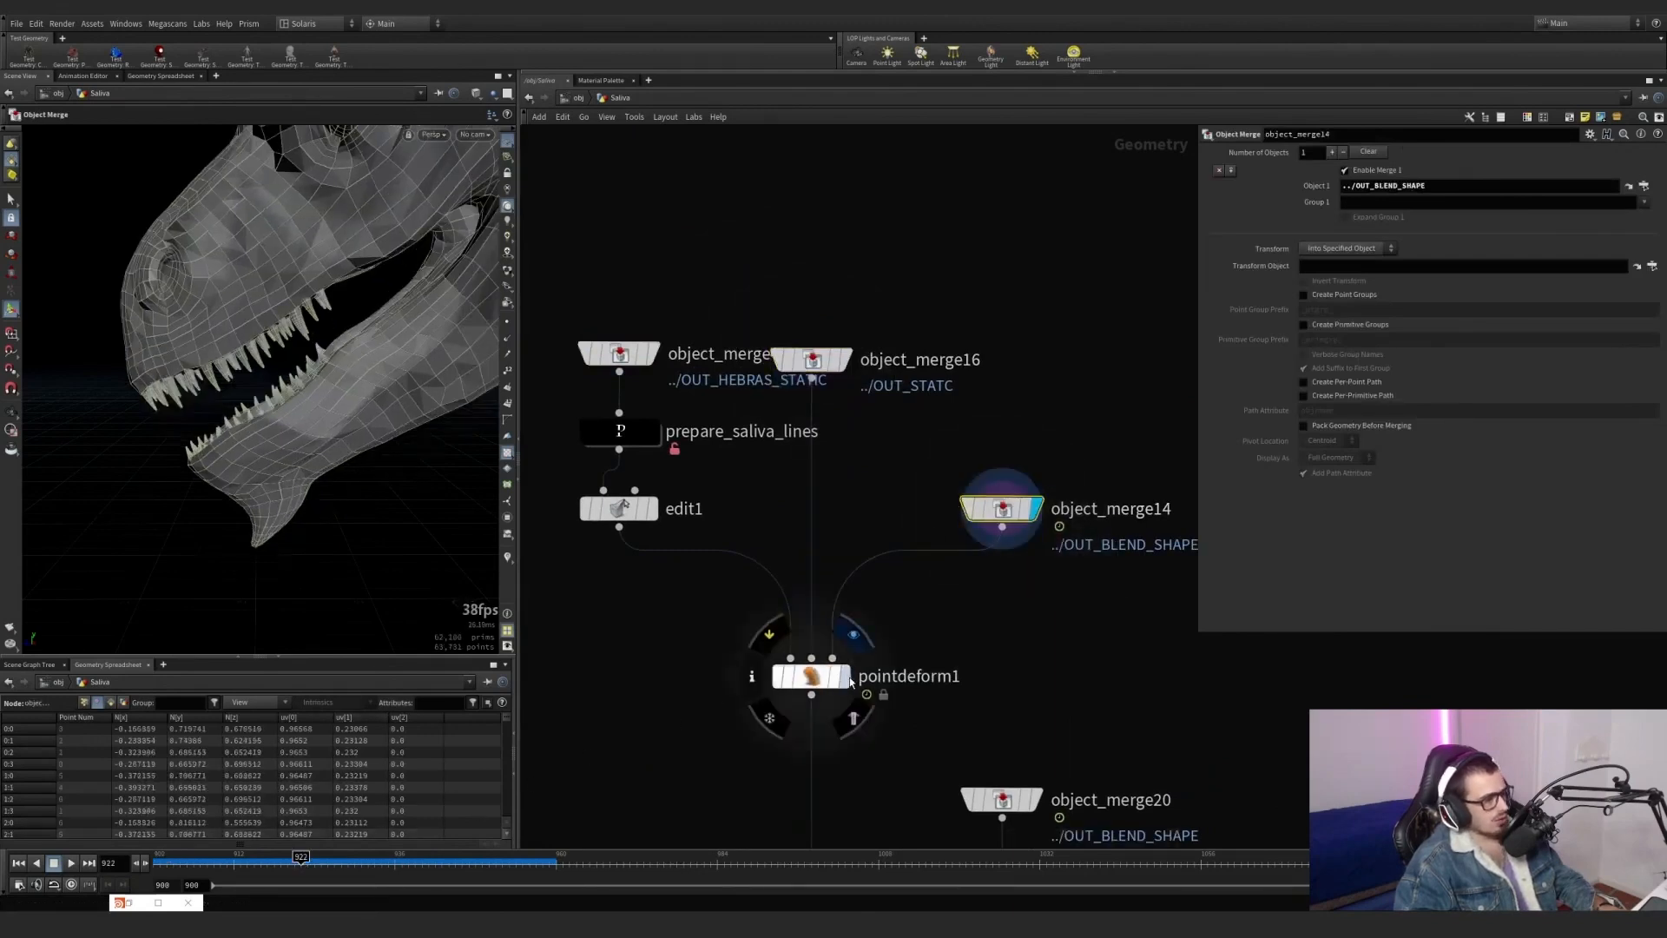
pyautogui.click(844, 676)
pyautogui.moveTo(227, 870); pyautogui.dragTo(85, 808)
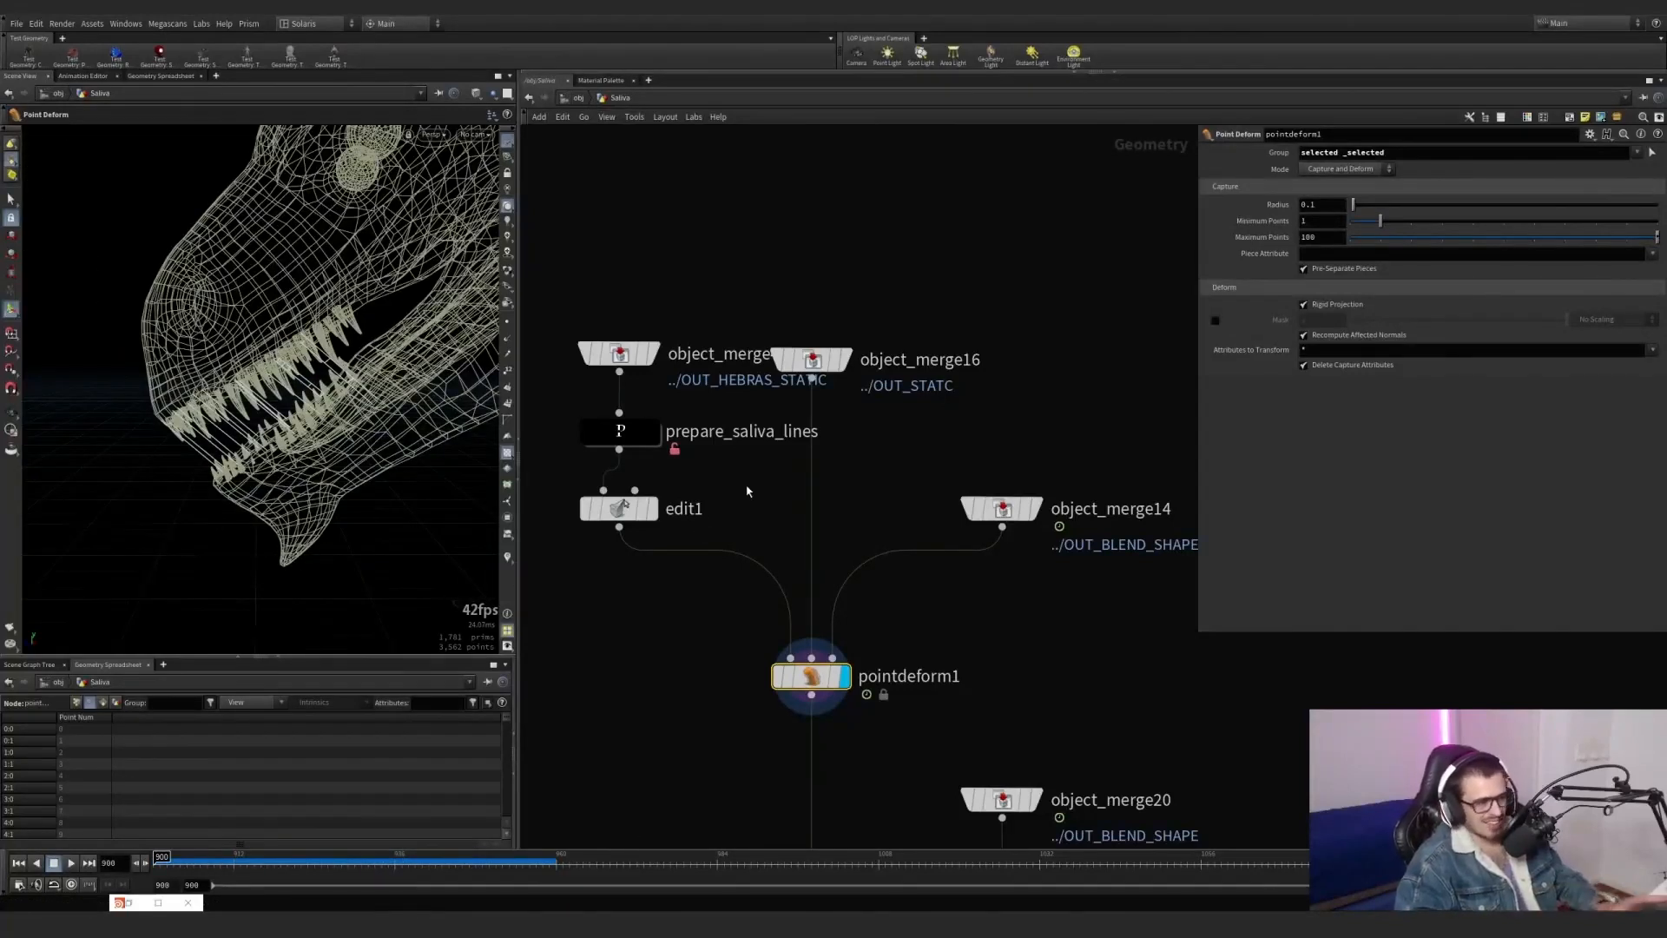
# Open the inside of prepare_saliva_lines and inspect its polypath1, fuse4 and resample7 nodes, with resample7 displayed.
pyautogui.moveTo(728, 501); pyautogui.dragTo(793, 519, button='middle')
pyautogui.click(643, 485)
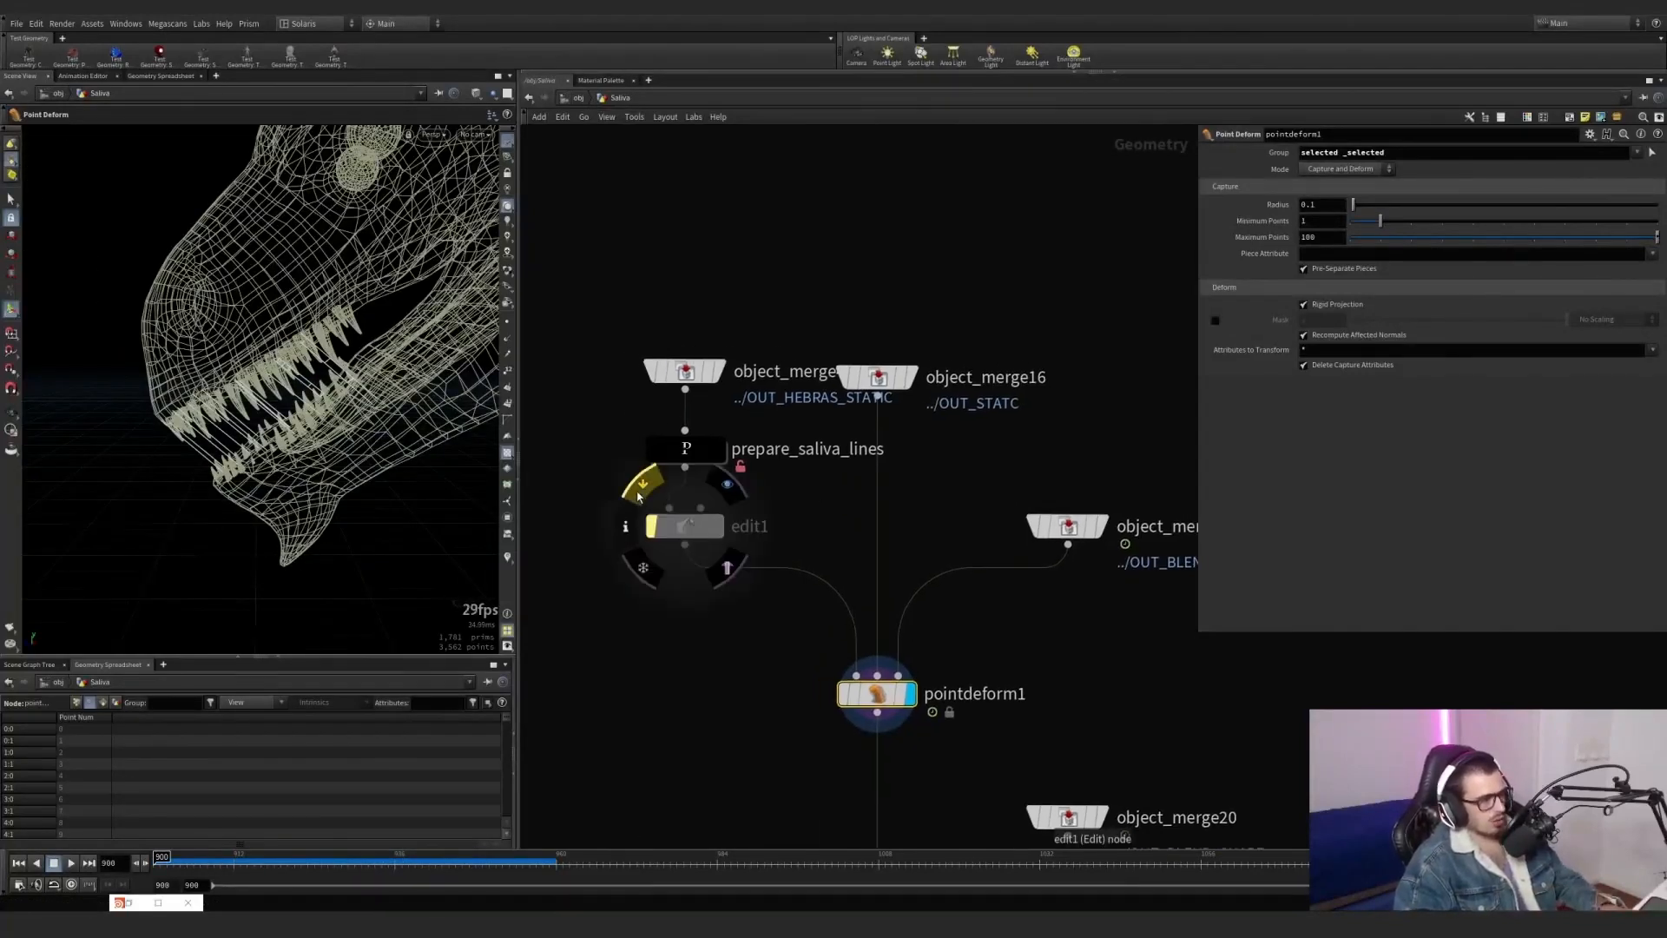
pyautogui.doubleClick(685, 461)
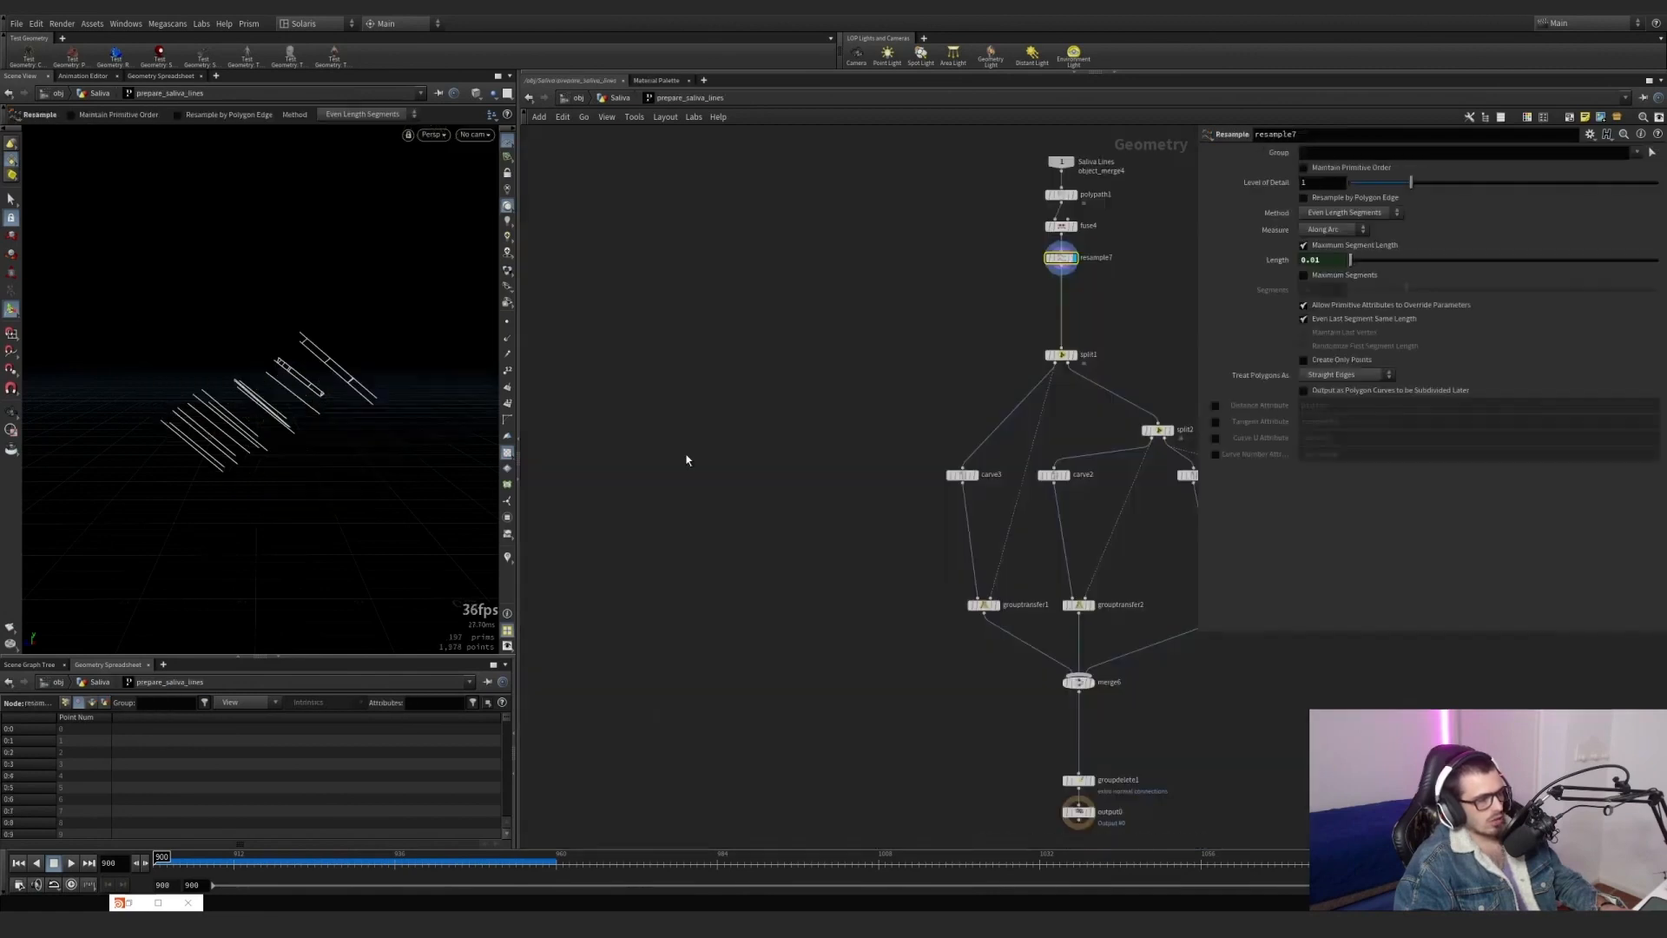
pyautogui.scroll(-3, 852, 475)
pyautogui.moveTo(1017, 380); pyautogui.dragTo(943, 384, button='middle')
pyautogui.scroll(3, 945, 376)
pyautogui.scroll(4, 858, 263)
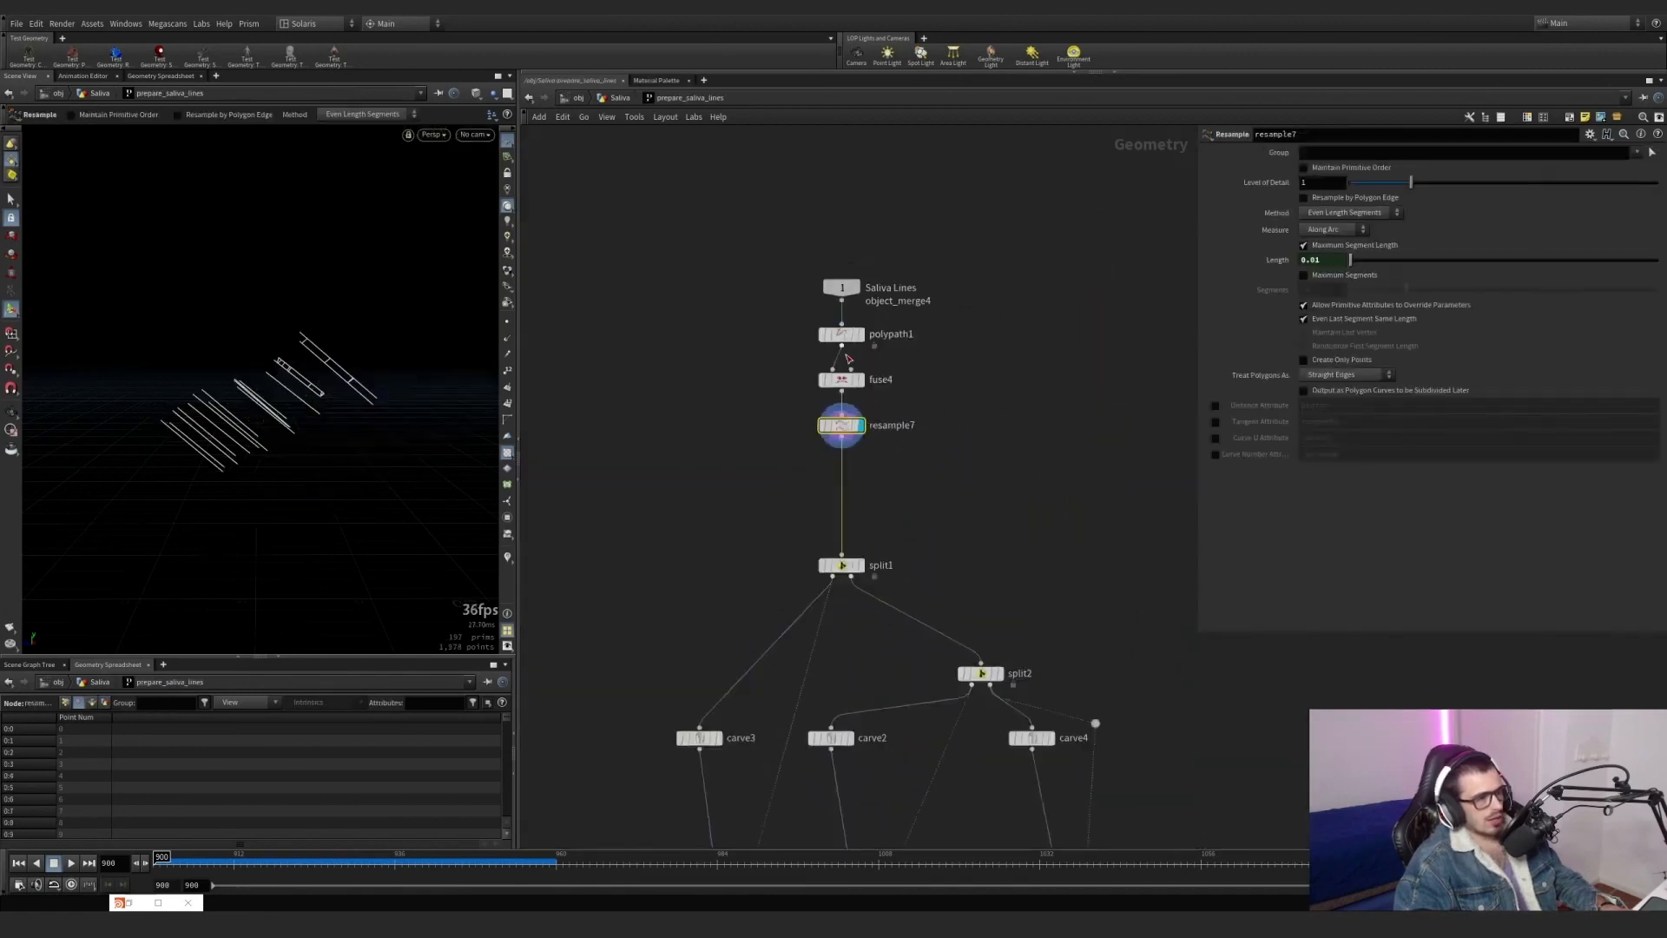
pyautogui.click(838, 320)
pyautogui.click(891, 477)
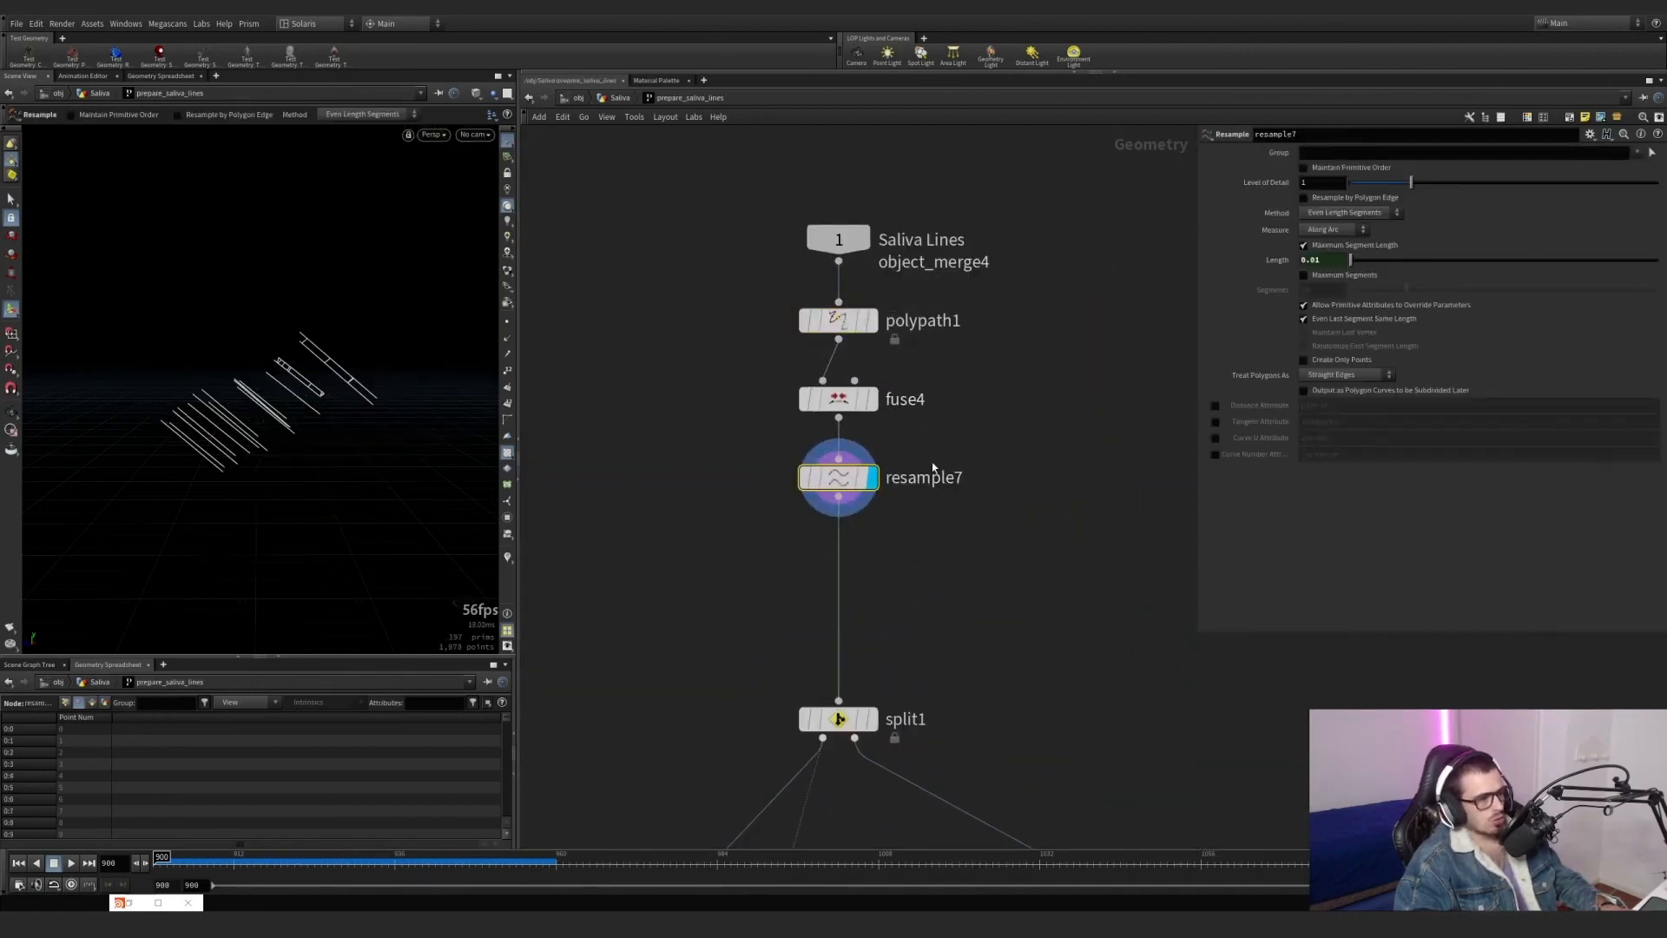
# Turn on the curveu visualizer for the resample7 lines.
pyautogui.scroll(-2, 1151, 494)
pyautogui.moveTo(1007, 526); pyautogui.dragTo(862, 485, button='middle')
pyautogui.moveTo(860, 440); pyautogui.dragTo(717, 332)
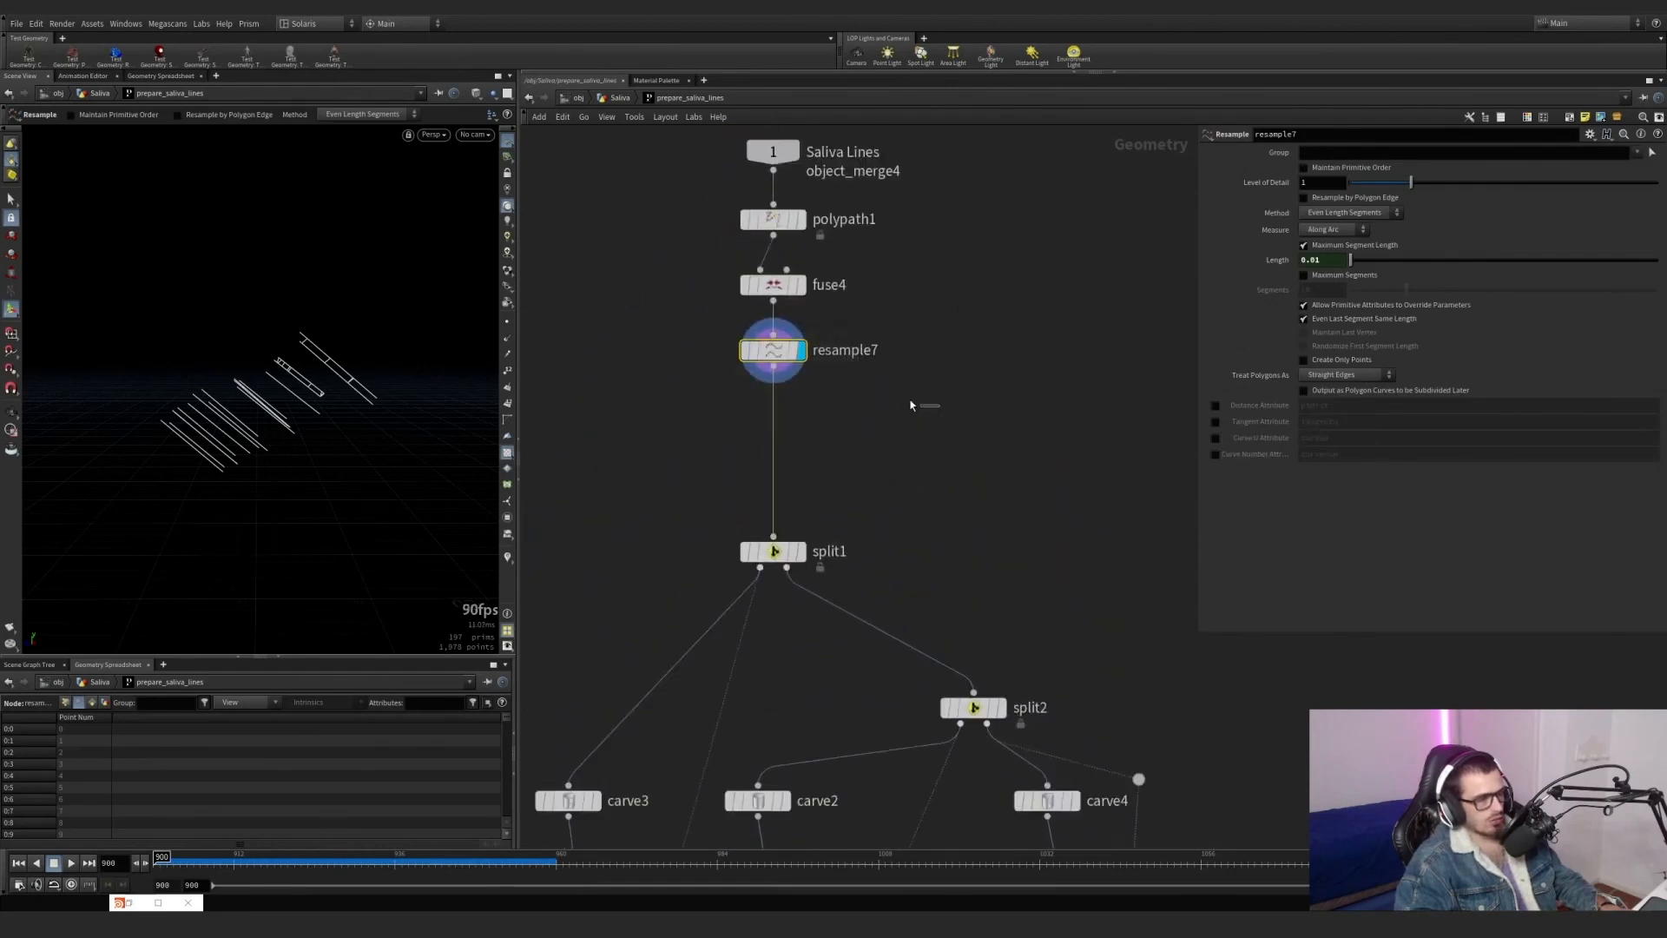
pyautogui.middleClick(765, 360)
pyautogui.click(505, 556)
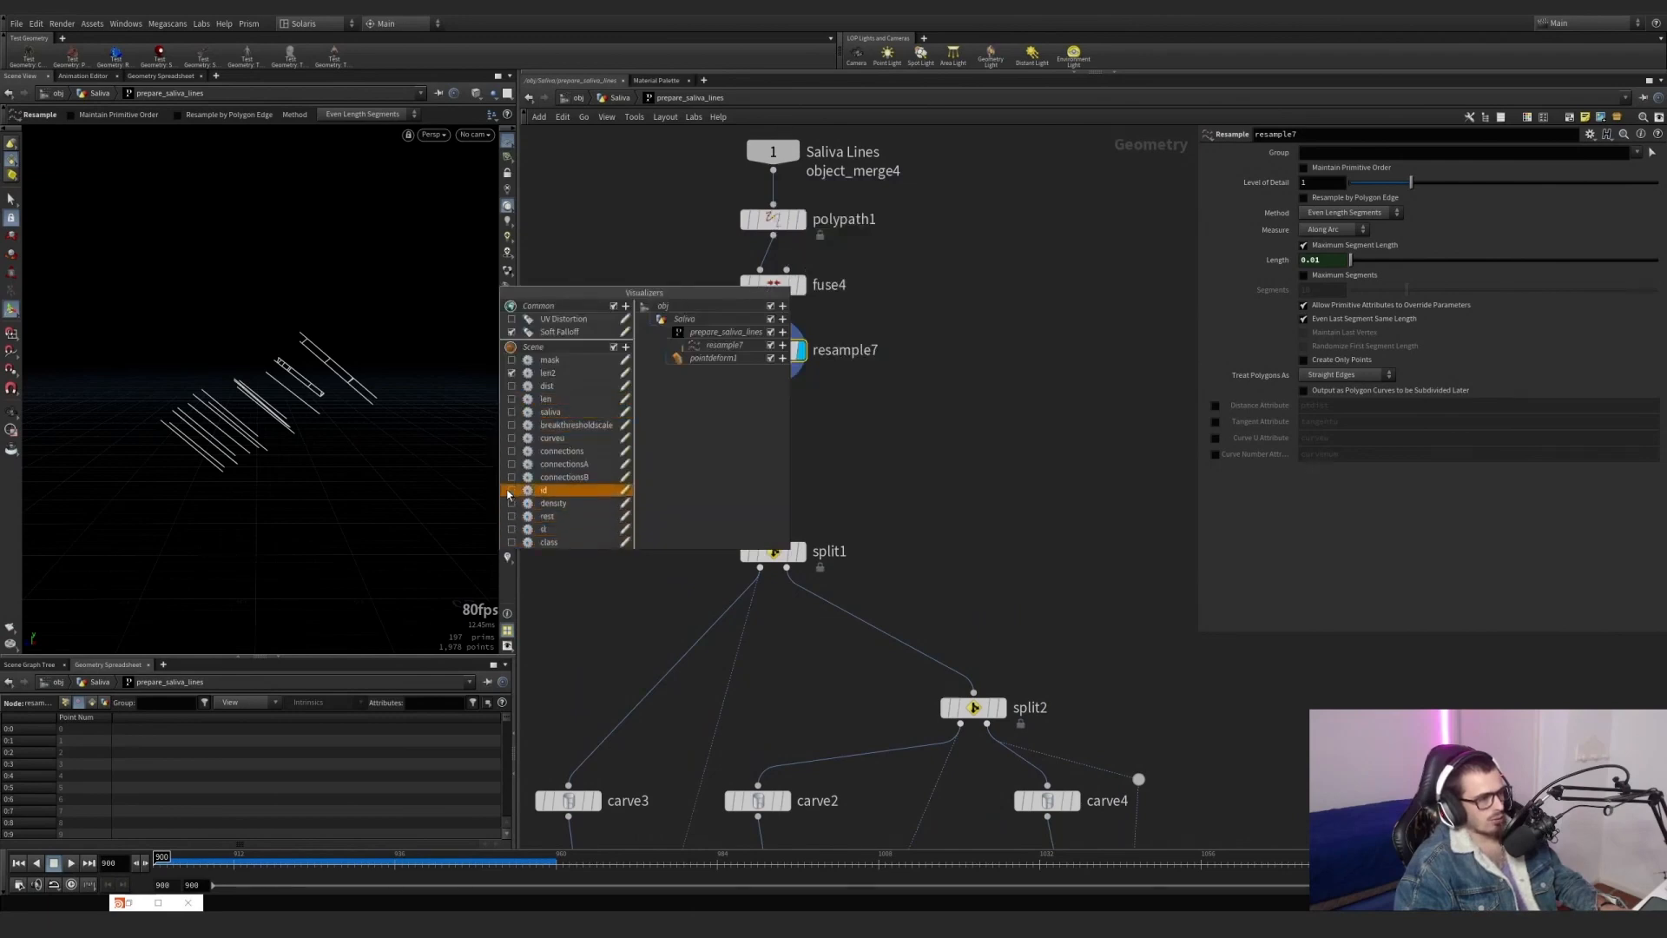
pyautogui.click(507, 556)
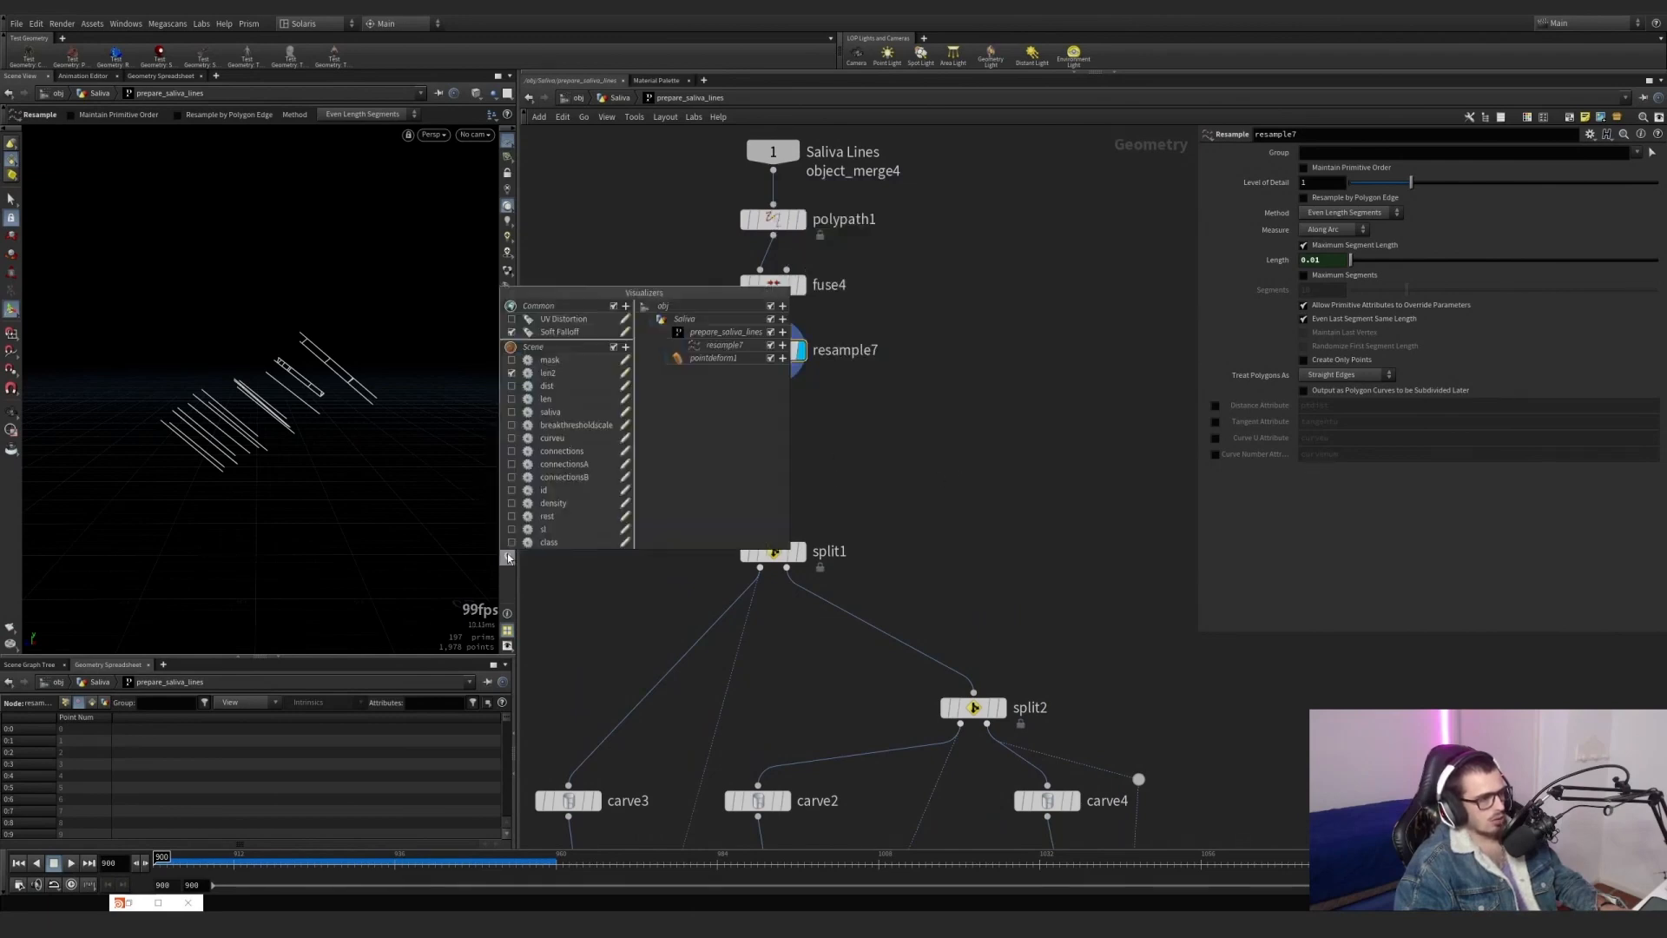
pyautogui.click(510, 386)
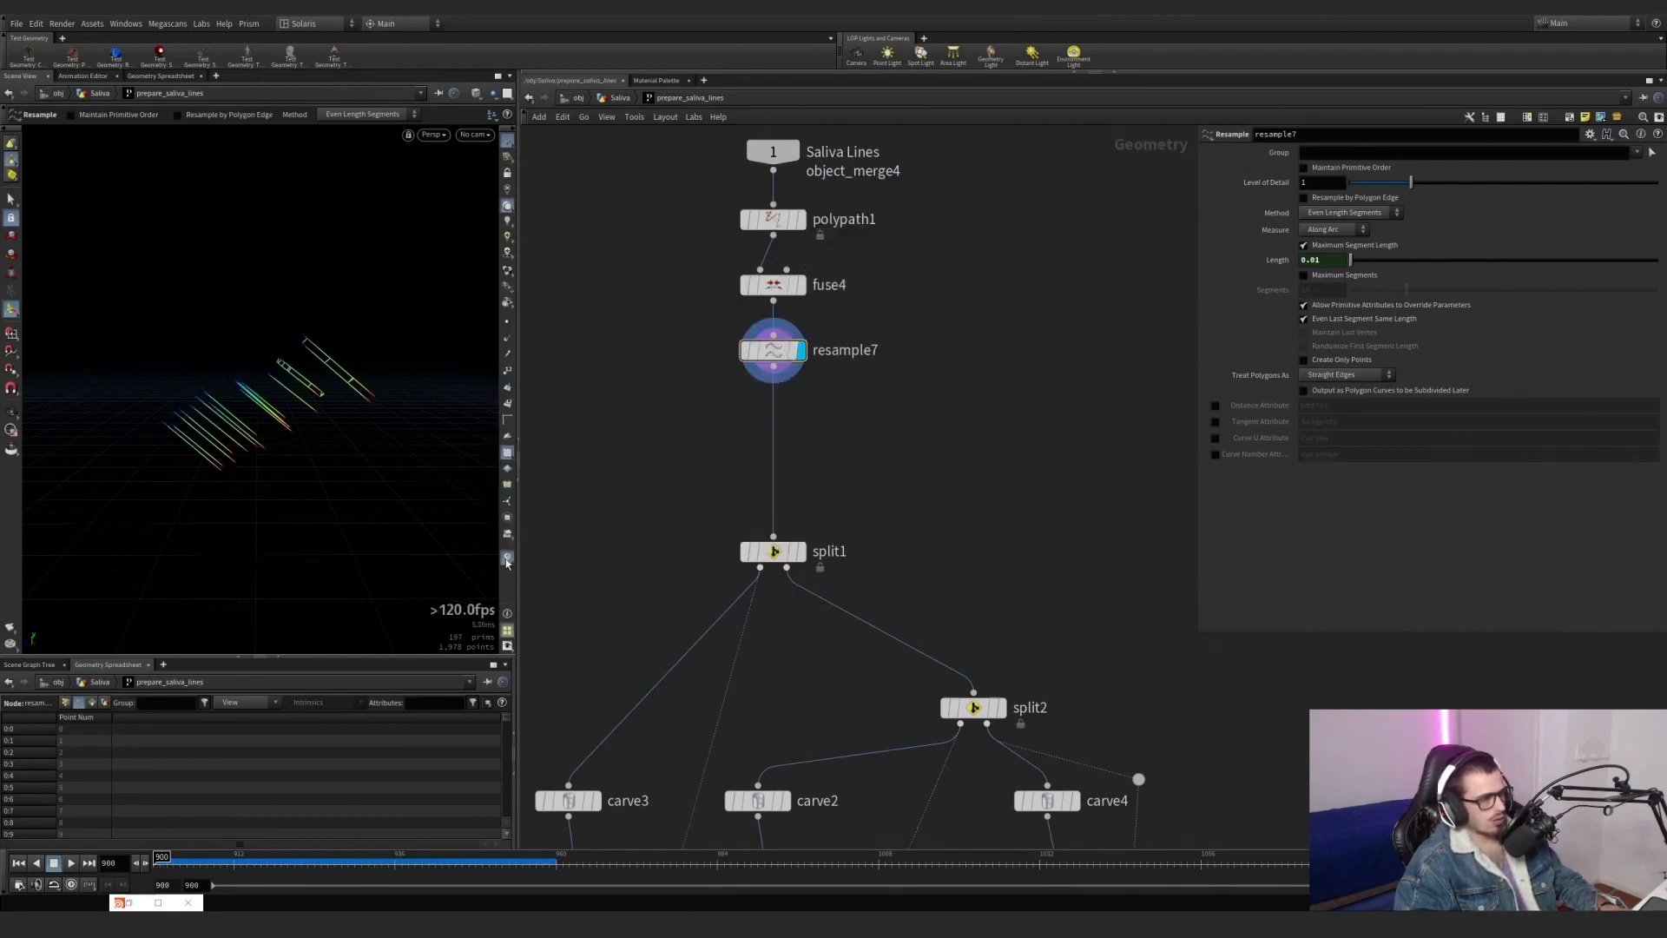
# Try outputting the curveu Curve U Attribute on resample7 and examine how it changes the line colours.
pyautogui.keyDown('alt'); pyautogui.moveTo(291, 393); pyautogui.dragTo(327, 427); pyautogui.keyUp('alt')
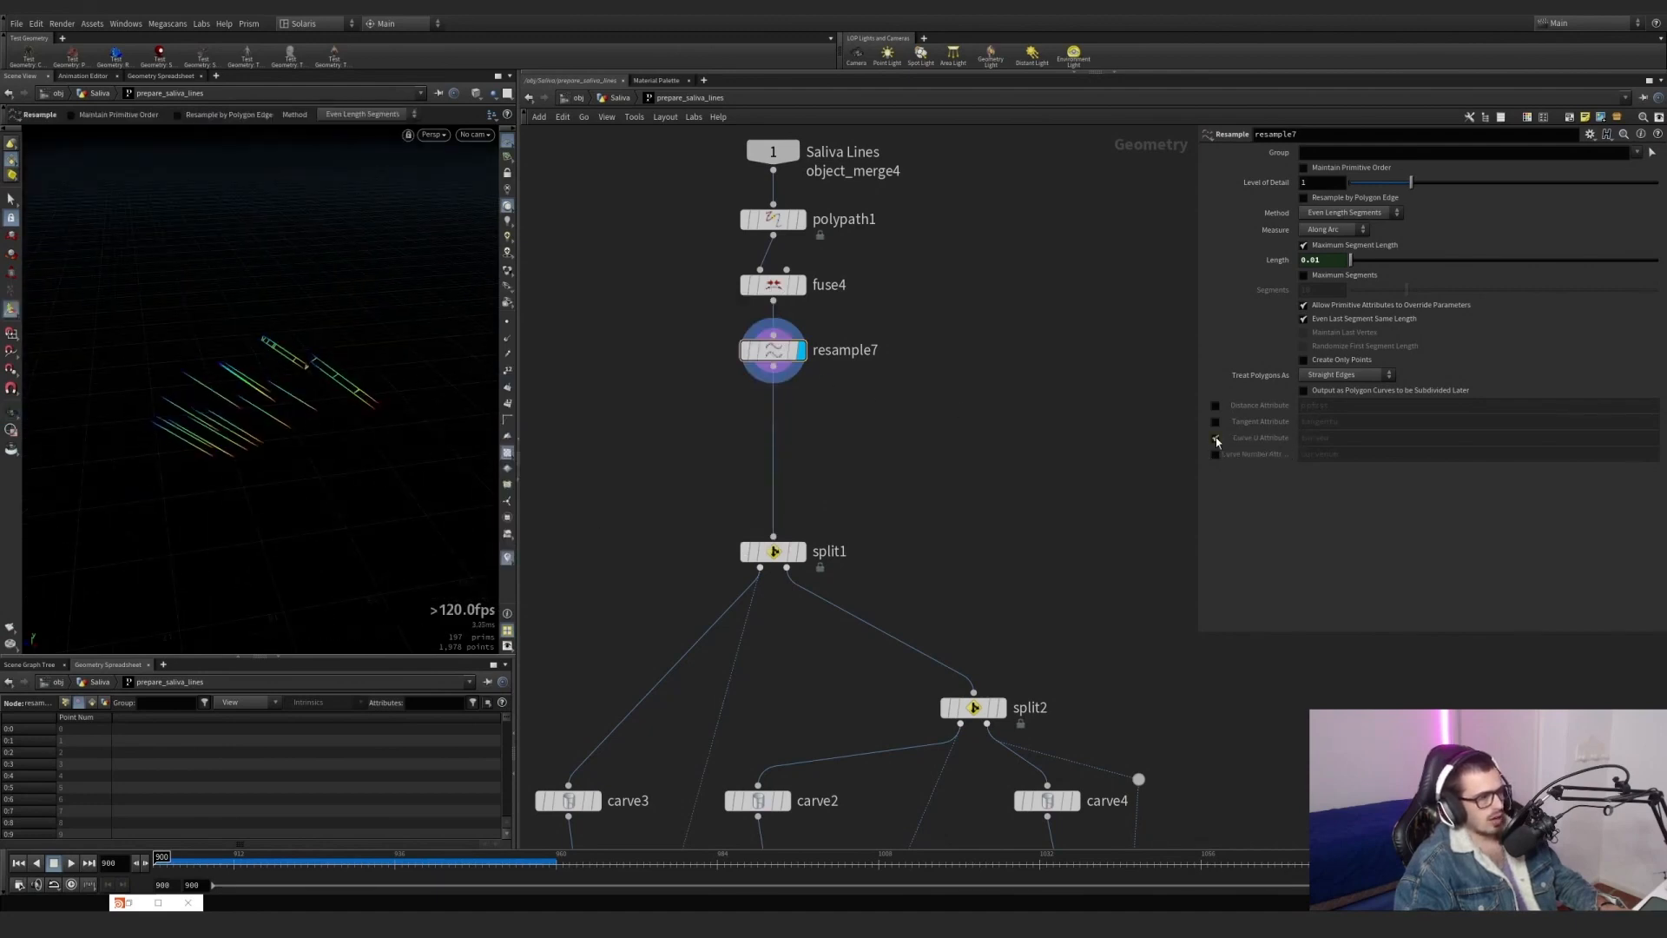
pyautogui.keyDown('alt'); pyautogui.moveTo(359, 368); pyautogui.dragTo(483, 373, button='right'); pyautogui.keyUp('alt')
pyautogui.keyDown('alt'); pyautogui.moveTo(298, 353); pyautogui.dragTo(306, 334); pyautogui.keyUp('alt')
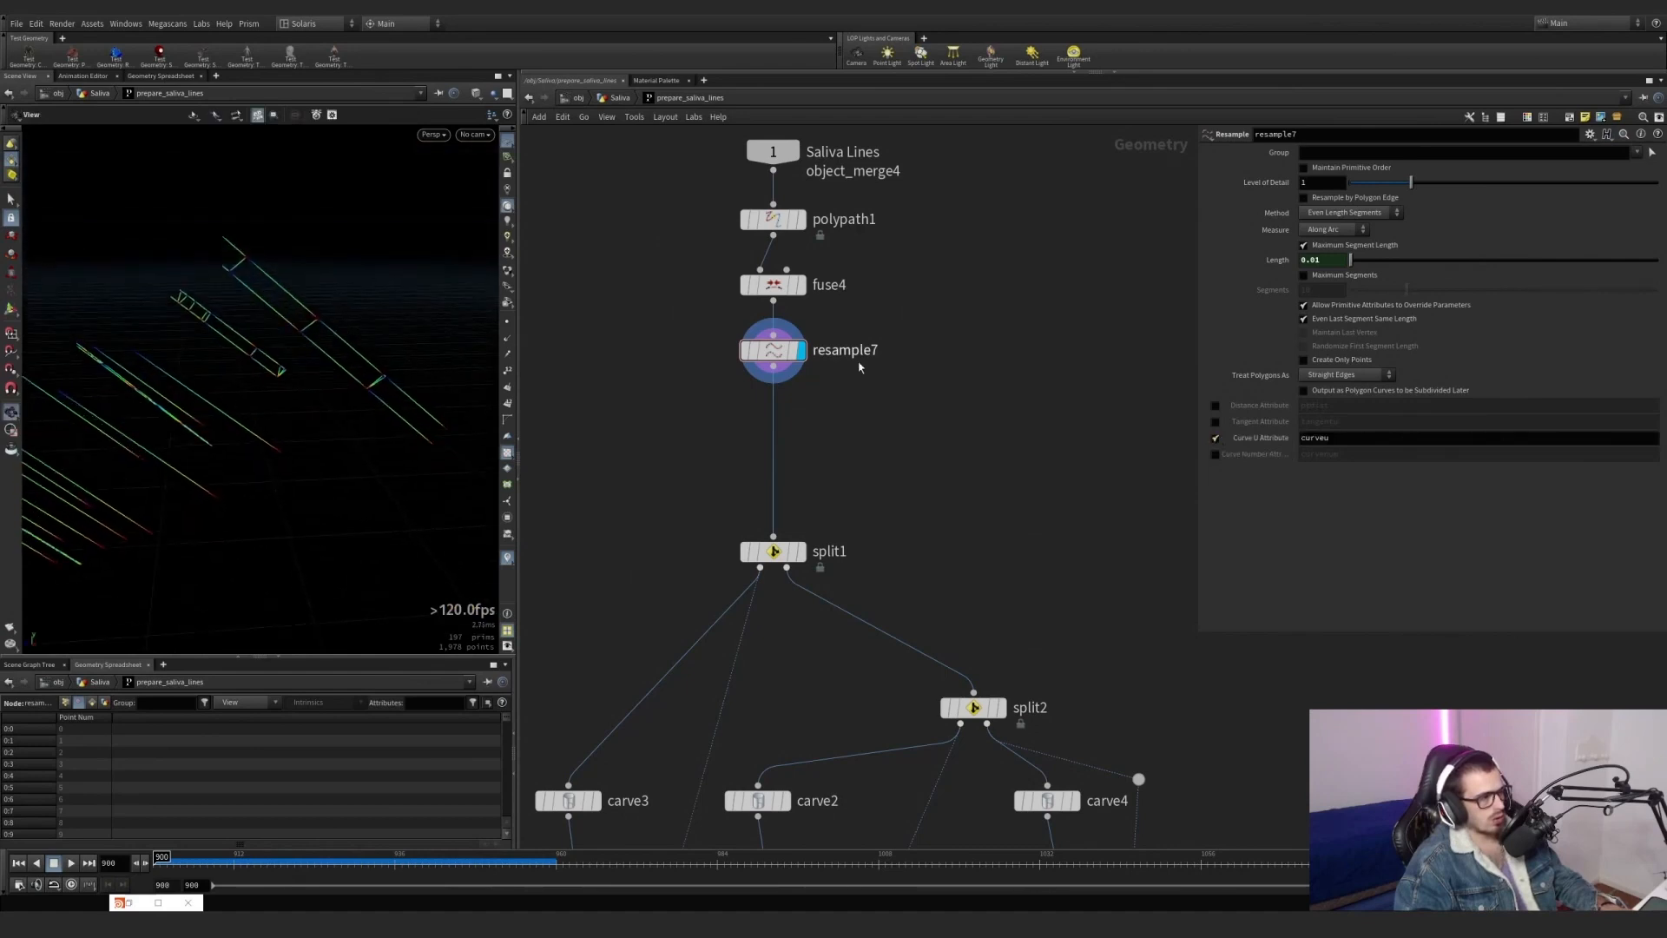
pyautogui.click(1217, 439)
# Display split2 and grouptransfer3 in turn to examine their line geometry.
pyautogui.scroll(-3, 876, 375)
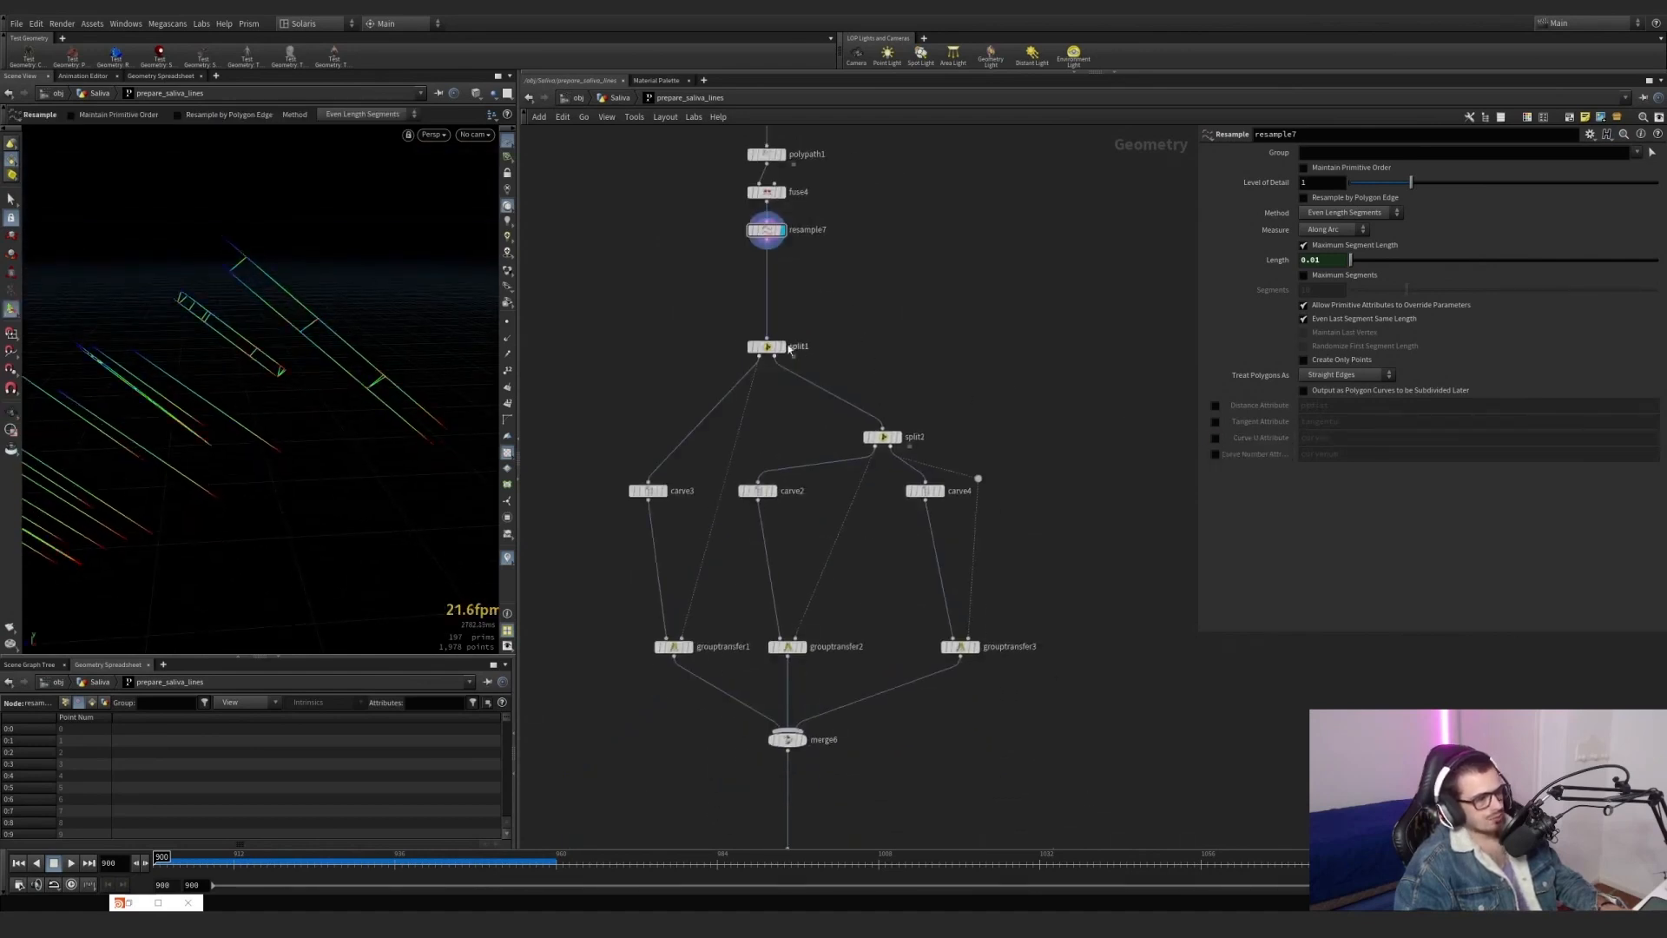
pyautogui.click(898, 438)
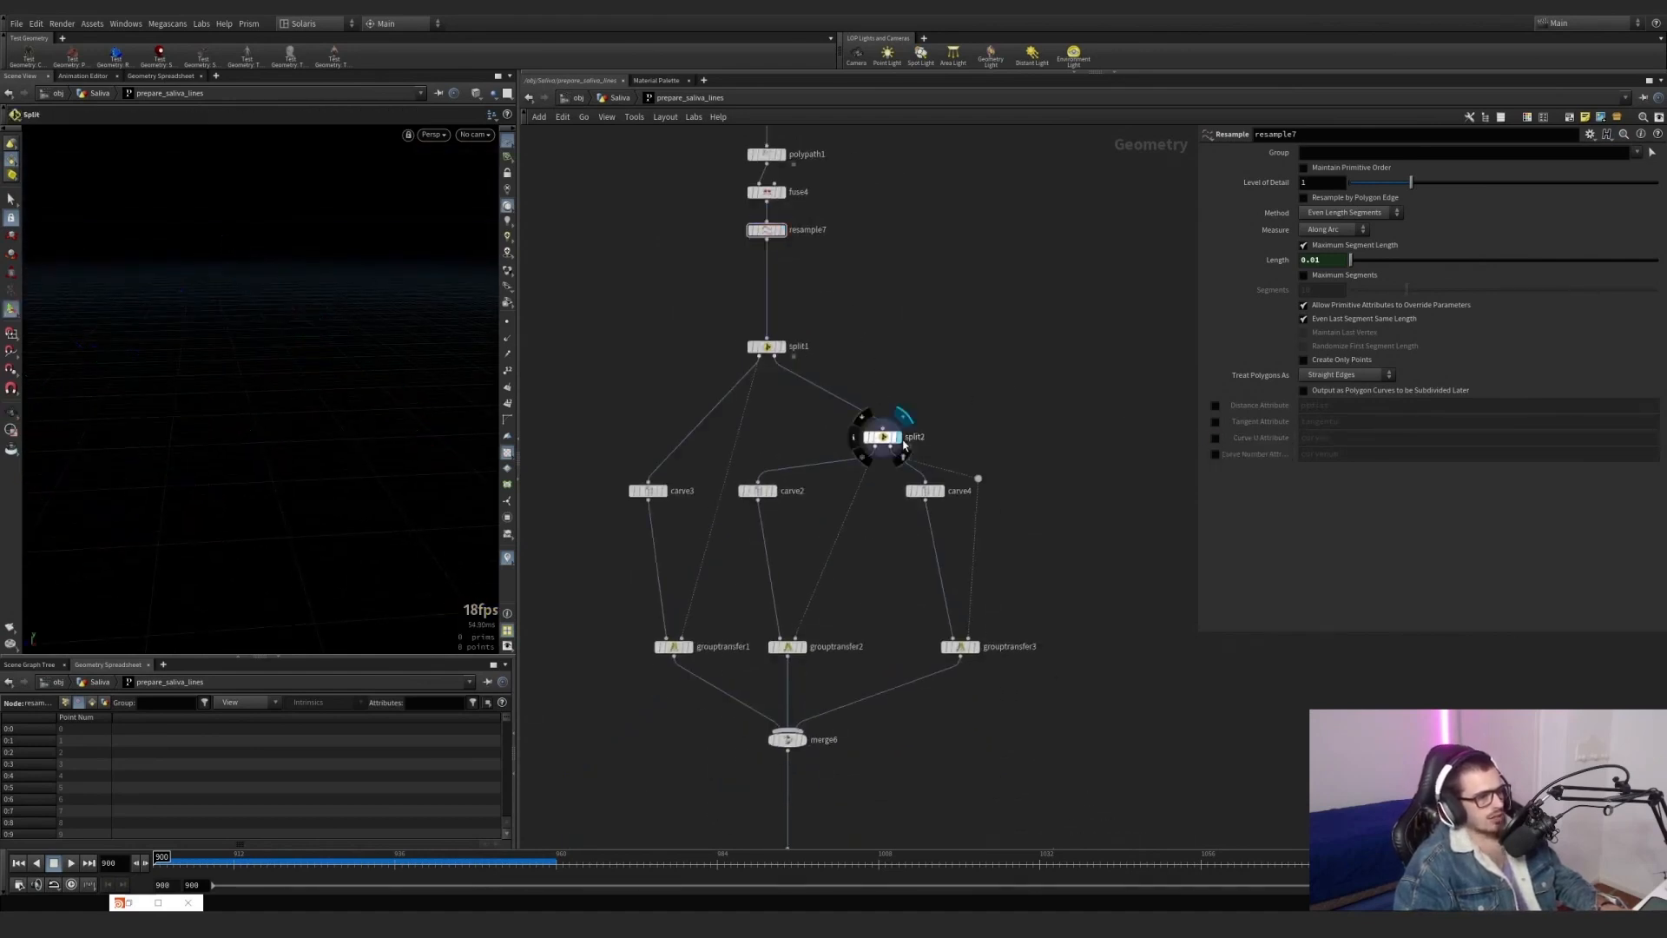
pyautogui.click(976, 647)
pyautogui.moveTo(1025, 683); pyautogui.dragTo(911, 610)
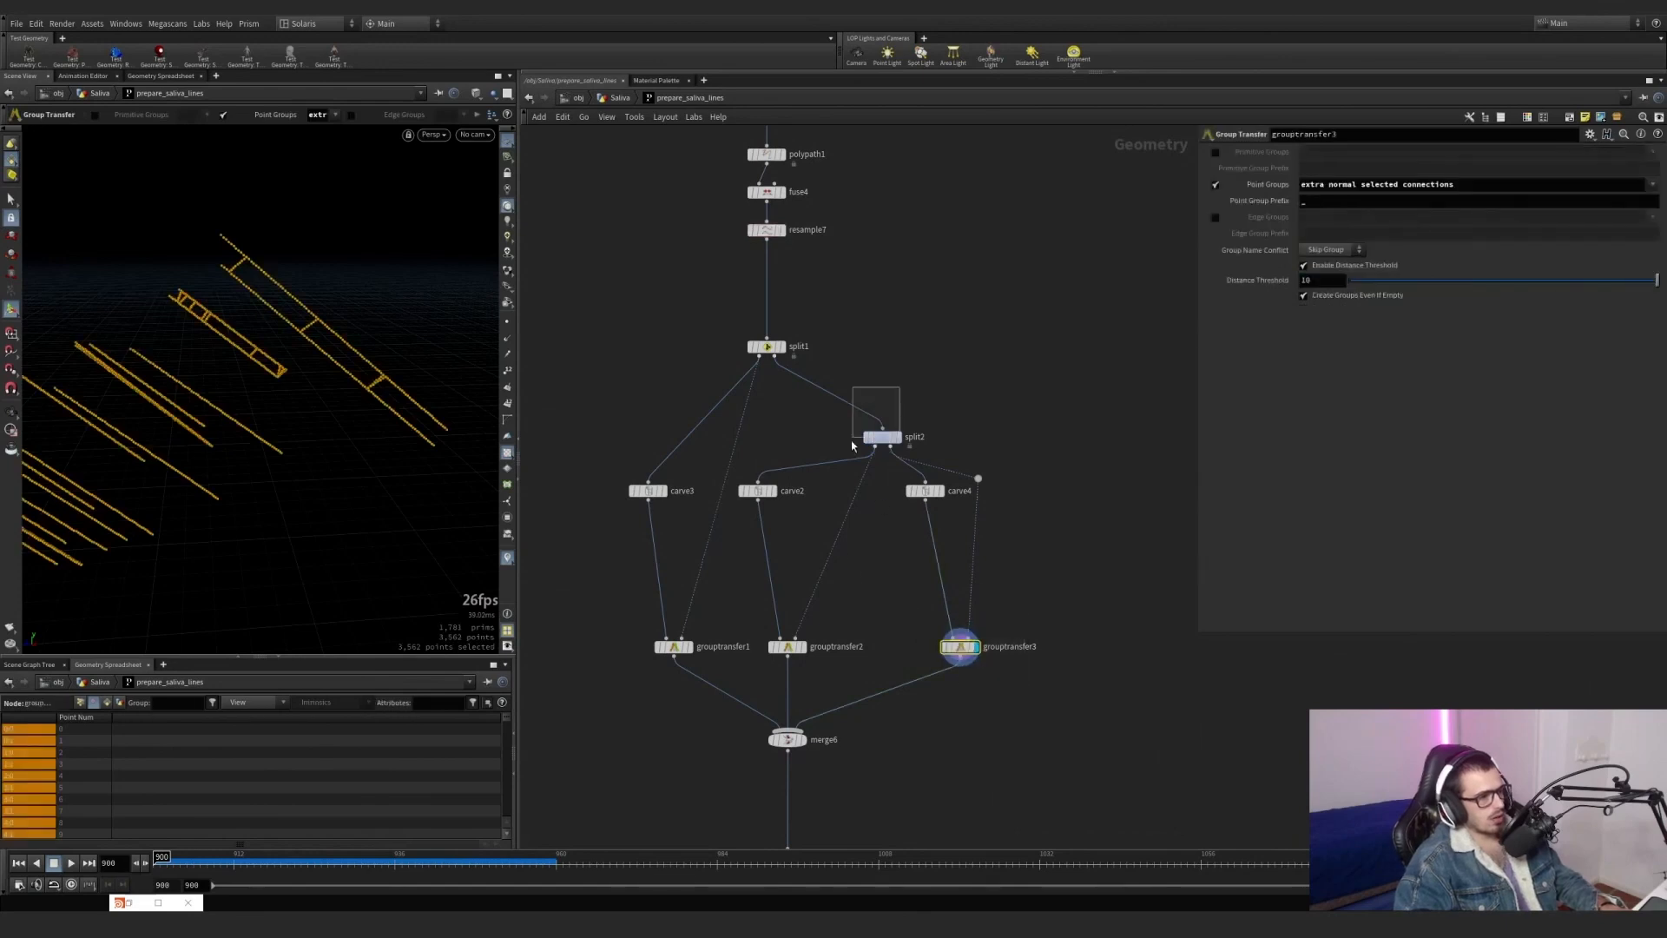
# Inspect the settings of split2 and carve4 while grouptransfer3 stays displayed.
pyautogui.moveTo(851, 440); pyautogui.dragTo(849, 442)
pyautogui.moveTo(847, 298); pyautogui.dragTo(725, 388)
pyautogui.moveTo(971, 348); pyautogui.dragTo(818, 455)
pyautogui.moveTo(840, 304); pyautogui.dragTo(698, 394)
pyautogui.moveTo(968, 345); pyautogui.dragTo(835, 445)
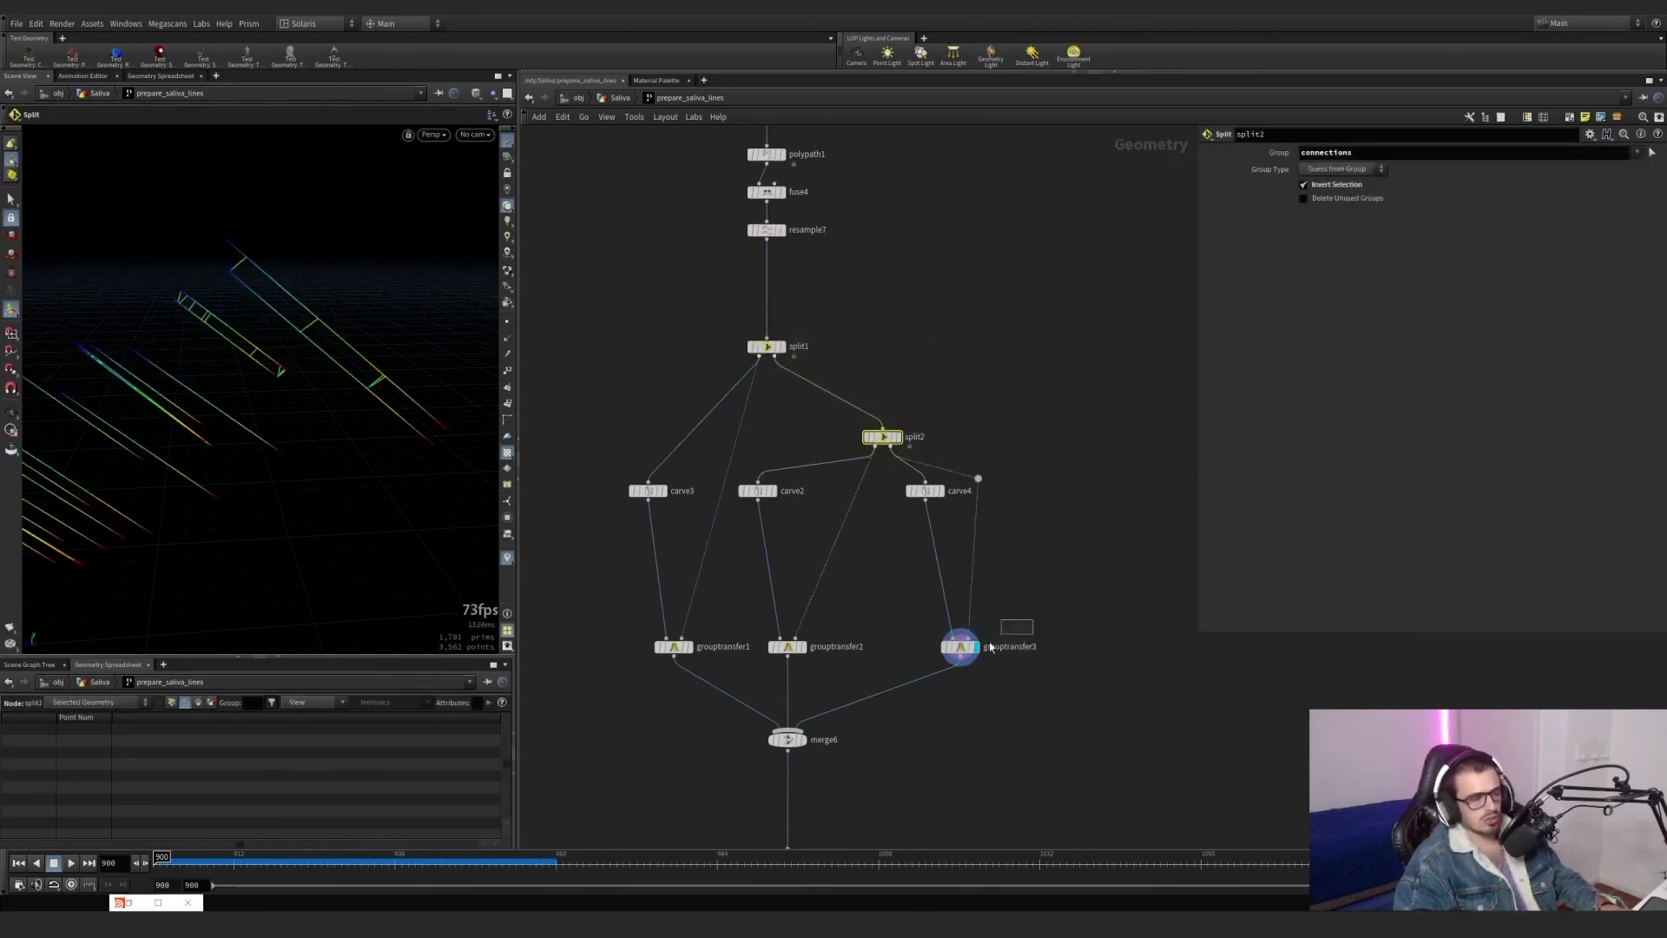
pyautogui.moveTo(990, 647); pyautogui.dragTo(944, 664)
pyautogui.moveTo(893, 526); pyautogui.dragTo(940, 478)
pyautogui.moveTo(1059, 617); pyautogui.dragTo(1068, 436, button='middle')
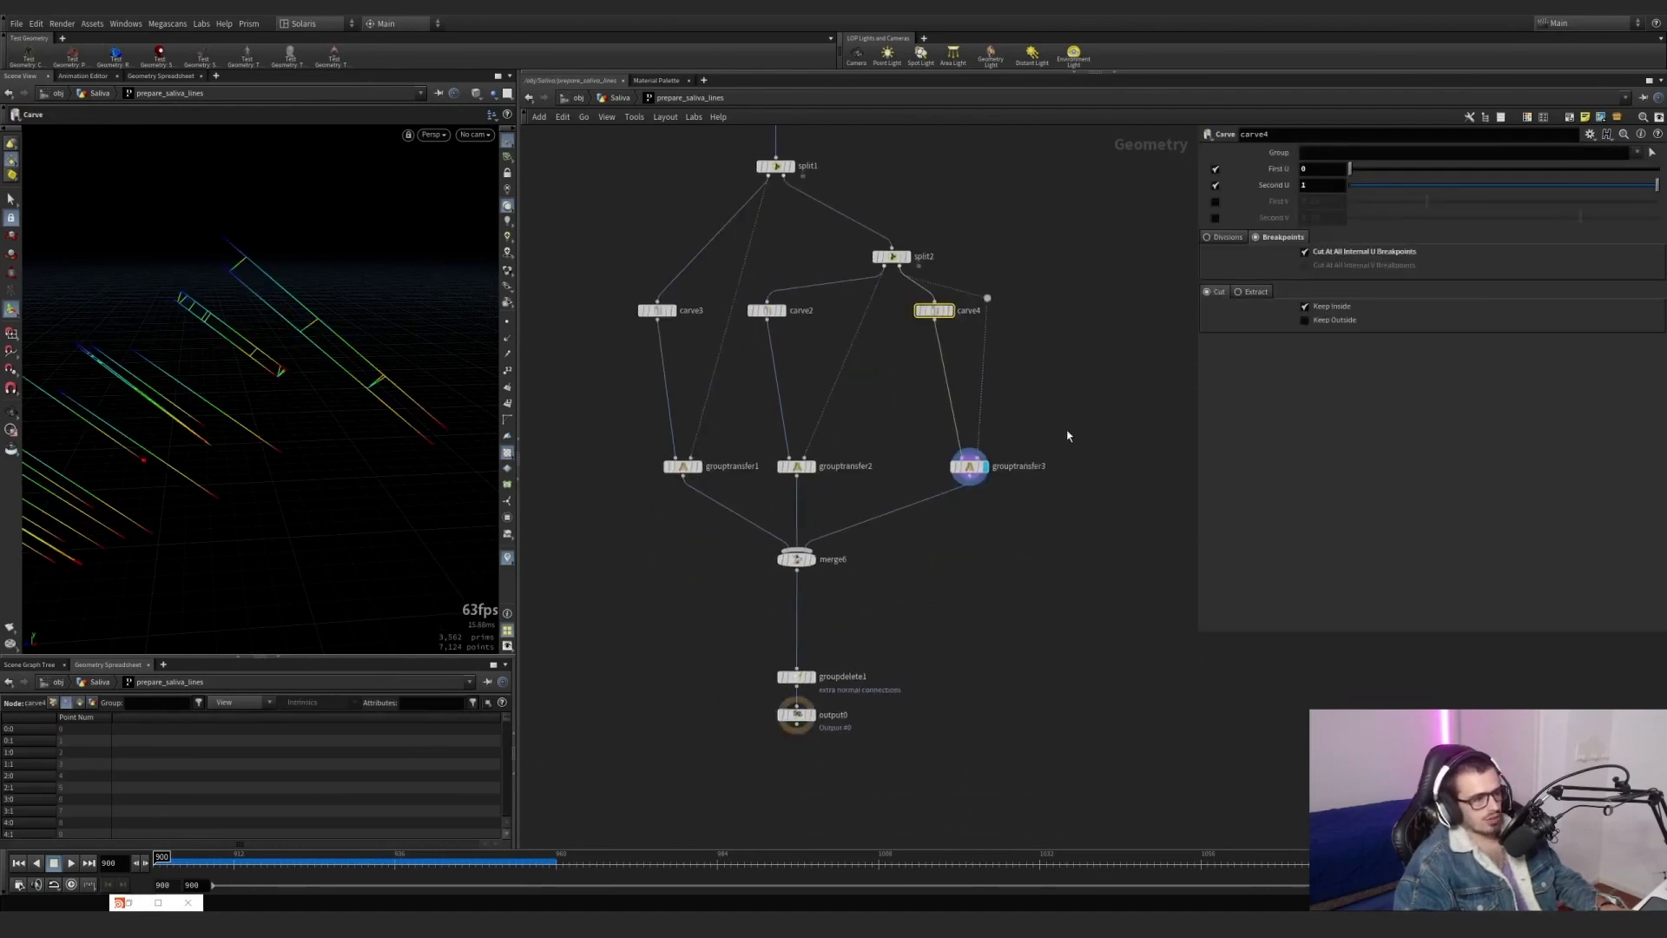
# Disconnect grouptransfer1 and grouptransfer2 from merge6, and feed carve4 and grouptransfer3's second input straight from resample7, moving split2 aside.
pyautogui.scroll(-2, 873, 584)
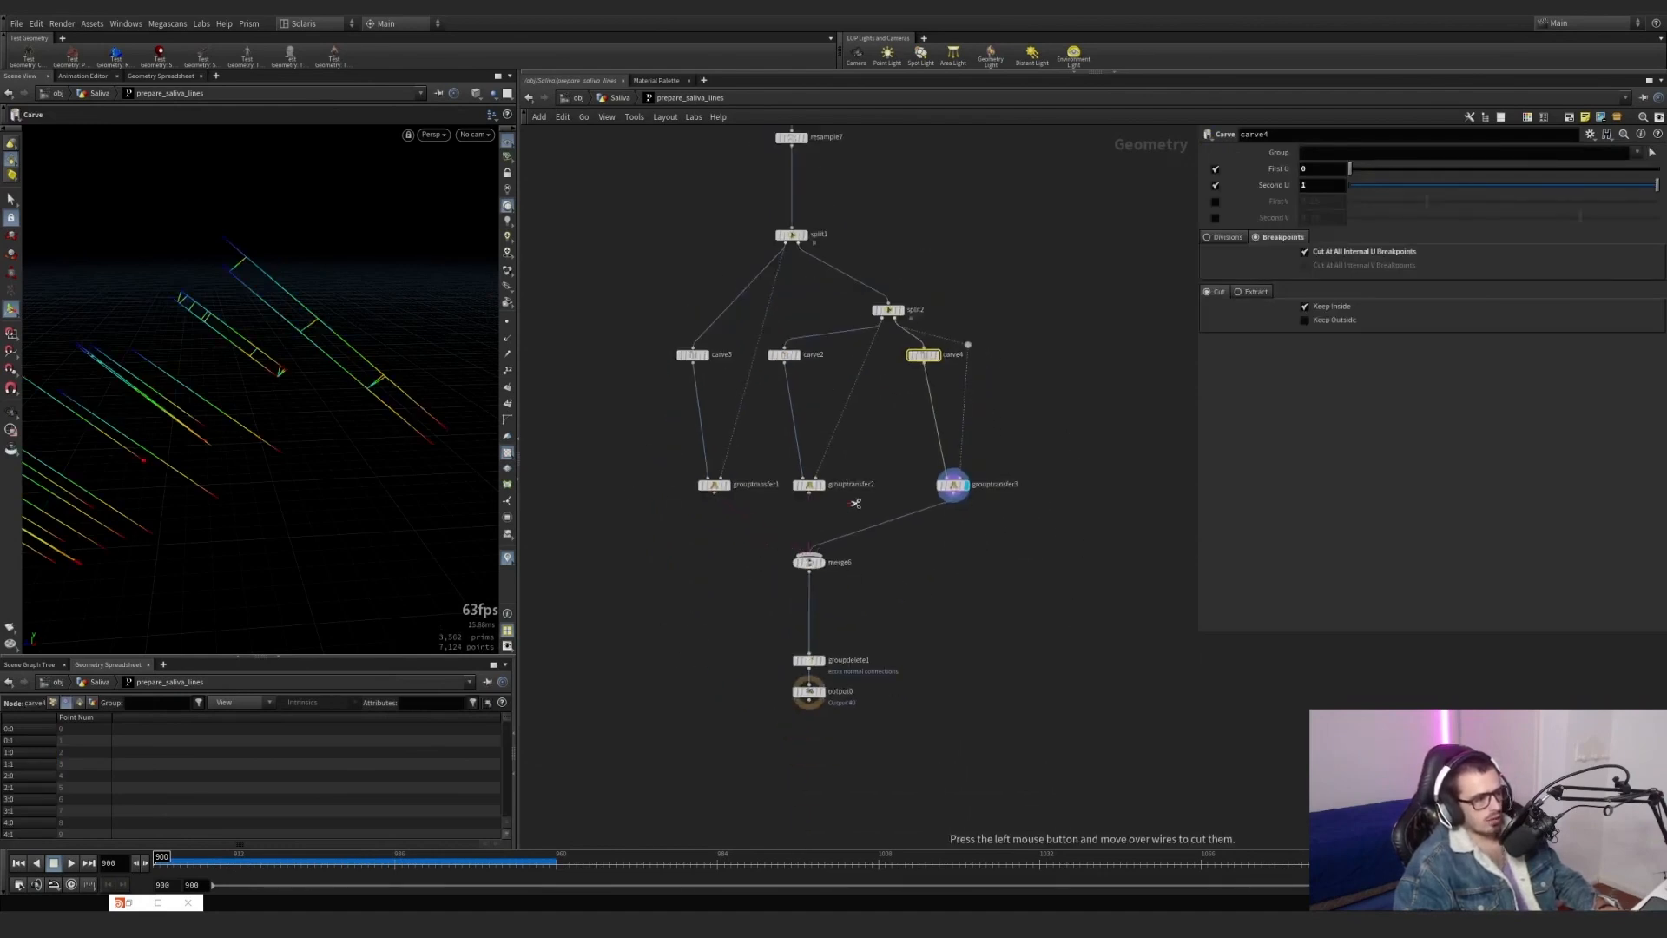
pyautogui.moveTo(885, 577); pyautogui.dragTo(882, 652, button='middle')
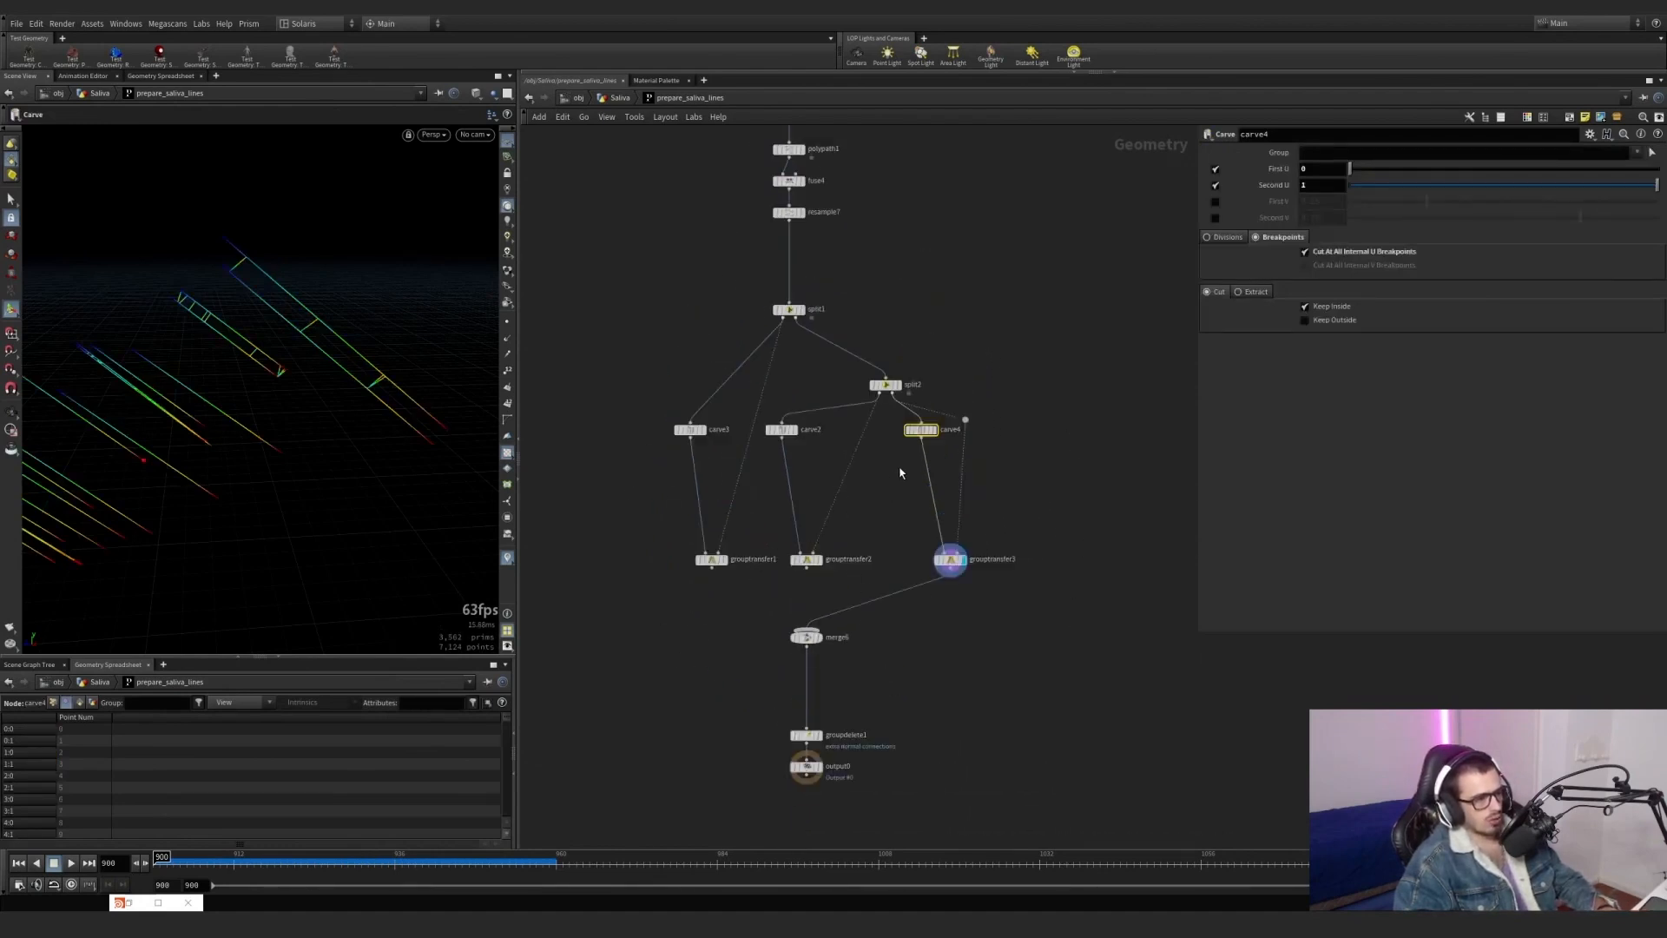
pyautogui.press('y')
pyautogui.moveTo(989, 476); pyautogui.dragTo(789, 223)
pyautogui.hotkey('ctrl', 'z')
pyautogui.scroll(3, 936, 521)
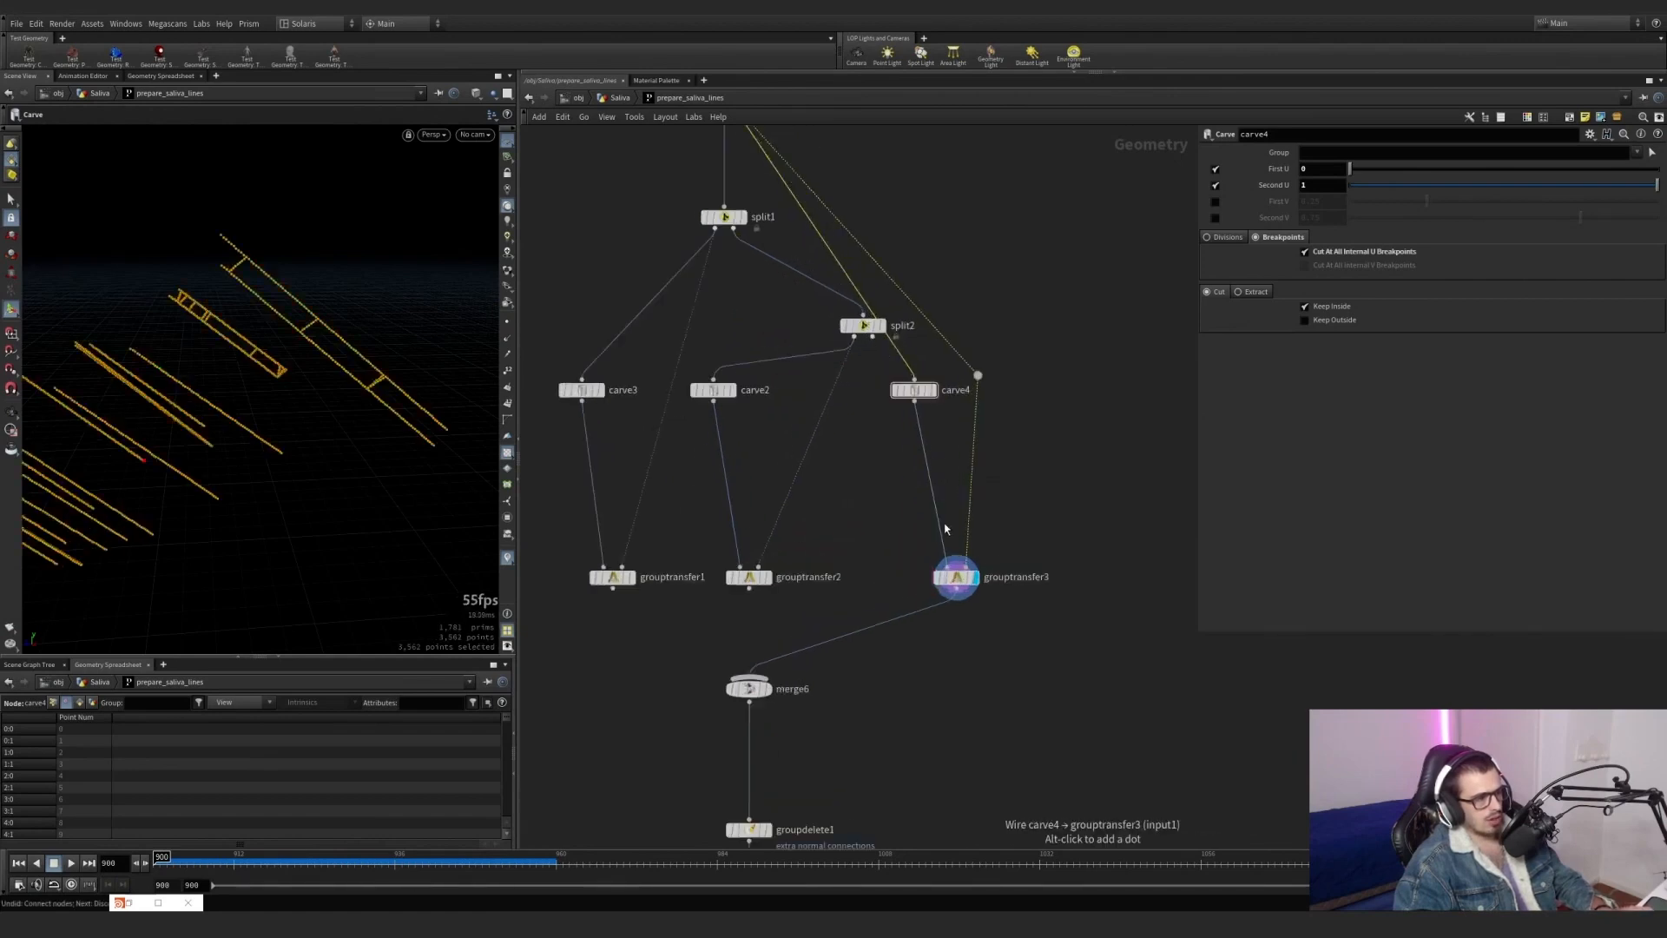
pyautogui.click(955, 576)
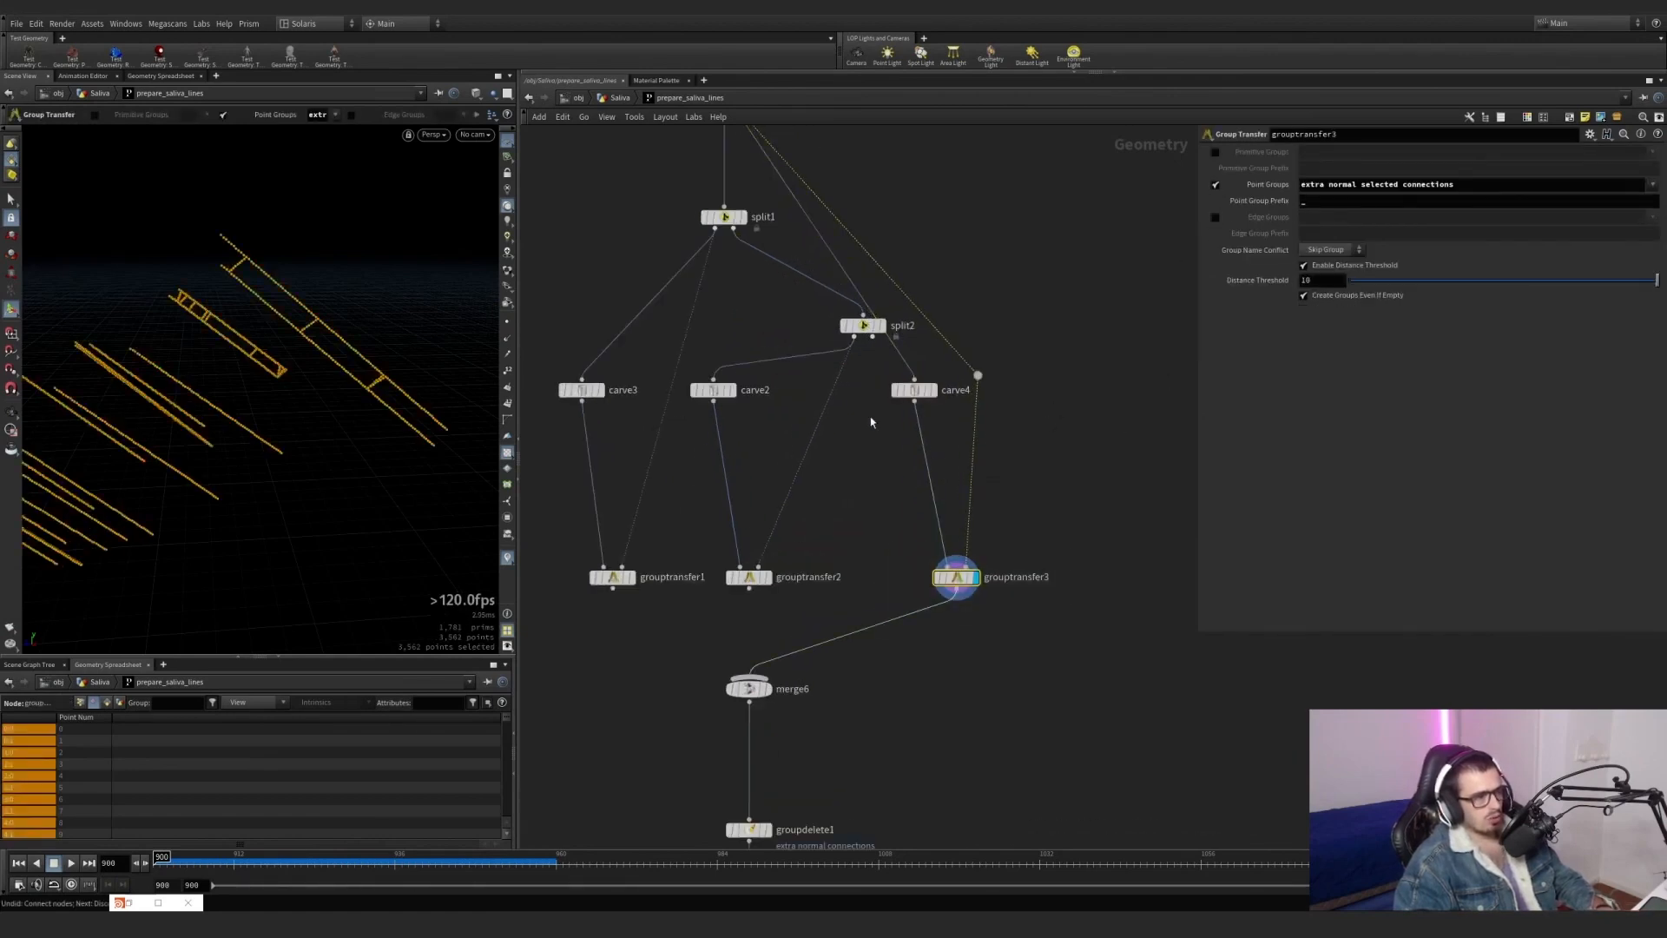
pyautogui.moveTo(866, 328); pyautogui.dragTo(792, 350)
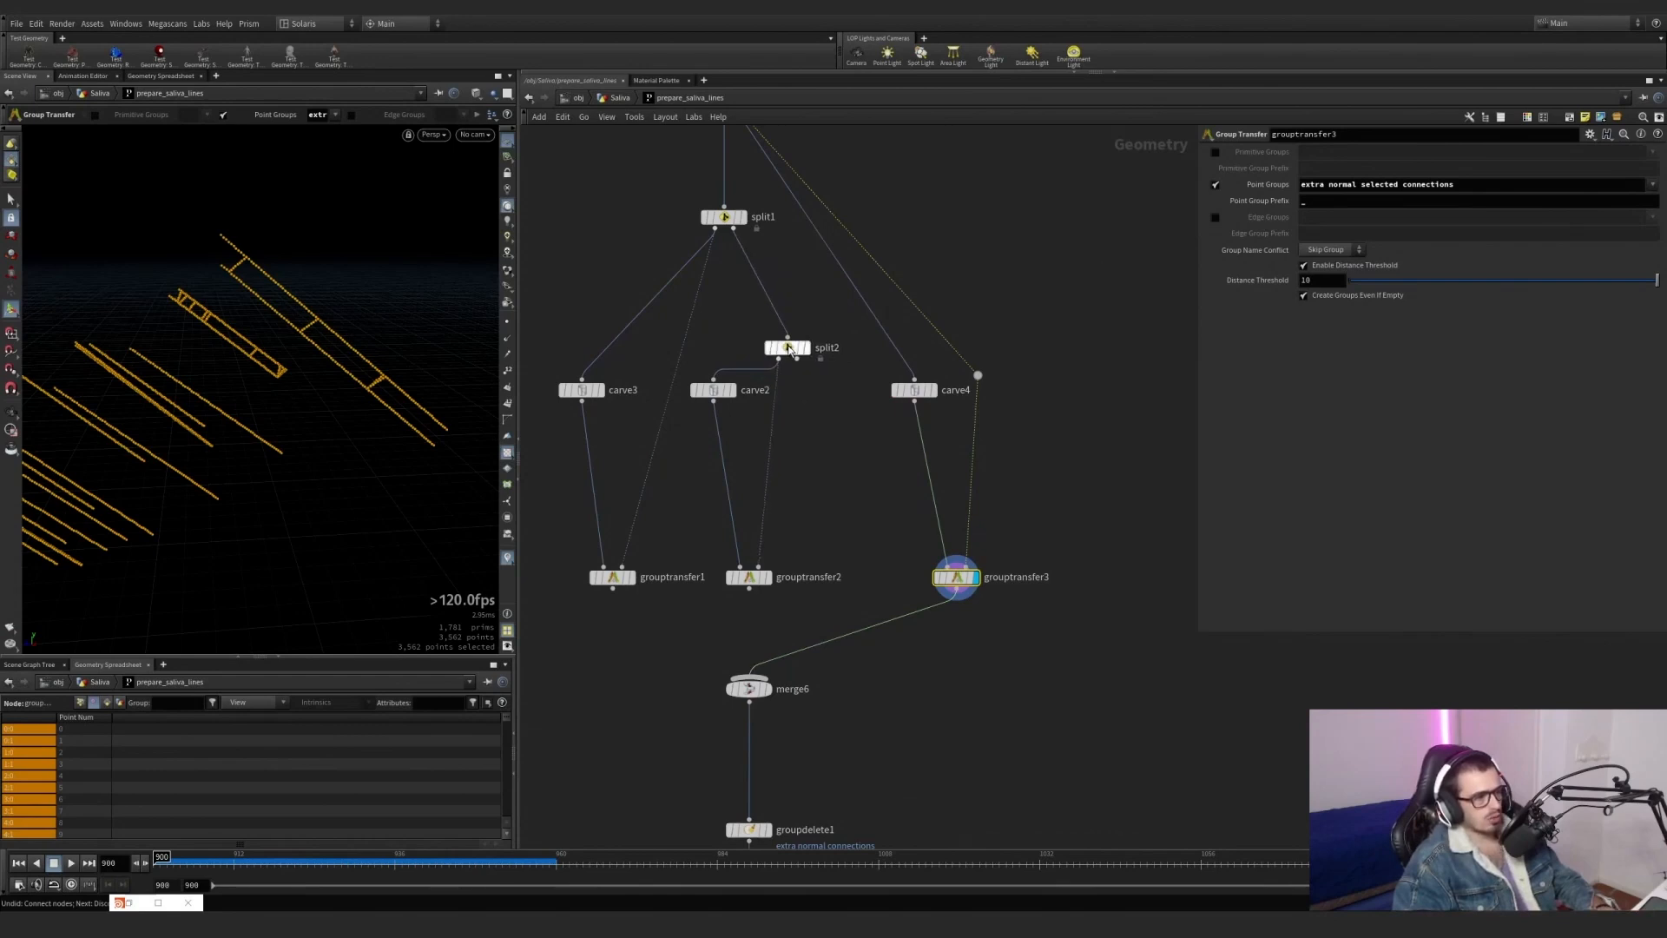
# Compare carve4 with grouptransfer3 and reduce grouptransfer3's point groups to connections only.
pyautogui.click(934, 390)
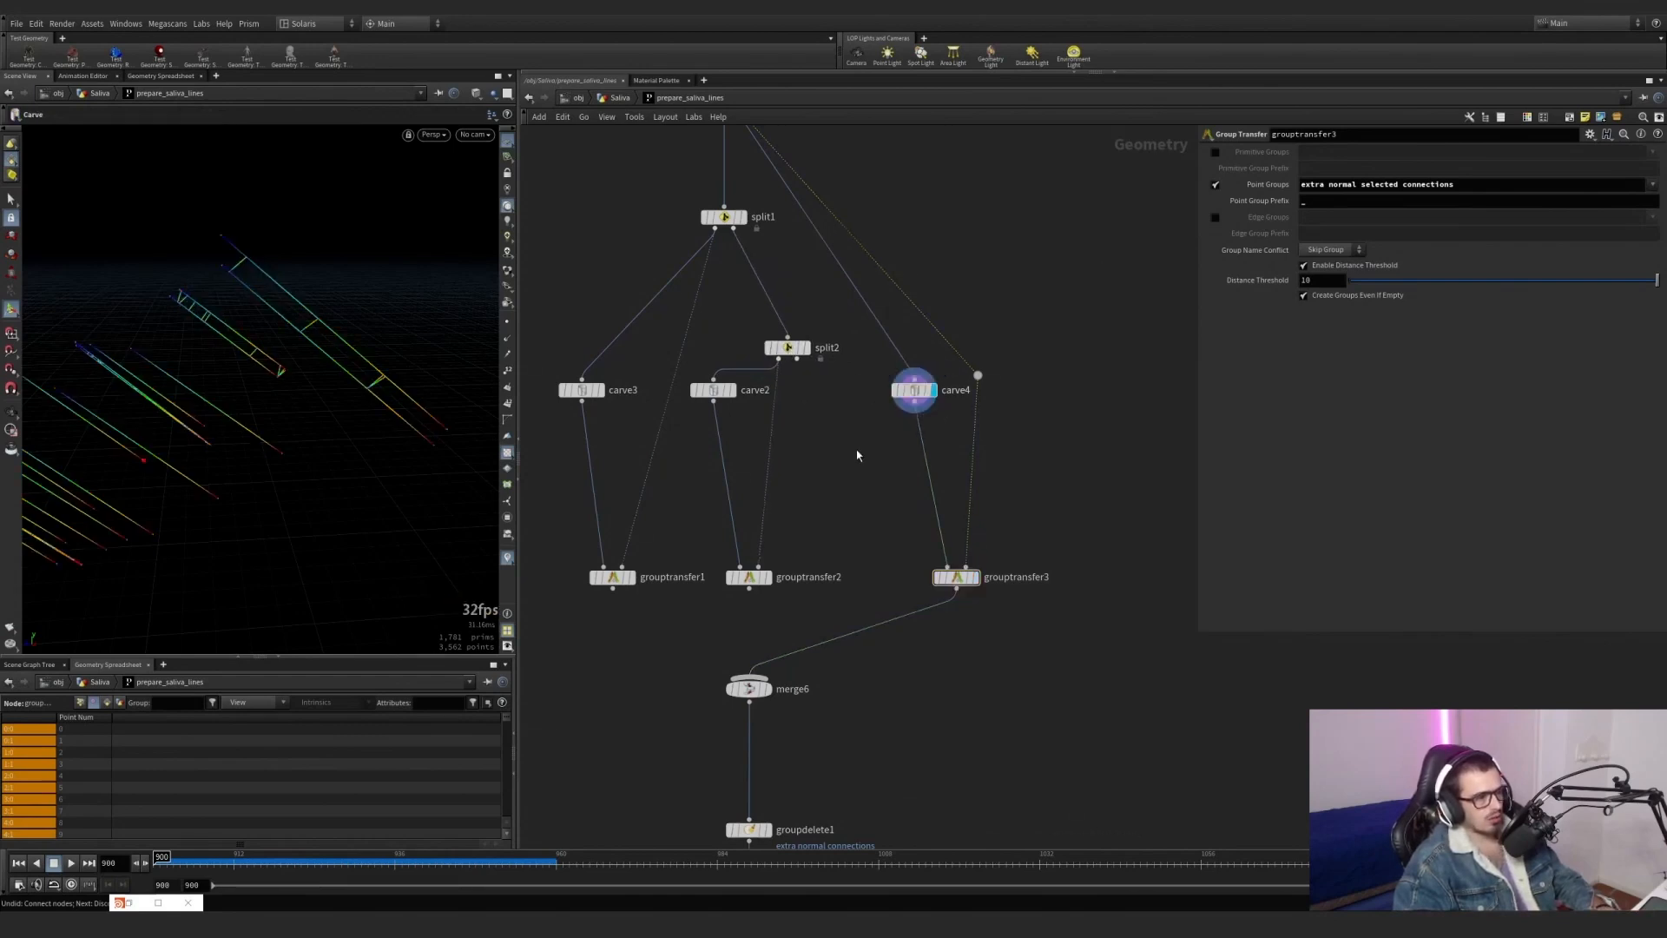
pyautogui.click(970, 587)
pyautogui.click(973, 580)
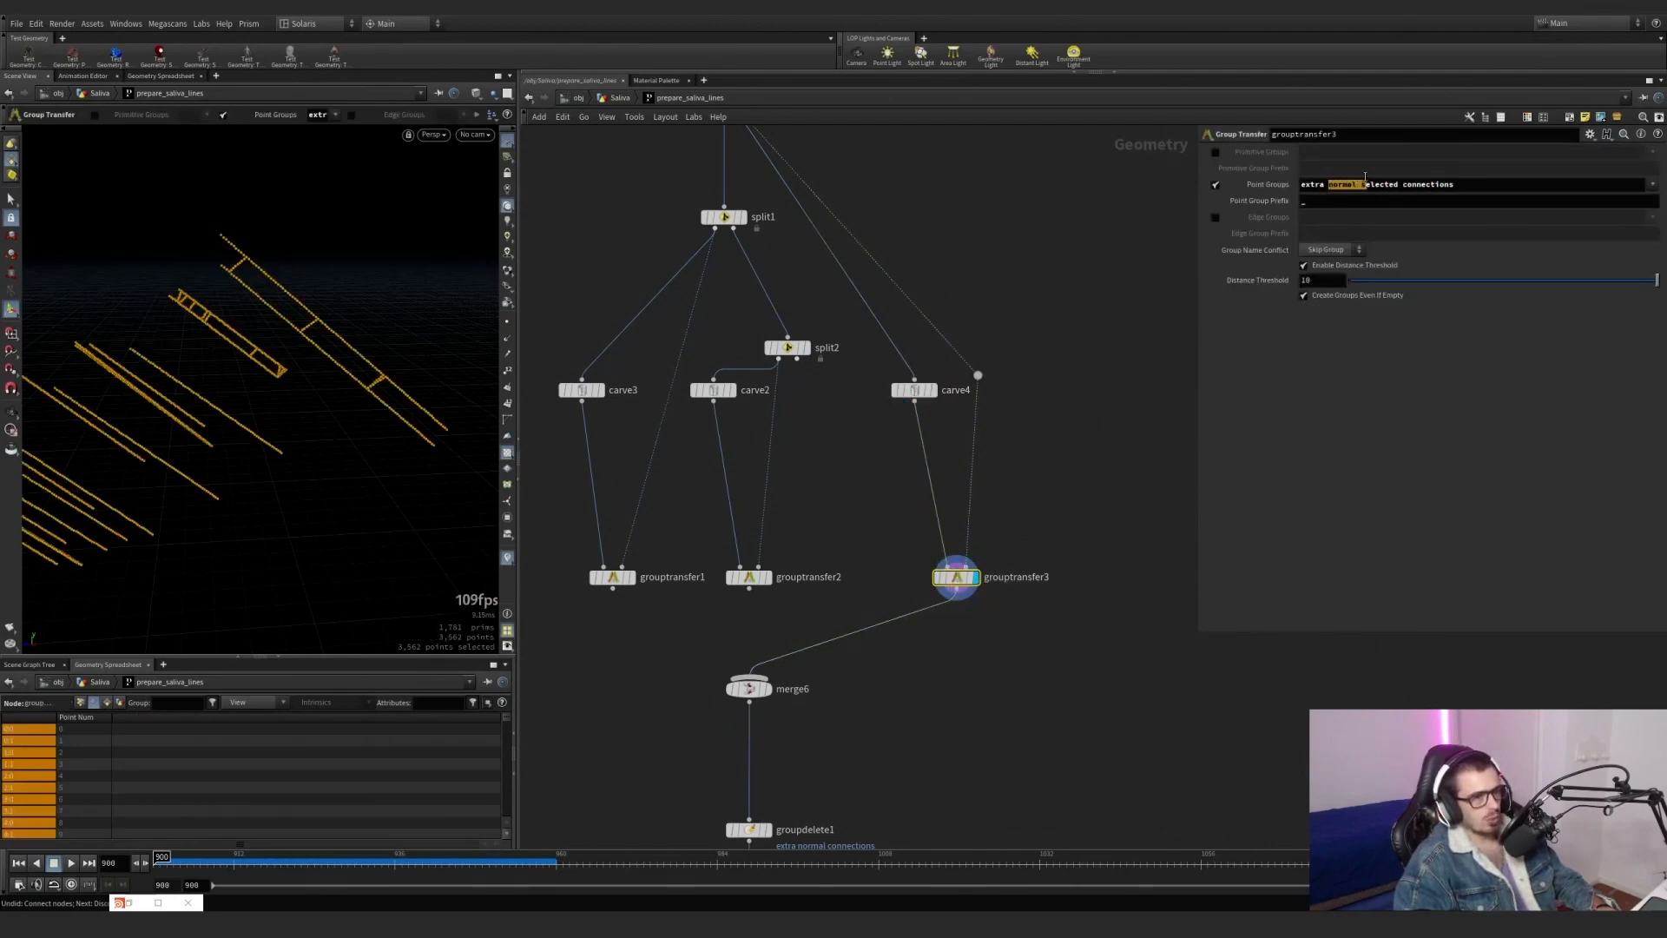
pyautogui.moveTo(1365, 177); pyautogui.dragTo(1396, 184)
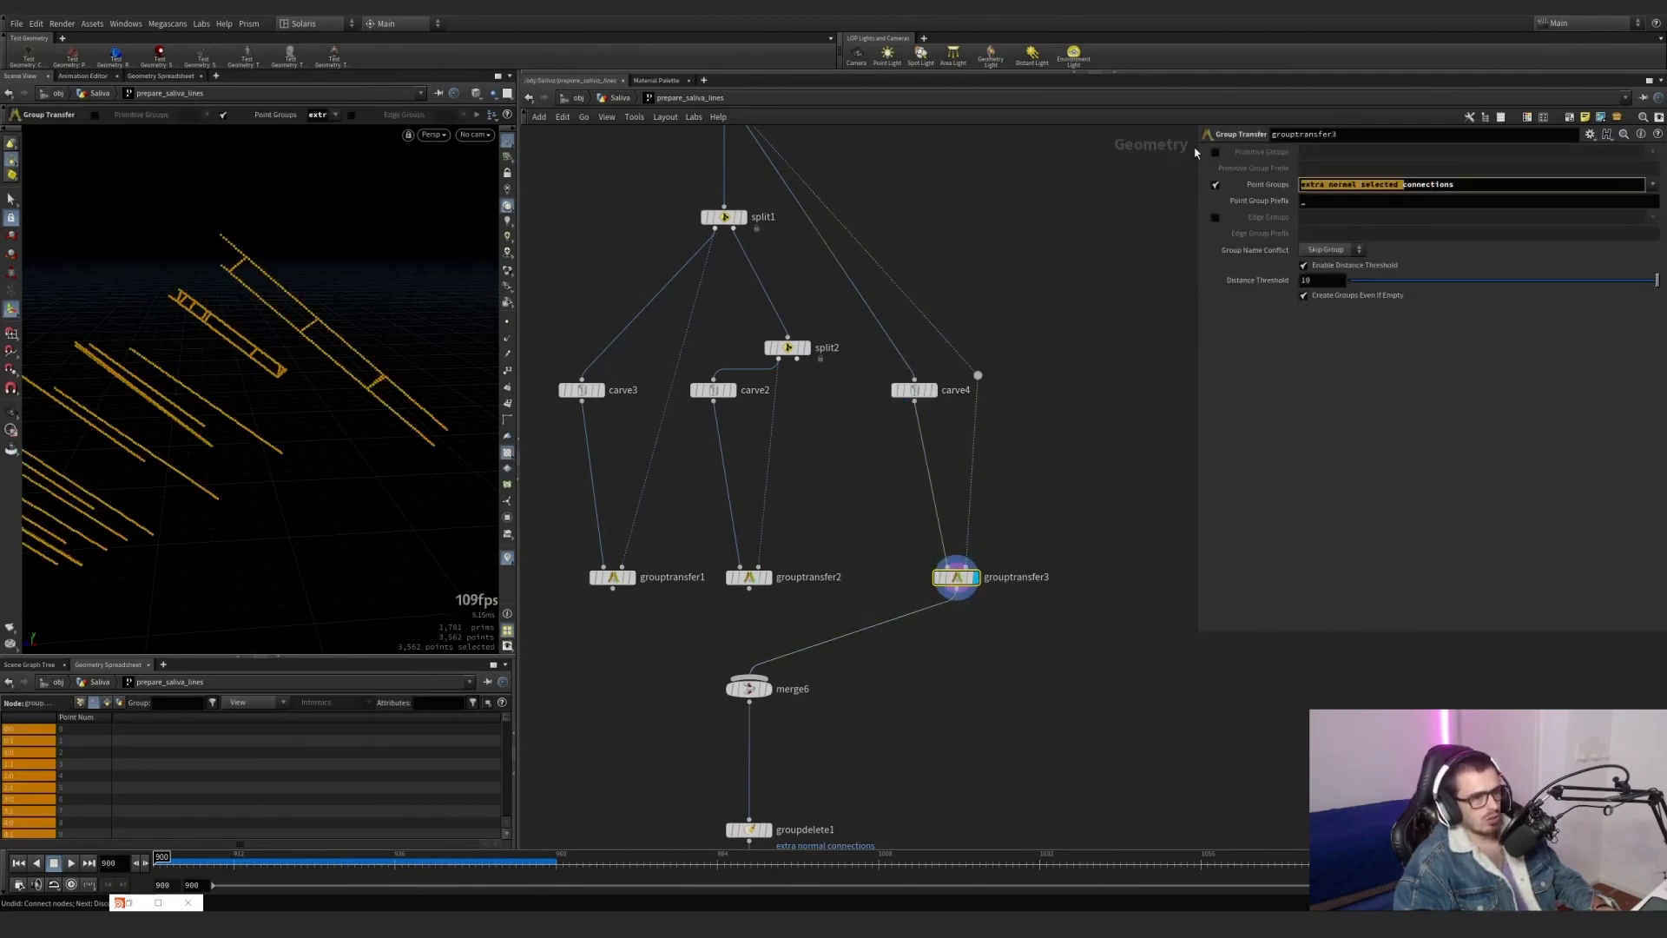
pyautogui.press('BackSpace')
pyautogui.press('Return')
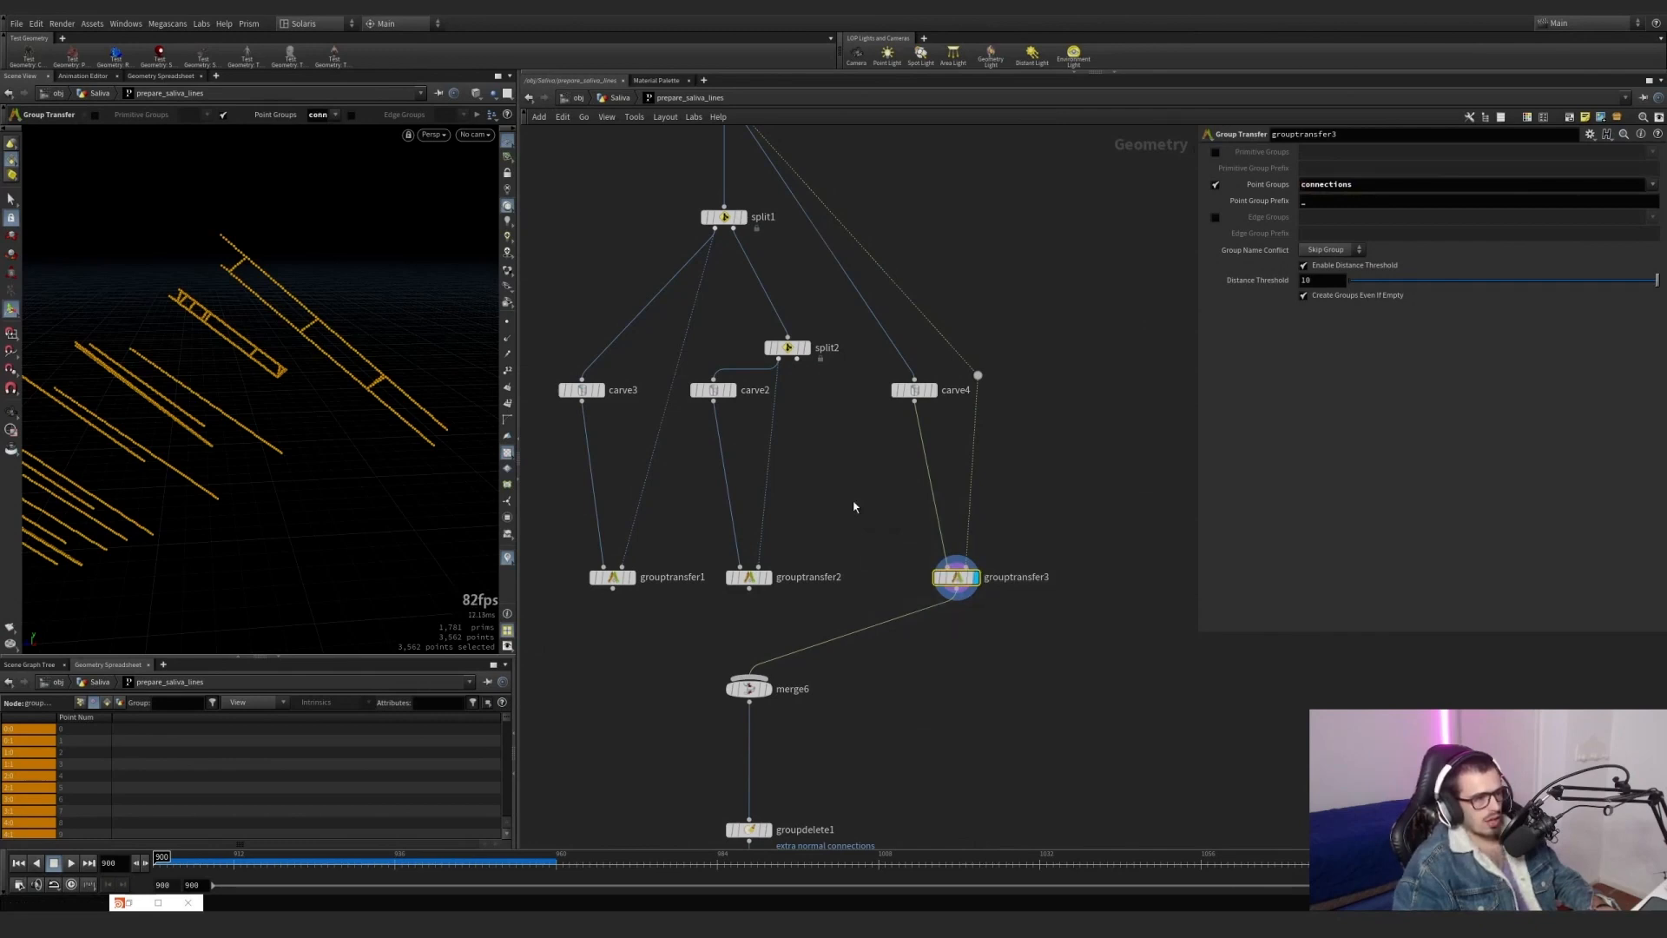
# List grouptransfer3's point attributes in the geometry spreadsheet and sort them by the group columns.
pyautogui.click(82, 705)
pyautogui.moveTo(304, 842); pyautogui.dragTo(460, 838)
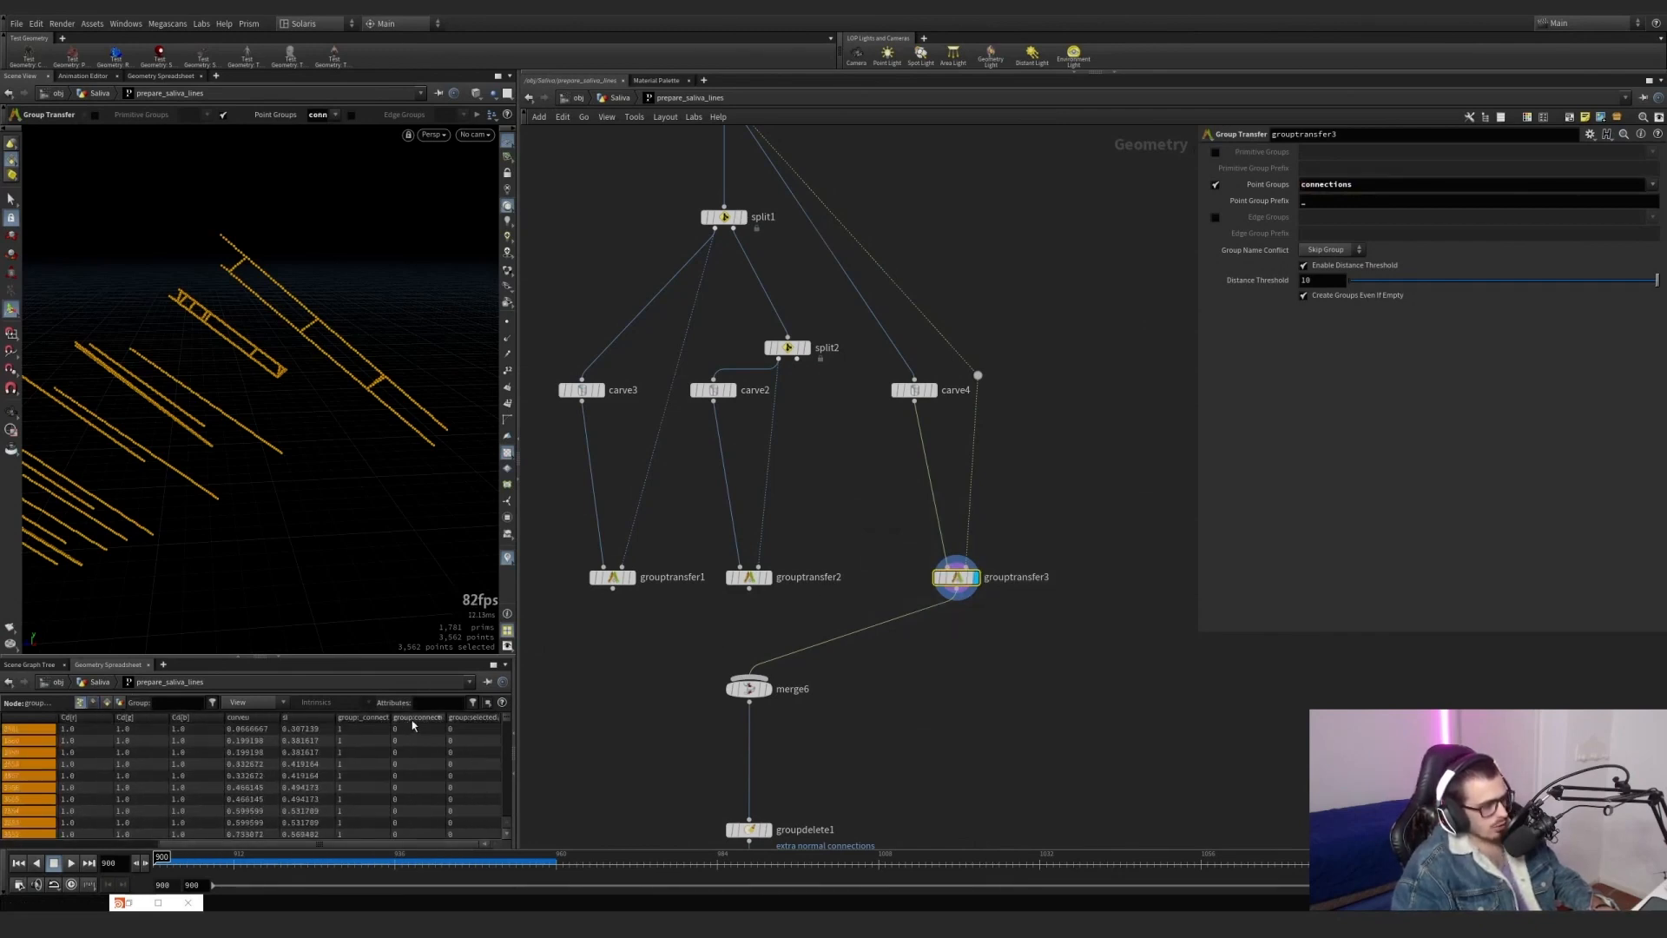
pyautogui.doubleClick(445, 721)
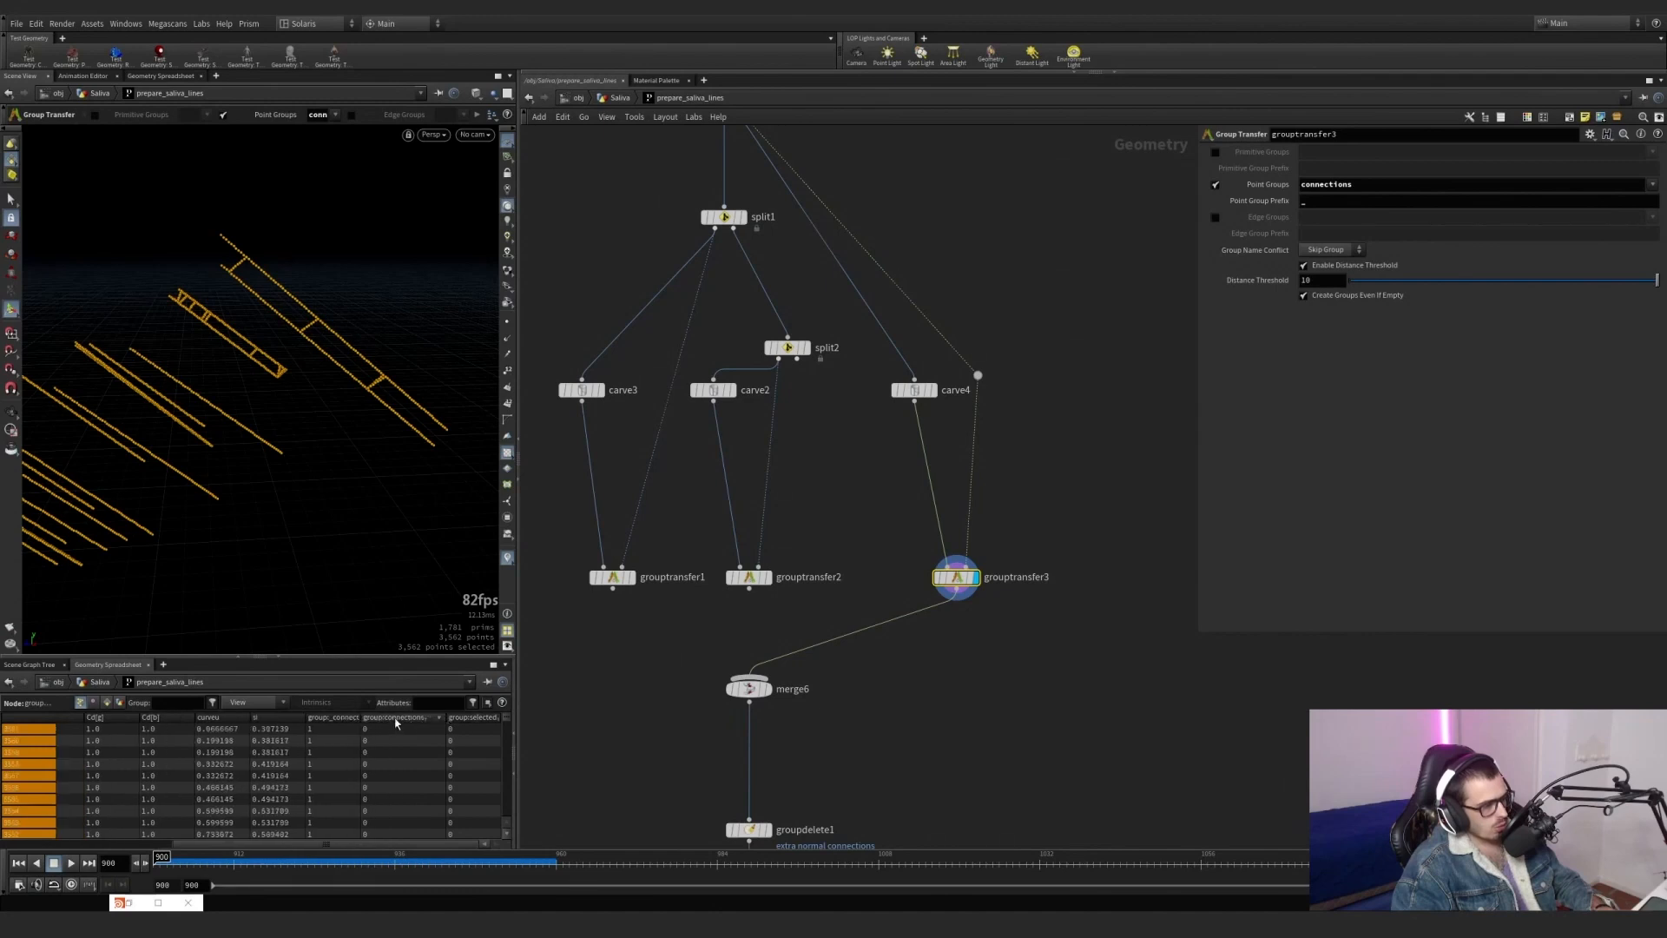
# Compare the connections and selected group columns of carve4, resample7 and grouptransfer3 in the geometry spreadsheet.
pyautogui.click(933, 390)
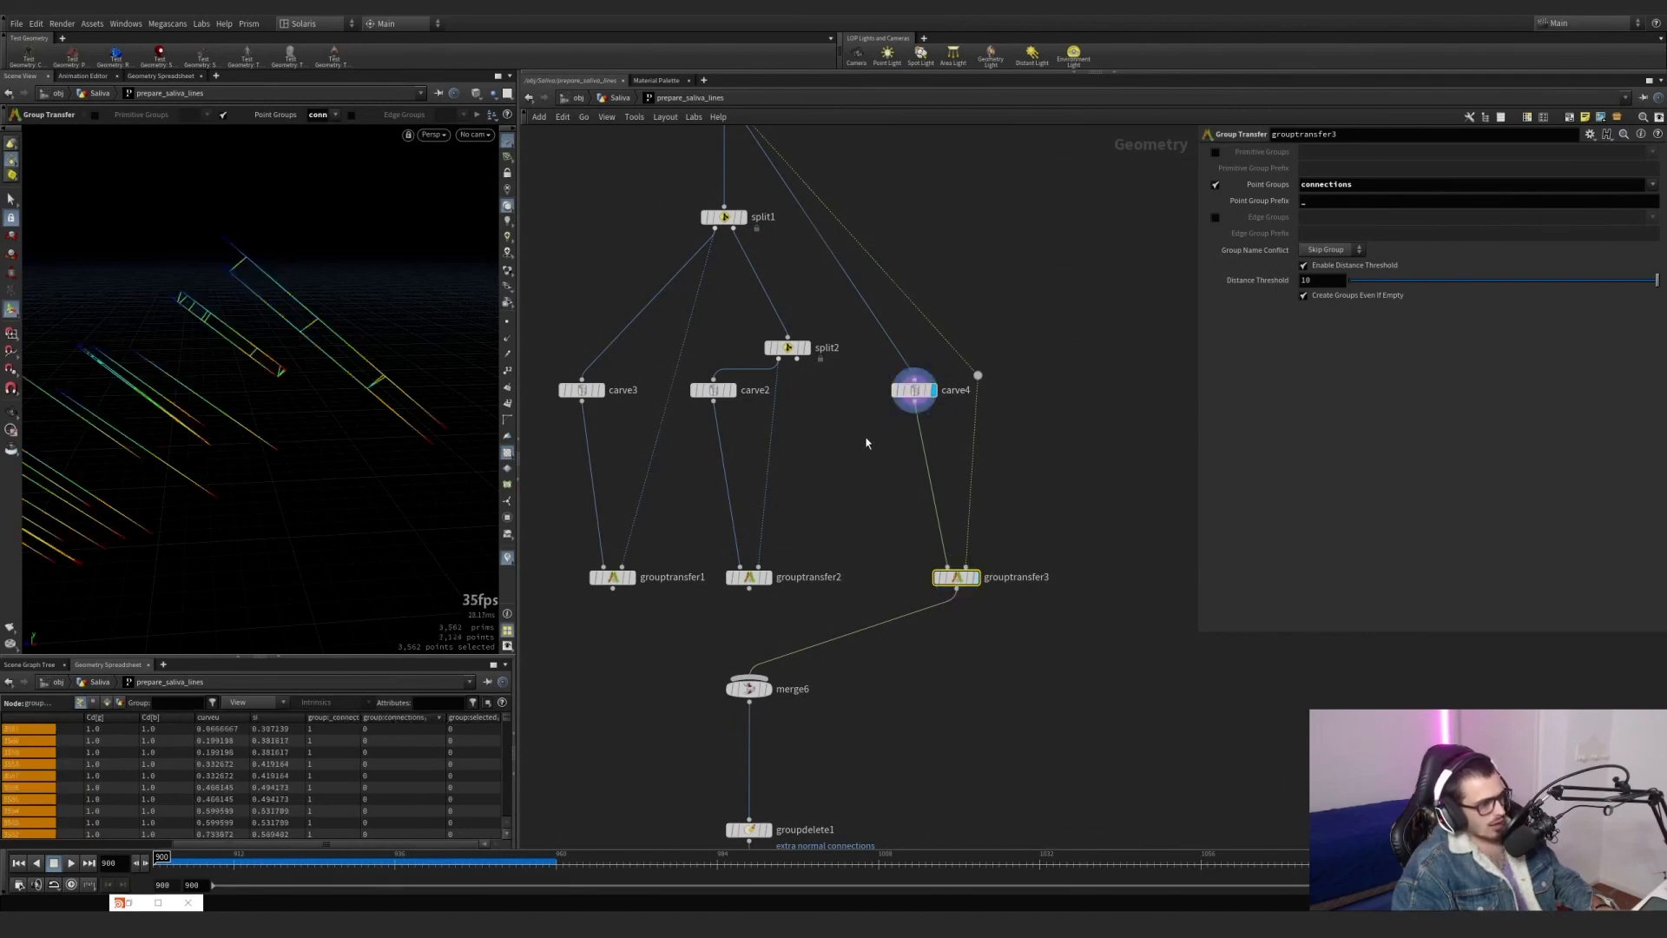
pyautogui.click(912, 389)
pyautogui.moveTo(829, 479); pyautogui.dragTo(860, 649, button='middle')
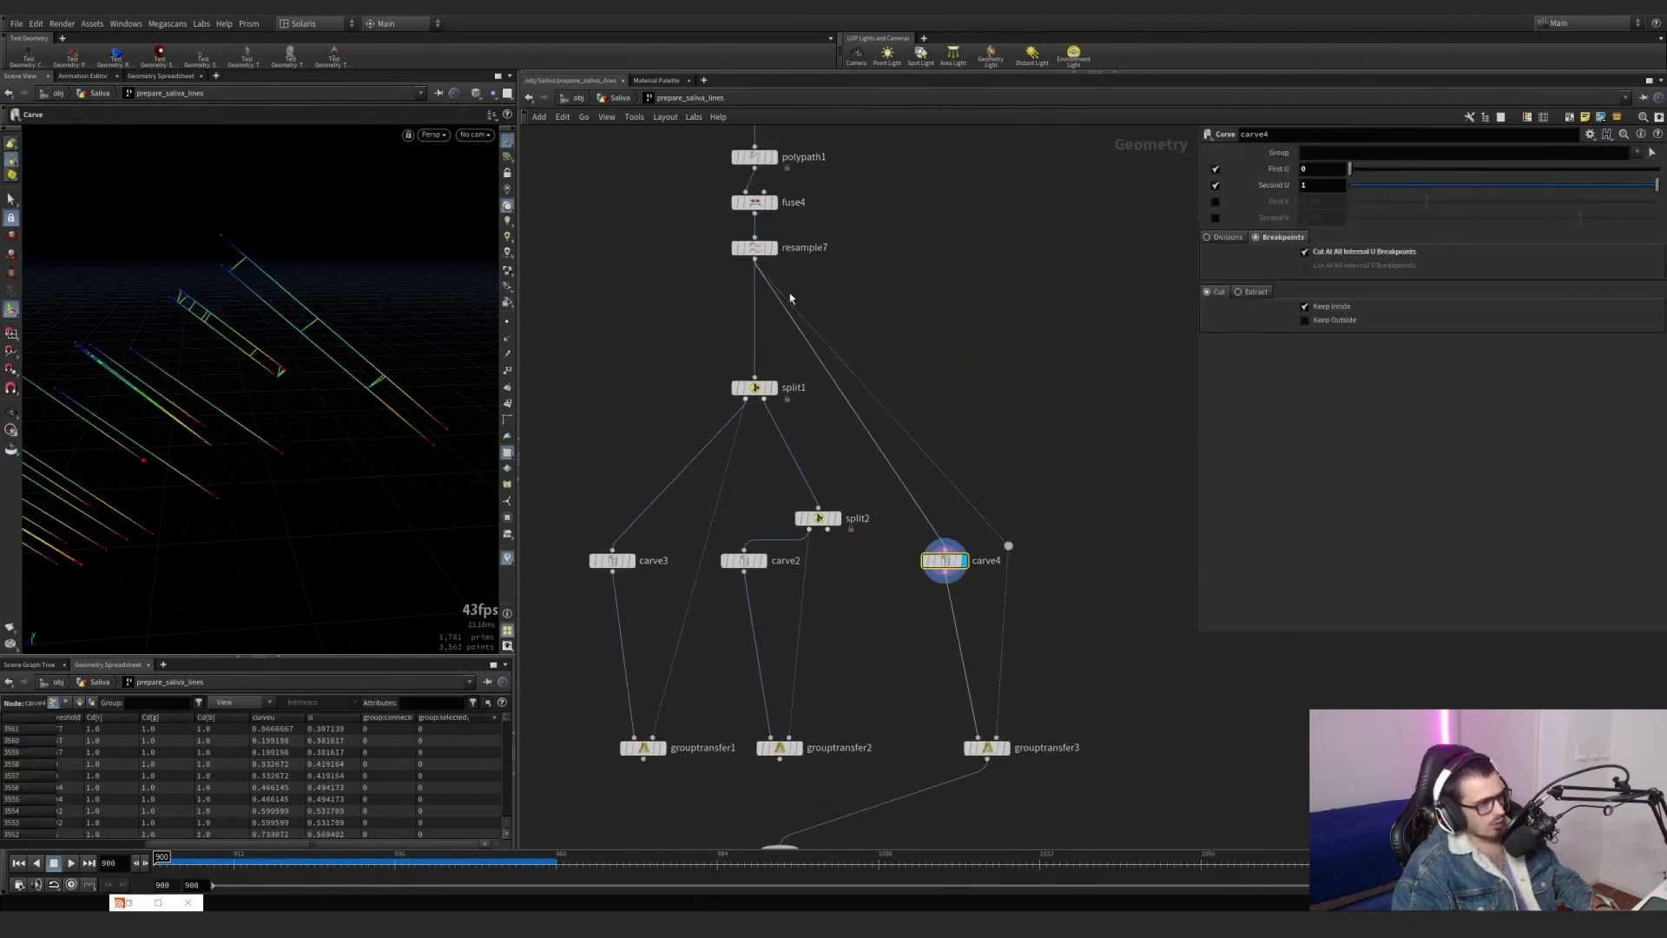
pyautogui.click(774, 248)
pyautogui.click(754, 249)
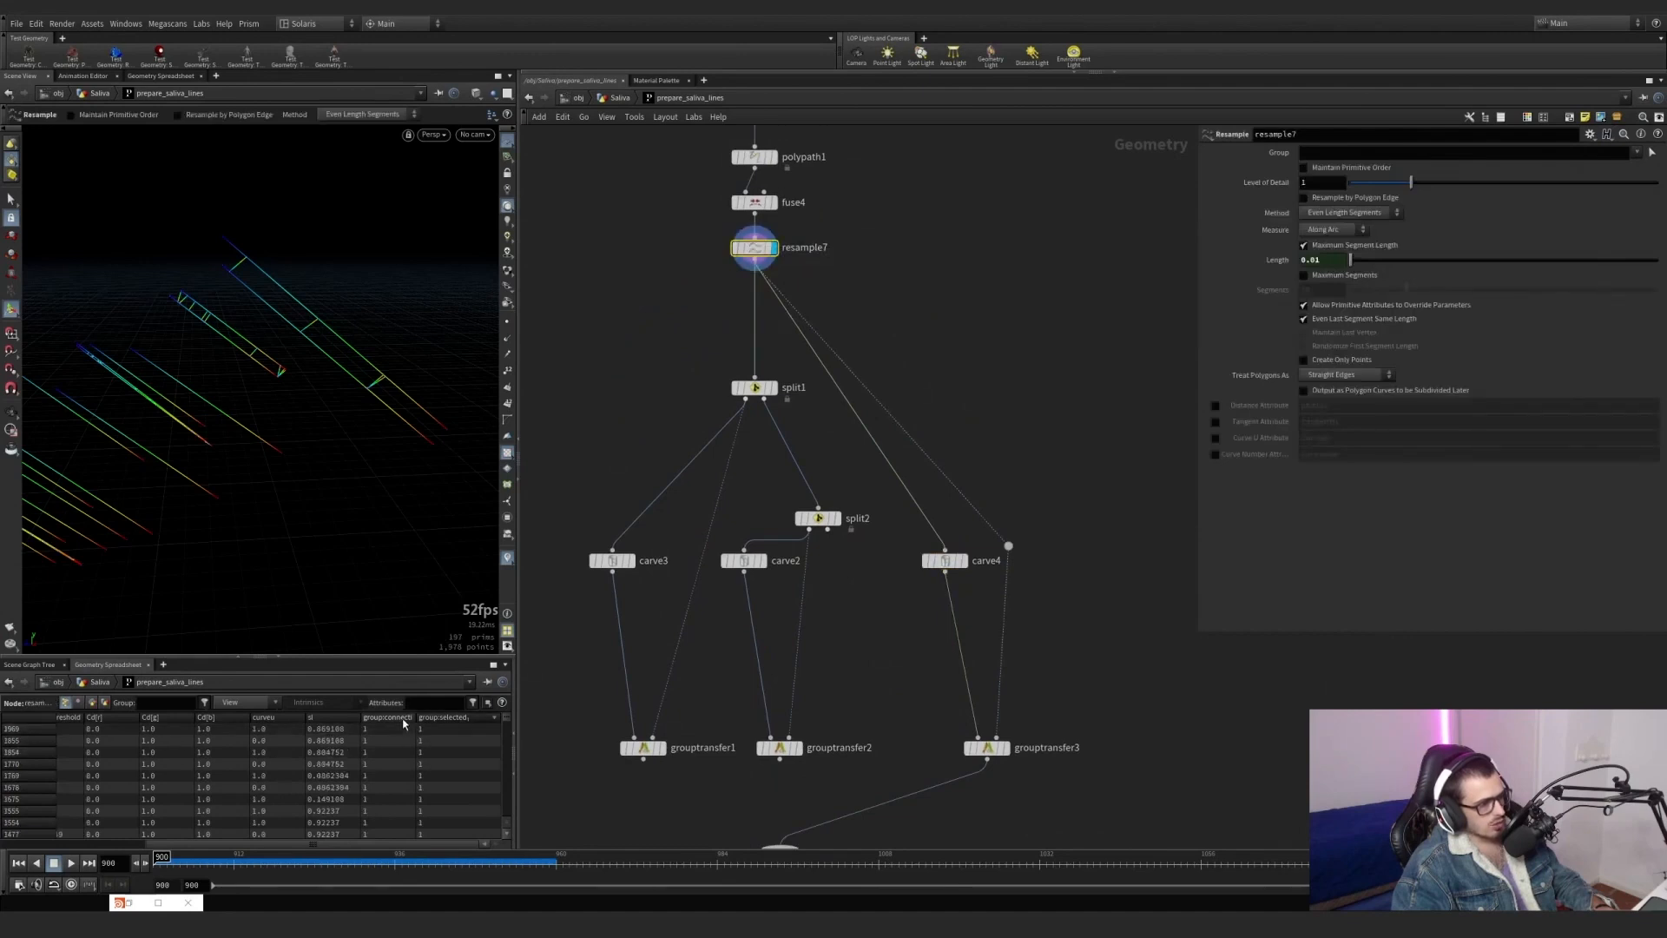
pyautogui.click(441, 720)
pyautogui.click(441, 720)
pyautogui.click(400, 721)
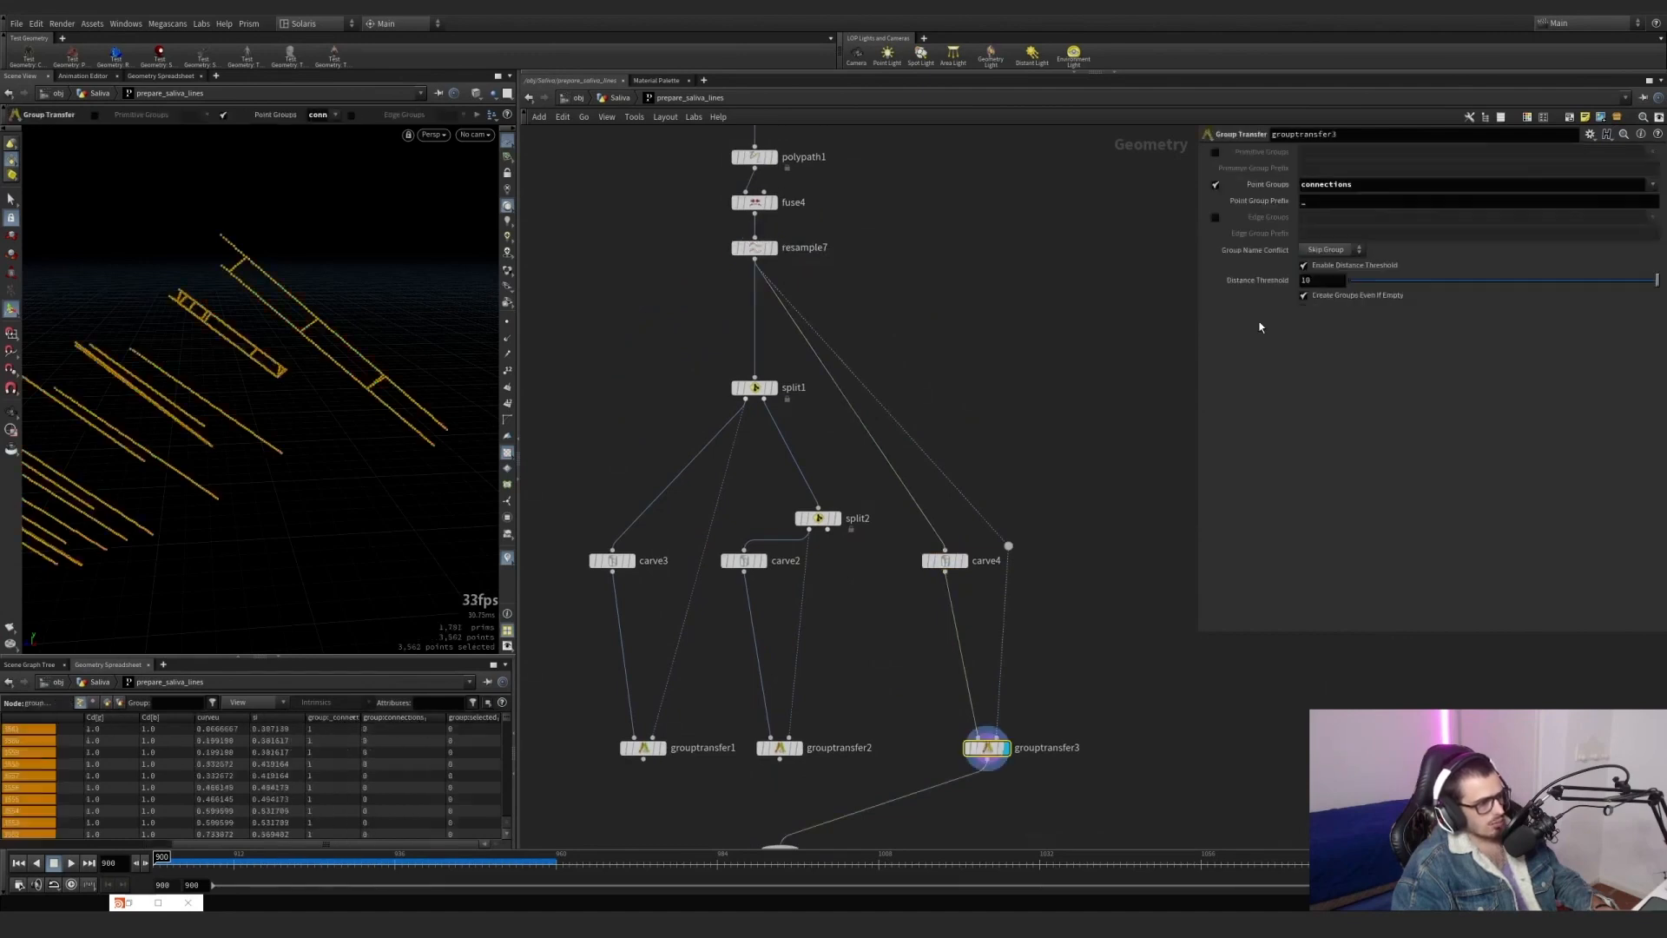
# Add the selected group to grouptransfer3's point groups and compare its group columns with those of carve4.
pyautogui.click(1651, 186)
pyautogui.click(1643, 214)
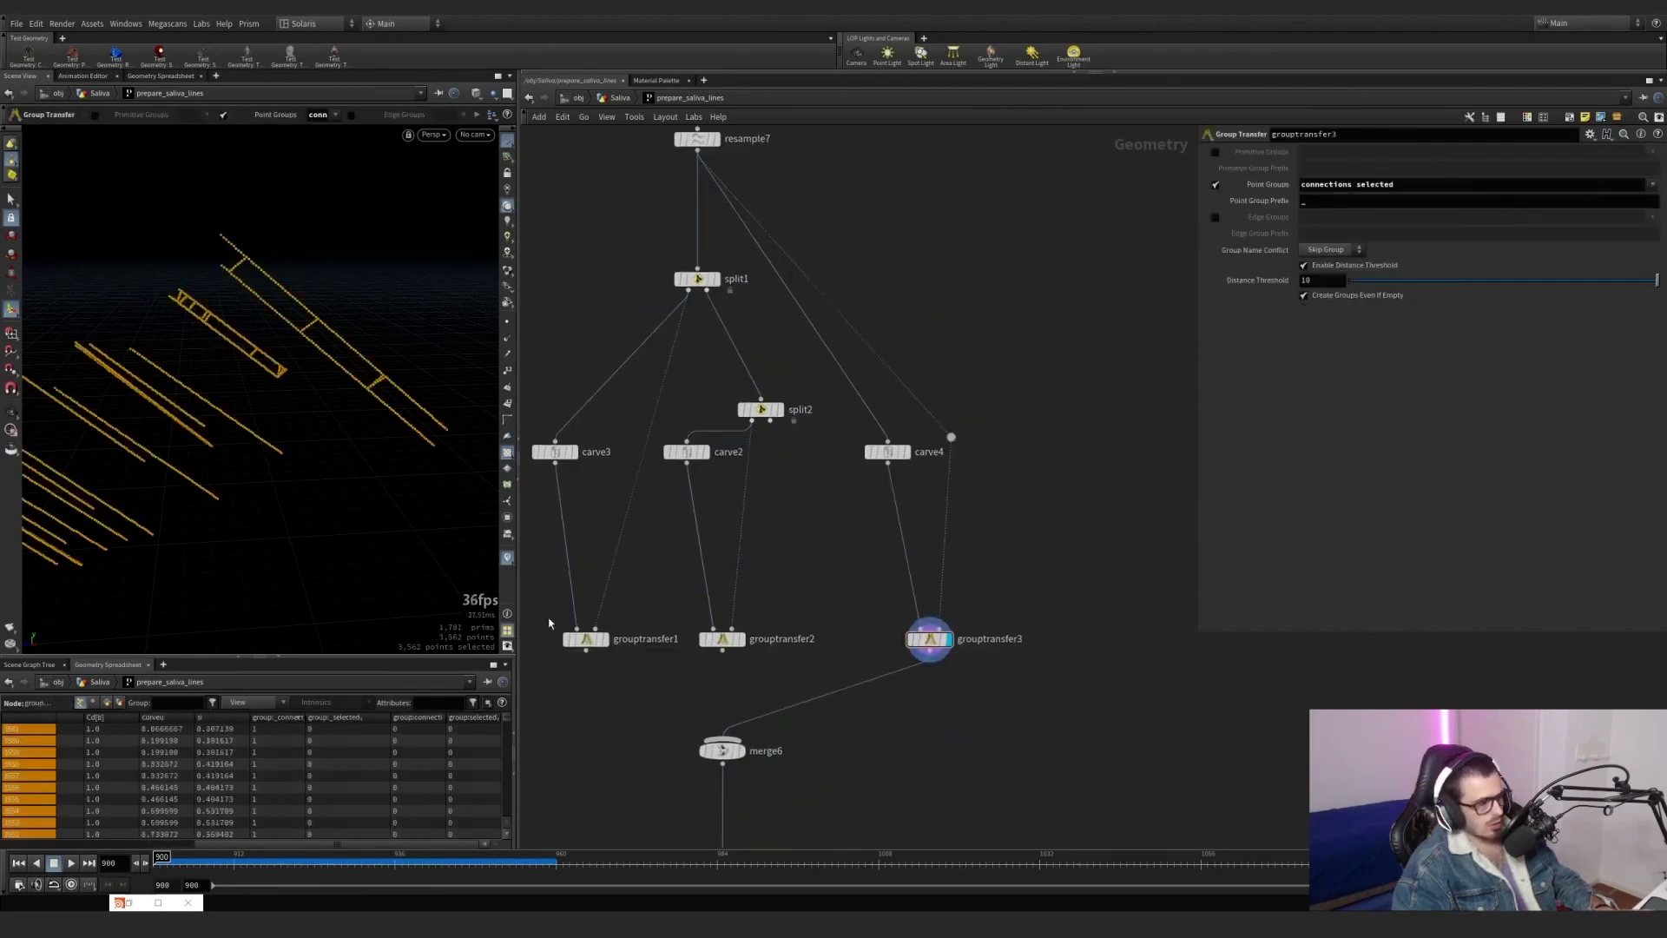
pyautogui.click(360, 720)
pyautogui.click(475, 720)
pyautogui.click(906, 452)
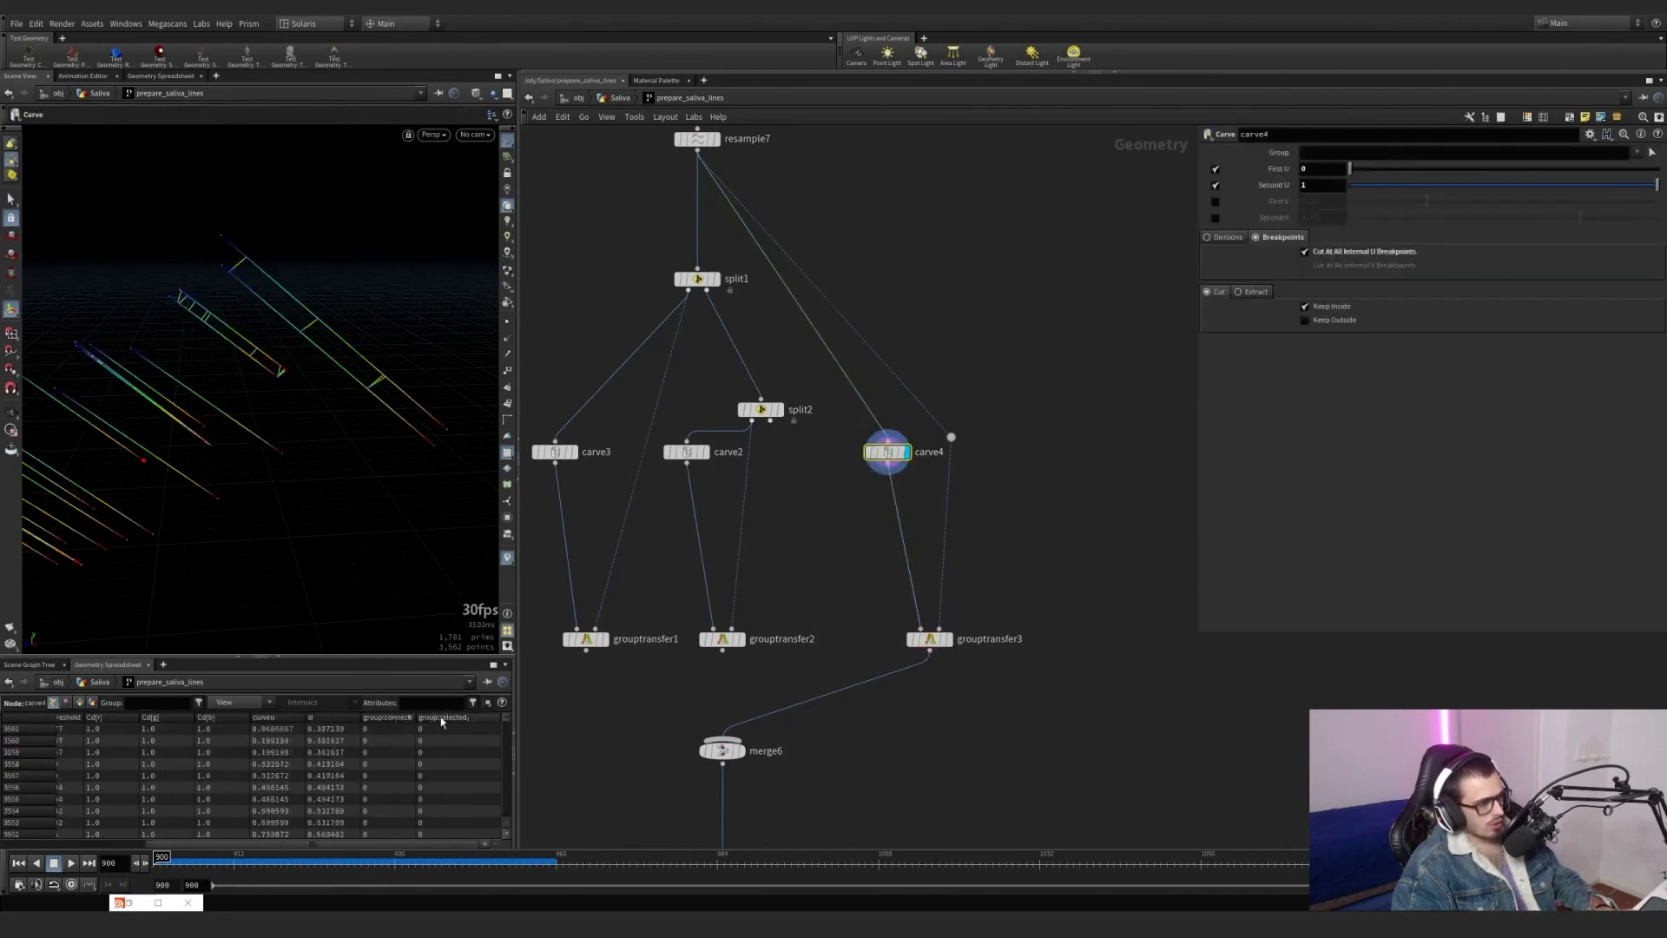
pyautogui.click(945, 640)
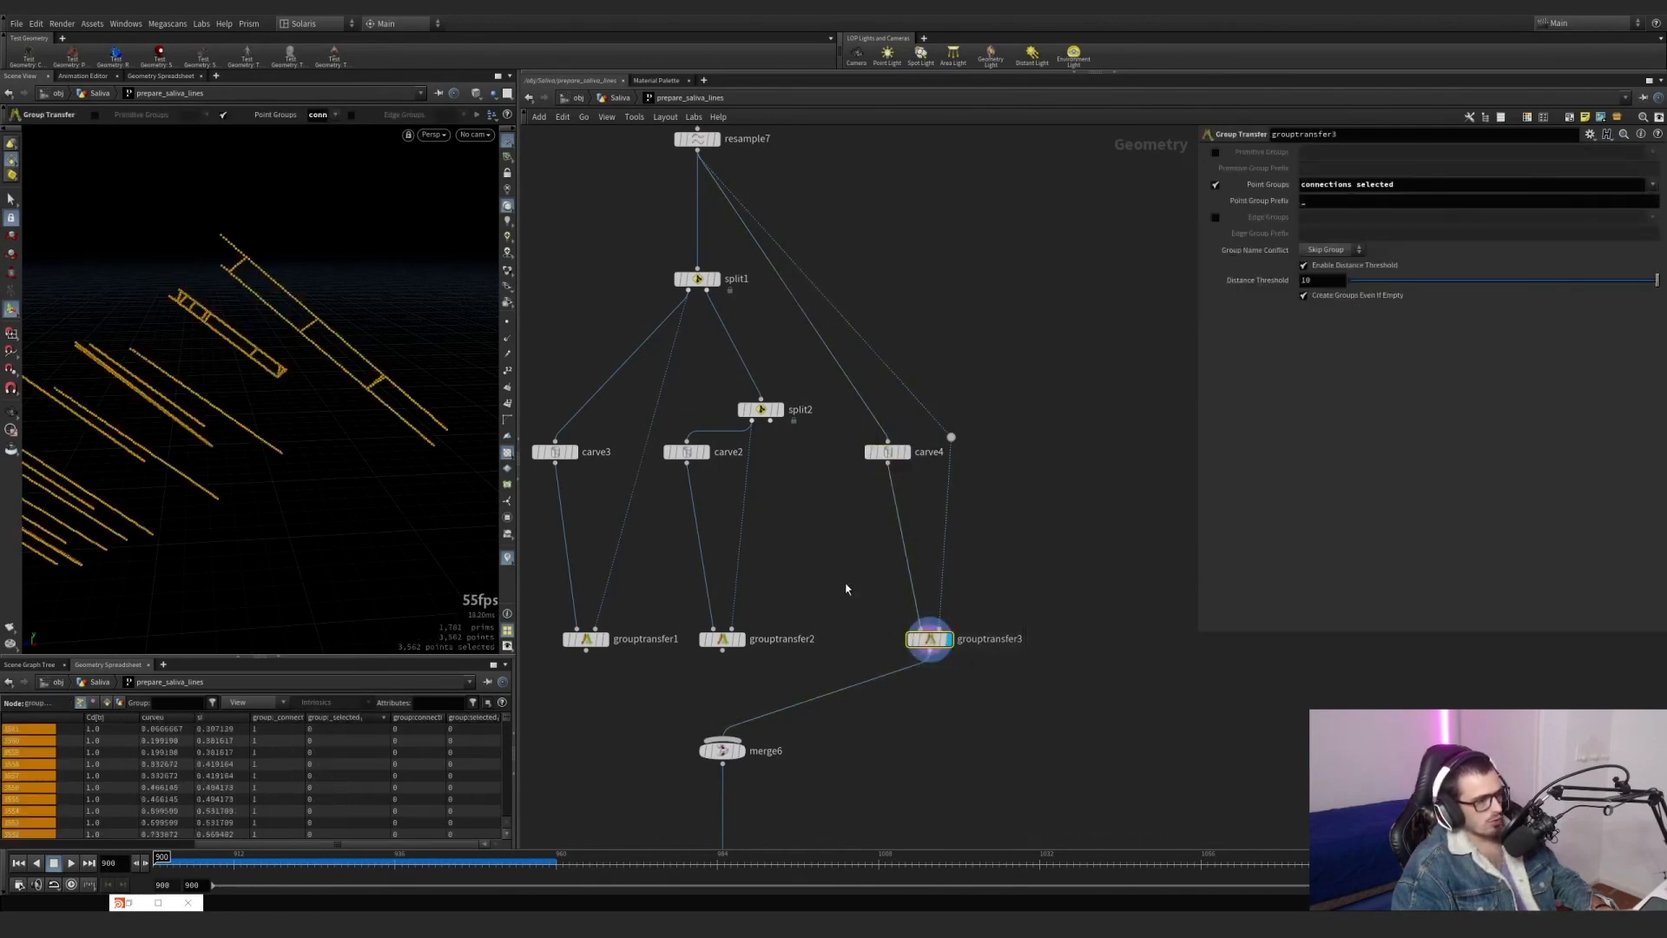
# Undo the edits to grouptransfer3's point groups and the rewiring around split2, carve4 and merge6.
pyautogui.hotkey('ctrl', 'z')
pyautogui.hotkey('ctrl', 'y')
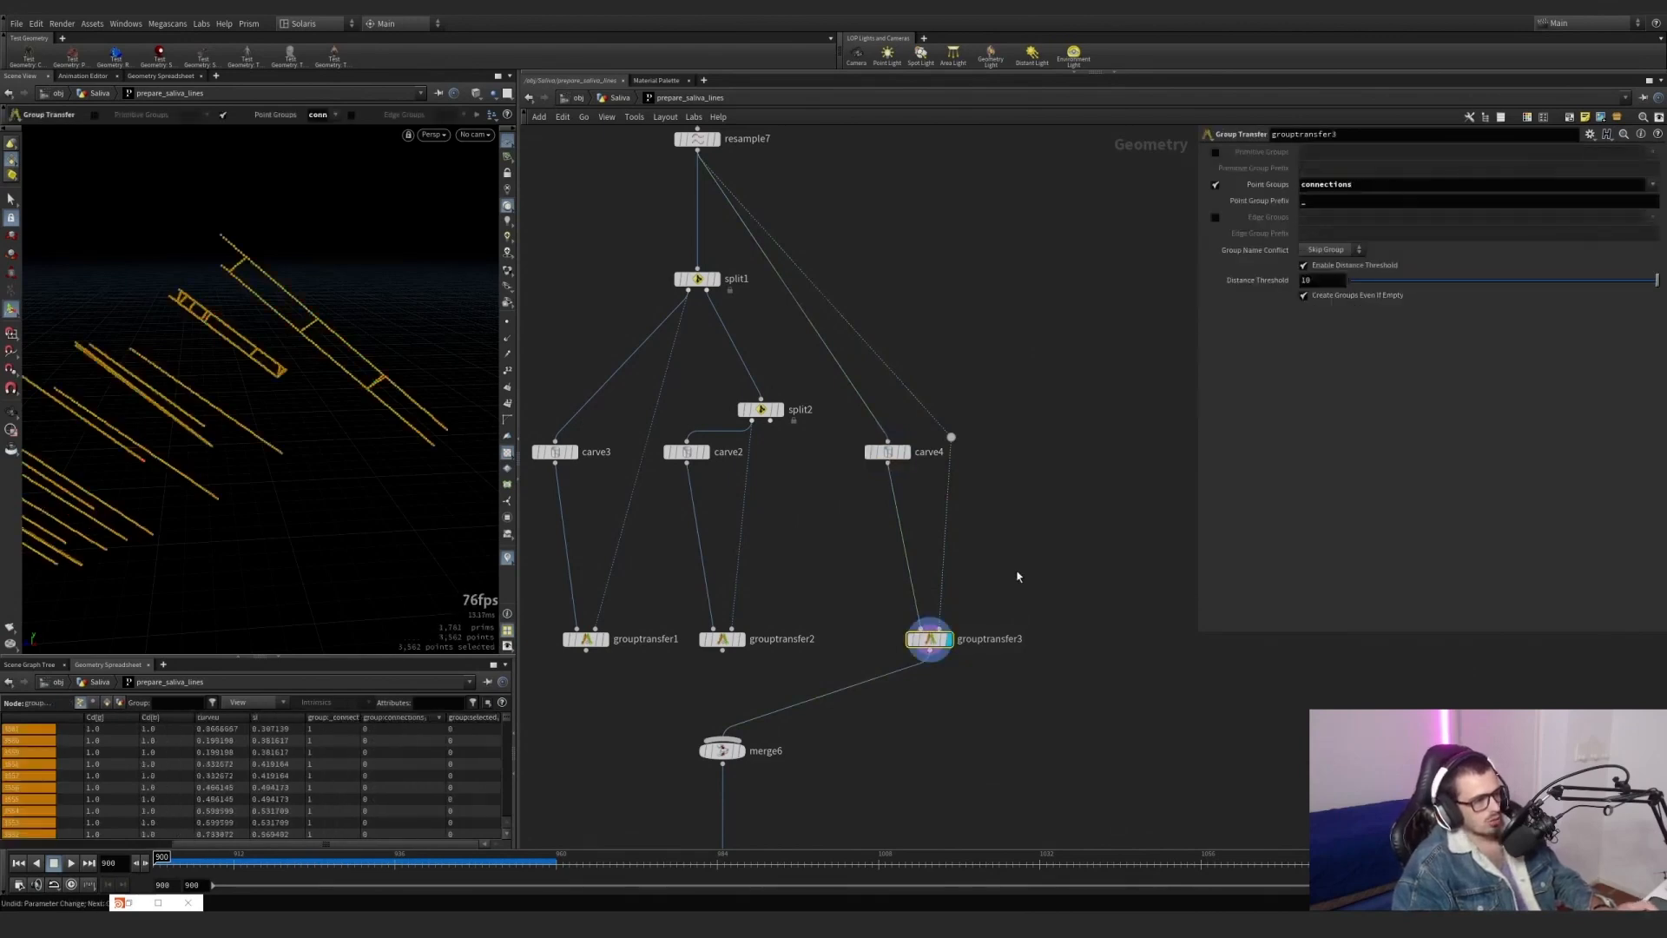
pyautogui.hotkey('ctrl', 'z')
pyautogui.hotkey('ctrl', 'z')
pyautogui.hotkey('ctrl', 'z')
pyautogui.hotkey('ctrl', 'z')
pyautogui.hotkey('ctrl', 'z')
pyautogui.hotkey('ctrl', 'z')
pyautogui.hotkey('ctrl', 'z')
pyautogui.hotkey('ctrl', 'z')
pyautogui.hotkey('ctrl', 'z')
pyautogui.hotkey('ctrl', 'z')
pyautogui.hotkey('ctrl', 'z')
pyautogui.hotkey('ctrl', 'z')
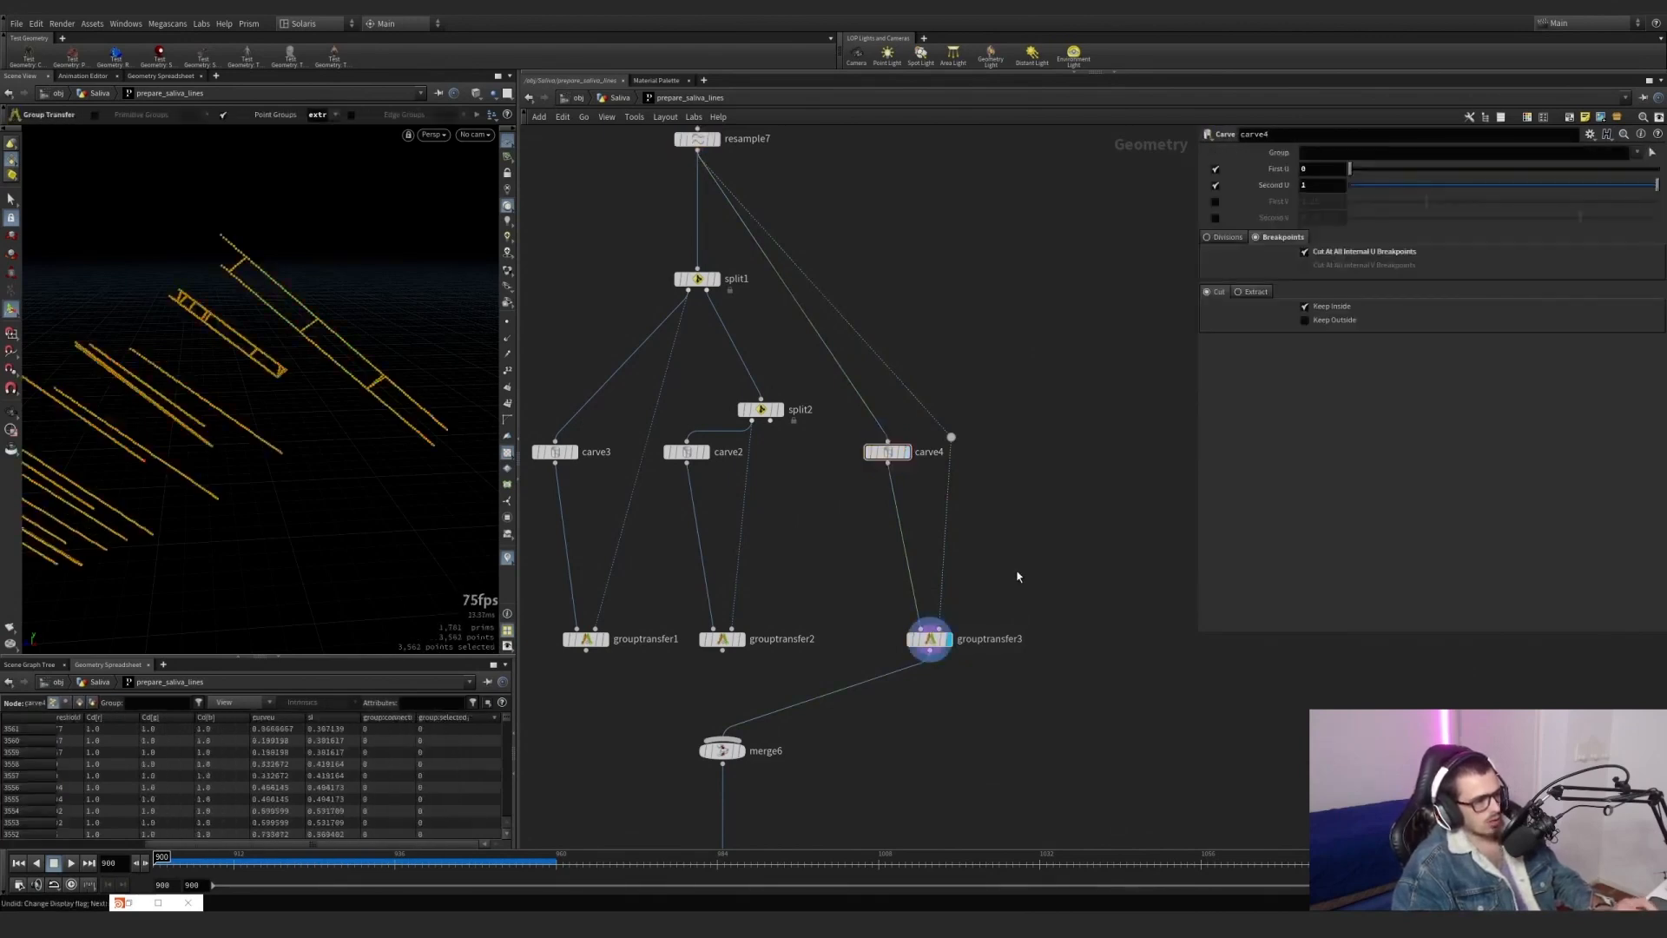
pyautogui.scroll(-2, 955, 547)
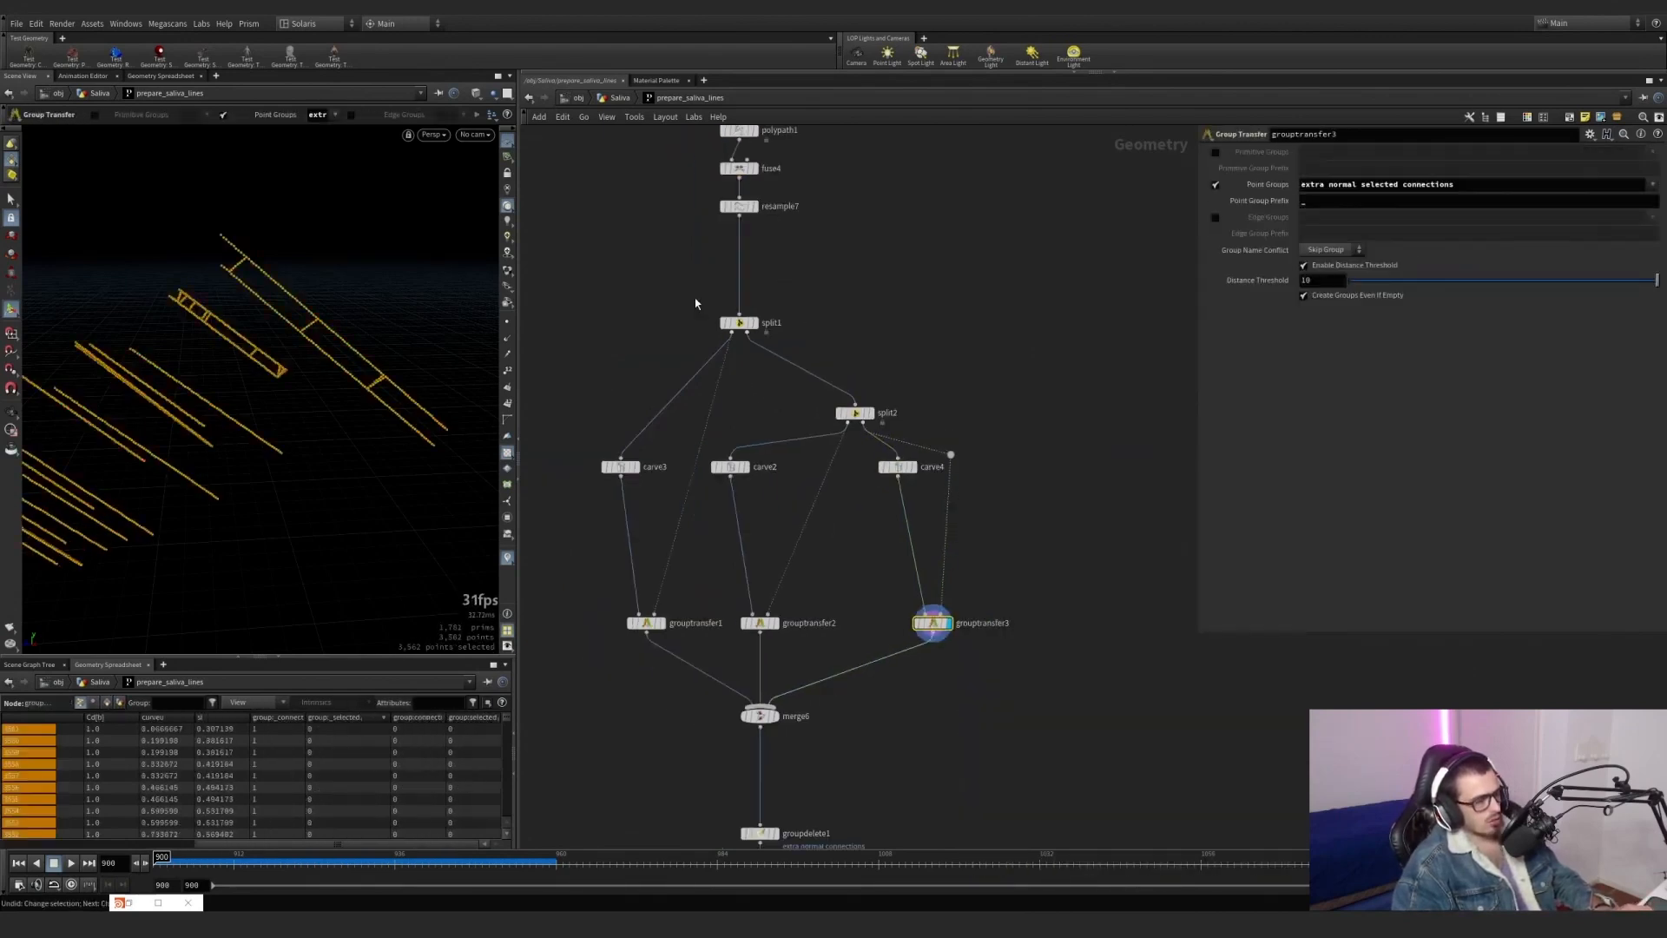
# Return to the Saliva network and examine pointdeform1's group and capture settings.
pyautogui.click(613, 100)
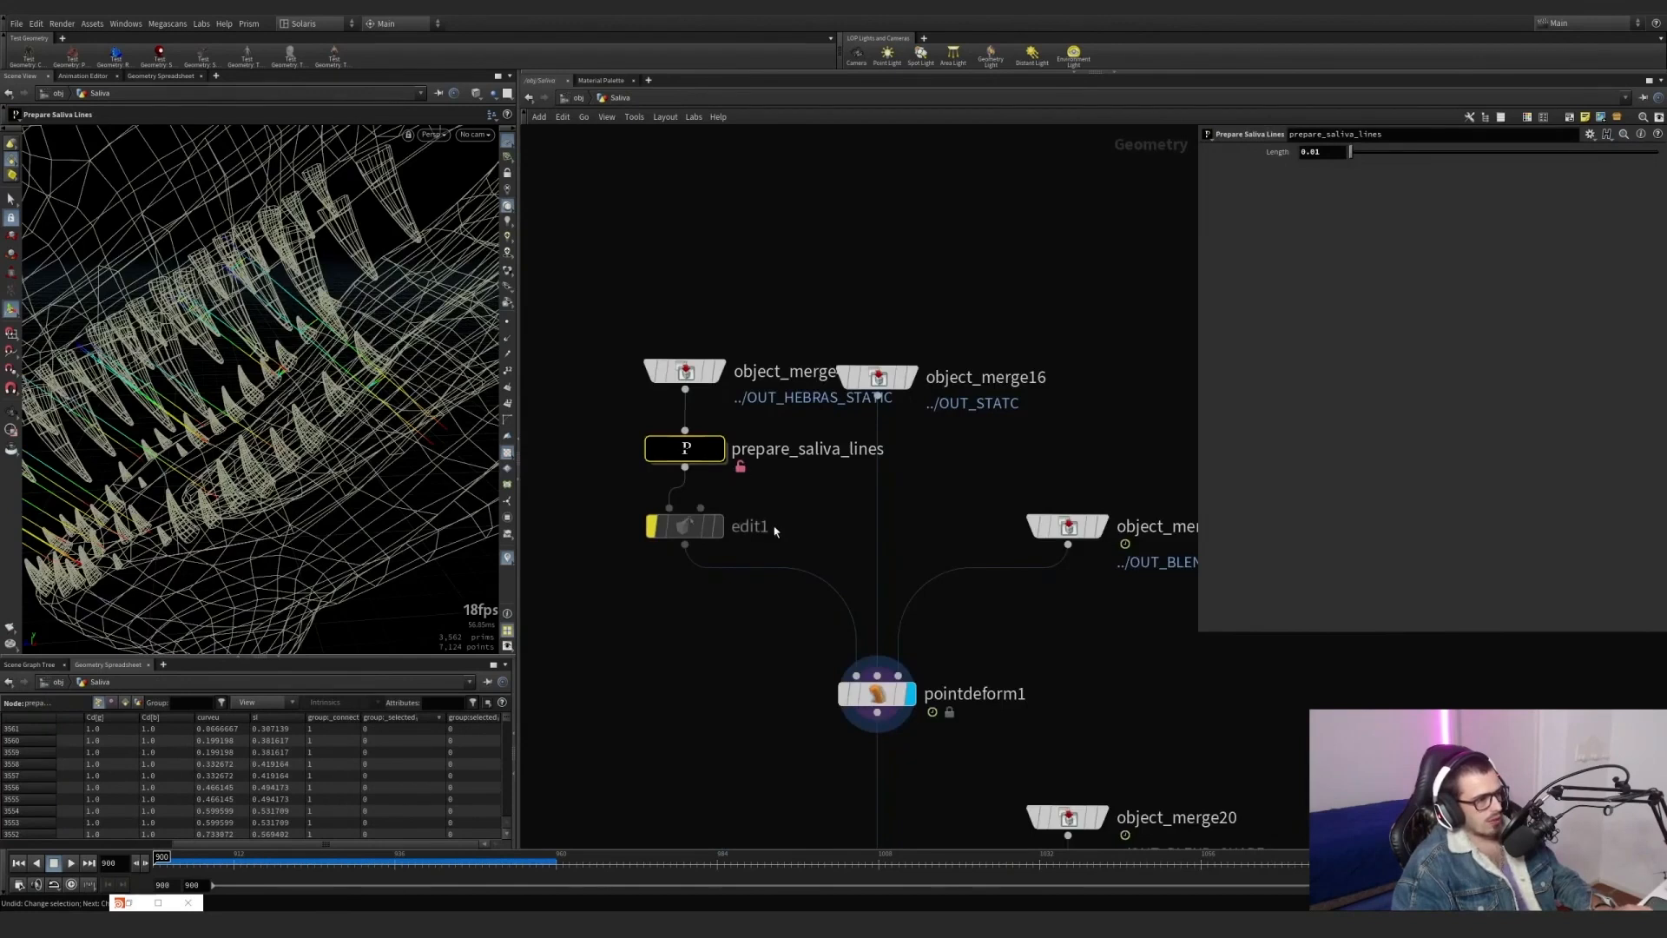
pyautogui.moveTo(773, 531); pyautogui.dragTo(685, 392, button='middle')
pyautogui.click(786, 556)
pyautogui.moveTo(240, 863); pyautogui.dragTo(20, 799)
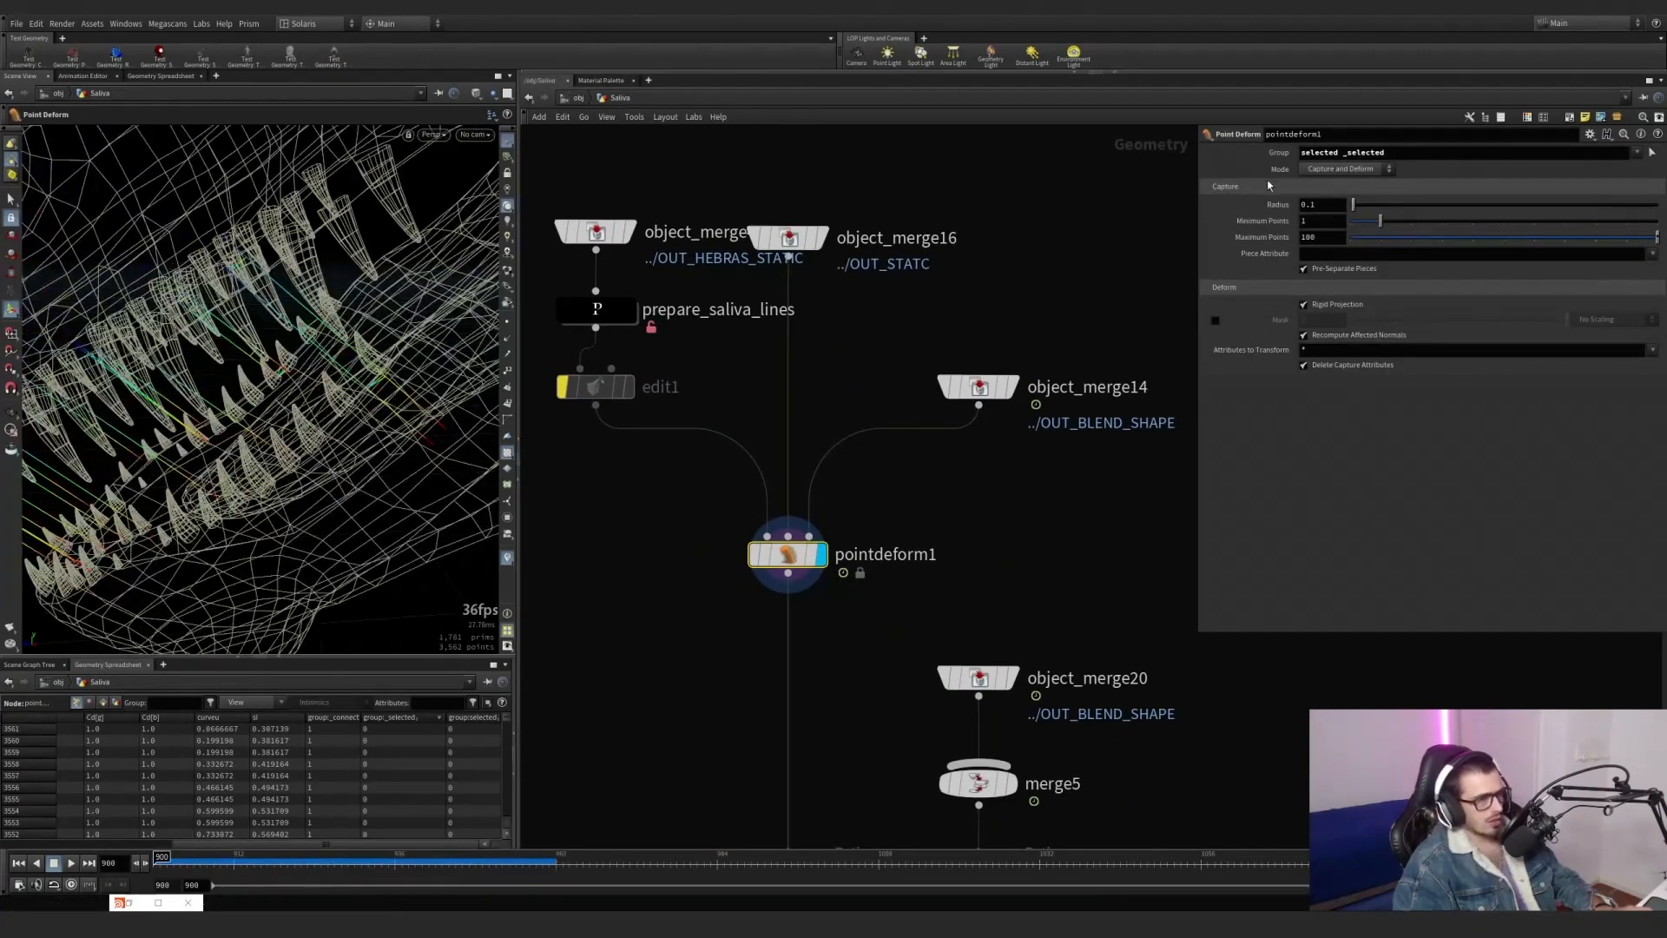
# Restrict pointdeform1 to the _selected group and check the deformed lines at frame 931.
pyautogui.moveTo(1320, 149); pyautogui.dragTo(1252, 142)
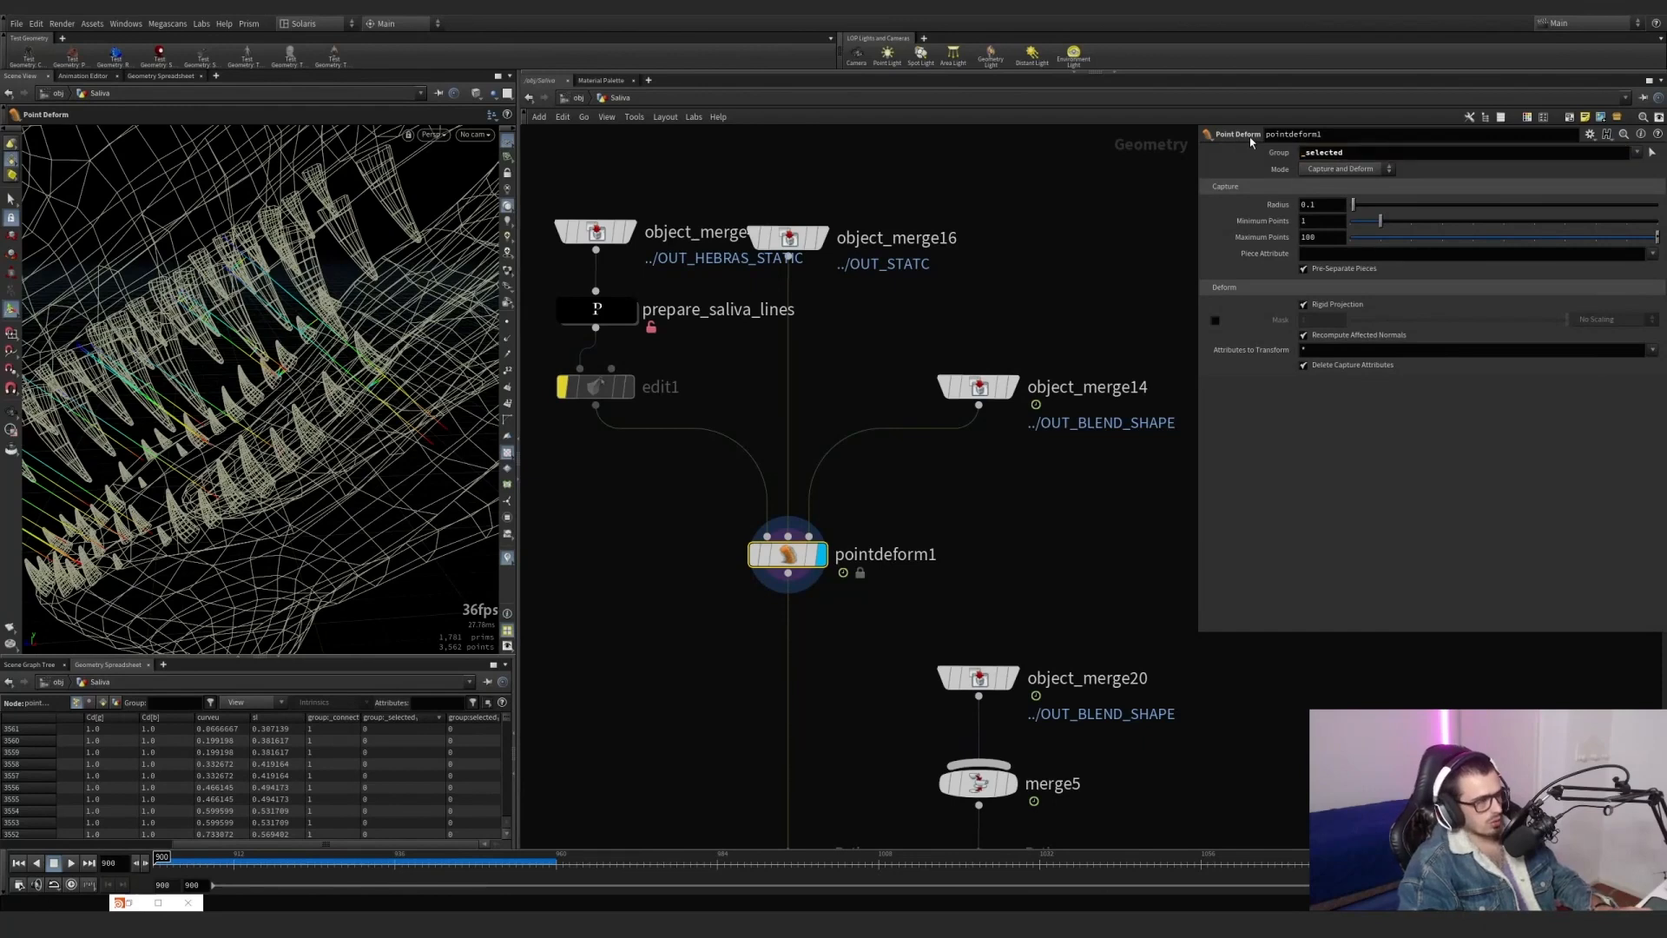
pyautogui.moveTo(350, 858); pyautogui.dragTo(361, 799)
pyautogui.scroll(-5, 237, 308)
pyautogui.keyDown('alt'); pyautogui.moveTo(237, 308); pyautogui.dragTo(343, 352, button='middle'); pyautogui.keyUp('alt')
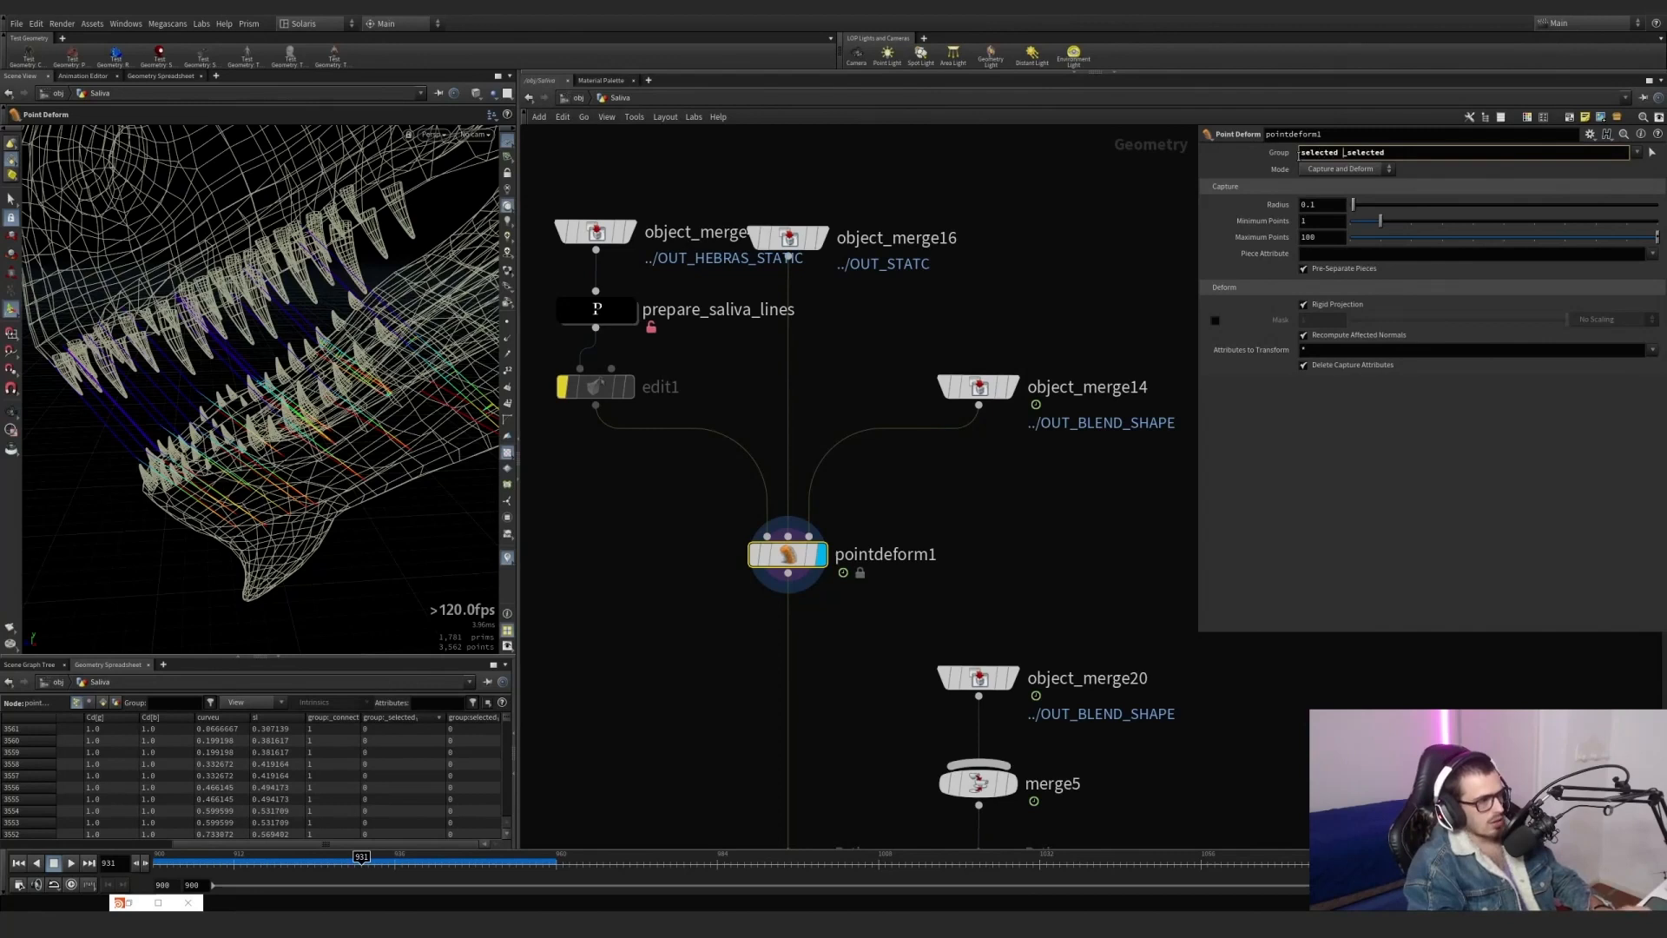
pyautogui.press('Return')
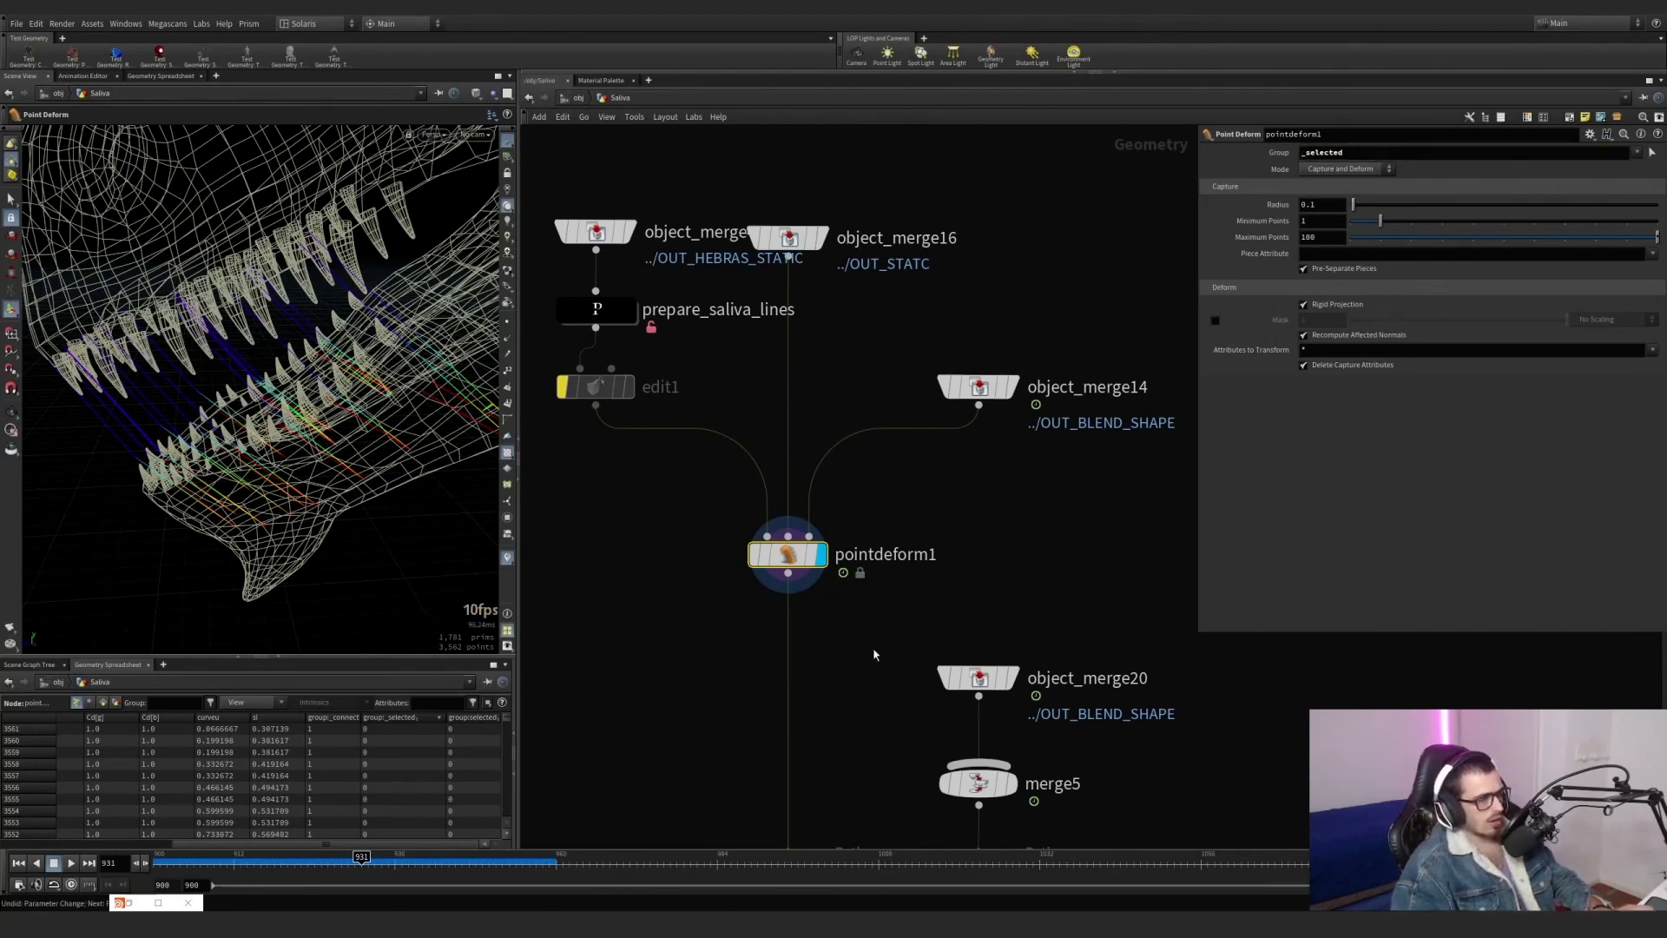
# Display the results of timewarp2 and timewarp1, check timewarp1's retime settings, and display vellumconstraints1.
pyautogui.moveTo(879, 621); pyautogui.dragTo(831, 421, button='middle')
pyautogui.scroll(-4, 856, 548)
pyautogui.scroll(6, 815, 537)
pyautogui.scroll(-3, 1007, 588)
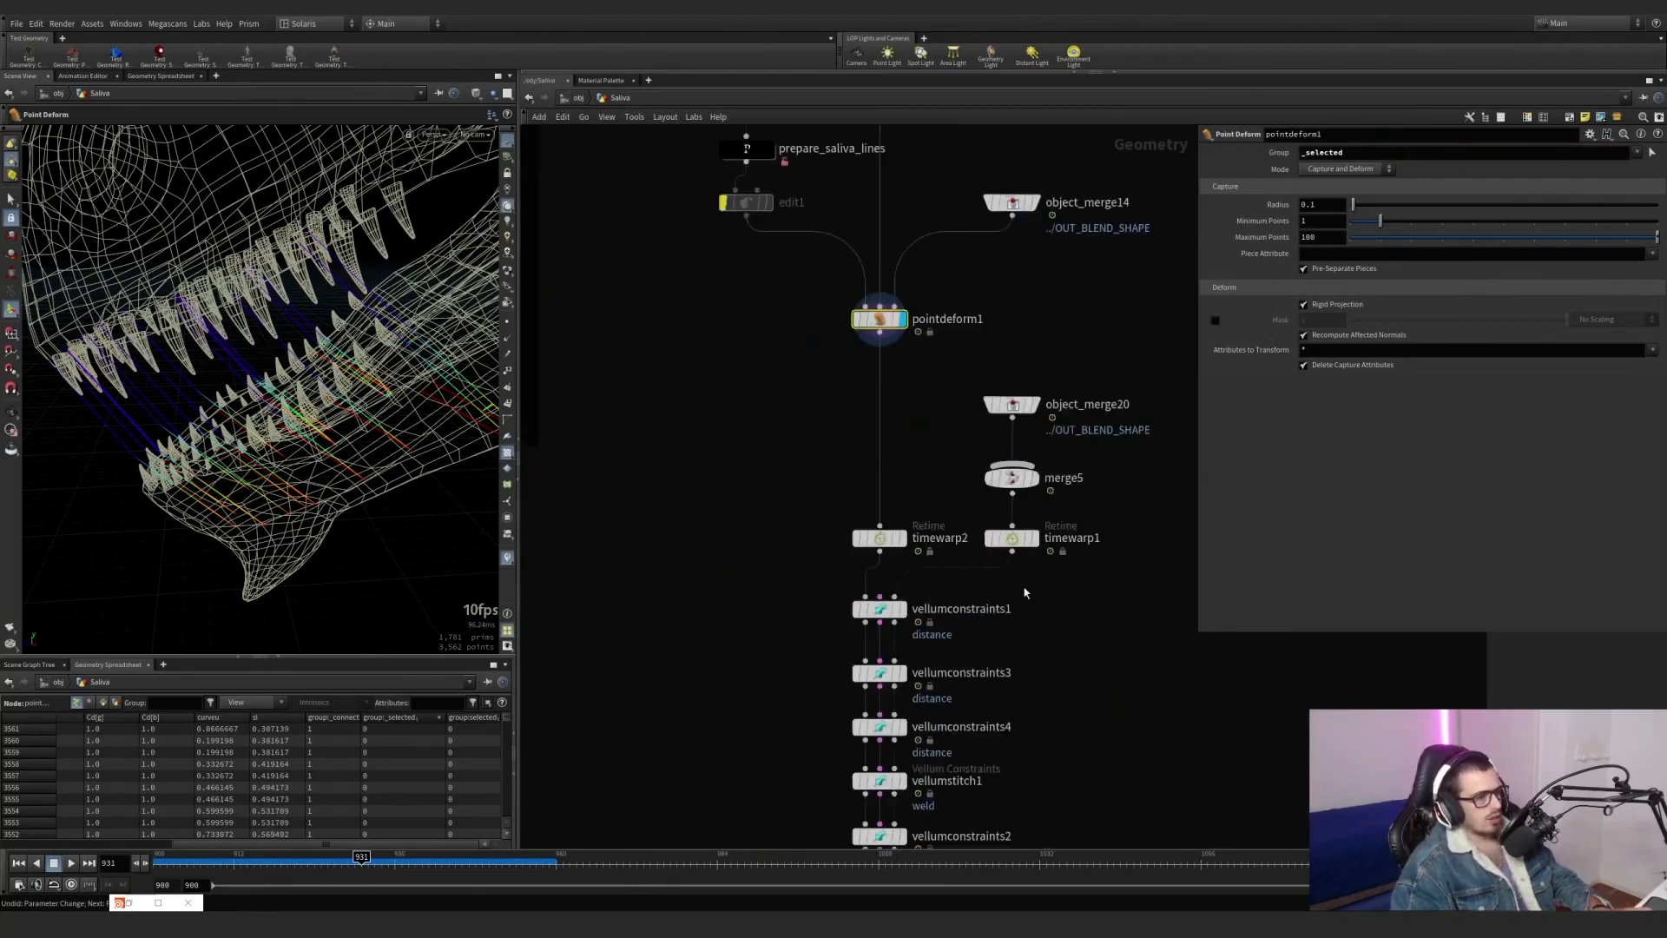
pyautogui.click(903, 538)
pyautogui.click(1033, 540)
pyautogui.click(1012, 539)
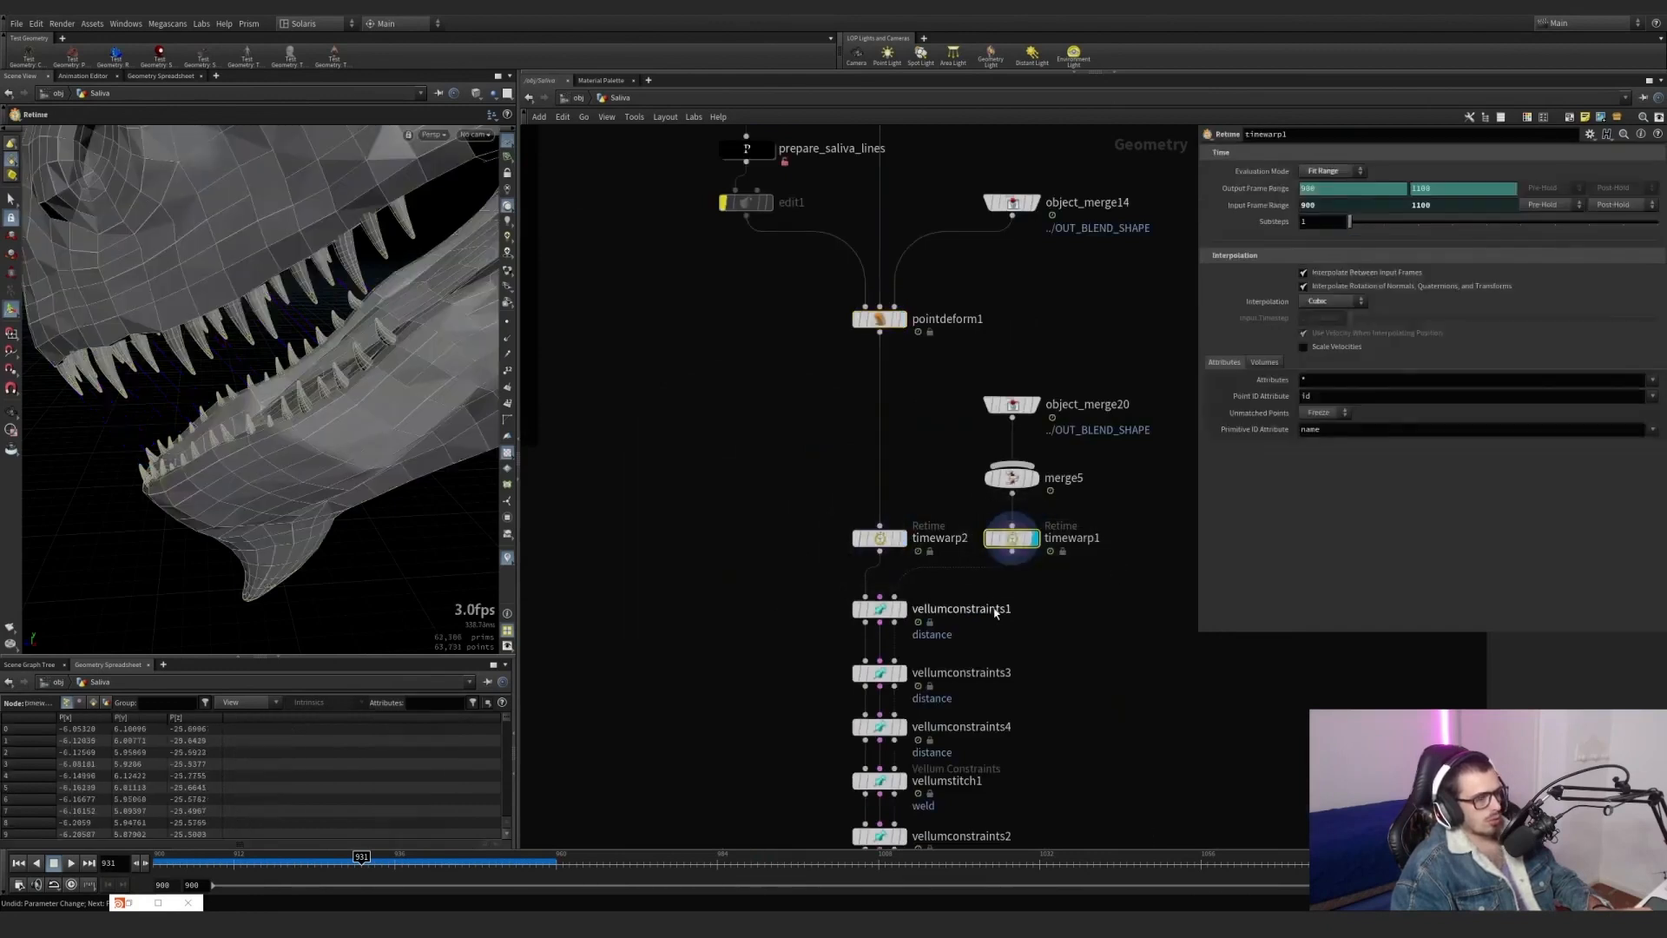
pyautogui.moveTo(968, 637); pyautogui.dragTo(979, 532, button='middle')
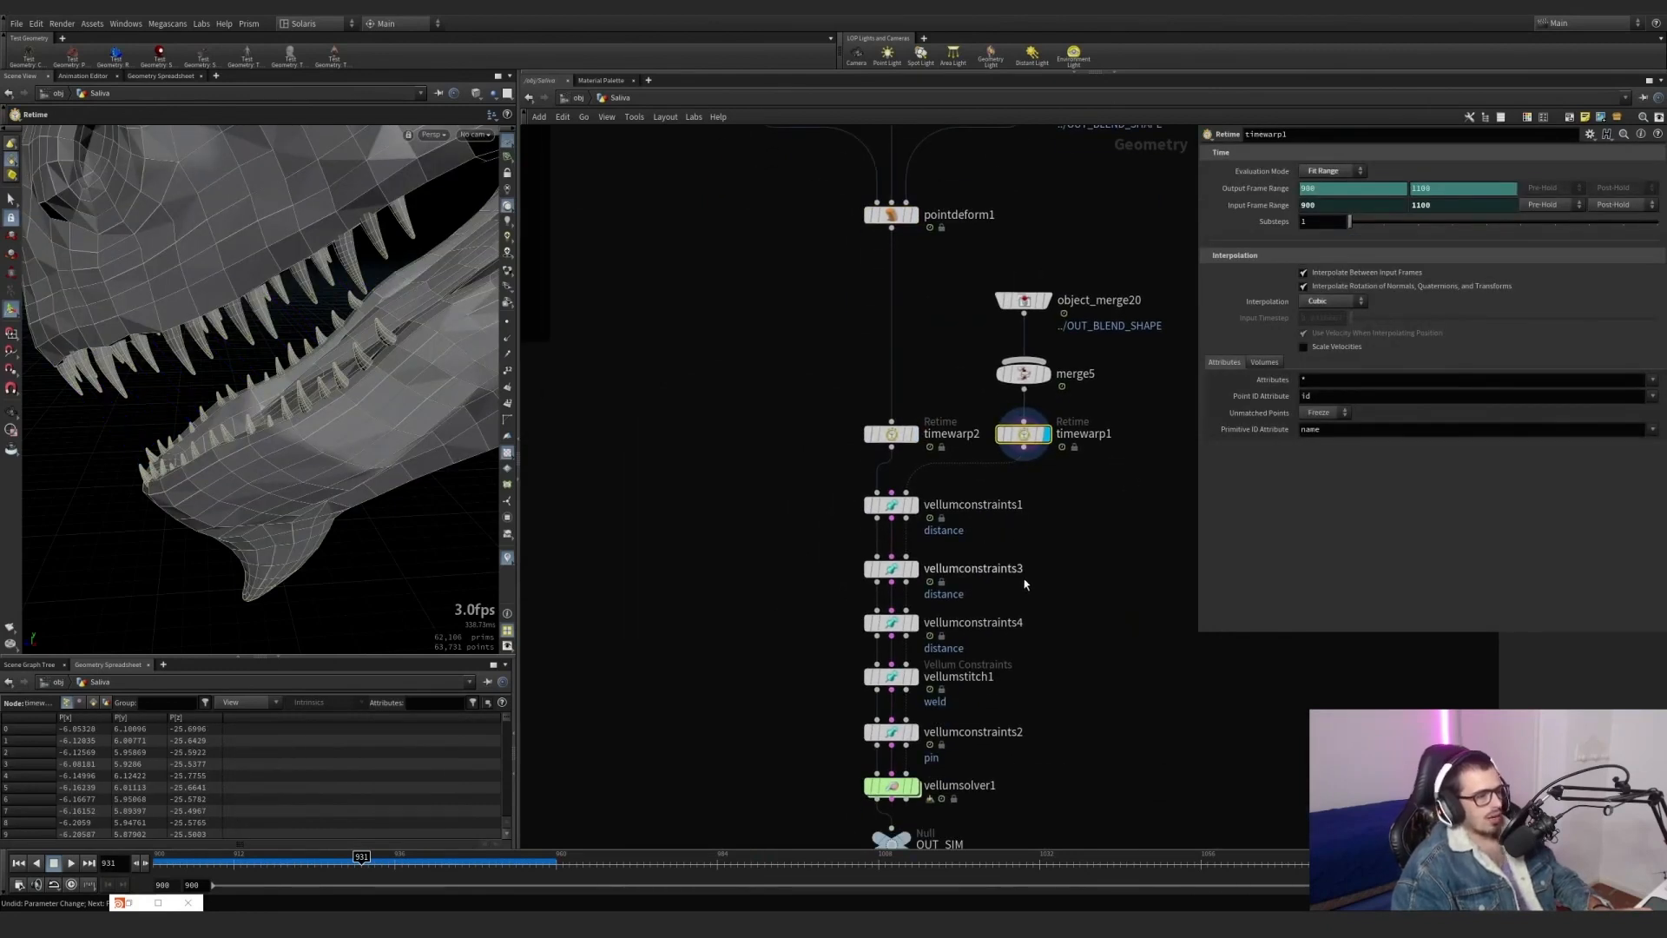
pyautogui.moveTo(1024, 583); pyautogui.dragTo(979, 520, button='middle')
pyautogui.click(868, 442)
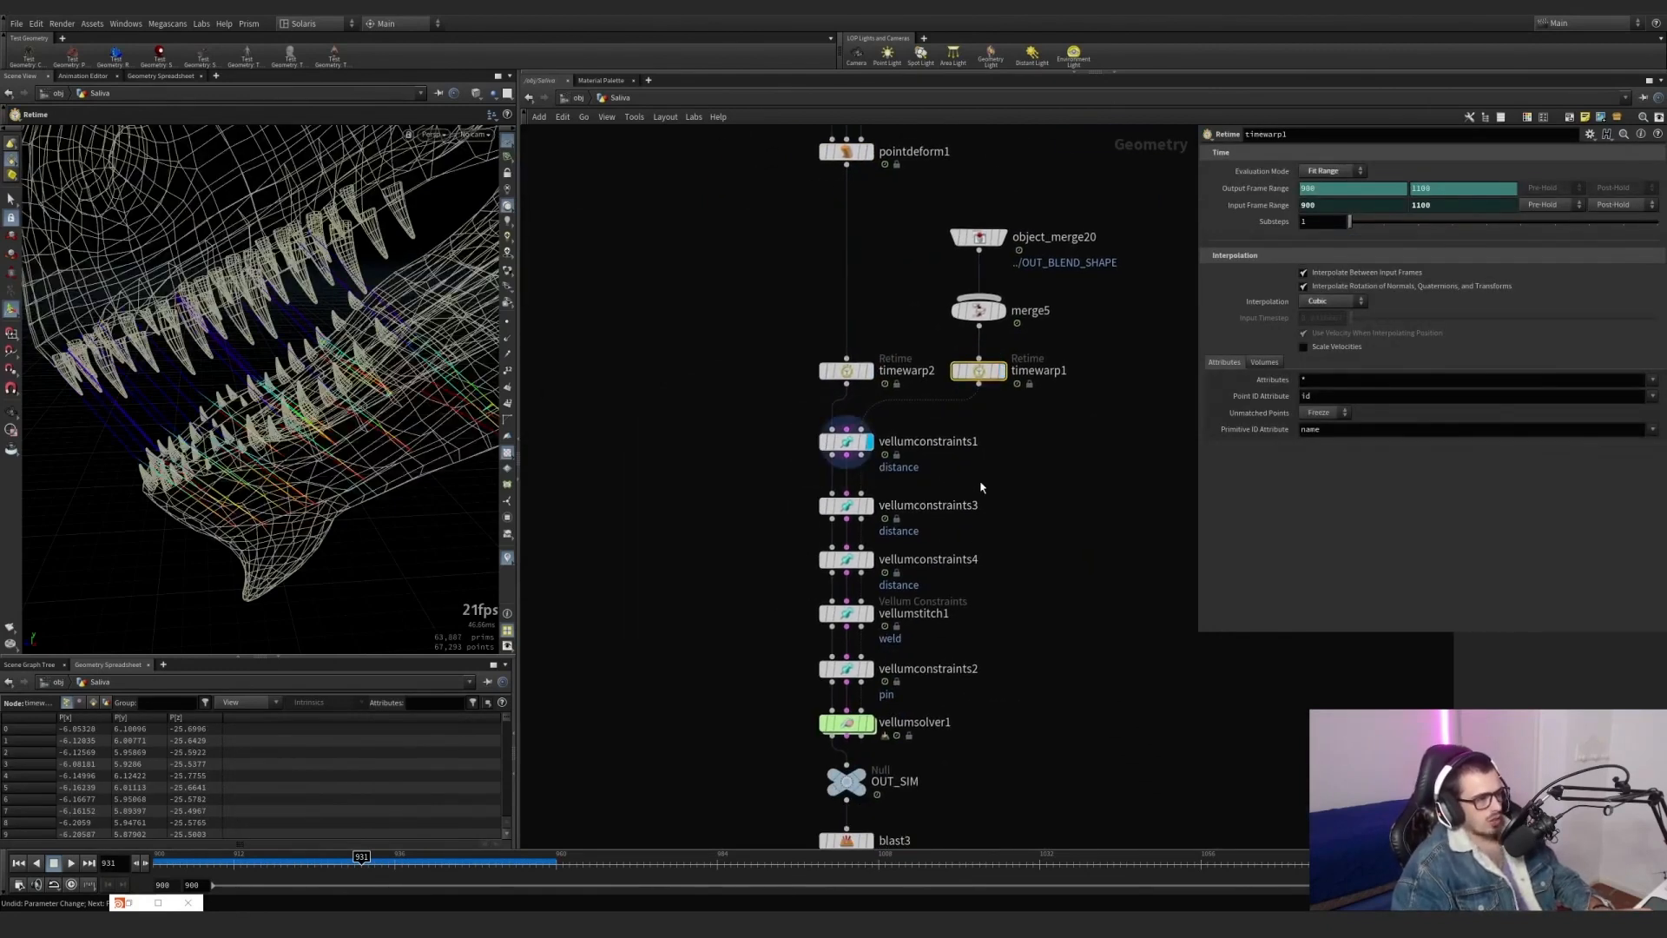
# Connect the outputs of saliva_lines_generator and saliva_surface_lines_generator to merge4.
pyautogui.scroll(-2, 980, 487)
pyautogui.scroll(1, 955, 486)
pyautogui.scroll(-4, 834, 473)
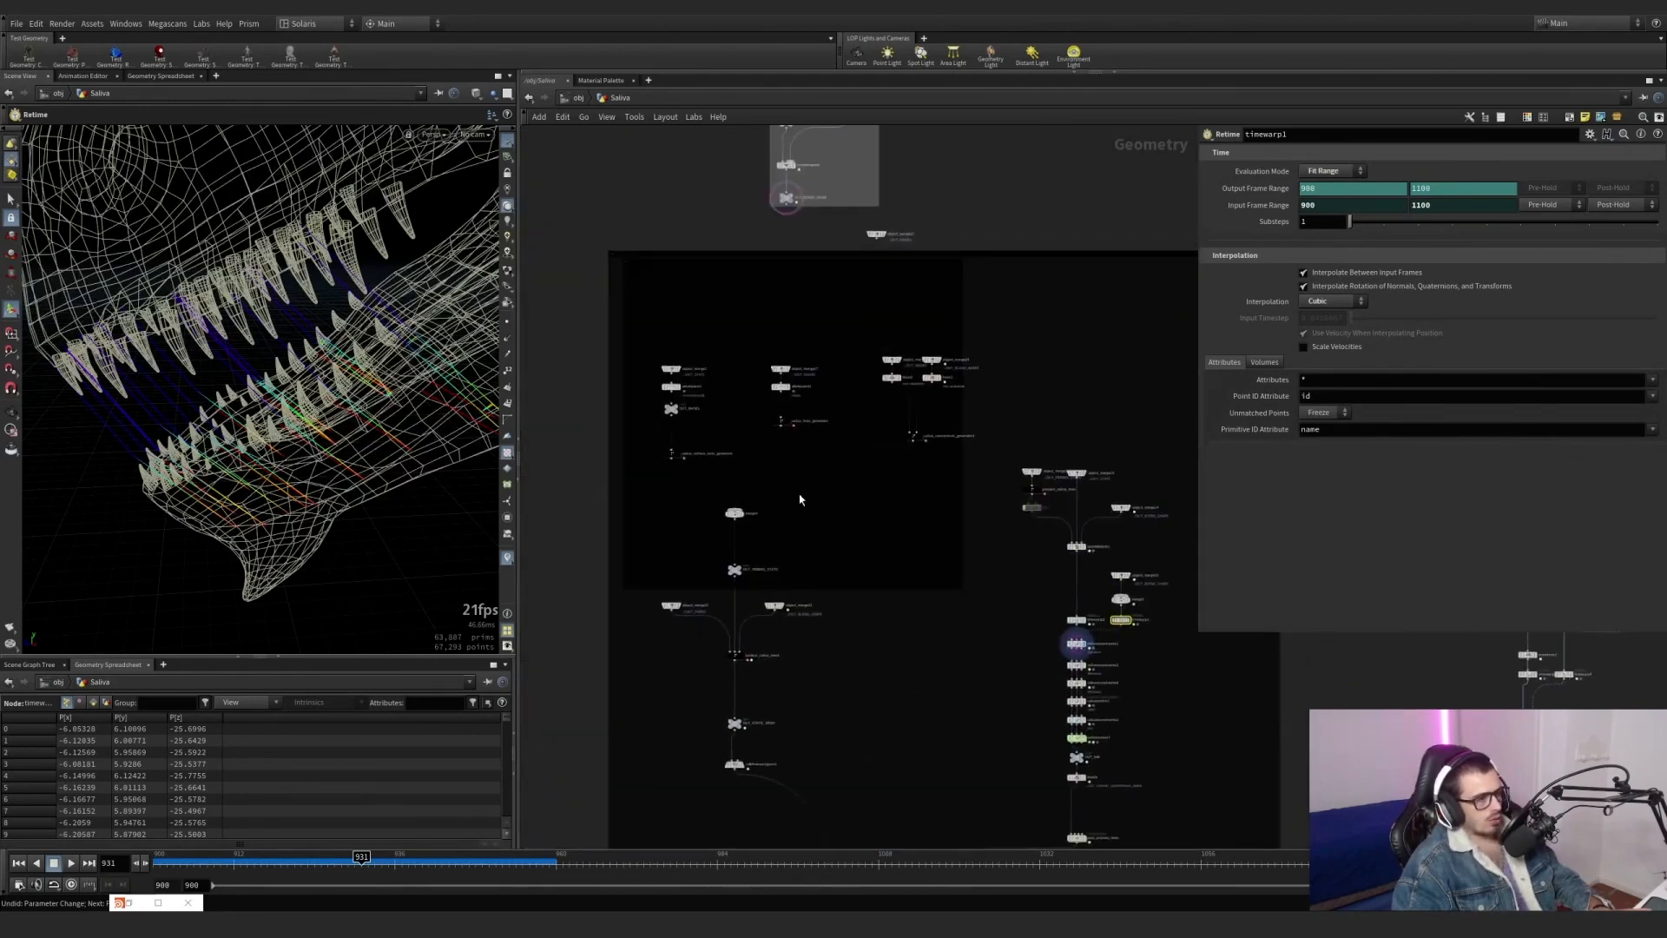
pyautogui.scroll(3, 814, 464)
pyautogui.click(851, 400)
pyautogui.click(754, 573)
pyautogui.click(624, 469)
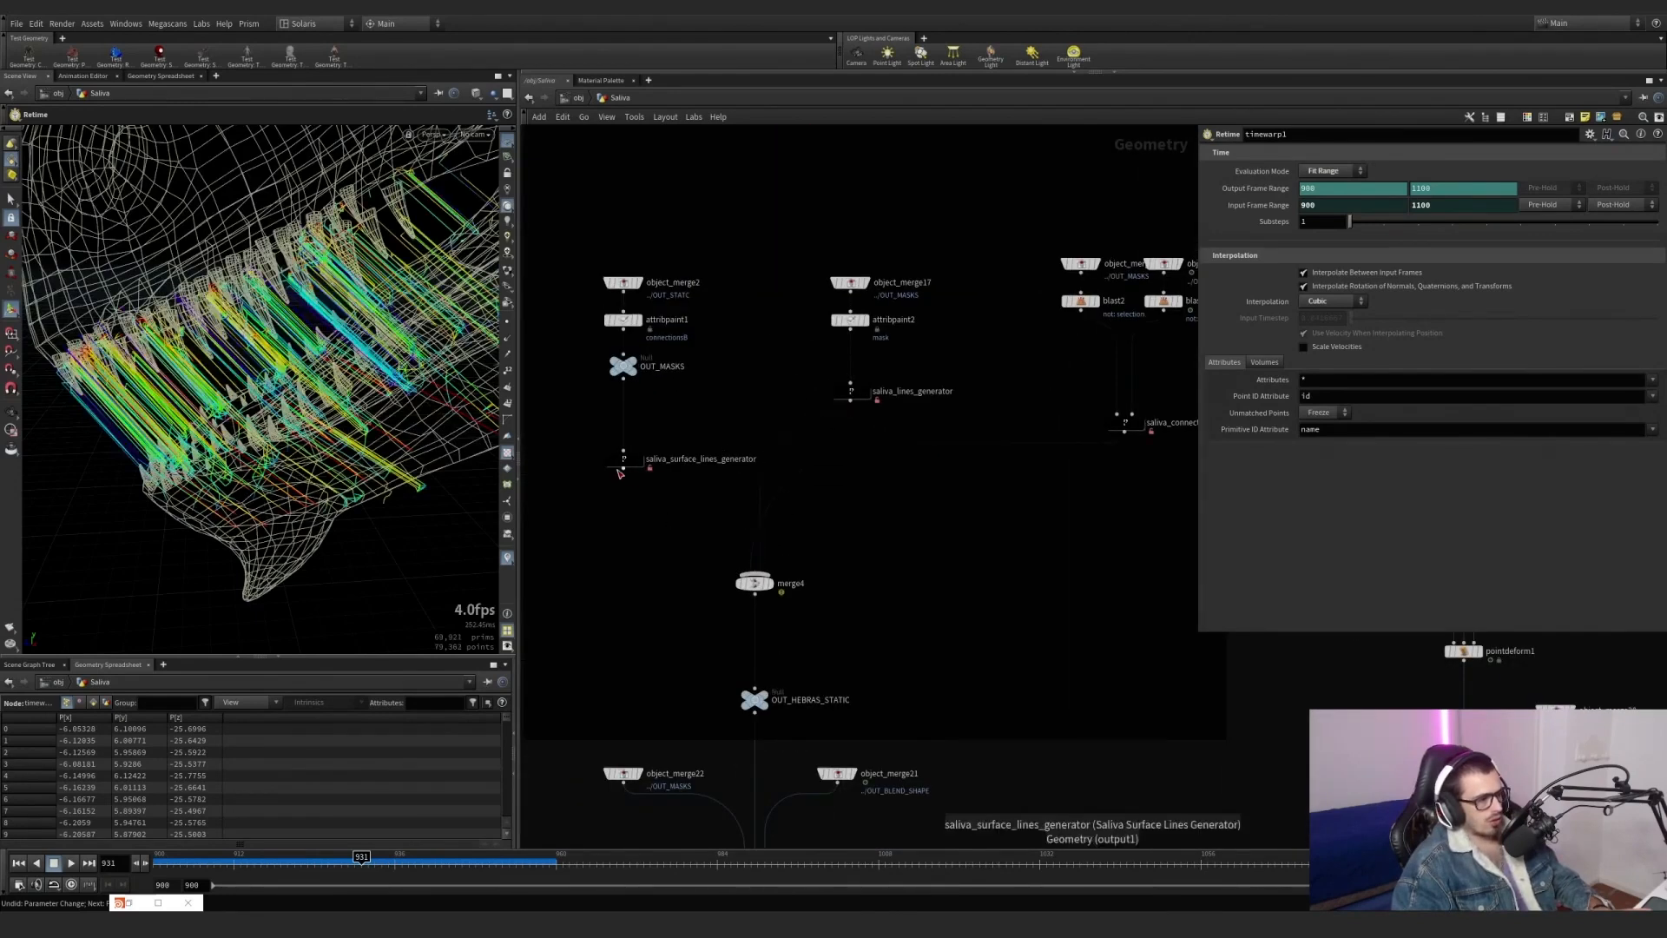
pyautogui.scroll(-3, 718, 506)
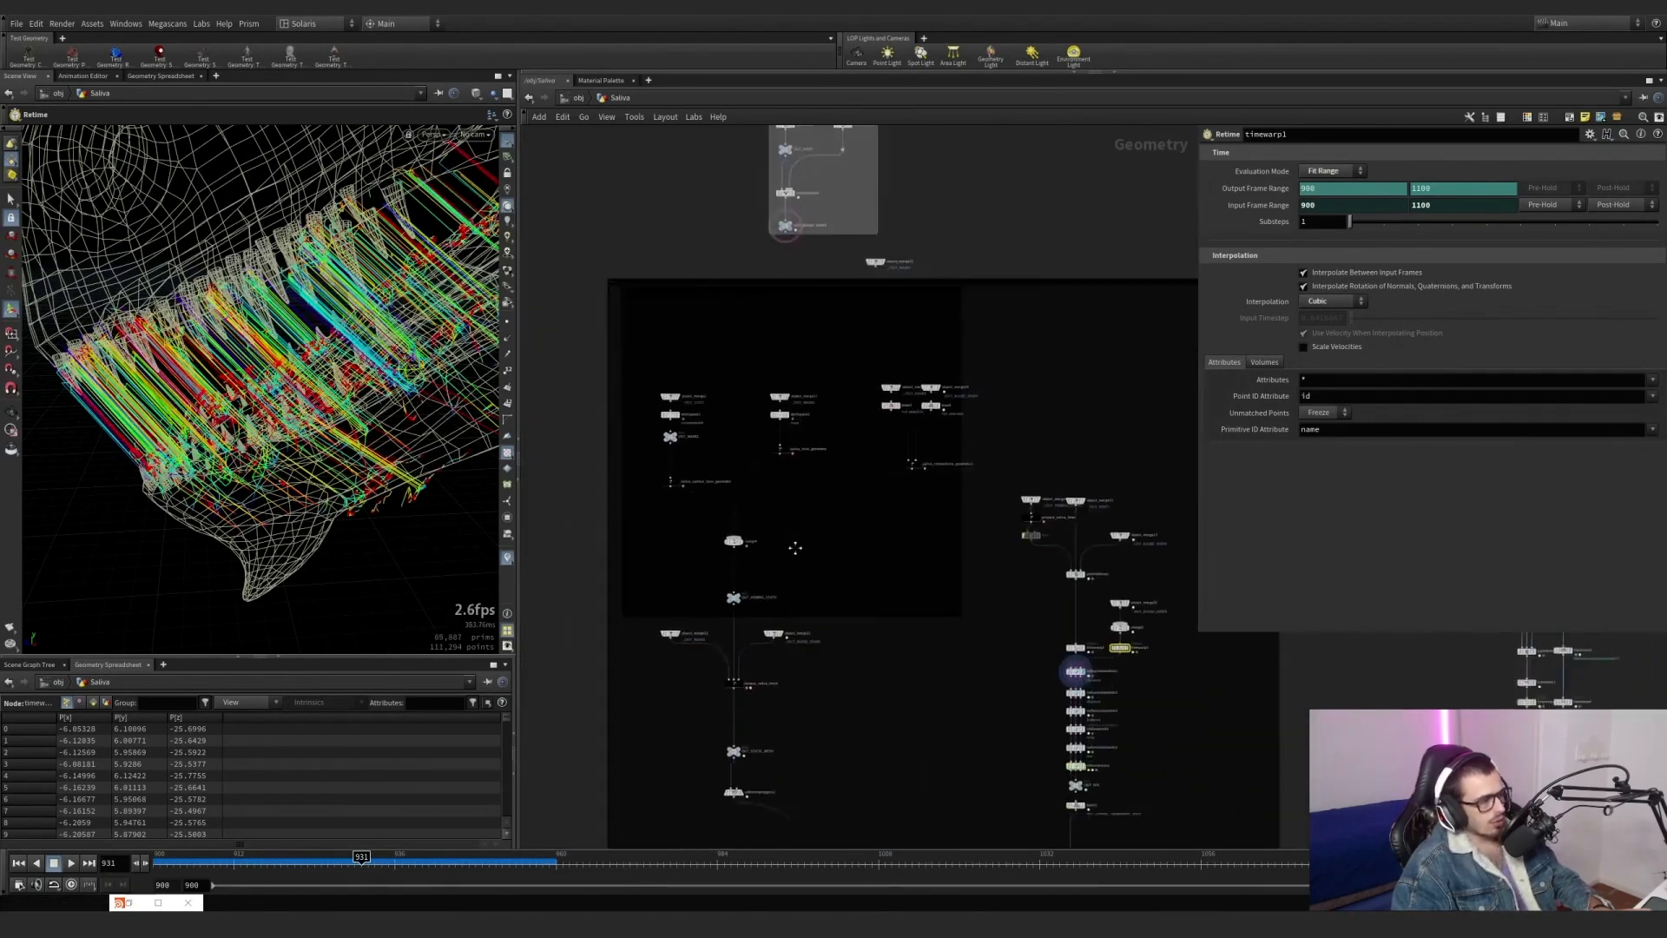
# Rewind the timeline to frame 900 and view the vellumconstraints1 result around the teeth.
pyautogui.moveTo(1113, 679); pyautogui.dragTo(920, 591, button='middle')
pyautogui.scroll(2, 921, 590)
pyautogui.scroll(2, 804, 623)
pyautogui.click(19, 863)
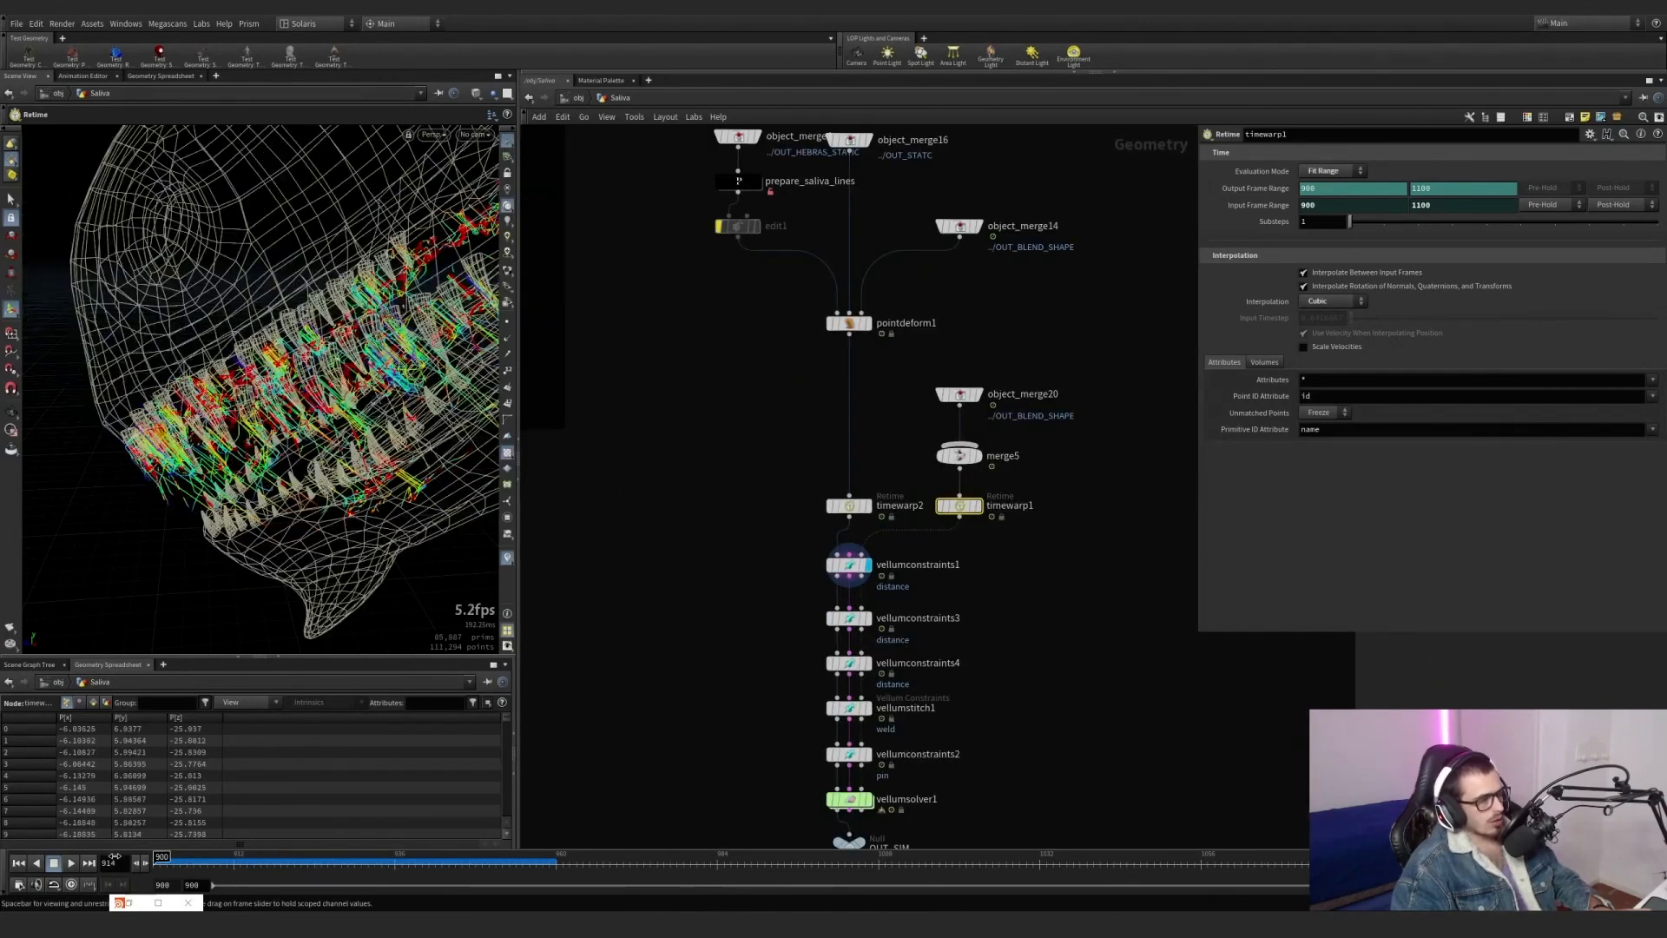
pyautogui.keyDown('alt'); pyautogui.moveTo(306, 495); pyautogui.dragTo(379, 398); pyautogui.keyUp('alt')
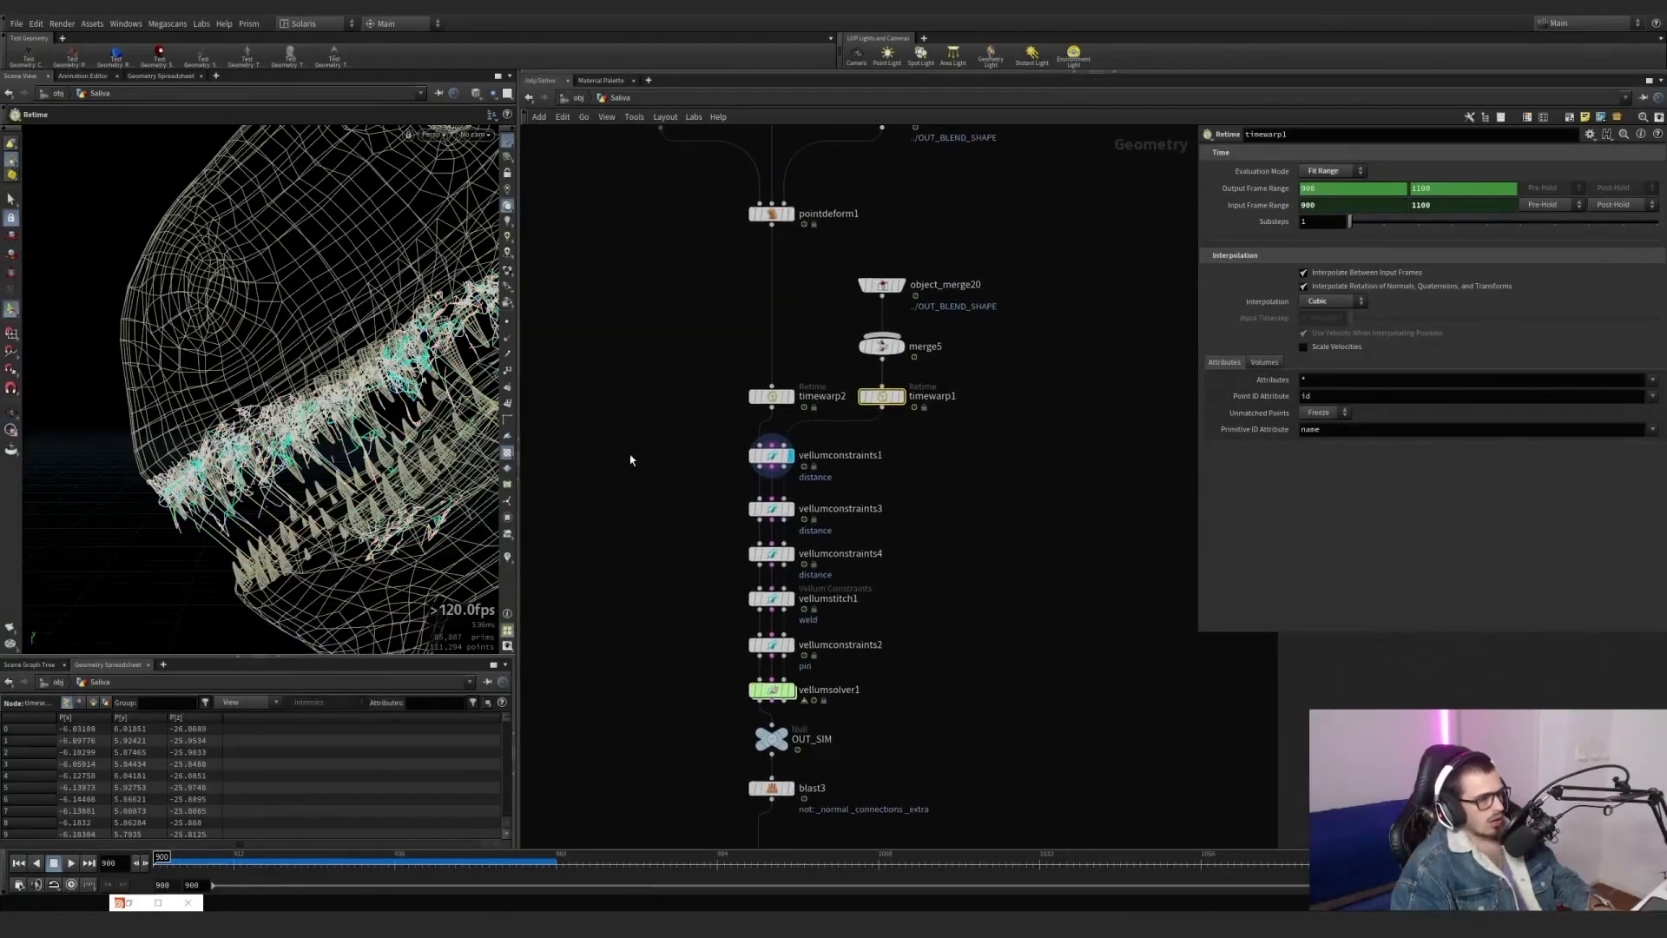
# Examine the groups of vellumconstraints1, vellumconstraints3 and vellumconstraints4, and display vellumconstraints4.
pyautogui.moveTo(793, 603); pyautogui.dragTo(715, 494, button='middle')
pyautogui.click(772, 455)
pyautogui.doubleClick(1352, 202)
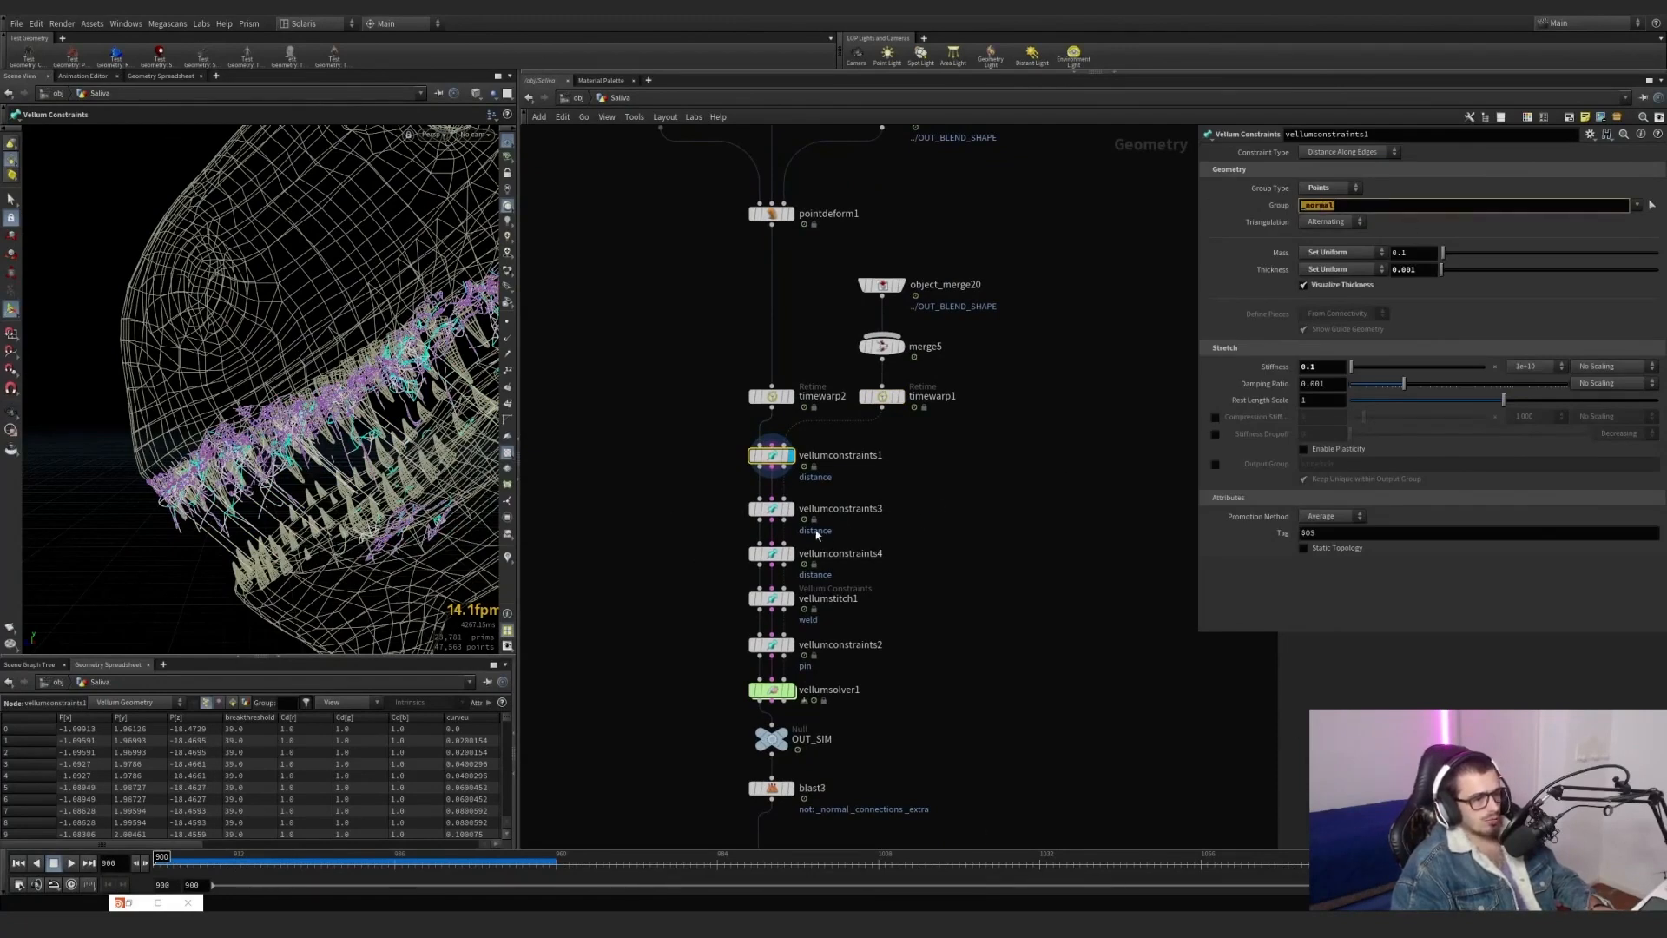
pyautogui.scroll(2, 816, 534)
pyautogui.click(767, 495)
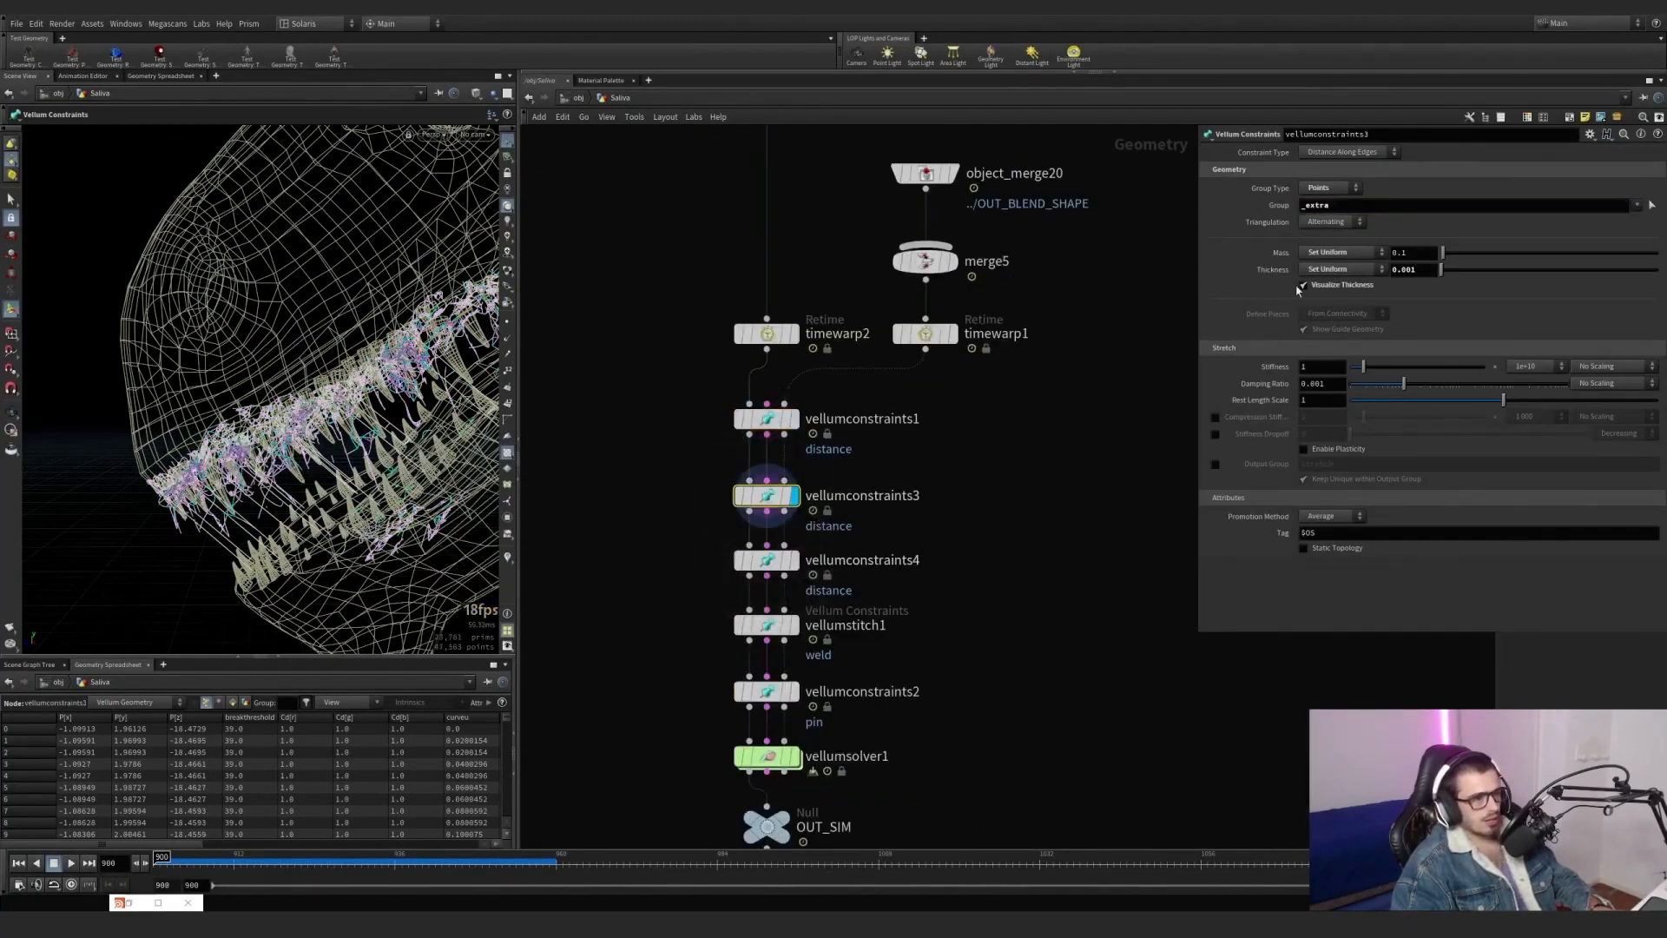
pyautogui.moveTo(805, 569)
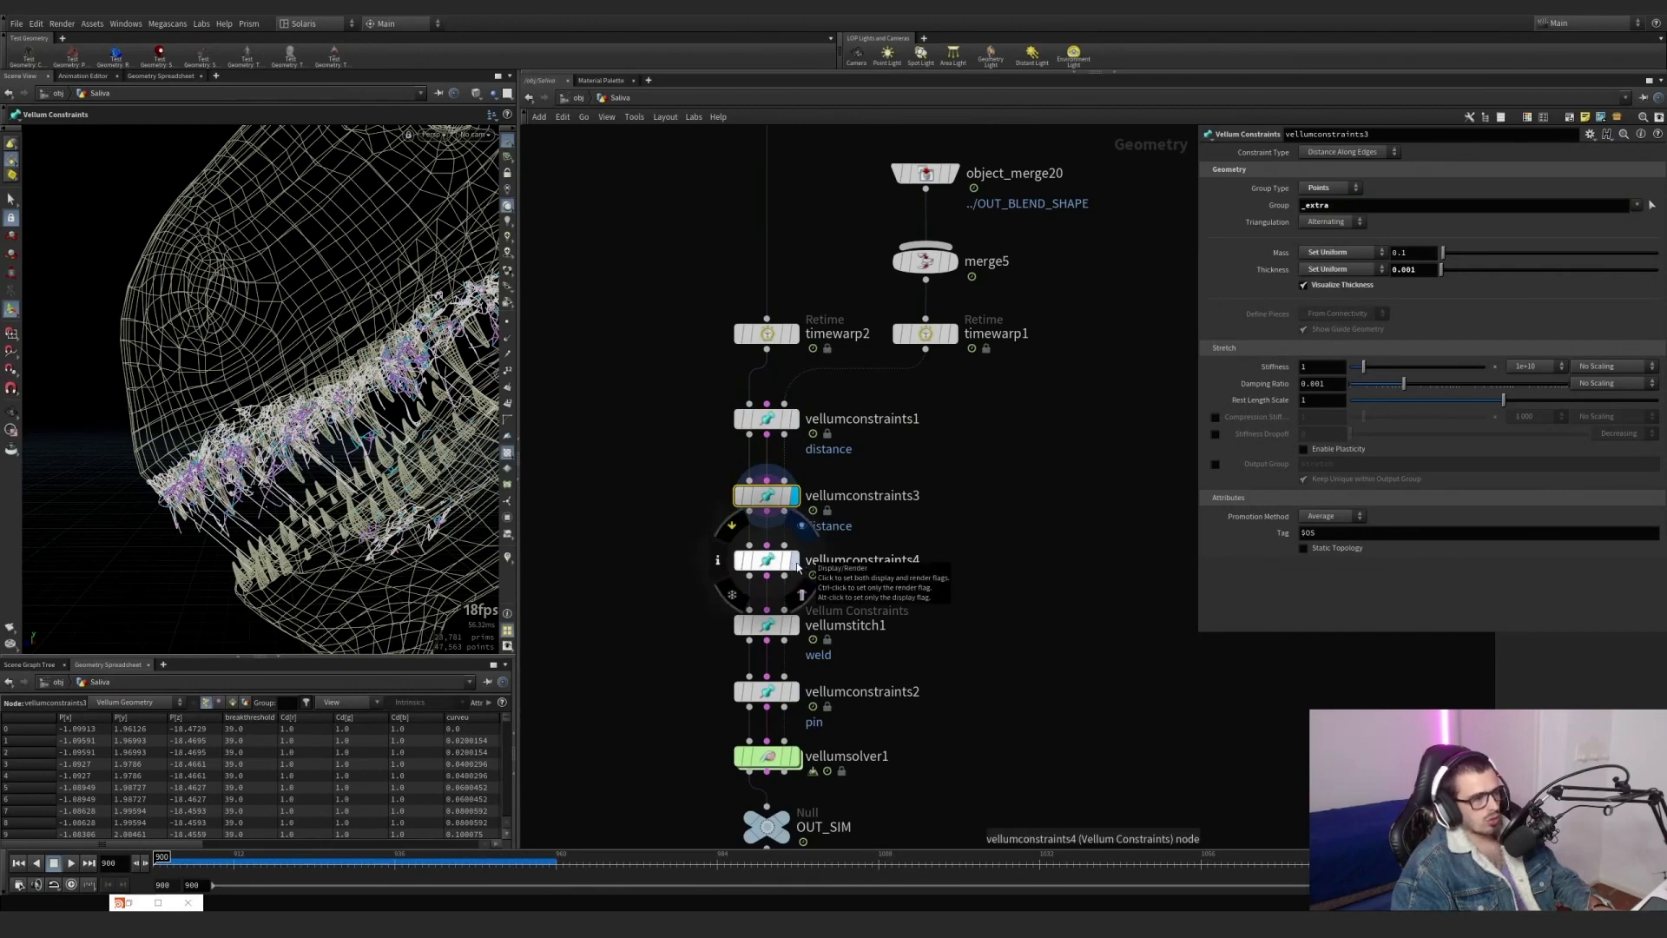
pyautogui.click(797, 566)
pyautogui.scroll(-1, 662, 353)
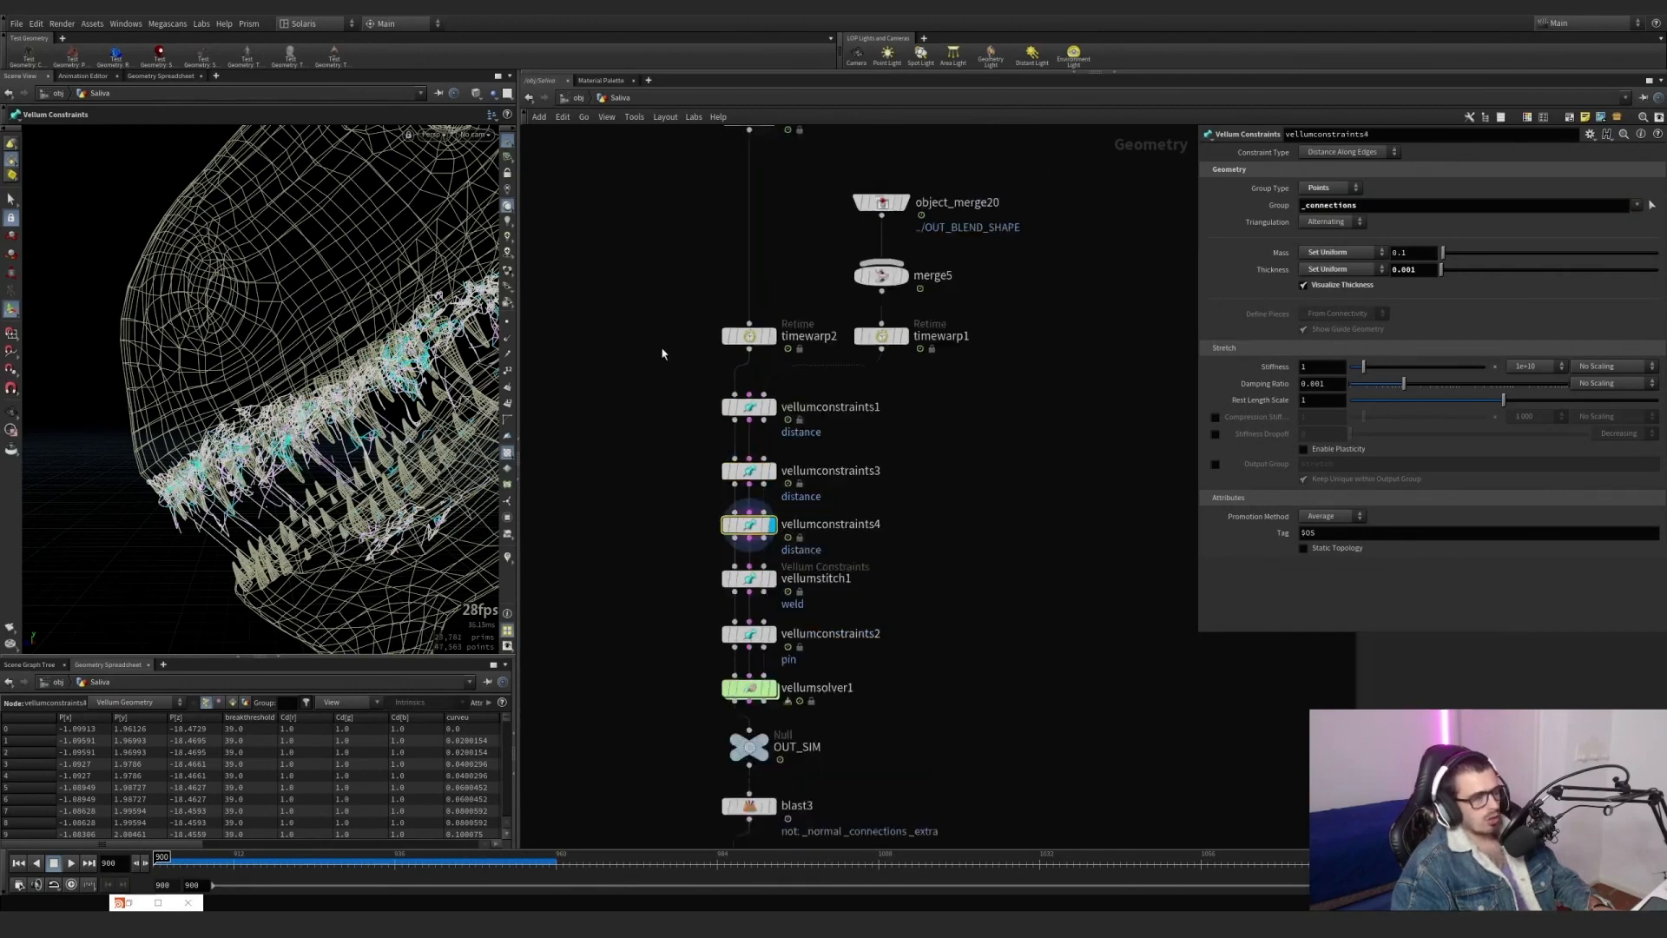
# Compare the connections, lines and surface lines generators with the vellum constraint chain they feed.
pyautogui.scroll(-3, 662, 354)
pyautogui.moveTo(662, 353); pyautogui.dragTo(1048, 502, button='middle')
pyautogui.click(857, 235)
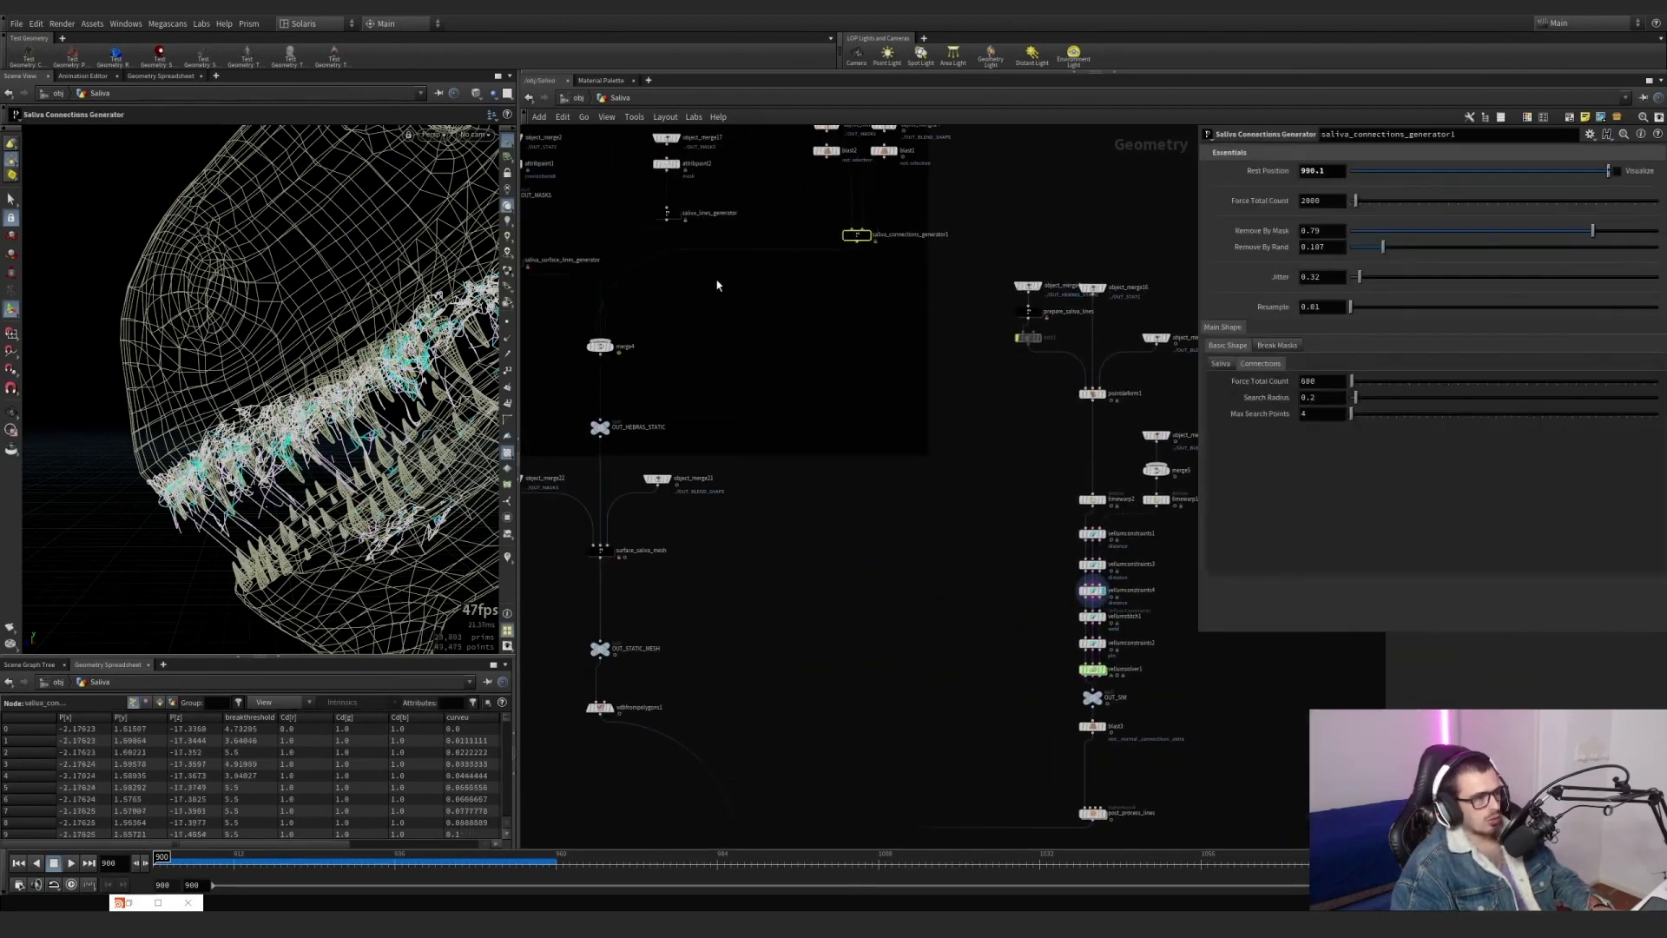
pyautogui.click(667, 213)
pyautogui.moveTo(593, 326); pyautogui.dragTo(840, 380, button='middle')
pyautogui.click(759, 316)
pyautogui.moveTo(1024, 422); pyautogui.dragTo(710, 379, button='middle')
pyautogui.moveTo(957, 607); pyautogui.dragTo(729, 502, button='middle')
pyautogui.scroll(4, 784, 482)
pyautogui.moveTo(975, 433); pyautogui.dragTo(787, 373)
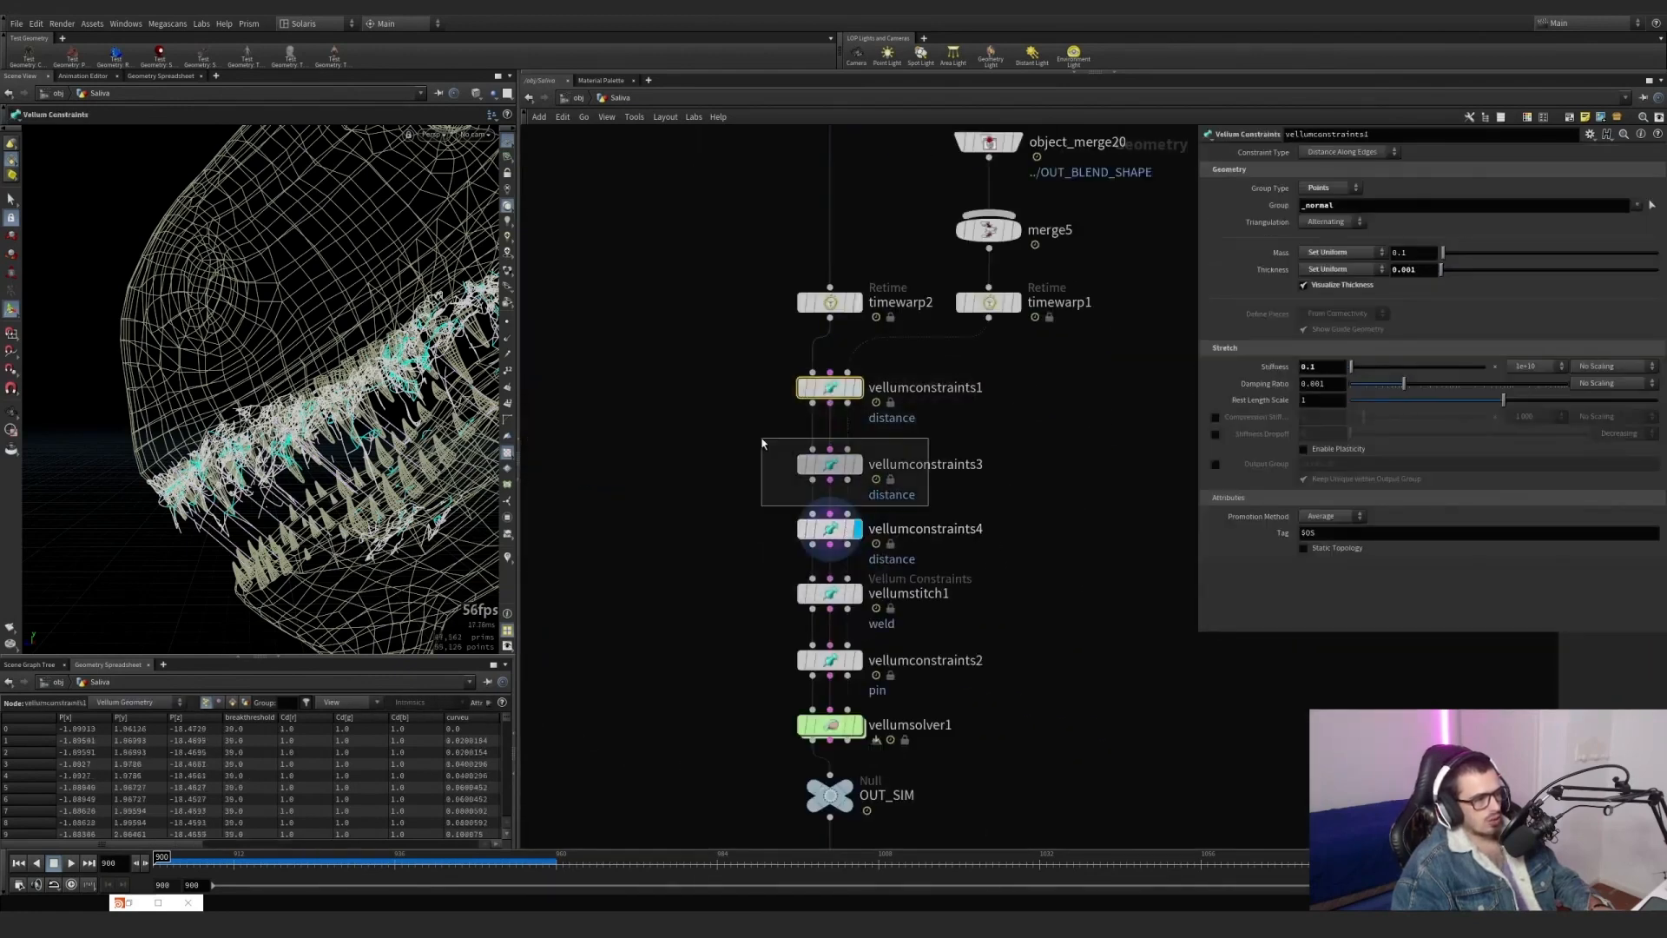
# Rename vellumconstraints1 as normal and vellumconstraints3 as extra.
pyautogui.doubleClick(927, 389)
pyautogui.write('normal')
pyautogui.press('Return')
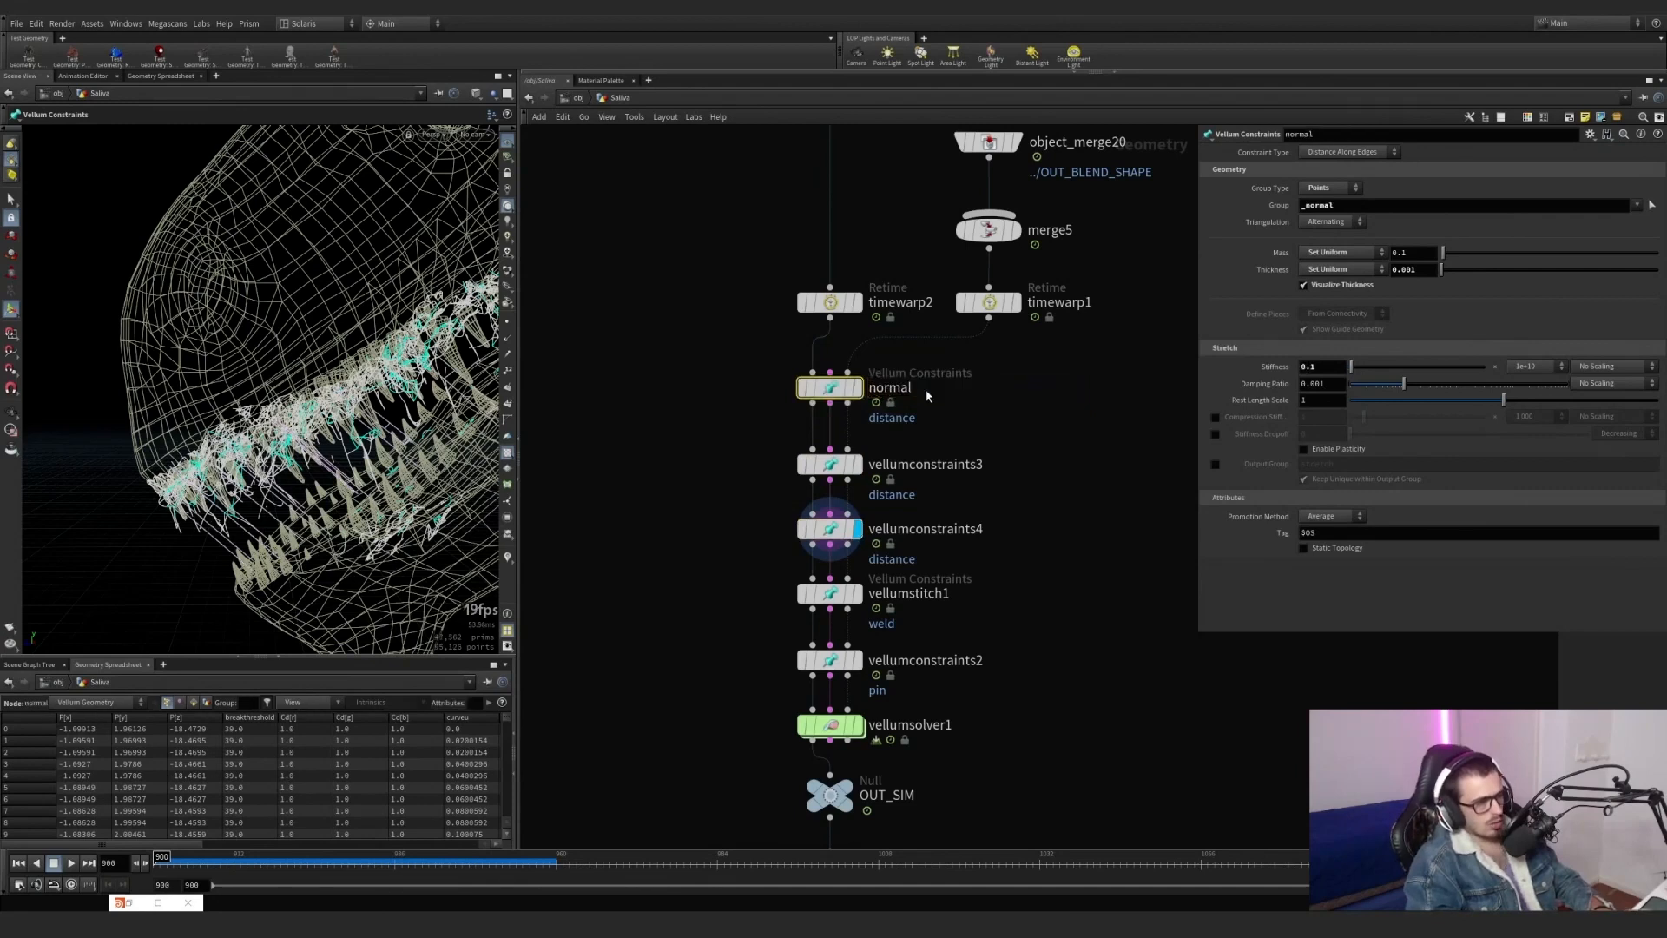
pyautogui.doubleClick(925, 464)
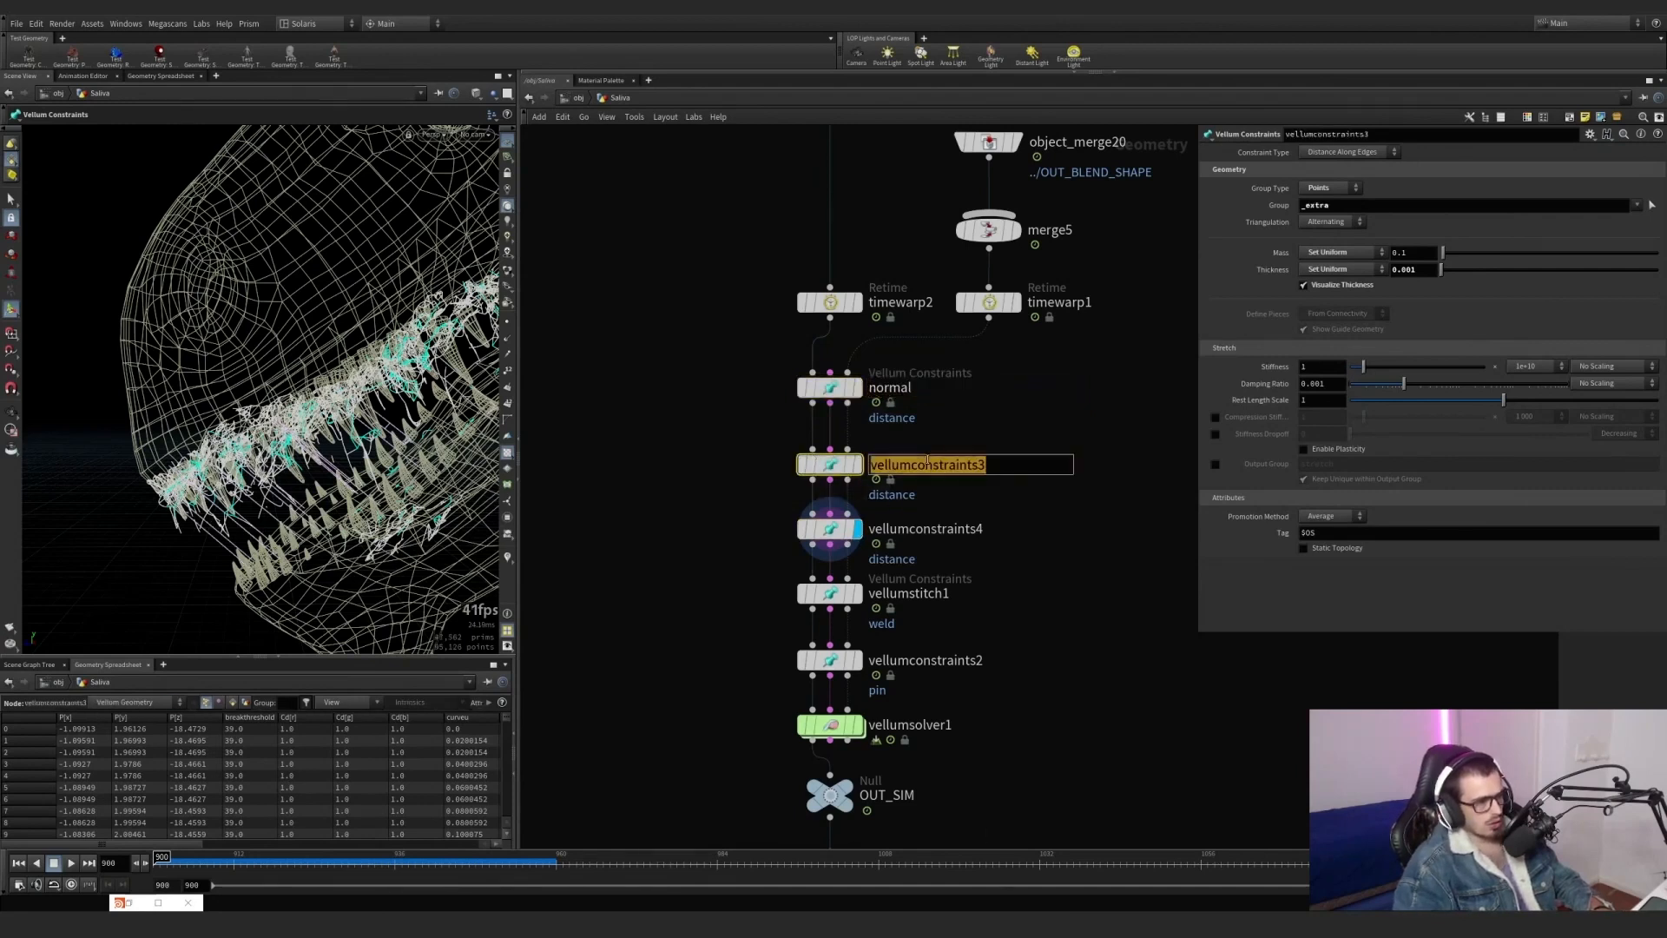
pyautogui.write('extra')
pyautogui.press('Return')
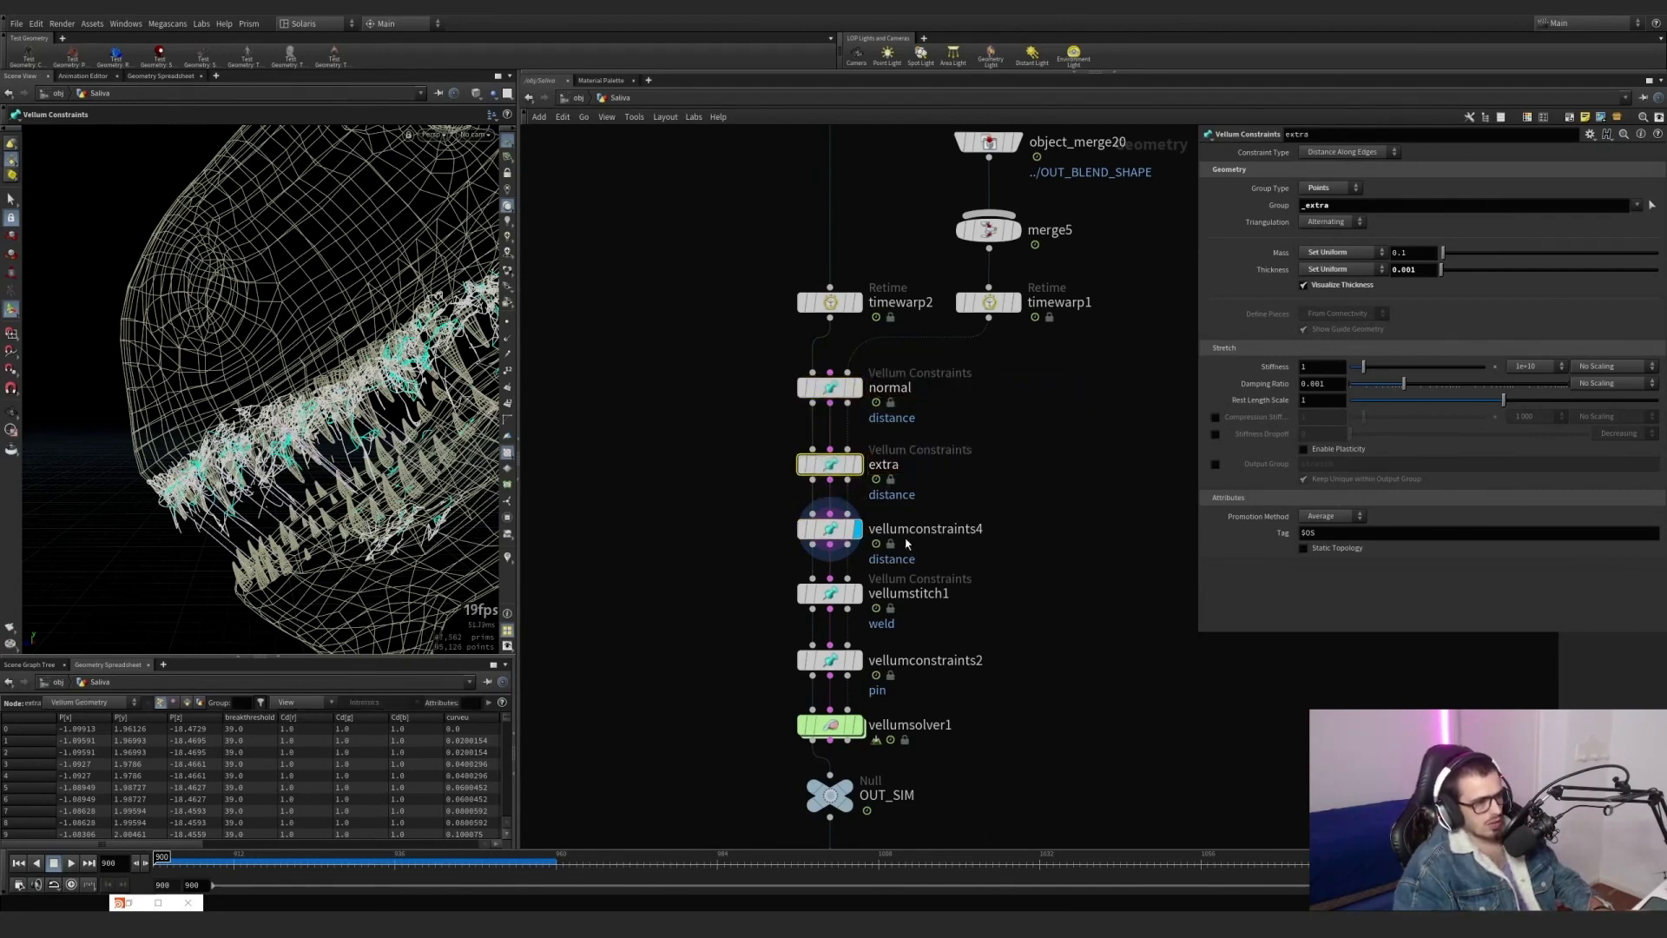
# Rename vellumconstraints4 as connections.
pyautogui.doubleClick(912, 530)
pyautogui.write('connectio')
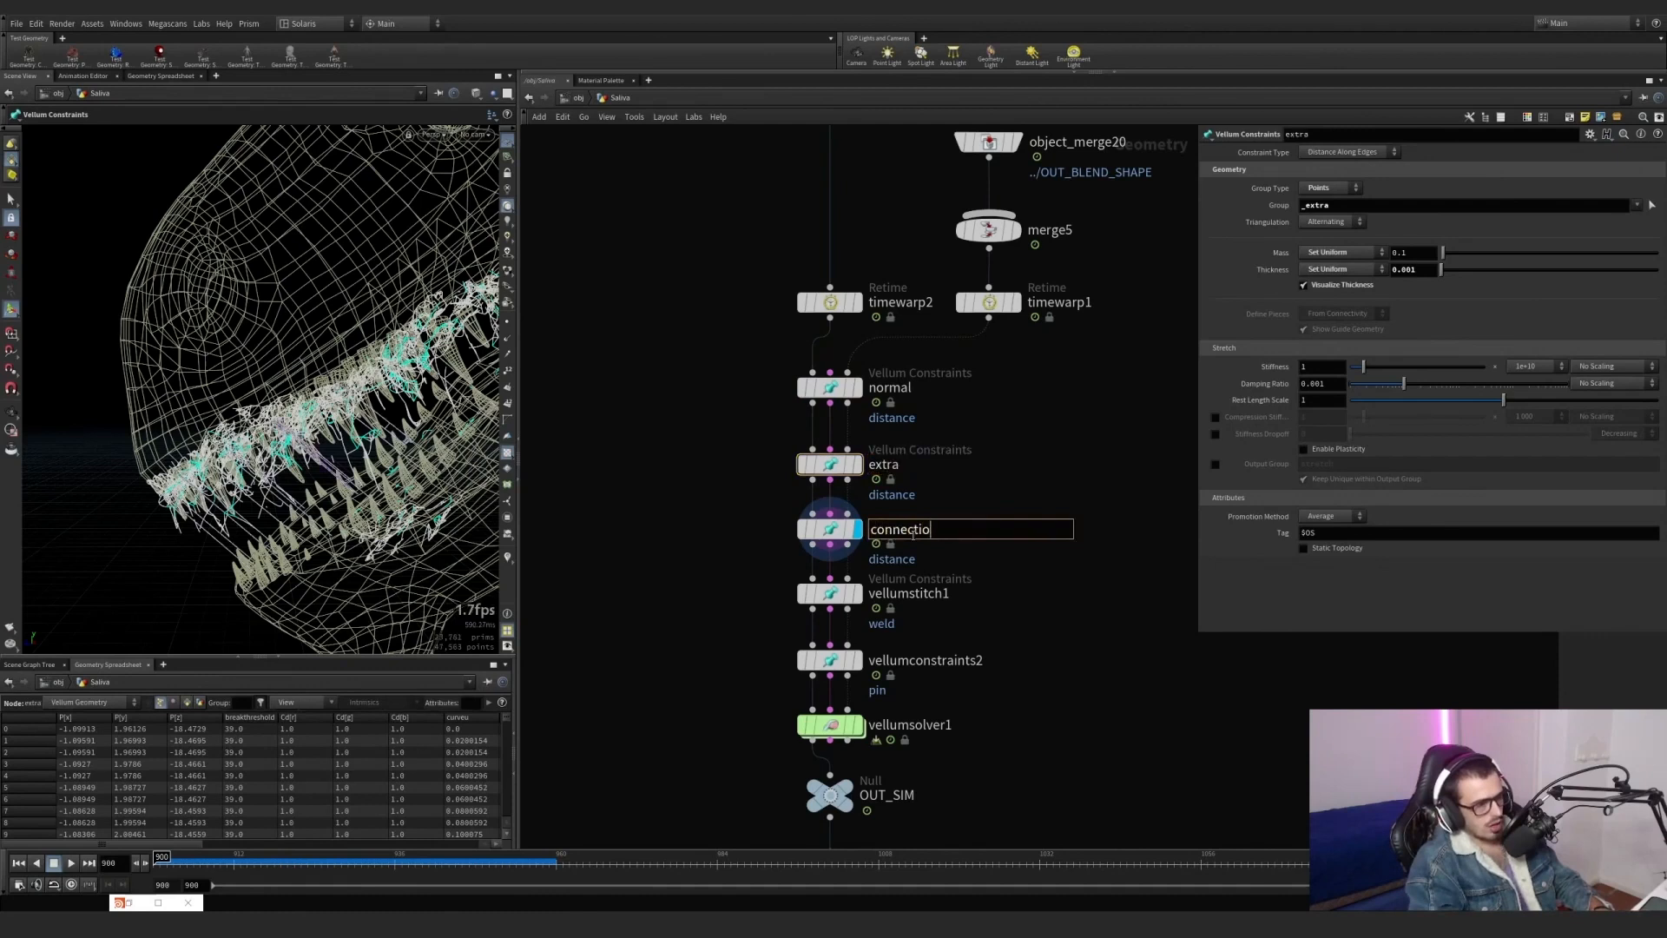
pyautogui.write('ns')
pyautogui.press('Return')
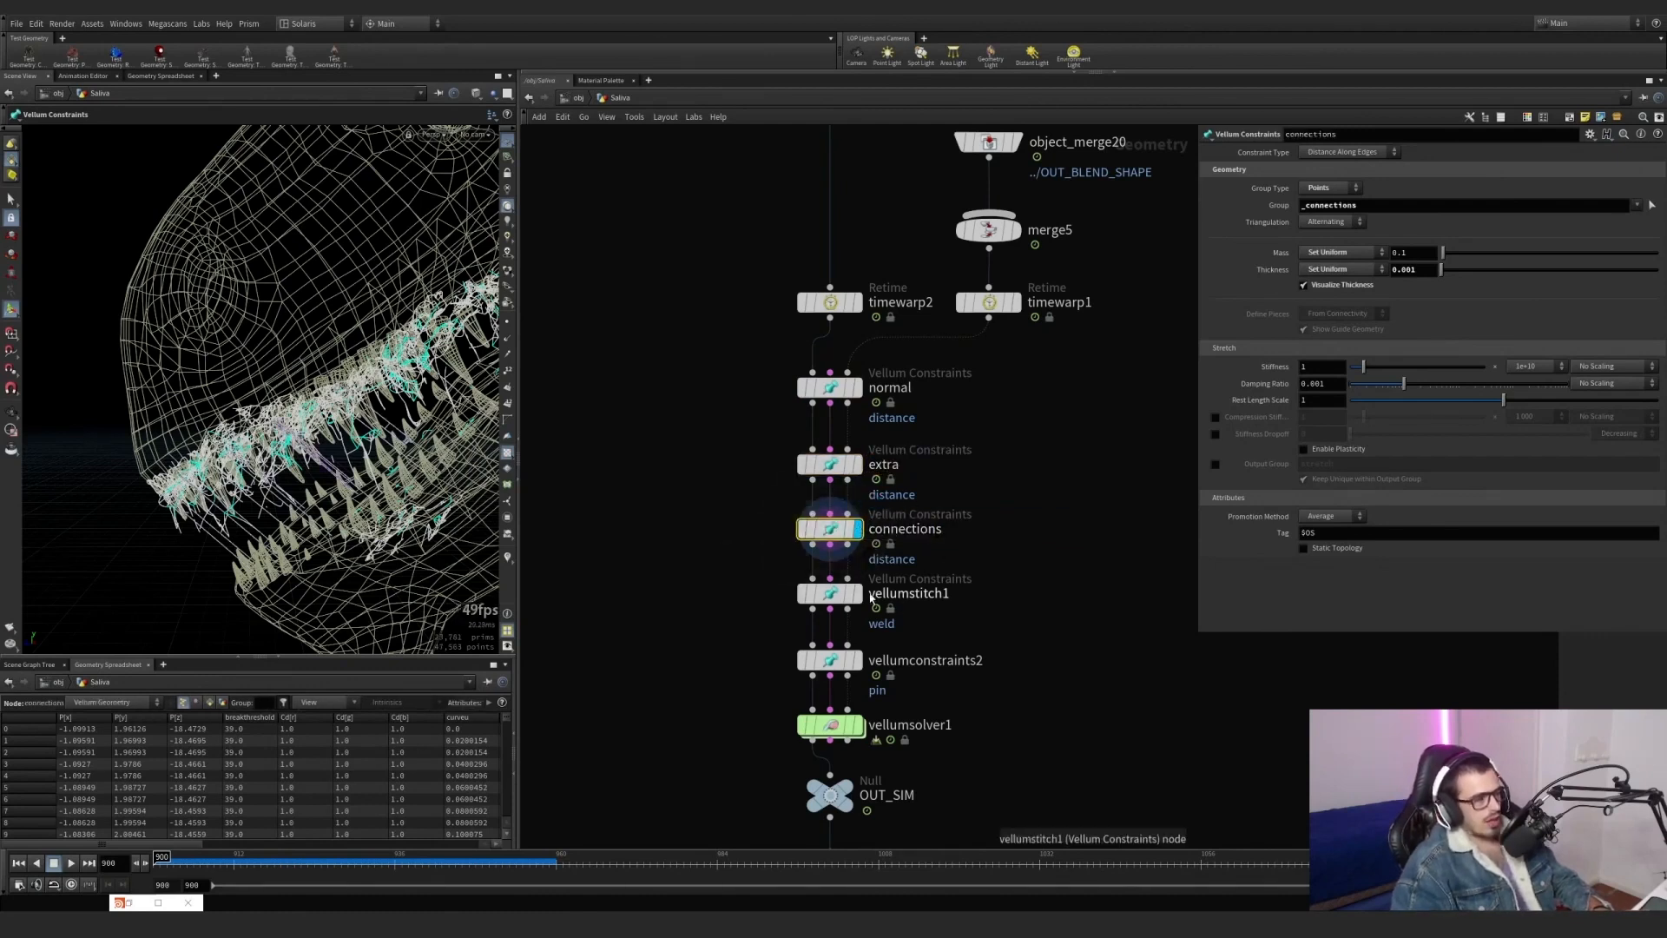
# Examine the weld settings of vellumstitch1 and the pin group of vellumconstraints2.
pyautogui.click(858, 594)
pyautogui.moveTo(989, 635); pyautogui.dragTo(745, 570)
pyautogui.keyDown('alt'); pyautogui.moveTo(339, 391); pyautogui.dragTo(452, 401, button='right'); pyautogui.keyUp('alt')
pyautogui.click(858, 661)
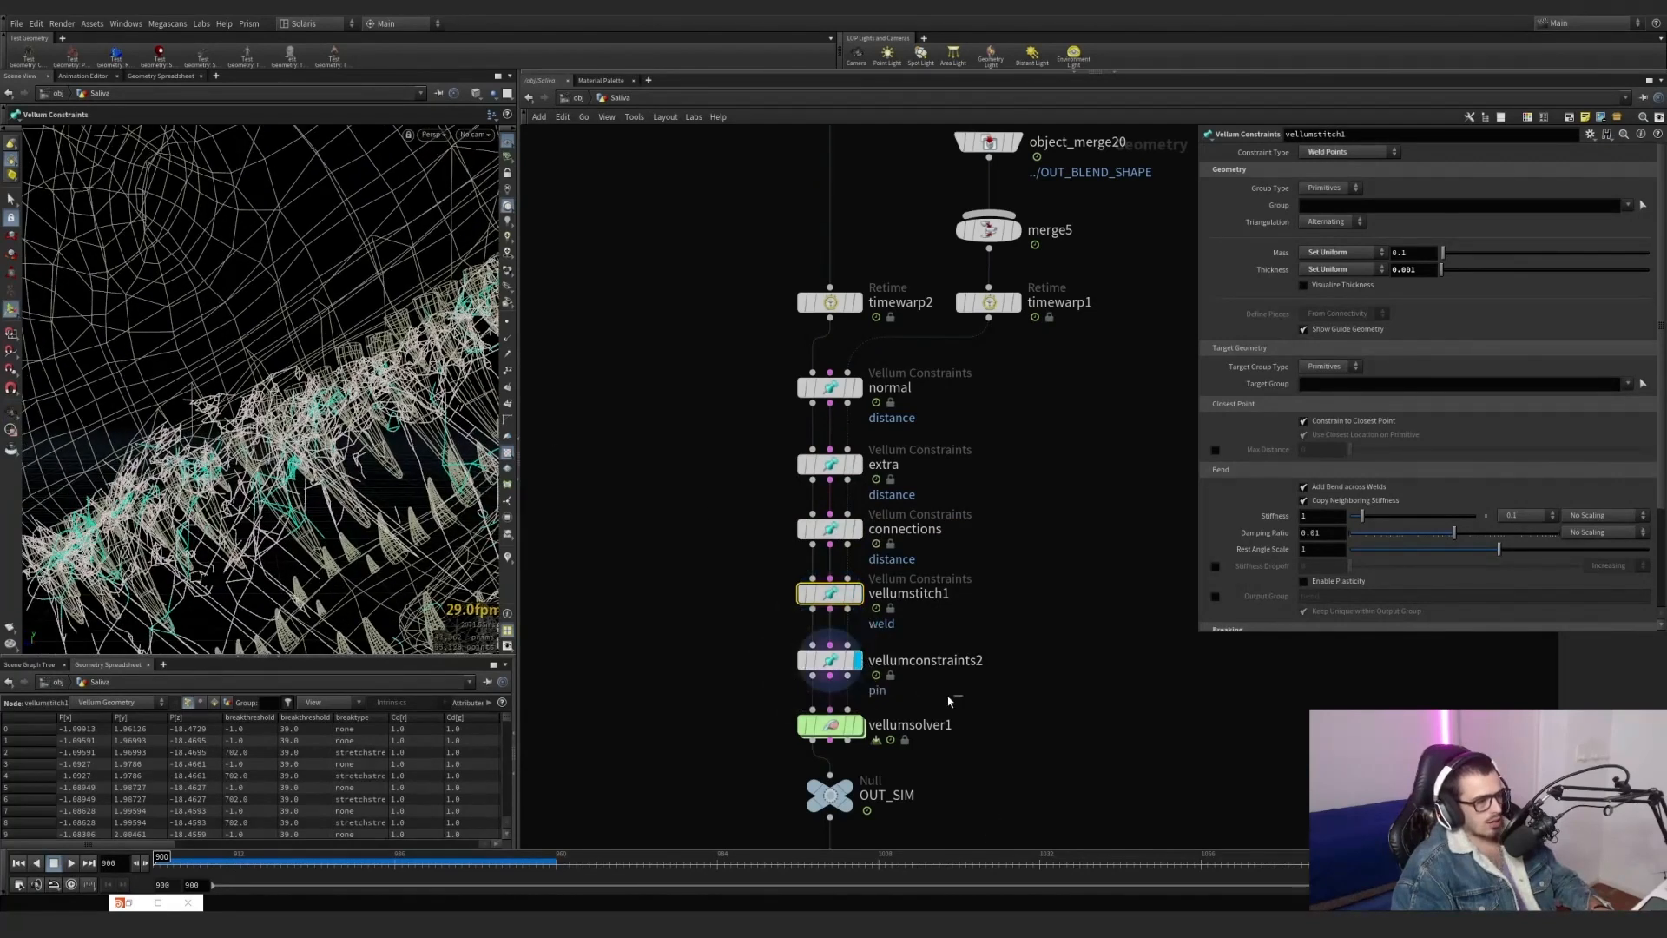
pyautogui.moveTo(948, 697); pyautogui.dragTo(775, 641)
pyautogui.scroll(-2, 1076, 613)
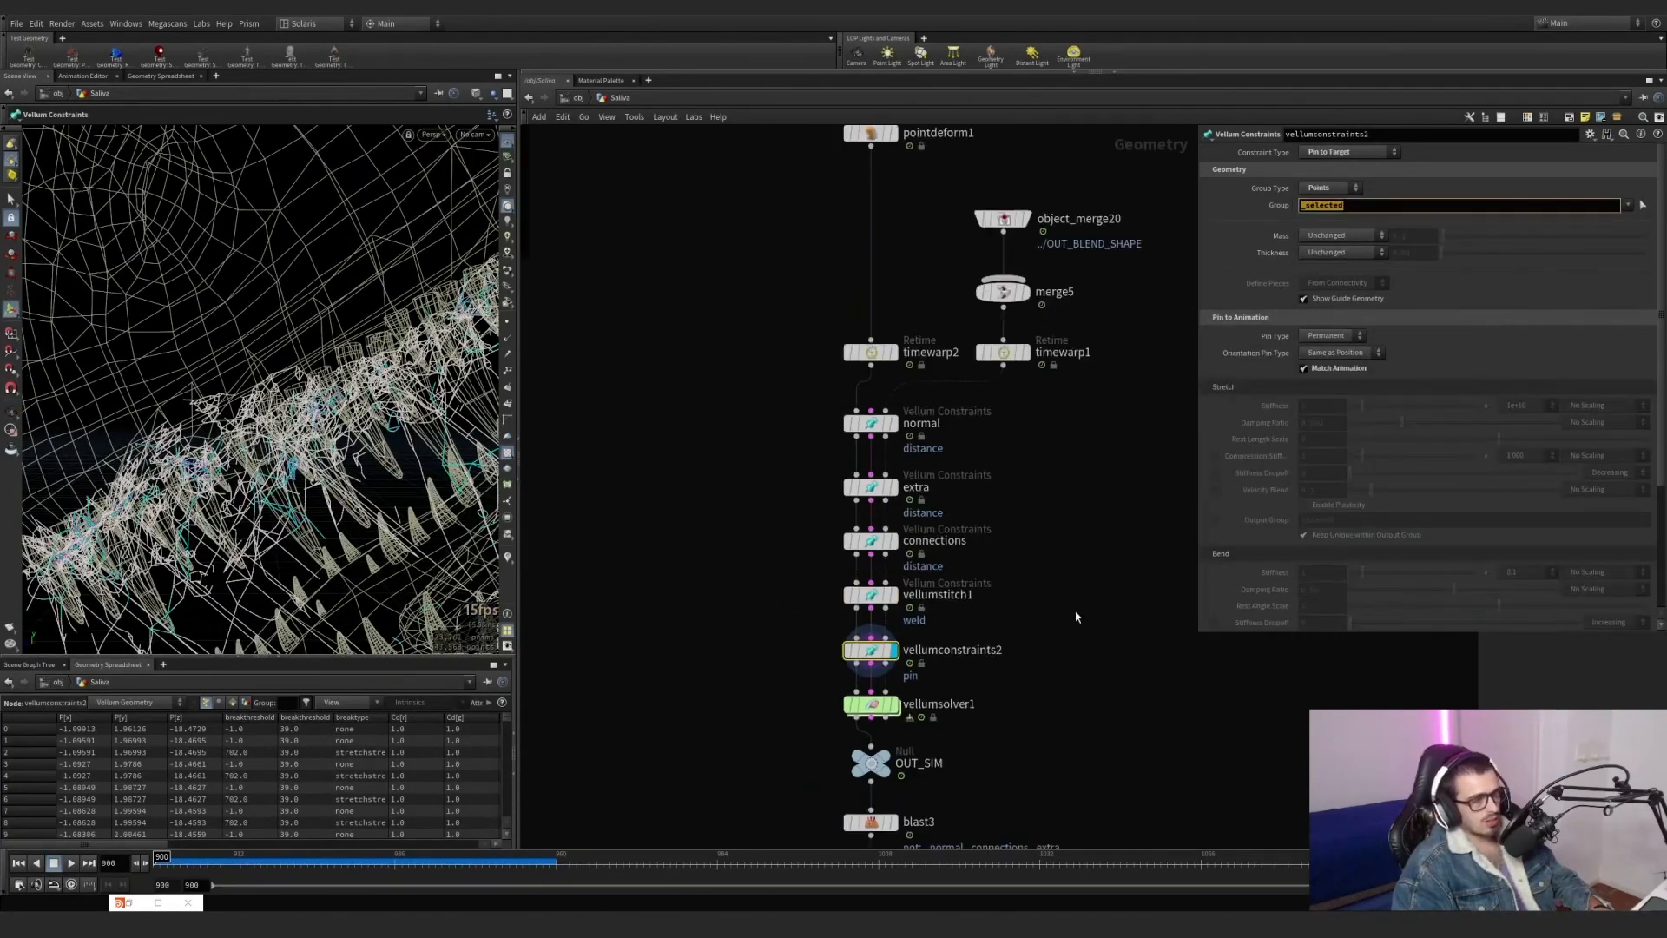
pyautogui.moveTo(1076, 613); pyautogui.dragTo(1022, 503, button='middle')
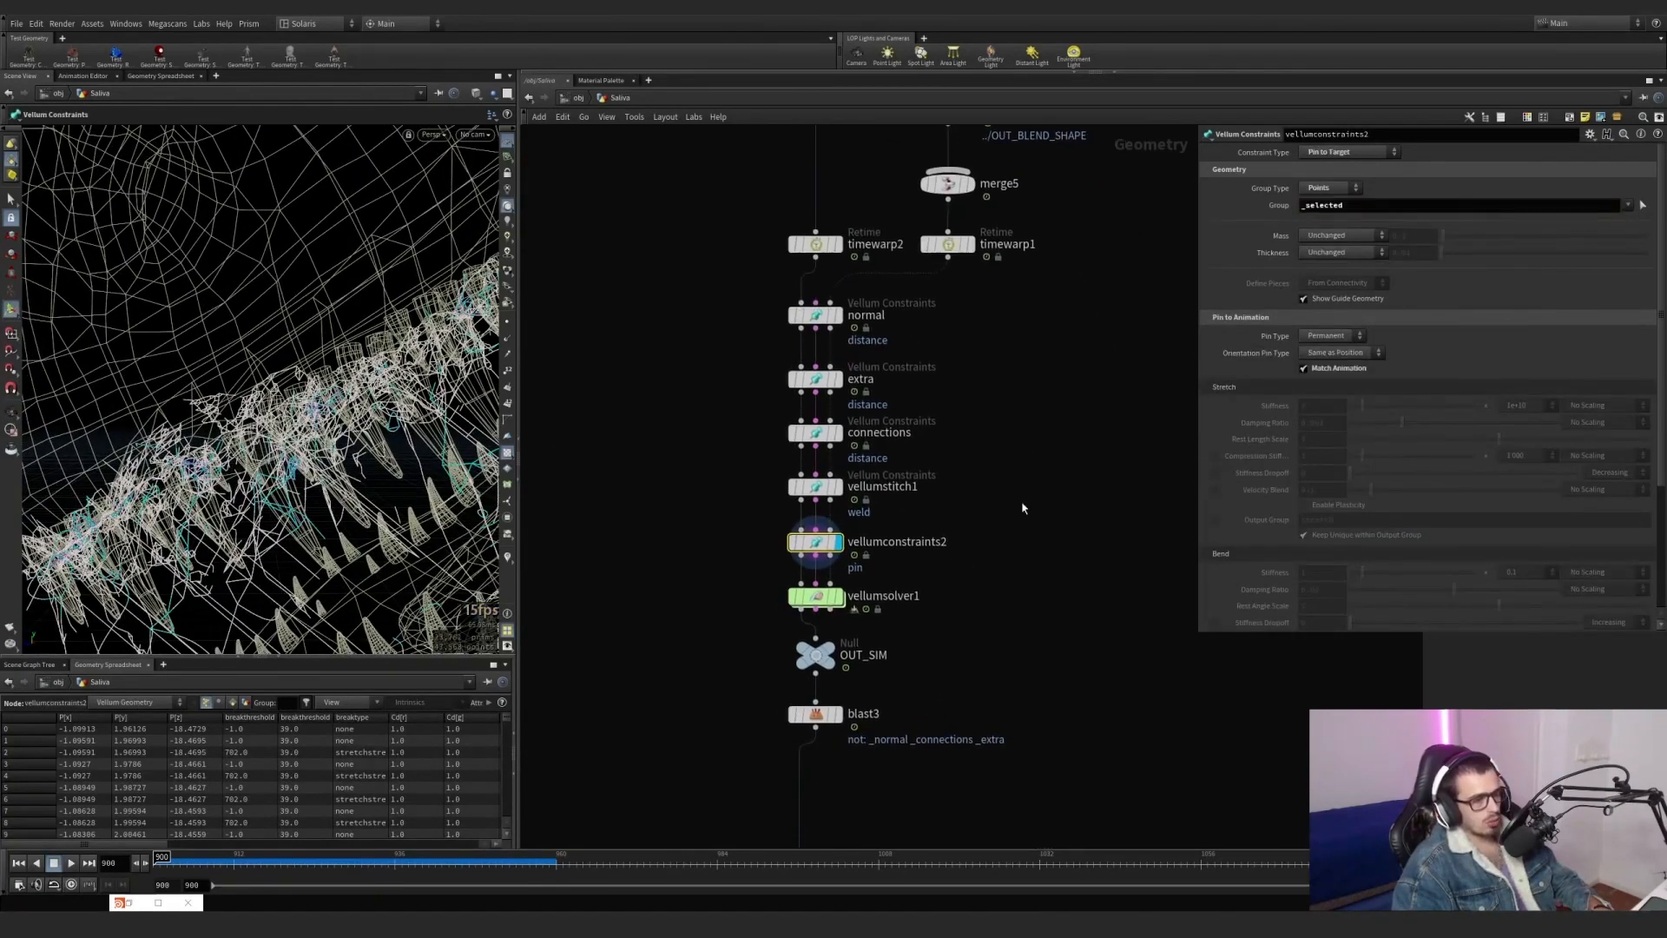
# Display vellumsolver1 and show its parameters.
pyautogui.click(836, 597)
pyautogui.click(816, 597)
pyautogui.scroll(-3, 205, 424)
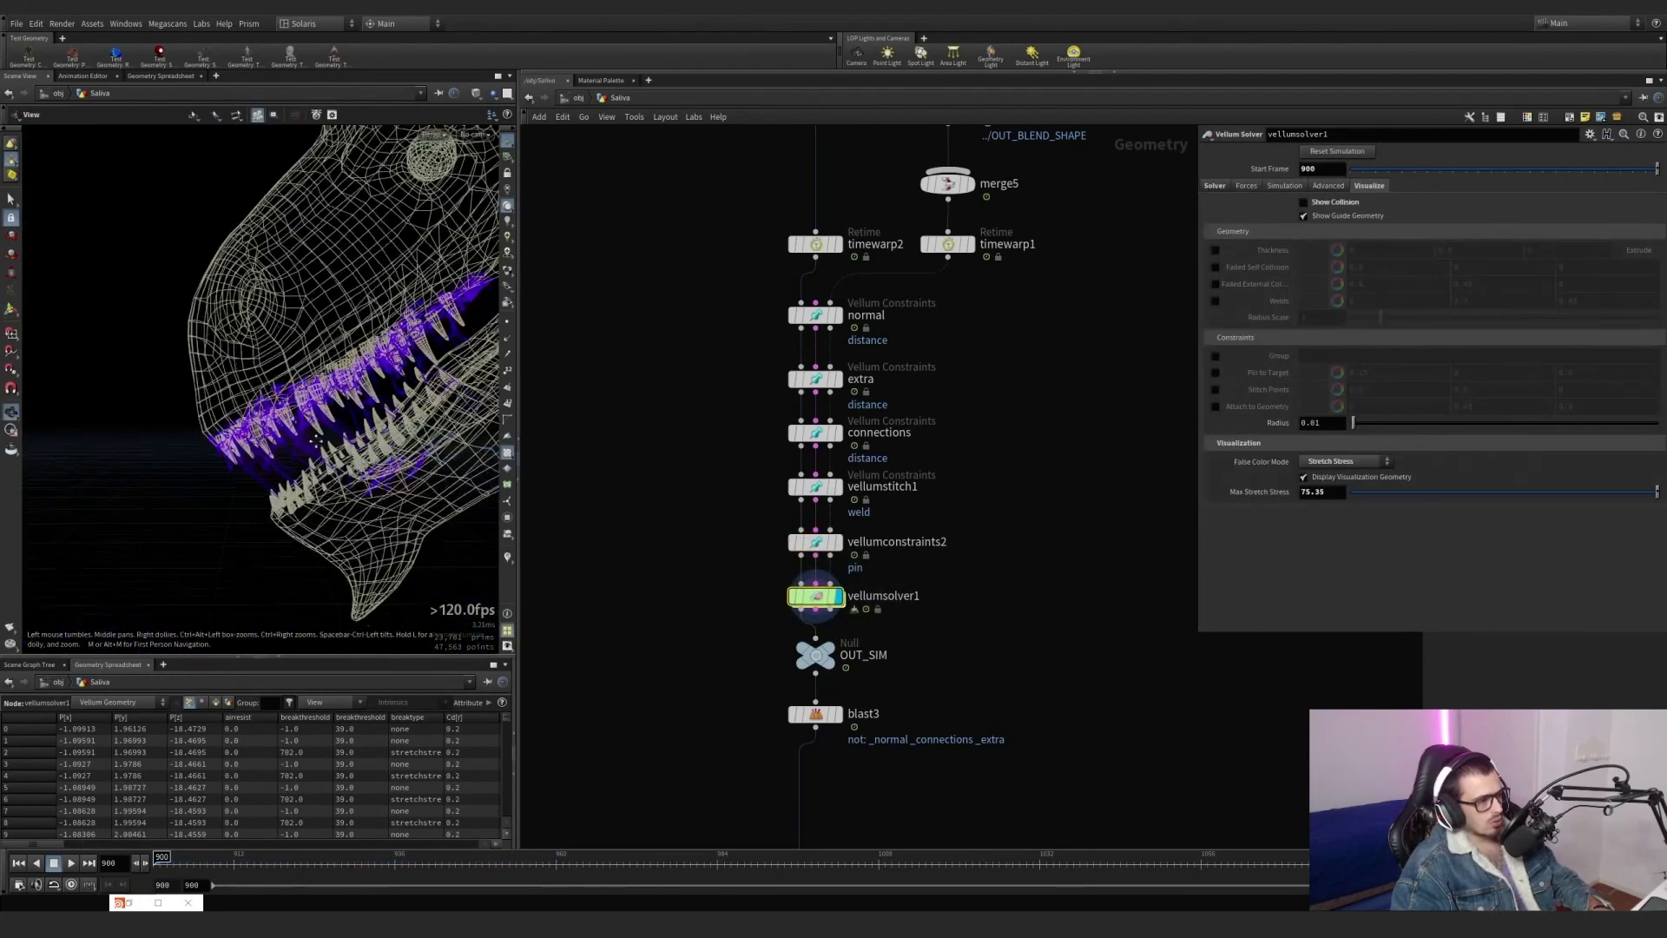
# Turn off the curveu scene visualizer so the solver's own stress colours show.
pyautogui.keyDown('alt'); pyautogui.moveTo(204, 424); pyautogui.dragTo(187, 382, button='middle'); pyautogui.keyUp('alt')
pyautogui.click(508, 565)
pyautogui.rightClick(509, 566)
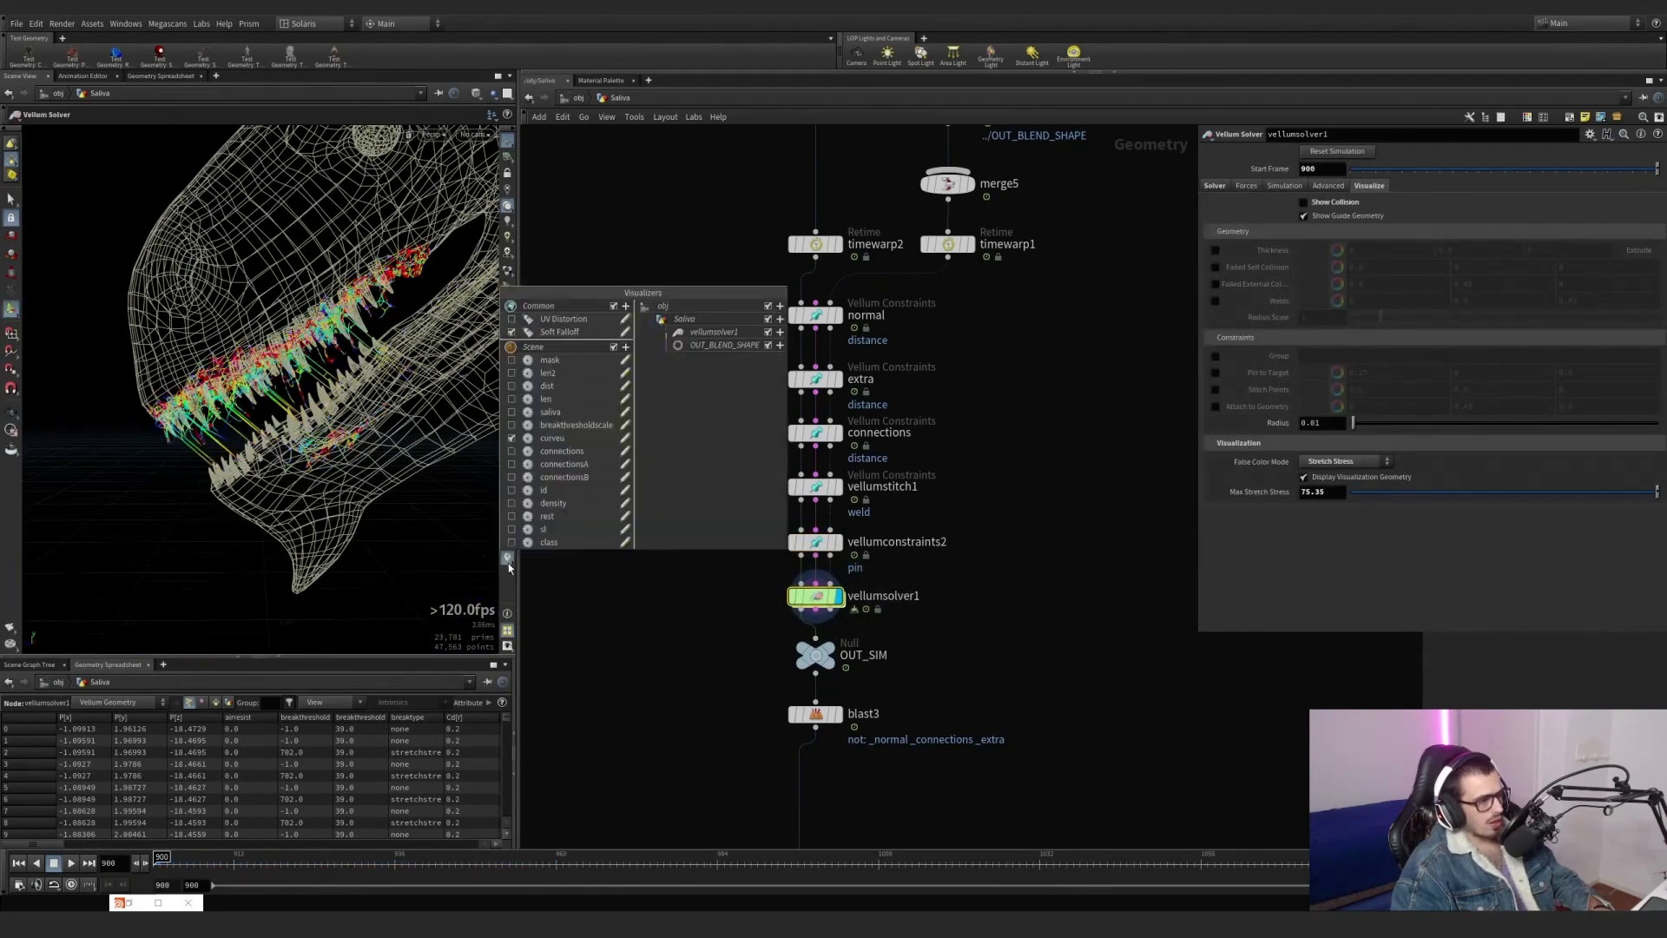
pyautogui.click(512, 426)
pyautogui.click(512, 425)
pyautogui.click(514, 440)
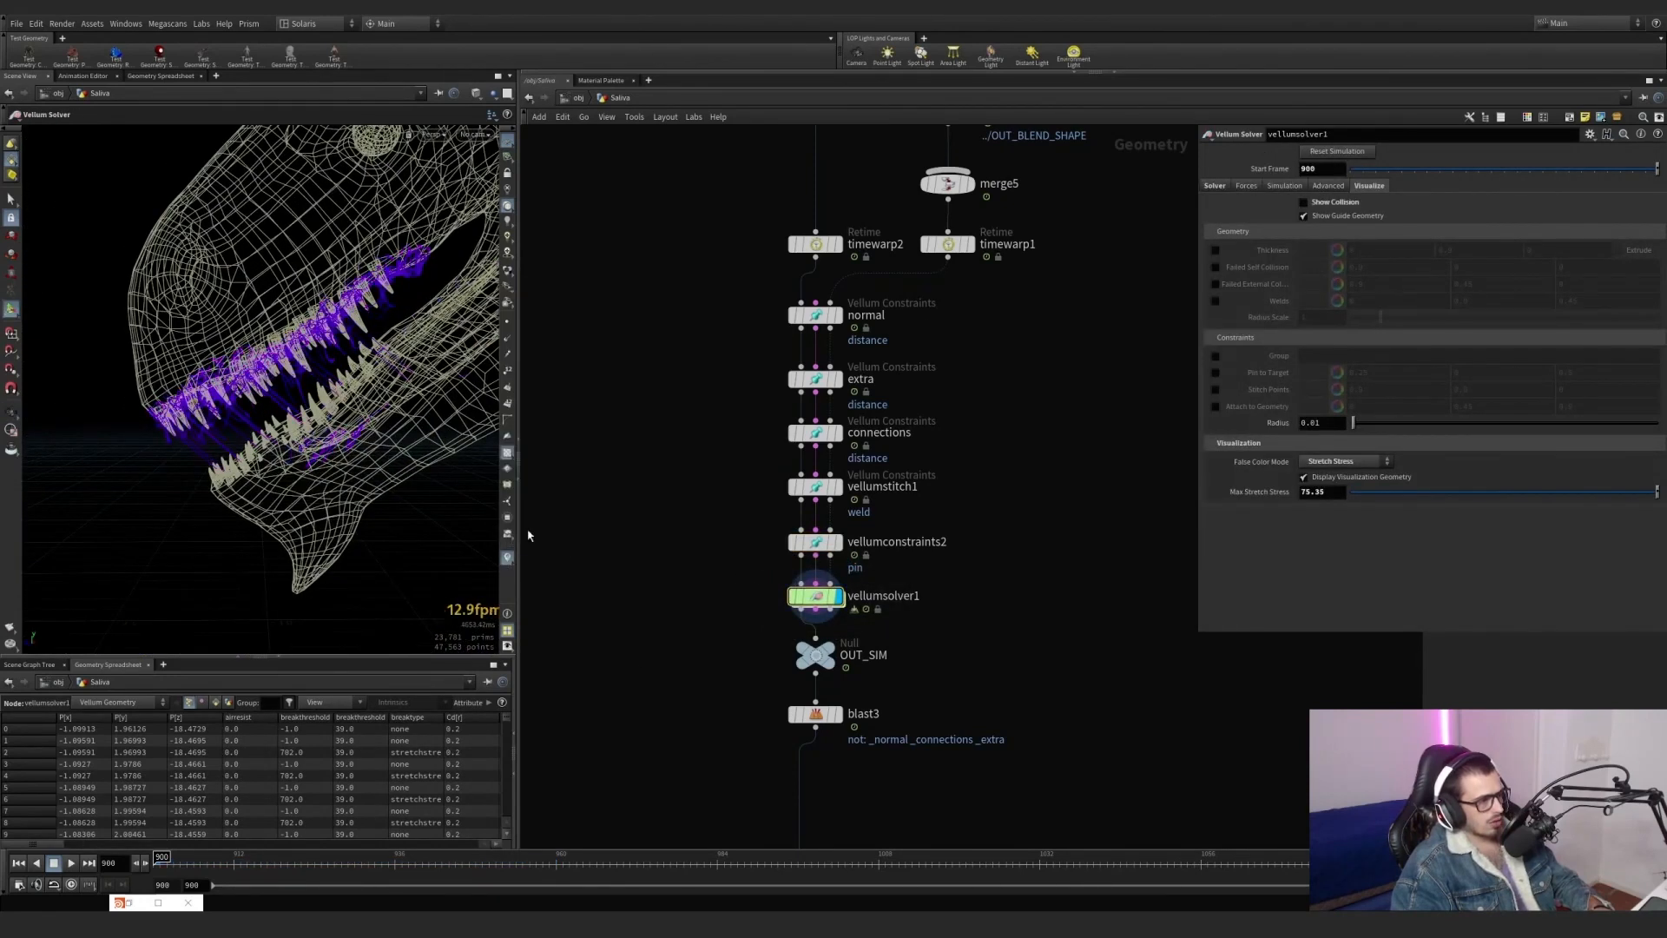
# Play the vellumsolver1 simulation from frame 900 to frame 928 and inspect the solver's node info.
pyautogui.keyDown('alt'); pyautogui.moveTo(300, 369); pyautogui.dragTo(360, 404); pyautogui.keyUp('alt')
pyautogui.click(71, 863)
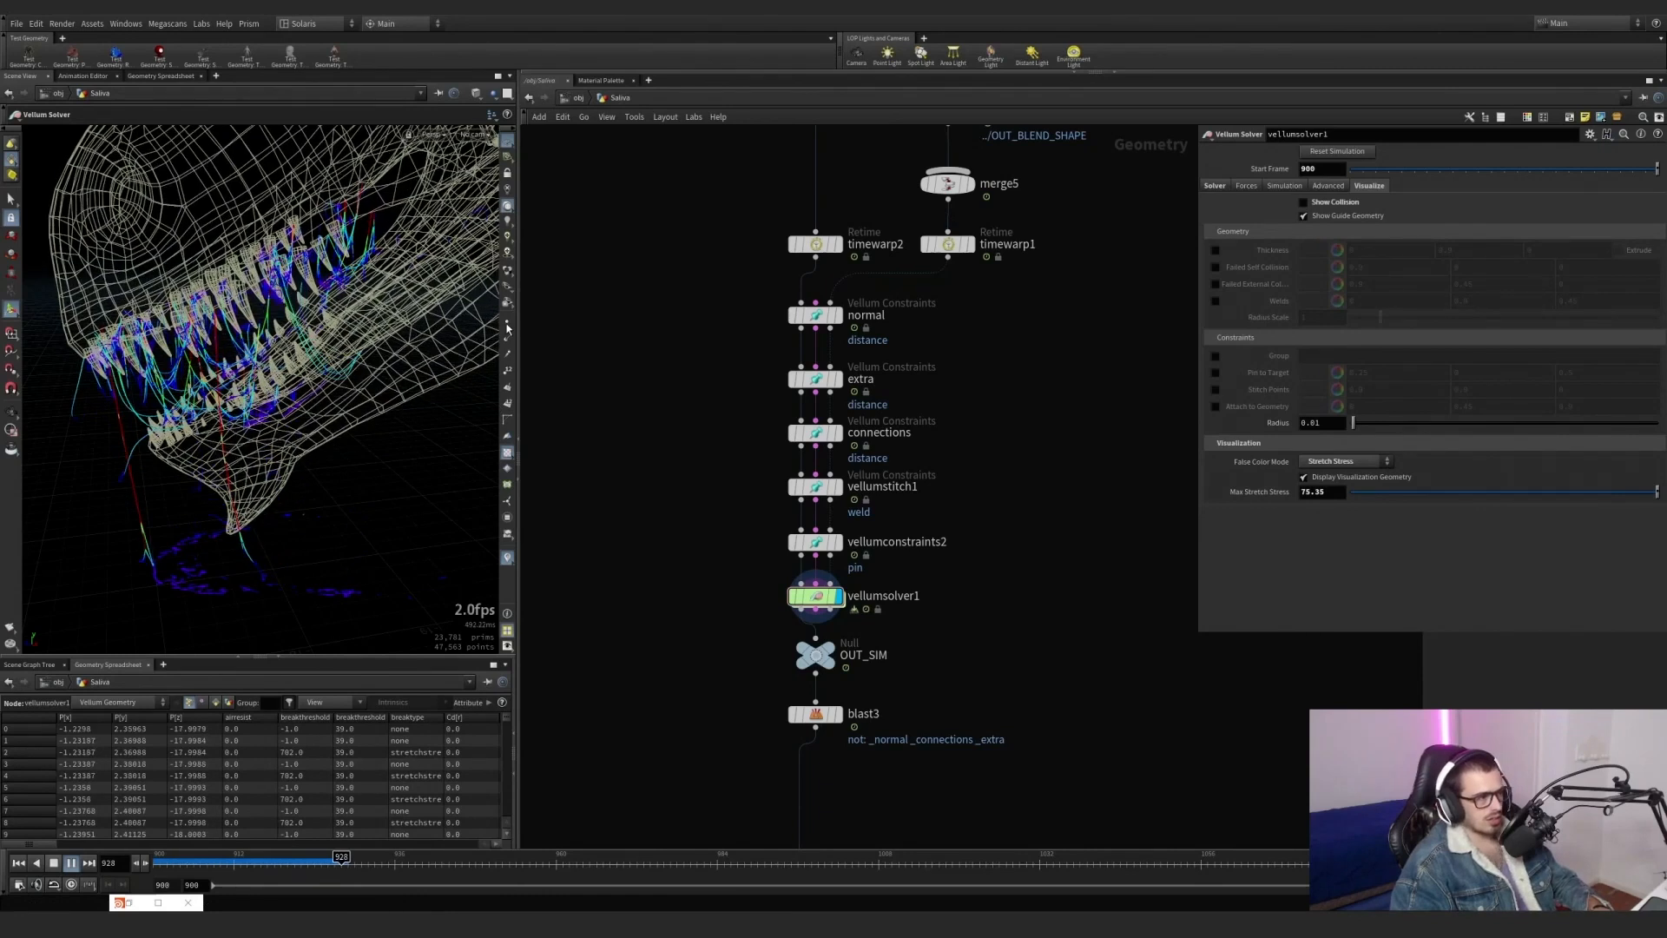
pyautogui.click(342, 865)
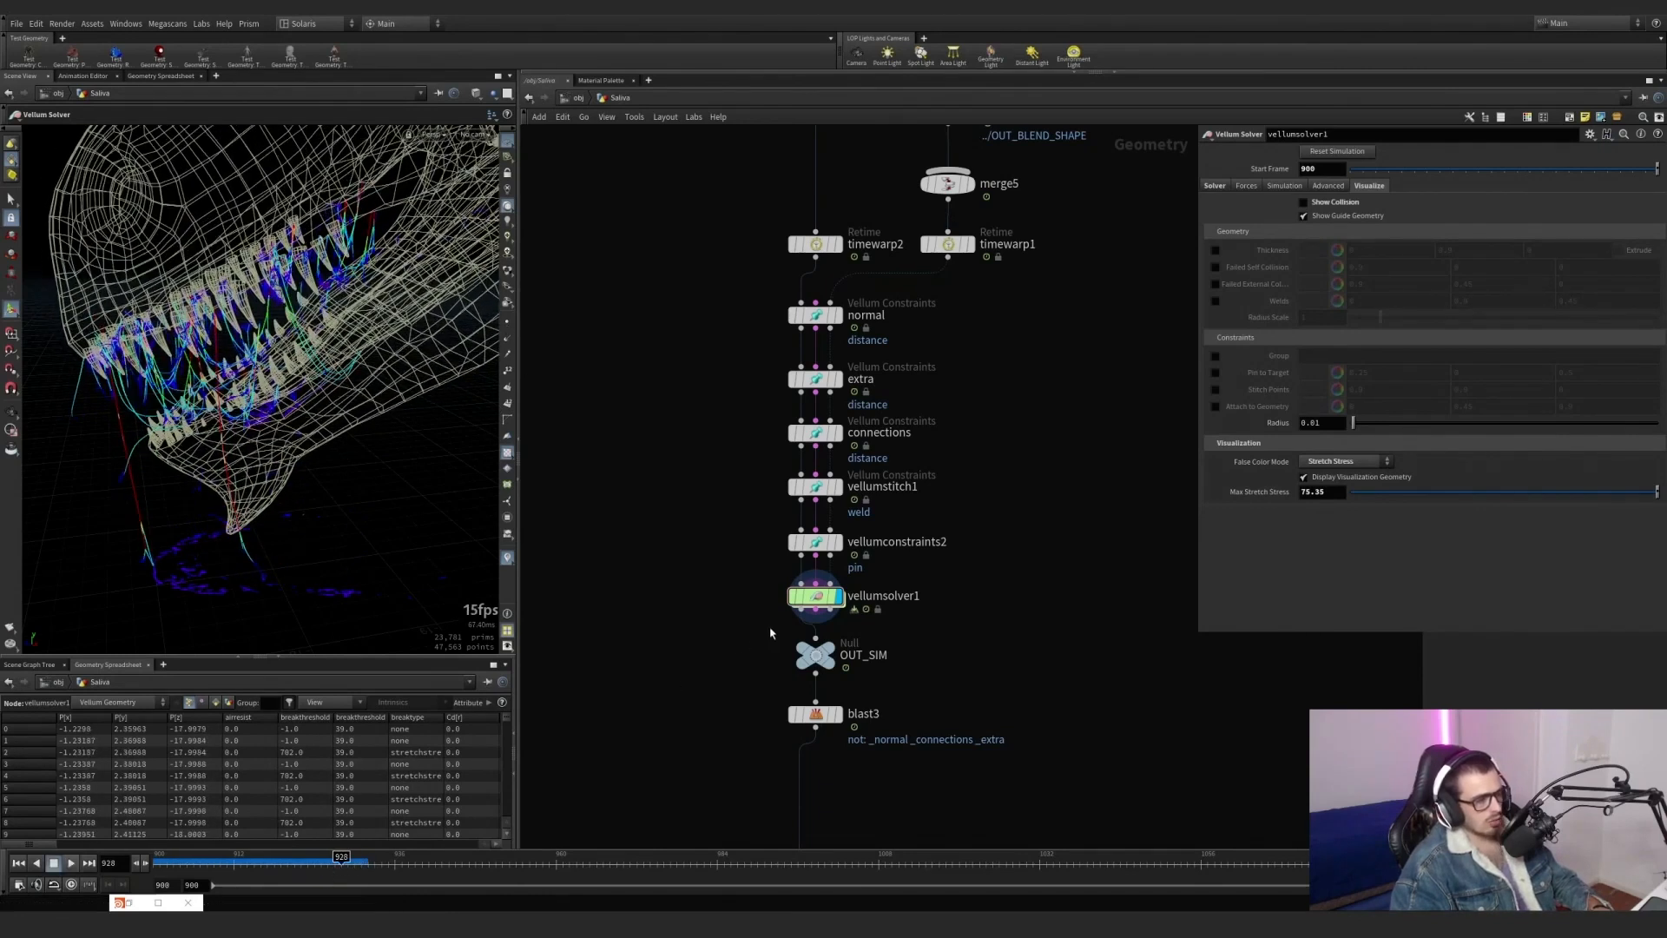
pyautogui.middleClick(808, 599)
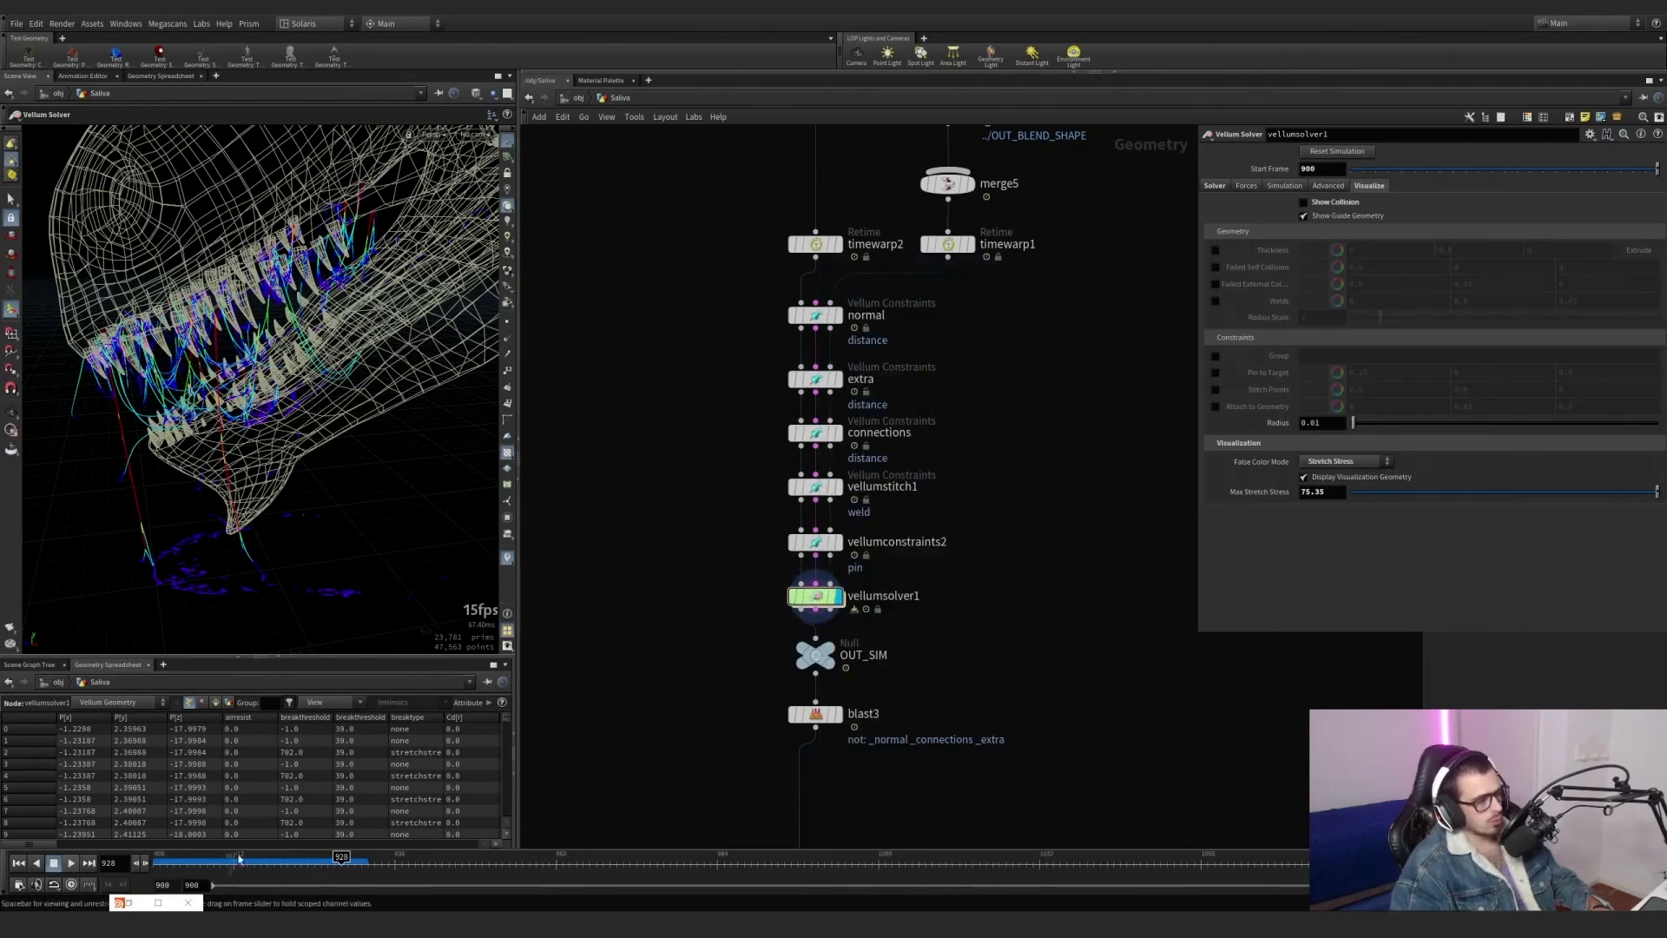
# Resume the saliva simulation, view the jaw from another angle, and scrub to frame 935.
pyautogui.click(72, 862)
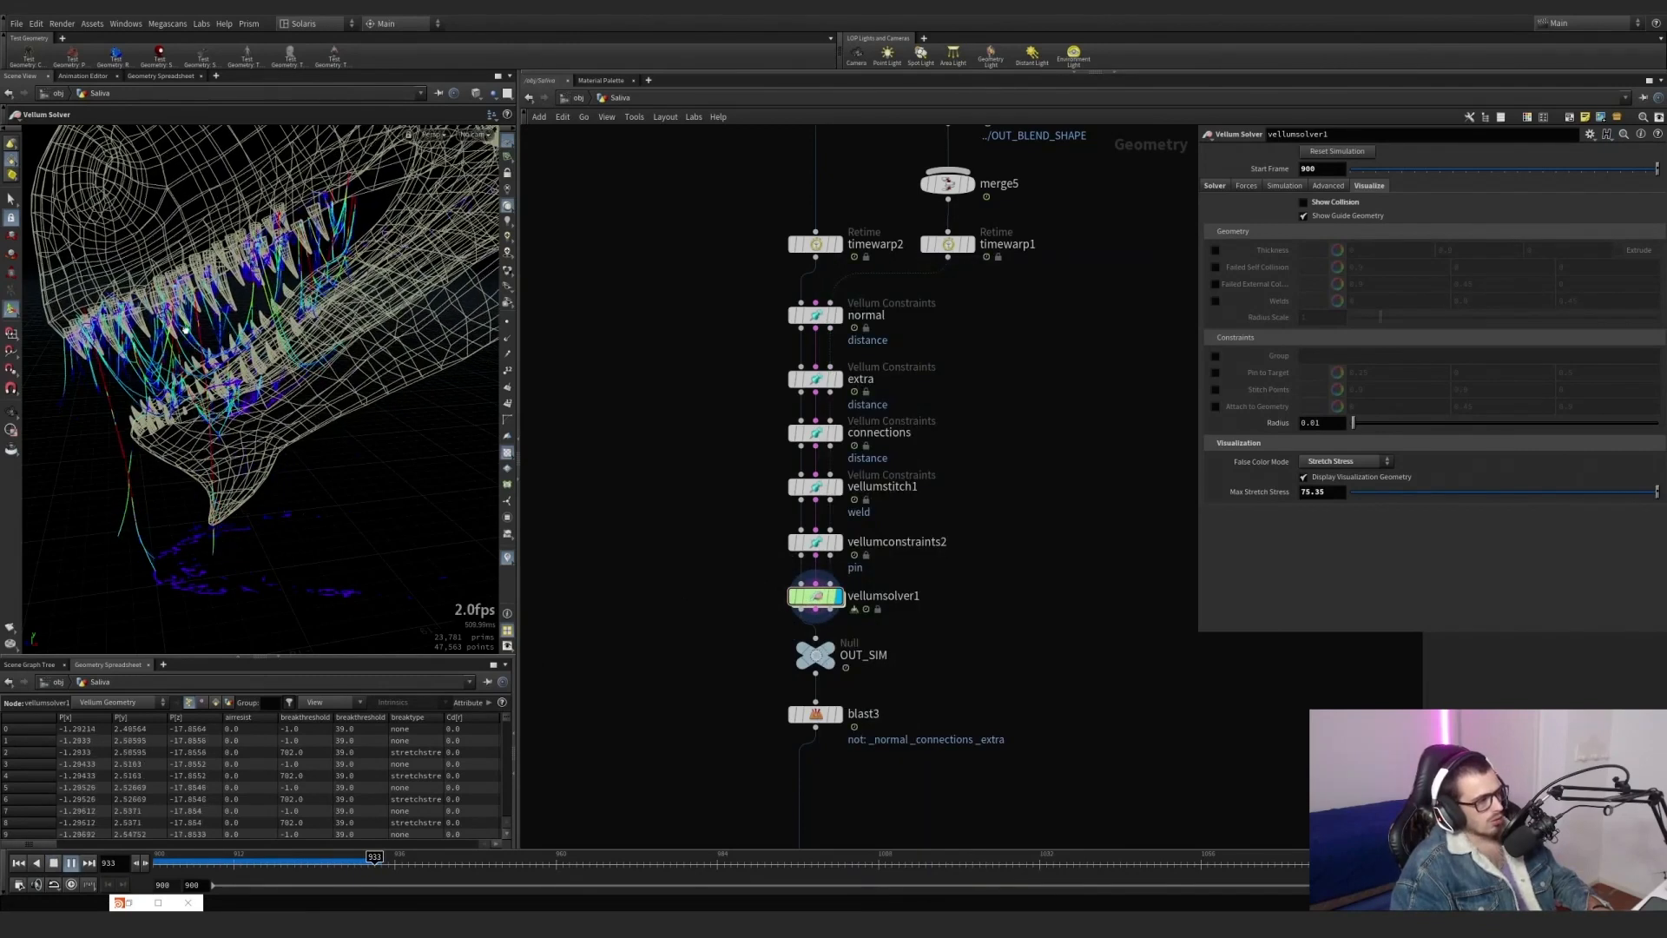
pyautogui.press('Escape')
pyautogui.keyDown('alt'); pyautogui.moveTo(183, 322); pyautogui.dragTo(198, 331); pyautogui.keyUp('alt')
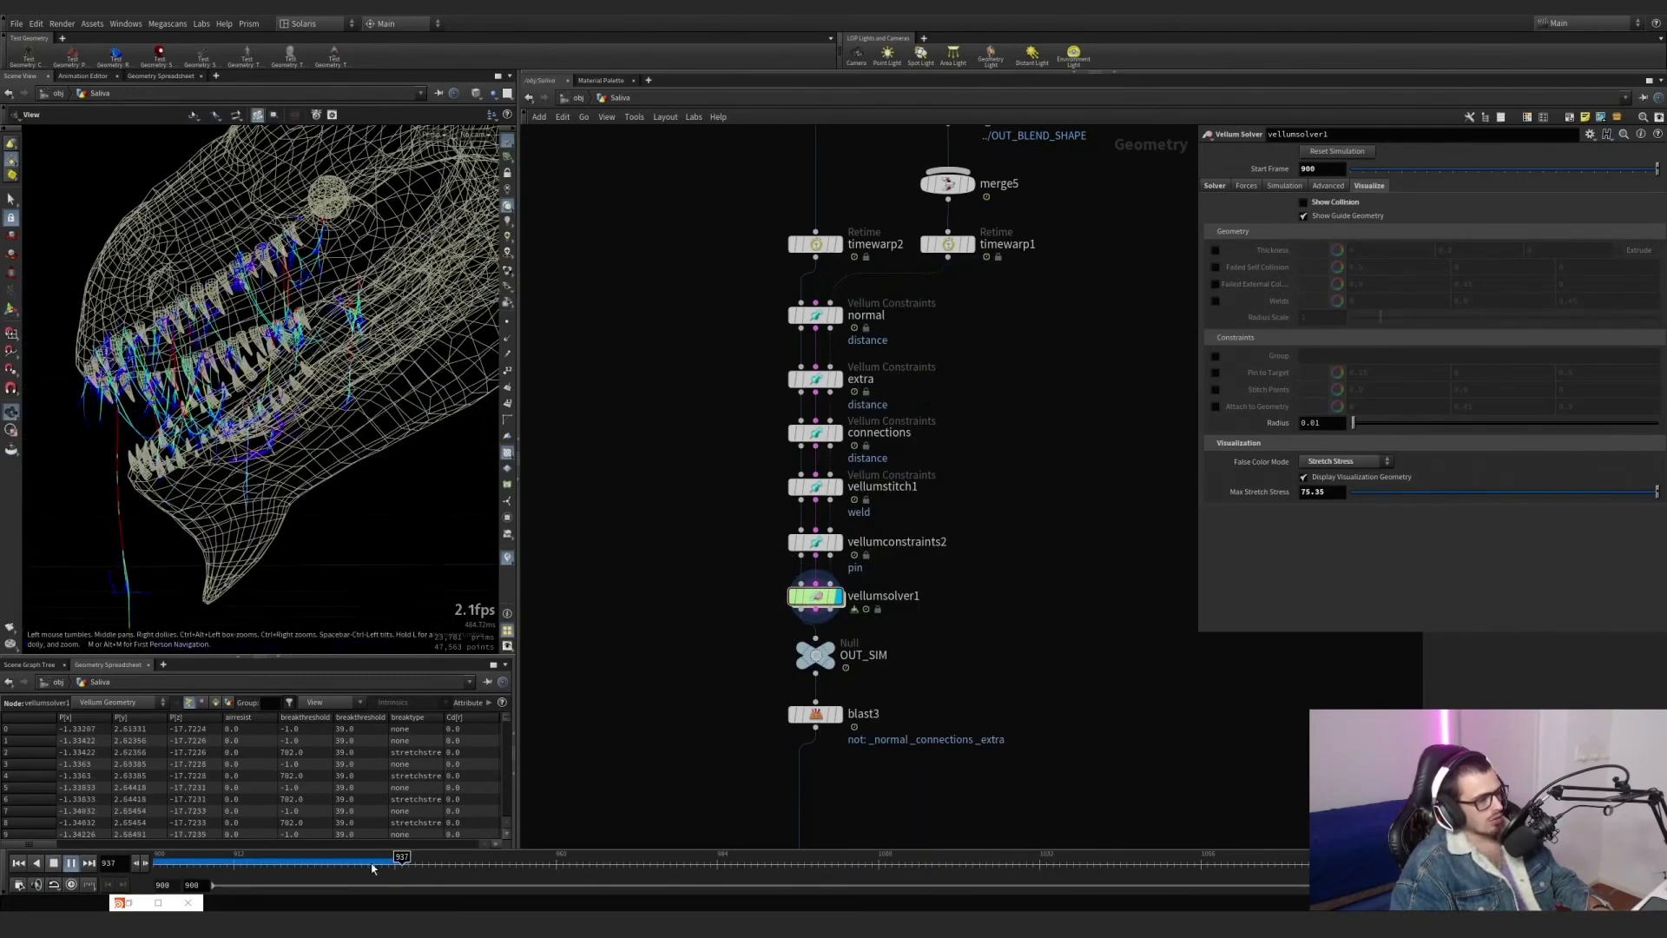
pyautogui.moveTo(371, 864); pyautogui.dragTo(392, 860)
# Display blast3 below OUT_SIM and show its parameters.
pyautogui.scroll(-1, 647, 662)
pyautogui.moveTo(702, 672); pyautogui.dragTo(677, 503, button='middle')
pyautogui.scroll(2, 763, 529)
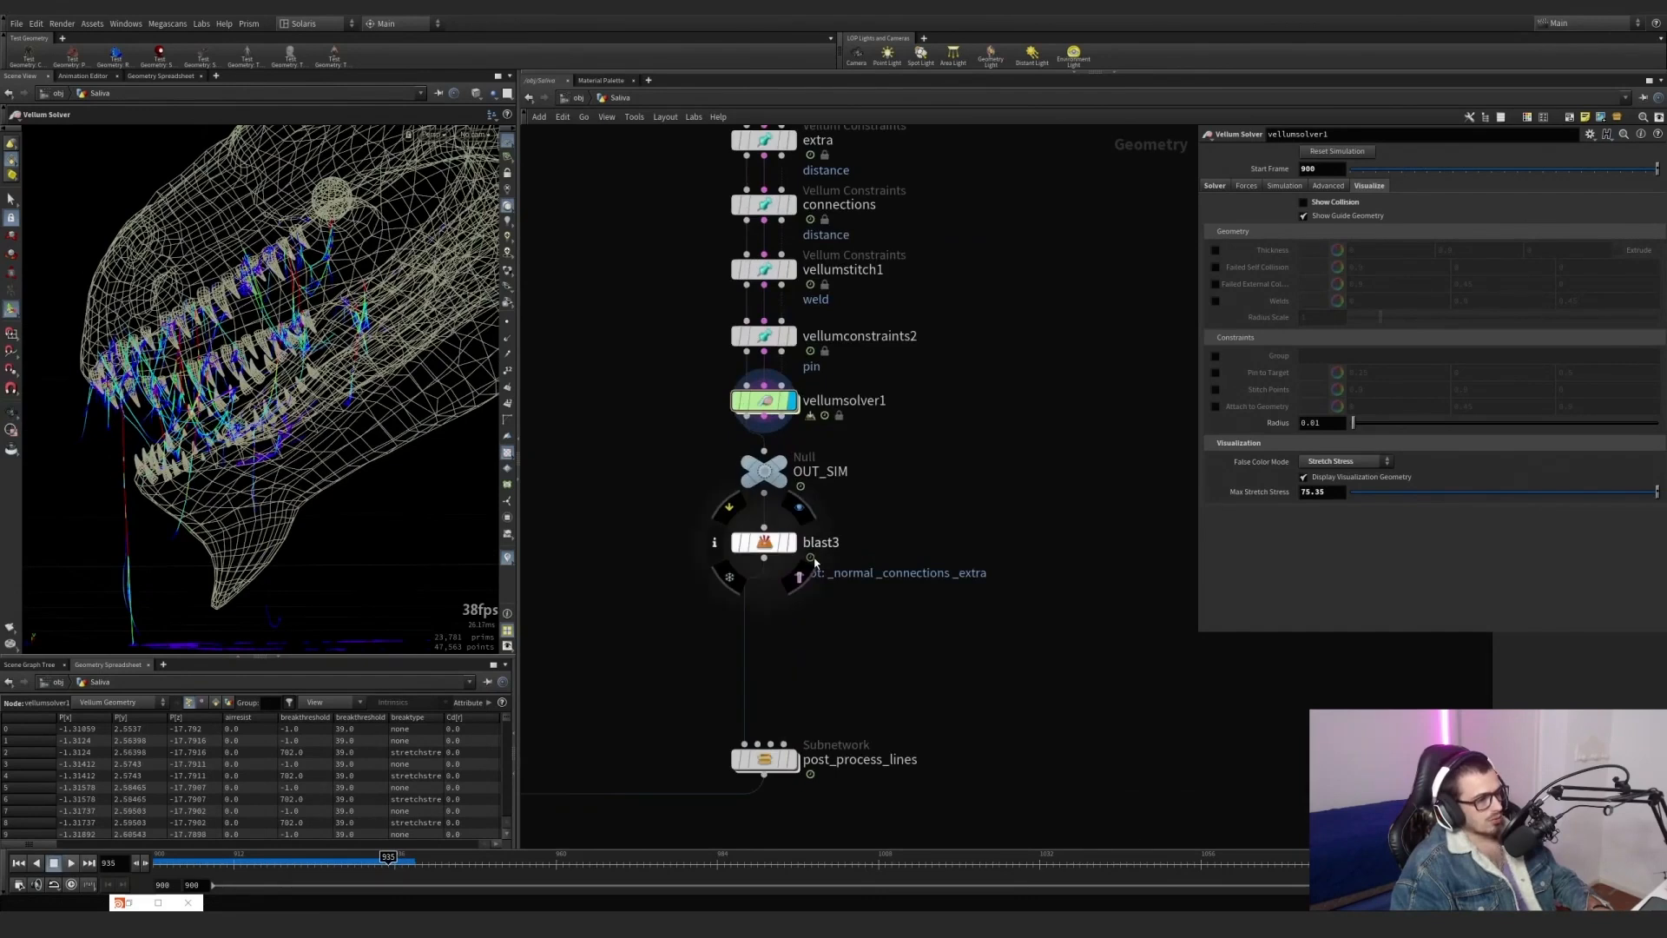
pyautogui.click(790, 548)
pyautogui.moveTo(790, 669); pyautogui.dragTo(809, 477, button='middle')
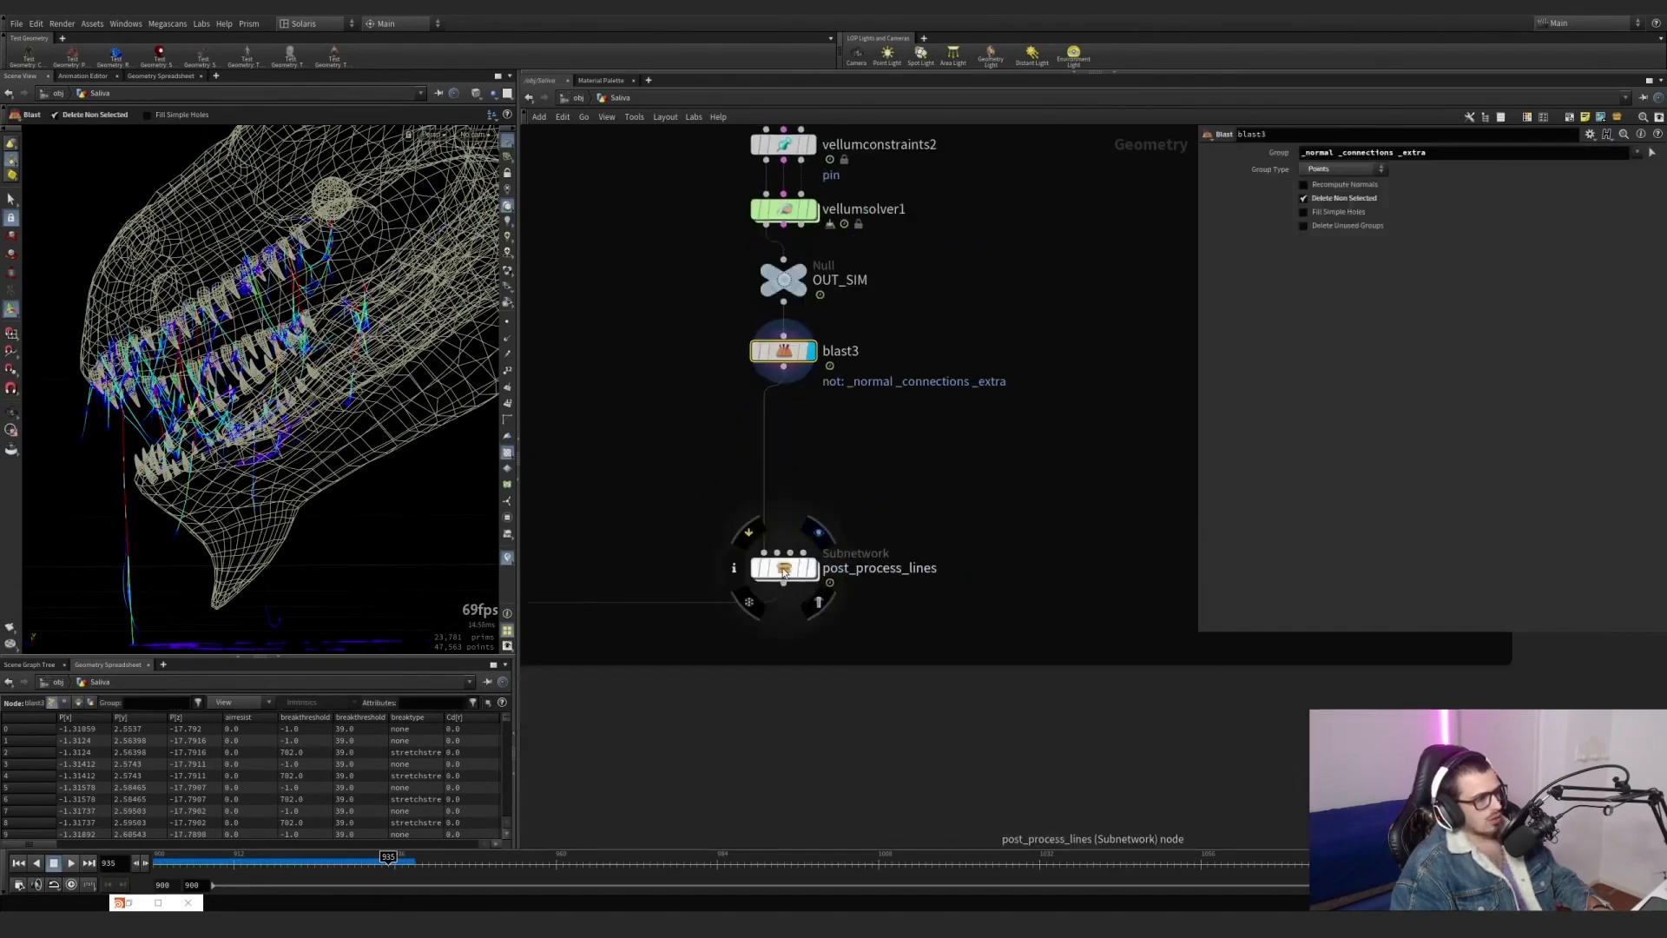
# Move post_process_lines closer beneath blast3 and go inside the subnetwork.
pyautogui.moveTo(780, 573); pyautogui.dragTo(781, 446)
pyautogui.scroll(2, 804, 373)
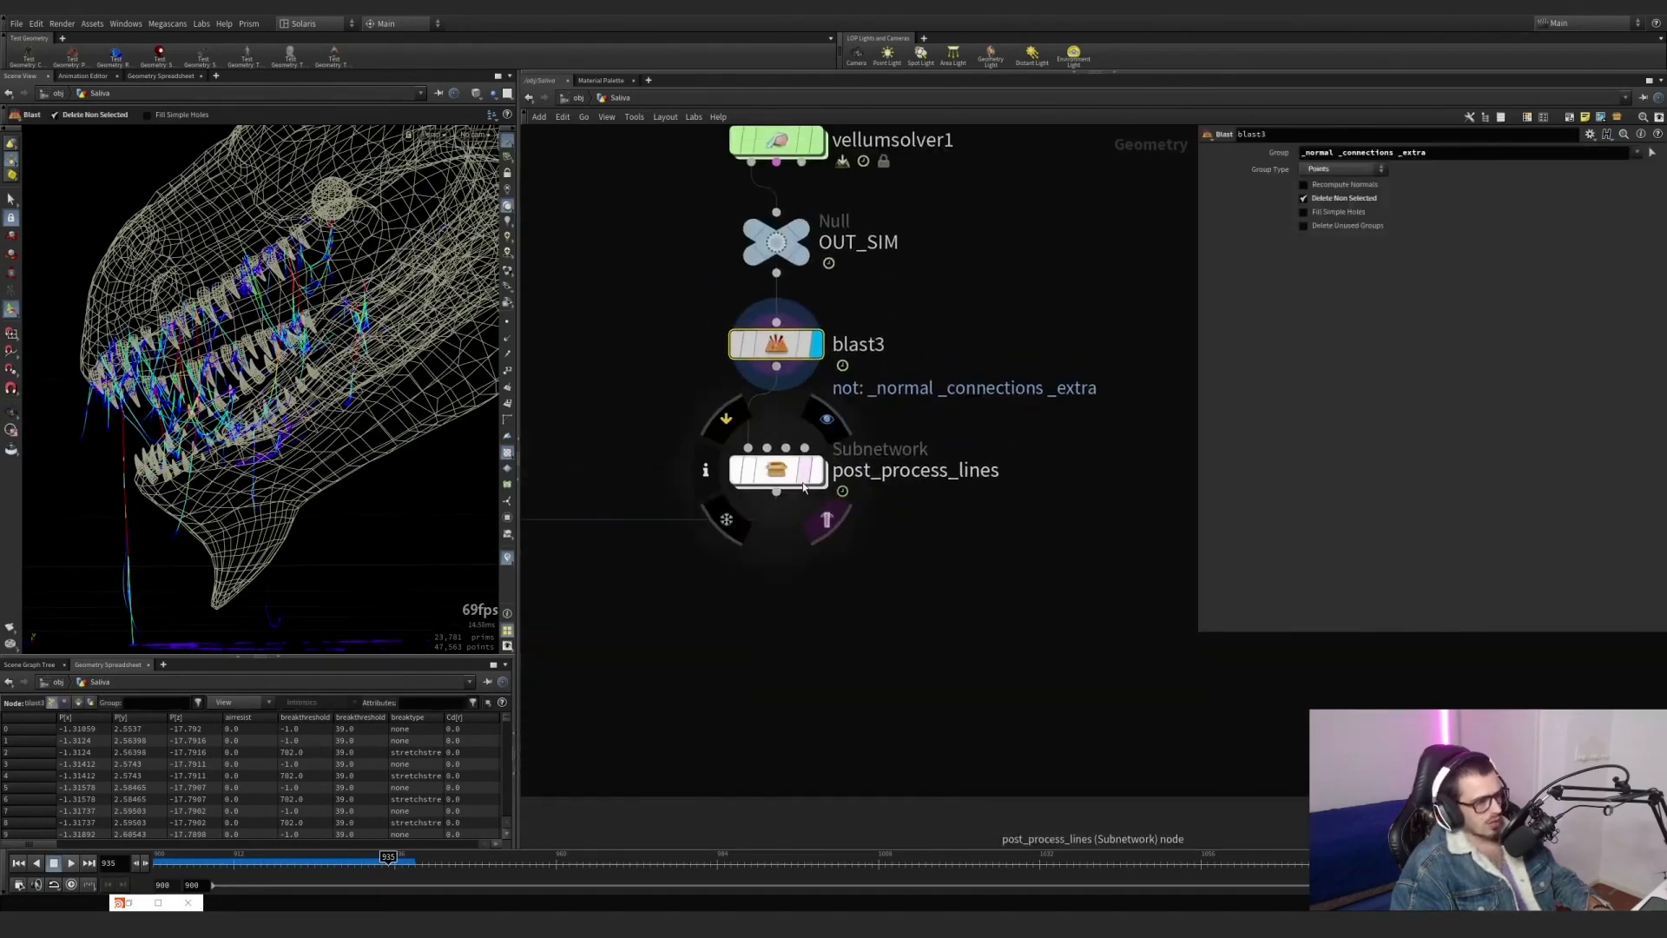
pyautogui.moveTo(851, 590); pyautogui.dragTo(897, 697, button='middle')
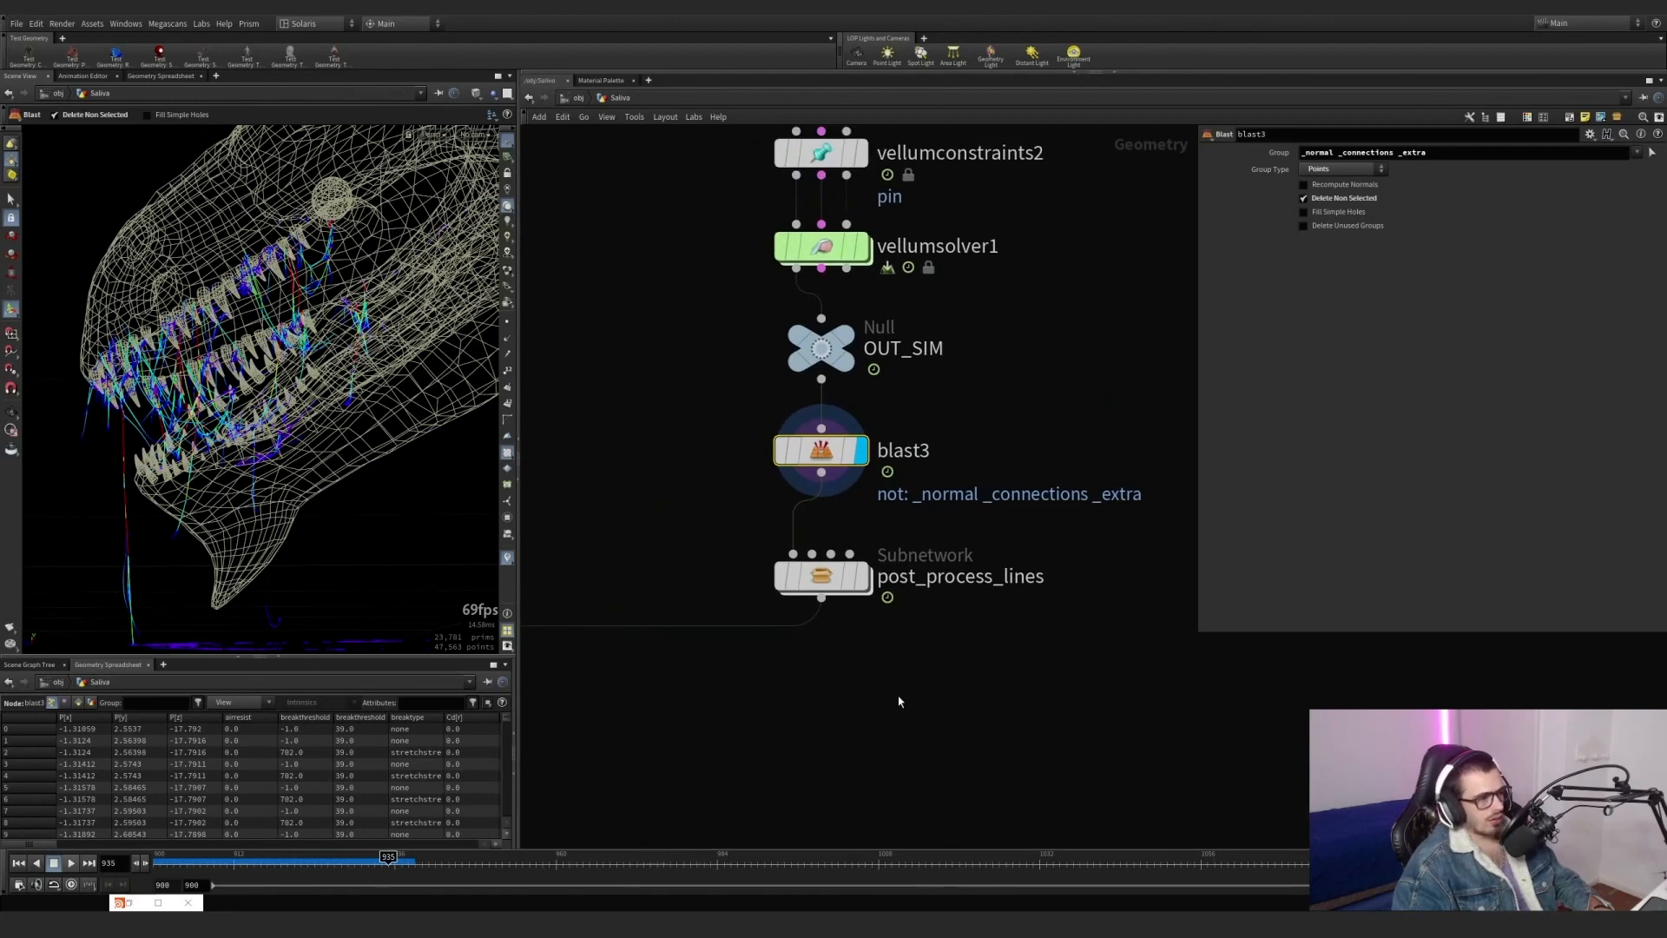
pyautogui.doubleClick(836, 576)
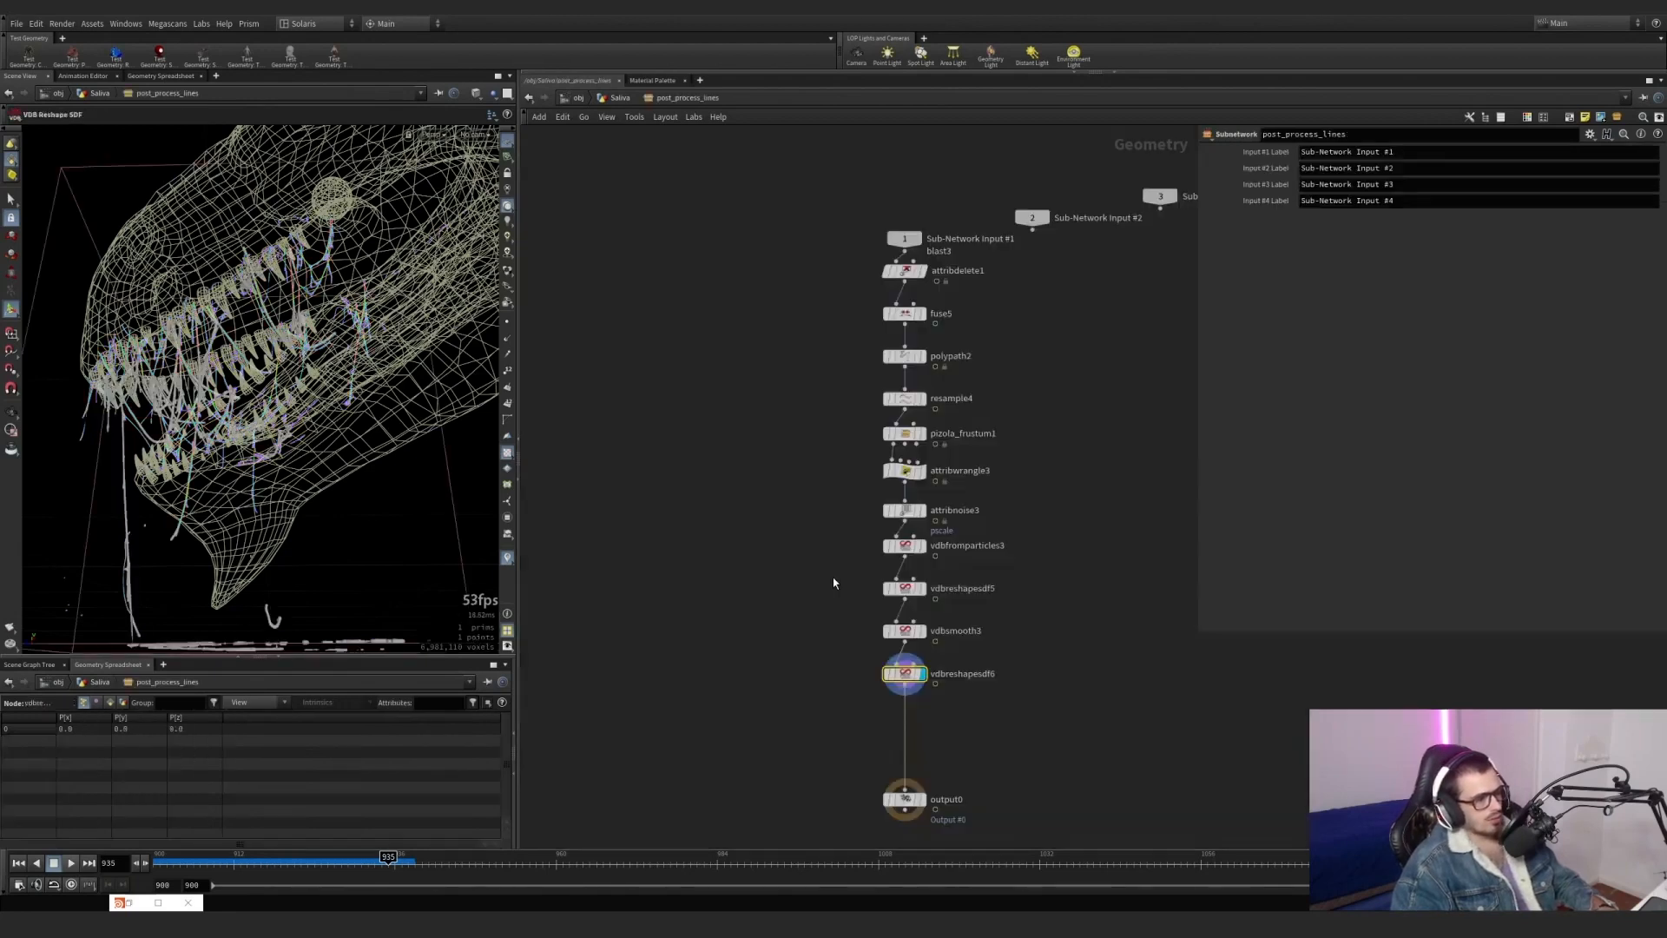
# Display attribdelete1, fuse5, polypath2 and resample4 in turn to review the first post-processing nodes.
pyautogui.moveTo(813, 573); pyautogui.dragTo(798, 657, button='middle')
pyautogui.scroll(3, 912, 421)
pyautogui.click(894, 383)
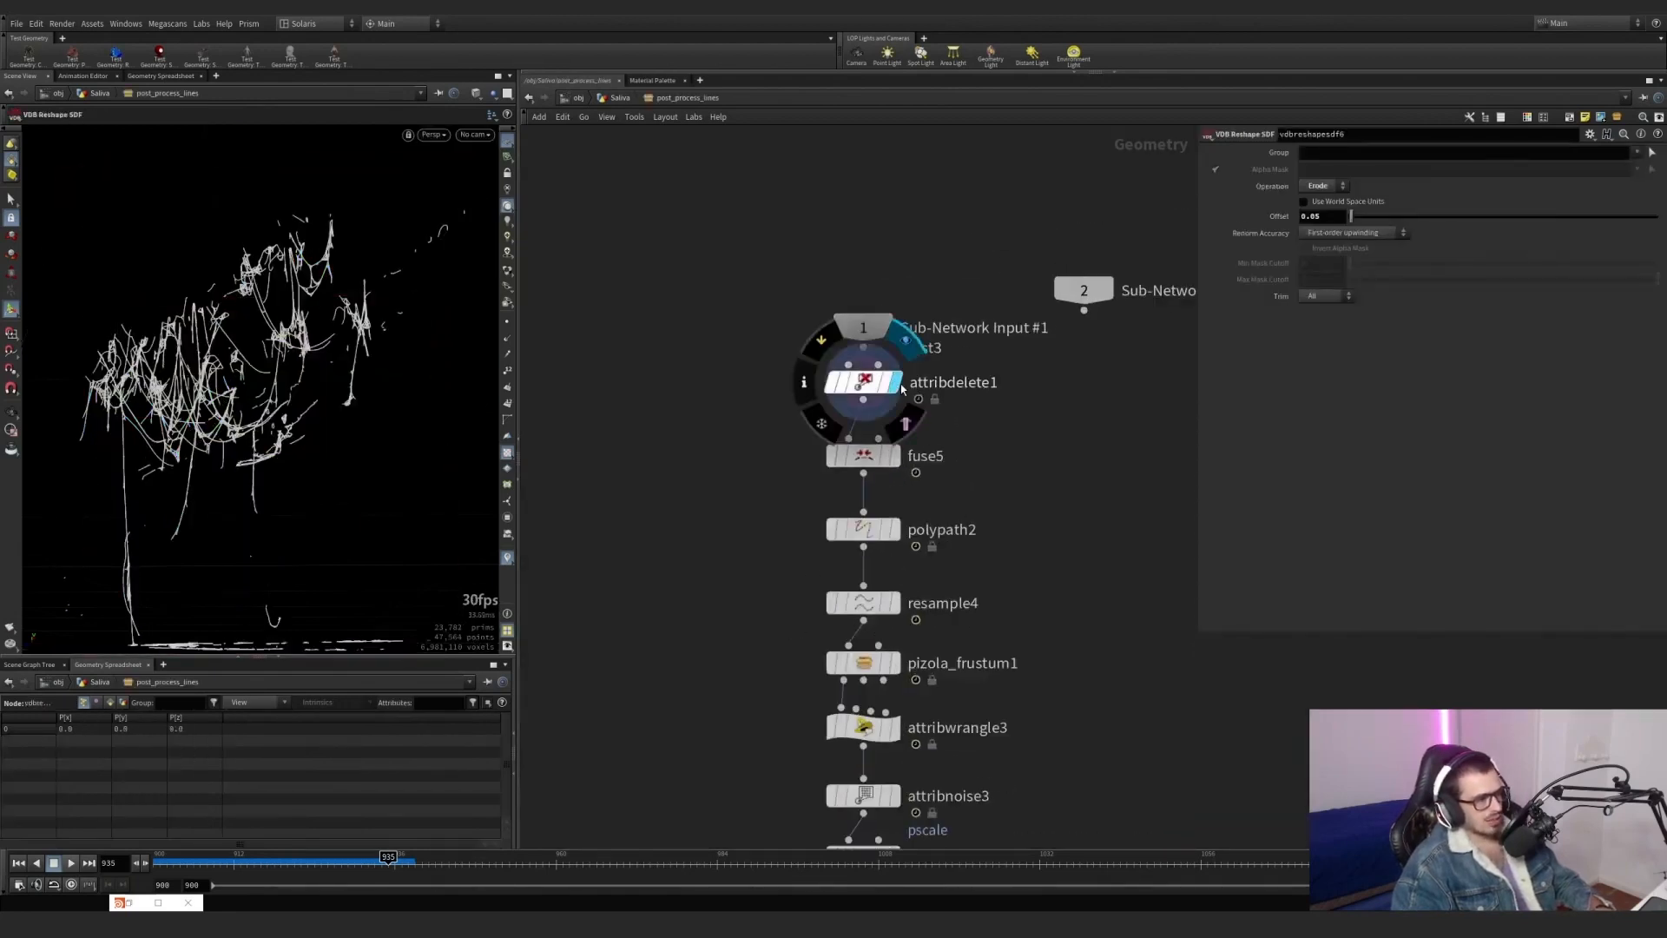
pyautogui.click(895, 456)
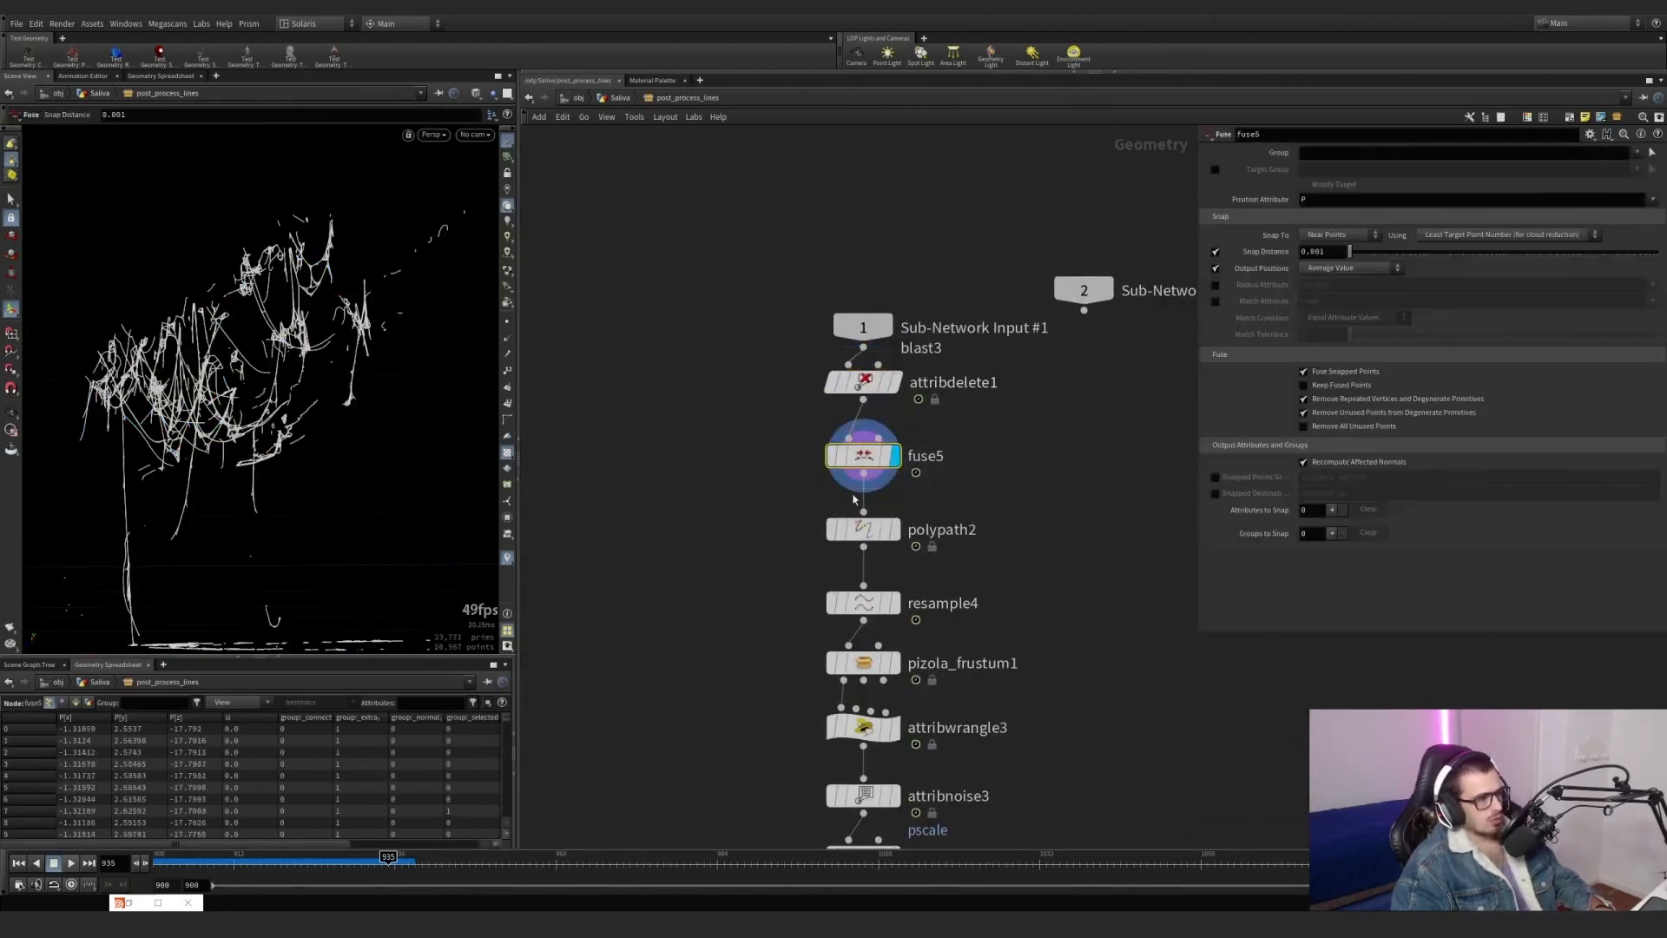
pyautogui.click(894, 529)
pyautogui.click(894, 602)
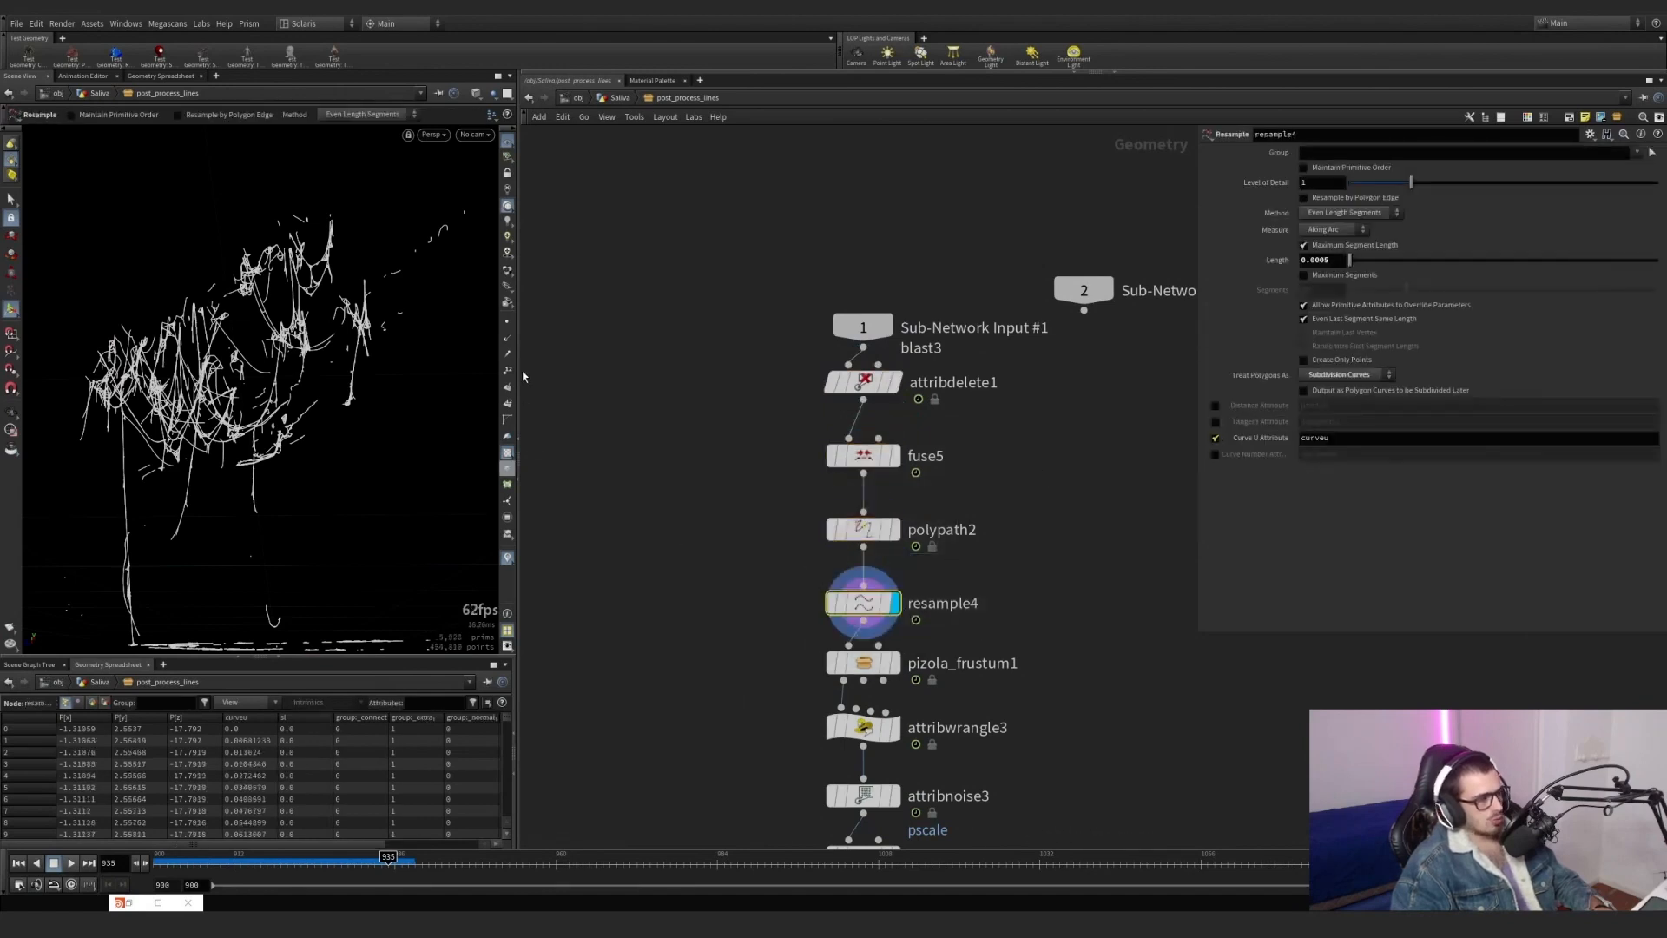
# Turn on the curveu scene visualizer and examine the colours along resample4's strands.
pyautogui.click(508, 560)
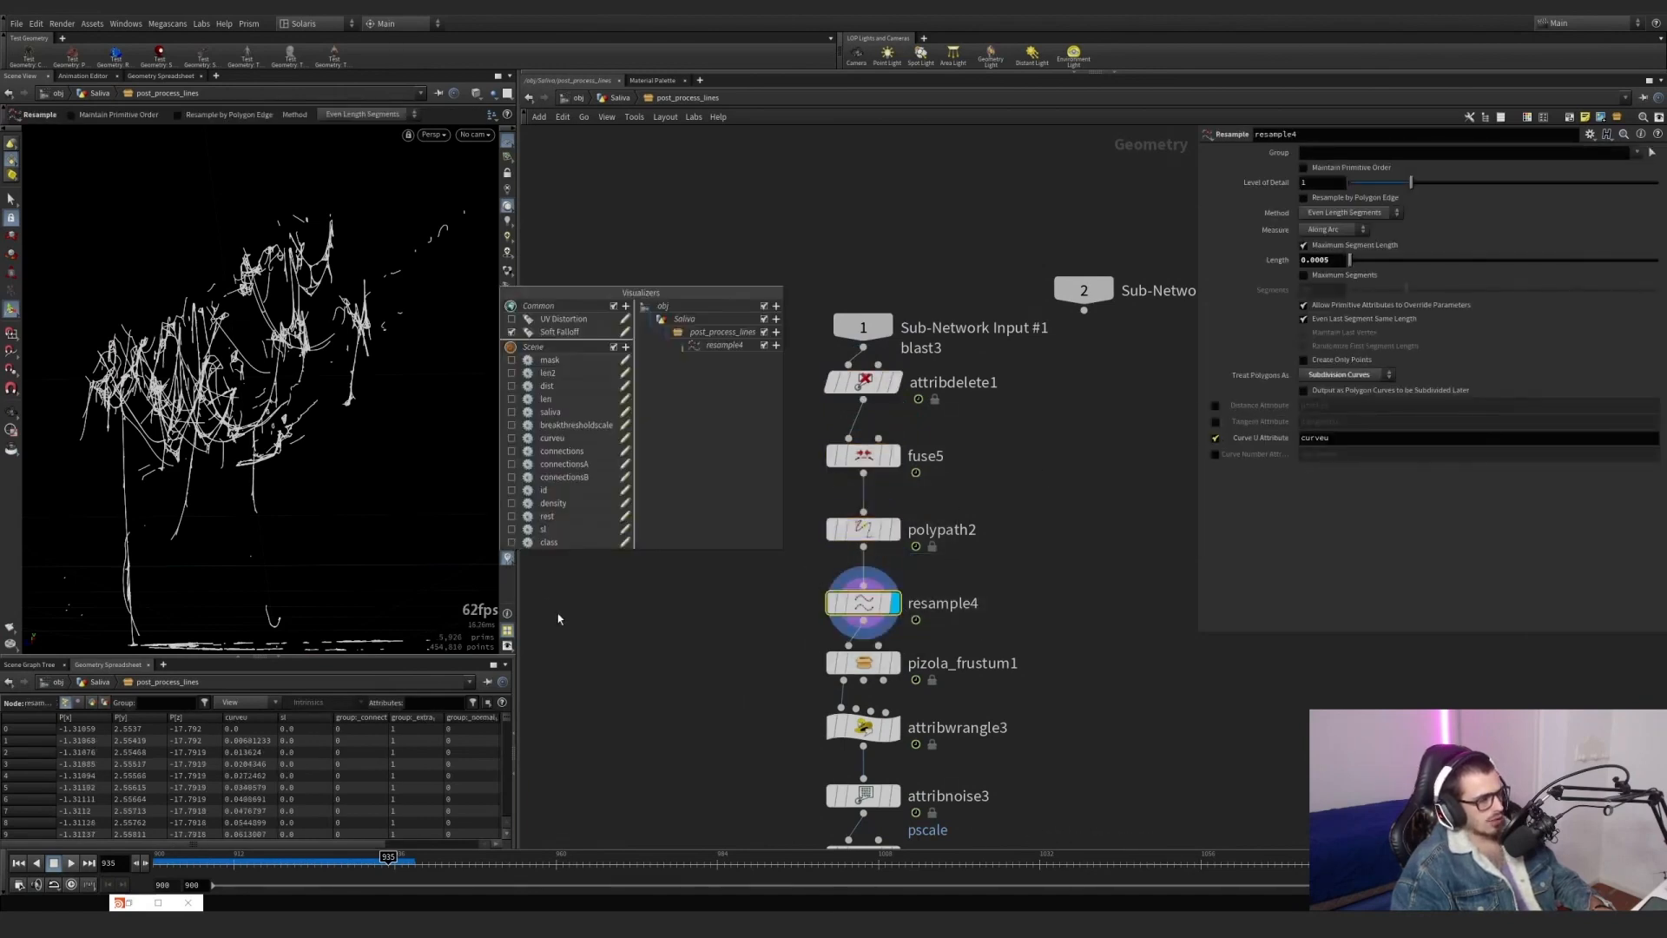
pyautogui.click(510, 444)
pyautogui.click(636, 618)
pyautogui.keyDown('alt'); pyautogui.moveTo(374, 323); pyautogui.dragTo(428, 309, button='right'); pyautogui.keyUp('alt')
pyautogui.keyDown('alt'); pyautogui.moveTo(428, 309); pyautogui.dragTo(276, 346); pyautogui.keyUp('alt')
pyautogui.keyDown('alt'); pyautogui.moveTo(275, 347); pyautogui.dragTo(452, 318, button='right'); pyautogui.keyUp('alt')
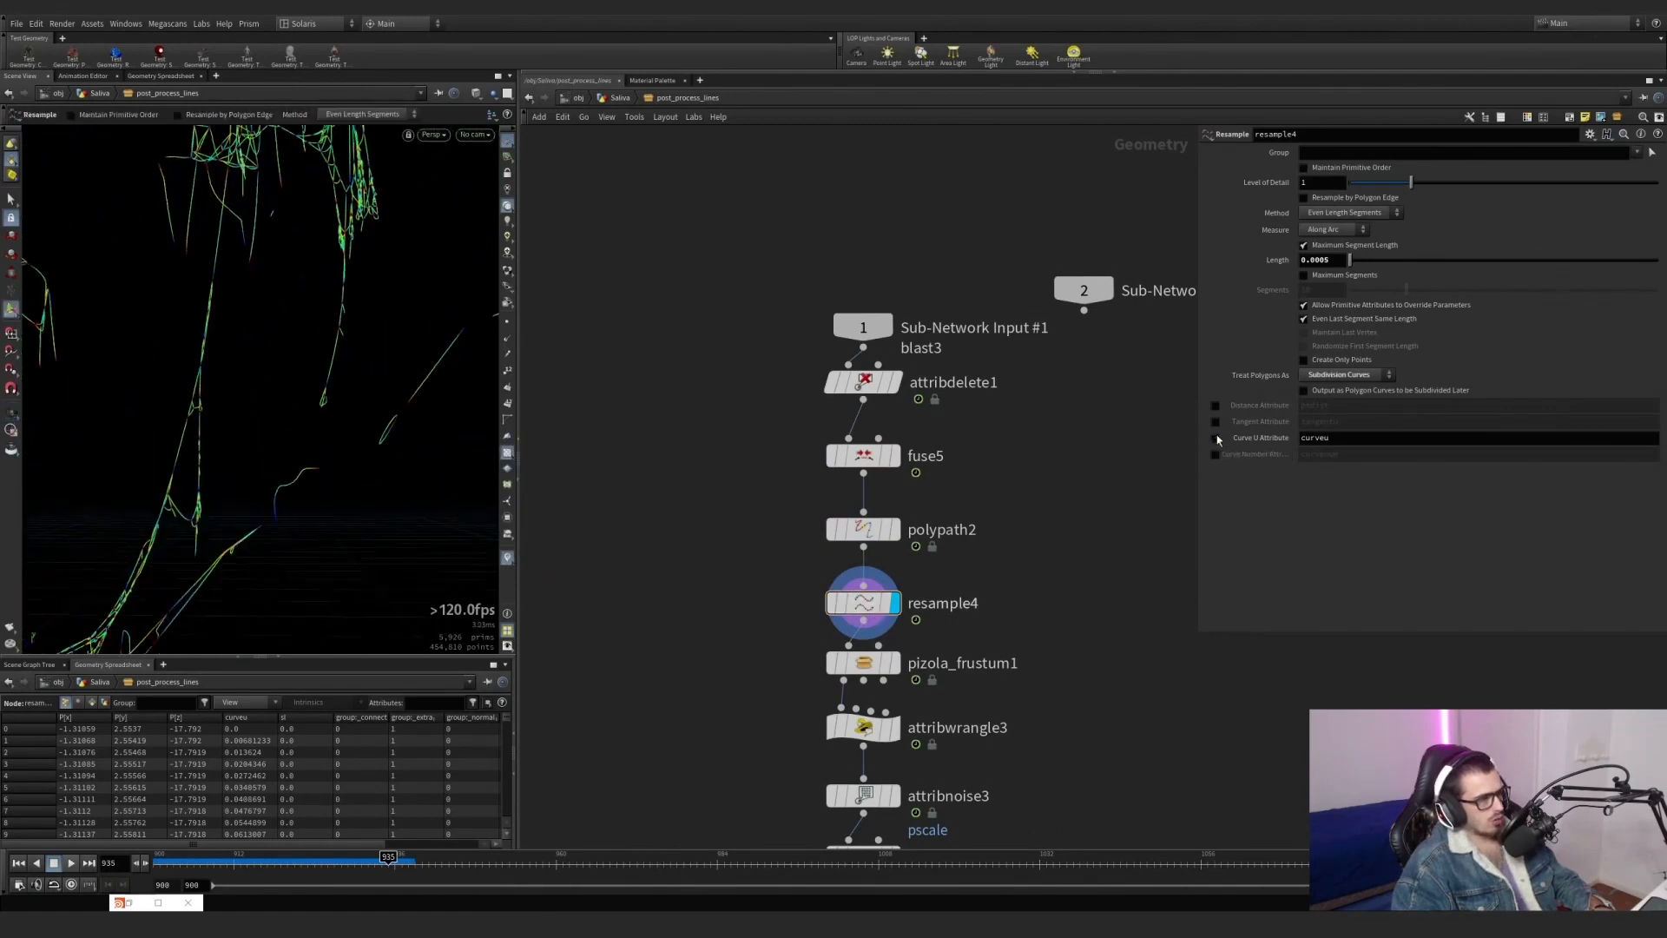
# Add curveu to the point attributes that attribdelete1 keeps.
pyautogui.click(834, 384)
pyautogui.click(1652, 180)
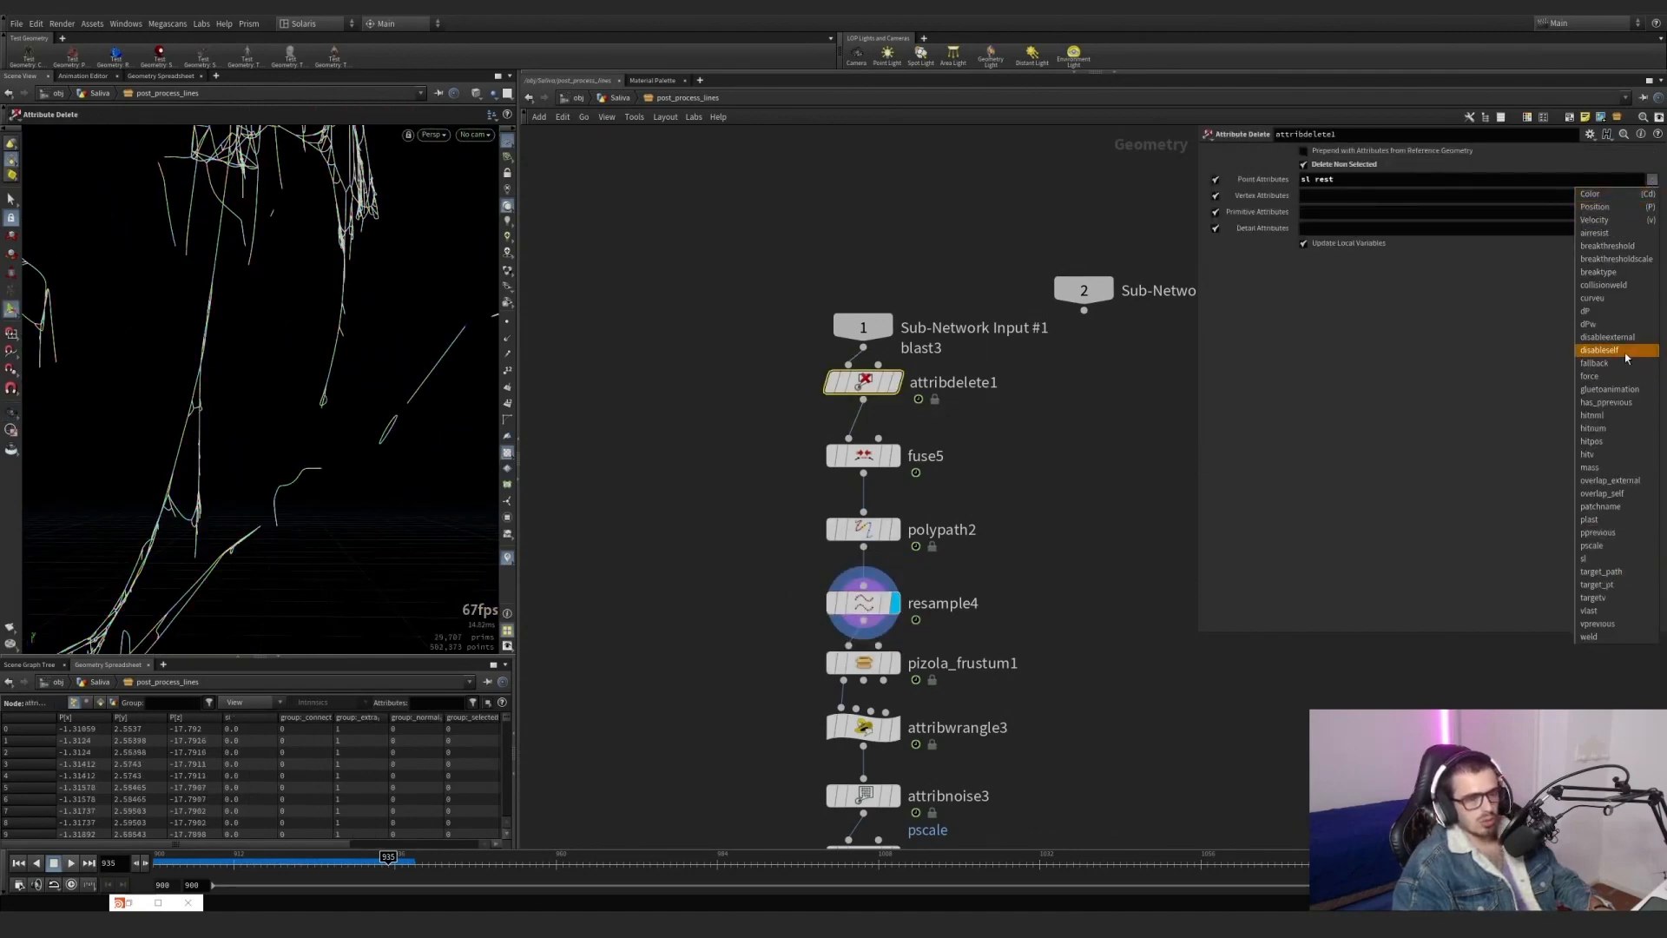
pyautogui.click(1595, 298)
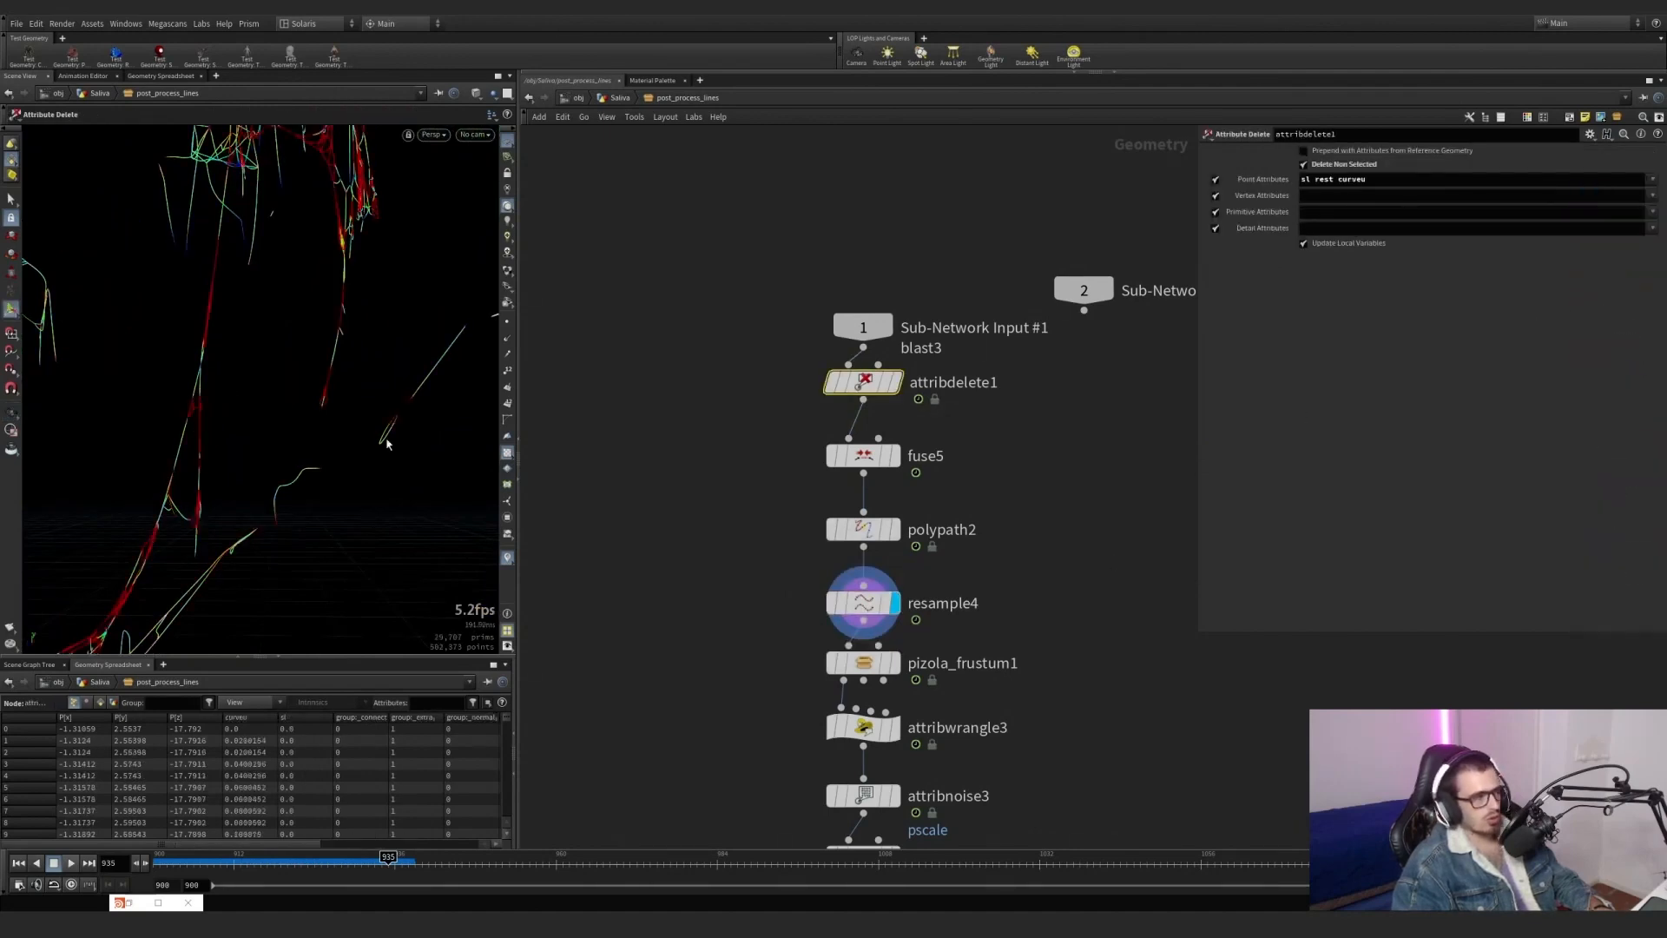
# Examine the incoming curveu colours on the broken strands and show resample4's parameters.
pyautogui.keyDown('alt'); pyautogui.moveTo(387, 443); pyautogui.dragTo(454, 472); pyautogui.keyUp('alt')
pyautogui.click(507, 557)
pyautogui.click(507, 558)
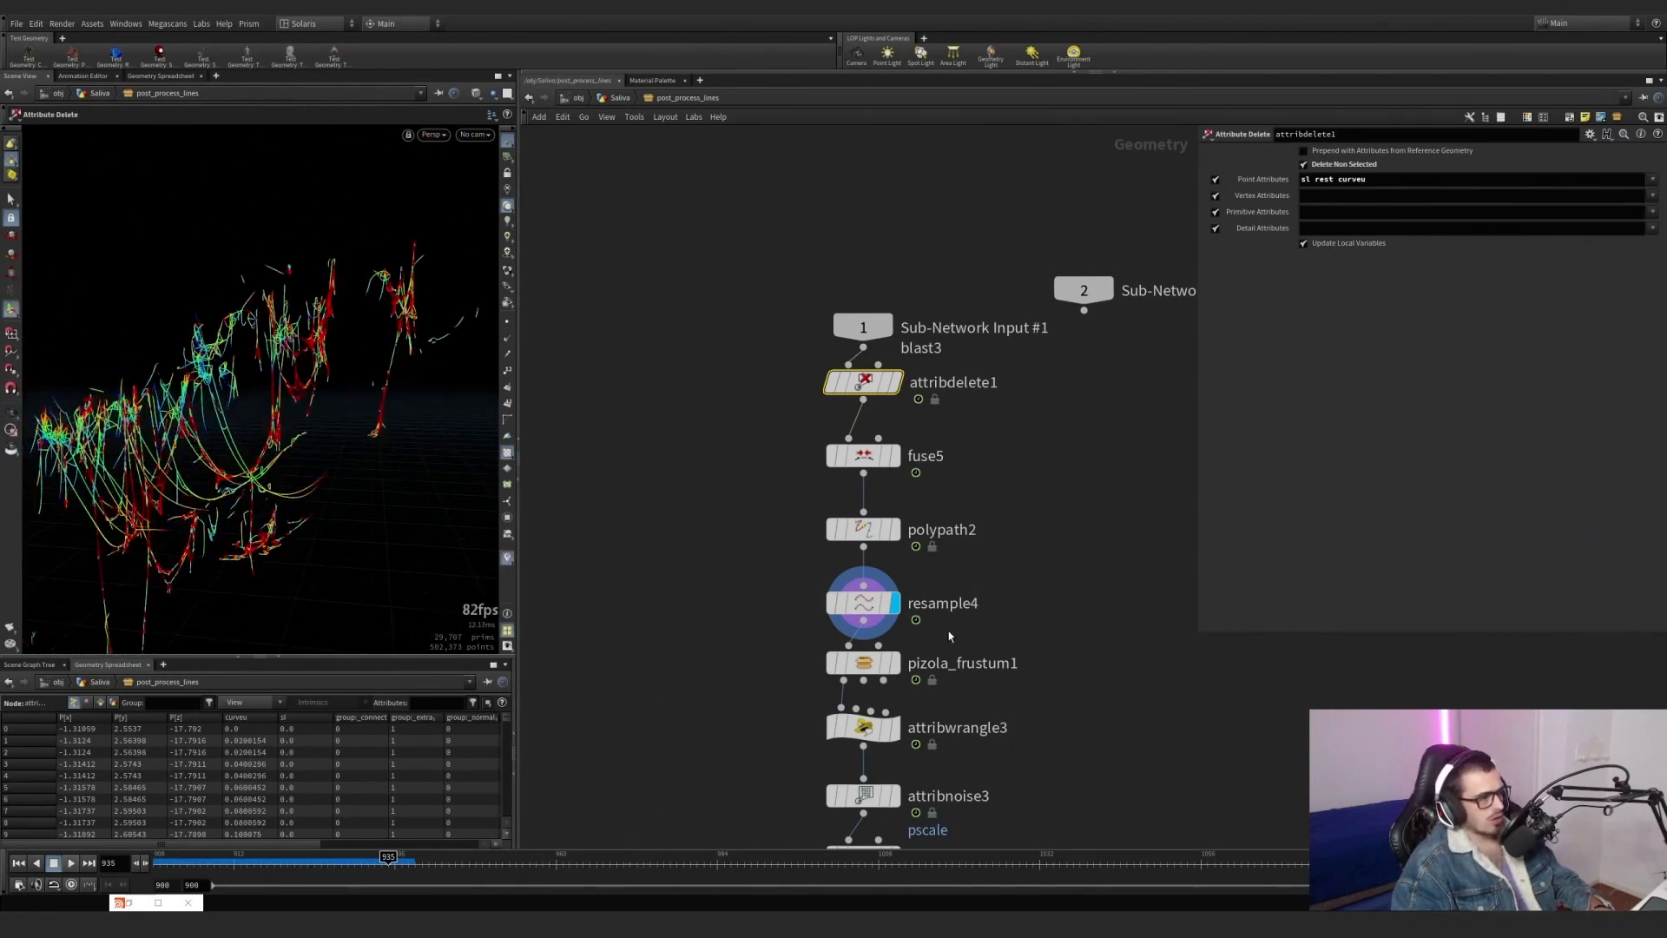
pyautogui.moveTo(949, 636); pyautogui.dragTo(904, 485, button='middle')
pyautogui.click(790, 450)
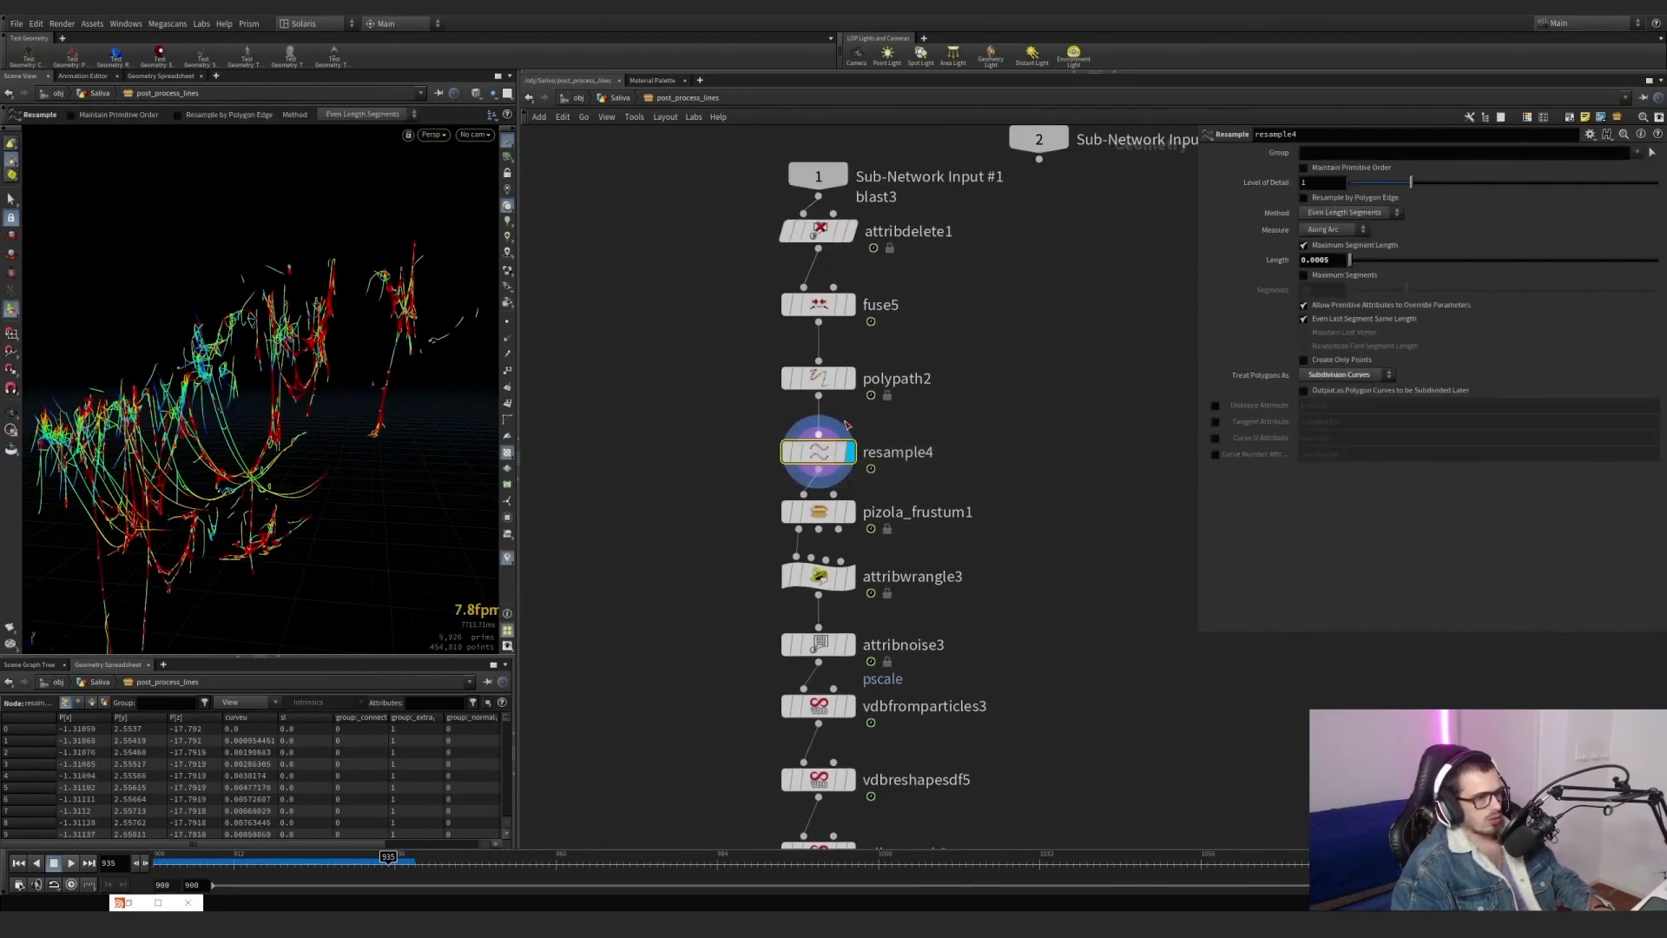
# Display pizola_frustum1, show its camera culling parameters, and bypass the node.
pyautogui.moveTo(822, 515)
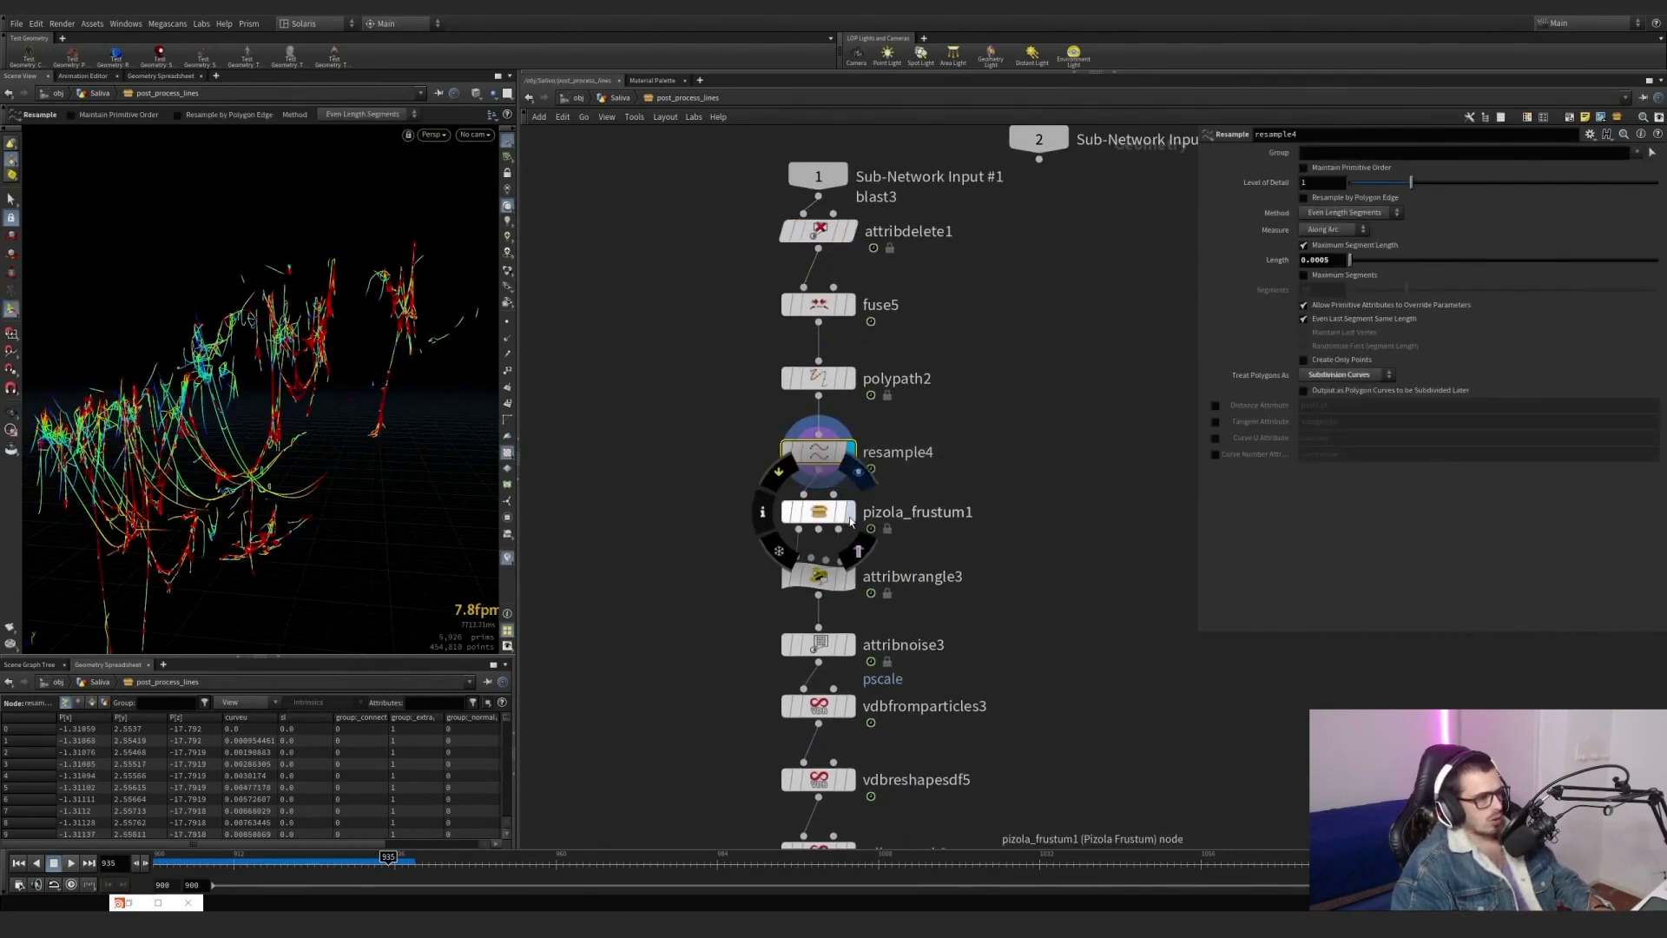
pyautogui.click(822, 512)
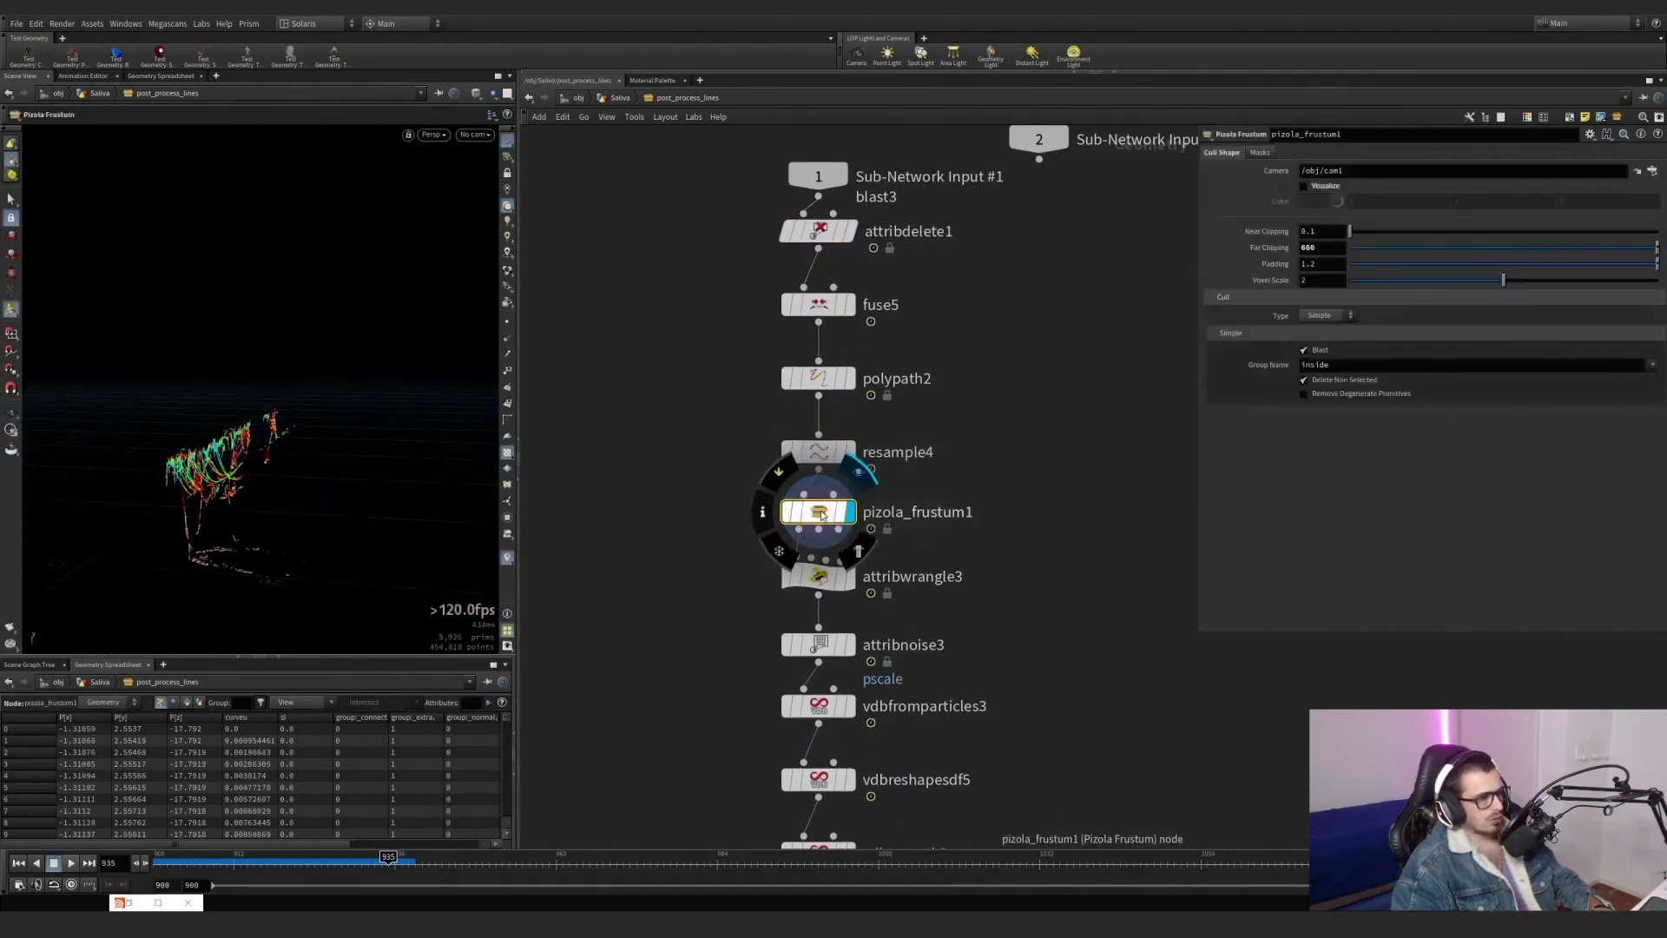
pyautogui.click(779, 473)
pyautogui.click(779, 472)
pyautogui.click(779, 472)
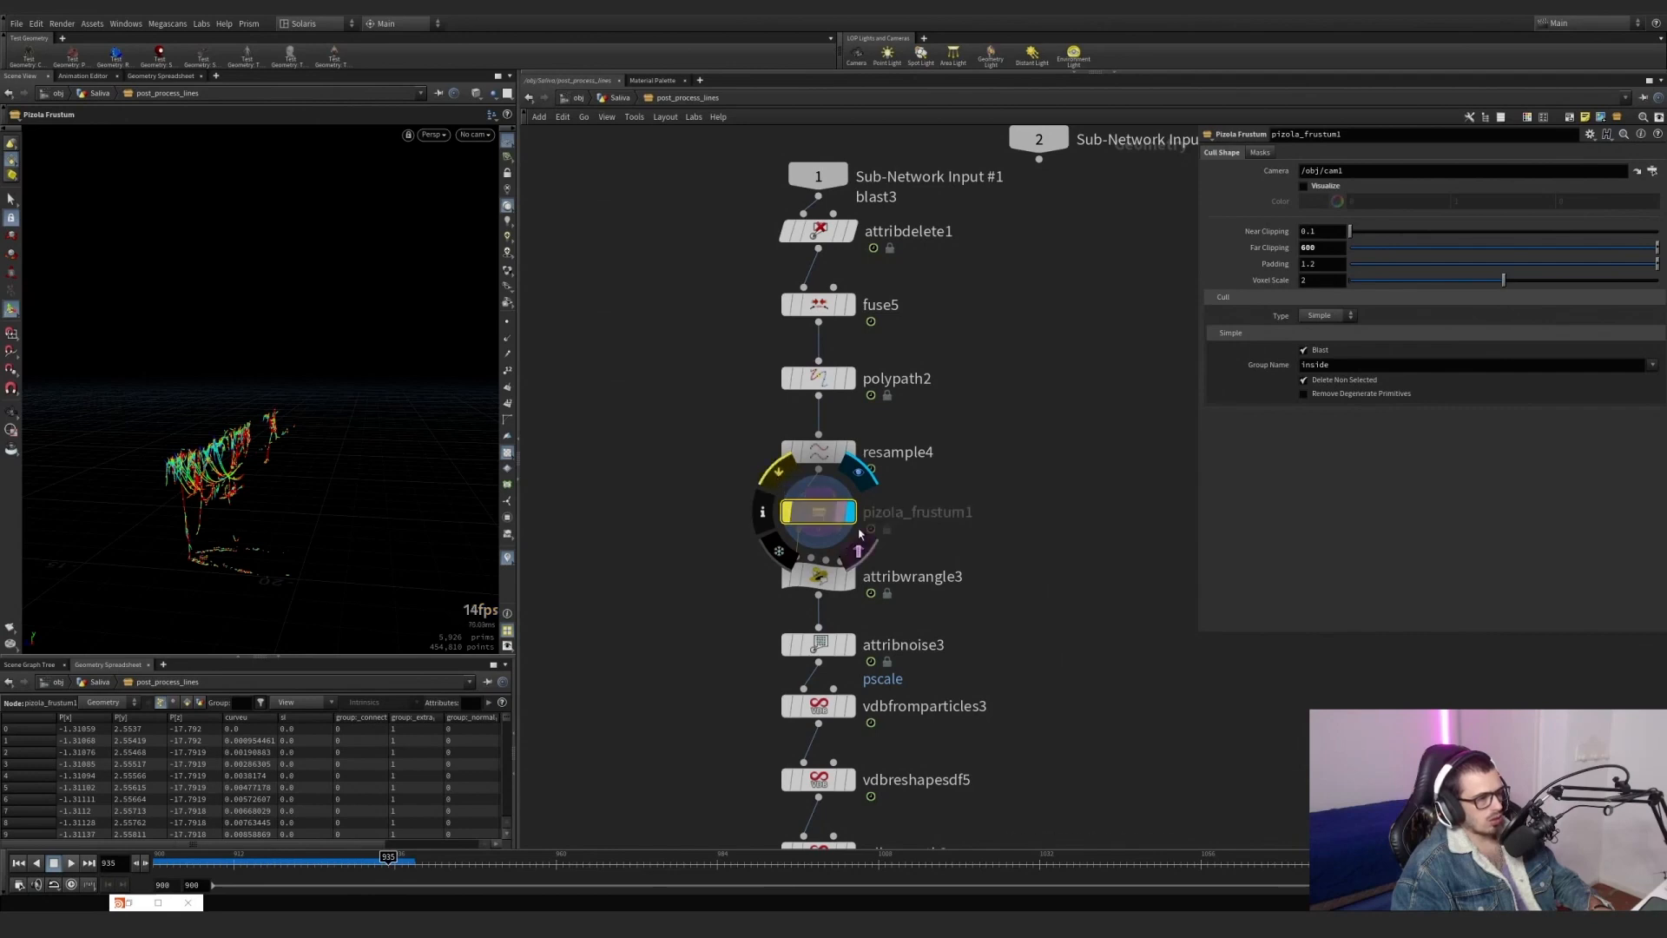
# Display attribwrangle3, review its sl and pscale expressions, and expand the Shape ramp.
pyautogui.click(847, 576)
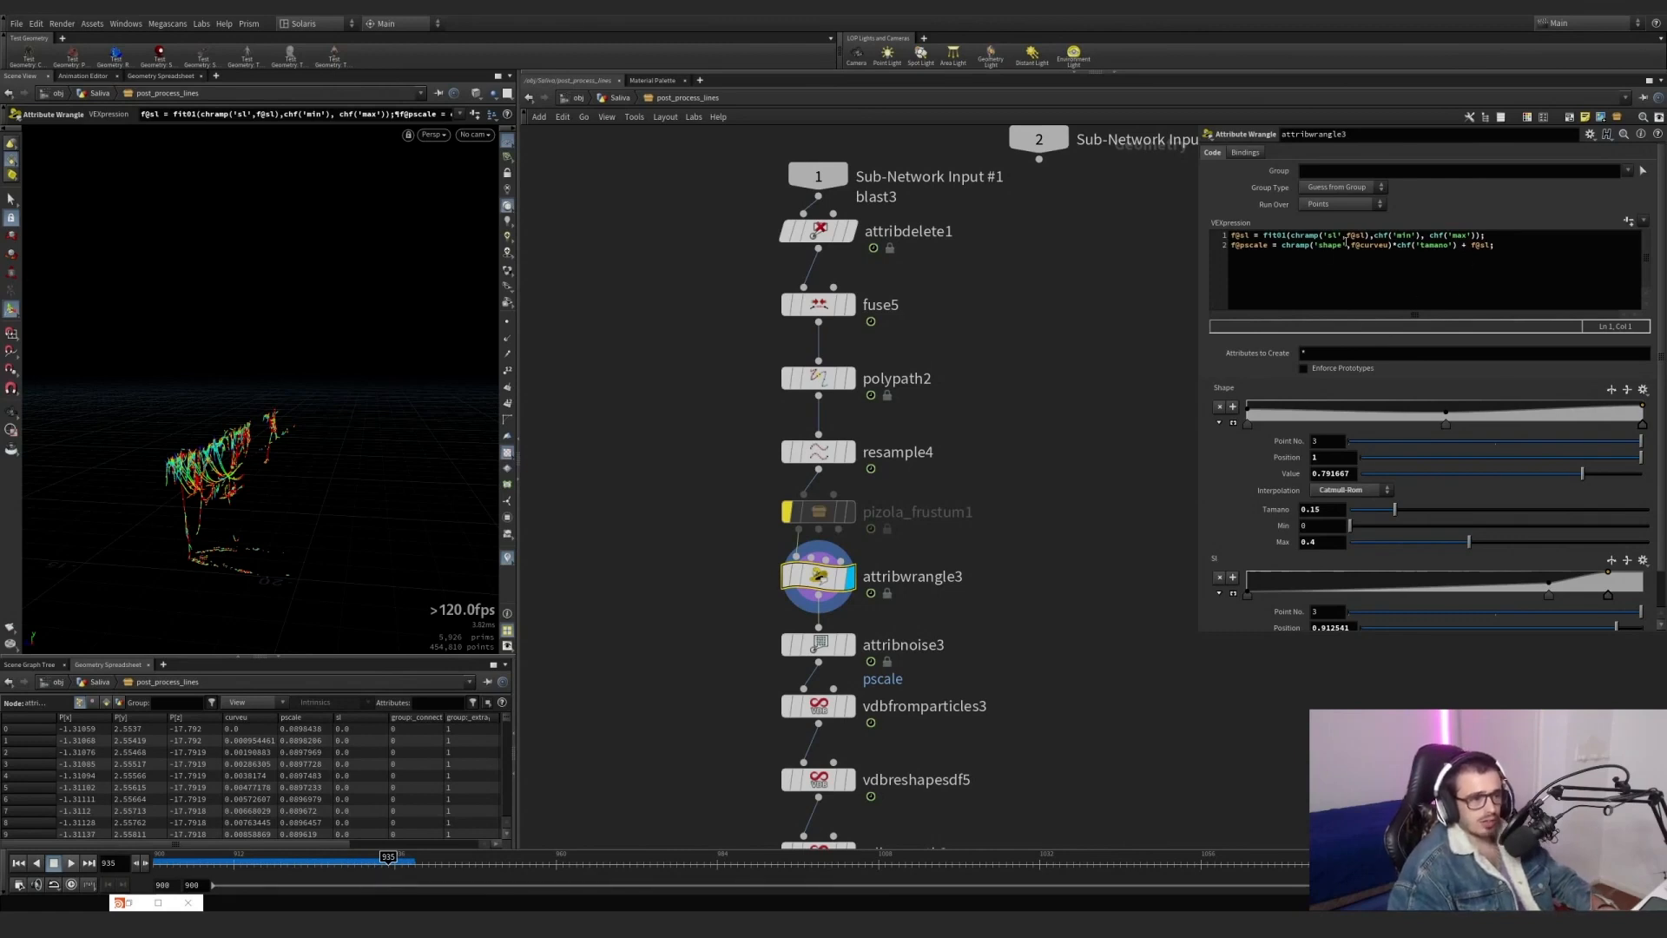
pyautogui.moveTo(1369, 235); pyautogui.dragTo(1320, 236)
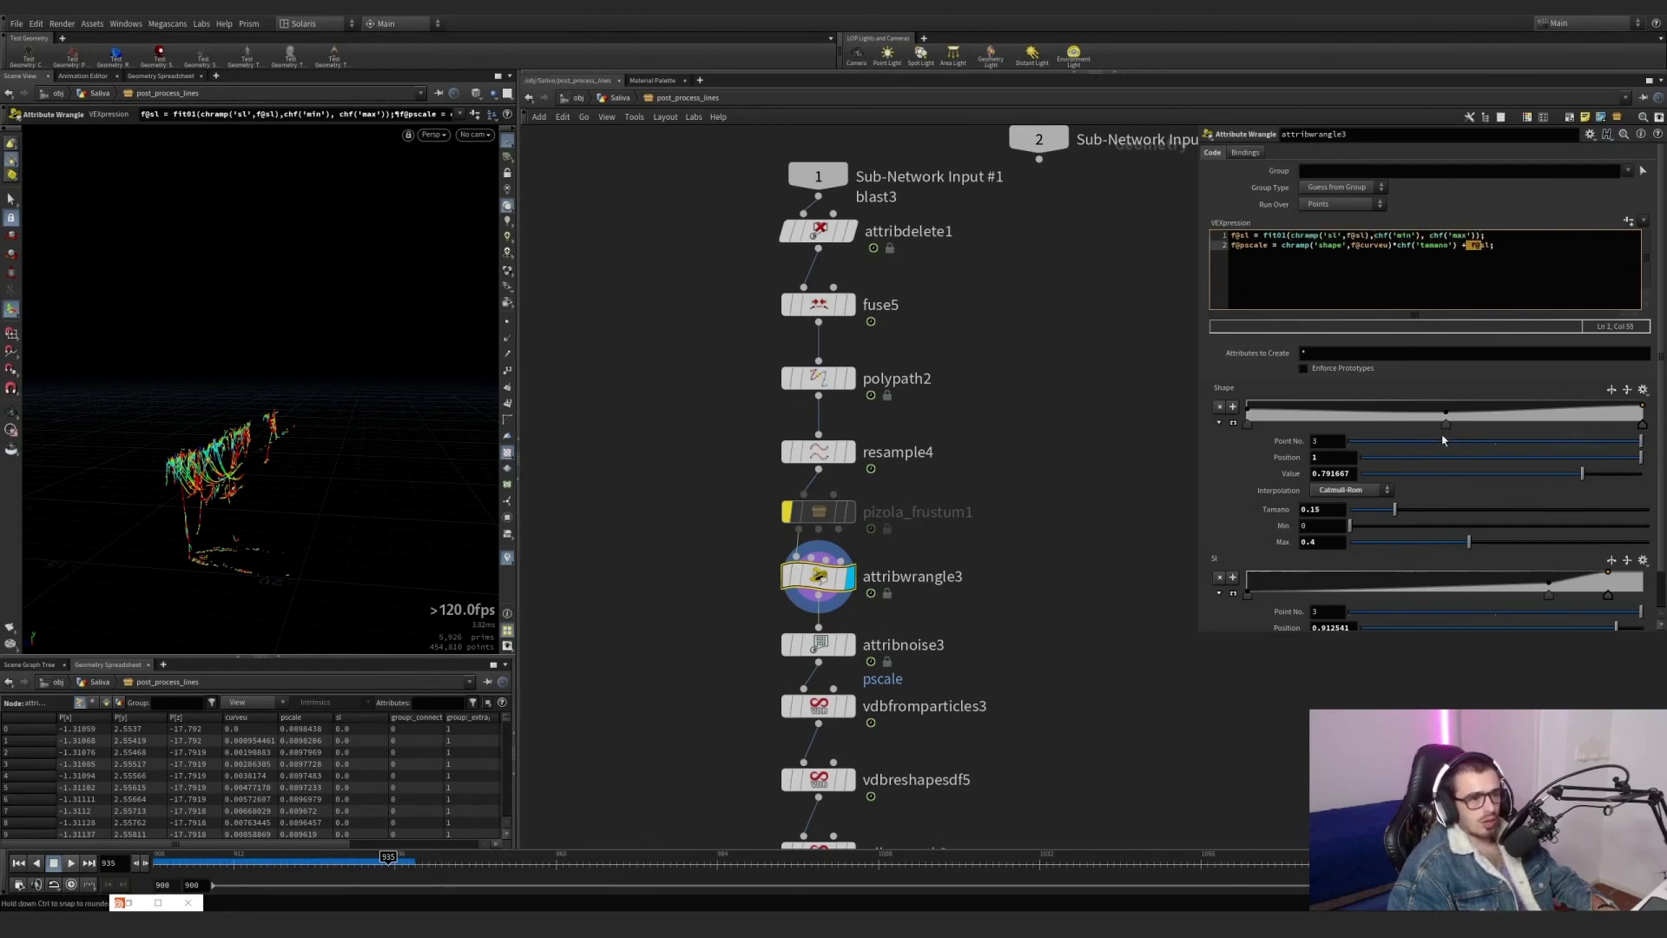
pyautogui.click(1219, 422)
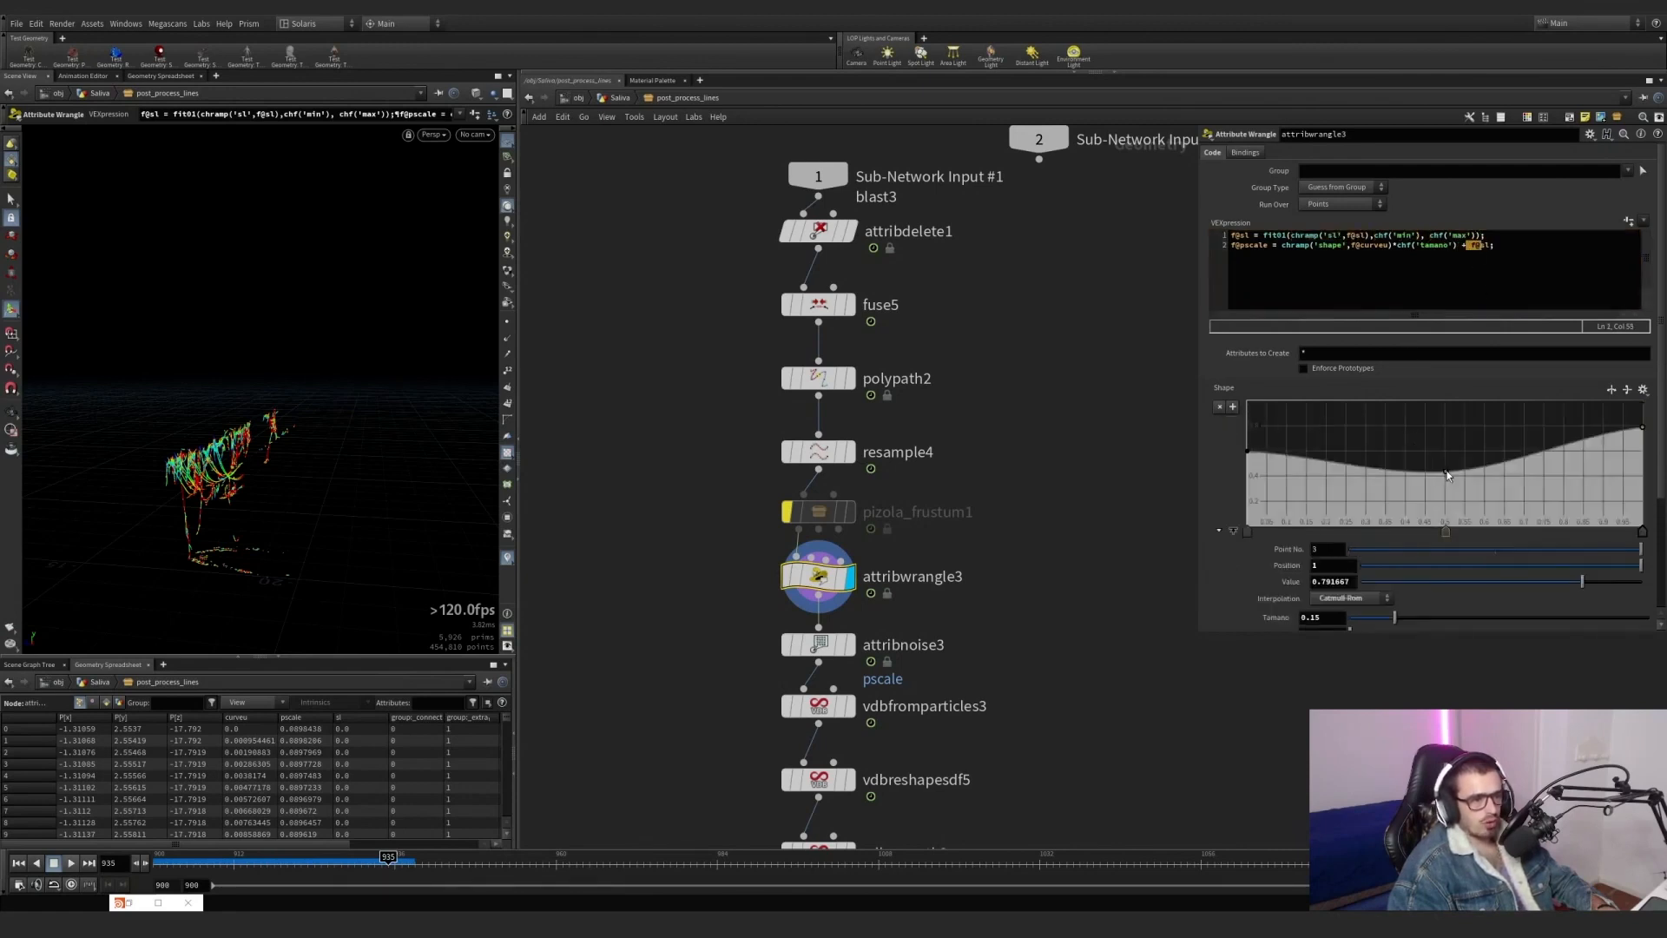
# Display attribnoise3 and review its pscale noise parameters and the strands from another angle.
pyautogui.moveTo(984, 564); pyautogui.dragTo(1025, 395, button='middle')
pyautogui.click(882, 478)
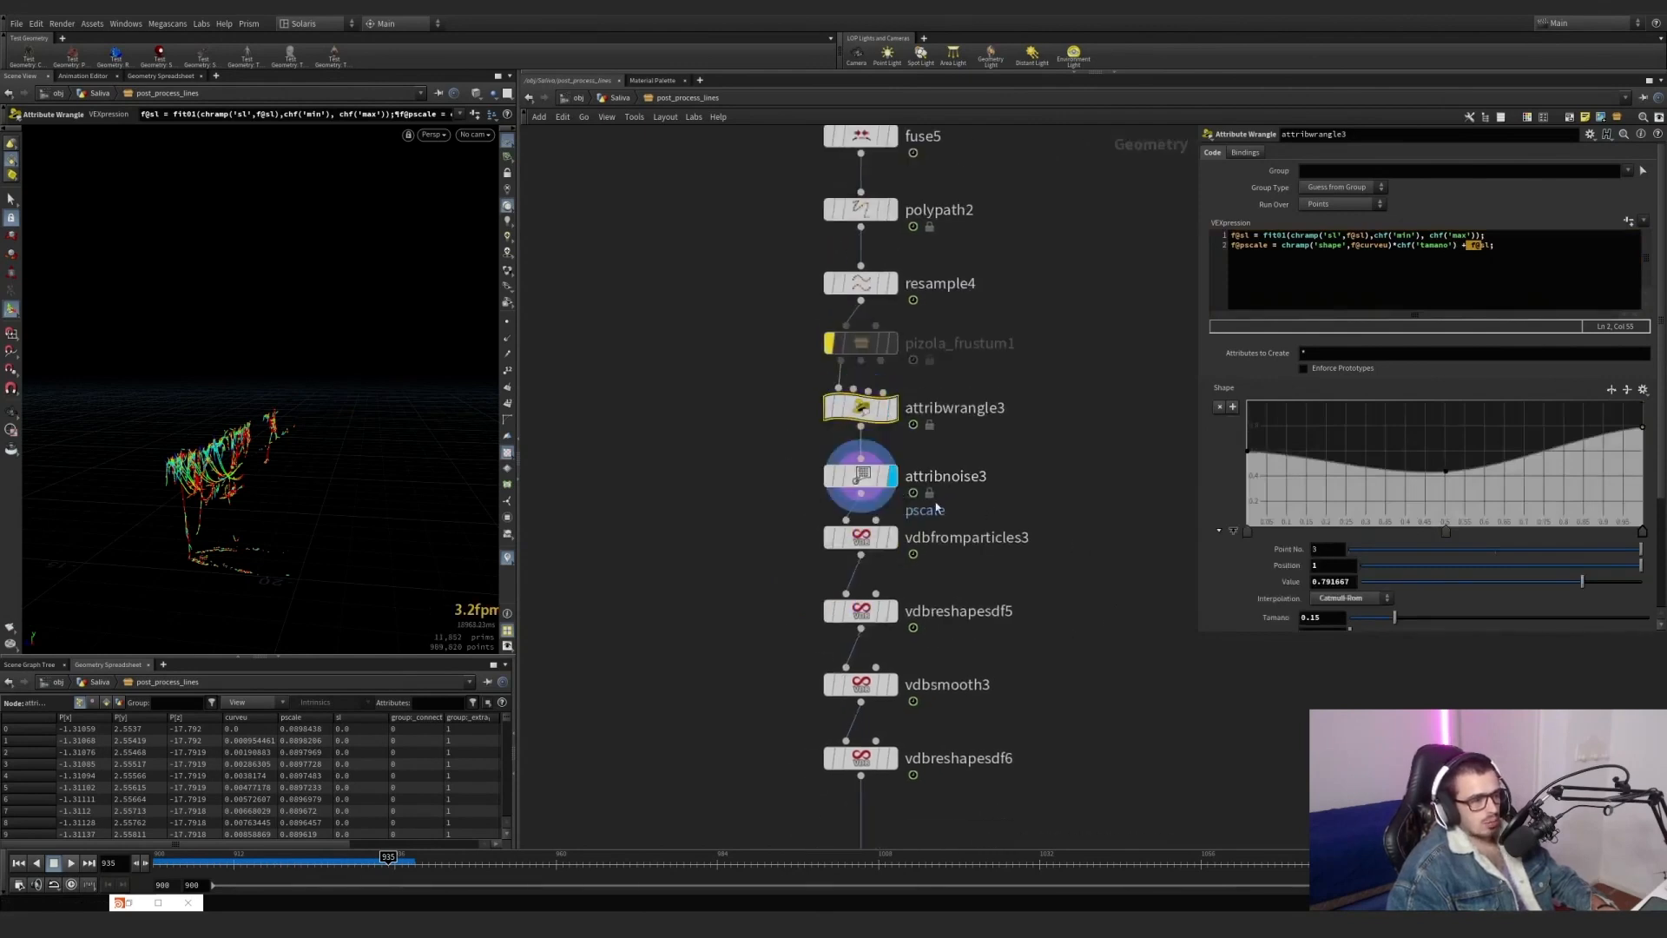
pyautogui.moveTo(995, 528); pyautogui.dragTo(1008, 463, button='middle')
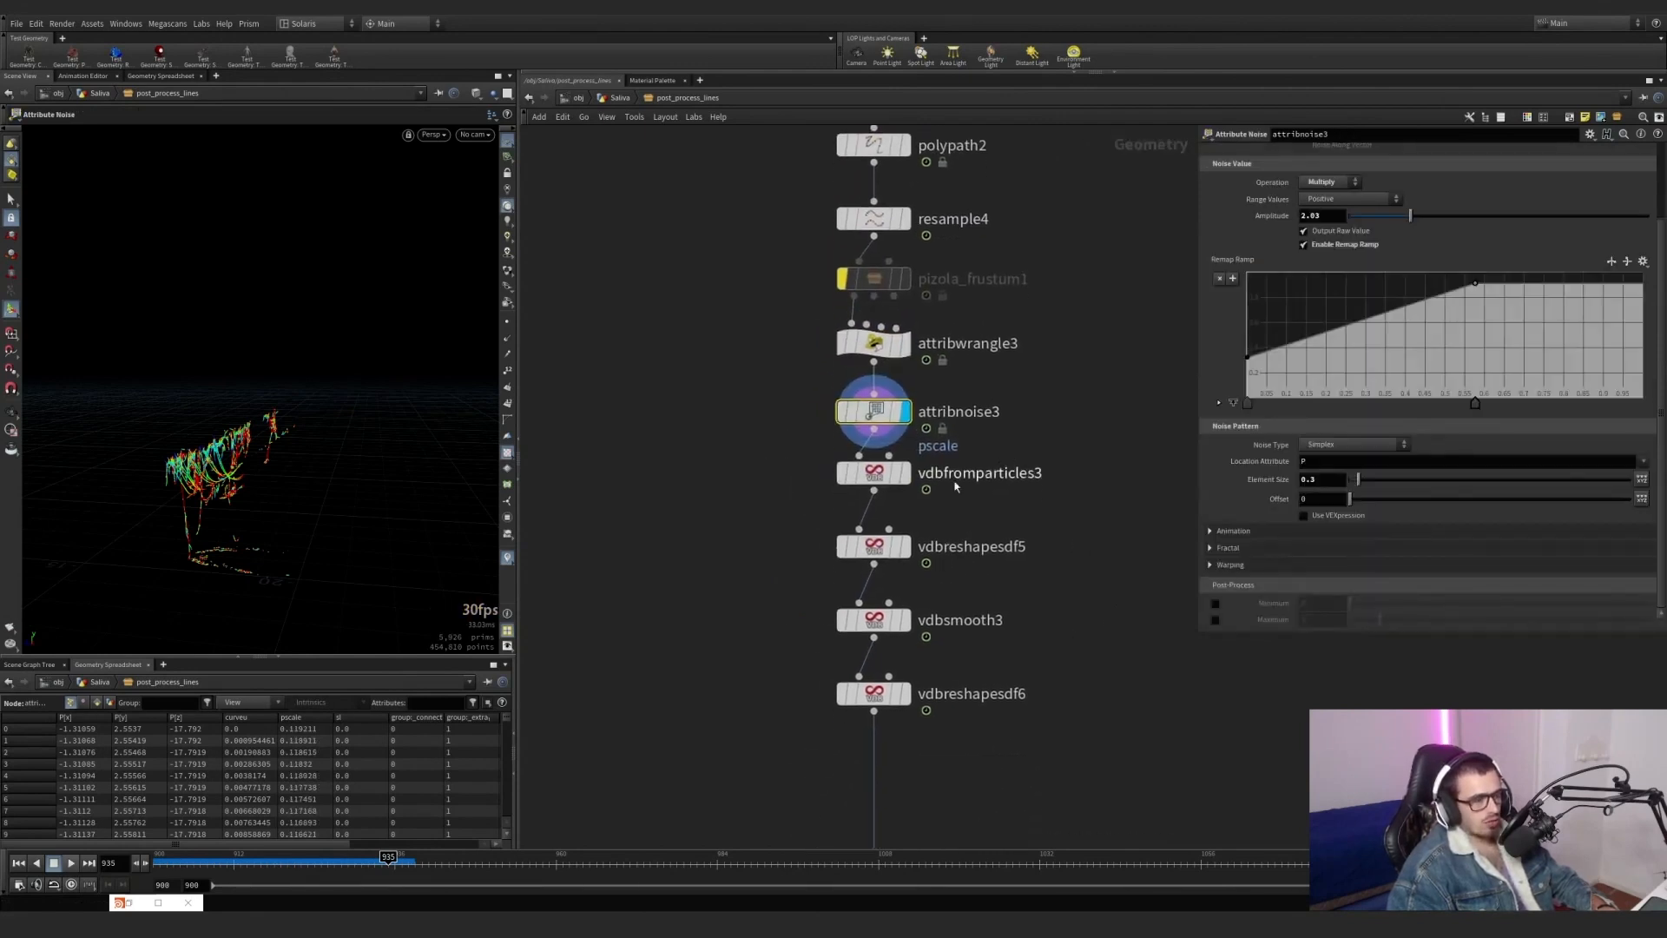
pyautogui.scroll(-1, 1182, 384)
pyautogui.moveTo(1086, 400); pyautogui.dragTo(1039, 484, button='middle')
pyautogui.keyDown('alt'); pyautogui.moveTo(228, 508); pyautogui.dragTo(280, 427); pyautogui.keyUp('alt')
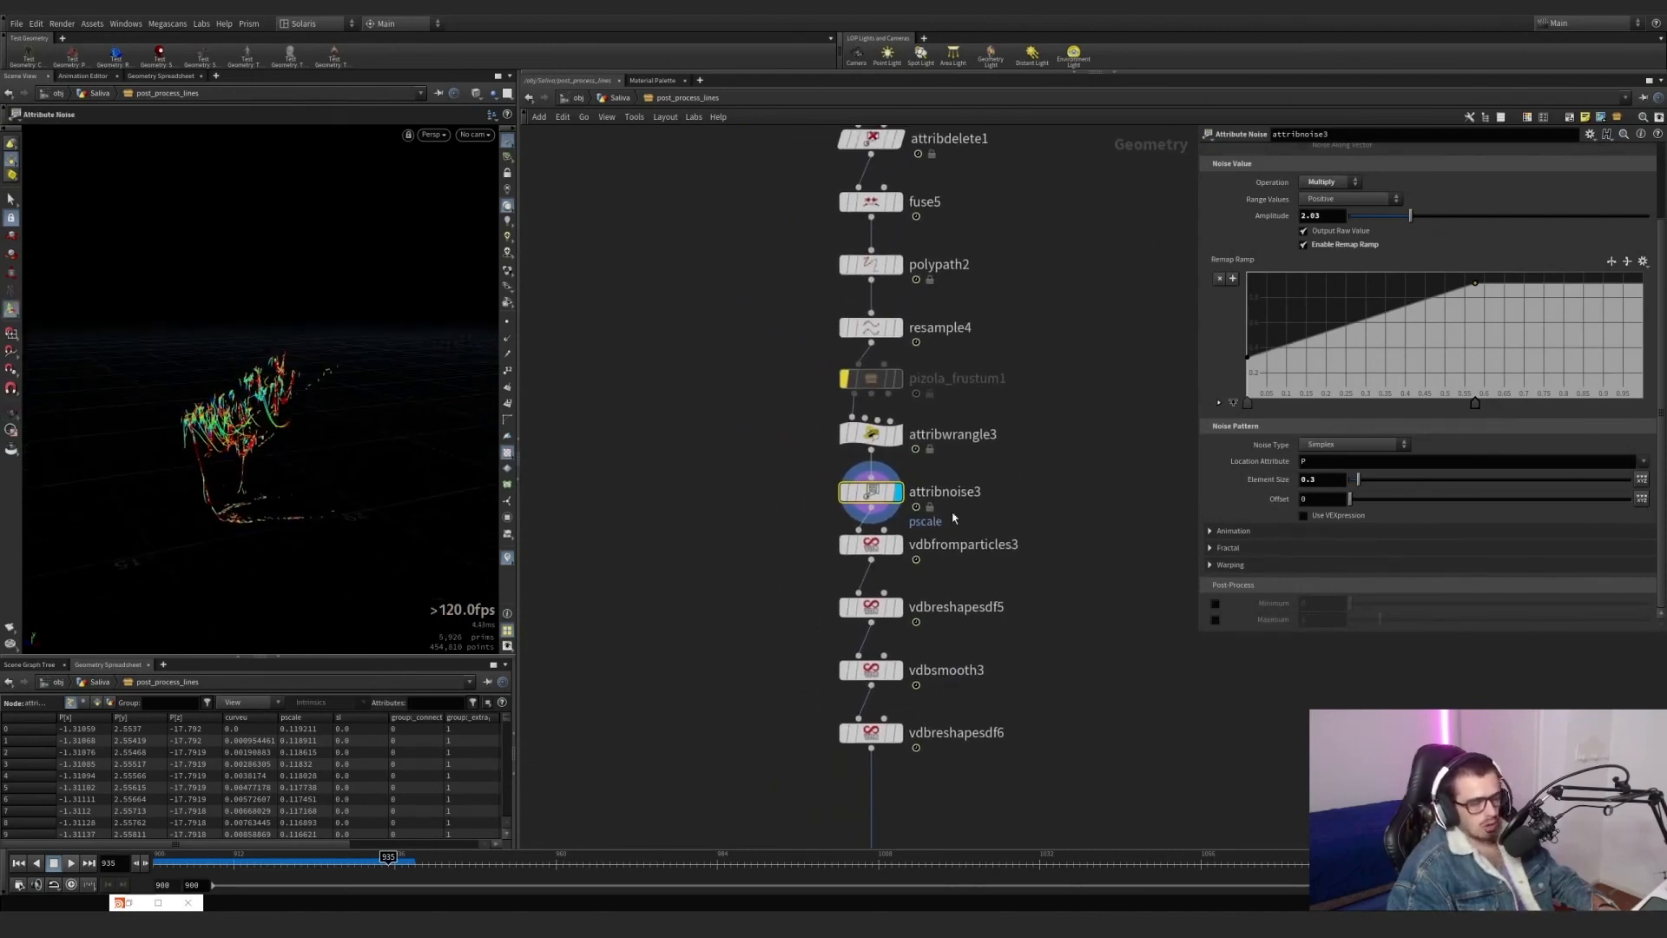
# Display vdbfromparticles3, show its parameters, and examine the converted strands up close.
pyautogui.press('r')
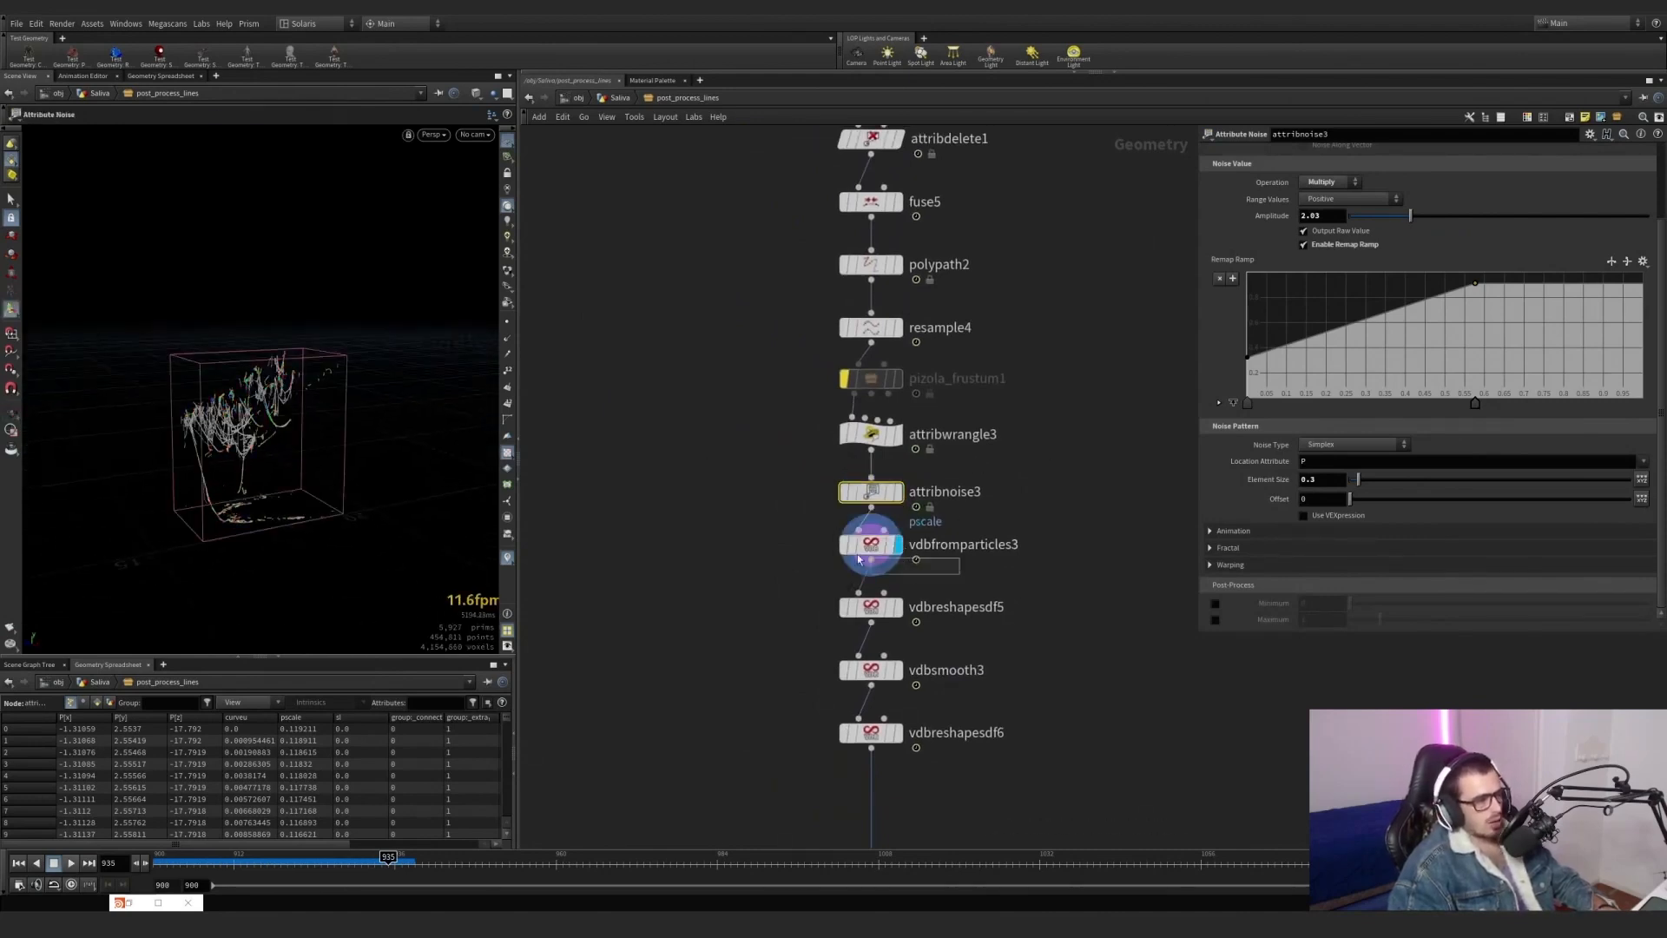
pyautogui.click(858, 559)
pyautogui.scroll(5, 390, 392)
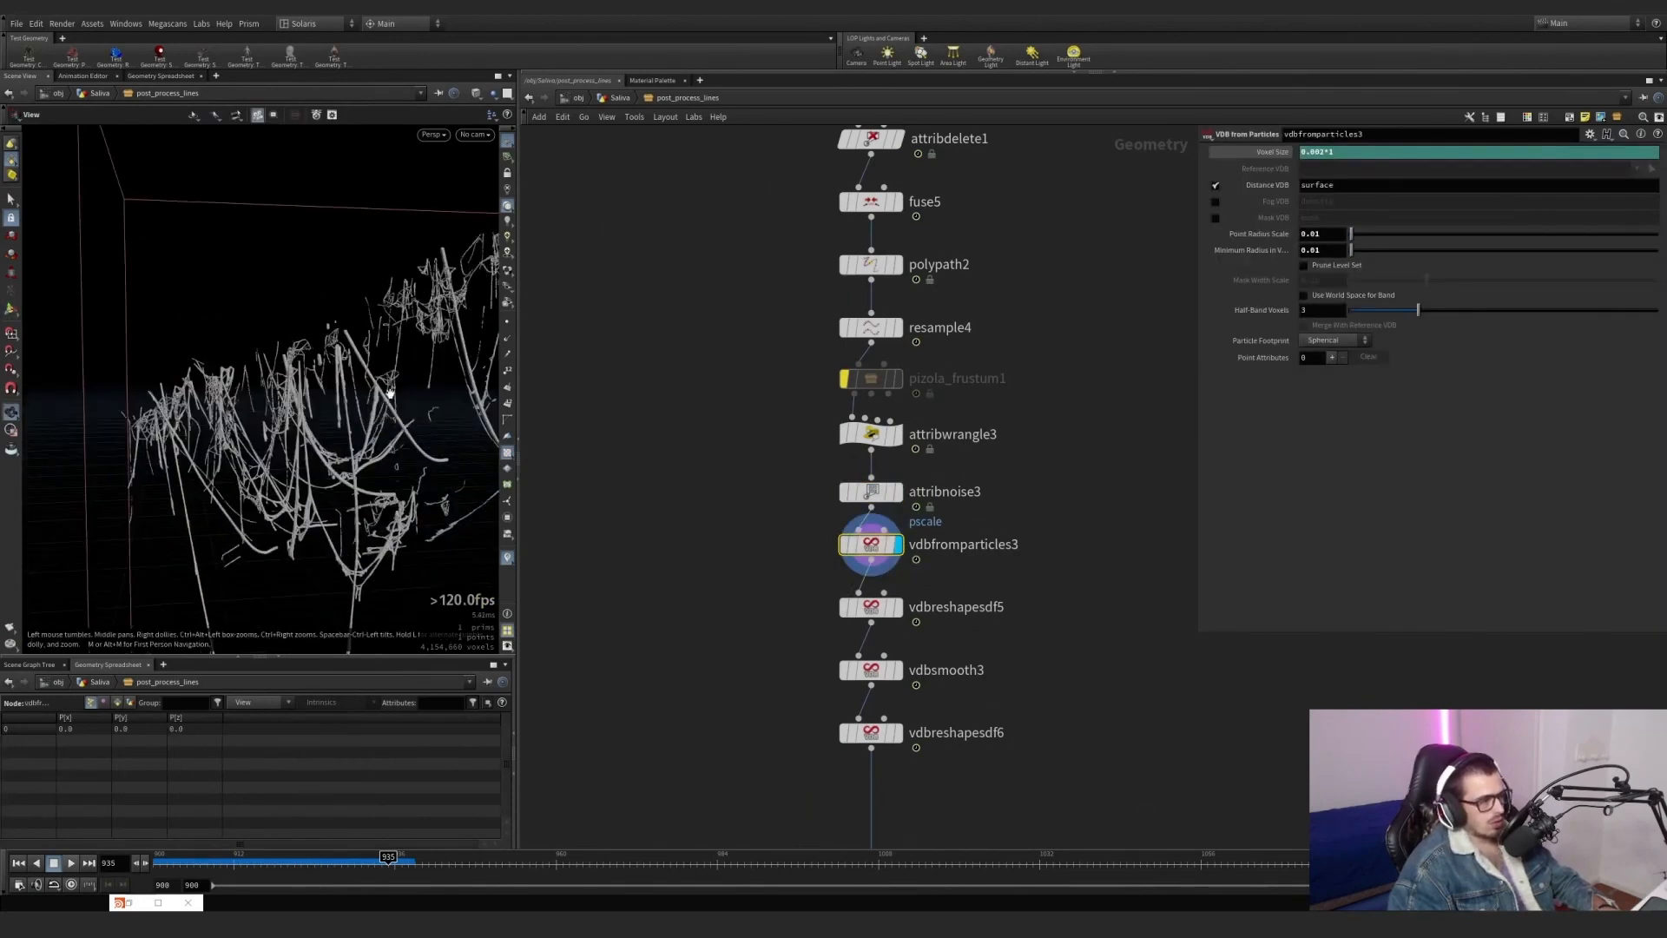
pyautogui.moveTo(390, 393)
pyautogui.mouseDown()
pyautogui.moveTo(309, 372)
pyautogui.moveTo(382, 382)
pyautogui.mouseUp()
pyautogui.press('h')
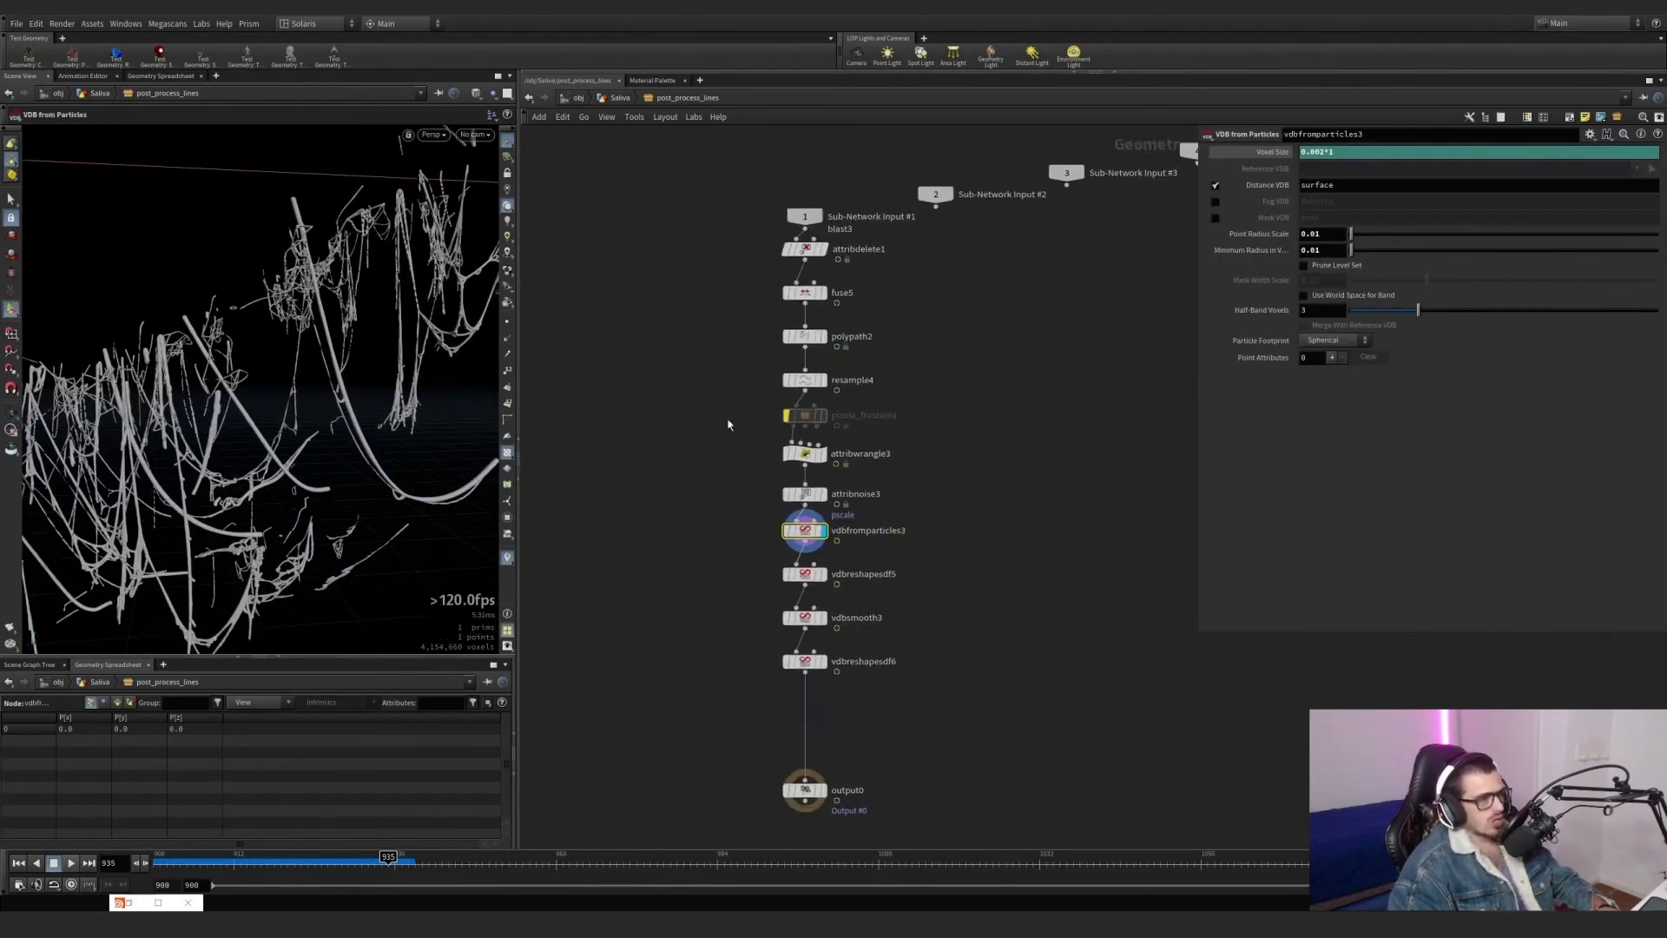
# Switch resample4's Curve U Attribute on and off repeatedly to compare the effect on strand thickness.
pyautogui.scroll(3, 729, 424)
pyautogui.click(806, 363)
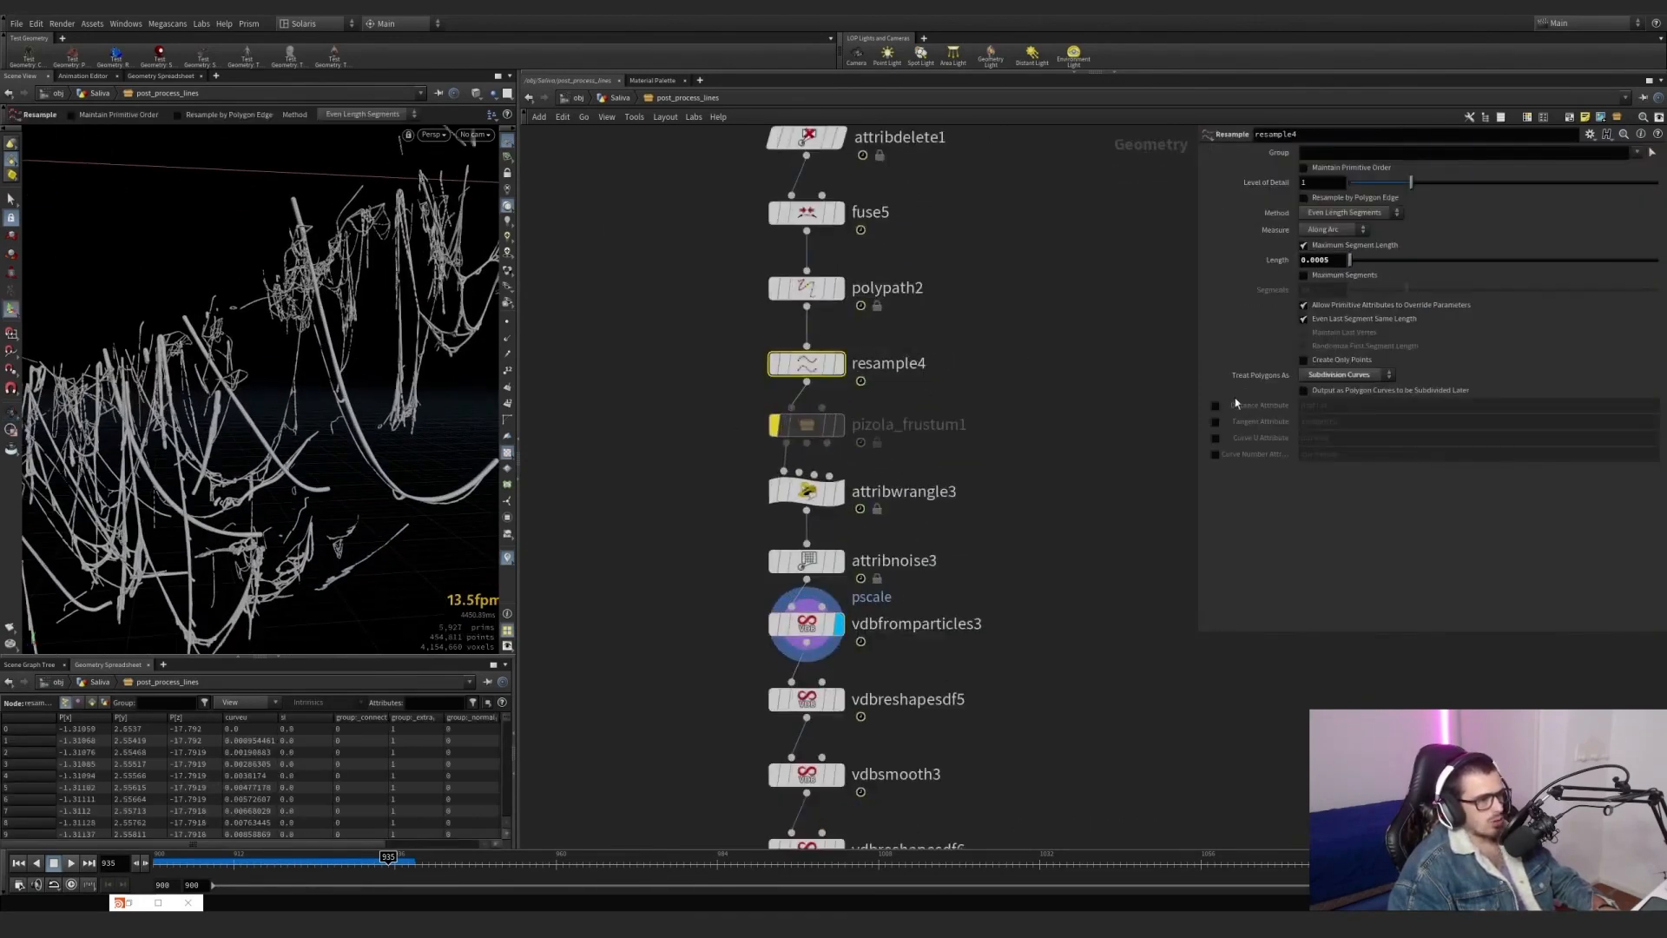
pyautogui.click(1214, 443)
pyautogui.click(1214, 442)
pyautogui.click(1214, 439)
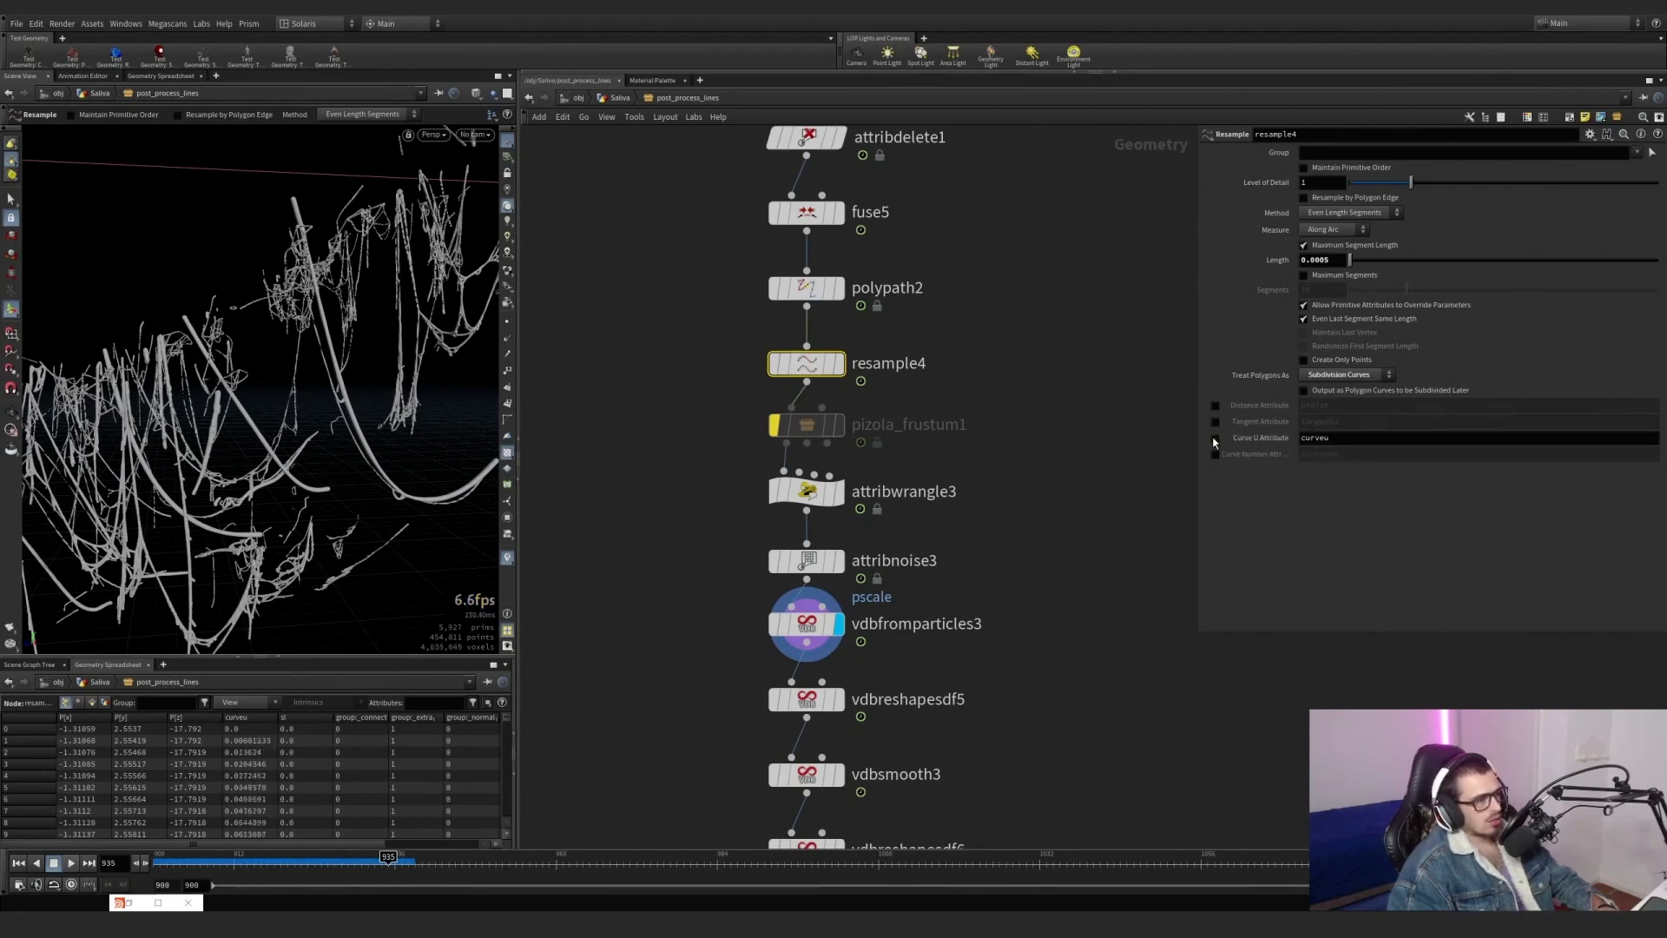
pyautogui.click(1214, 439)
pyautogui.click(1214, 438)
pyautogui.click(1214, 441)
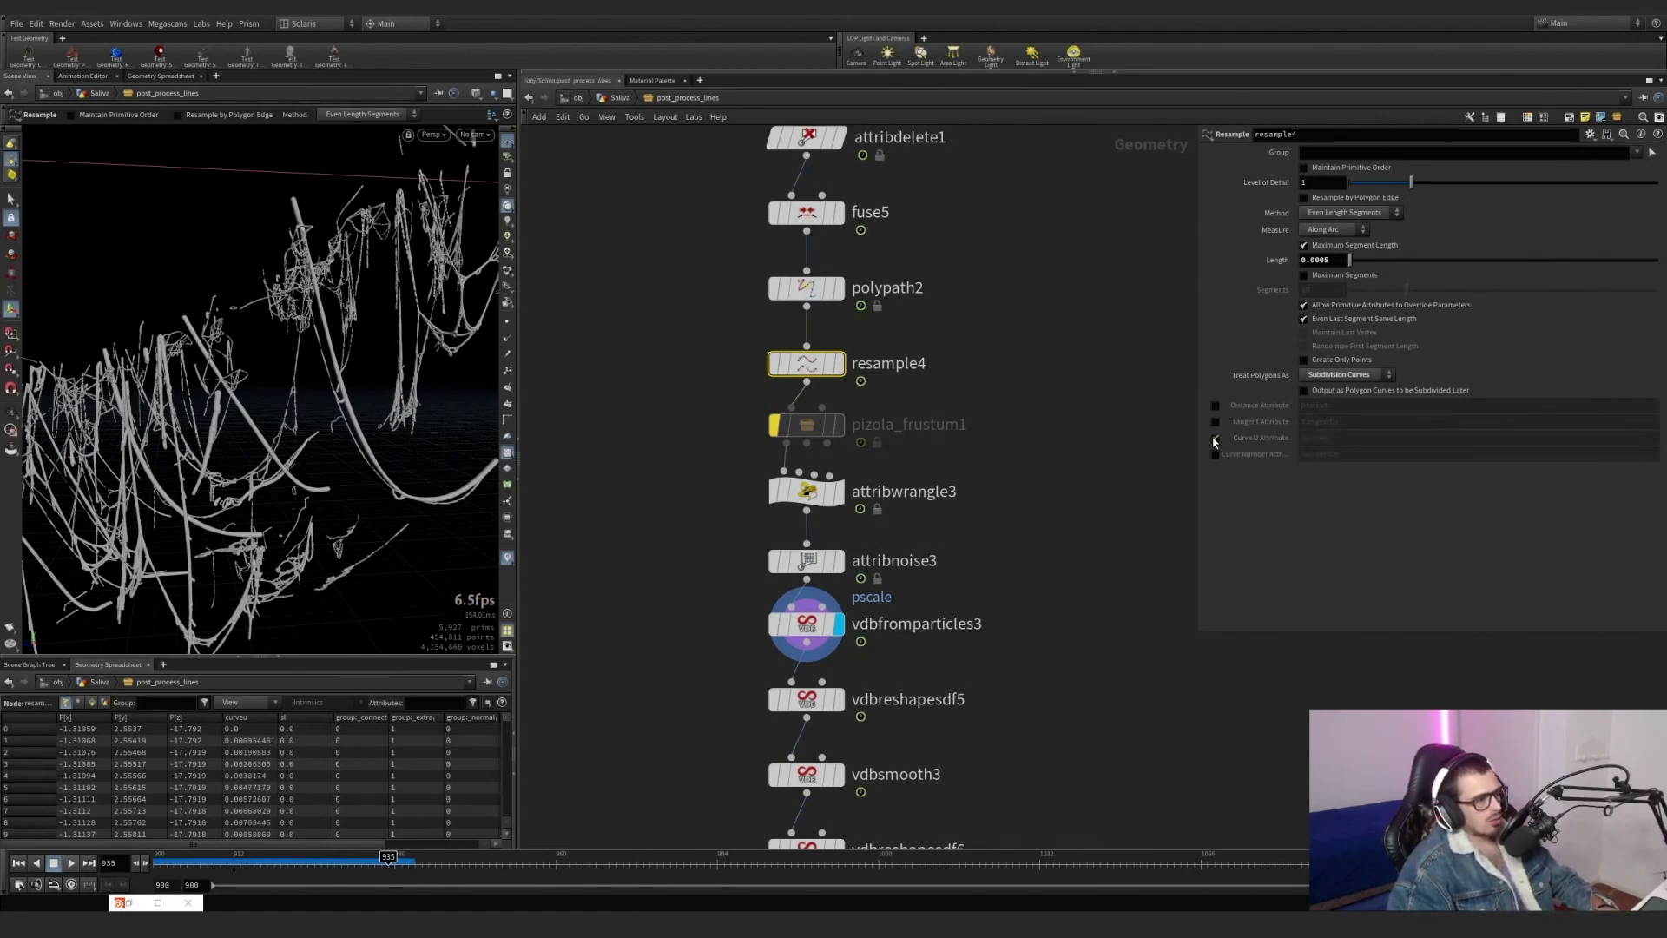
pyautogui.click(1214, 440)
pyautogui.click(1214, 440)
pyautogui.click(1214, 440)
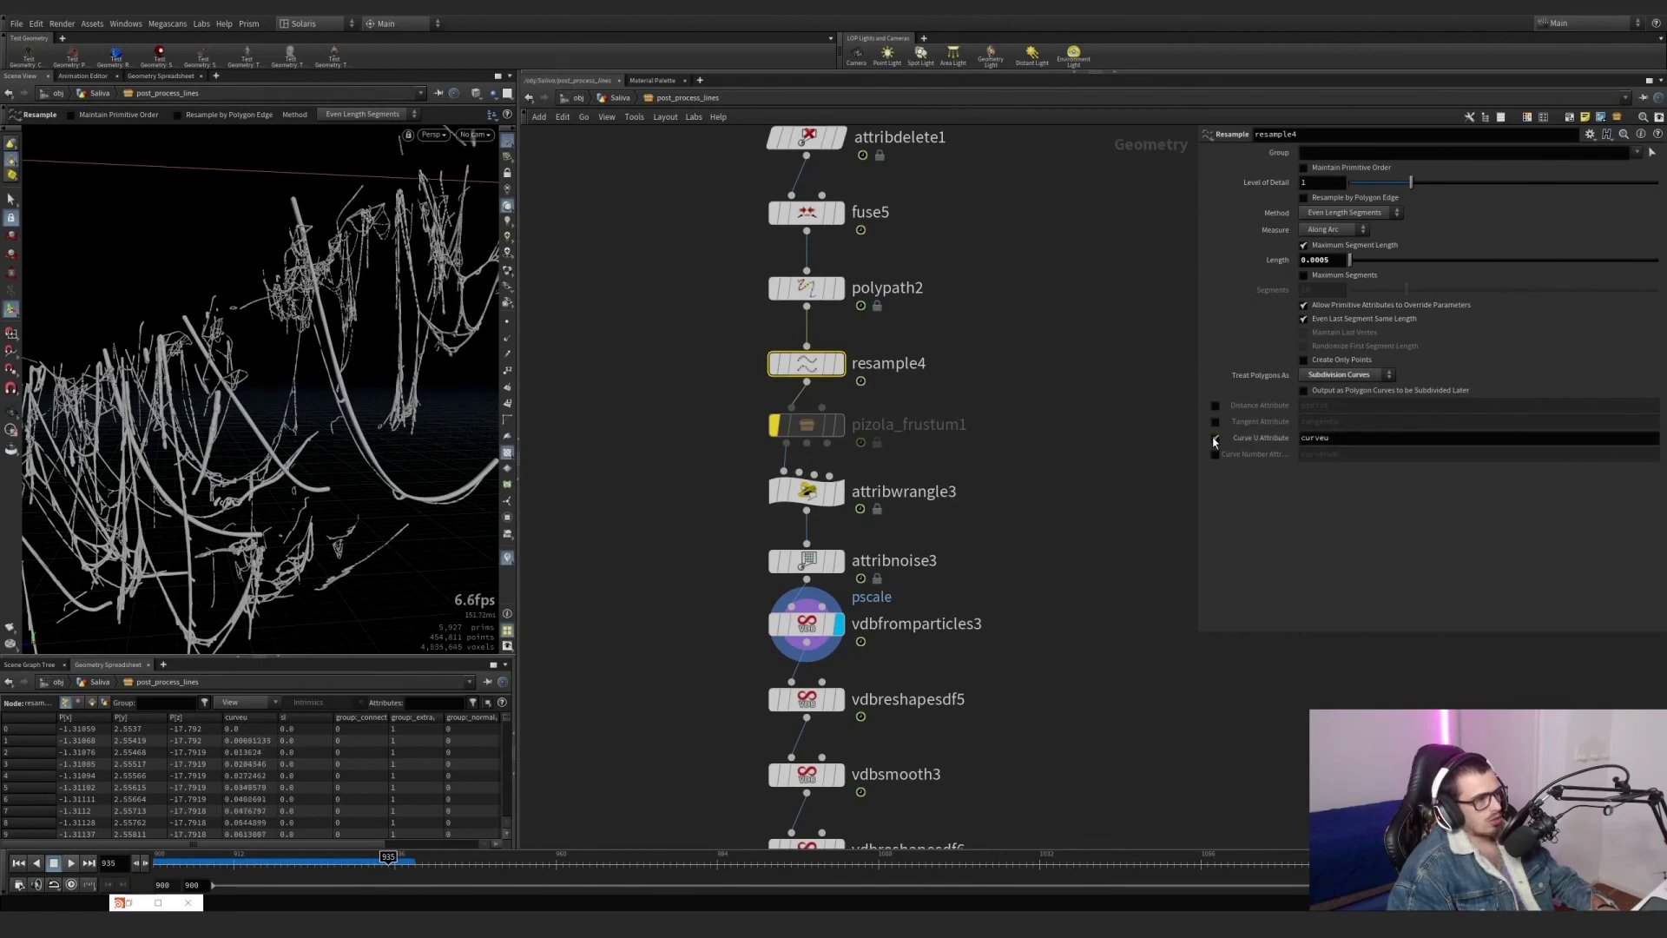
# Set vdbfromparticles3's voxel size to 0.001*1, review attribwrangle3's ramp, and compare closer strands while toggling resample4's Curve U Attribute, leaving it on.
pyautogui.moveTo(952, 658); pyautogui.dragTo(765, 605)
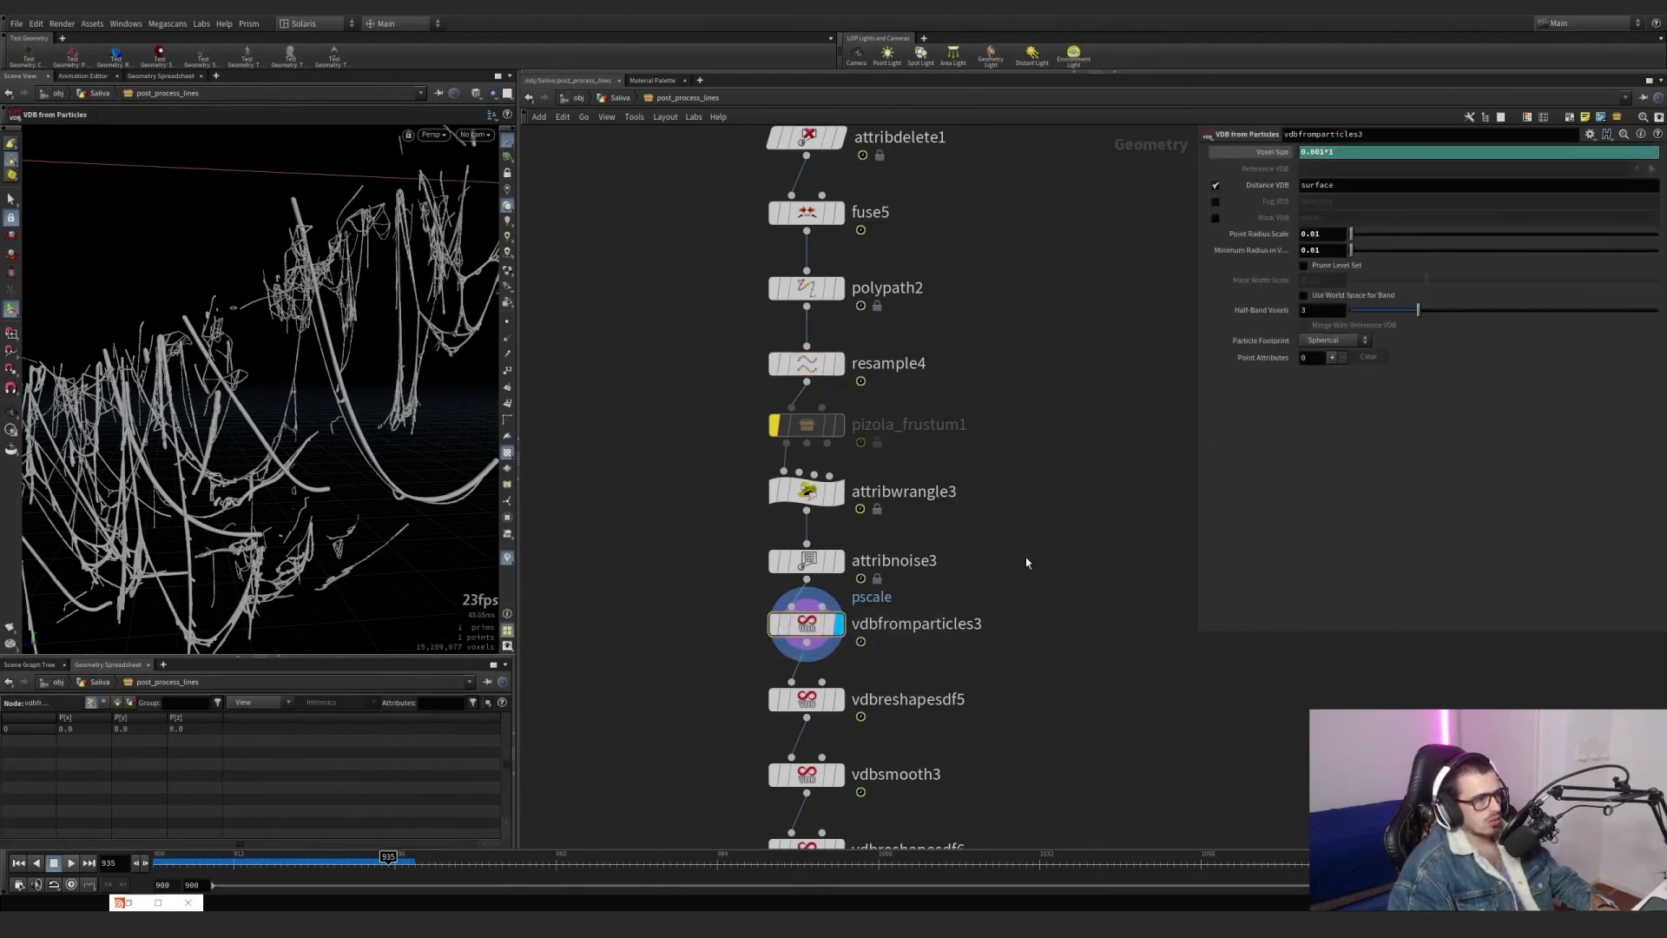
pyautogui.click(806, 491)
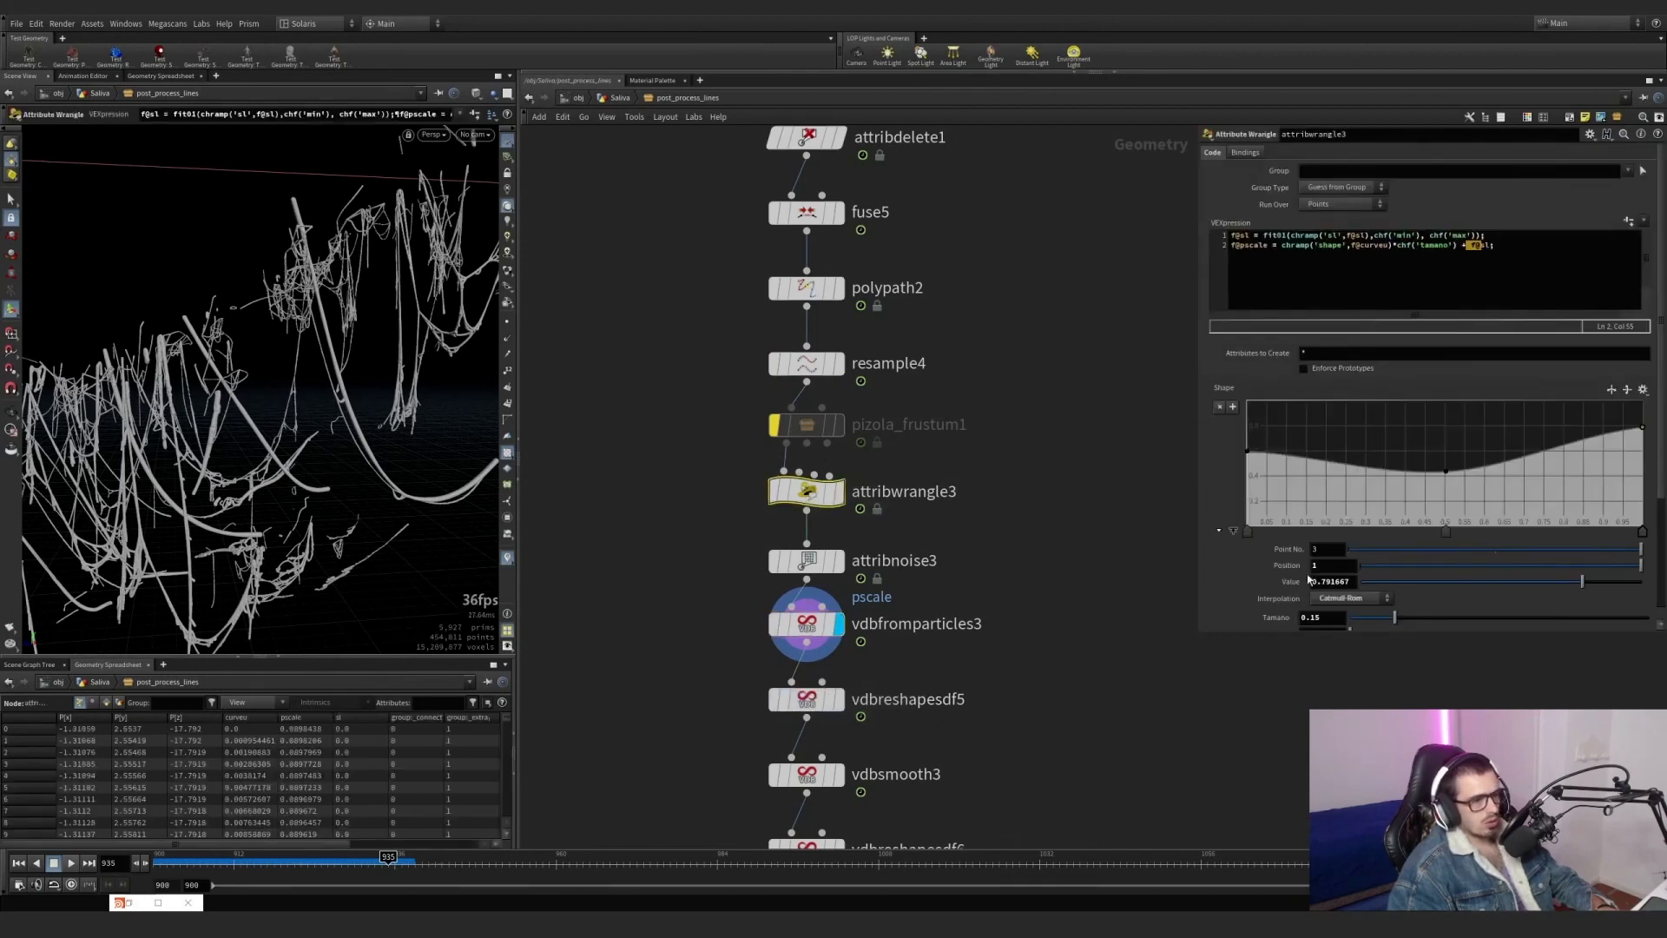
pyautogui.click(806, 363)
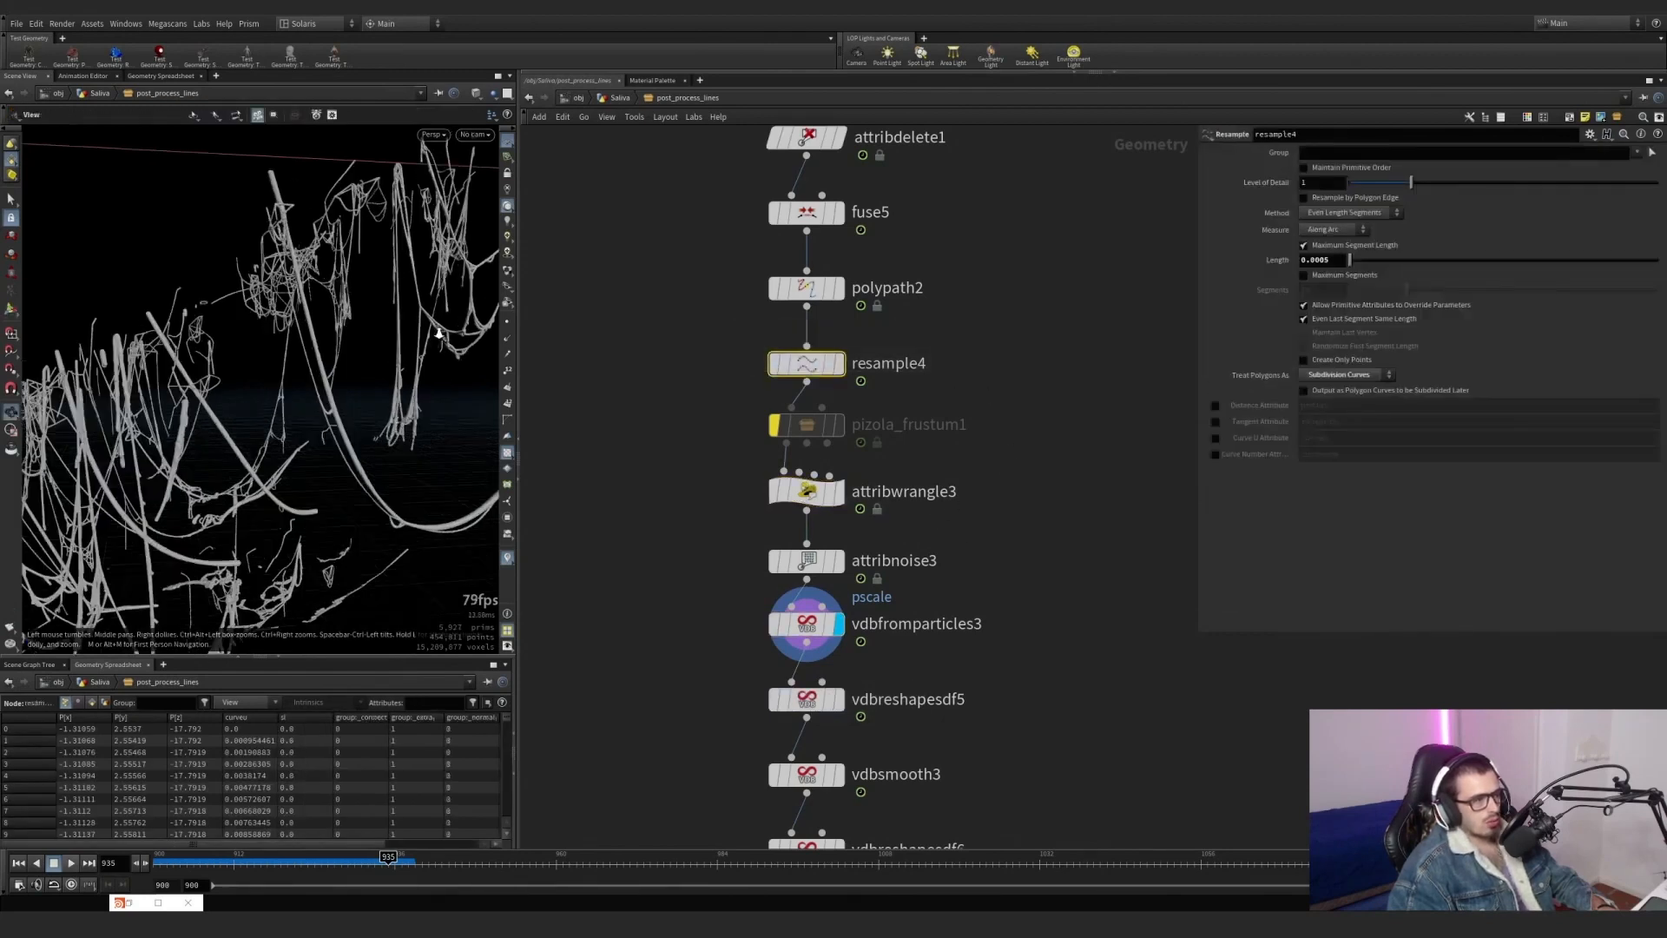
pyautogui.click(1216, 438)
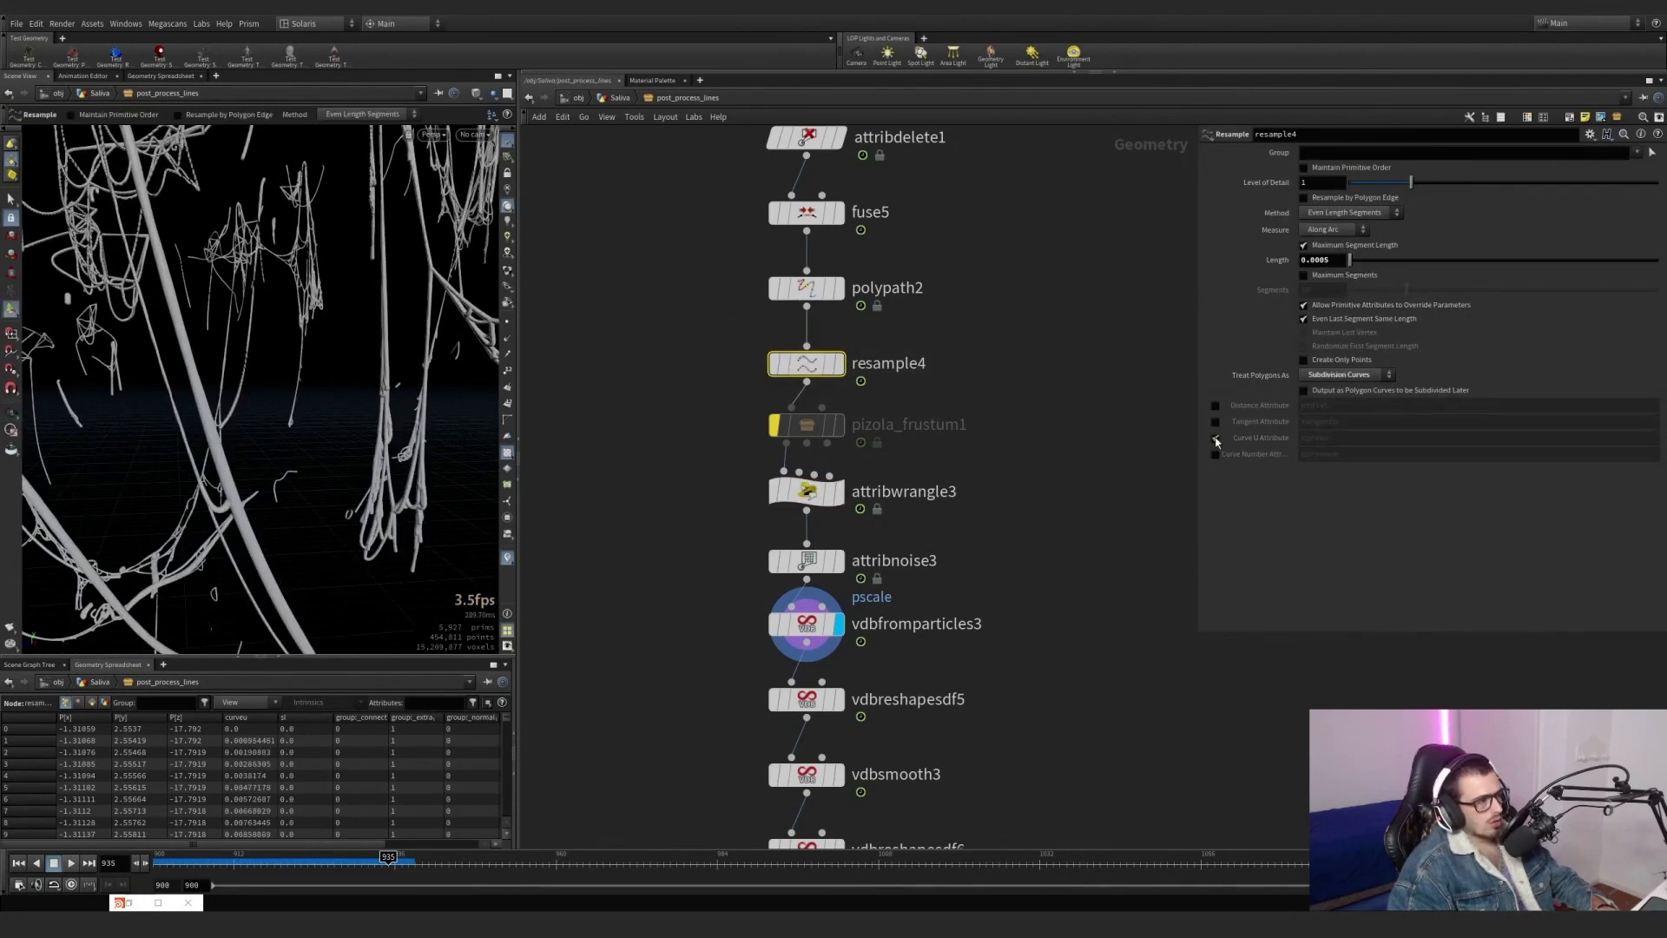
pyautogui.click(1216, 441)
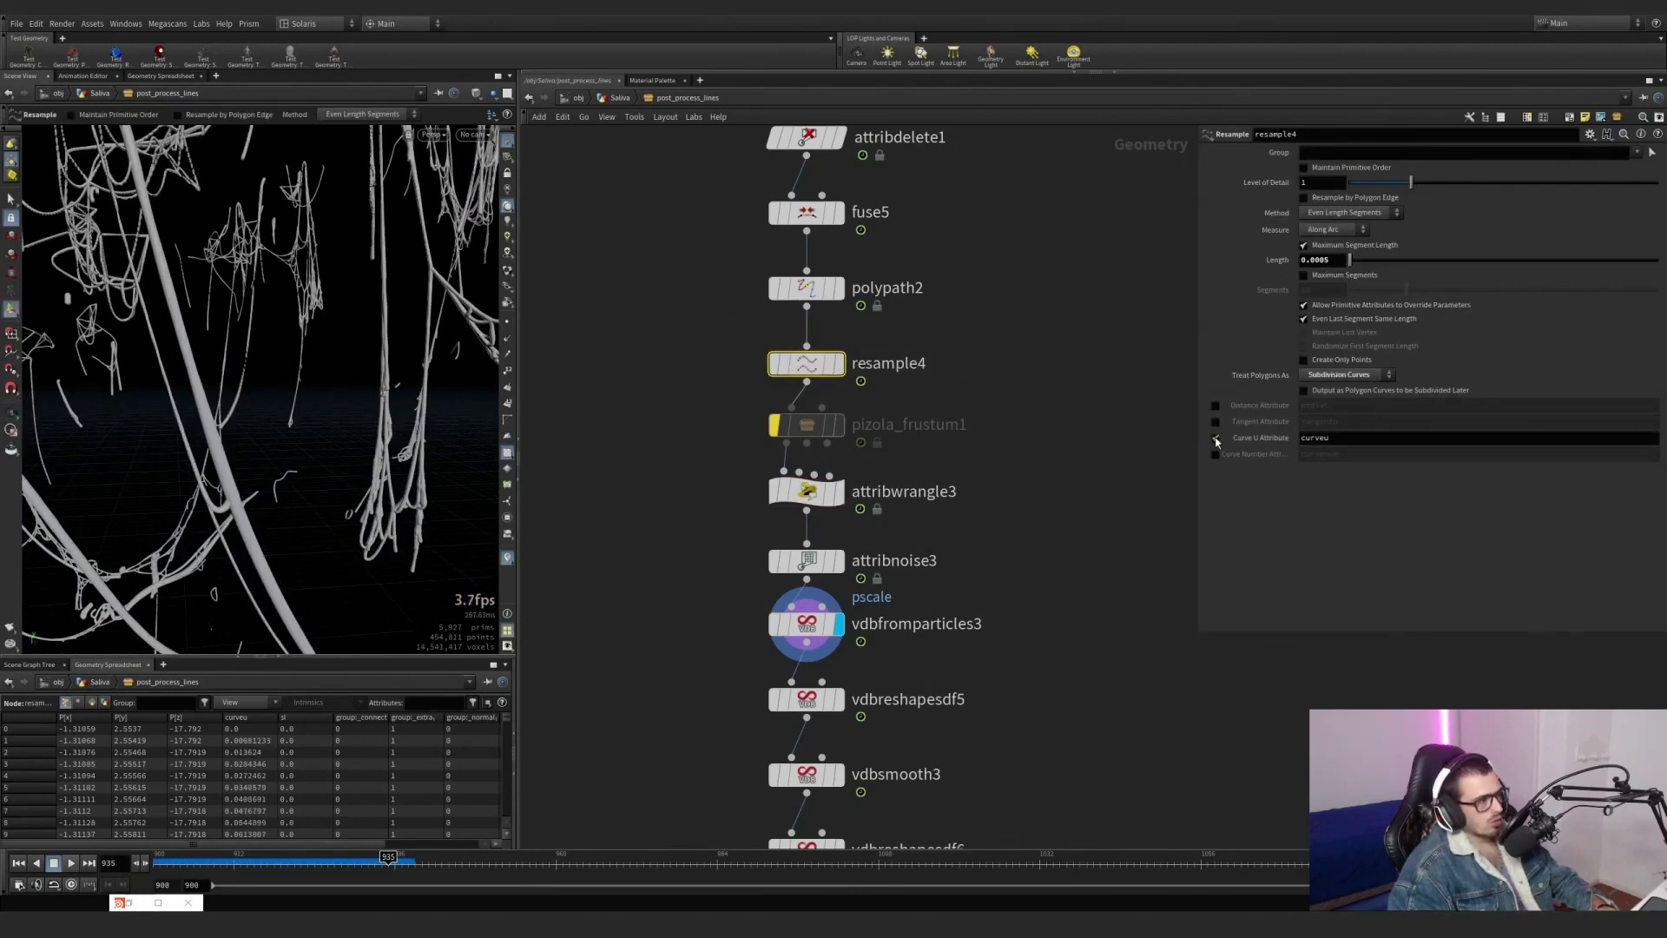
# Toggle resample4's Curve U Attribute several more times to compare strand thickness, leaving it off.
pyautogui.click(1215, 440)
pyautogui.click(1216, 440)
pyautogui.click(1216, 440)
pyautogui.click(1216, 440)
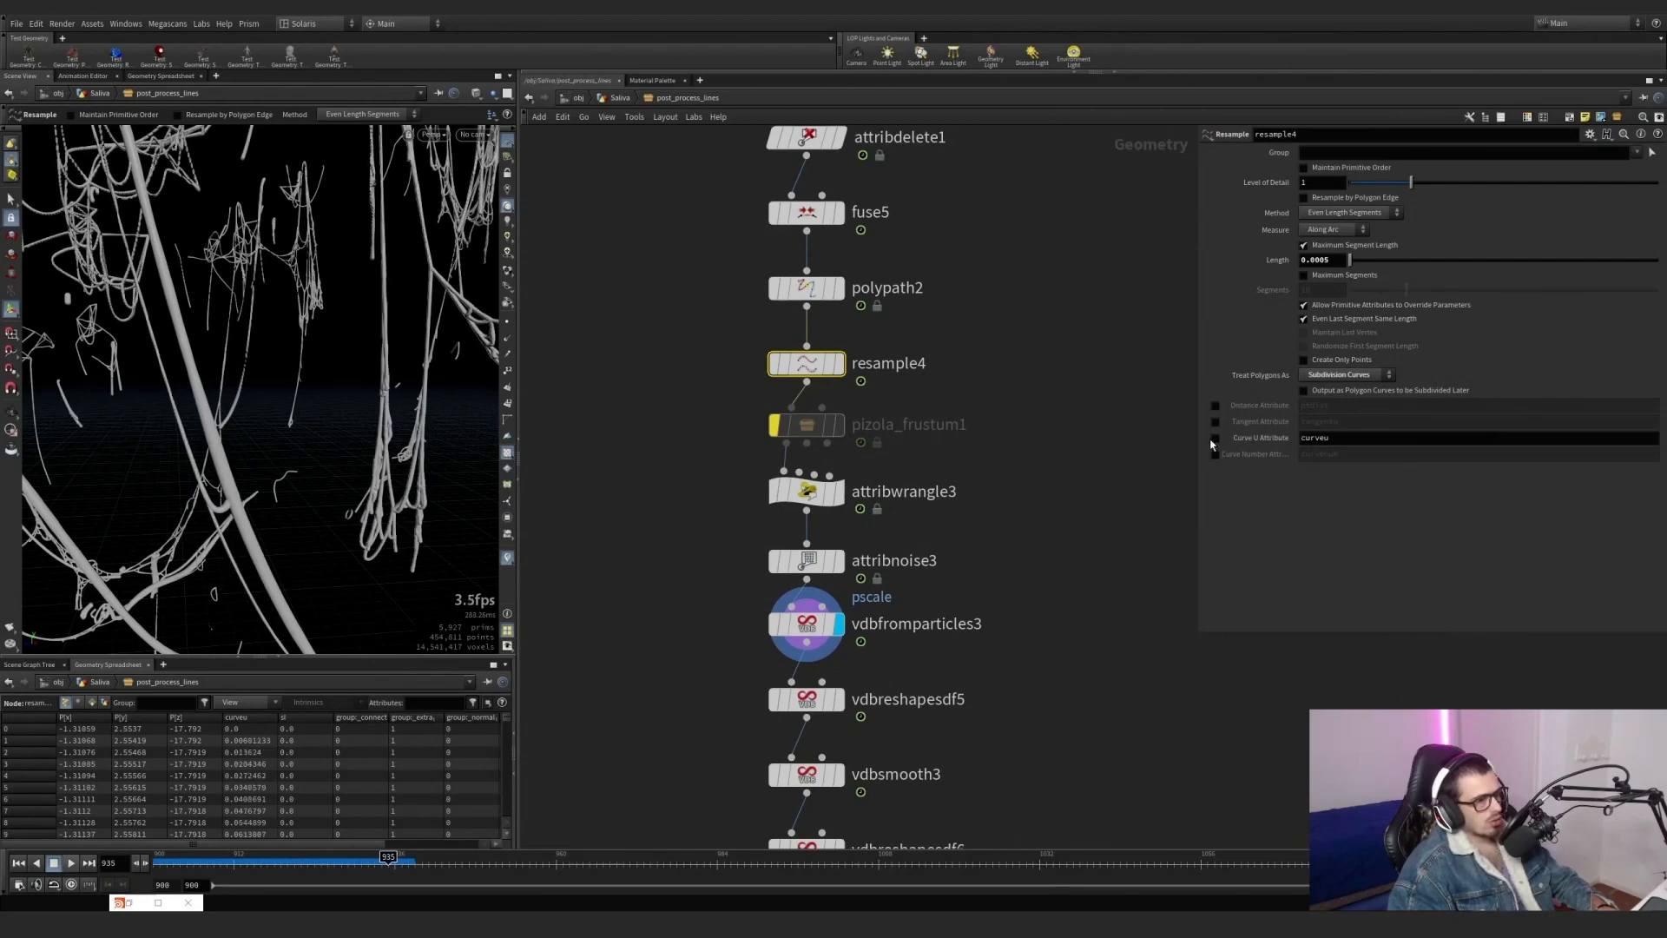
pyautogui.click(1216, 440)
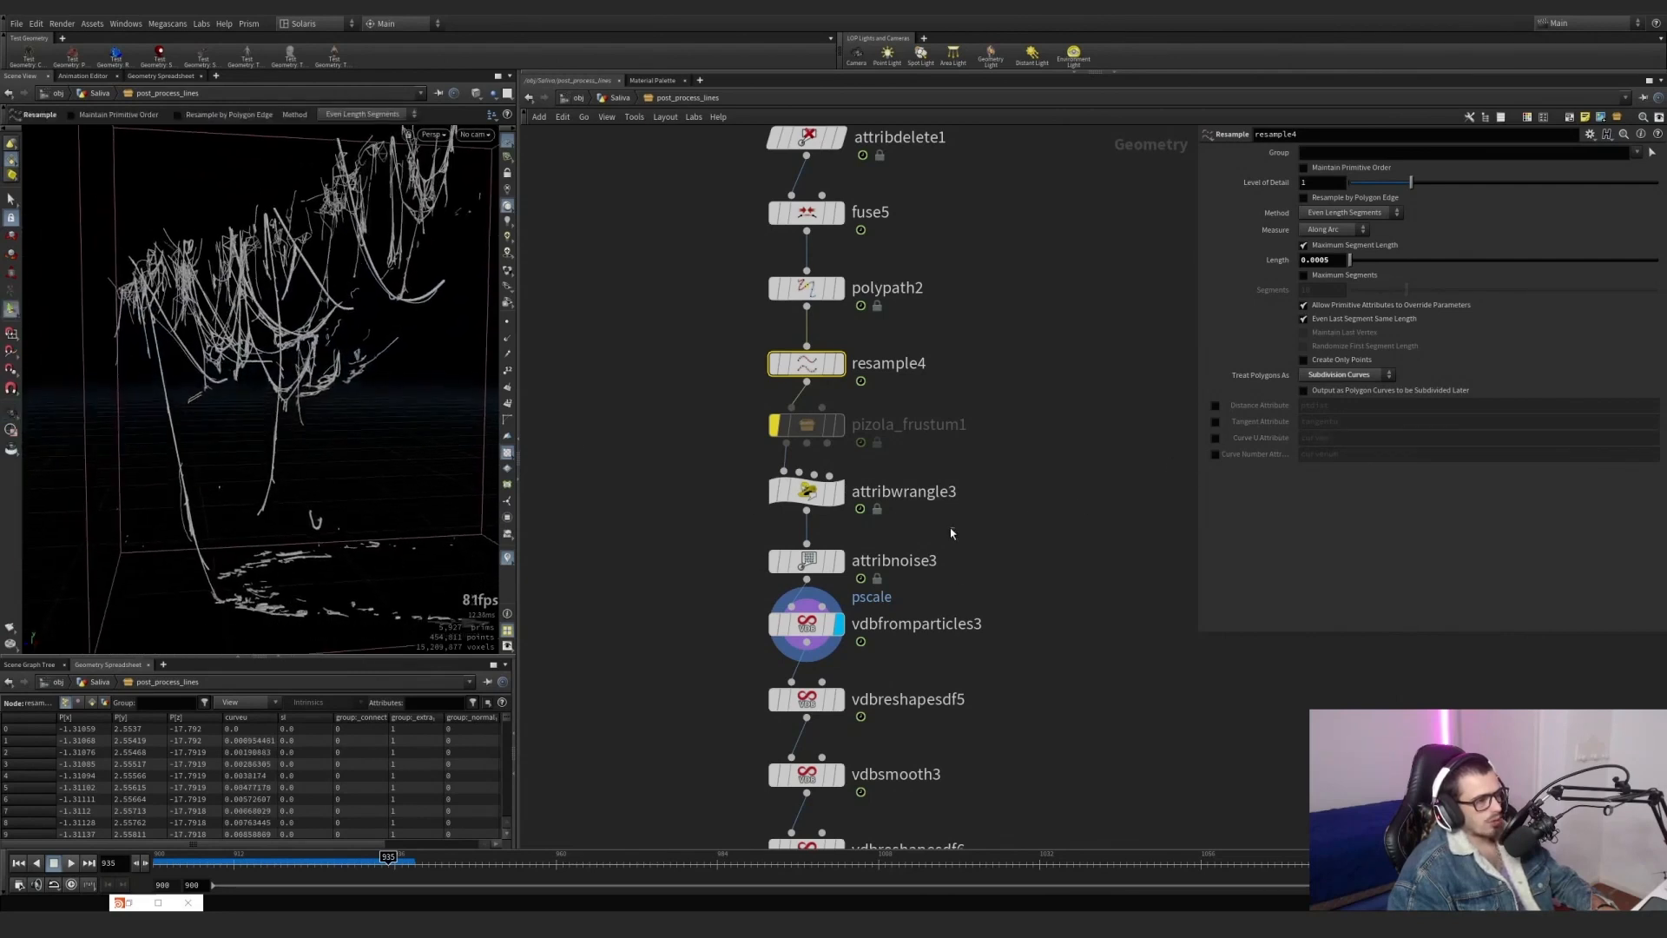
# Set attribwrangle3's Max parameter to .4 and examine the strand thickness both up close and from farther away.
pyautogui.click(814, 493)
pyautogui.scroll(-2, 1243, 580)
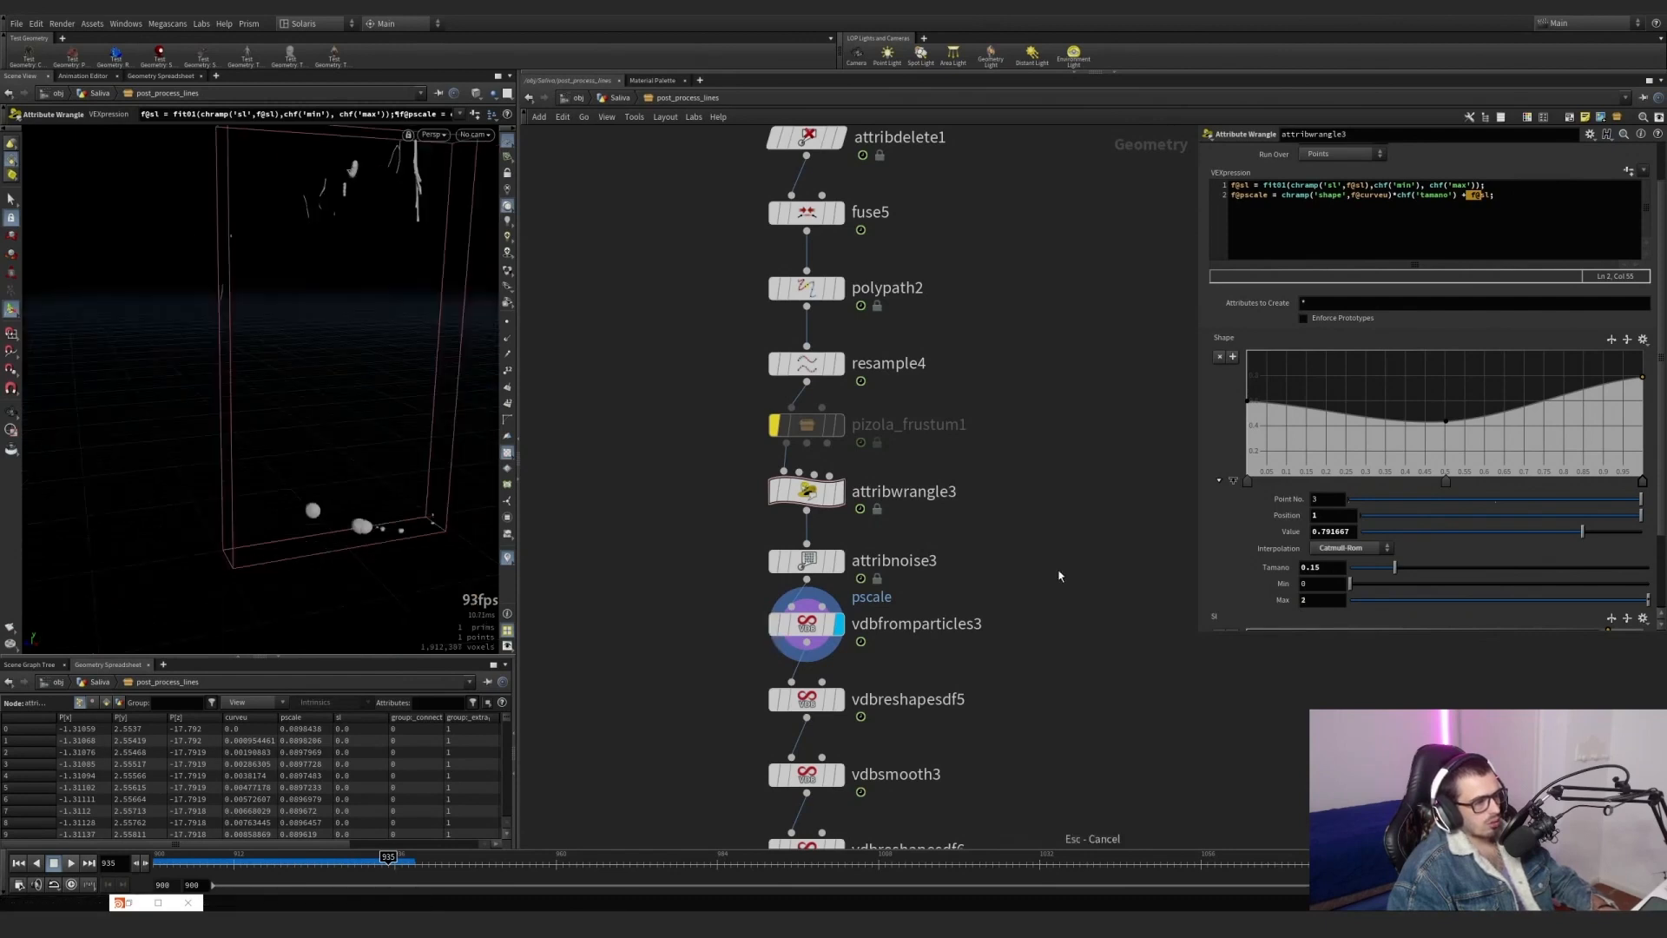
pyautogui.keyDown('alt'); pyautogui.moveTo(334, 339); pyautogui.dragTo(395, 274); pyautogui.keyUp('alt')
pyautogui.keyDown('alt'); pyautogui.moveTo(420, 225); pyautogui.dragTo(351, 334, button='right'); pyautogui.keyUp('alt')
pyautogui.keyDown('alt'); pyautogui.moveTo(351, 335); pyautogui.dragTo(250, 358); pyautogui.keyUp('alt')
pyautogui.keyDown('alt'); pyautogui.moveTo(395, 234); pyautogui.dragTo(391, 278, button='right'); pyautogui.keyUp('alt')
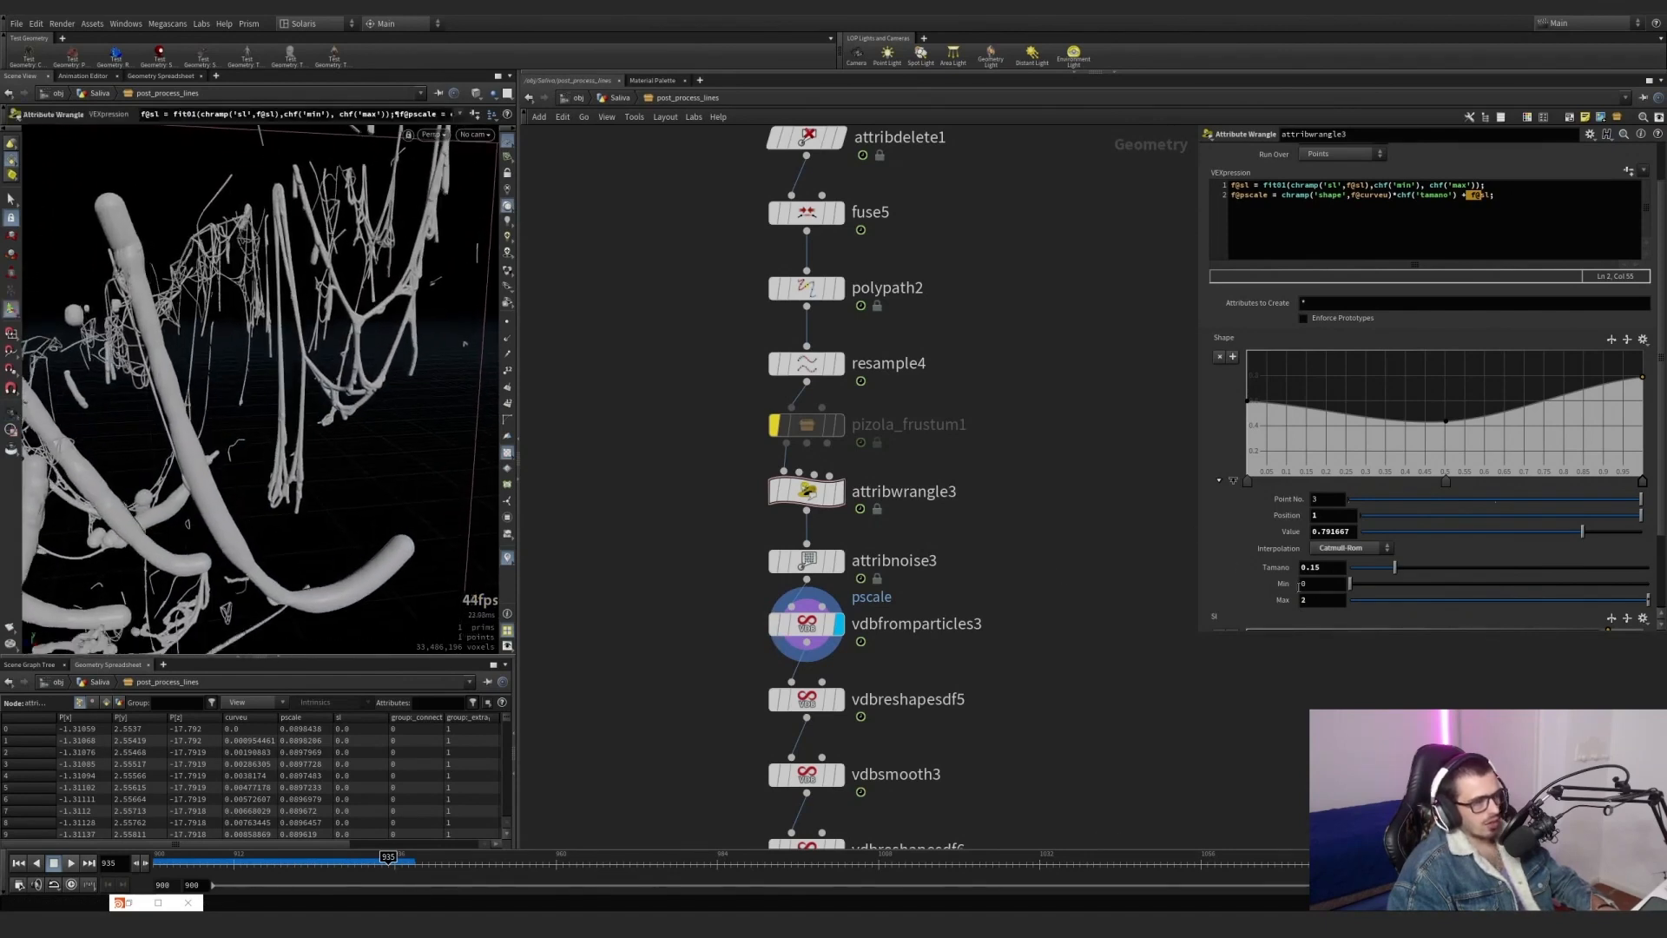
pyautogui.write('.4')
pyautogui.press('Return')
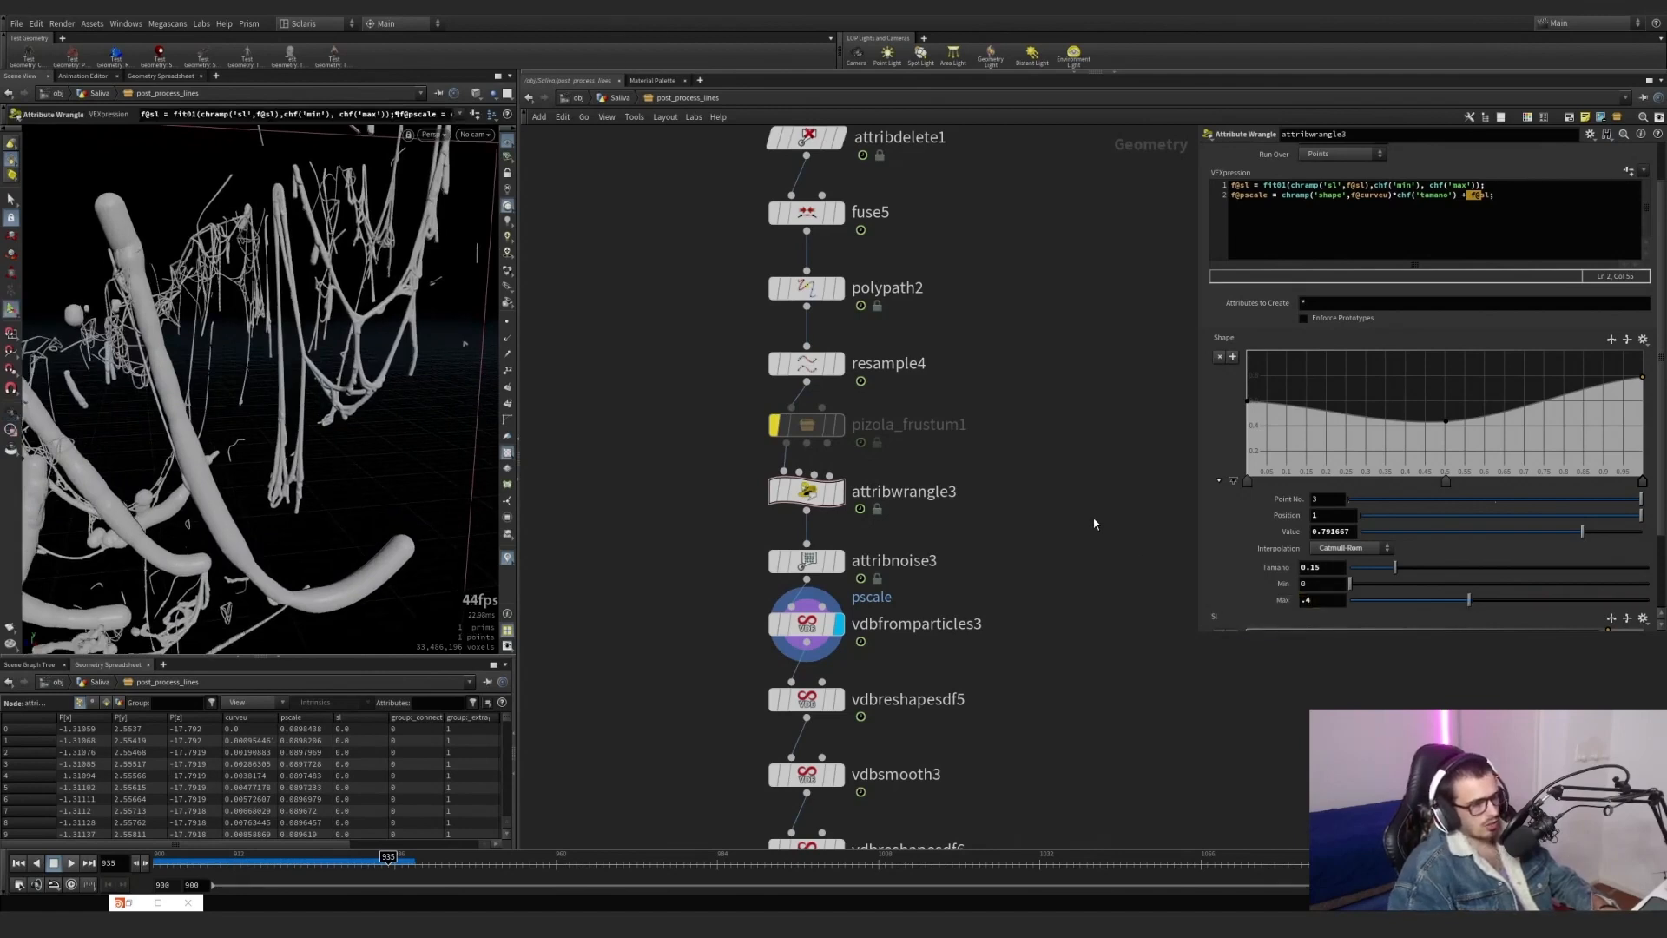
pyautogui.keyDown('alt'); pyautogui.moveTo(299, 400); pyautogui.dragTo(194, 436, button='right'); pyautogui.keyUp('alt')
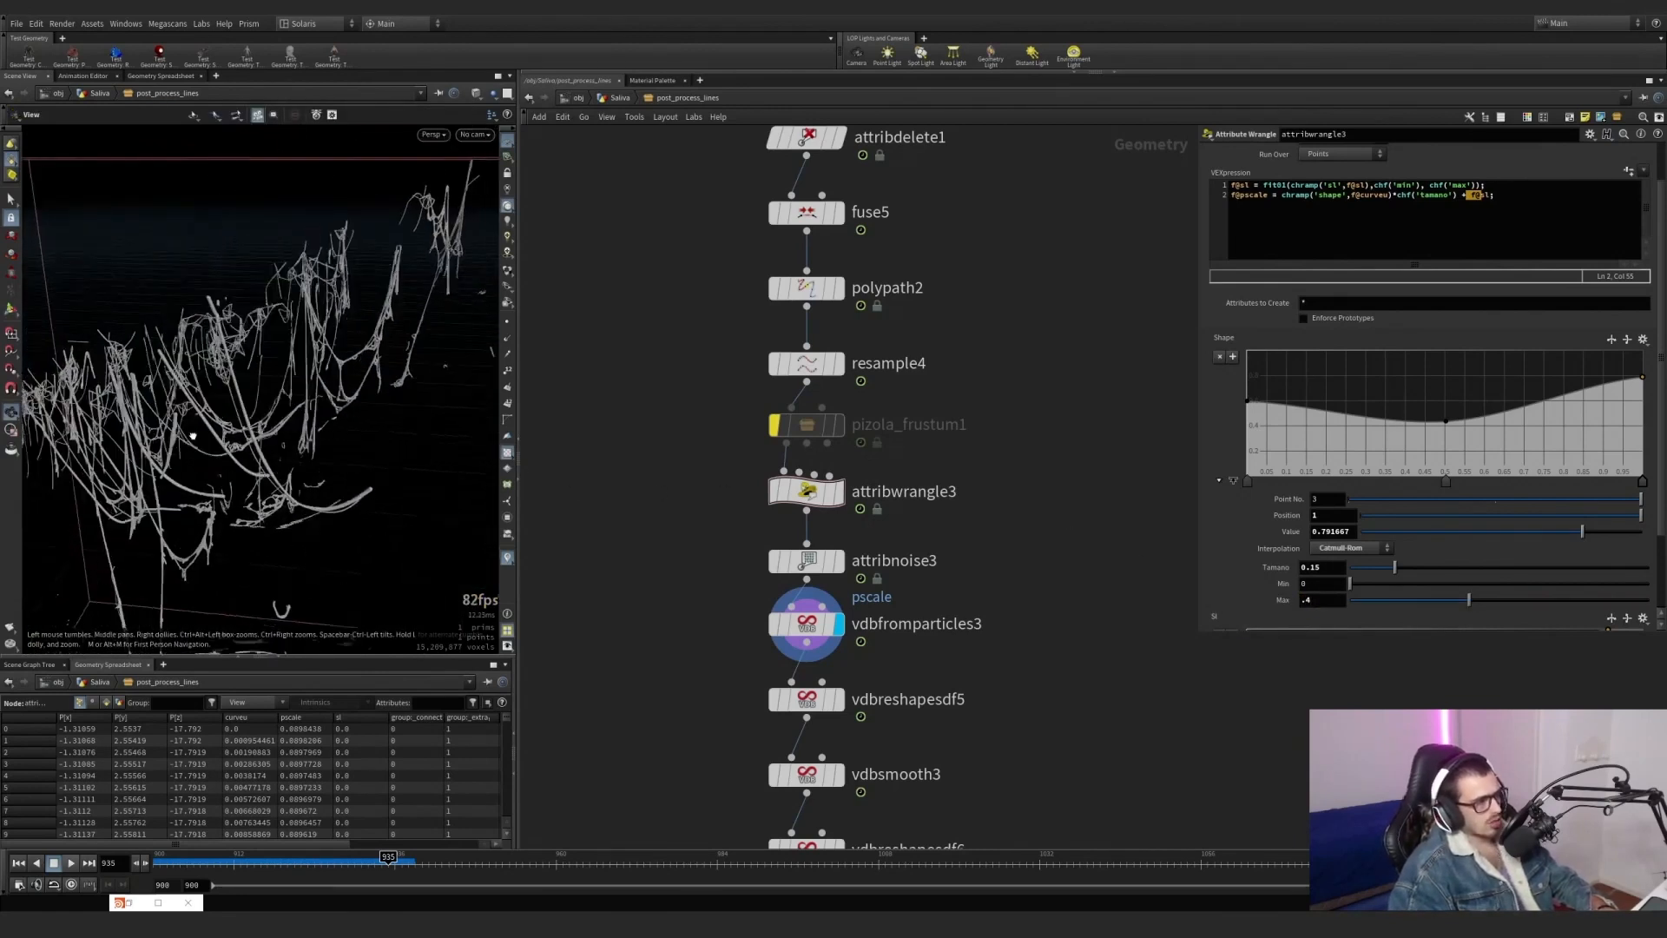
pyautogui.keyDown('alt'); pyautogui.moveTo(194, 435); pyautogui.dragTo(222, 438); pyautogui.keyUp('alt')
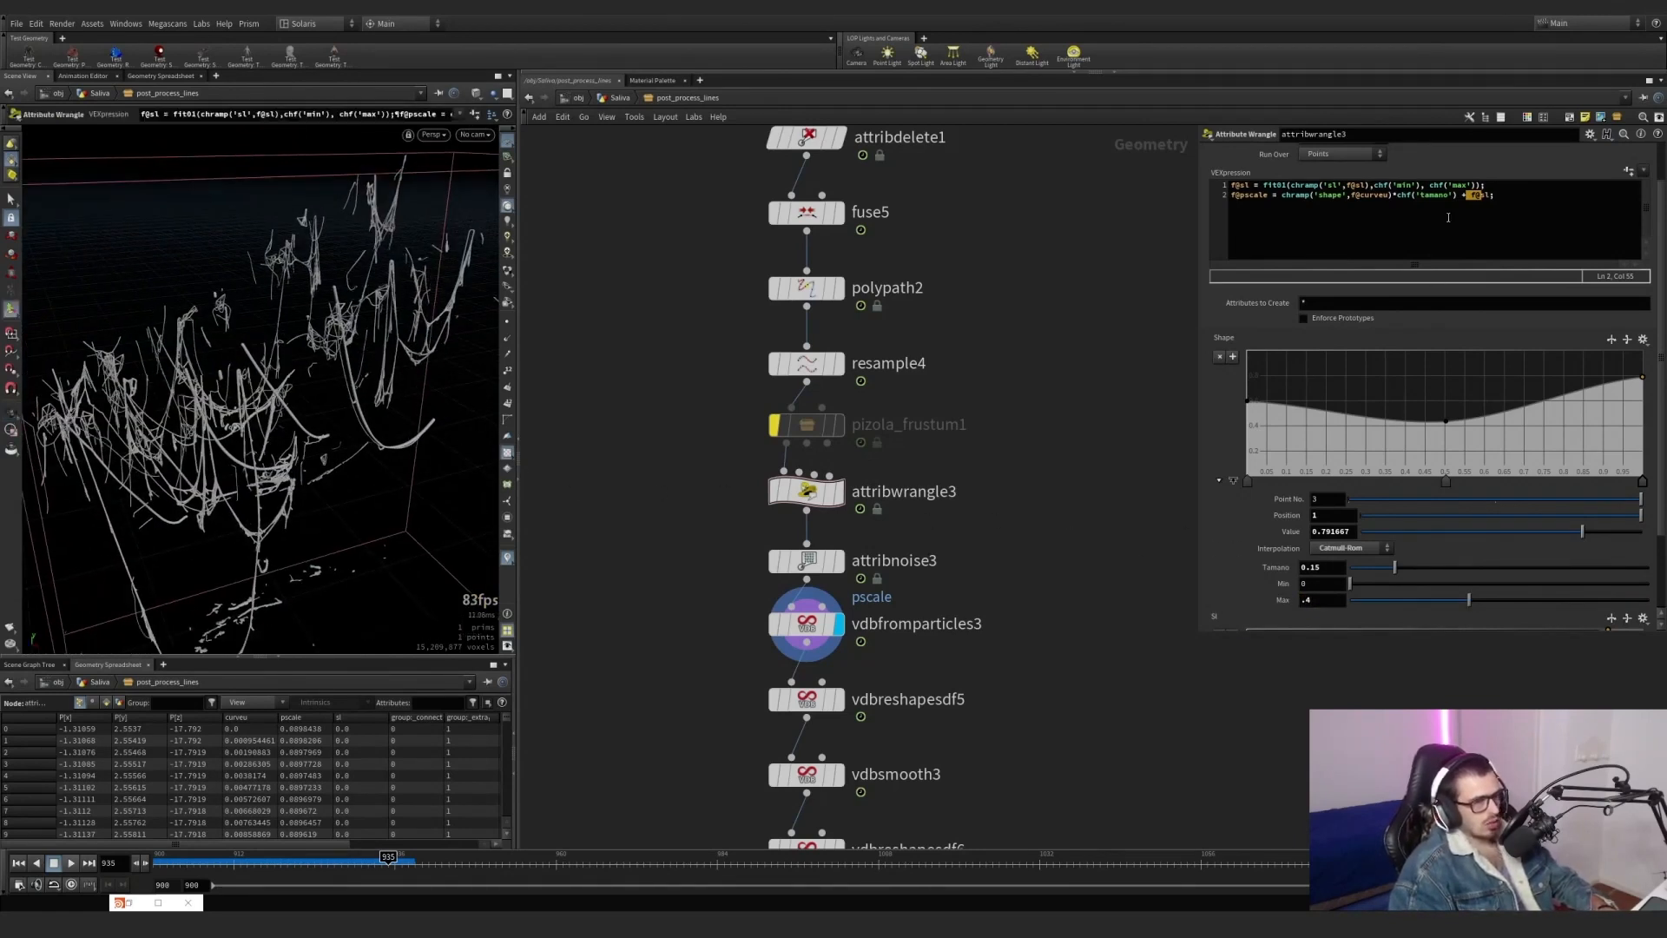
# Try replacing f@sl with 0 in attribwrangle3's pscale expression to compare the strands, and undo the replacement.
pyautogui.click(1466, 196)
pyautogui.write('+ ')
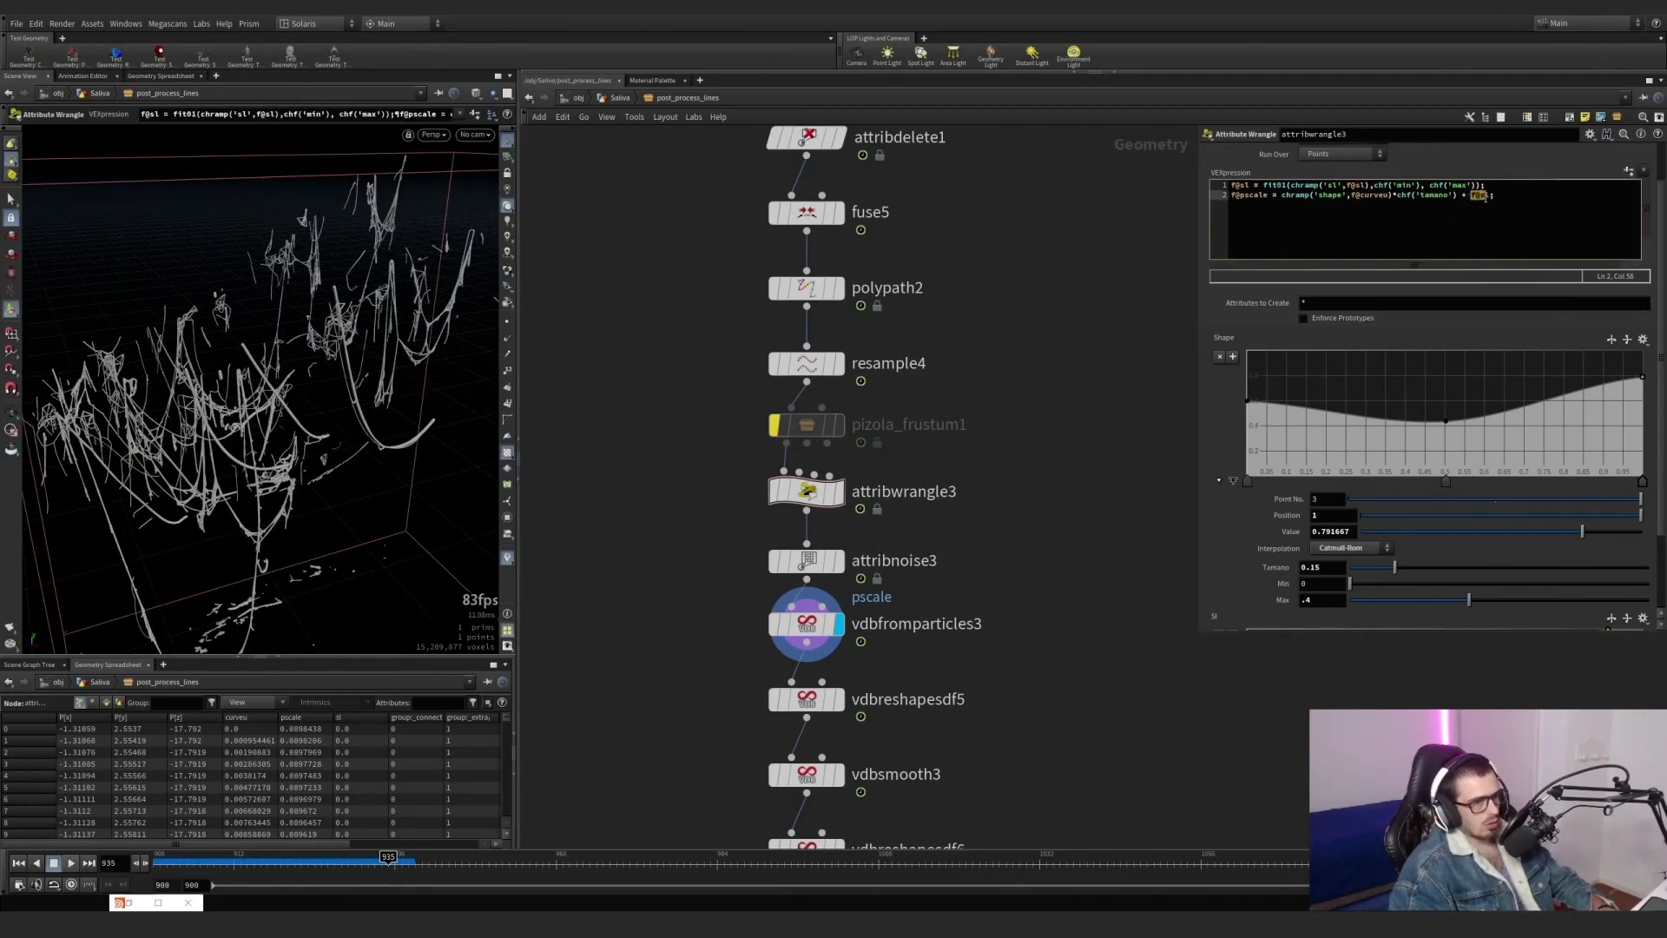
pyautogui.write('0')
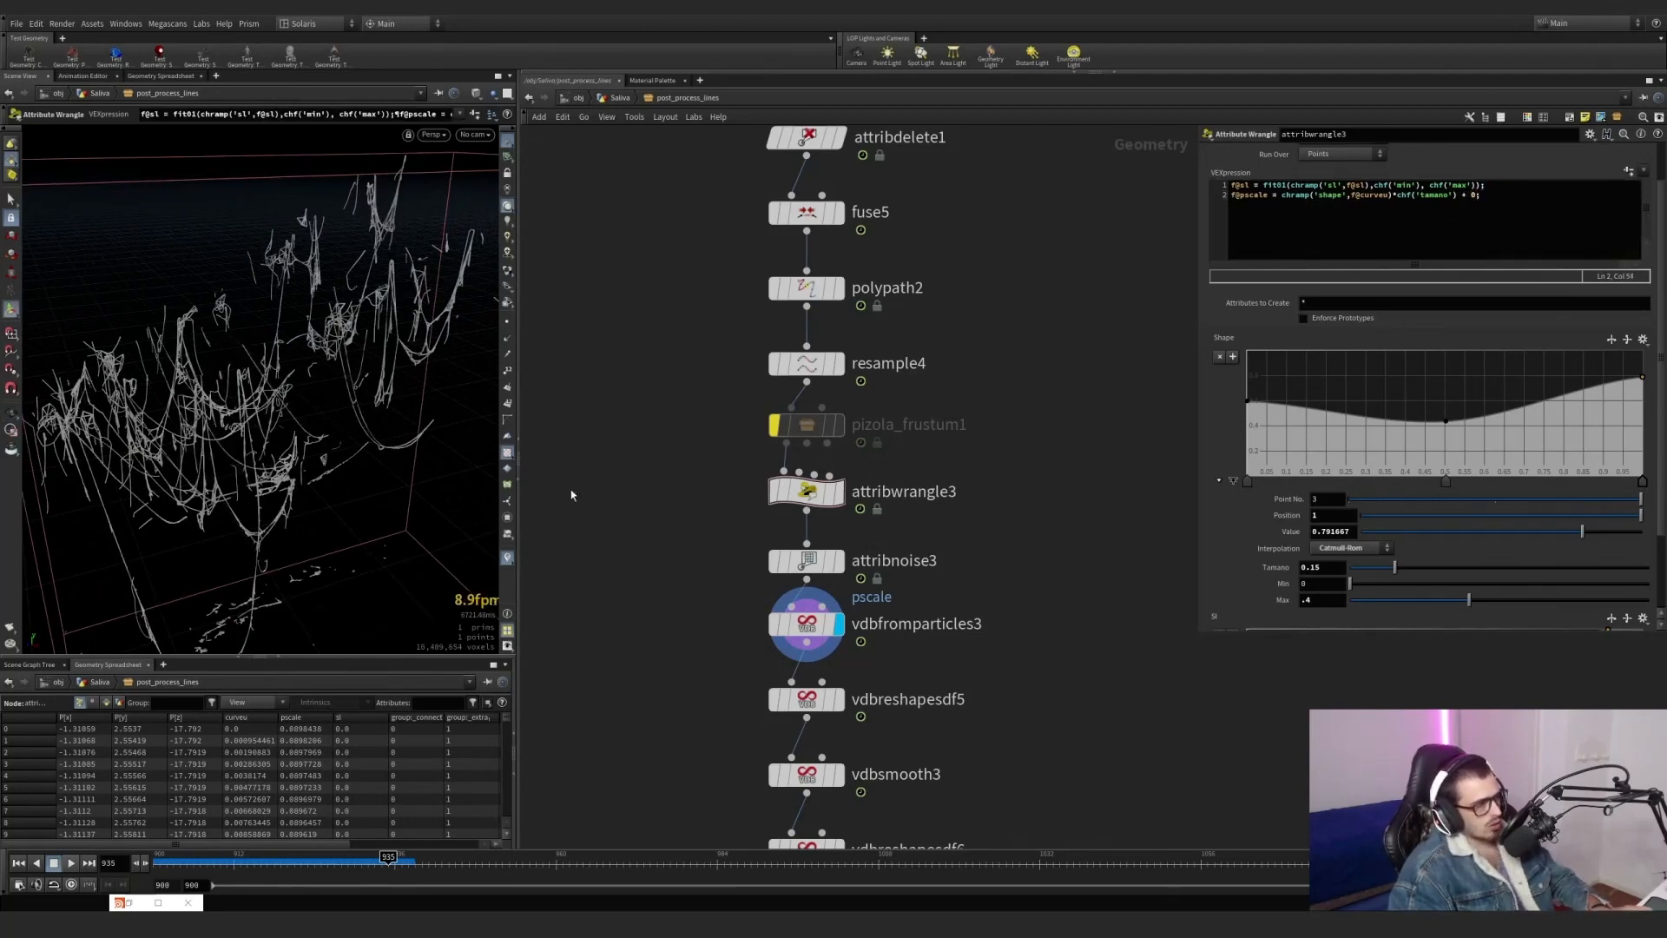
pyautogui.keyDown('alt'); pyautogui.moveTo(261, 417); pyautogui.dragTo(295, 398); pyautogui.keyUp('alt')
pyautogui.hotkey('ctrl', 'z')
# Display vdbreshapesdf5, vdbsmooth3 and vdbreshapesdf6 in turn and review the reshape nodes' dilate and erode settings.
pyautogui.scroll(-2, 977, 622)
pyautogui.moveTo(918, 704); pyautogui.dragTo(901, 597, button='middle')
pyautogui.scroll(2, 900, 598)
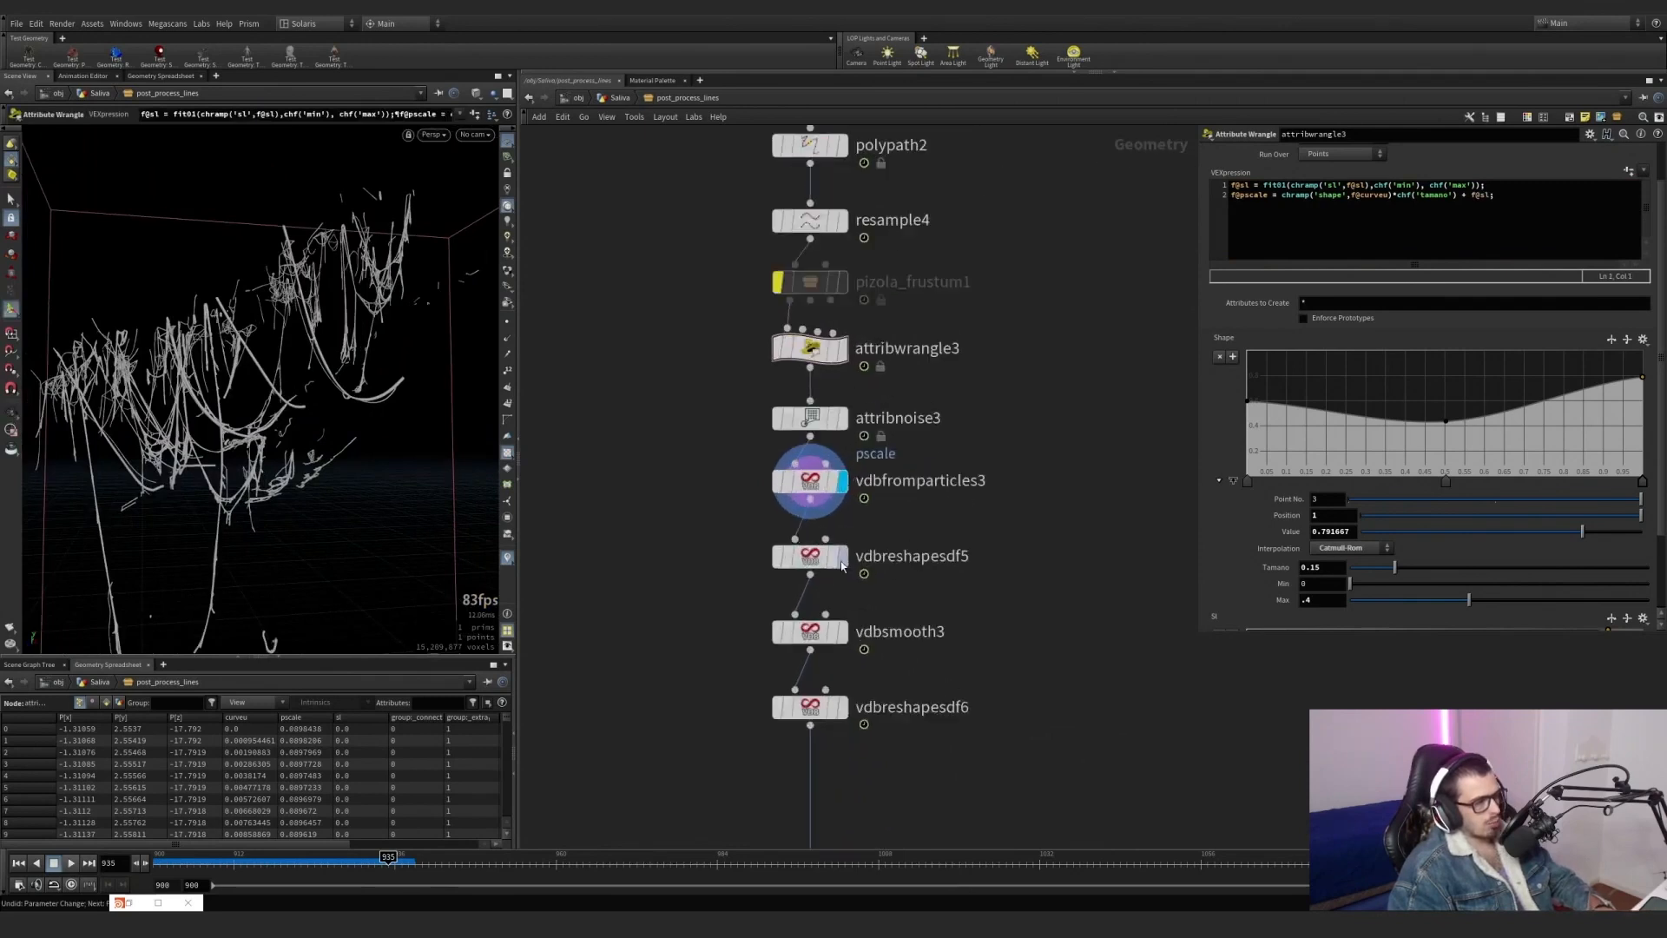
pyautogui.click(841, 556)
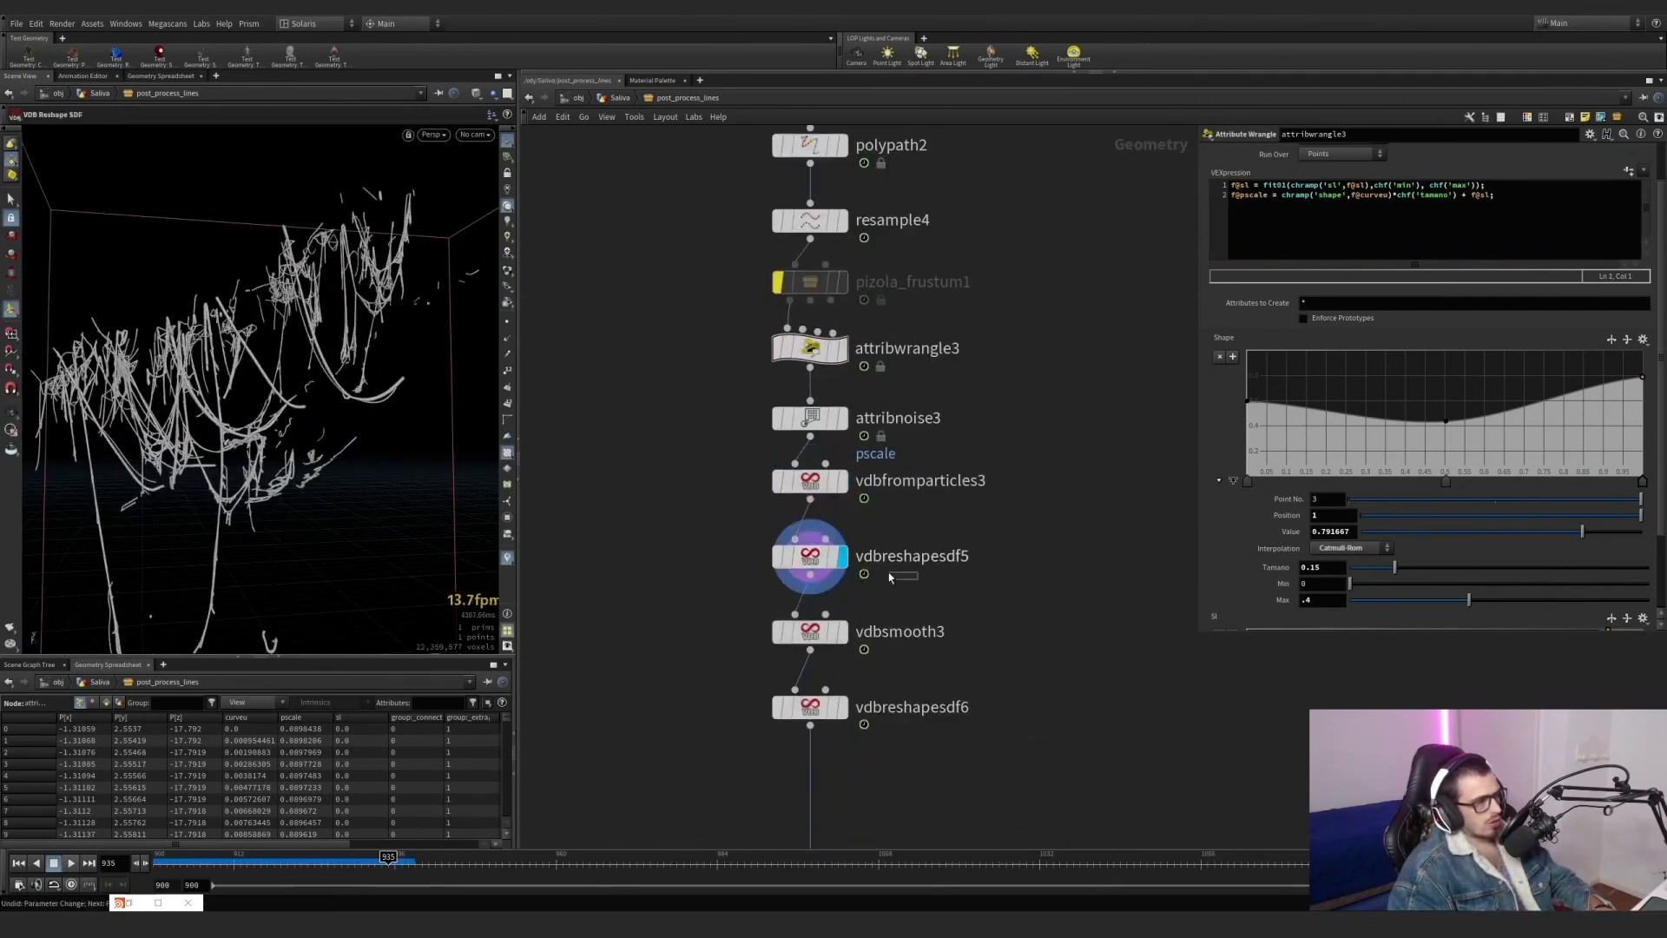
pyautogui.click(841, 630)
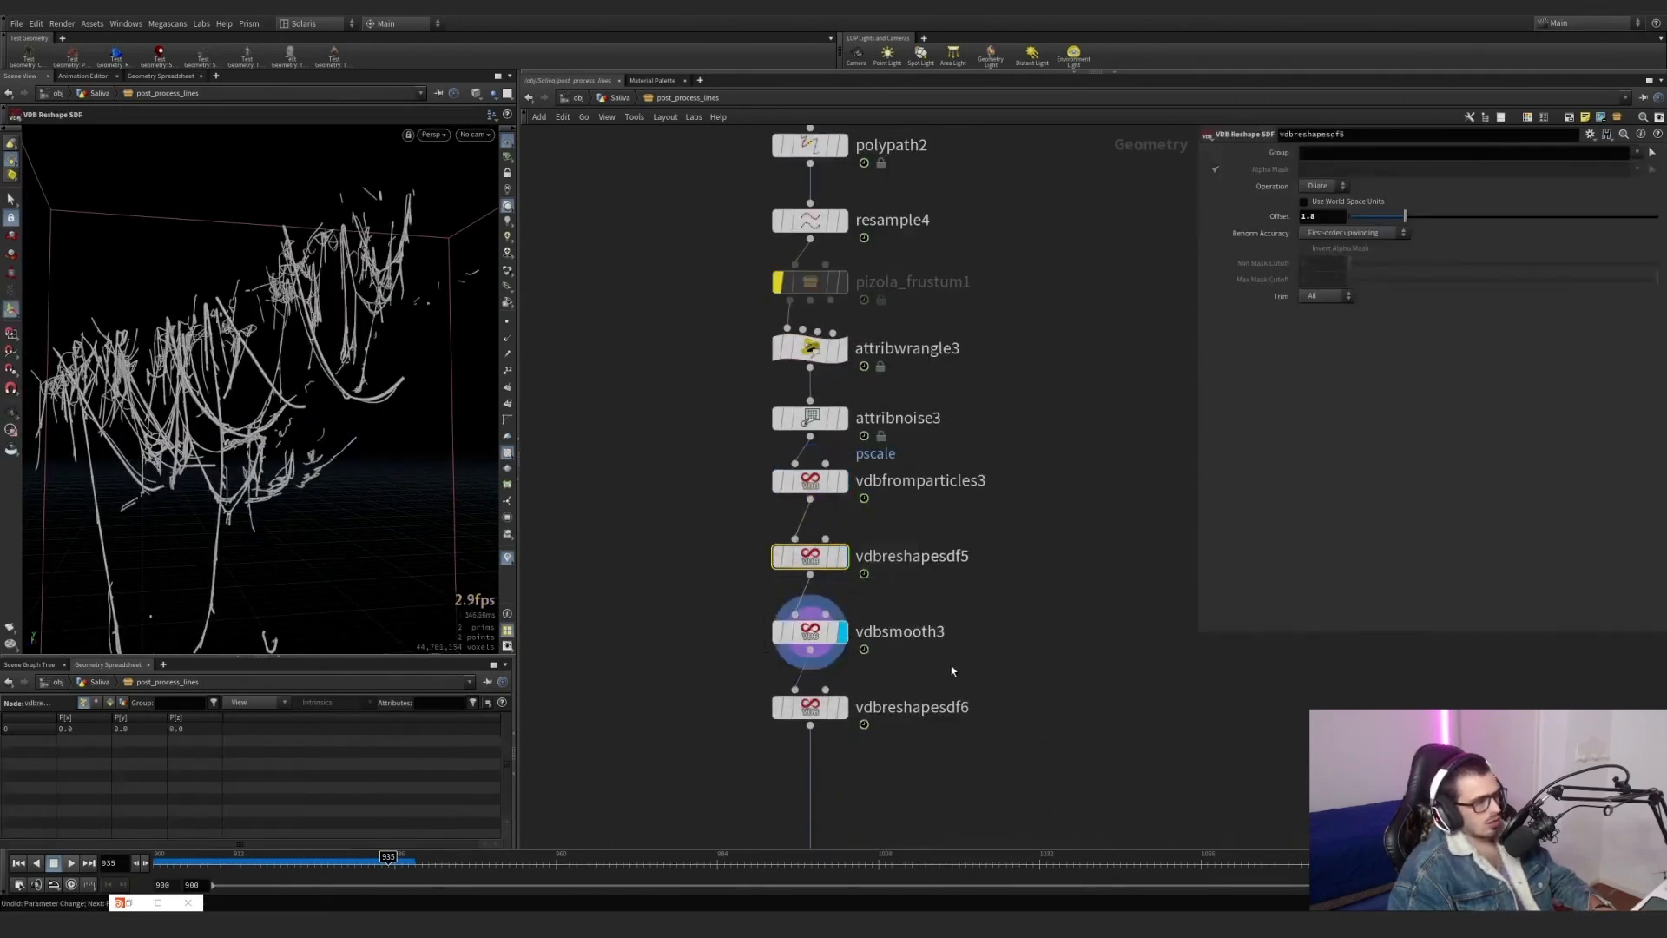
pyautogui.click(840, 707)
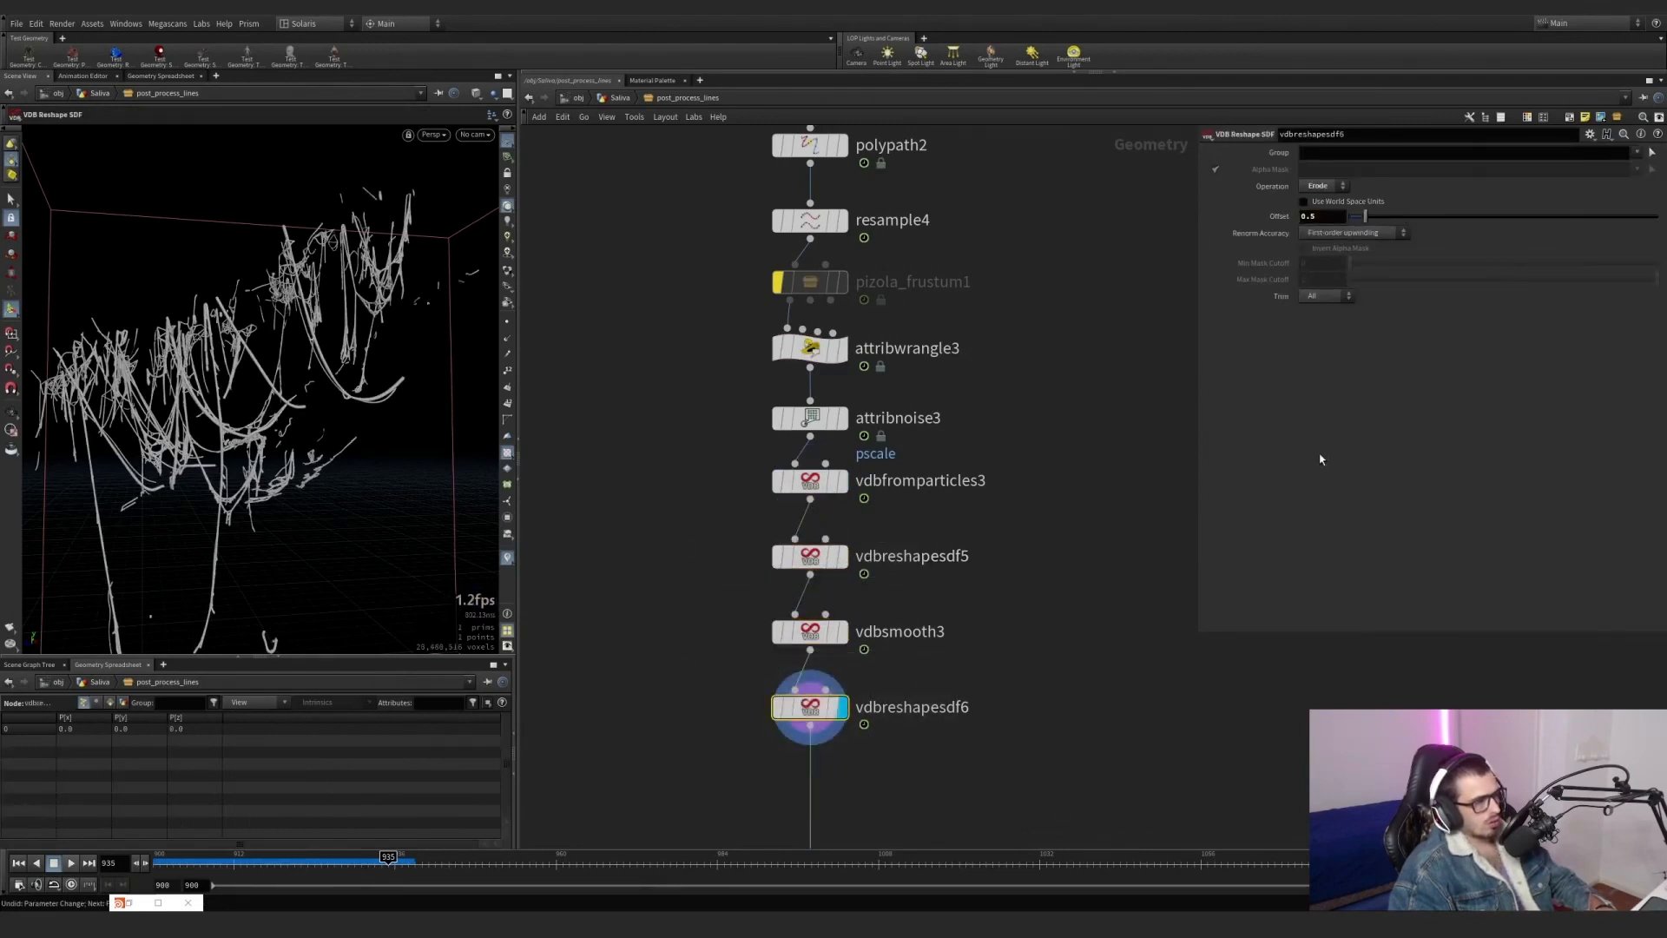
# Return to the Saliva network and display the output of the post_process_lines subnetwork.
pyautogui.press('u')
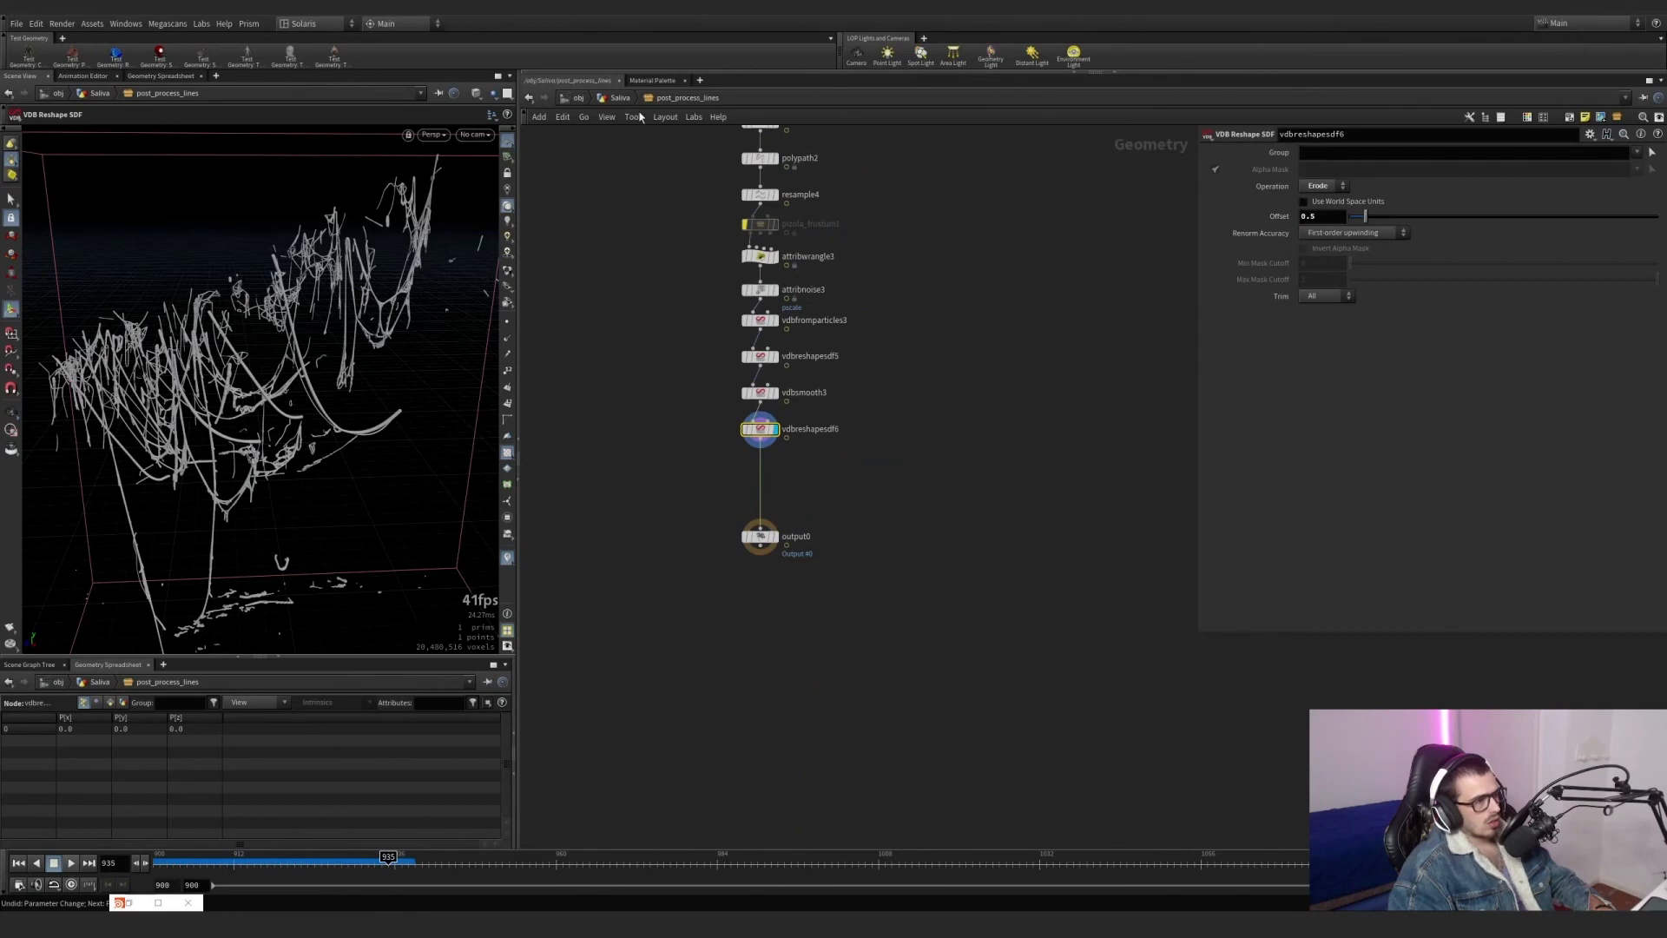
pyautogui.scroll(-3, 918, 678)
pyautogui.keyDown('alt'); pyautogui.moveTo(340, 364); pyautogui.dragTo(339, 324); pyautogui.keyUp('alt')
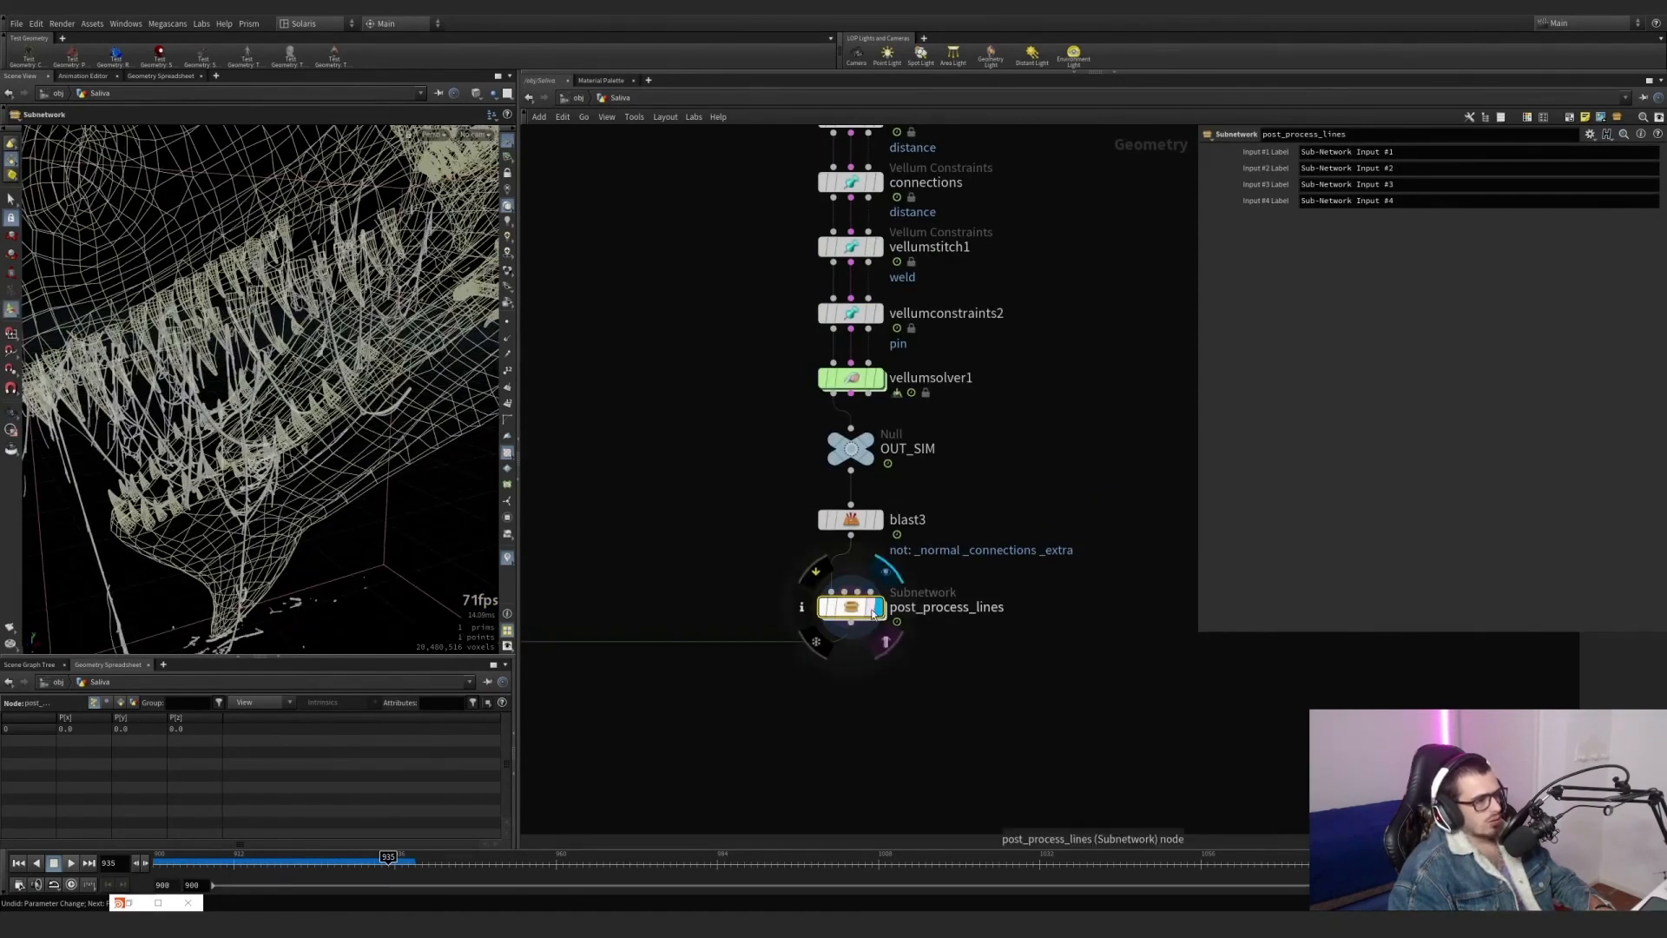
pyautogui.click(871, 607)
pyautogui.keyDown('alt'); pyautogui.moveTo(369, 408); pyautogui.dragTo(312, 486); pyautogui.keyUp('alt')
# Locate the static mesh branch in the Saliva network and display surface_saliva_mesh with its parameters.
pyautogui.scroll(-3, 705, 531)
pyautogui.scroll(-3, 686, 536)
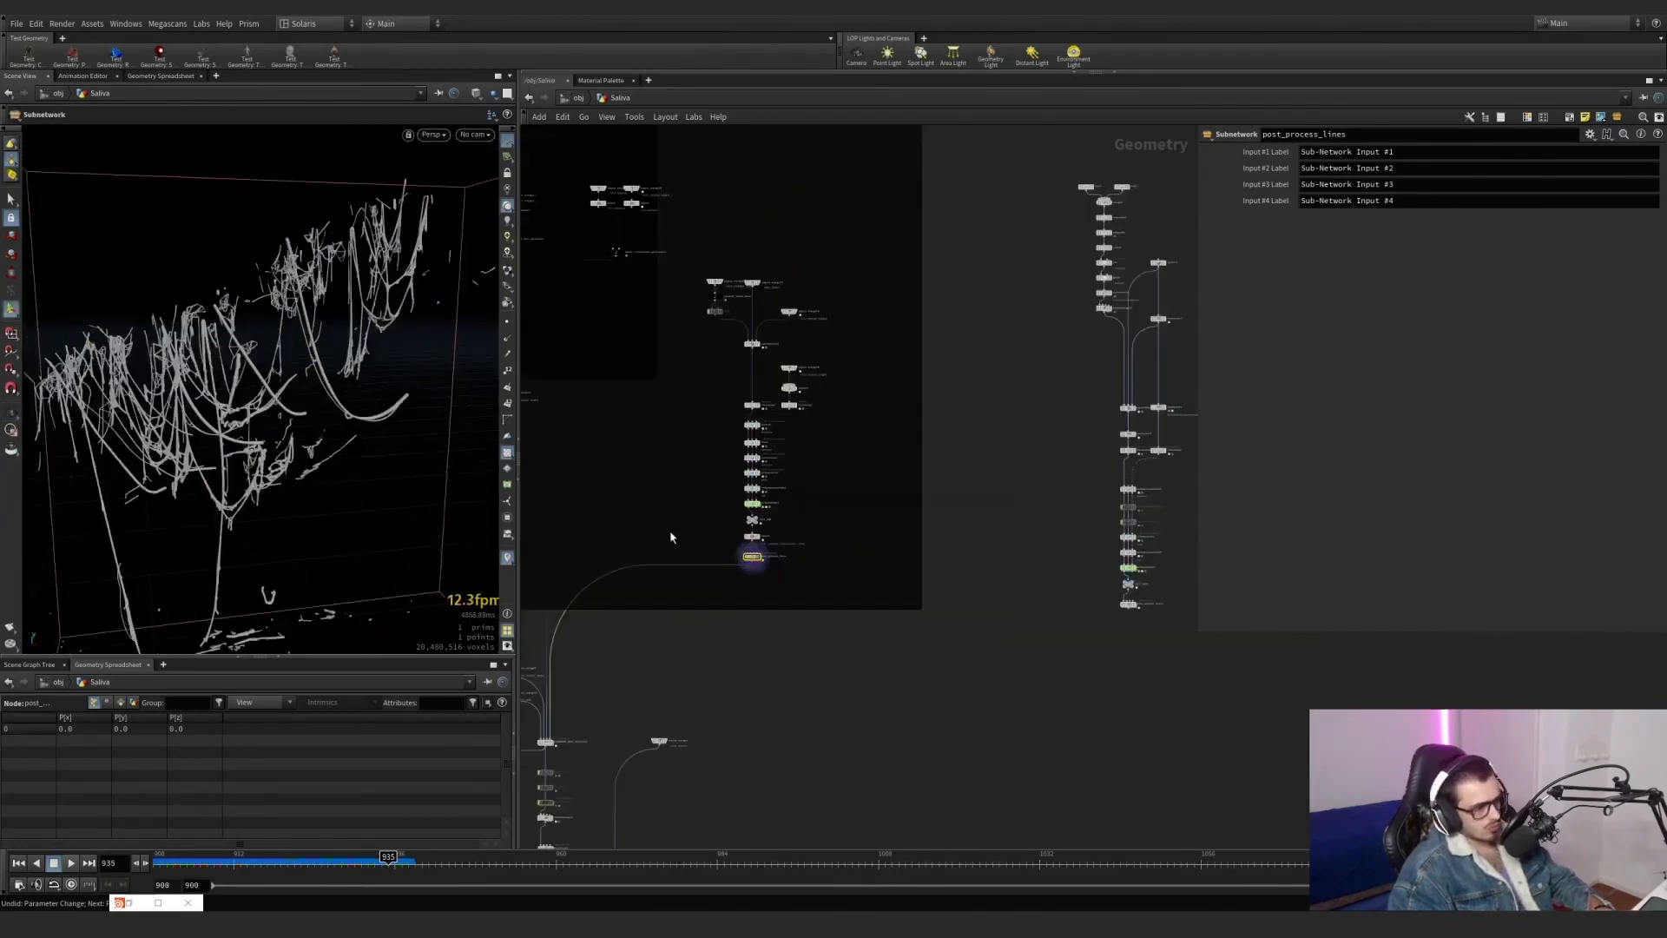
pyautogui.moveTo(670, 537); pyautogui.dragTo(823, 429, button='middle')
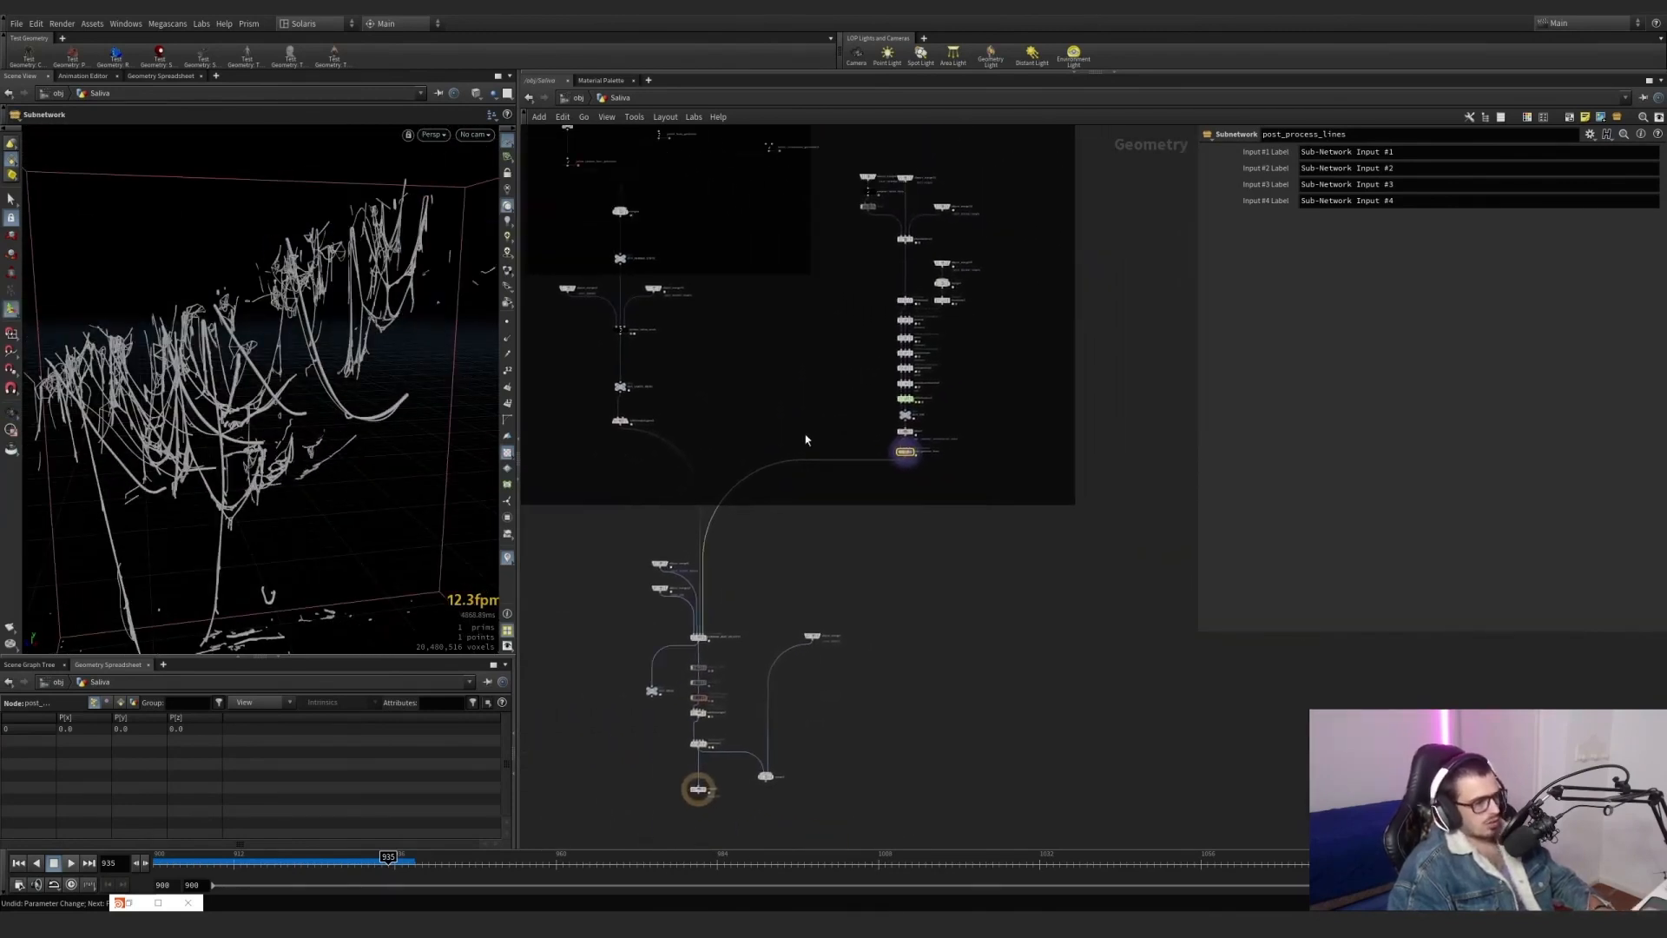
pyautogui.scroll(5, 656, 375)
pyautogui.scroll(-3, 716, 453)
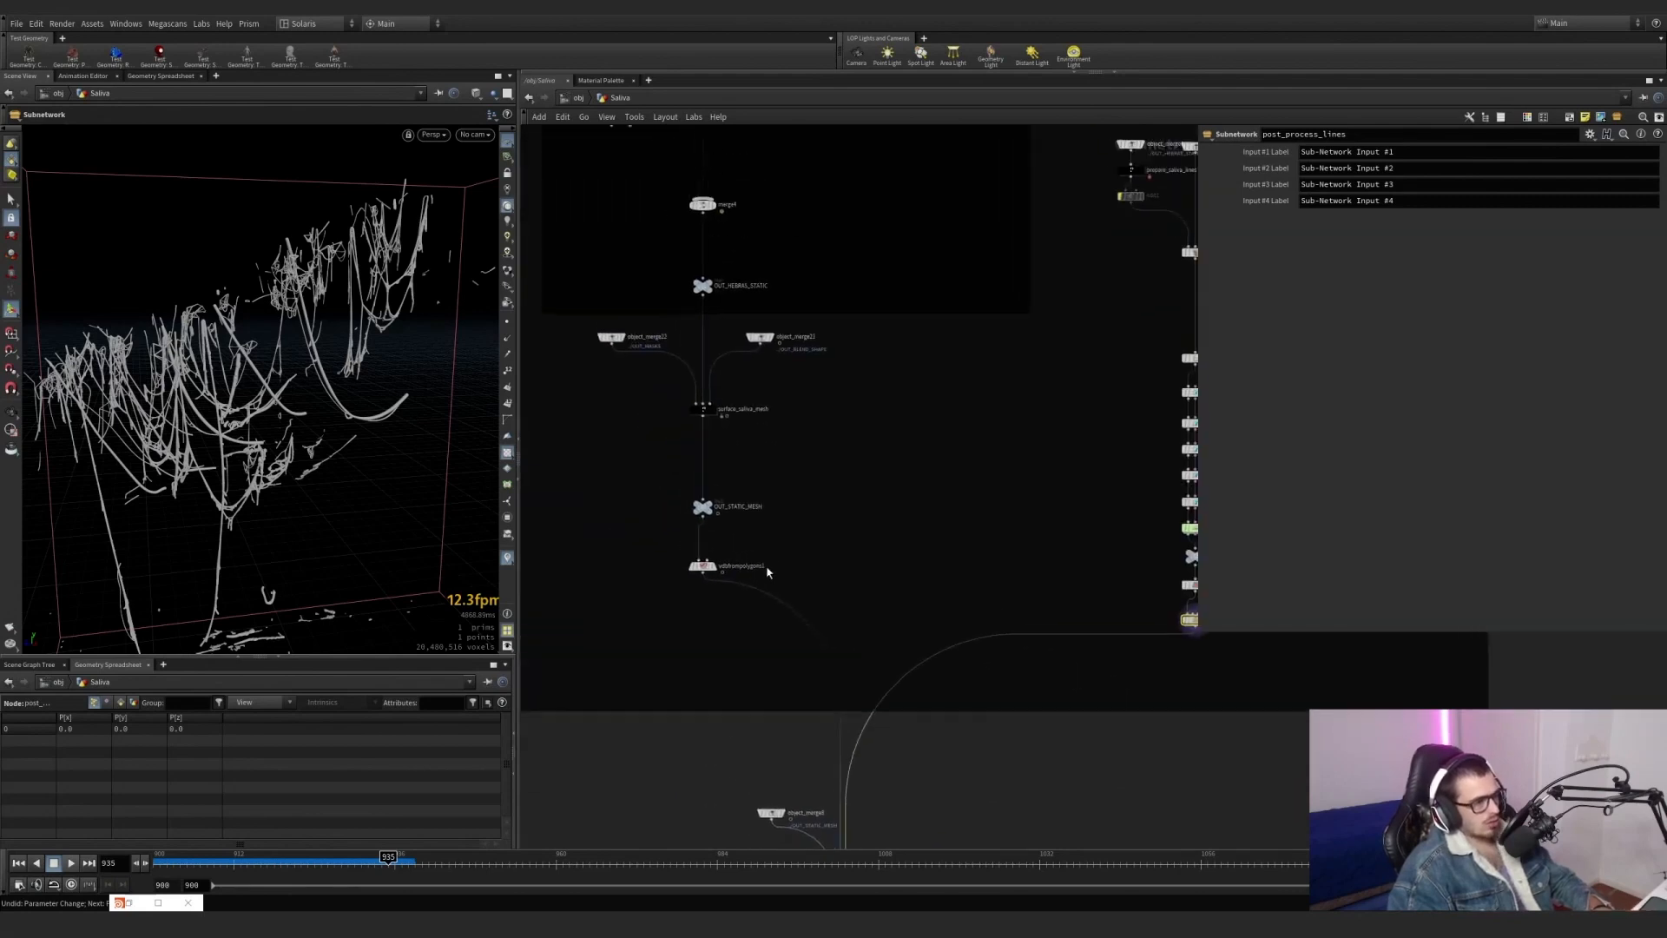
pyautogui.scroll(4, 716, 453)
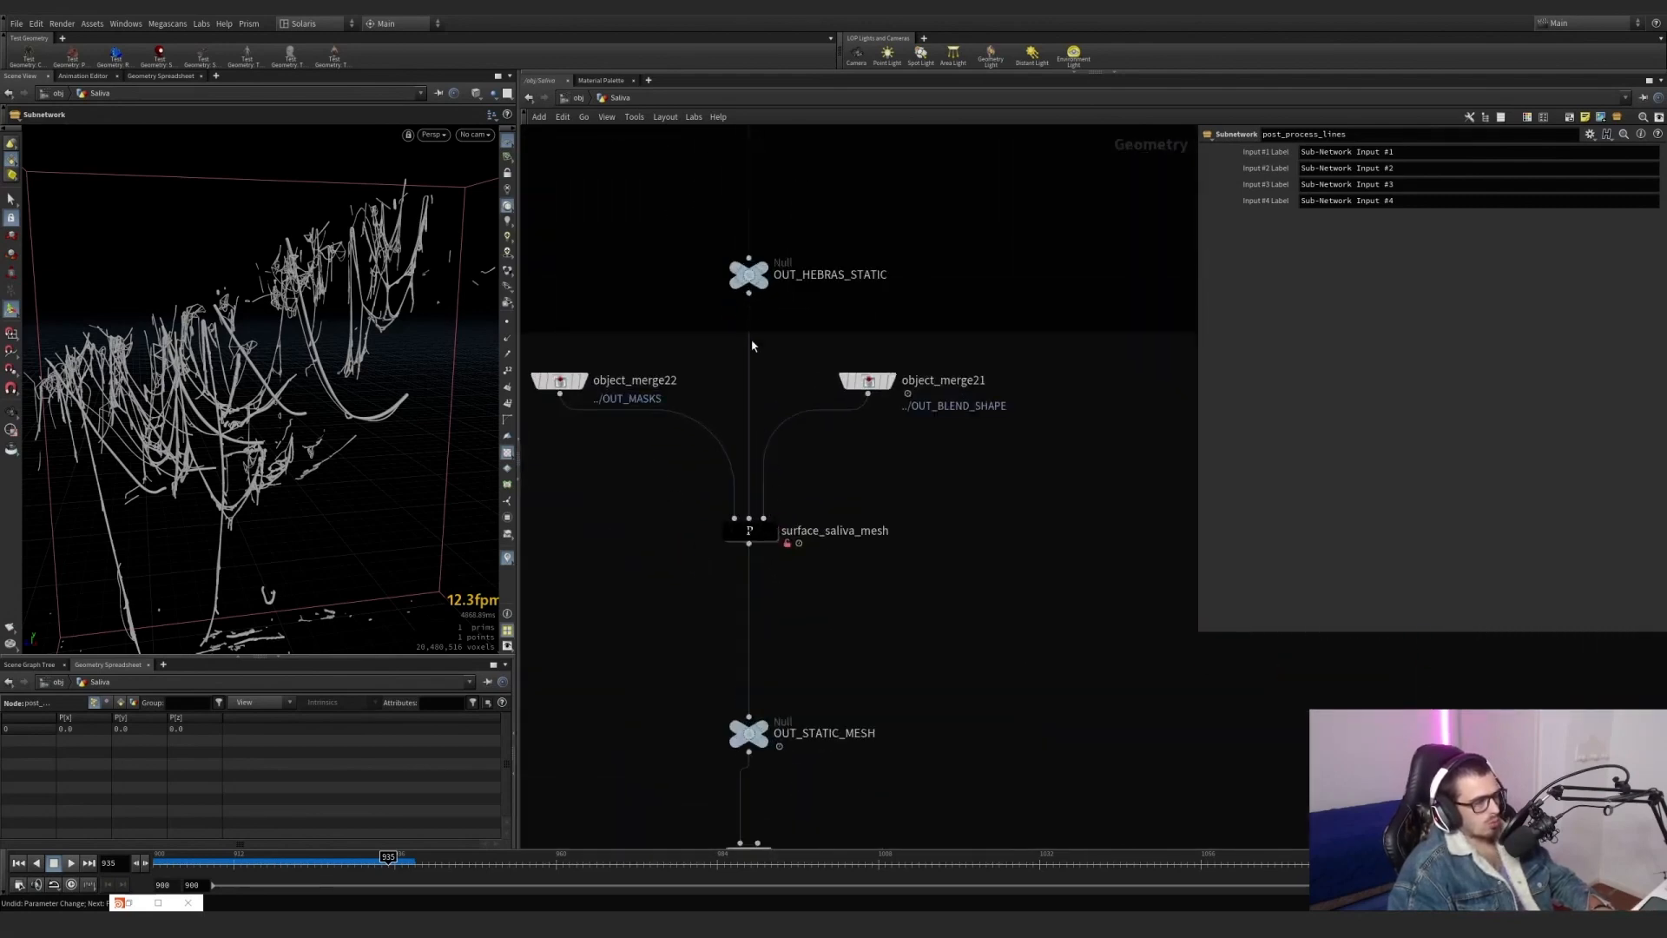
pyautogui.moveTo(781, 557)
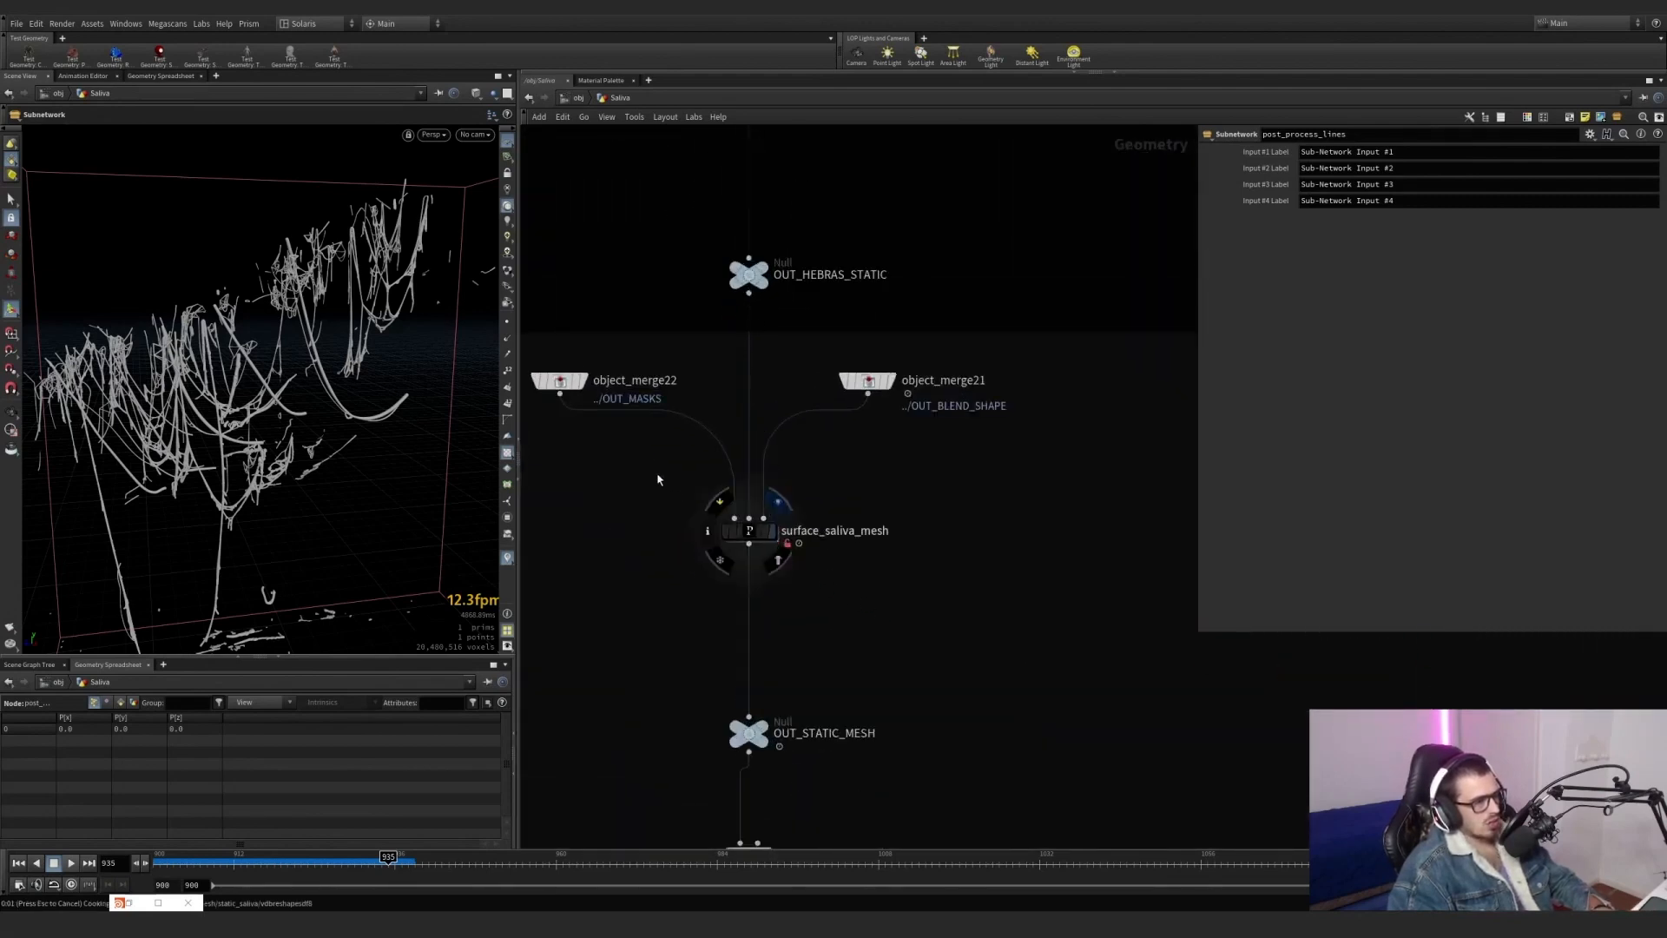
pyautogui.keyDown('alt'); pyautogui.moveTo(230, 334); pyautogui.dragTo(276, 348); pyautogui.keyUp('alt')
pyautogui.moveTo(783, 417); pyautogui.dragTo(863, 496, button='middle')
pyautogui.moveTo(838, 362)
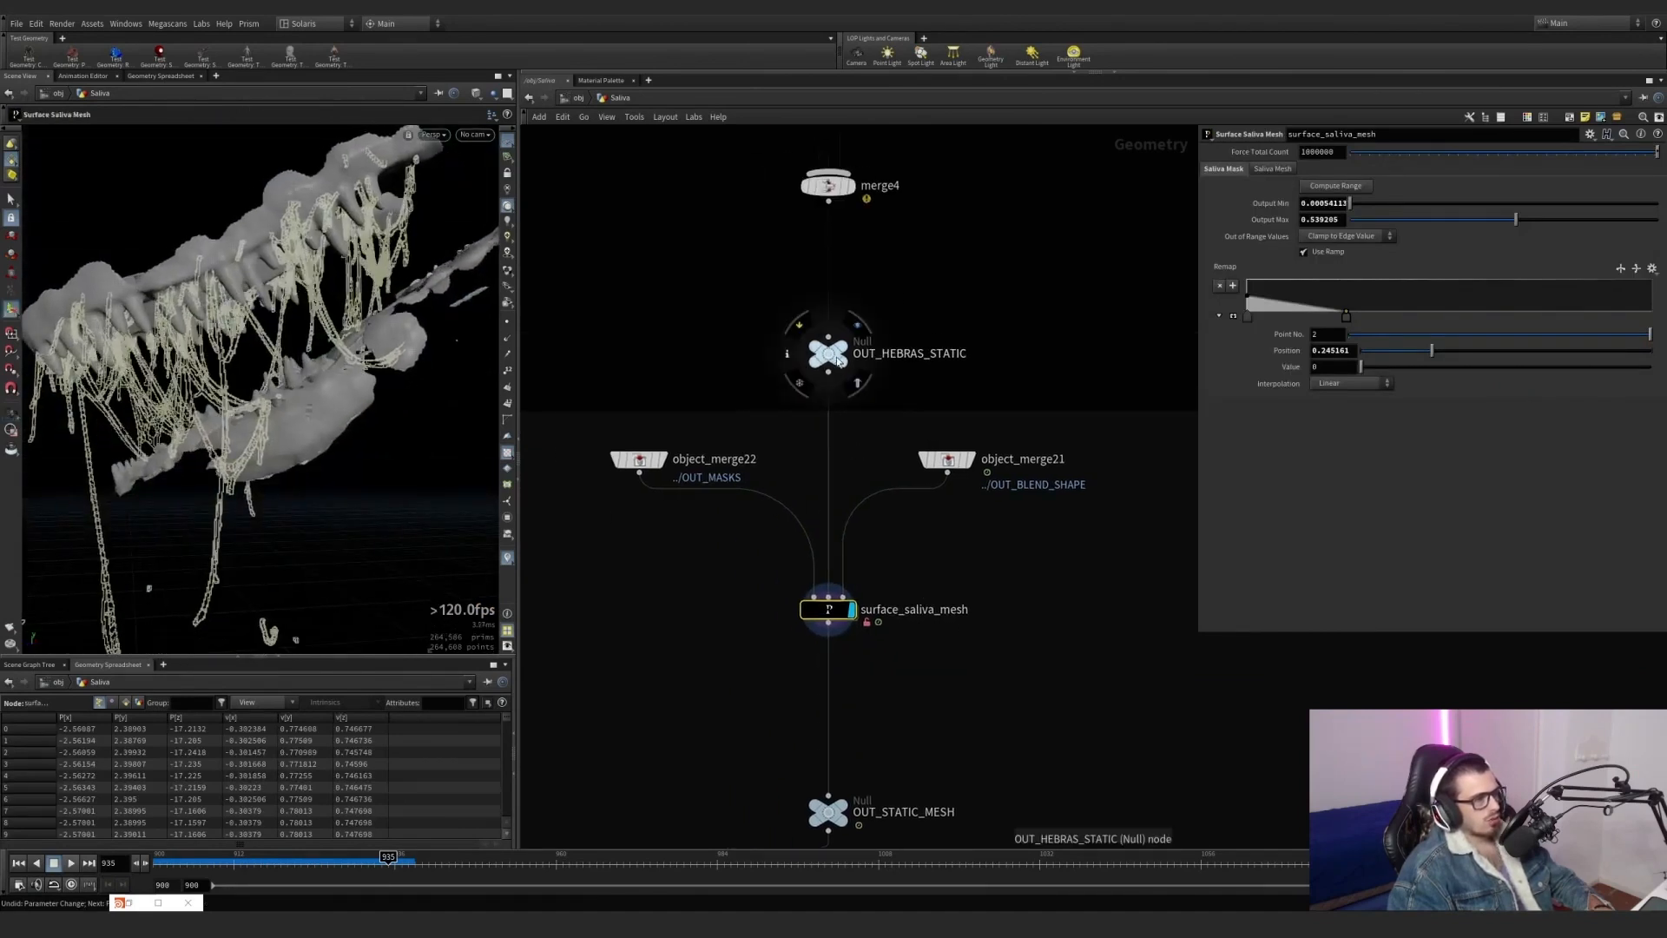
# Display OUT_HEBRAS_STATIC and object_merge22 in turn to review the strand and mask inputs of surface_saliva_mesh.
pyautogui.click(857, 325)
pyautogui.click(829, 354)
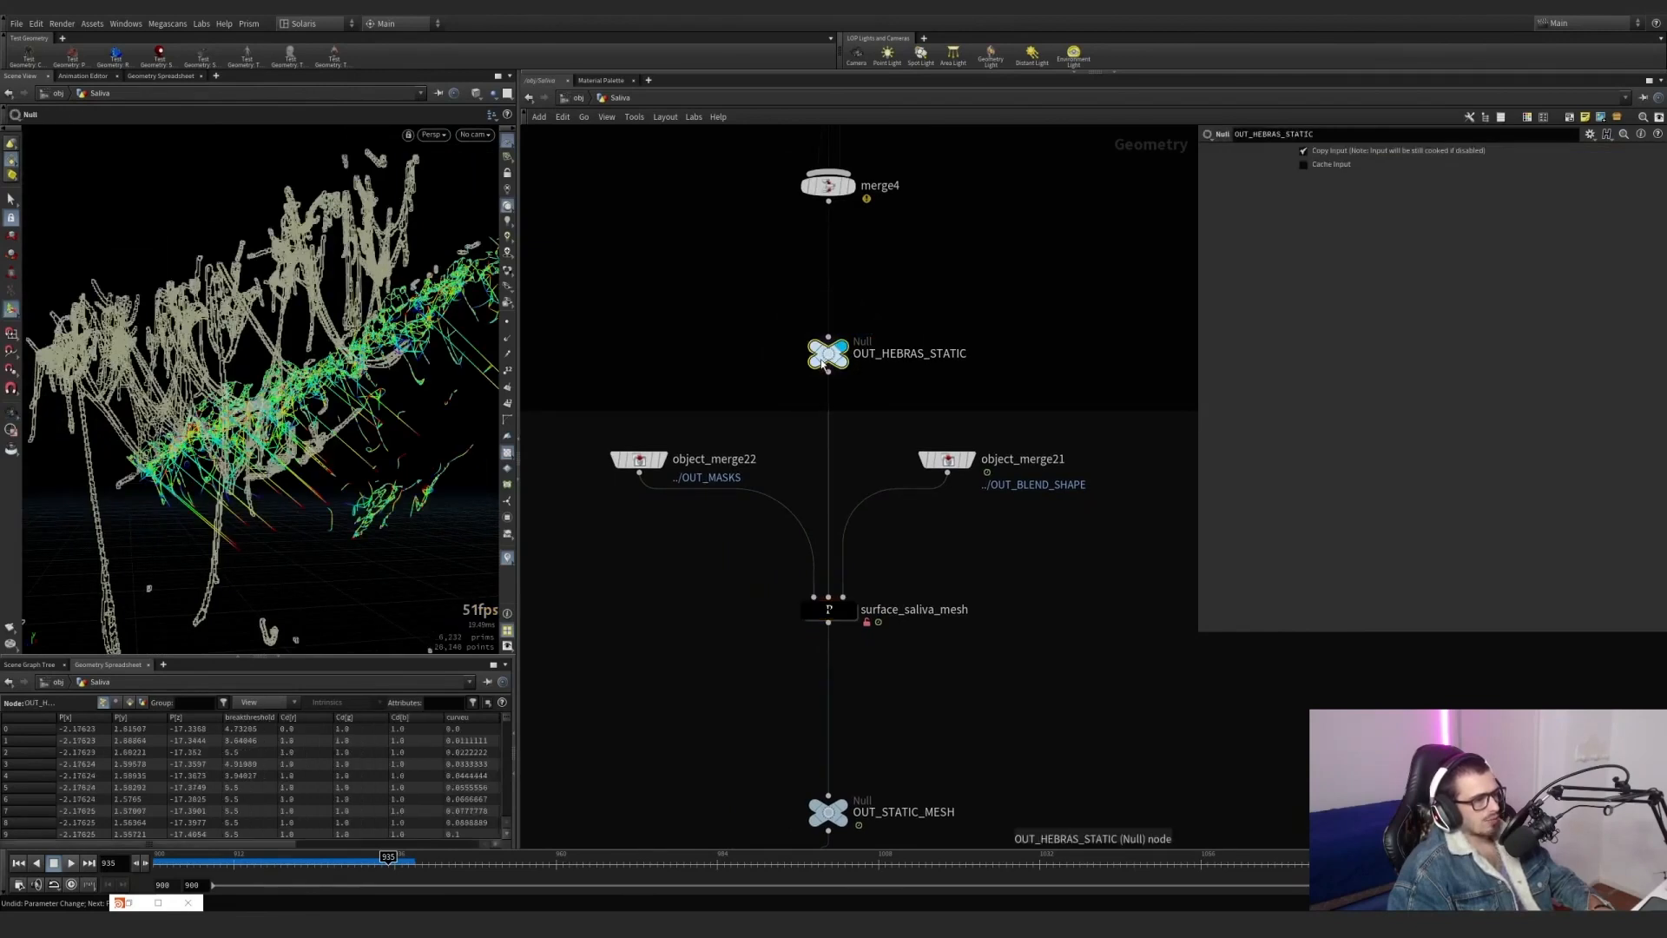
pyautogui.click(655, 460)
pyautogui.click(664, 462)
pyautogui.click(646, 461)
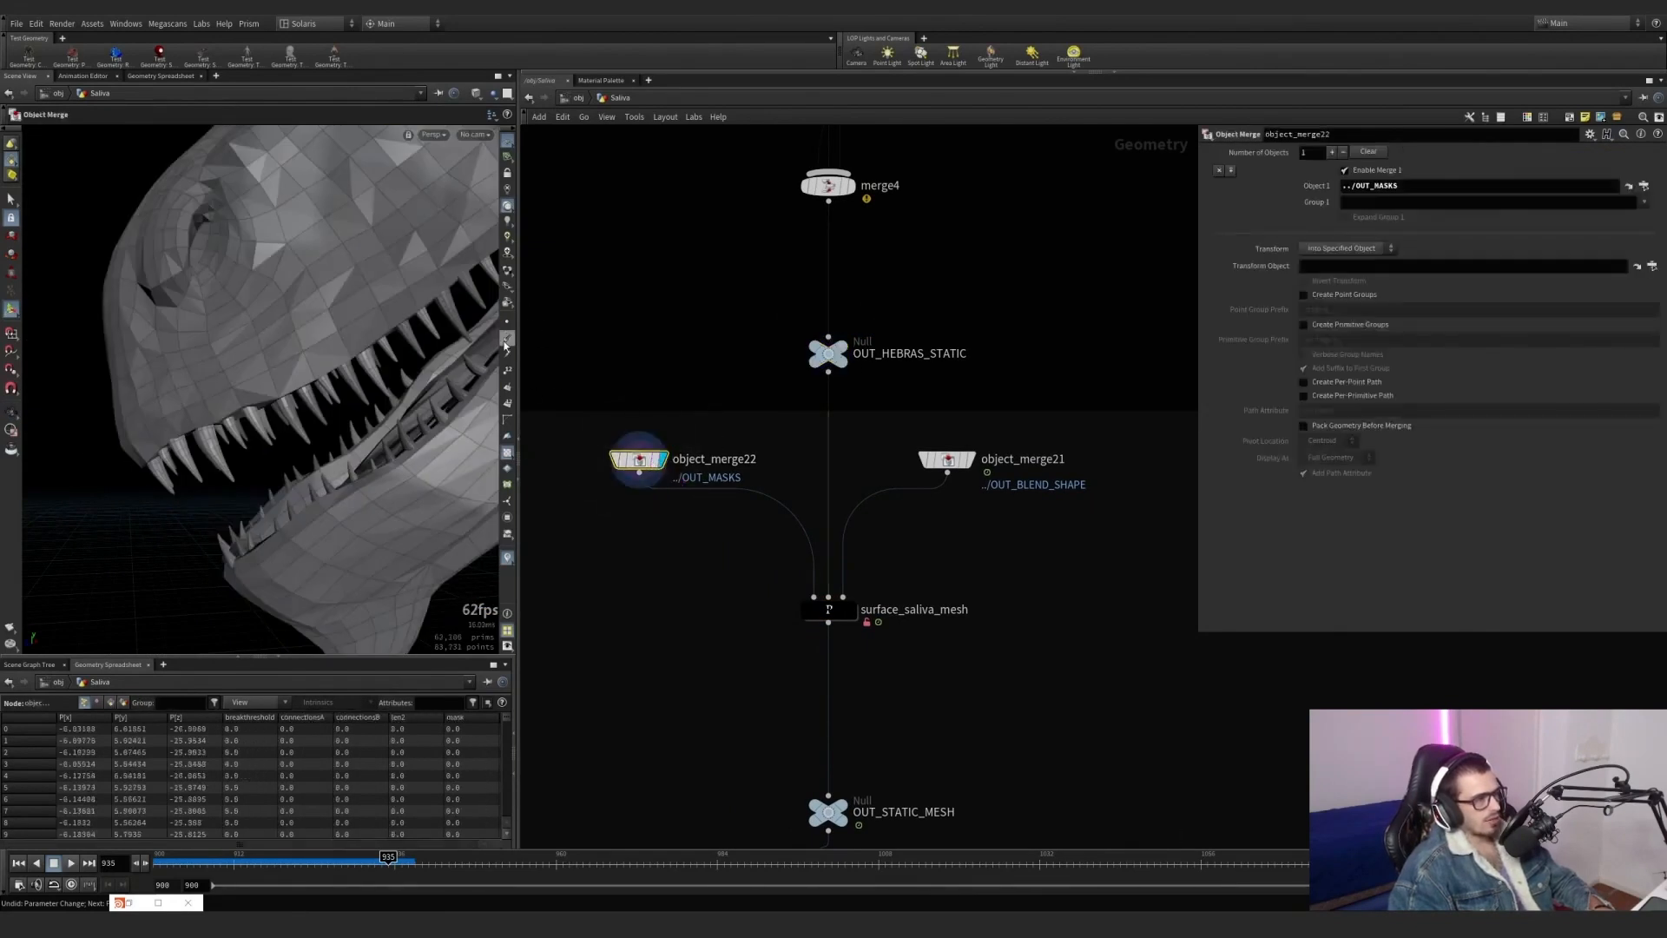
# Check the mask, connectionsA and connectionsB attribute visualizers on object_merge22's geometry.
pyautogui.click(508, 502)
pyautogui.click(511, 359)
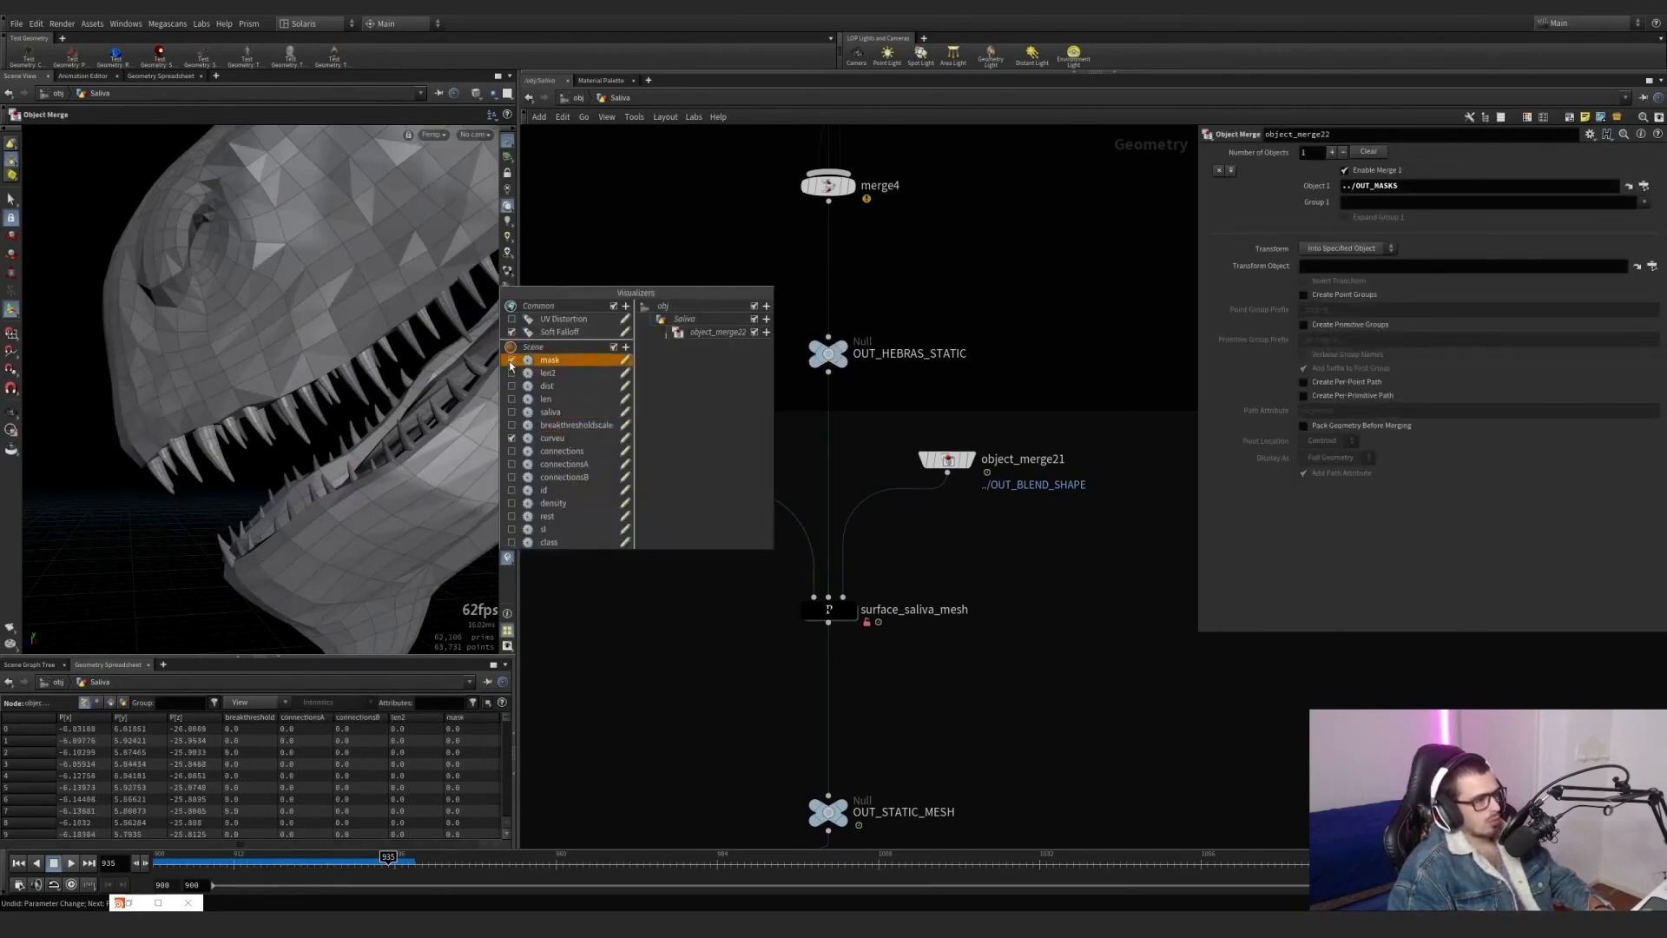
pyautogui.click(511, 360)
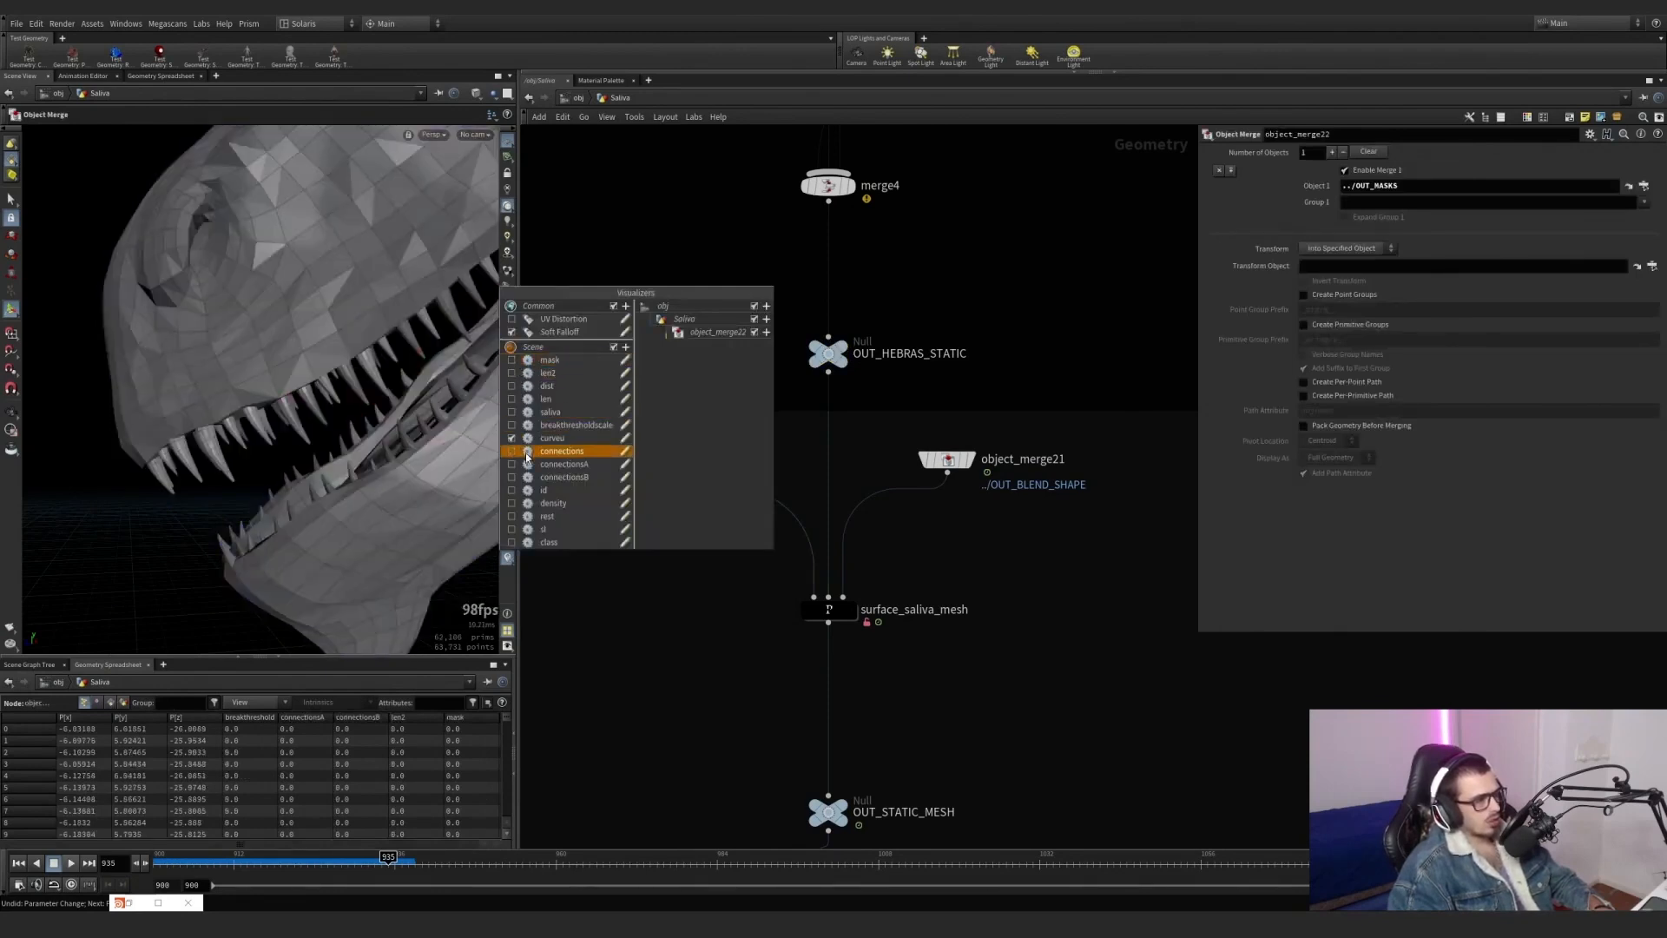
pyautogui.click(514, 466)
pyautogui.click(514, 467)
pyautogui.click(512, 476)
pyautogui.click(512, 476)
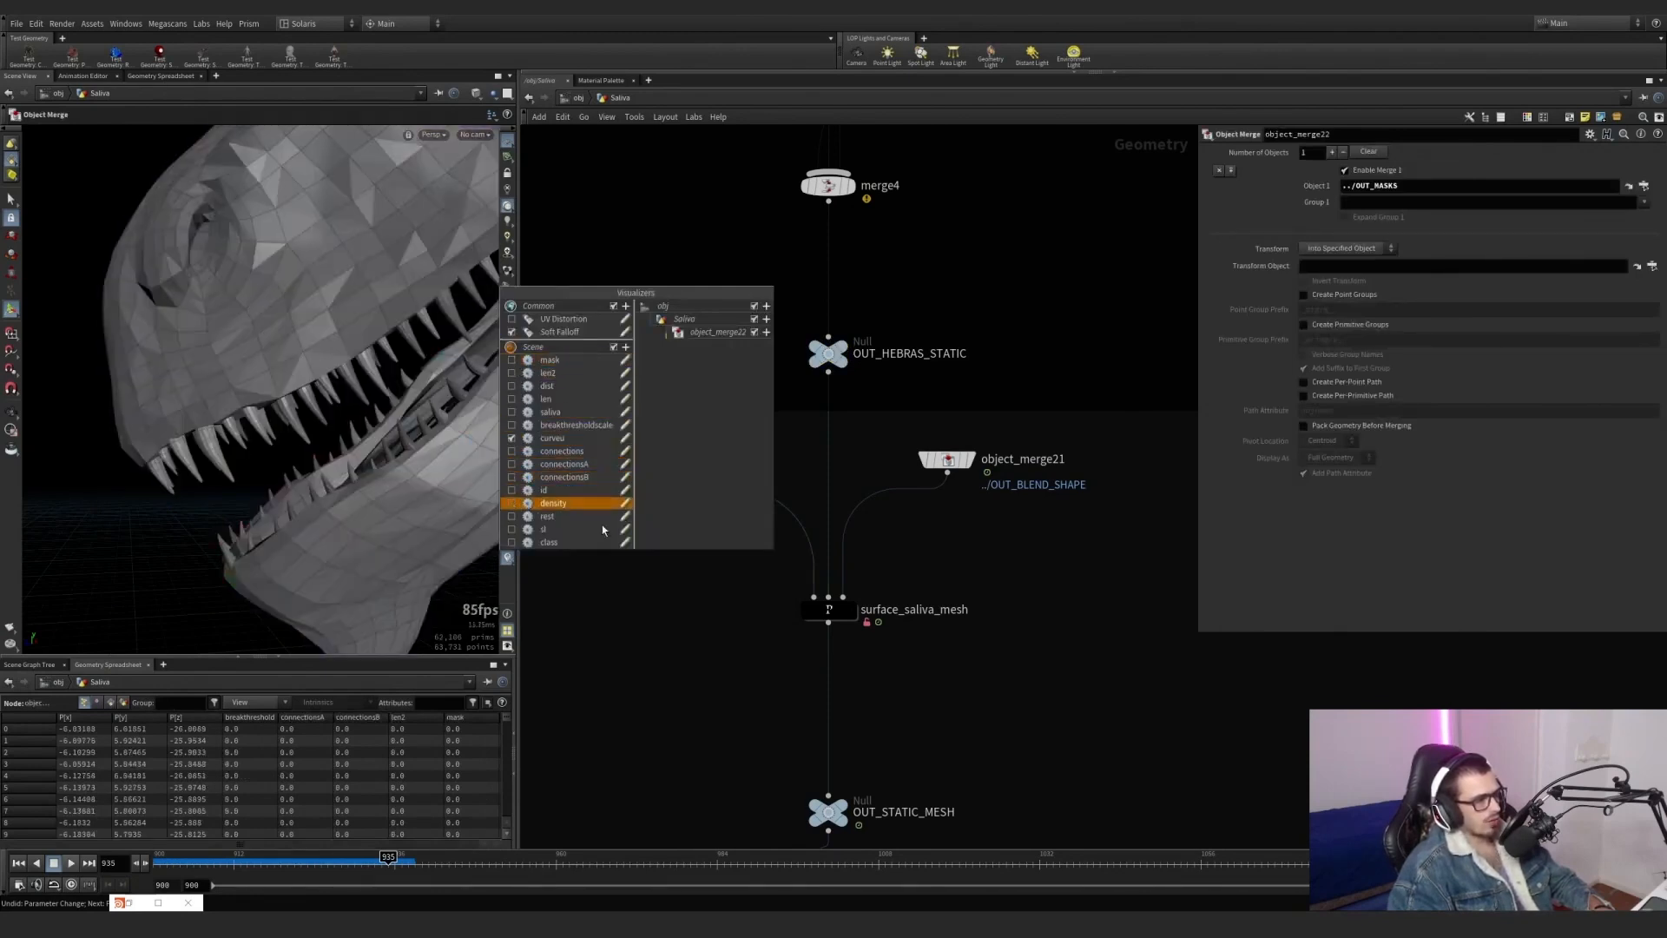
# Display object_merge21 and scrub its animation back to frame 900, then compare OUT_HEBRAS_STATIC and object_merge22 at that frame.
pyautogui.click(970, 459)
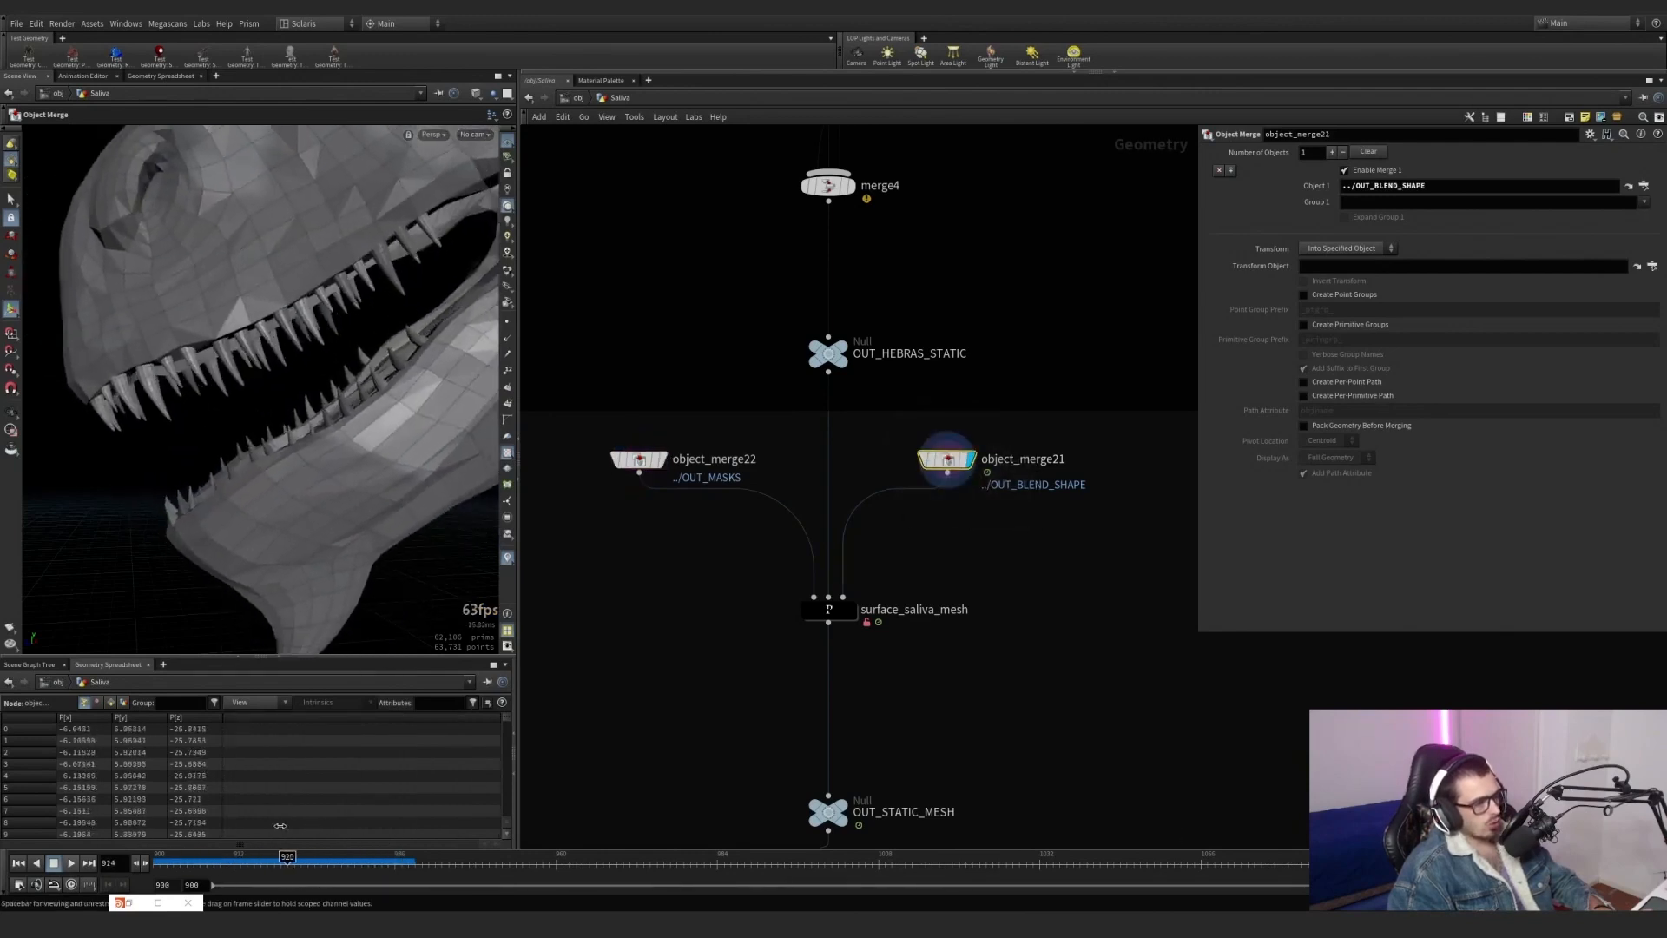
pyautogui.click(842, 353)
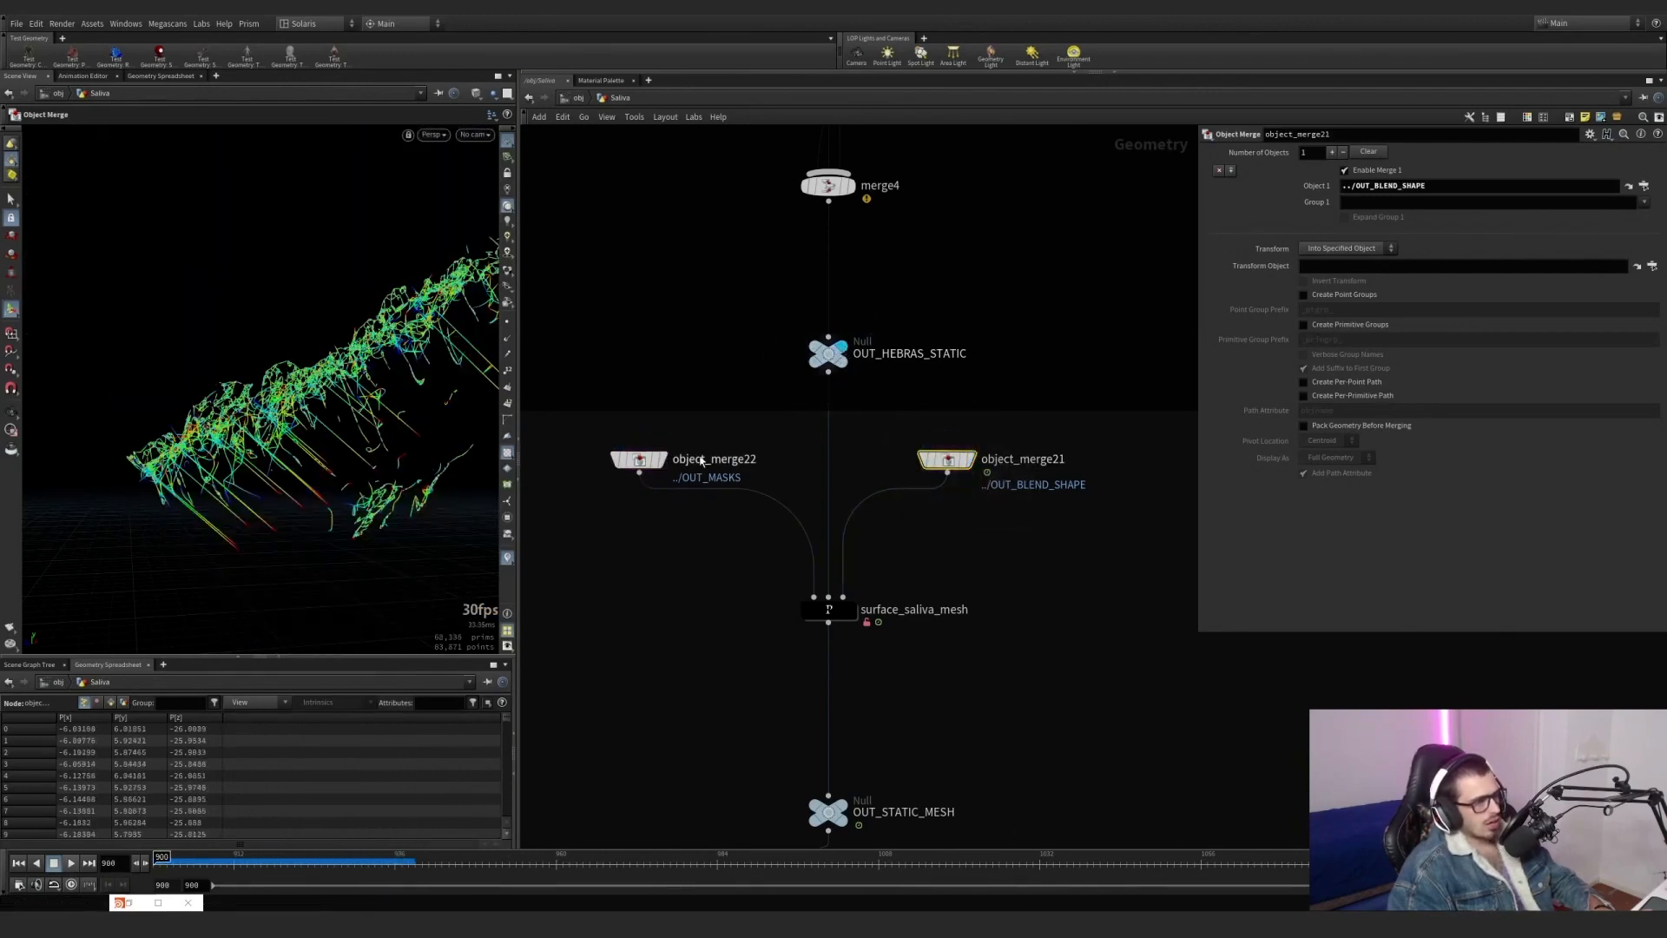
pyautogui.click(662, 459)
# Enter surface_saliva_mesh and display attribdelete1 with its parameters to review the removal of the mask attribute.
pyautogui.doubleClick(829, 608)
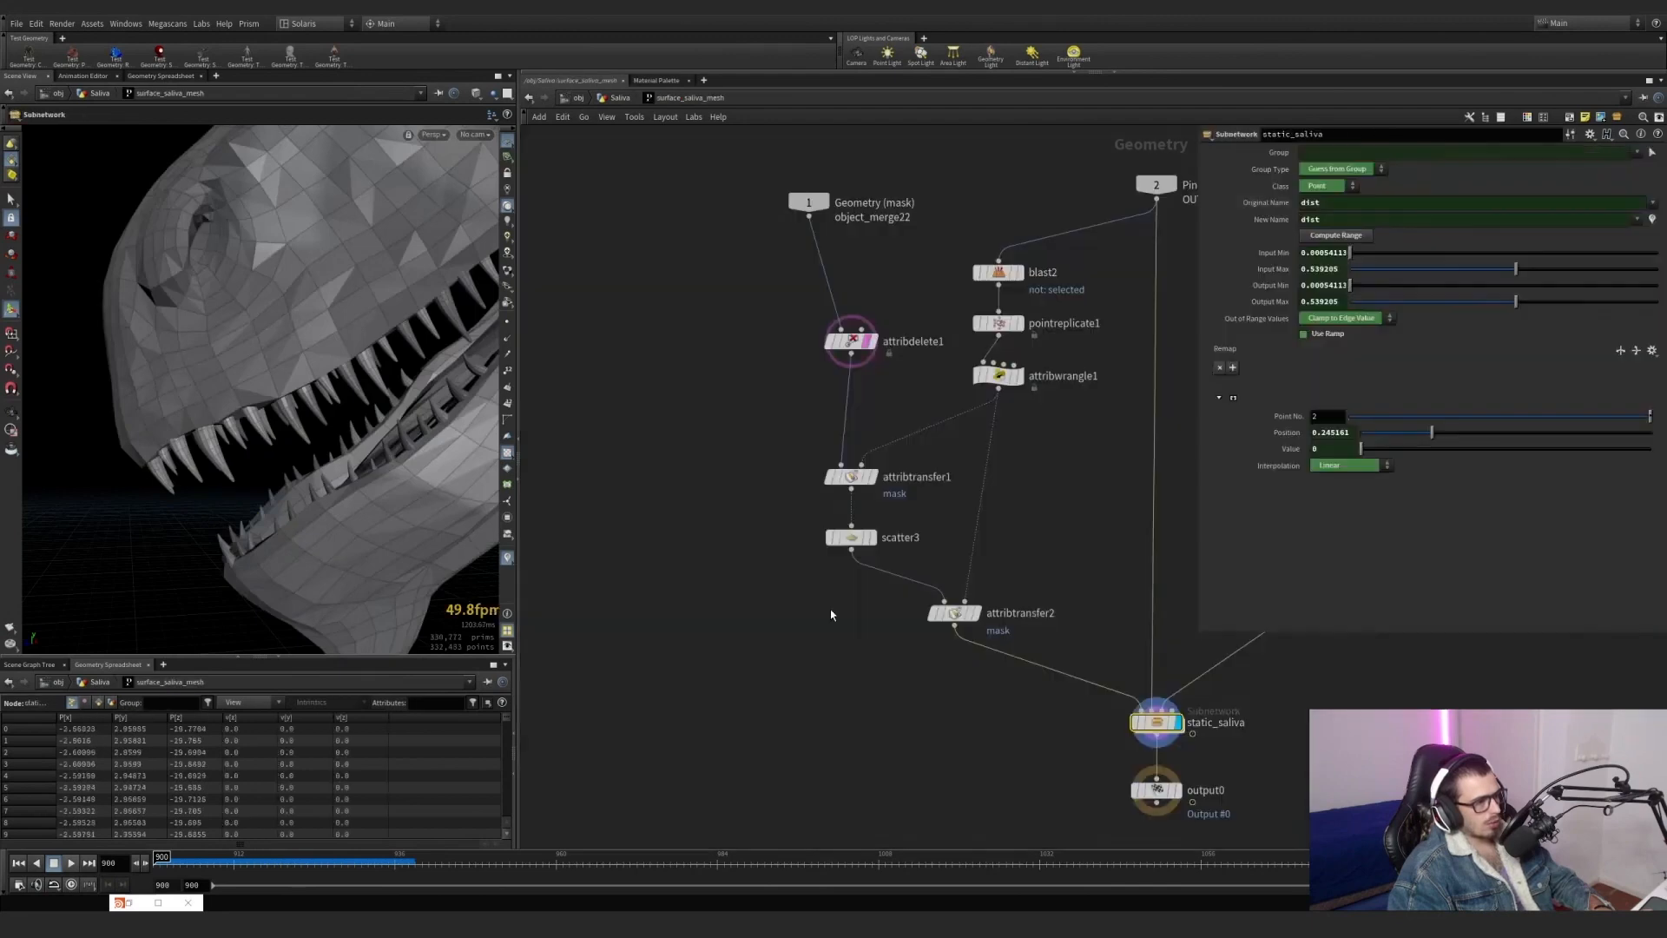
pyautogui.click(778, 427)
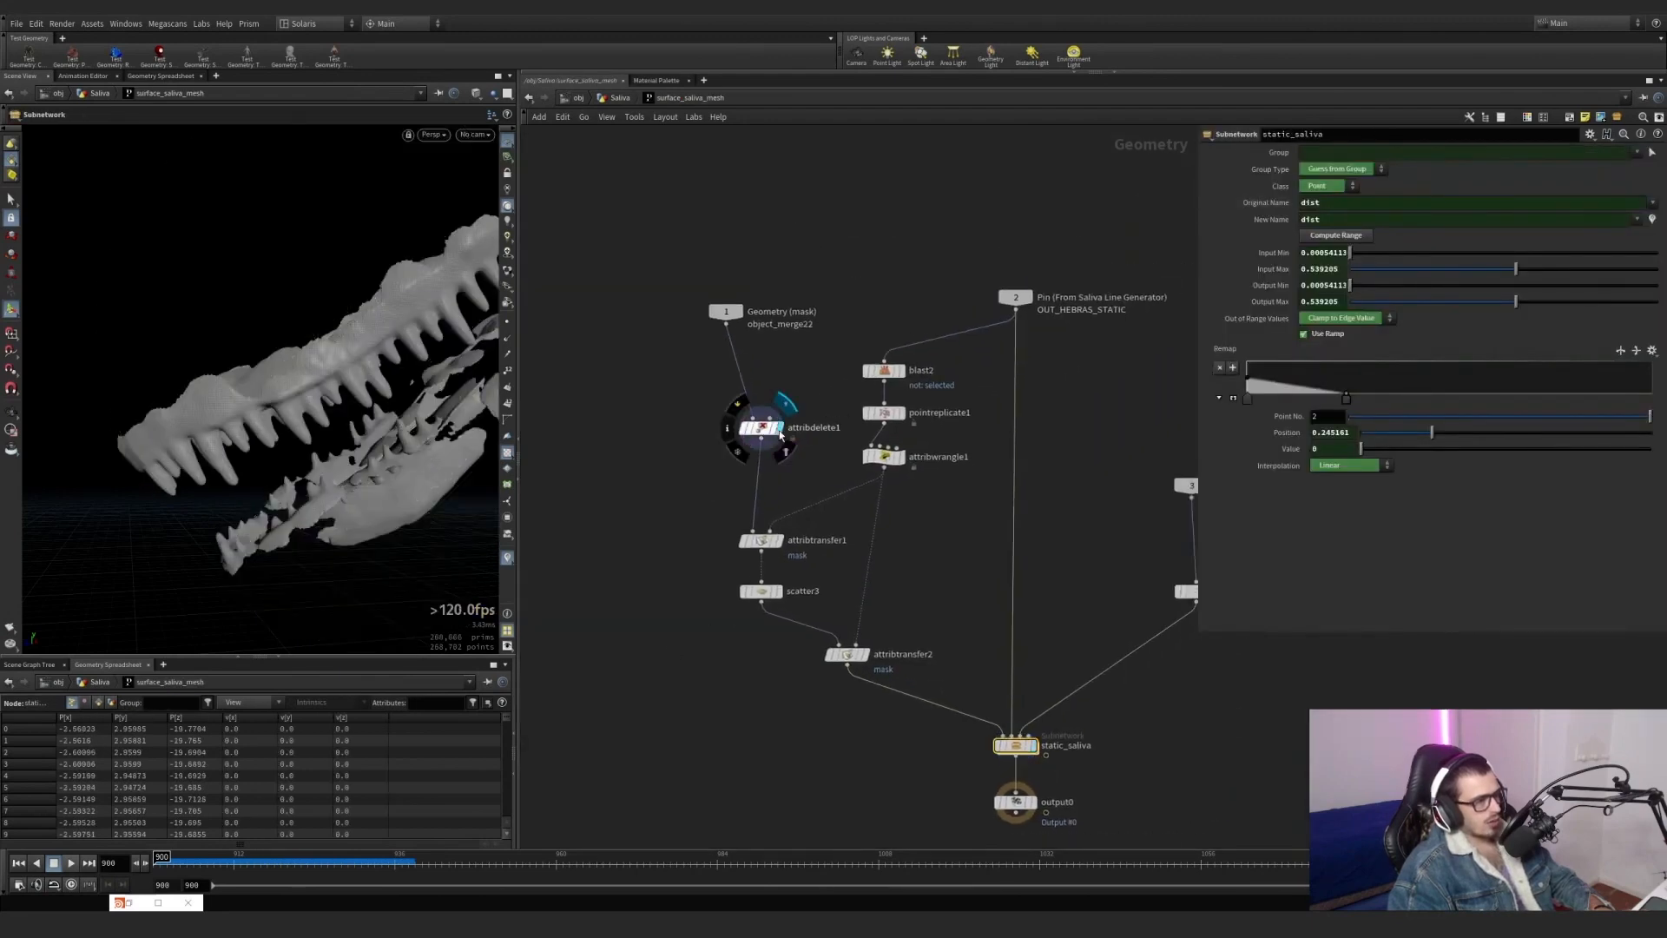
pyautogui.middleClick(746, 429)
pyautogui.click(745, 429)
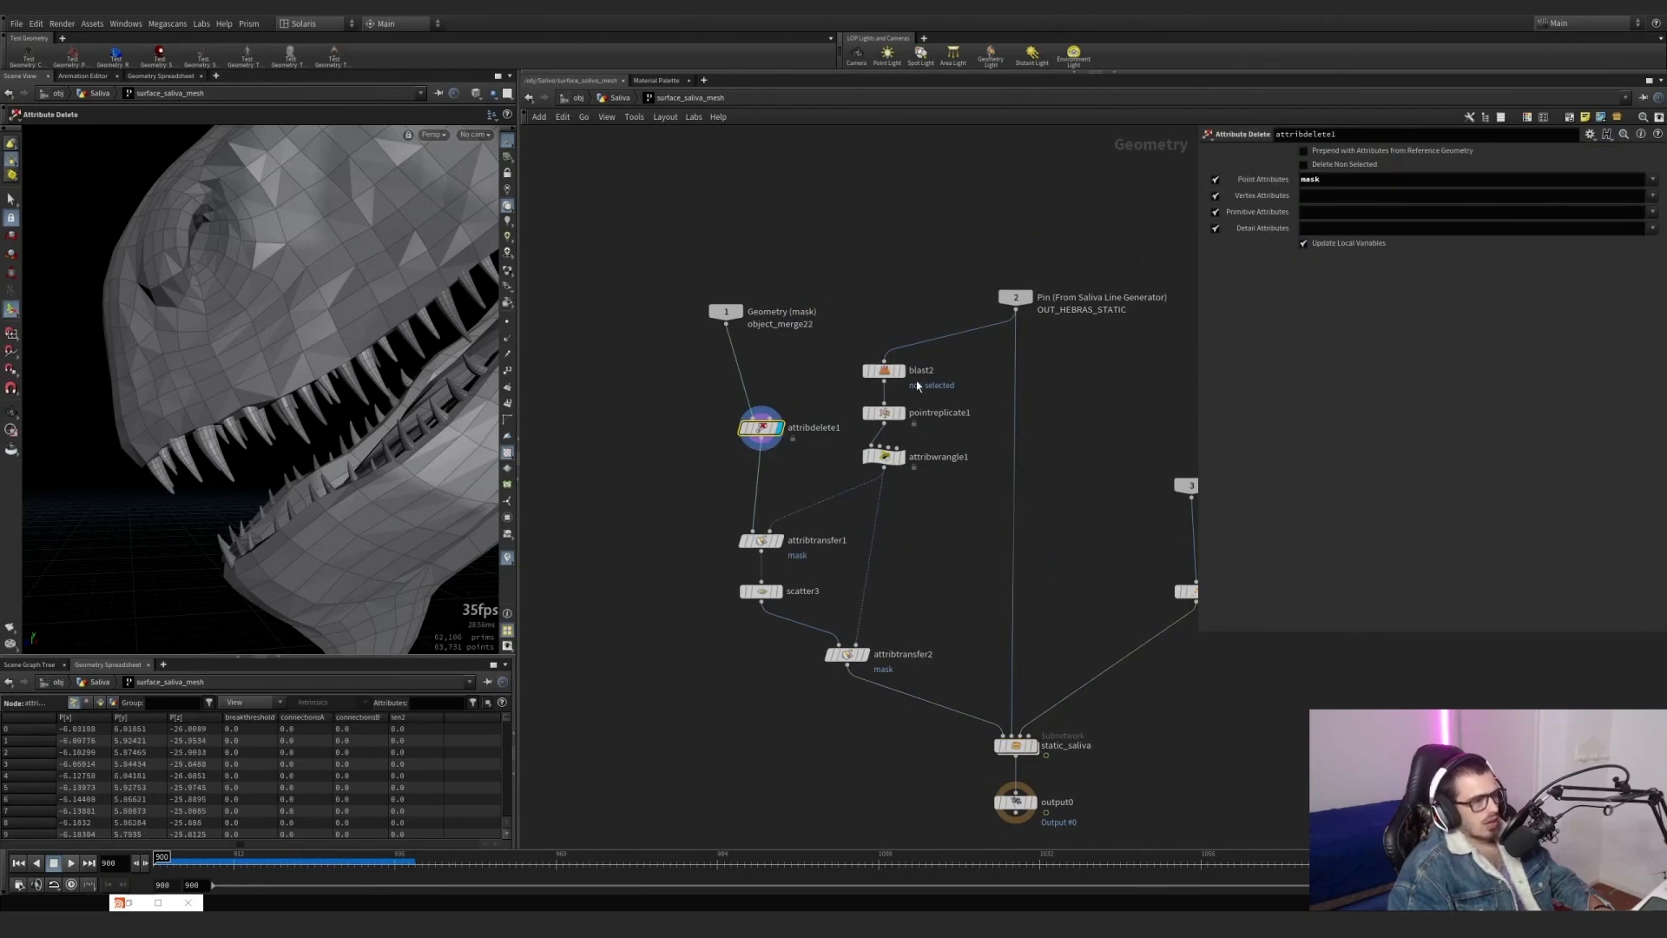
# Display blast2 and pointreplicate1 in turn and review their parameters for the selected points and their replication.
pyautogui.click(884, 370)
pyautogui.click(901, 370)
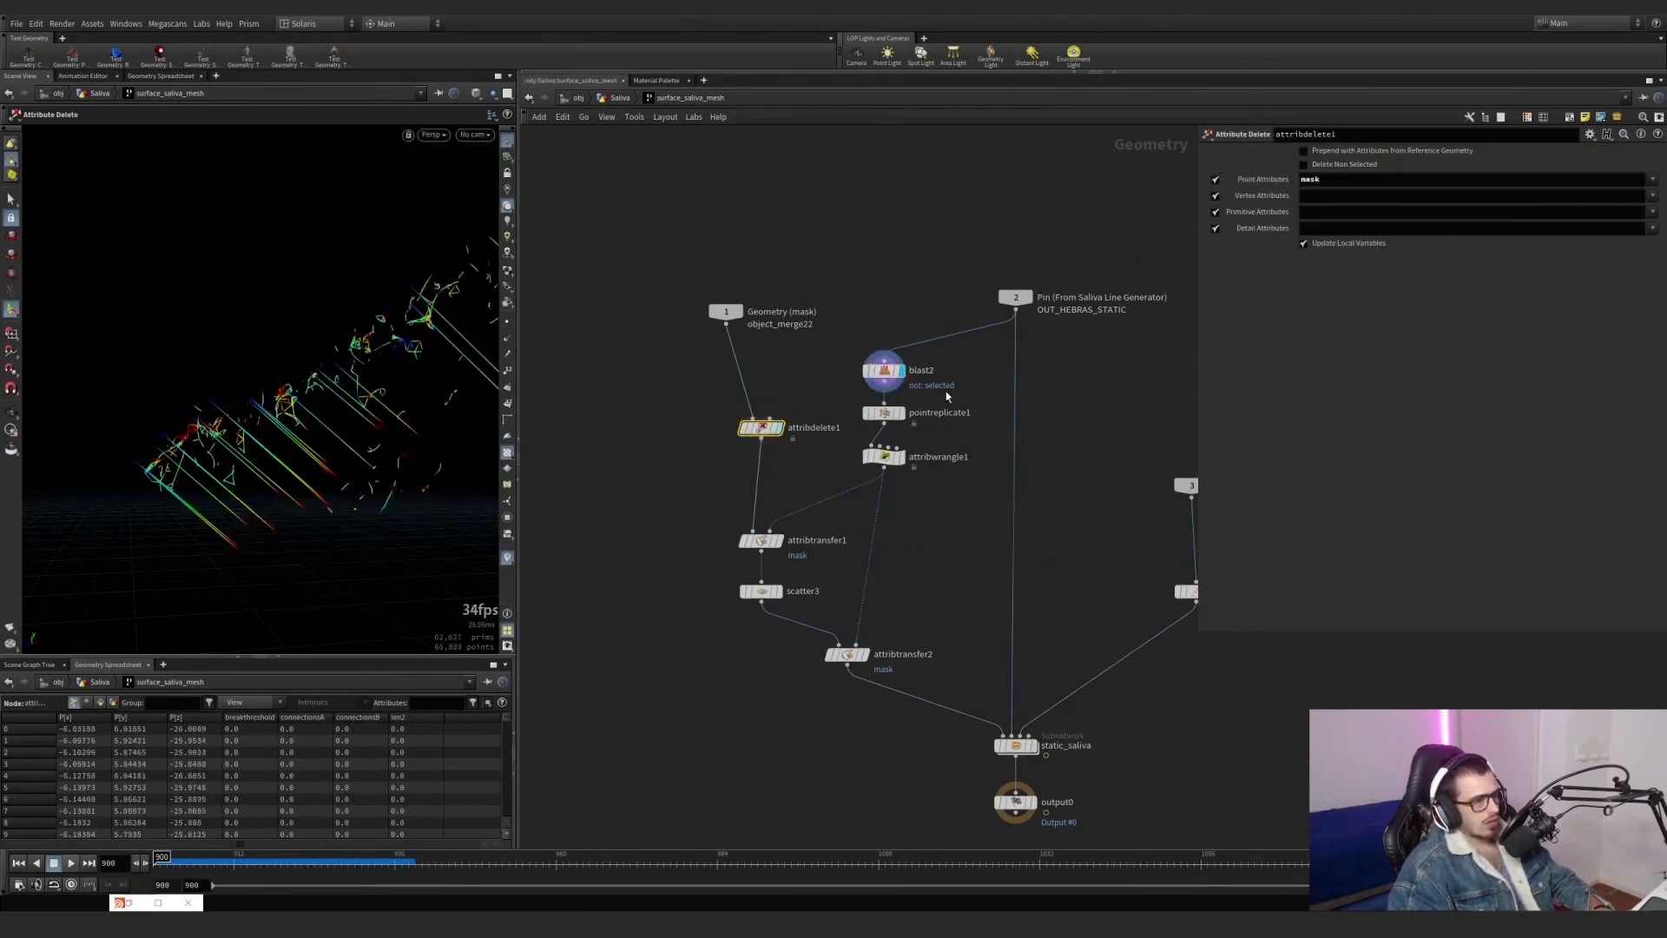
pyautogui.click(900, 413)
pyautogui.click(886, 414)
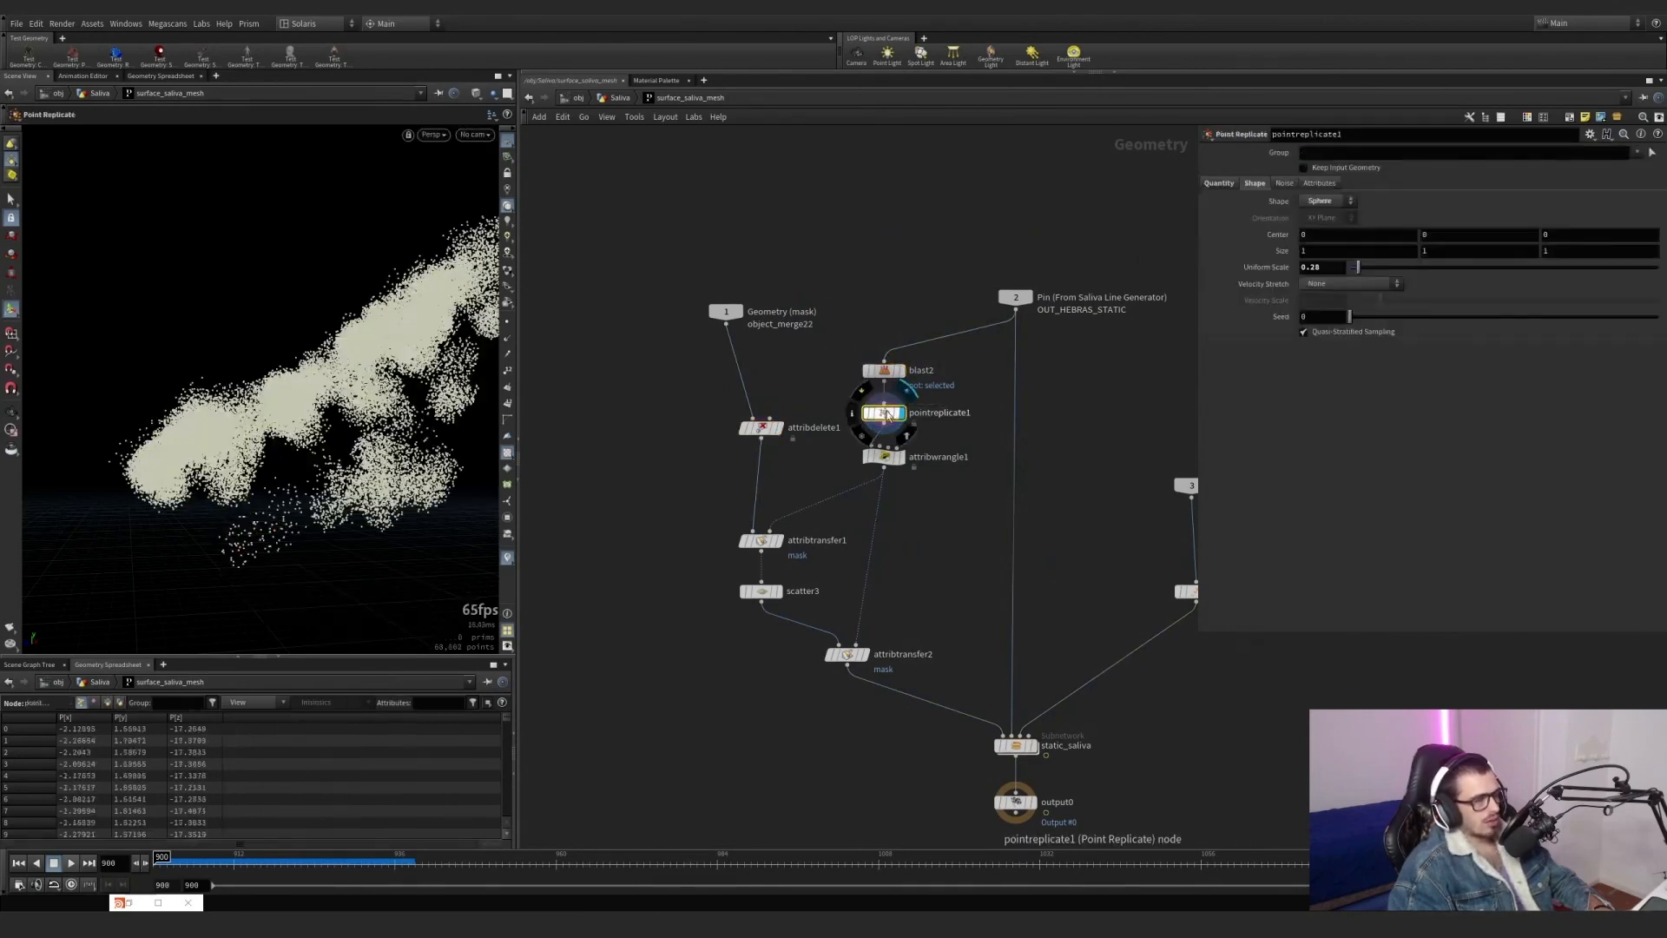
# Review attribwrangle1's mask expression on the replicated points and display attribtransfer1.
pyautogui.click(900, 460)
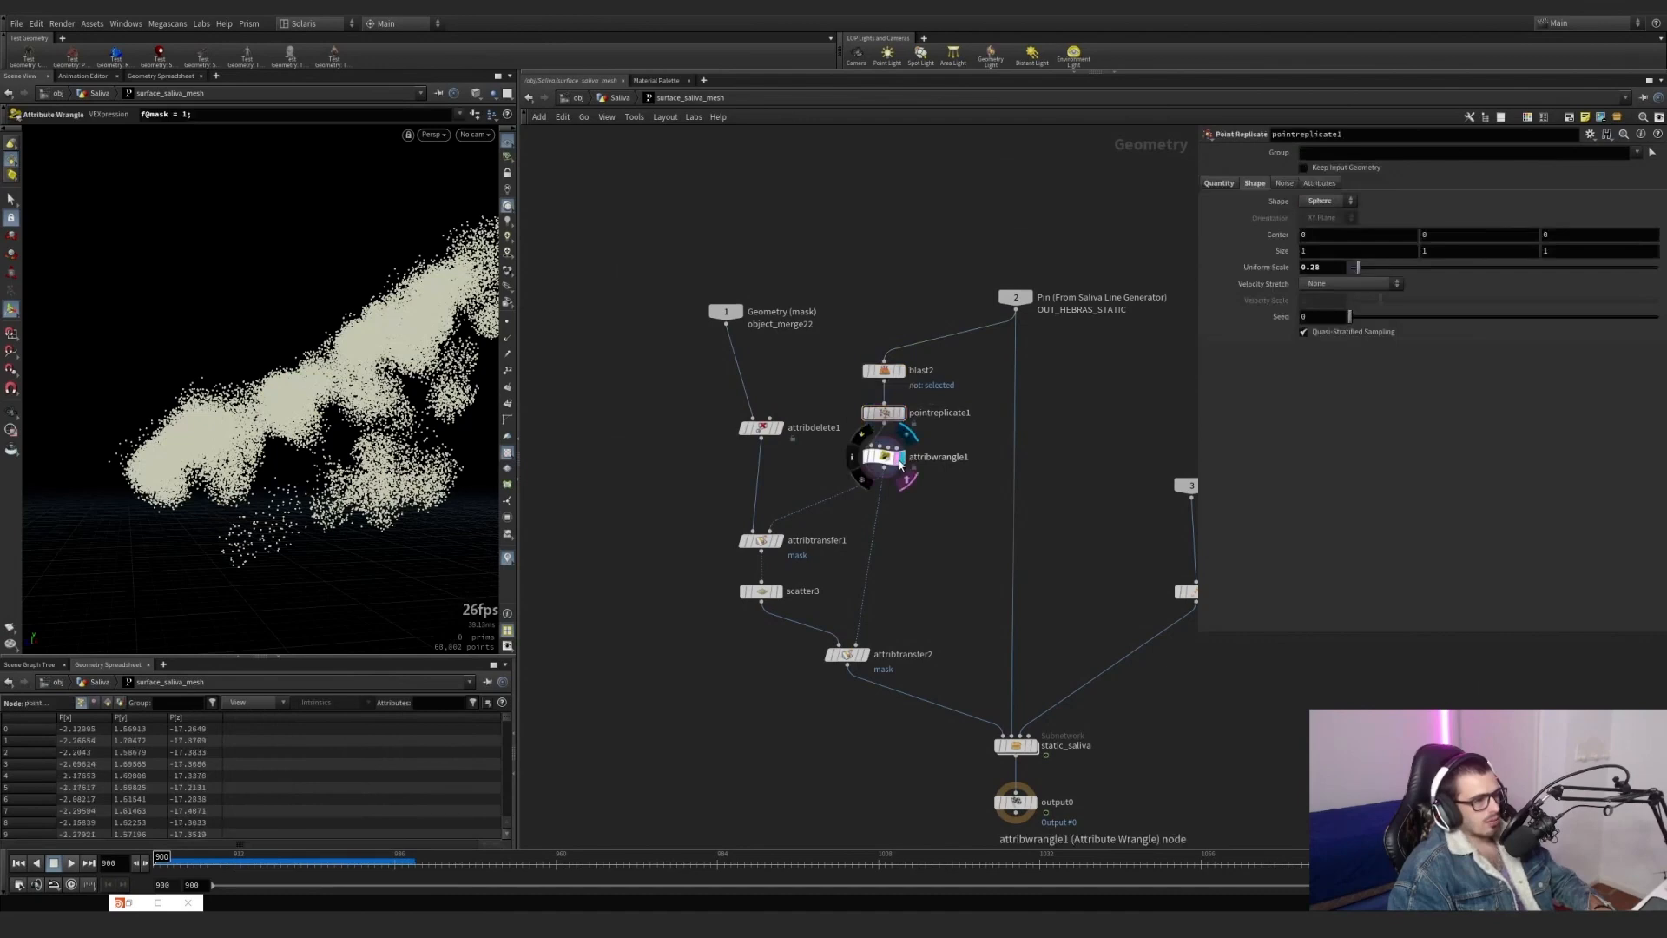
pyautogui.click(886, 457)
pyautogui.click(779, 541)
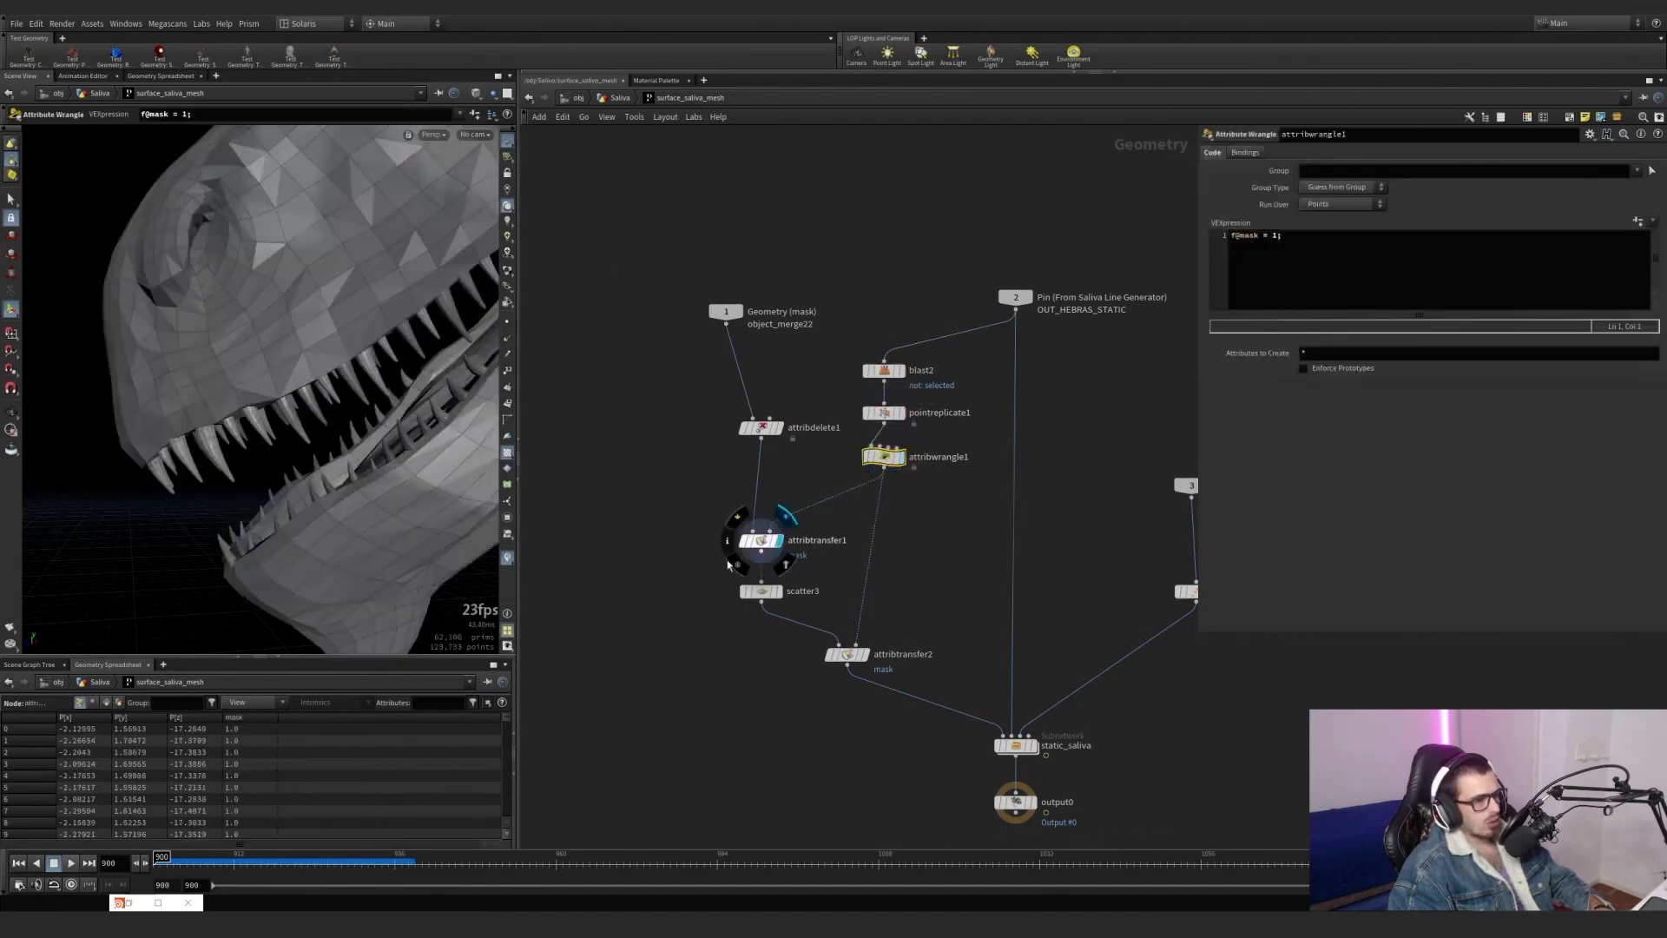
# Switch the viewport visualizers from curveu to mask and display attribdelete1 with its parameters.
pyautogui.click(759, 540)
pyautogui.rightClick(505, 560)
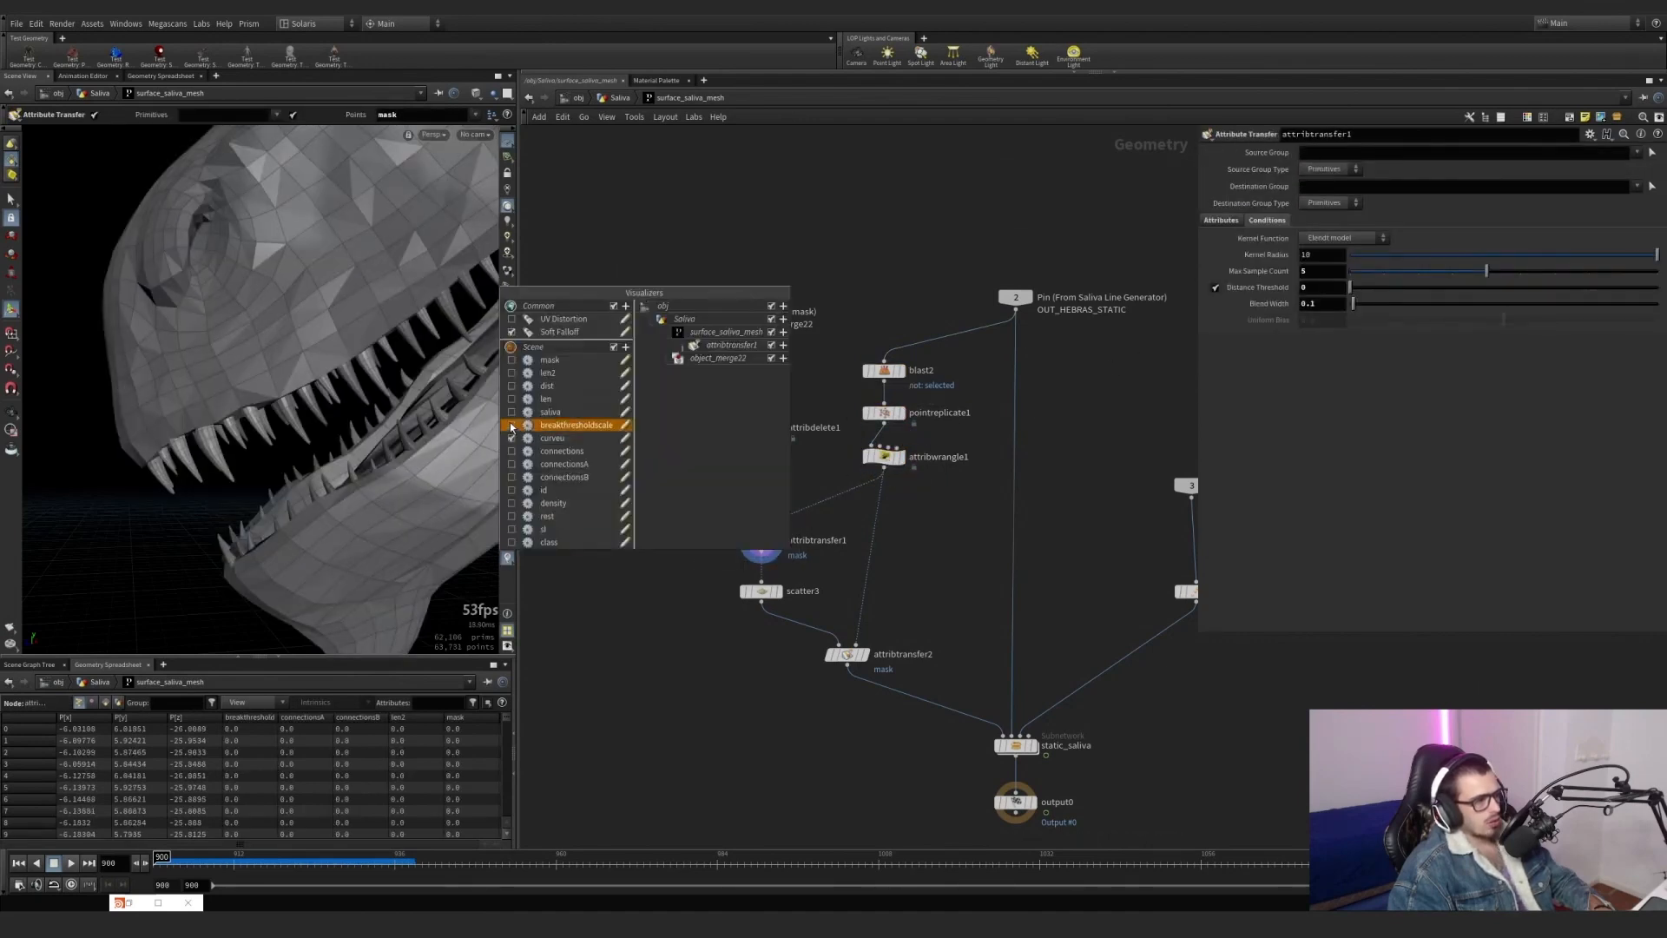
pyautogui.click(514, 390)
pyautogui.click(779, 427)
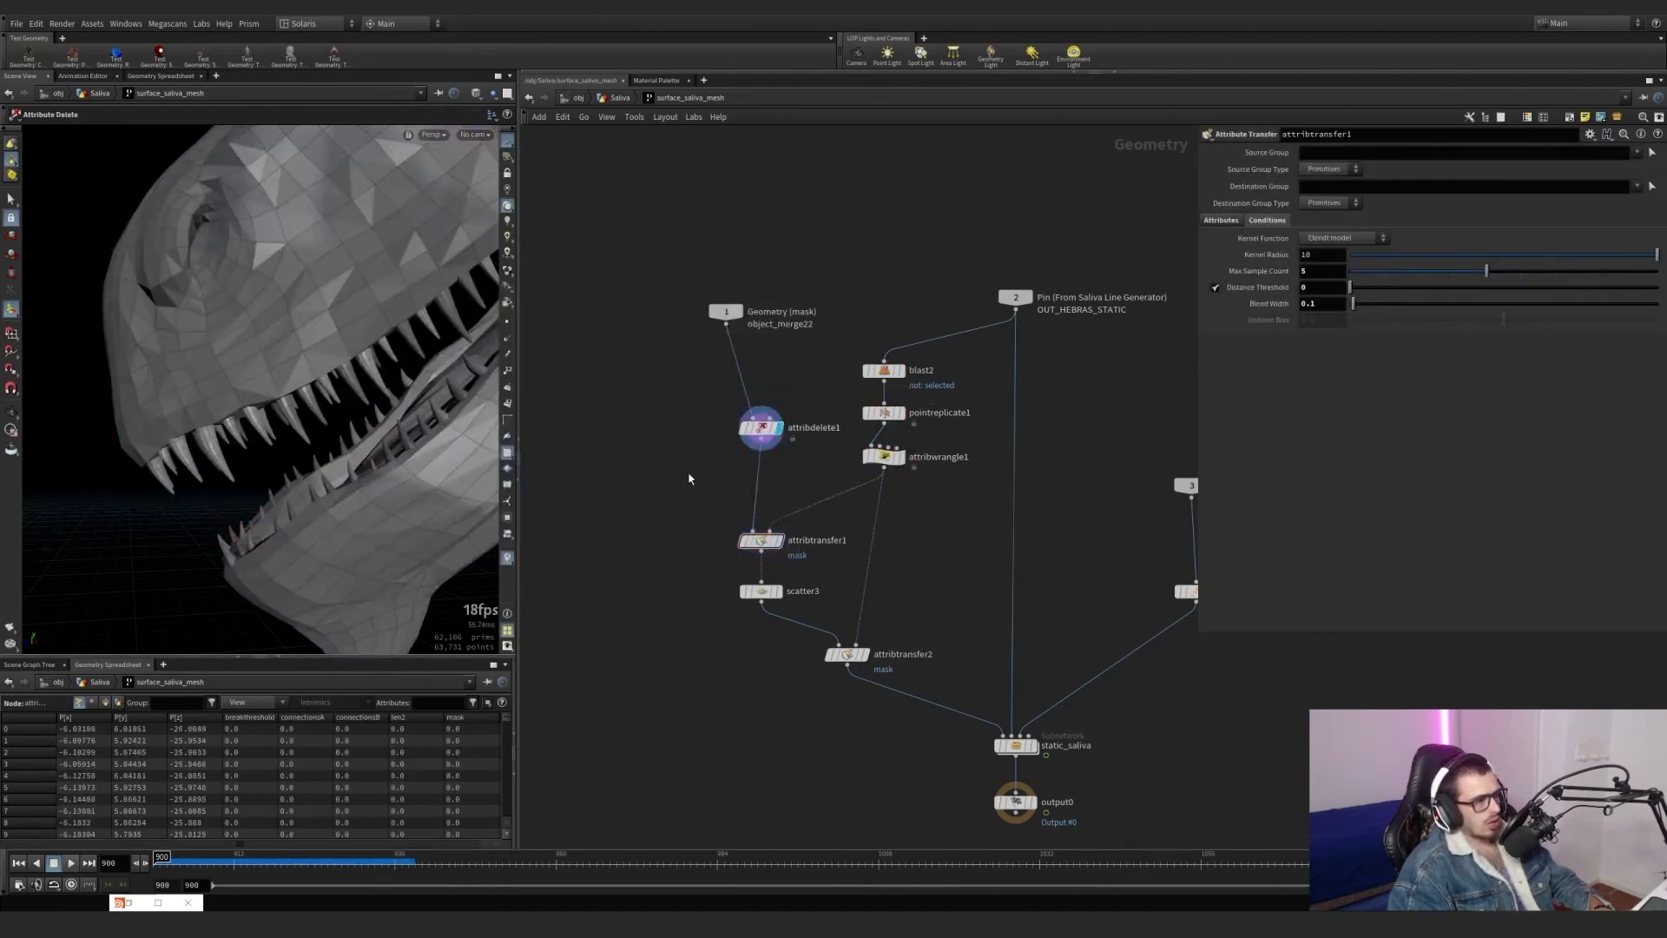
pyautogui.click(759, 427)
pyautogui.rightClick(511, 560)
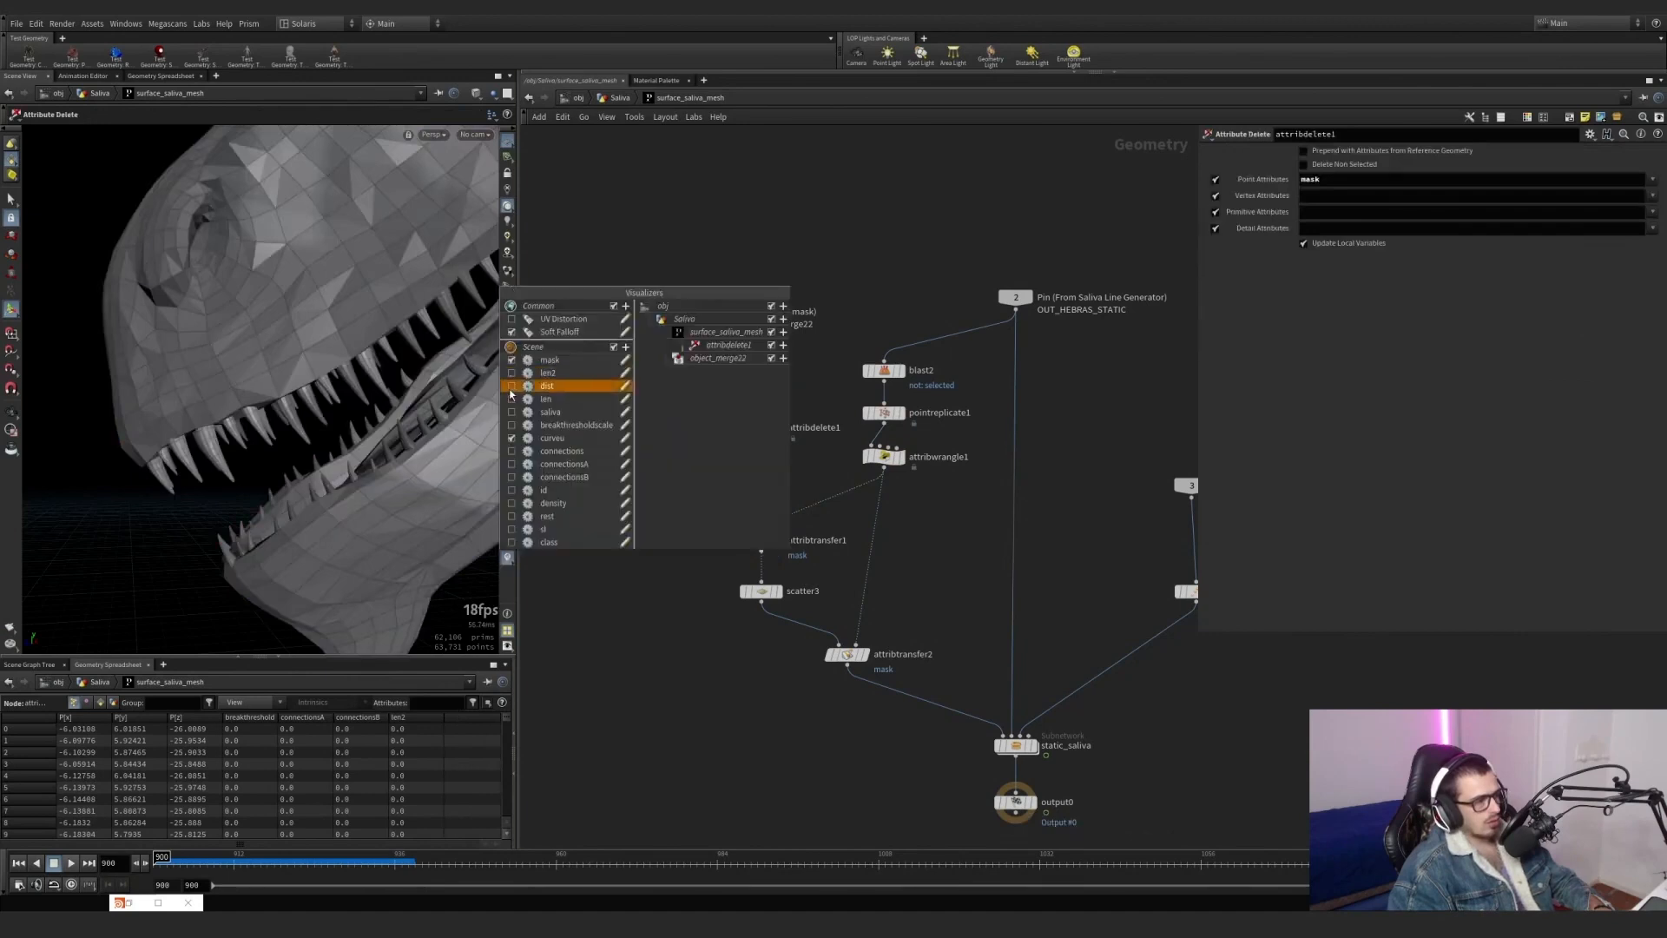
pyautogui.click(508, 439)
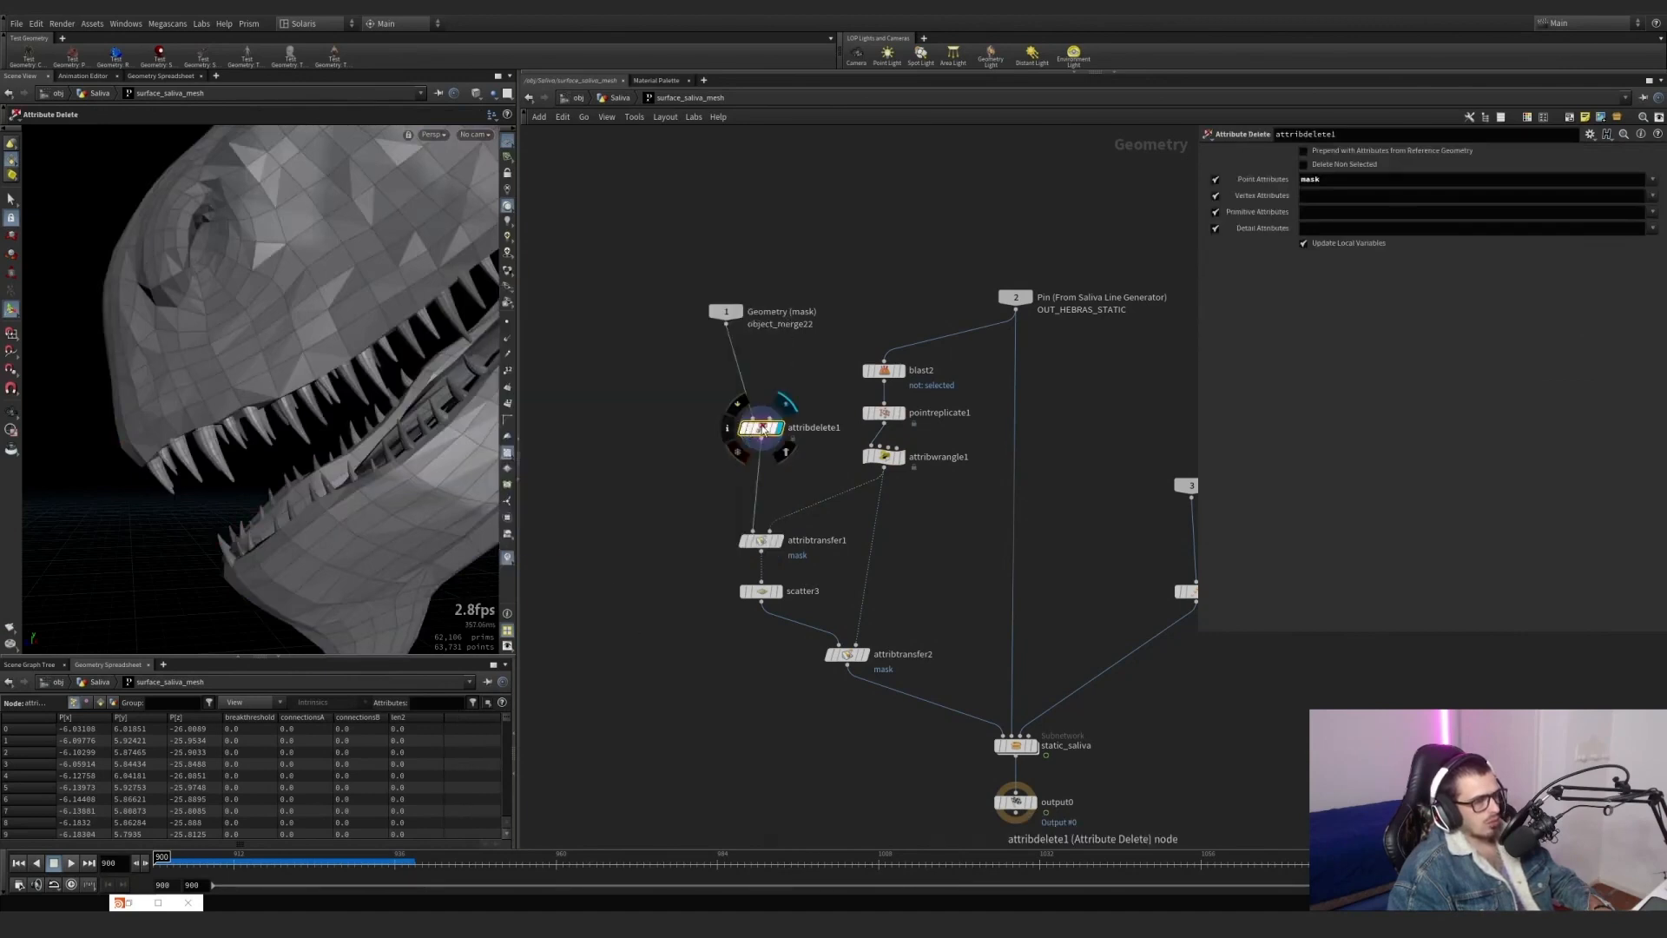
# Toggle attribdelete1's bypass to compare the dinosaur's mask colours with and without the attribute removal.
pyautogui.click(734, 405)
pyautogui.click(732, 404)
pyautogui.click(740, 406)
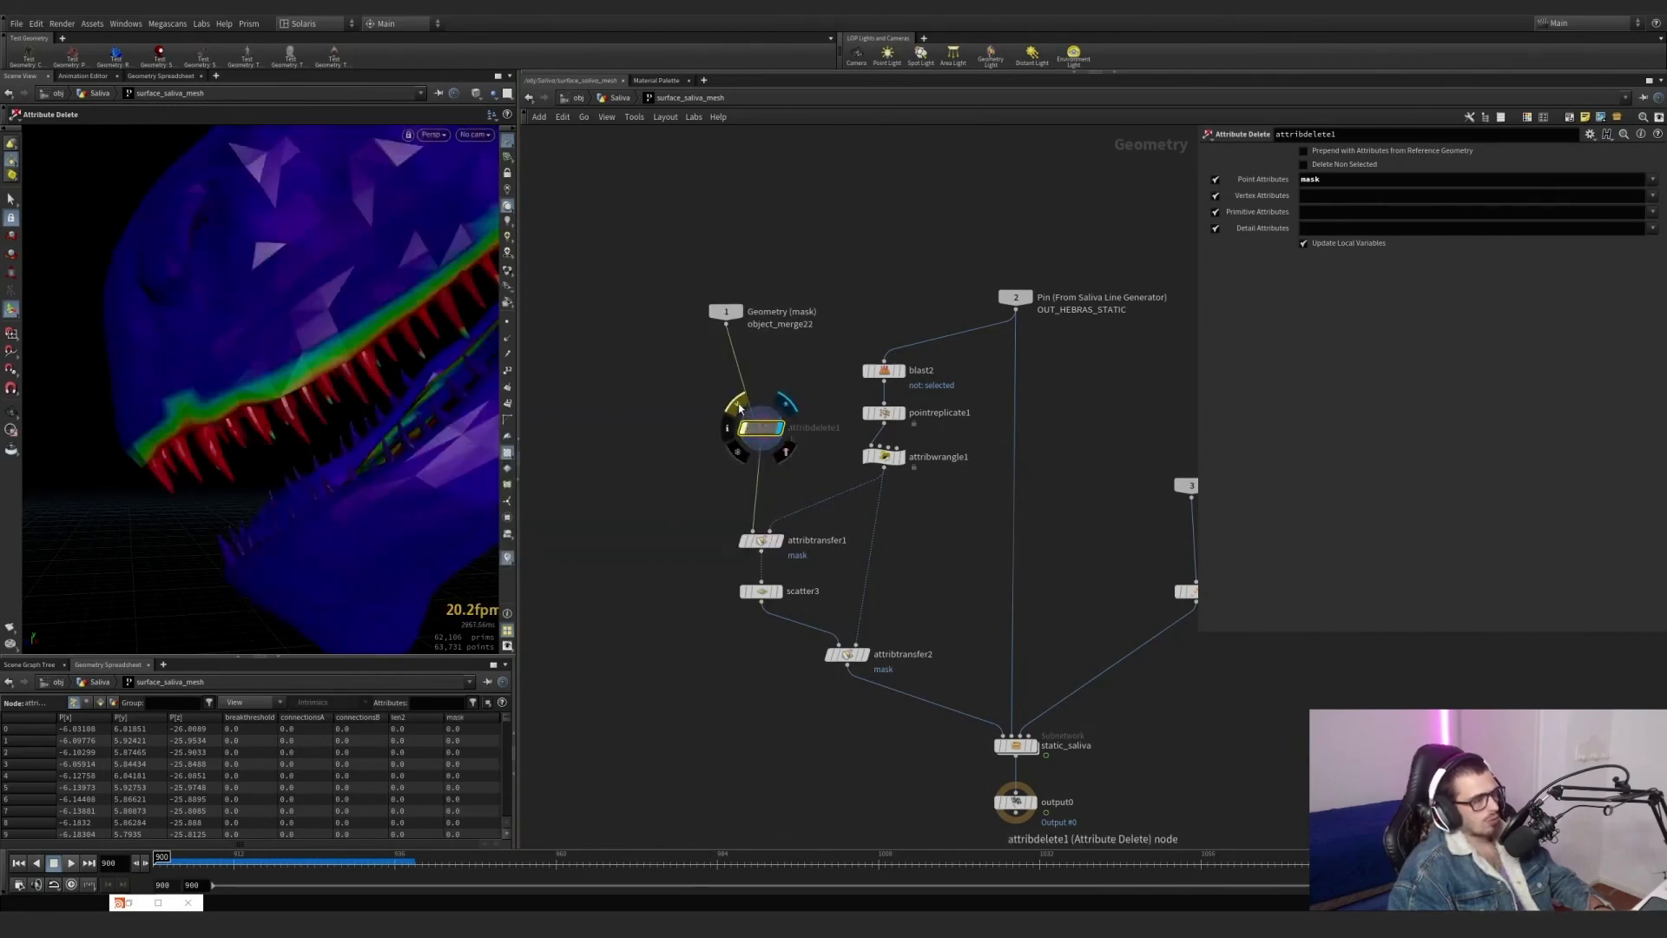
pyautogui.click(739, 406)
pyautogui.moveTo(773, 547)
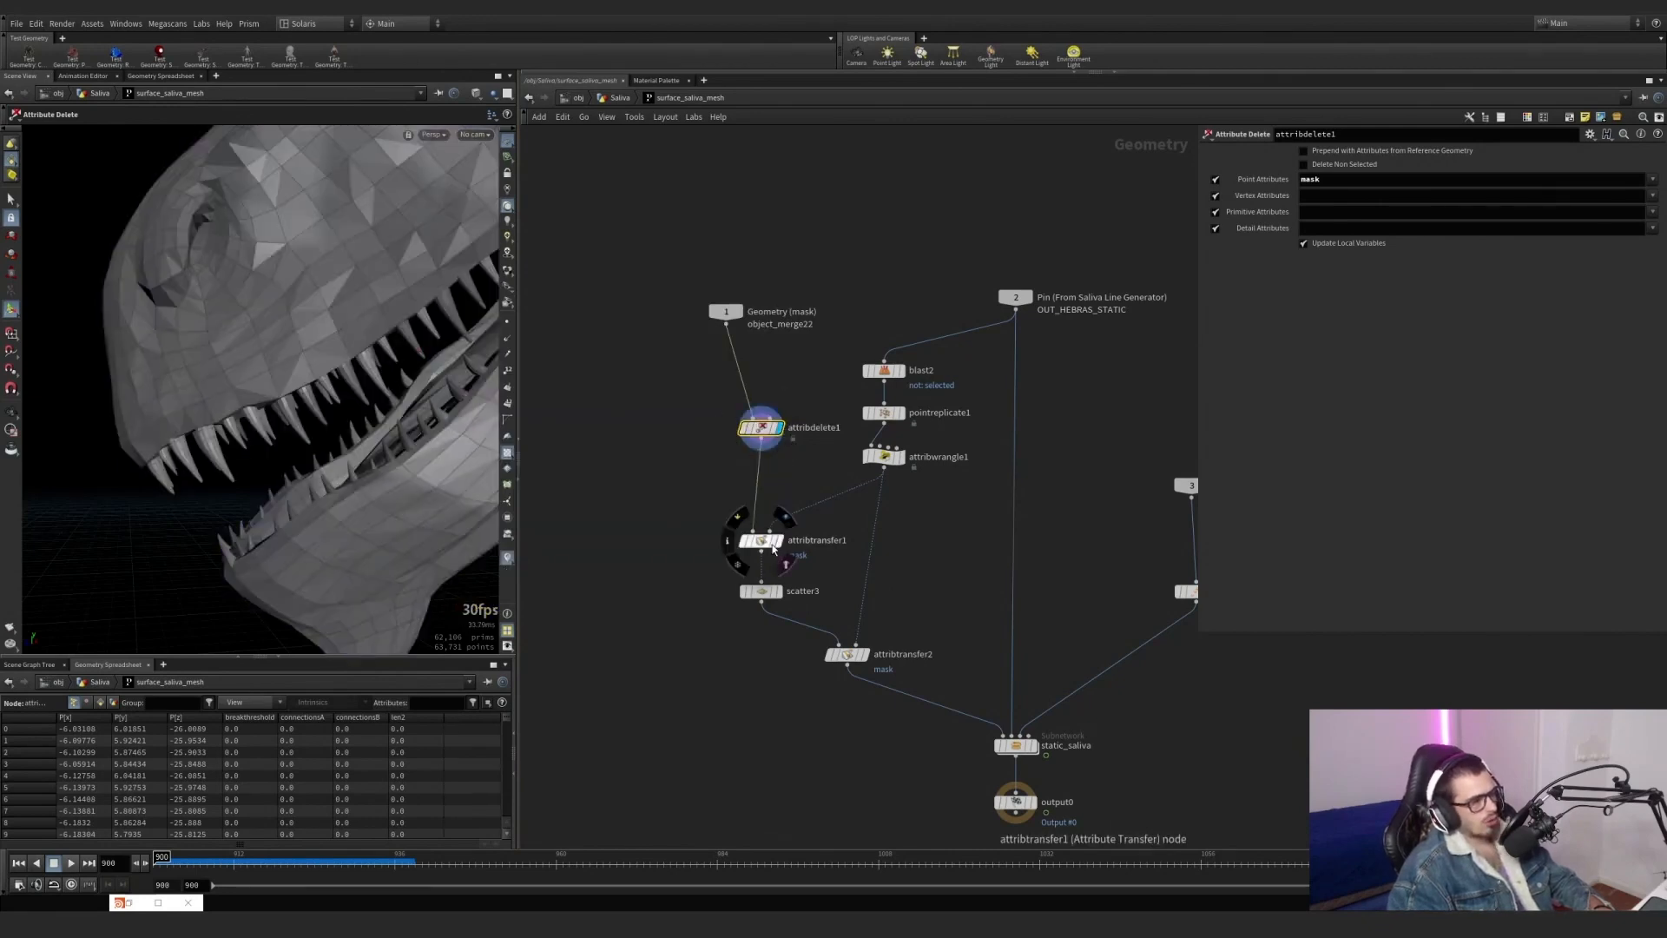
# Filter the geometry spreadsheet by the mask attribute and compare its values with attribdelete1 bypassed and active.
pyautogui.click(430, 702)
pyautogui.write('mask')
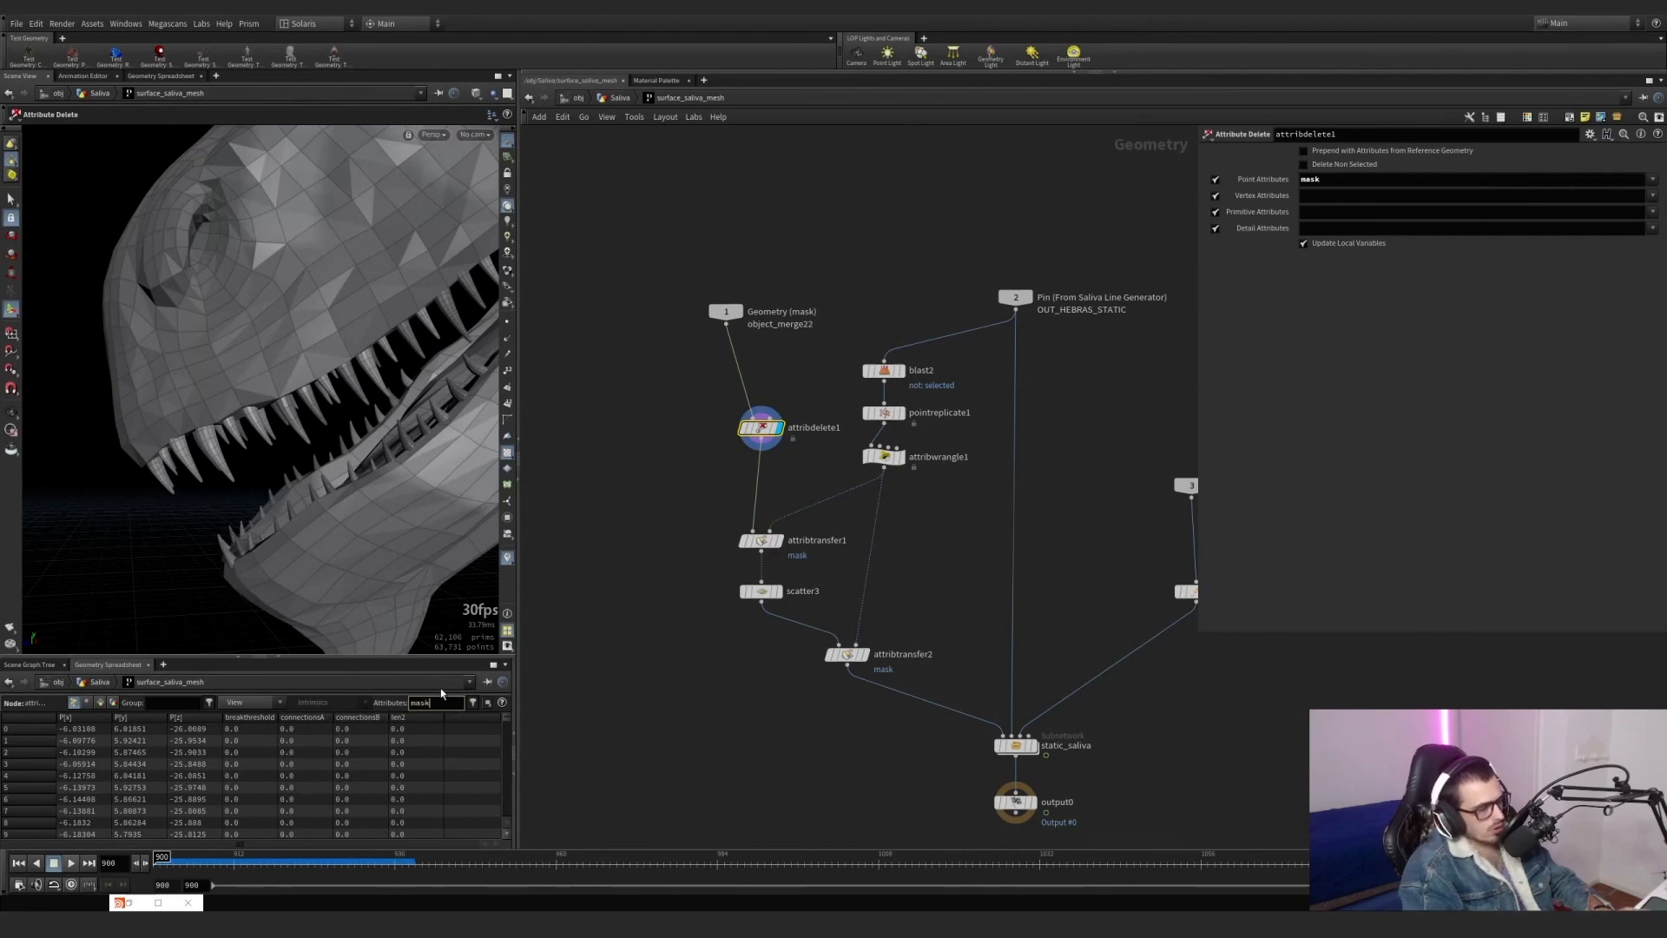
pyautogui.press('Return')
pyautogui.click(739, 409)
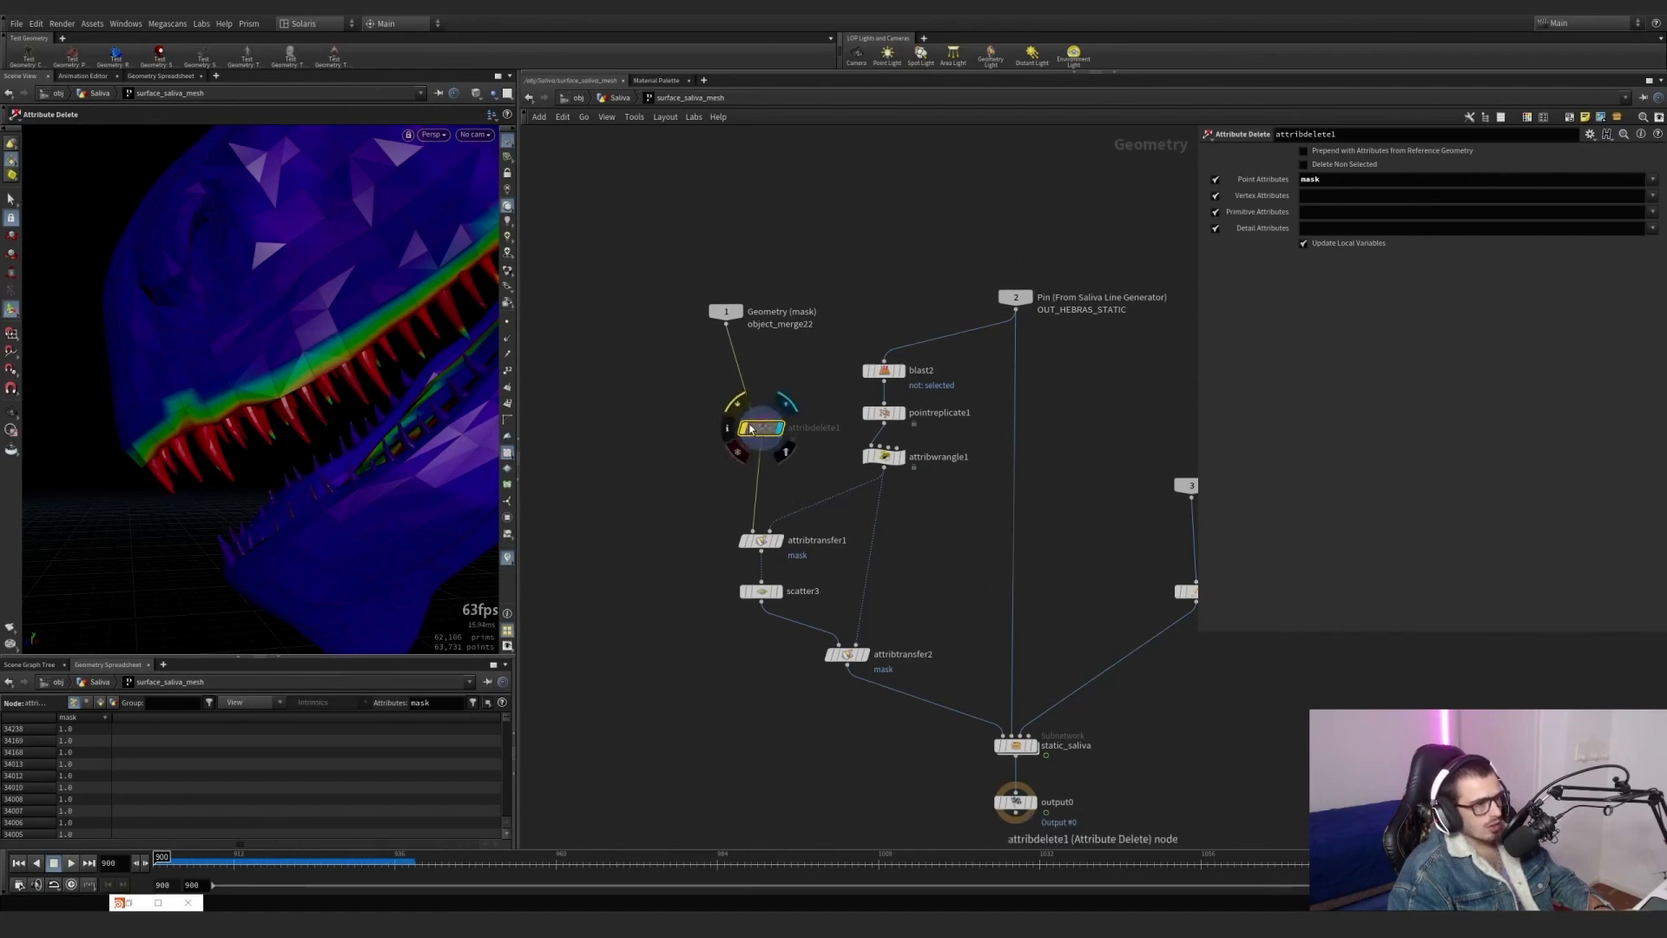
pyautogui.click(737, 403)
# Enable Delete Non Selected on attribdelete1 and display attribtransfer1 with its parameters.
pyautogui.click(1338, 167)
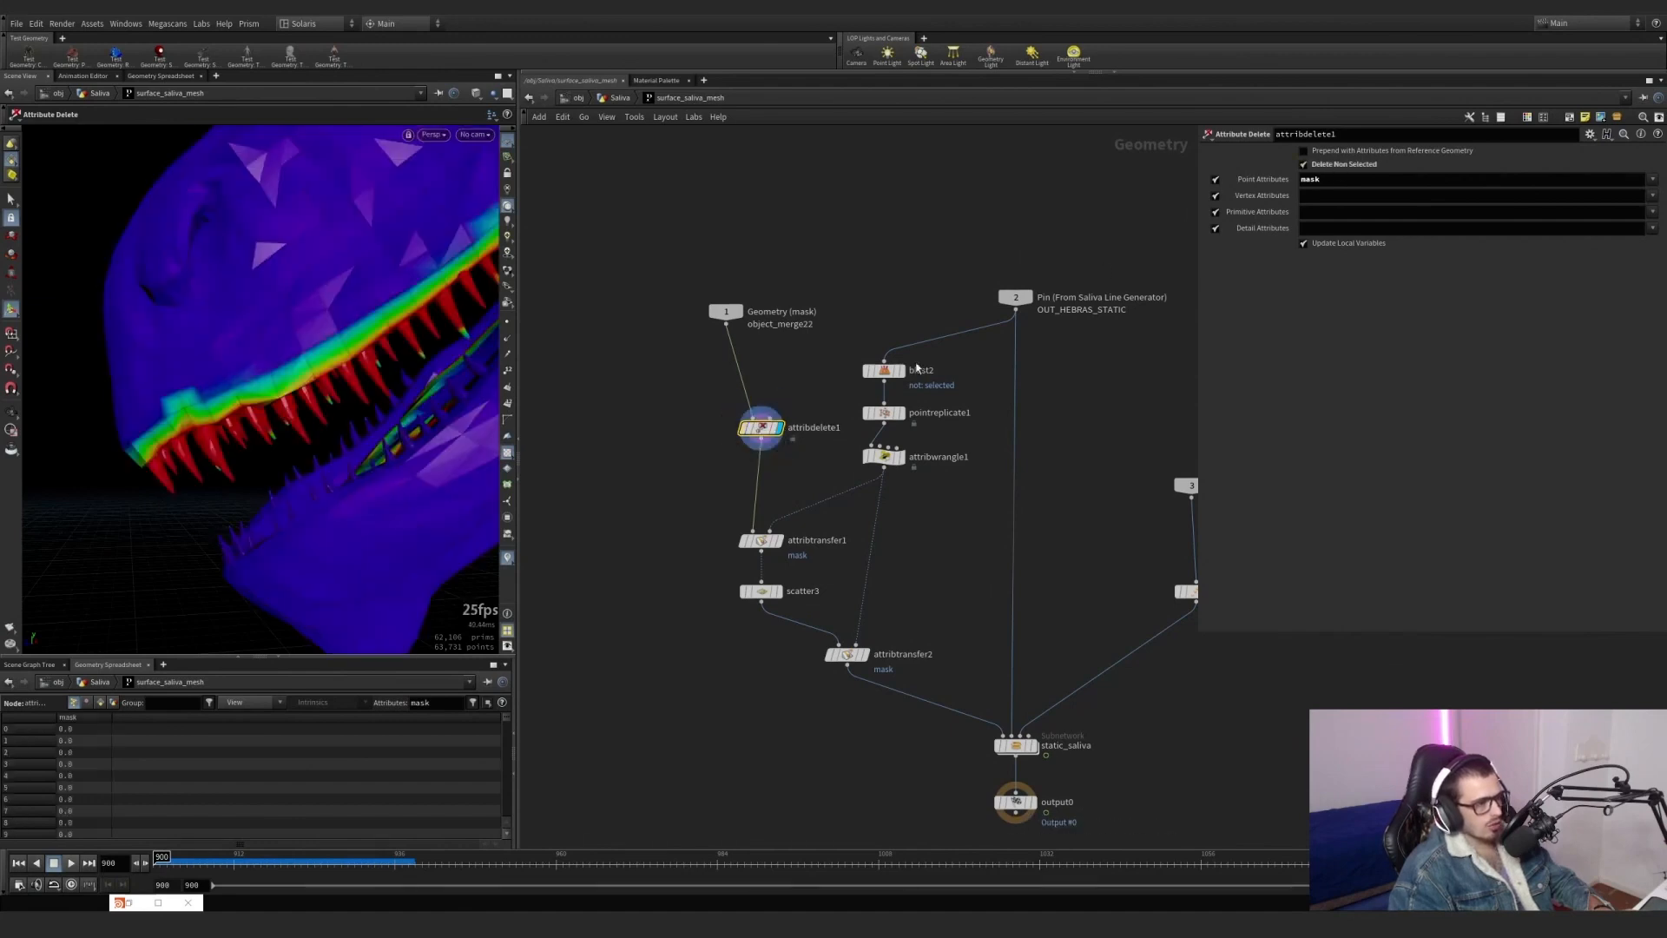
pyautogui.moveTo(784, 556)
pyautogui.click(787, 518)
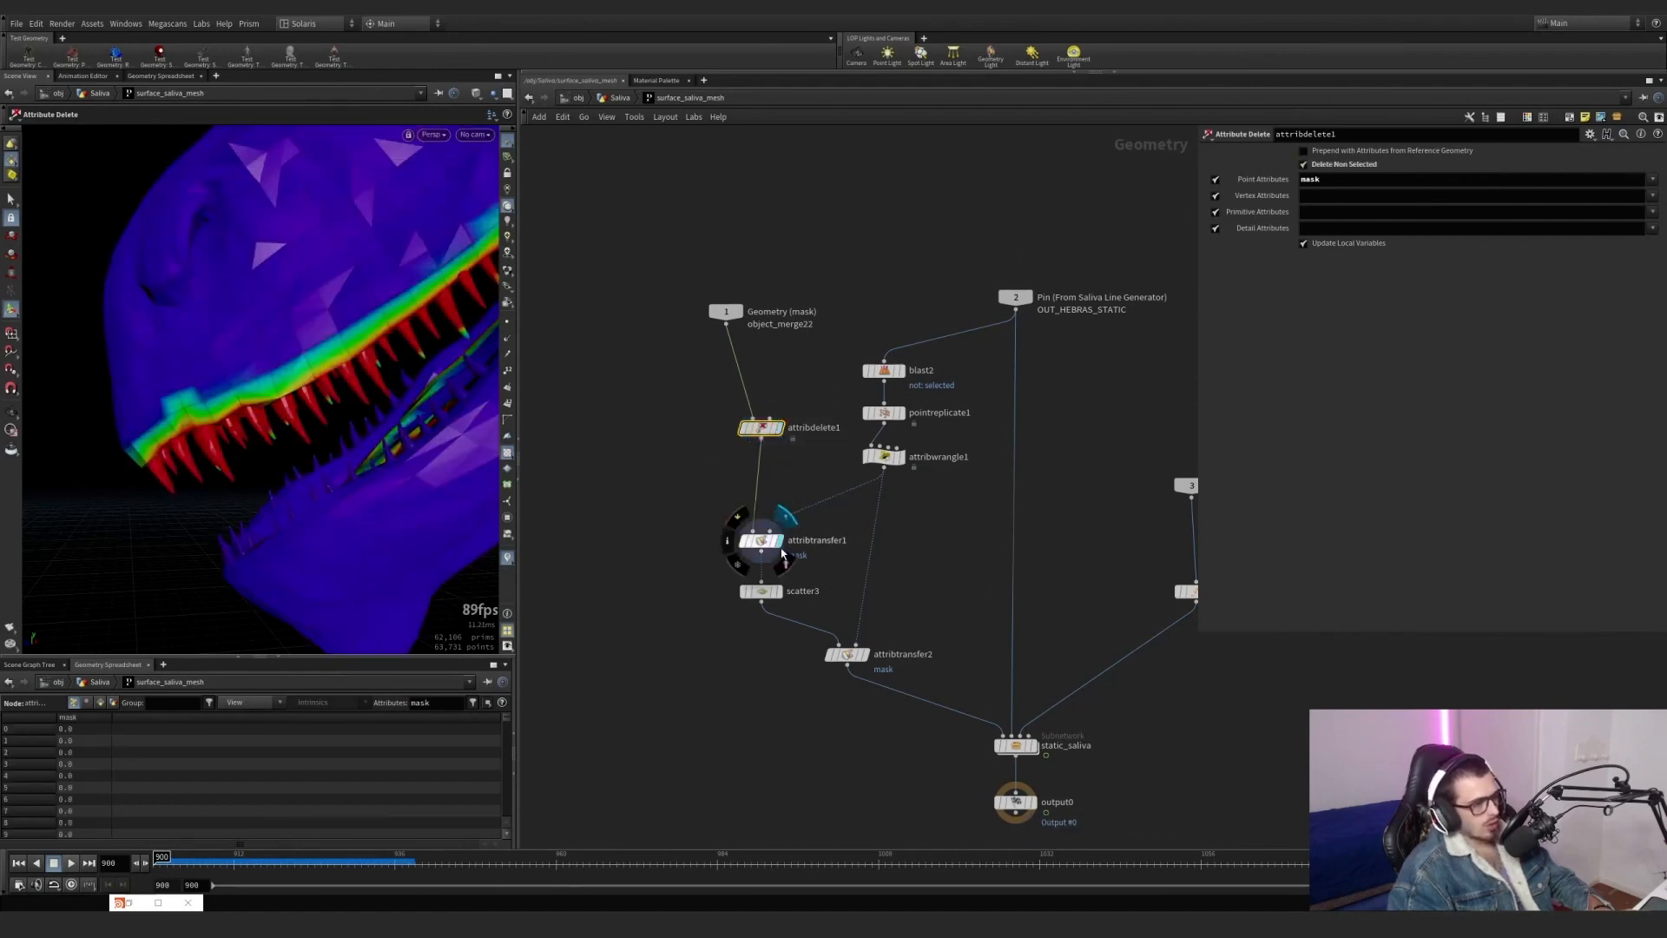
pyautogui.moveTo(821, 579); pyautogui.dragTo(768, 539)
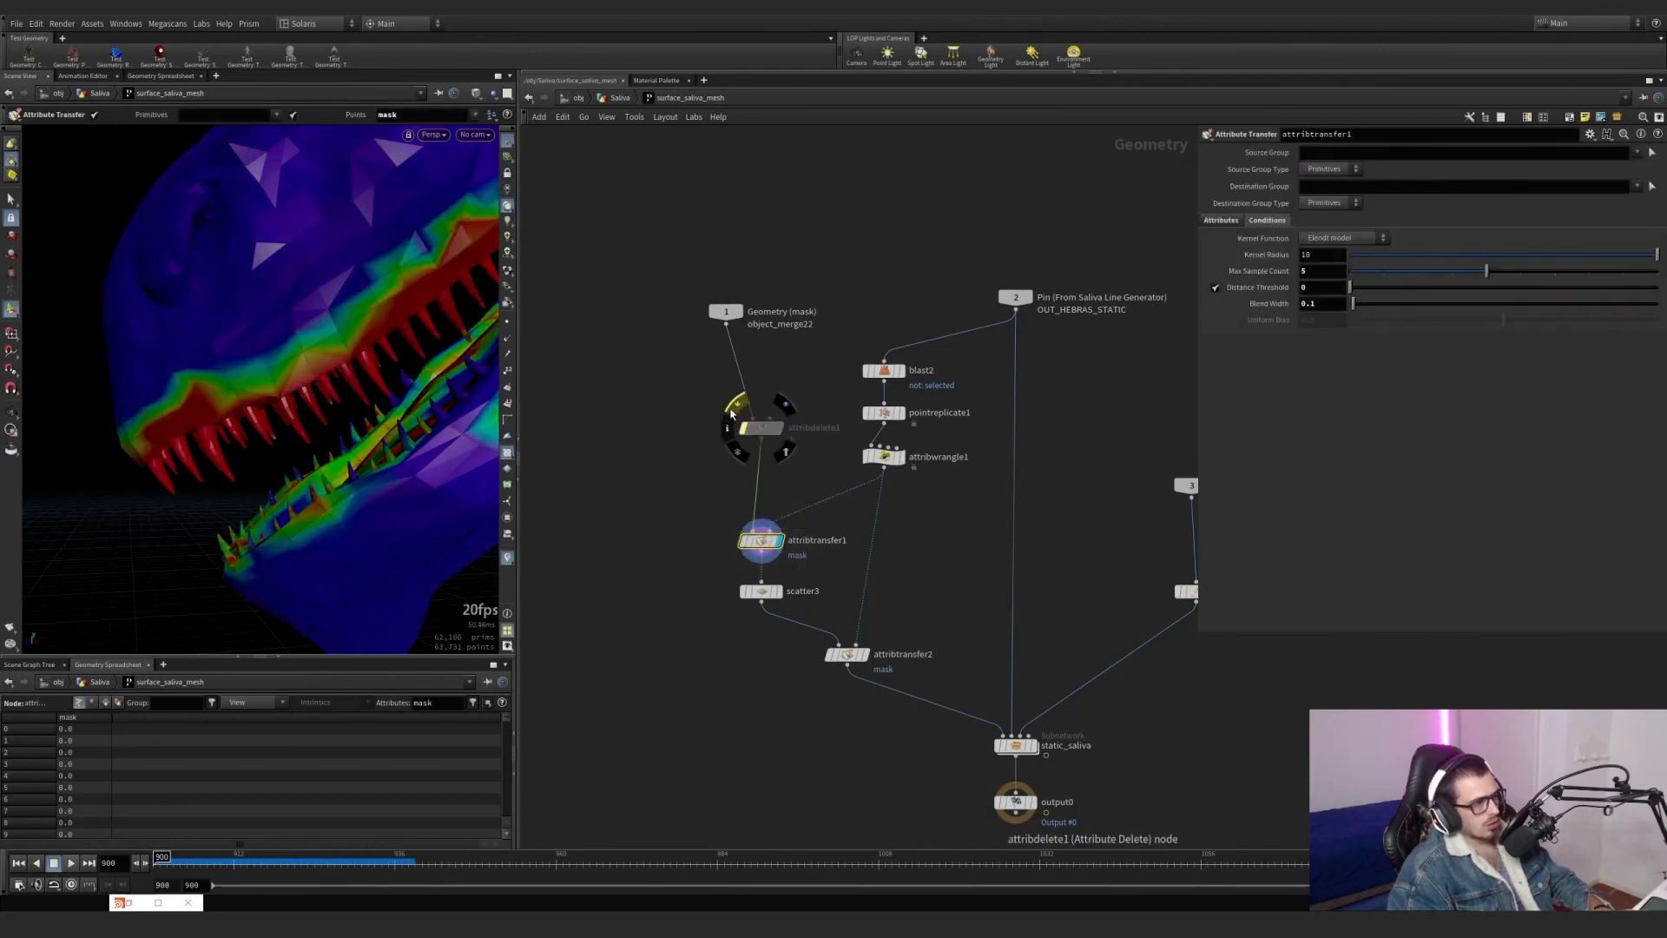
# Toggle attribdelete1's bypass to compare the transferred mask around the mouth, and inspect attribdelete1's node information.
pyautogui.click(736, 406)
pyautogui.click(732, 412)
pyautogui.moveTo(683, 577); pyautogui.dragTo(706, 566)
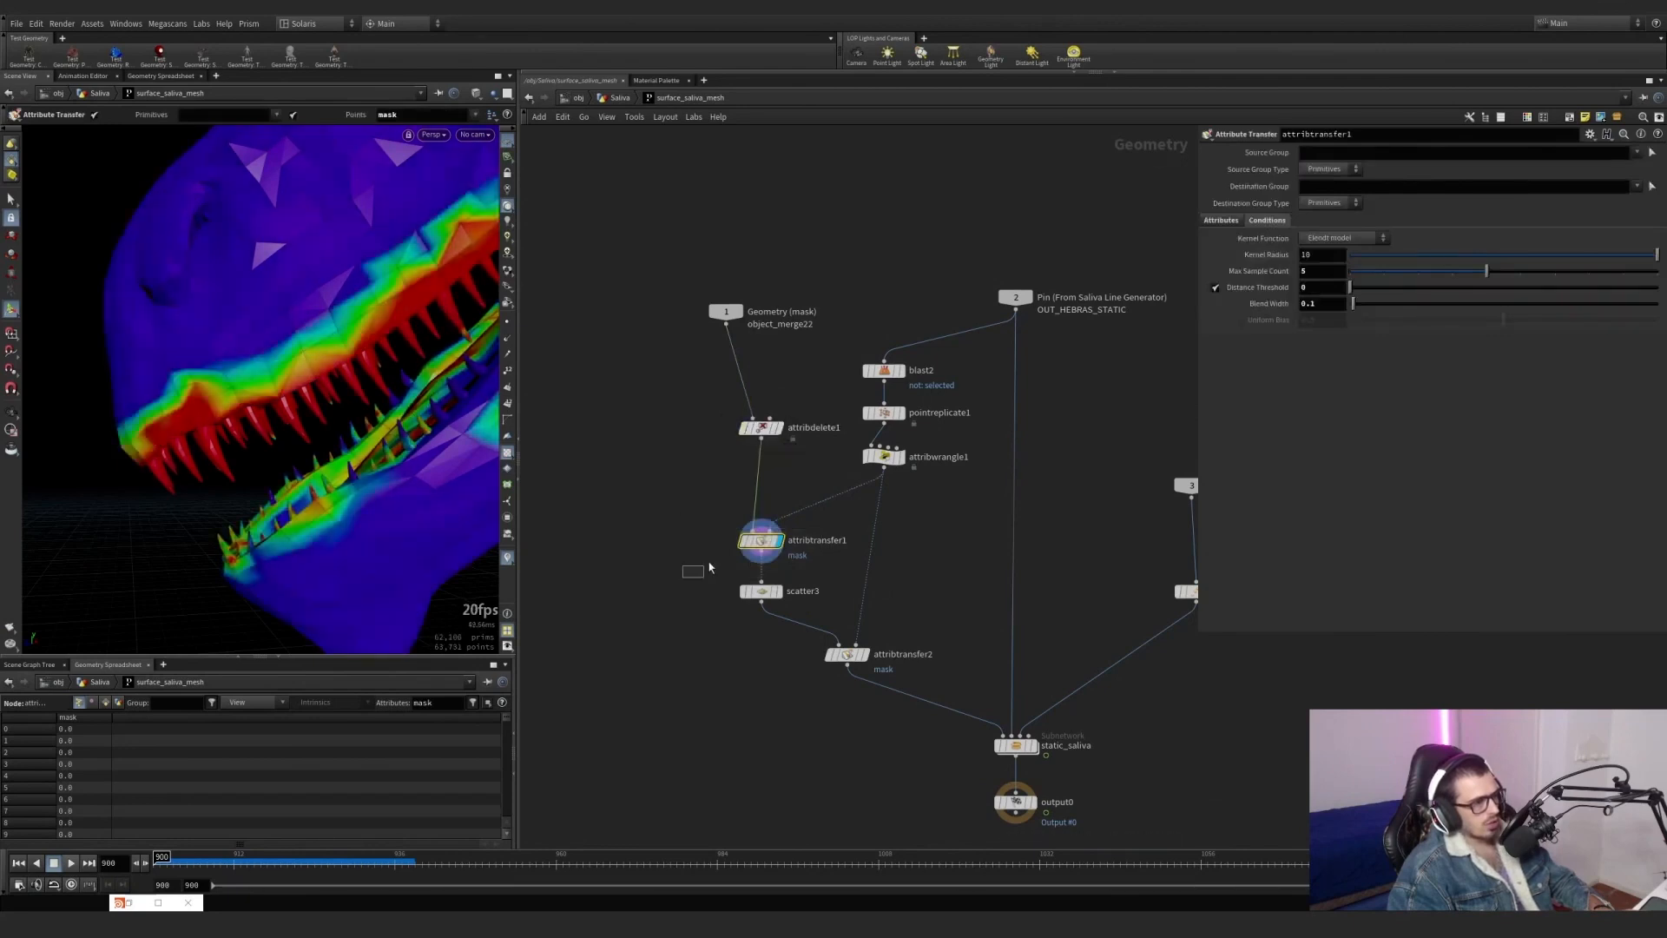
pyautogui.moveTo(706, 567); pyautogui.dragTo(794, 522)
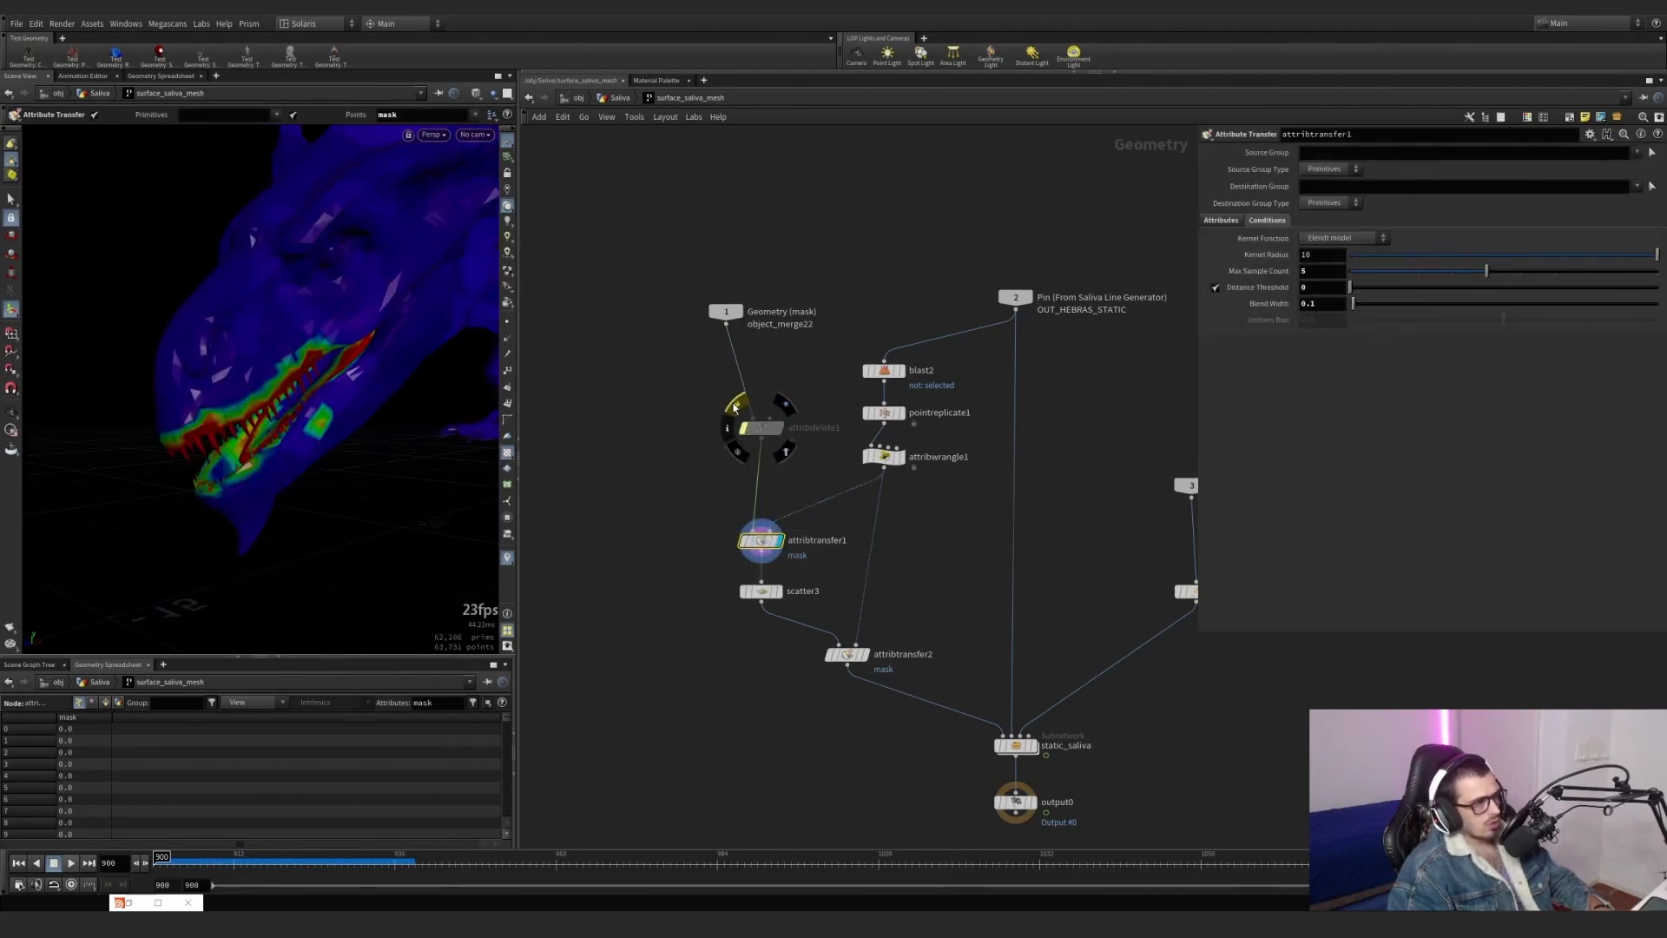
pyautogui.click(734, 407)
pyautogui.click(734, 407)
pyautogui.click(734, 408)
pyautogui.click(735, 407)
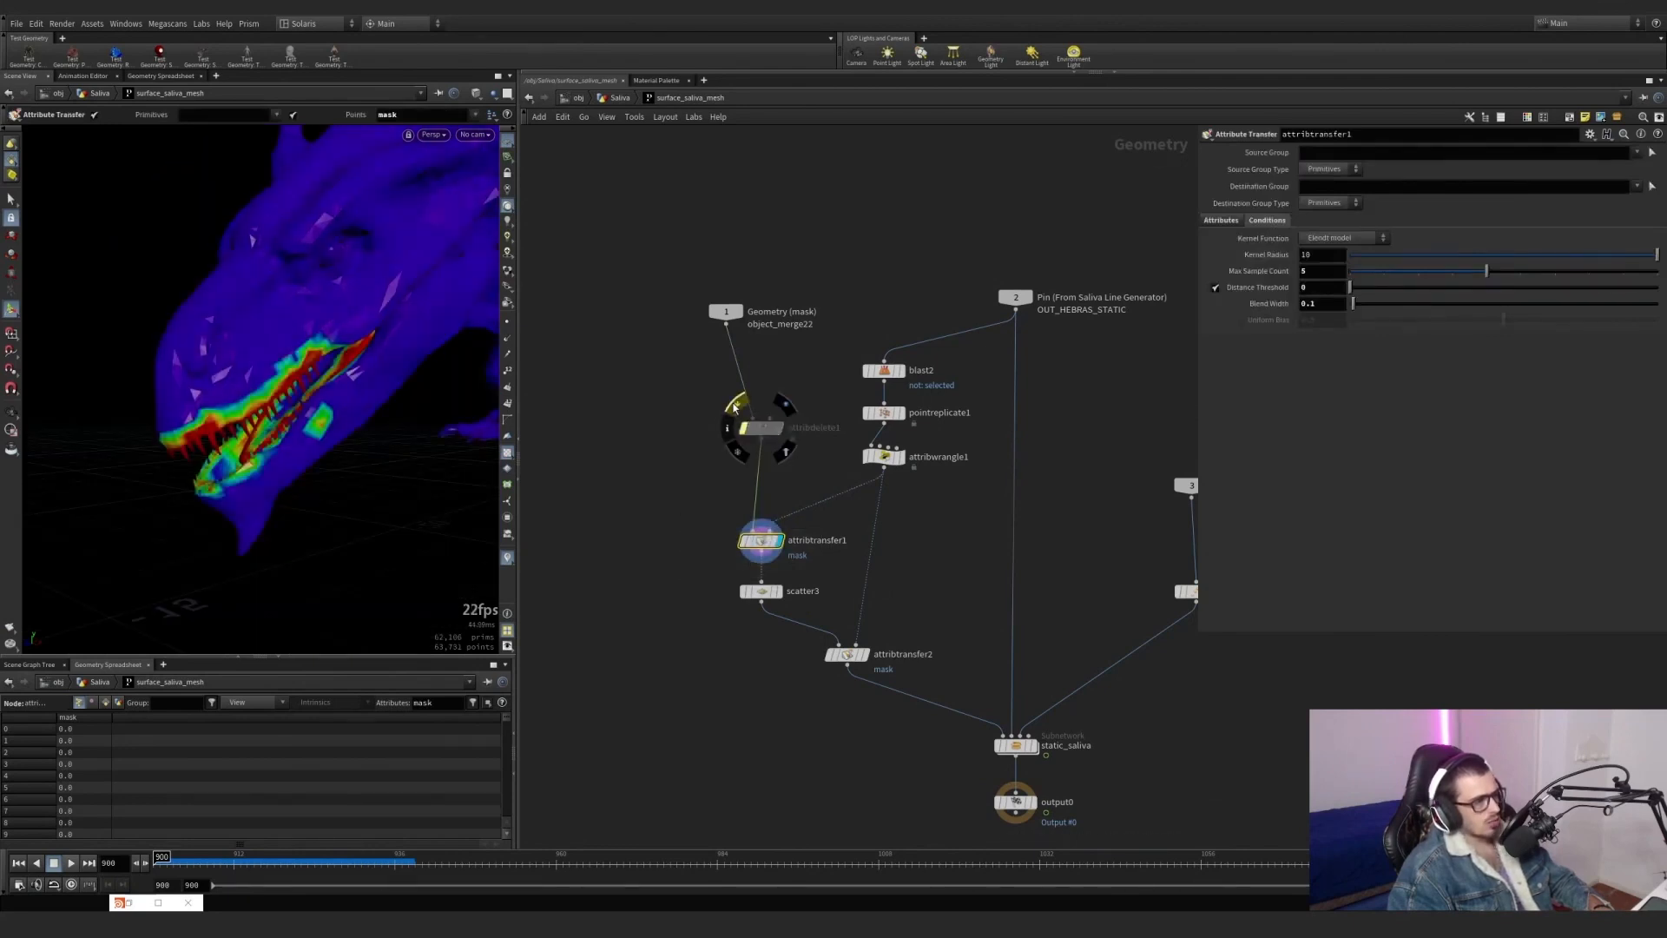
pyautogui.click(734, 407)
pyautogui.click(734, 407)
pyautogui.click(735, 407)
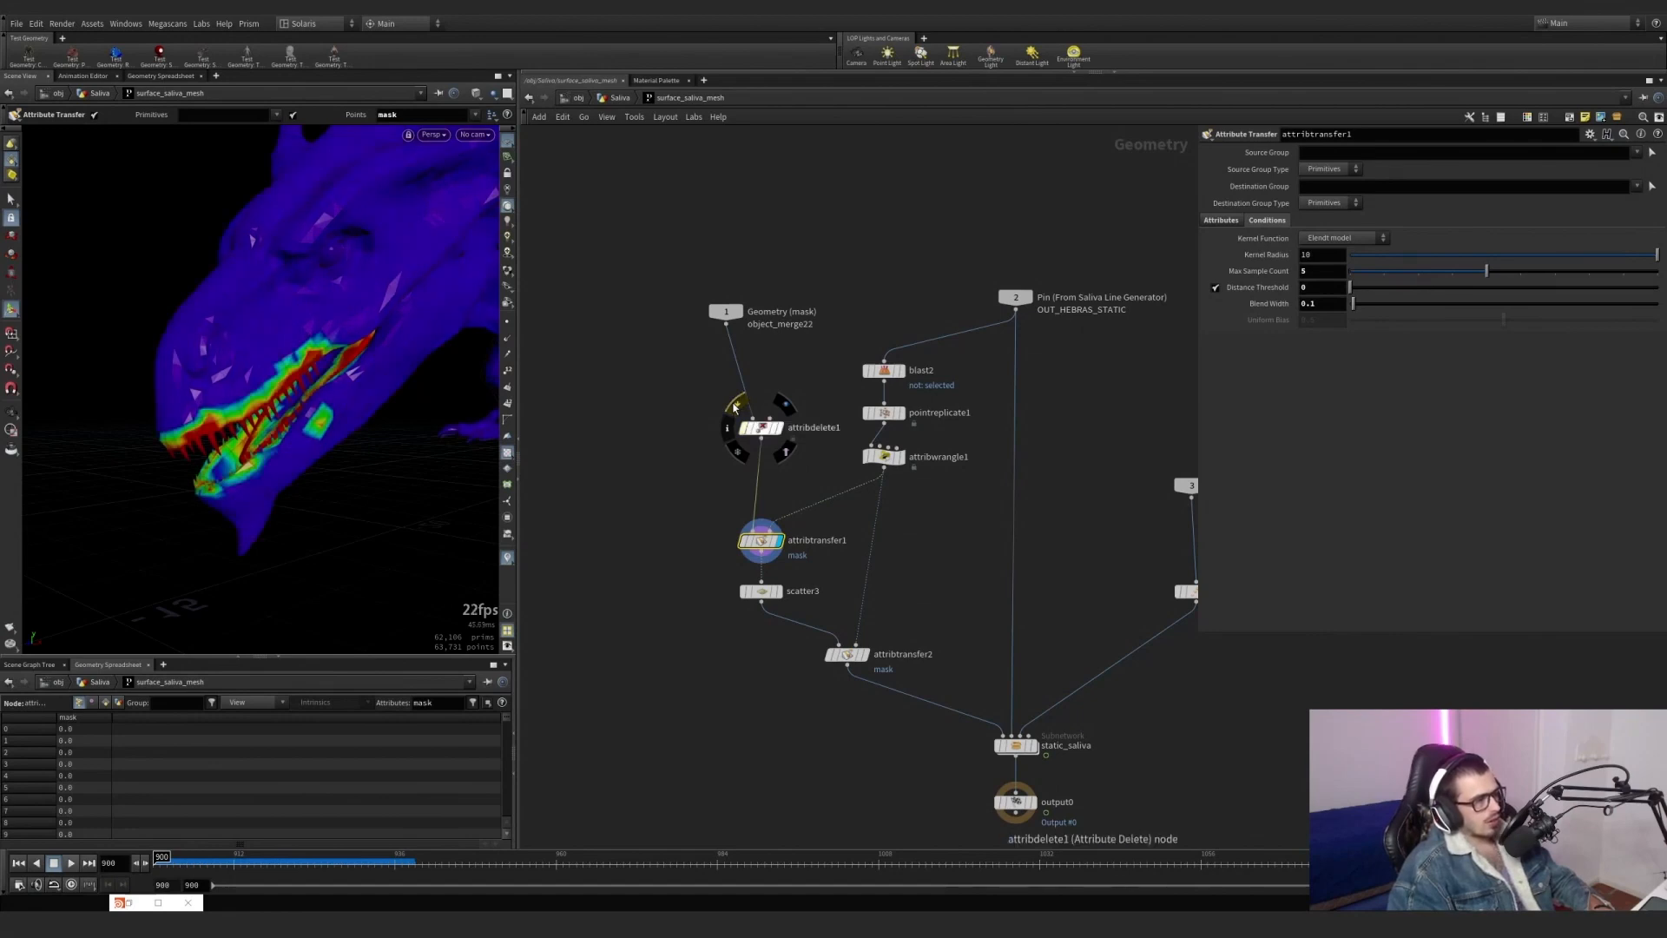
pyautogui.middleClick(767, 437)
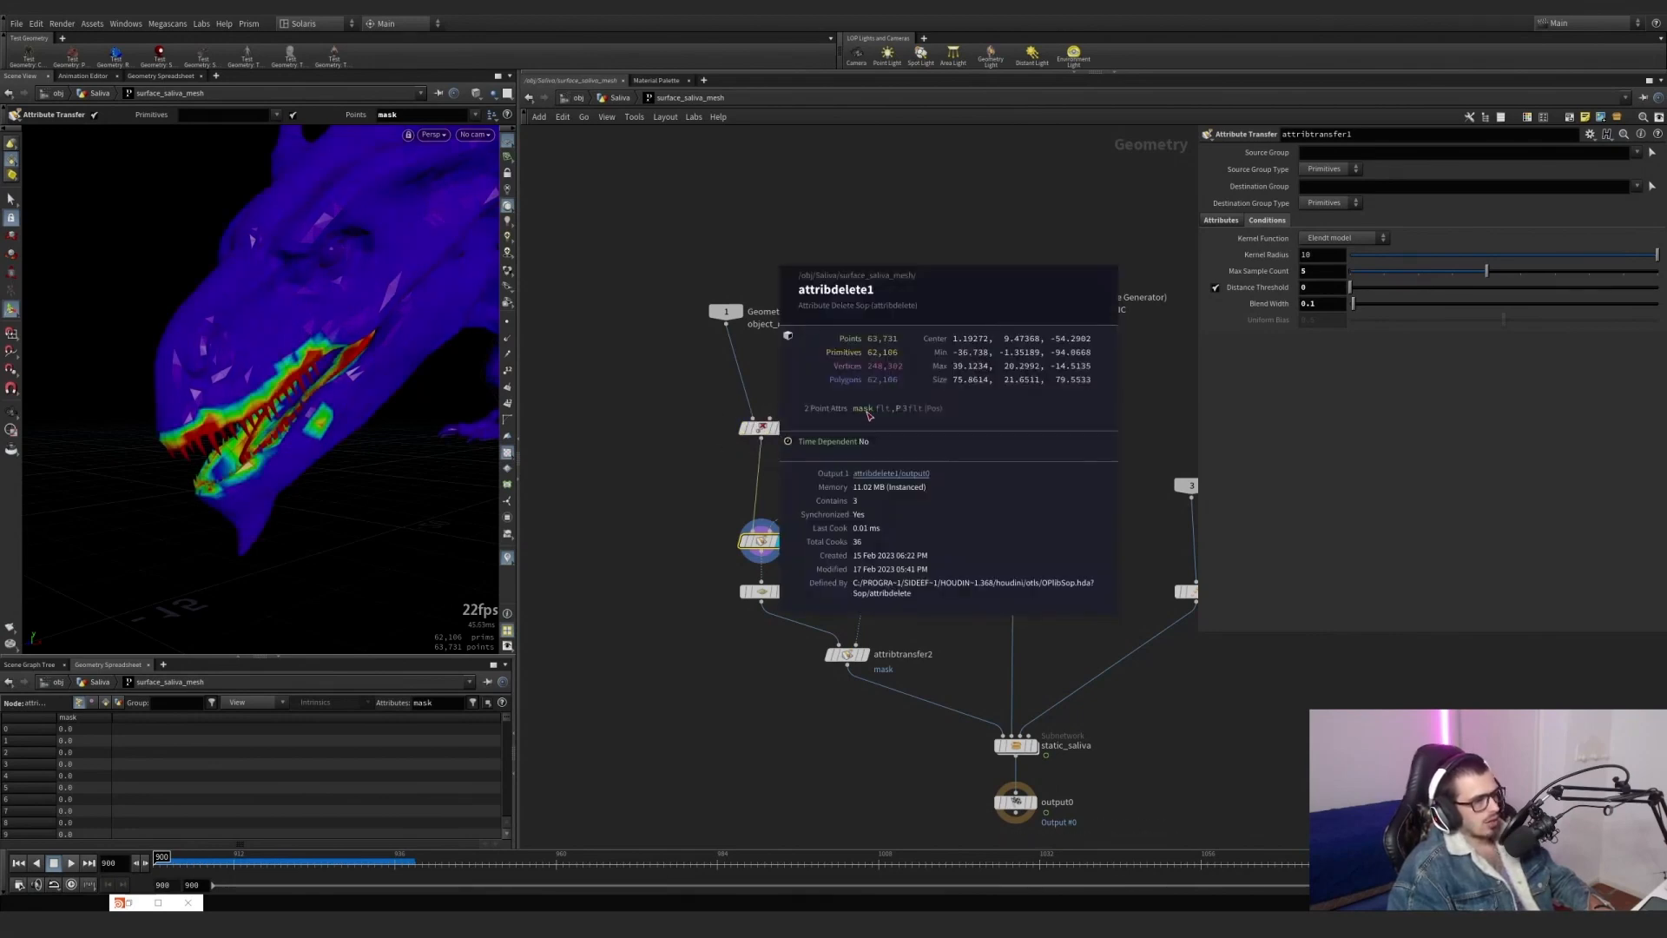
# Display scatter3 and toggle attribdelete1's bypass to compare the mask-driven scattered points.
pyautogui.scroll(3, 800, 577)
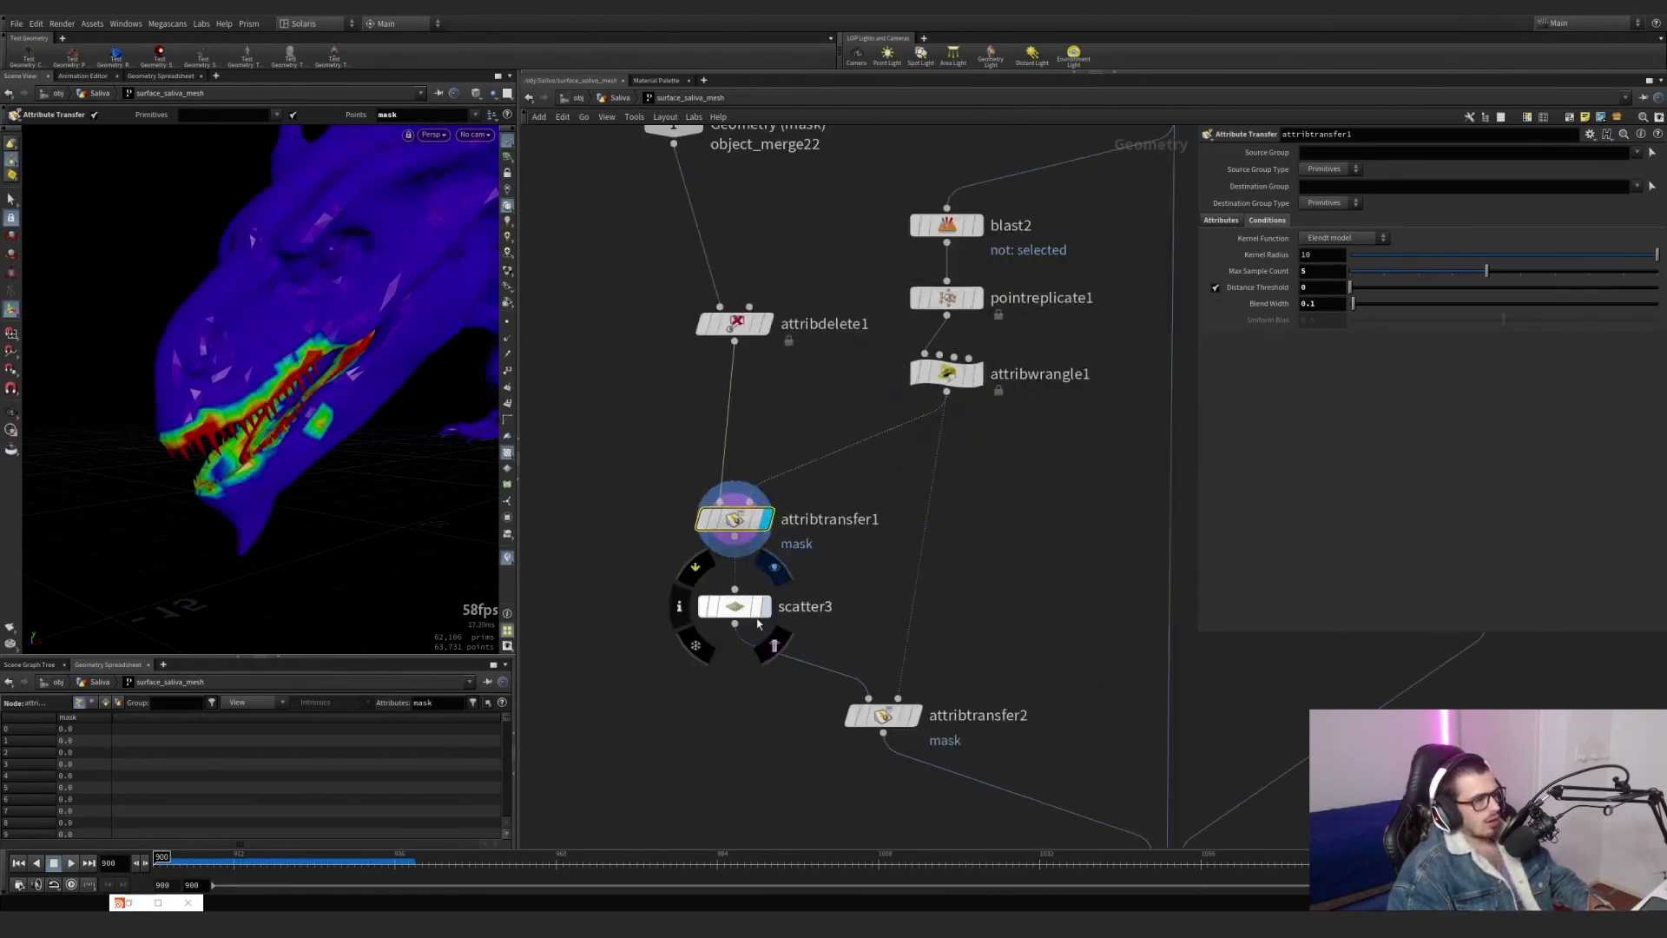
pyautogui.click(766, 606)
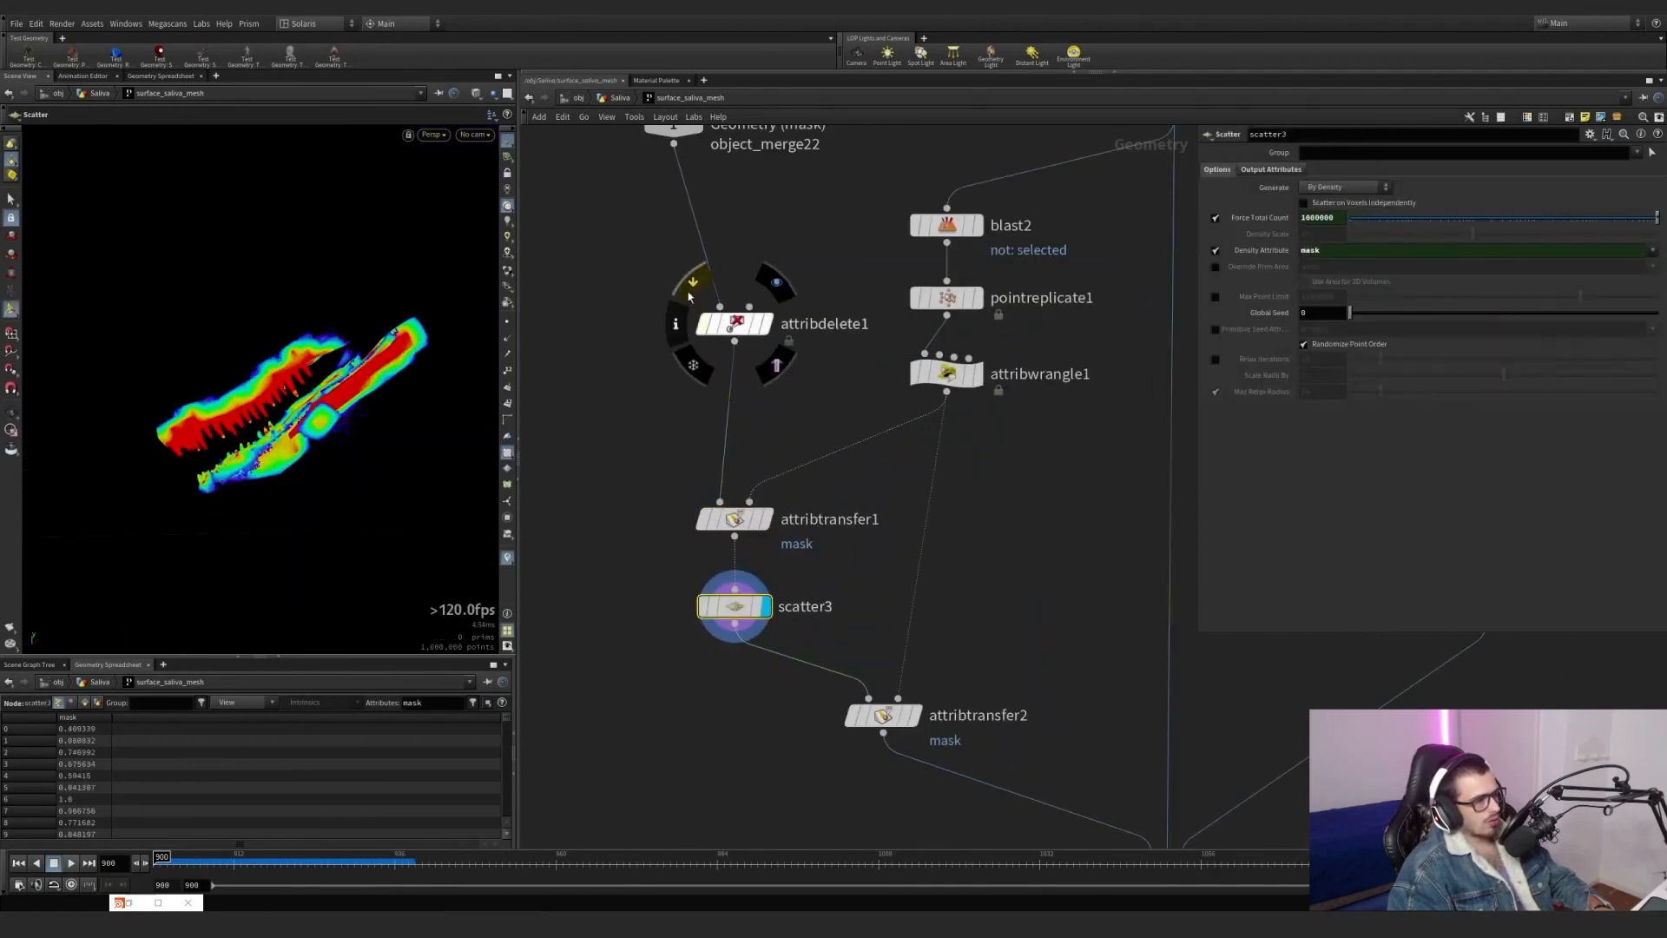
pyautogui.click(684, 293)
pyautogui.click(681, 292)
pyautogui.moveTo(652, 480); pyautogui.dragTo(643, 383, button='middle')
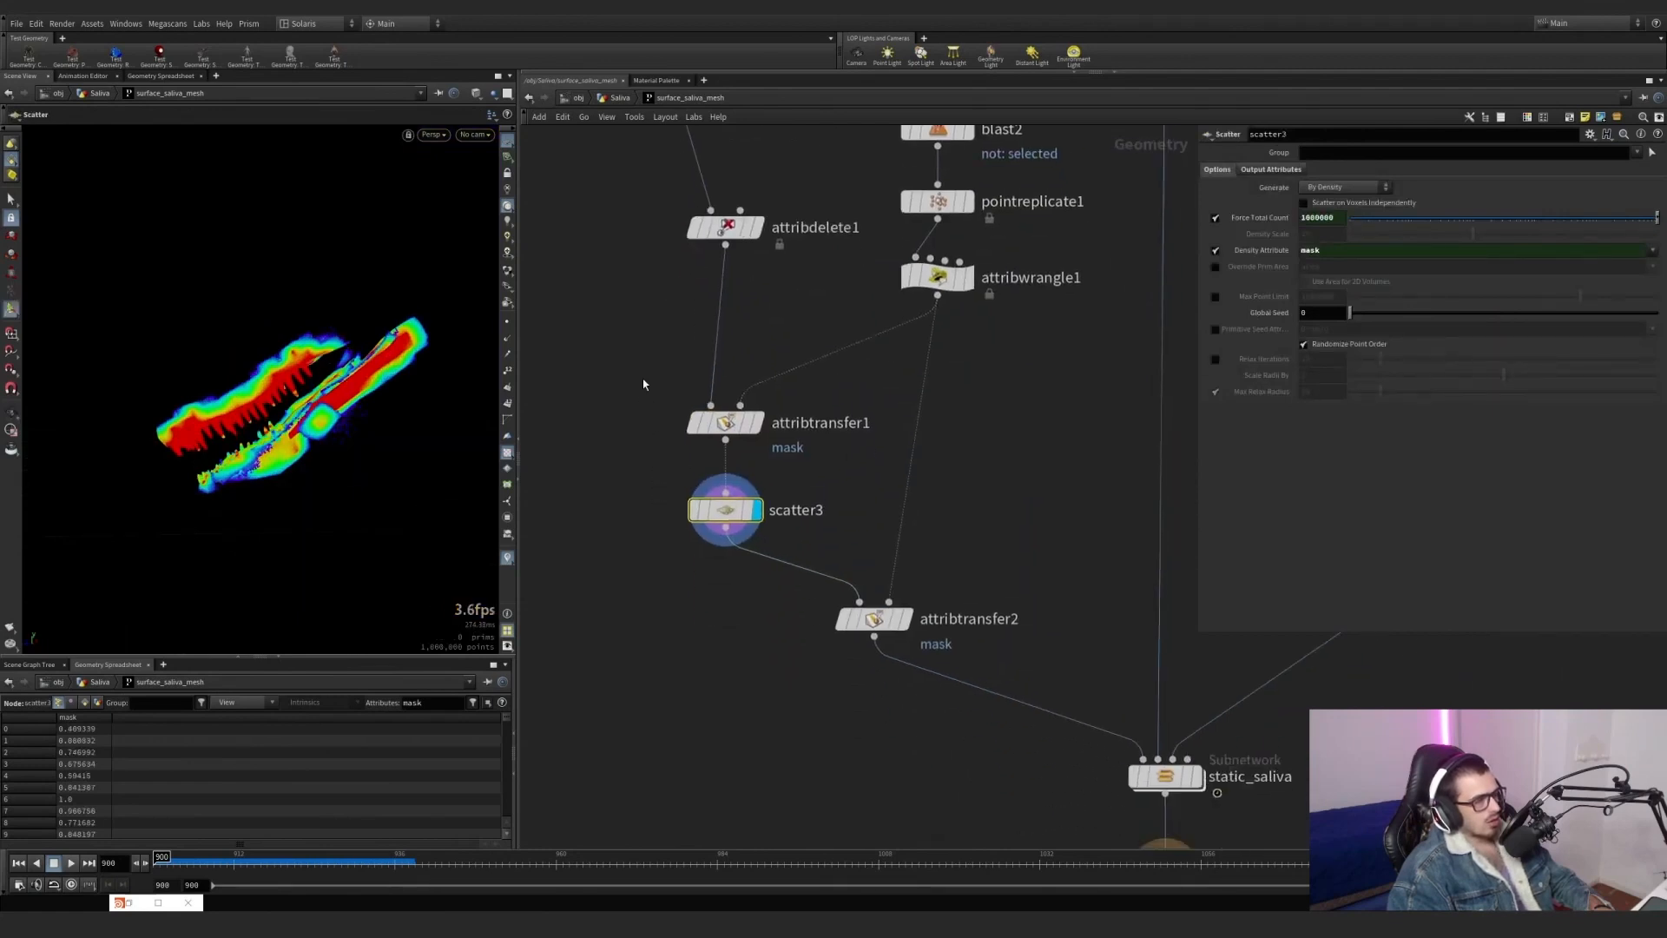
pyautogui.moveTo(704, 223)
pyautogui.click(677, 190)
pyautogui.click(677, 191)
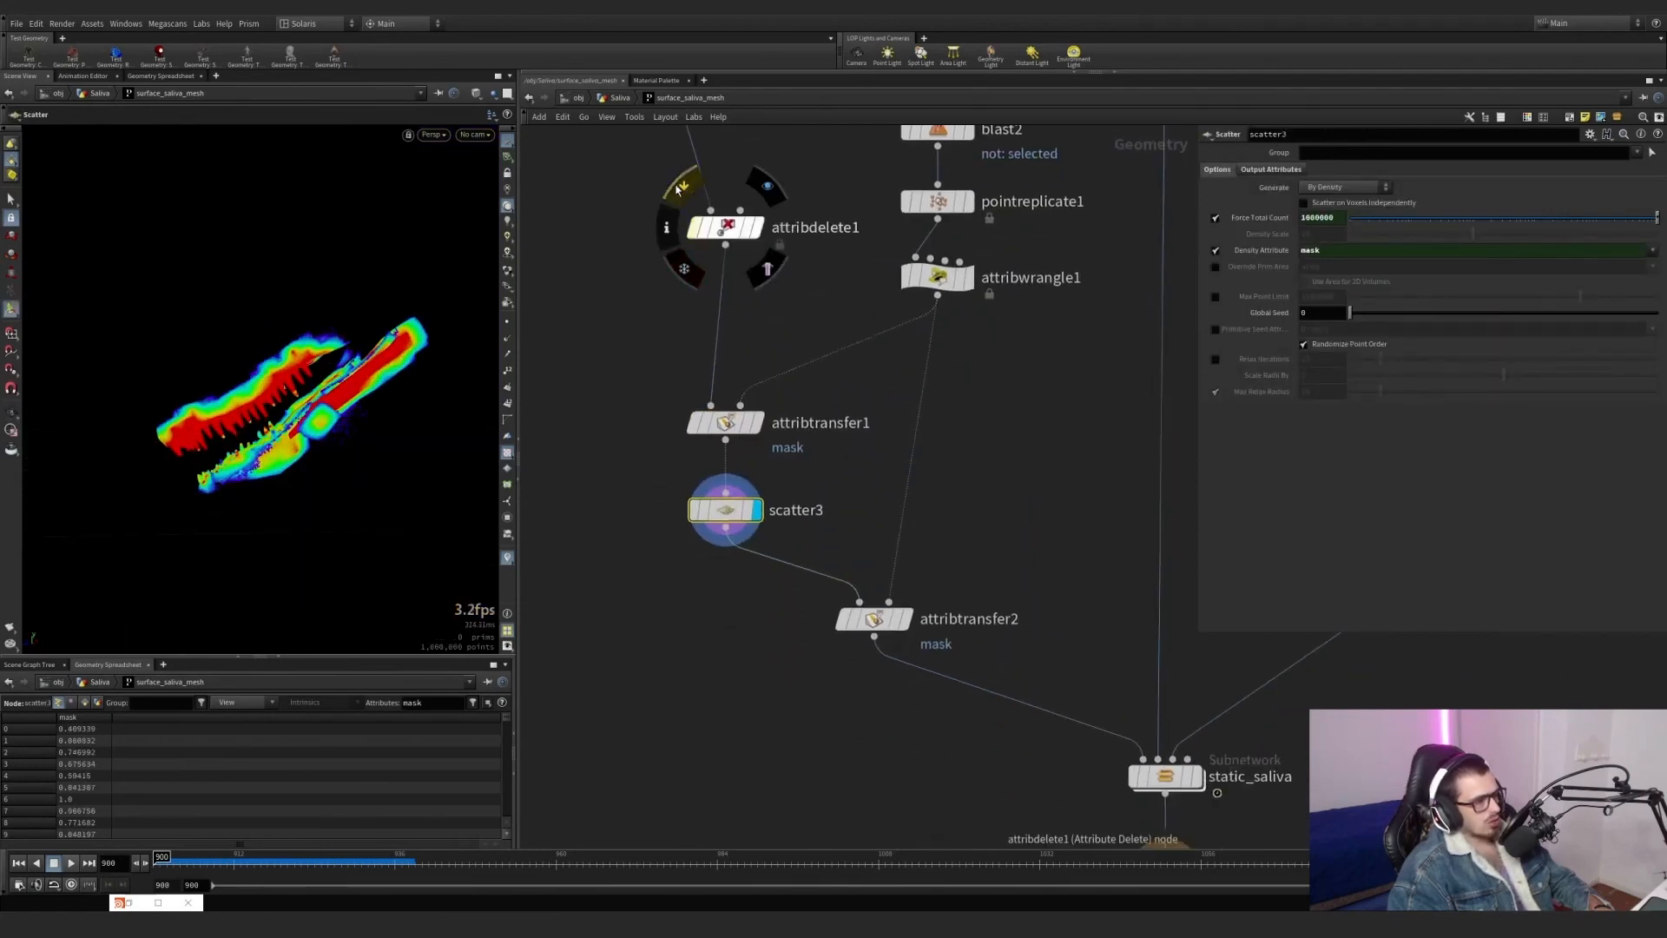
# Display pointreplicate1 and review its points-per-point quantity and sphere shape settings.
pyautogui.click(949, 208)
pyautogui.moveTo(1067, 259); pyautogui.dragTo(1030, 385, button='middle')
pyautogui.click(933, 332)
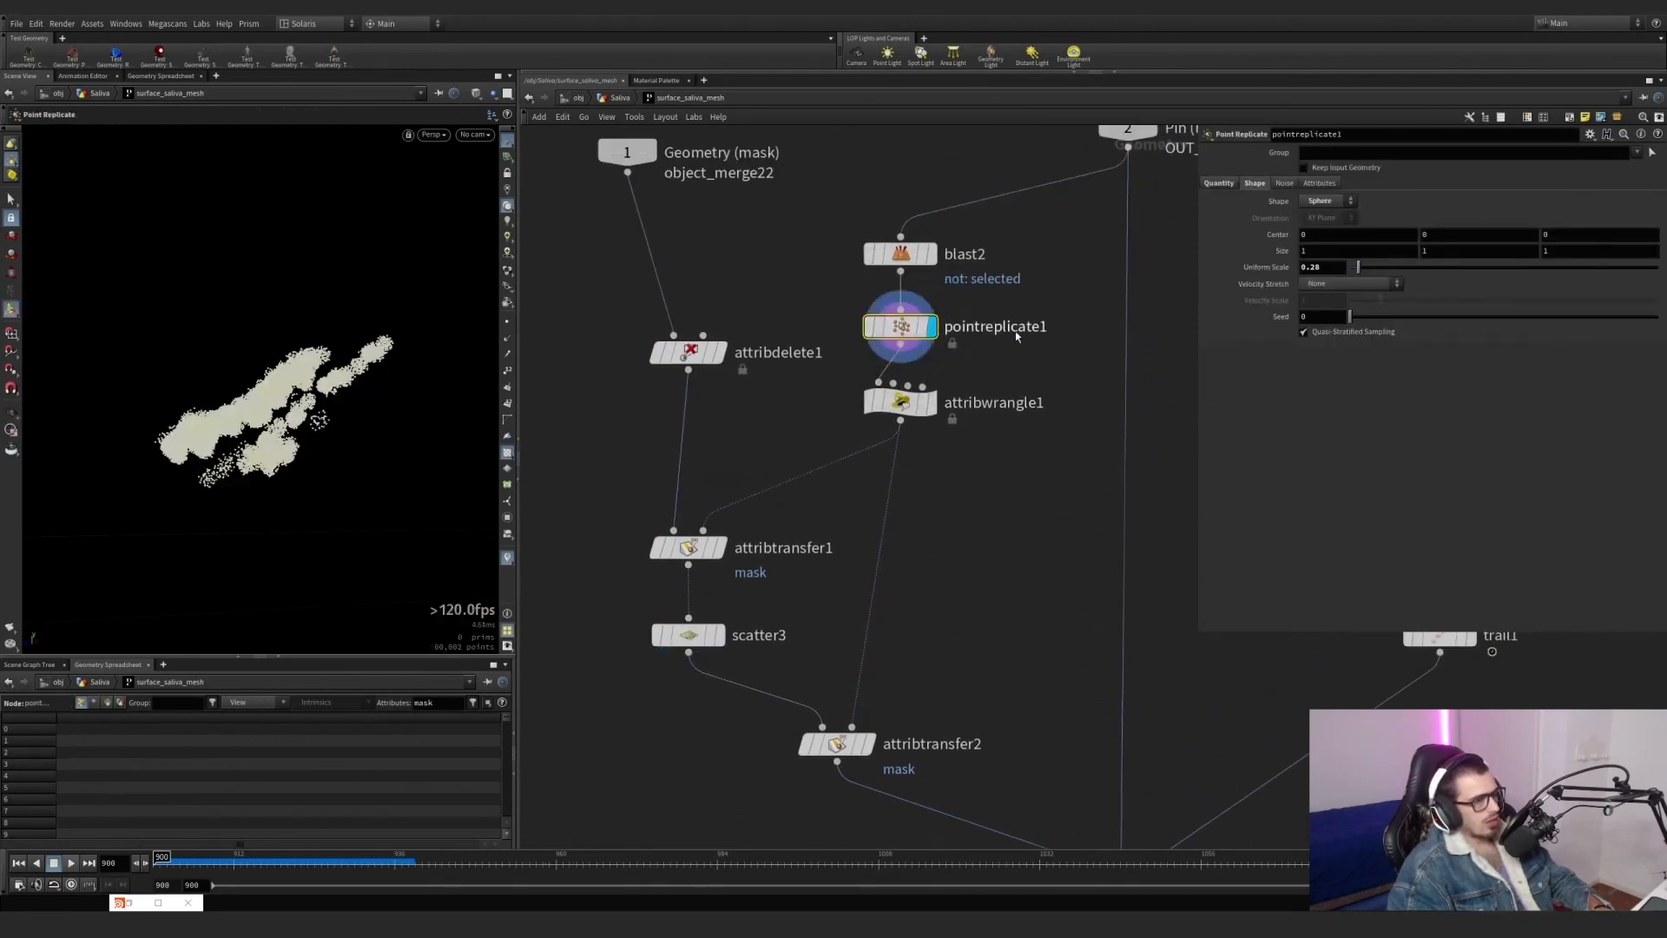
pyautogui.click(1218, 183)
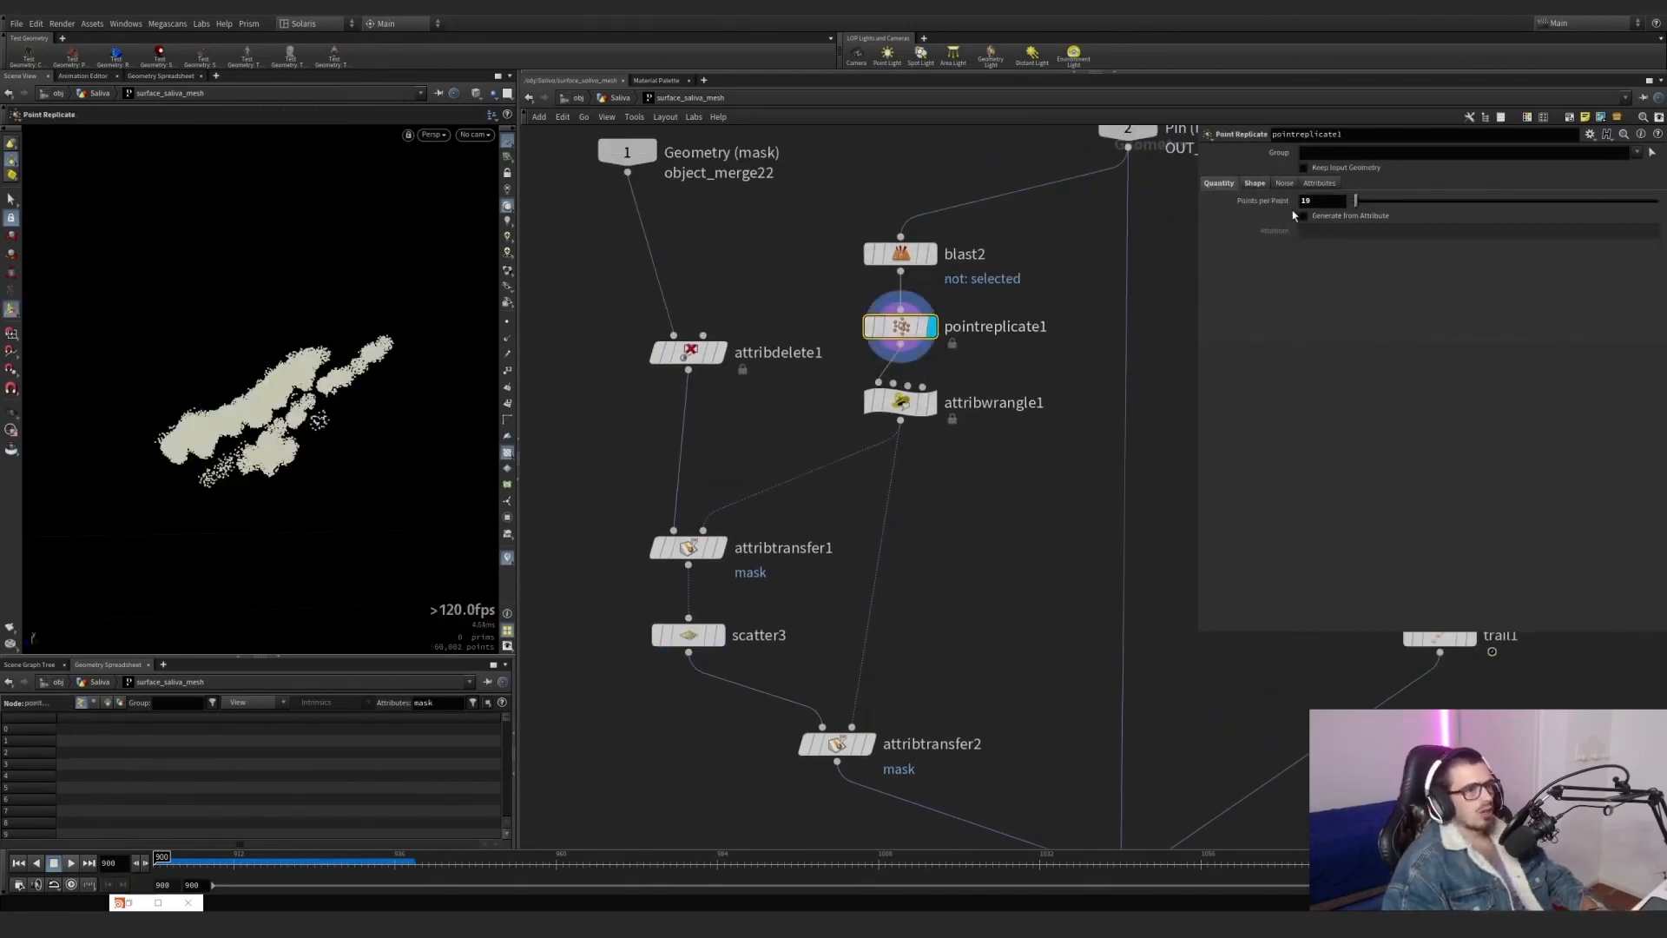
pyautogui.click(1256, 184)
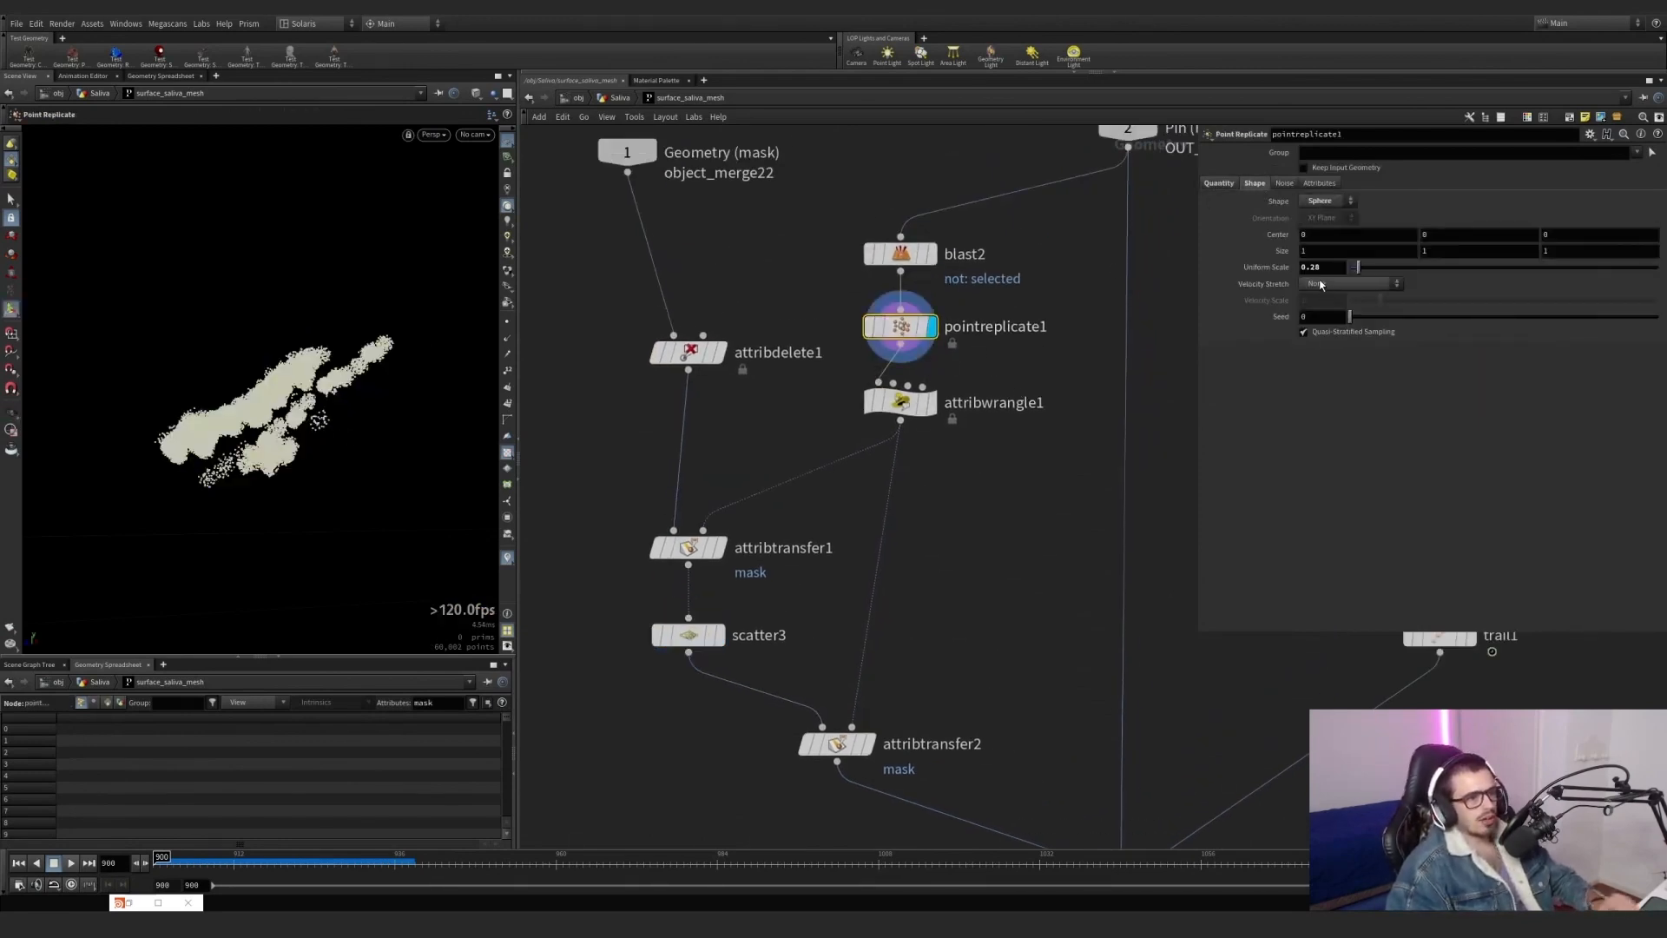
# Display scatter3 and attribwrangle1 in turn to compare the scattered points with the replicated mask points.
pyautogui.click(717, 635)
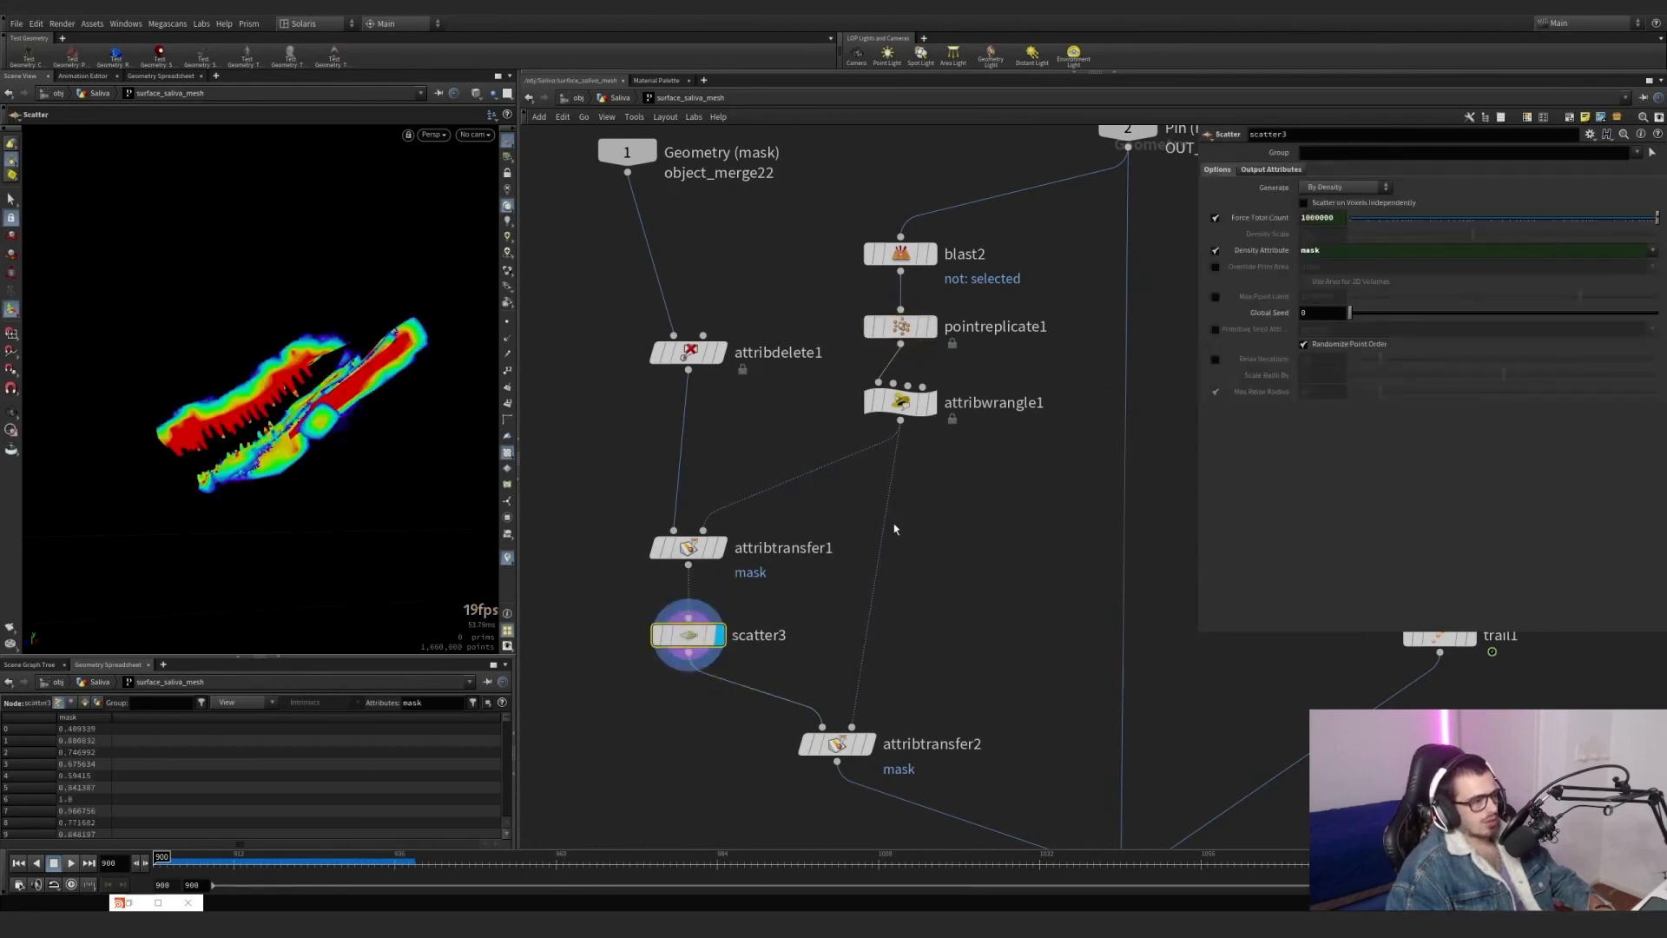
pyautogui.click(932, 412)
pyautogui.moveTo(919, 596); pyautogui.dragTo(928, 468, button='middle')
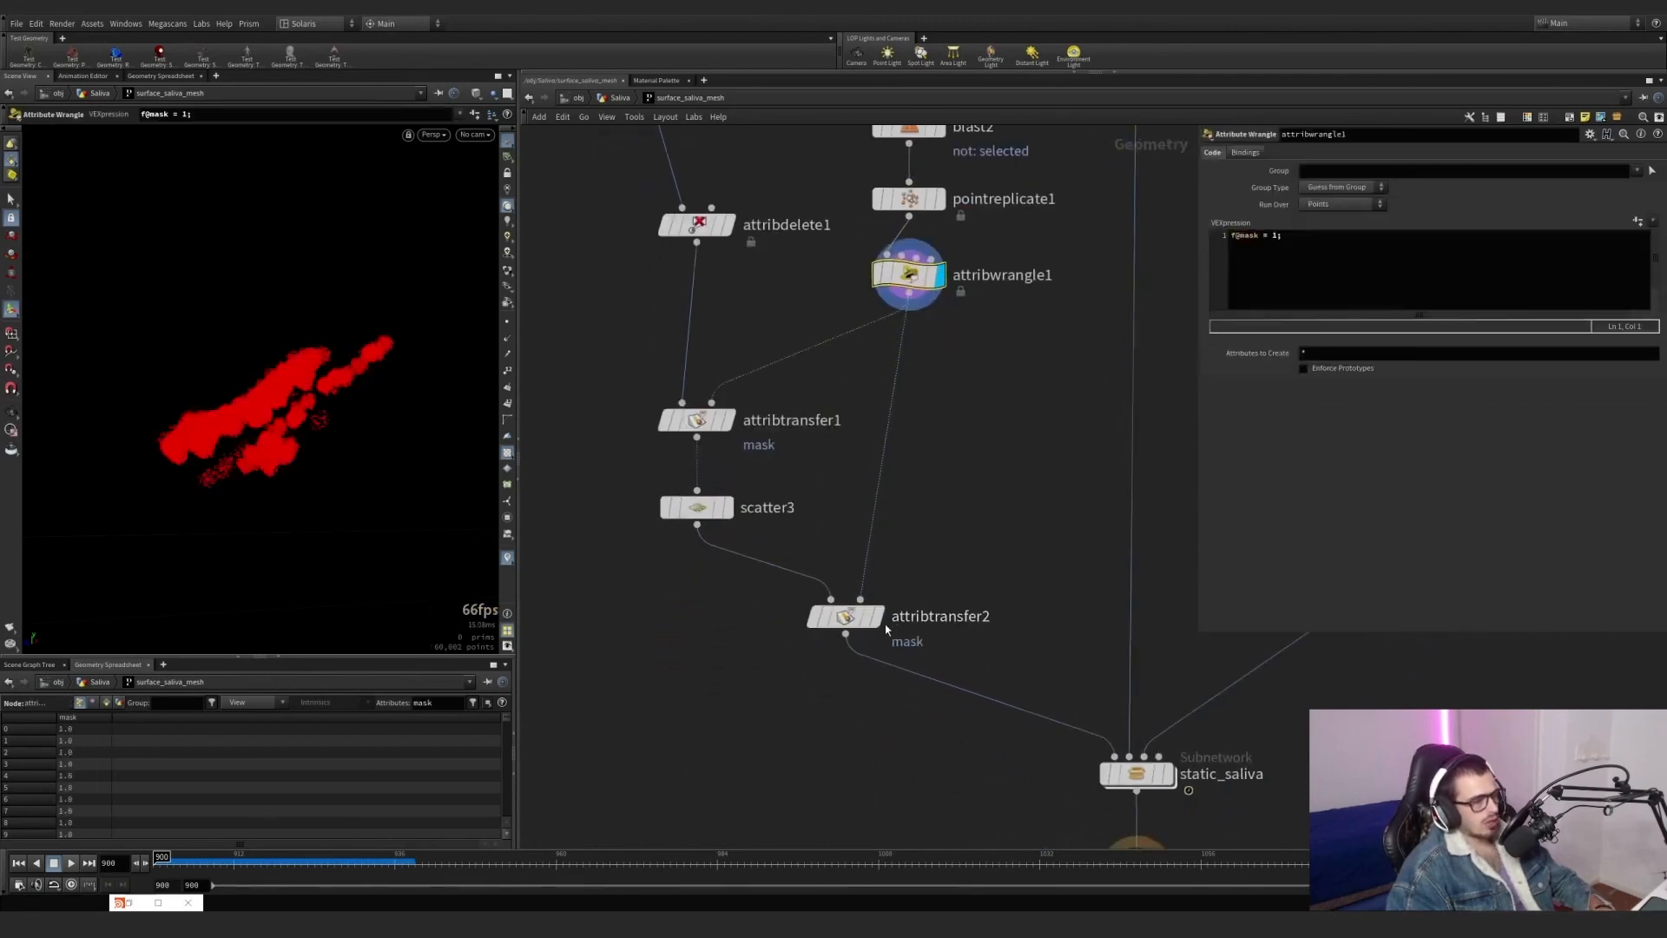
# Compare the mask on the points at attribtransfer2 and scatter3 up close around the teeth and lower jaw.
pyautogui.click(879, 616)
pyautogui.click(847, 617)
pyautogui.scroll(5, 496, 396)
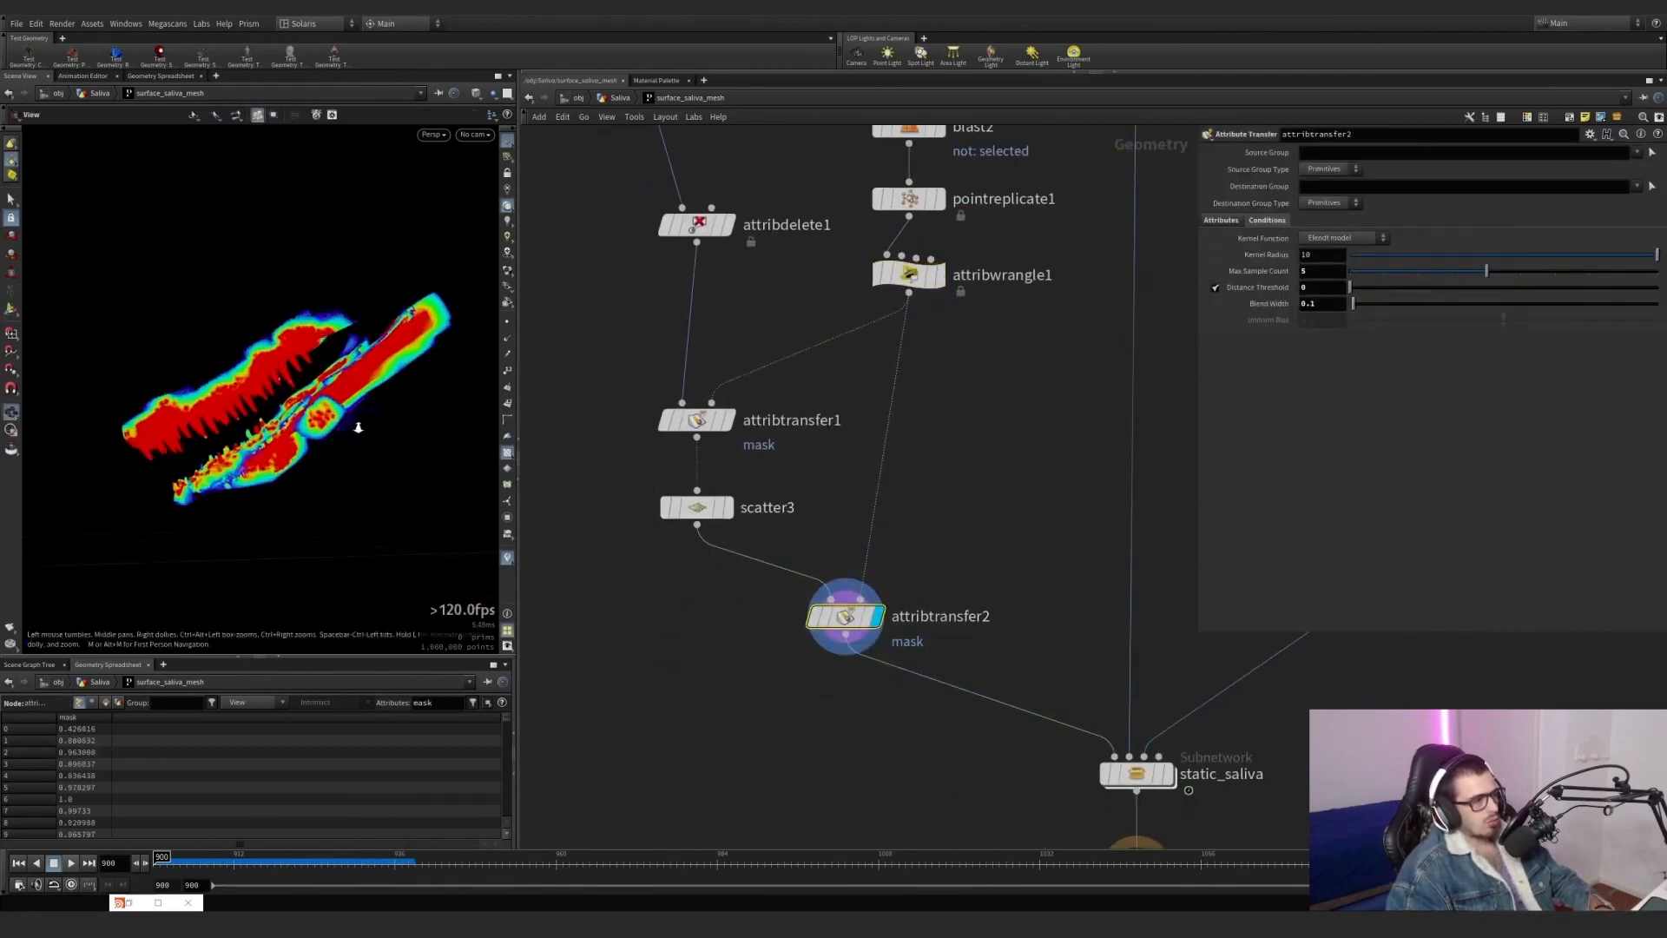
pyautogui.scroll(5, 496, 396)
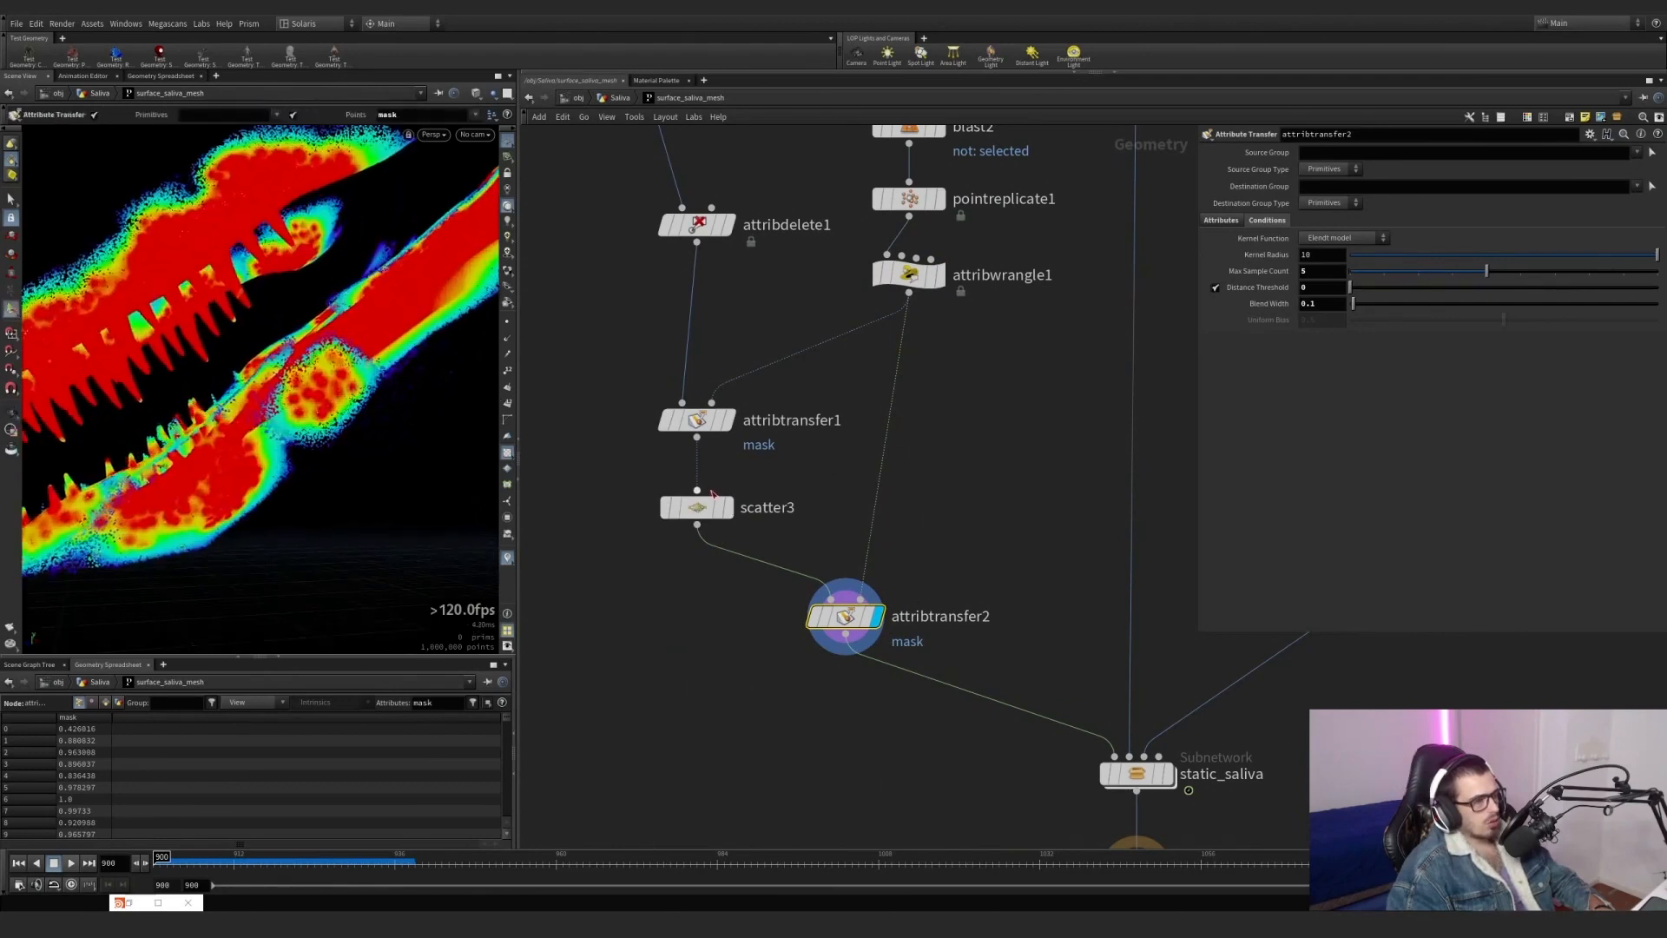
pyautogui.click(732, 516)
pyautogui.click(695, 509)
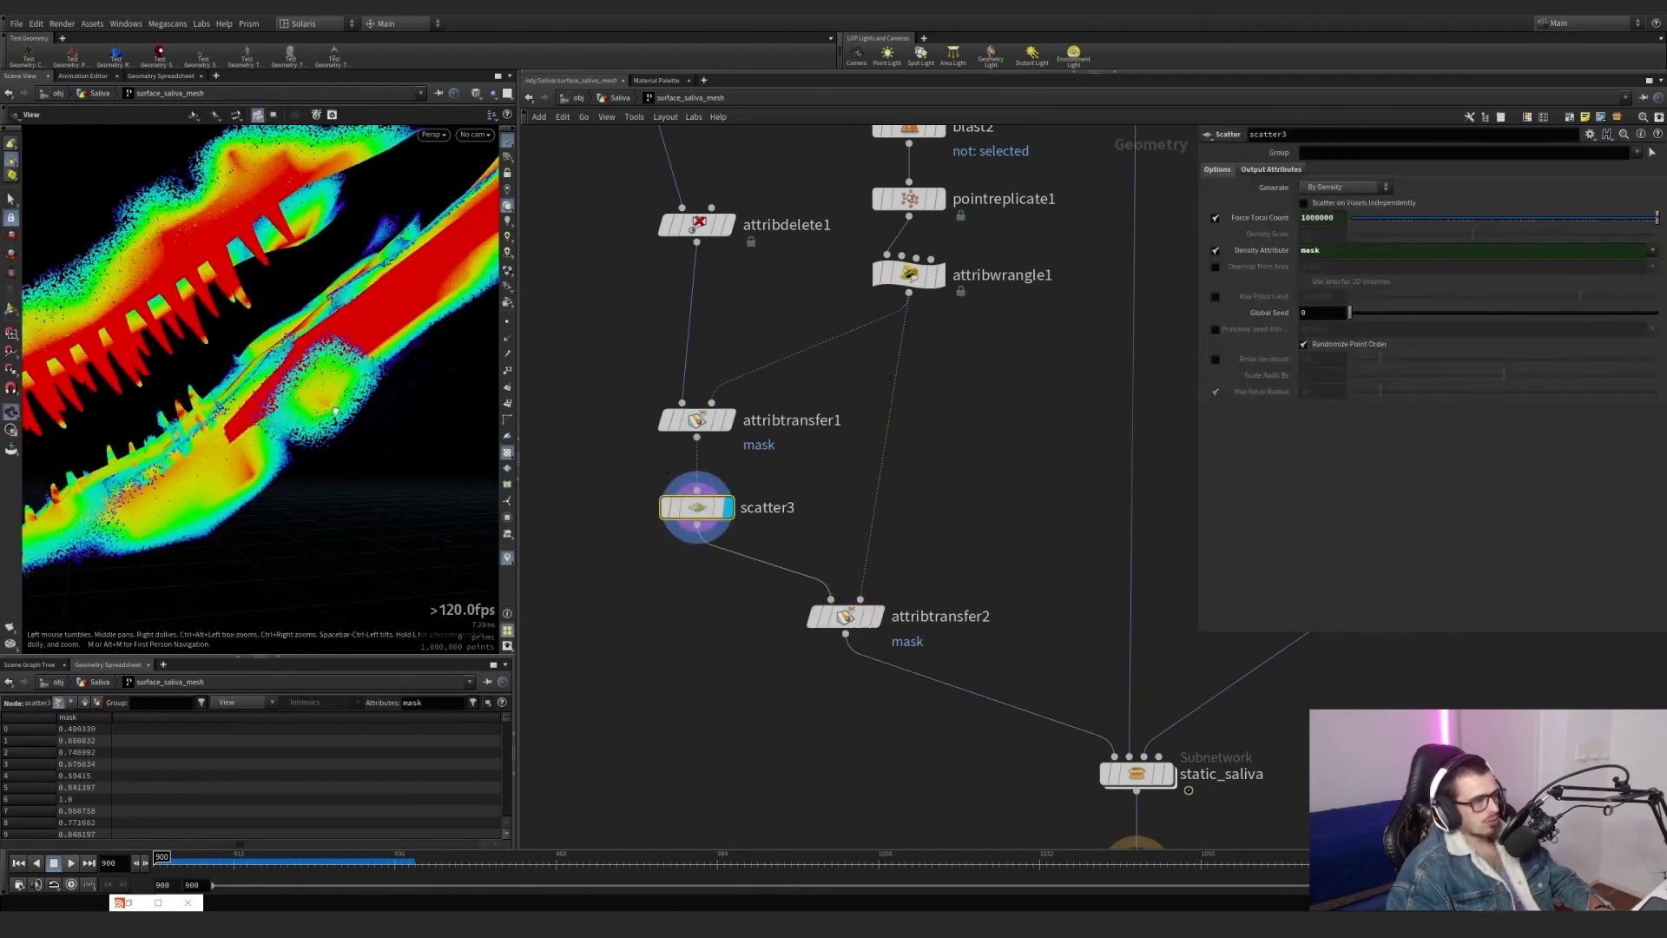
pyautogui.click(877, 616)
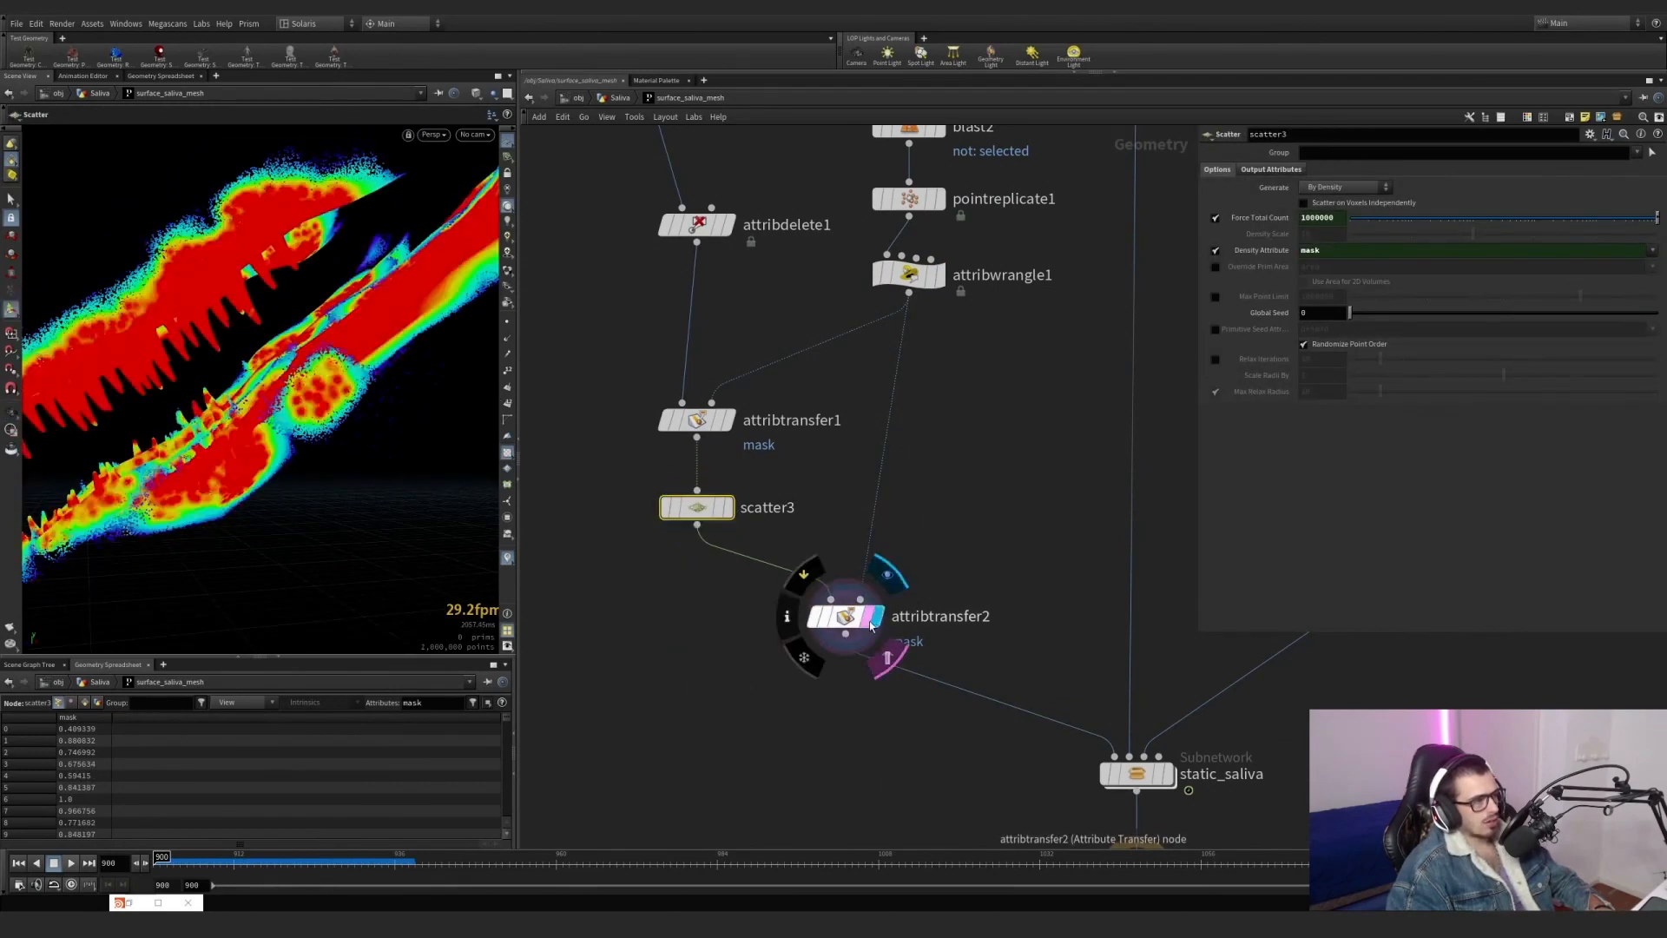
# Review scatter3's output attributes and display trail1 with its point trails at frame 929.
pyautogui.scroll(-5, 947, 580)
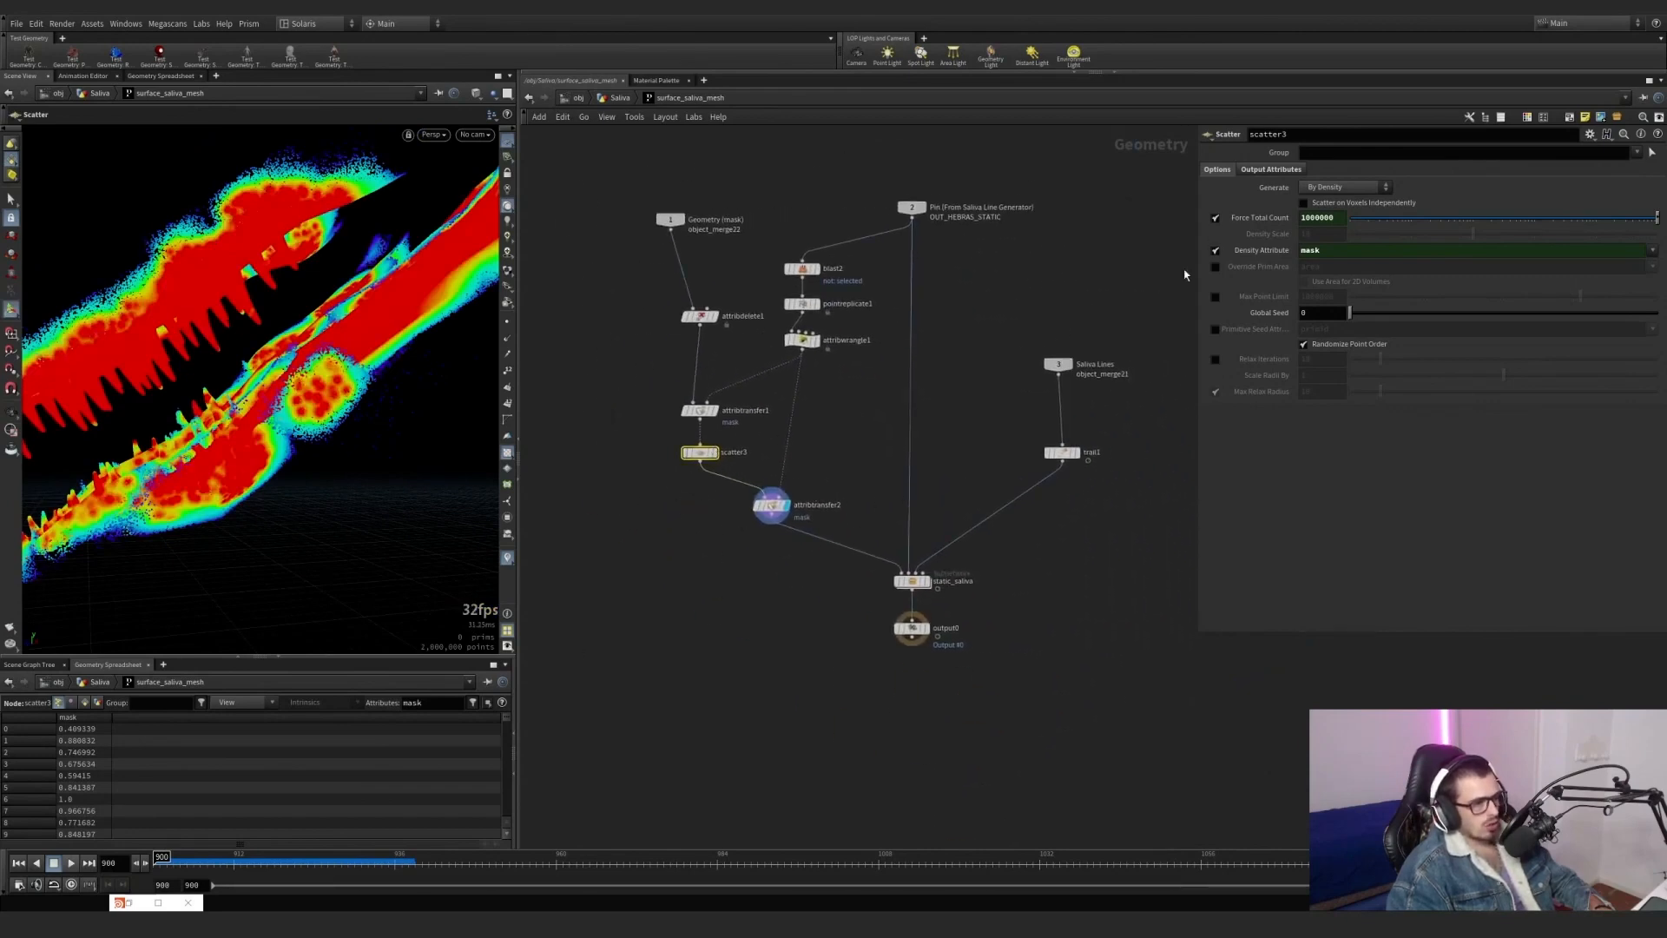
pyautogui.click(1273, 170)
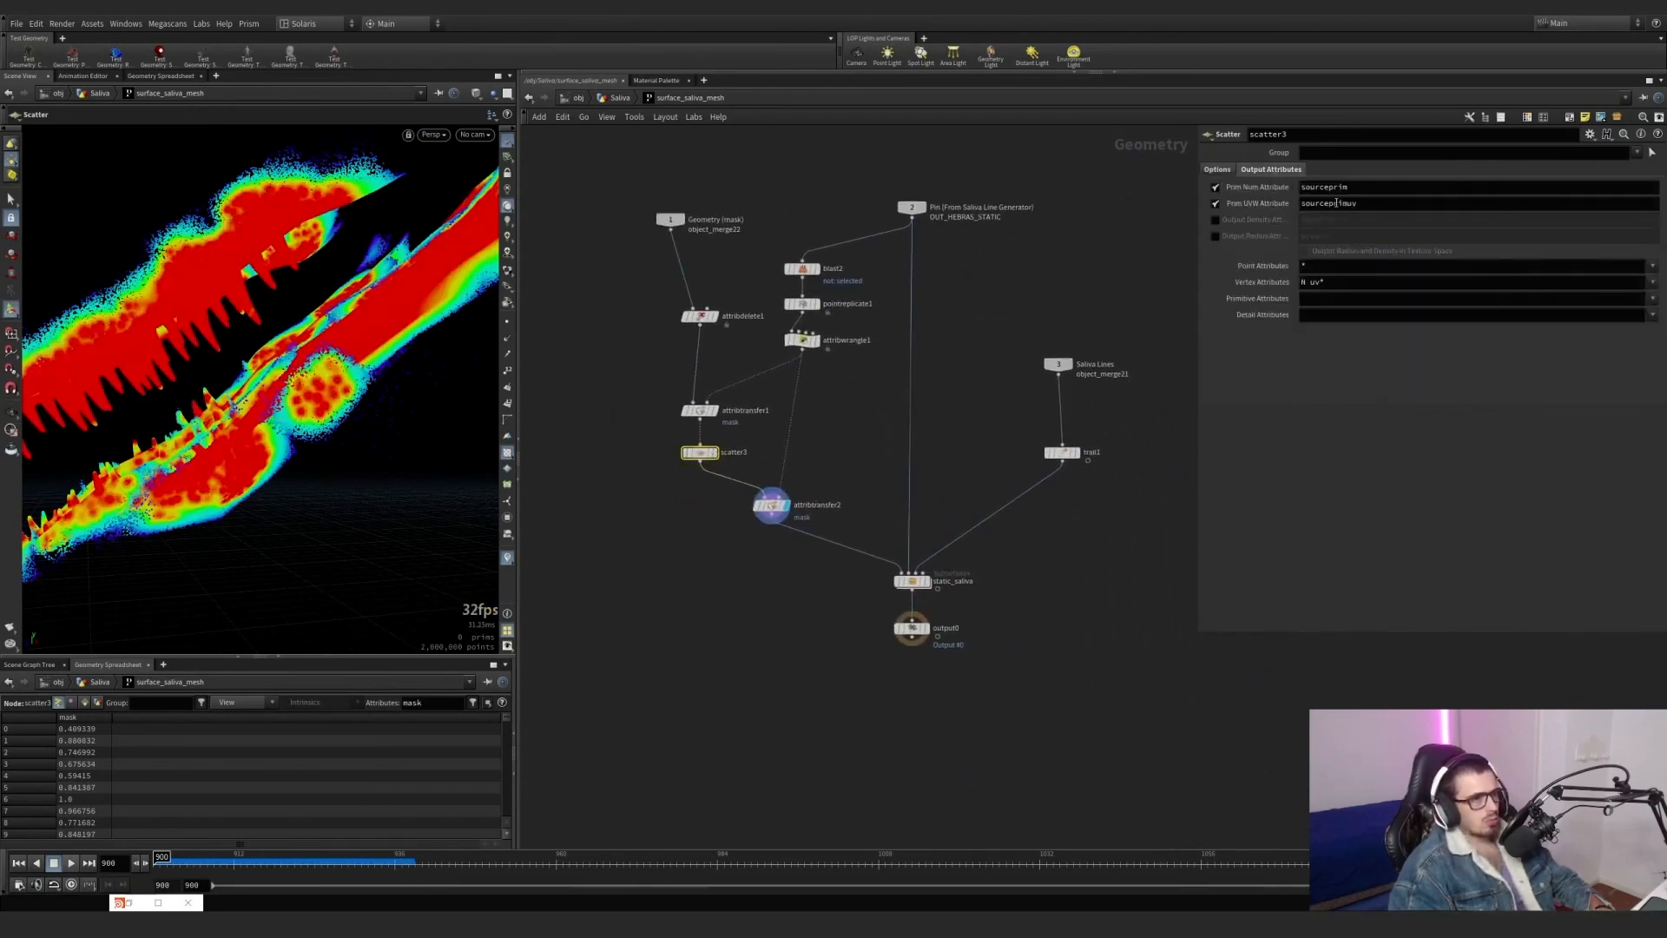
pyautogui.click(1070, 455)
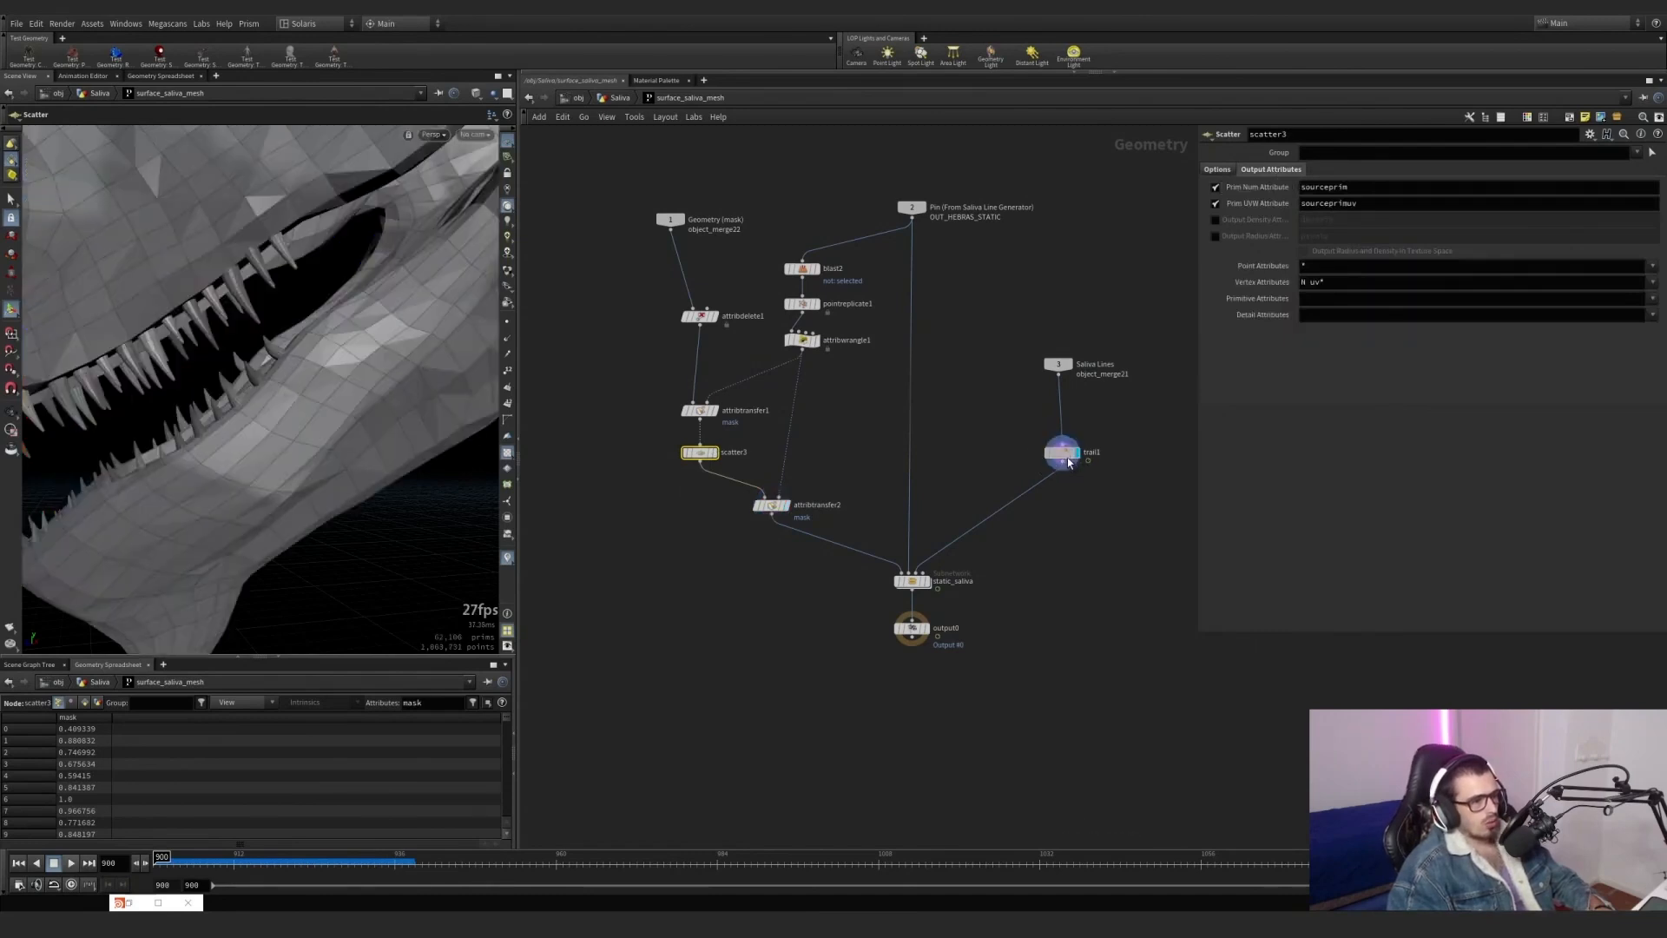
pyautogui.moveTo(1060, 462); pyautogui.dragTo(1056, 462)
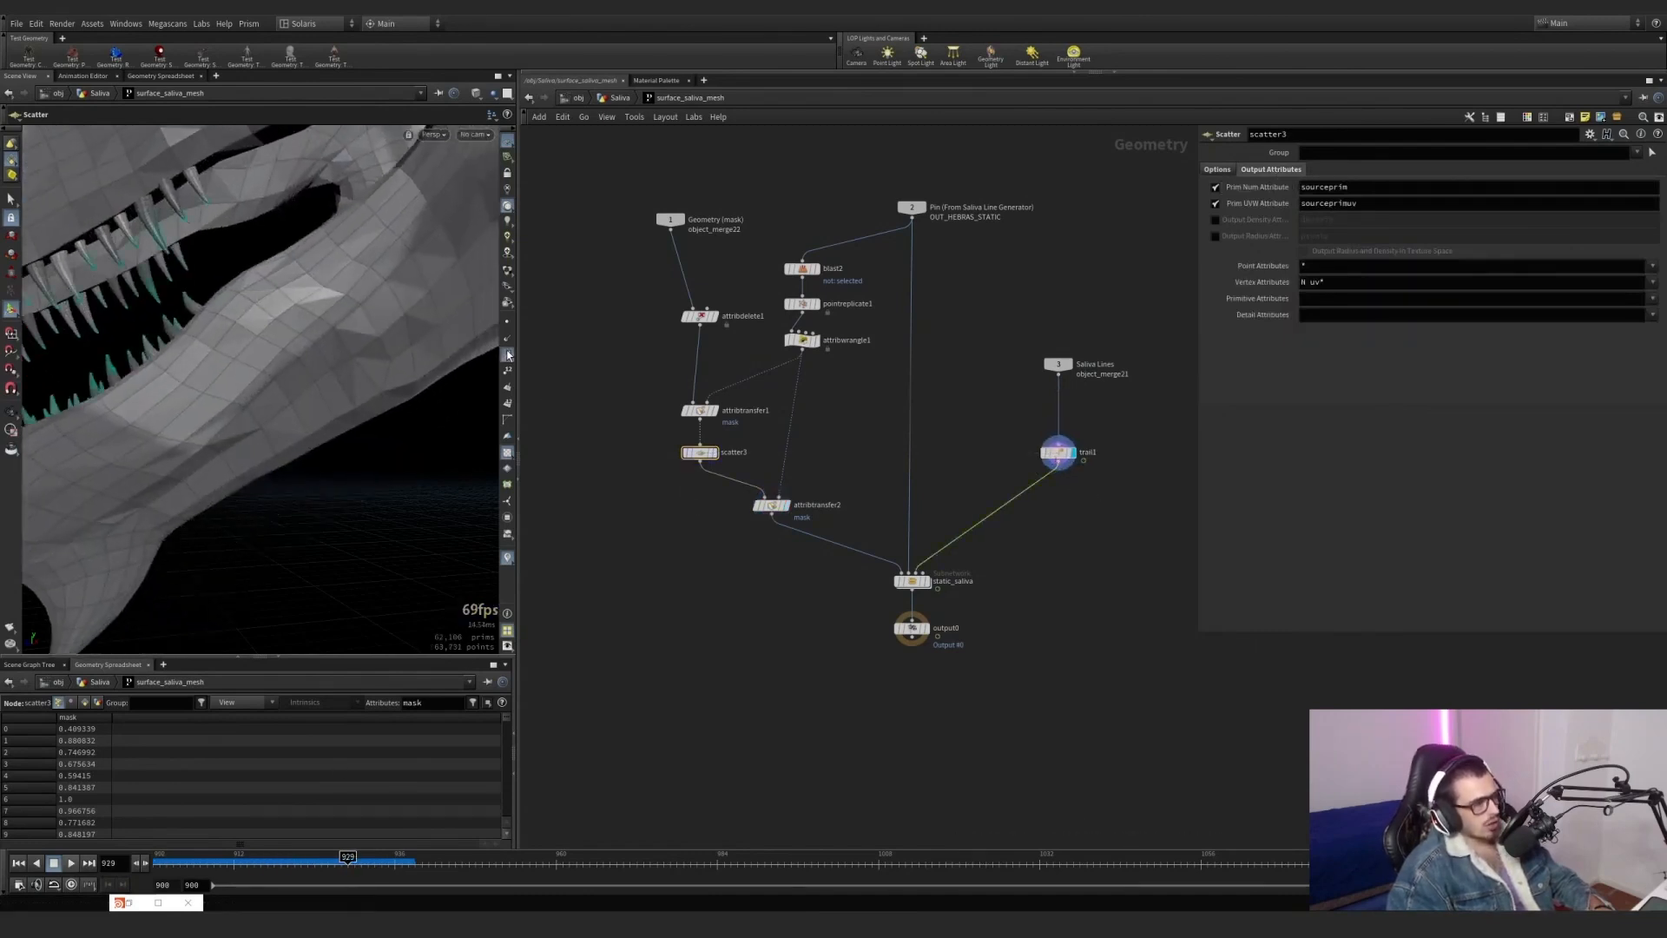
# Return to frame 900 and enter static_saliva to examine distancefromgeometry1 and the nodes feeding it.
pyautogui.scroll(5, 938, 612)
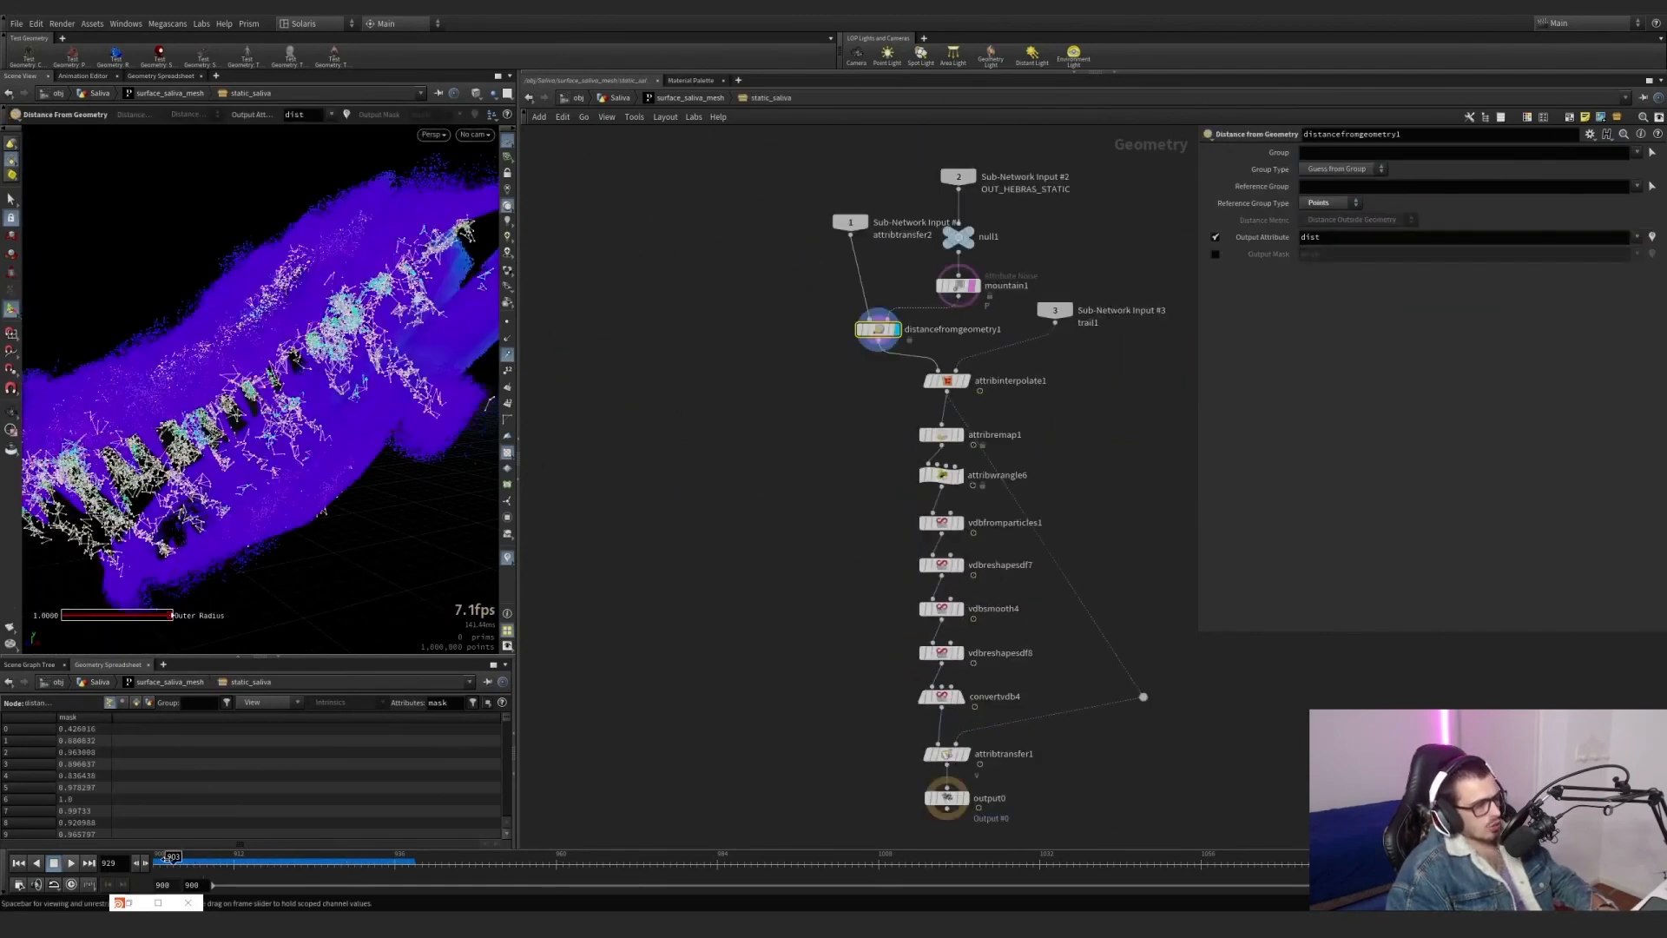
pyautogui.moveTo(168, 859); pyautogui.dragTo(156, 859)
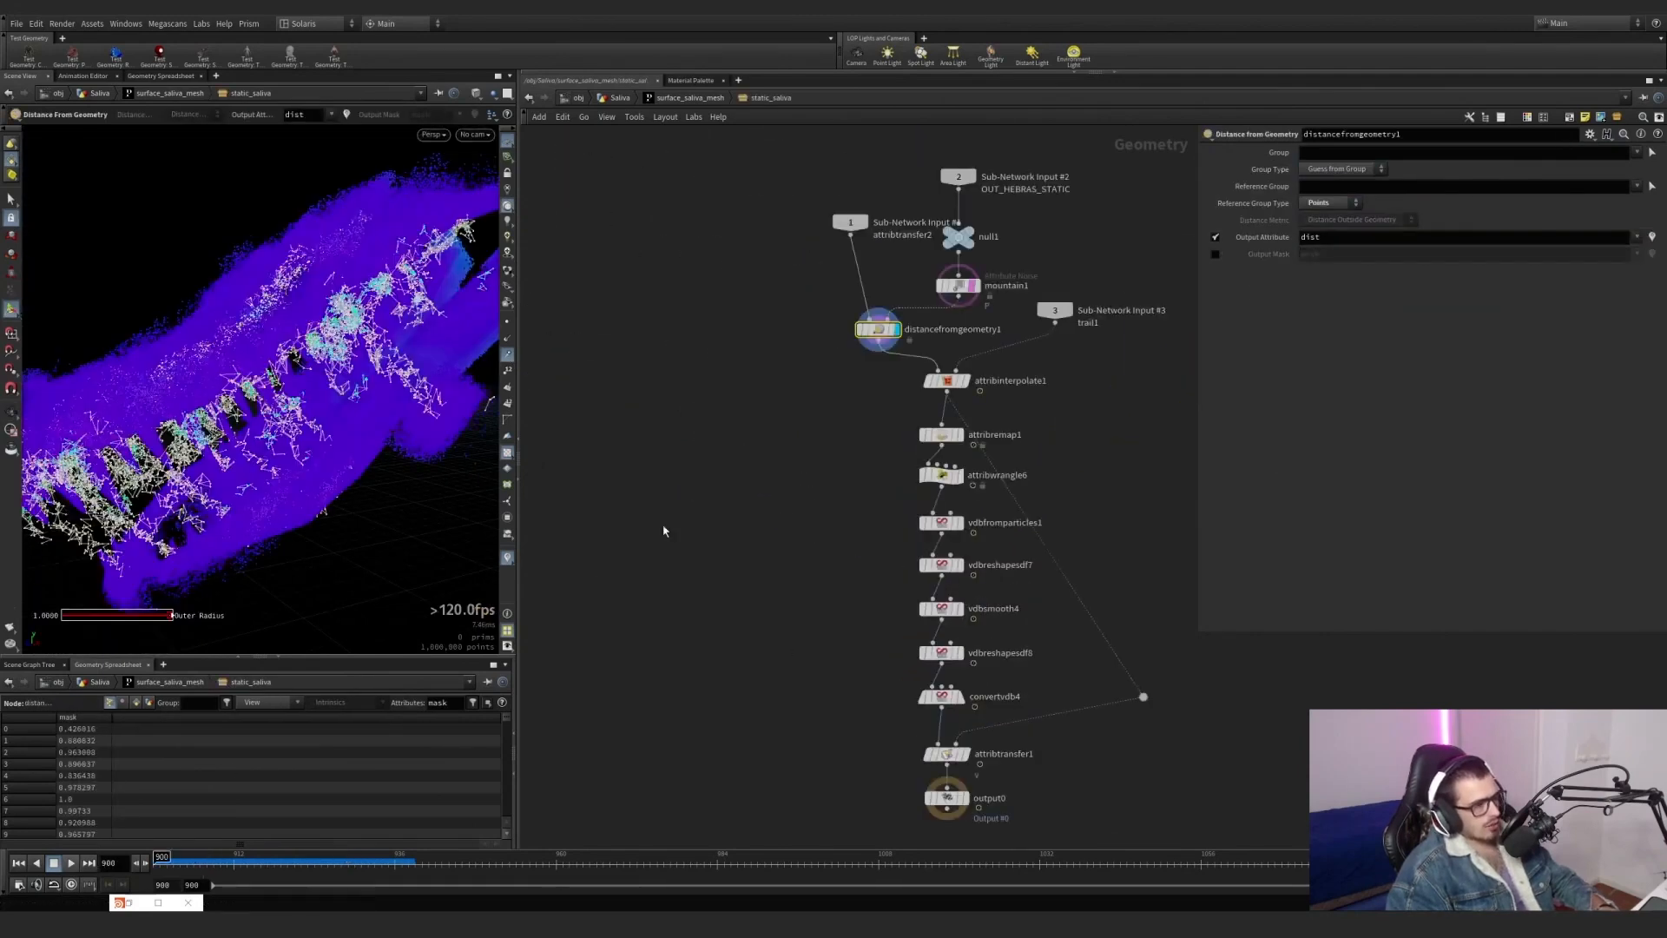
pyautogui.moveTo(660, 474); pyautogui.dragTo(618, 605, button='middle')
pyautogui.scroll(3, 873, 461)
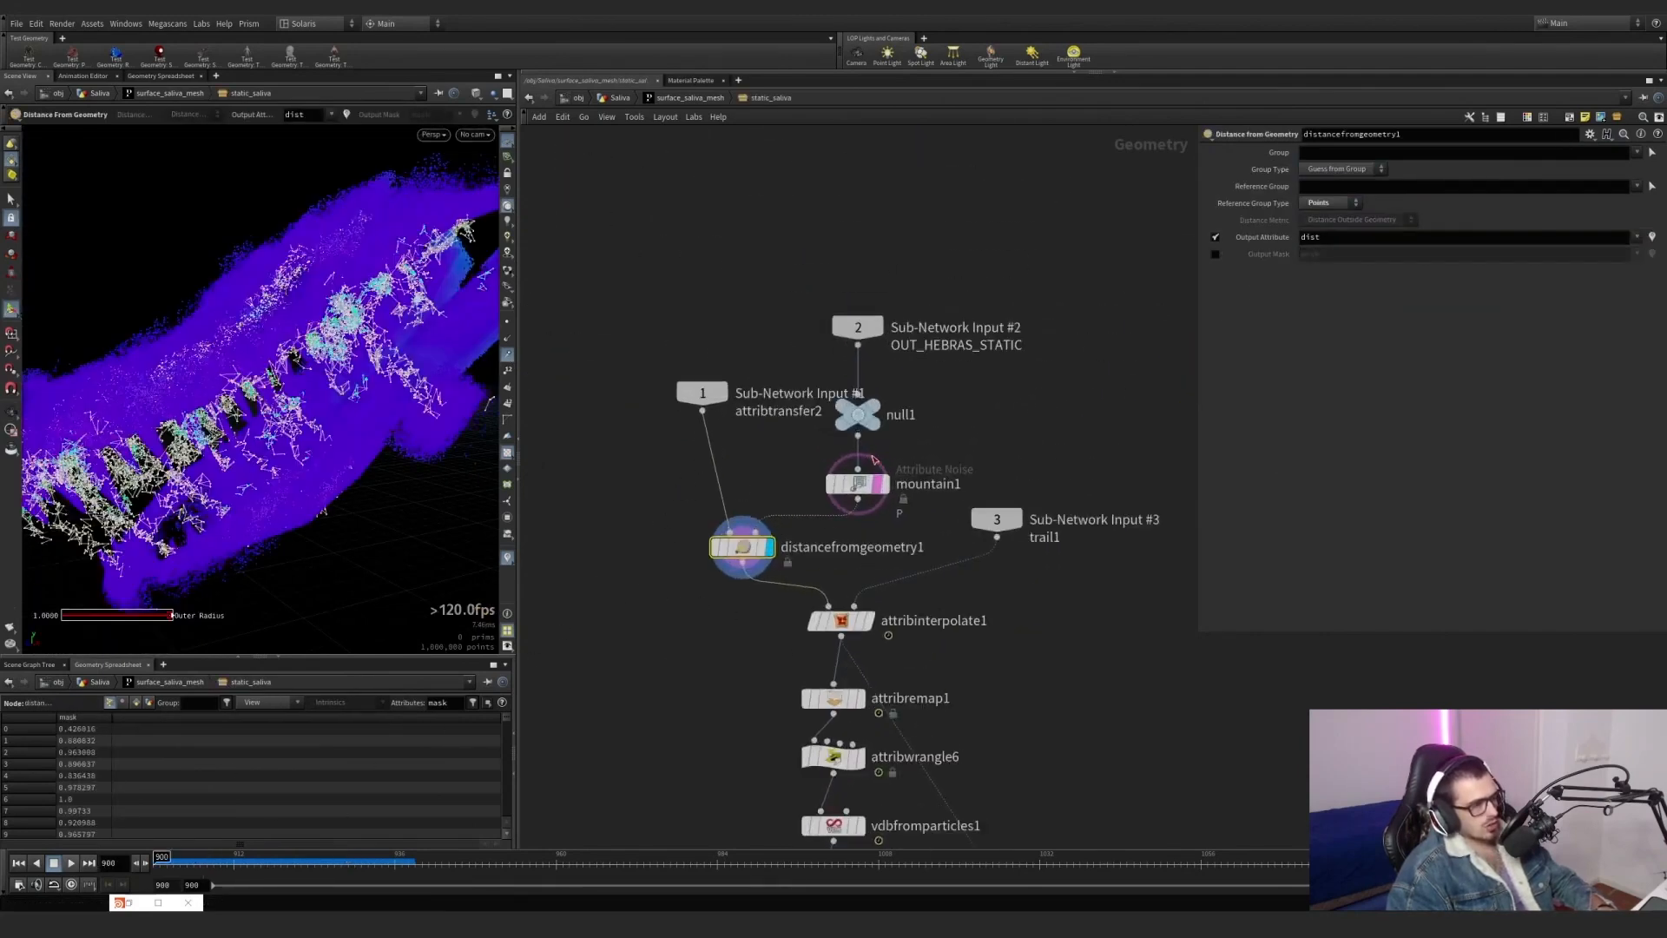
# Display null1's static strands and move null1 with the OUT_HEBRAS_STATIC input up, away from mountain1.
pyautogui.moveTo(876, 406)
pyautogui.keyDown('alt'); pyautogui.moveTo(348, 391); pyautogui.dragTo(427, 374); pyautogui.keyUp('alt')
pyautogui.click(884, 484)
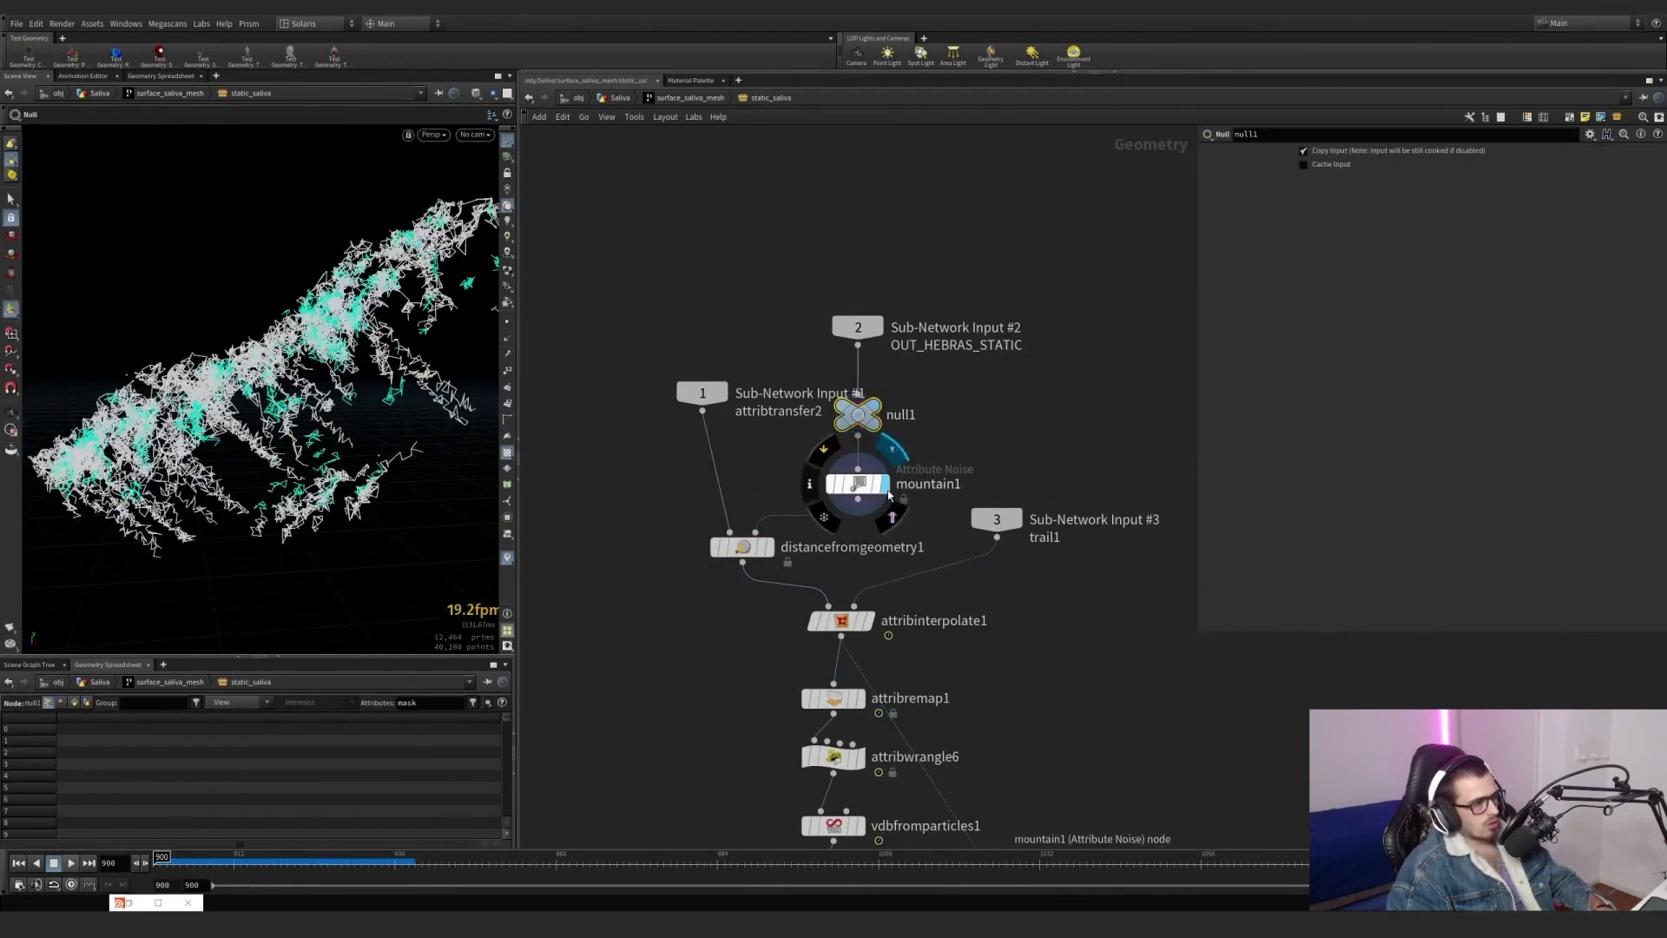
pyautogui.moveTo(918, 533); pyautogui.dragTo(859, 336)
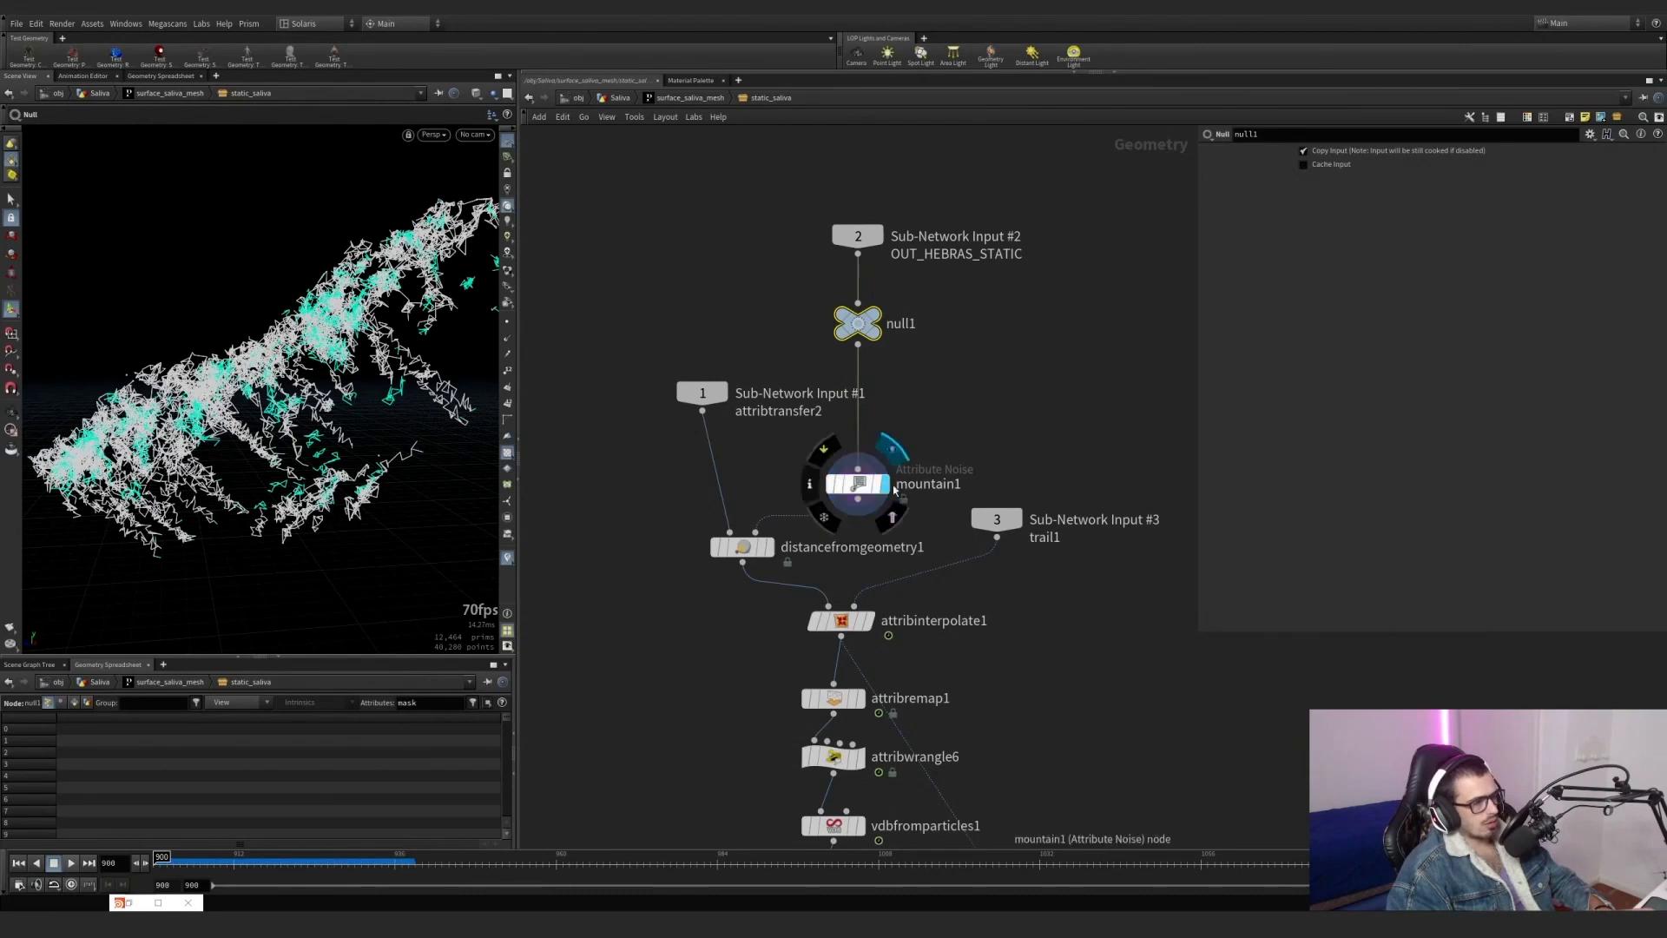
pyautogui.click(858, 483)
pyautogui.click(776, 512)
# Display distancefromgeometry1 with the dist visualizer toggled, then filter its spreadsheet to dist and sort the points by that attribute.
pyautogui.click(741, 547)
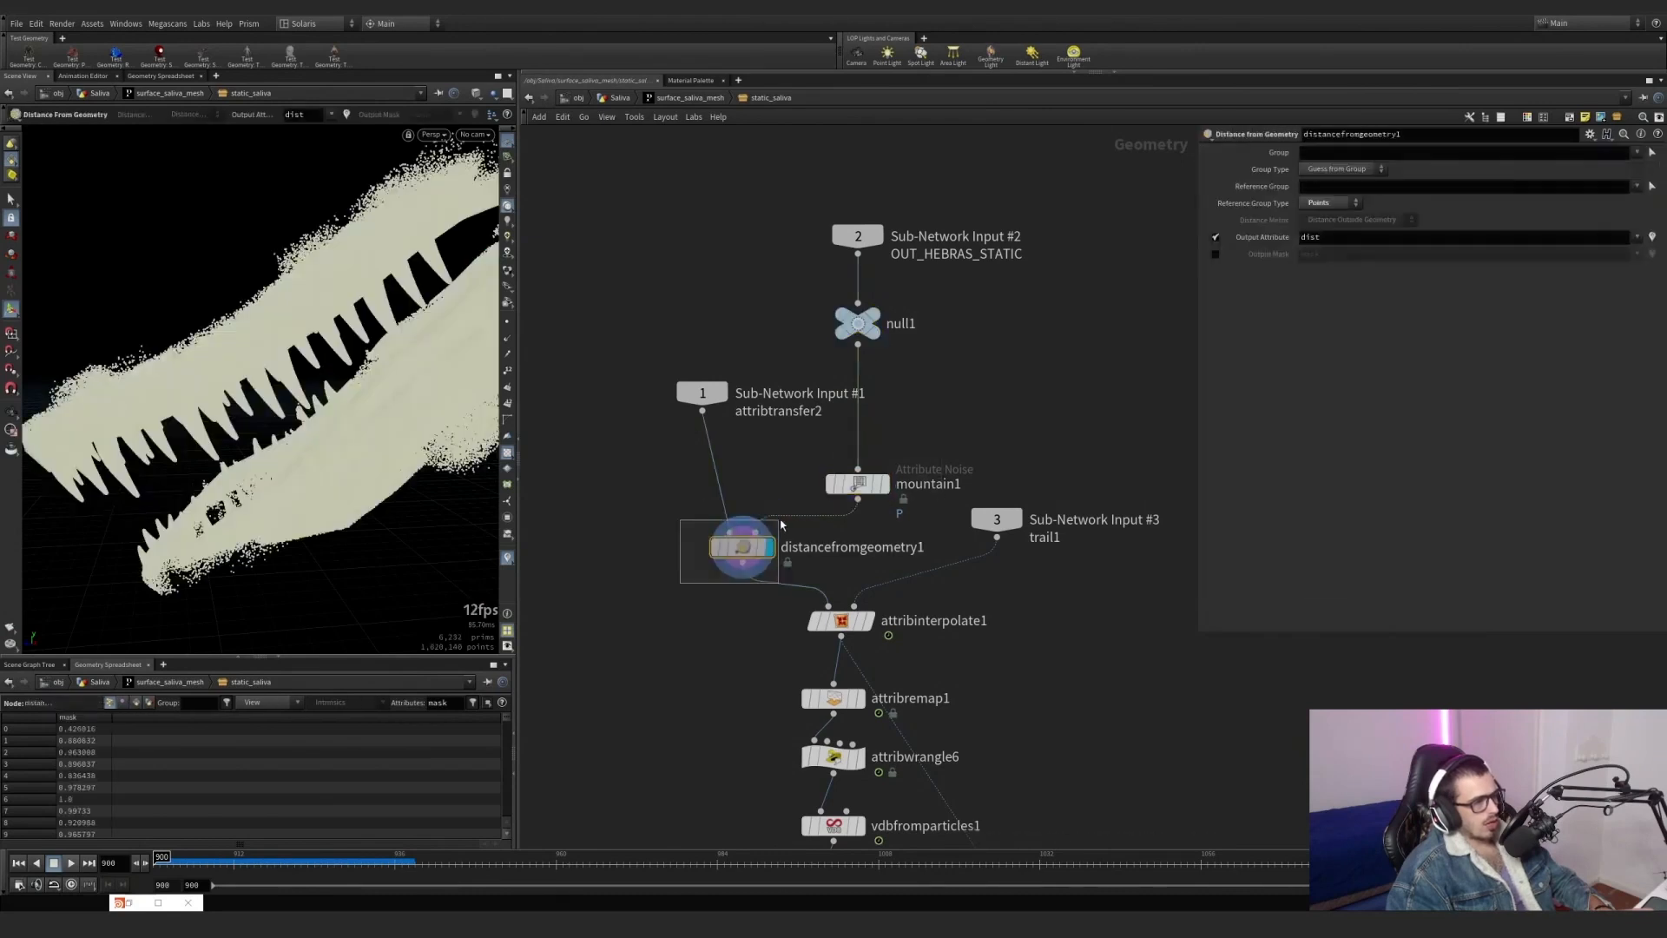
pyautogui.click(508, 556)
pyautogui.click(511, 387)
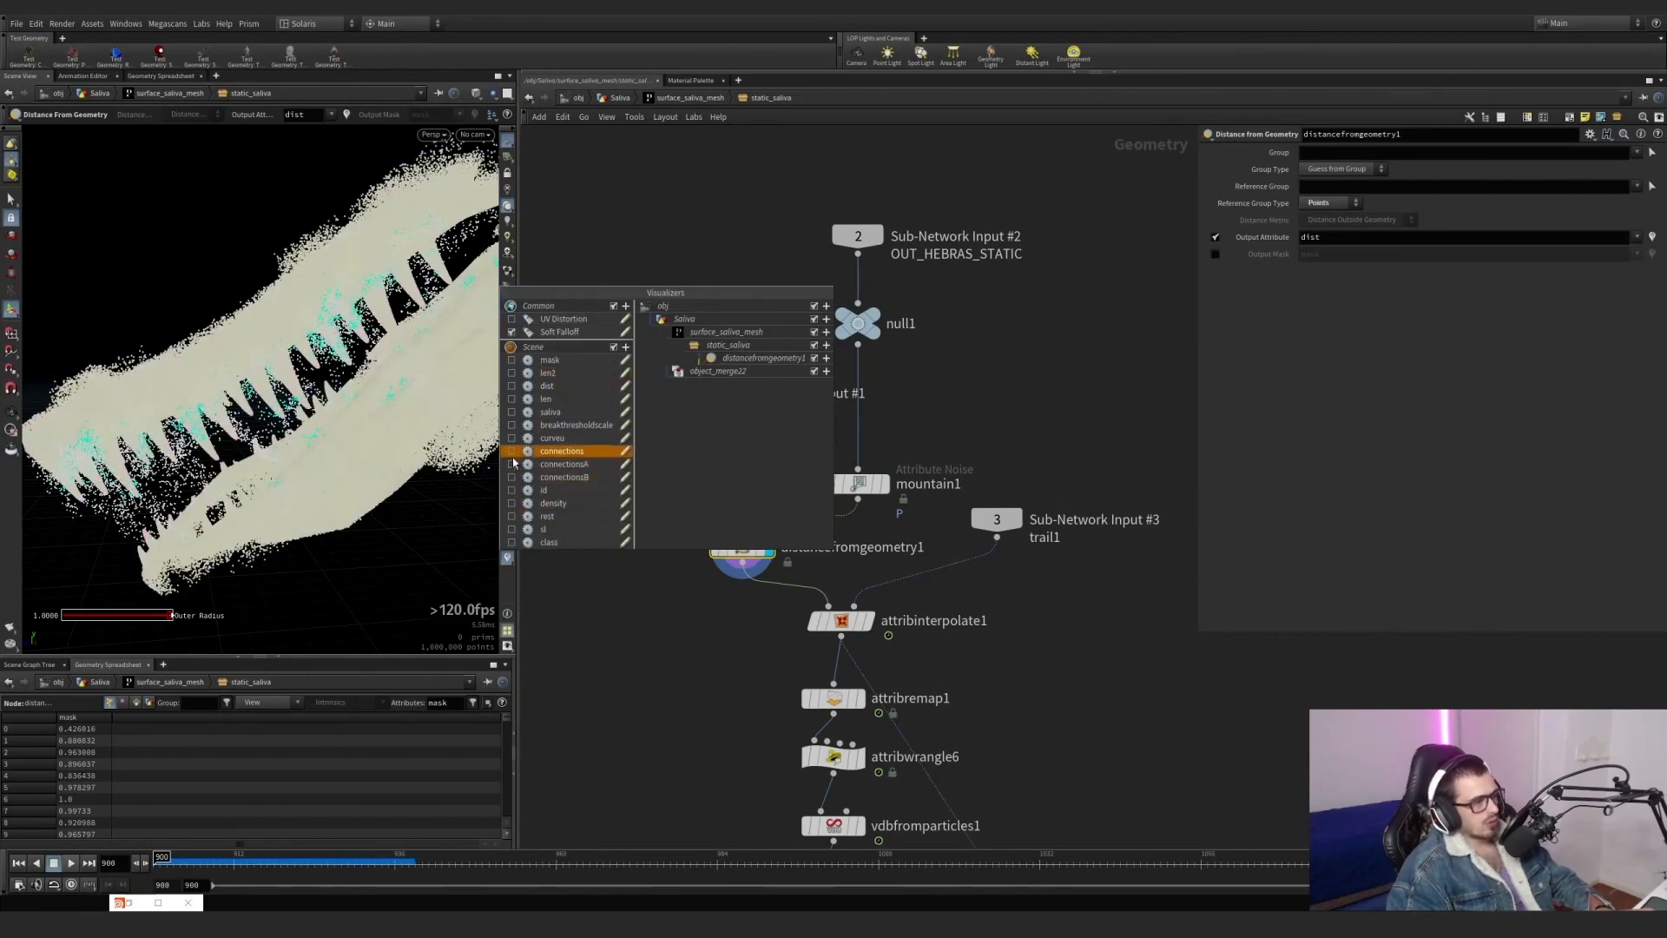
pyautogui.click(511, 386)
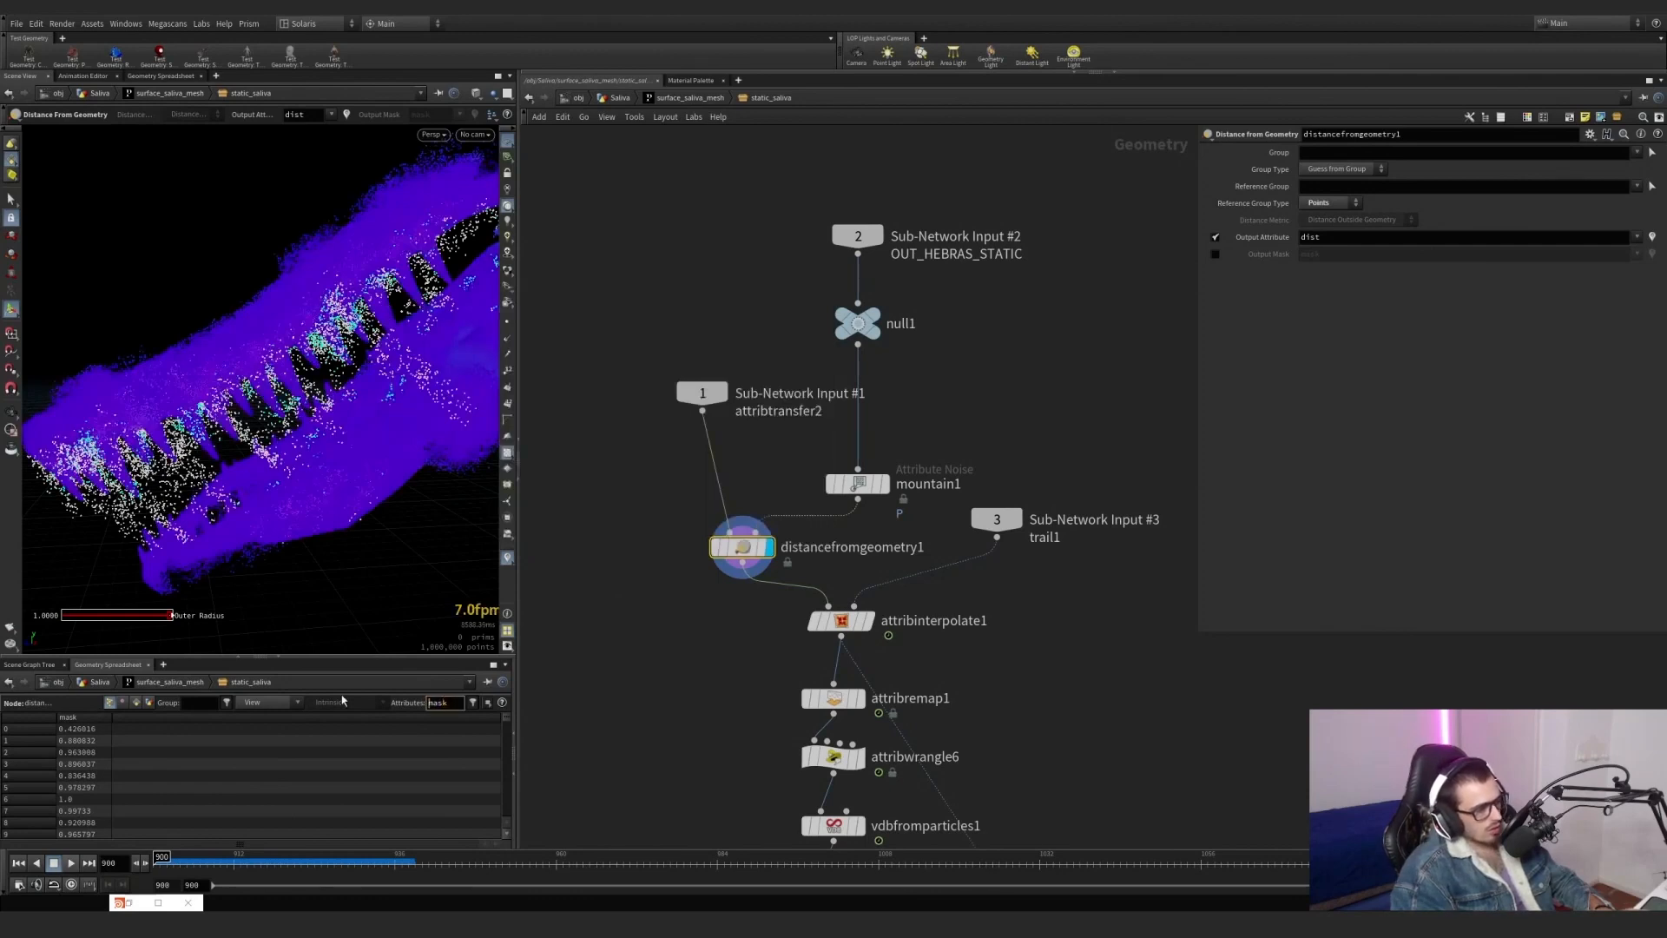
pyautogui.write('dist')
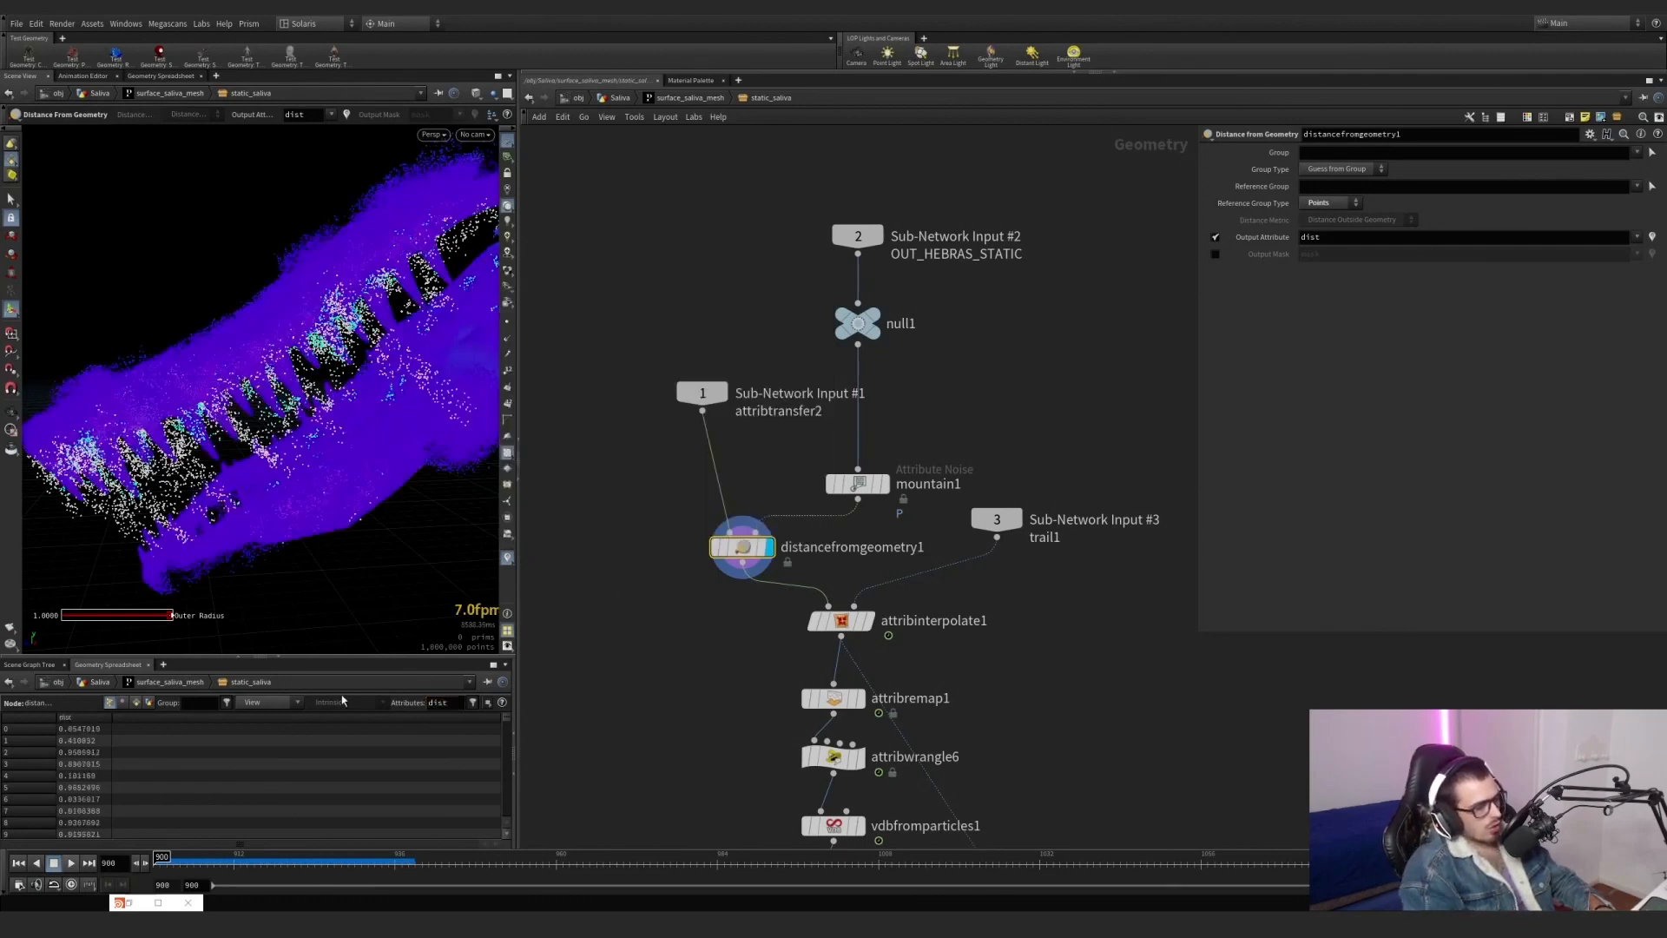
pyautogui.click(91, 719)
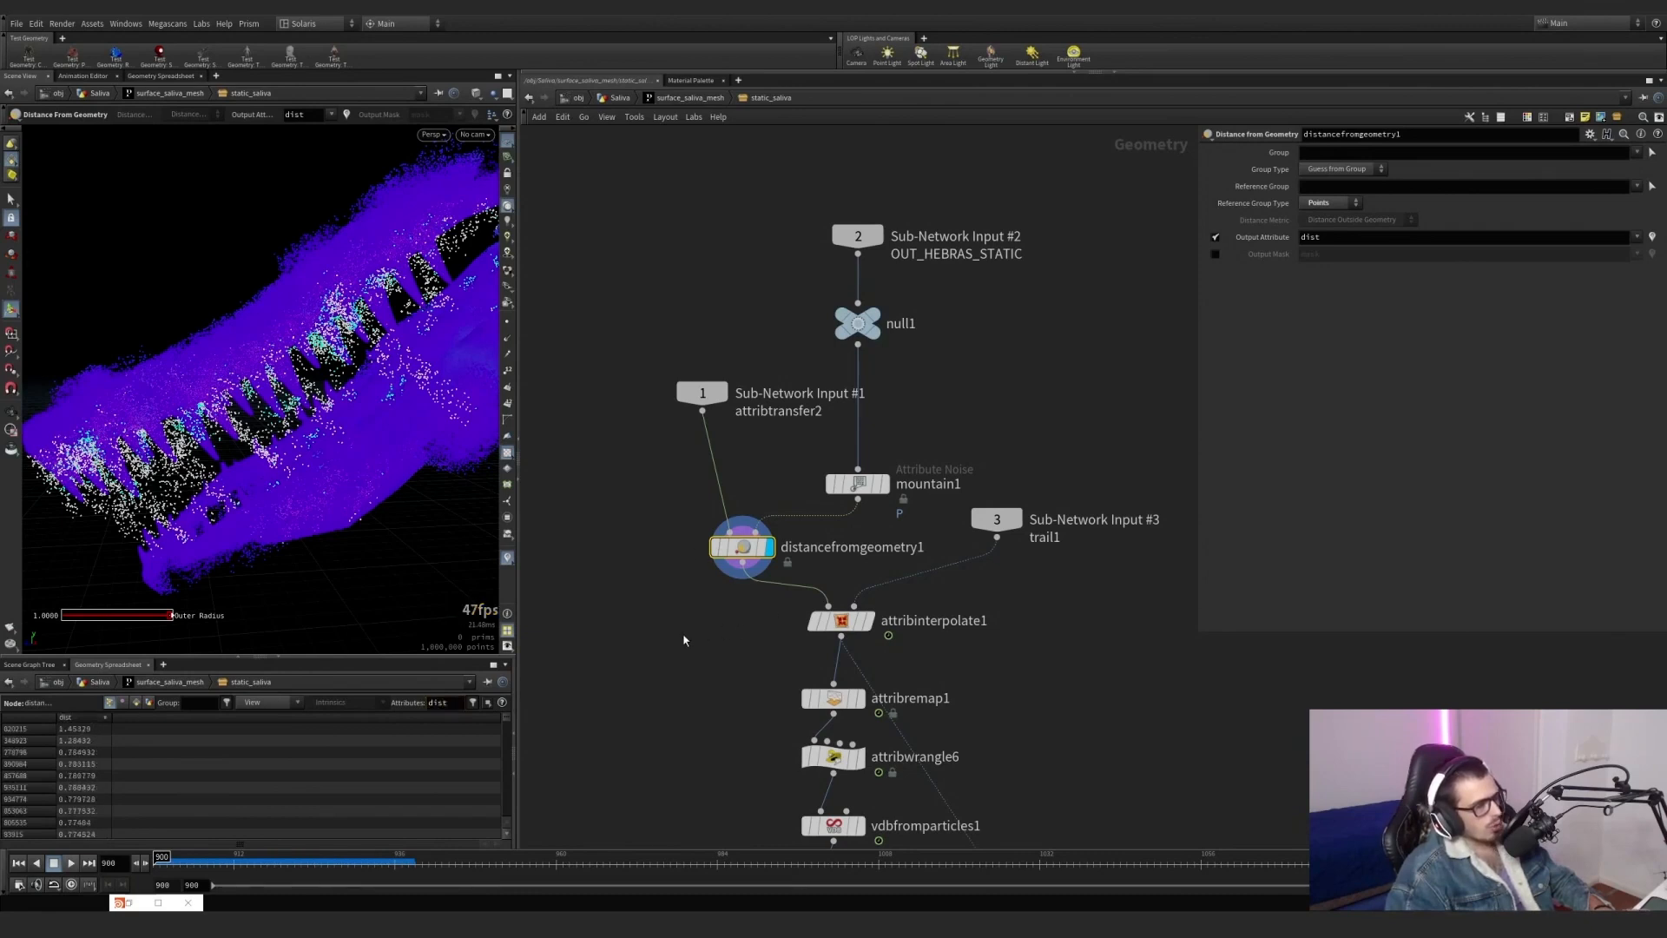
# Display attribinterpolate1 and examine the interpolated points around the jaws at frame 922.
pyautogui.keyDown('alt'); pyautogui.moveTo(323, 389); pyautogui.dragTo(414, 419); pyautogui.keyUp('alt')
pyautogui.scroll(3, 414, 419)
pyautogui.moveTo(756, 553)
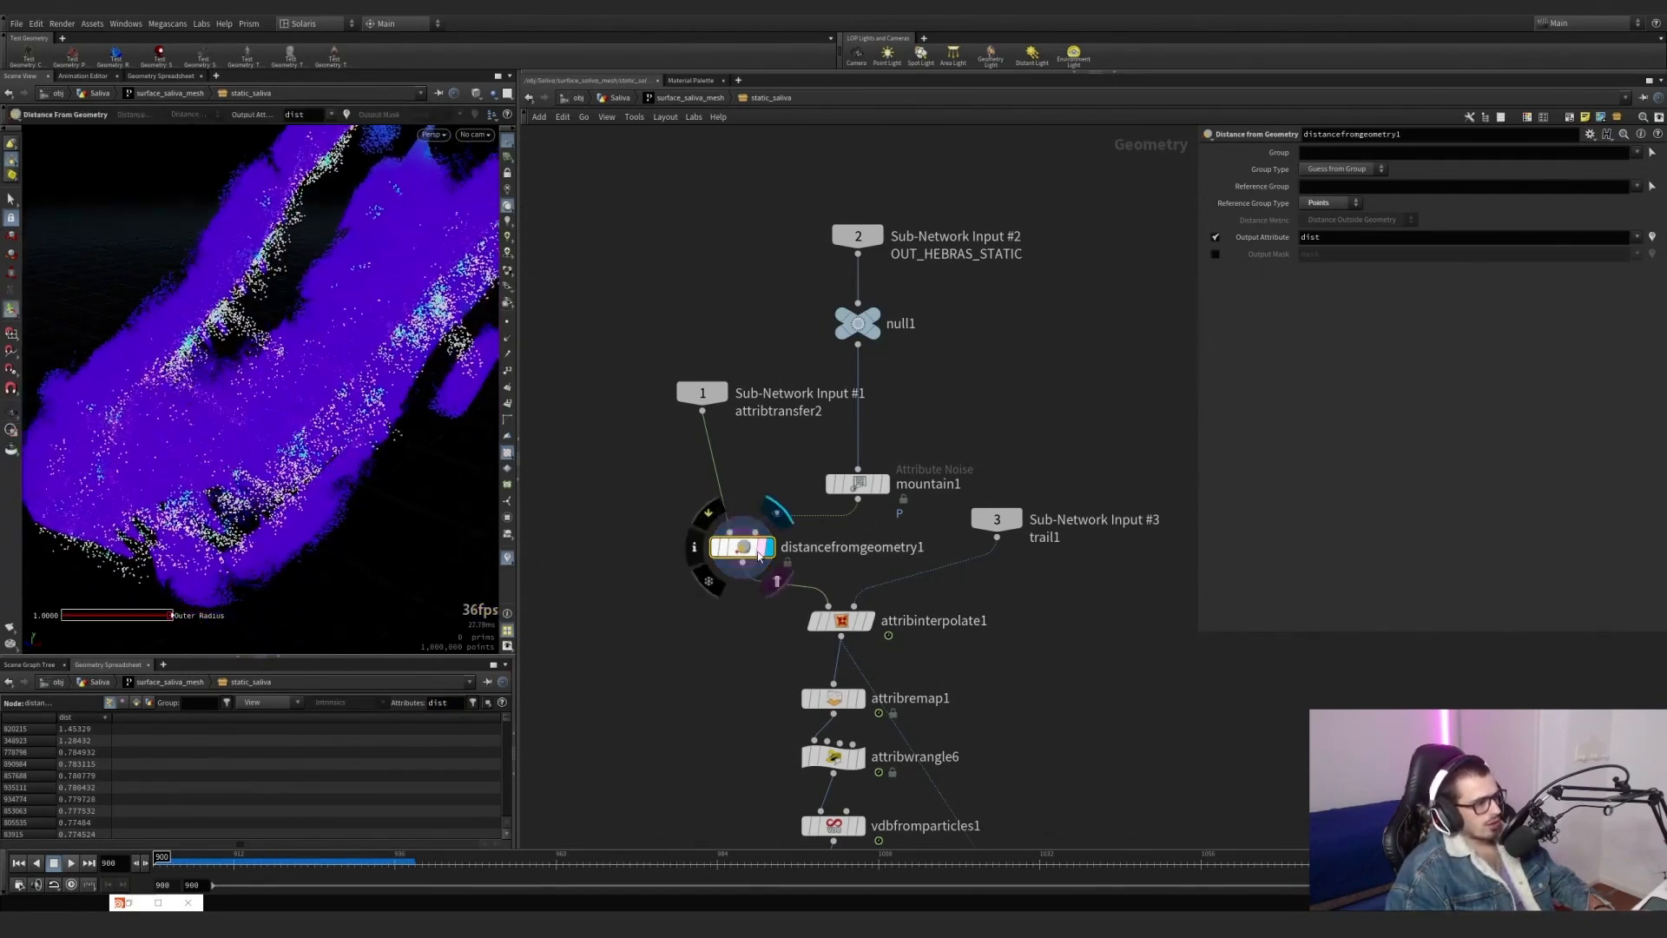
pyautogui.click(843, 621)
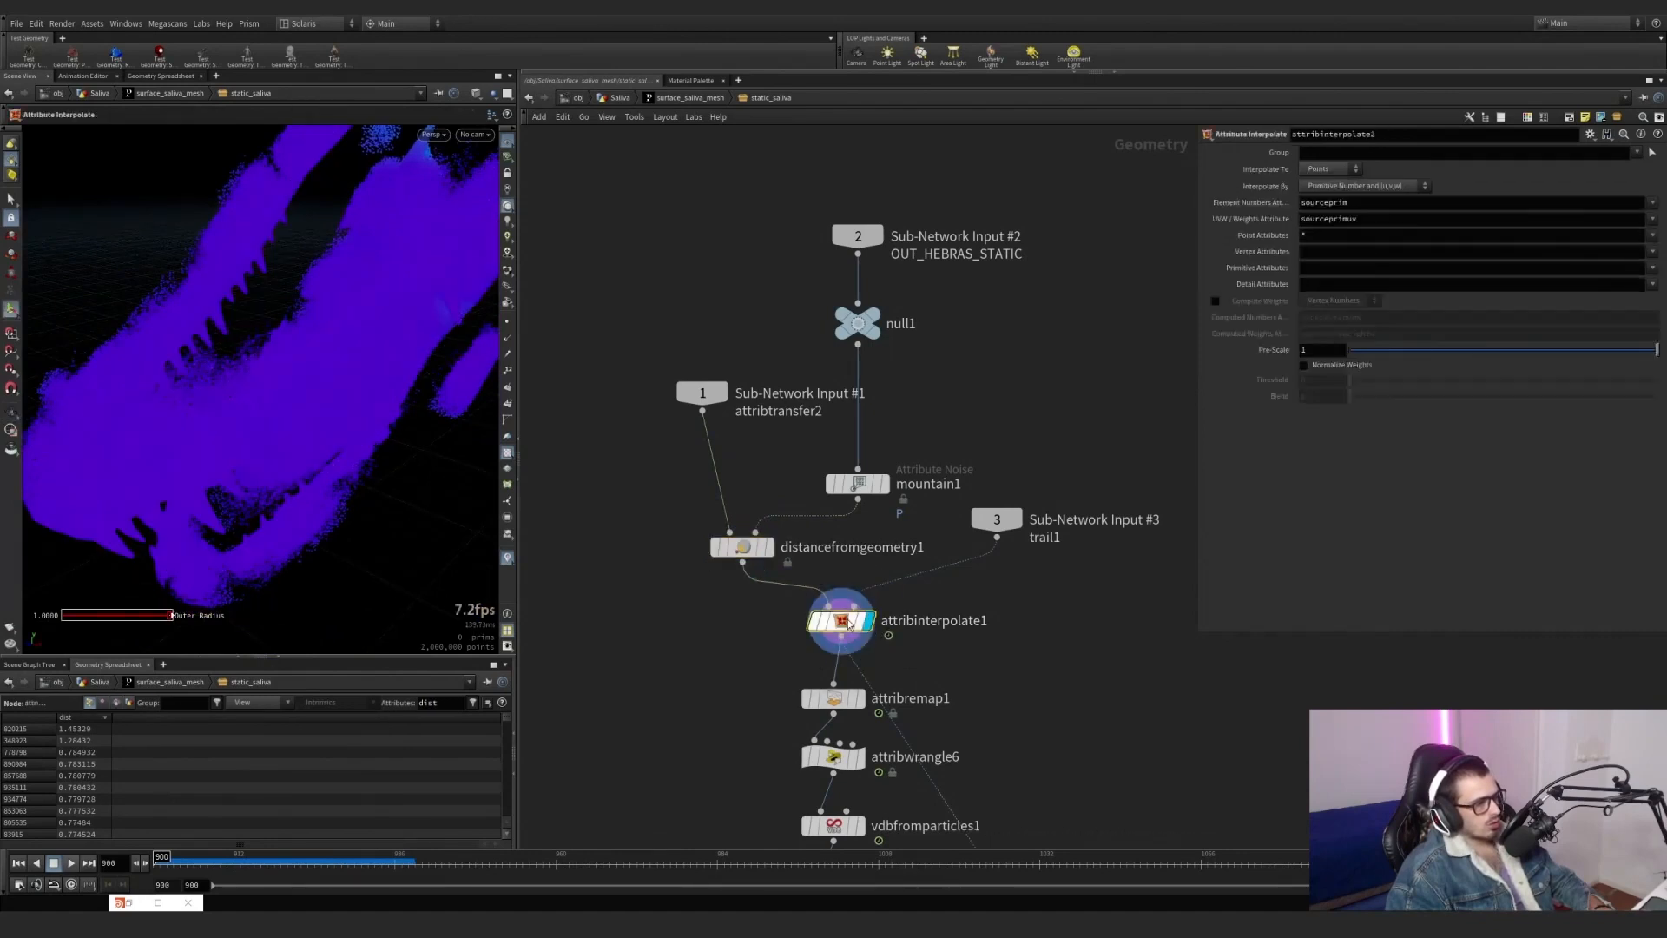
pyautogui.keyDown('alt'); pyautogui.moveTo(373, 452); pyautogui.dragTo(275, 412); pyautogui.keyUp('alt')
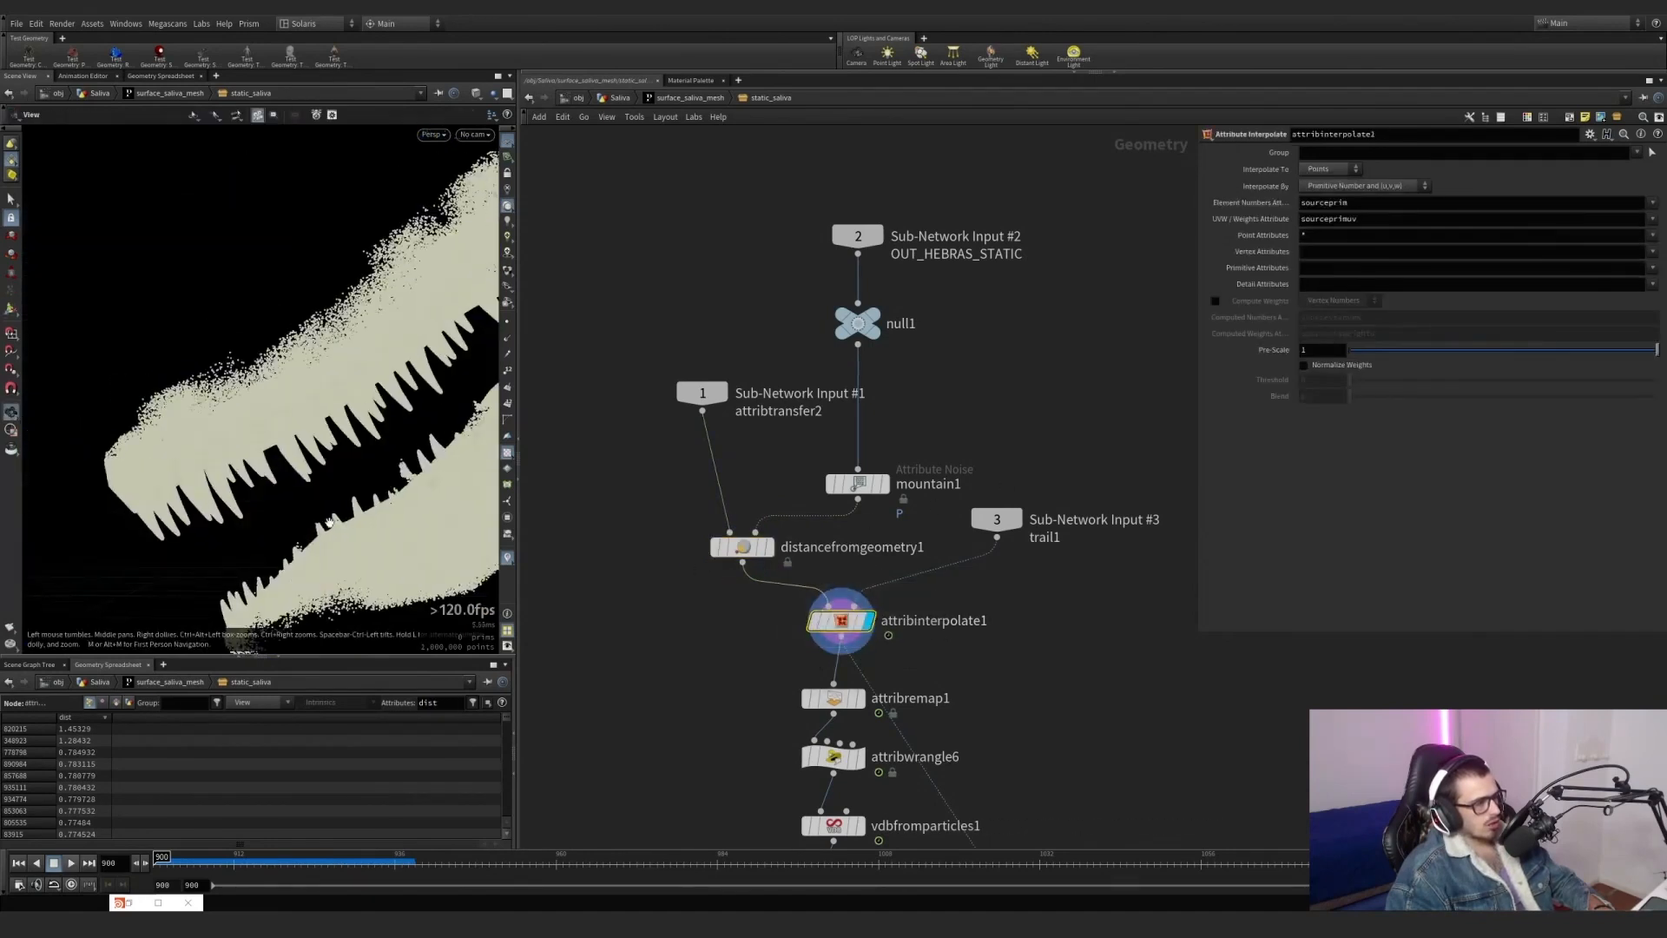
pyautogui.moveTo(271, 858)
pyautogui.mouseDown()
pyautogui.moveTo(649, 856)
pyautogui.moveTo(300, 857)
pyautogui.mouseUp()
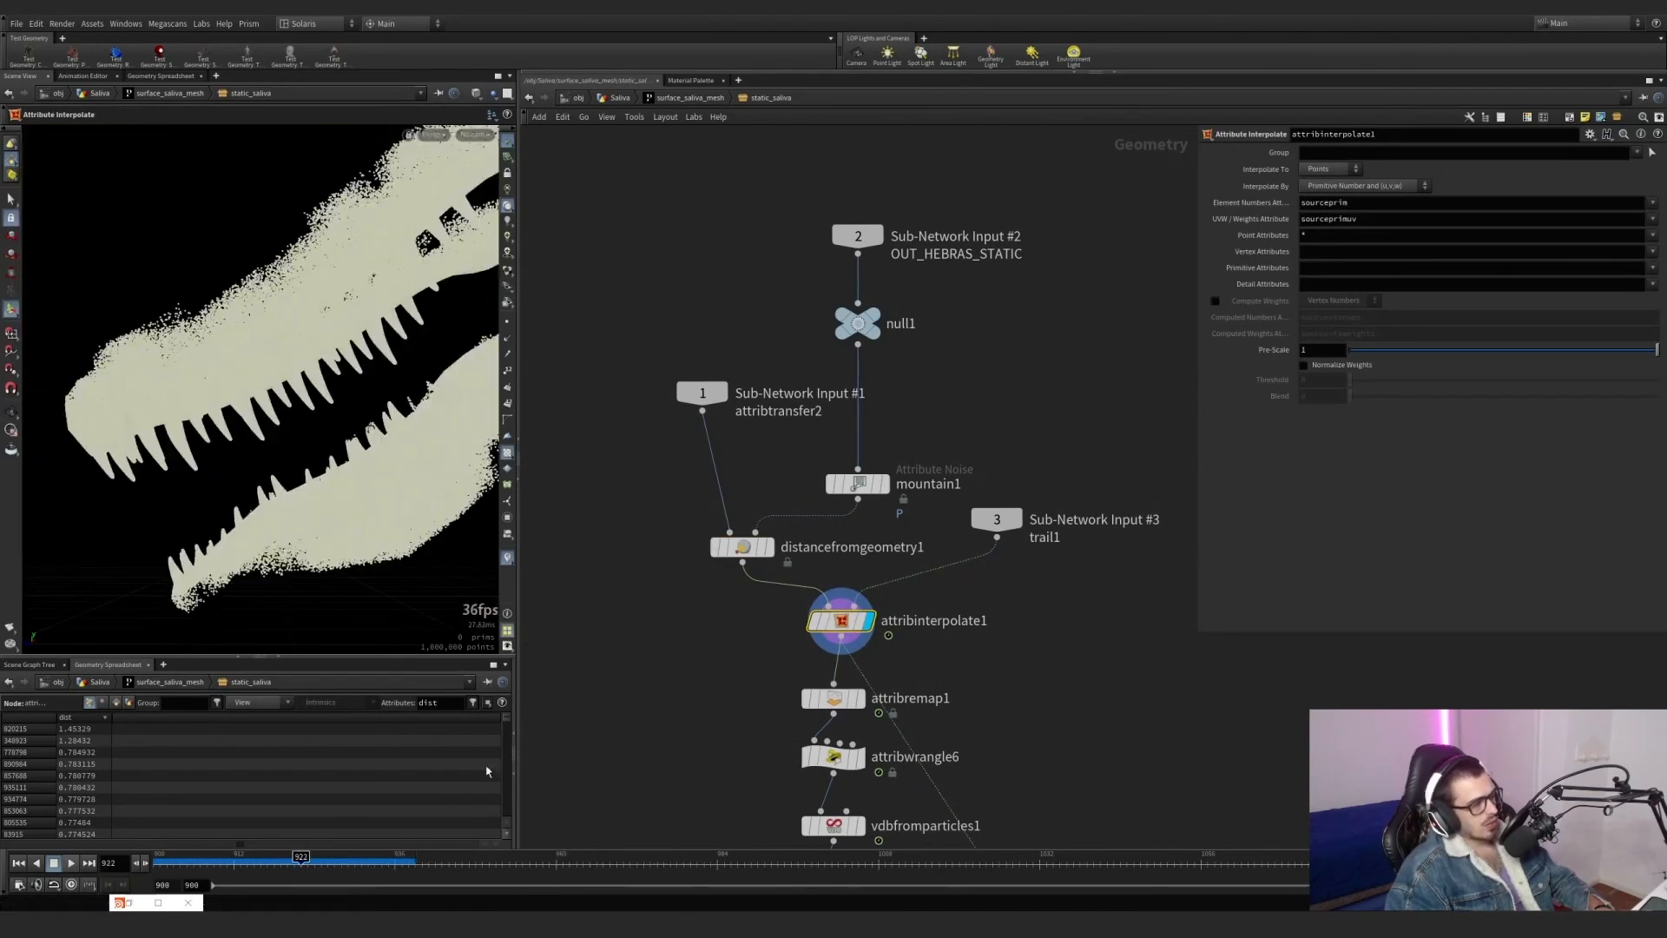
# Display attribremap1 and color its points with the dist visualizer.
pyautogui.click(825, 701)
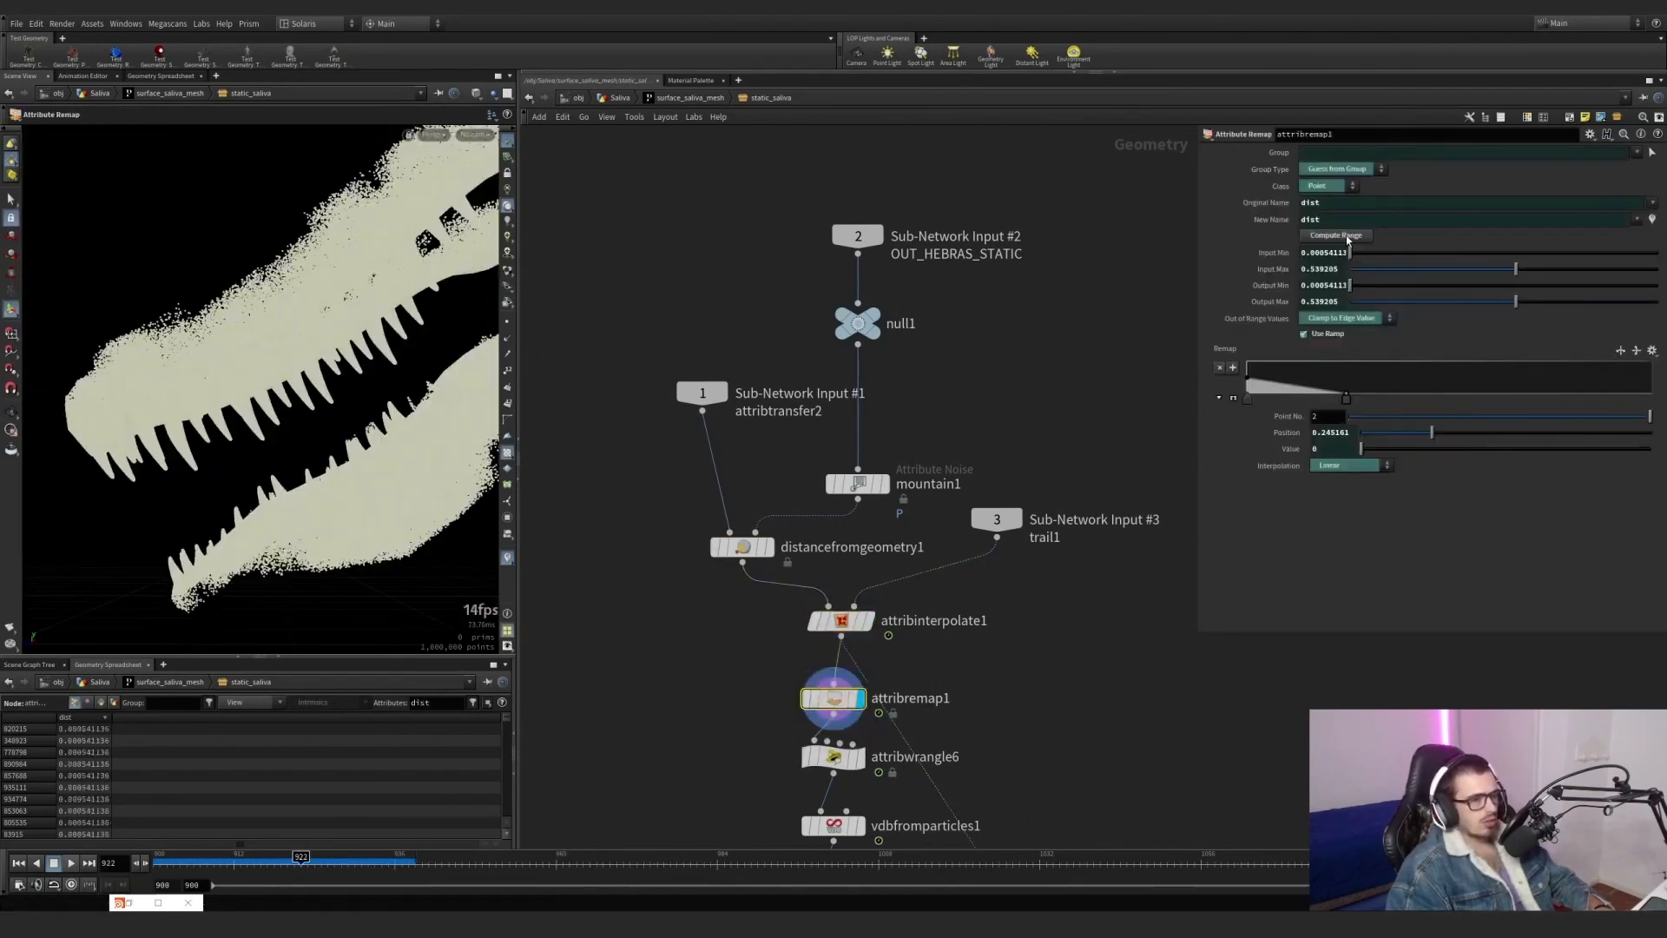
pyautogui.moveTo(1071, 648); pyautogui.dragTo(1064, 539, button='middle')
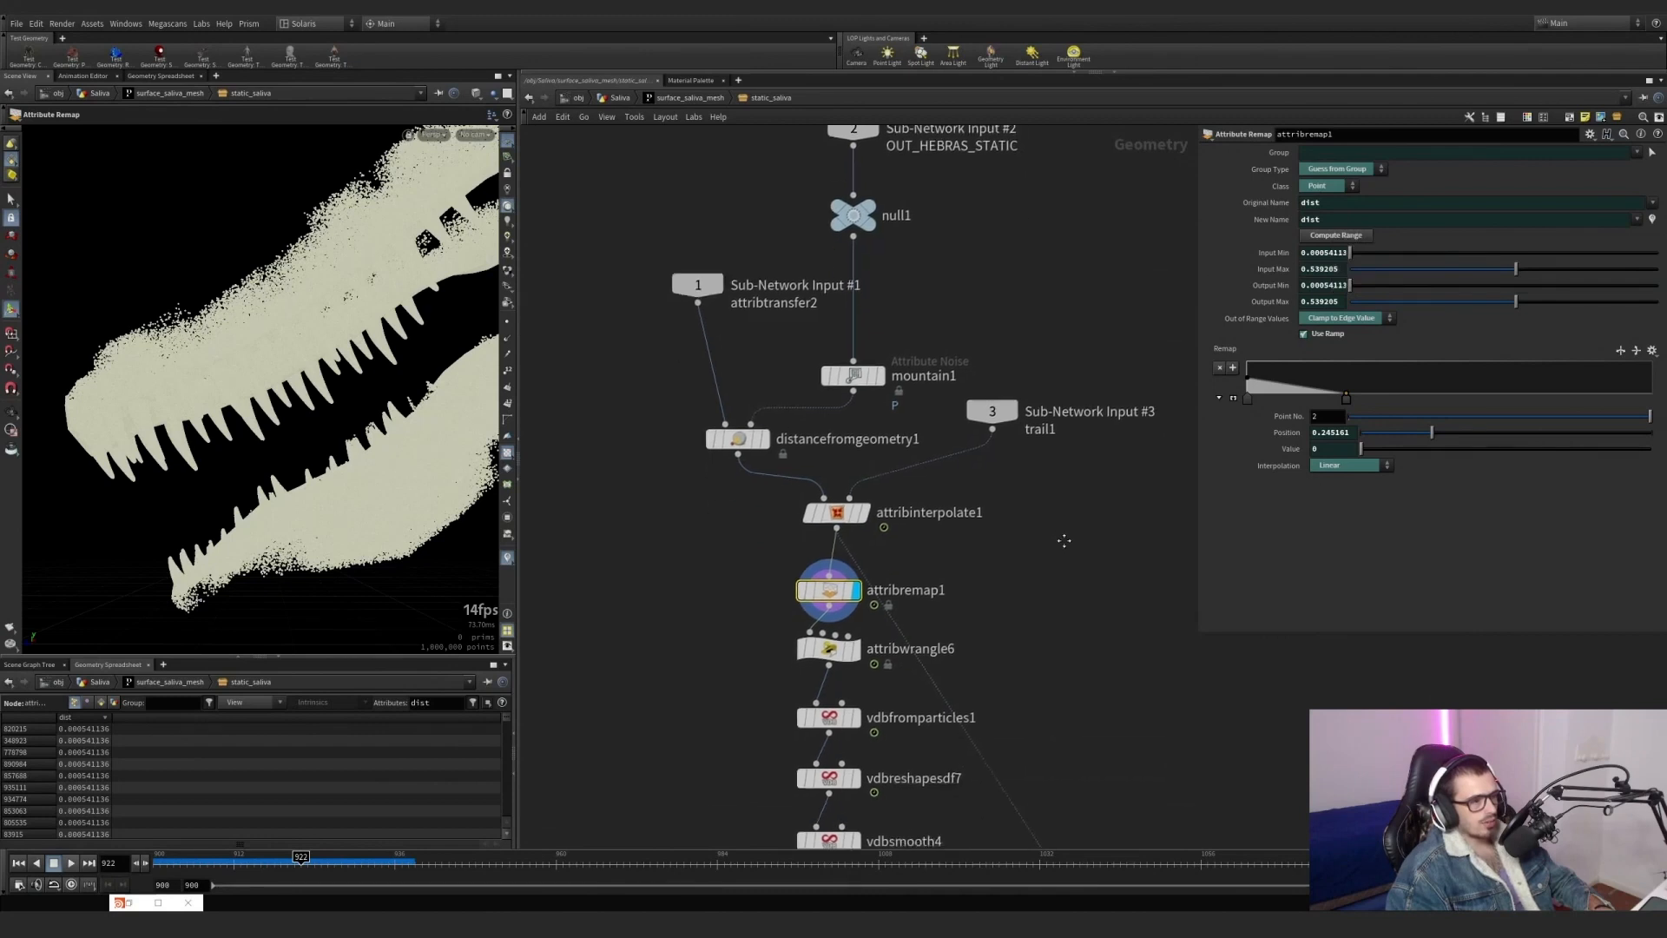
pyautogui.scroll(2, 773, 579)
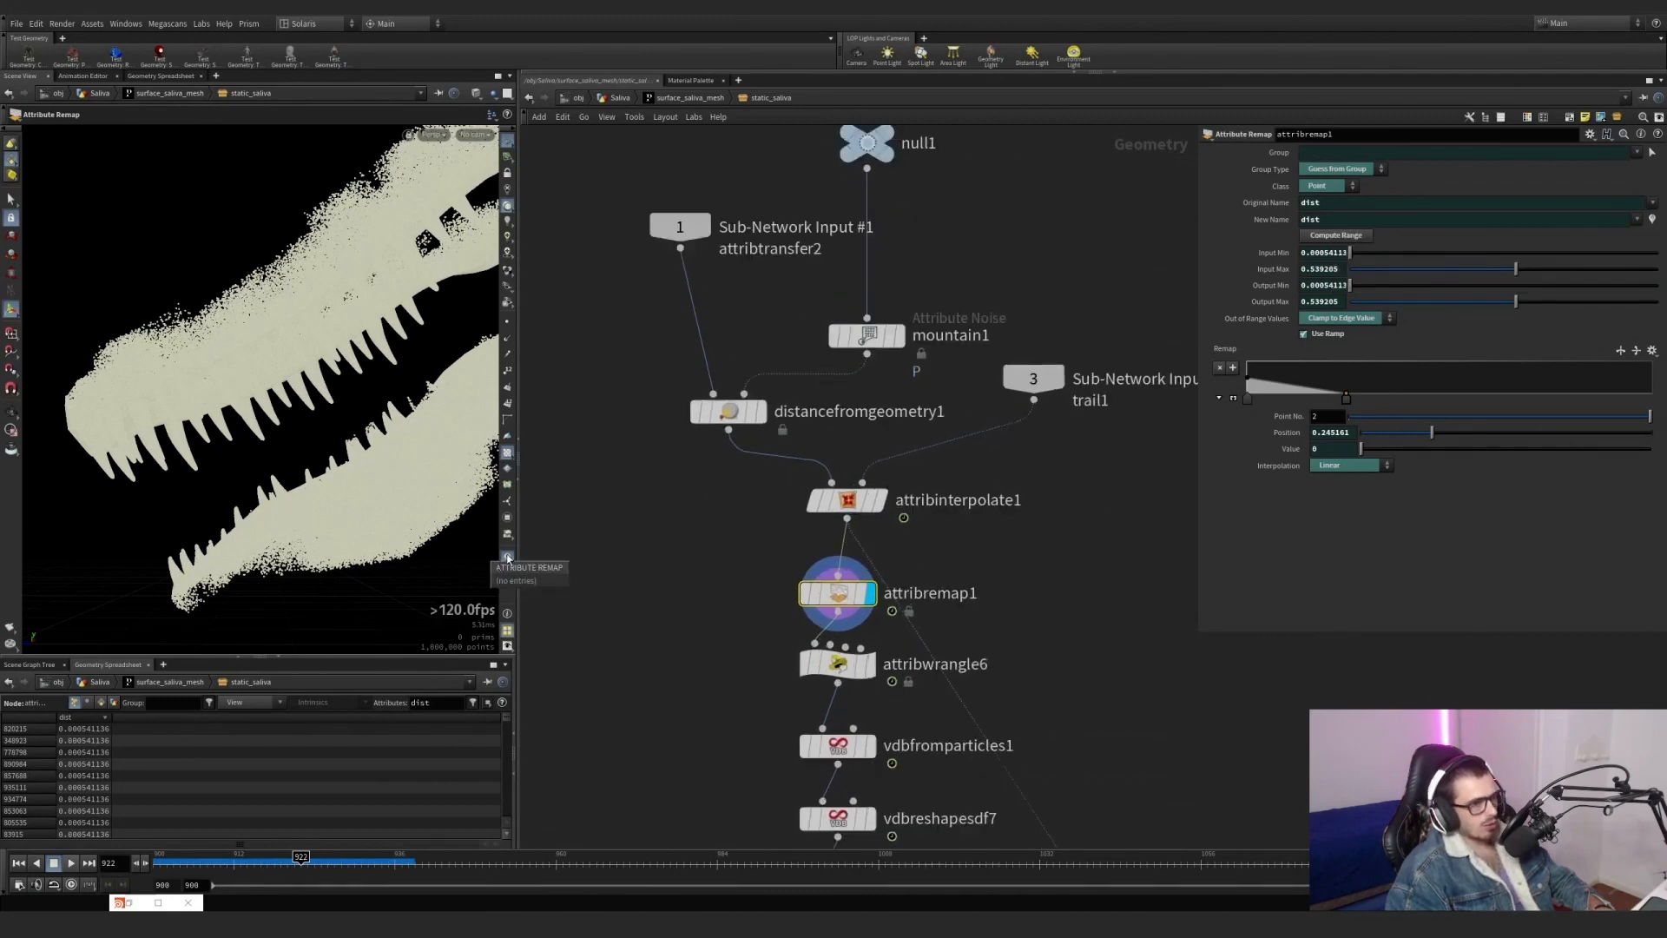
pyautogui.click(508, 559)
pyautogui.click(511, 387)
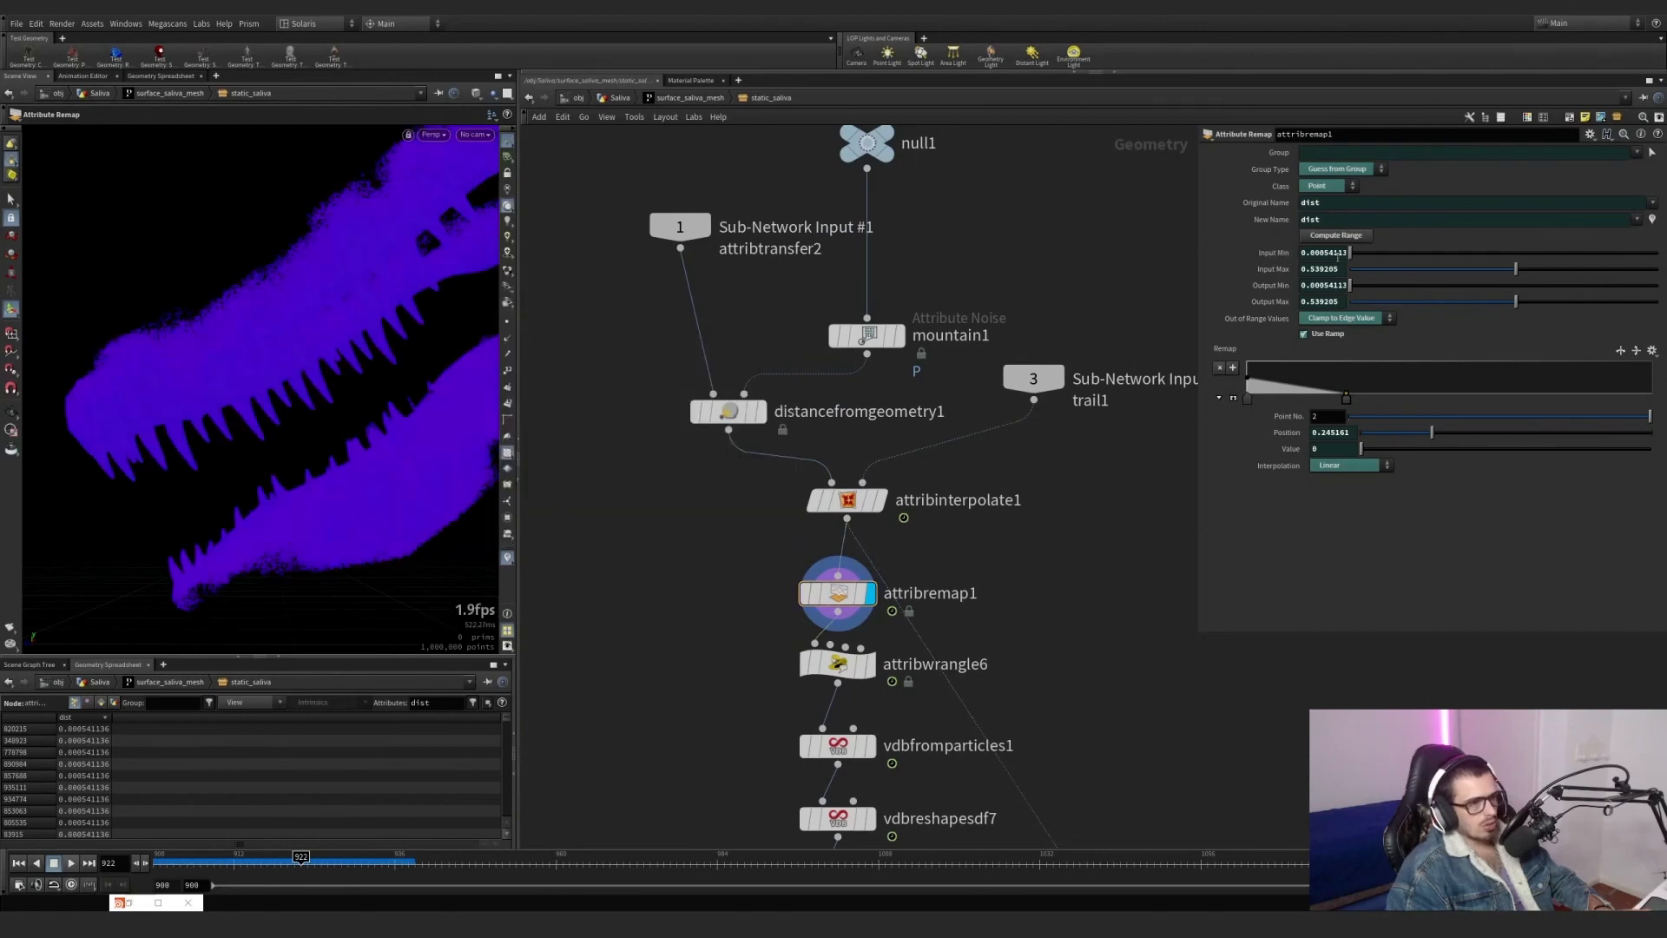
# Set the dist visualizer's ramp range maximum to .5.
pyautogui.click(508, 560)
pyautogui.click(623, 394)
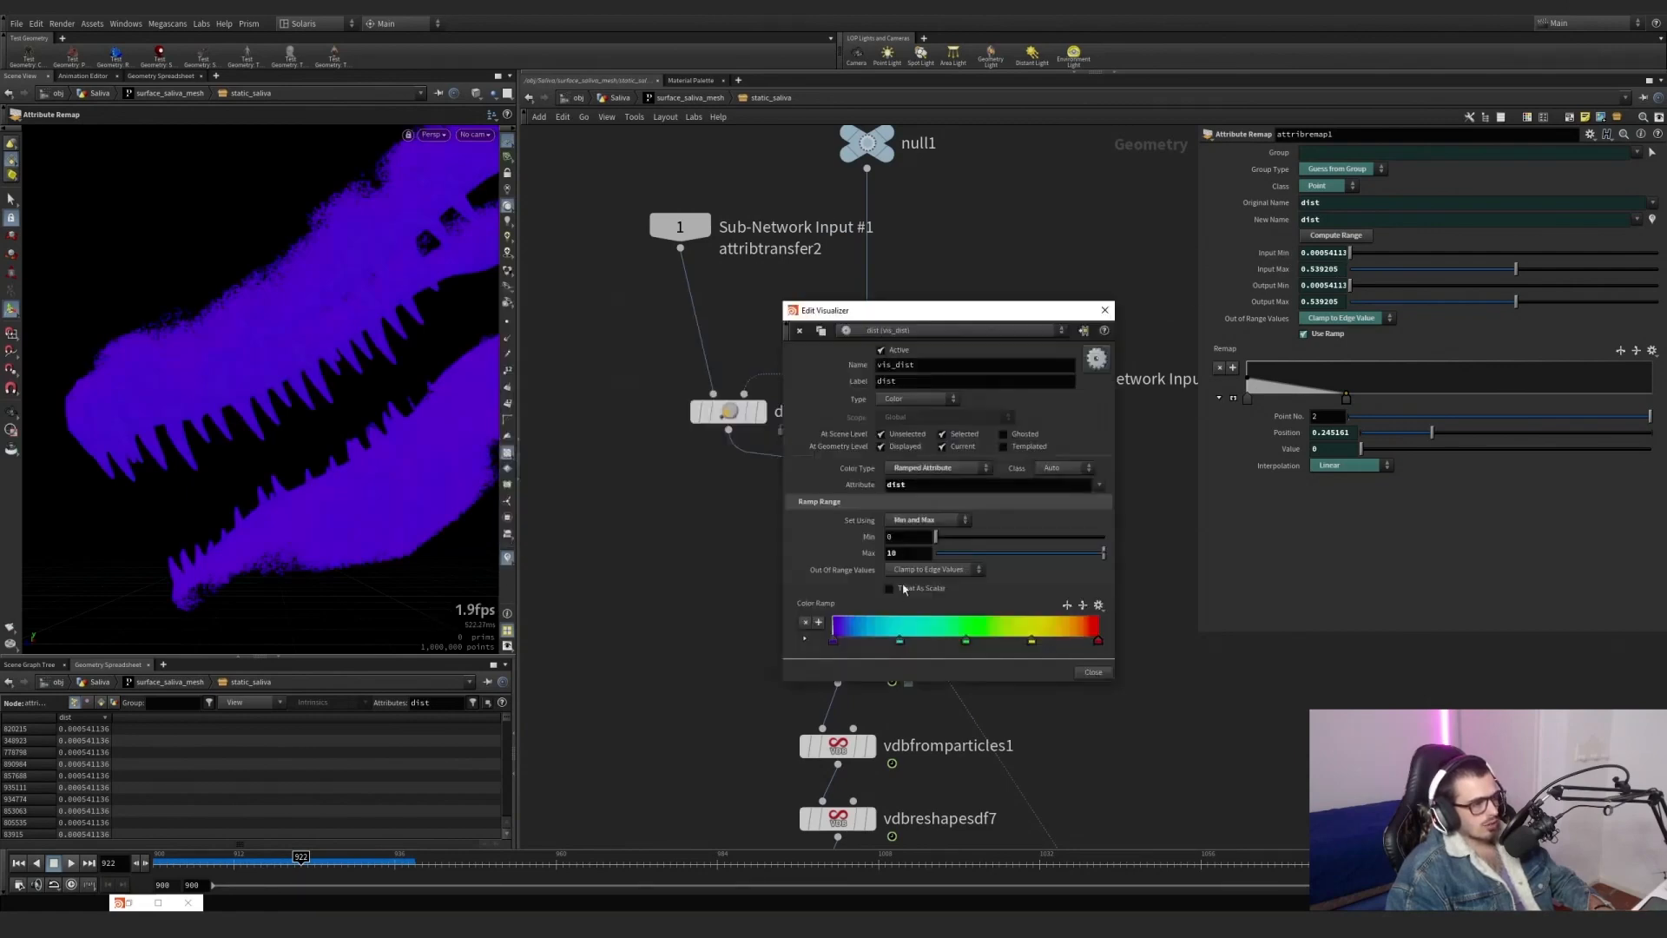
pyautogui.doubleClick(907, 538)
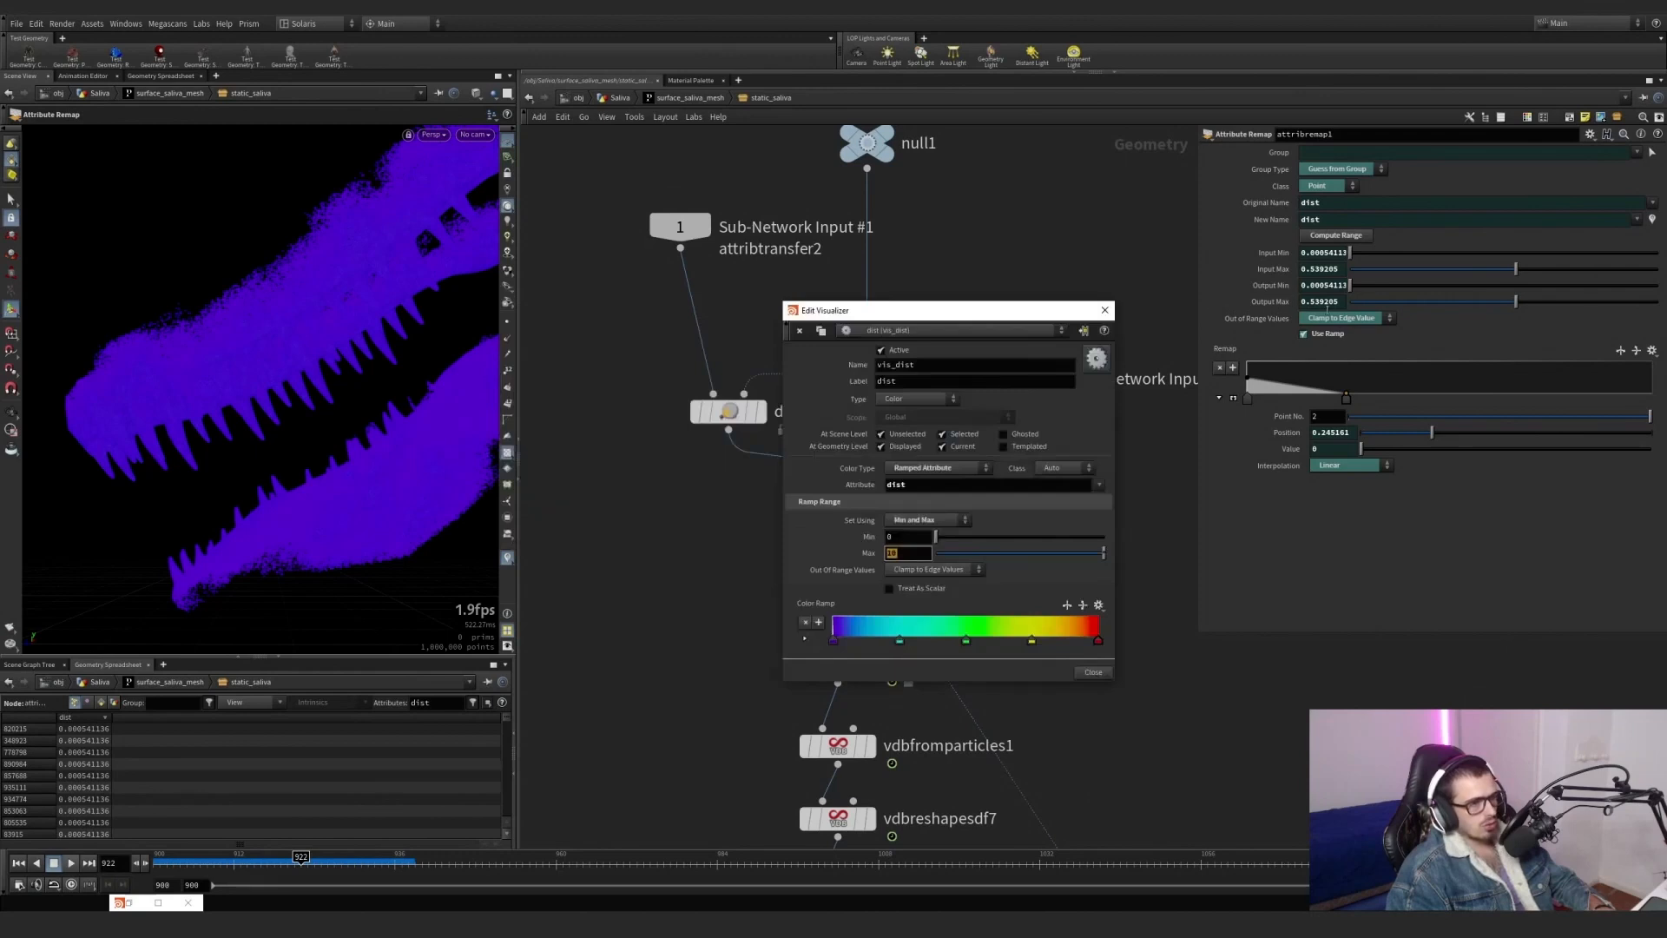
pyautogui.write('.5')
pyautogui.press('Return')
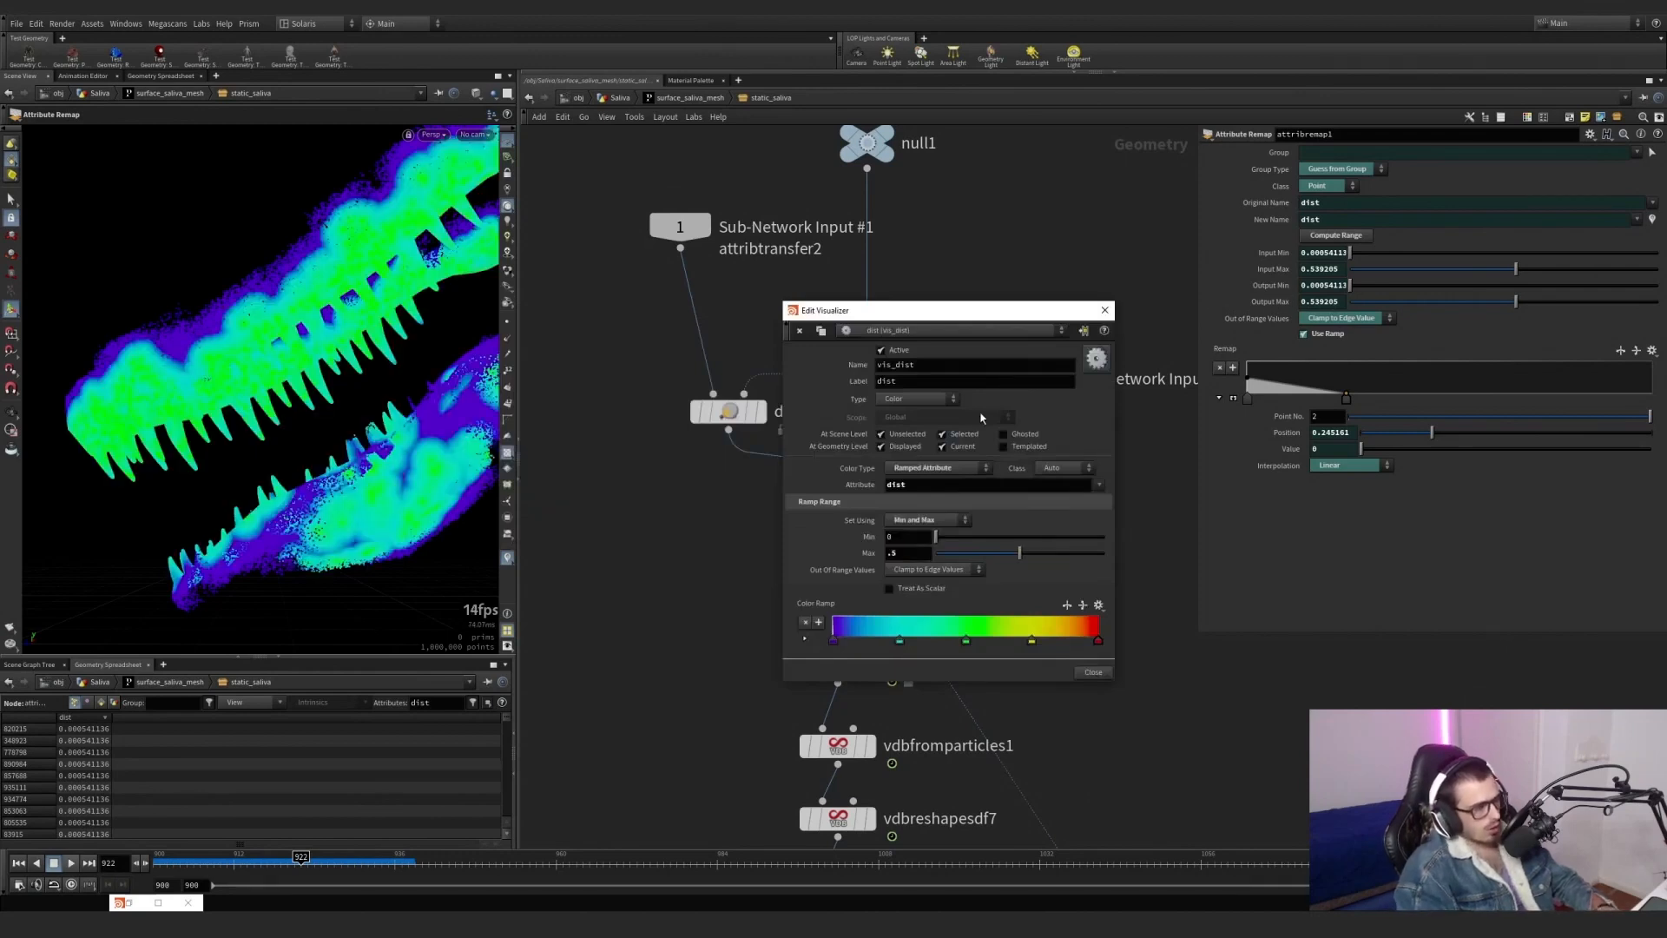
pyautogui.click(685, 580)
pyautogui.click(1111, 311)
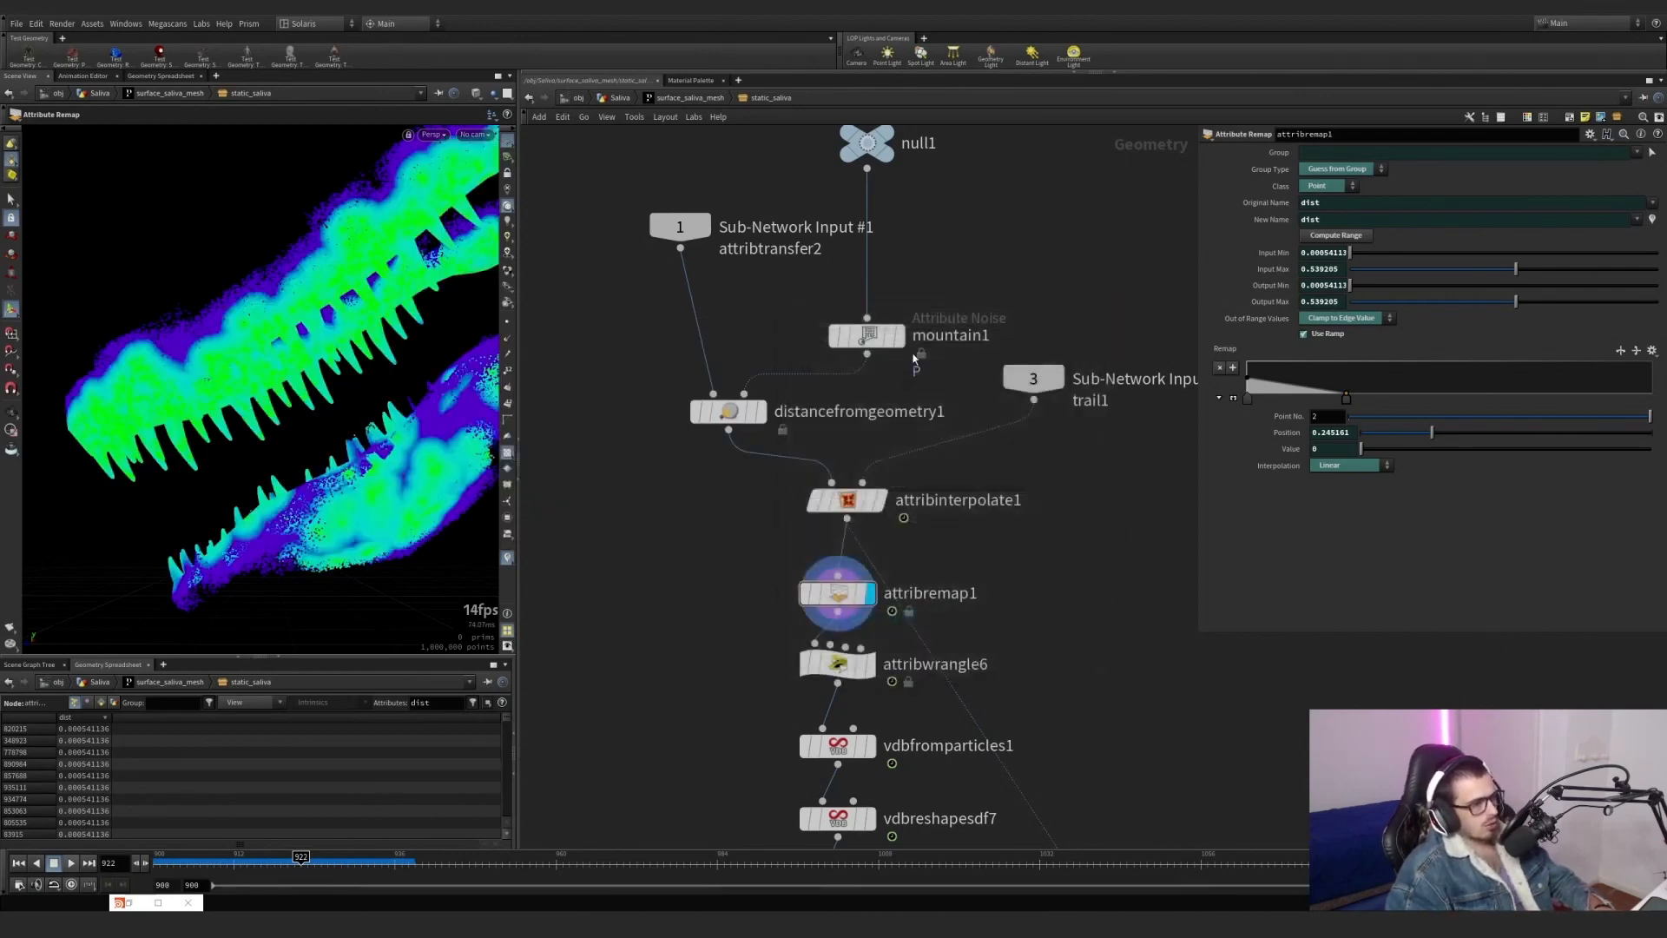
# Overlay mountain1's strands as a template on the remapped points and return to frame 900.
pyautogui.click(890, 336)
pyautogui.keyDown('alt'); pyautogui.moveTo(293, 391); pyautogui.dragTo(365, 538); pyautogui.keyUp('alt')
pyautogui.click(158, 866)
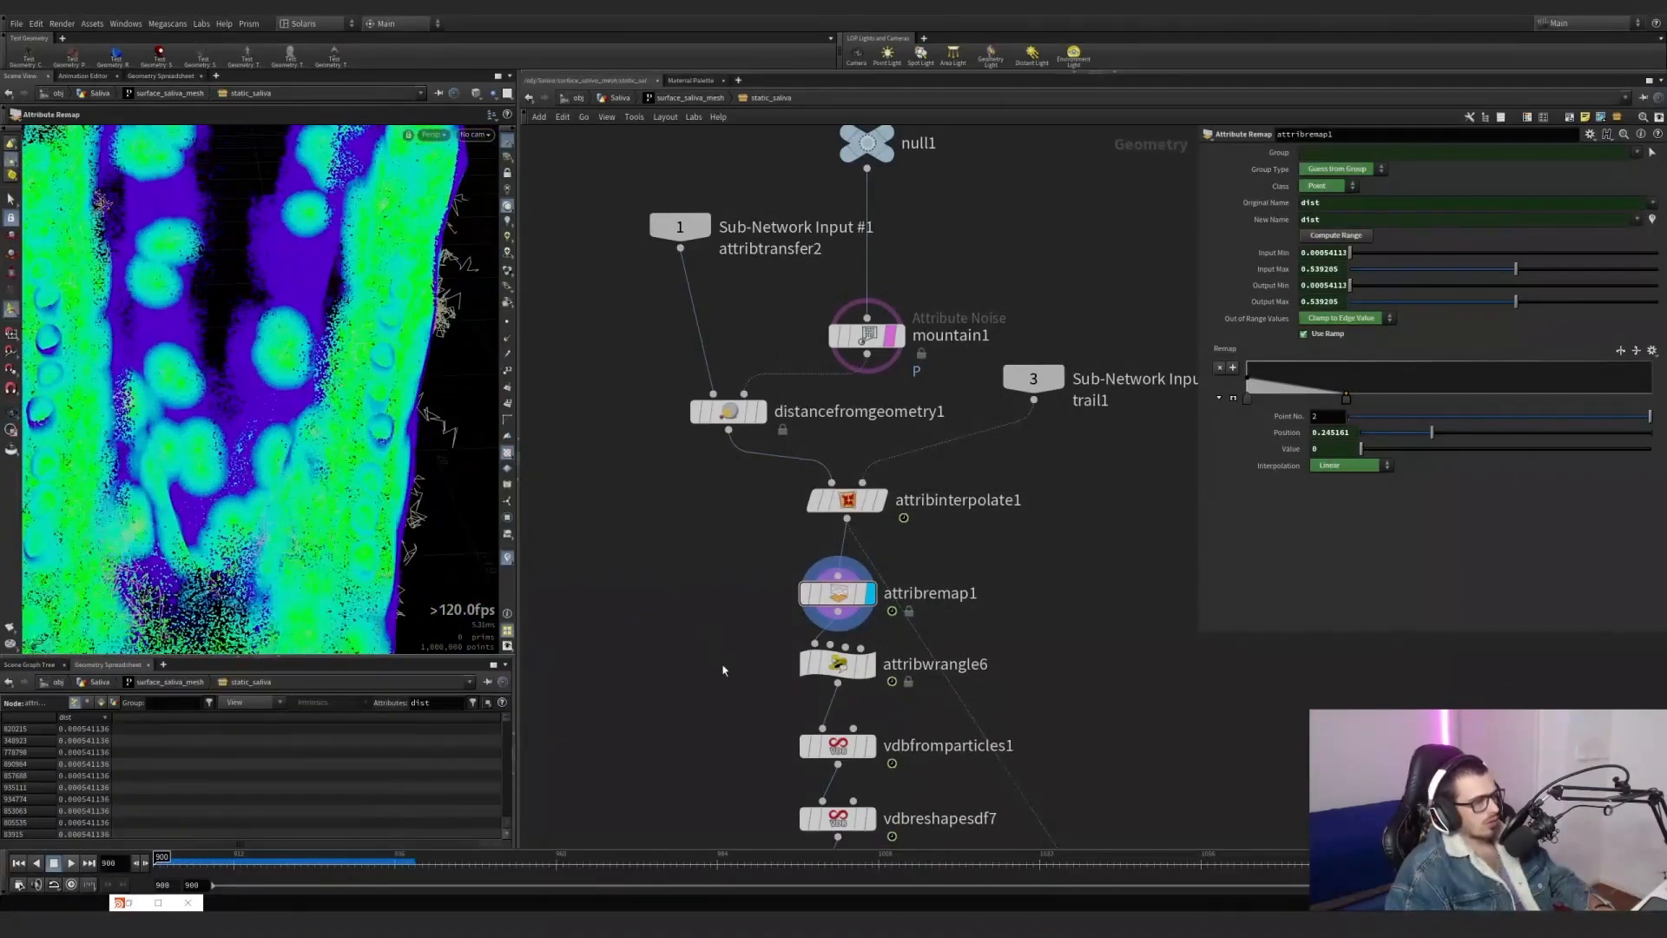
# Display attribwrangle6 and review its pscale and point-removal code, collapse the Shape ramp controls, and compare the bypassed result.
pyautogui.moveTo(691, 570); pyautogui.dragTo(678, 524, button='middle')
pyautogui.click(854, 618)
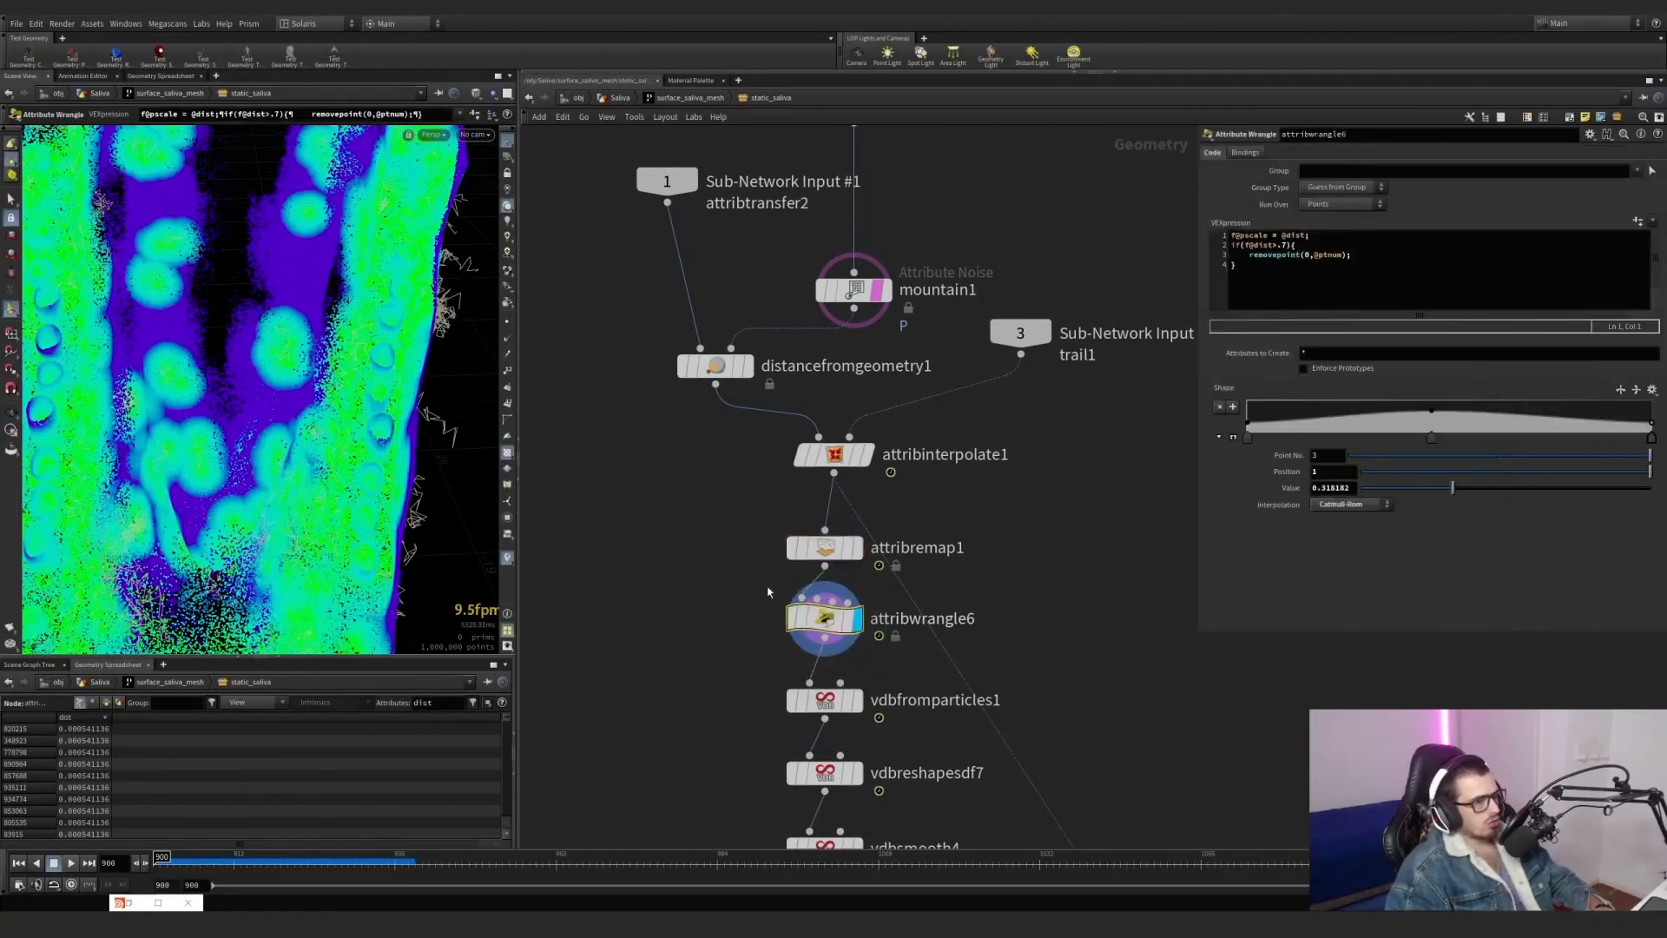
pyautogui.click(1328, 235)
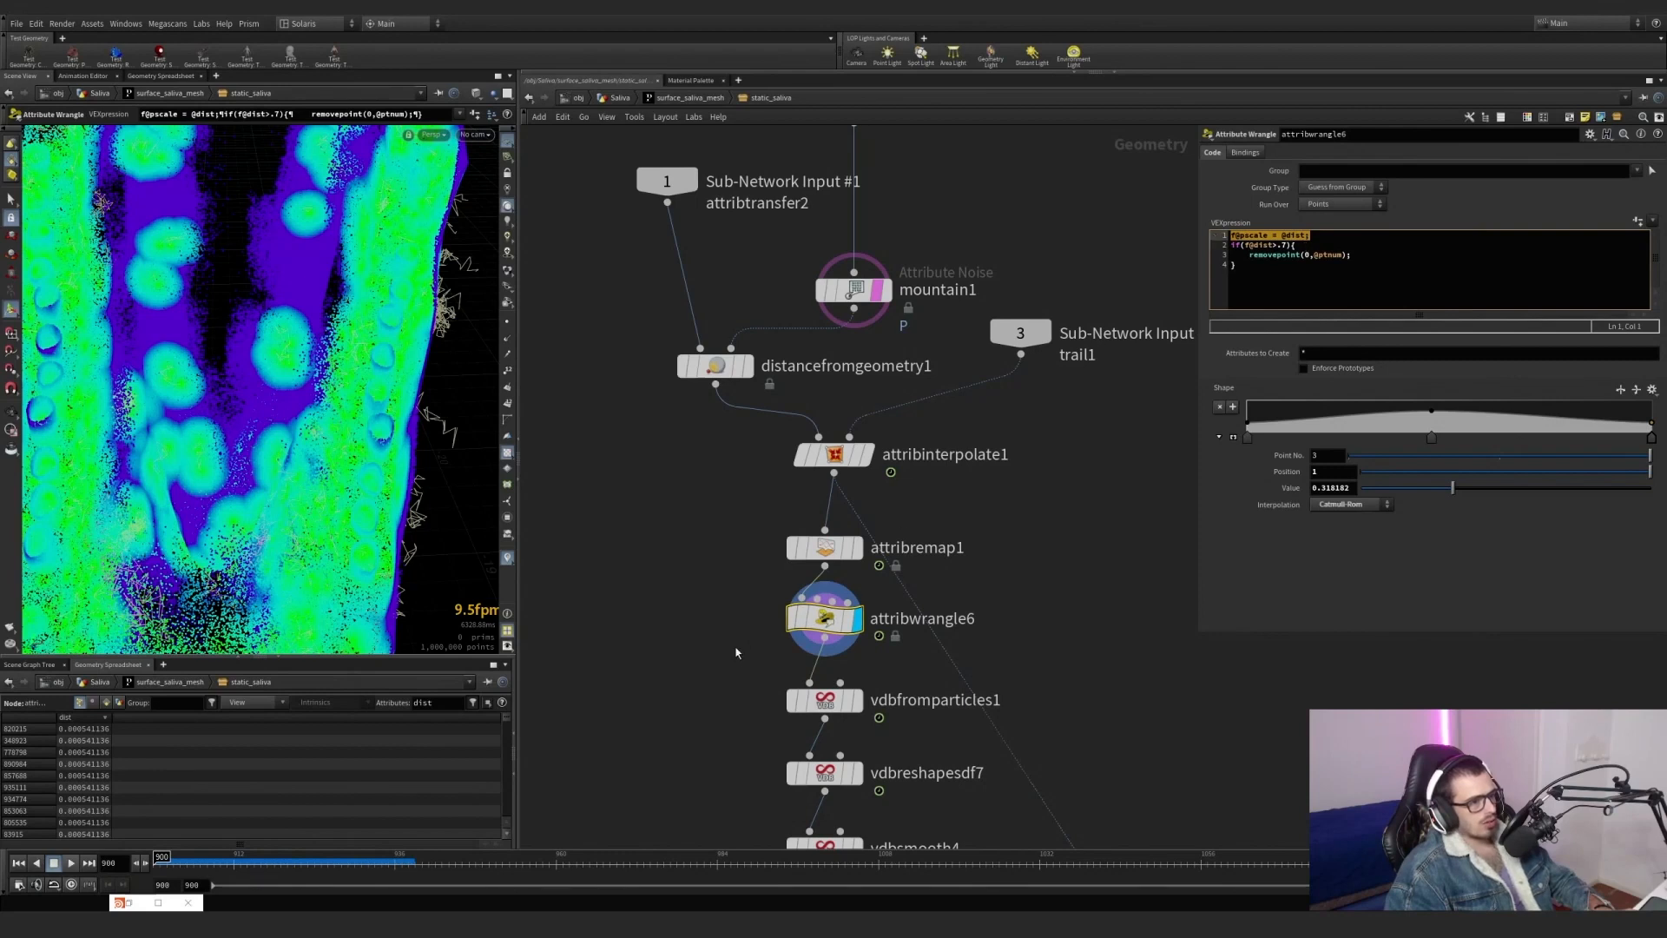
pyautogui.rightClick(1225, 388)
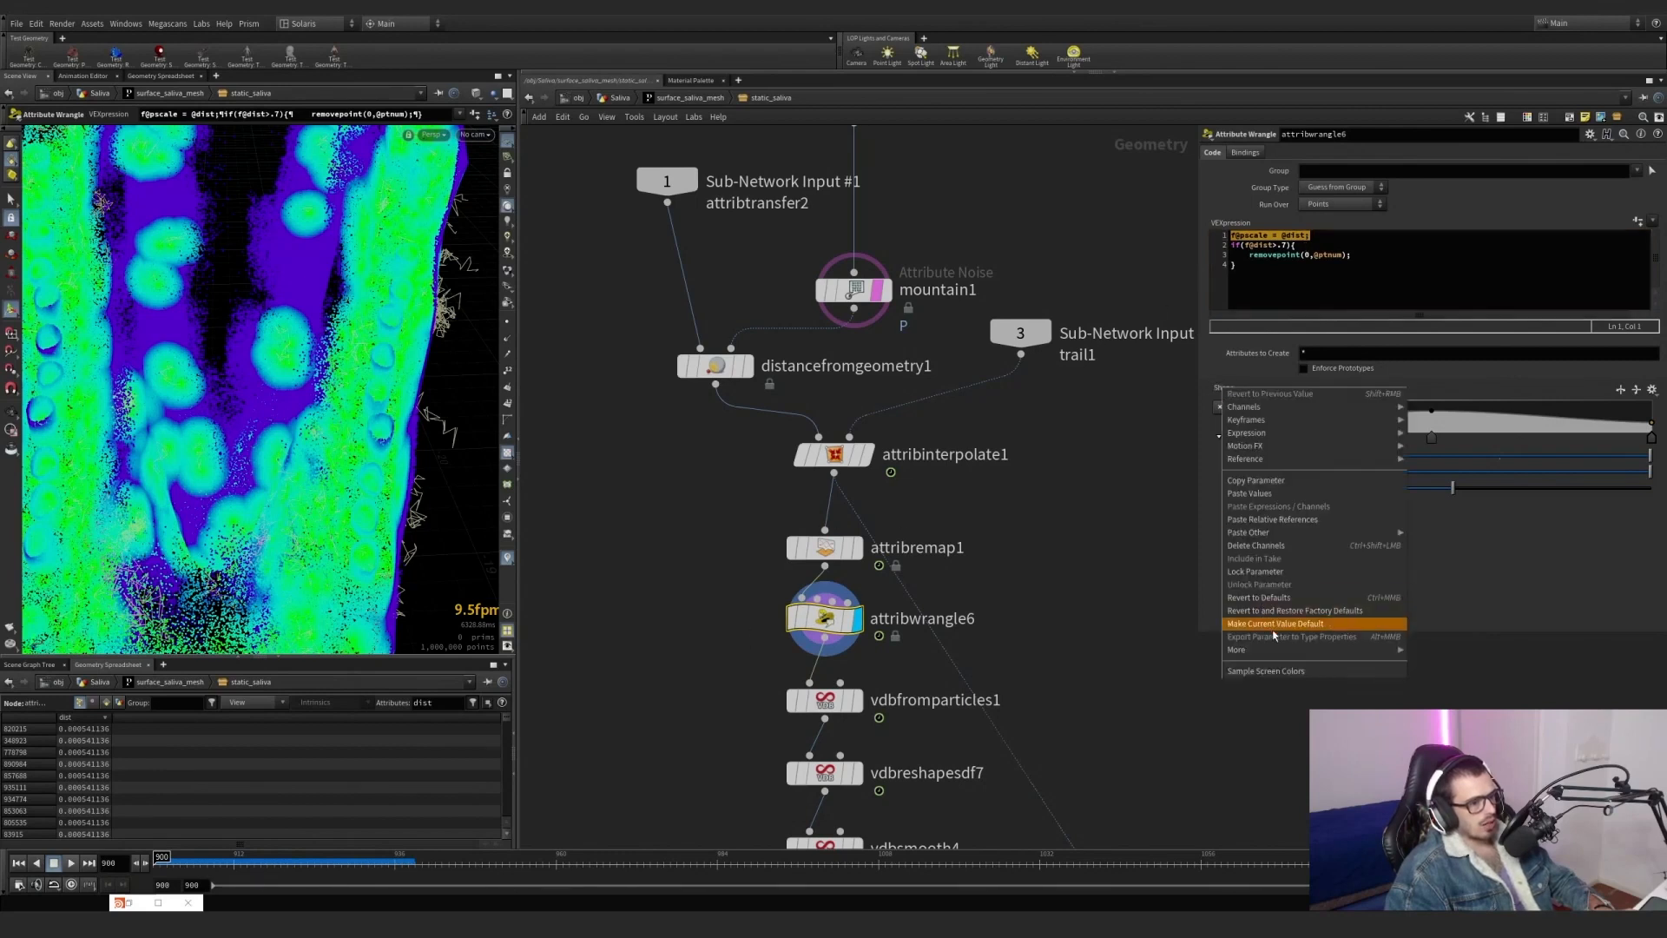
pyautogui.click(1499, 521)
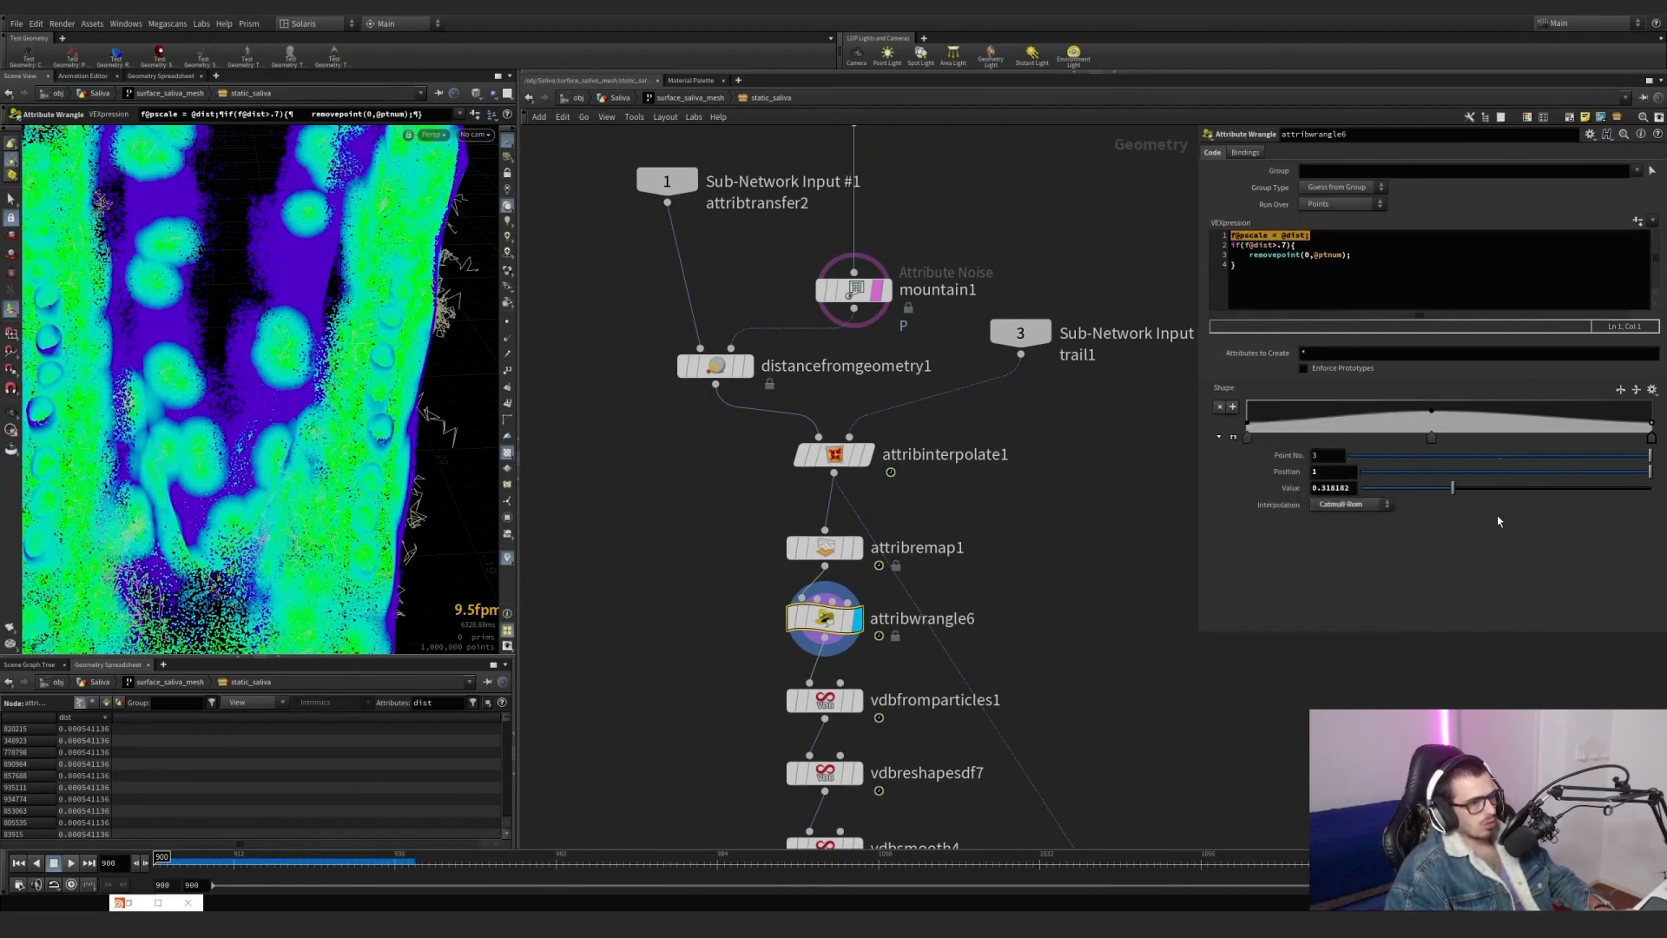
pyautogui.click(1220, 438)
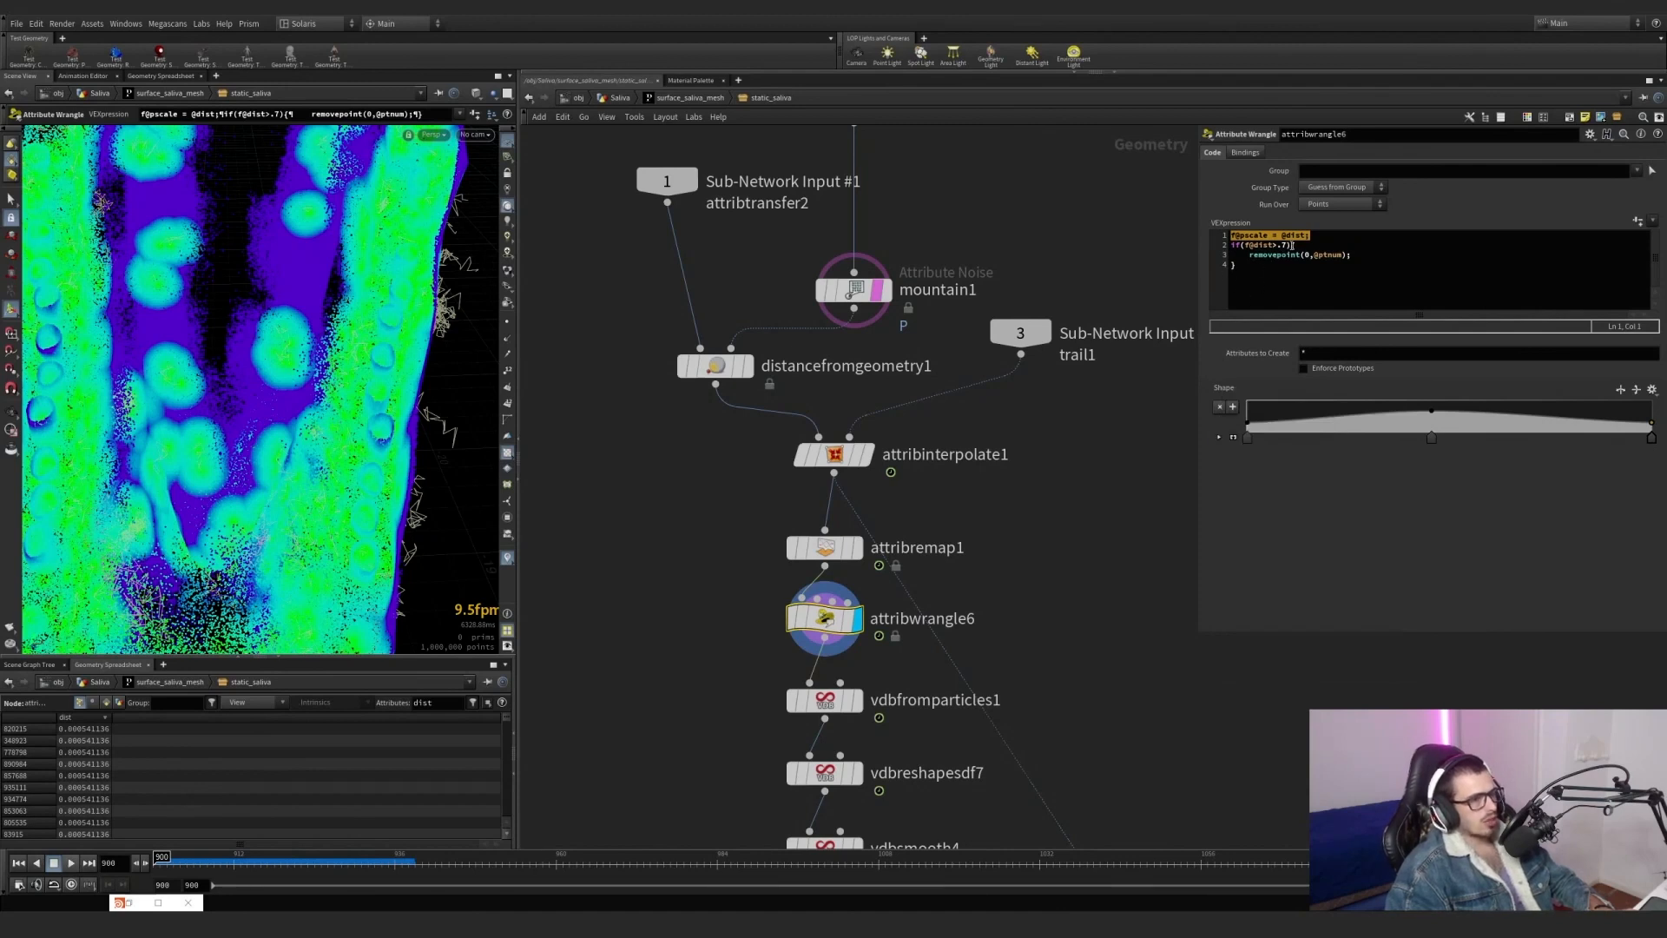
pyautogui.moveTo(786, 608)
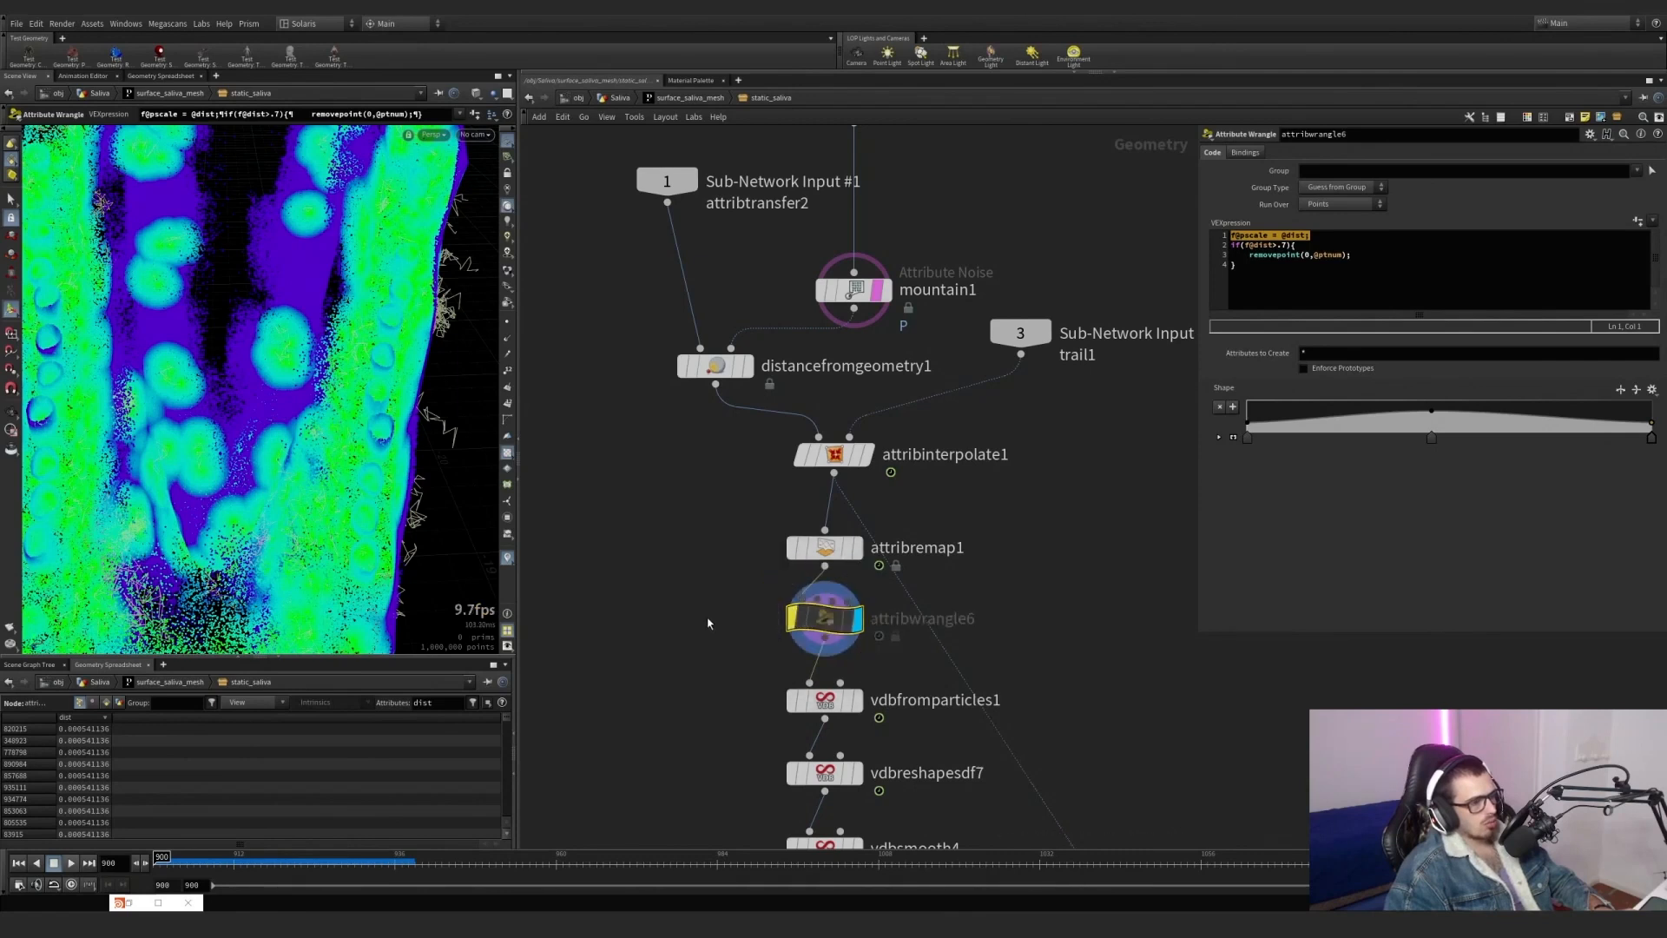
# Change attribwrangle6's condition to remove points whose dist is greater than .1.
pyautogui.click(1284, 244)
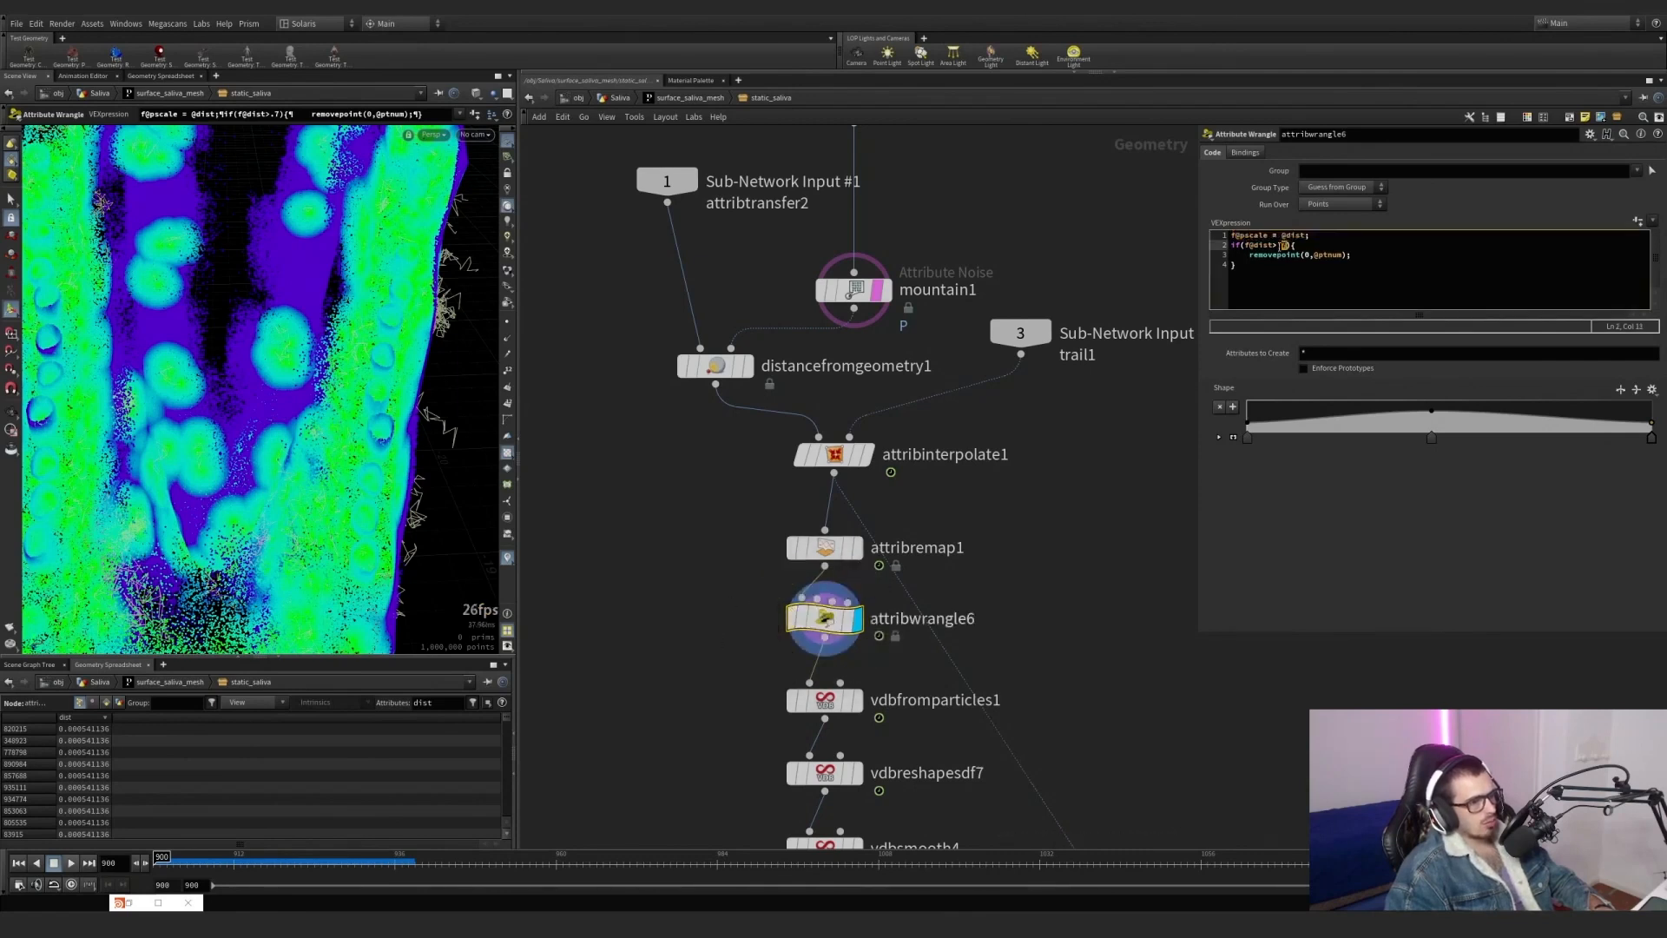
pyautogui.write('1')
pyautogui.click(1285, 556)
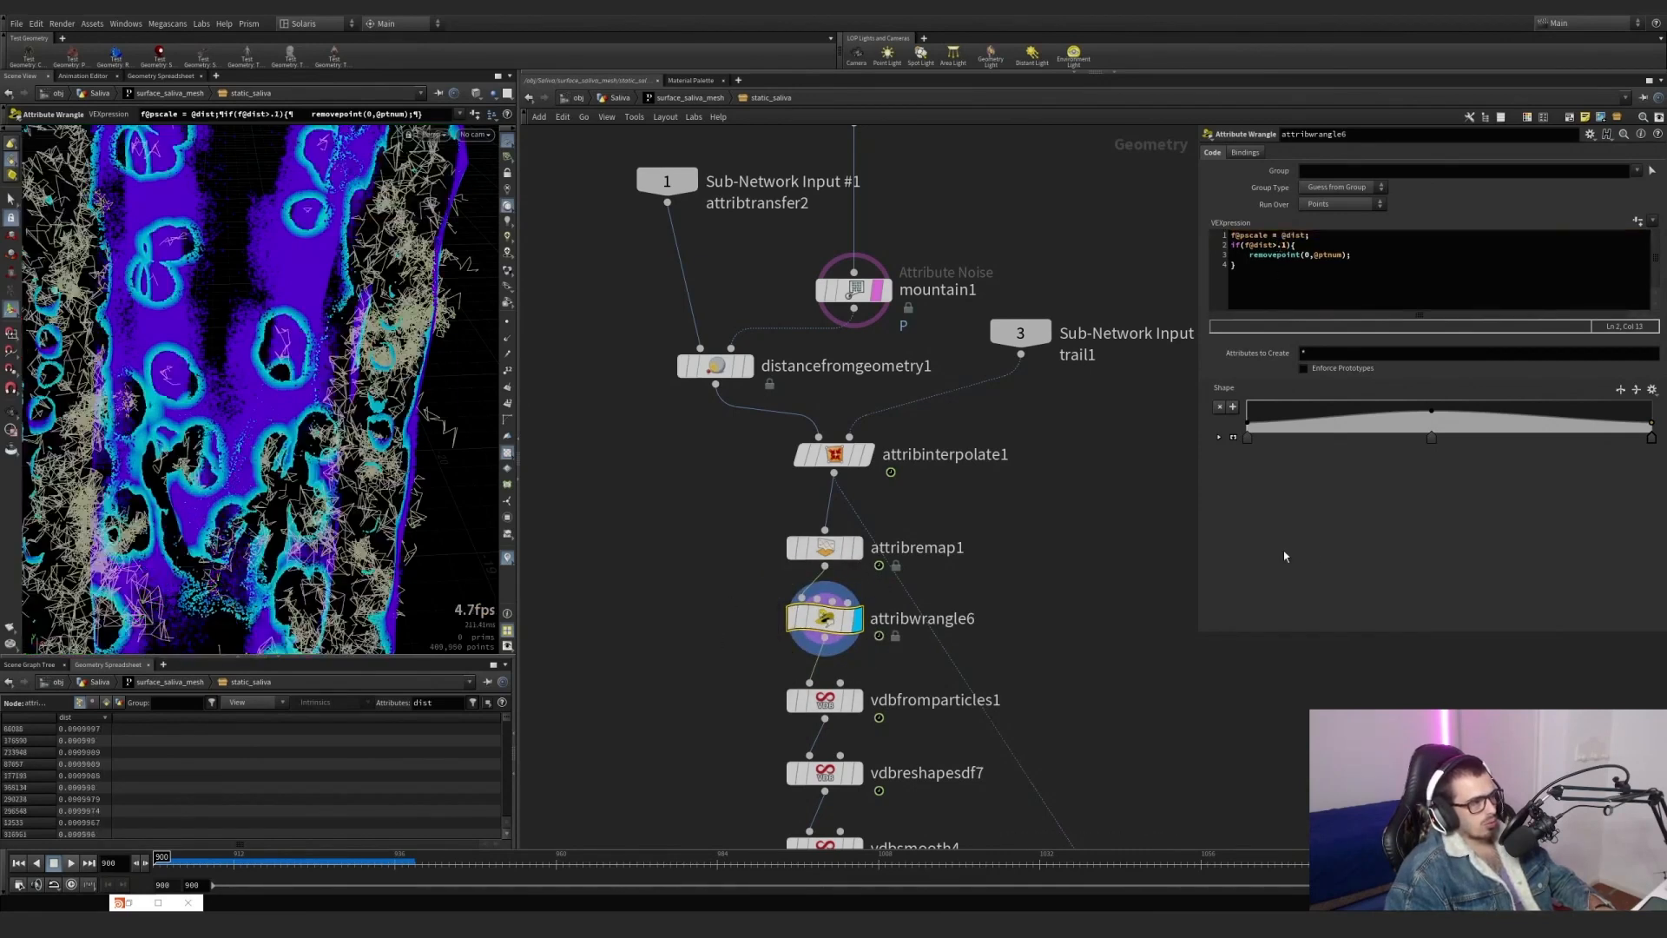
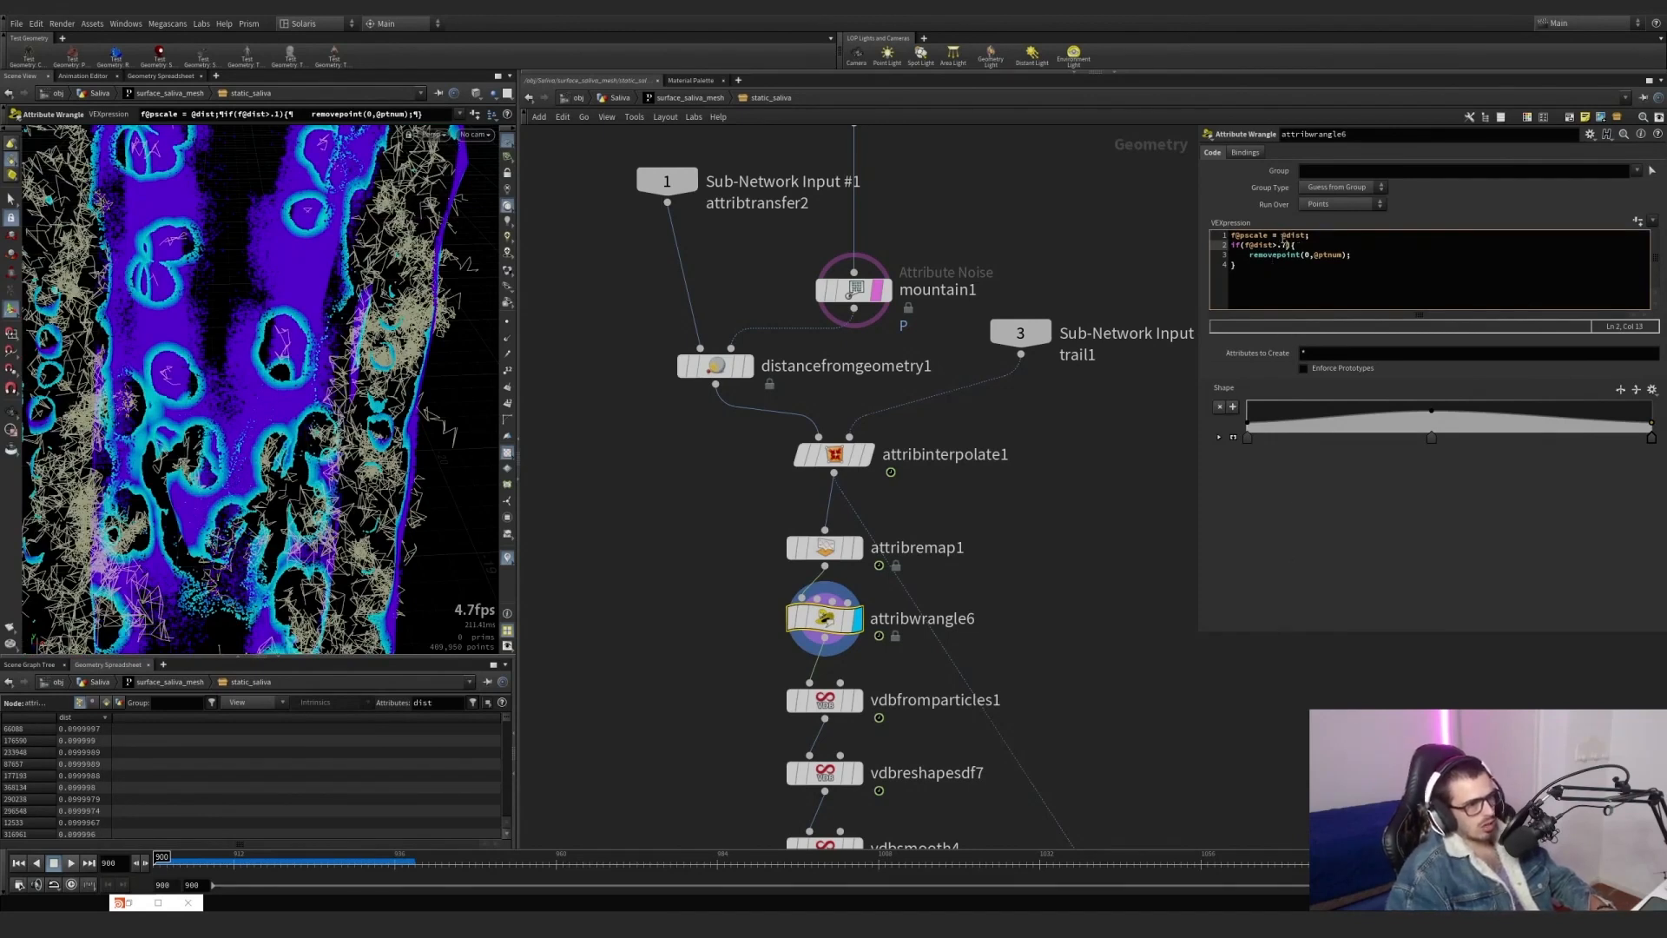
# Try reversing attribwrangle6's removal condition to dist less than a threshold, testing .3 and .1, and inspect the remaining points.
pyautogui.press('BackSpace')
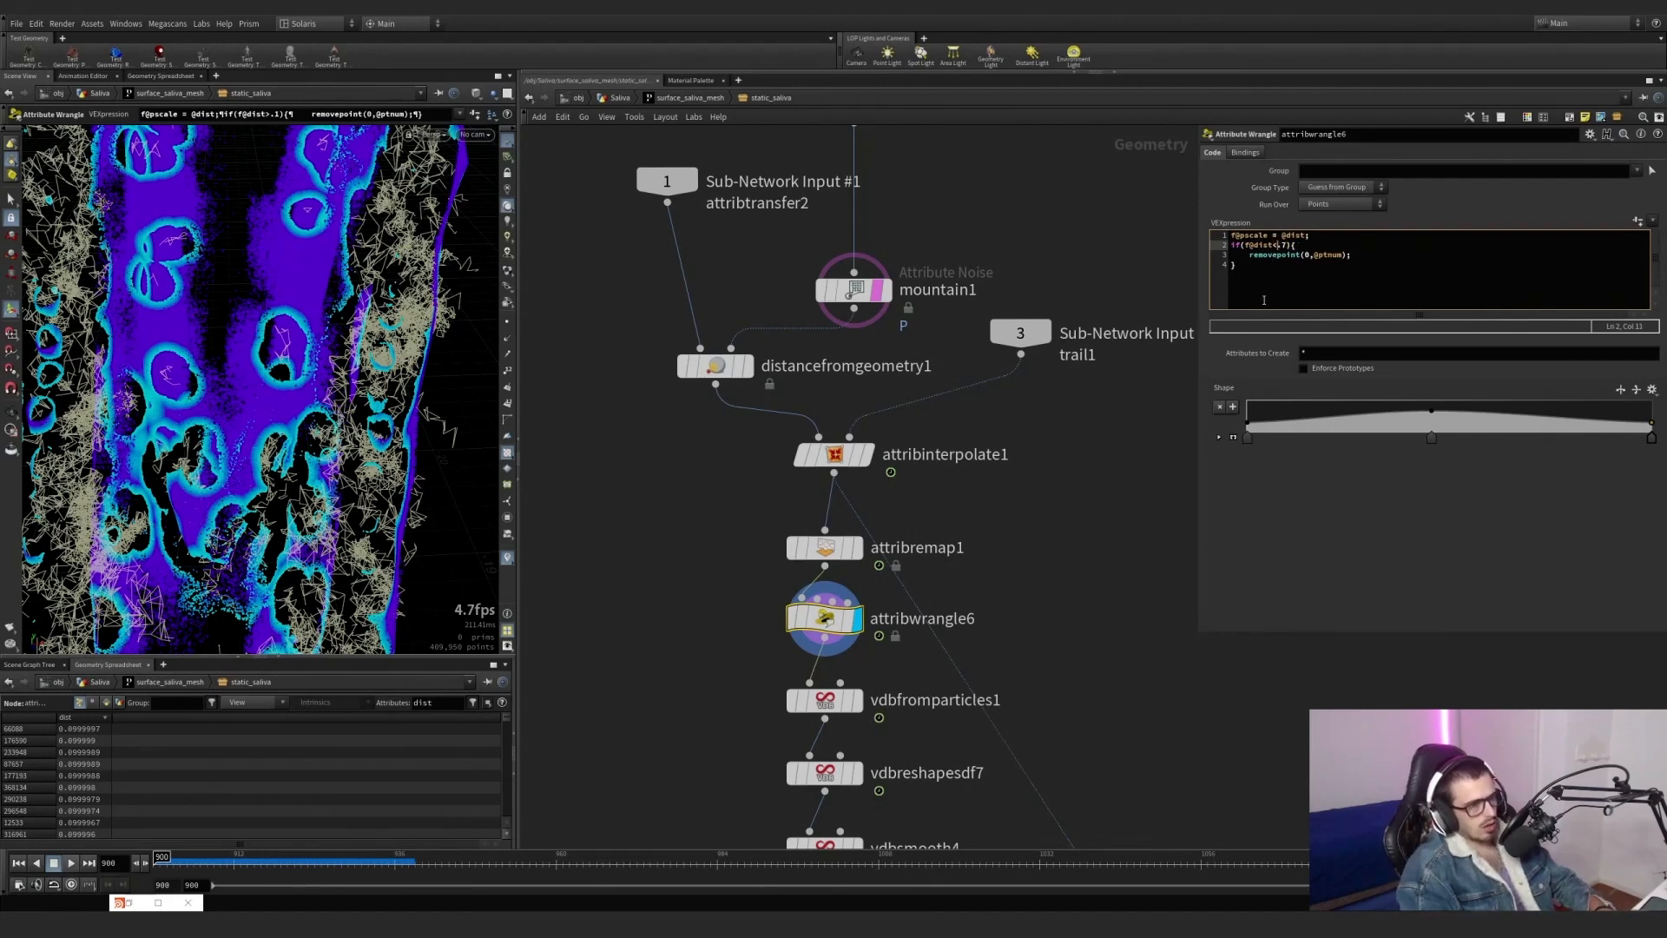
pyautogui.click(1367, 555)
pyautogui.click(1287, 245)
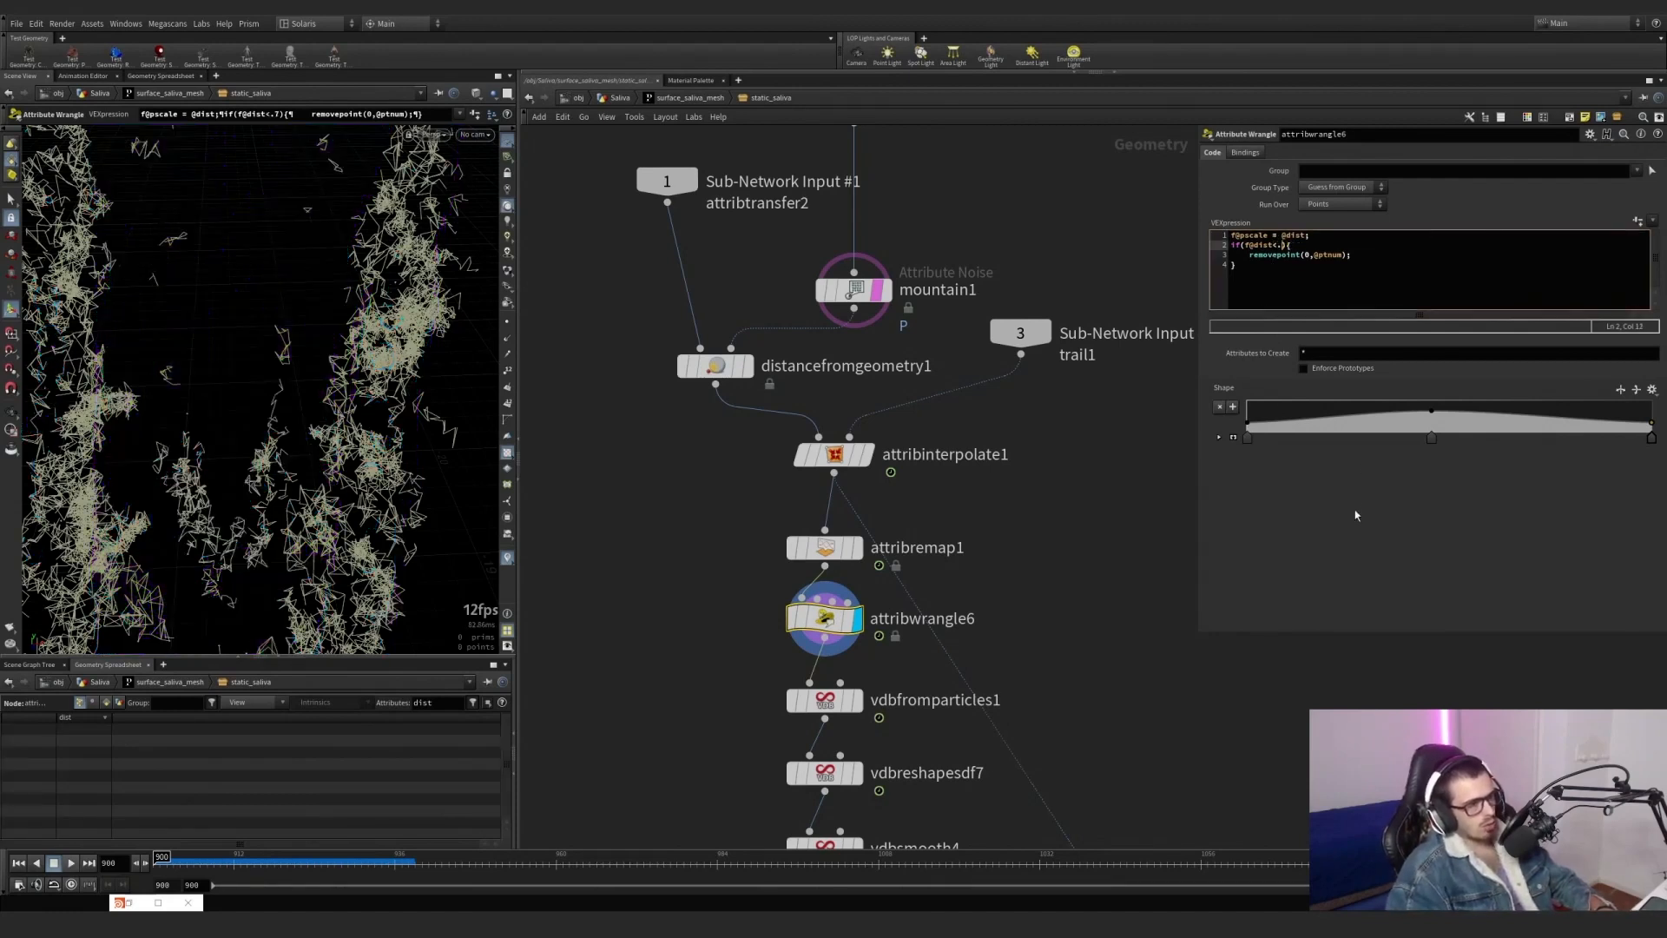
pyautogui.write('3')
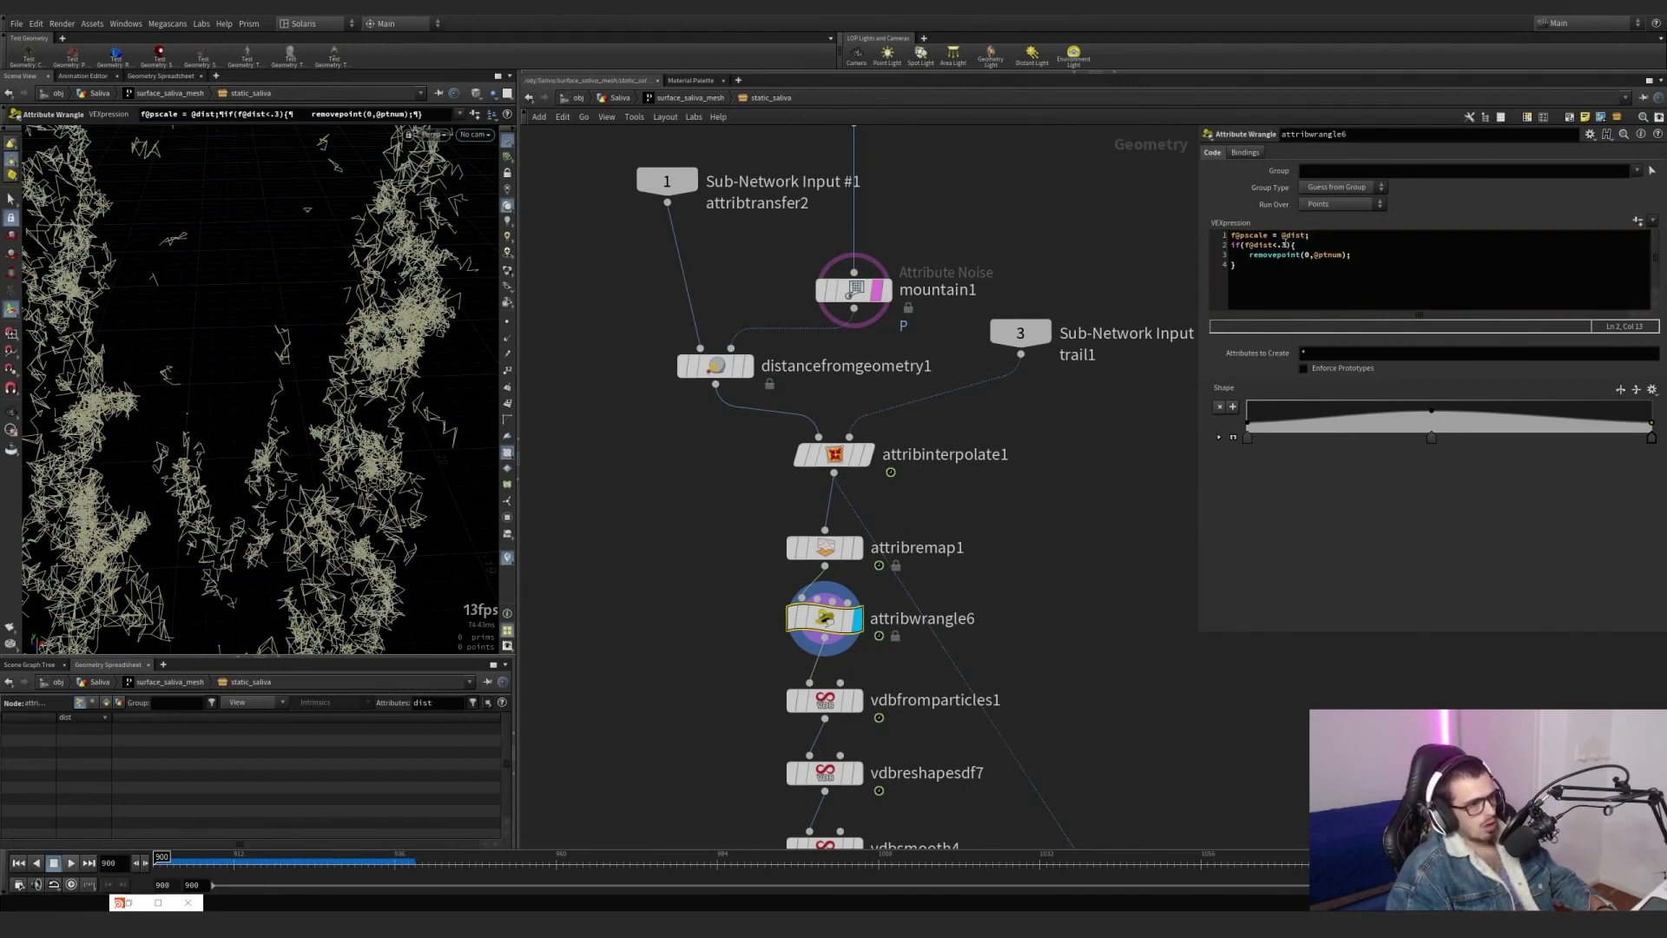
pyautogui.click(1286, 245)
pyautogui.press('BackSpace')
pyautogui.write('1')
pyautogui.click(1325, 513)
pyautogui.moveTo(360, 341)
pyautogui.keyDown('alt'); pyautogui.mouseDown()
pyautogui.moveTo(176, 378)
pyautogui.moveTo(145, 320)
pyautogui.moveTo(217, 304)
pyautogui.moveTo(347, 317)
pyautogui.mouseUp(); pyautogui.keyUp('alt')
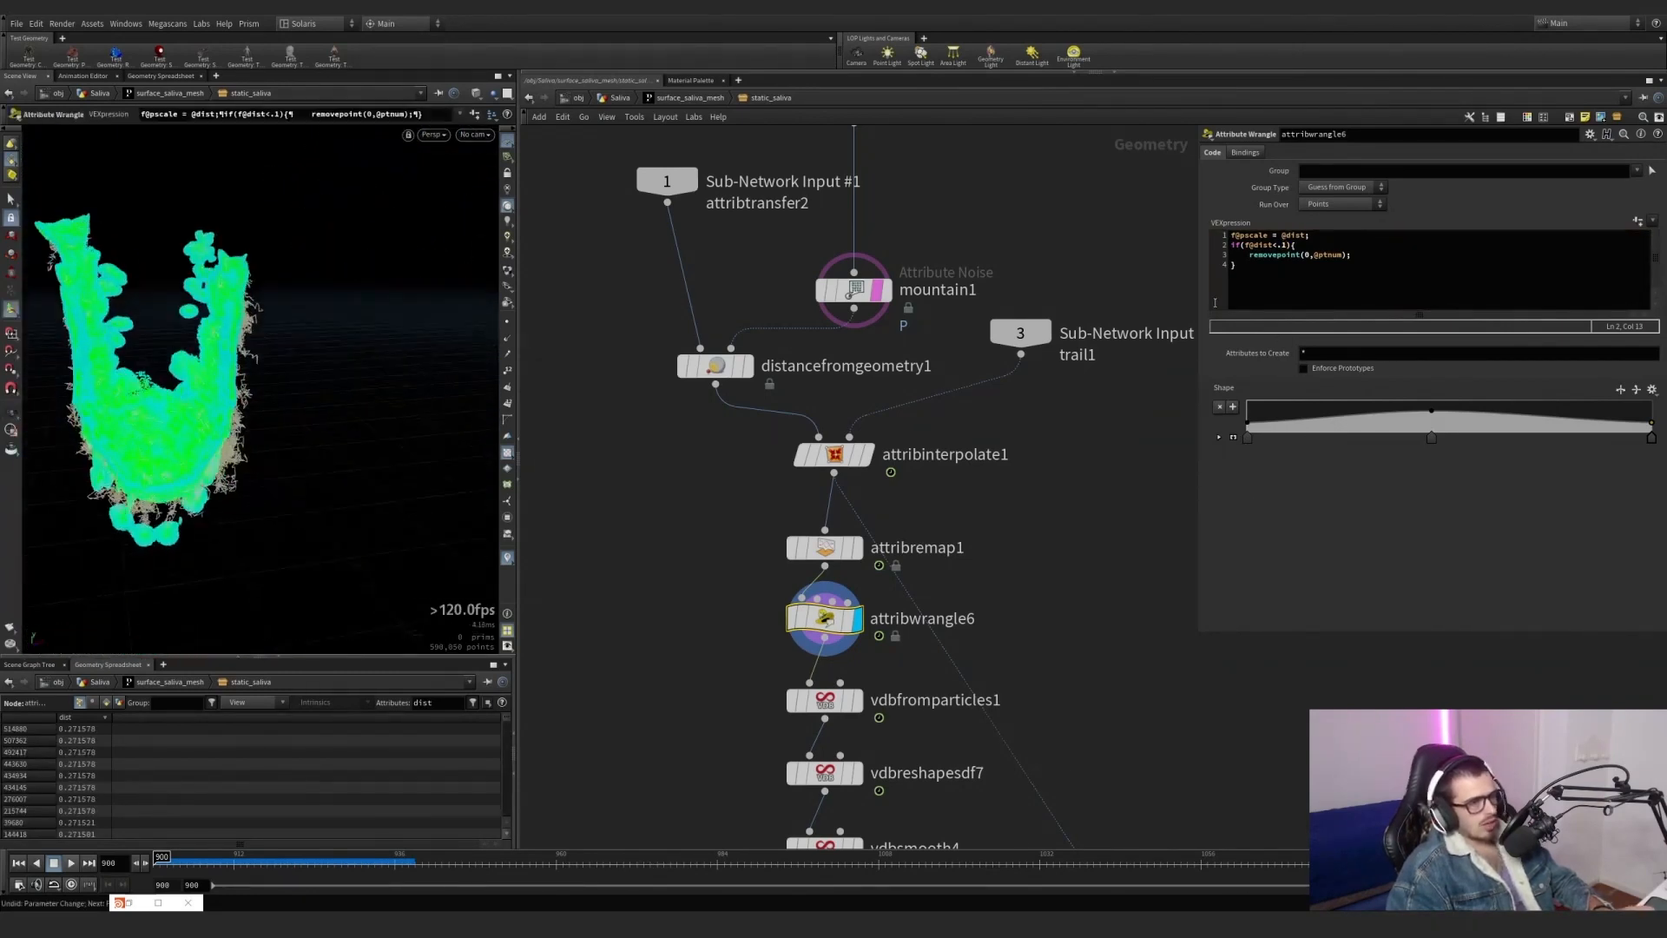
pyautogui.moveTo(824, 624)
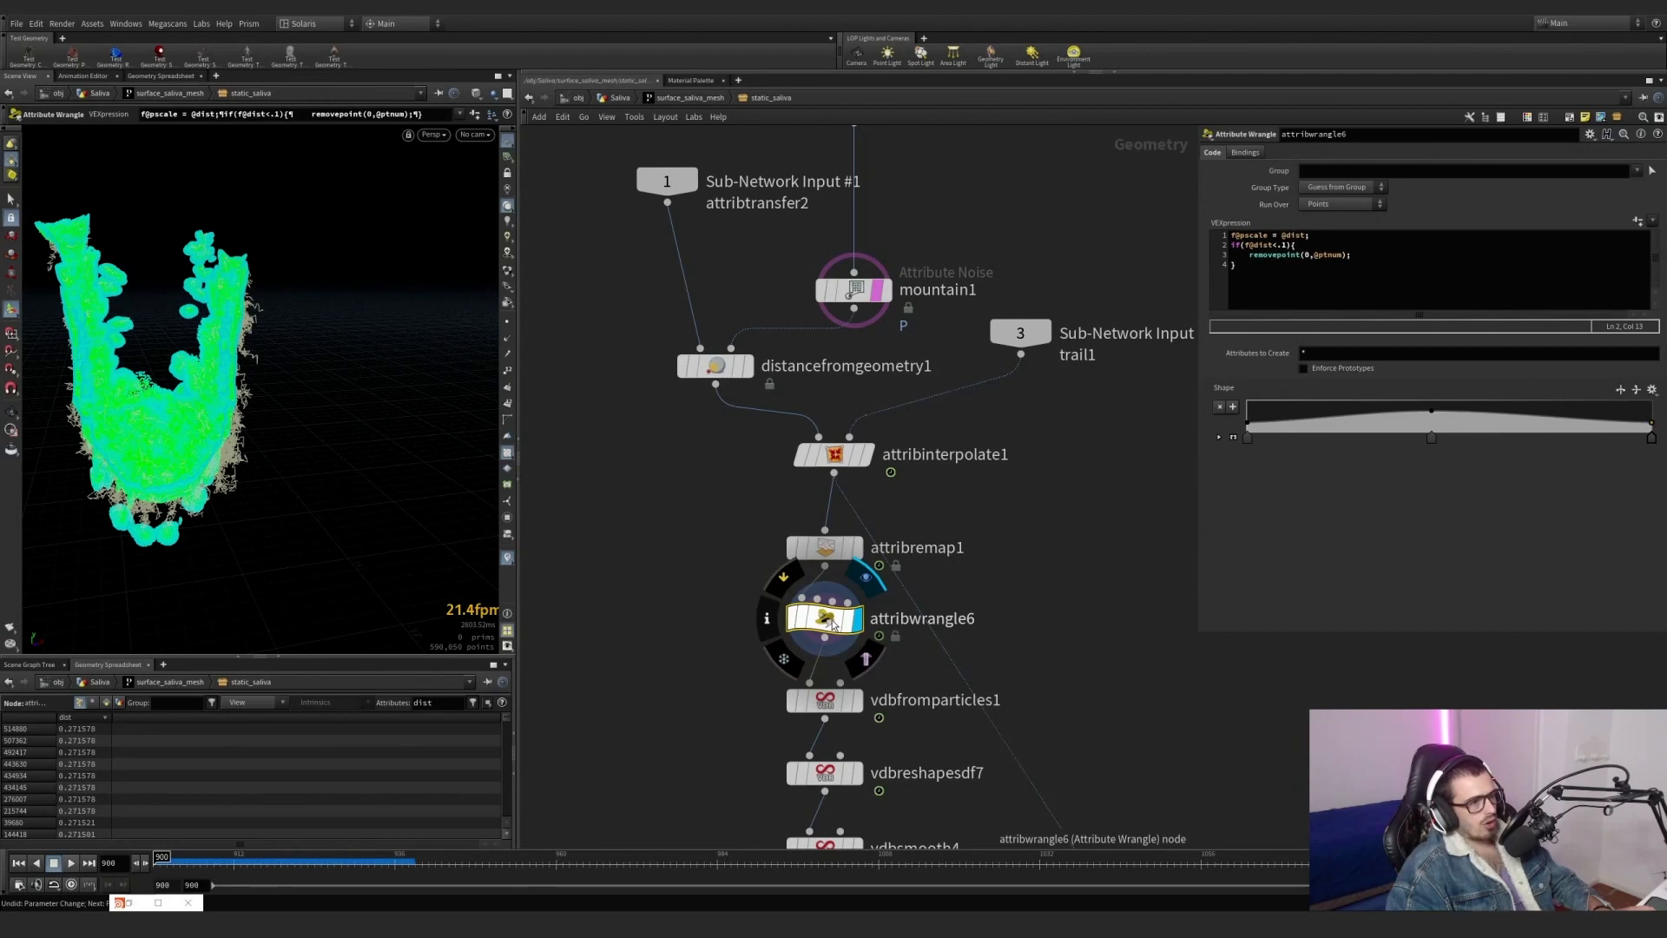
pyautogui.moveTo(1238, 266); pyautogui.dragTo(1231, 244)
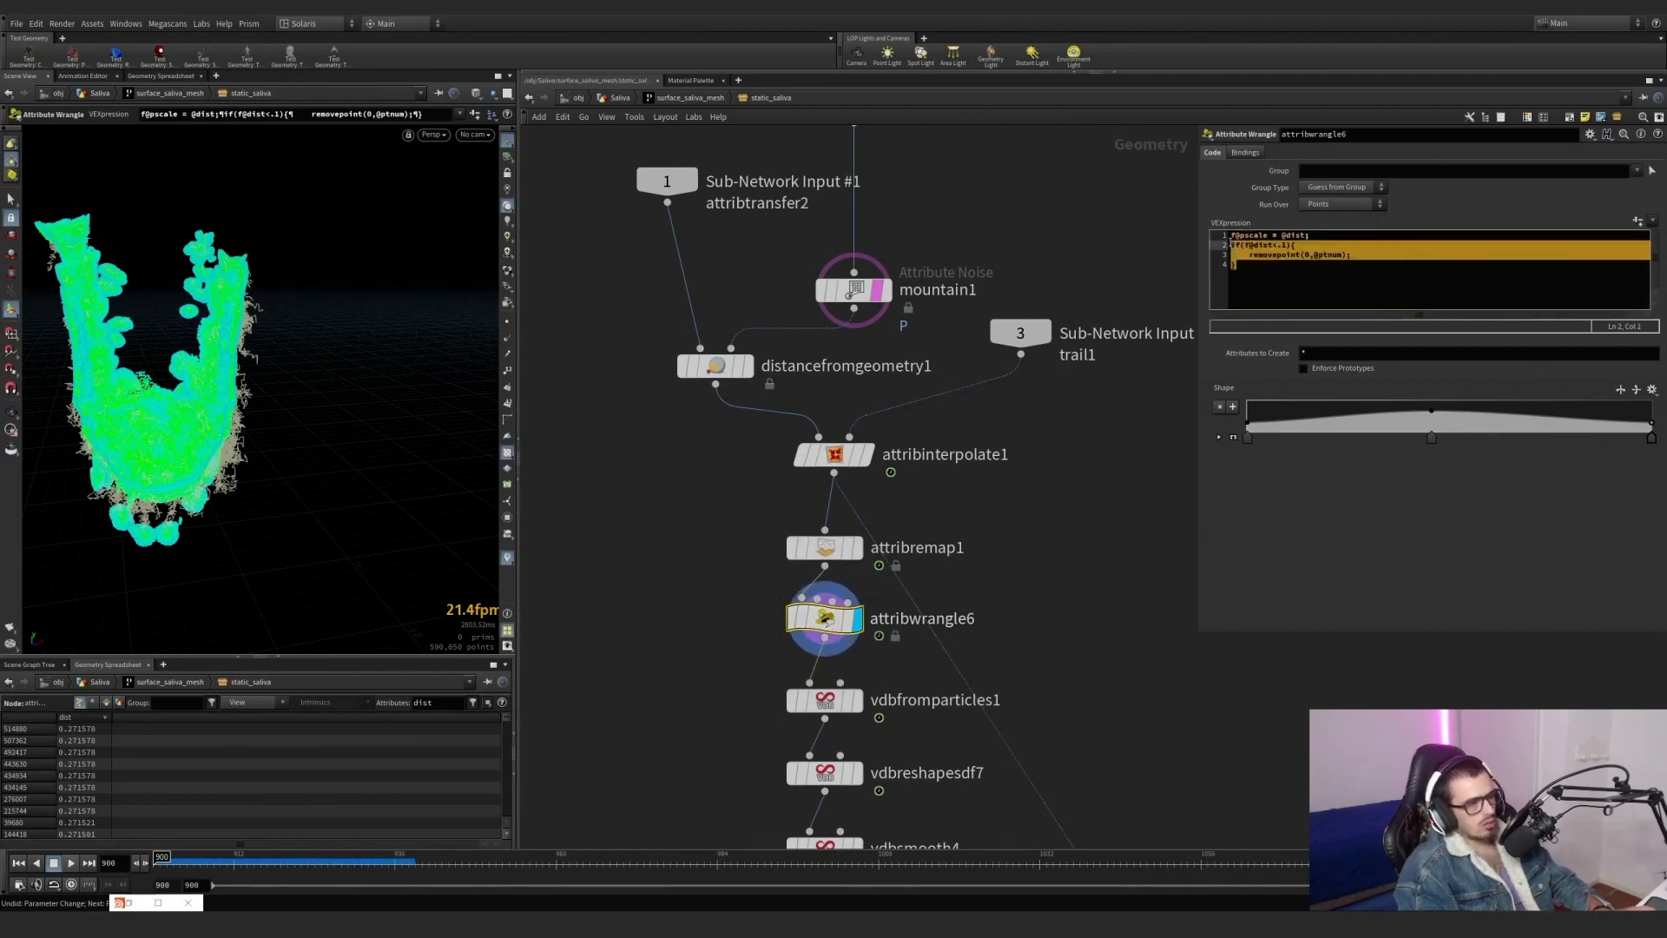
pyautogui.press('BackSpace')
pyautogui.press('BackSpace')
pyautogui.keyDown('alt'); pyautogui.moveTo(217, 409); pyautogui.dragTo(304, 386); pyautogui.keyUp('alt')
pyautogui.scroll(5, 307, 386)
# Review the pscale assignment from dist, display the vdbfromparticles1 volume, and examine attribremap1's Remap ramp.
pyautogui.moveTo(728, 687); pyautogui.dragTo(705, 530, button='middle')
pyautogui.moveTo(827, 543)
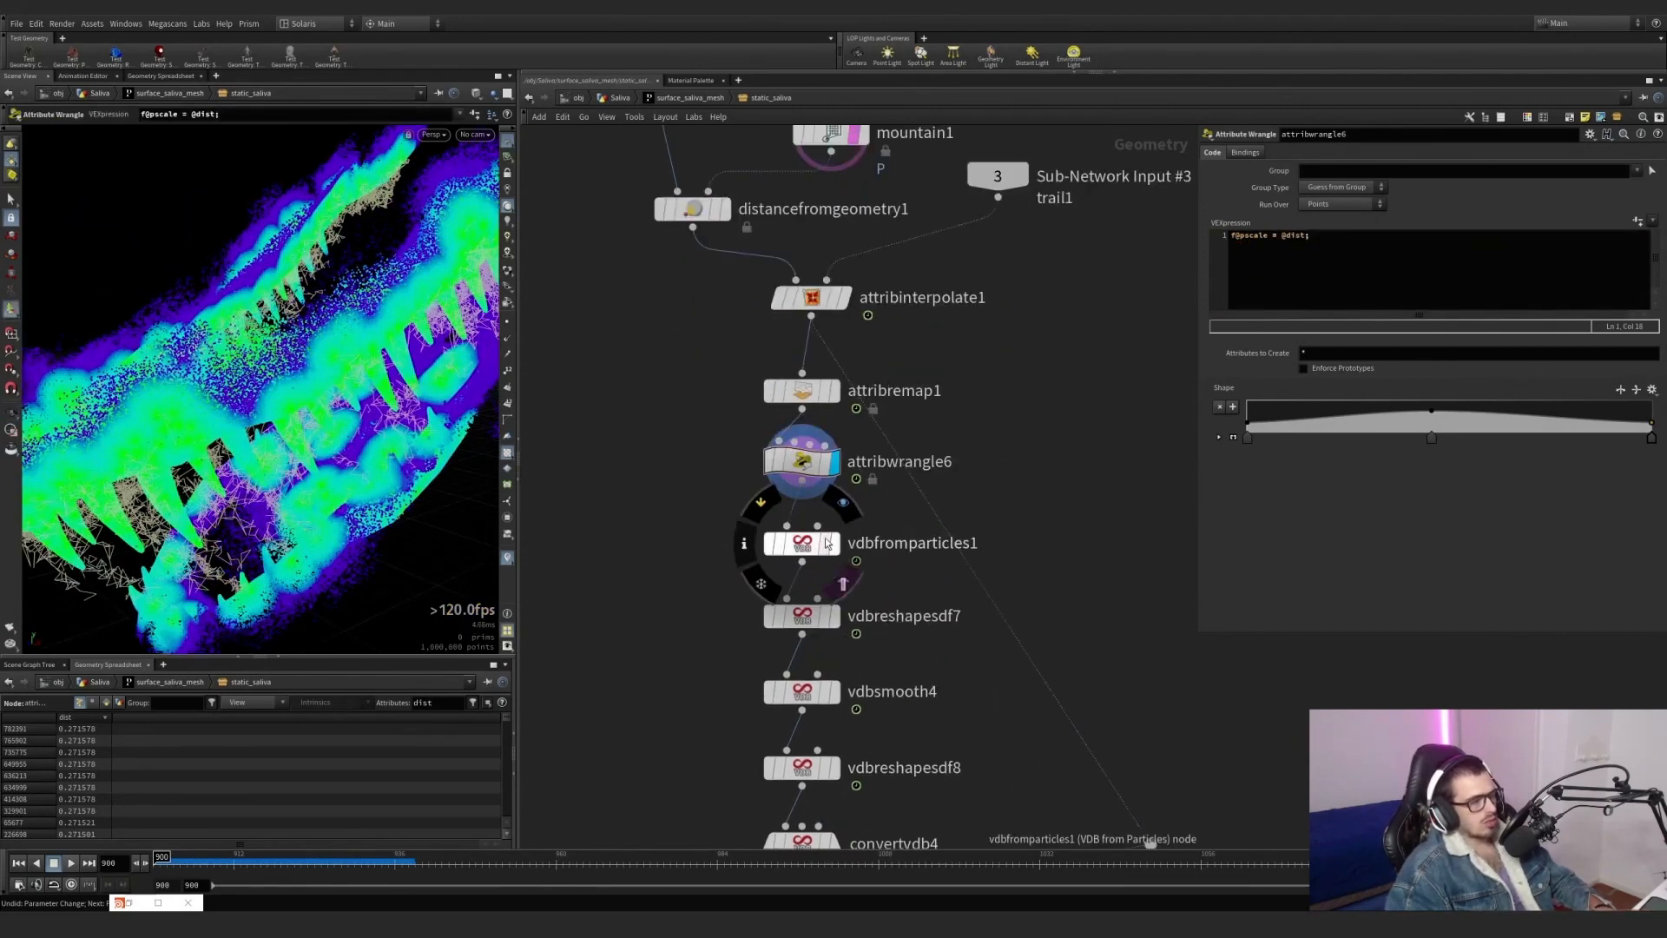
pyautogui.scroll(2, 827, 544)
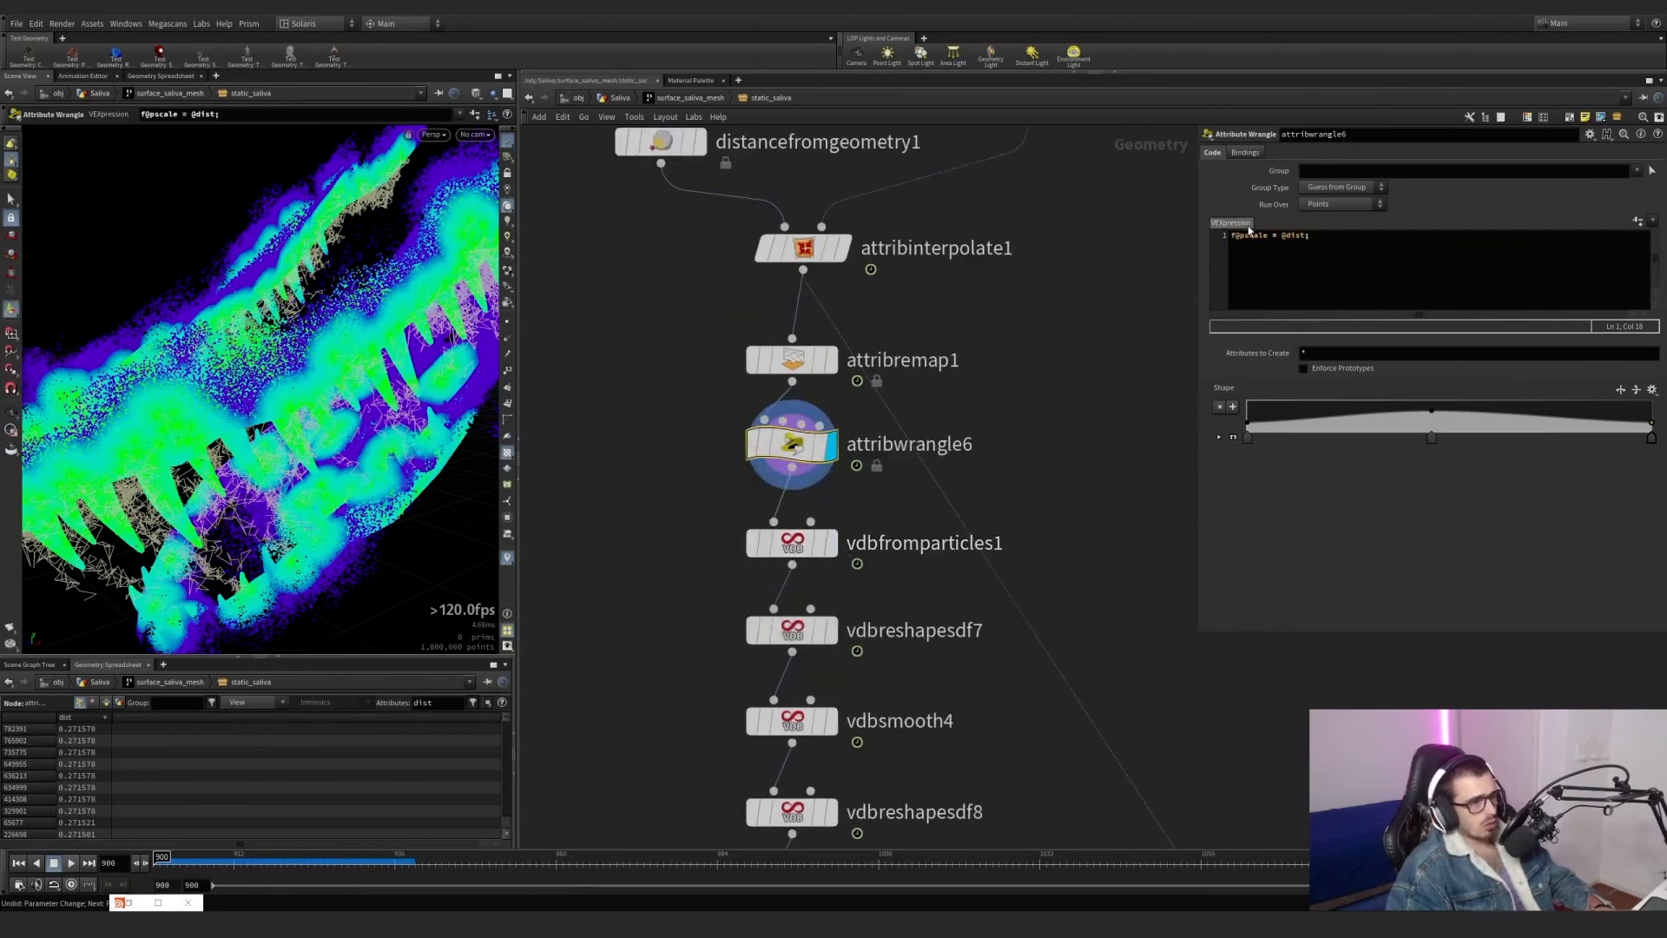
pyautogui.moveTo(1305, 236); pyautogui.dragTo(1296, 237)
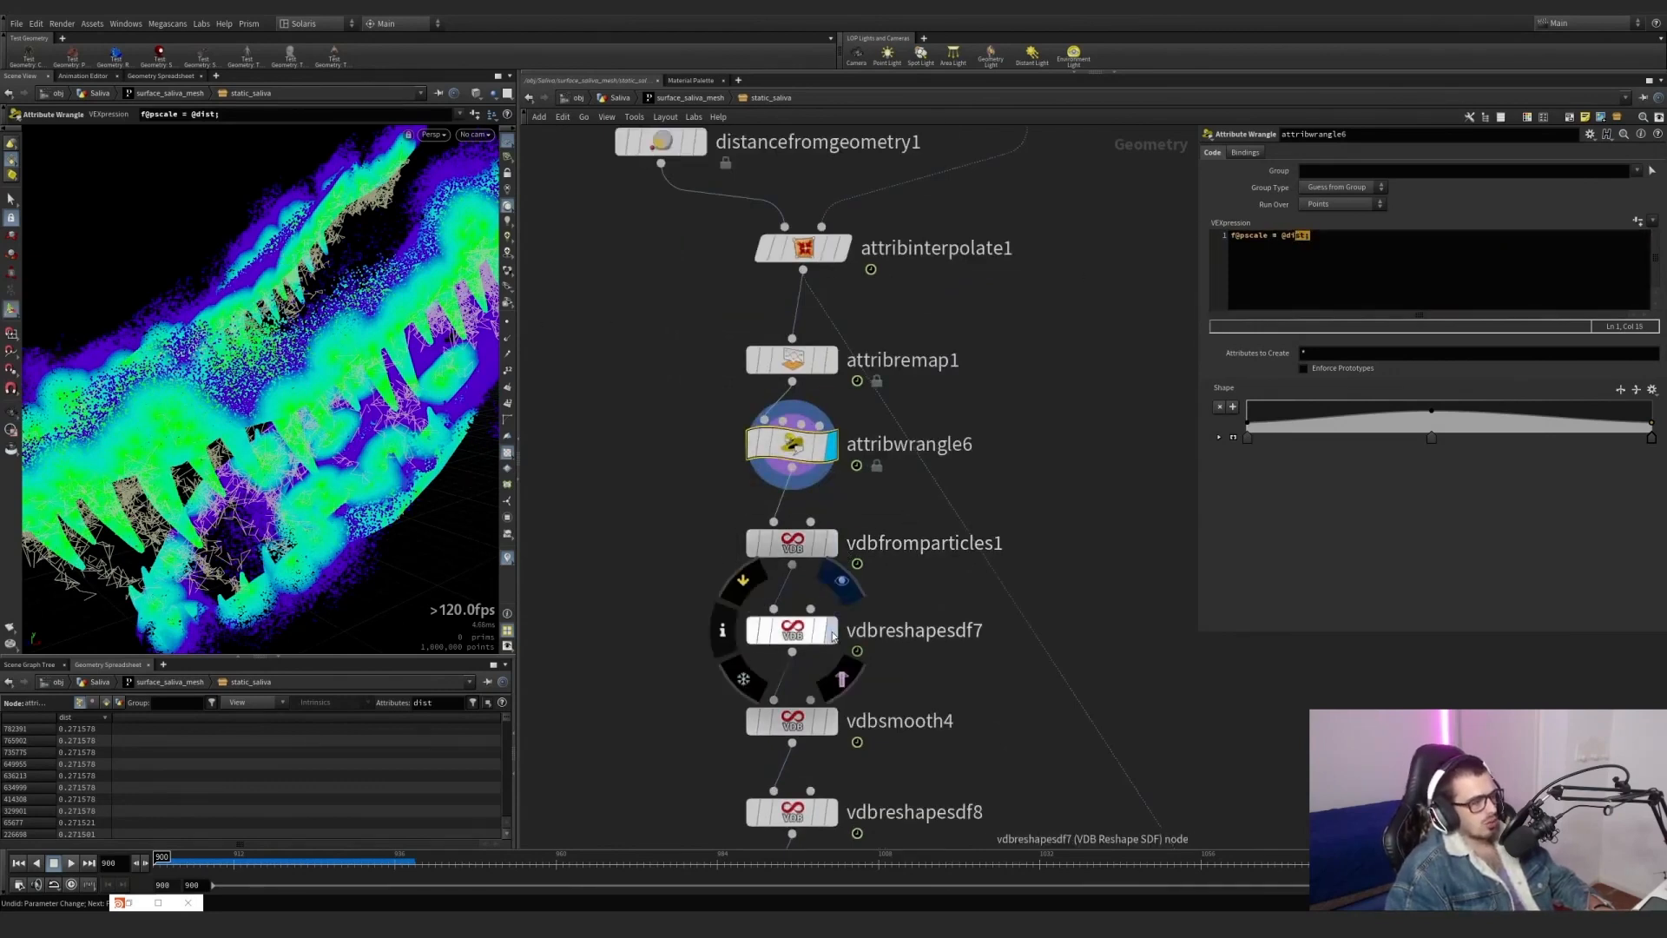
pyautogui.click(832, 544)
pyautogui.keyDown('alt'); pyautogui.moveTo(406, 400); pyautogui.dragTo(300, 347); pyautogui.keyUp('alt')
pyautogui.moveTo(693, 382); pyautogui.dragTo(837, 328)
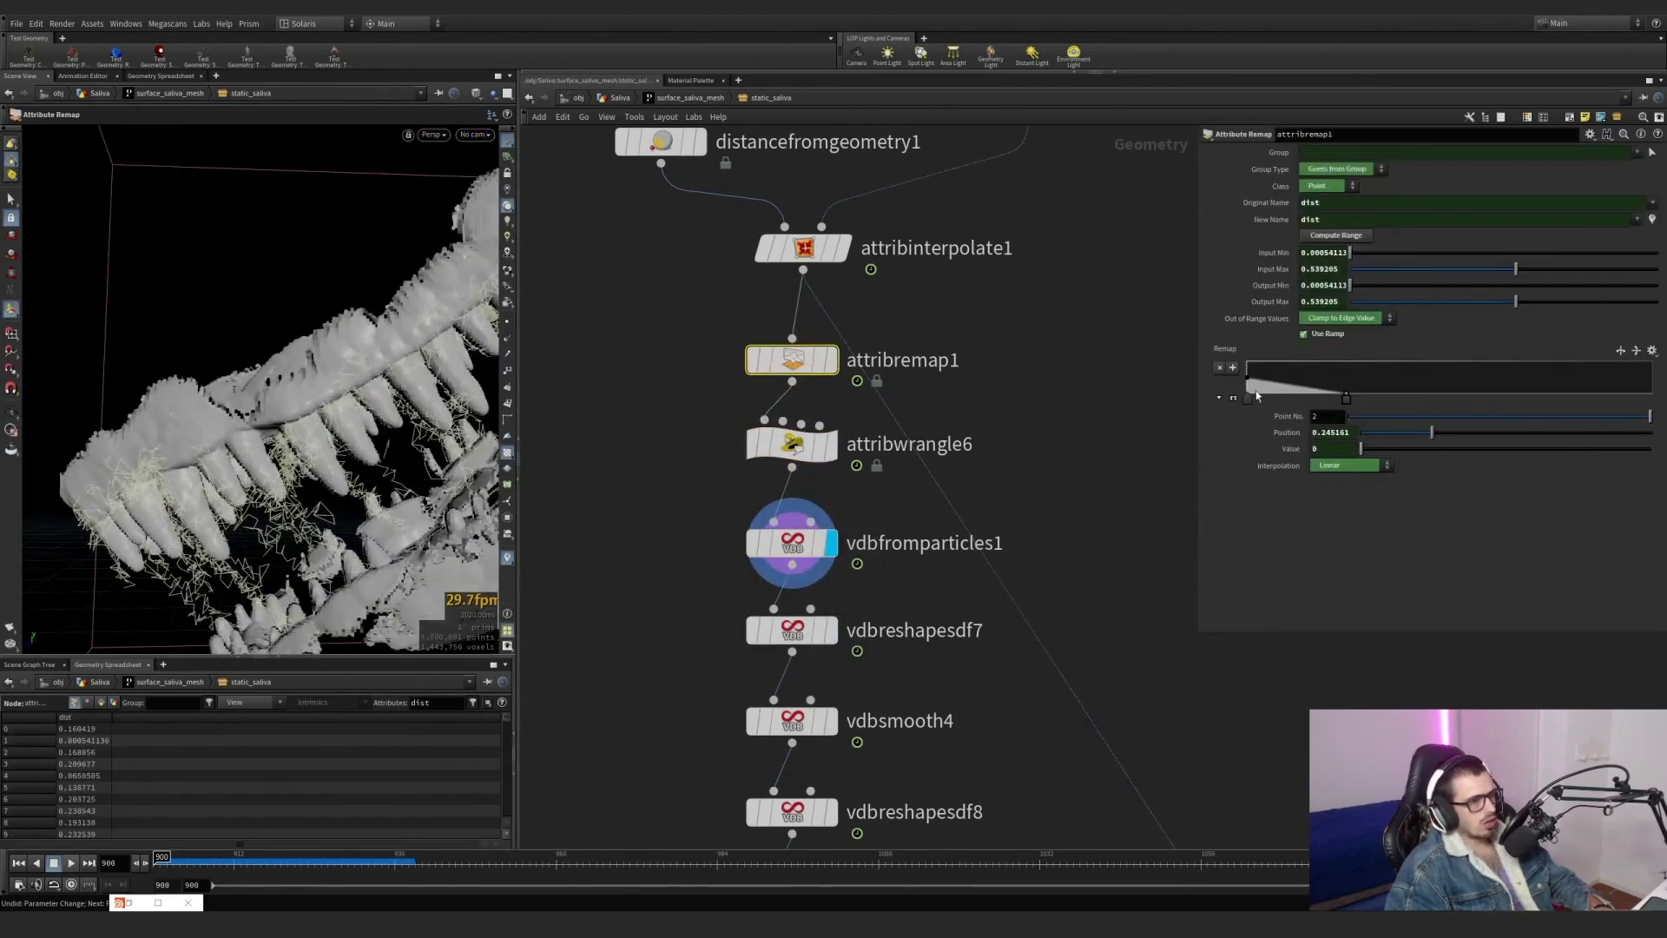
pyautogui.moveTo(1347, 407)
pyautogui.mouseDown()
pyautogui.moveTo(1437, 401)
pyautogui.moveTo(1327, 404)
pyautogui.mouseUp()
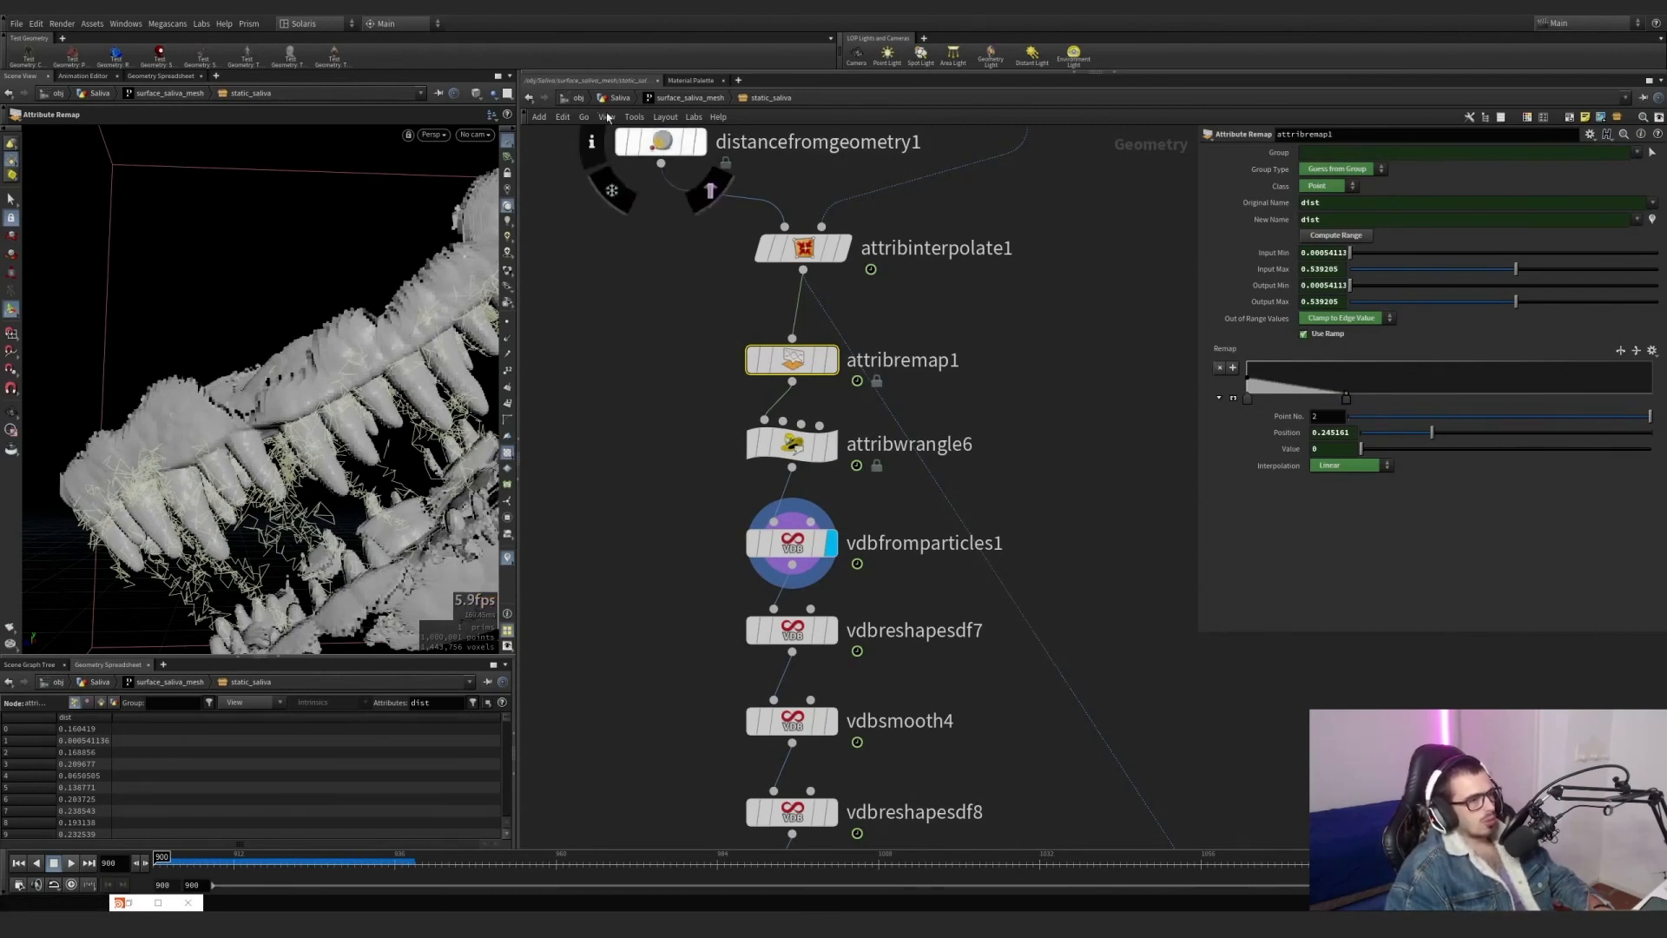
# In the Saliva network, display surface_saliva_mesh, try its second Remap ramp point at position about 0.47, and undo that change.
pyautogui.click(685, 98)
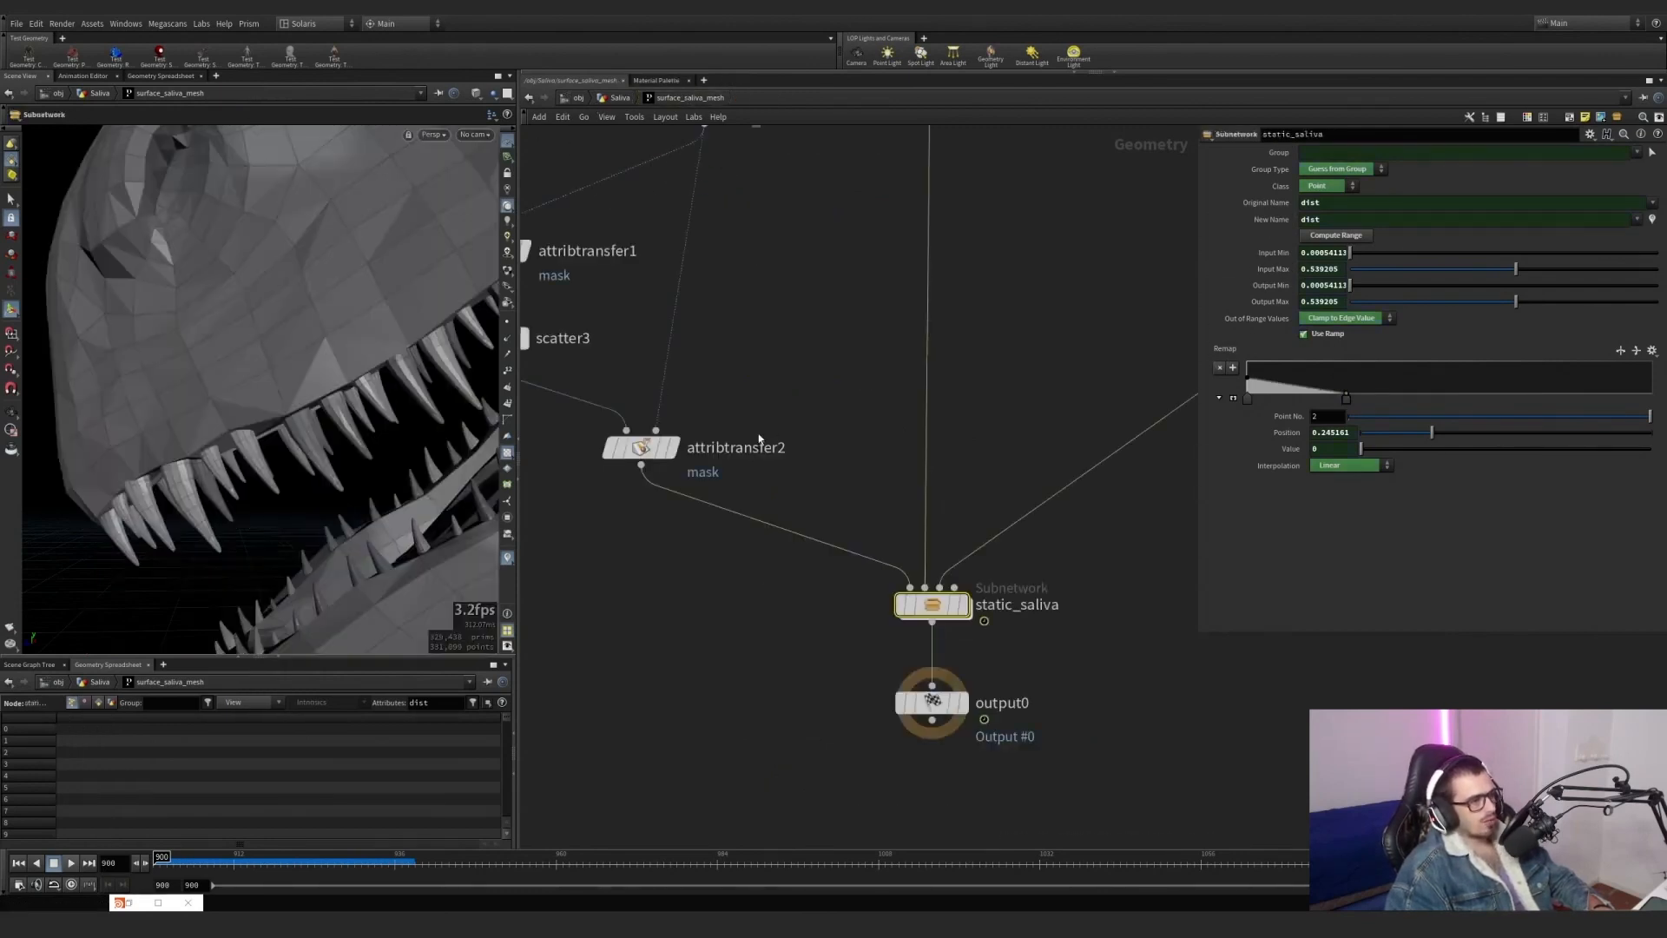
pyautogui.click(618, 98)
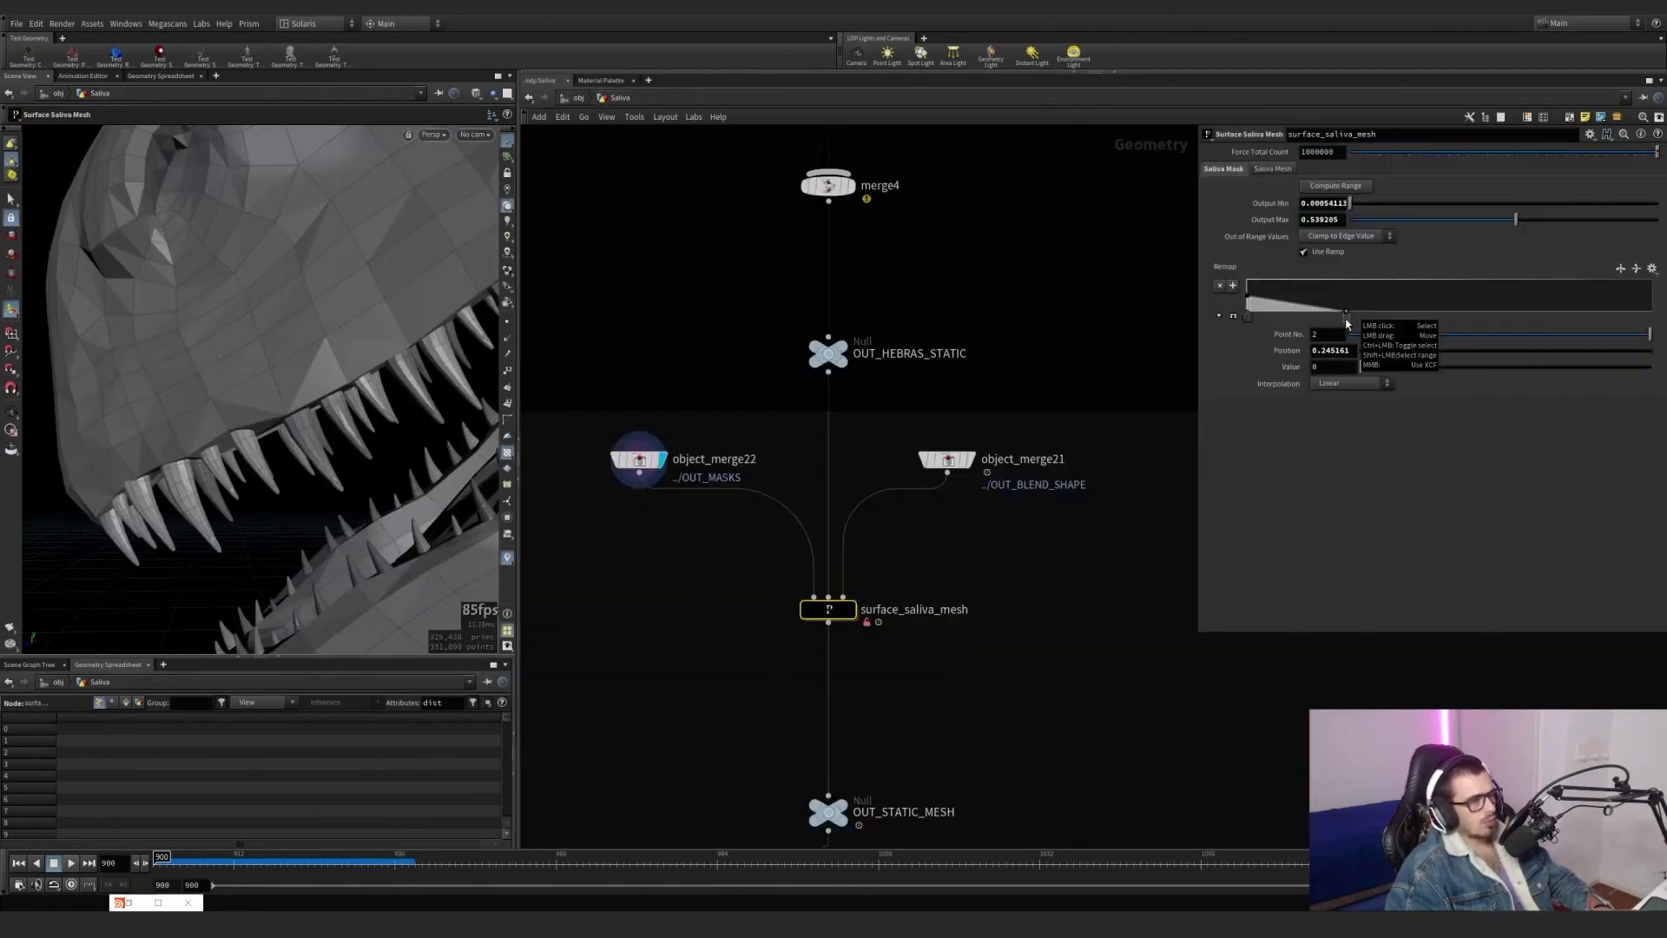
pyautogui.click(851, 609)
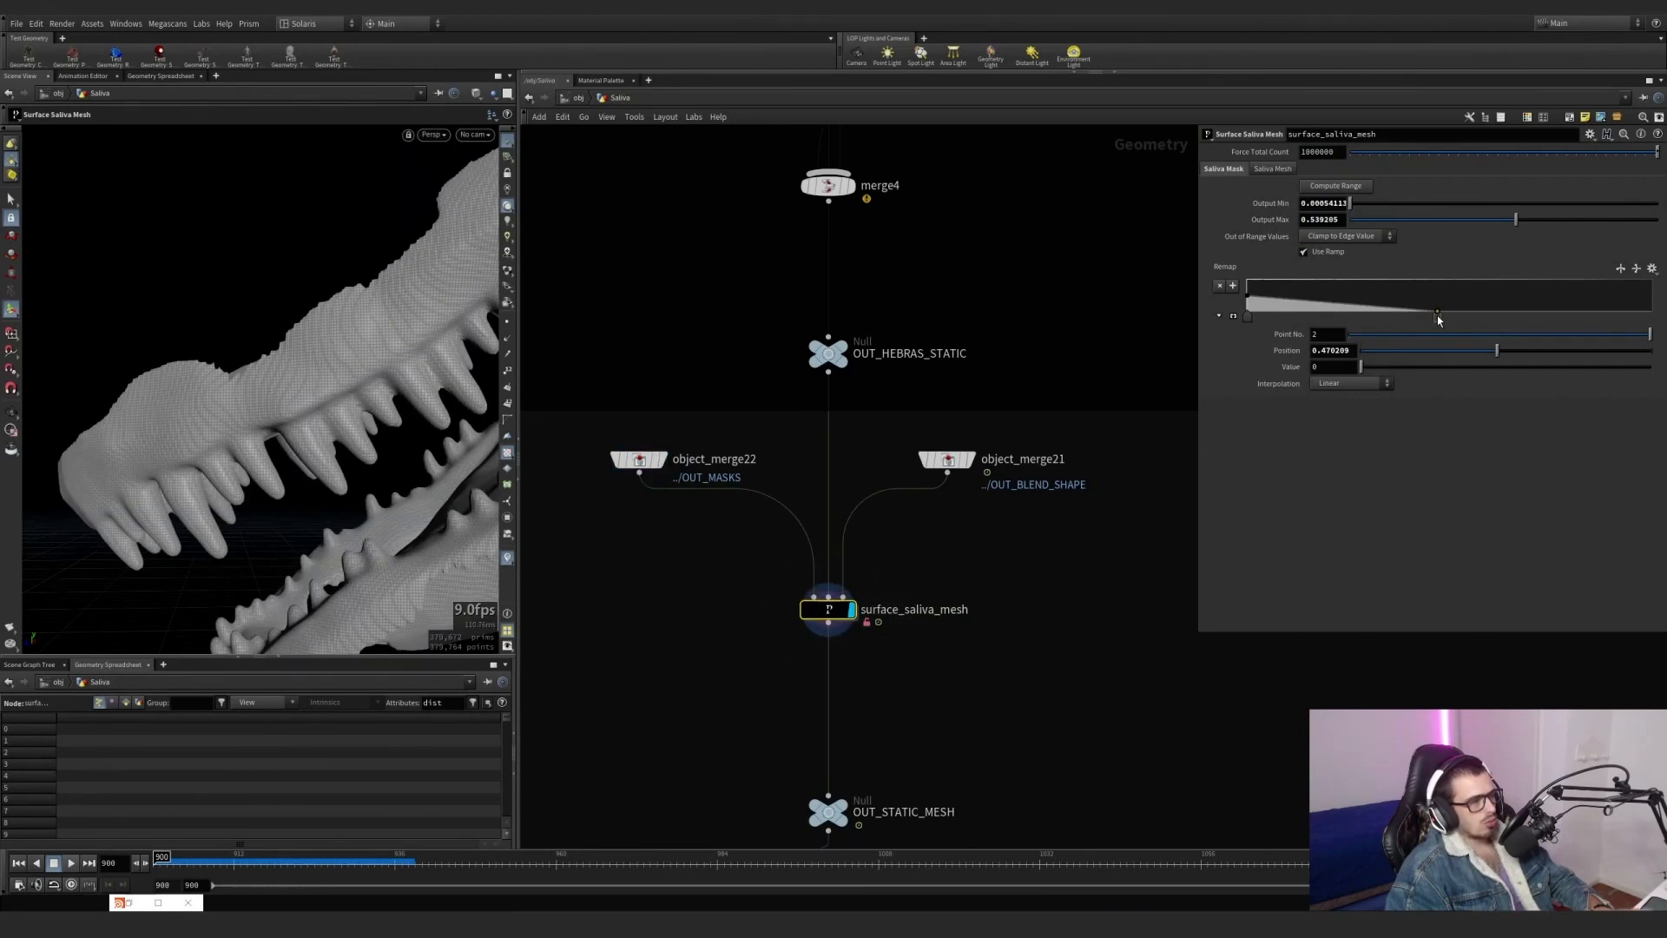
pyautogui.hotkey('ctrl', 'z')
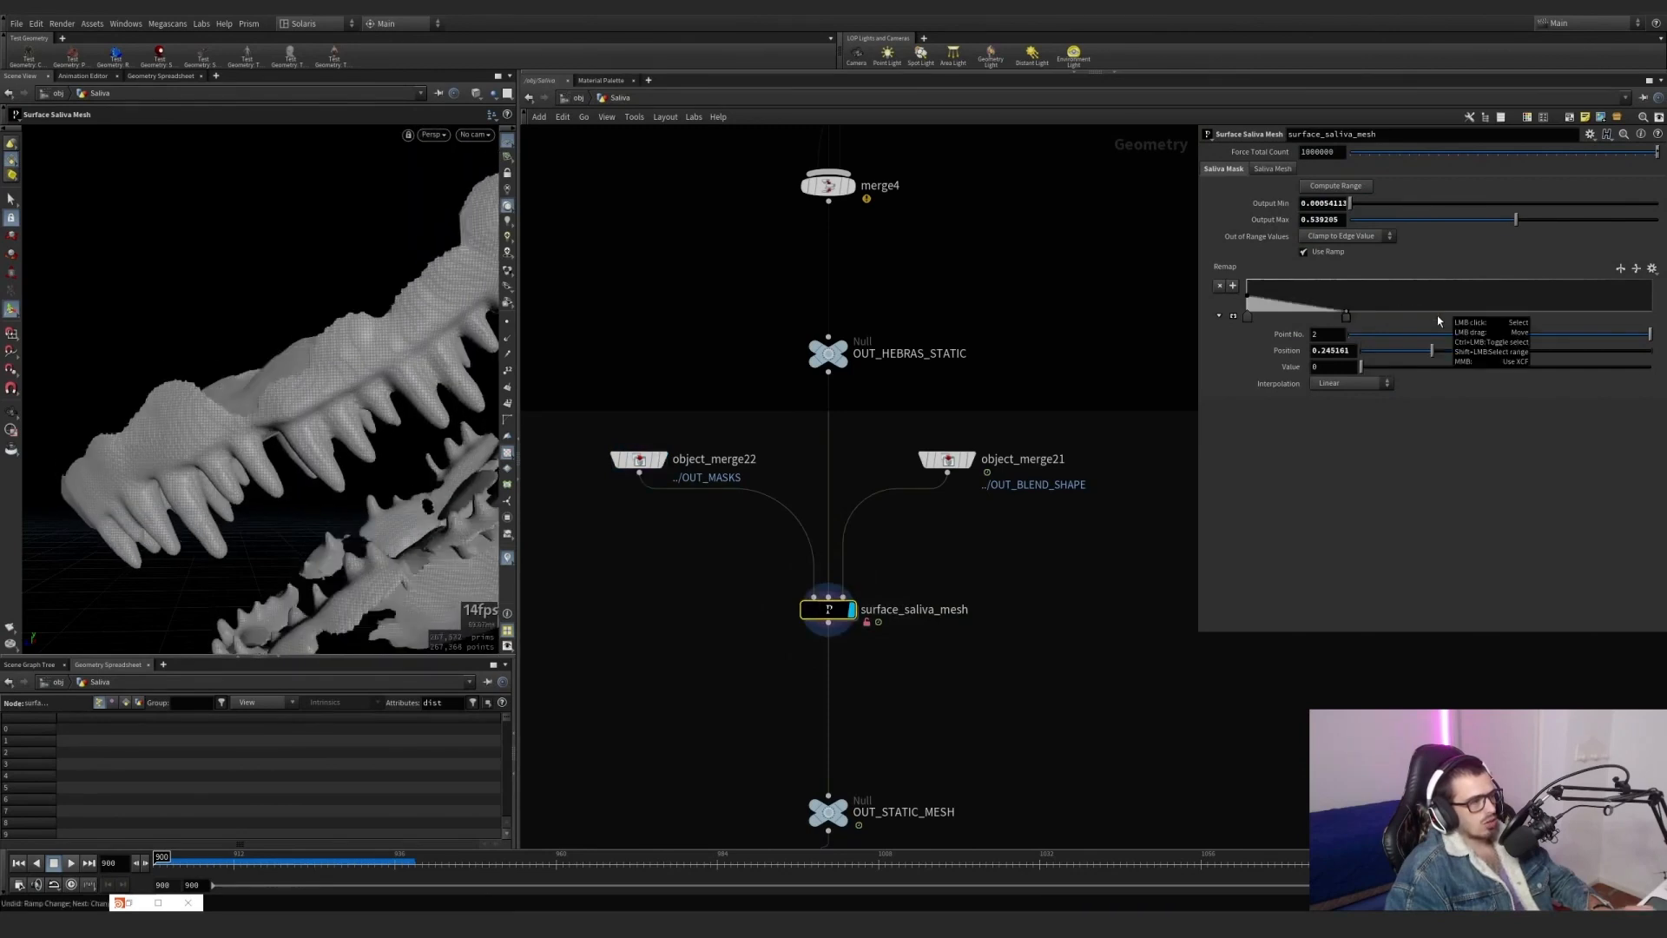
# Reopen static_saliva inside surface_saliva_mesh and display vdbreshapesdf7, vdbsmooth4 and vdbreshapesdf8 in turn to compare the volume stages.
pyautogui.doubleClick(836, 609)
pyautogui.doubleClick(951, 610)
pyautogui.scroll(3, 846, 518)
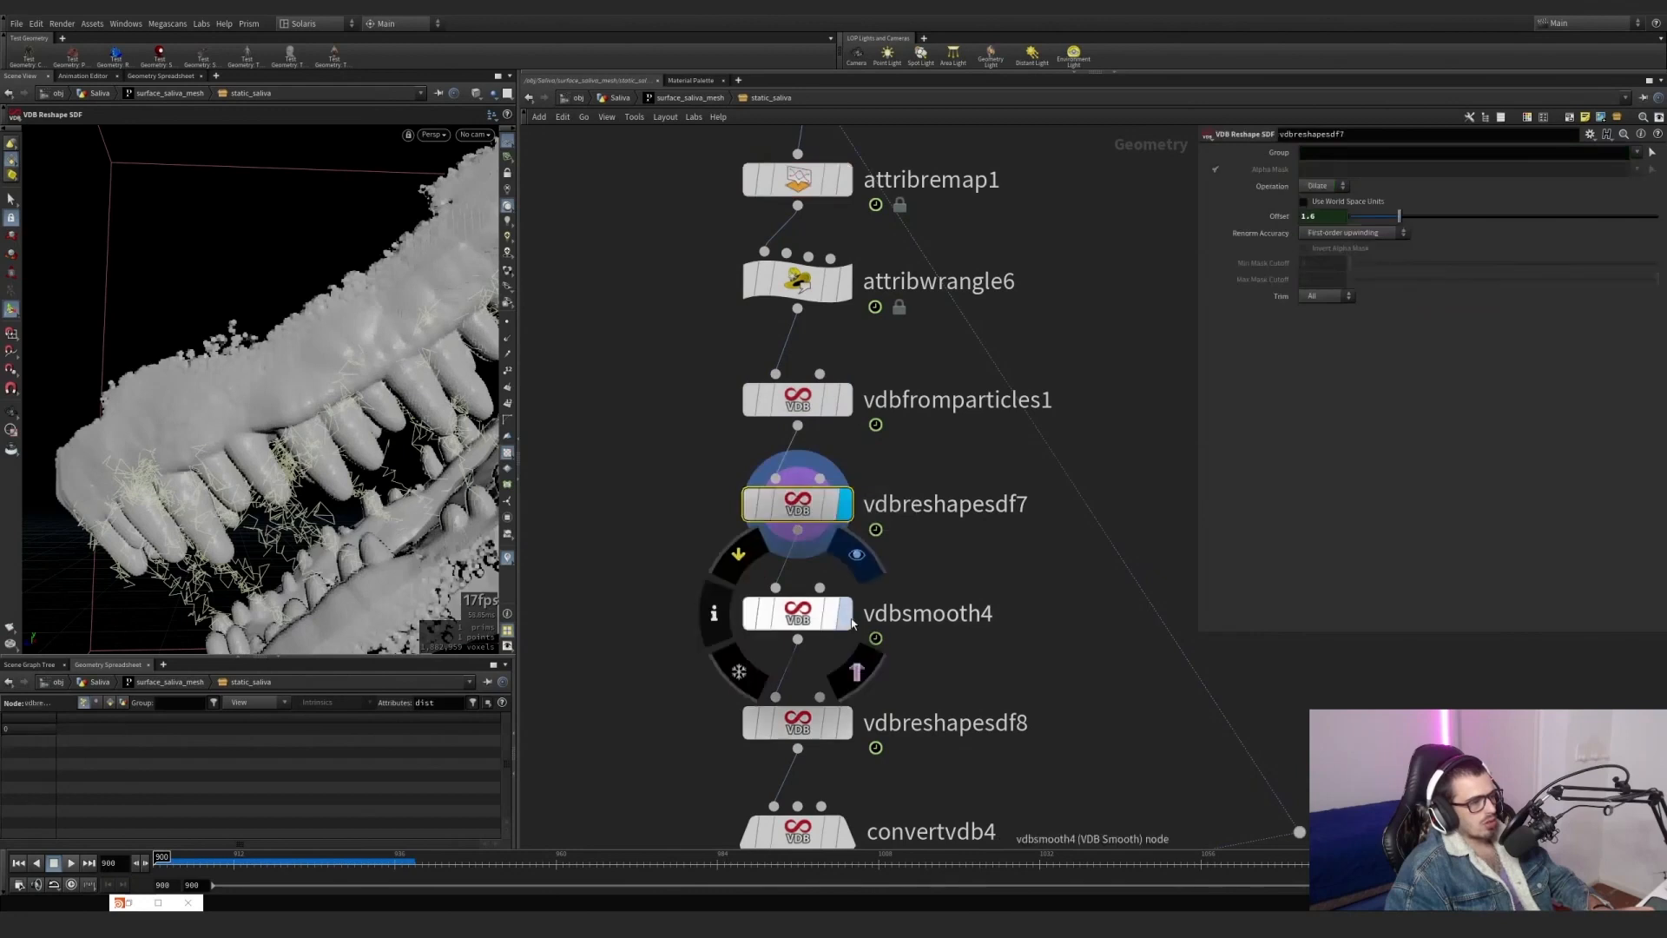
pyautogui.click(846, 614)
pyautogui.click(846, 724)
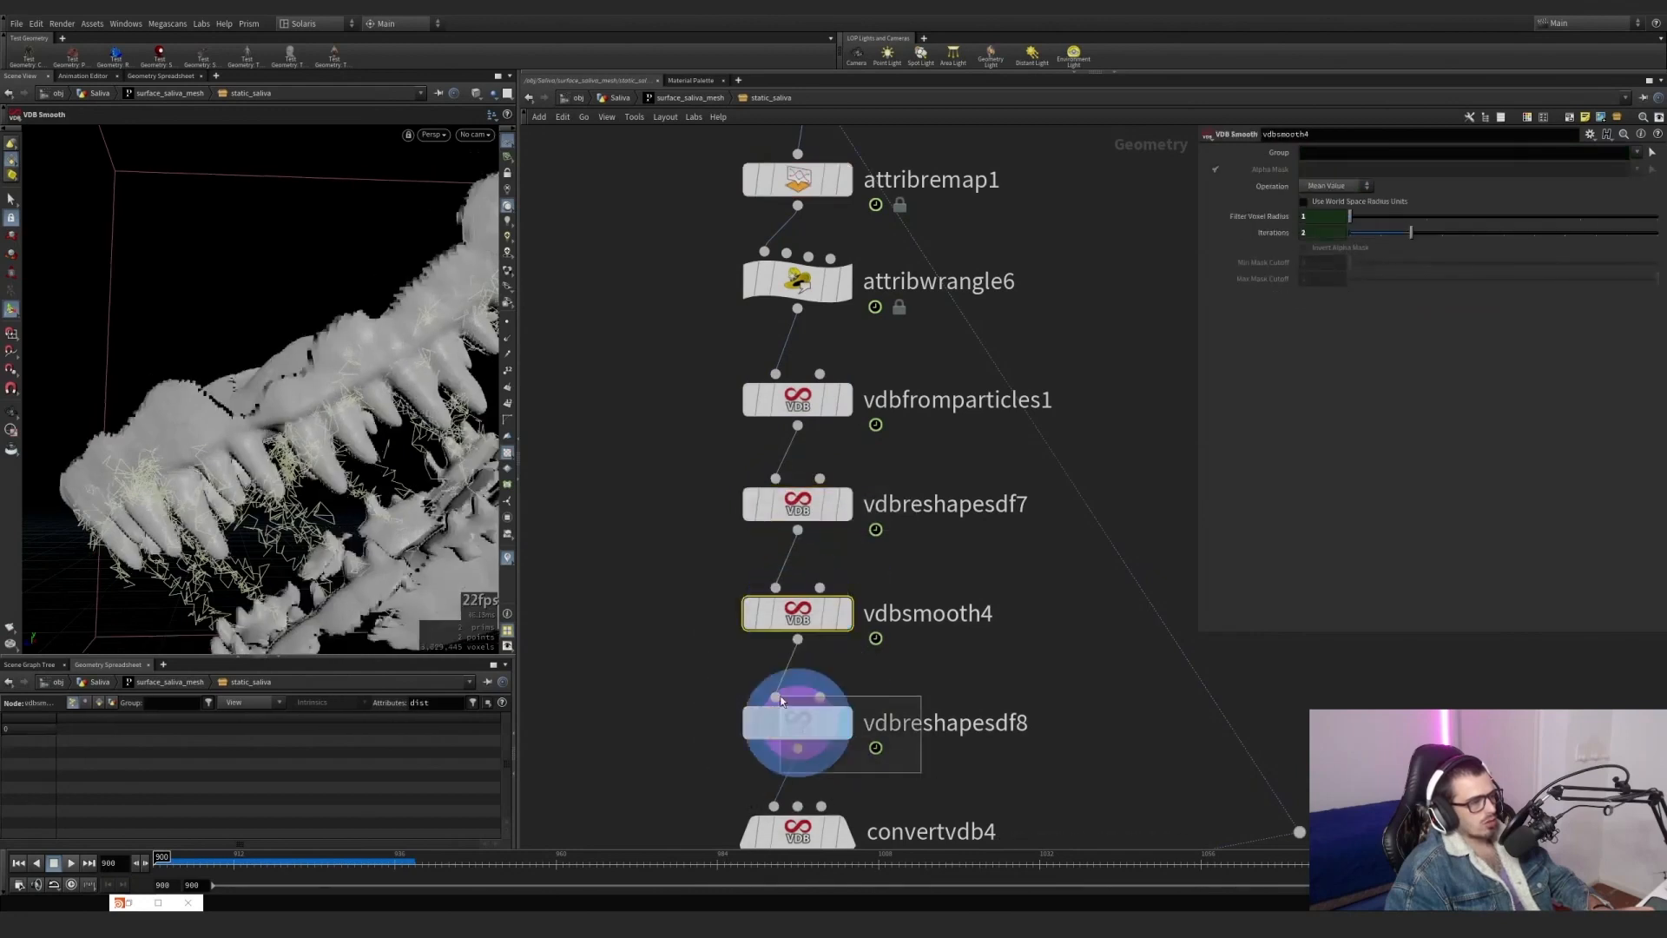
# Display convertvdb4's polygon mesh and attribtransfer1's transferred v attribute, and review the result at frame 928.
pyautogui.moveTo(860, 841); pyautogui.dragTo(832, 607, button='middle')
pyautogui.click(818, 599)
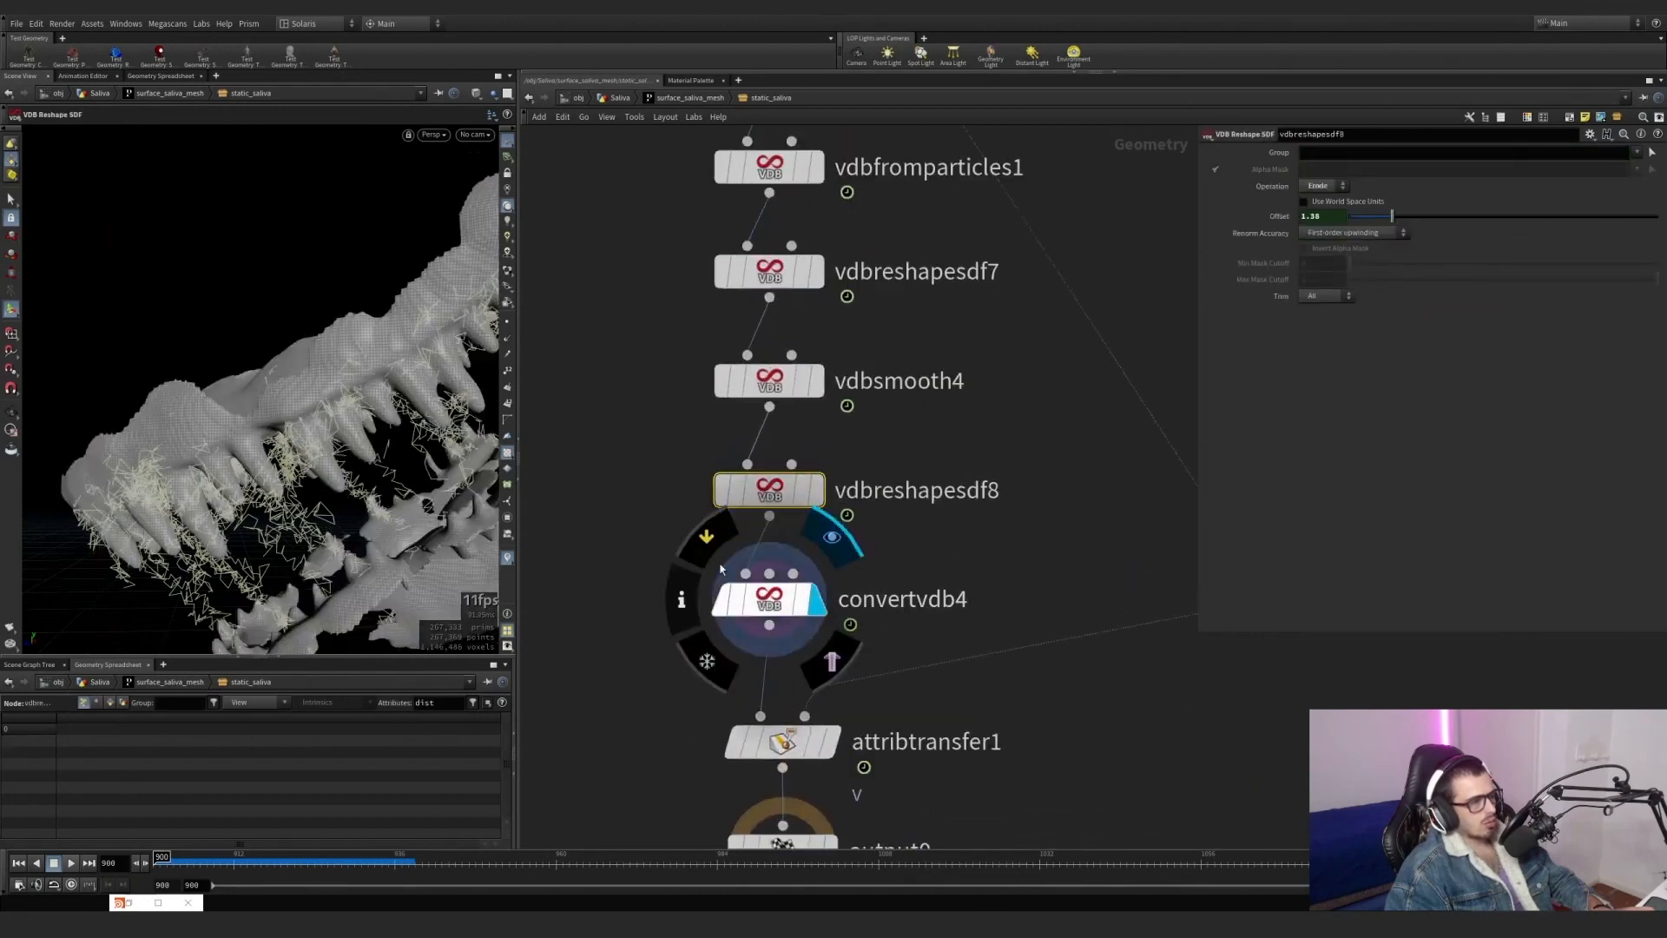
pyautogui.moveTo(828, 750); pyautogui.dragTo(808, 580, button='middle')
pyautogui.click(810, 575)
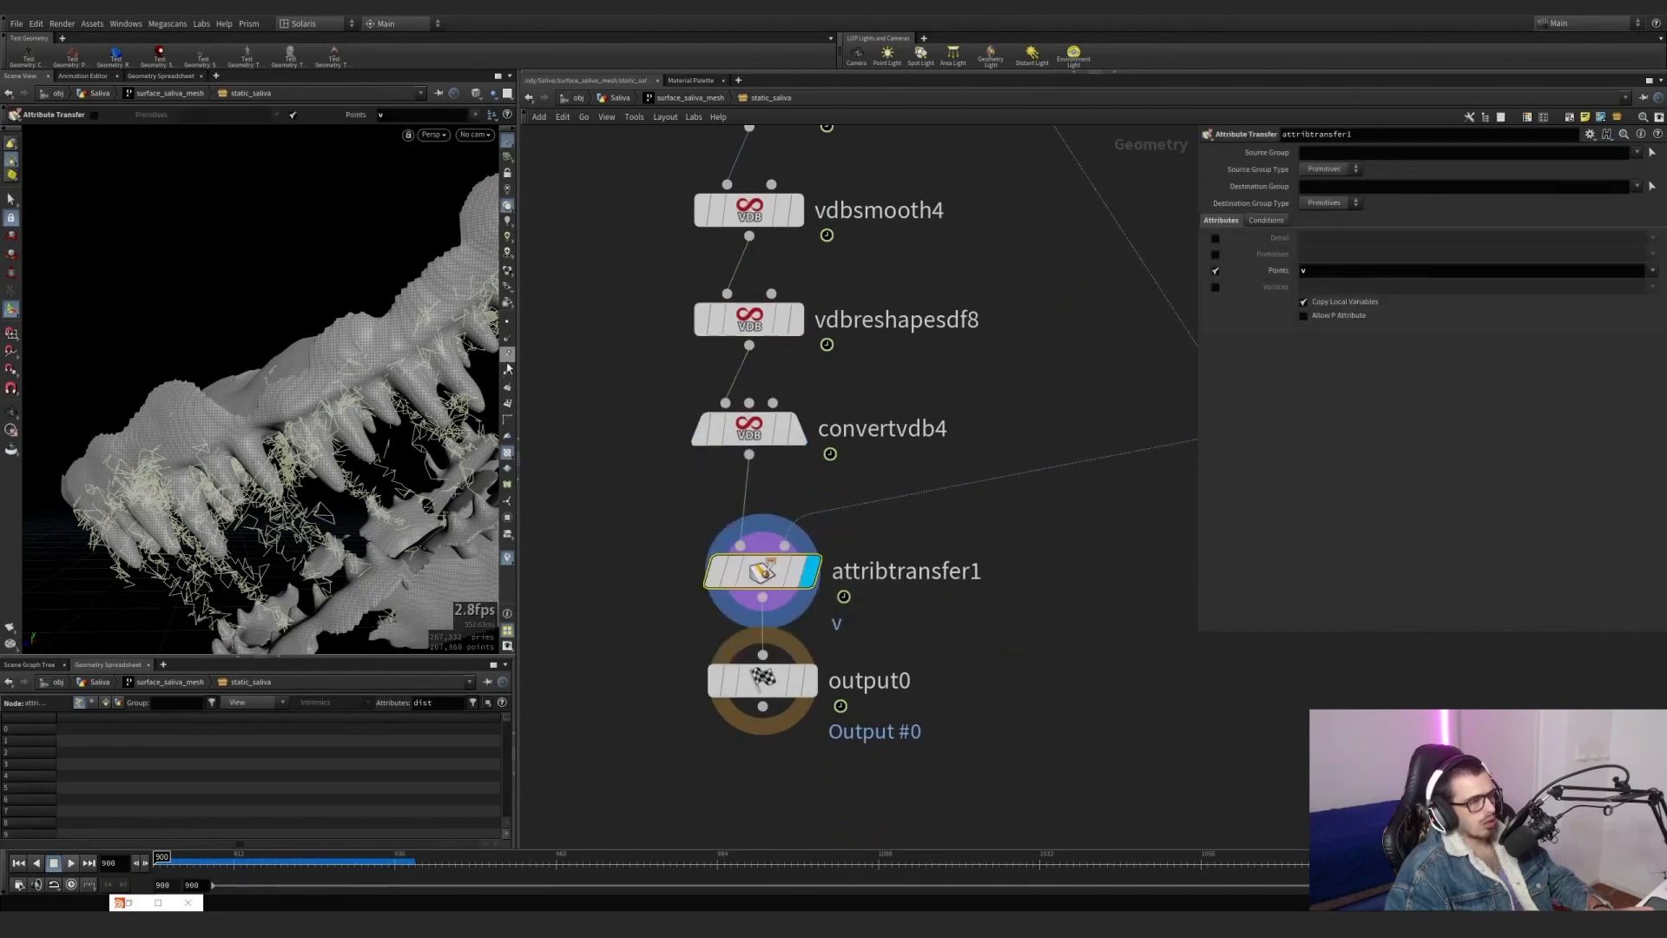
pyautogui.scroll(-5, 894, 397)
pyautogui.moveTo(929, 382); pyautogui.dragTo(945, 552, button='middle')
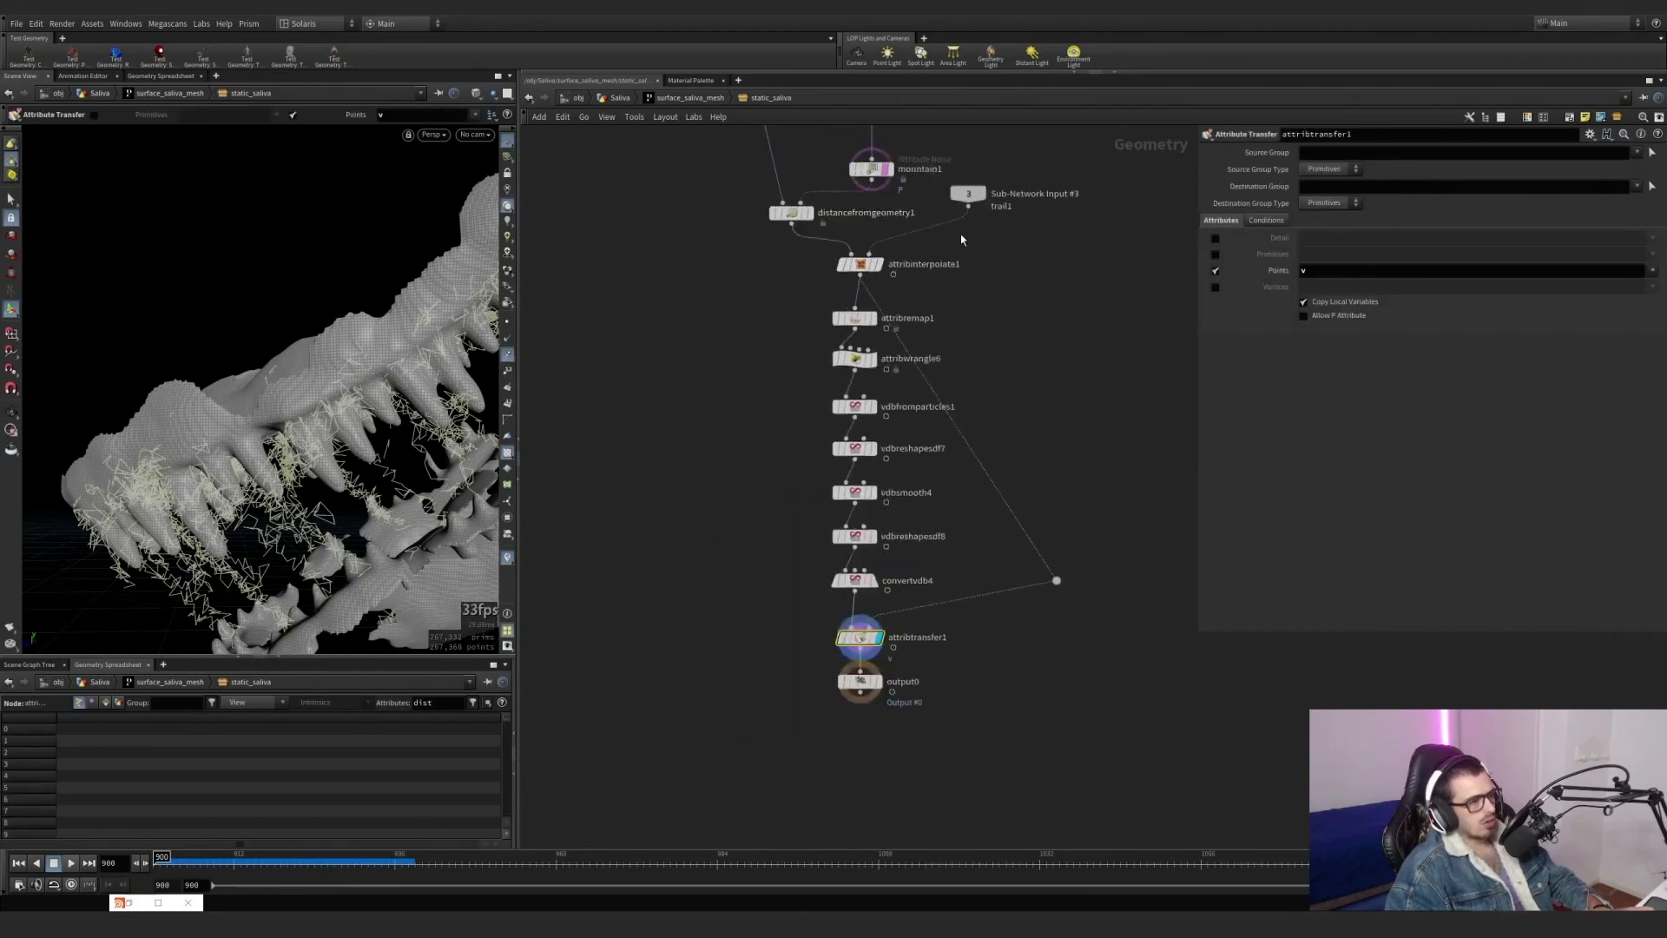
# Return to the Saliva network and display the OUT_STATIC_MESH null to inspect the finished static mesh.
pyautogui.click(653, 100)
pyautogui.click(619, 97)
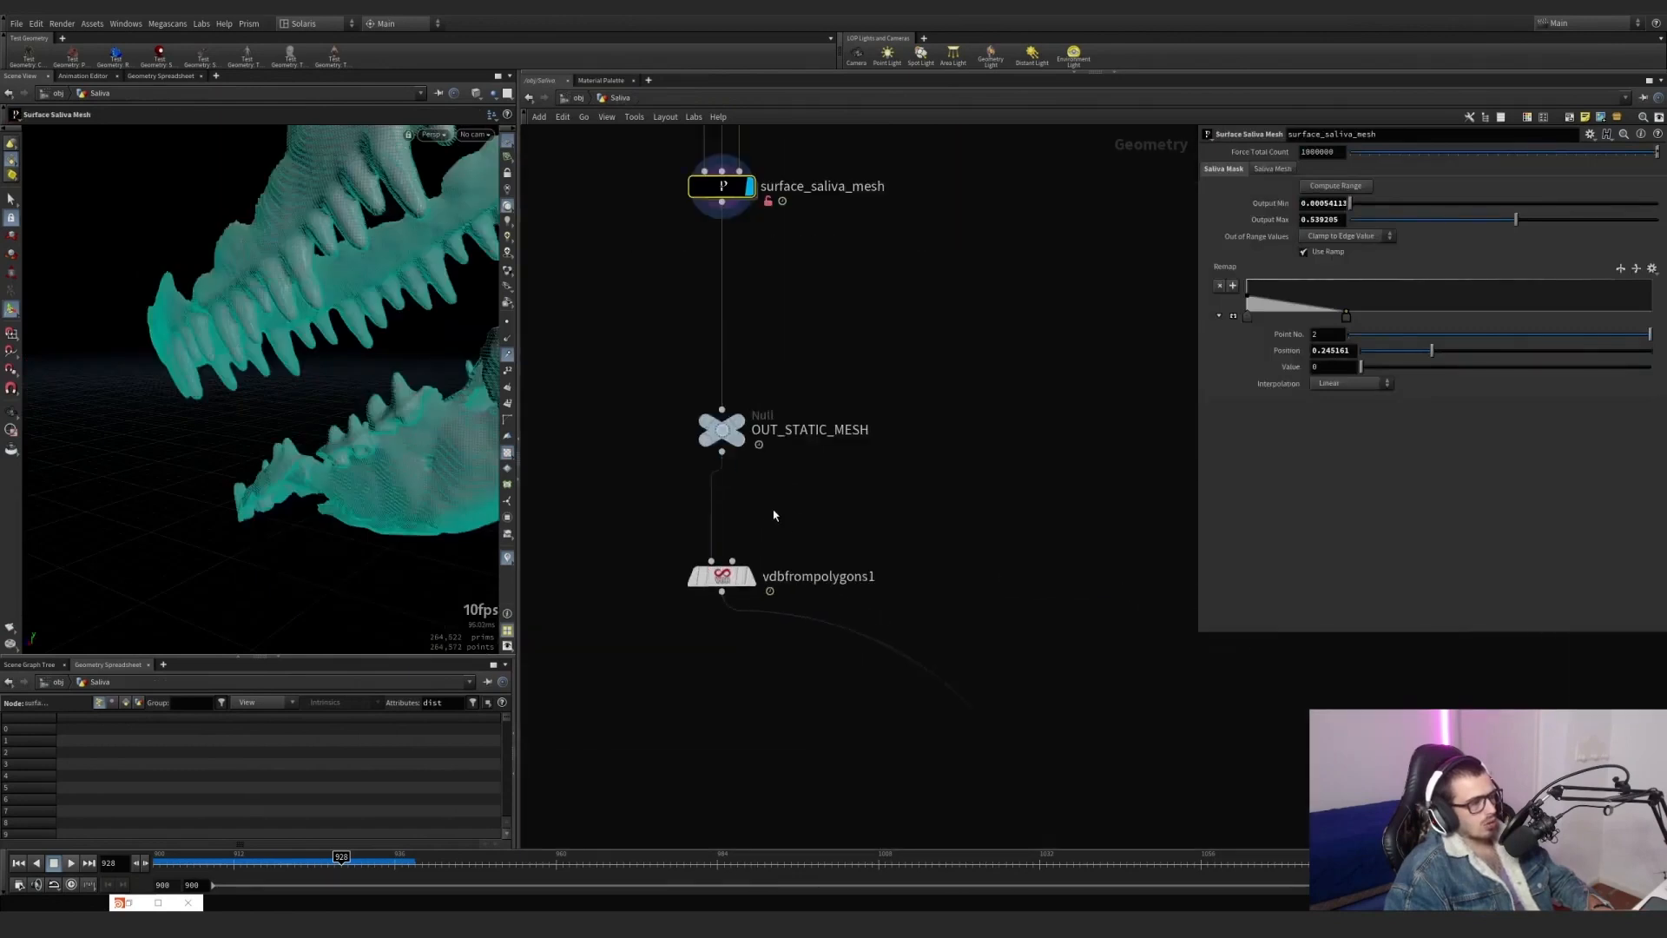
pyautogui.click(740, 423)
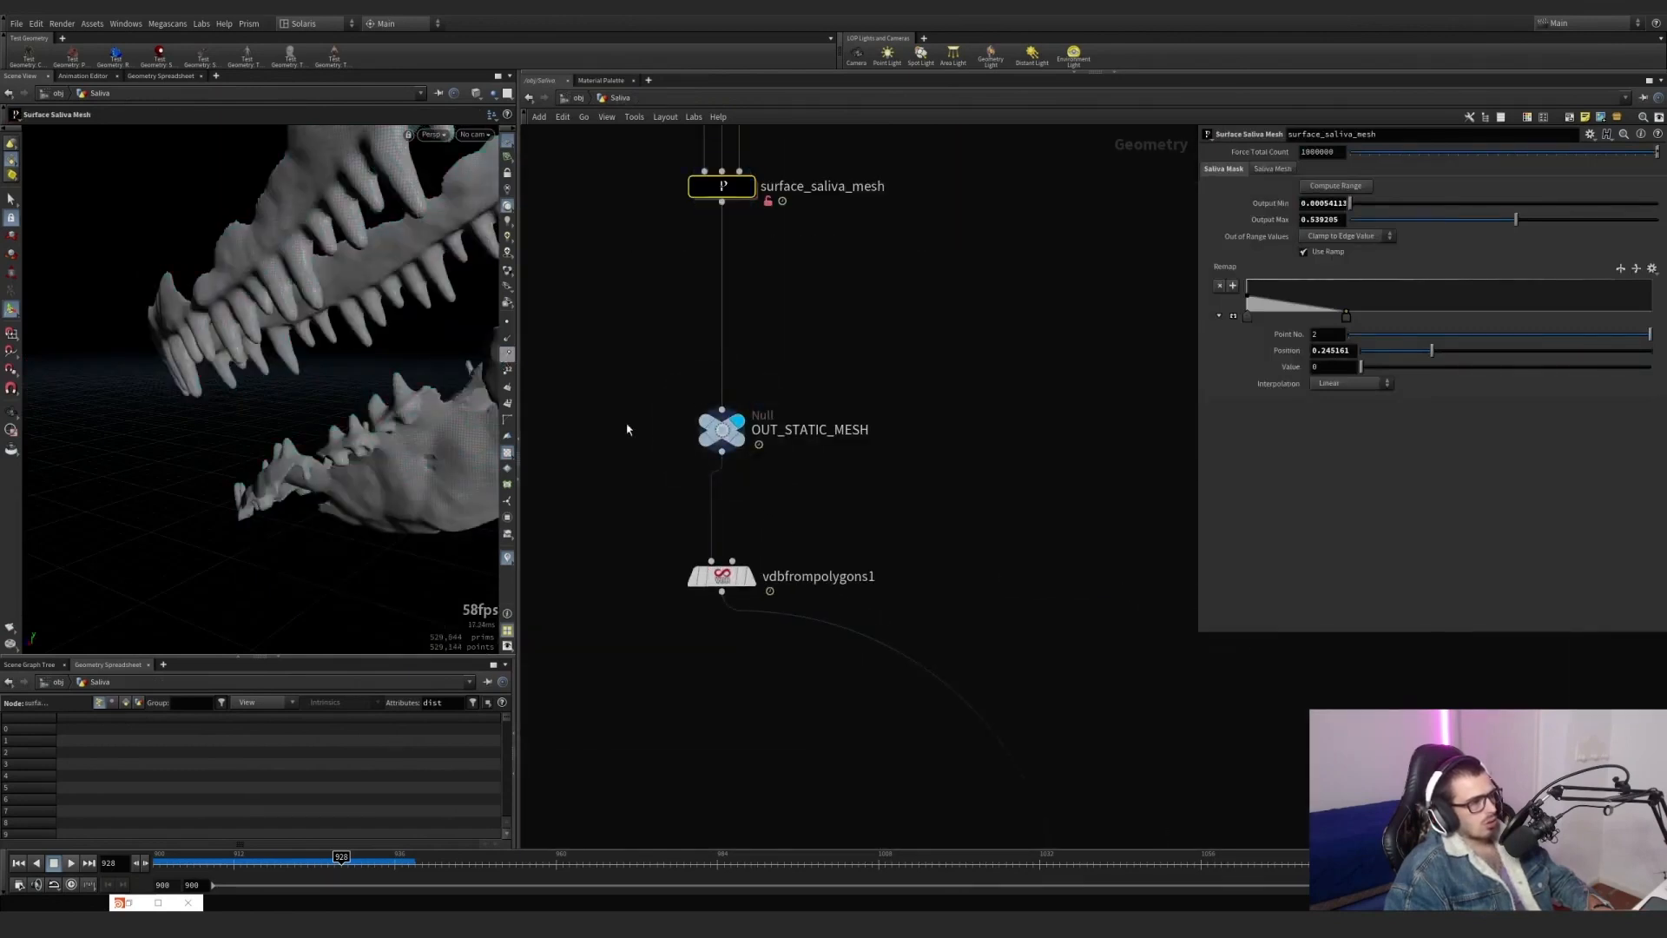
pyautogui.scroll(-4, 760, 439)
pyautogui.scroll(3, 751, 382)
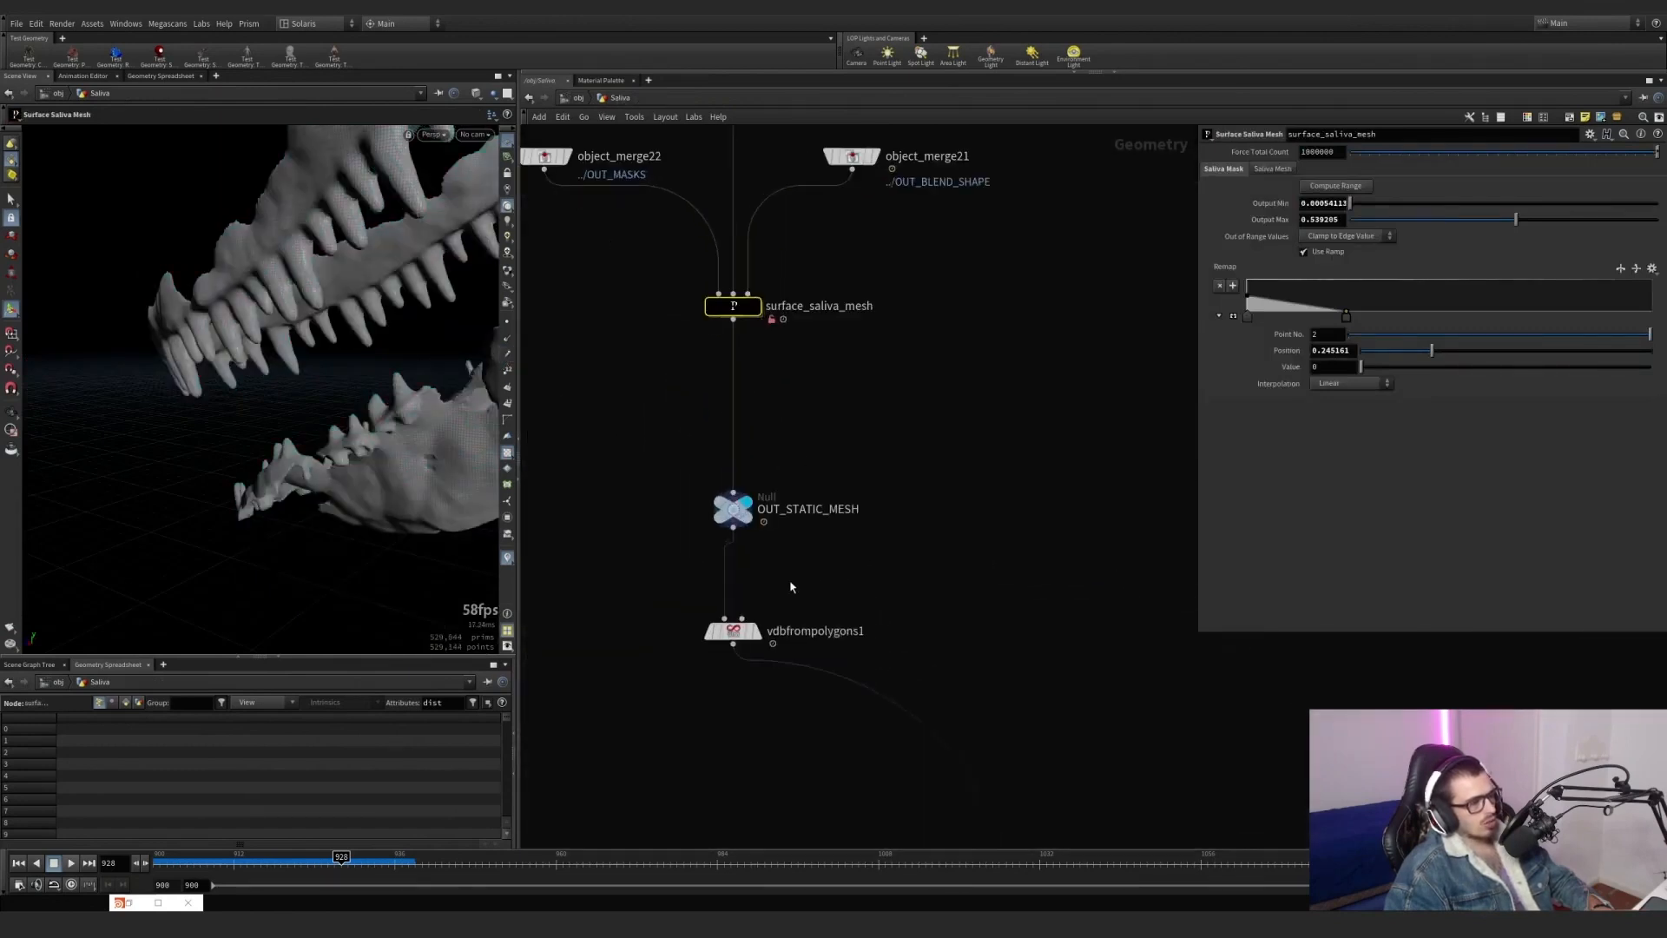
# Display vdbfrompolygons1 and check the channel reference that drives its Voxel Size.
pyautogui.moveTo(768, 500); pyautogui.dragTo(732, 374, button='middle')
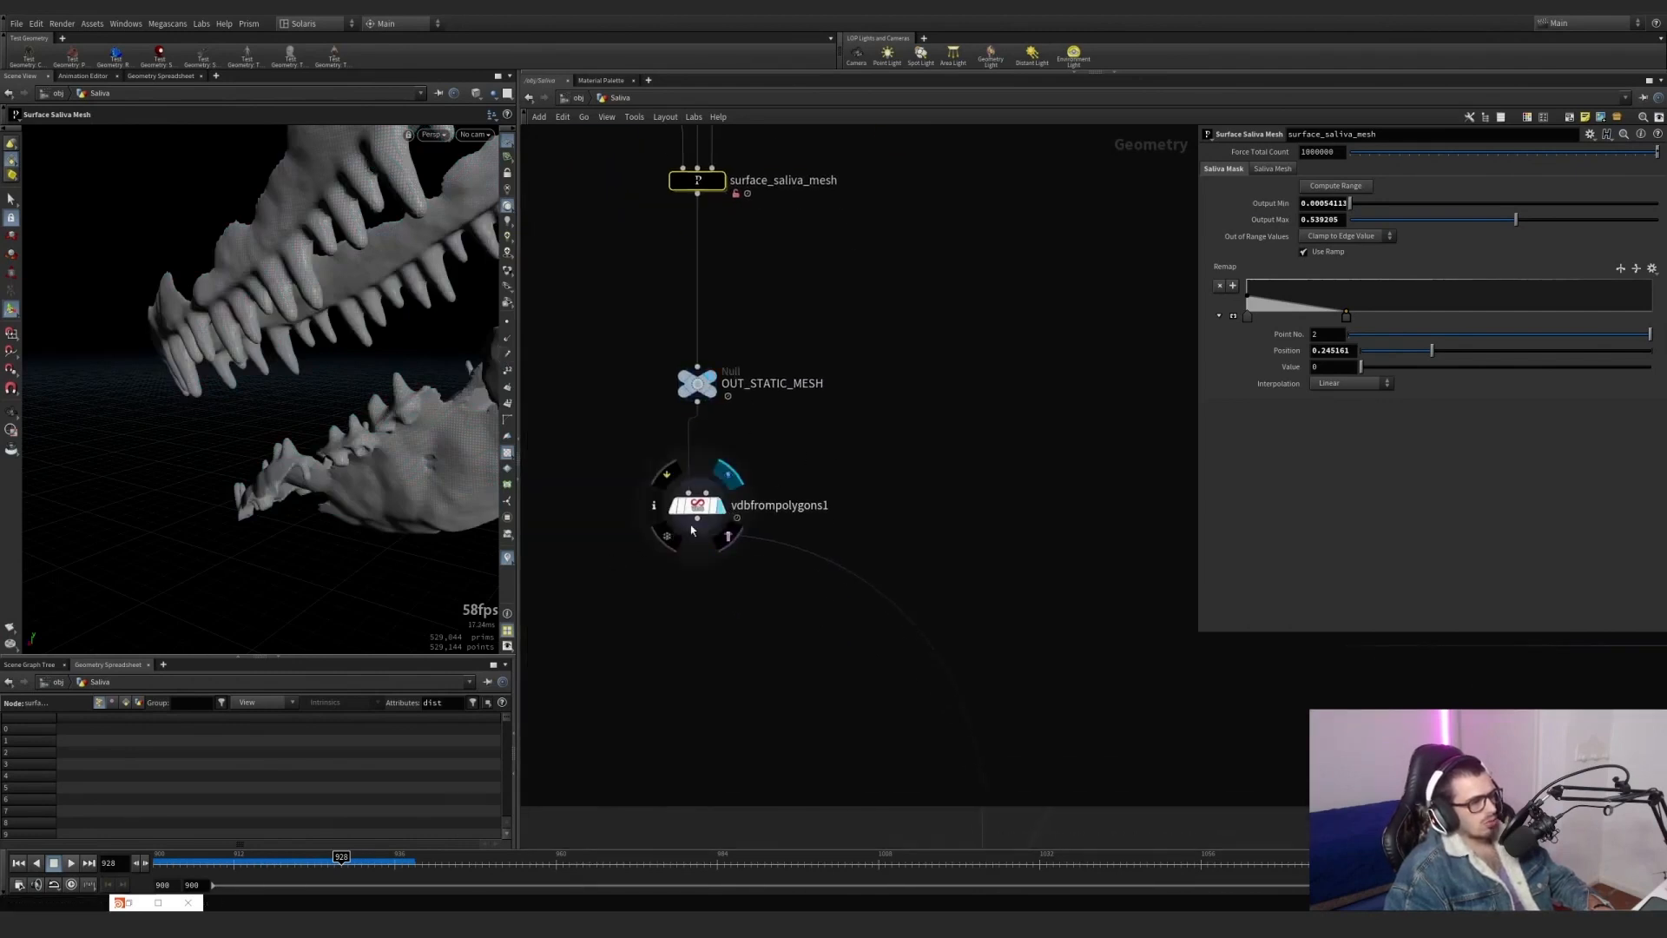
pyautogui.moveTo(774, 596); pyautogui.dragTo(615, 474)
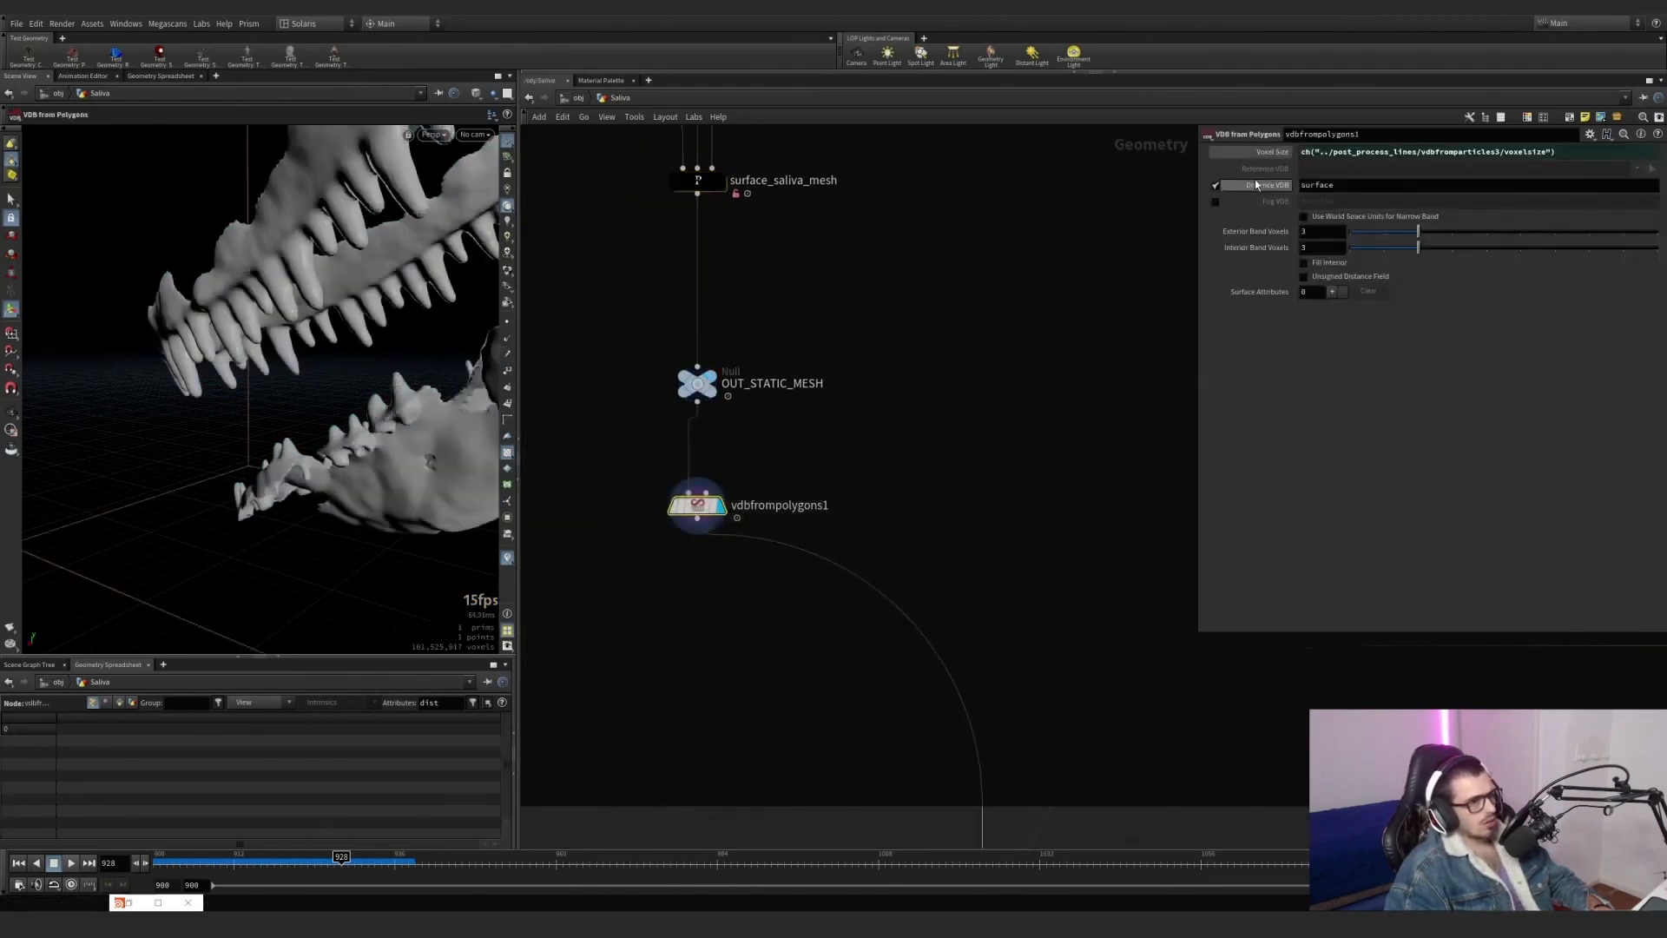
pyautogui.click(1272, 152)
pyautogui.press('h')
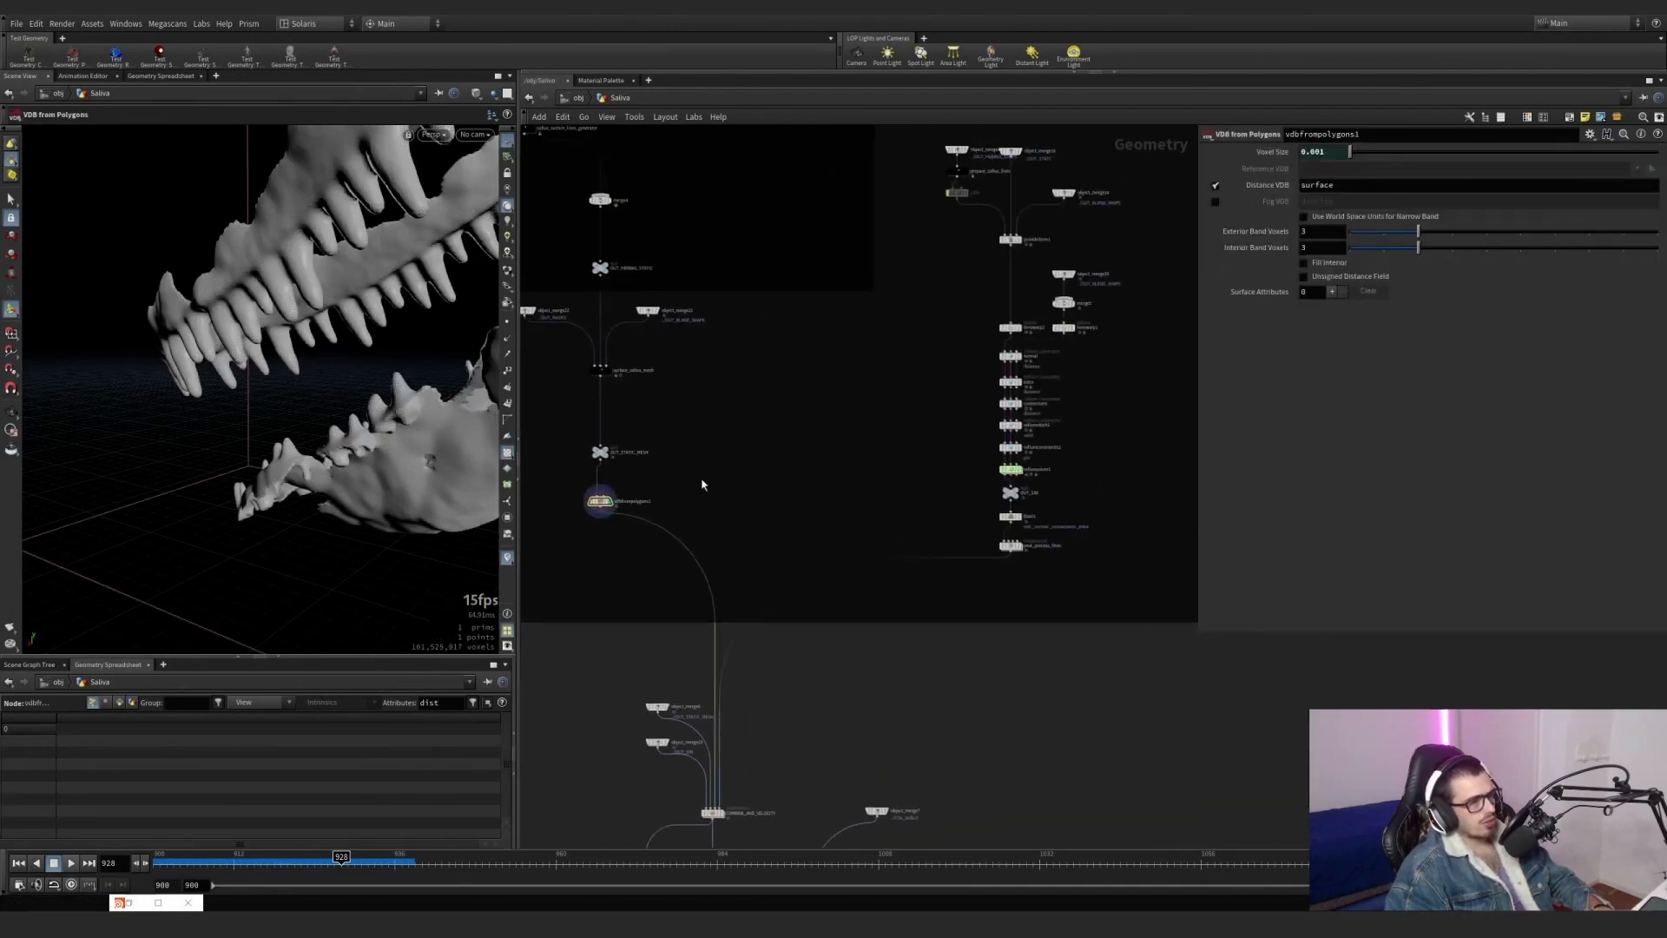
# Open the post_process_lines subnetwork and set vdbfromparticles3's Voxel Size to 0.002*1.
pyautogui.scroll(5, 1000, 547)
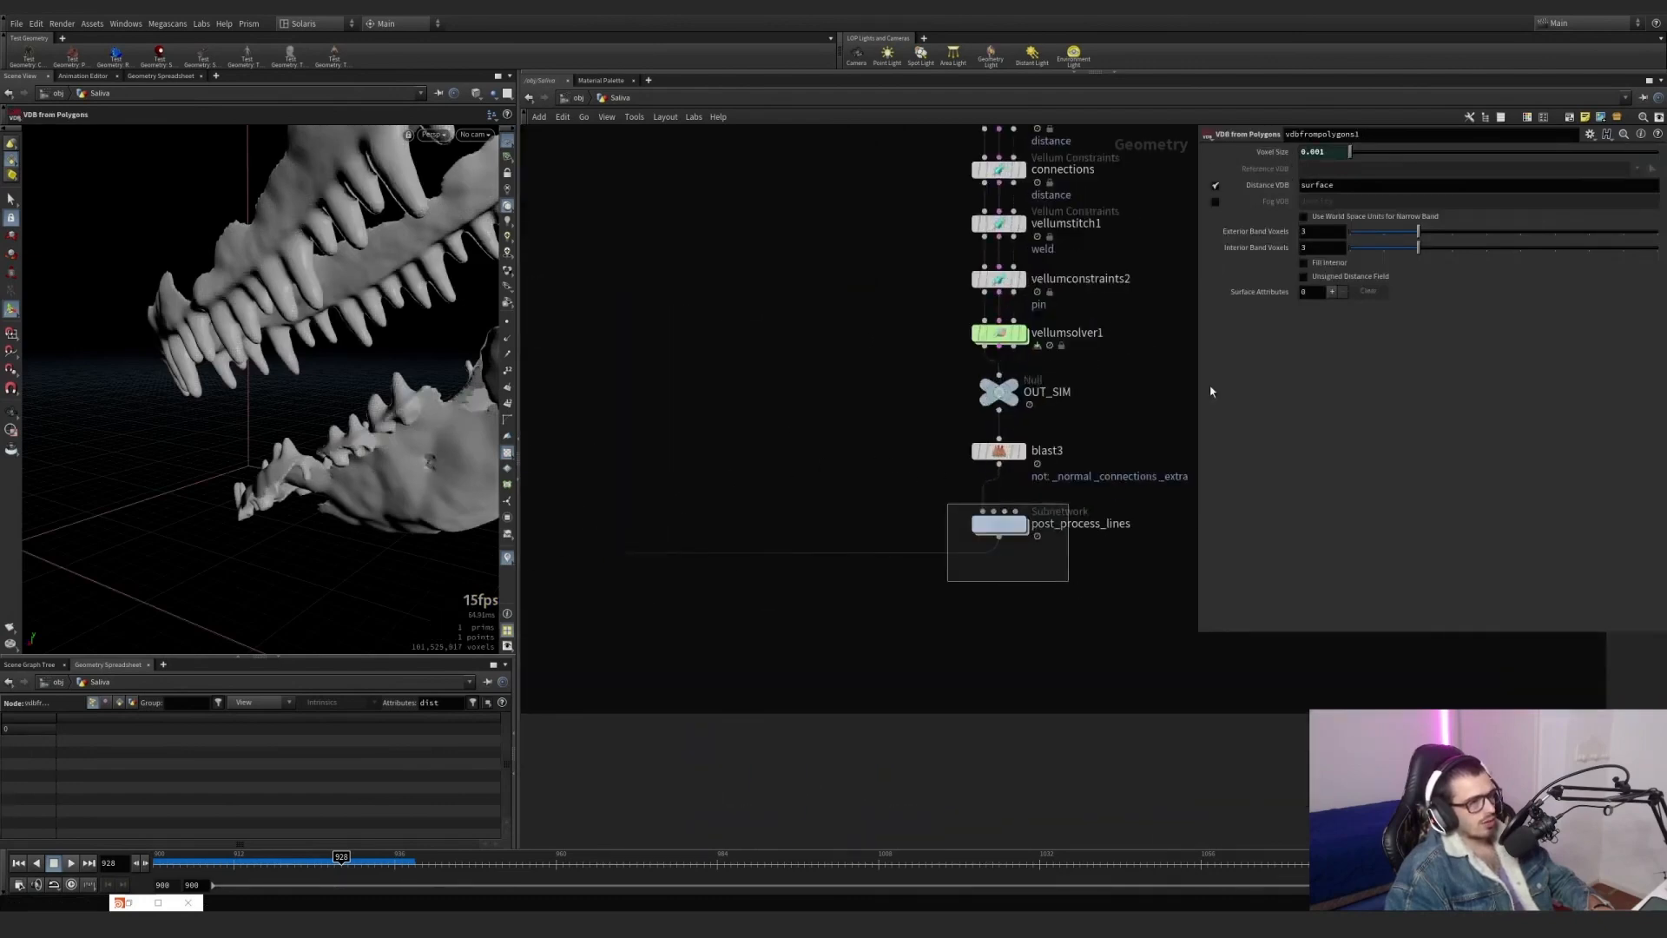
pyautogui.click(983, 523)
pyautogui.doubleClick(997, 524)
pyautogui.scroll(5, 663, 554)
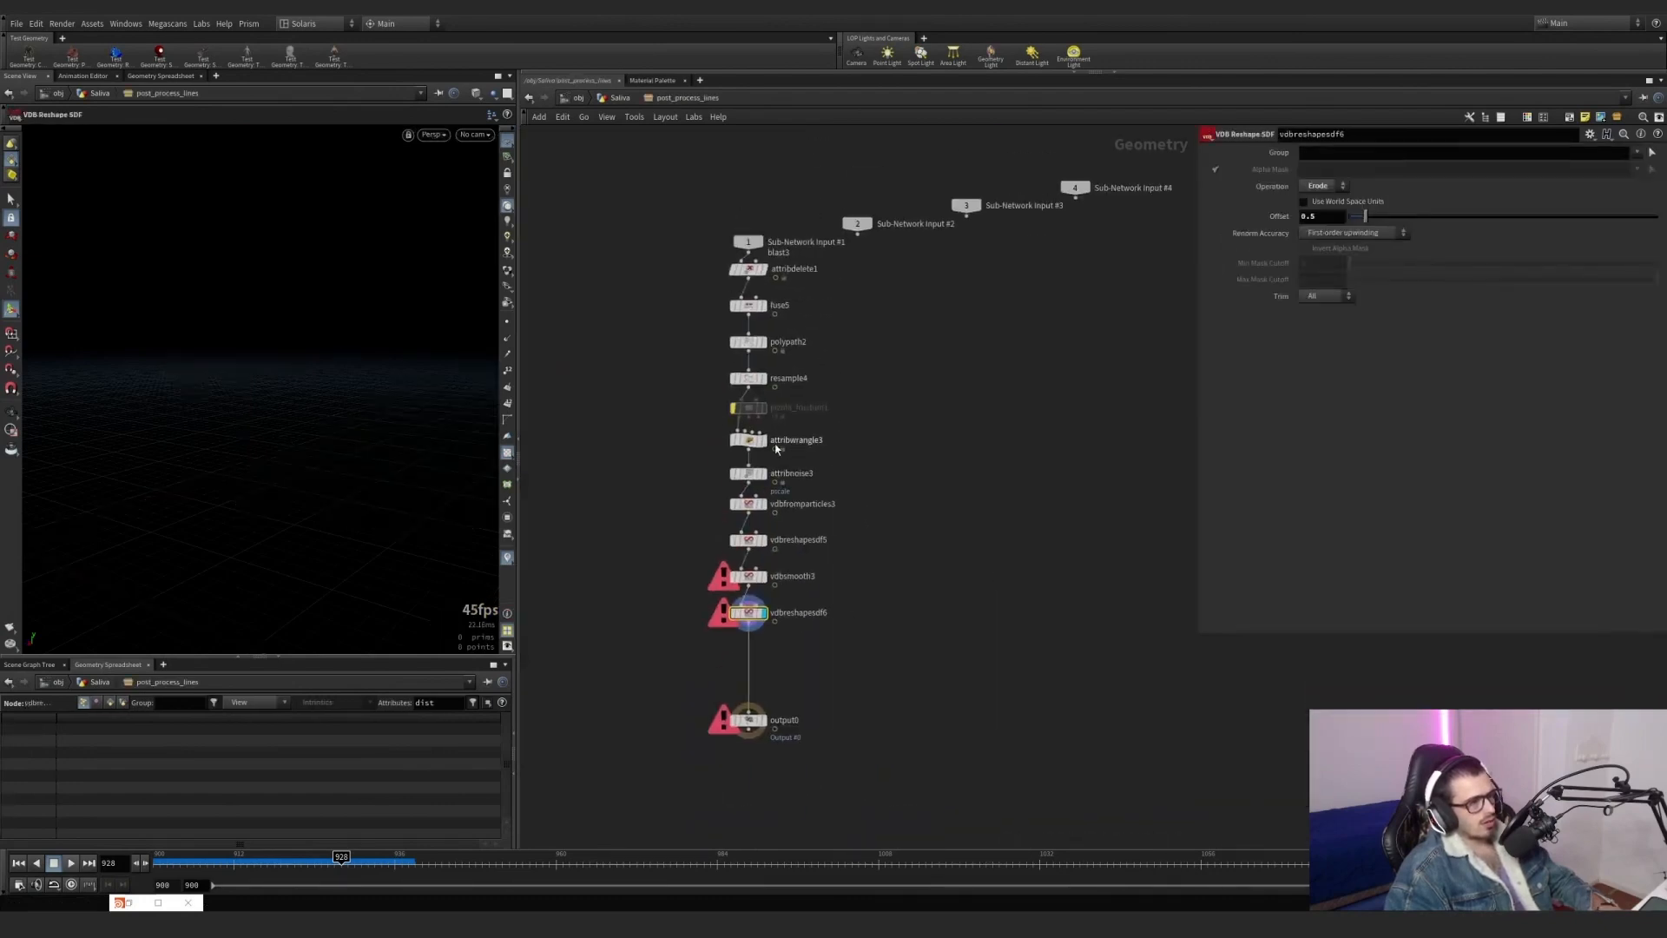
pyautogui.click(730, 548)
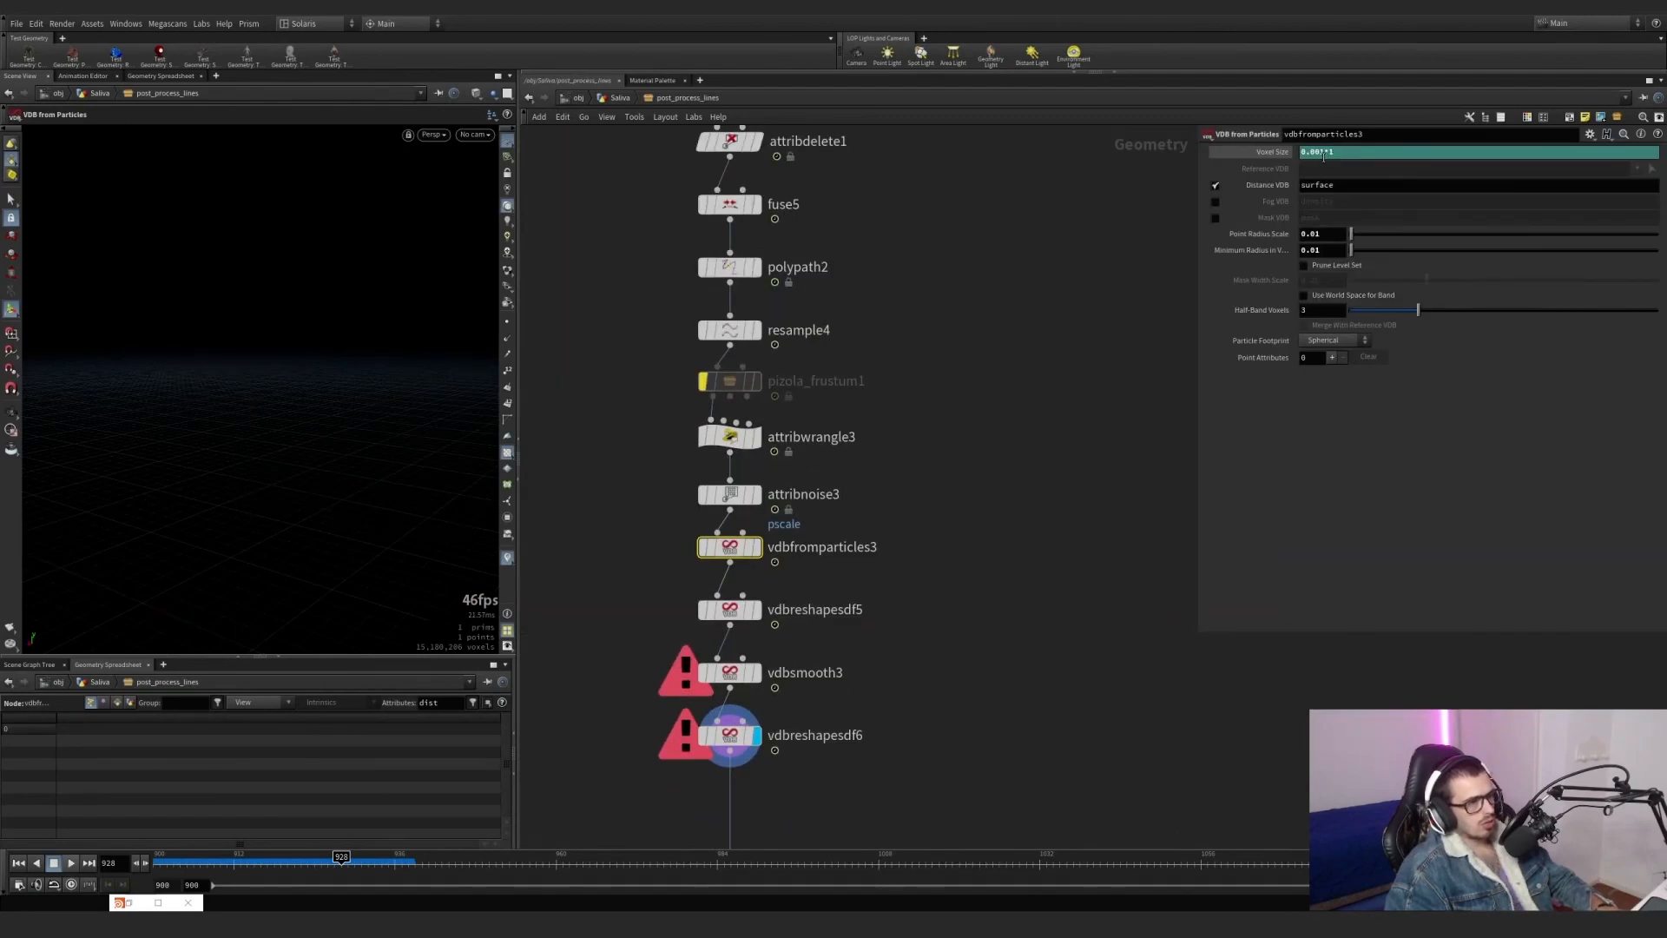
pyautogui.press('Return')
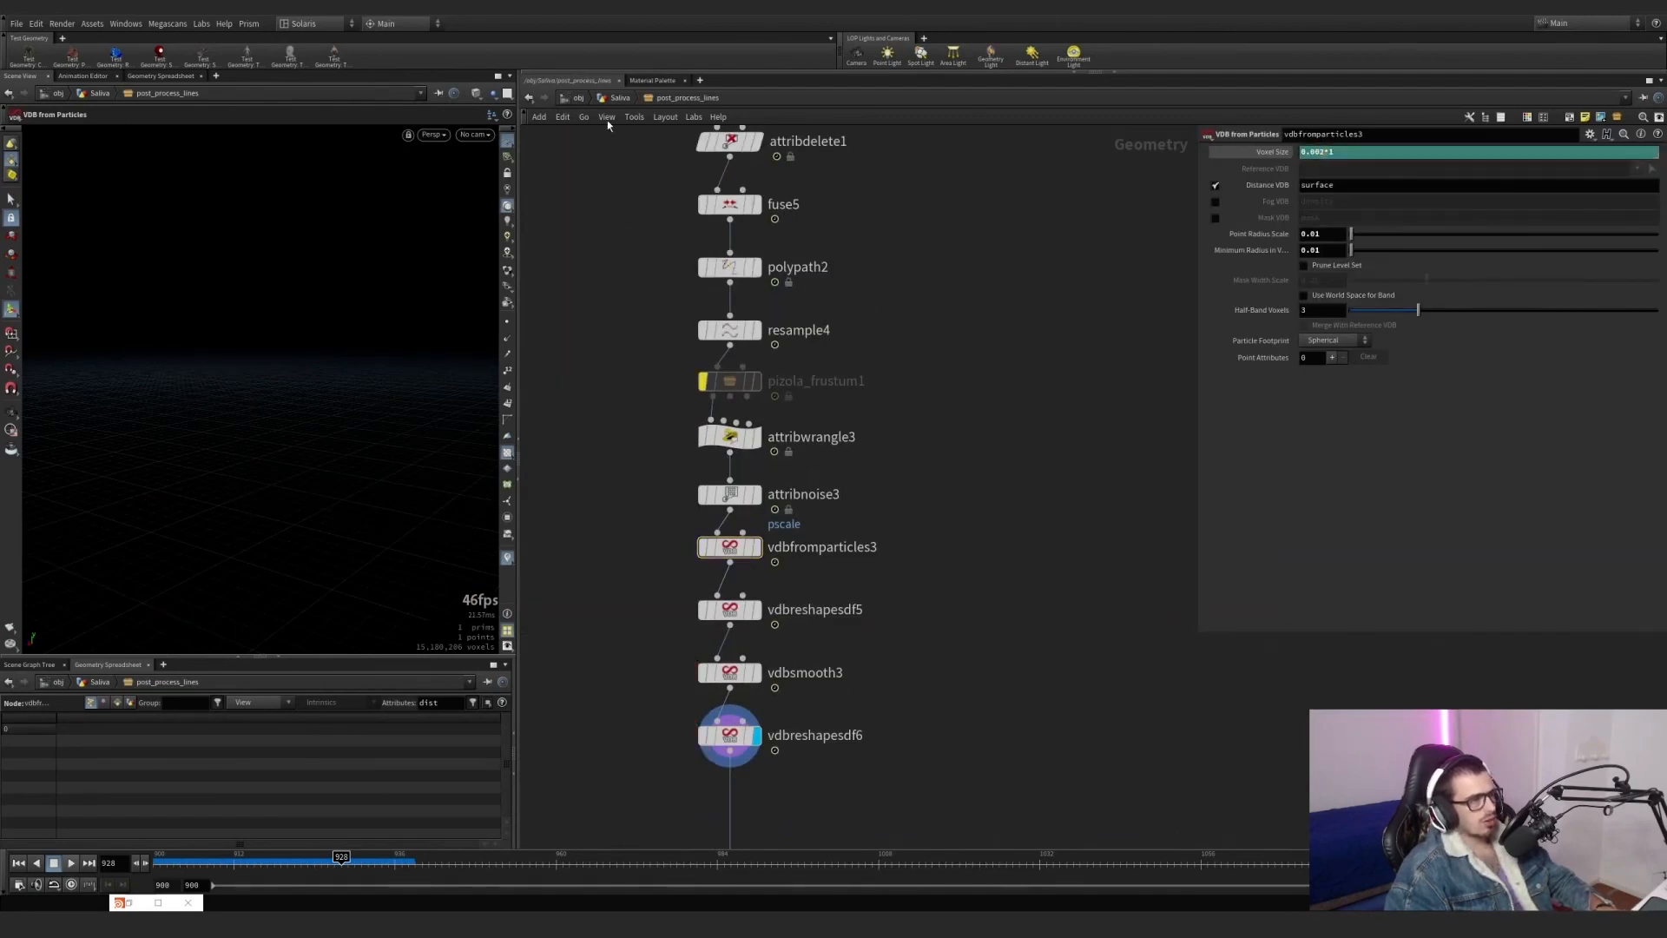
# Return to the Saliva network and inspect vdbfrompolygons1's volume with the updated voxel size.
pyautogui.press('u')
pyautogui.moveTo(894, 419); pyautogui.dragTo(1046, 395, button='middle')
pyautogui.scroll(3, 741, 372)
pyautogui.click(712, 375)
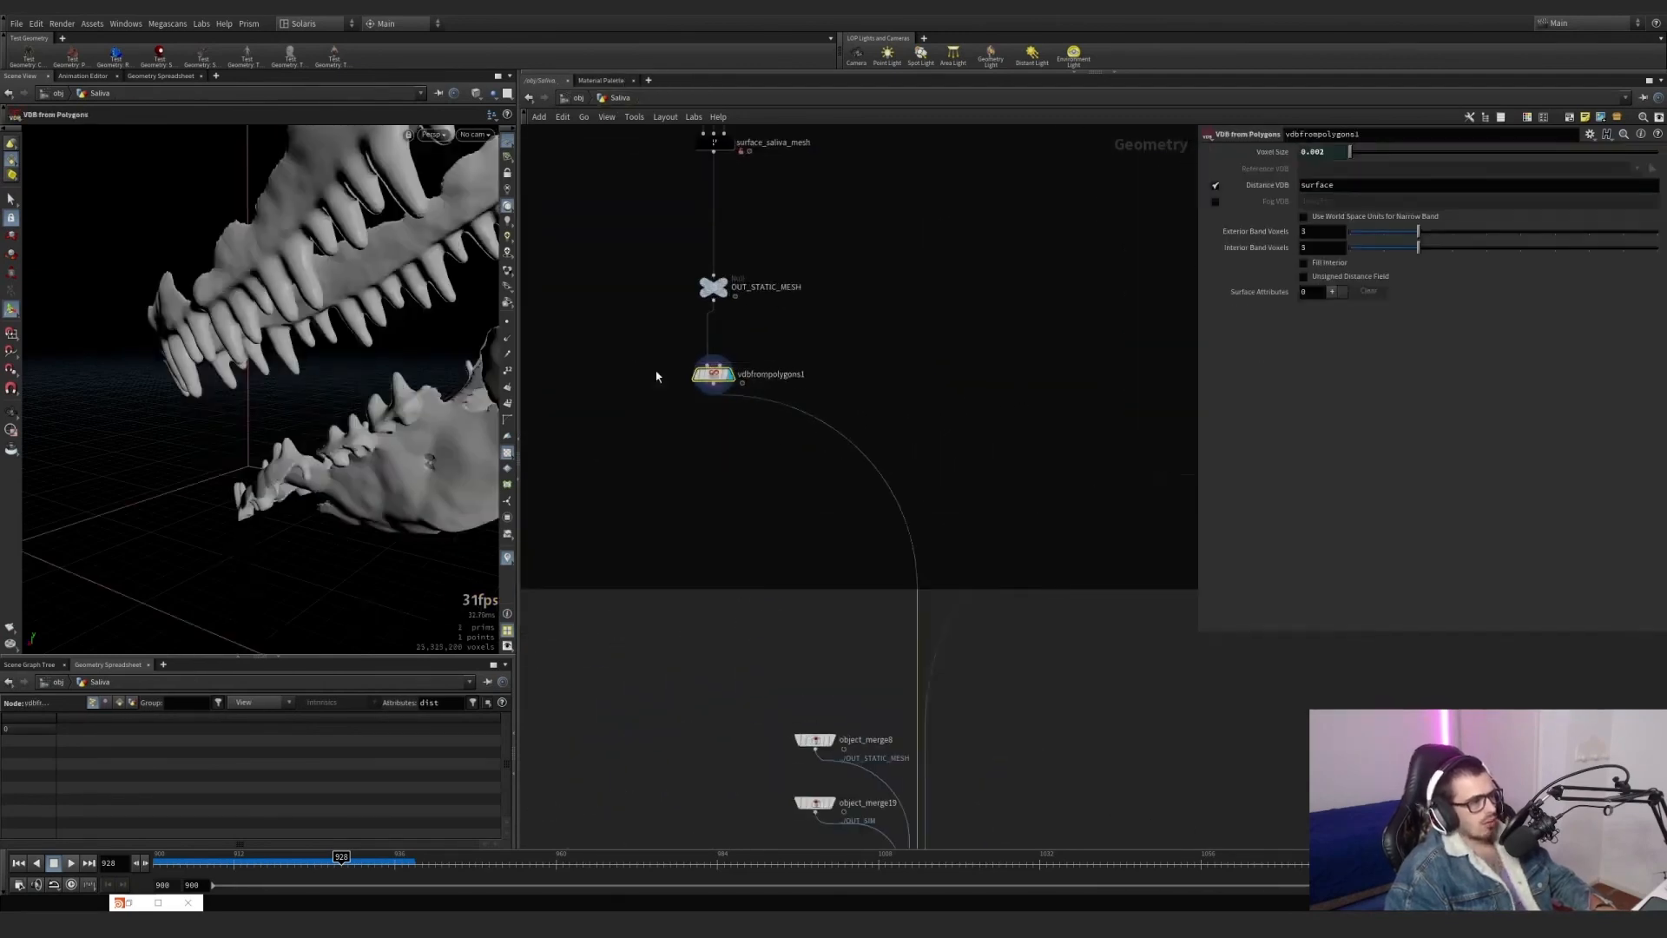
# Display object_merge19 with the OUT_SIM strands and object_merge8 with OUT_STATIC_MESH to review the COMBINE_AND_VELOCITY inputs.
pyautogui.scroll(-3, 661, 373)
pyautogui.moveTo(786, 410); pyautogui.dragTo(770, 305, button='middle')
pyautogui.scroll(2, 772, 502)
pyautogui.scroll(2, 772, 502)
pyautogui.click(667, 525)
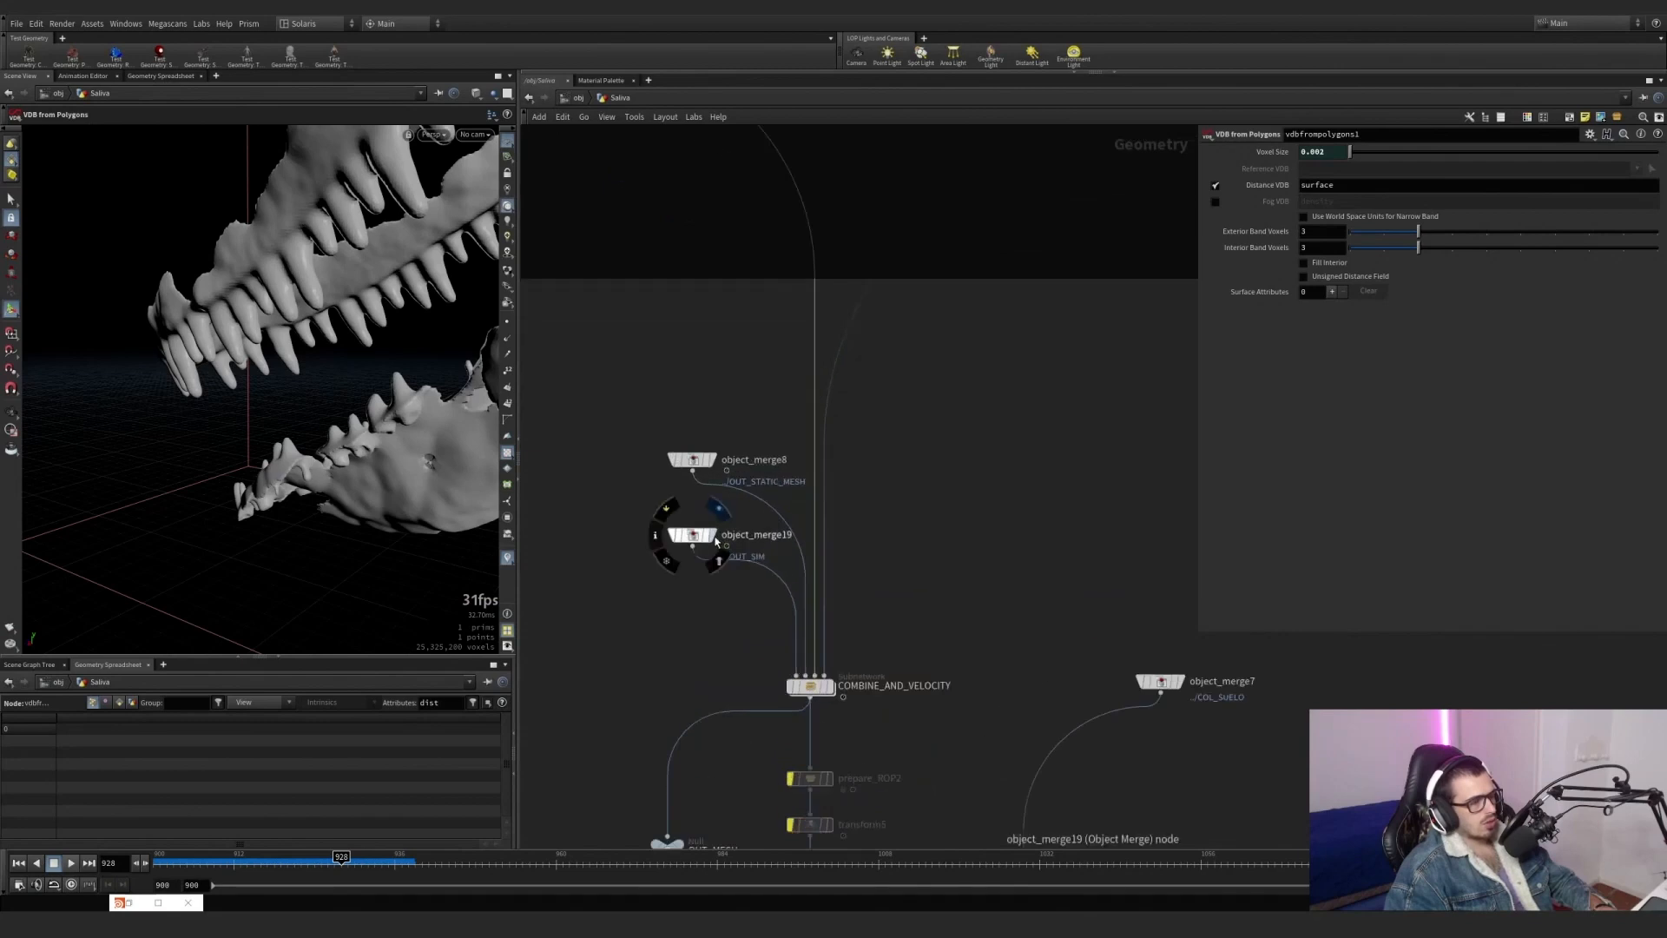
pyautogui.click(692, 460)
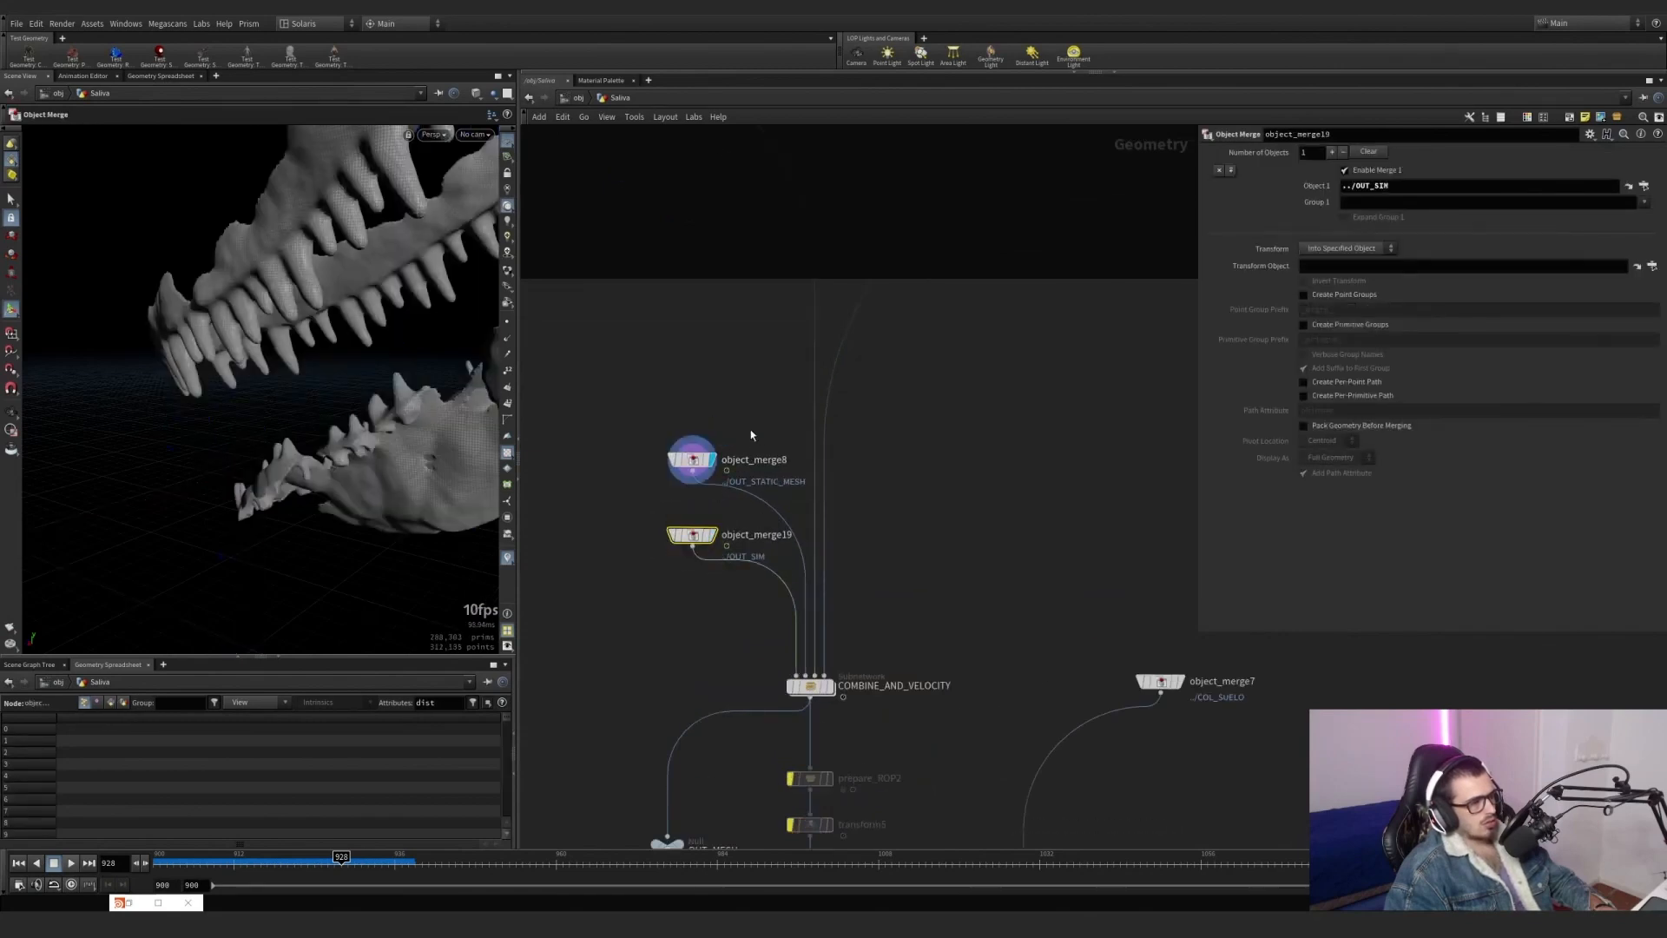
# Display and select vdbfrompolygons1 again to examine the volume converted from the static mesh.
pyautogui.scroll(-3, 792, 542)
pyautogui.scroll(4, 652, 345)
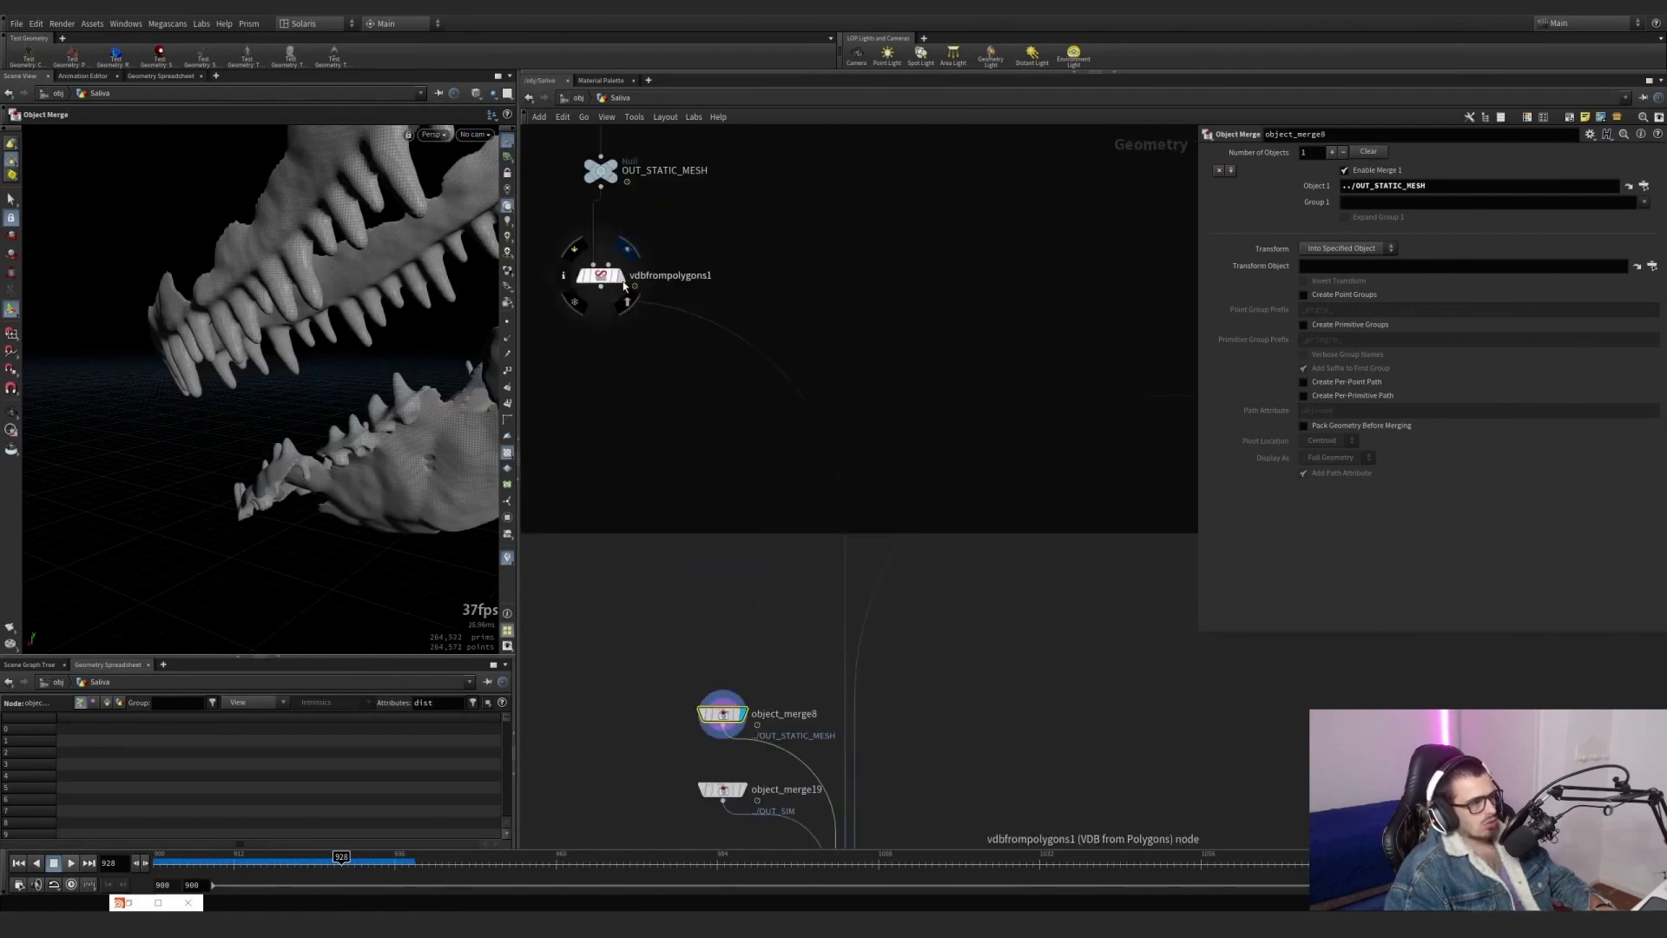
pyautogui.click(625, 252)
pyautogui.moveTo(685, 387); pyautogui.dragTo(557, 246)
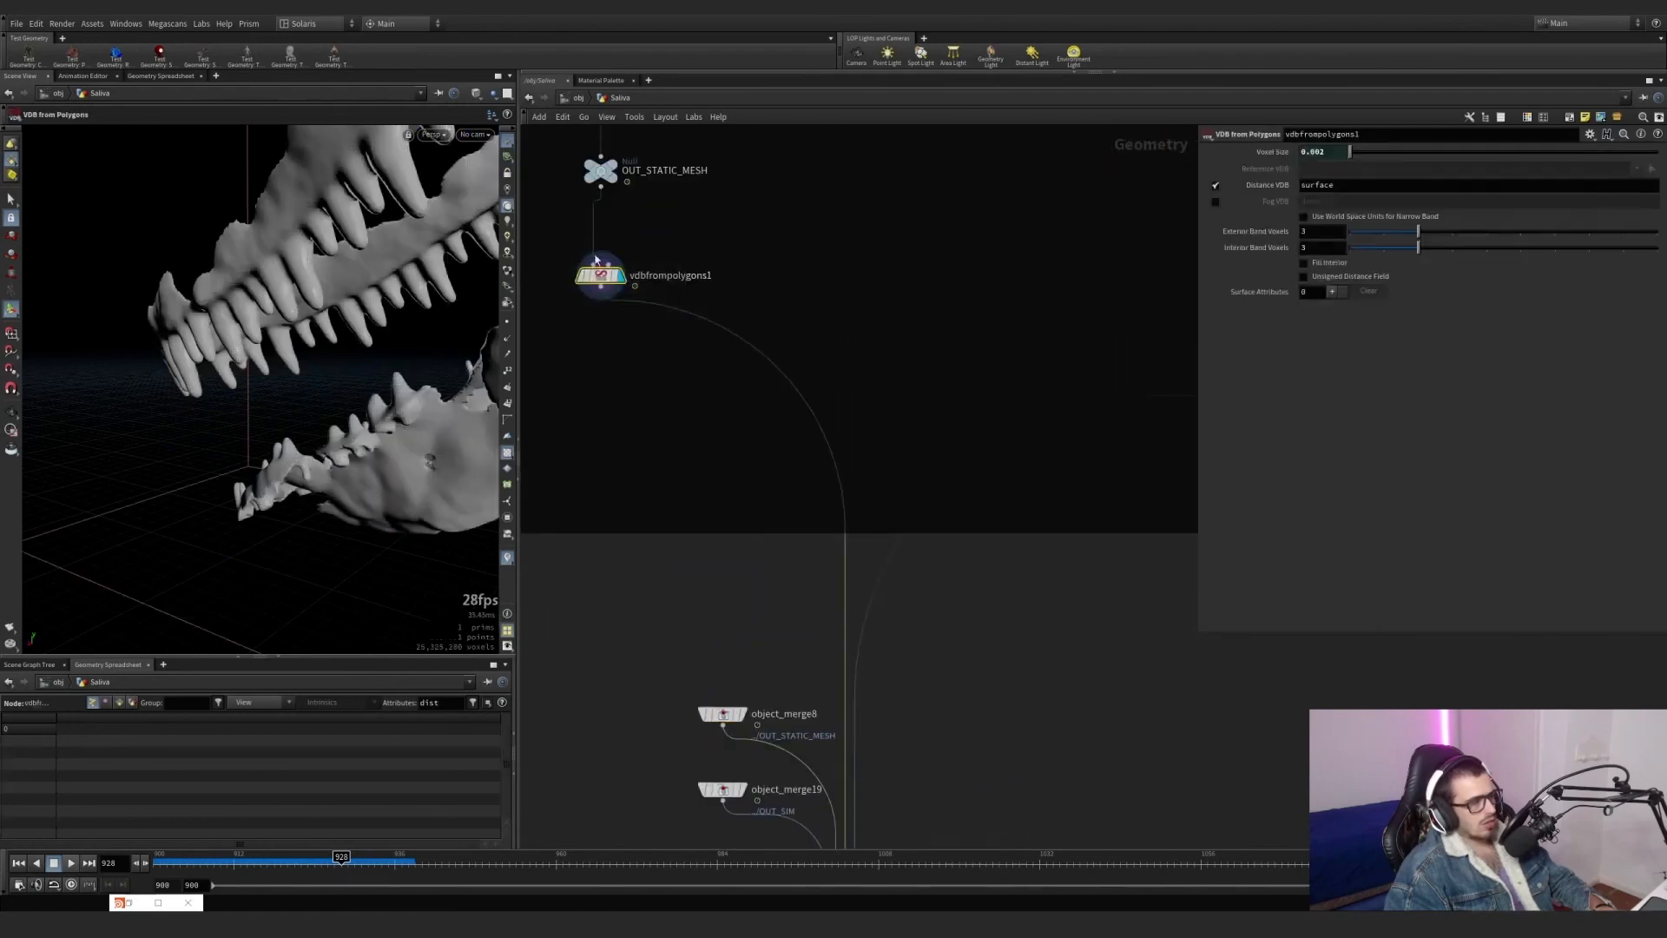
# Display object_merge8's static mesh and vdbfrompolygons1's volume in turn to compare the source polygons with their VDB.
pyautogui.click(741, 714)
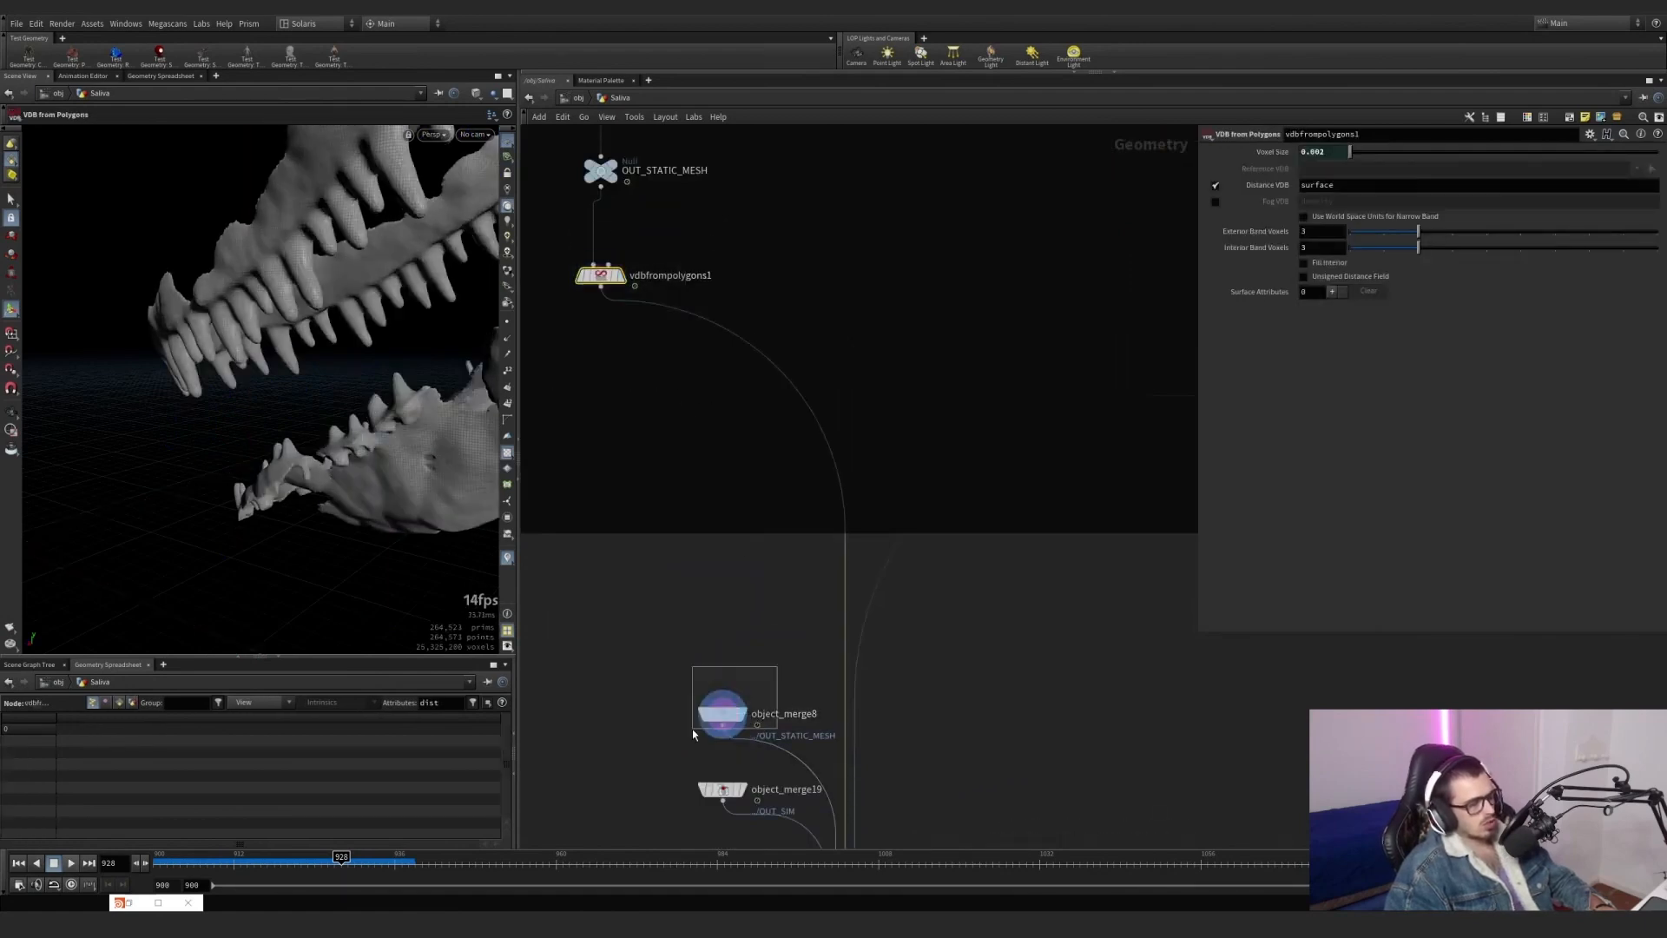
pyautogui.click(624, 277)
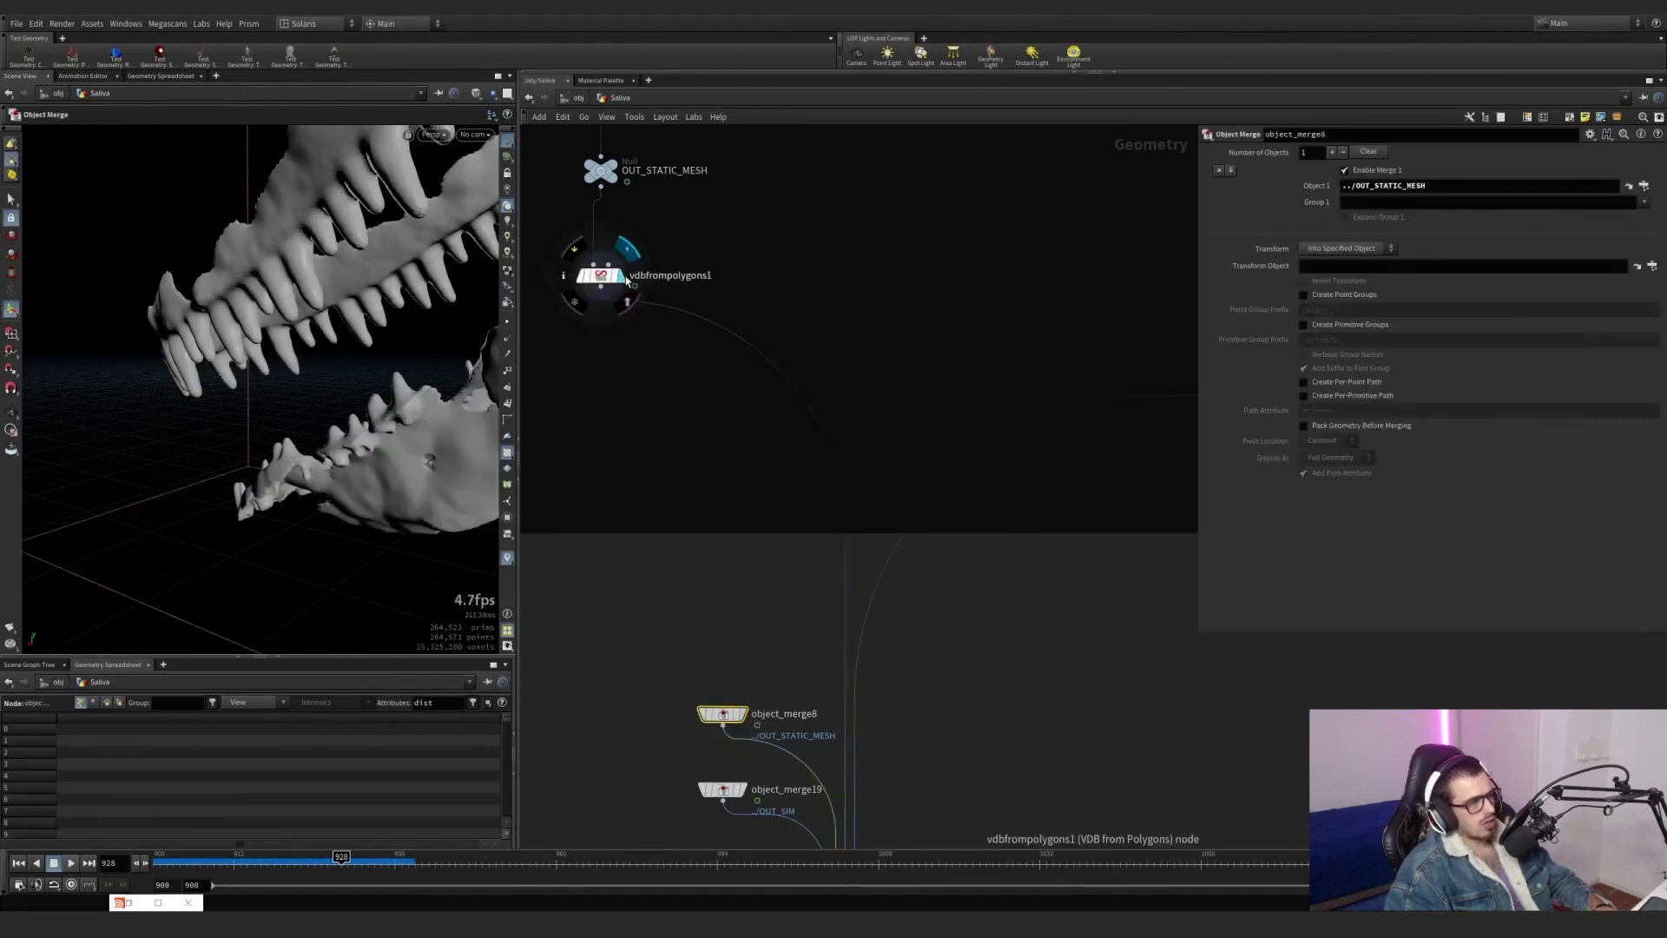
pyautogui.moveTo(653, 246); pyautogui.dragTo(562, 312)
# Display the post_process_lines subnetwork to review the saliva strand volume and trace its connection into COMBINE_AND_VELOCITY.
pyautogui.scroll(-3, 934, 365)
pyautogui.moveTo(986, 374); pyautogui.dragTo(704, 412, button='middle')
pyautogui.scroll(2, 1032, 406)
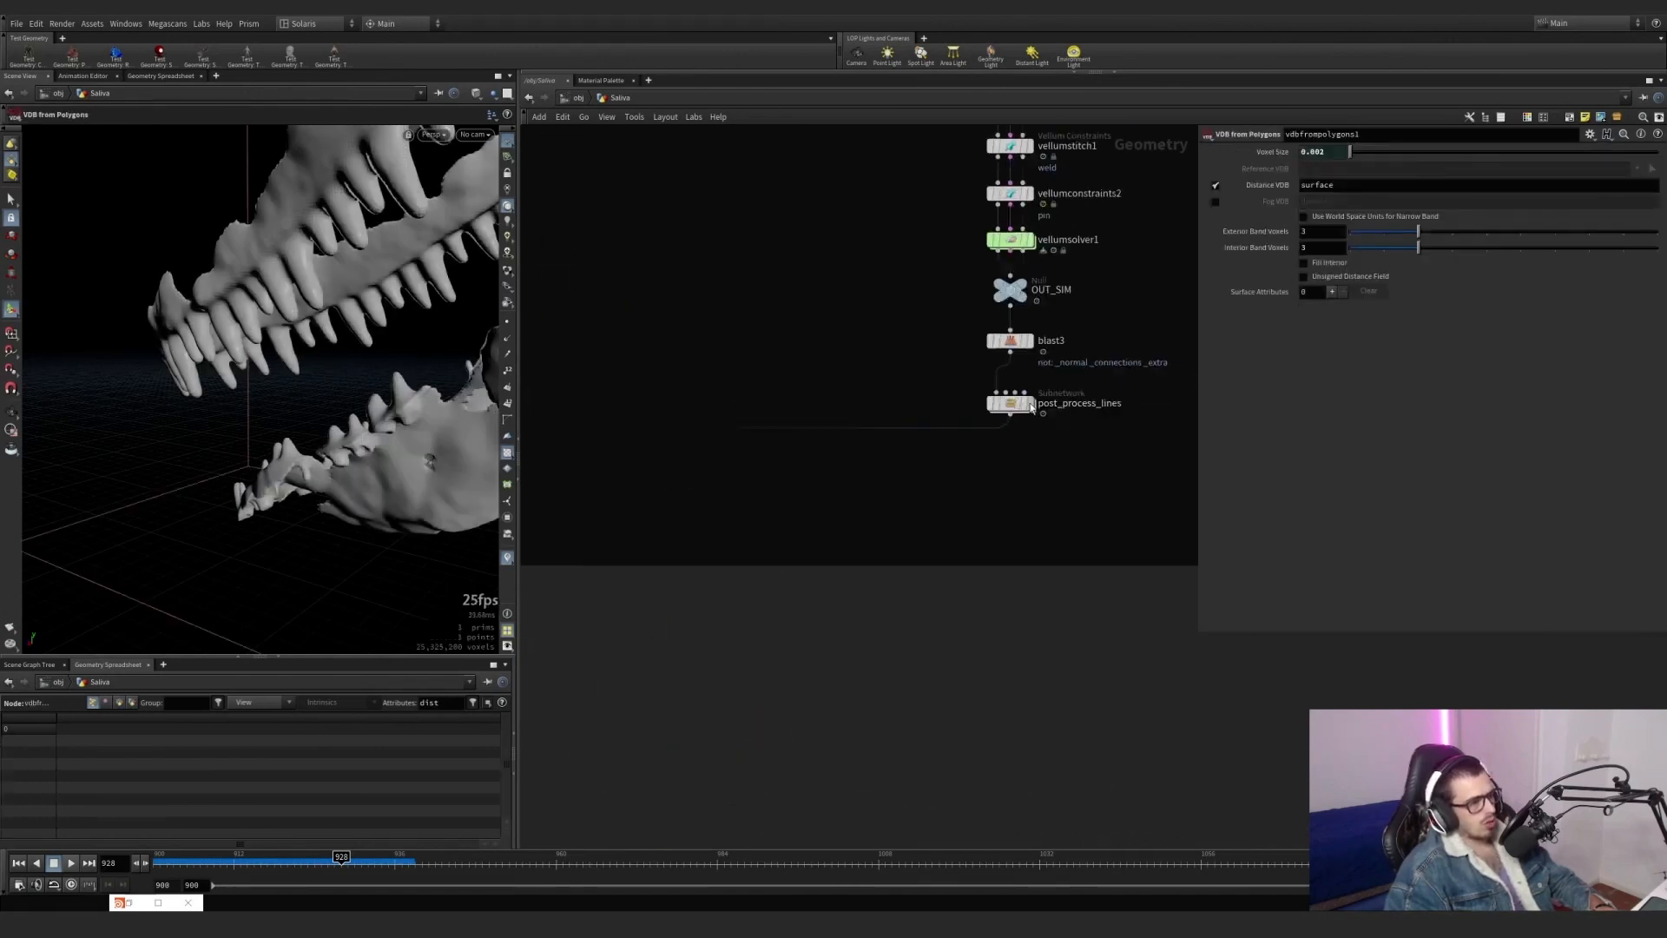
pyautogui.click(1032, 408)
pyautogui.moveTo(1073, 445); pyautogui.dragTo(979, 392)
pyautogui.scroll(-4, 794, 542)
pyautogui.moveTo(625, 673); pyautogui.dragTo(793, 518, button='middle')
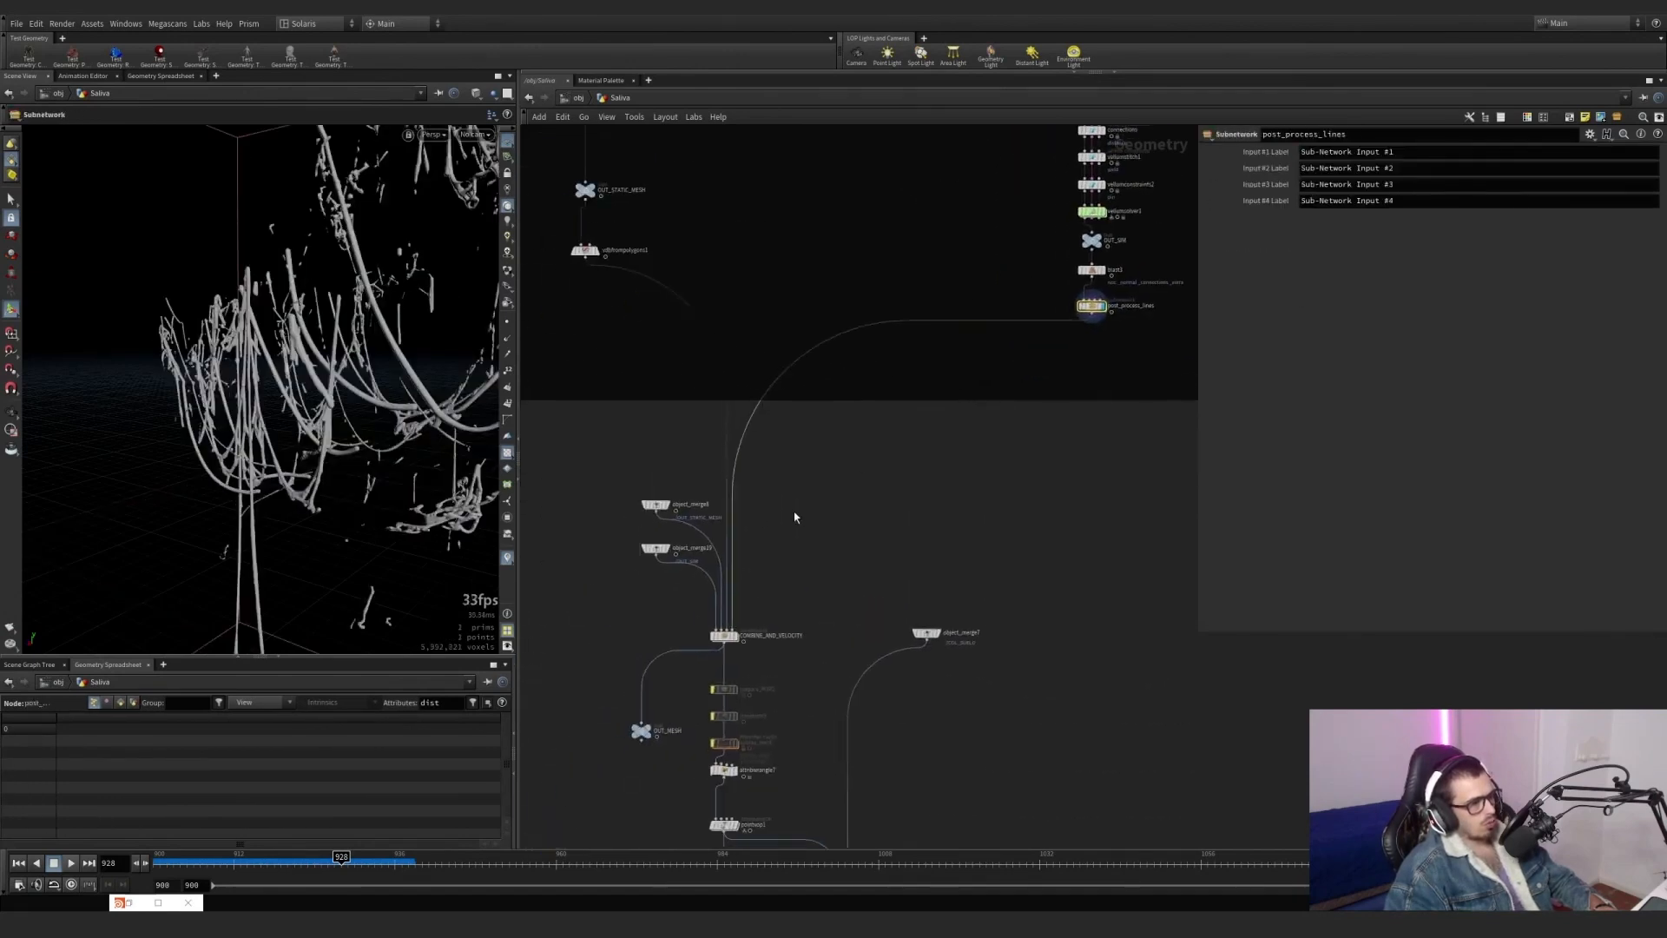
# Recheck object_merge8's static mesh, vdbfrompolygons1's volume and the post_process_lines strands as the pieces being combined.
pyautogui.scroll(5, 728, 574)
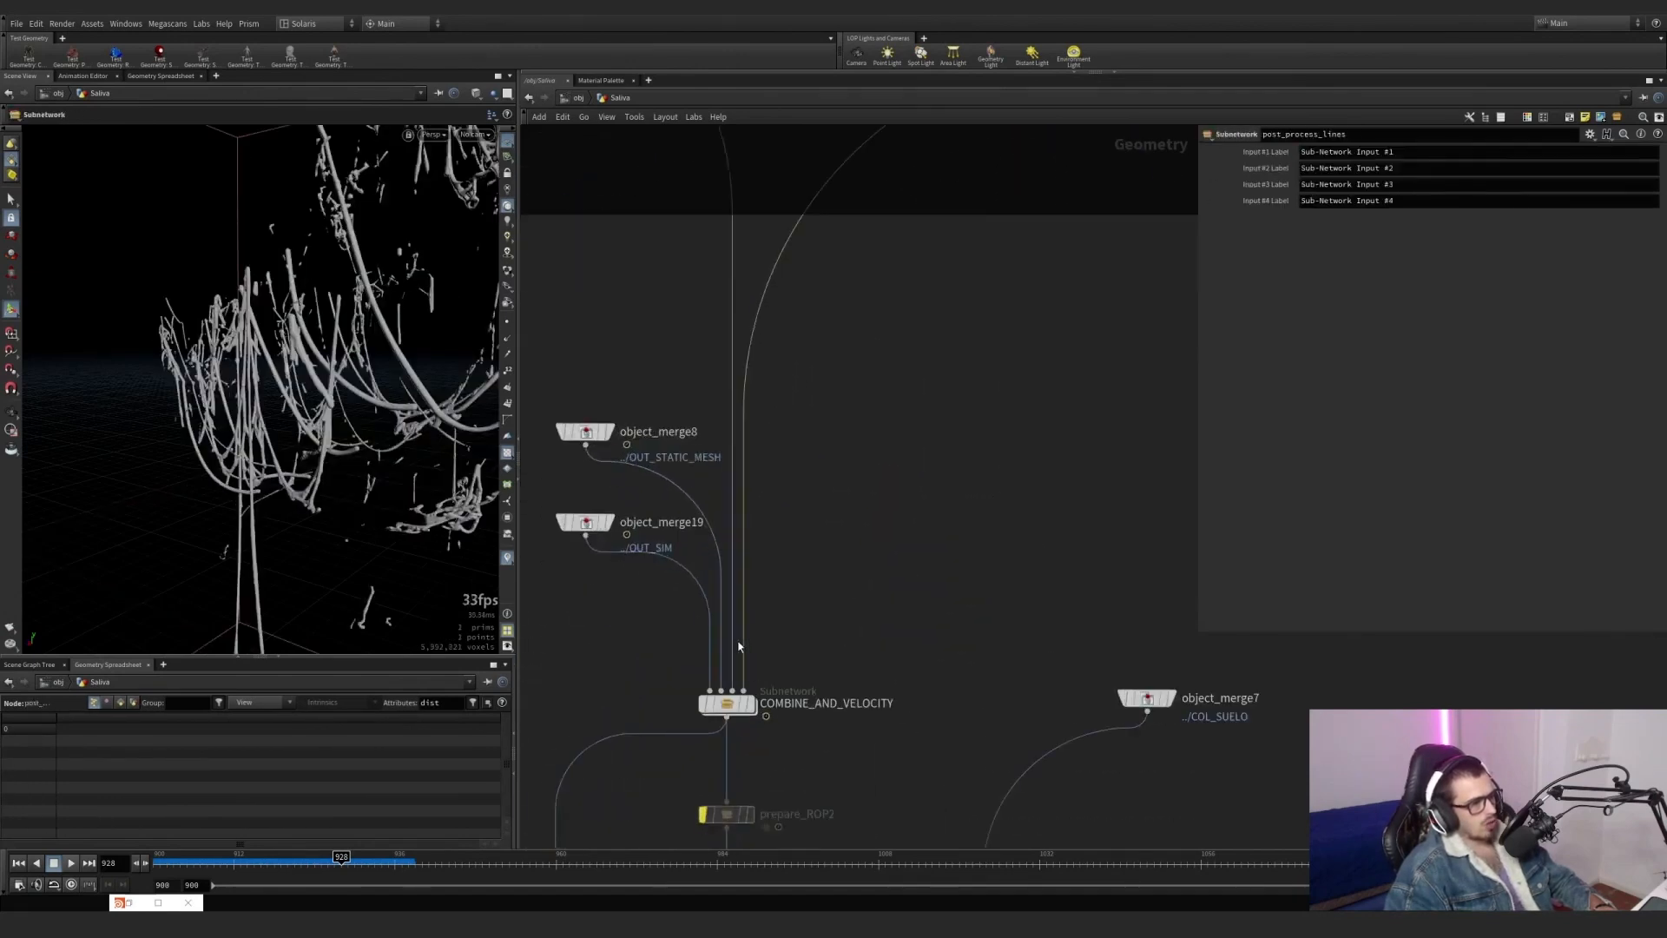
pyautogui.click(610, 491)
pyautogui.click(613, 436)
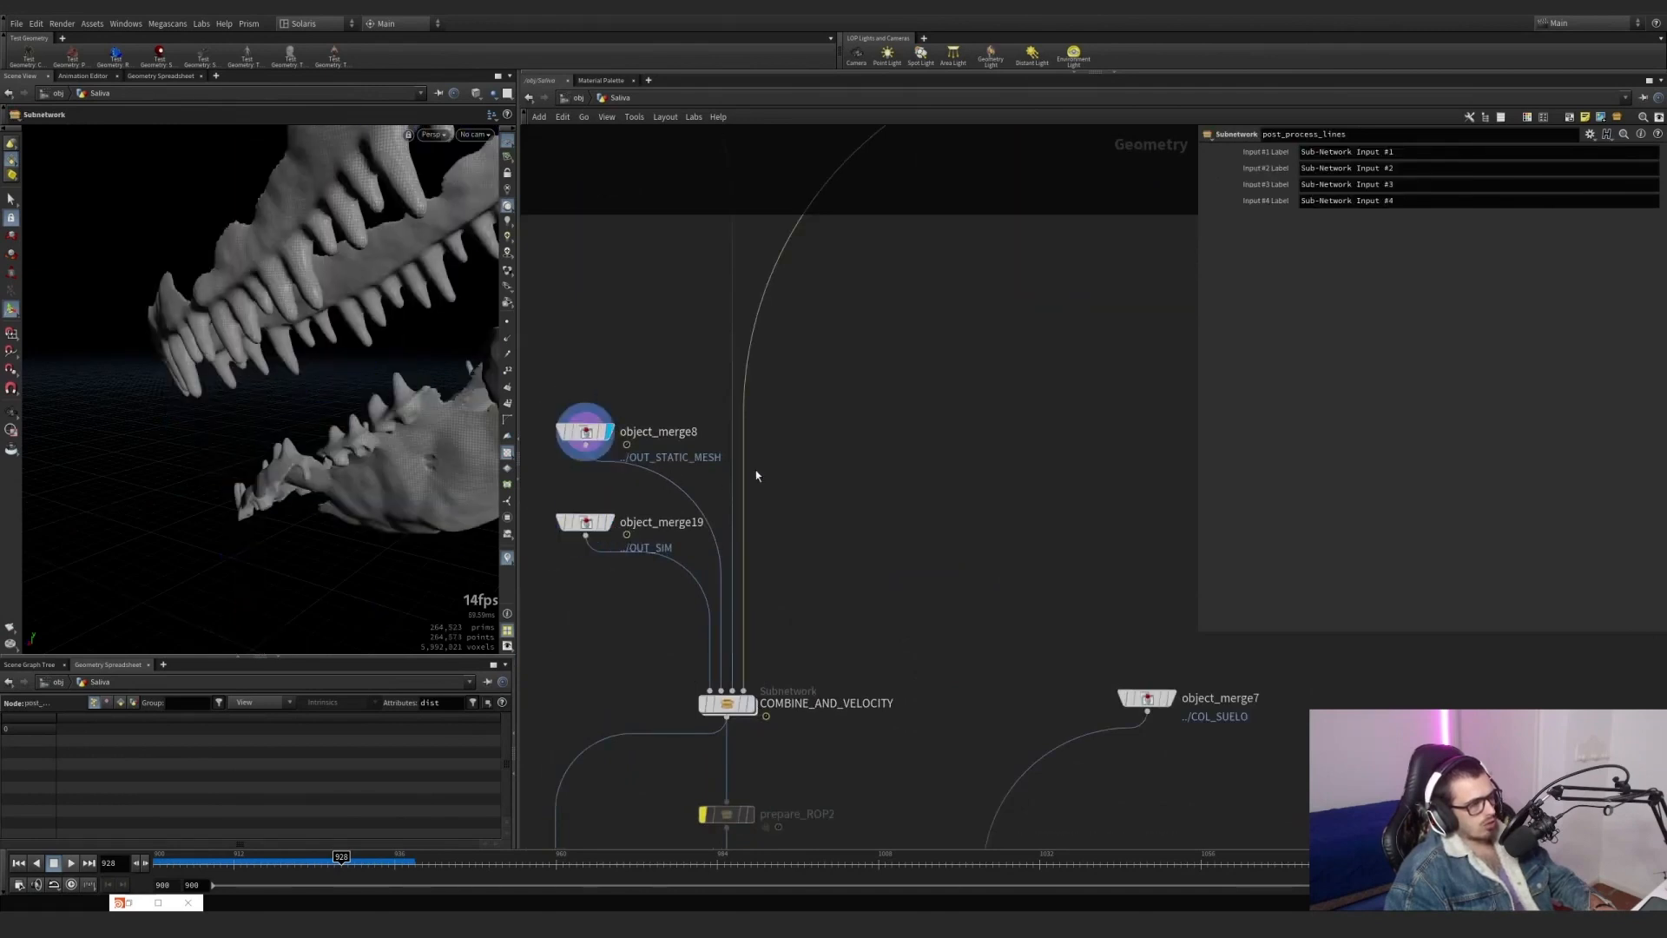
pyautogui.scroll(-4, 755, 473)
pyautogui.moveTo(695, 339); pyautogui.dragTo(759, 476, button='middle')
pyautogui.scroll(3, 702, 376)
pyautogui.moveTo(1023, 435); pyautogui.dragTo(527, 413, button='middle')
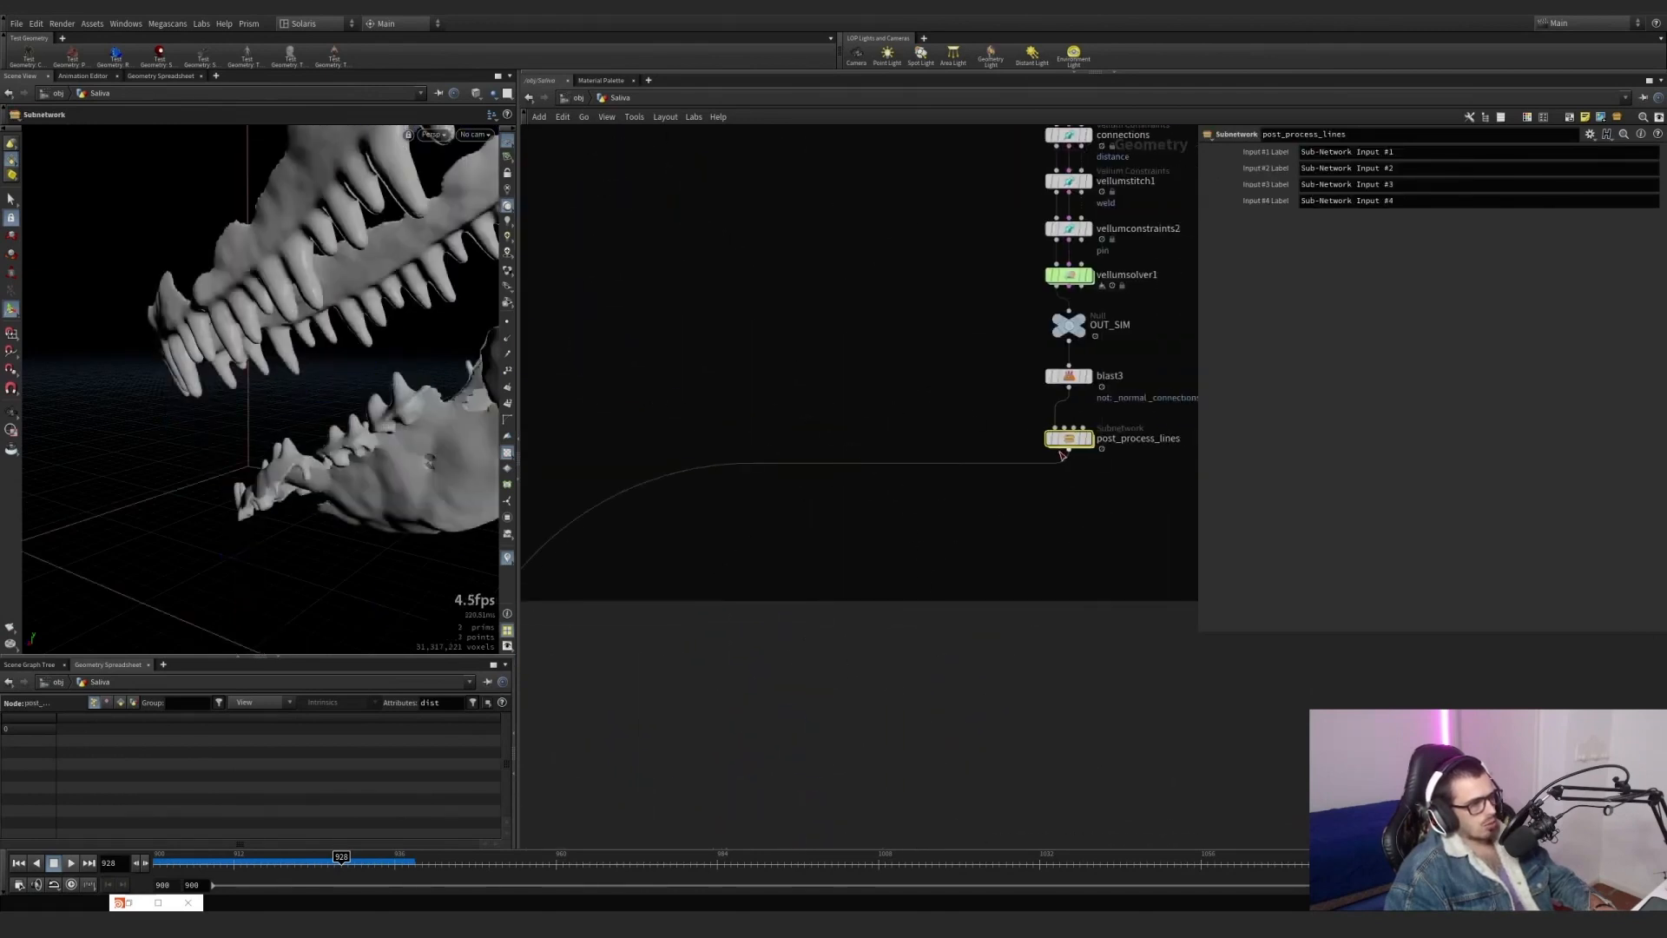
pyautogui.click(1081, 443)
# Open the COMBINE_AND_VELOCITY subnetwork and inspect vdbcombine1's SDF Union of the static and strand volumes.
pyautogui.moveTo(883, 584); pyautogui.dragTo(965, 309, button='middle')
pyautogui.scroll(4, 698, 492)
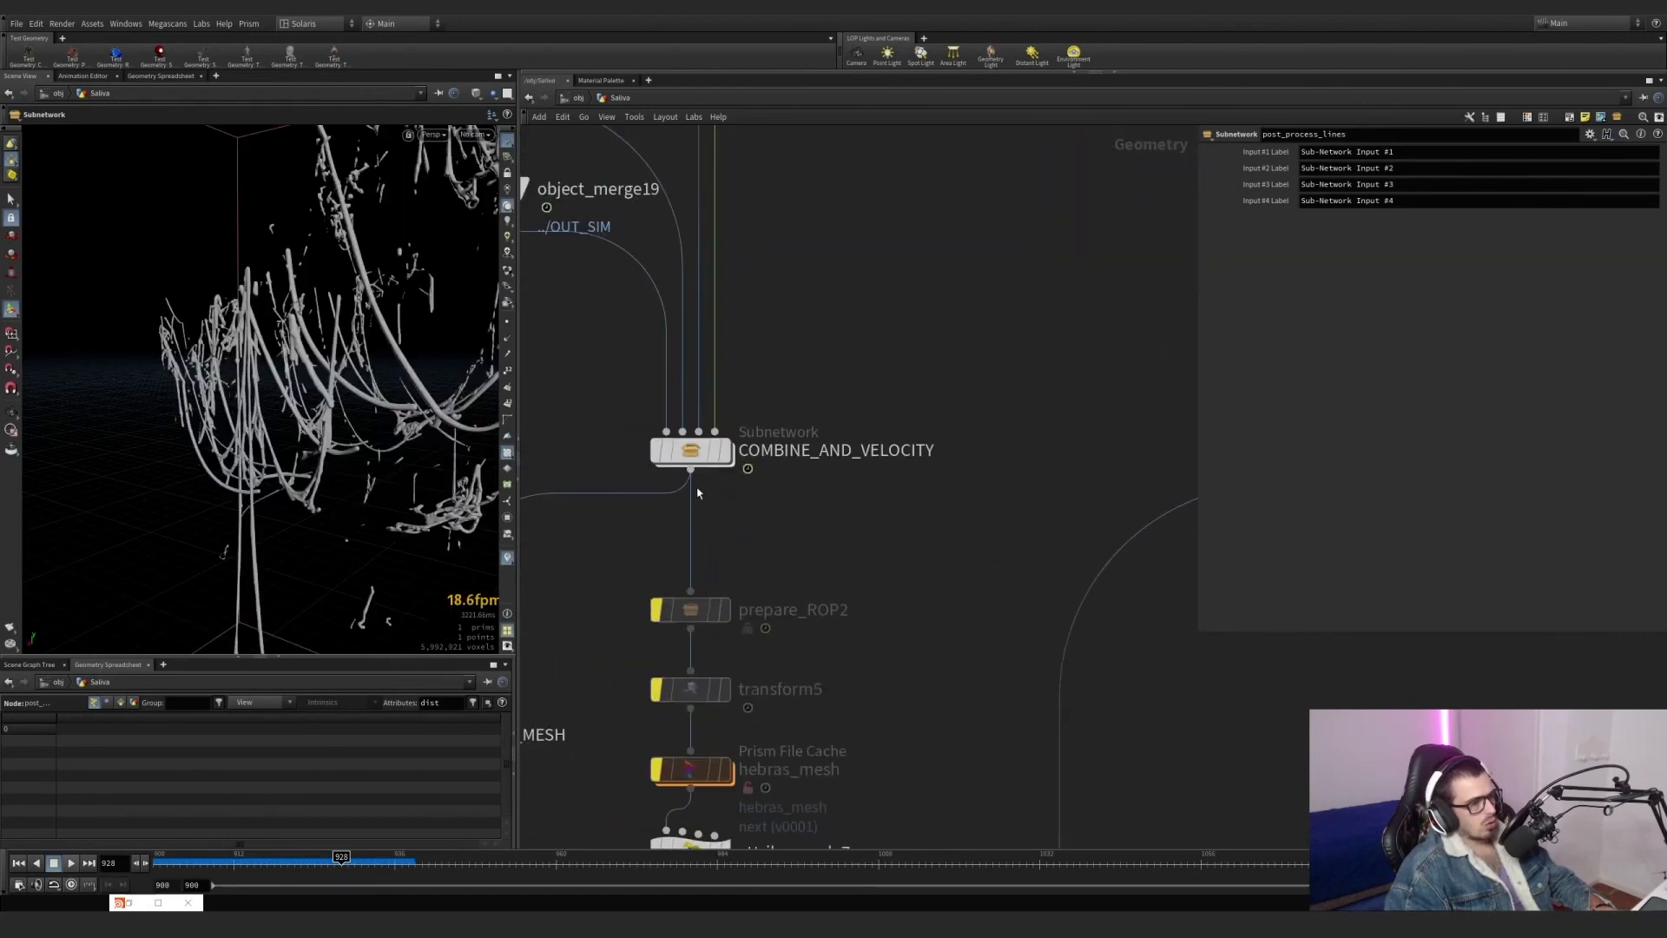
pyautogui.doubleClick(692, 452)
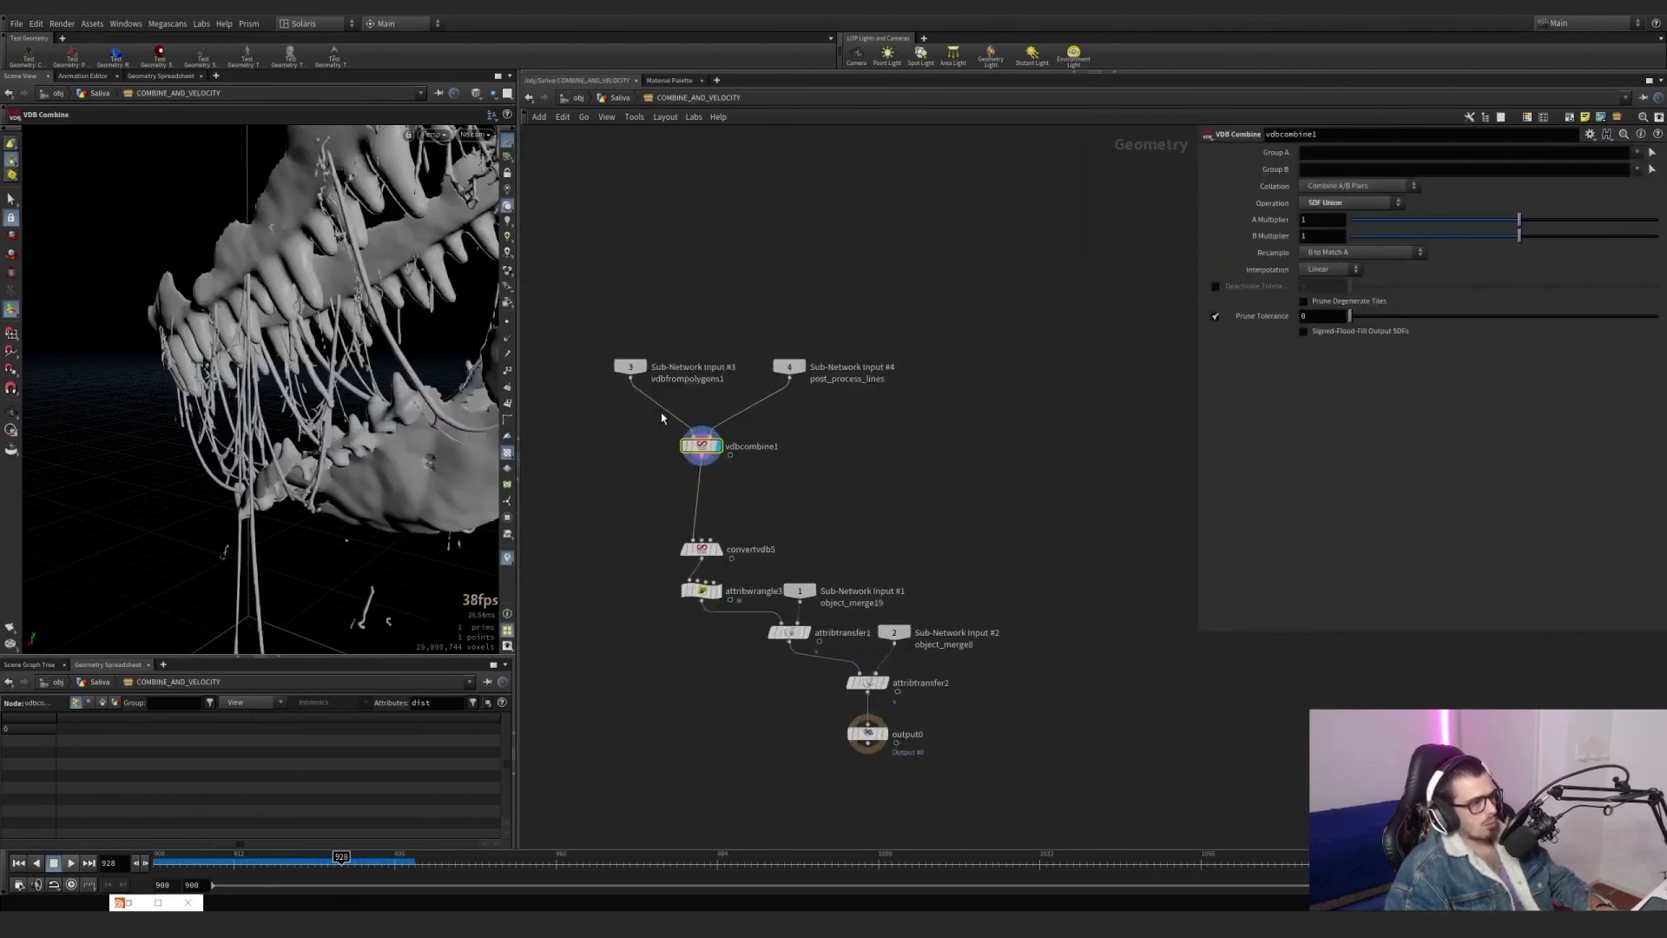
pyautogui.scroll(4, 693, 557)
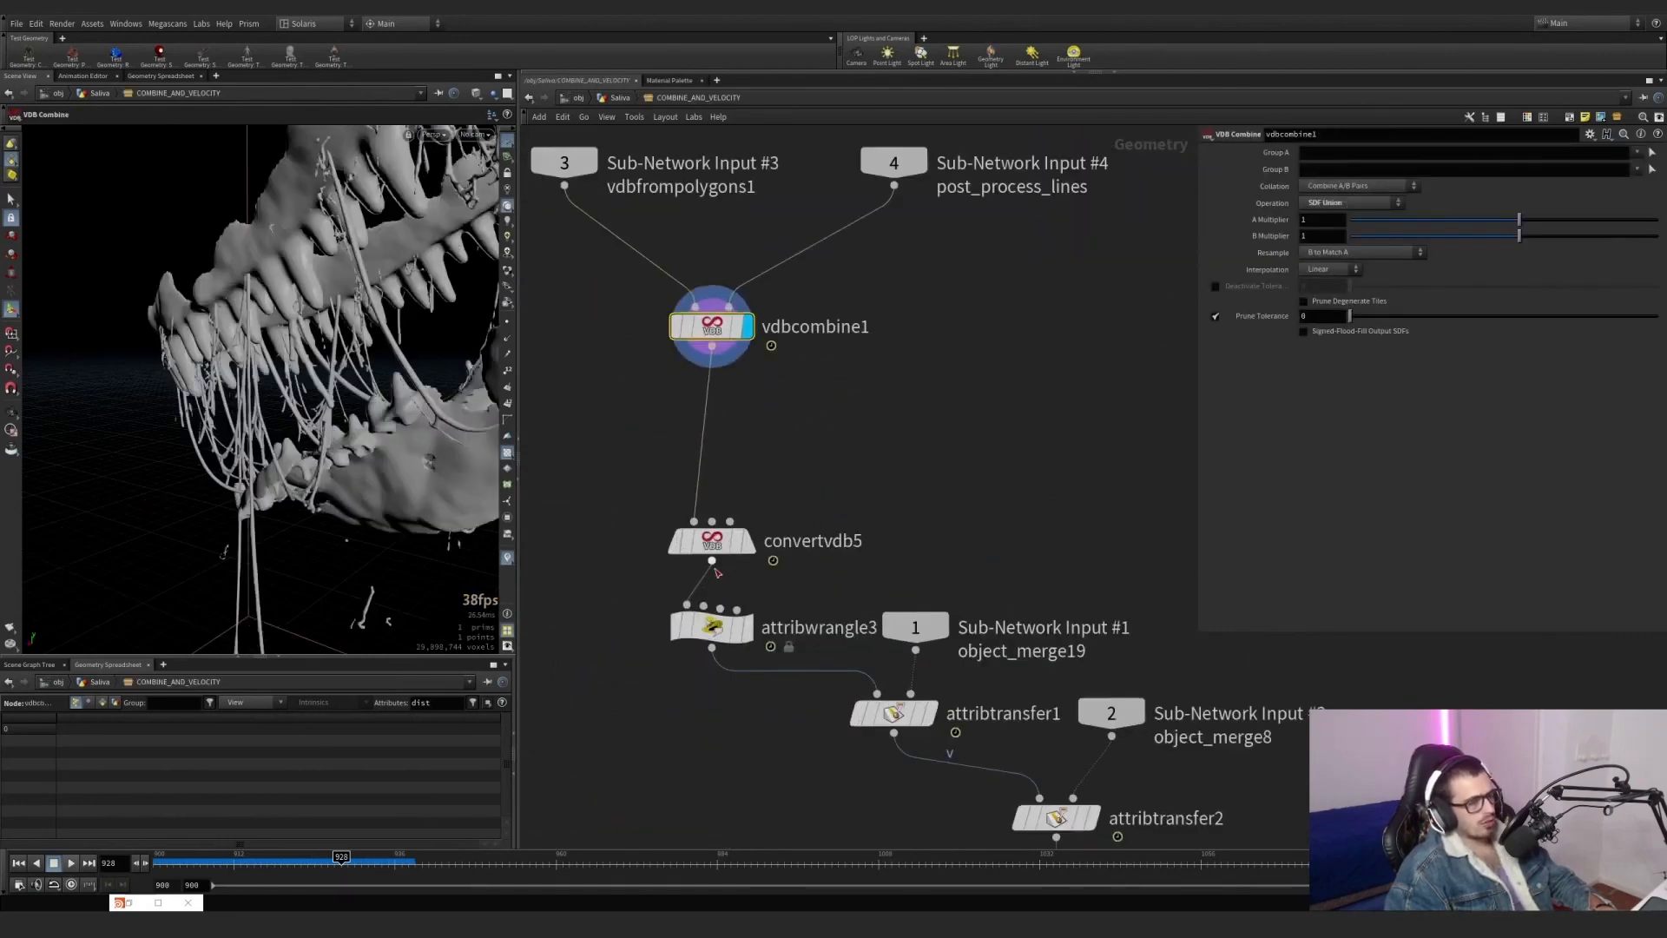
# Display convertvdb5's polygon conversion and attribwrangle3's v@v = 0; expression to examine the meshed result and velocity initialization.
pyautogui.click(748, 541)
pyautogui.moveTo(811, 480); pyautogui.dragTo(663, 560)
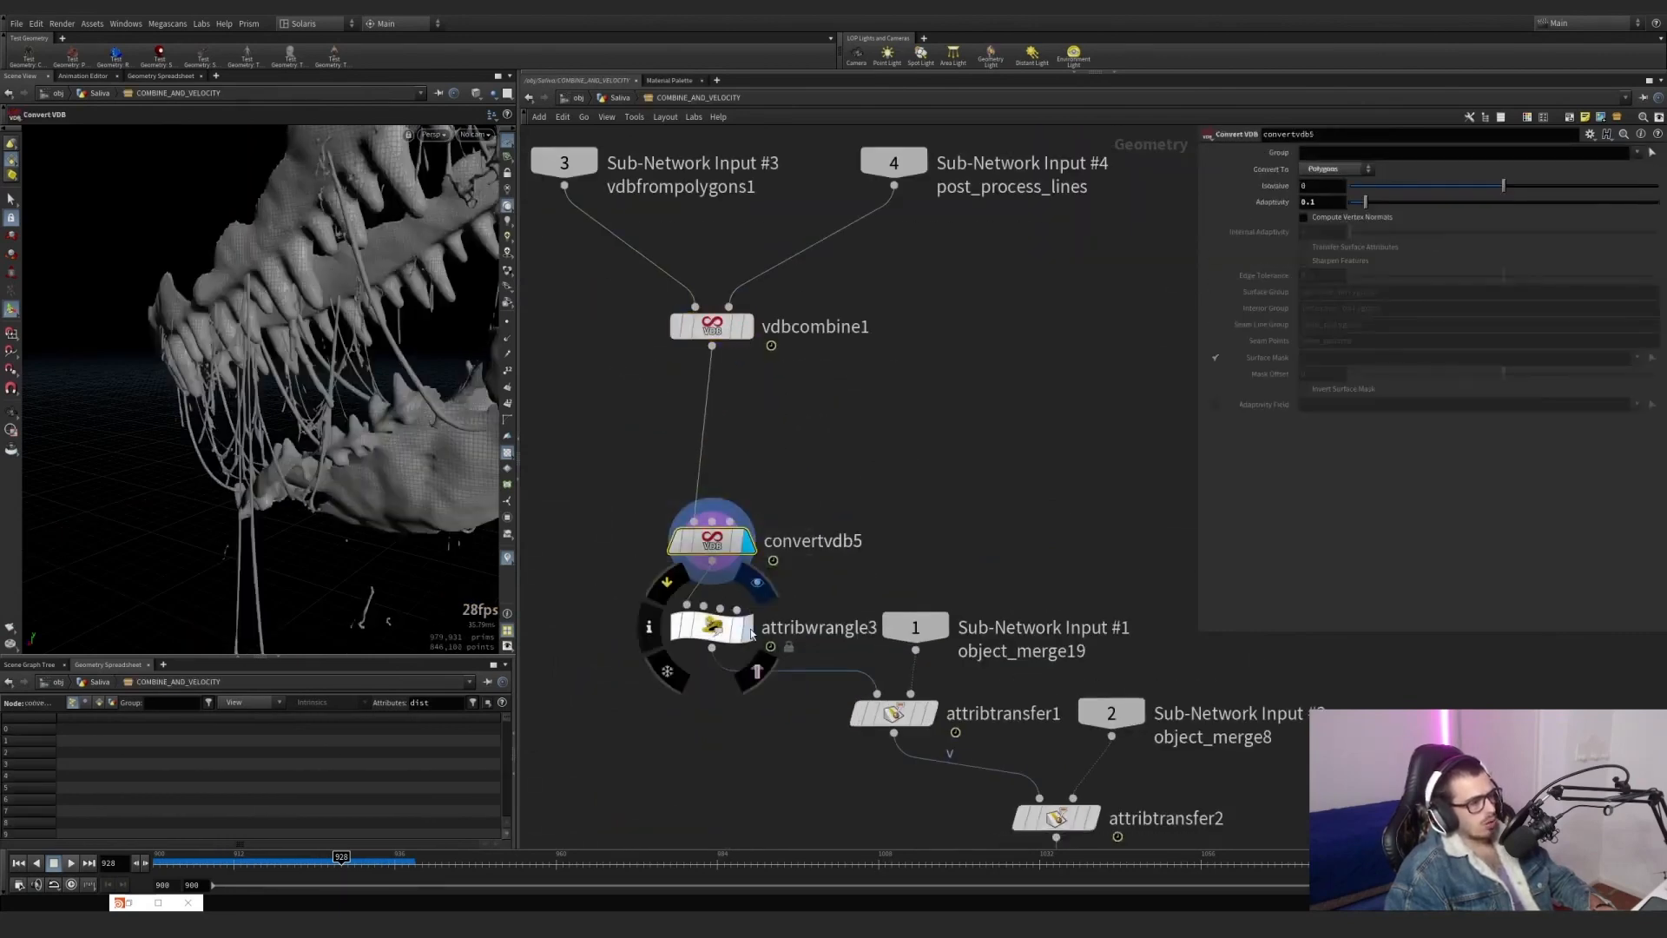
pyautogui.click(748, 628)
pyautogui.moveTo(779, 607); pyautogui.dragTo(601, 691)
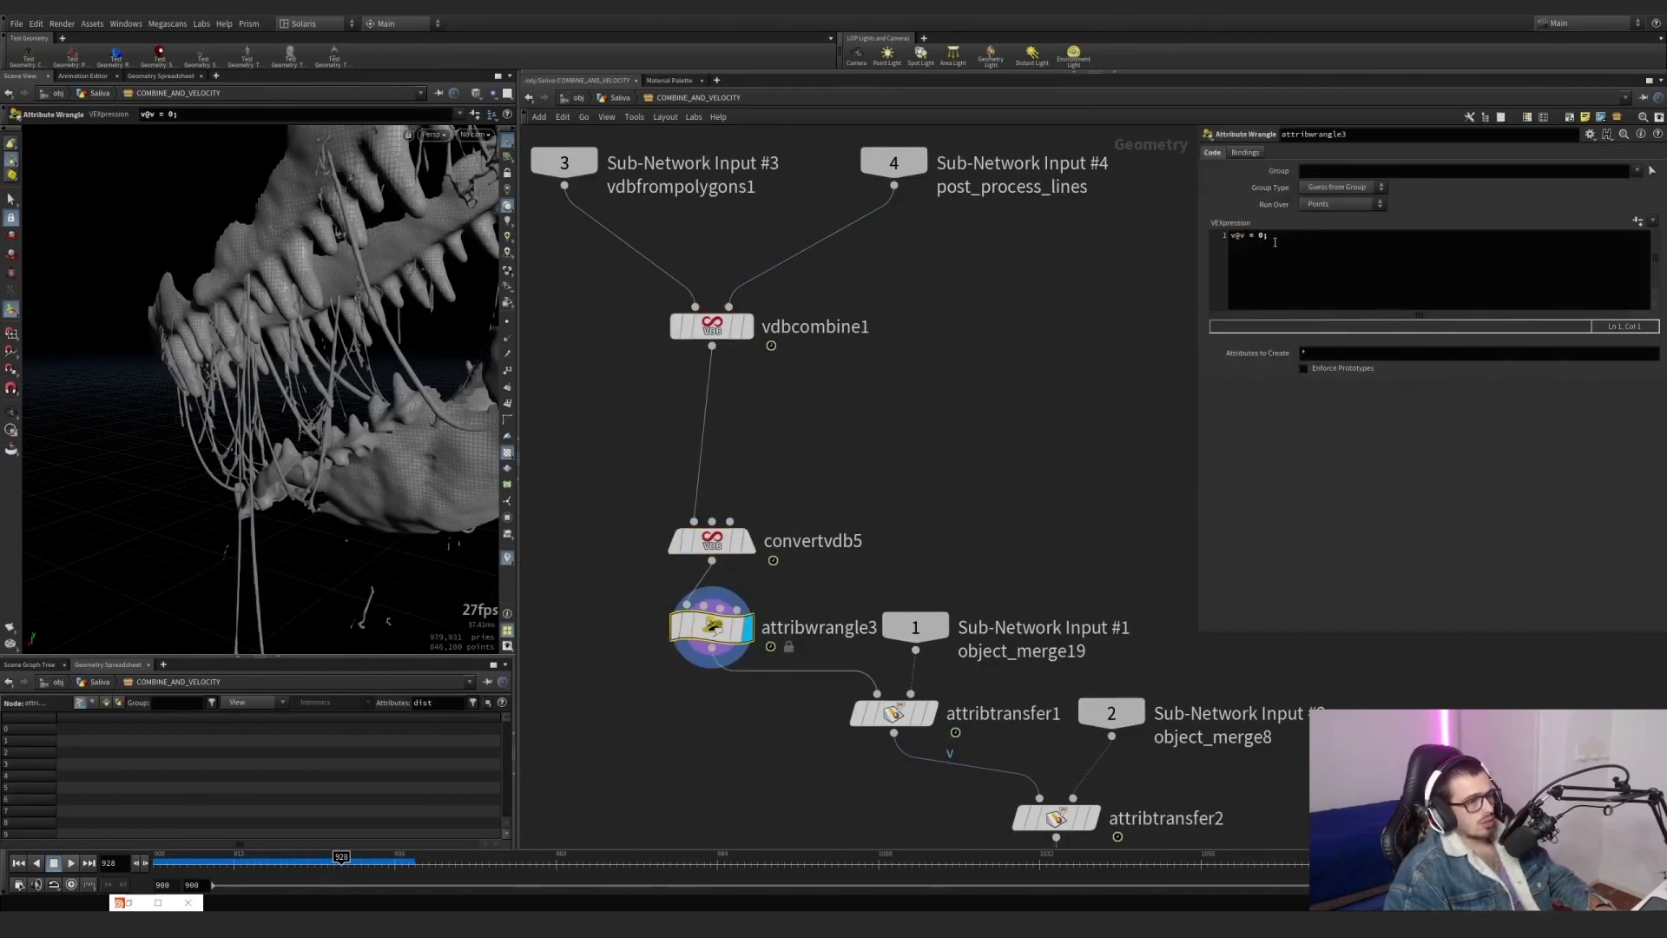
# Turn on velocity trails and display attribtransfer1 and attribtransfer2 to examine the v attribute transferred from the strands and static mesh.
pyautogui.moveTo(933, 433); pyautogui.dragTo(848, 233, button='middle')
pyautogui.scroll(3, 835, 486)
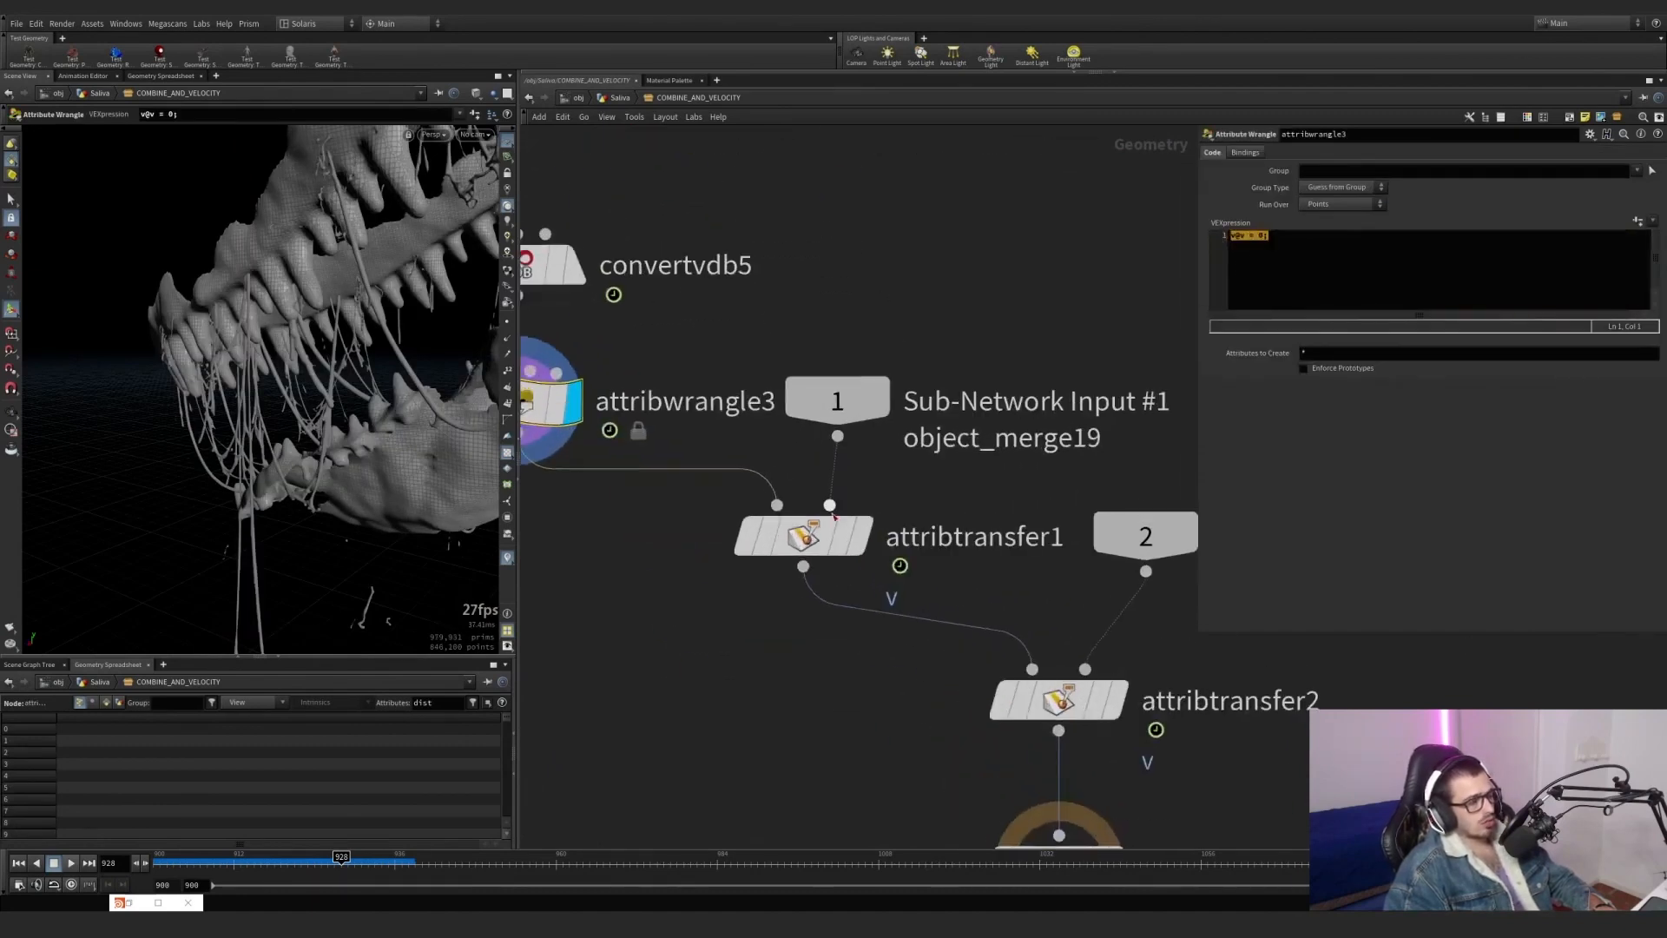
pyautogui.scroll(-4, 947, 463)
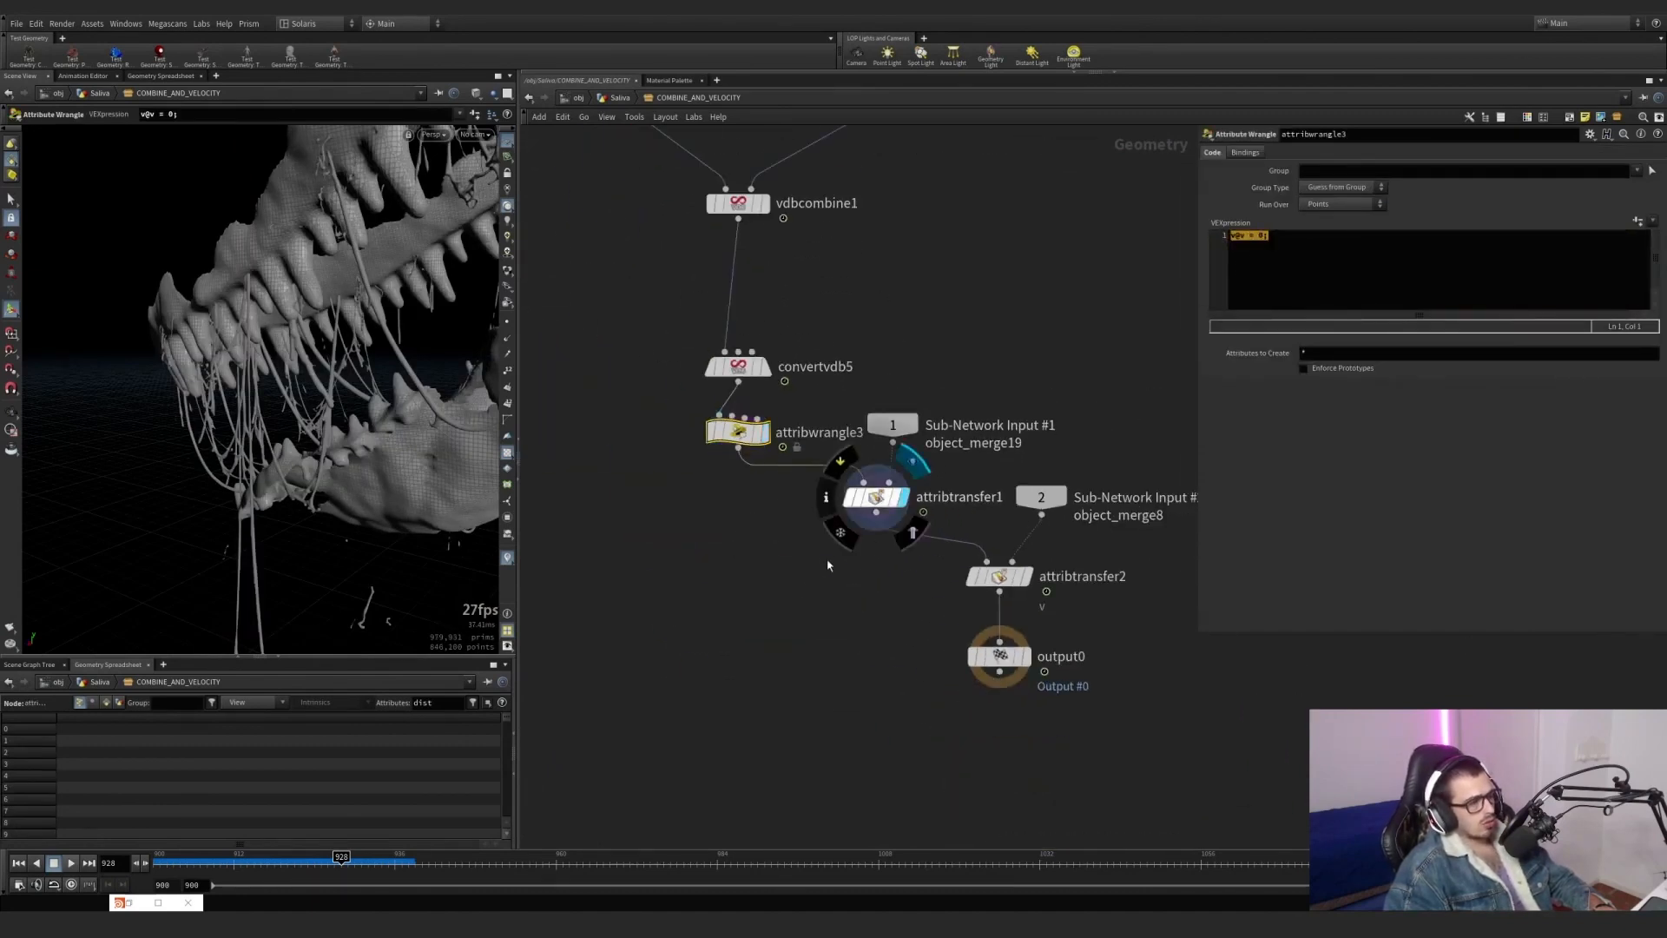
pyautogui.click(876, 497)
pyautogui.click(505, 358)
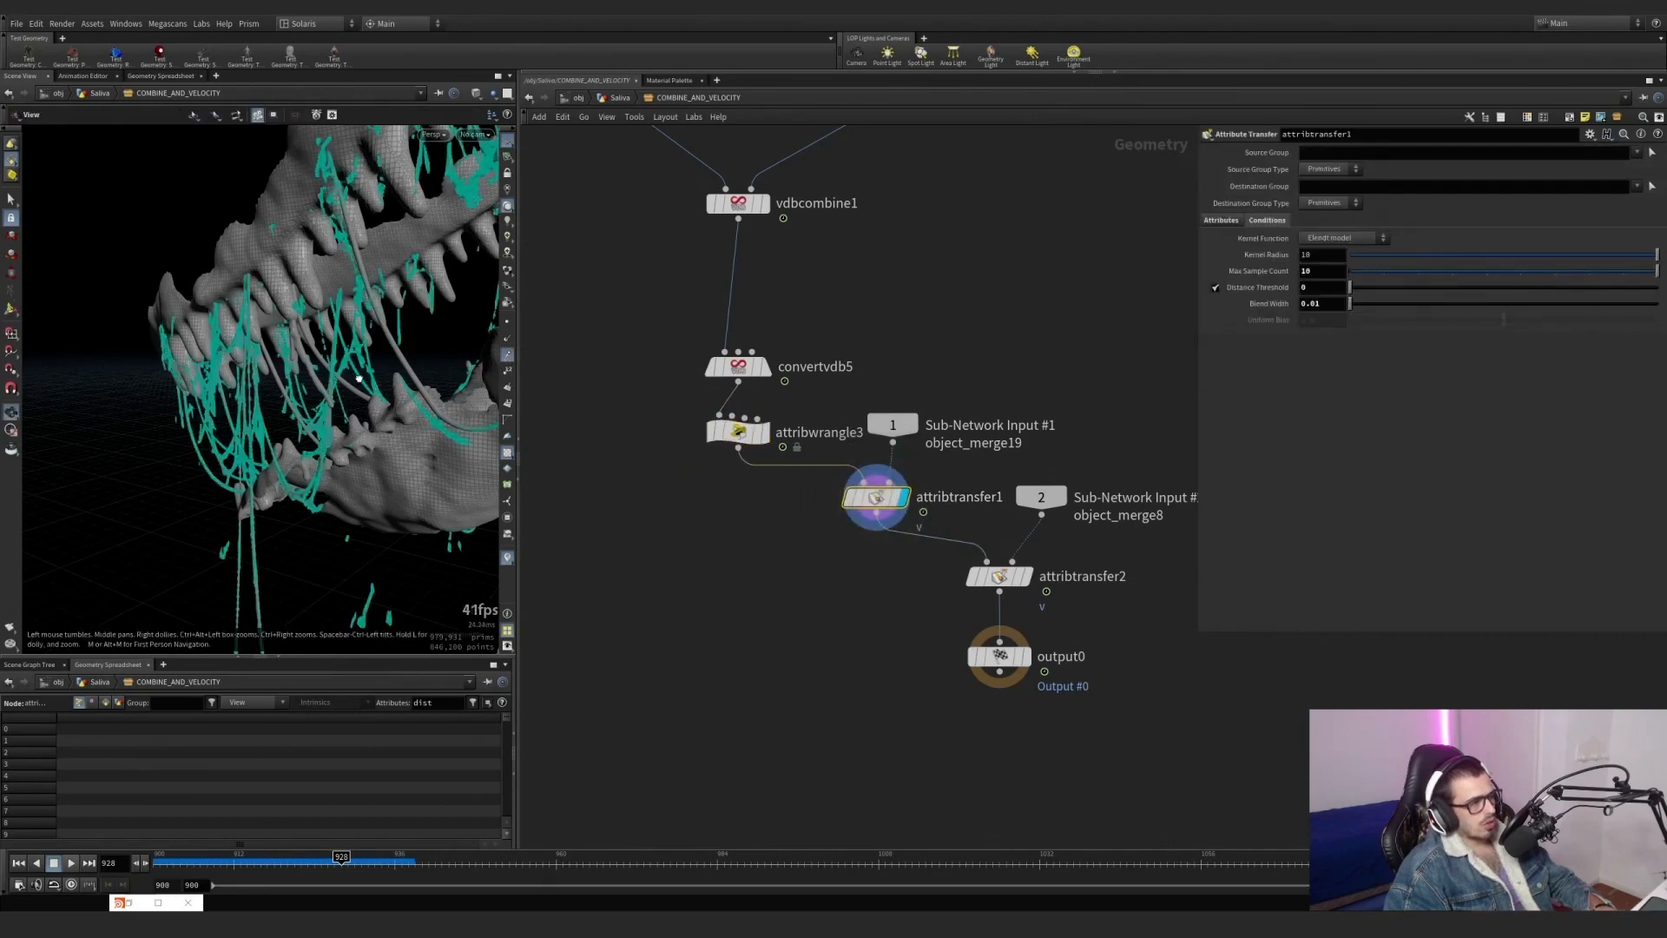
pyautogui.keyDown('alt'); pyautogui.moveTo(358, 378); pyautogui.dragTo(406, 408); pyautogui.keyUp('alt')
pyautogui.keyDown('alt'); pyautogui.moveTo(407, 407); pyautogui.dragTo(318, 372, button='middle'); pyautogui.keyUp('alt')
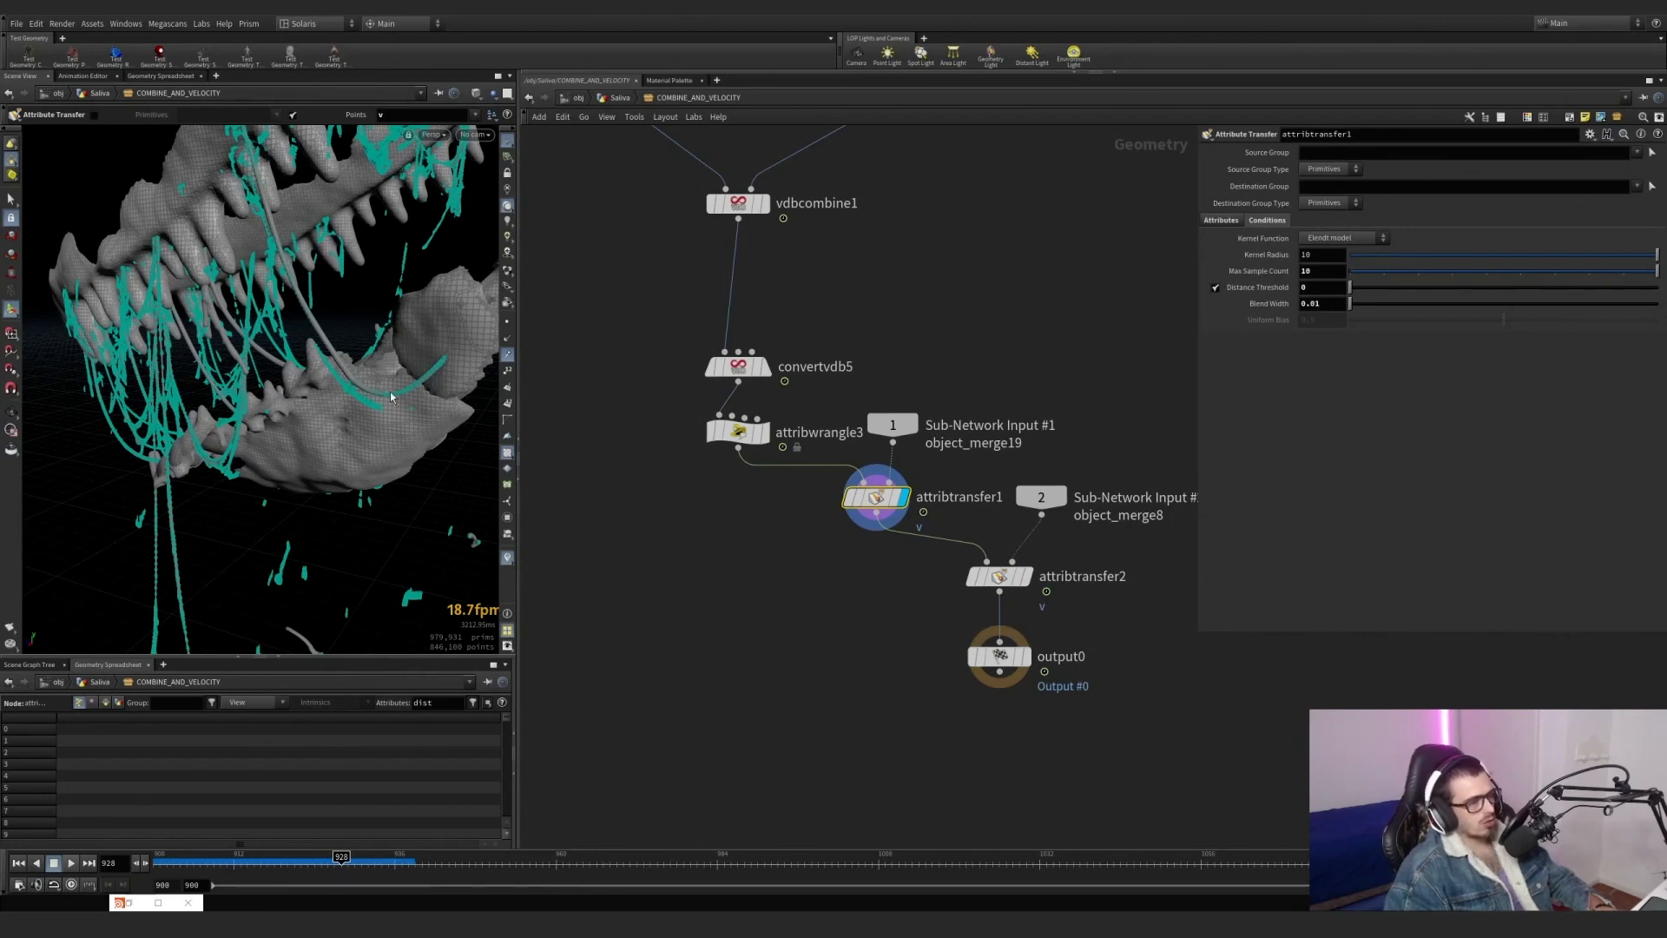
pyautogui.keyDown('alt'); pyautogui.moveTo(361, 389); pyautogui.dragTo(365, 390); pyautogui.keyUp('alt')
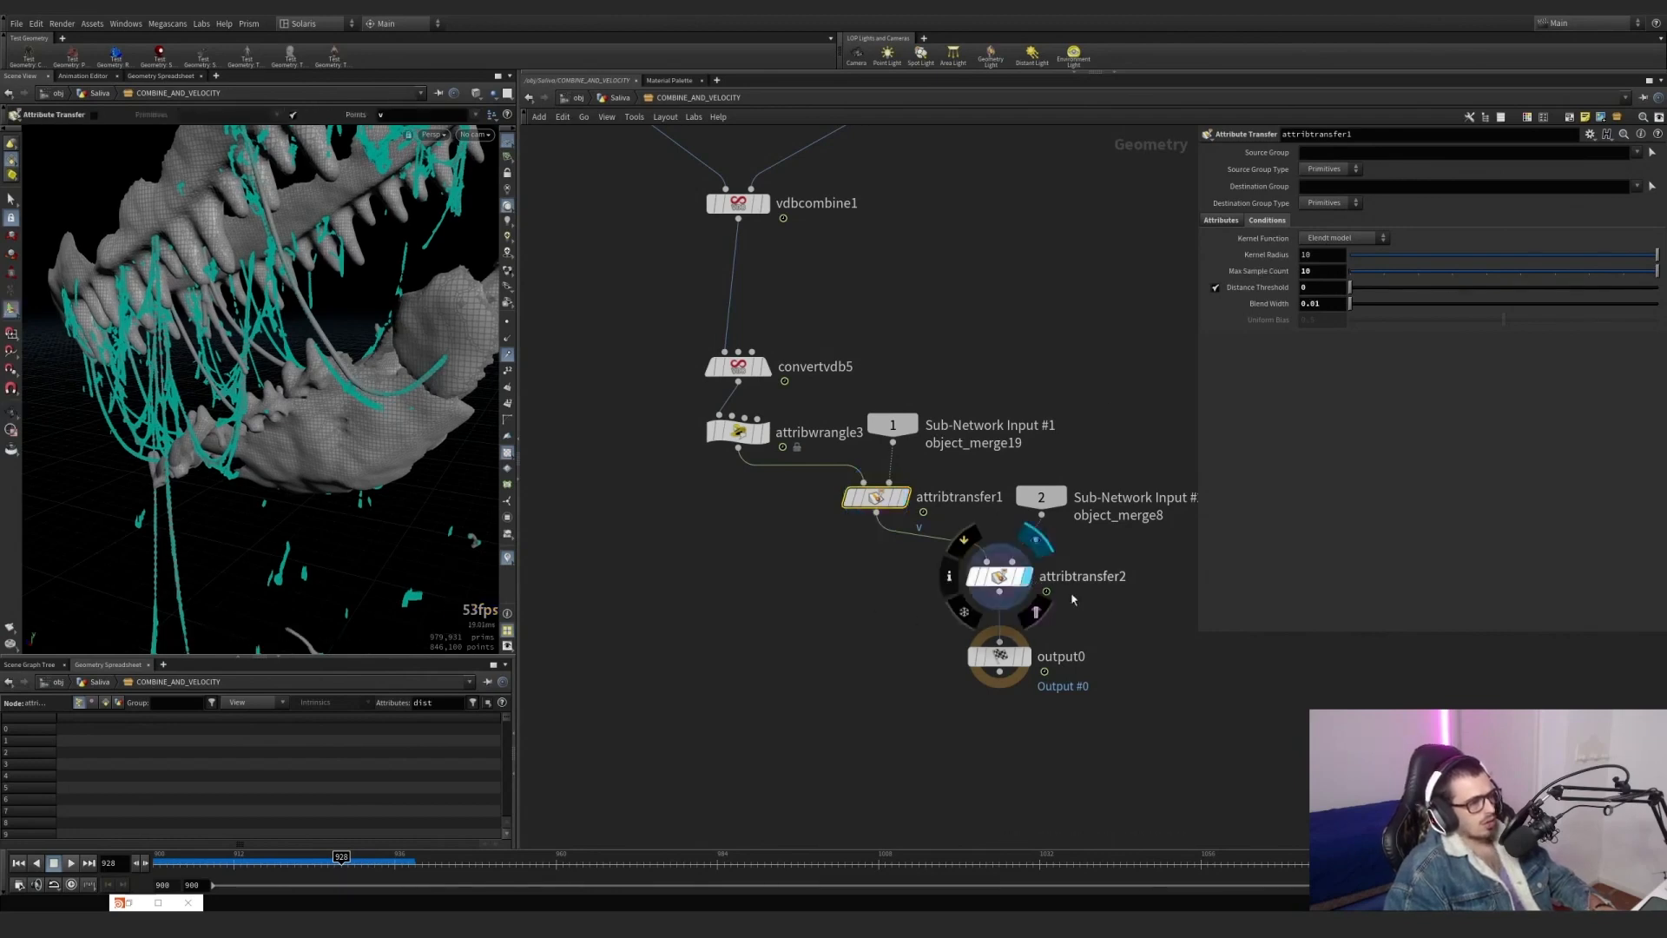
pyautogui.click(1007, 577)
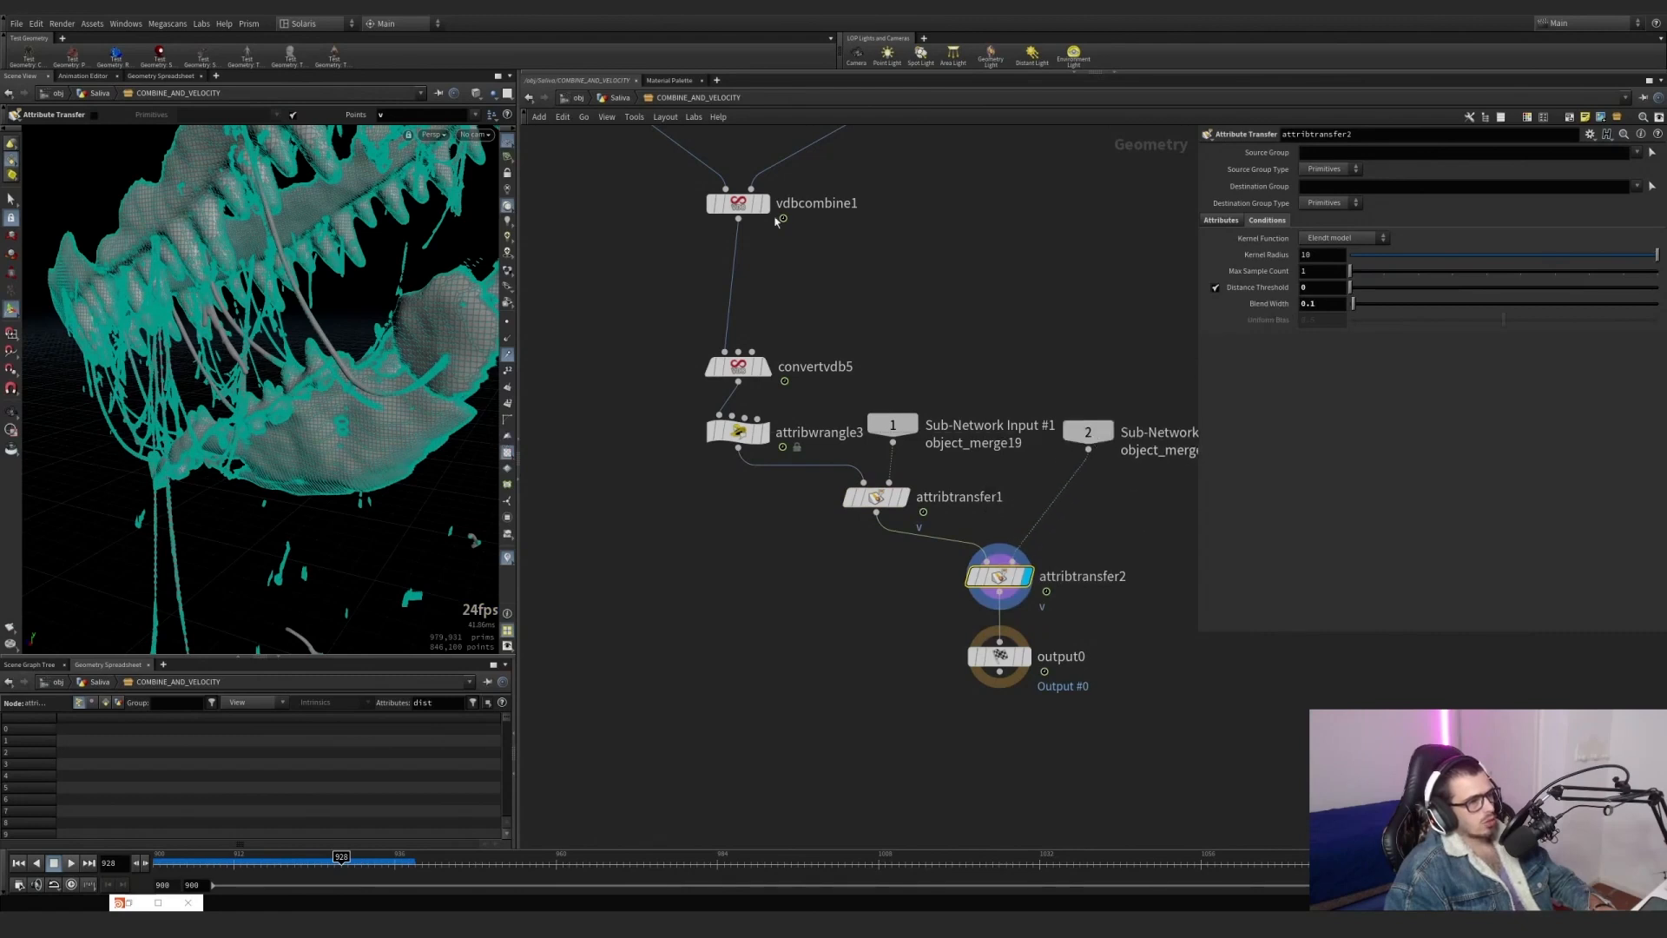
# Return to the Saliva network, display COMBINE_AND_VELOCITY's output and hide the velocity trails.
pyautogui.click(625, 100)
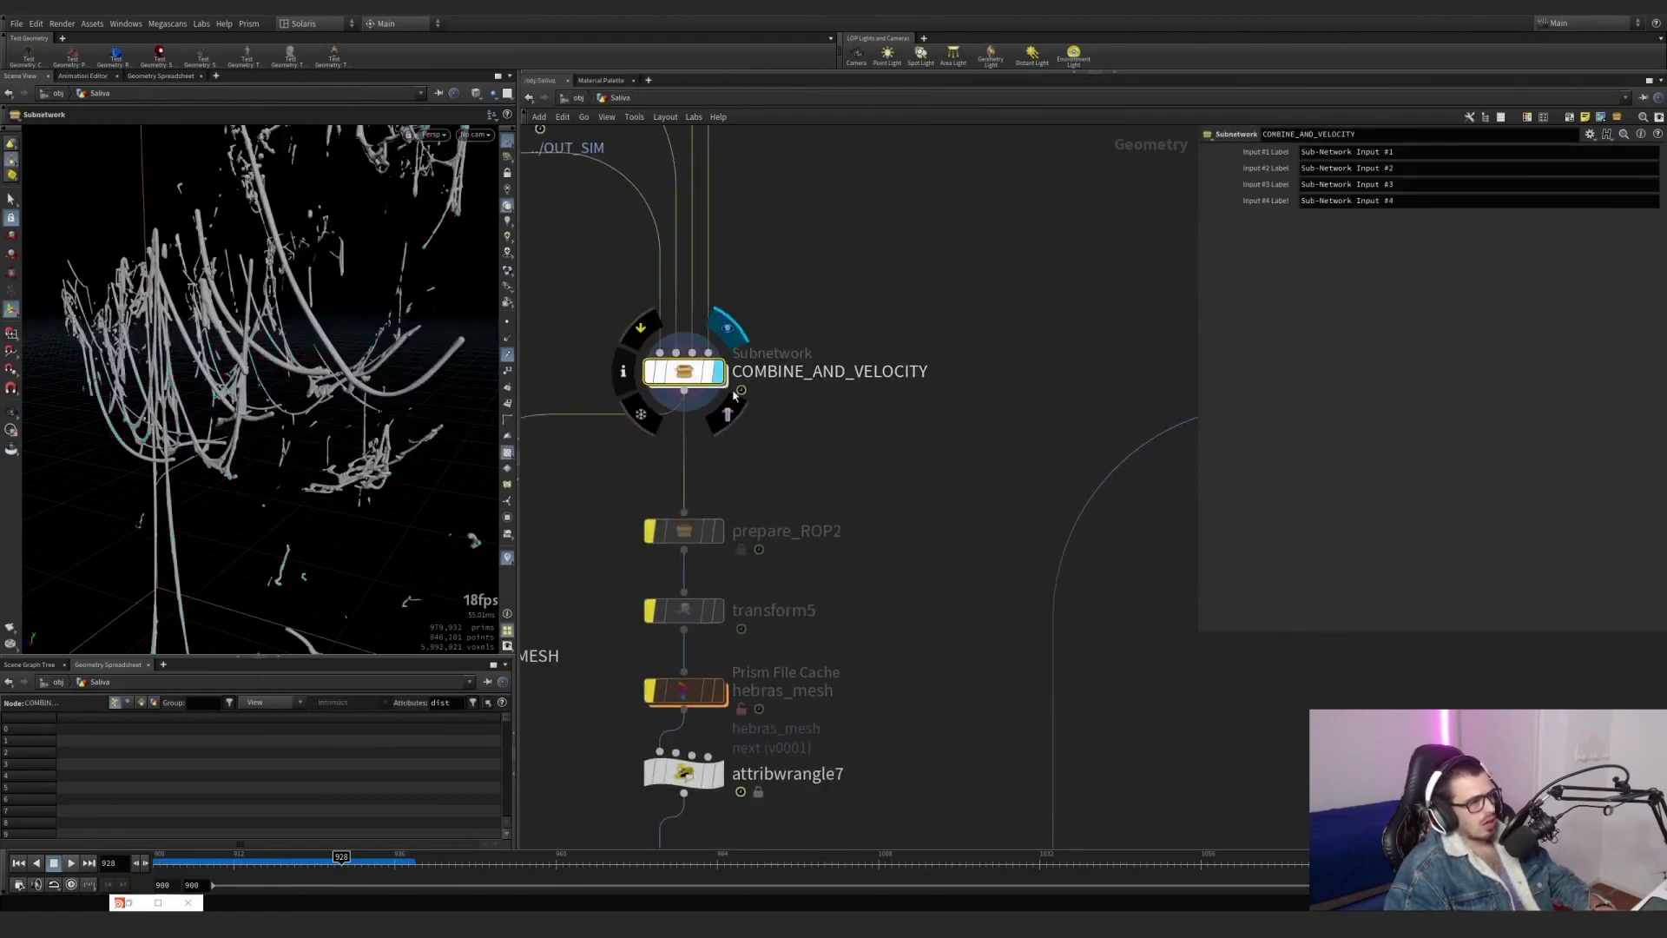
pyautogui.press('h')
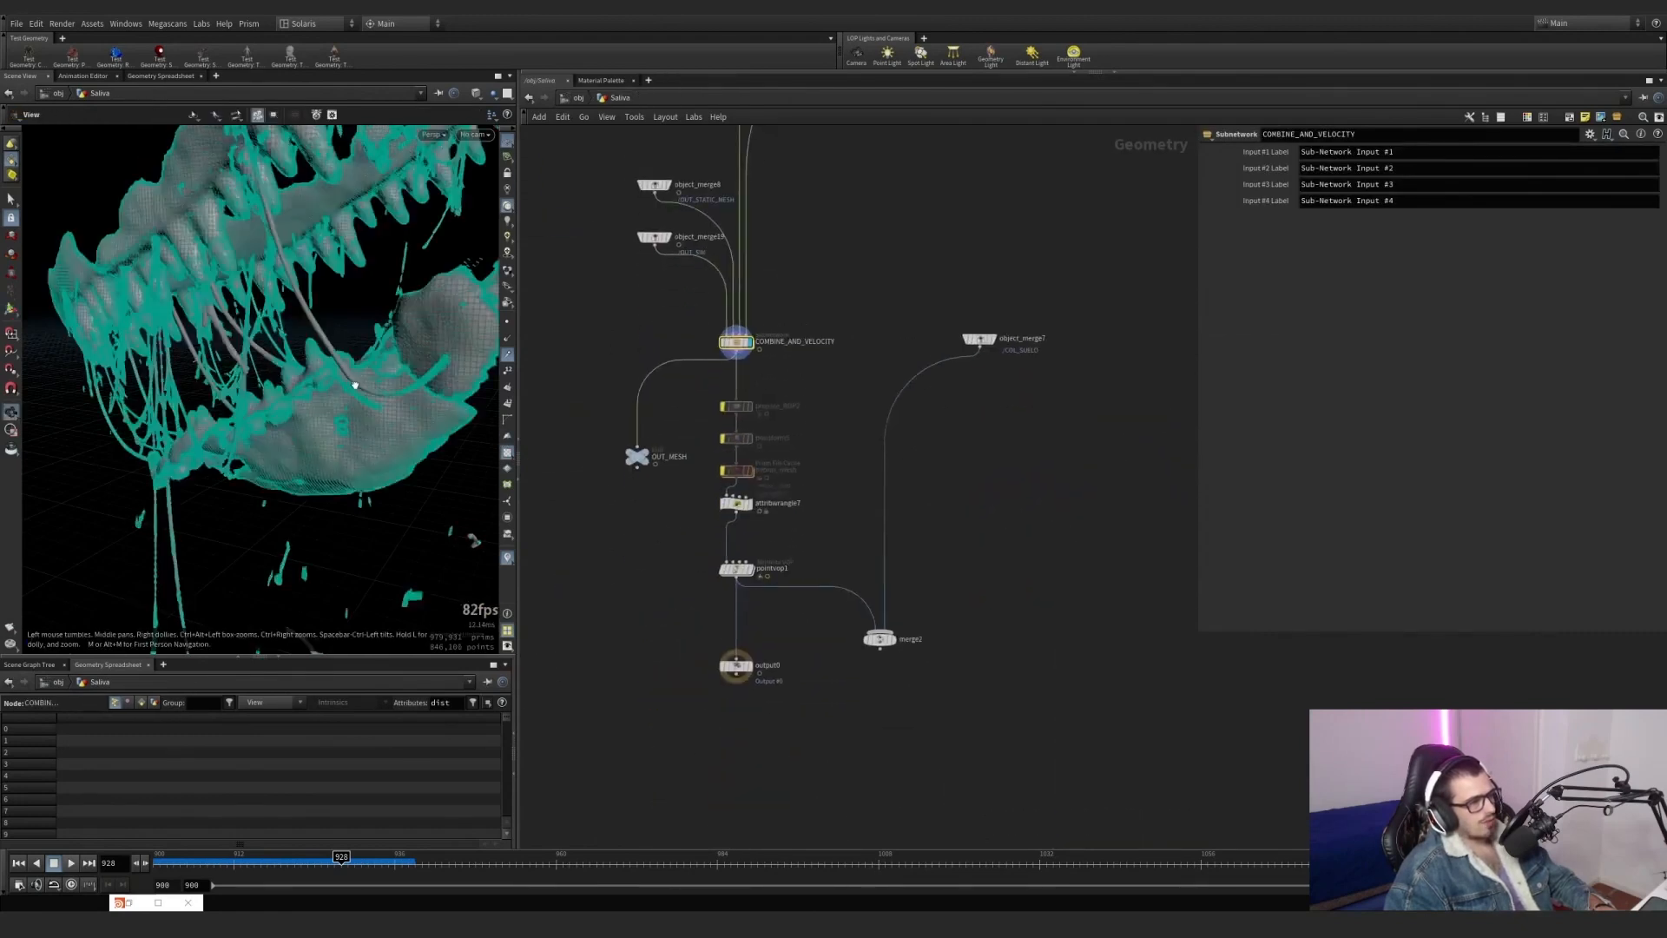
pyautogui.moveTo(354, 384); pyautogui.dragTo(336, 384)
pyautogui.moveTo(336, 384); pyautogui.dragTo(265, 397, button='right')
pyautogui.click(507, 354)
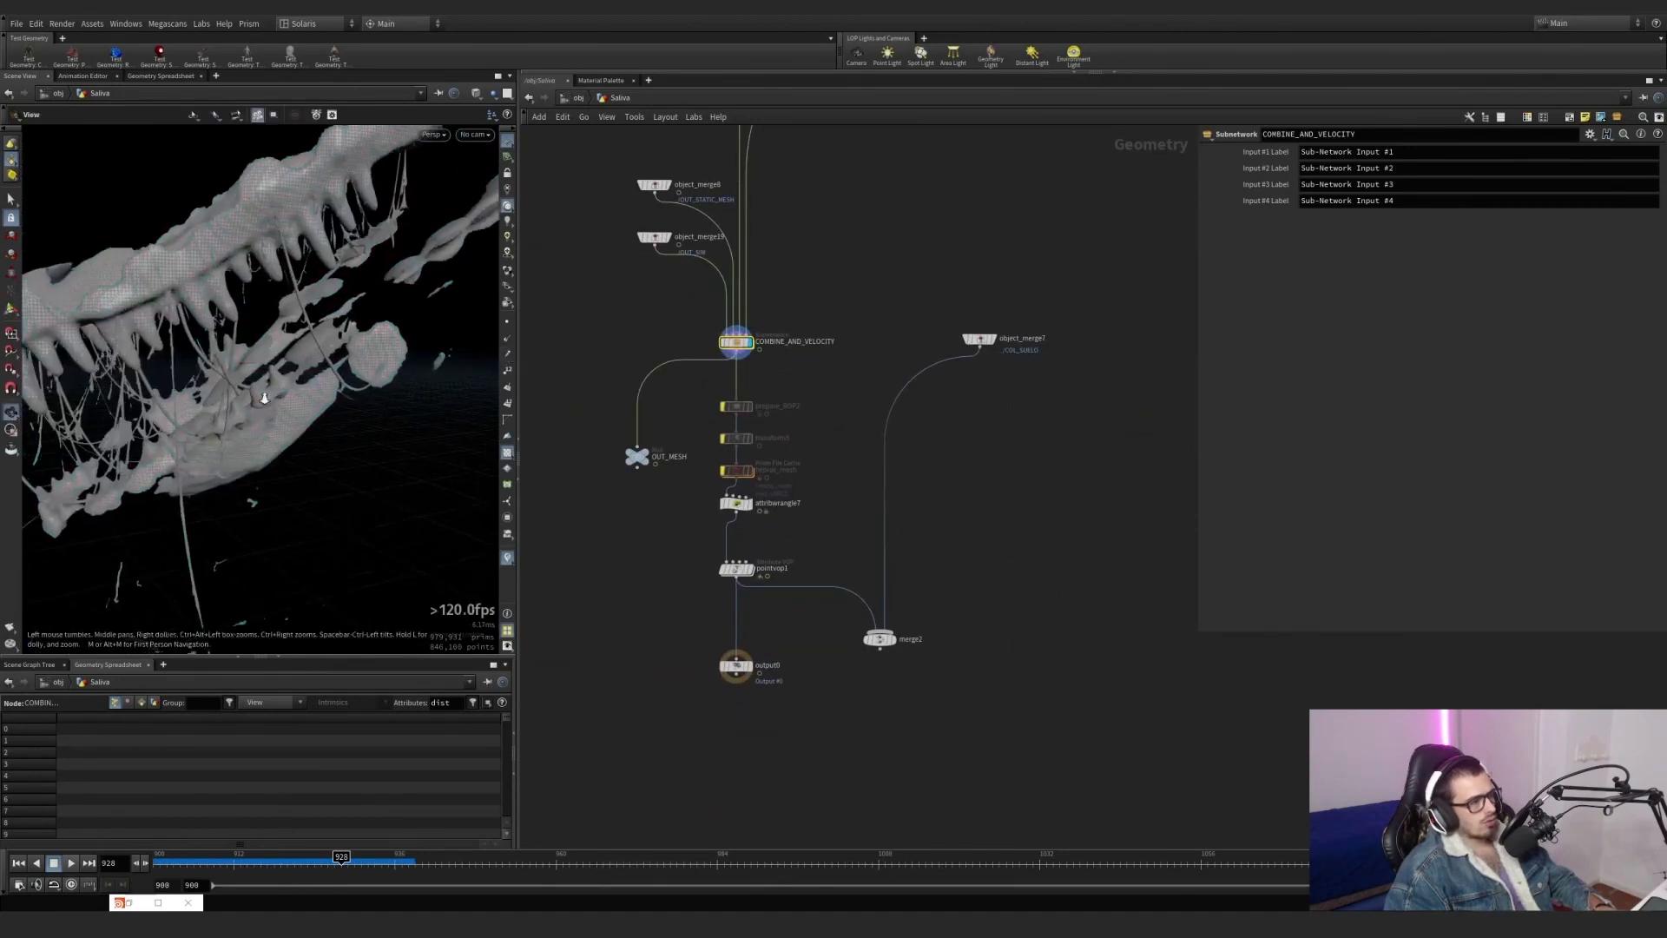
# Examine the combined saliva mesh on the jaws and hanging strands from several angles.
pyautogui.moveTo(265, 398); pyautogui.dragTo(194, 395)
pyautogui.moveTo(194, 395); pyautogui.dragTo(197, 400, button='right')
pyautogui.moveTo(196, 400); pyautogui.dragTo(443, 360)
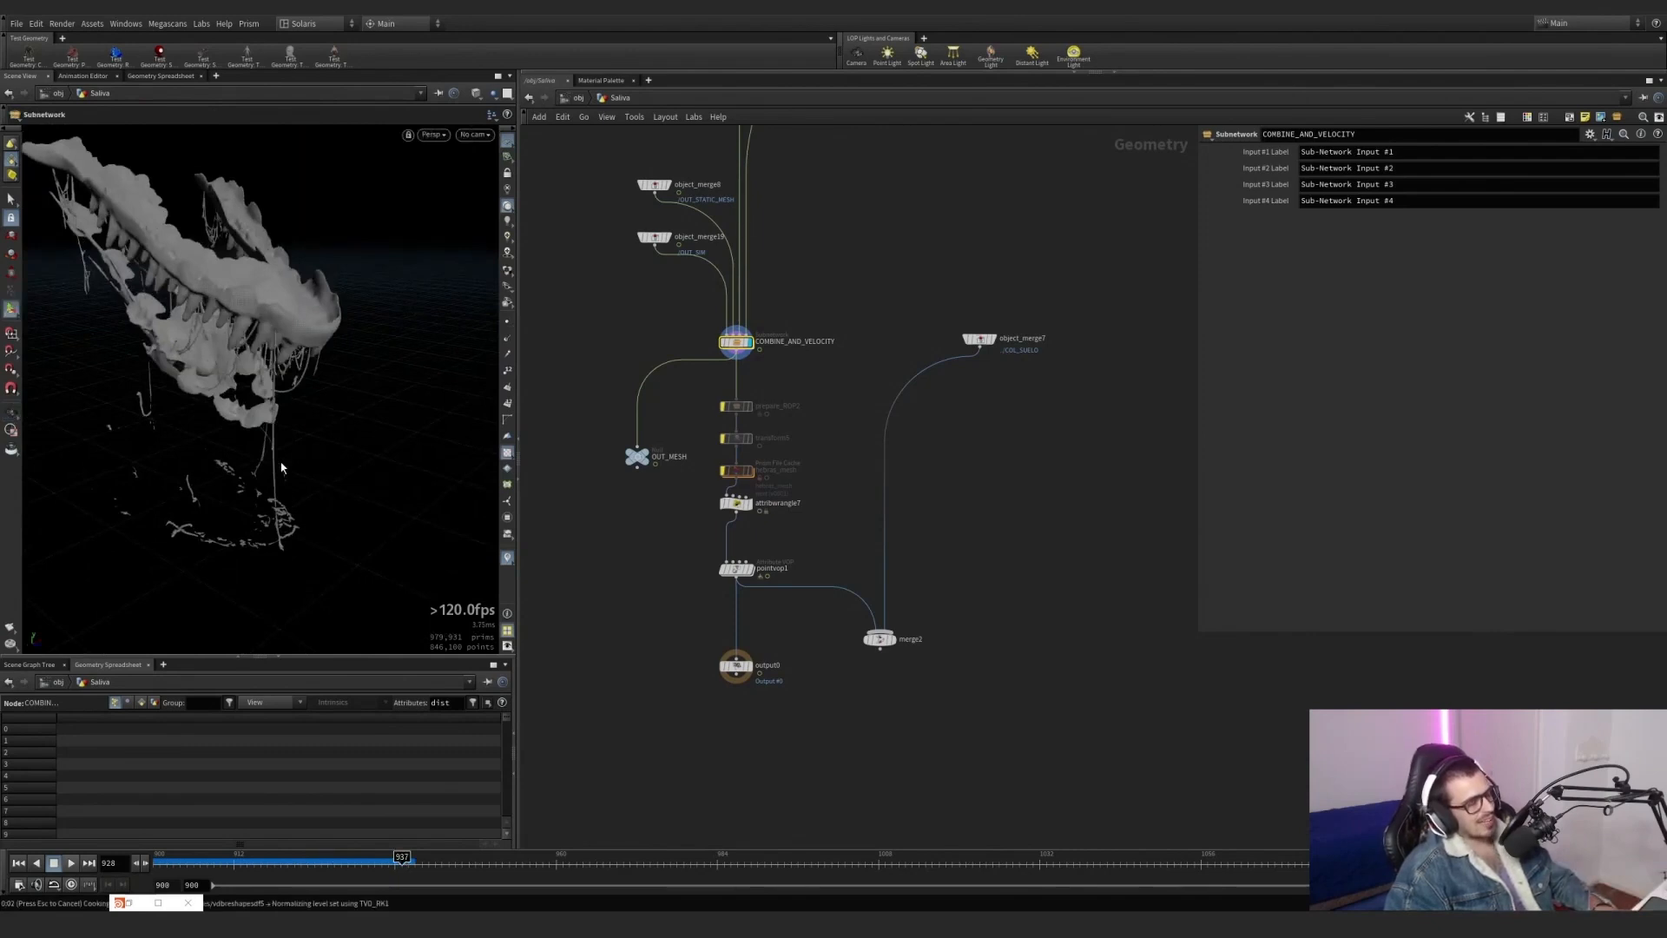
pyautogui.moveTo(265, 389); pyautogui.dragTo(320, 372)
pyautogui.moveTo(321, 373); pyautogui.dragTo(268, 431, button='right')
pyautogui.moveTo(269, 431); pyautogui.dragTo(357, 277)
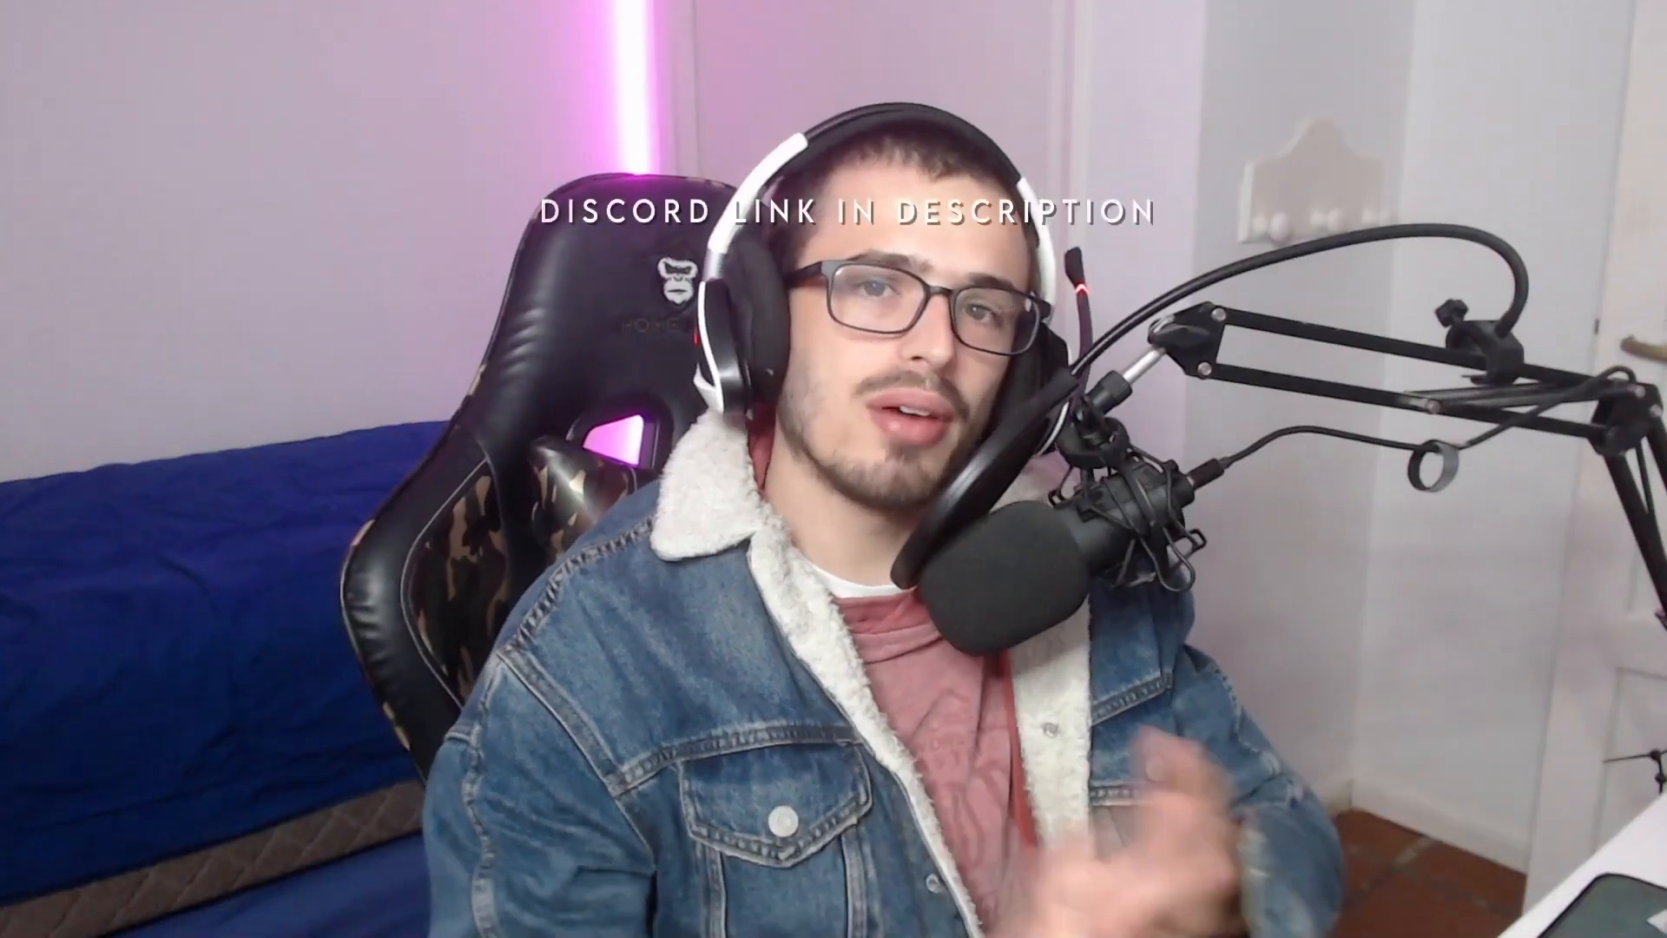